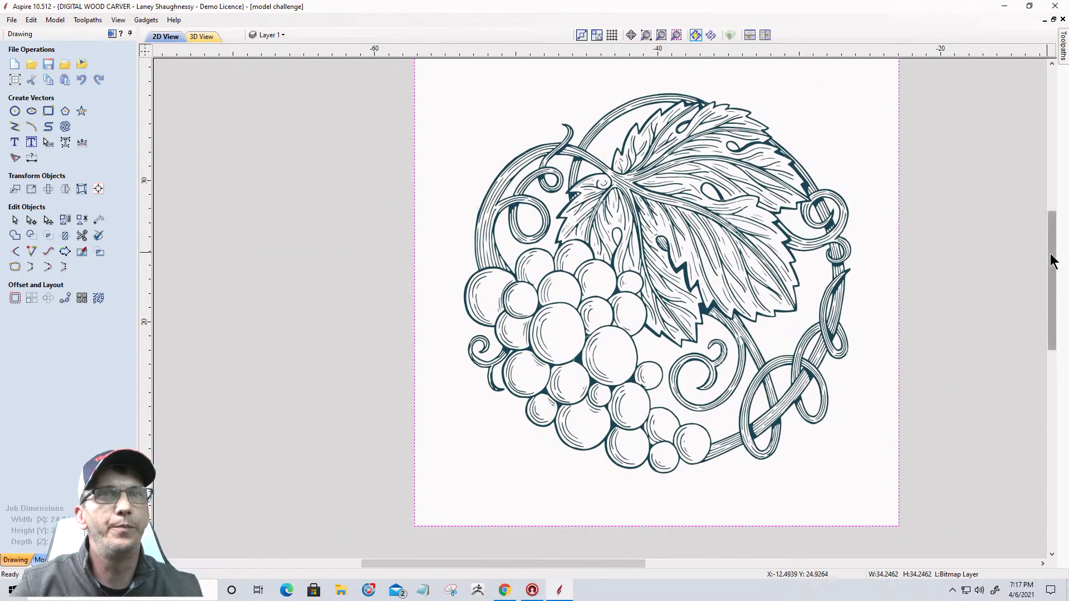
# Examine the grape-and-leaf bitmap and the traced vectors on the job area, including the curled and crossing vines
pyautogui.moveTo(1051, 255); pyautogui.dragTo(1047, 247)
pyautogui.scroll(1, 917, 264)
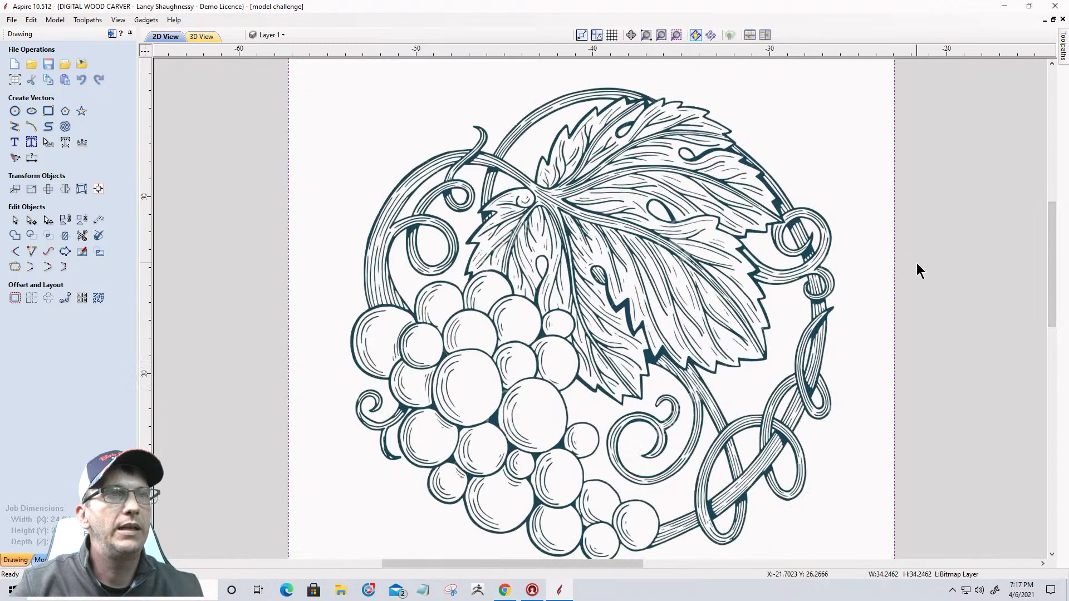
pyautogui.scroll(-1, 916, 263)
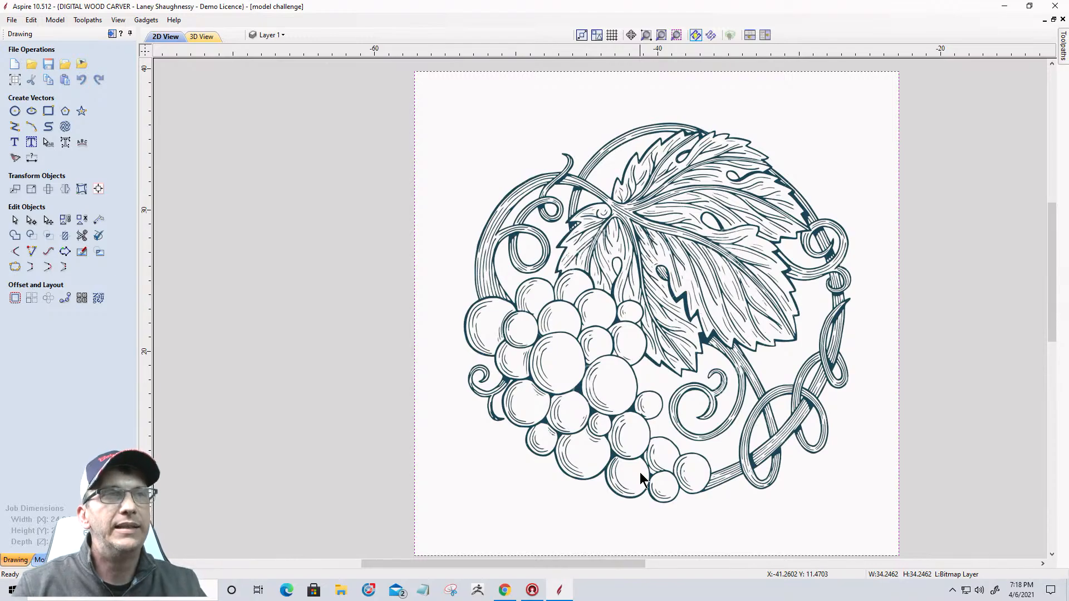
pyautogui.scroll(-3, 582, 390)
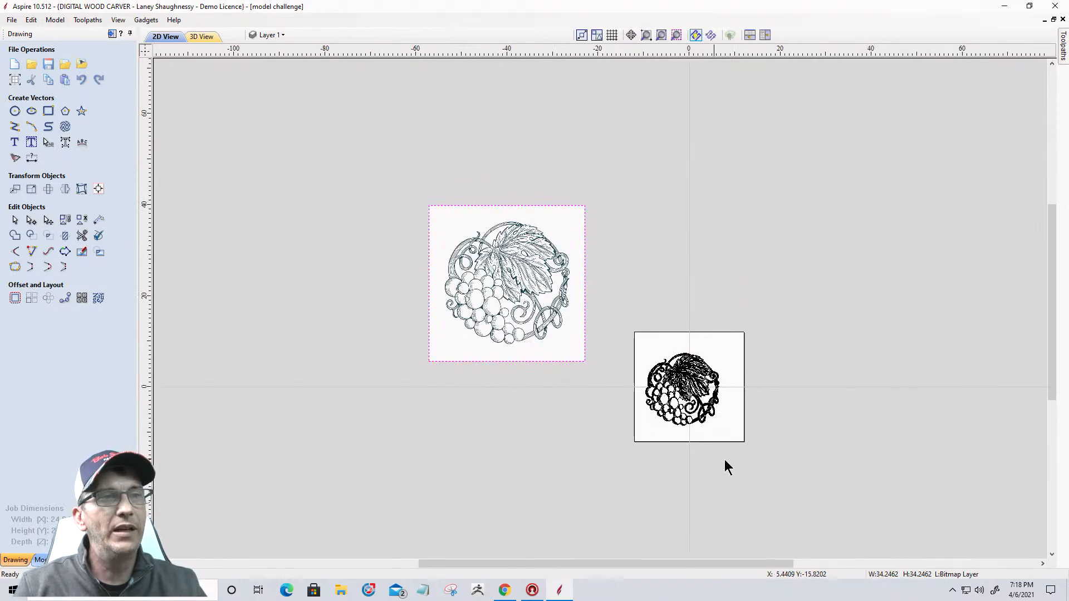
pyautogui.scroll(6, 633, 412)
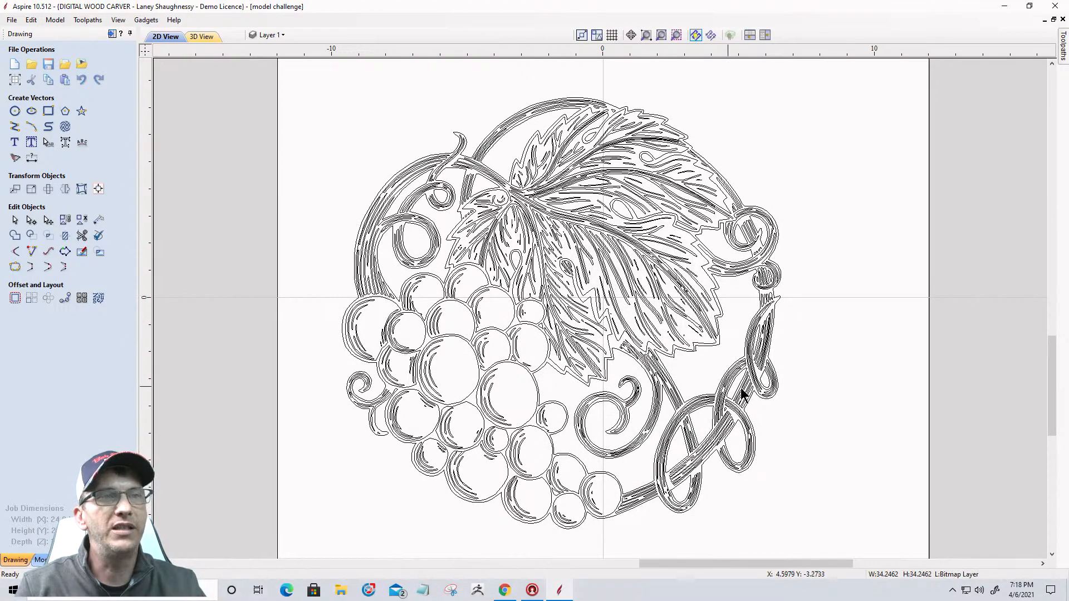
pyautogui.scroll(1, 742, 394)
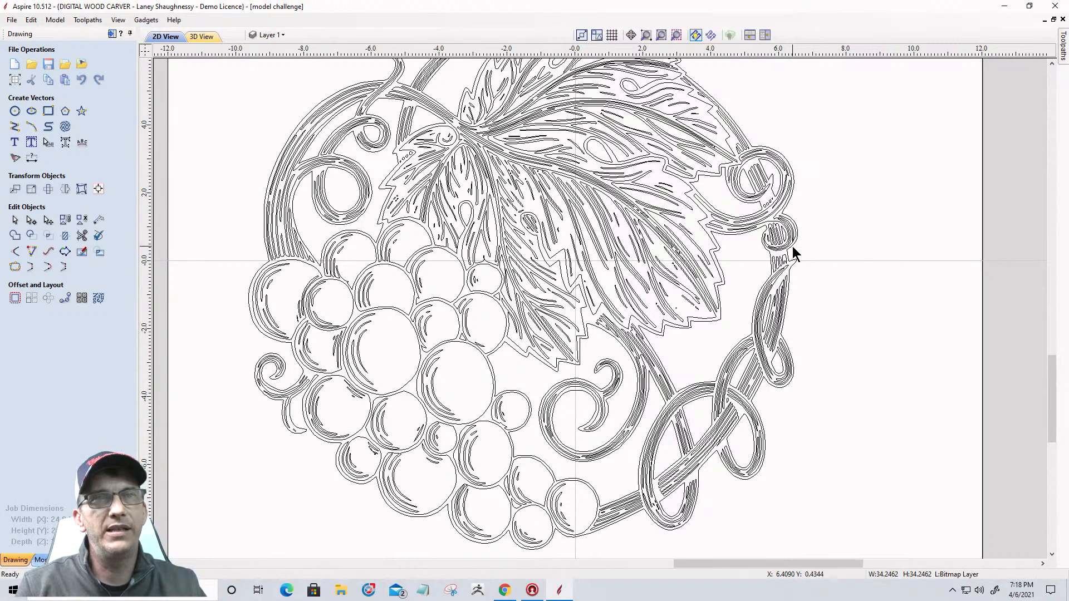
pyautogui.click(792, 245)
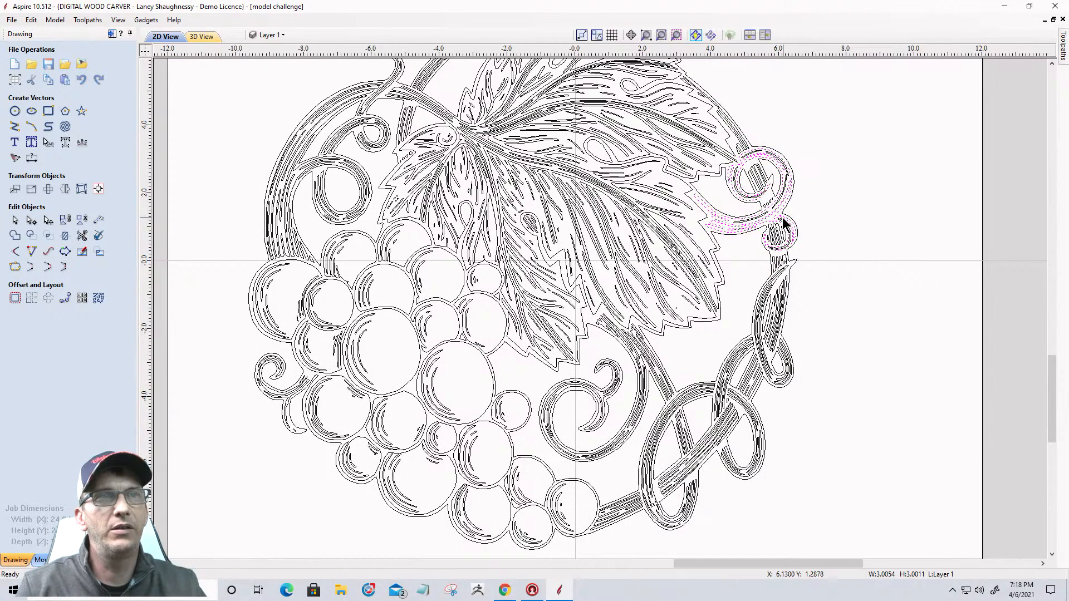
pyautogui.scroll(5, 700, 469)
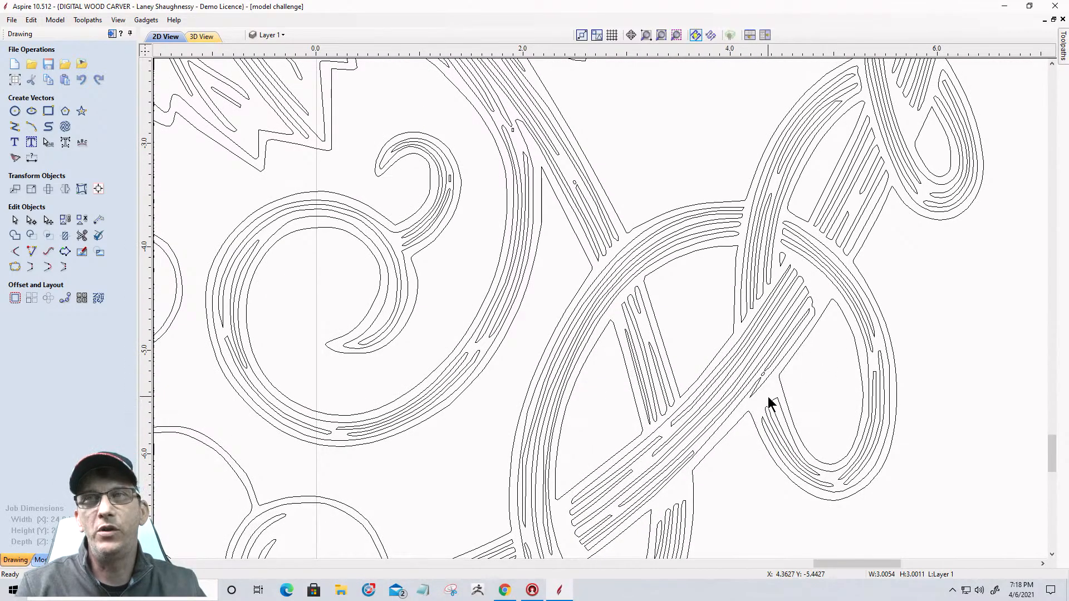
pyautogui.scroll(-10, 950, 302)
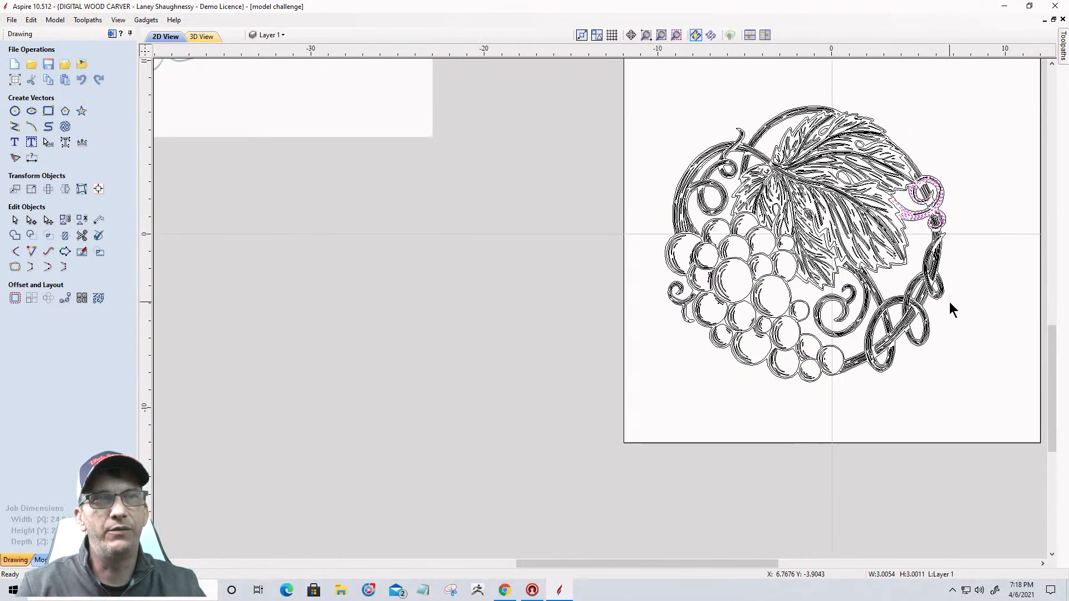
# Compare the grape shading and leaf details of the source bitmap with the corresponding traced vectors
pyautogui.scroll(-3, 950, 302)
pyautogui.scroll(5, 685, 184)
pyautogui.click(684, 176)
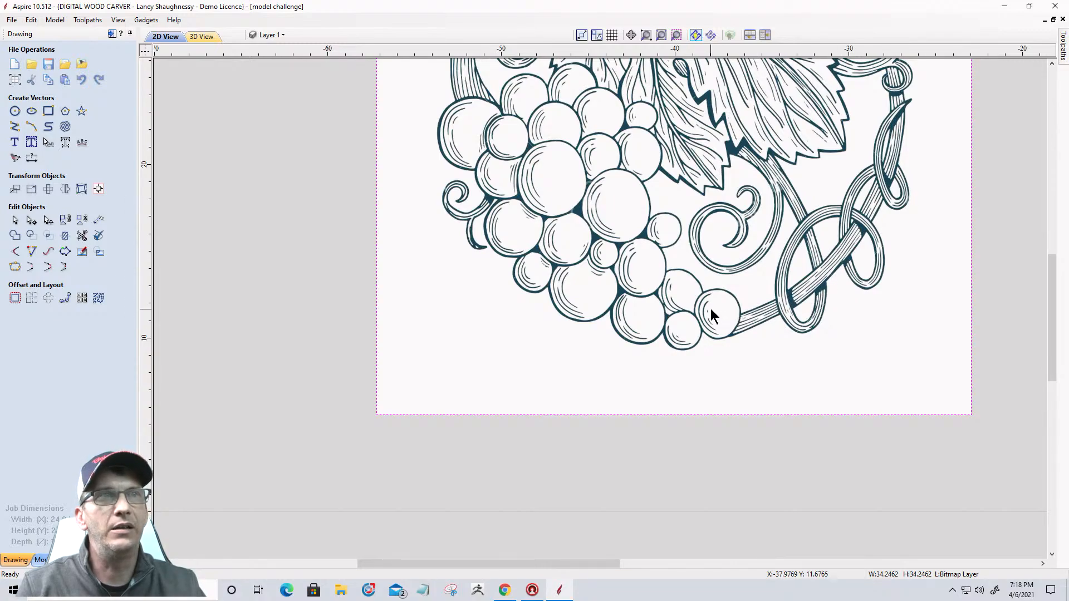
pyautogui.scroll(-3, 711, 308)
pyautogui.scroll(1, 706, 136)
pyautogui.scroll(2, 706, 138)
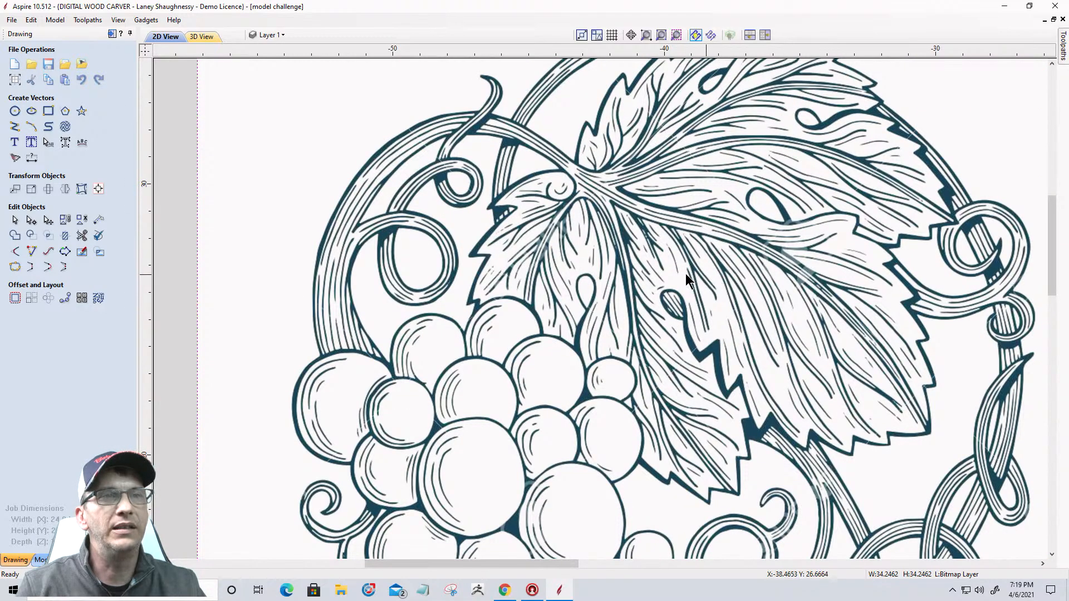
pyautogui.scroll(-4, 686, 273)
pyautogui.scroll(4, 776, 407)
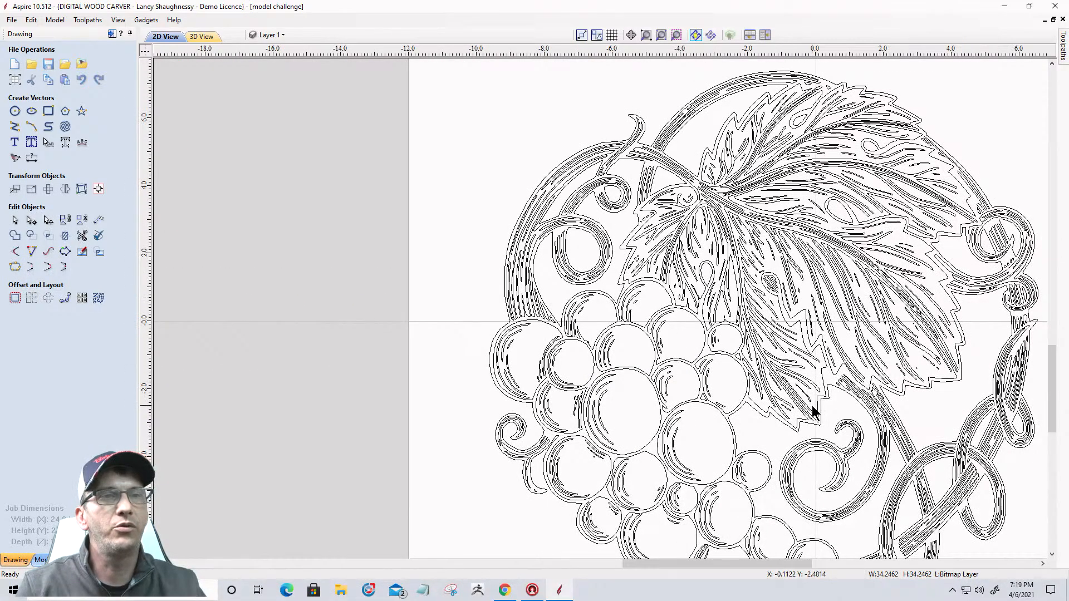
pyautogui.scroll(-4, 769, 360)
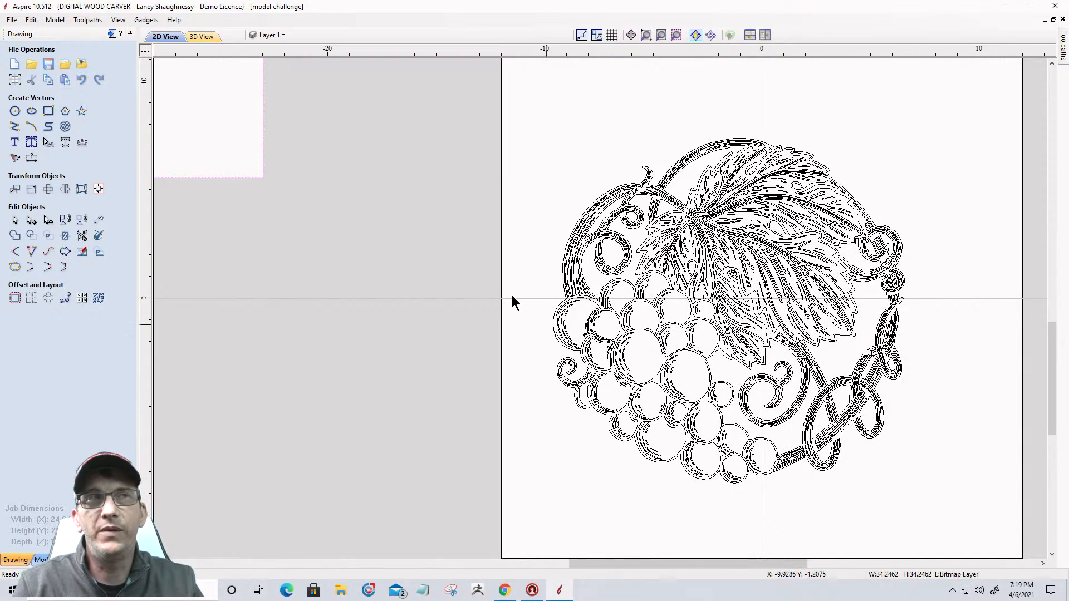
# Review the tool, flat depth and clearance settings of the V-Carve 1 toolpath without changing them
pyautogui.click(112, 33)
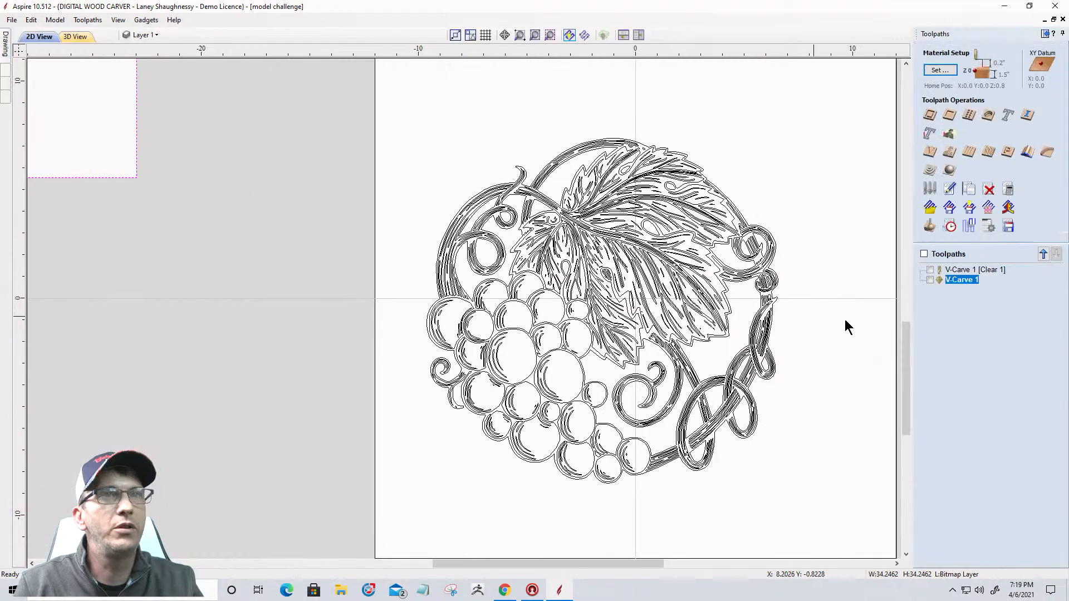
pyautogui.click(928, 226)
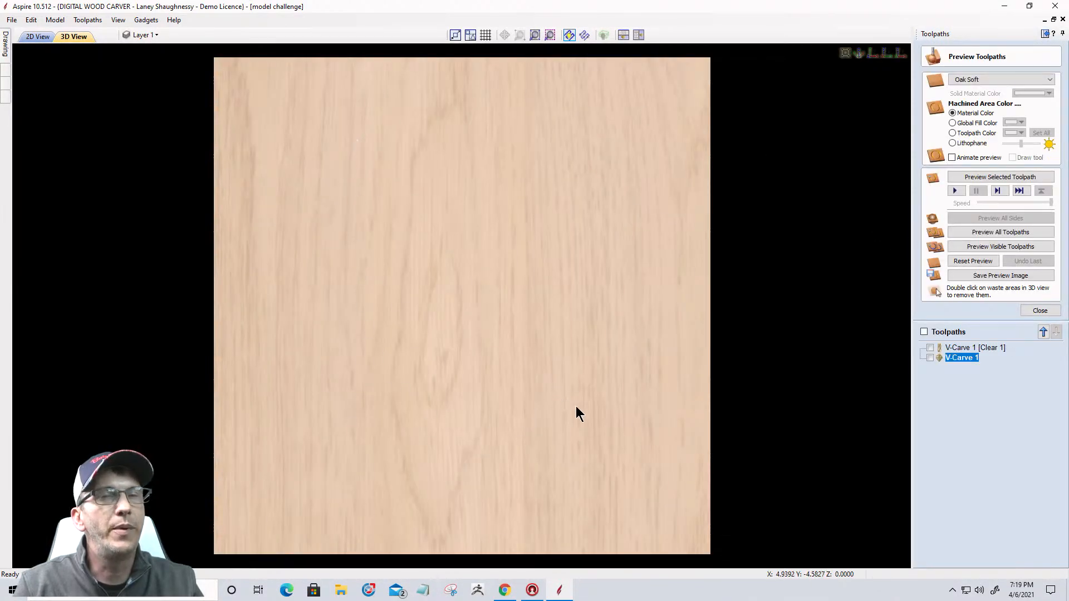
pyautogui.doubleClick(951, 349)
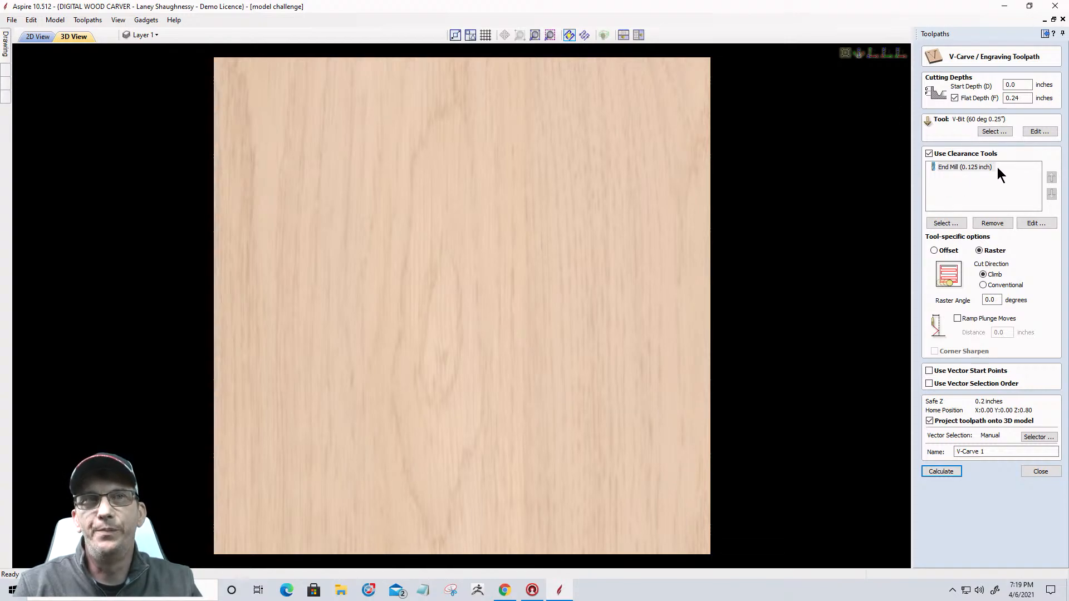
pyautogui.click(1028, 473)
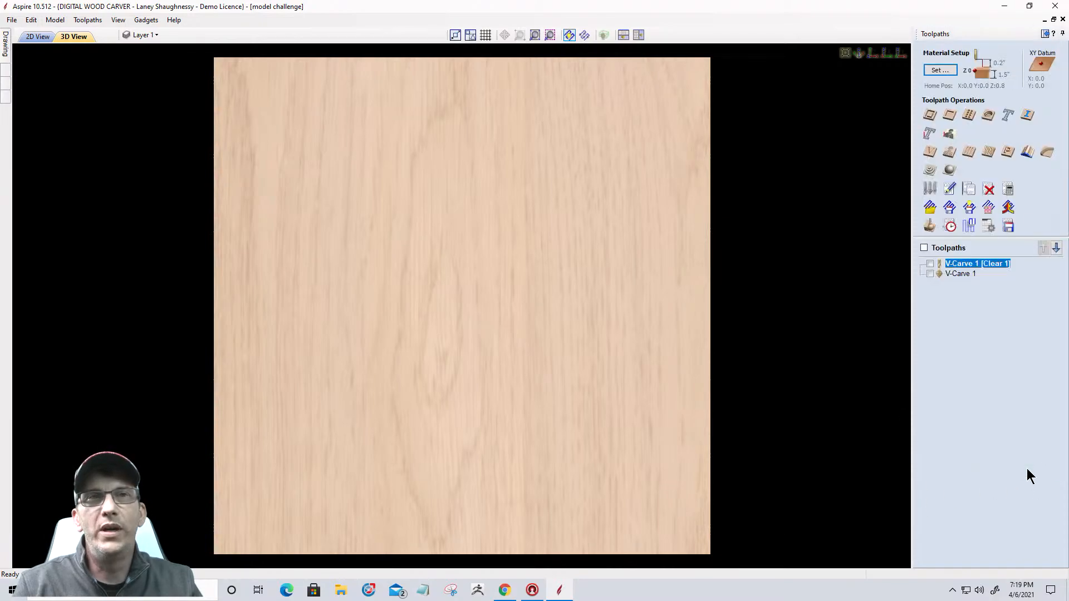
# Preview all toolpaths on the oak material and view the carved grape design at an angle
pyautogui.click(930, 226)
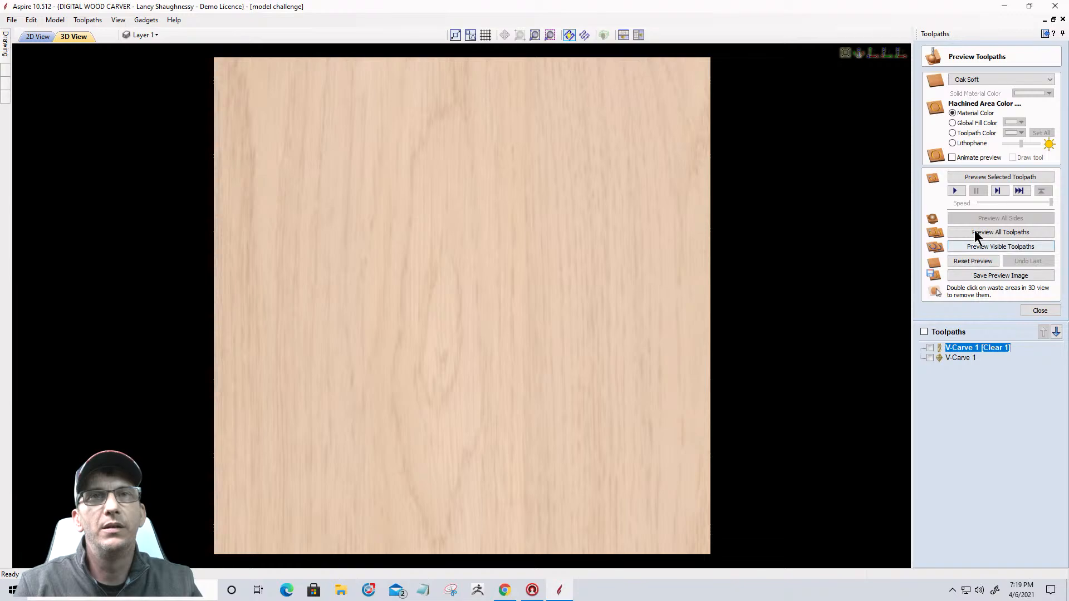
pyautogui.click(978, 234)
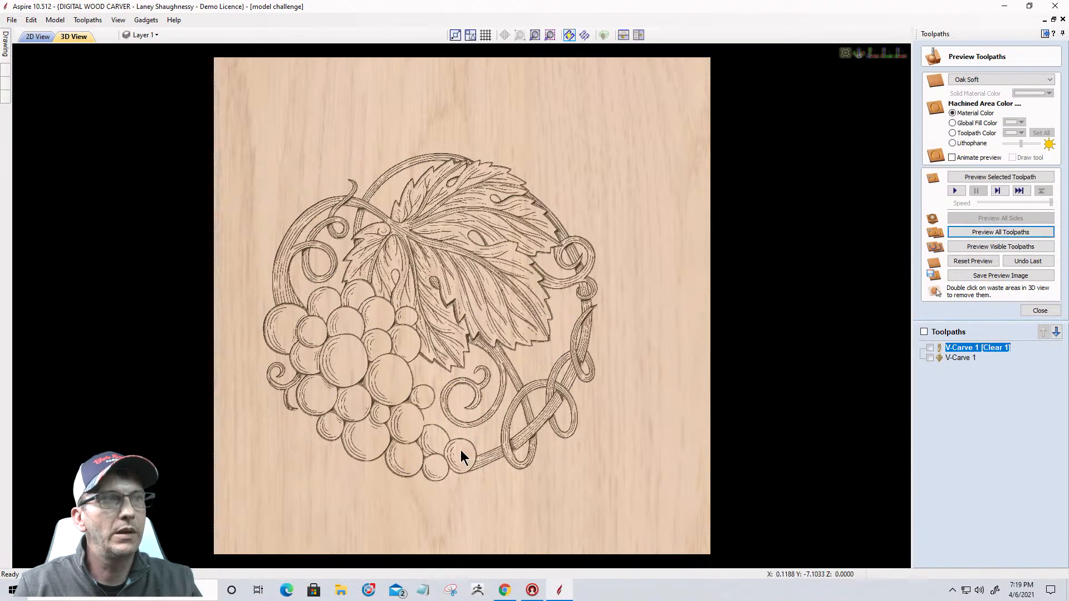
pyautogui.scroll(2, 364, 400)
pyautogui.moveTo(374, 441); pyautogui.dragTo(487, 425)
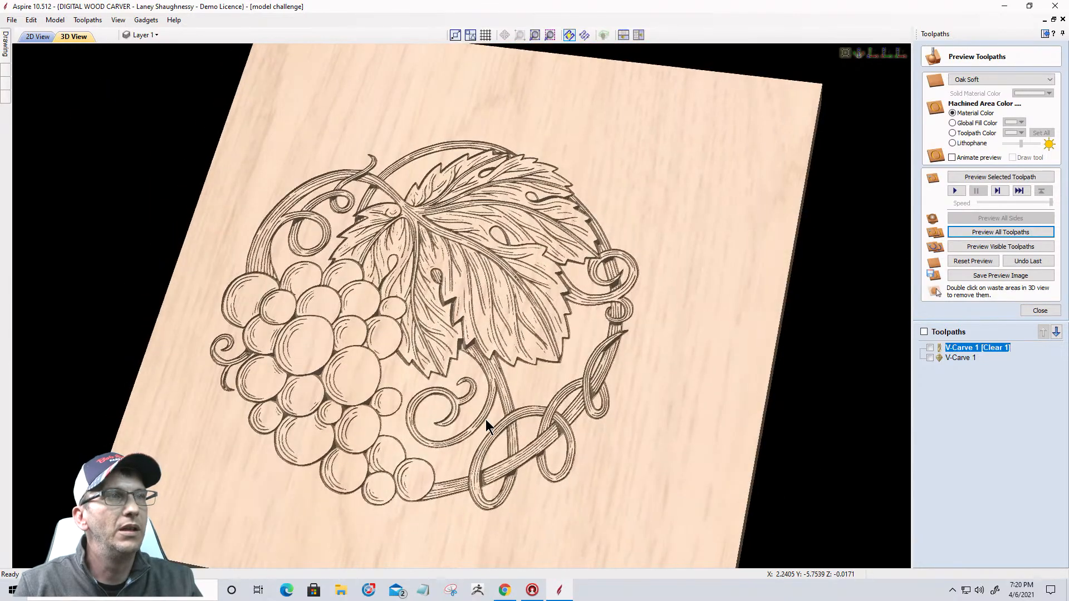
# Try a global fill color on the machined areas of the preview, ending back on the material color
pyautogui.click(953, 122)
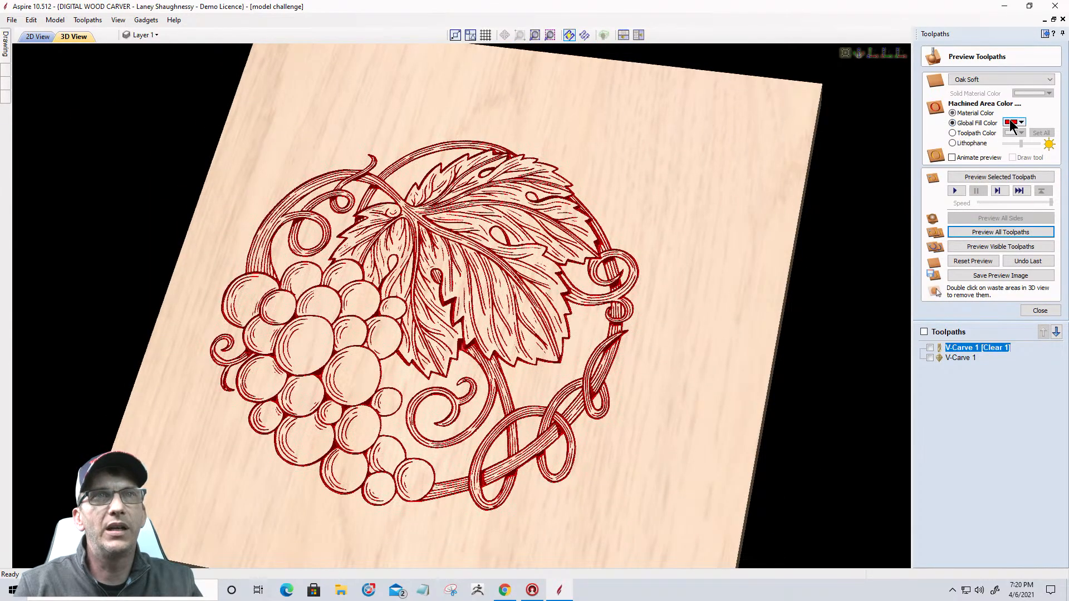
pyautogui.click(1014, 123)
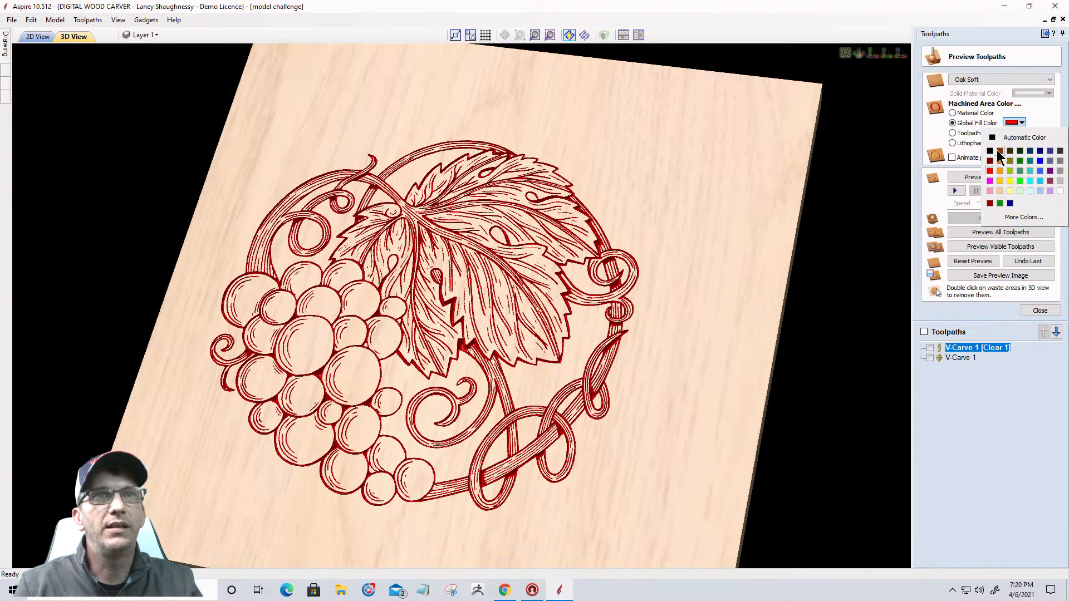
pyautogui.click(999, 157)
pyautogui.moveTo(494, 453); pyautogui.dragTo(557, 423)
pyautogui.click(953, 113)
# Examine the carved grape and leaf preview from several angles and distances
pyautogui.scroll(5, 536, 370)
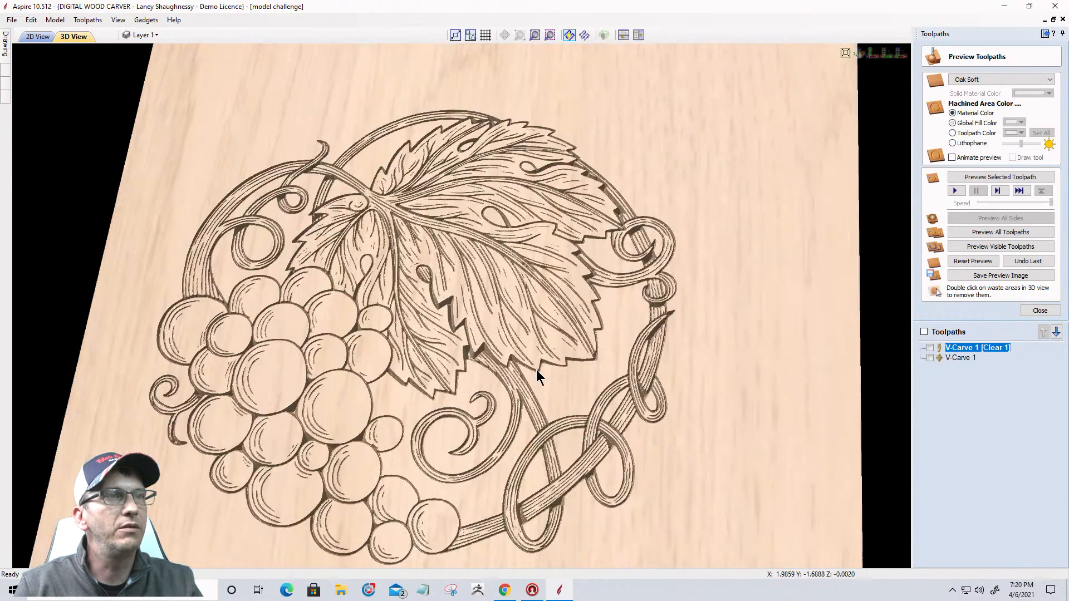
pyautogui.scroll(-2, 536, 370)
pyautogui.moveTo(503, 453); pyautogui.dragTo(366, 339)
pyautogui.scroll(-5, 477, 388)
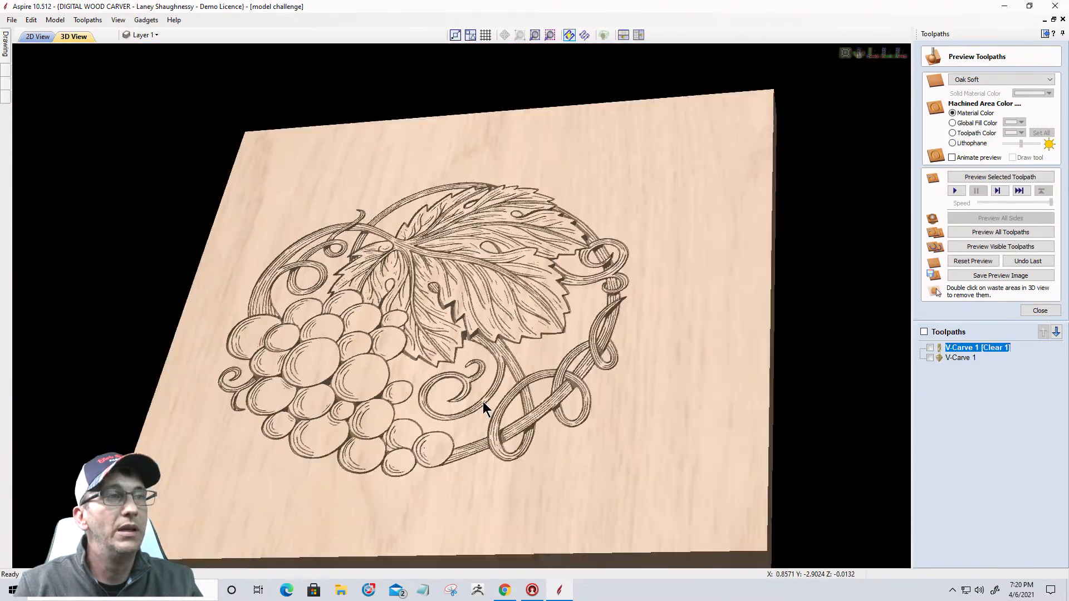
pyautogui.moveTo(480, 417); pyautogui.dragTo(526, 506)
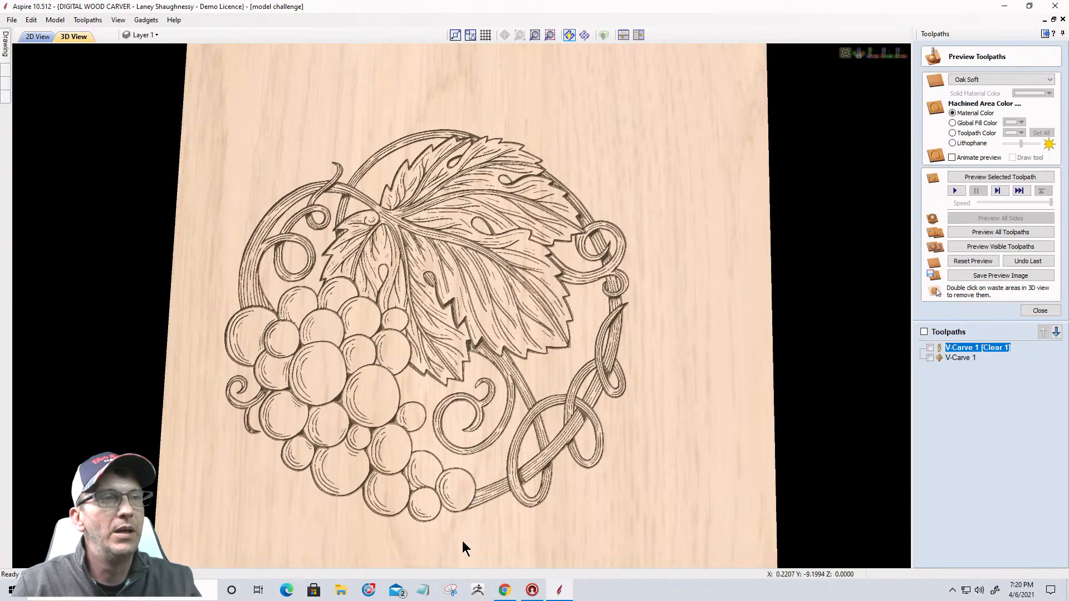
pyautogui.moveTo(462, 540); pyautogui.dragTo(459, 479)
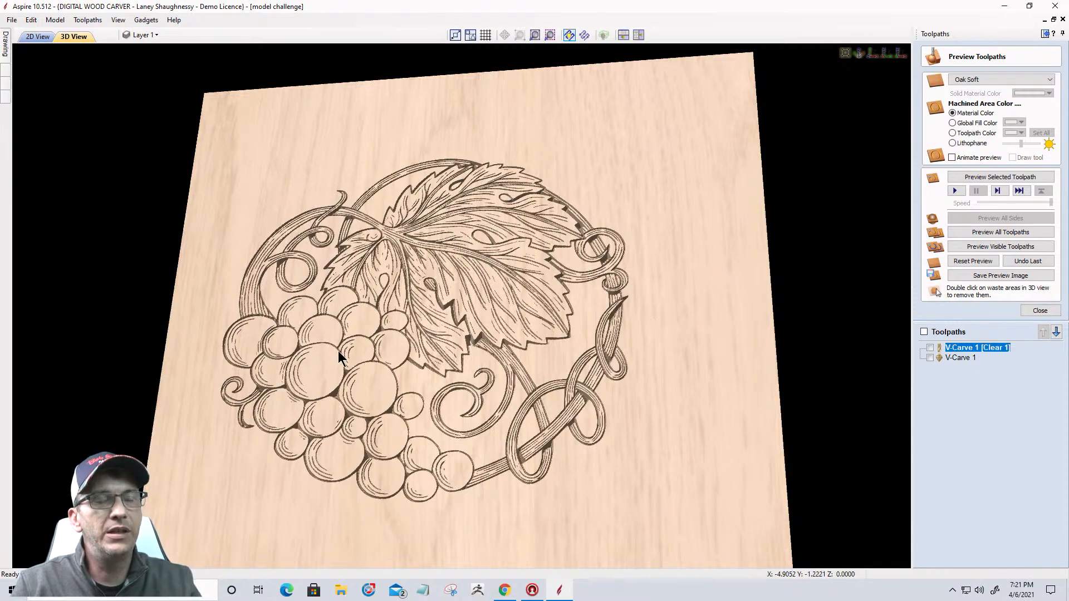
pyautogui.moveTo(502, 447); pyautogui.dragTo(565, 427)
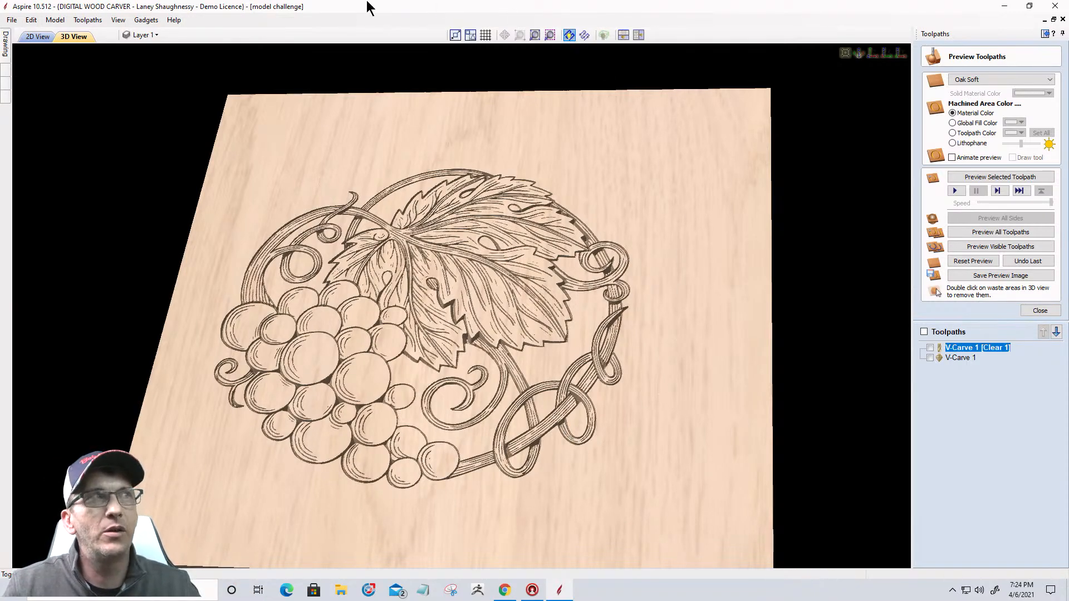
# Examine the original grape bitmap in the 2D view, from the lower vines up to the leaf veins
pyautogui.click(38, 37)
pyautogui.scroll(-4, 448, 321)
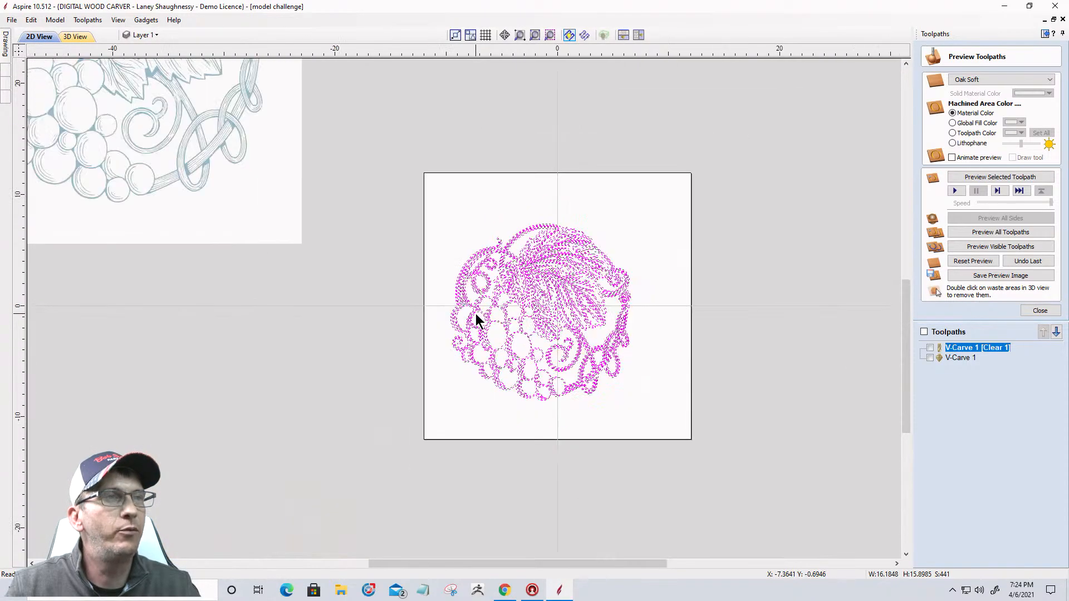
pyautogui.scroll(-2, 443, 334)
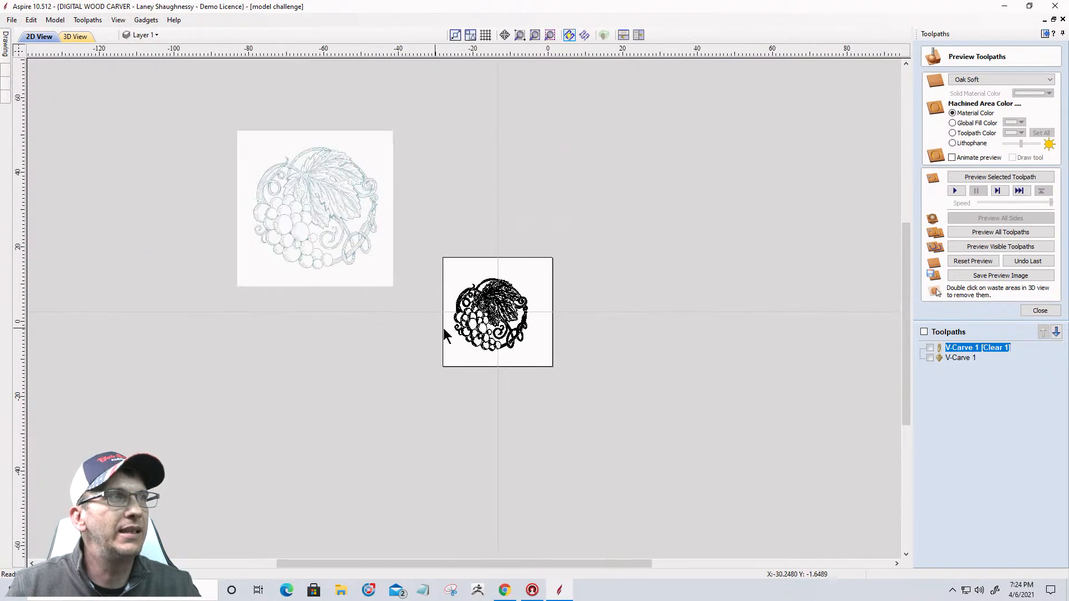
pyautogui.scroll(5, 376, 223)
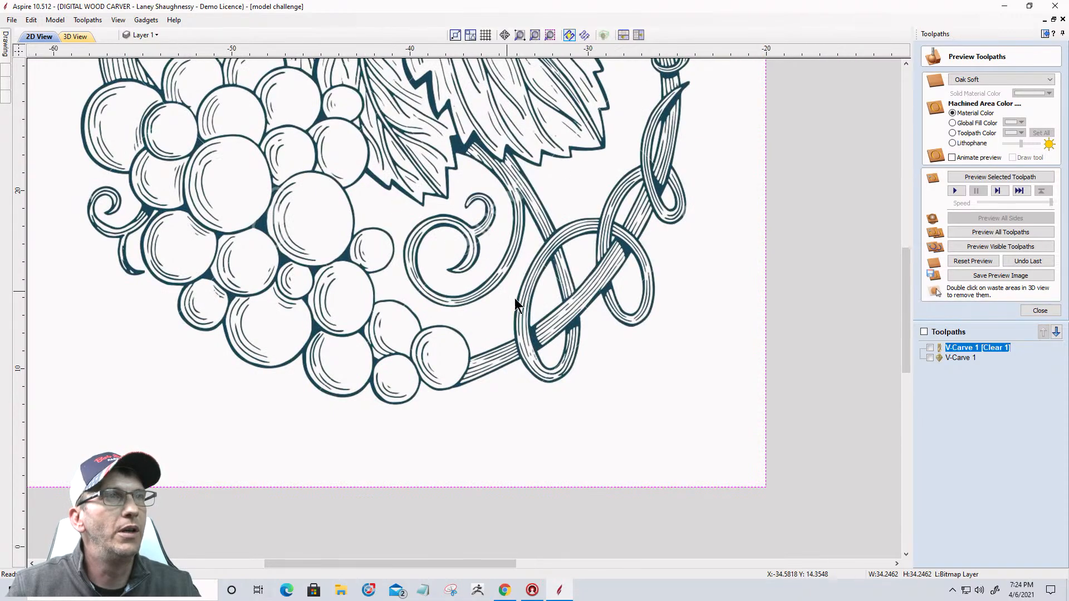
pyautogui.scroll(-4, 514, 298)
pyautogui.scroll(6, 499, 178)
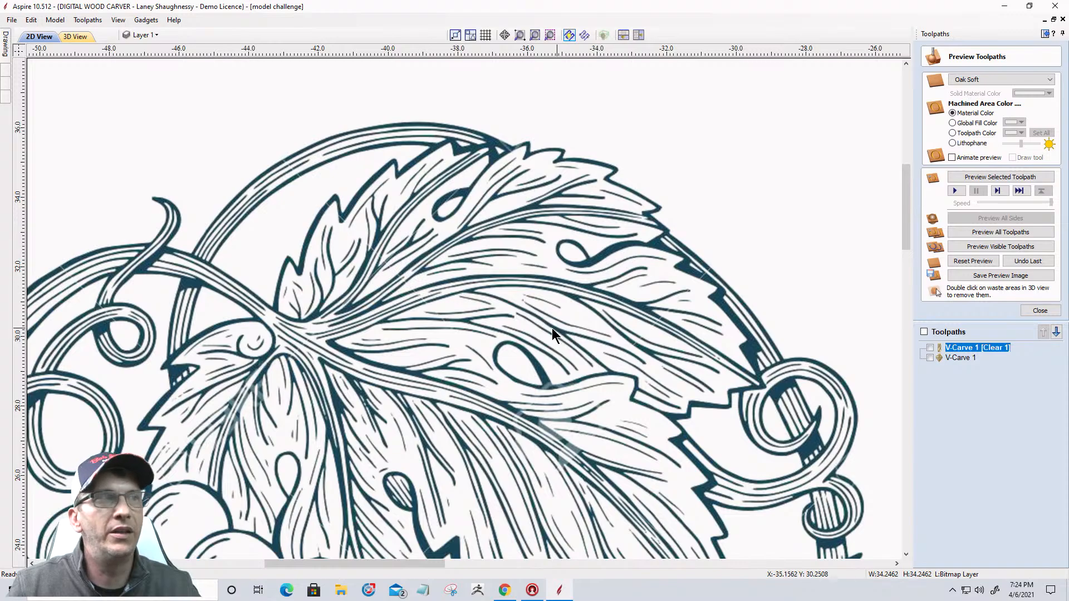
pyautogui.scroll(-2, 167, 222)
pyautogui.scroll(-5, 167, 221)
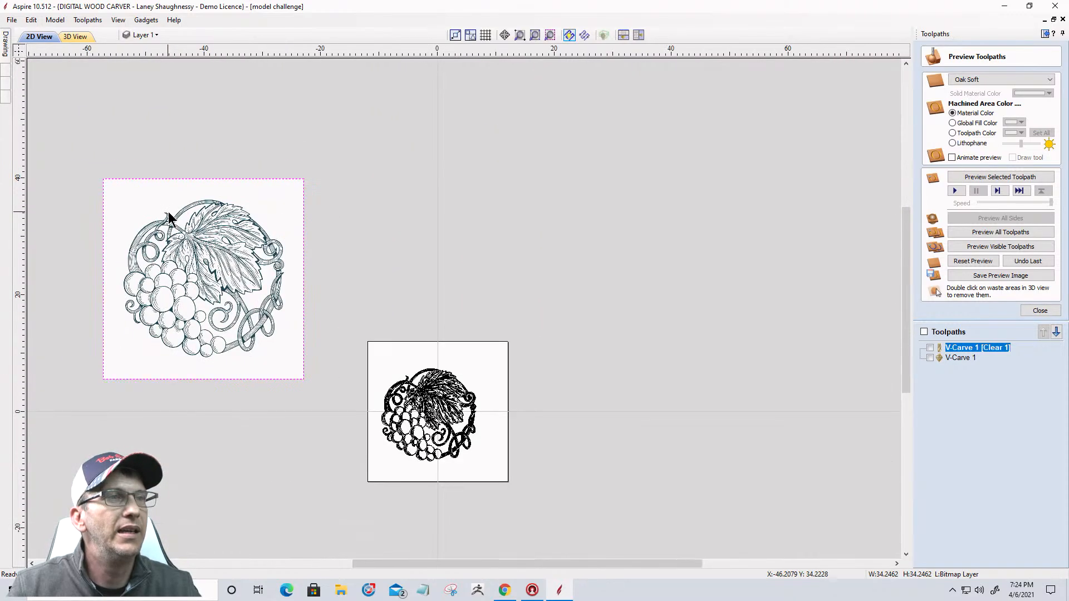
# Delete all the traced grape-and-leaf vectors from the job area
pyautogui.scroll(4, 411, 475)
pyautogui.scroll(1, 411, 471)
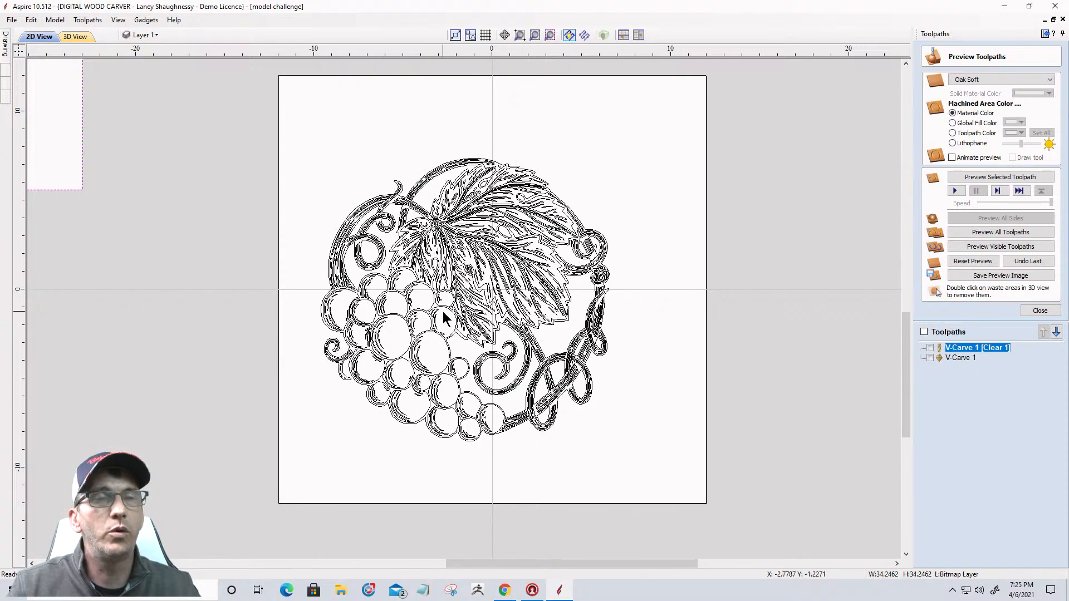
pyautogui.moveTo(232, 99); pyautogui.dragTo(703, 507)
pyautogui.press('Delete')
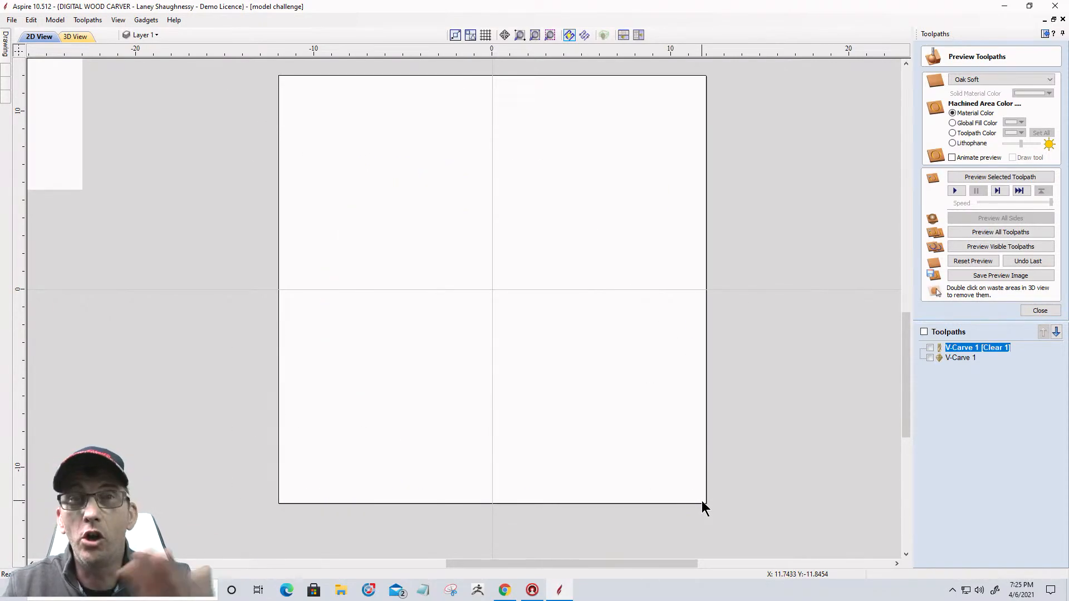
# Scale the grape bitmap down to about 21.2 by 21.2 inches and center it on the job area
pyautogui.scroll(-4, 805, 543)
pyautogui.click(407, 279)
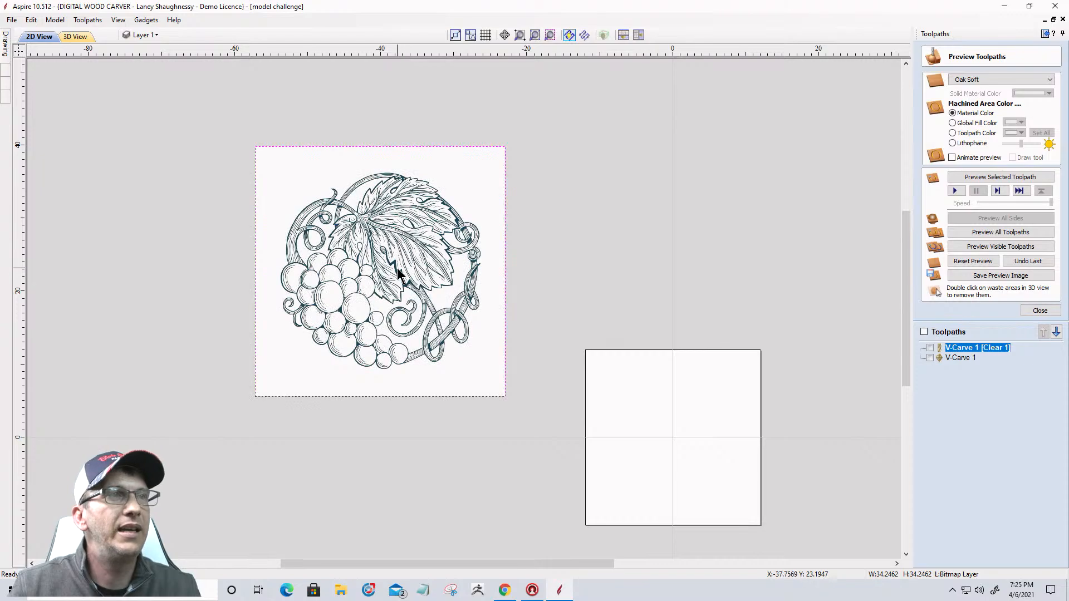
pyautogui.moveTo(247, 138); pyautogui.dragTo(341, 243)
pyautogui.moveTo(417, 303); pyautogui.dragTo(666, 419)
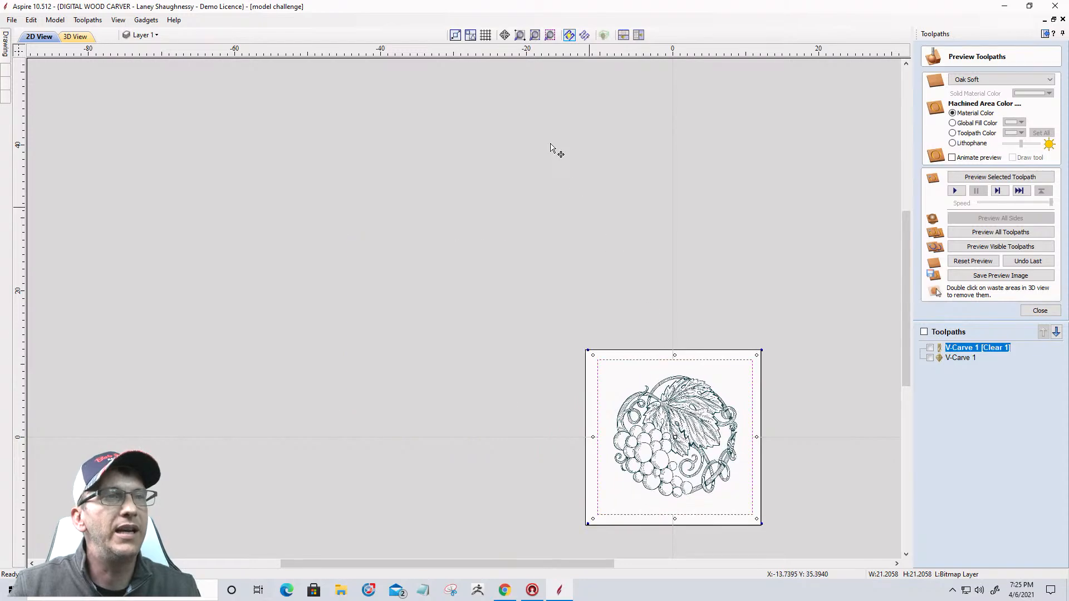
# Start tracing the grape bitmap and set the bitmap fading to 0%
pyautogui.click(551, 35)
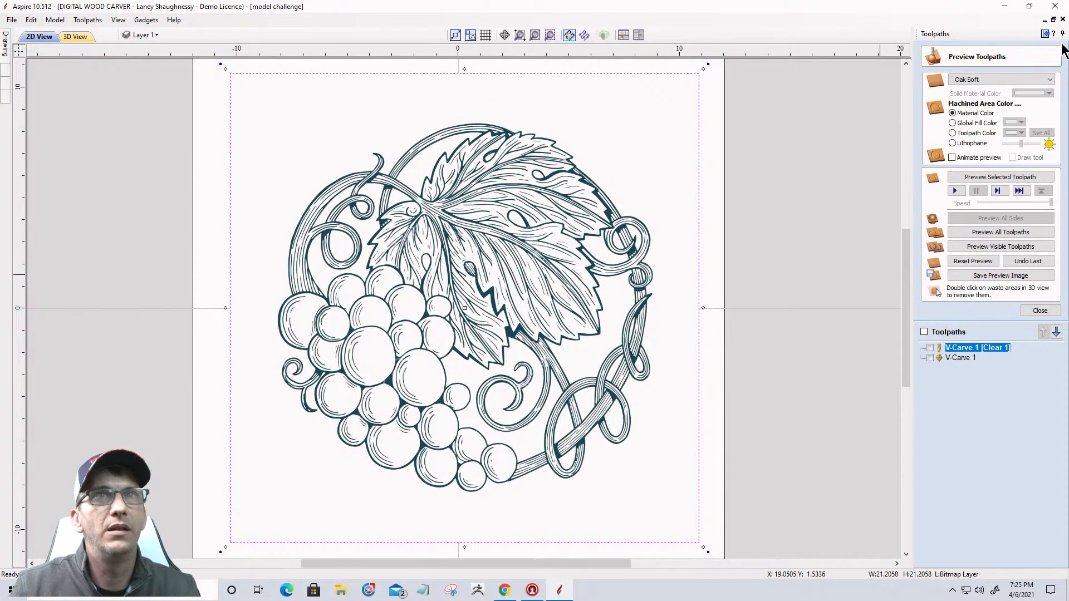
pyautogui.click(1045, 34)
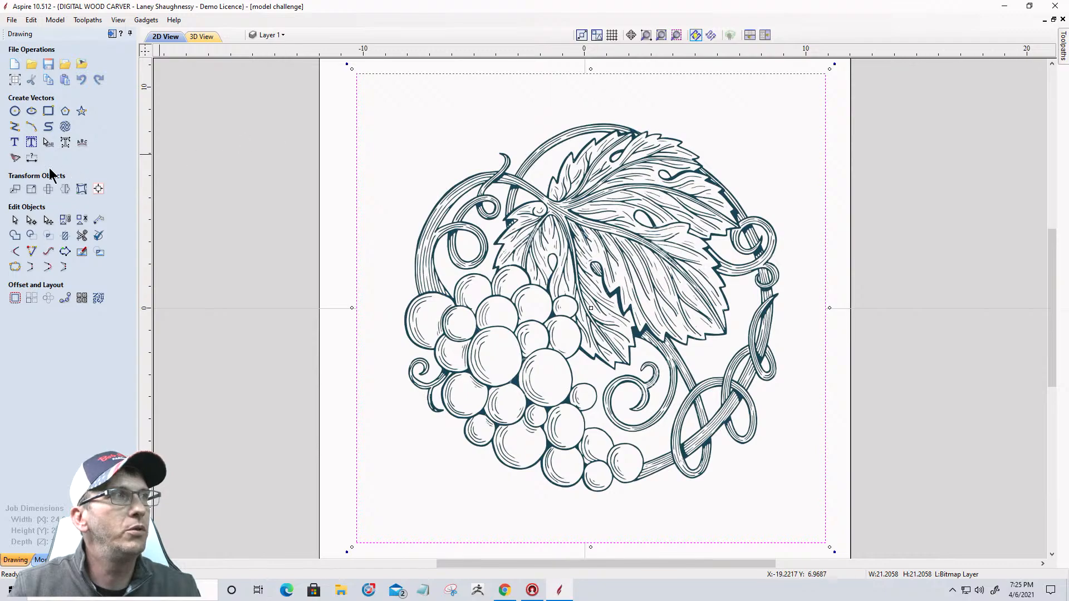
pyautogui.click(15, 159)
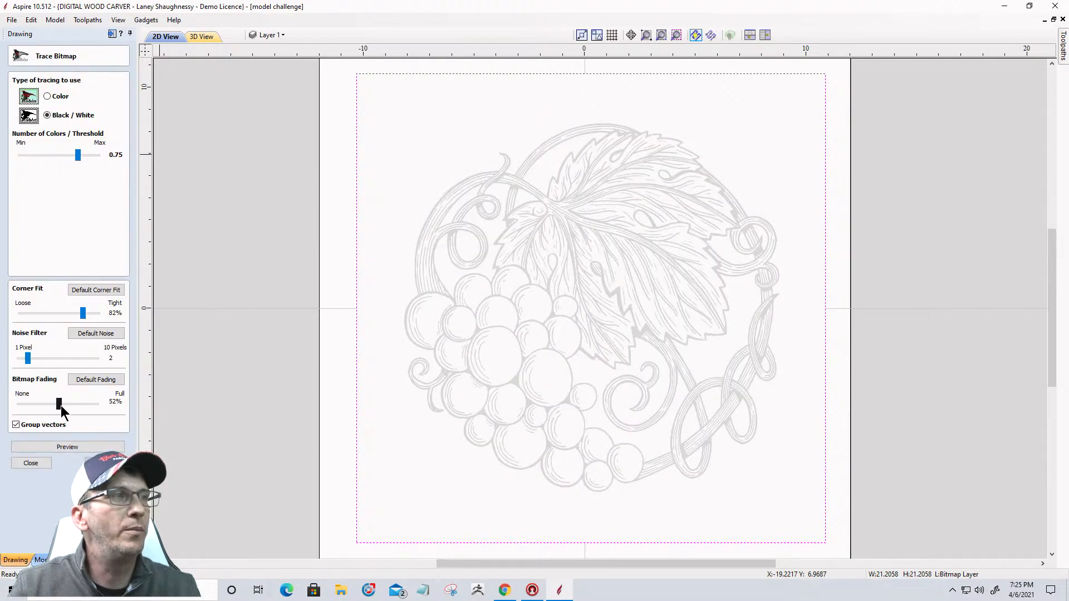
pyautogui.moveTo(59, 403); pyautogui.dragTo(2, 412)
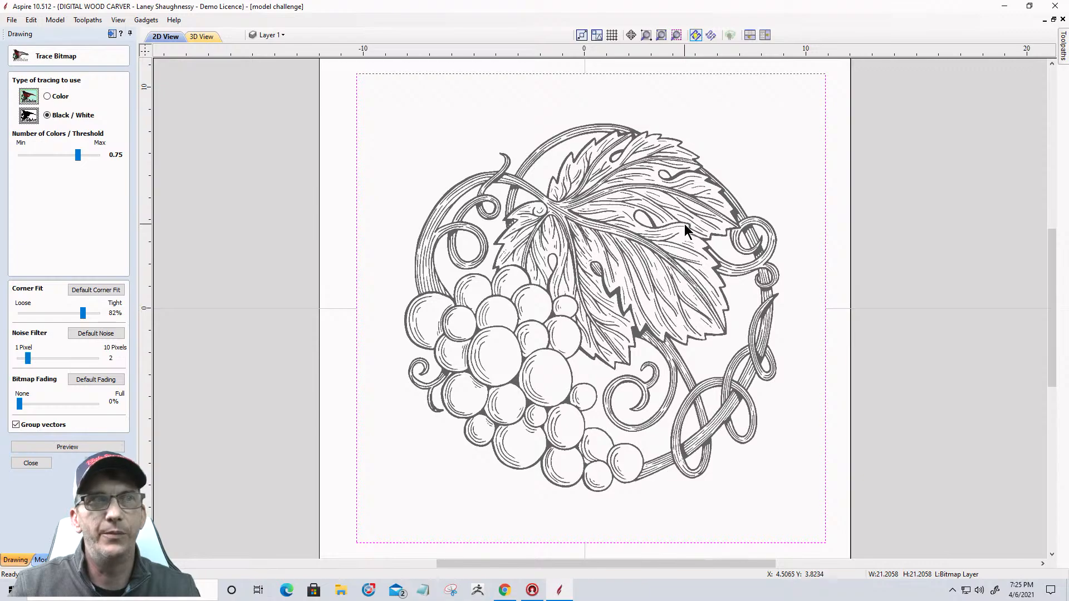
# Try the black-and-white tracing threshold at 0.21 and 0.93, and return it to 0.75
pyautogui.moveTo(78, 156); pyautogui.dragTo(38, 158)
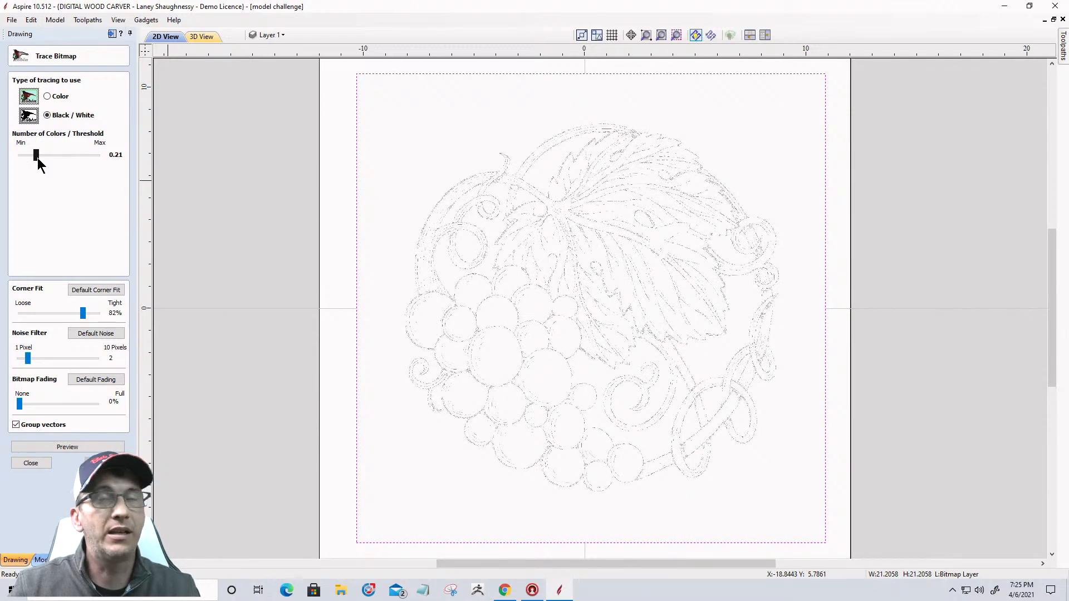
pyautogui.click(92, 157)
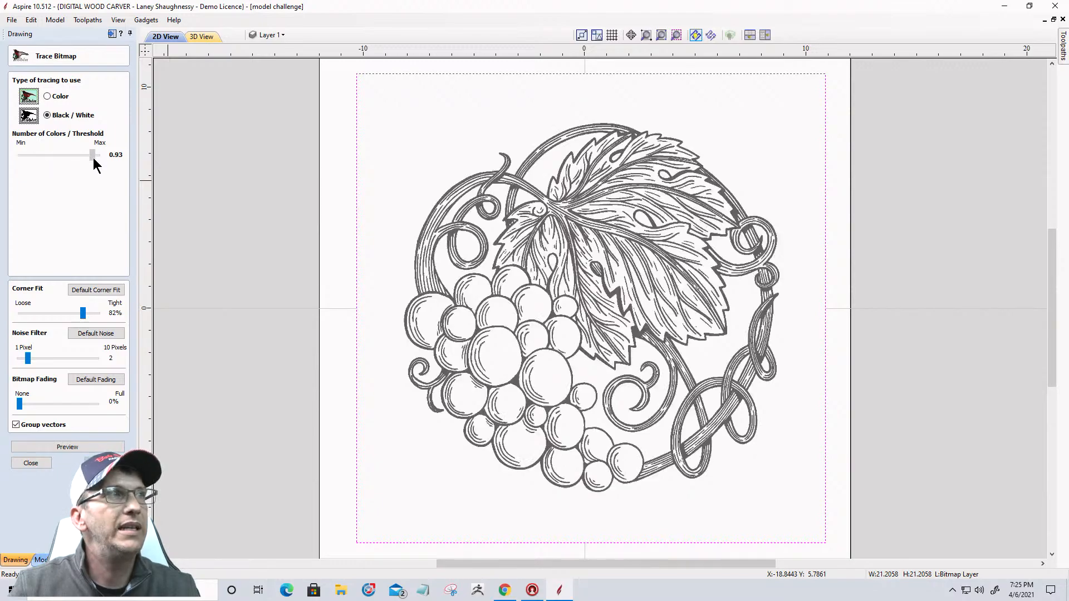
pyautogui.moveTo(92, 159)
pyautogui.mouseDown()
pyautogui.moveTo(103, 159)
pyautogui.moveTo(82, 161)
pyautogui.mouseUp()
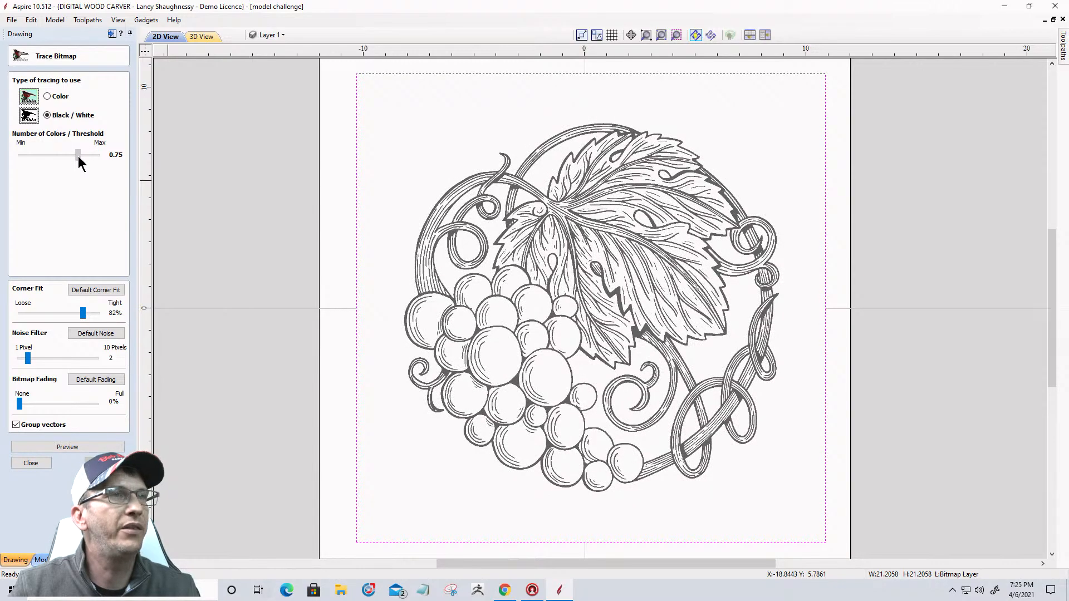
# Trace the grape bitmap into grouped vectors using the default corner fit and noise filter
pyautogui.click(93, 291)
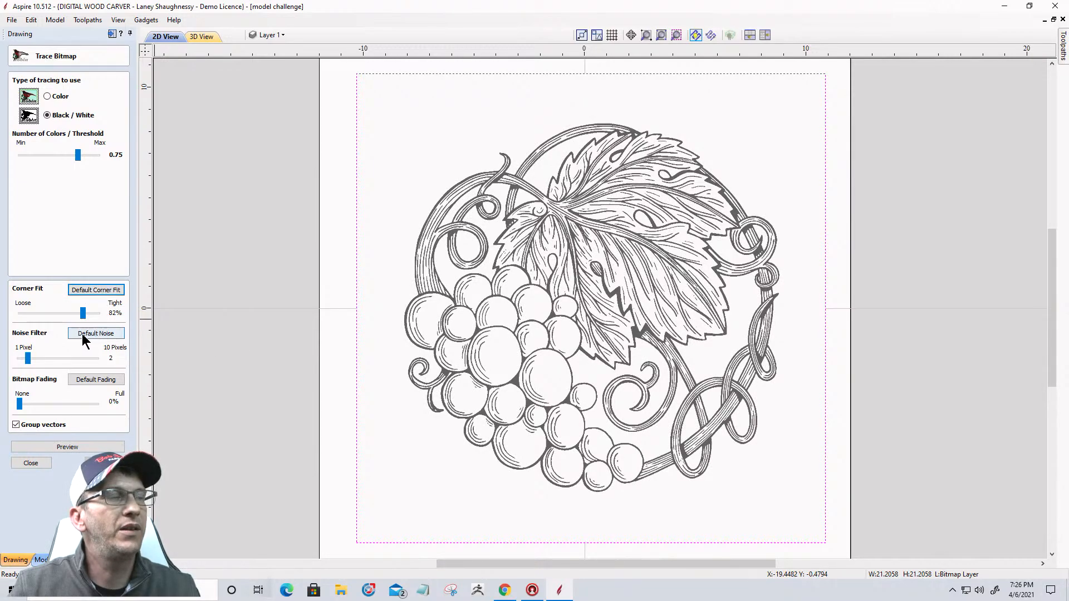
pyautogui.click(103, 333)
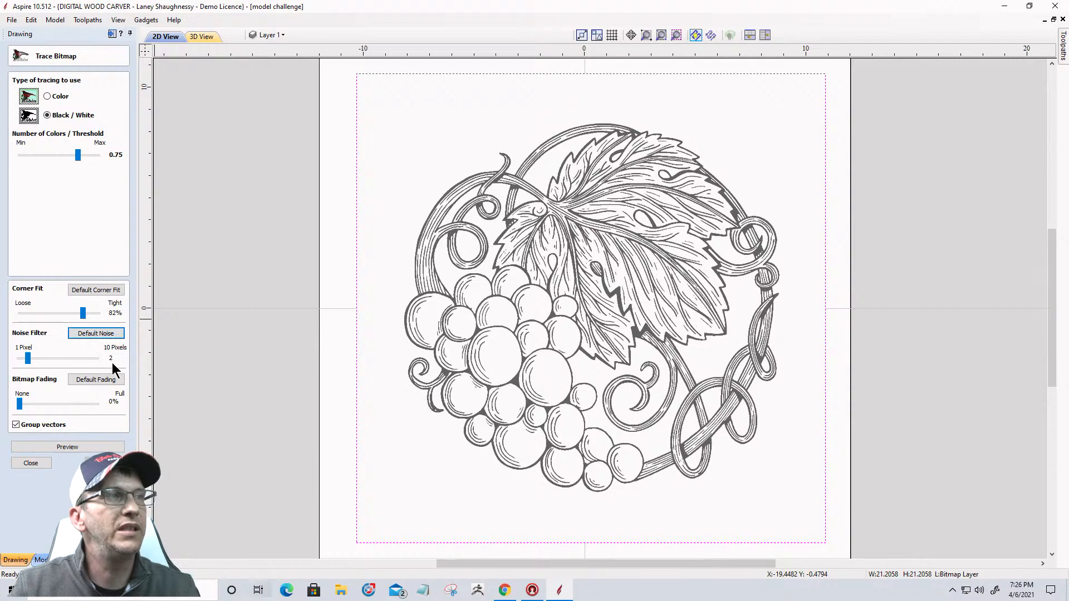
pyautogui.click(57, 447)
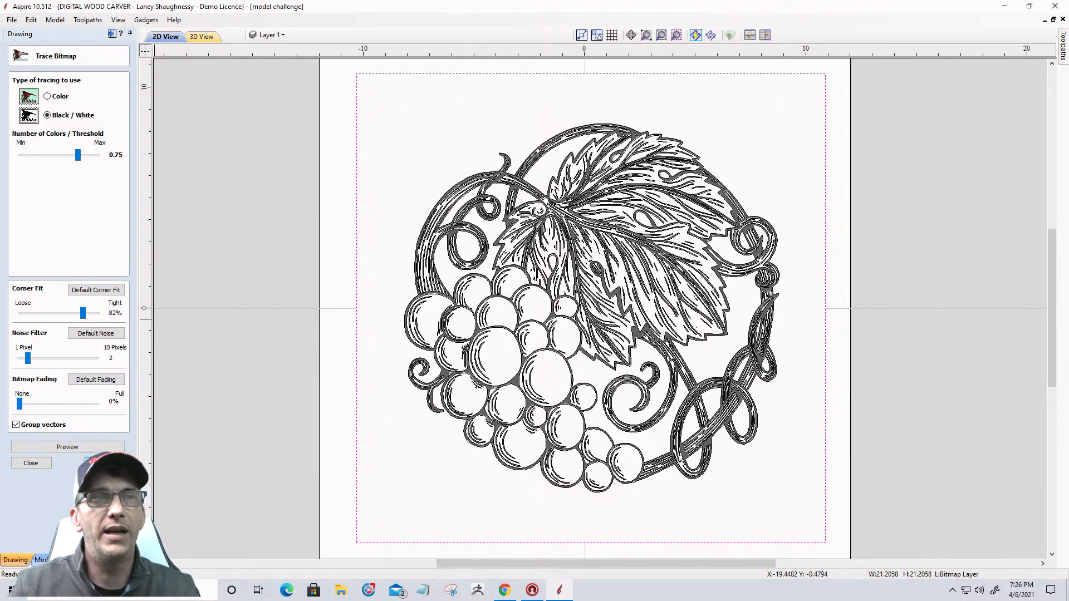
pyautogui.click(33, 465)
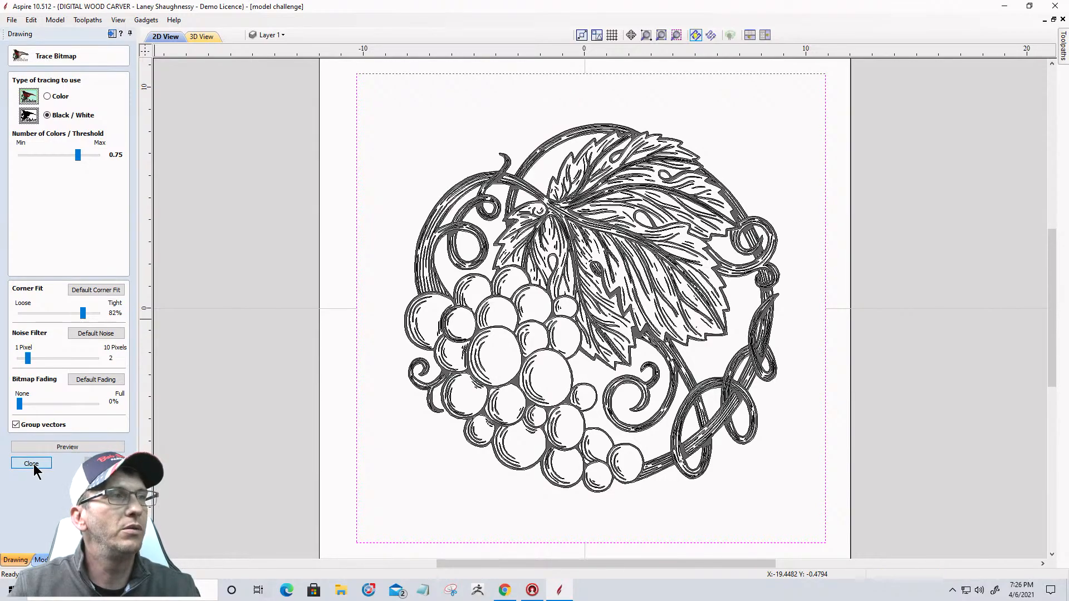
# Move the source bitmap off the job area, beyond its upper-left corner, leaving the traced vectors in place
pyautogui.click(485, 119)
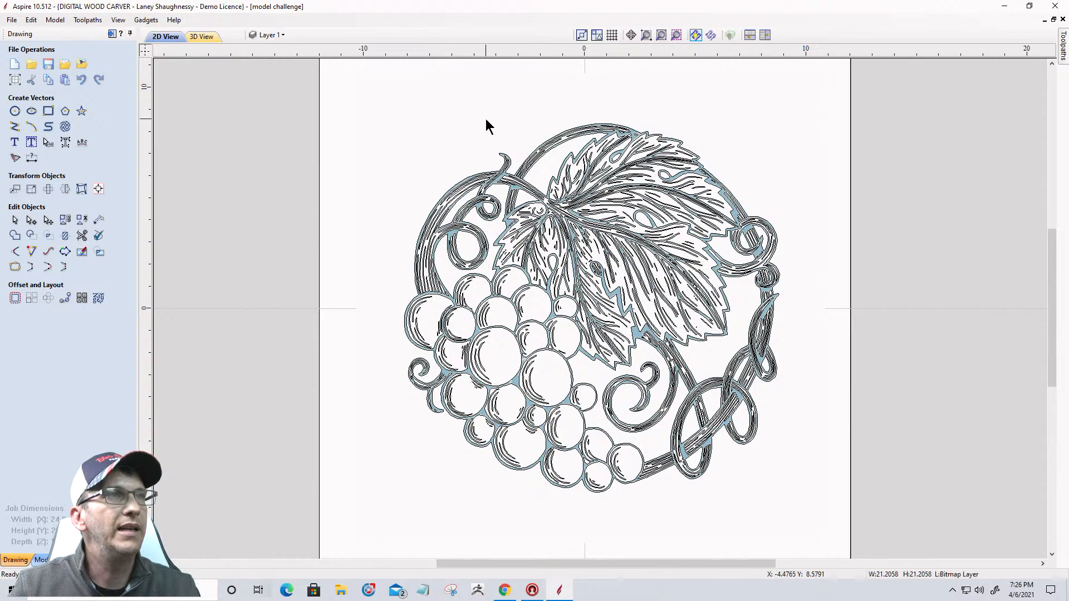
pyautogui.scroll(-3, 742, 384)
pyautogui.scroll(-2, 668, 356)
pyautogui.scroll(1, 525, 248)
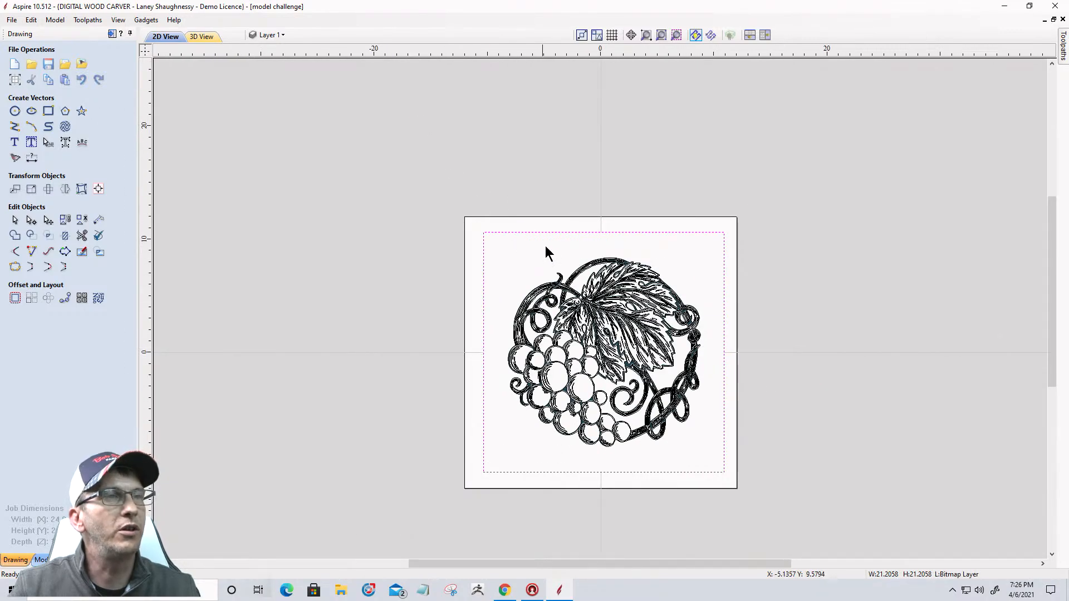
pyautogui.moveTo(550, 253)
pyautogui.mouseDown()
pyautogui.moveTo(214, 86)
pyautogui.moveTo(226, 86)
pyautogui.mouseUp()
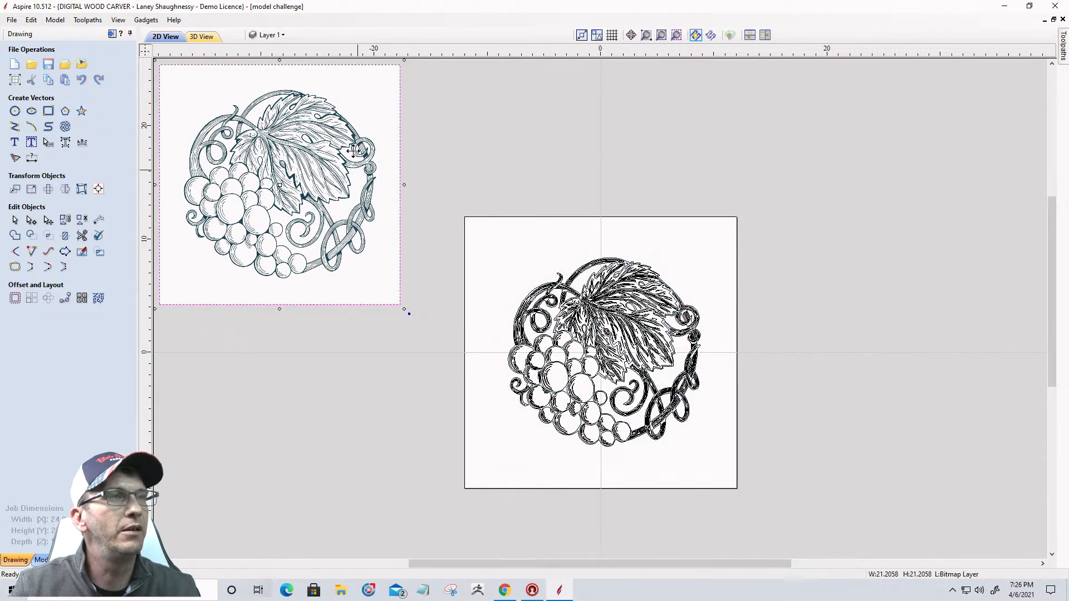
# Examine the traced grape-and-leaf vectors and compare them with the carved 3D preview from several angles
pyautogui.scroll(2, 620, 390)
pyautogui.scroll(3, 621, 393)
pyautogui.scroll(-3, 621, 394)
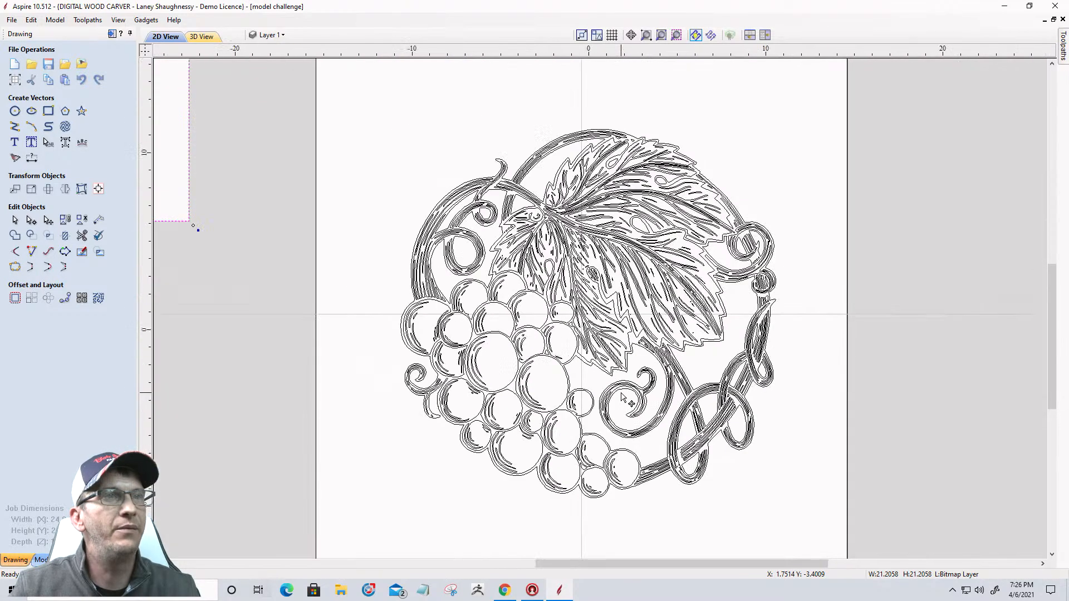
pyautogui.scroll(1, 621, 393)
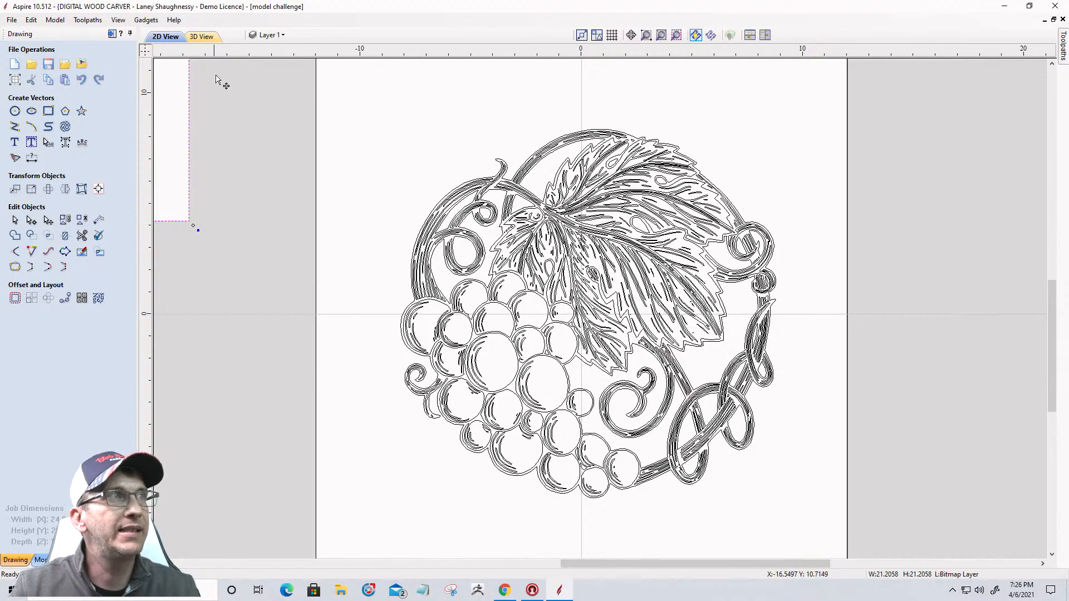
pyautogui.click(210, 40)
pyautogui.scroll(3, 593, 442)
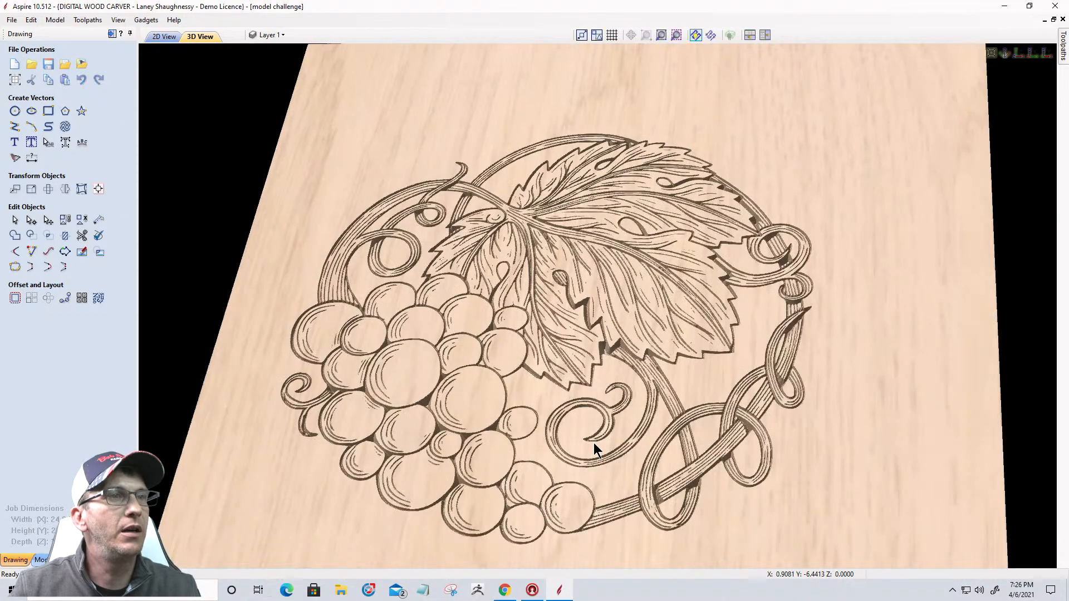
pyautogui.scroll(-3, 589, 450)
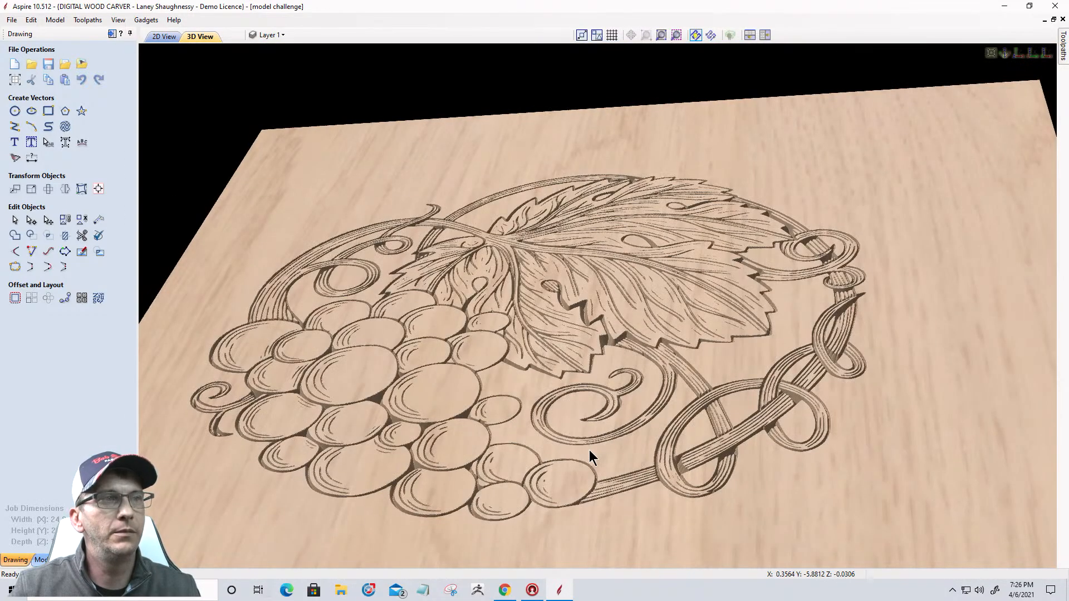
pyautogui.scroll(-3, 599, 407)
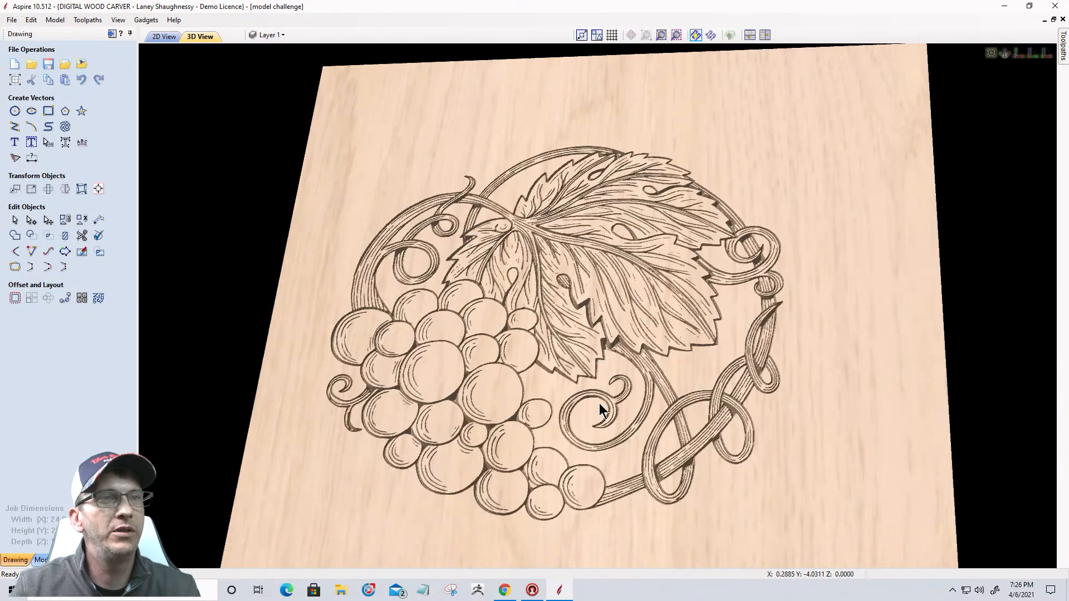
pyautogui.moveTo(585, 423)
pyautogui.mouseDown()
pyautogui.moveTo(584, 457)
pyautogui.moveTo(579, 416)
pyautogui.mouseUp()
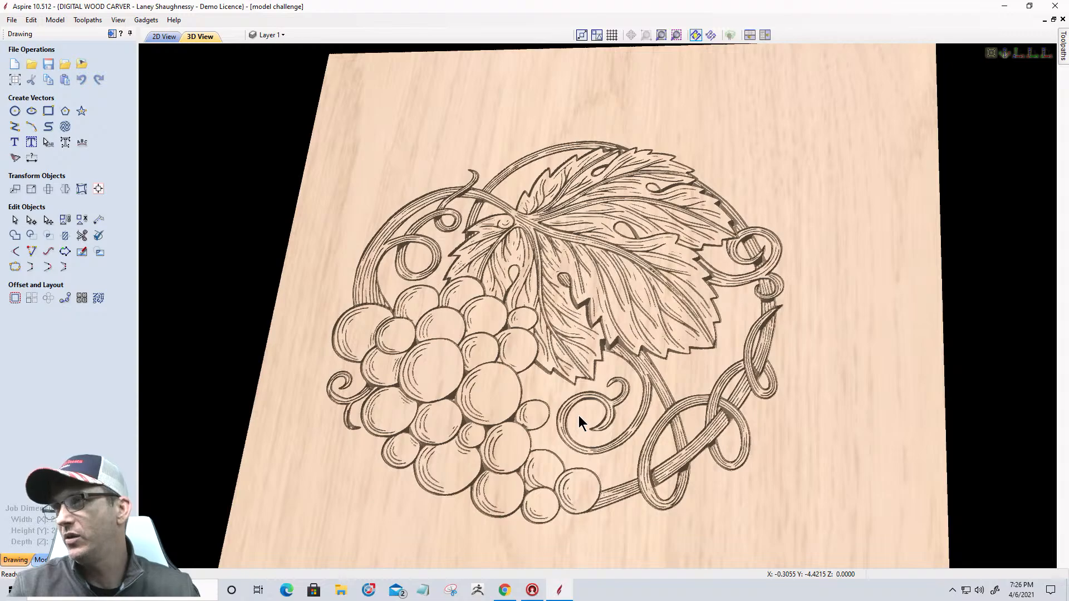
pyautogui.moveTo(581, 413); pyautogui.dragTo(520, 406)
# Inspect the outlines of the traced grapes, leaf veins and intertwined vines up close in the 2D view
pyautogui.click(164, 36)
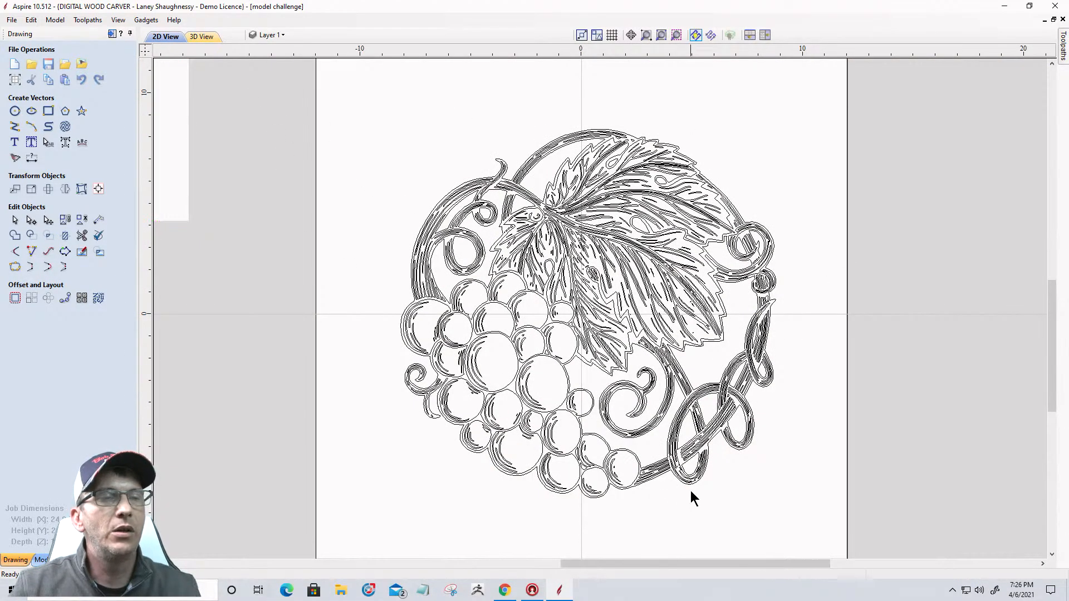
pyautogui.scroll(3, 775, 370)
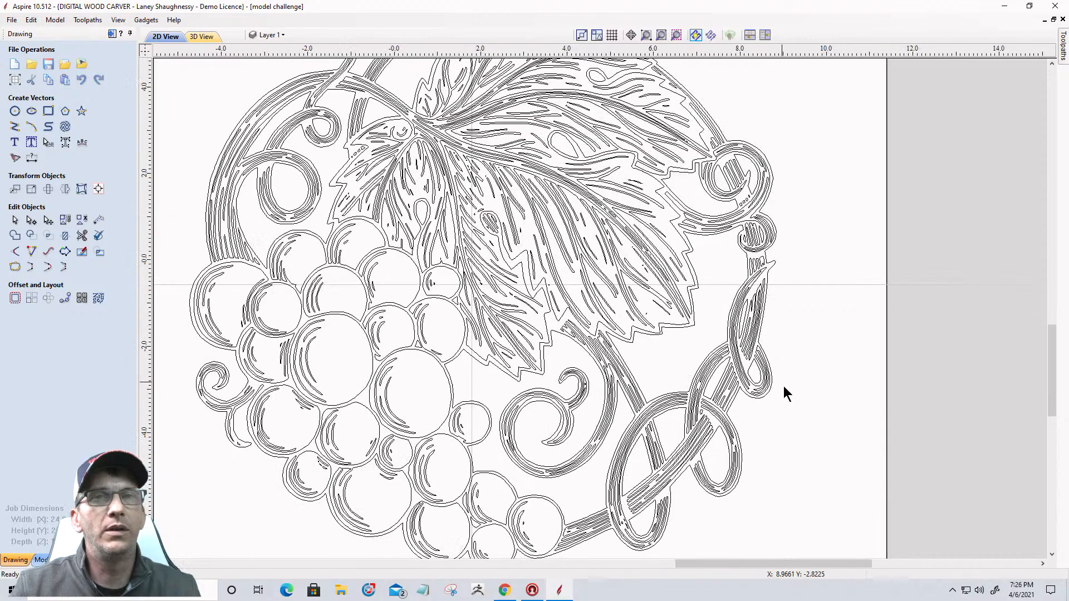
pyautogui.scroll(-1, 841, 409)
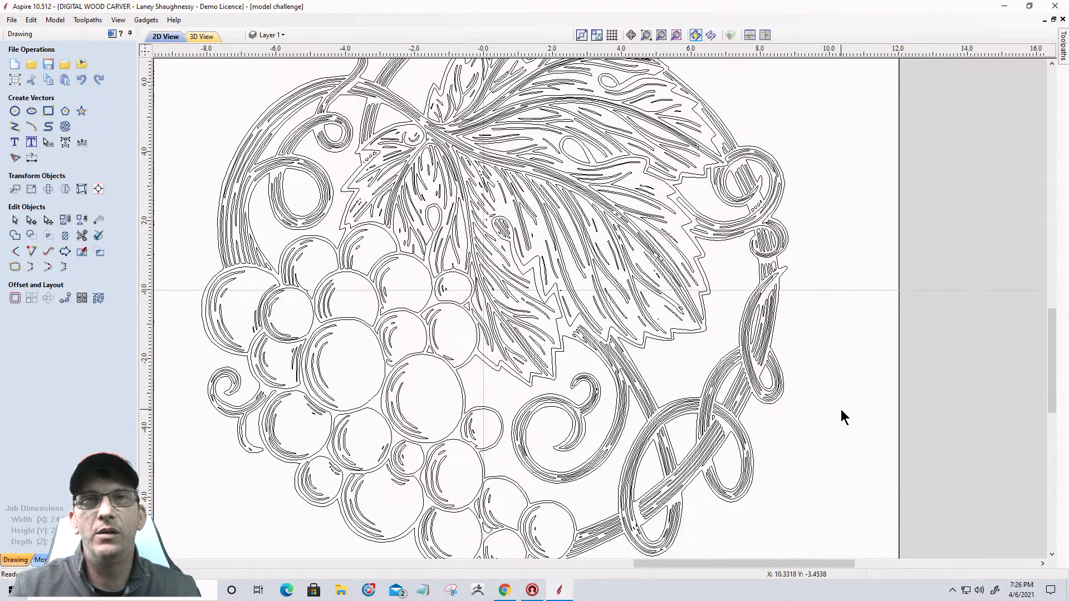
pyautogui.scroll(-1, 841, 409)
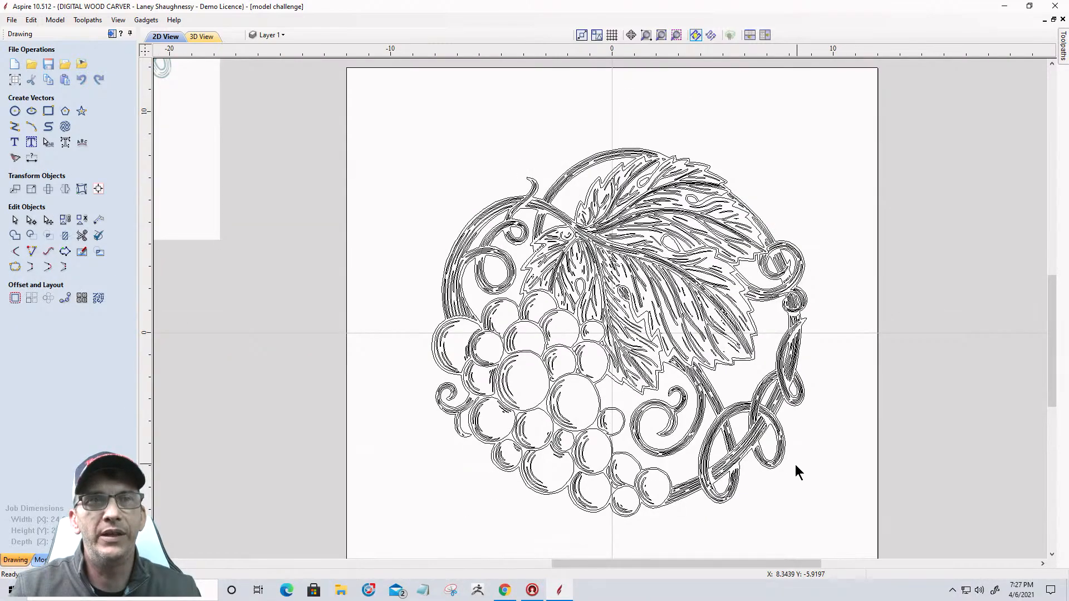
pyautogui.scroll(1, 771, 461)
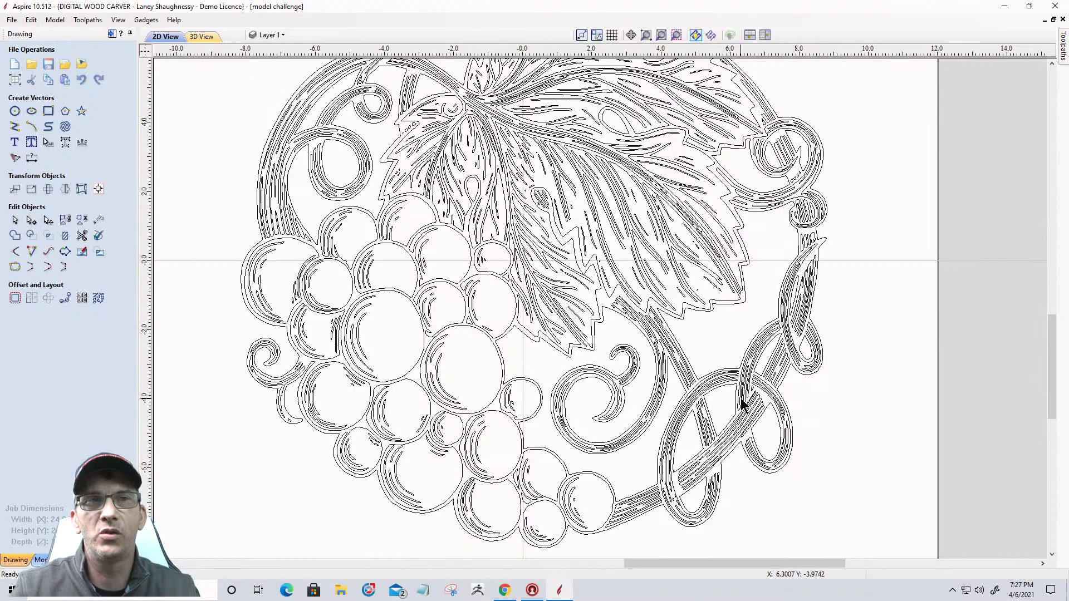
# Add a new layer and hide Layer 1, which holds the traced vectors
pyautogui.scroll(-5, 807, 412)
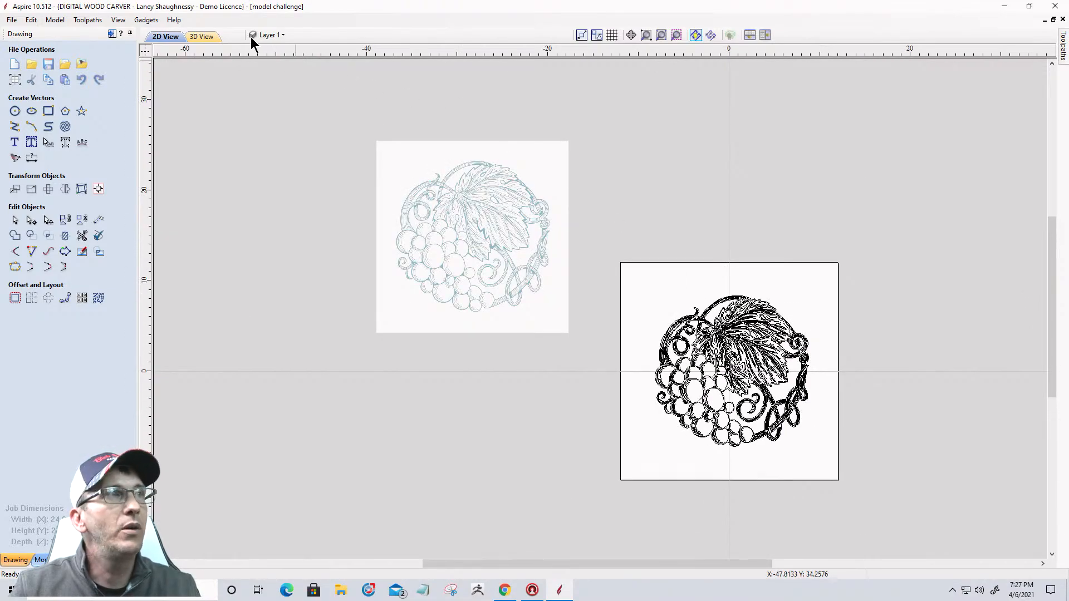
pyautogui.click(268, 35)
pyautogui.click(279, 143)
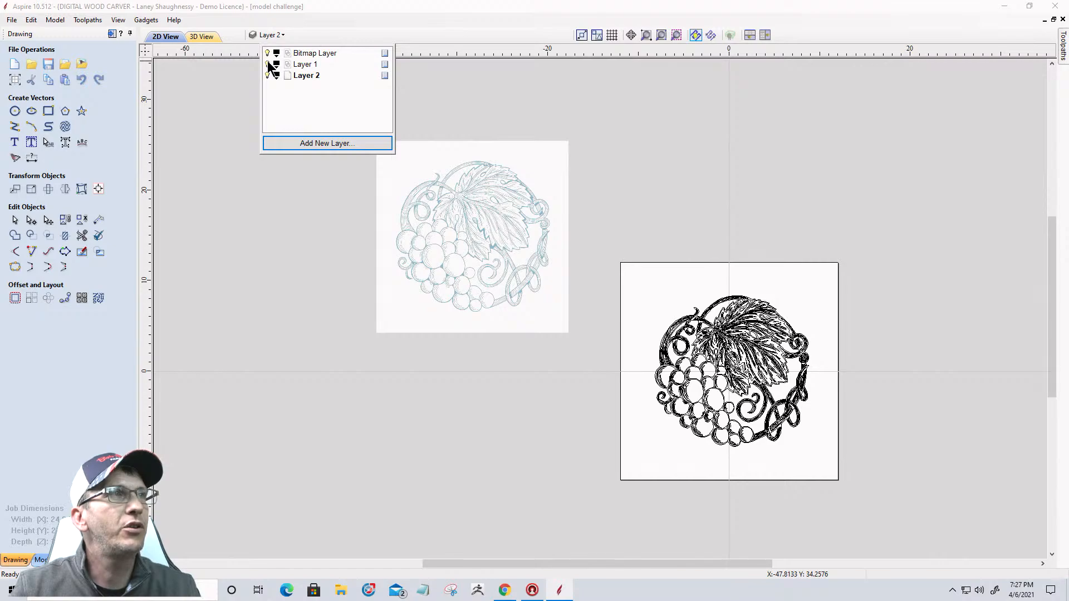
pyautogui.click(268, 64)
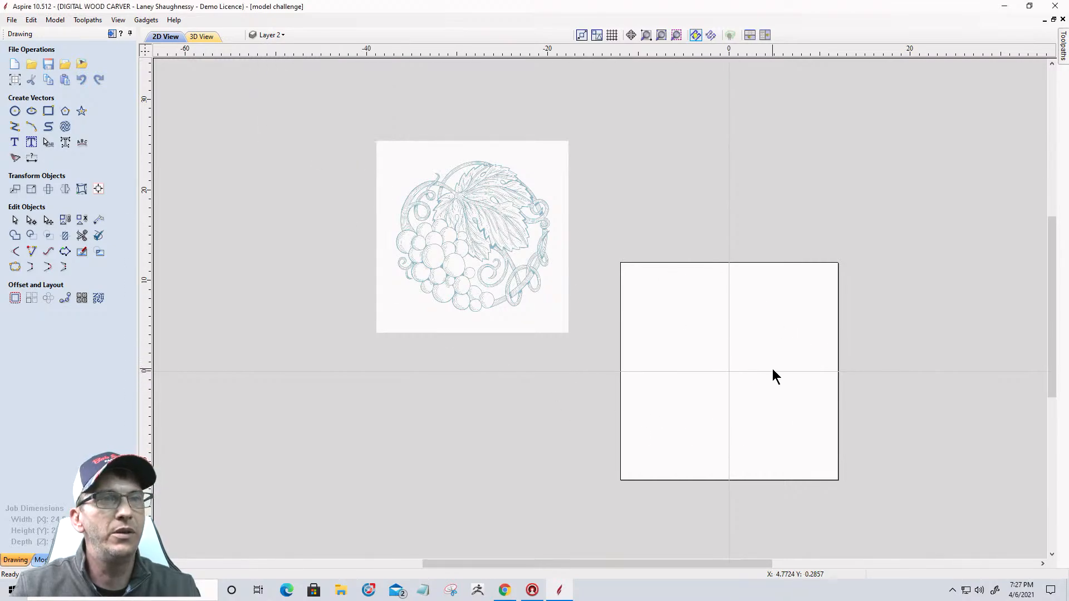
# Draw an open five-point curve about 10.5 inches tall around the job center, with its two ends crossing near the top
pyautogui.scroll(4, 773, 369)
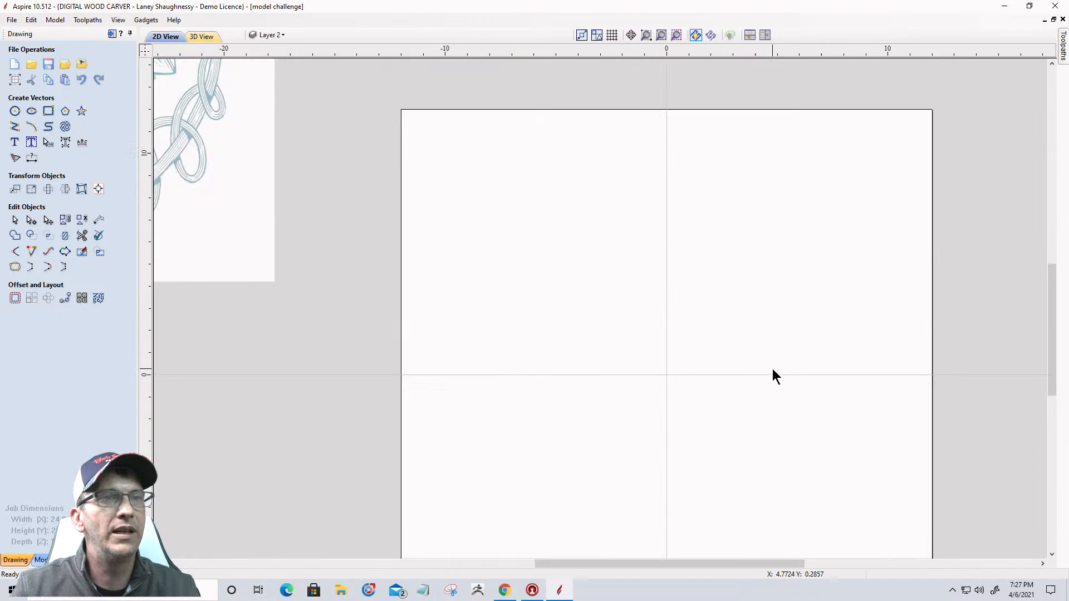
pyautogui.click(48, 128)
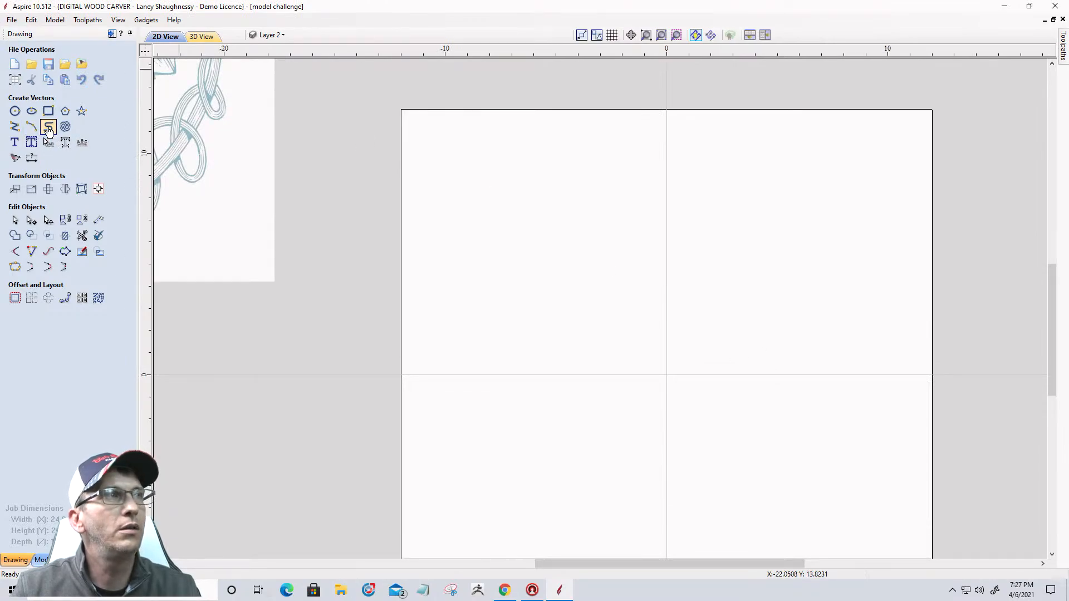
pyautogui.click(666, 257)
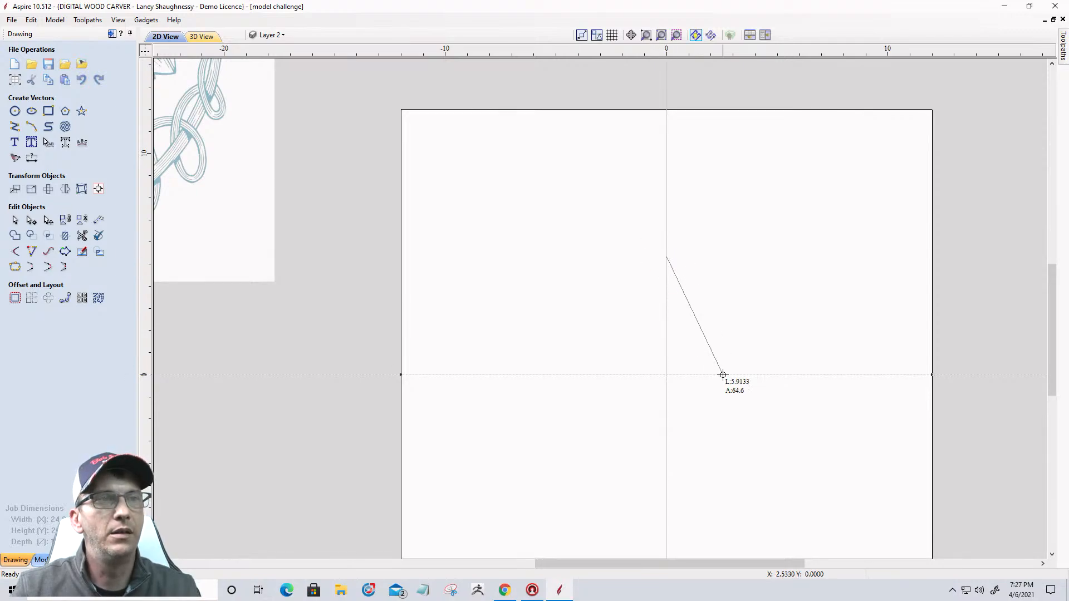
pyautogui.click(723, 375)
pyautogui.click(666, 490)
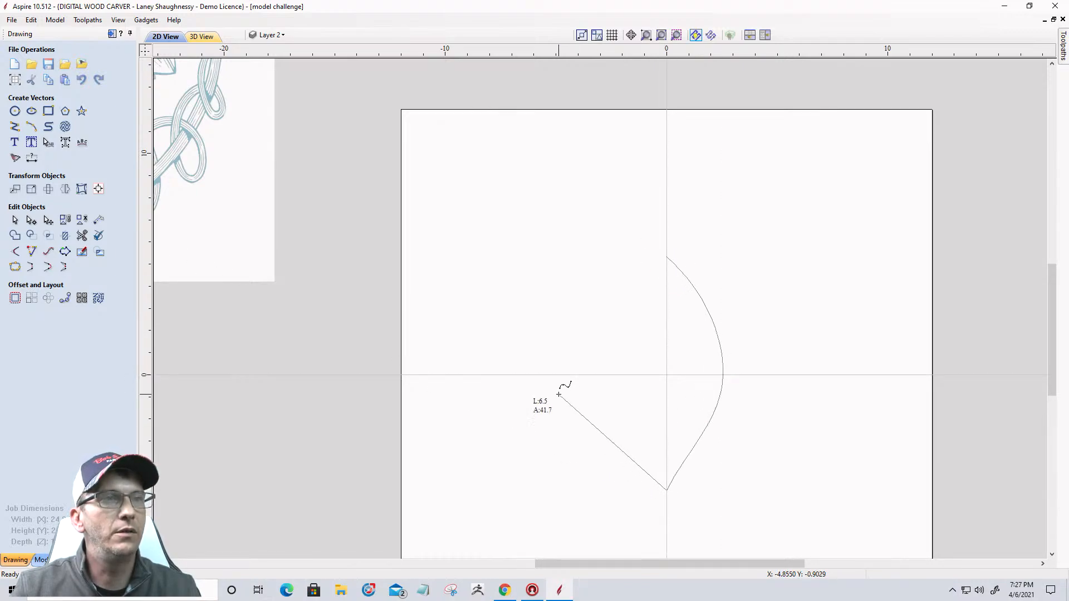
pyautogui.click(558, 394)
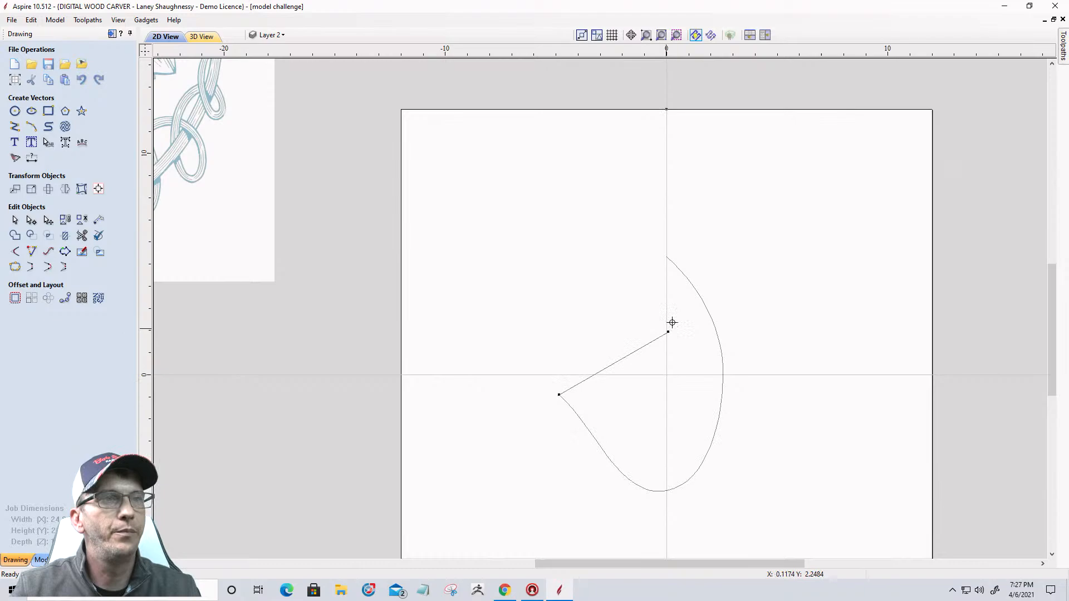
pyautogui.click(726, 267)
pyautogui.press('space')
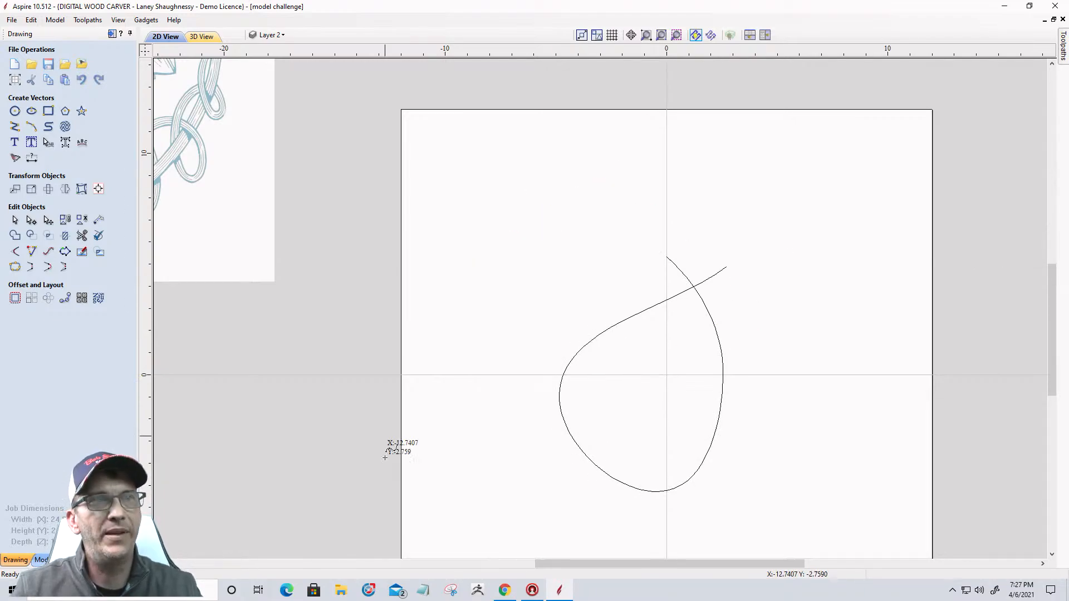
pyautogui.scroll(3, 699, 250)
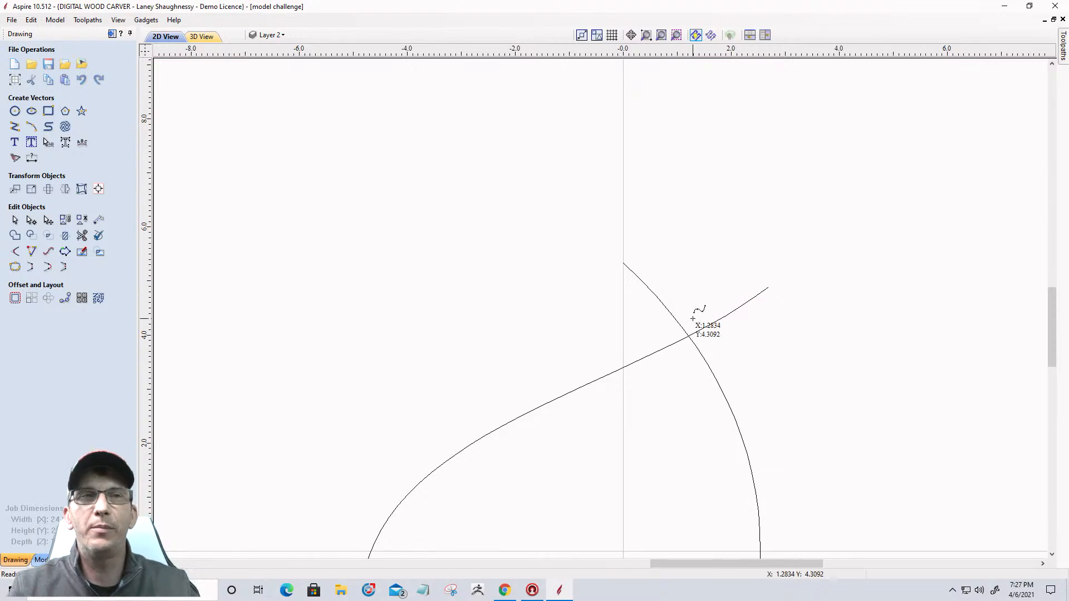
# Draw a three-point arc from about (-7.05, 7.97) to (-5.89, 7.97) with a radius of about 0.58 inches
pyautogui.scroll(-3, 693, 319)
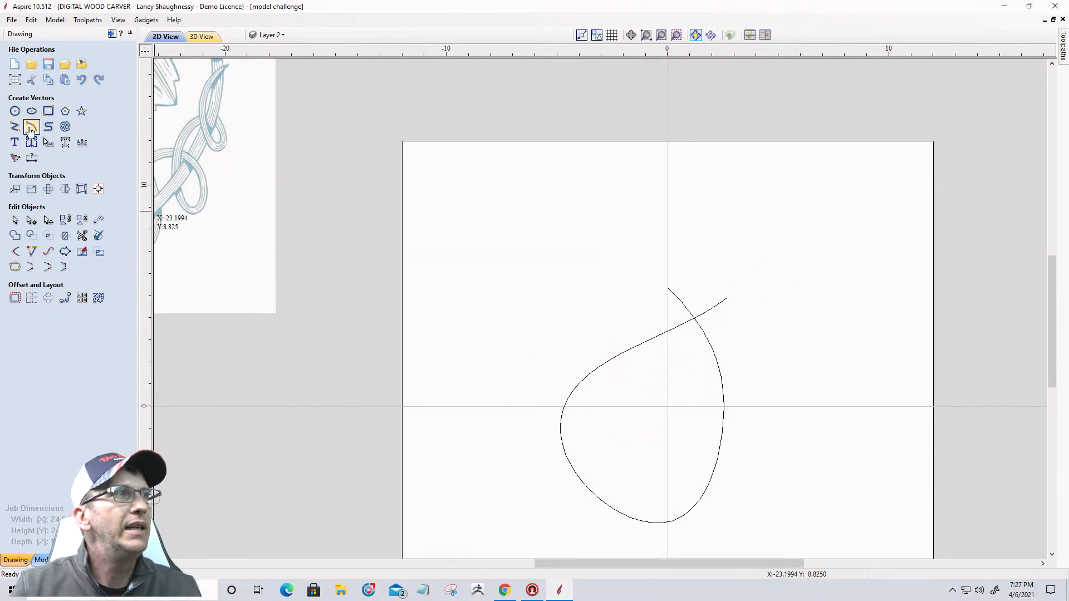
pyautogui.click(31, 127)
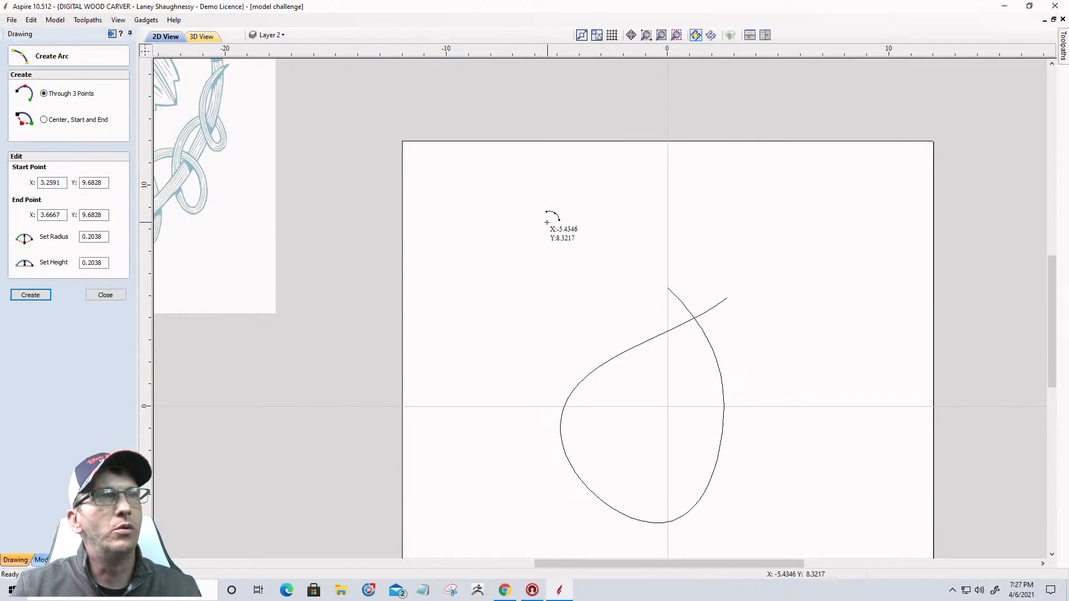
pyautogui.click(511, 230)
pyautogui.click(537, 230)
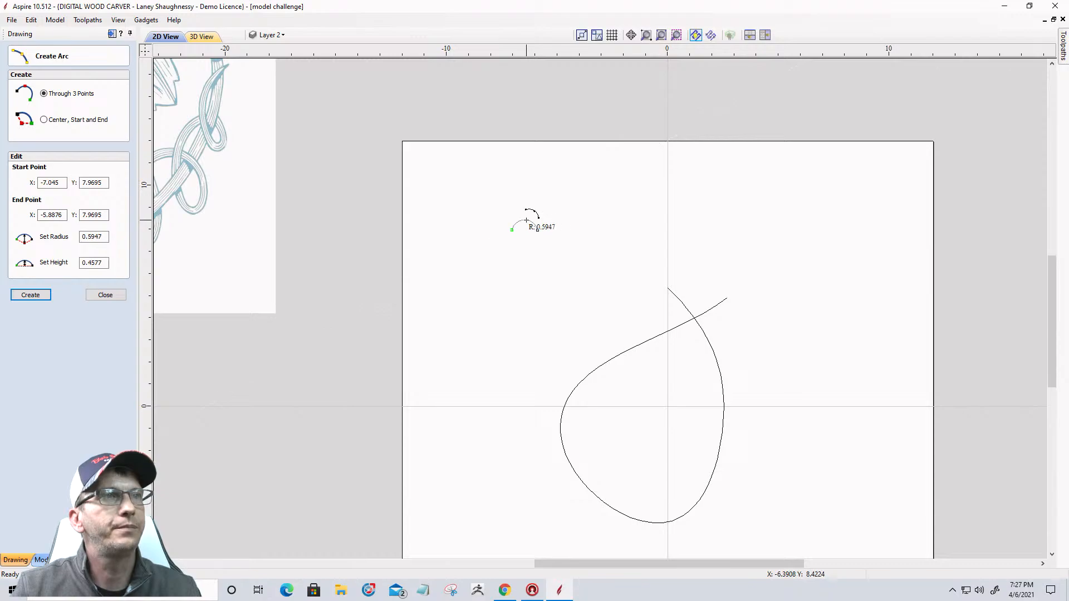
pyautogui.click(525, 218)
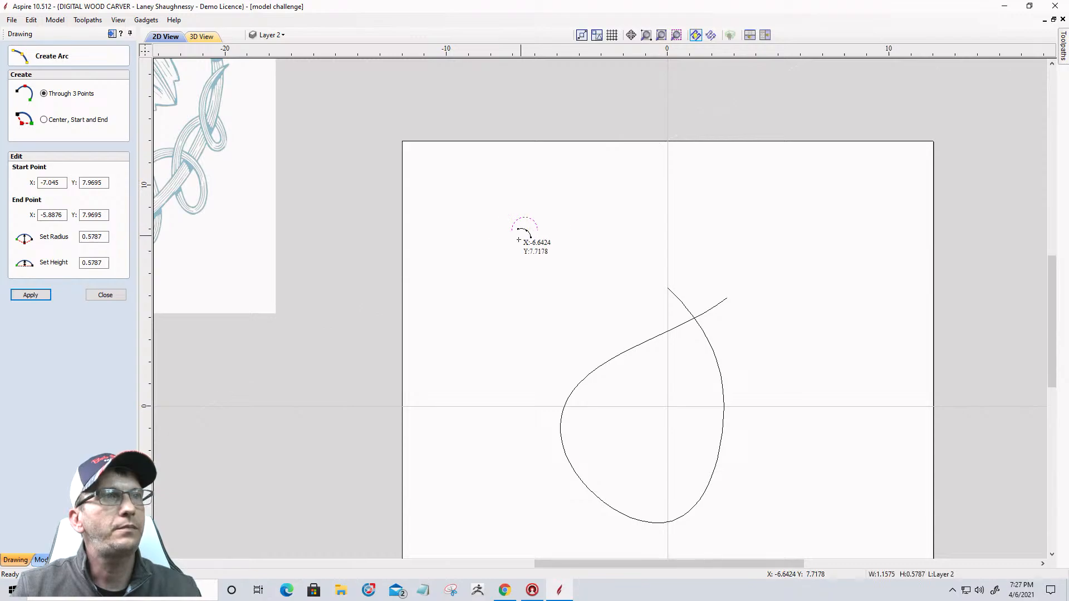
pyautogui.click(106, 296)
# Copy the arc twice in a row beside the original, and scale the copies to about 0.93 and 0.15 inches wide
pyautogui.scroll(5, 532, 236)
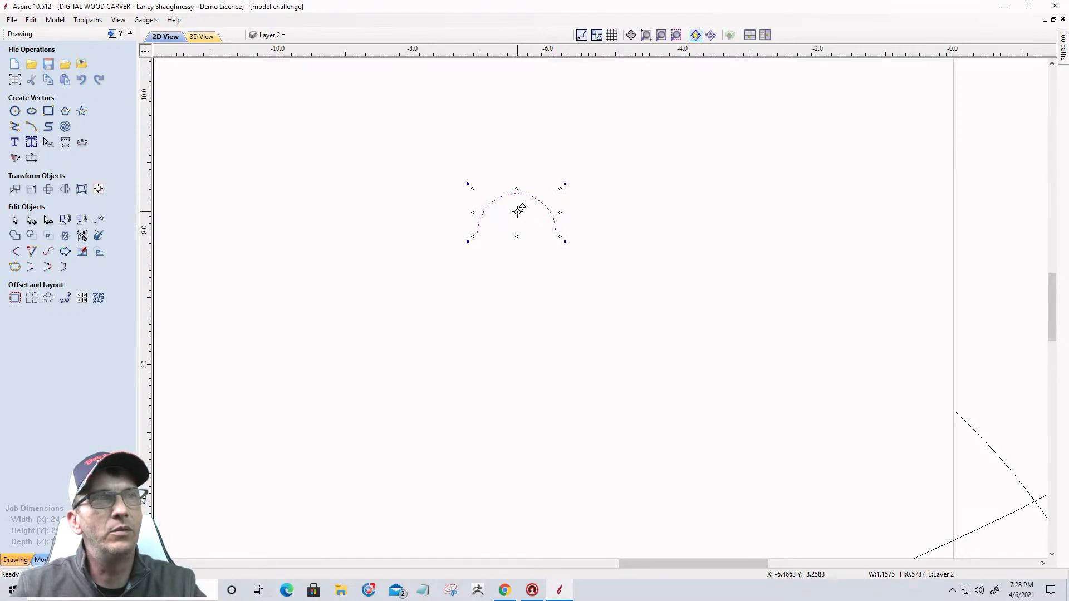
pyautogui.keyDown('ctrl'); pyautogui.moveTo(518, 211); pyautogui.dragTo(765, 220); pyautogui.keyUp('ctrl')
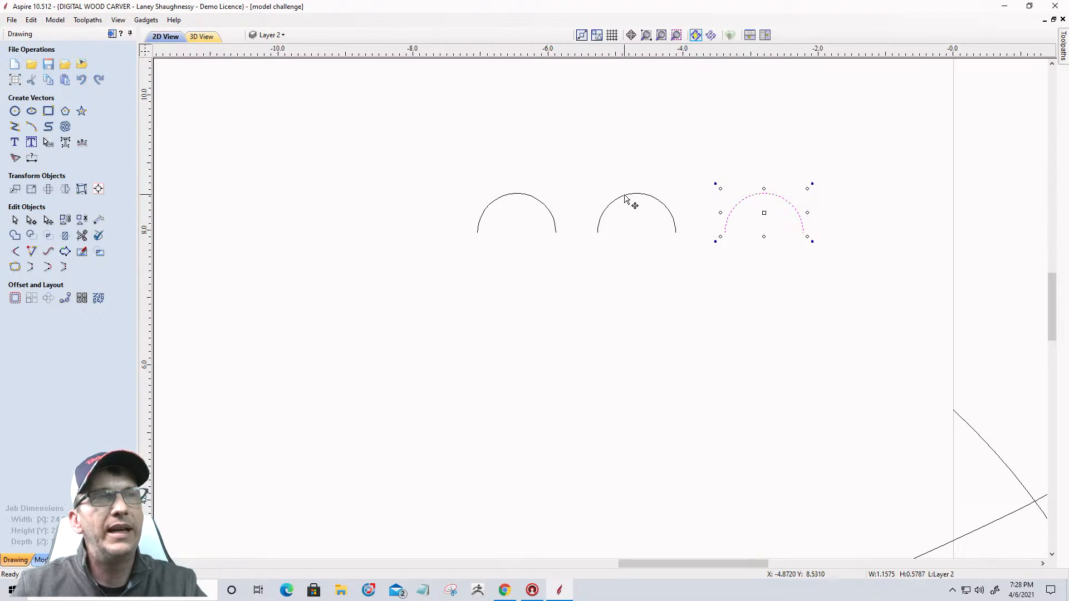
pyautogui.click(609, 202)
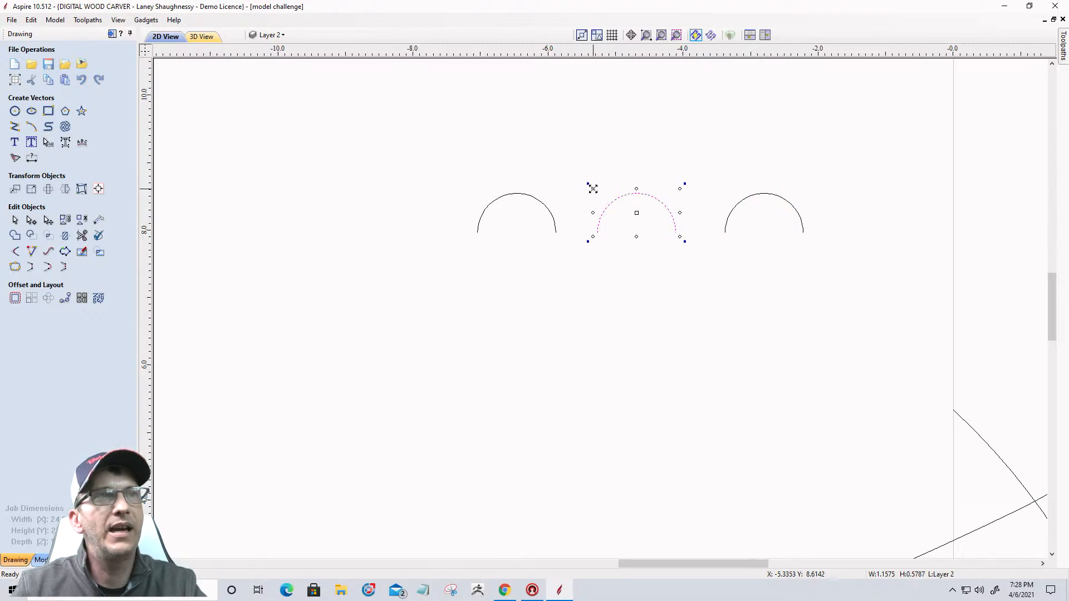
pyautogui.moveTo(593, 188); pyautogui.dragTo(610, 201)
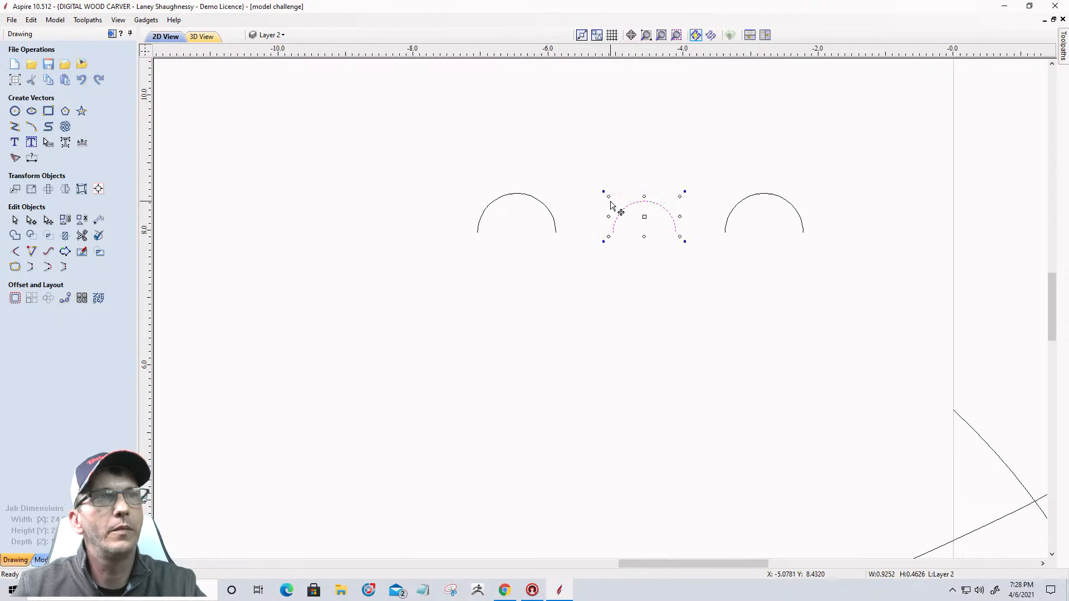
pyautogui.click(750, 198)
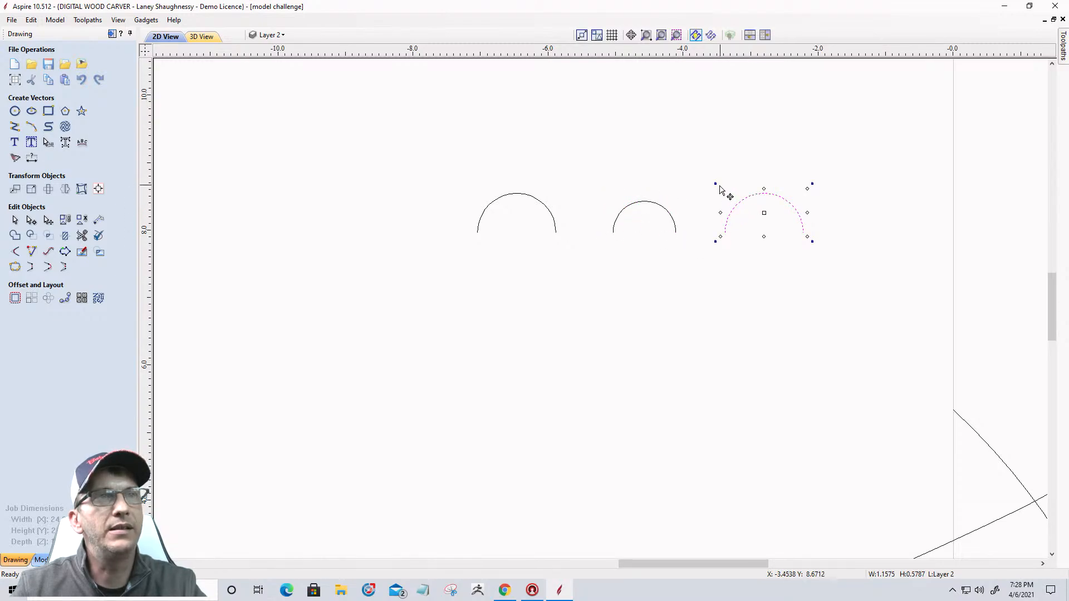
pyautogui.moveTo(721, 190); pyautogui.dragTo(778, 229)
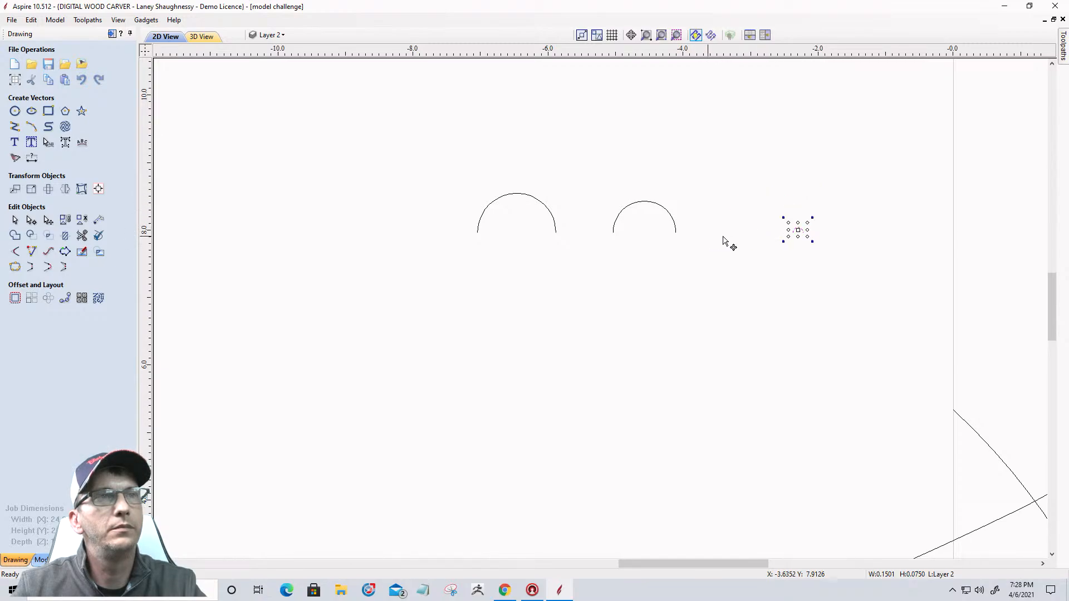
# Shrink the middle arc further and move the smallest arc closer so the three arcs form a compact row
pyautogui.press('Delete')
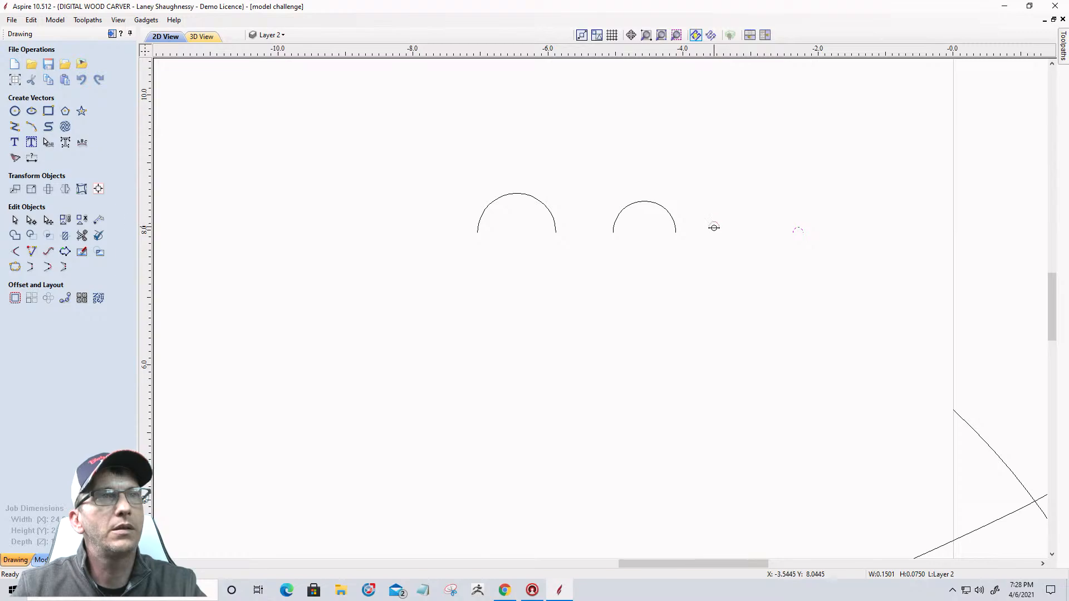
pyautogui.click(714, 227)
pyautogui.click(636, 205)
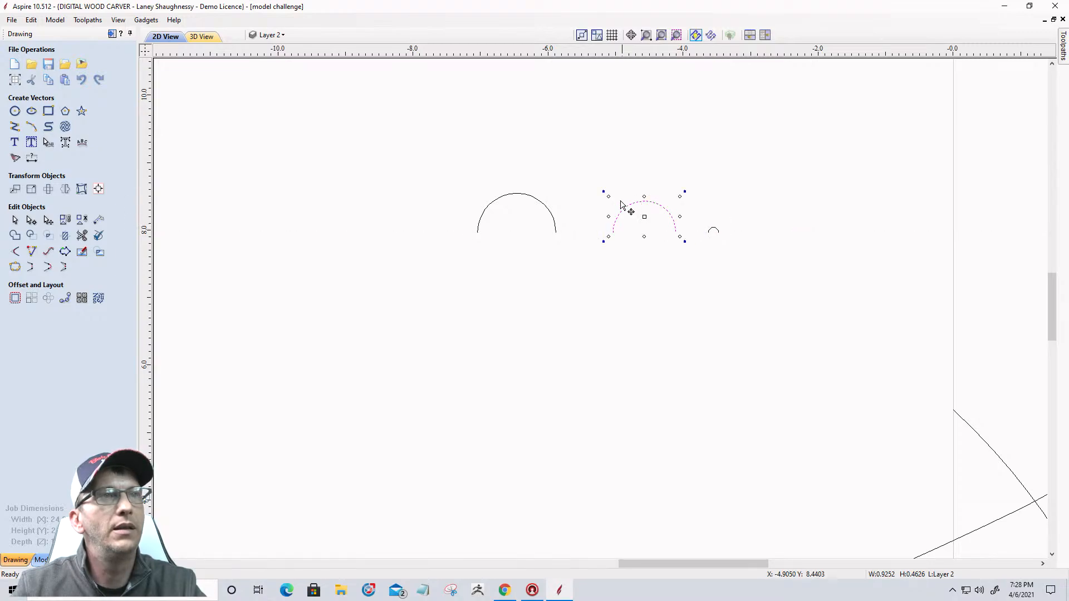
pyautogui.moveTo(608, 197); pyautogui.dragTo(623, 219)
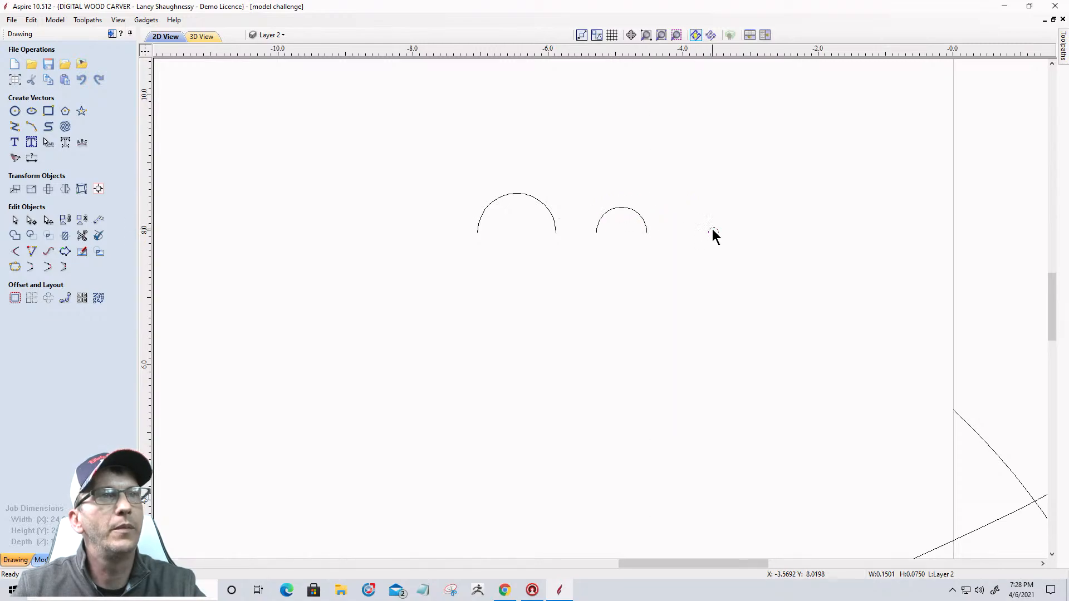
pyautogui.click(713, 229)
pyautogui.moveTo(713, 229); pyautogui.dragTo(688, 230)
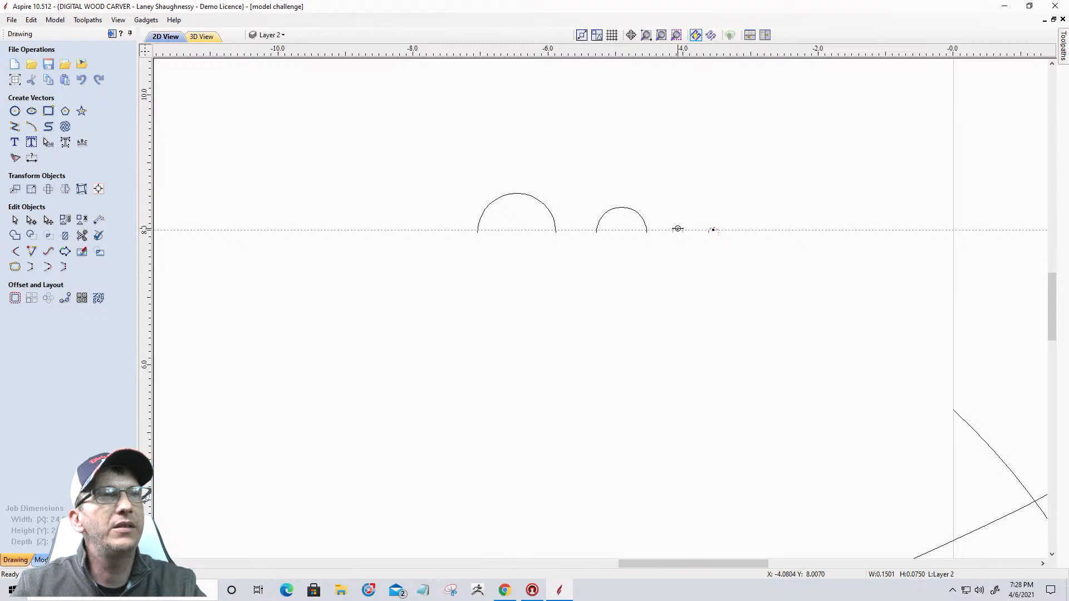
pyautogui.scroll(2, 551, 247)
pyautogui.click(420, 189)
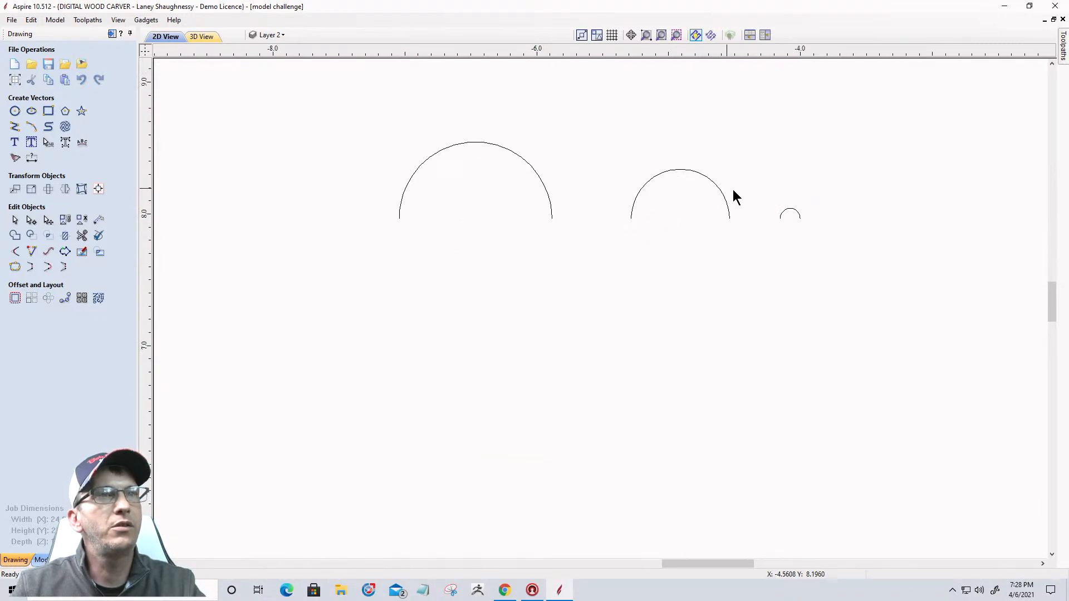
pyautogui.scroll(2, 771, 209)
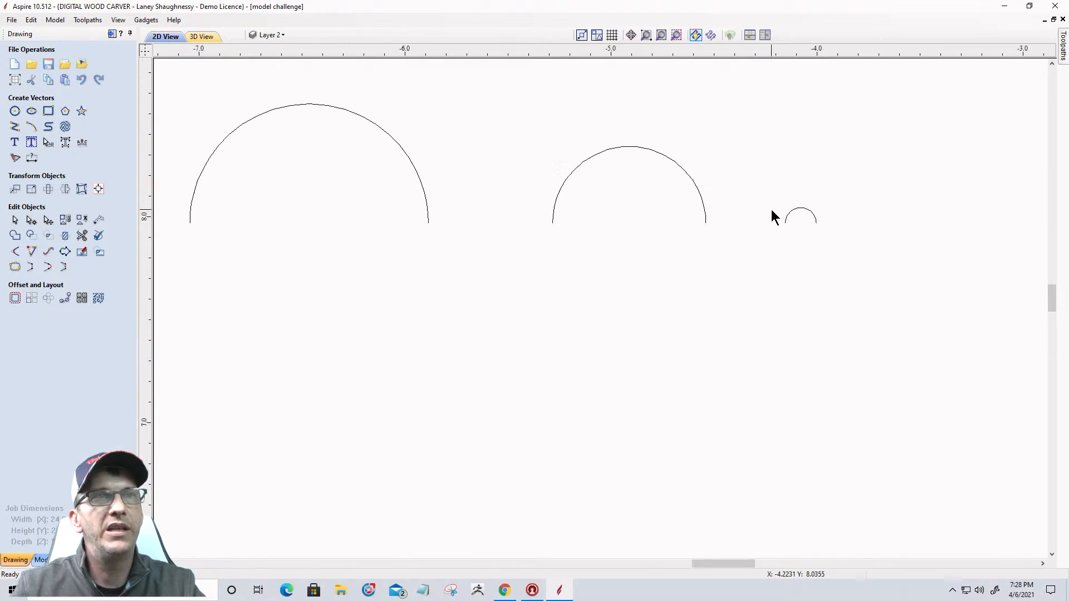
# Start Extrude and Weave and set the self-crossing curve as the drive rail
pyautogui.scroll(-3, 718, 282)
pyautogui.scroll(-5, 719, 282)
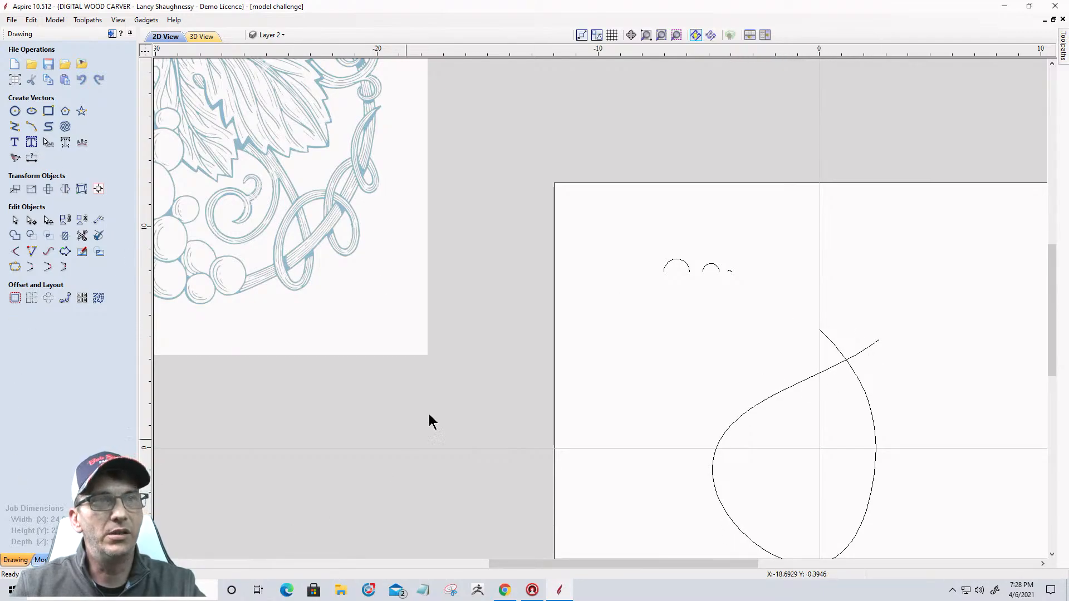
pyautogui.scroll(5, 695, 275)
pyautogui.scroll(-6, 652, 267)
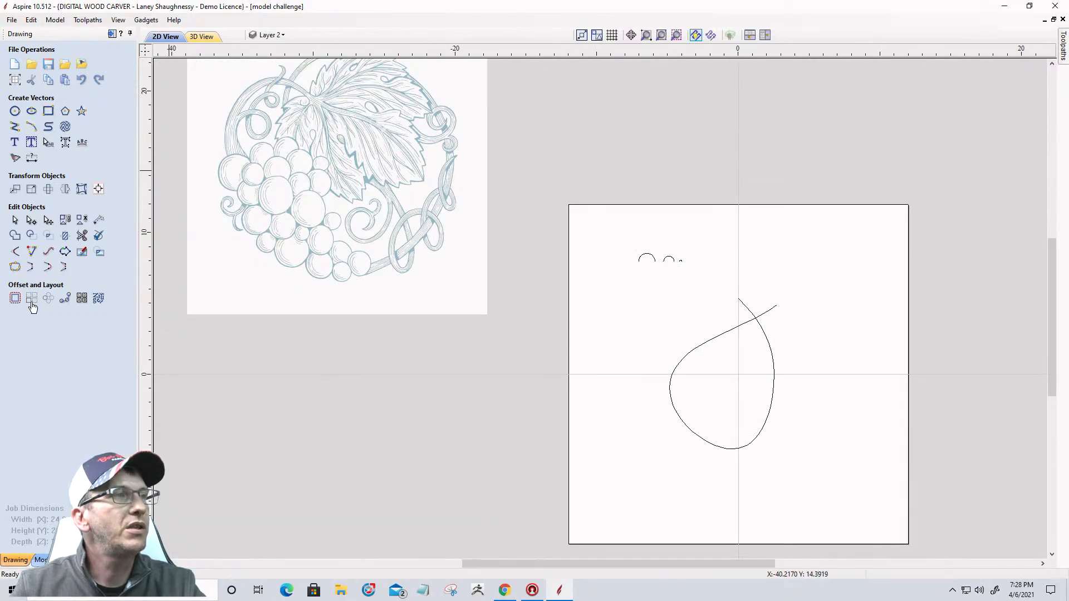
pyautogui.click(41, 560)
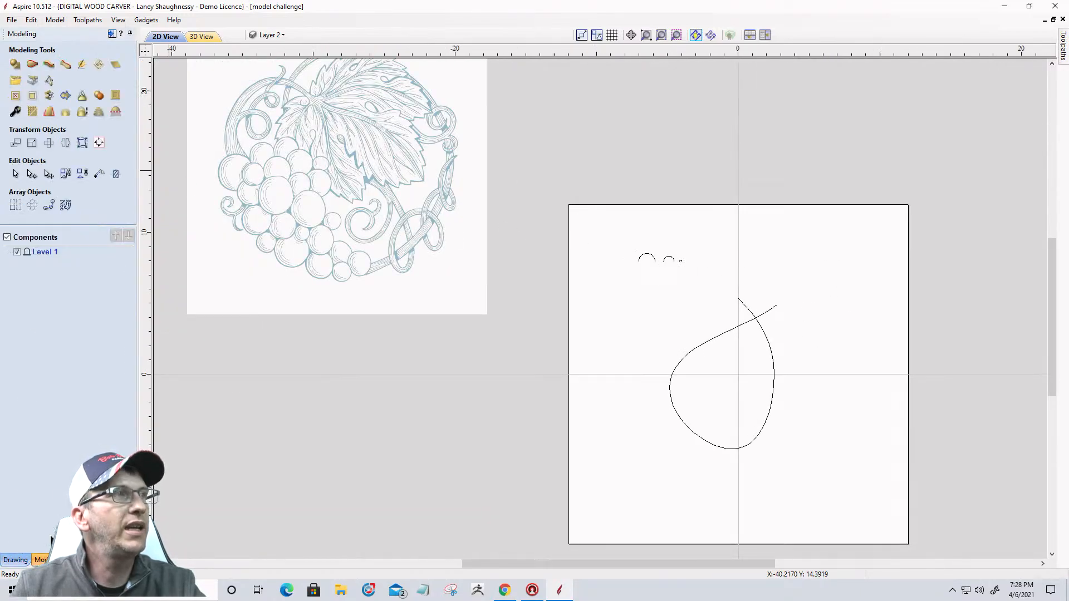
pyautogui.click(49, 64)
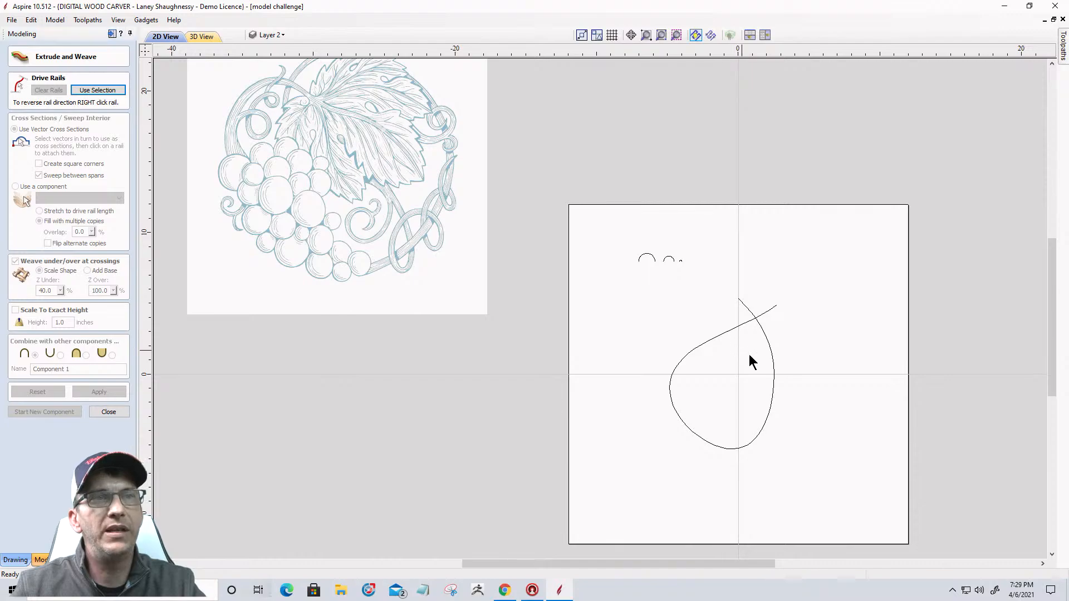
pyautogui.scroll(4, 757, 363)
pyautogui.click(721, 245)
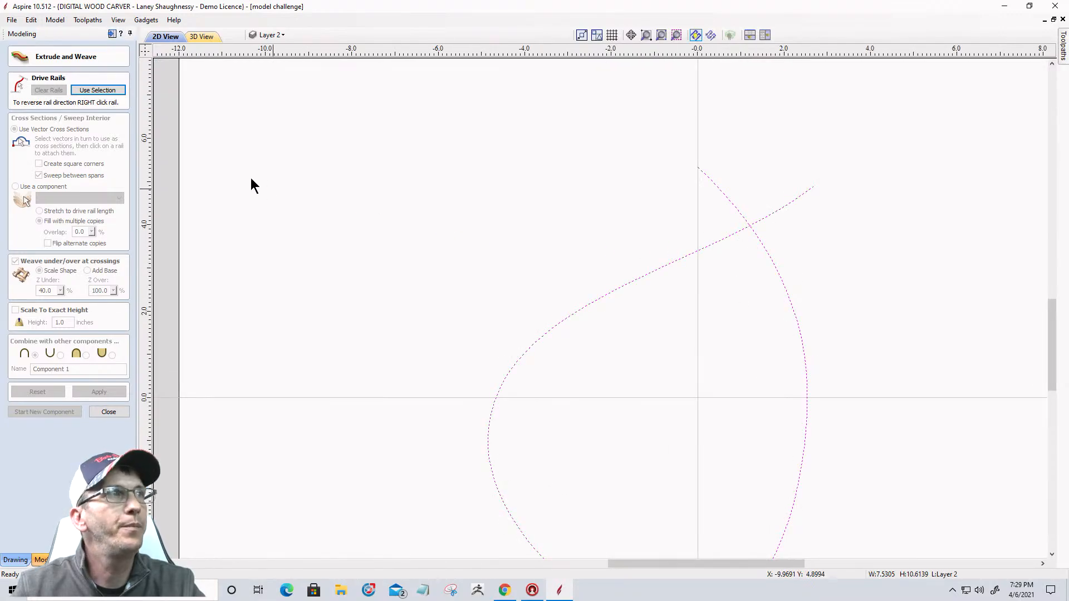
pyautogui.click(104, 90)
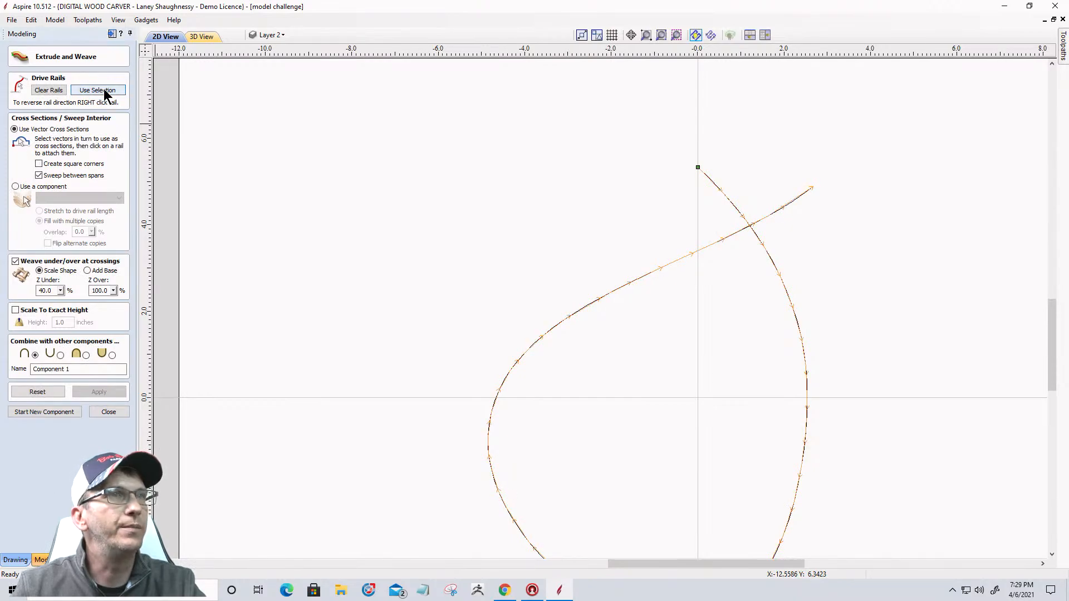
# Extrude the largest arc along the rail, weaving at the crossing with Z Under 40% and Z Over 100%
pyautogui.scroll(-2, 846, 145)
pyautogui.scroll(2, 824, 212)
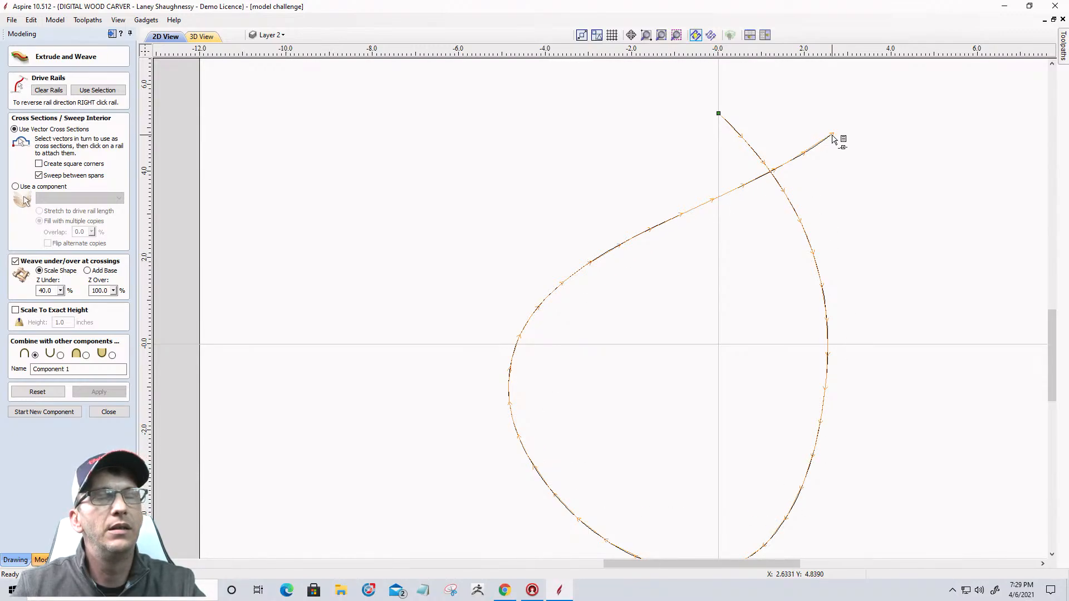
pyautogui.scroll(-4, 883, 201)
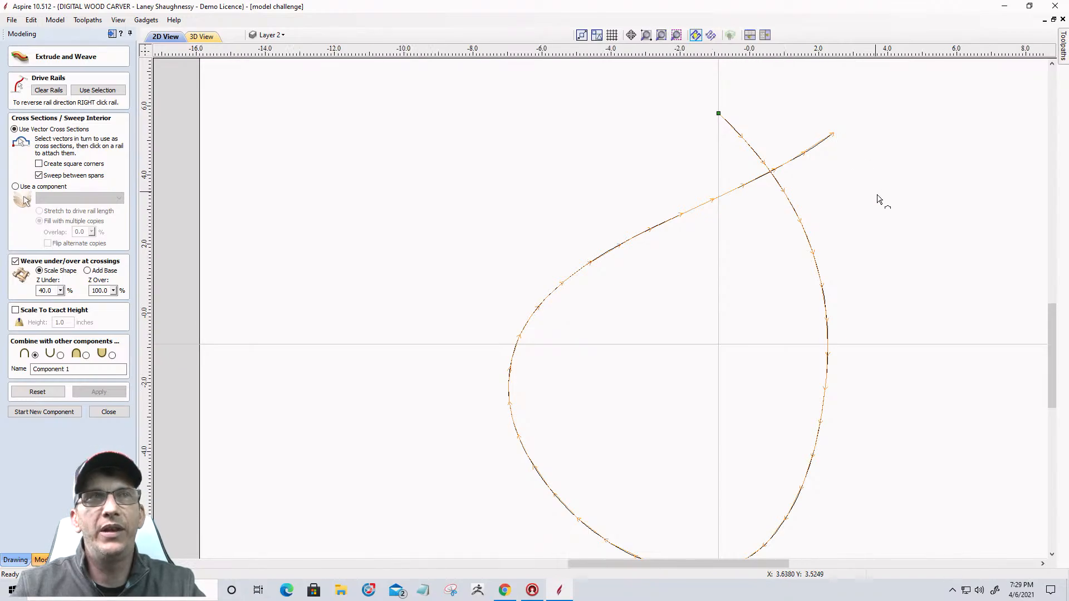
pyautogui.scroll(3, 770, 132)
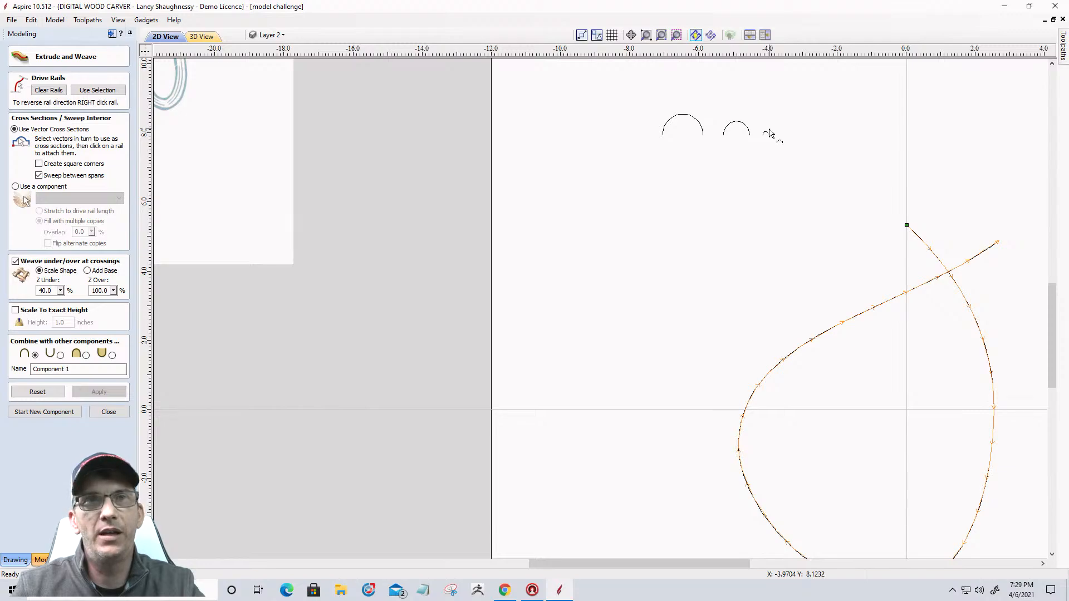
pyautogui.click(686, 119)
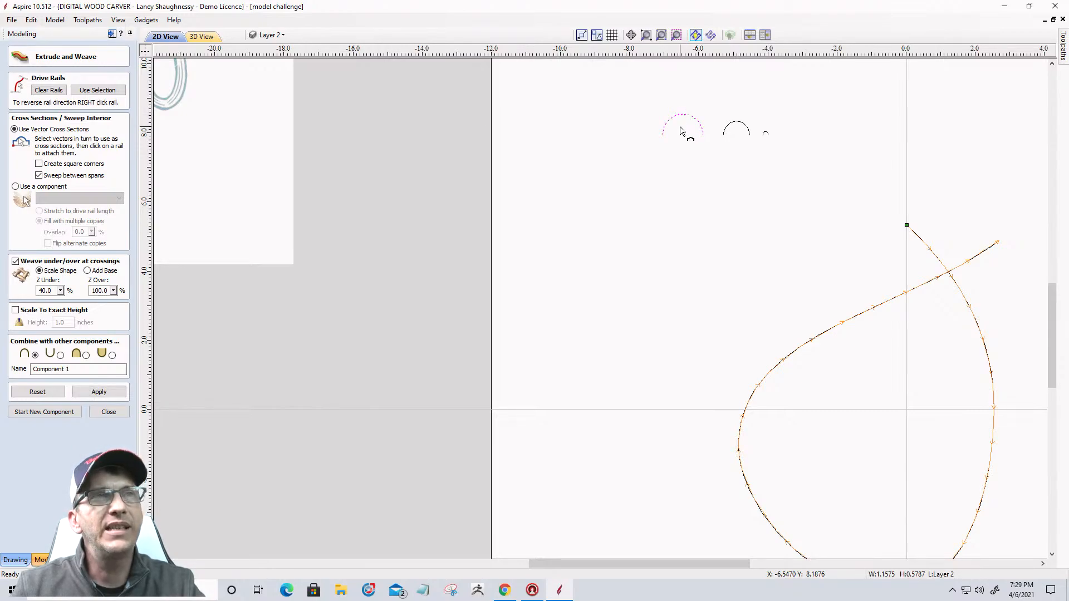
pyautogui.scroll(2, 680, 132)
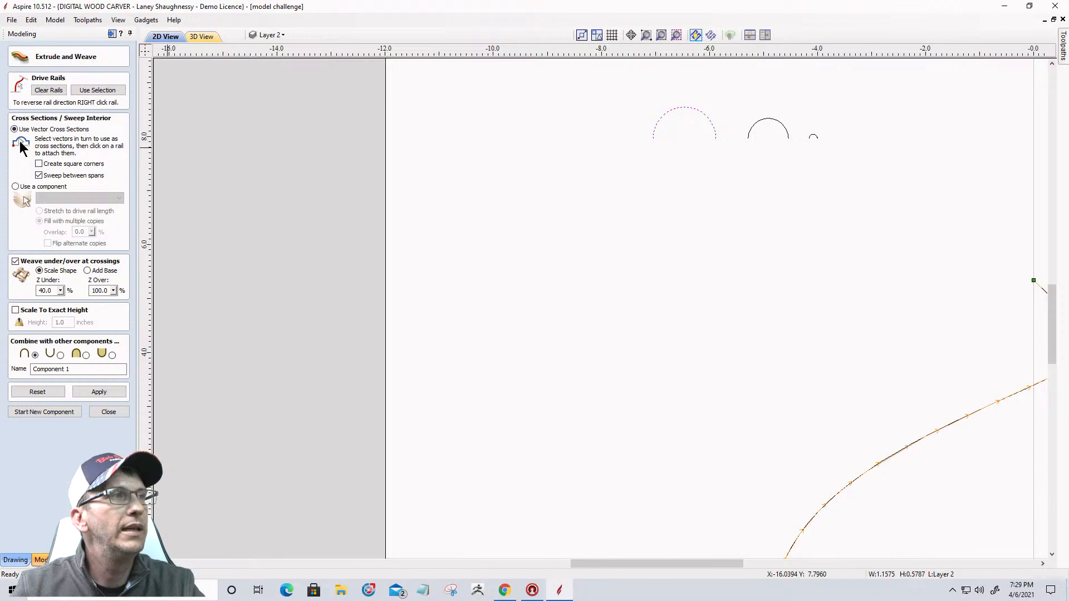
pyautogui.doubleClick(108, 292)
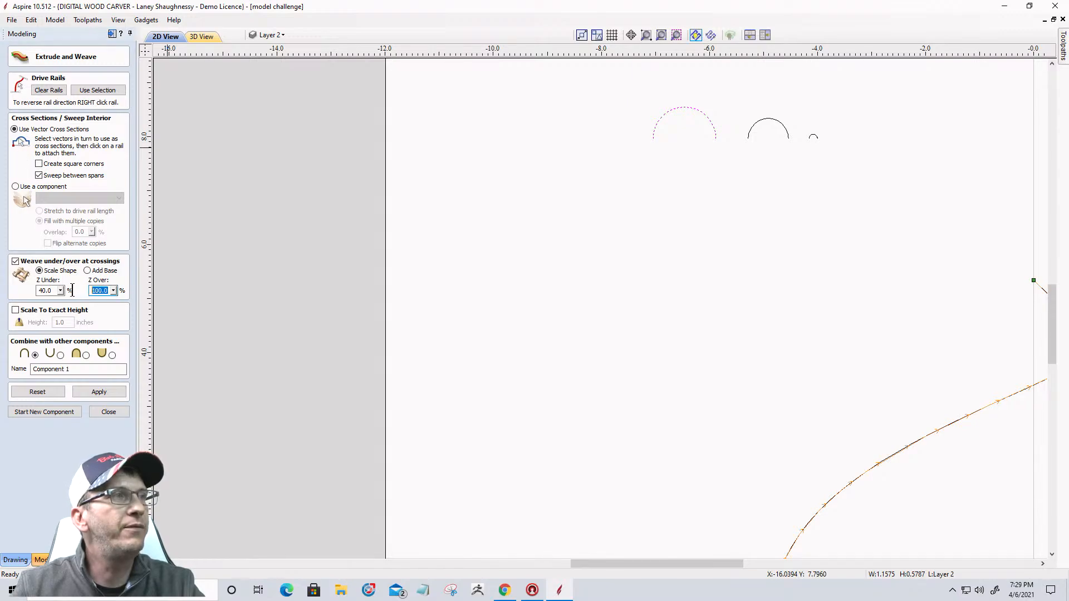
pyautogui.write('60')
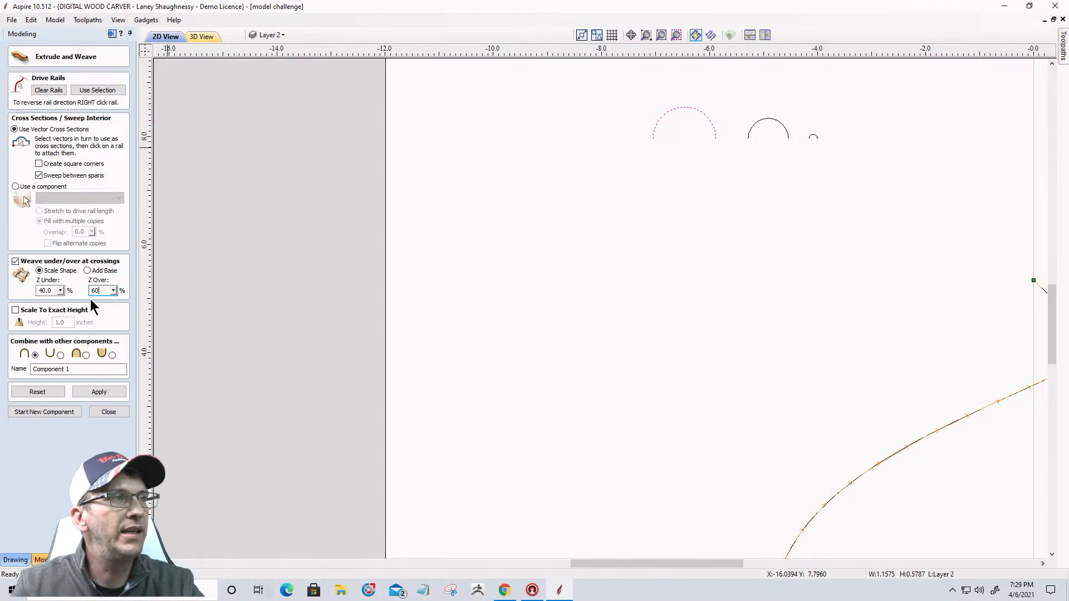
pyautogui.click(94, 392)
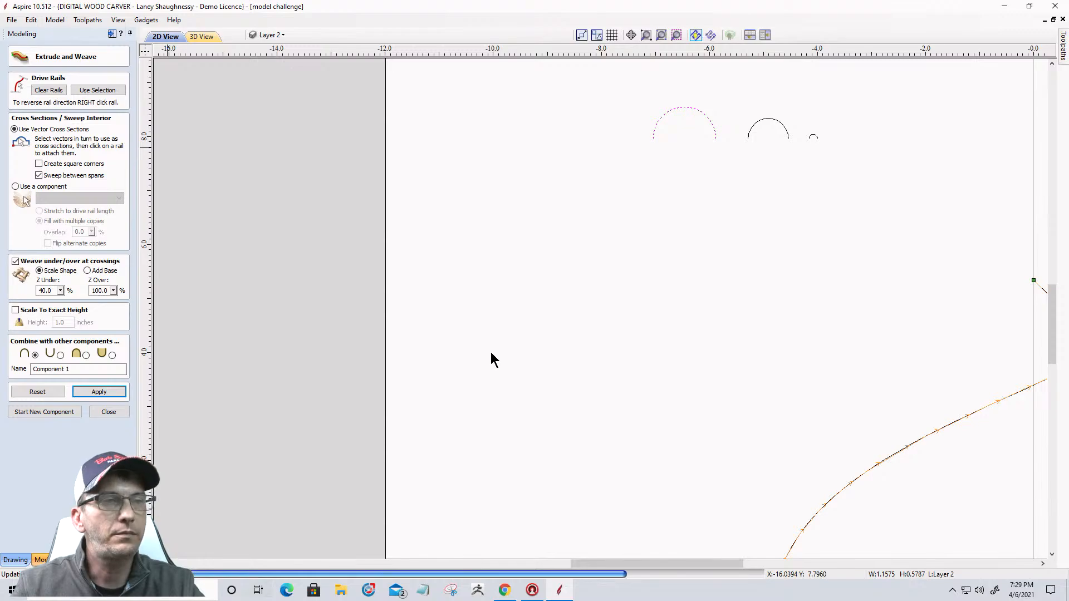
# Inspect the over-and-under crossing of the extruded loop in 3D, and reset the extrusion
pyautogui.scroll(-4, 473, 329)
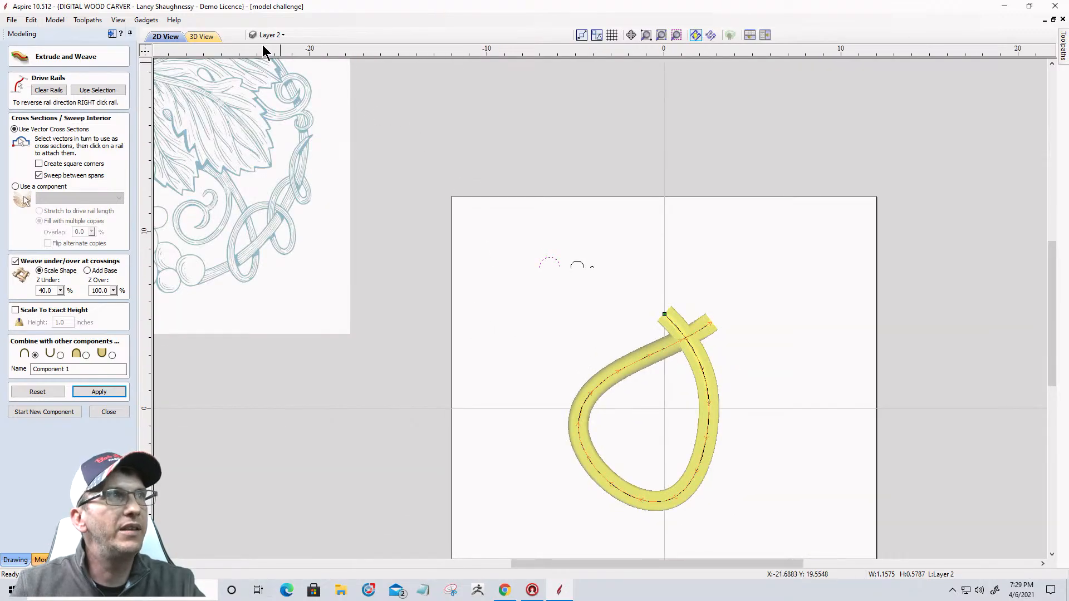
pyautogui.click(202, 36)
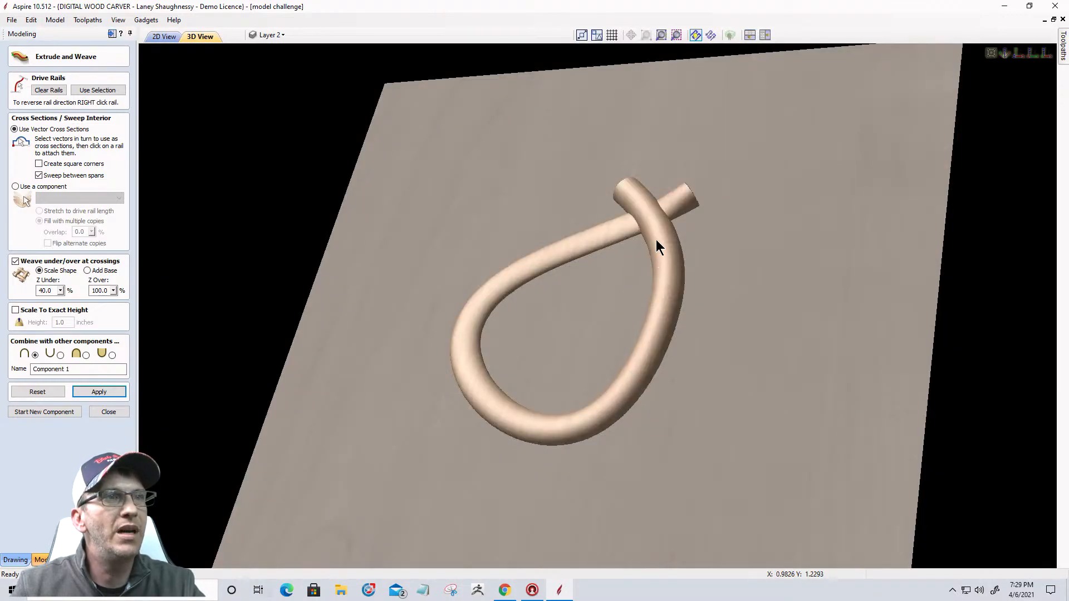
pyautogui.scroll(2, 657, 237)
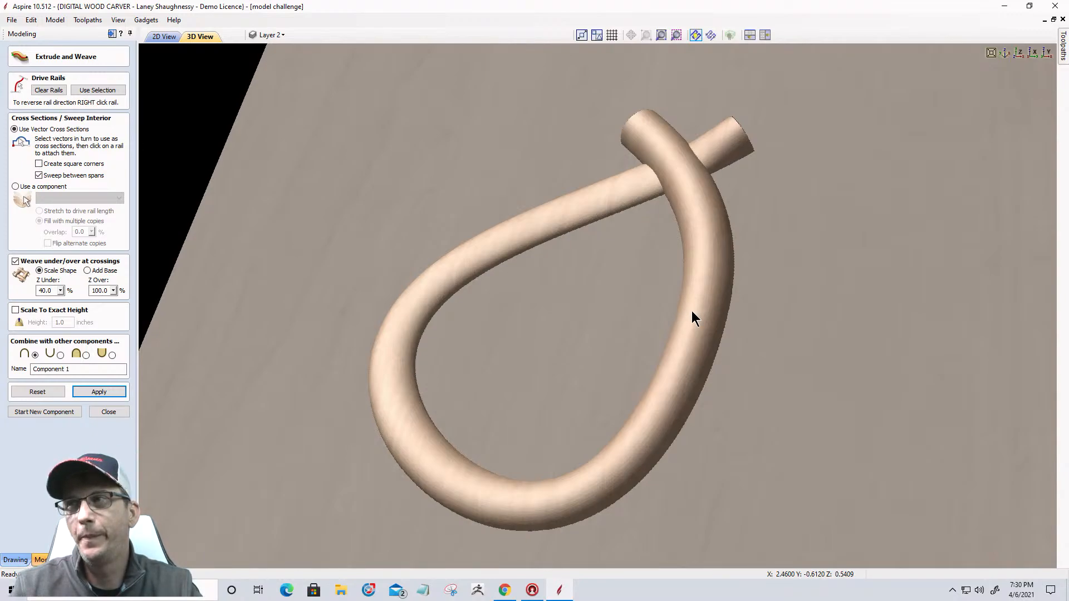
pyautogui.click(168, 36)
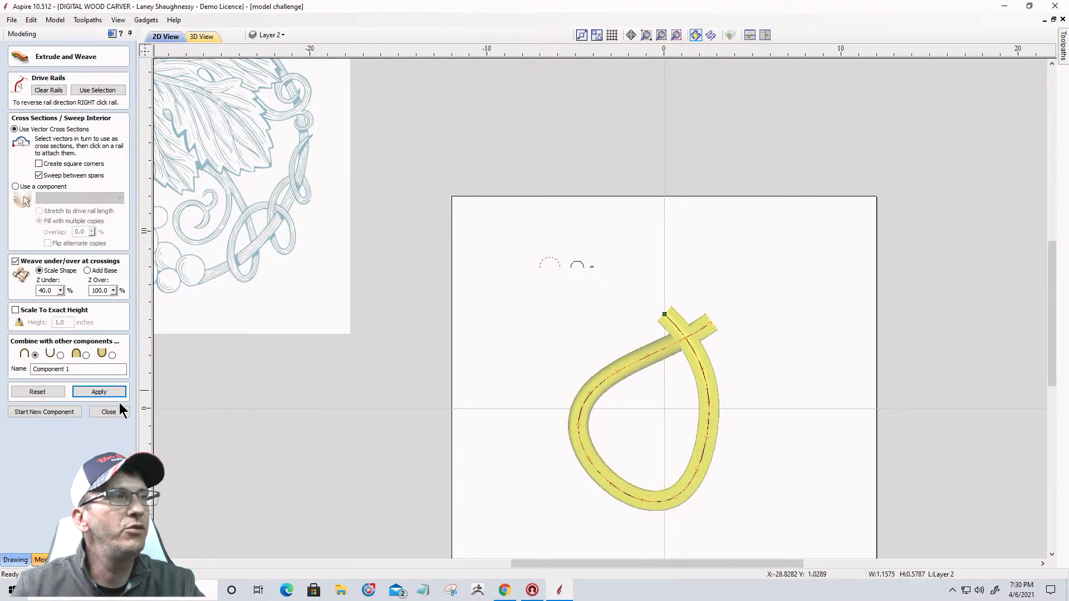
pyautogui.click(44, 392)
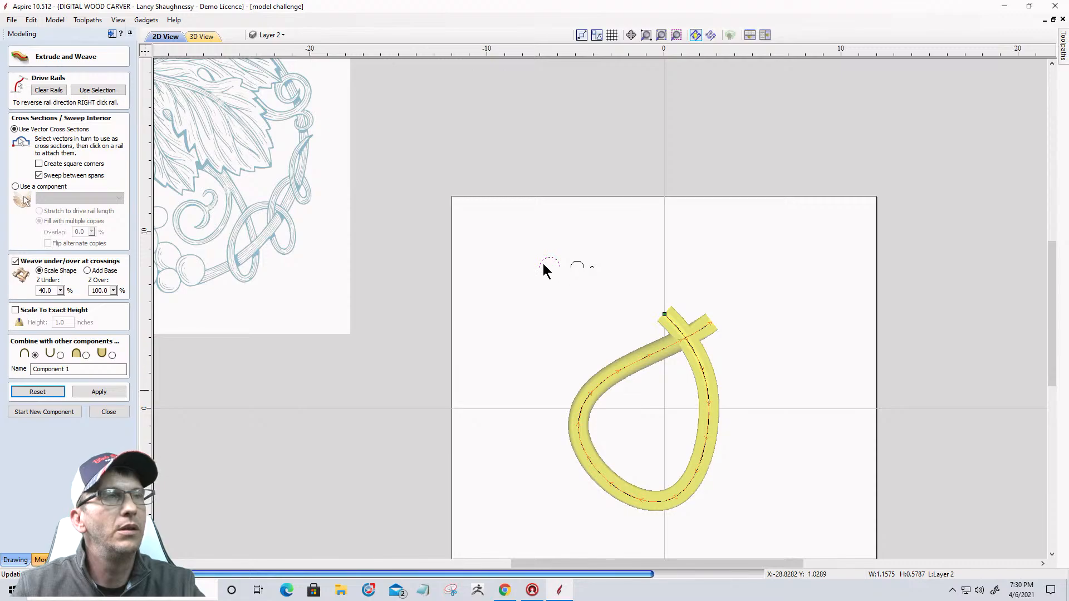
# Attach the largest arc to the drive rail at its start and partway down the loop's right side
pyautogui.scroll(5, 590, 275)
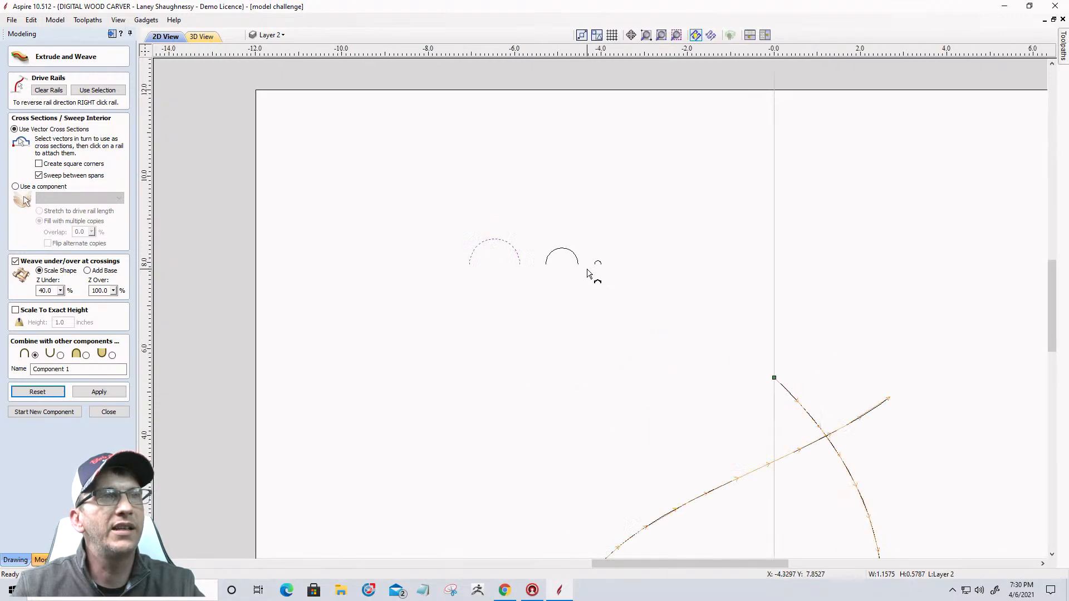
pyautogui.scroll(-5, 612, 261)
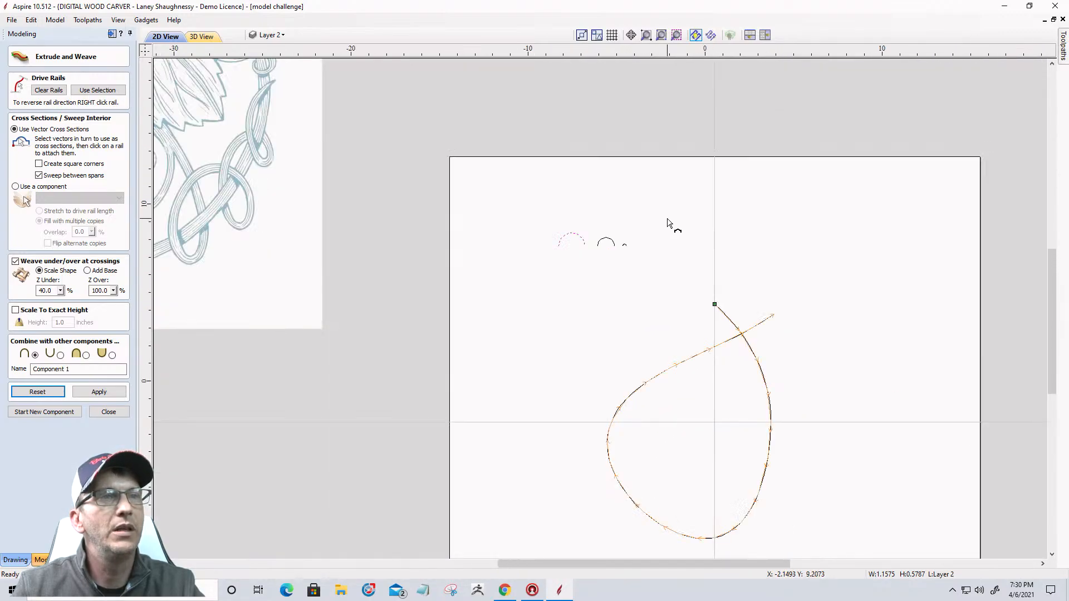
pyautogui.scroll(1, 714, 383)
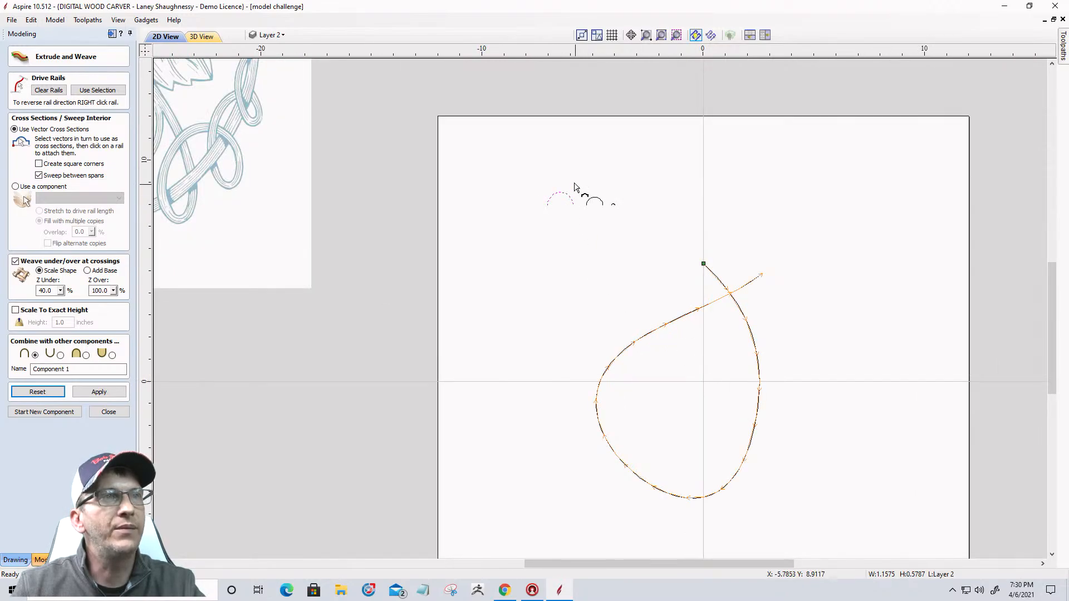
pyautogui.scroll(2, 575, 215)
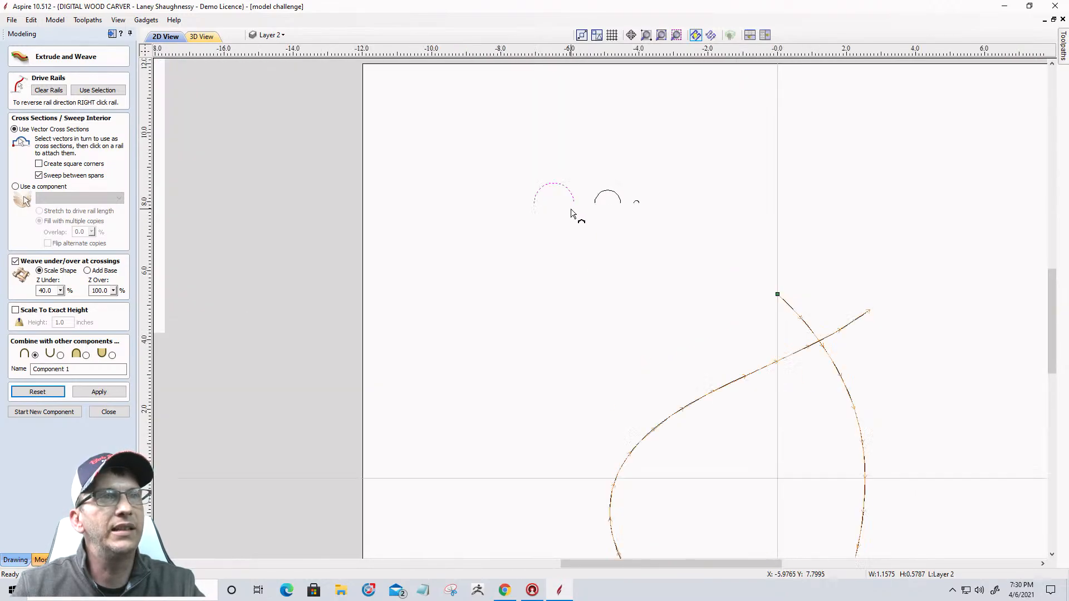
pyautogui.scroll(-2, 724, 223)
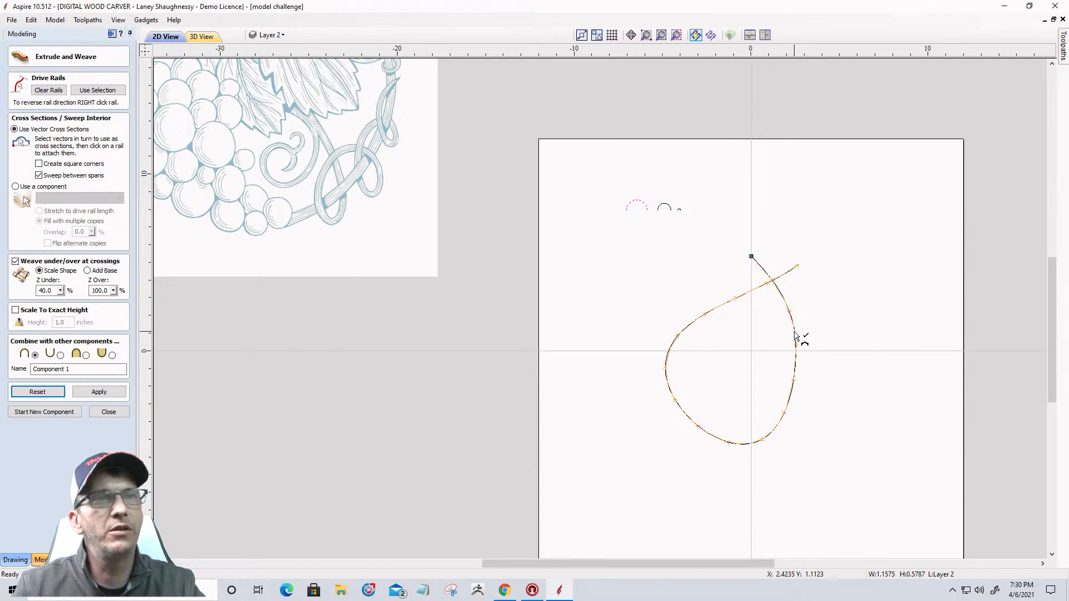
pyautogui.scroll(3, 796, 337)
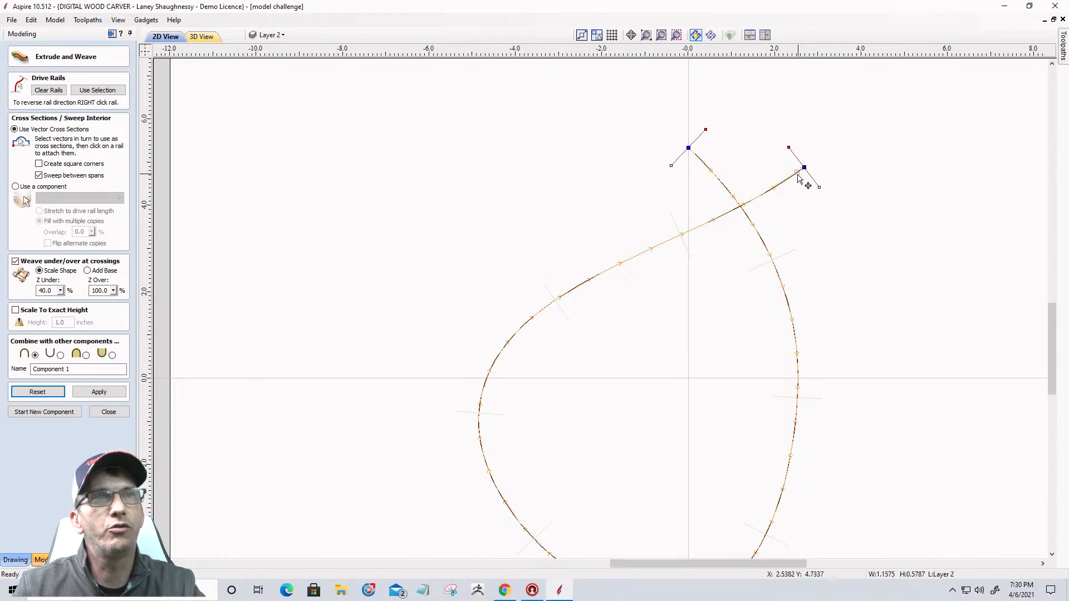
pyautogui.click(795, 342)
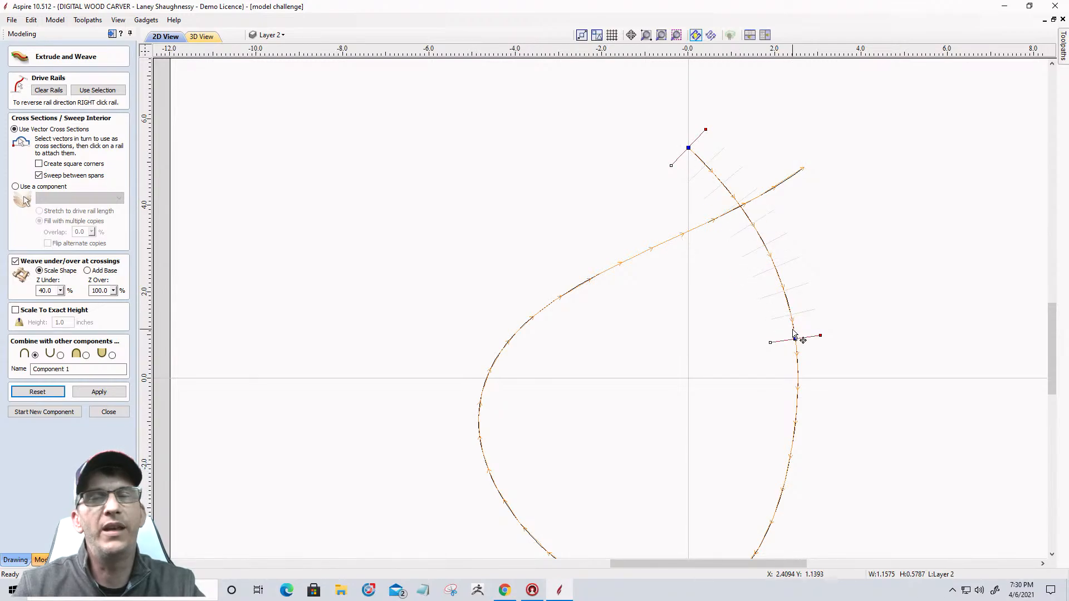
pyautogui.scroll(-1, 921, 246)
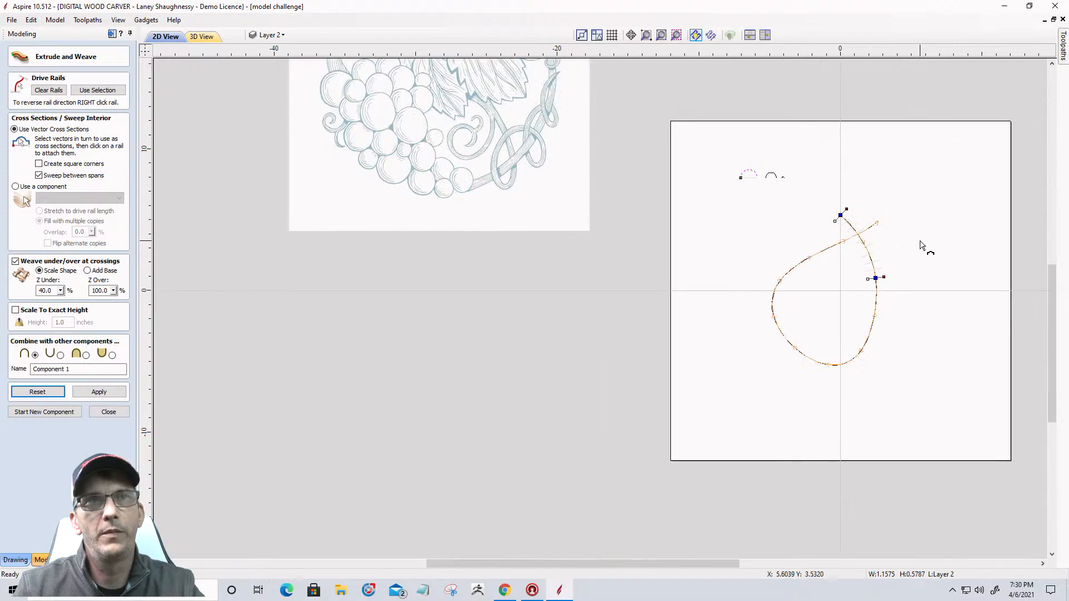
# Attach the middle arc as a cross section on the left side of the drive rail
pyautogui.scroll(5, 774, 179)
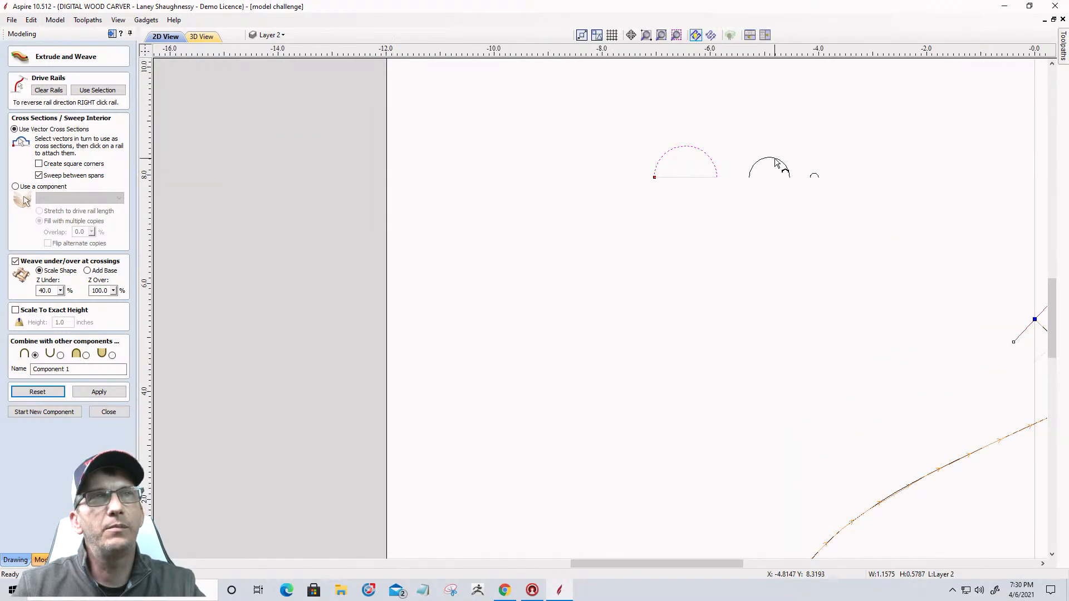
pyautogui.click(777, 163)
pyautogui.scroll(-4, 721, 272)
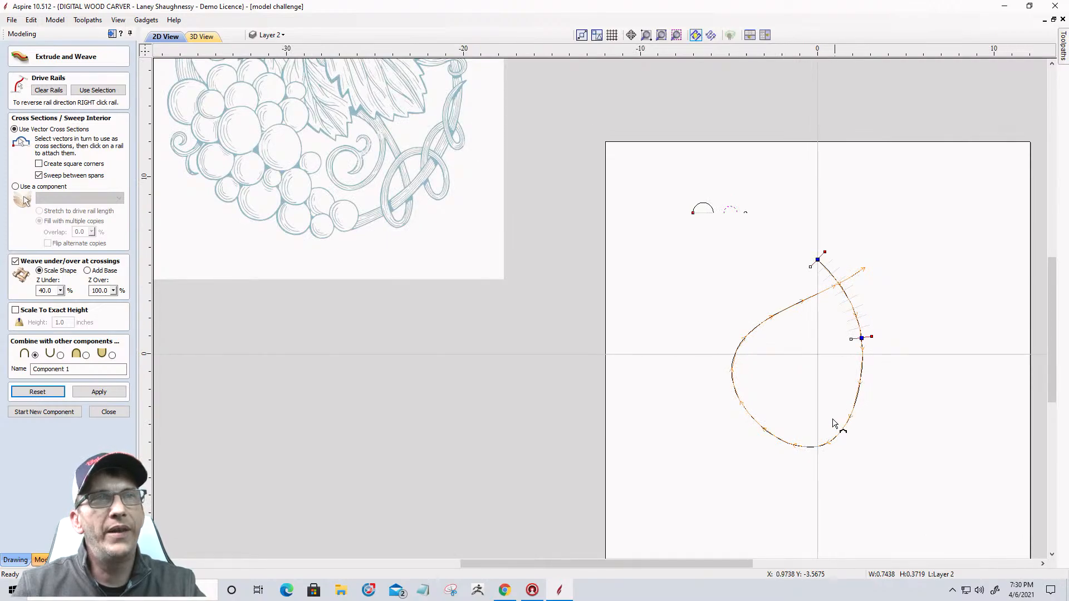
pyautogui.click(735, 356)
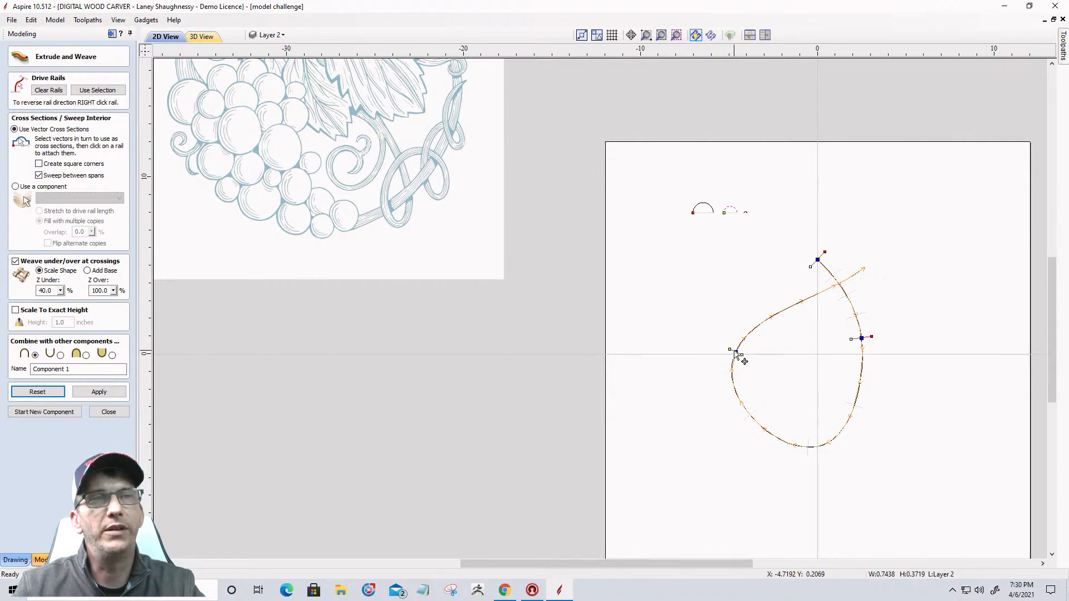
pyautogui.scroll(2, 742, 367)
pyautogui.scroll(-1, 743, 367)
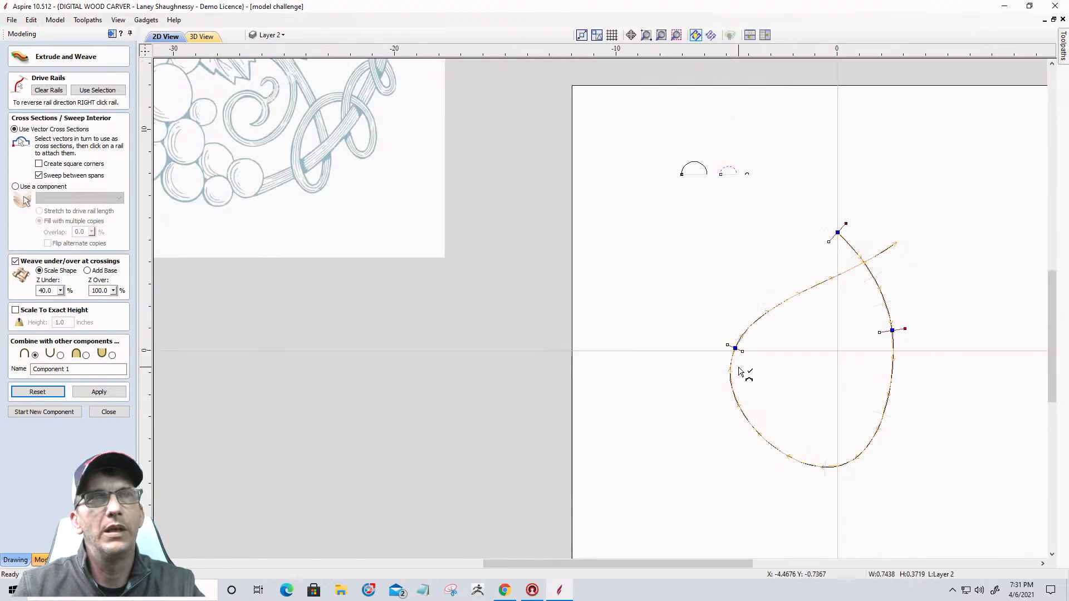
# Attach the smallest arc as the cross section at the far end of the drive rail
pyautogui.scroll(1, 746, 169)
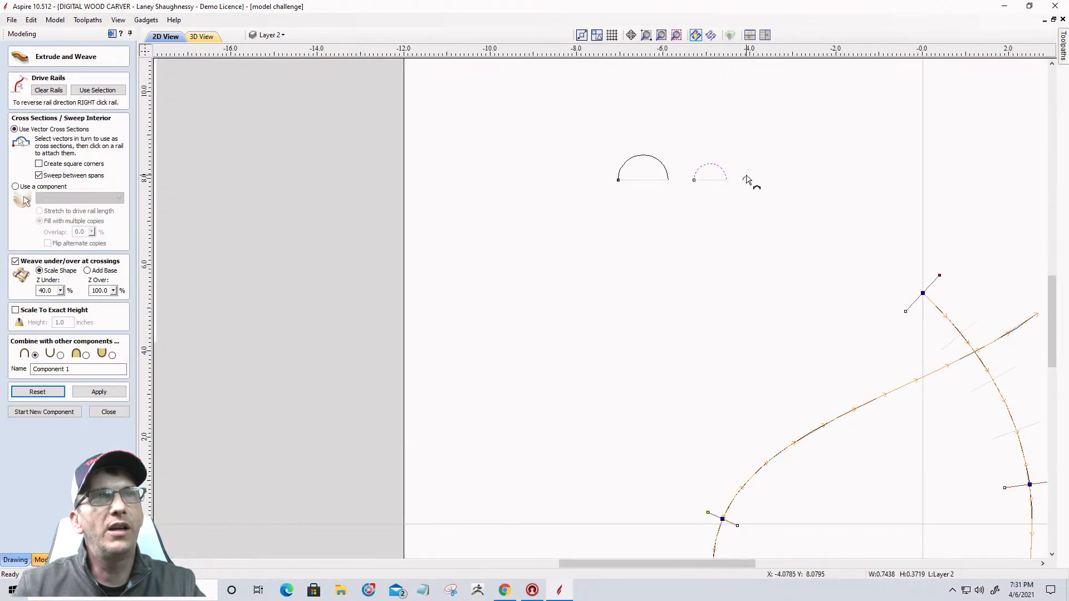
pyautogui.scroll(1, 746, 180)
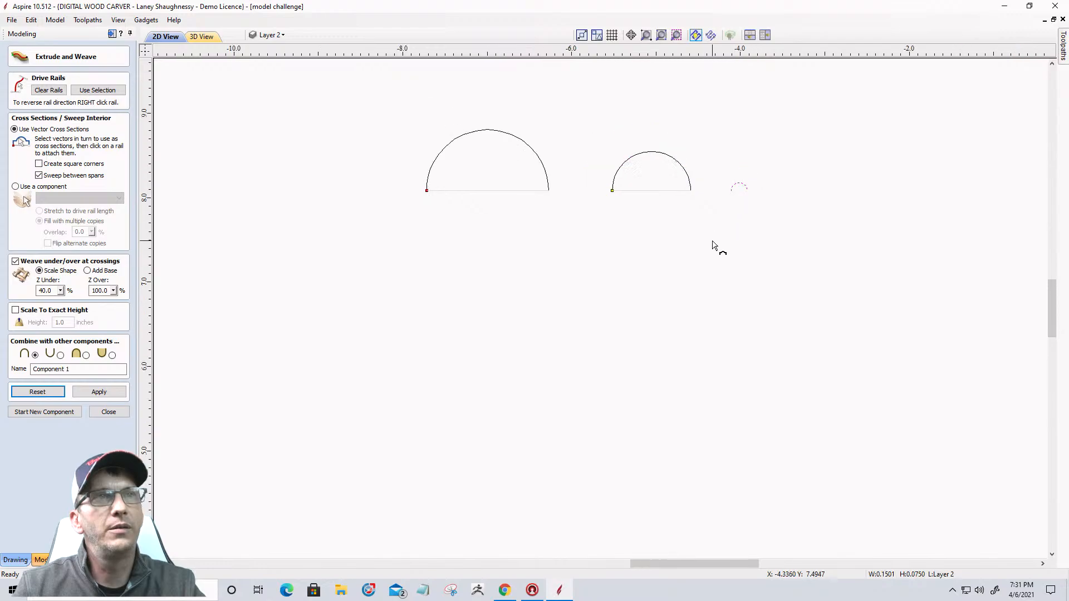
pyautogui.scroll(-3, 713, 245)
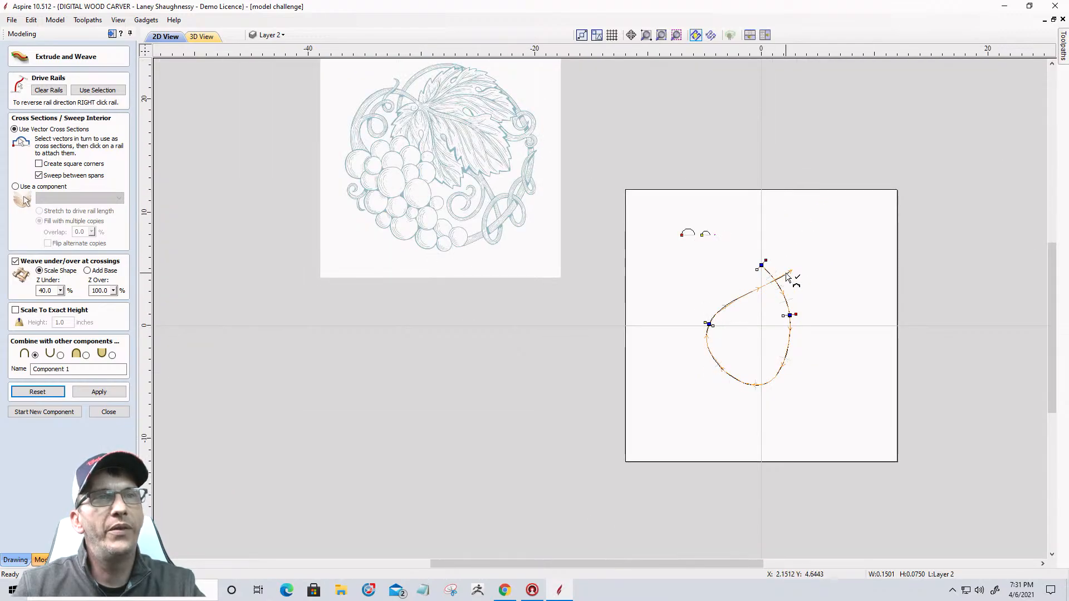
pyautogui.scroll(2, 787, 277)
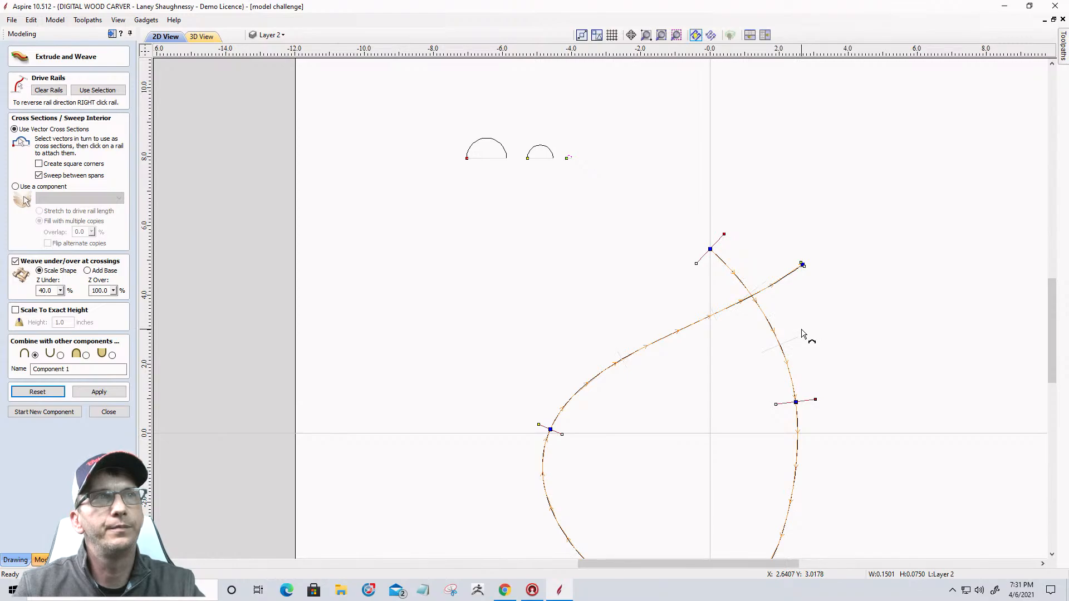
pyautogui.scroll(-2, 858, 239)
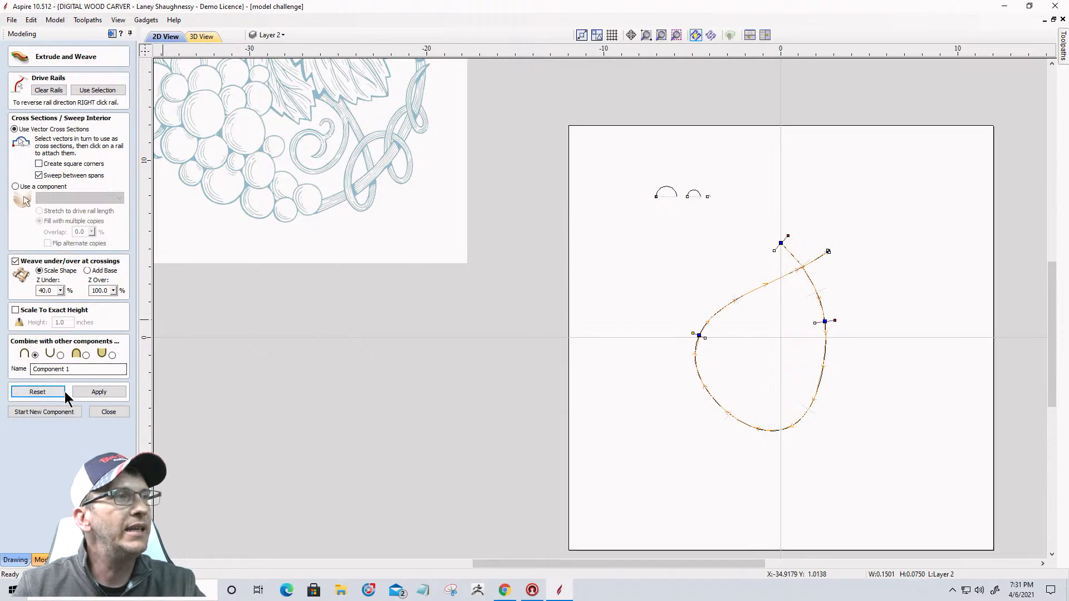
# Try a Z Over of 60%, extrude the three arcs along the rail as a tapering woven loop, and inspect it in 3D
pyautogui.doubleClick(103, 290)
pyautogui.write('60')
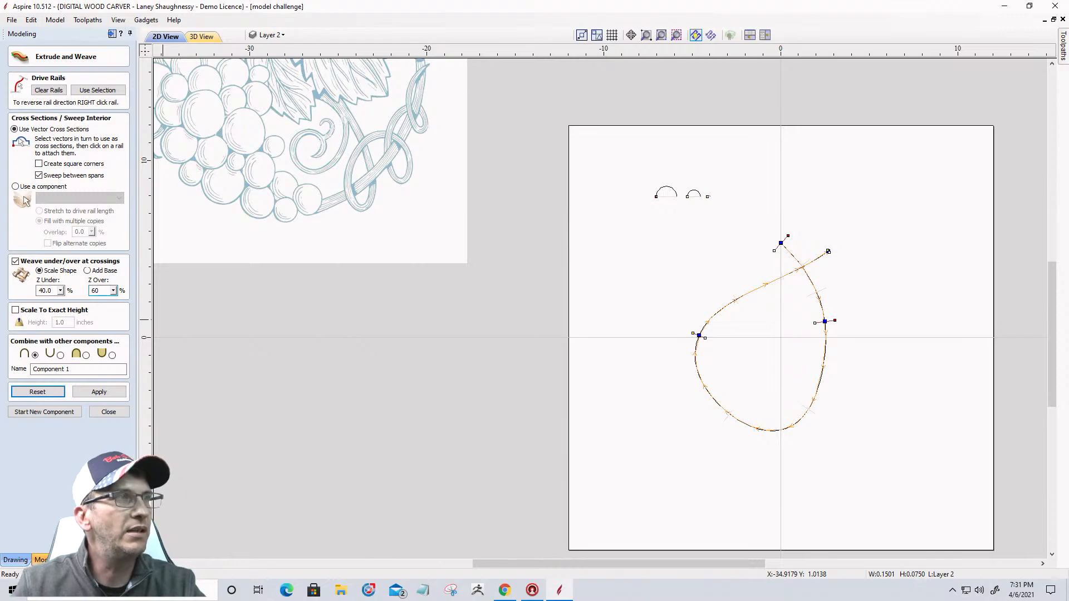
pyautogui.click(99, 392)
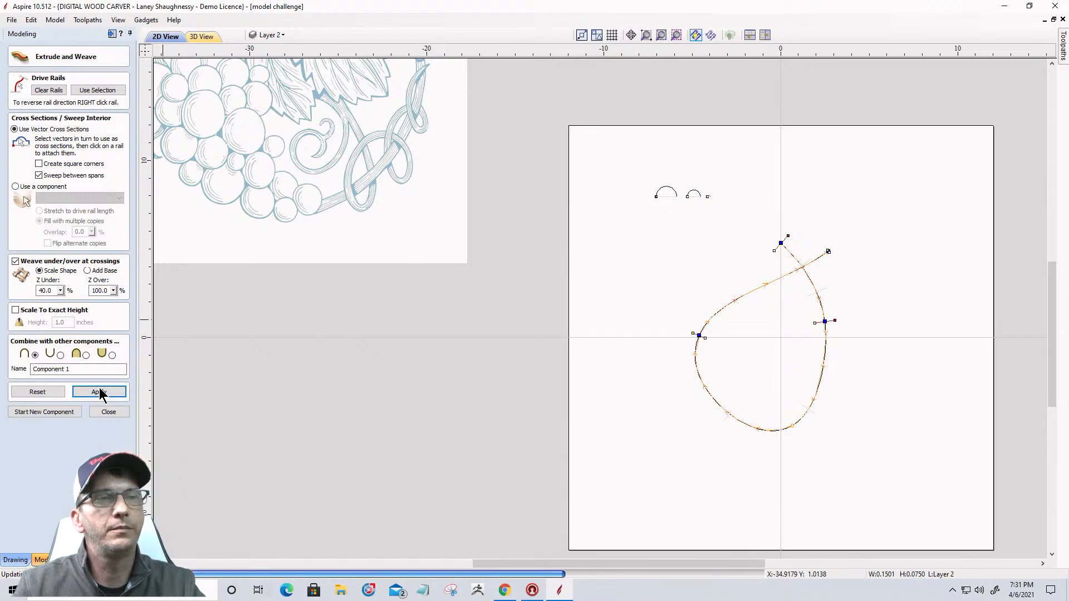
pyautogui.click(202, 37)
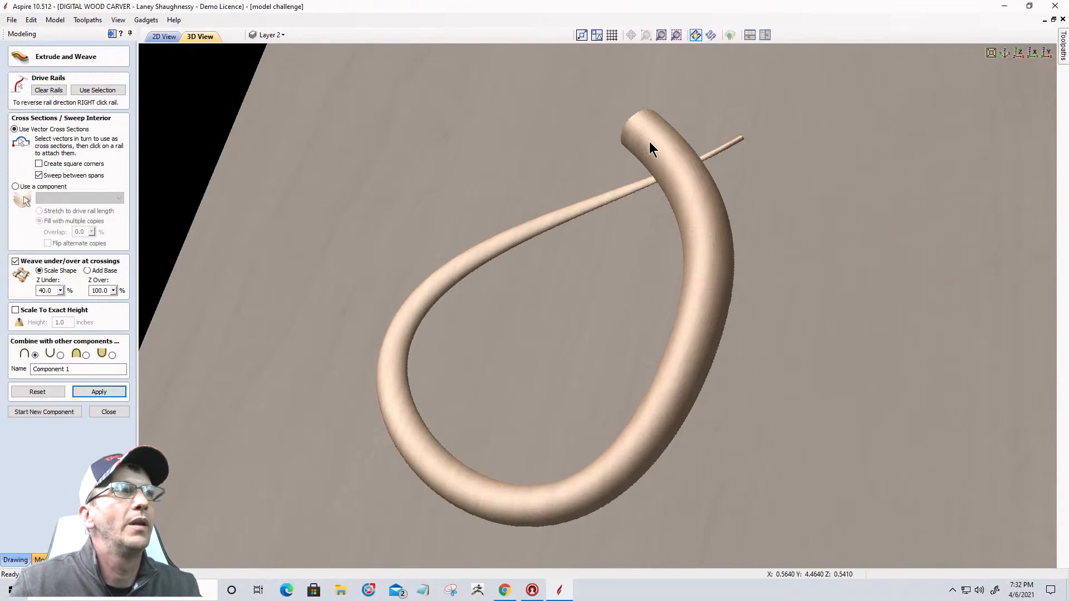
pyautogui.click(159, 36)
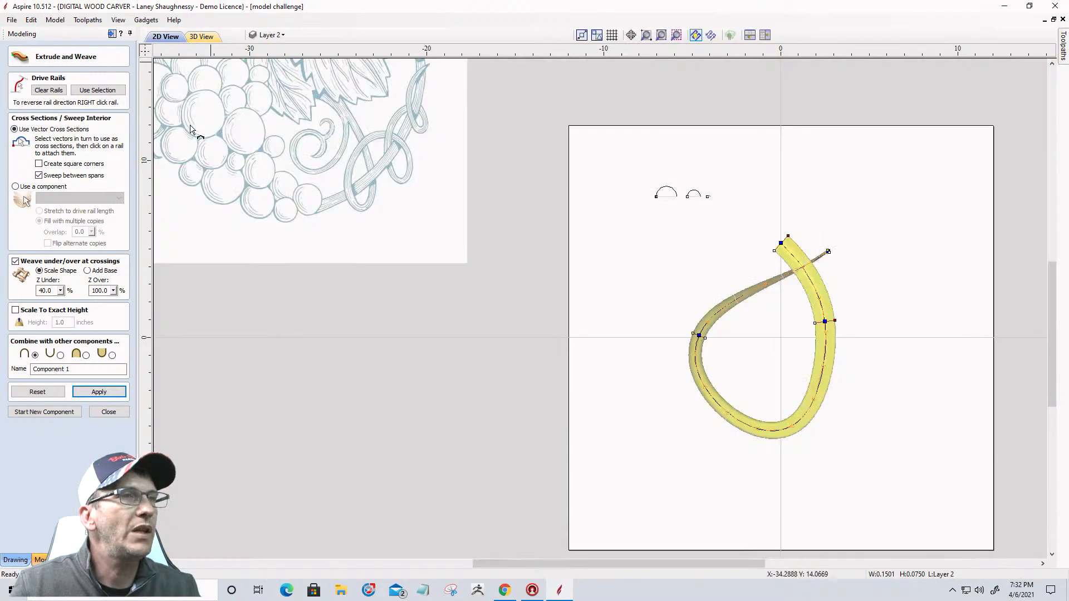
# Close Extrude and Weave and delete the loop component together with its curve and three arcs
pyautogui.click(103, 412)
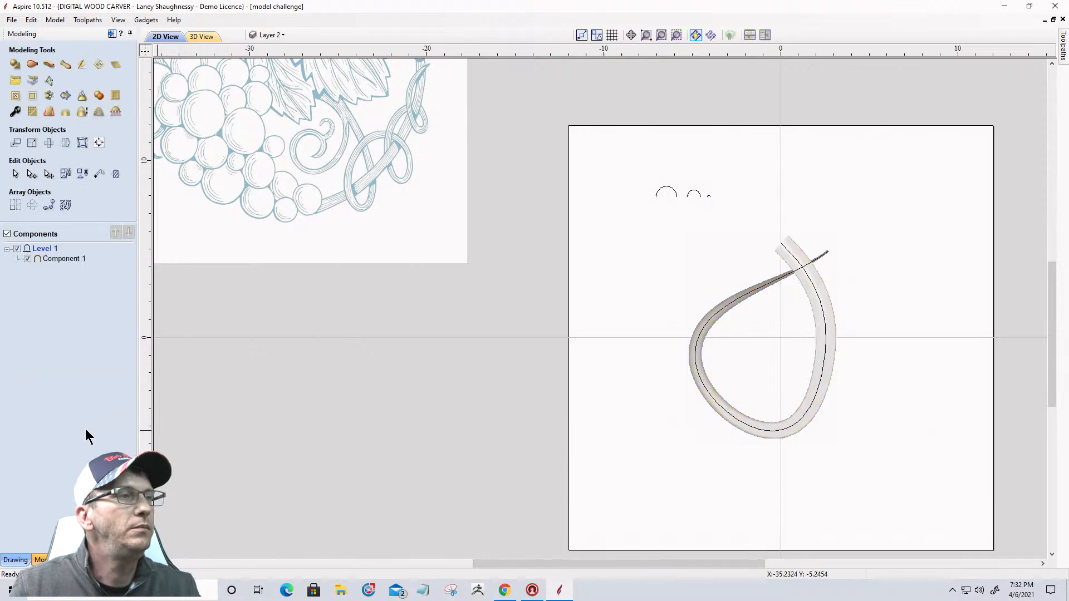
pyautogui.click(49, 258)
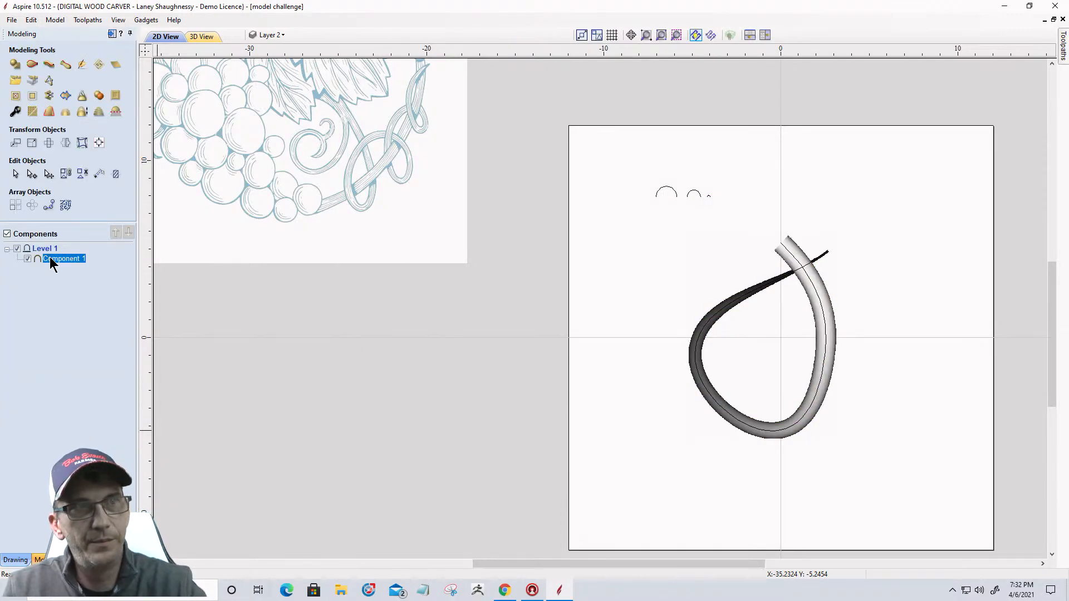
pyautogui.press('Delete')
pyautogui.moveTo(617, 139)
pyautogui.mouseDown()
pyautogui.moveTo(861, 424)
pyautogui.moveTo(895, 488)
pyautogui.mouseUp()
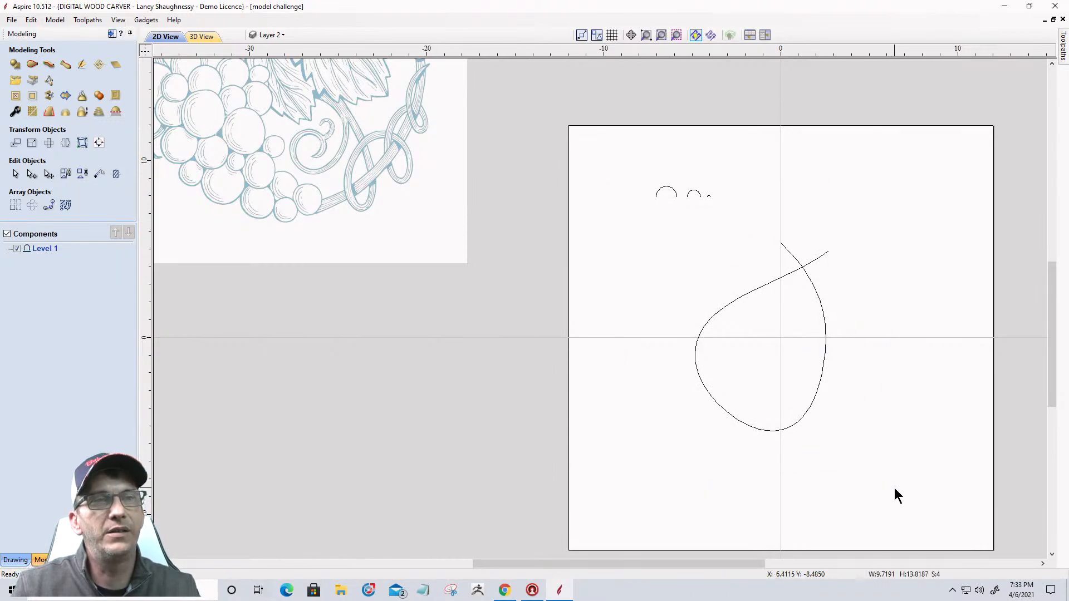
pyautogui.press('Delete')
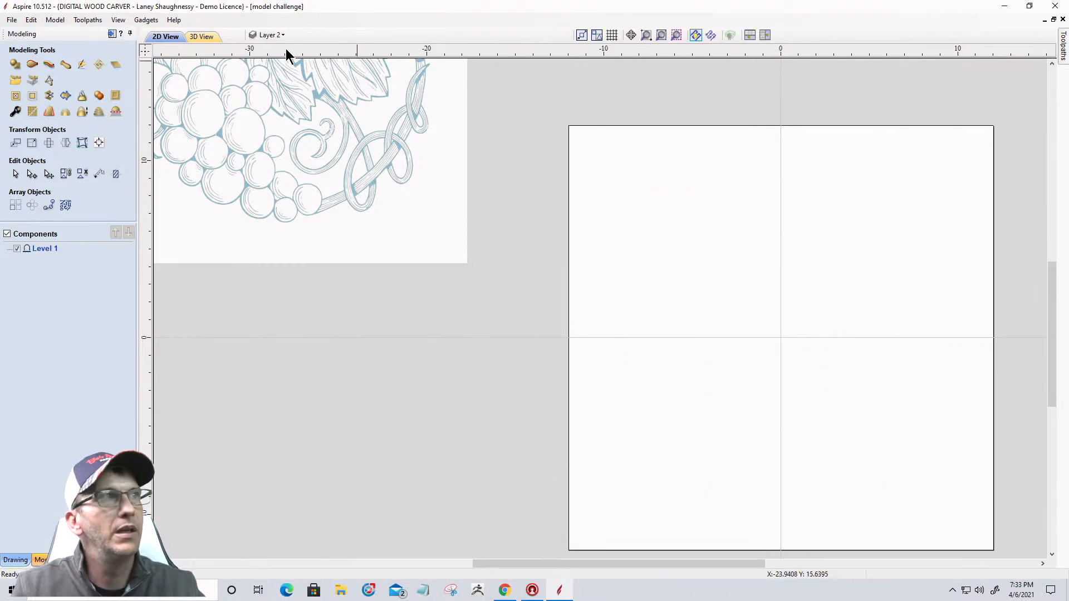
# Make Layer 1 visible to show the traced grape-and-leaf vectors
pyautogui.click(272, 35)
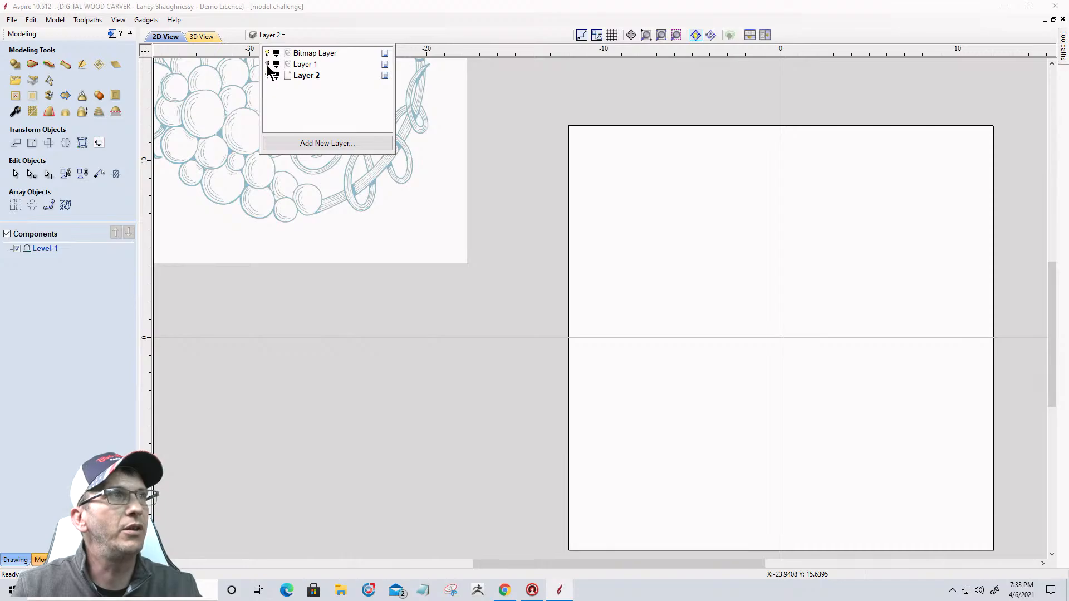
pyautogui.click(267, 64)
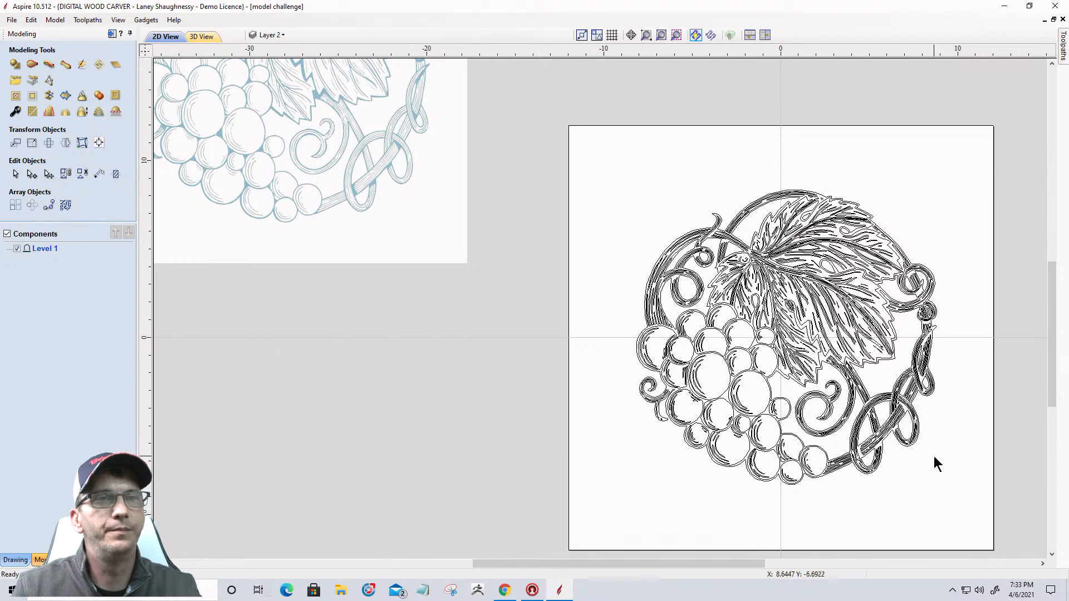
# Examine where the vines cross over and under each other at the lower right of the grape-and-leaf design
pyautogui.scroll(2, 934, 456)
pyautogui.scroll(-1, 934, 456)
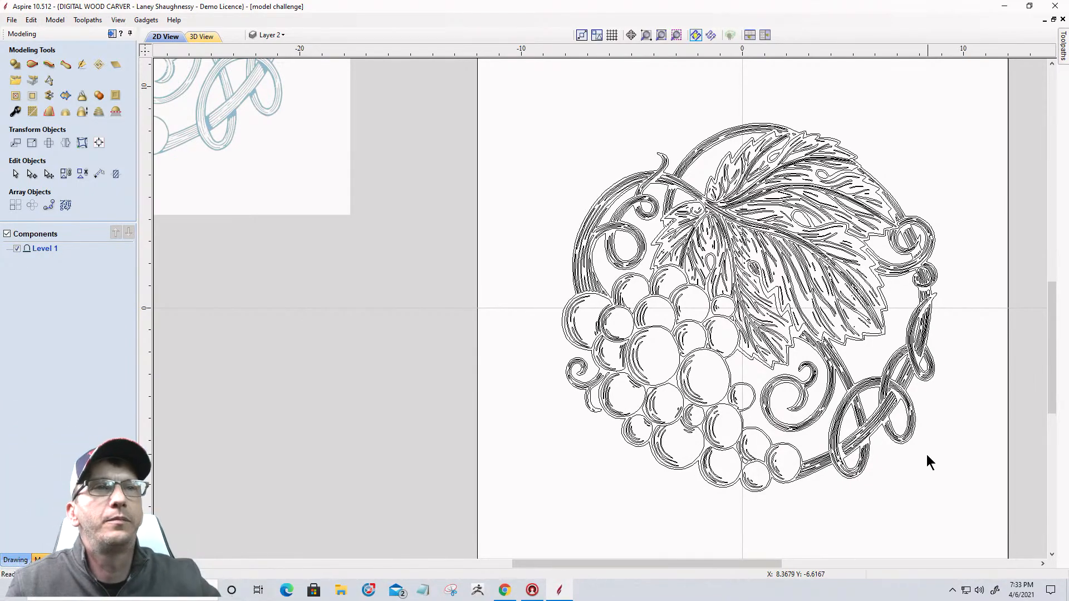
pyautogui.scroll(3, 883, 436)
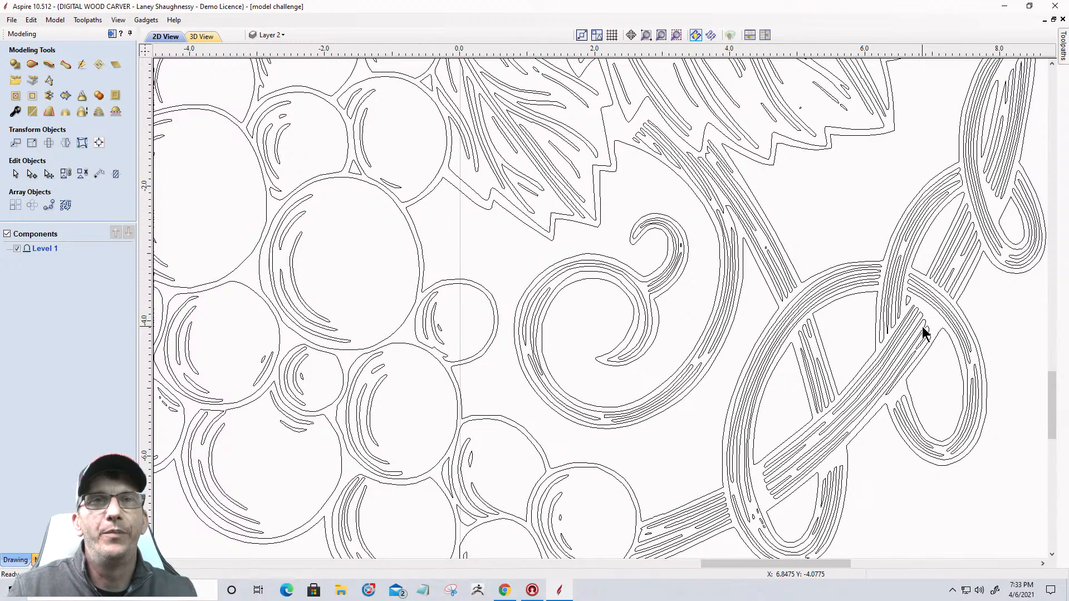
pyautogui.scroll(-8, 922, 327)
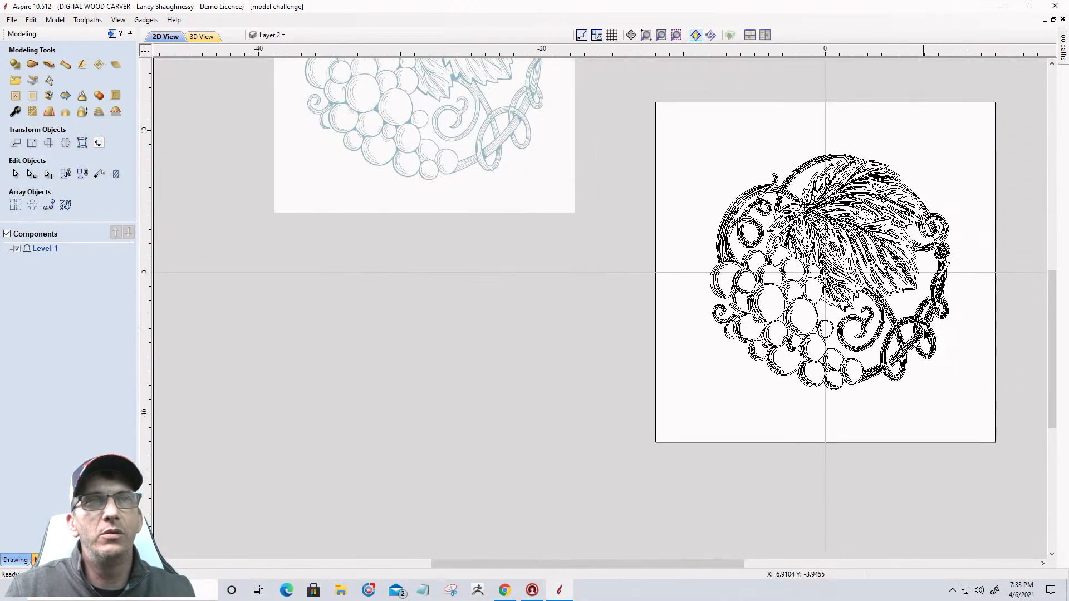
pyautogui.scroll(8, 924, 334)
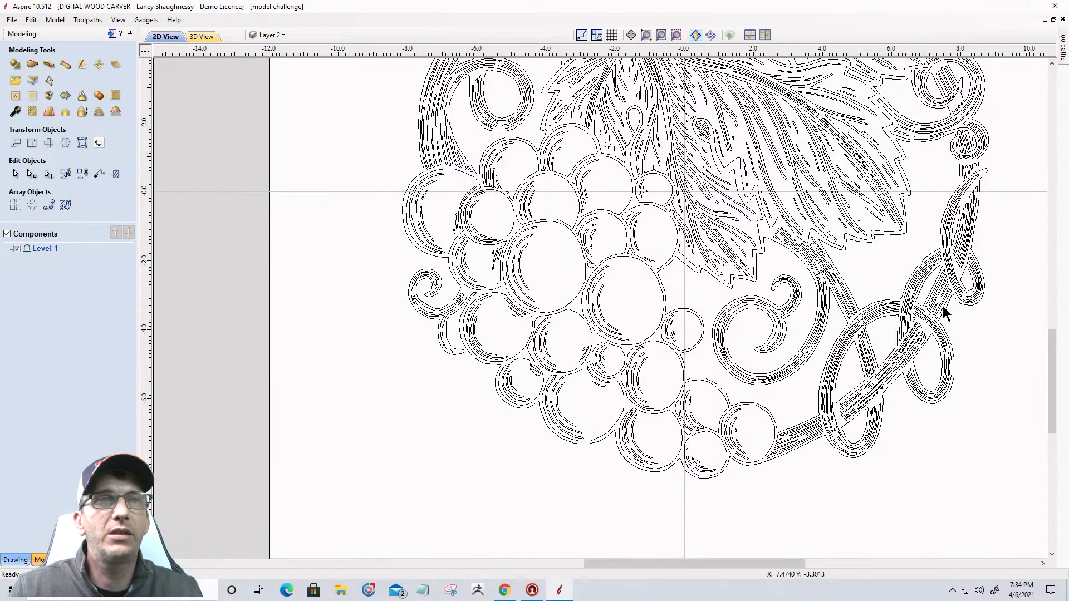
pyautogui.scroll(-4, 738, 304)
pyautogui.scroll(4, 739, 288)
pyautogui.scroll(-3, 735, 281)
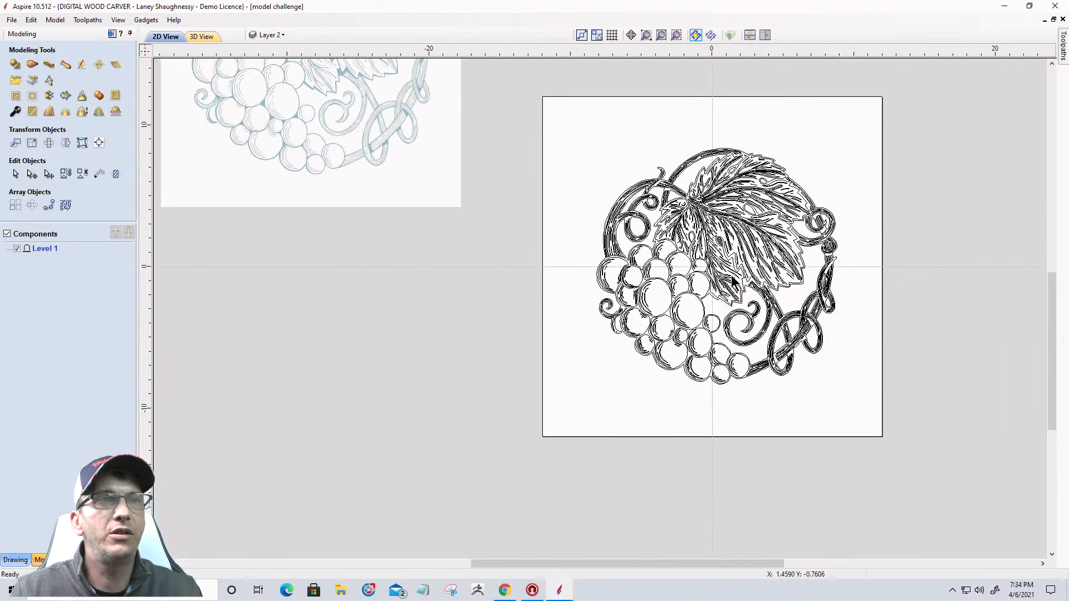
# Select all the traced grape-and-leaf vectors on the job sheet and check the intertwined vine lines
pyautogui.moveTo(547, 111); pyautogui.dragTo(869, 402)
pyautogui.scroll(3, 838, 381)
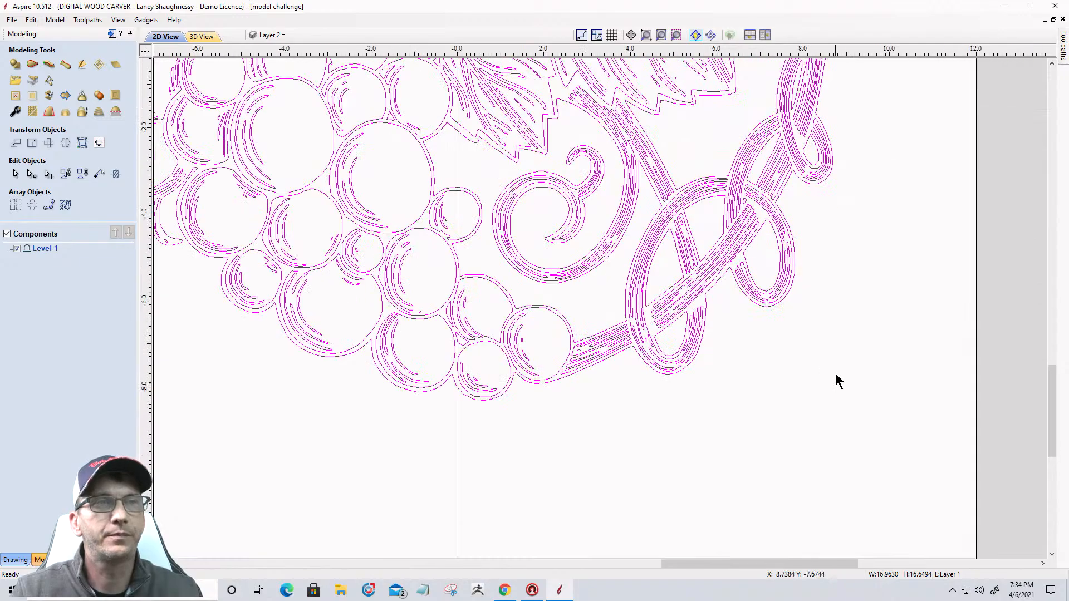
pyautogui.scroll(-2, 836, 381)
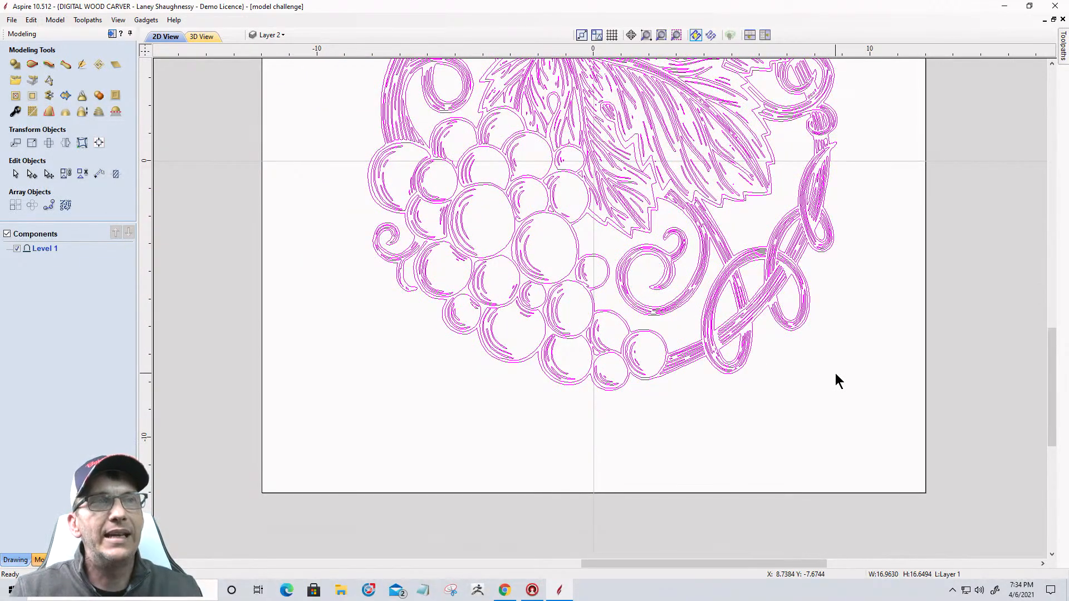
pyautogui.click(752, 335)
pyautogui.click(747, 320)
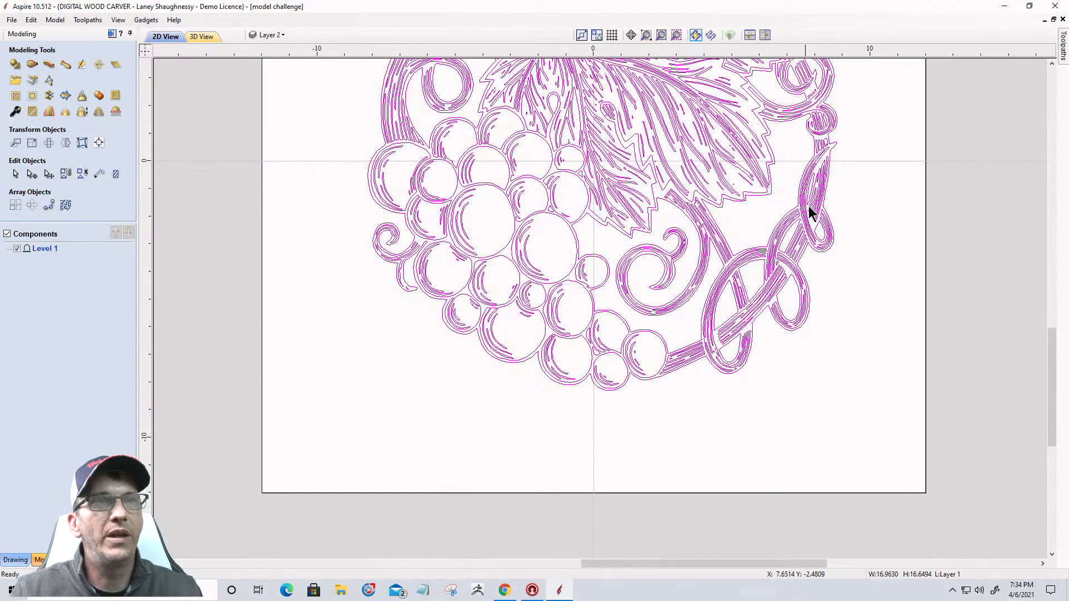
# Ungroup the traced grape-and-leaf design into separate vectors and clear the selection
pyautogui.scroll(-6, 833, 396)
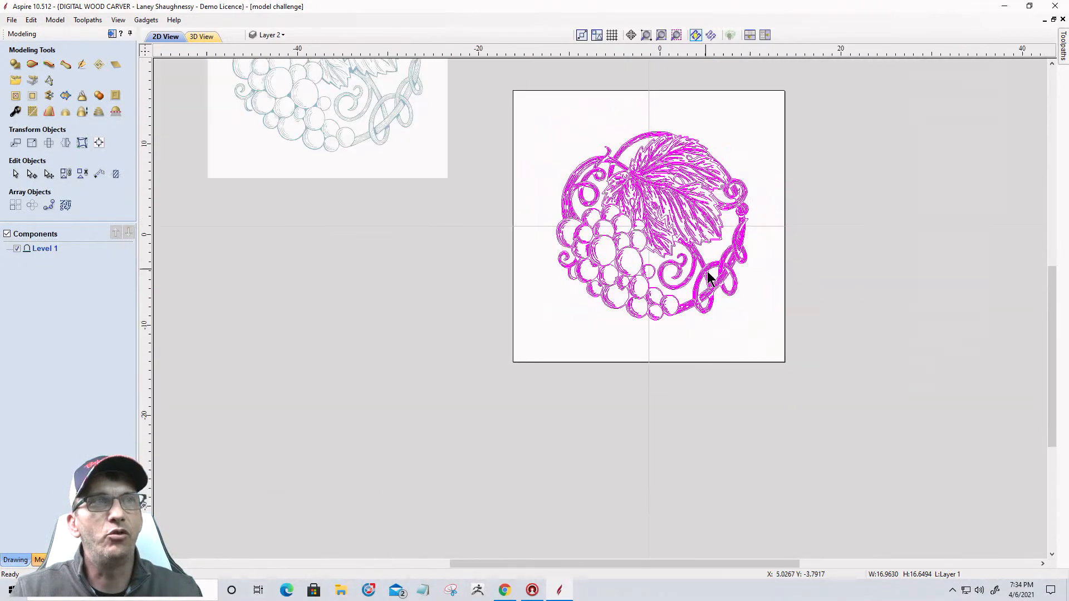
pyautogui.click(675, 267)
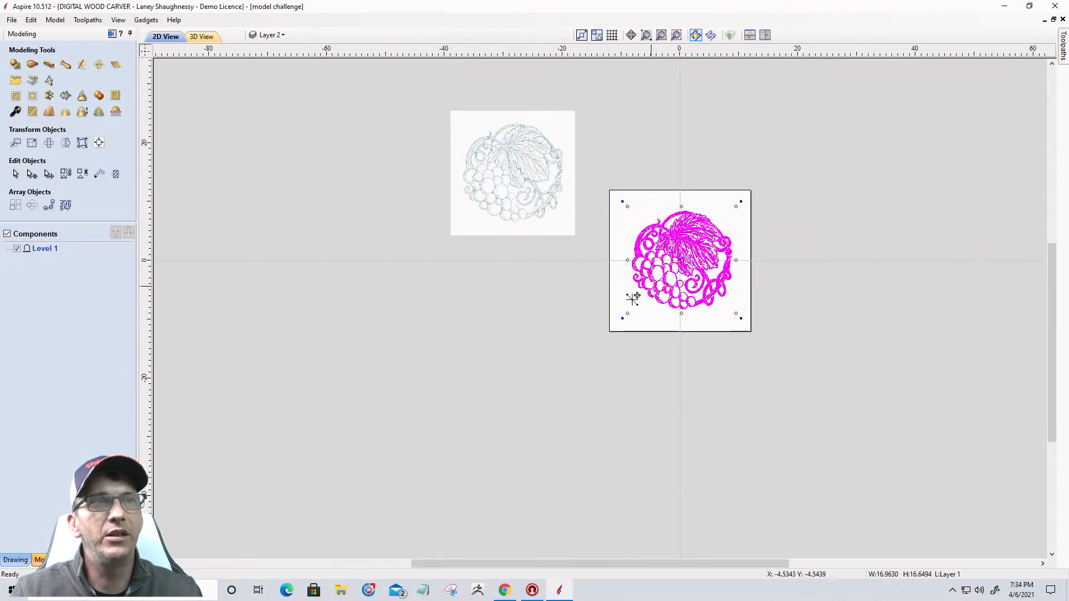
pyautogui.click(612, 318)
pyautogui.click(675, 299)
pyautogui.scroll(4, 671, 290)
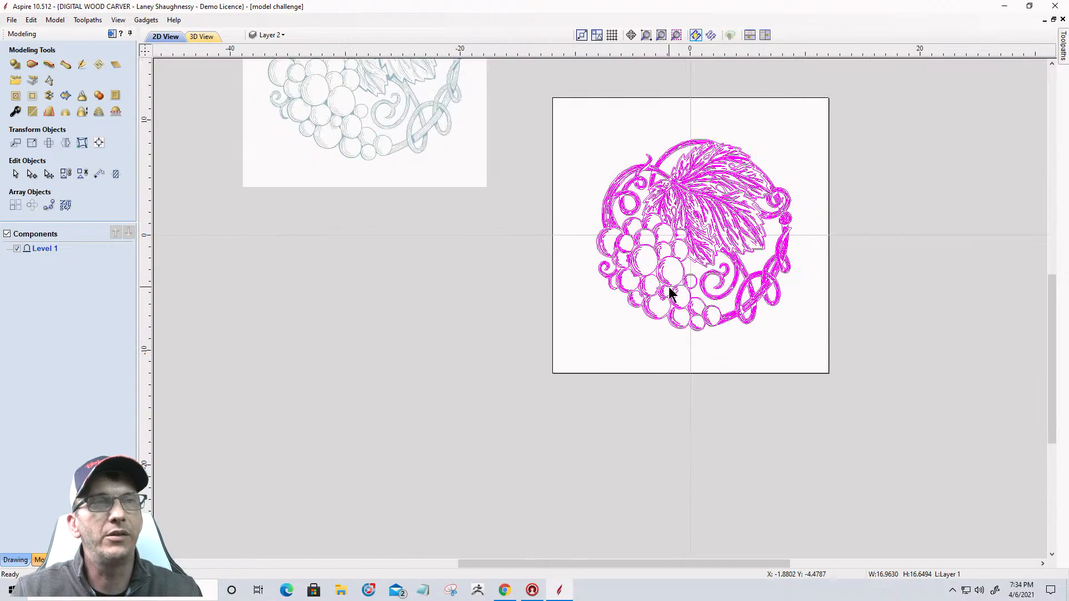
pyautogui.click(15, 559)
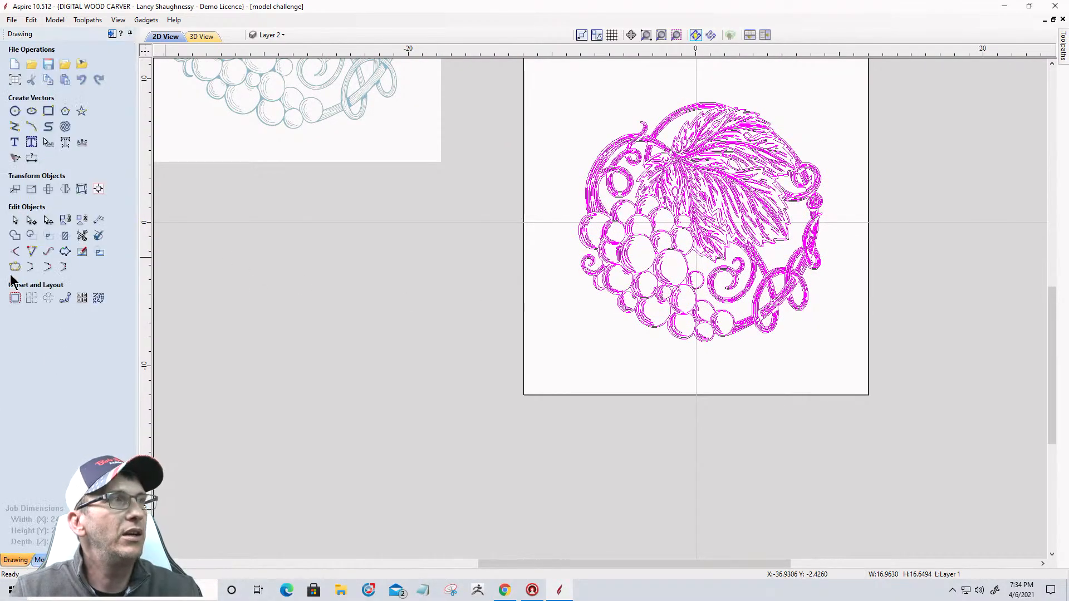
pyautogui.click(82, 220)
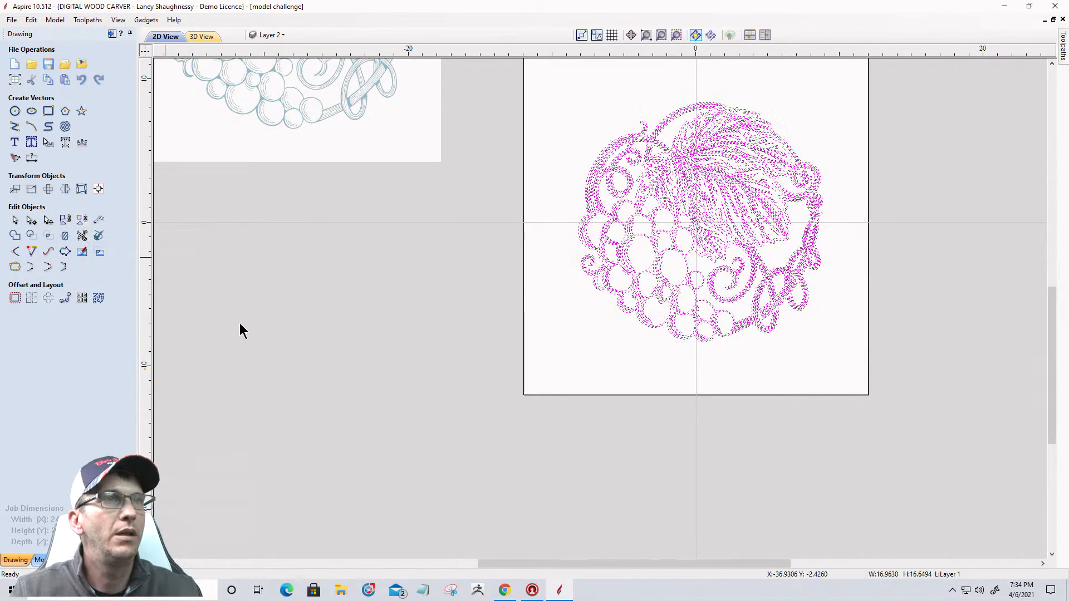
pyautogui.click(526, 292)
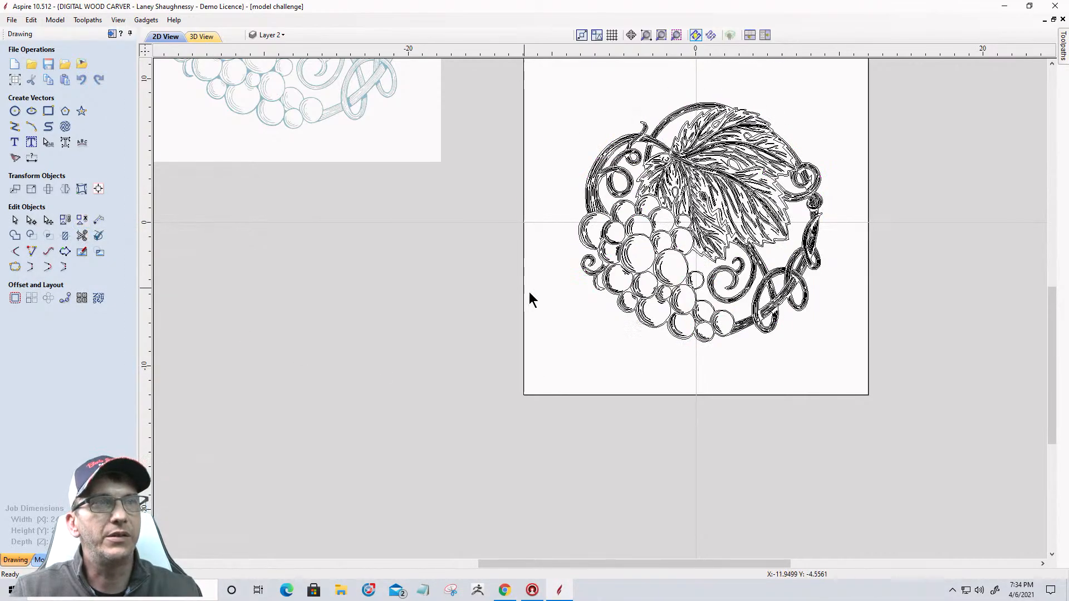
# Check individual highlight lines in the lower grapes and the curled tendril by selecting them one at a time
pyautogui.click(678, 317)
pyautogui.scroll(5, 681, 312)
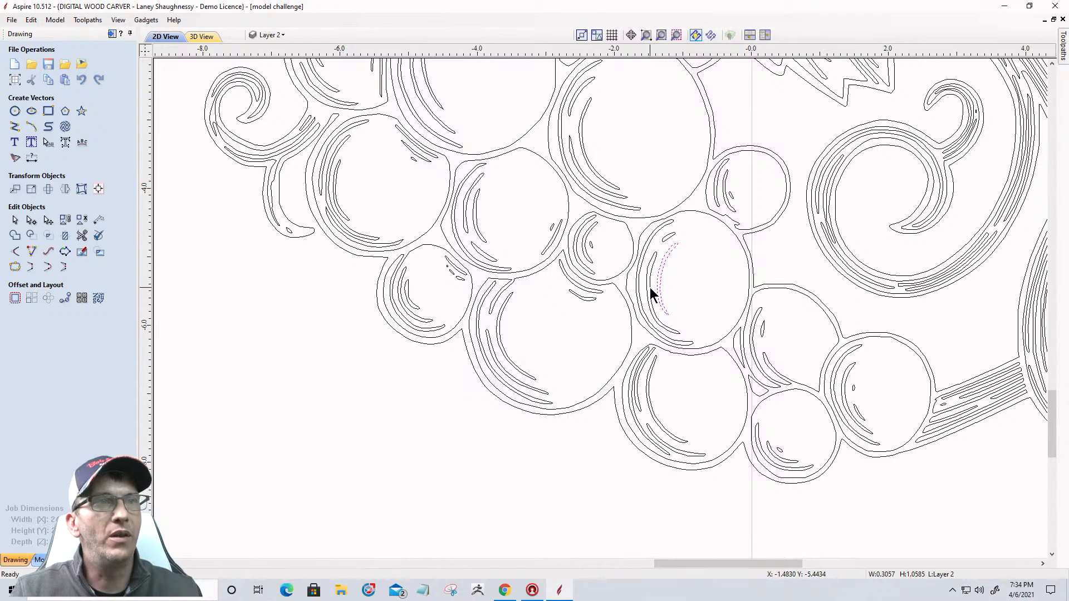
pyautogui.click(649, 288)
pyautogui.click(637, 297)
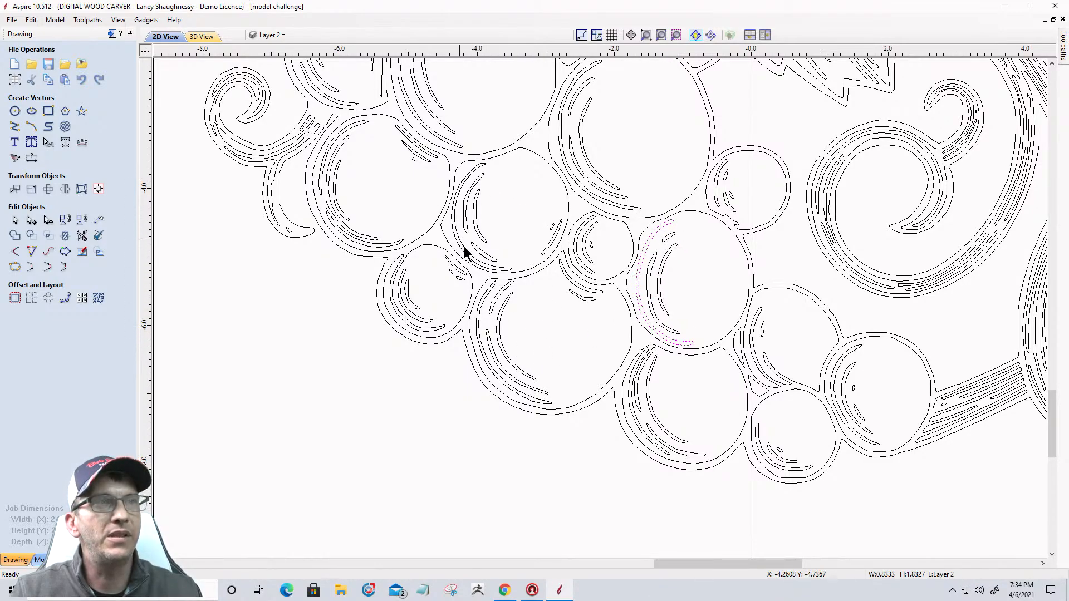
pyautogui.click(861, 278)
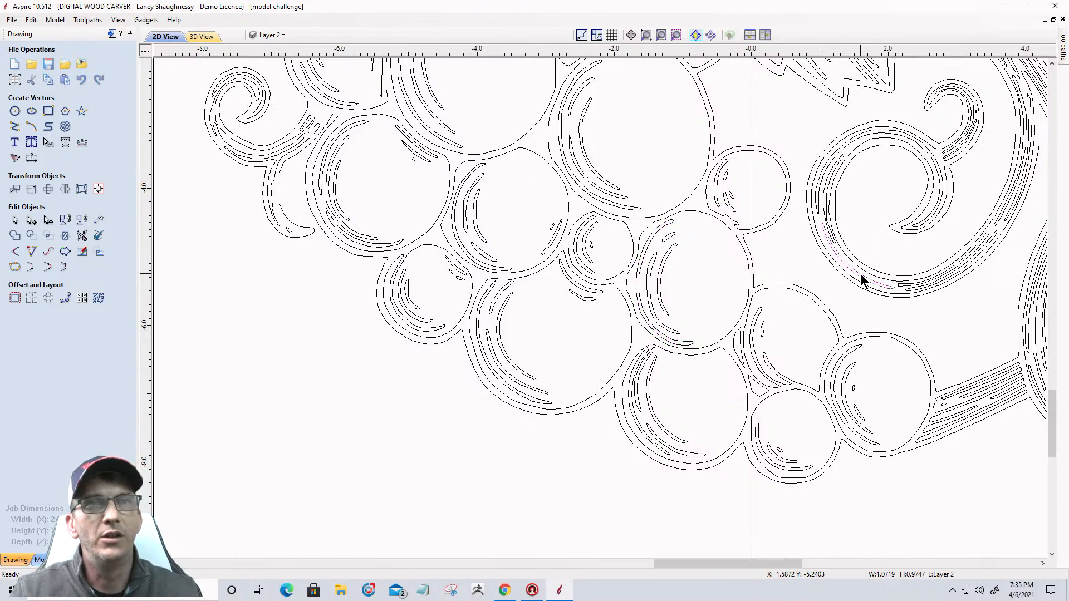
pyautogui.click(881, 270)
pyautogui.scroll(-8, 884, 292)
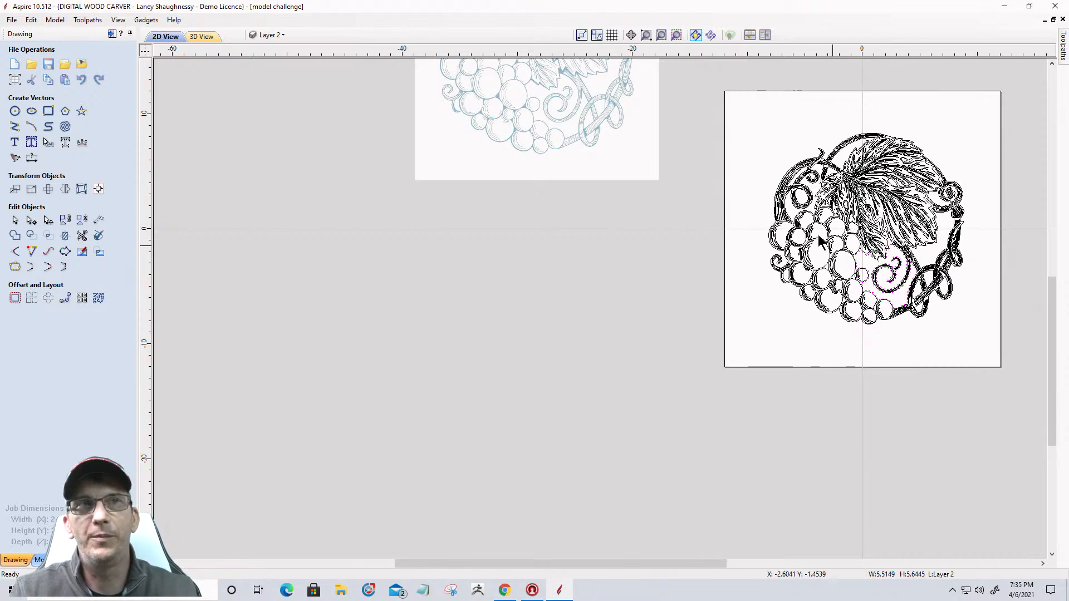
# Select every vector of the traced design, then exclude the outer outline and the opening outlines around the design's upper-right vine curl and leaf edge
pyautogui.moveTo(696, 82); pyautogui.dragTo(1002, 389)
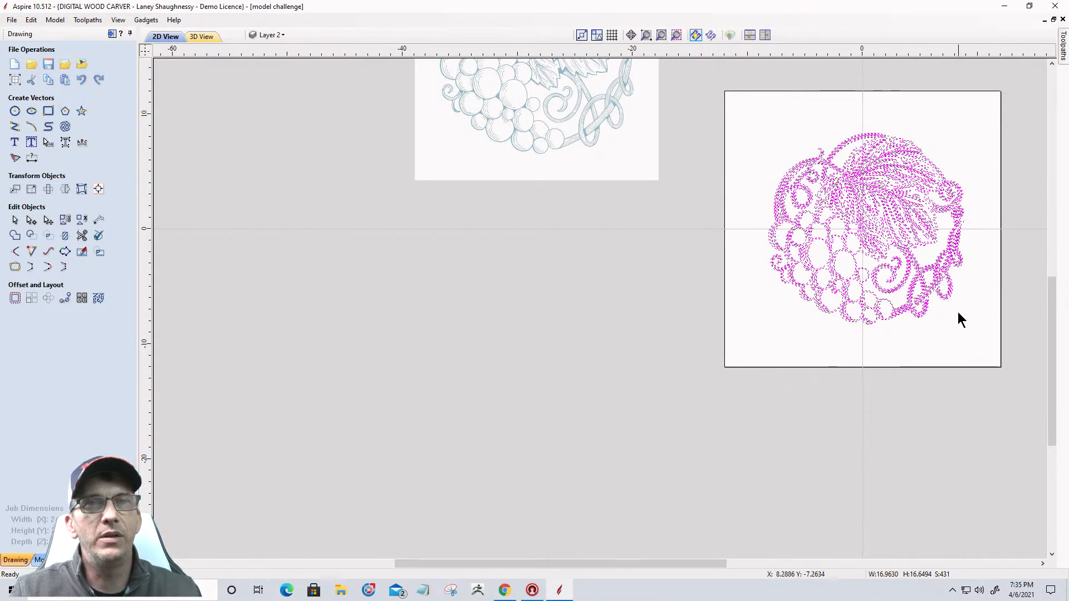
pyautogui.scroll(4, 958, 311)
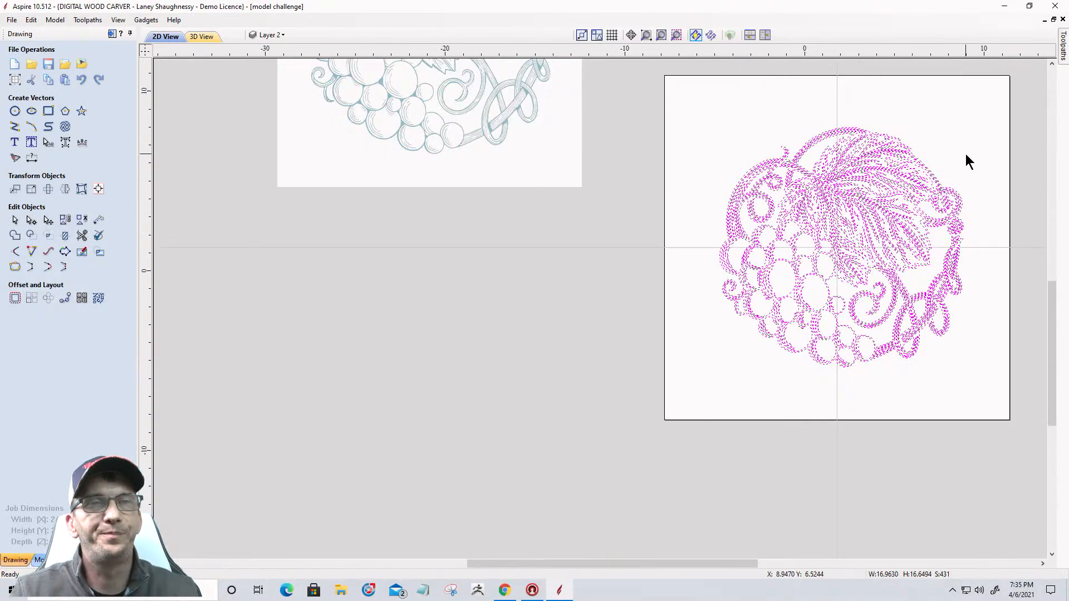
pyautogui.scroll(3, 966, 155)
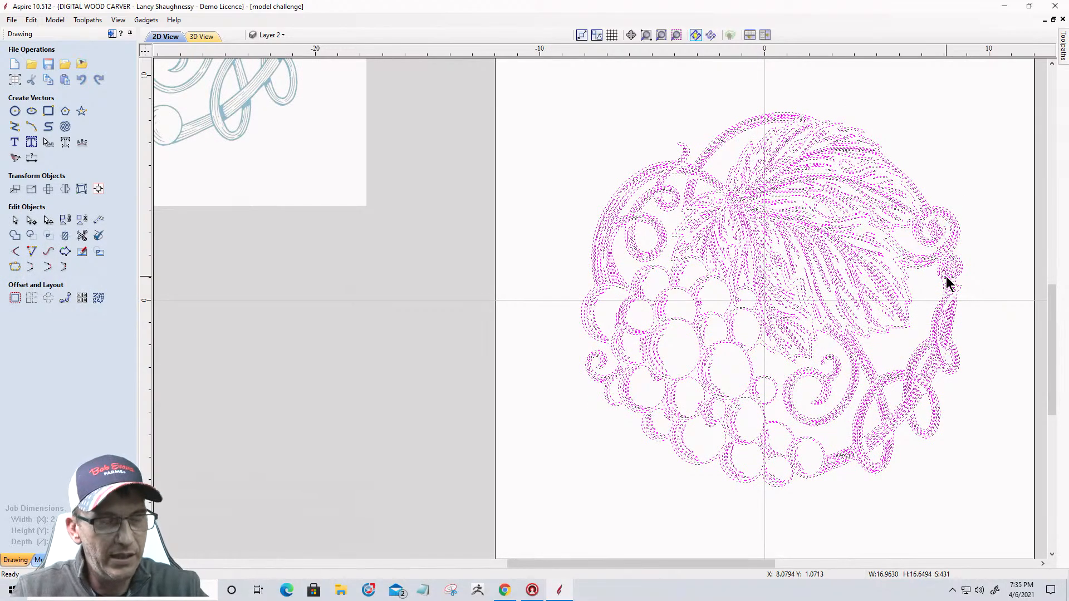
pyautogui.scroll(3, 953, 259)
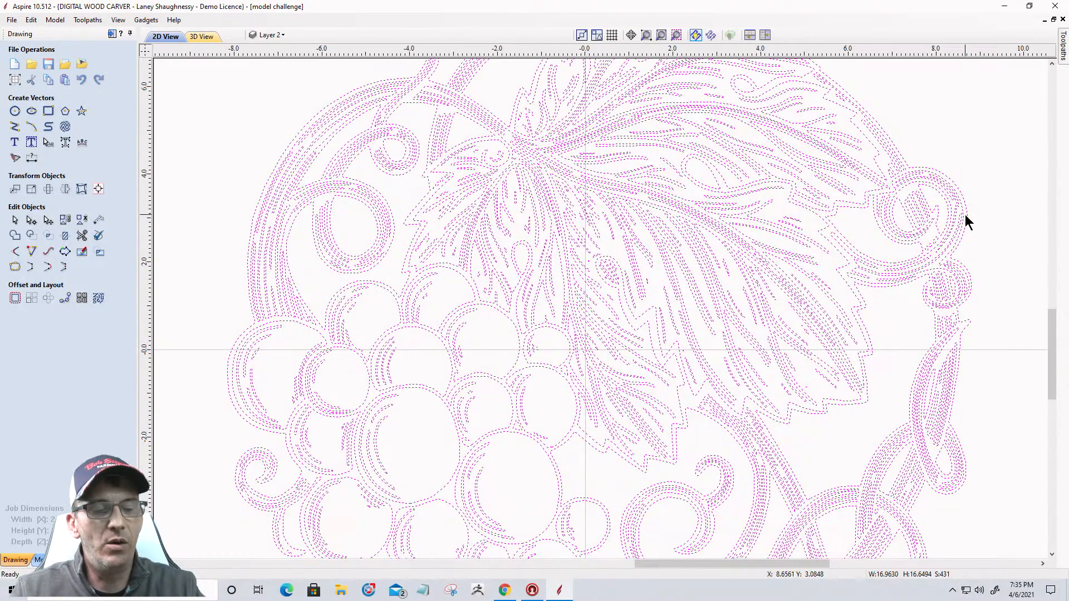
pyautogui.keyDown('shift'); pyautogui.click(966, 206); pyautogui.keyUp('shift')
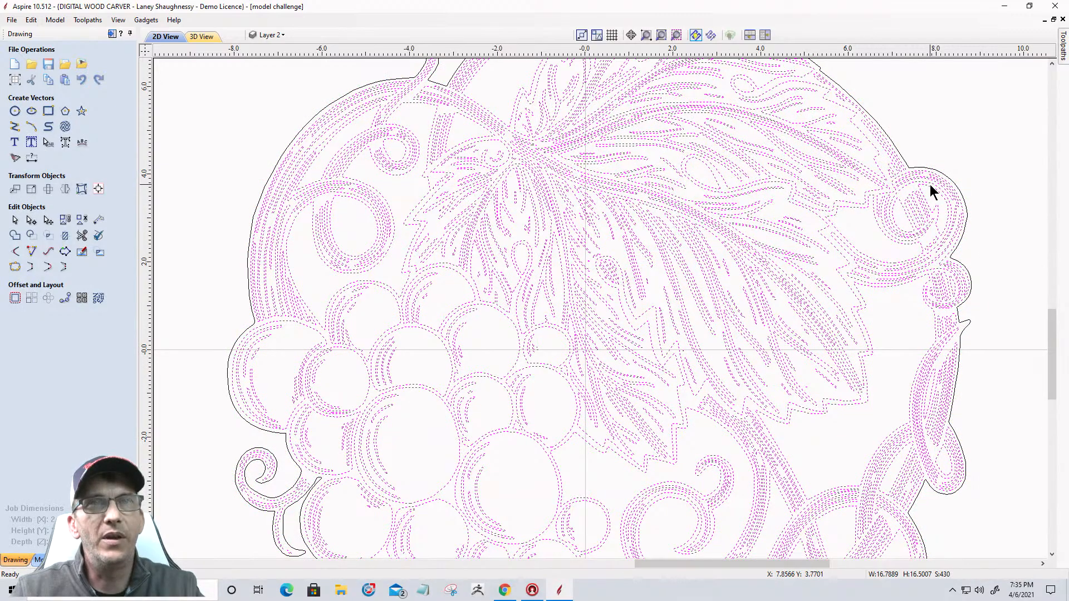
pyautogui.keyDown('shift'); pyautogui.click(930, 186); pyautogui.keyUp('shift')
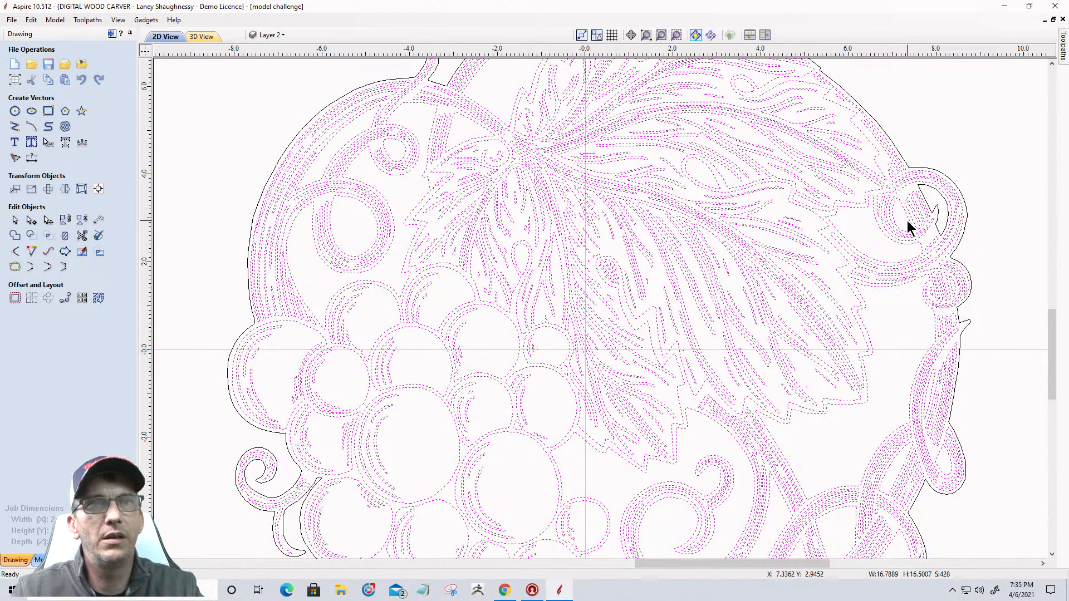
pyautogui.keyDown('shift'); pyautogui.click(916, 251); pyautogui.keyUp('shift')
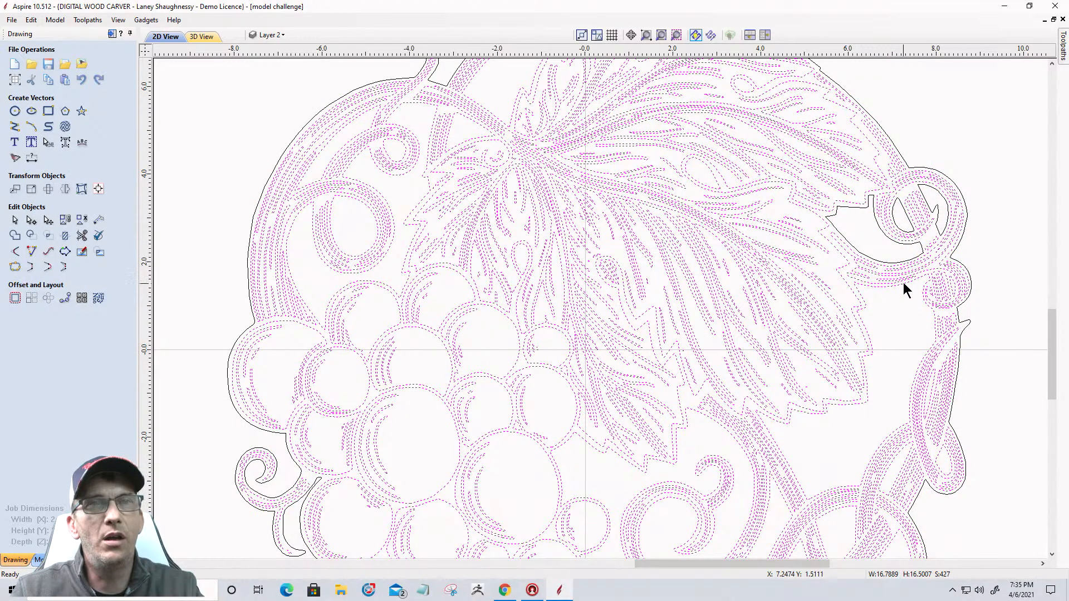
pyautogui.keyDown('shift'); pyautogui.click(906, 287); pyautogui.keyUp('shift')
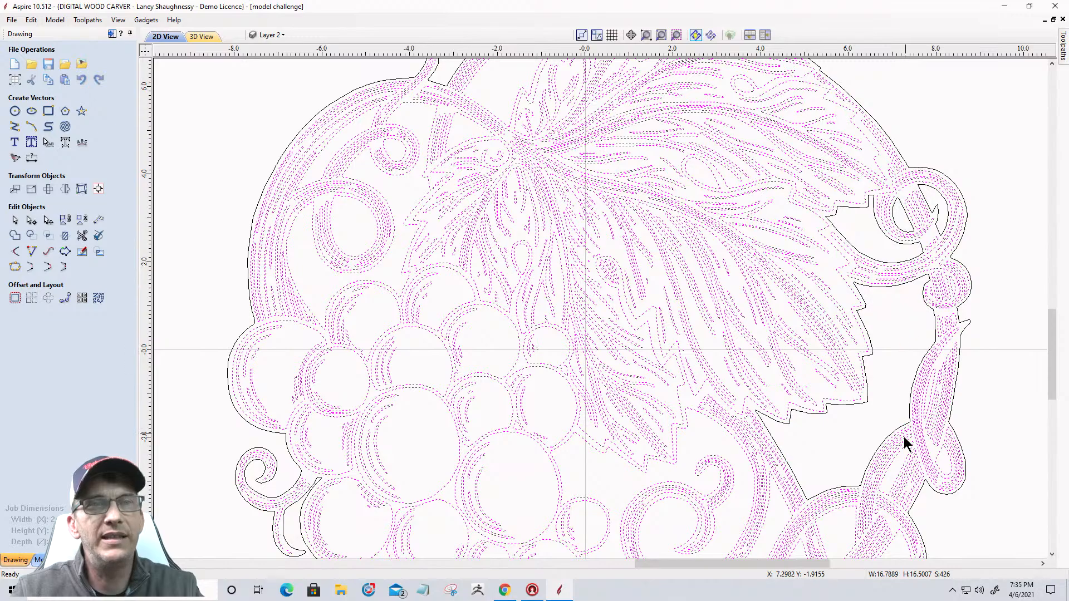
# Exclude the outlines of the openings inside the twisted lower-right vines and around the spiral tendril from the selection
pyautogui.keyDown('shift'); pyautogui.click(951, 473); pyautogui.keyUp('shift')
pyautogui.keyDown('shift'); pyautogui.click(901, 473); pyautogui.keyUp('shift')
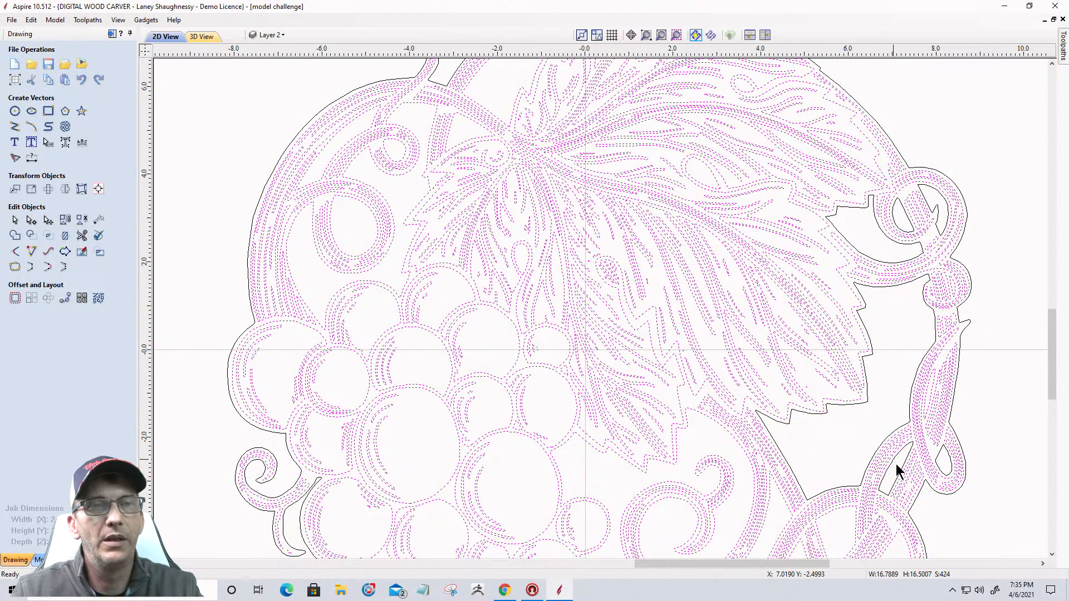
pyautogui.scroll(-4, 918, 350)
pyautogui.scroll(3, 897, 490)
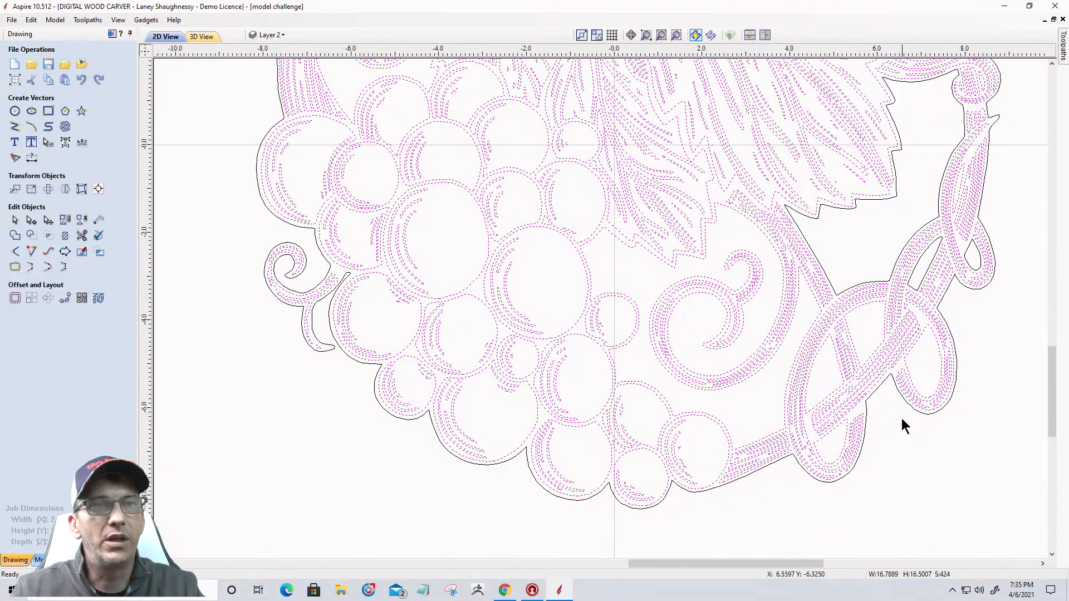
pyautogui.keyDown('shift'); pyautogui.click(908, 368); pyautogui.keyUp('shift')
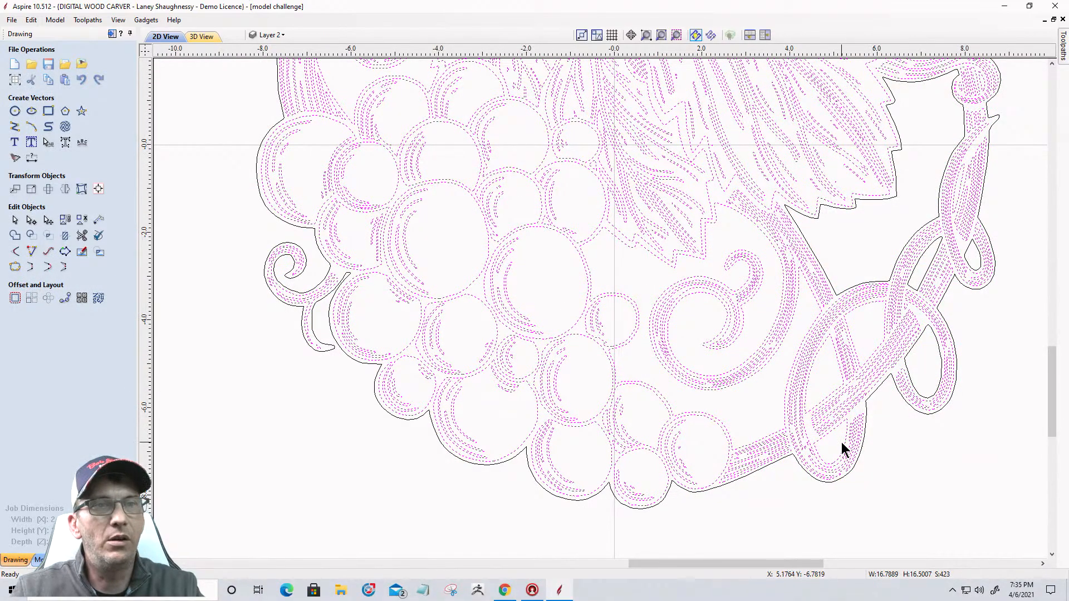
pyautogui.keyDown('shift'); pyautogui.click(844, 443); pyautogui.keyUp('shift')
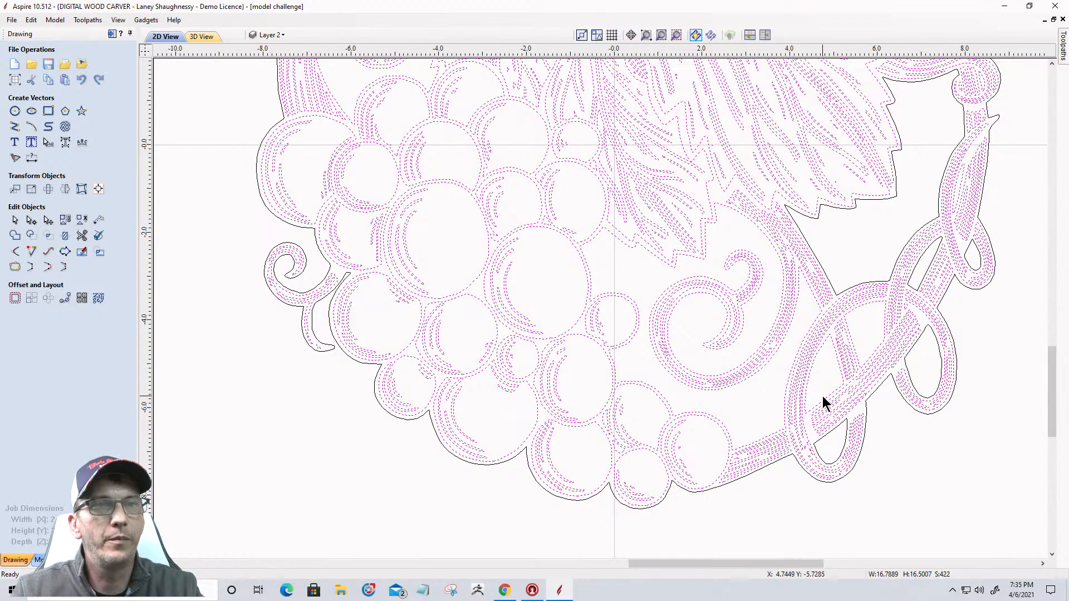
pyautogui.keyDown('shift'); pyautogui.click(864, 360); pyautogui.keyUp('shift')
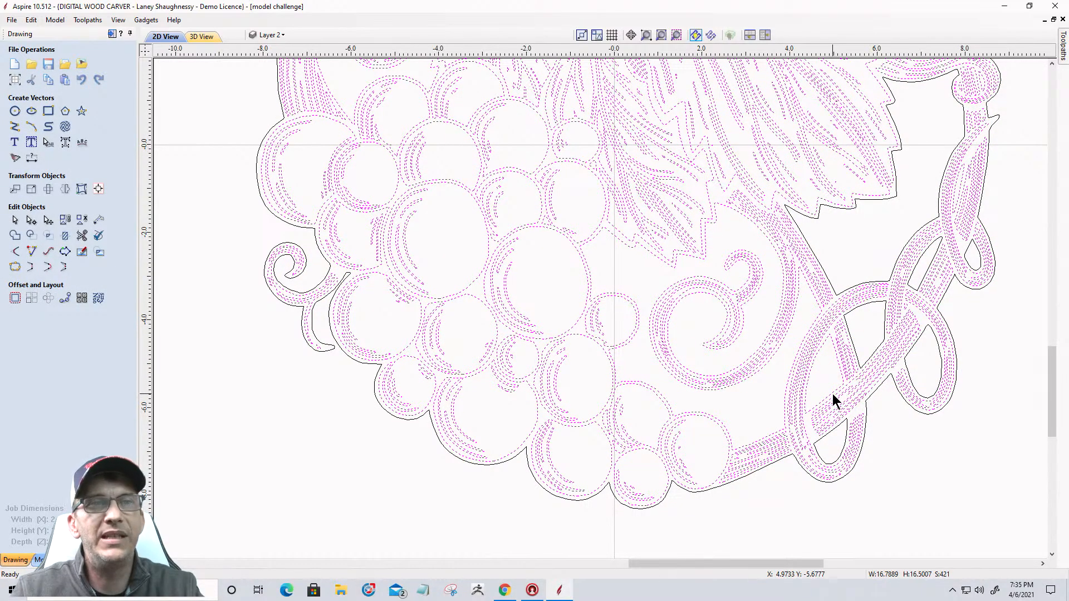
pyautogui.keyDown('shift'); pyautogui.click(831, 393); pyautogui.keyUp('shift')
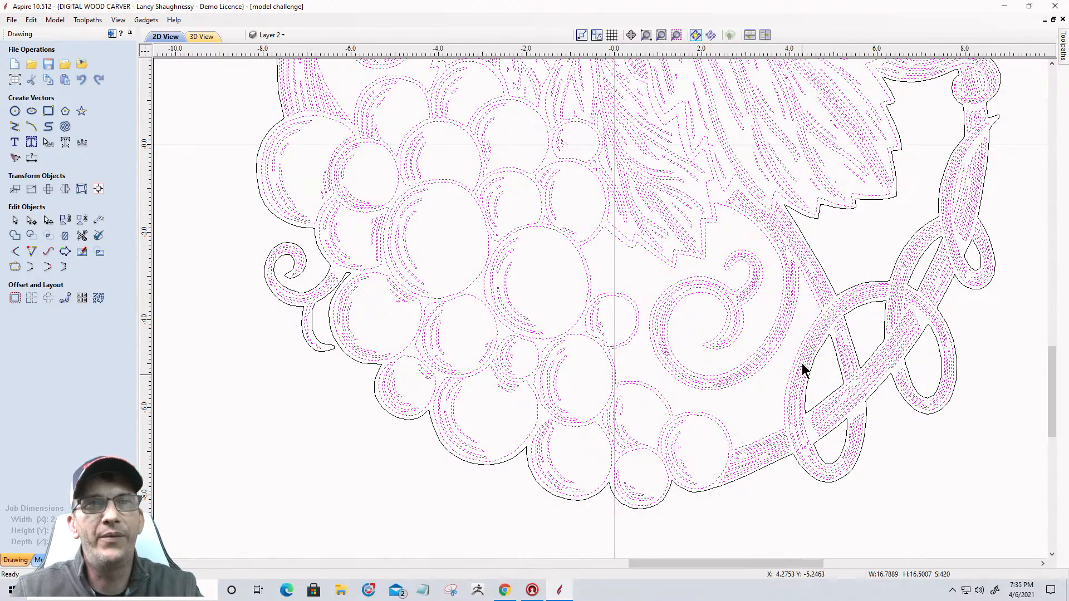
pyautogui.keyDown('shift'); pyautogui.click(804, 284); pyautogui.keyUp('shift')
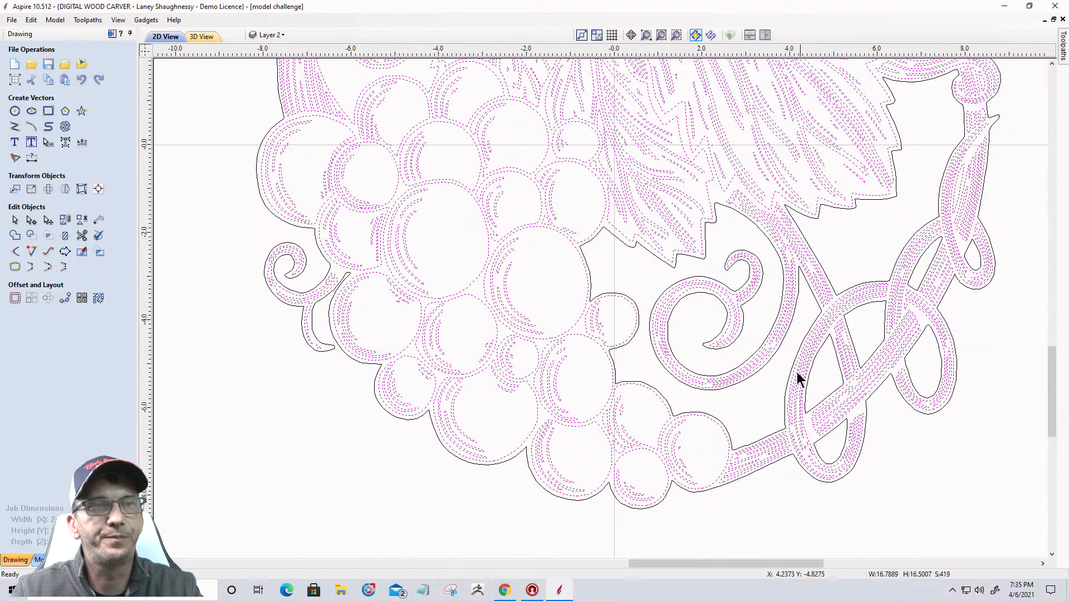
# Try to exclude the closed contour inside the leaf's upper-right lobe from the selection
pyautogui.scroll(-4, 730, 409)
pyautogui.scroll(3, 747, 379)
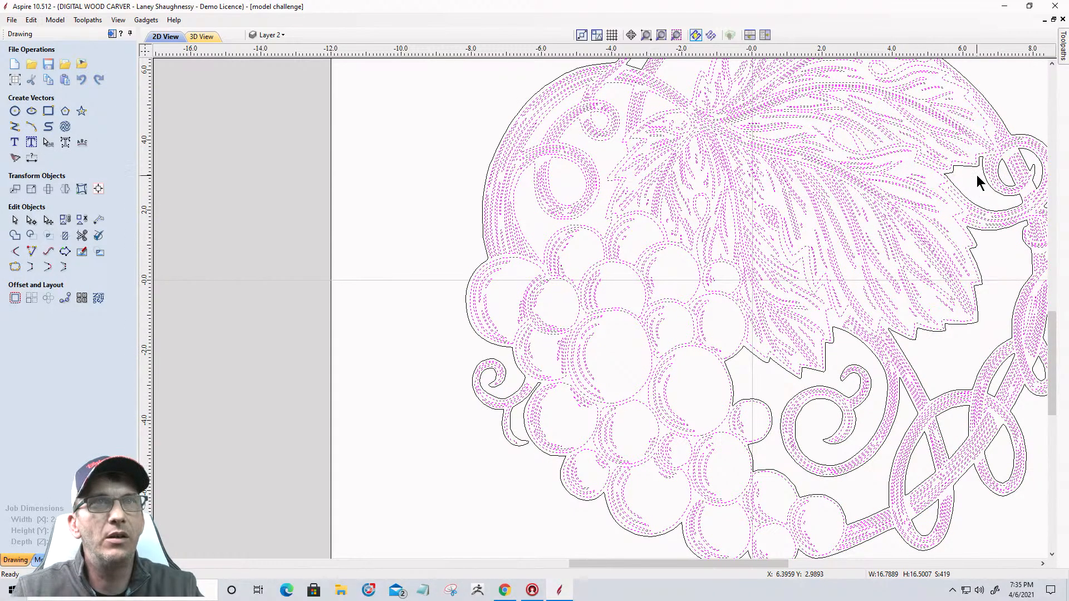
pyautogui.scroll(4, 1024, 66)
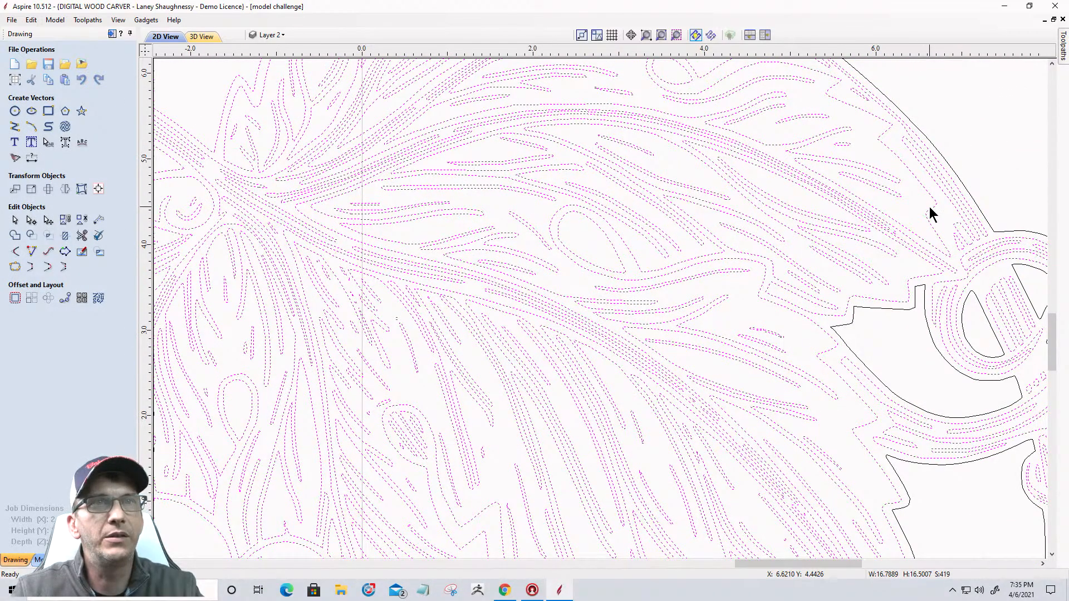
pyautogui.scroll(-1, 930, 213)
pyautogui.keyDown('shift'); pyautogui.click(930, 213); pyautogui.keyUp('shift')
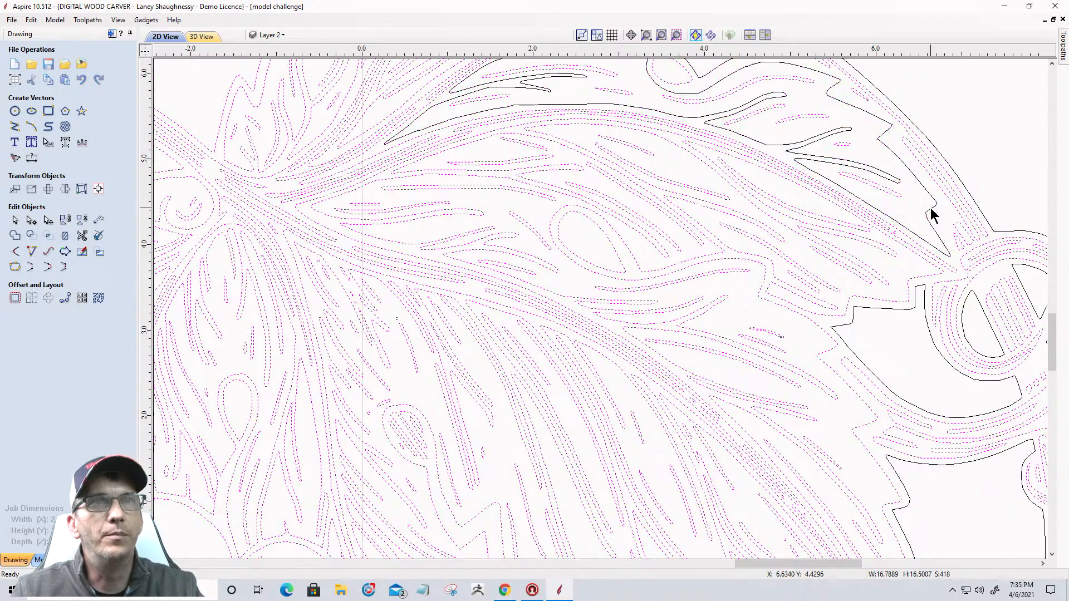
pyautogui.scroll(-1, 937, 240)
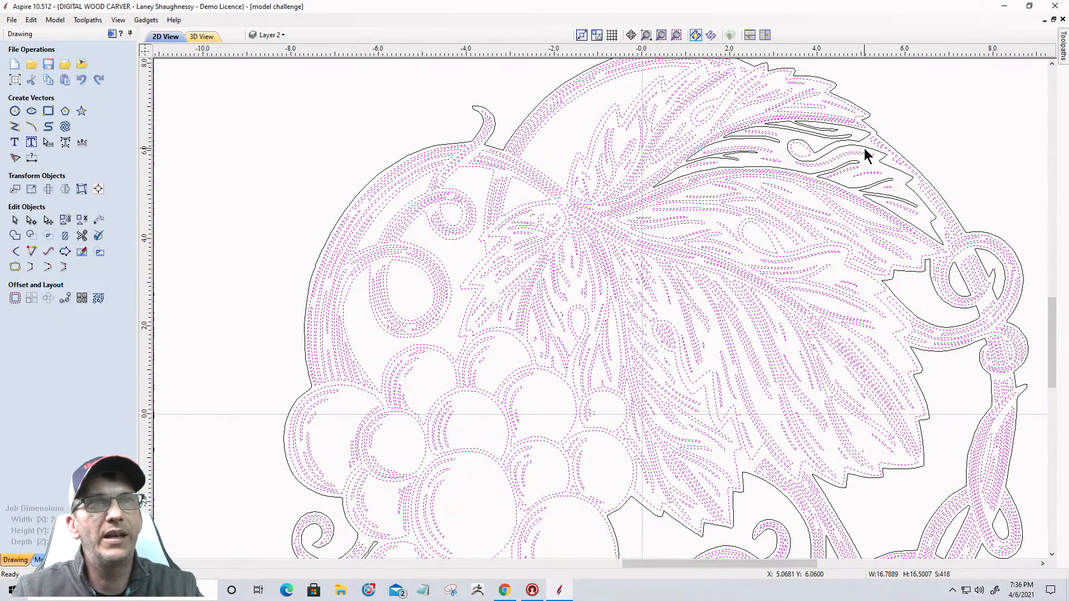
pyautogui.scroll(-1, 863, 292)
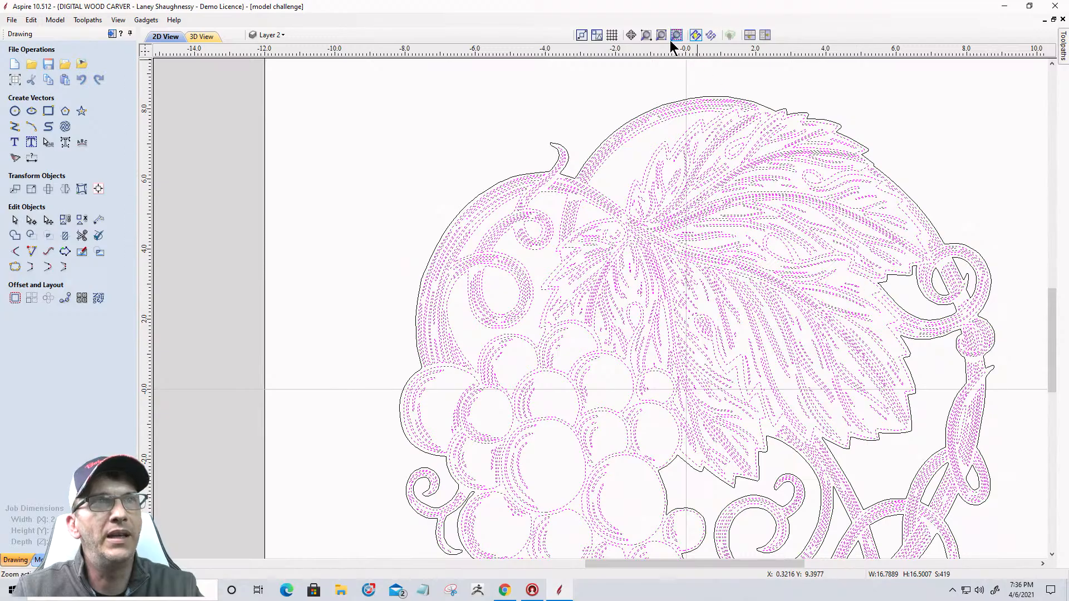
# Exclude the outlines of the openings below the top vine arch and around the two upper-left vine curls from the selection
pyautogui.scroll(2, 646, 88)
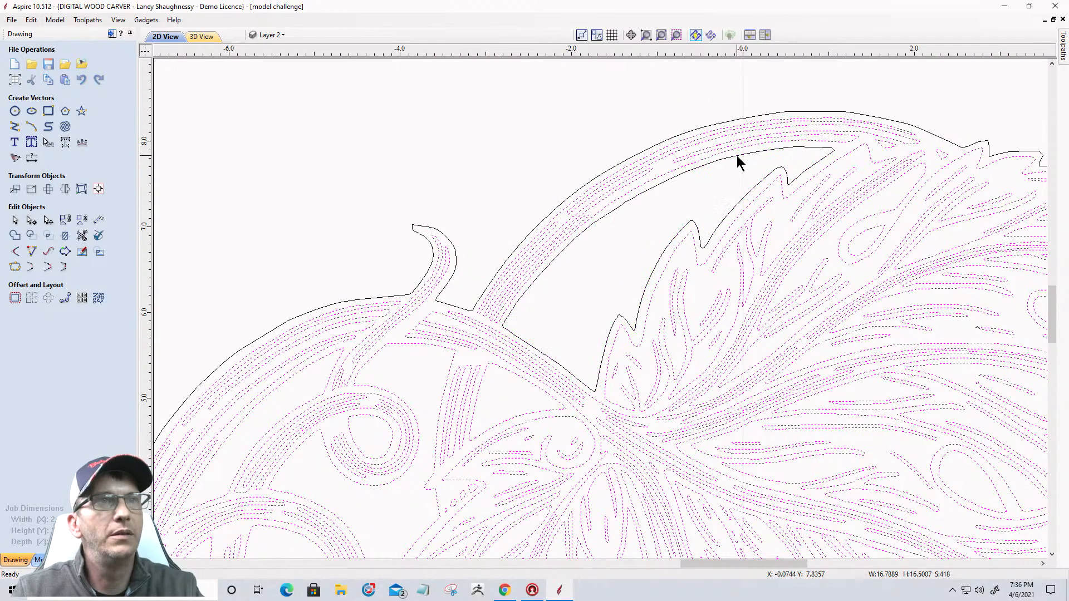
pyautogui.scroll(-2, 816, 148)
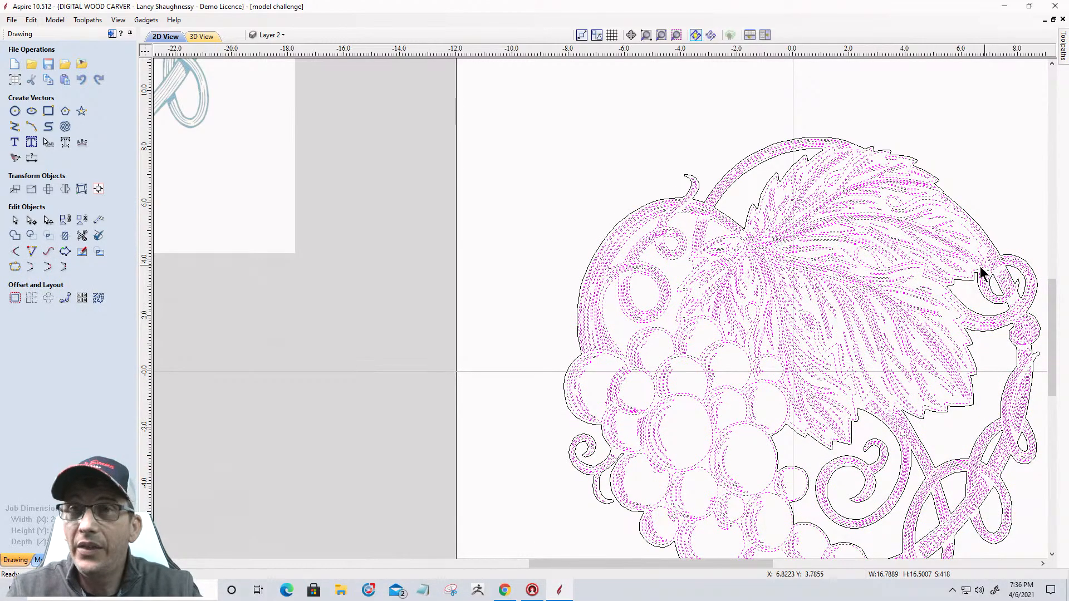
pyautogui.scroll(4, 716, 229)
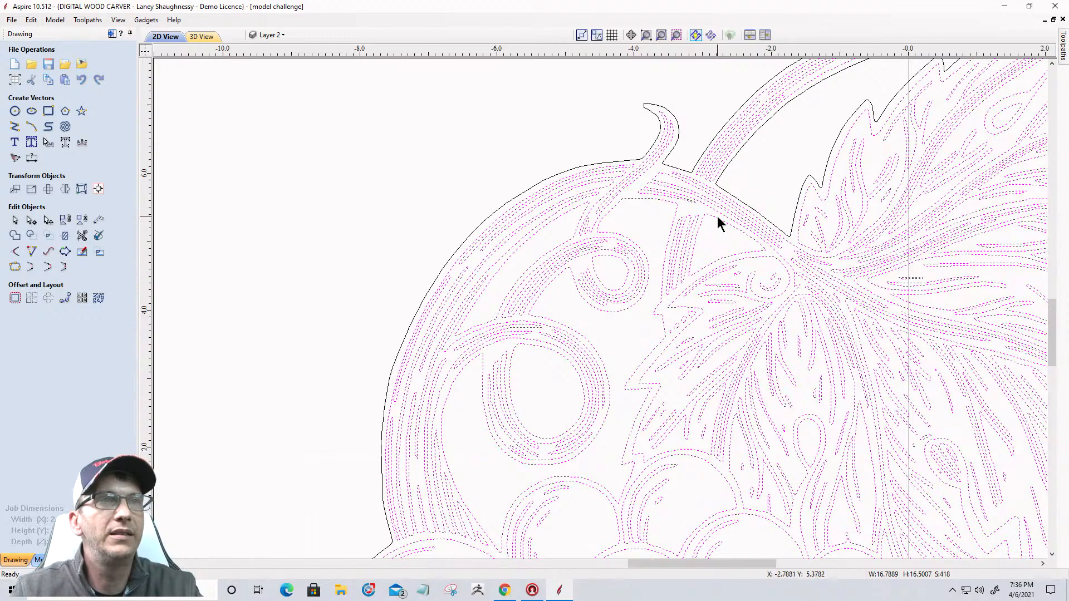
pyautogui.keyDown('shift'); pyautogui.click(718, 218); pyautogui.keyUp('shift')
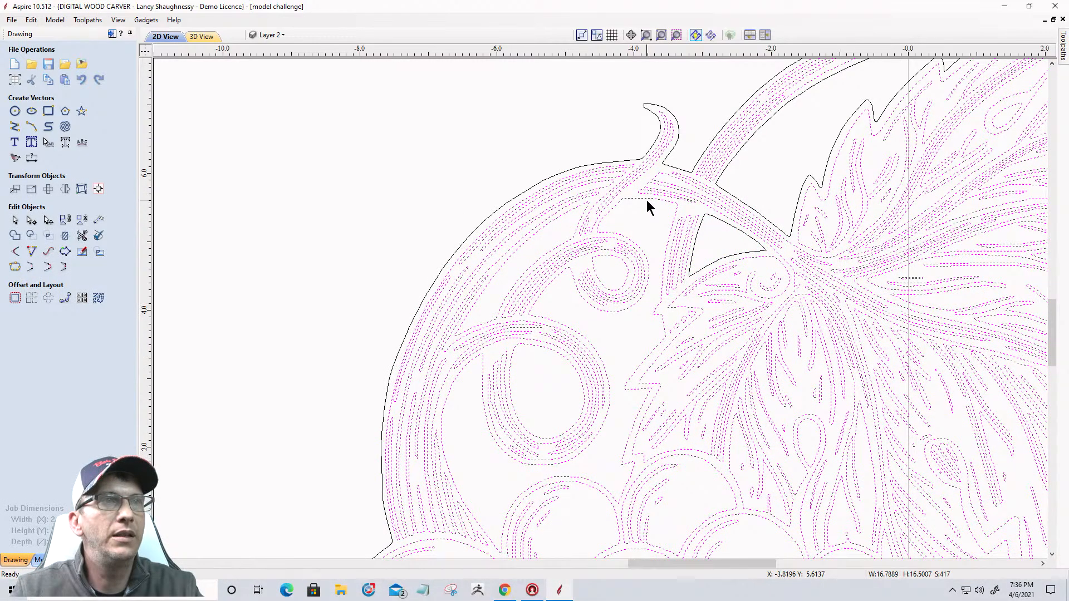
pyautogui.keyDown('shift'); pyautogui.click(647, 202); pyautogui.keyUp('shift')
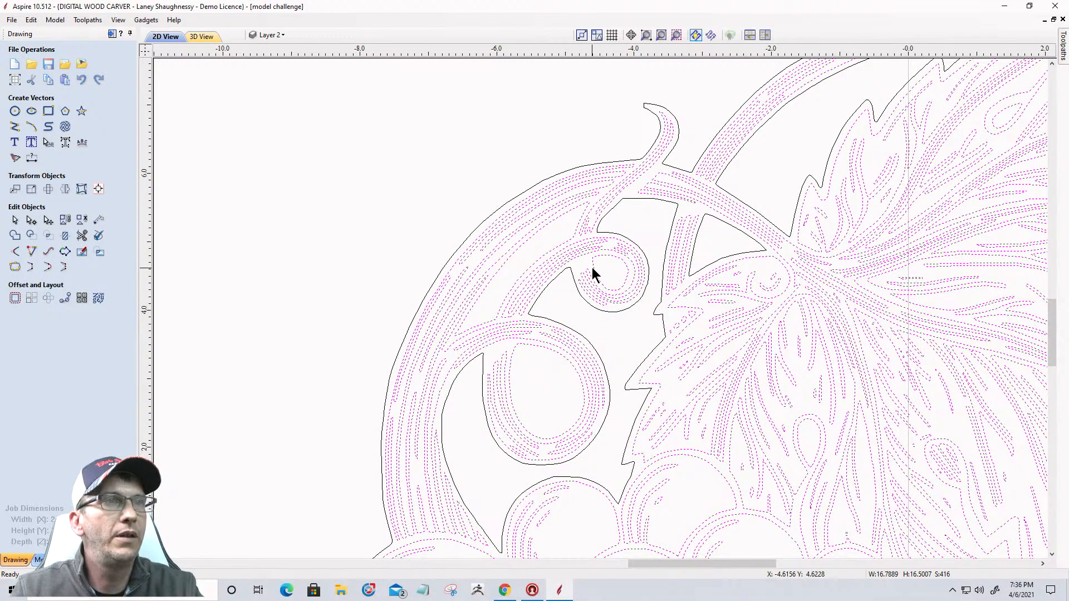
pyautogui.keyDown('shift'); pyautogui.click(592, 268); pyautogui.keyUp('shift')
pyautogui.keyDown('shift'); pyautogui.click(546, 347); pyautogui.keyUp('shift')
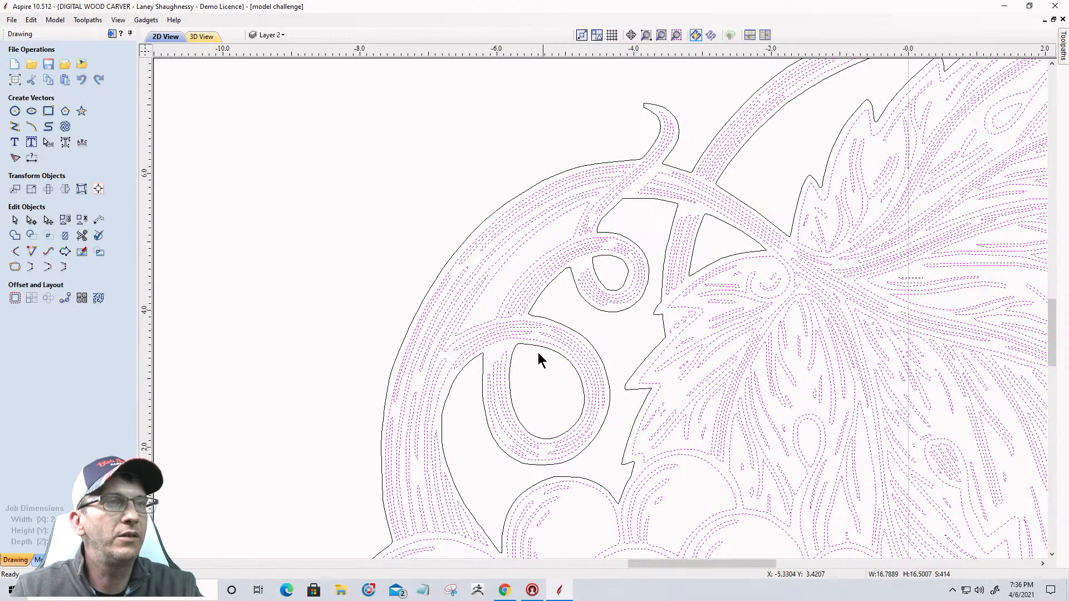
pyautogui.keyDown('shift'); pyautogui.click(481, 299); pyautogui.keyUp('shift')
pyautogui.scroll(-3, 658, 251)
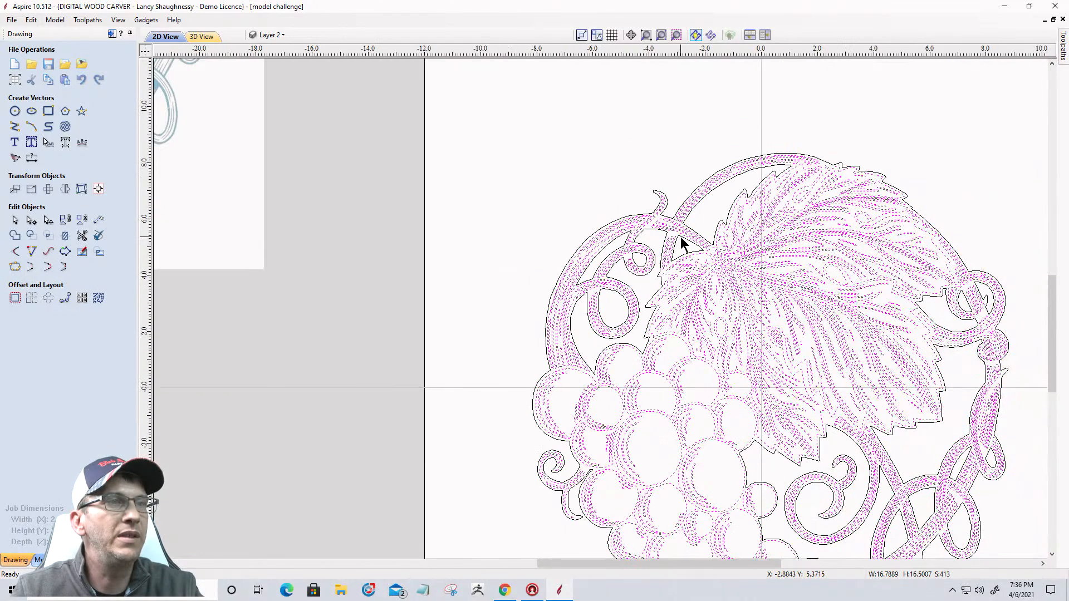
# Exclude the small sliver-shaped openings in the round vine knot and the twisted vine below it, right of the leaf, from the selection
pyautogui.scroll(-3, 615, 320)
pyautogui.scroll(3, 621, 470)
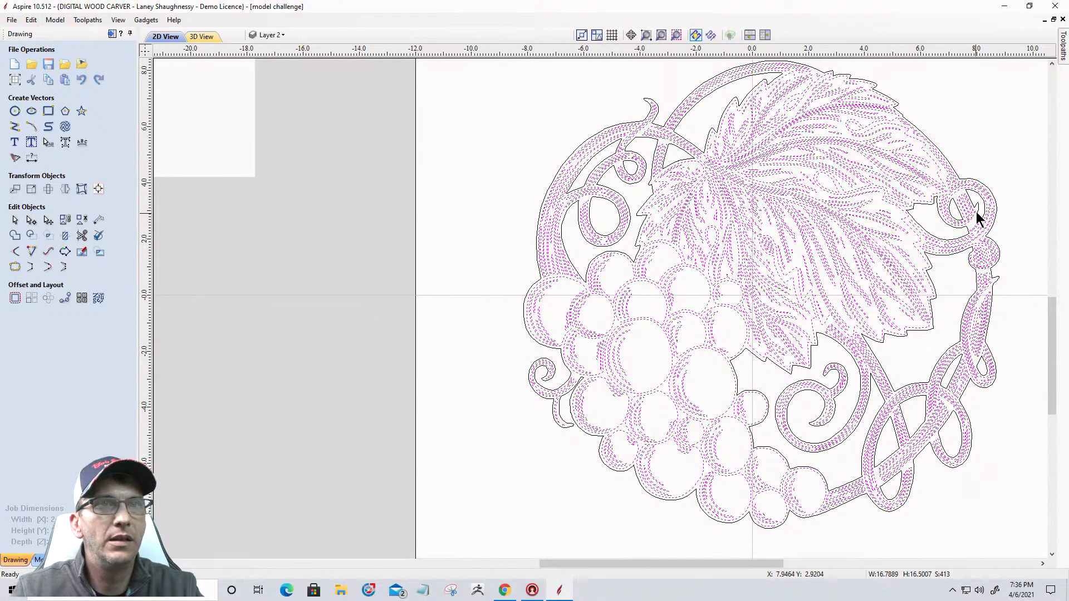
pyautogui.scroll(5, 991, 255)
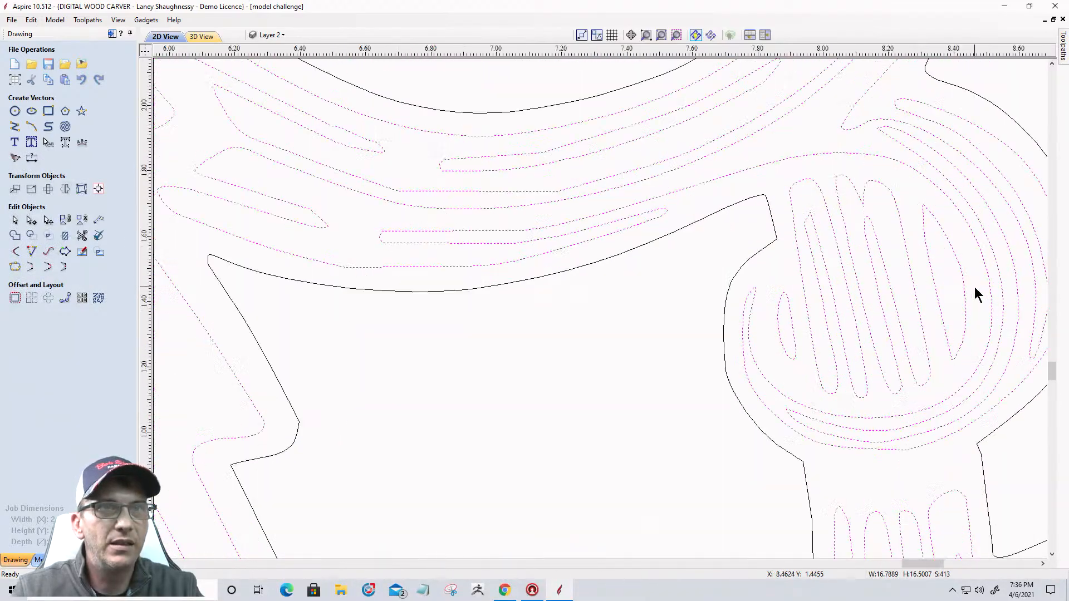
pyautogui.scroll(-3, 968, 284)
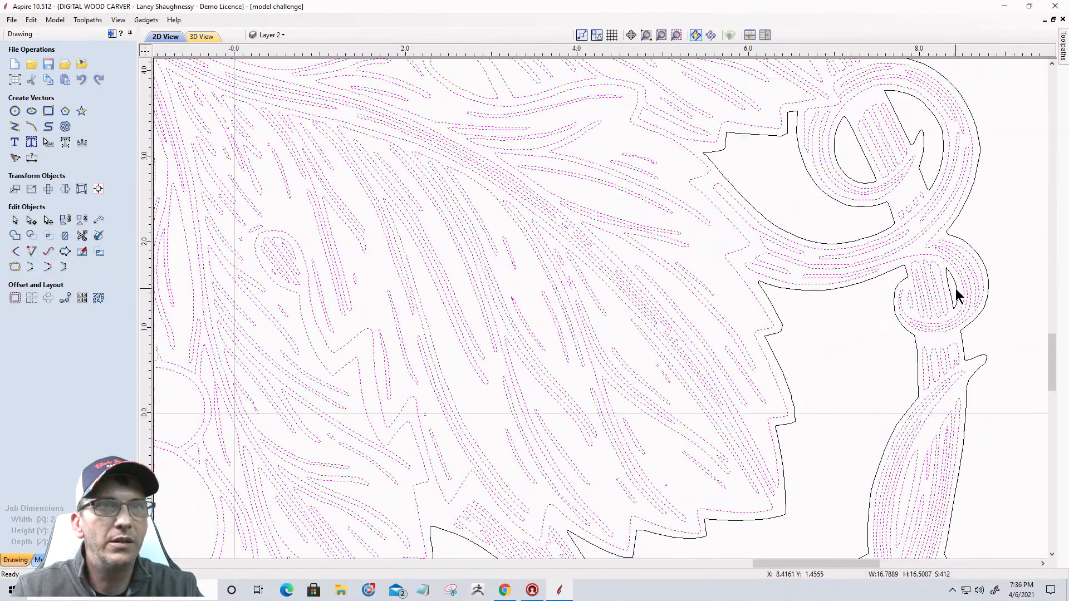
pyautogui.scroll(4, 899, 334)
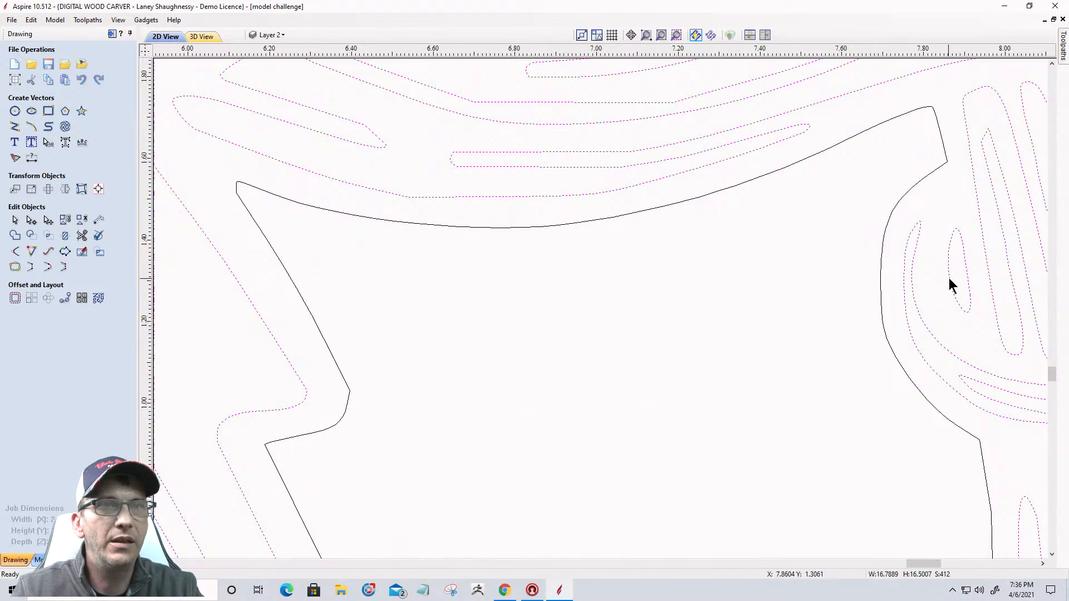
pyautogui.scroll(-4, 925, 297)
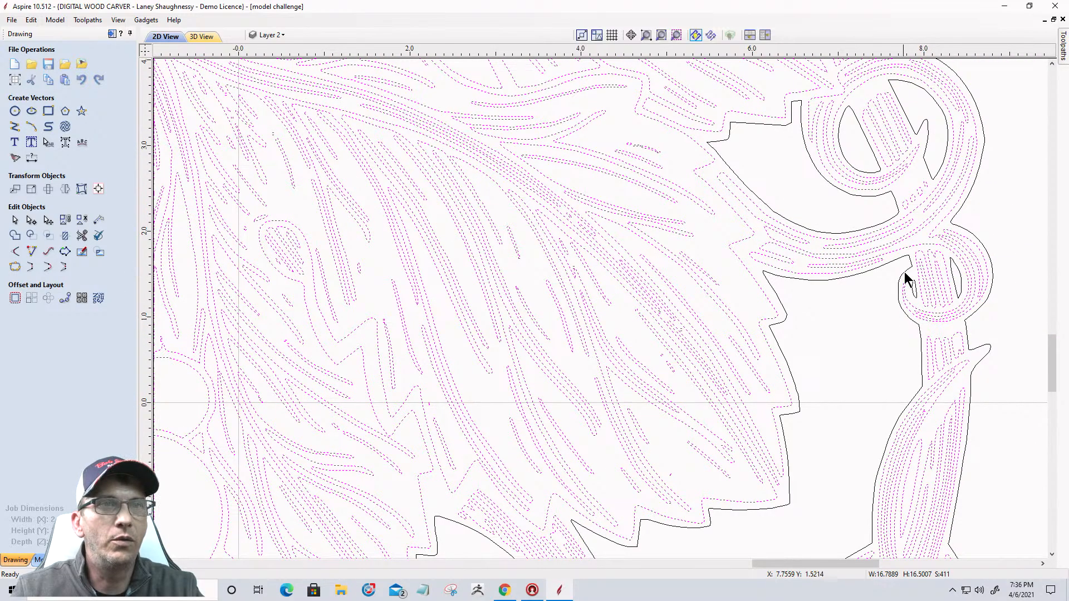
pyautogui.scroll(-5, 964, 265)
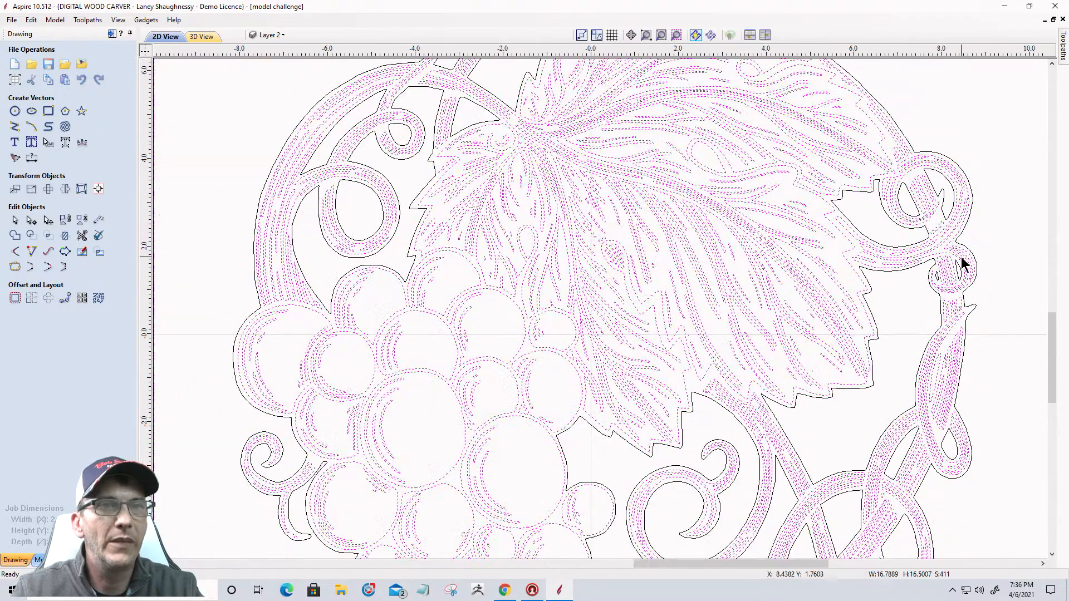
pyautogui.scroll(5, 943, 361)
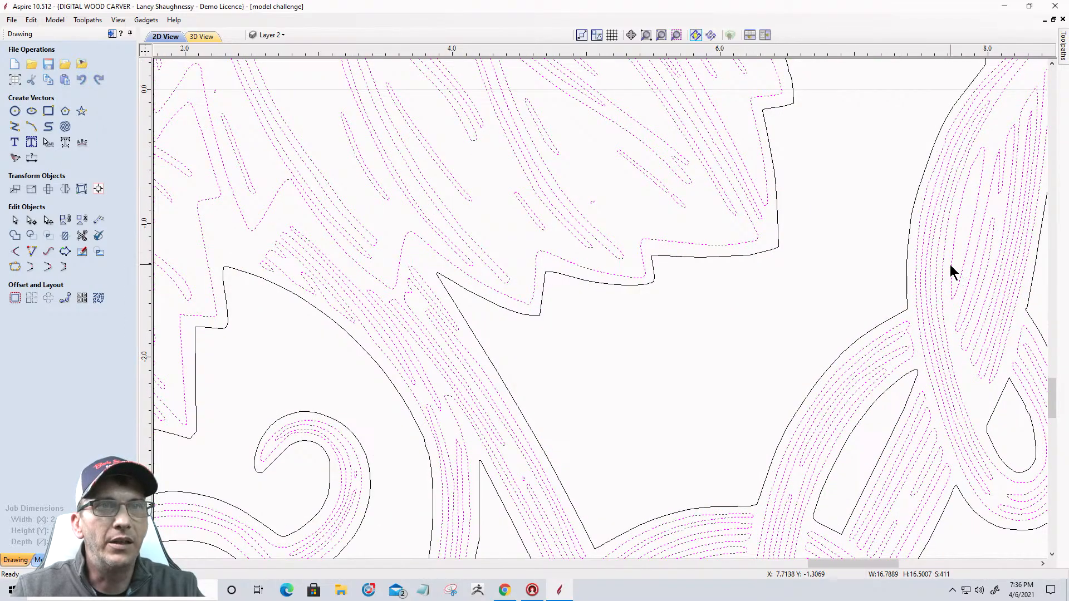
pyautogui.scroll(-5, 950, 265)
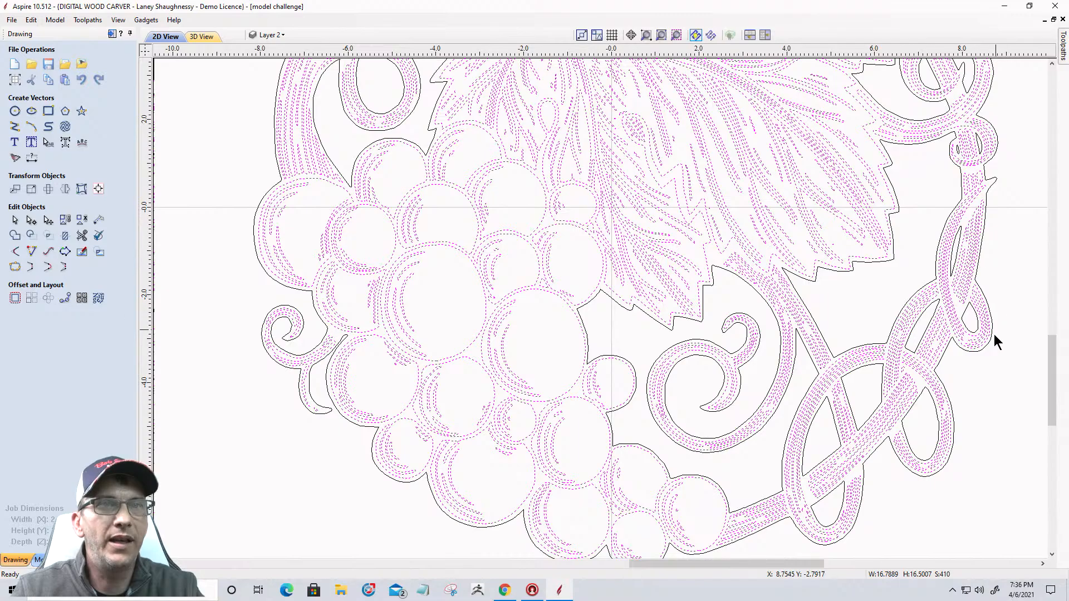
# Move the selected detail vectors to a new layer named Grapes
pyautogui.scroll(-2, 946, 279)
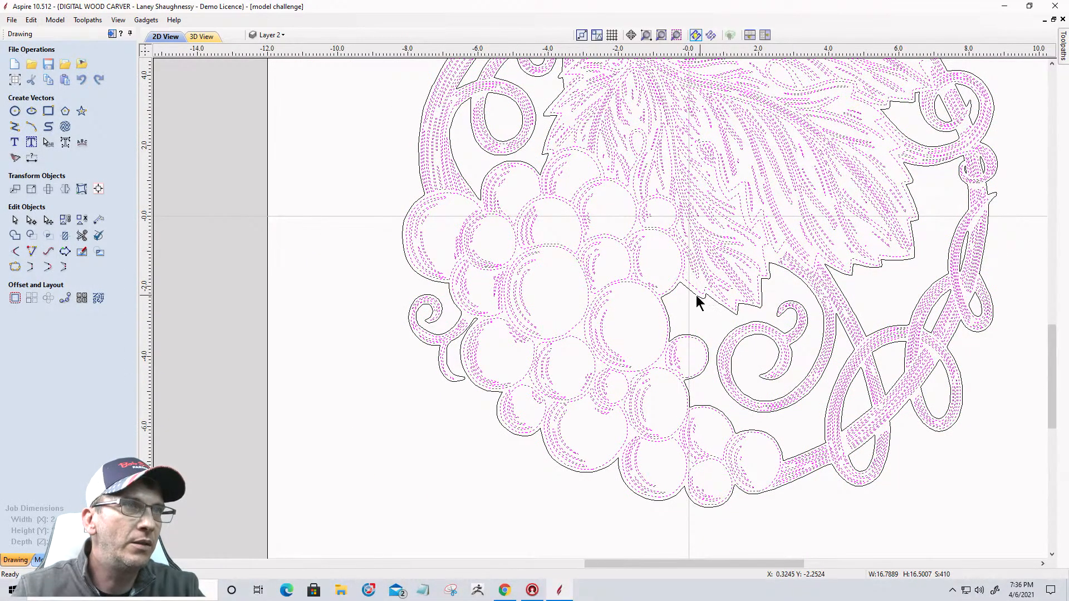
pyautogui.scroll(-1, 478, 203)
pyautogui.scroll(-2, 560, 269)
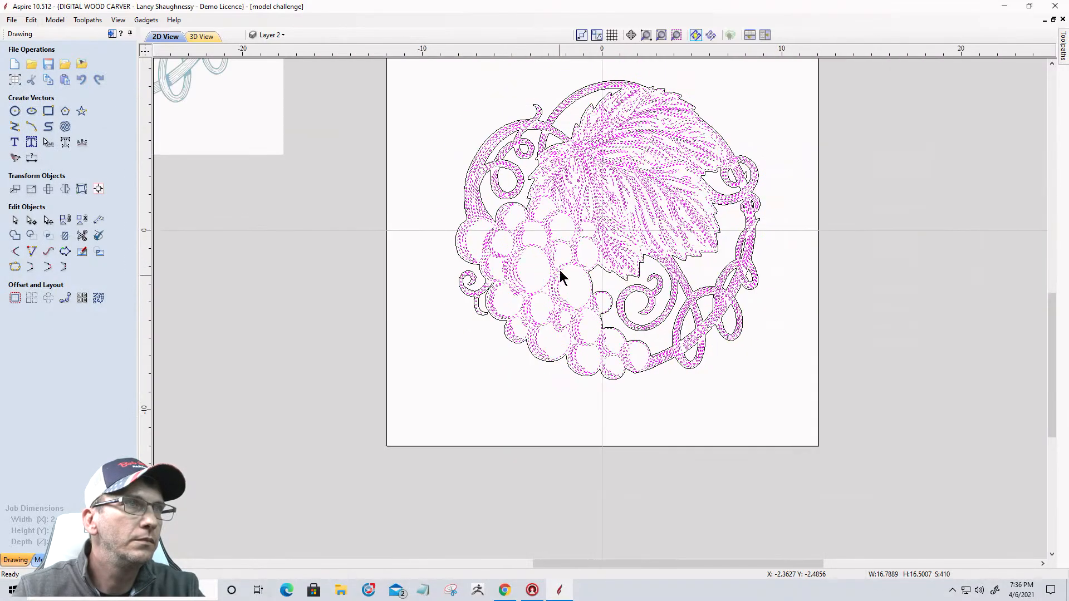
pyautogui.scroll(2, 461, 101)
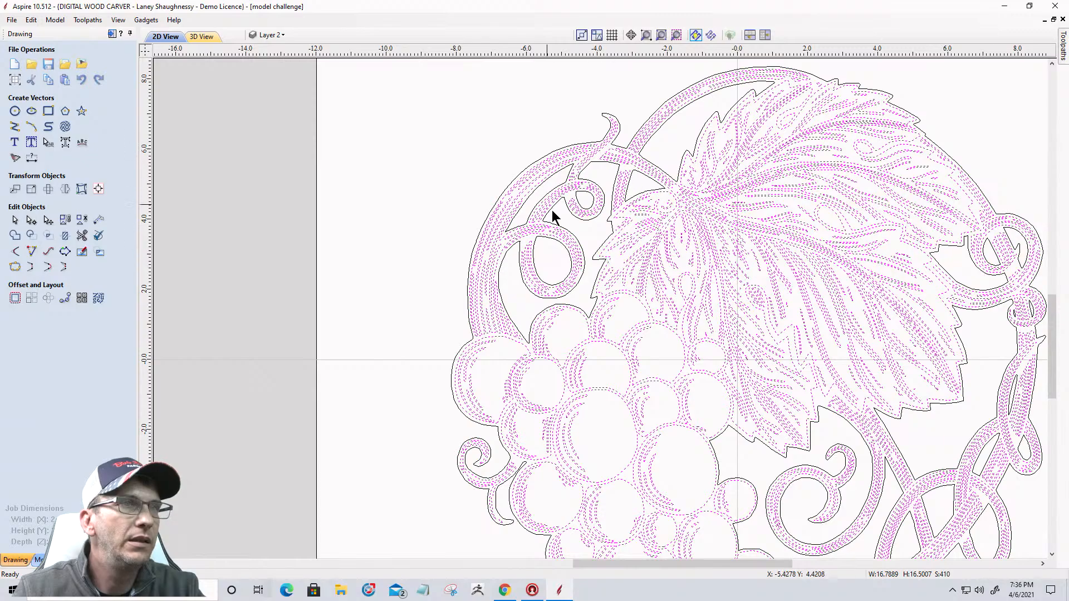
pyautogui.scroll(-2, 604, 245)
pyautogui.scroll(1, 603, 242)
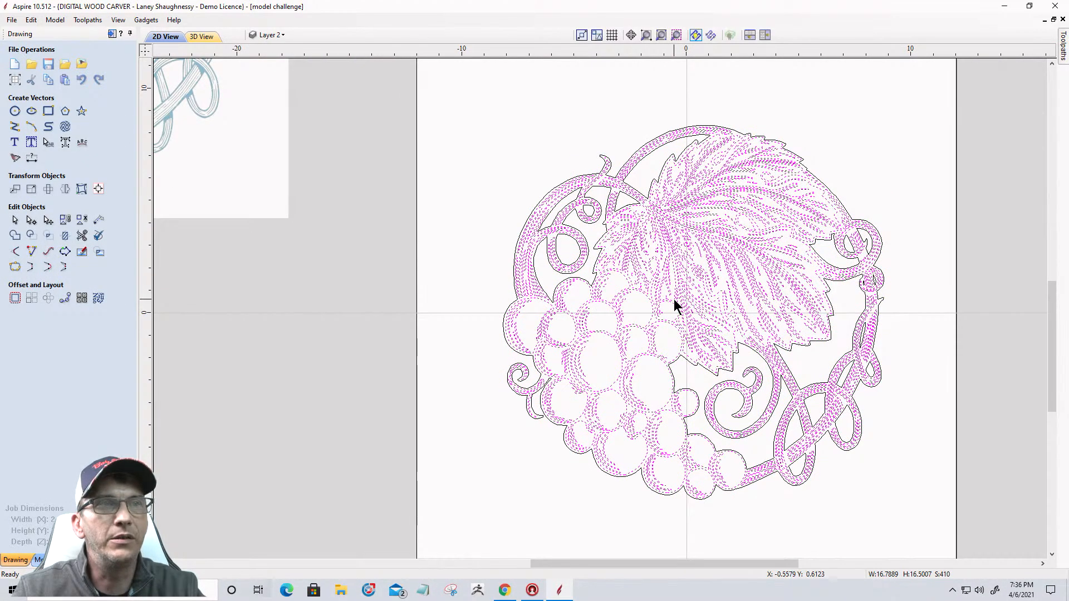
pyautogui.rightClick(689, 269)
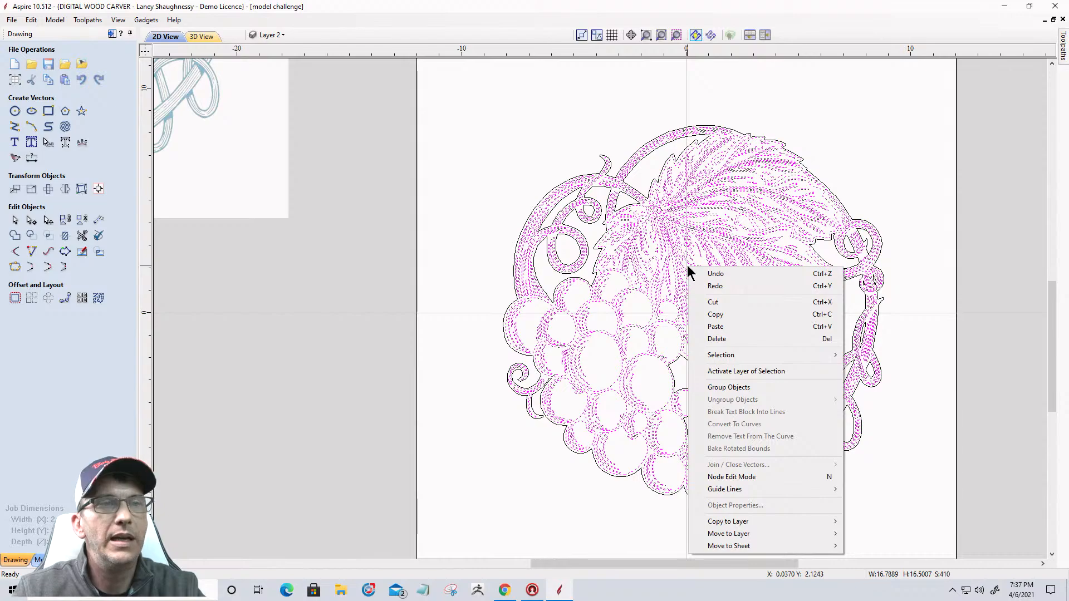
pyautogui.moveTo(707, 533)
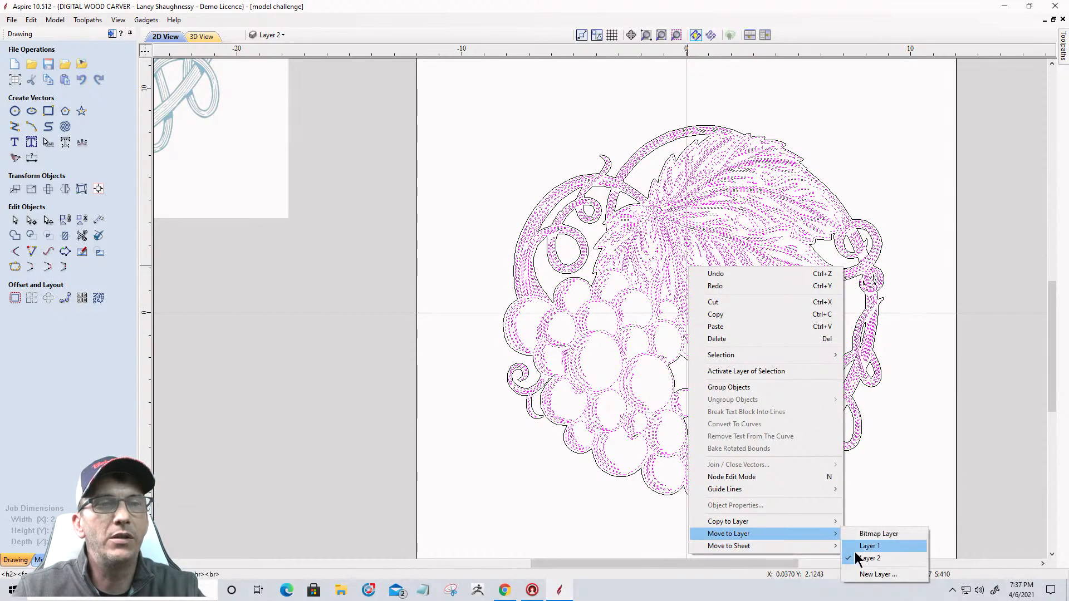
pyautogui.click(877, 574)
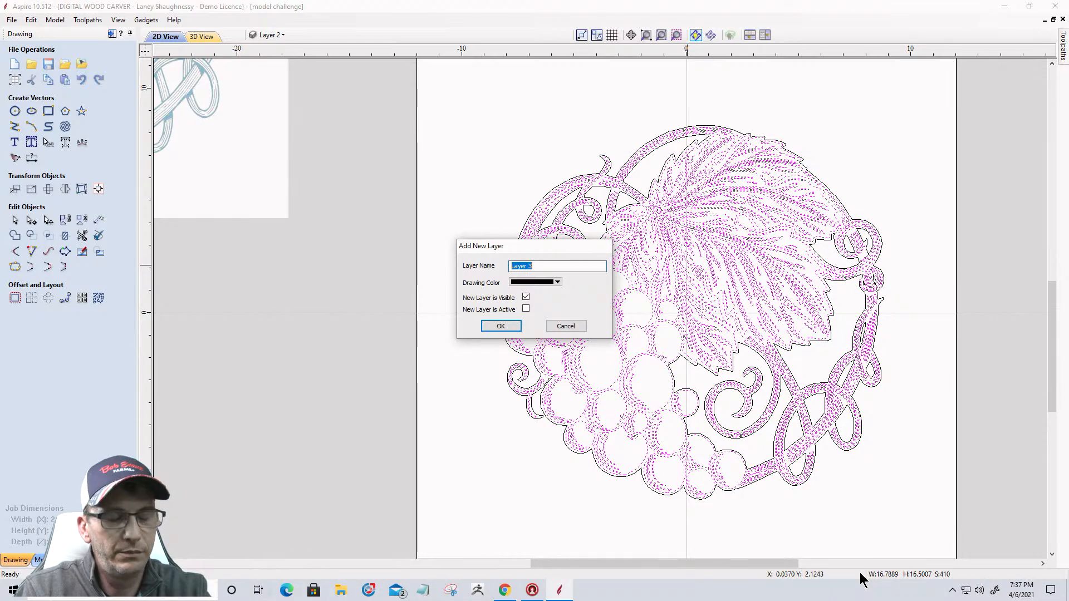
pyautogui.write('Gra')
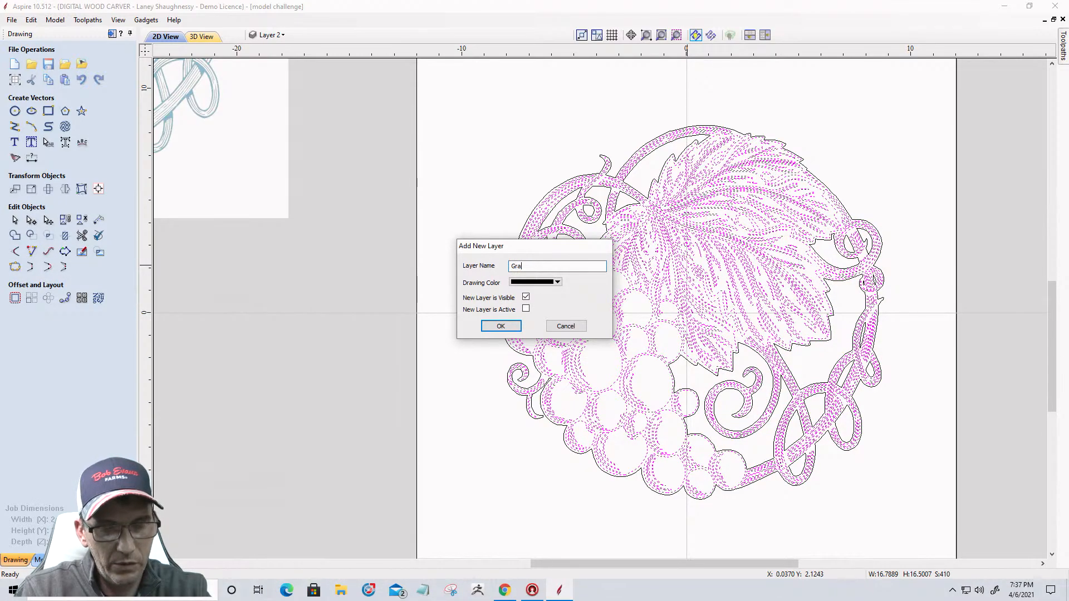
pyautogui.write('pes')
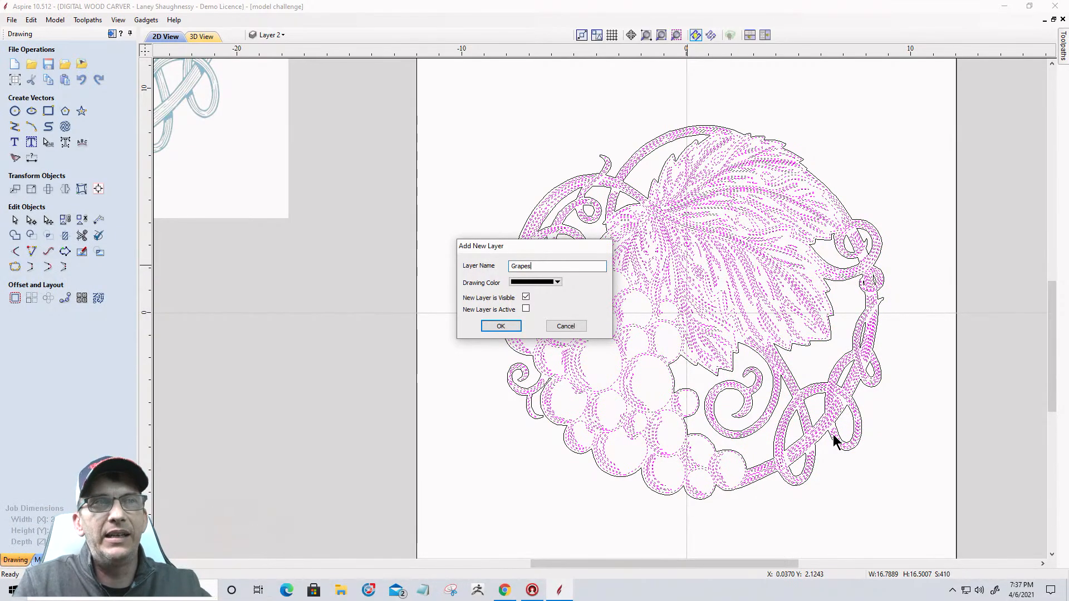
pyautogui.click(500, 326)
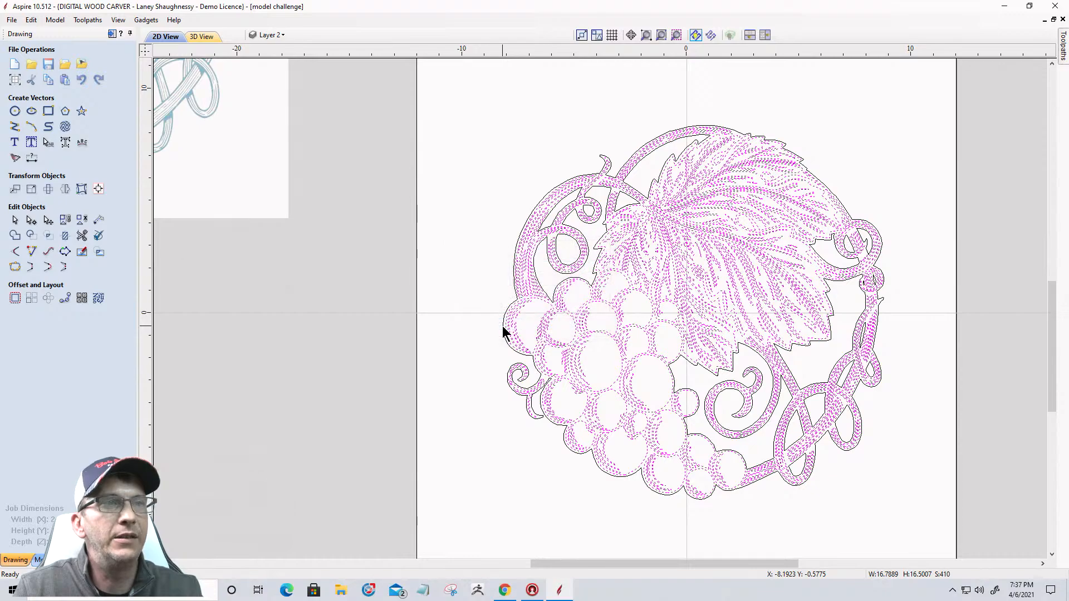
# Rename Layer 2 as Vines and set its drawing colour to red
pyautogui.click(284, 35)
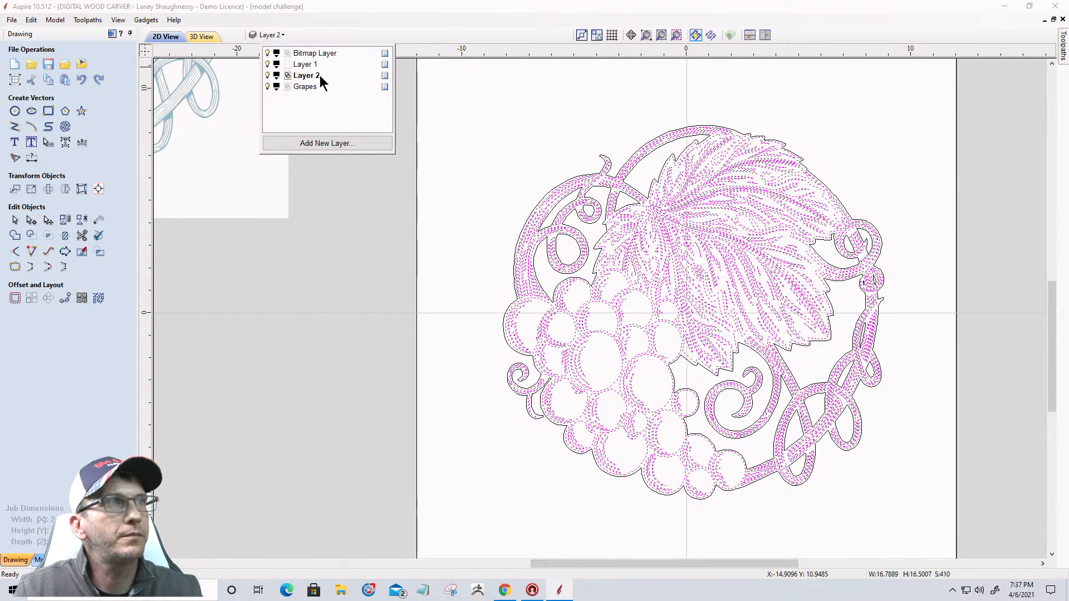
pyautogui.click(267, 76)
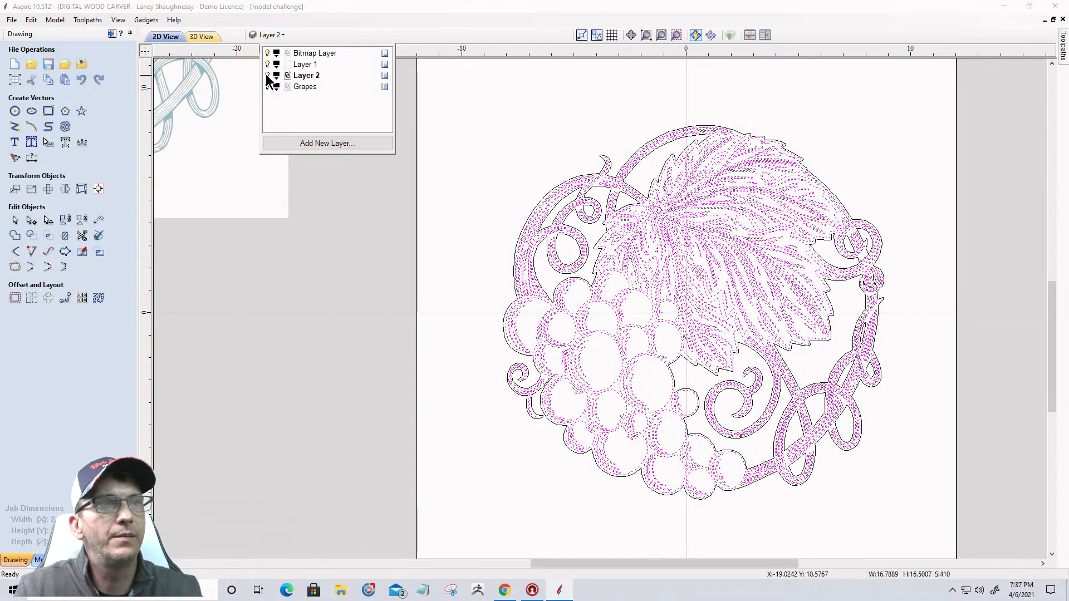
pyautogui.click(267, 76)
pyautogui.click(268, 76)
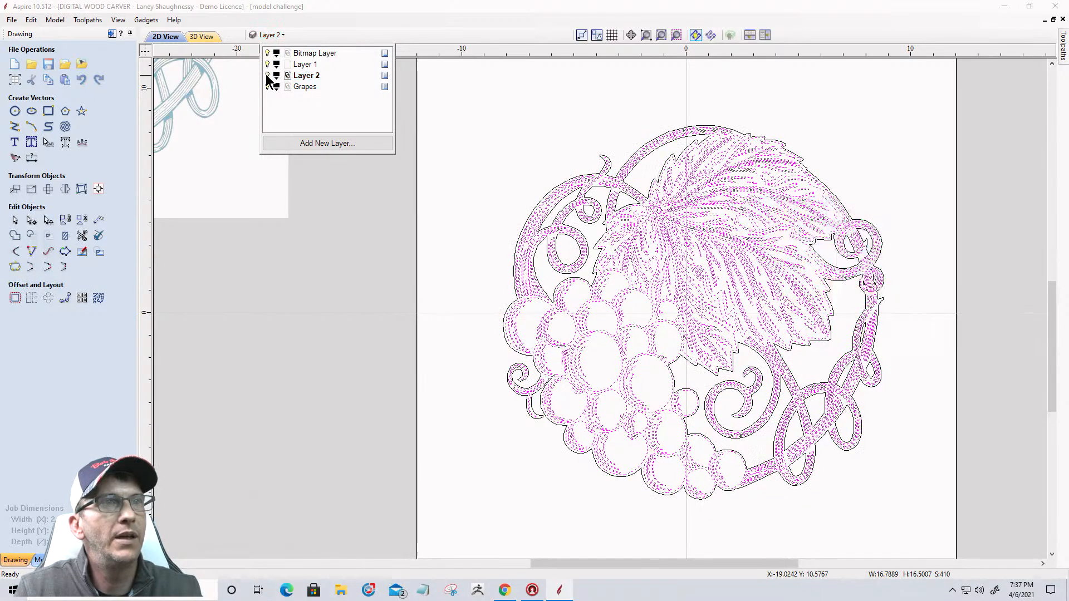
pyautogui.rightClick(305, 79)
pyautogui.click(325, 175)
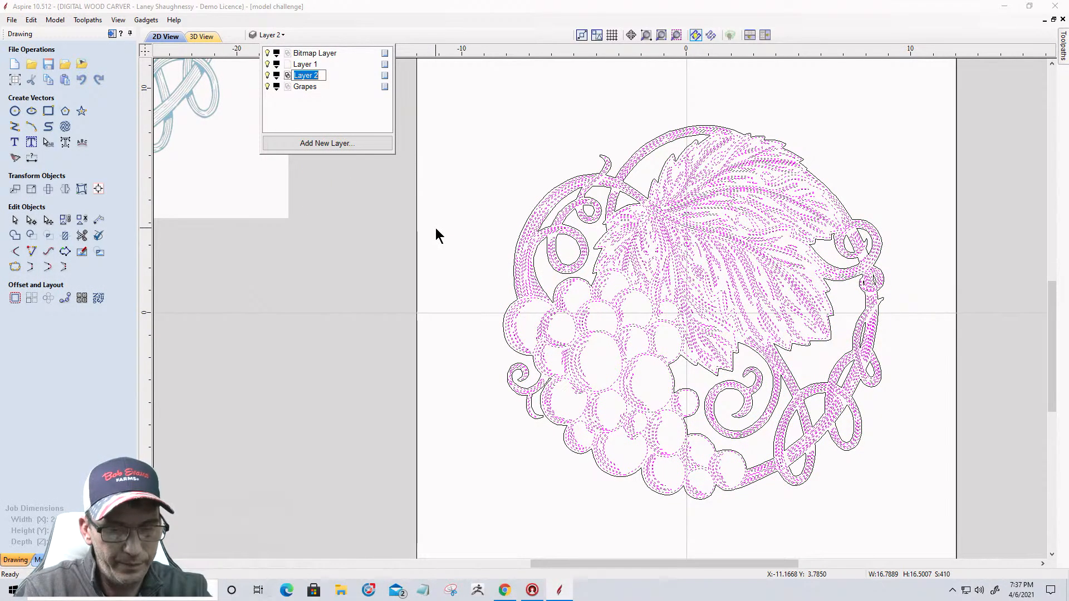
pyautogui.write('Vi')
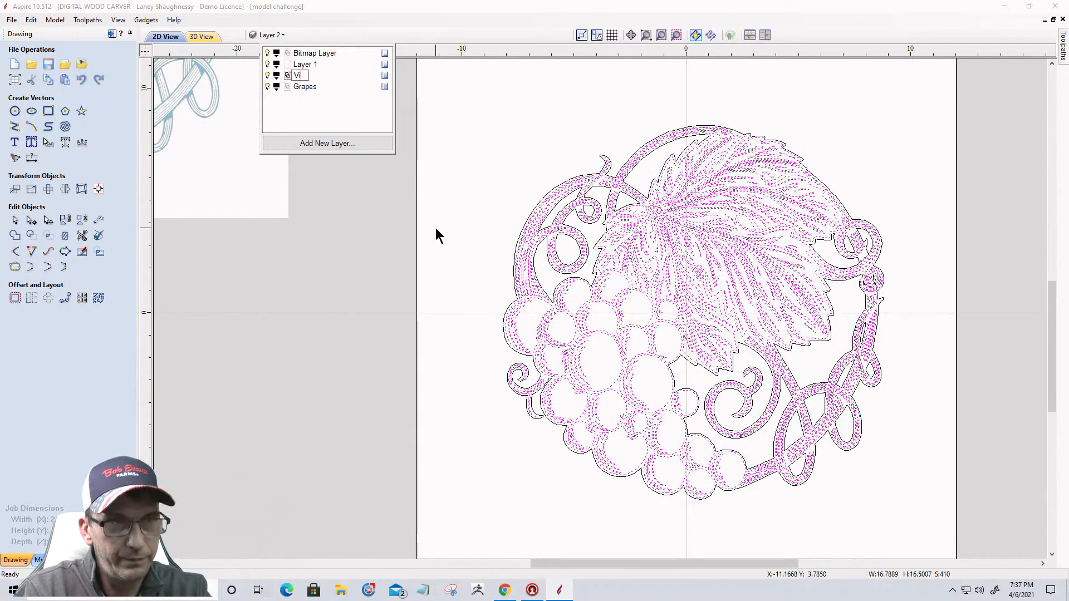
pyautogui.write('nes')
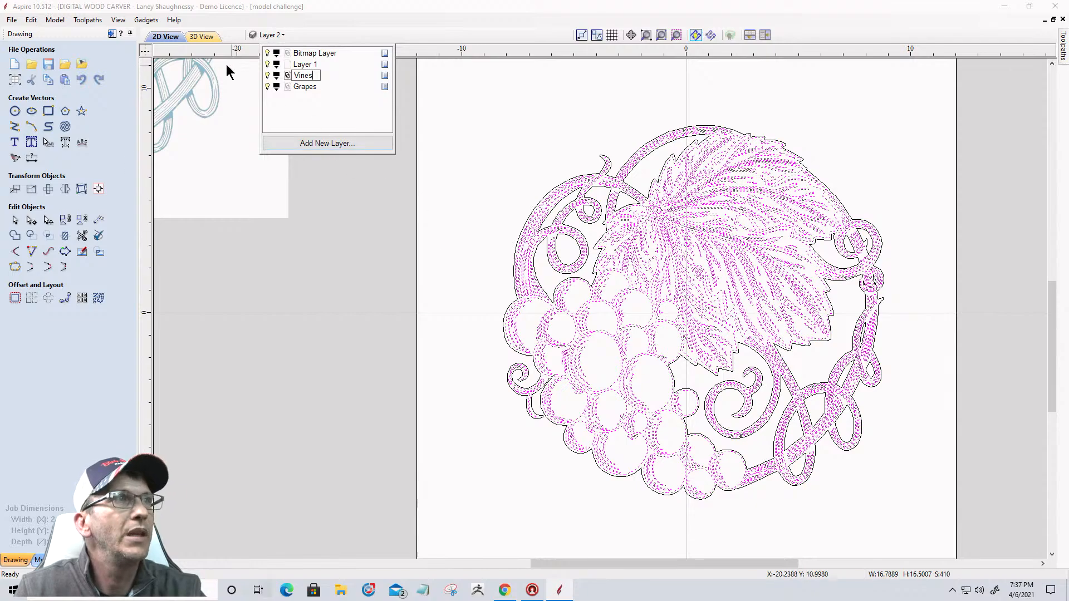
pyautogui.click(277, 80)
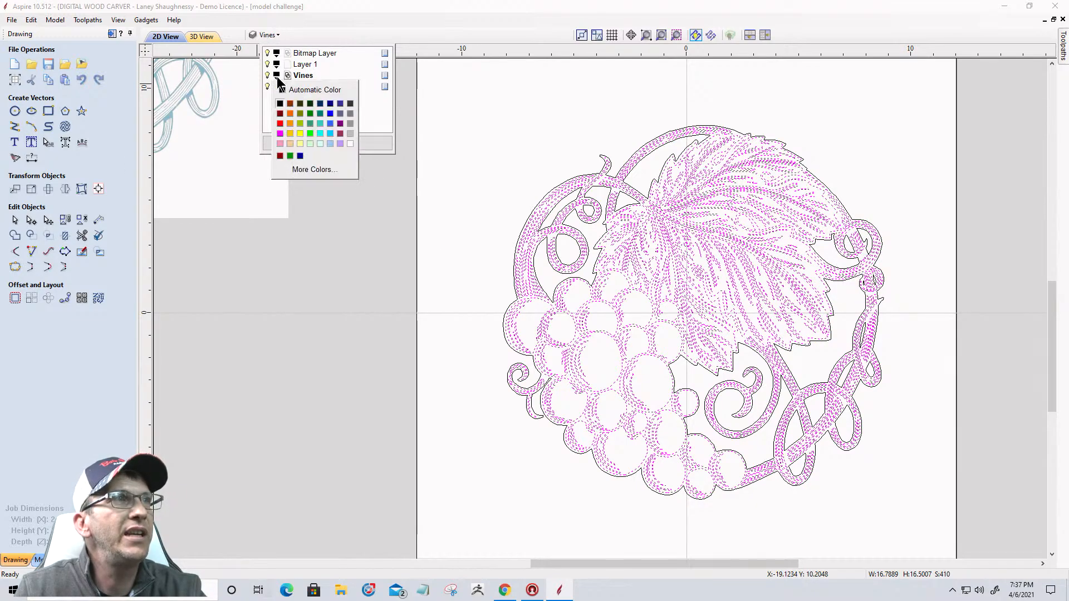
pyautogui.click(279, 123)
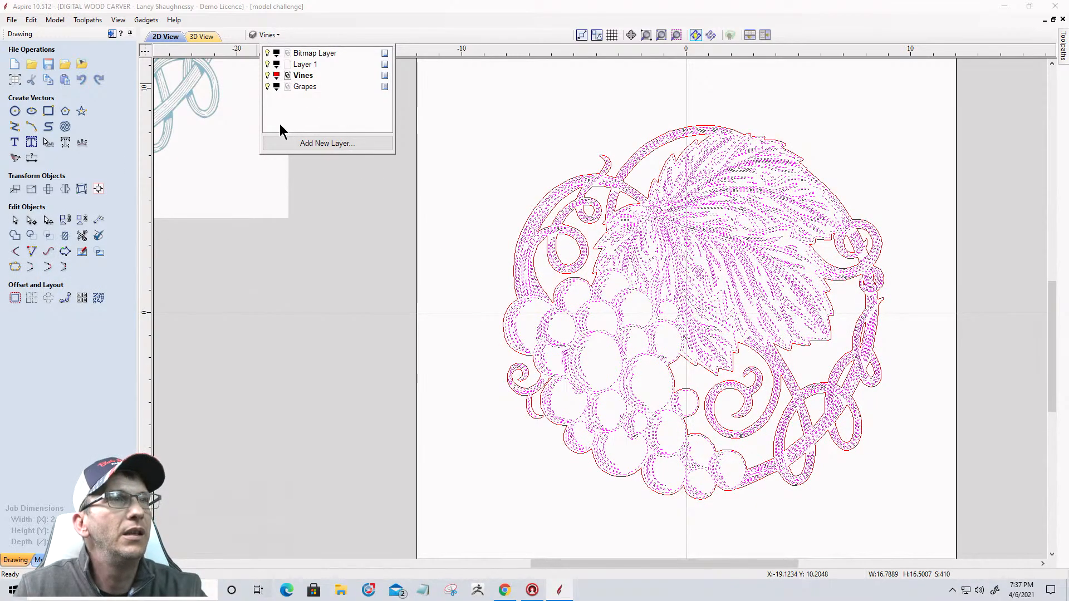
# Hide the Vines layer and make Grapes the active layer
pyautogui.click(268, 75)
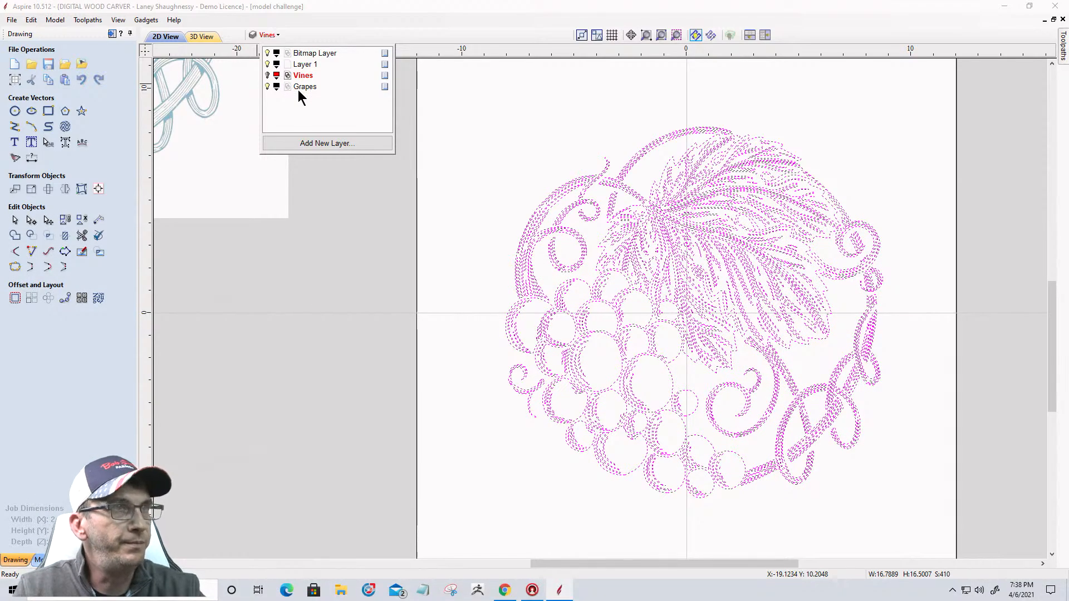
pyautogui.click(304, 86)
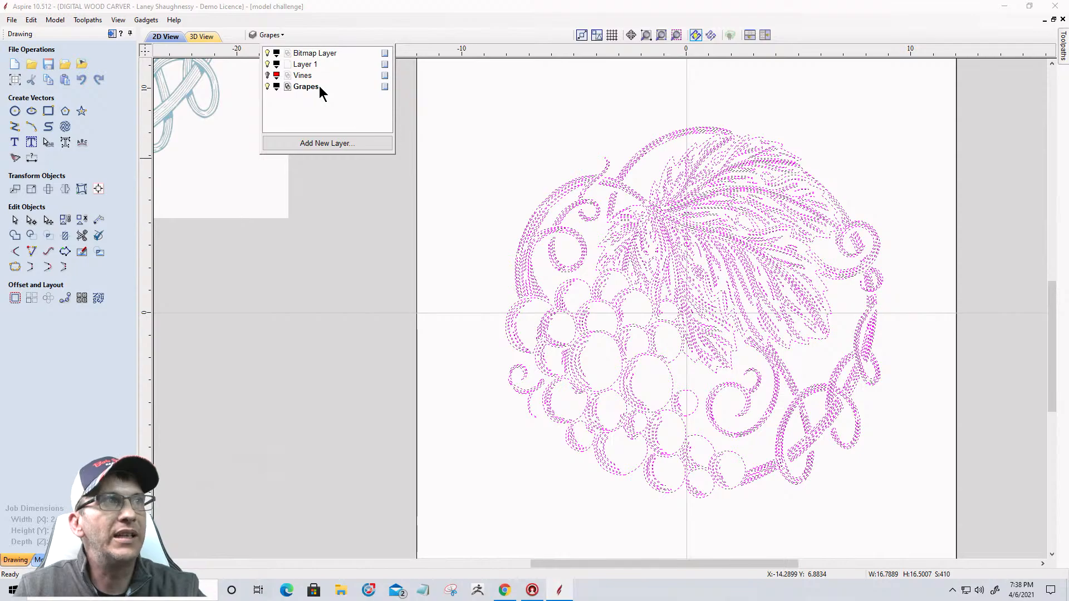
# Check the Grapes layer's contents by toggling its visibility, and select all of its vectors
pyautogui.click(267, 86)
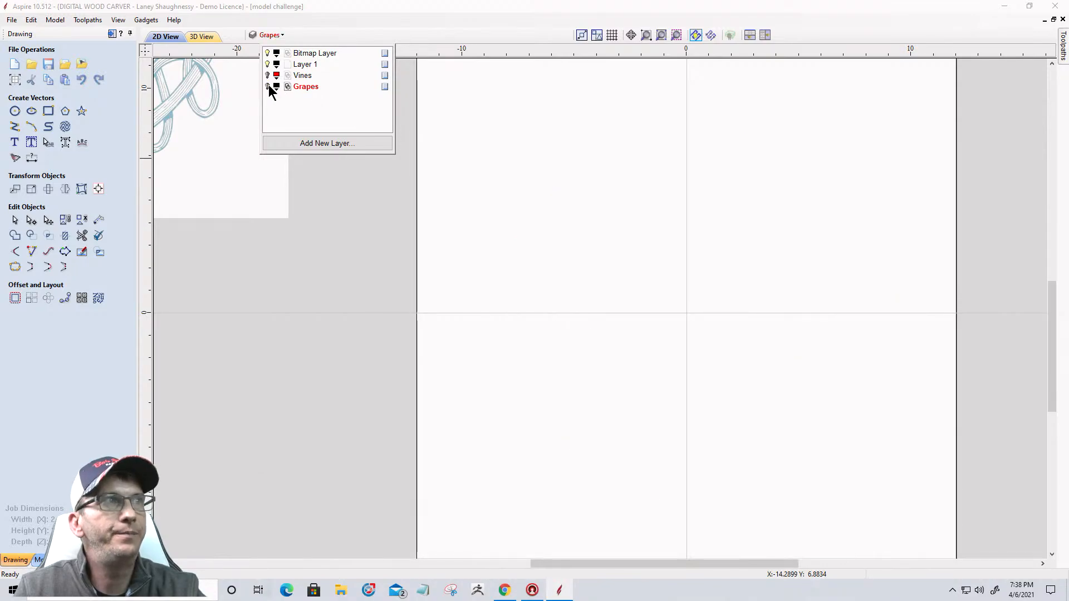
pyautogui.click(268, 85)
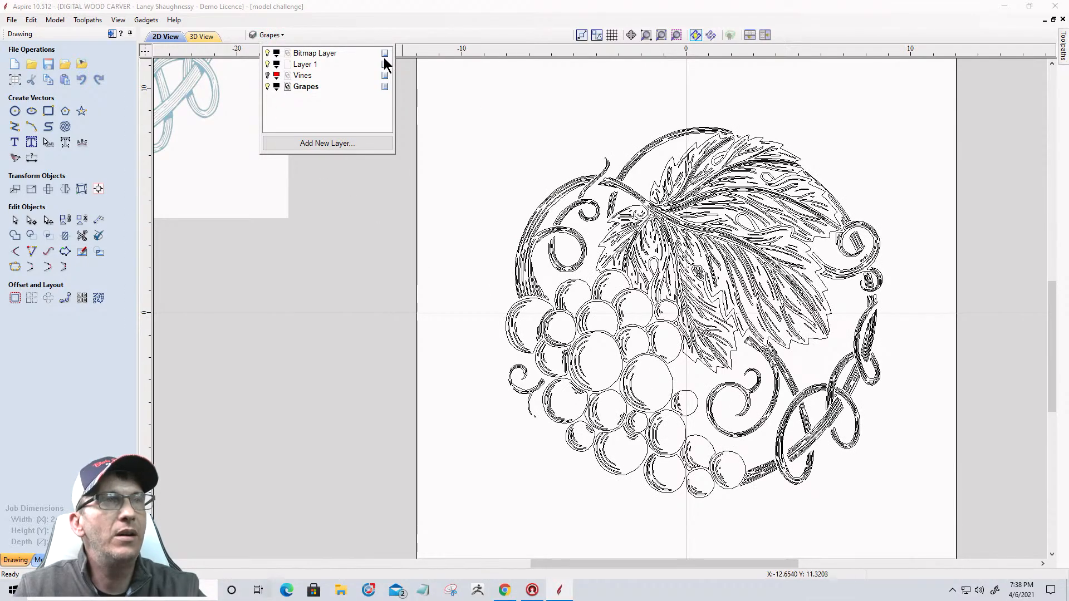
pyautogui.moveTo(436, 72); pyautogui.dragTo(936, 532)
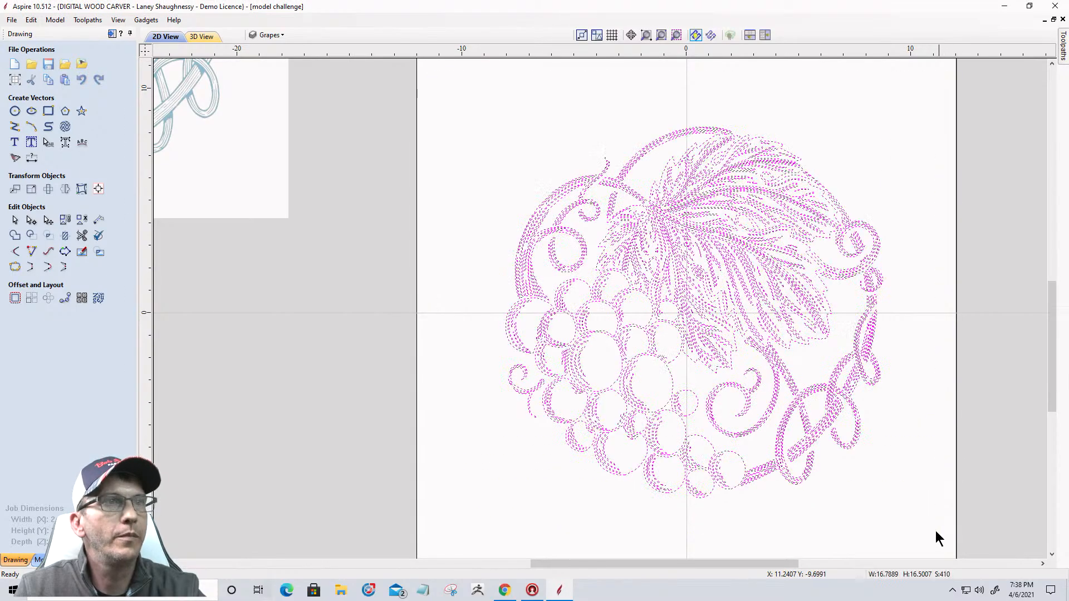
# Exclude the four grapes at the lower right end of the cluster, with their shading lines, from the selection
pyautogui.scroll(1, 629, 492)
pyautogui.scroll(-2, 900, 460)
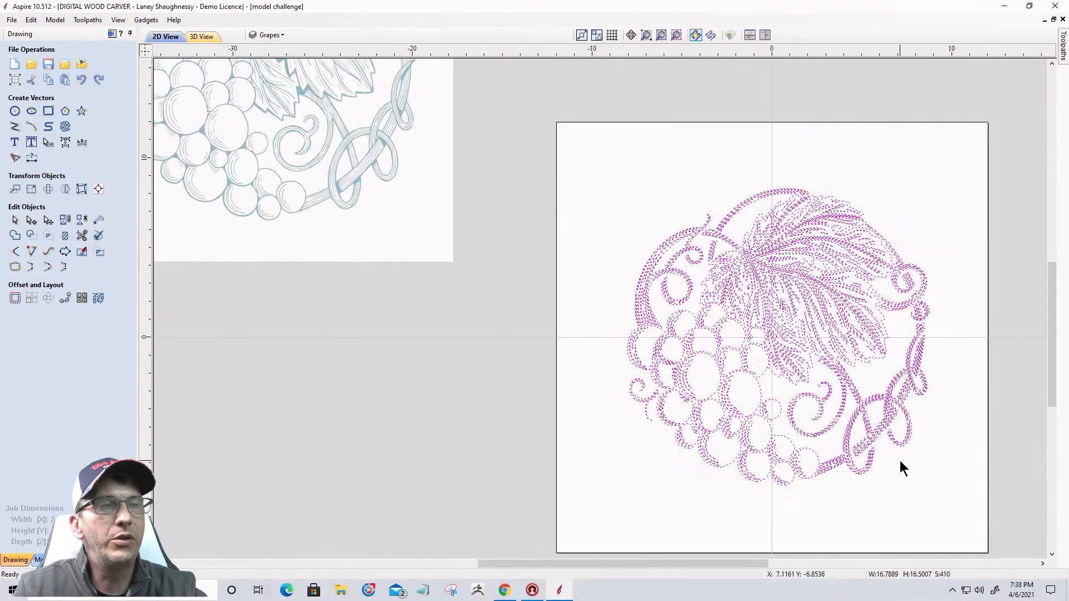
pyautogui.scroll(1, 661, 446)
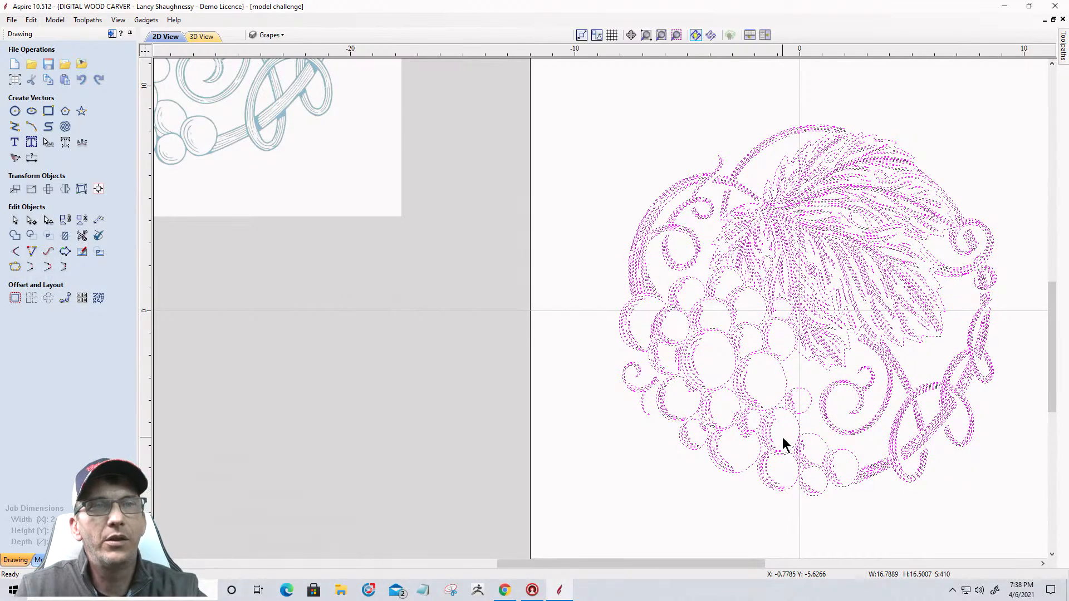
pyautogui.scroll(1, 783, 437)
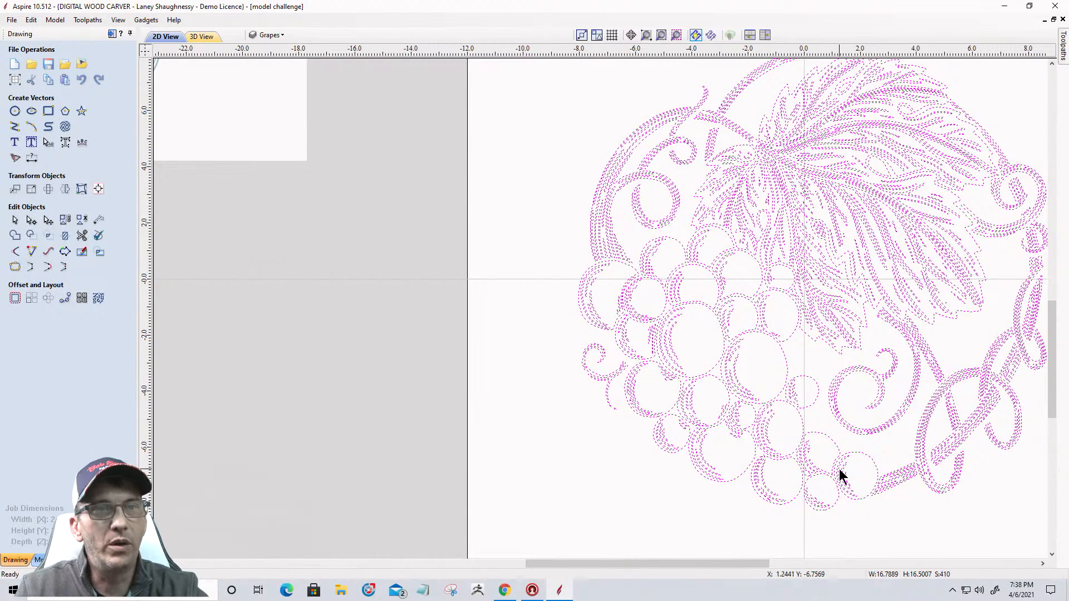
pyautogui.scroll(1, 804, 519)
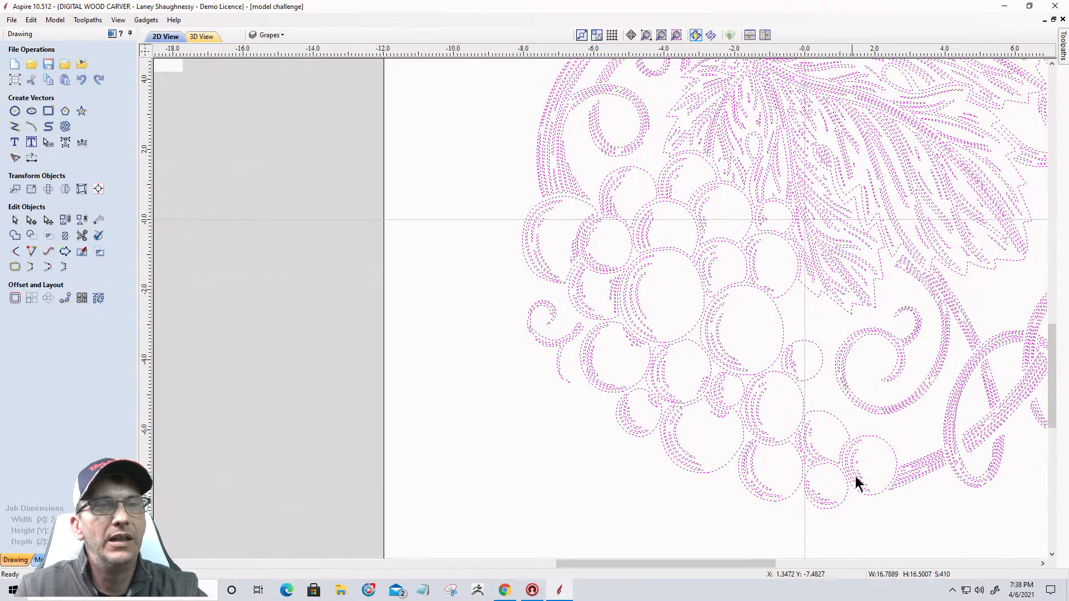
pyautogui.keyDown('shift'); pyautogui.click(867, 437); pyautogui.keyUp('shift')
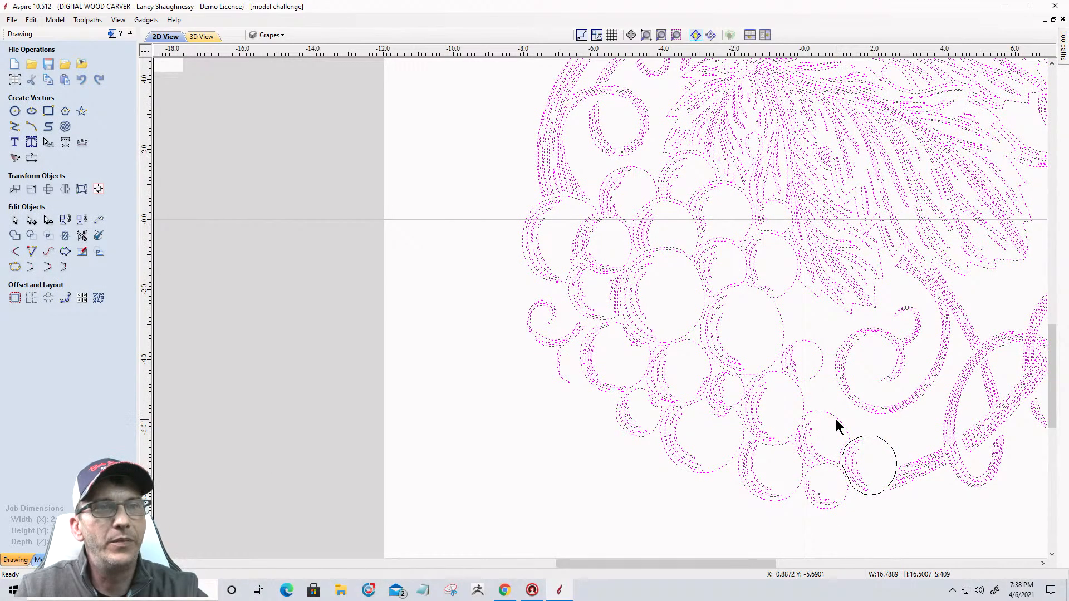
pyautogui.keyDown('shift'); pyautogui.click(835, 443); pyautogui.keyUp('shift')
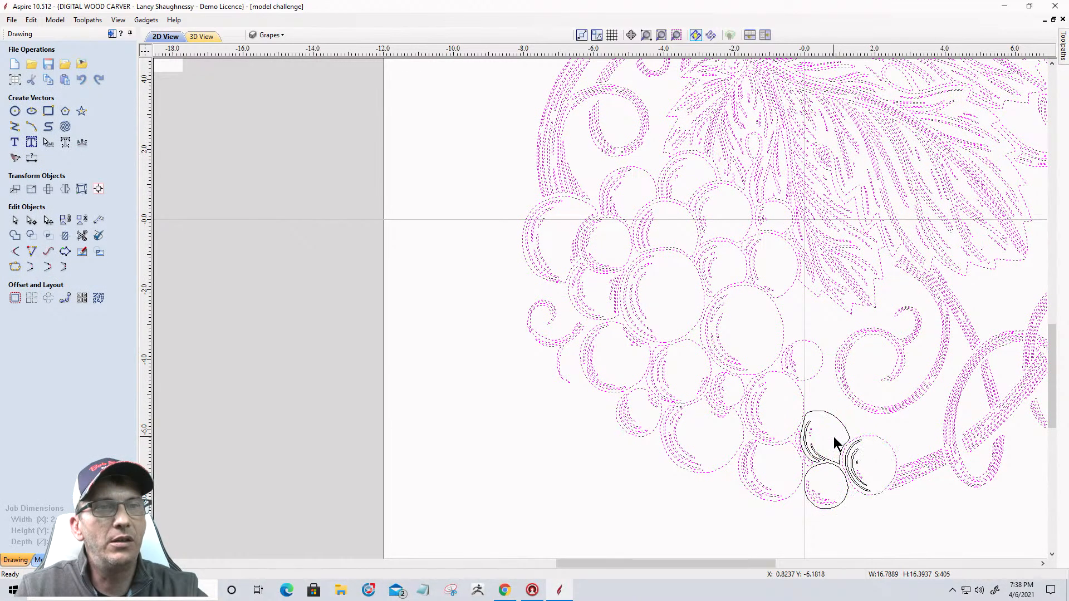
pyautogui.keyDown('shift'); pyautogui.click(861, 475); pyautogui.keyUp('shift')
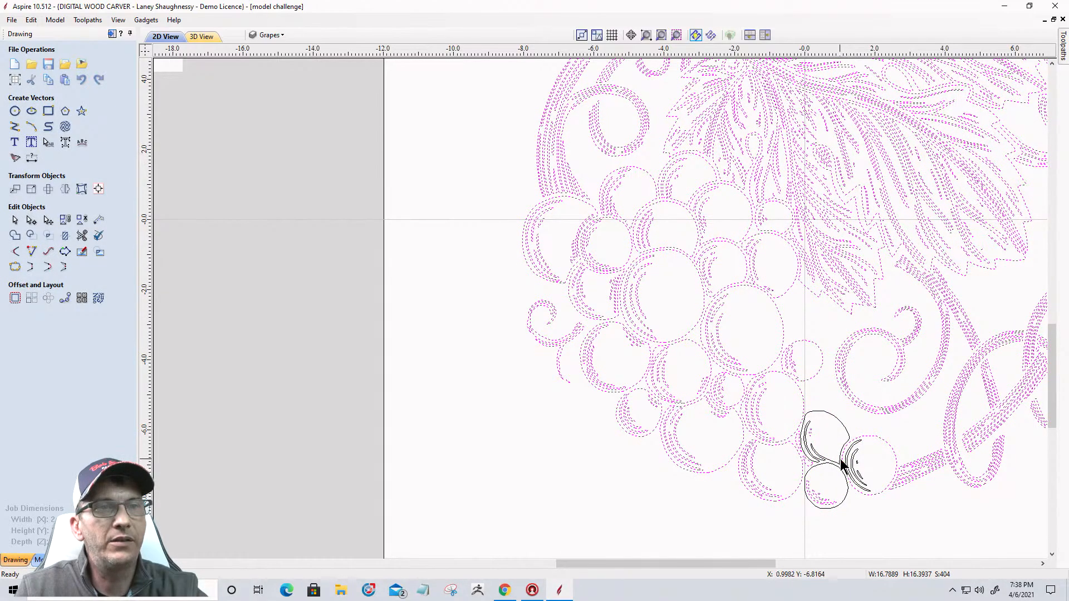
pyautogui.keyDown('shift'); pyautogui.click(843, 466); pyautogui.keyUp('shift')
pyautogui.keyDown('shift'); pyautogui.click(809, 493); pyautogui.keyUp('shift')
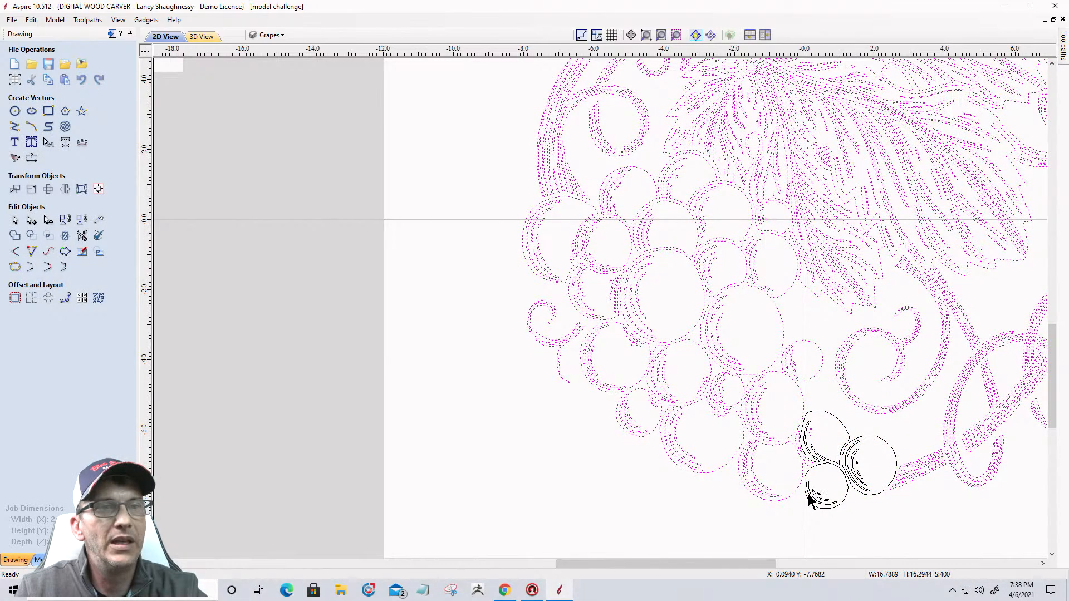
pyautogui.keyDown('shift'); pyautogui.click(744, 471); pyautogui.keyUp('shift')
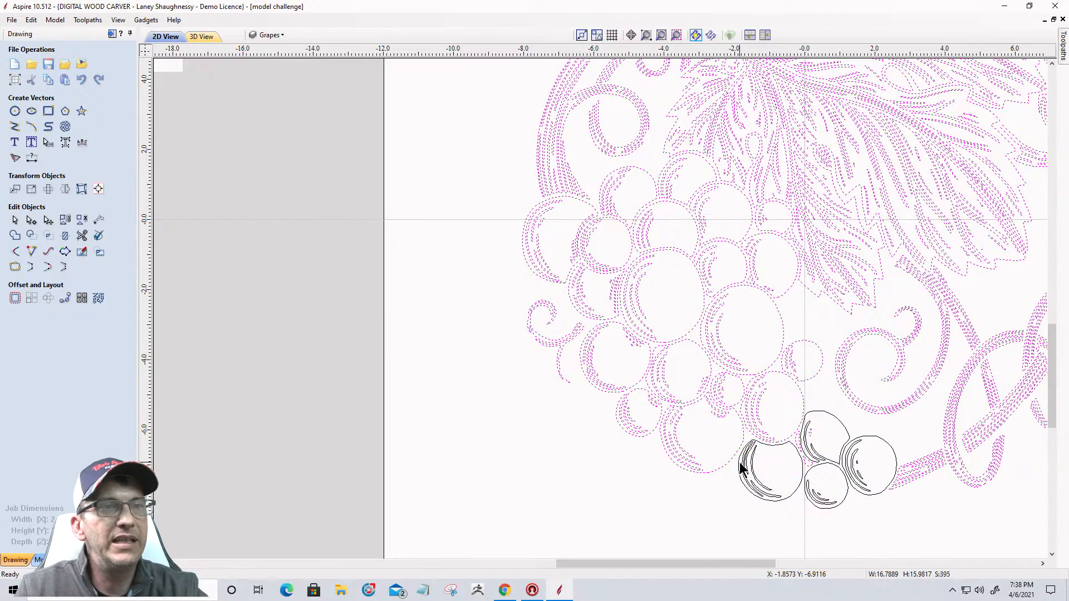
pyautogui.keyDown('shift'); pyautogui.click(800, 451); pyautogui.keyUp('shift')
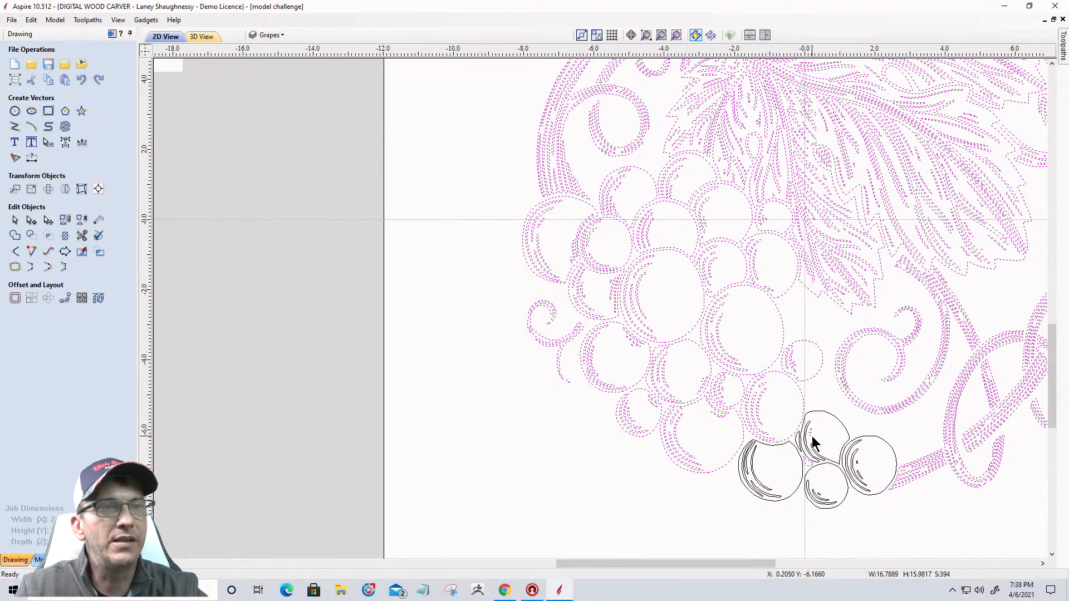
pyautogui.keyDown('shift'); pyautogui.click(811, 432); pyautogui.keyUp('shift')
# Exclude the medium grape above the lower right group, the small grape beside the tendril and the large grape next to it from the selection
pyautogui.scroll(2, 765, 432)
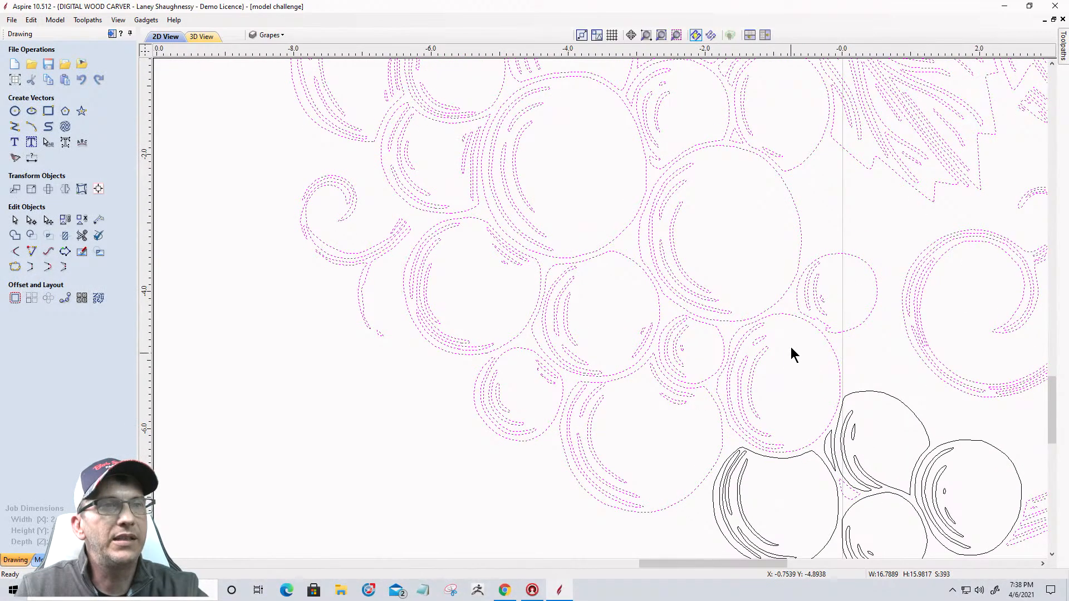
pyautogui.moveTo(791, 351); pyautogui.dragTo(733, 340)
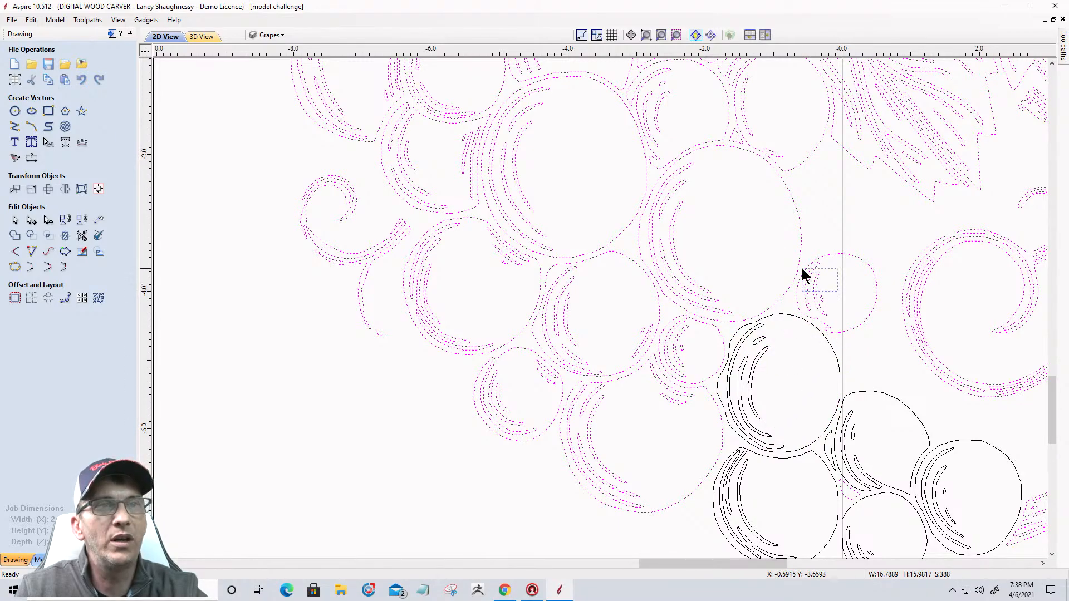
pyautogui.keyDown('shift'); pyautogui.moveTo(801, 268); pyautogui.dragTo(802, 268); pyautogui.keyUp('shift')
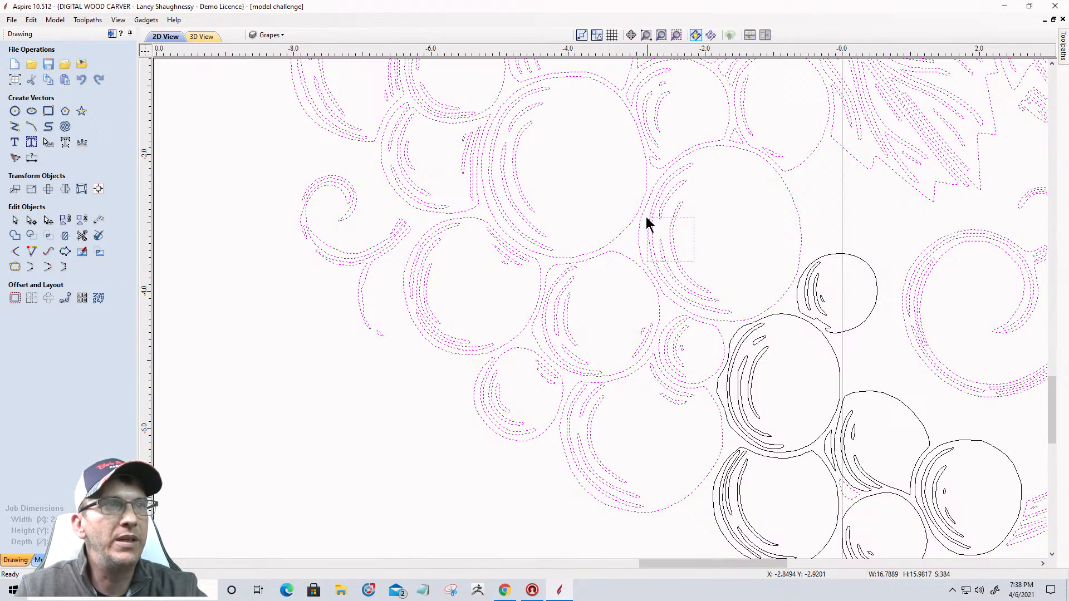
pyautogui.keyDown('shift'); pyautogui.moveTo(647, 218); pyautogui.dragTo(639, 211); pyautogui.keyUp('shift')
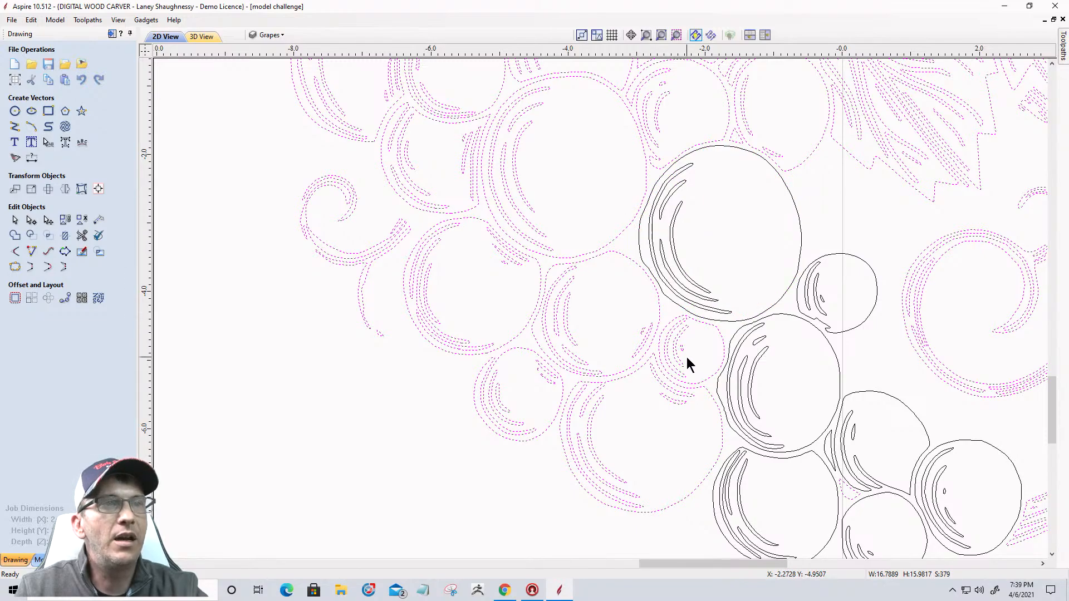
# Exclude the small grape below the large one and the big bottom grape, with their shading lines, from the selection
pyautogui.keyDown('shift'); pyautogui.moveTo(671, 340); pyautogui.dragTo(662, 323); pyautogui.keyUp('shift')
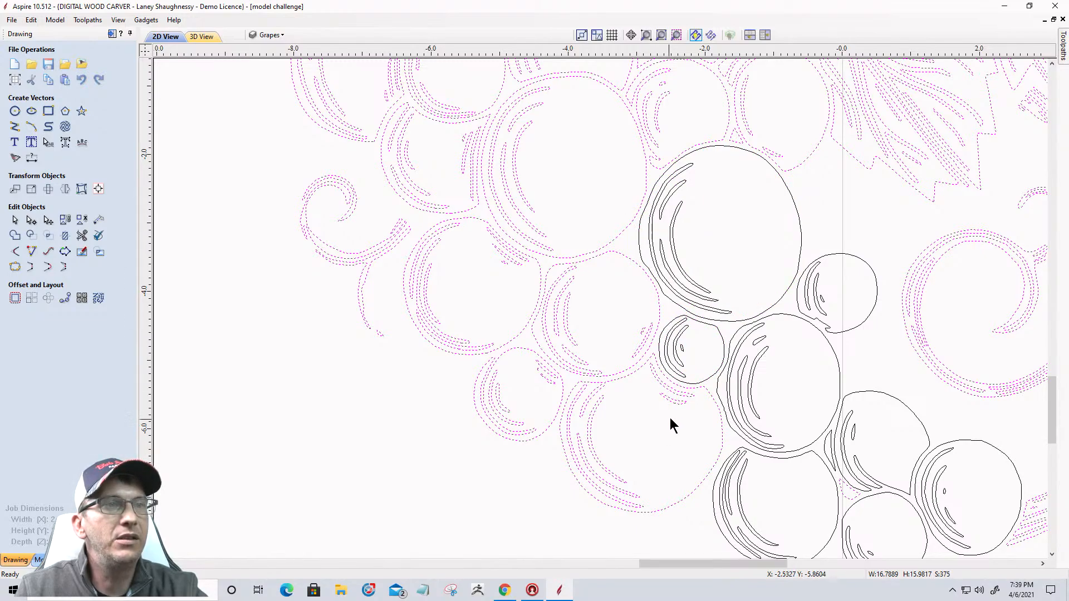
pyautogui.keyDown('shift'); pyautogui.click(679, 399); pyautogui.keyUp('shift')
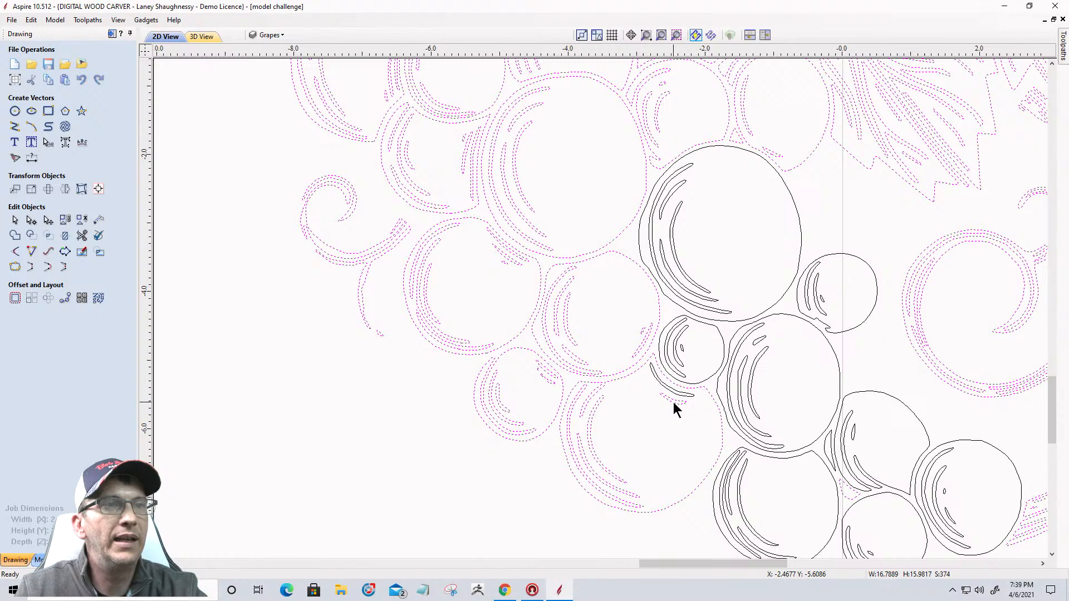
pyautogui.keyDown('shift'); pyautogui.click(624, 378); pyautogui.keyUp('shift')
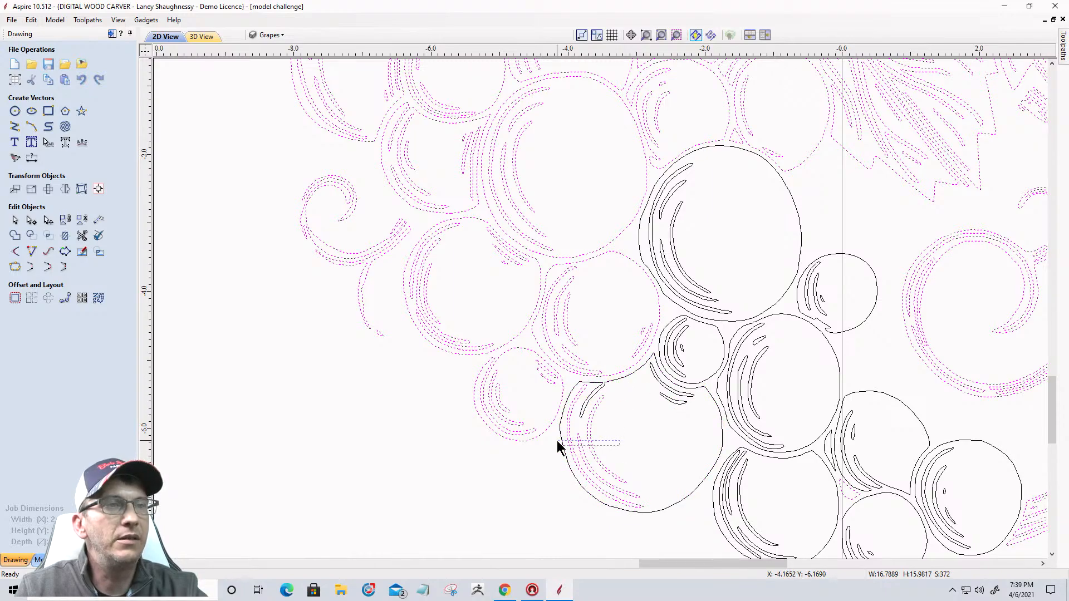
pyautogui.keyDown('shift'); pyautogui.moveTo(557, 441); pyautogui.dragTo(557, 434); pyautogui.keyUp('shift')
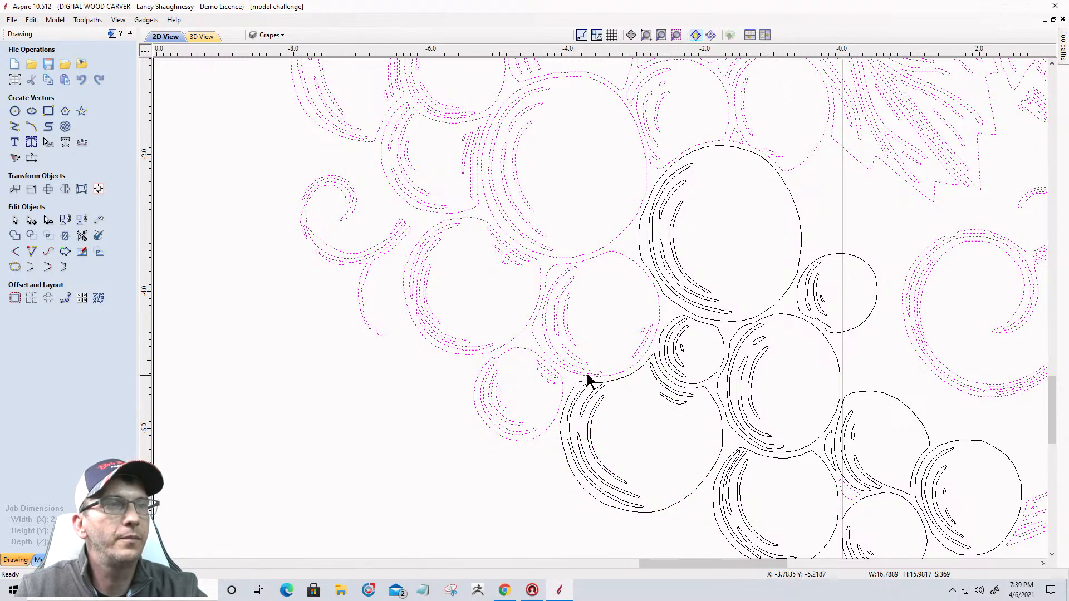
# Exclude the grapes along the lower left side of the cluster, with their shading lines, from the selection
pyautogui.keyDown('shift'); pyautogui.moveTo(627, 330); pyautogui.dragTo(543, 290); pyautogui.keyUp('shift')
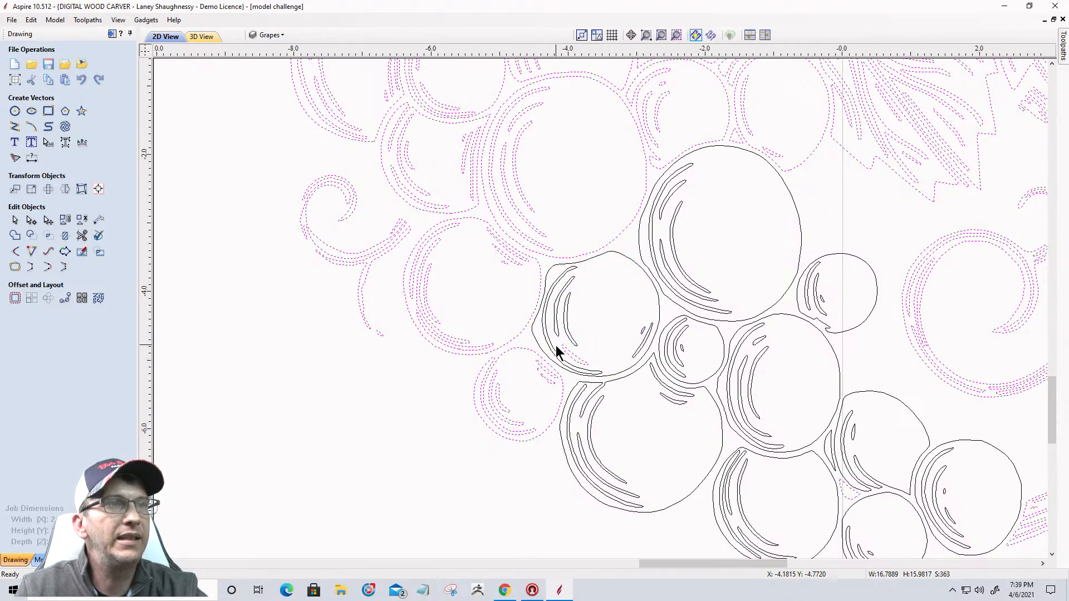
pyautogui.keyDown('shift'); pyautogui.moveTo(555, 200); pyautogui.dragTo(437, 94); pyautogui.keyUp('shift')
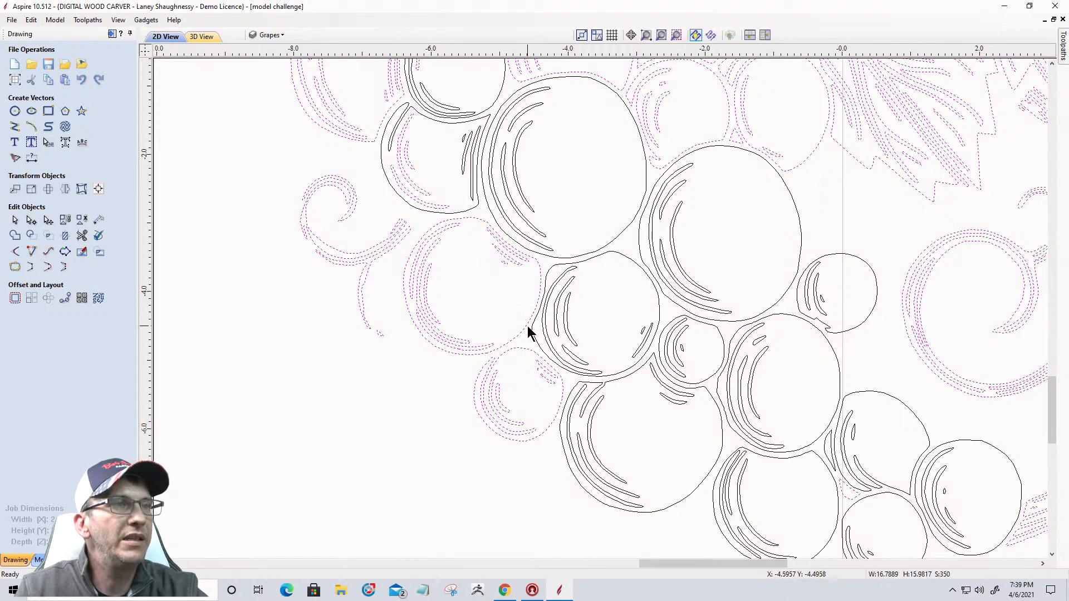
pyautogui.keyDown('shift'); pyautogui.moveTo(527, 326); pyautogui.dragTo(420, 240); pyautogui.keyUp('shift')
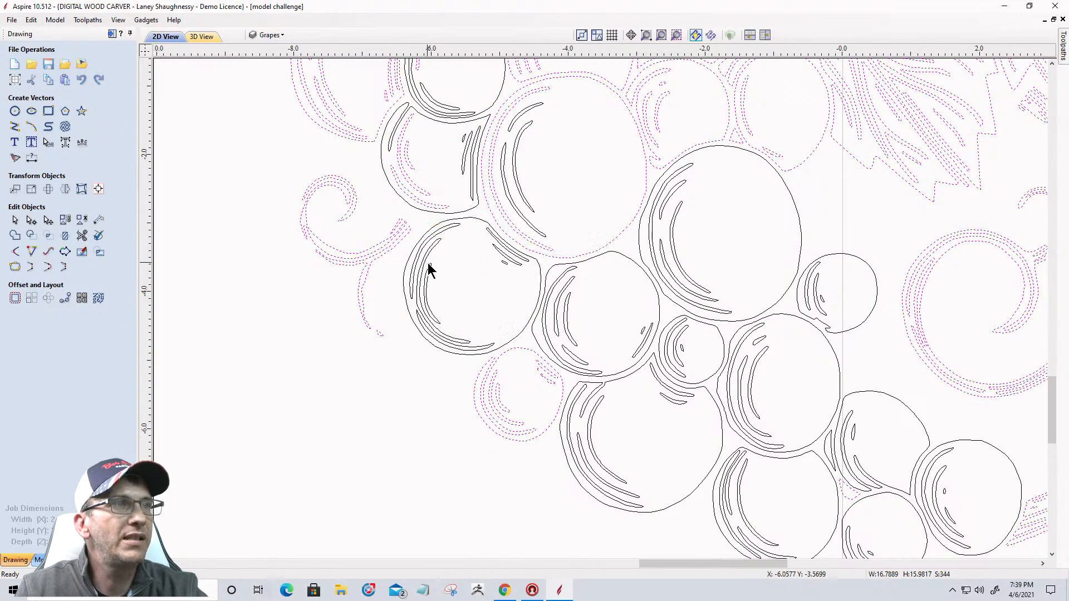
pyautogui.keyDown('shift'); pyautogui.moveTo(491, 396); pyautogui.dragTo(466, 374); pyautogui.keyUp('shift')
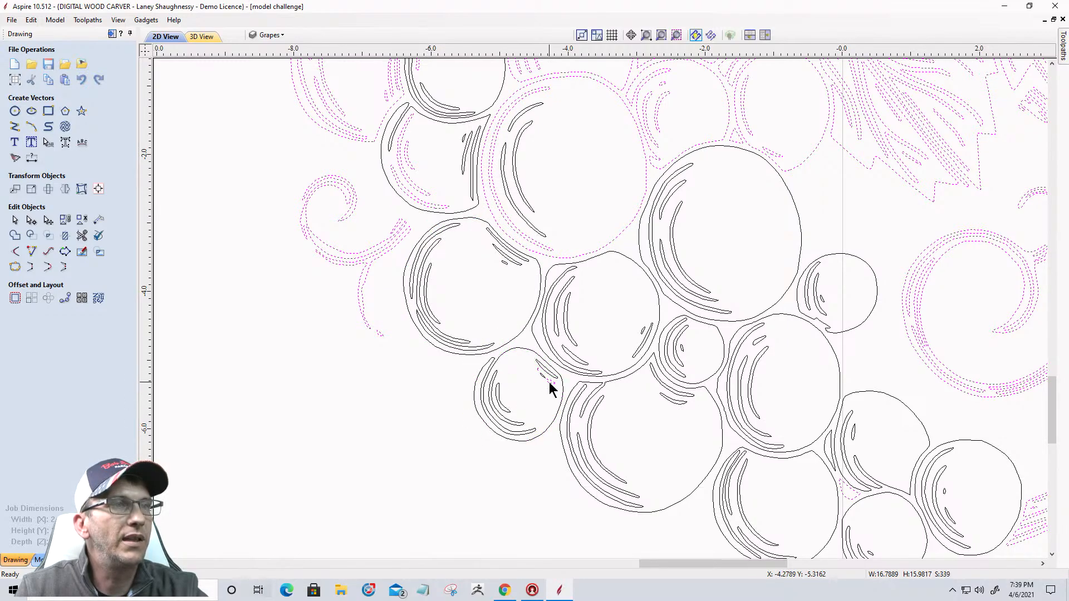
# Exclude the tiny marks in the small lower left grape and the triangular gap between the lower right grapes from the selection
pyautogui.scroll(5, 536, 375)
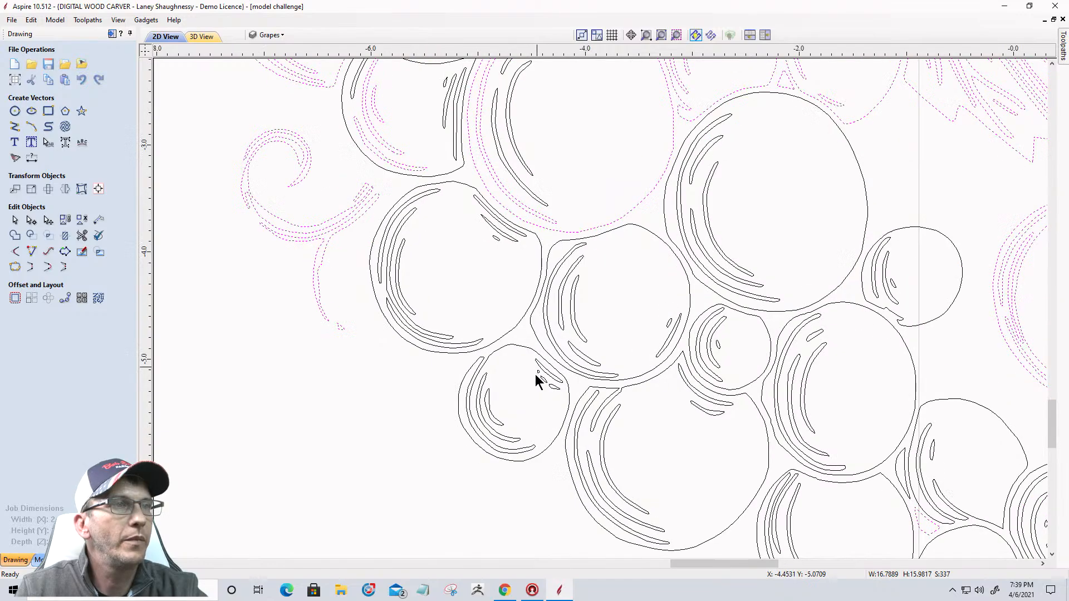
pyautogui.scroll(-6, 536, 376)
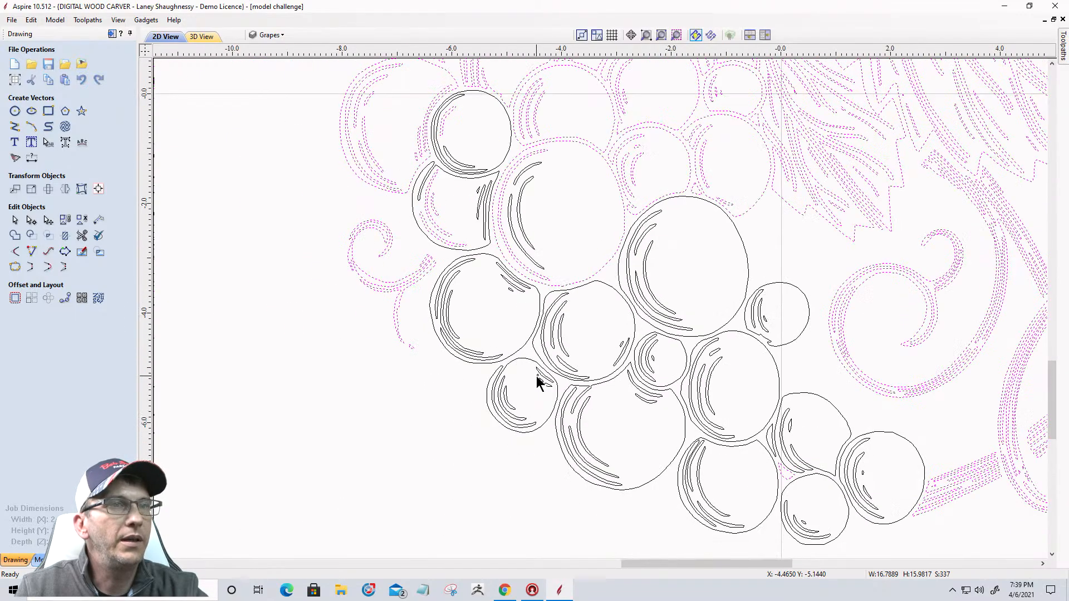
pyautogui.scroll(-2, 744, 492)
pyautogui.scroll(8, 746, 490)
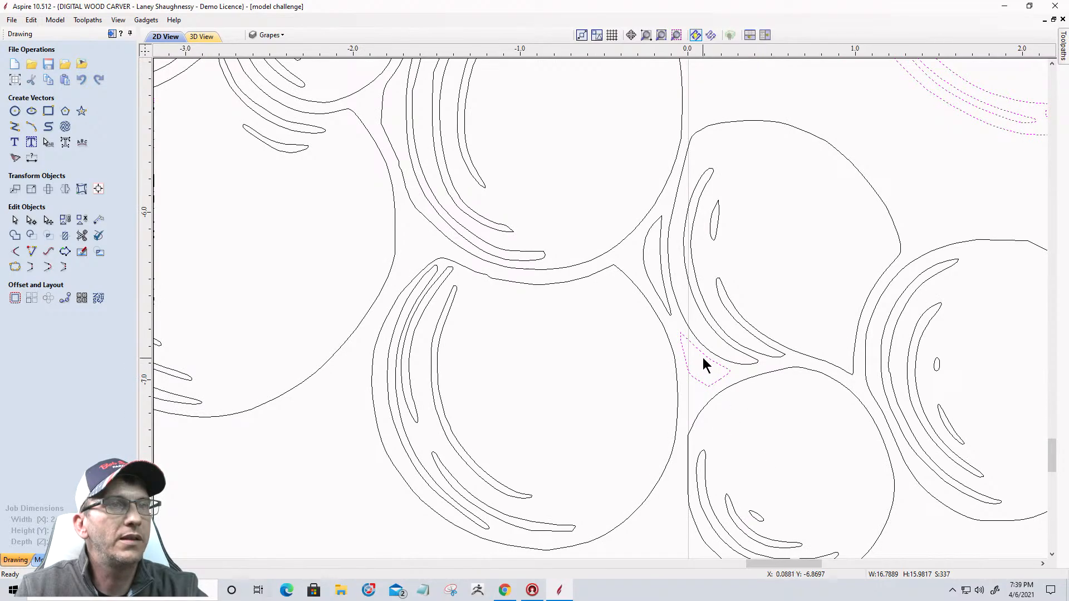
pyautogui.scroll(-9, 760, 412)
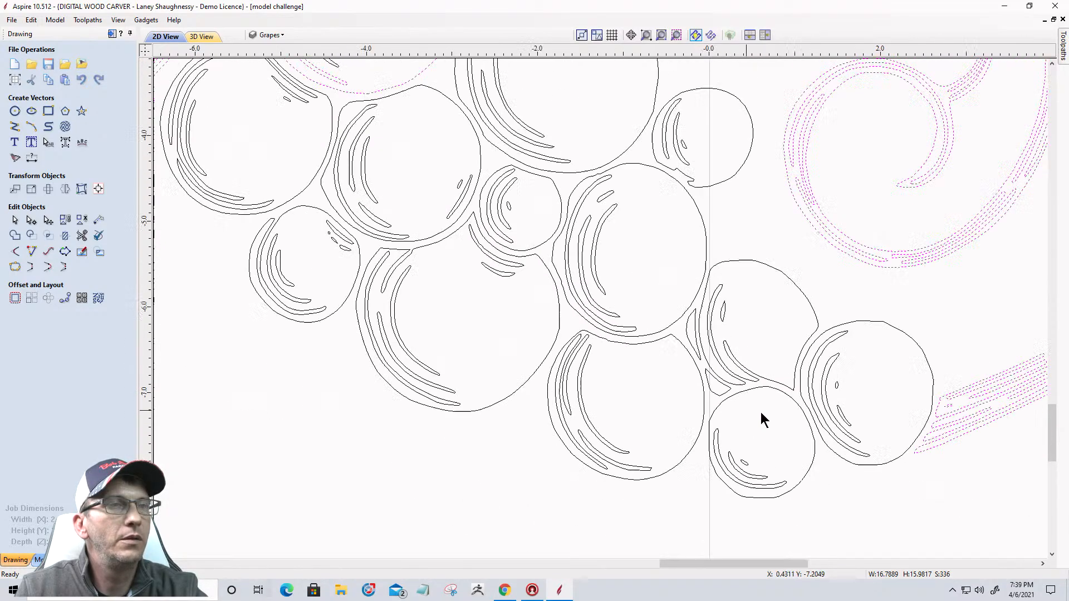
# Exclude the four grapes below the leaf, the rest of the large central grape and the left grape's remaining shading lines from the selection
pyautogui.scroll(3, 613, 275)
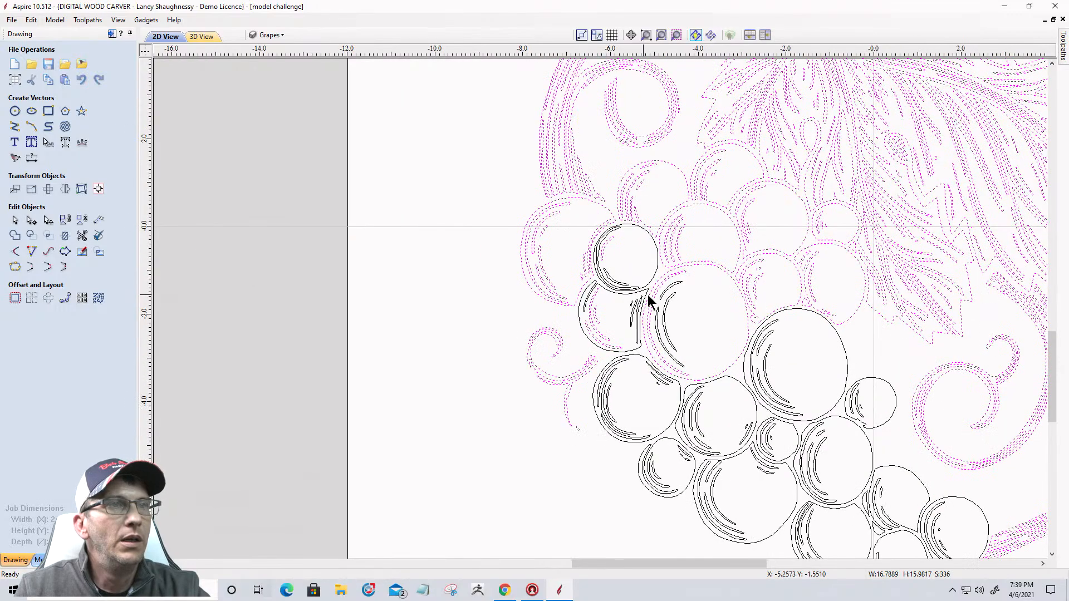
pyautogui.keyDown('shift'); pyautogui.moveTo(816, 278); pyautogui.dragTo(749, 223); pyautogui.keyUp('shift')
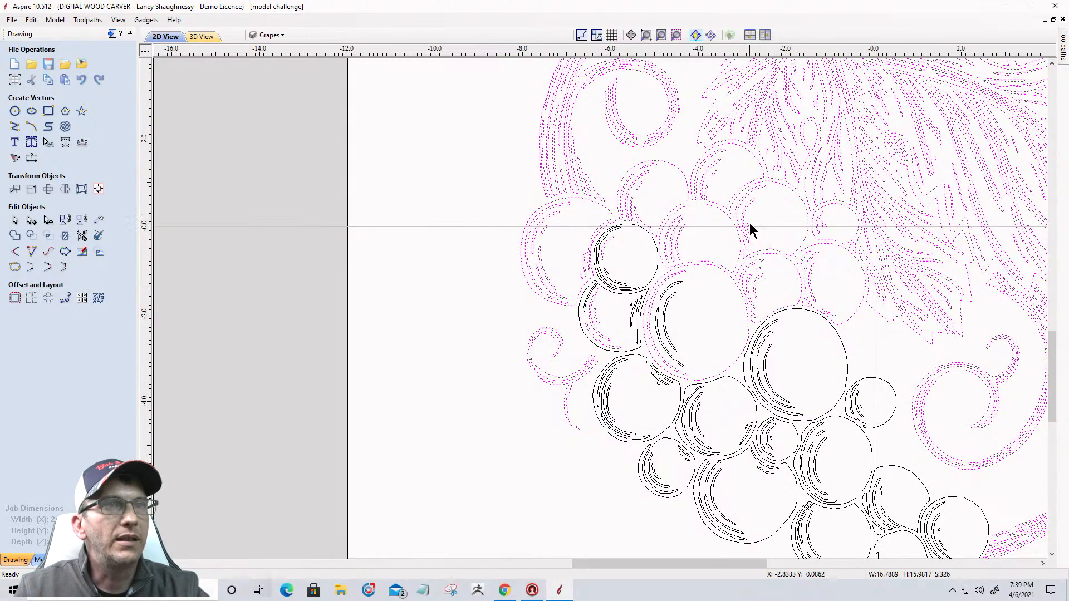
pyautogui.keyDown('shift'); pyautogui.click(819, 228); pyautogui.keyUp('shift')
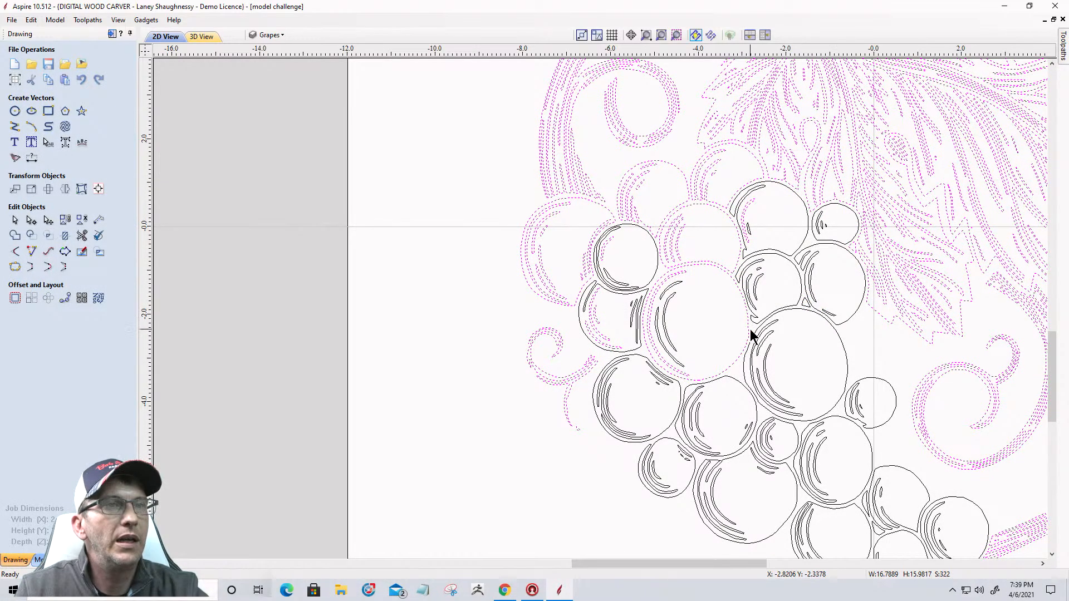
pyautogui.keyDown('shift'); pyautogui.click(749, 331); pyautogui.keyUp('shift')
pyautogui.keyDown('shift'); pyautogui.click(662, 360); pyautogui.keyUp('shift')
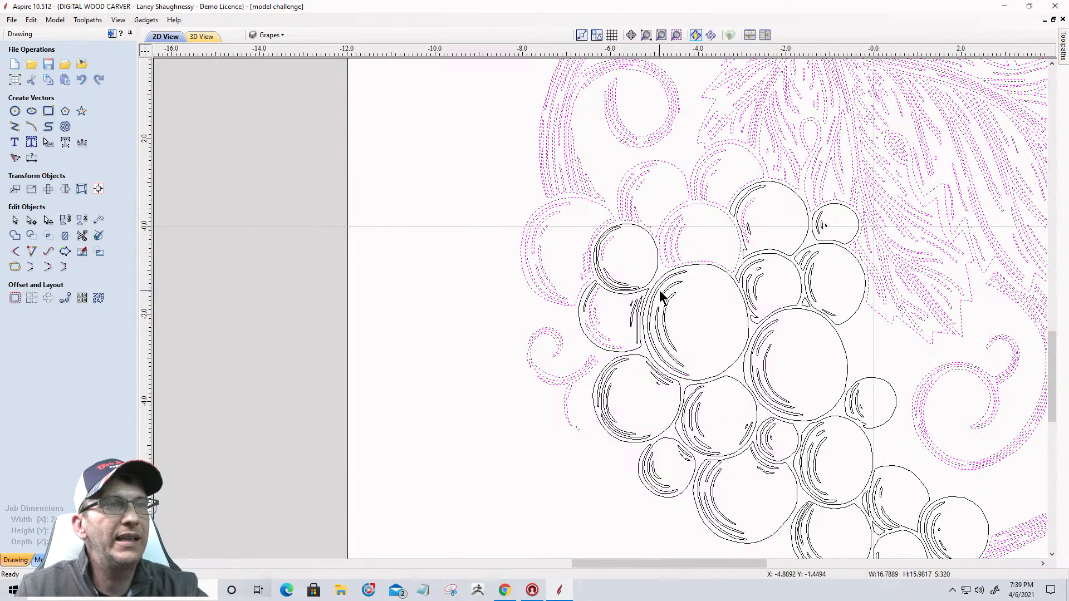
pyautogui.keyDown('shift'); pyautogui.click(588, 308); pyautogui.keyUp('shift')
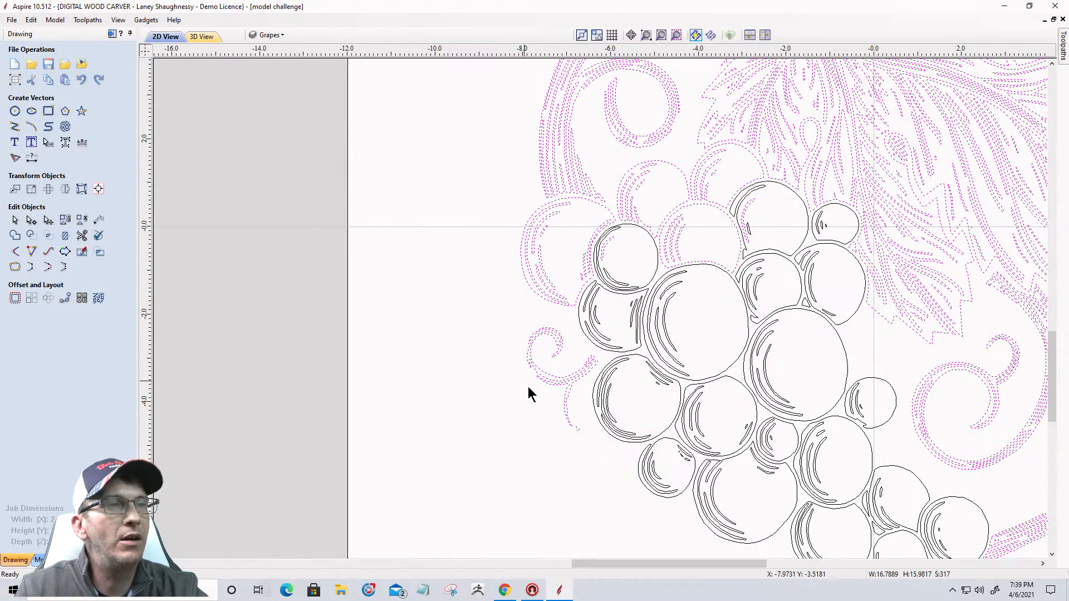
pyautogui.scroll(2, 535, 239)
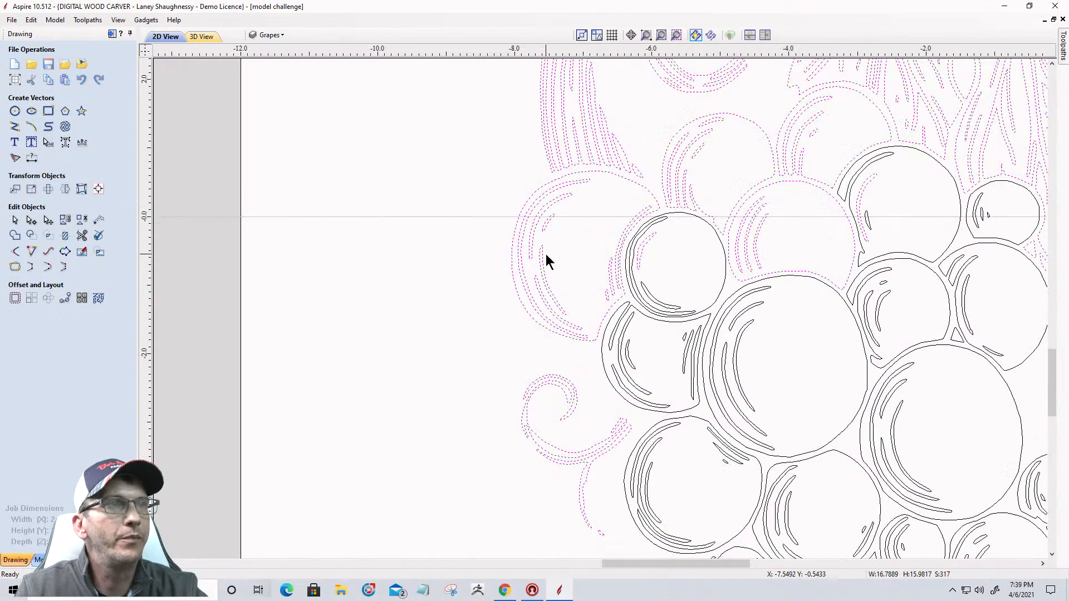
# Exclude the large far left grape and the remaining shading lines around the small grape beside it from the selection
pyautogui.keyDown('shift'); pyautogui.moveTo(546, 254); pyautogui.dragTo(509, 213); pyautogui.keyUp('shift')
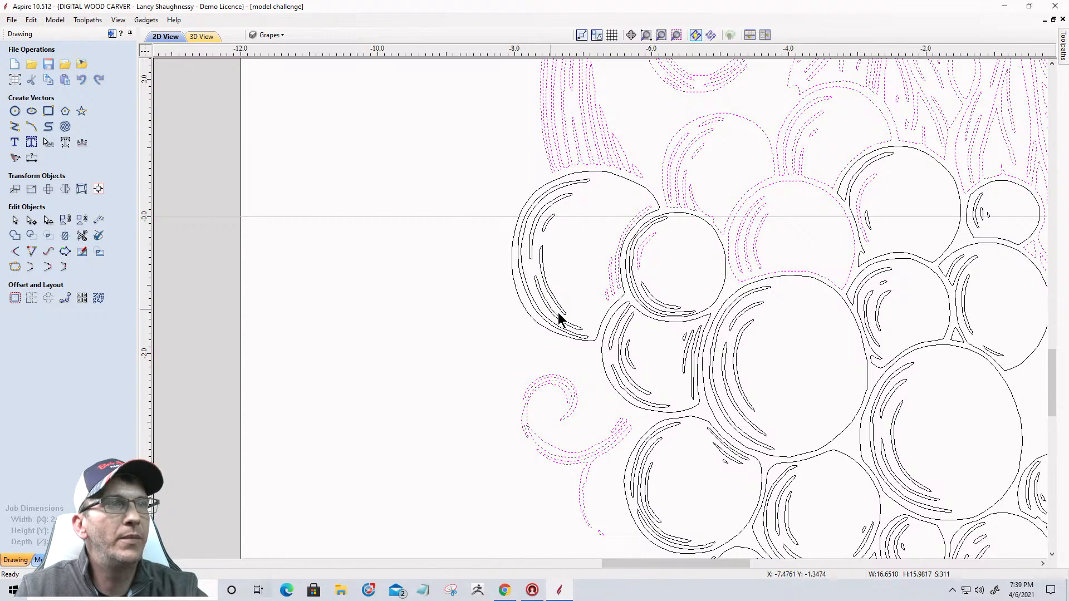
pyautogui.keyDown('shift'); pyautogui.moveTo(619, 279); pyautogui.dragTo(603, 265); pyautogui.keyUp('shift')
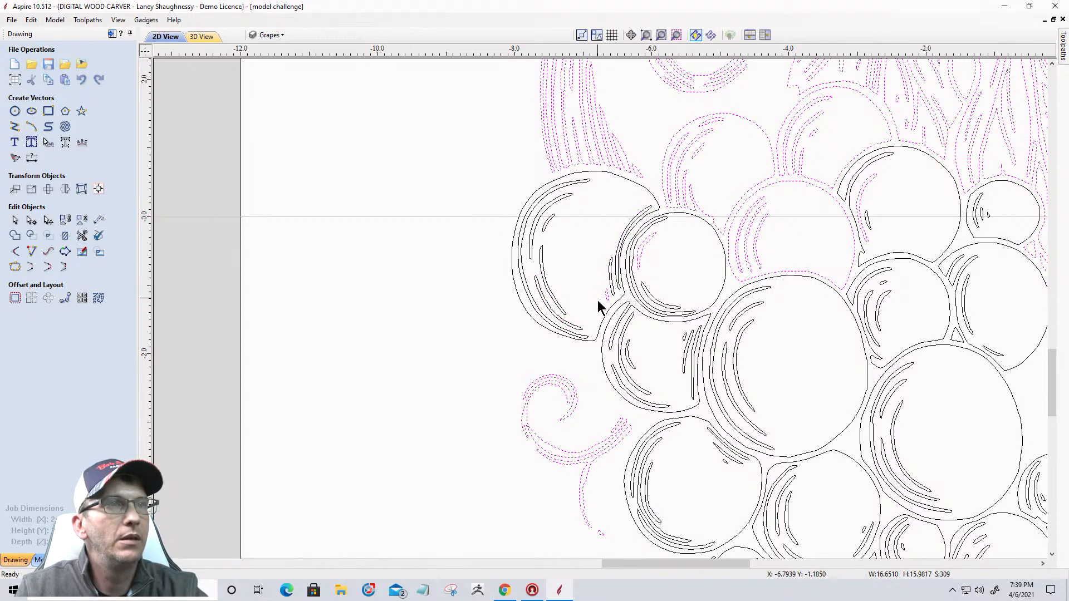
pyautogui.keyDown('shift'); pyautogui.click(645, 243); pyautogui.keyUp('shift')
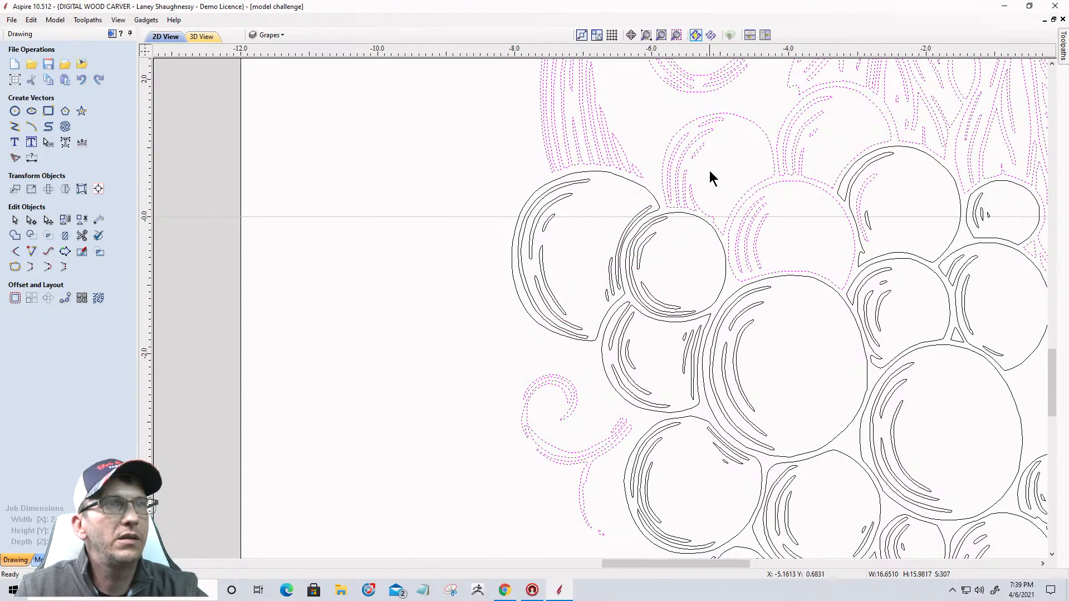
# Exclude the three remaining grapes at the top of the cluster, with their shading lines, and the stray shading curve in the neighbouring grape from the selection
pyautogui.keyDown('shift'); pyautogui.moveTo(709, 171); pyautogui.dragTo(669, 127); pyautogui.keyUp('shift')
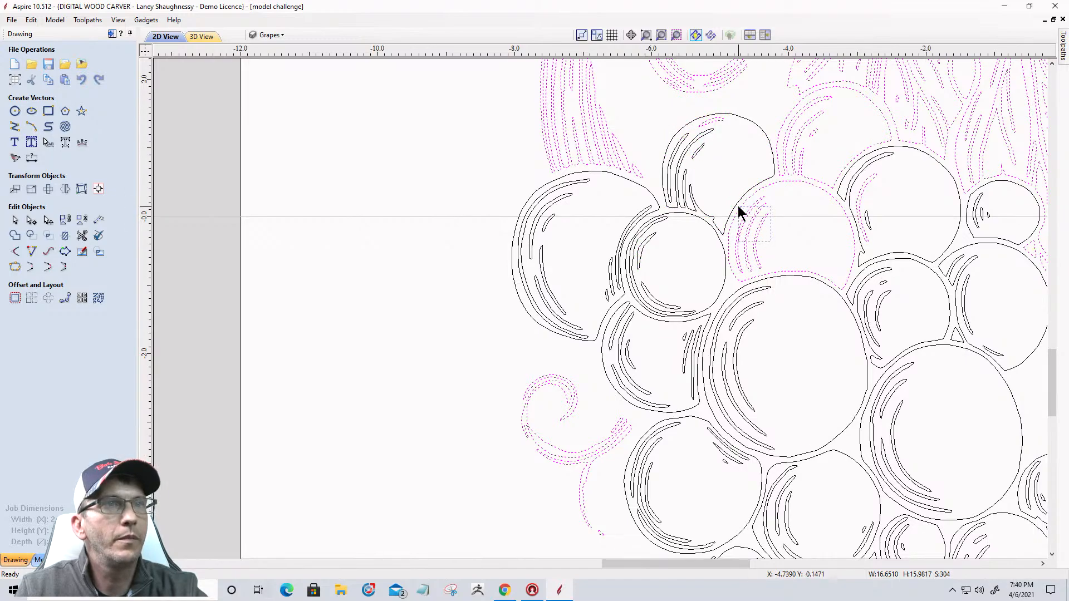
pyautogui.keyDown('shift'); pyautogui.moveTo(737, 206); pyautogui.dragTo(736, 203); pyautogui.keyUp('shift')
pyautogui.keyDown('shift'); pyautogui.click(705, 211); pyautogui.keyUp('shift')
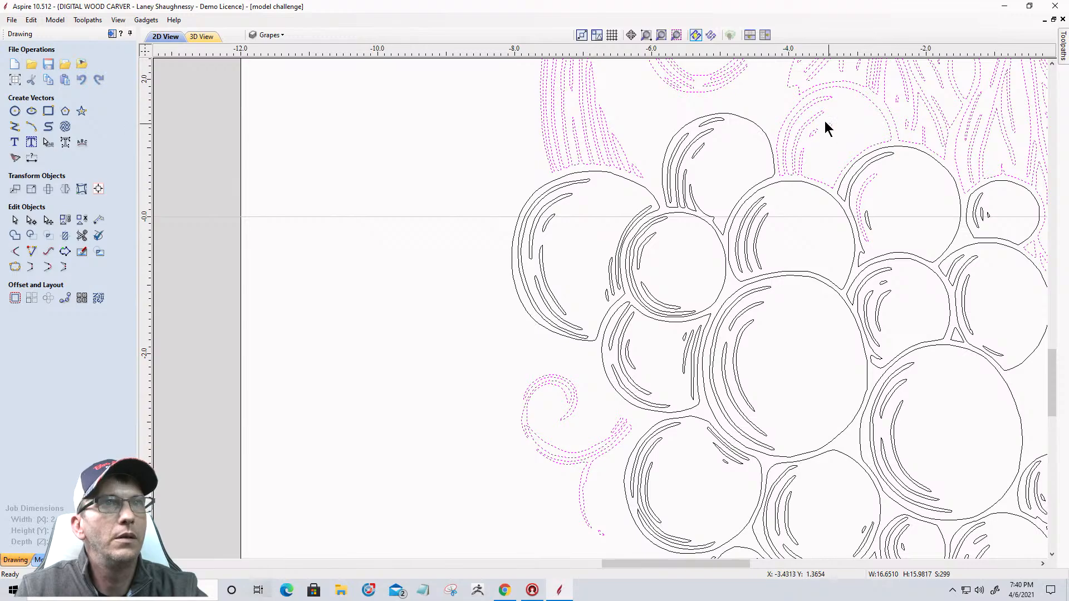
pyautogui.keyDown('shift'); pyautogui.click(807, 155); pyautogui.keyUp('shift')
pyautogui.scroll(-3, 846, 266)
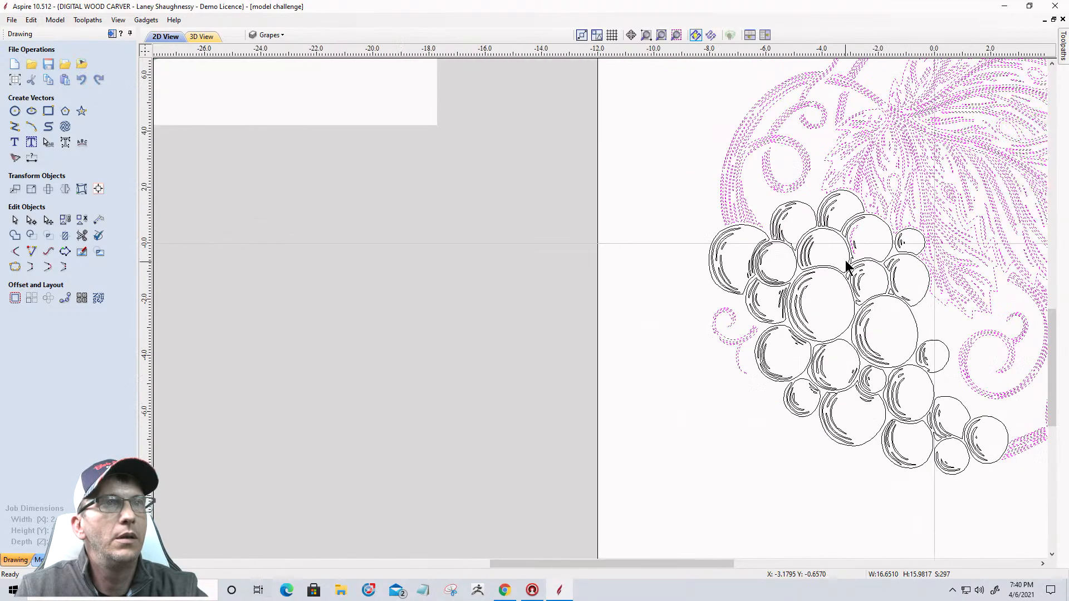
pyautogui.scroll(3, 832, 245)
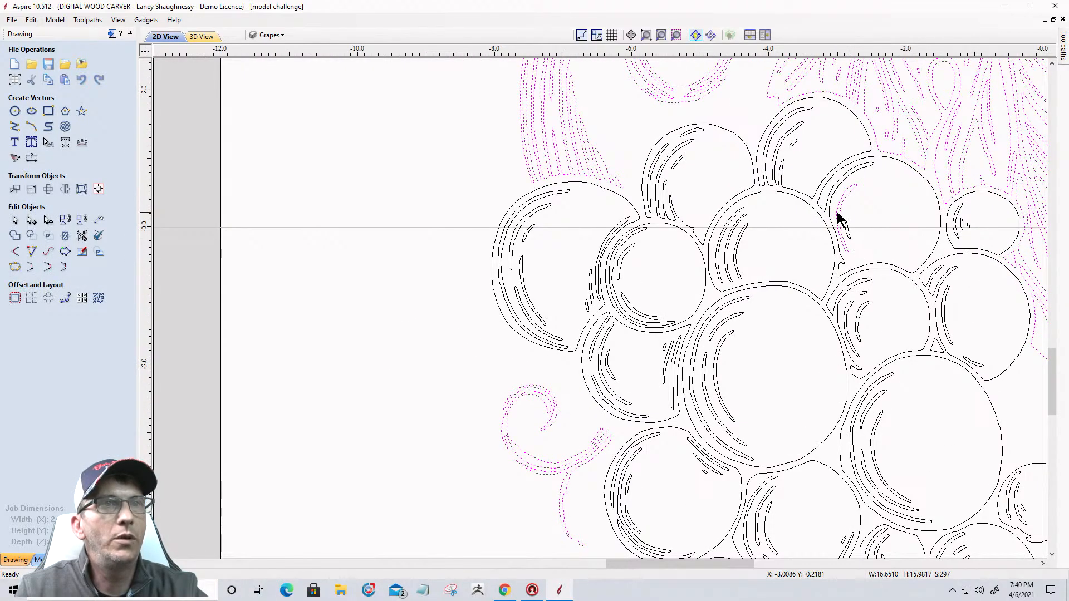
pyautogui.keyDown('shift'); pyautogui.click(837, 233); pyautogui.keyUp('shift')
# Move the selected leaf and vine vectors to a new visible layer named Leaf, keeping the black drawing color
pyautogui.scroll(-3, 837, 233)
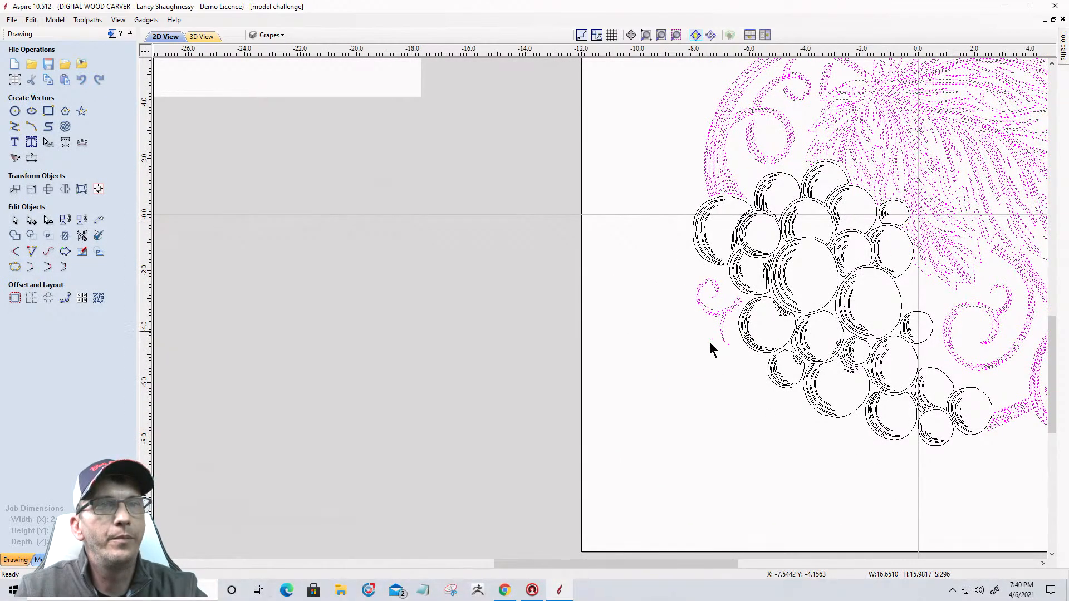
pyautogui.scroll(-3, 719, 361)
pyautogui.scroll(-1, 719, 359)
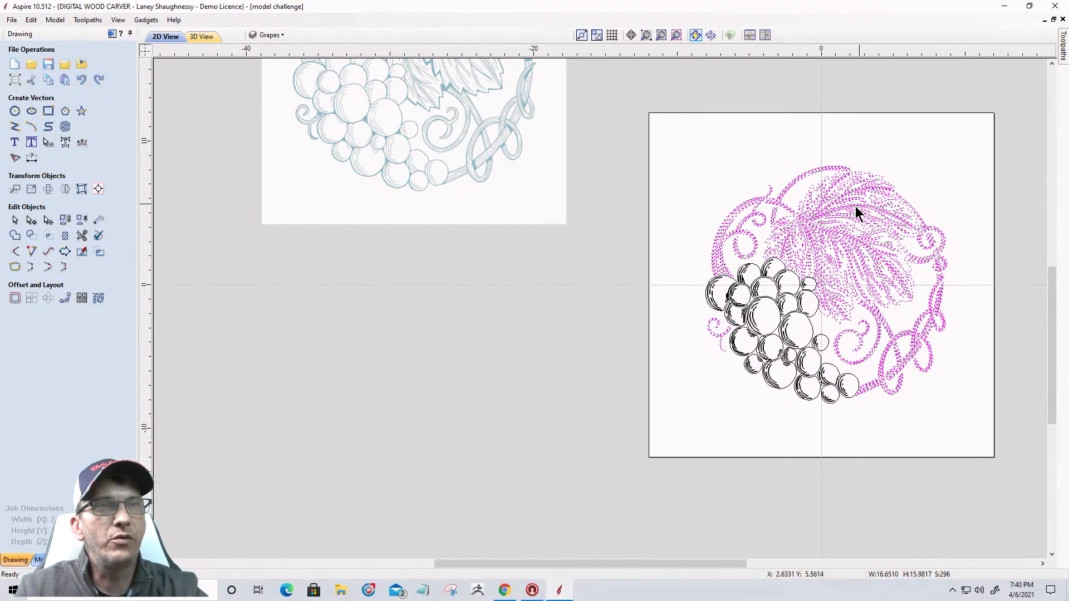
pyautogui.rightClick(850, 227)
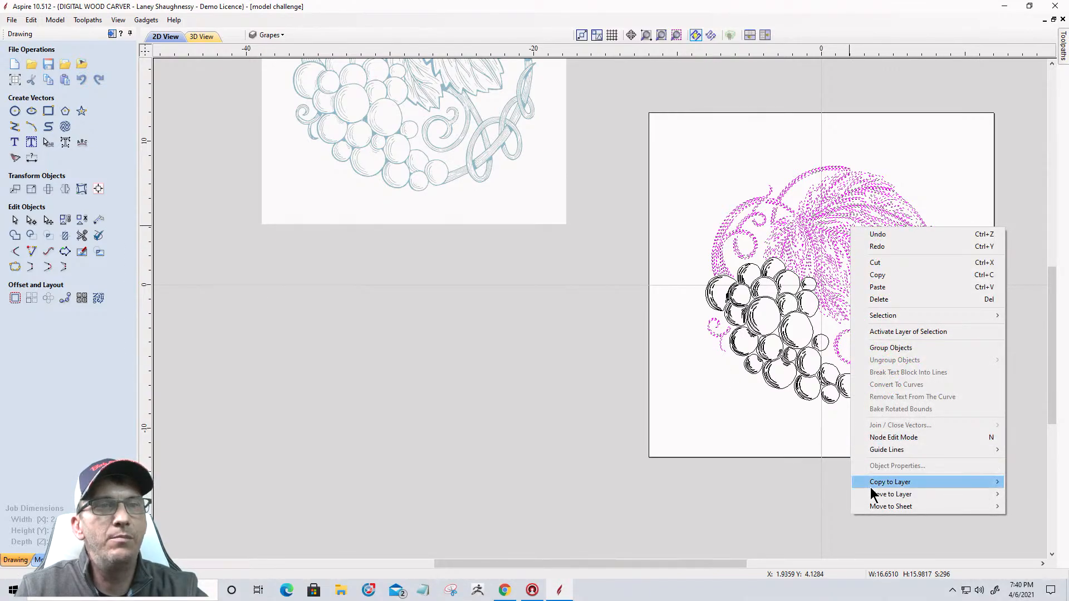
pyautogui.moveTo(872, 494)
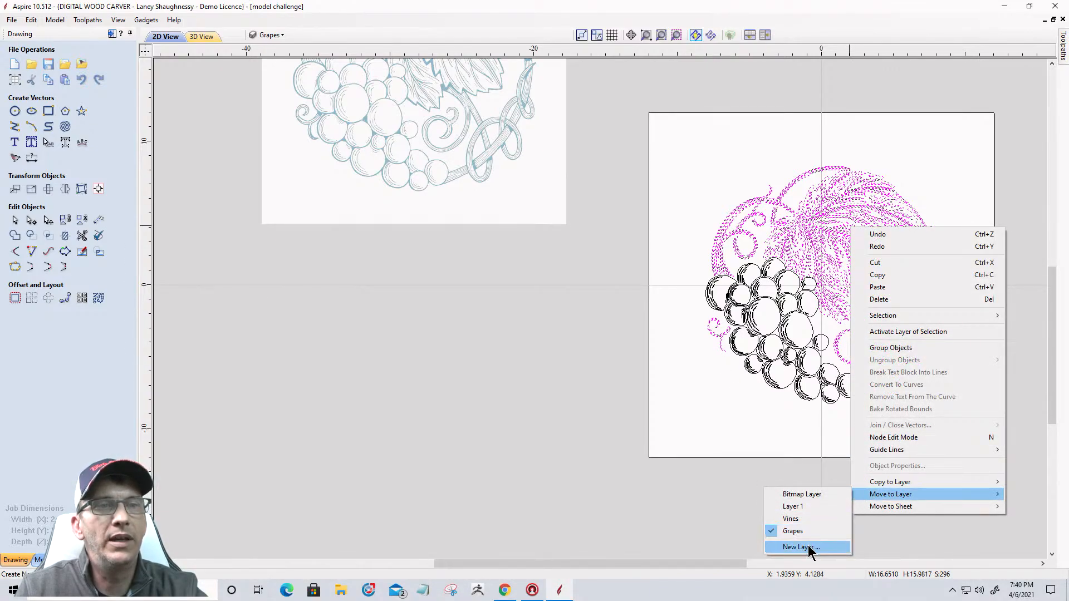
pyautogui.click(801, 547)
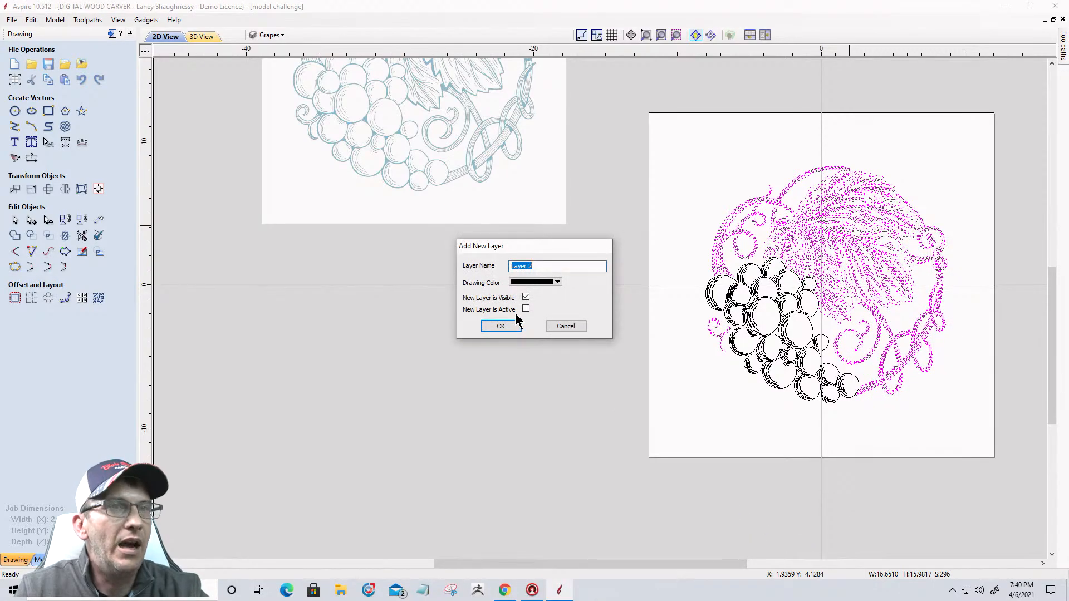
pyautogui.write('Leaf')
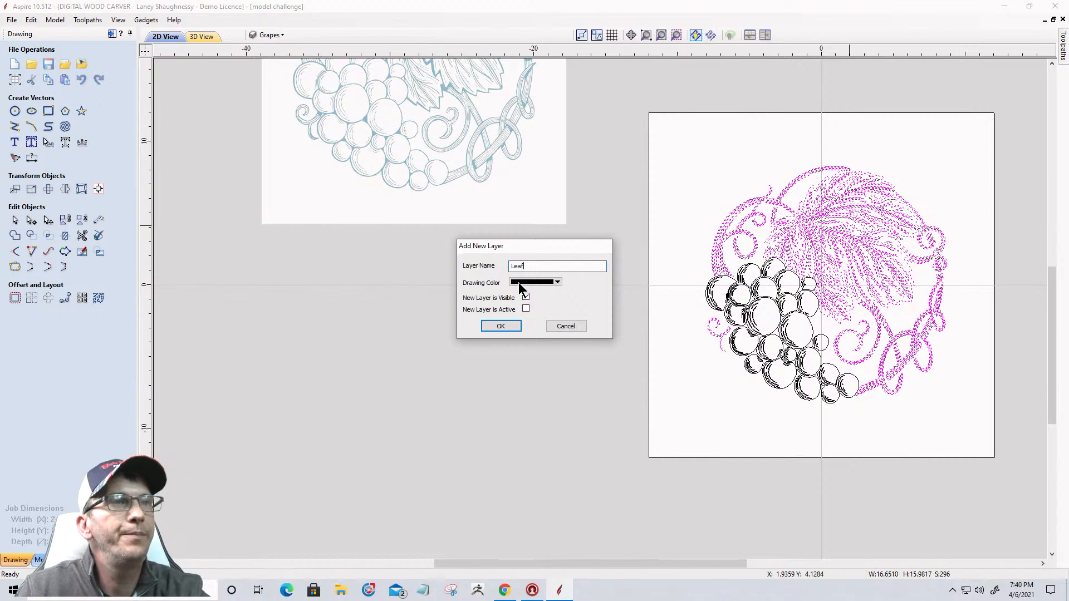
pyautogui.click(530, 283)
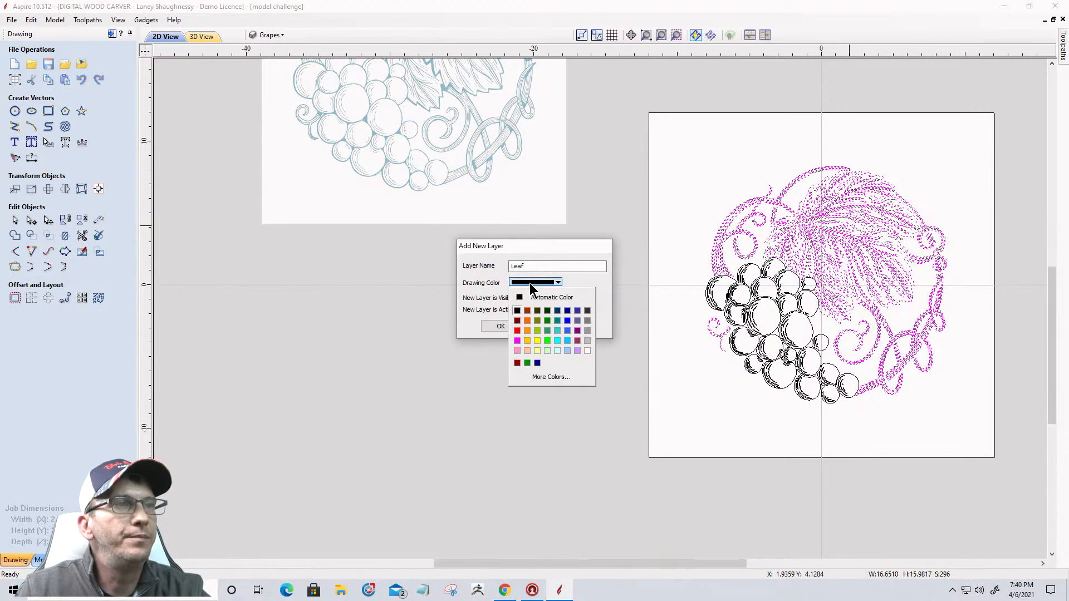
pyautogui.click(487, 325)
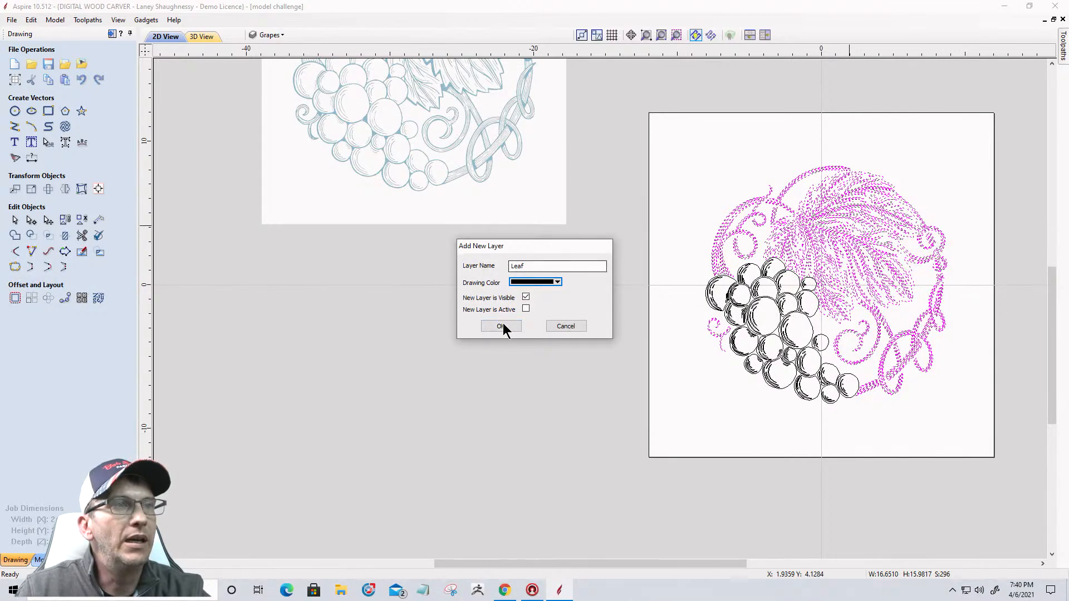
pyautogui.click(504, 328)
# Toggle the Grapes layer's visibility off and on to check which vectors it holds
pyautogui.scroll(-3, 761, 406)
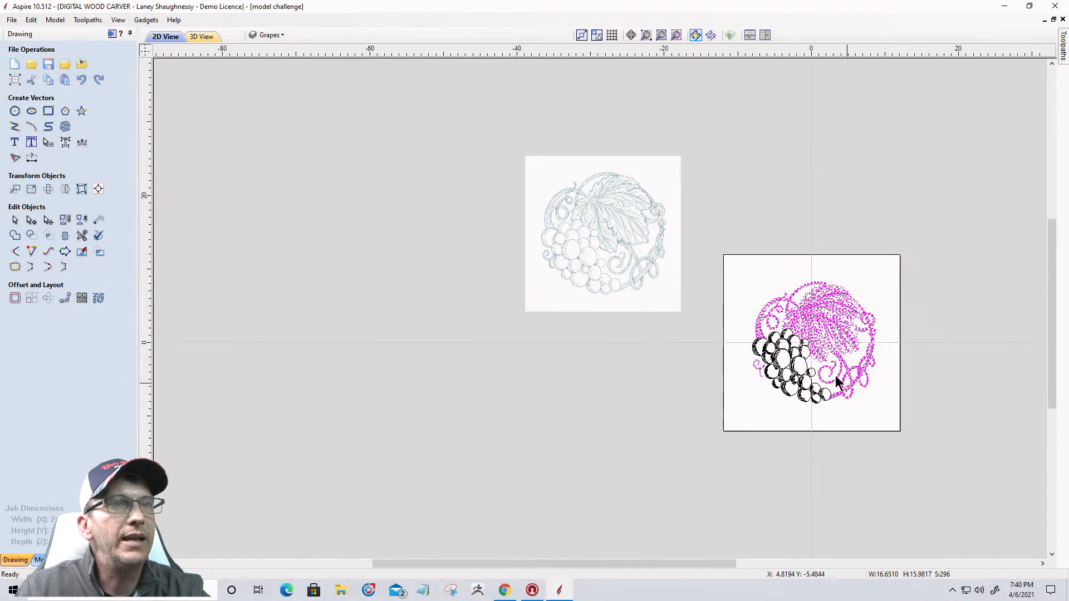
pyautogui.click(270, 35)
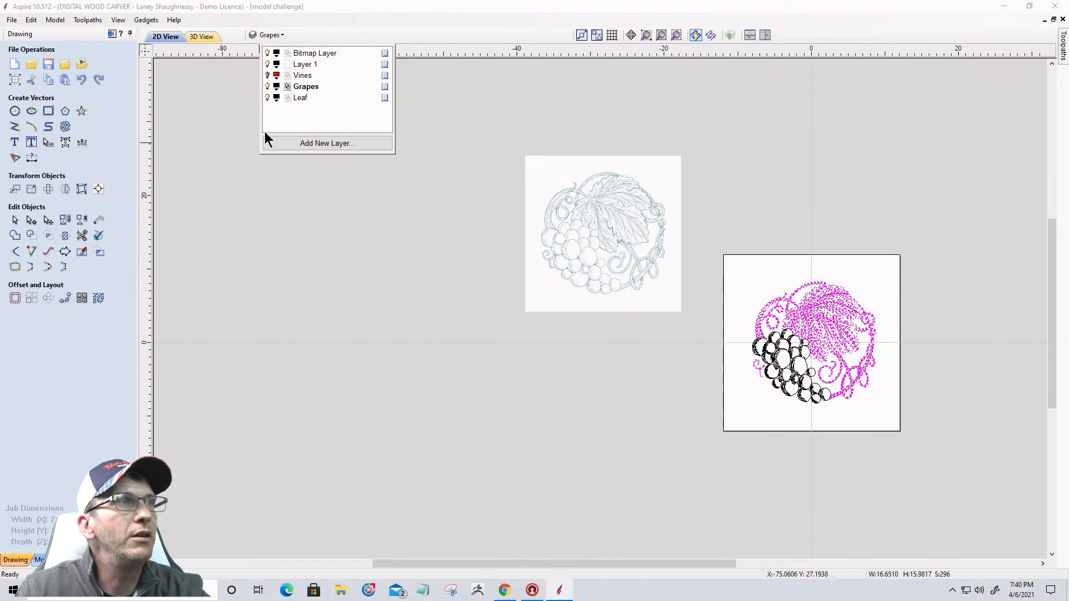
pyautogui.click(268, 86)
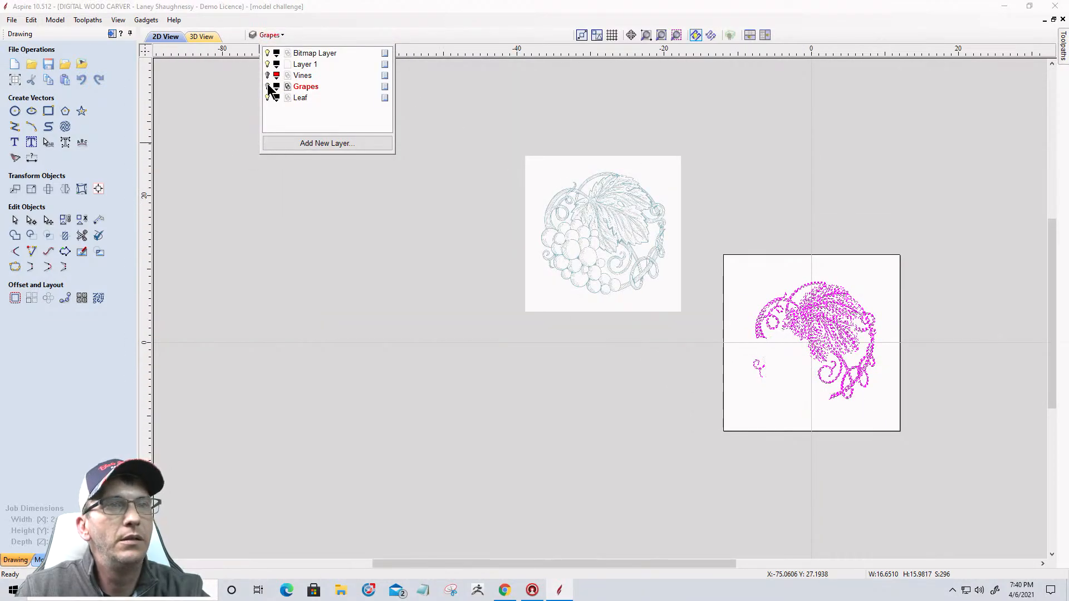
pyautogui.click(267, 86)
pyautogui.click(268, 86)
pyautogui.click(267, 86)
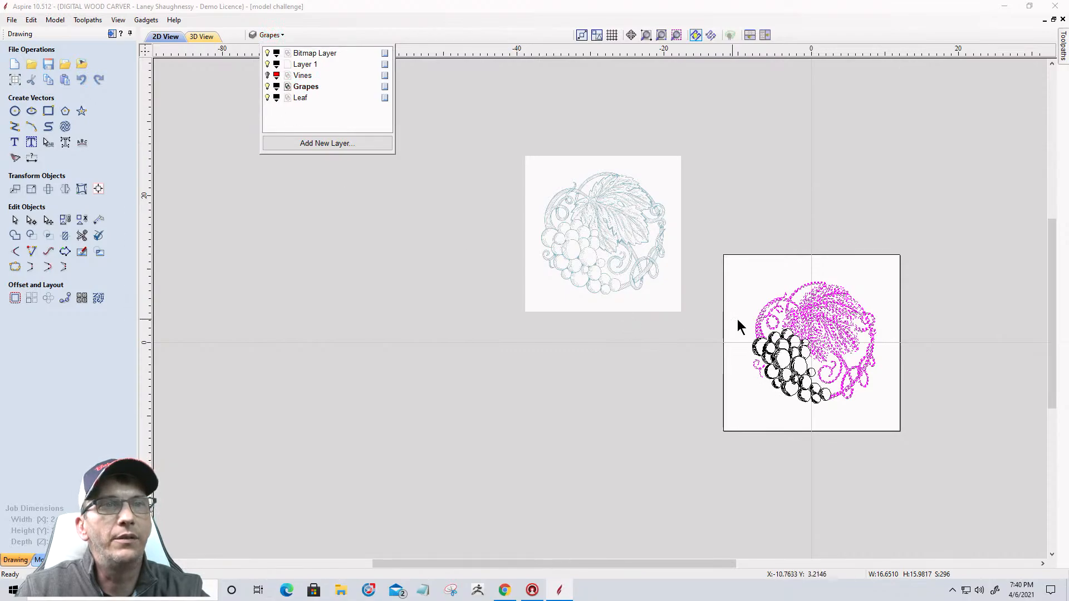
pyautogui.scroll(3, 837, 371)
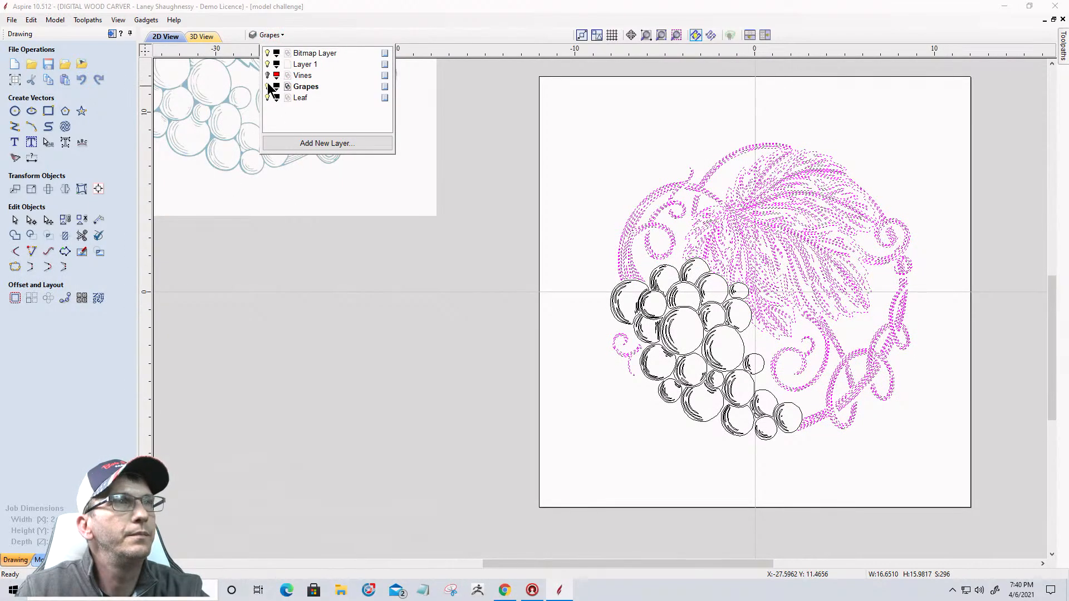
pyautogui.click(268, 86)
pyautogui.click(267, 86)
pyautogui.click(268, 86)
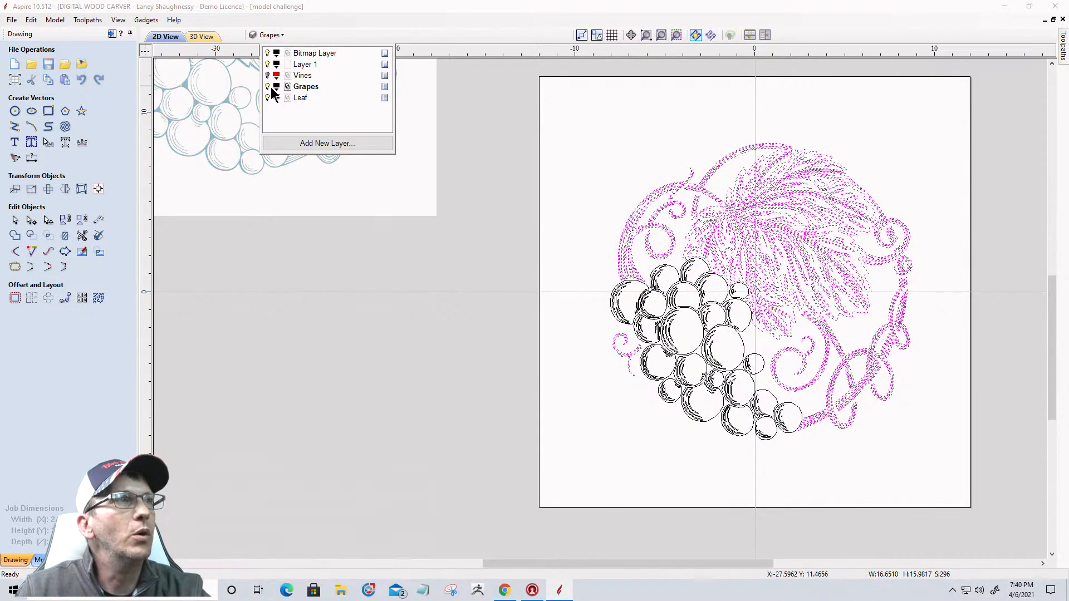
# Set the Grapes layer's drawing color to purple and clear the vector selection
pyautogui.click(277, 87)
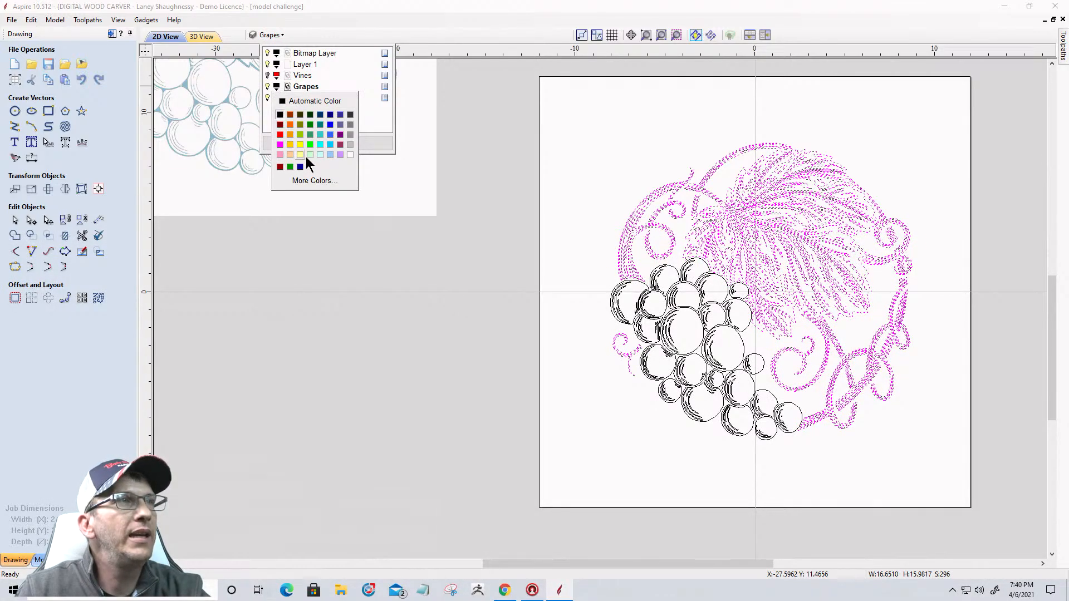
pyautogui.click(339, 134)
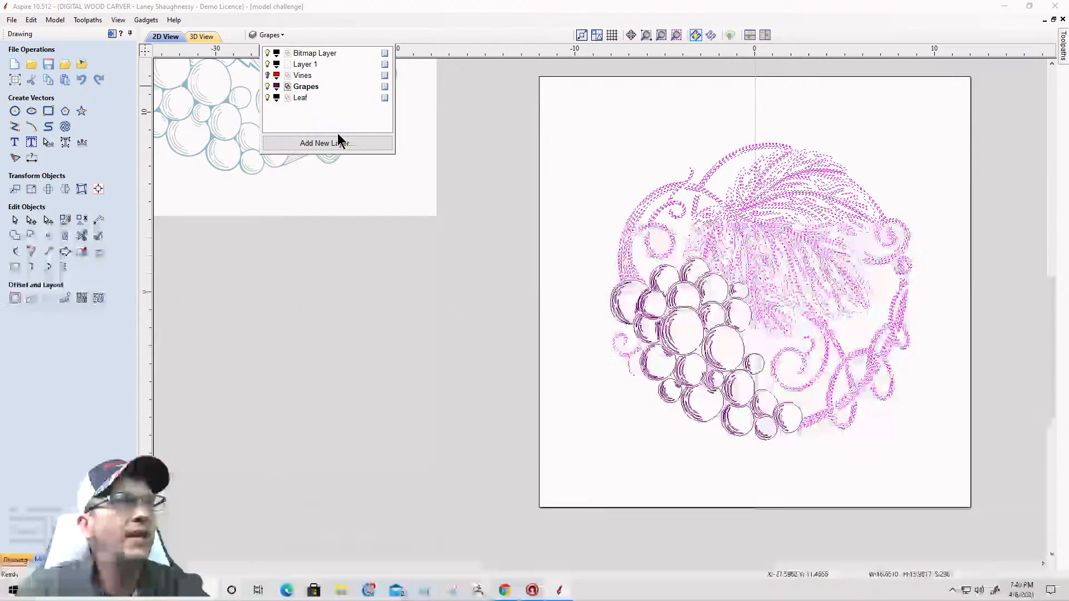
pyautogui.click(565, 334)
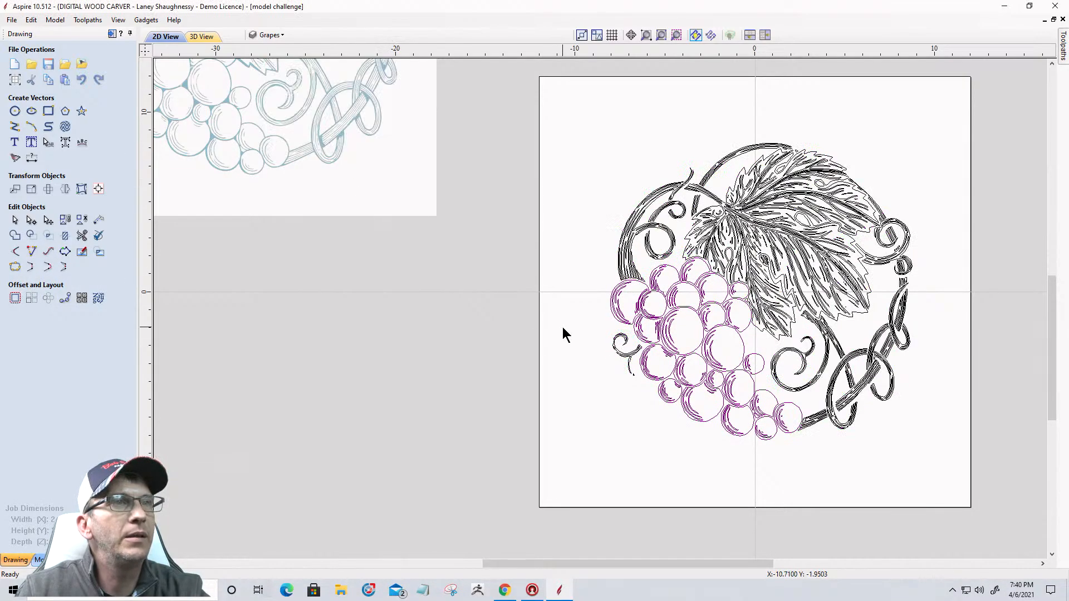
# Hide the Grapes layer and make the Leaf layer active
pyautogui.click(274, 37)
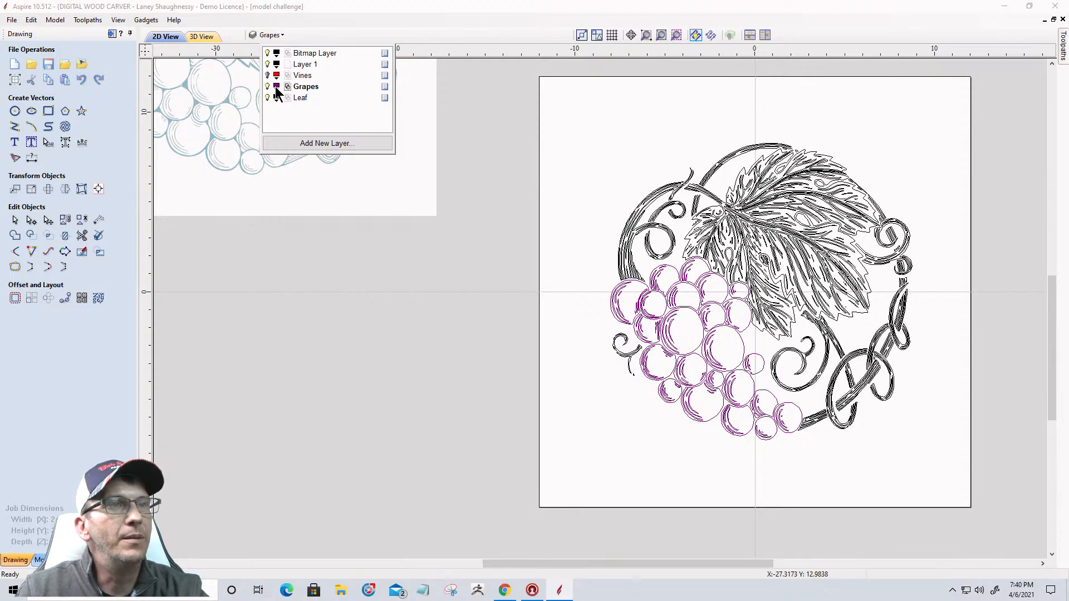
pyautogui.click(268, 87)
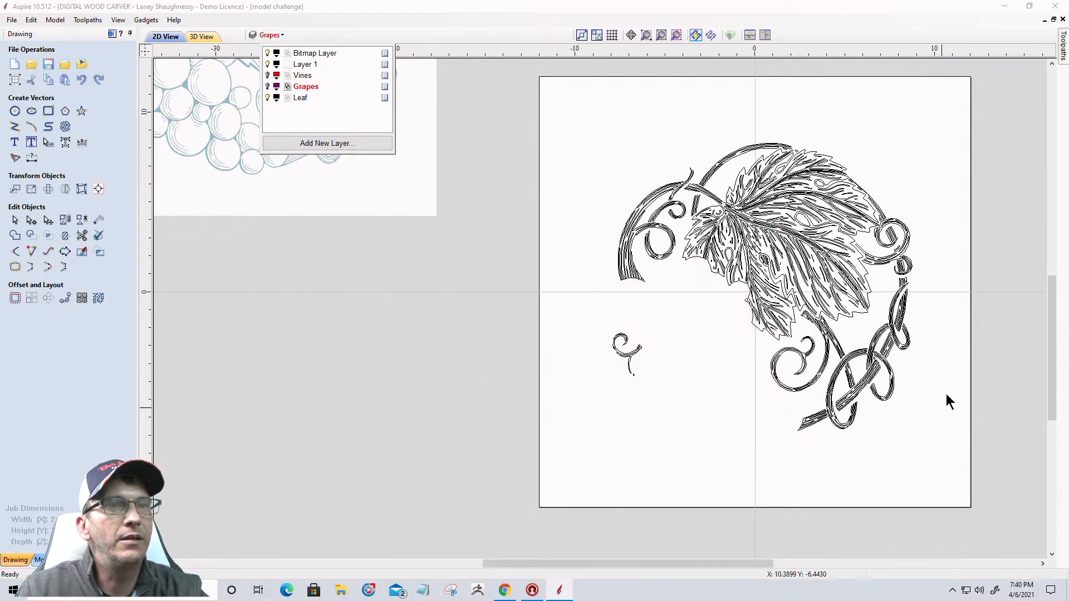
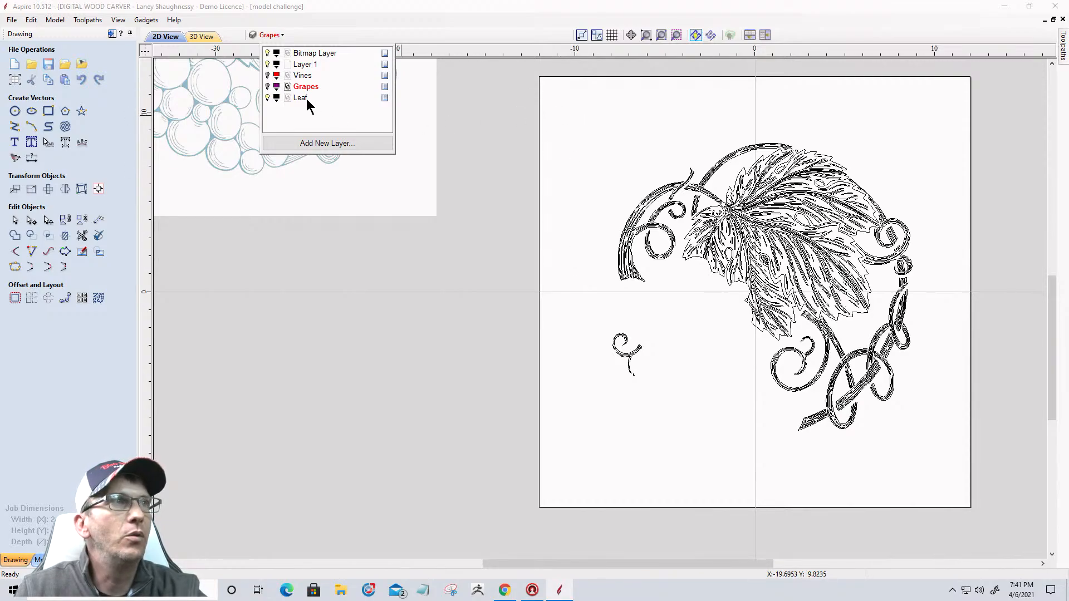
pyautogui.click(545, 115)
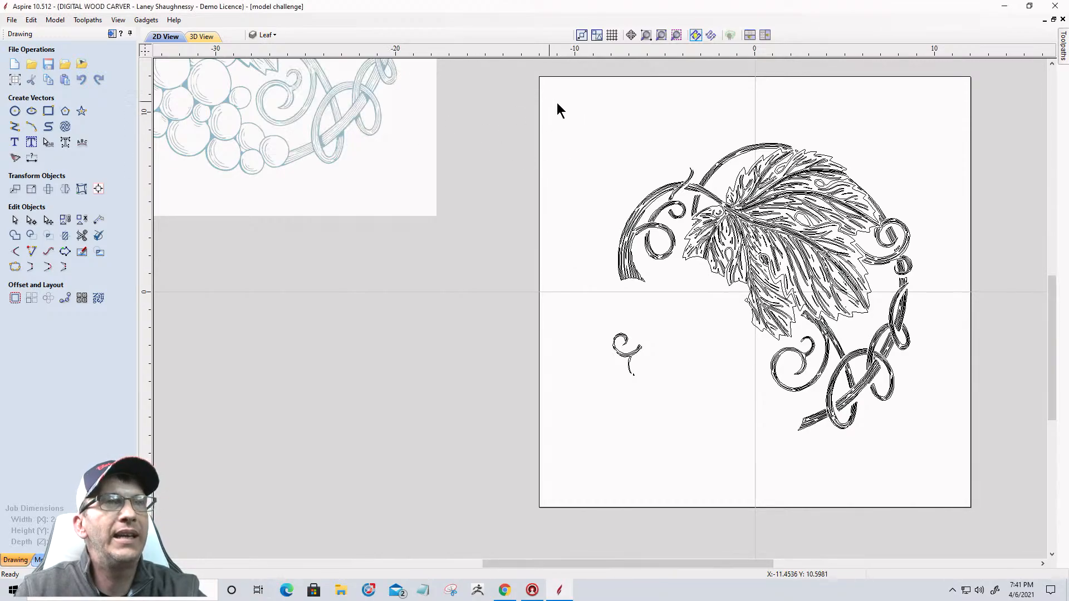
# Select all the leaf and vine vectors, then exclude the lower right vines and the spiral tendril with its shading lines from the selection
pyautogui.moveTo(555, 103); pyautogui.dragTo(941, 470)
pyautogui.scroll(1, 926, 460)
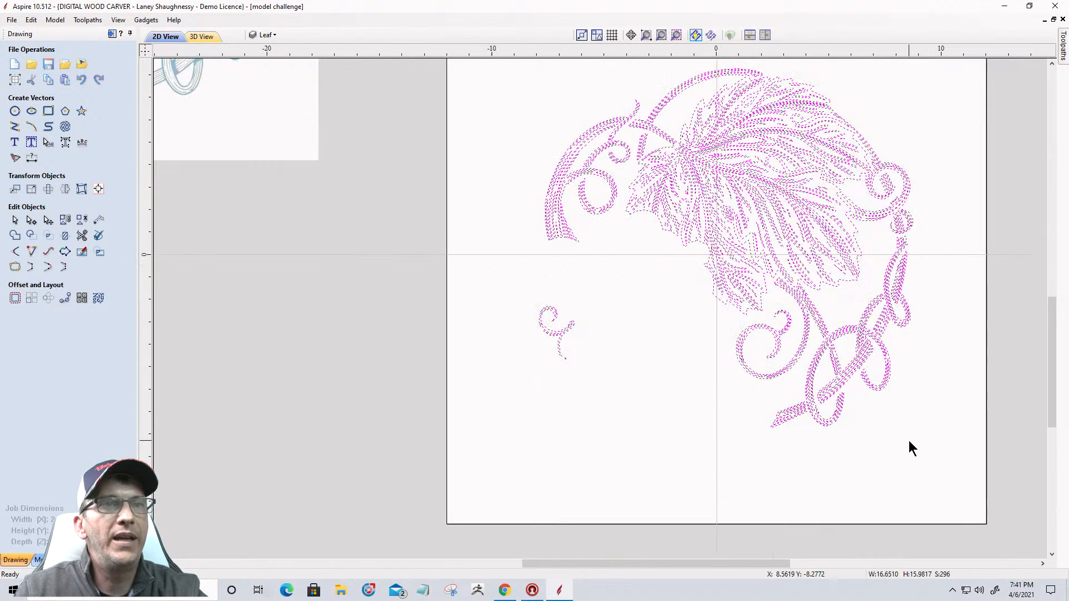
pyautogui.keyDown('shift'); pyautogui.click(781, 319); pyautogui.keyUp('shift')
pyautogui.scroll(6, 741, 366)
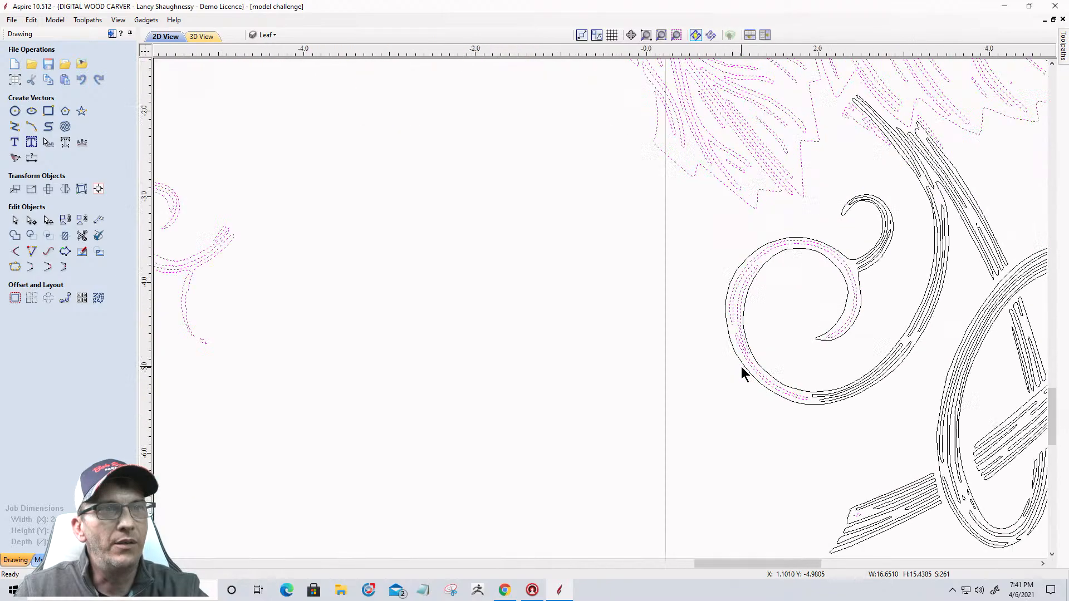
pyautogui.scroll(1, 741, 366)
pyautogui.keyDown('shift'); pyautogui.click(729, 277); pyautogui.keyUp('shift')
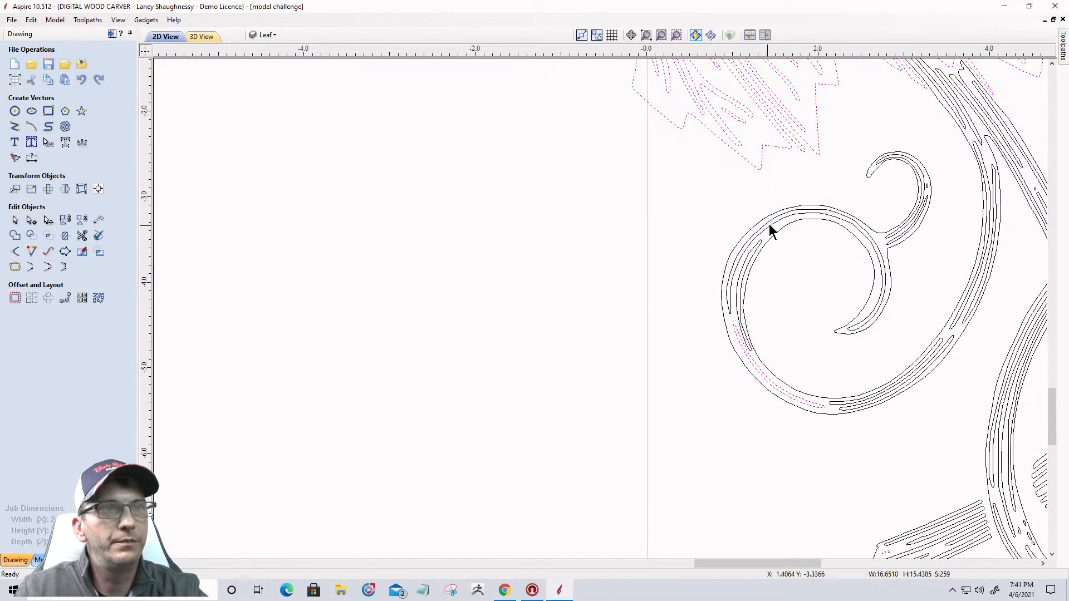
# Exclude the twisted vine section between the lower right loops and the small curl beside the leaf from the selection
pyautogui.scroll(-5, 857, 426)
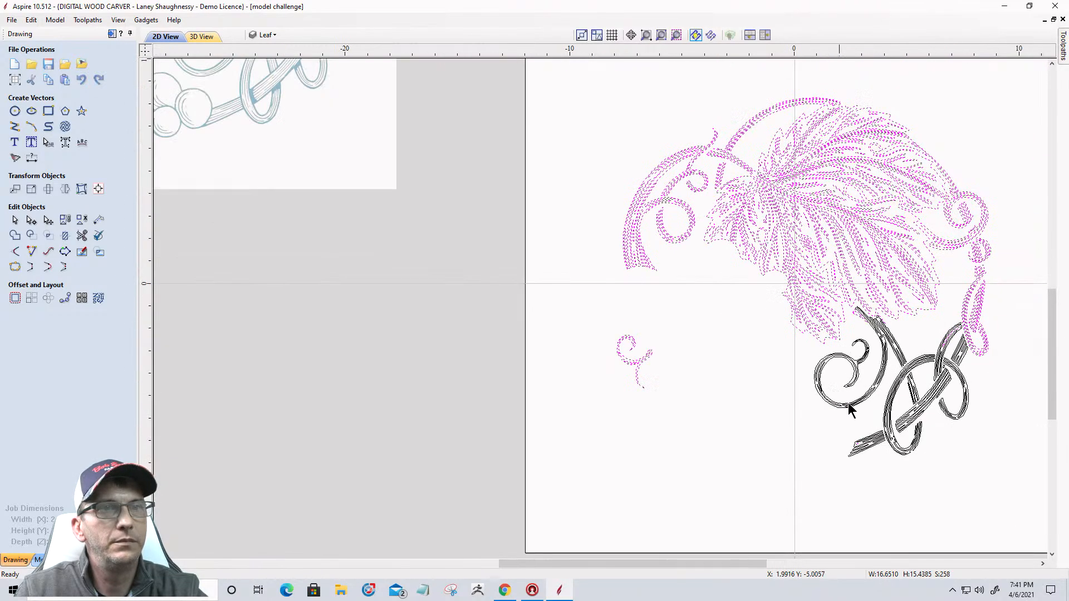
pyautogui.scroll(2, 1005, 302)
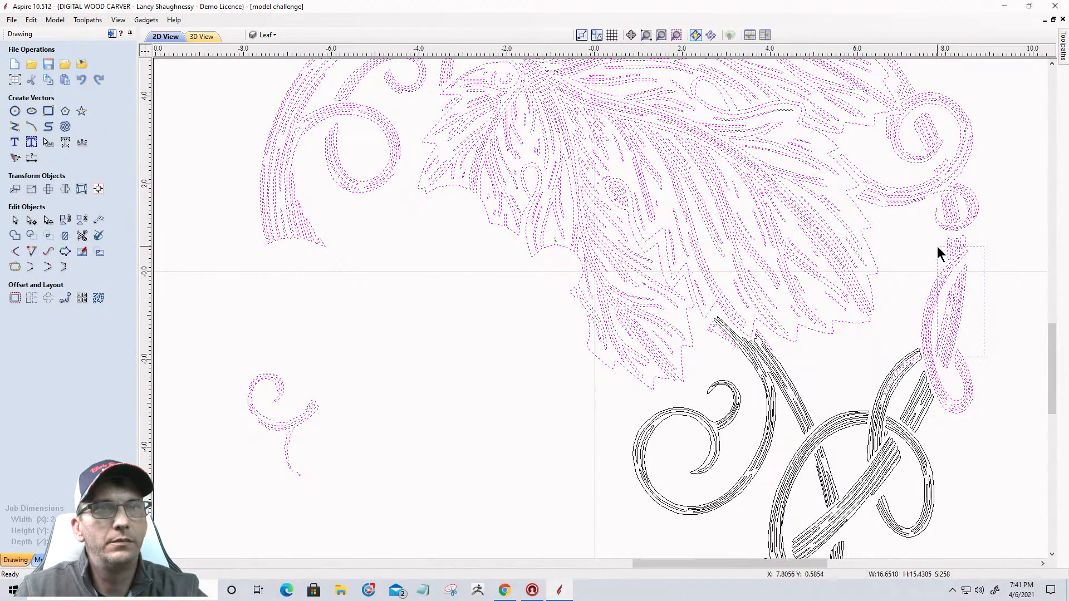
pyautogui.scroll(3, 887, 398)
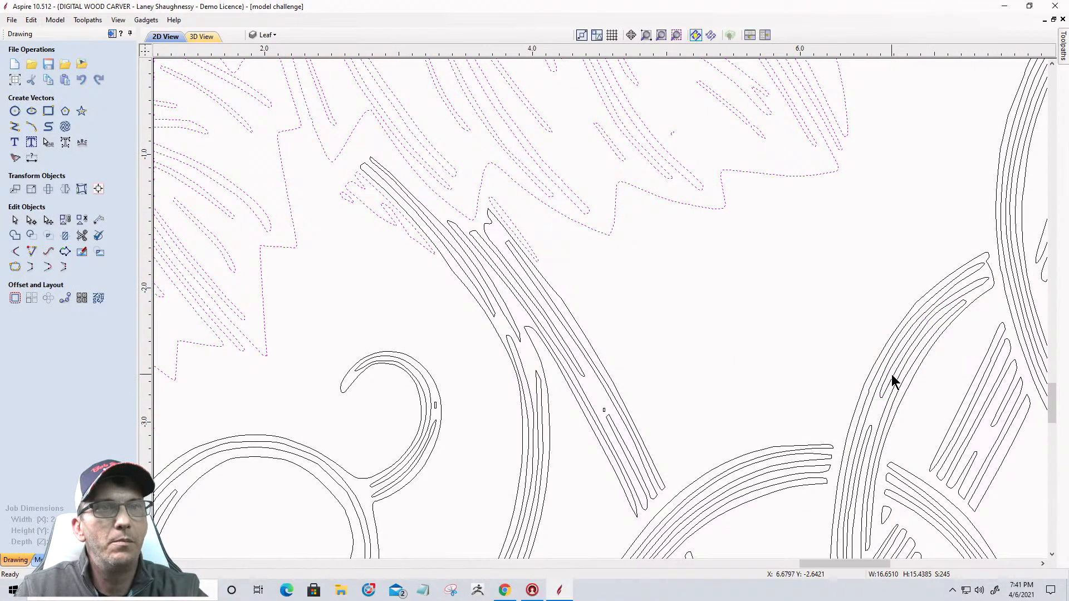
pyautogui.scroll(-4, 885, 384)
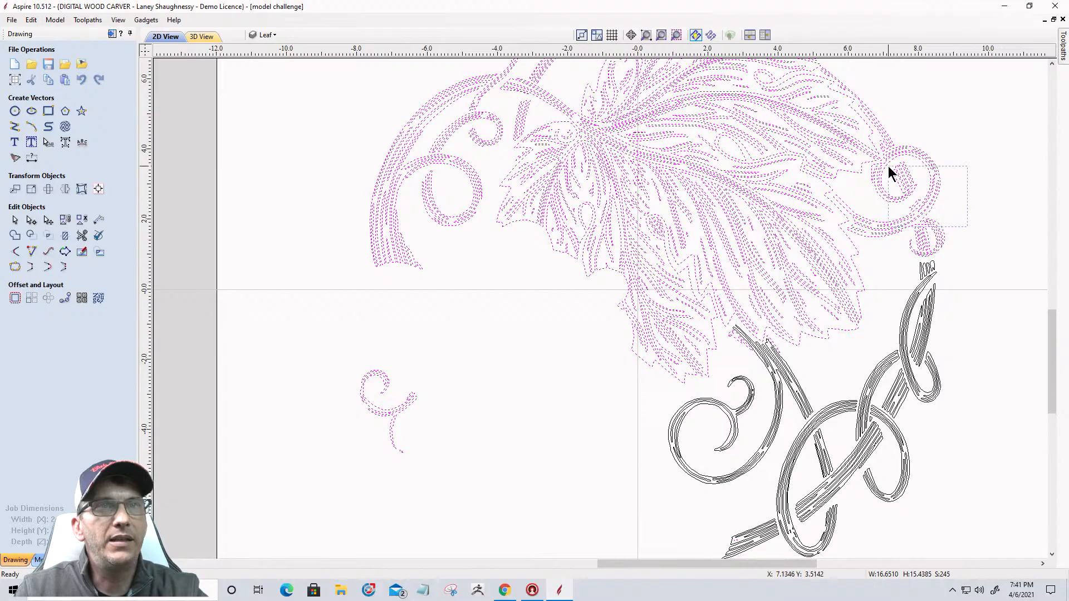
# Exclude the large curl beside the leaf's right edge and the small curl below it, with their shading lines, from the selection
pyautogui.keyDown('ctrl'); pyautogui.click(888, 167); pyautogui.keyUp('ctrl')
pyautogui.scroll(3, 890, 178)
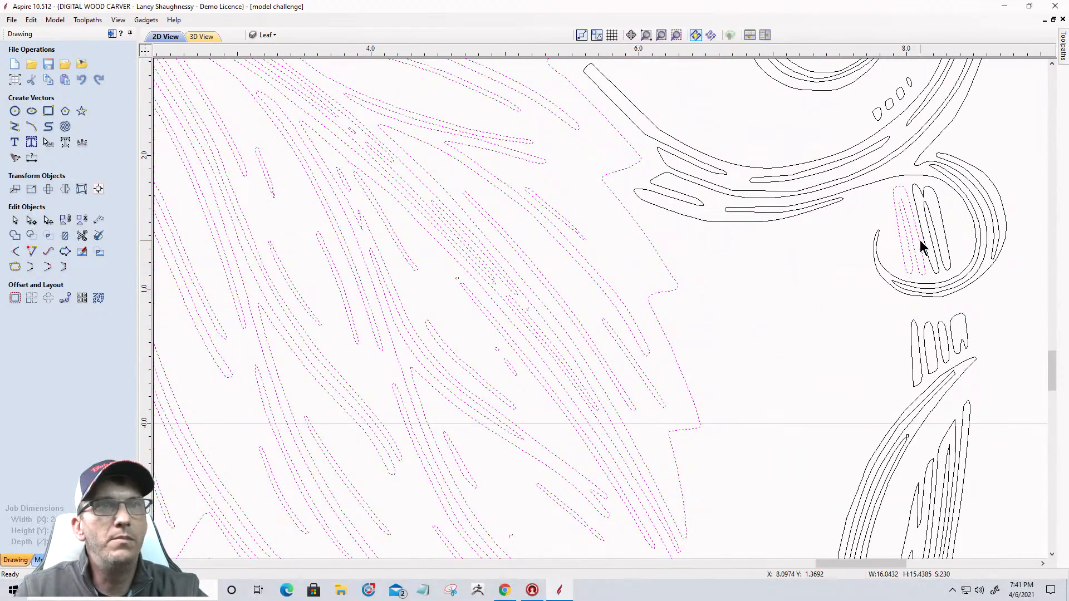
pyautogui.keyDown('ctrl'); pyautogui.click(920, 245); pyautogui.keyUp('ctrl')
pyautogui.scroll(-4, 921, 256)
pyautogui.scroll(2, 914, 158)
pyautogui.scroll(2, 910, 177)
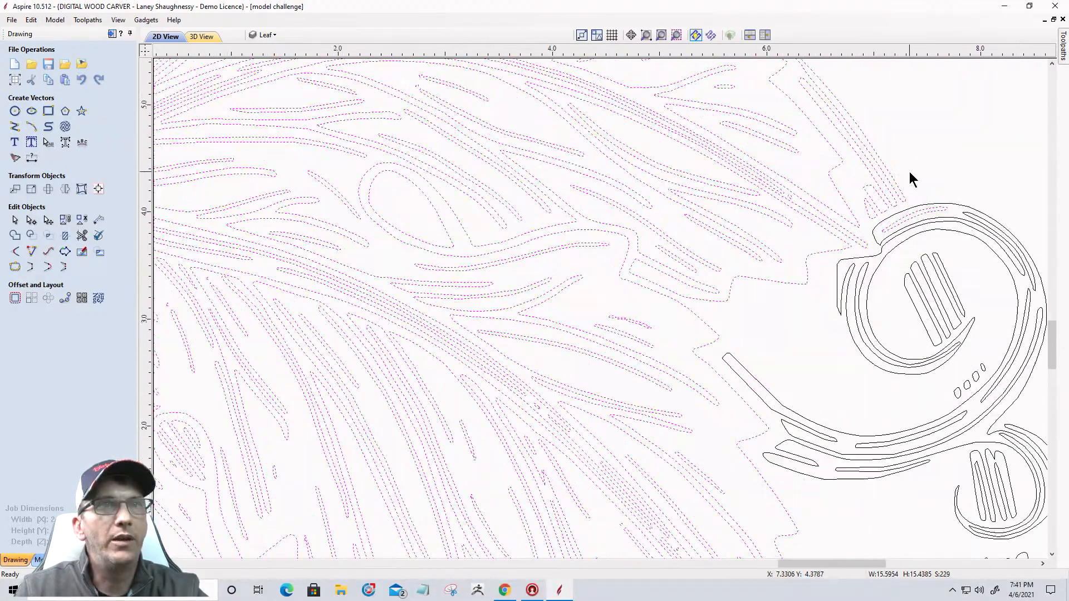
pyautogui.scroll(2, 909, 188)
pyautogui.keyDown('shift'); pyautogui.click(910, 226); pyautogui.keyUp('shift')
# Exclude the thin vine strand running along the leaf's upper right edge, with its small inner slivers, from the selection
pyautogui.keyDown('shift'); pyautogui.moveTo(911, 182); pyautogui.dragTo(817, 182); pyautogui.keyUp('shift')
pyautogui.scroll(-4, 943, 263)
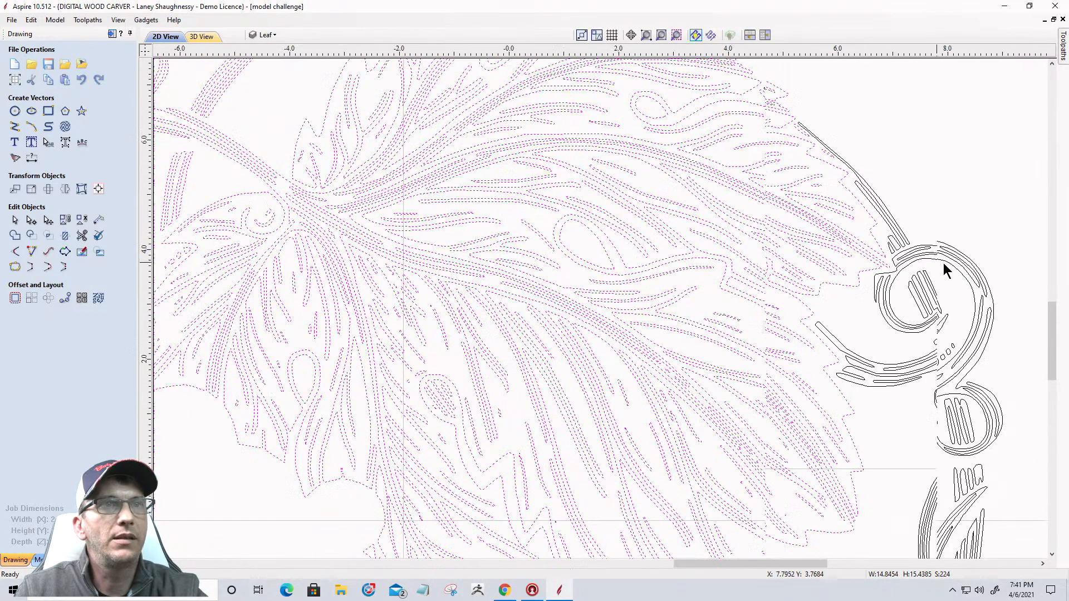
pyautogui.scroll(2, 933, 246)
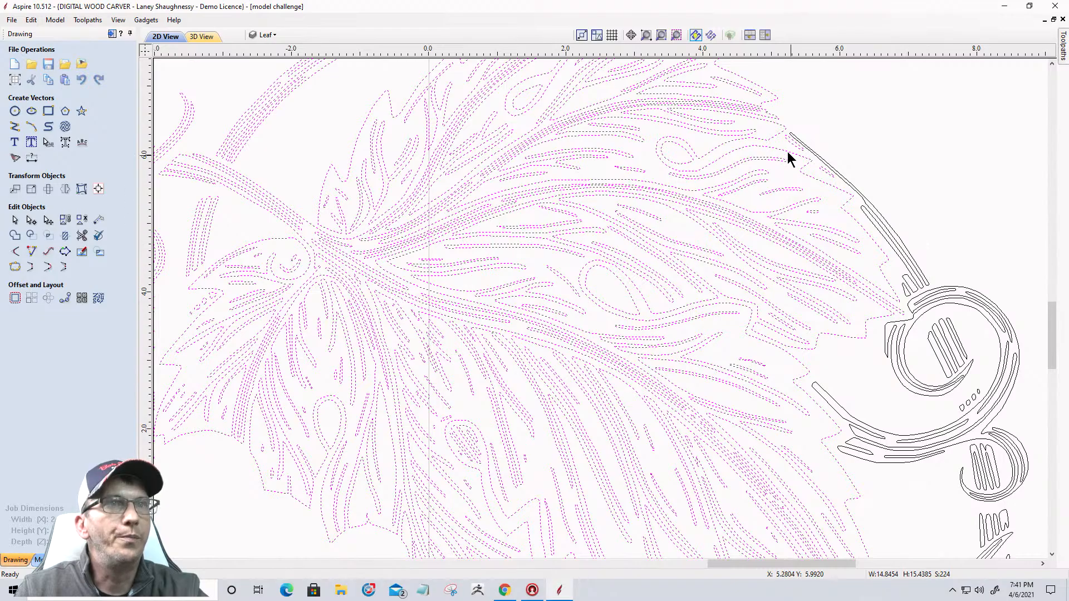
pyautogui.scroll(2, 787, 151)
pyautogui.keyDown('shift'); pyautogui.click(887, 226); pyautogui.keyUp('shift')
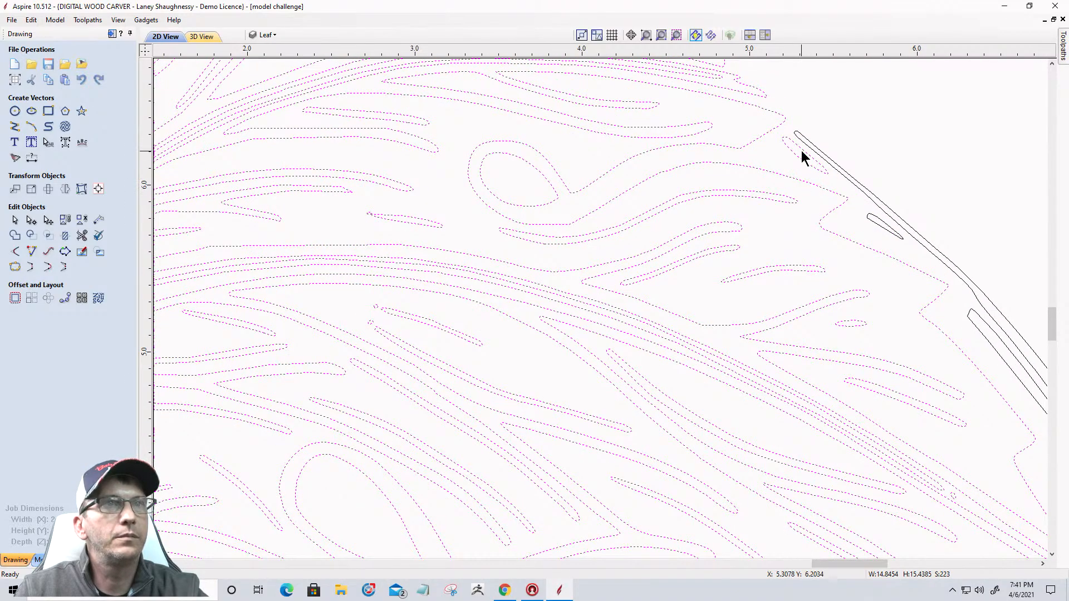
pyautogui.scroll(-5, 891, 195)
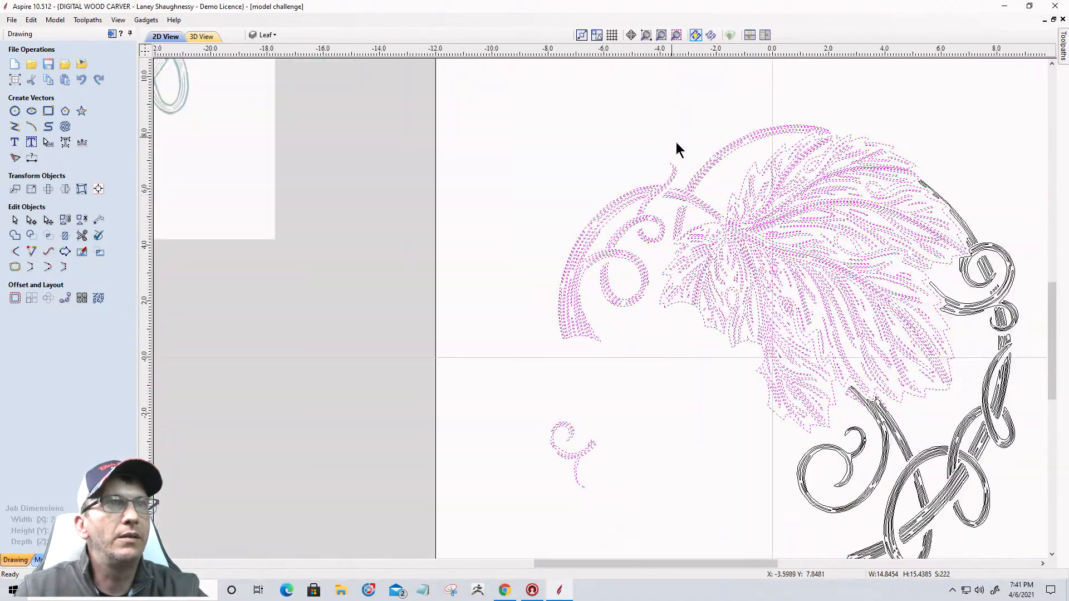
# Exclude the arched vine above the leaf and the small fragments at its right end from the selection
pyautogui.scroll(3, 684, 148)
pyautogui.scroll(-2, 639, 137)
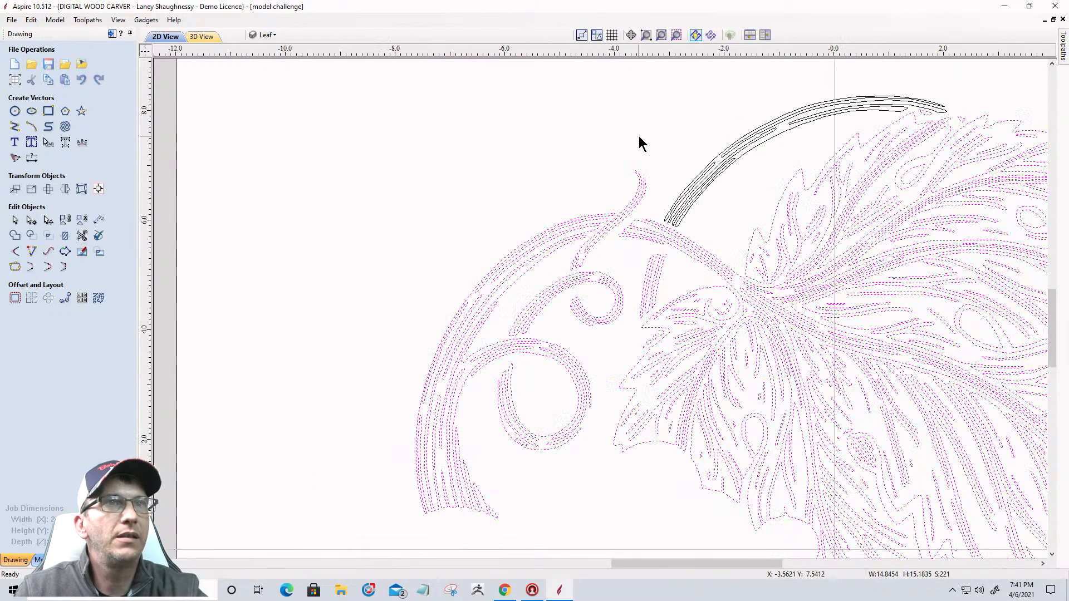
pyautogui.scroll(2, 691, 147)
pyautogui.scroll(-2, 802, 103)
pyautogui.scroll(2, 1005, 88)
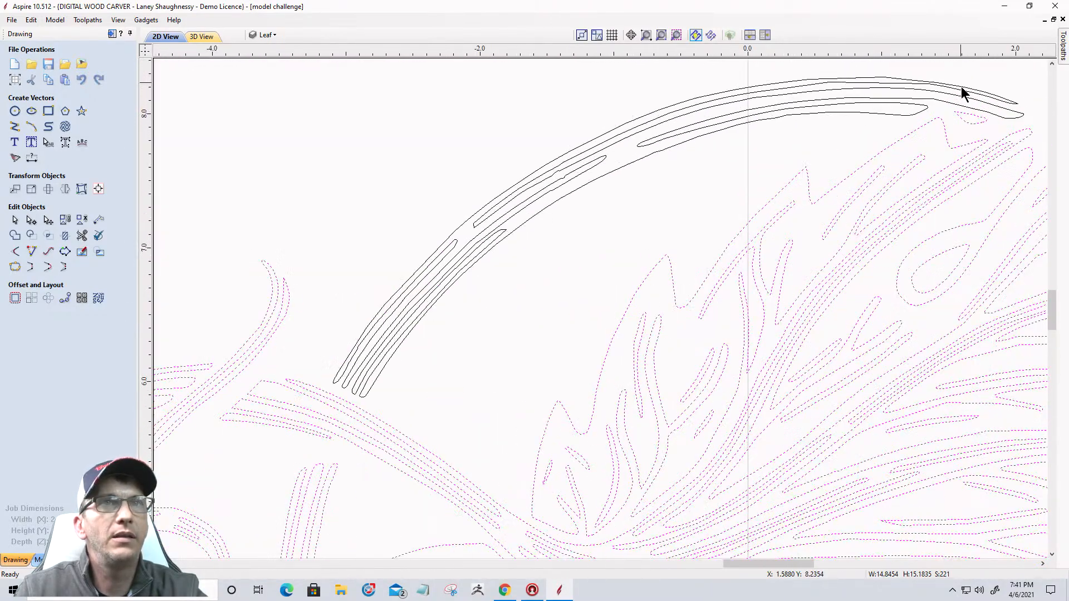
pyautogui.scroll(-2, 976, 142)
pyautogui.scroll(4, 971, 133)
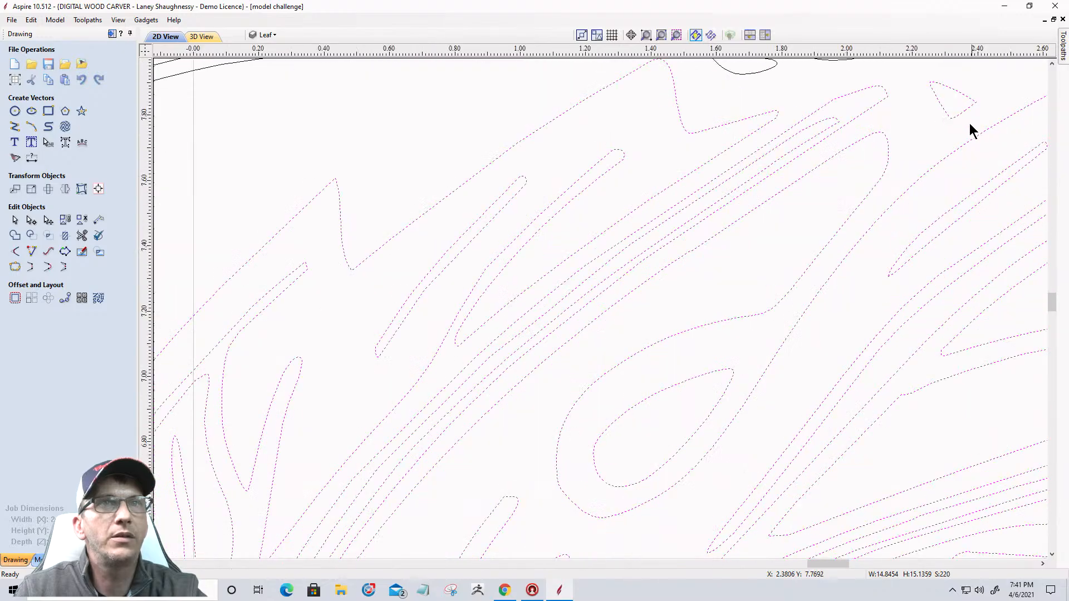
pyautogui.scroll(-3, 969, 134)
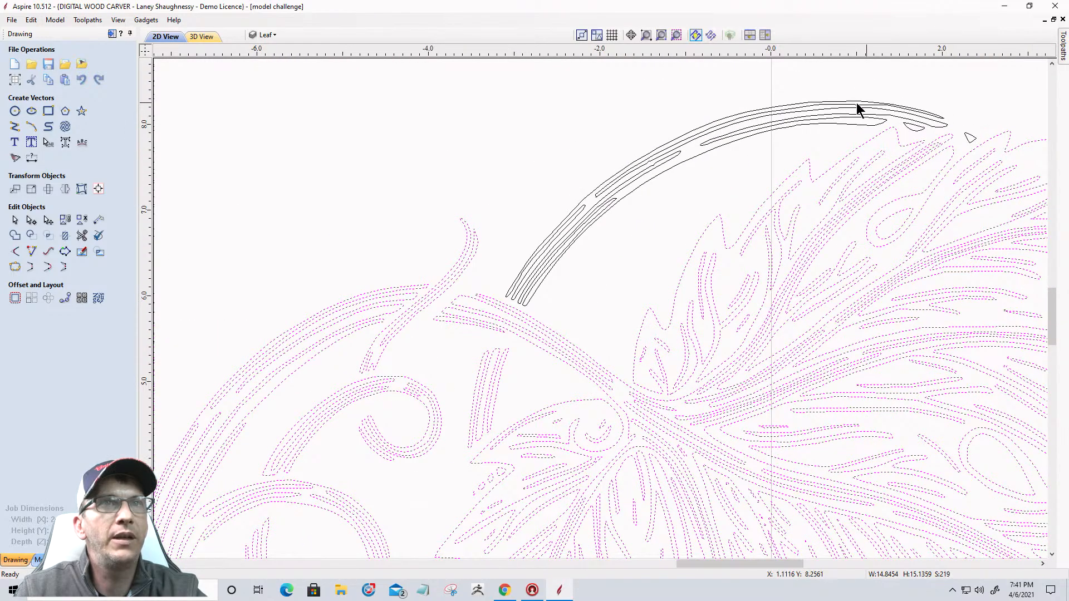
pyautogui.scroll(1, 1025, 137)
pyautogui.scroll(-1, 1019, 138)
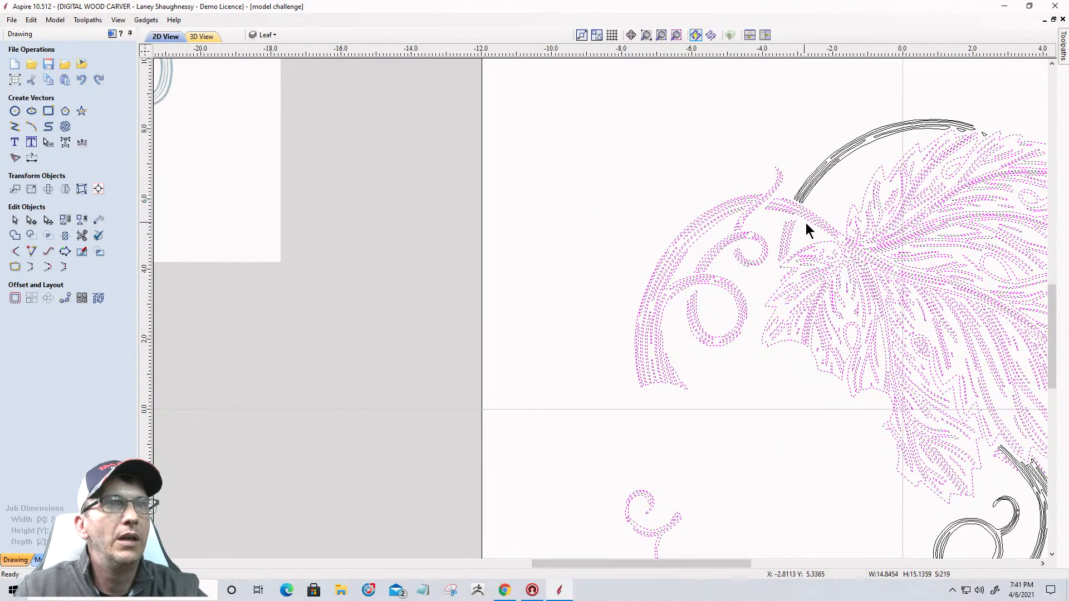
# Exclude the leaf stem, the short stalk beneath it, and the left vine with its curls and crossing tendril from the selection
pyautogui.scroll(2, 810, 223)
pyautogui.scroll(1, 809, 223)
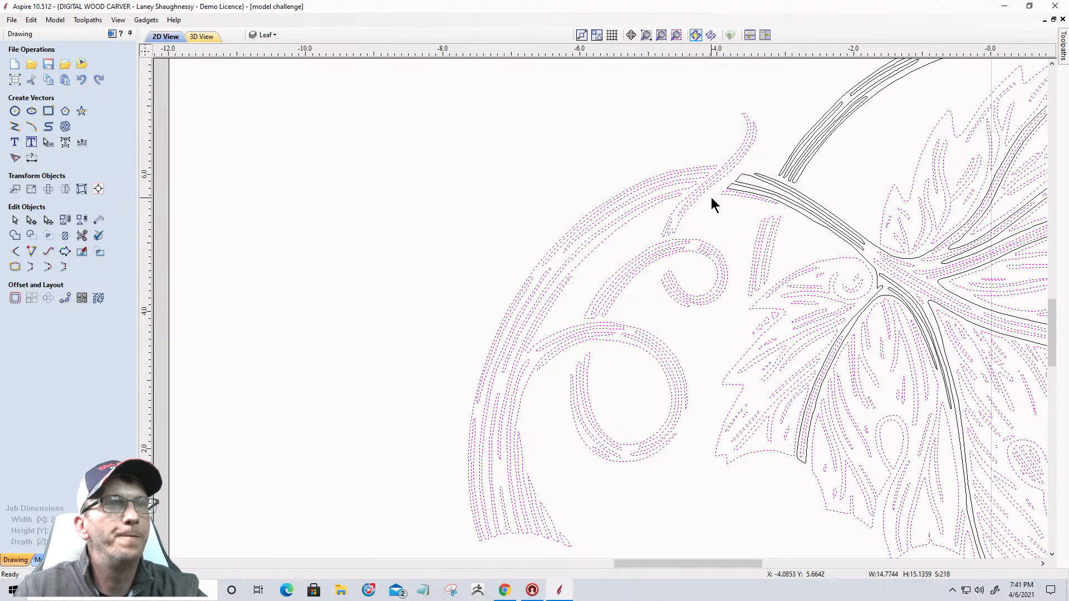
pyautogui.keyDown('shift'); pyautogui.click(738, 195); pyautogui.keyUp('shift')
pyautogui.keyDown('shift'); pyautogui.moveTo(776, 253); pyautogui.dragTo(750, 222); pyautogui.keyUp('shift')
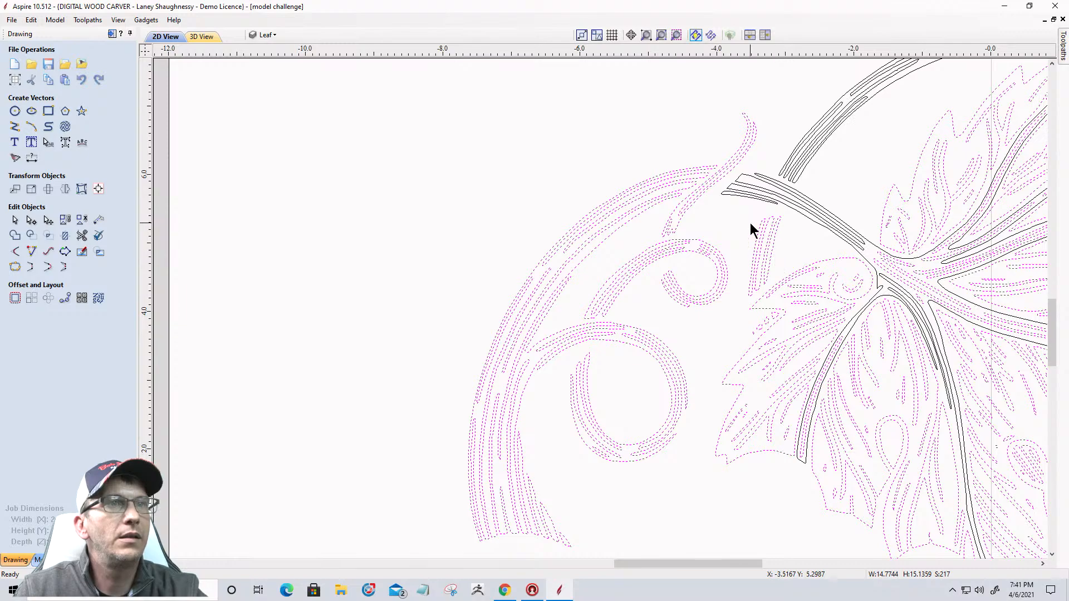
pyautogui.keyDown('shift'); pyautogui.moveTo(701, 316); pyautogui.dragTo(640, 248); pyautogui.keyUp('shift')
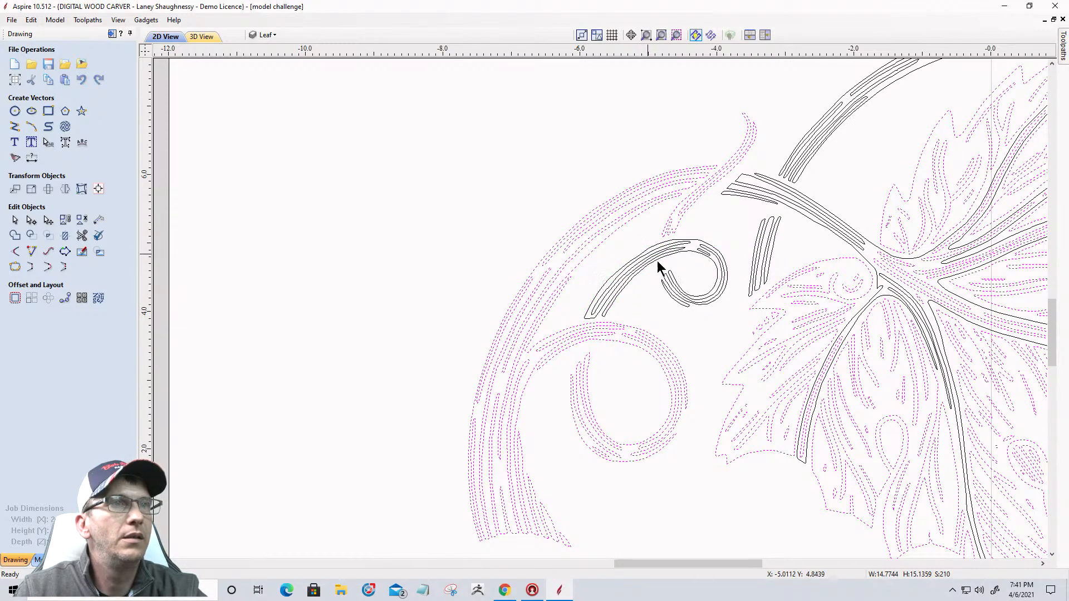
pyautogui.keyDown('shift'); pyautogui.moveTo(708, 206); pyautogui.dragTo(639, 116); pyautogui.keyUp('shift')
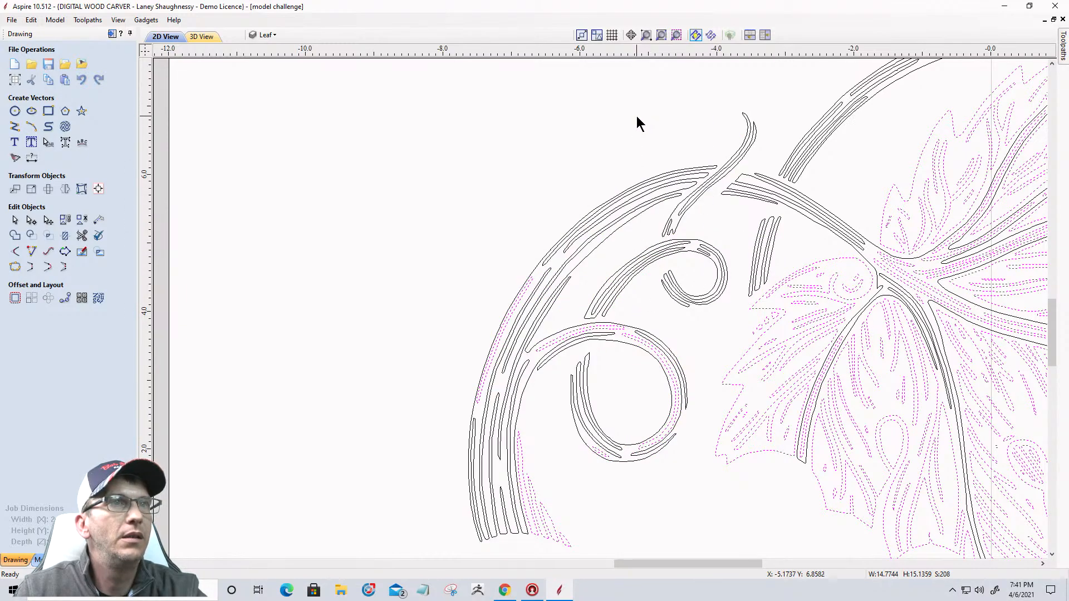
# Exclude the detached lower left tendril and the pointed slivers at the left vine's lower end from the selection
pyautogui.scroll(-5, 651, 106)
pyautogui.scroll(3, 597, 245)
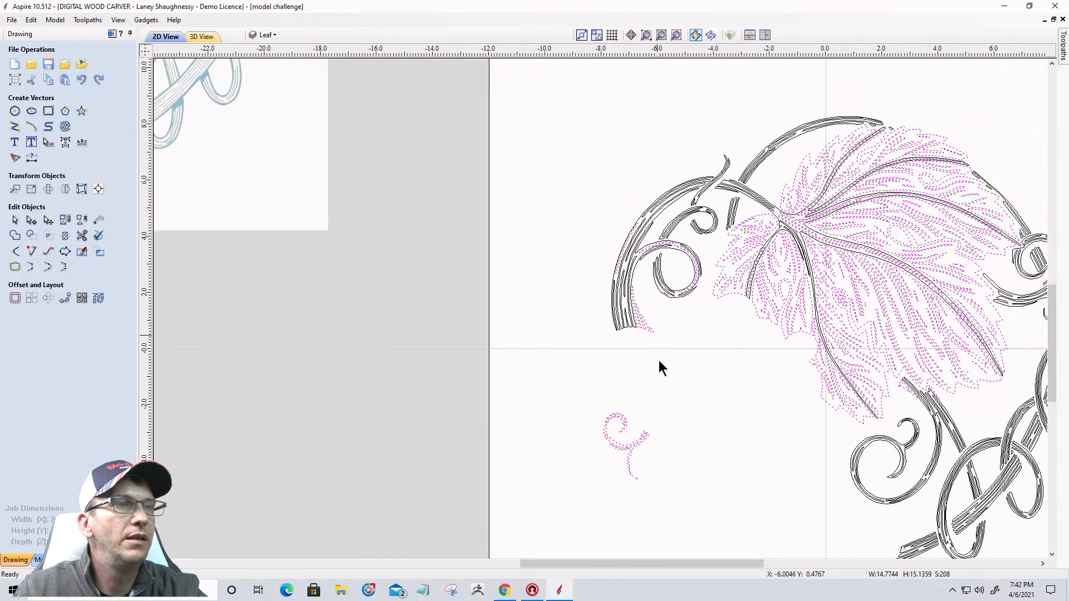
pyautogui.keyDown('shift'); pyautogui.moveTo(677, 529); pyautogui.dragTo(585, 409); pyautogui.keyUp('shift')
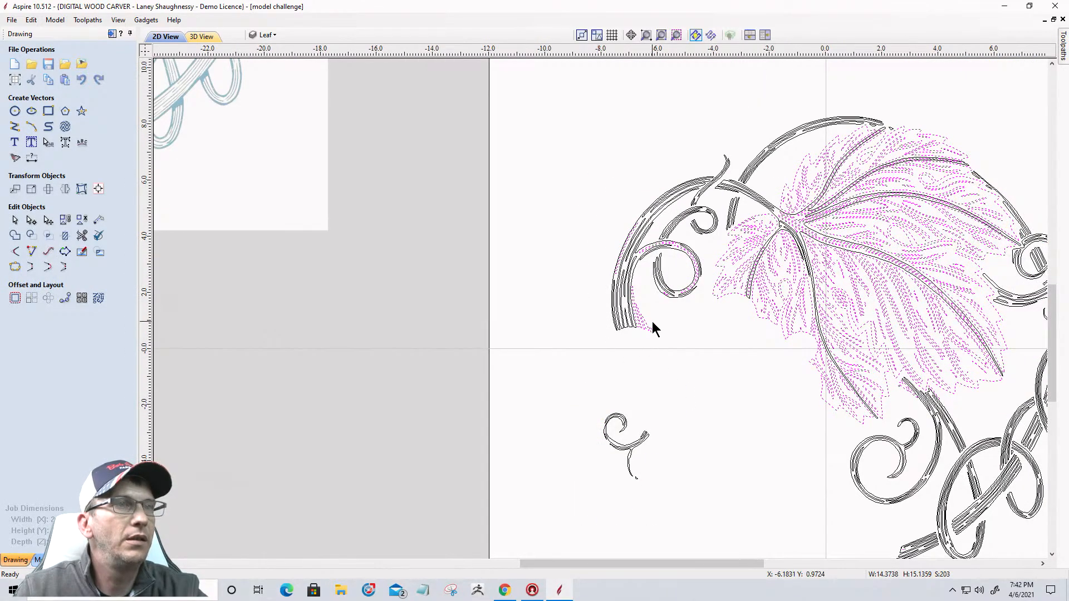
pyautogui.scroll(3, 654, 328)
pyautogui.keyDown('shift'); pyautogui.moveTo(649, 359); pyautogui.dragTo(594, 289); pyautogui.keyUp('shift')
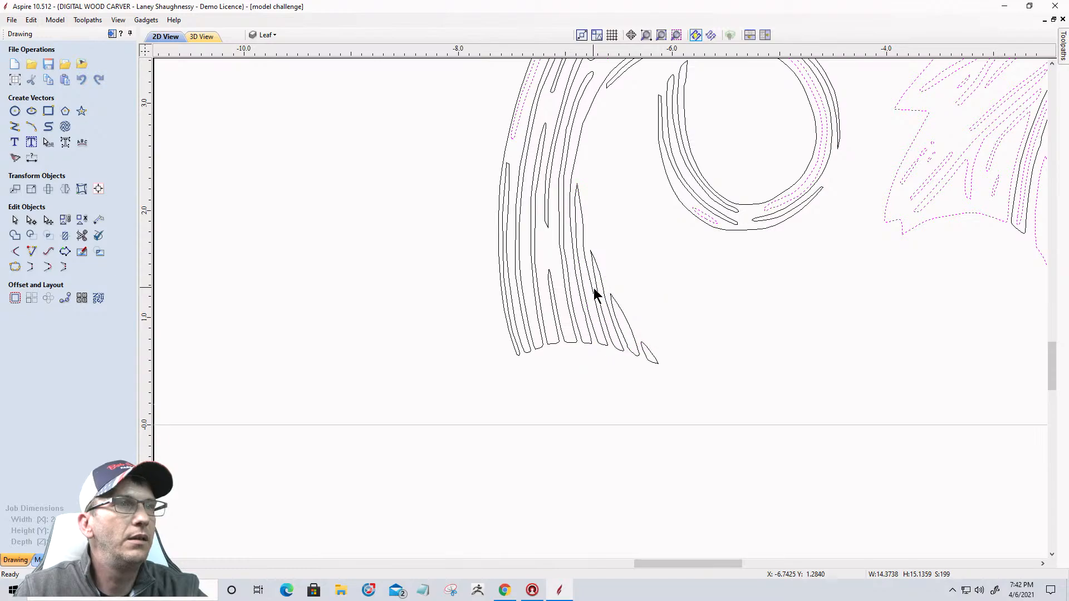
pyautogui.scroll(-1, 649, 334)
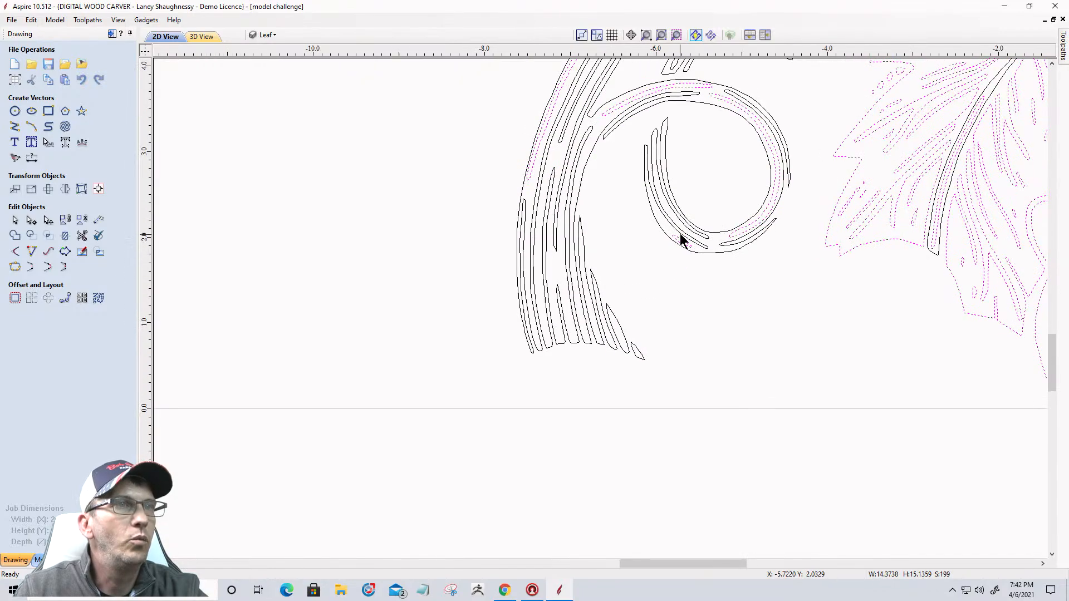
# Exclude the remaining shading lines inside the left vine's large curl and along its outer edge from the selection
pyautogui.keyDown('shift'); pyautogui.click(750, 228); pyautogui.keyUp('shift')
pyautogui.scroll(-1, 762, 265)
pyautogui.scroll(-1, 760, 258)
pyautogui.scroll(3, 714, 217)
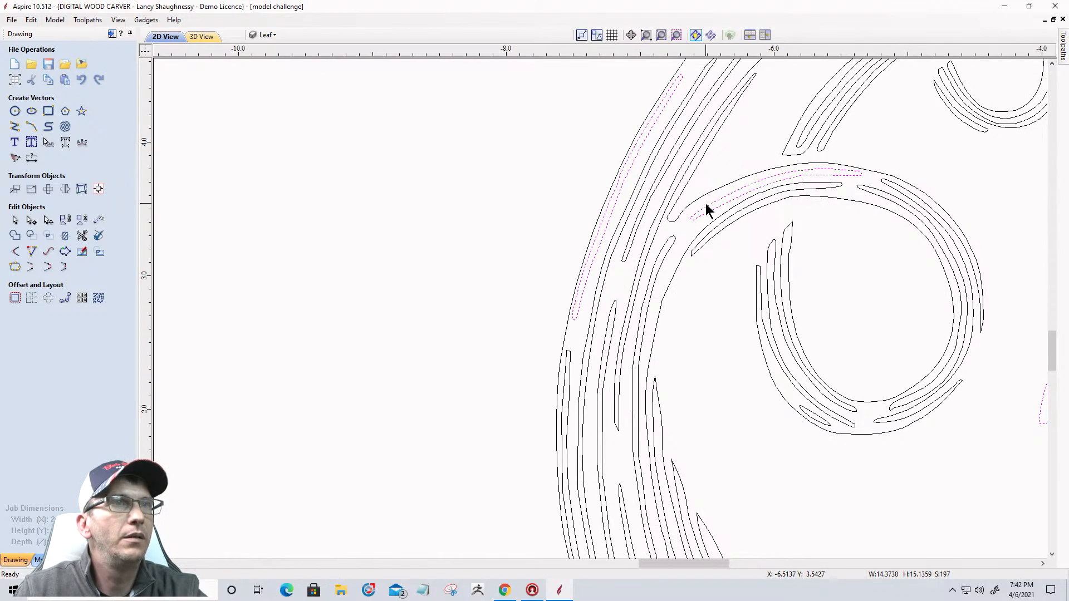
pyautogui.keyDown('shift'); pyautogui.click(706, 207); pyautogui.keyUp('shift')
pyautogui.keyDown('shift'); pyautogui.click(616, 205); pyautogui.keyUp('shift')
pyautogui.scroll(-2, 577, 309)
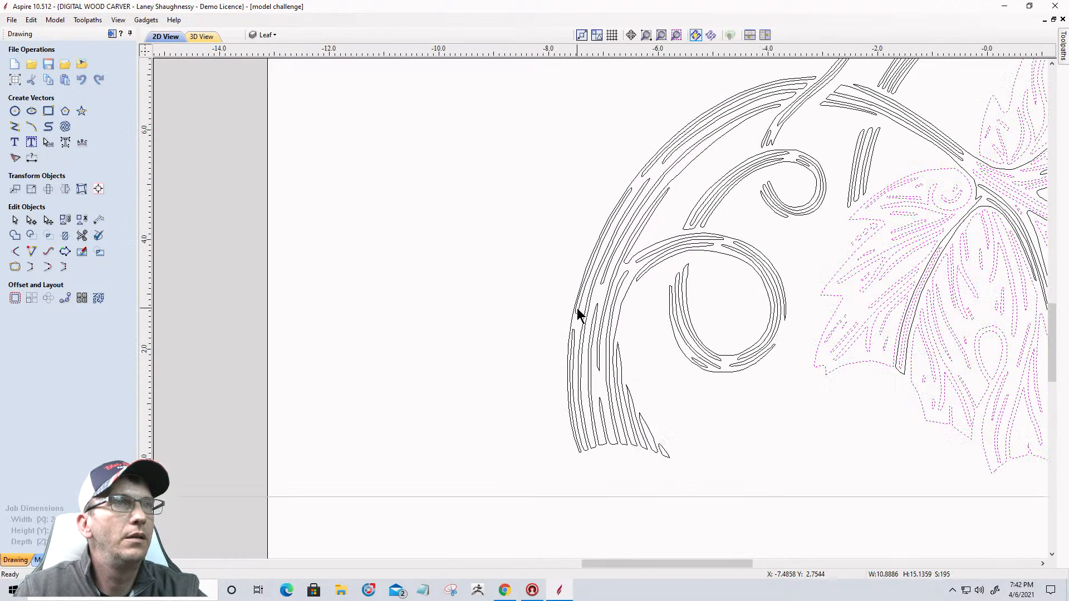
pyautogui.scroll(-1, 613, 267)
pyautogui.scroll(3, 735, 174)
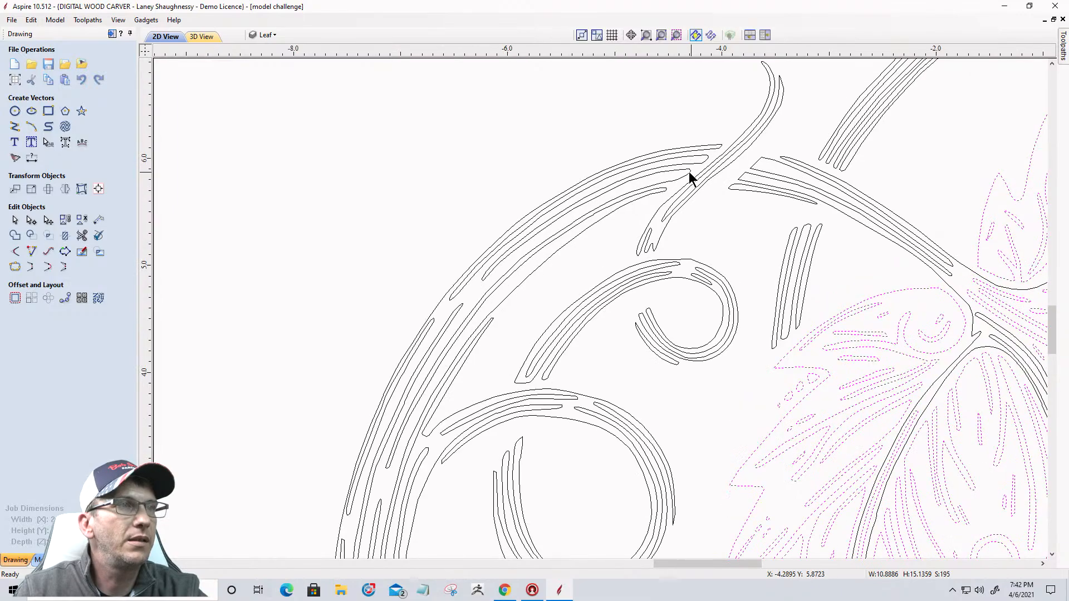
# Check the left vines for leftover selected vectors and examine where the stem outline joins the leaf veins
pyautogui.scroll(-4, 516, 110)
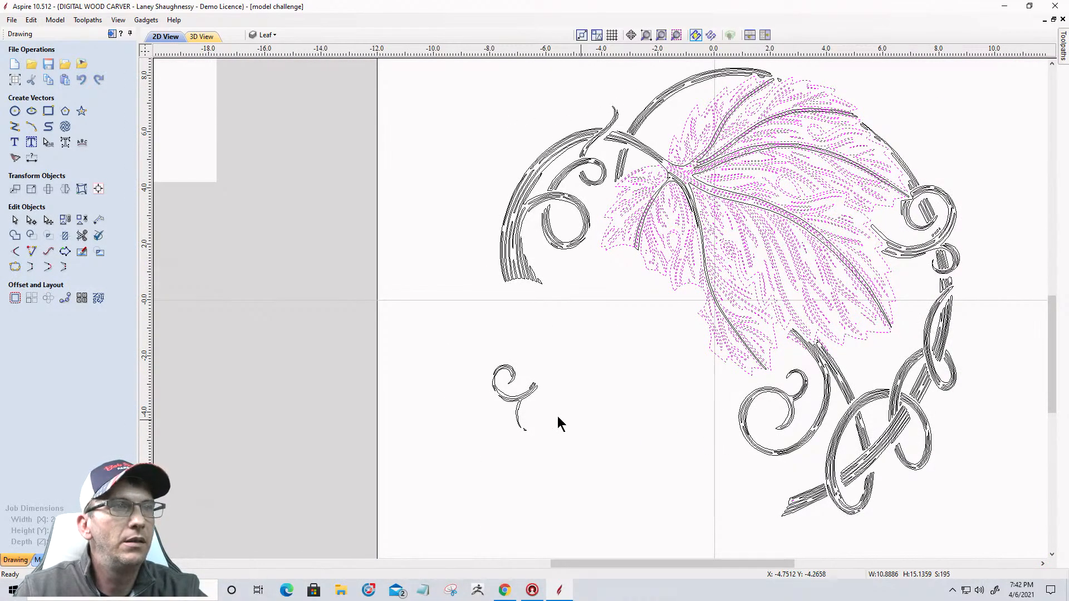
pyautogui.scroll(1, 574, 390)
pyautogui.scroll(-3, 635, 273)
pyautogui.scroll(4, 711, 95)
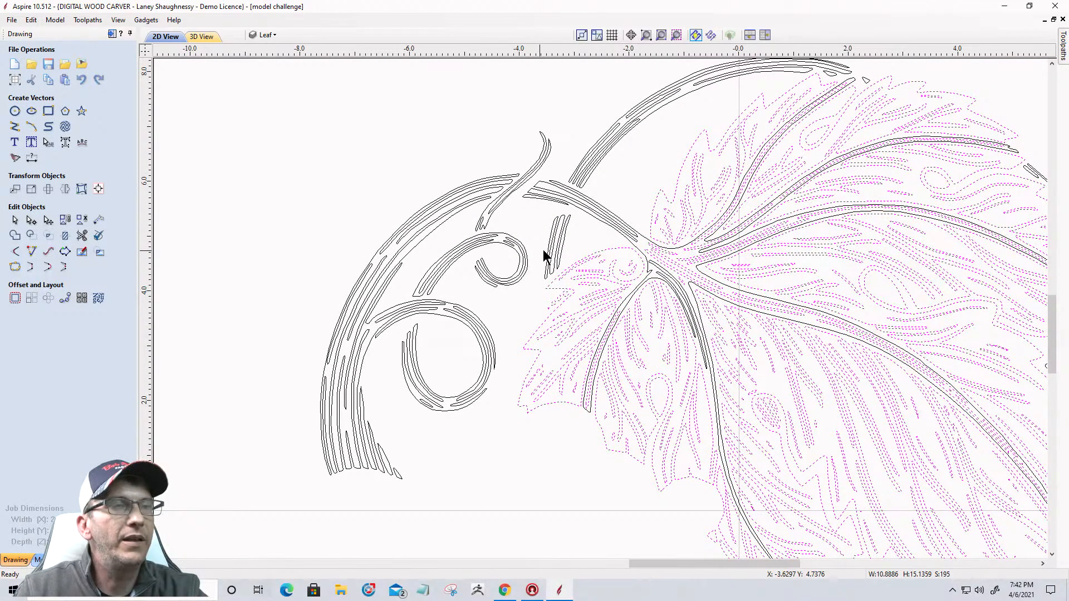
pyautogui.scroll(1, 580, 225)
pyautogui.scroll(1, 580, 225)
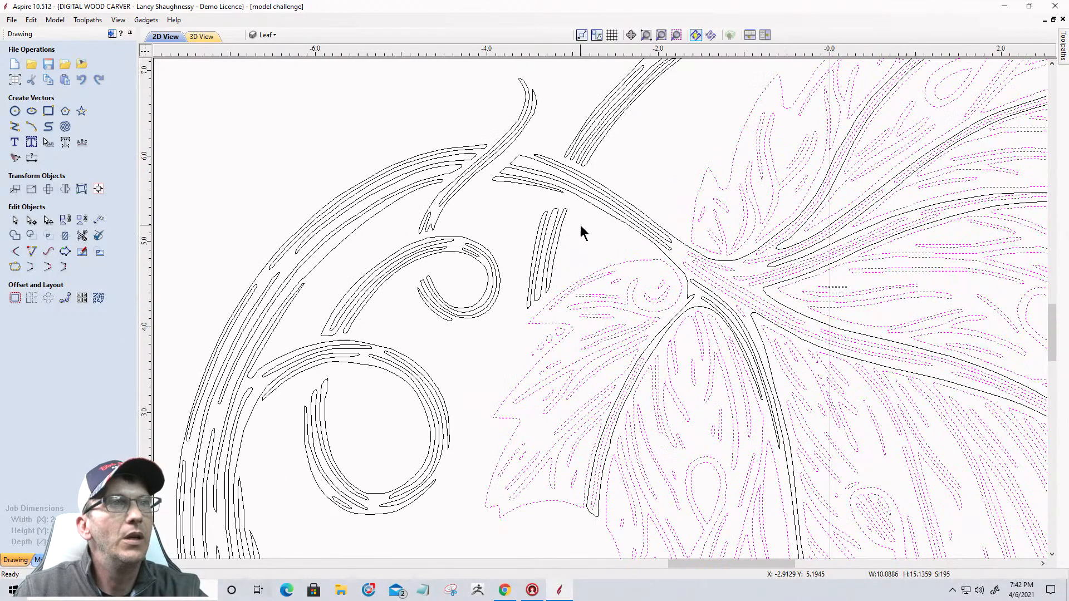
pyautogui.keyDown('shift'); pyautogui.click(682, 245); pyautogui.keyUp('shift')
pyautogui.keyDown('shift'); pyautogui.click(682, 245); pyautogui.keyUp('shift')
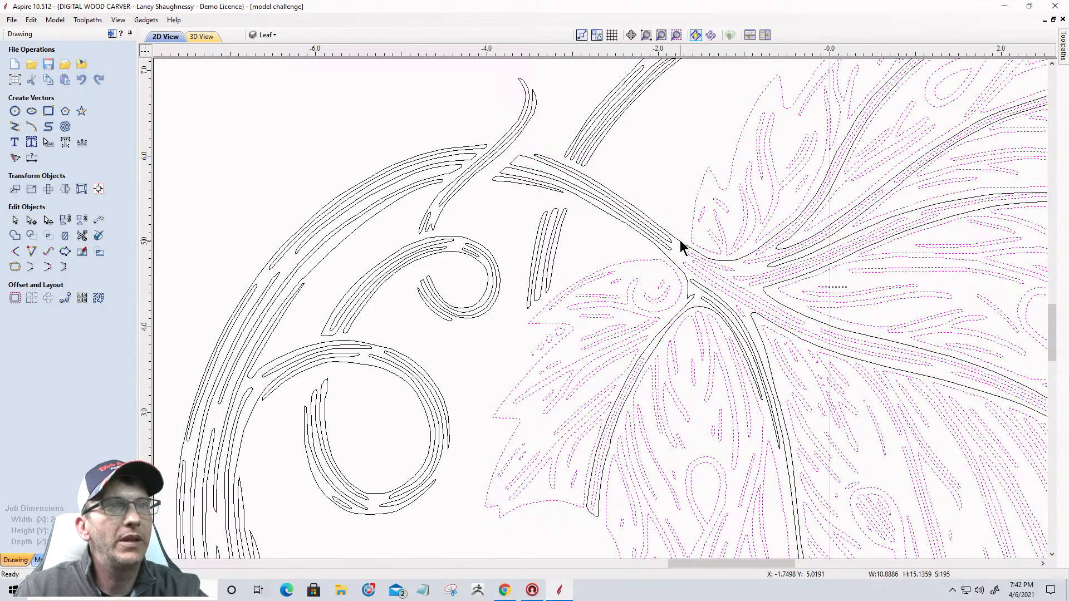
pyautogui.keyDown('shift'); pyautogui.click(682, 245); pyautogui.keyUp('shift')
pyautogui.keyDown('shift'); pyautogui.click(682, 245); pyautogui.keyUp('shift')
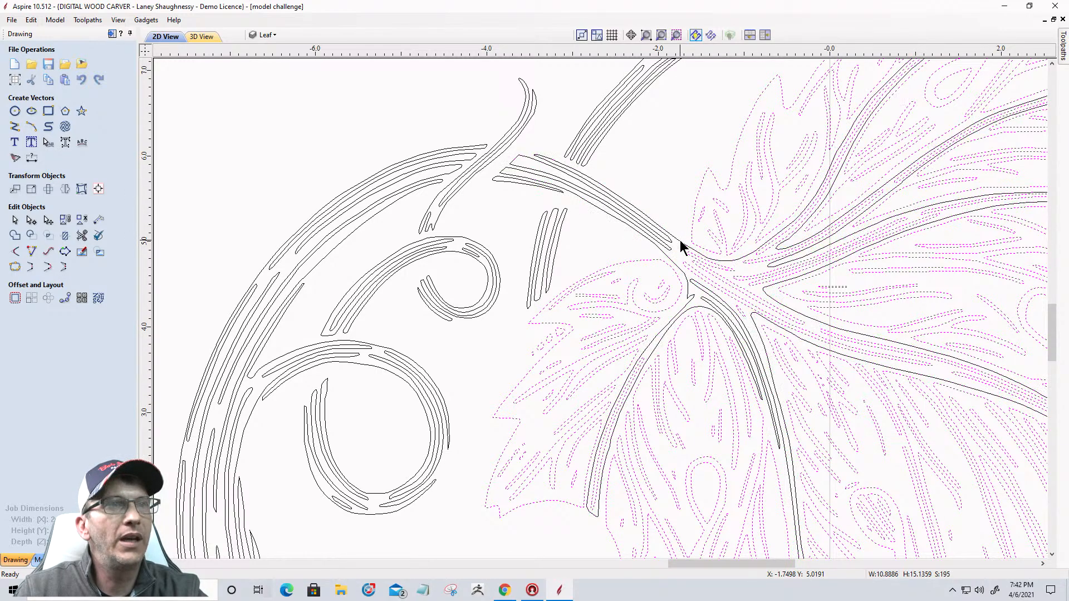
pyautogui.scroll(-2, 654, 241)
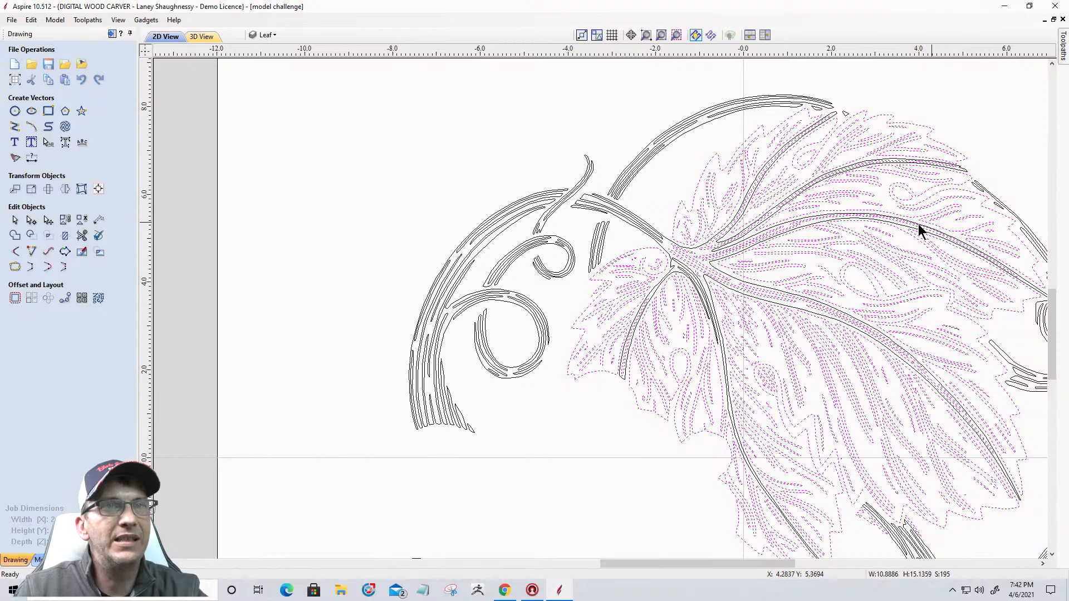
# Exclude the shading lines at the junction of the stem and the leaf veins from the selection
pyautogui.scroll(3, 735, 250)
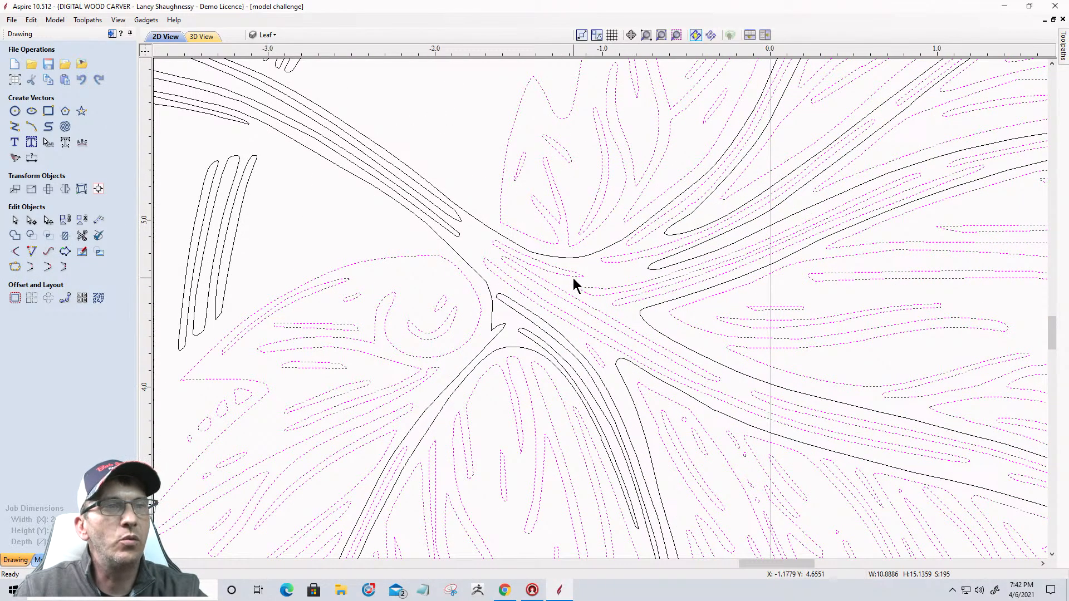
pyautogui.scroll(2, 570, 307)
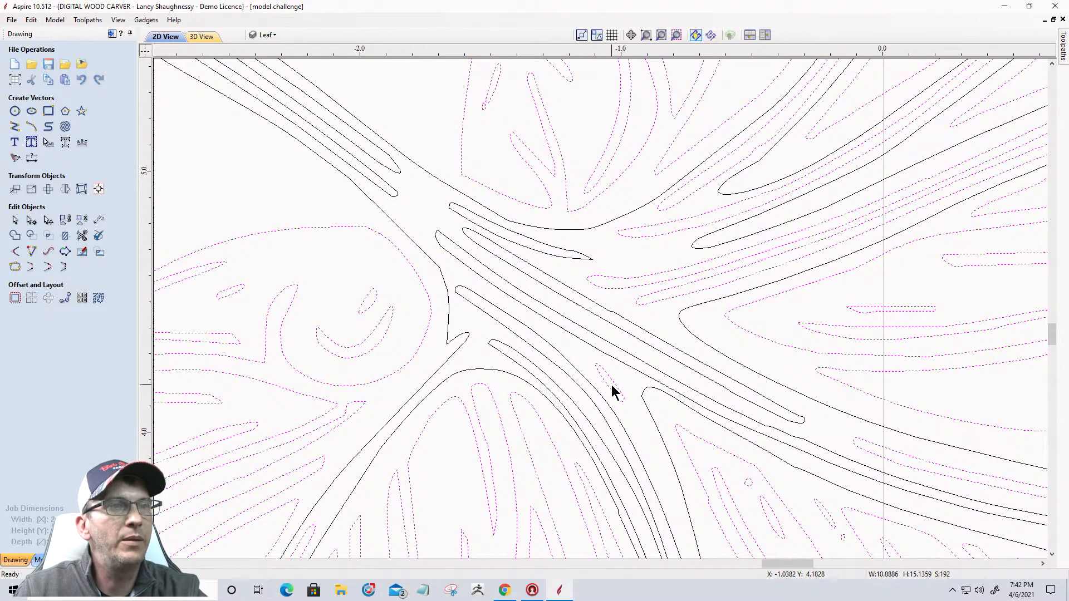
pyautogui.scroll(-6, 608, 371)
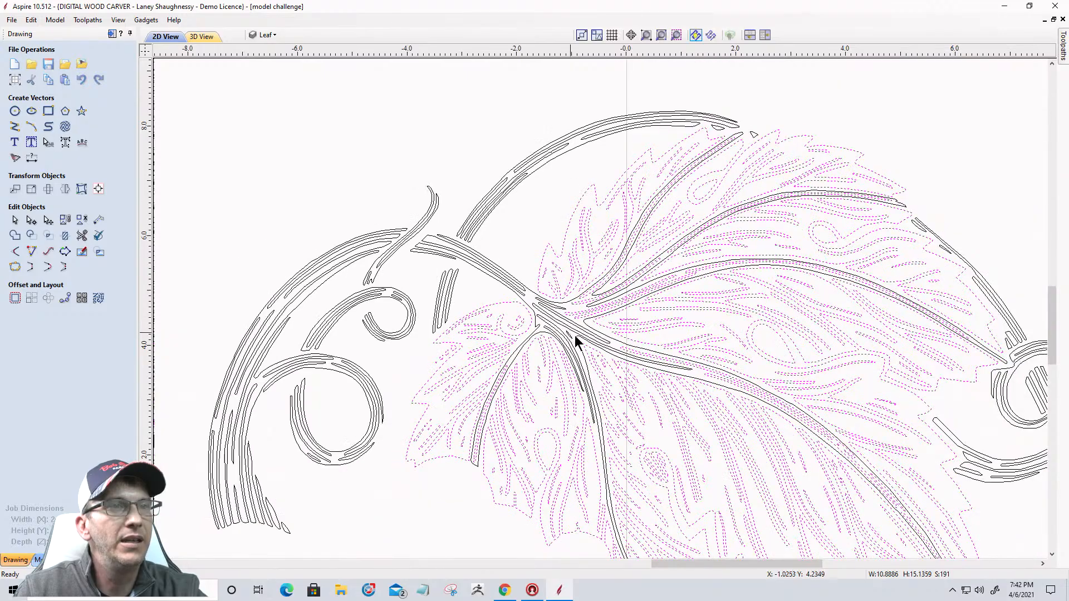
# Exclude the shading lines and small specks inside the leaf's long lower right vein from the selection
pyautogui.scroll(6, 720, 379)
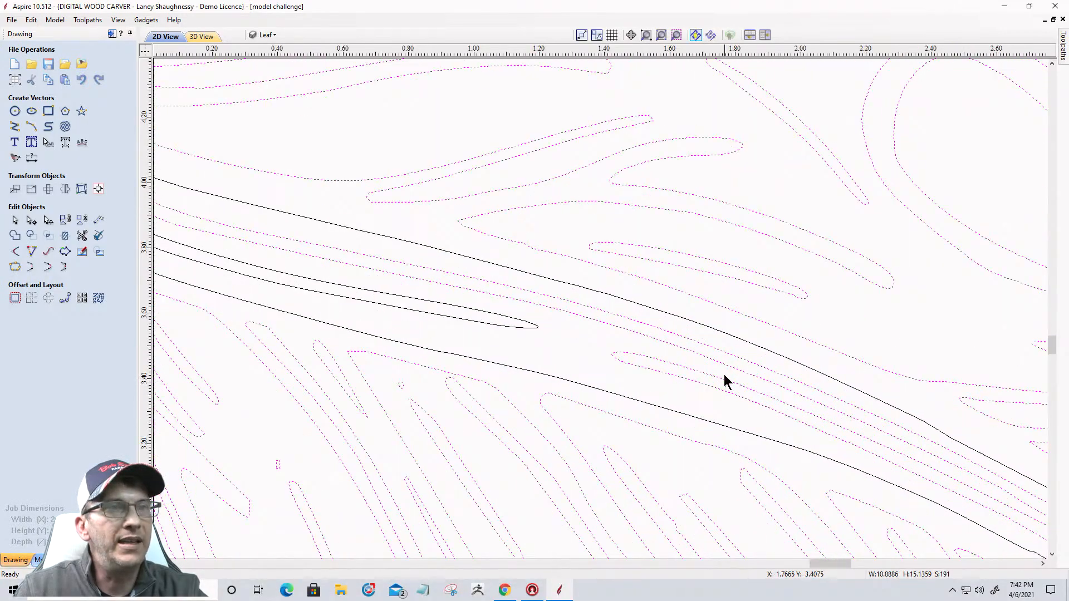
pyautogui.scroll(-4, 711, 351)
pyautogui.scroll(-3, 601, 248)
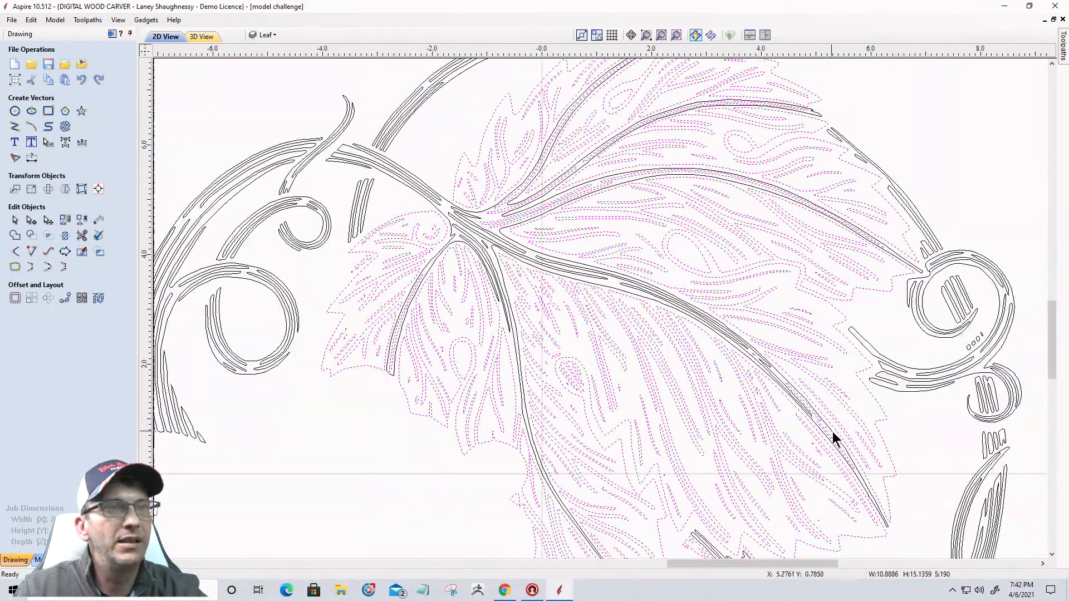
pyautogui.scroll(5, 830, 449)
pyautogui.keyDown('shift'); pyautogui.click(790, 359); pyautogui.keyUp('shift')
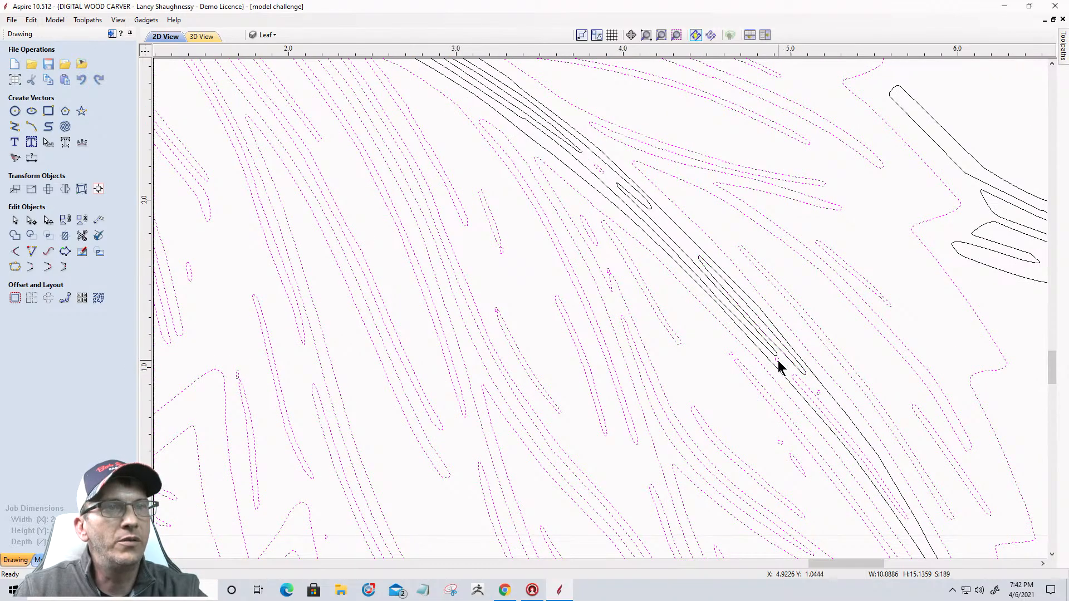
pyautogui.keyDown('shift'); pyautogui.click(818, 392); pyautogui.keyUp('shift')
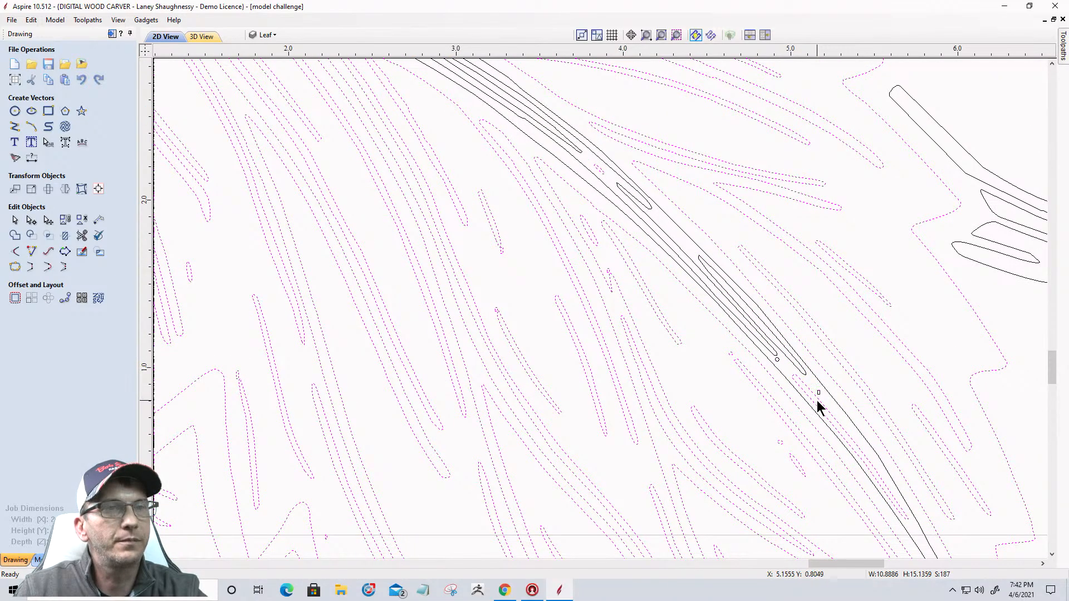
pyautogui.keyDown('shift'); pyautogui.click(841, 425); pyautogui.keyUp('shift')
pyautogui.scroll(-4, 813, 379)
pyautogui.scroll(2, 794, 323)
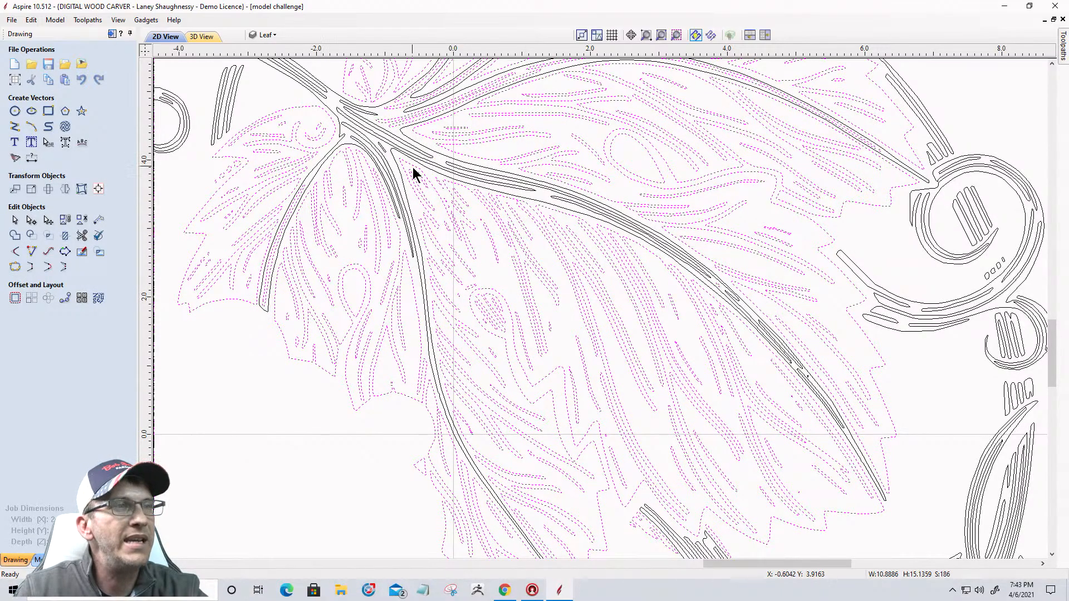
# Exclude the shading line inside the leaf's short lower left vein from the selection
pyautogui.scroll(-2, 412, 167)
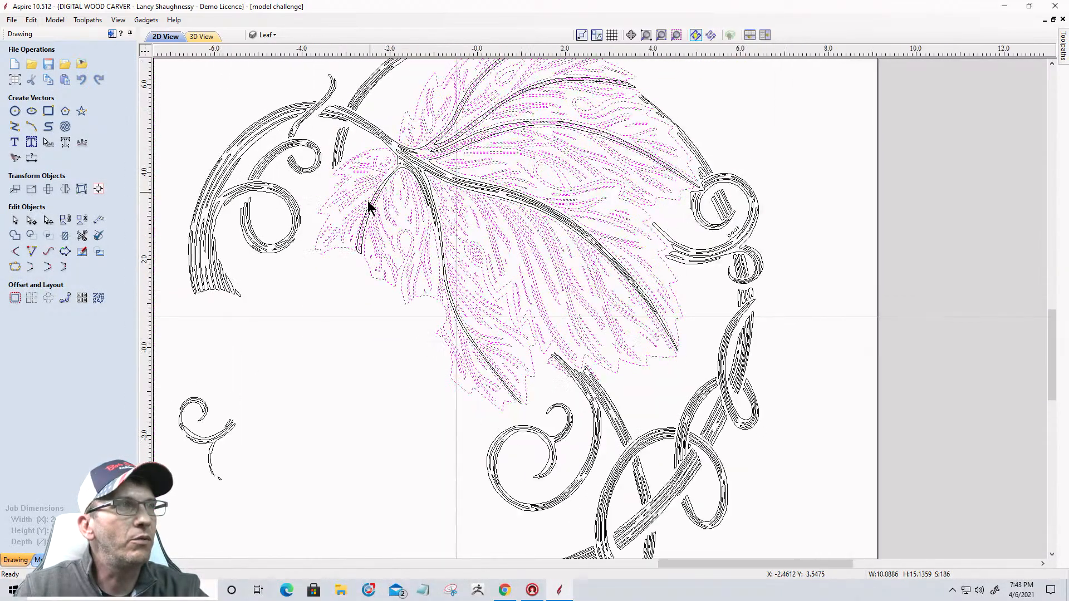
pyautogui.scroll(3, 369, 208)
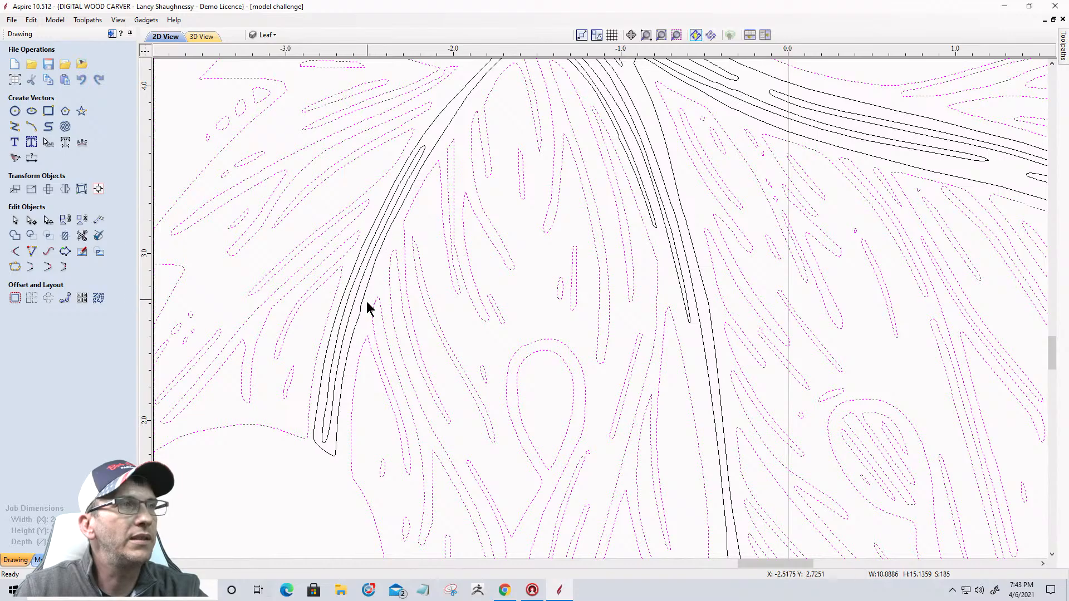
pyautogui.scroll(-3, 367, 301)
# Exclude the shading lines inside the leaf's three upper veins from the selection, from the stem junction outward
pyautogui.scroll(4, 412, 249)
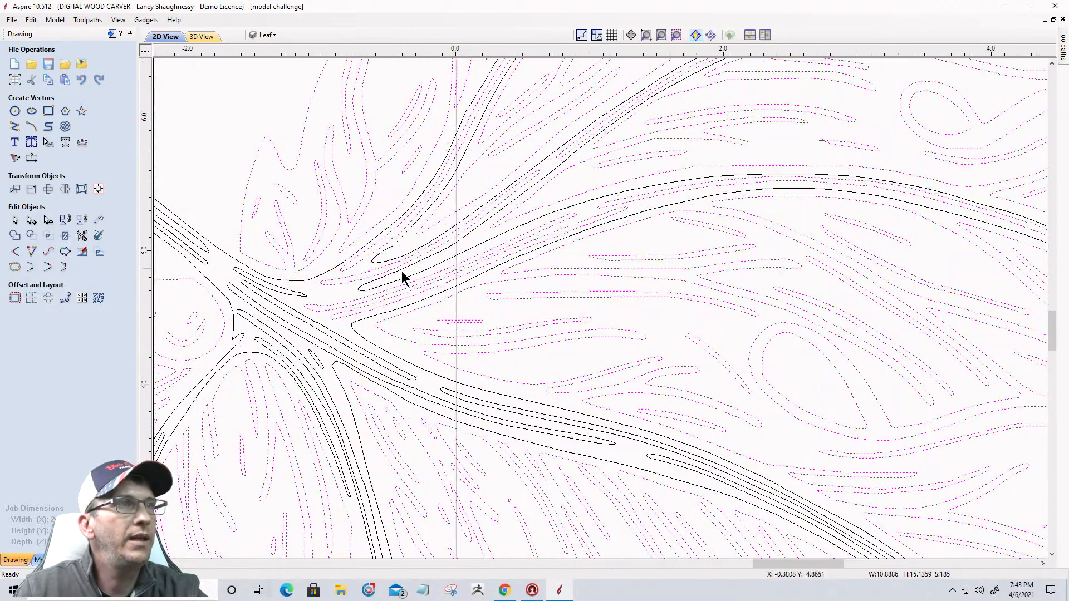
pyautogui.keyDown('shift'); pyautogui.moveTo(338, 326); pyautogui.dragTo(319, 309); pyautogui.keyUp('shift')
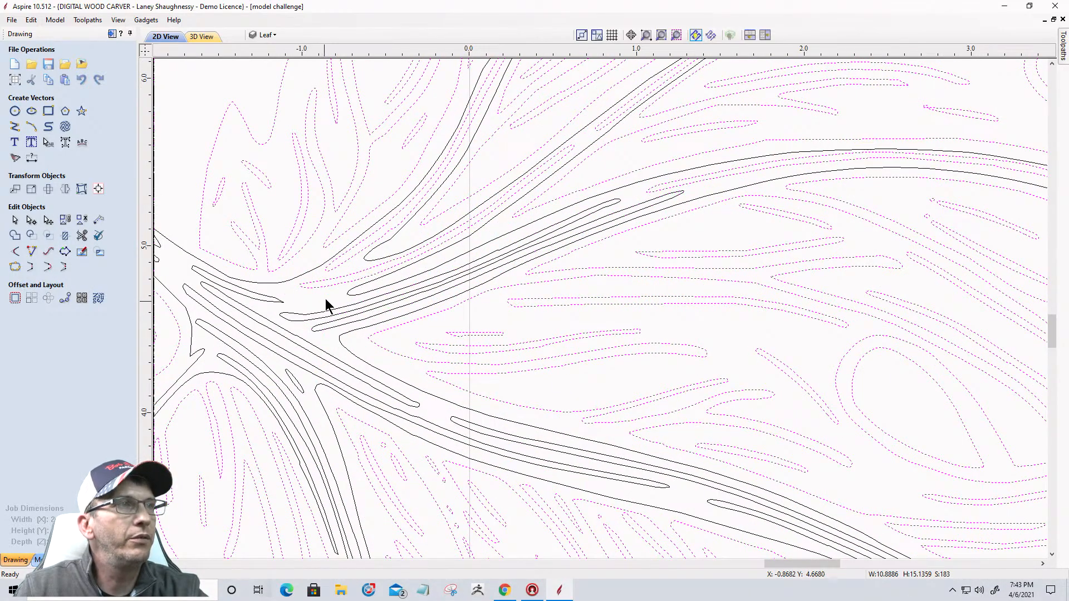
pyautogui.keyDown('shift'); pyautogui.click(338, 268); pyautogui.keyUp('shift')
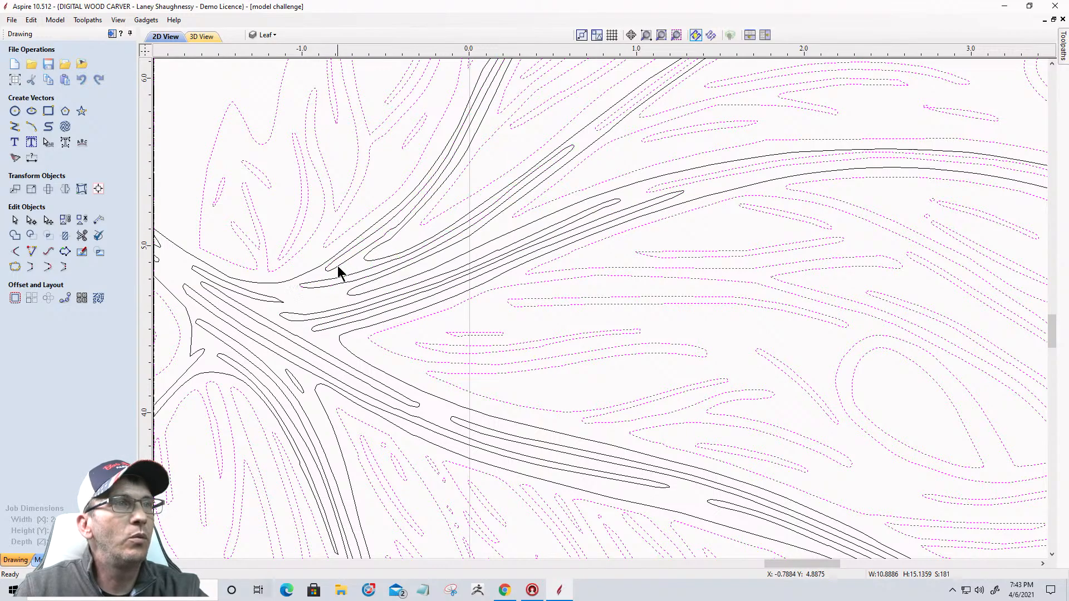
pyautogui.scroll(-2, 339, 268)
pyautogui.scroll(2, 468, 189)
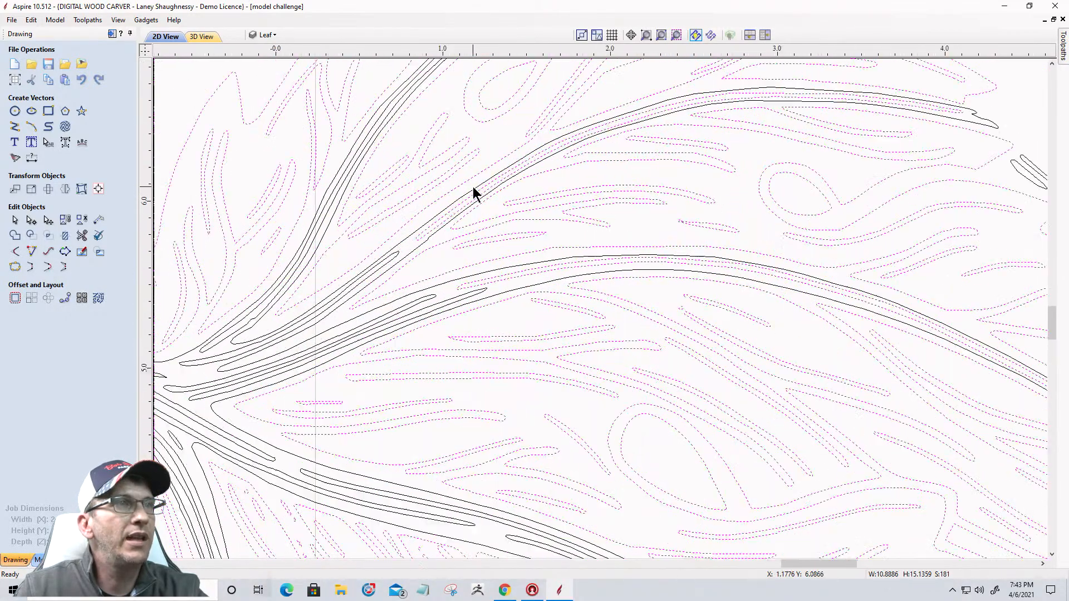
pyautogui.keyDown('shift'); pyautogui.click(448, 231); pyautogui.keyUp('shift')
pyautogui.keyDown('shift'); pyautogui.click(513, 299); pyautogui.keyUp('shift')
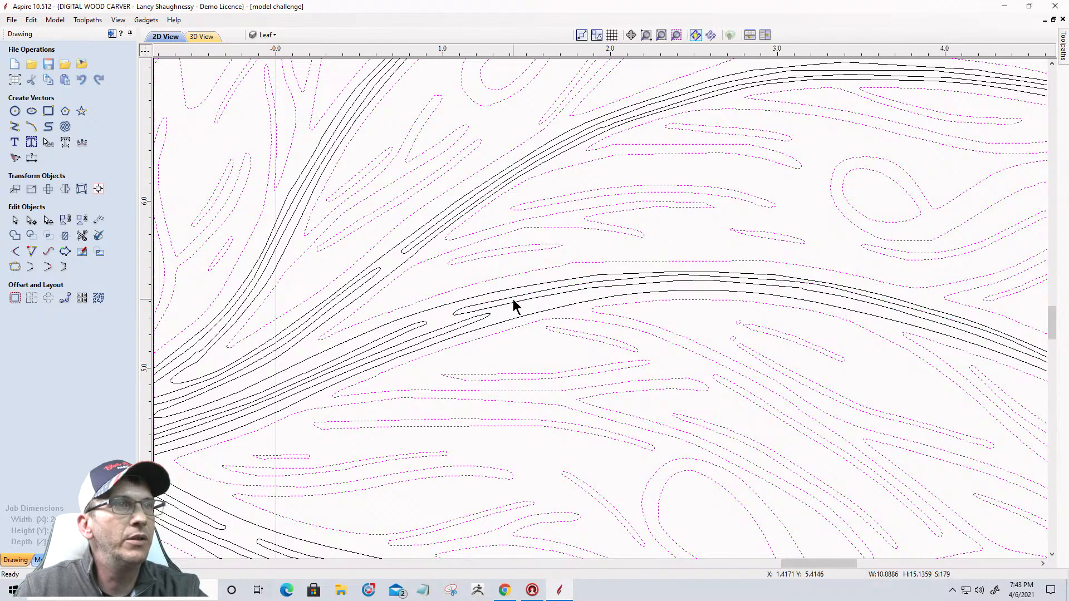
# Exclude the small speck near the tip of the upper vein that ends at the right curl from the selection
pyautogui.scroll(-2, 515, 303)
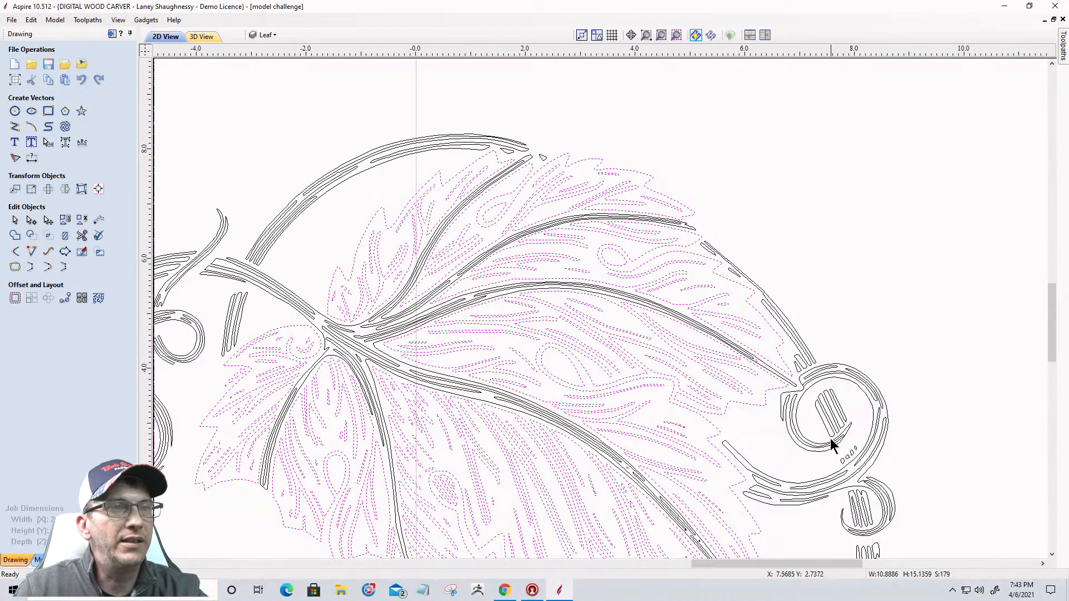
pyautogui.scroll(-1, 813, 410)
pyautogui.scroll(2, 666, 437)
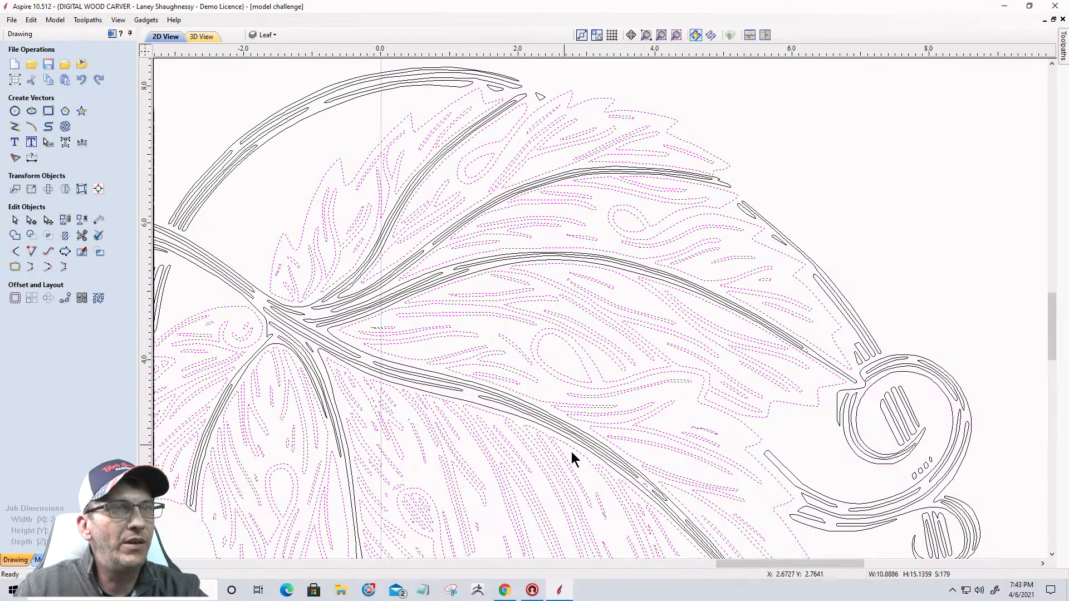
pyautogui.scroll(5, 808, 372)
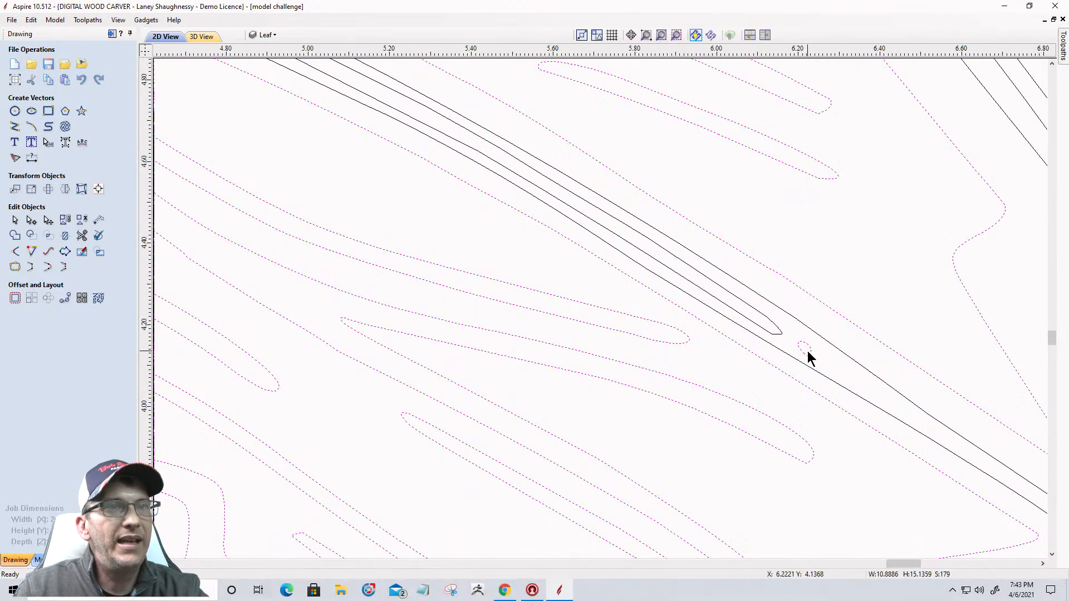
pyautogui.scroll(-8, 819, 345)
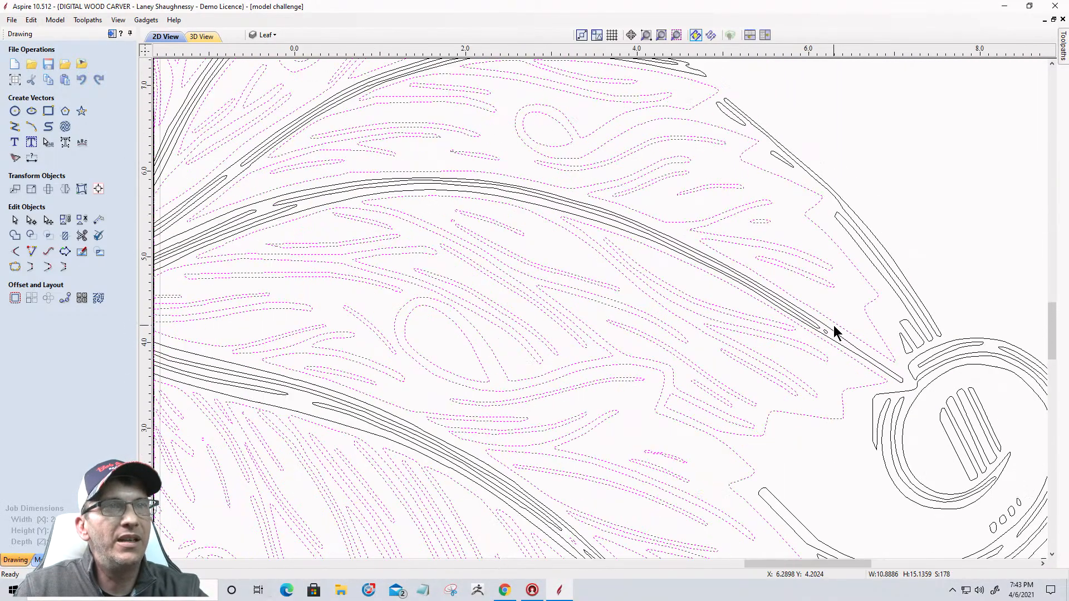
pyautogui.scroll(2, 682, 428)
pyautogui.scroll(-2, 662, 273)
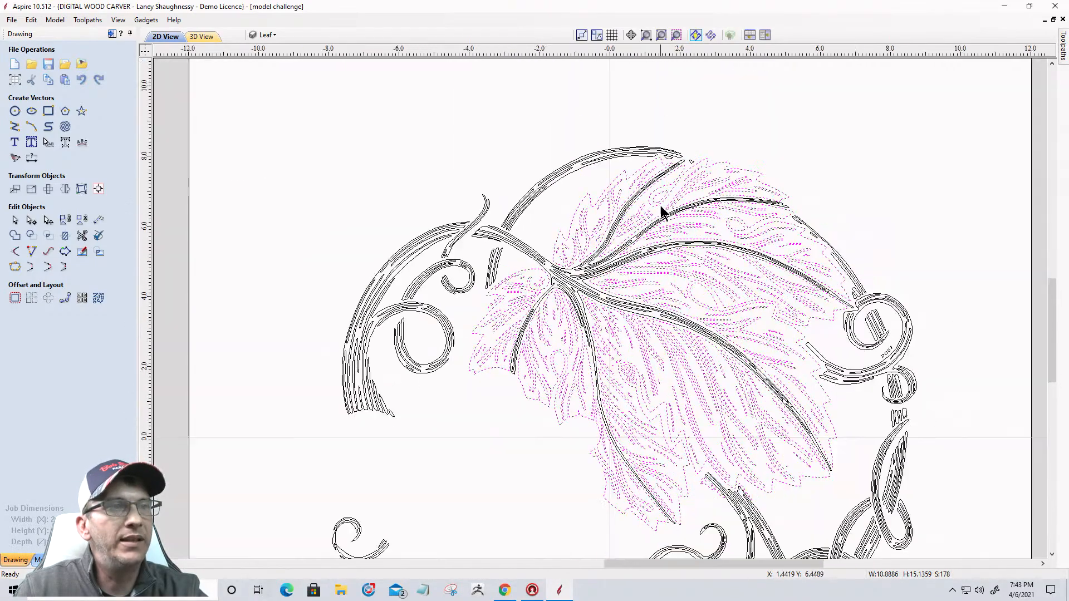
# Exclude the vine slivers just below the leaf's lower edge, where the lower vine stems begin, from the selection
pyautogui.scroll(3, 668, 541)
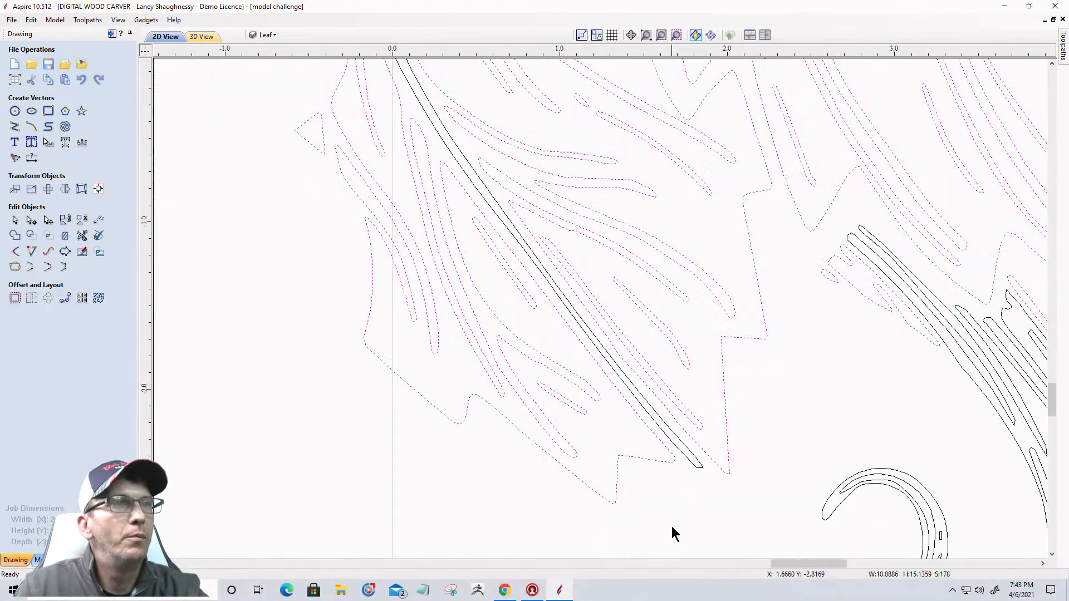
pyautogui.scroll(-3, 640, 485)
pyautogui.scroll(1, 635, 334)
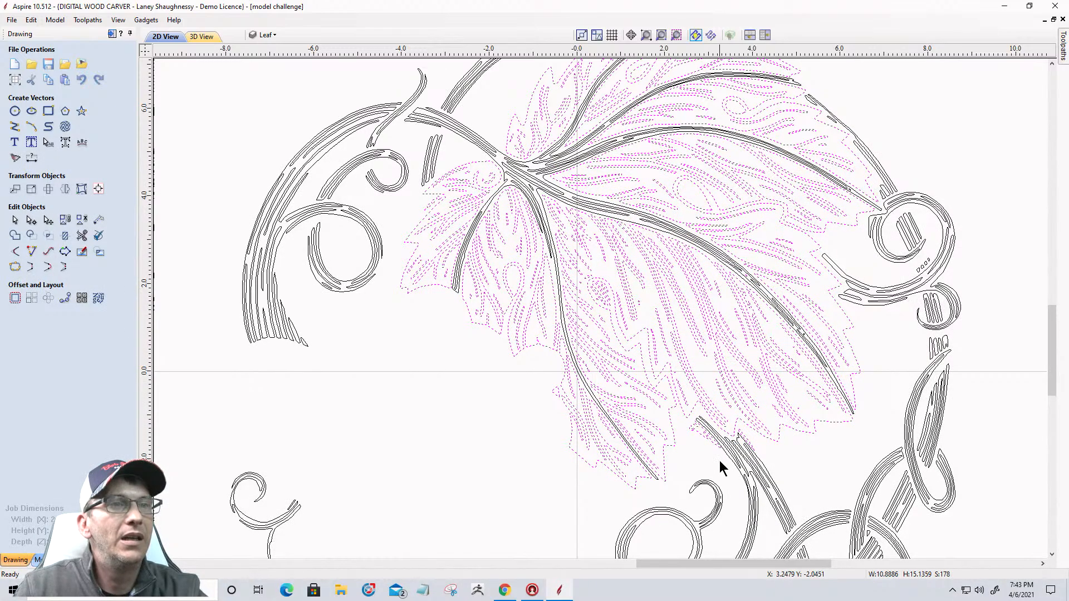
pyautogui.scroll(3, 709, 447)
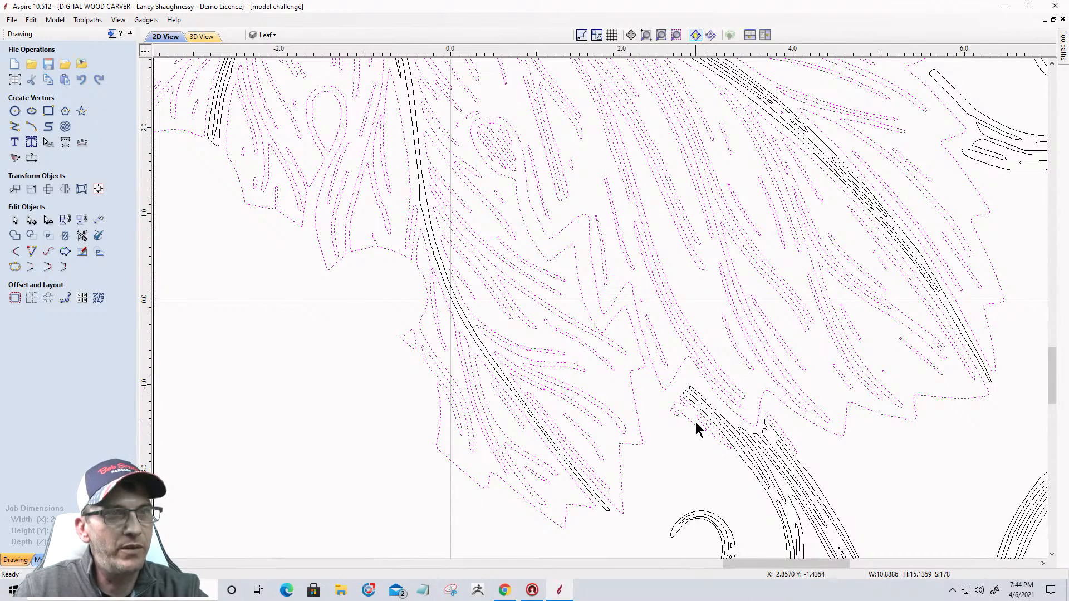
pyautogui.scroll(4, 675, 426)
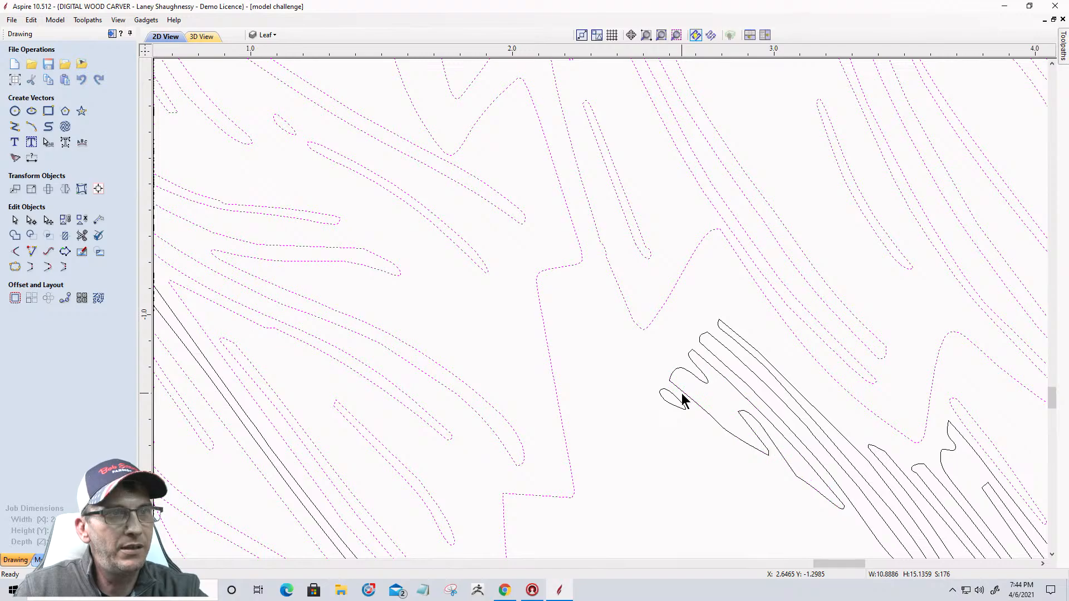
pyautogui.scroll(-3, 684, 398)
pyautogui.scroll(-3, 851, 429)
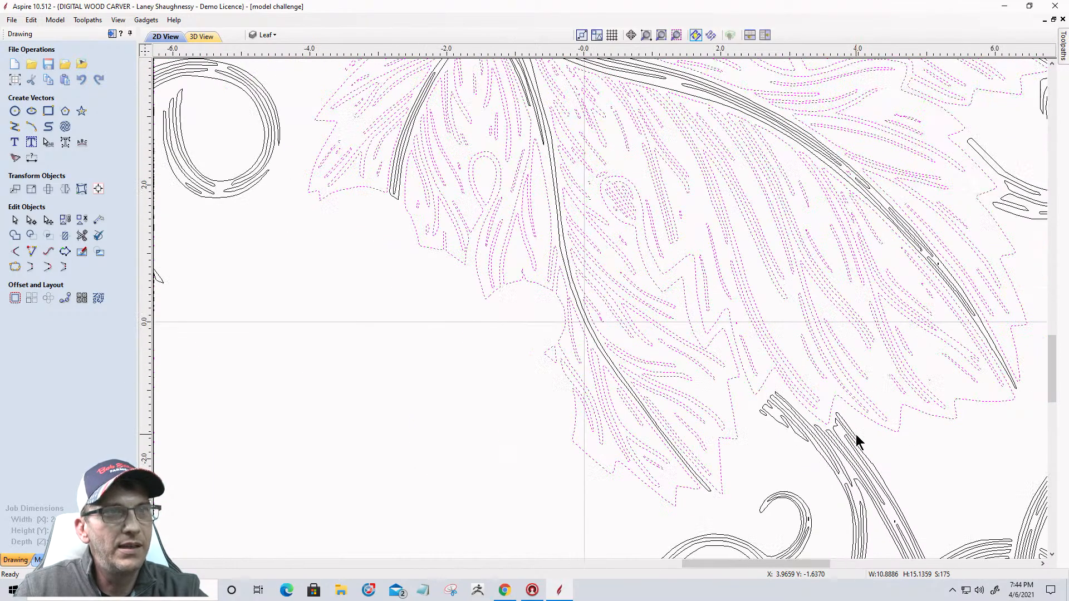
pyautogui.scroll(-1, 863, 469)
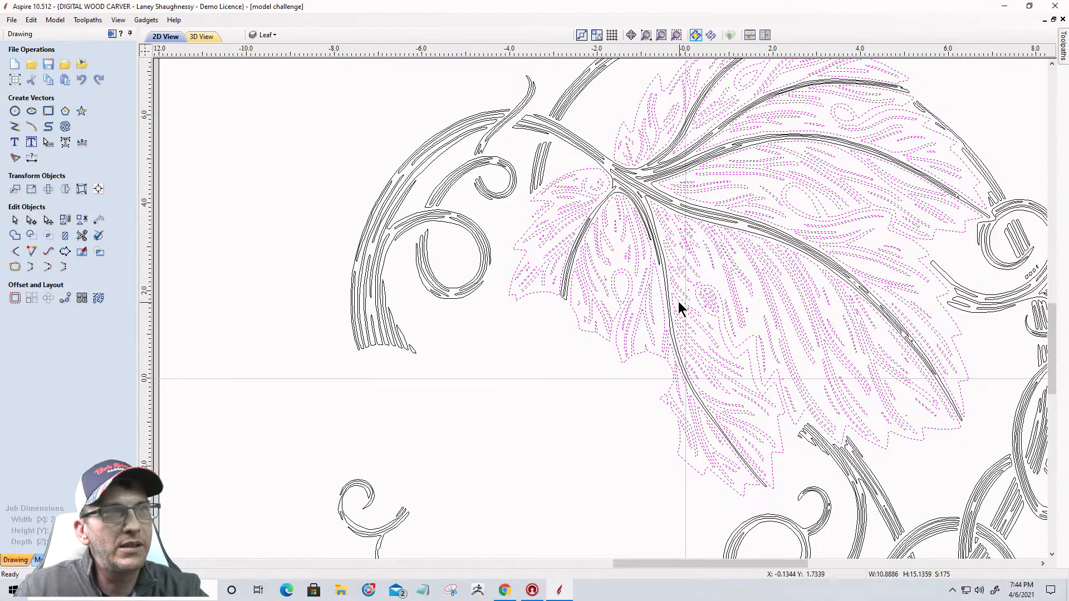
# Exclude the hatch lines inside the oval opening near the leaf's center from the selection
pyautogui.scroll(-1, 537, 167)
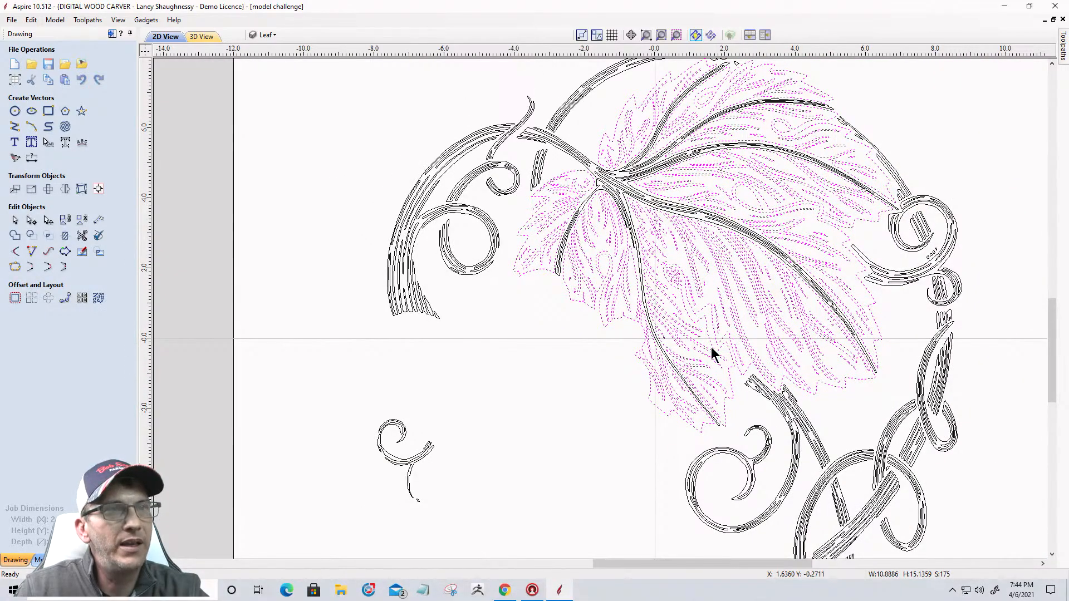
pyautogui.scroll(1, 685, 322)
pyautogui.scroll(1, 665, 268)
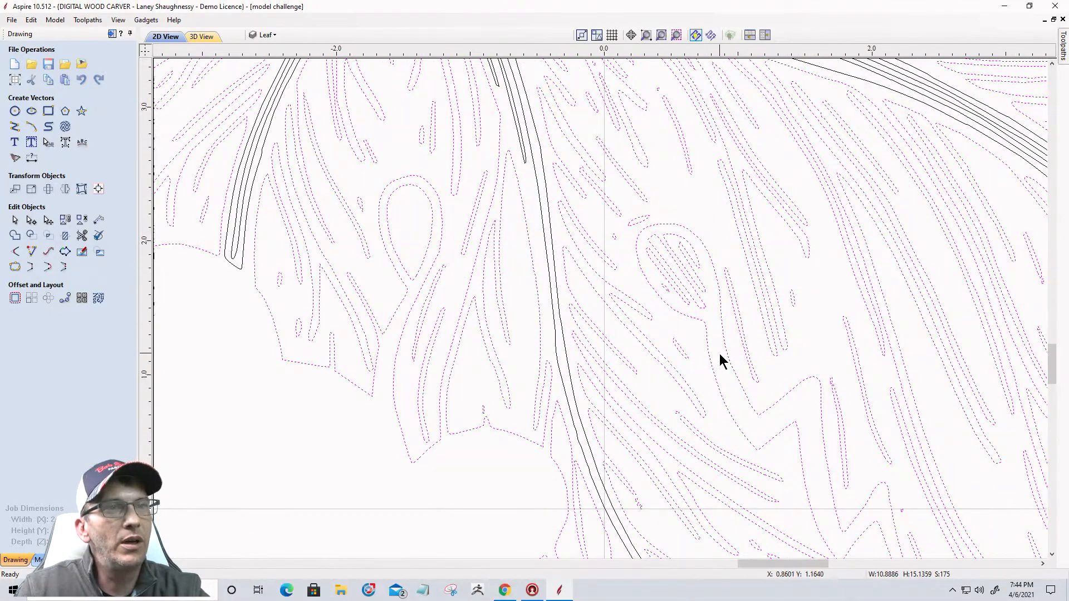
pyautogui.scroll(-2, 880, 496)
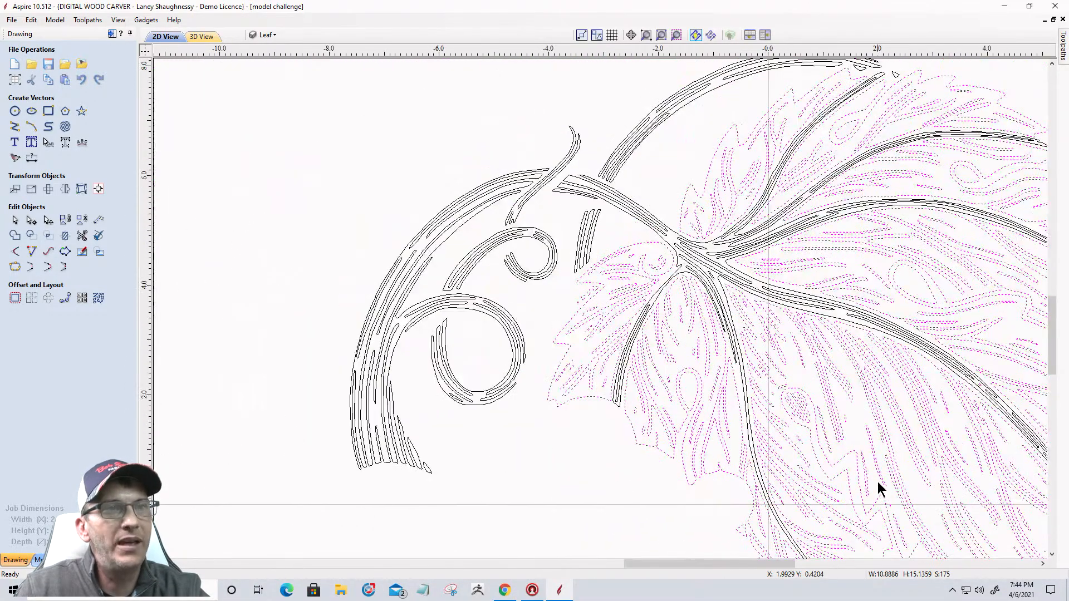
pyautogui.scroll(2, 770, 397)
pyautogui.scroll(1, 803, 393)
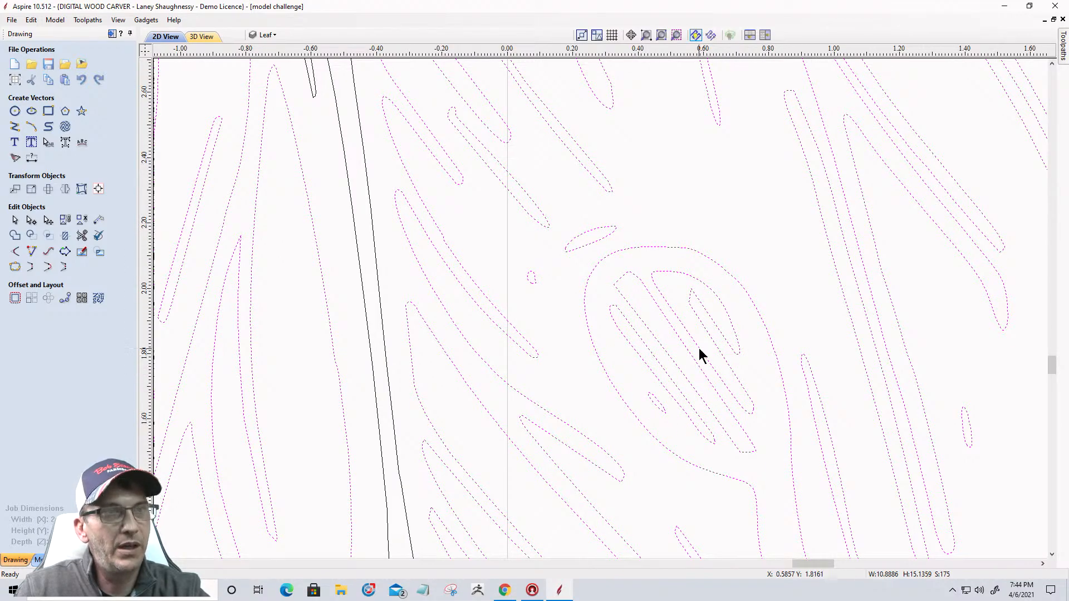
pyautogui.keyDown('ctrl'); pyautogui.moveTo(647, 300); pyautogui.dragTo(644, 297); pyautogui.keyUp('ctrl')
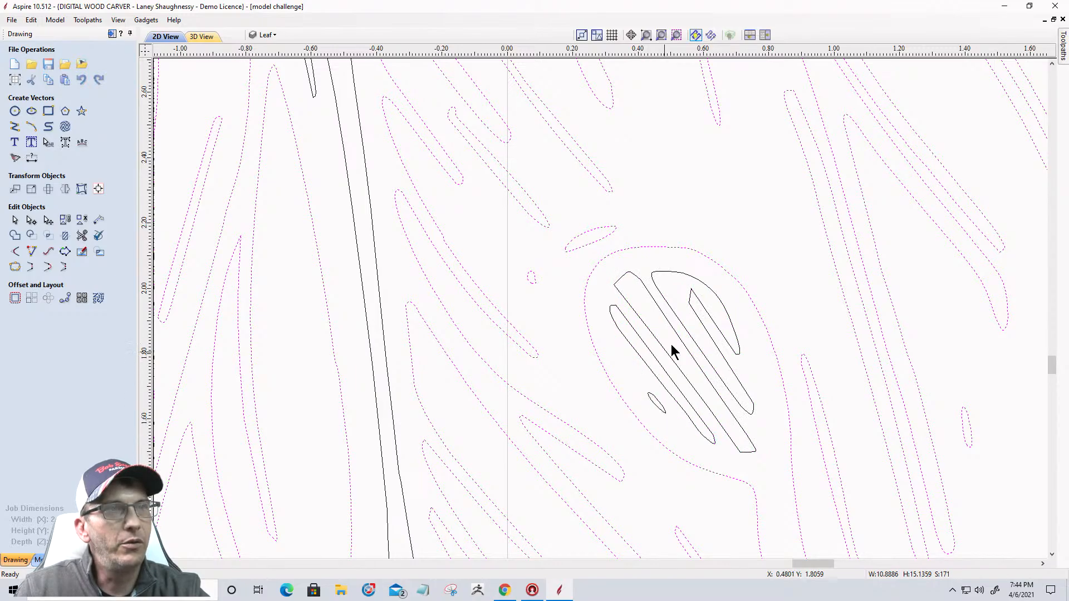
# Exclude the remaining small speck midway along the leaf's long lower right vein from the selection
pyautogui.scroll(-1, 691, 282)
pyautogui.scroll(-2, 692, 287)
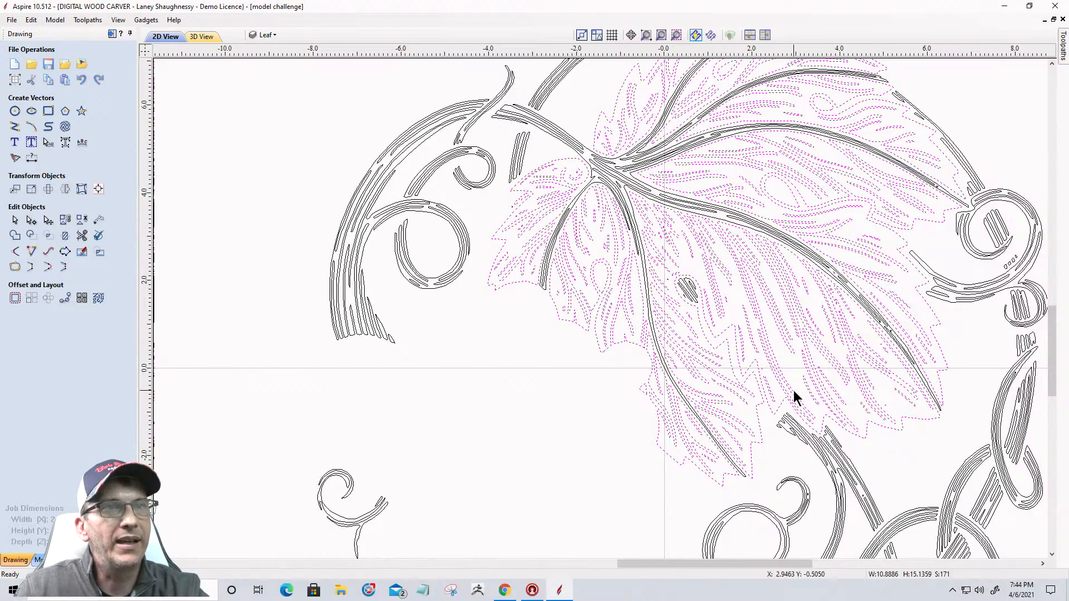
pyautogui.scroll(3, 867, 232)
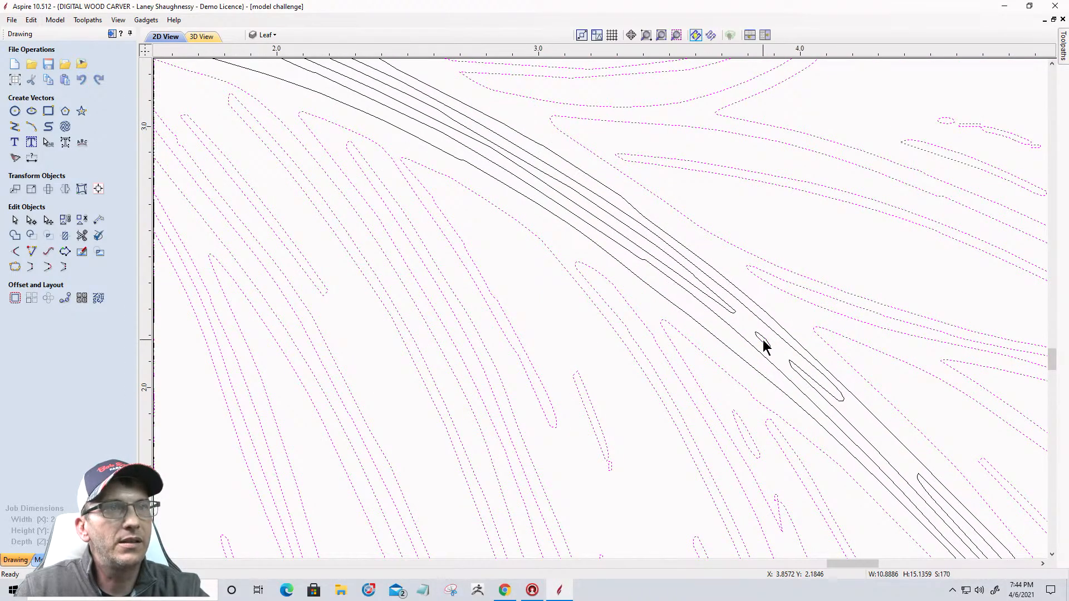
pyautogui.scroll(-3, 774, 344)
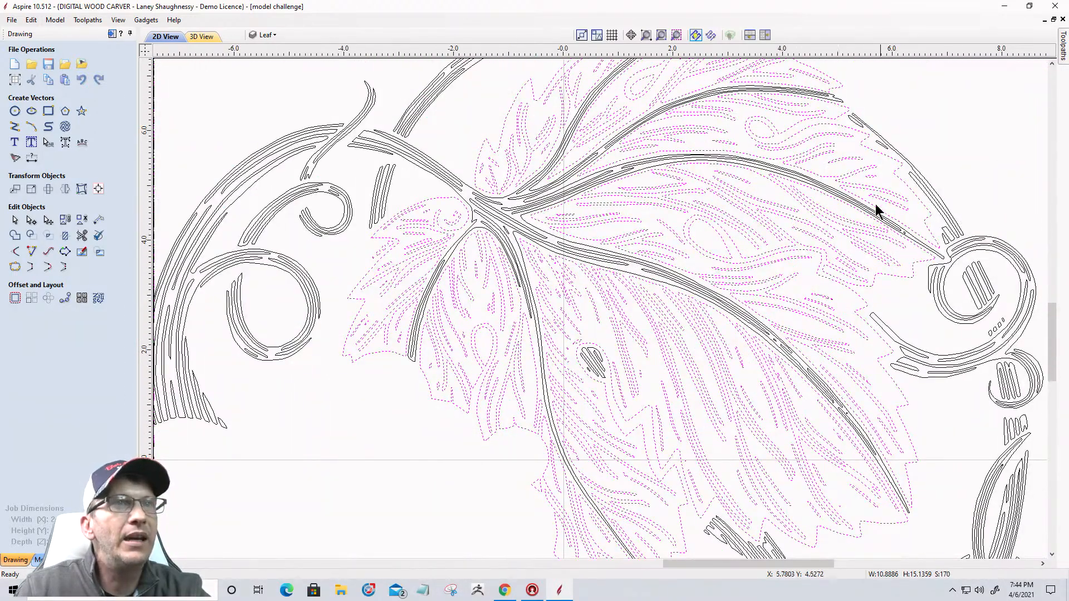
pyautogui.scroll(-1, 767, 189)
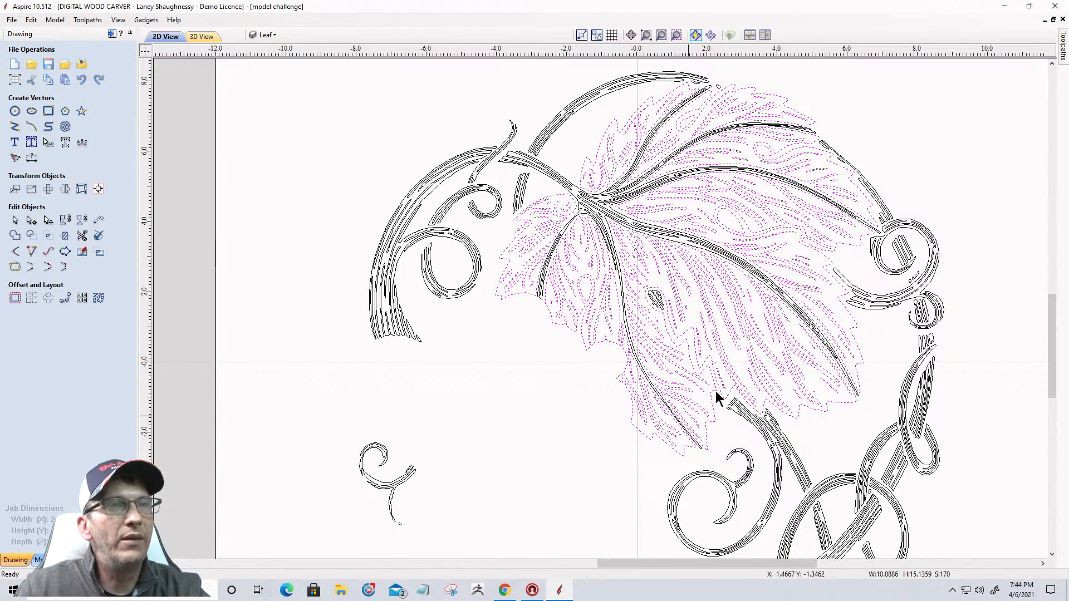
# Move the selected leaf vectors to a new visible layer named Leaf Vector
pyautogui.rightClick(718, 299)
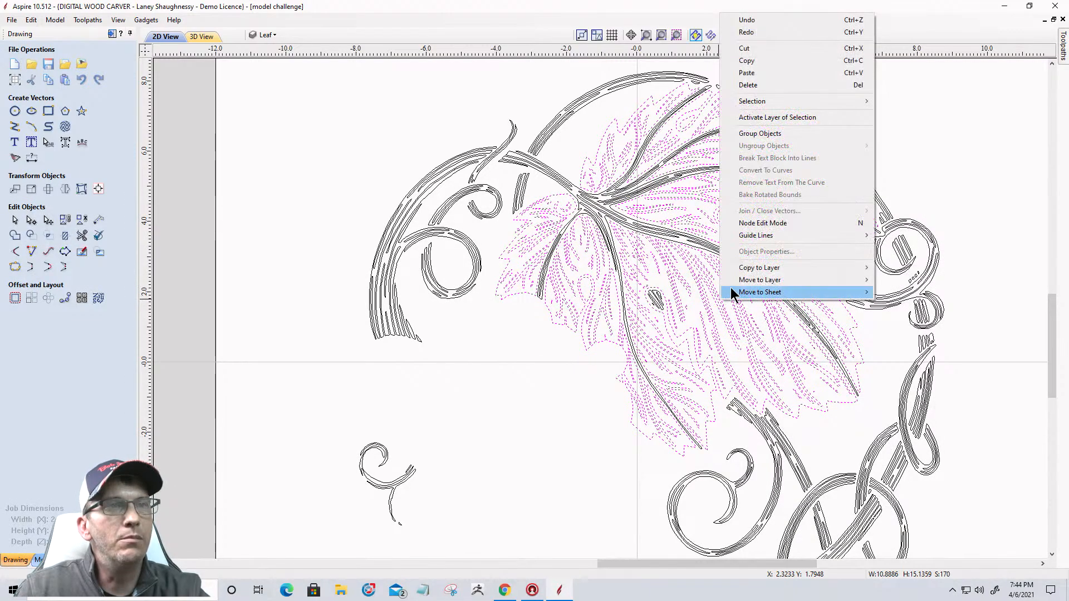
pyautogui.moveTo(736, 279)
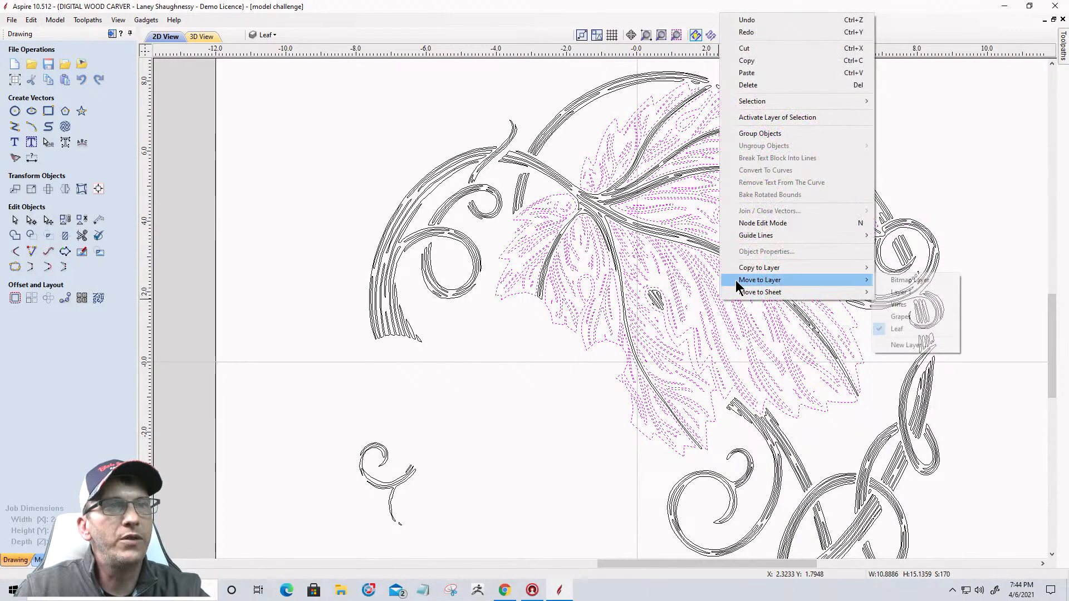
pyautogui.click(907, 345)
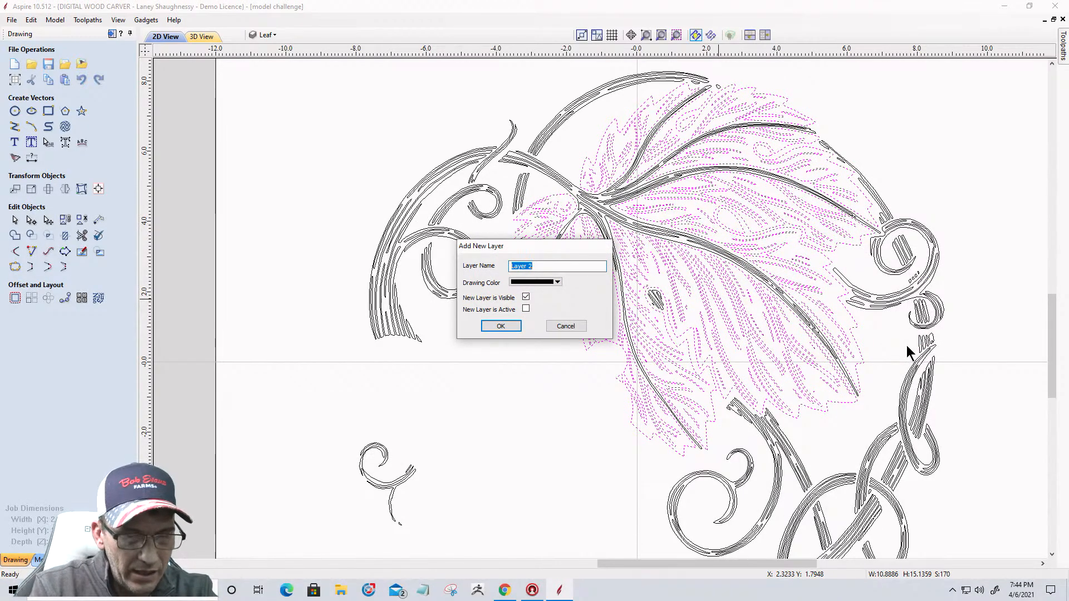
pyautogui.write('L')
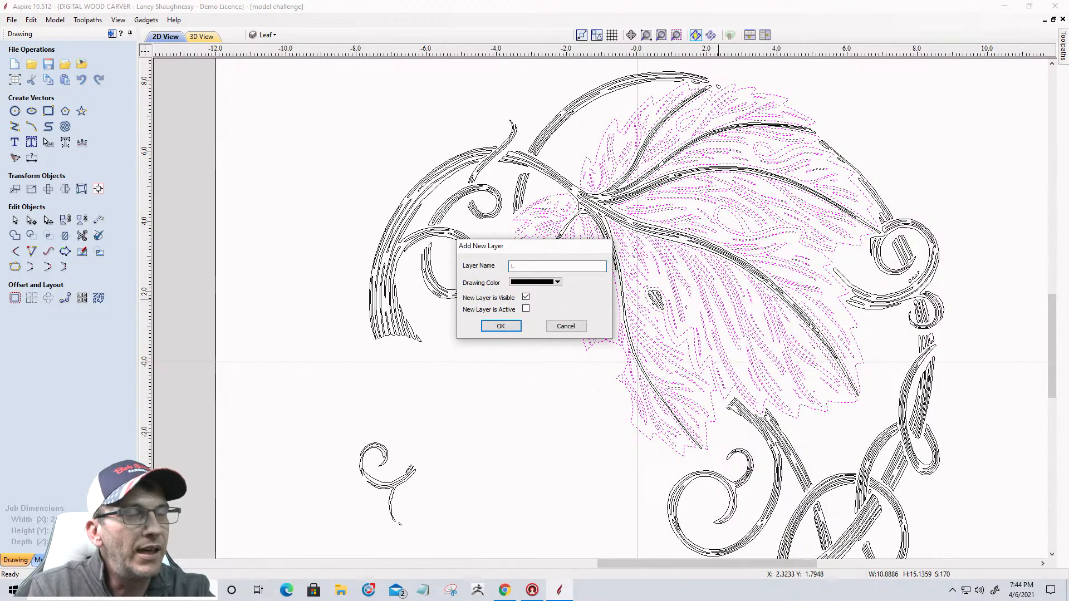
pyautogui.write('eaf')
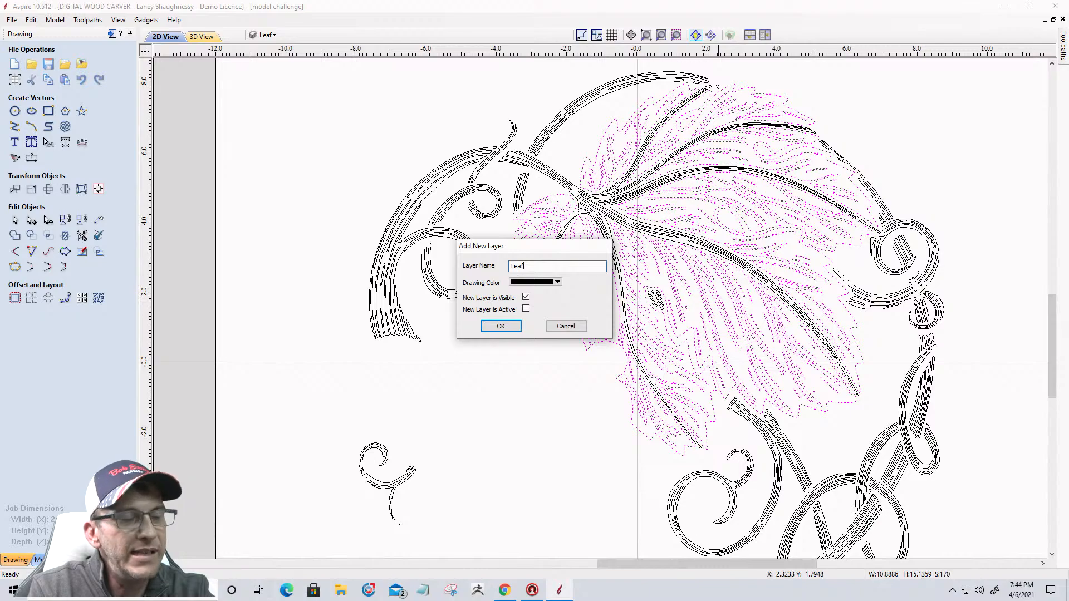
pyautogui.write(' Vector')
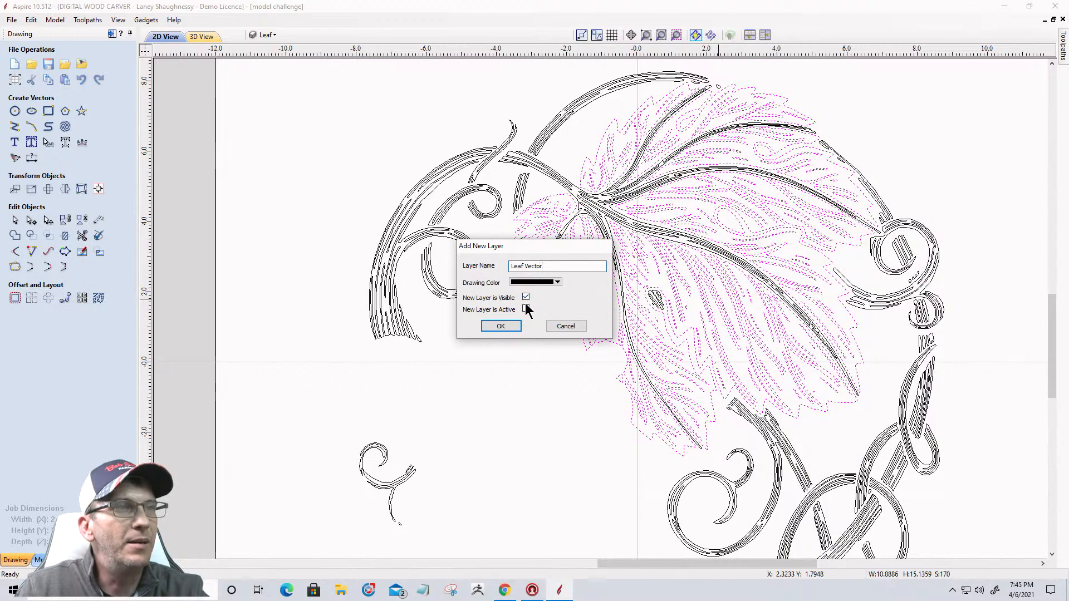
pyautogui.click(506, 328)
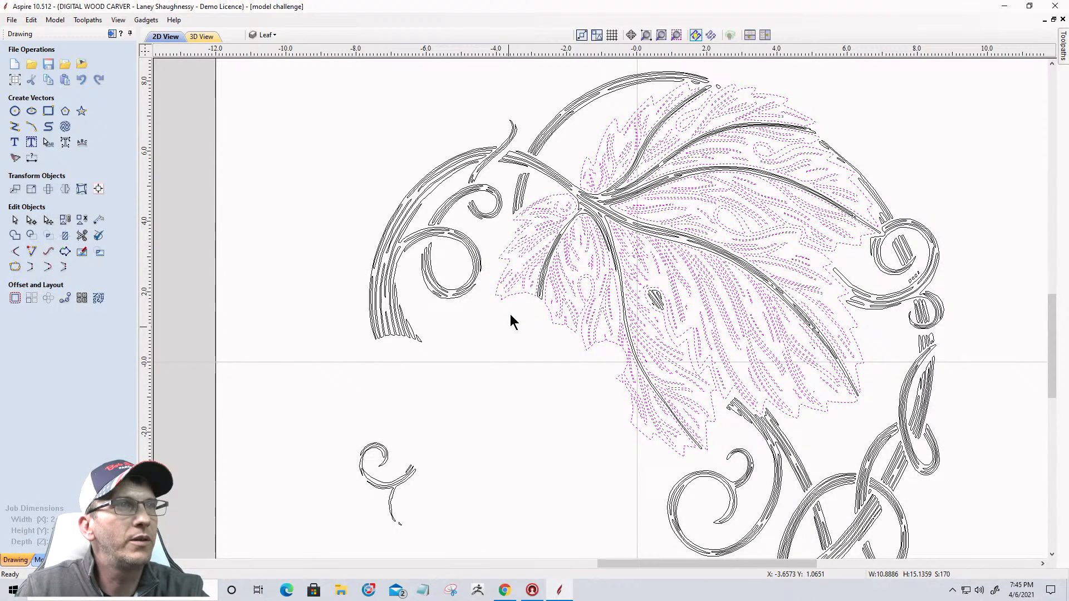
# Toggle the visibility of the Leaf Vector and Leaf layers to check how the leaf and vine lines are separated
pyautogui.click(266, 35)
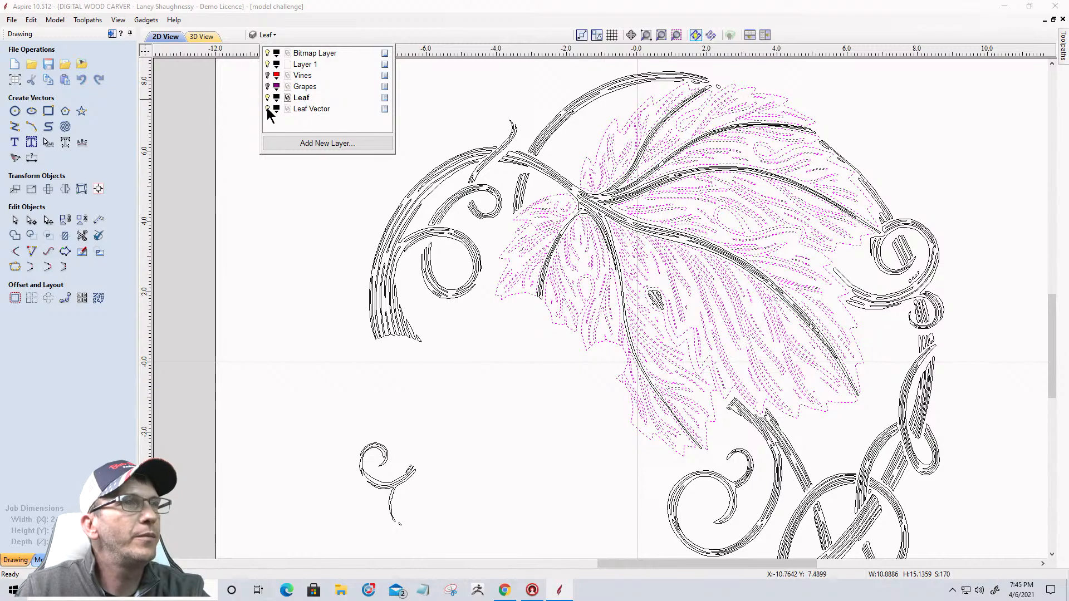
pyautogui.click(267, 110)
pyautogui.click(268, 109)
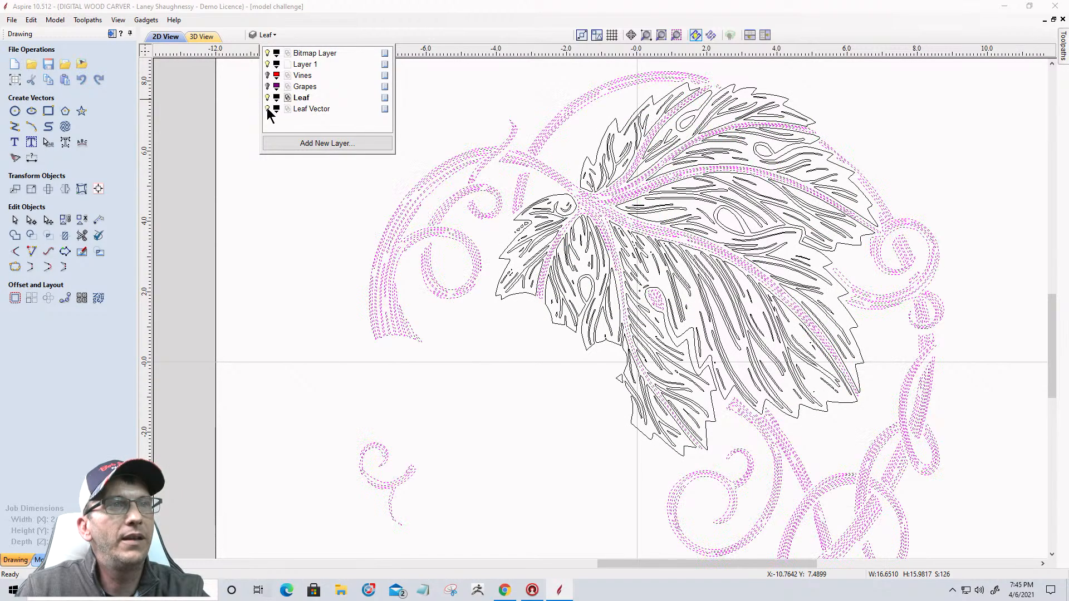
pyautogui.click(268, 110)
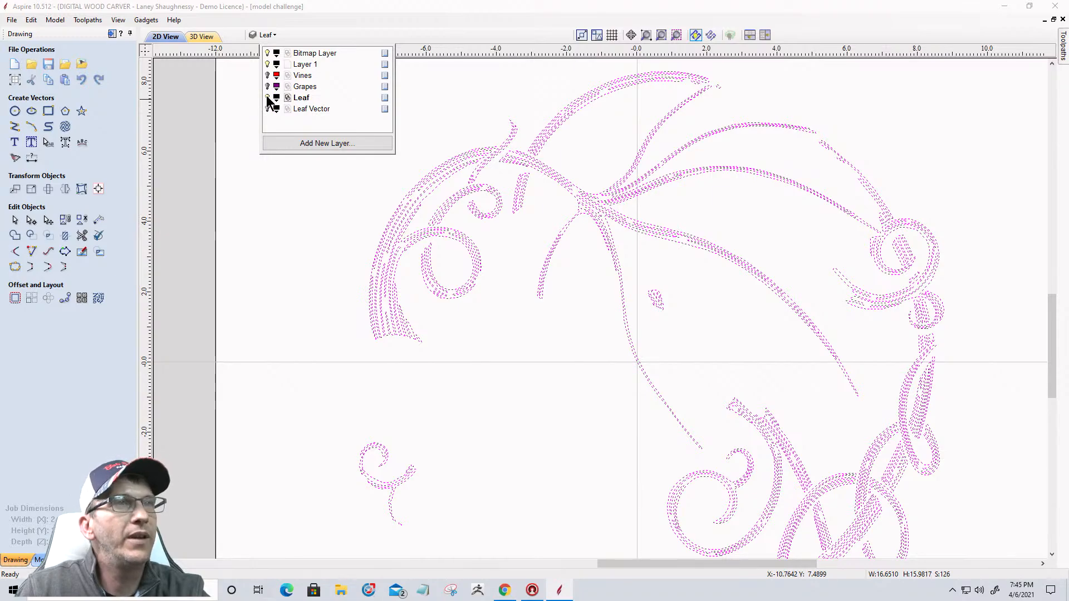
pyautogui.click(268, 99)
pyautogui.click(268, 98)
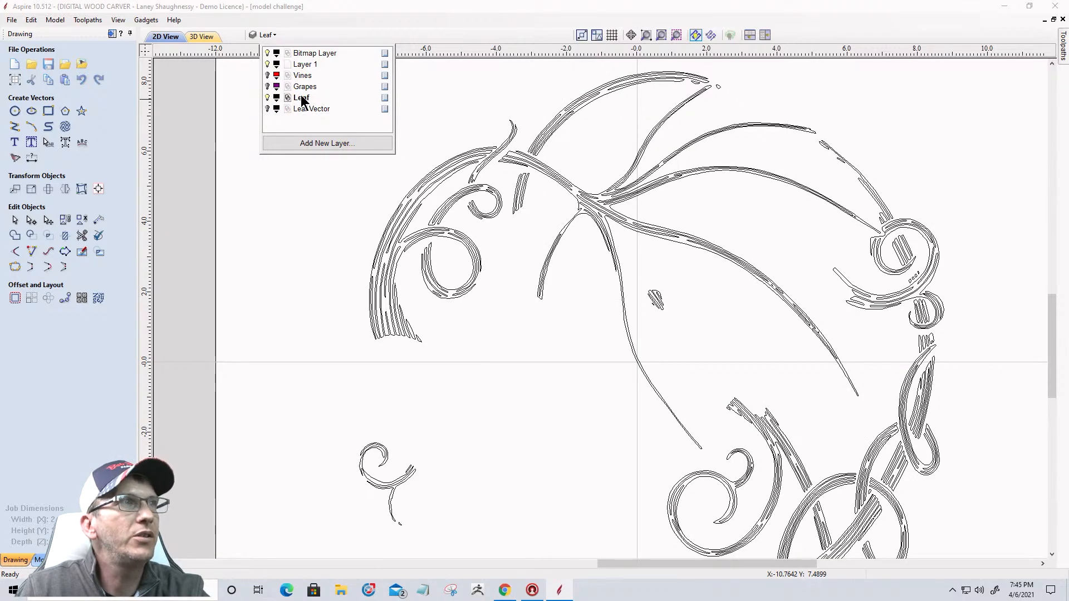
# Rename the Leaf layer as Grain and make the Leaf Vector layer active
pyautogui.rightClick(304, 98)
pyautogui.click(333, 194)
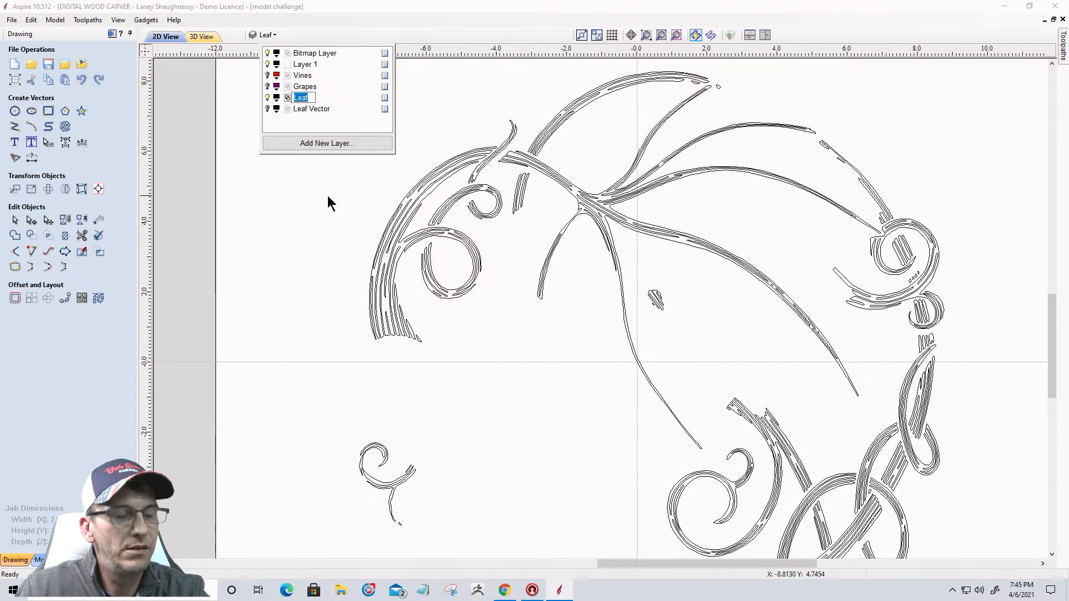
pyautogui.write('Grain')
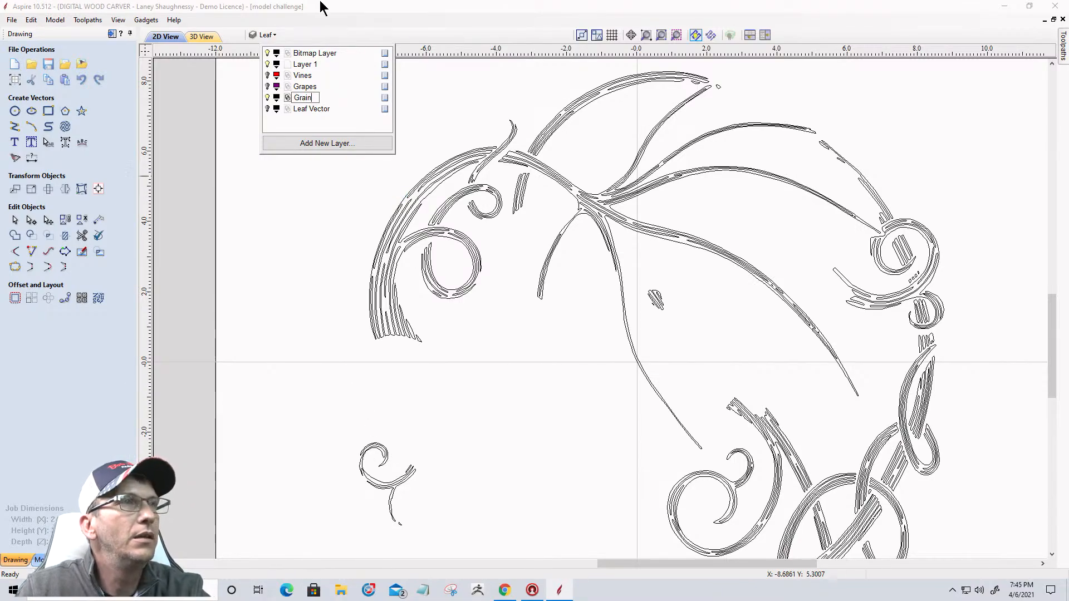
pyautogui.click(359, 110)
# Review the contents of the Vines, Grapes and Grain layers one at a time, leaving each of them hidden
pyautogui.scroll(-3, 759, 199)
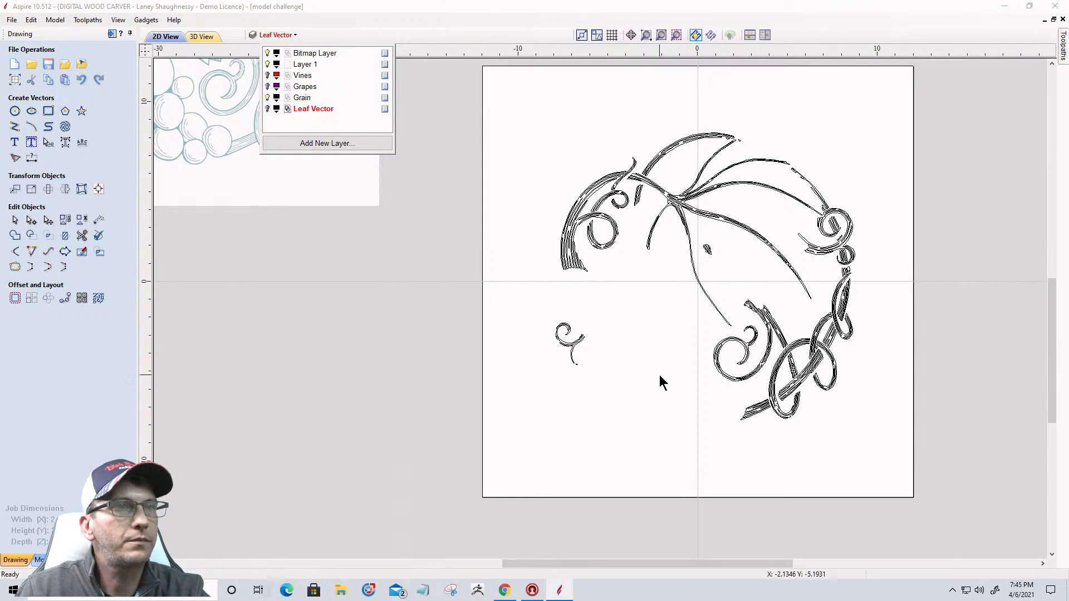
pyautogui.scroll(1, 660, 377)
pyautogui.click(268, 109)
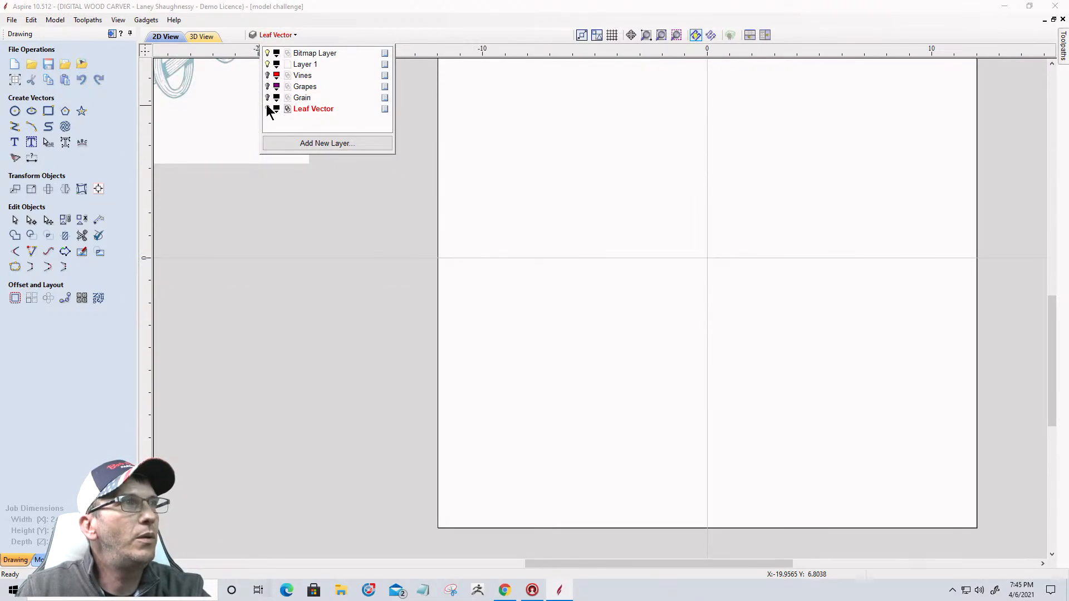
pyautogui.click(267, 76)
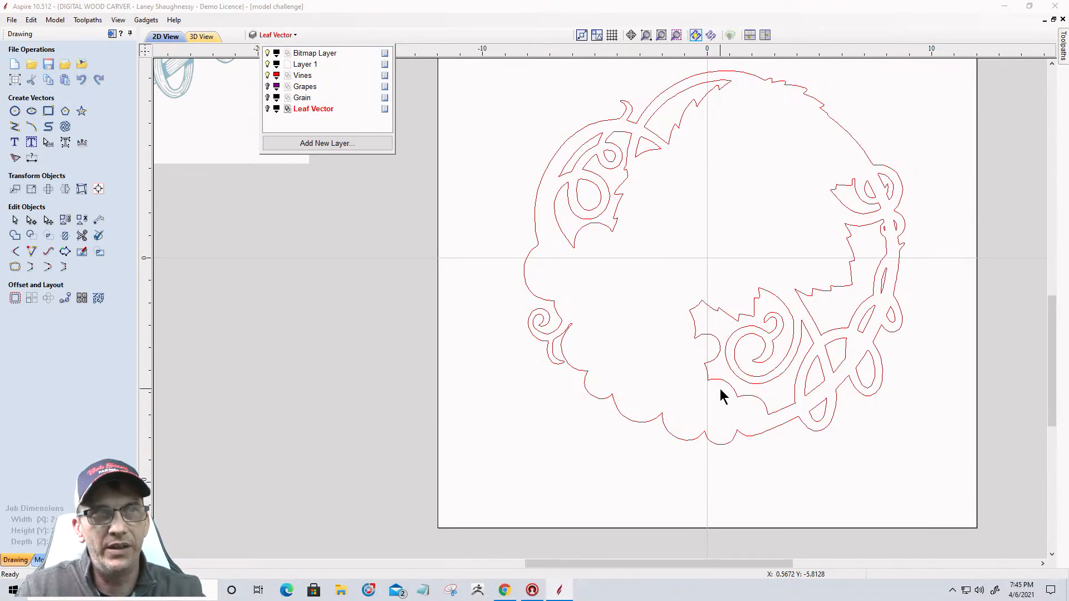
pyautogui.click(267, 75)
pyautogui.click(267, 87)
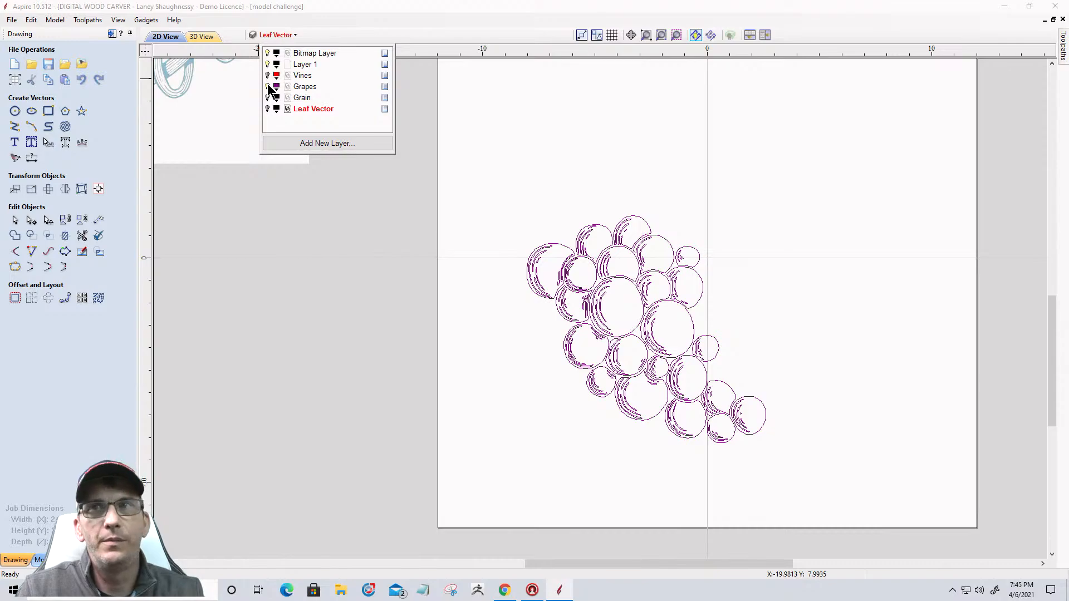
pyautogui.click(267, 87)
pyautogui.click(268, 98)
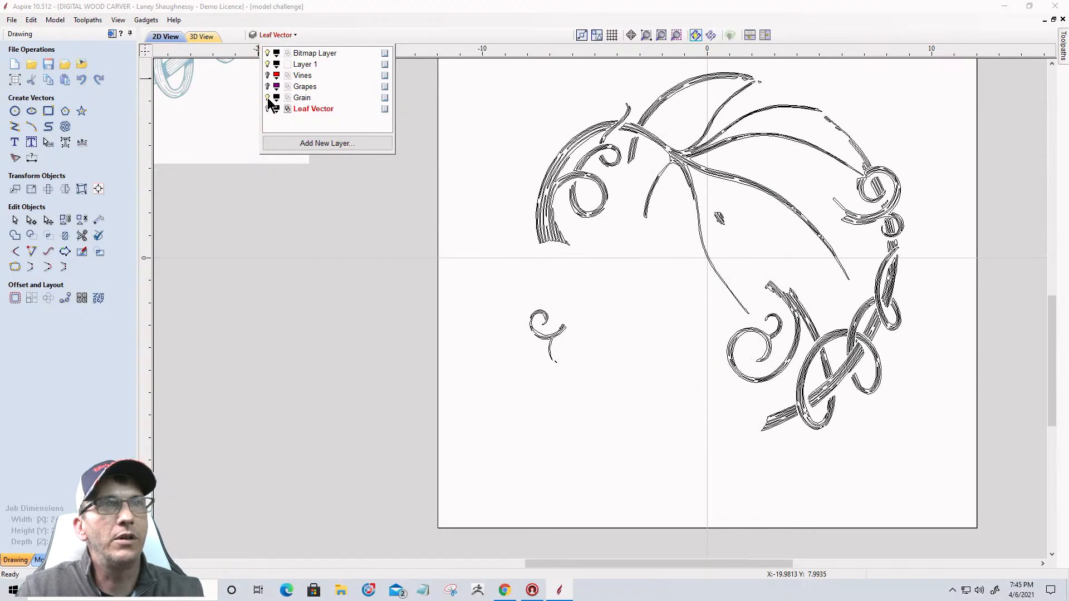
pyautogui.click(267, 98)
# Show the Leaf Vector layer and delete Layer 1
pyautogui.click(268, 109)
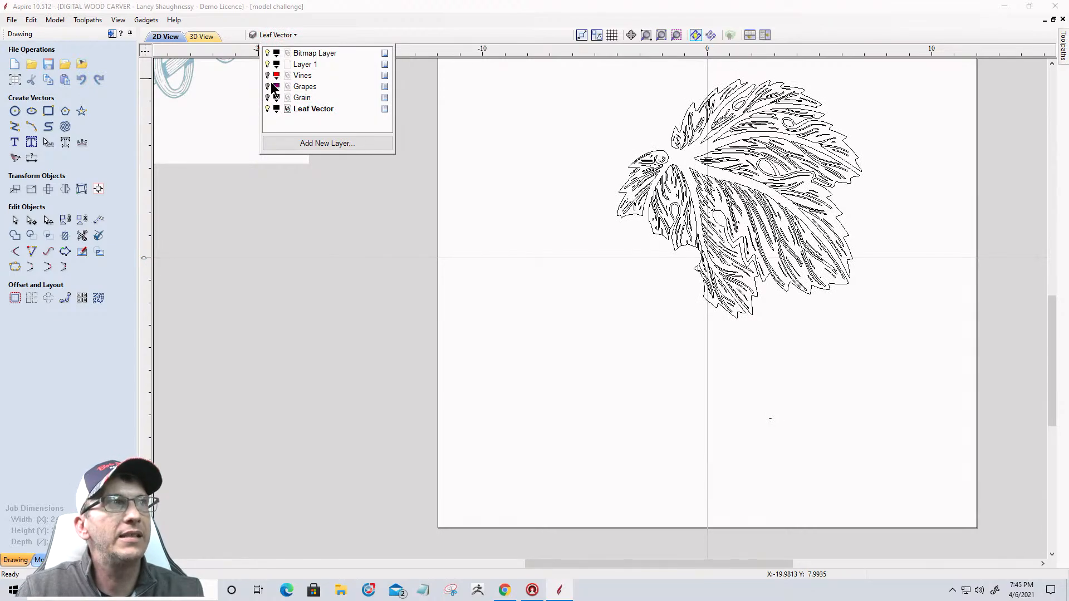
pyautogui.rightClick(315, 66)
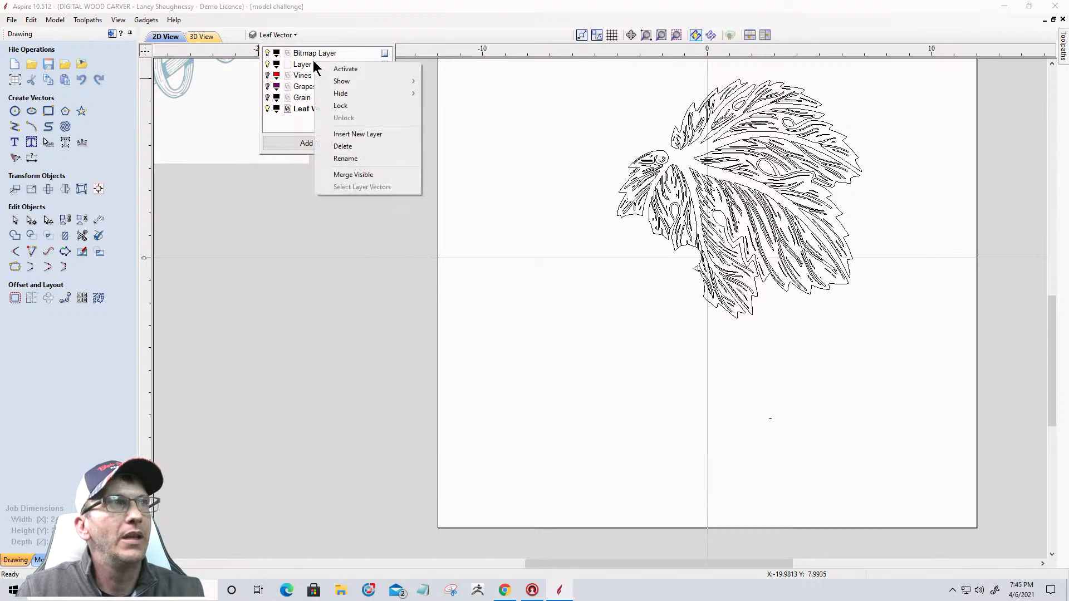
pyautogui.click(329, 146)
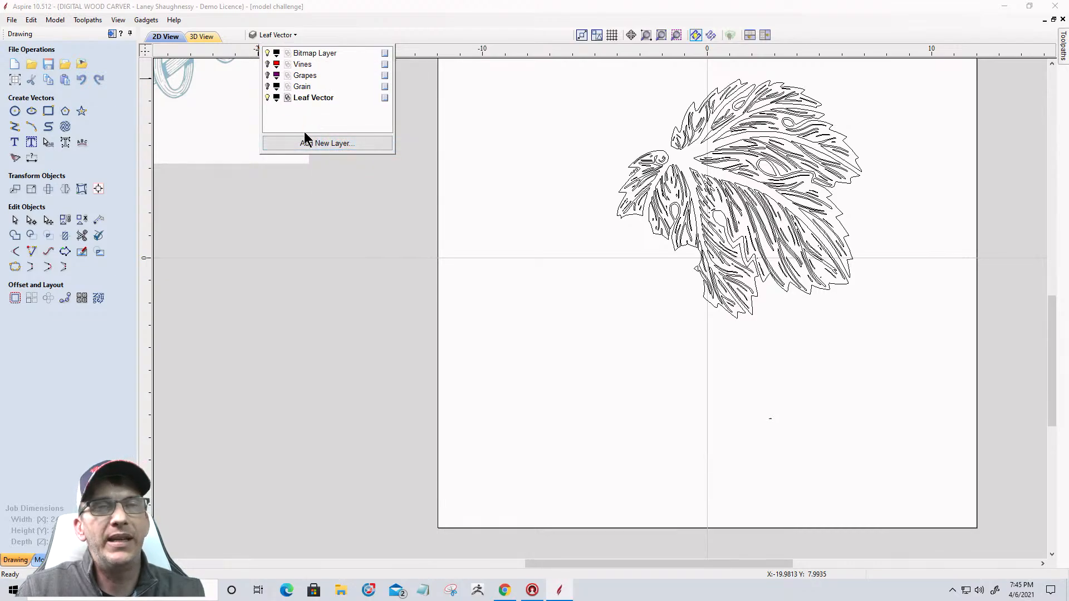
# Compare the stray sliver below the leaf with the Grain lines, hide Grain again, and move the sliver to the Grain layer
pyautogui.scroll(5, 804, 472)
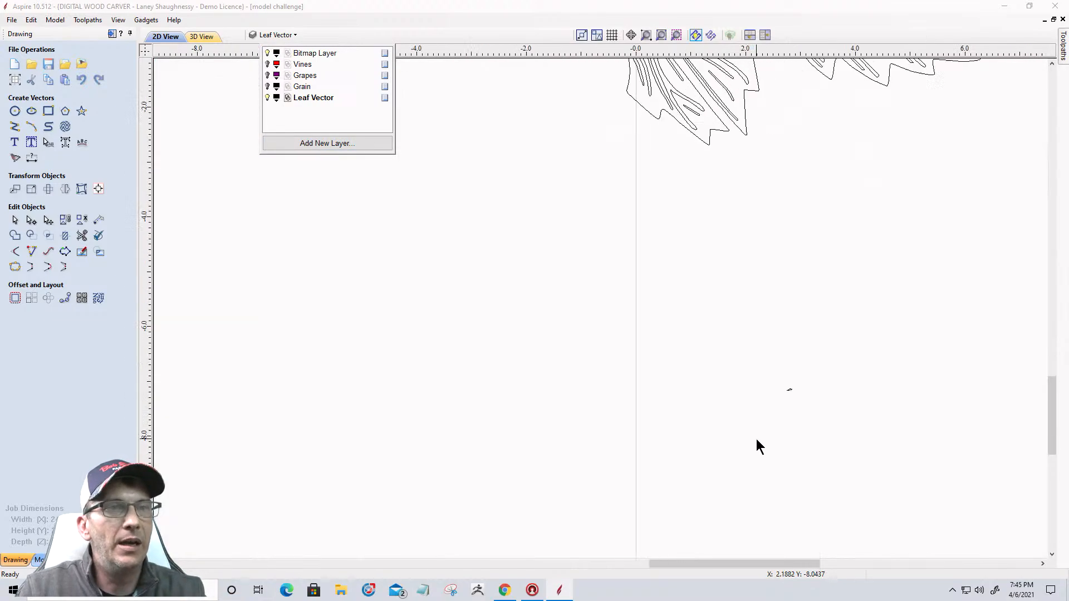
pyautogui.scroll(2, 808, 386)
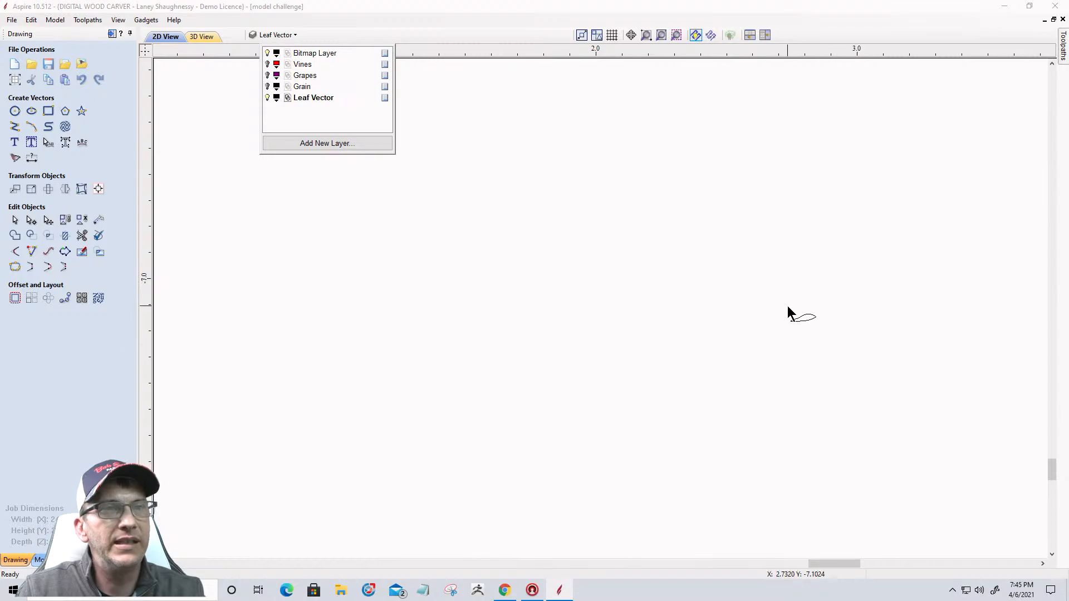
pyautogui.click(268, 86)
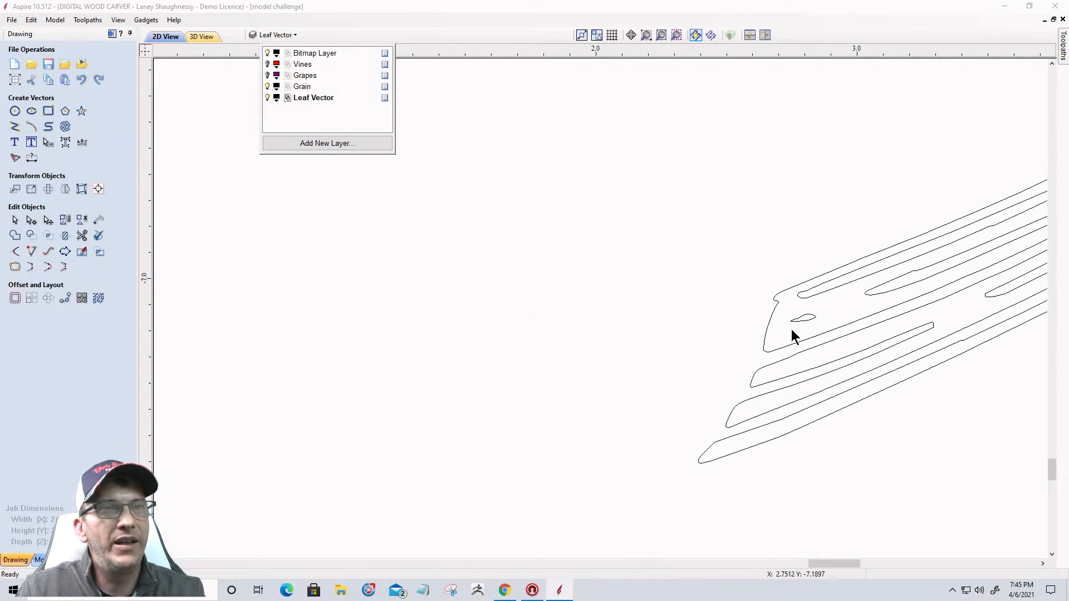
pyautogui.scroll(3, 790, 329)
pyautogui.scroll(-4, 790, 329)
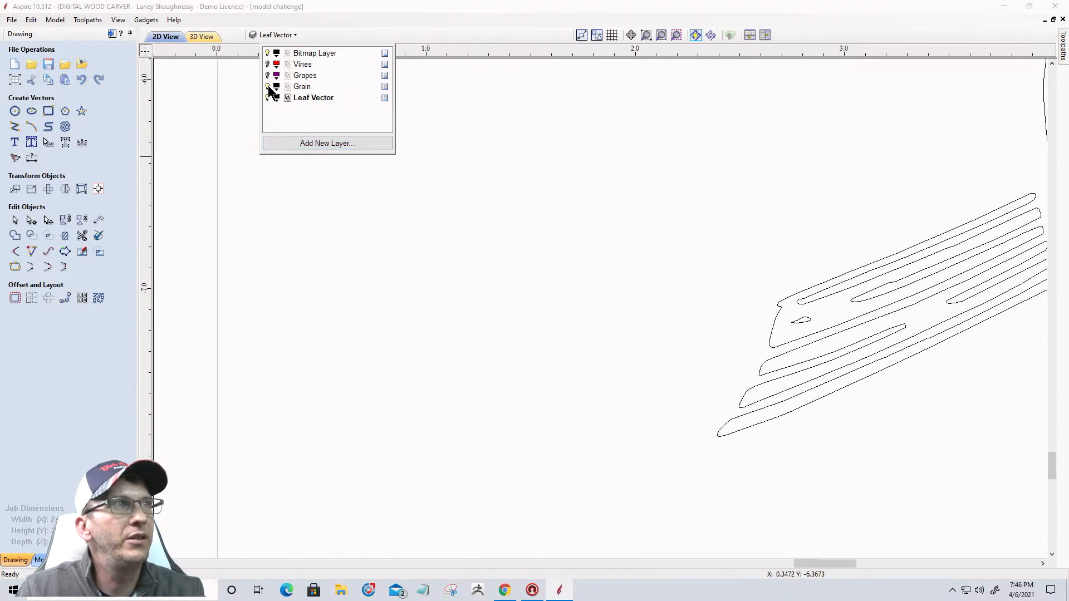
pyautogui.click(267, 86)
pyautogui.click(798, 322)
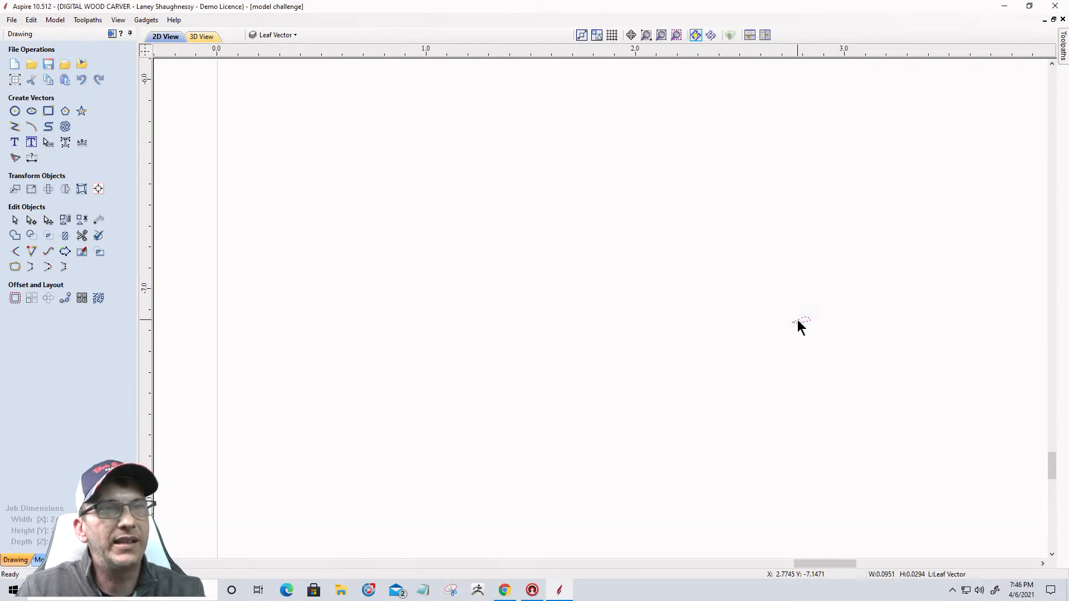
pyautogui.rightClick(800, 324)
pyautogui.moveTo(826, 299)
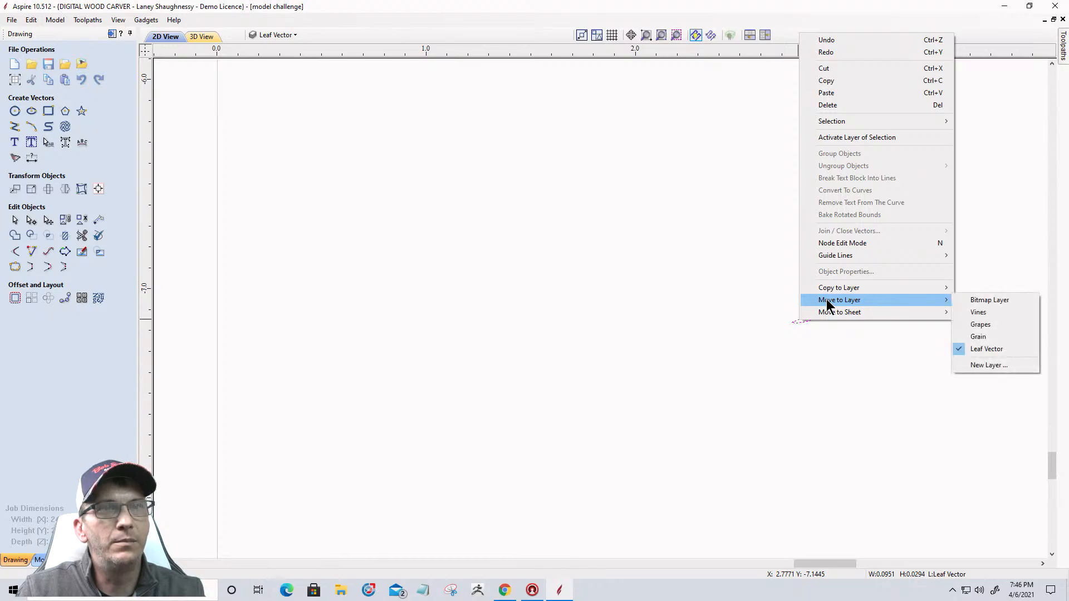
pyautogui.click(980, 337)
# Examine the leaf in the reference bitmap, especially its veins and the hatched oval opening near its center
pyautogui.scroll(-5, 866, 357)
pyautogui.scroll(-3, 848, 350)
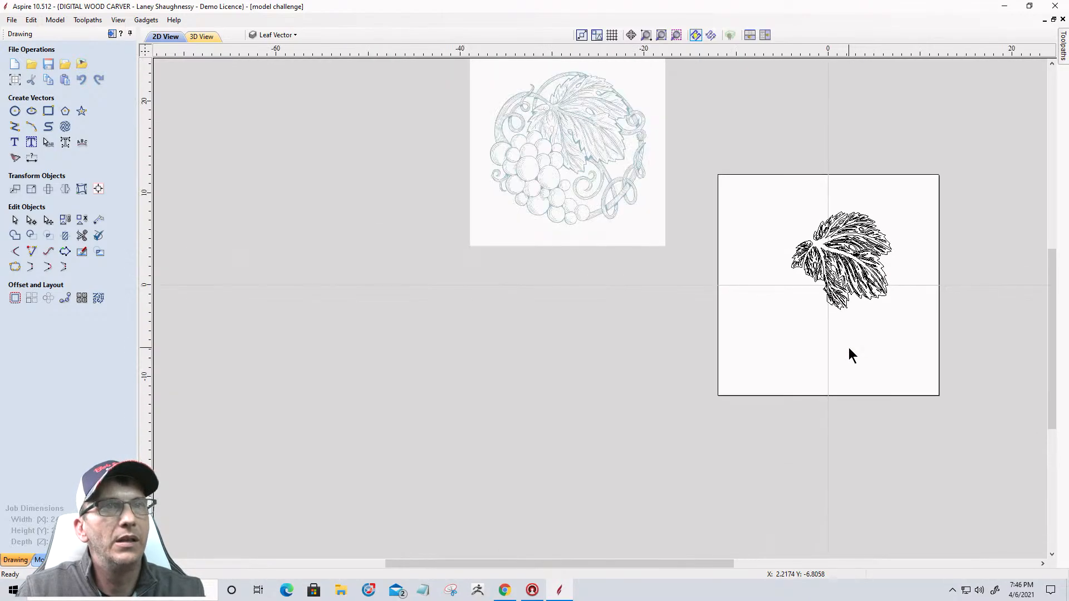
pyautogui.scroll(5, 828, 215)
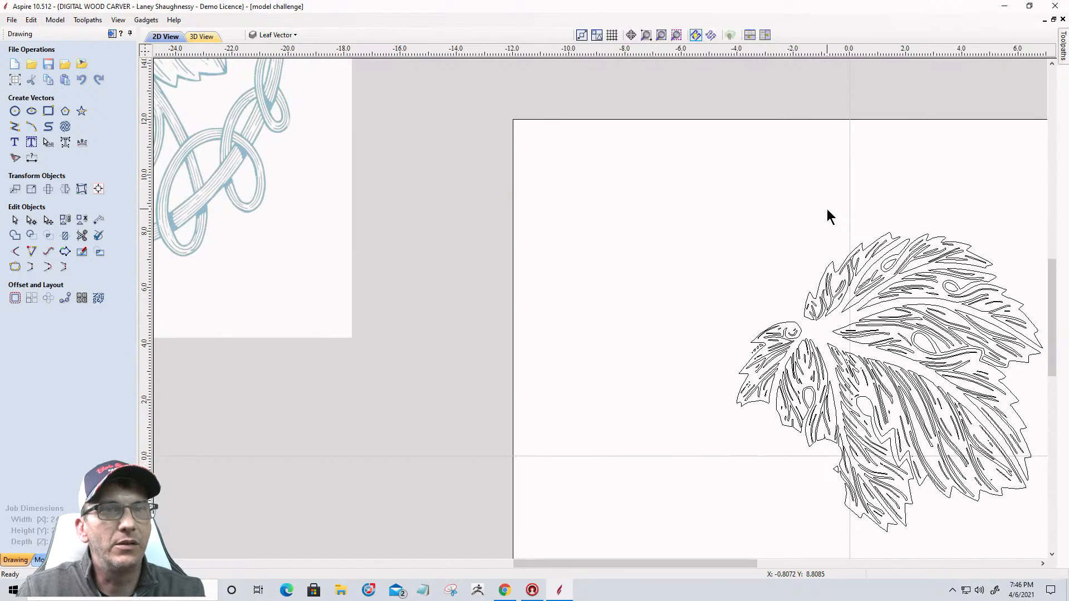
pyautogui.scroll(-4, 827, 209)
pyautogui.scroll(-1, 466, 254)
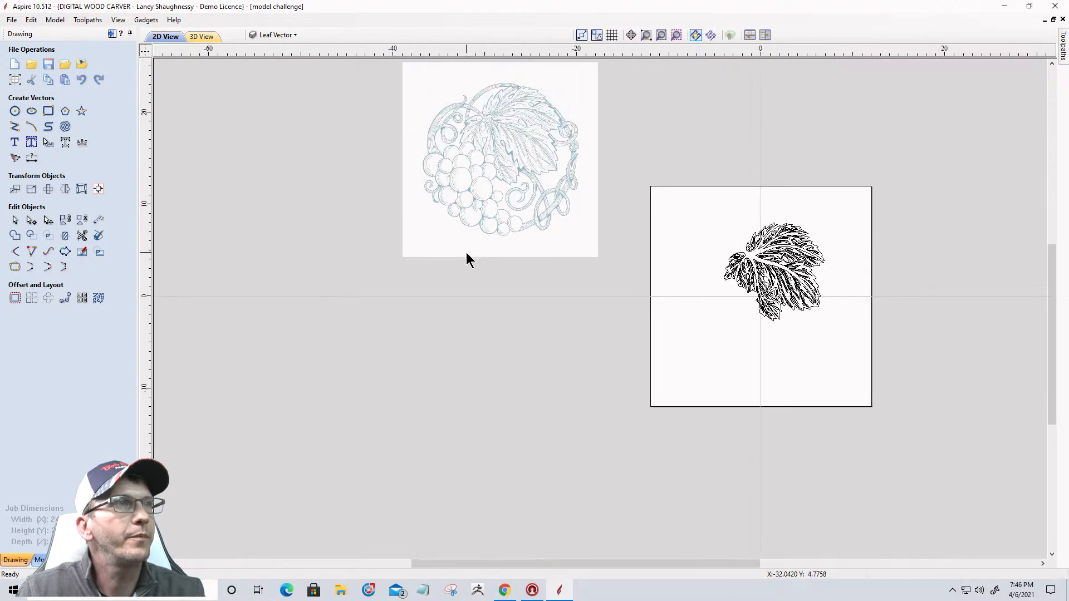
pyautogui.click(465, 134)
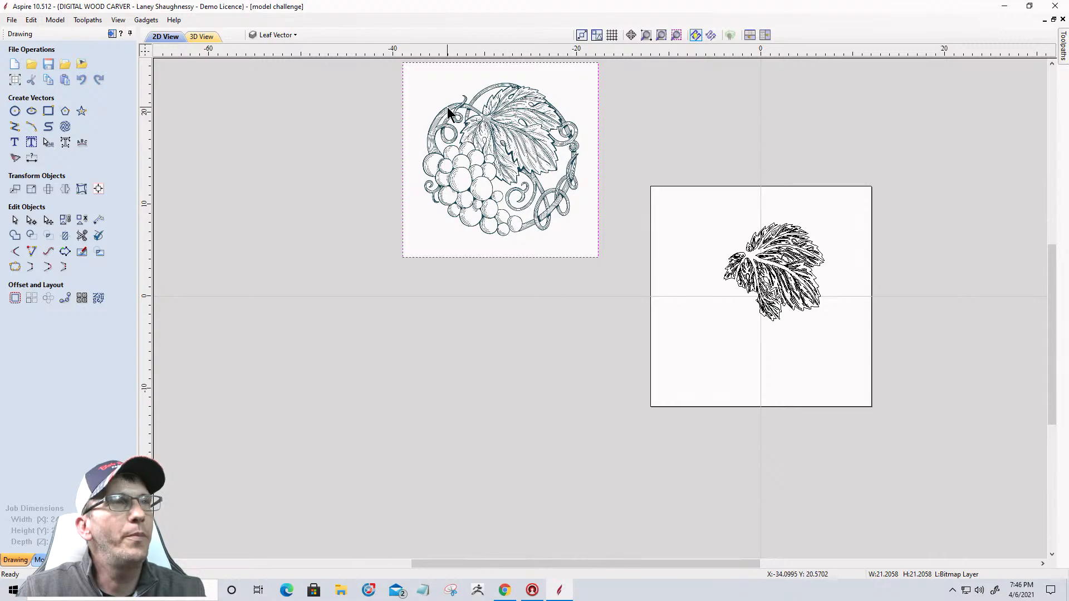
pyautogui.scroll(6, 448, 112)
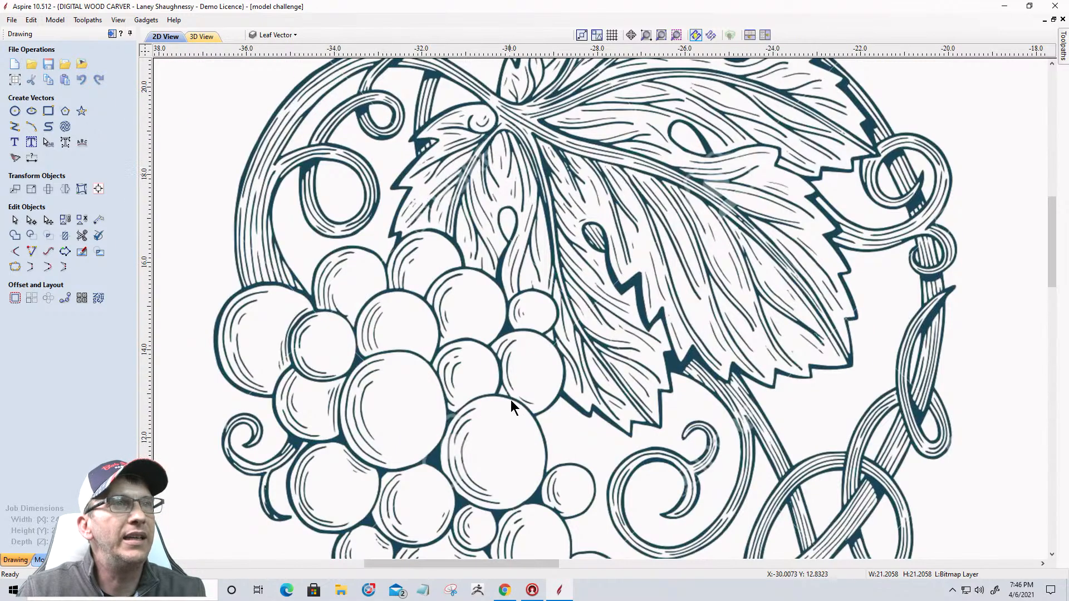
pyautogui.scroll(1, 511, 402)
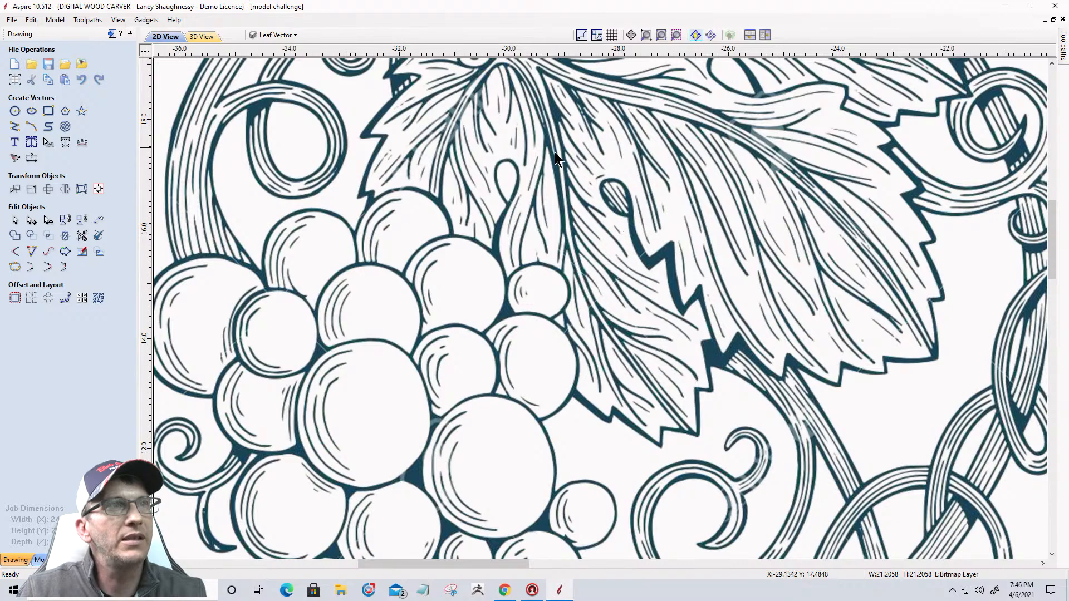
pyautogui.scroll(-3, 554, 152)
pyautogui.scroll(3, 553, 146)
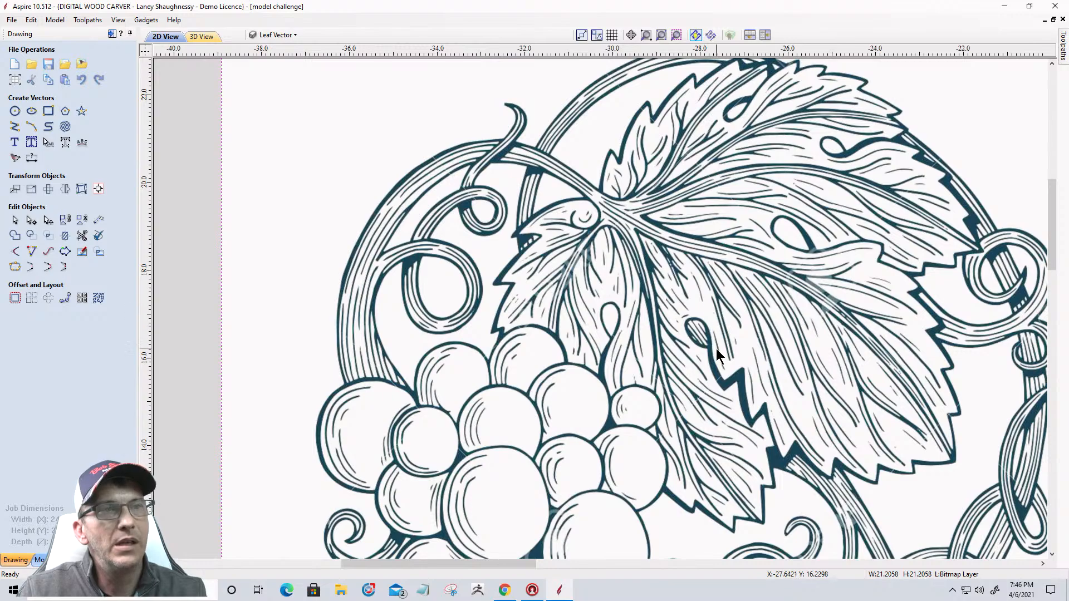
pyautogui.scroll(4, 716, 346)
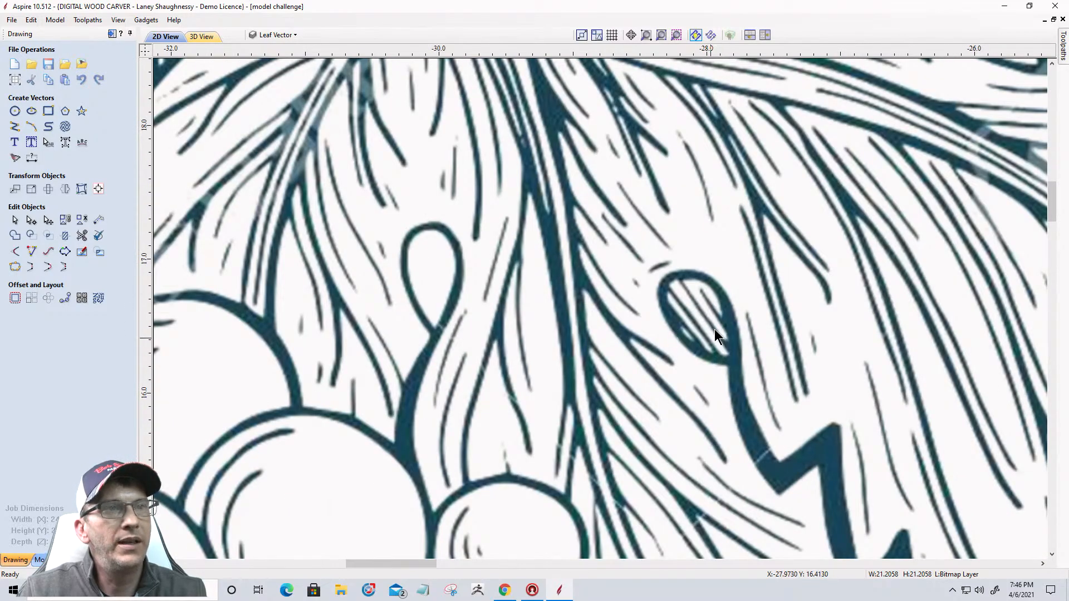
pyautogui.scroll(-3, 689, 282)
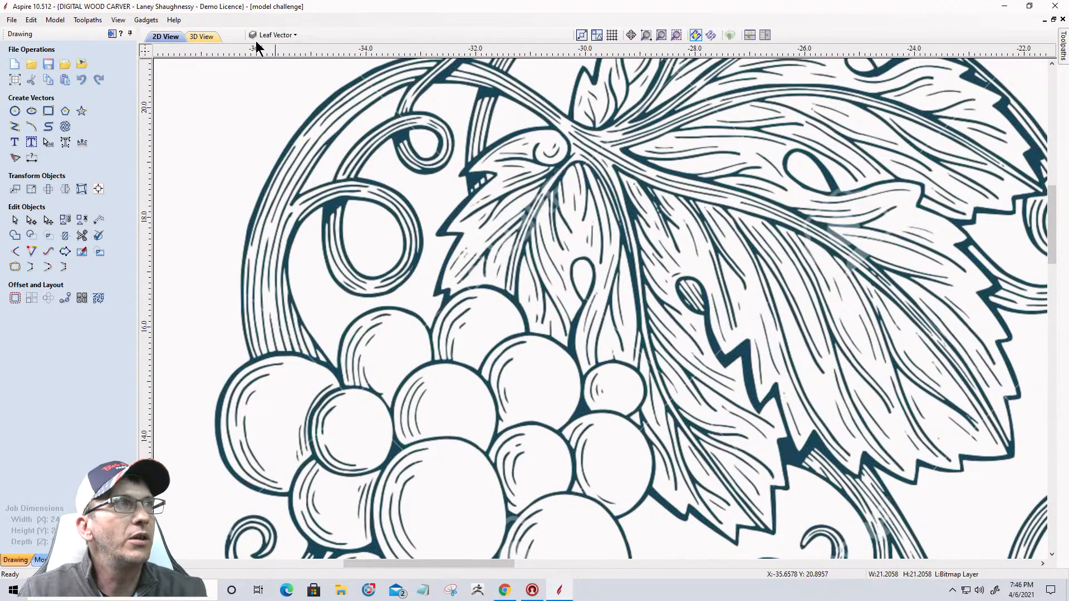
# Show the Grain layer together with the leaf vectors on the traced design
pyautogui.scroll(-4, 351, 230)
pyautogui.scroll(4, 857, 478)
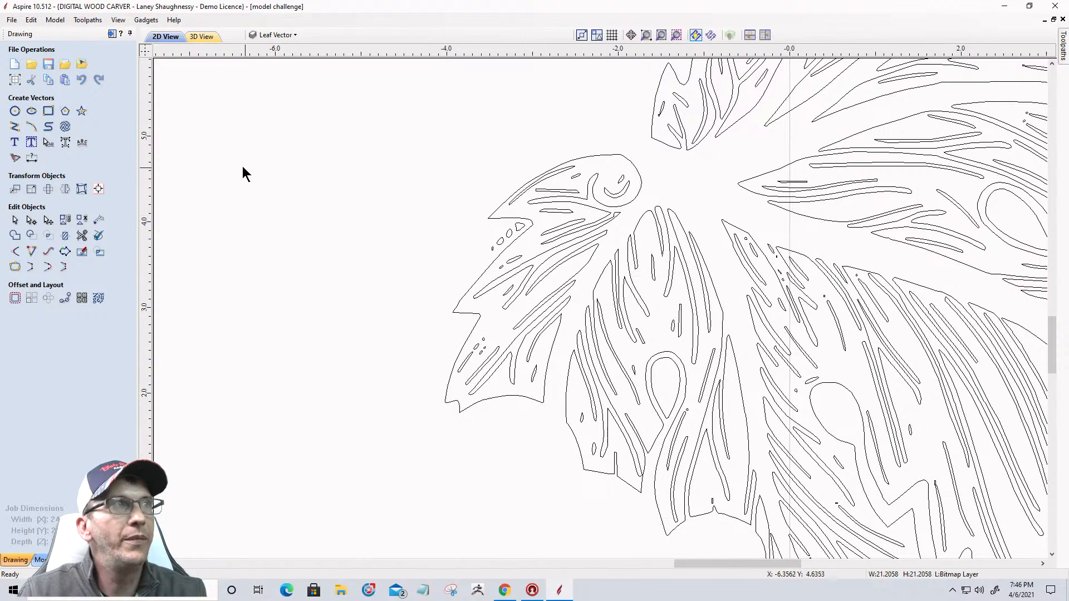
pyautogui.click(280, 37)
pyautogui.click(268, 87)
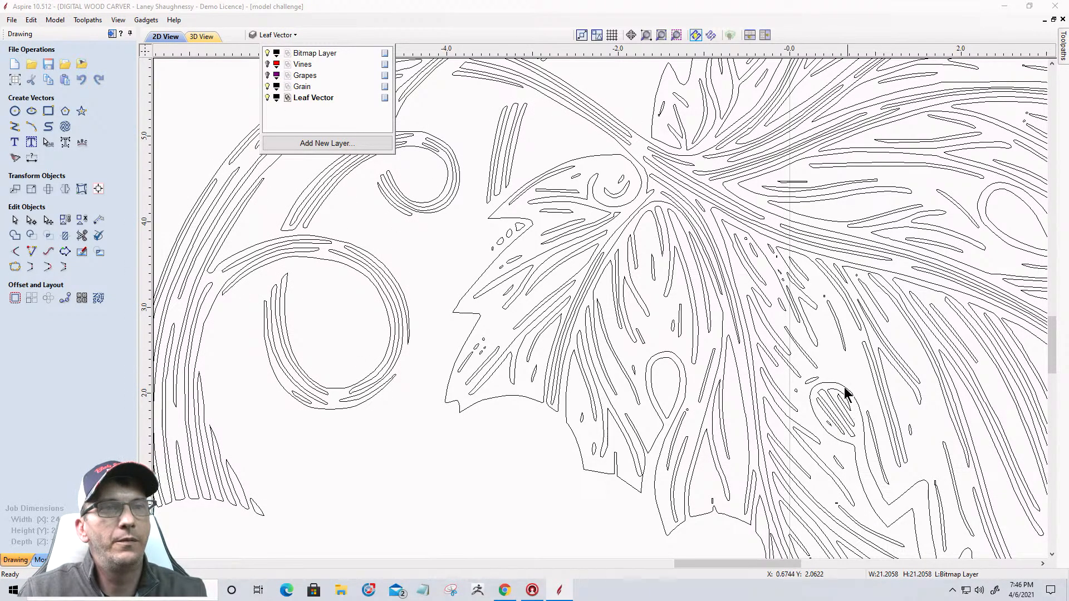
# Make Grain the active layer and set its colour to brown
pyautogui.click(834, 413)
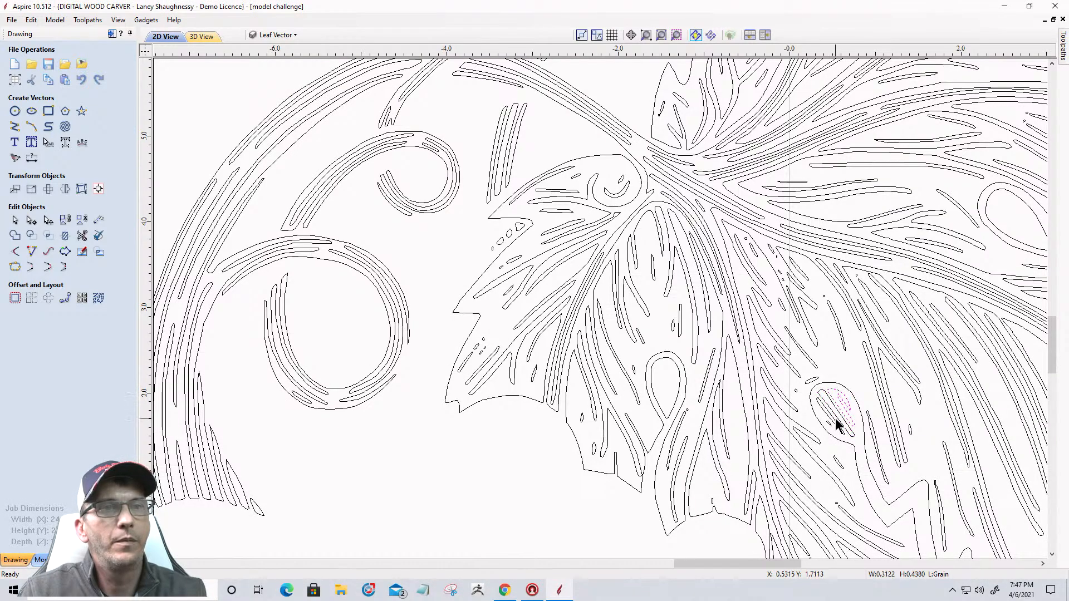
pyautogui.click(837, 422)
pyautogui.click(277, 34)
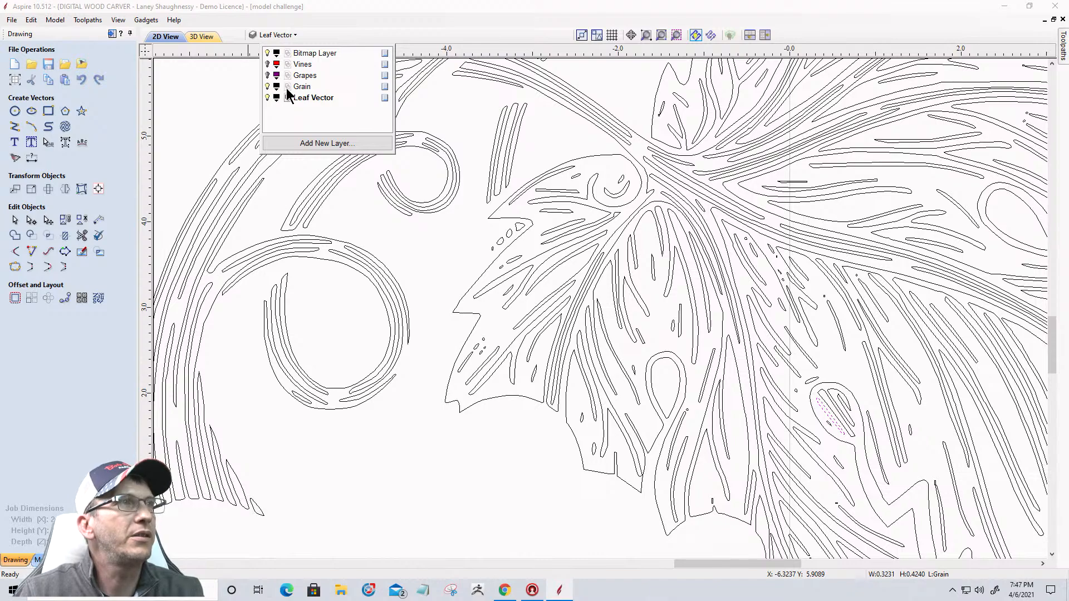
pyautogui.click(301, 86)
pyautogui.click(276, 87)
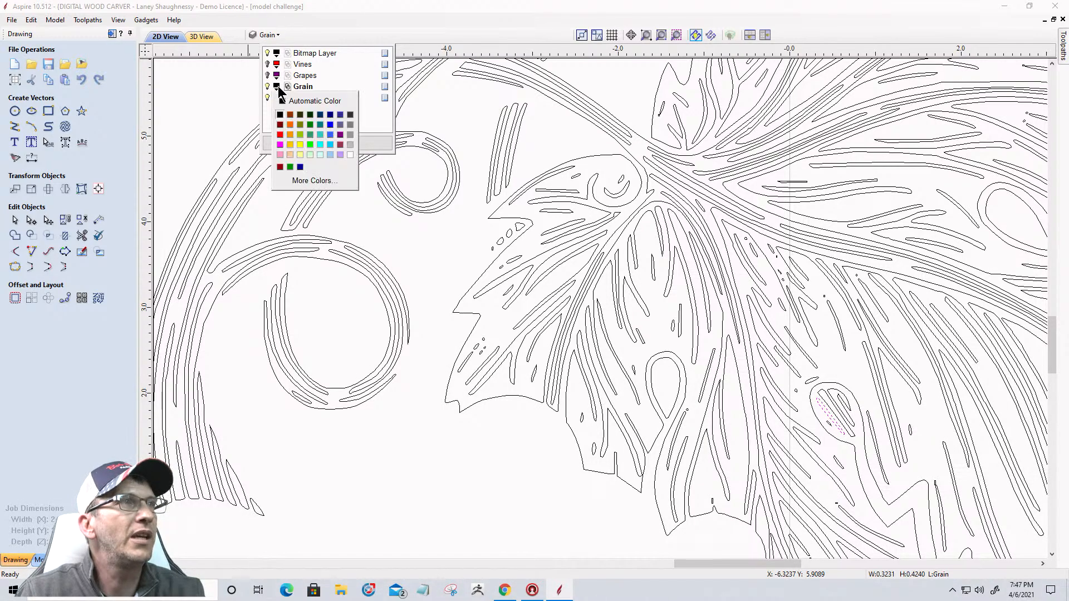
pyautogui.click(289, 115)
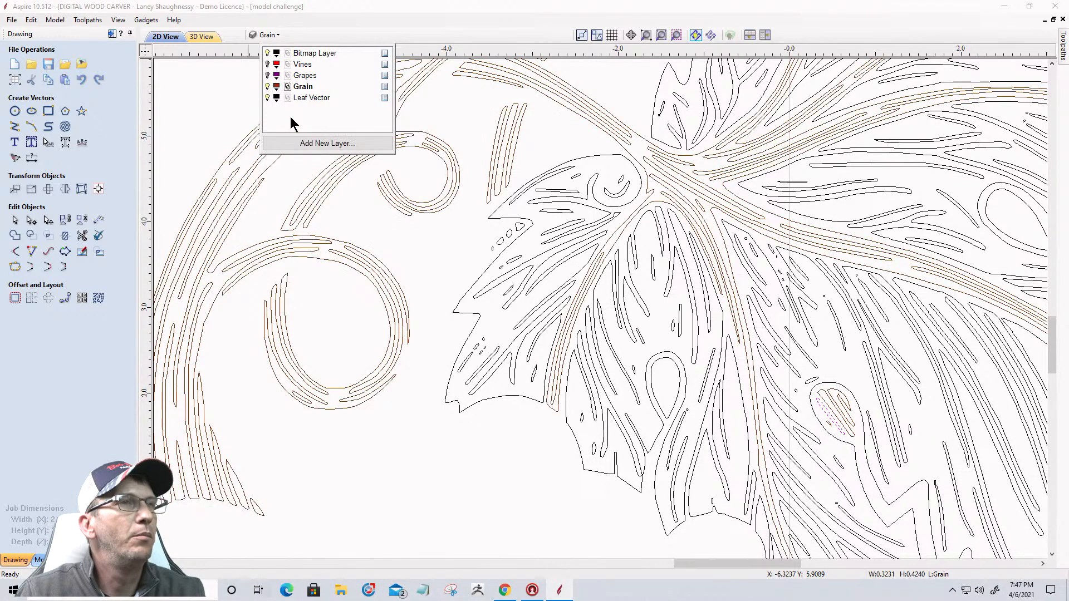
pyautogui.scroll(3, 811, 216)
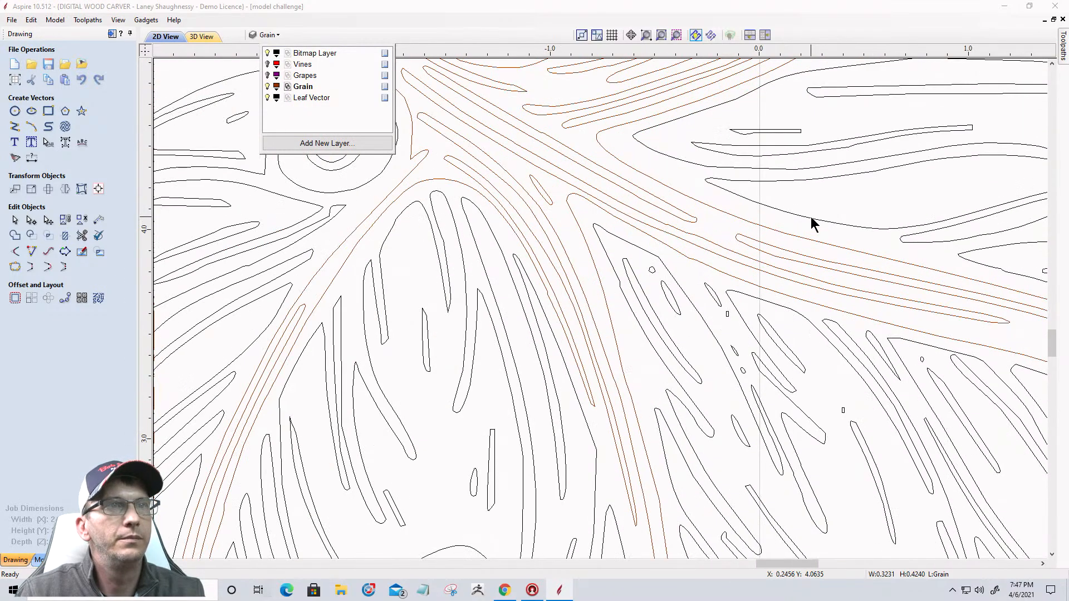
pyautogui.scroll(-2, 811, 216)
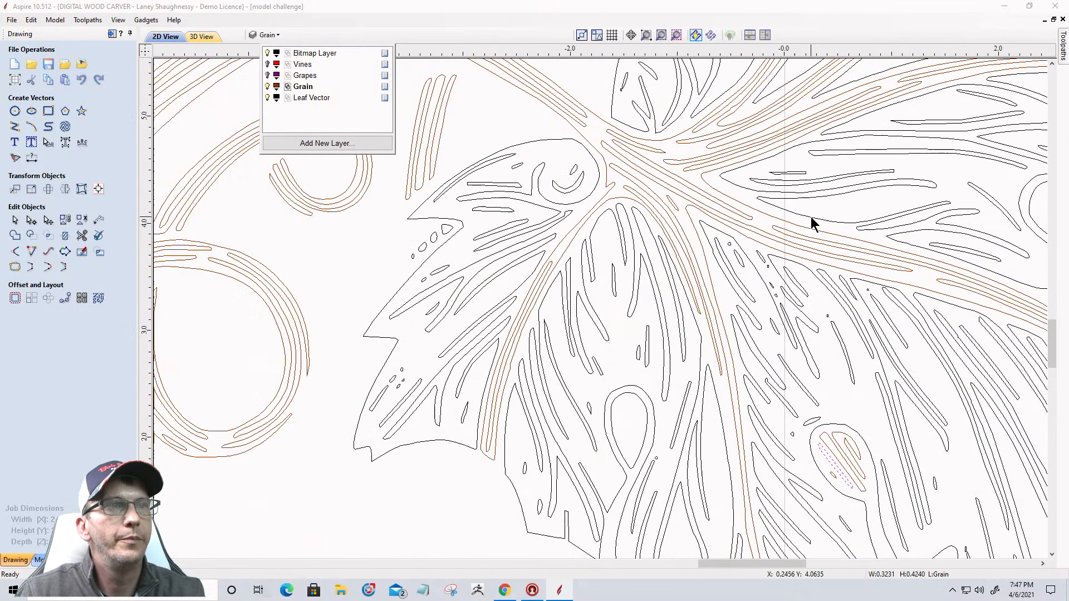
# Make Leaf Vector the active layer and set its colour to dark green
pyautogui.click(306, 99)
pyautogui.click(277, 99)
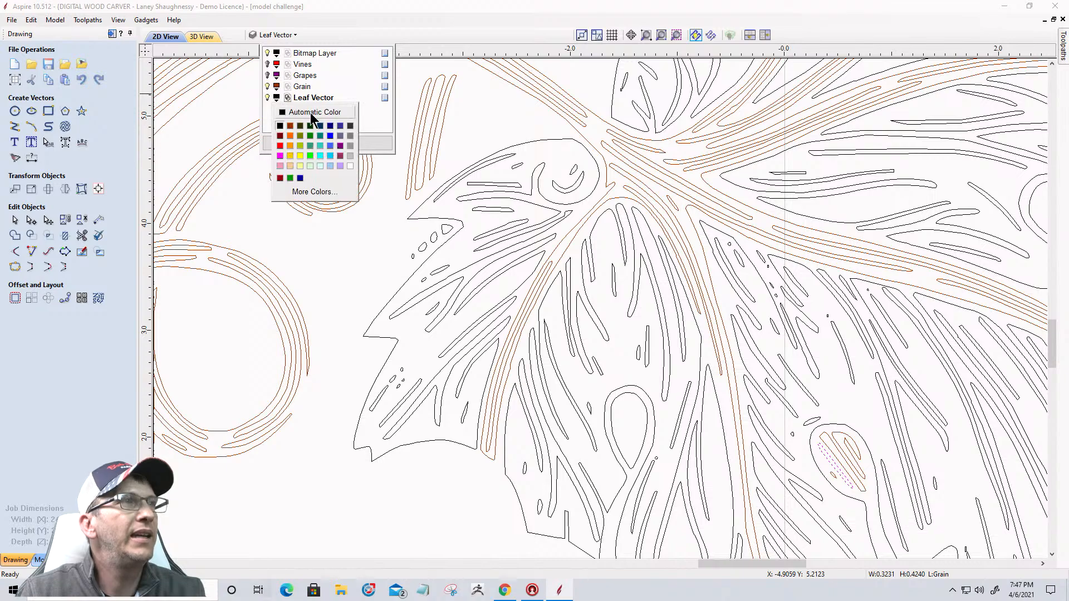
pyautogui.click(318, 127)
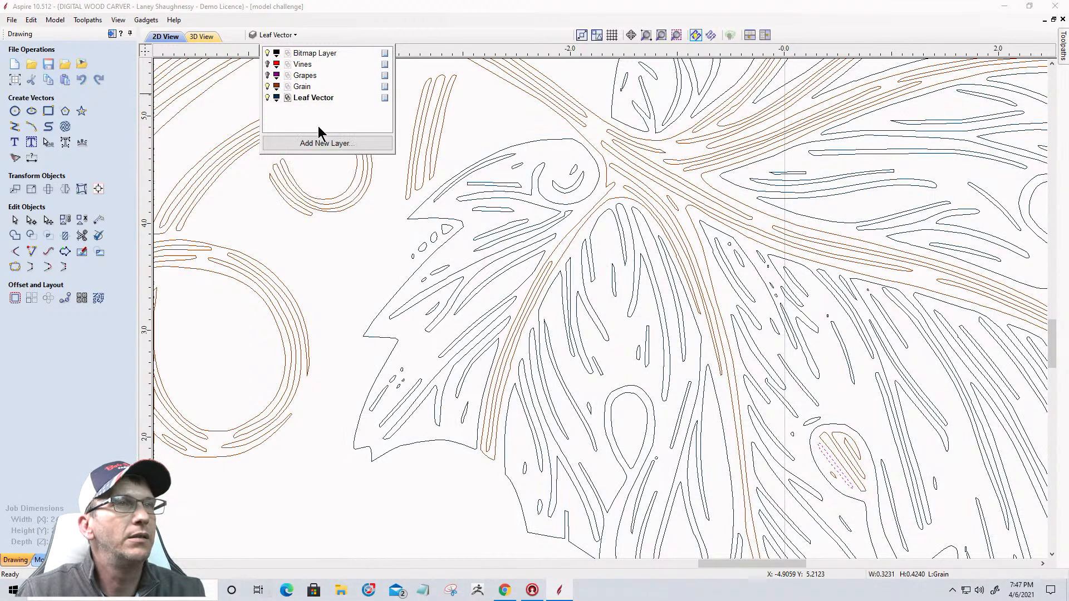
pyautogui.click(276, 99)
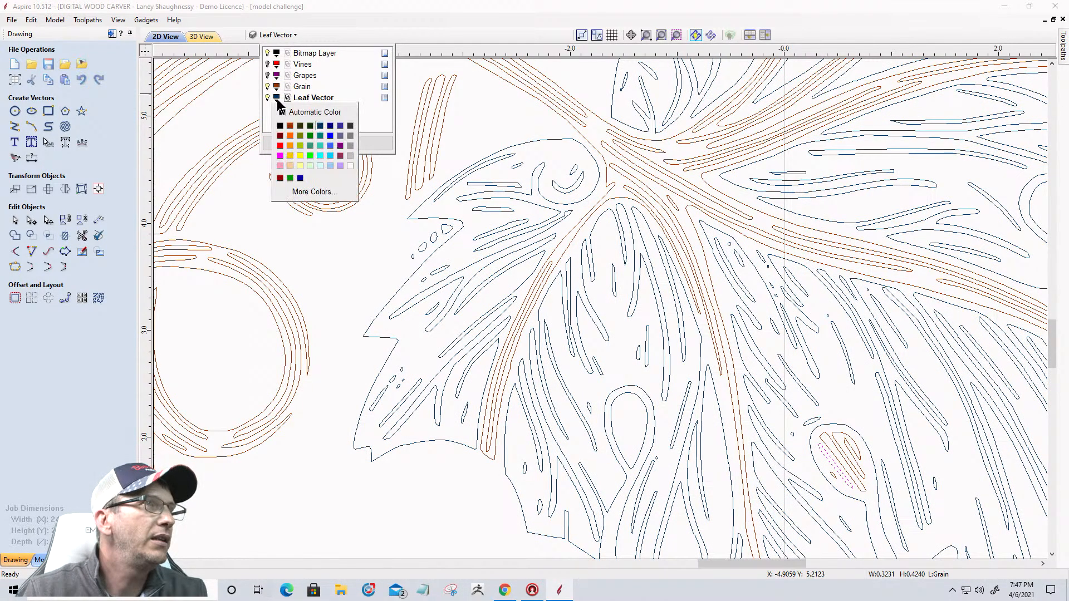
pyautogui.click(307, 126)
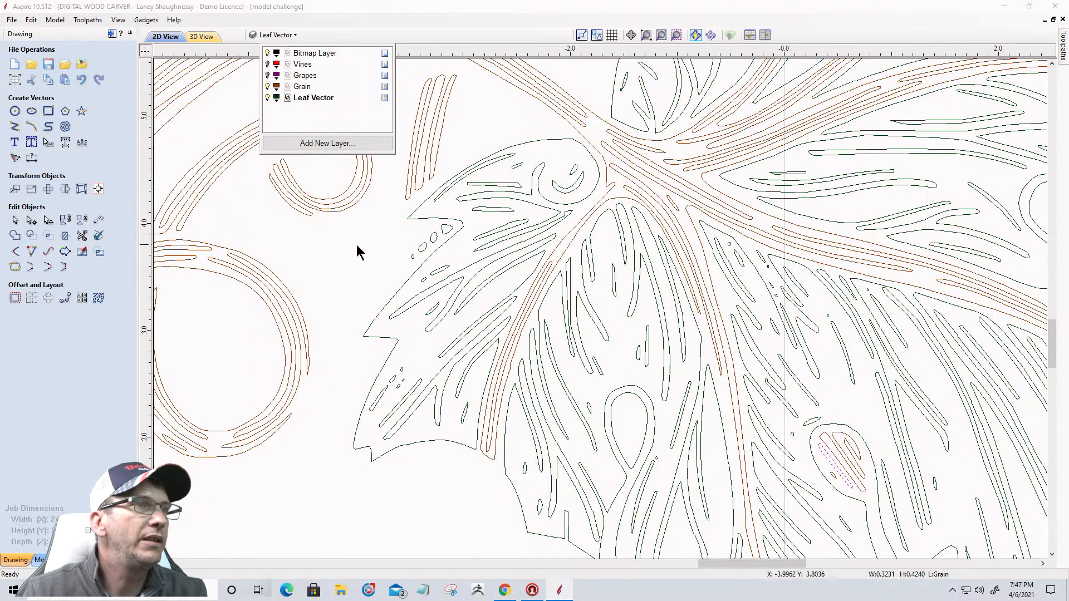
# Turn on the visibility of the Grapes and Vines layers to show the whole vector design
pyautogui.scroll(-8, 666, 376)
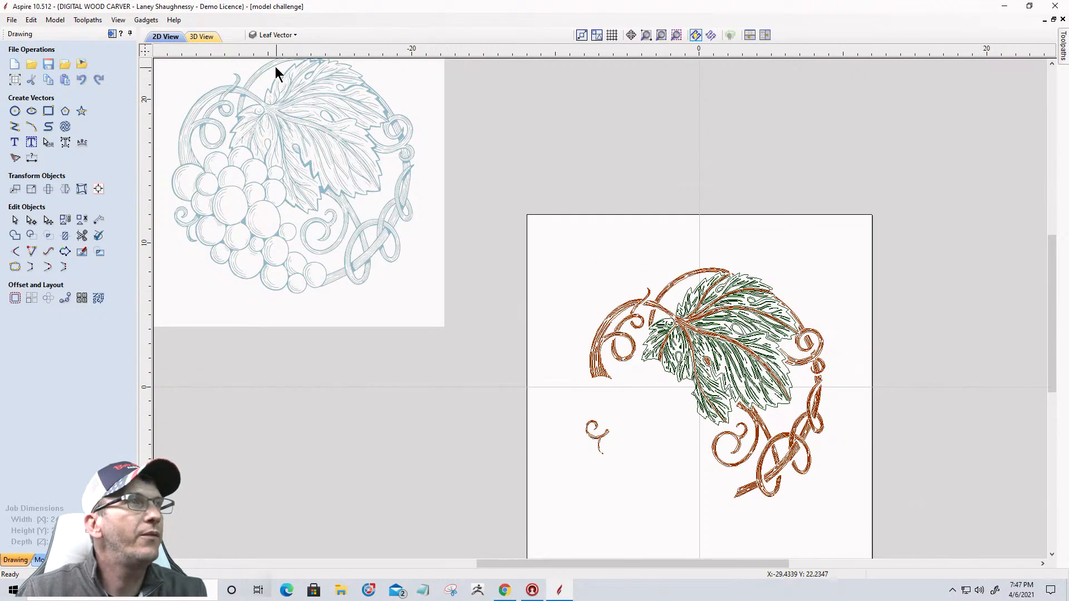
pyautogui.click(281, 37)
pyautogui.click(267, 75)
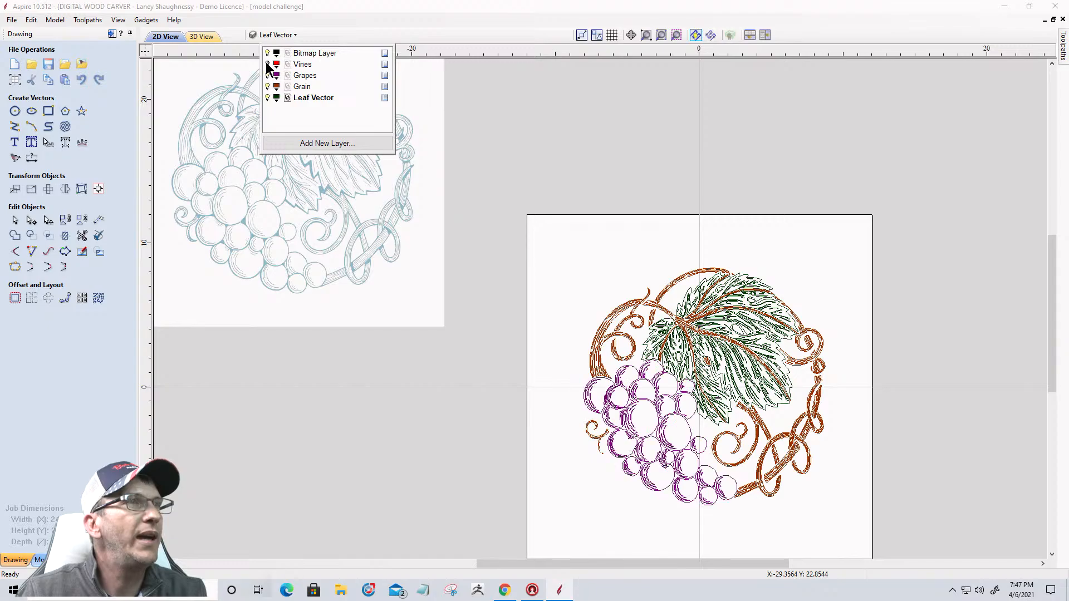
pyautogui.click(267, 86)
pyautogui.scroll(4, 783, 446)
pyautogui.scroll(-3, 783, 412)
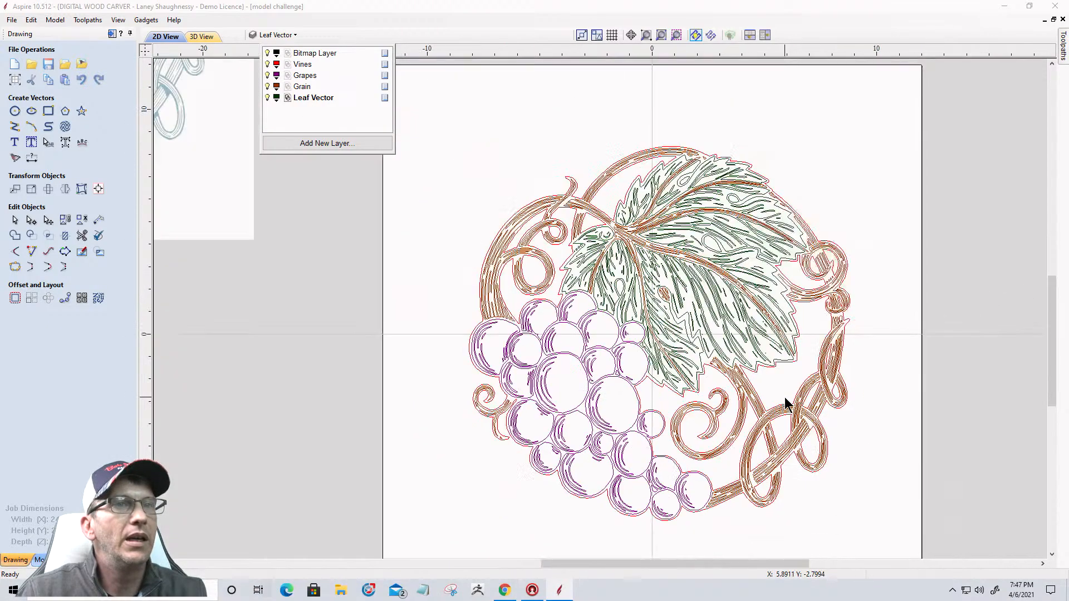
pyautogui.scroll(2, 341, 112)
# Try dark grey and aqua for the Vines layer, and settle on the automatic black colour
pyautogui.click(277, 64)
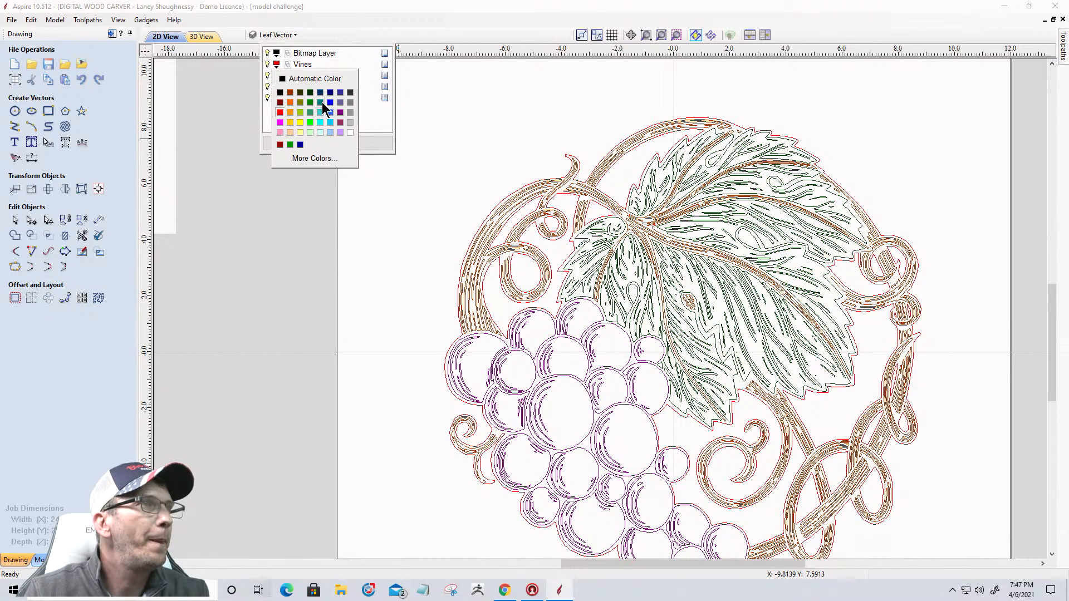
pyautogui.click(350, 93)
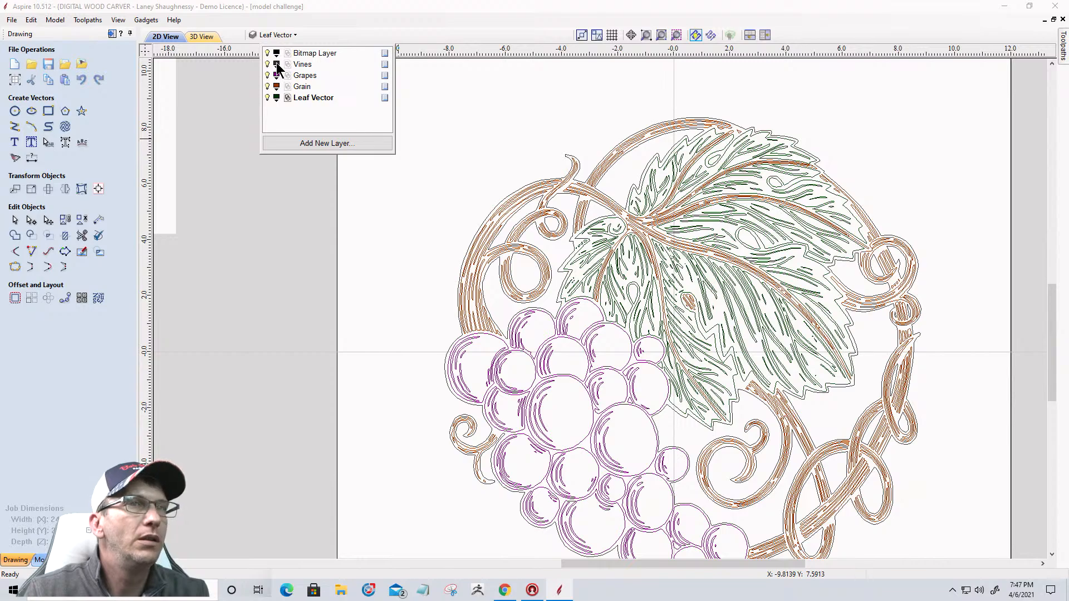
pyautogui.click(277, 65)
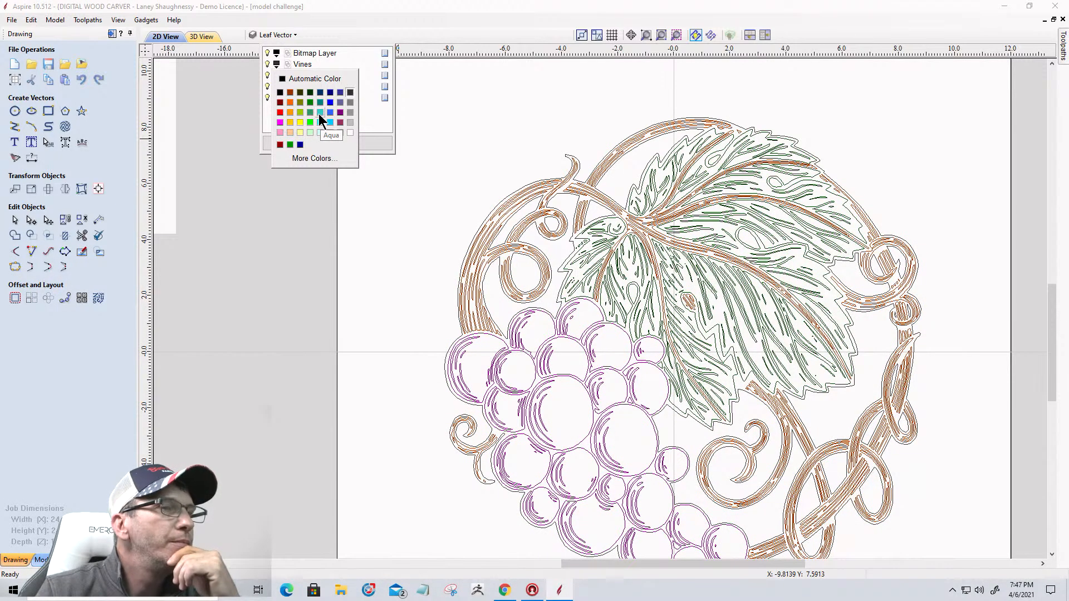
pyautogui.click(320, 115)
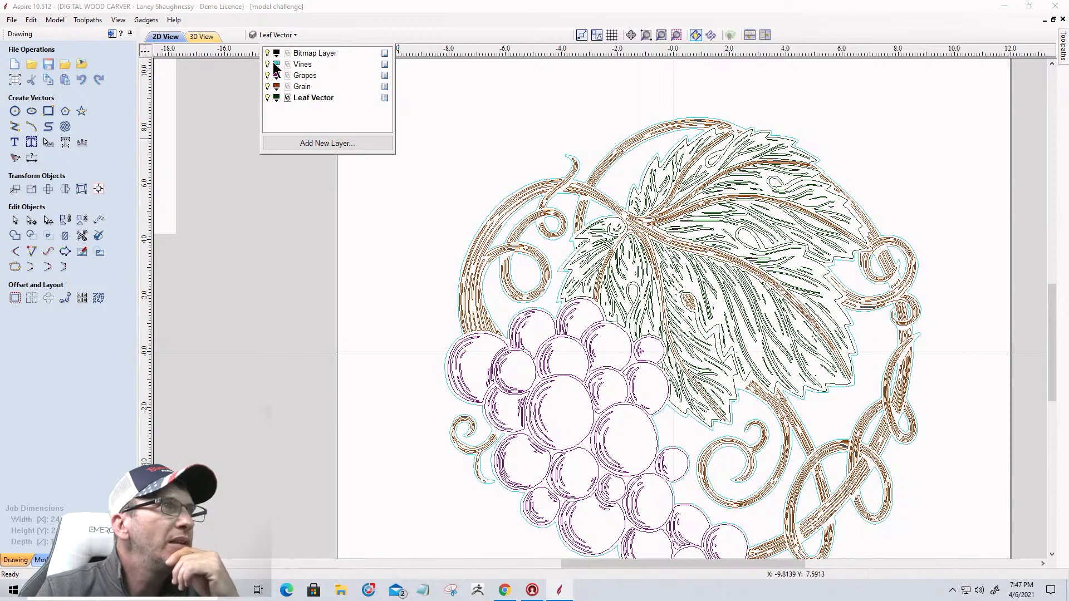
pyautogui.click(276, 64)
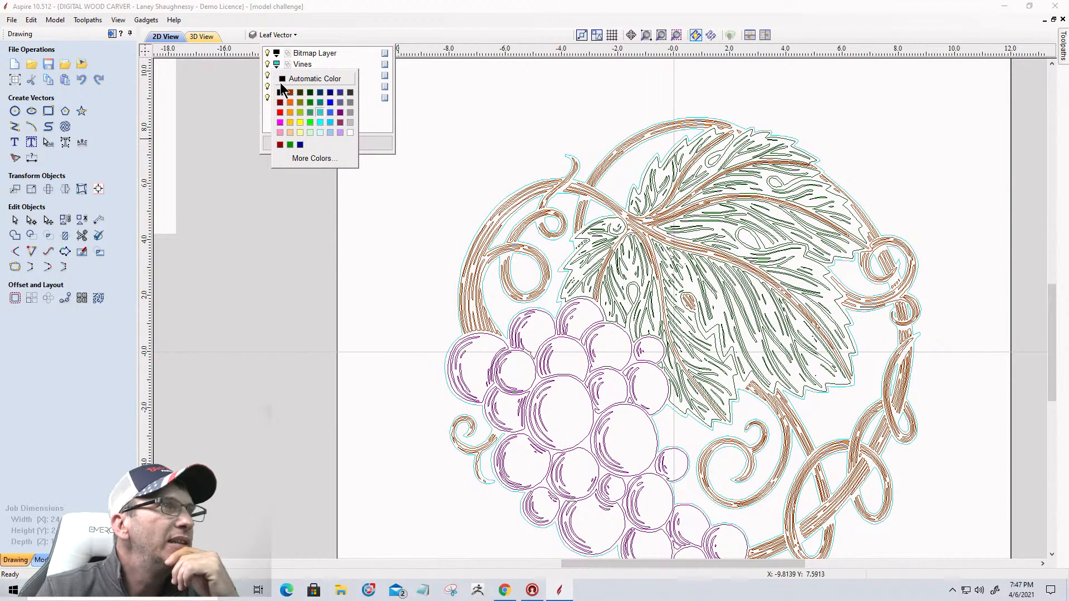
pyautogui.click(283, 78)
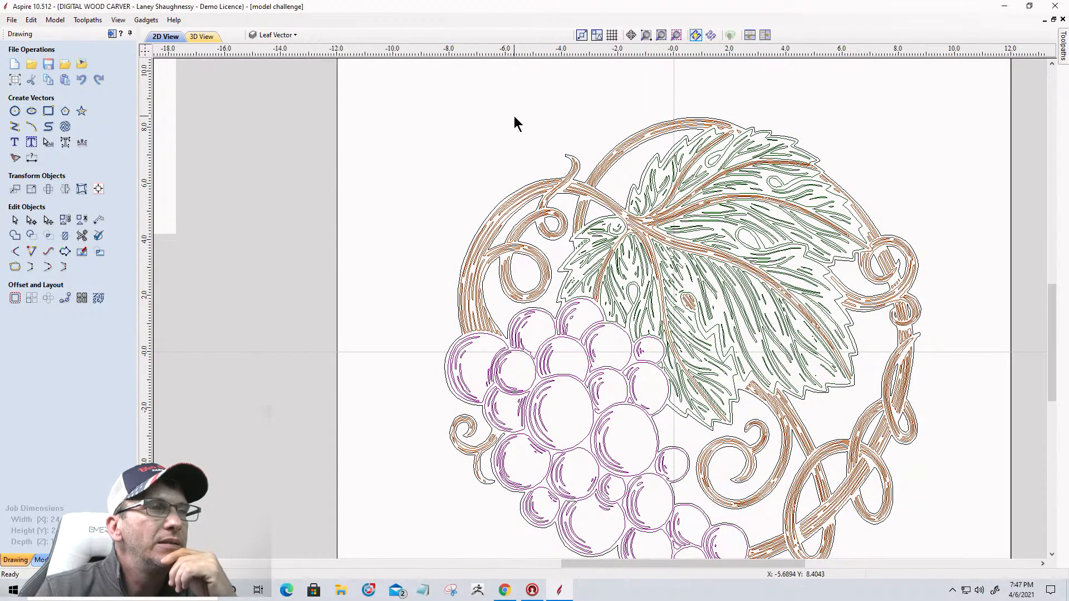
pyautogui.scroll(-3, 685, 267)
pyautogui.scroll(3, 663, 359)
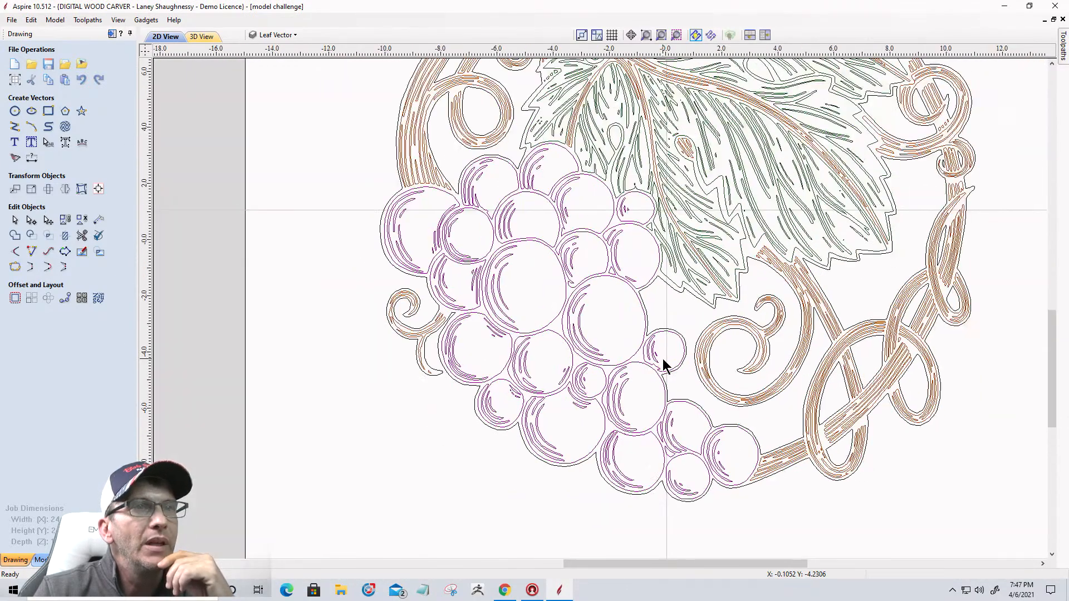
pyautogui.scroll(-2, 663, 359)
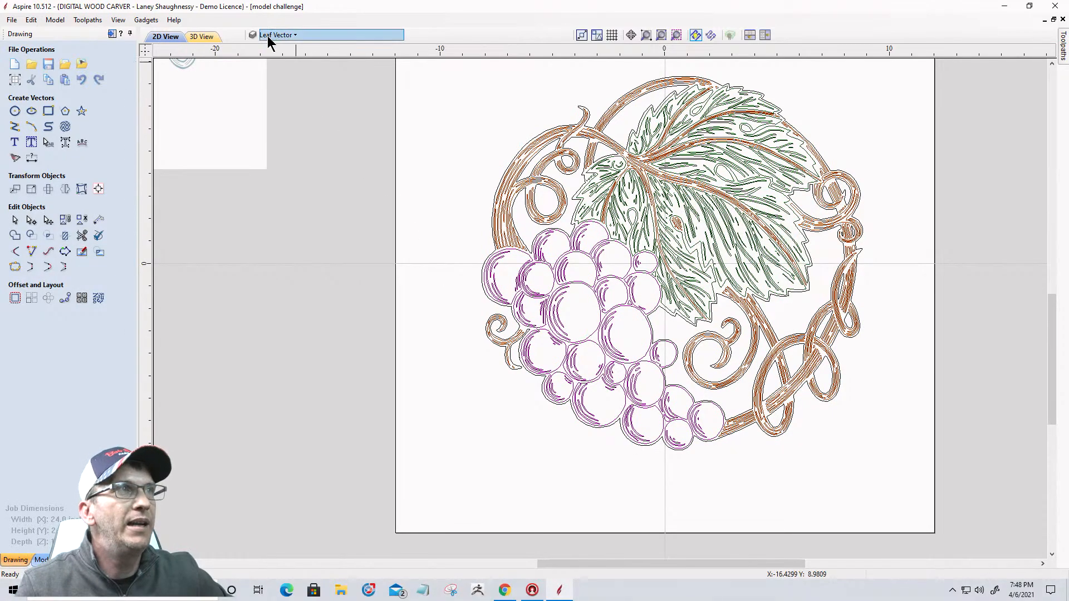
# Hide the Grapes, Grain and Leaf Vector layers, keeping only the Vines and Bitmap Layer visible
pyautogui.click(269, 35)
pyautogui.click(268, 65)
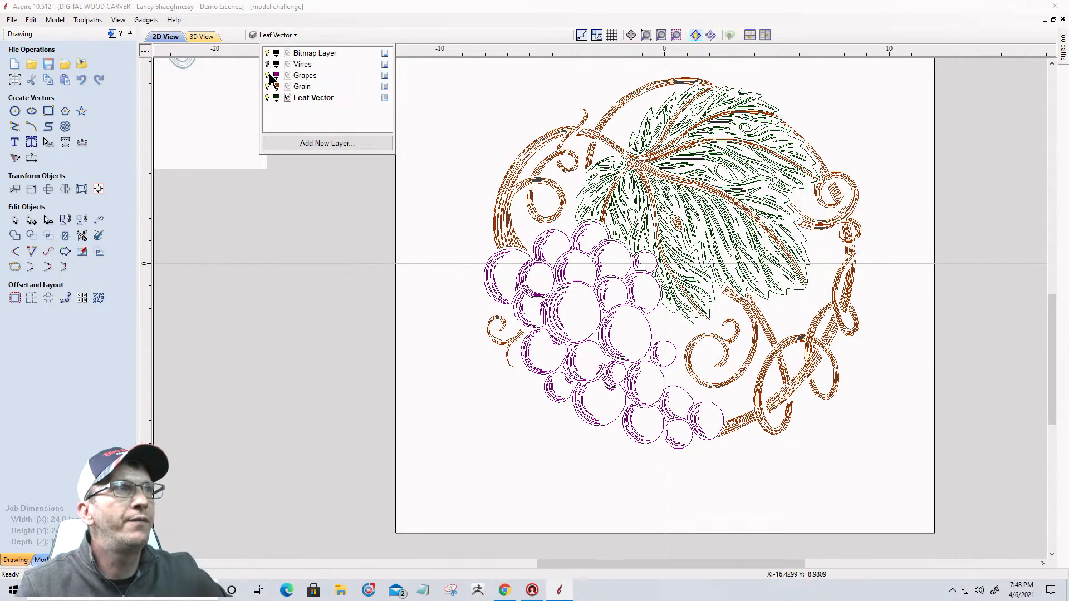
pyautogui.click(268, 75)
pyautogui.click(268, 86)
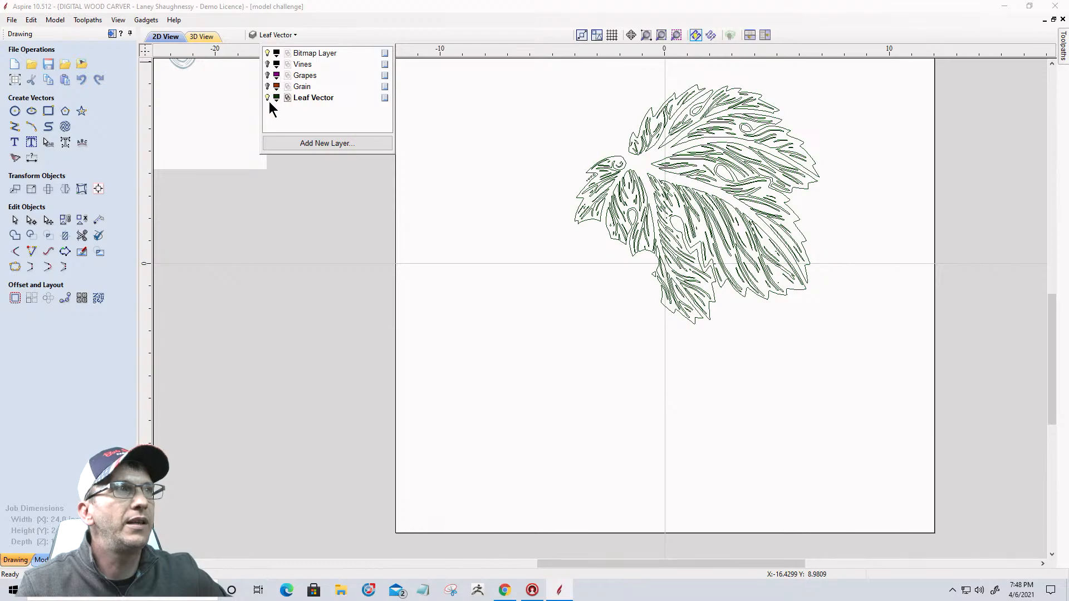
pyautogui.click(267, 98)
pyautogui.click(268, 97)
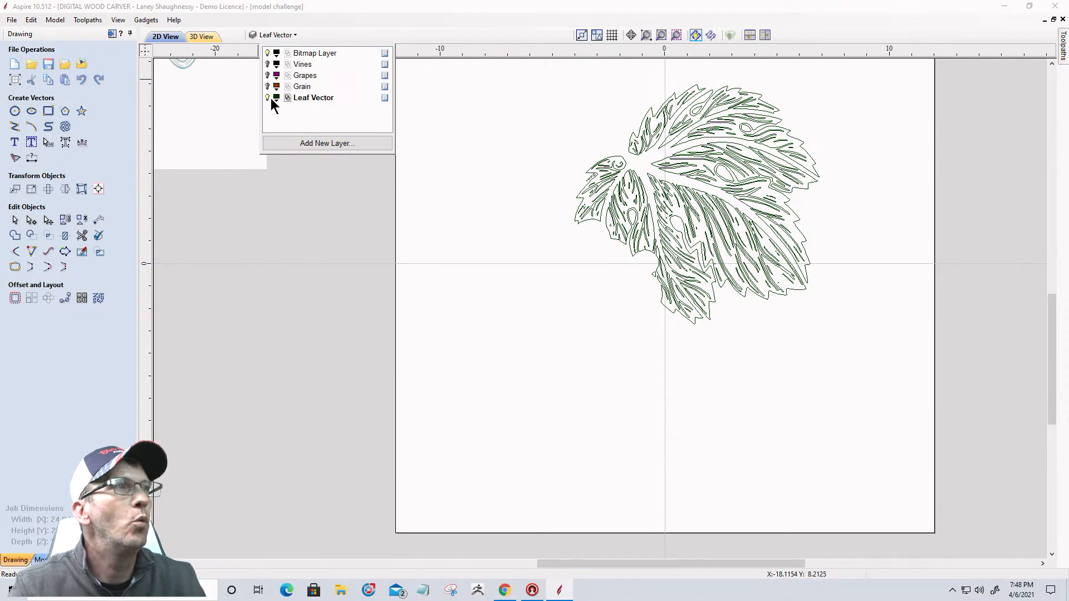
pyautogui.click(268, 97)
pyautogui.click(267, 65)
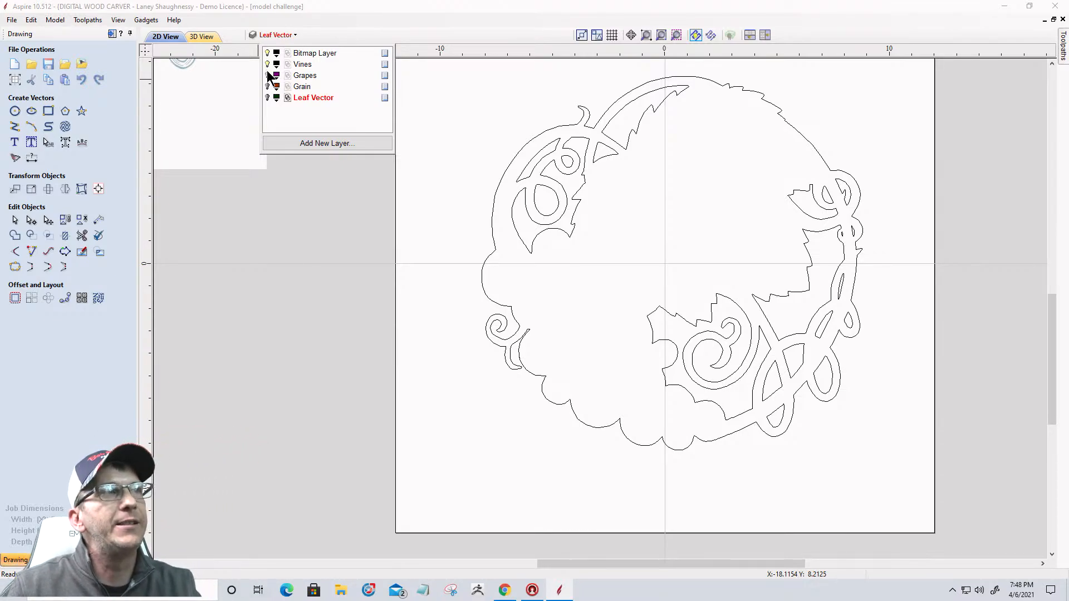
# Select the reference bitmap and examine its grapes, leaf and intertwined vines up close against the vine outline
pyautogui.click(196, 160)
pyautogui.scroll(-5, 471, 276)
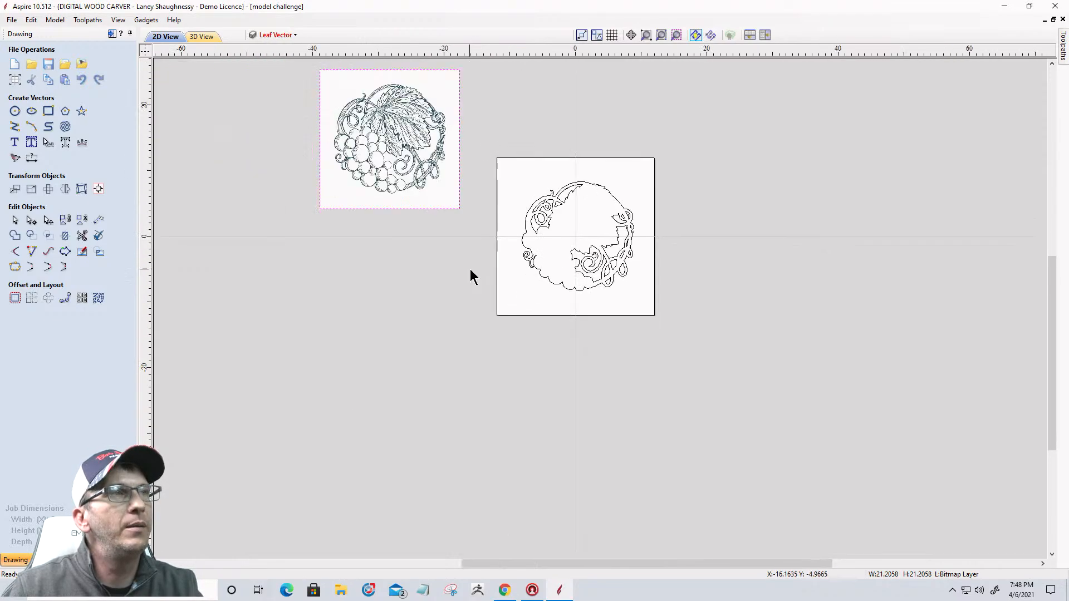
pyautogui.scroll(5, 477, 183)
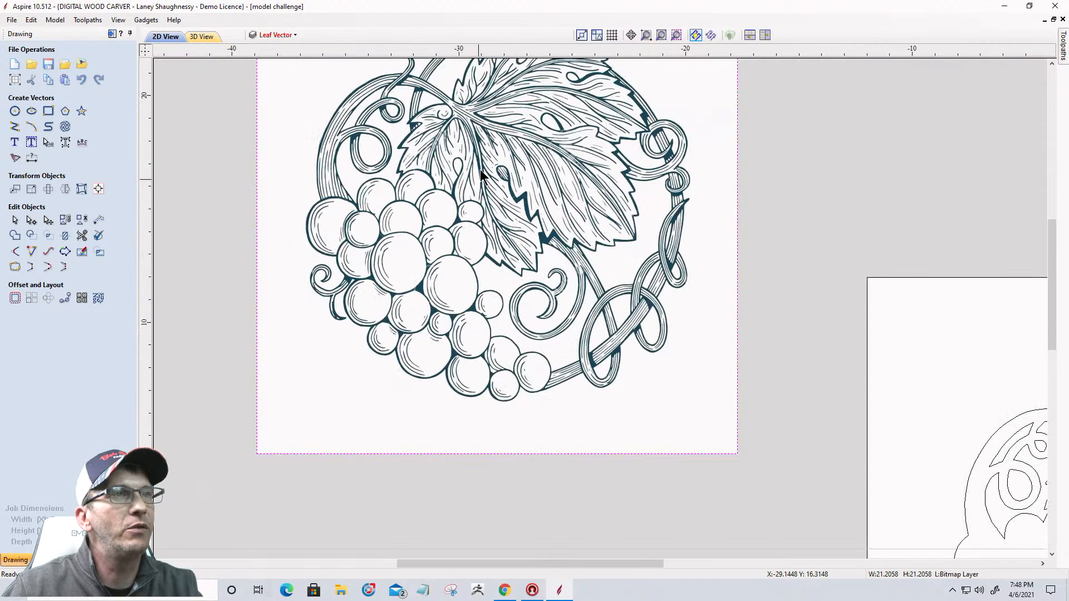
pyautogui.scroll(3, 474, 120)
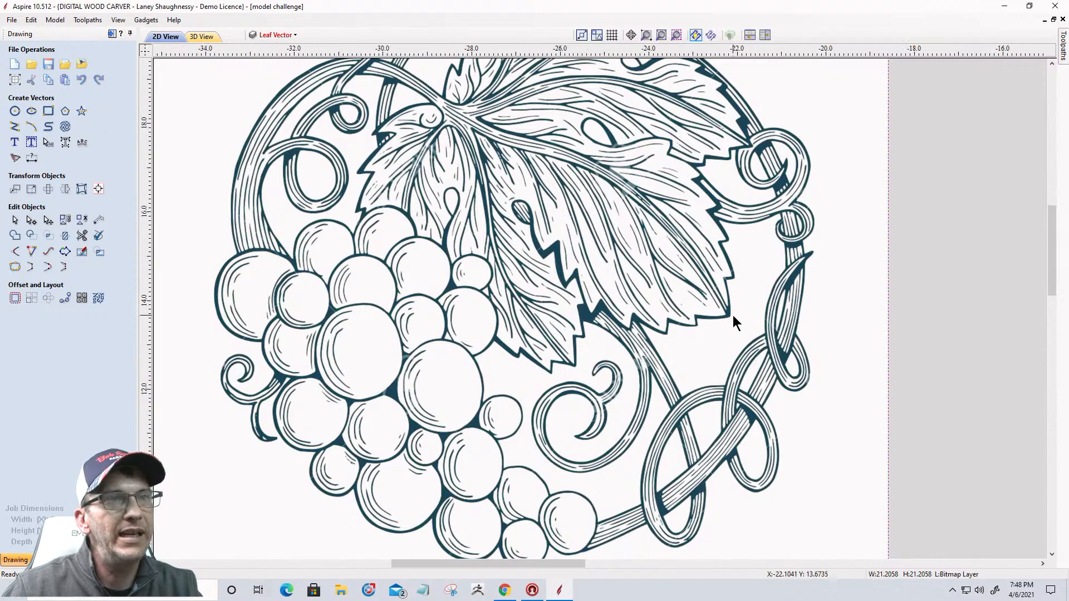
pyautogui.scroll(-1, 734, 322)
pyautogui.scroll(-3, 674, 106)
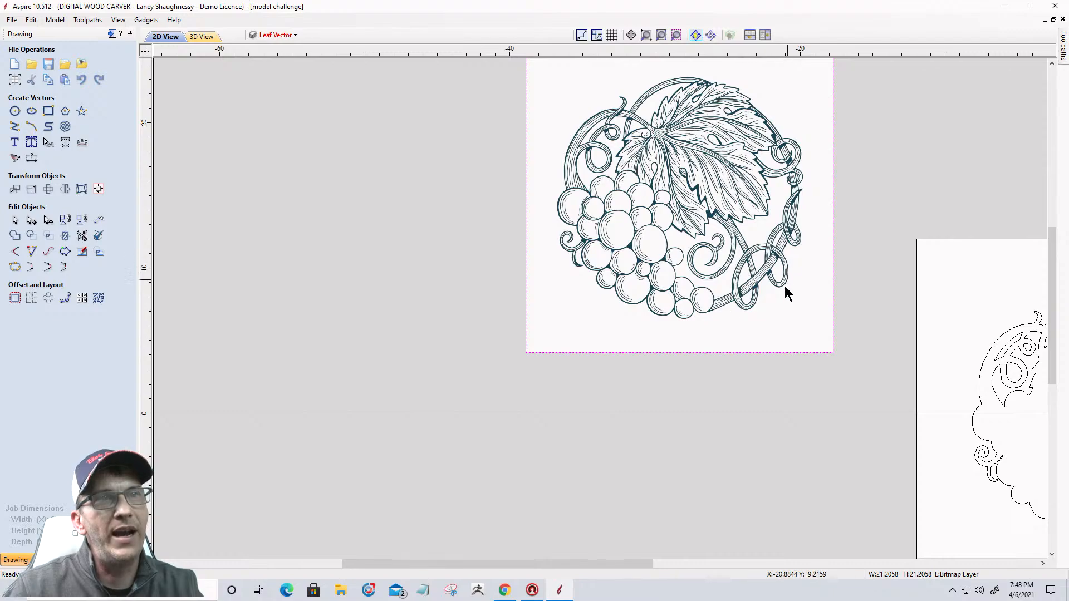
pyautogui.scroll(2, 785, 284)
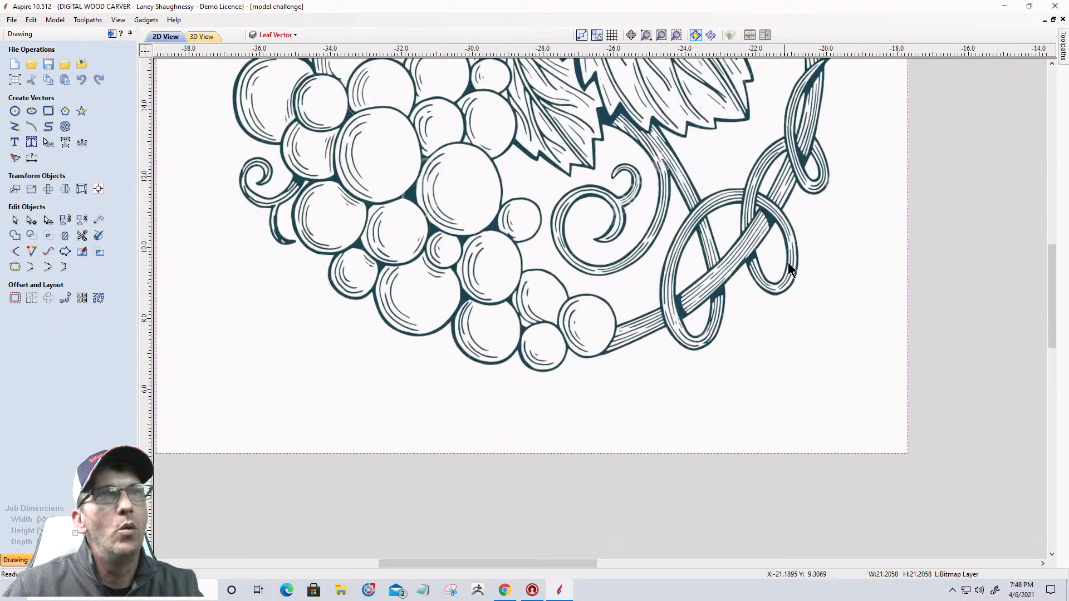
pyautogui.scroll(-2, 814, 103)
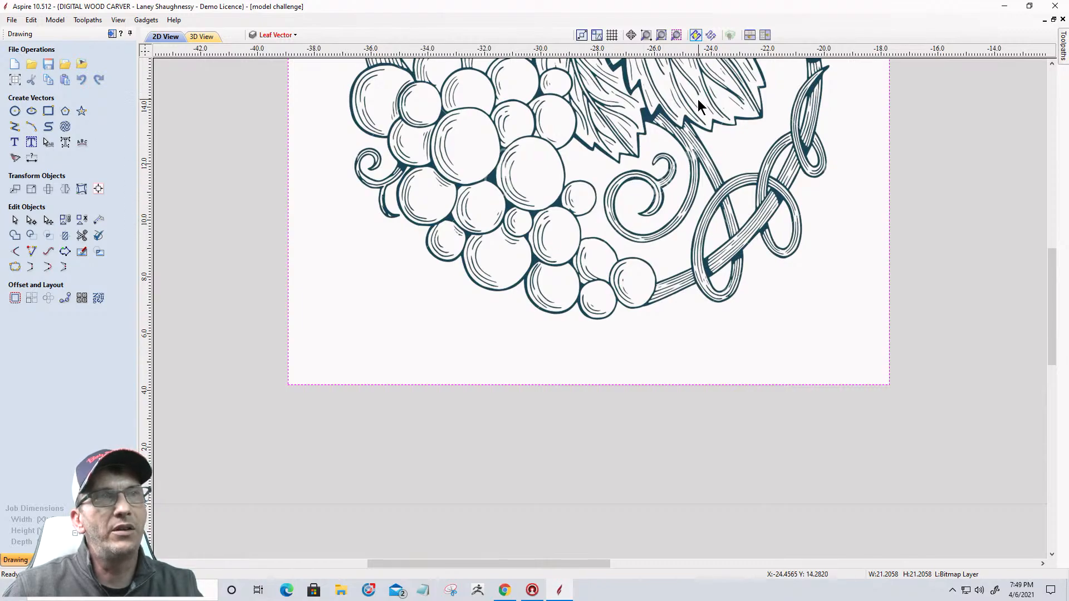
pyautogui.scroll(-3, 739, 240)
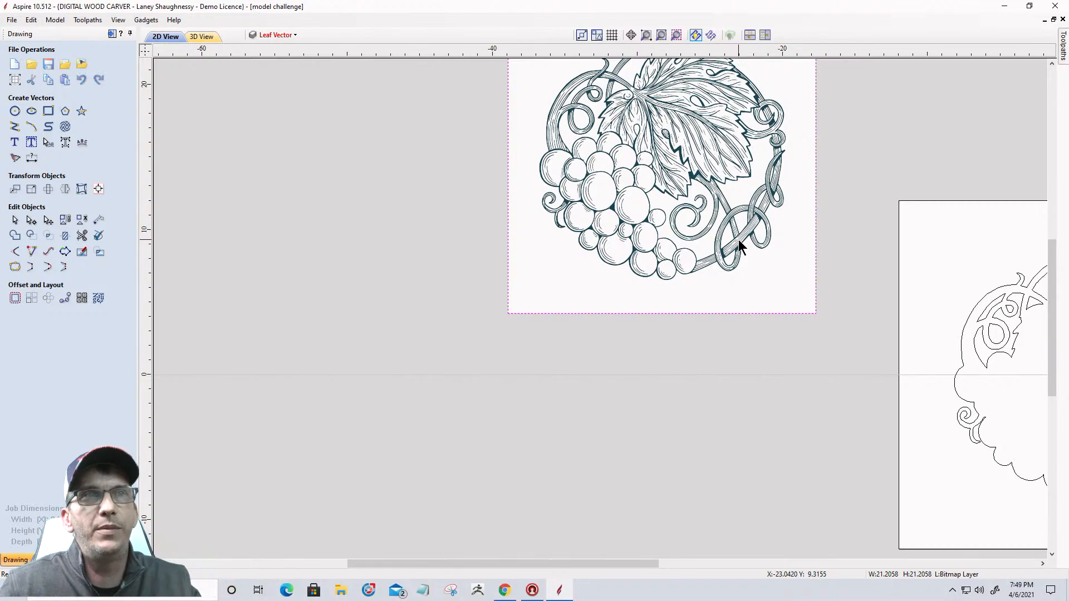
pyautogui.scroll(4, 537, 146)
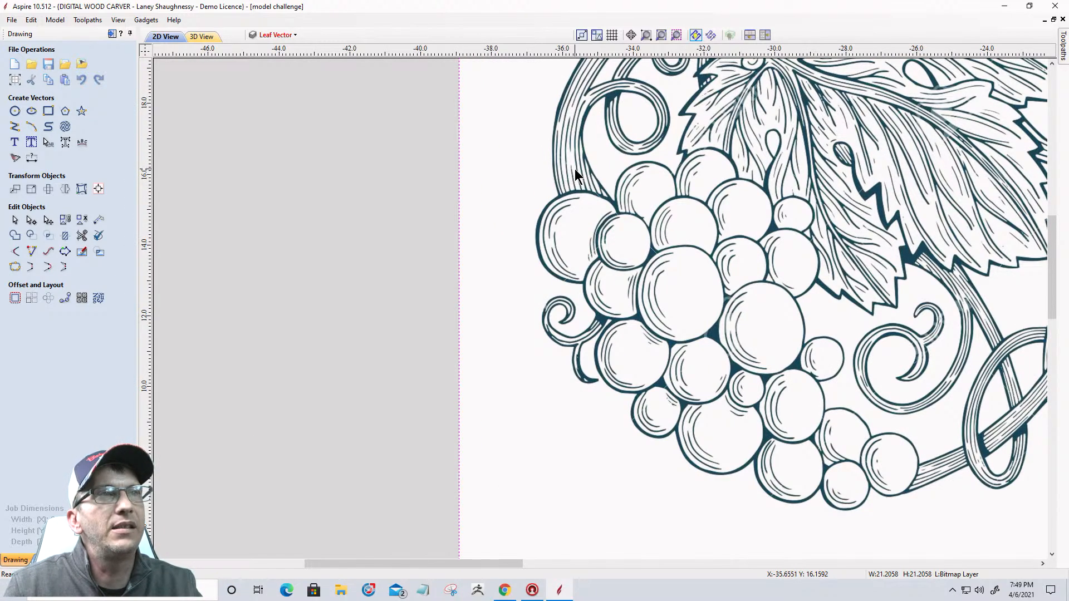
pyautogui.scroll(-5, 577, 165)
pyautogui.scroll(4, 567, 153)
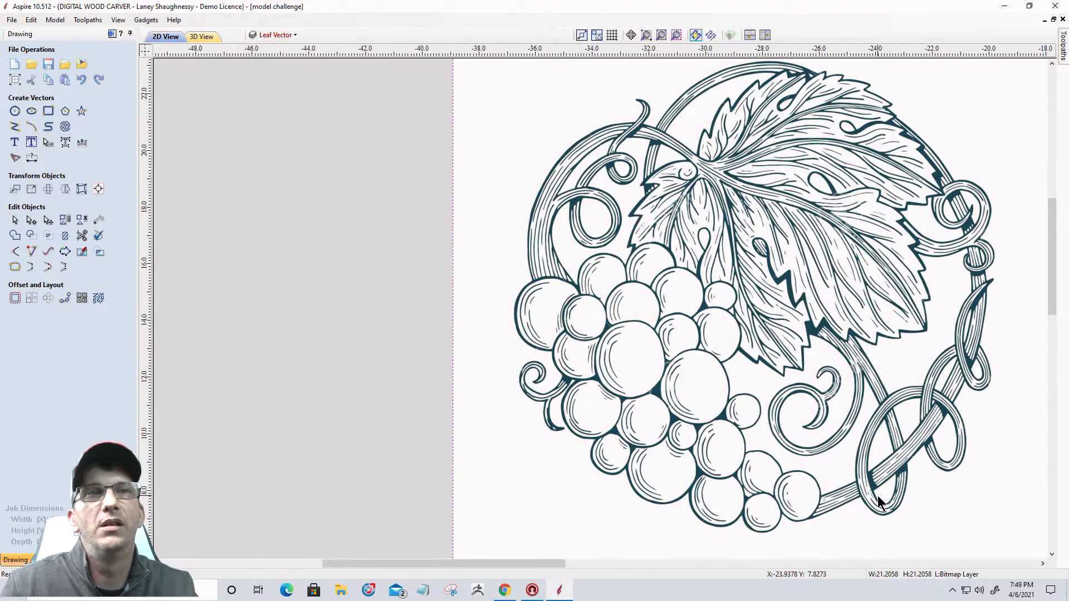
pyautogui.scroll(-1, 707, 312)
pyautogui.scroll(-3, 422, 140)
pyautogui.scroll(-3, 394, 267)
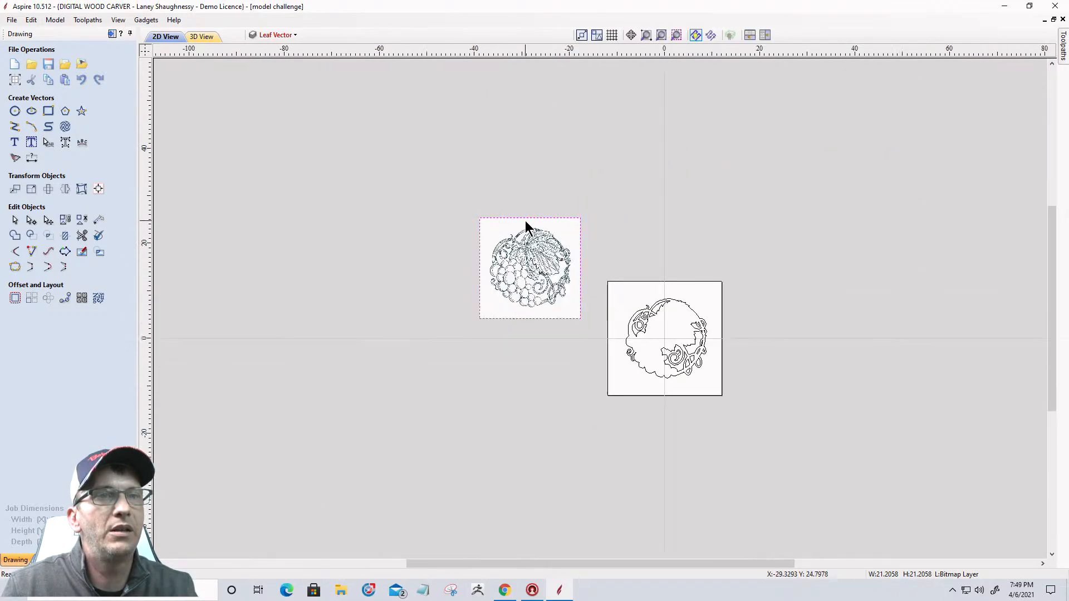
# Examine the vine outline up close, especially the spiral tendril and the crossing vine loops, and compare it with the reference bitmap
pyautogui.scroll(2, 662, 363)
pyautogui.scroll(3, 677, 359)
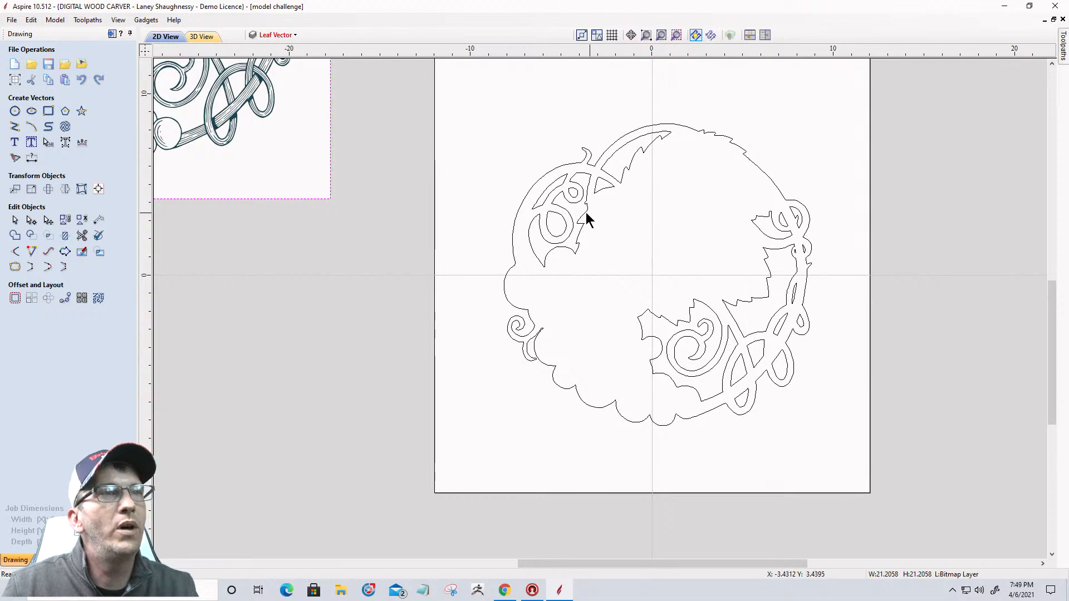
pyautogui.scroll(2, 691, 326)
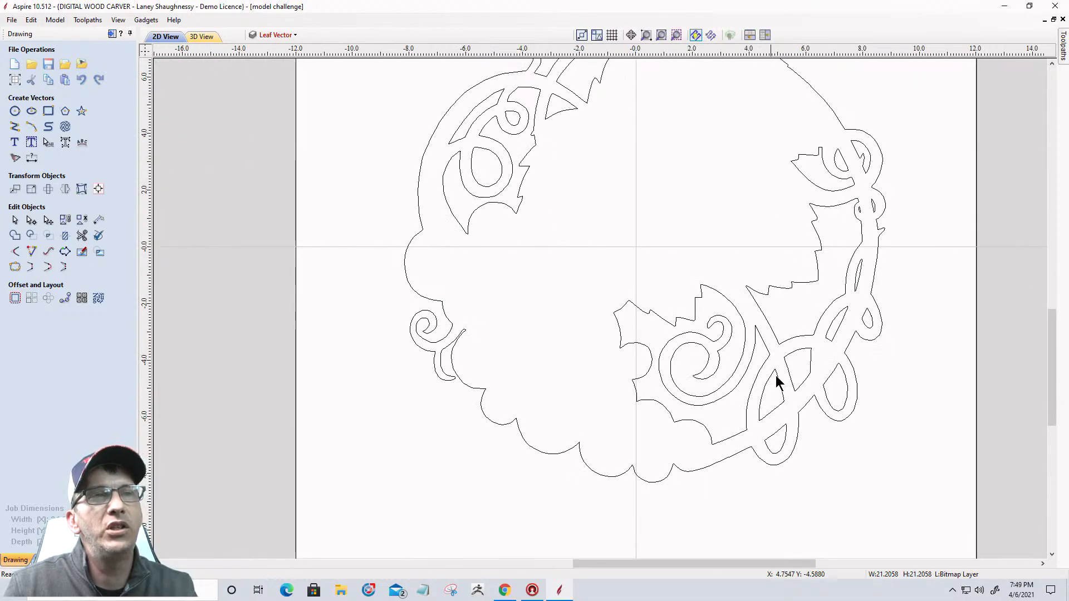
pyautogui.scroll(2, 787, 404)
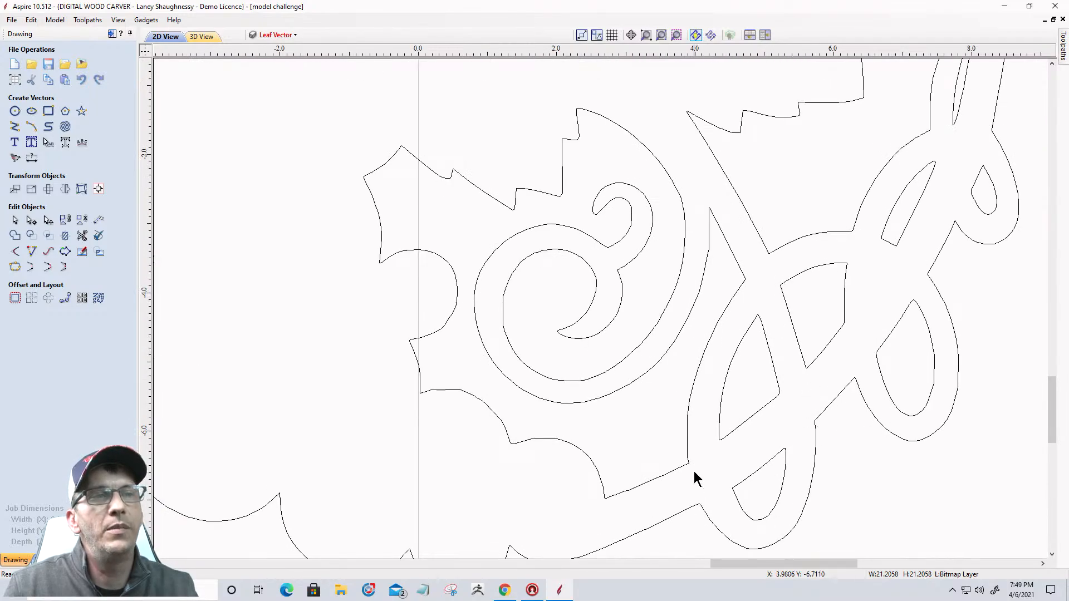
pyautogui.scroll(-2, 694, 471)
pyautogui.scroll(-1, 886, 299)
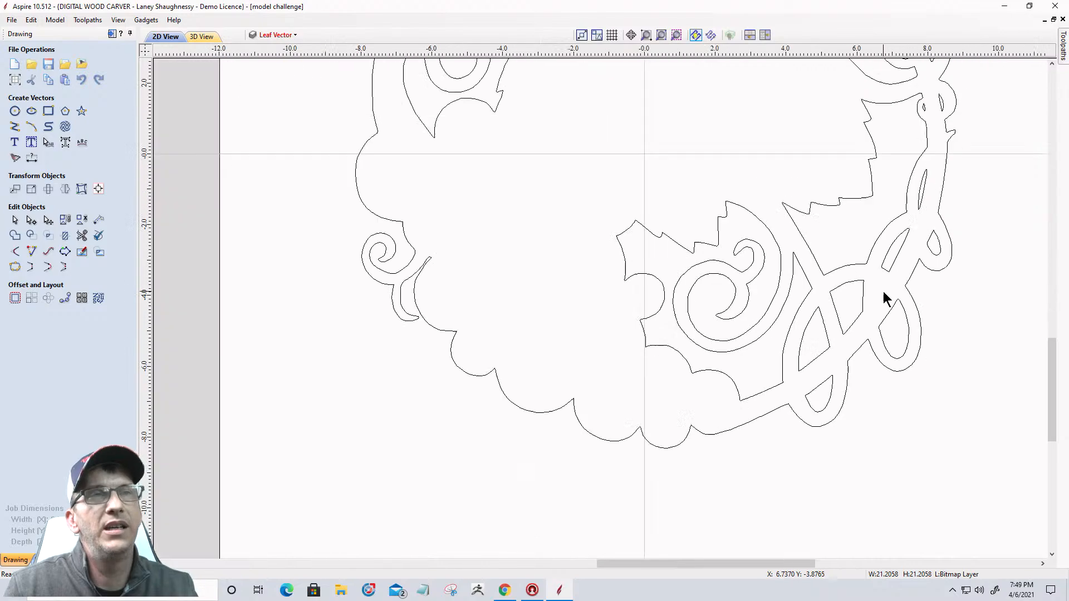
pyautogui.scroll(-1, 885, 299)
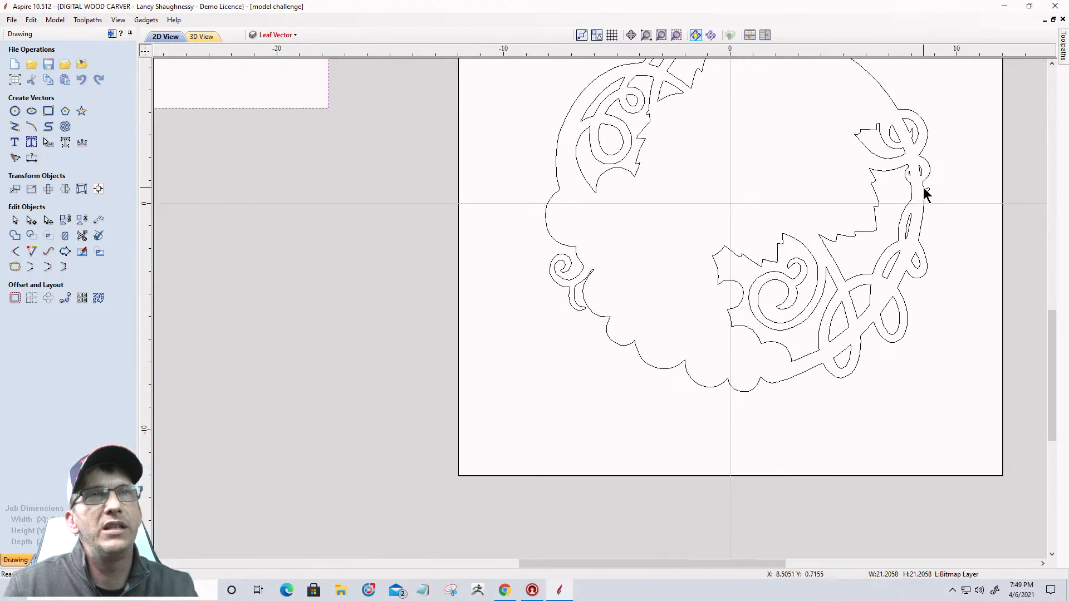
pyautogui.scroll(-2, 904, 202)
pyautogui.scroll(1, 494, 365)
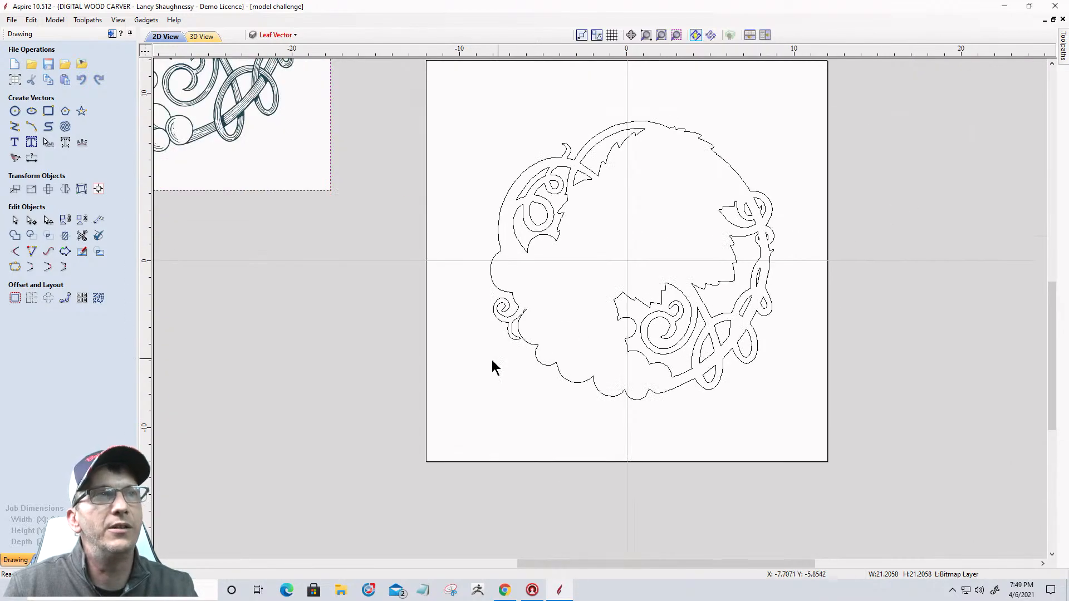
pyautogui.scroll(1, 559, 345)
pyautogui.scroll(-2, 558, 345)
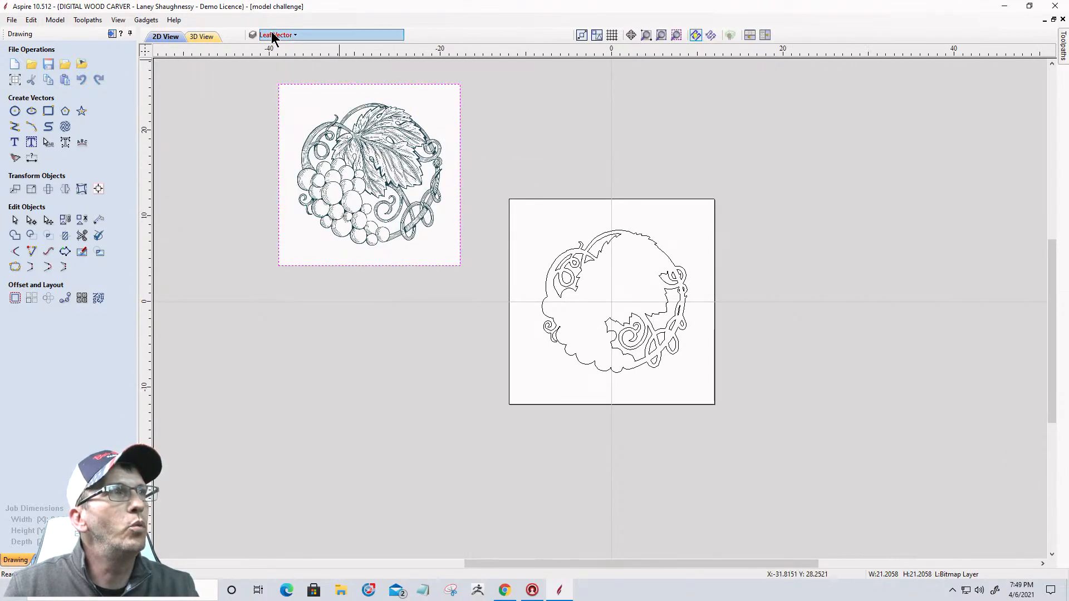
# Make the Vines layer the active layer
pyautogui.click(273, 34)
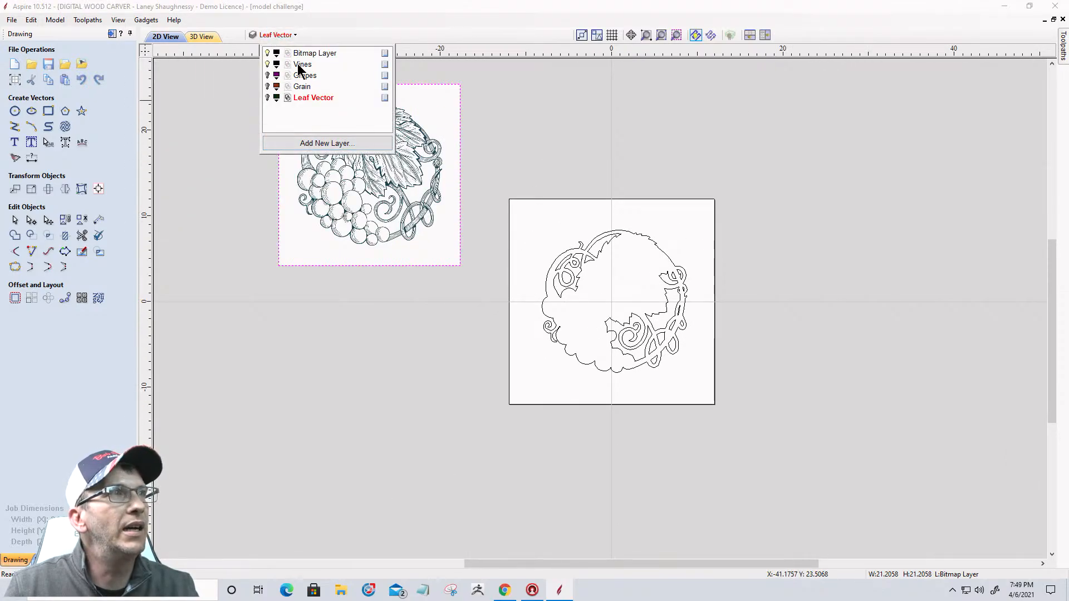
pyautogui.click(301, 64)
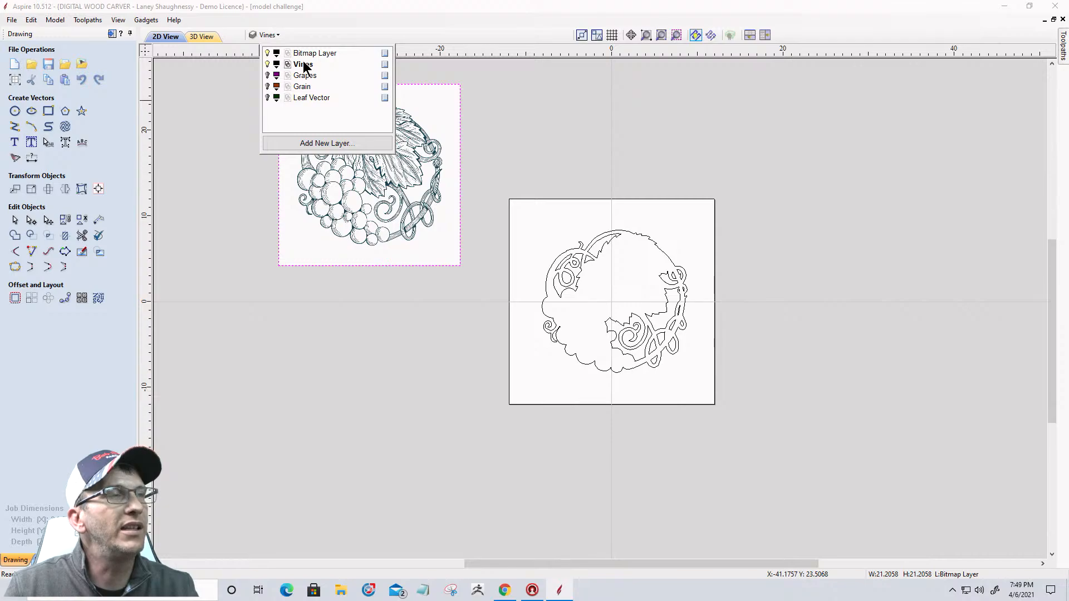
pyautogui.scroll(3, 577, 316)
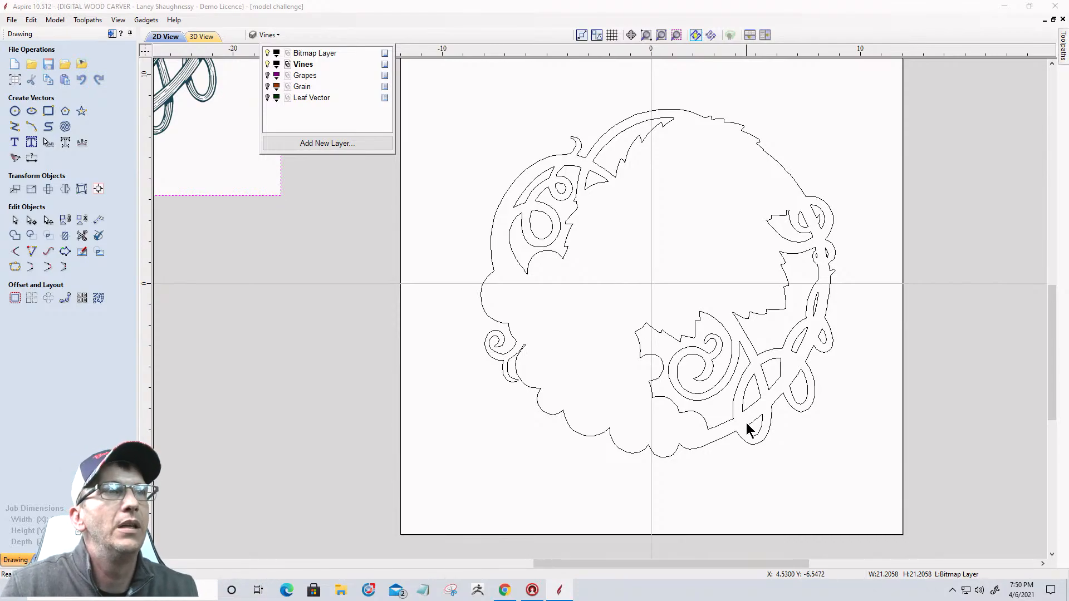
# Copy all the vine outline vectors to a new visible layer named Trim & Redraw with a red drawing colour
pyautogui.moveTo(402, 84); pyautogui.dragTo(905, 490)
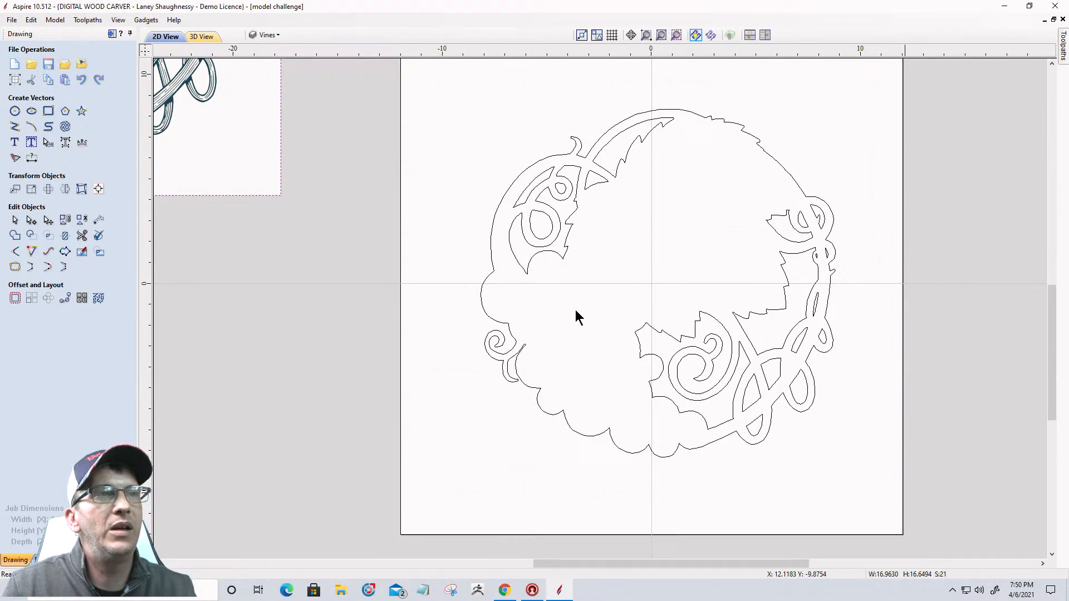
pyautogui.rightClick(601, 172)
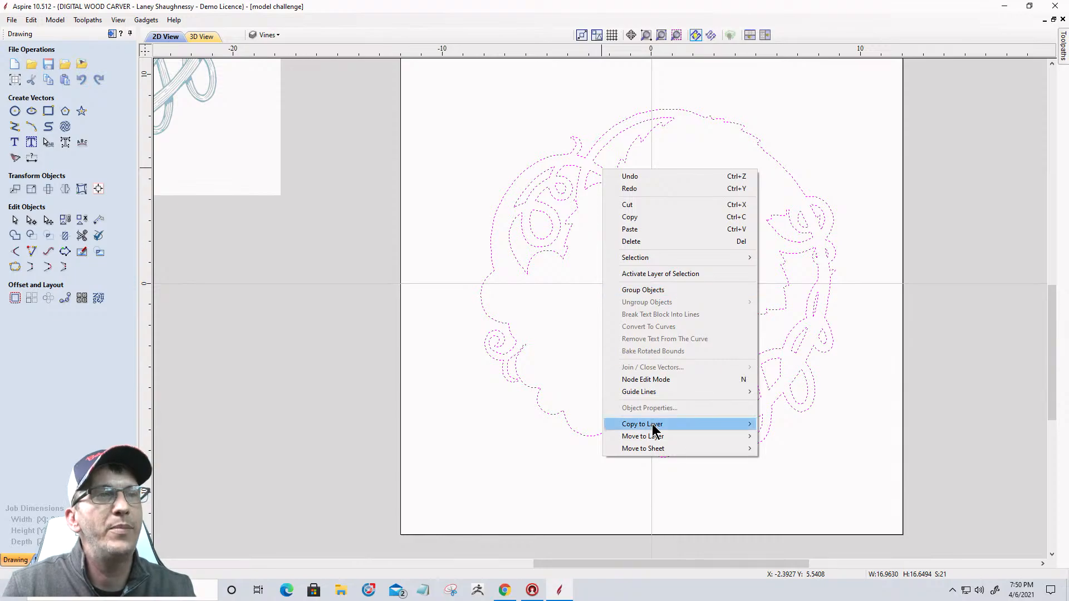
pyautogui.moveTo(653, 428)
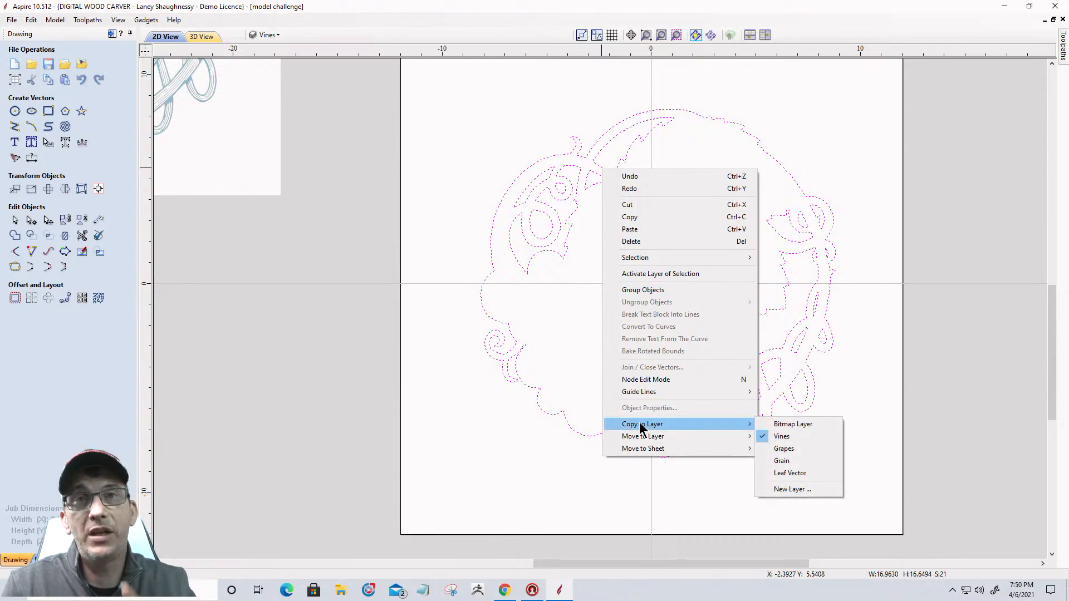
pyautogui.click(783, 488)
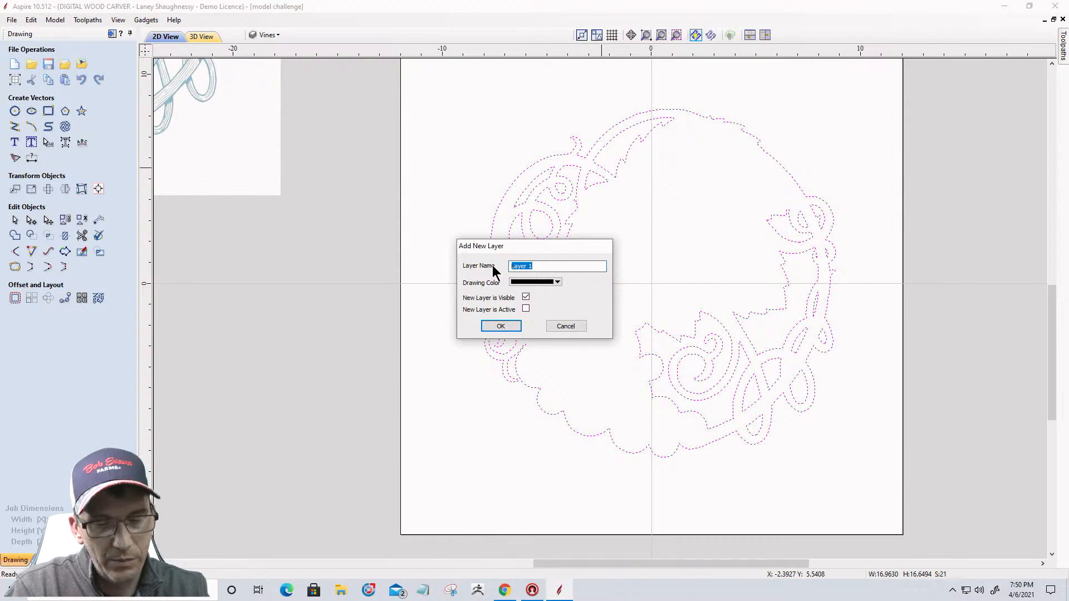
pyautogui.write('Trim & Redraw')
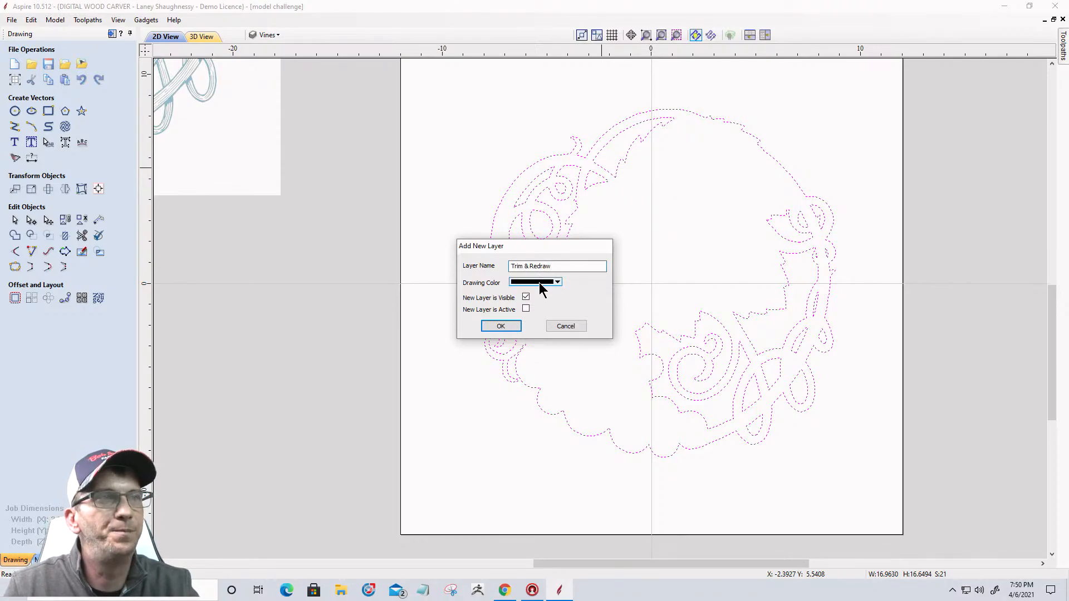
pyautogui.click(539, 283)
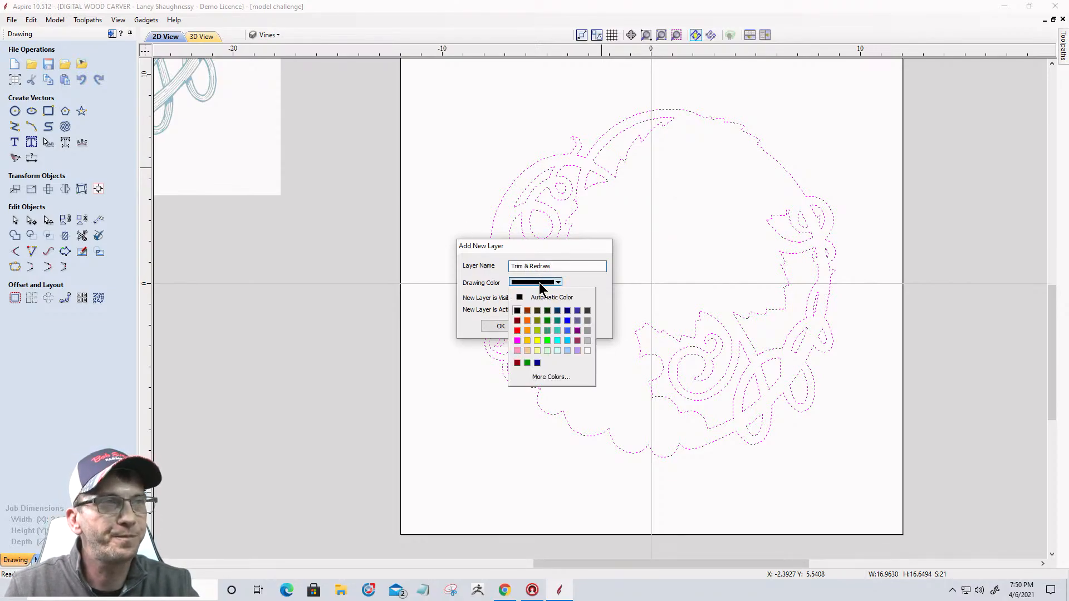
pyautogui.click(517, 331)
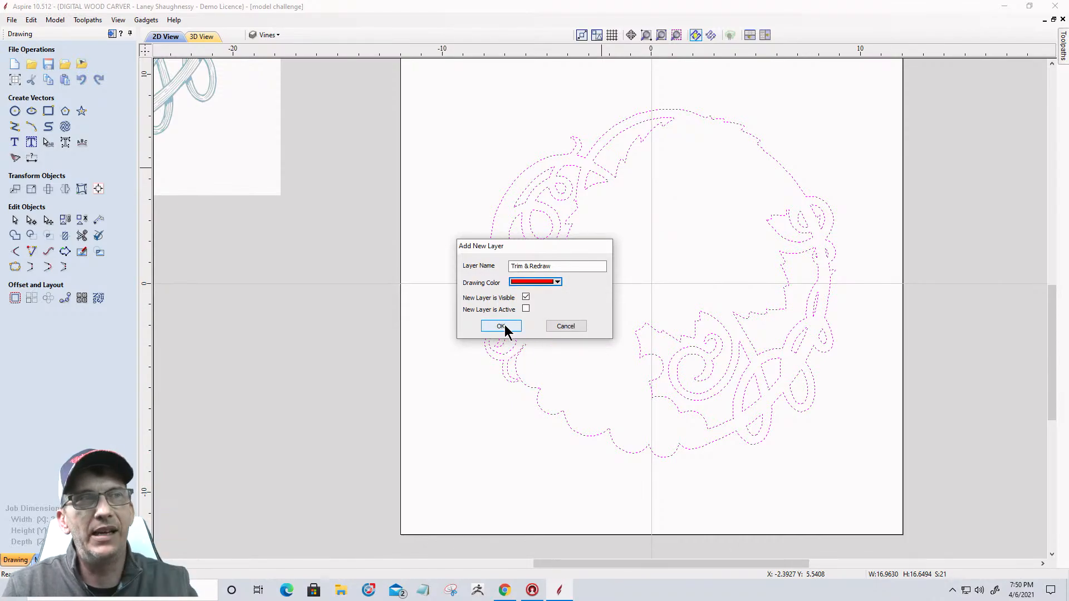
pyautogui.click(501, 326)
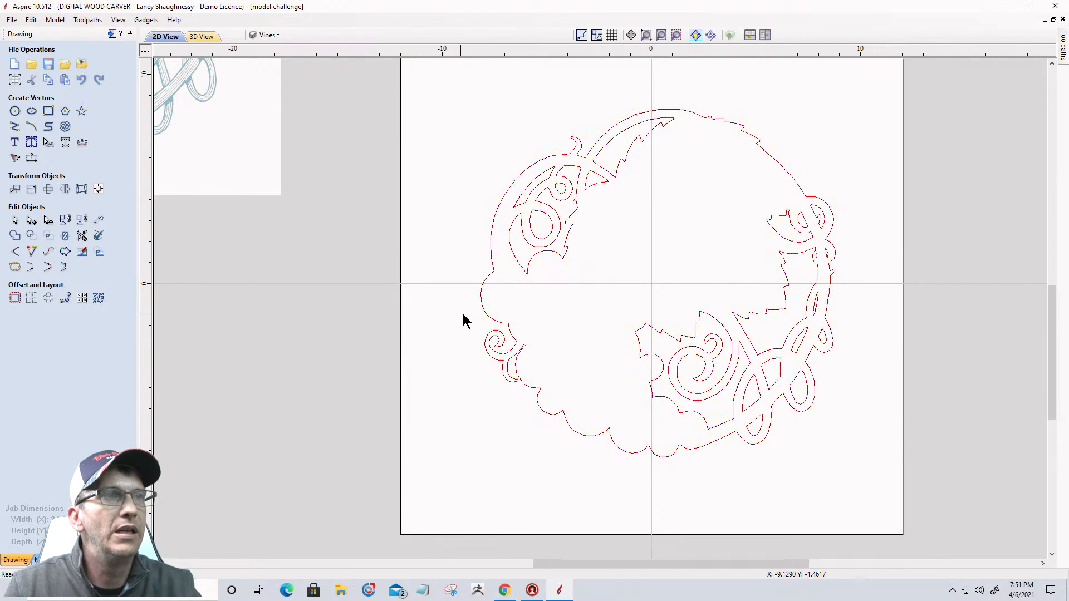
# Make the Trim & Redraw layer the active layer
pyautogui.scroll(-2, 687, 318)
pyautogui.scroll(4, 687, 317)
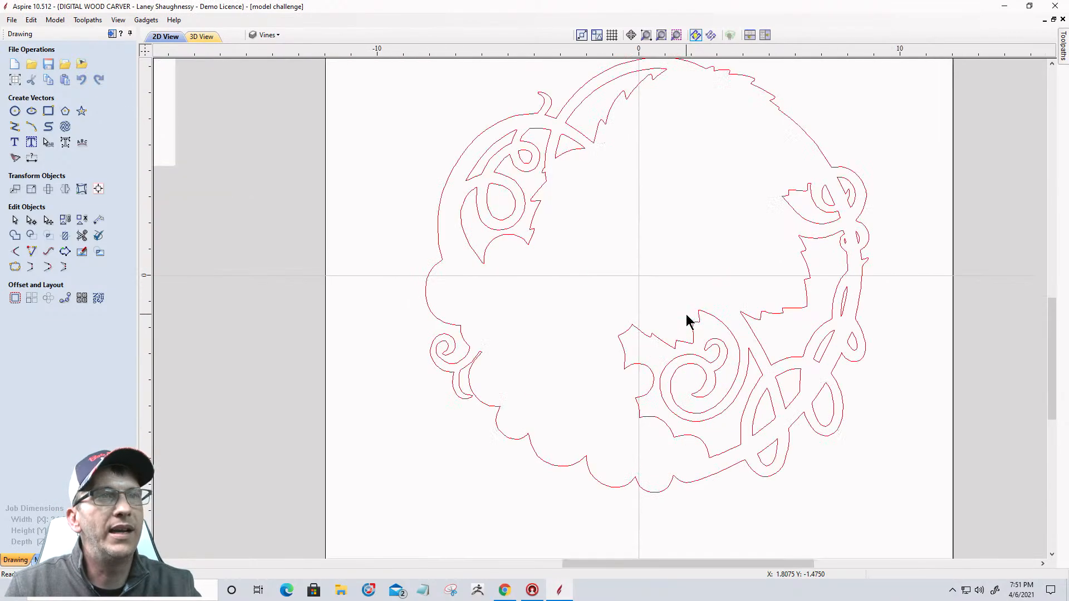
pyautogui.click(281, 34)
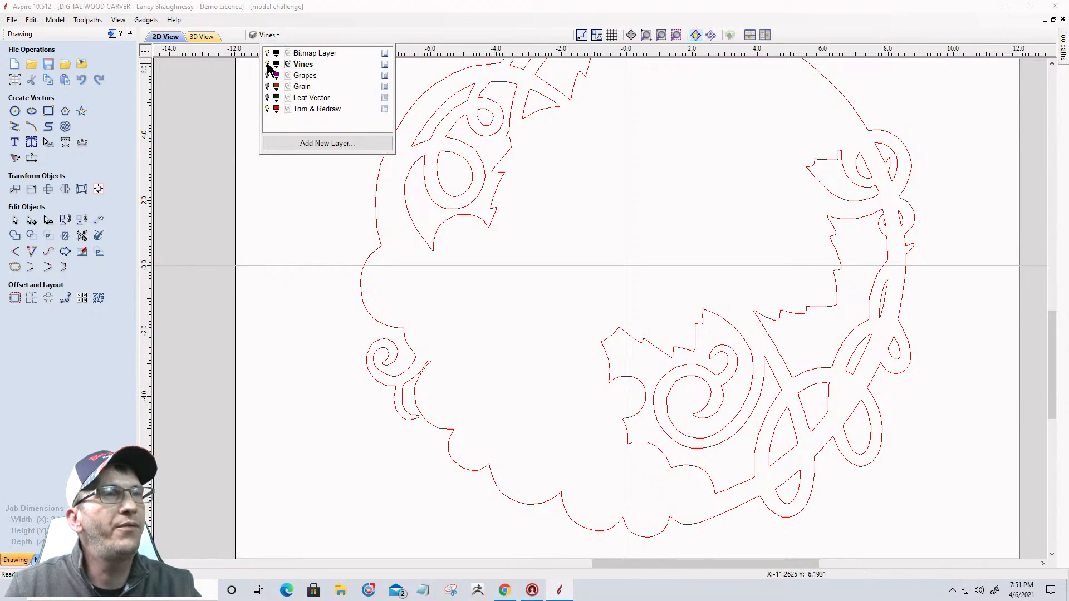
pyautogui.click(317, 110)
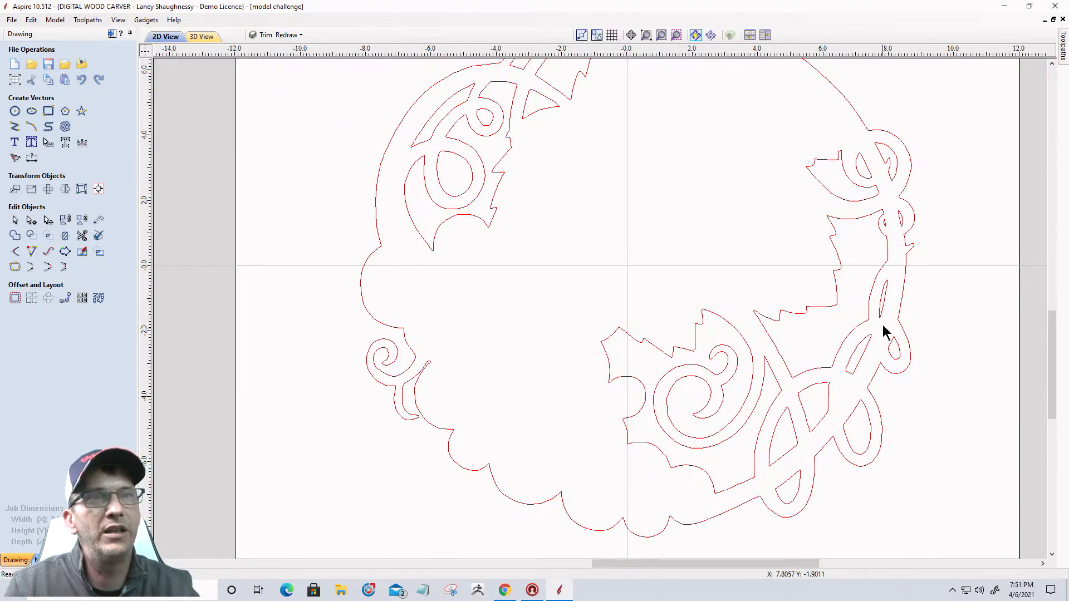
# Examine the spiral tendril and the neighbouring crossing vines on the red outline for sections that need redrawing
pyautogui.scroll(2, 879, 312)
pyautogui.scroll(-4, 819, 318)
pyautogui.scroll(2, 818, 317)
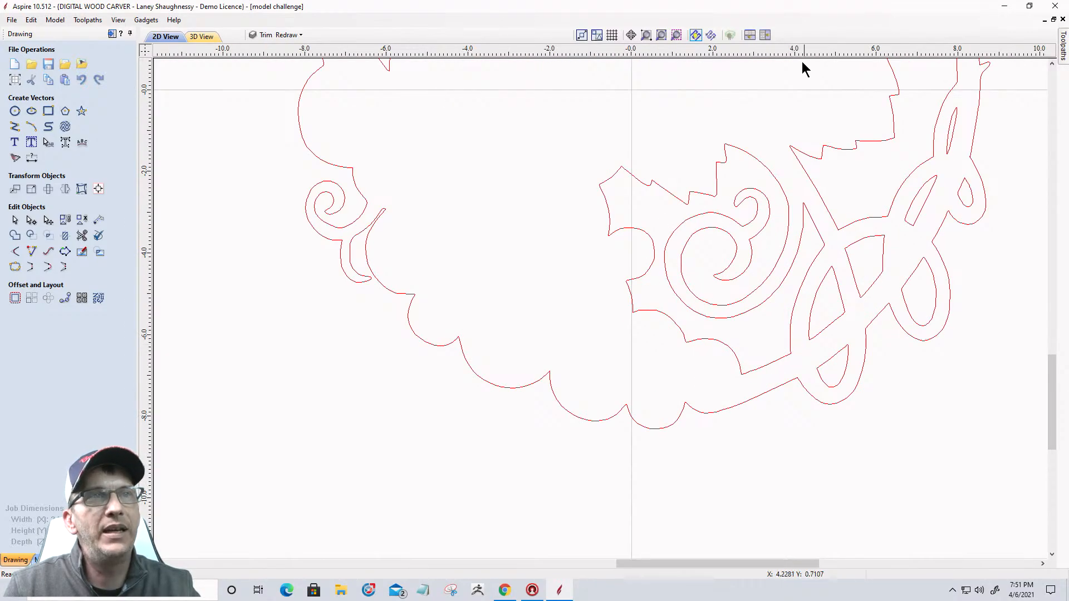
pyautogui.scroll(1, 816, 215)
pyautogui.scroll(3, 789, 101)
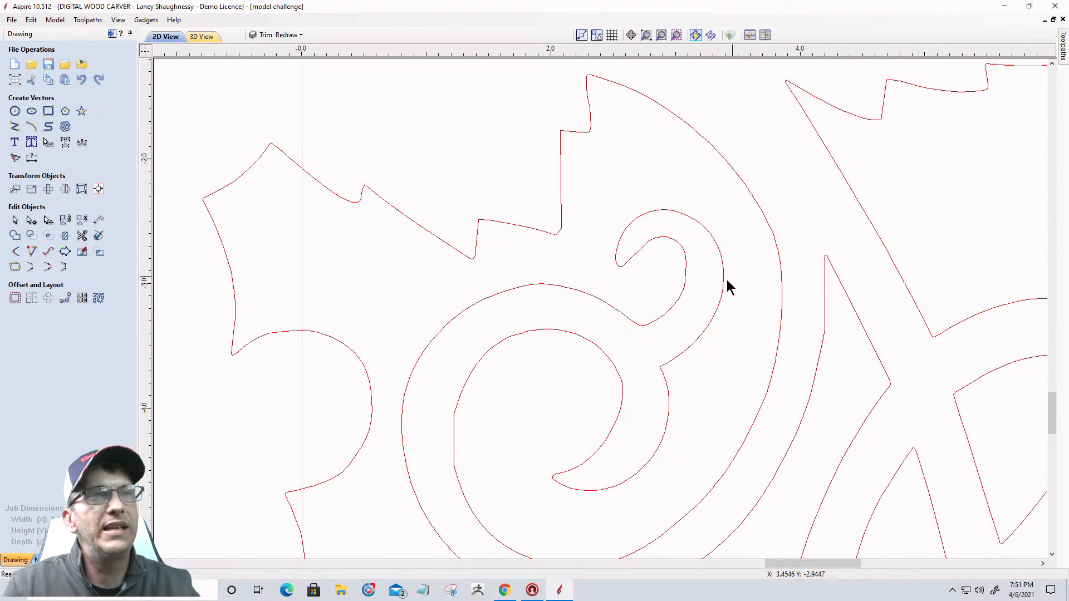
pyautogui.scroll(-2, 666, 258)
pyautogui.scroll(2, 655, 244)
pyautogui.scroll(-3, 656, 246)
pyautogui.scroll(1, 657, 247)
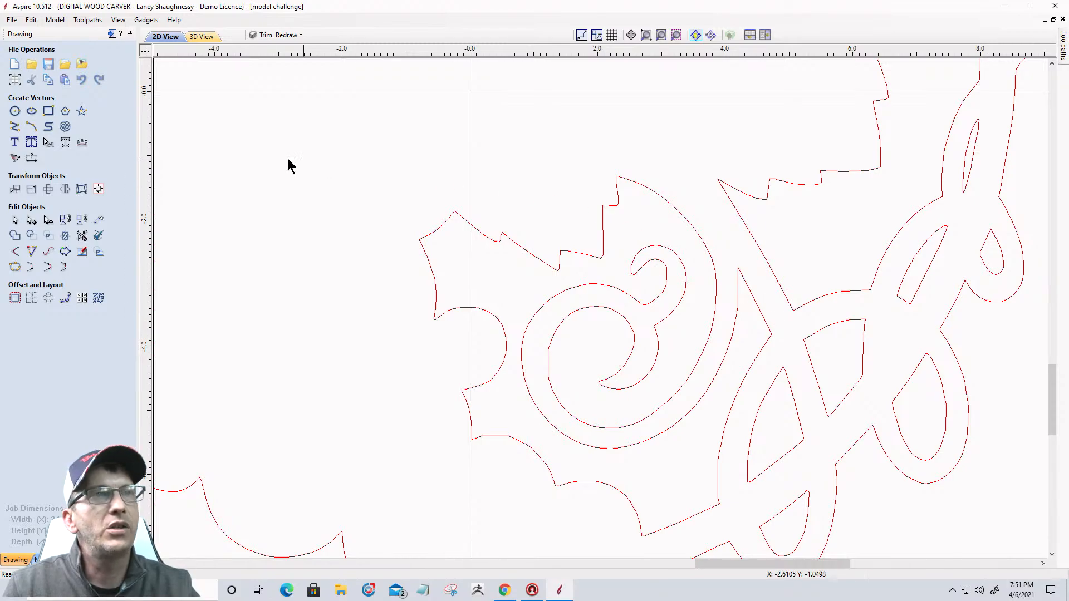
# Draw a three-point arc of about 0.71 radius from the pointed tip beside the spiral tendril to the tendril's outer curve
pyautogui.click(32, 128)
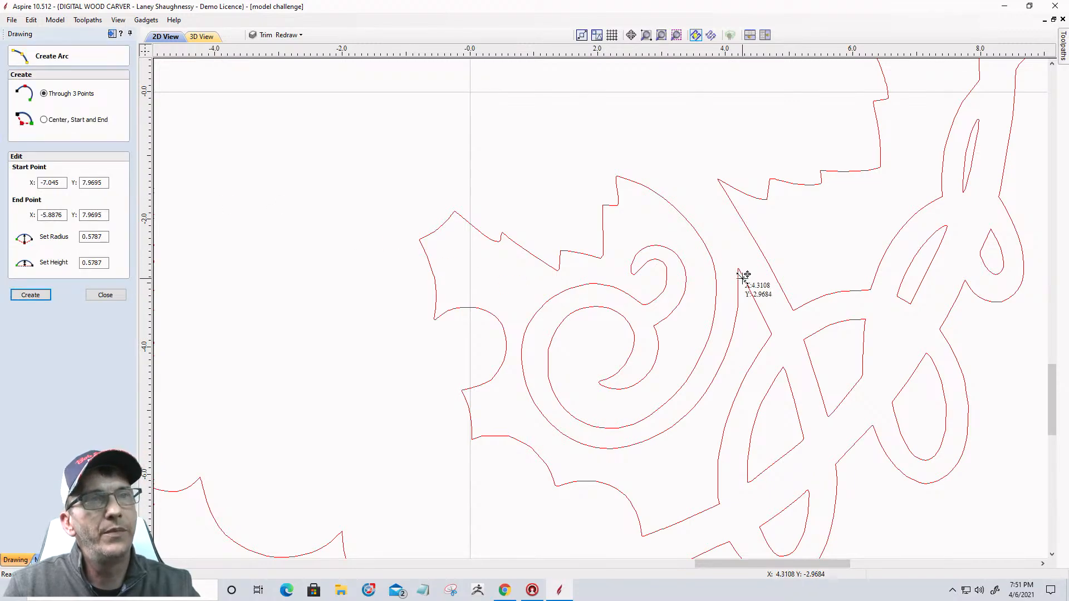
pyautogui.scroll(5, 739, 272)
pyautogui.scroll(2, 743, 302)
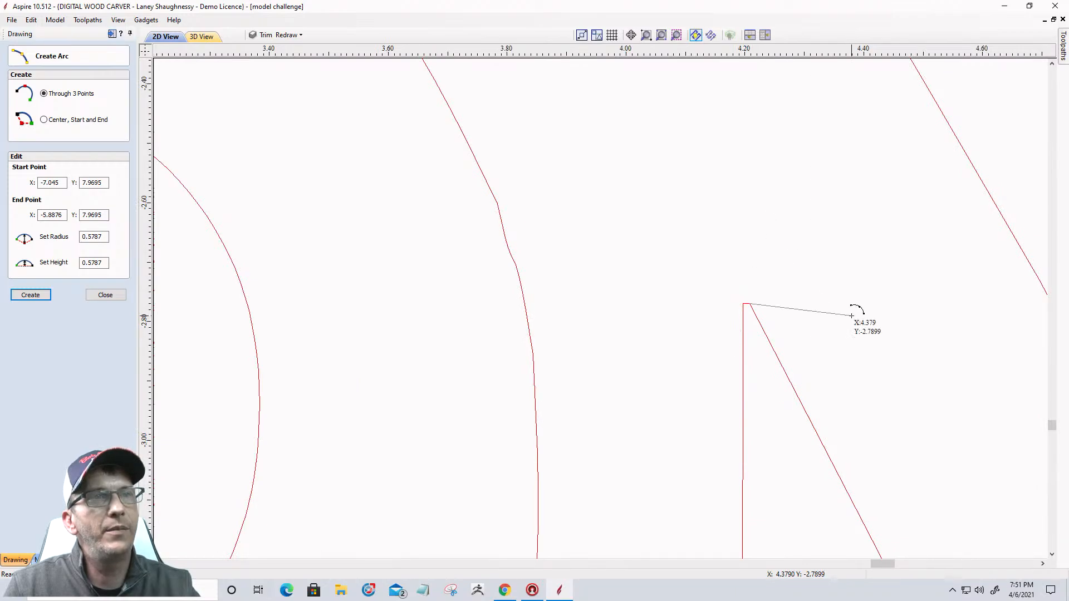
pyautogui.scroll(-3, 715, 241)
pyautogui.scroll(-2, 717, 242)
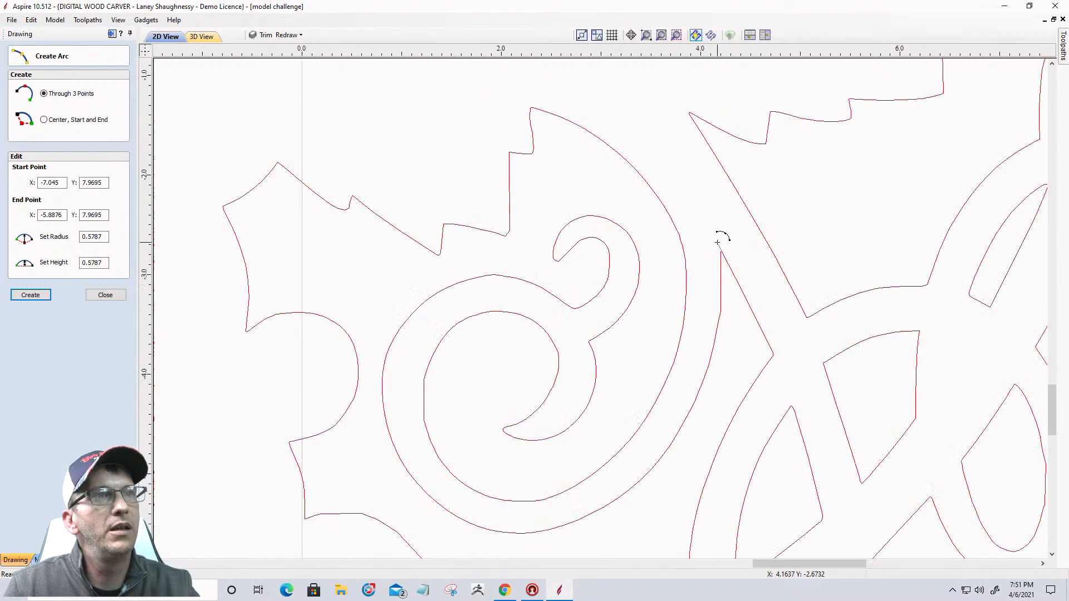
pyautogui.click(668, 208)
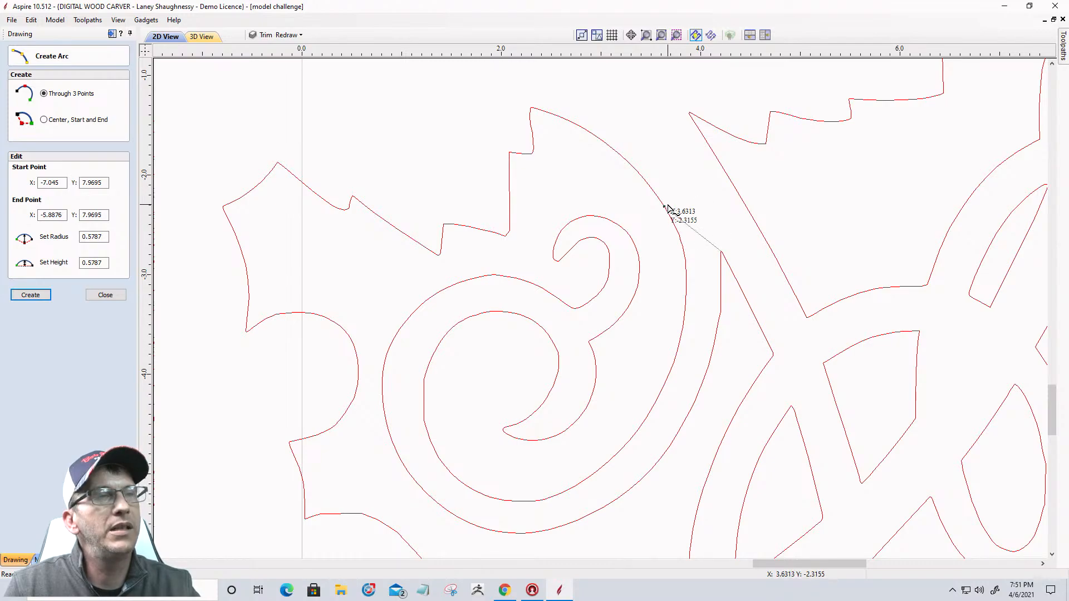
pyautogui.click(668, 208)
pyautogui.scroll(1, 684, 210)
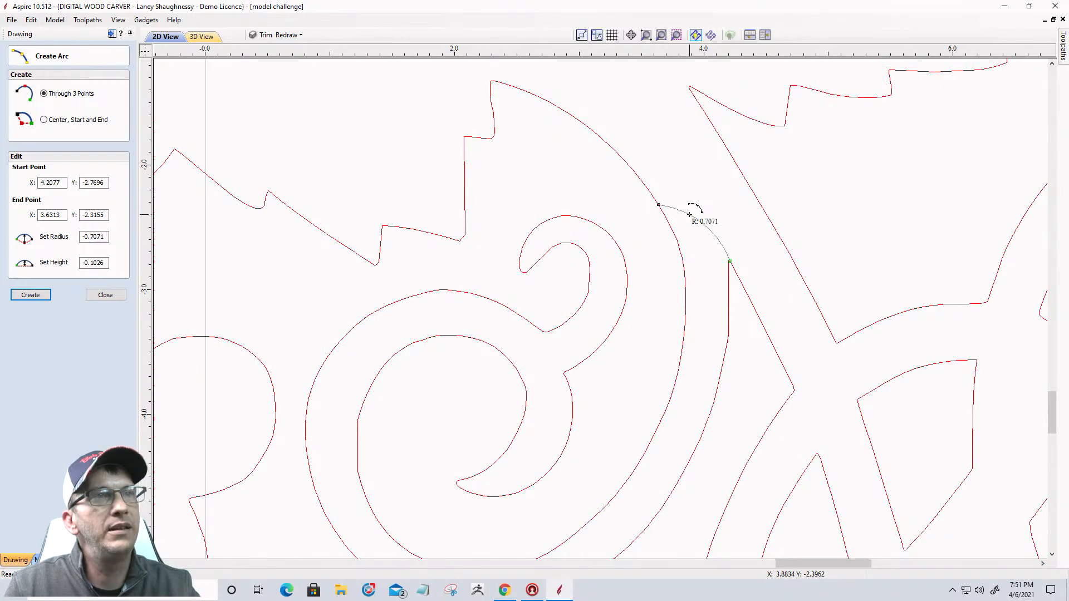
pyautogui.click(690, 214)
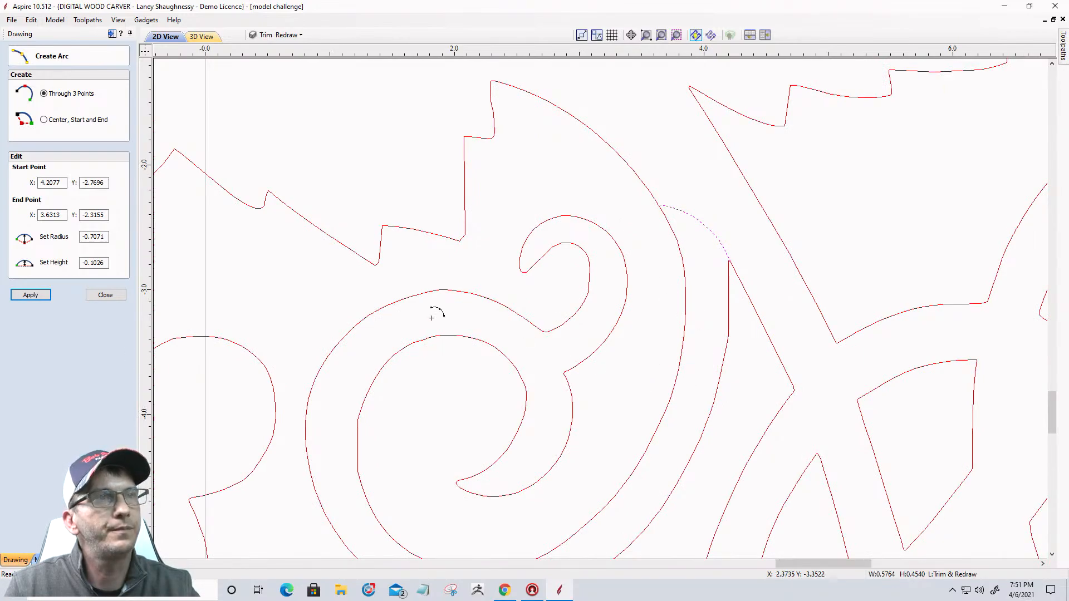
pyautogui.click(105, 296)
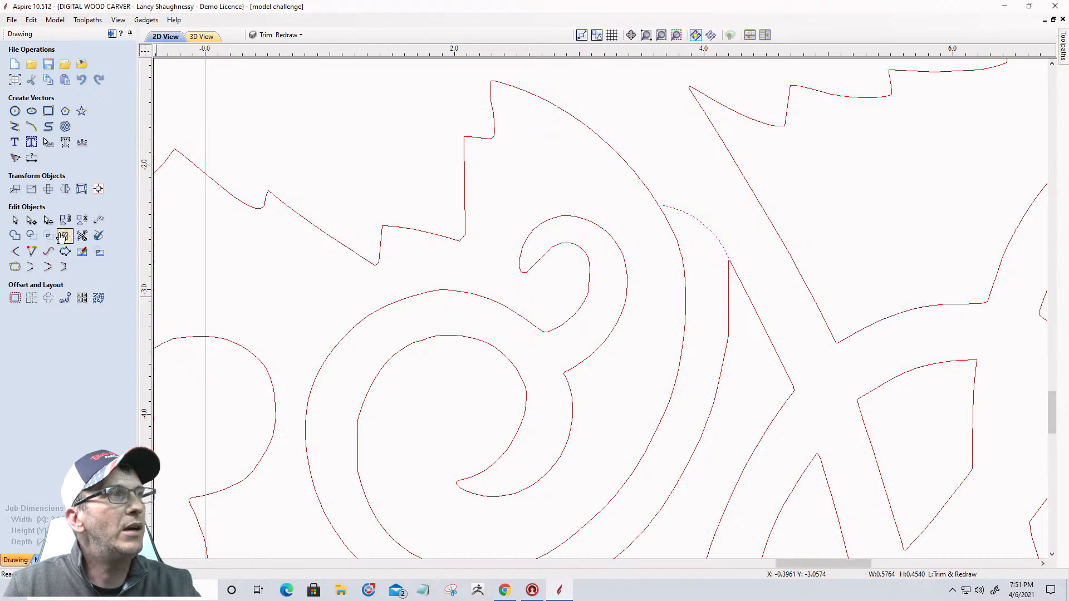
# In node editing, cut the tendril's outer curve at the point where the new arc meets it
pyautogui.click(31, 220)
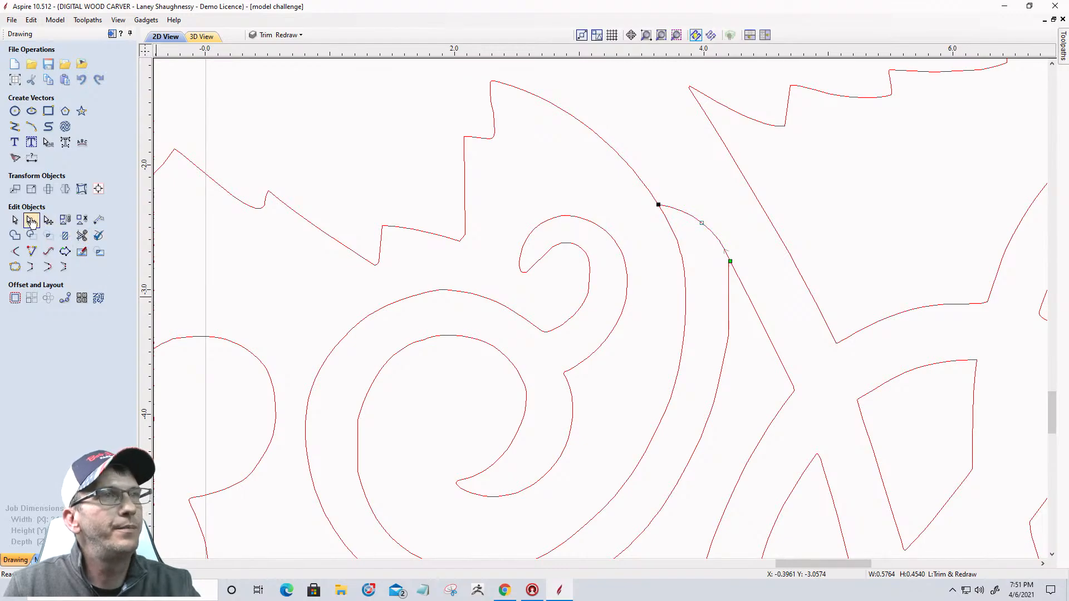
pyautogui.click(683, 257)
pyautogui.scroll(4, 672, 239)
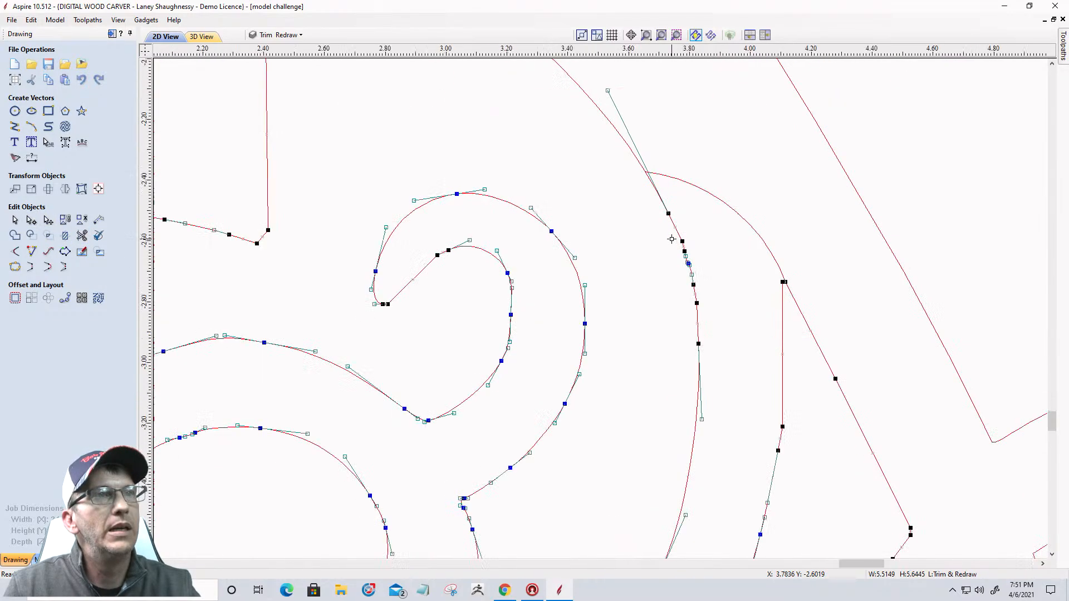
pyautogui.scroll(1, 643, 159)
pyautogui.scroll(2, 643, 160)
pyautogui.scroll(3, 606, 153)
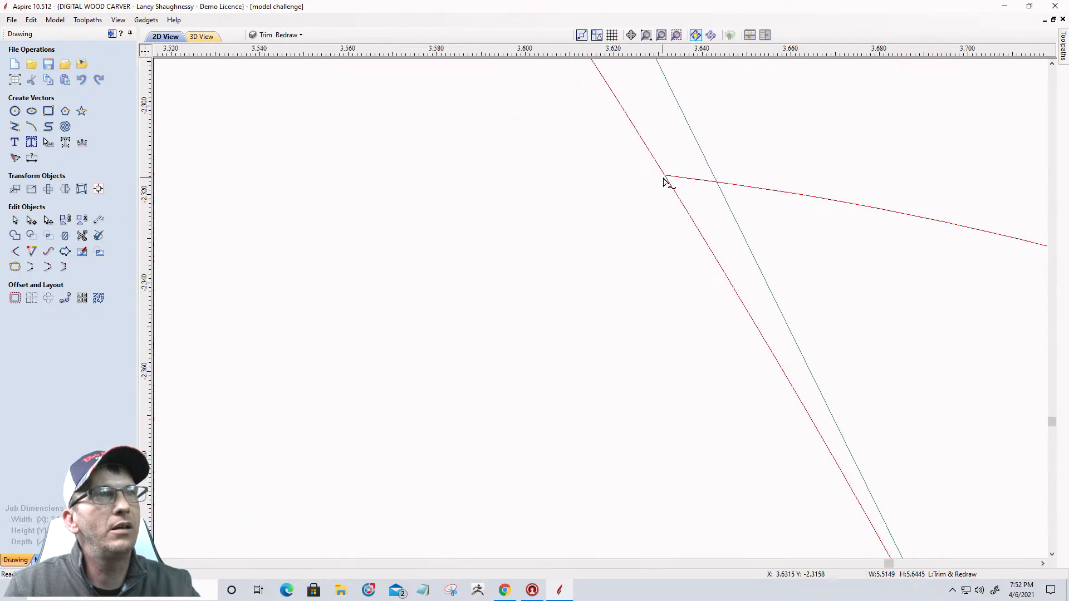
pyautogui.rightClick(667, 178)
pyautogui.click(687, 230)
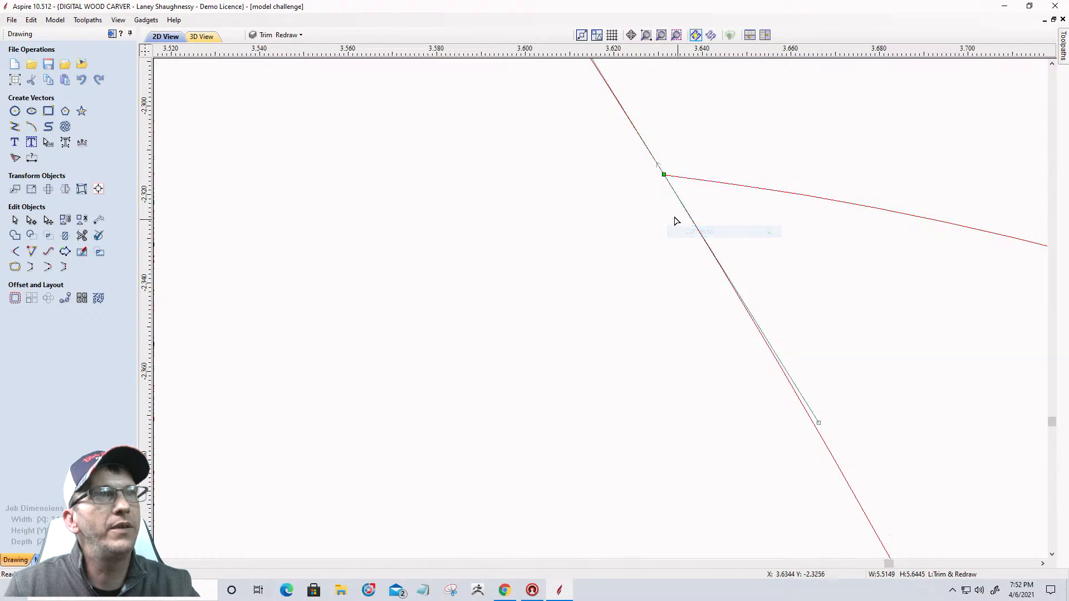
# Cut the outline at the pointed tip where the arc's other end meets it and leave node editing
pyautogui.scroll(-2, 624, 183)
pyautogui.scroll(-7, 624, 183)
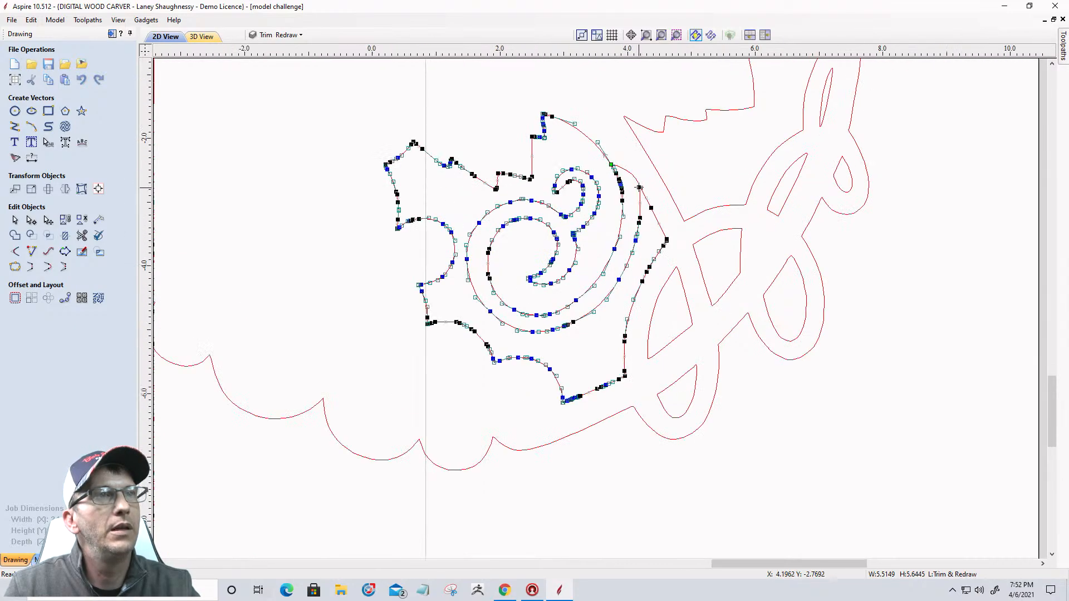
pyautogui.scroll(8, 644, 195)
pyautogui.scroll(2, 658, 193)
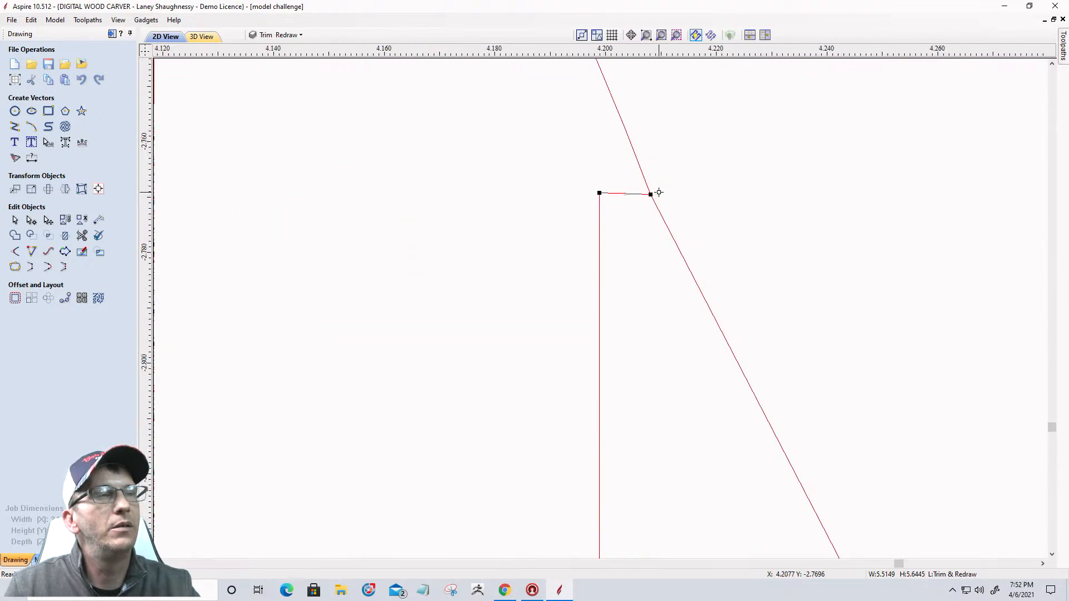
pyautogui.rightClick(644, 198)
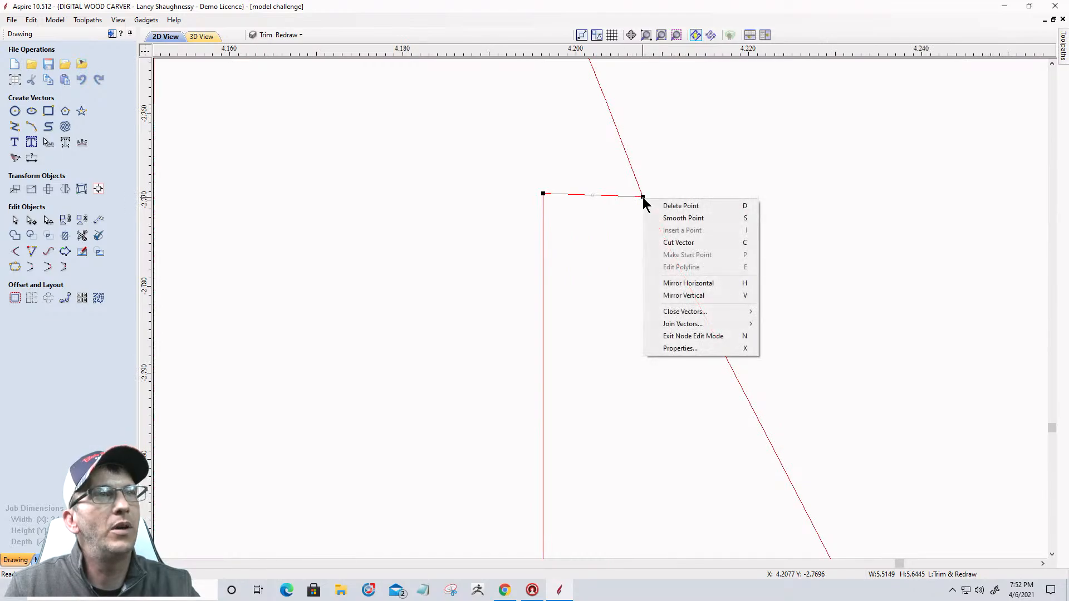
pyautogui.click(666, 241)
pyautogui.scroll(-1, 685, 211)
pyautogui.scroll(-8, 731, 225)
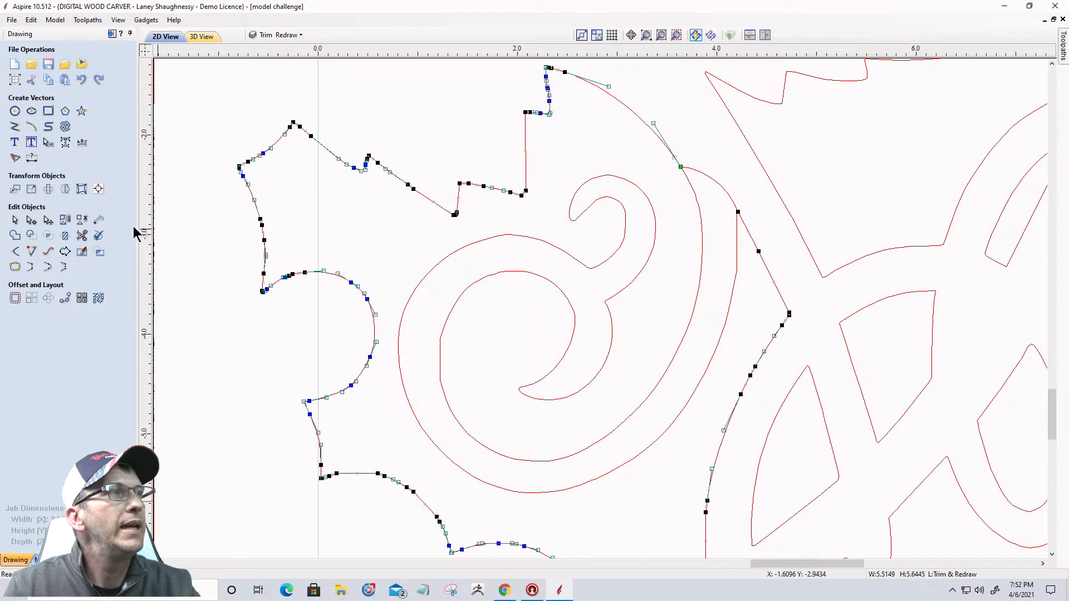
pyautogui.click(15, 220)
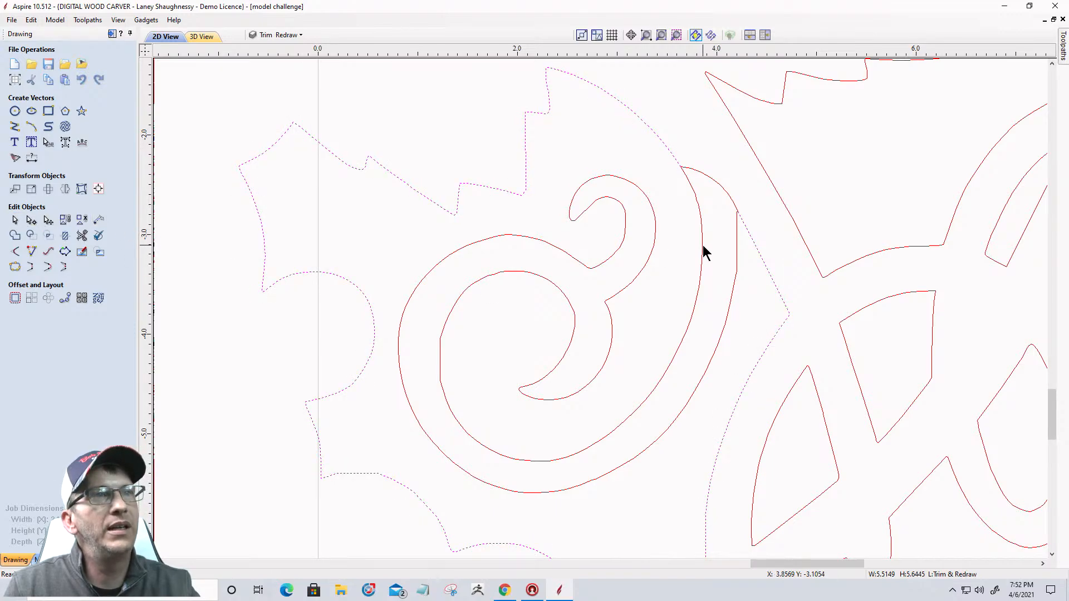
# Join the separated spiral tendril and the new arc into one closed vector
pyautogui.click(702, 246)
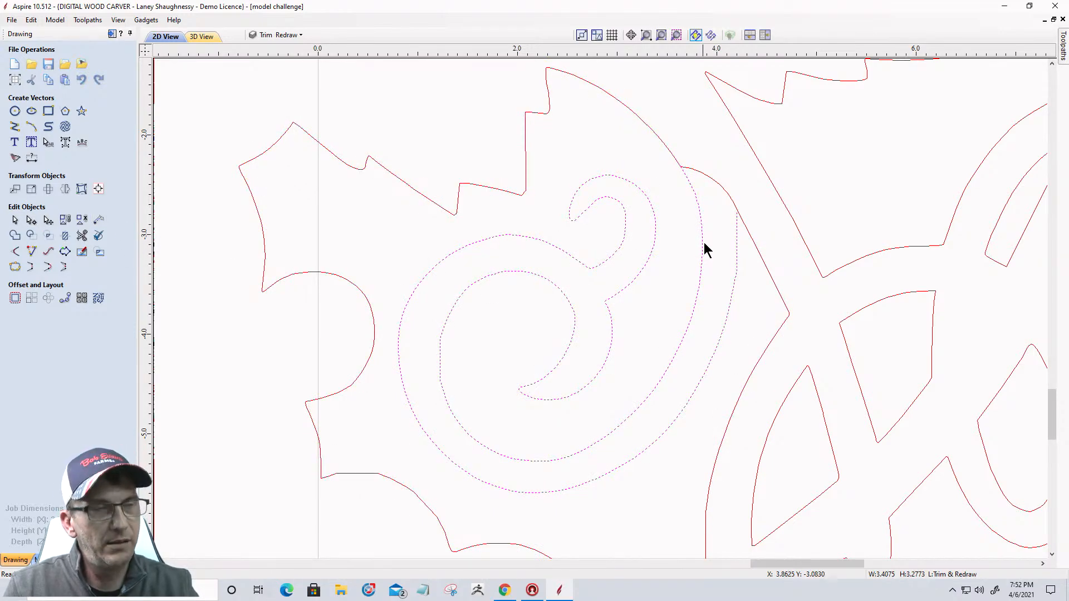
pyautogui.click(758, 256)
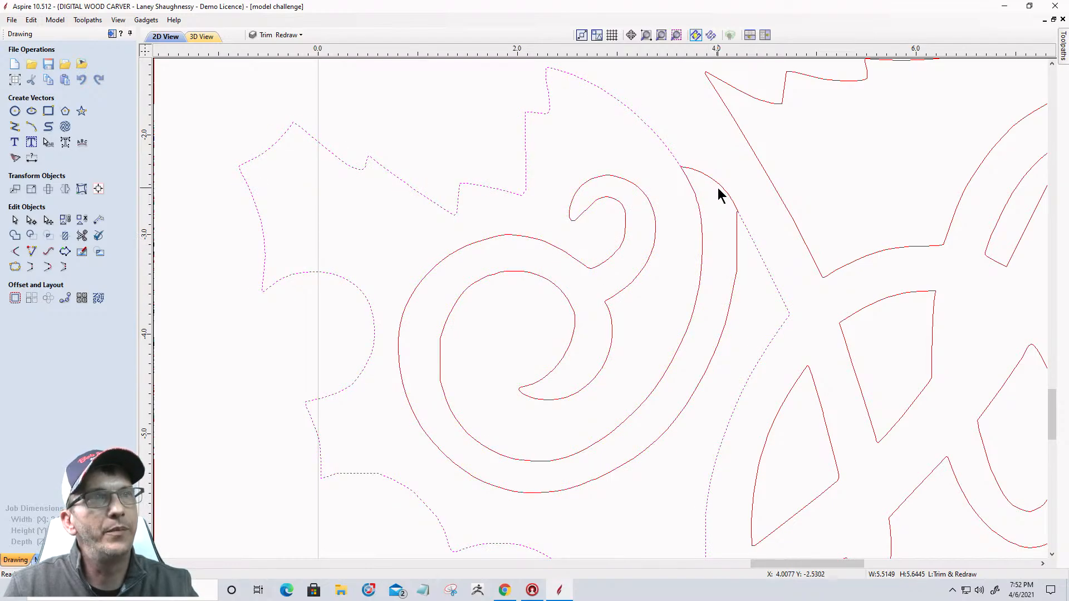
pyautogui.click(701, 220)
pyautogui.click(701, 227)
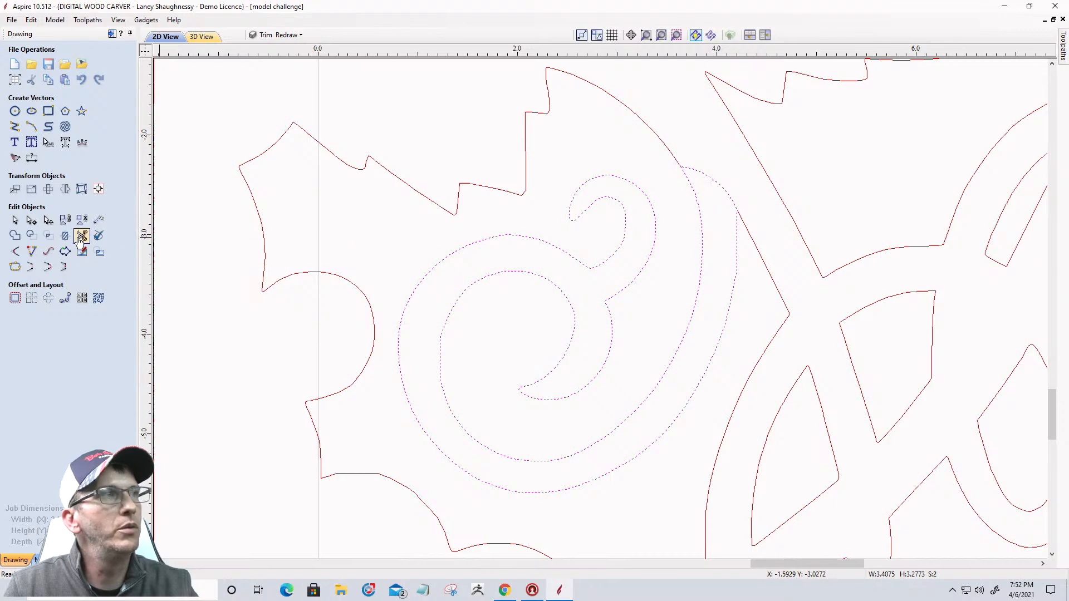
pyautogui.click(15, 267)
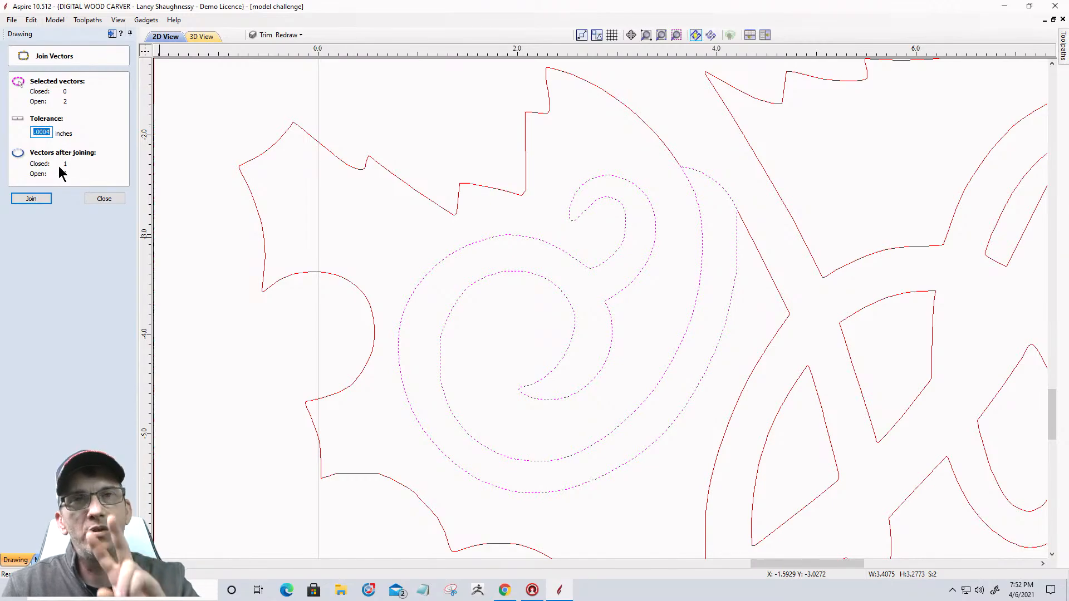
pyautogui.click(31, 199)
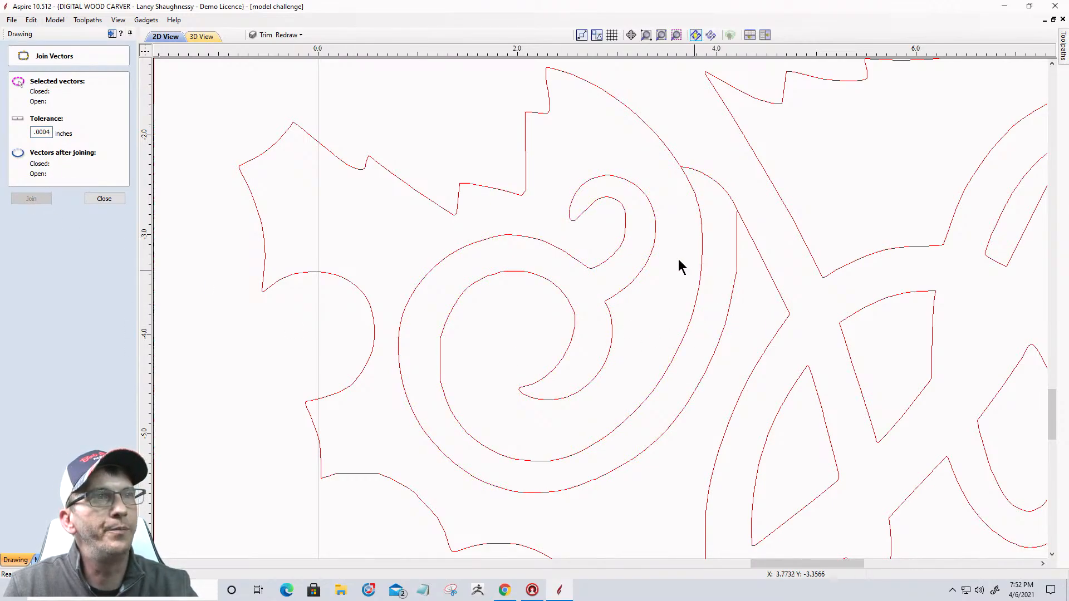
# Move the joined tendril out of the leaf to check that it is separate, and undo the move
pyautogui.click(646, 272)
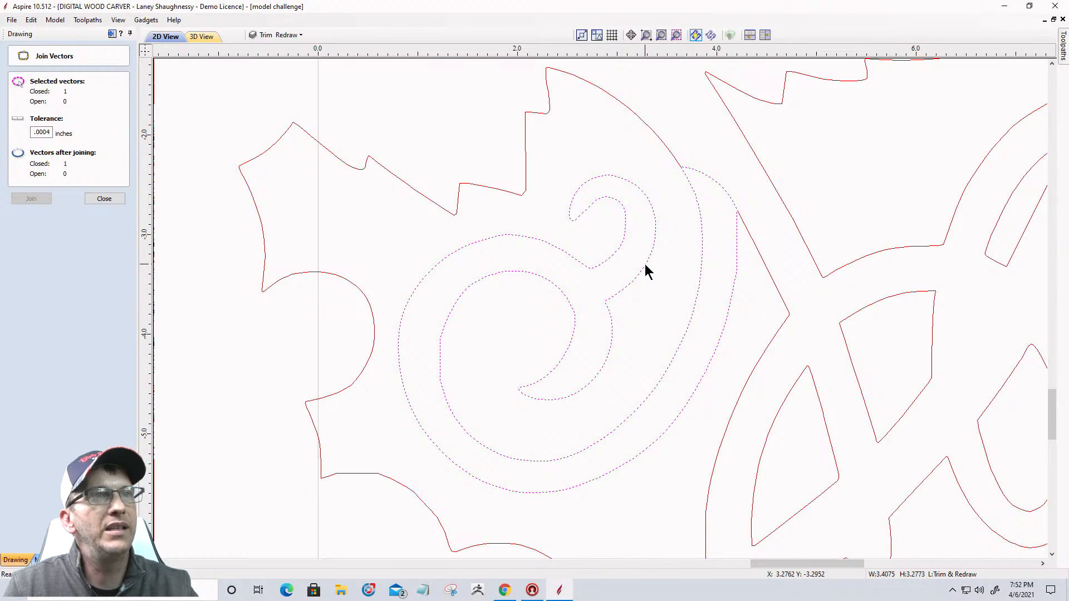
pyautogui.scroll(-5, 749, 242)
pyautogui.moveTo(736, 262); pyautogui.dragTo(439, 373)
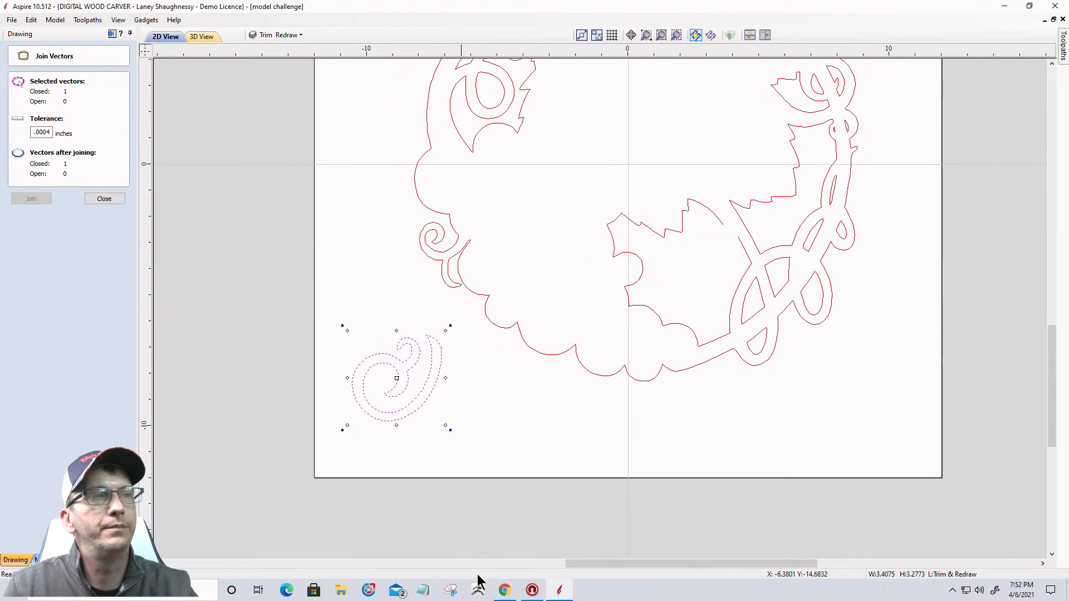
pyautogui.hotkey('ctrl', 'z')
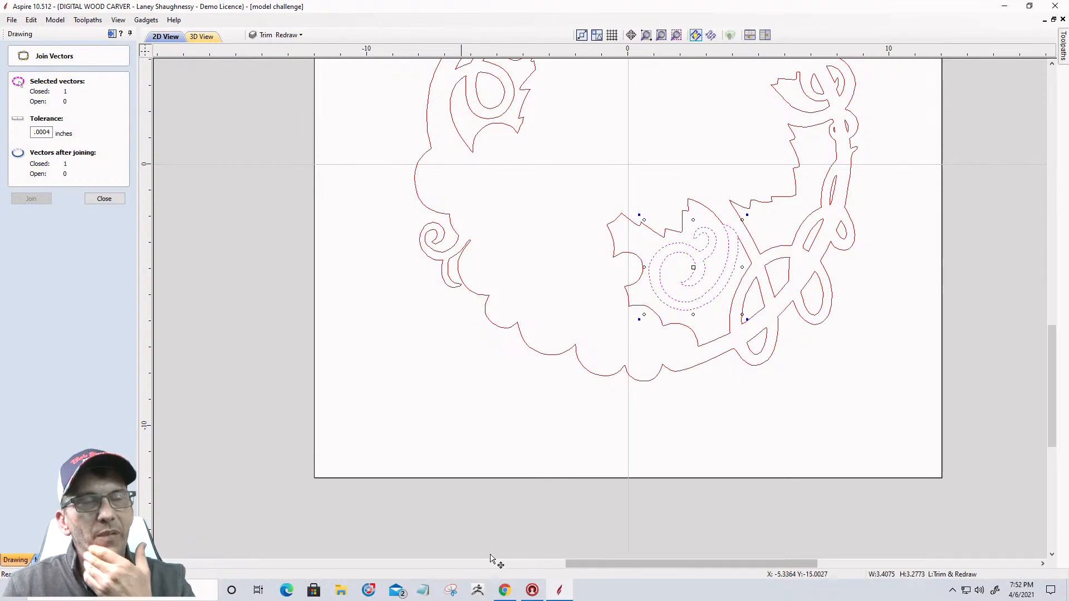
# Close the open leaf outline around the tendril with a straight line between its two endpoints
pyautogui.scroll(5, 709, 270)
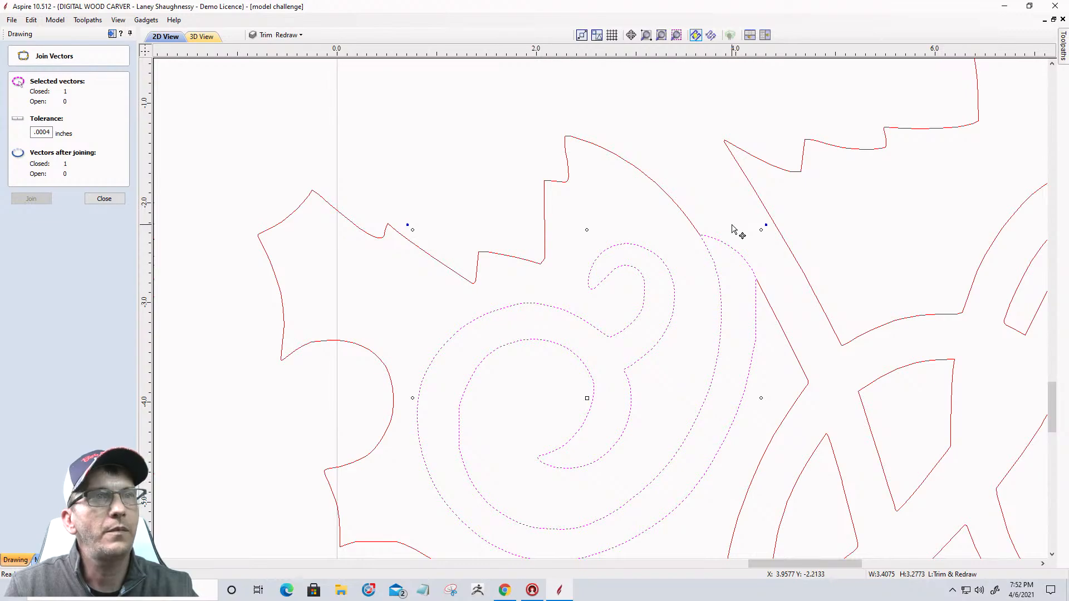
pyautogui.scroll(1, 733, 225)
pyautogui.click(781, 329)
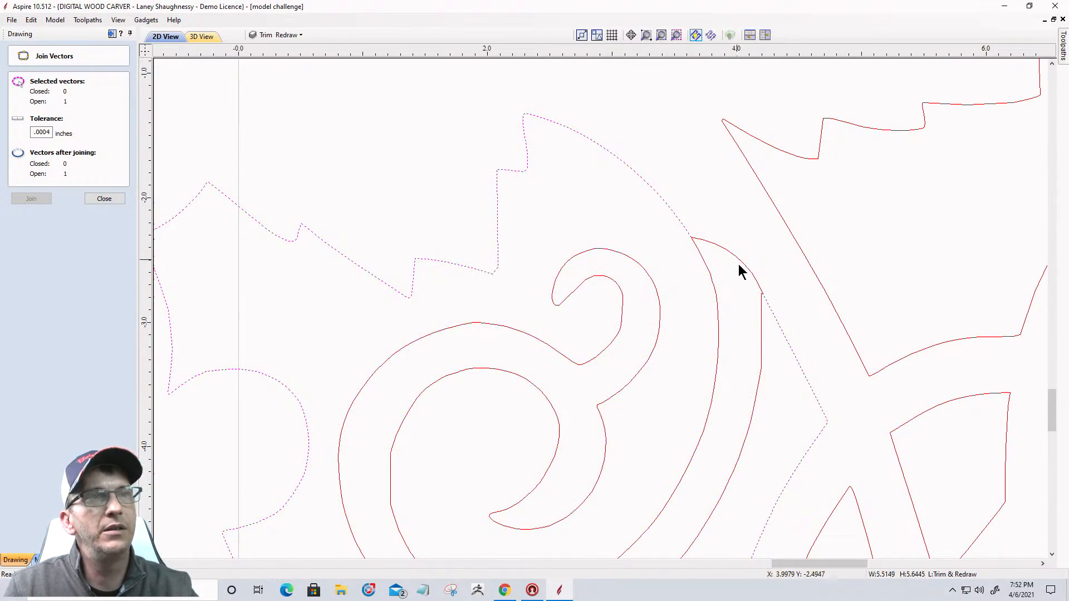
pyautogui.scroll(3, 735, 273)
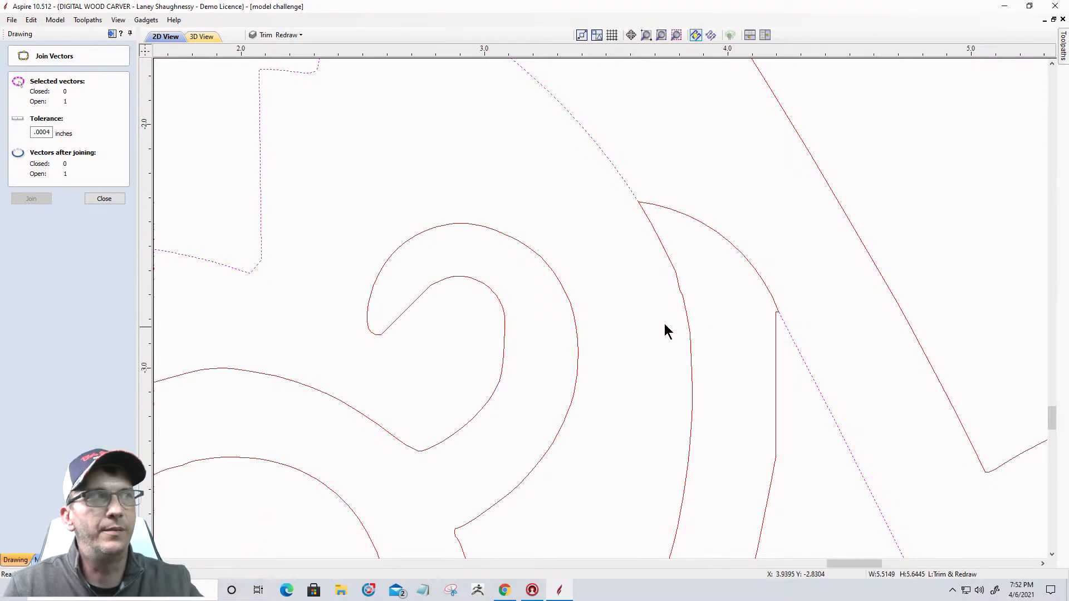
pyautogui.click(104, 199)
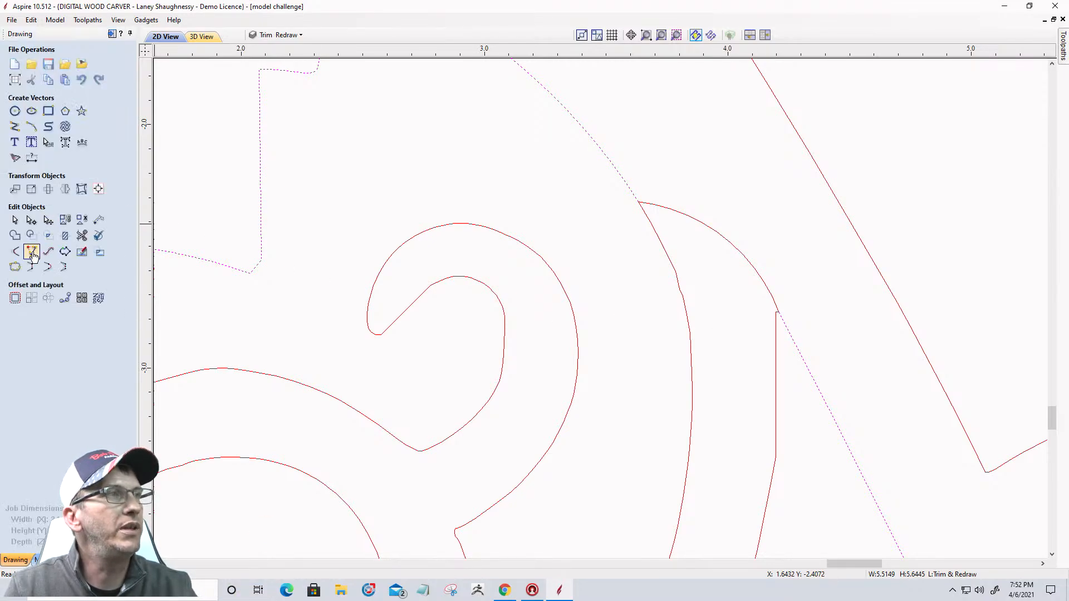
pyautogui.click(32, 269)
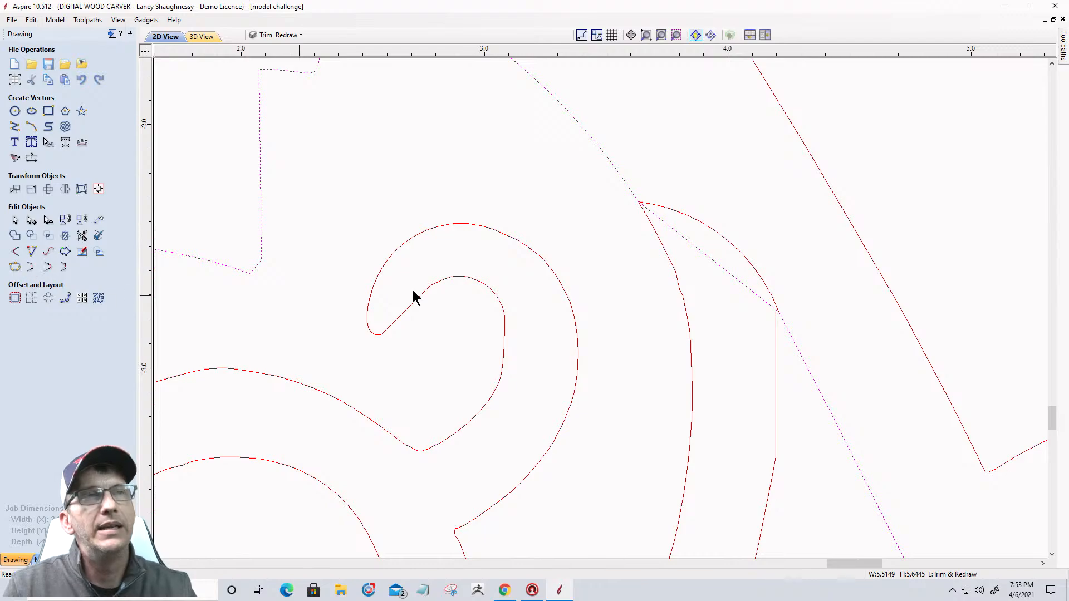
# Examine how the closed tendril and leaf outlines overlap near the arc, leaving the leaf outline selected
pyautogui.click(681, 281)
pyautogui.scroll(-5, 668, 273)
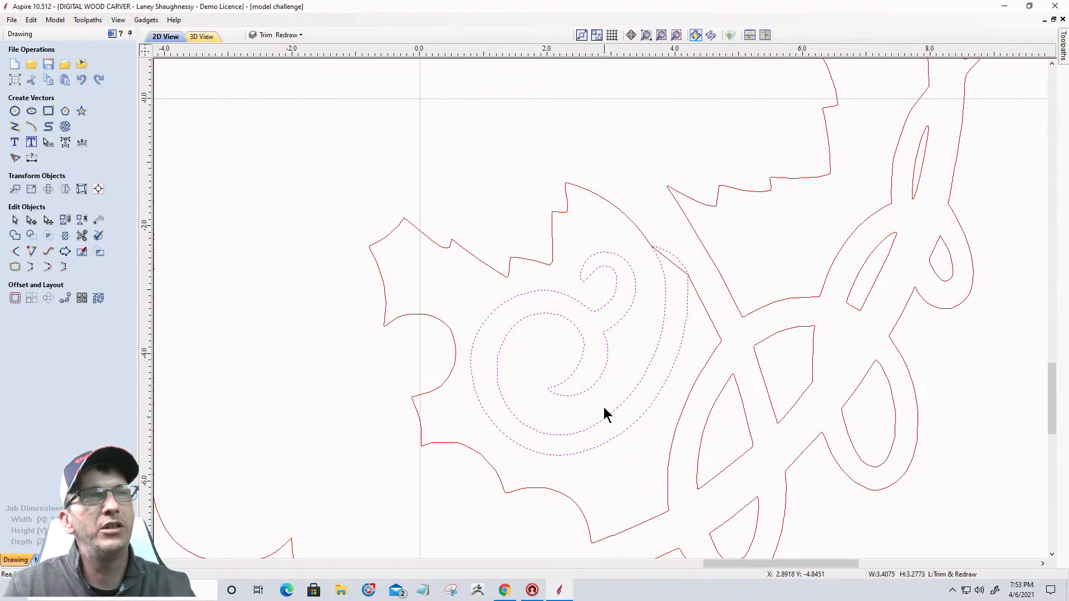
pyautogui.scroll(3, 685, 310)
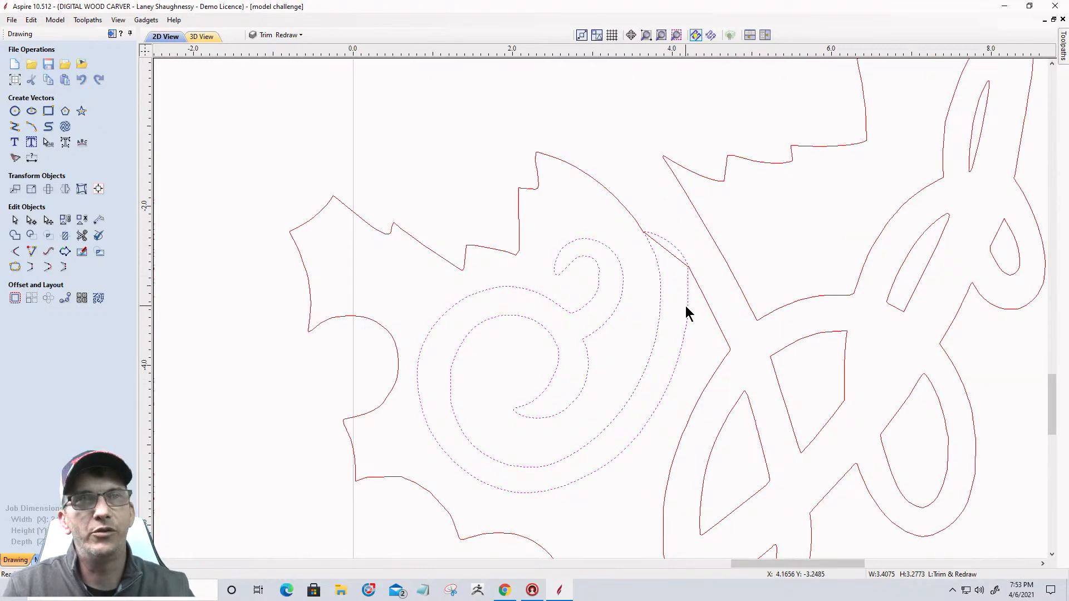
pyautogui.click(712, 295)
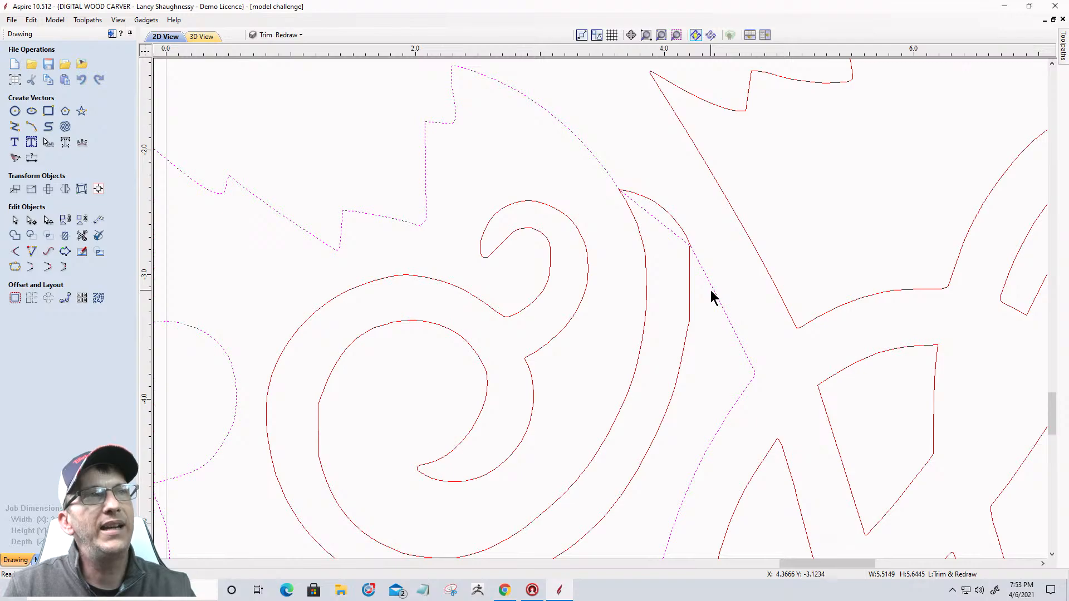
pyautogui.scroll(-5, 712, 292)
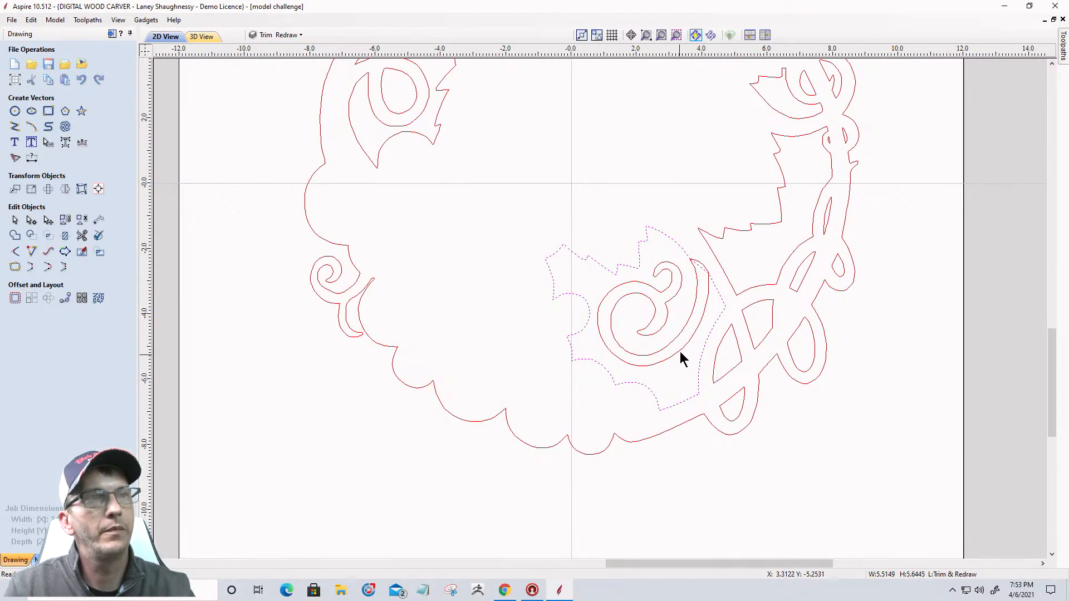
pyautogui.scroll(5, 685, 349)
pyautogui.scroll(-2, 776, 289)
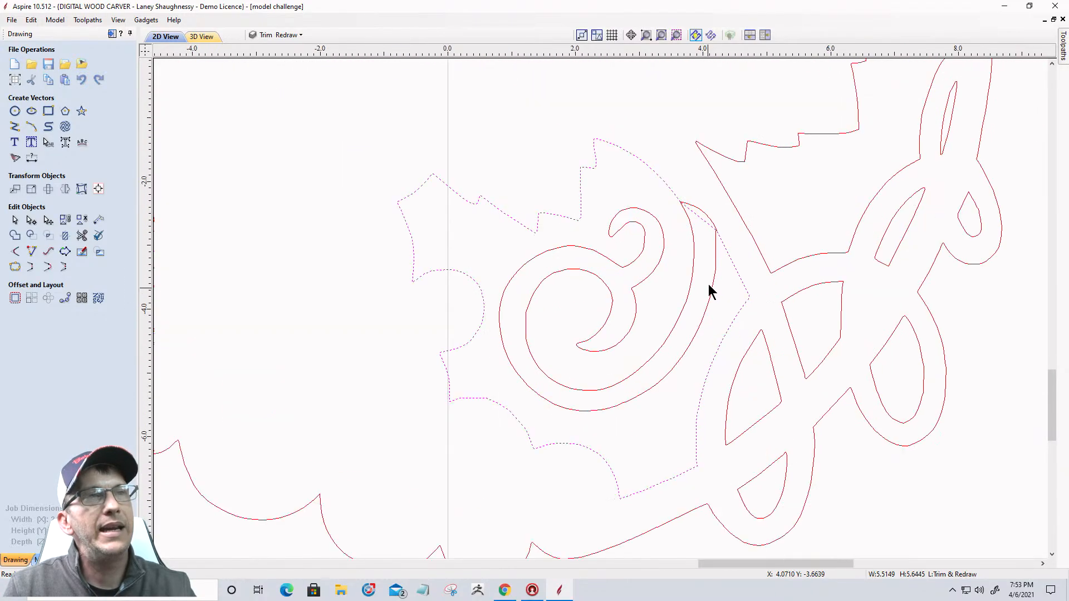
pyautogui.scroll(2, 716, 268)
pyautogui.scroll(-4, 716, 268)
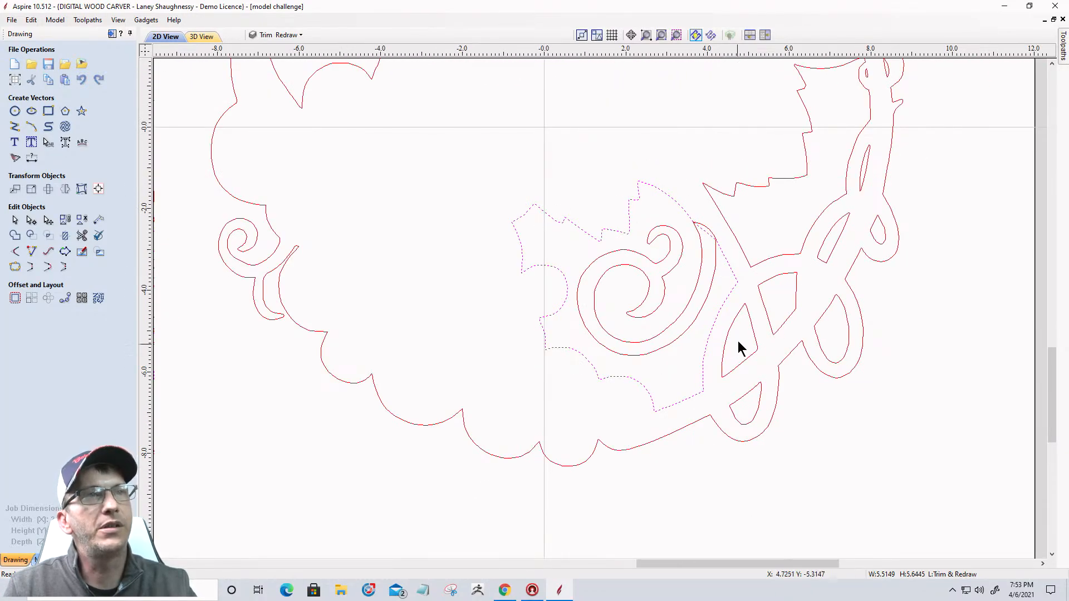
pyautogui.scroll(4, 728, 241)
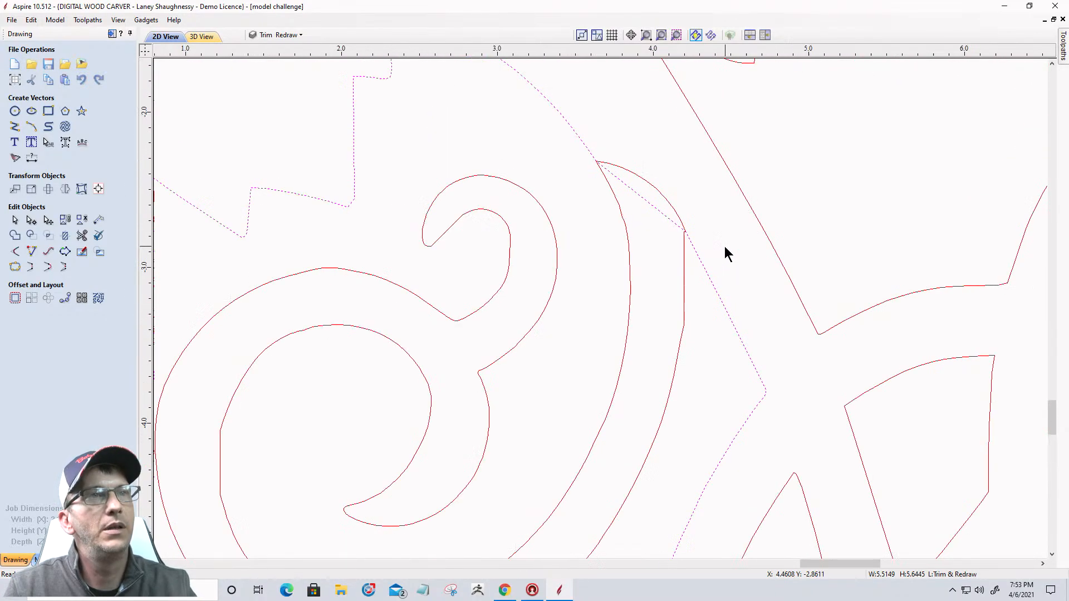
# Trim the leaf outline inside the tendril boundary, using the tendril as the last-selected object and refitting curves after clipping
pyautogui.keyDown('shift'); pyautogui.click(685, 291); pyautogui.keyUp('shift')
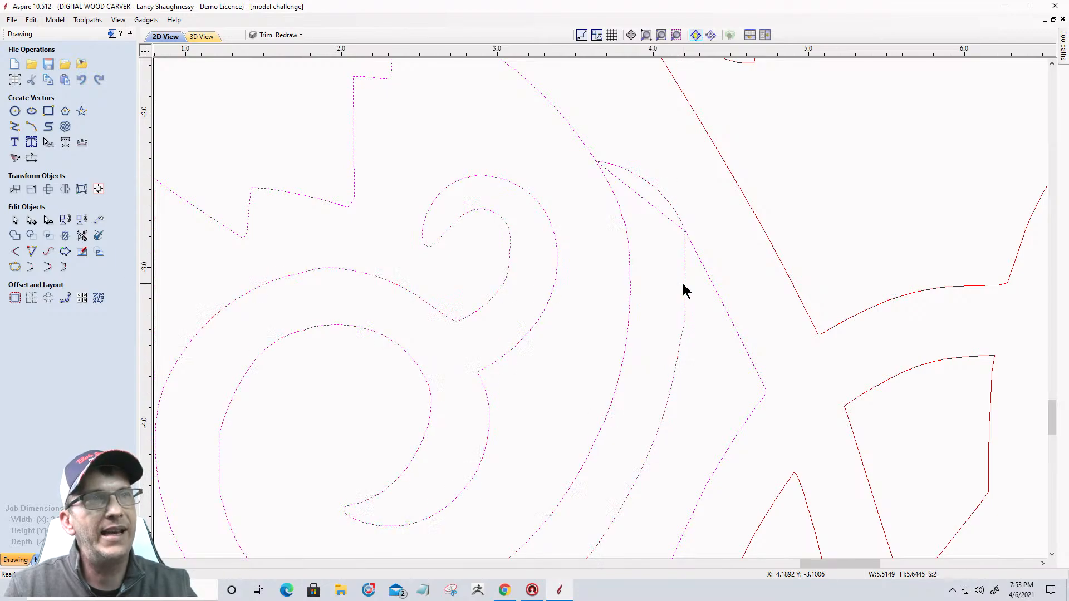
pyautogui.click(65, 236)
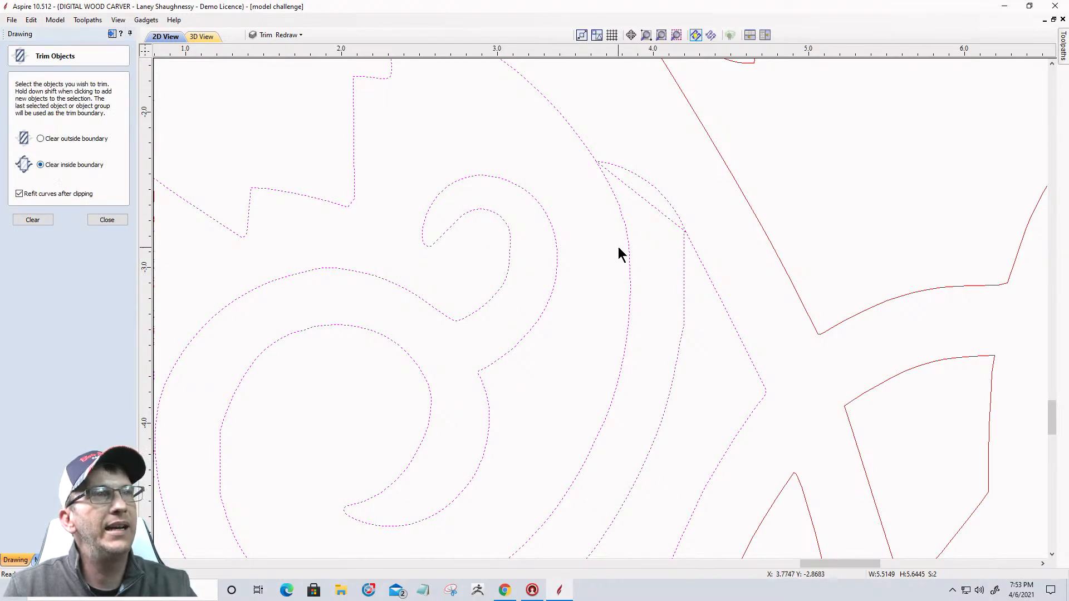
pyautogui.scroll(-3, 497, 306)
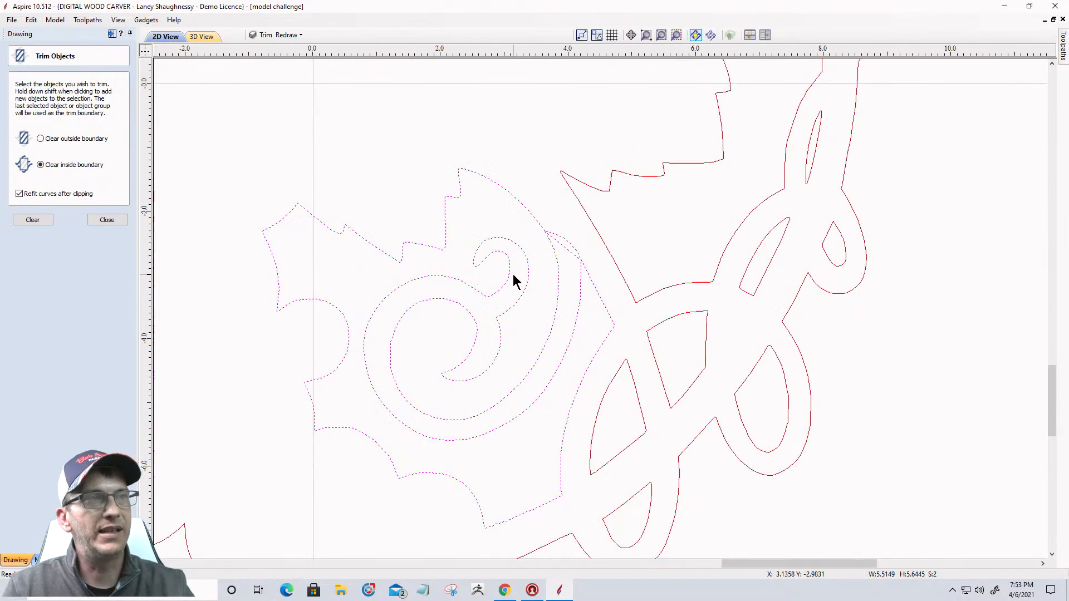
pyautogui.scroll(3, 354, 304)
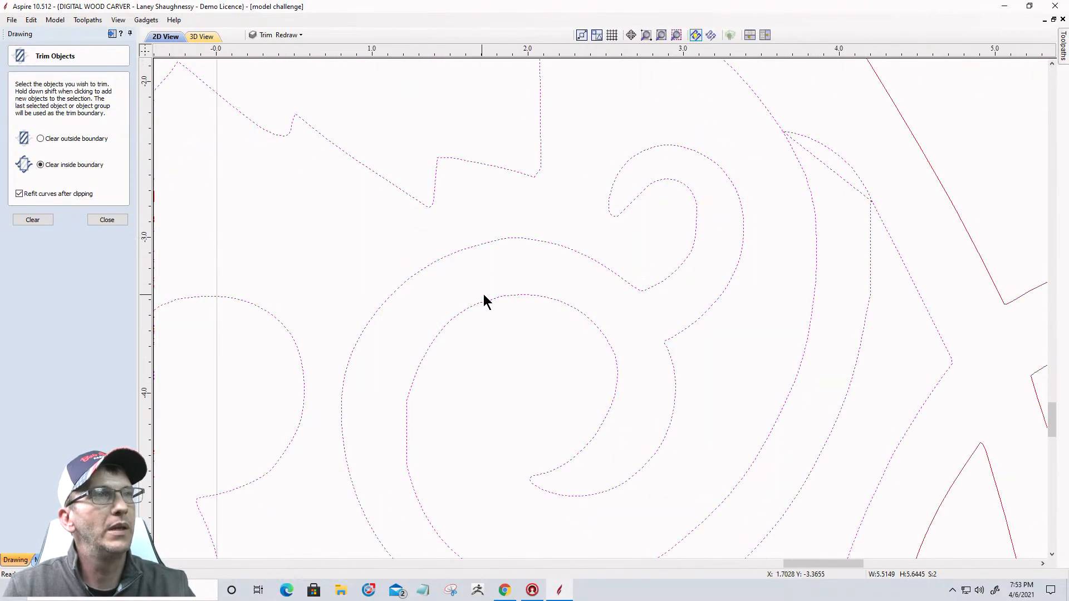
pyautogui.scroll(3, 860, 159)
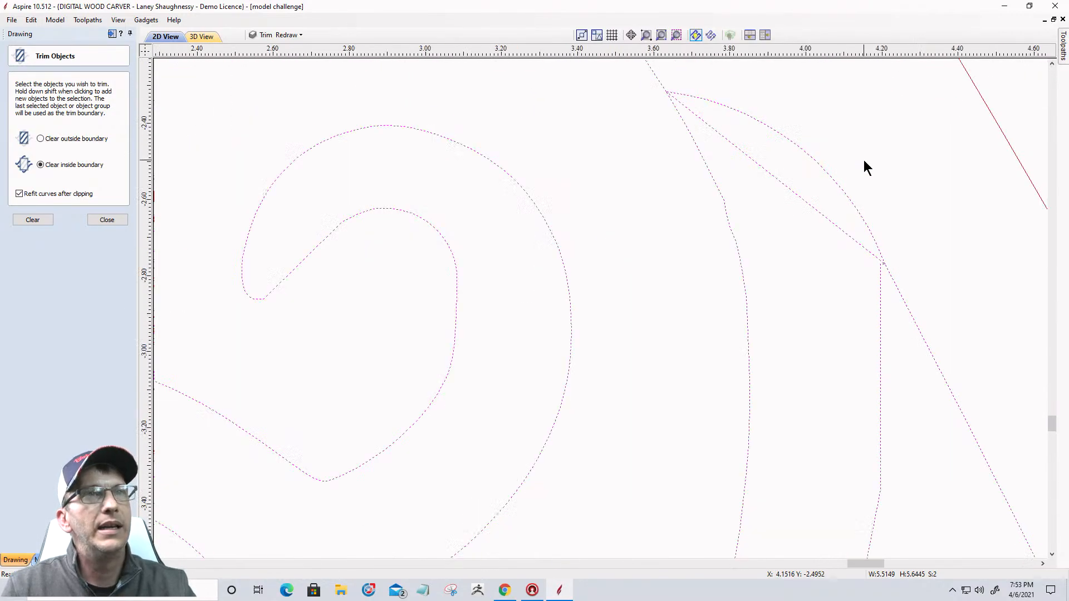
pyautogui.click(33, 220)
pyautogui.scroll(-3, 724, 357)
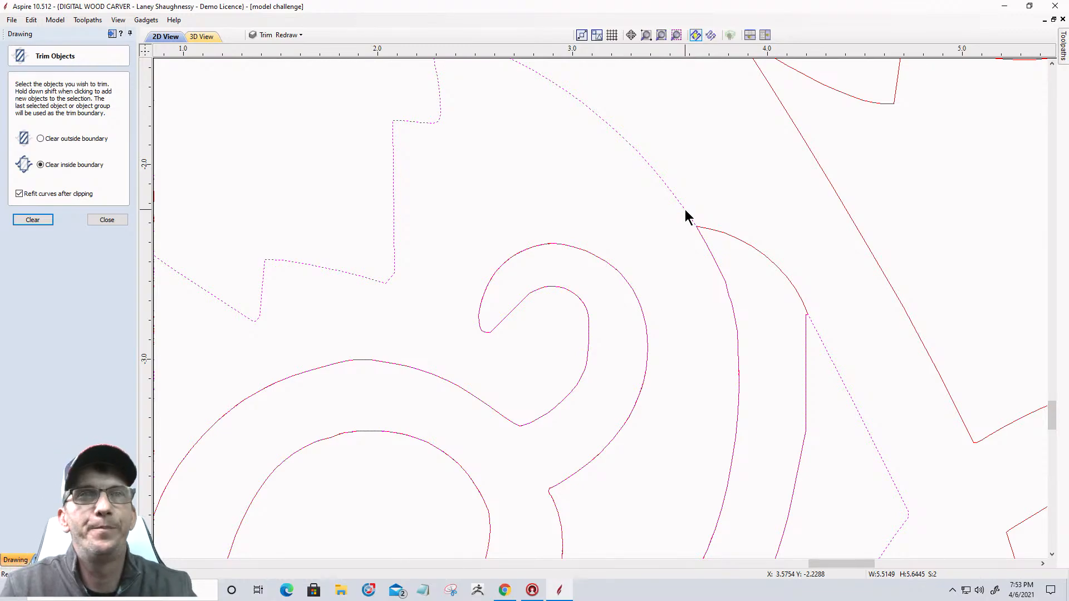
# Move the tendril aside to inspect the leaf's trimmed edge, and undo the move
pyautogui.scroll(-6, 688, 216)
pyautogui.scroll(2, 674, 334)
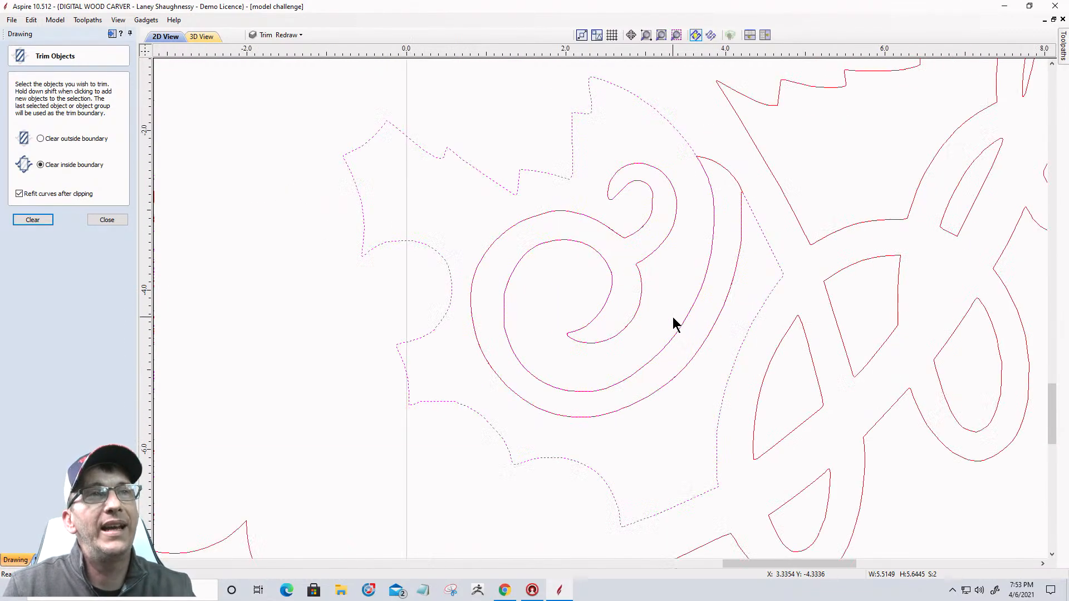
pyautogui.click(720, 164)
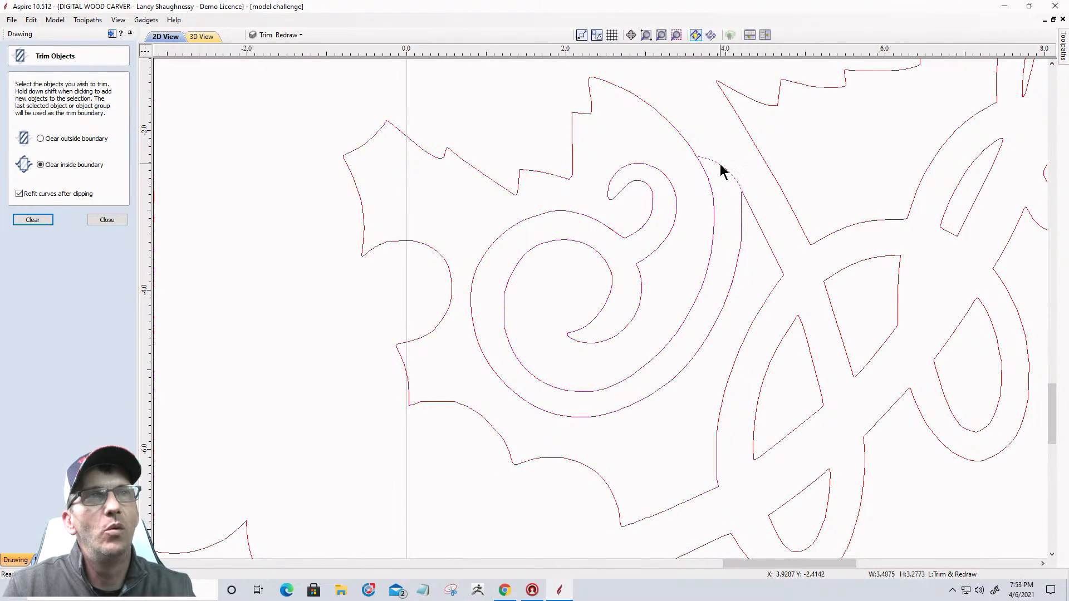
pyautogui.moveTo(720, 164); pyautogui.dragTo(300, 285)
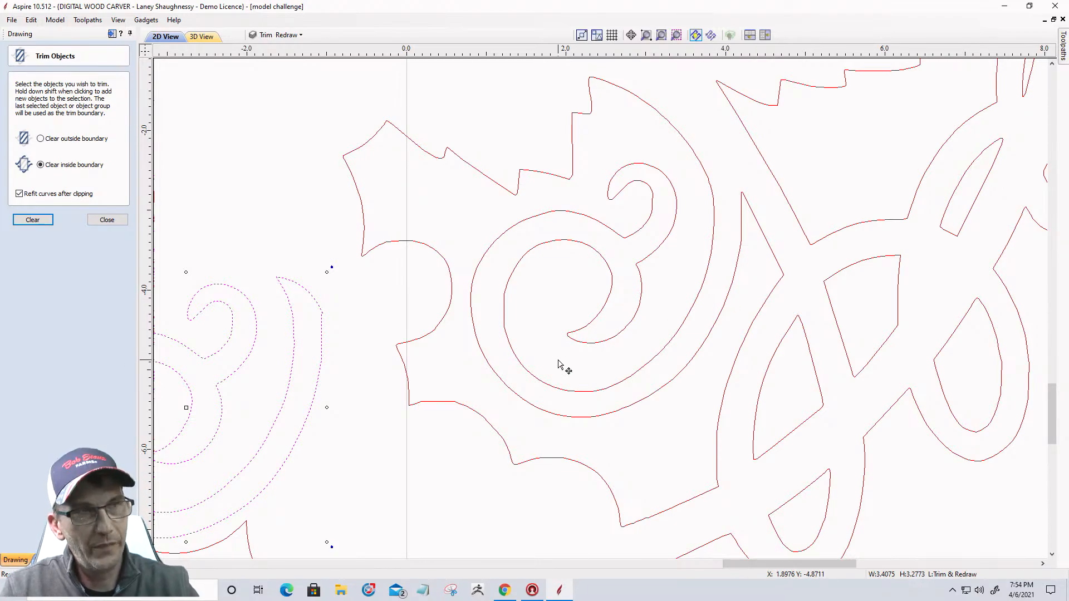
pyautogui.hotkey('ctrl', 'z')
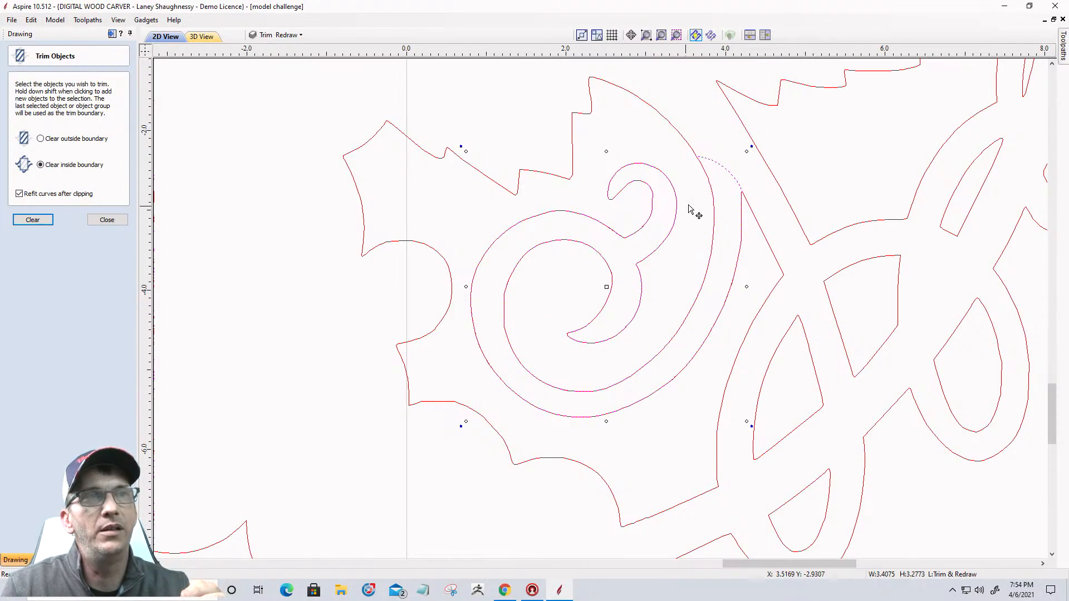
# Shift the tendril aside to check the shared edge, undo the shift, and include the leaf outline in the selection
pyautogui.moveTo(729, 173); pyautogui.dragTo(497, 176)
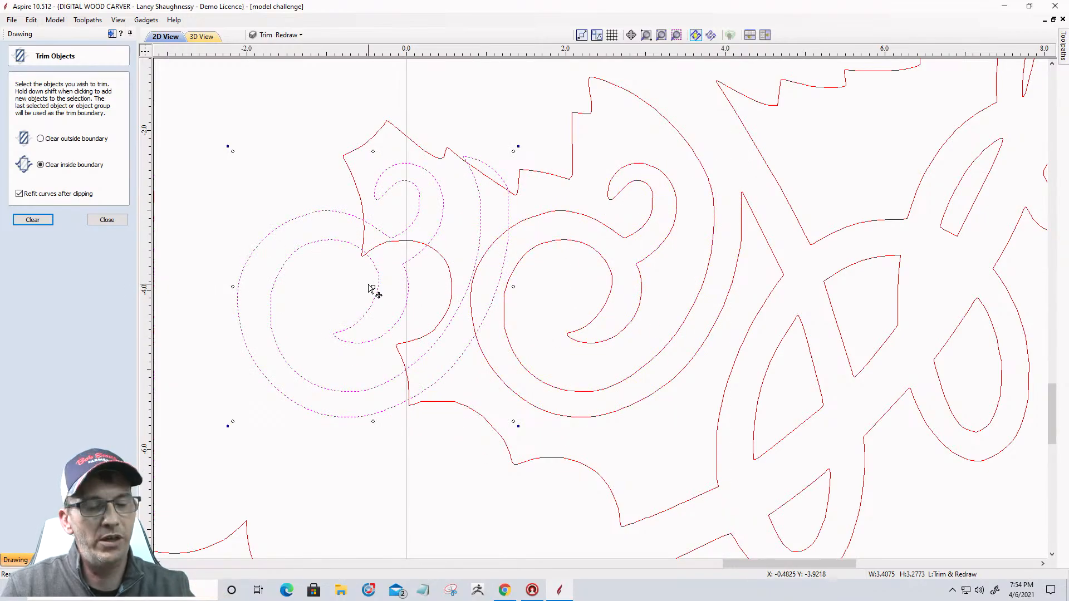
pyautogui.hotkey('ctrl', 'z')
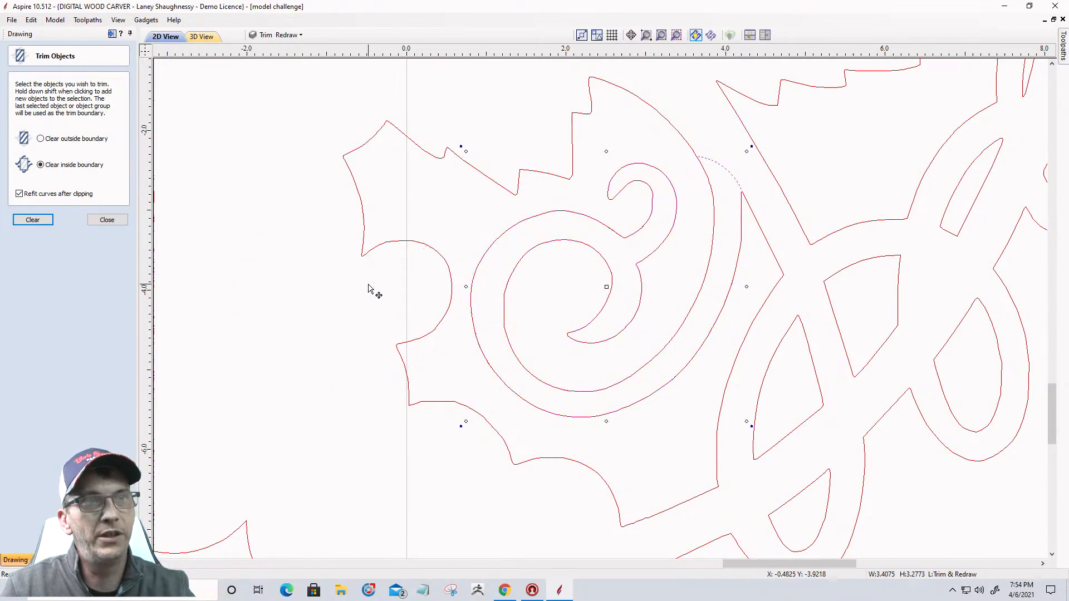
pyautogui.keyDown('shift'); pyautogui.click(718, 245); pyautogui.keyUp('shift')
pyautogui.scroll(4, 724, 153)
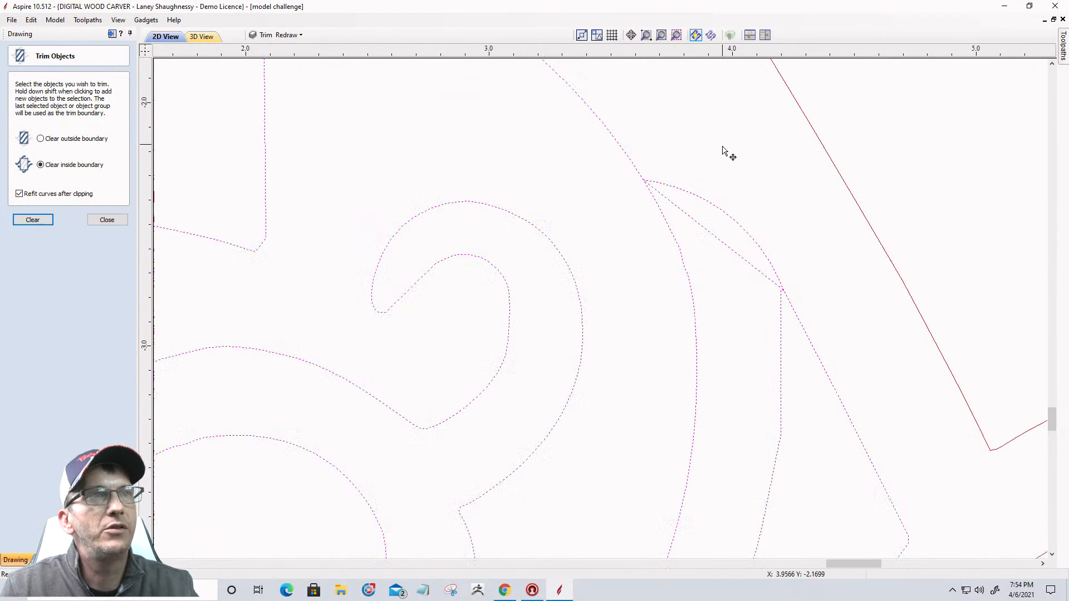
# Convert the leaf outline's straight closing span to an arc and bend it to follow the tendril's curved upper end
pyautogui.click(103, 220)
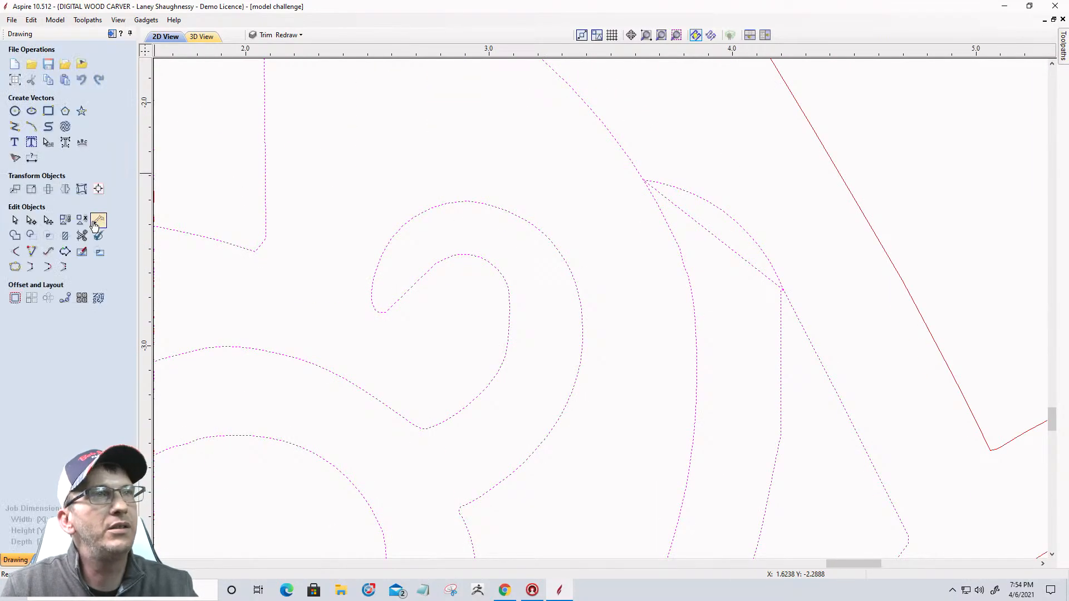
pyautogui.click(31, 221)
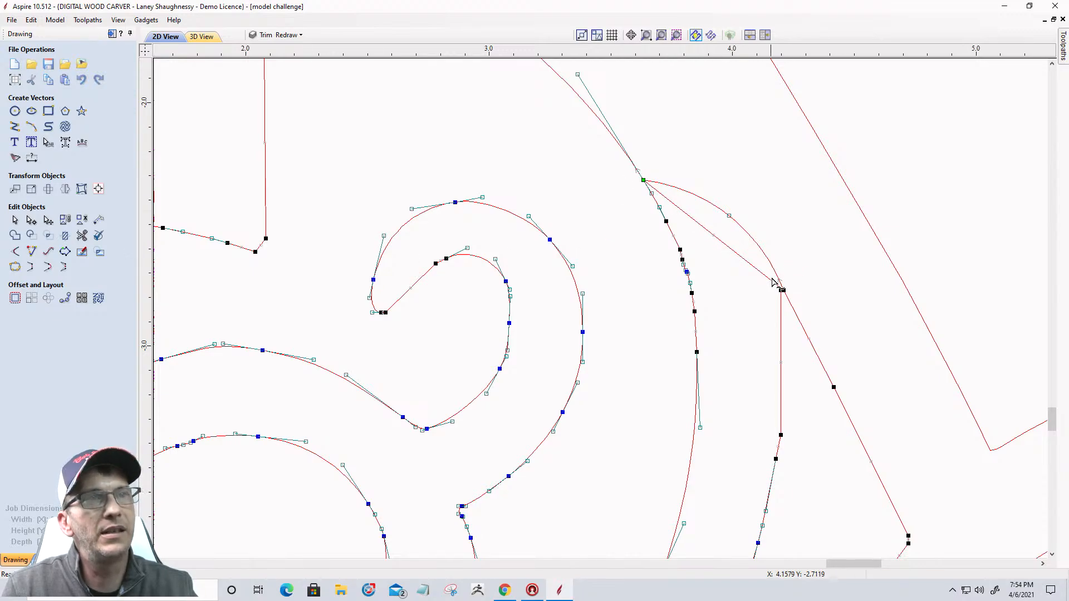
pyautogui.scroll(2, 711, 256)
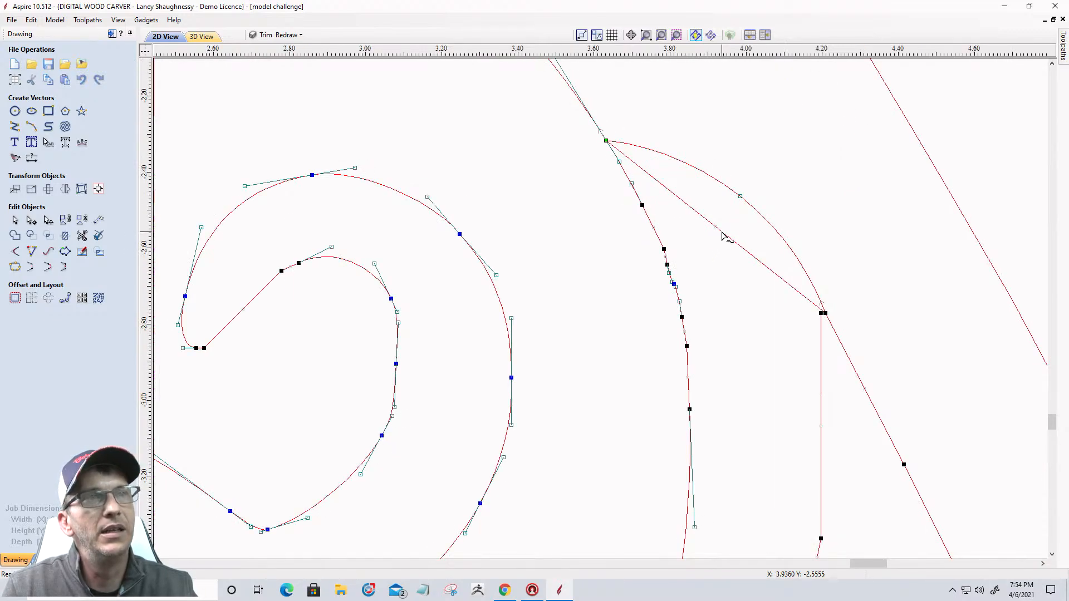
pyautogui.rightClick(724, 237)
pyautogui.click(741, 263)
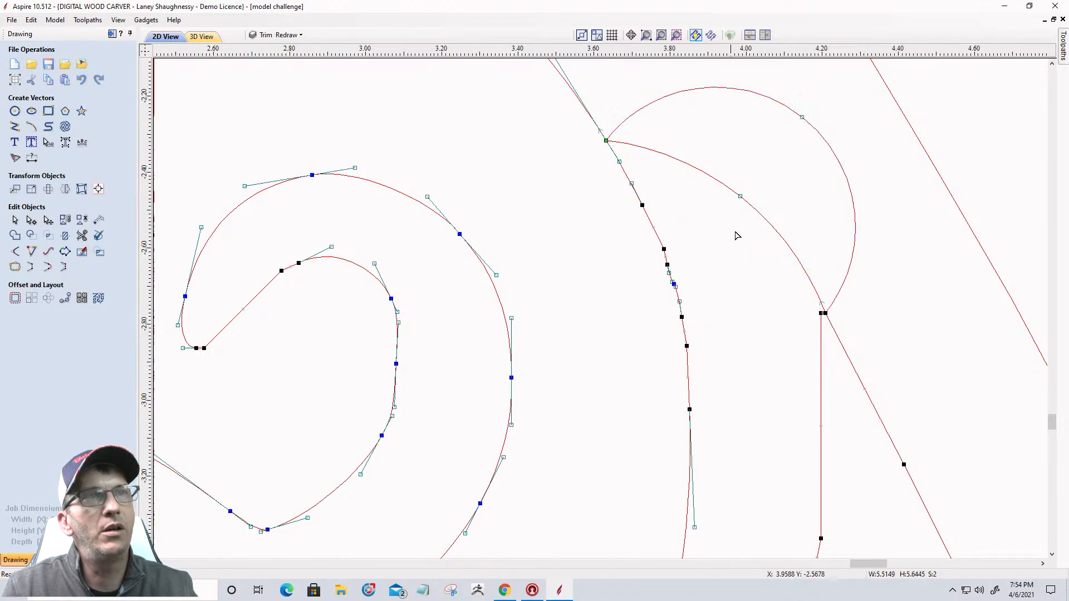
pyautogui.moveTo(803, 117); pyautogui.dragTo(740, 193)
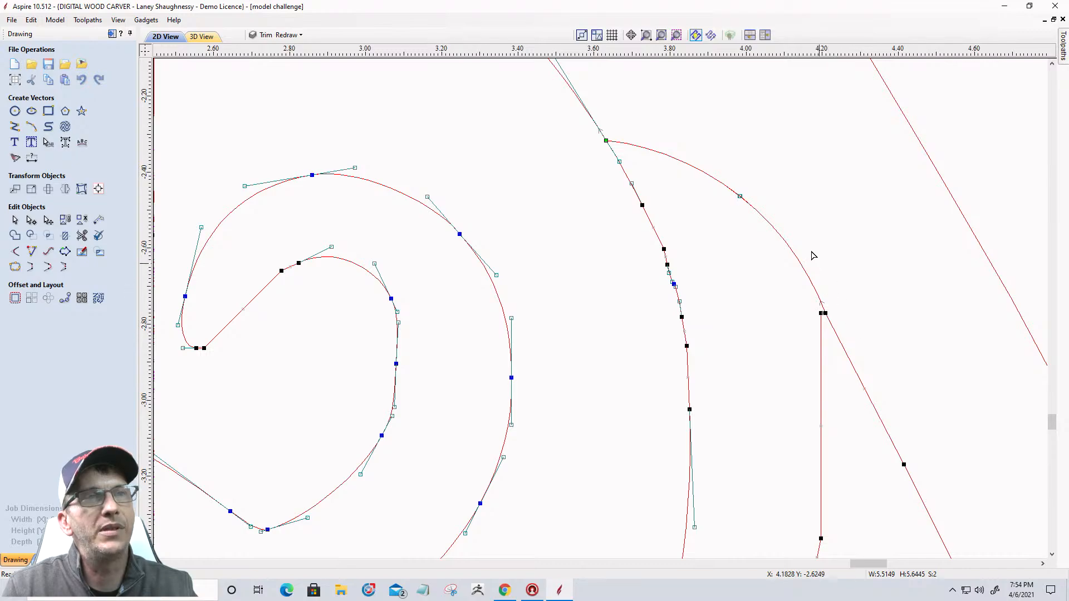
pyautogui.click(814, 210)
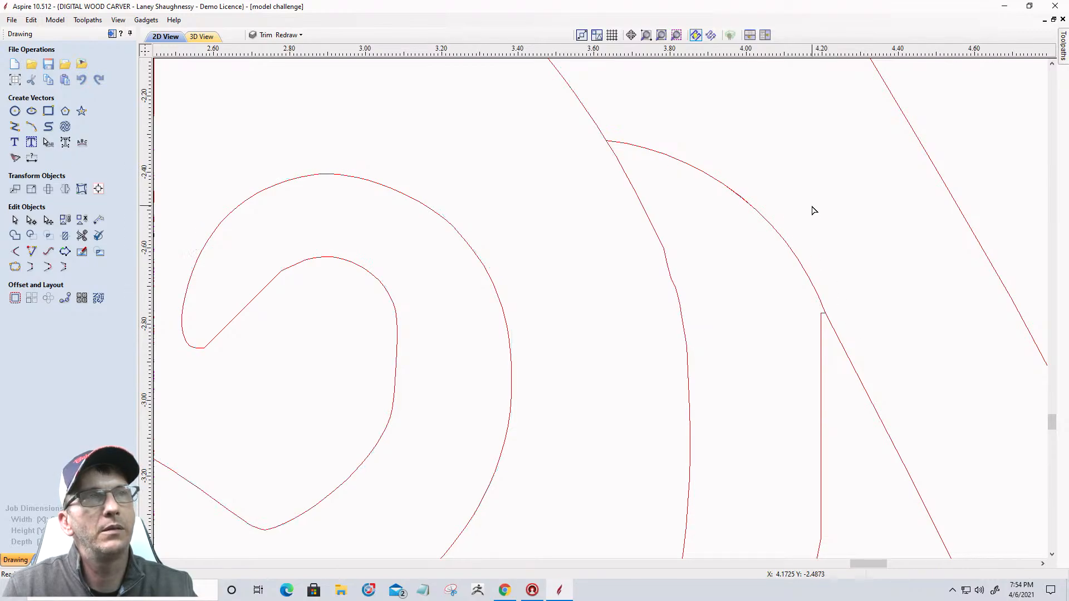
pyautogui.scroll(-4, 816, 157)
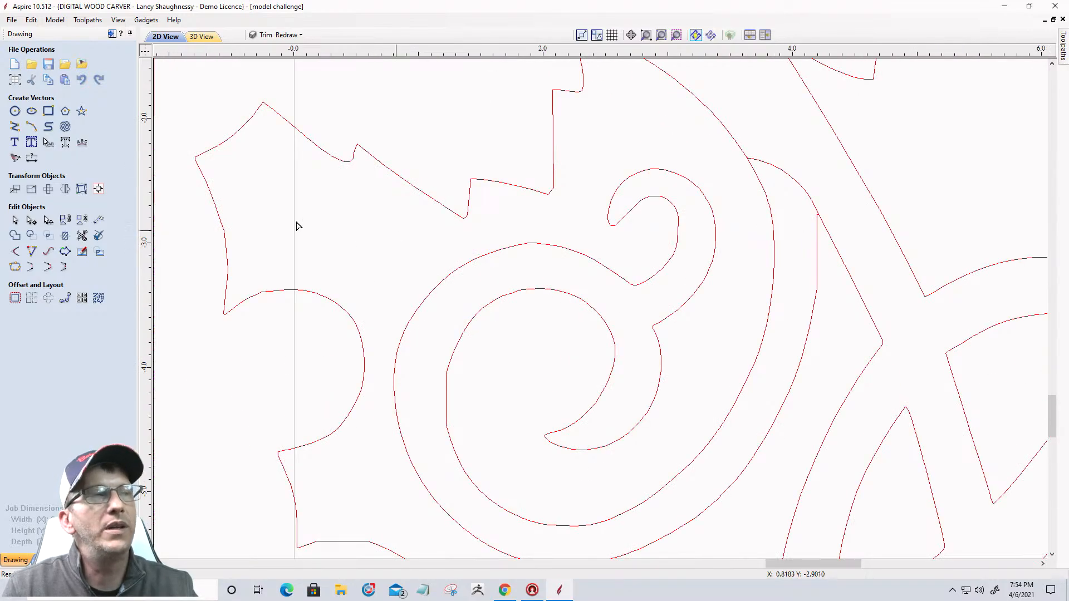
# Examine the new arc on the leaf outline by moving the tendril away from it and restoring its position
pyautogui.click(16, 221)
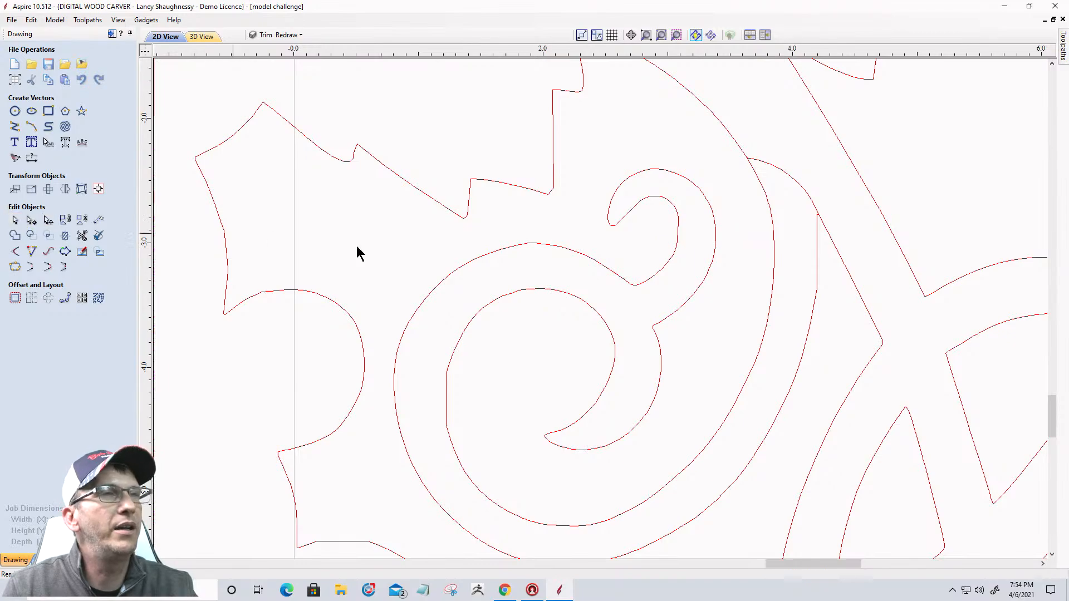
pyautogui.click(774, 236)
pyautogui.moveTo(774, 233); pyautogui.dragTo(711, 295)
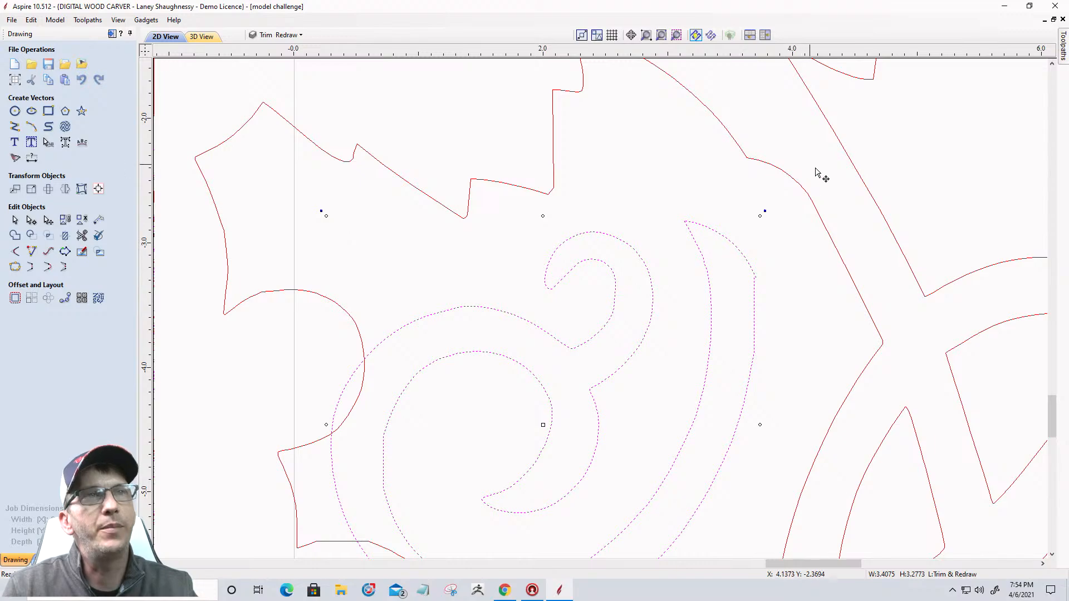
pyautogui.moveTo(725, 238); pyautogui.dragTo(787, 177)
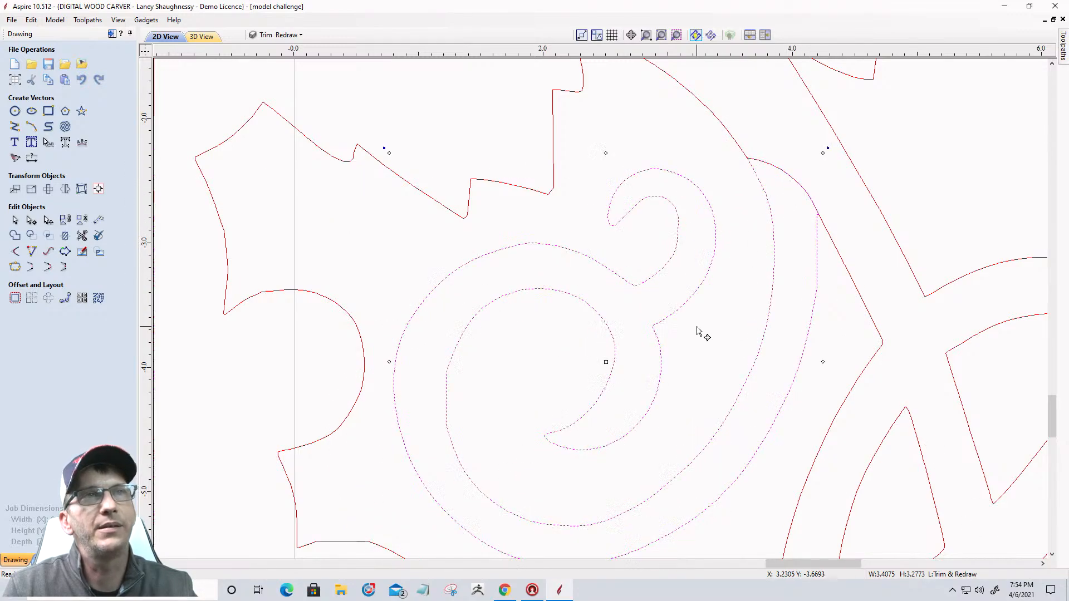
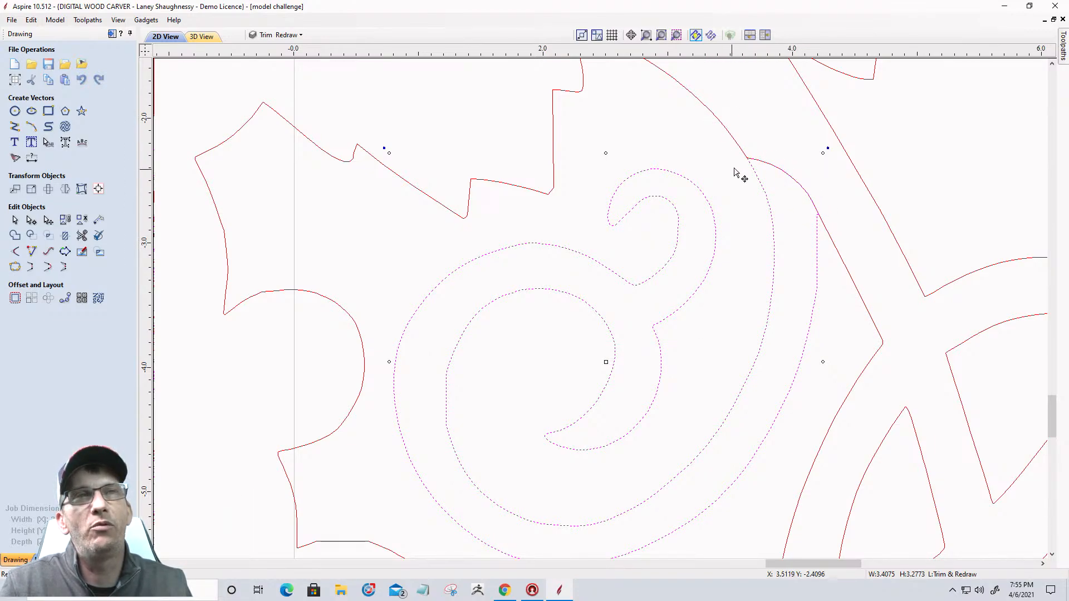
pyautogui.scroll(3, 809, 234)
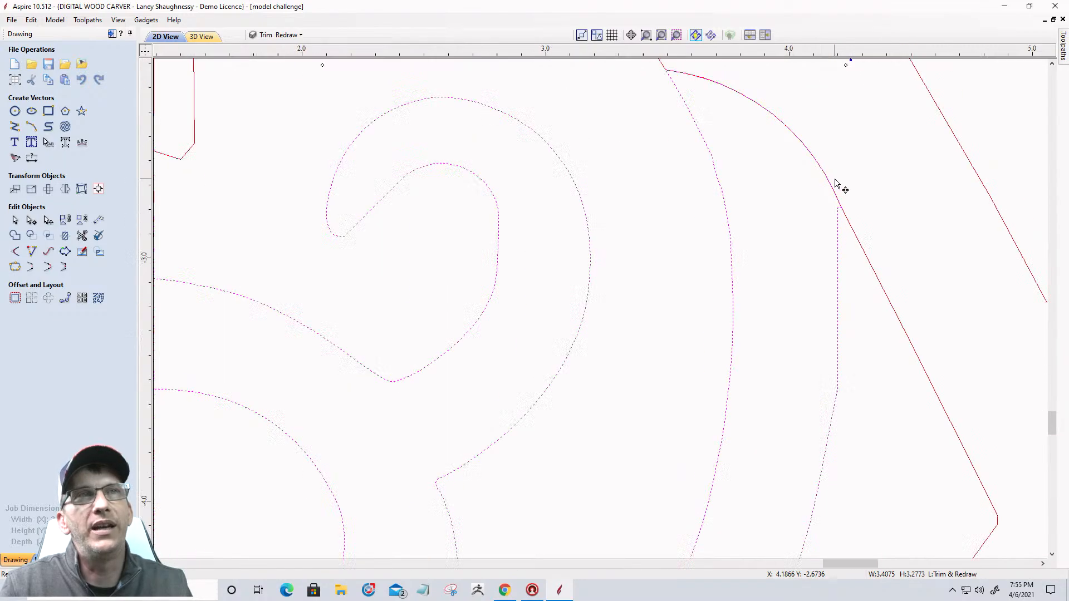
pyautogui.scroll(-2, 805, 238)
pyautogui.click(785, 245)
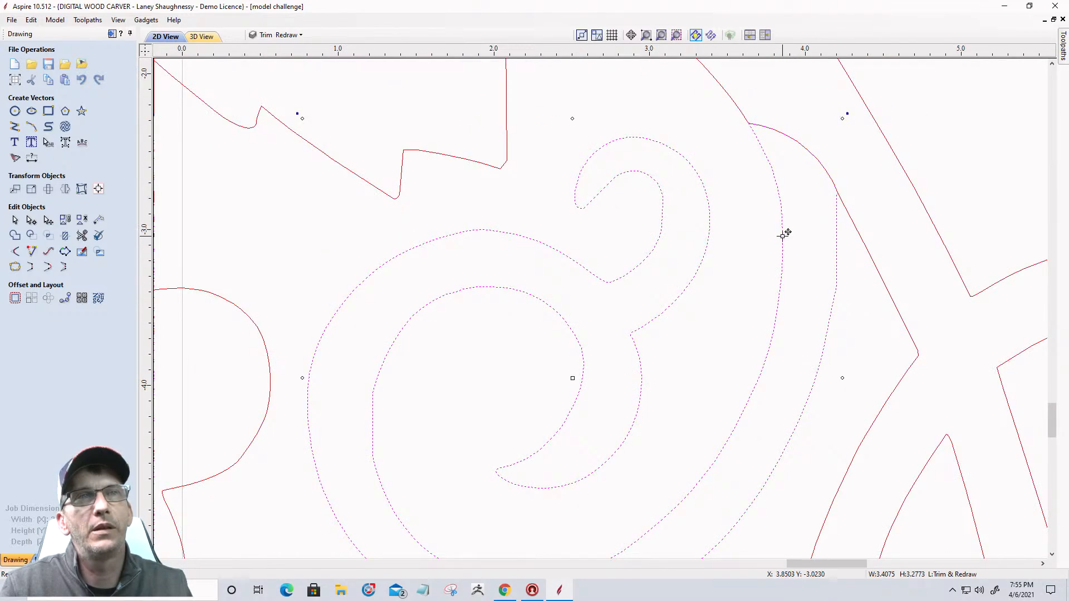
pyautogui.moveTo(785, 232); pyautogui.dragTo(738, 289)
pyautogui.scroll(-2, 771, 217)
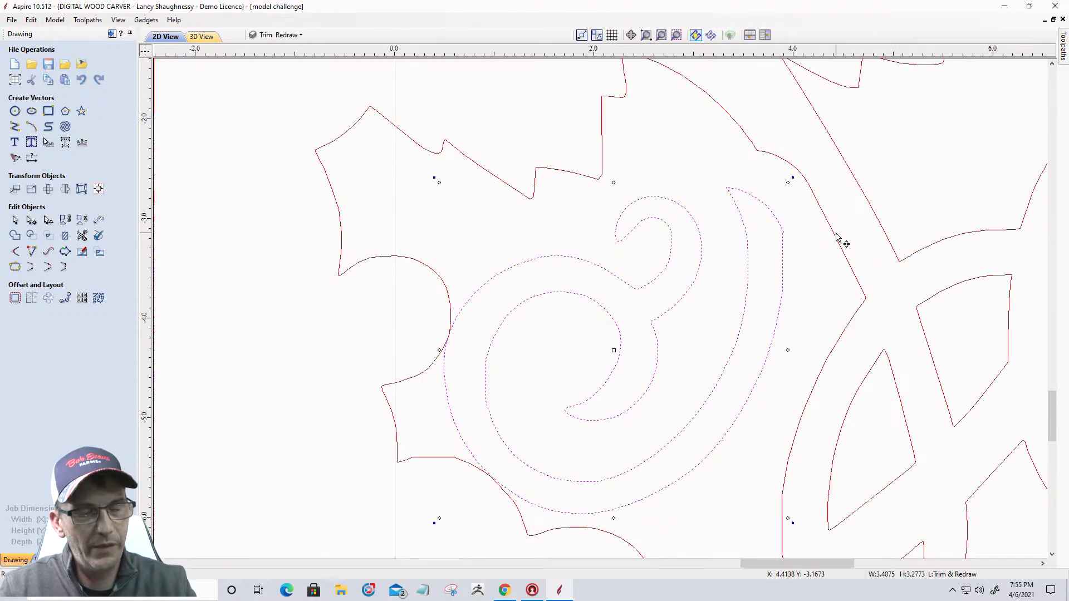
pyautogui.hotkey('ctrl', 'z')
# Examine the whole wreath outline and the vine crossings beside the tendril
pyautogui.scroll(-4, 819, 279)
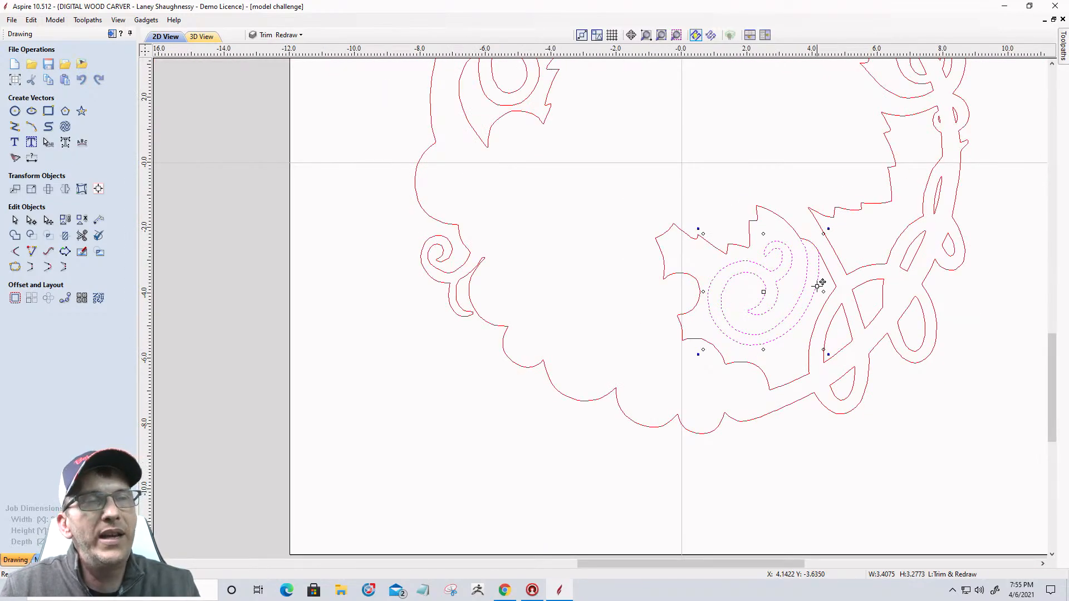
pyautogui.scroll(2, 841, 310)
pyautogui.scroll(-2, 835, 220)
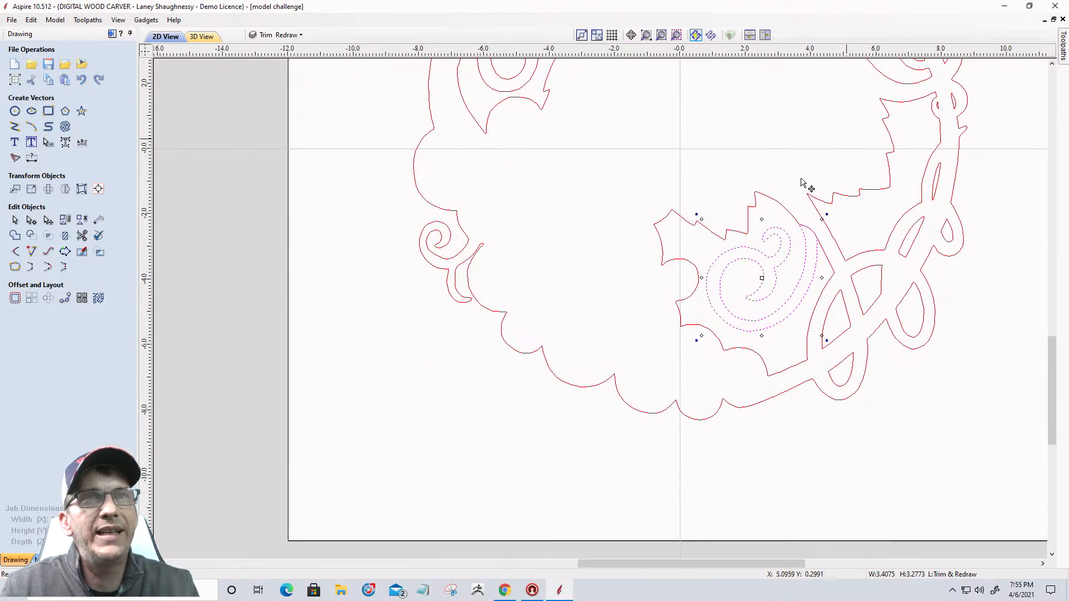
pyautogui.scroll(-2, 876, 271)
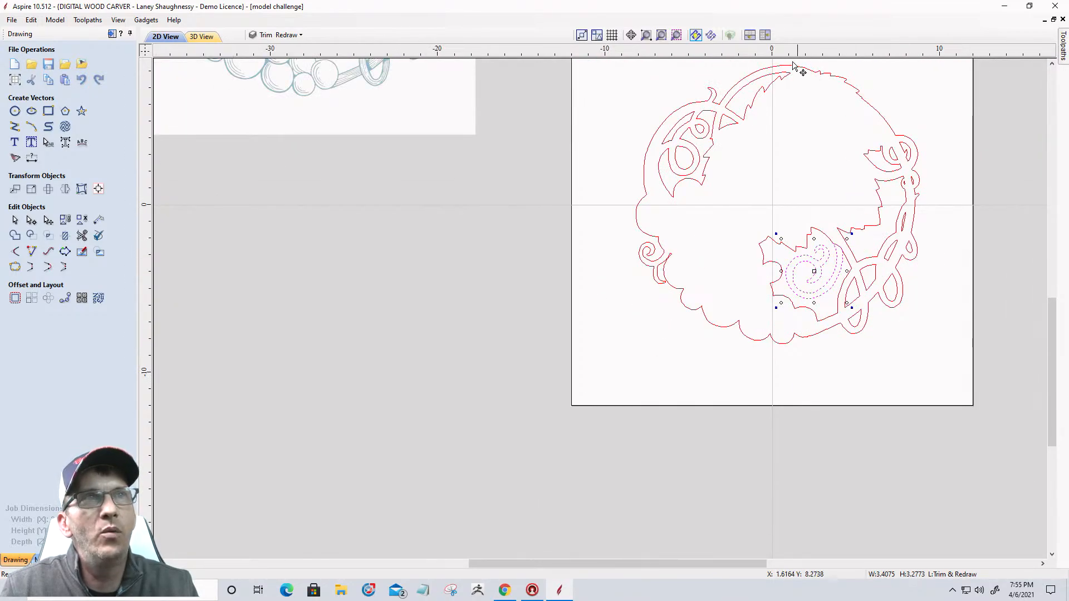
pyautogui.scroll(3, 869, 248)
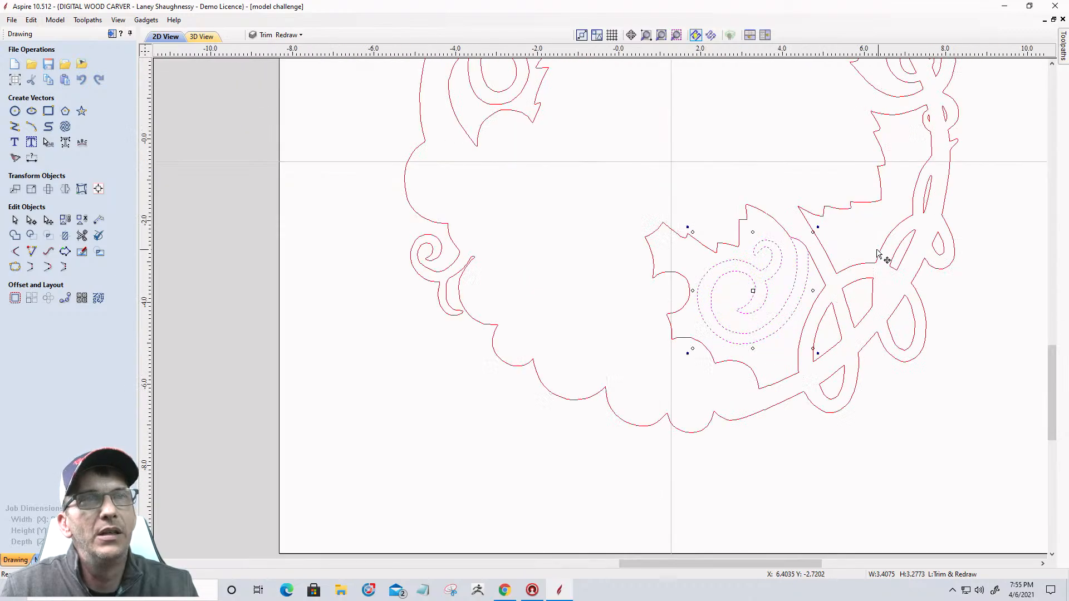
pyautogui.scroll(5, 807, 304)
pyautogui.scroll(-2, 815, 298)
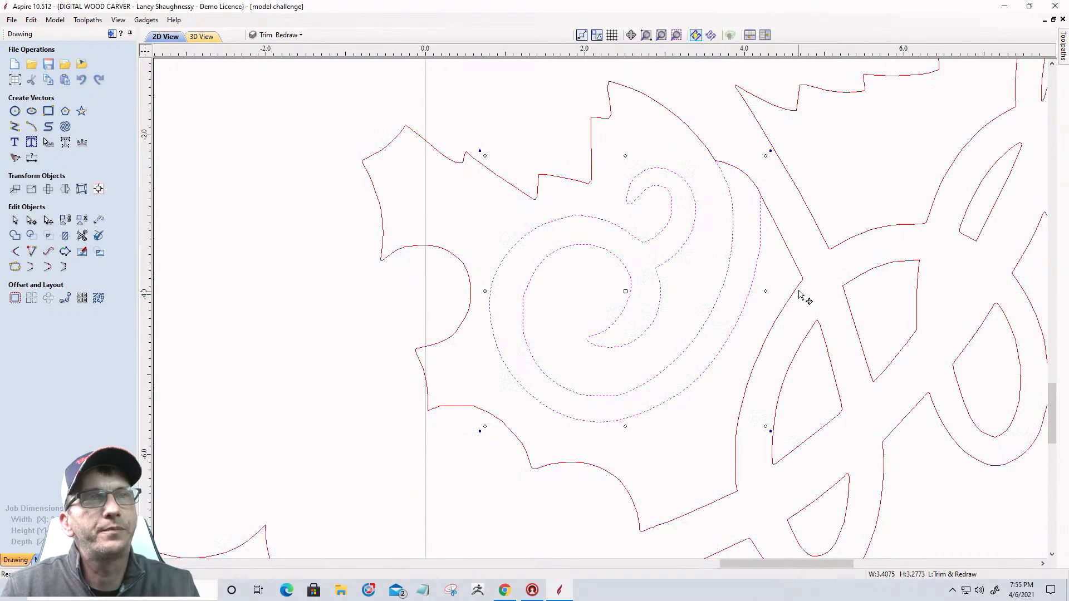
# Cut the inner leaf-and-vine outline at its lowest corner, just above the four-sided opening in the vine crossing
pyautogui.click(828, 263)
pyautogui.scroll(2, 828, 263)
pyautogui.scroll(-1, 803, 185)
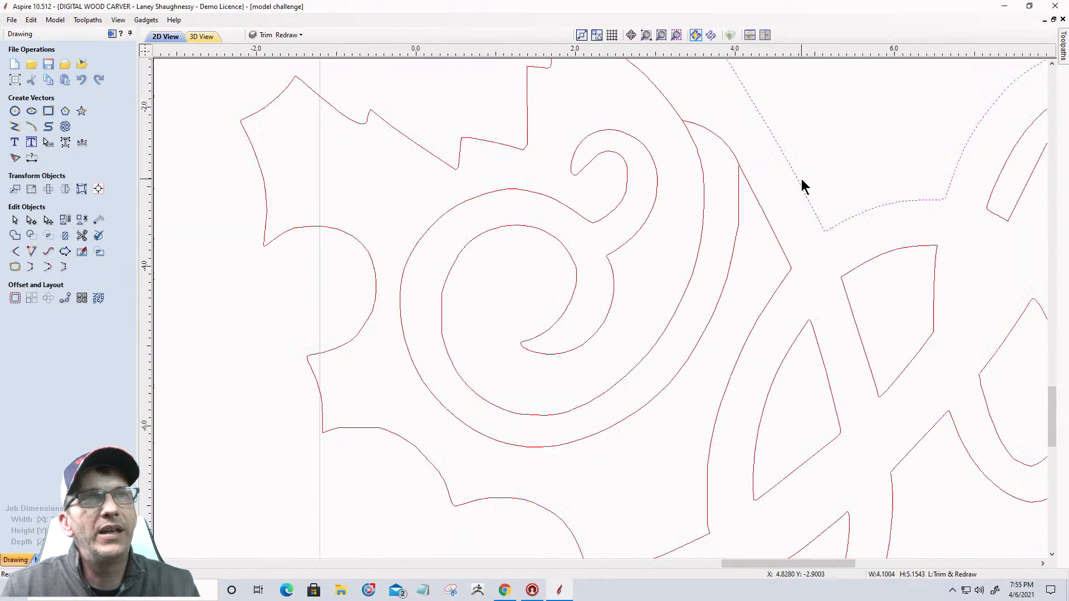
pyautogui.scroll(-2, 804, 185)
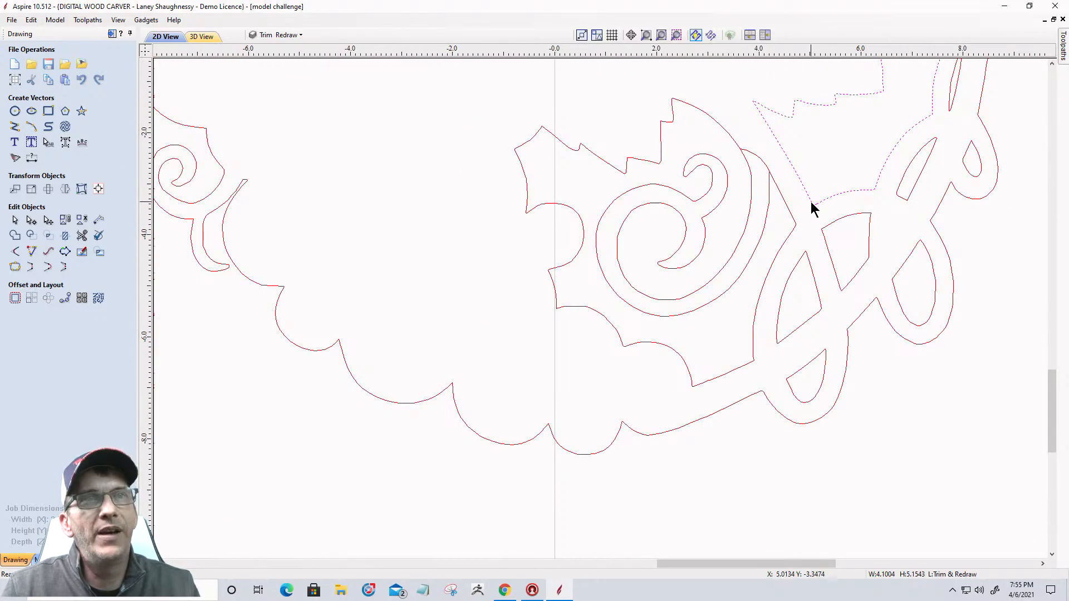
pyautogui.scroll(4, 812, 205)
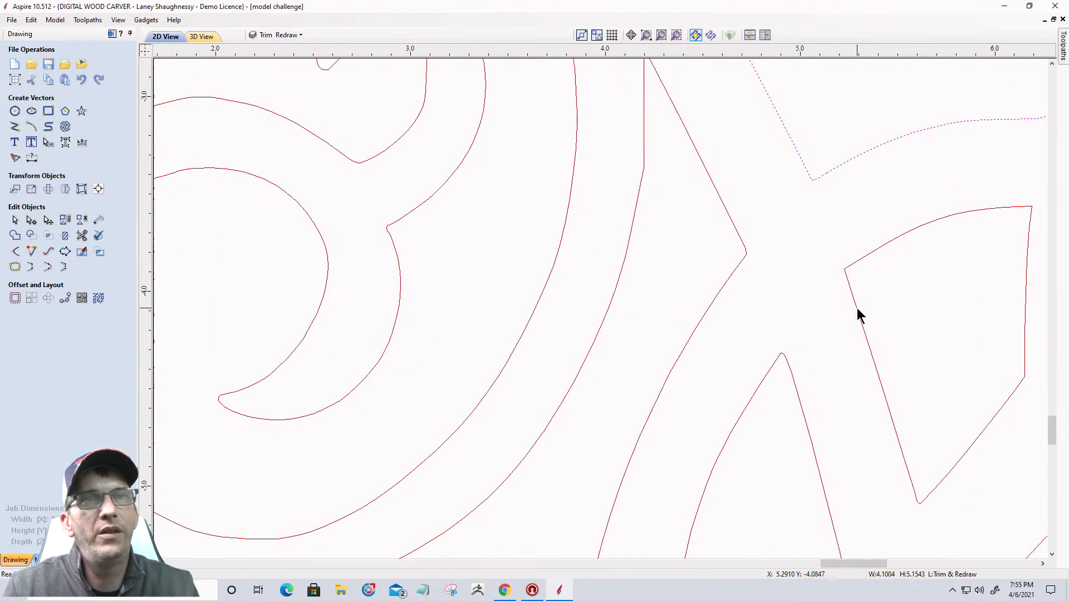
pyautogui.scroll(-3, 856, 295)
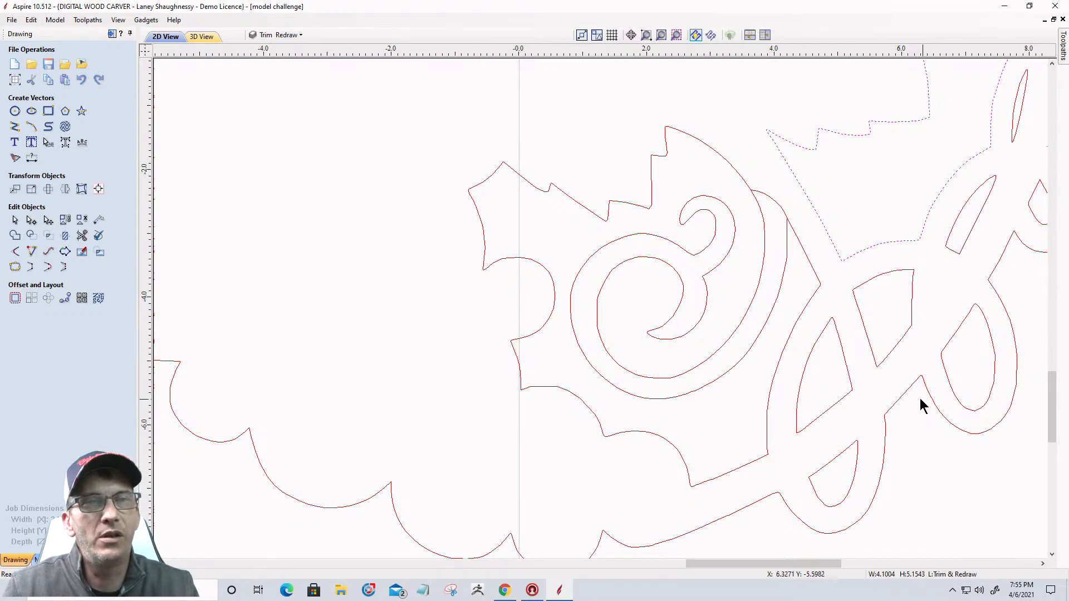
pyautogui.scroll(3, 813, 215)
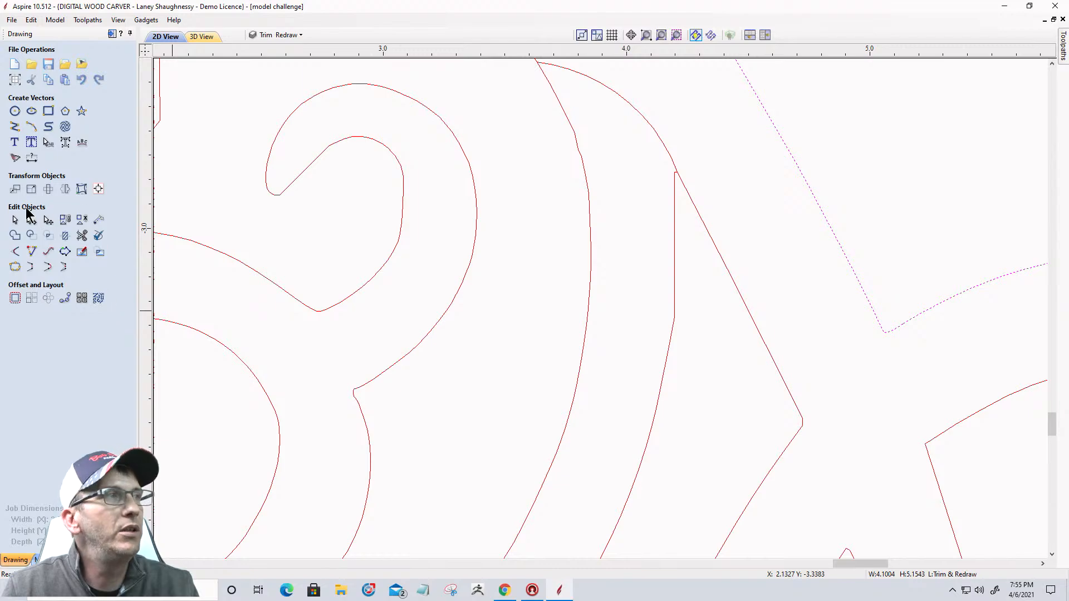
pyautogui.click(31, 221)
pyautogui.scroll(6, 883, 356)
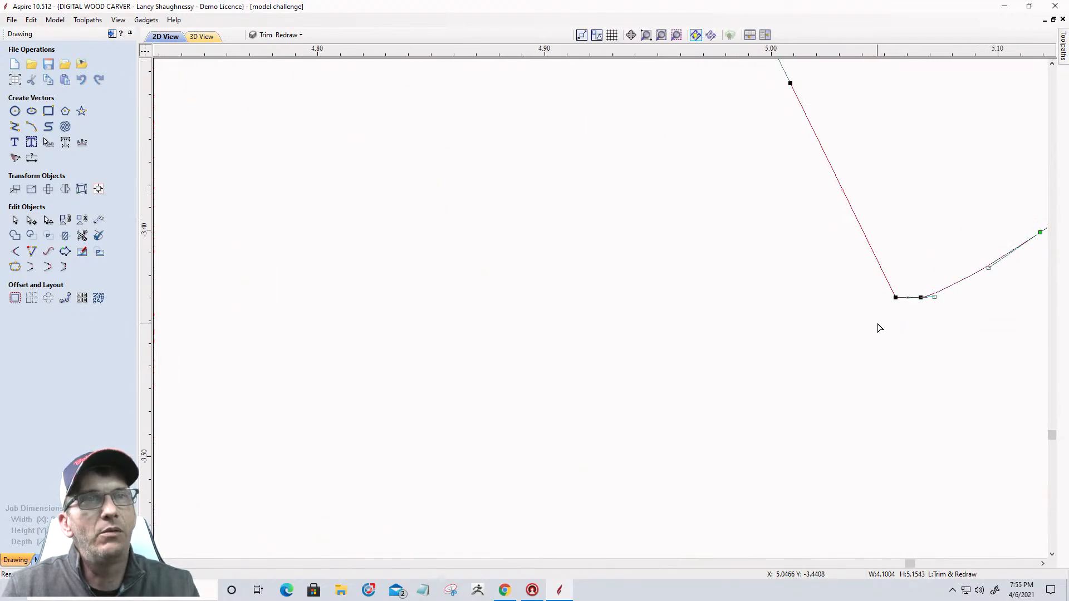
pyautogui.rightClick(900, 292)
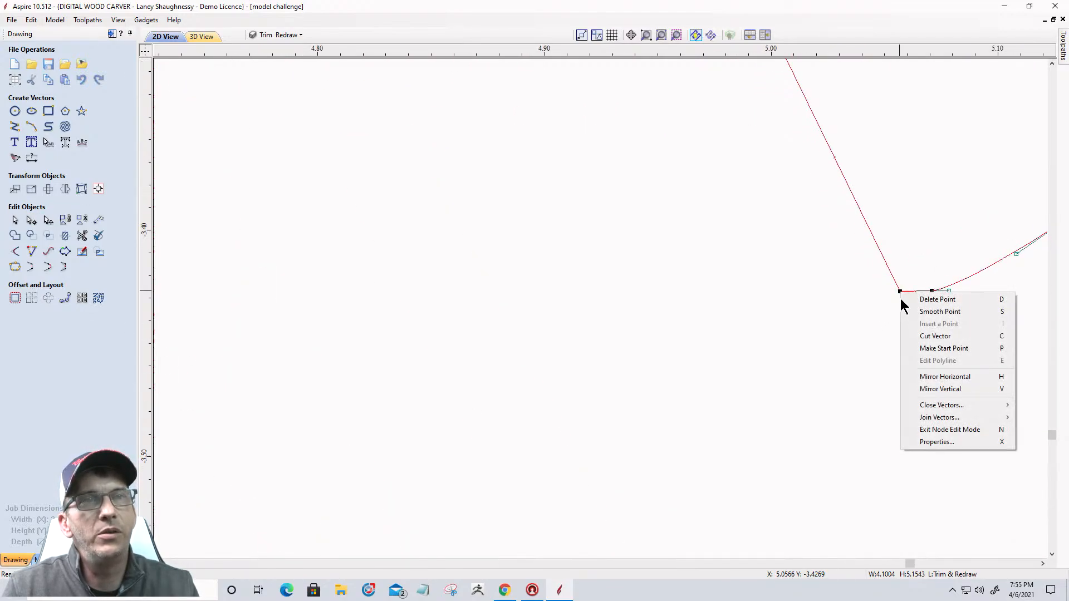
pyautogui.click(927, 337)
pyautogui.scroll(-5, 835, 298)
pyautogui.scroll(-2, 835, 273)
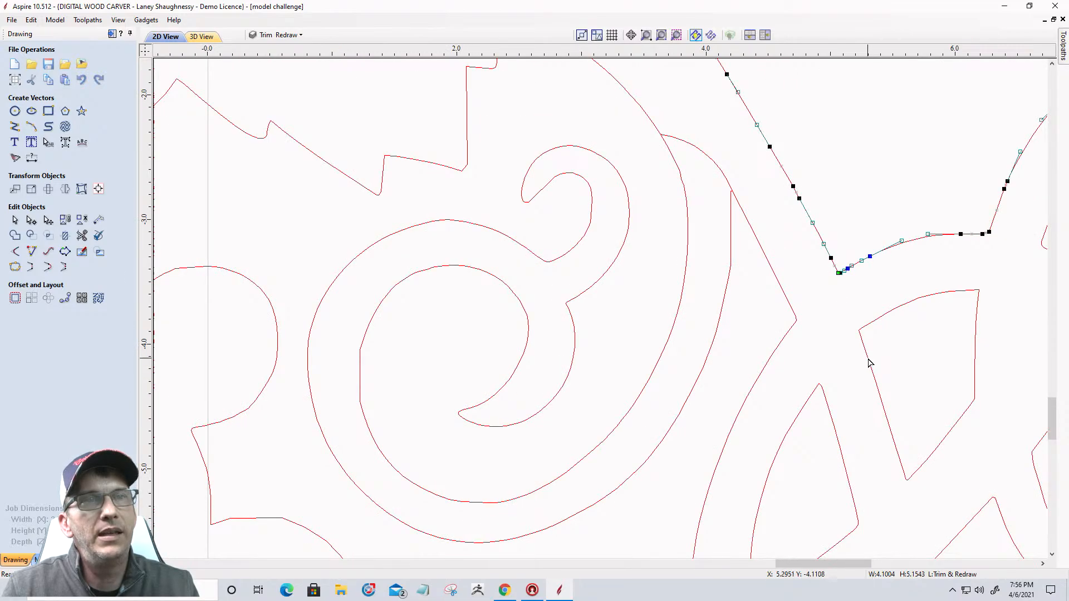
# Cut the four-sided opening's outline at the corner facing the tendril
pyautogui.scroll(4, 833, 303)
pyautogui.rightClick(846, 299)
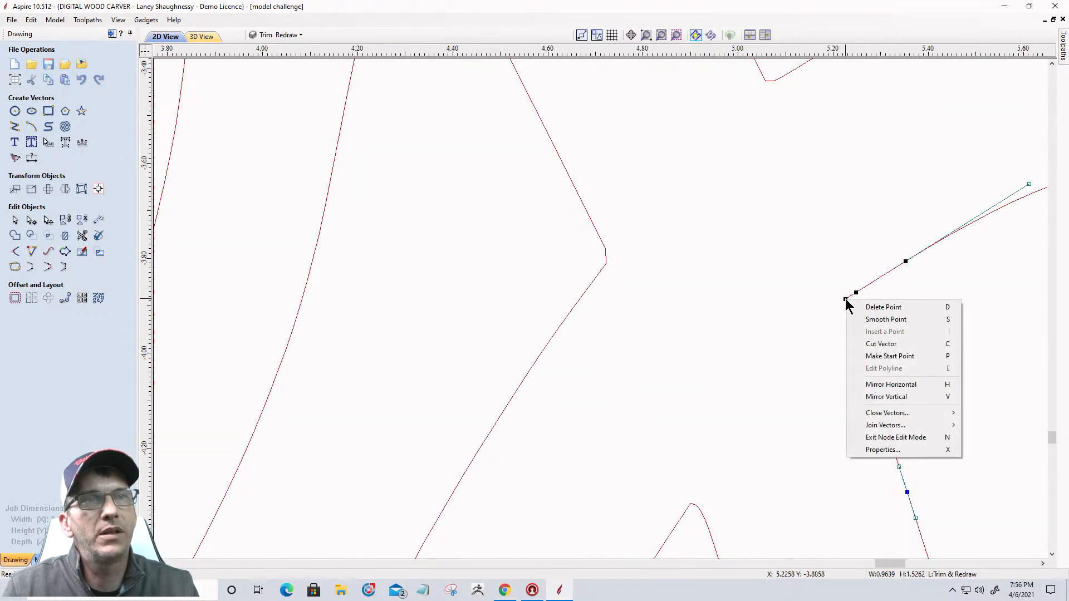
pyautogui.click(860, 344)
pyautogui.scroll(-2, 863, 345)
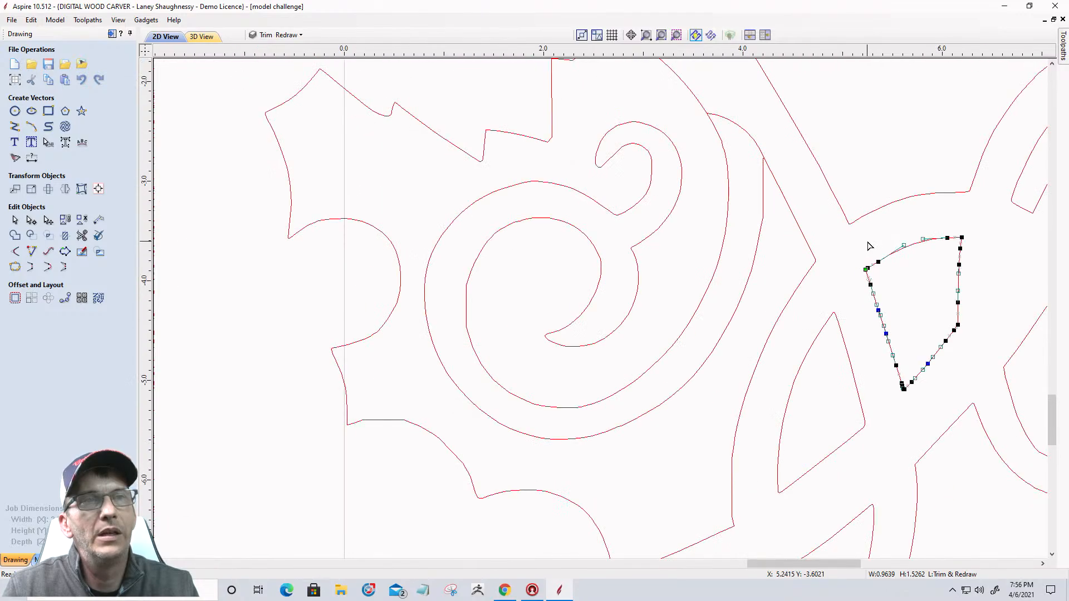
# Cut the four-sided opening's outline near its lowest point to separate the side facing the tendril
pyautogui.scroll(3, 891, 395)
pyautogui.scroll(4, 913, 259)
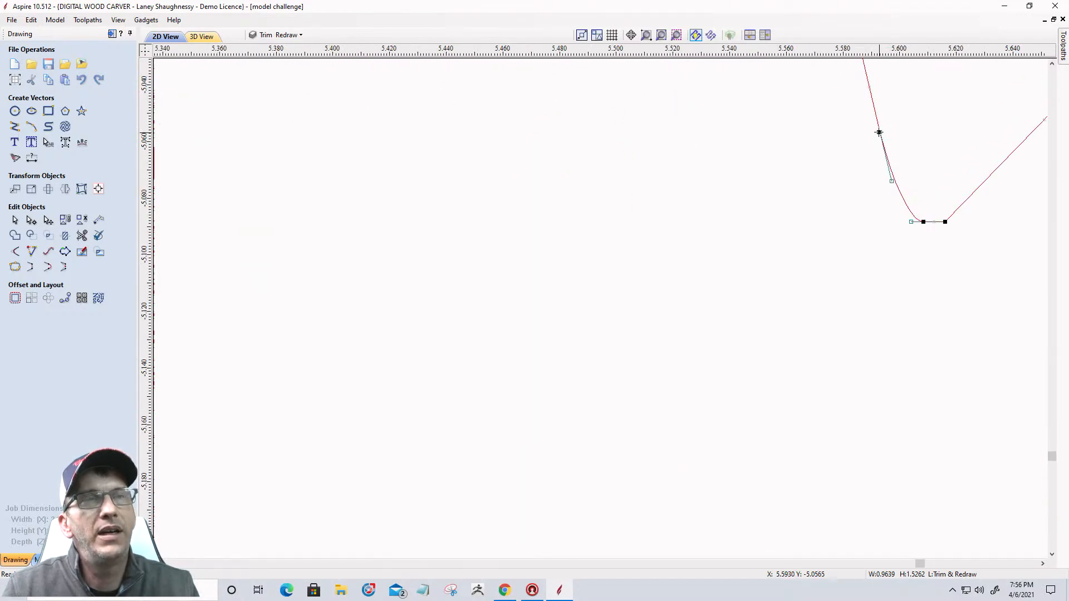
pyautogui.rightClick(902, 201)
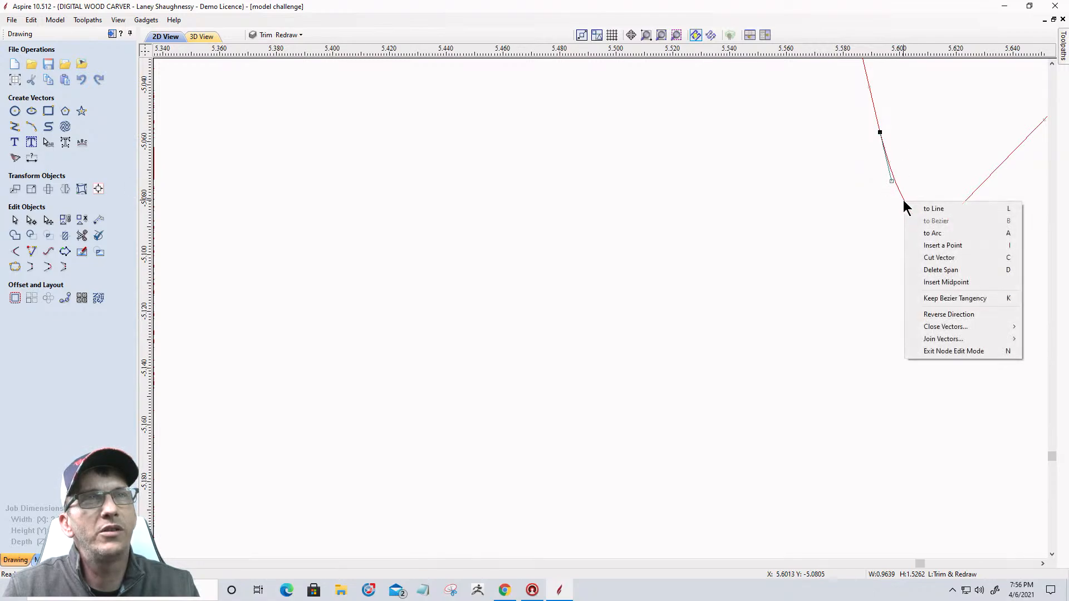
pyautogui.click(920, 258)
pyautogui.scroll(-8, 920, 261)
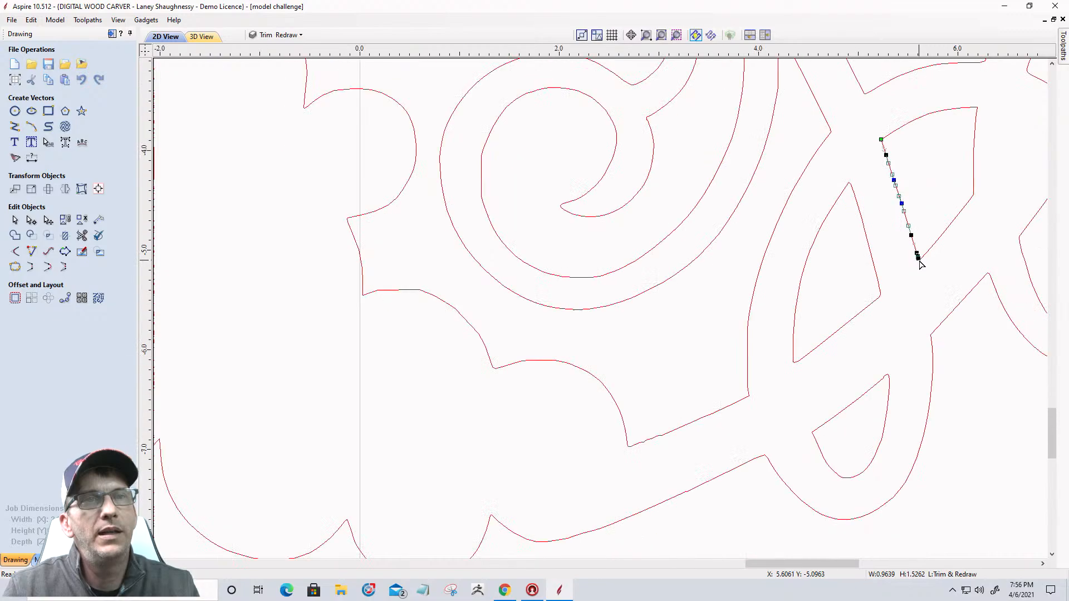
# Cut the outer wreath outline at the corner below the four-sided opening, where the bottom vine loop's outer curve begins
pyautogui.scroll(1, 936, 382)
pyautogui.click(930, 333)
pyautogui.scroll(3, 930, 333)
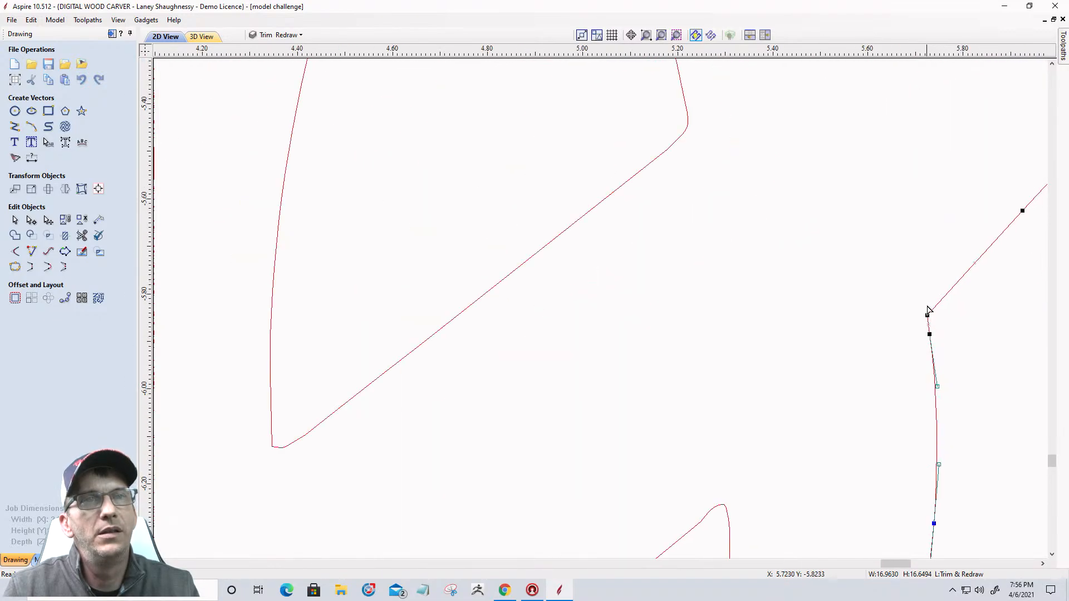
pyautogui.rightClick(926, 314)
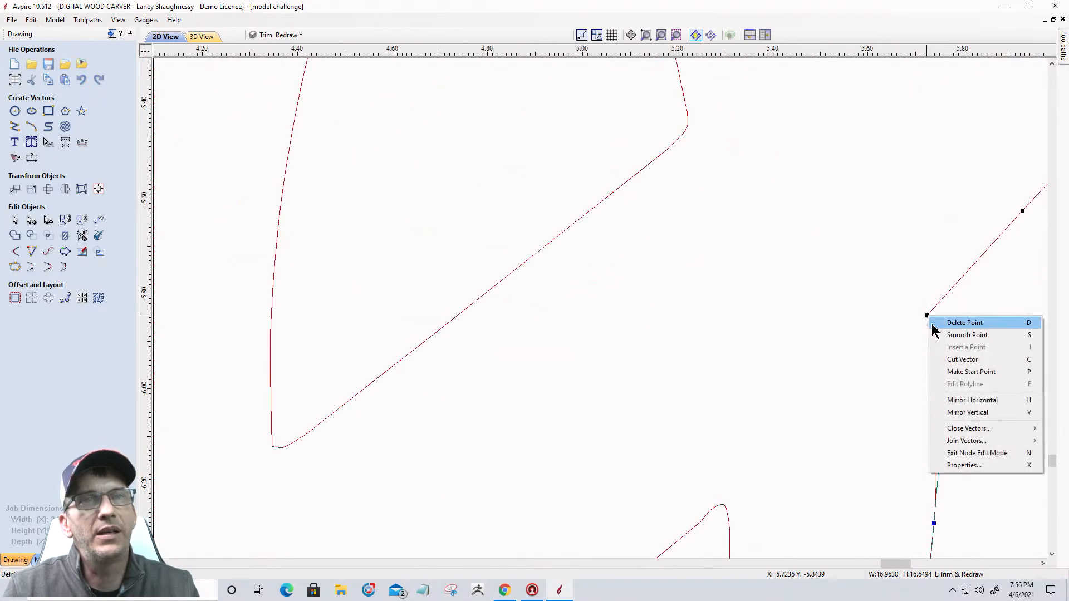
pyautogui.click(941, 359)
pyautogui.scroll(-2, 965, 277)
pyautogui.scroll(-6, 965, 276)
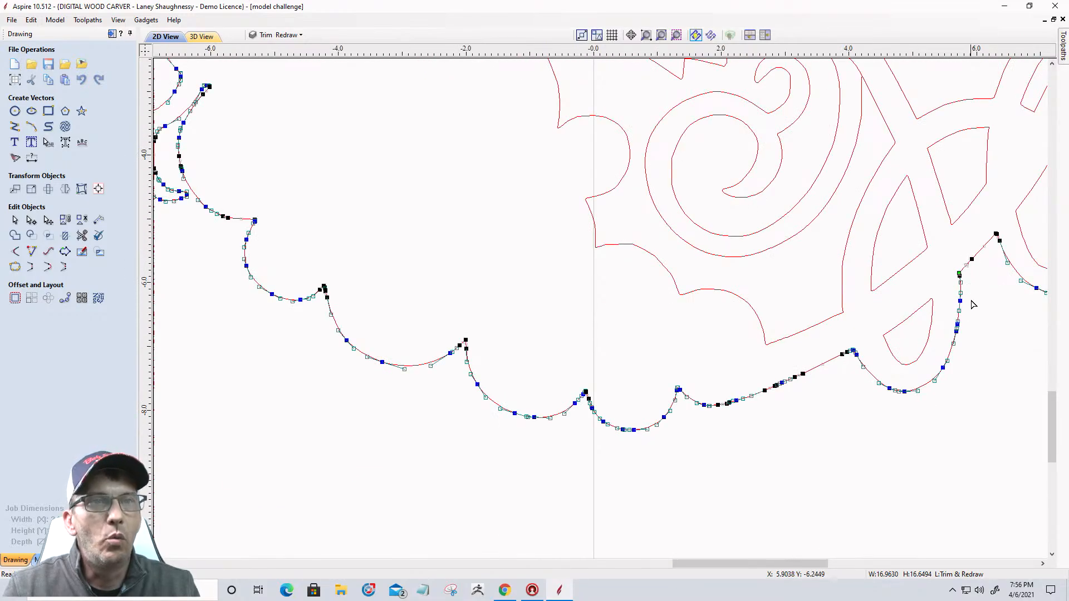
# Cut the outer outline at the rounded peak where the bottom vine loop meets the leaf's lower edge
pyautogui.scroll(10, 859, 395)
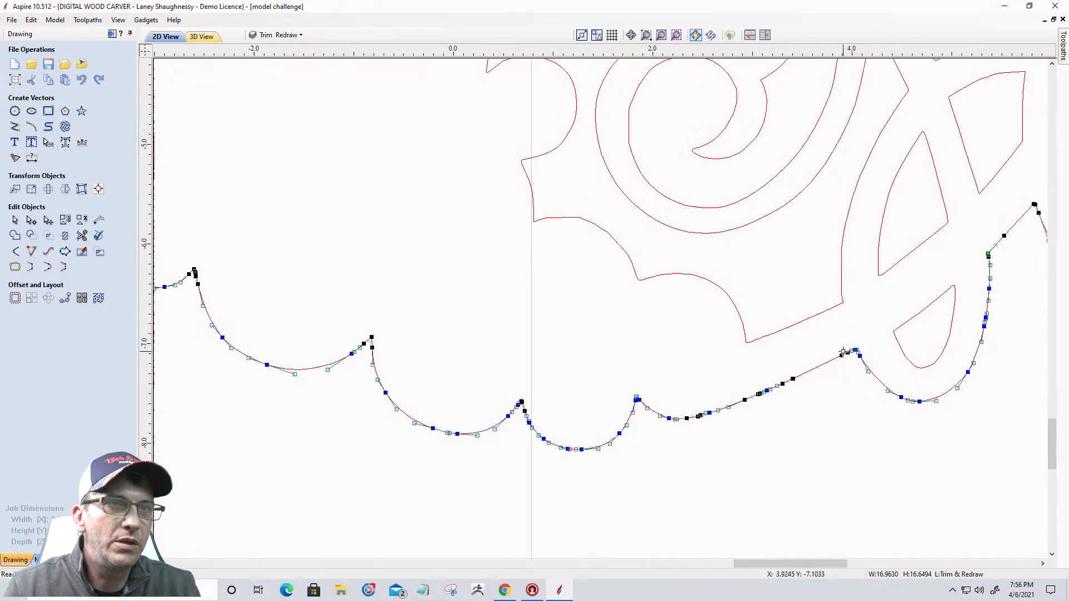
pyautogui.scroll(5, 957, 381)
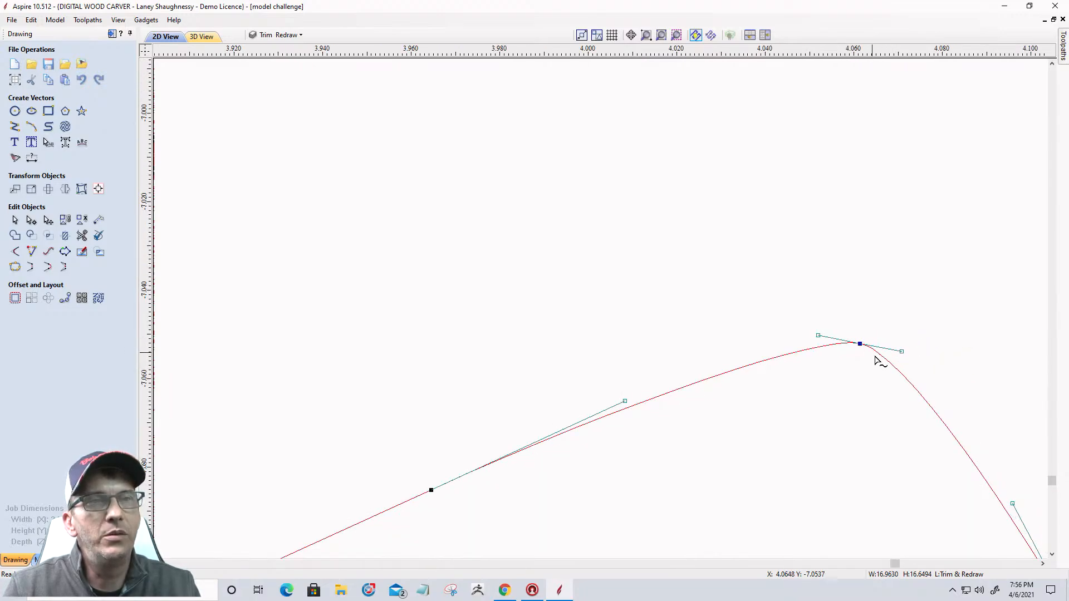
pyautogui.scroll(3, 870, 356)
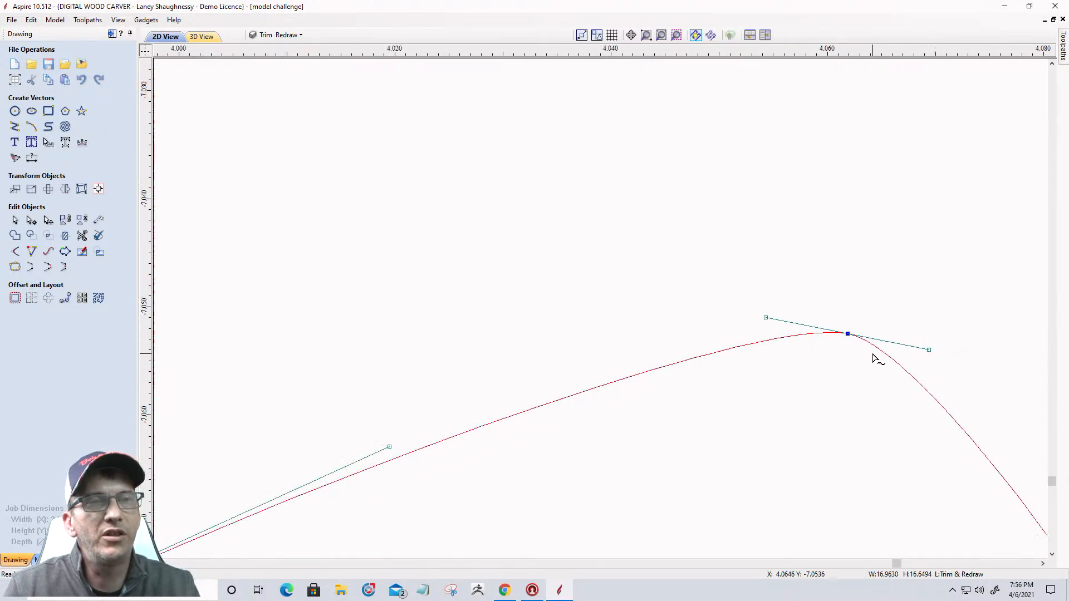
pyautogui.rightClick(901, 360)
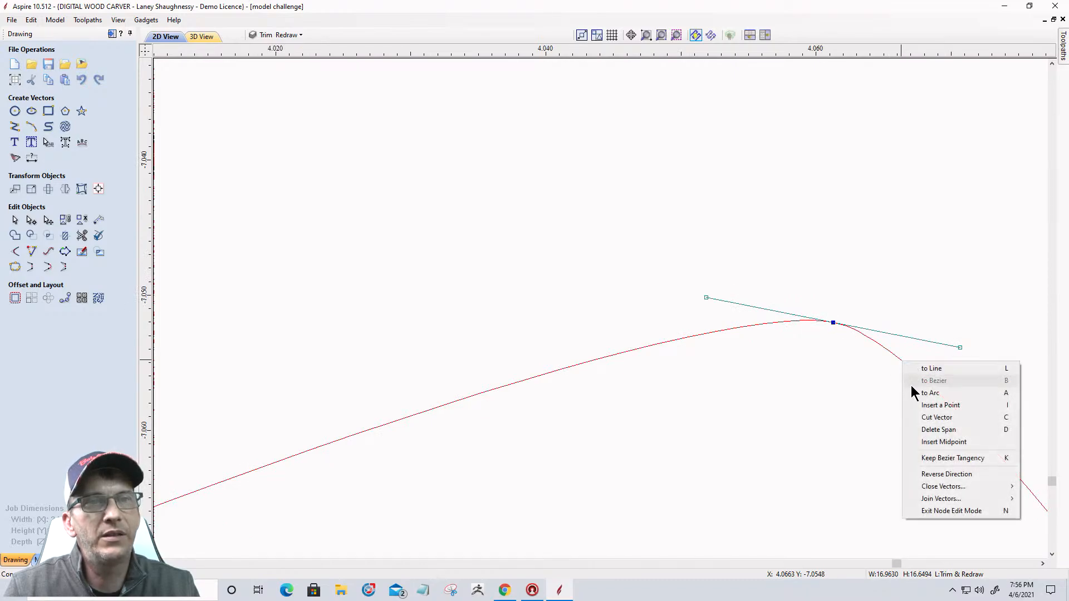
pyautogui.click(917, 418)
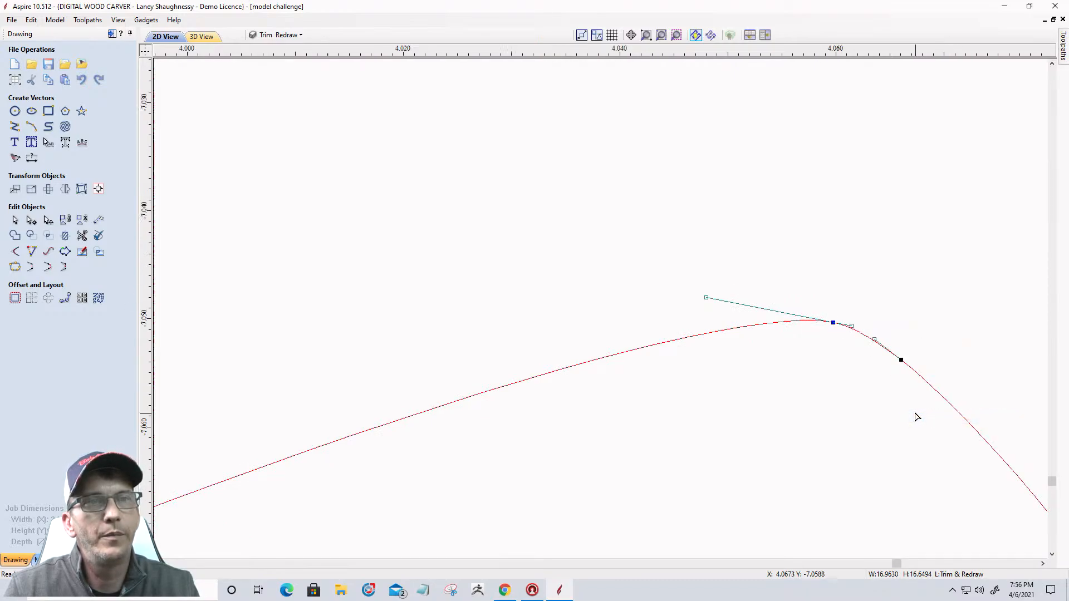
pyautogui.scroll(-15, 907, 394)
pyautogui.scroll(-8, 887, 283)
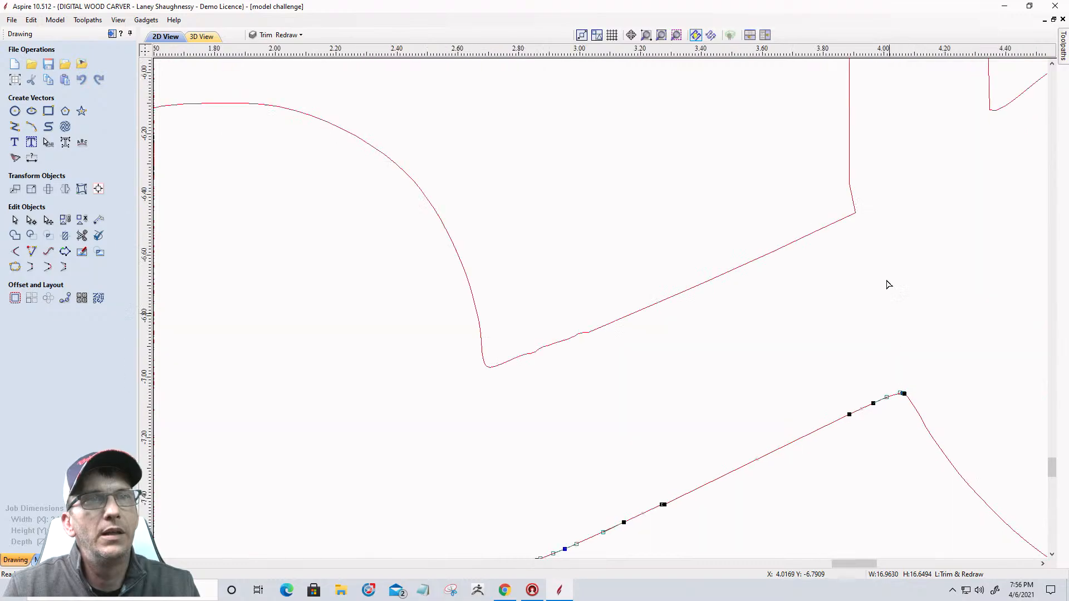
# Cut the leaf-and-tendril outline at the corner where the leaf's lower edge meets the vine strand
pyautogui.scroll(5, 853, 144)
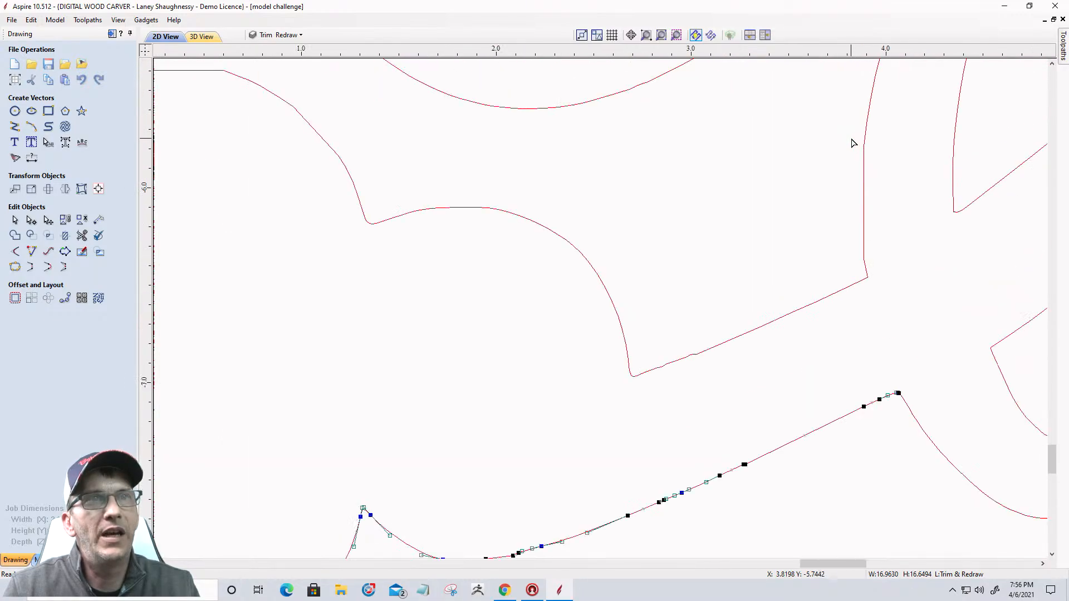
pyautogui.click(867, 285)
pyautogui.scroll(5, 866, 283)
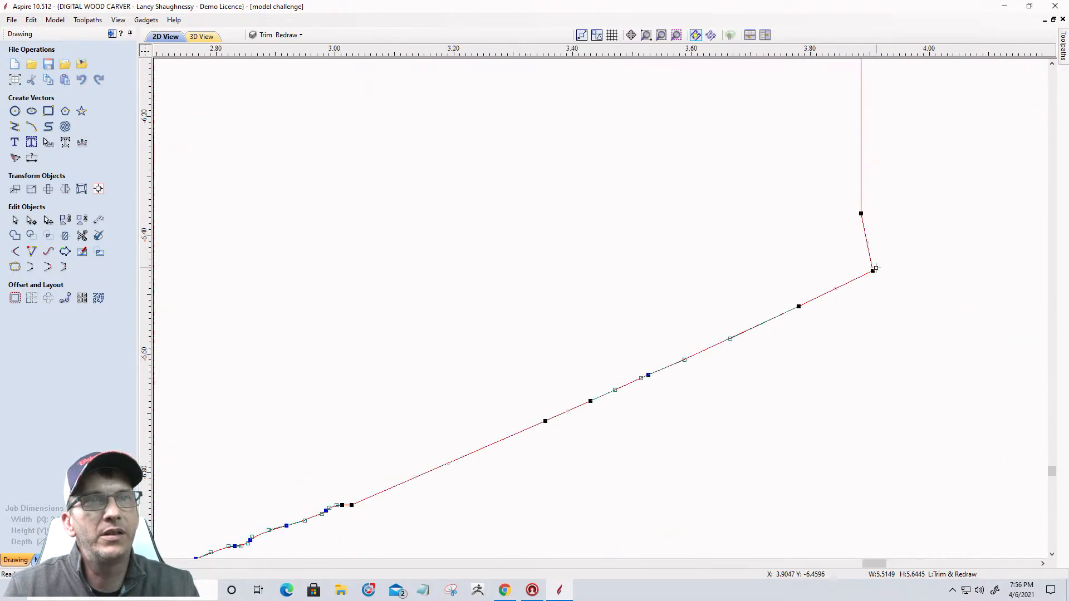
pyautogui.rightClick(876, 268)
pyautogui.click(888, 313)
pyautogui.scroll(-7, 885, 318)
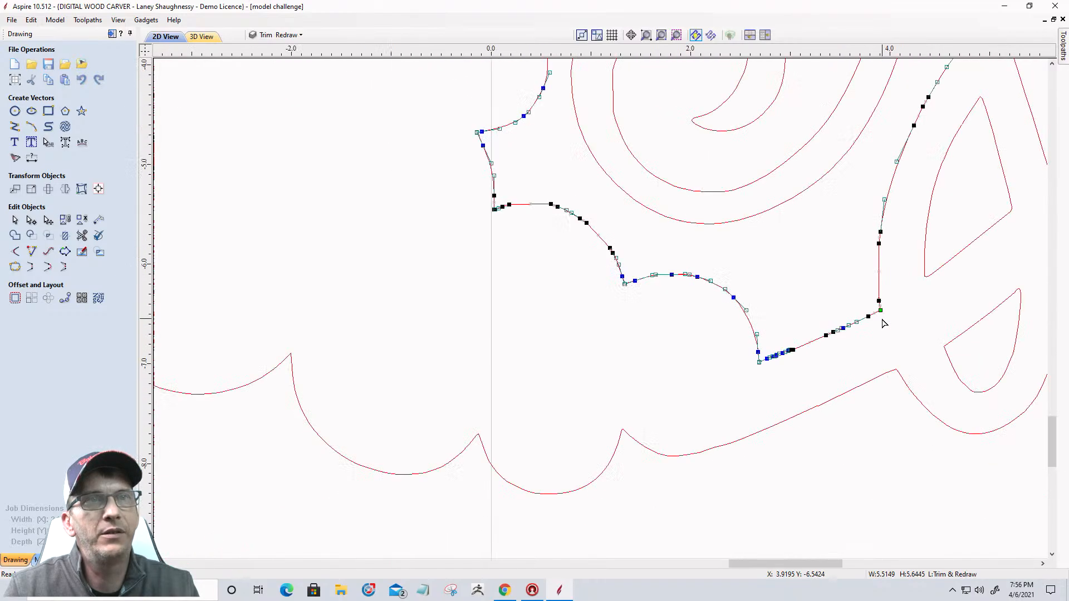
pyautogui.scroll(-3, 883, 323)
# Cut the leaf-and-tendril outline at its point facing the four-sided opening to separate the vine strand's curved edge
pyautogui.scroll(12, 916, 178)
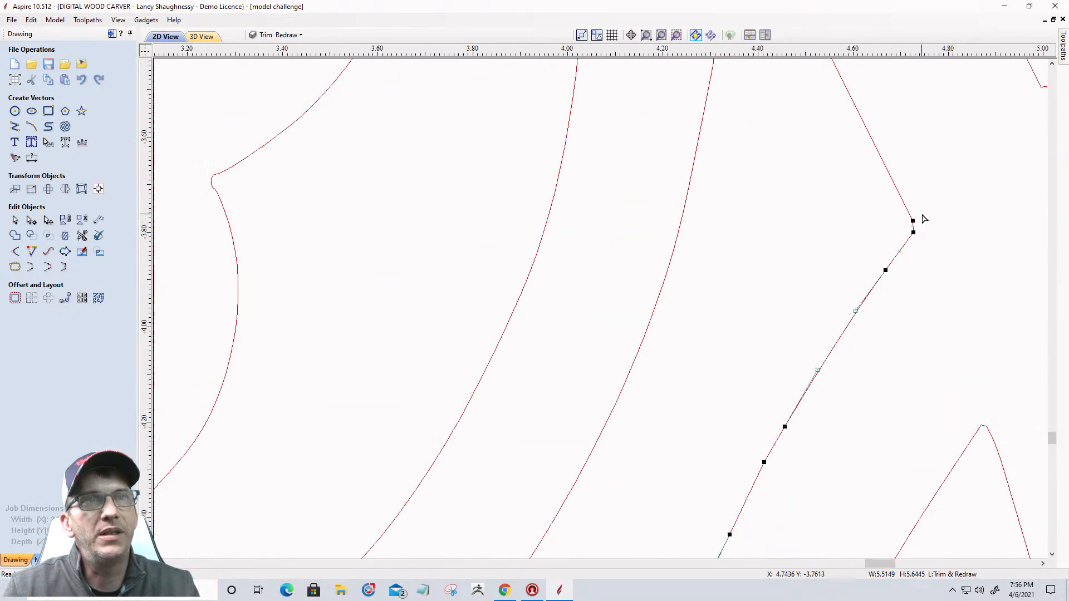
pyautogui.rightClick(900, 261)
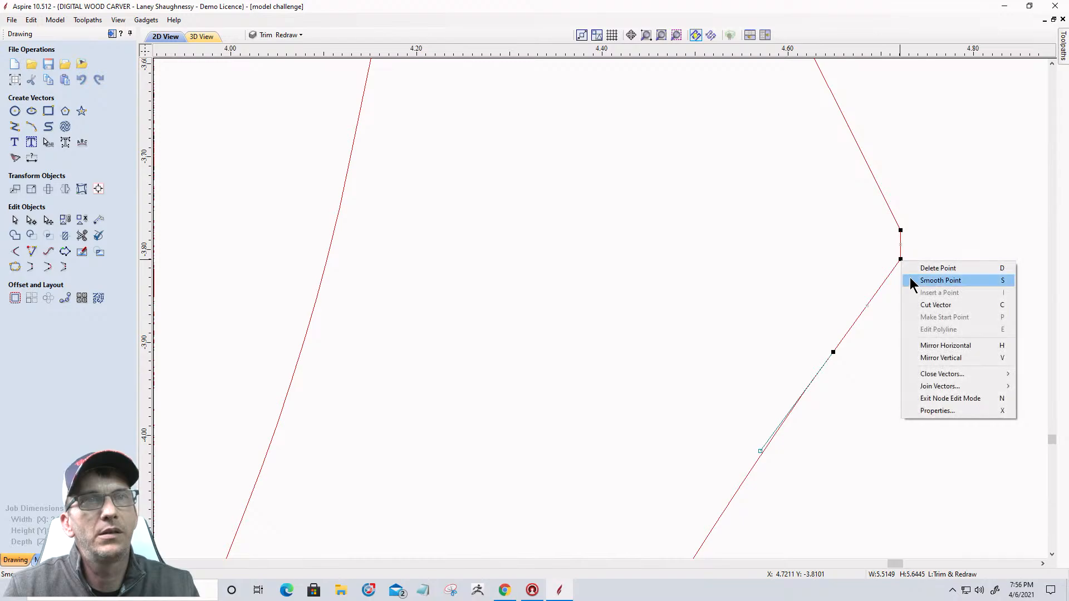
pyautogui.click(917, 306)
pyautogui.scroll(-3, 802, 262)
pyautogui.scroll(-6, 802, 261)
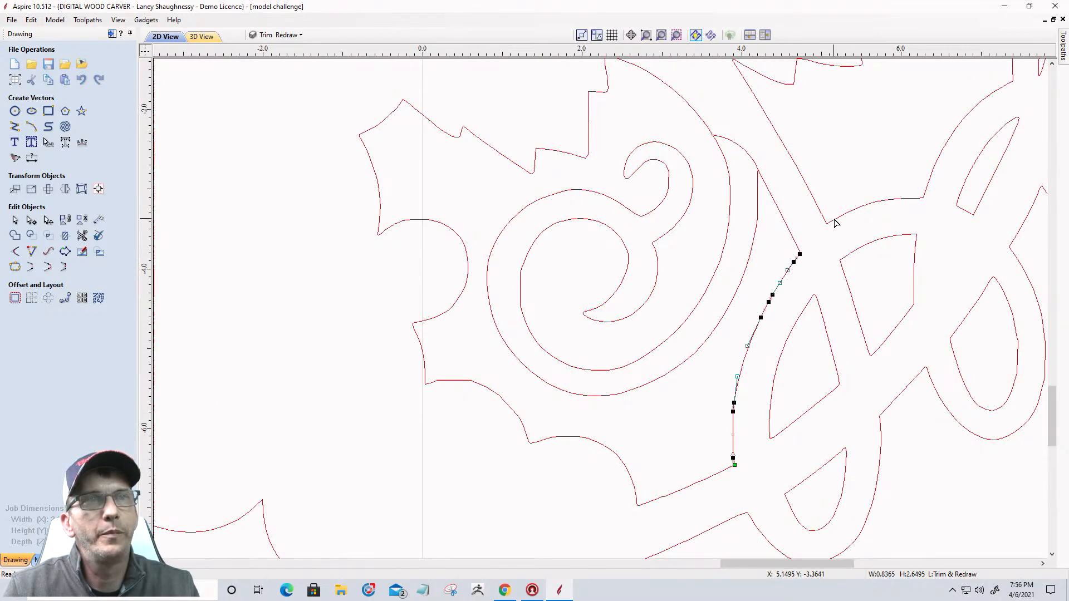
# Cut the inner leaf-and-vine outline at the second node of its lowest corner, isolating the short segment there
pyautogui.scroll(15, 835, 223)
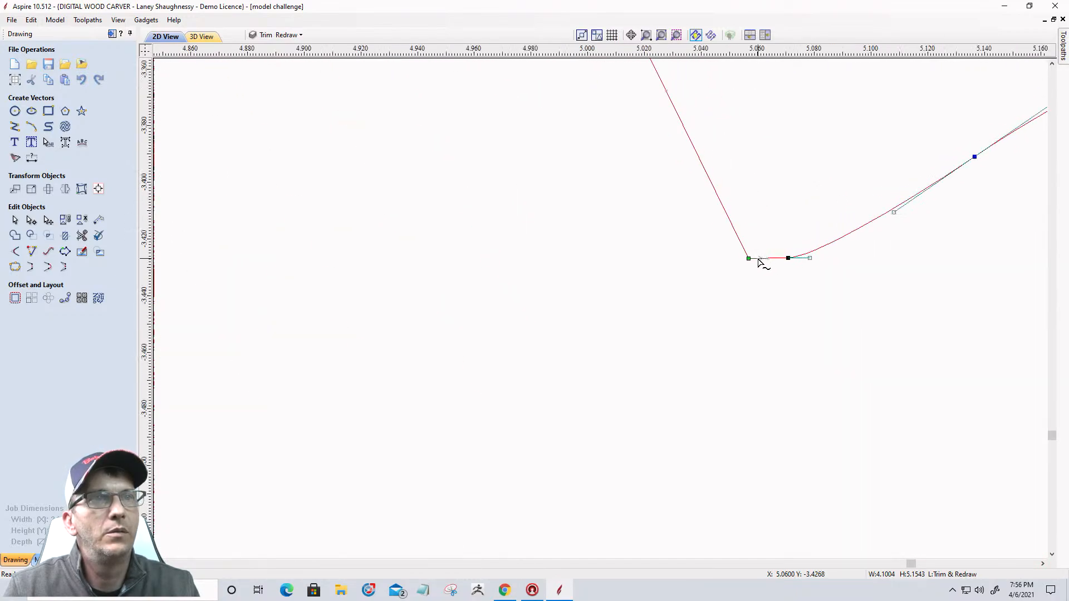
pyautogui.rightClick(787, 259)
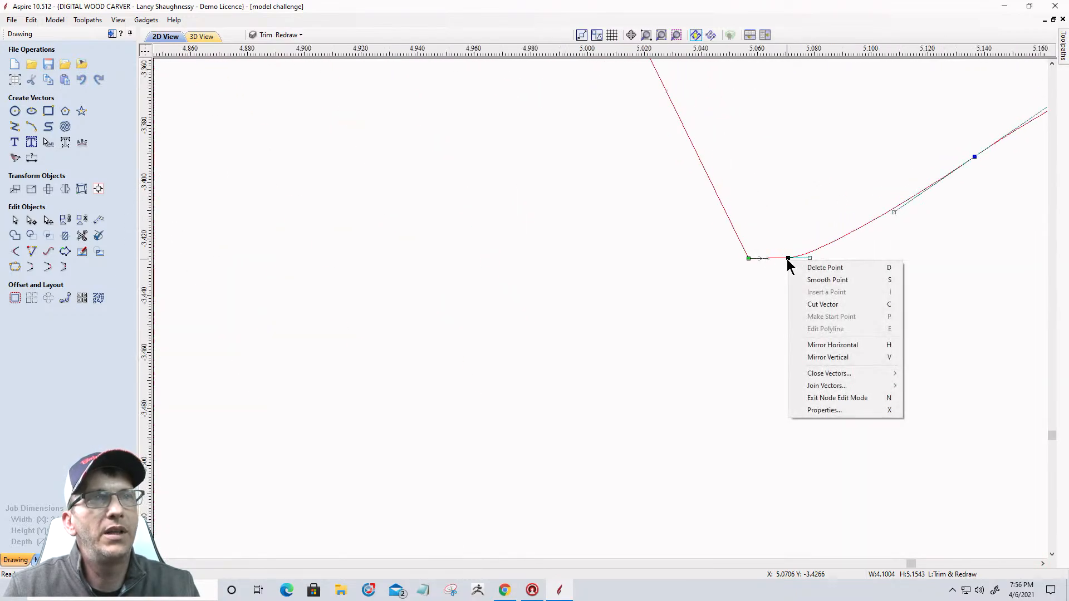
pyautogui.click(810, 308)
pyautogui.scroll(-3, 758, 295)
pyautogui.scroll(-4, 757, 296)
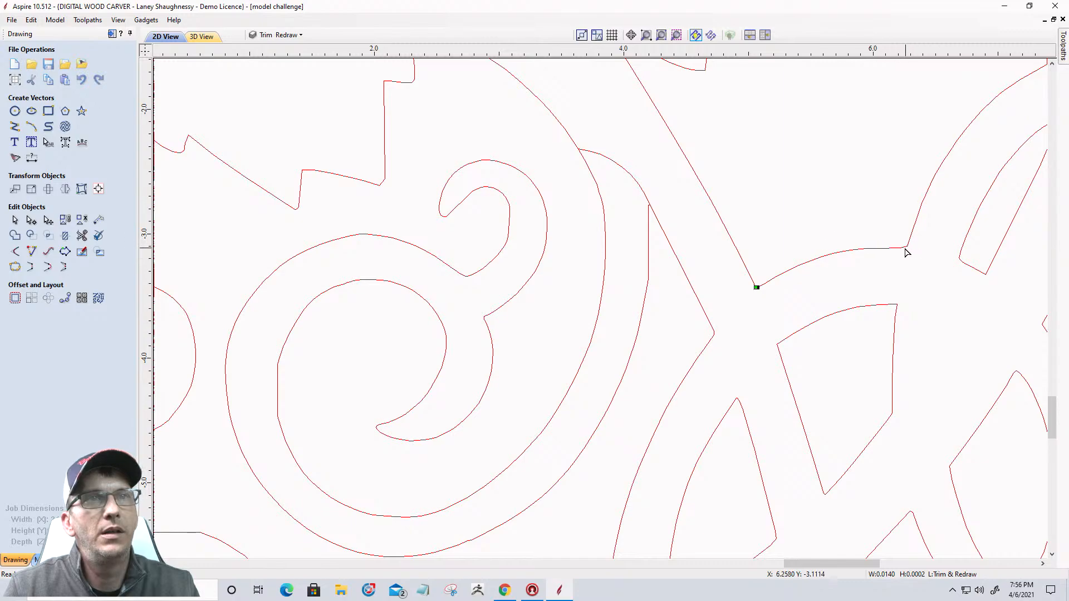
# Cut the inner leaf-and-vine outline at the far end of the arched vine edge above the four-sided opening
pyautogui.click(905, 251)
pyautogui.scroll(3, 906, 248)
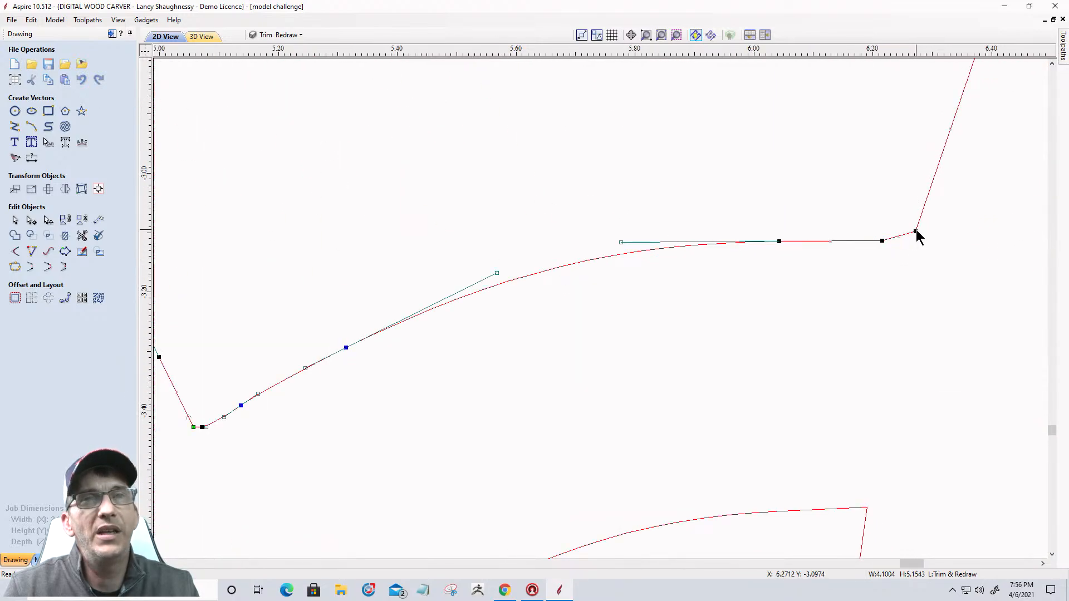
pyautogui.rightClick(918, 237)
pyautogui.click(933, 274)
pyautogui.scroll(-5, 979, 195)
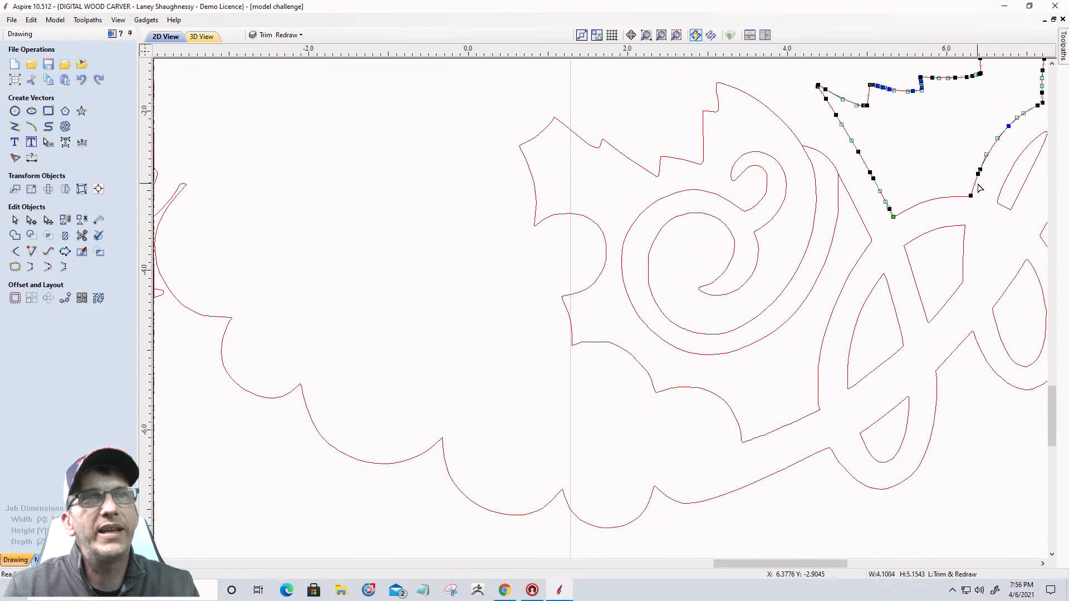
# Cut the inner outline at the jagged leaf's pointed tip to separate the long vine edge running down to the crossing
pyautogui.scroll(3, 980, 189)
pyautogui.scroll(-4, 759, 151)
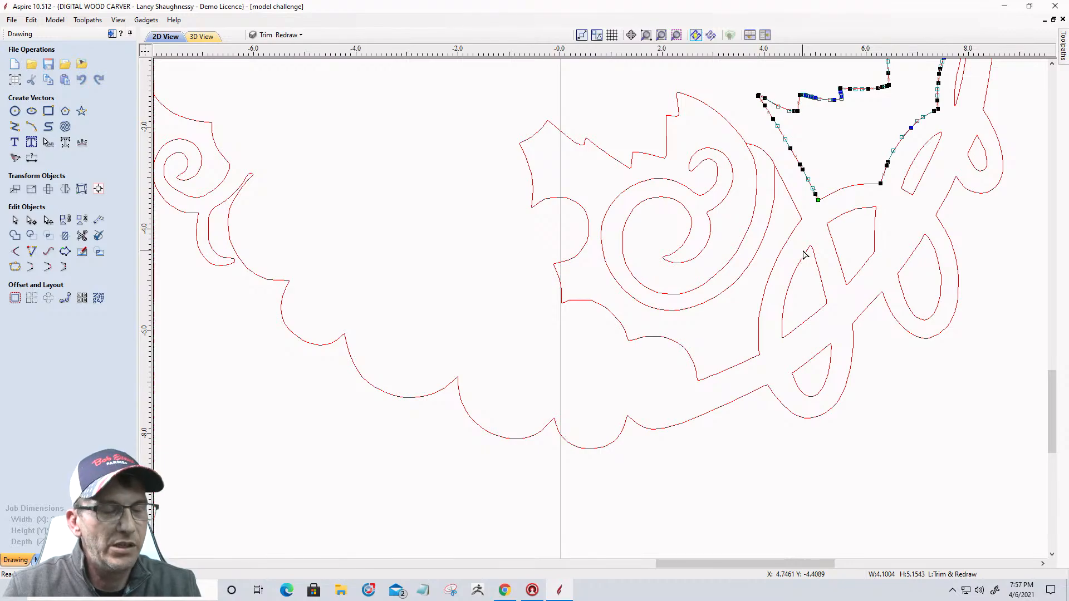
pyautogui.scroll(1, 805, 252)
pyautogui.scroll(-1, 806, 251)
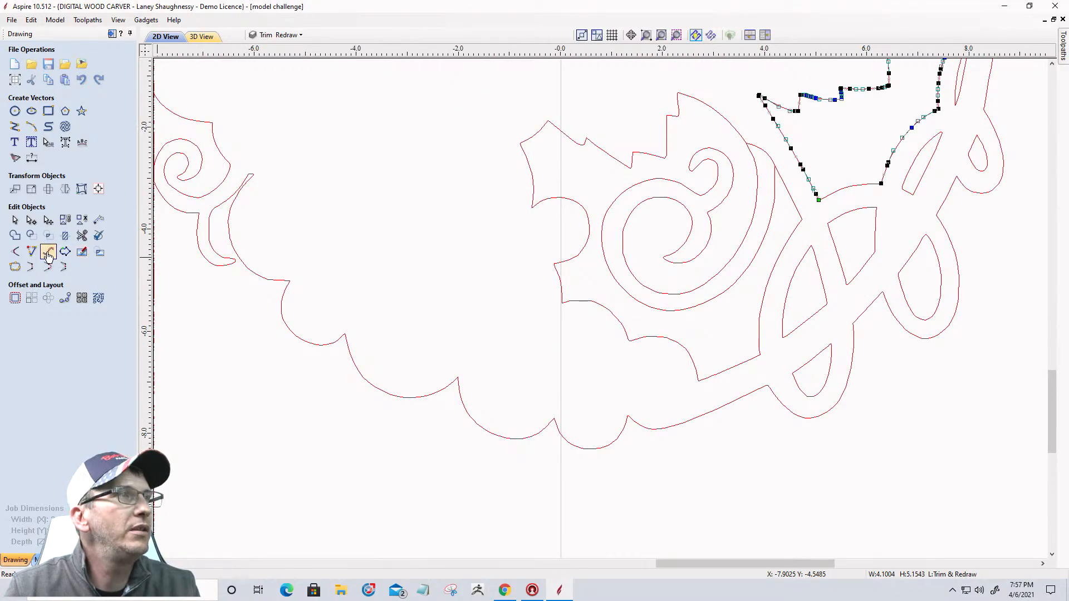
pyautogui.scroll(-1, 780, 220)
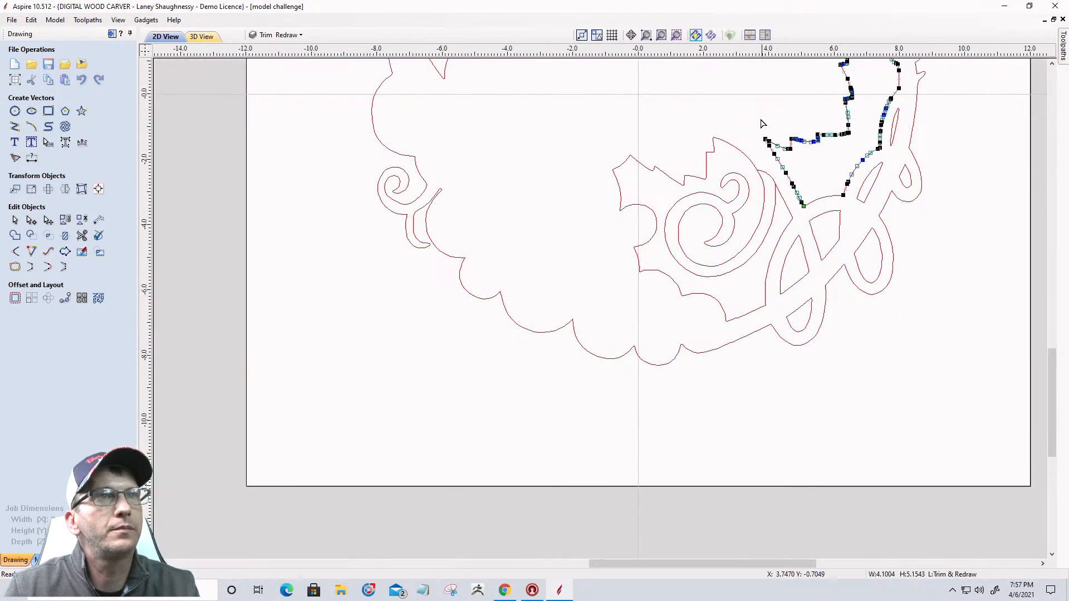
pyautogui.scroll(8, 761, 124)
pyautogui.scroll(2, 823, 140)
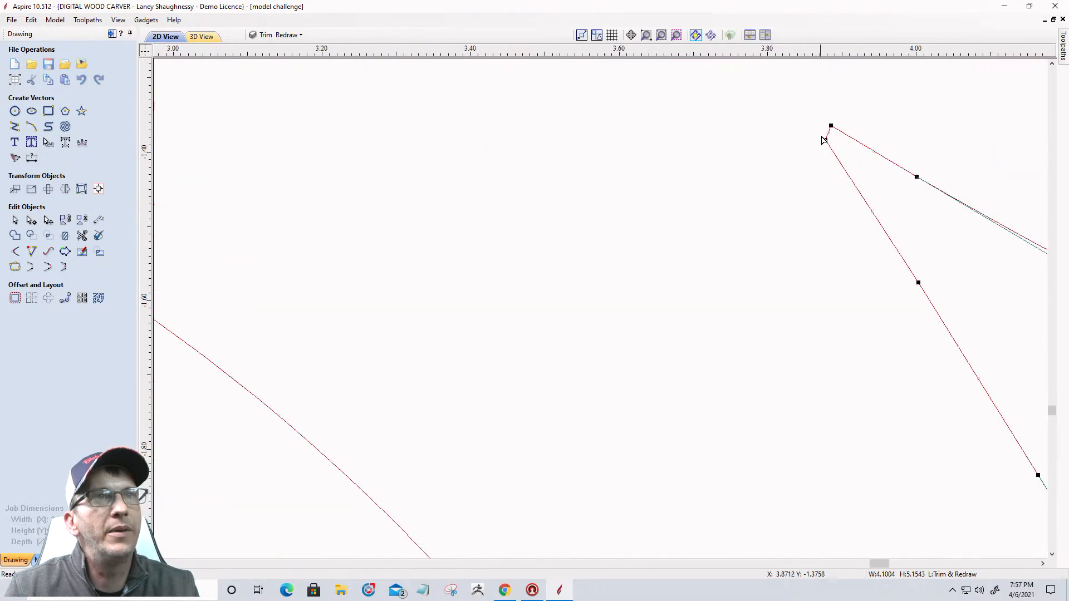
pyautogui.rightClick(824, 140)
pyautogui.click(850, 191)
pyautogui.scroll(-8, 822, 205)
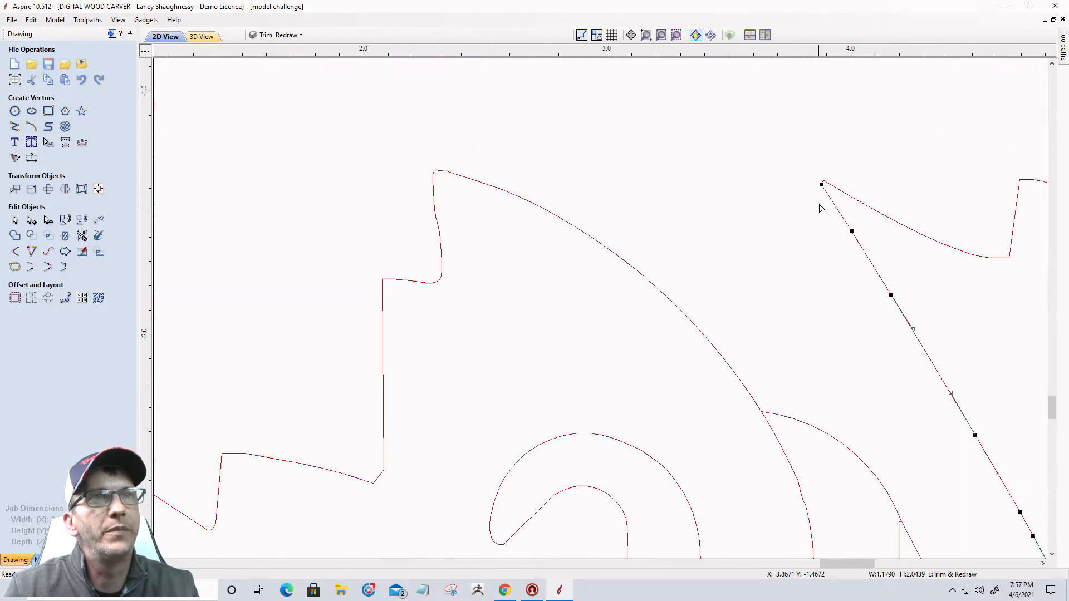
# Join the separated long vine edge to the tendril-facing side of the four-sided opening with a smooth curve
pyautogui.click(14, 220)
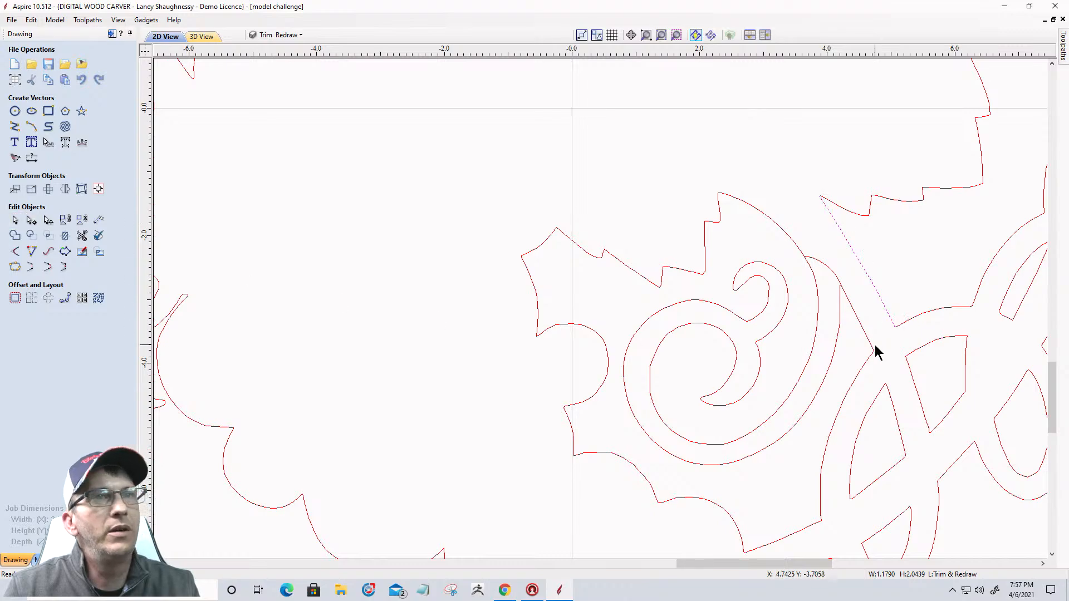
pyautogui.scroll(-5, 863, 284)
pyautogui.scroll(5, 869, 289)
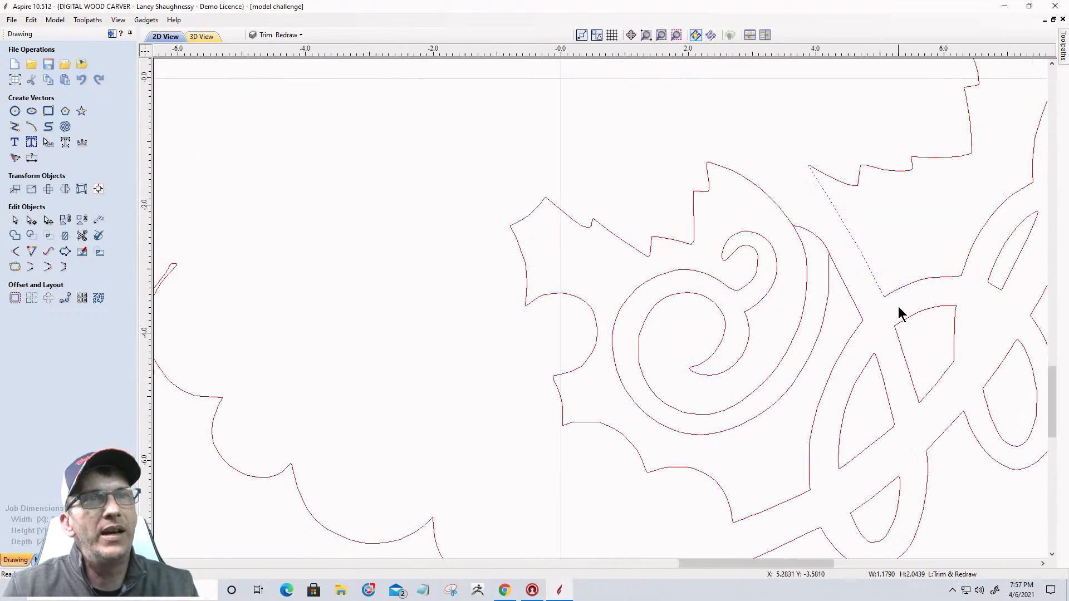
pyautogui.keyDown('shift'); pyautogui.click(906, 368); pyautogui.keyUp('shift')
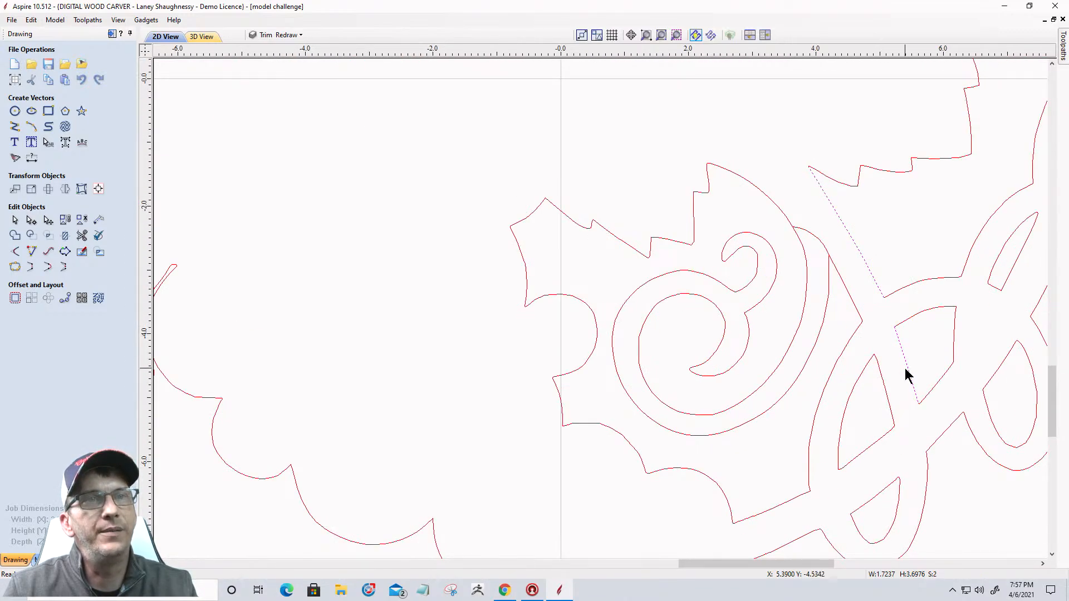
pyautogui.scroll(2, 906, 376)
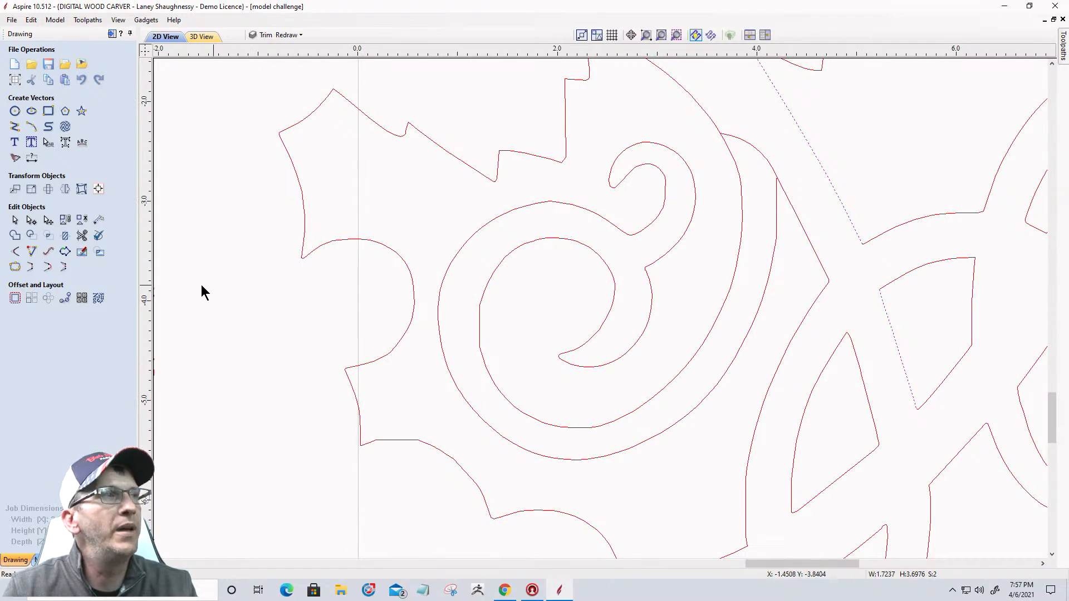
pyautogui.click(48, 268)
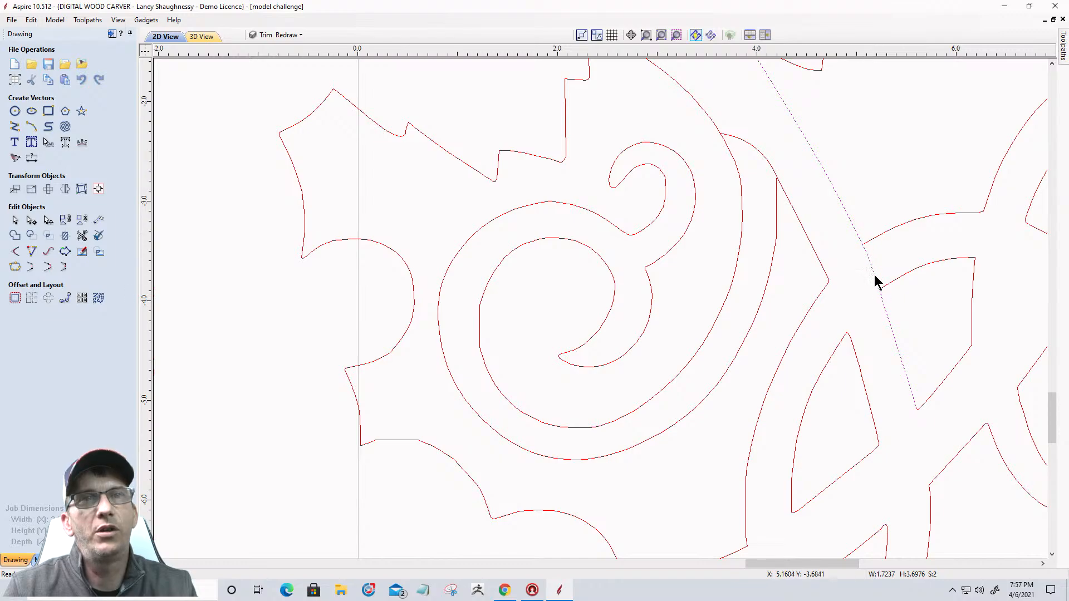
# Join the long vine edge, the bottom loop's outer curve and the strand edge beside the leaf with smooth curves
pyautogui.scroll(-3, 893, 278)
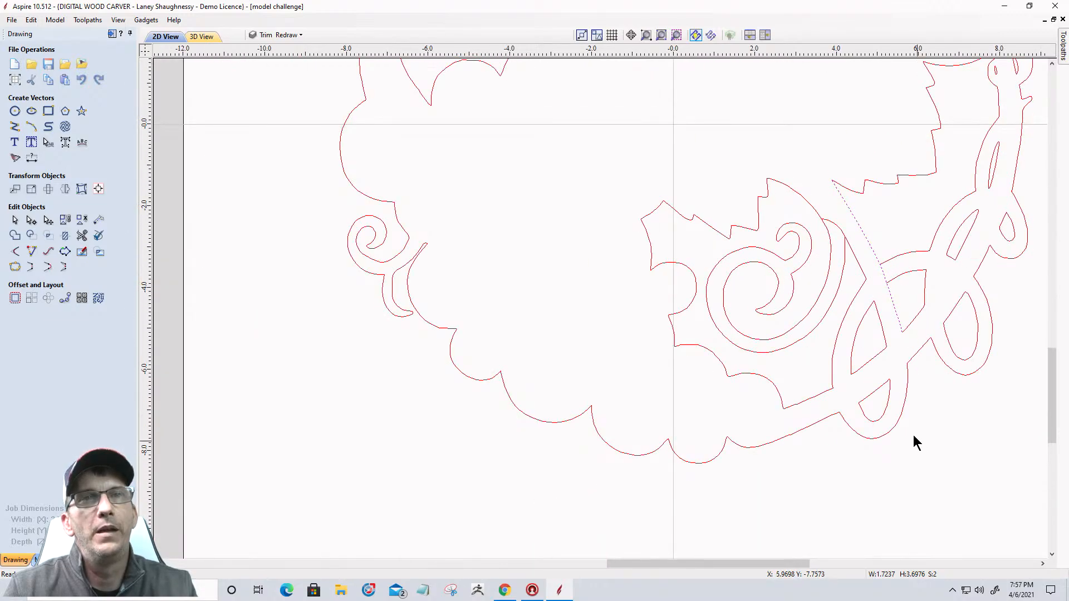
pyautogui.scroll(2, 912, 434)
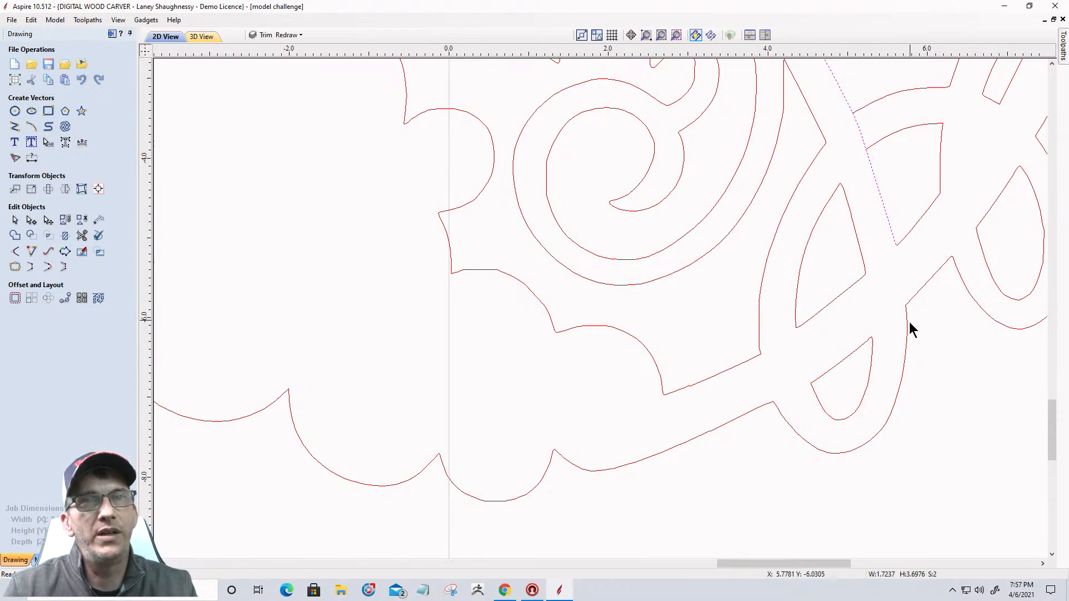
pyautogui.keyDown('shift'); pyautogui.click(907, 340); pyautogui.keyUp('shift')
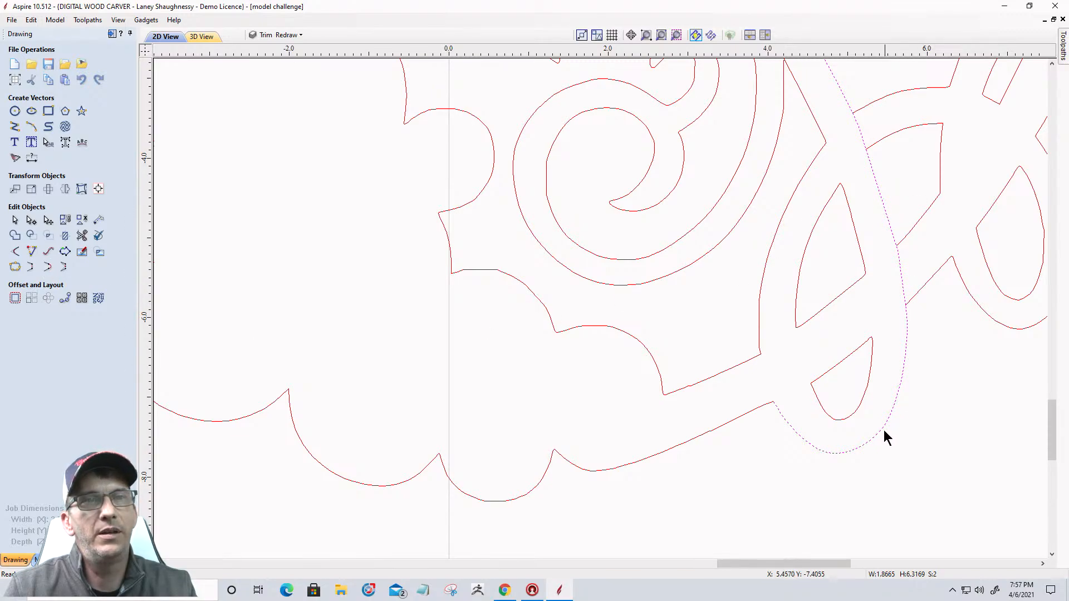
pyautogui.keyDown('shift'); pyautogui.click(759, 338); pyautogui.keyUp('shift')
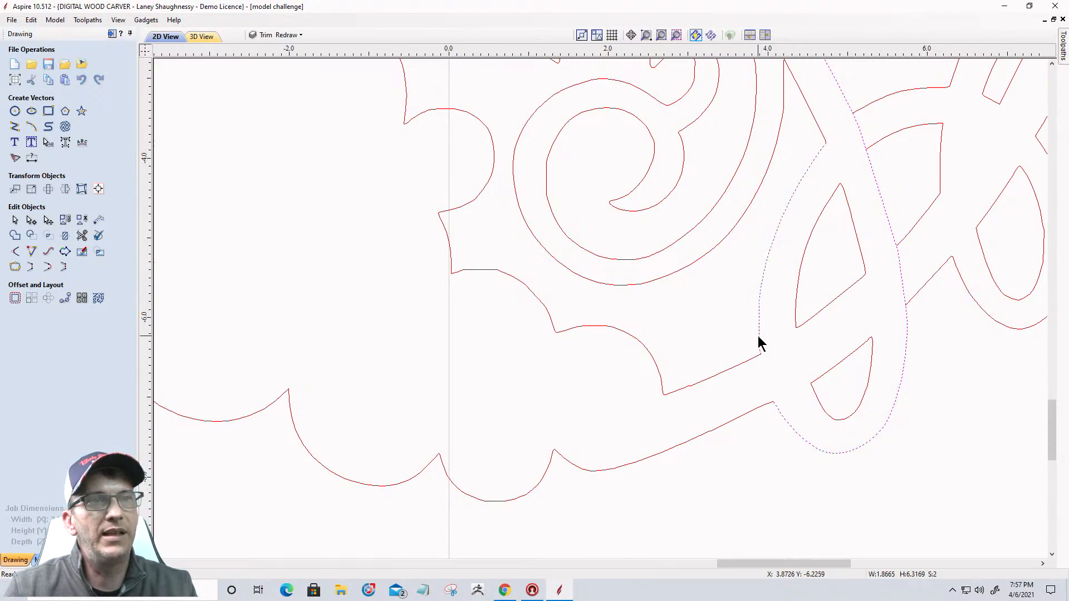
pyautogui.click(47, 268)
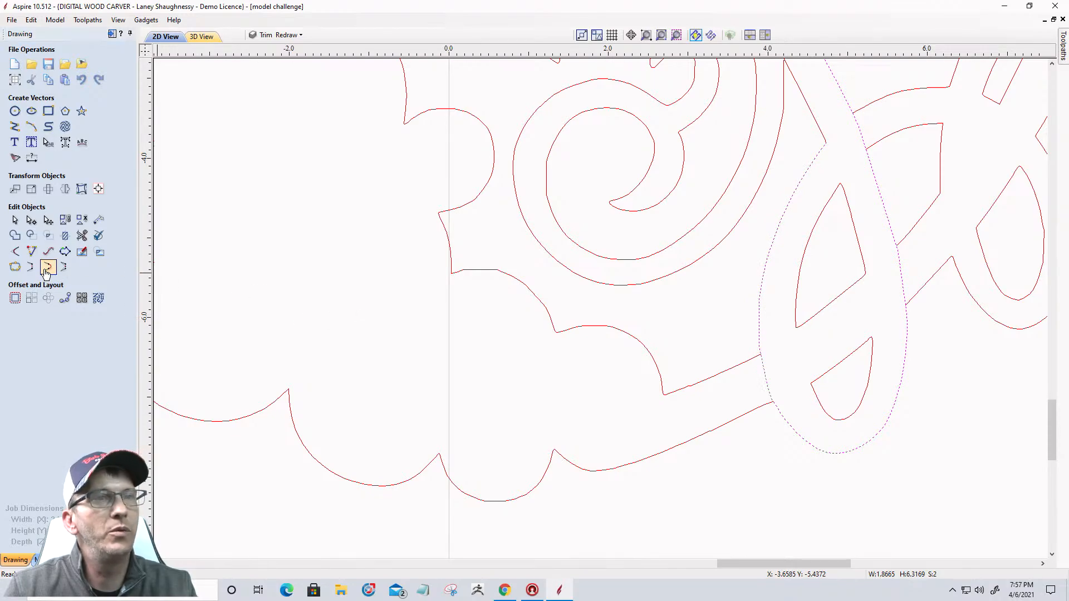
# Join the bottom loop's long outer curve to the arched vine edge above the four-sided opening with a smooth curve
pyautogui.scroll(-1, 833, 451)
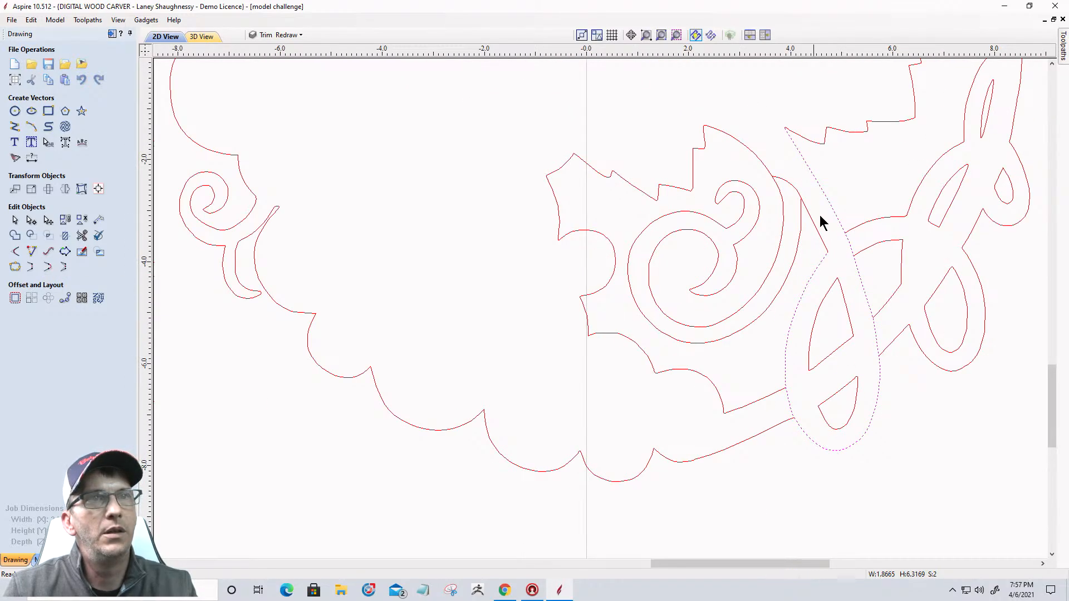
pyautogui.scroll(3, 859, 223)
pyautogui.keyDown('shift'); pyautogui.click(861, 241); pyautogui.keyUp('shift')
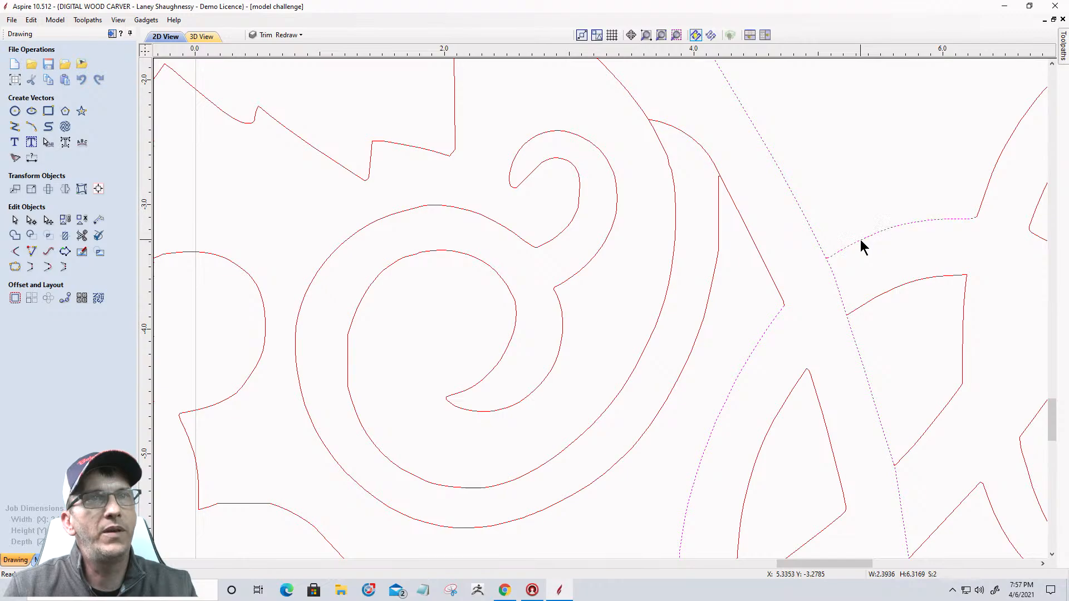
pyautogui.click(47, 268)
pyautogui.scroll(-3, 777, 259)
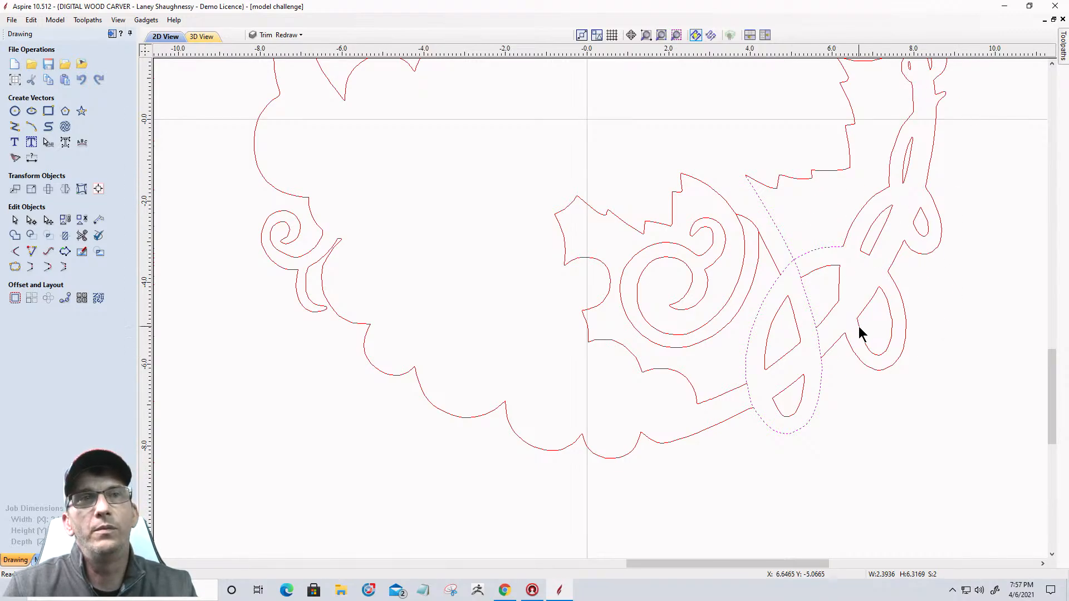
pyautogui.scroll(3, 859, 326)
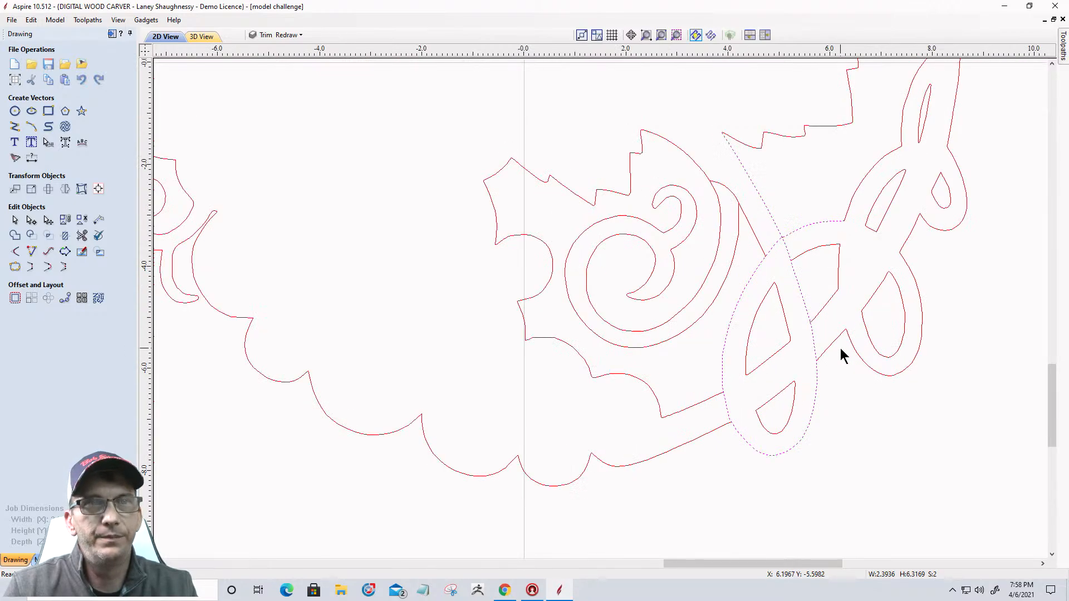
pyautogui.scroll(-3, 841, 356)
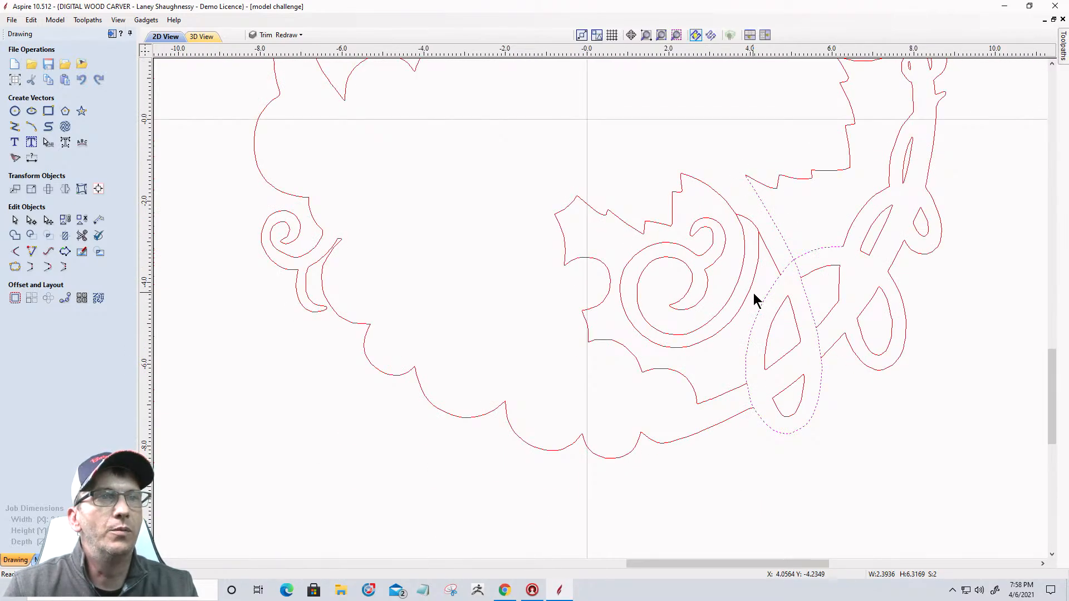
pyautogui.scroll(2, 800, 332)
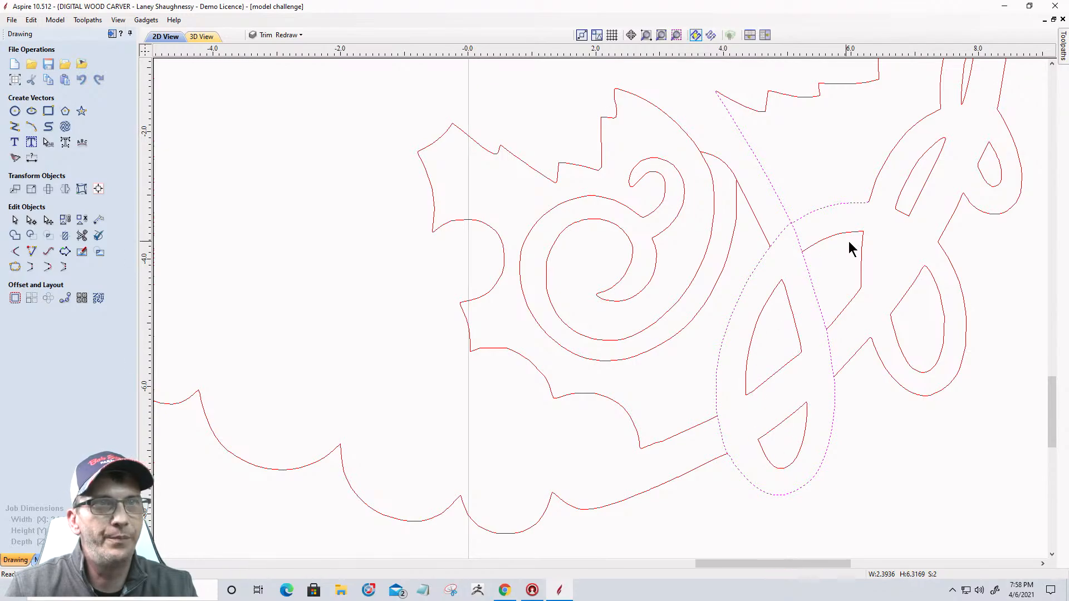
pyautogui.scroll(5, 757, 239)
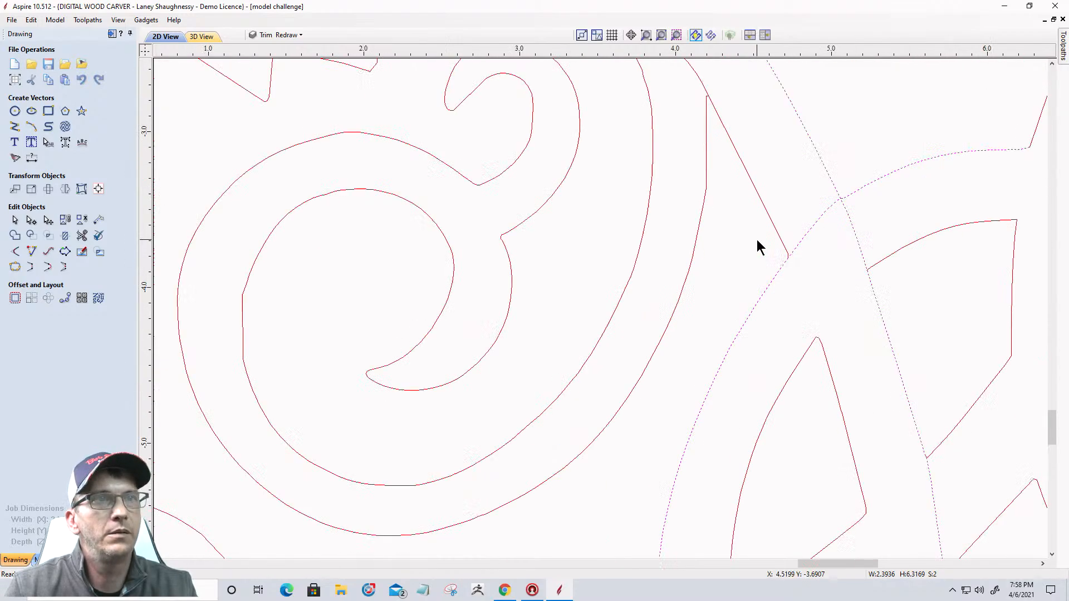
# Cut the bottom loop's upper triangular opening at the node beside its peak
pyautogui.click(776, 215)
pyautogui.scroll(-2, 793, 267)
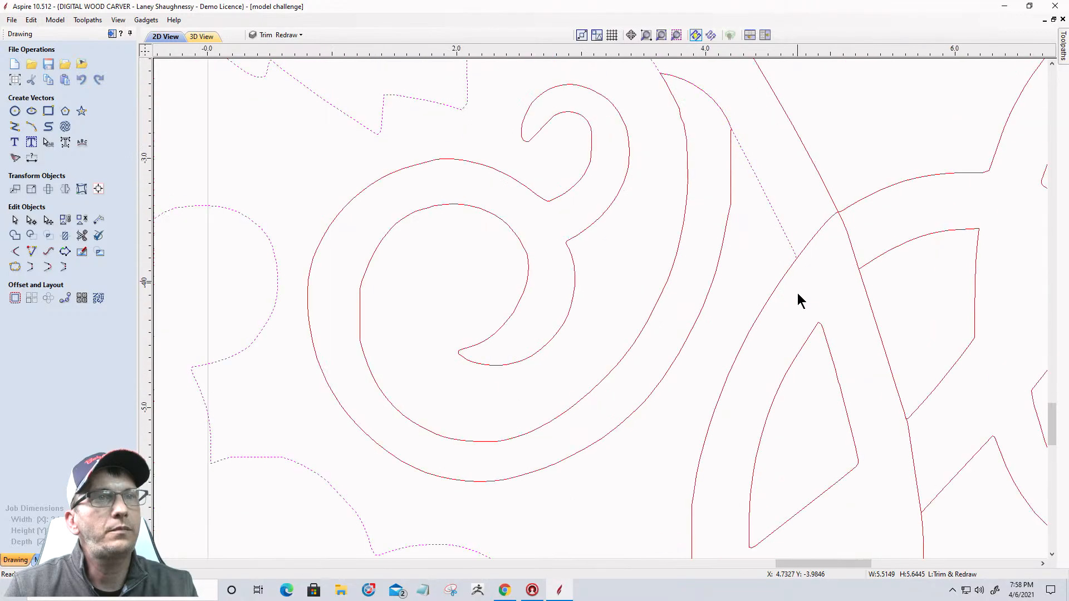
pyautogui.click(807, 351)
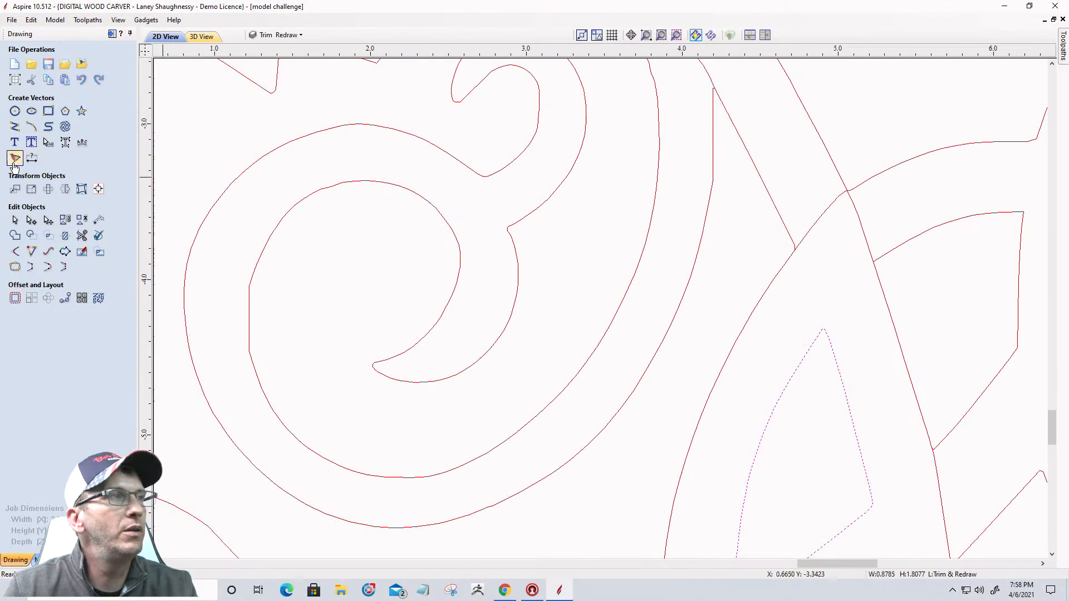
pyautogui.click(31, 220)
pyautogui.scroll(5, 835, 334)
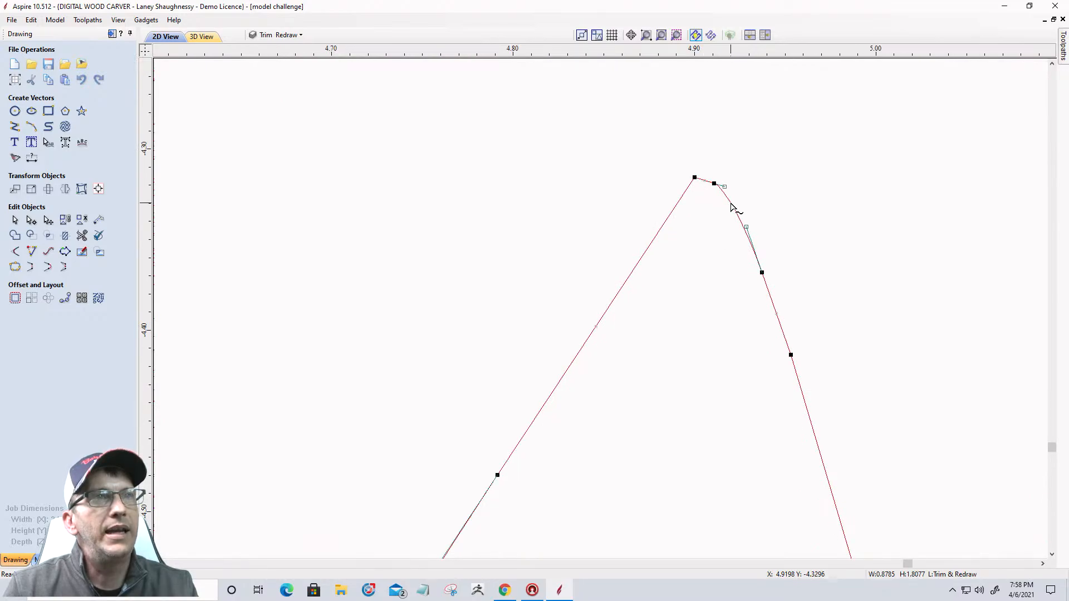
pyautogui.rightClick(719, 192)
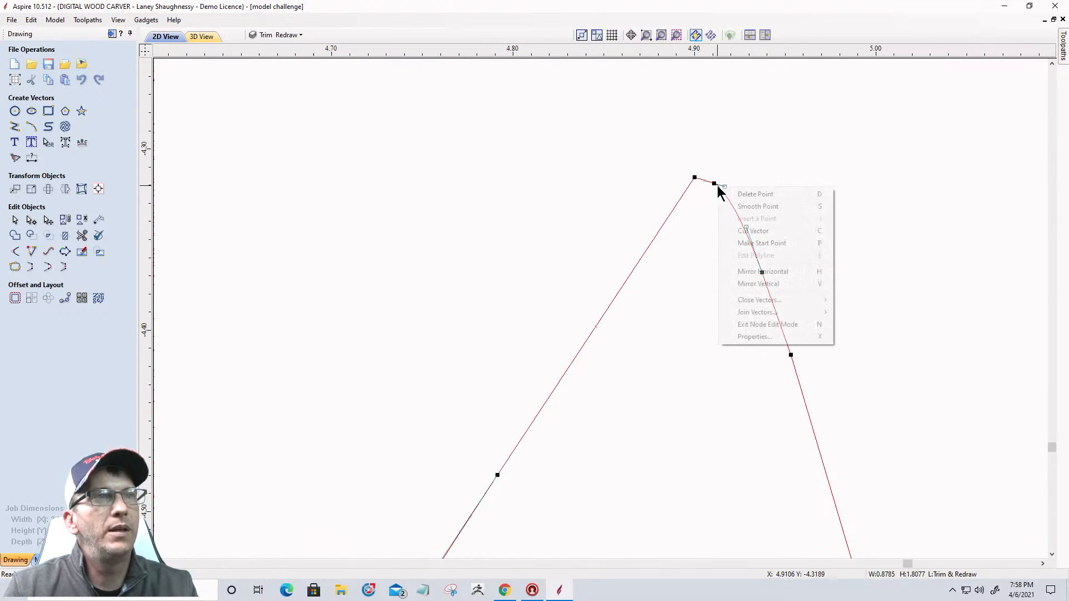
pyautogui.click(740, 239)
pyautogui.scroll(-1, 760, 268)
pyautogui.scroll(-5, 760, 268)
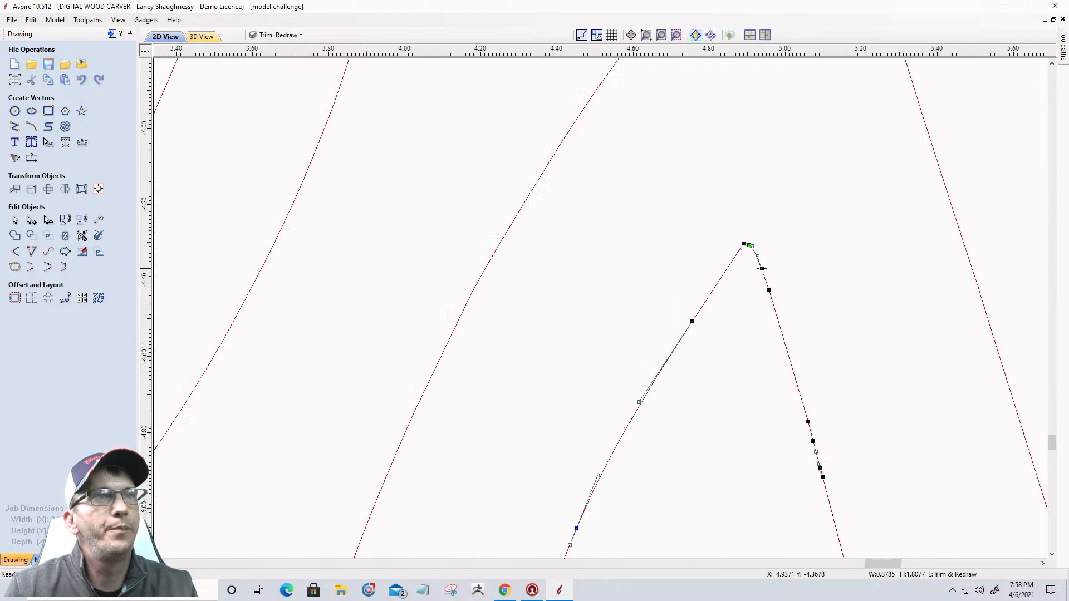
pyautogui.scroll(-3, 760, 270)
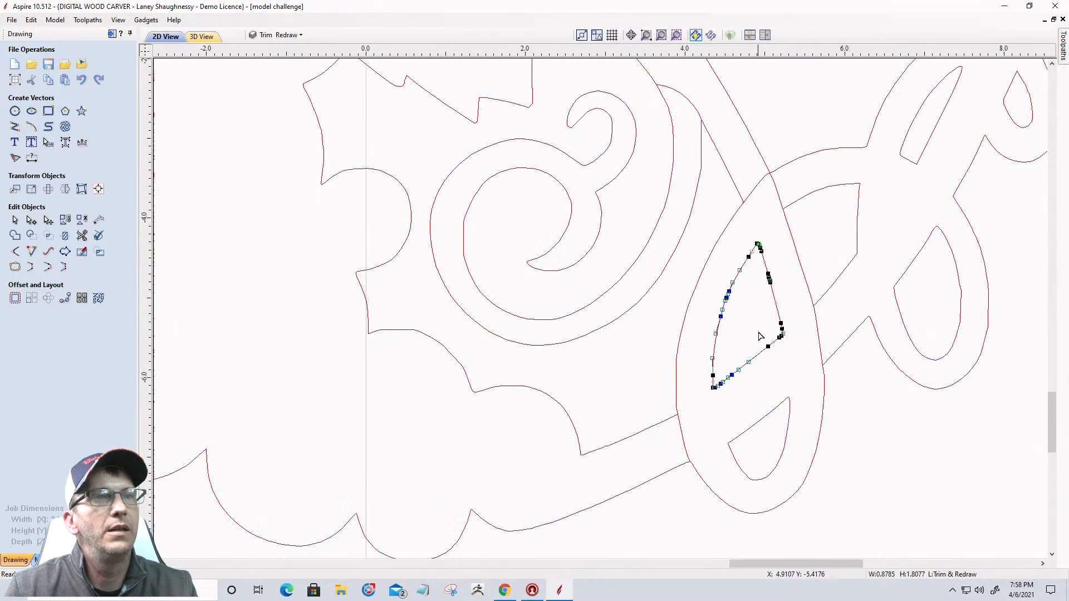
# Cut the upper triangular opening at its right-hand corner, just above the rounded bend
pyautogui.scroll(6, 763, 312)
pyautogui.scroll(4, 758, 287)
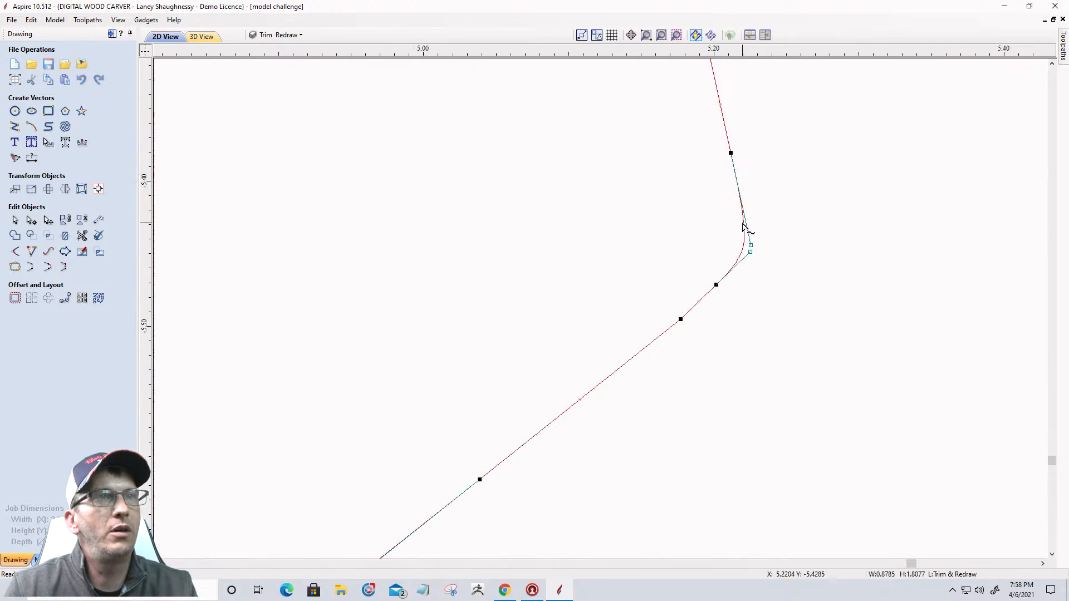
pyautogui.rightClick(744, 227)
pyautogui.click(761, 280)
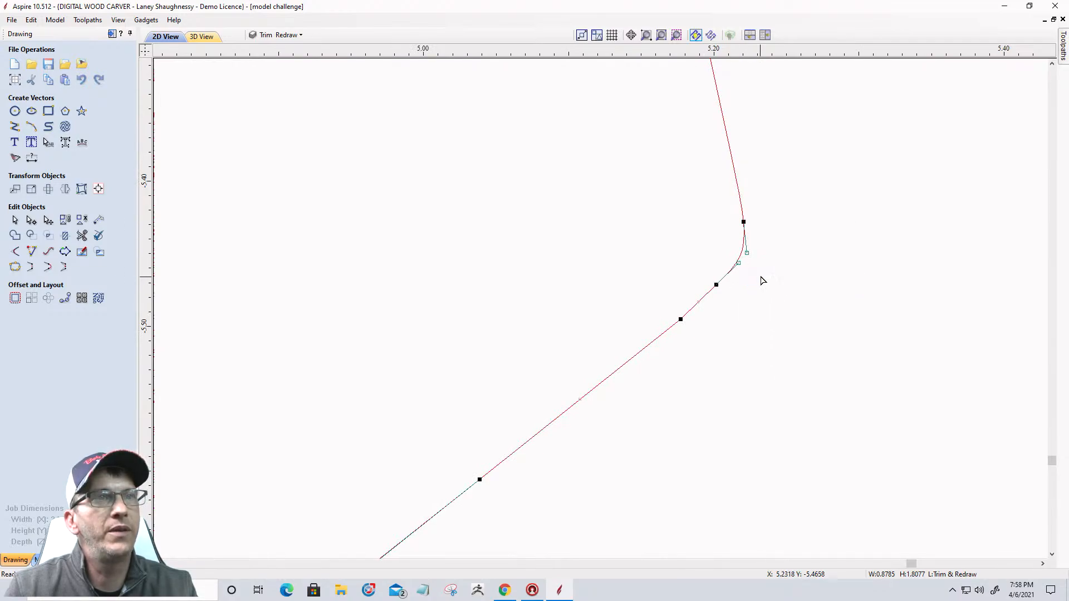
pyautogui.scroll(-10, 771, 260)
# Cut the loop's lower half-moon opening just past the rounded peak of its upper tip
pyautogui.scroll(5, 790, 399)
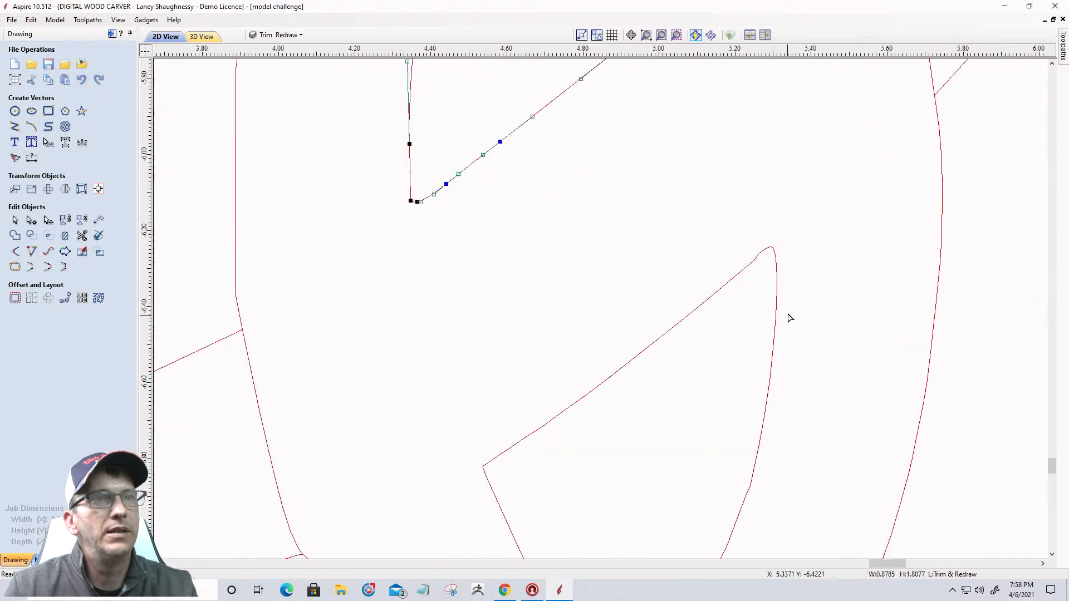
pyautogui.click(778, 303)
pyautogui.scroll(3, 768, 245)
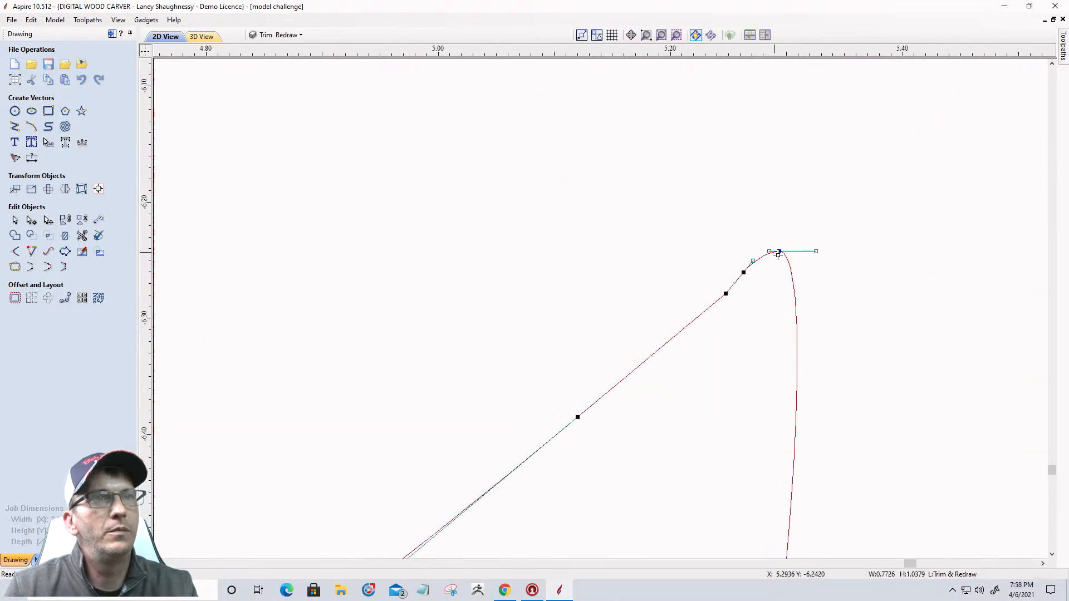
pyautogui.scroll(3, 802, 291)
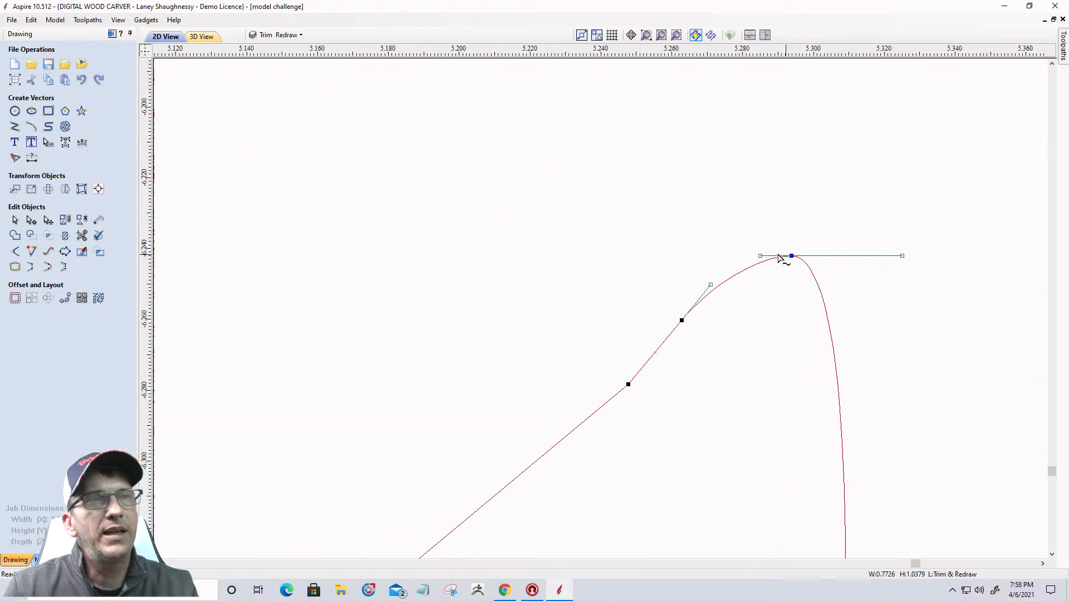
pyautogui.rightClick(809, 269)
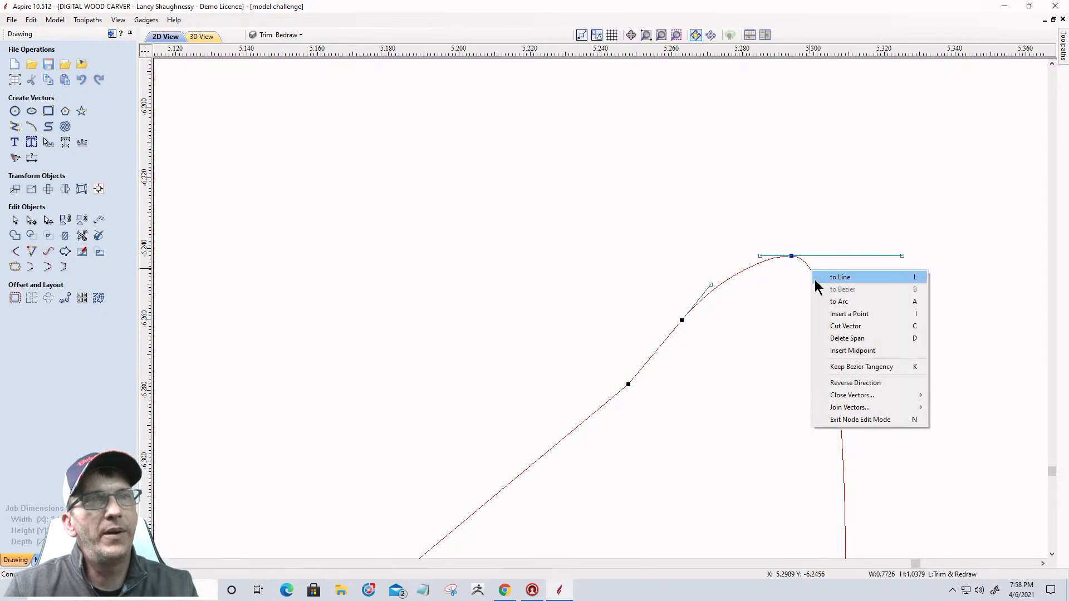
pyautogui.click(830, 326)
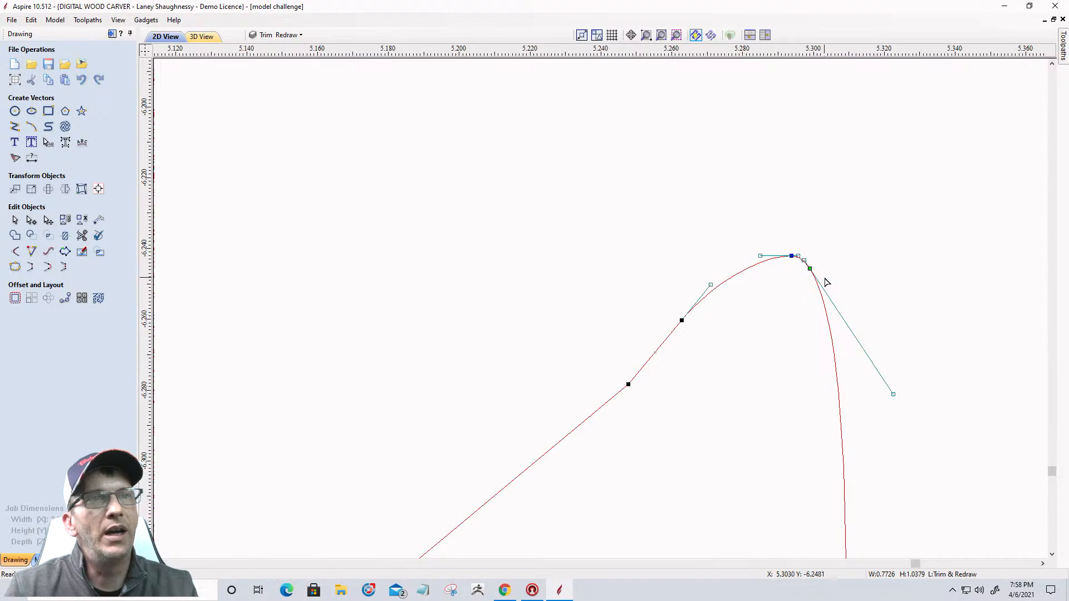
pyautogui.scroll(-10, 826, 348)
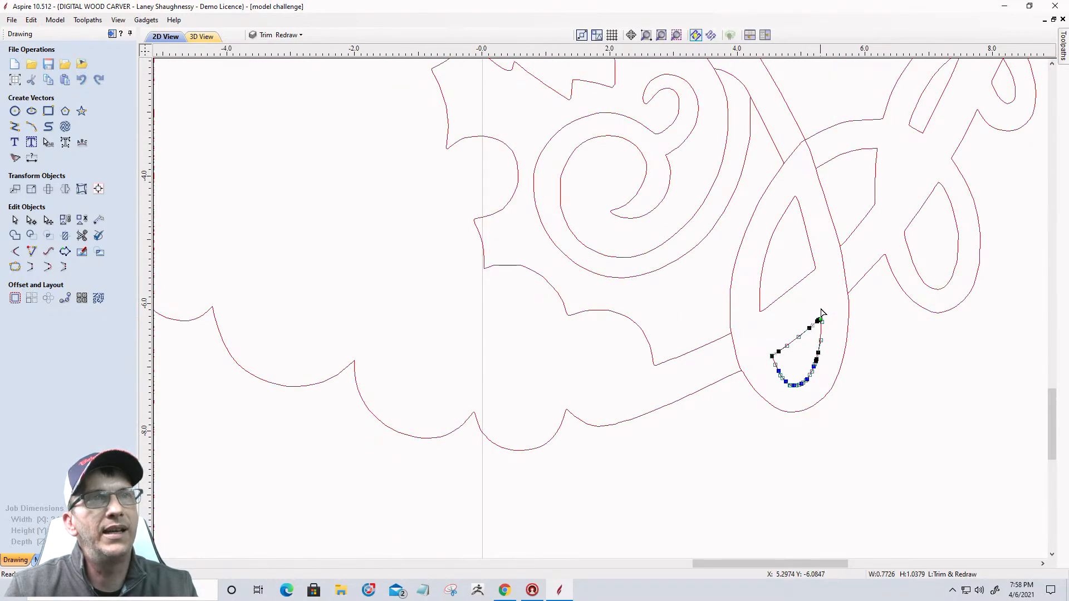
pyautogui.scroll(2, 821, 316)
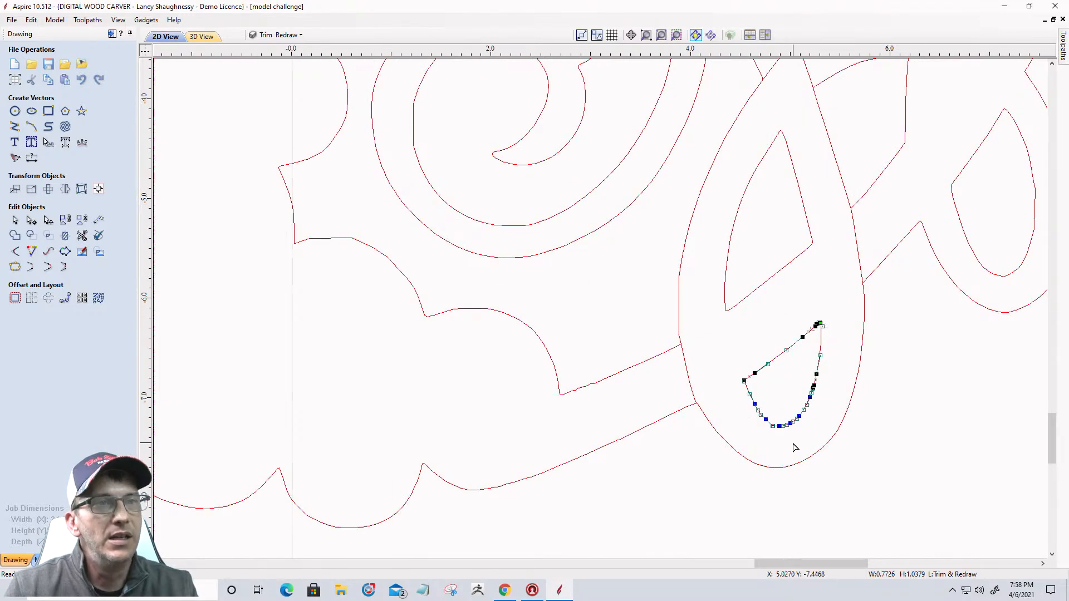
# Cut the lower half-moon opening at its left-hand corner to separate the straight slanted edge from the curved edge
pyautogui.scroll(8, 752, 418)
pyautogui.scroll(2, 746, 367)
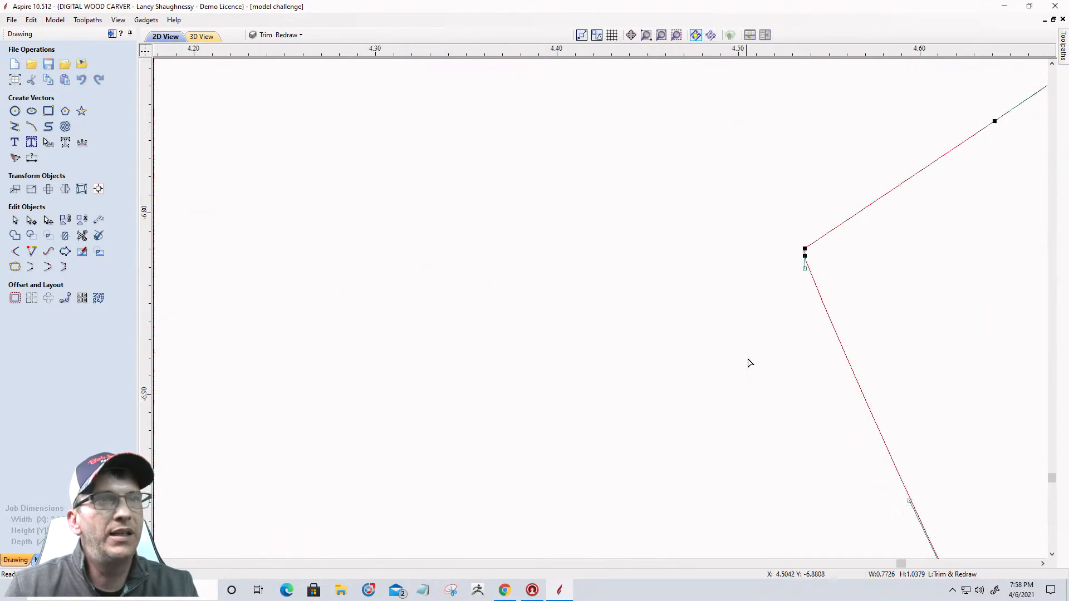
pyautogui.scroll(3, 805, 254)
pyautogui.rightClick(808, 249)
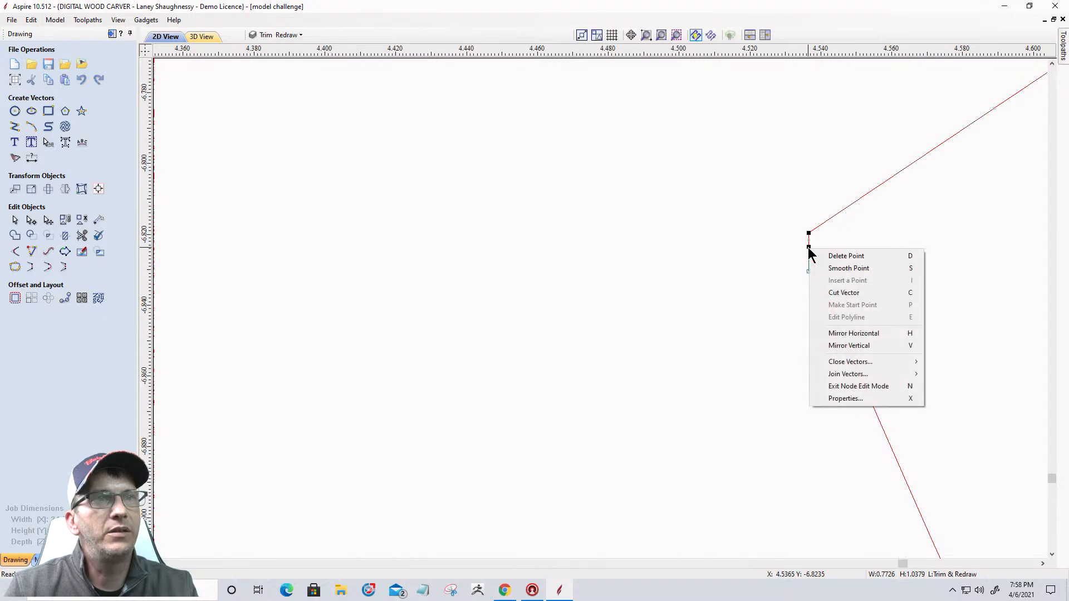
pyautogui.click(833, 291)
pyautogui.scroll(-5, 778, 376)
pyautogui.scroll(-5, 778, 375)
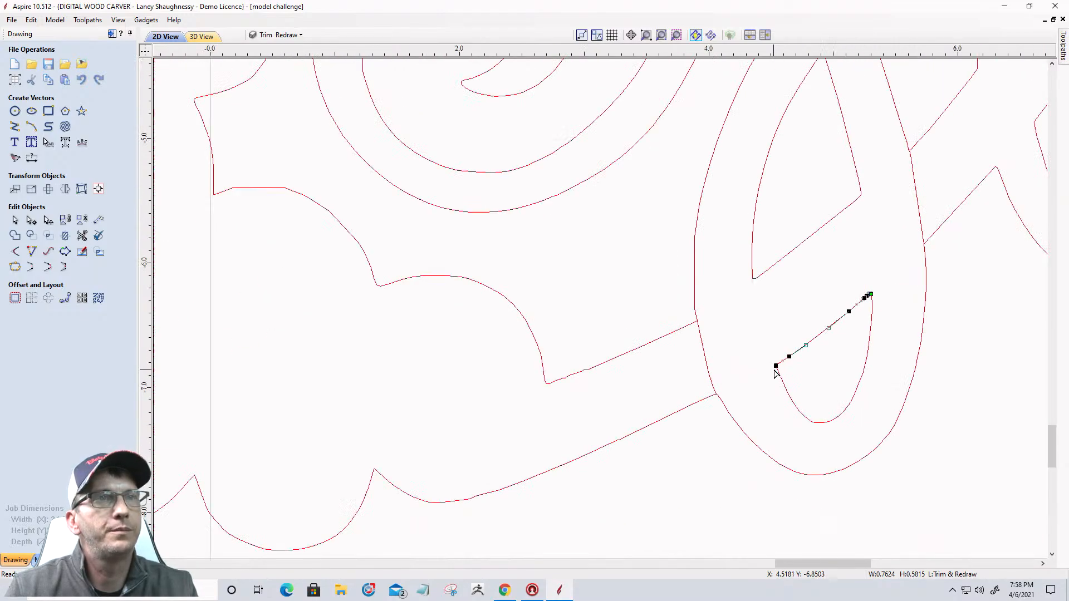
# Cut the upper triangular opening at its lower tip to separate the curved side from the slanted edge
pyautogui.scroll(1, 756, 281)
pyautogui.click(751, 252)
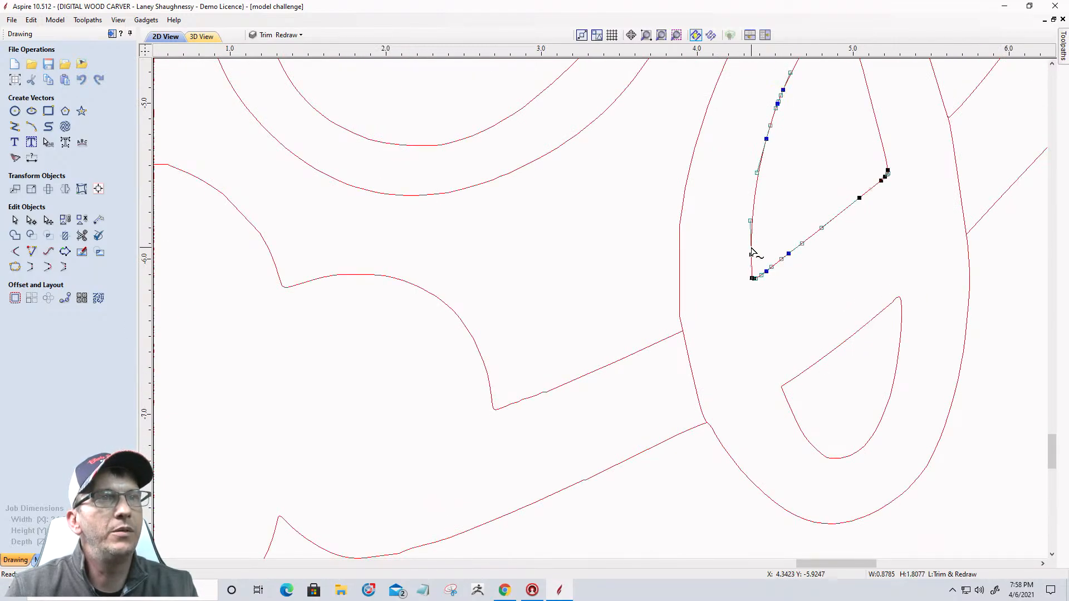
pyautogui.scroll(6, 747, 268)
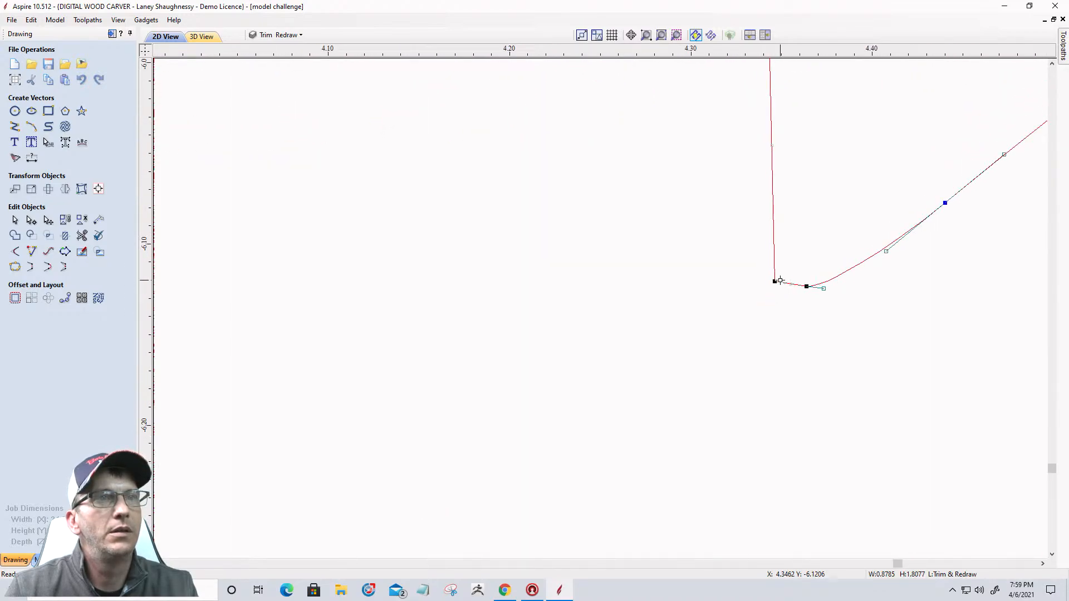
pyautogui.rightClick(778, 287)
pyautogui.click(787, 326)
pyautogui.scroll(-5, 814, 362)
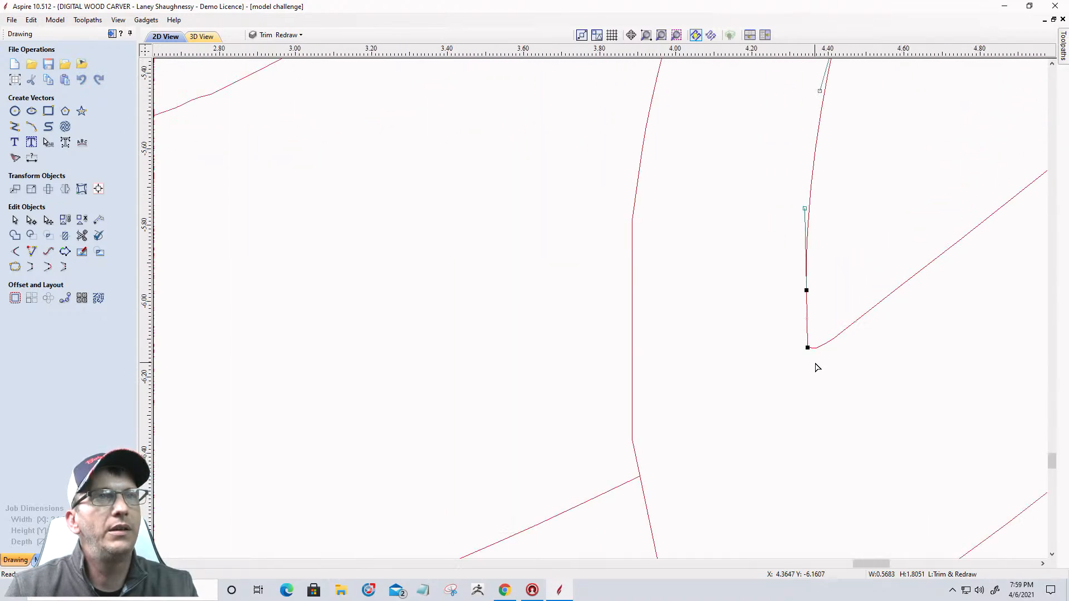
# Delete the short span at the upper opening's peak and select the lower opening's slanted edge
pyautogui.scroll(-1, 810, 357)
pyautogui.scroll(1, 815, 310)
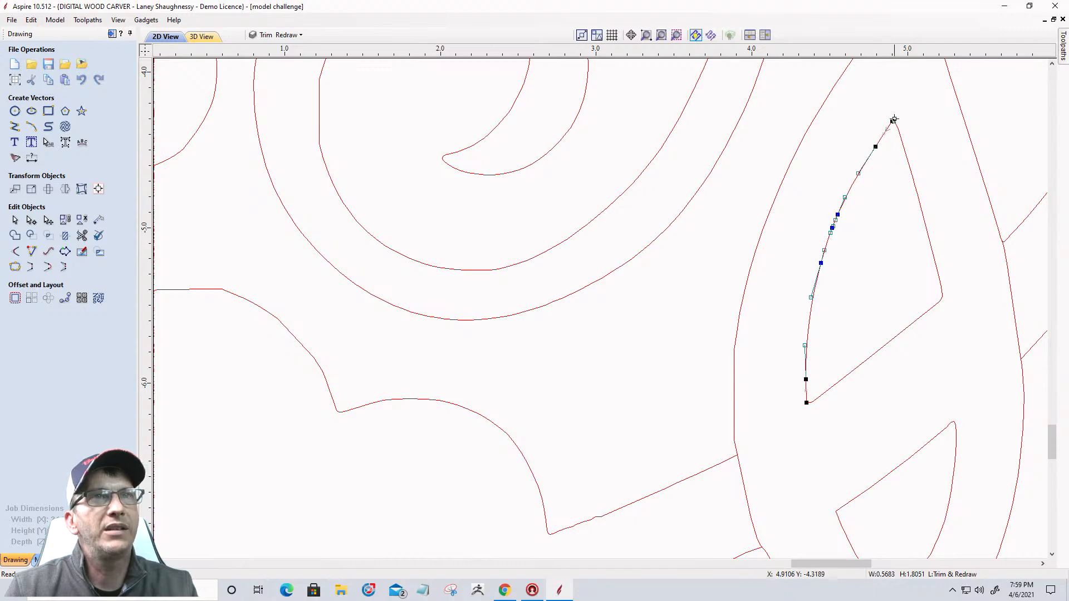
pyautogui.scroll(5, 894, 119)
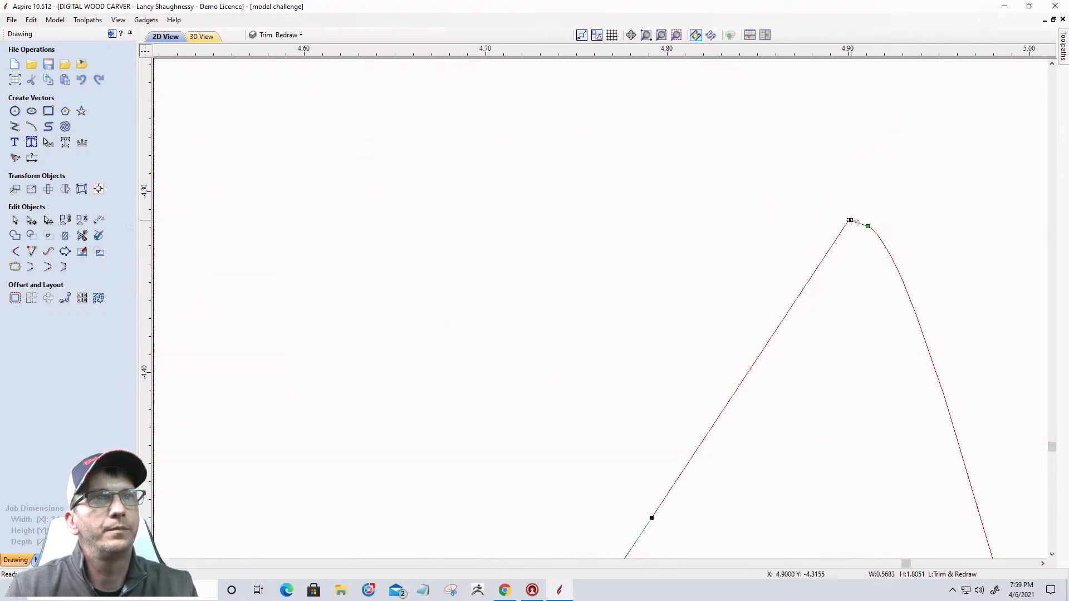
pyautogui.scroll(3, 848, 221)
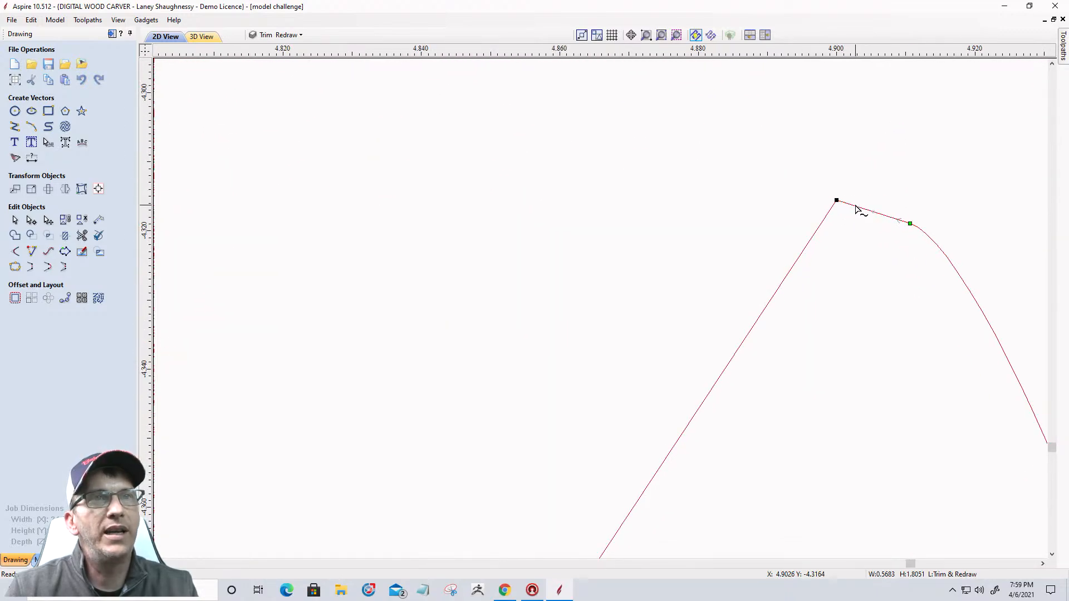
pyautogui.rightClick(855, 206)
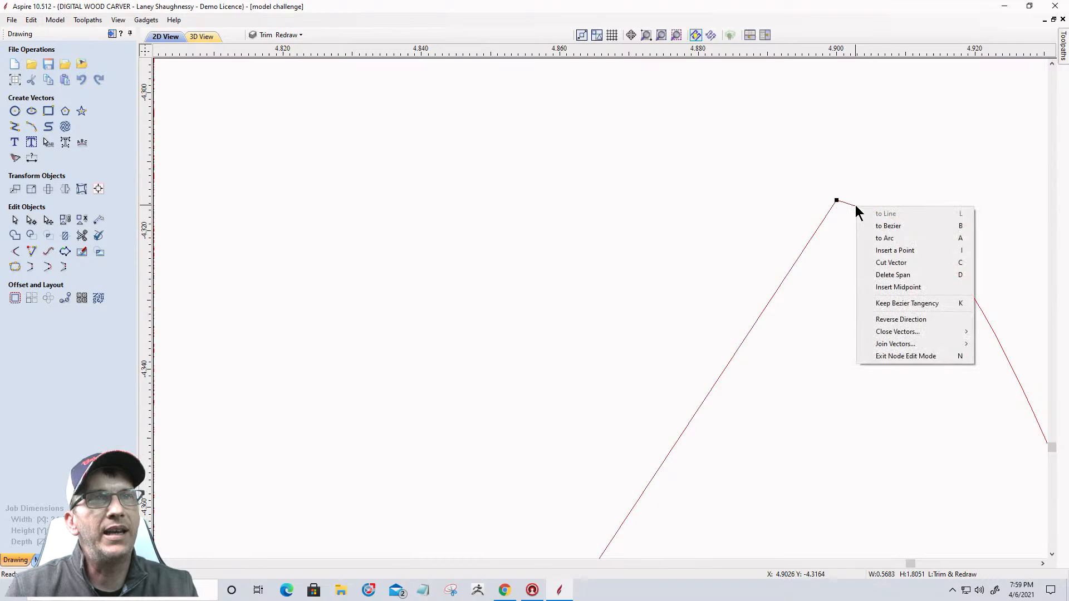
pyautogui.click(876, 275)
pyautogui.scroll(-6, 863, 209)
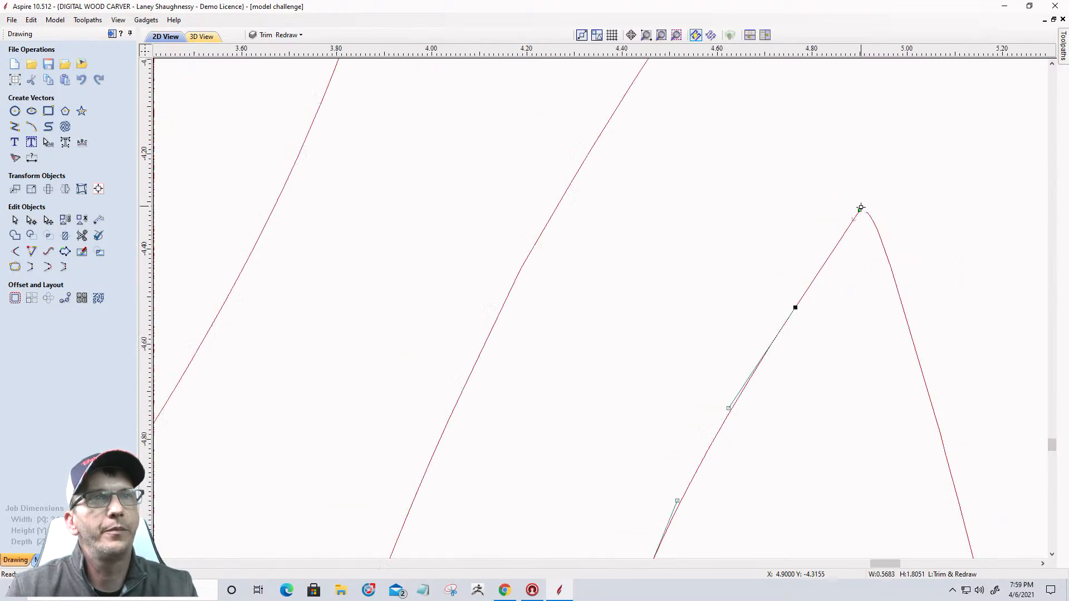
pyautogui.scroll(-4, 861, 208)
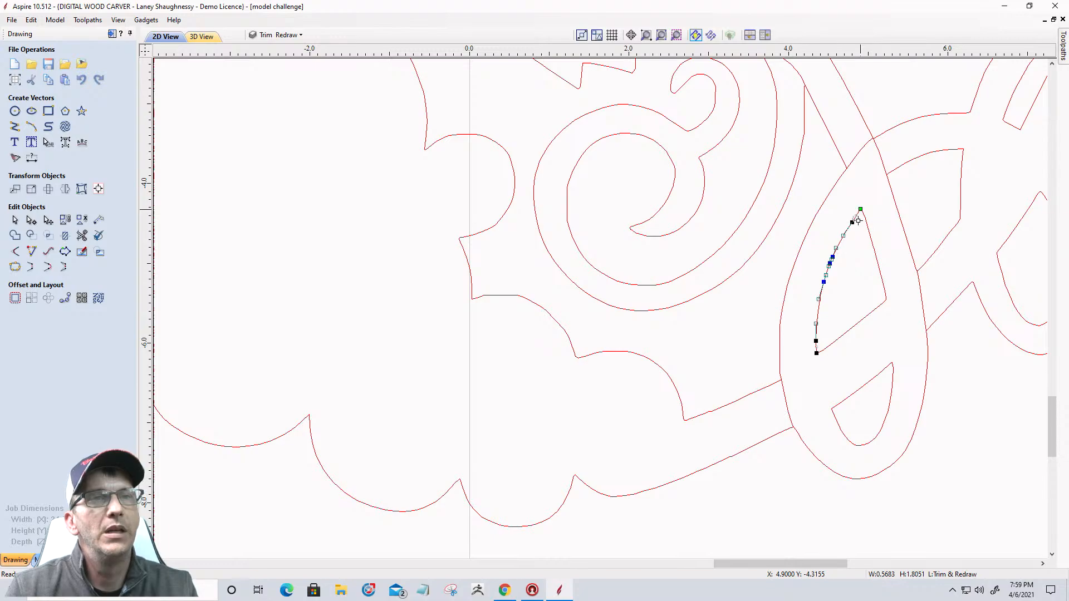
pyautogui.click(862, 386)
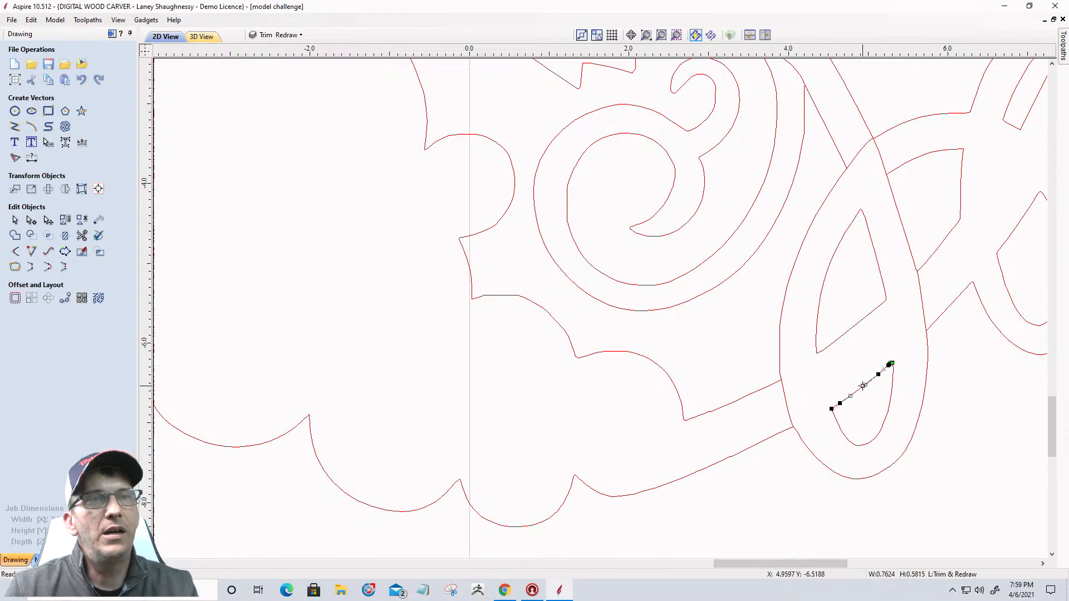
# Check the separated edges of the loop's openings and cut the leaf outline at its rounded tip, where the jagged edge meets the long curve
pyautogui.click(886, 413)
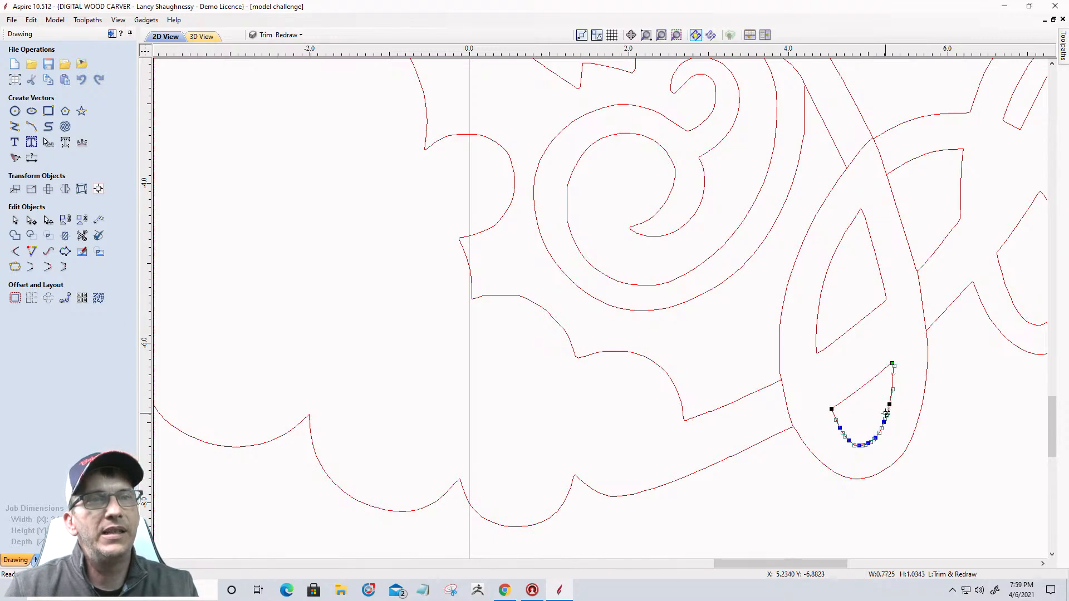
pyautogui.click(816, 337)
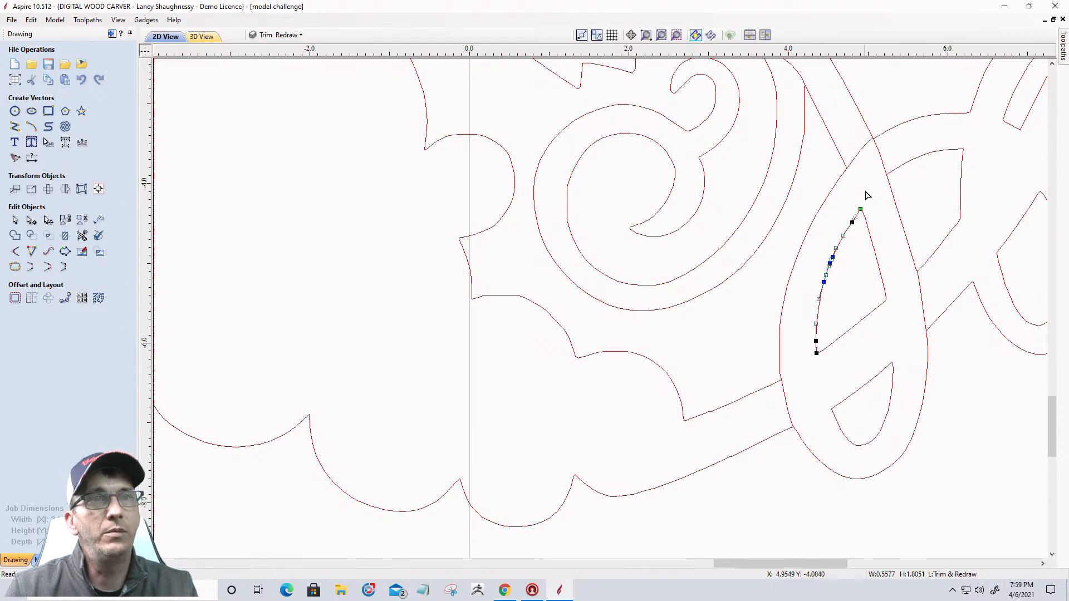
pyautogui.click(817, 110)
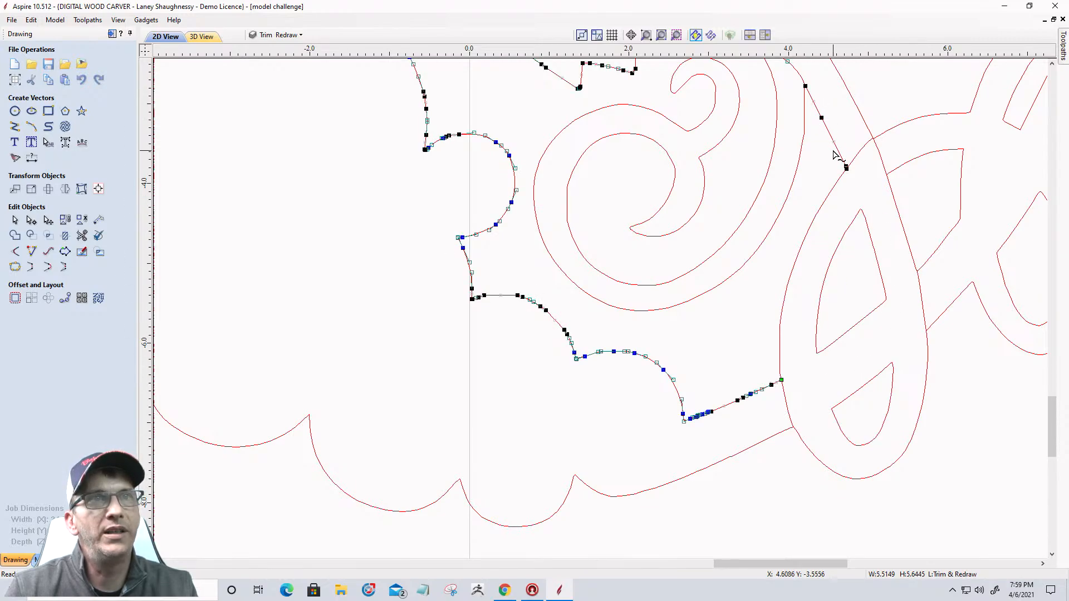
pyautogui.scroll(-3, 837, 155)
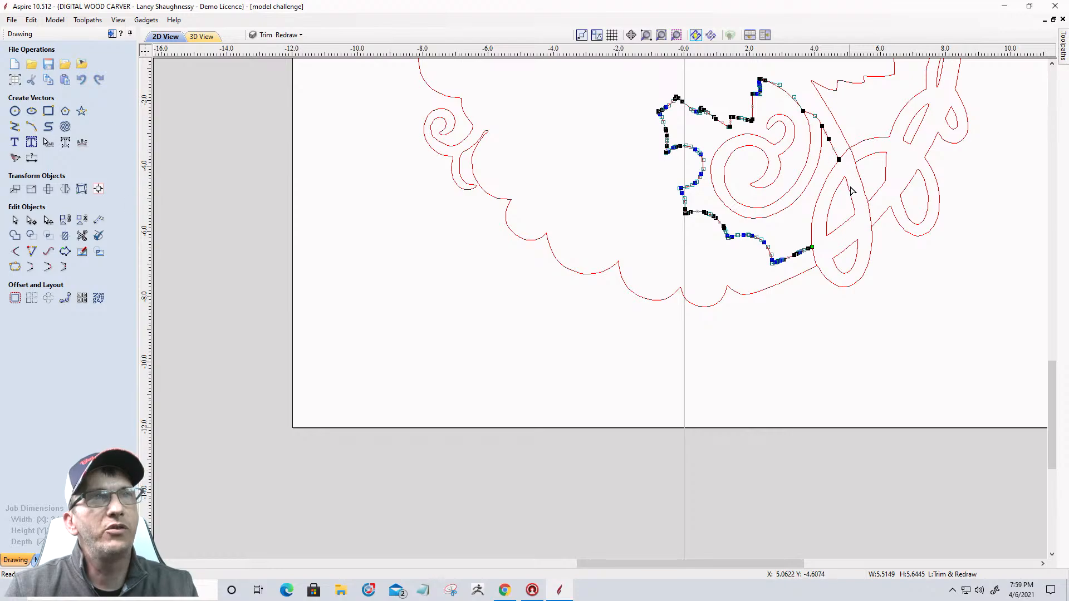
pyautogui.scroll(-2, 850, 191)
pyautogui.scroll(6, 787, 92)
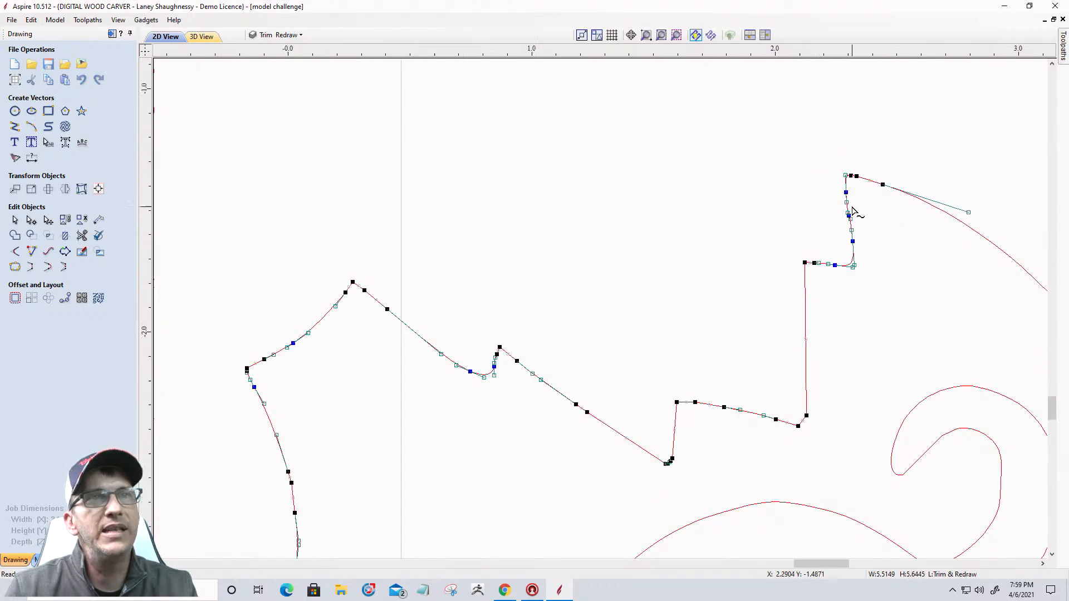
pyautogui.scroll(3, 852, 211)
pyautogui.scroll(2, 840, 118)
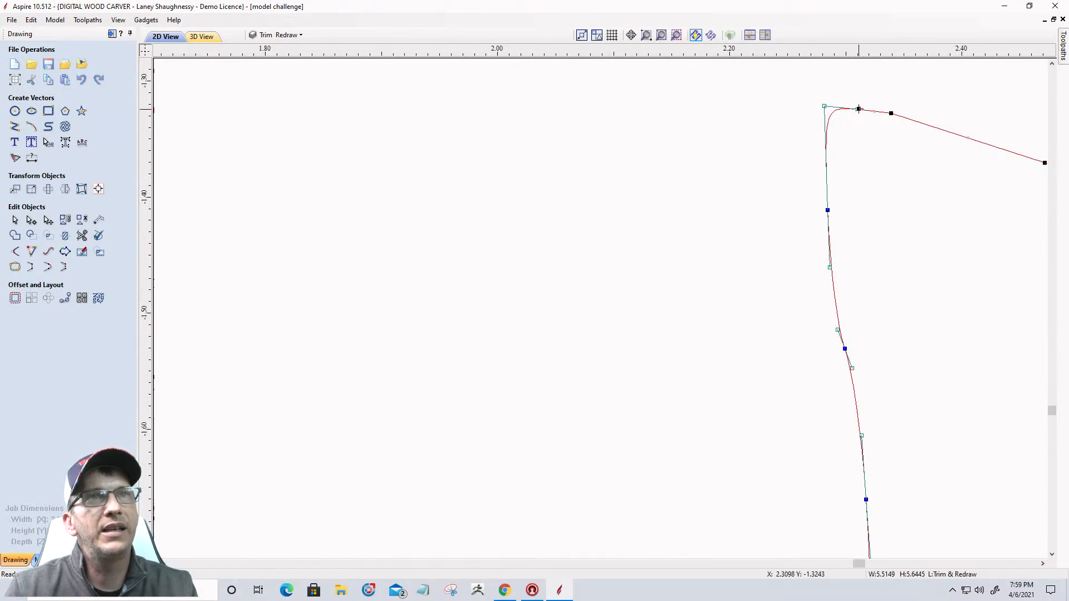
pyautogui.rightClick(858, 109)
pyautogui.click(878, 154)
pyautogui.scroll(-2, 832, 131)
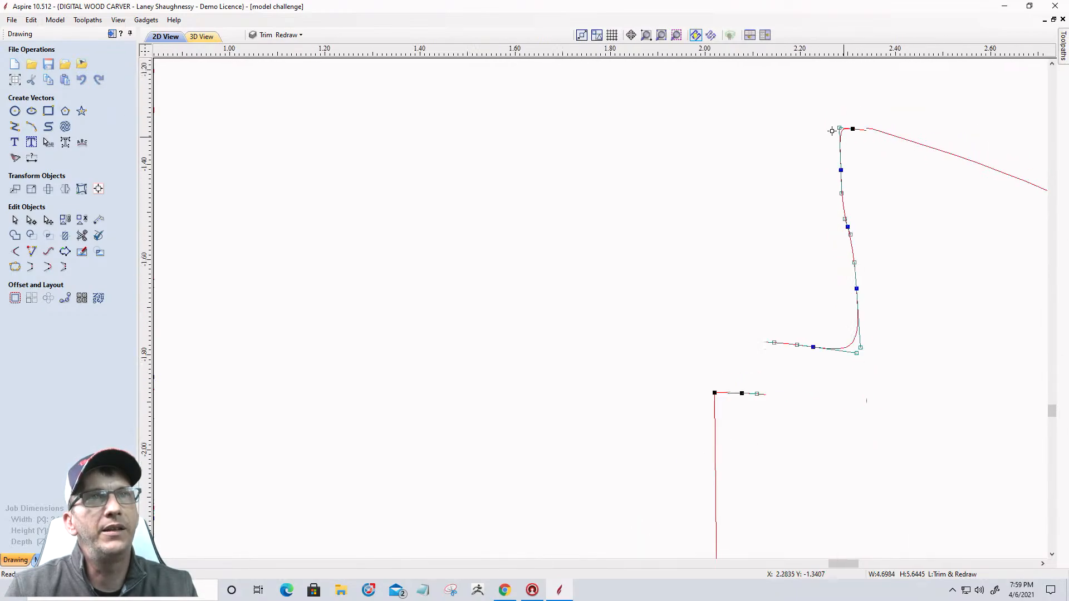
pyautogui.scroll(-5, 832, 131)
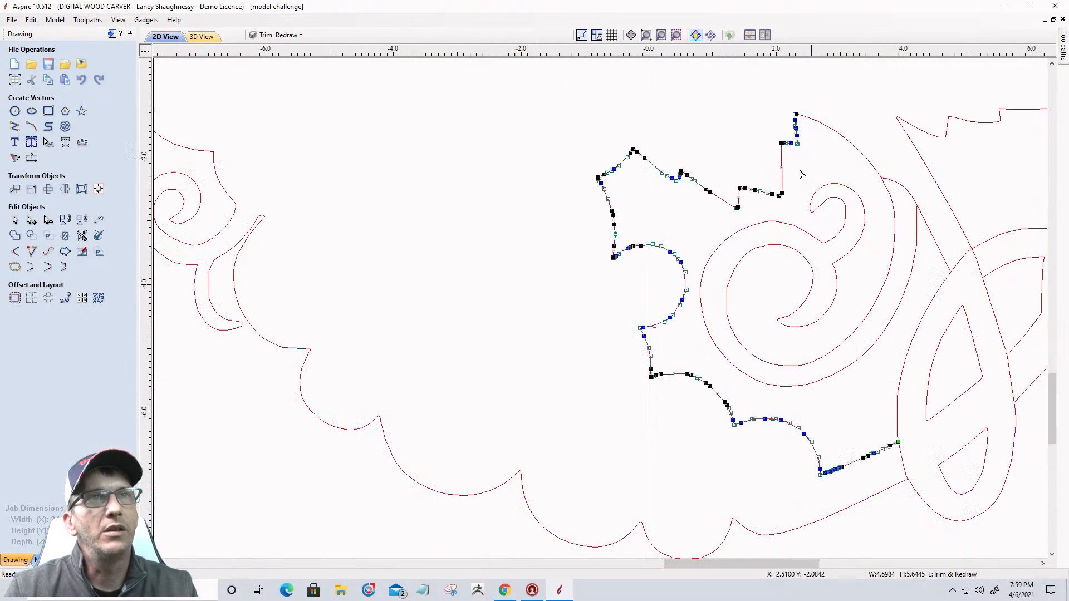
# Join the leaf's long curved edge to the straight side of the bottom loop's upper opening with a smooth curve
pyautogui.click(15, 220)
pyautogui.click(835, 134)
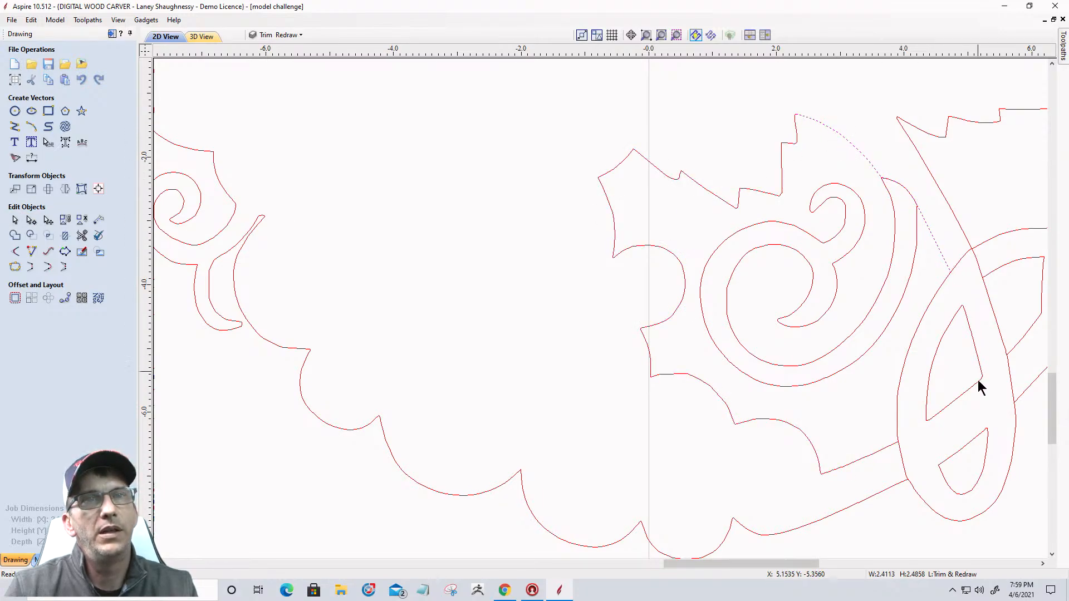
pyautogui.keyDown('shift'); pyautogui.click(971, 338); pyautogui.keyUp('shift')
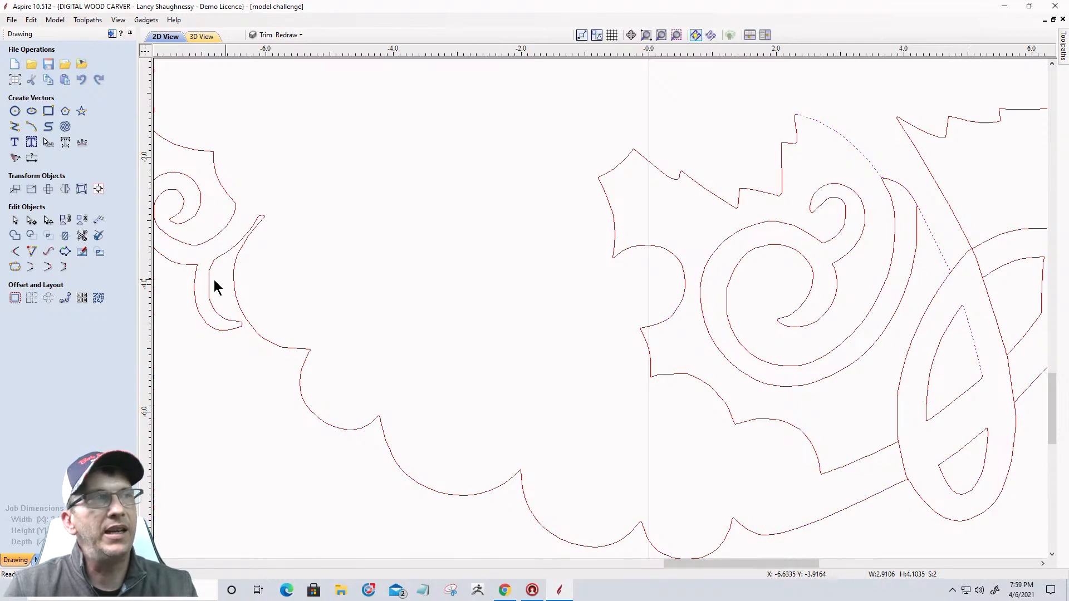
pyautogui.click(47, 268)
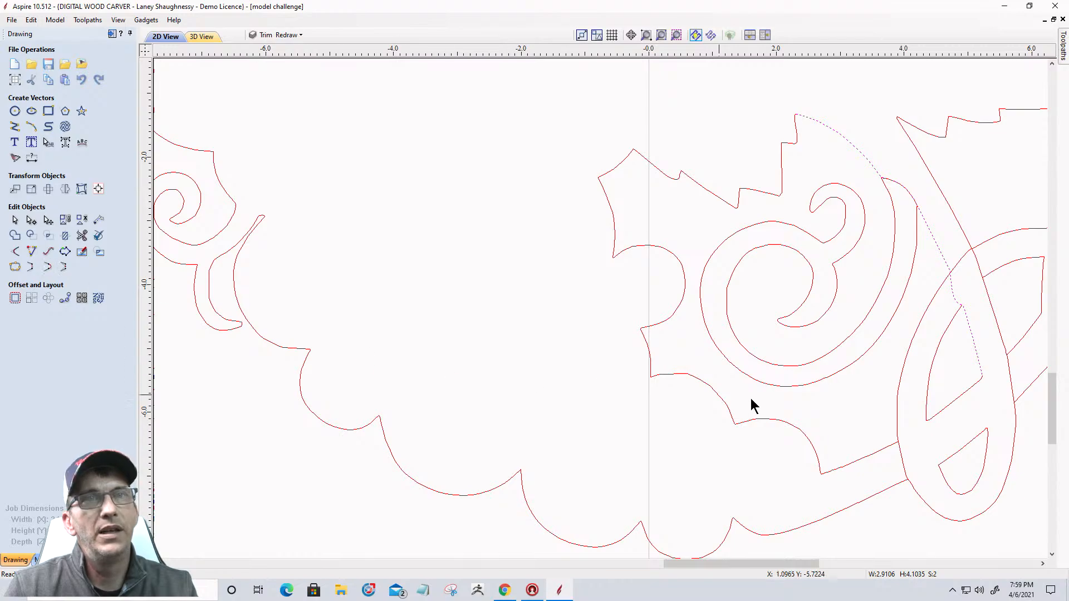
pyautogui.scroll(3, 980, 322)
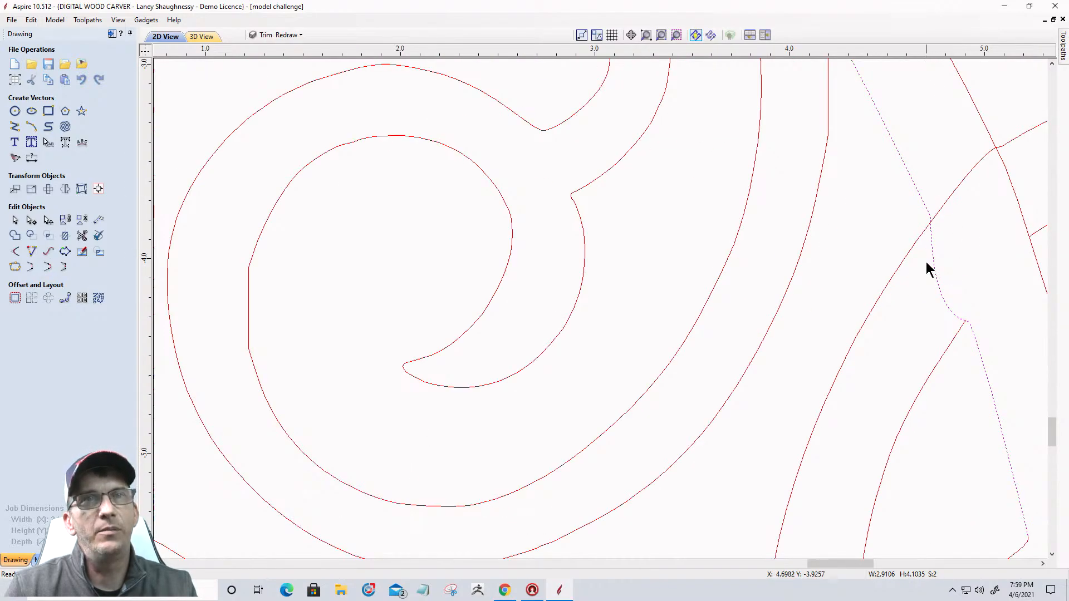
pyautogui.scroll(-3, 885, 142)
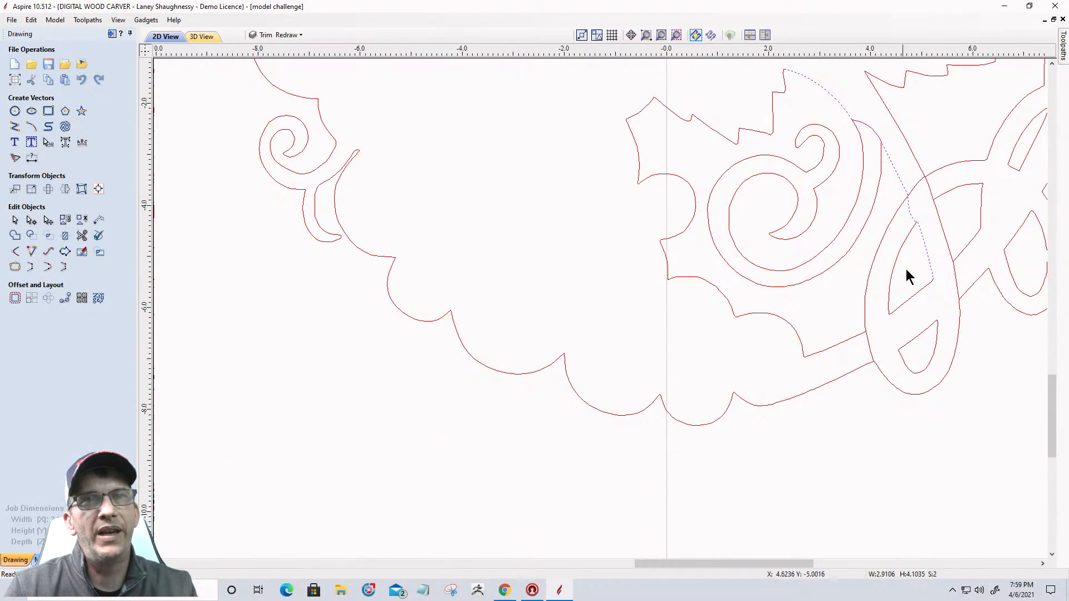
# Join the lower opening's curved edge, the upper opening's curved side and the adjacent open shape beside the loop into the continuous vine line
pyautogui.keyDown('shift'); pyautogui.click(937, 337); pyautogui.keyUp('shift')
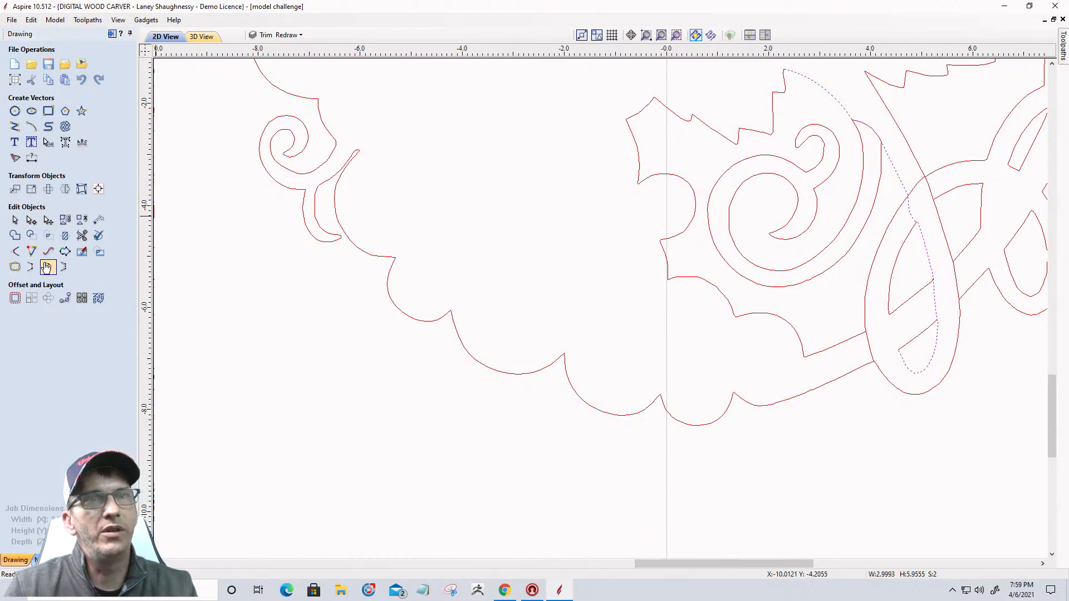
pyautogui.keyDown('shift'); pyautogui.click(890, 292); pyautogui.keyUp('shift')
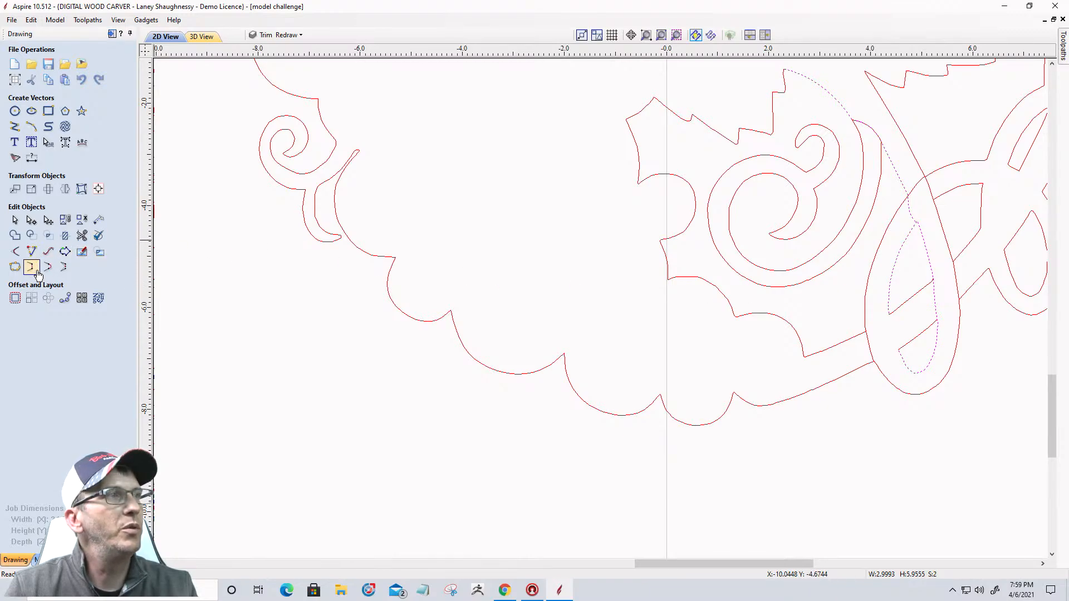
pyautogui.keyDown('shift'); pyautogui.click(962, 190); pyautogui.keyUp('shift')
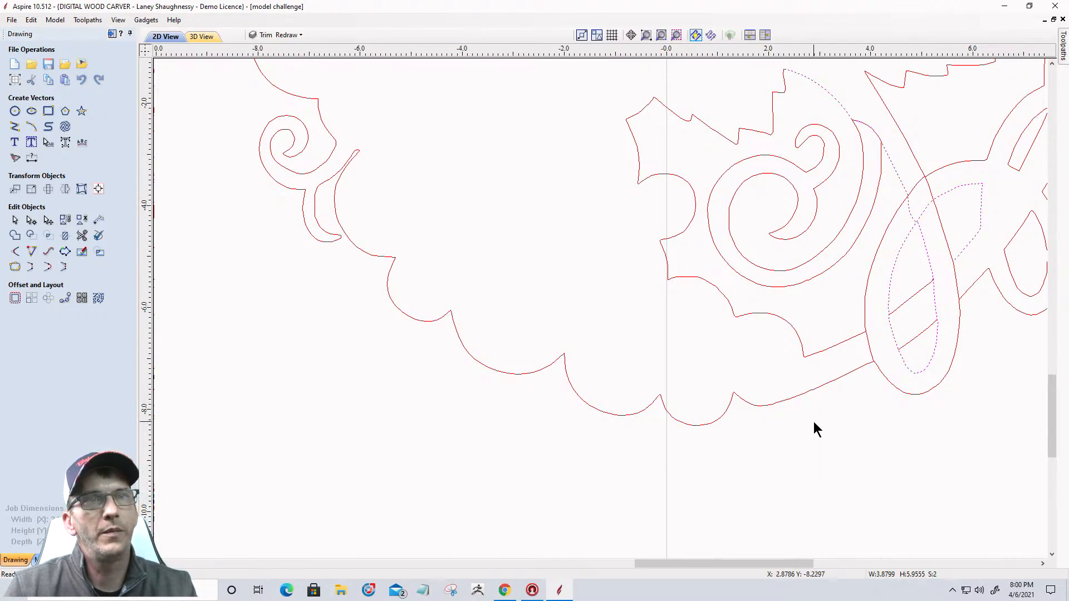
pyautogui.scroll(2, 988, 190)
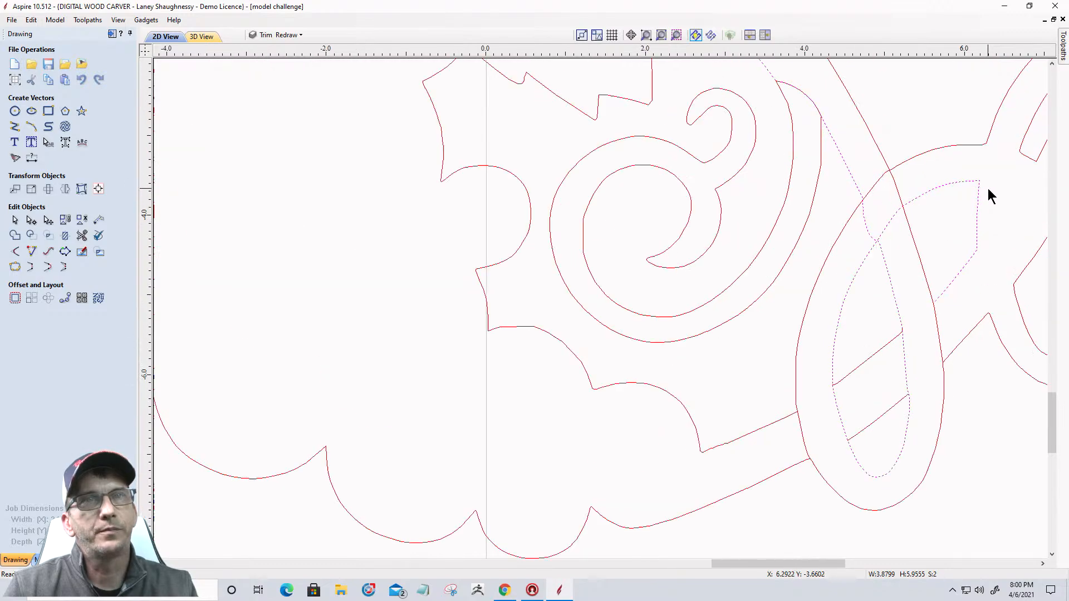
pyautogui.scroll(1, 988, 189)
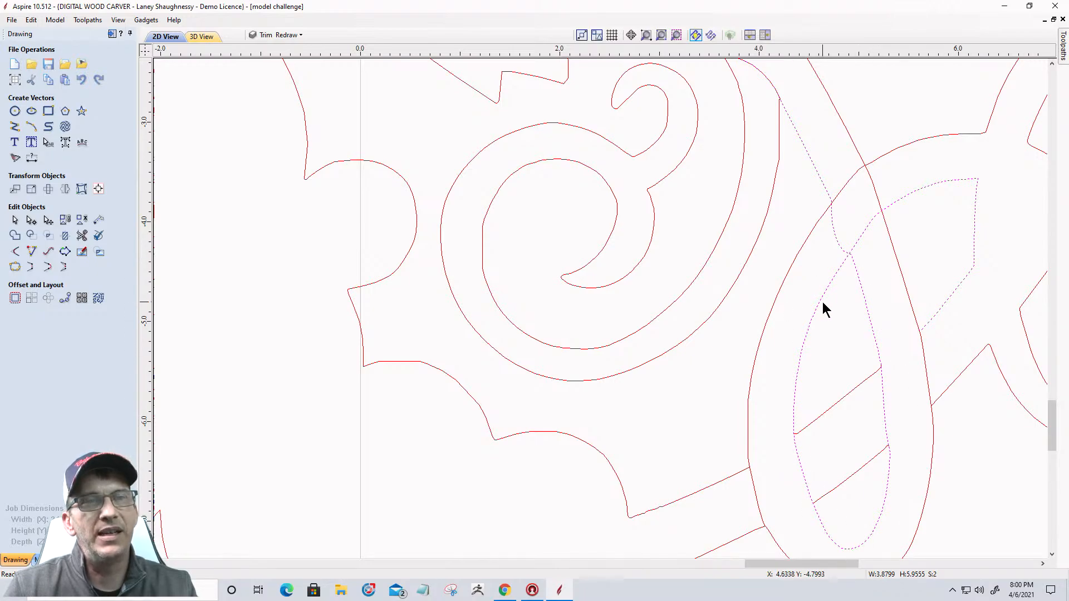
pyautogui.scroll(-3, 829, 248)
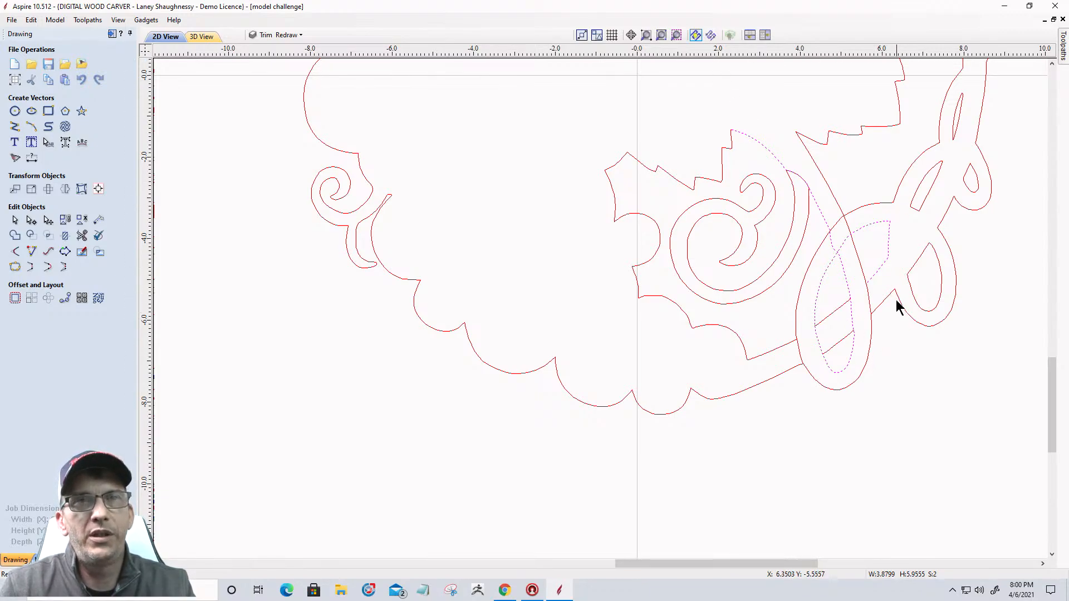
# Select the bottom loop's outer outline to examine its continuous shape, and save the file
pyautogui.click(890, 246)
pyautogui.scroll(3, 890, 246)
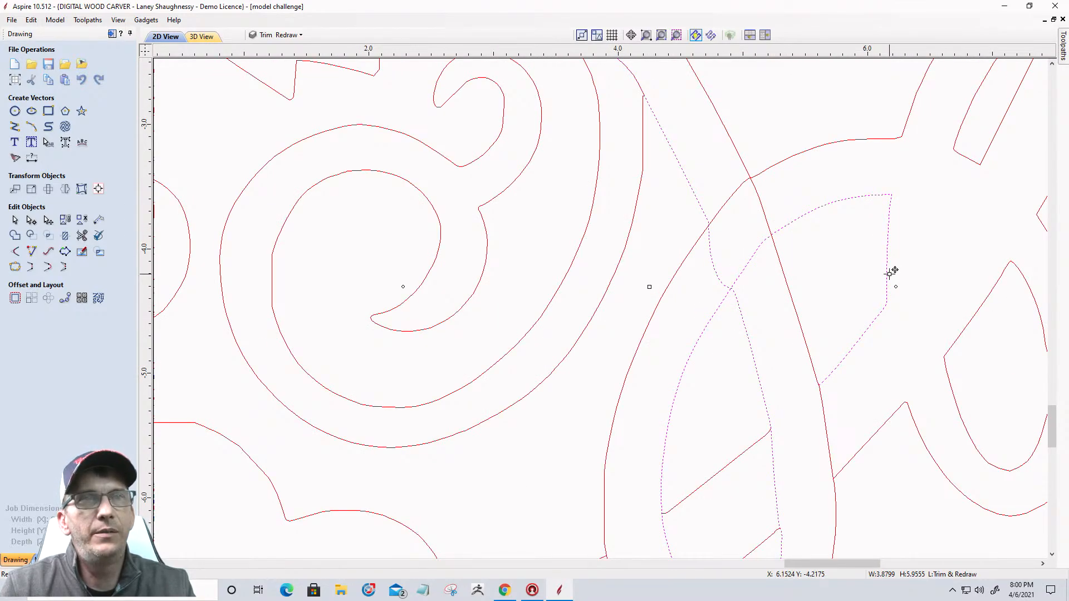
pyautogui.scroll(-2, 760, 248)
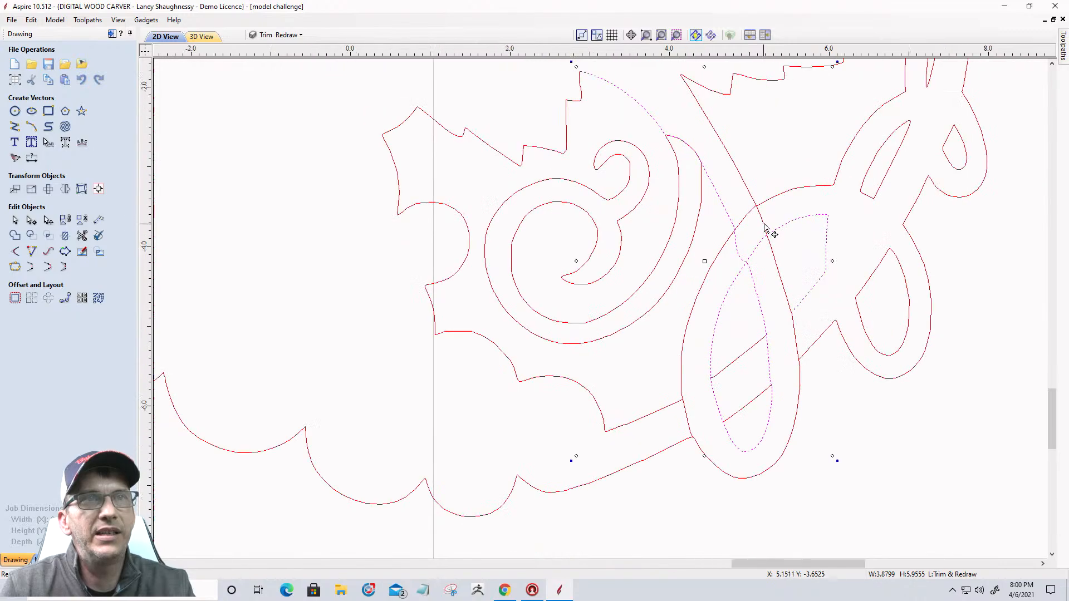
pyautogui.scroll(1, 766, 226)
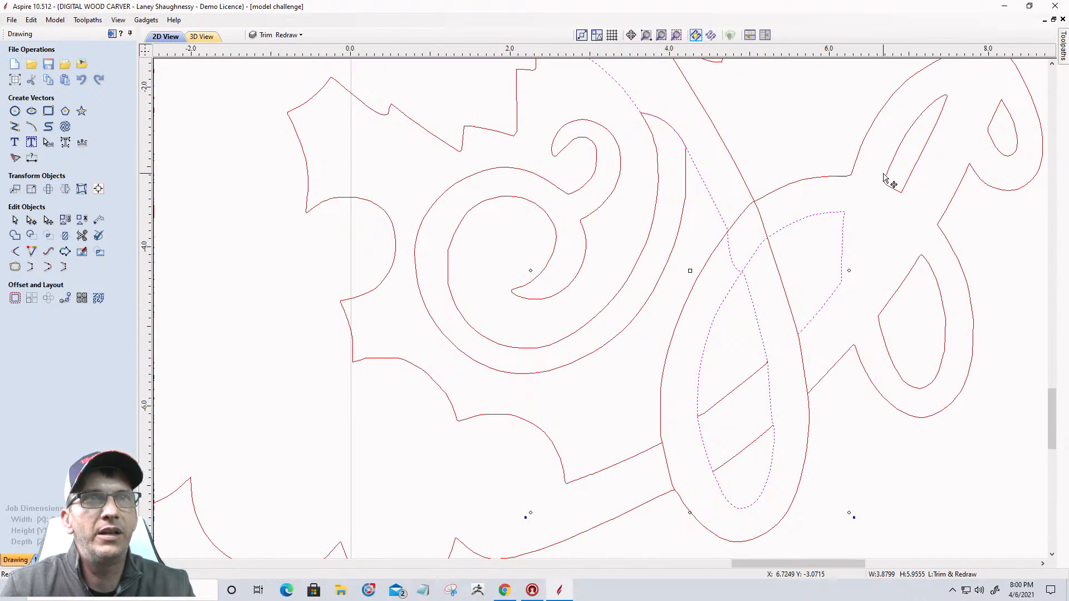
pyautogui.scroll(-2, 857, 262)
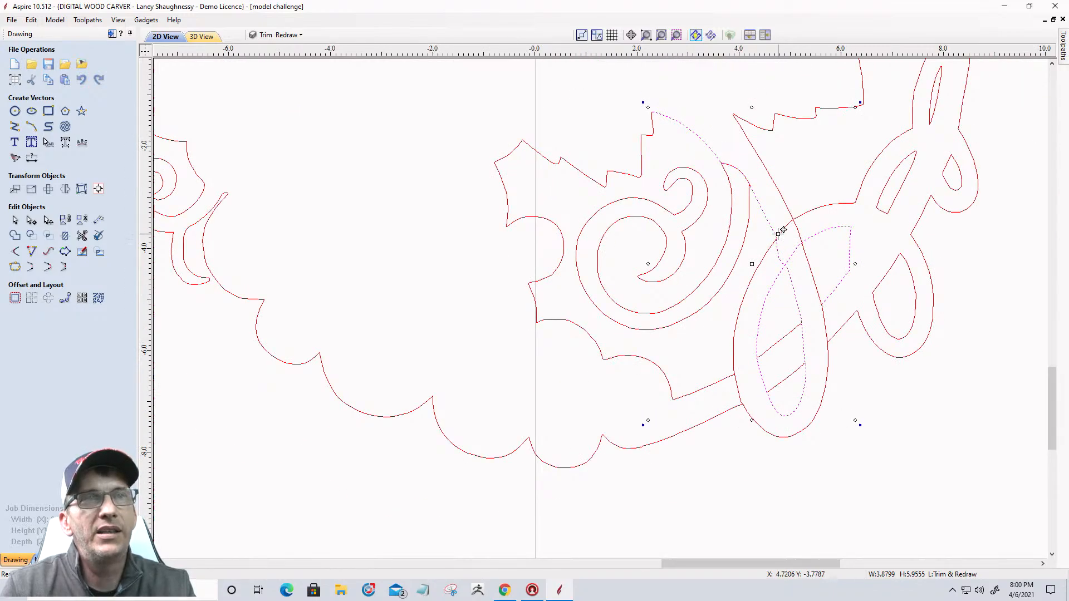
pyautogui.click(816, 212)
pyautogui.click(815, 210)
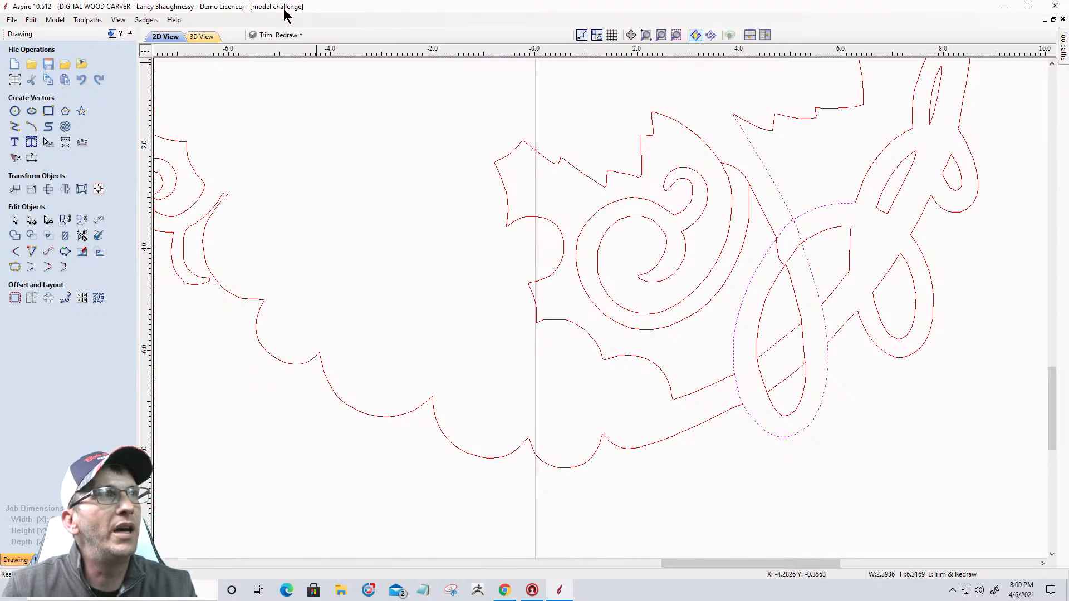
pyautogui.click(49, 65)
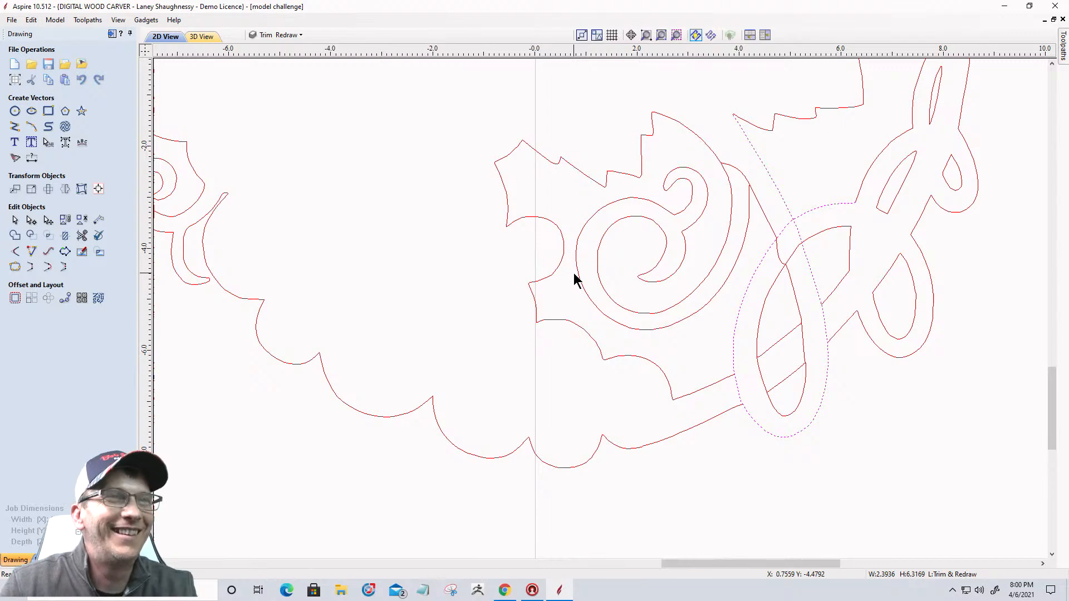
# Cut the narrow slanted opening above the bottom loop at its rounded lower-left corner
pyautogui.scroll(-2, 677, 285)
pyautogui.scroll(3, 817, 154)
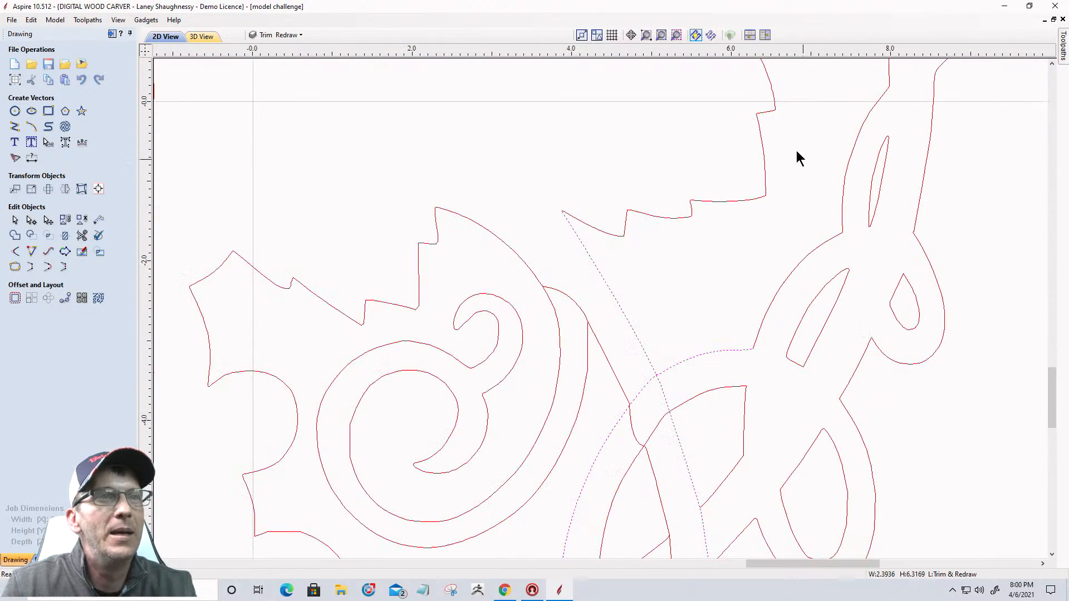
pyautogui.scroll(-2, 804, 306)
pyautogui.scroll(2, 828, 233)
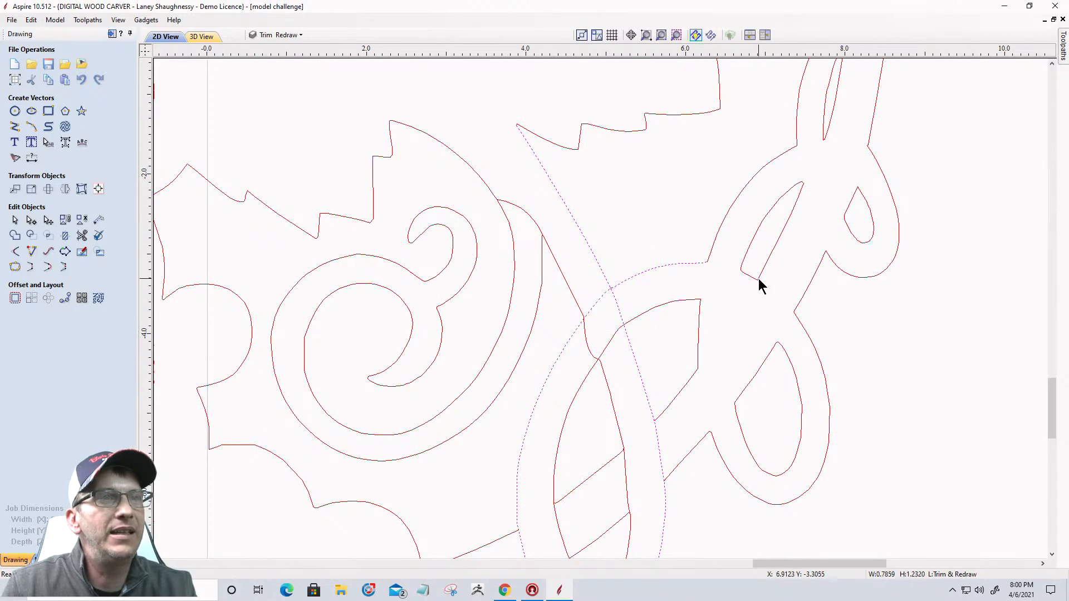
pyautogui.click(760, 283)
pyautogui.click(31, 219)
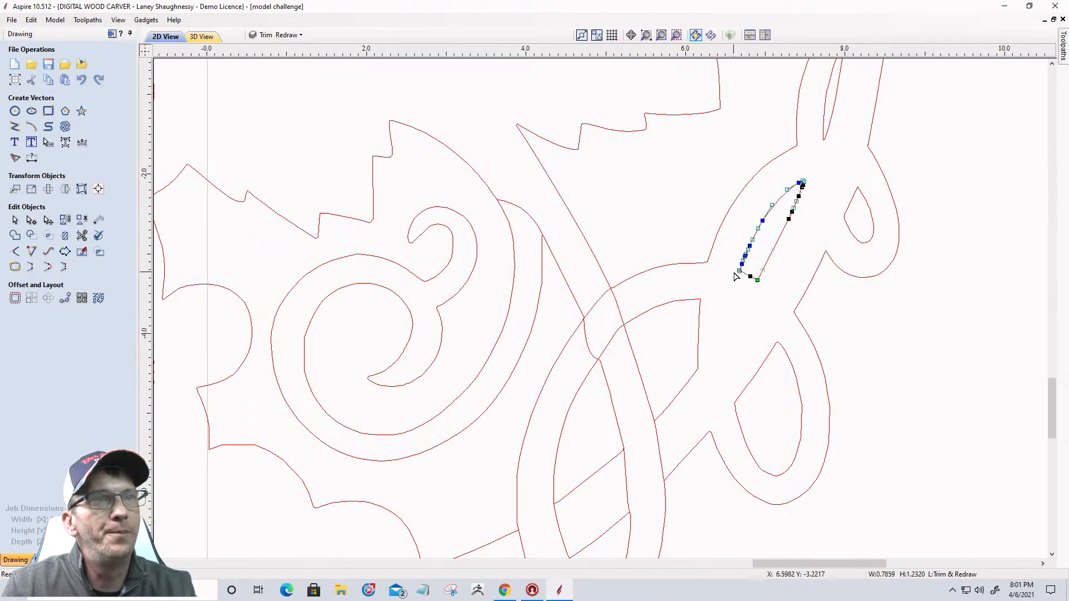
pyautogui.scroll(5, 754, 275)
pyautogui.scroll(1, 755, 268)
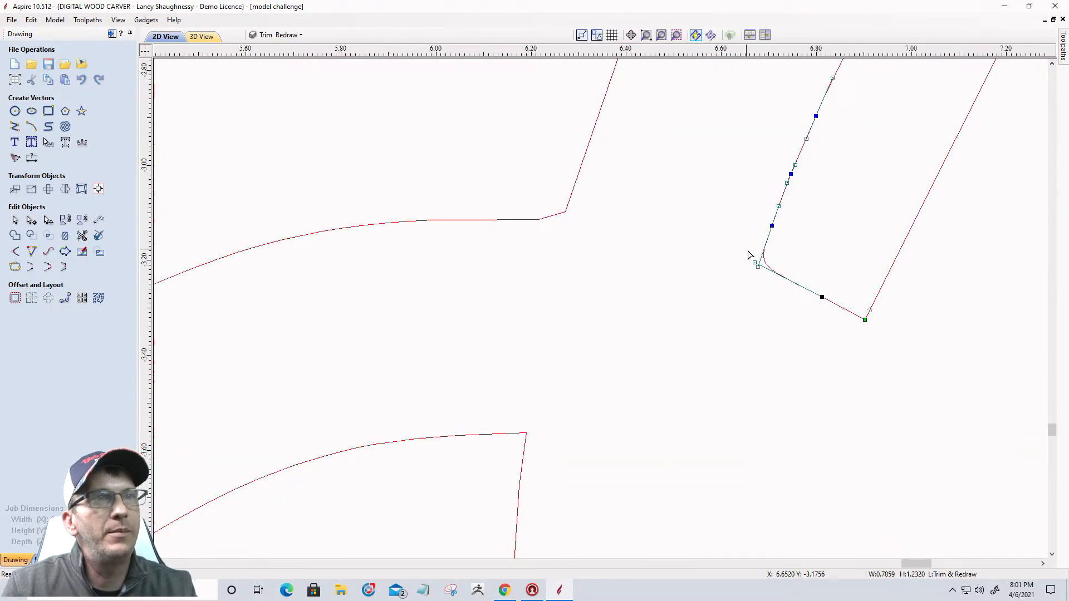
pyautogui.scroll(2, 771, 274)
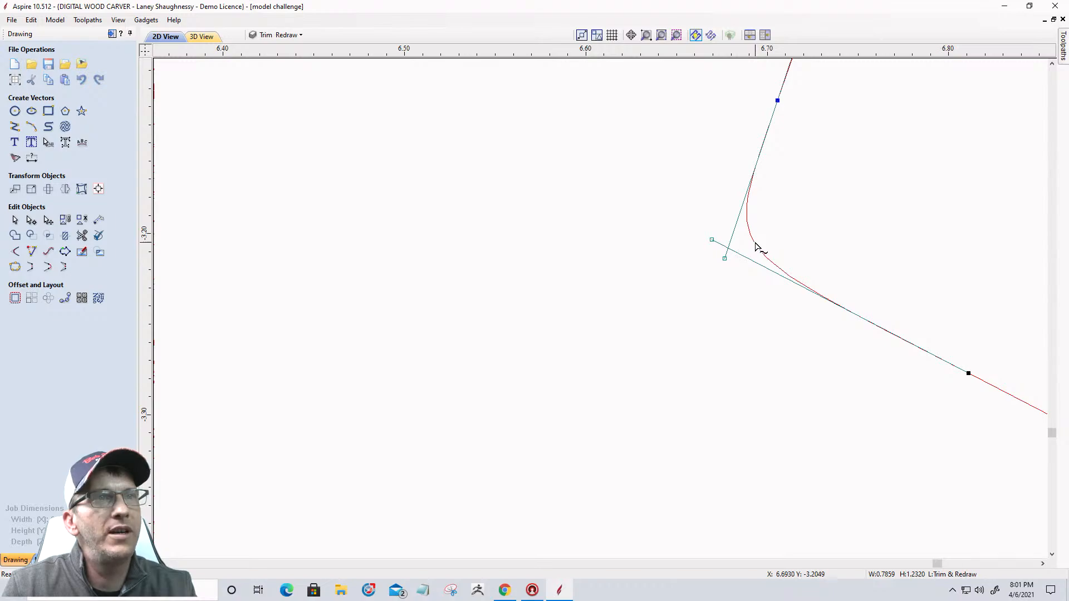
pyautogui.rightClick(757, 247)
pyautogui.click(775, 299)
pyautogui.scroll(-2, 685, 197)
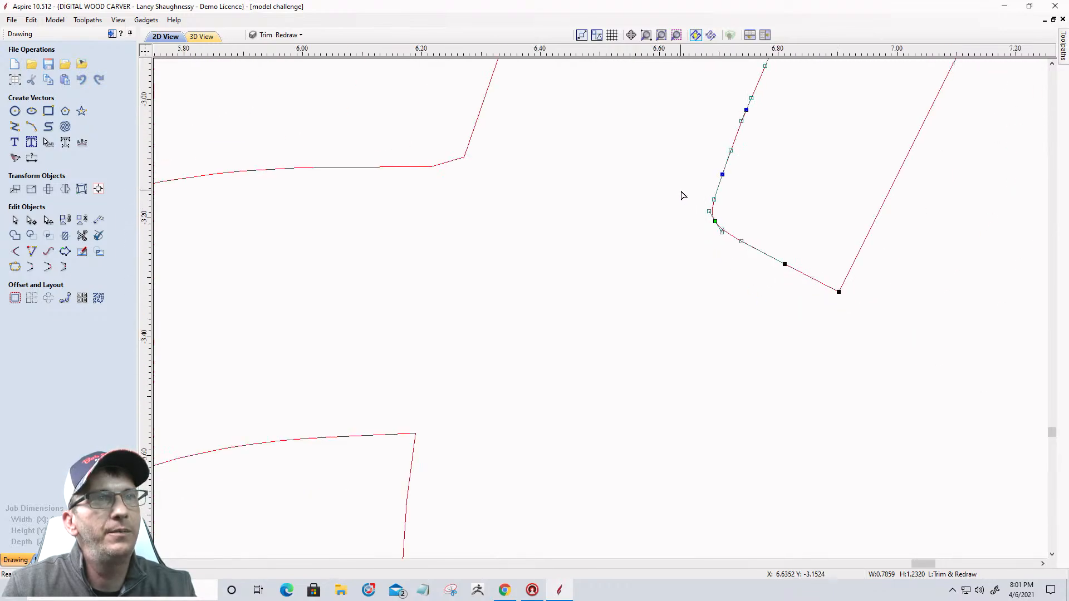
# Cut the narrow slanted opening at its sharp lower-right corner to separate the short end edge from the long straight side
pyautogui.rightClick(840, 294)
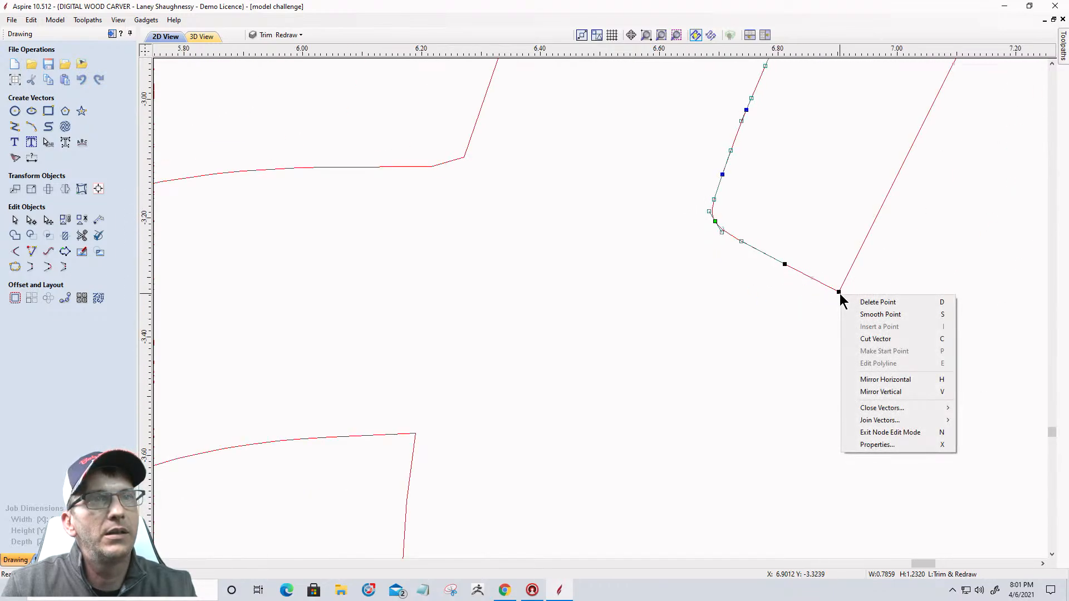
pyautogui.click(861, 341)
pyautogui.scroll(-2, 826, 263)
# Cut the outer vine outline at the inward notch above the large teardrop loop
pyautogui.scroll(2, 879, 306)
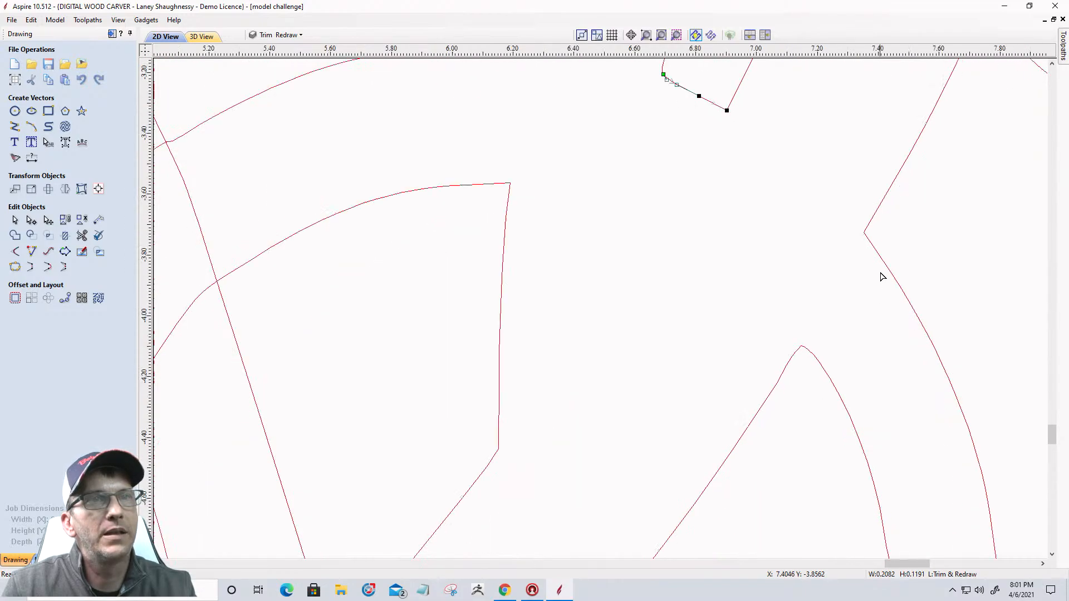
pyautogui.click(866, 231)
pyautogui.rightClick(864, 231)
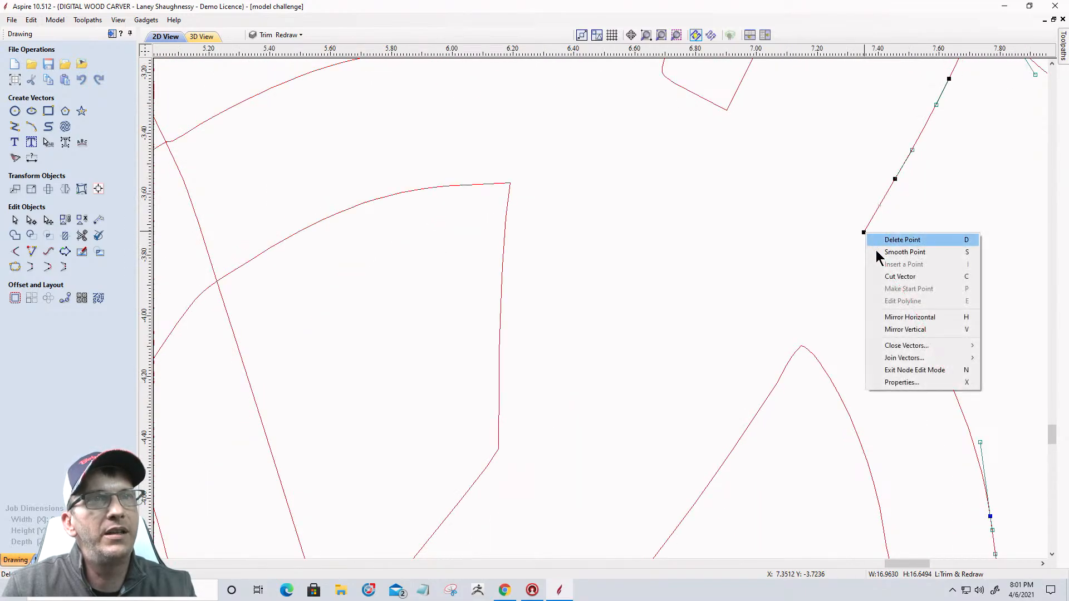
pyautogui.click(888, 277)
pyautogui.scroll(-2, 885, 245)
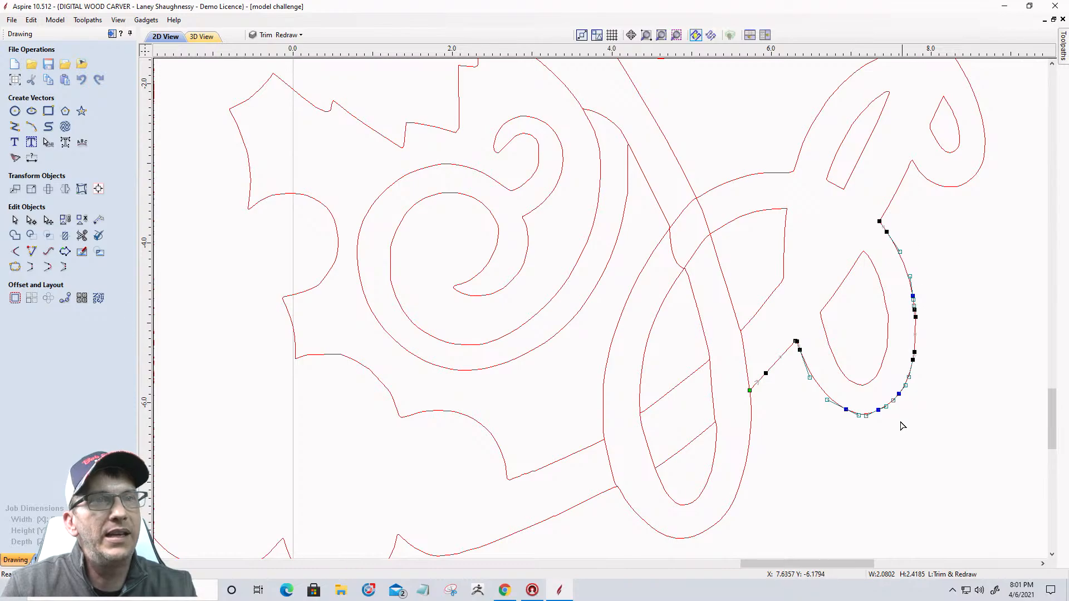
# Cut the large teardrop loop's outer outline at its pointed upper-left end to separate the curve from the short straight connector
pyautogui.scroll(5, 793, 346)
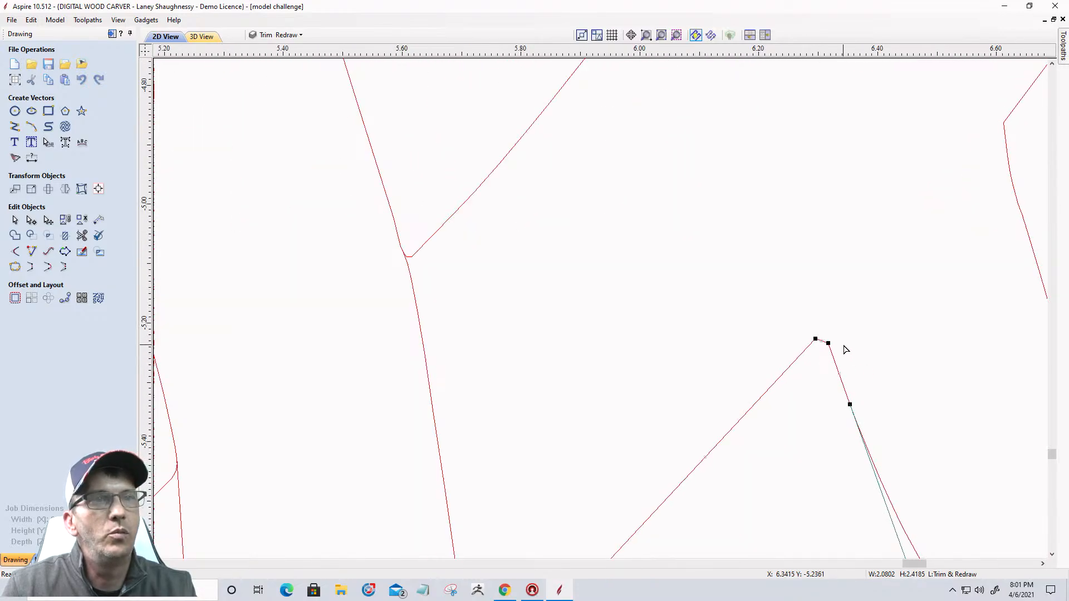
pyautogui.rightClick(827, 343)
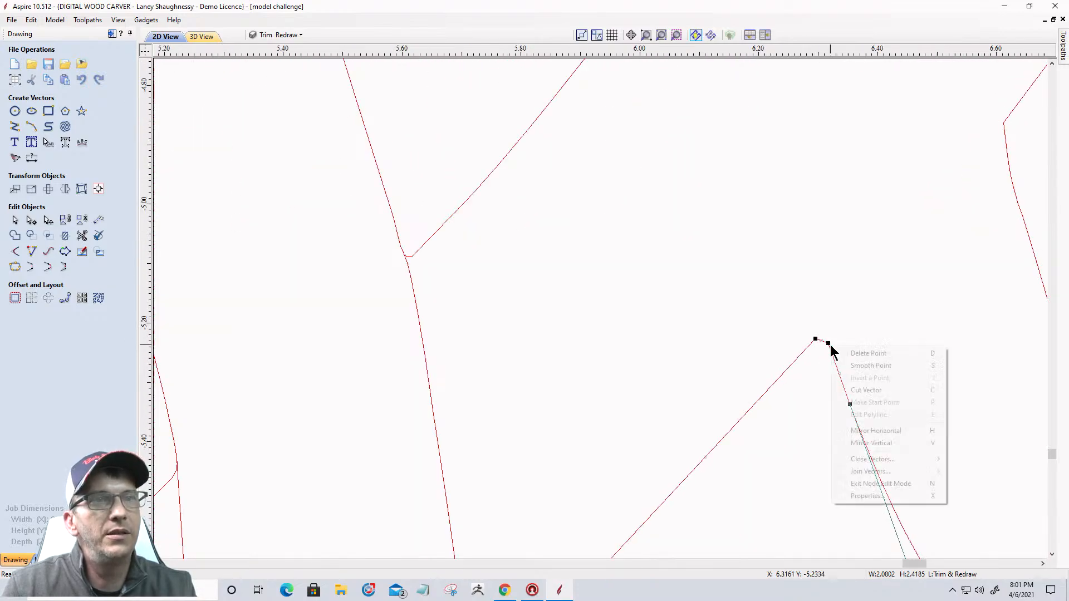
pyautogui.click(844, 389)
pyautogui.scroll(-3, 853, 394)
pyautogui.scroll(-1, 852, 395)
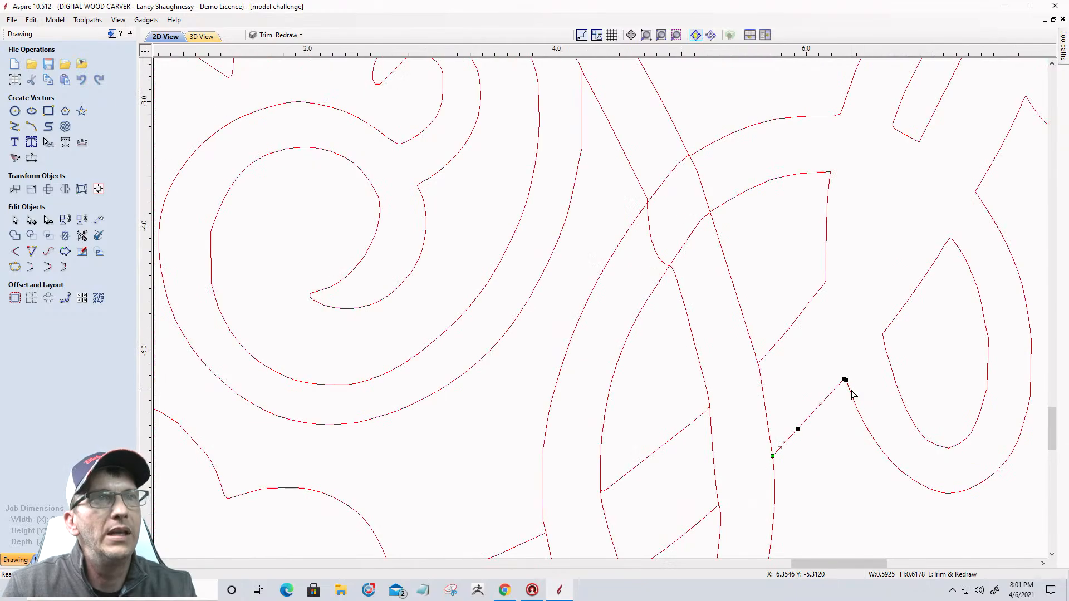
# Cut the bottom loop's inner outline at the lower and upper corners of its near-vertical edge to isolate that edge
pyautogui.click(826, 251)
pyautogui.scroll(3, 825, 253)
pyautogui.rightClick(829, 255)
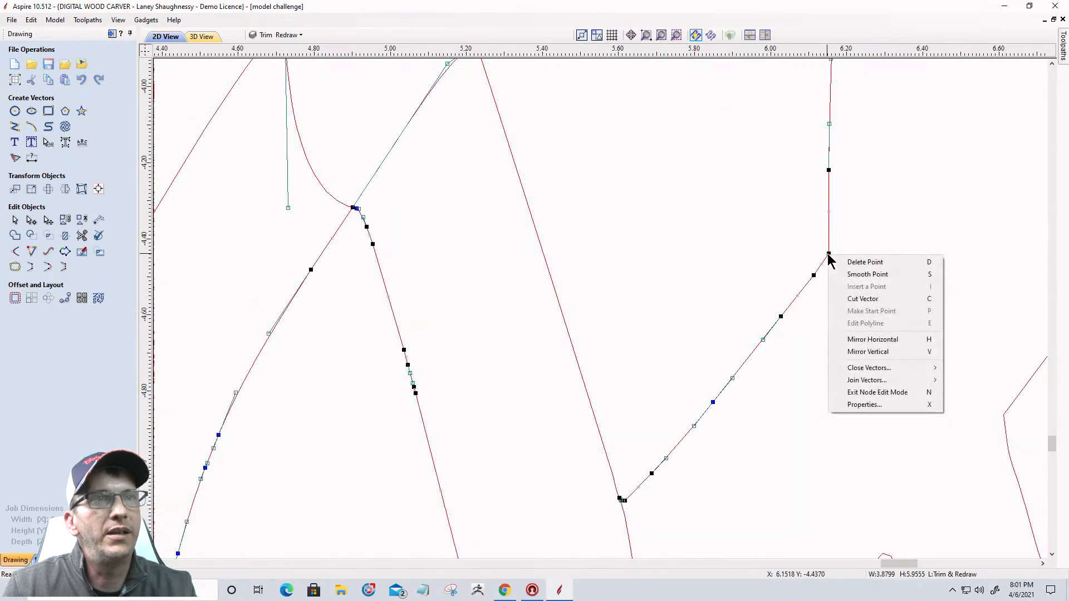
pyautogui.click(842, 299)
pyautogui.scroll(-5, 845, 312)
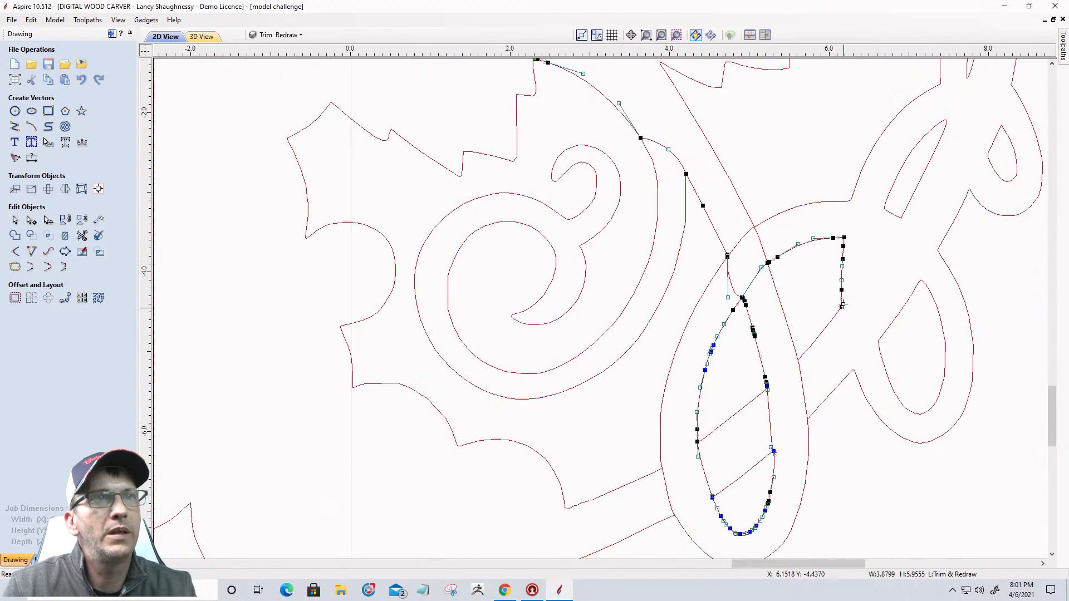
pyautogui.scroll(4, 854, 231)
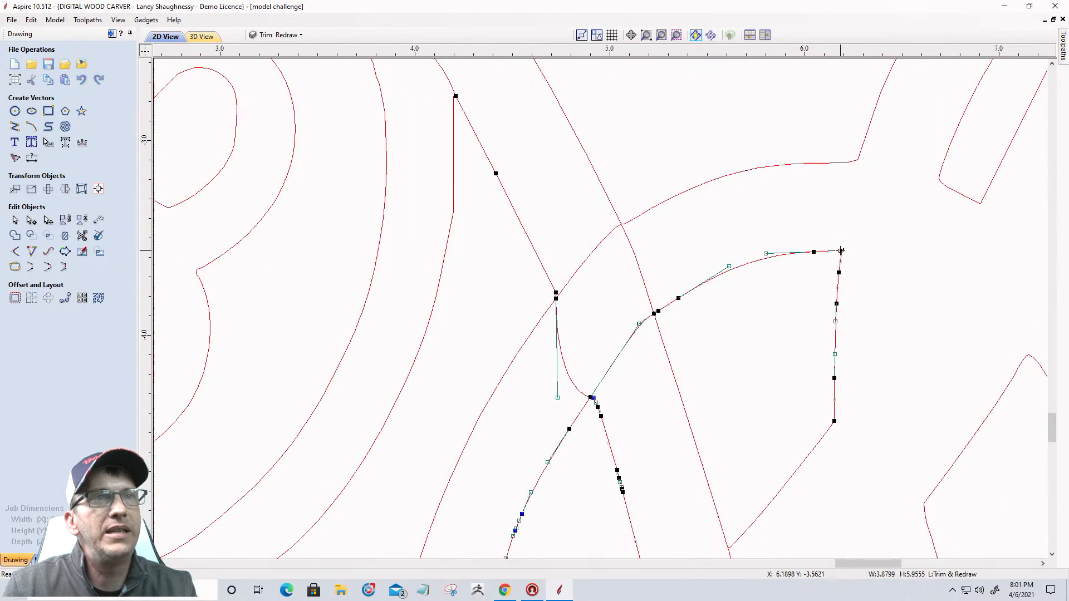
pyautogui.rightClick(841, 251)
pyautogui.click(863, 297)
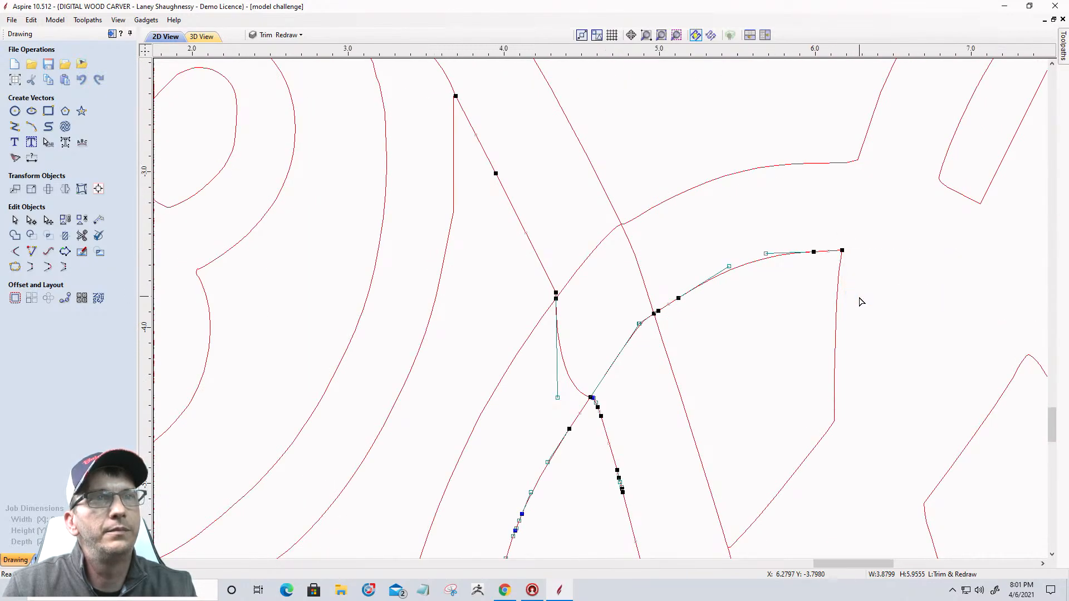
pyautogui.scroll(-5, 862, 300)
# Cut the leaf-side outline at the corner left of the narrow upper opening to separate the curved vine segment below it
pyautogui.click(866, 242)
pyautogui.scroll(4, 856, 263)
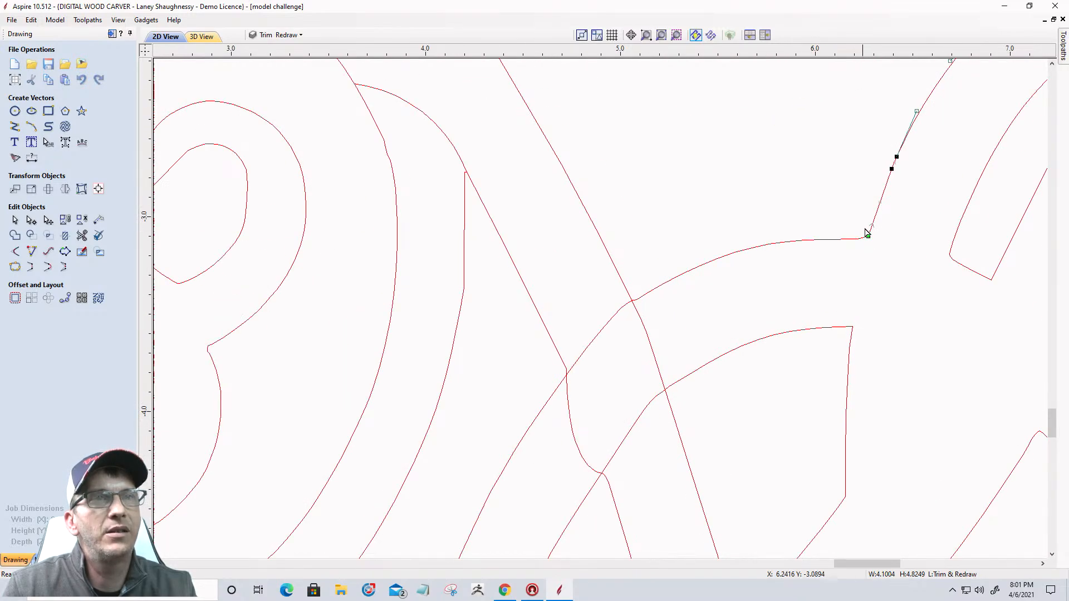
pyautogui.scroll(-5, 866, 277)
pyautogui.scroll(-1, 880, 208)
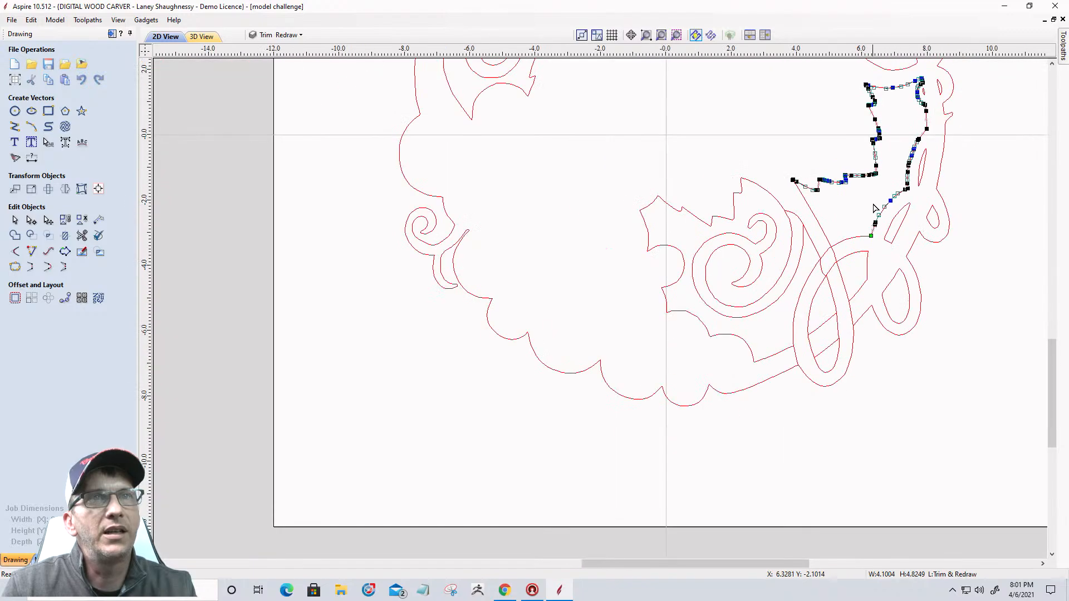
pyautogui.scroll(8, 869, 228)
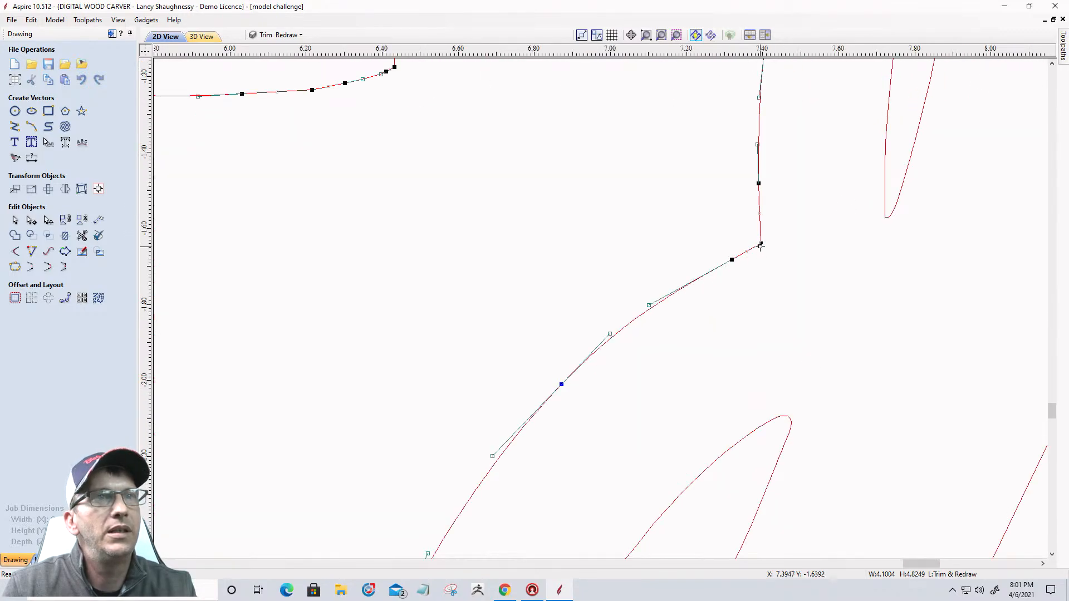
pyautogui.rightClick(761, 244)
pyautogui.click(776, 287)
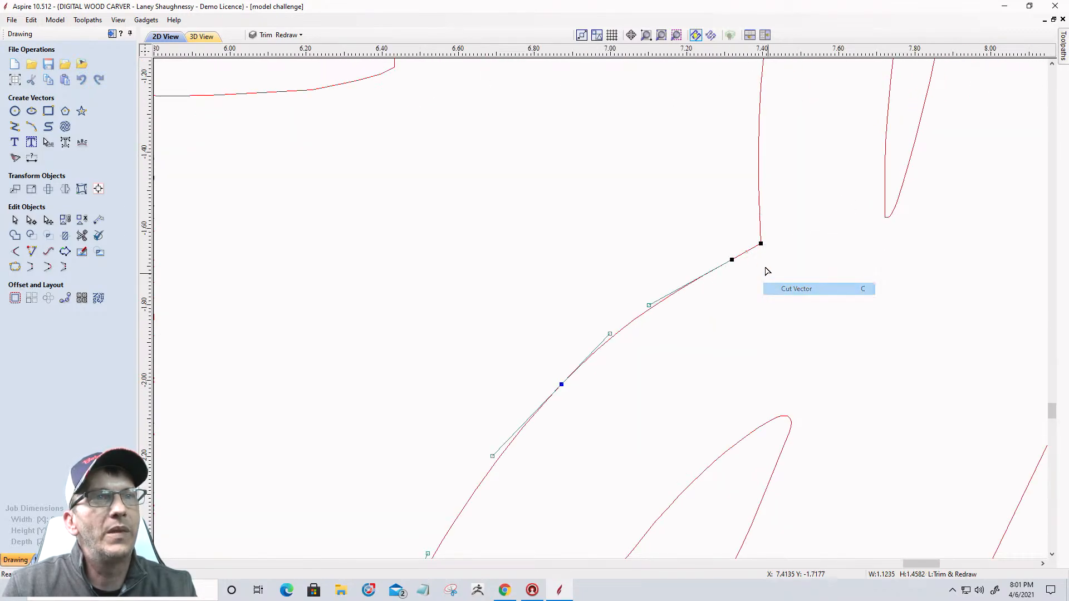
pyautogui.scroll(2, 761, 247)
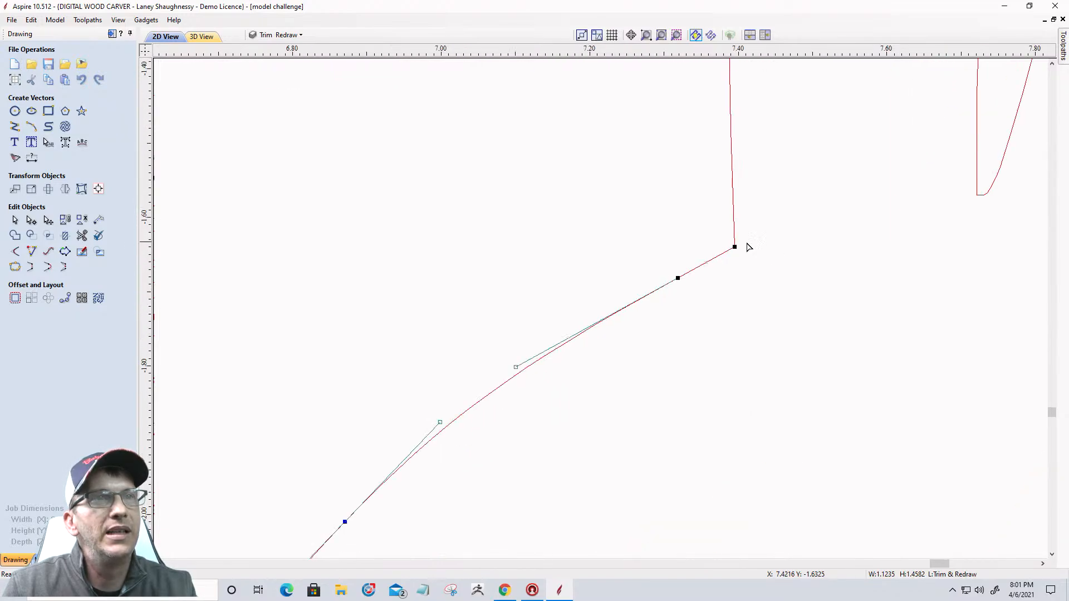
pyautogui.scroll(2, 984, 199)
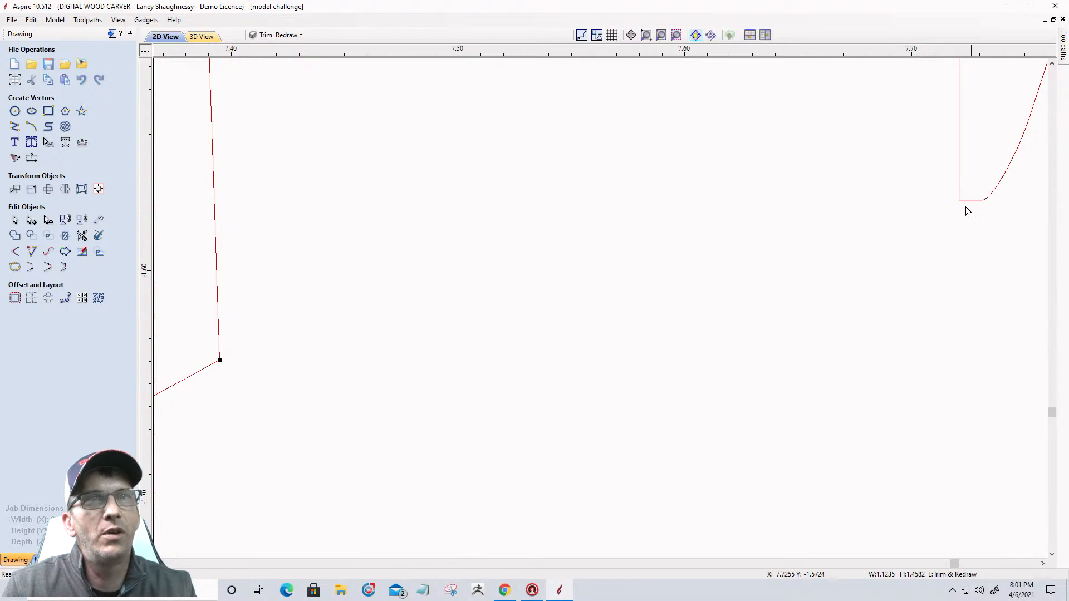
pyautogui.scroll(-3, 956, 215)
pyautogui.scroll(1, 787, 167)
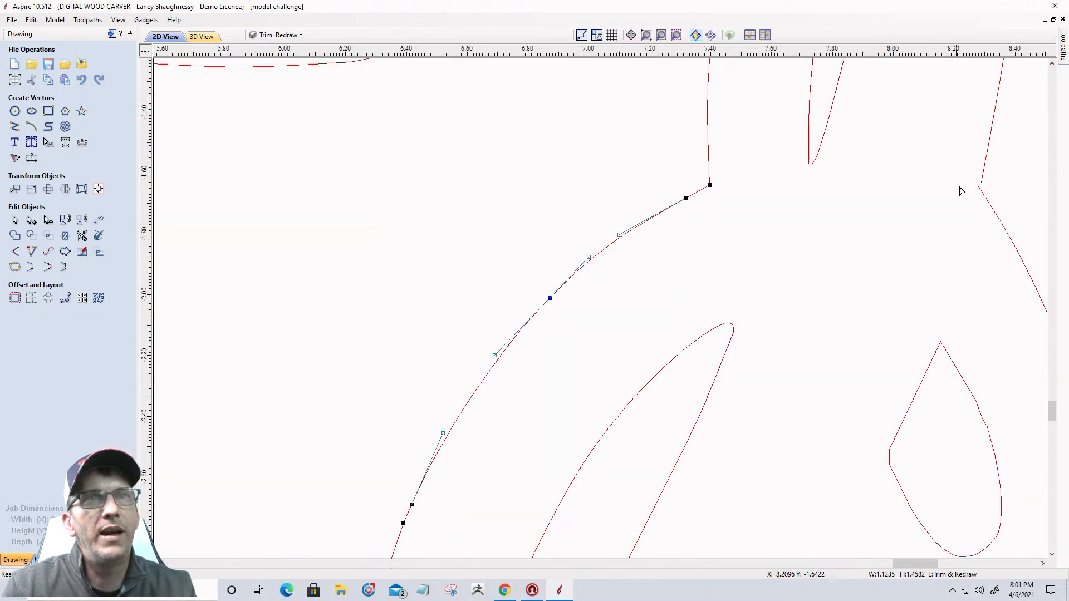
# Cut the narrow upper opening at both ends of its short flat bottom edge to isolate that edge
pyautogui.click(816, 166)
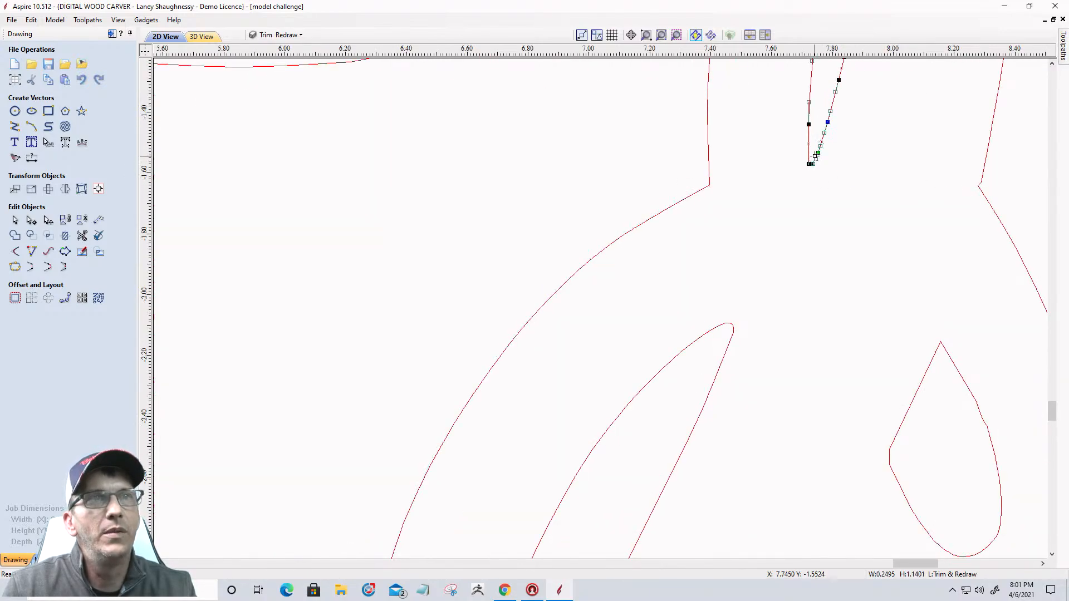
pyautogui.scroll(4, 815, 167)
pyautogui.scroll(1, 814, 172)
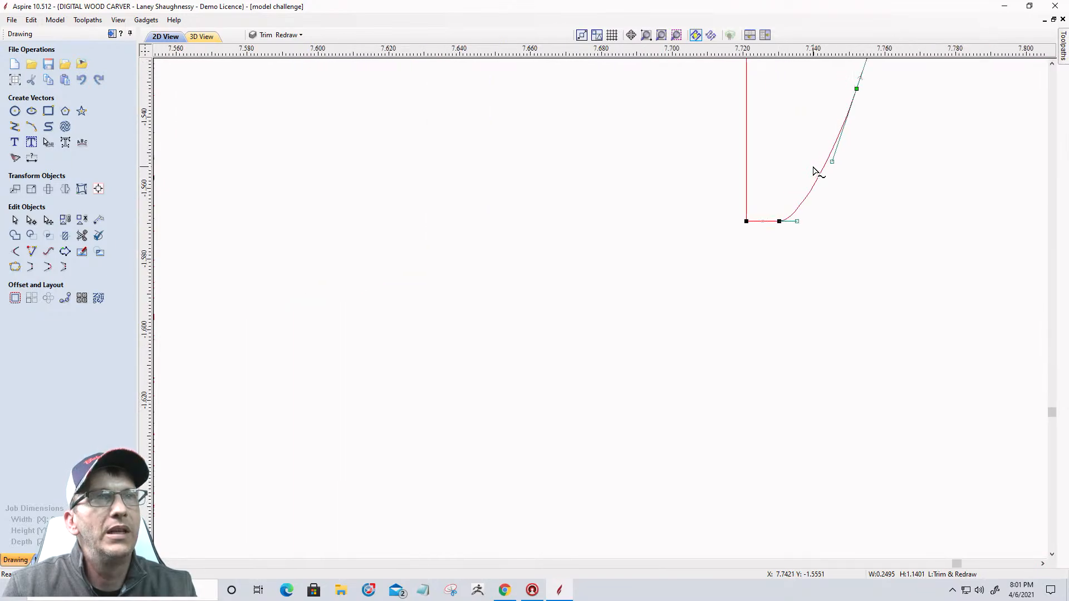
pyautogui.rightClick(745, 221)
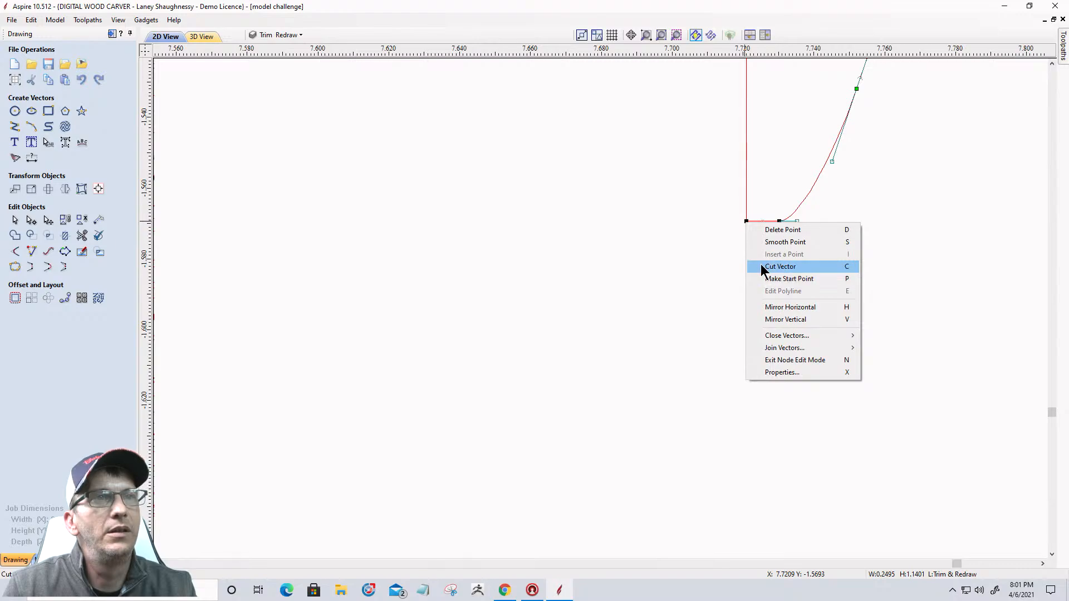
pyautogui.click(780, 266)
pyautogui.rightClick(780, 221)
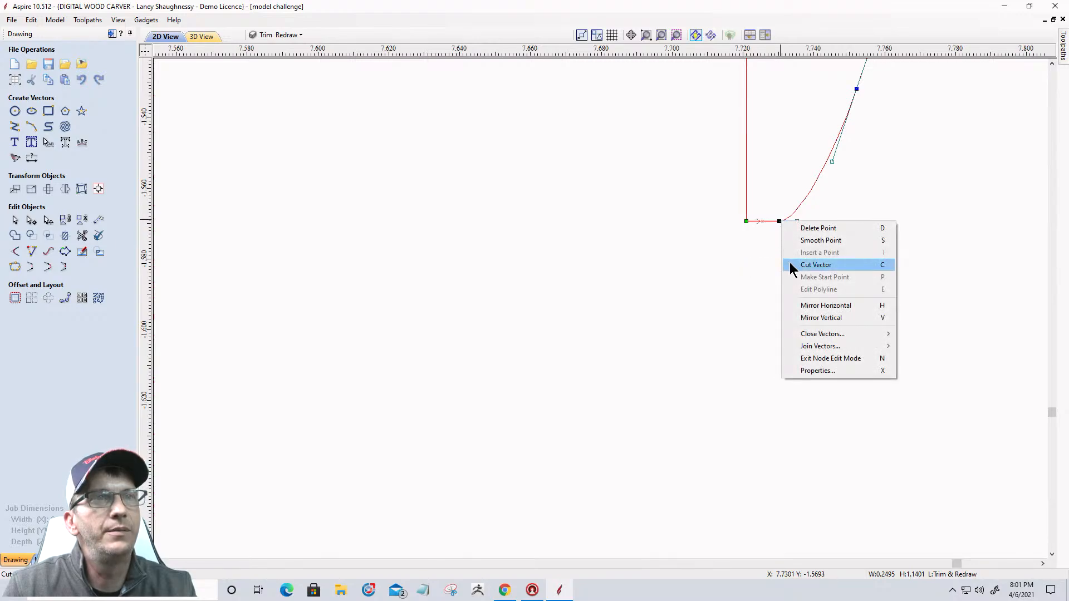
pyautogui.click(791, 266)
pyautogui.scroll(-5, 703, 162)
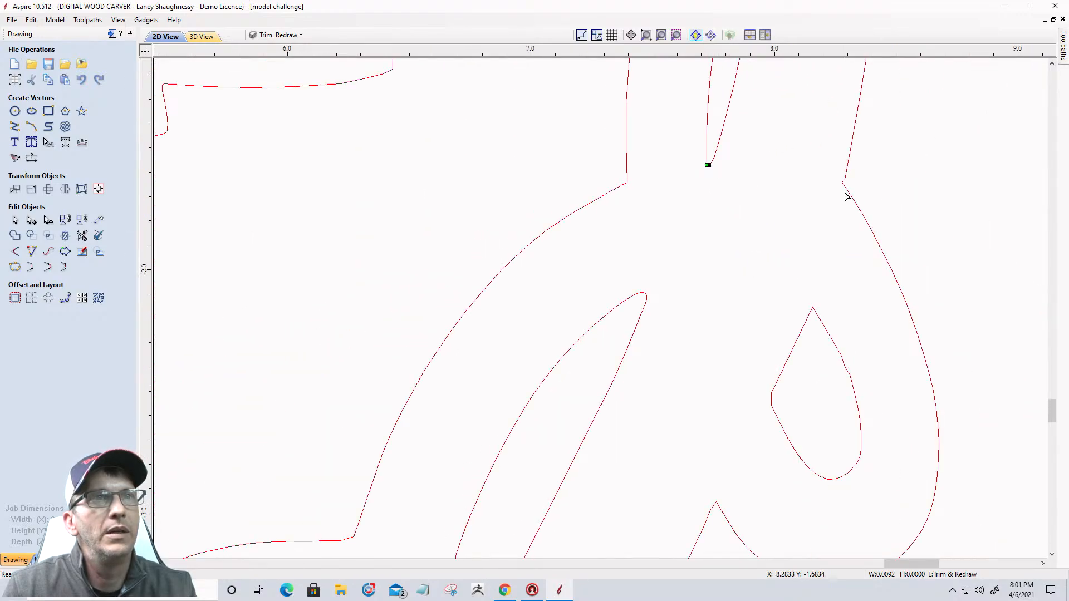
# Cut the outer vine outline at the inward notch above the small teardrop loop
pyautogui.scroll(1, 845, 196)
pyautogui.click(846, 190)
pyautogui.scroll(2, 840, 186)
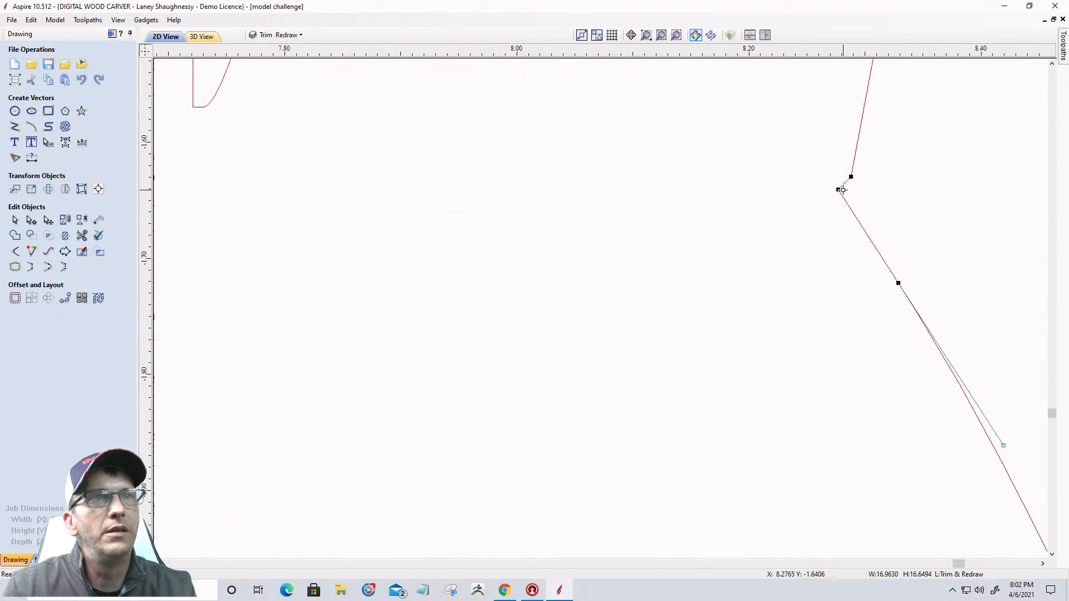
pyautogui.rightClick(839, 190)
pyautogui.click(855, 236)
pyautogui.scroll(-5, 840, 167)
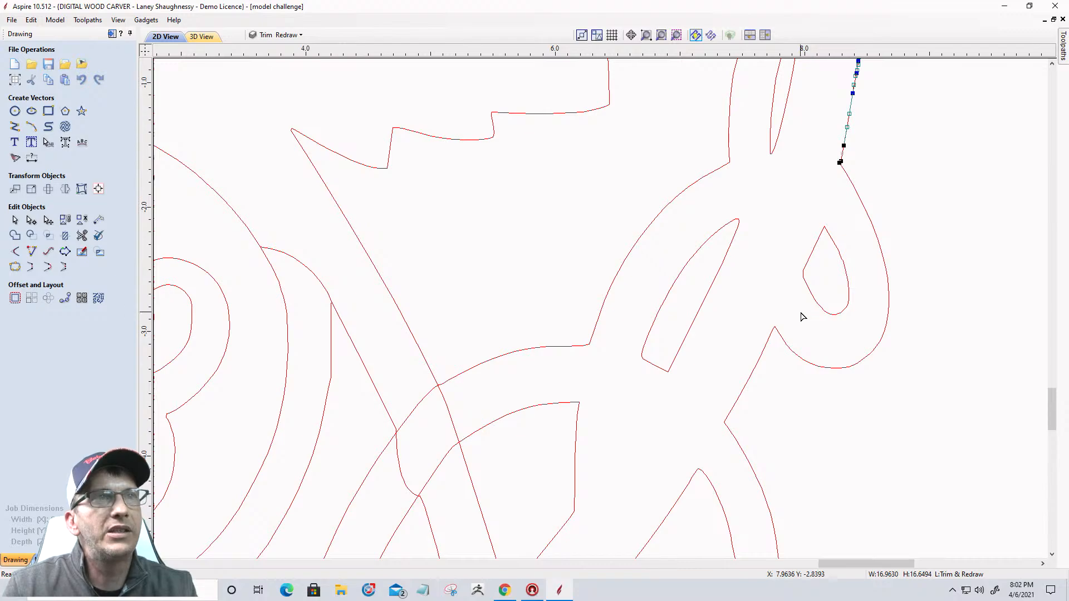
pyautogui.scroll(-2, 781, 310)
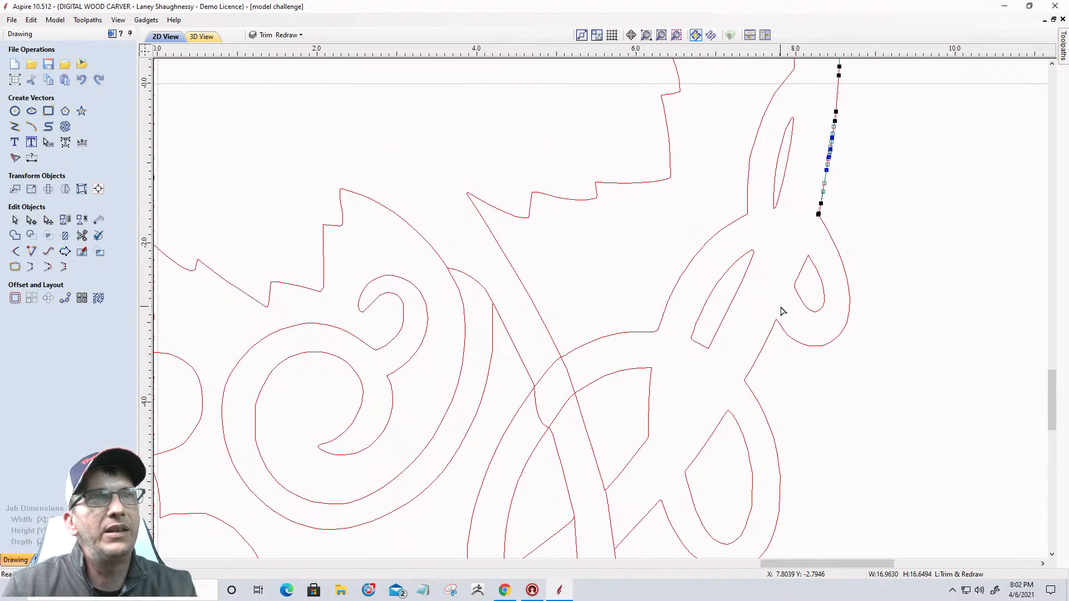
pyautogui.scroll(-1, 782, 310)
pyautogui.scroll(-1, 763, 338)
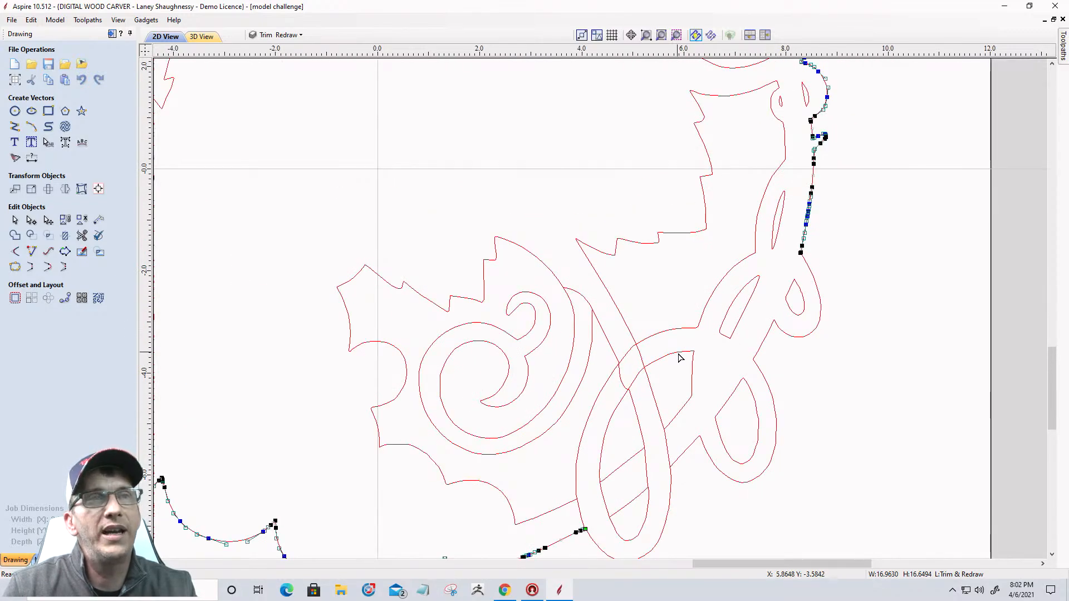
pyautogui.scroll(3, 678, 358)
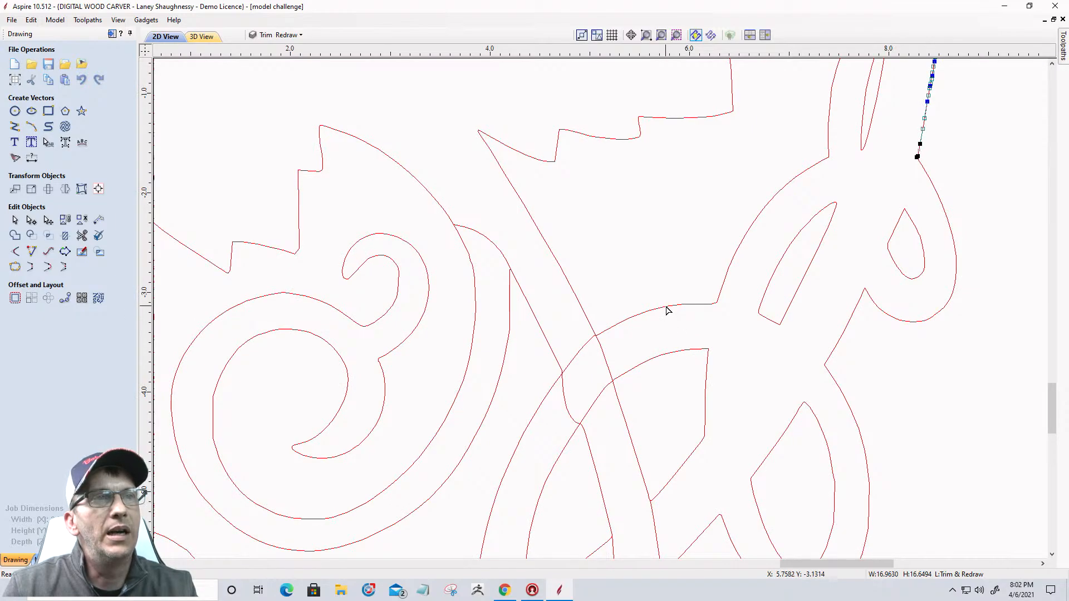
# Join the bottom loop's outer outline to the slanted opening's short end edge with a smooth curve
pyautogui.click(669, 310)
pyautogui.click(15, 220)
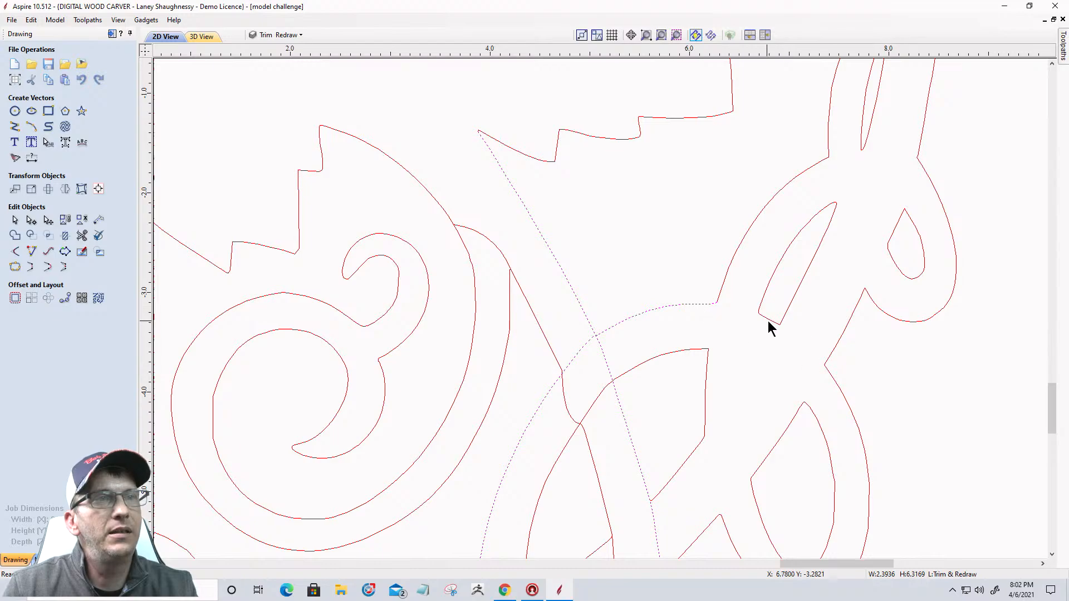
pyautogui.scroll(2, 770, 329)
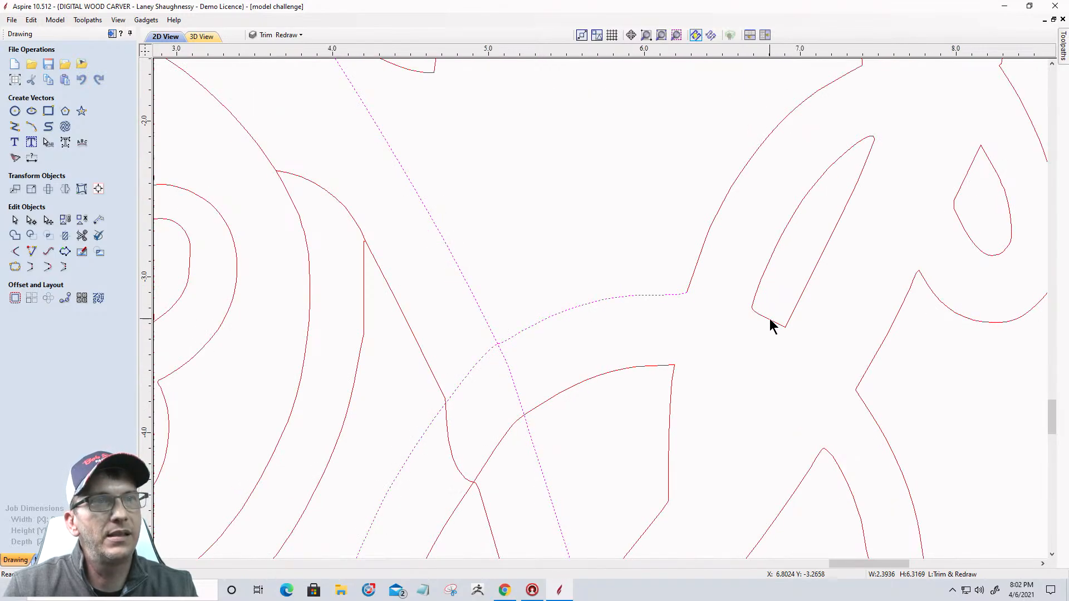
pyautogui.keyDown('shift'); pyautogui.click(770, 325); pyautogui.keyUp('shift')
pyautogui.click(49, 268)
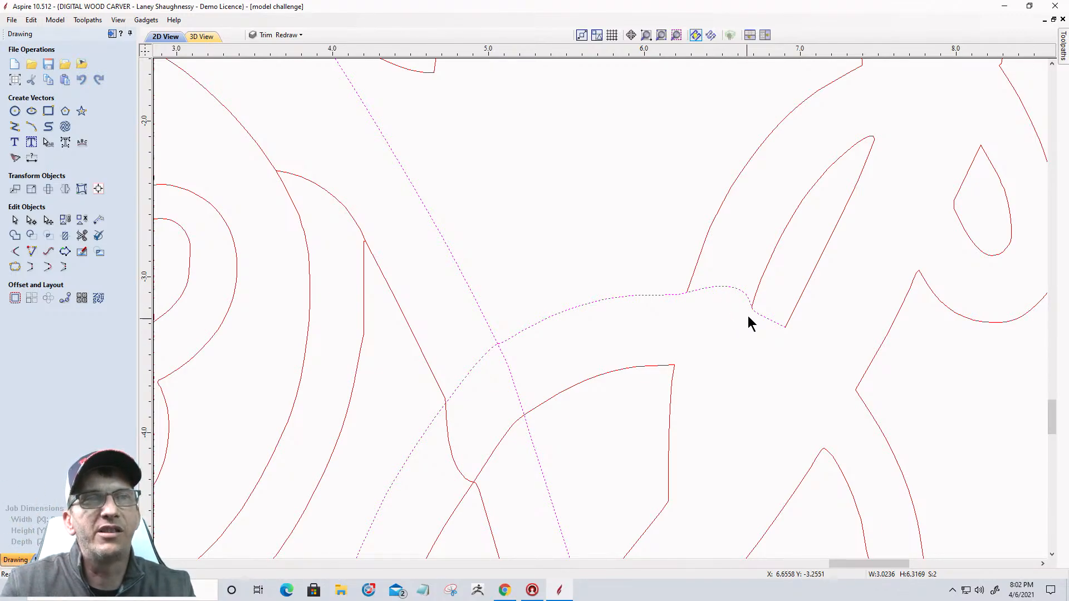
# Join the large teardrop loop's outer curve with smooth curves to the slanted opening's end edge and the inner outline's near-vertical edge
pyautogui.keyDown('shift'); pyautogui.click(863, 402); pyautogui.keyUp('shift')
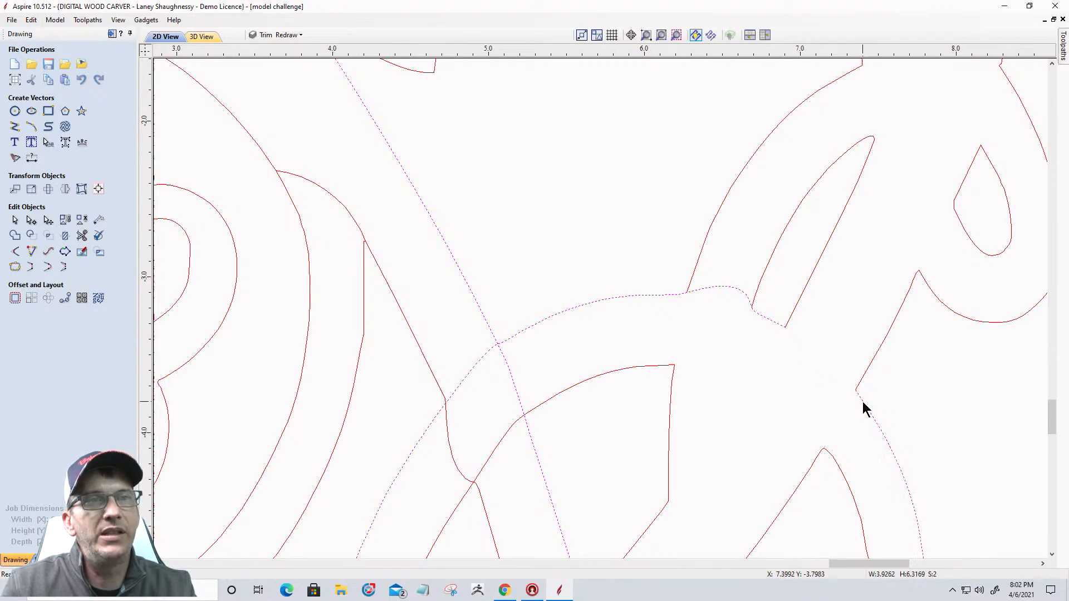
pyautogui.click(48, 267)
pyautogui.scroll(-3, 710, 106)
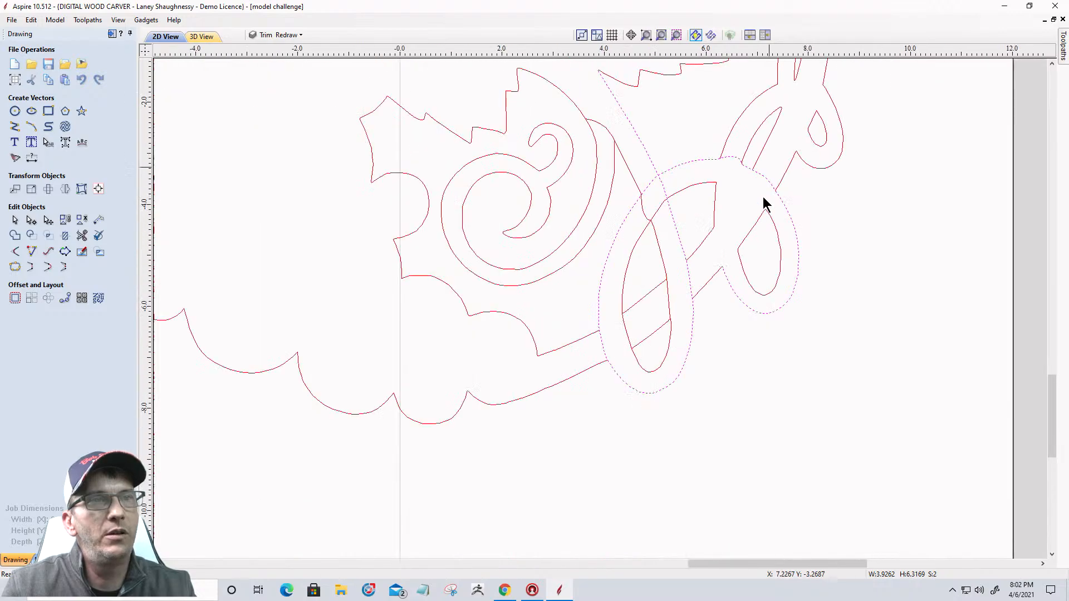
pyautogui.scroll(1, 749, 323)
pyautogui.scroll(2, 680, 156)
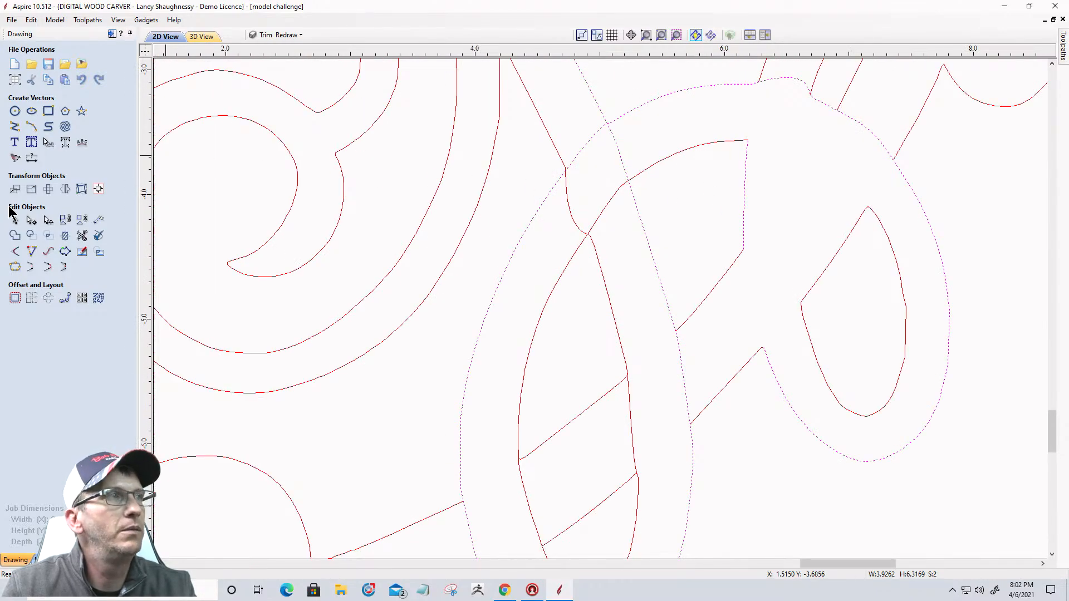
pyautogui.click(47, 270)
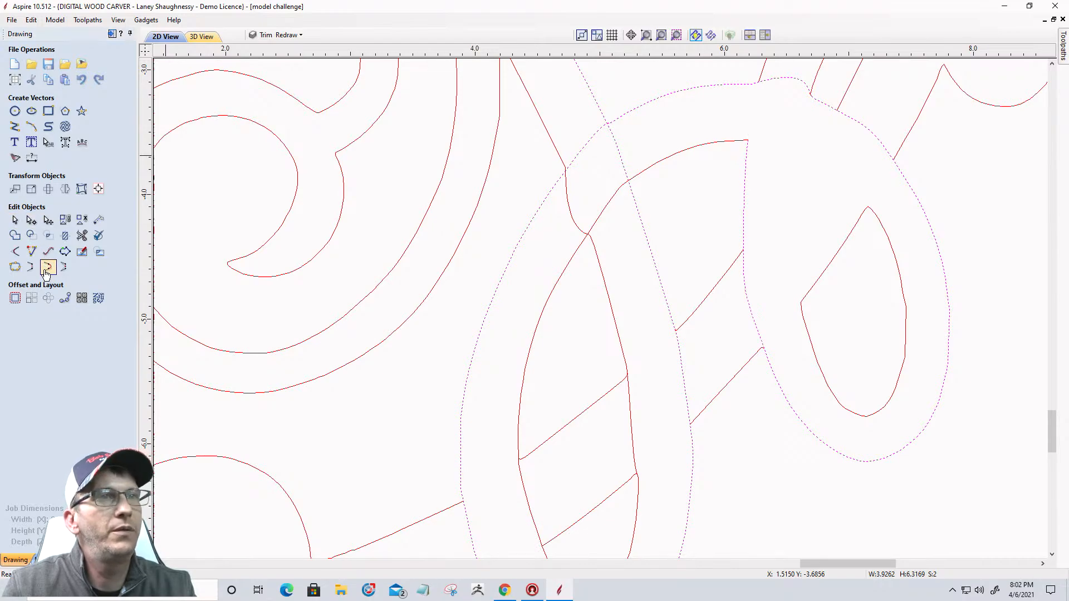
# Join the near-vertical edge's upper end to the curved vine segment above it with a smooth curve
pyautogui.scroll(-3, 727, 304)
pyautogui.scroll(2, 763, 134)
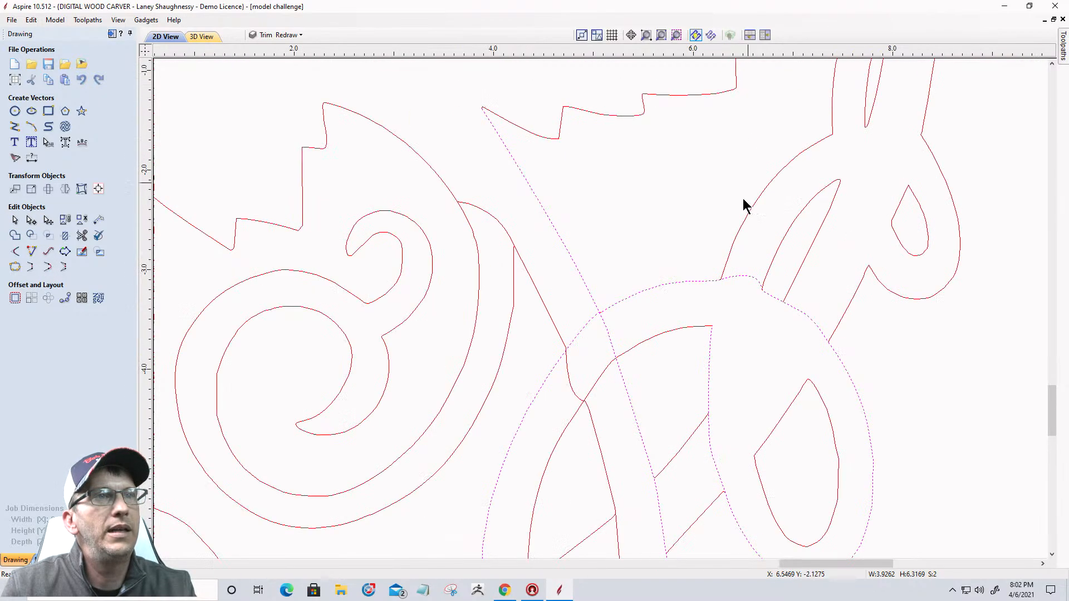
pyautogui.keyDown('shift'); pyautogui.click(734, 243); pyautogui.keyUp('shift')
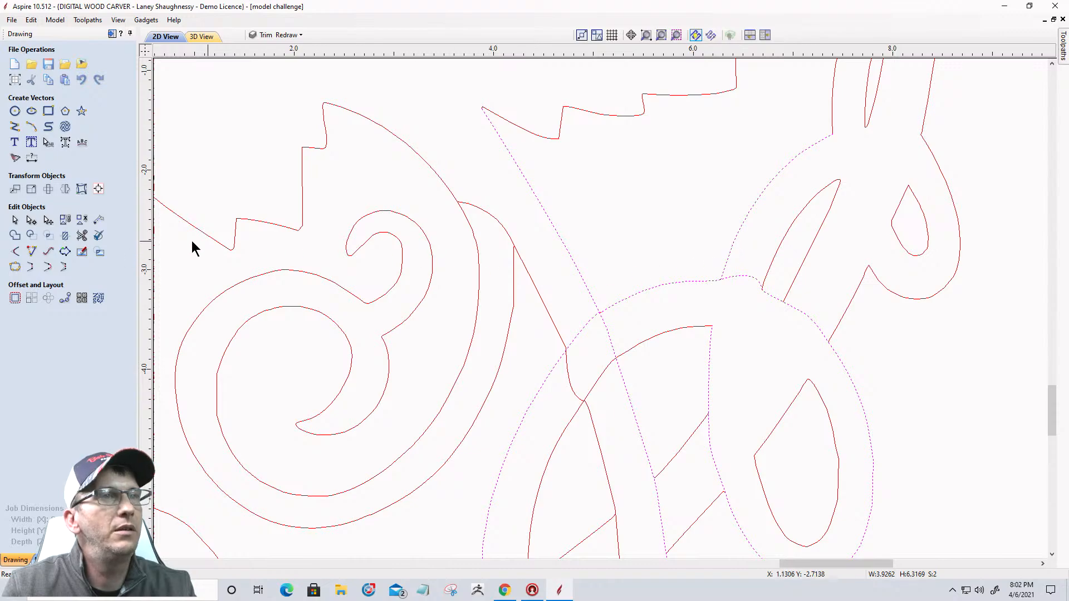
pyautogui.click(48, 267)
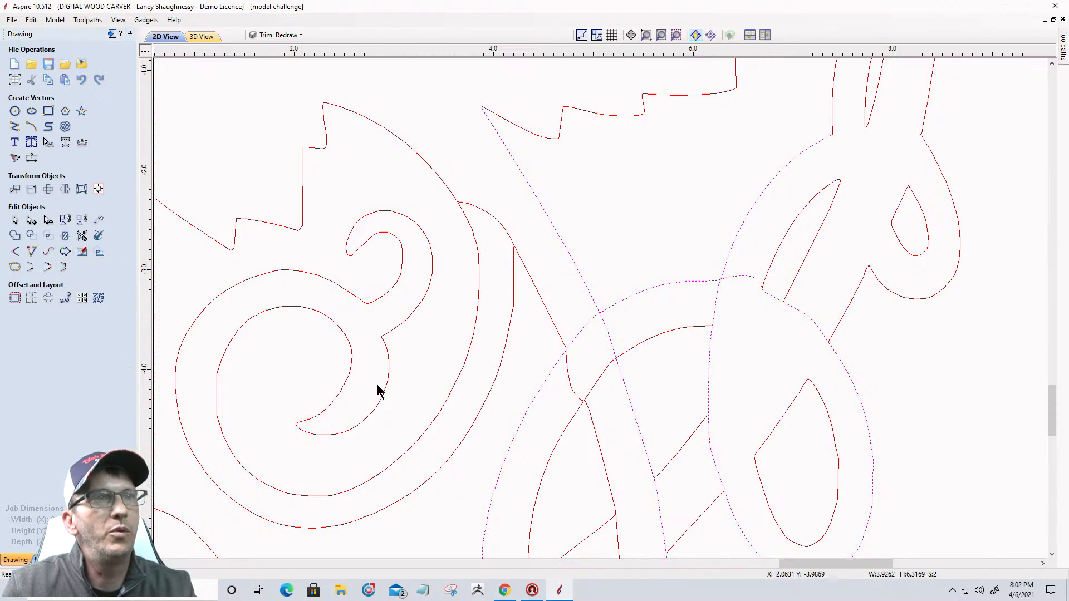
pyautogui.scroll(5, 856, 132)
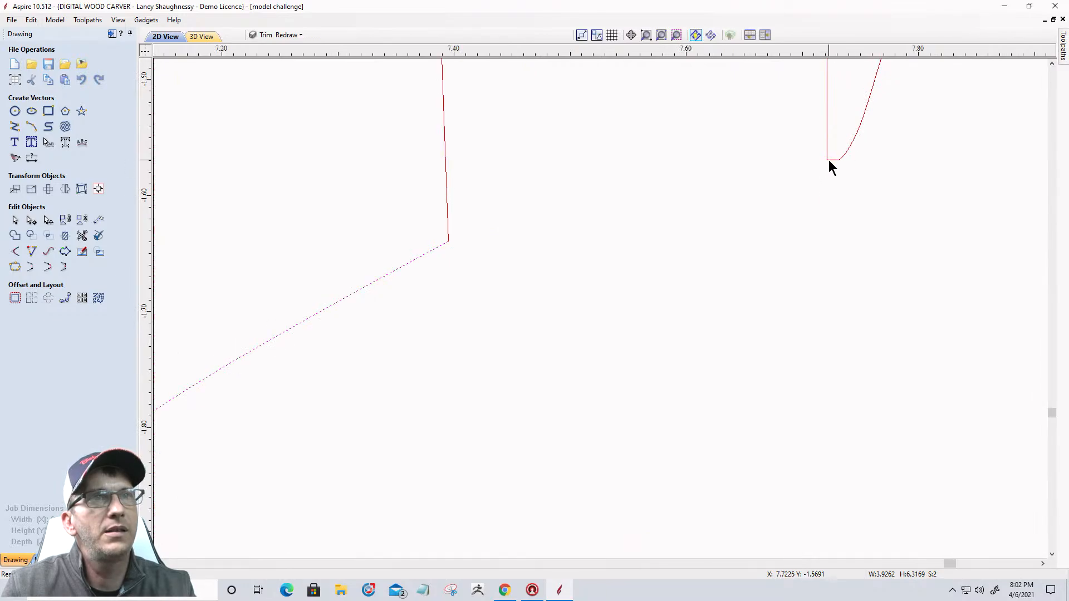
# Join the narrow upright opening's short end edge with smooth curves to the loop outlines on both sides of it
pyautogui.keyDown('shift'); pyautogui.click(829, 160); pyautogui.keyUp('shift')
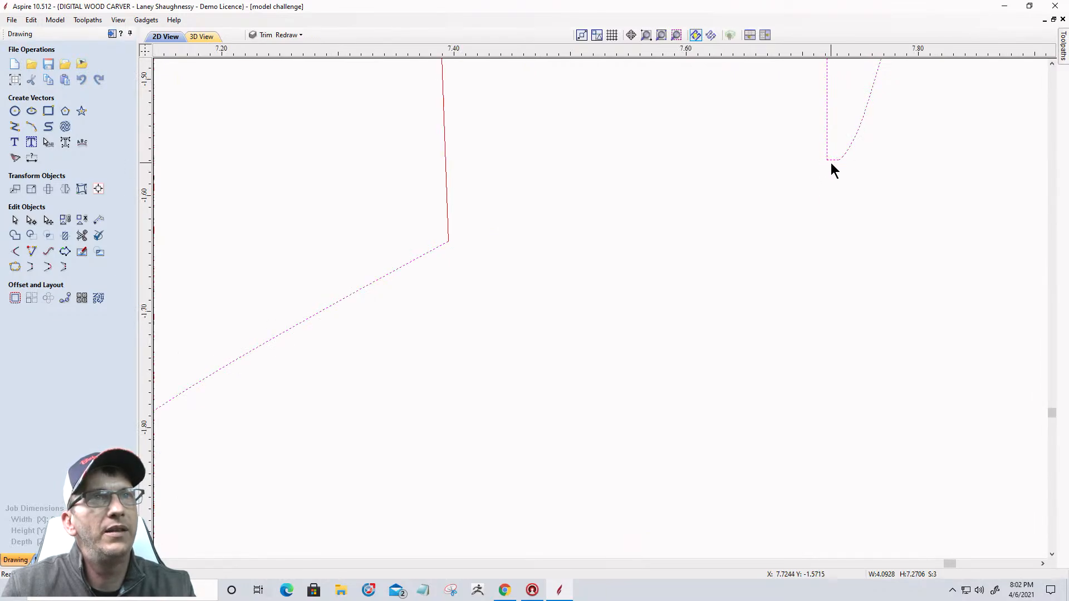
pyautogui.keyDown('shift'); pyautogui.click(828, 136); pyautogui.keyUp('shift')
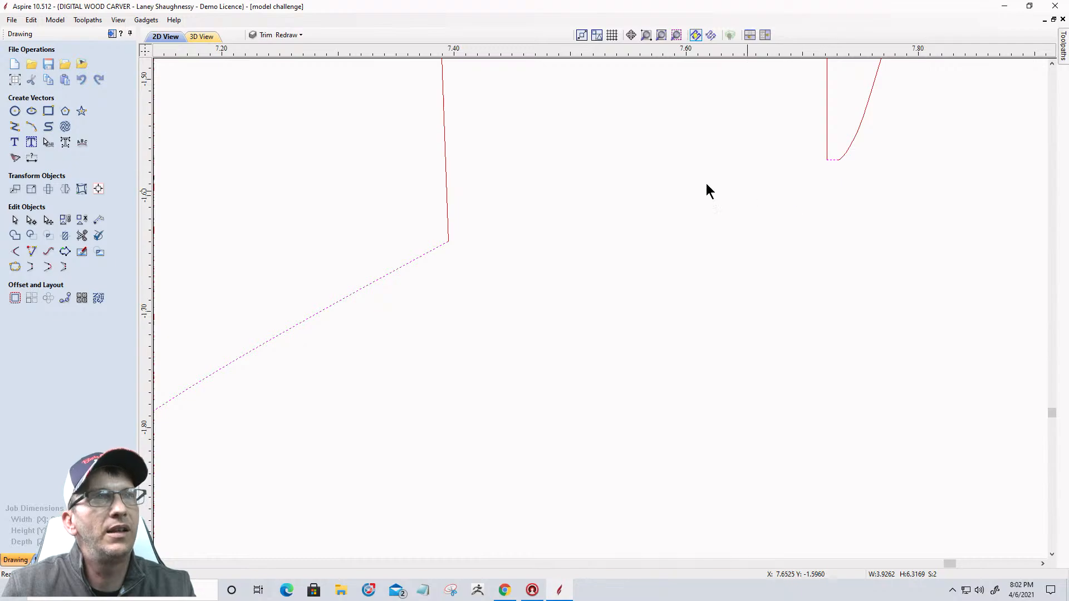
pyautogui.click(47, 267)
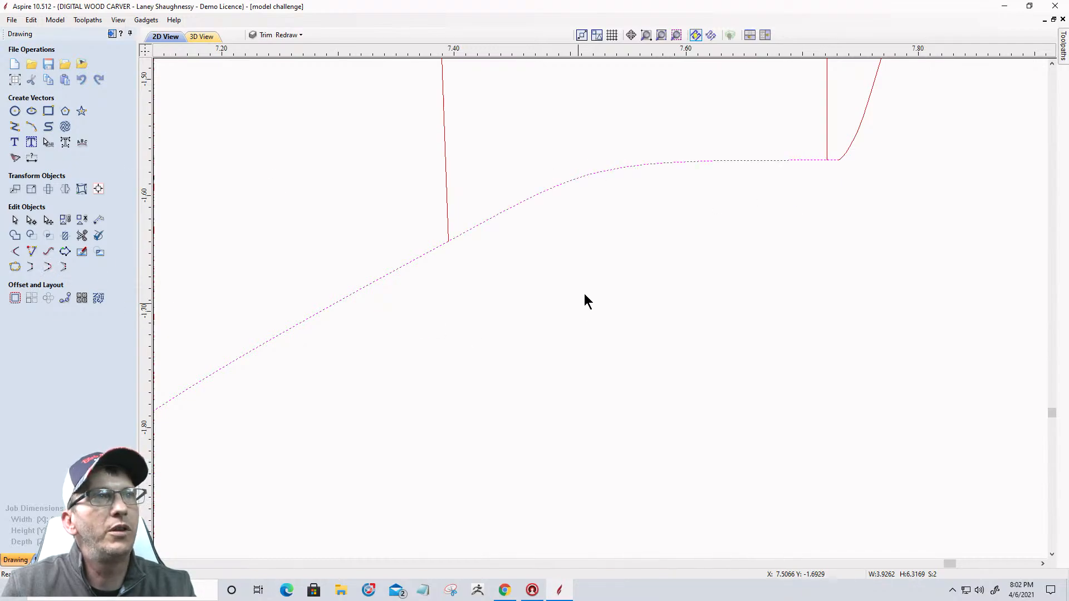
pyautogui.scroll(-5, 585, 300)
pyautogui.keyDown('shift'); pyautogui.click(903, 277); pyautogui.keyUp('shift')
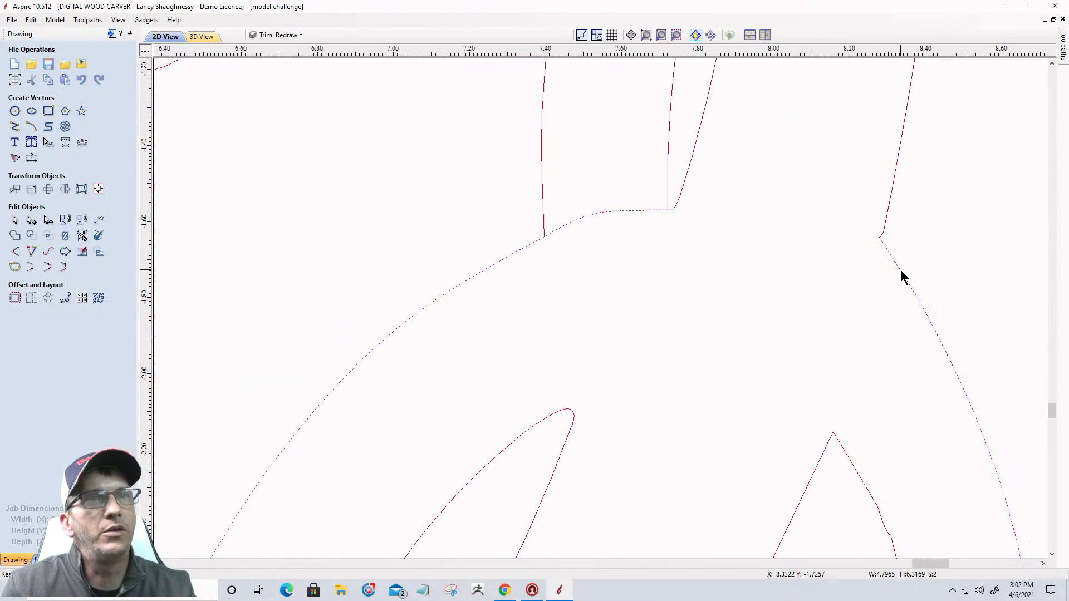
pyautogui.click(47, 267)
pyautogui.scroll(-5, 802, 219)
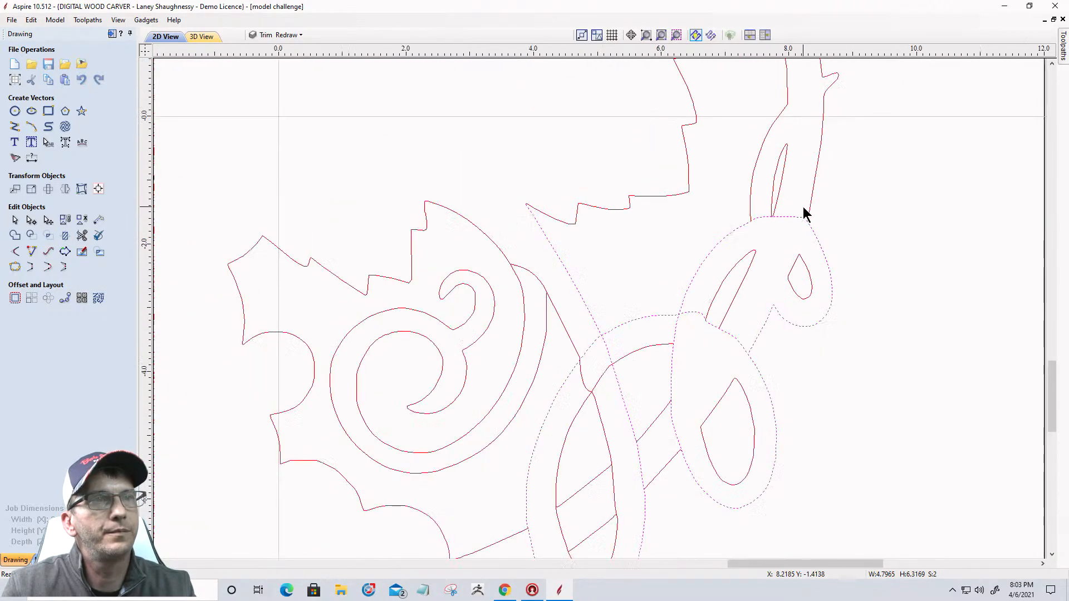
pyautogui.scroll(-1, 805, 214)
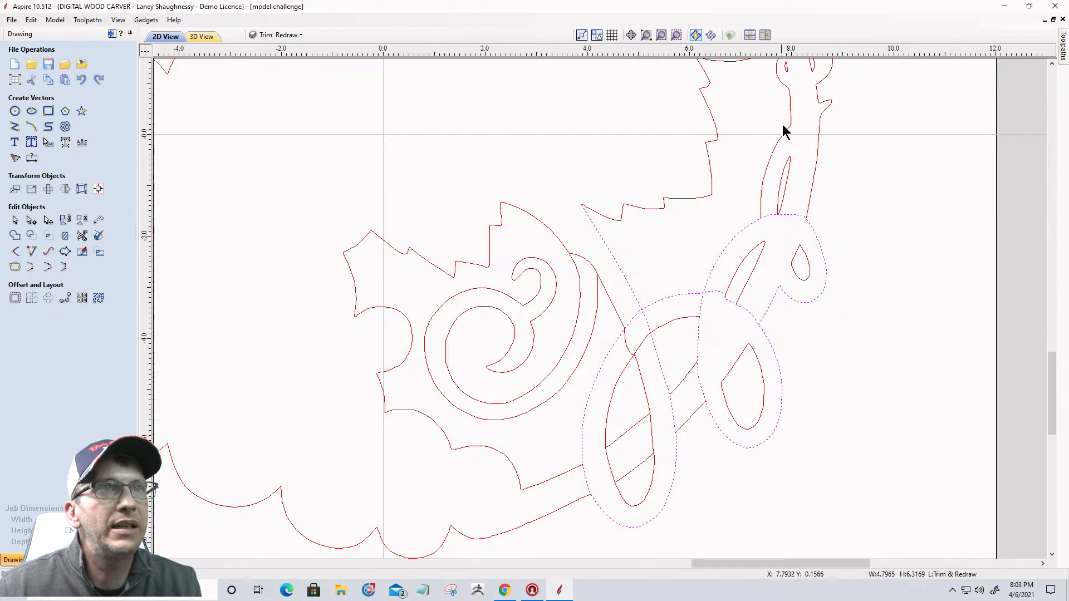
# Cut the loop outline at the pointed inward notch below the small teardrop opening
pyautogui.scroll(3, 829, 89)
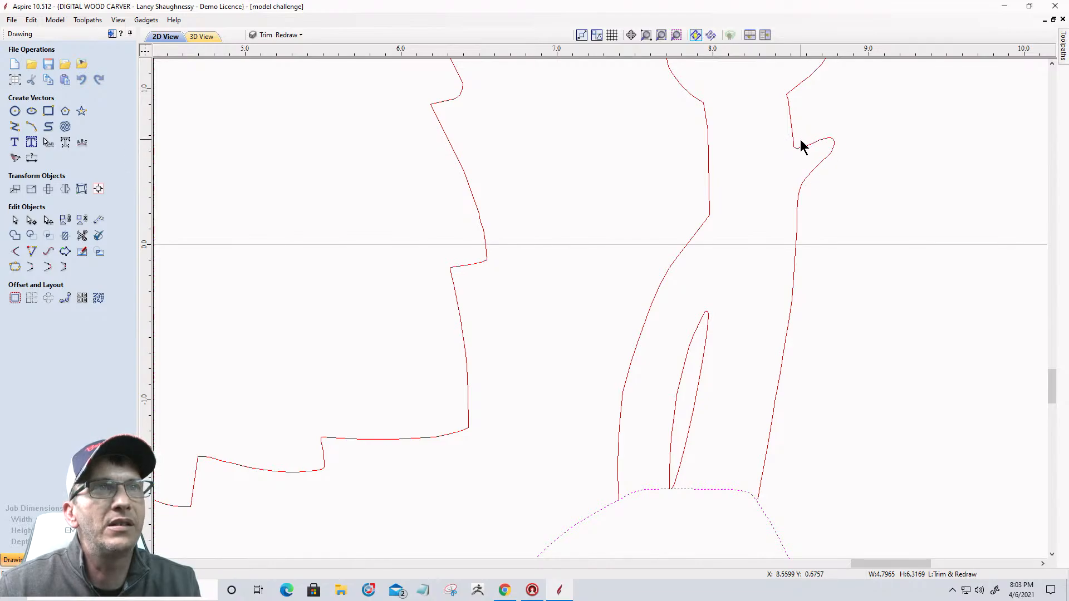
pyautogui.scroll(-3, 803, 181)
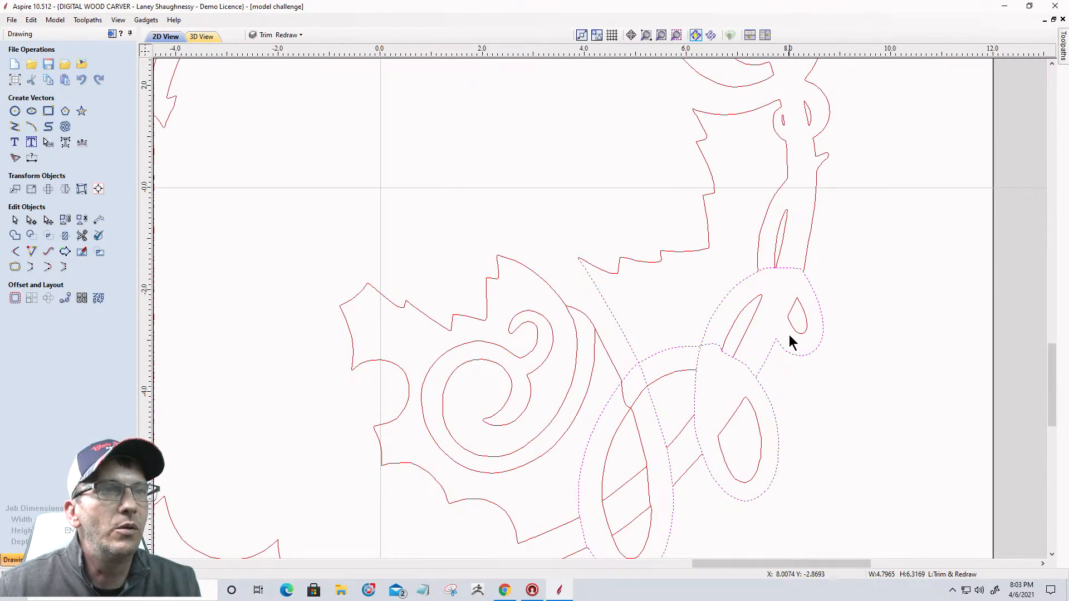
pyautogui.scroll(2, 786, 347)
pyautogui.scroll(1, 785, 350)
pyautogui.click(31, 220)
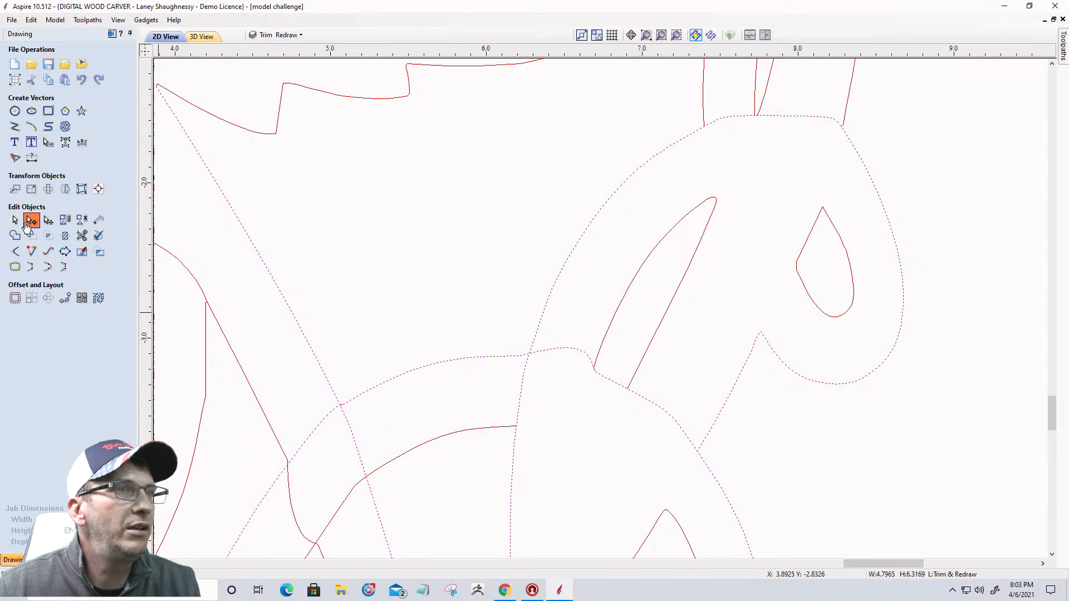
pyautogui.scroll(4, 761, 337)
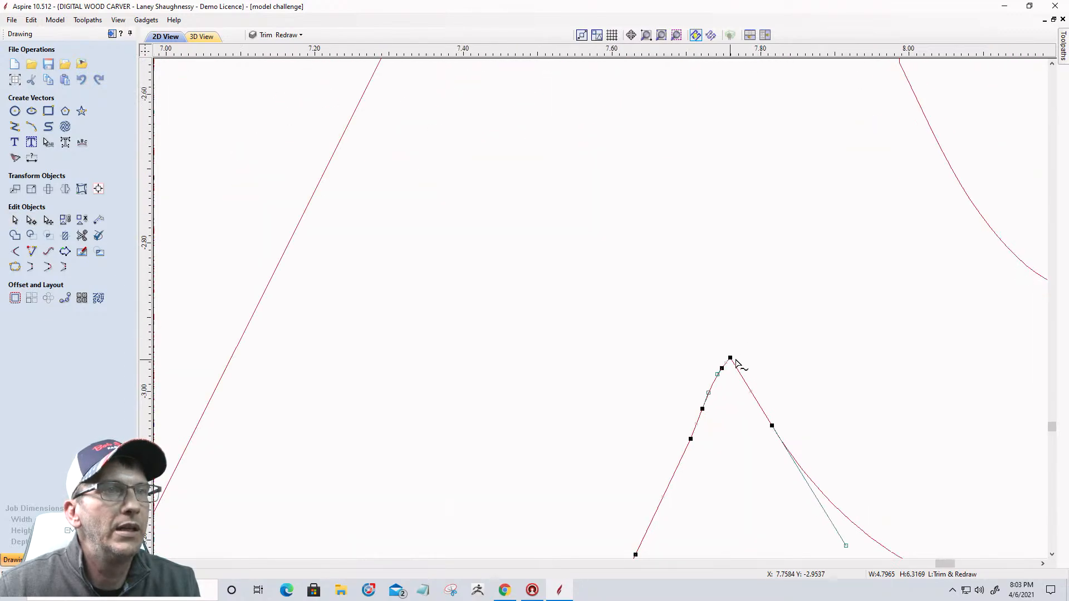
pyautogui.rightClick(727, 355)
pyautogui.click(753, 400)
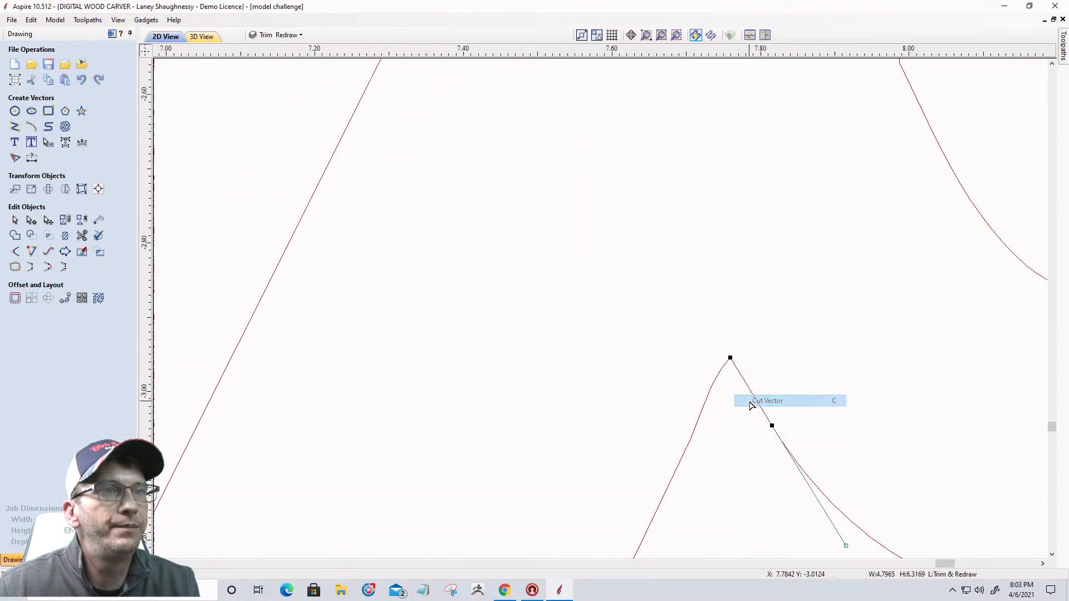
pyautogui.scroll(-4, 749, 399)
pyautogui.scroll(-1, 748, 399)
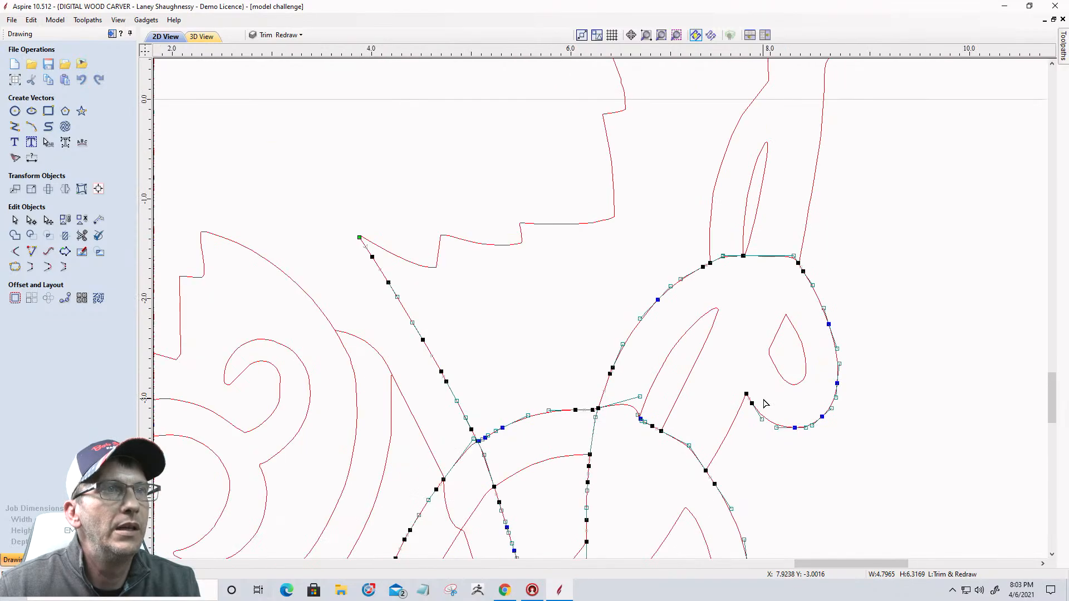
# Cut the stem's inner edge at the corner node just above the narrow upright opening
pyautogui.scroll(2, 710, 254)
pyautogui.click(711, 256)
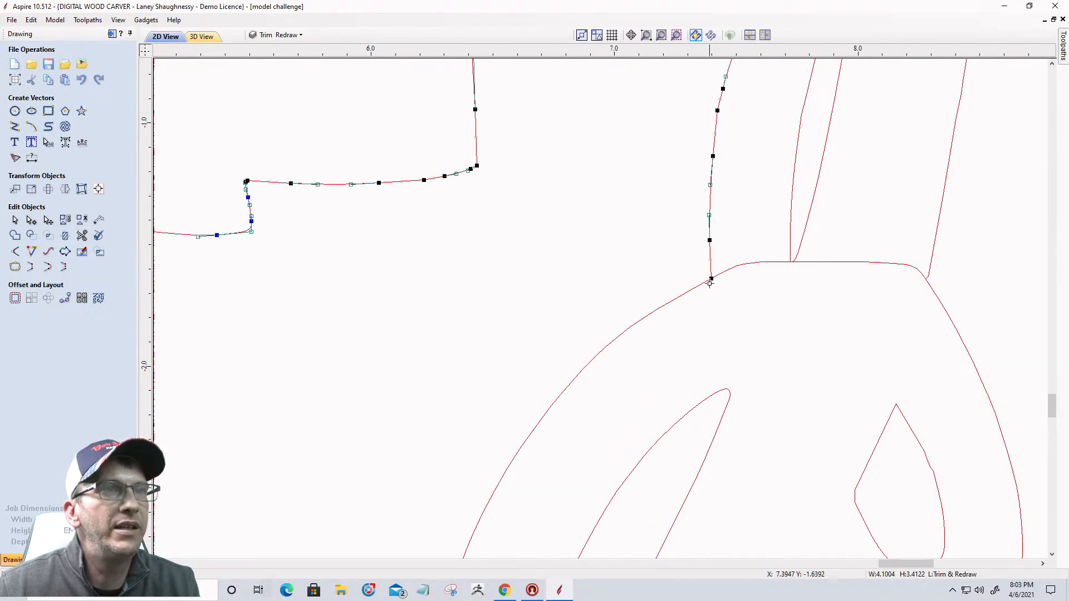
pyautogui.scroll(-4, 711, 273)
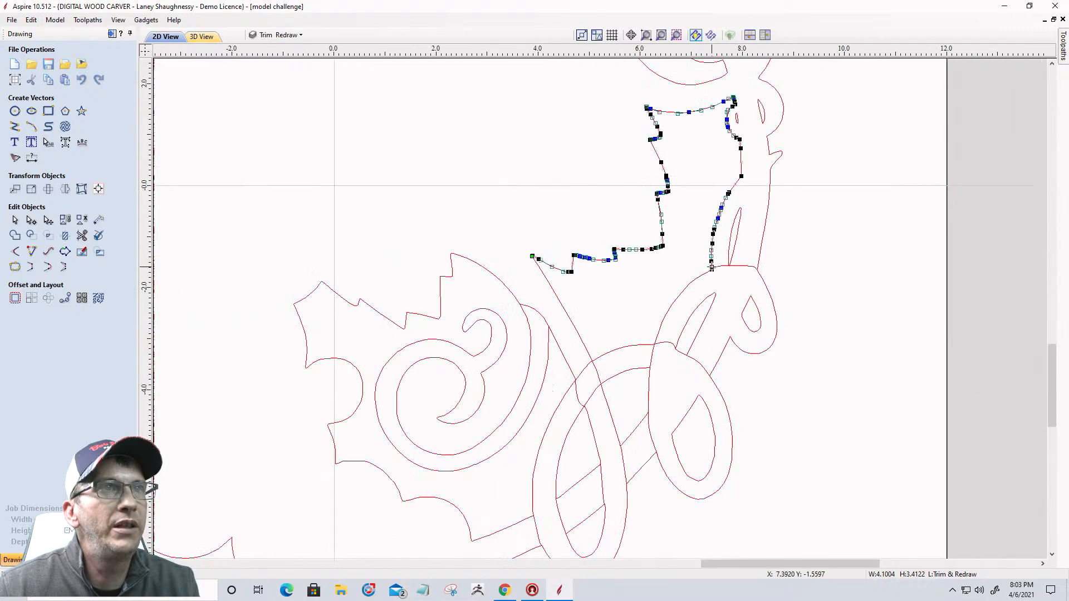
pyautogui.scroll(4, 732, 157)
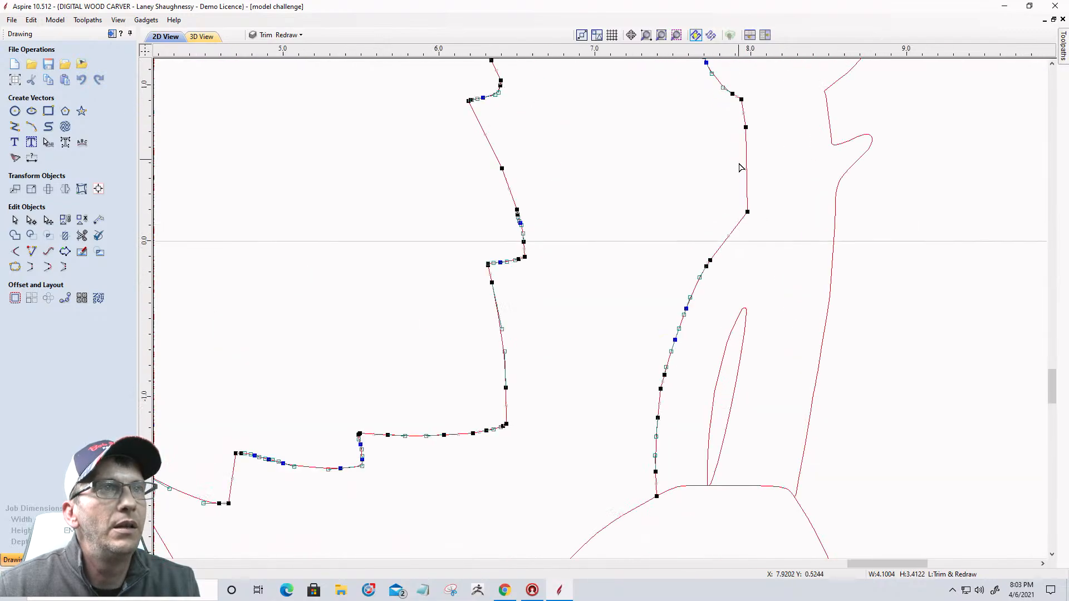
pyautogui.rightClick(747, 210)
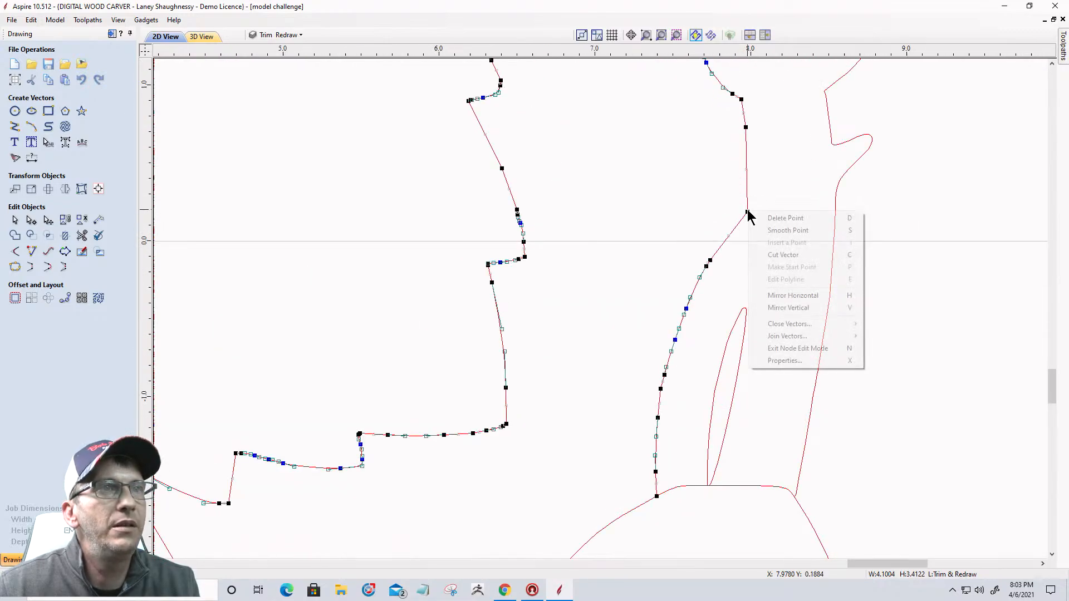
pyautogui.click(766, 252)
# Cut the stem's outer edge in the notch above the small thorn and on the curve just below the thorn
pyautogui.scroll(6, 846, 149)
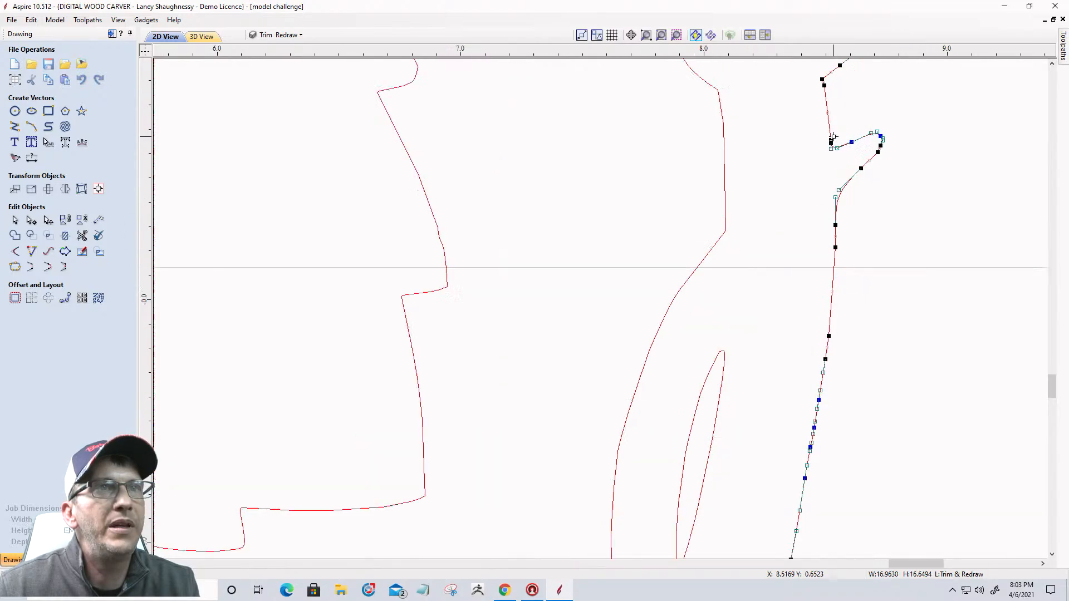
pyautogui.scroll(1, 837, 152)
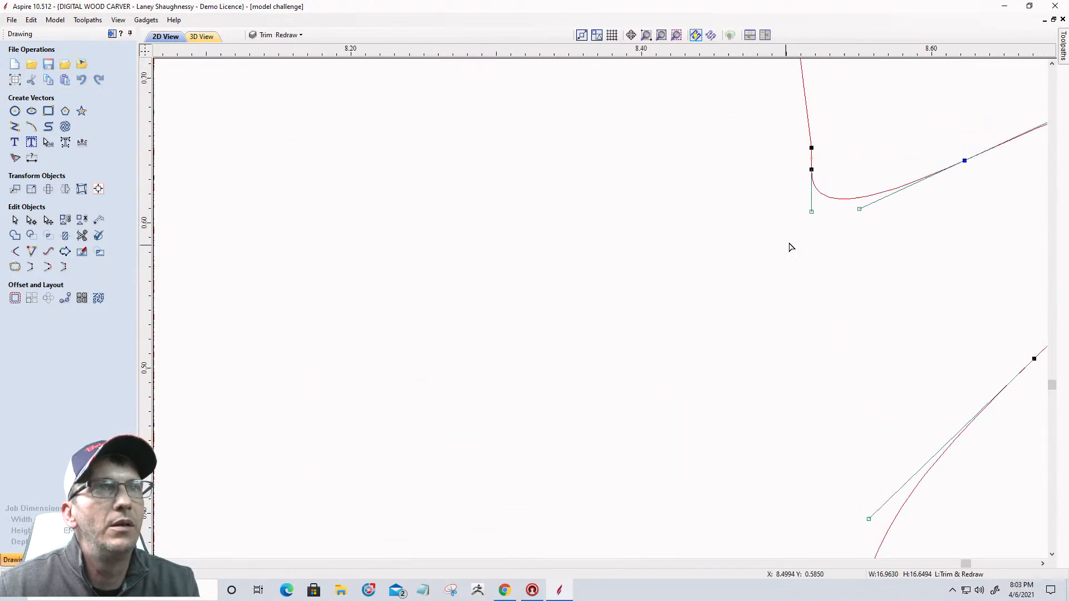
pyautogui.rightClick(870, 199)
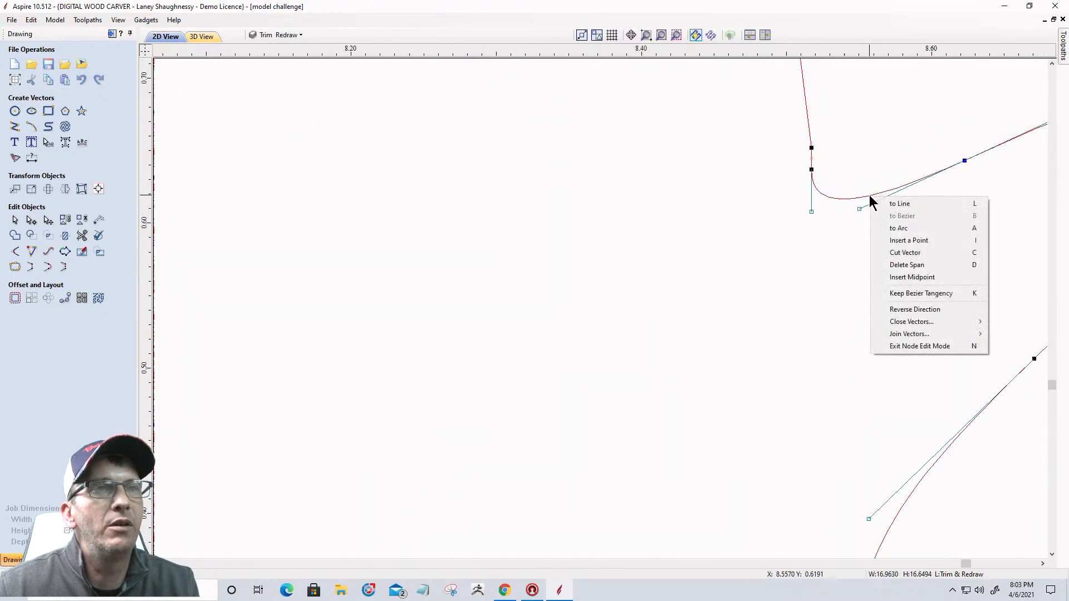
pyautogui.click(888, 253)
pyautogui.scroll(-5, 829, 191)
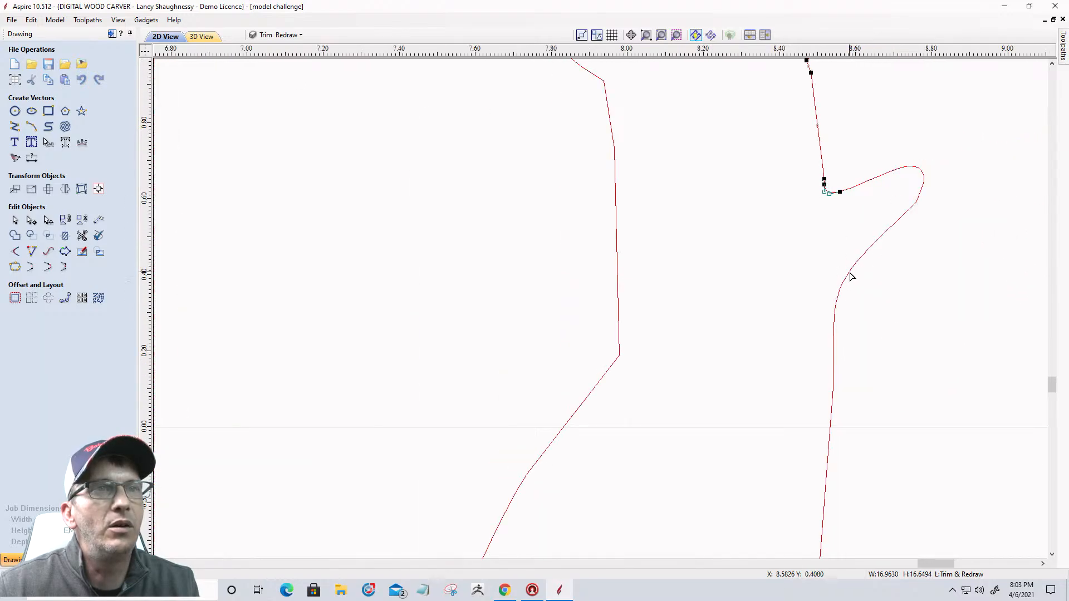
pyautogui.click(850, 275)
pyautogui.rightClick(850, 271)
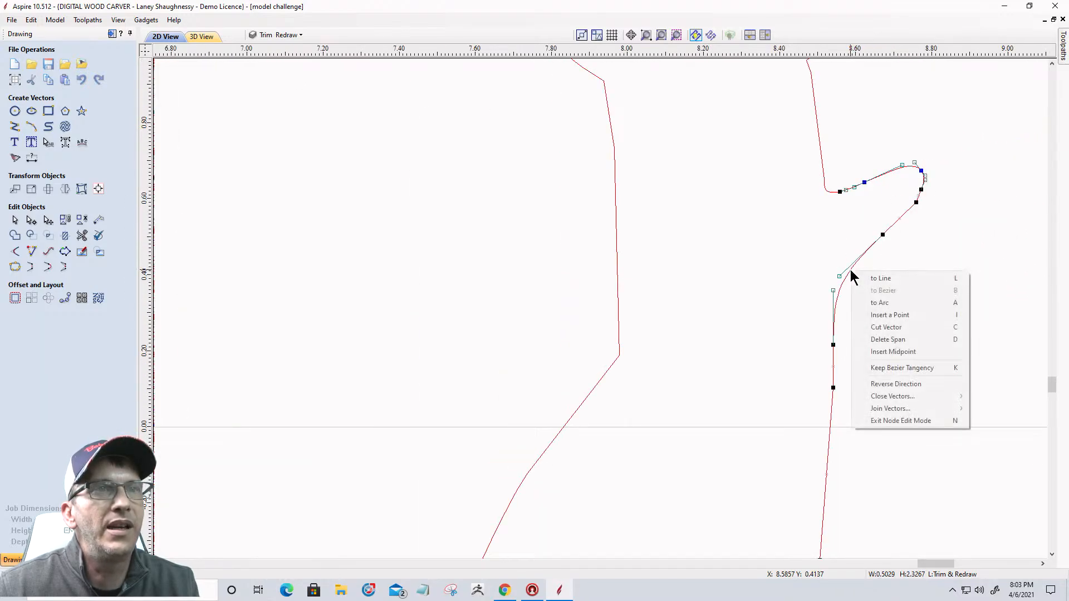
pyautogui.click(865, 327)
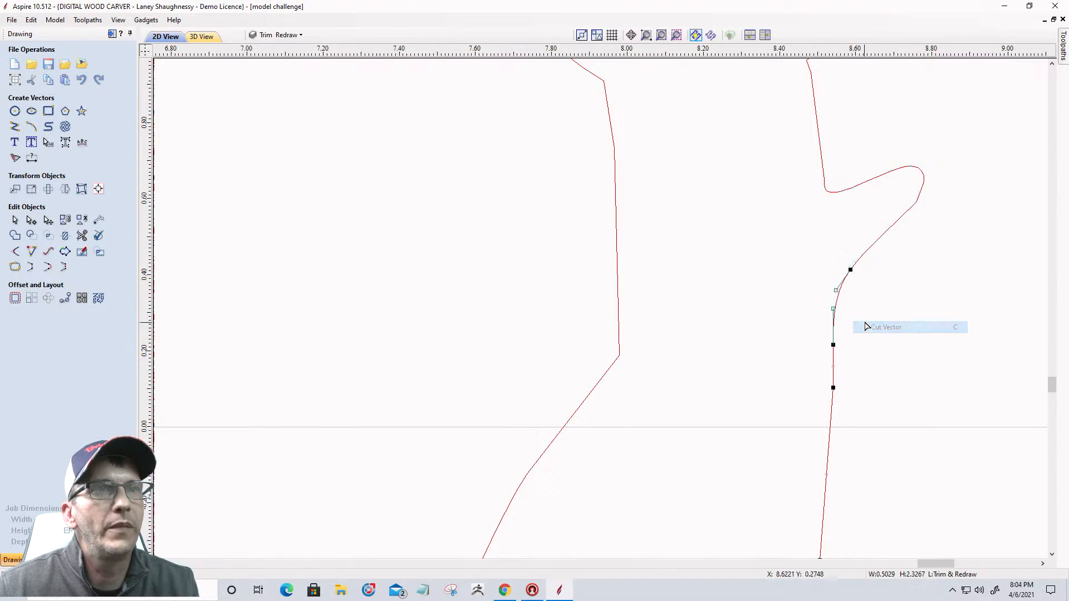
pyautogui.scroll(-5, 851, 271)
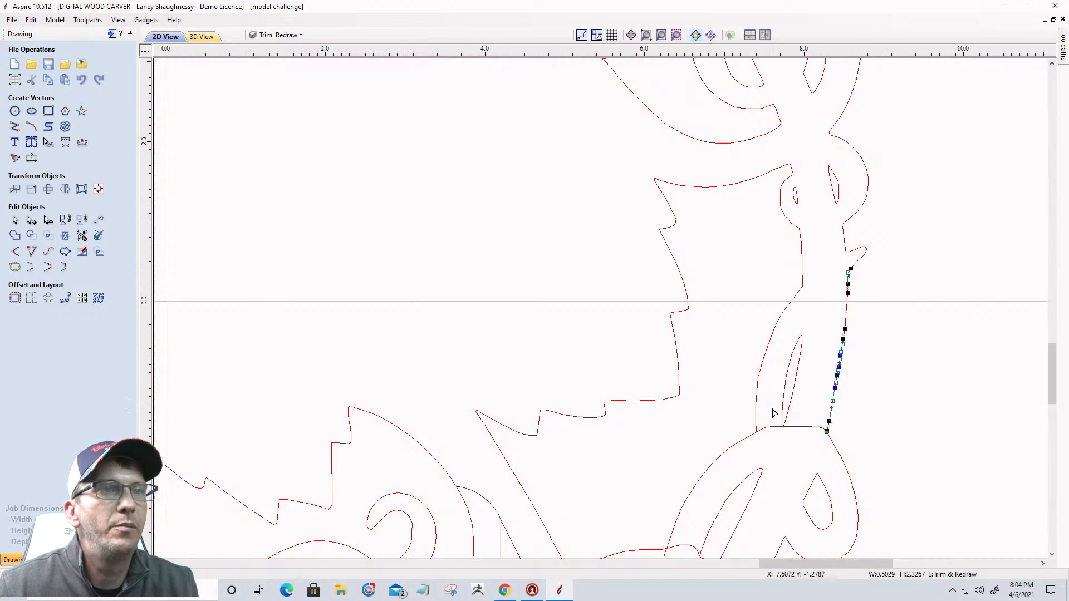
# Examine the stem, loops and remaining outlines around the grapevine wreath for places that still need separating
pyautogui.scroll(-3, 826, 385)
pyautogui.scroll(2, 829, 370)
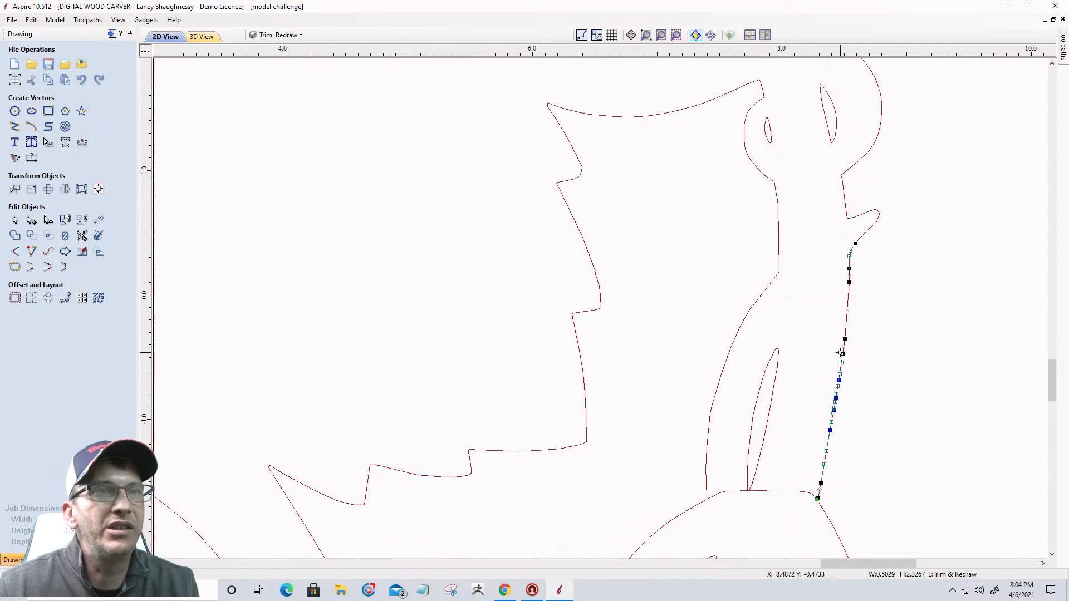
pyautogui.click(725, 274)
pyautogui.scroll(-2, 847, 259)
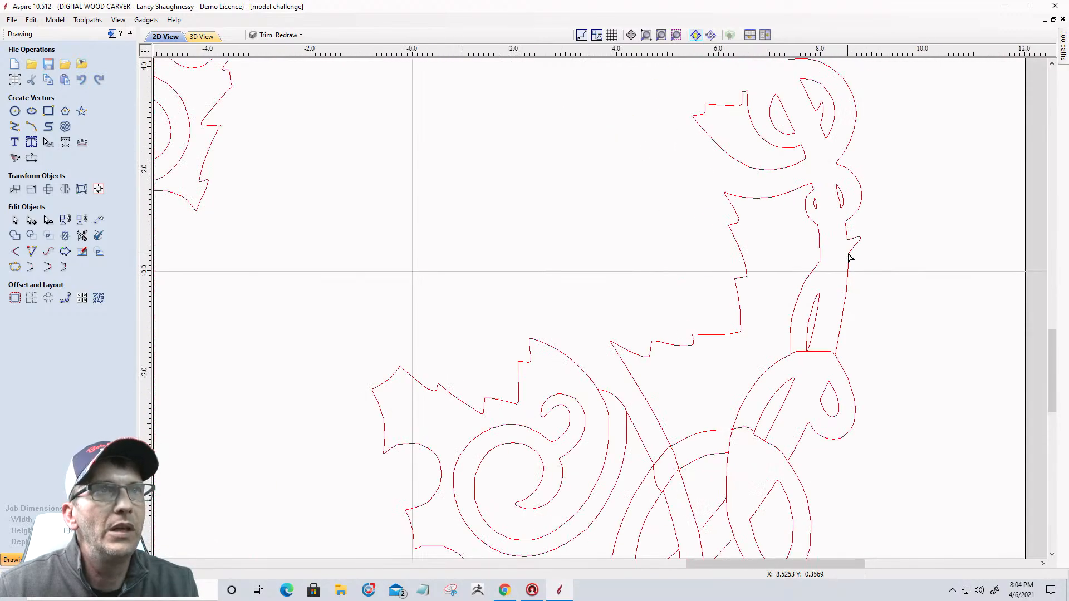
pyautogui.scroll(-2, 844, 226)
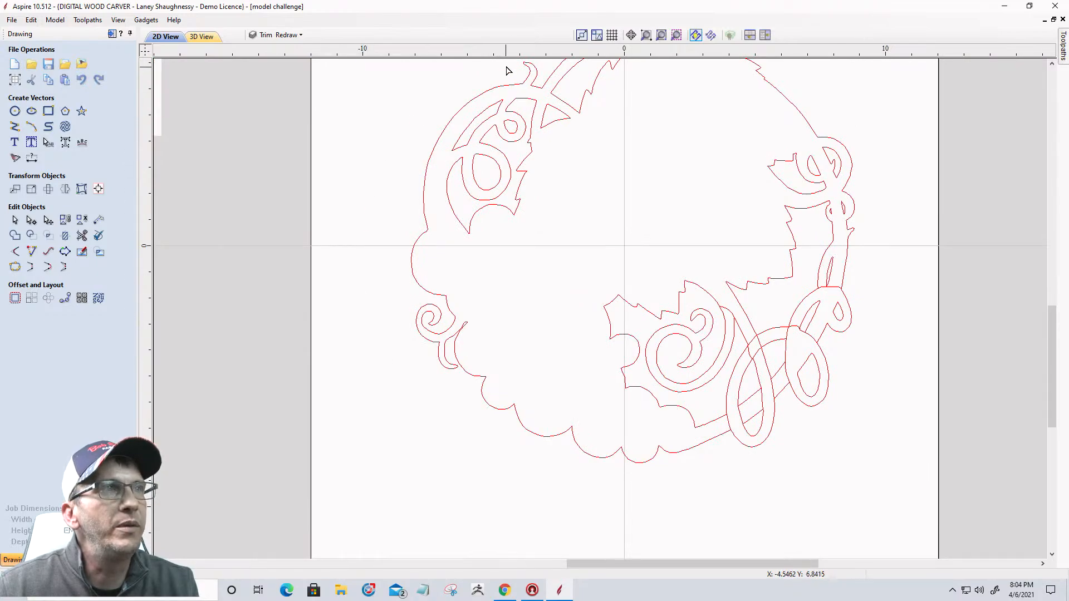
pyautogui.scroll(2, 507, 71)
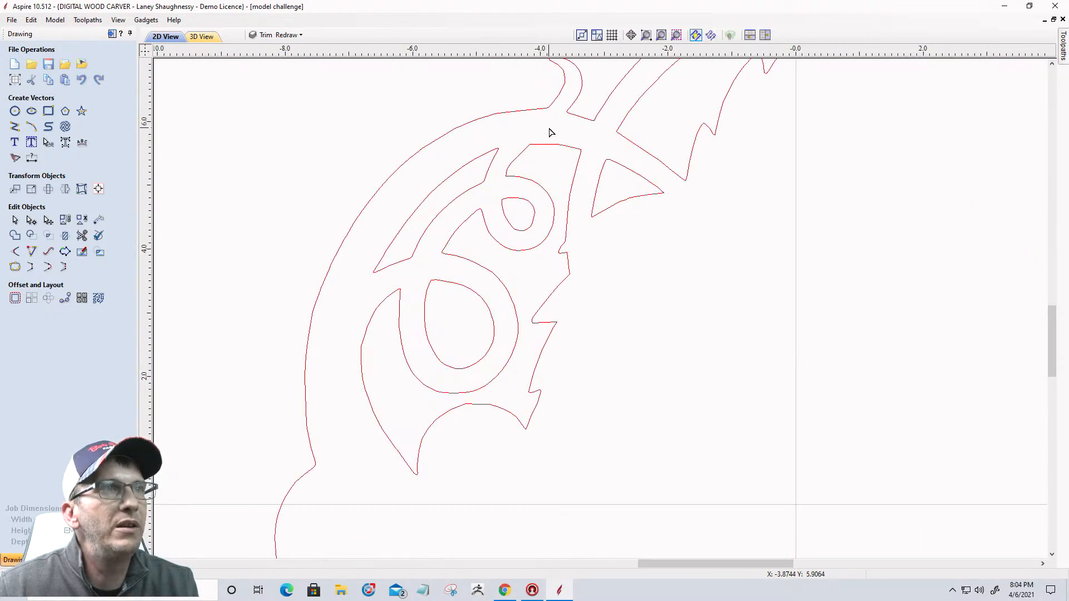
pyautogui.scroll(-2, 498, 148)
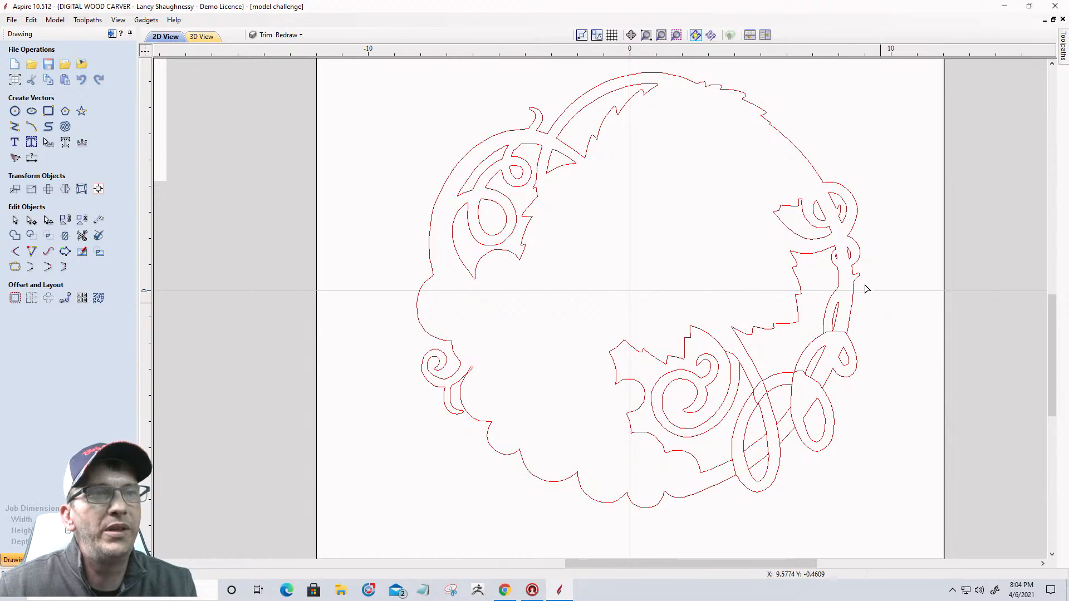
pyautogui.scroll(2, 819, 456)
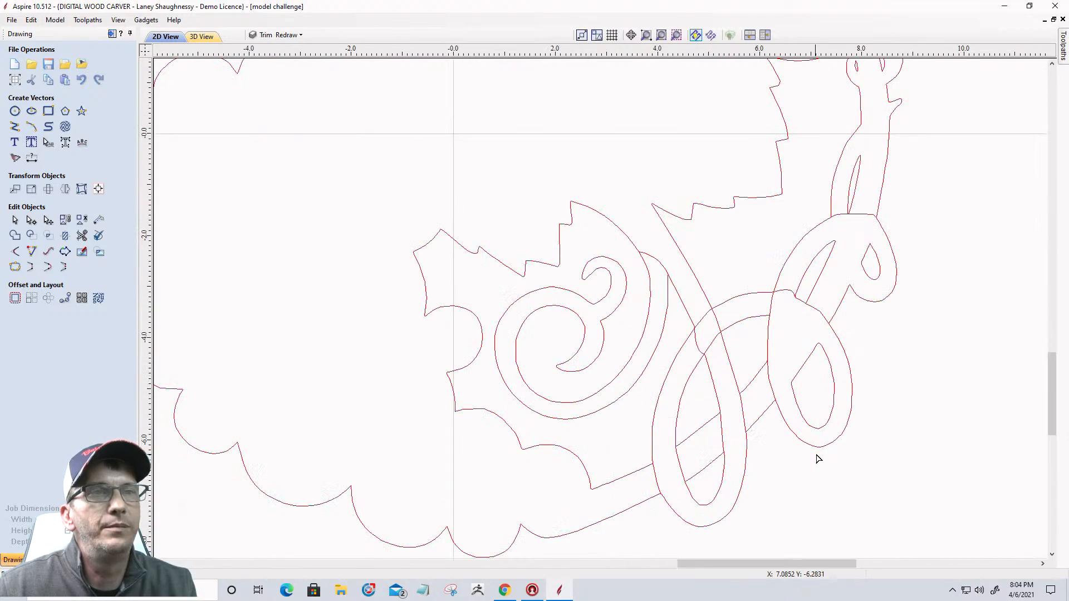
pyautogui.scroll(-1, 873, 258)
pyautogui.scroll(2, 873, 258)
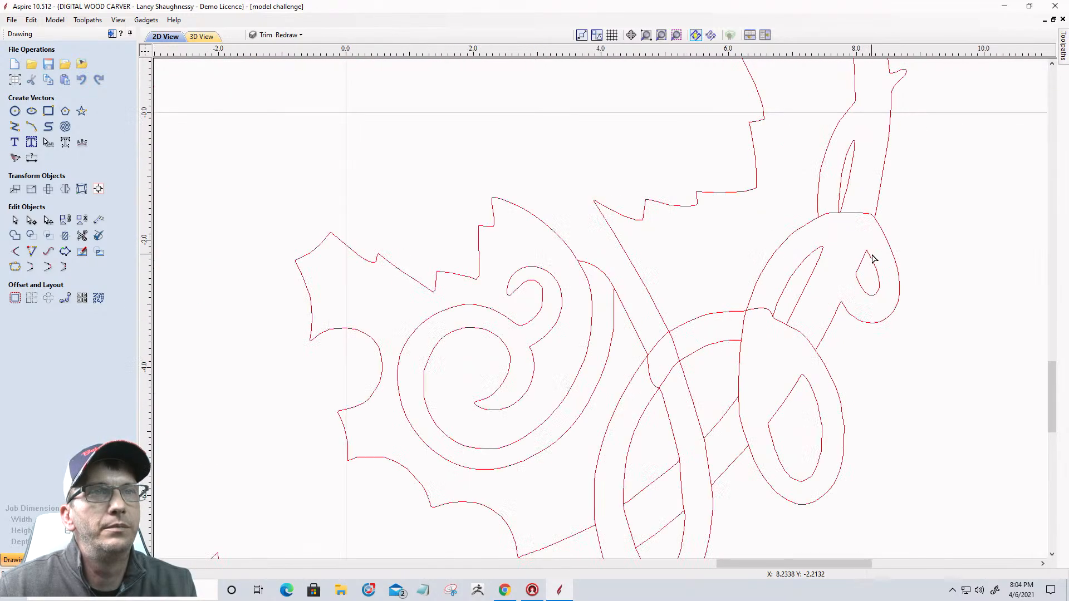
pyautogui.scroll(-2, 873, 260)
pyautogui.scroll(2, 873, 260)
pyautogui.scroll(-2, 804, 329)
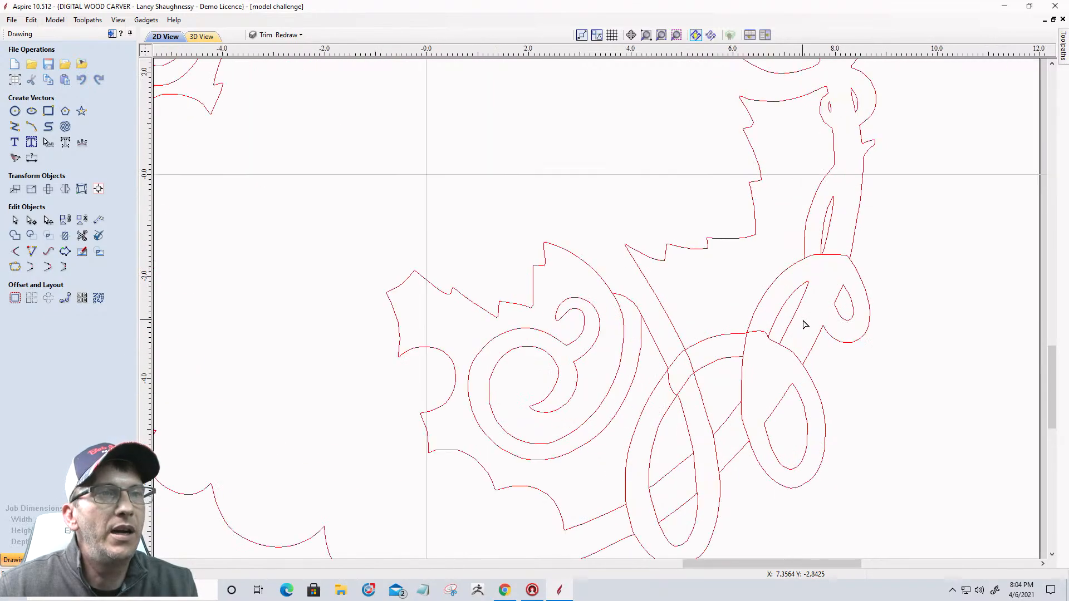
pyautogui.scroll(-1, 745, 348)
pyautogui.scroll(1, 722, 375)
# Cut the outline of the large teardrop opening in the lower loop at its pointed upper tip and at its inner side corner
pyautogui.click(733, 356)
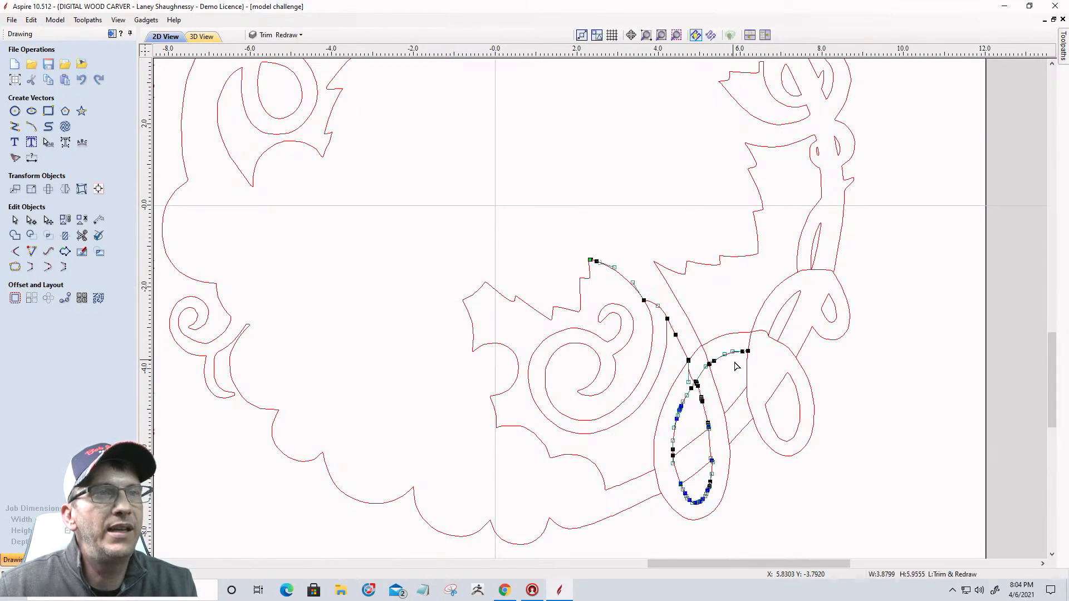
pyautogui.scroll(2, 735, 359)
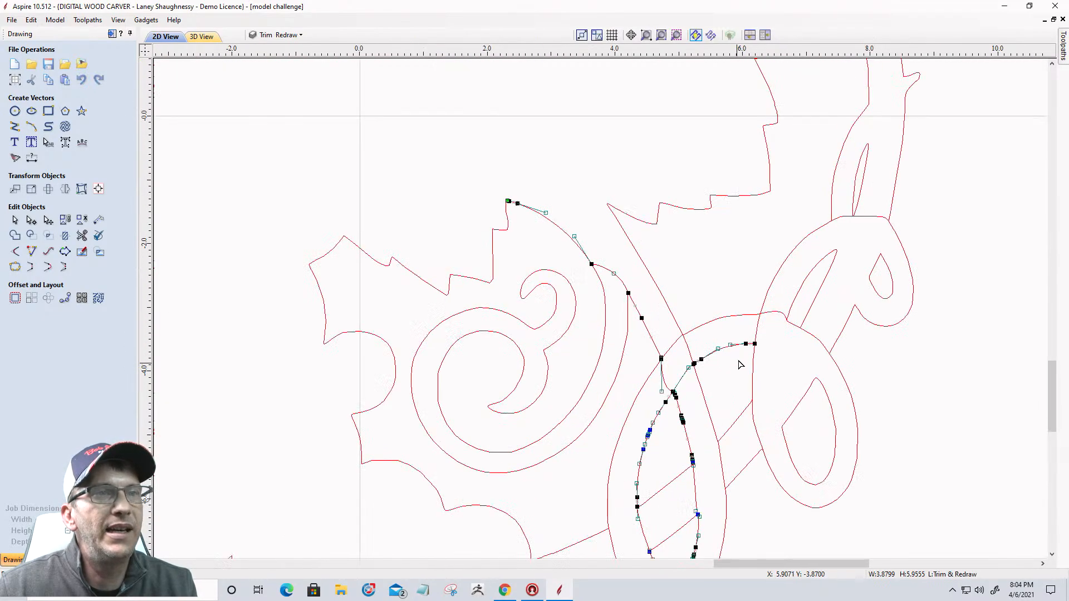
pyautogui.click(827, 392)
pyautogui.scroll(5, 823, 384)
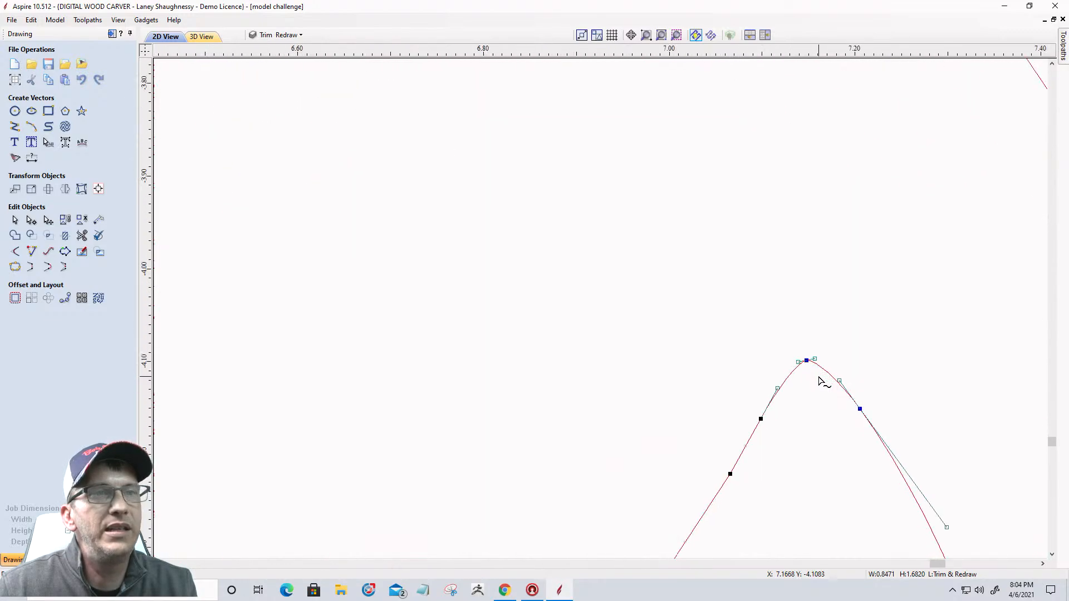
pyautogui.scroll(1, 815, 366)
pyautogui.rightClick(810, 355)
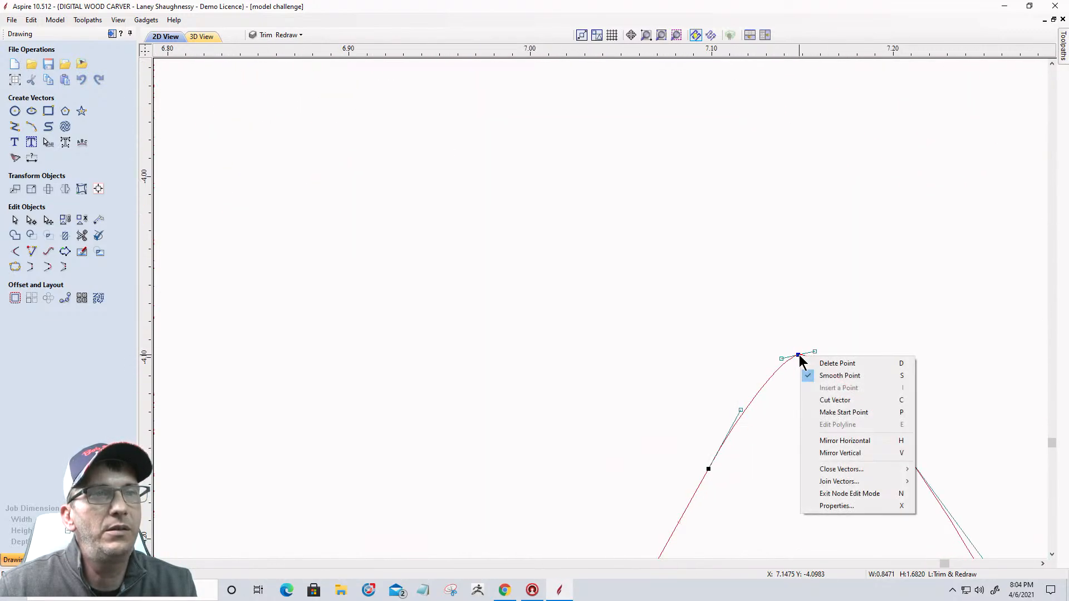
pyautogui.click(822, 399)
pyautogui.scroll(-7, 785, 243)
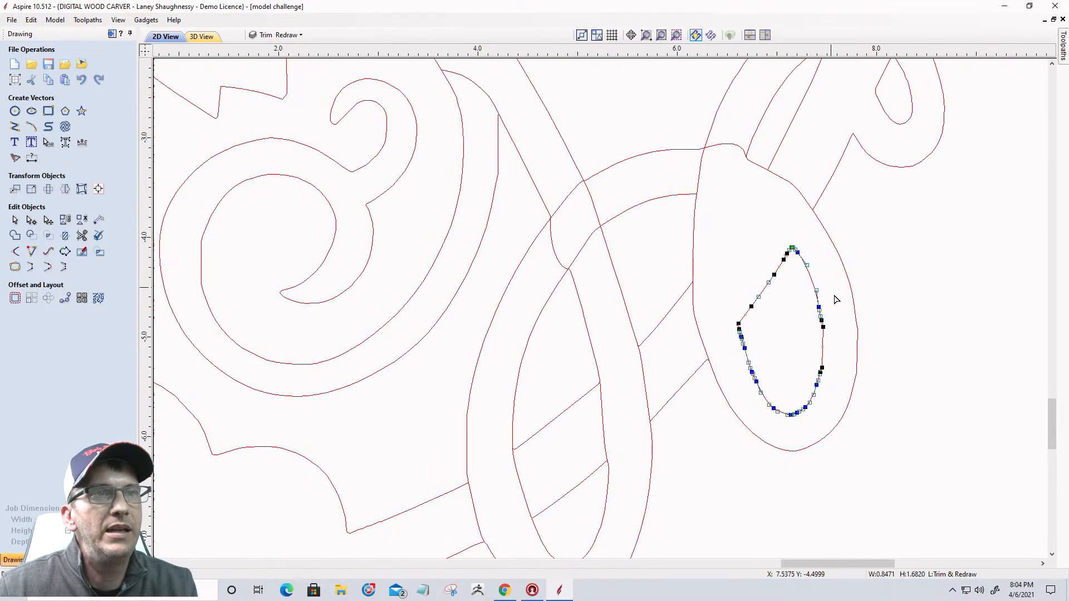
pyautogui.scroll(3, 739, 323)
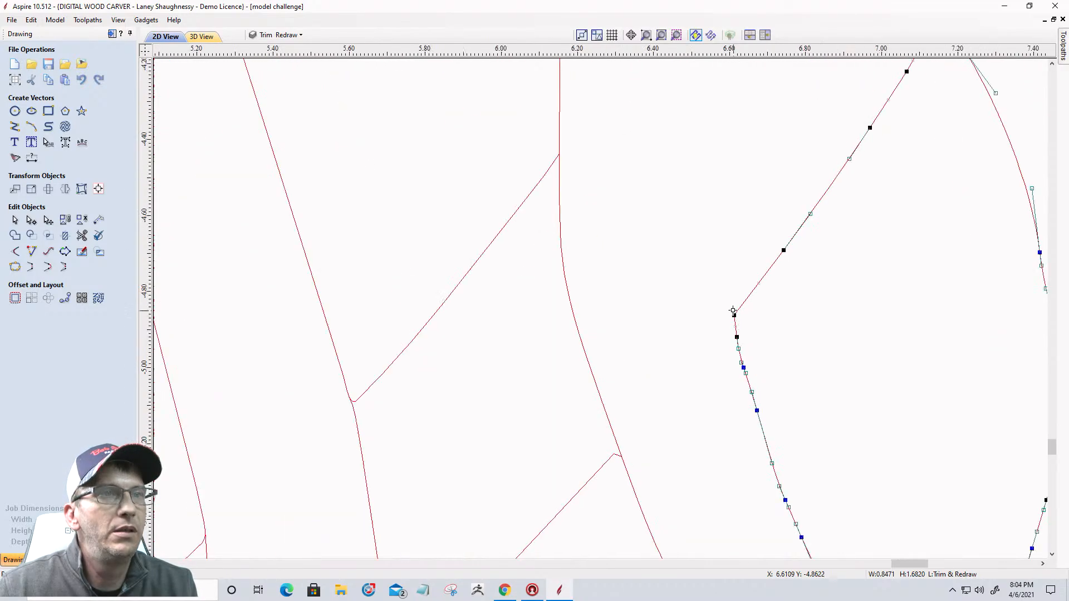
pyautogui.rightClick(734, 315)
pyautogui.click(751, 359)
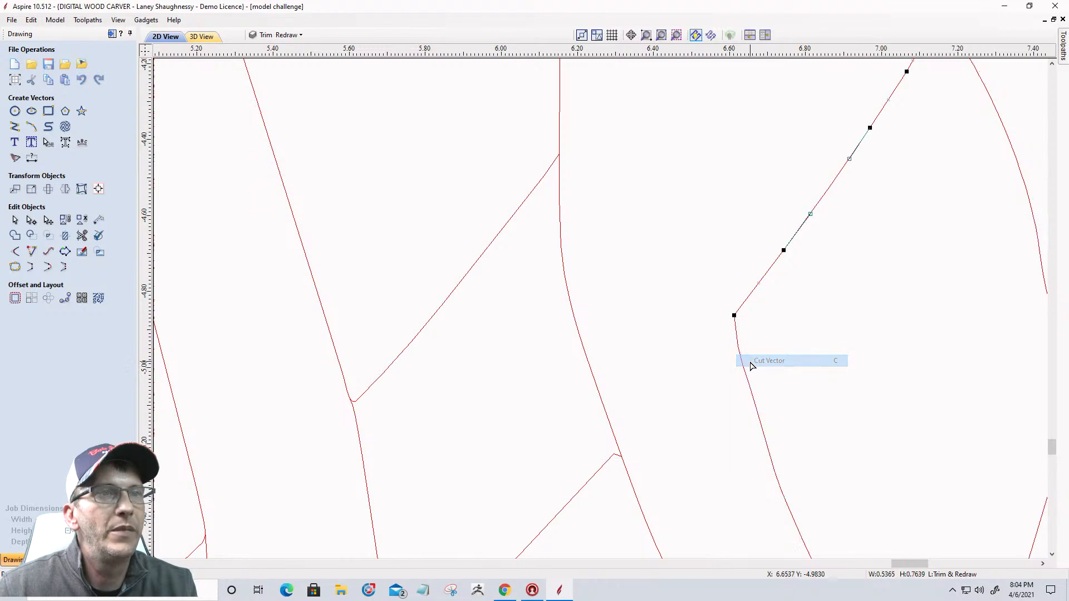
pyautogui.scroll(-3, 843, 195)
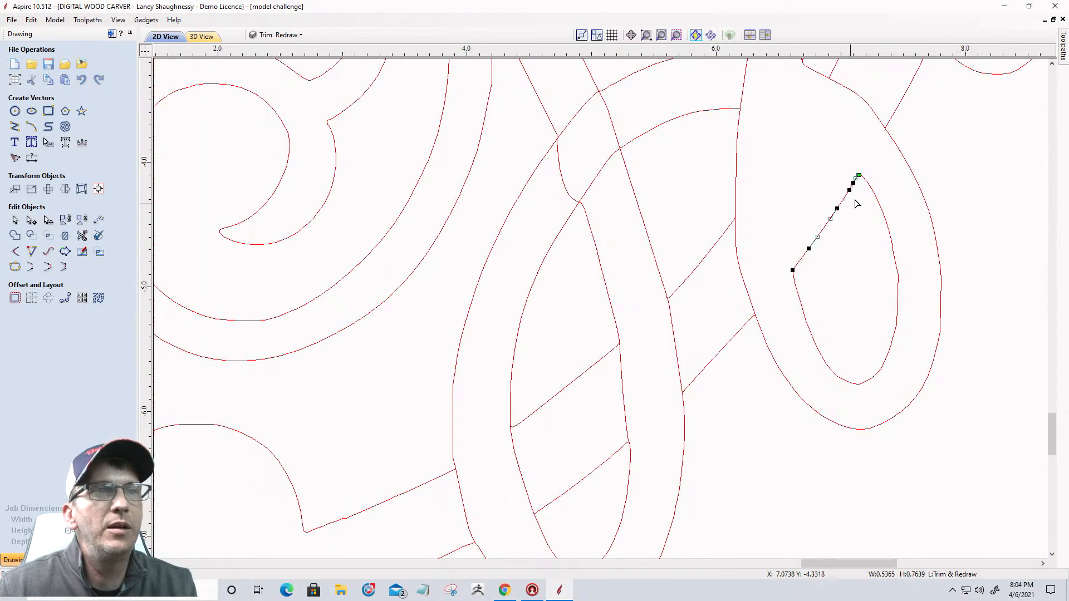
# Cut the slanted narrow opening in the upper loop where its curved side meets the lower loop and at the node near its tip
pyautogui.scroll(-3, 856, 204)
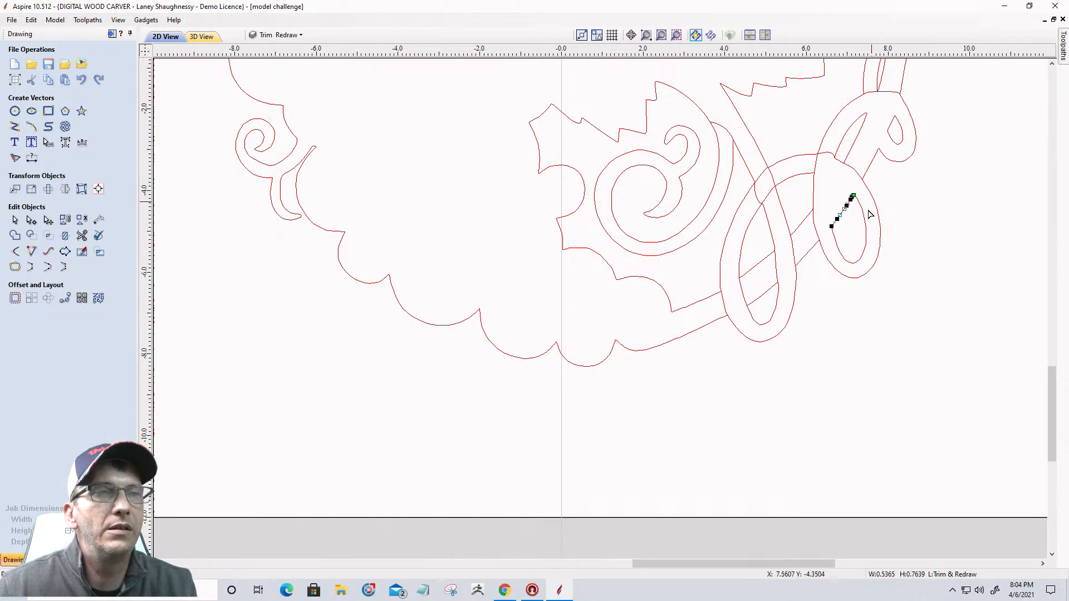
pyautogui.scroll(-5, 783, 288)
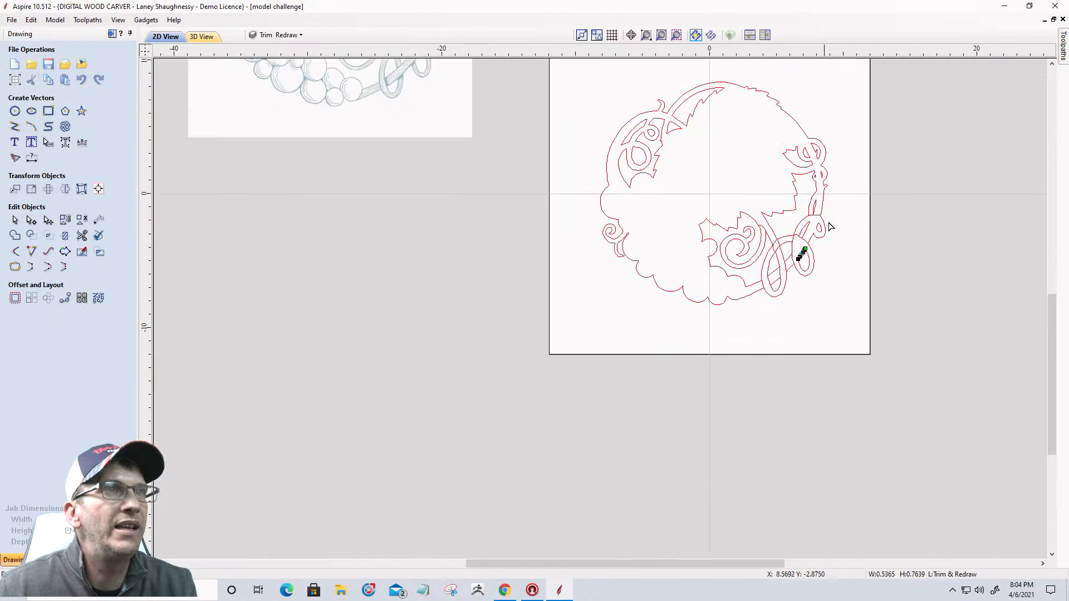
pyautogui.scroll(4, 795, 262)
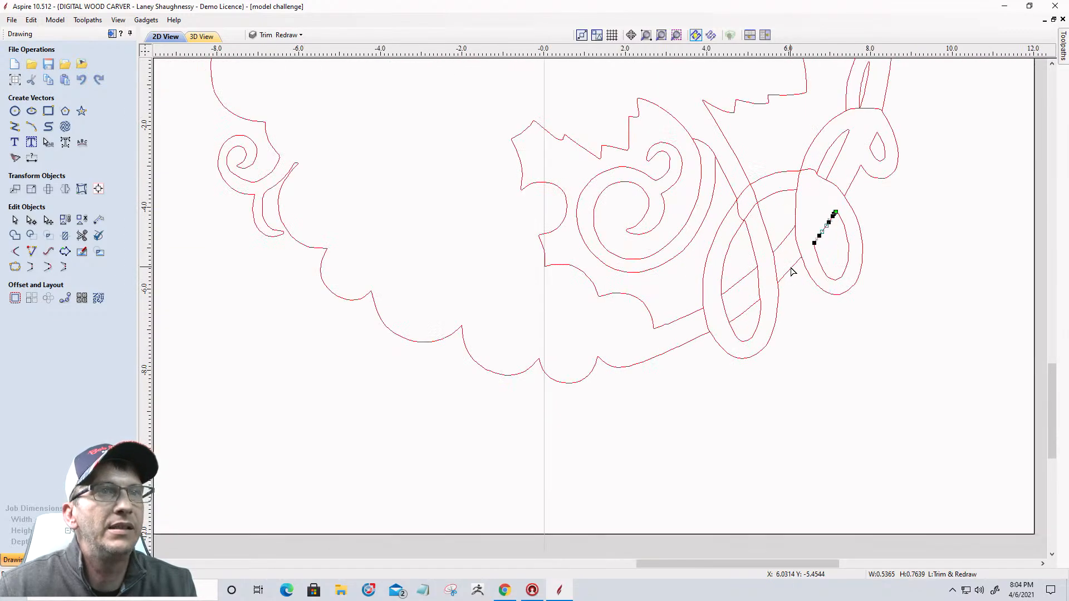
pyautogui.scroll(3, 824, 195)
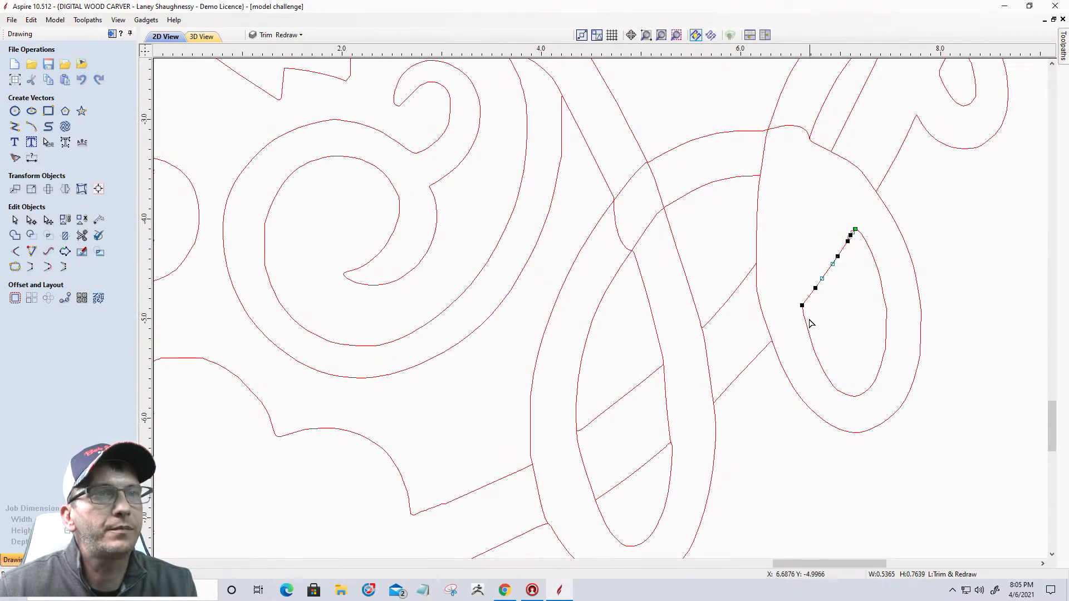
pyautogui.scroll(-4, 789, 243)
pyautogui.scroll(2, 798, 223)
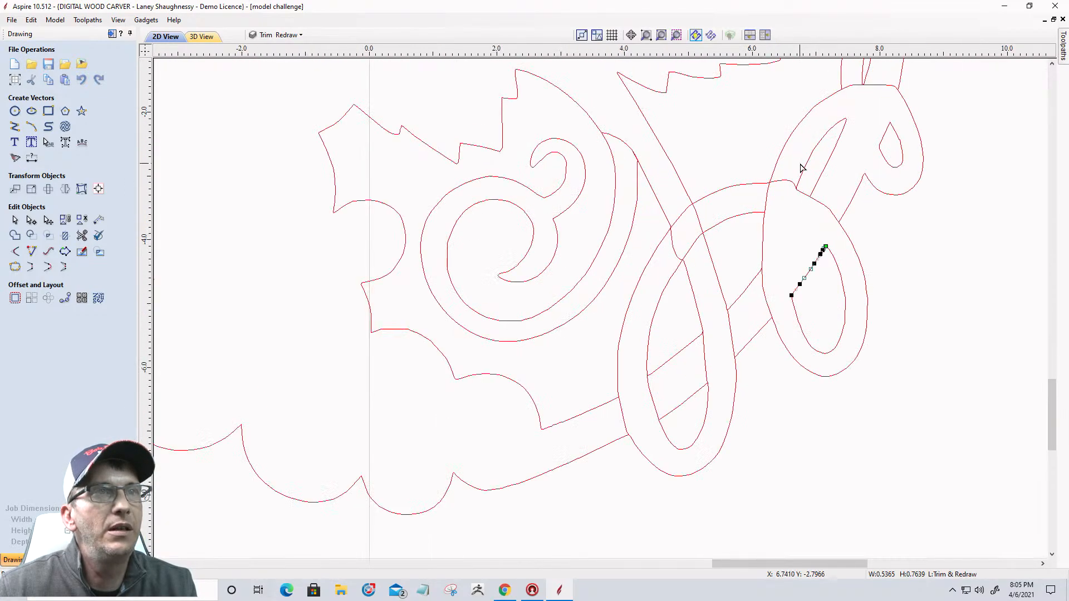
pyautogui.click(803, 171)
pyautogui.scroll(3, 803, 170)
pyautogui.scroll(2, 802, 170)
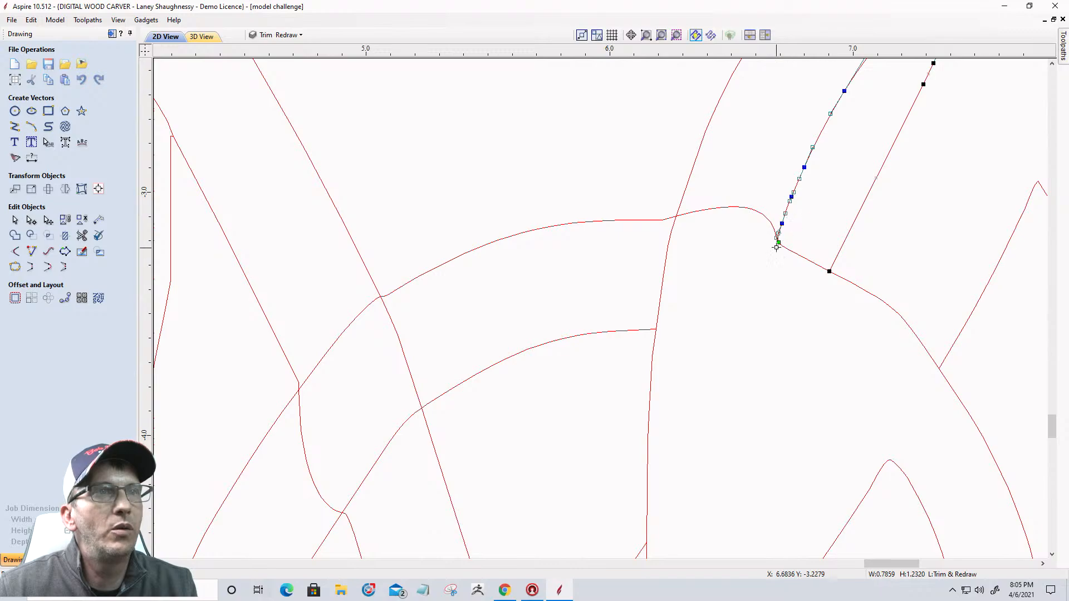
pyautogui.rightClick(778, 244)
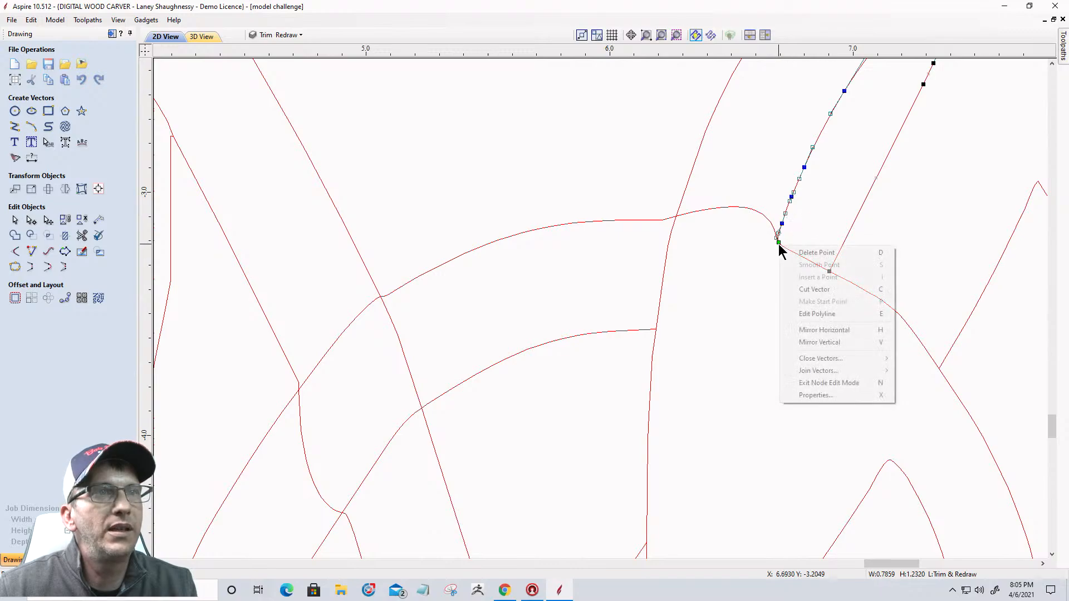
pyautogui.click(793, 299)
pyautogui.scroll(-1, 793, 300)
pyautogui.scroll(-1, 793, 300)
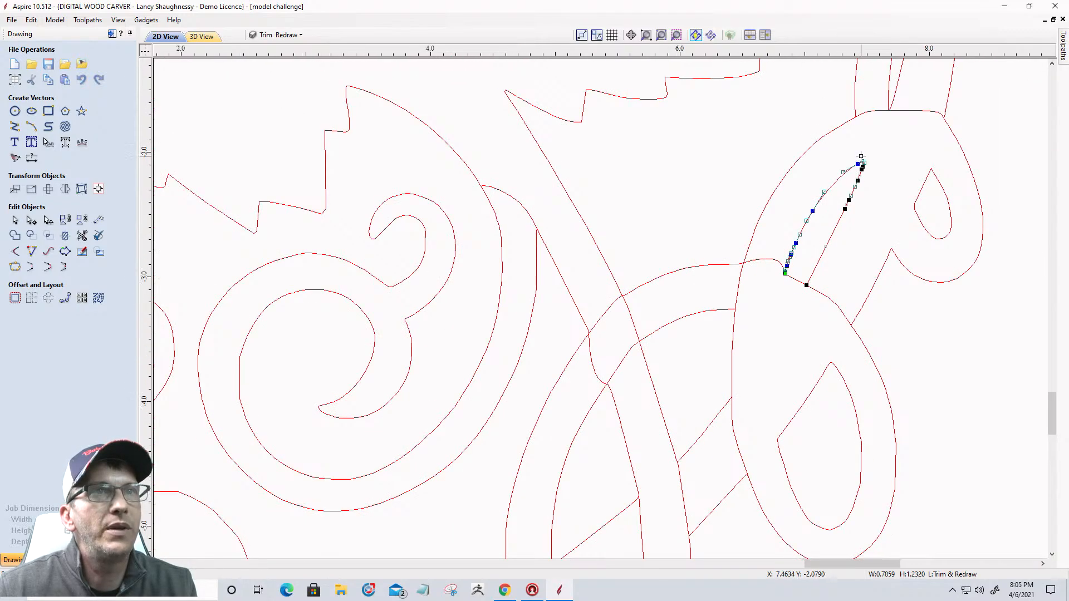
pyautogui.scroll(4, 862, 161)
pyautogui.rightClick(848, 187)
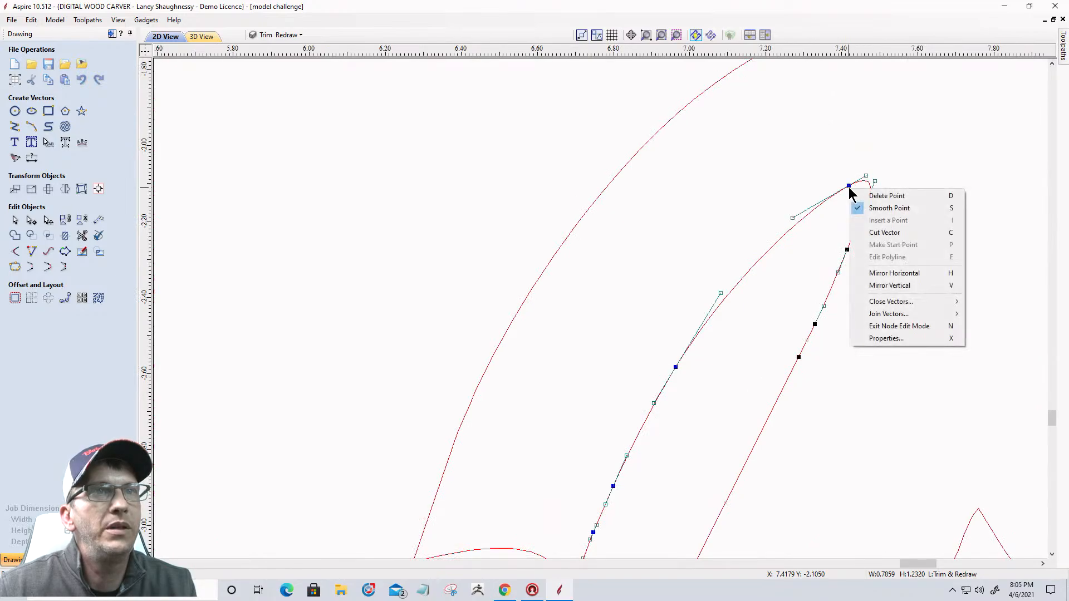
pyautogui.click(882, 232)
pyautogui.scroll(-3, 795, 168)
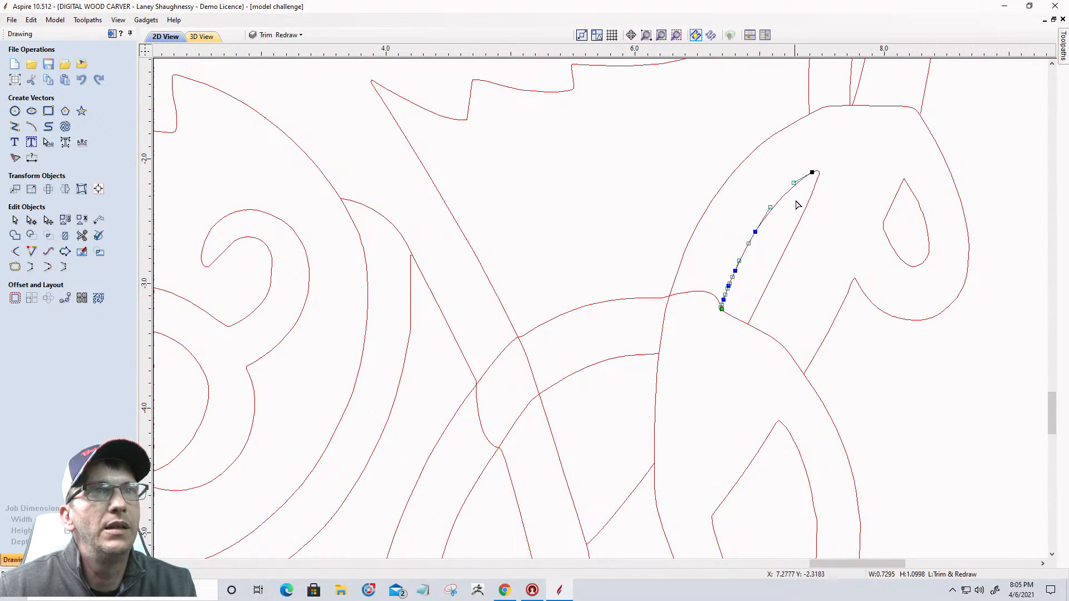
# Cut the small teardrop opening in the upper loop at its pointed tip and at the upper corner of its inner side
pyautogui.click(907, 187)
pyautogui.scroll(4, 907, 188)
pyautogui.rightClick(891, 171)
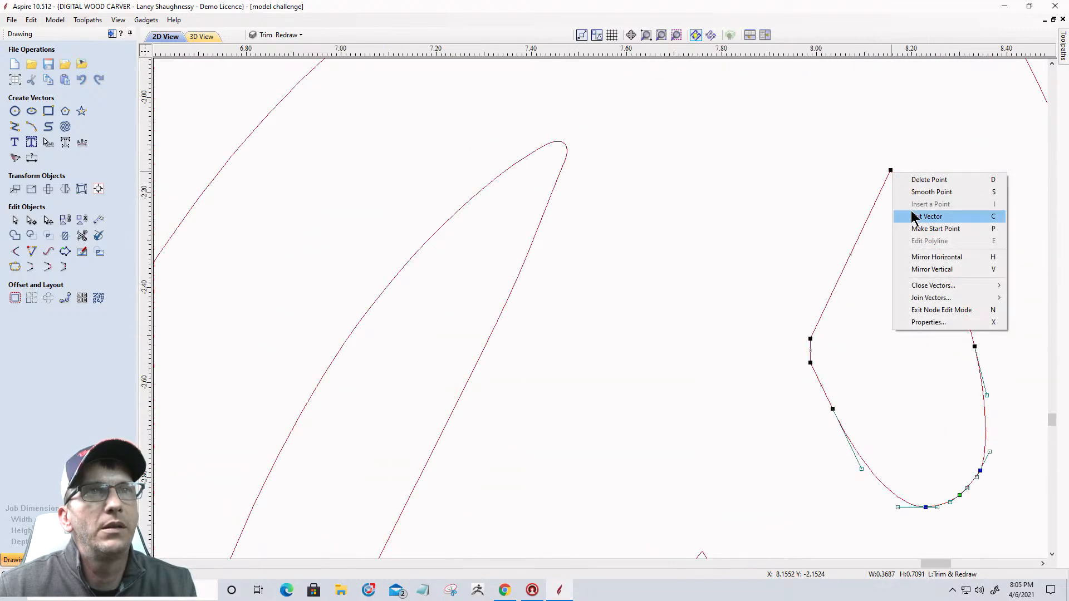
pyautogui.click(913, 217)
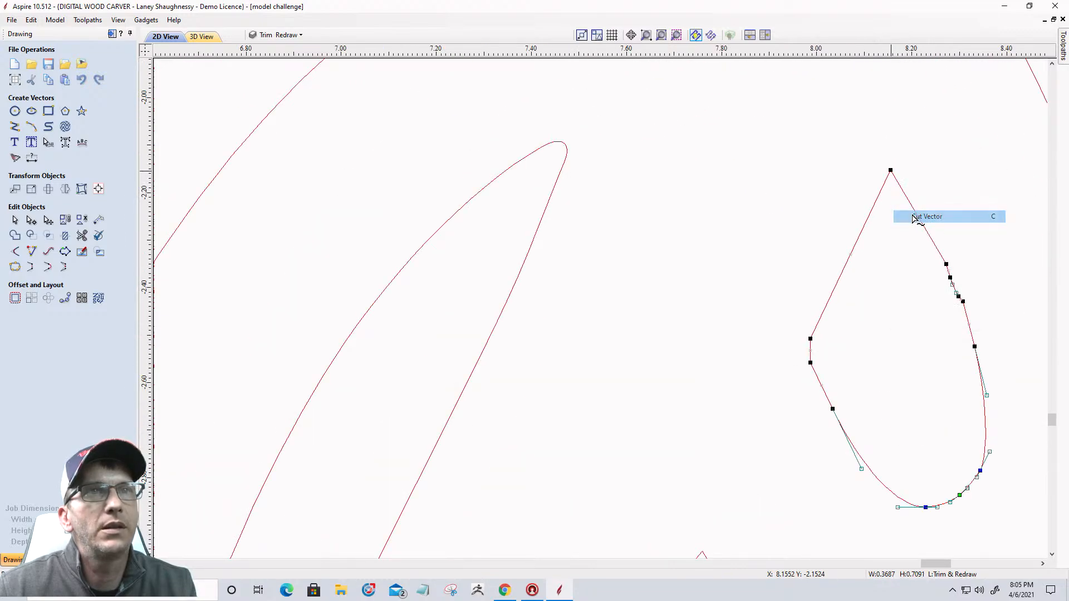
pyautogui.rightClick(811, 338)
pyautogui.click(833, 383)
pyautogui.scroll(-4, 833, 390)
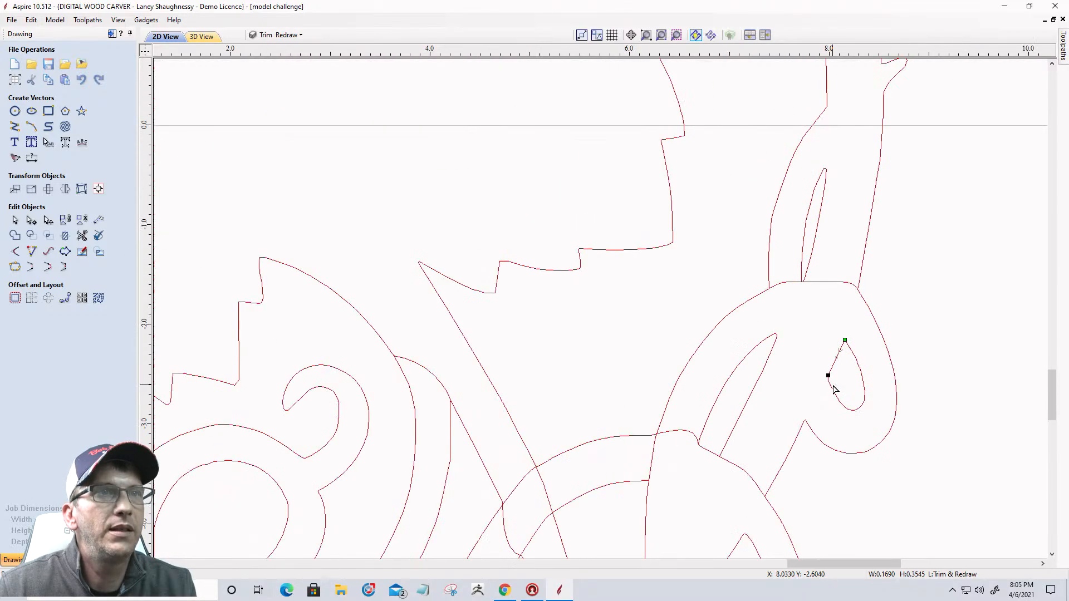
# Cut the stem's narrow upright opening at the corner node at its upper tip
pyautogui.scroll(3, 807, 282)
pyautogui.click(817, 325)
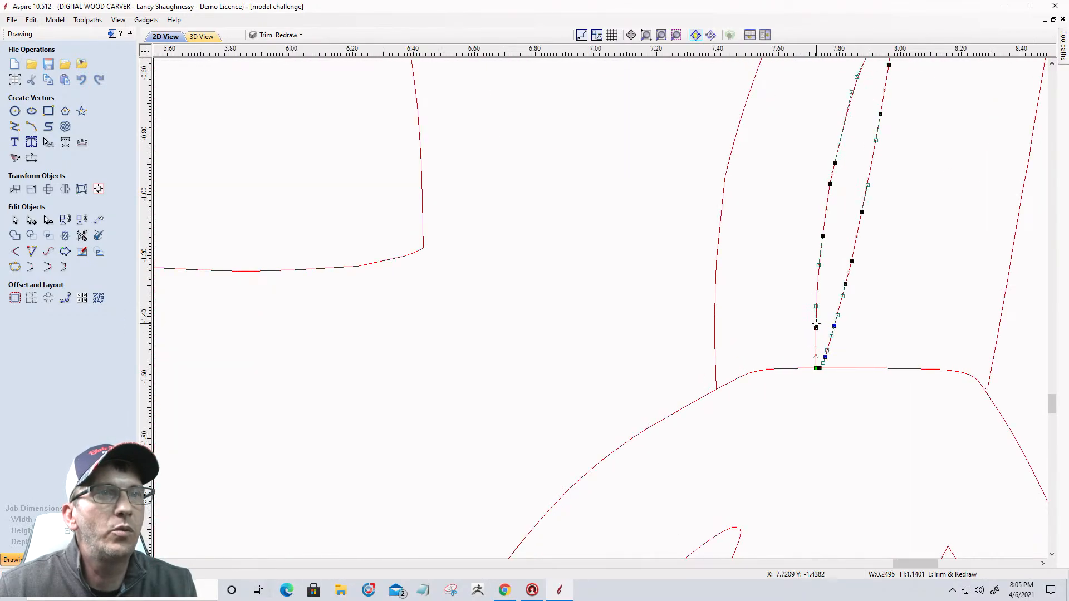
pyautogui.scroll(4, 811, 371)
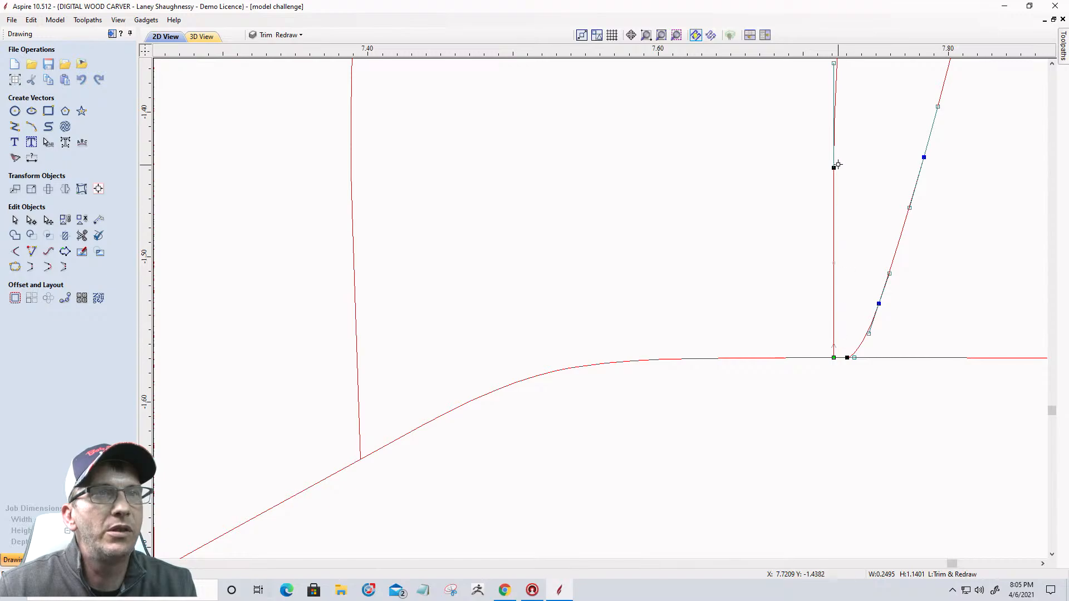
pyautogui.scroll(-7, 833, 354)
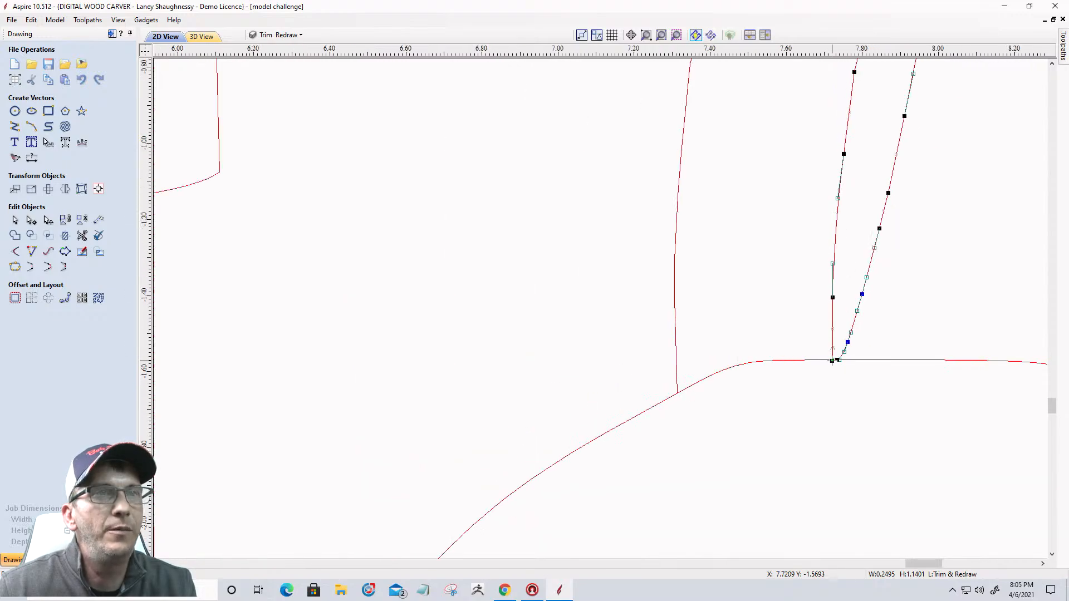
pyautogui.scroll(6, 855, 236)
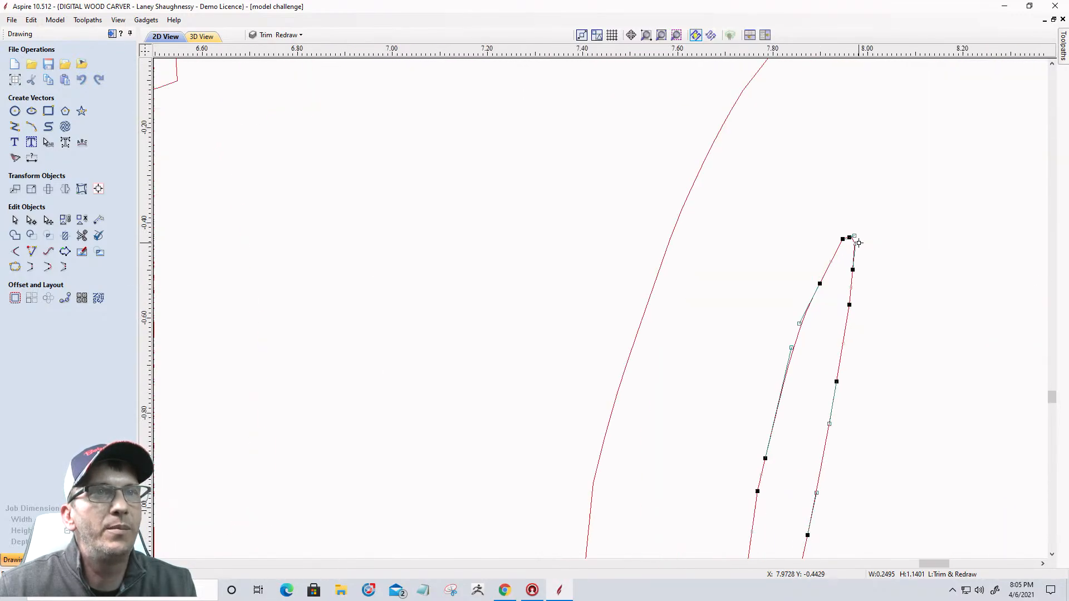
pyautogui.scroll(3, 804, 229)
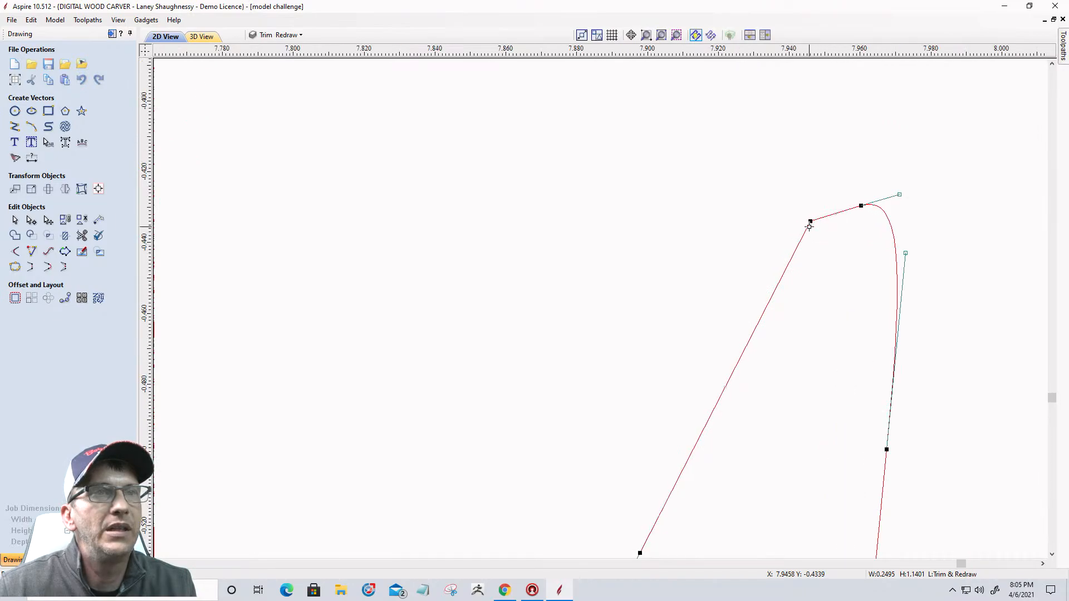
pyautogui.rightClick(810, 219)
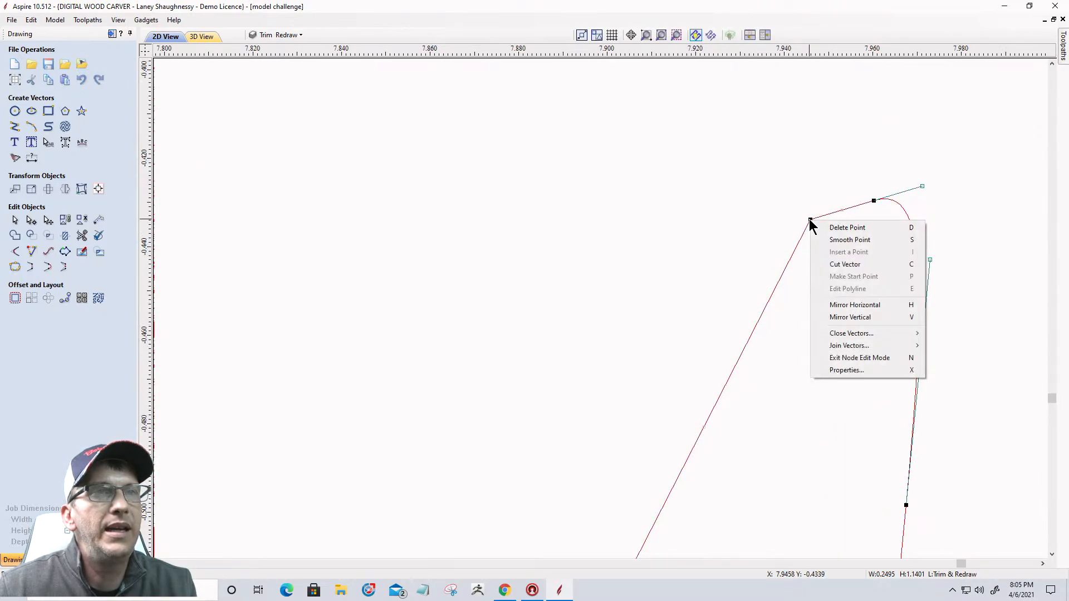
pyautogui.click(826, 267)
pyautogui.scroll(-5, 804, 270)
pyautogui.scroll(-5, 794, 257)
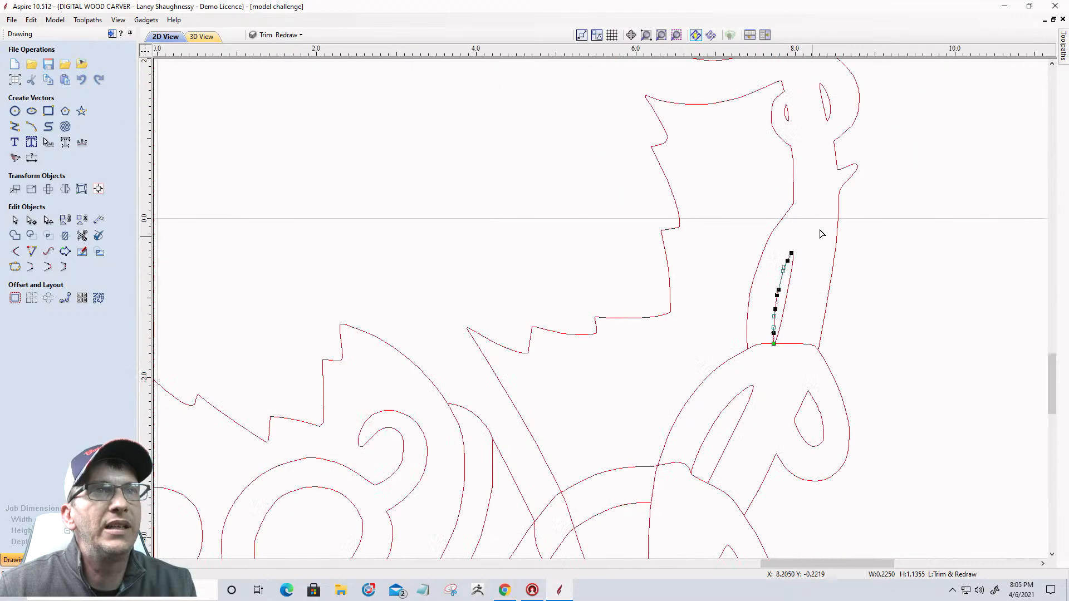
# Join the inner edge of the largest loop to the outer side of the large teardrop opening with a smooth curve
pyautogui.scroll(-3, 891, 192)
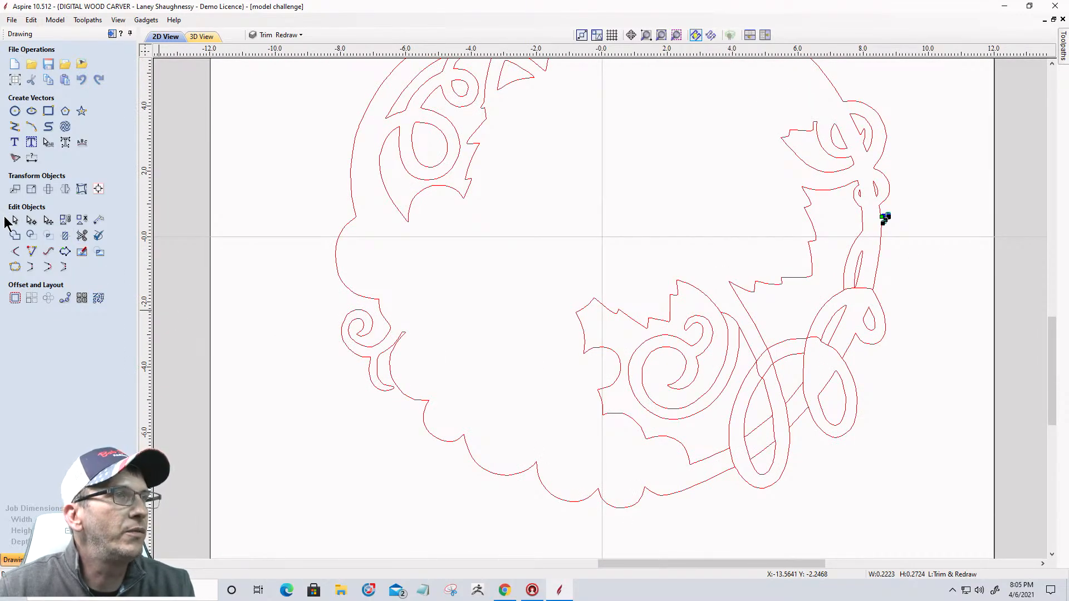
pyautogui.scroll(1, 782, 390)
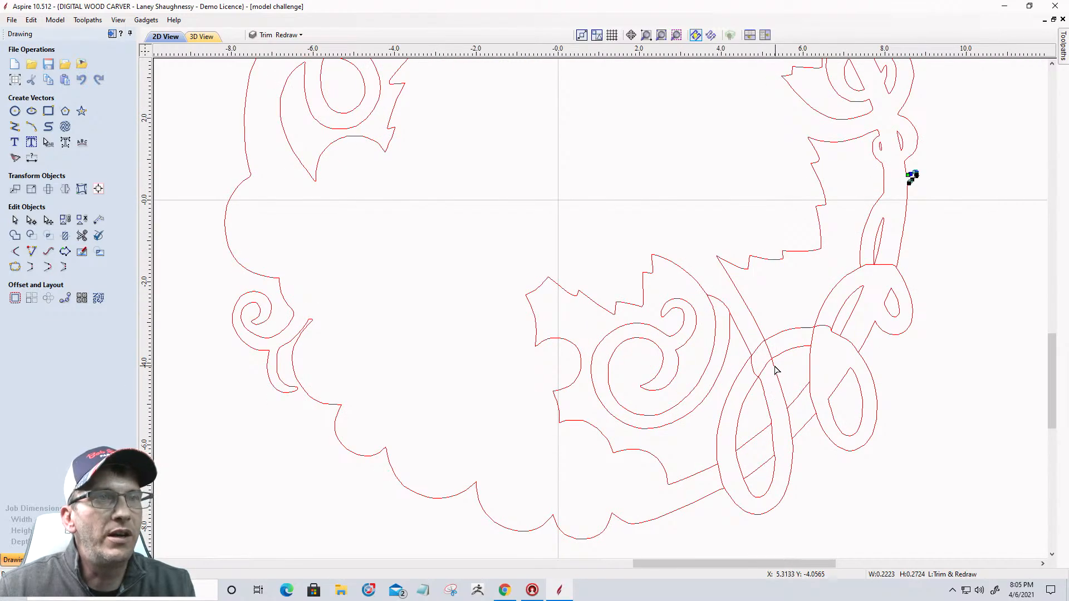
pyautogui.click(745, 404)
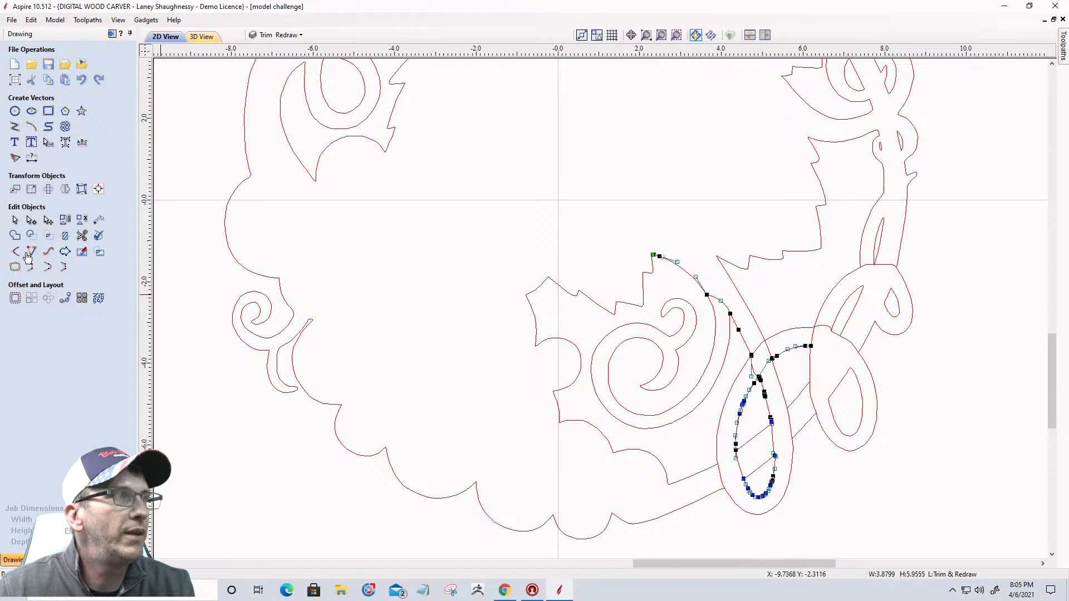
pyautogui.click(15, 220)
pyautogui.scroll(2, 818, 353)
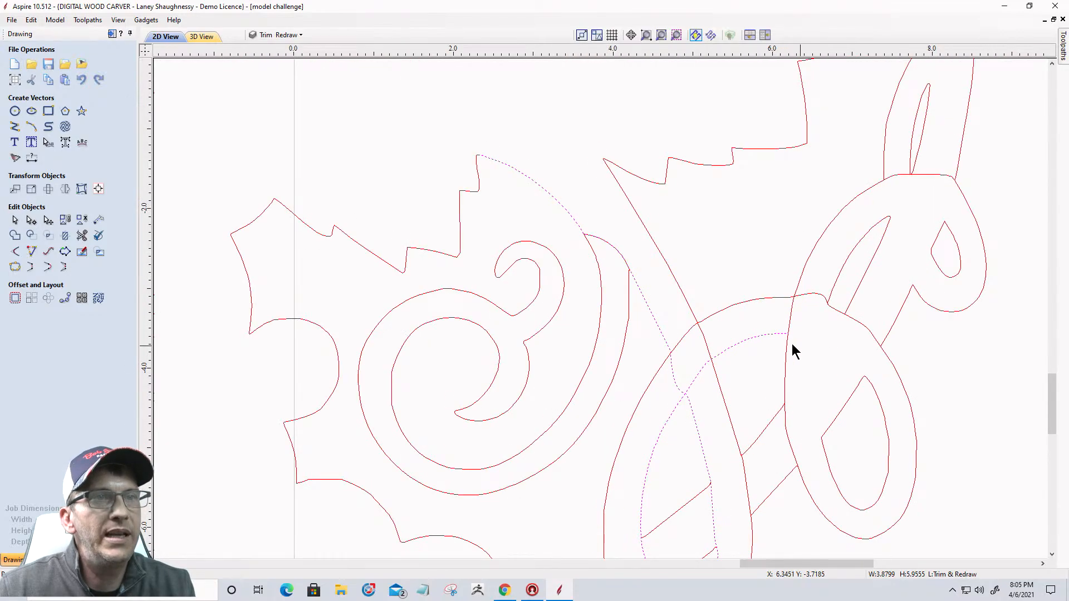
pyautogui.keyDown('shift'); pyautogui.click(884, 412); pyautogui.keyUp('shift')
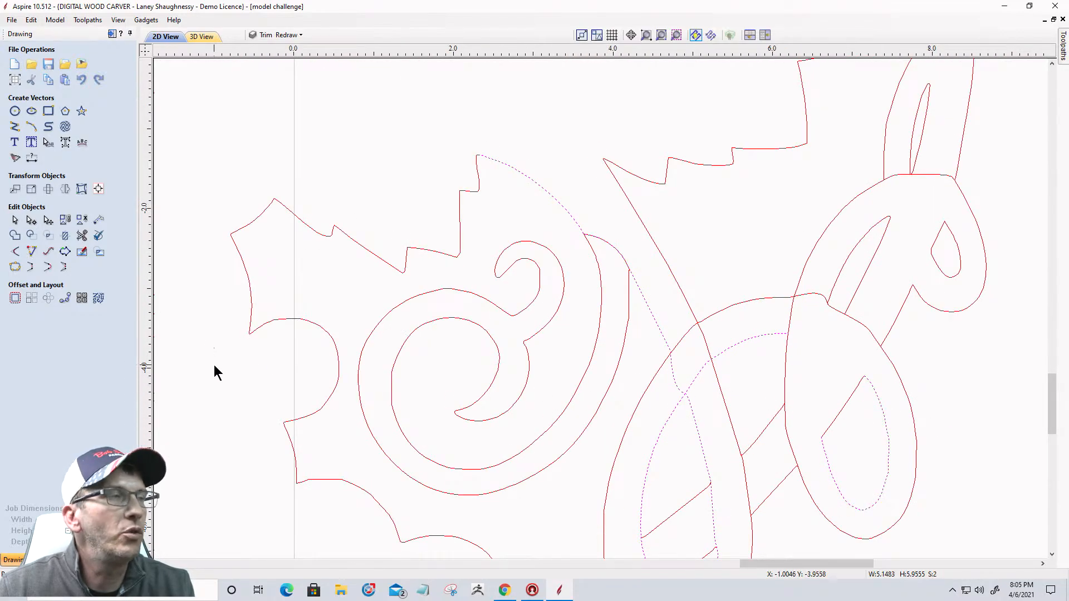
pyautogui.click(47, 268)
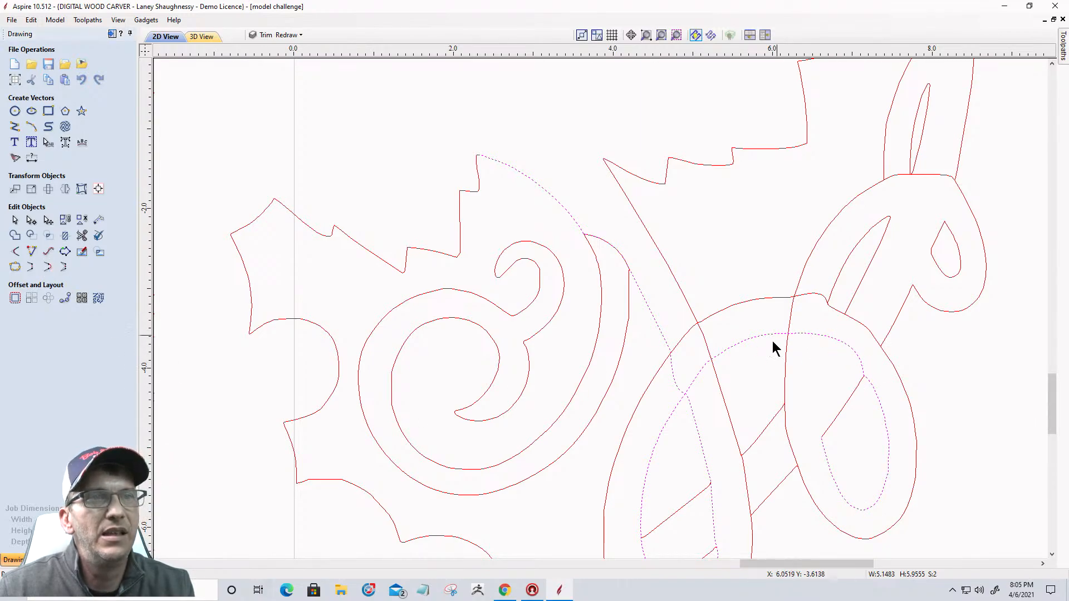
# Join the curved side of the slanted narrow opening in the upper loop to the lower loop's inner curve with a smooth curve
pyautogui.keyDown('shift'); pyautogui.click(833, 287); pyautogui.keyUp('shift')
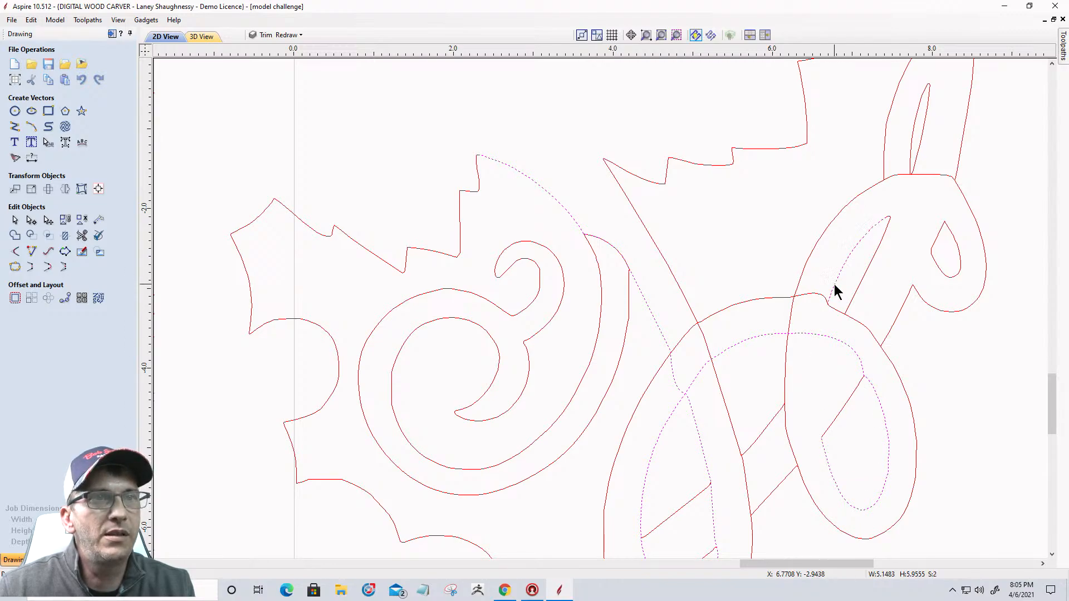
pyautogui.click(45, 269)
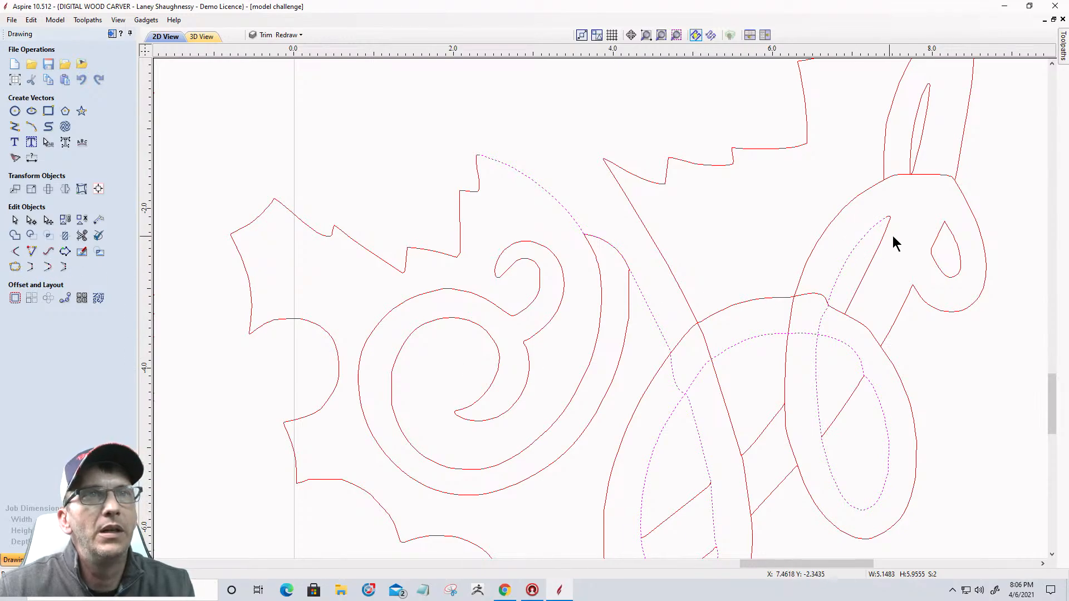
# Try to join the small teardrop opening's outer side to the slanted opening's curved side with a smooth curve
pyautogui.keyDown('shift'); pyautogui.click(949, 233); pyautogui.keyUp('shift')
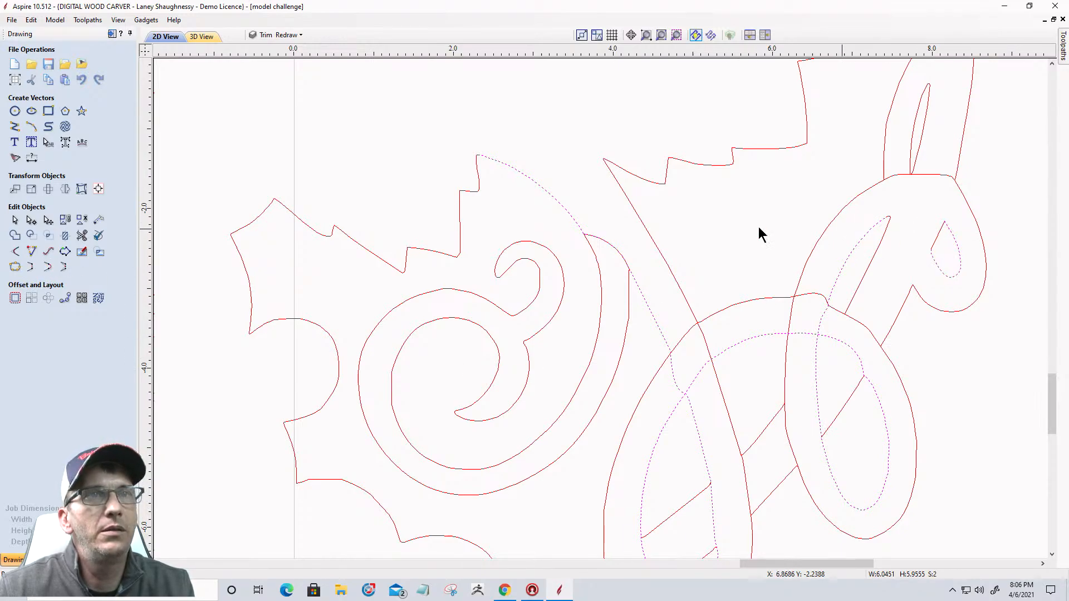
pyautogui.click(47, 269)
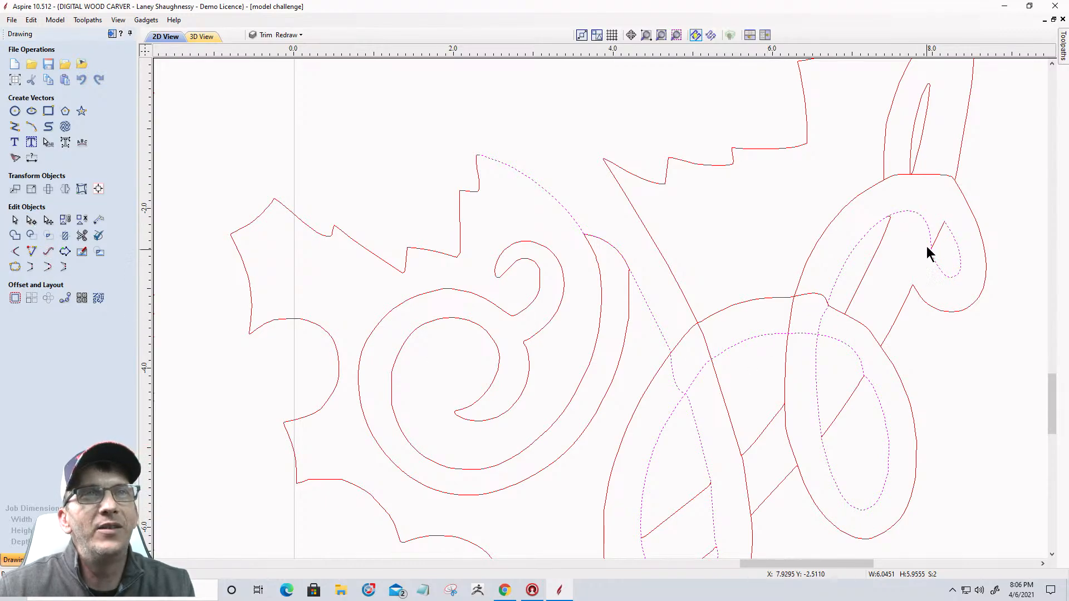
pyautogui.scroll(3, 930, 245)
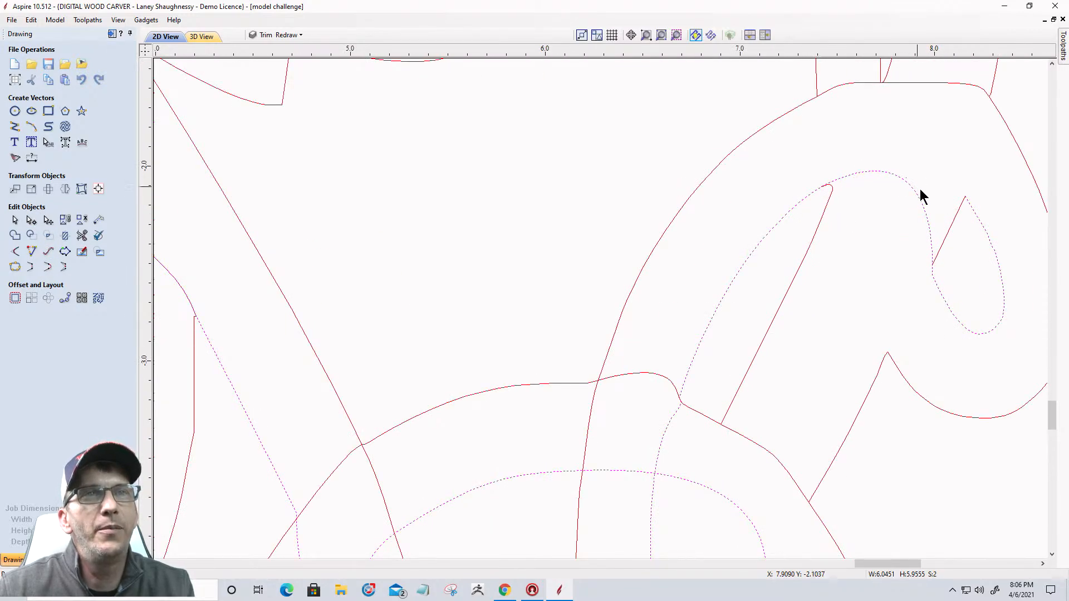
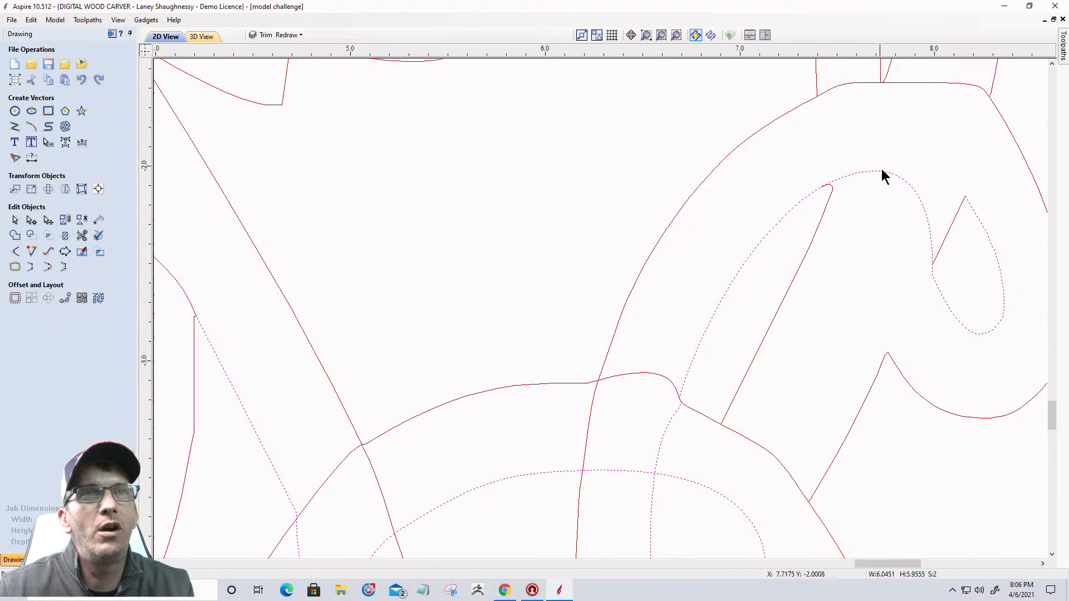
pyautogui.click(905, 272)
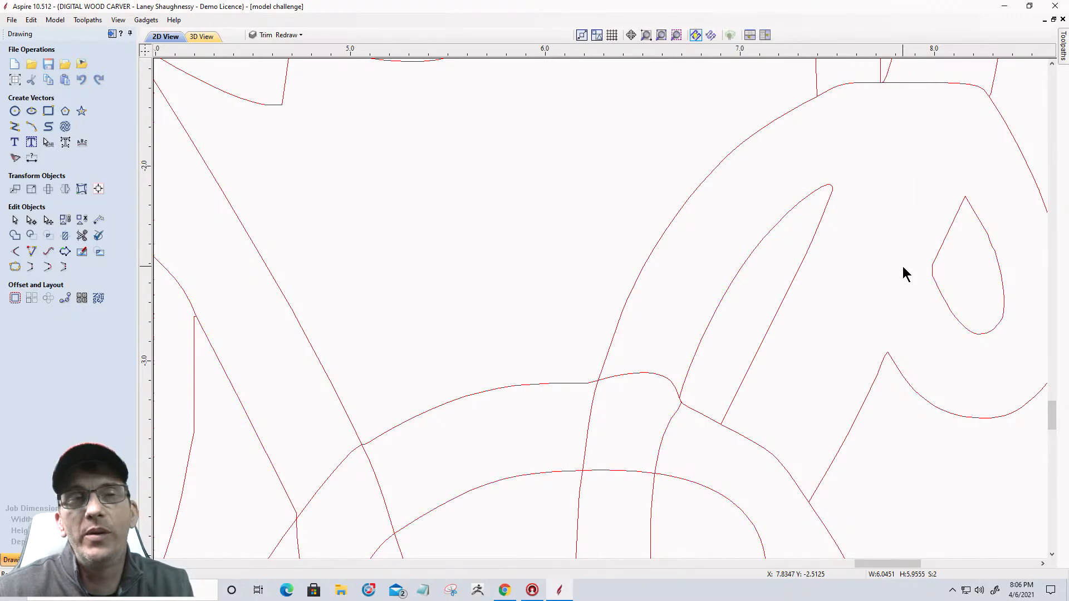
# Draw a three-point arc with a radius of about 0.65 inches from the slanted opening's tip to the small teardrop opening's pointed tip
pyautogui.click(813, 196)
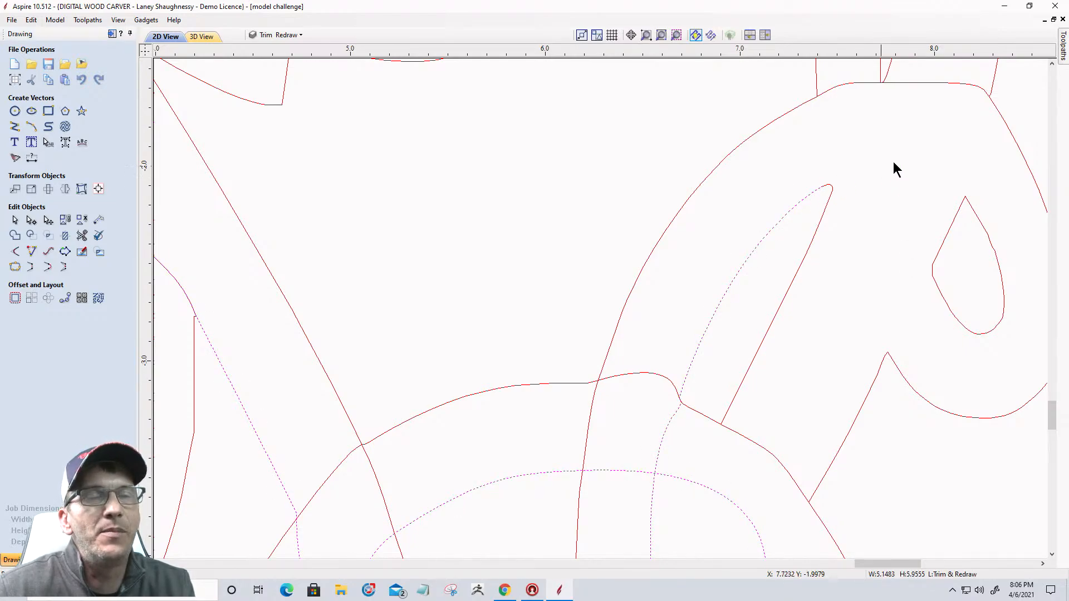
pyautogui.click(31, 128)
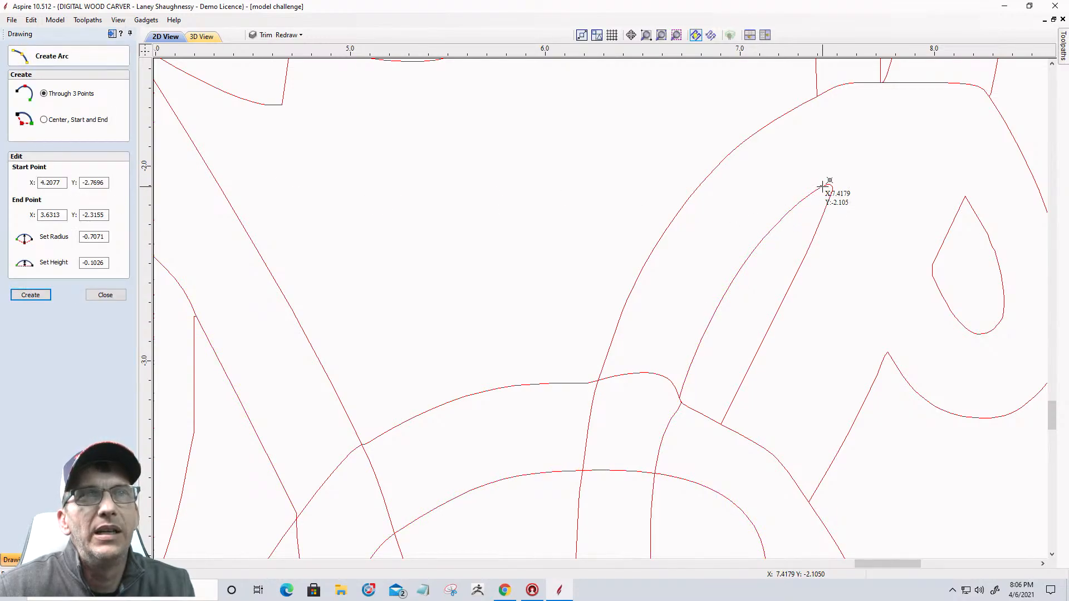
pyautogui.click(828, 187)
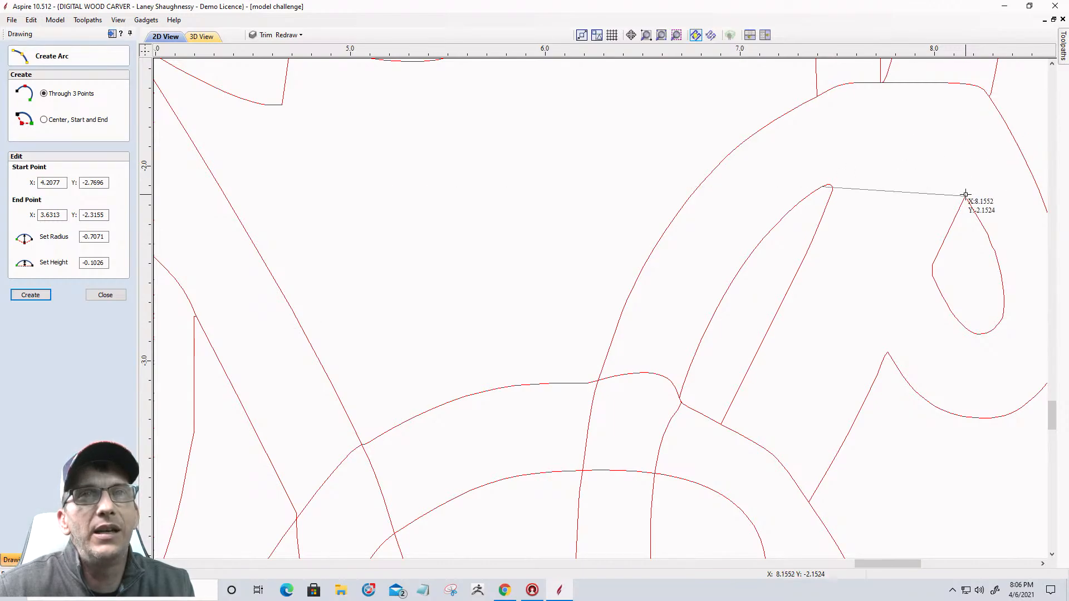
pyautogui.click(966, 195)
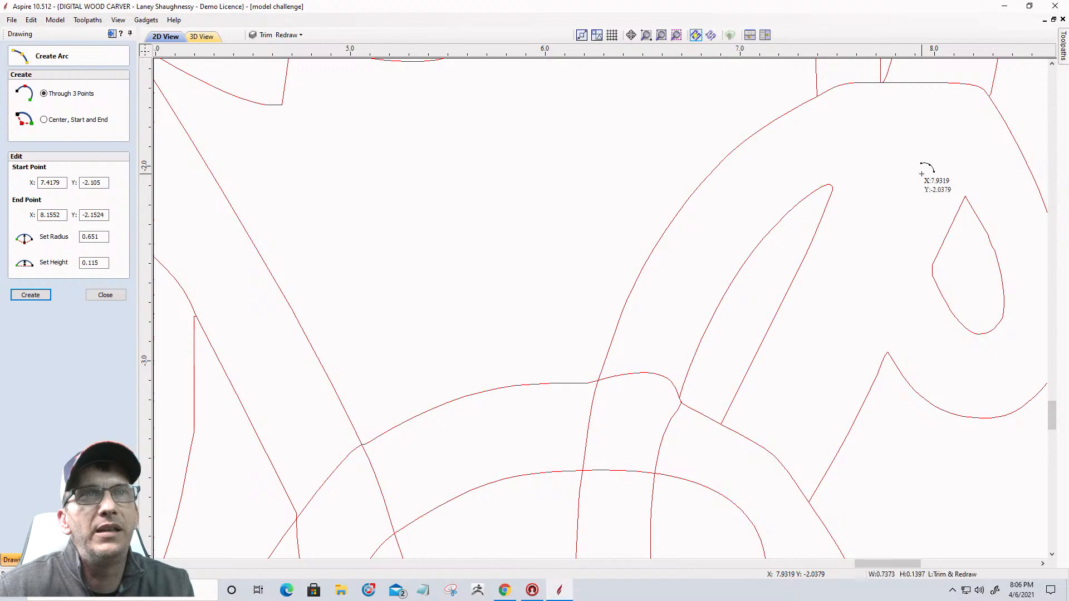
pyautogui.click(925, 174)
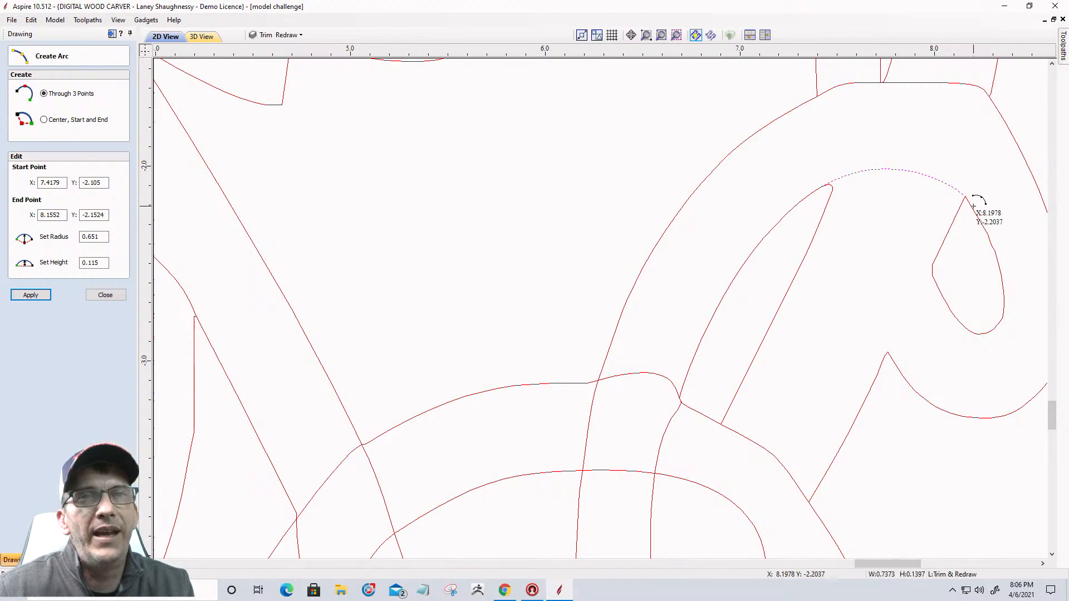
pyautogui.click(106, 295)
# Join the new arc to the continuous inner curve and to the small teardrop opening's outer side
pyautogui.keyDown('shift'); pyautogui.click(779, 221); pyautogui.keyUp('shift')
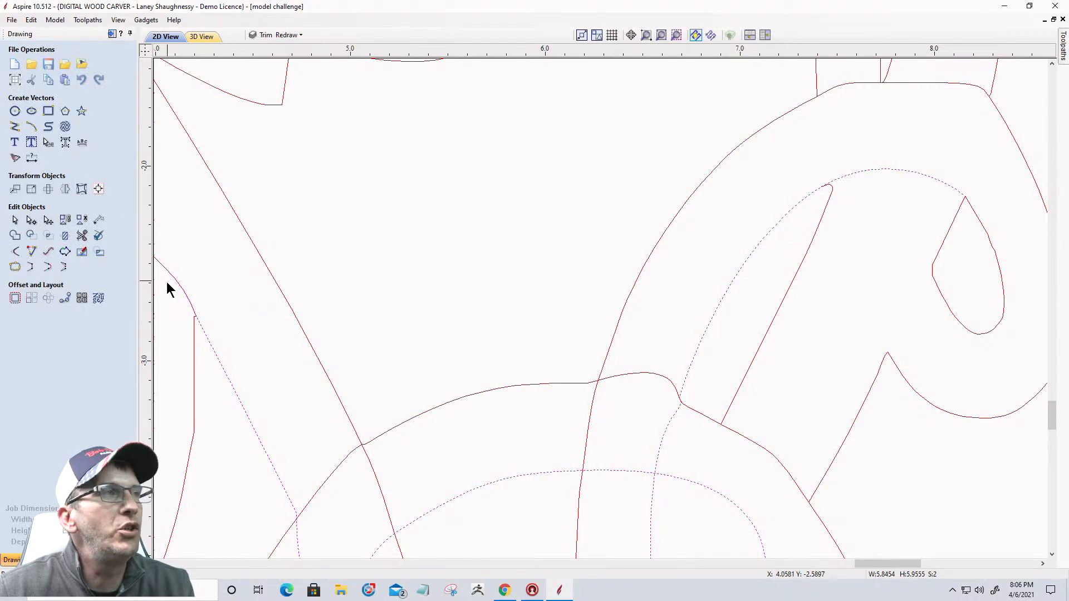
pyautogui.click(14, 269)
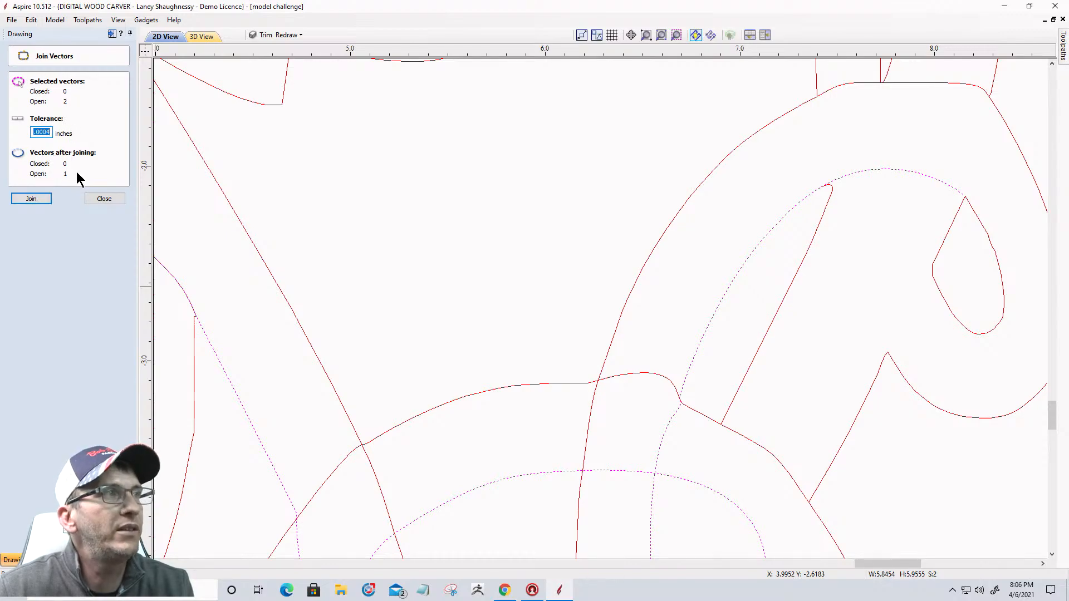
pyautogui.click(33, 199)
pyautogui.click(878, 172)
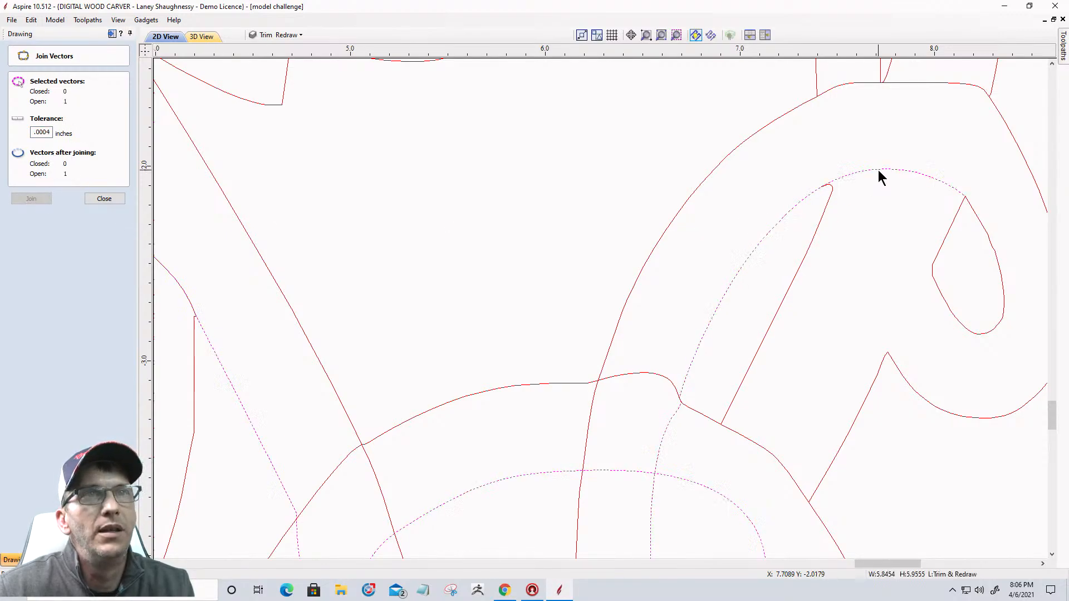
pyautogui.keyDown('shift'); pyautogui.click(979, 220); pyautogui.keyUp('shift')
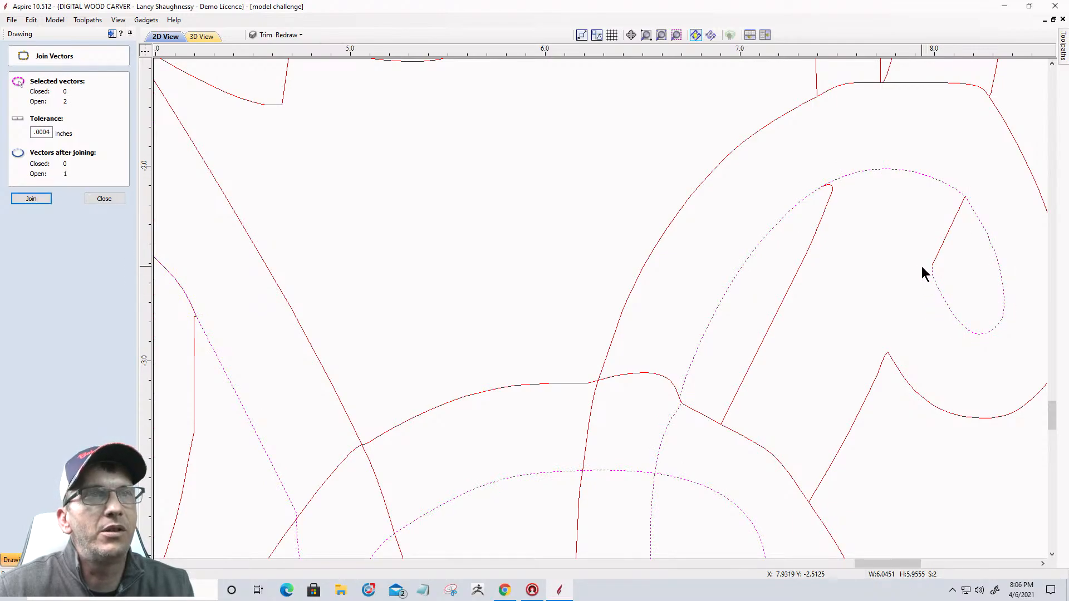
pyautogui.click(29, 200)
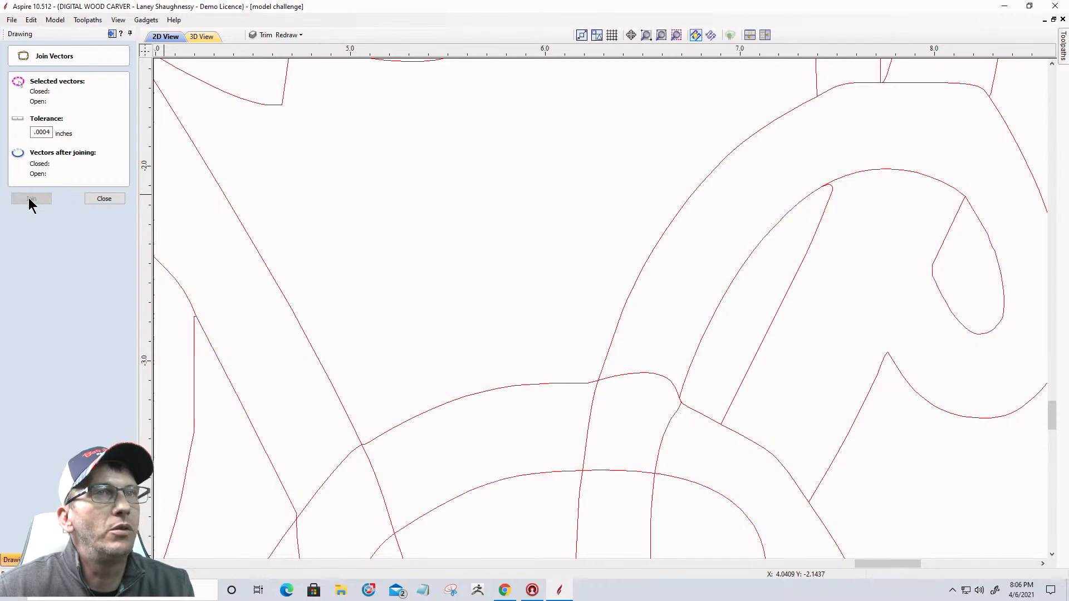
# Try to join the stem's outer edge on the leaf side to the continuous inner curve with a smooth curve
pyautogui.click(938, 306)
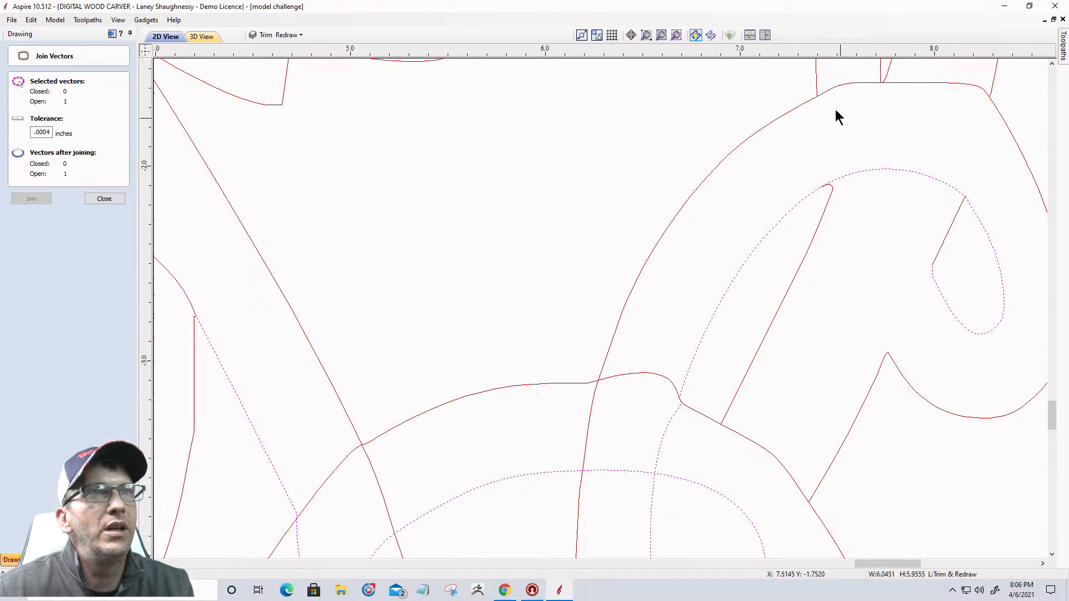
pyautogui.scroll(-5, 837, 170)
pyautogui.scroll(2, 838, 141)
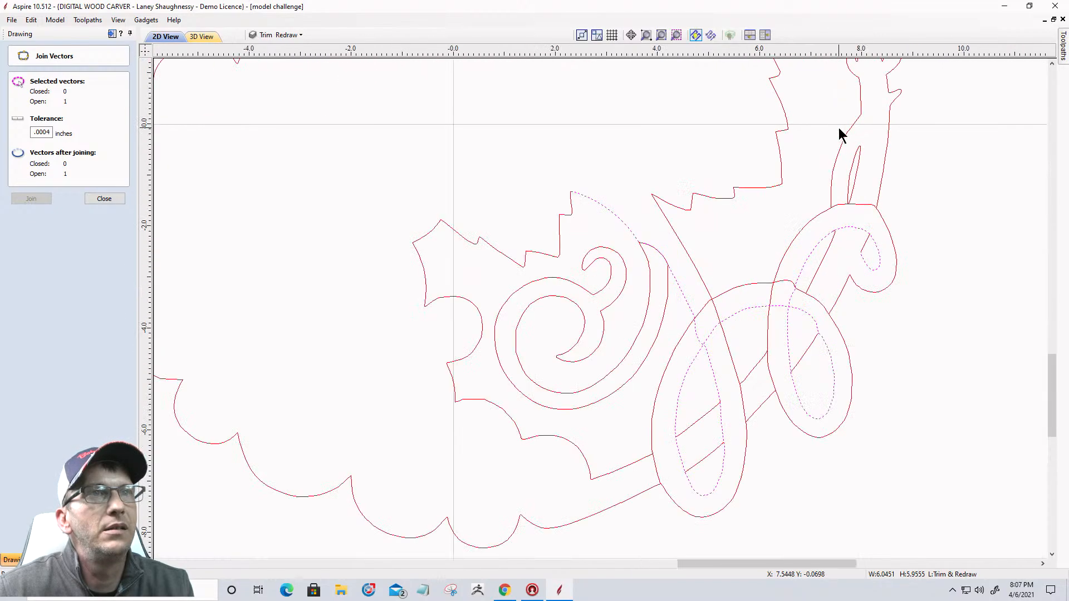
pyautogui.scroll(2, 833, 155)
pyautogui.keyDown('shift'); pyautogui.click(833, 262); pyautogui.keyUp('shift')
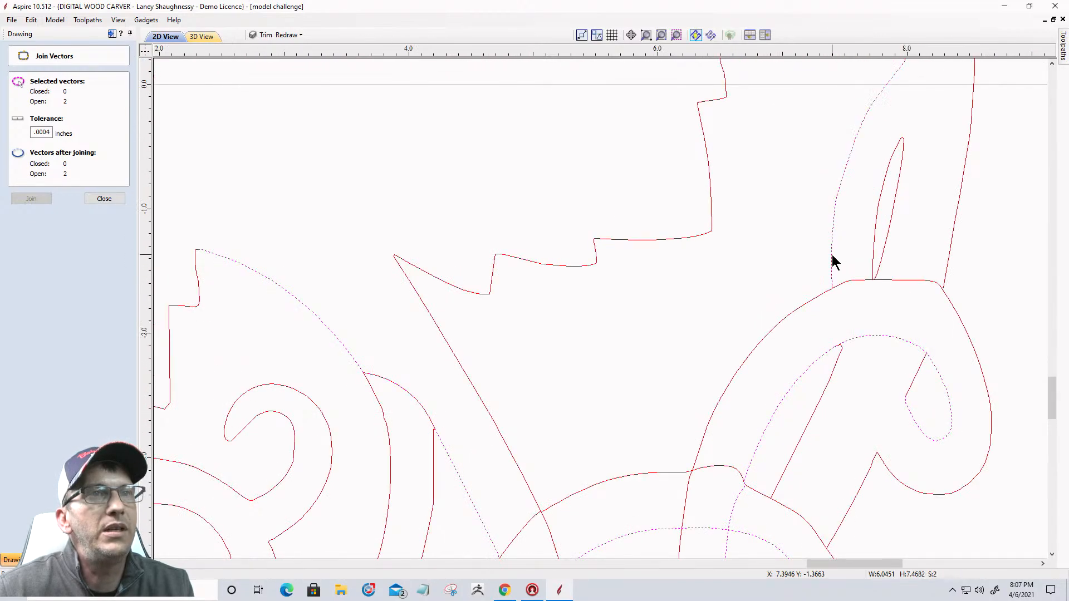
pyautogui.click(93, 200)
pyautogui.click(61, 269)
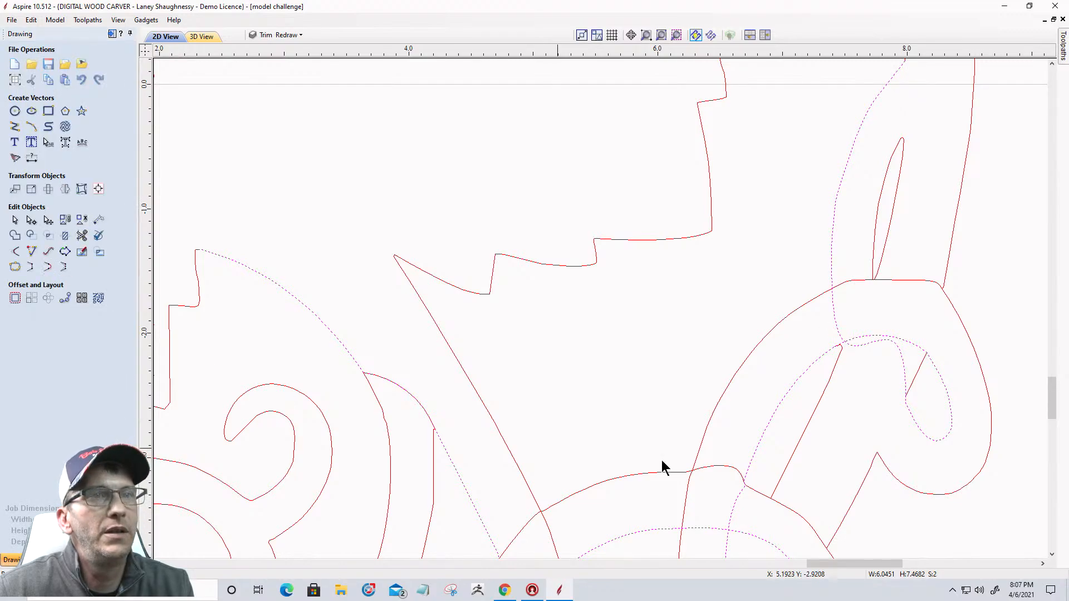
pyautogui.scroll(-2, 869, 373)
pyautogui.scroll(4, 890, 375)
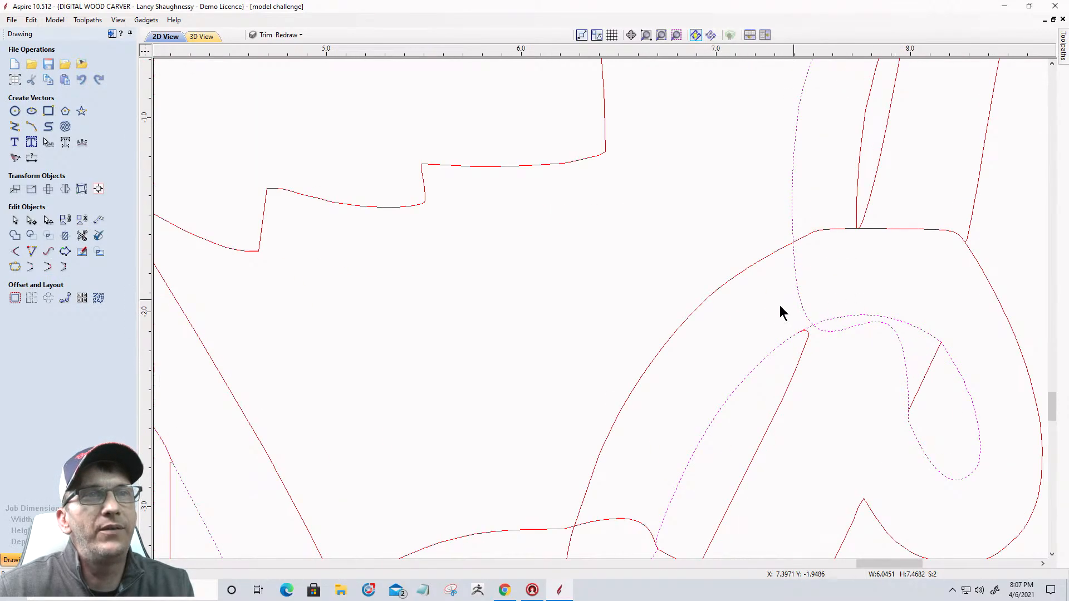
pyautogui.scroll(-3, 858, 376)
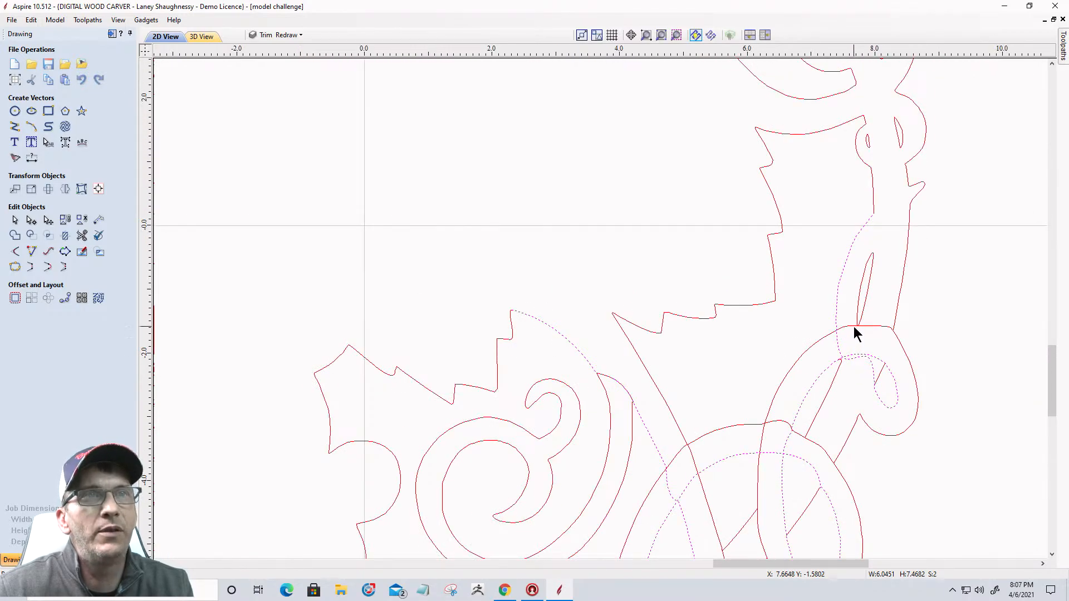
pyautogui.scroll(1, 865, 402)
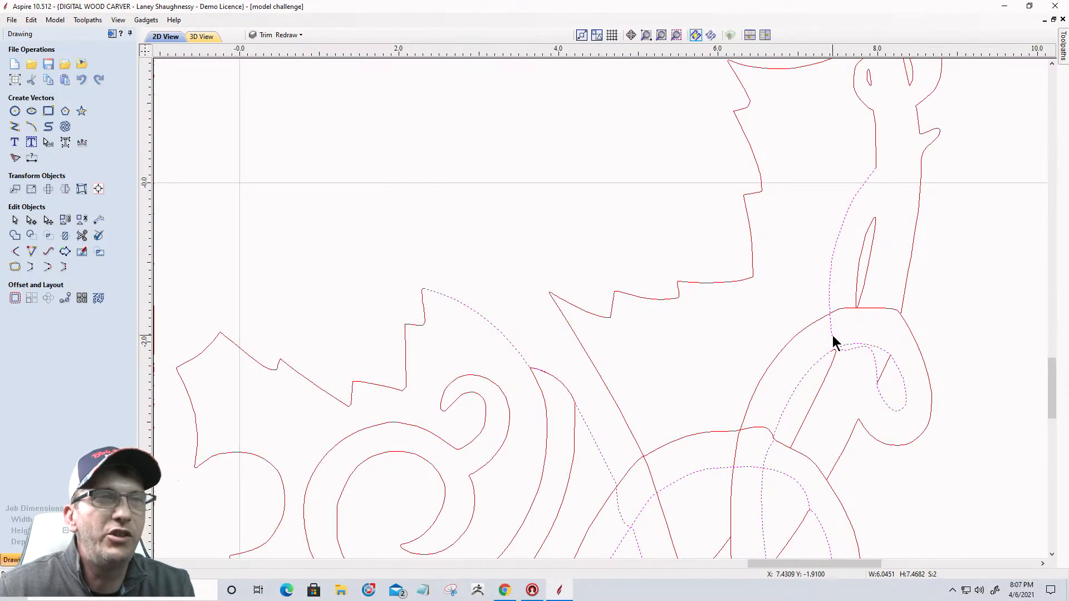
# Join the curved side of the stem's narrow upright opening to the continuous inner curve with a smooth curve
pyautogui.click(834, 364)
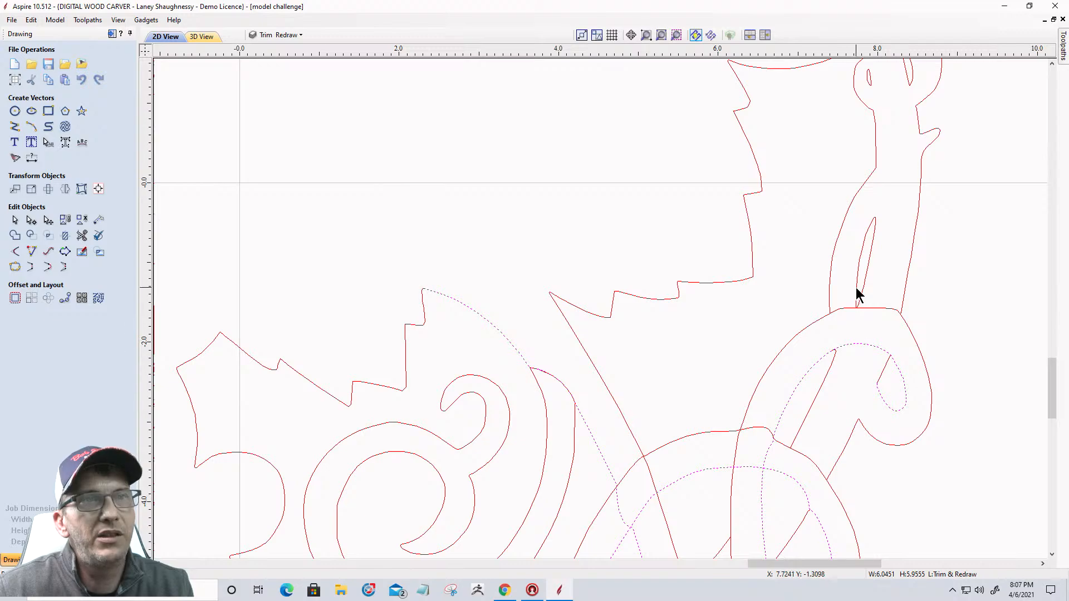
pyautogui.scroll(5, 857, 287)
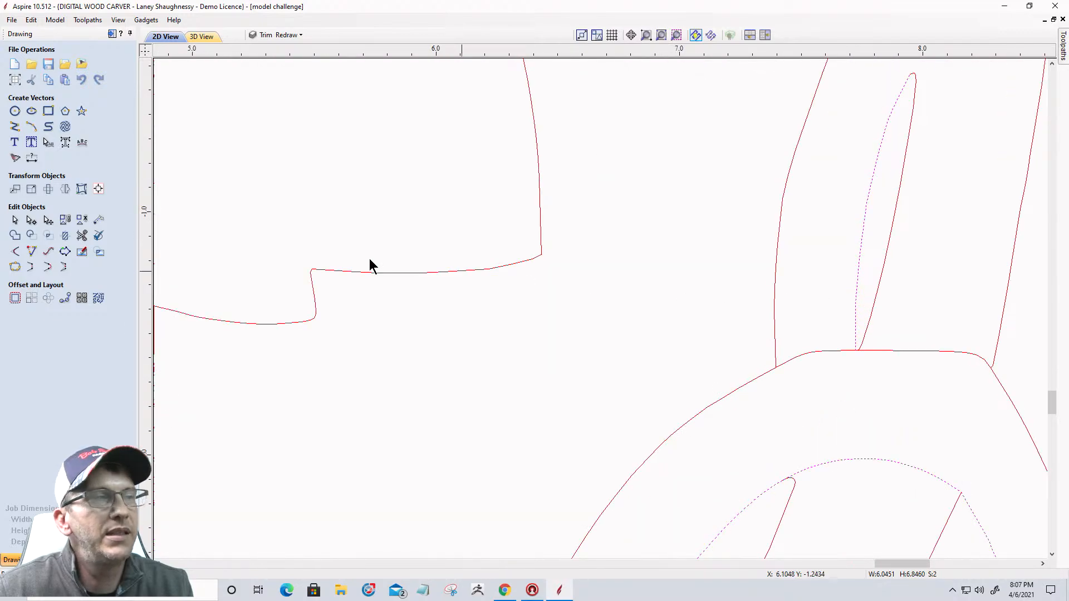
pyautogui.click(48, 267)
pyautogui.scroll(-1, 584, 256)
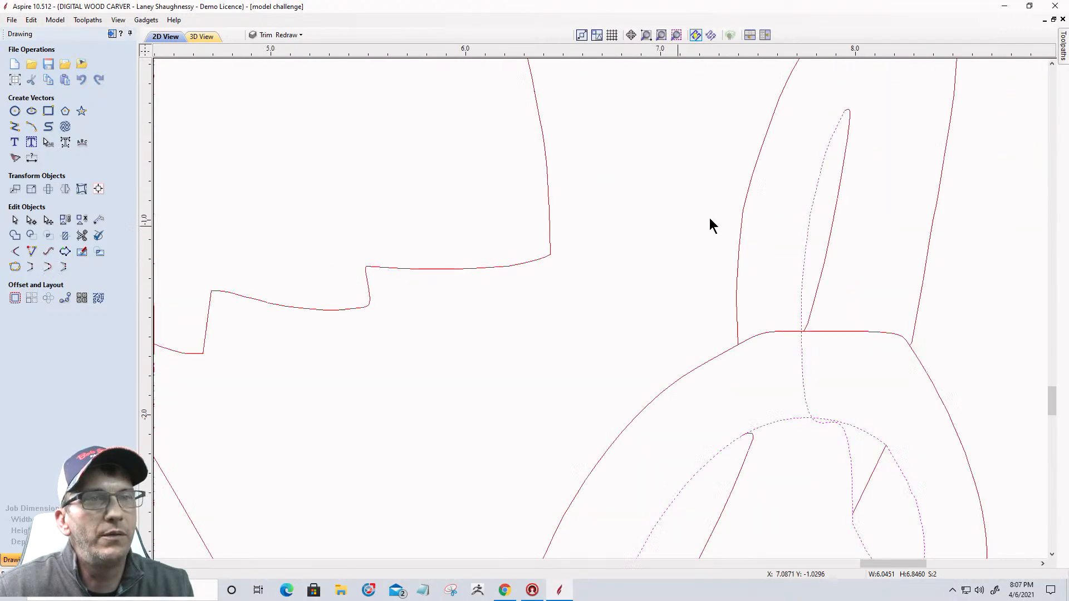
pyautogui.scroll(-2, 710, 226)
pyautogui.scroll(-2, 758, 317)
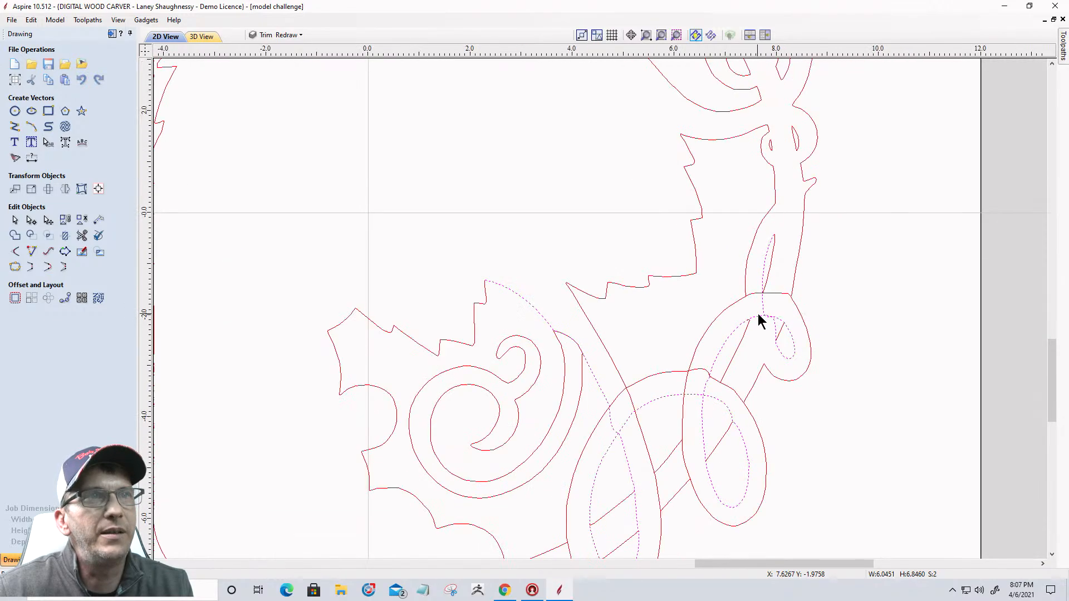
# Join the small spur on the stem's outer edge to the tip of the upright opening's curved side with a smooth curve
pyautogui.scroll(3, 813, 179)
pyautogui.keyDown('shift'); pyautogui.click(797, 221); pyautogui.keyUp('shift')
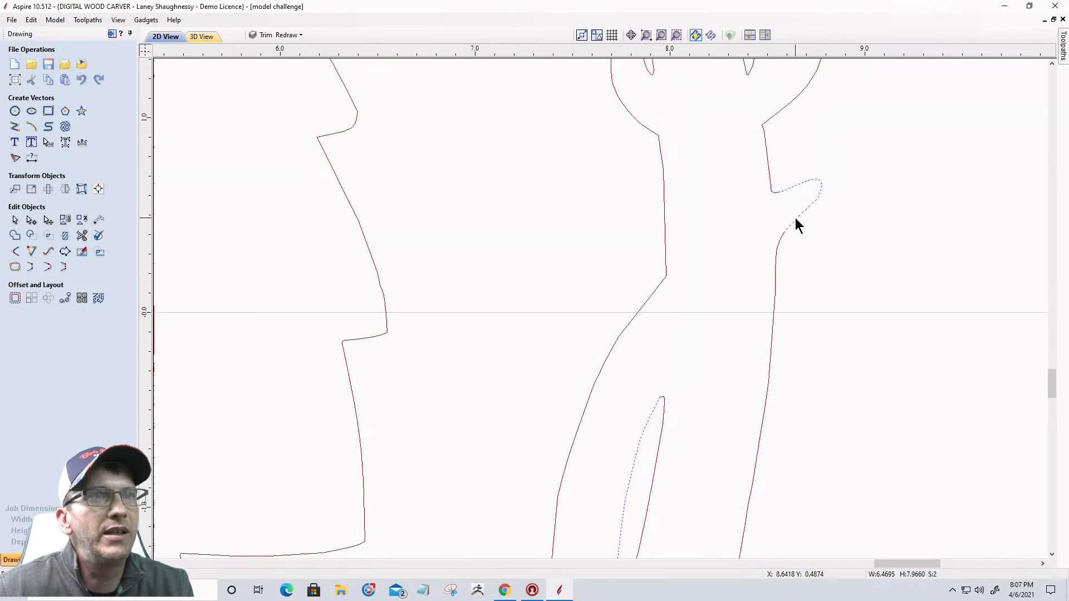
pyautogui.click(46, 269)
pyautogui.scroll(-4, 754, 286)
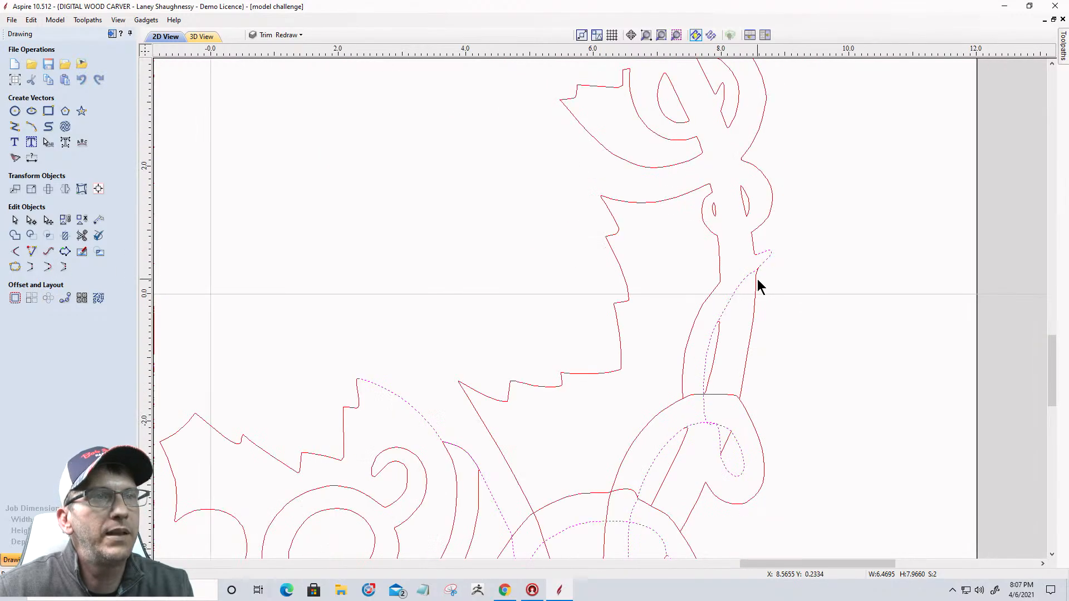
# Join the tendril's outer line to the short upper curve segment and to the inner line at its pointed tip, using smooth curves
pyautogui.scroll(-2, 763, 329)
pyautogui.scroll(3, 718, 428)
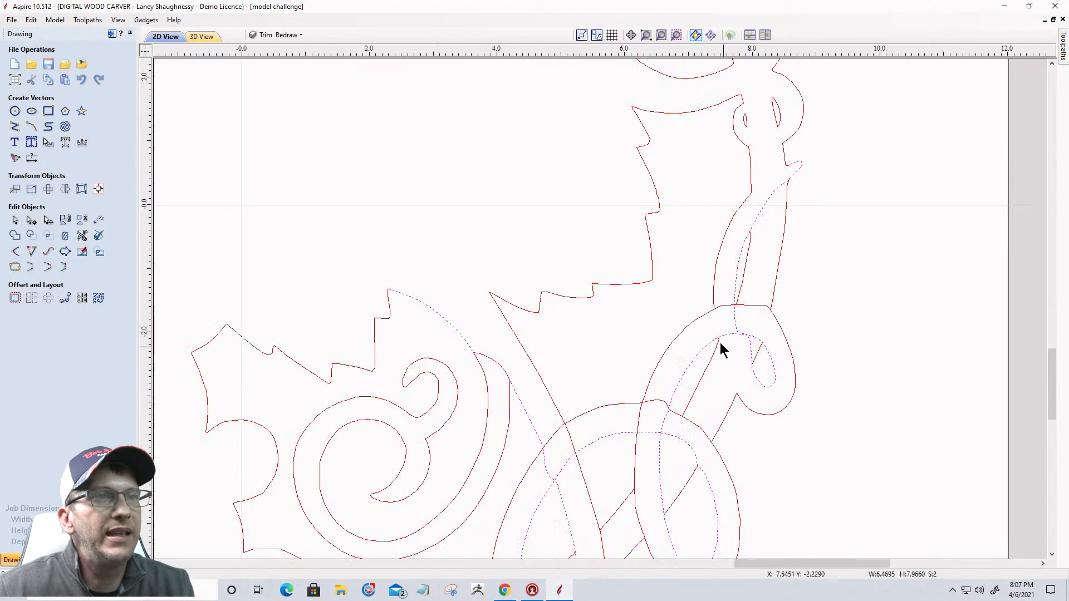
pyautogui.click(667, 354)
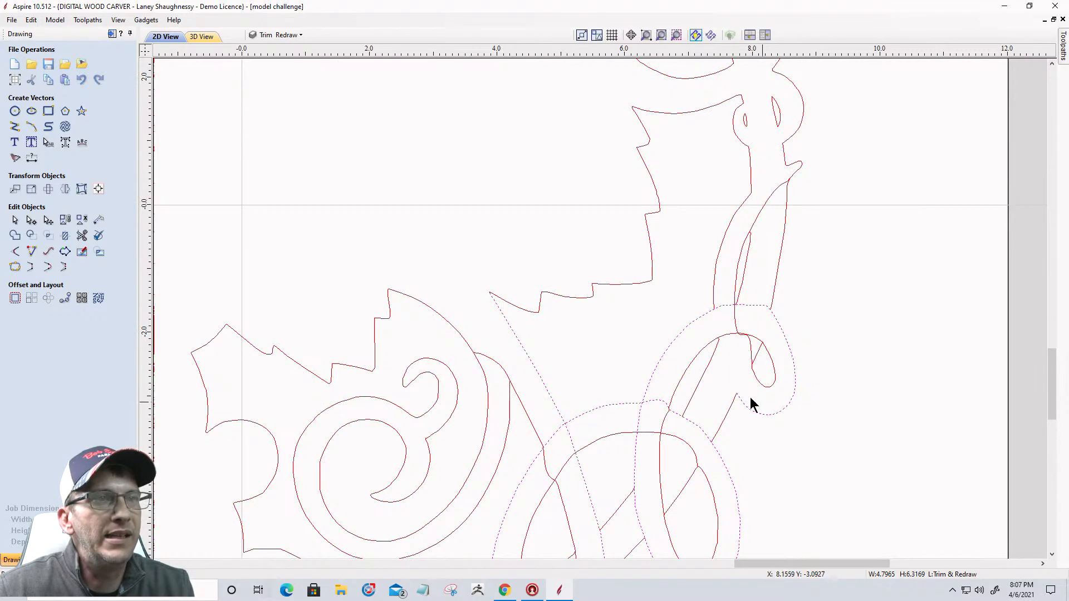
pyautogui.keyDown('shift'); pyautogui.click(713, 283); pyautogui.keyUp('shift')
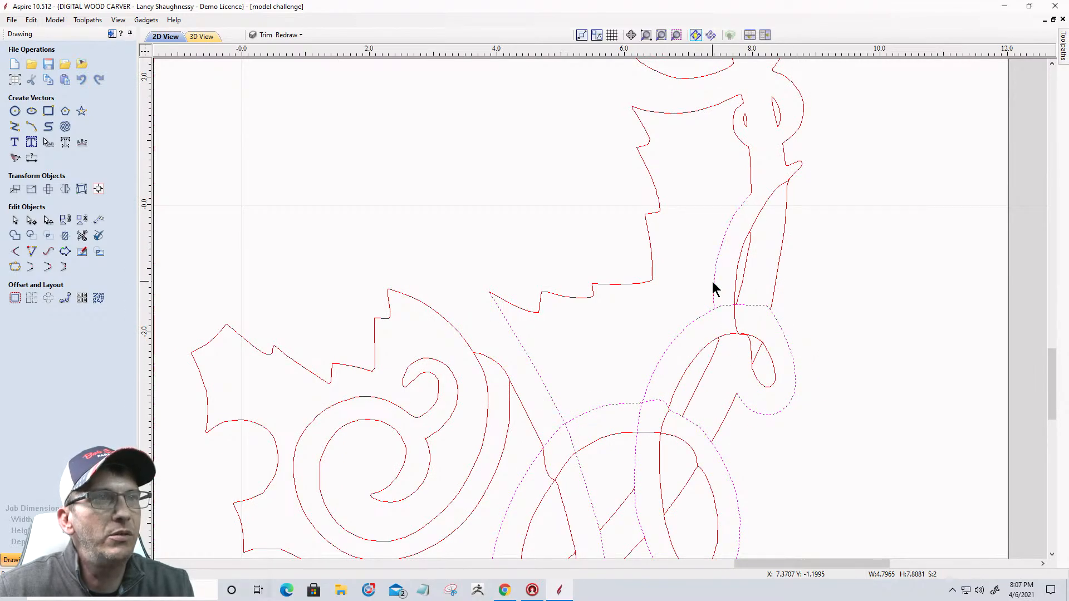
pyautogui.click(47, 267)
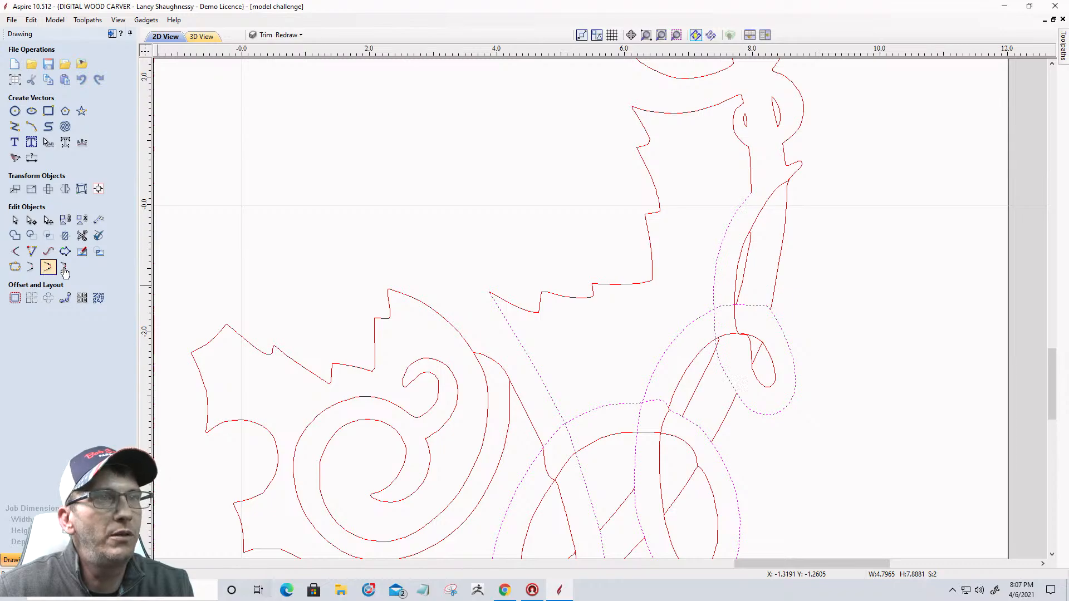
pyautogui.keyDown('shift'); pyautogui.click(794, 167); pyautogui.keyUp('shift')
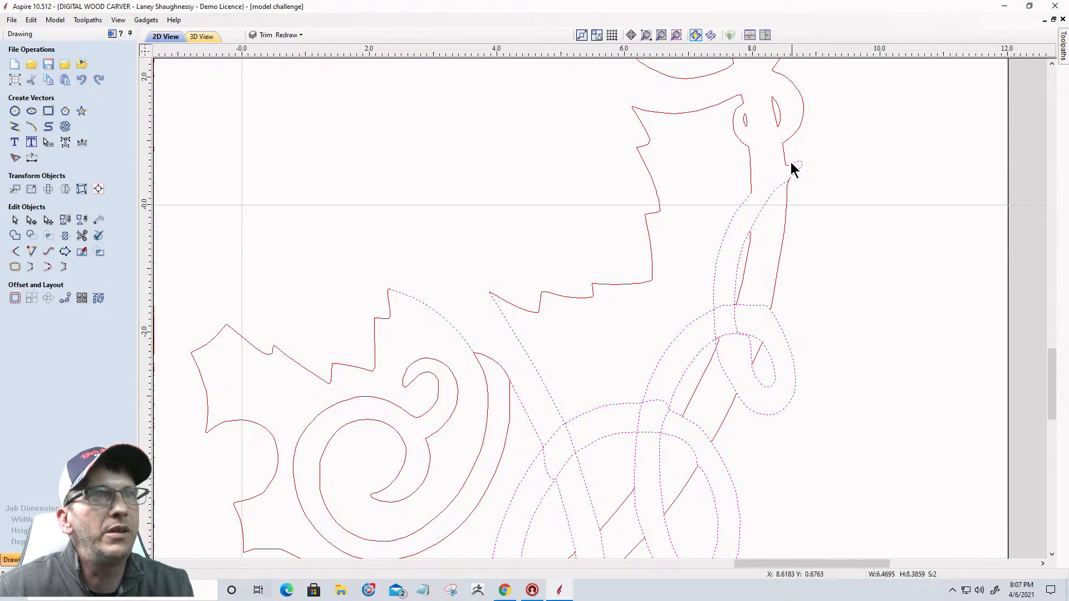
pyautogui.click(48, 267)
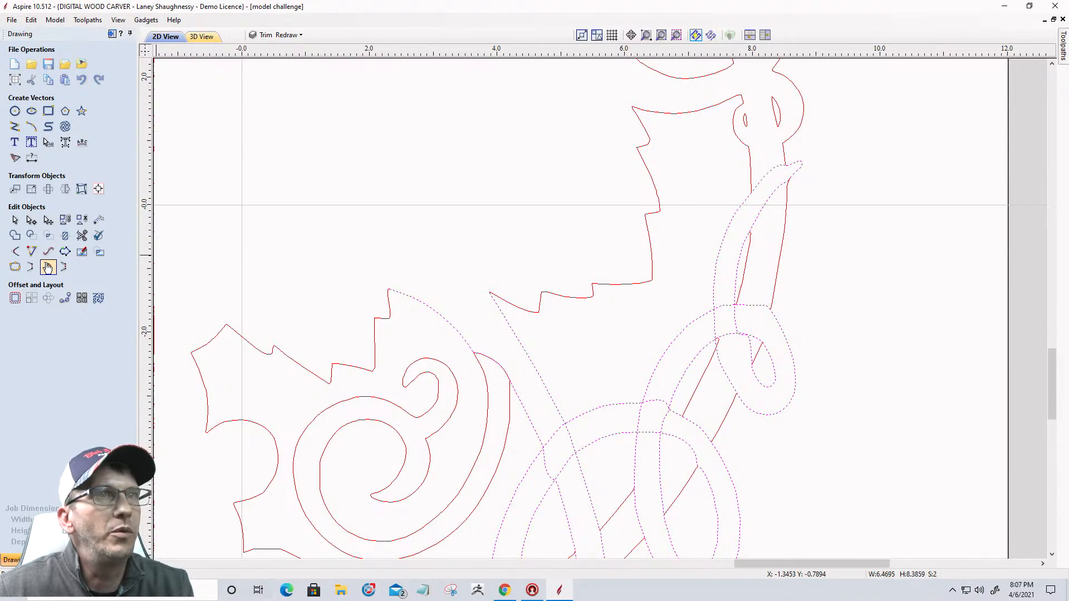
# Try moving the joined tendril outline down and away from the wreath to check its shape, and undo the move
pyautogui.scroll(-4, 1045, 222)
pyautogui.scroll(1, 919, 361)
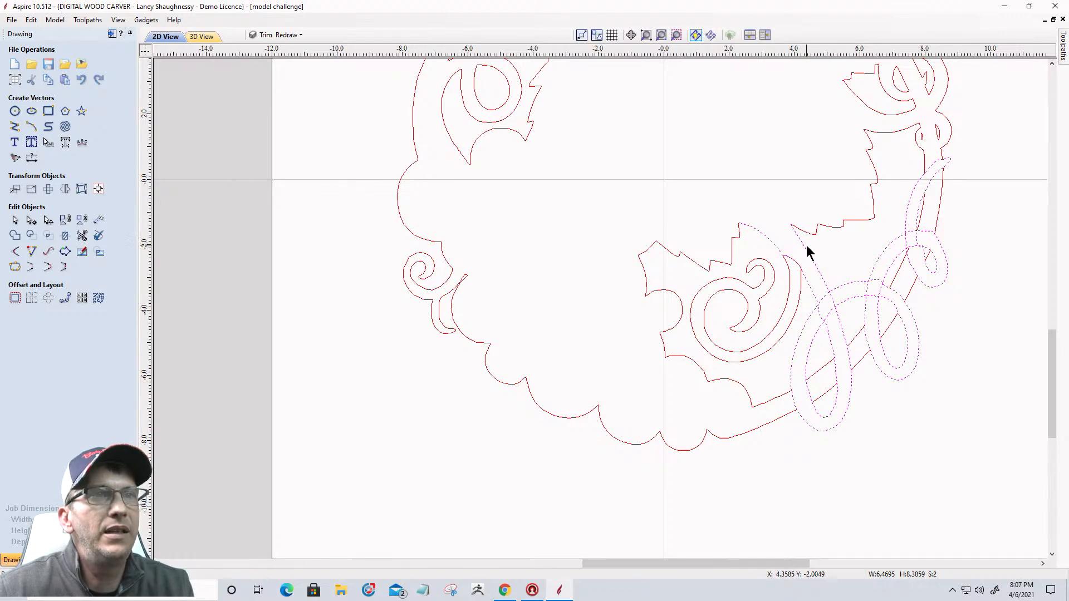
pyautogui.press('Escape')
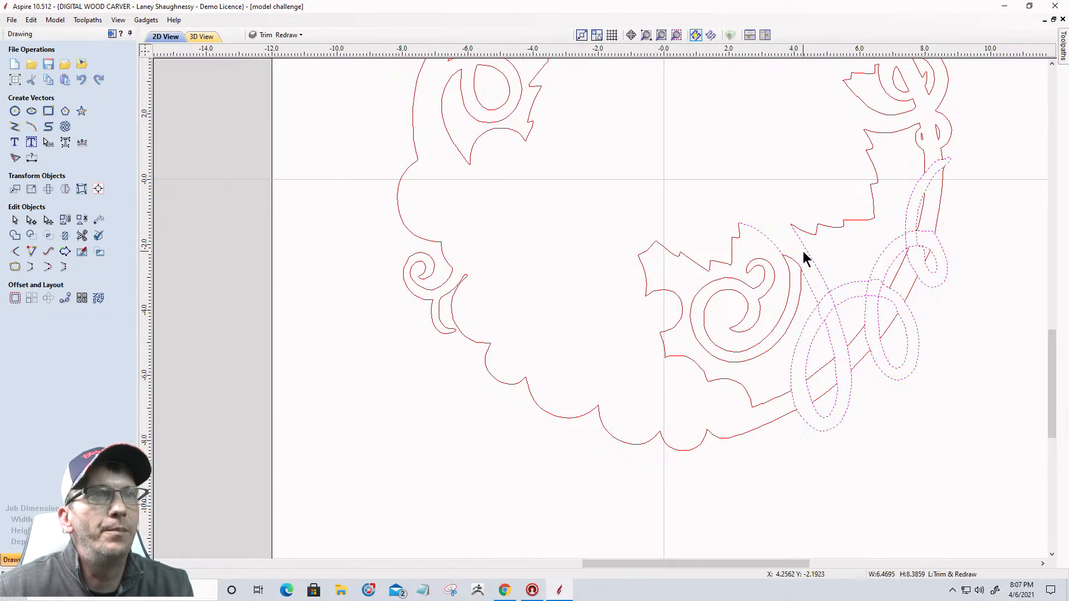
pyautogui.click(807, 252)
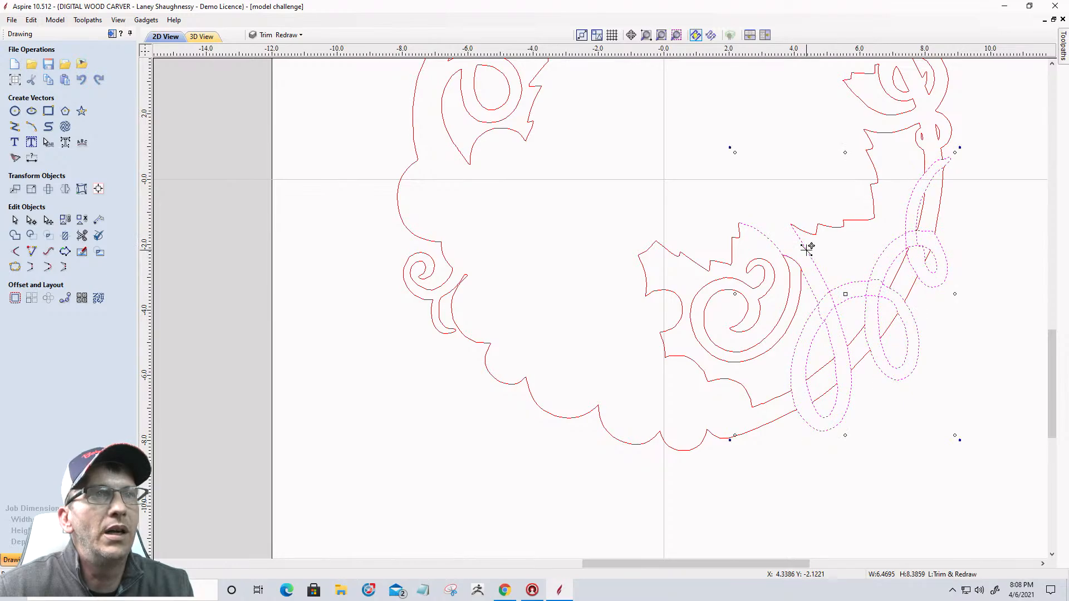
pyautogui.moveTo(806, 249); pyautogui.dragTo(883, 426)
pyautogui.scroll(-4, 691, 126)
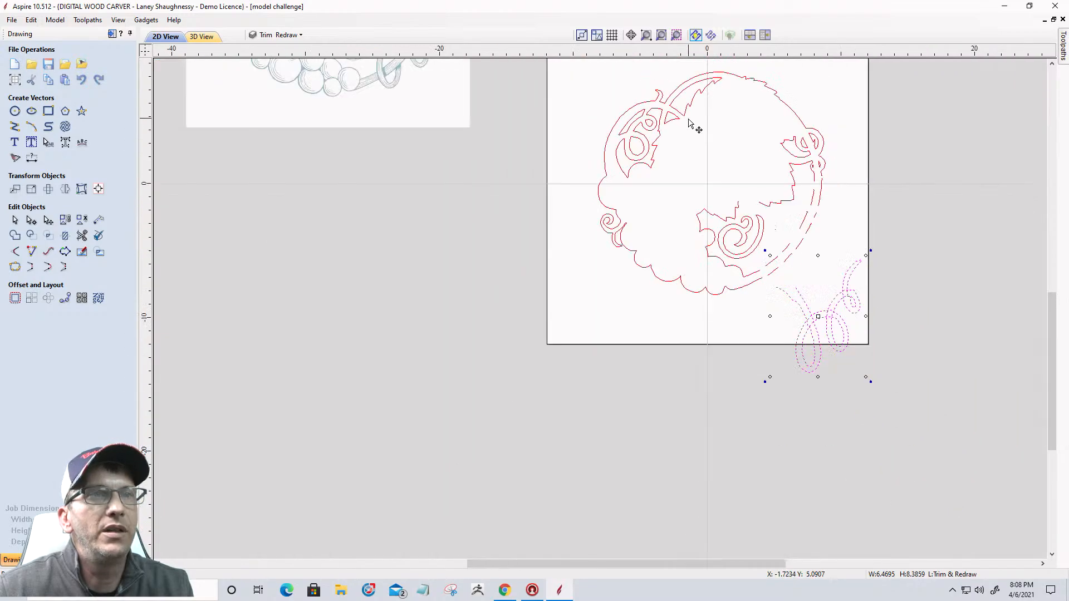
pyautogui.scroll(4, 819, 315)
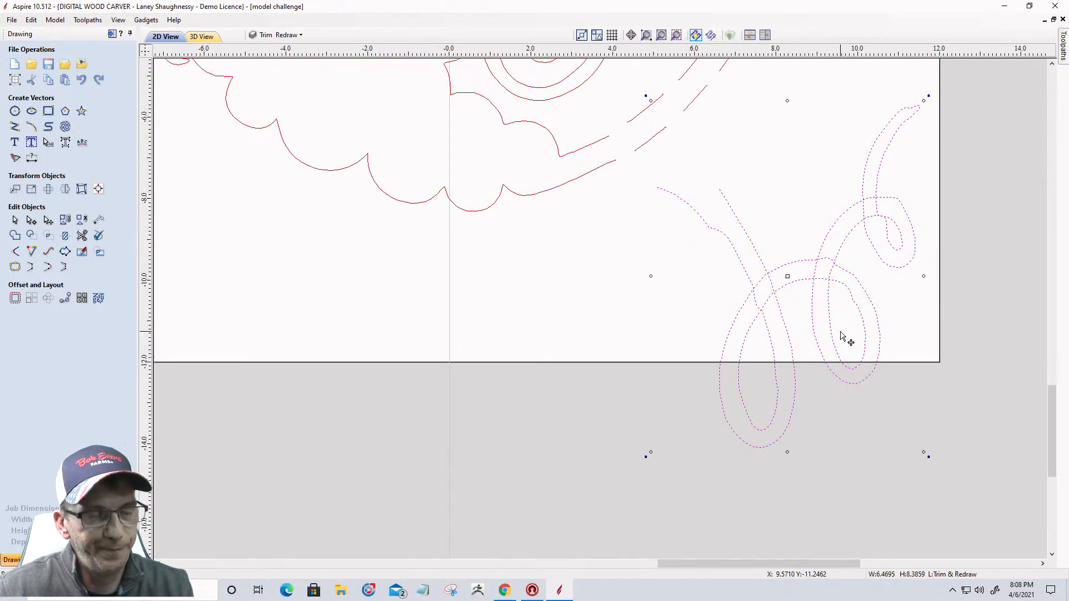
pyautogui.hotkey('ctrl', 'z')
# Examine the tendril loops and the stem segments and leaf outline that meet them, checking where the vectors cross and end
pyautogui.scroll(-3, 892, 369)
pyautogui.scroll(2, 864, 279)
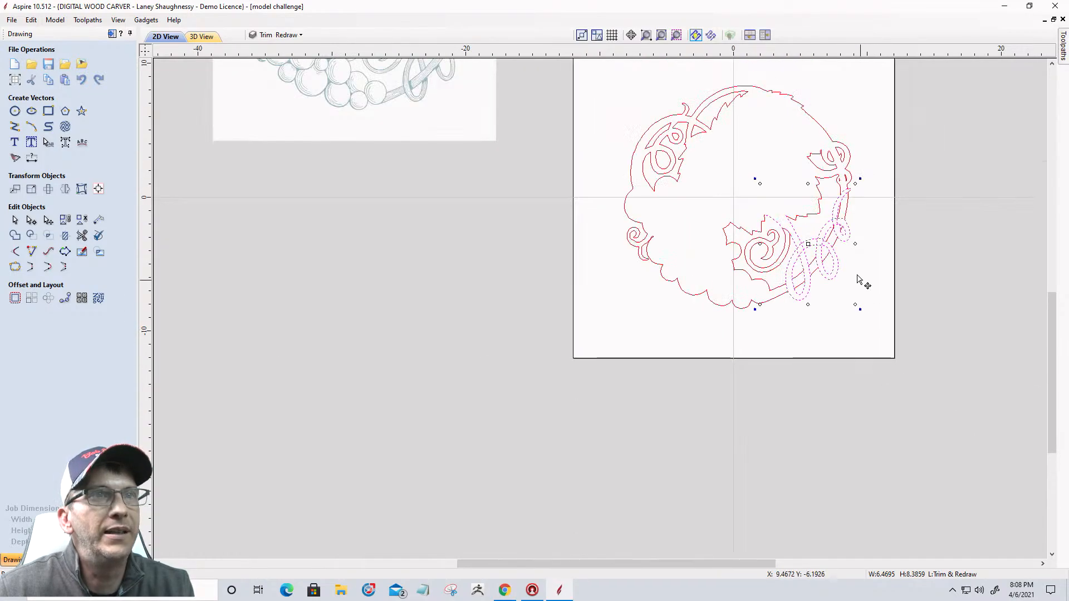
pyautogui.scroll(2, 830, 240)
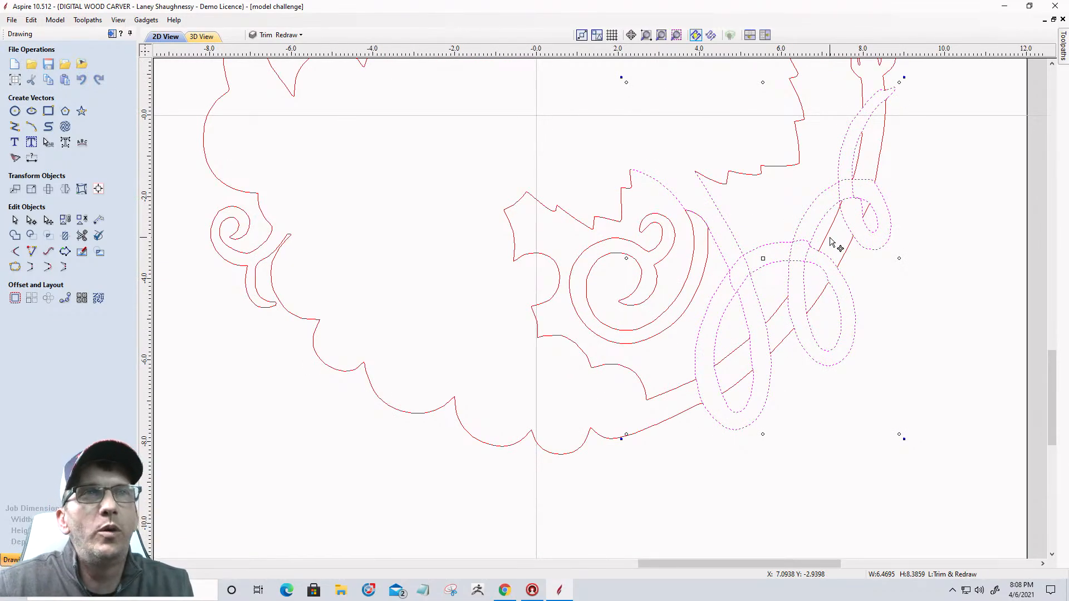
pyautogui.scroll(-2, 811, 232)
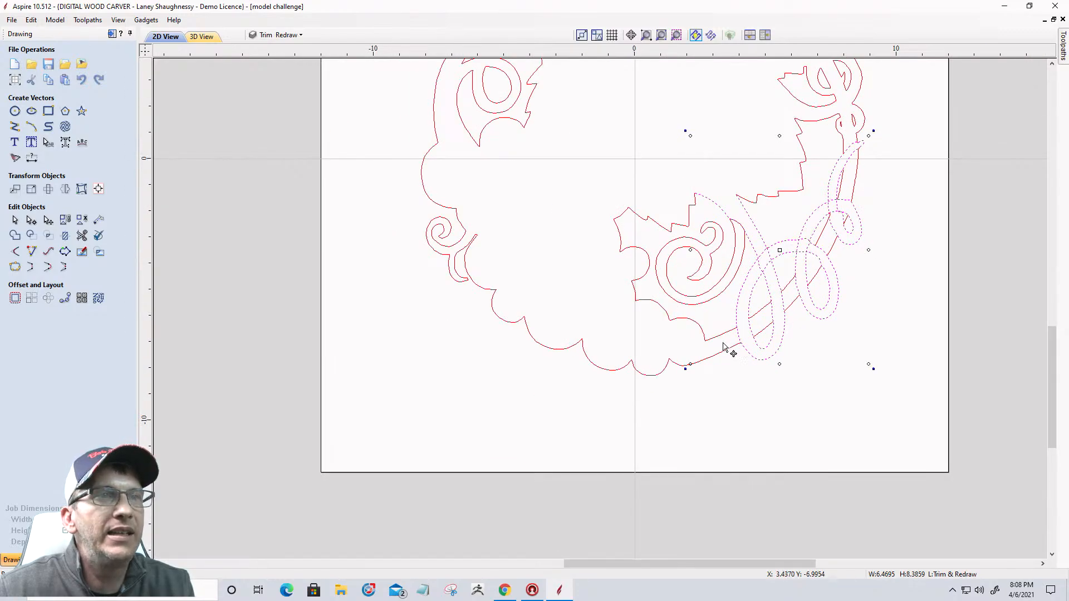
pyautogui.scroll(3, 743, 339)
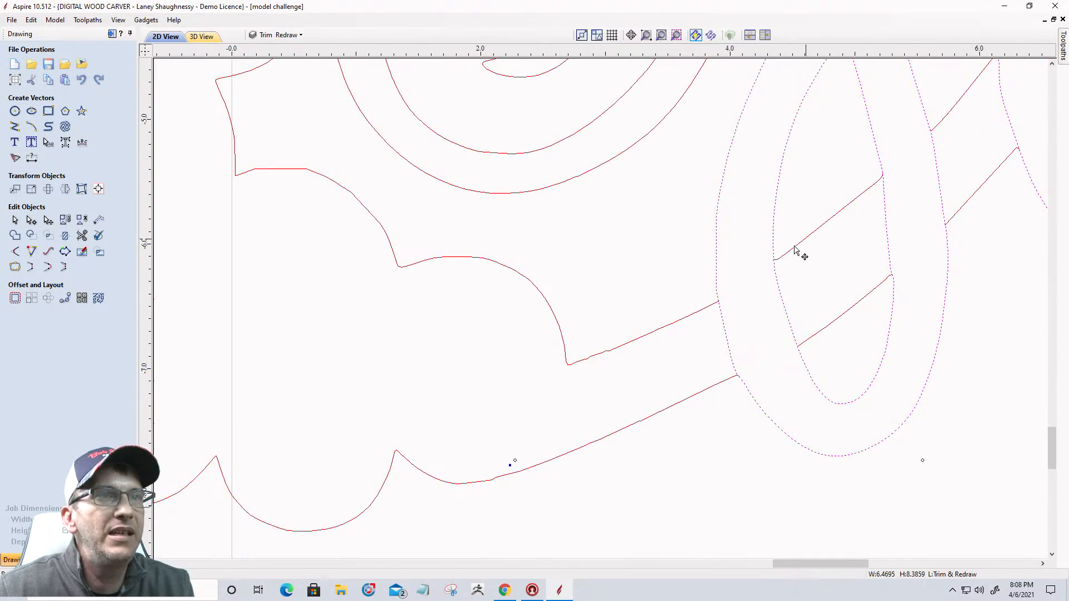
pyautogui.click(809, 255)
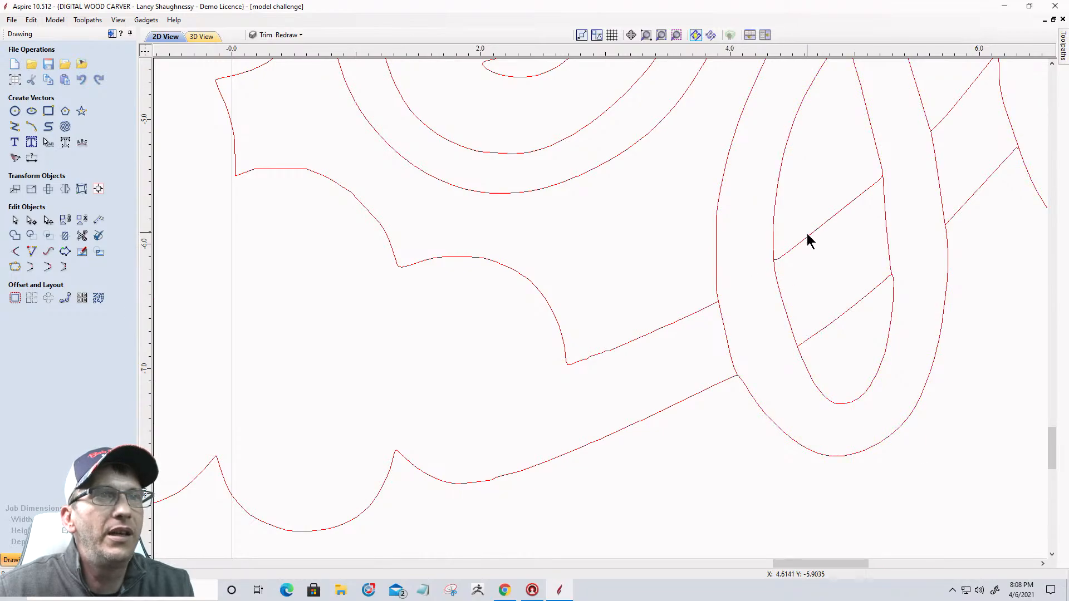
pyautogui.click(808, 235)
pyautogui.click(702, 310)
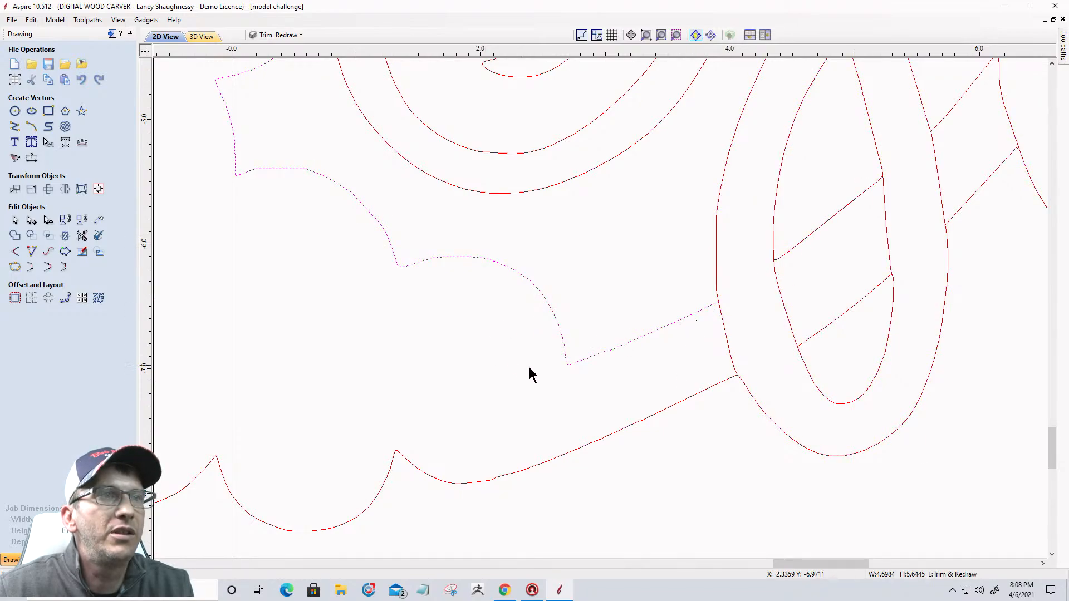
pyautogui.scroll(-3, 530, 374)
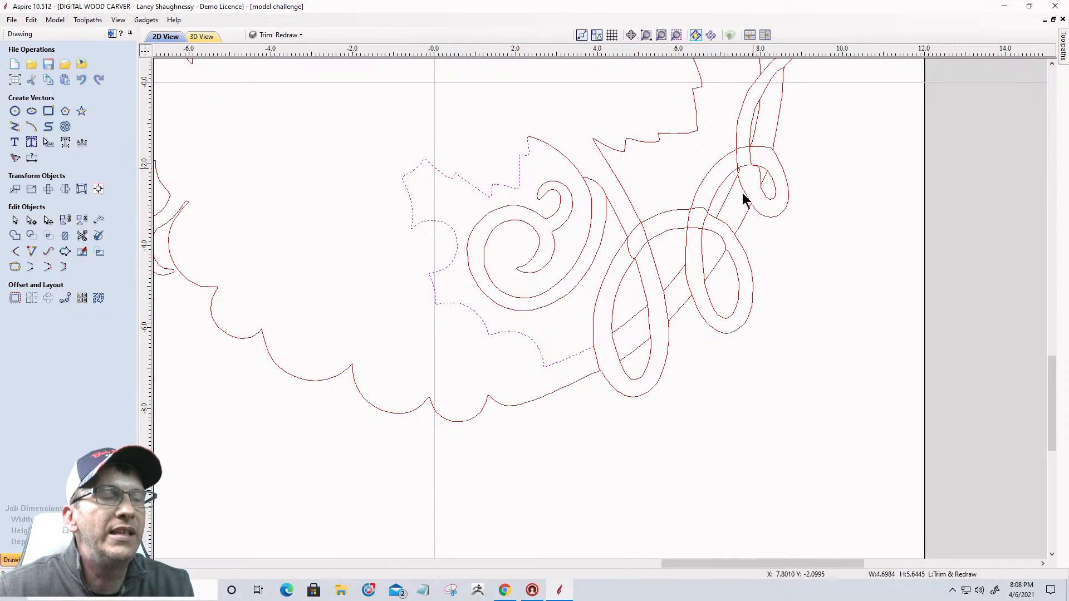
pyautogui.scroll(-4, 594, 382)
pyautogui.scroll(2, 665, 271)
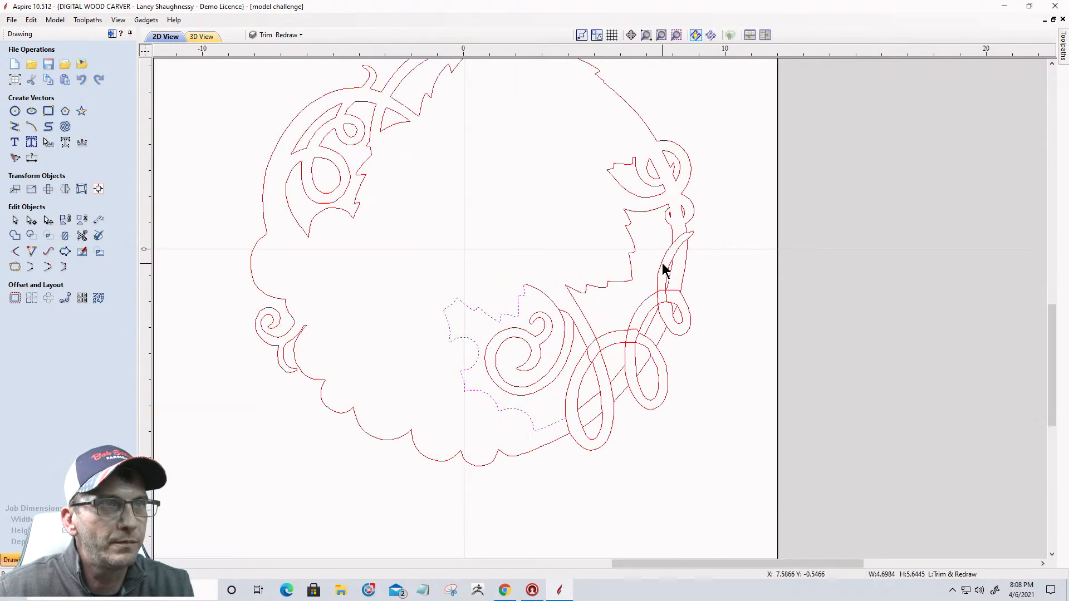
pyautogui.scroll(3, 666, 271)
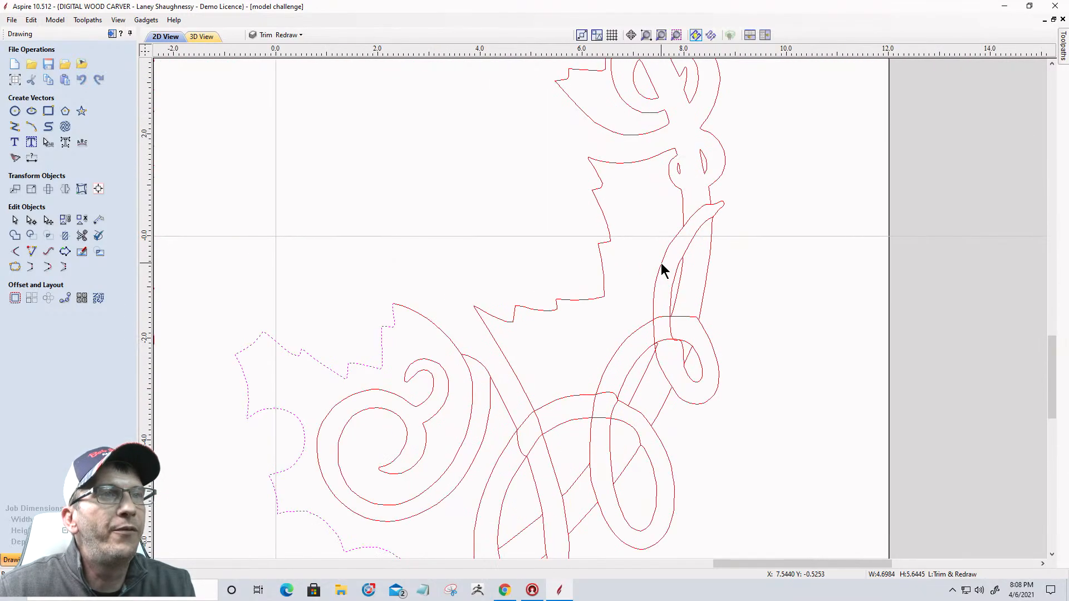
pyautogui.scroll(4, 660, 354)
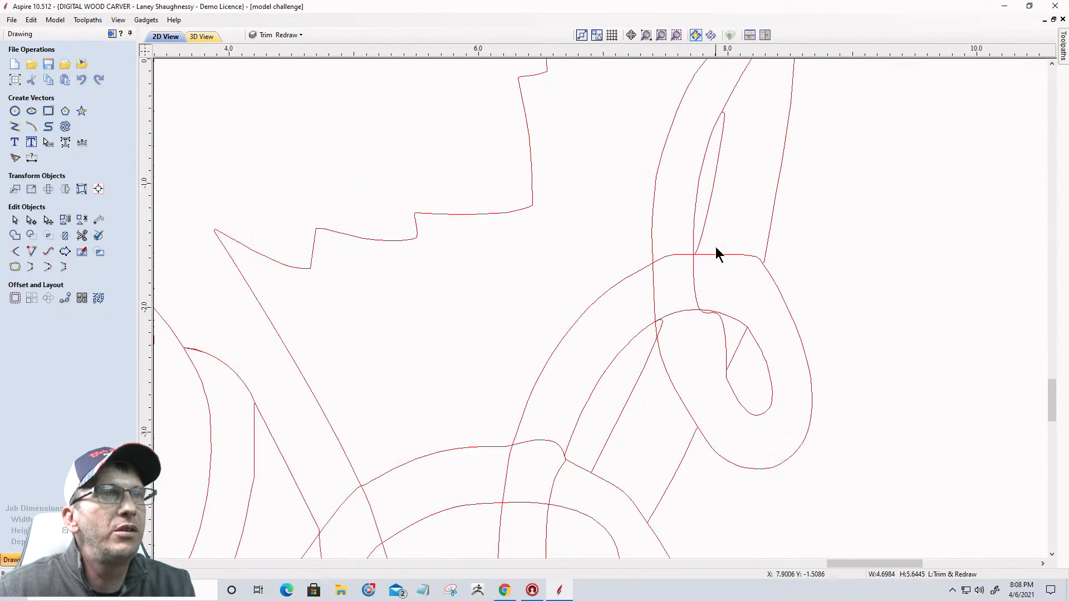
pyautogui.scroll(-5, 711, 259)
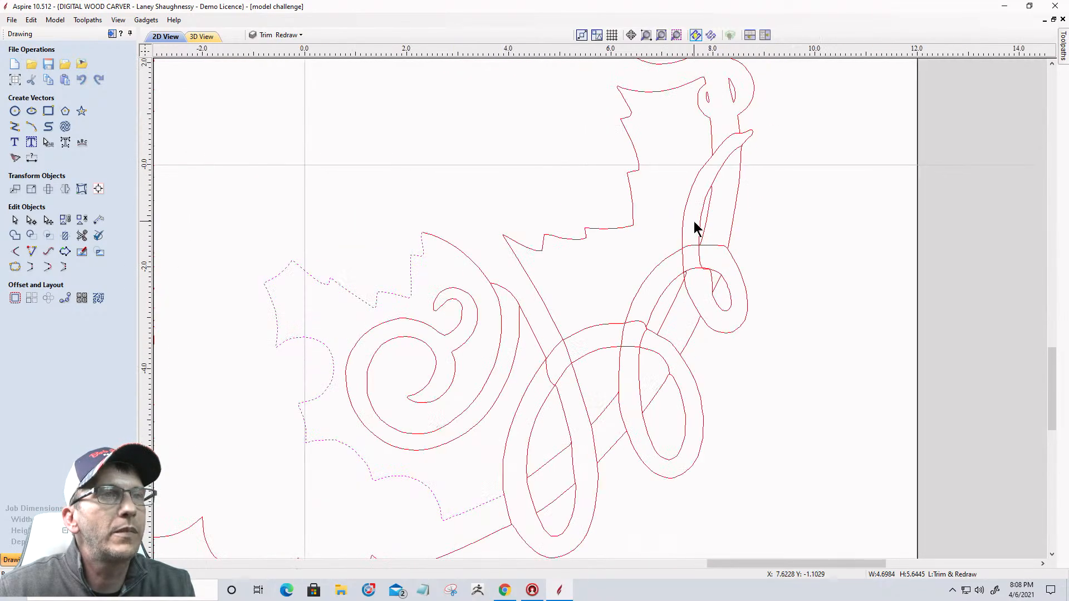
# Move the joined tendril outline sideways into the empty area beyond the wreath's stem
pyautogui.click(599, 279)
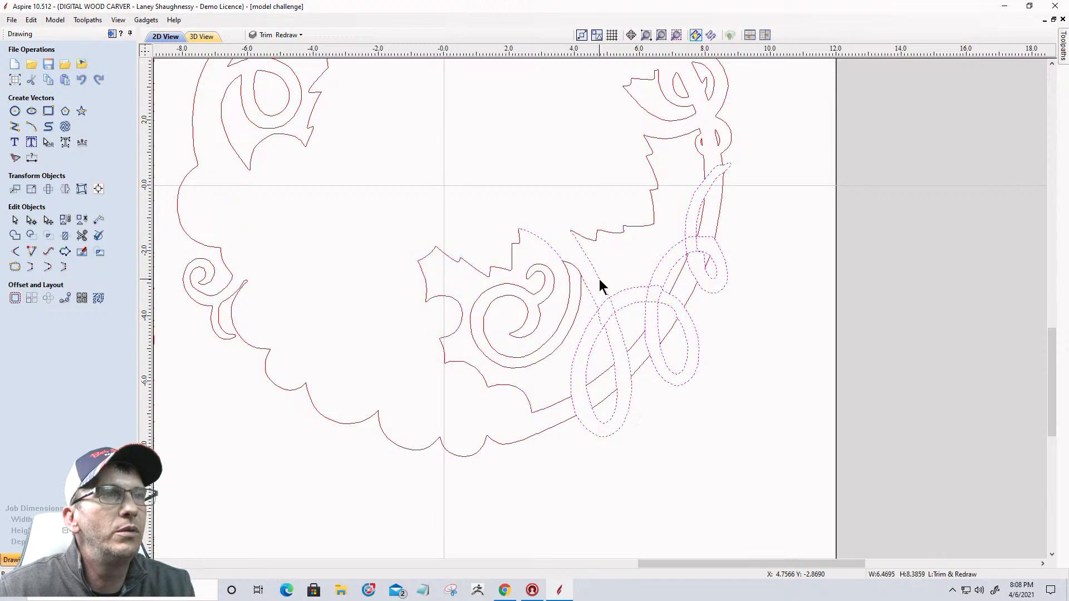
pyautogui.moveTo(599, 276); pyautogui.dragTo(816, 290)
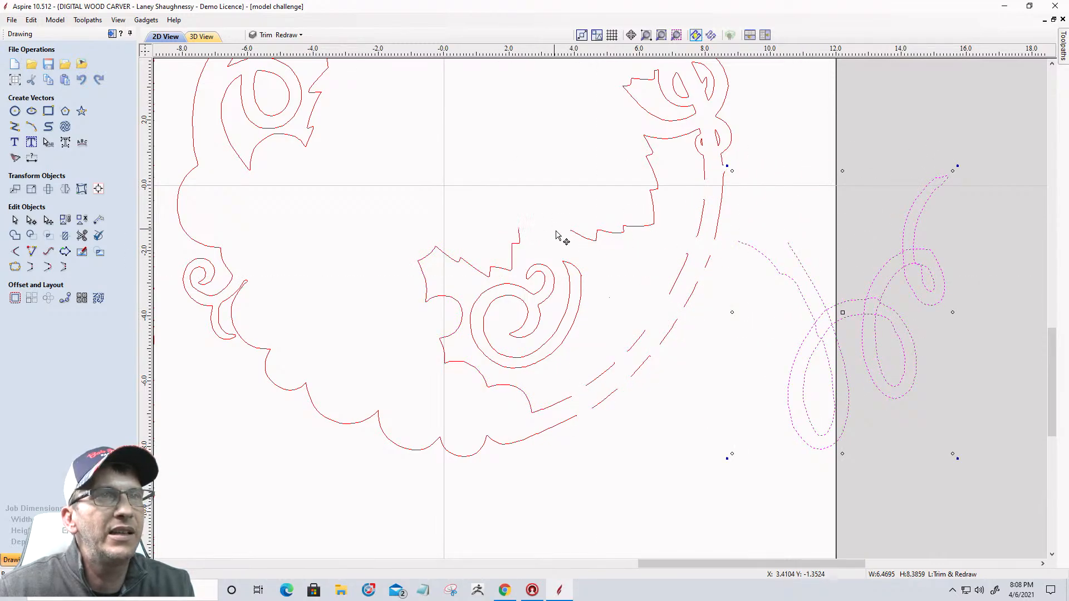
# Edit the tendril's nodes and straighten the bulging span between the two strand crossings above the large loop
pyautogui.scroll(3, 843, 395)
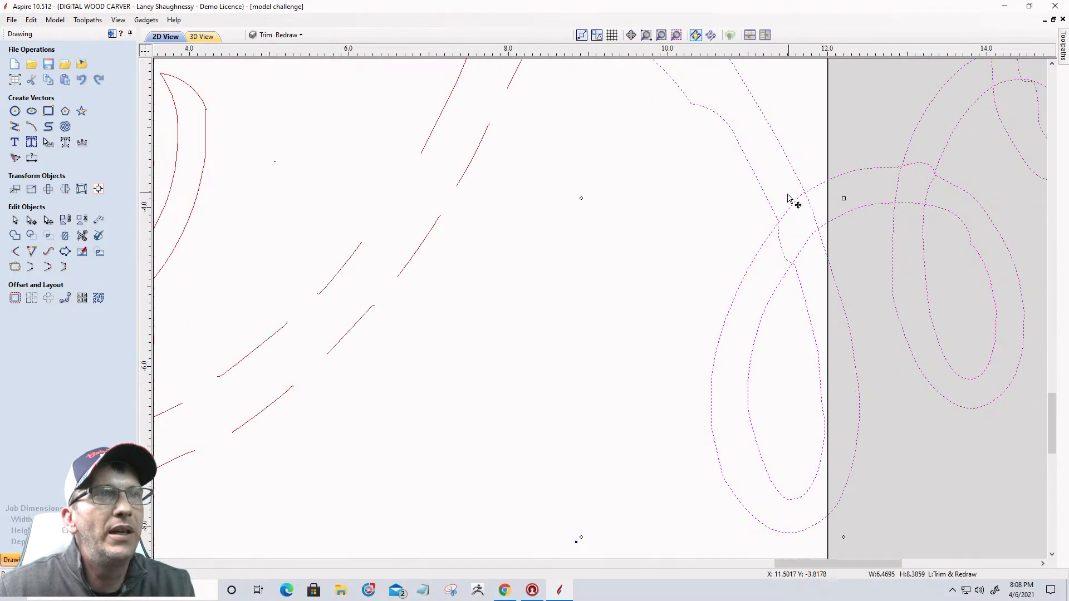
pyautogui.click(31, 219)
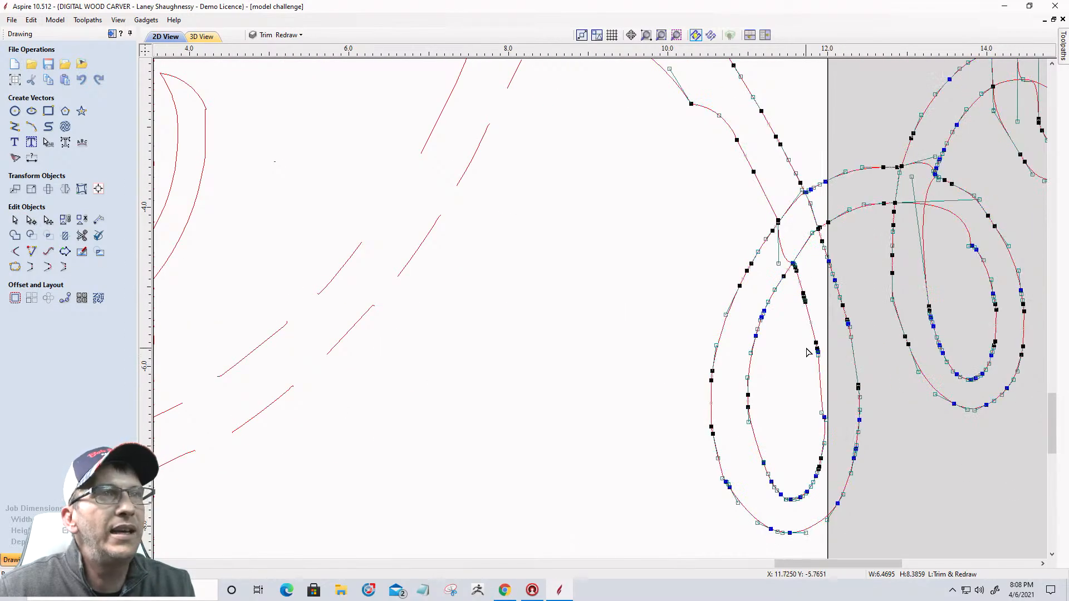
pyautogui.scroll(1, 805, 311)
pyautogui.scroll(1, 794, 278)
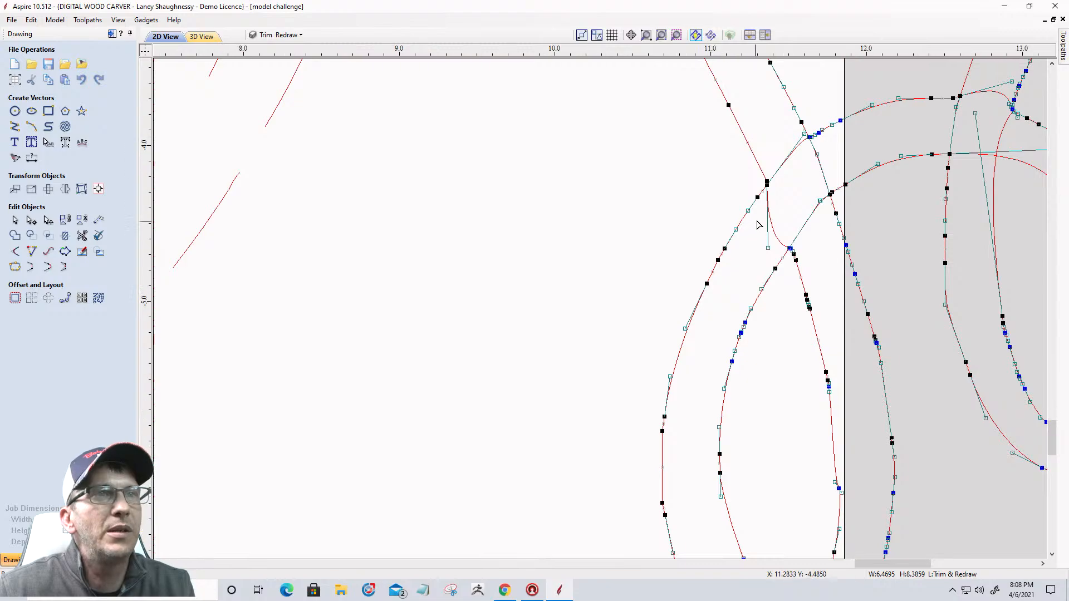
pyautogui.scroll(1, 760, 234)
pyautogui.moveTo(776, 276); pyautogui.dragTo(811, 245)
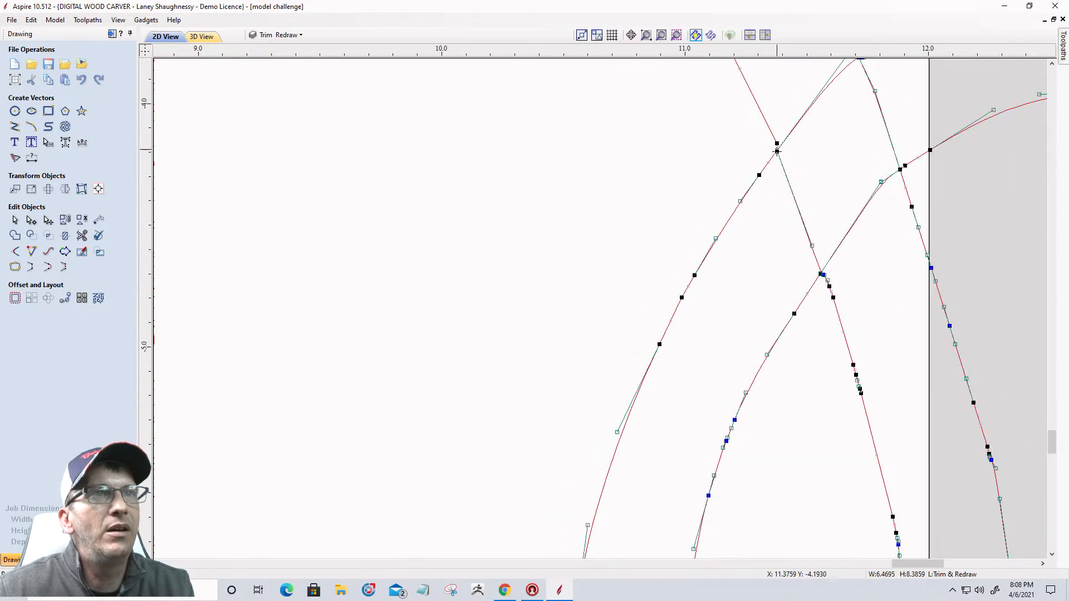
# Nudge the node just above the outer strand crossing on the large loop to smooth the line's kink
pyautogui.scroll(4, 779, 153)
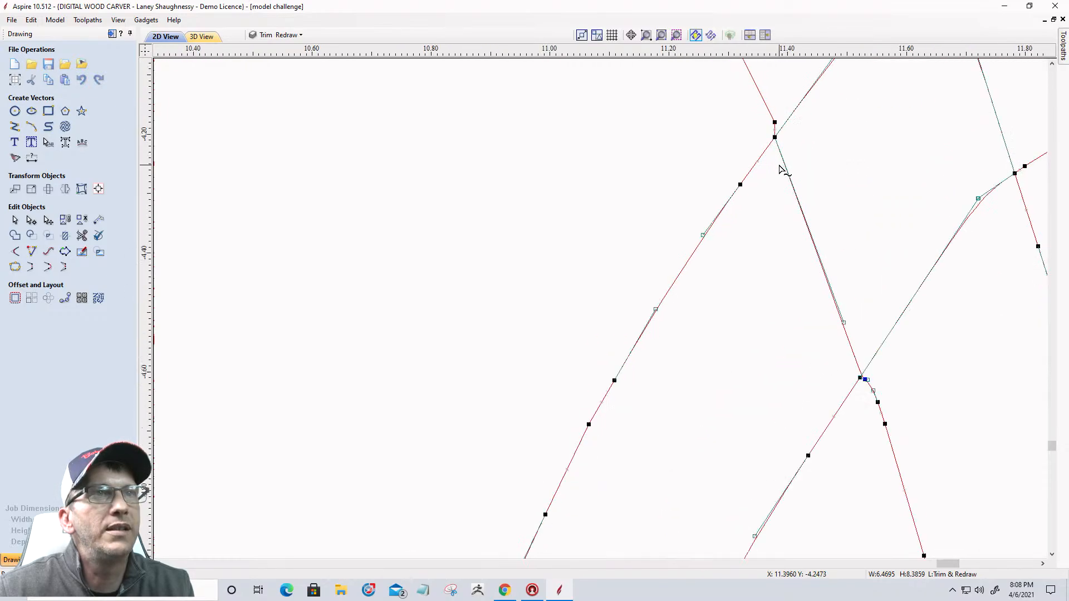
pyautogui.scroll(-6, 769, 121)
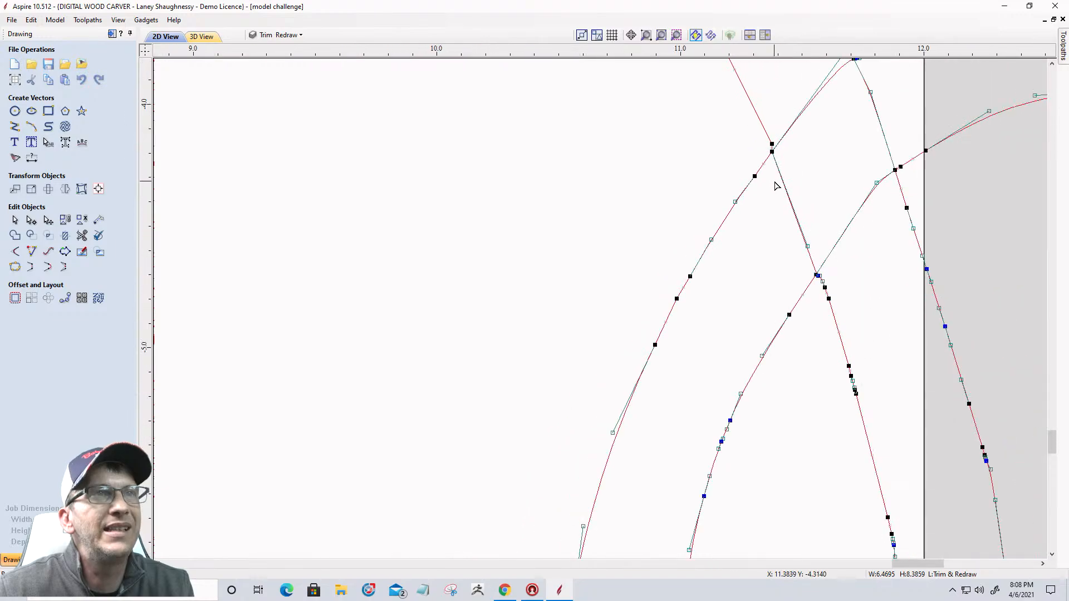
pyautogui.scroll(6, 764, 157)
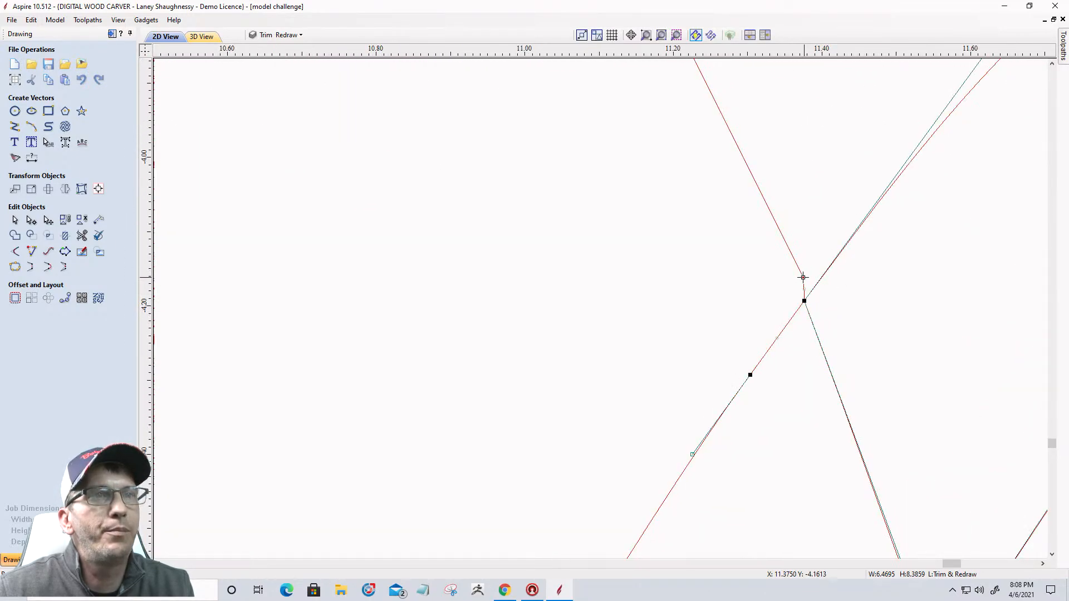
pyautogui.scroll(-3, 804, 287)
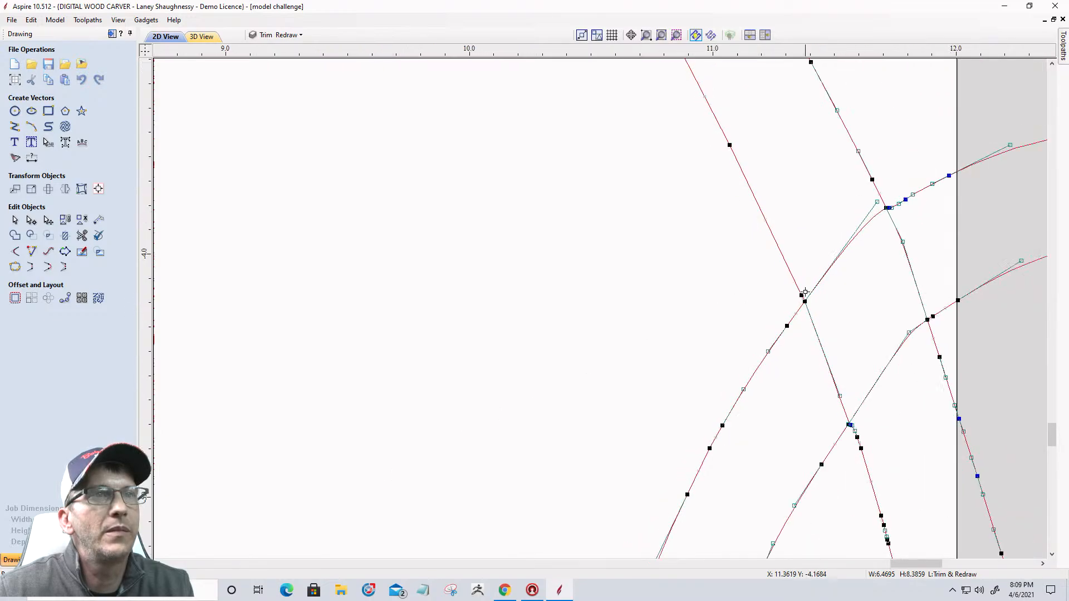
pyautogui.scroll(-2, 806, 292)
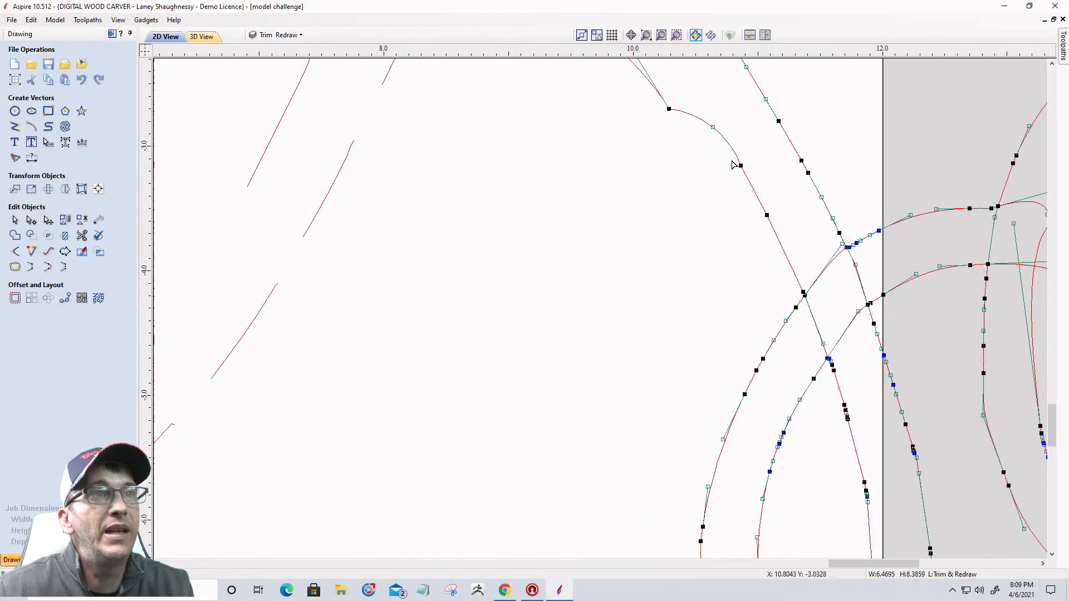
pyautogui.scroll(-2, 670, 175)
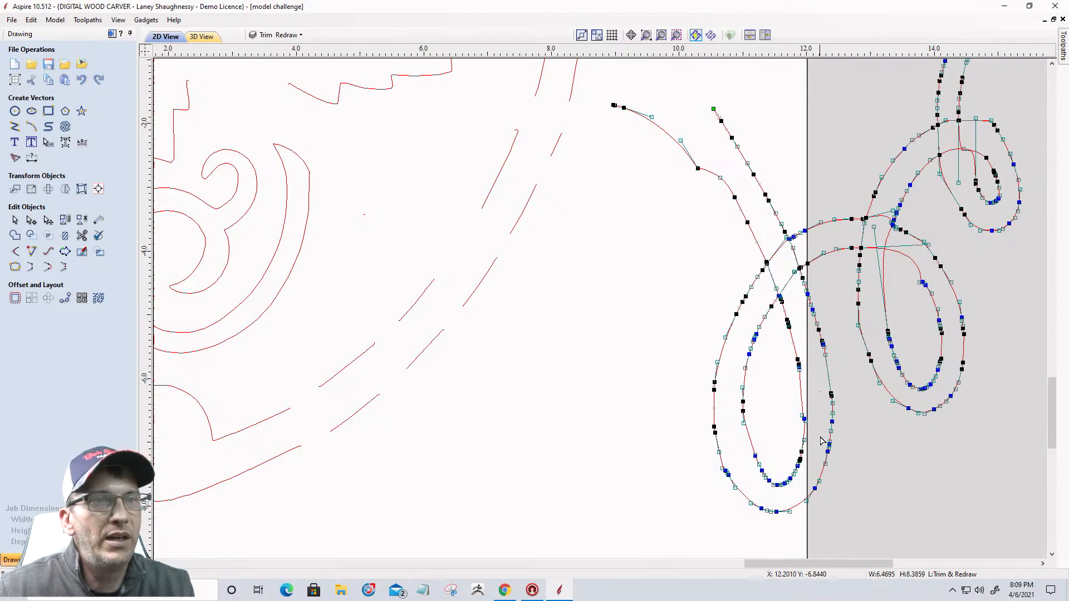
pyautogui.scroll(2, 745, 488)
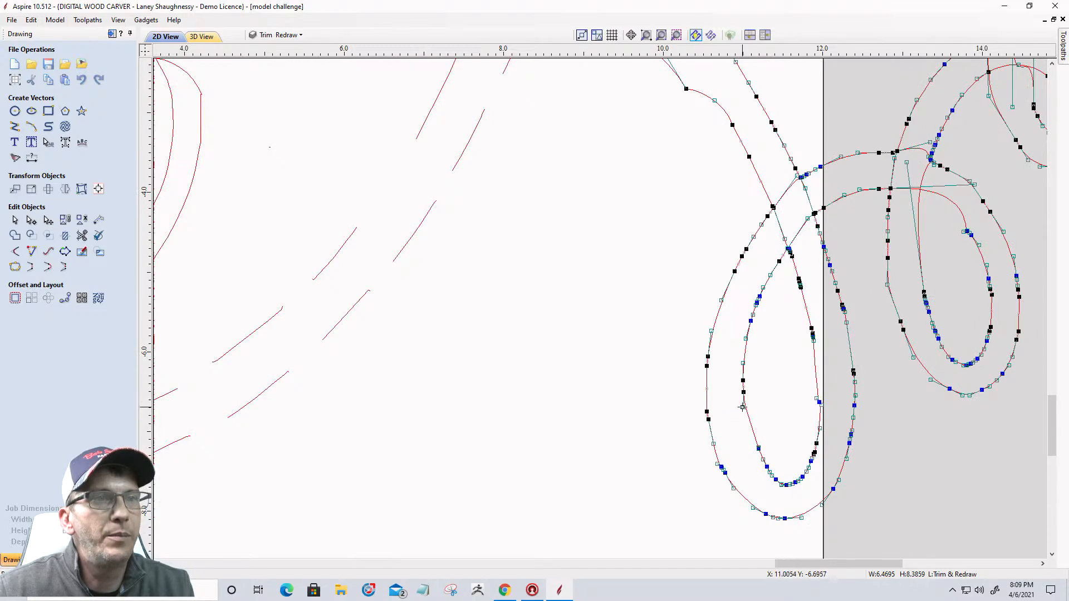
# Reshape the large loop's lower inner curve and flatten the outer strand's arc between the second loop's two upper crossings
pyautogui.moveTo(742, 408); pyautogui.dragTo(737, 430)
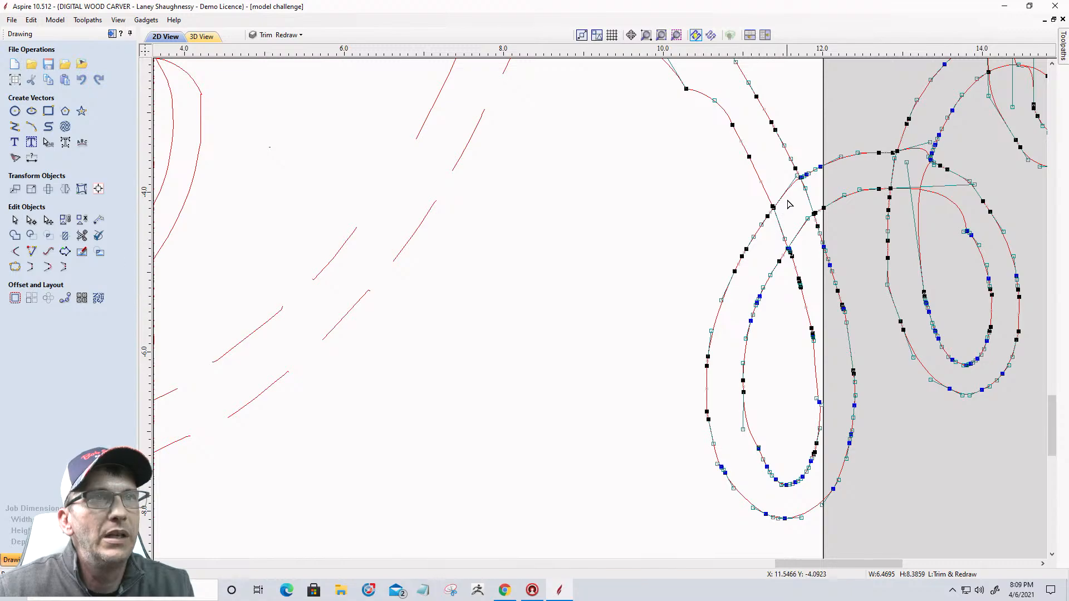
pyautogui.scroll(6, 908, 161)
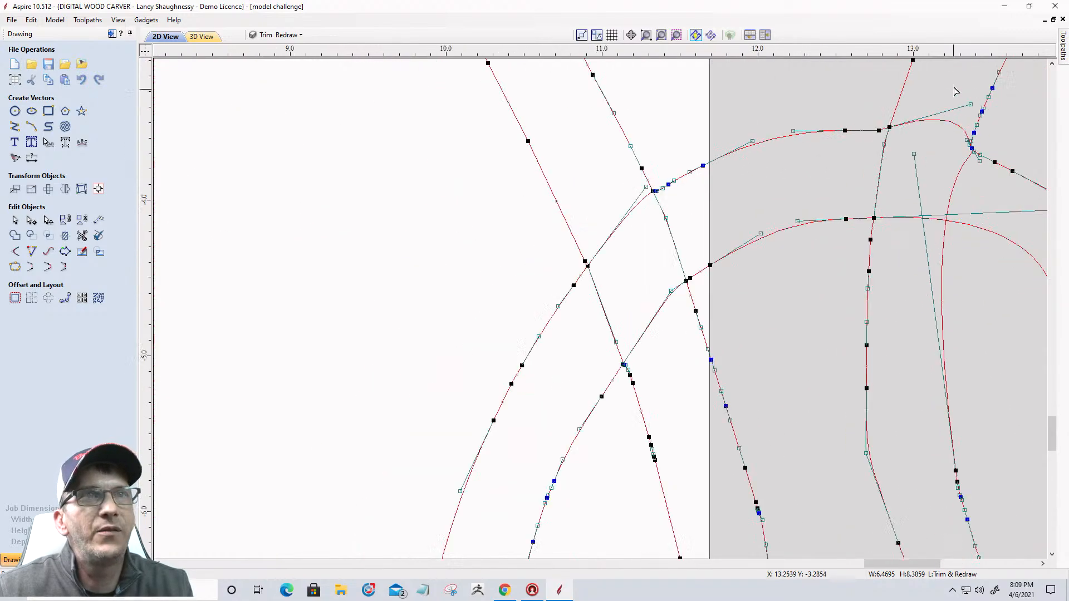
pyautogui.moveTo(953, 82); pyautogui.dragTo(893, 127)
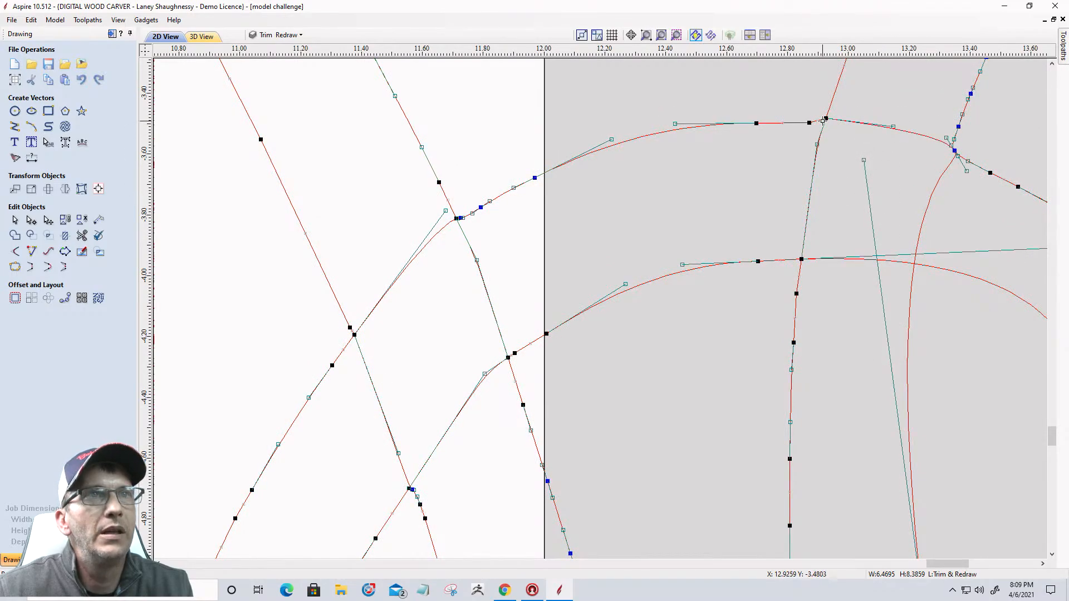
pyautogui.moveTo(824, 118); pyautogui.dragTo(825, 128)
pyautogui.moveTo(890, 133); pyautogui.dragTo(891, 123)
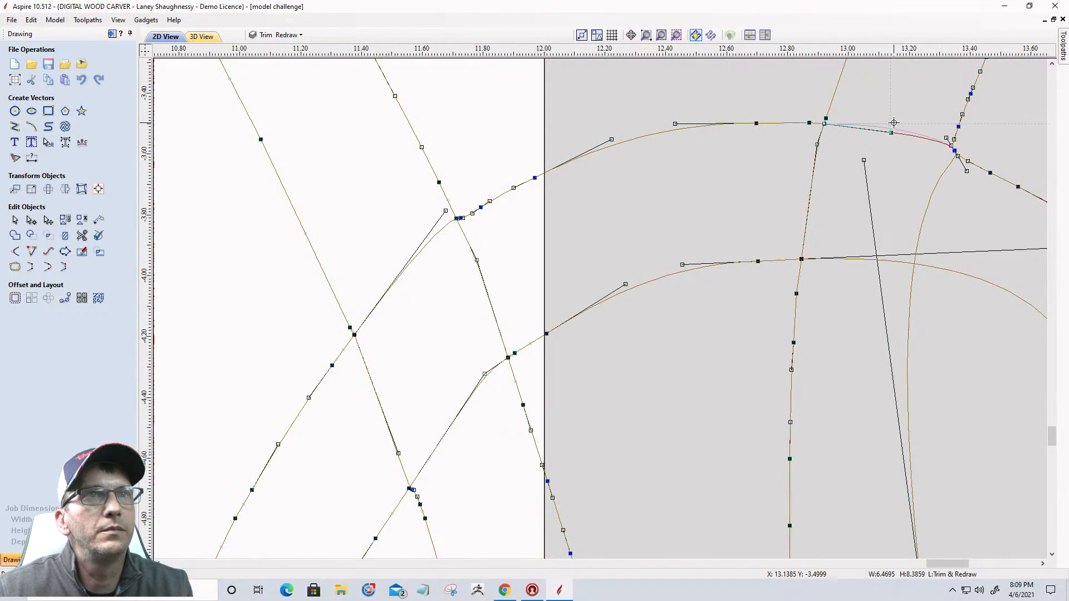
# Raise the curve handle just beyond the second loop's upper crossing to soften the outer strand's bend
pyautogui.scroll(3, 869, 145)
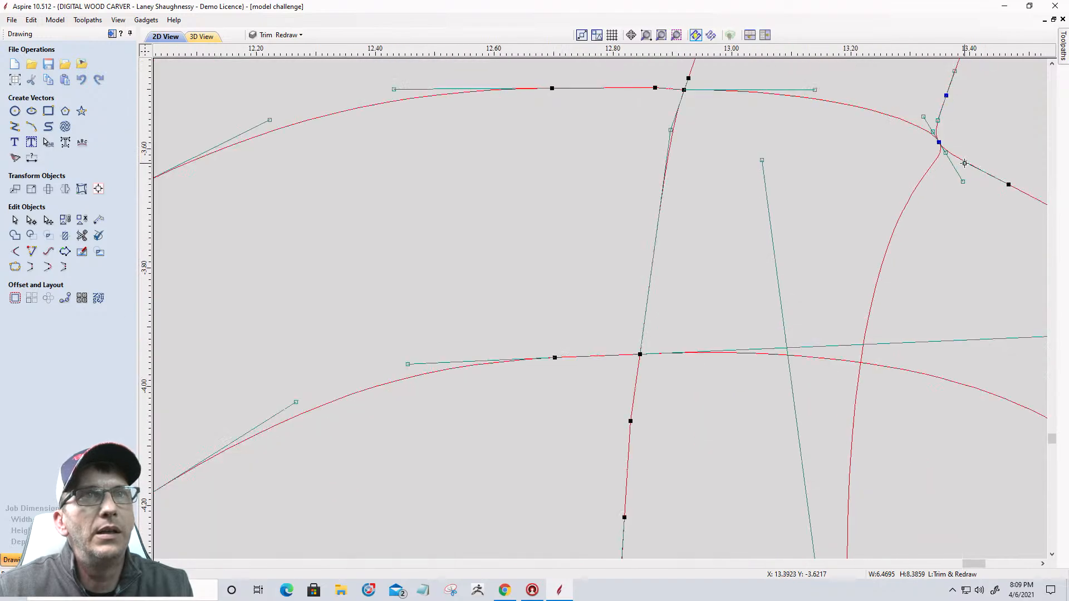
pyautogui.moveTo(964, 163)
pyautogui.mouseDown()
pyautogui.moveTo(971, 149)
pyautogui.moveTo(941, 141)
pyautogui.moveTo(961, 151)
pyautogui.mouseUp()
pyautogui.scroll(-2, 852, 139)
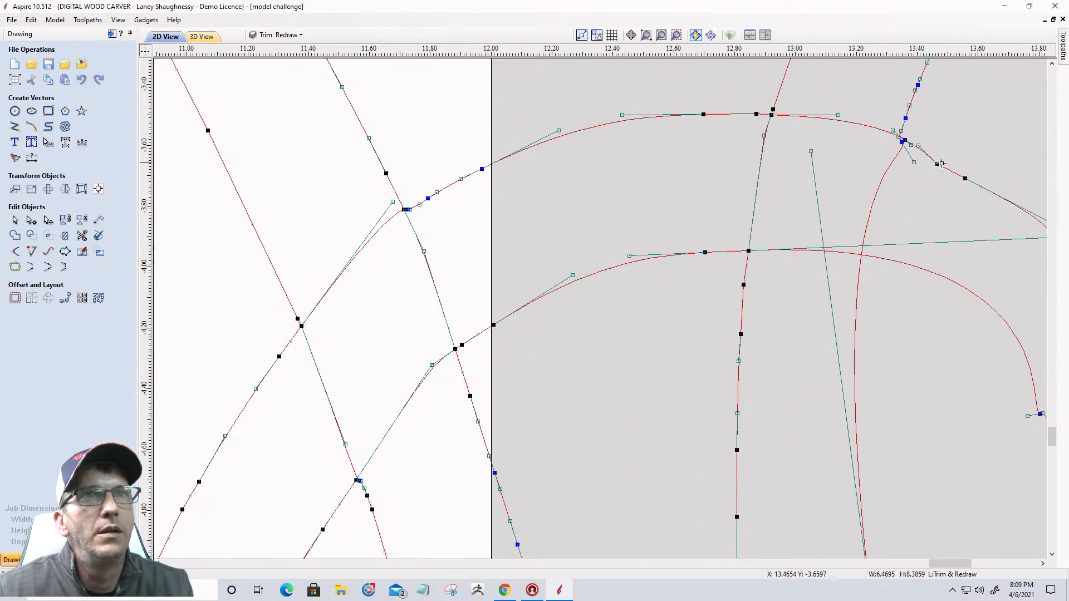
# Delete the two closely spaced nodes just beyond the upper crossing on the second loop's outer strand
pyautogui.scroll(-3, 935, 168)
pyautogui.scroll(1, 974, 175)
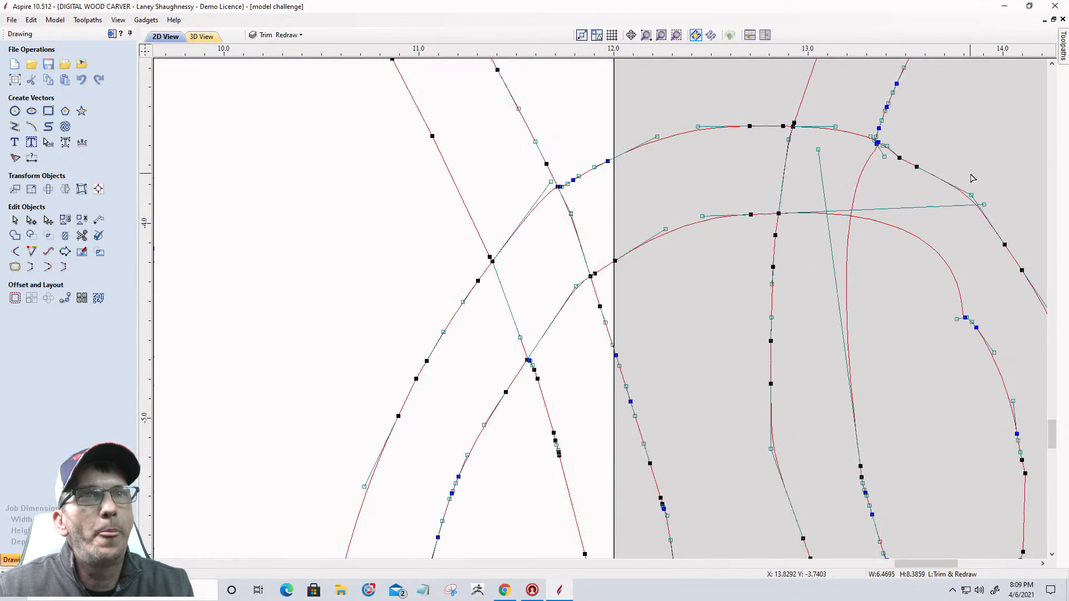
pyautogui.scroll(-3, 939, 163)
pyautogui.scroll(2, 772, 135)
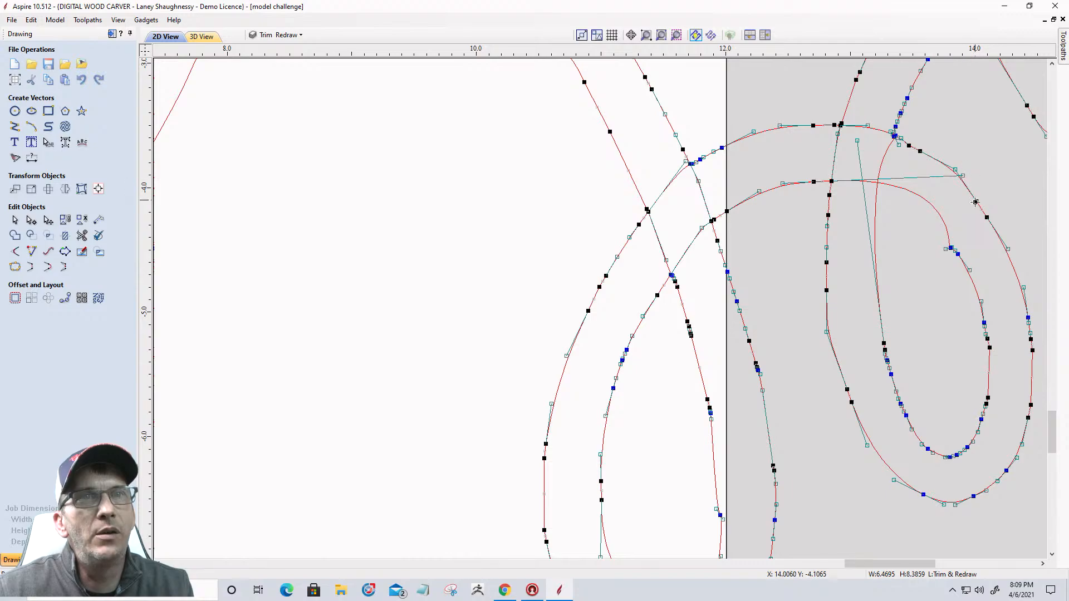
pyautogui.scroll(2, 975, 202)
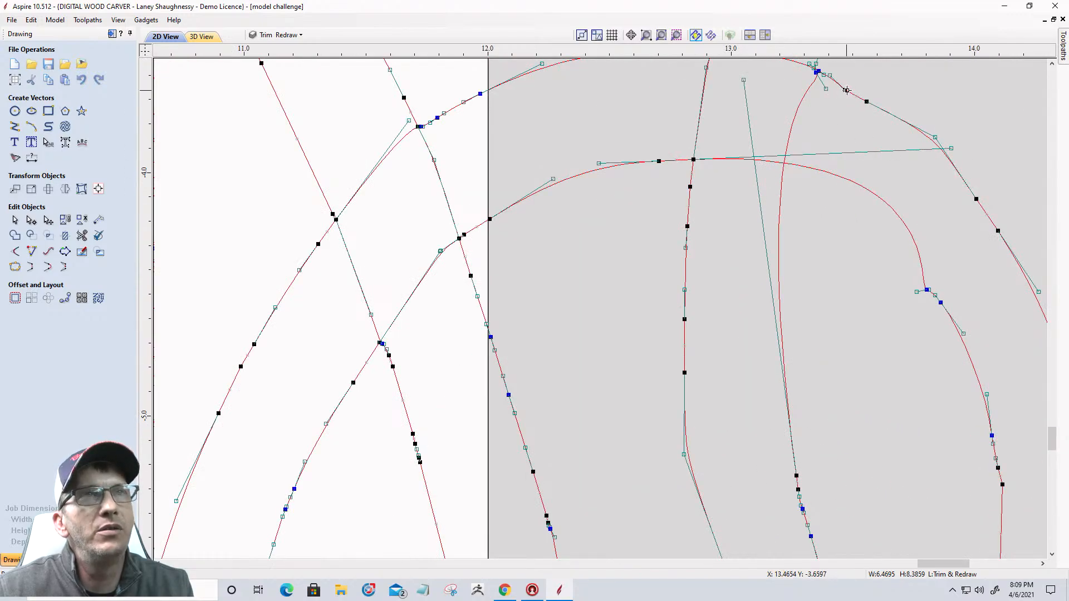
pyautogui.scroll(3, 855, 80)
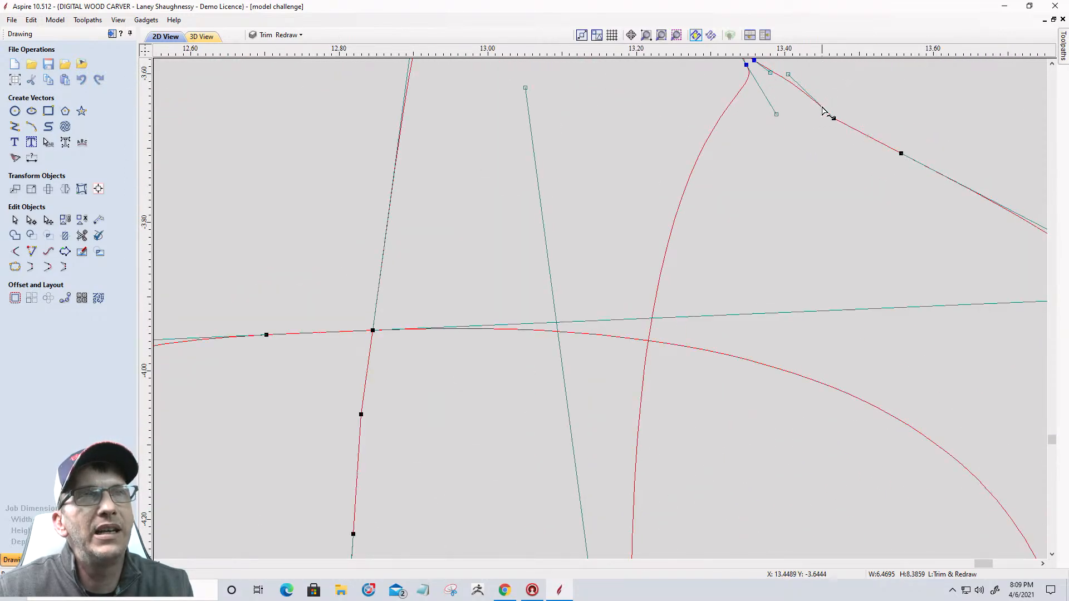
pyautogui.rightClick(831, 117)
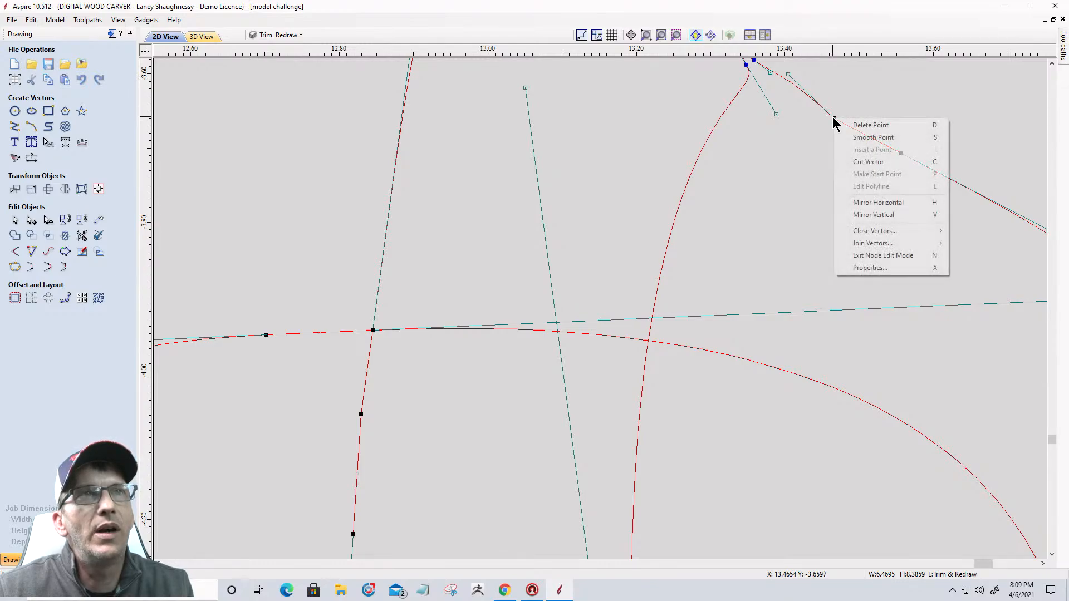
pyautogui.click(844, 123)
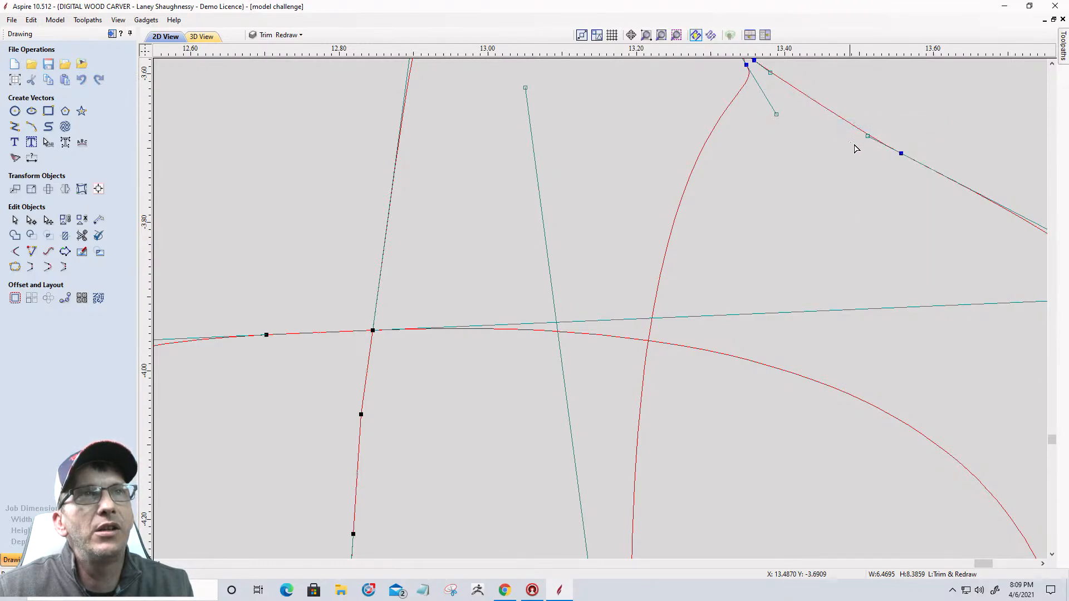
pyautogui.rightClick(899, 153)
pyautogui.click(911, 160)
# Delete the upper of the two shoulder nodes on the second loop's outer strand and extend the remaining node's handle to round the curve
pyautogui.scroll(-5, 860, 106)
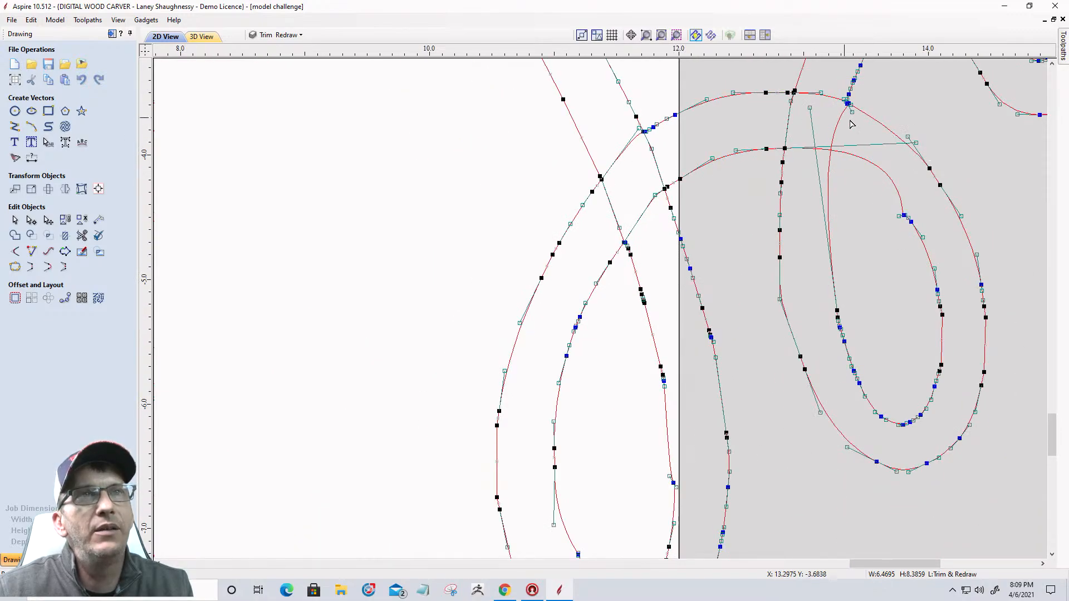
pyautogui.scroll(5, 929, 170)
pyautogui.rightClick(933, 144)
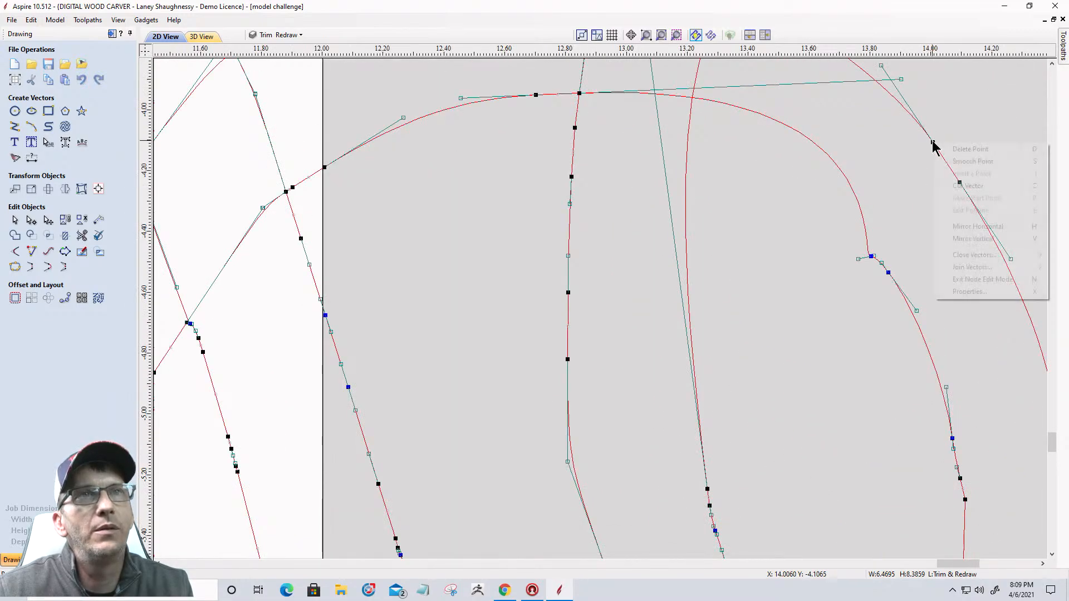
pyautogui.click(941, 150)
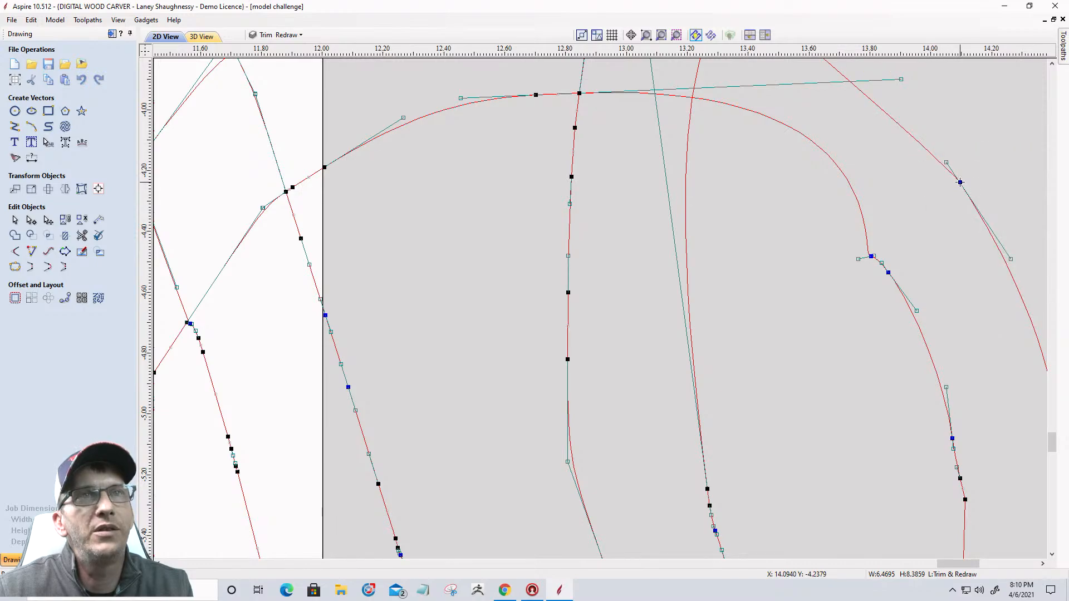
pyautogui.scroll(-5, 960, 182)
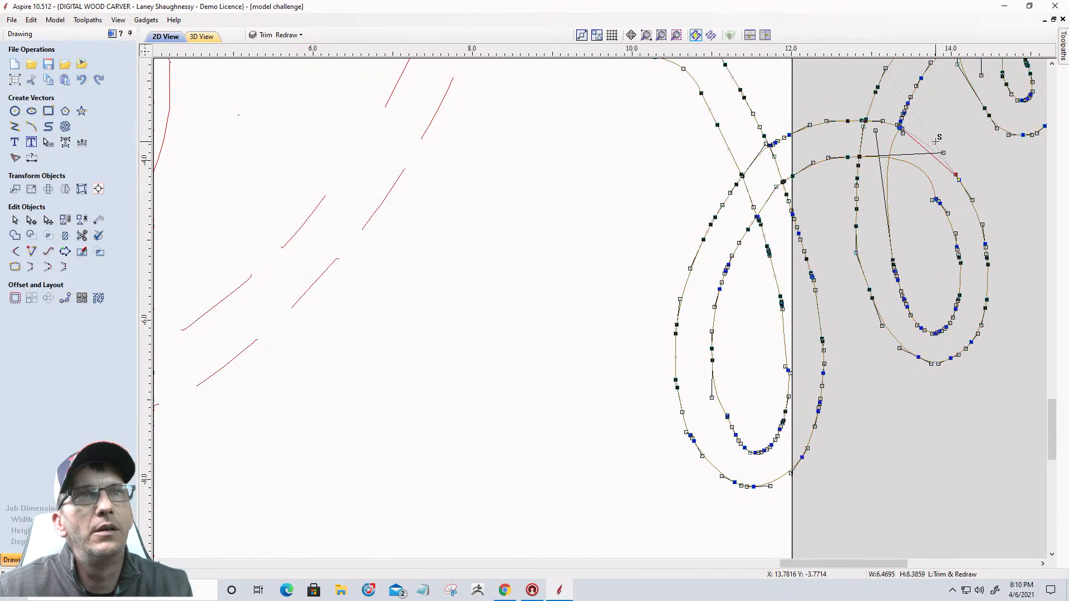
pyautogui.scroll(3, 925, 168)
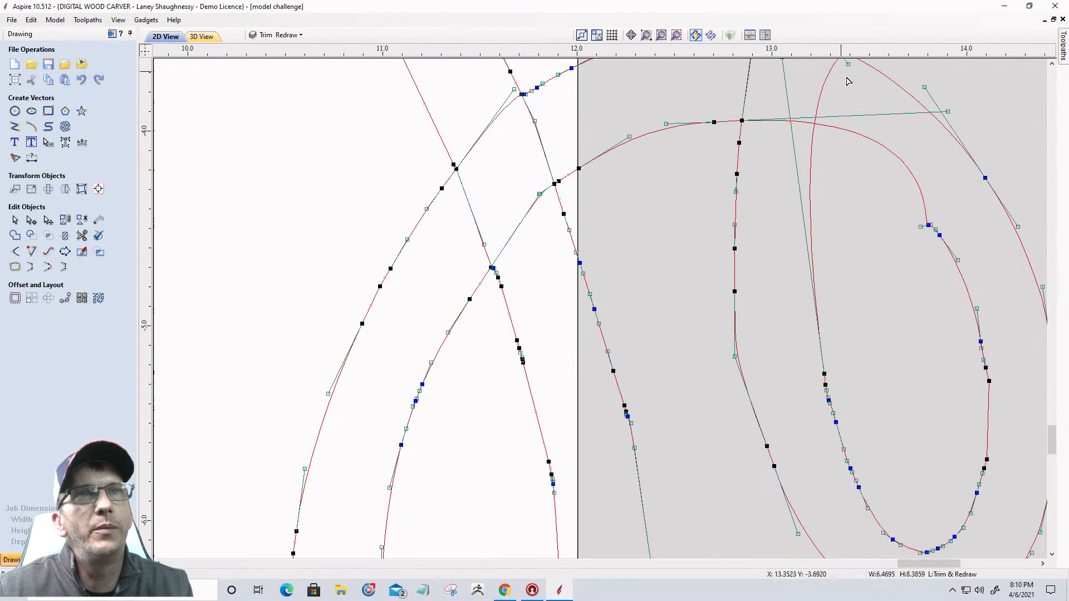
# Level the handle at the kink on the second loop's inner strand and shorten the handle at the top of its arc
pyautogui.scroll(-4, 975, 181)
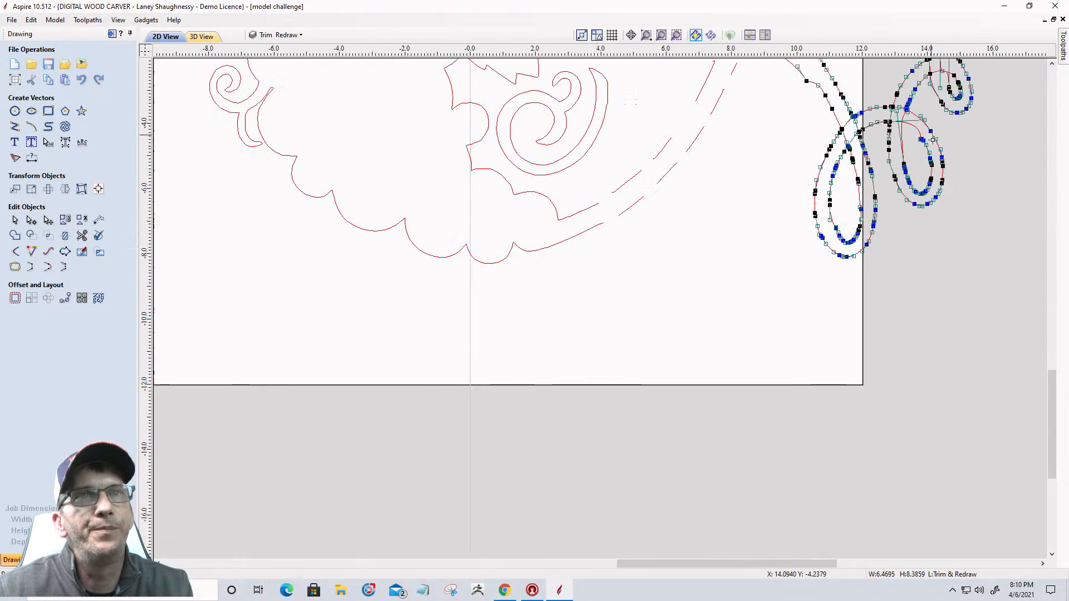
pyautogui.scroll(2, 957, 171)
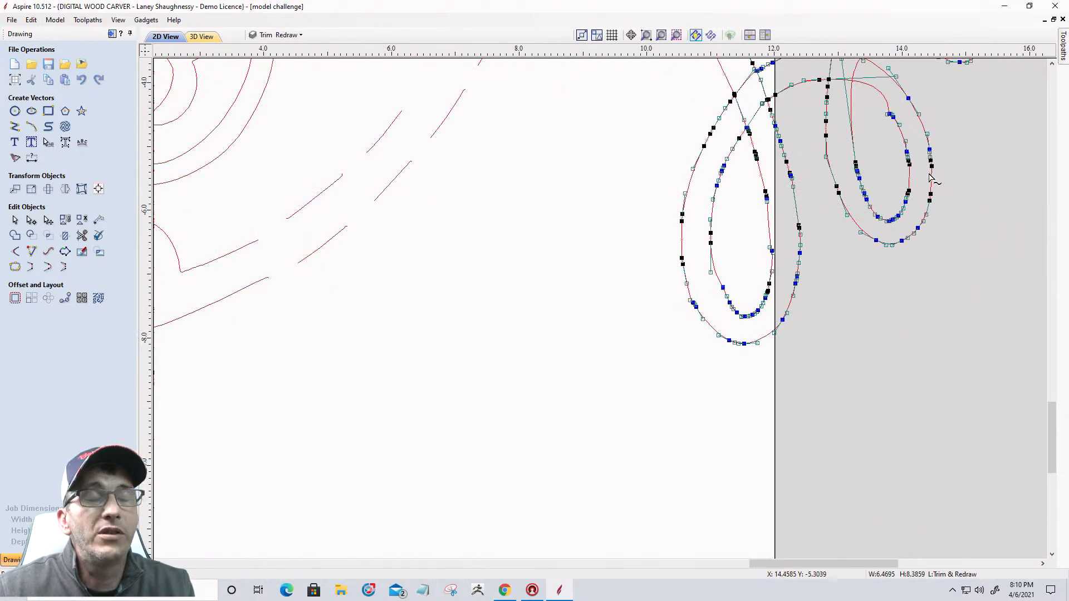
pyautogui.scroll(-2, 843, 248)
pyautogui.scroll(2, 834, 138)
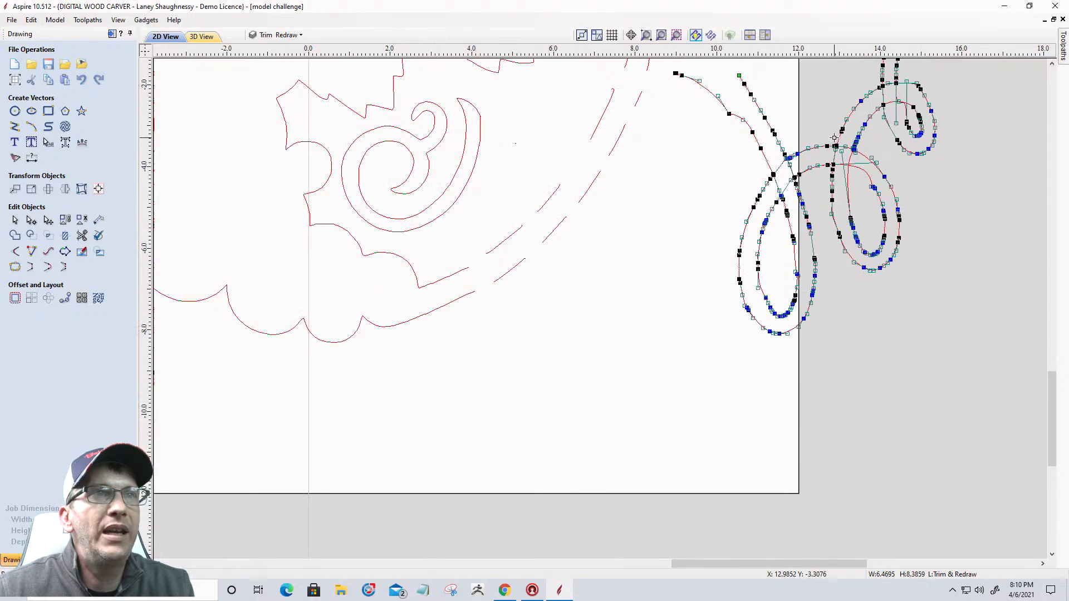
pyautogui.scroll(2, 834, 137)
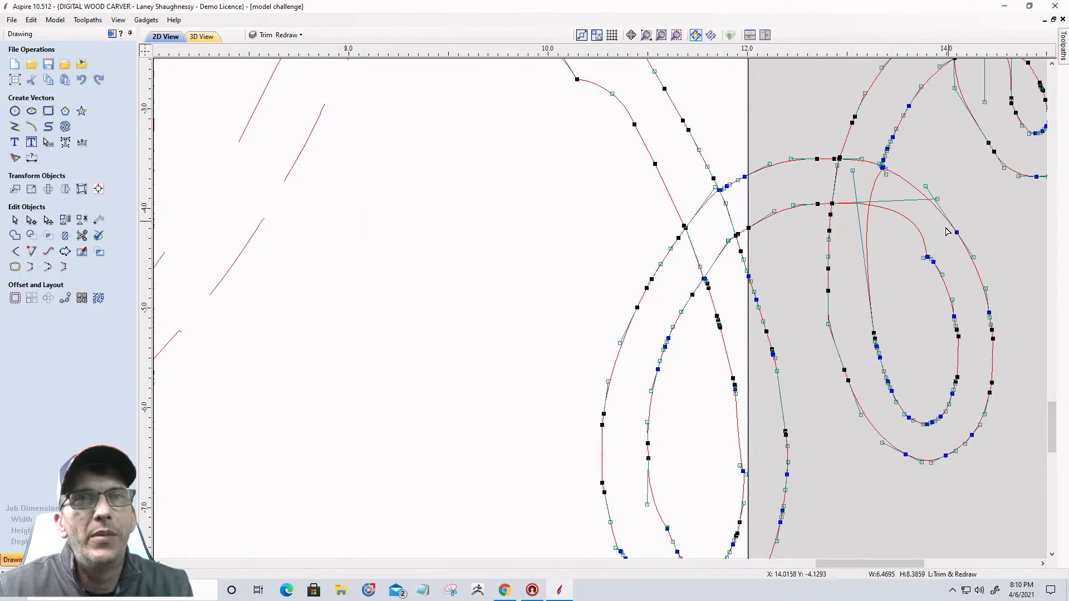
pyautogui.scroll(3, 936, 261)
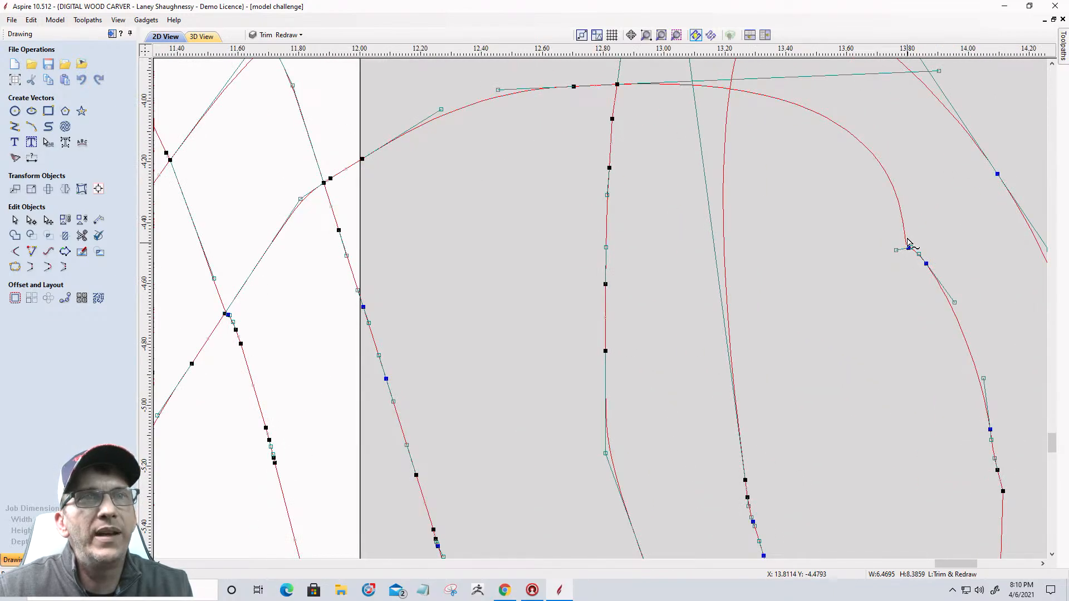
pyautogui.scroll(3, 927, 255)
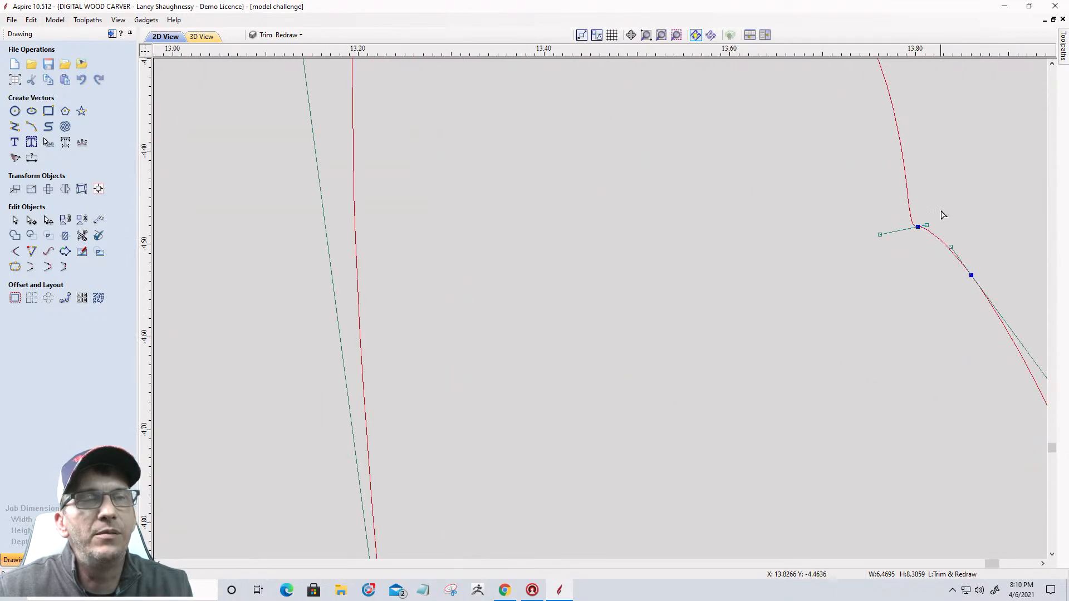
pyautogui.moveTo(881, 233)
pyautogui.mouseDown()
pyautogui.moveTo(919, 199)
pyautogui.moveTo(881, 227)
pyautogui.mouseUp()
pyautogui.scroll(-4, 881, 226)
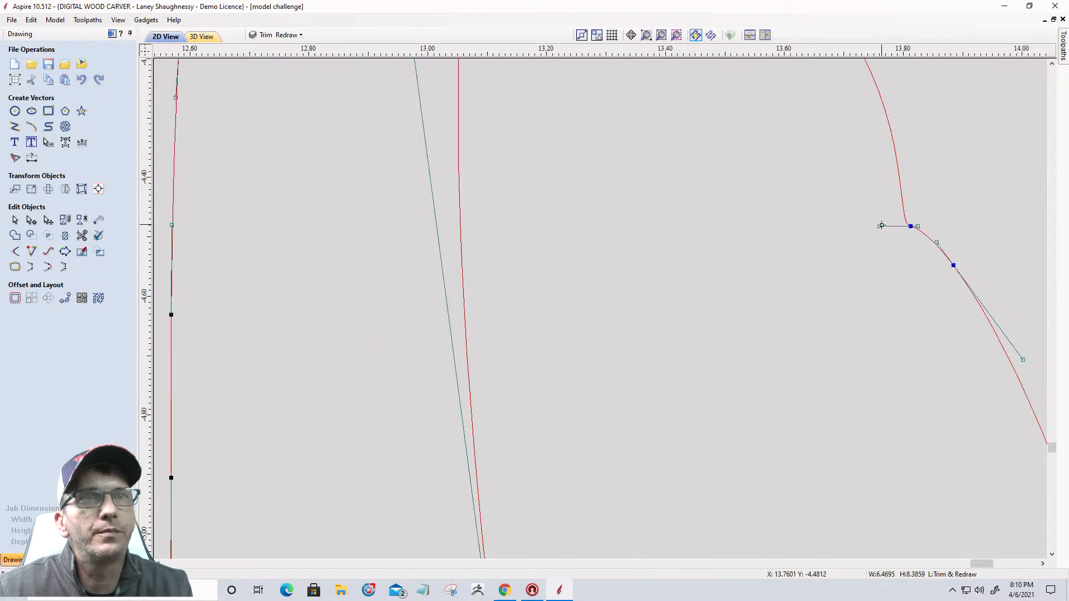
pyautogui.scroll(-2, 882, 225)
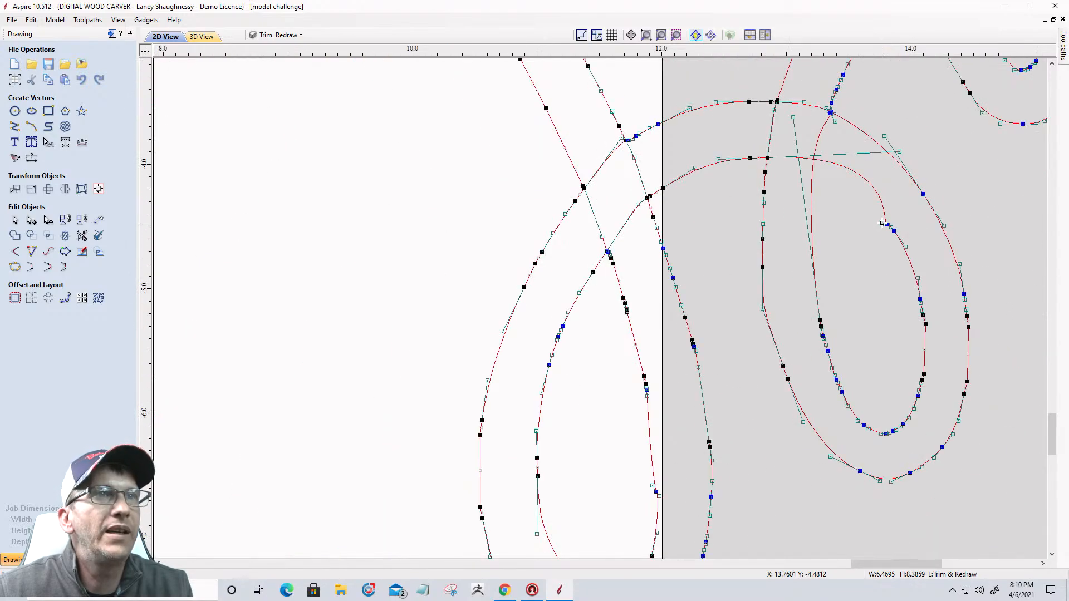
pyautogui.moveTo(898, 152); pyautogui.dragTo(863, 158)
# Delete the kinked node on the second loop's inner strand, align the next node's handle with the curve and leave node editing
pyautogui.scroll(4, 903, 234)
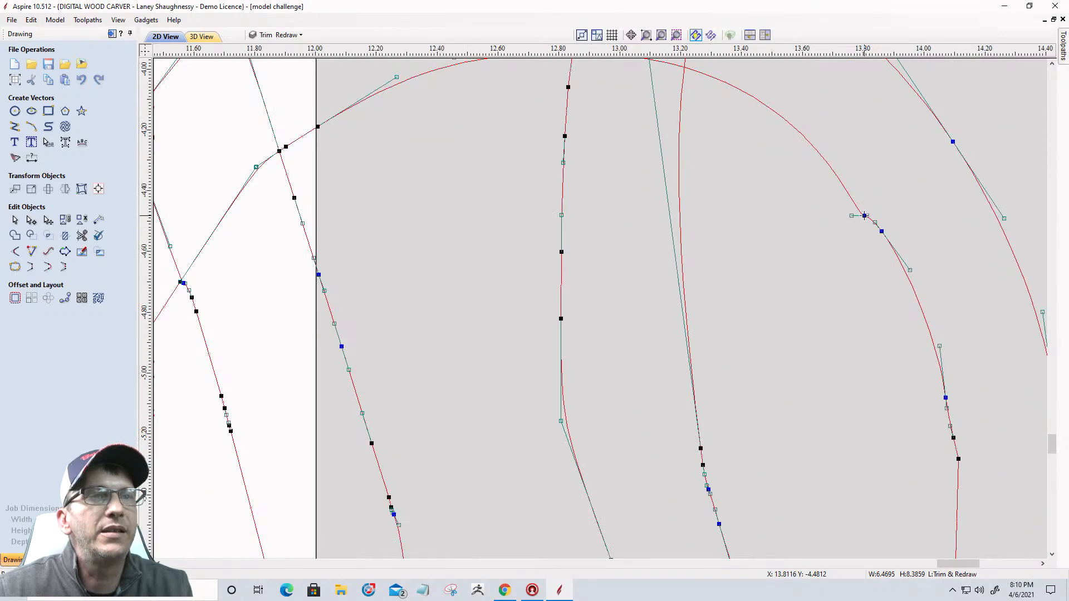
pyautogui.scroll(8, 865, 219)
pyautogui.rightClick(862, 201)
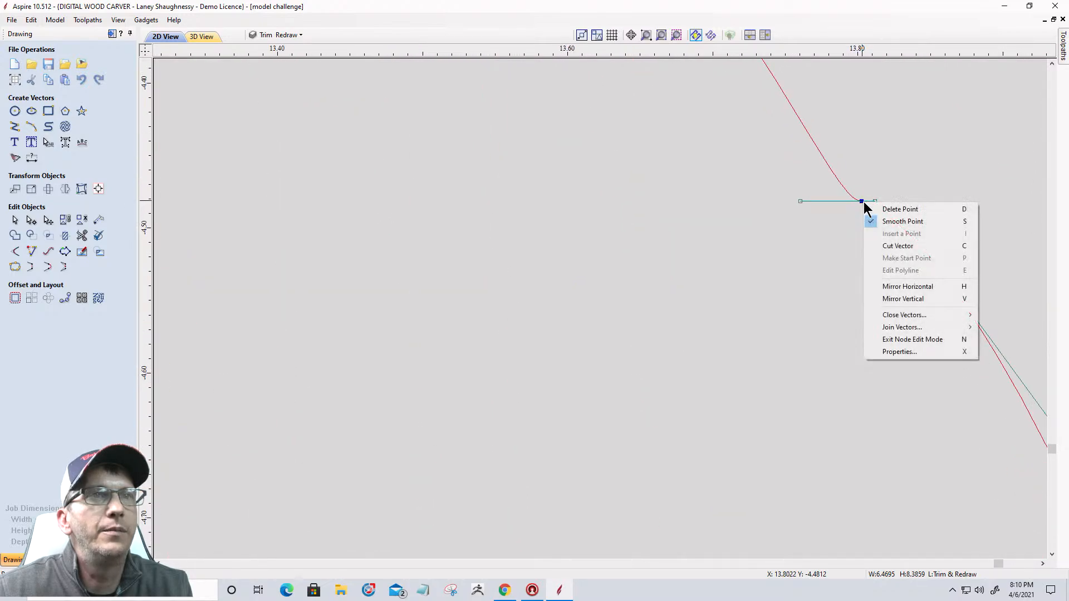
pyautogui.click(885, 207)
pyautogui.scroll(-8, 874, 212)
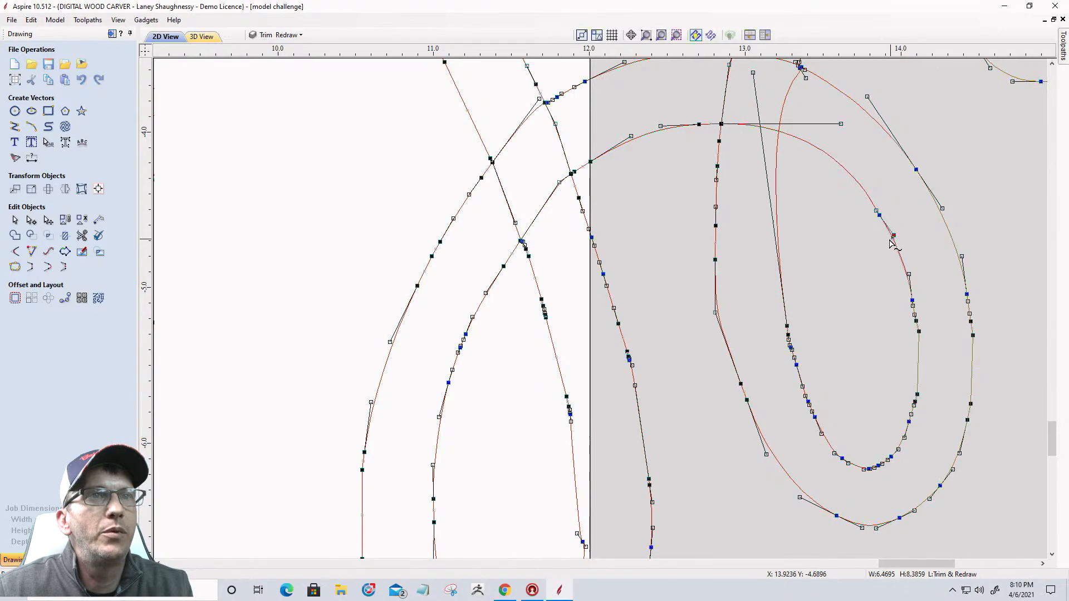
pyautogui.moveTo(893, 236); pyautogui.dragTo(892, 242)
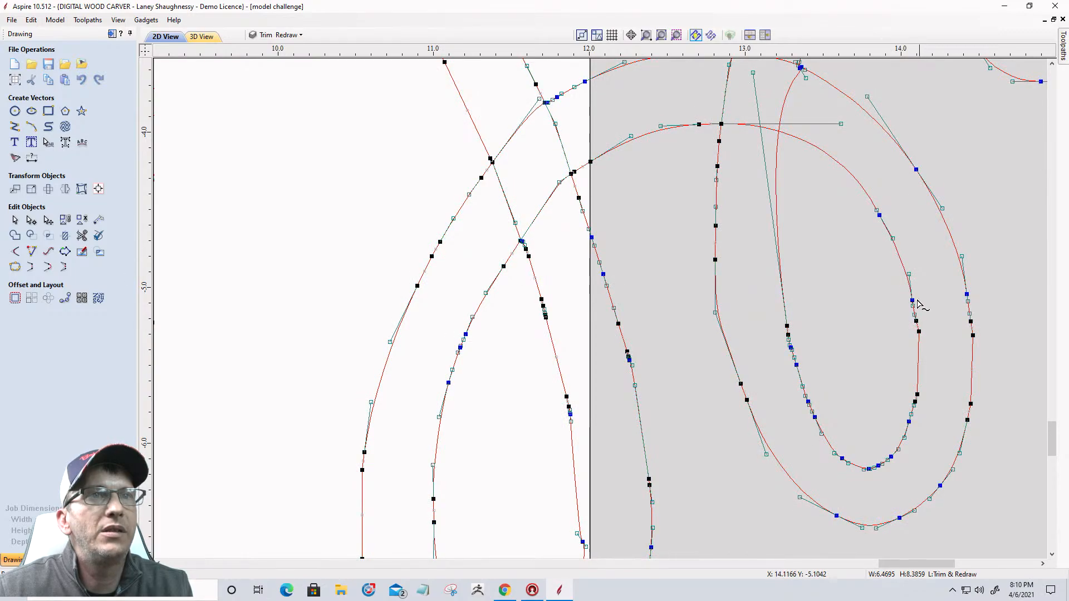
pyautogui.click(904, 312)
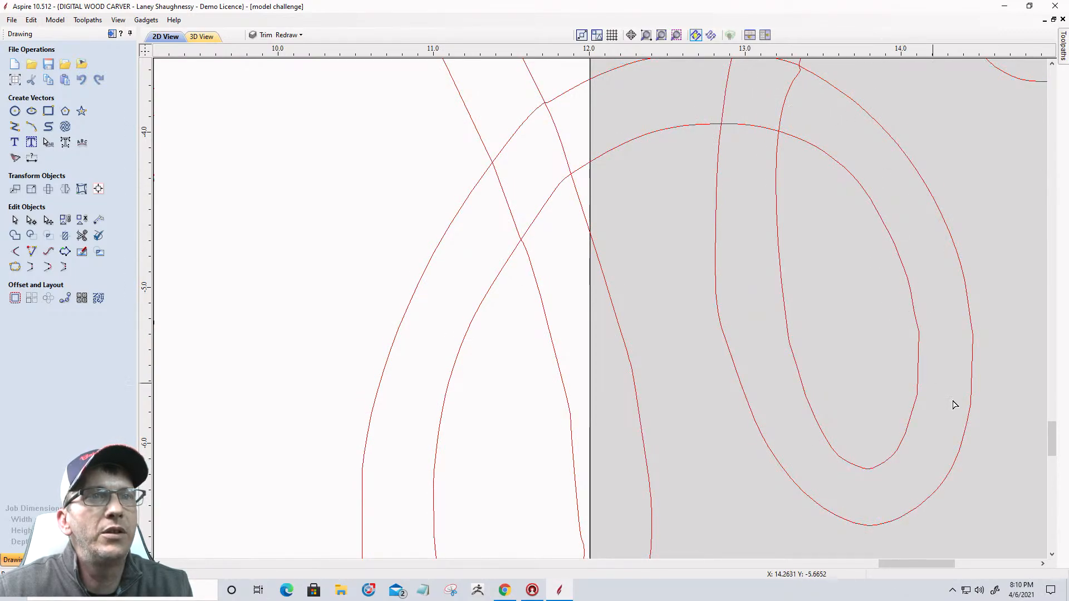
# Open the tendril vectors for node editing and swing the kinked node's long handle downward at the second loop's right-hand upper crossing
pyautogui.scroll(7, 923, 353)
pyautogui.scroll(-10, 874, 298)
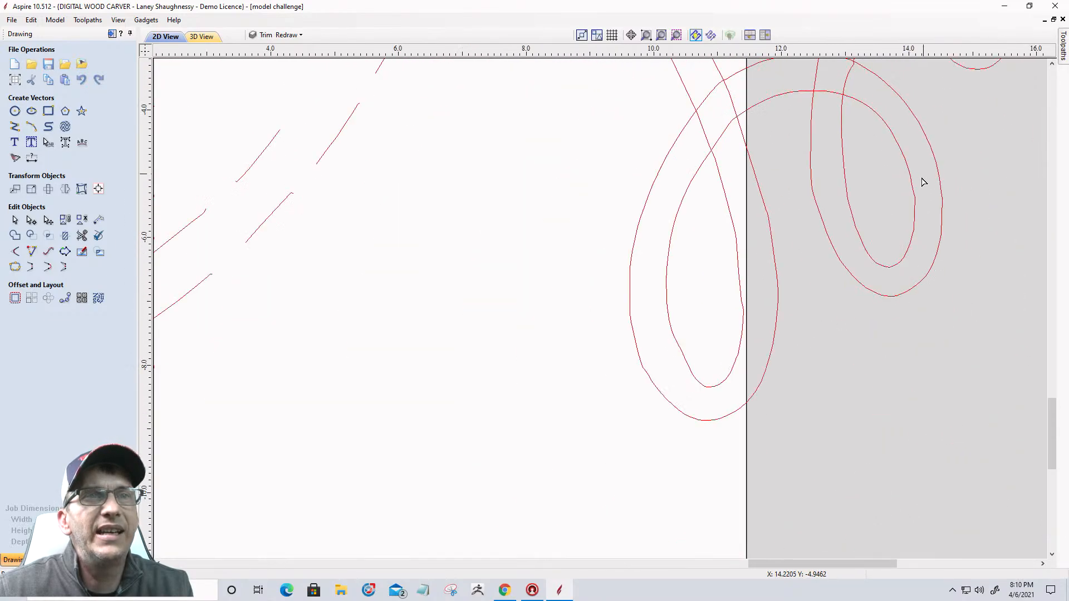
pyautogui.scroll(2, 907, 253)
pyautogui.scroll(-4, 908, 254)
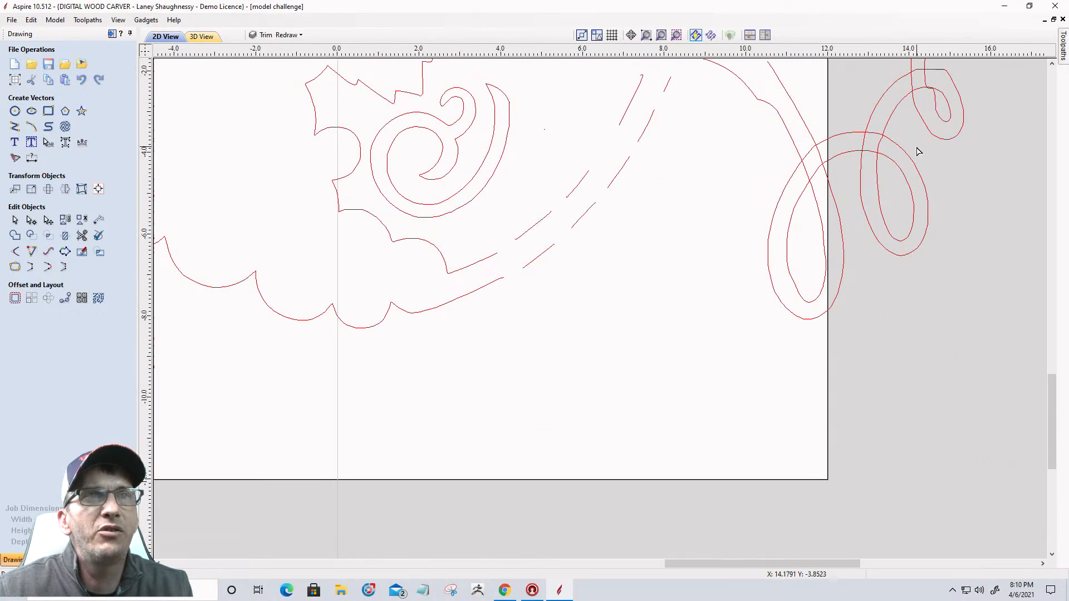
pyautogui.scroll(4, 919, 152)
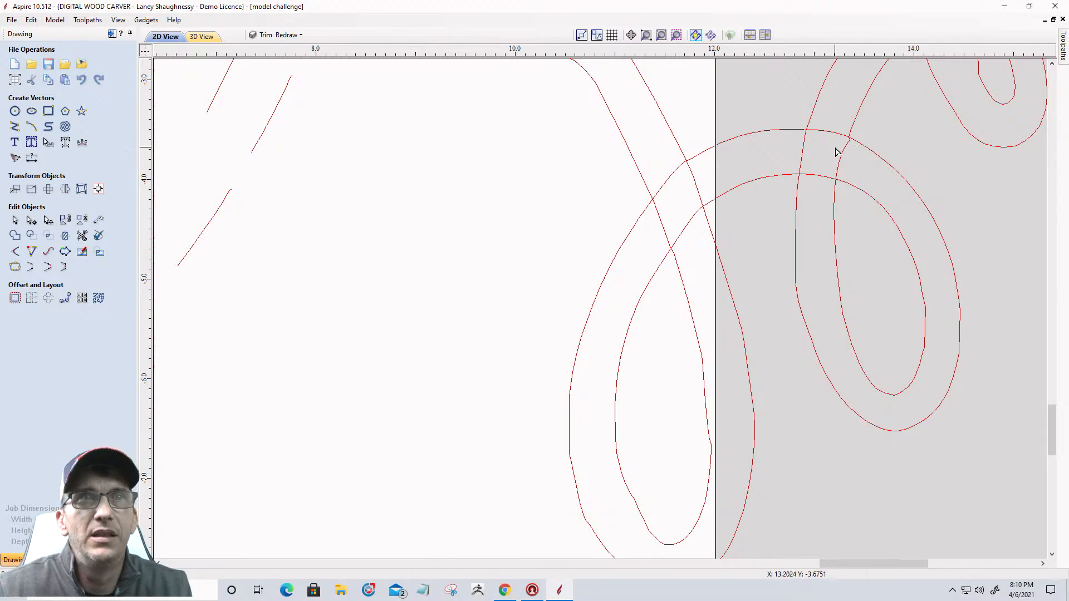
pyautogui.scroll(2, 836, 151)
pyautogui.click(845, 164)
pyautogui.scroll(3, 868, 133)
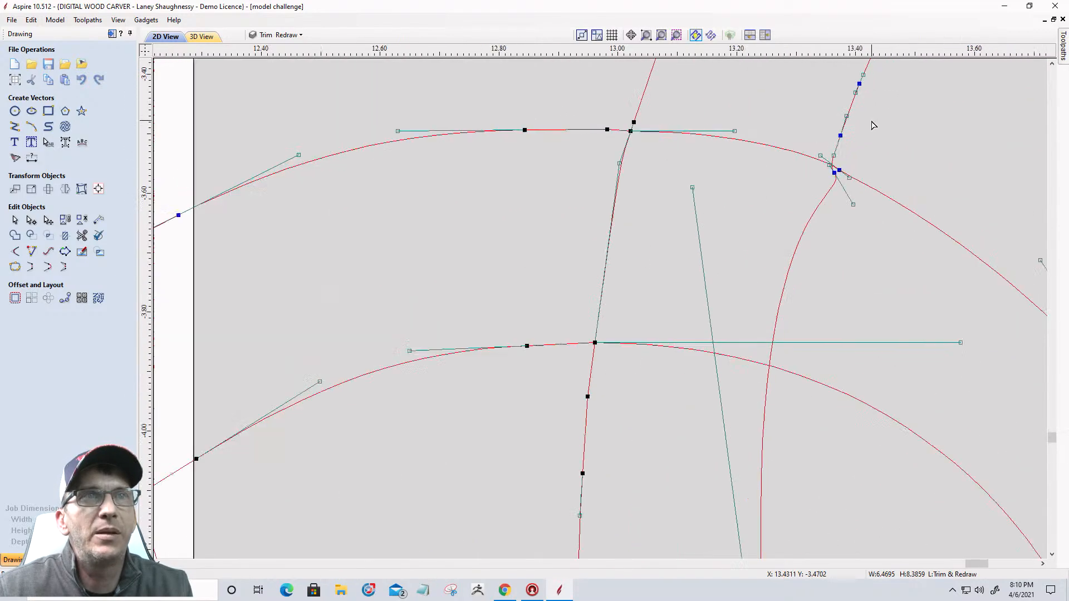
pyautogui.scroll(3, 822, 223)
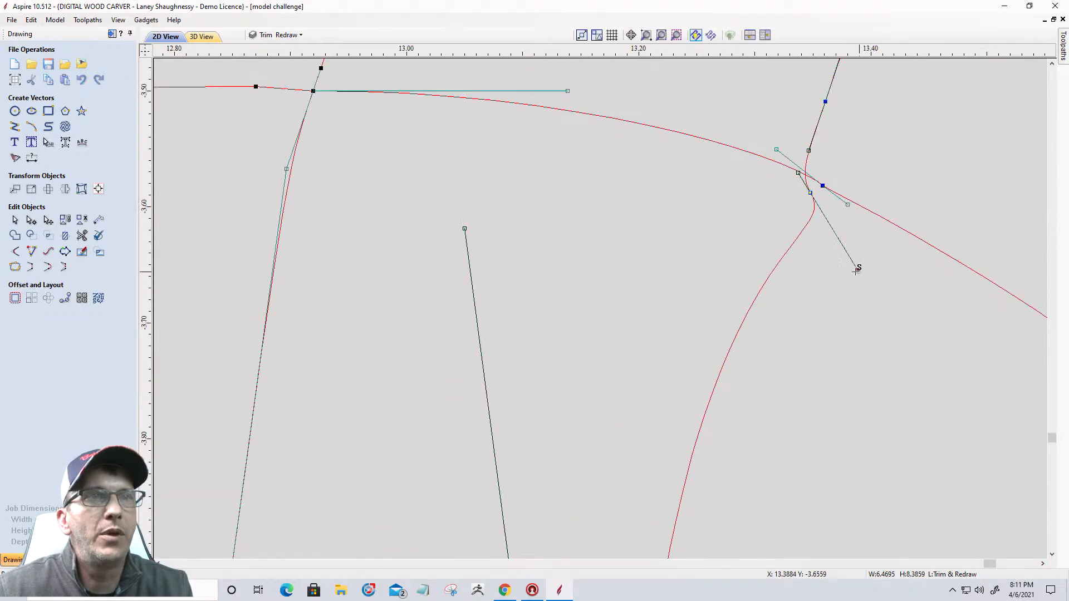
pyautogui.moveTo(858, 270)
pyautogui.mouseDown()
pyautogui.moveTo(774, 243)
pyautogui.moveTo(804, 260)
pyautogui.mouseUp()
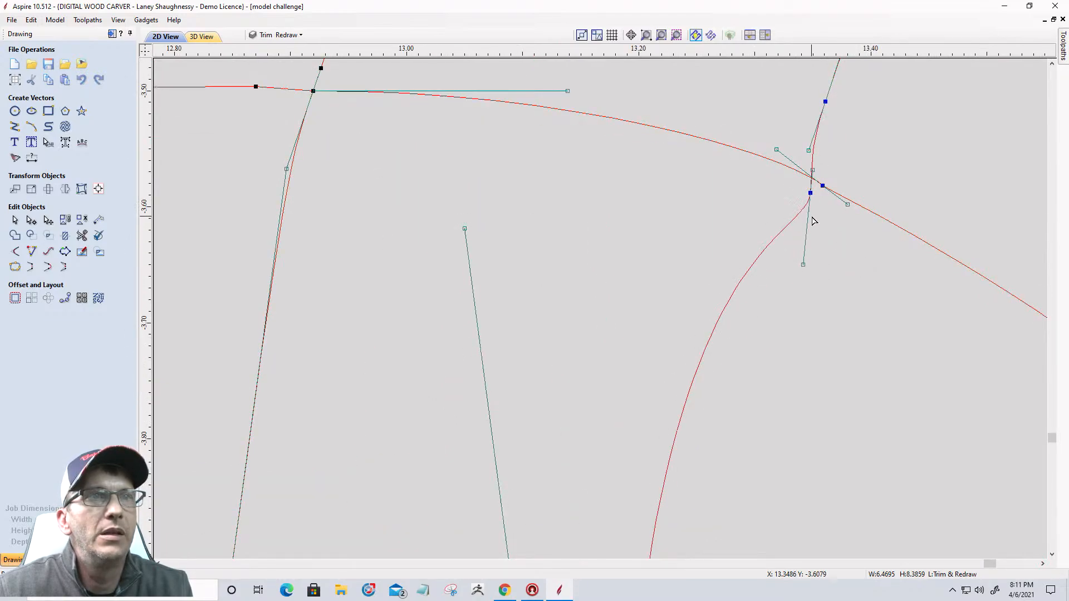
# Delete the kinked node at the second loop's right-hand upper crossing and move the next lower node's long handle closer to the strand
pyautogui.rightClick(810, 193)
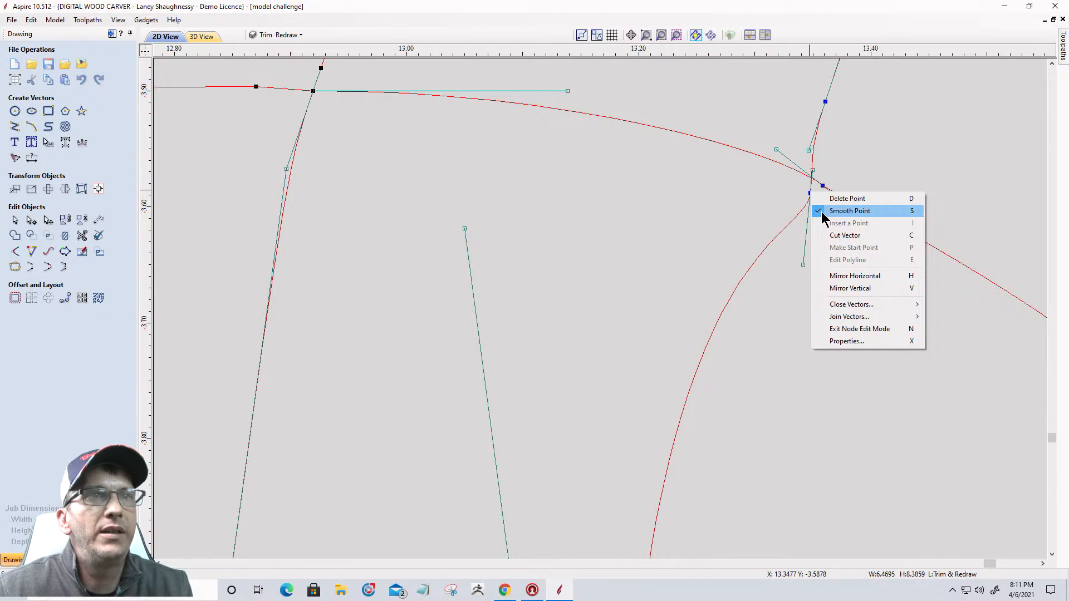
pyautogui.click(820, 211)
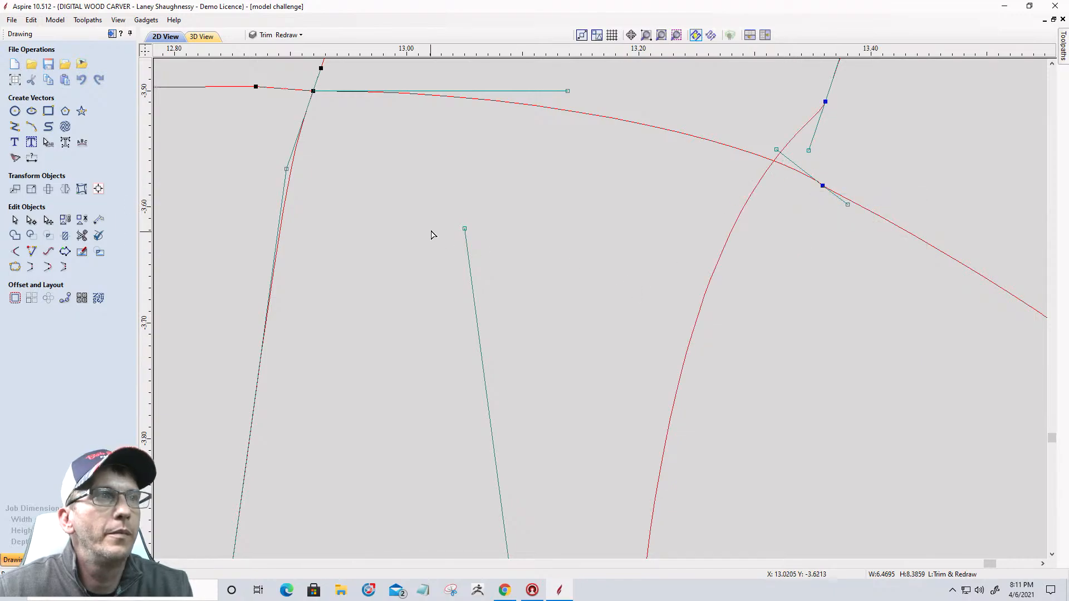
pyautogui.moveTo(464, 228); pyautogui.dragTo(687, 312)
pyautogui.scroll(-3, 694, 176)
pyautogui.scroll(-3, 693, 303)
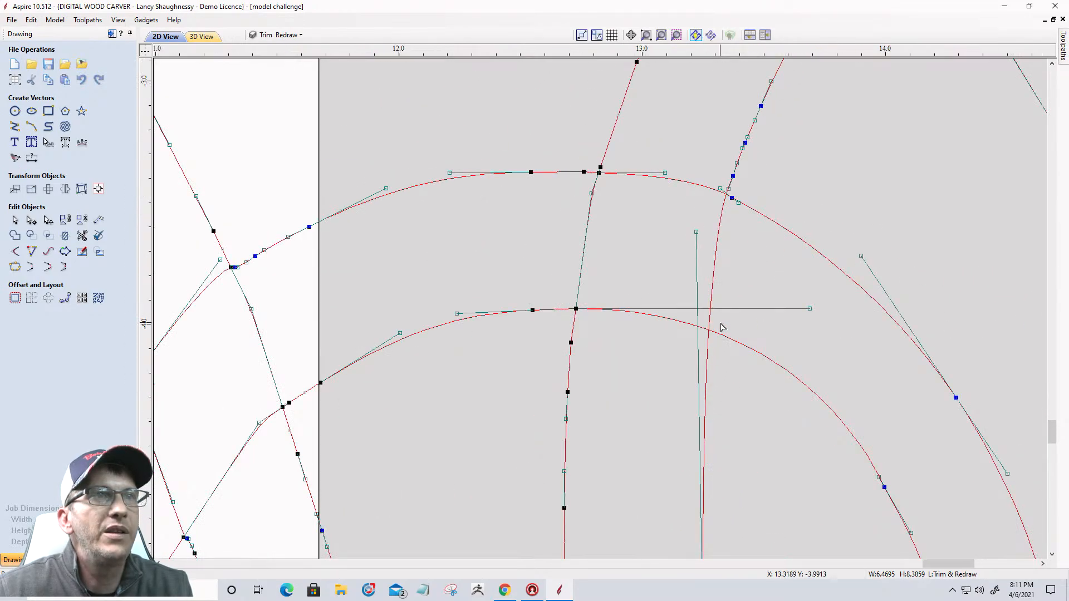
pyautogui.scroll(-3, 721, 327)
# Delete the two closely spaced nodes in the middle of the flat top of the third loop's outer strand
pyautogui.scroll(5, 706, 260)
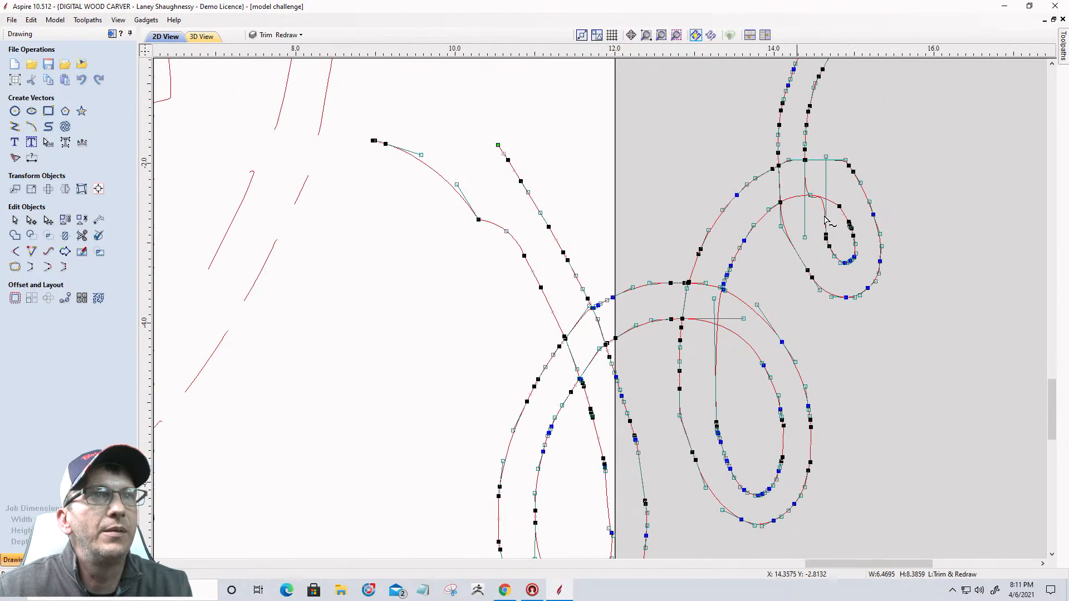
pyautogui.scroll(3, 764, 224)
pyautogui.scroll(-2, 747, 186)
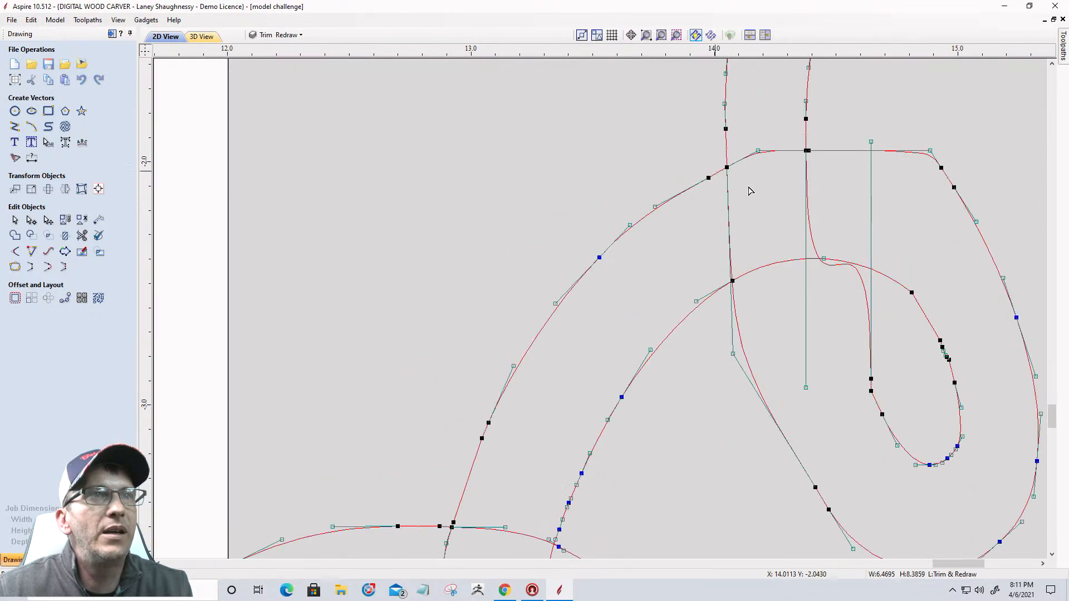
pyautogui.scroll(1, 828, 167)
pyautogui.scroll(2, 780, 148)
pyautogui.scroll(-3, 690, 127)
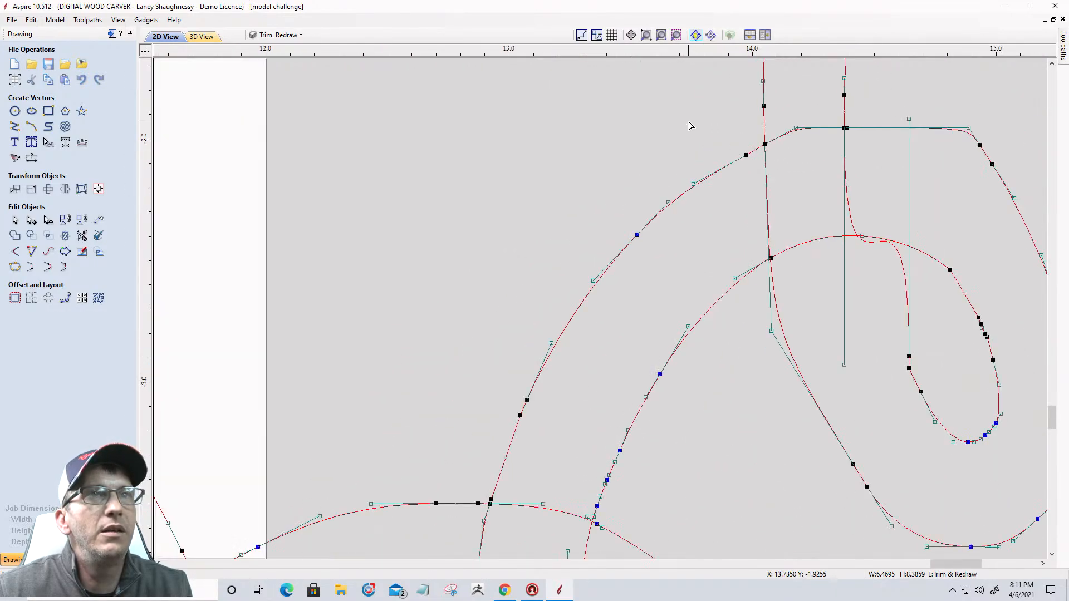
pyautogui.scroll(-2, 907, 150)
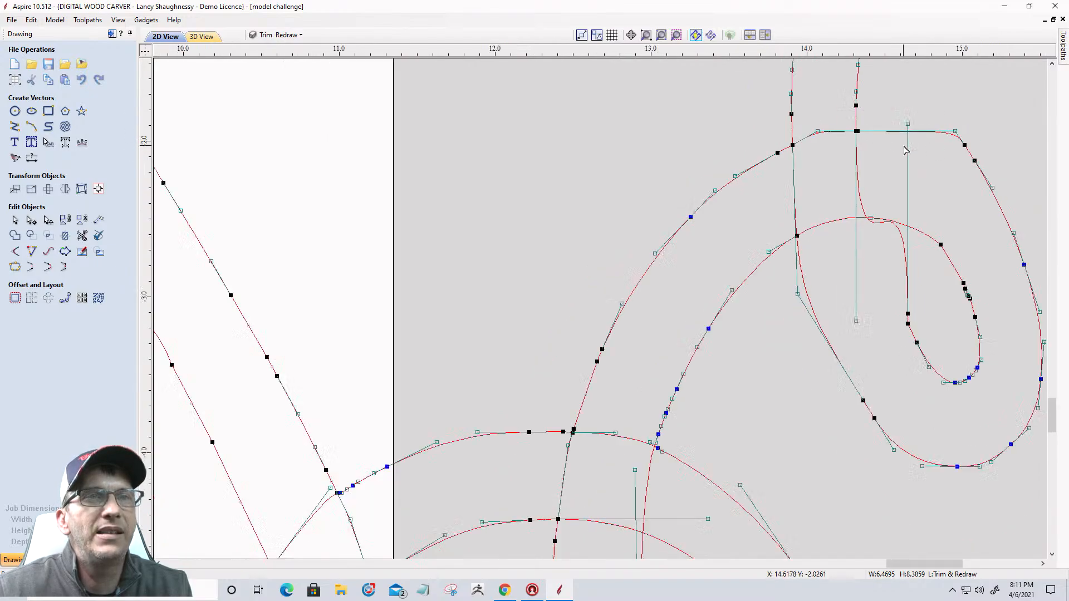
pyautogui.scroll(3, 857, 136)
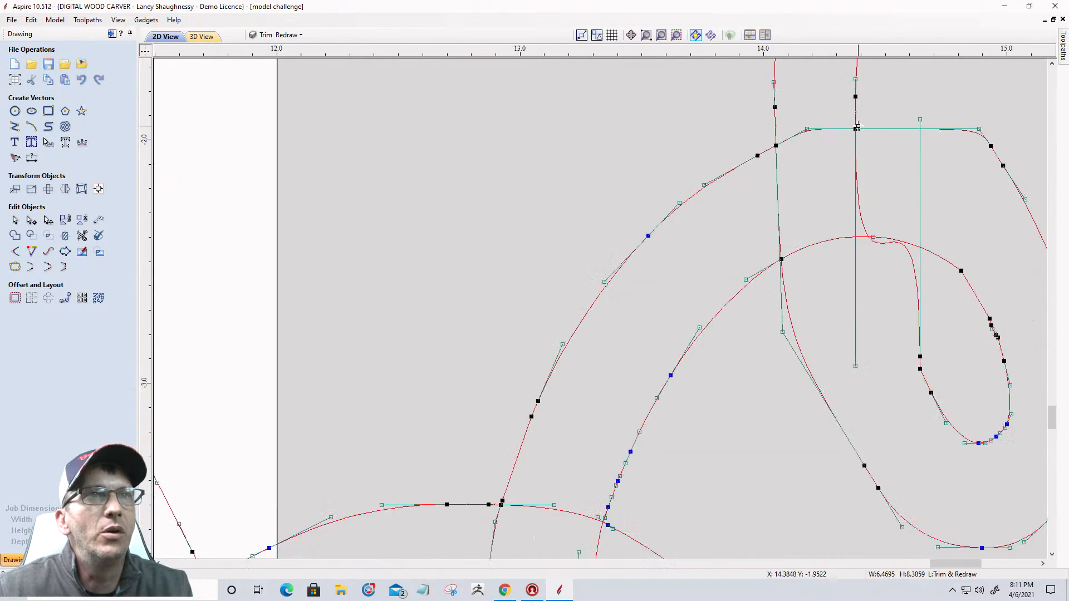
pyautogui.scroll(1, 856, 132)
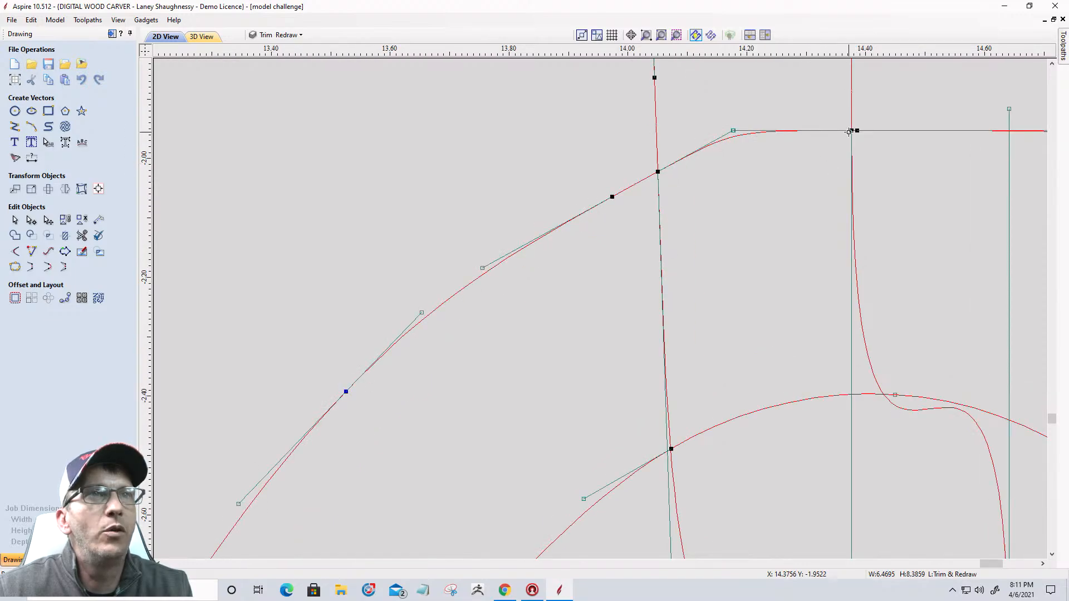
pyautogui.scroll(3, 849, 132)
pyautogui.rightClick(864, 129)
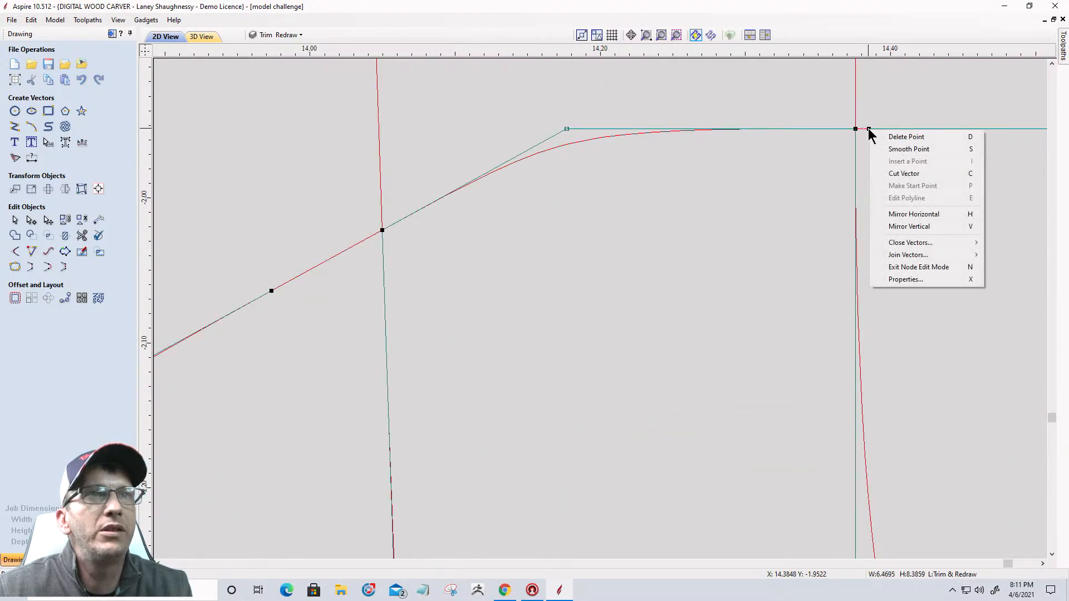
pyautogui.click(883, 136)
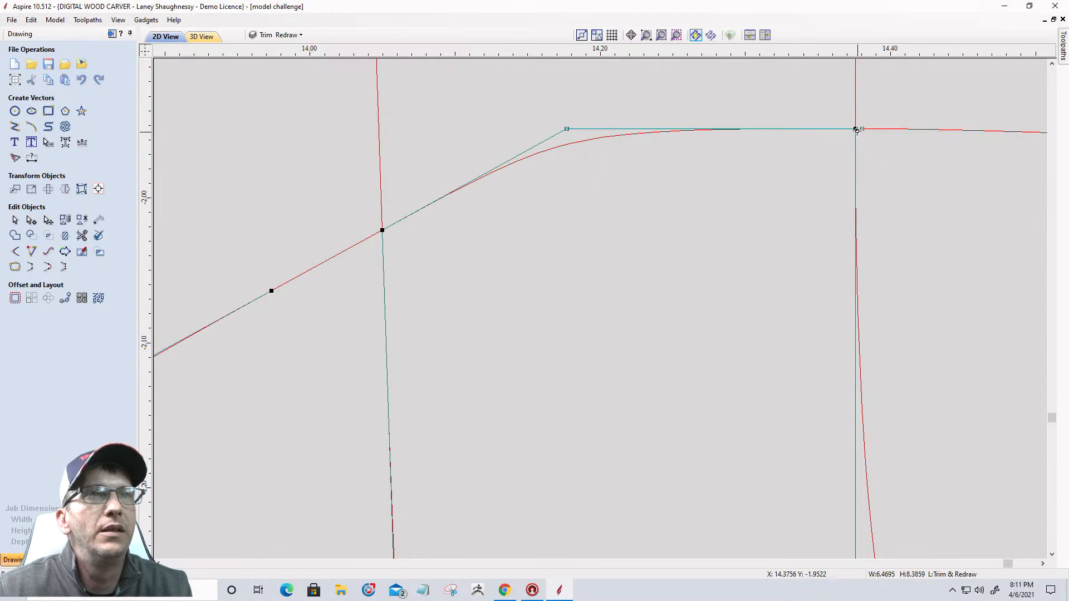
pyautogui.rightClick(856, 132)
pyautogui.click(872, 139)
# Extend the handle at the left start of the third loop's top arc to give the outer strand a rounder crown
pyautogui.scroll(-3, 834, 186)
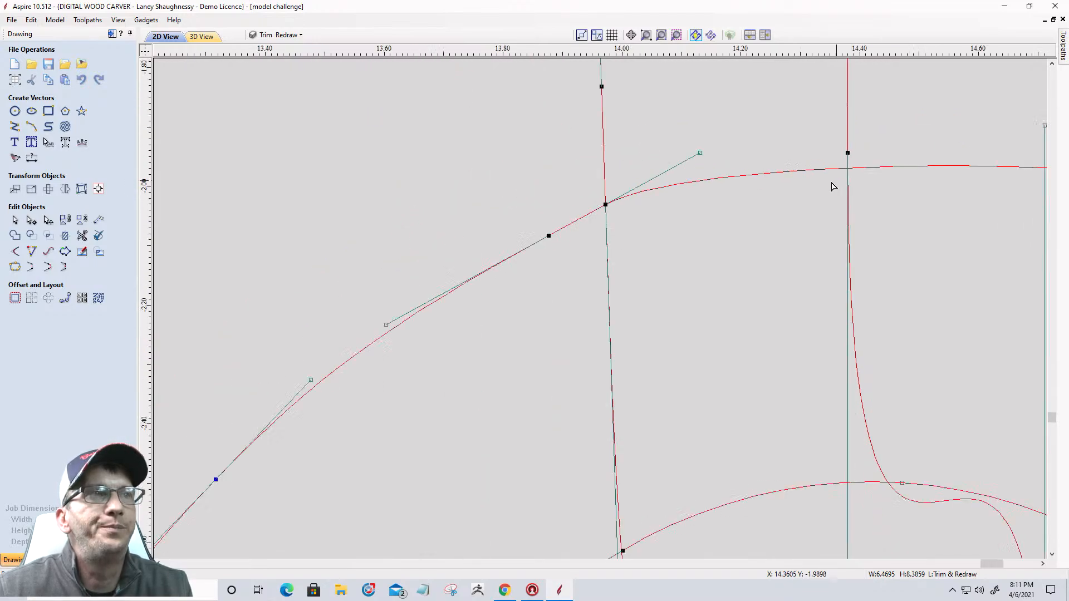
pyautogui.scroll(-4, 834, 187)
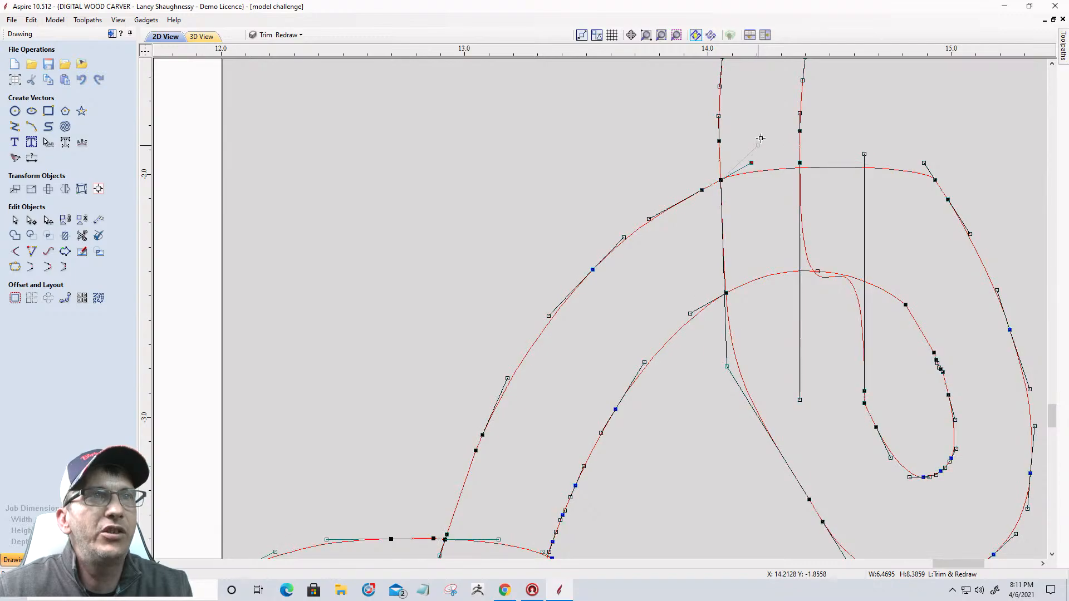
pyautogui.moveTo(761, 138); pyautogui.dragTo(800, 142)
# Delete the upper right shoulder node on the third loop's outer strand and extend the remaining shoulder node's handle to round the curve
pyautogui.rightClick(942, 188)
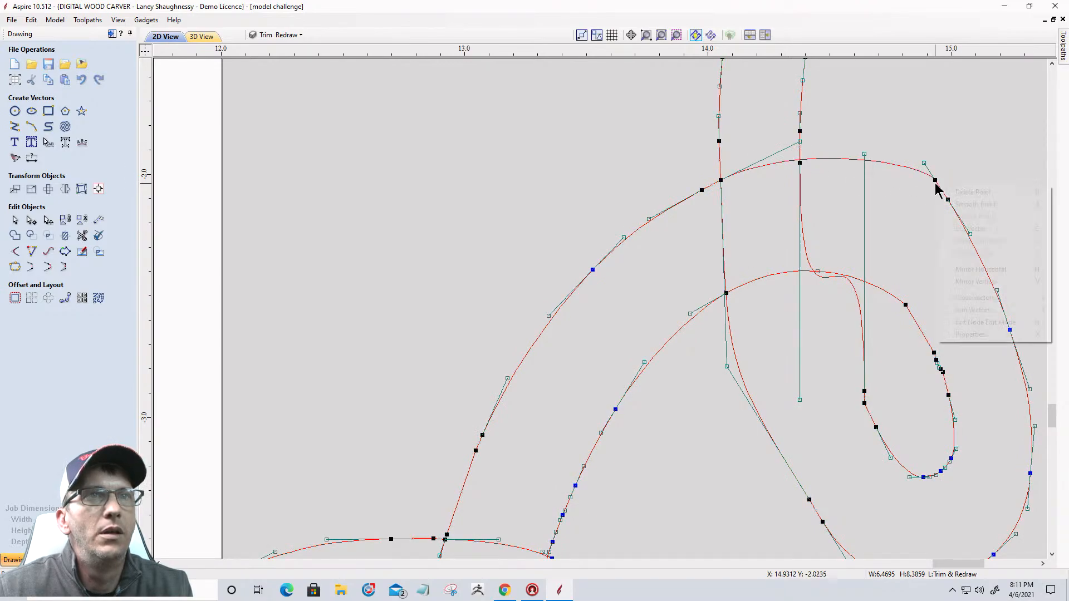
pyautogui.click(954, 193)
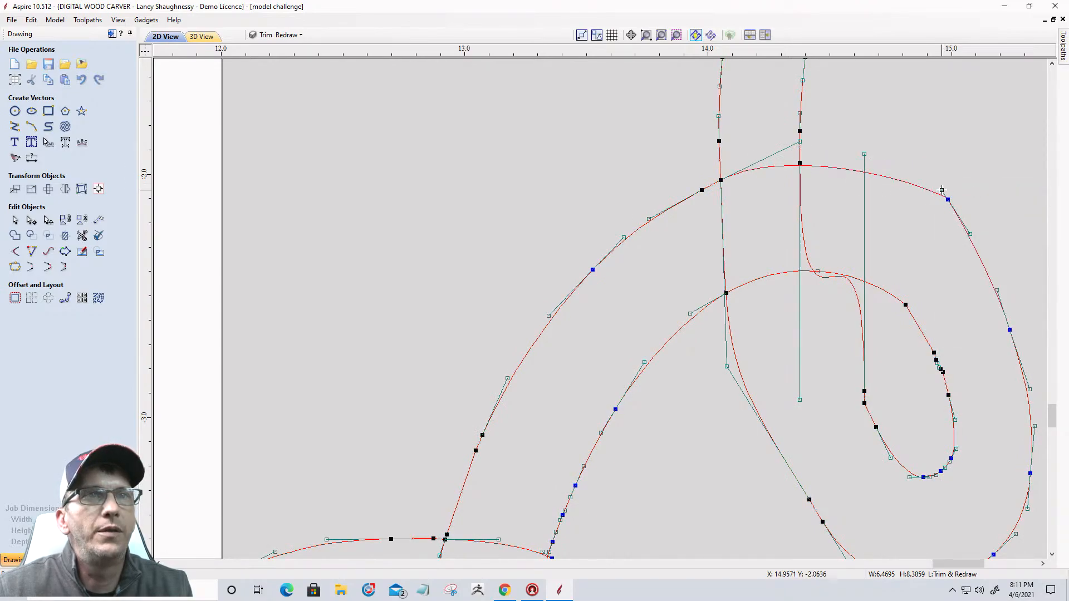
pyautogui.moveTo(932, 166); pyautogui.dragTo(916, 146)
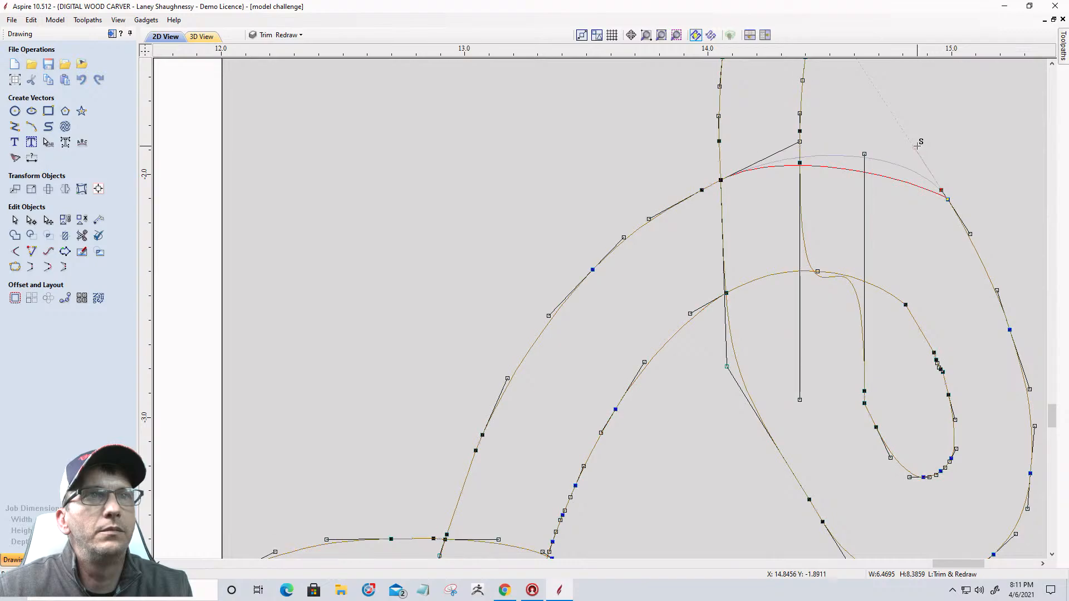
pyautogui.scroll(-2, 890, 163)
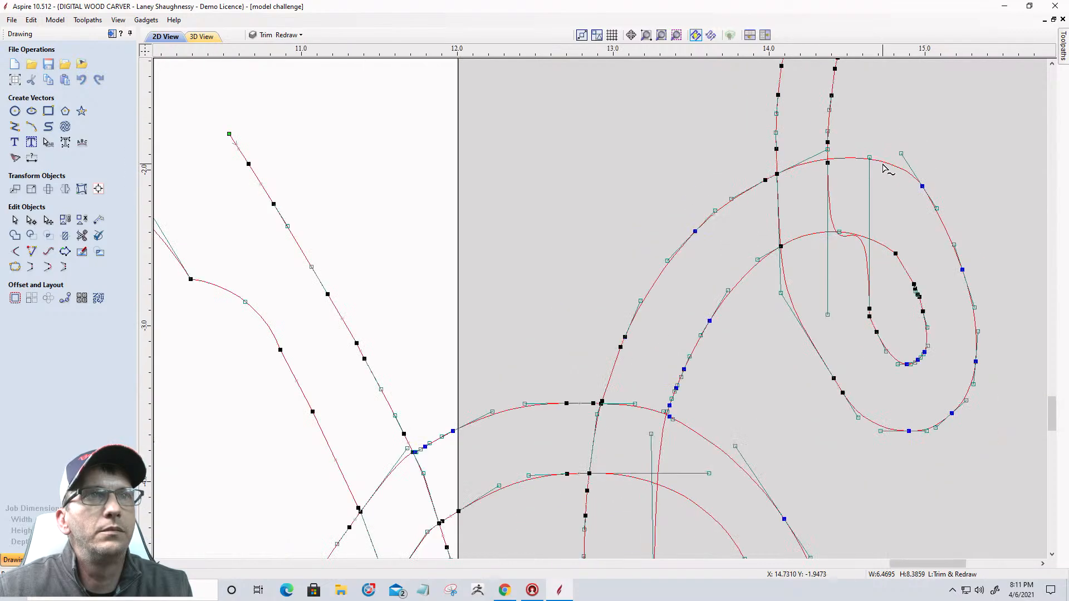
pyautogui.scroll(-1, 891, 162)
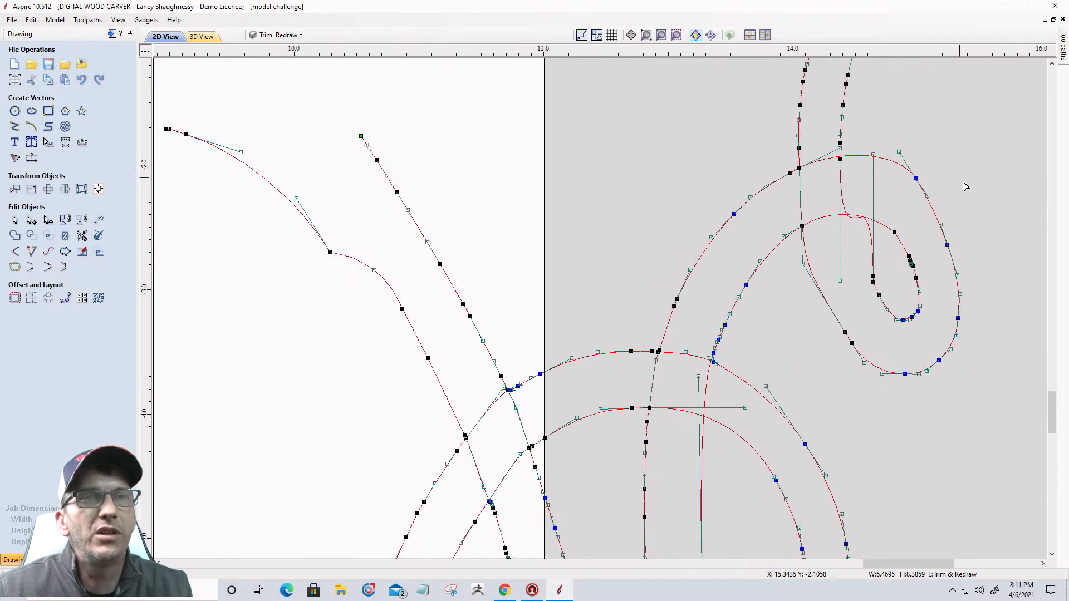
# Try to round the third loop's lower left outer strand by adjusting a handle, then smoothing and shifting the straight segment's two nodes
pyautogui.scroll(3, 966, 255)
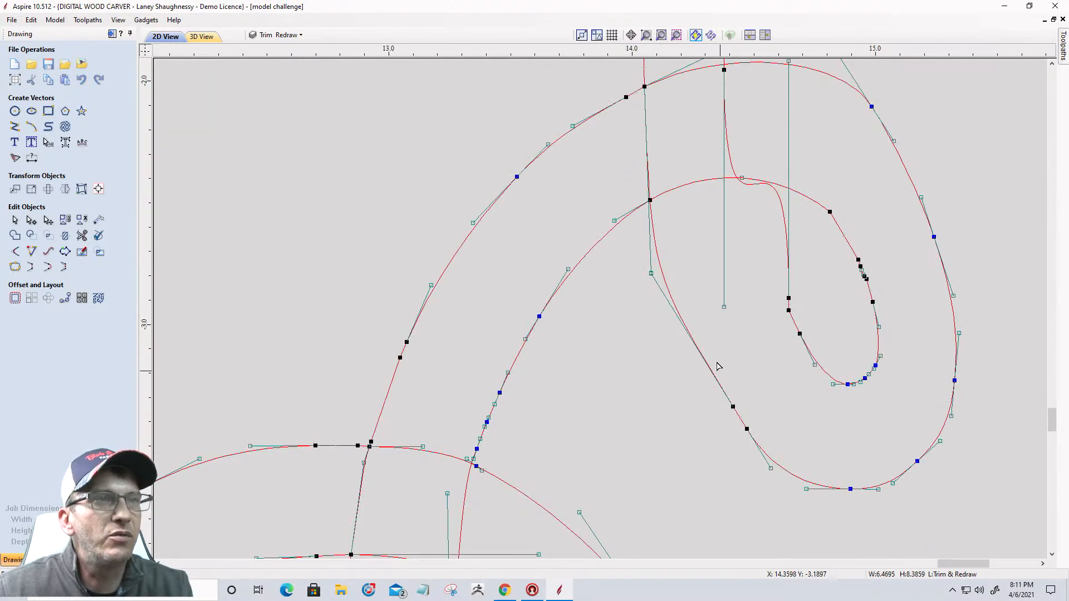
pyautogui.moveTo(650, 274); pyautogui.dragTo(650, 298)
pyautogui.scroll(5, 753, 384)
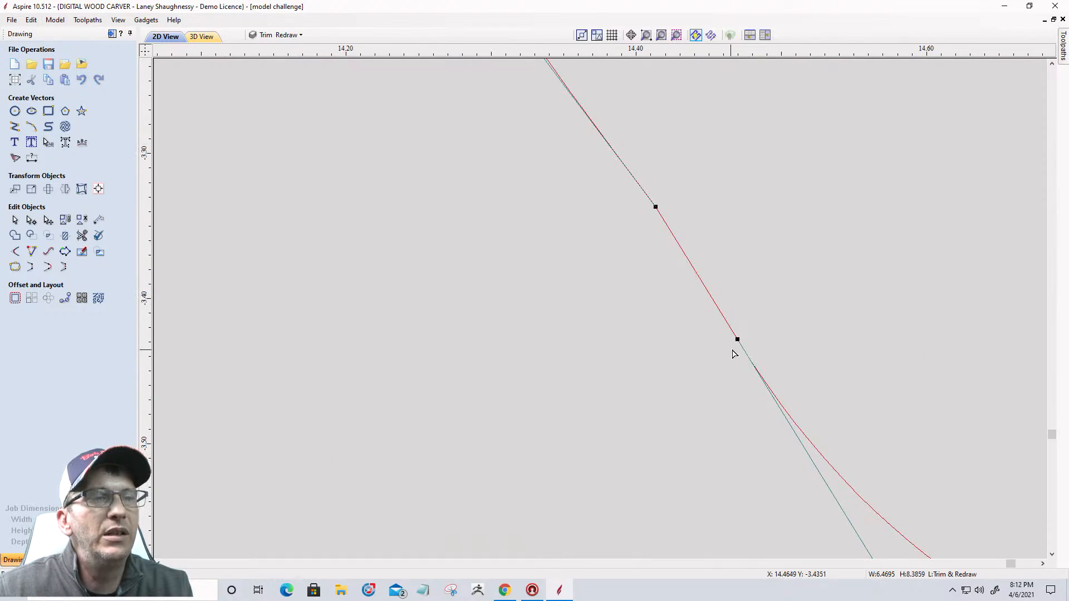
pyautogui.rightClick(736, 340)
pyautogui.click(753, 360)
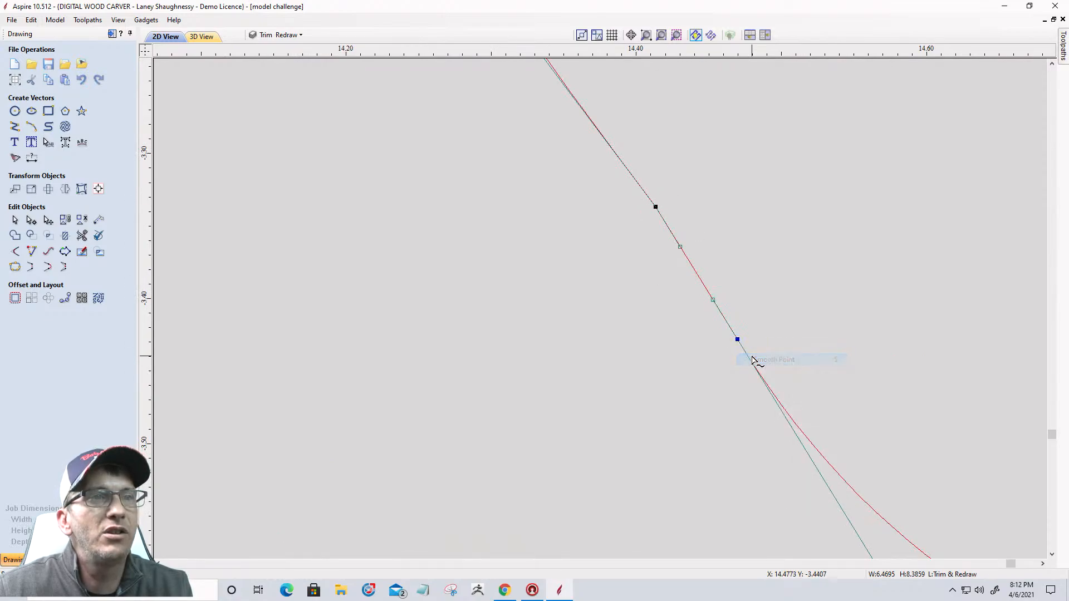
pyautogui.rightClick(656, 206)
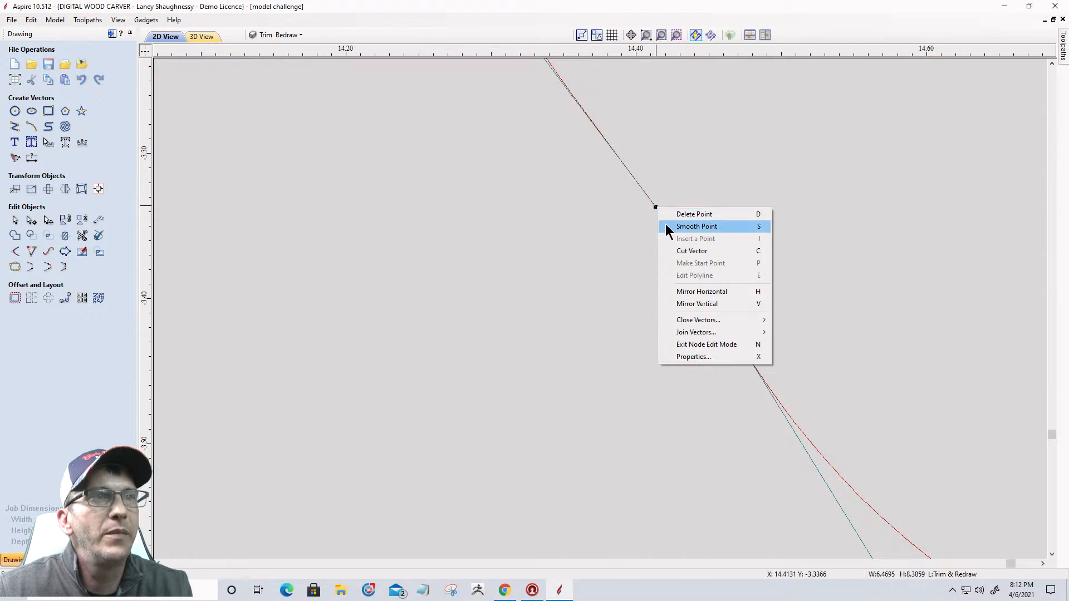
pyautogui.click(668, 223)
pyautogui.moveTo(658, 208); pyautogui.dragTo(628, 226)
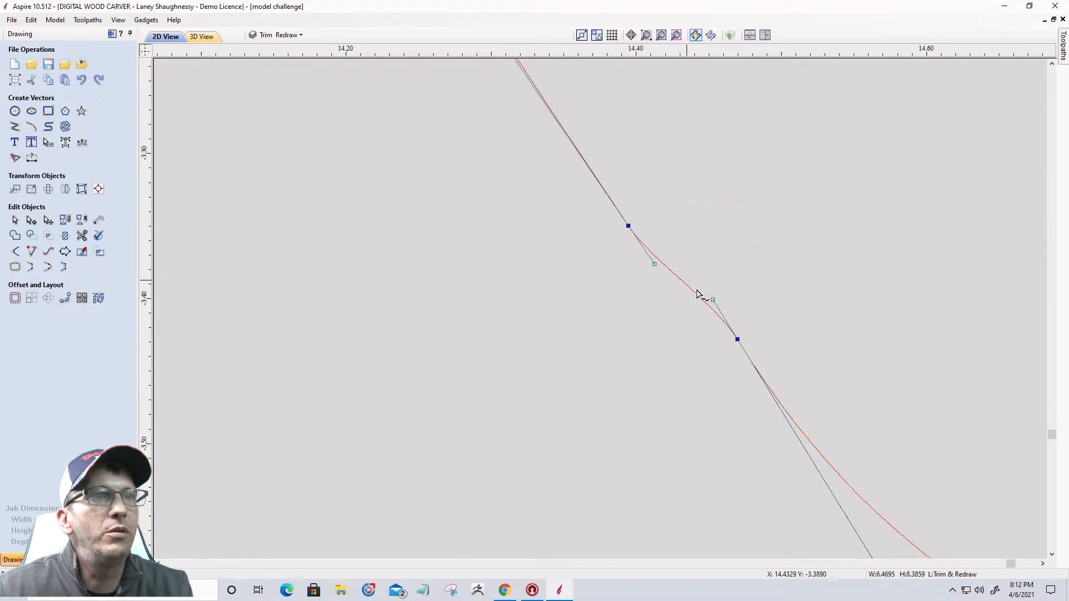
pyautogui.moveTo(735, 340); pyautogui.dragTo(694, 356)
pyautogui.scroll(-5, 804, 279)
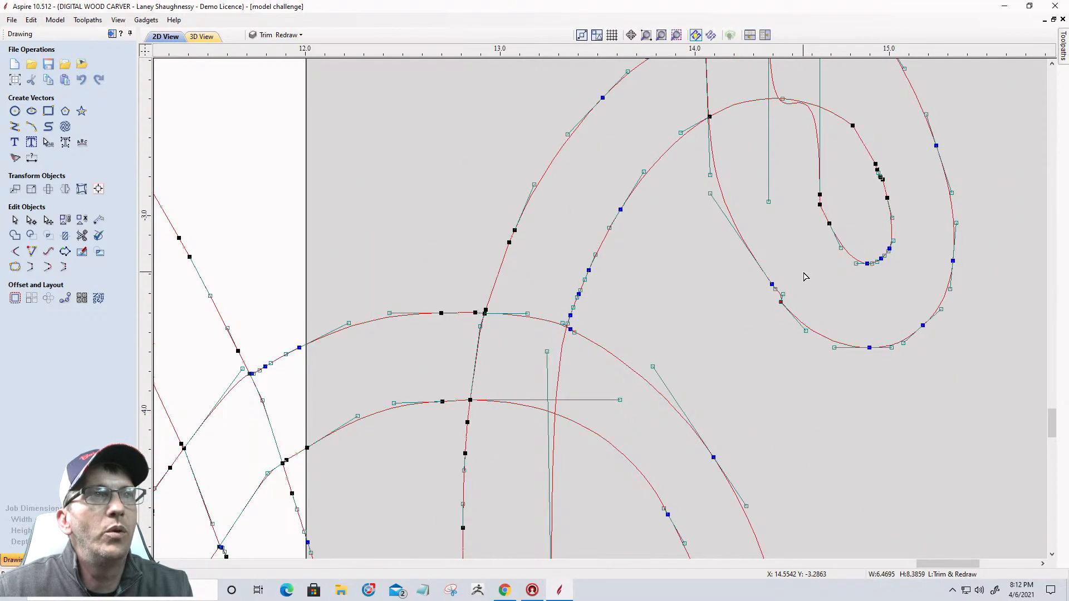
# Delete the two adjacent nodes on the third loop's lower left outer strand and extend the bottom node's handle to round the curve
pyautogui.scroll(6, 804, 277)
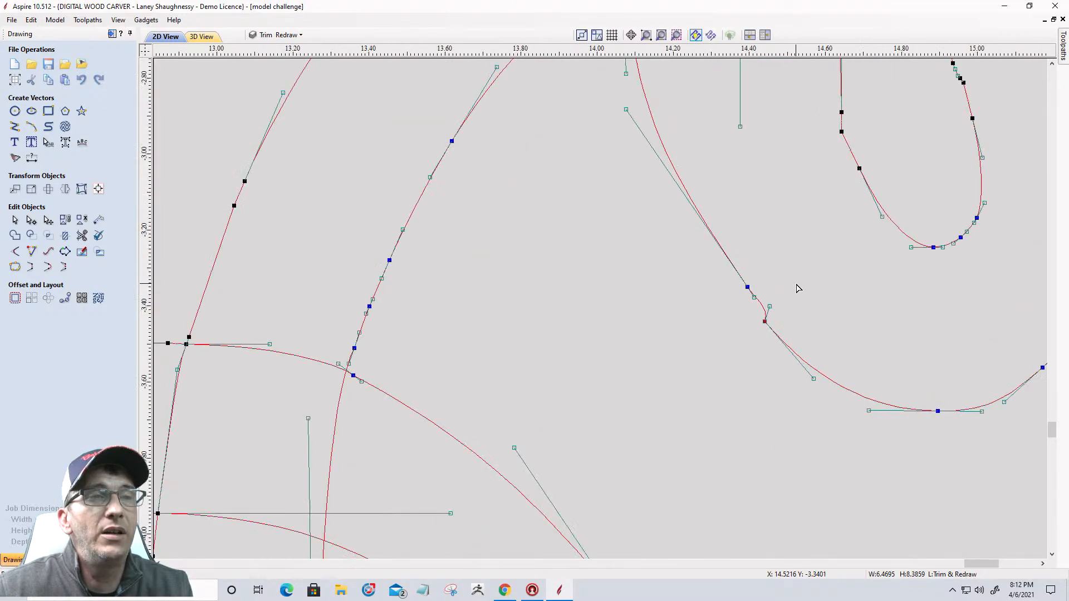
pyautogui.rightClick(701, 292)
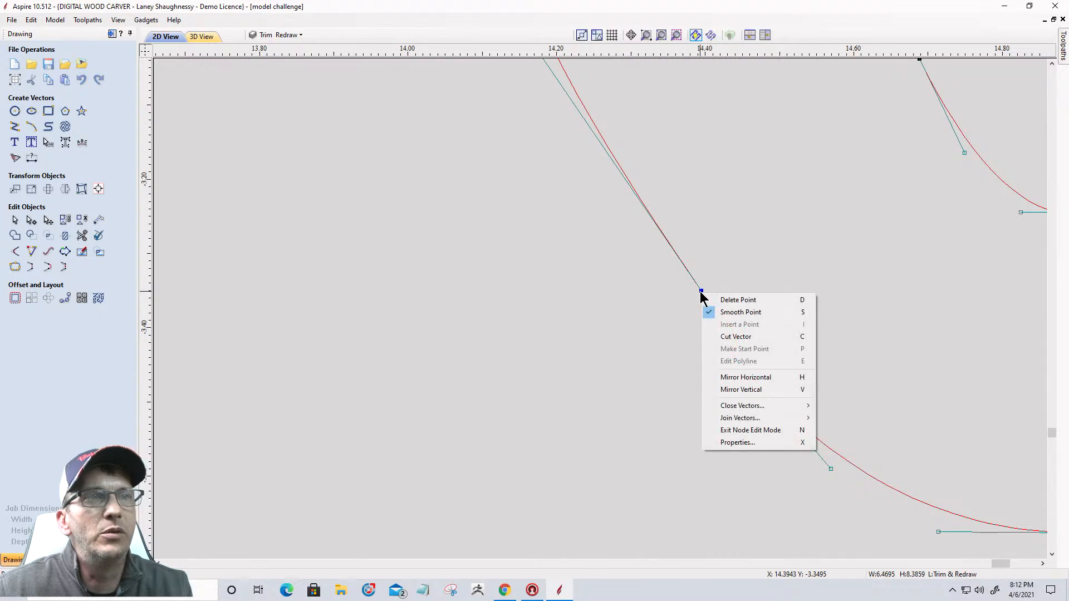
pyautogui.click(713, 303)
pyautogui.rightClick(735, 358)
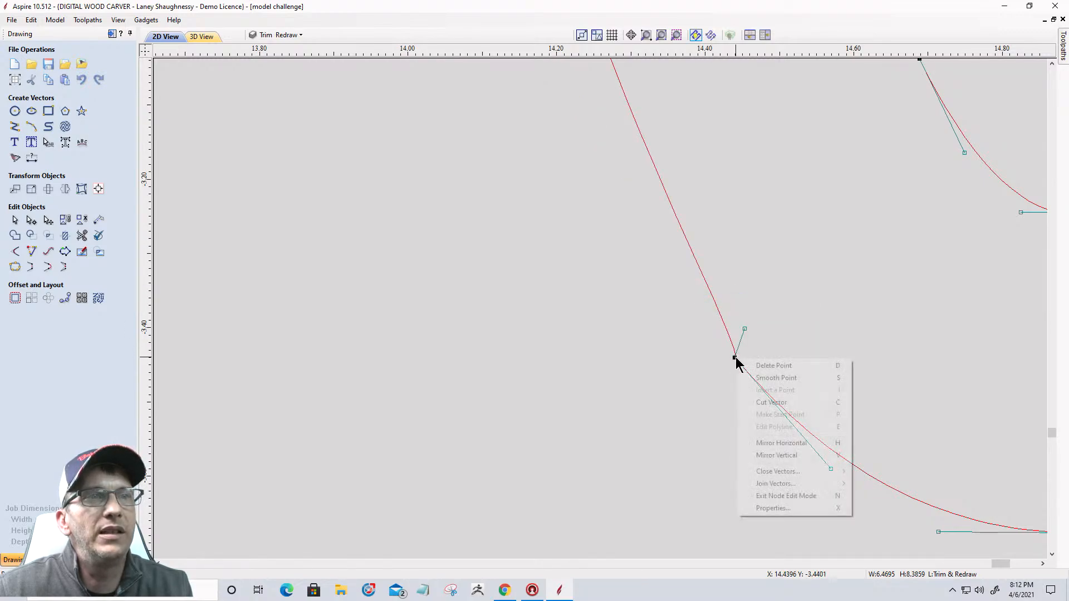
pyautogui.click(751, 371)
pyautogui.scroll(-10, 752, 356)
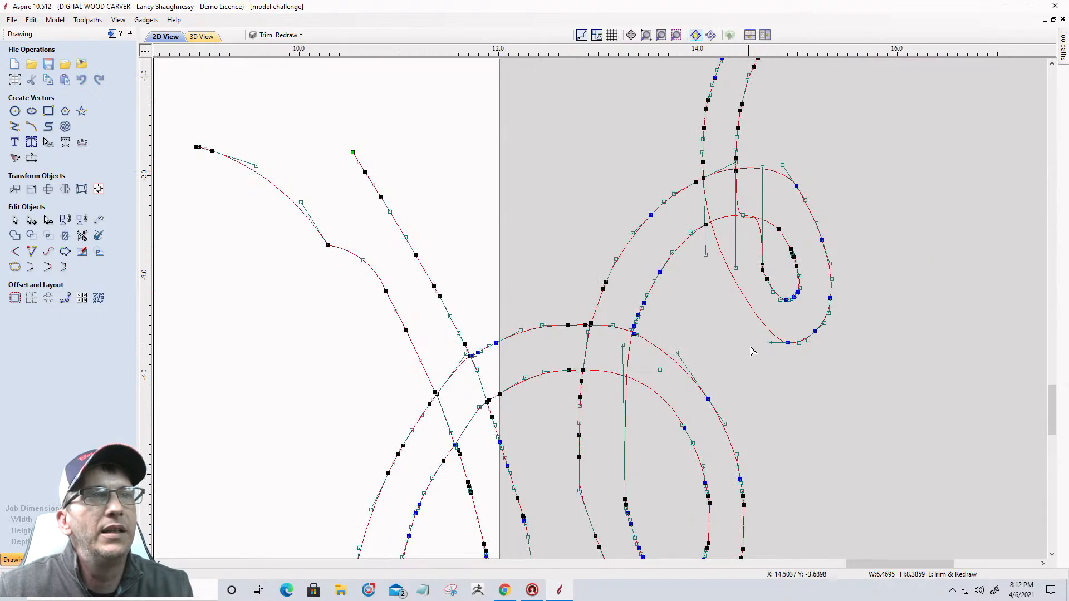
pyautogui.moveTo(763, 344); pyautogui.dragTo(718, 342)
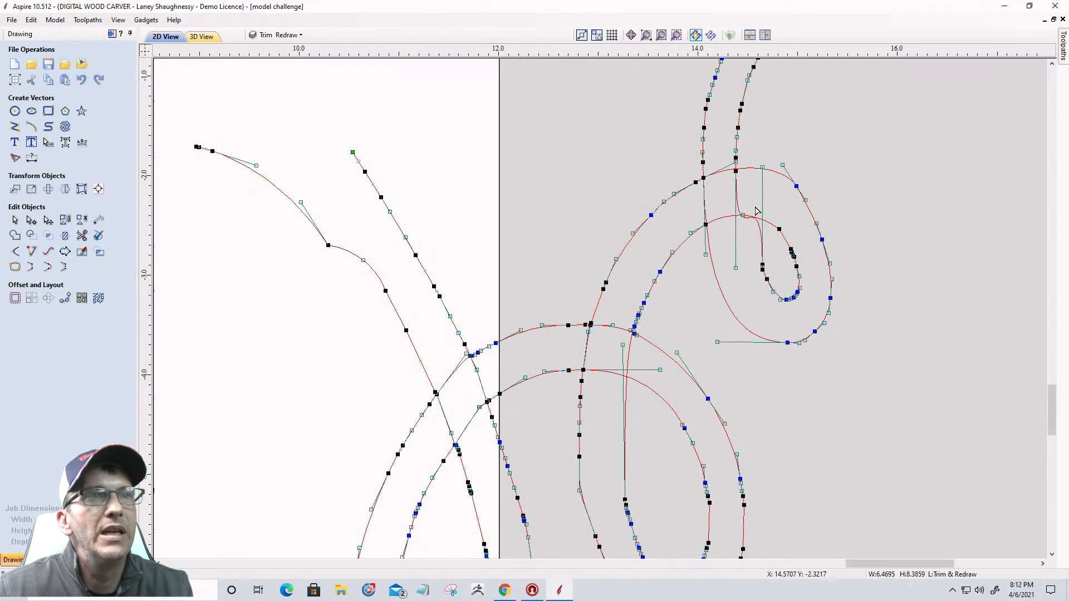
# Reposition both handles of the long inner-strand segment on the third loop's left side to take out its S-bend
pyautogui.scroll(2, 753, 205)
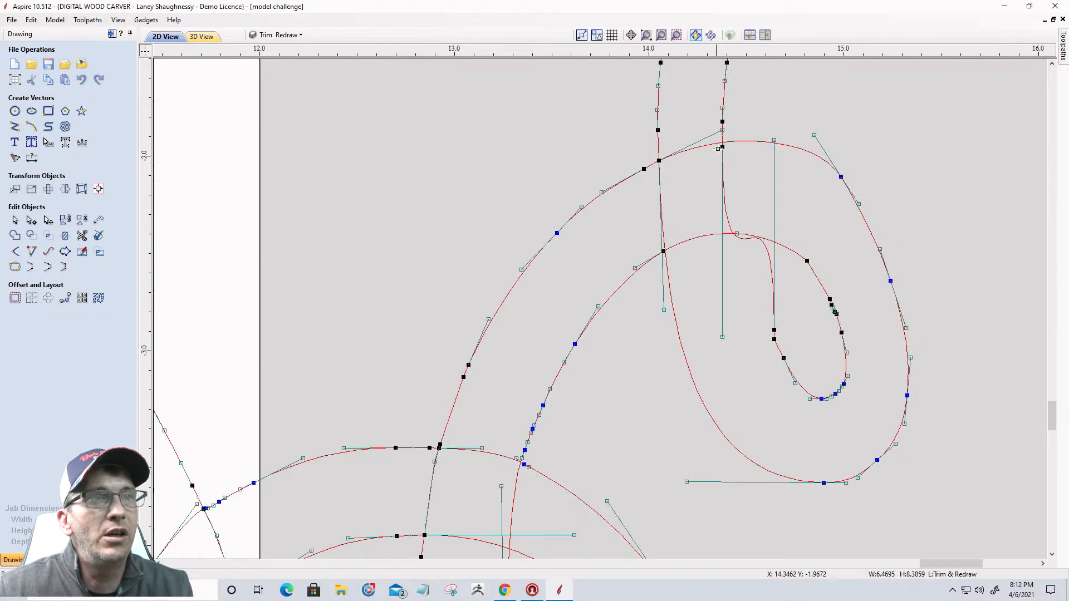
pyautogui.click(773, 140)
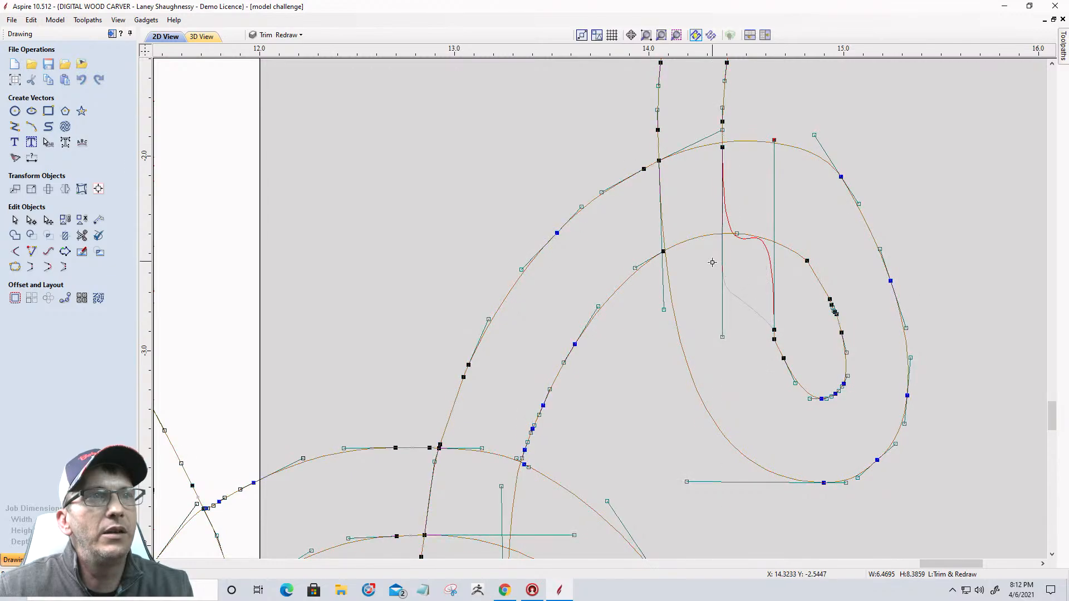
pyautogui.moveTo(737, 289); pyautogui.dragTo(761, 267)
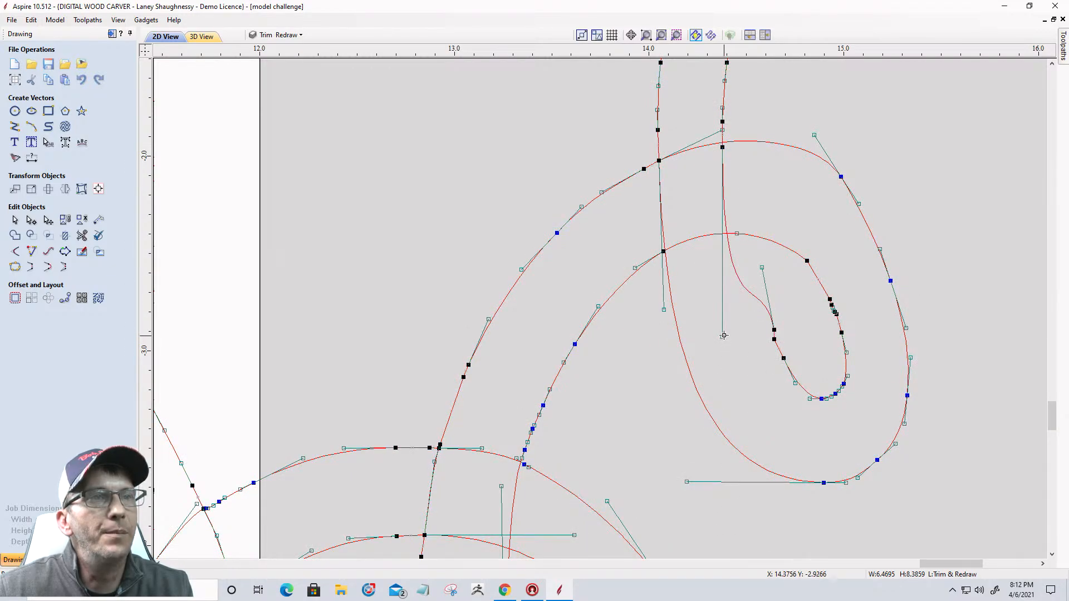
pyautogui.moveTo(723, 336); pyautogui.dragTo(740, 180)
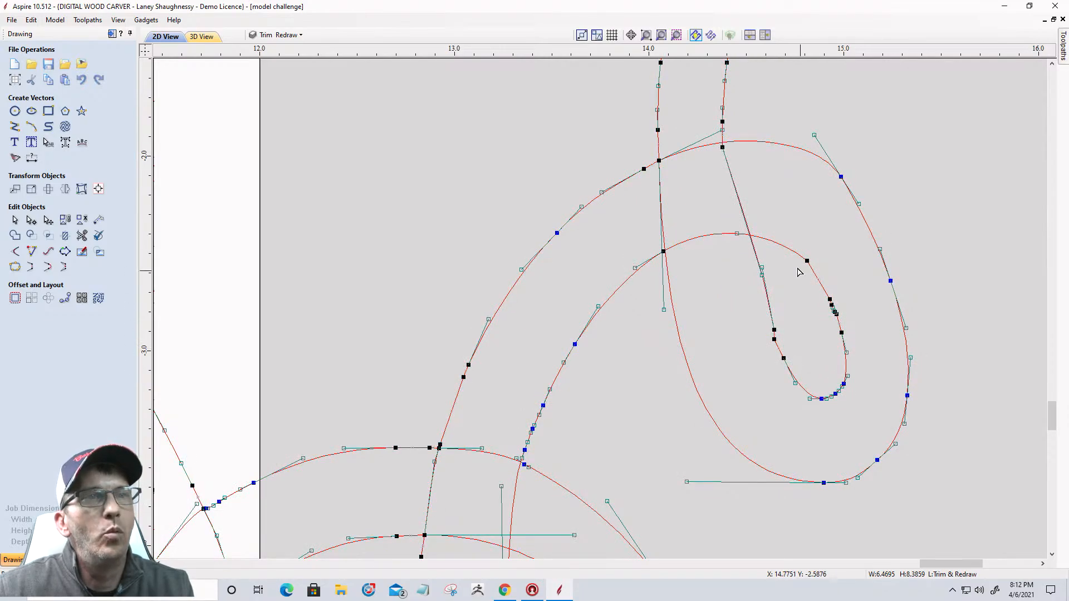
# Delete the surplus node at that inner segment's lower end and adjust the segment's handles so it curves smoothly into the loop's bottom
pyautogui.scroll(4, 783, 373)
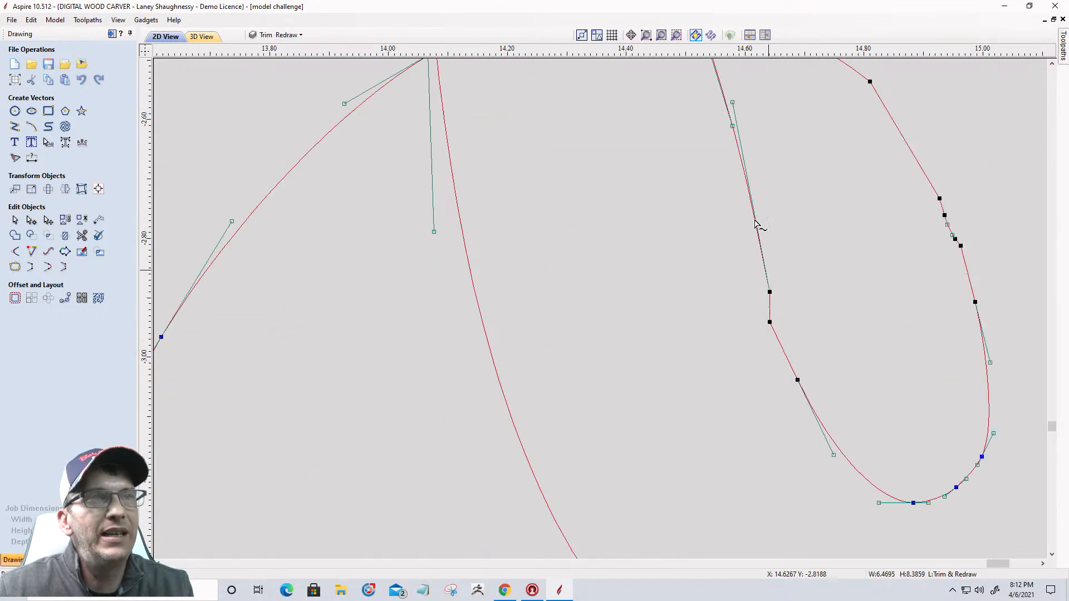
pyautogui.rightClick(770, 290)
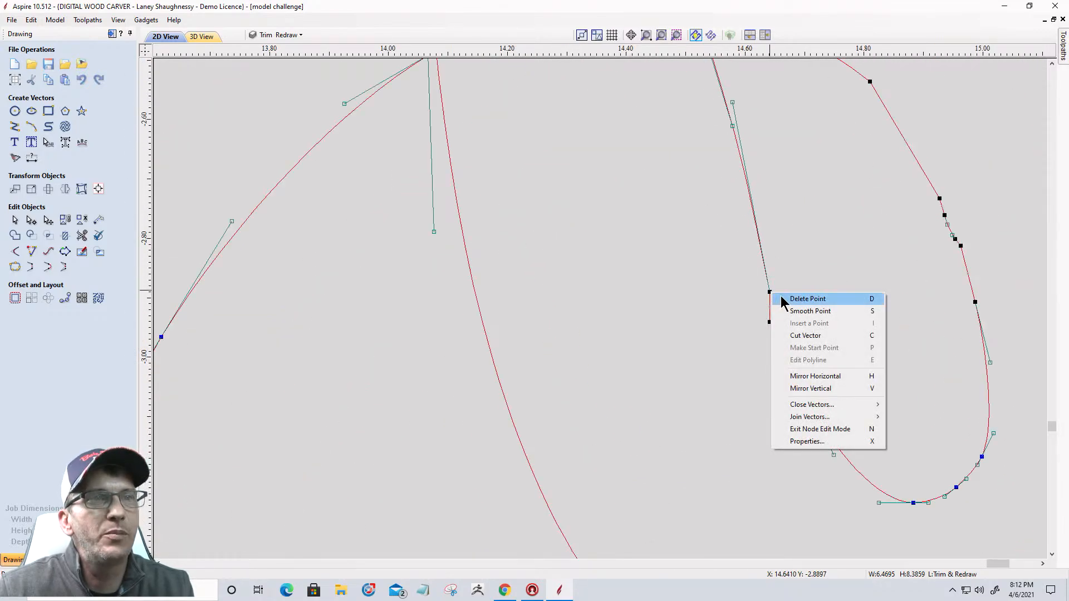
pyautogui.click(785, 299)
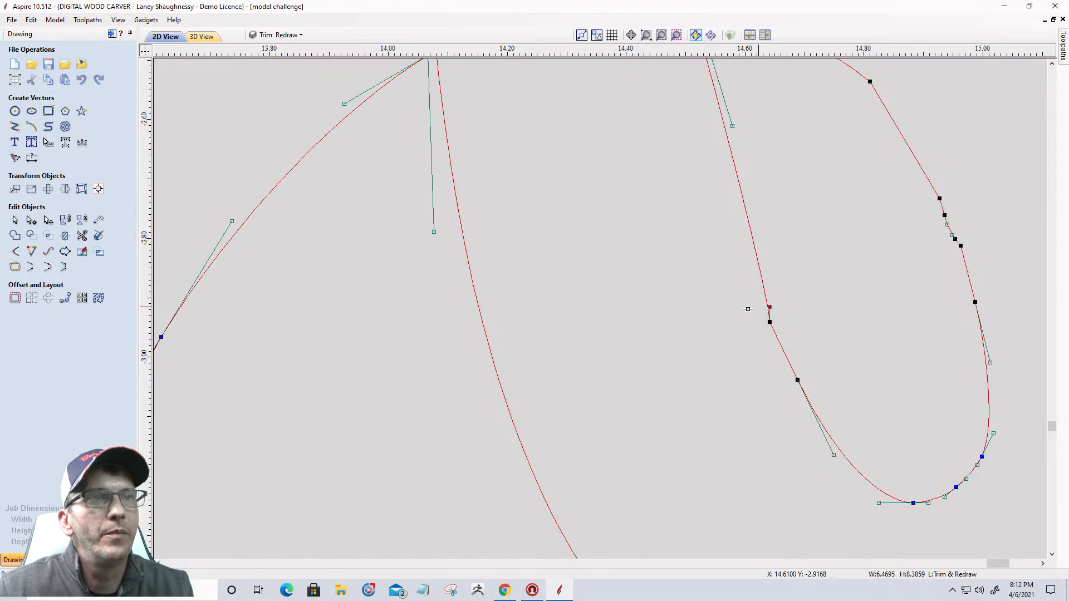
pyautogui.moveTo(748, 309); pyautogui.dragTo(753, 303)
pyautogui.scroll(-3, 760, 317)
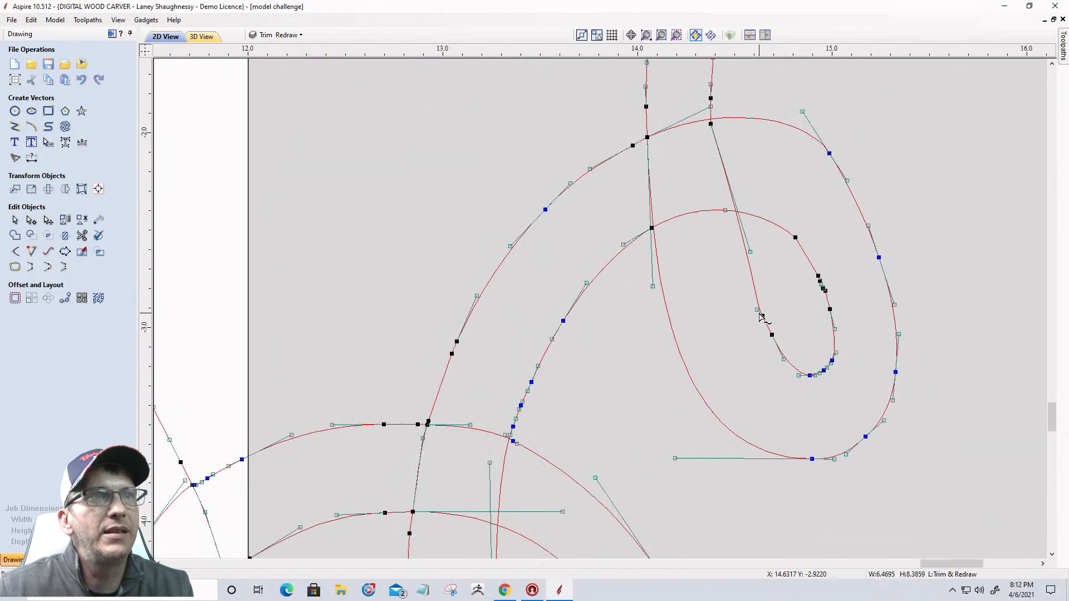
pyautogui.moveTo(750, 252)
pyautogui.mouseDown()
pyautogui.moveTo(723, 255)
pyautogui.moveTo(734, 255)
pyautogui.mouseUp()
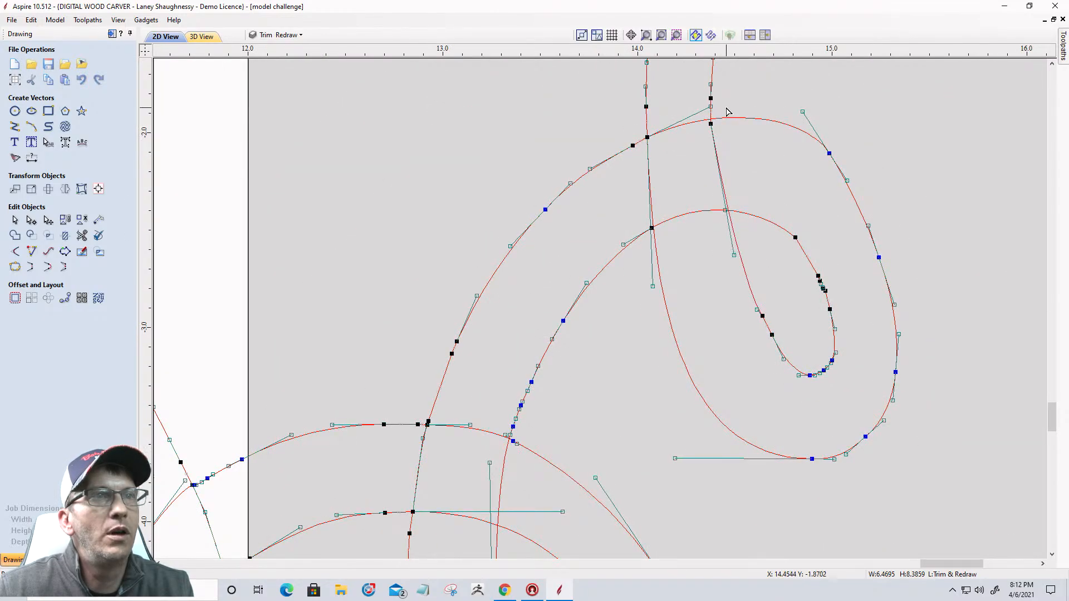
pyautogui.click(763, 269)
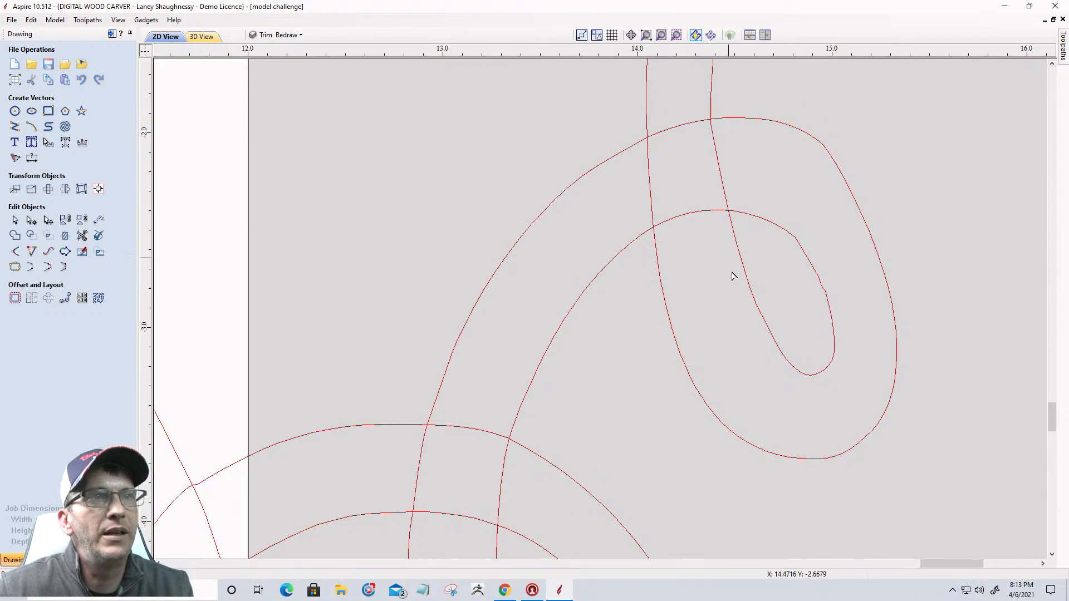
# Delete the smooth node causing the kink where the first loop's two inner strands cross, then finish node editing
pyautogui.scroll(-5, 757, 248)
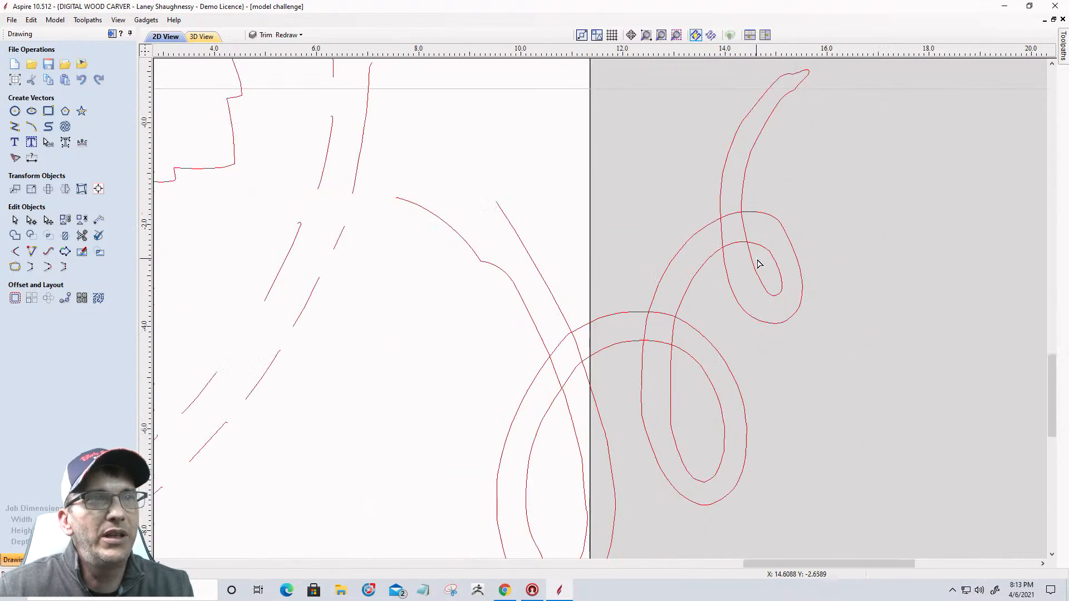
pyautogui.scroll(3, 766, 159)
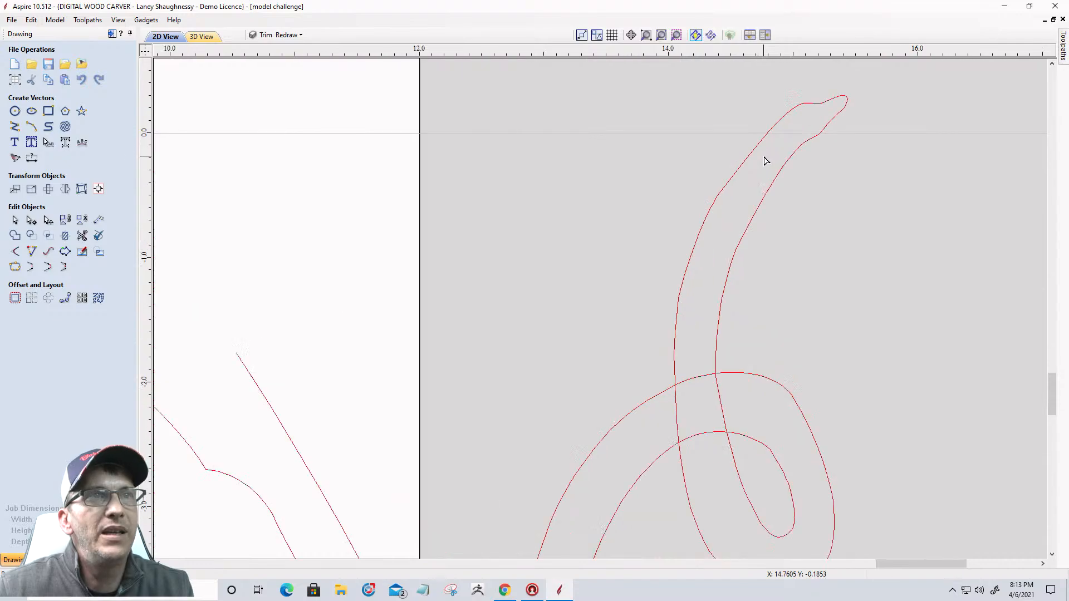
pyautogui.scroll(-2, 767, 160)
pyautogui.scroll(-2, 762, 196)
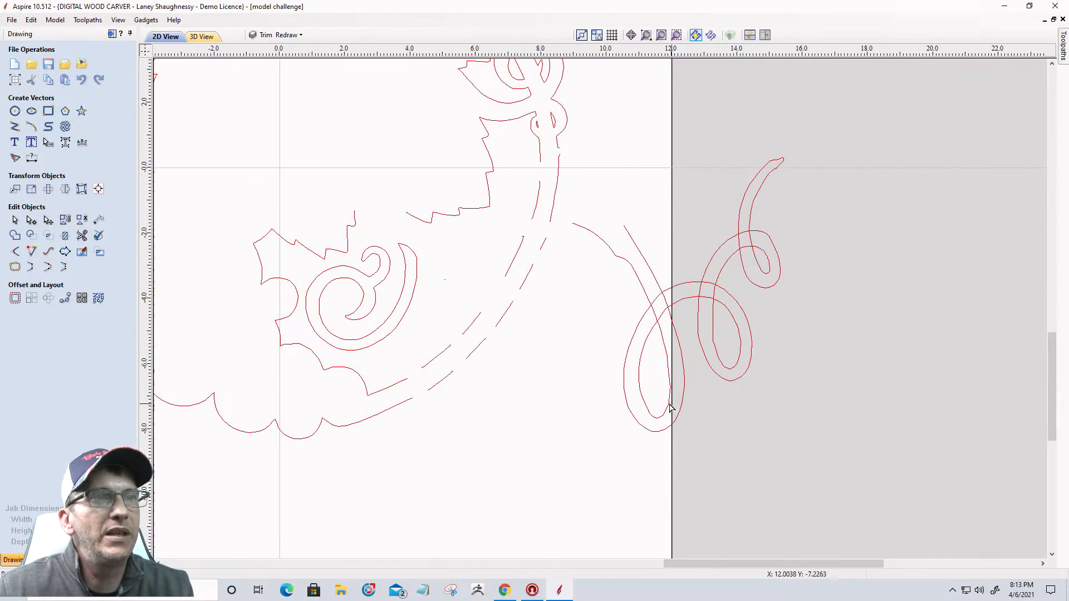
pyautogui.scroll(3, 669, 390)
pyautogui.scroll(3, 640, 254)
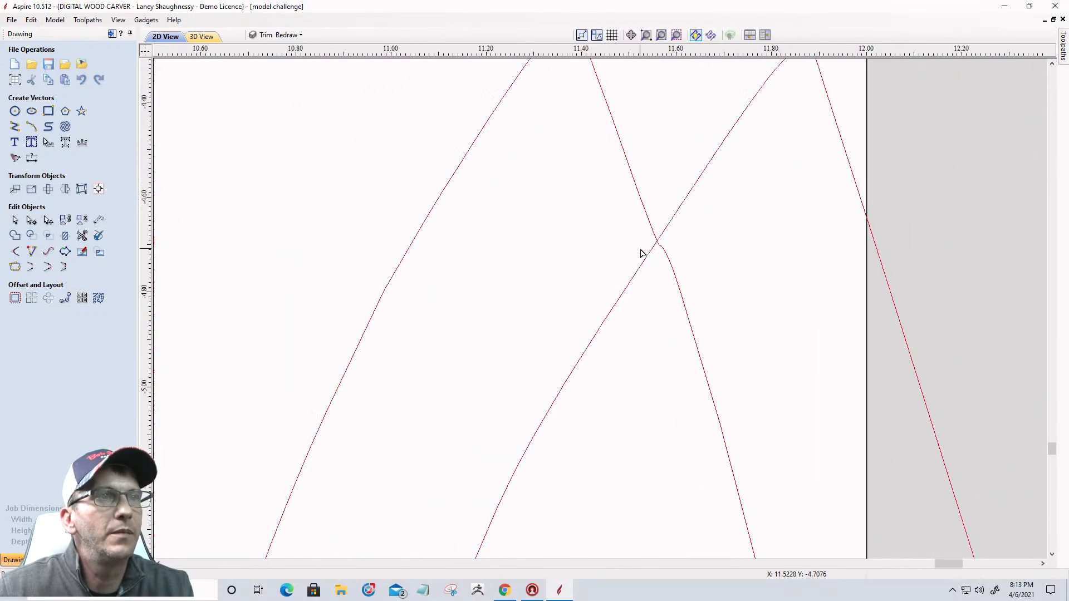
pyautogui.doubleClick(654, 238)
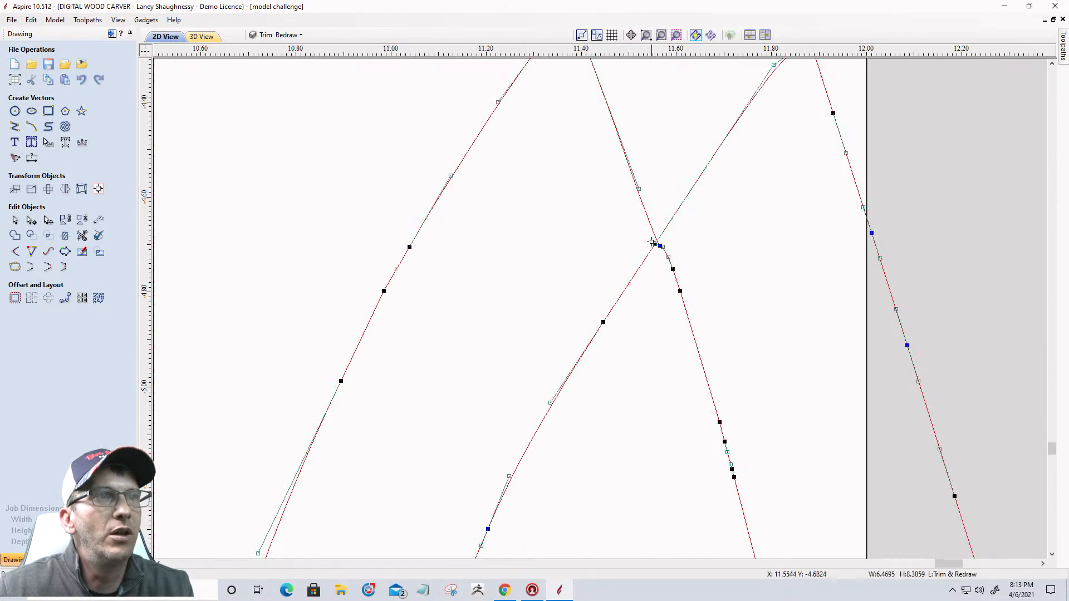
pyautogui.scroll(4, 657, 245)
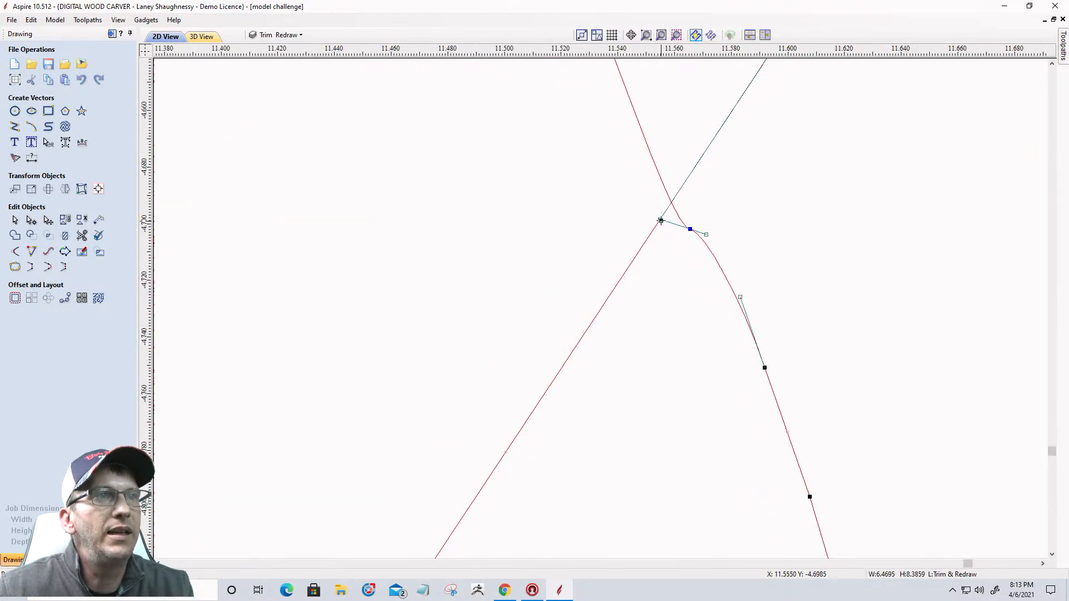
pyautogui.rightClick(690, 235)
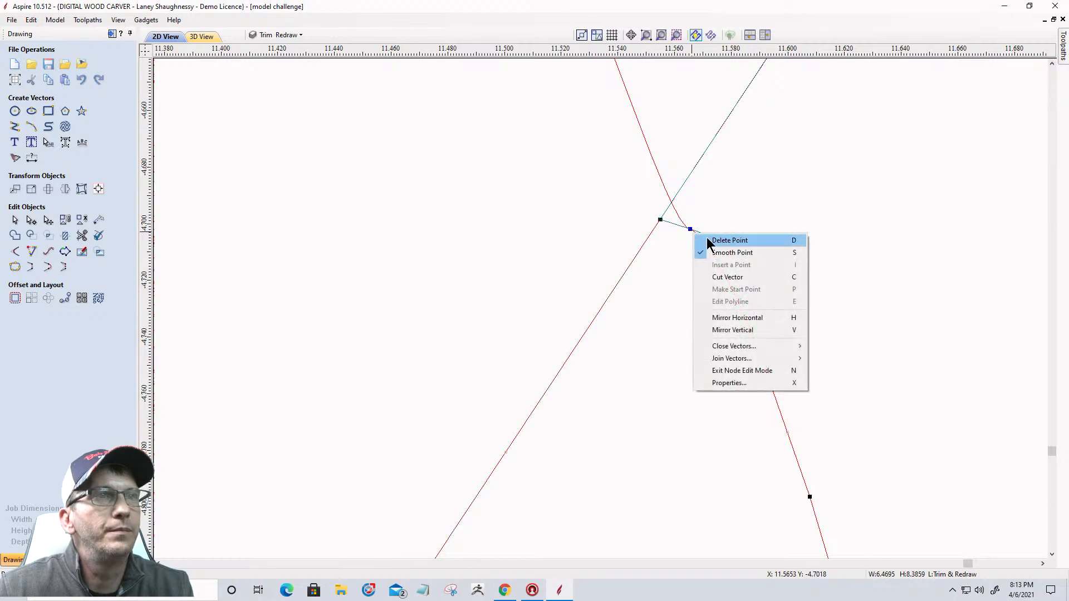
pyautogui.click(717, 238)
pyautogui.scroll(-1, 704, 263)
pyautogui.scroll(-8, 704, 258)
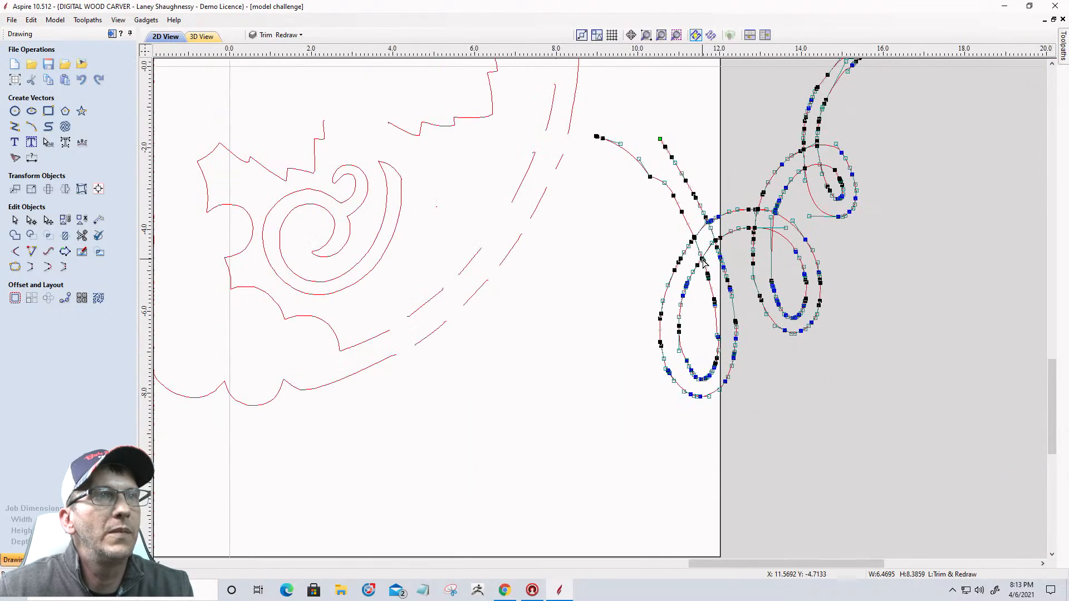
pyautogui.scroll(1, 703, 258)
pyautogui.click(630, 227)
# Move the whole tendril back onto the wreath, placing its left end on the open tip of the leaf outline
pyautogui.scroll(-2, 703, 389)
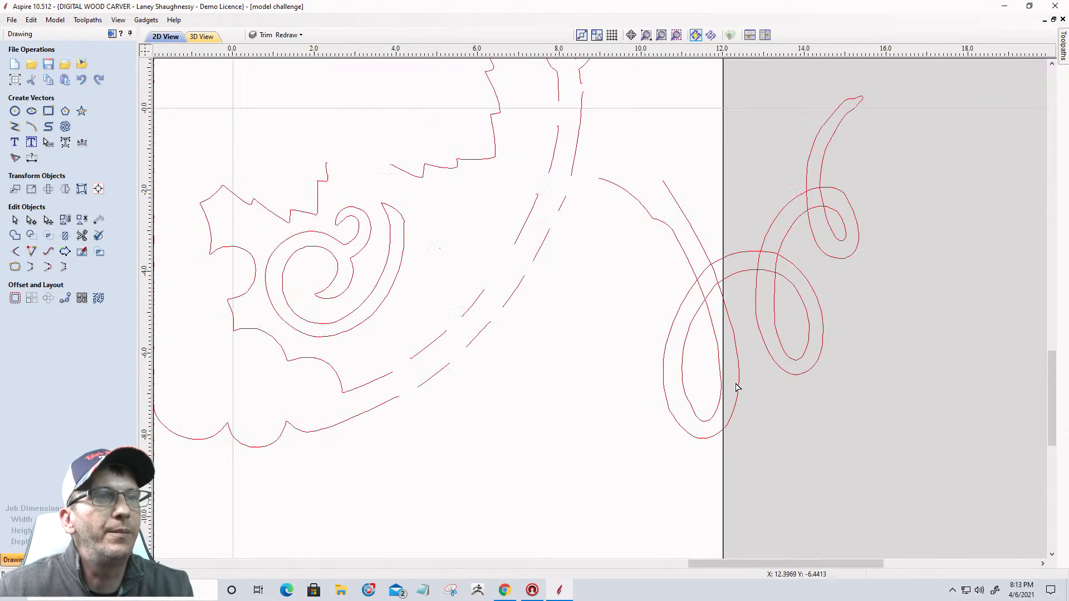
pyautogui.scroll(3, 735, 386)
pyautogui.scroll(-4, 703, 456)
pyautogui.scroll(-1, 732, 362)
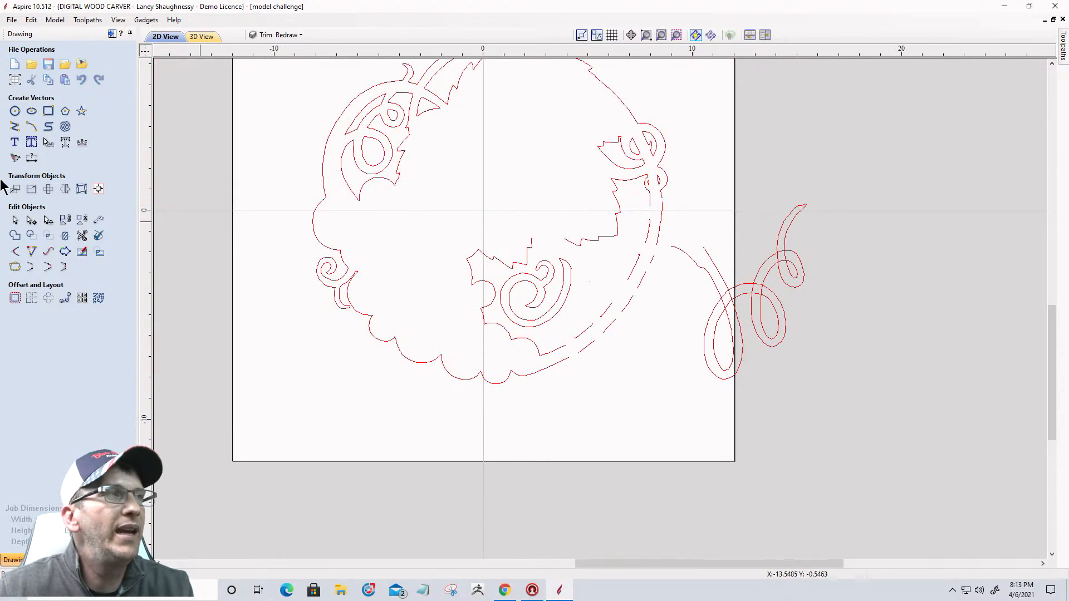
pyautogui.click(672, 249)
pyautogui.scroll(3, 673, 251)
pyautogui.click(672, 247)
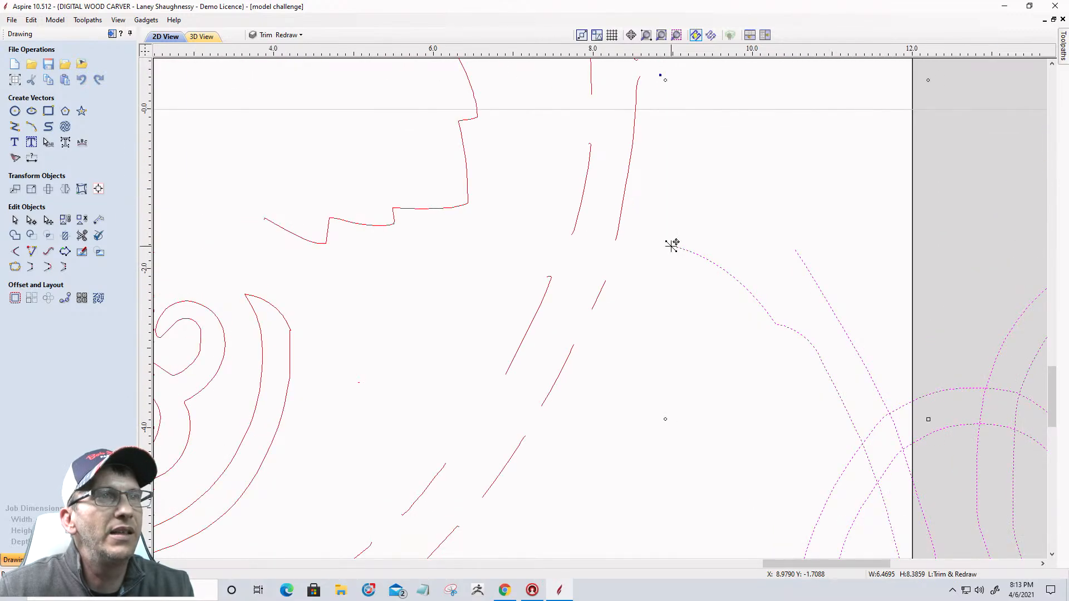
pyautogui.scroll(-3, 671, 246)
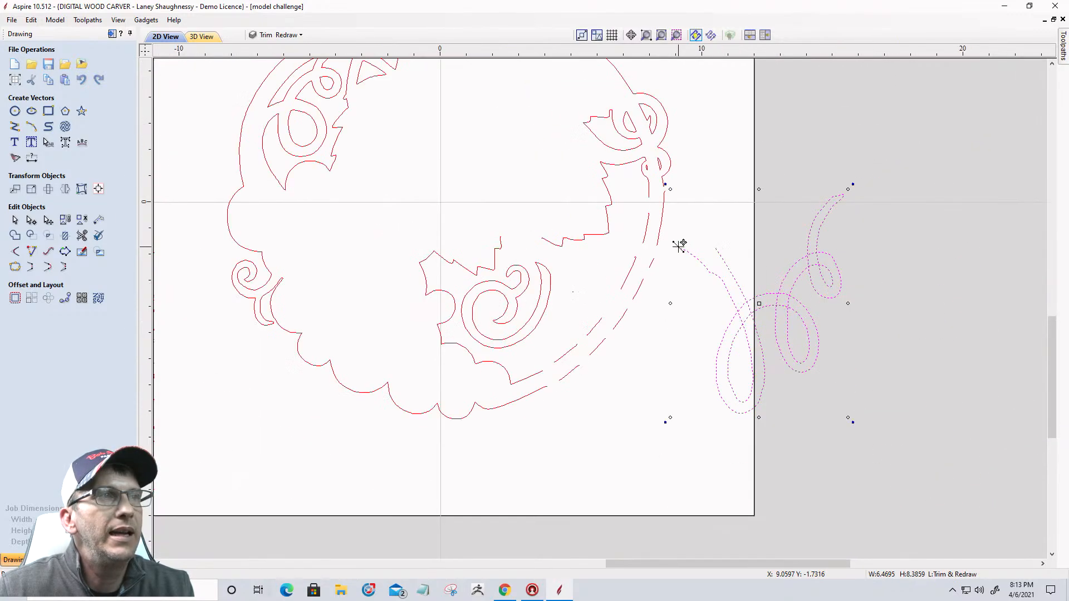
pyautogui.moveTo(675, 244); pyautogui.dragTo(502, 237)
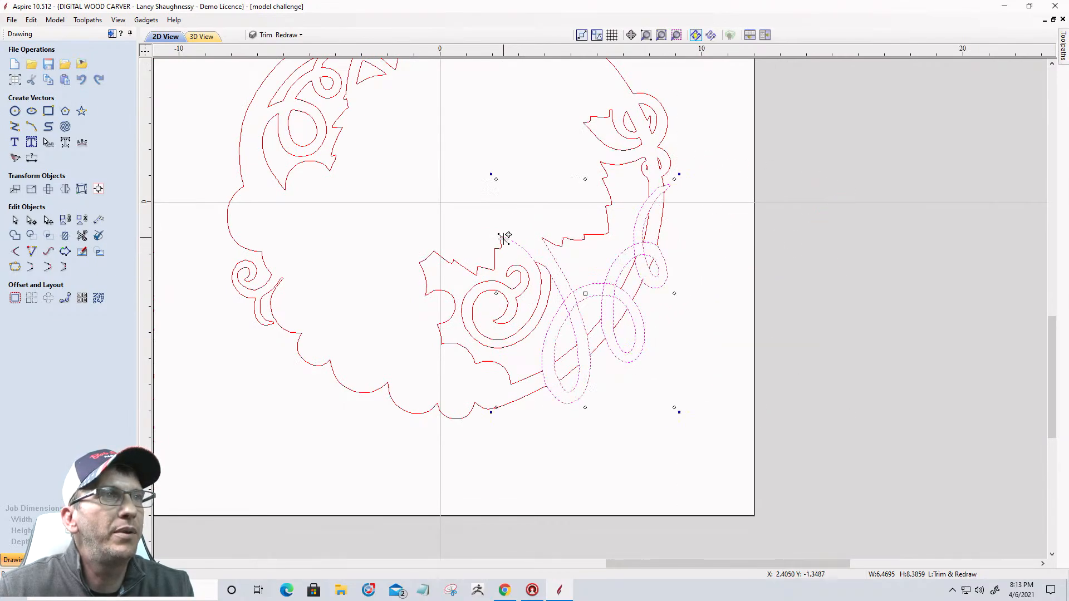
pyautogui.click(633, 393)
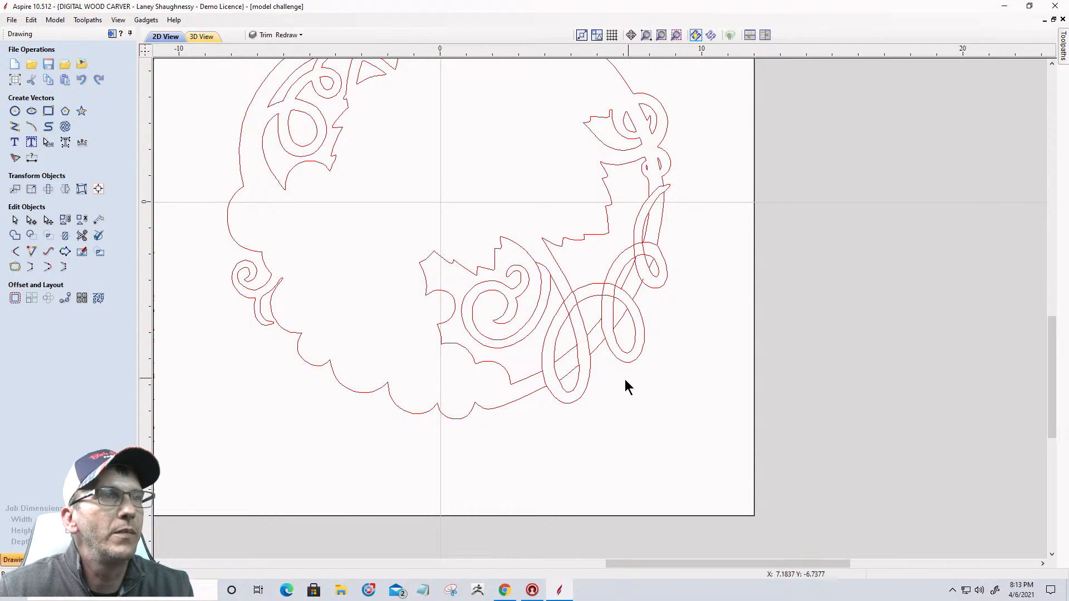
# Shift three nodes on the right side of the third loop's outer strand slightly outward to widen the band
pyautogui.scroll(2, 624, 382)
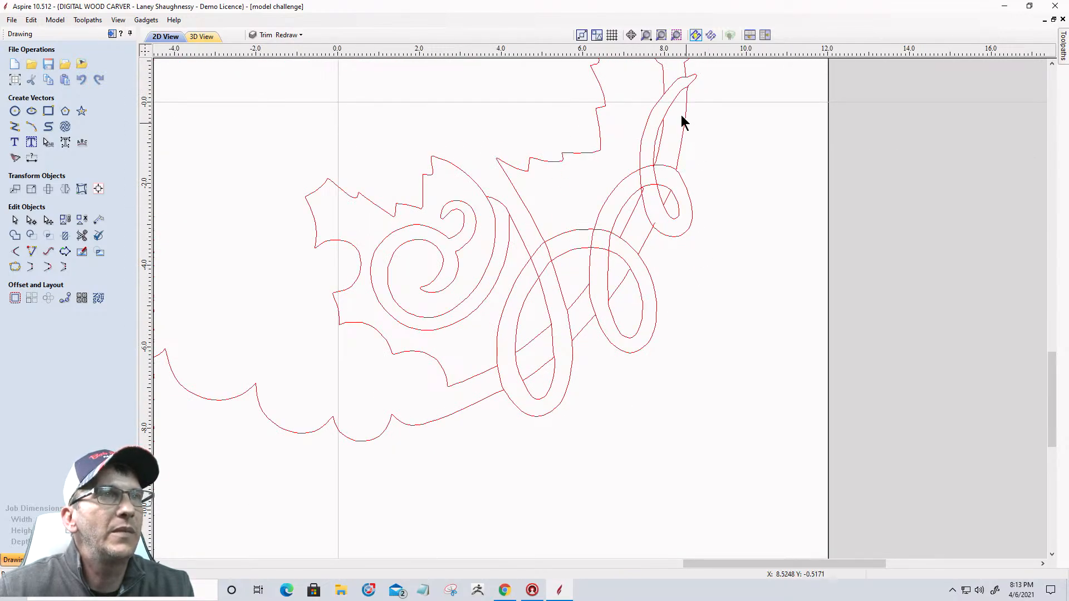
pyautogui.scroll(2, 658, 121)
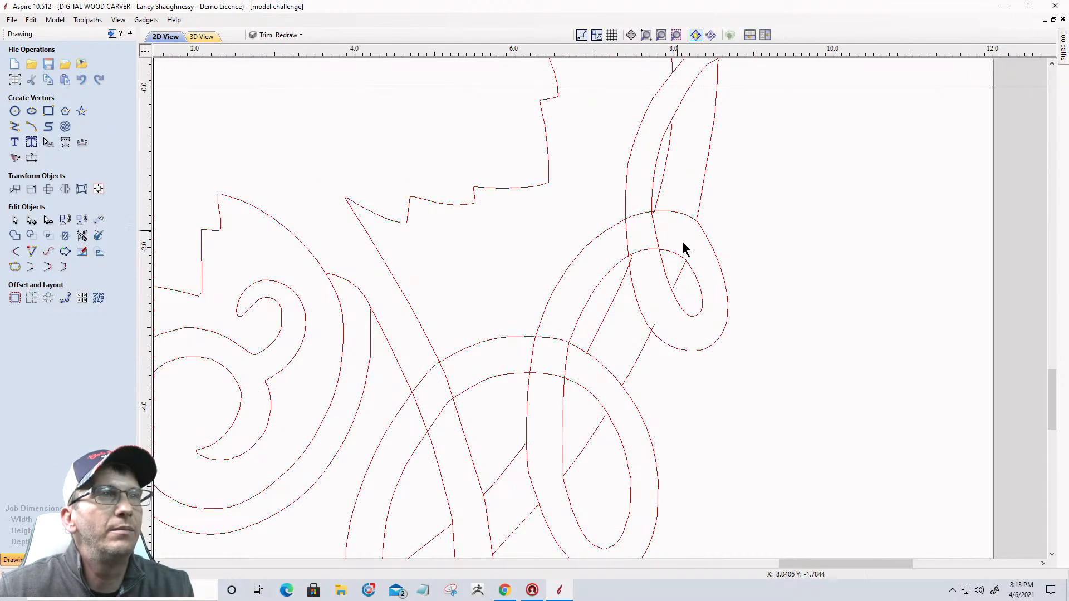
pyautogui.click(715, 252)
pyautogui.click(32, 220)
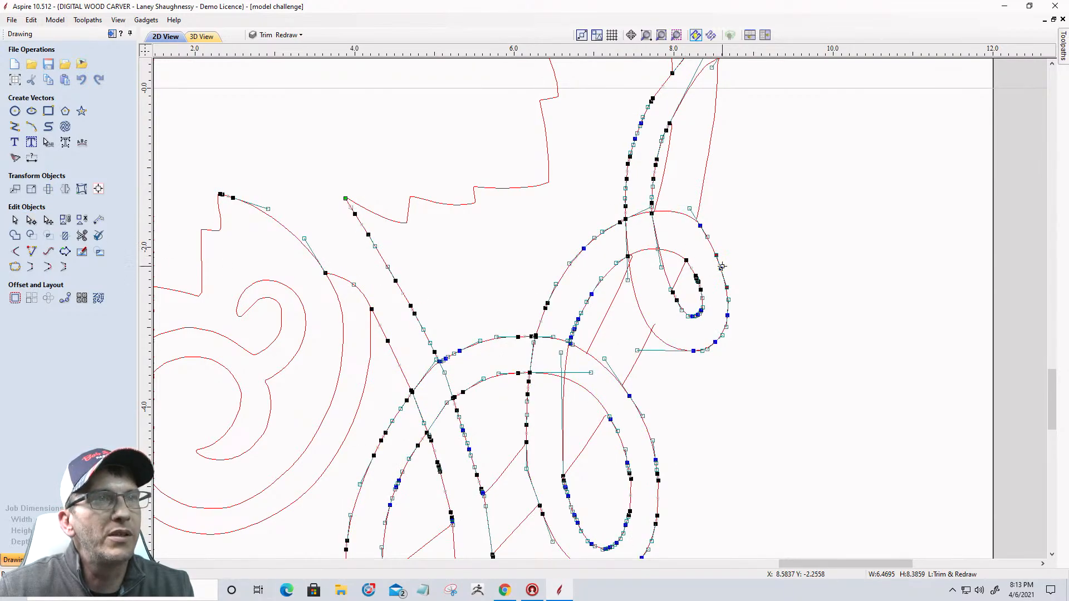
pyautogui.moveTo(721, 267)
pyautogui.mouseDown()
pyautogui.moveTo(744, 251)
pyautogui.moveTo(715, 295)
pyautogui.moveTo(727, 266)
pyautogui.mouseUp()
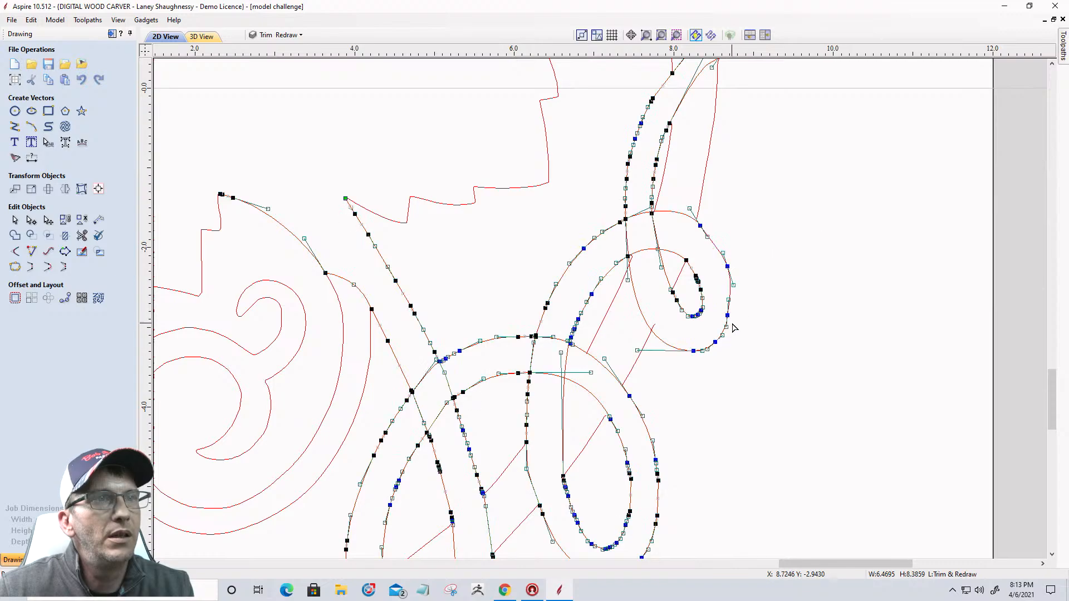
pyautogui.moveTo(729, 315); pyautogui.dragTo(735, 314)
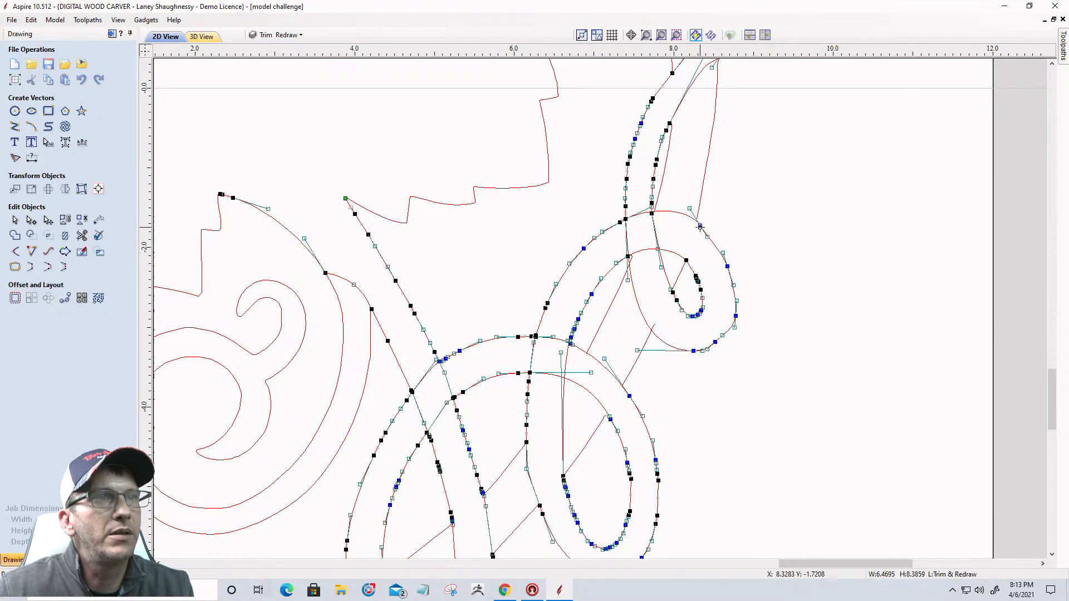
pyautogui.moveTo(700, 226)
pyautogui.mouseDown()
pyautogui.moveTo(705, 220)
pyautogui.moveTo(734, 263)
pyautogui.moveTo(731, 252)
pyautogui.mouseUp()
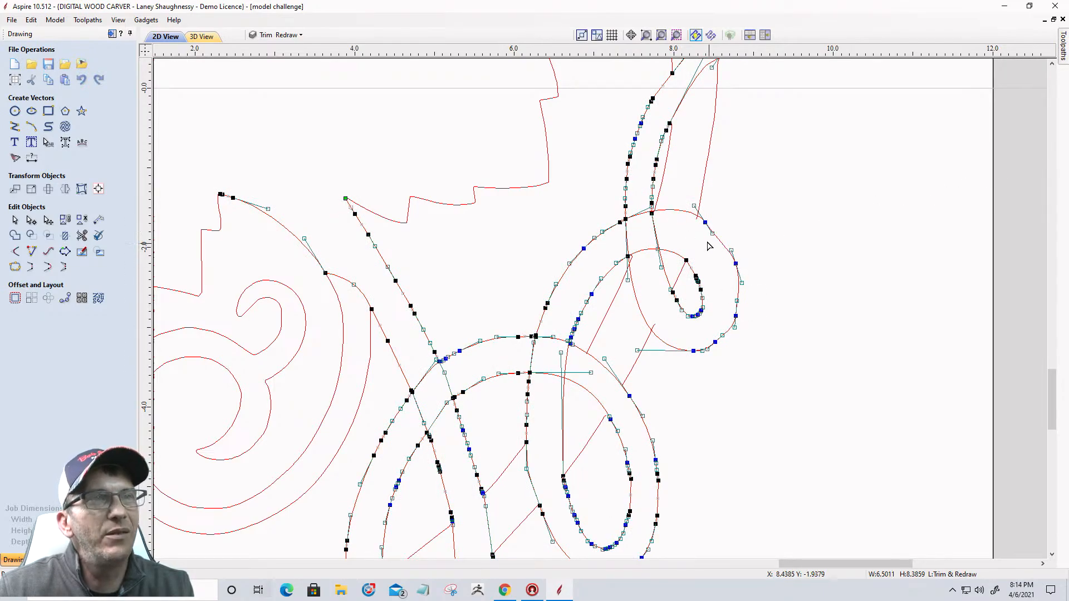
# Delete the middle node on the right side of the third loop's outer strand and adjust the neighbouring nodes' handles to round the curve
pyautogui.rightClick(736, 264)
pyautogui.click(767, 274)
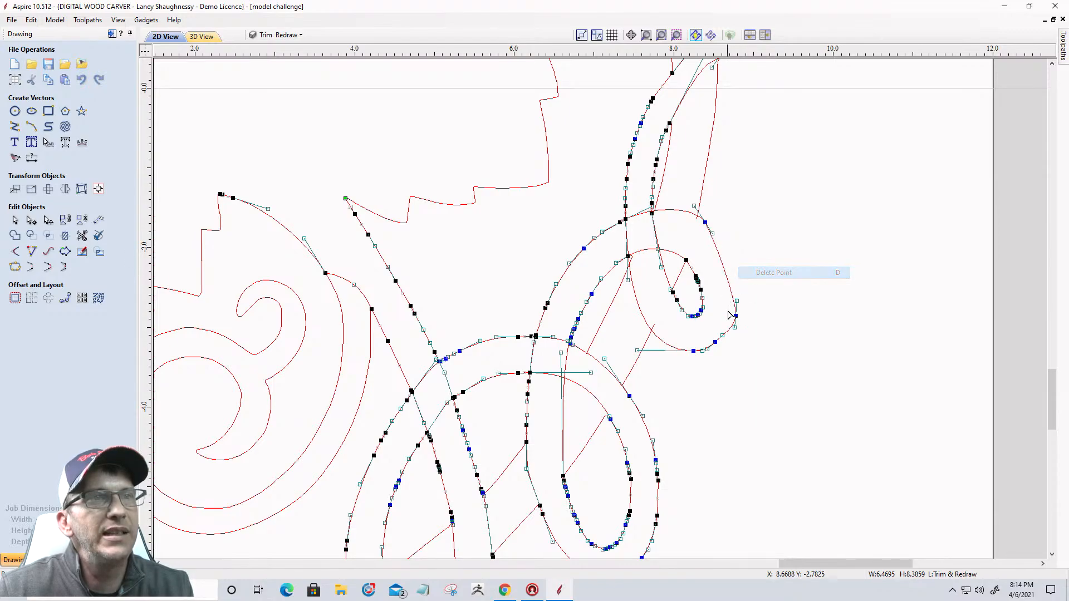
pyautogui.moveTo(738, 299); pyautogui.dragTo(741, 246)
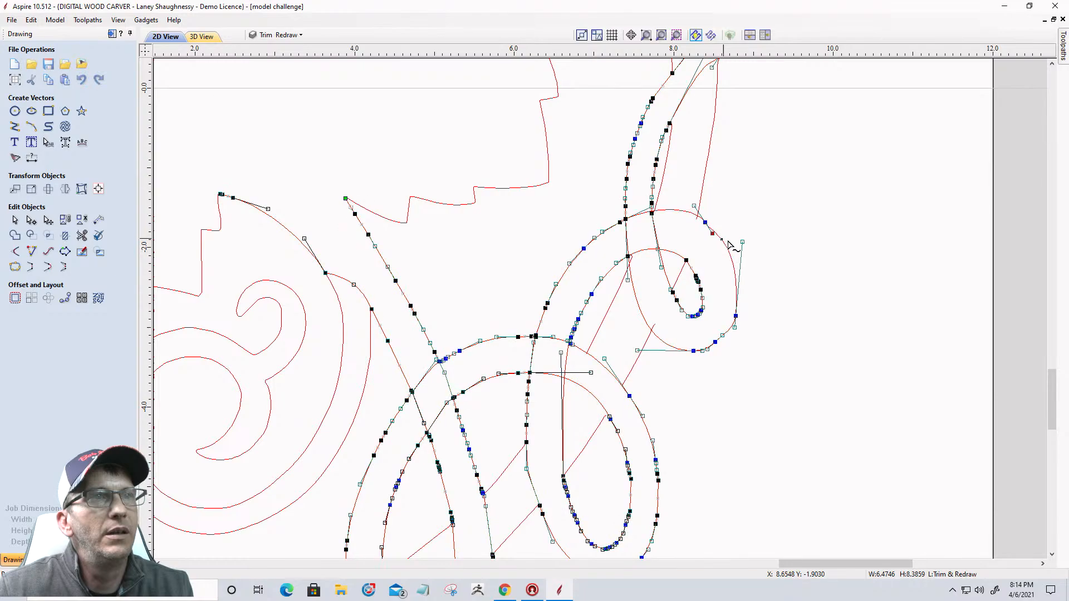
pyautogui.click(701, 262)
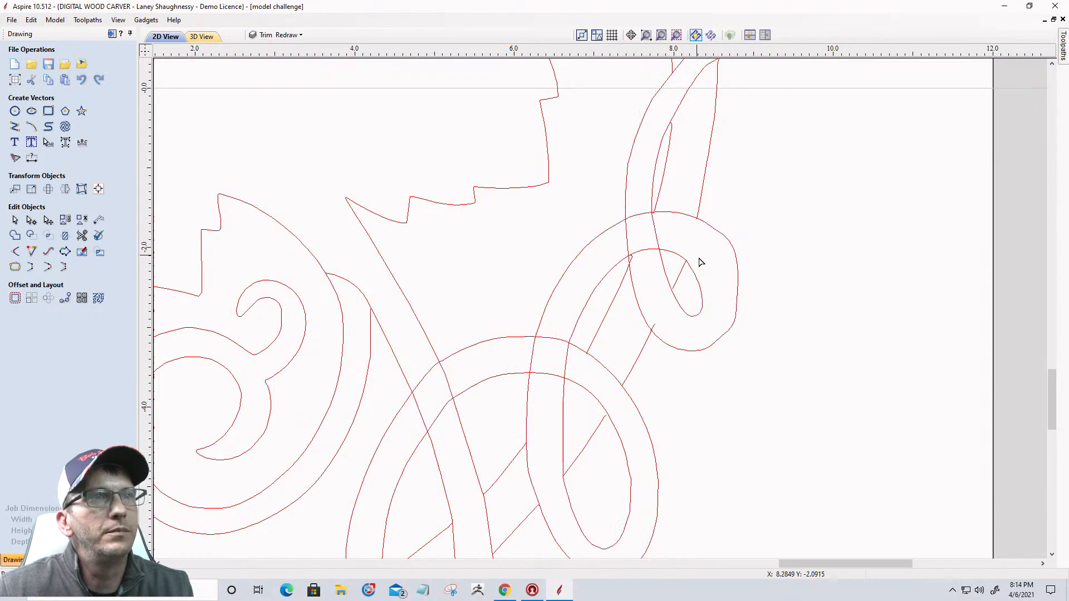
pyautogui.click(737, 293)
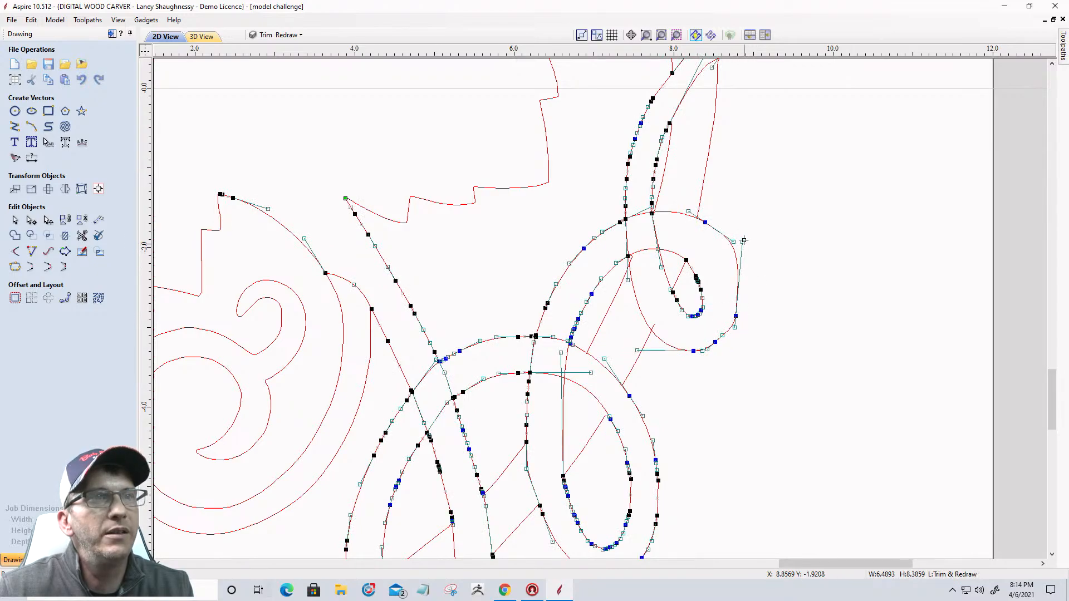
pyautogui.moveTo(742, 242); pyautogui.dragTo(748, 279)
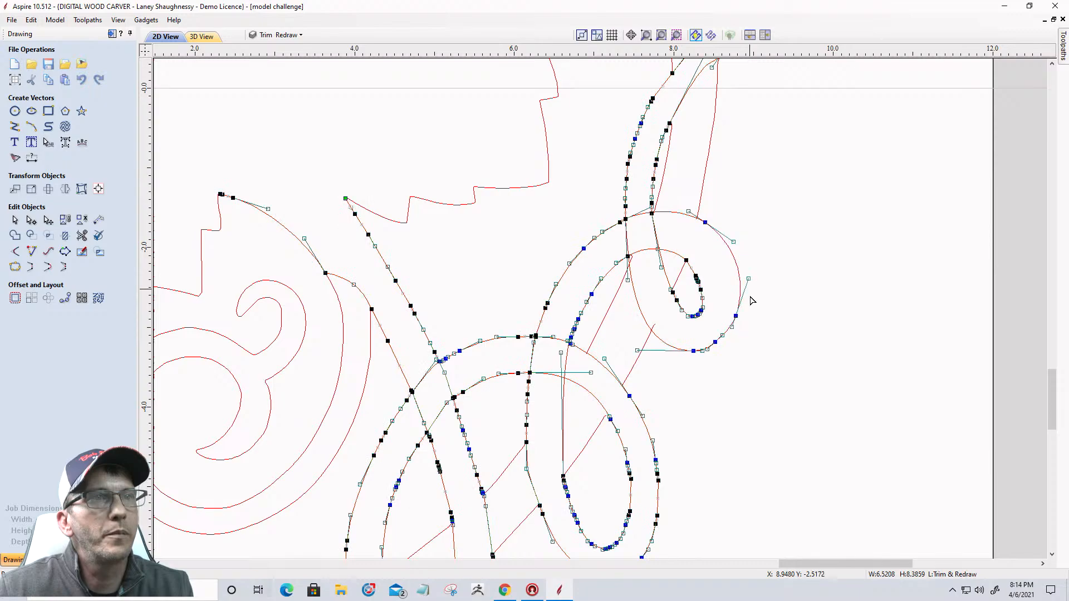
# Shift two nodes at the lower right of the third loop's outer strand slightly outward to round its bottom, and finish node editing
pyautogui.click(590, 214)
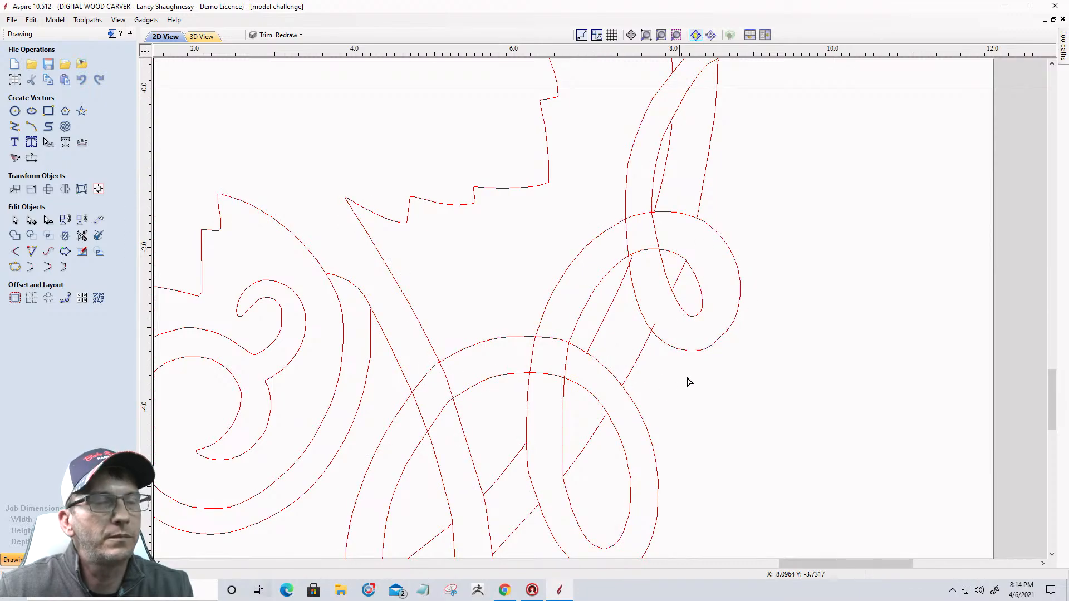
pyautogui.click(710, 351)
pyautogui.scroll(2, 706, 368)
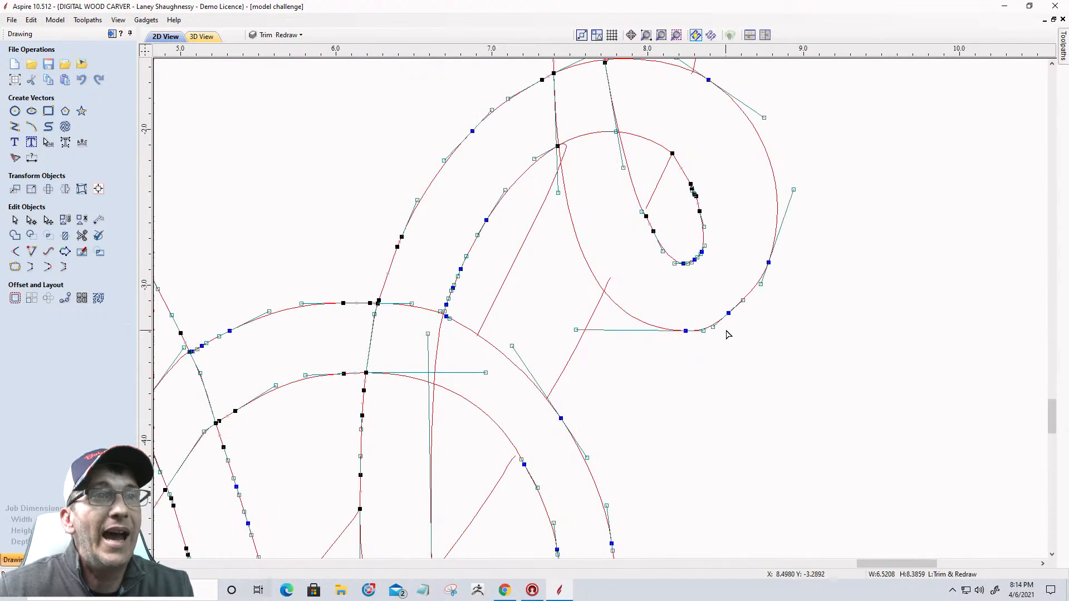
pyautogui.moveTo(728, 315); pyautogui.dragTo(685, 336)
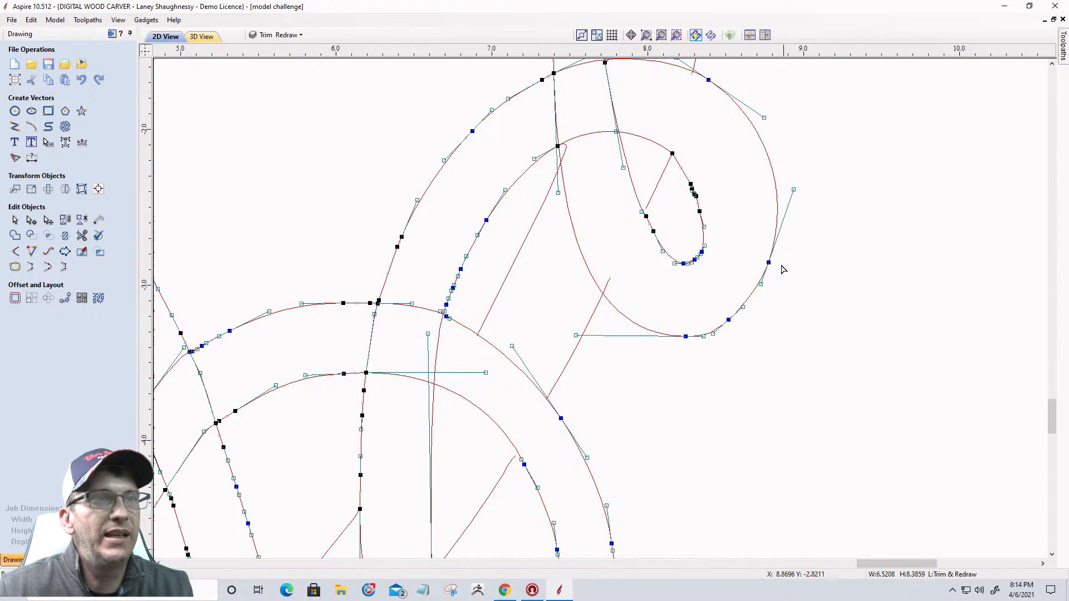
pyautogui.scroll(-4, 727, 330)
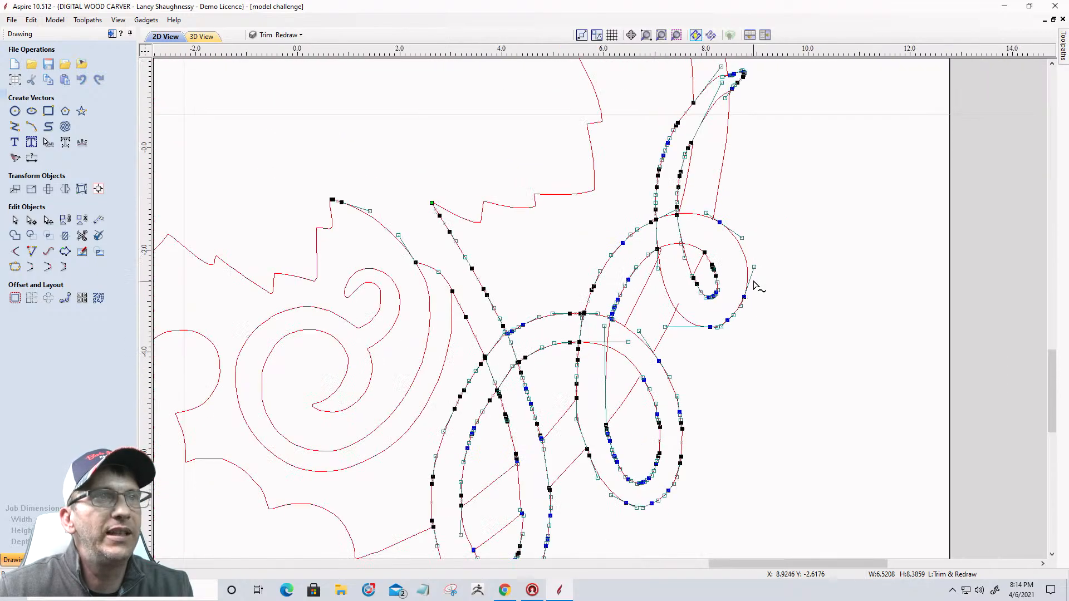
pyautogui.click(676, 415)
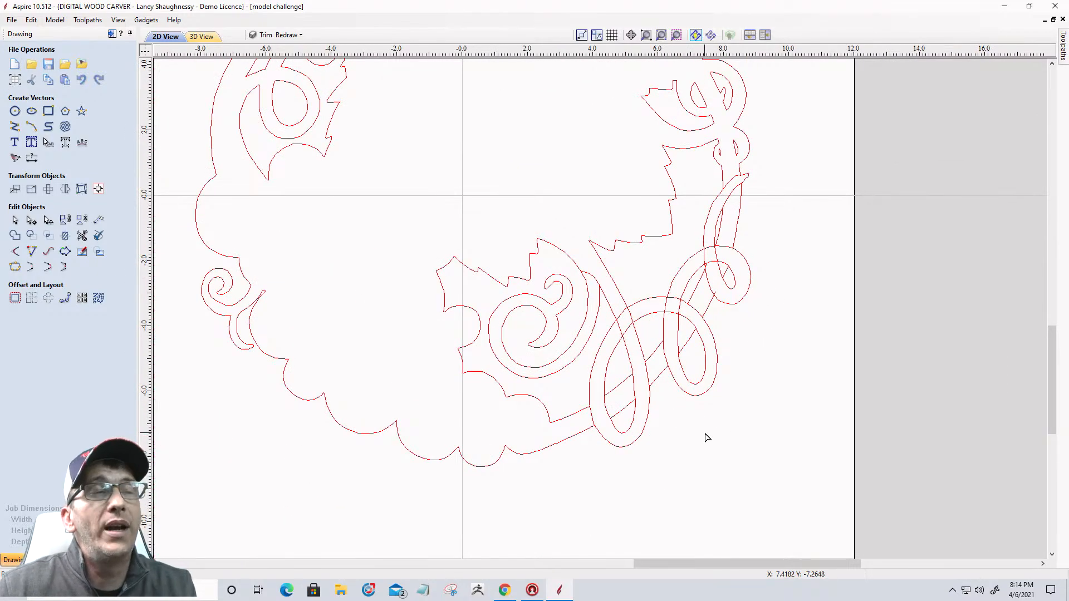
# Start Fit Curves to Vectors on the tendril, choose Bezier Curves with a tolerance of 0.01 inches and preview the fit
pyautogui.click(628, 359)
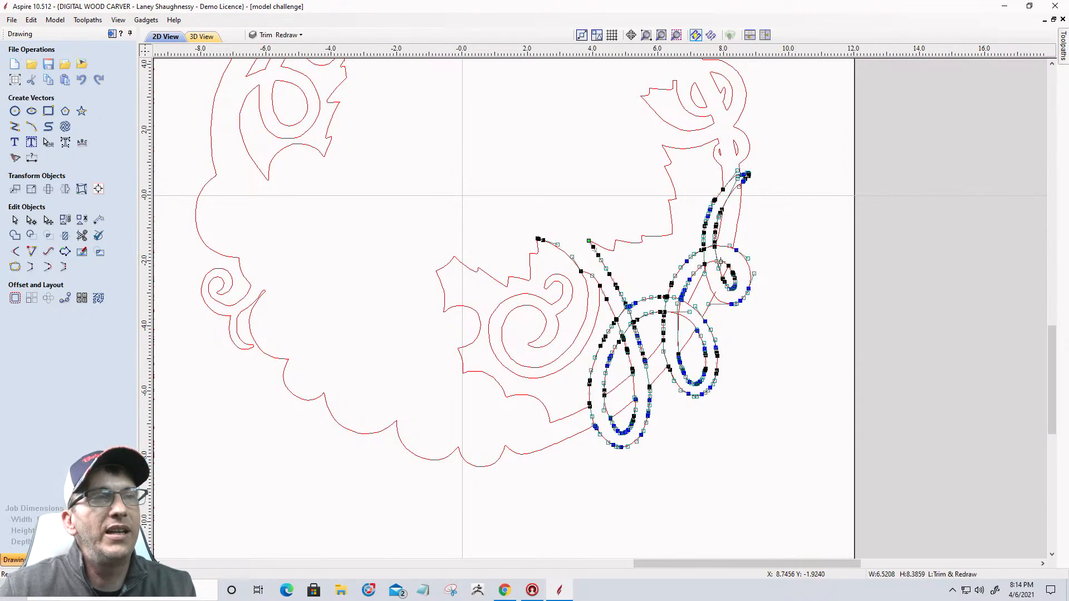
pyautogui.scroll(-1, 924, 280)
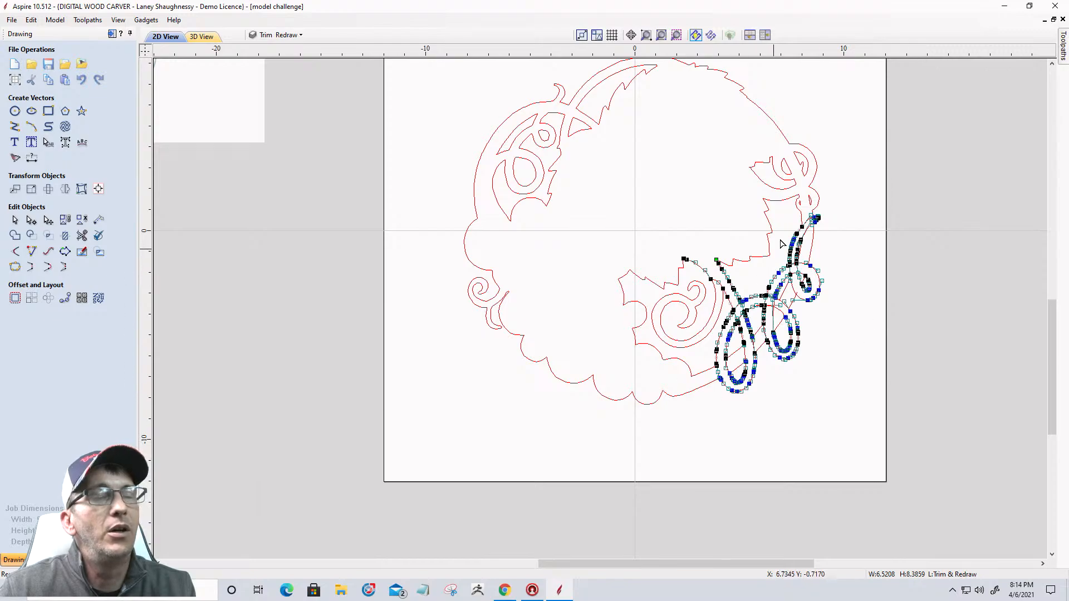
pyautogui.click(53, 254)
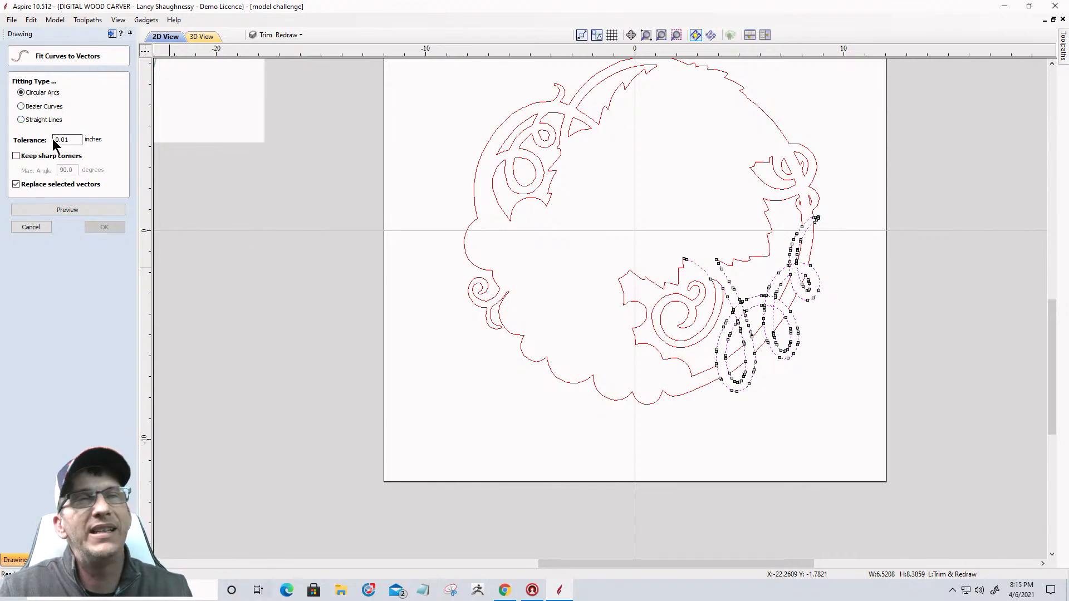
pyautogui.scroll(5, 801, 326)
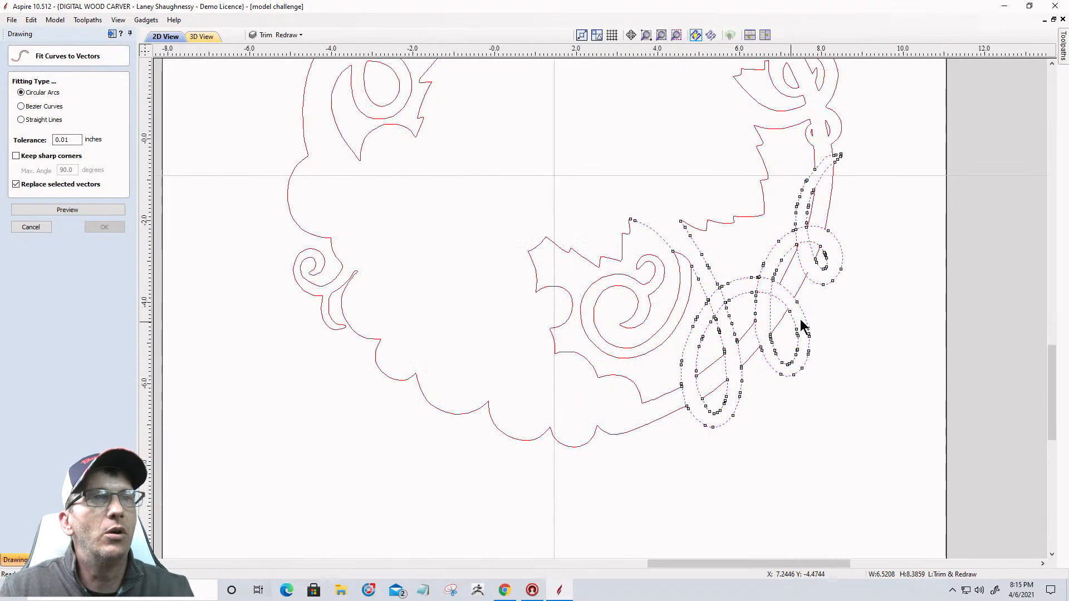
pyautogui.scroll(-2, 809, 317)
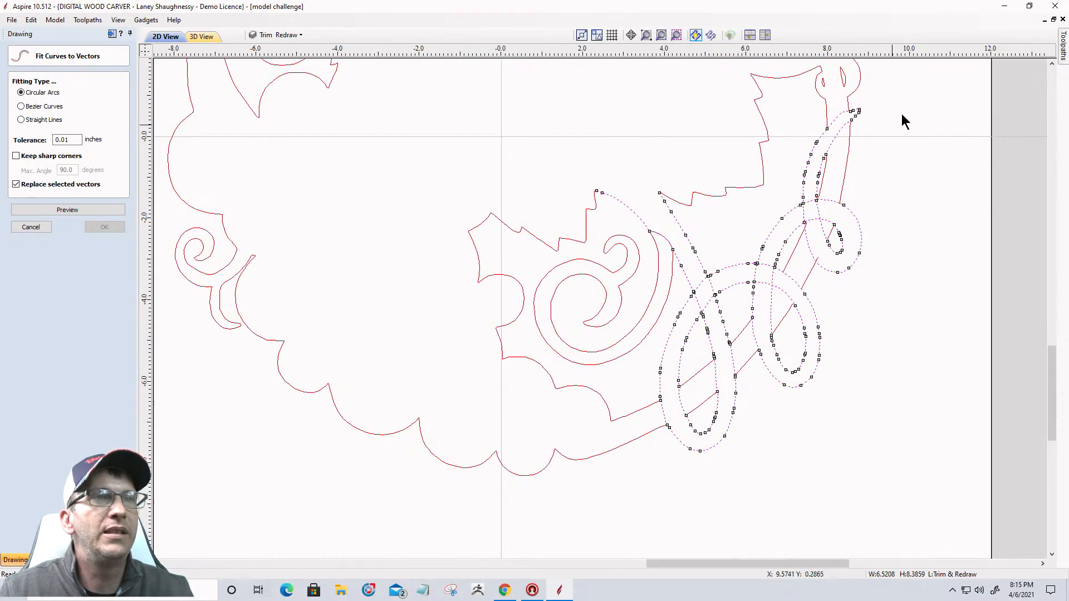
pyautogui.scroll(1, 913, 112)
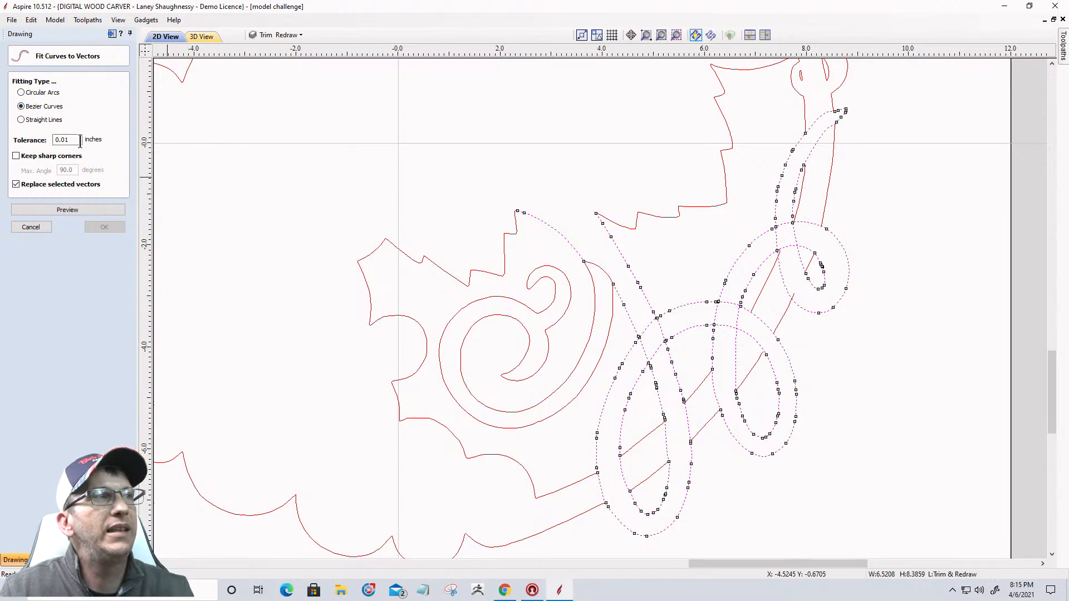
pyautogui.click(67, 210)
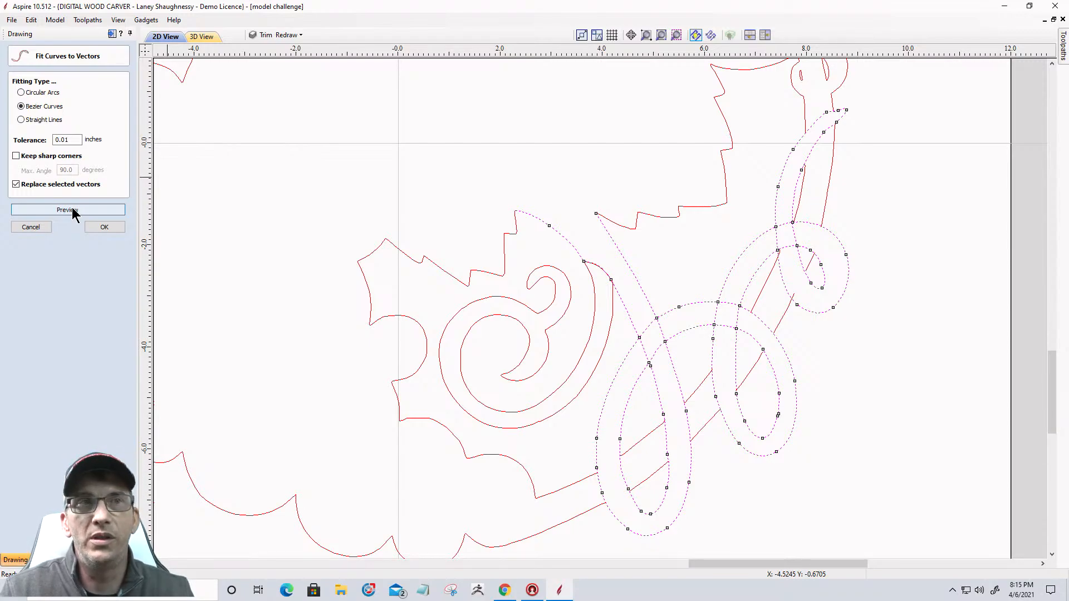
pyautogui.scroll(5, 874, 295)
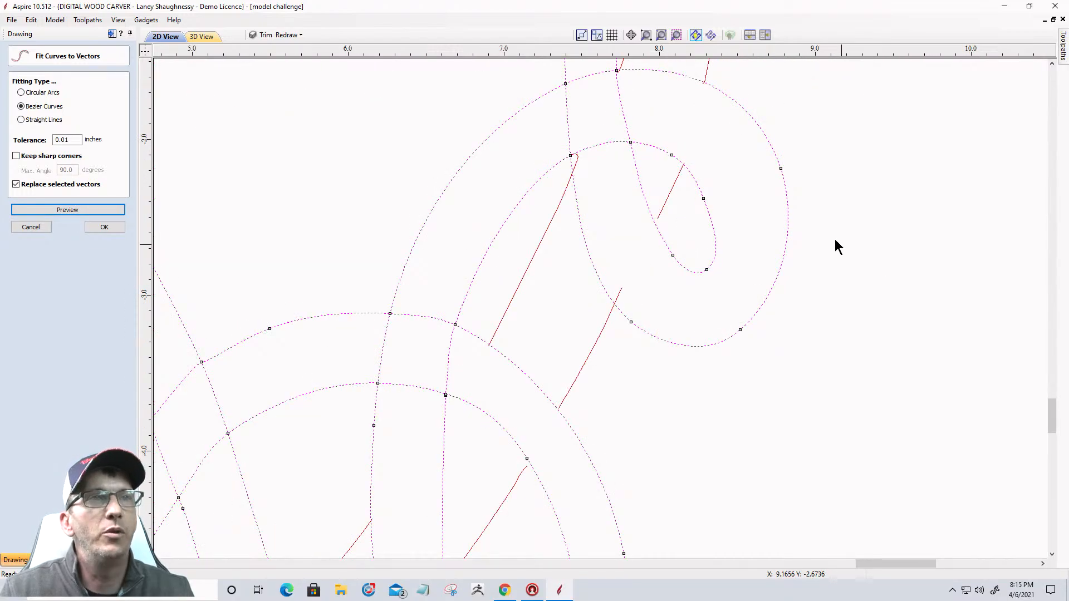
pyautogui.scroll(2, 768, 131)
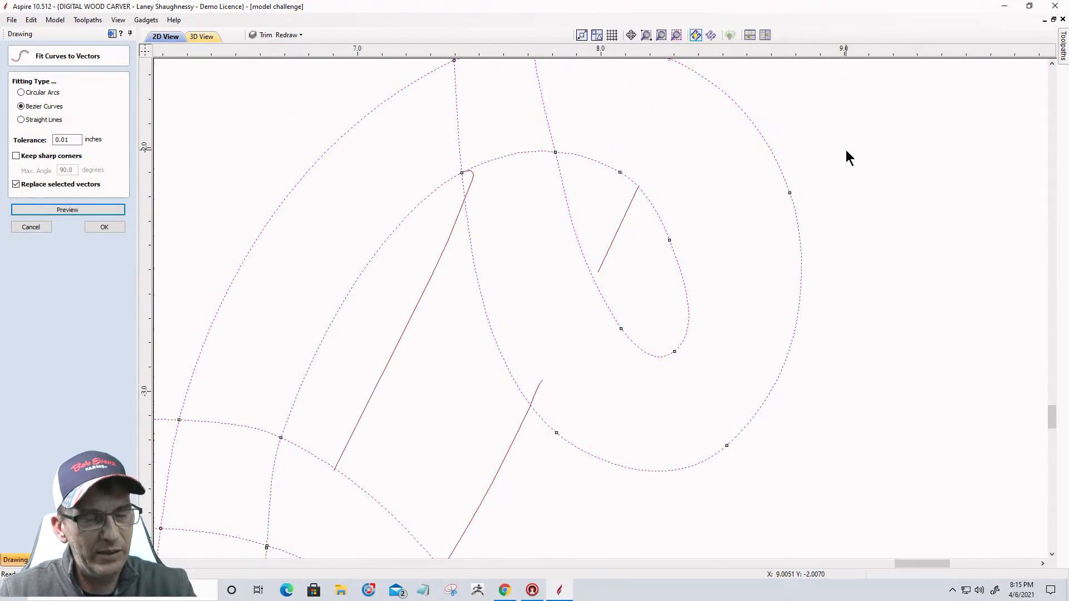
# Undo the fit preview and compare the third loop's curve before and after by repeatedly undoing and redoing the changes
pyautogui.hotkey('ctrl', 'z')
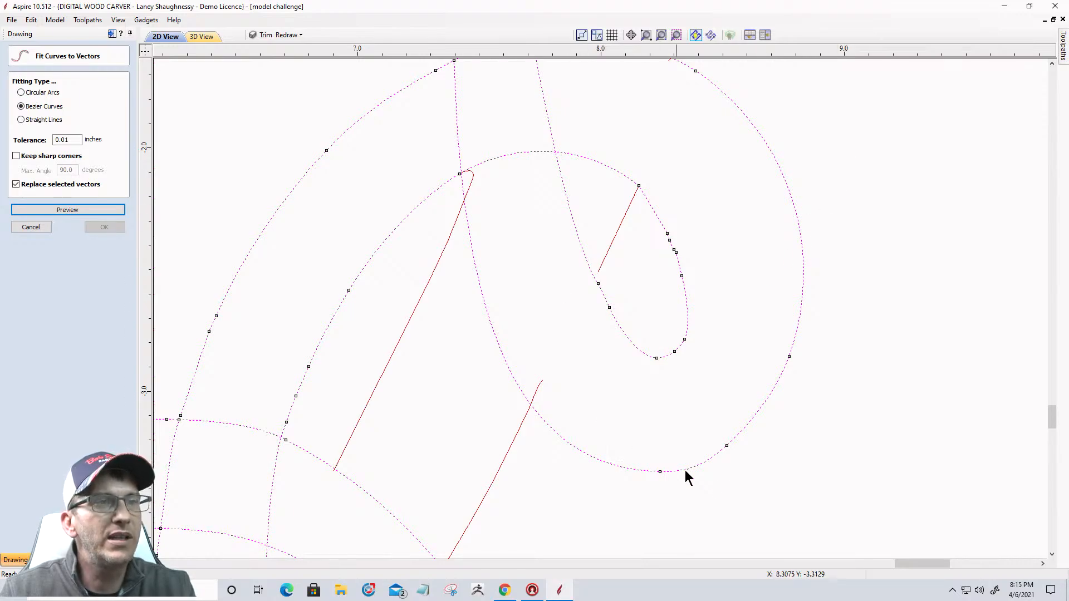
pyautogui.scroll(-1, 709, 543)
pyautogui.scroll(1, 712, 528)
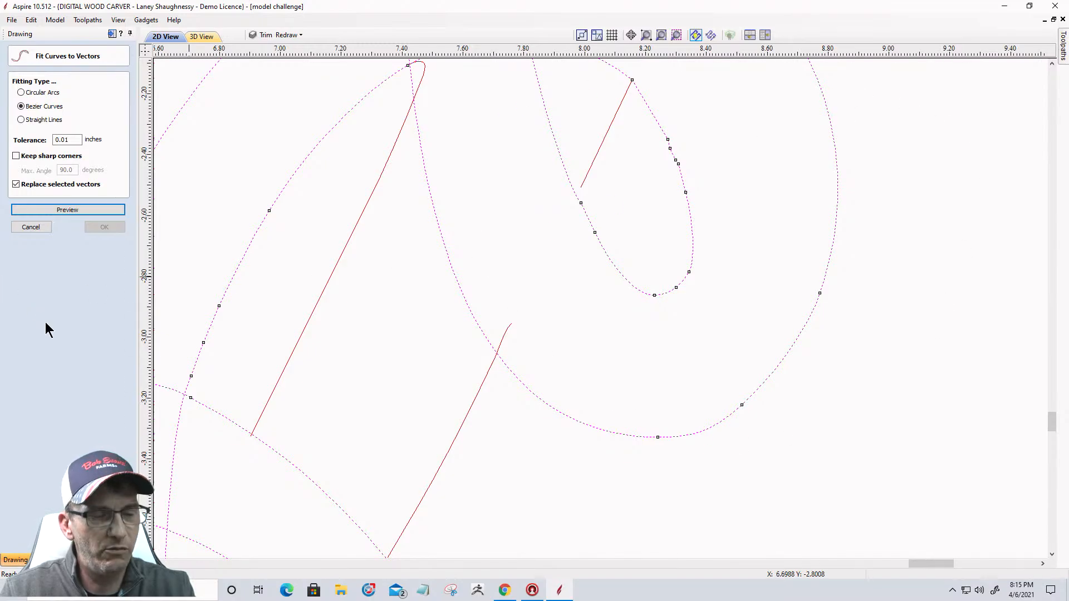
pyautogui.hotkey('ctrl', 'z')
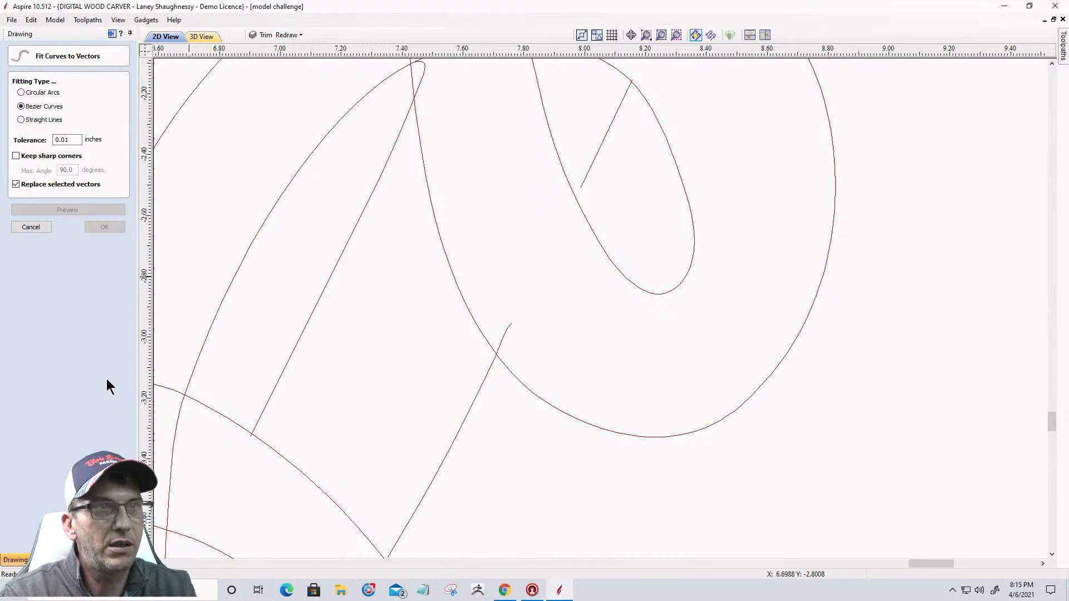
pyautogui.hotkey('ctrl', 'y')
pyautogui.hotkey('ctrl', 'z')
pyautogui.hotkey('ctrl', 'y')
pyautogui.hotkey('ctrl', 'z')
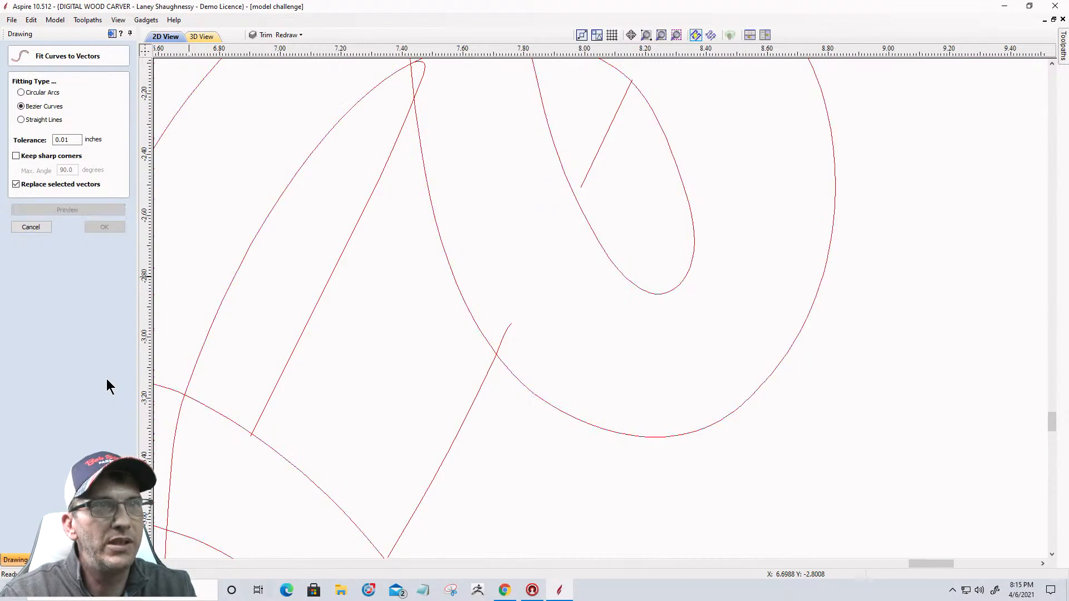
pyautogui.hotkey('ctrl', 'y')
pyautogui.hotkey('ctrl', 'z')
pyautogui.hotkey('ctrl', 'y')
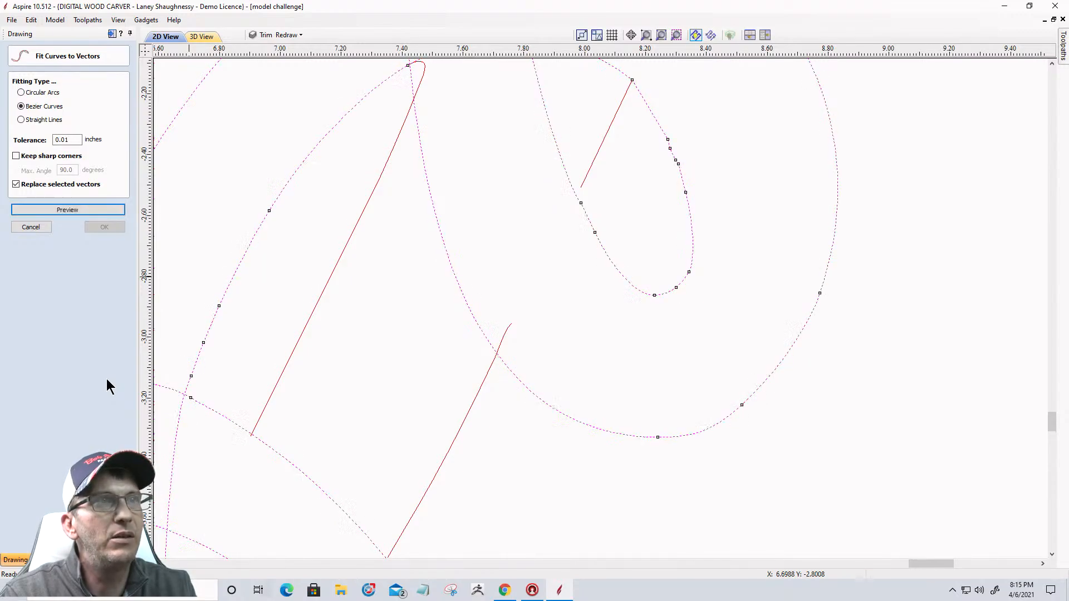
pyautogui.hotkey('ctrl', 'z')
pyautogui.hotkey('ctrl', 'y')
pyautogui.hotkey('ctrl', 'z')
pyautogui.hotkey('ctrl', 'y')
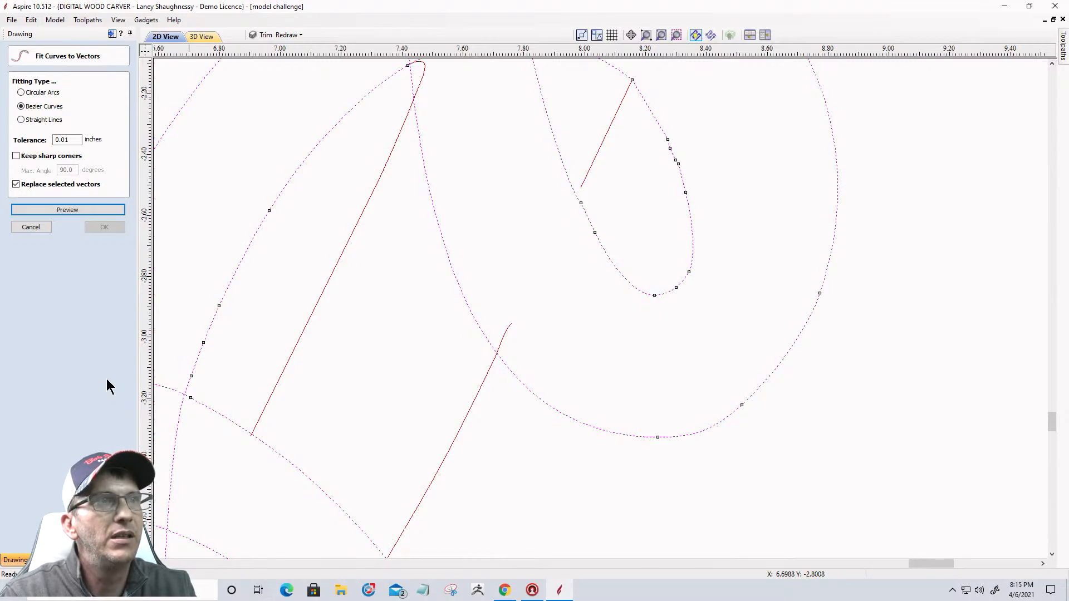
pyautogui.hotkey('ctrl', 'z')
pyautogui.hotkey('ctrl', 'y')
pyautogui.hotkey('ctrl', 'z')
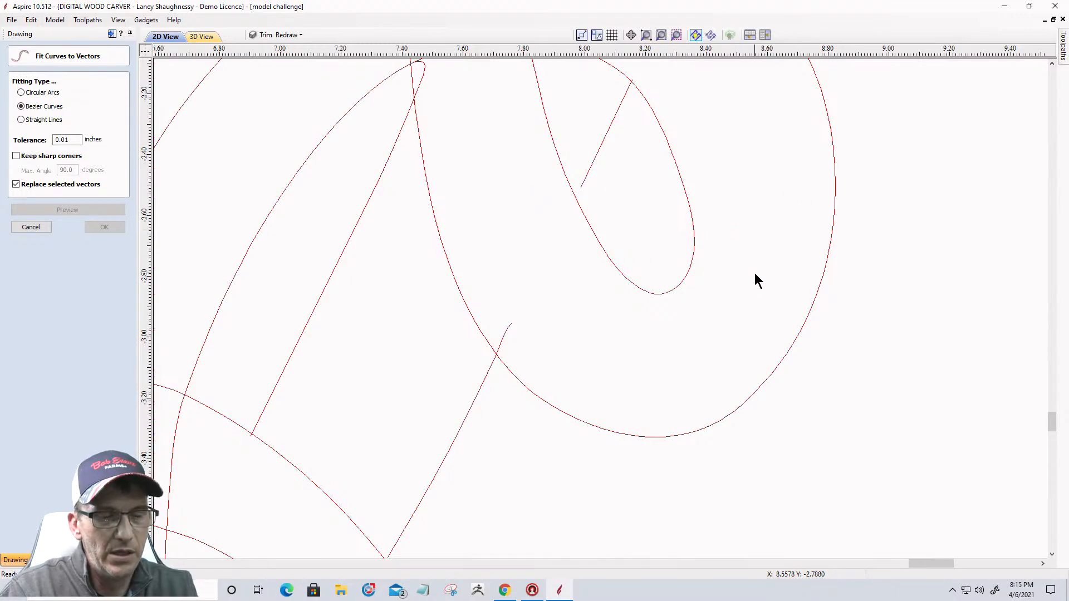
pyautogui.hotkey('ctrl', 'y')
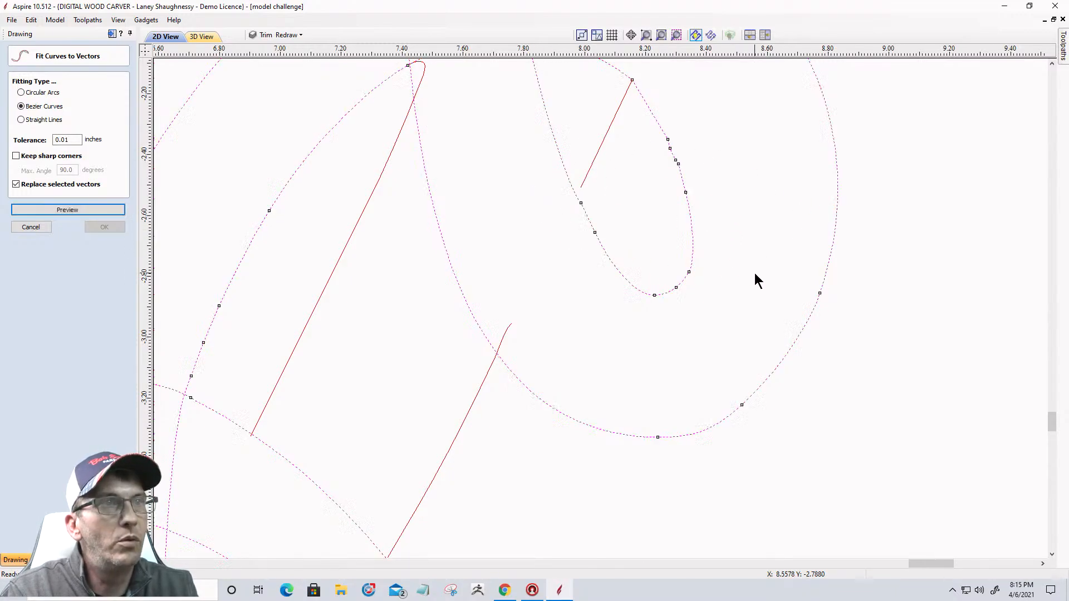
pyautogui.hotkey('ctrl', 'z')
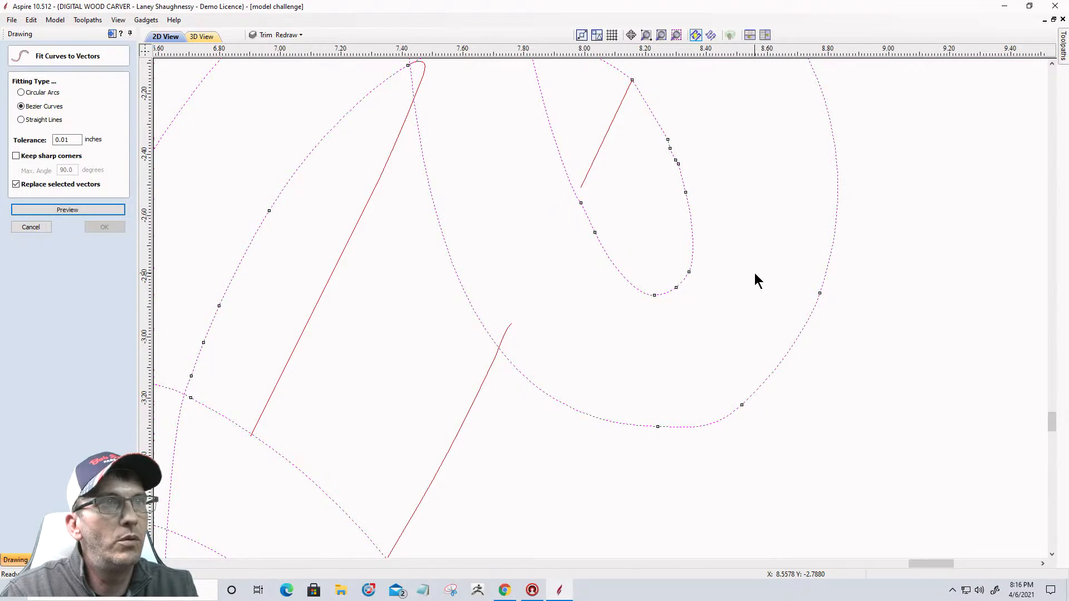
pyautogui.hotkey('ctrl', 'y')
pyautogui.hotkey('ctrl', 'z')
pyautogui.hotkey('ctrl', 'z')
pyautogui.hotkey('ctrl', 'z')
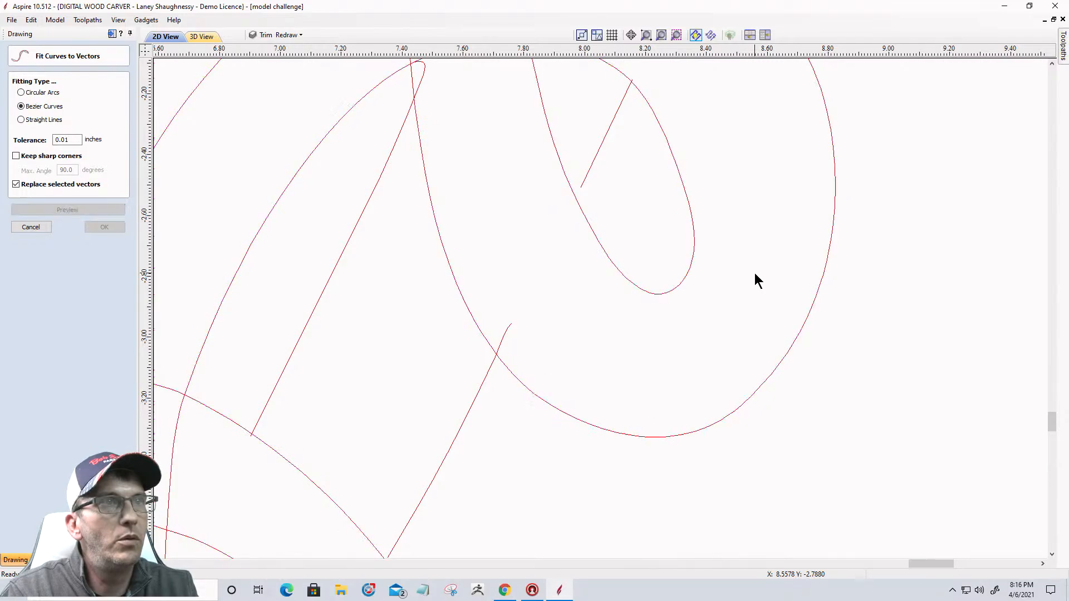
pyautogui.hotkey('ctrl', 'y')
pyautogui.hotkey('ctrl', 'z')
pyautogui.hotkey('ctrl', 'y')
pyautogui.hotkey('ctrl', 'z')
pyautogui.hotkey('ctrl', 'y')
pyautogui.hotkey('ctrl', 'z')
pyautogui.hotkey('ctrl', 'y')
pyautogui.hotkey('ctrl', 'z')
pyautogui.hotkey('ctrl', 'y')
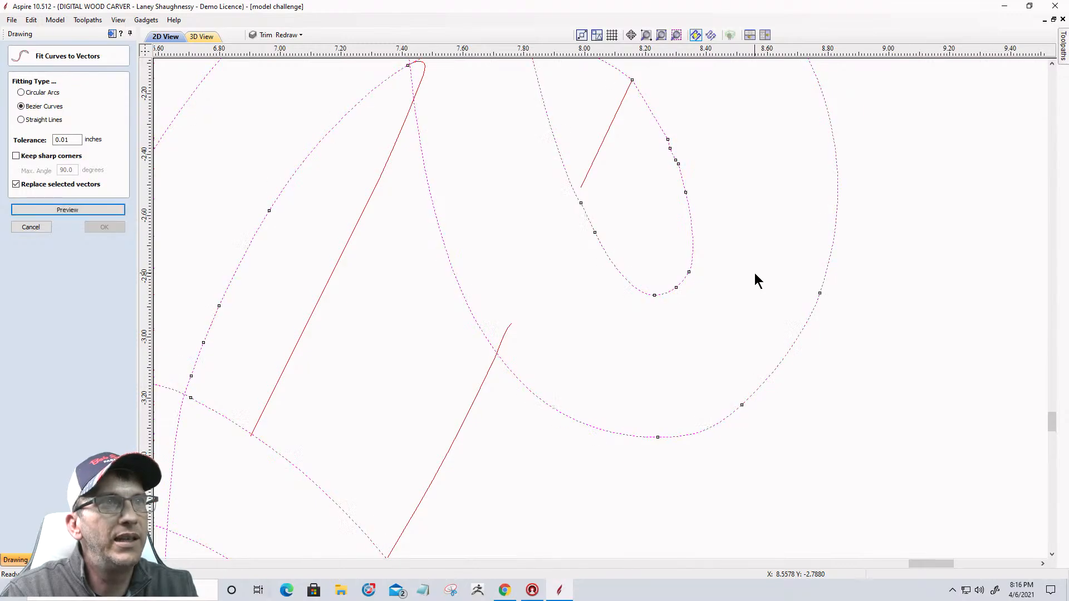
pyautogui.hotkey('ctrl', 'z')
pyautogui.hotkey('ctrl', 'y')
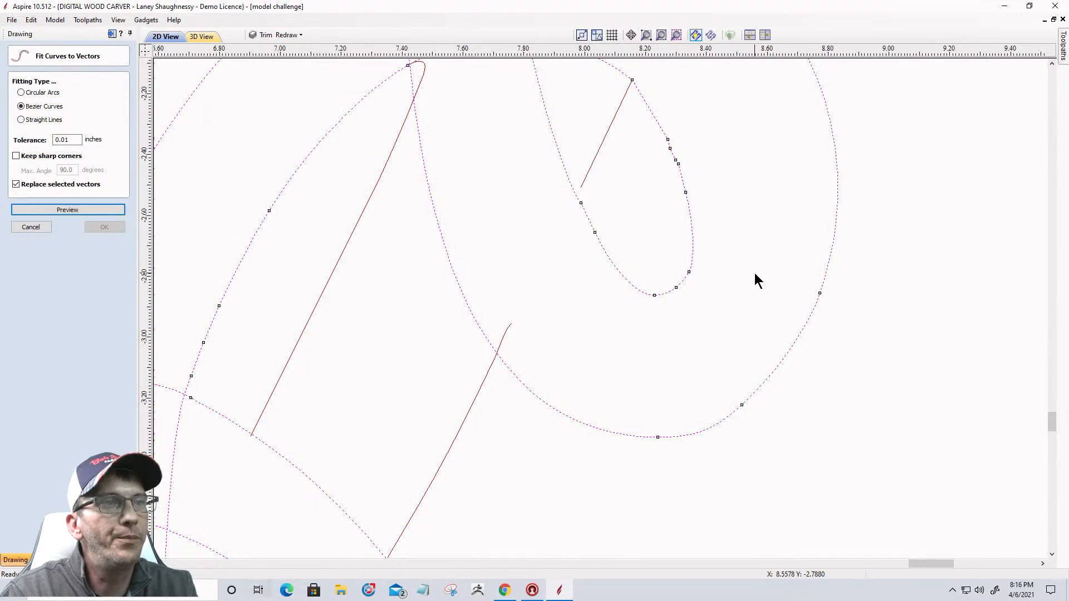
# Preview the Bezier curve fit on the whole tendril again and apply it in place of the selected vector
pyautogui.scroll(-5, 755, 274)
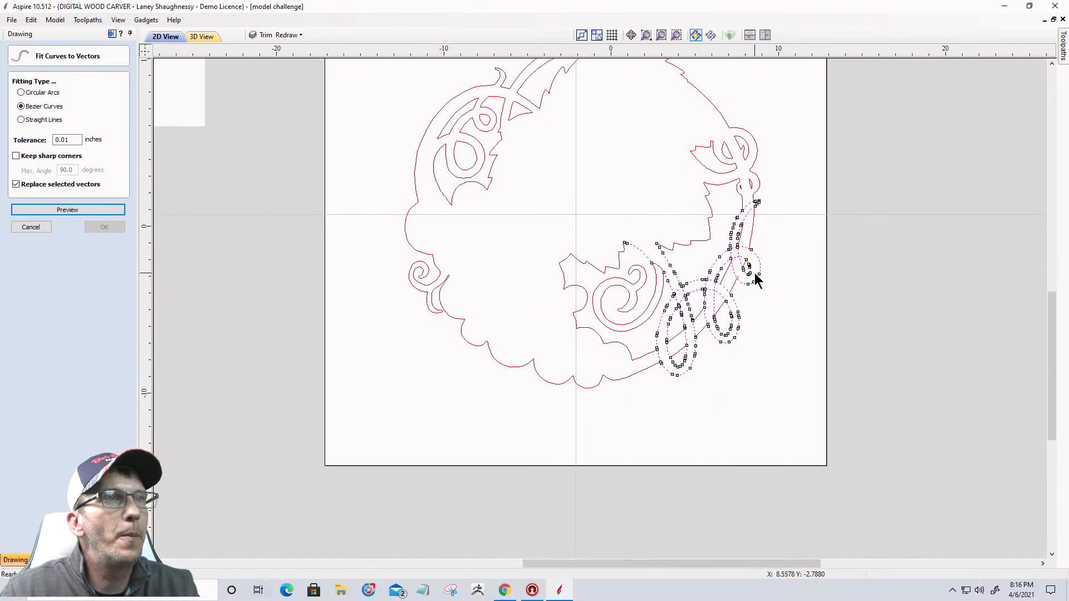
pyautogui.scroll(-1, 755, 274)
pyautogui.scroll(6, 734, 316)
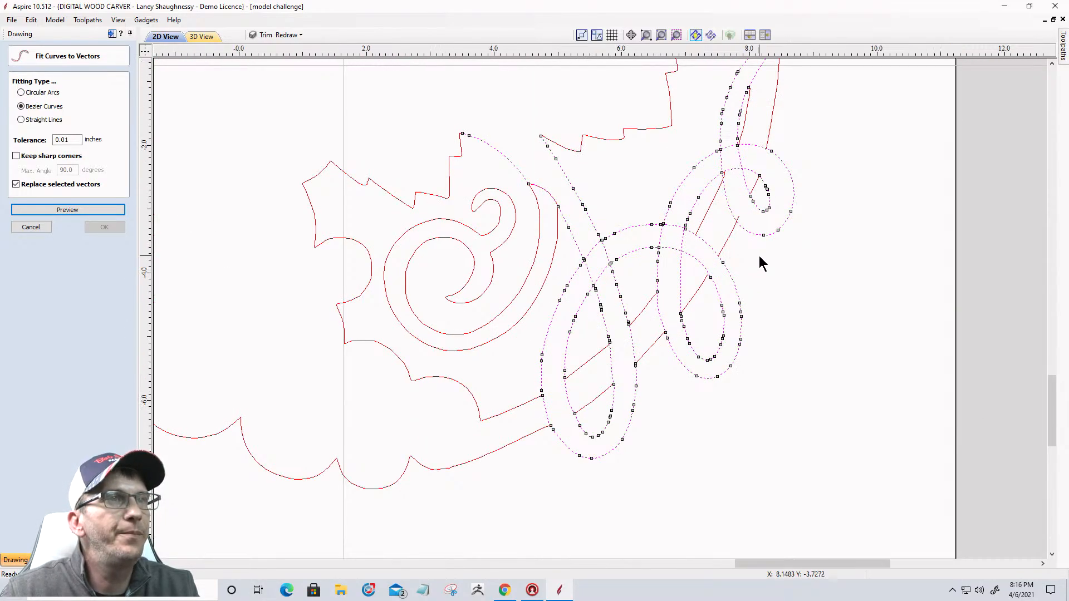
pyautogui.scroll(1, 759, 257)
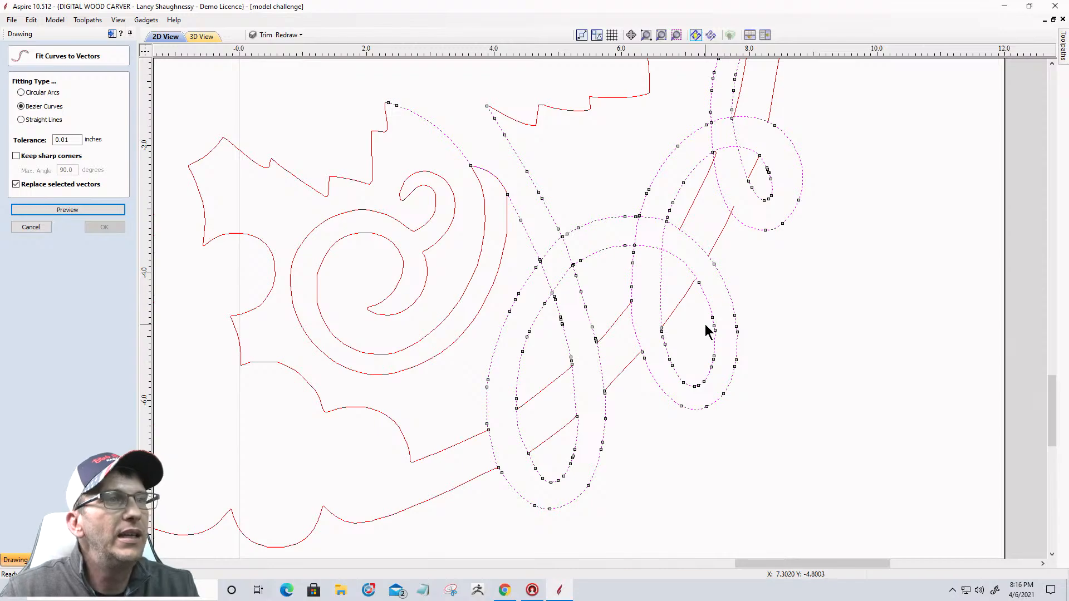
pyautogui.click(69, 210)
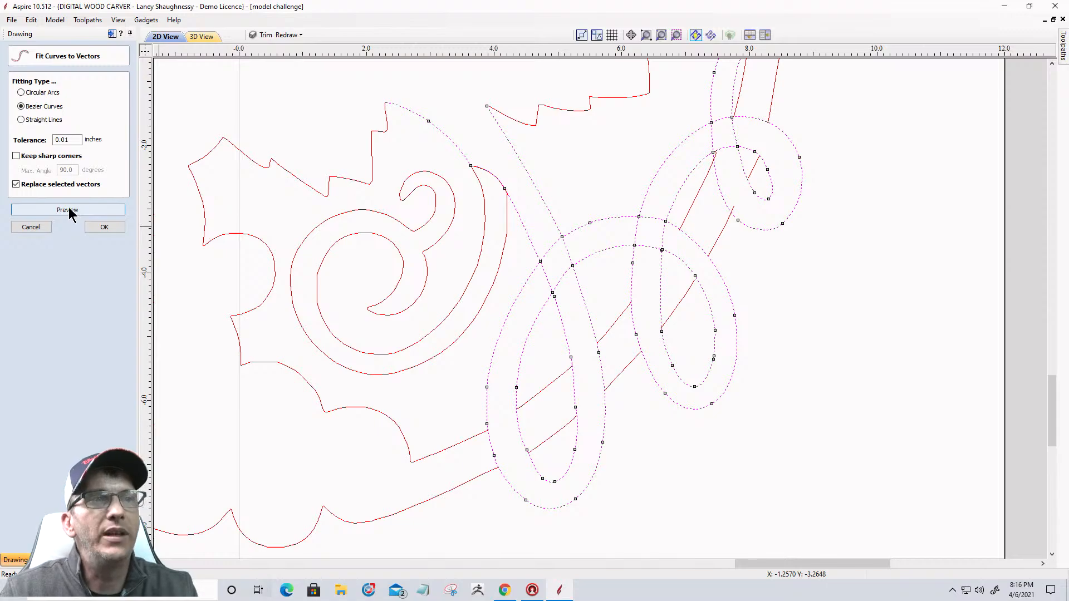
pyautogui.click(104, 227)
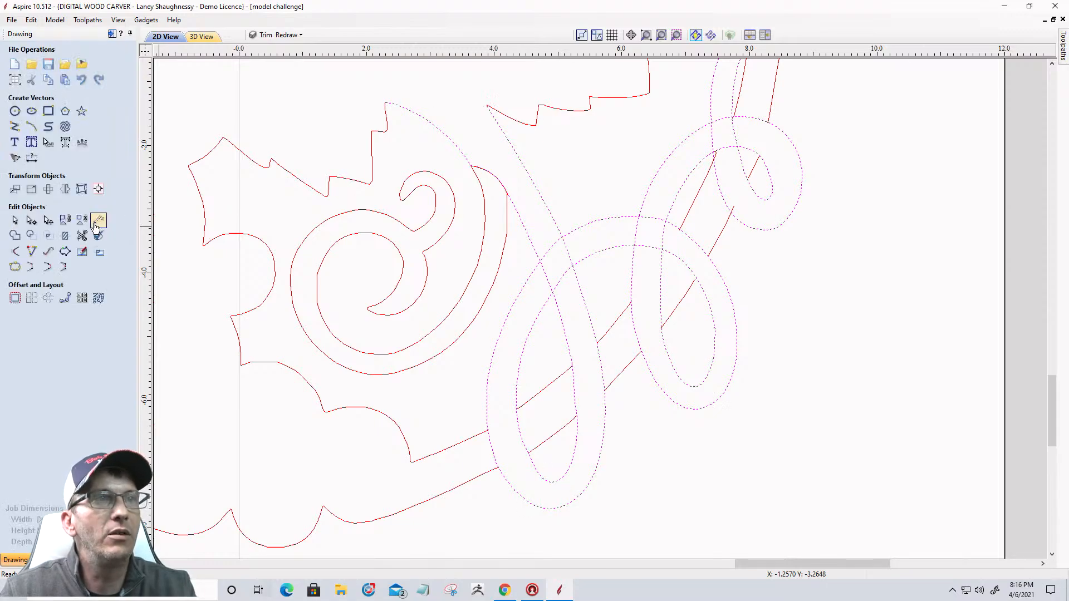
# Apply a second Bezier curve fit to the tendril with a tolerance of 0.01 inches, and open the result for node editing
pyautogui.click(48, 252)
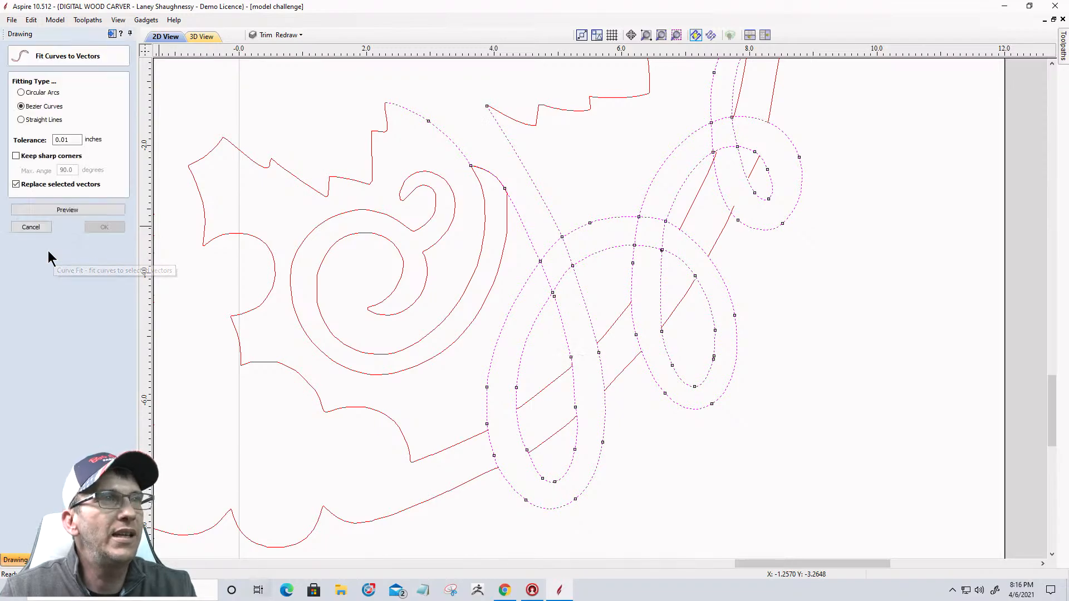
pyautogui.click(46, 210)
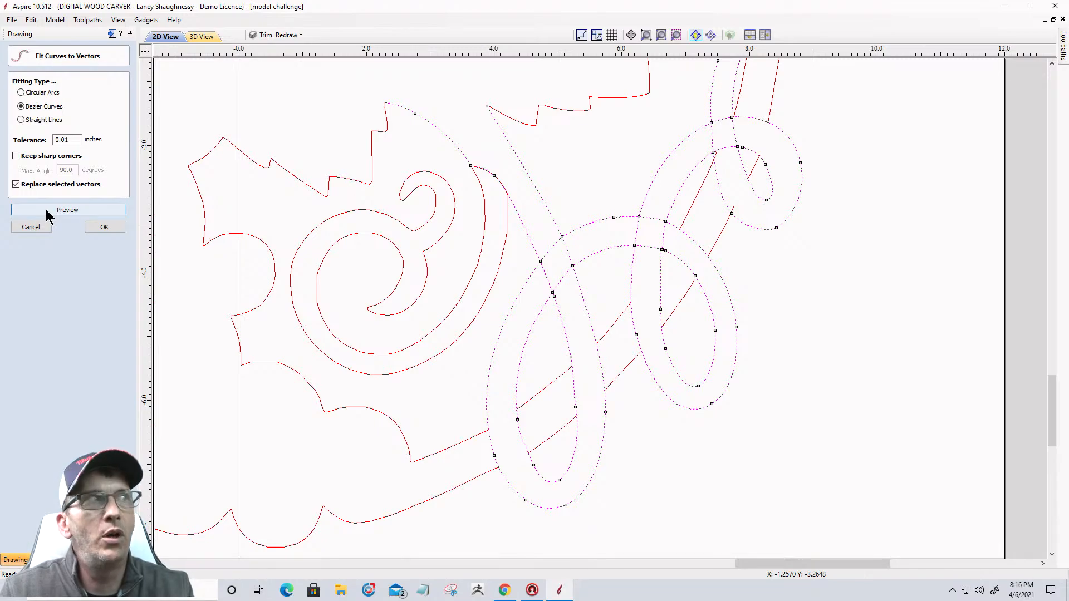
pyautogui.click(105, 227)
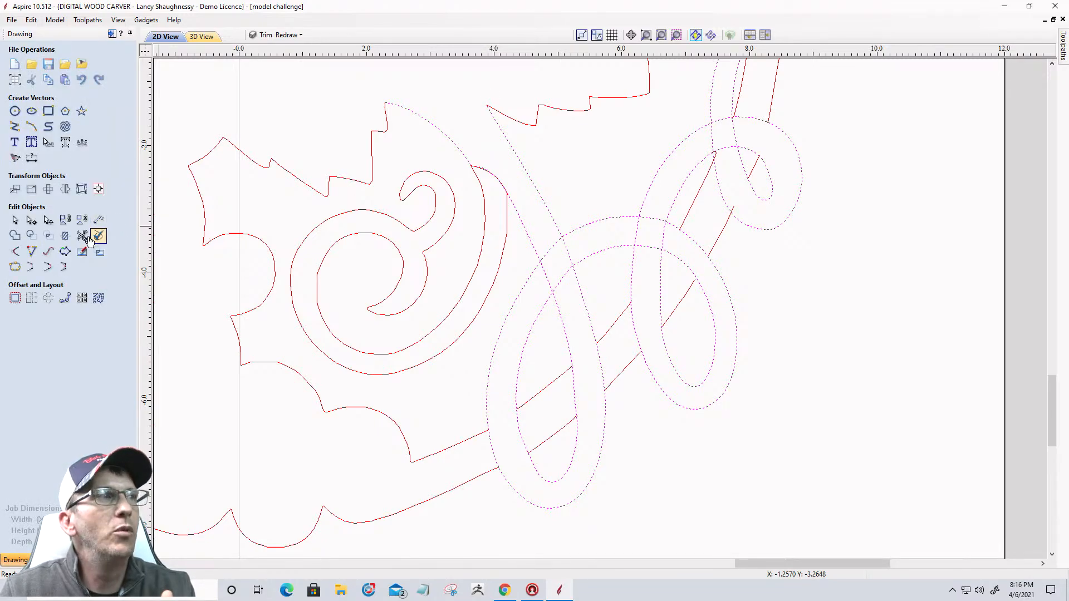
pyautogui.click(31, 220)
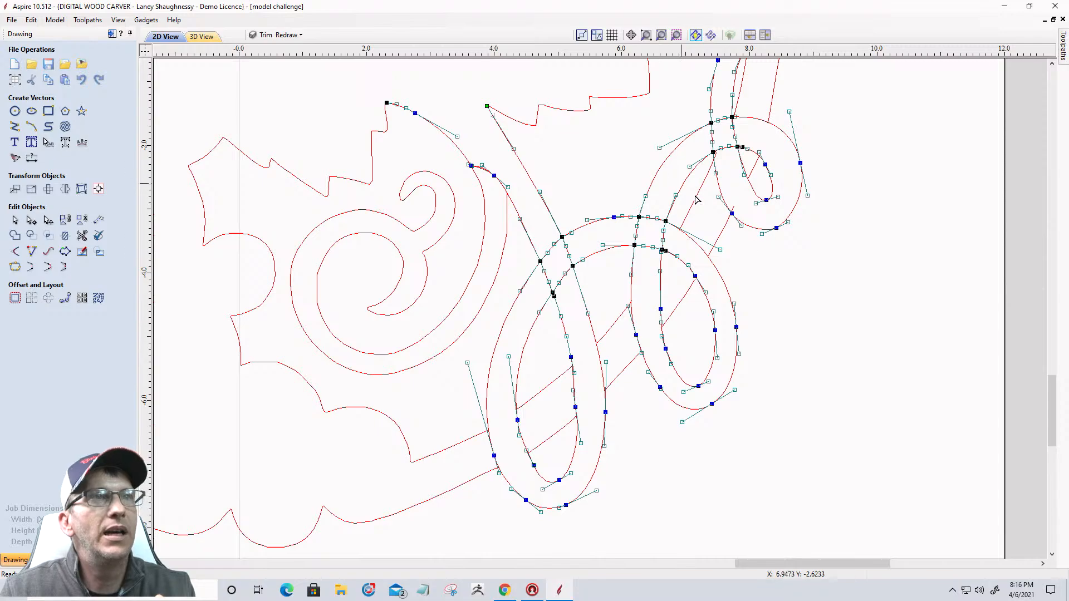
# Reselect the whole tendril and preview another Bezier curve fit on it with a tolerance of 0.01 inches
pyautogui.scroll(-3, 774, 256)
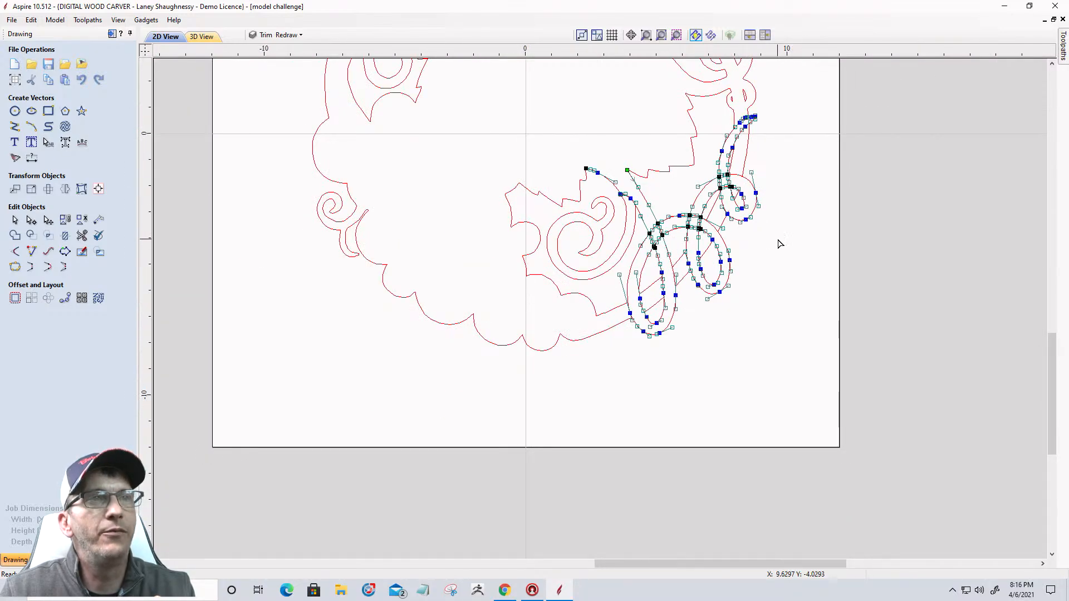
pyautogui.scroll(3, 777, 241)
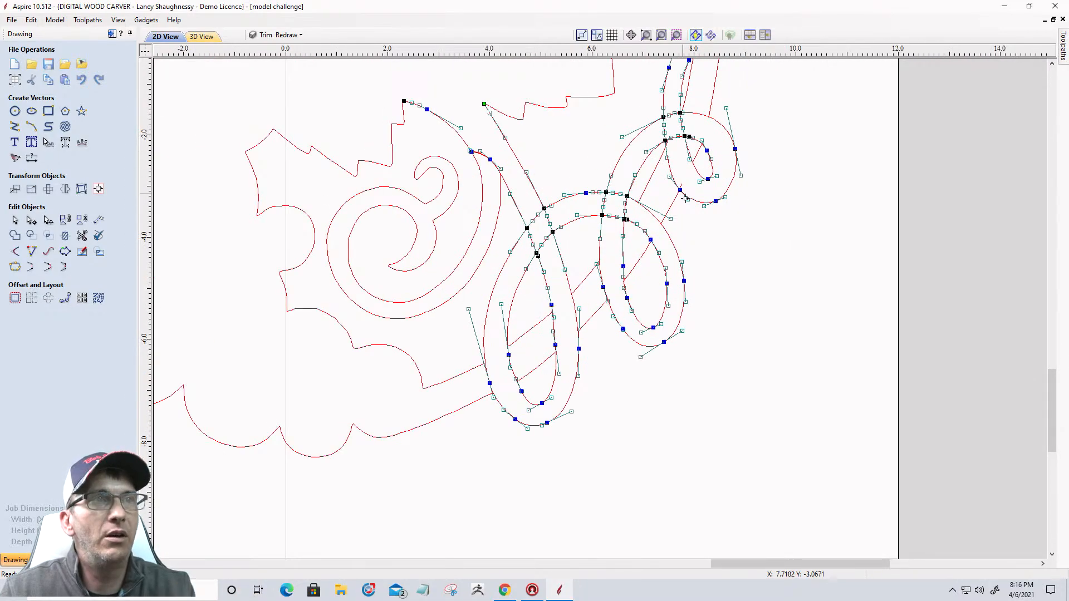
pyautogui.click(705, 248)
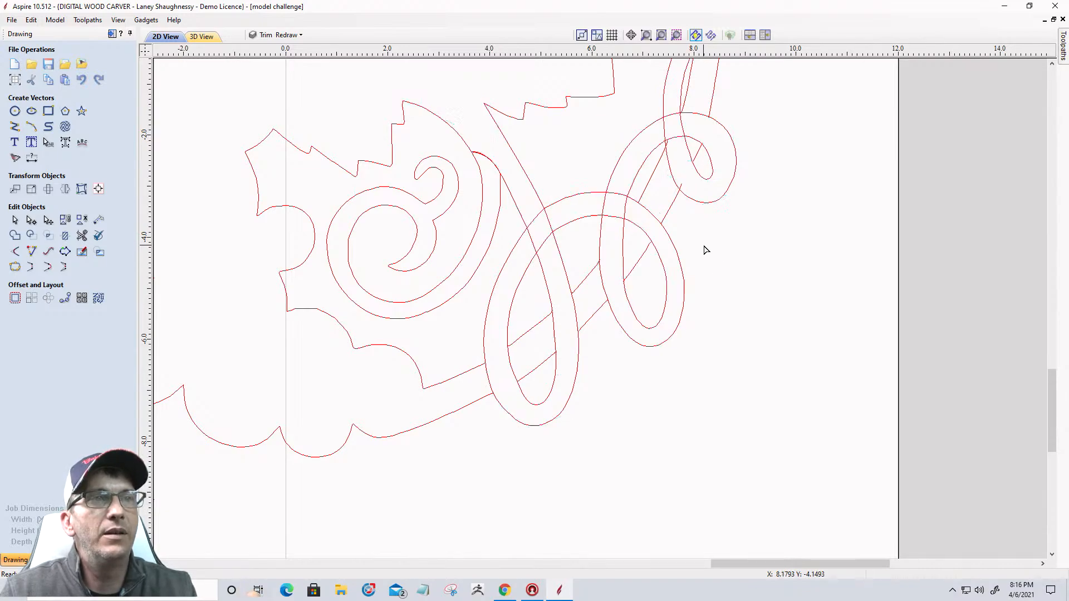
pyautogui.doubleClick(675, 248)
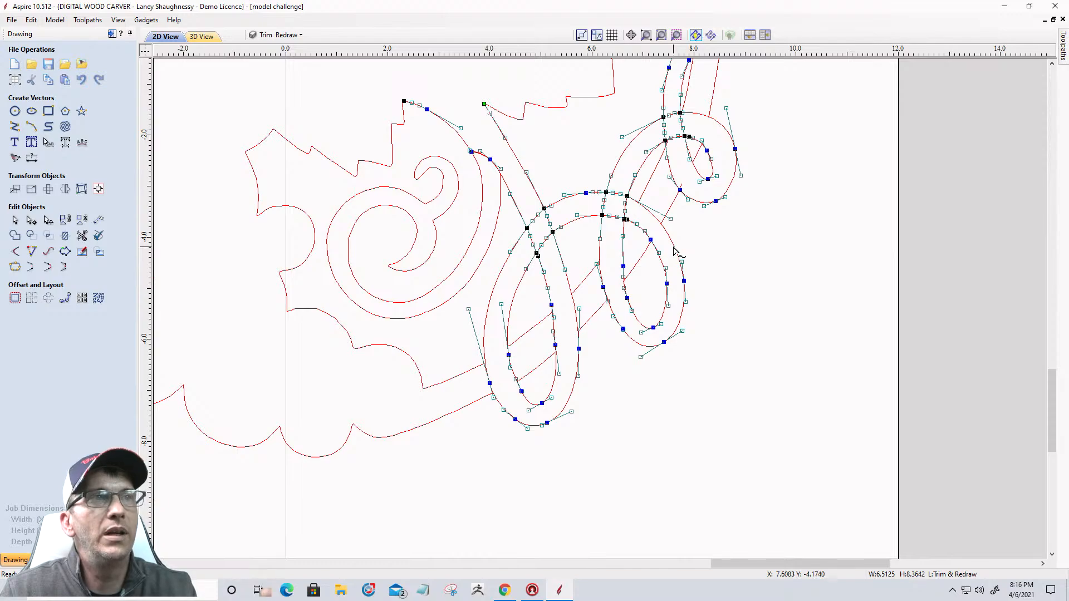
pyautogui.click(48, 251)
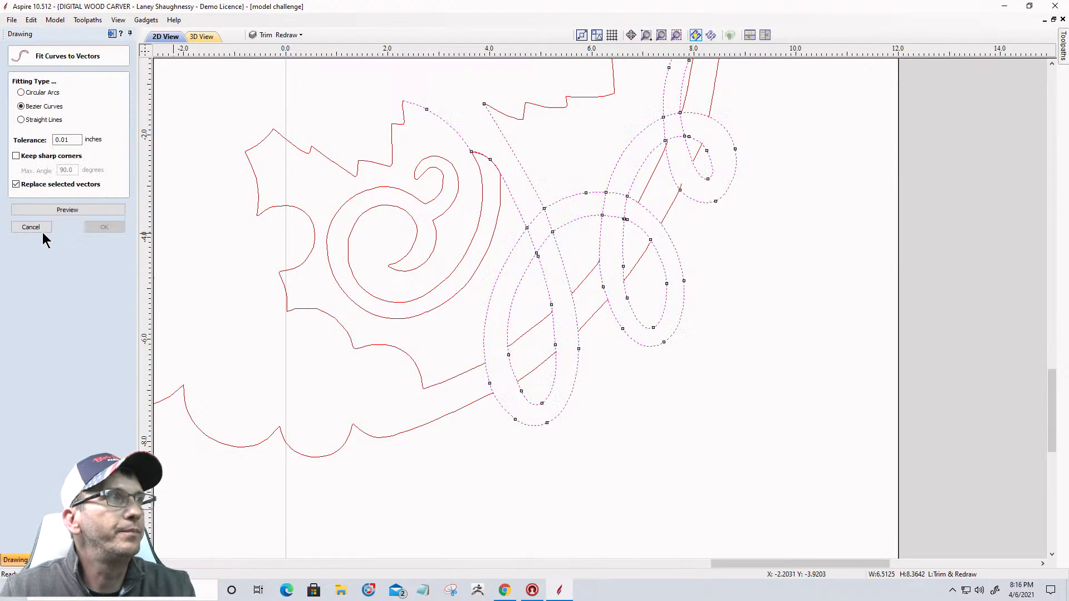
pyautogui.click(68, 210)
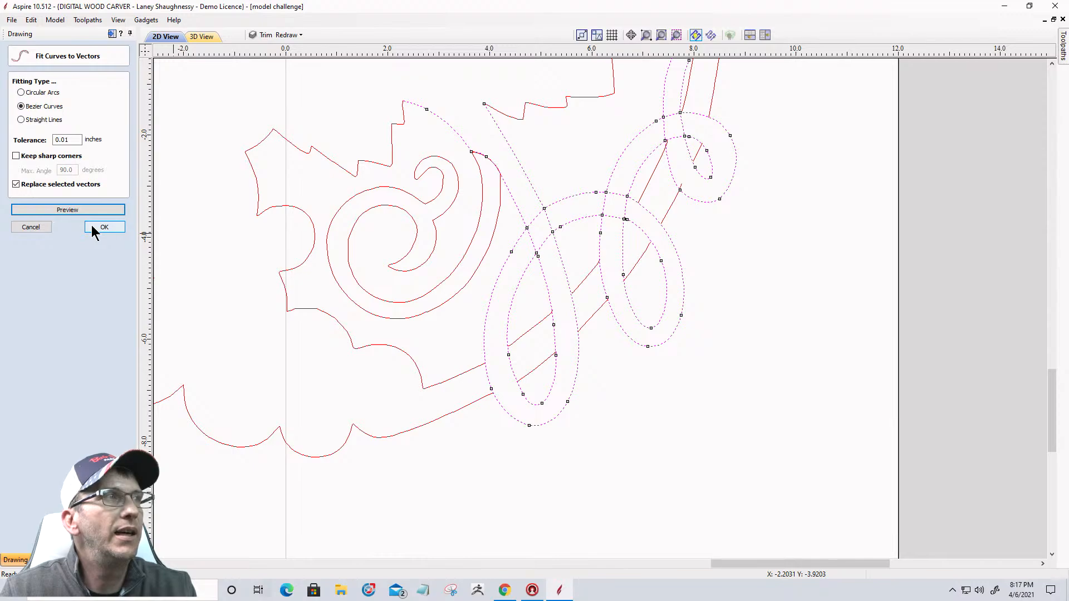
# Try a Bezier fit of the tendril with a tolerance of 0.05 inches, undo it and restore the tolerance to 0.01 inches
pyautogui.moveTo(64, 140); pyautogui.dragTo(71, 139)
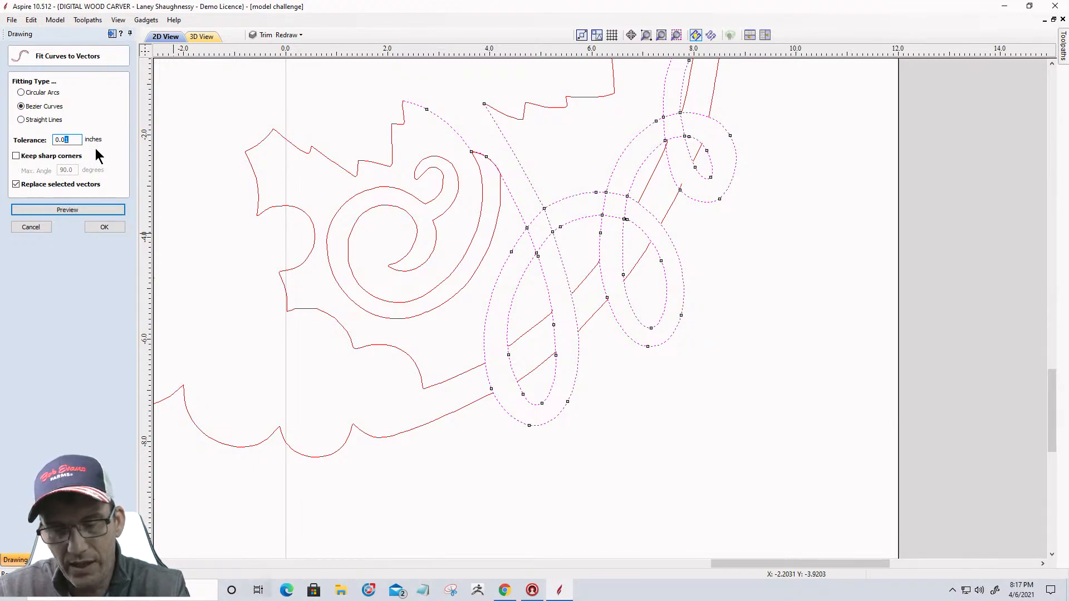
pyautogui.click(67, 212)
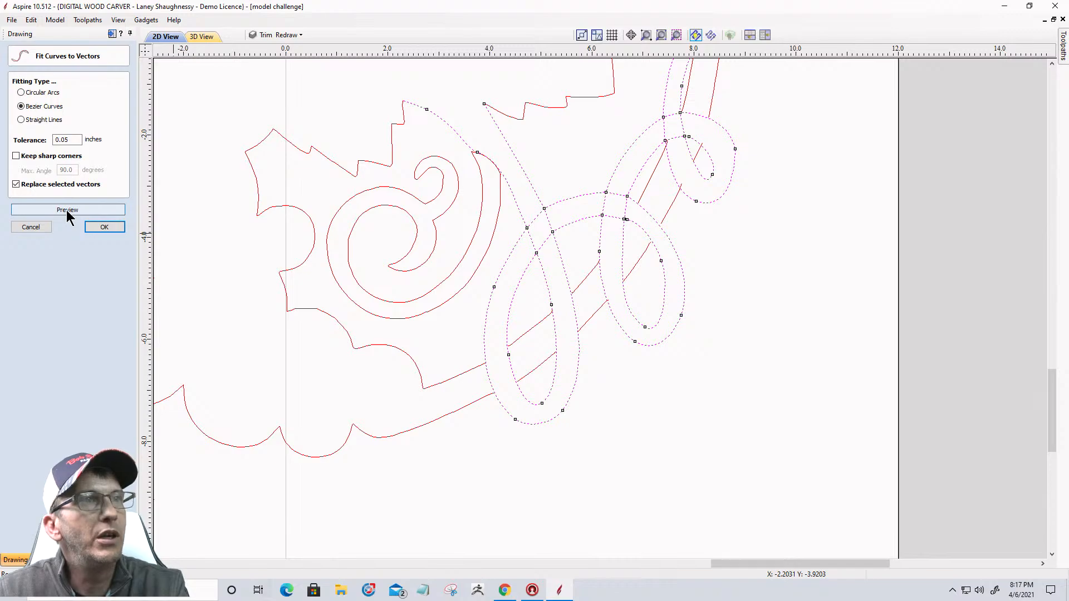
pyautogui.scroll(8, 603, 192)
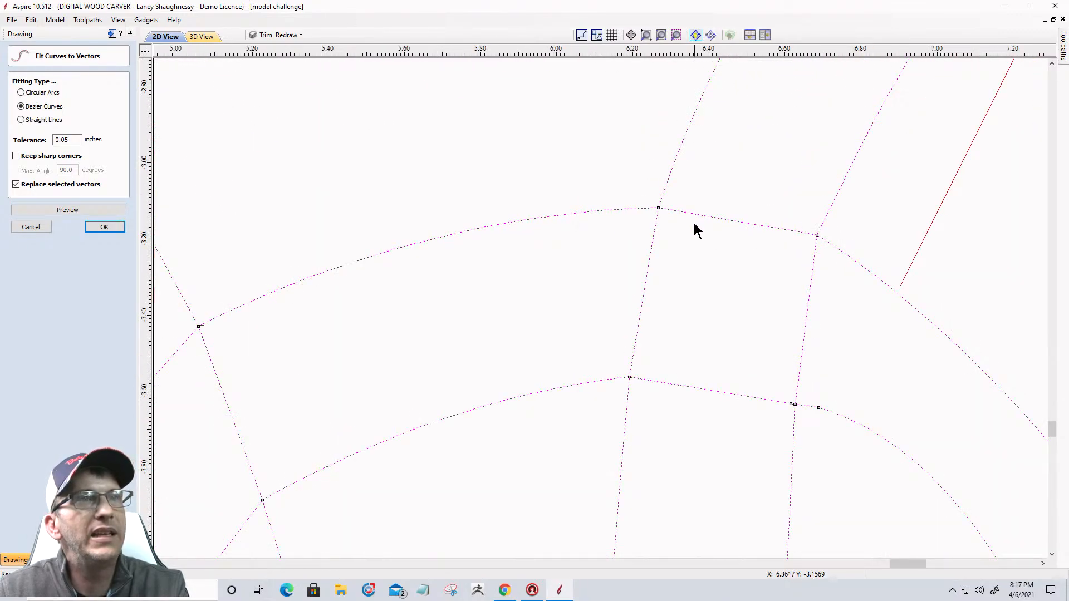
pyautogui.scroll(-2, 791, 242)
pyautogui.scroll(1, 786, 228)
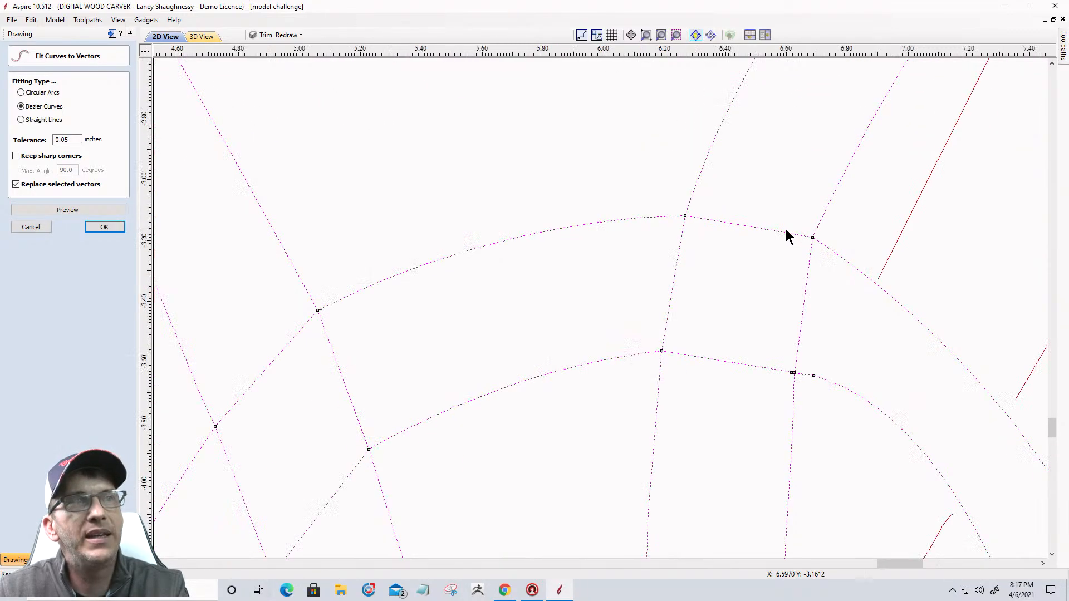
pyautogui.scroll(-2, 786, 230)
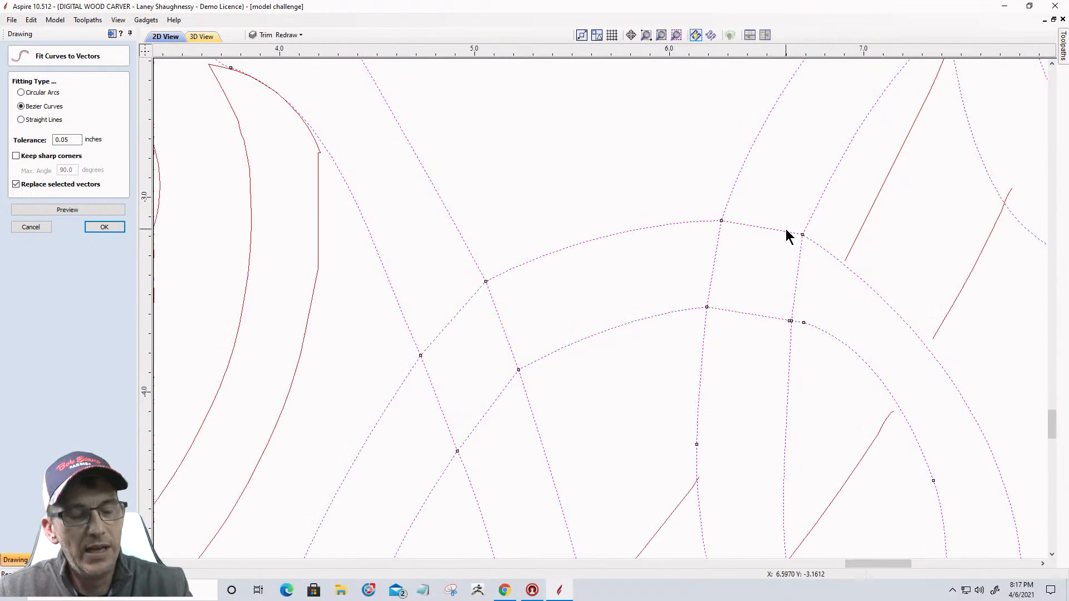
pyautogui.scroll(-2, 786, 229)
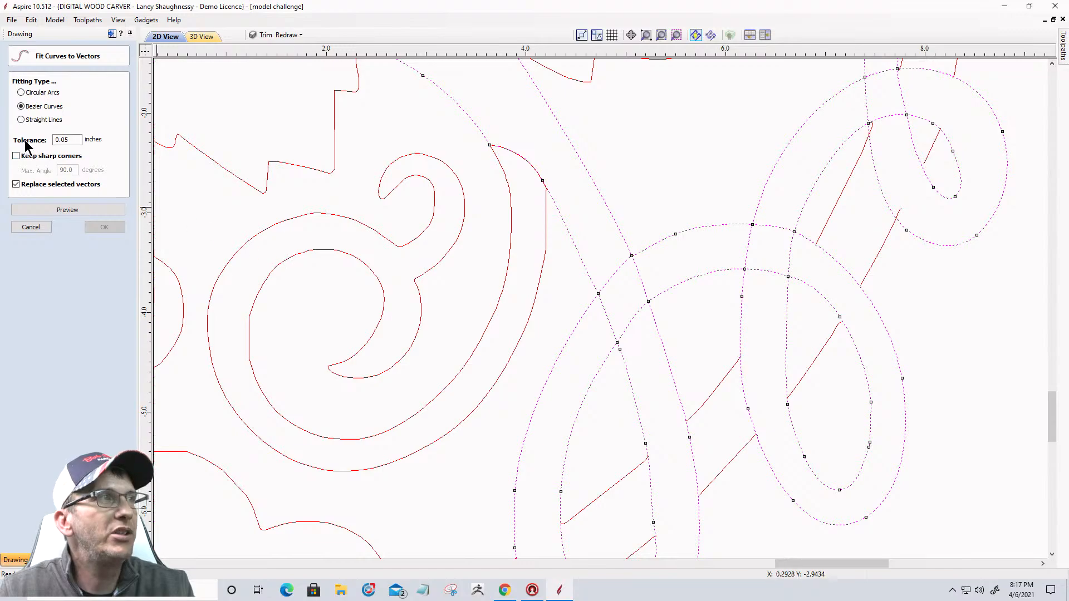
pyautogui.click(73, 140)
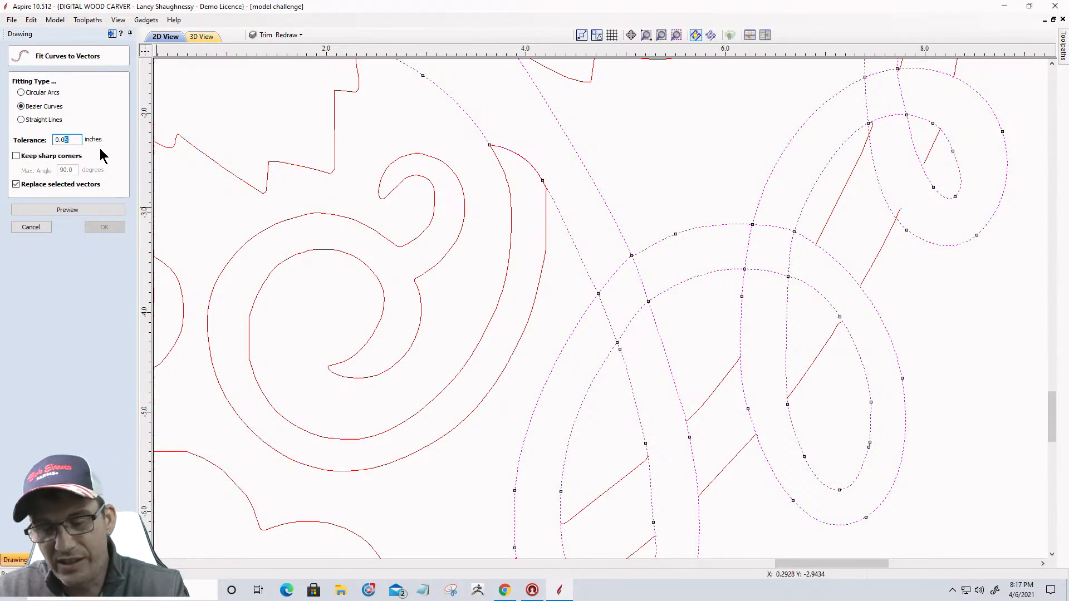
pyautogui.write('1')
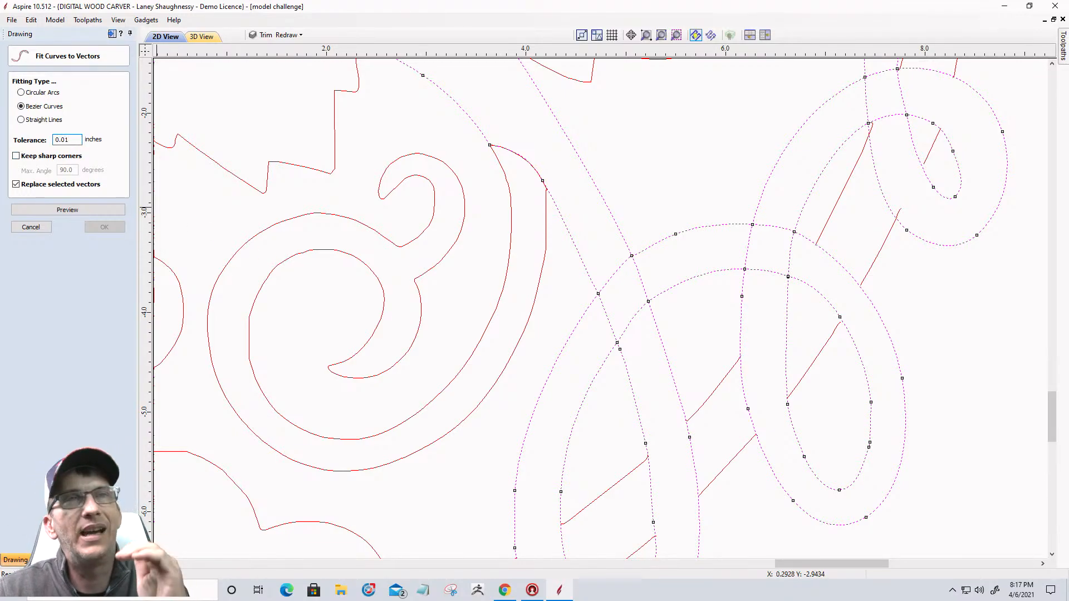
# Move the whole tendril off the wreath to the lower-right corner of the job area, clear of the dashed stem lines
pyautogui.scroll(-1, 292, 172)
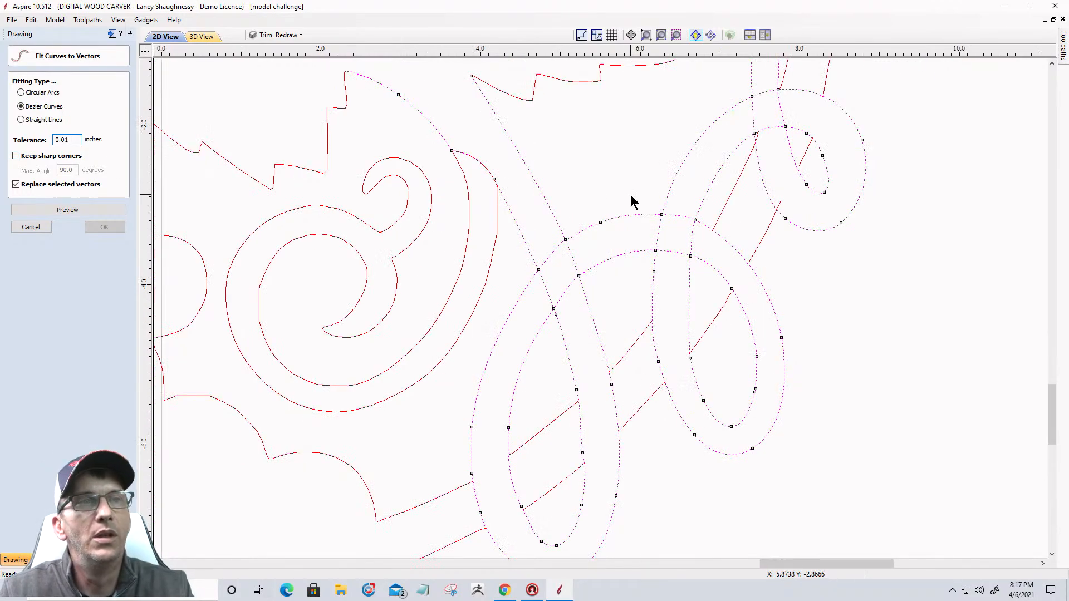
pyautogui.click(603, 161)
pyautogui.scroll(-3, 673, 172)
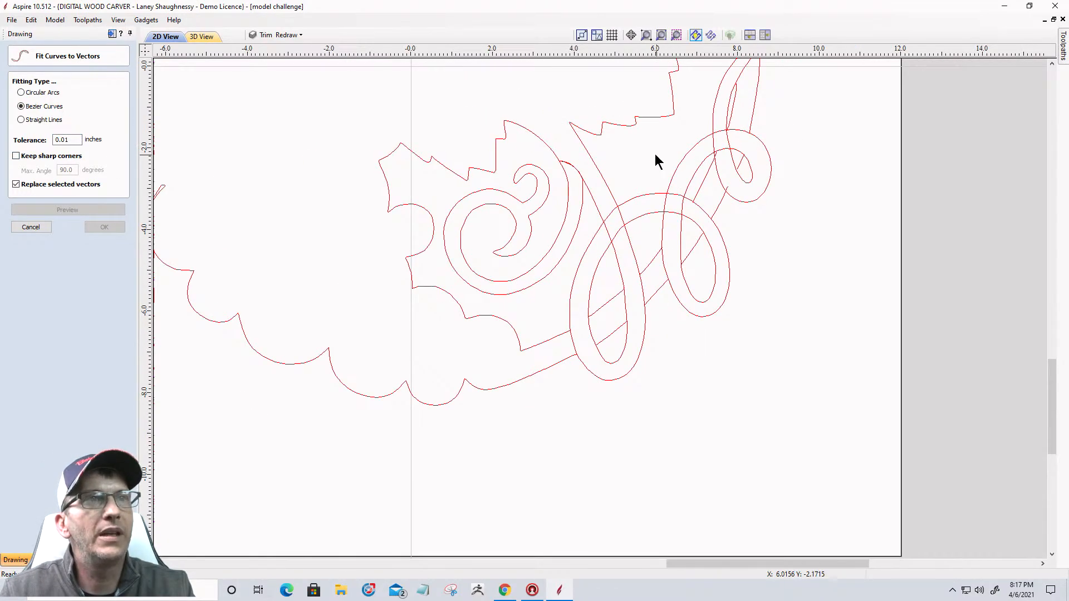
pyautogui.scroll(2, 647, 150)
pyautogui.scroll(-5, 652, 150)
pyautogui.scroll(3, 655, 150)
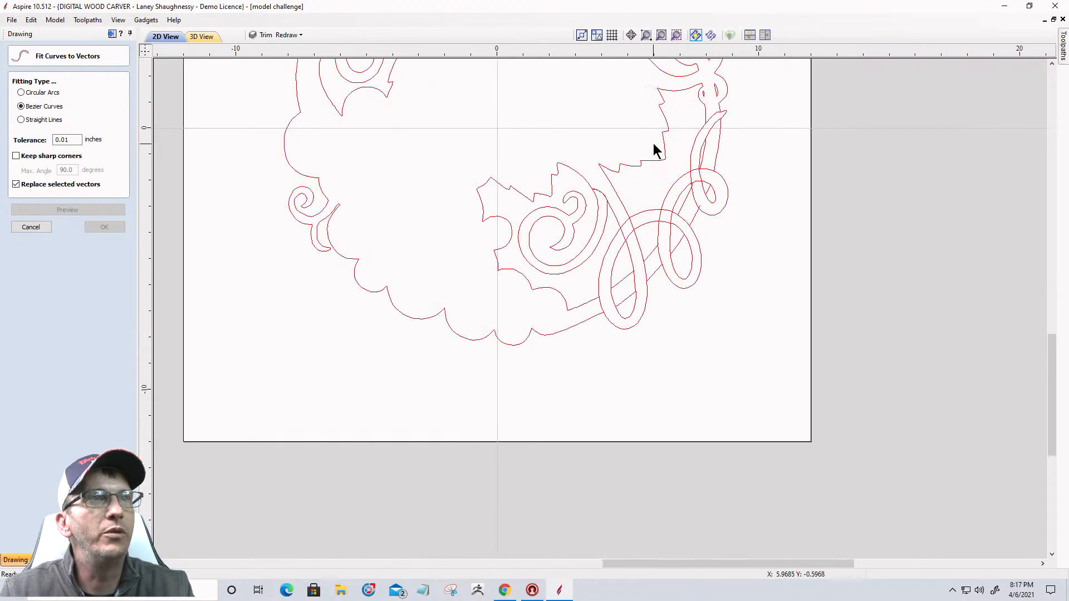
pyautogui.scroll(2, 697, 91)
pyautogui.scroll(-2, 697, 93)
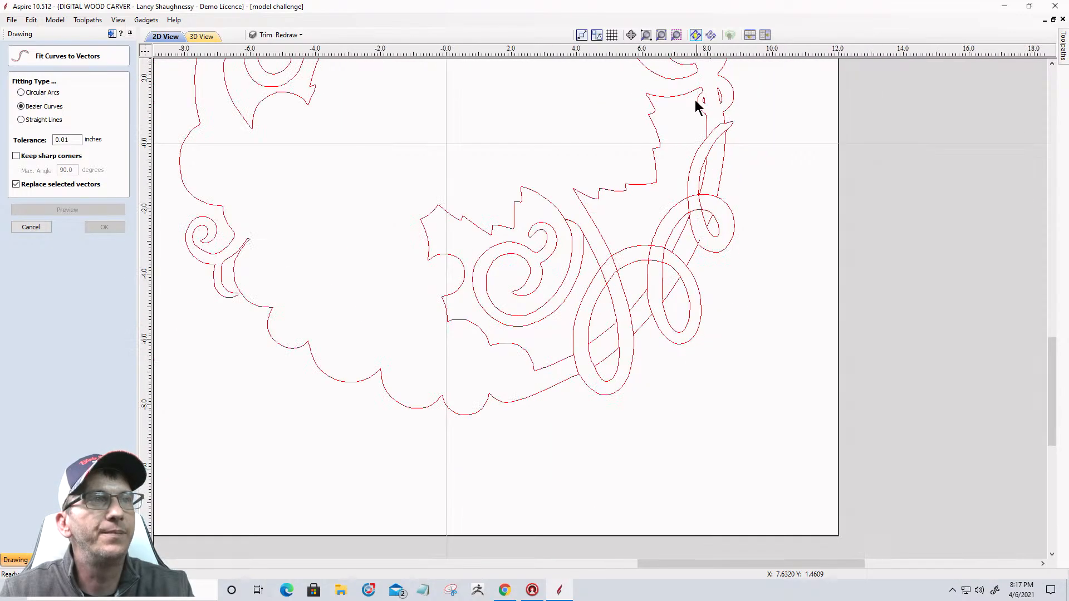
pyautogui.click(606, 240)
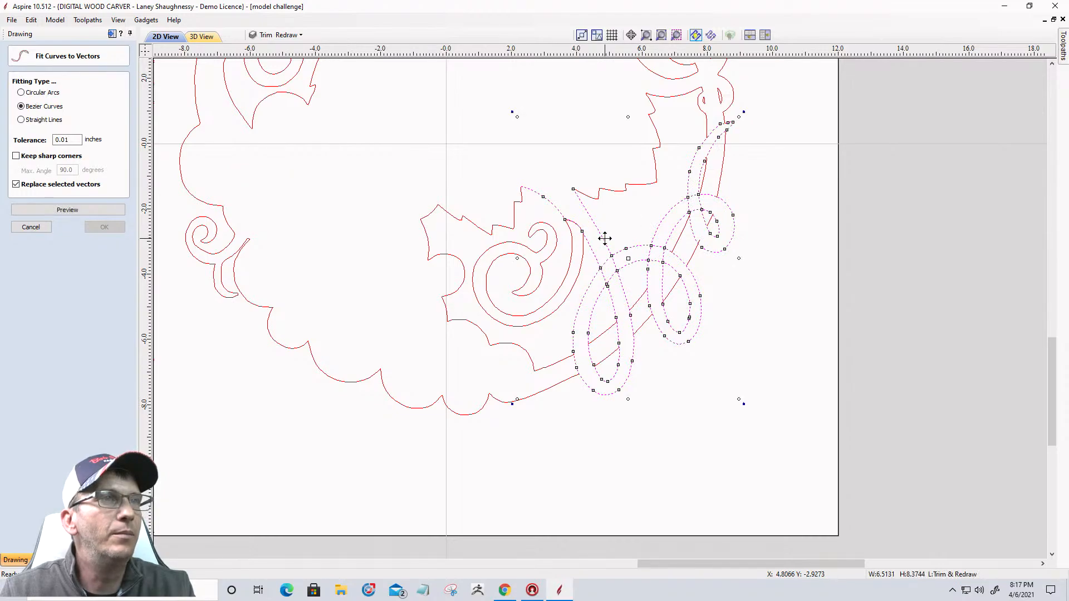
pyautogui.moveTo(605, 238); pyautogui.dragTo(838, 407)
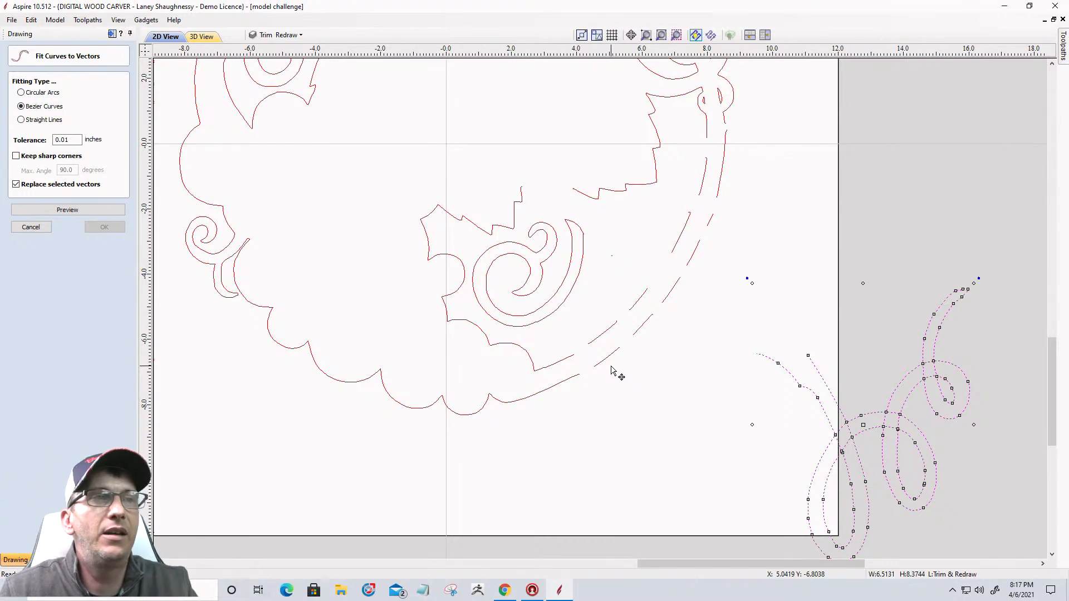
# Examine the broken stem segments along the wreath's lower-right edge, checking the gaps between them and the shape of their ends
pyautogui.scroll(4, 592, 365)
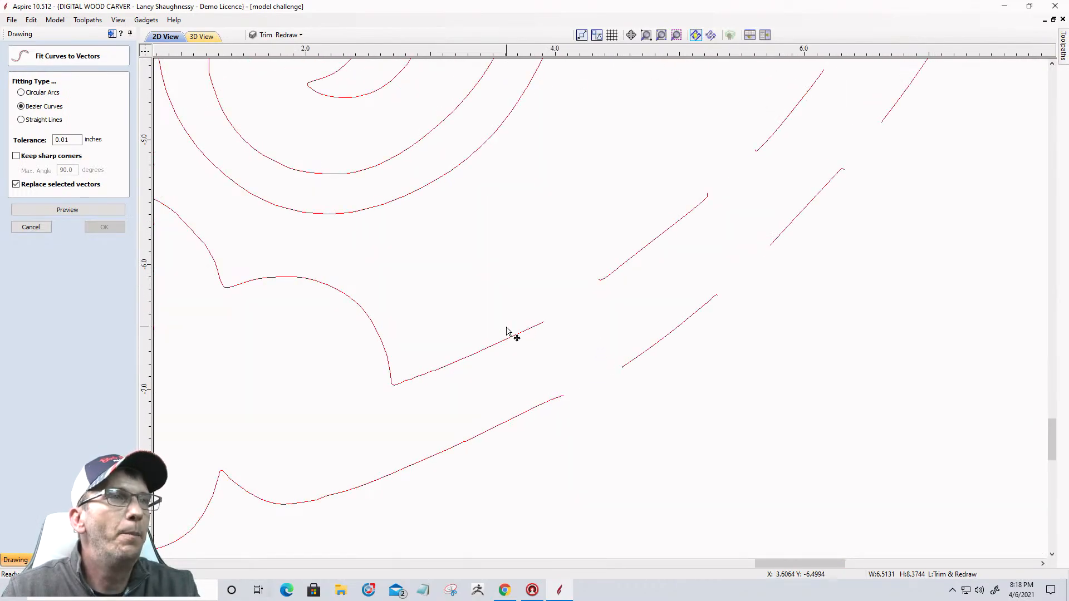
pyautogui.scroll(2, 644, 334)
pyautogui.scroll(3, 635, 273)
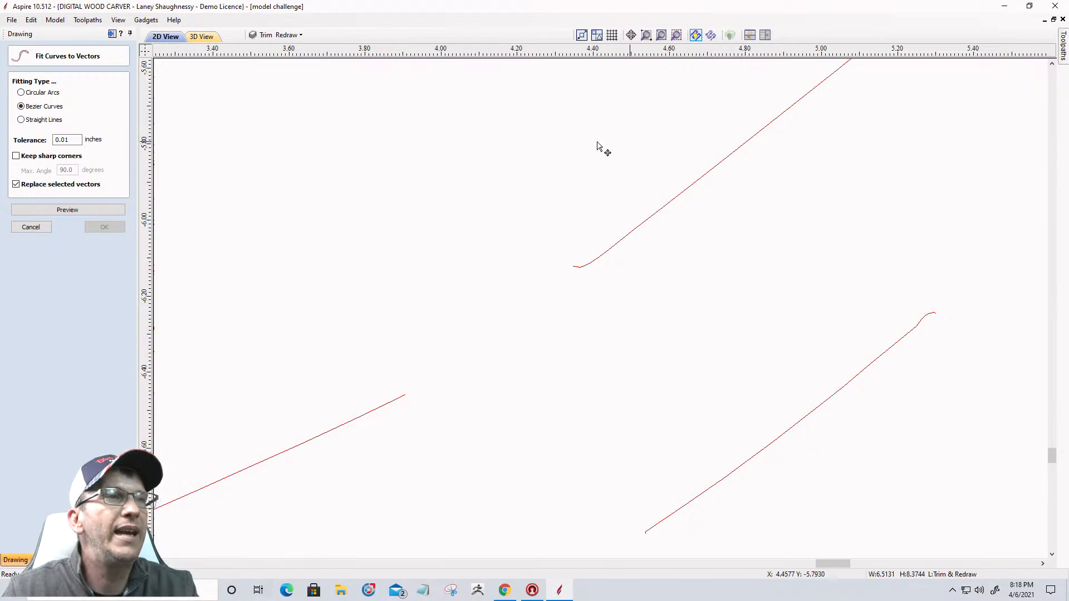
pyautogui.scroll(-3, 531, 300)
pyautogui.scroll(4, 668, 346)
pyautogui.scroll(-4, 462, 230)
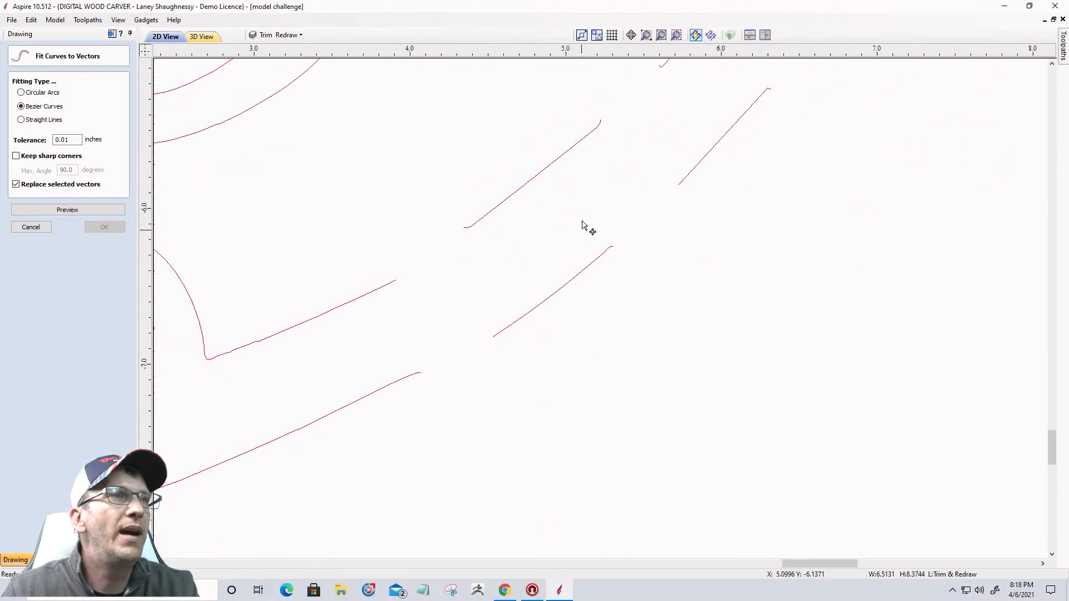
pyautogui.scroll(6, 418, 211)
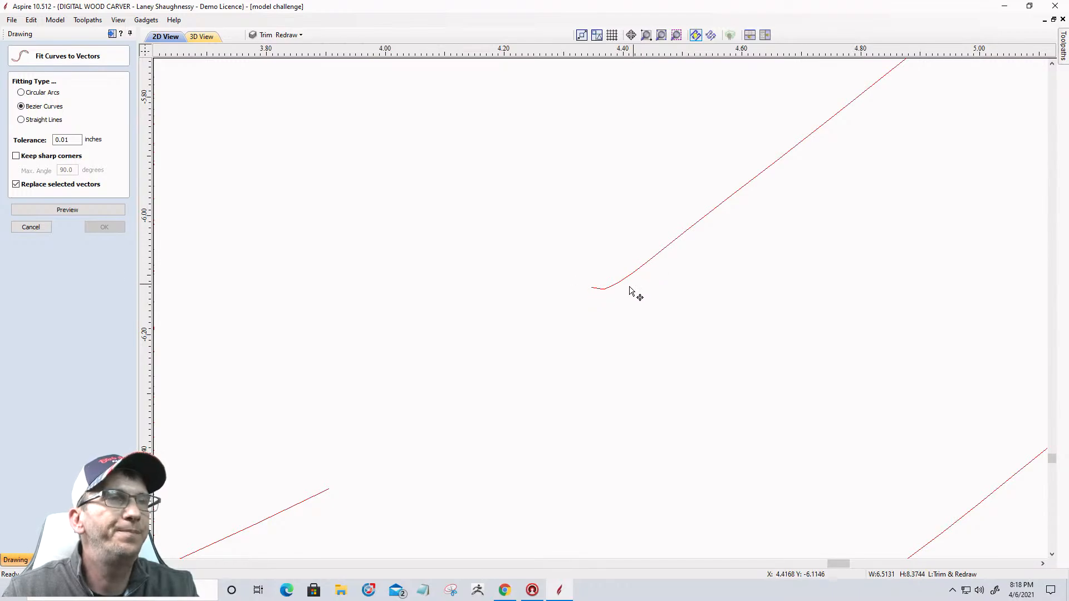
pyautogui.scroll(-5, 561, 293)
pyautogui.scroll(4, 811, 107)
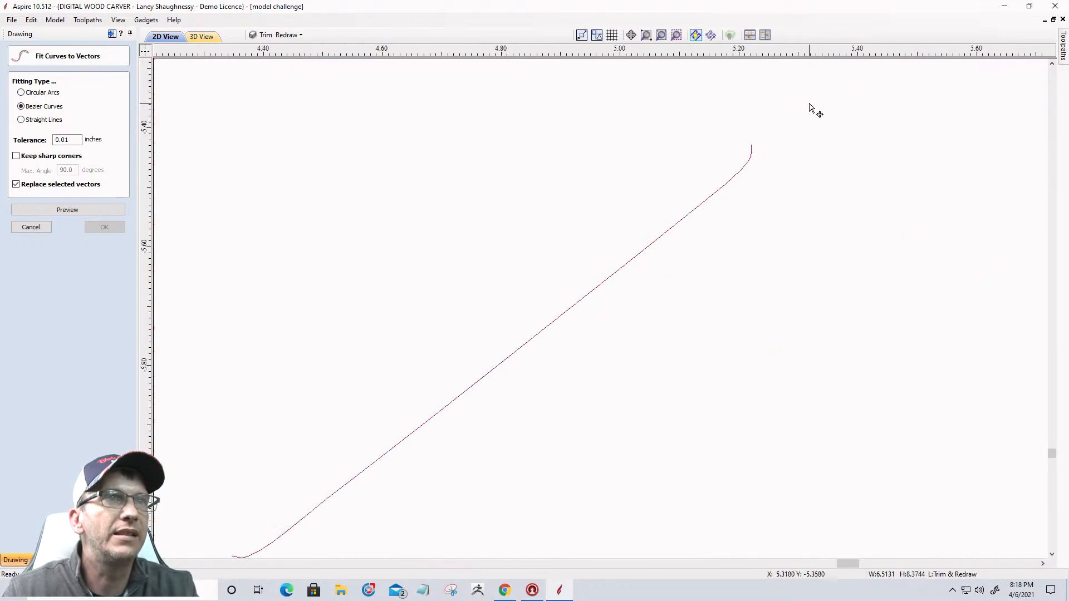
pyautogui.scroll(-5, 785, 139)
pyautogui.scroll(-4, 786, 139)
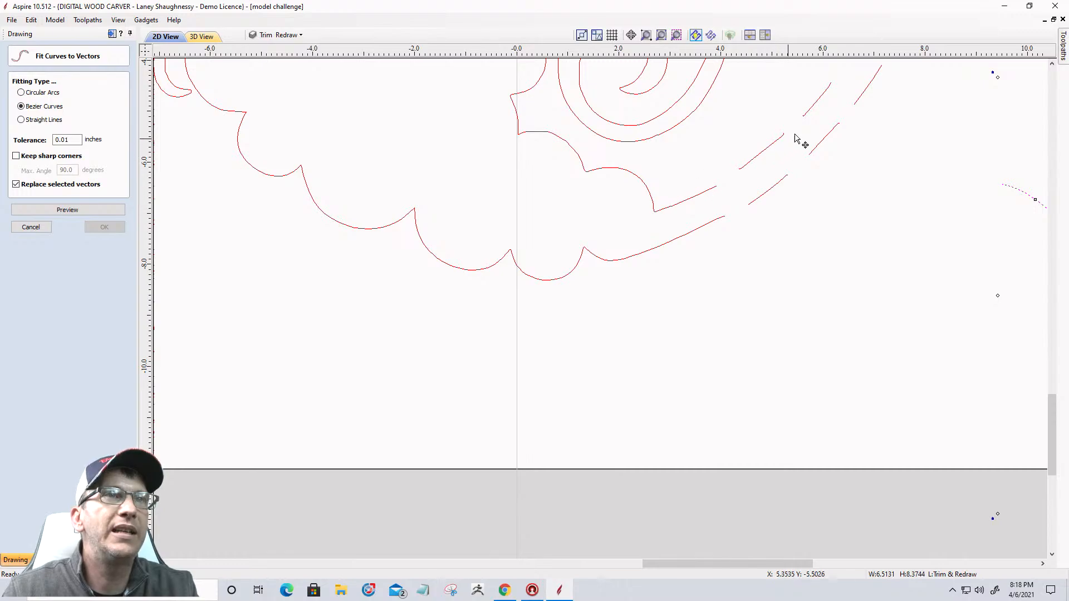
pyautogui.scroll(-4, 680, 223)
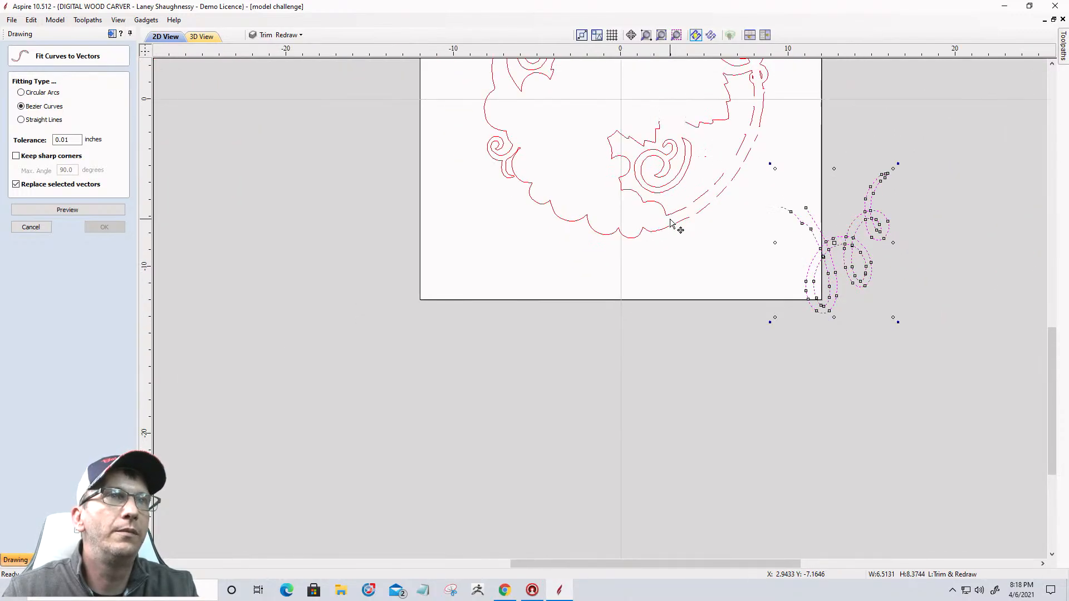
pyautogui.scroll(2, 745, 136)
pyautogui.scroll(-2, 747, 98)
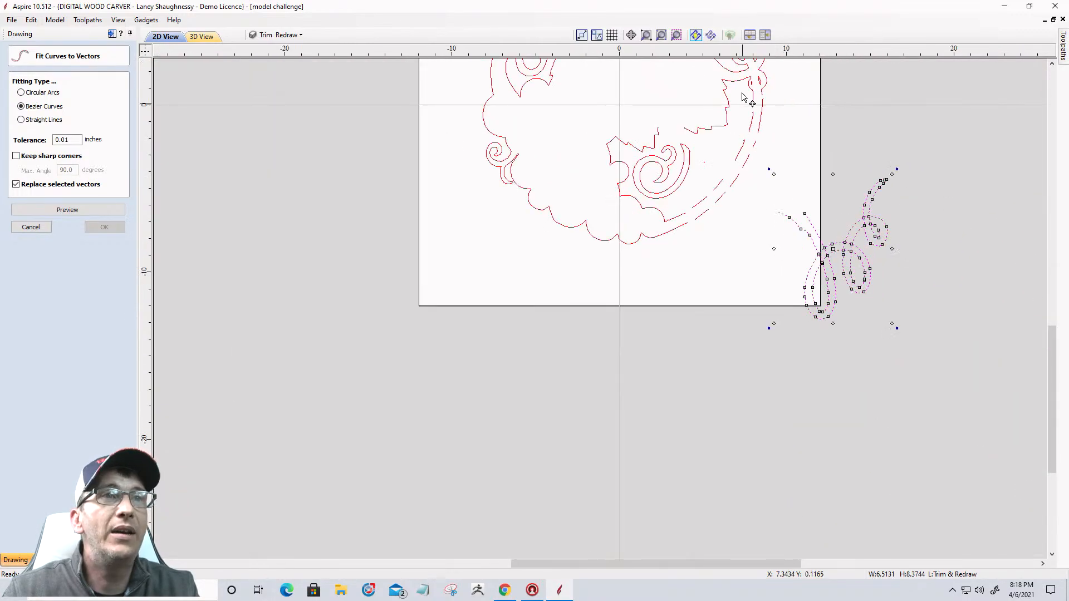
pyautogui.scroll(1, 744, 68)
pyautogui.scroll(2, 746, 68)
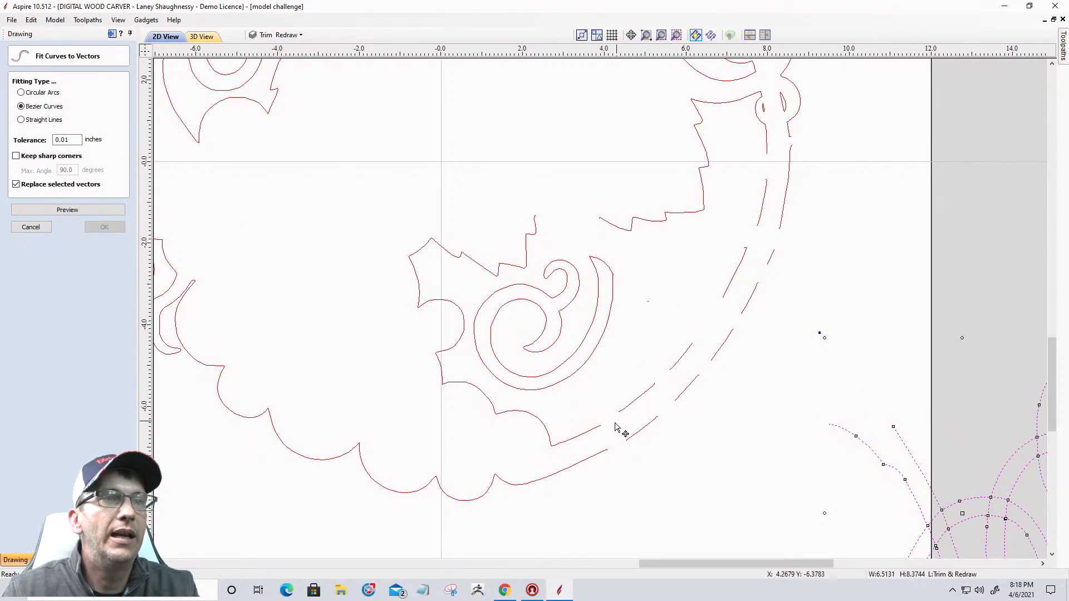
# Close curve fitting and delete the two hooked end spans at the lower end of the first inner stem segment
pyautogui.click(628, 407)
pyautogui.scroll(3, 627, 416)
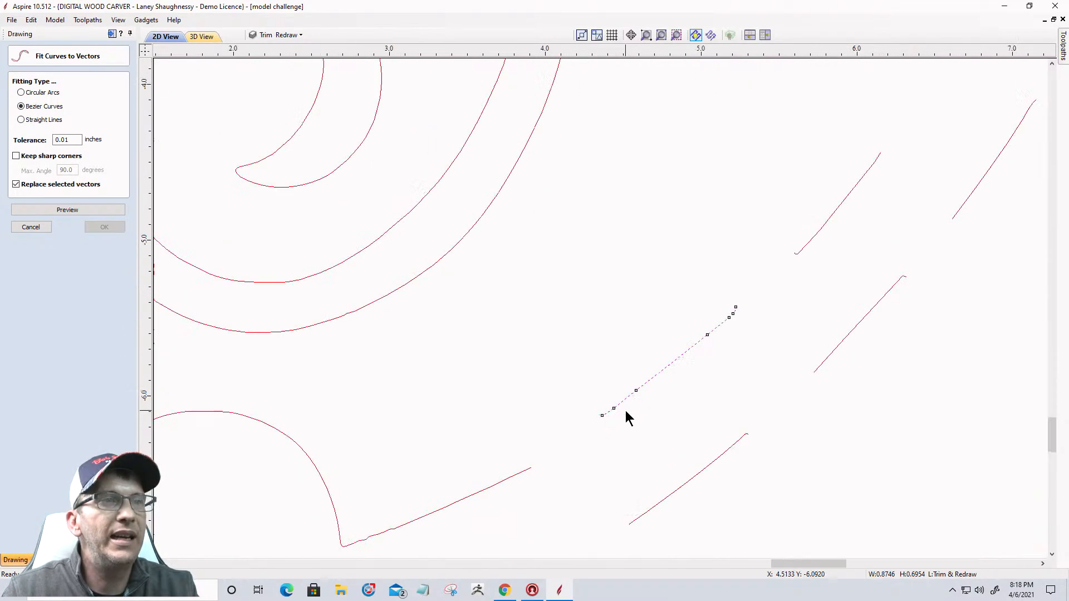
pyautogui.click(35, 227)
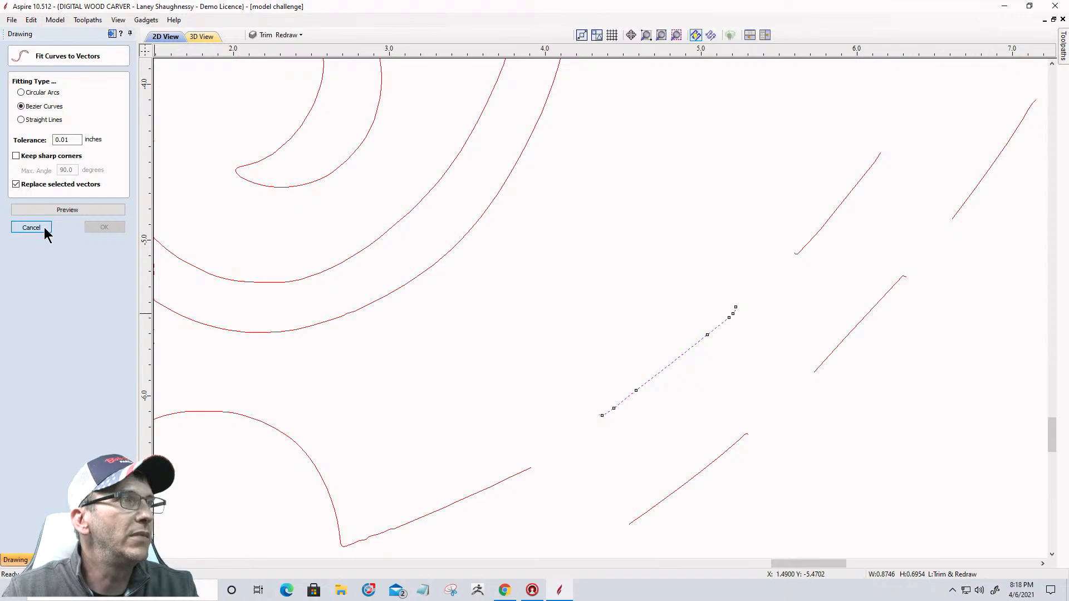
pyautogui.click(32, 220)
pyautogui.scroll(3, 613, 424)
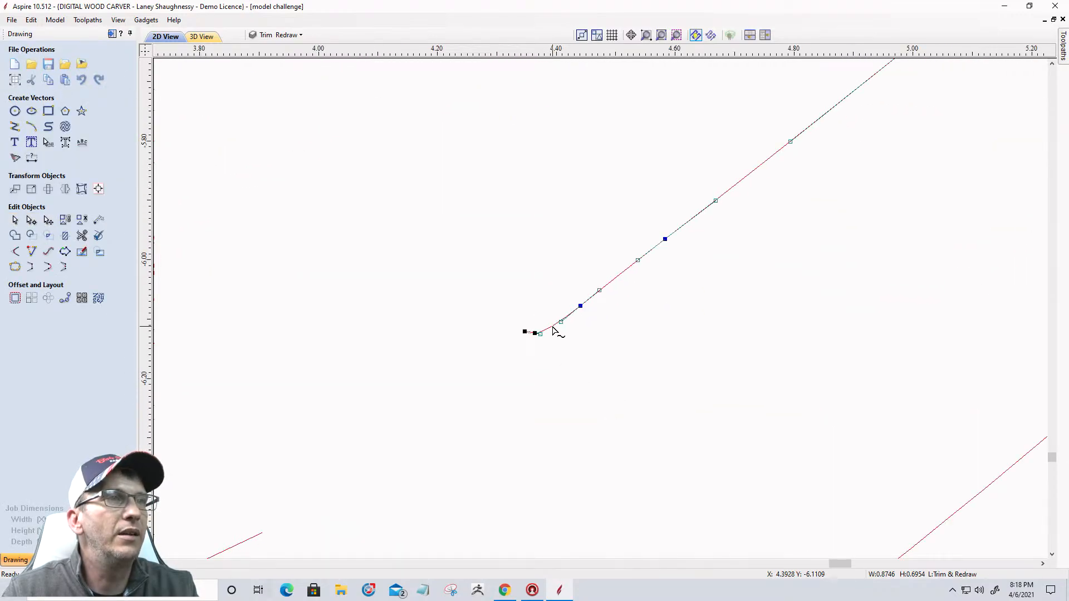
pyautogui.scroll(2, 554, 330)
pyautogui.rightClick(476, 356)
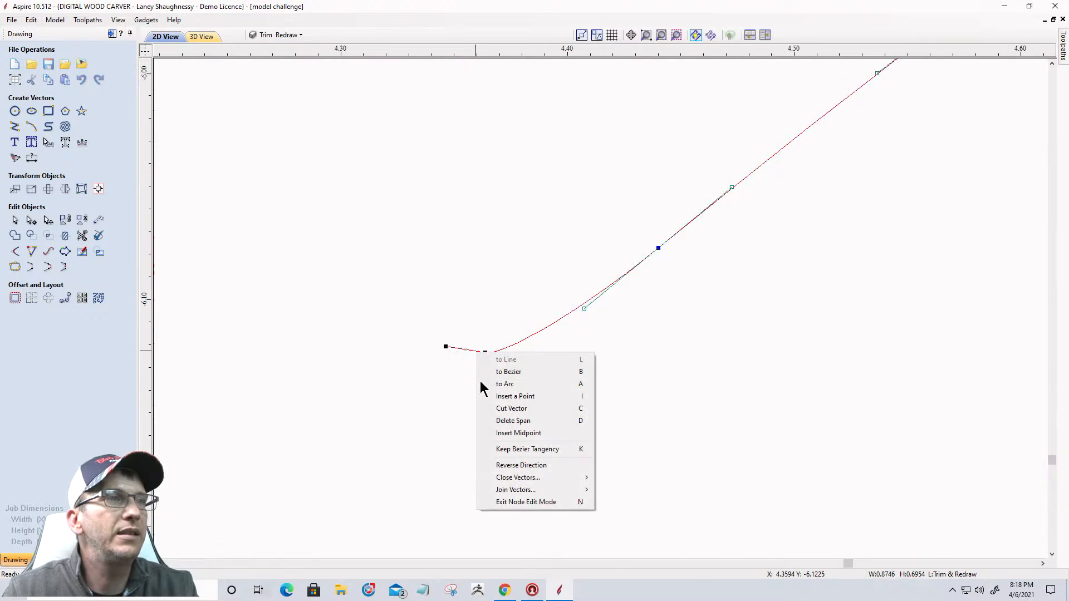
pyautogui.click(504, 420)
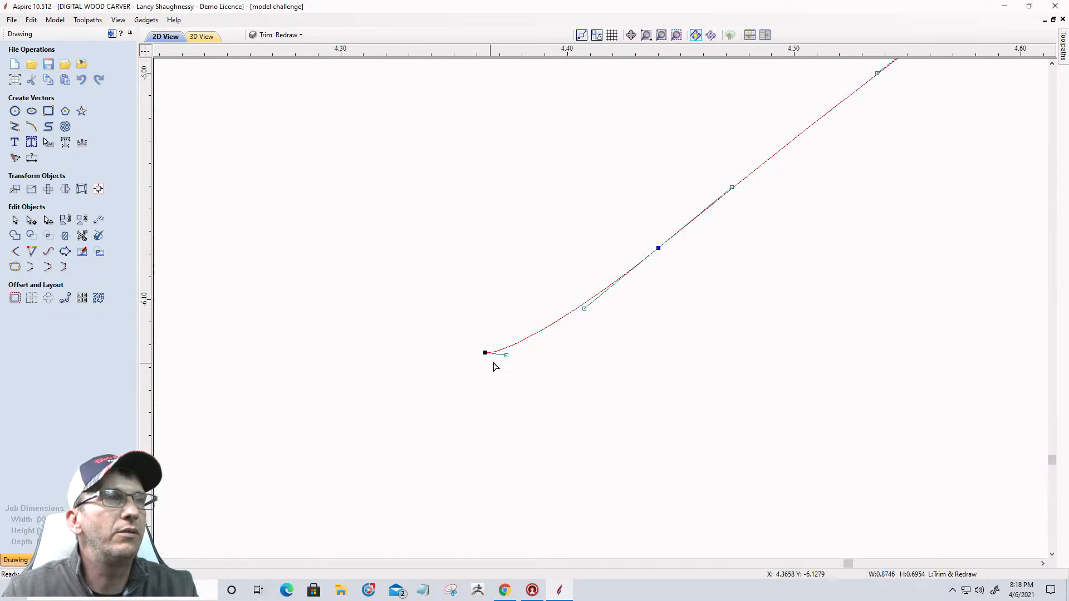
pyautogui.rightClick(514, 349)
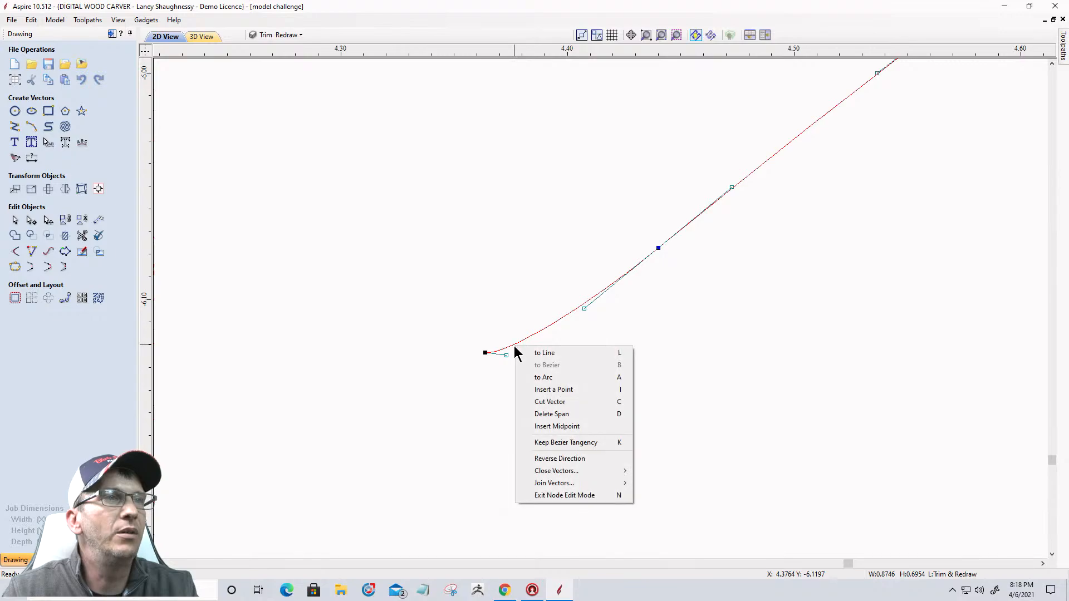
pyautogui.click(540, 418)
pyautogui.scroll(-2, 576, 349)
pyautogui.scroll(-2, 576, 350)
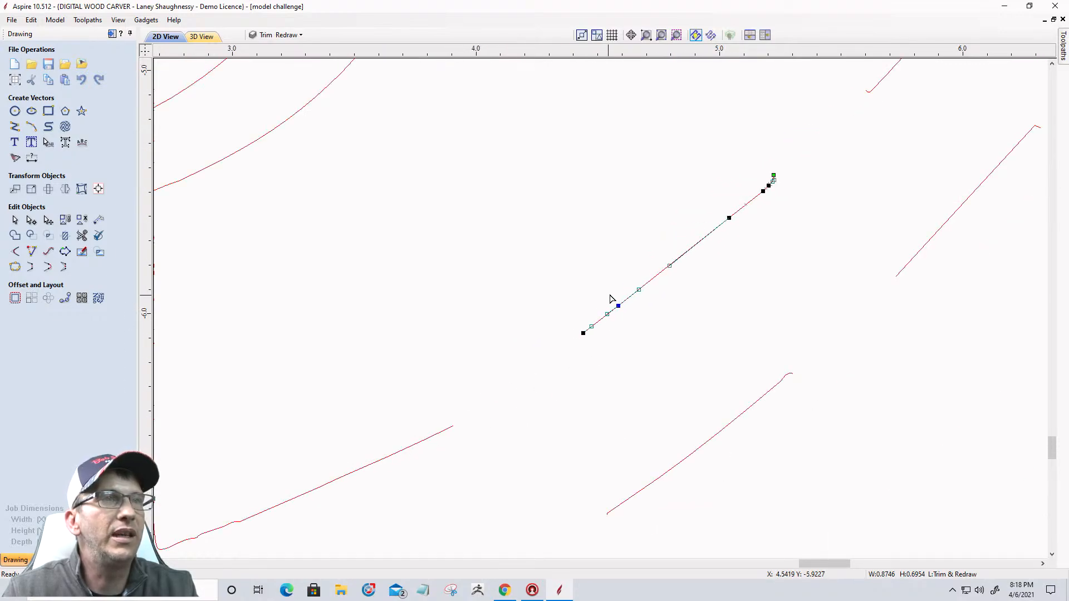
# Draw a smooth three-point curve bridging the inner stem gaps, from the lower leaf outline's end to the upper leaf outline's end
pyautogui.scroll(2, 771, 174)
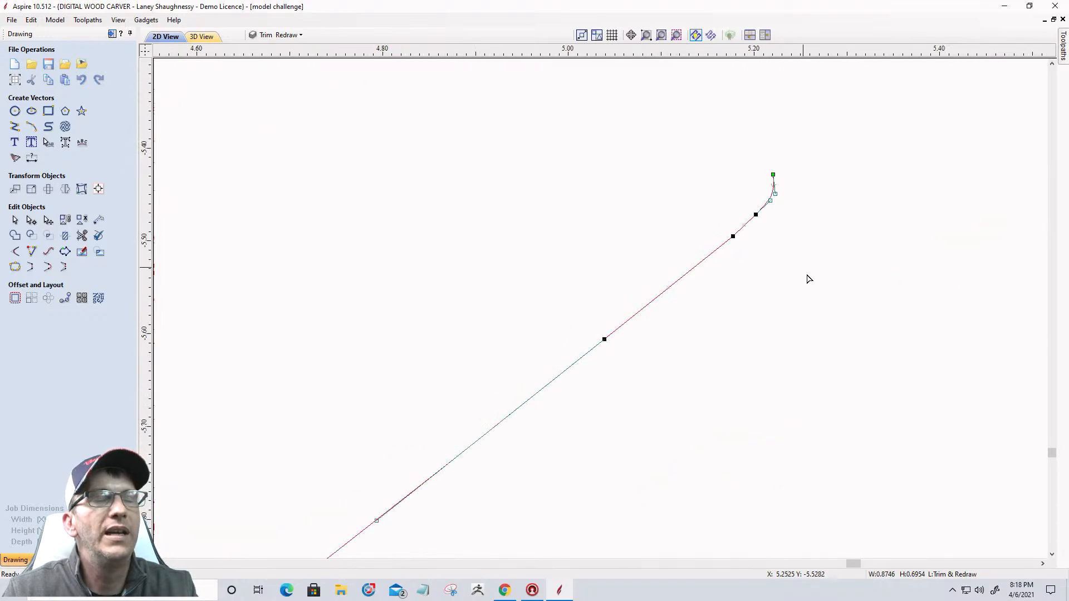
pyautogui.scroll(-5, 808, 277)
pyautogui.scroll(-3, 816, 289)
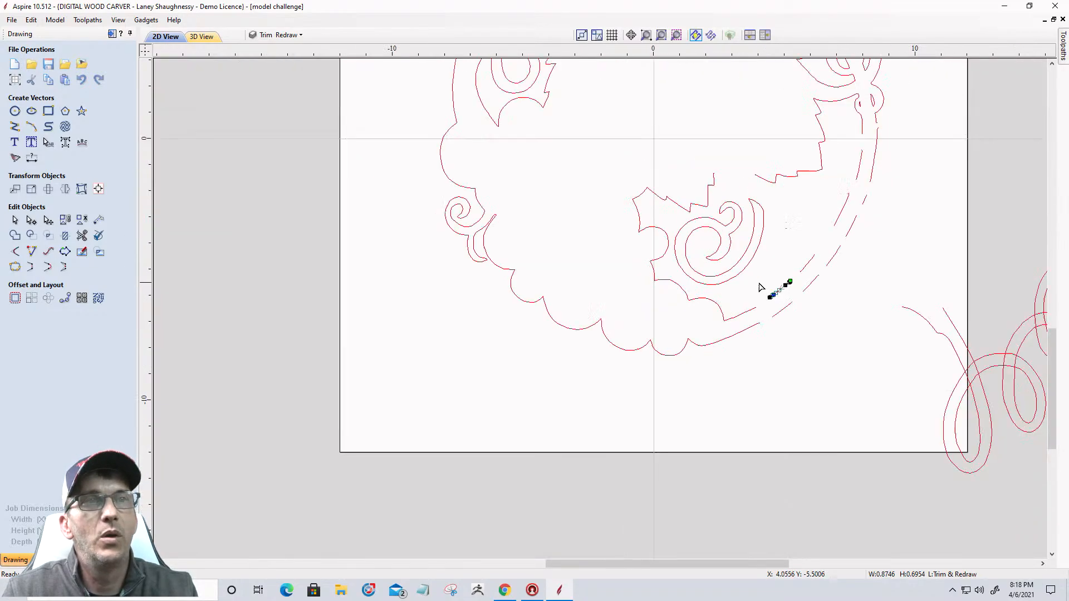
pyautogui.scroll(2, 863, 192)
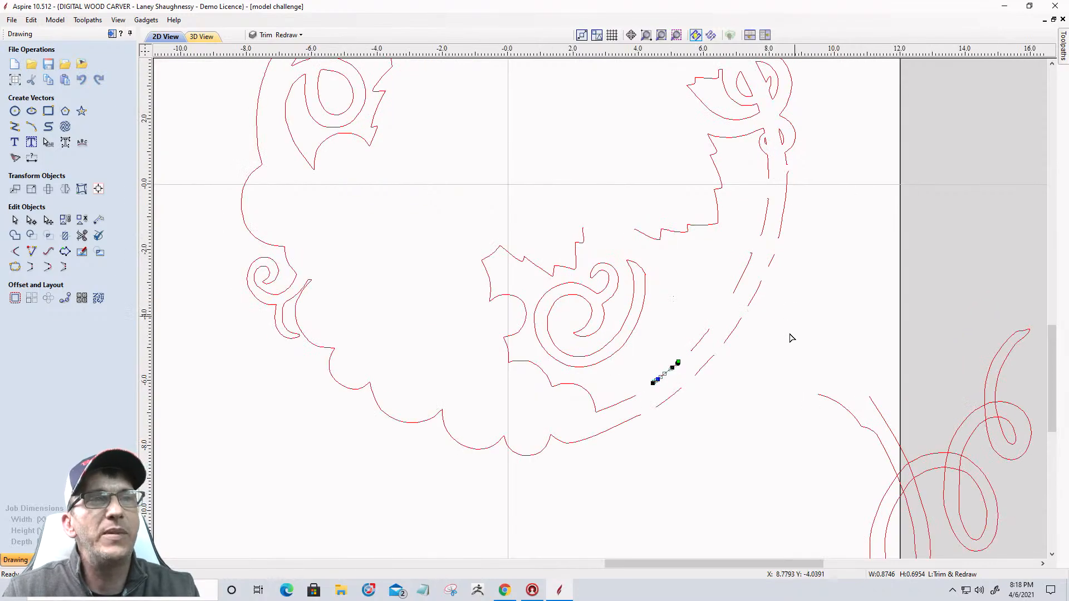
pyautogui.click(15, 221)
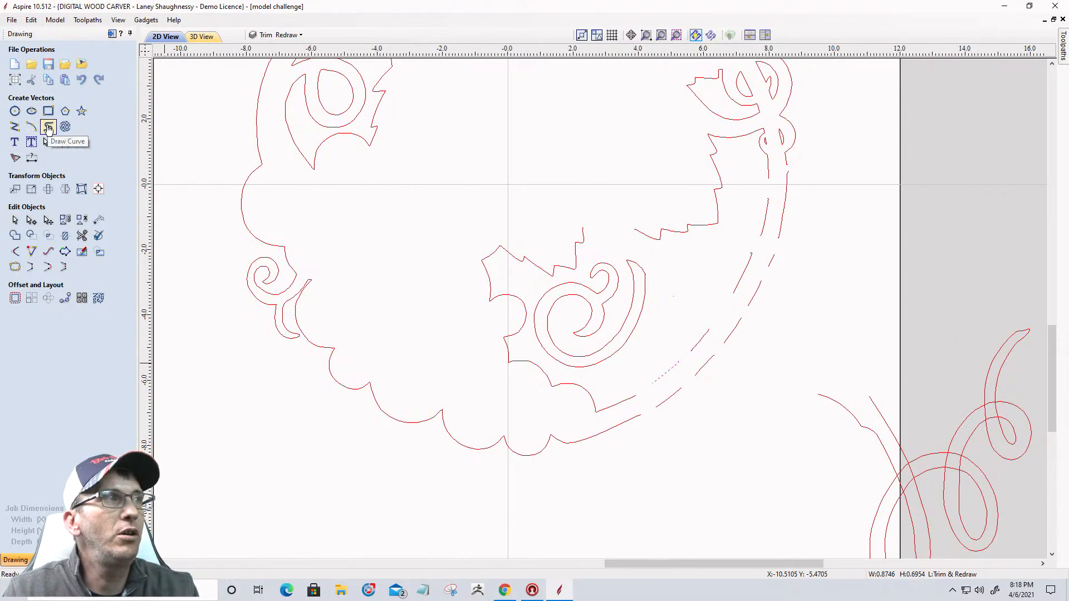
pyautogui.click(48, 128)
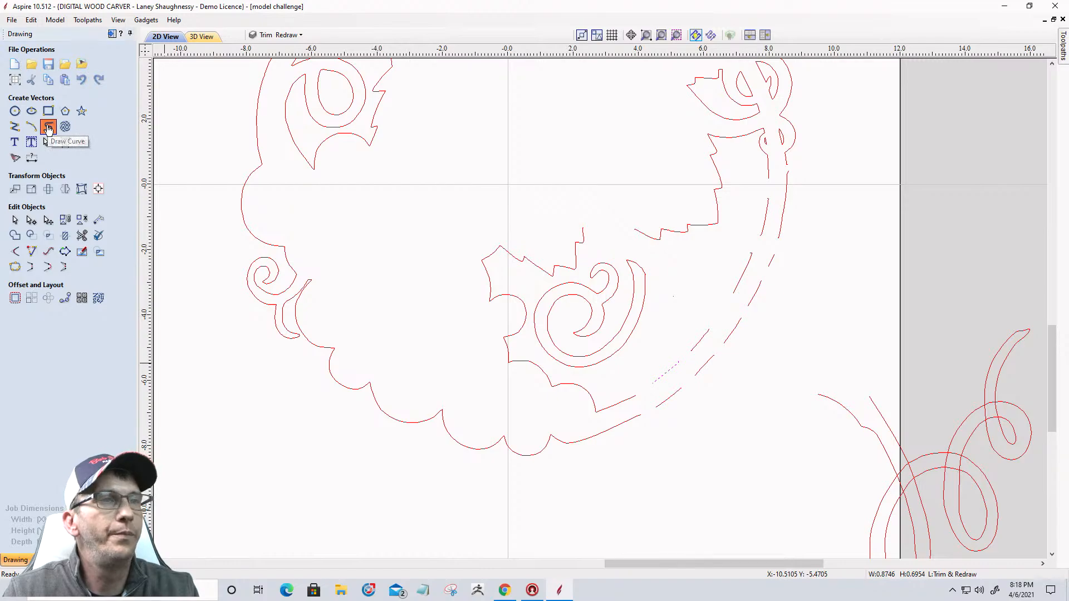
pyautogui.click(636, 397)
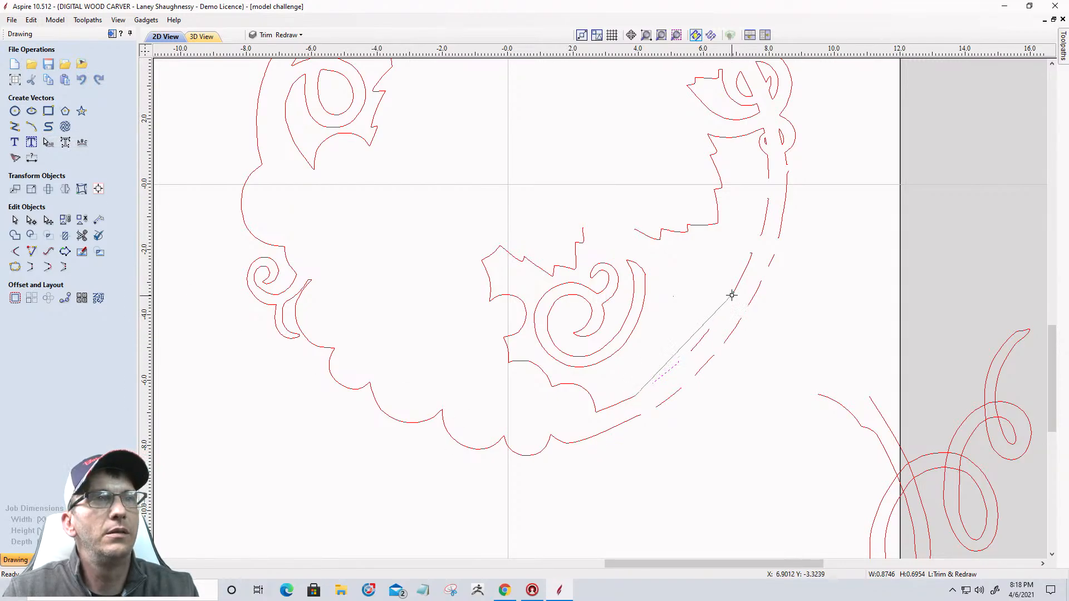
pyautogui.click(769, 183)
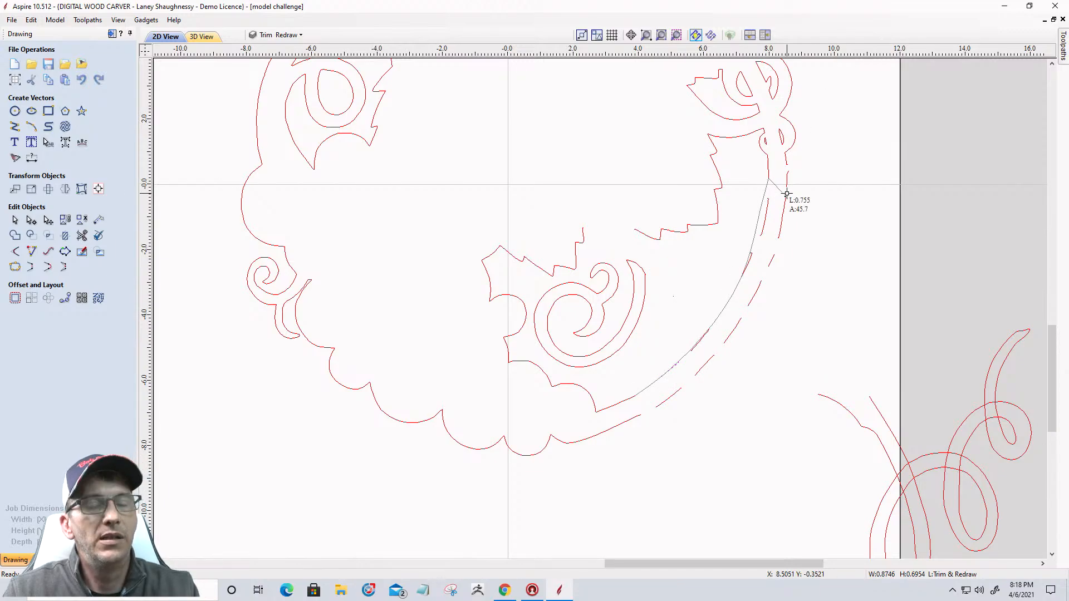
pyautogui.rightClick(786, 194)
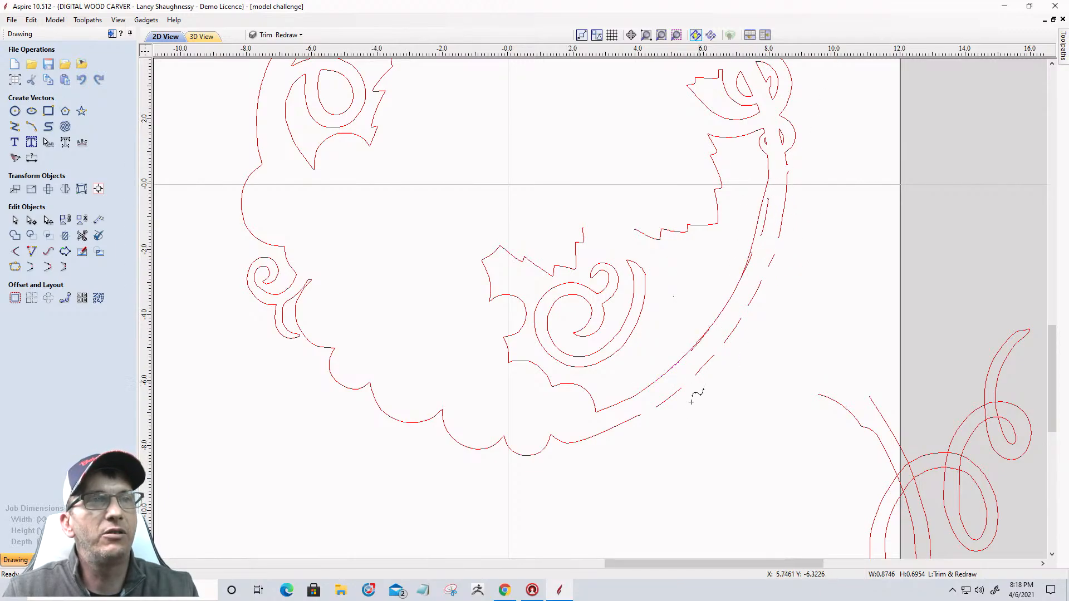
# Reshape the new inner stem curve by adjusting its upper and middle Bezier handles to follow the traced stem segments
pyautogui.click(31, 220)
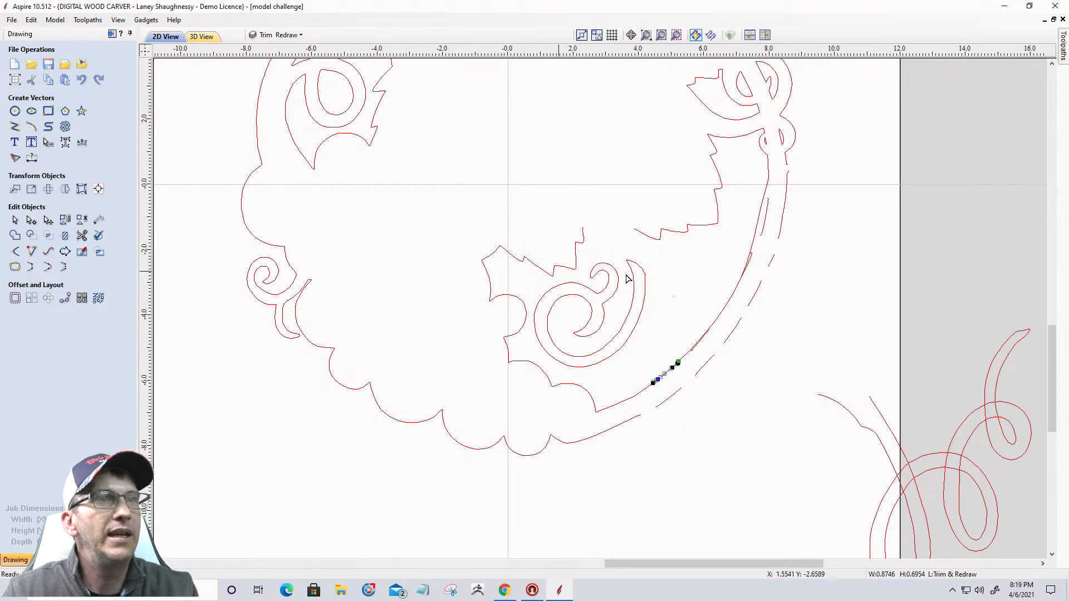
pyautogui.click(756, 243)
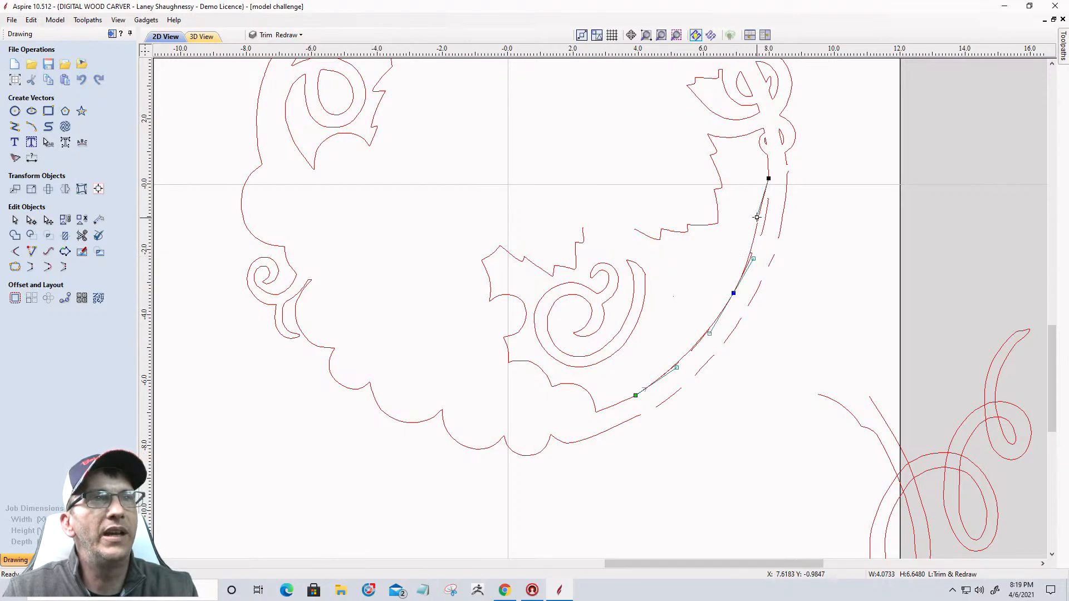
pyautogui.moveTo(757, 217); pyautogui.dragTo(772, 225)
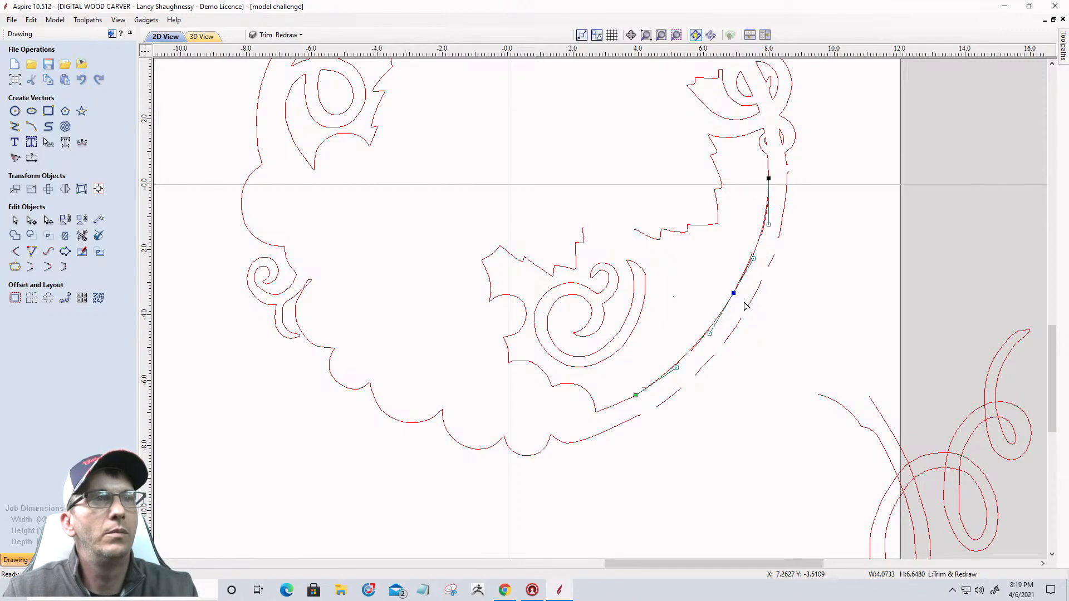
pyautogui.scroll(3, 640, 399)
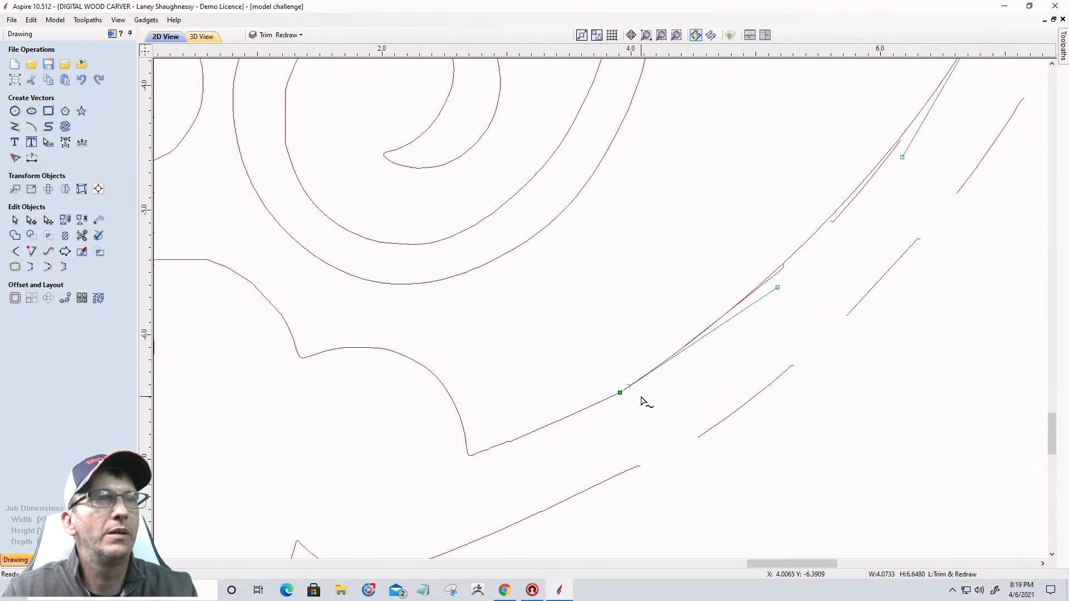
pyautogui.scroll(-2, 640, 393)
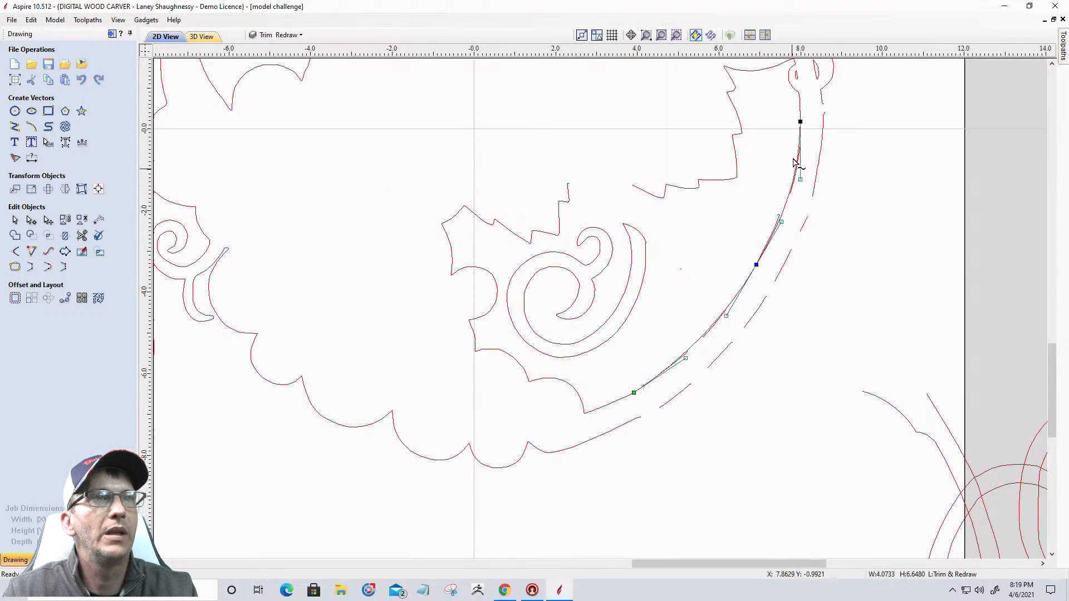
pyautogui.scroll(4, 782, 215)
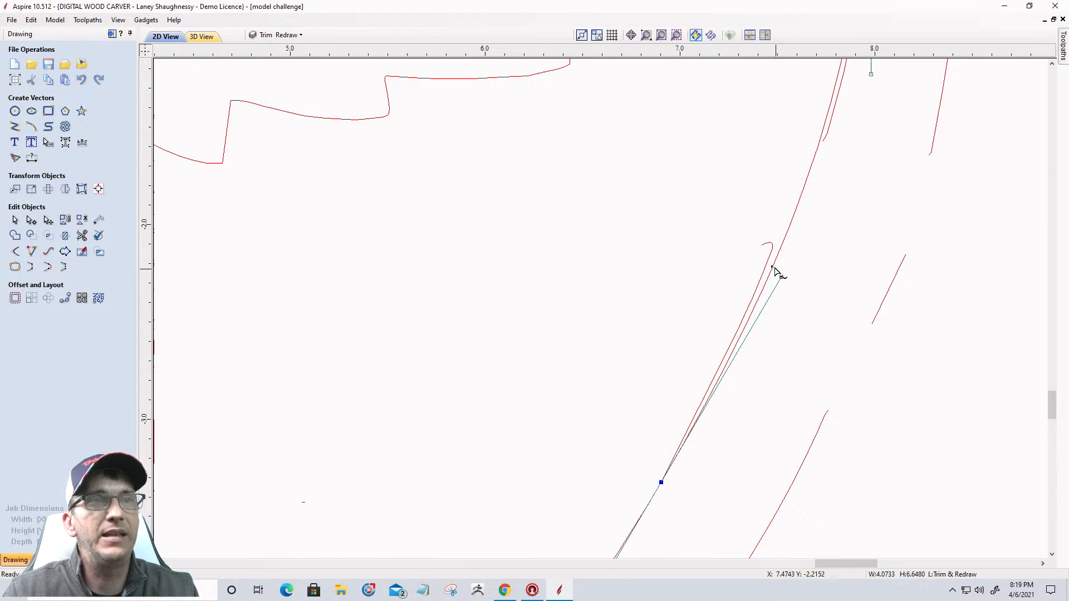
pyautogui.moveTo(774, 268); pyautogui.dragTo(771, 269)
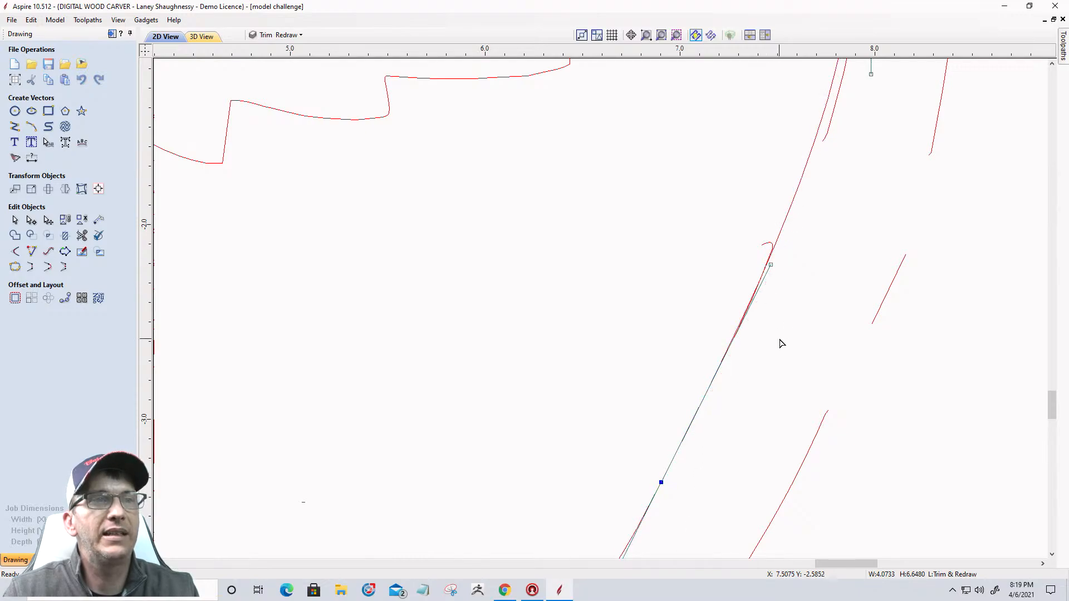
pyautogui.scroll(-2, 781, 341)
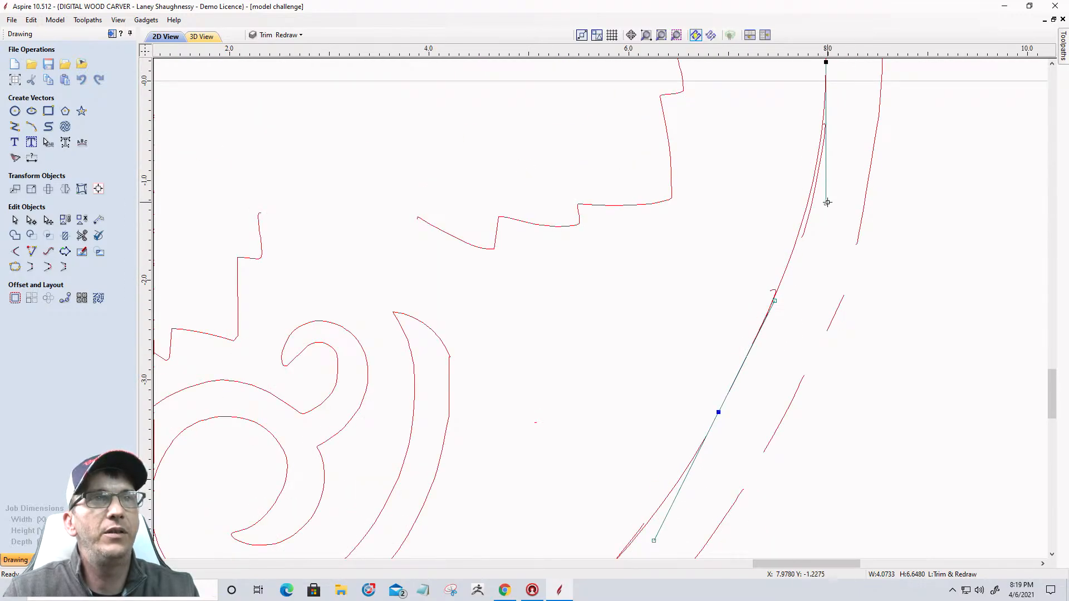
pyautogui.moveTo(827, 203); pyautogui.dragTo(835, 207)
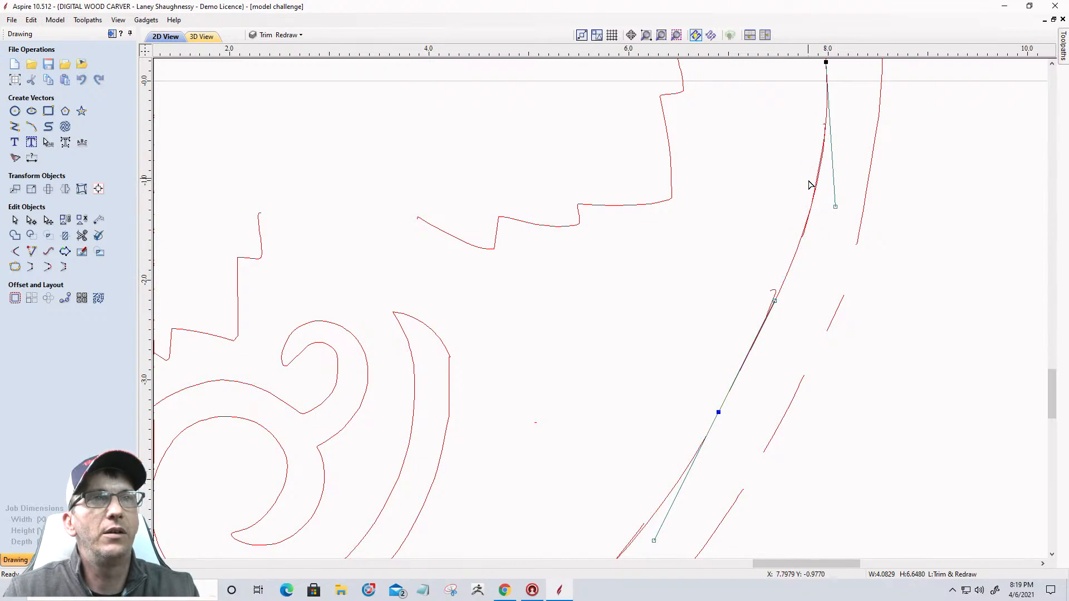
# Delete the short traced stem segment that overlaps the upper part of the new inner curve
pyautogui.scroll(-5, 808, 301)
pyautogui.scroll(2, 797, 309)
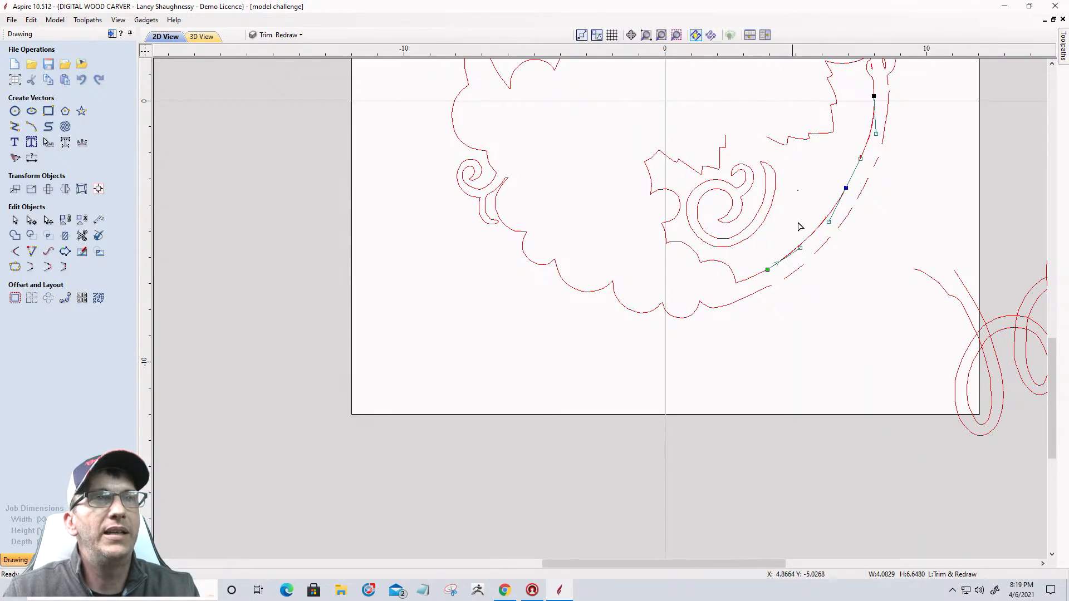
pyautogui.scroll(2, 833, 169)
pyautogui.scroll(-3, 835, 186)
pyautogui.scroll(1, 878, 98)
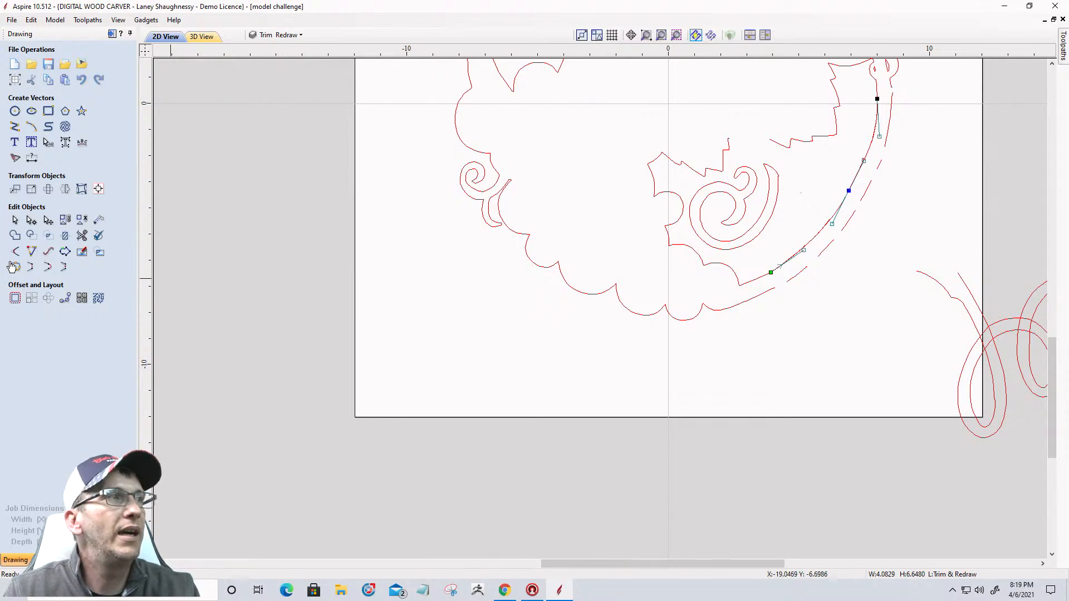
pyautogui.click(15, 220)
pyautogui.scroll(-2, 731, 321)
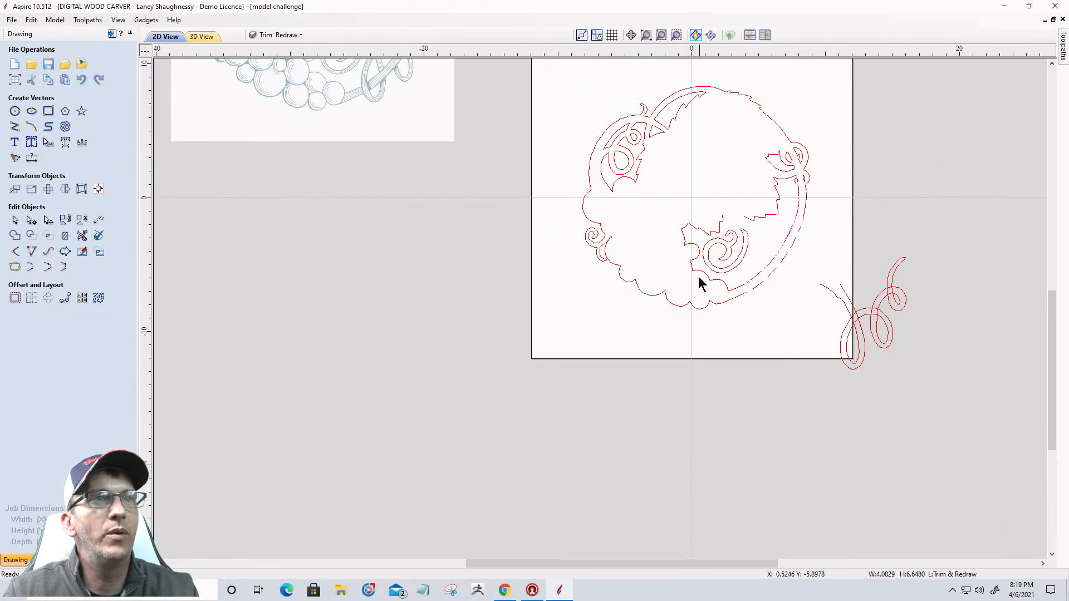
pyautogui.moveTo(783, 190); pyautogui.dragTo(806, 229)
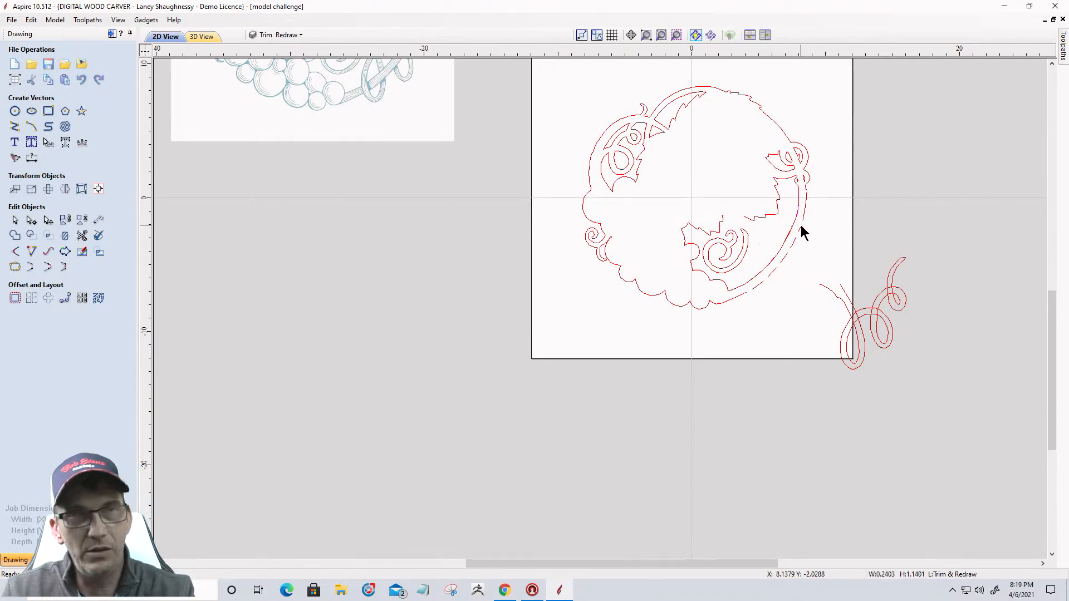
pyautogui.press('Delete')
# Remove the remaining traced fragments along the middle and lower parts of the inner stem, leaving only the new curve
pyautogui.scroll(3, 793, 231)
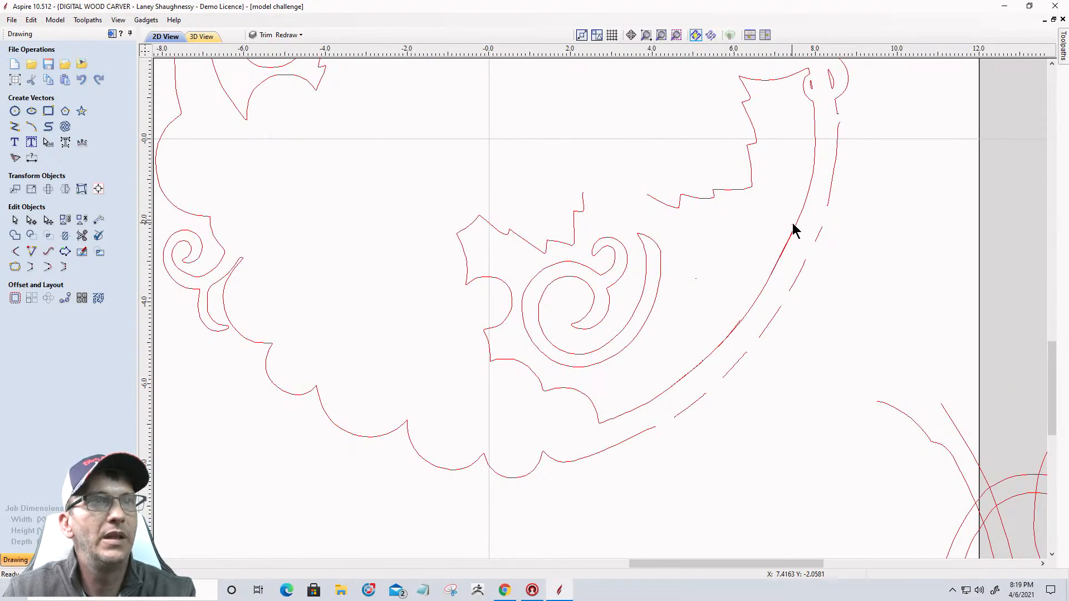
pyautogui.scroll(4, 740, 329)
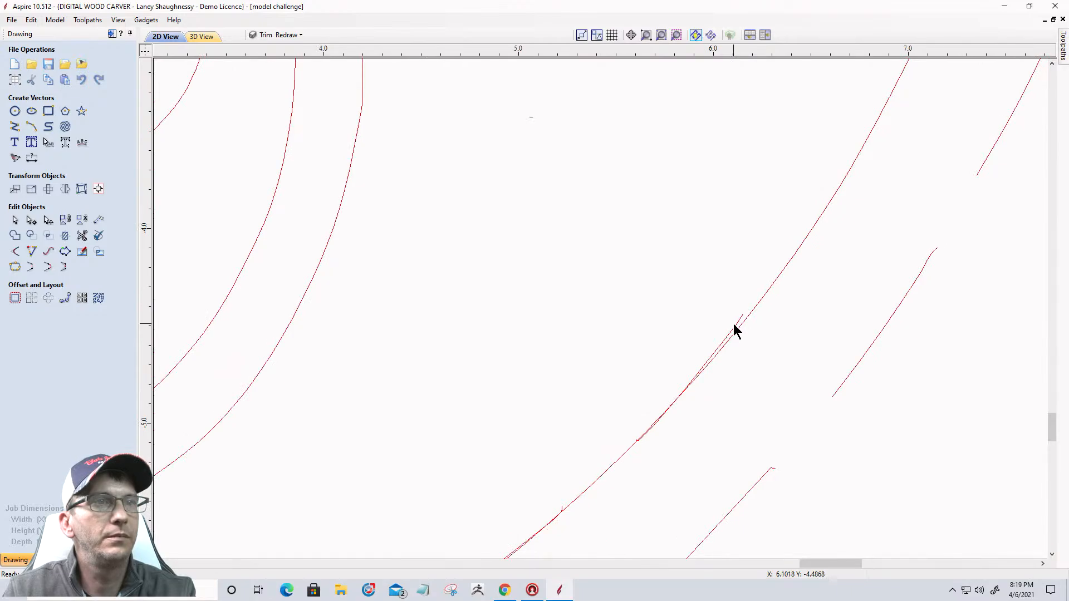
pyautogui.scroll(-3, 663, 370)
pyautogui.scroll(4, 654, 415)
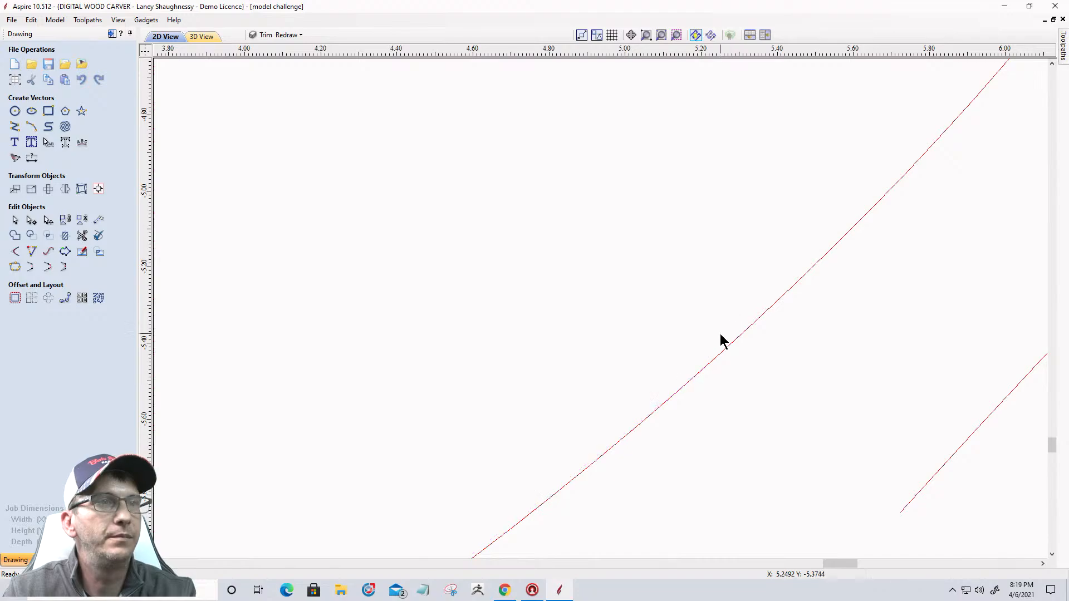
pyautogui.scroll(-5, 734, 318)
pyautogui.scroll(1, 735, 318)
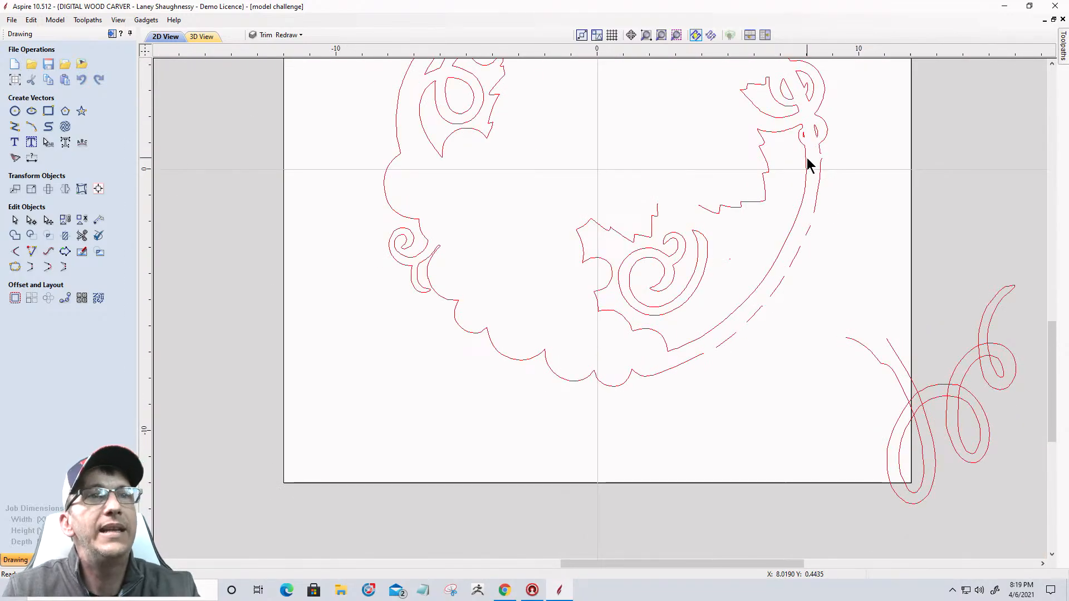
# Join the new inner stem curve with the upper and lower leaf outlines into one open vector
pyautogui.click(807, 192)
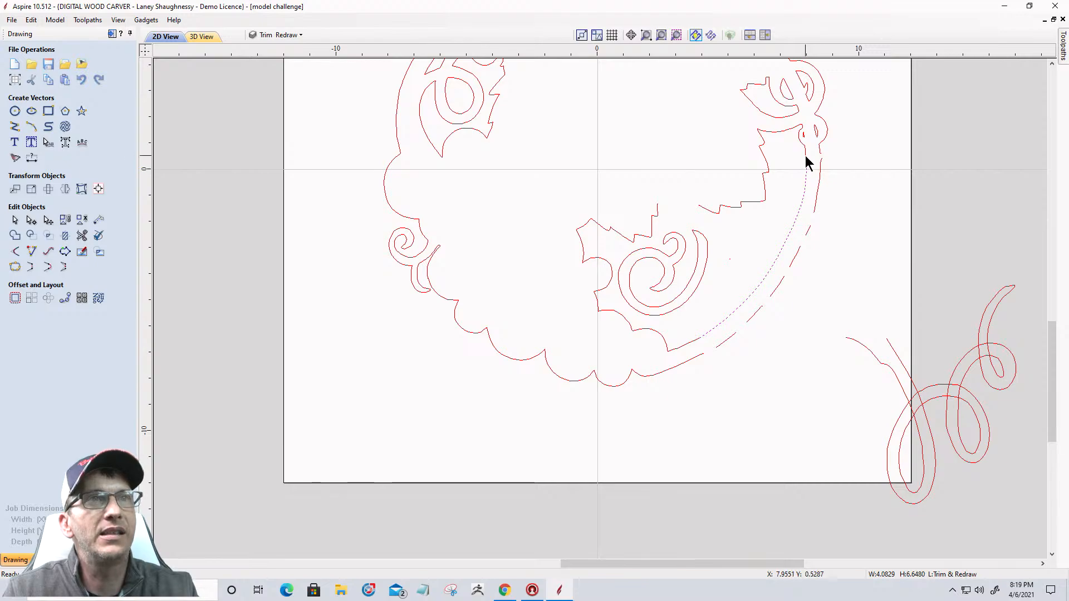
pyautogui.keyDown('shift'); pyautogui.click(808, 163); pyautogui.keyUp('shift')
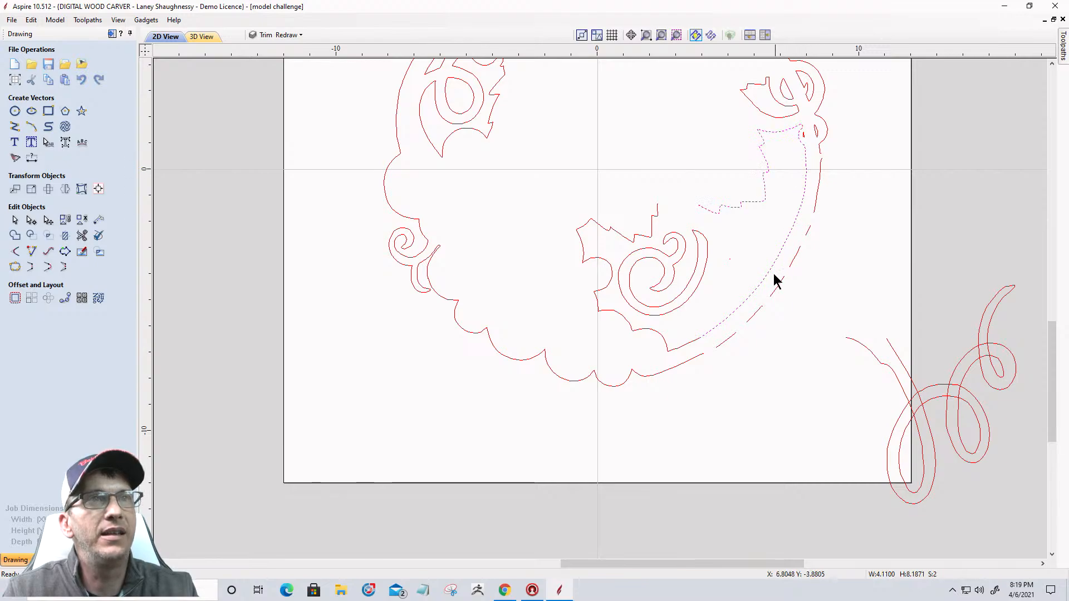
pyautogui.keyDown('shift'); pyautogui.click(686, 351); pyautogui.keyUp('shift')
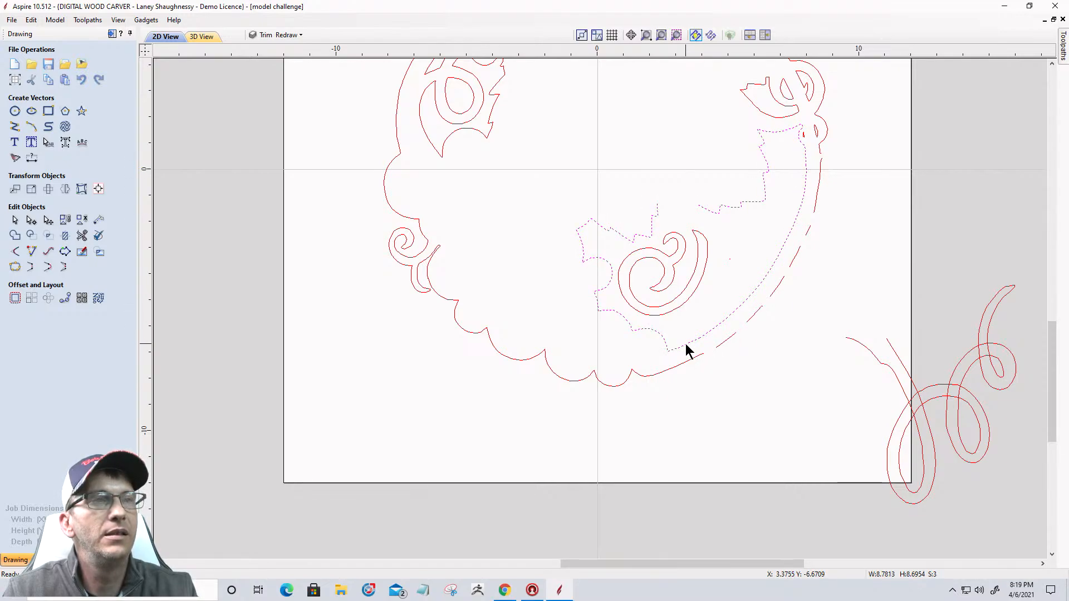
pyautogui.click(15, 269)
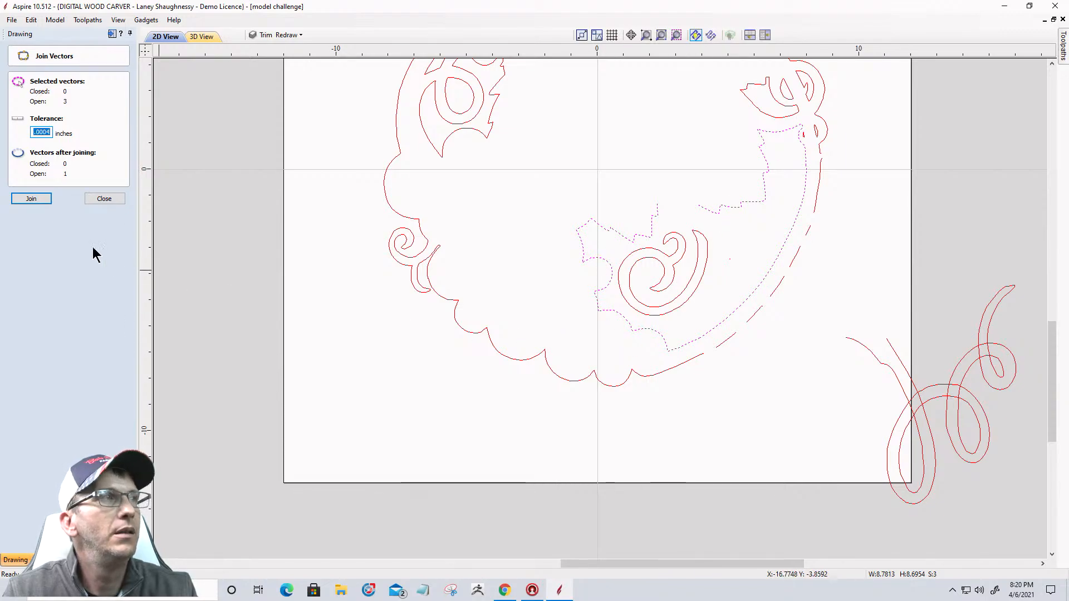
pyautogui.click(32, 199)
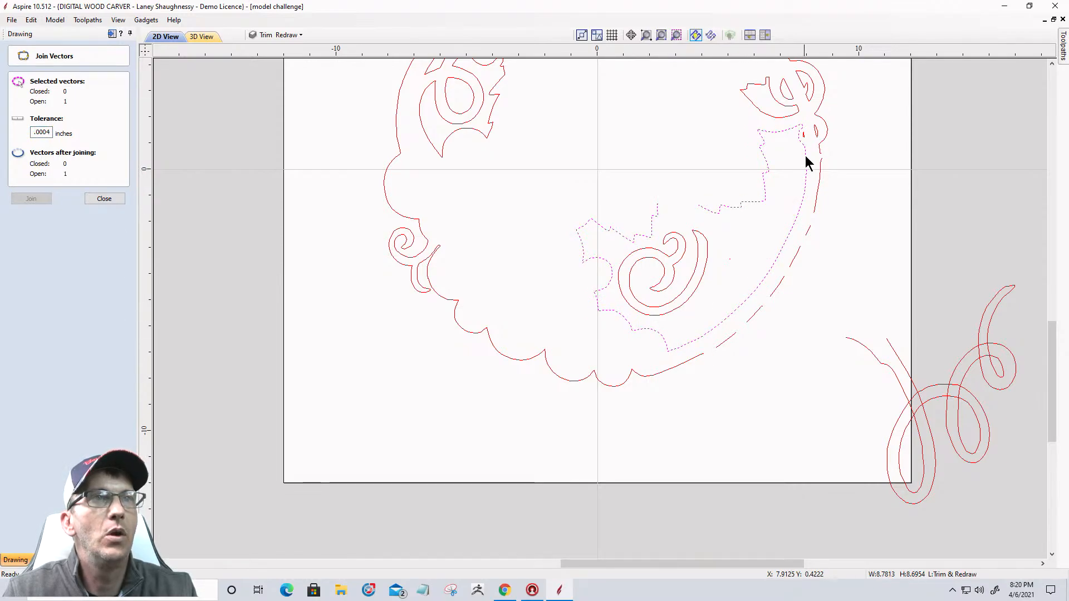
pyautogui.scroll(5, 805, 155)
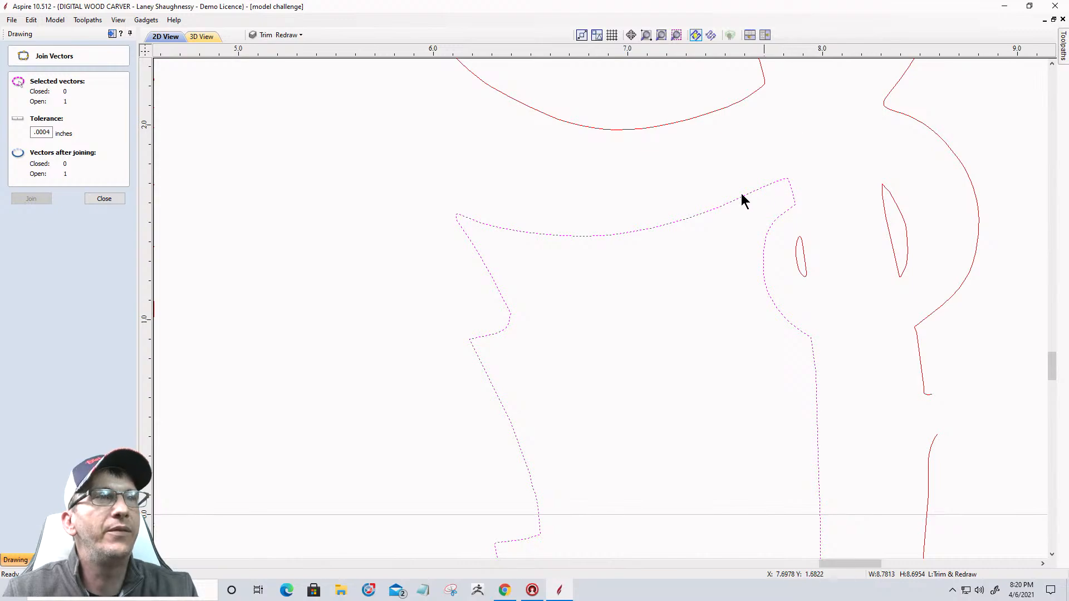
pyautogui.click(105, 199)
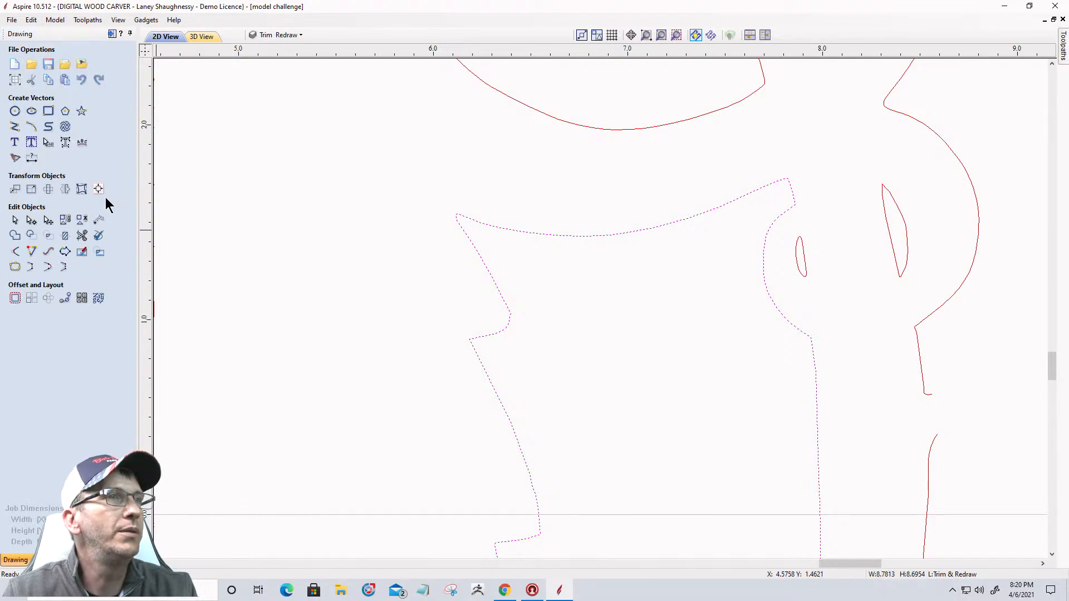
# Draw a smooth three-point curve along the outer stem gaps, from the lower outer outline's end to the upper outline's end beneath the curl
pyautogui.scroll(-5, 680, 331)
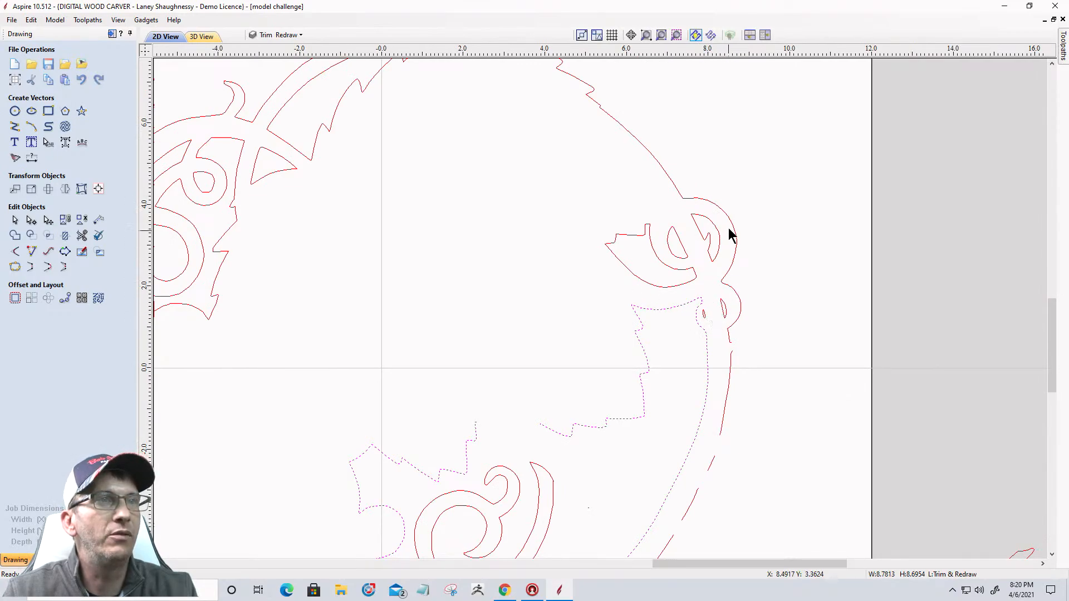
pyautogui.scroll(-3, 790, 234)
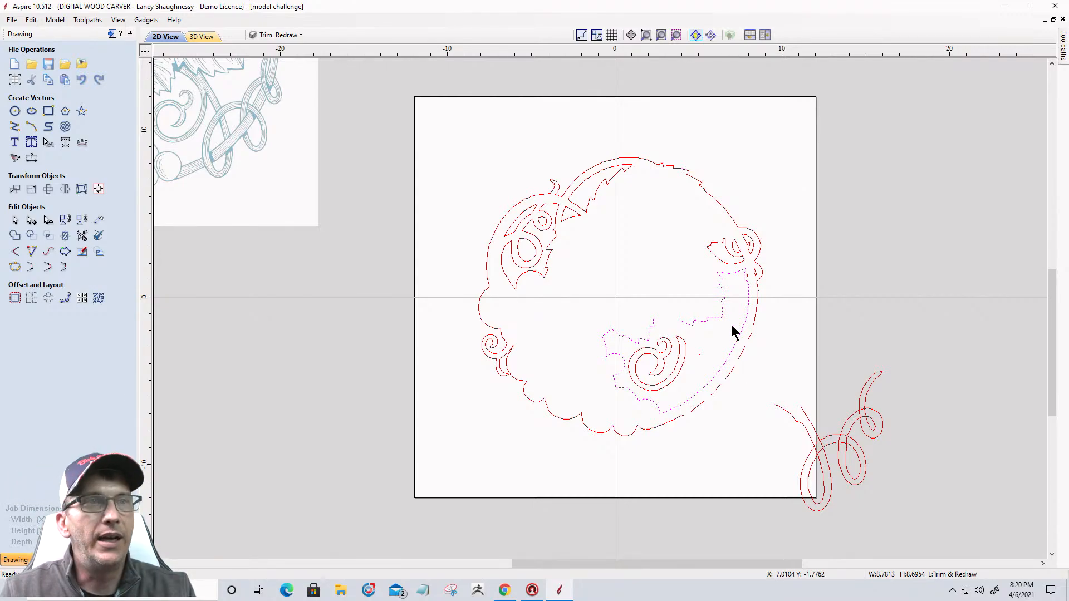
pyautogui.scroll(3, 741, 300)
pyautogui.scroll(-4, 776, 294)
pyautogui.scroll(4, 770, 373)
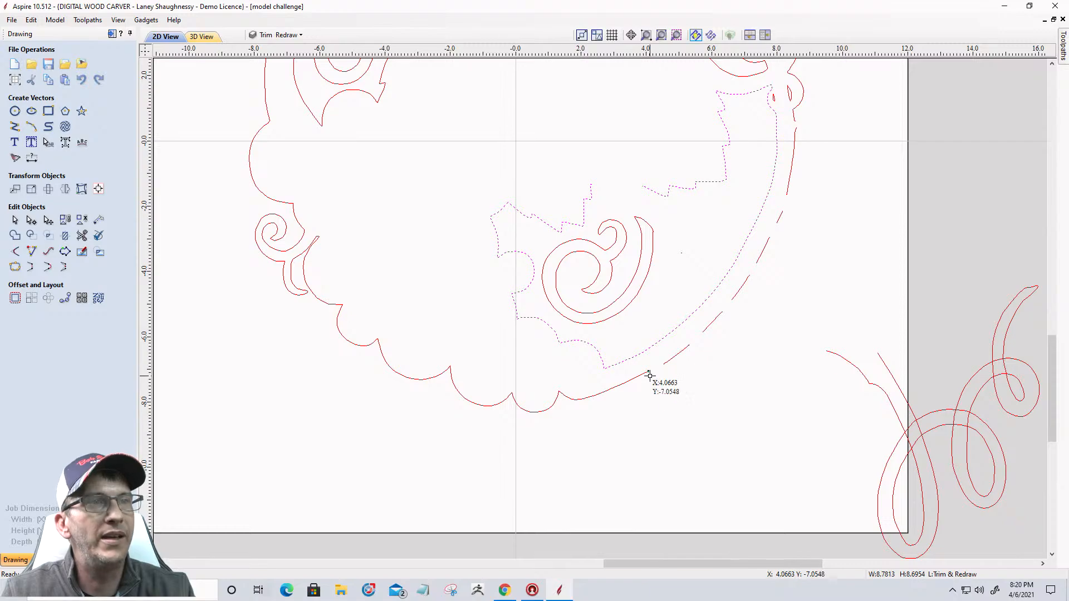
pyautogui.scroll(3, 650, 380)
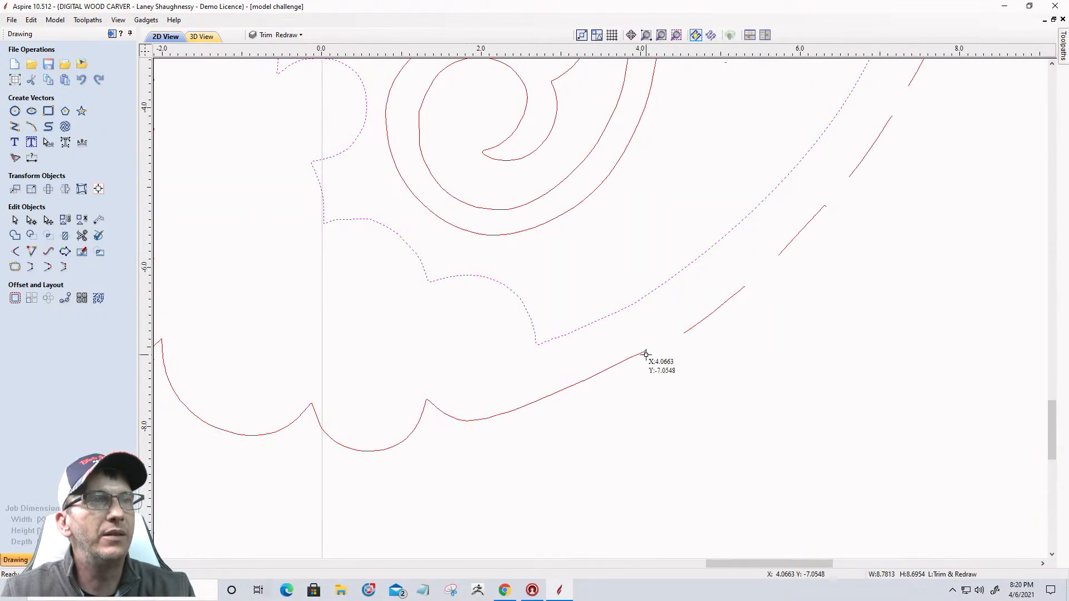
pyautogui.click(646, 354)
pyautogui.scroll(-3, 644, 433)
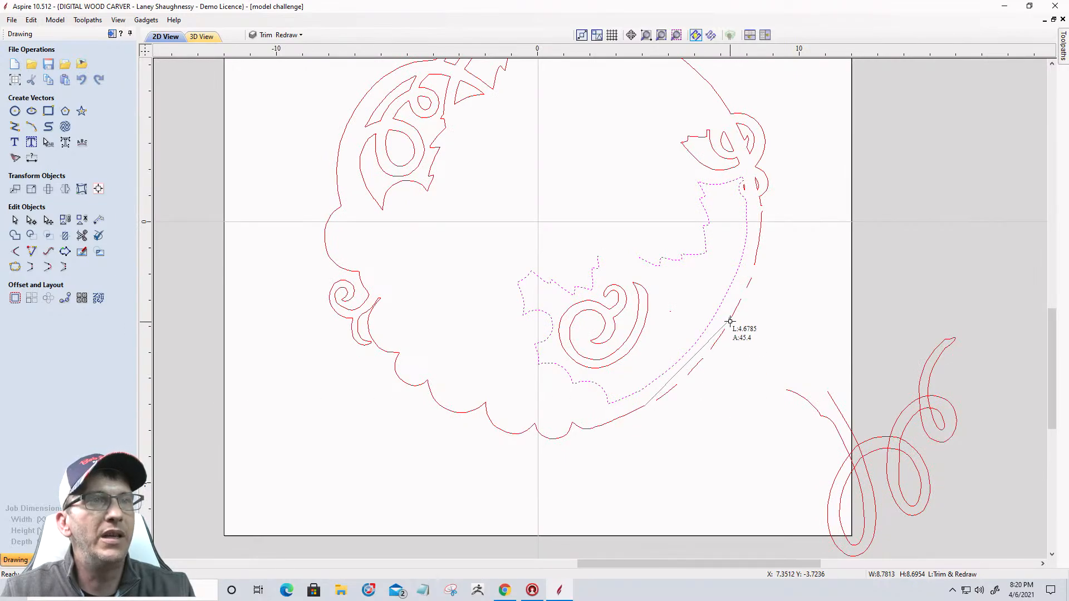
pyautogui.scroll(5, 768, 184)
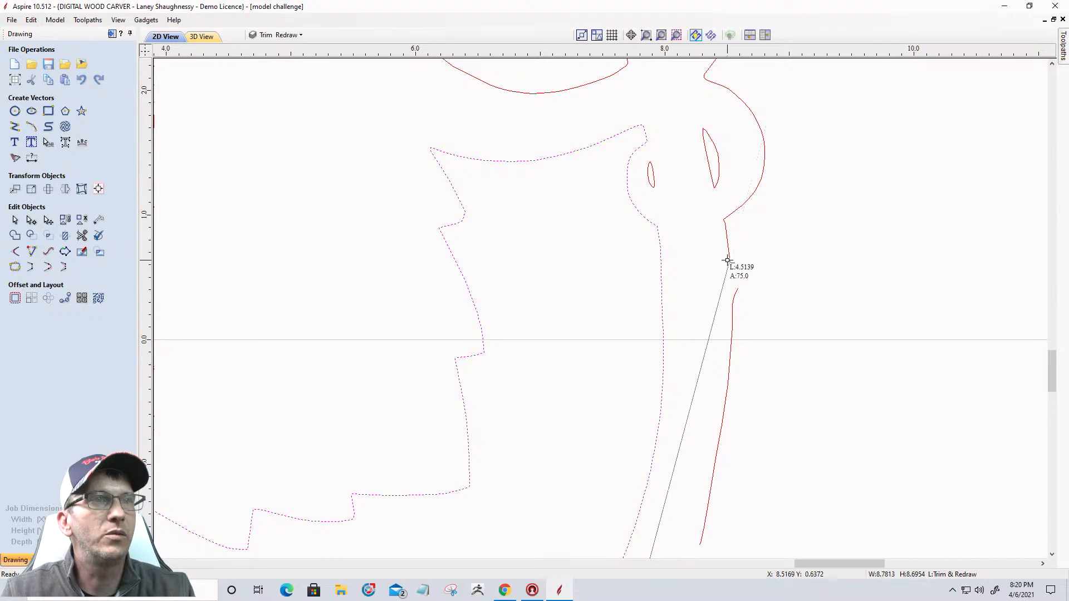
pyautogui.scroll(-5, 728, 260)
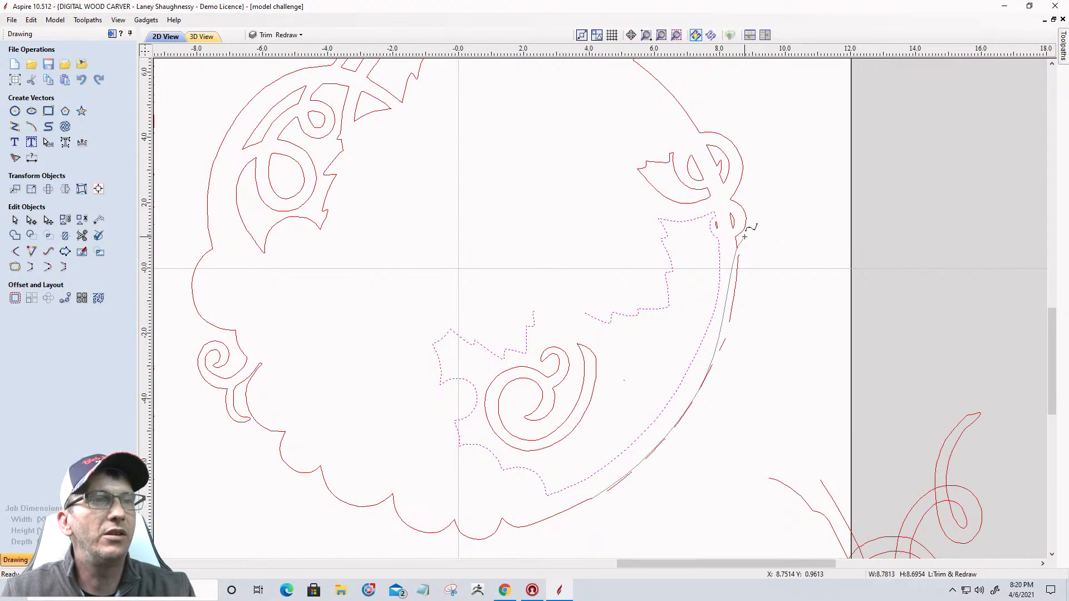
pyautogui.click(737, 246)
pyautogui.press('Escape')
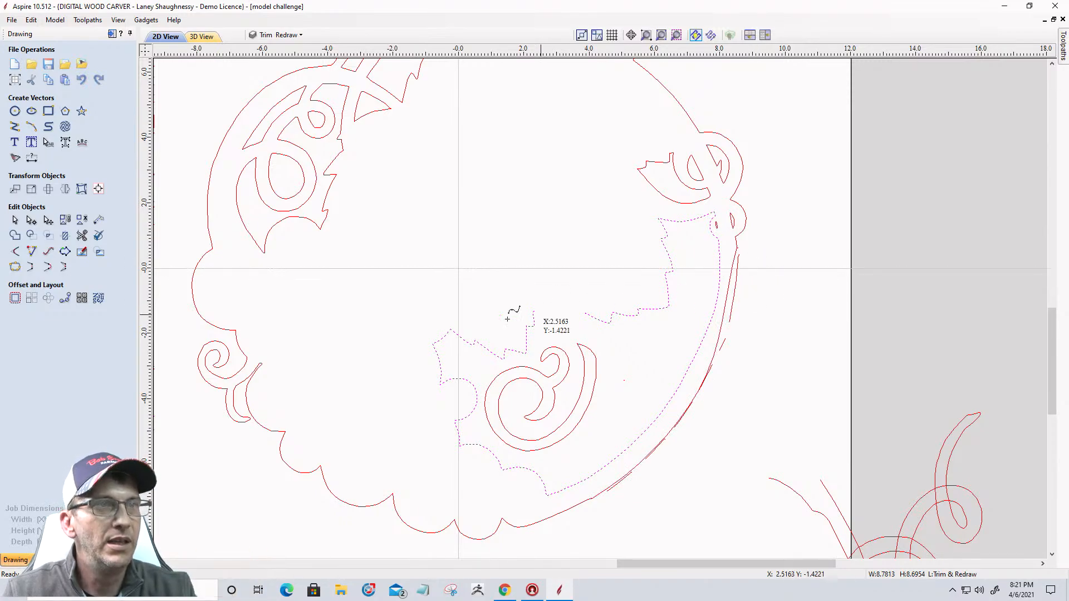
# Reshape the upper half of the outer stem curve with its Bezier handles to follow the traced segments
pyautogui.click(31, 220)
pyautogui.click(730, 291)
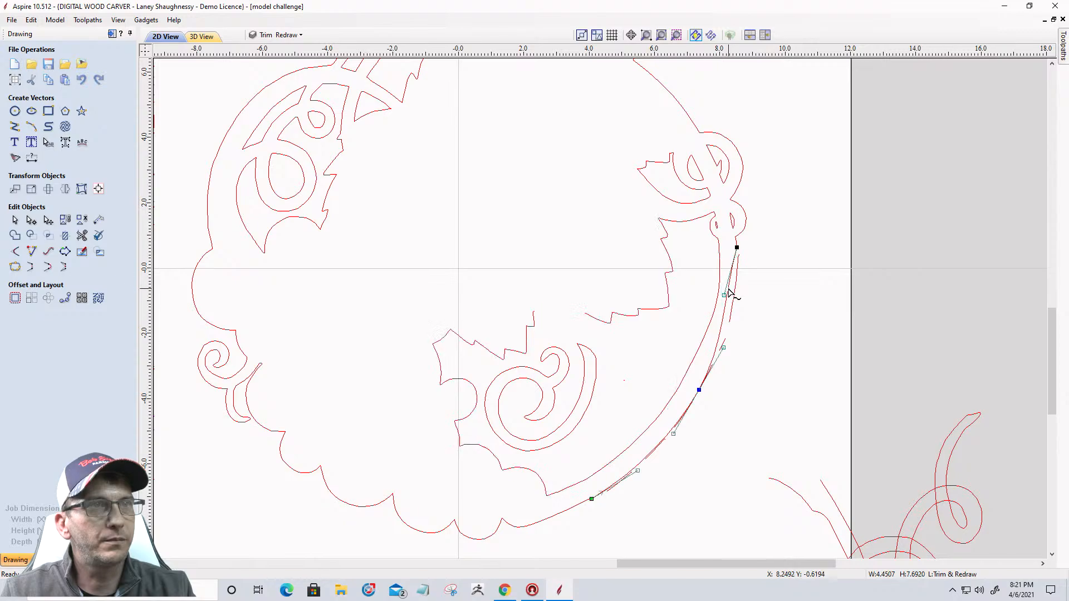
pyautogui.moveTo(724, 293); pyautogui.dragTo(740, 300)
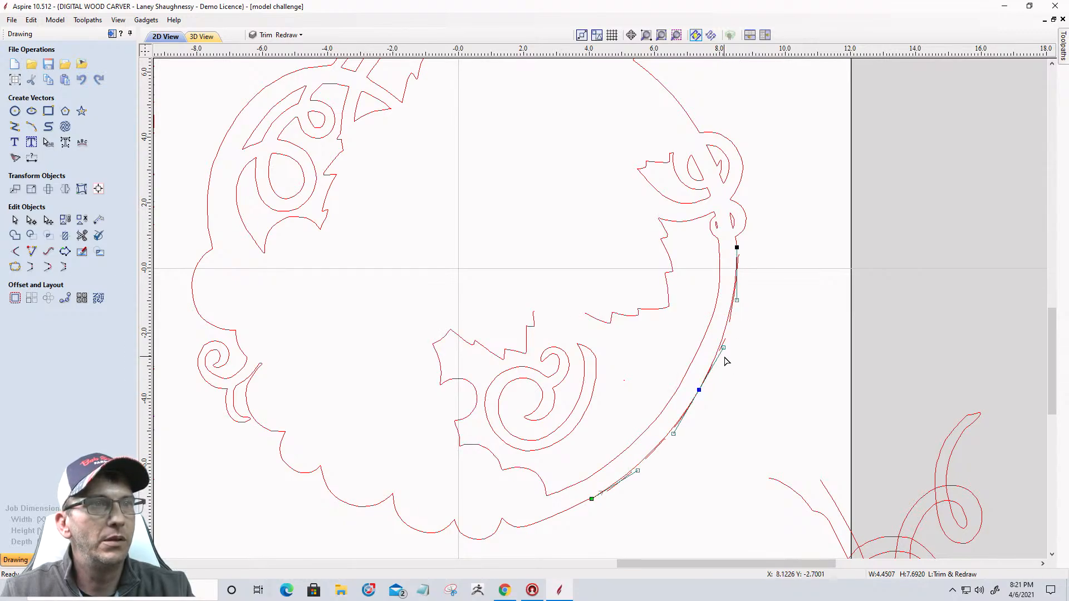
pyautogui.scroll(3, 726, 359)
pyautogui.moveTo(728, 328); pyautogui.dragTo(733, 334)
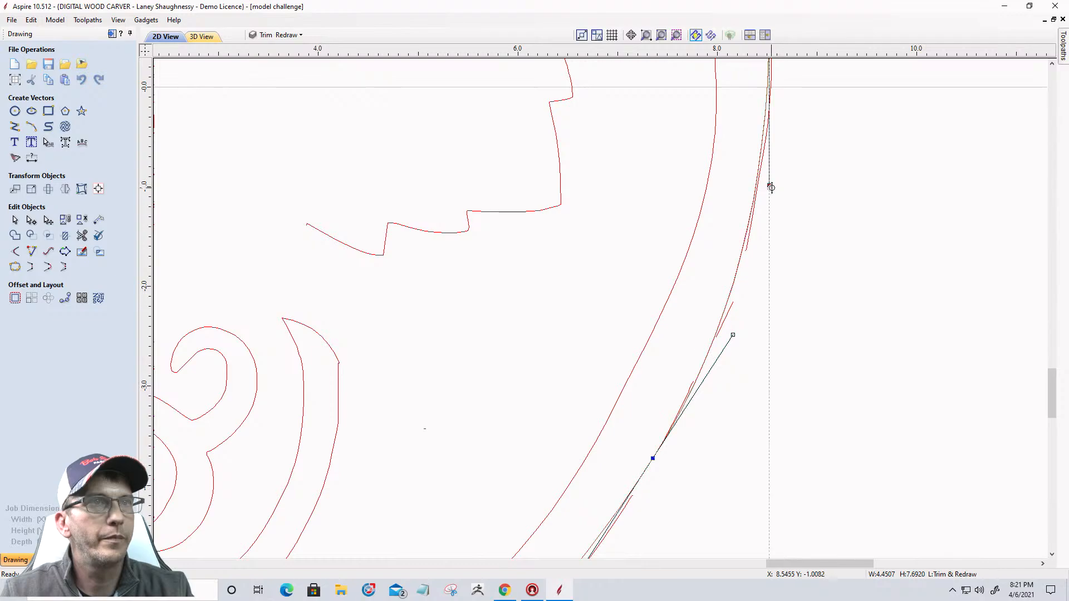
pyautogui.moveTo(770, 184); pyautogui.dragTo(773, 189)
pyautogui.scroll(-3, 827, 281)
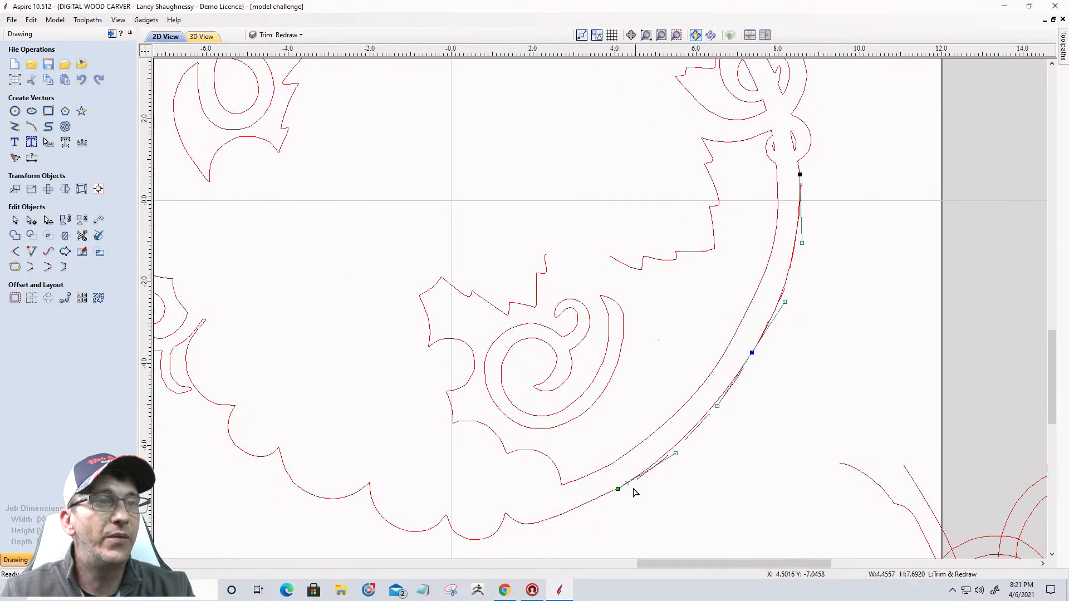
# Adjust the lower end and middle Bezier handles so the outer curve's lower half follows the traced segments
pyautogui.scroll(3, 634, 492)
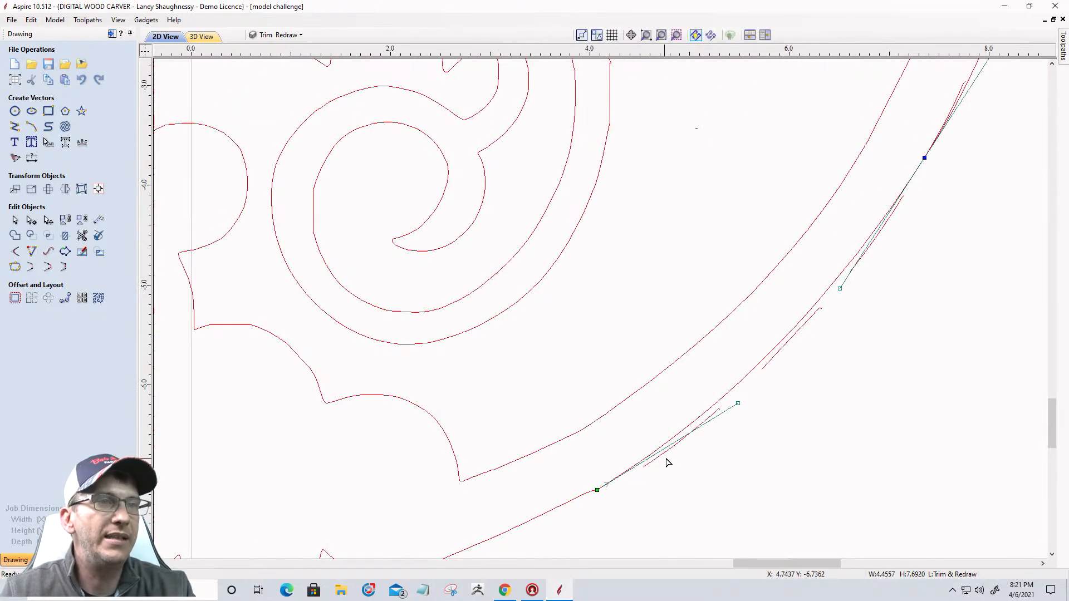
pyautogui.moveTo(736, 405); pyautogui.dragTo(690, 460)
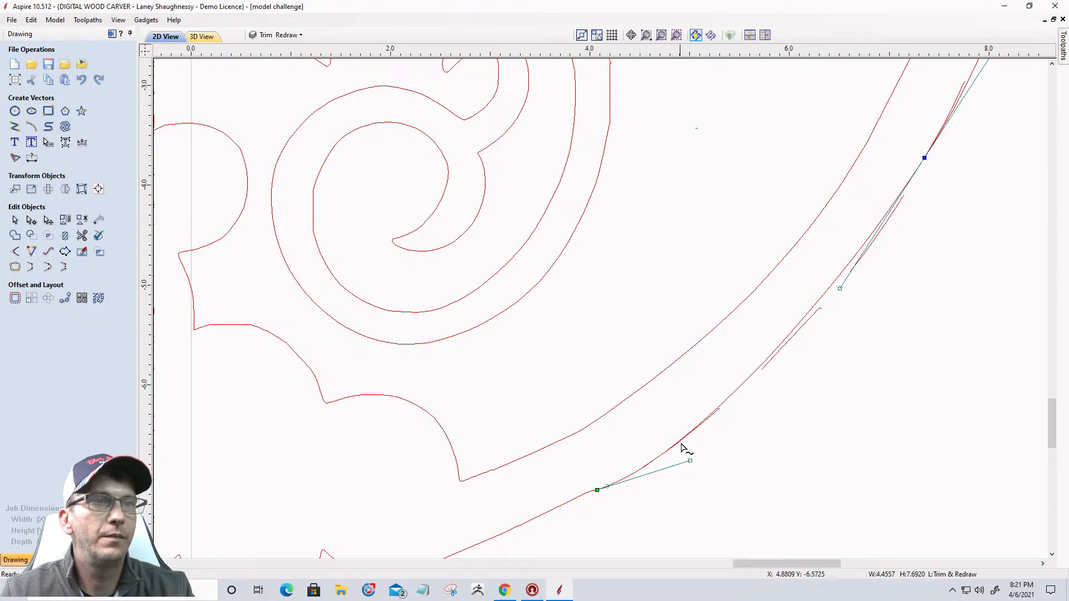
pyautogui.moveTo(842, 288); pyautogui.dragTo(846, 297)
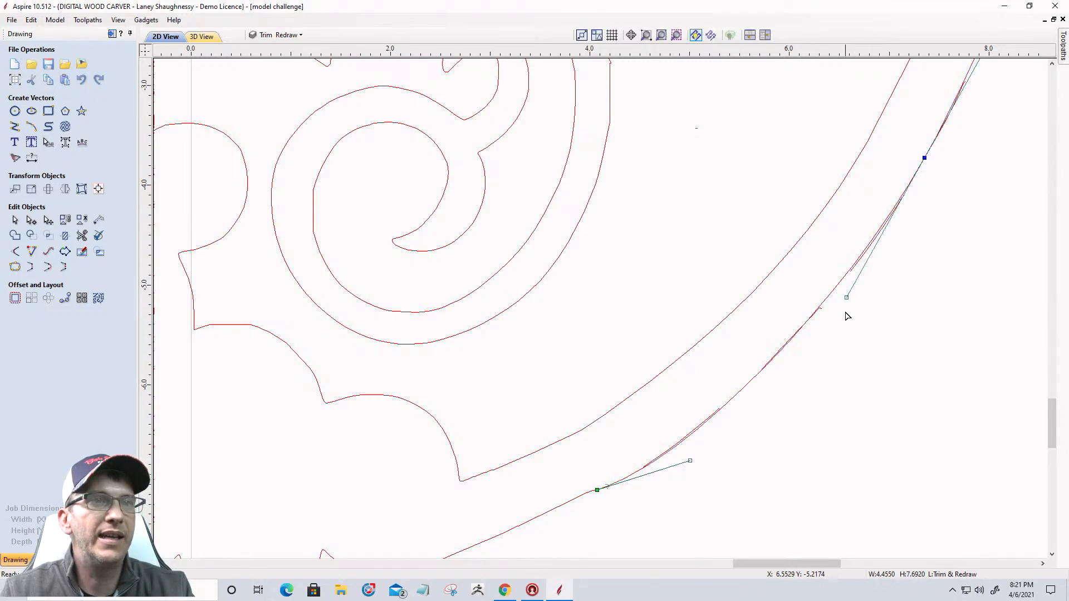
# Delete the traced dash fragments along the outer stem, leaving only the new curve
pyautogui.scroll(-3, 838, 349)
pyautogui.scroll(-1, 838, 349)
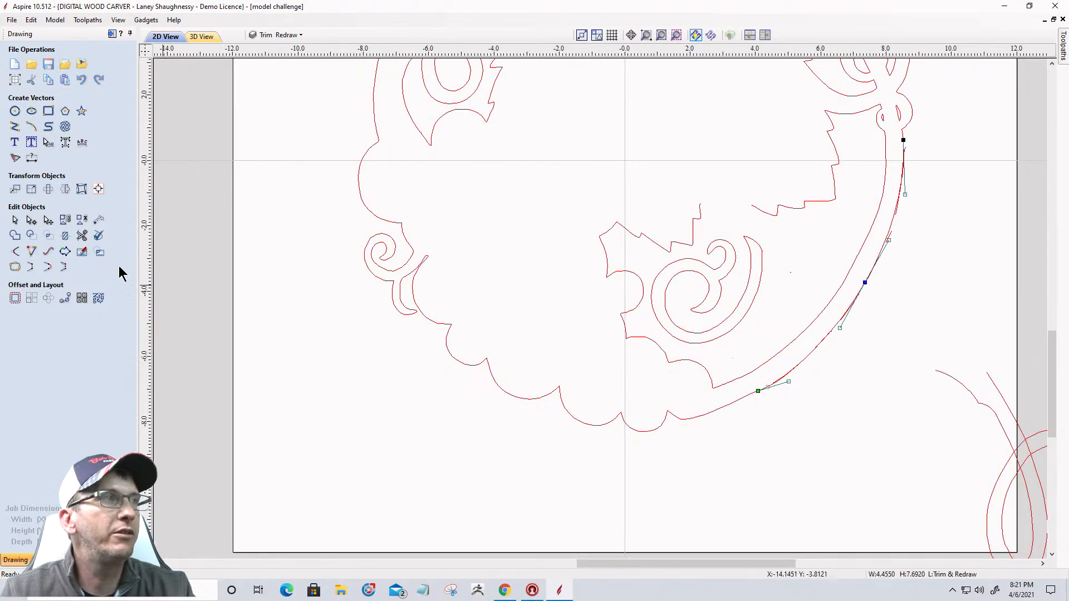
pyautogui.click(15, 220)
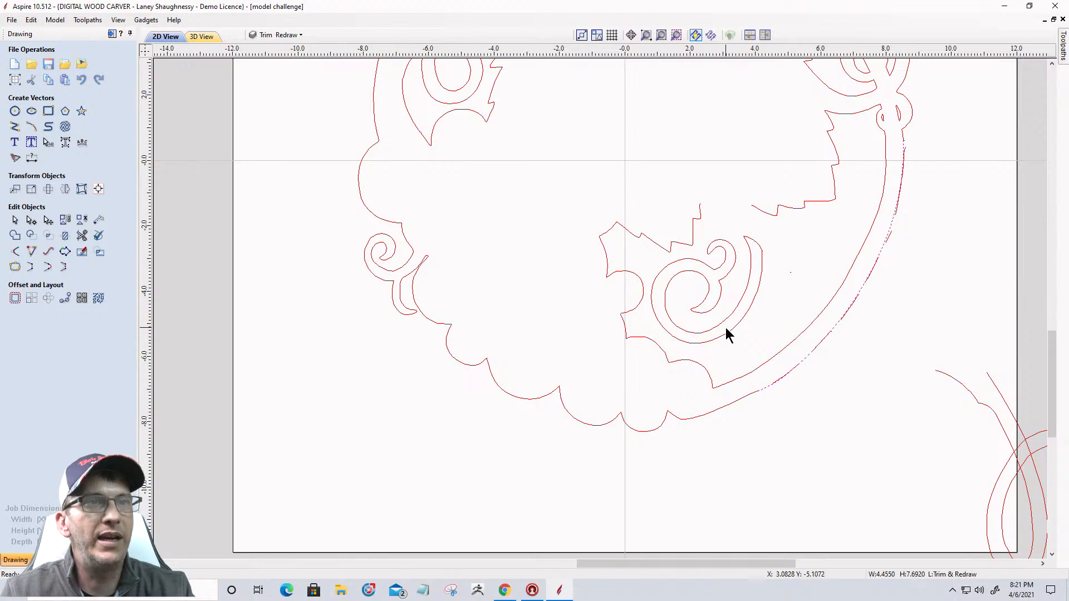
pyautogui.moveTo(850, 407); pyautogui.dragTo(849, 407)
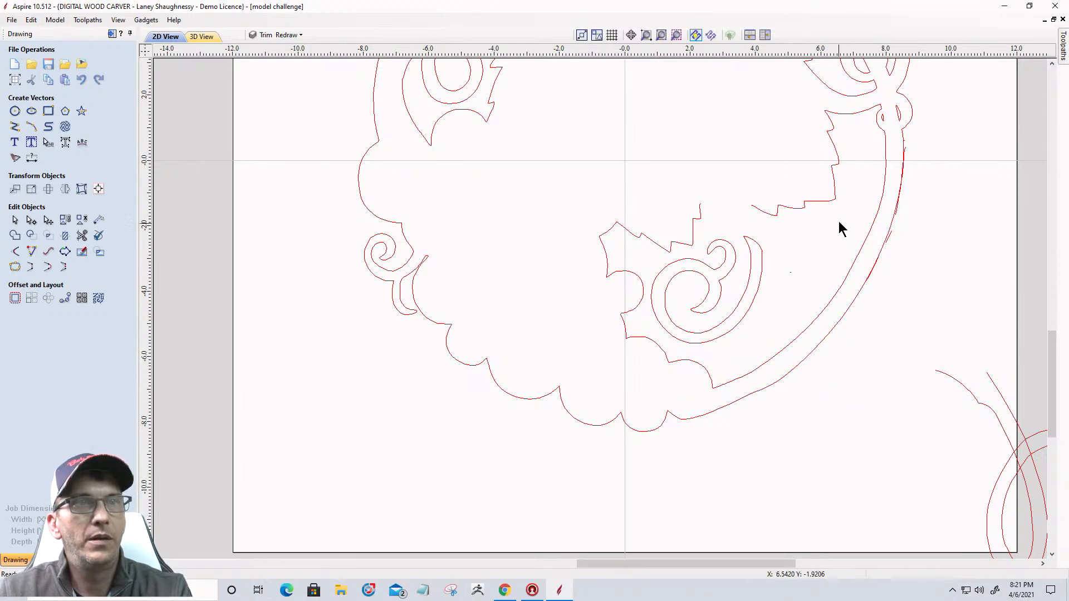
pyautogui.moveTo(924, 301); pyautogui.dragTo(941, 320)
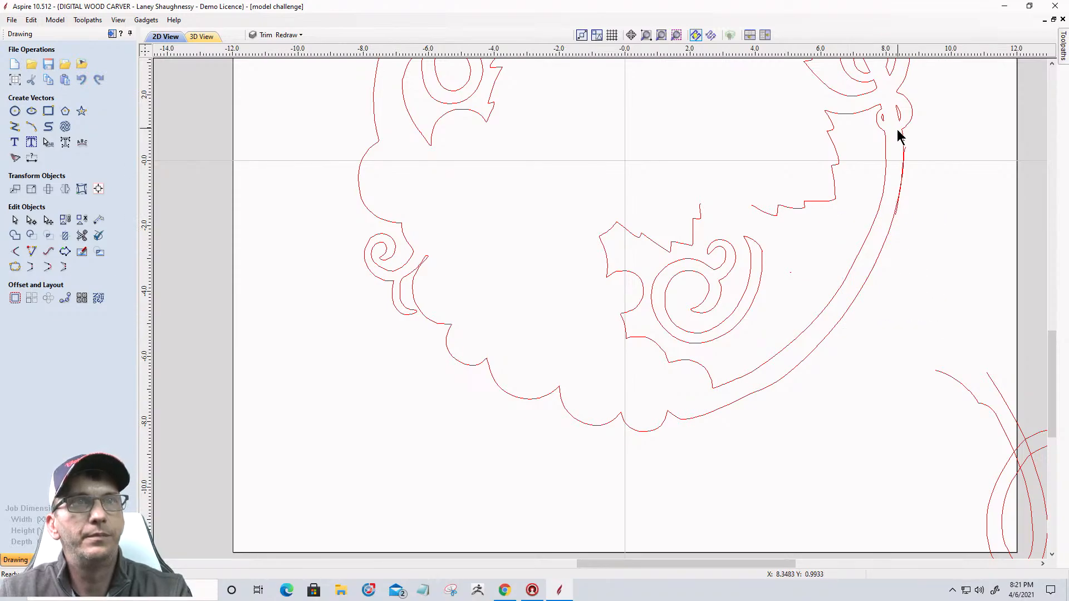
pyautogui.moveTo(940, 219); pyautogui.dragTo(939, 228)
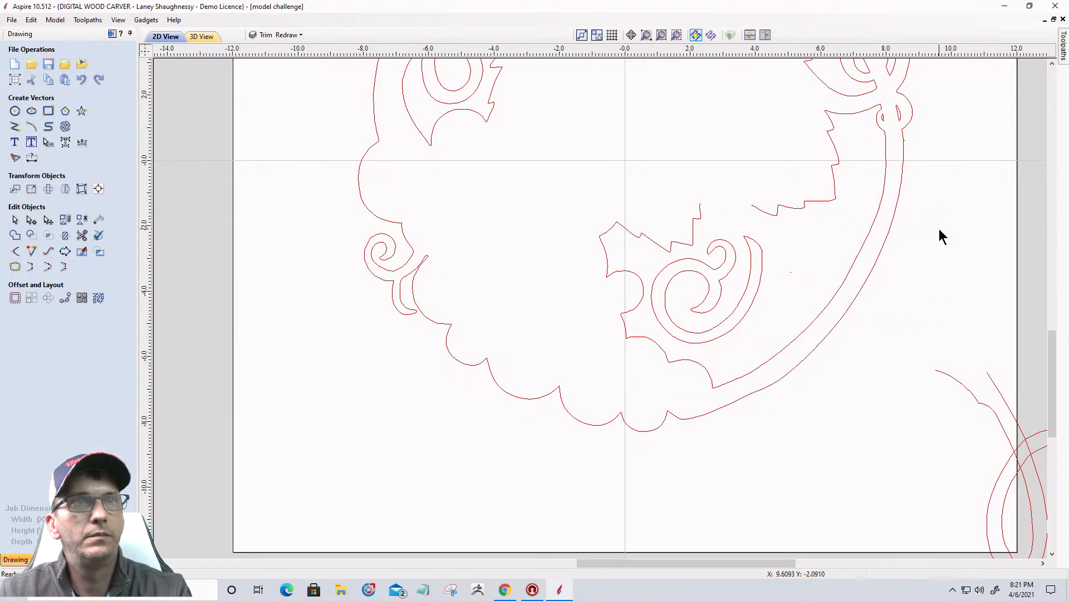
# Trim off the small hooked stub where the outer curve meets the upper outline, rejoining the trimmed sections automatically
pyautogui.scroll(3, 896, 125)
pyautogui.scroll(6, 896, 122)
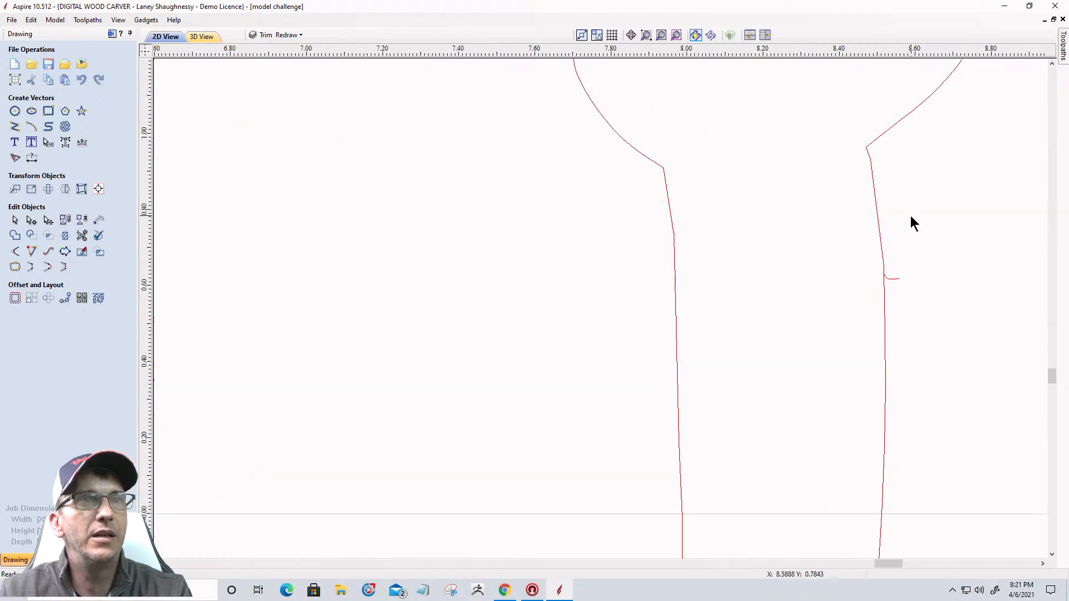
pyautogui.scroll(1, 888, 358)
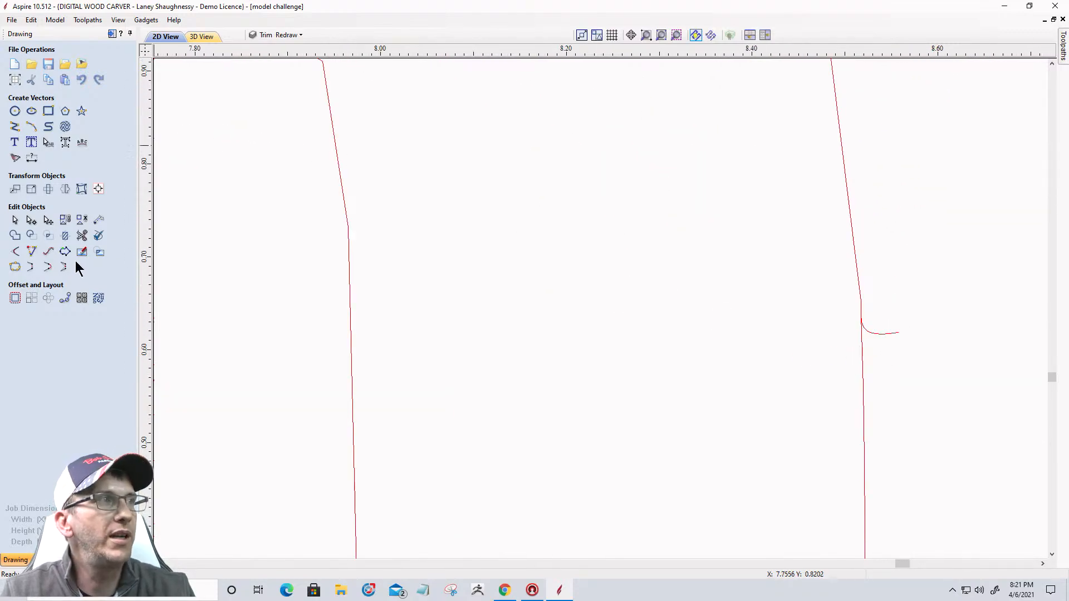
pyautogui.click(81, 236)
pyautogui.click(881, 334)
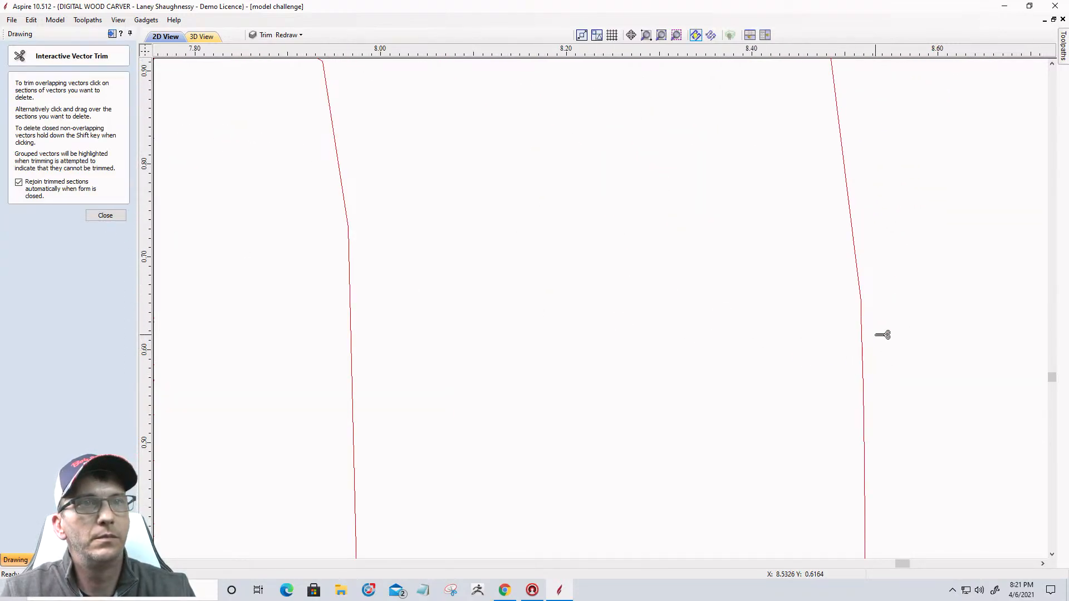
pyautogui.scroll(-6, 978, 219)
pyautogui.scroll(-5, 976, 210)
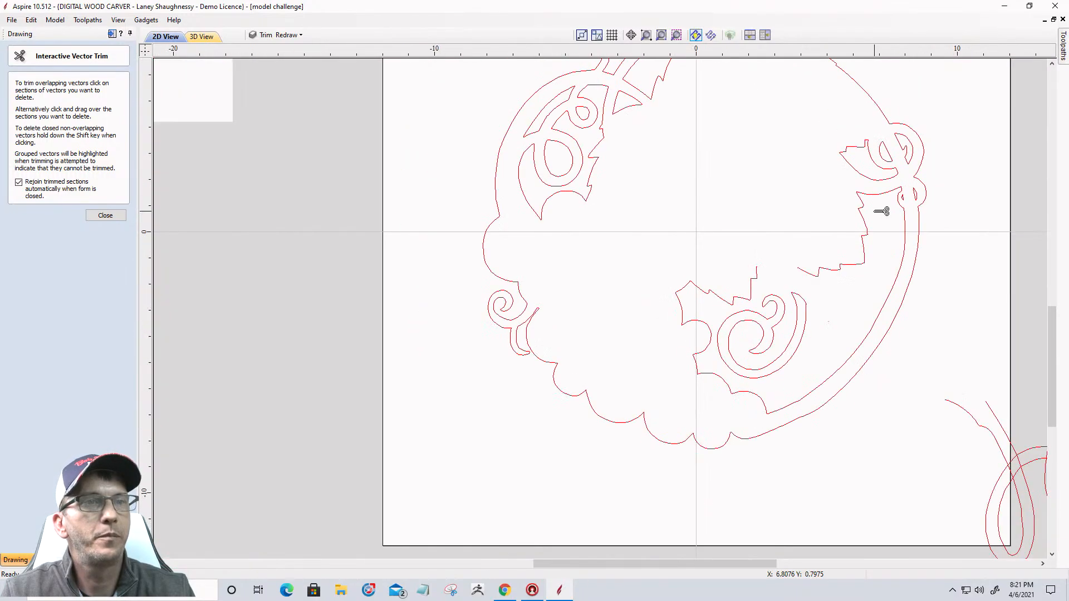
pyautogui.click(105, 216)
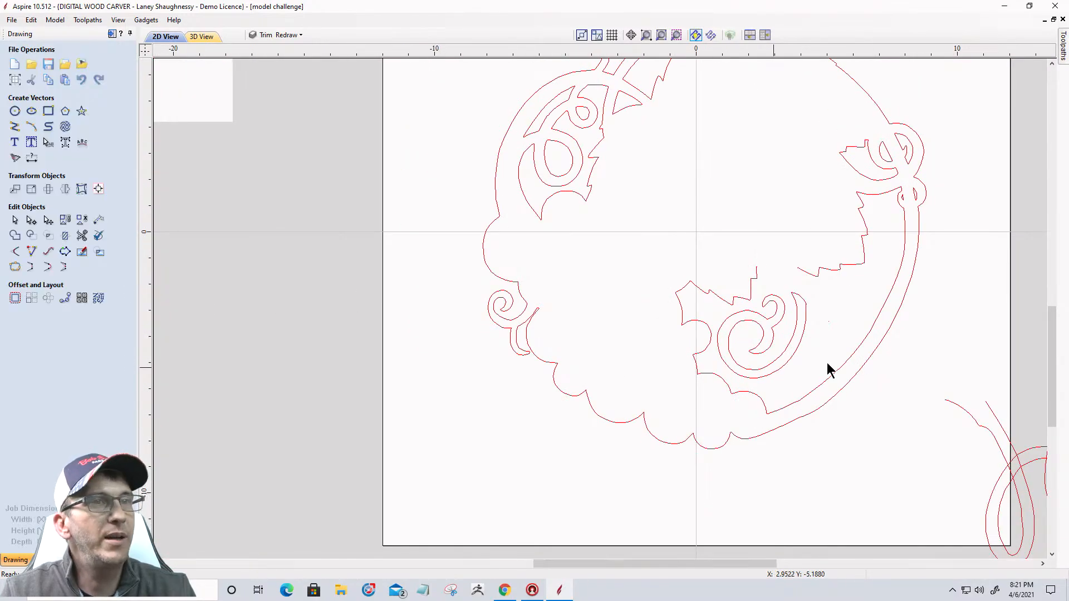
# Select the outer wreath outline and check with Join Vectors whether it is open or closed
pyautogui.click(890, 335)
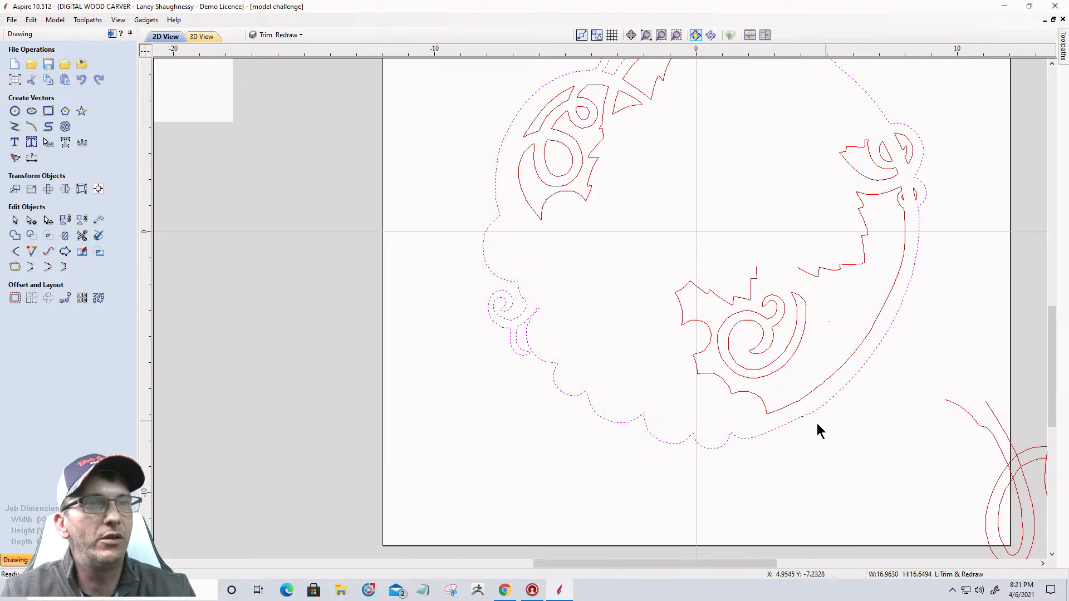
pyautogui.click(15, 267)
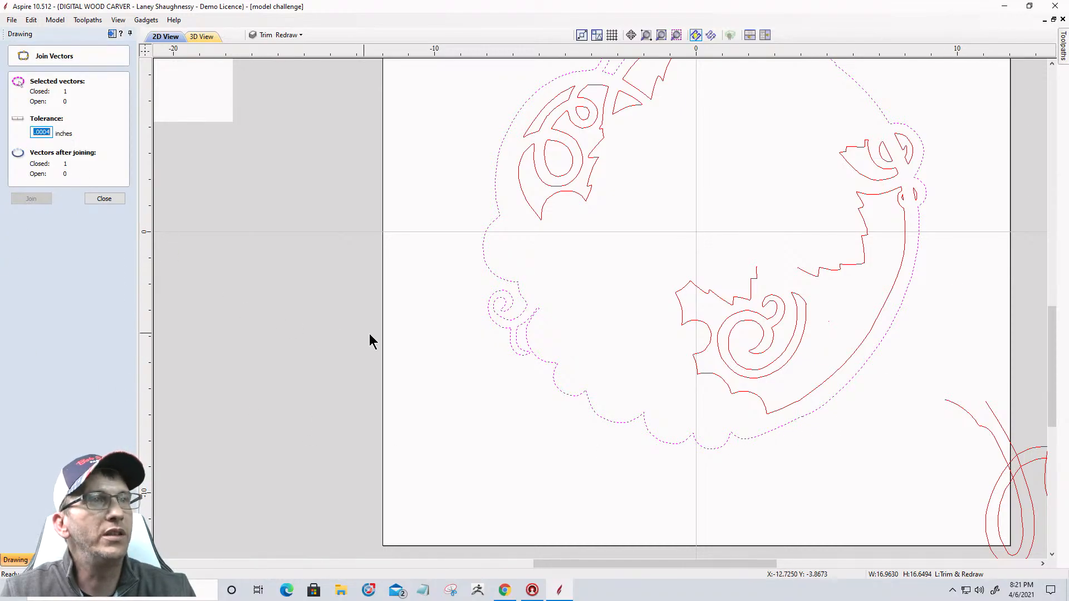
pyautogui.scroll(-2, 401, 335)
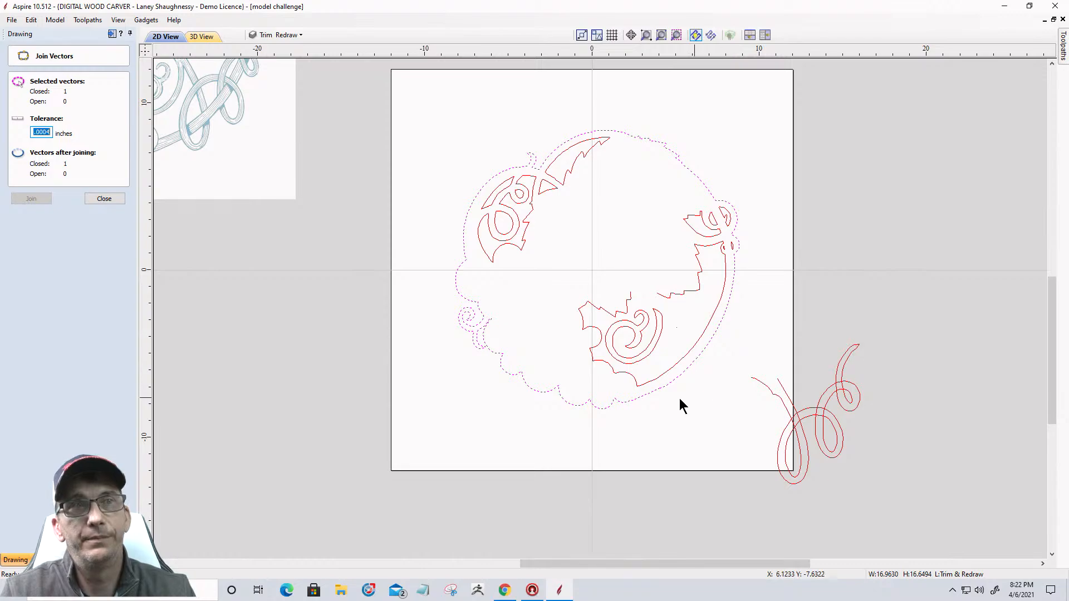
# Close the join check and select the inner wreath outline to examine the gap in its leaf edge
pyautogui.click(99, 200)
pyautogui.scroll(5, 714, 226)
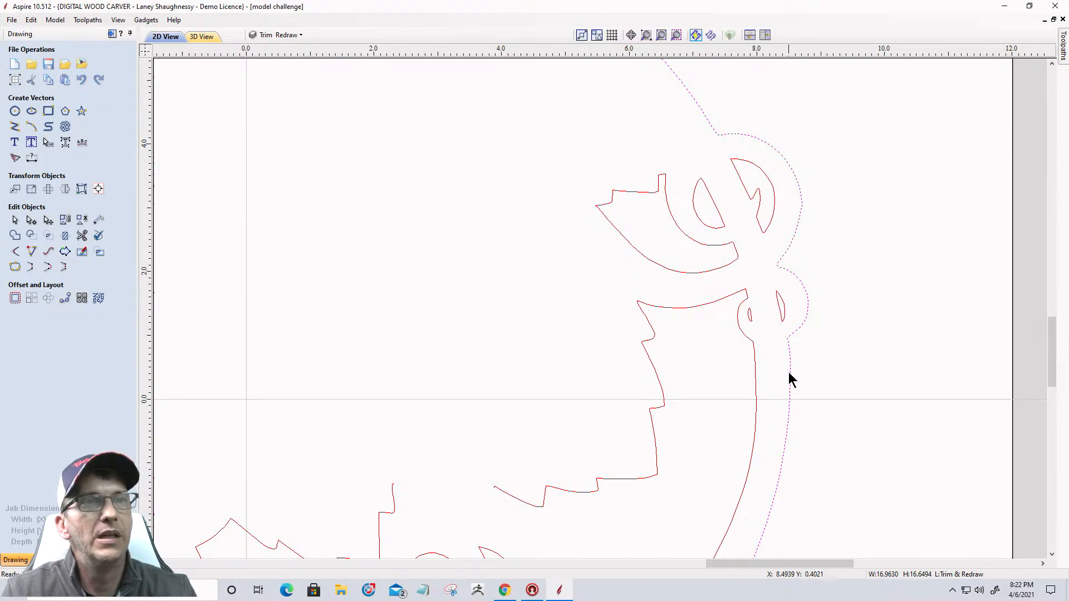
pyautogui.scroll(-1, 748, 187)
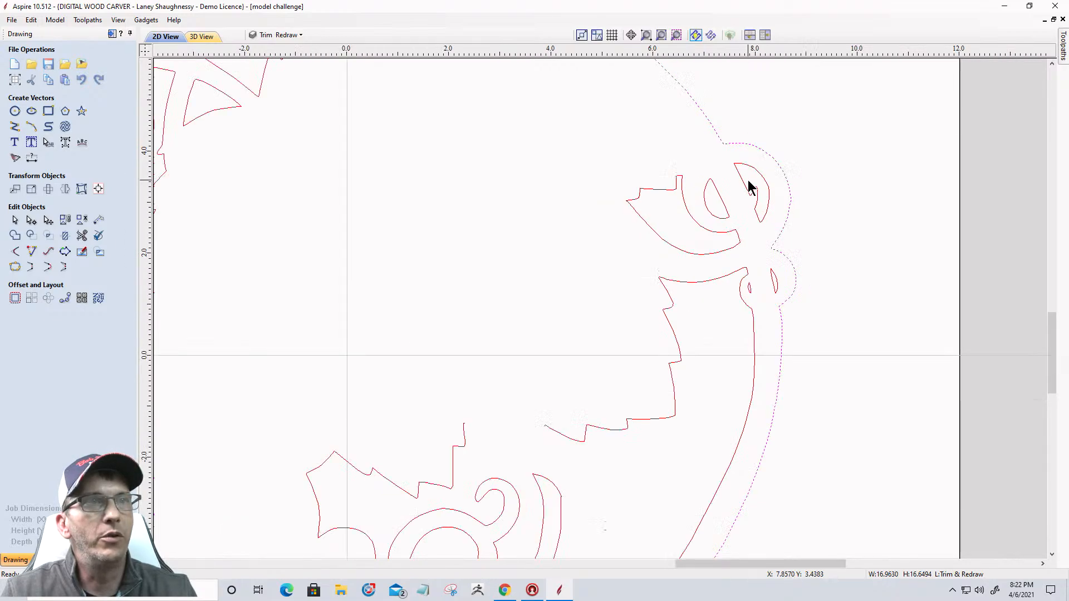
pyautogui.scroll(-2, 748, 186)
pyautogui.click(718, 342)
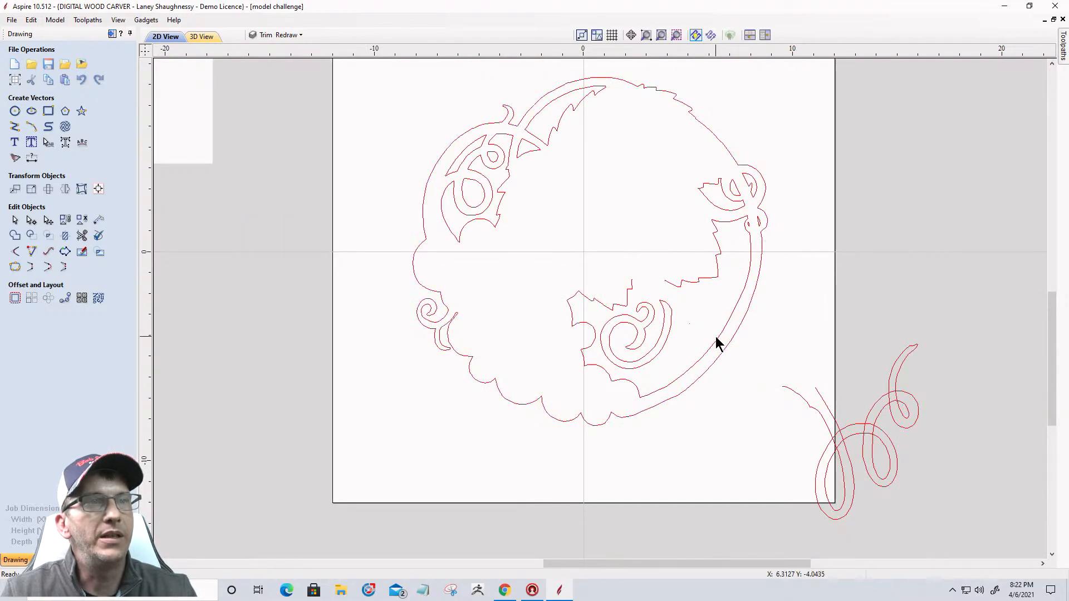
pyautogui.click(717, 344)
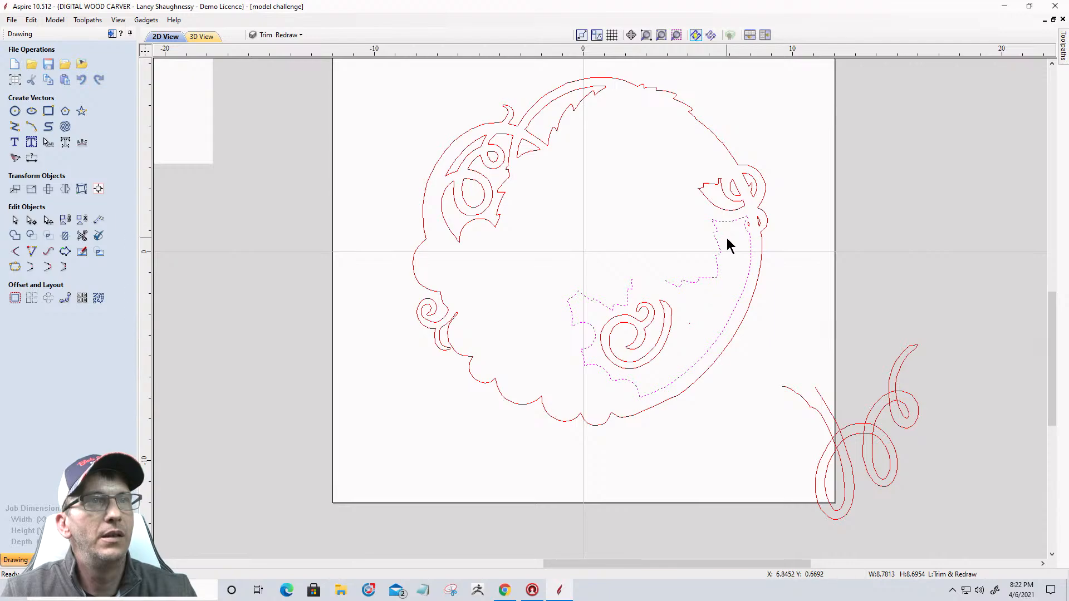
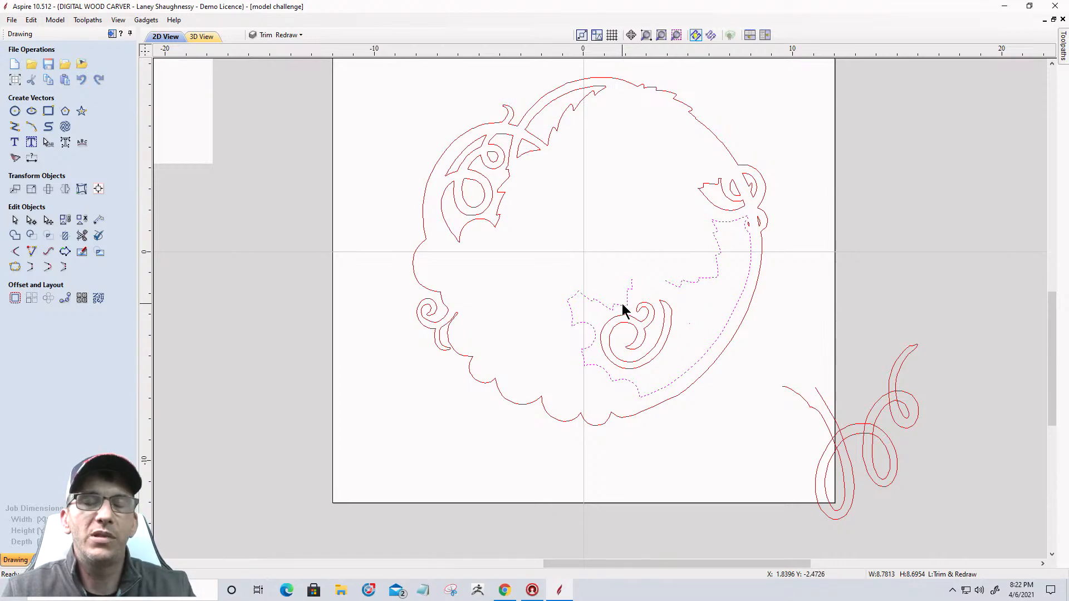
# Move the detached curling tendril into the wreath, snapping its end onto the open leaf edge of the inner outline
pyautogui.click(784, 390)
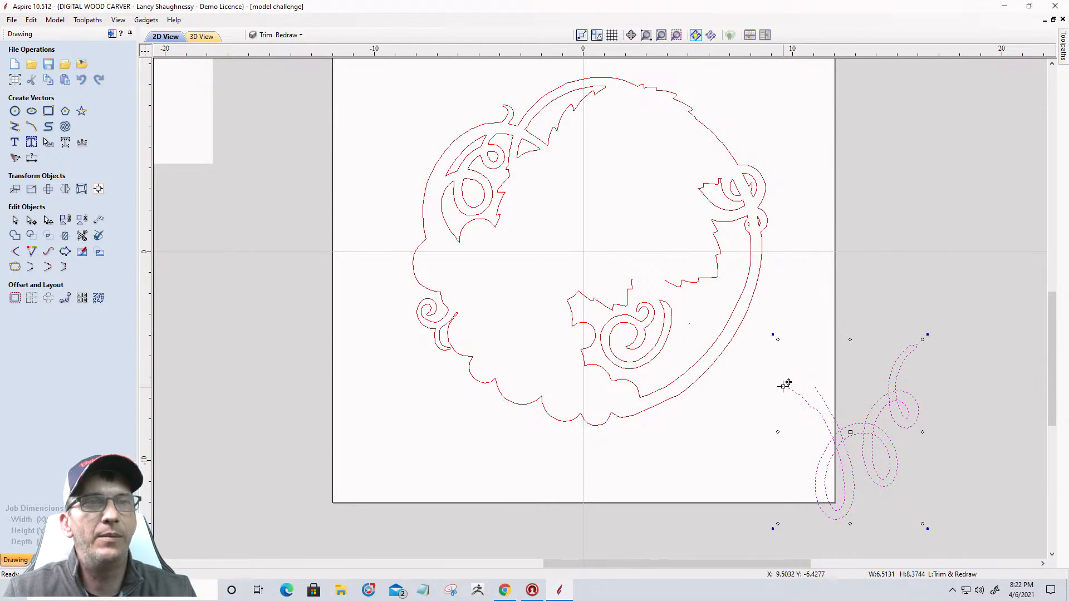
pyautogui.moveTo(784, 386); pyautogui.dragTo(634, 279)
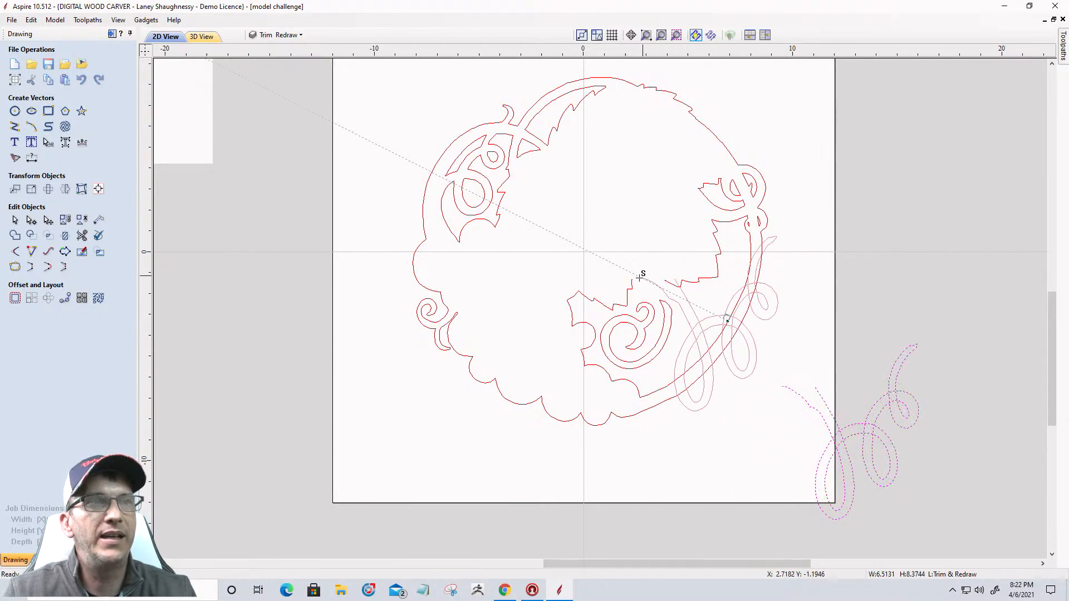
pyautogui.click(645, 420)
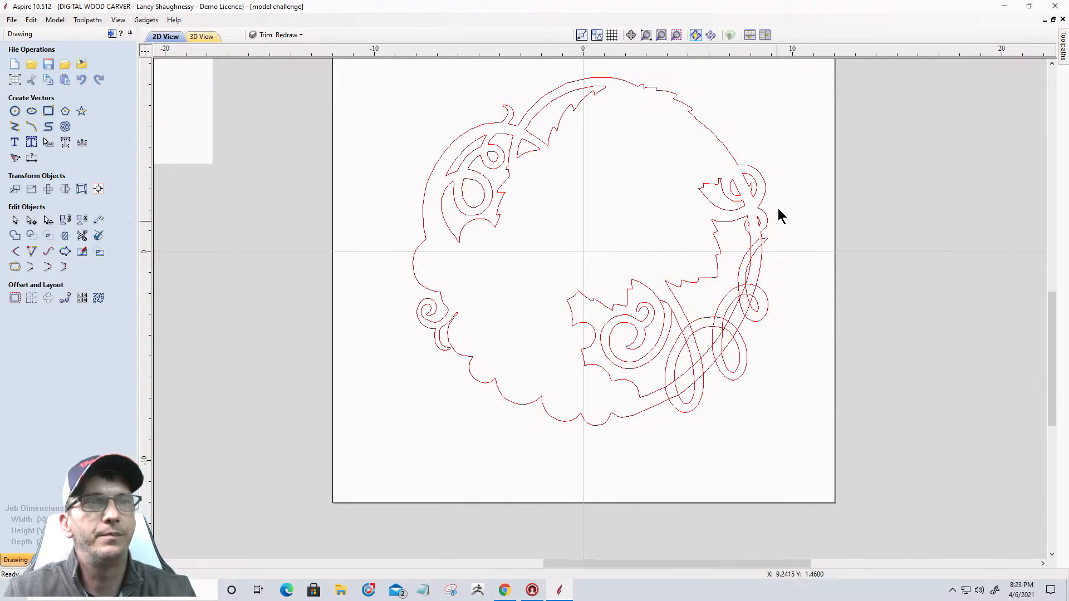
# Select the placed tendril and examine where it crosses the stem, up to the small bulge above its tip
pyautogui.scroll(5, 753, 348)
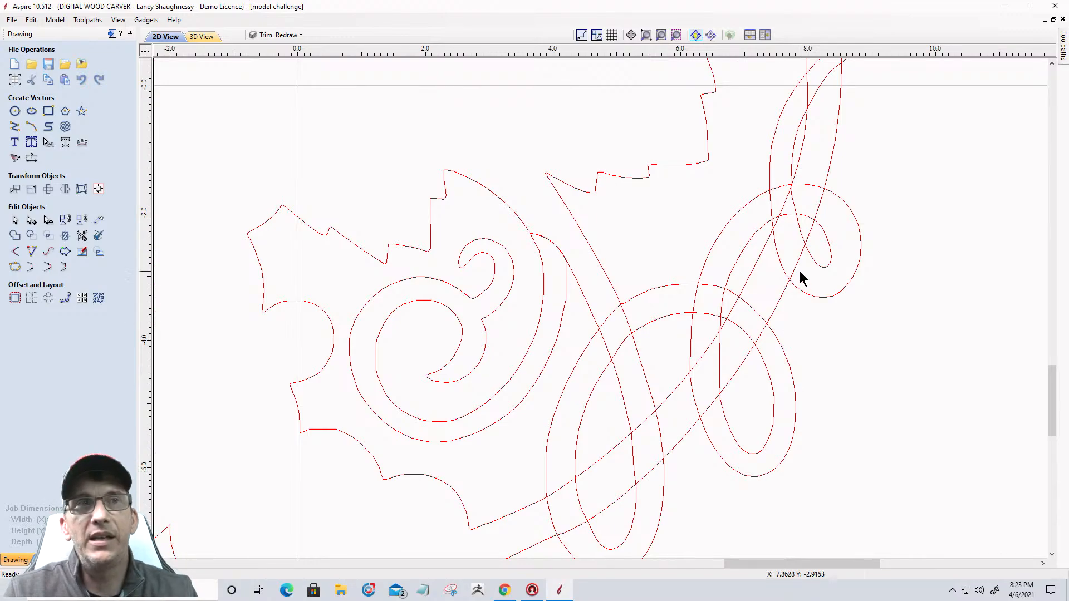
pyautogui.click(815, 299)
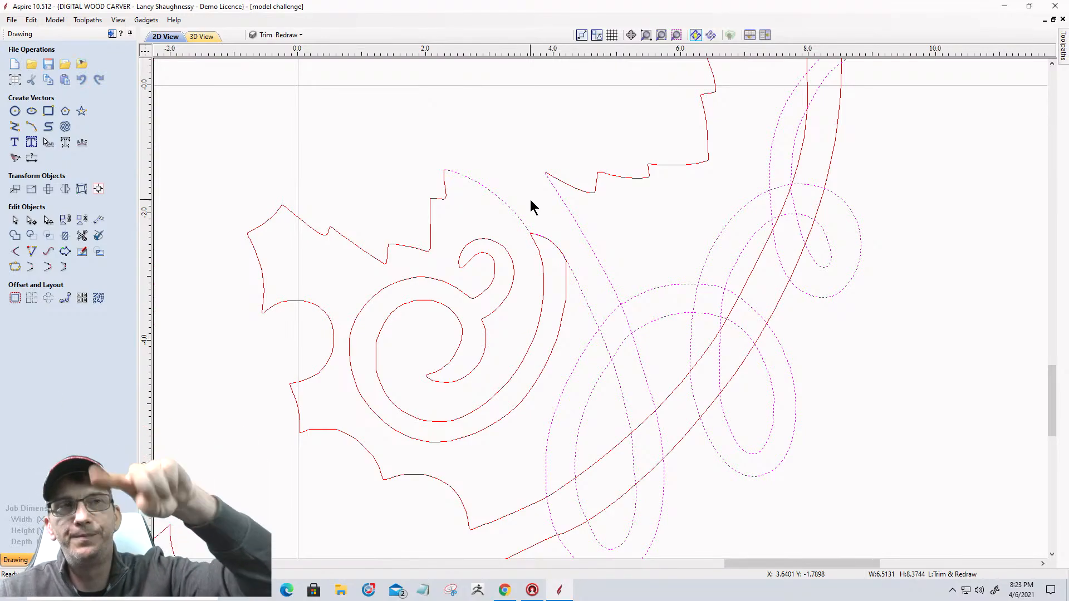
pyautogui.scroll(-3, 785, 332)
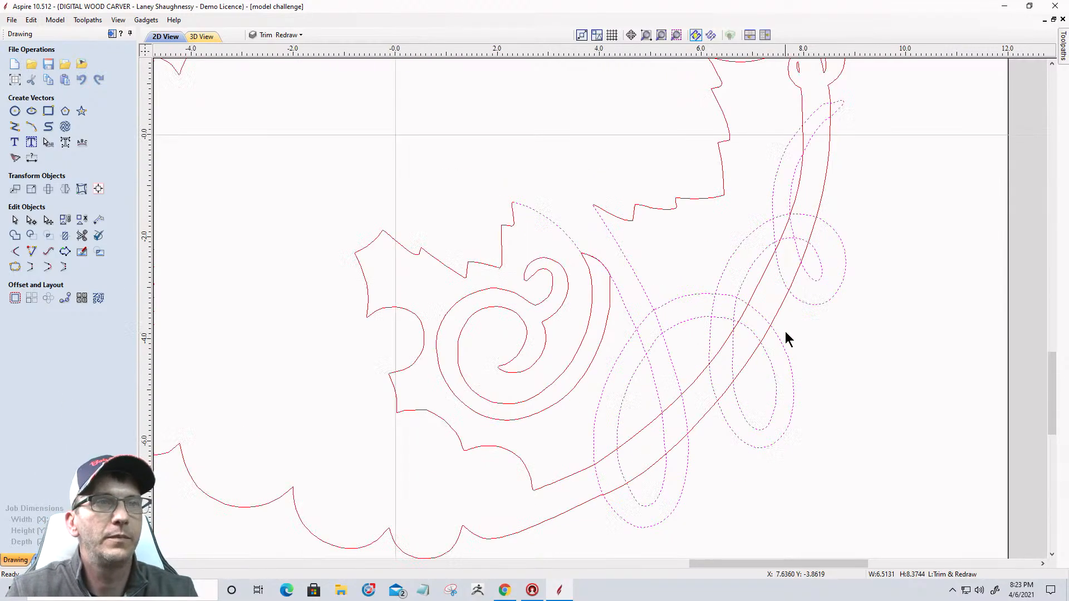
pyautogui.scroll(-2, 824, 132)
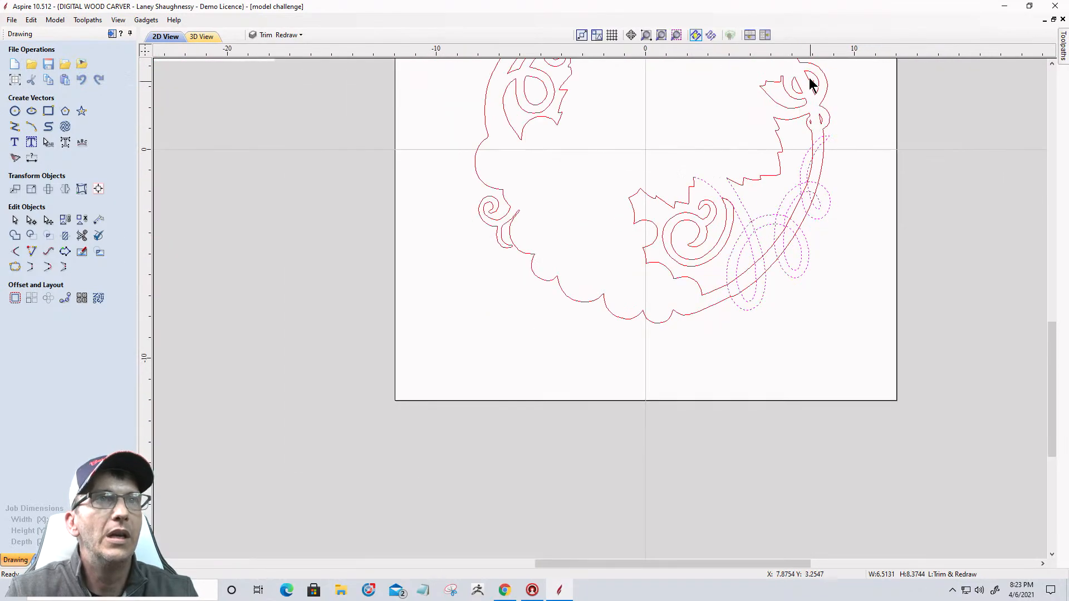
pyautogui.scroll(4, 809, 83)
pyautogui.scroll(4, 813, 167)
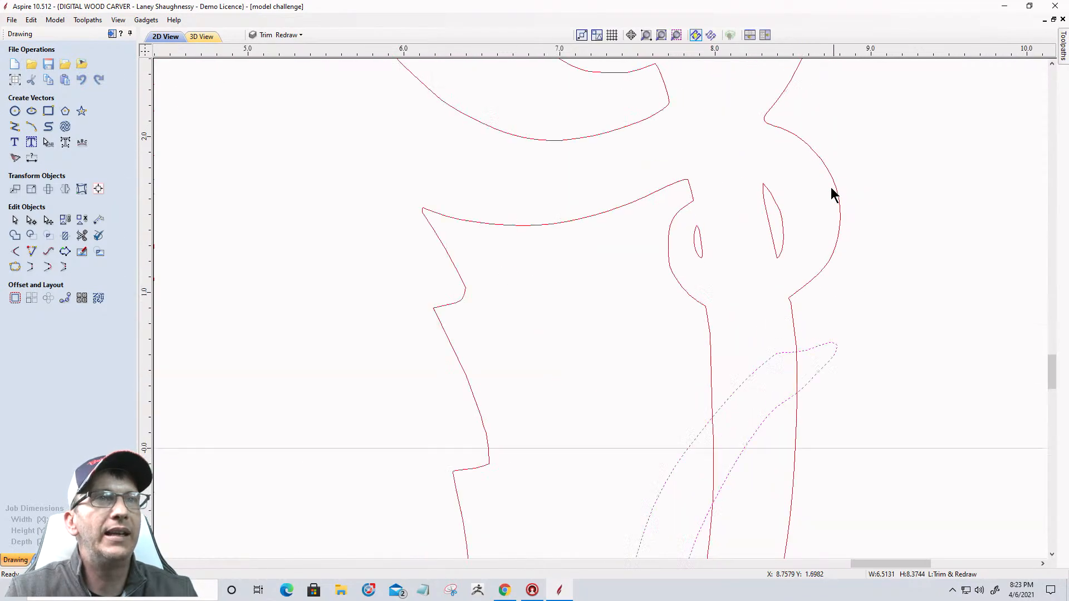
# Edit the outer outline's nodes and cut the vector at the notch where the small bulge meets the stem
pyautogui.click(791, 316)
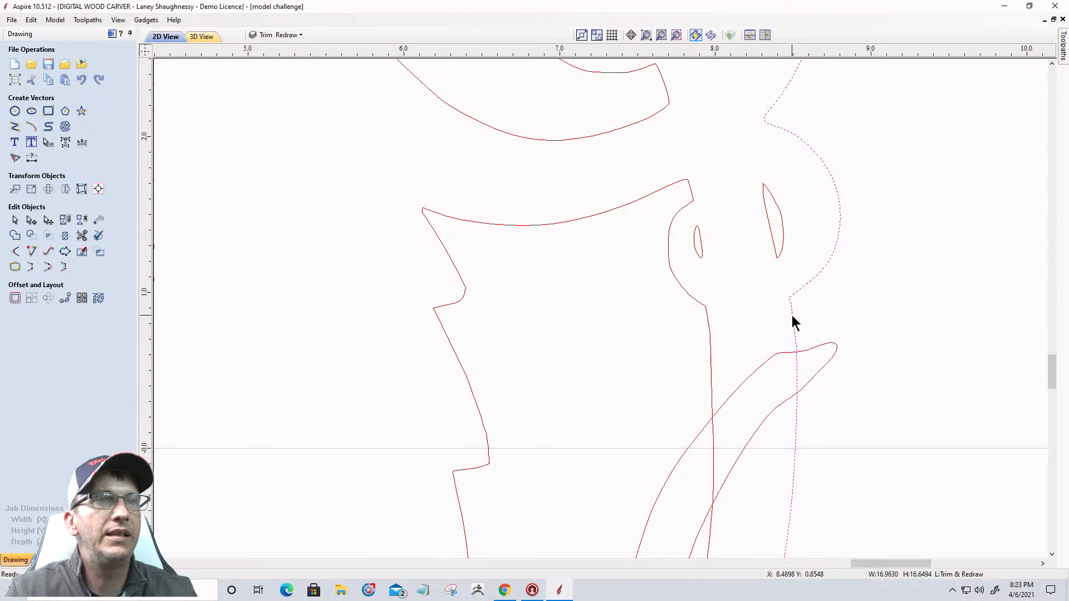
pyautogui.click(31, 220)
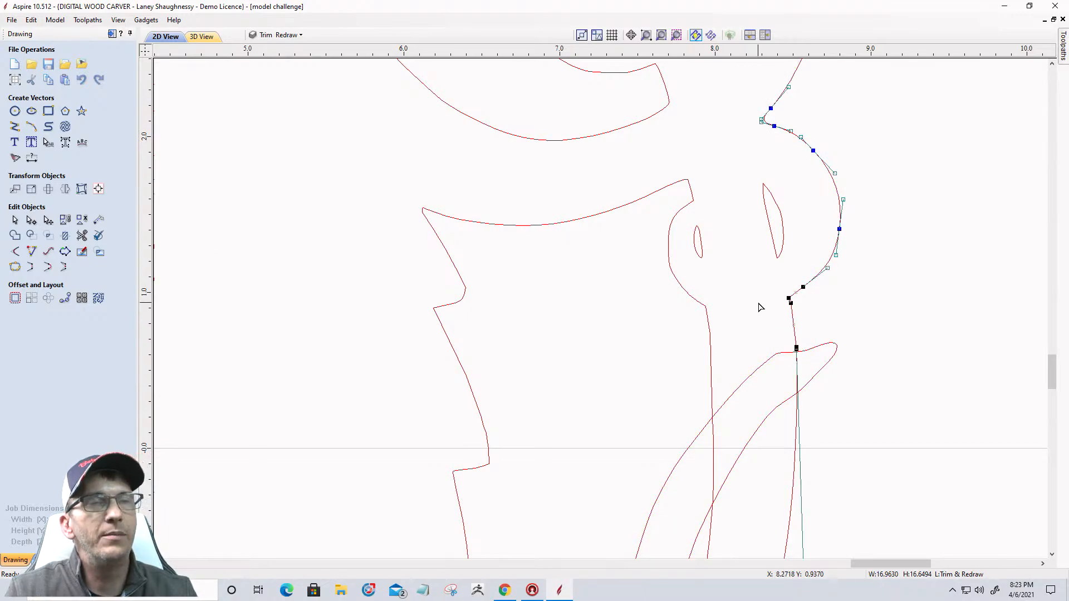
pyautogui.scroll(4, 761, 307)
pyautogui.rightClick(839, 302)
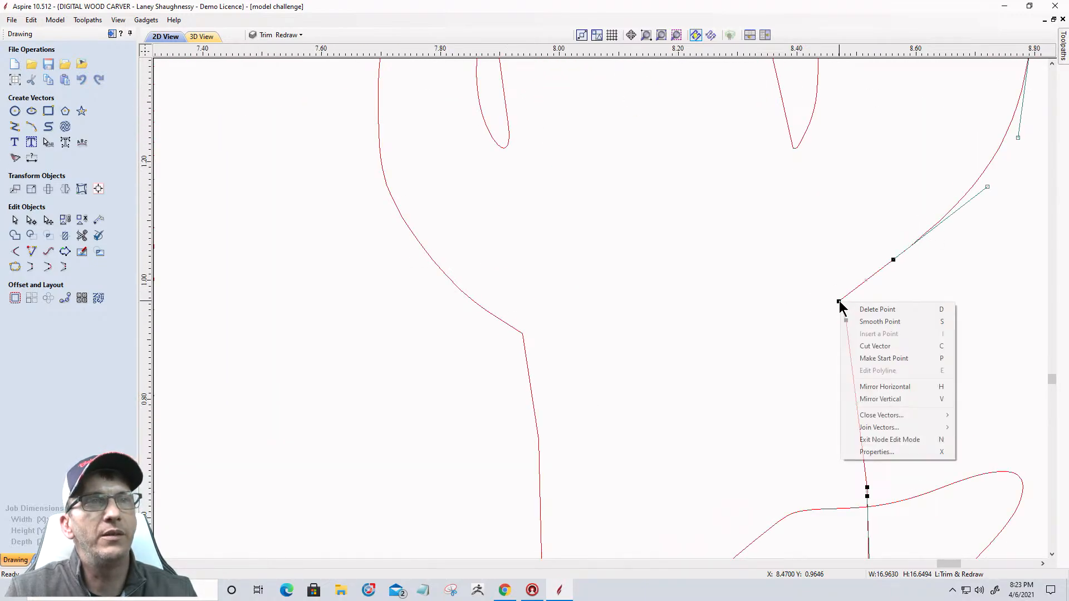
pyautogui.click(853, 345)
# Open the outer sliver inside the small bulge by deleting part of its short bottom span and cutting it at its upper point
pyautogui.click(791, 135)
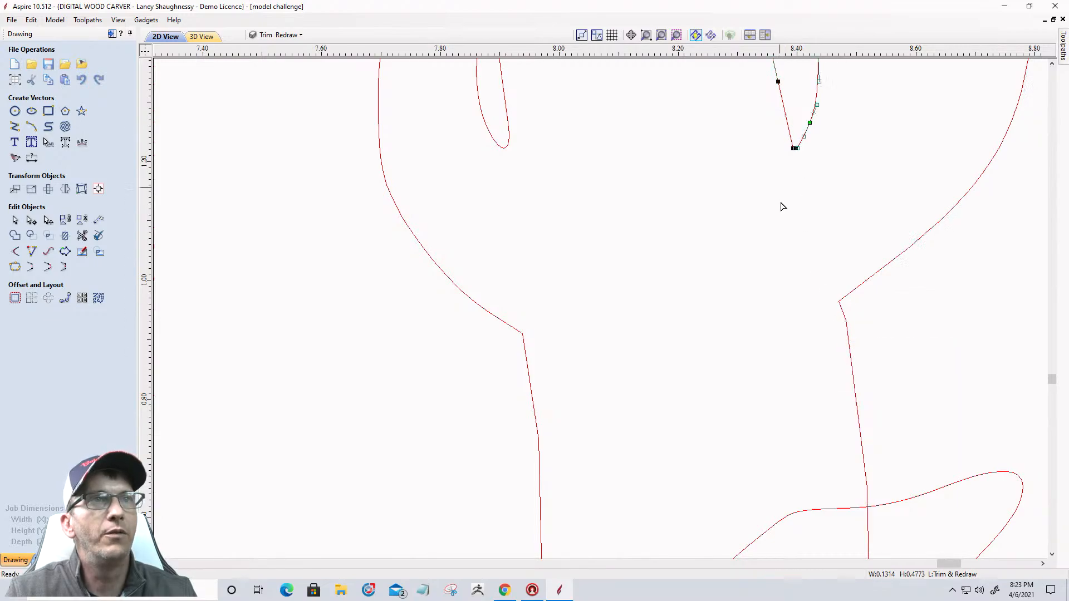
pyautogui.scroll(-4, 782, 206)
pyautogui.scroll(11, 774, 156)
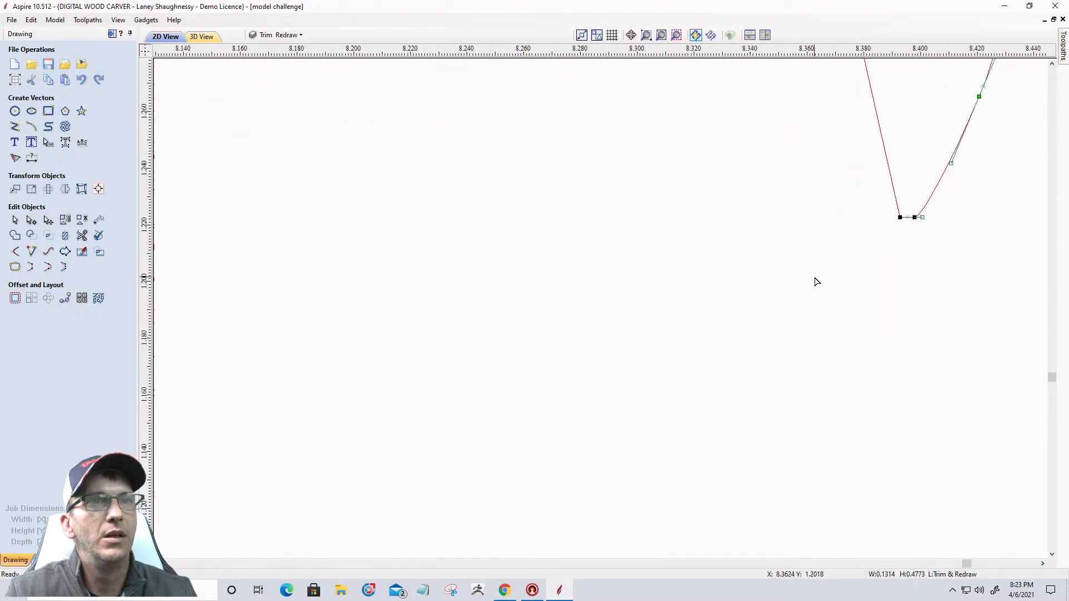
pyautogui.scroll(3, 911, 219)
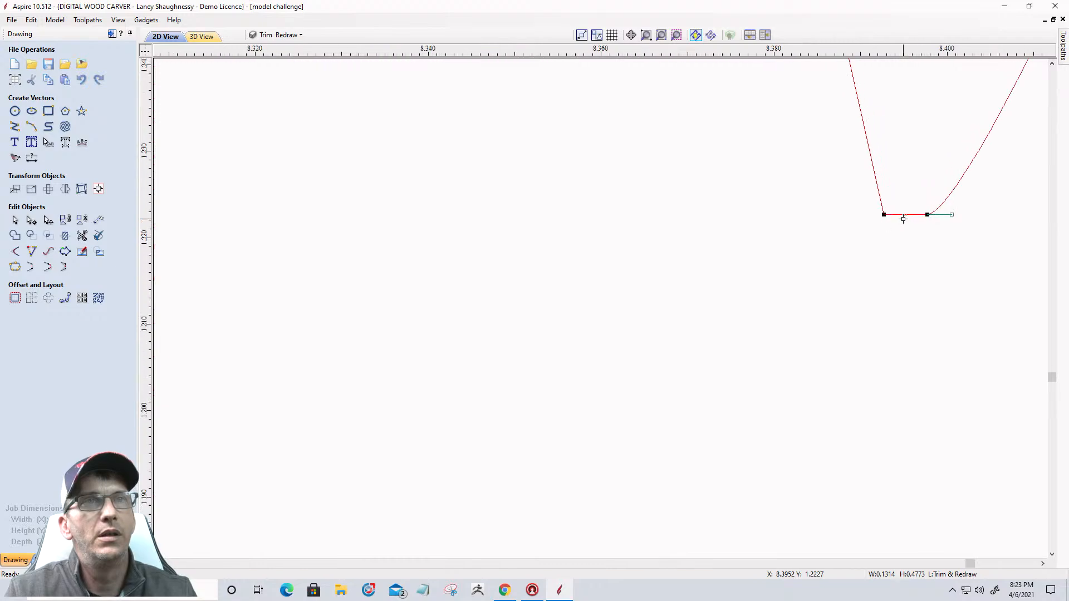
pyautogui.rightClick(897, 217)
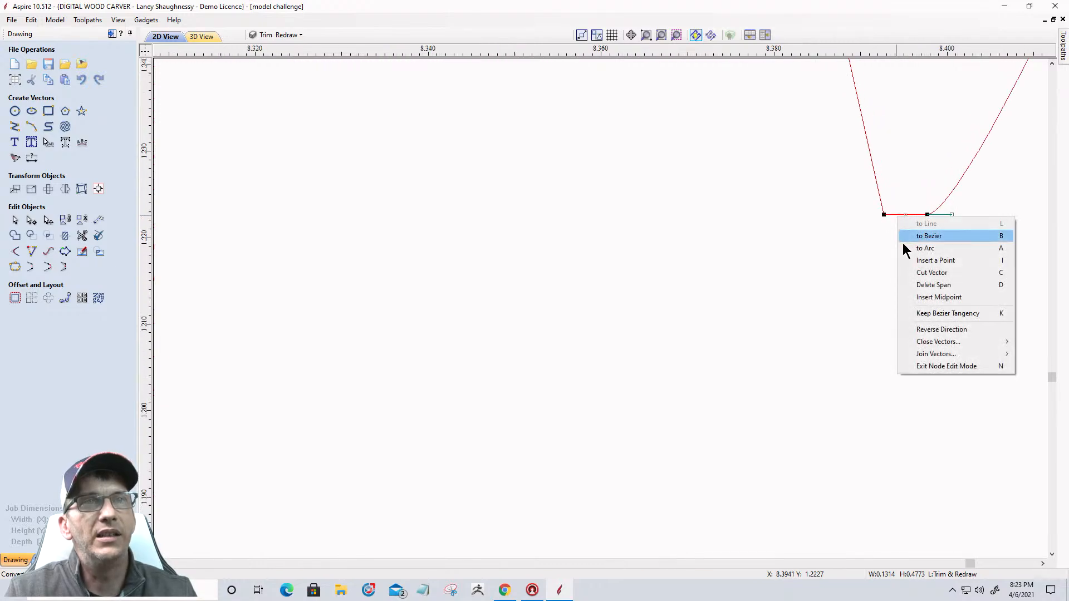
pyautogui.click(911, 272)
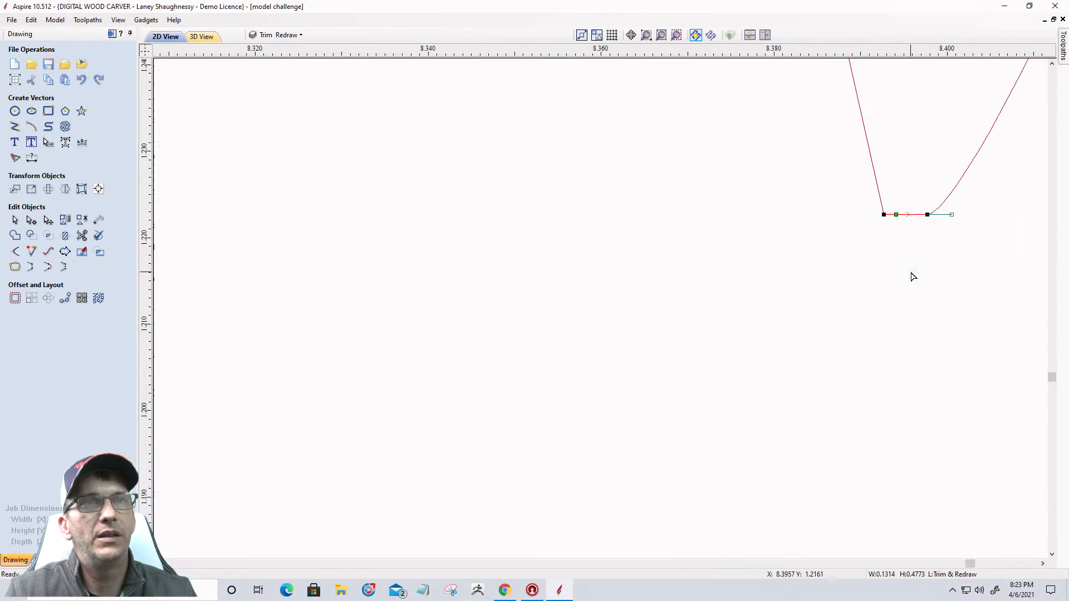
pyautogui.rightClick(898, 216)
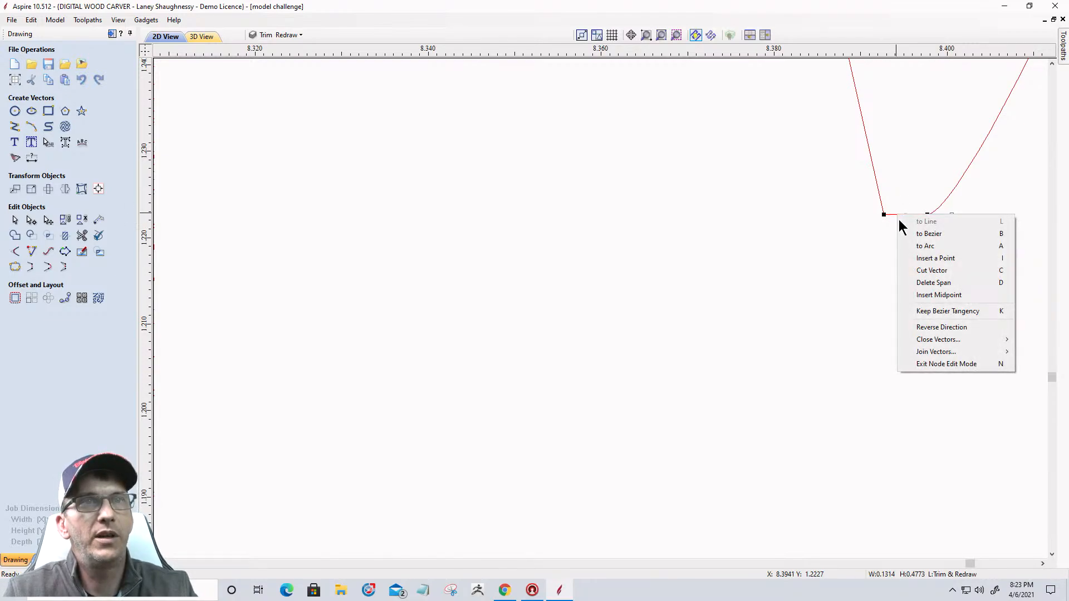
pyautogui.click(918, 285)
pyautogui.scroll(-8, 916, 287)
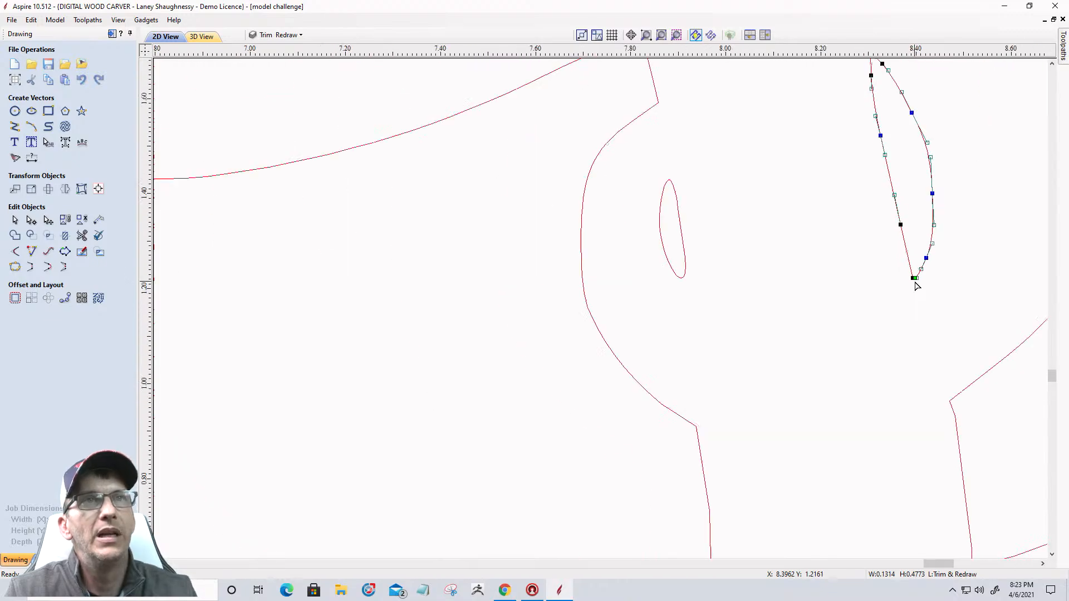
pyautogui.scroll(4, 894, 137)
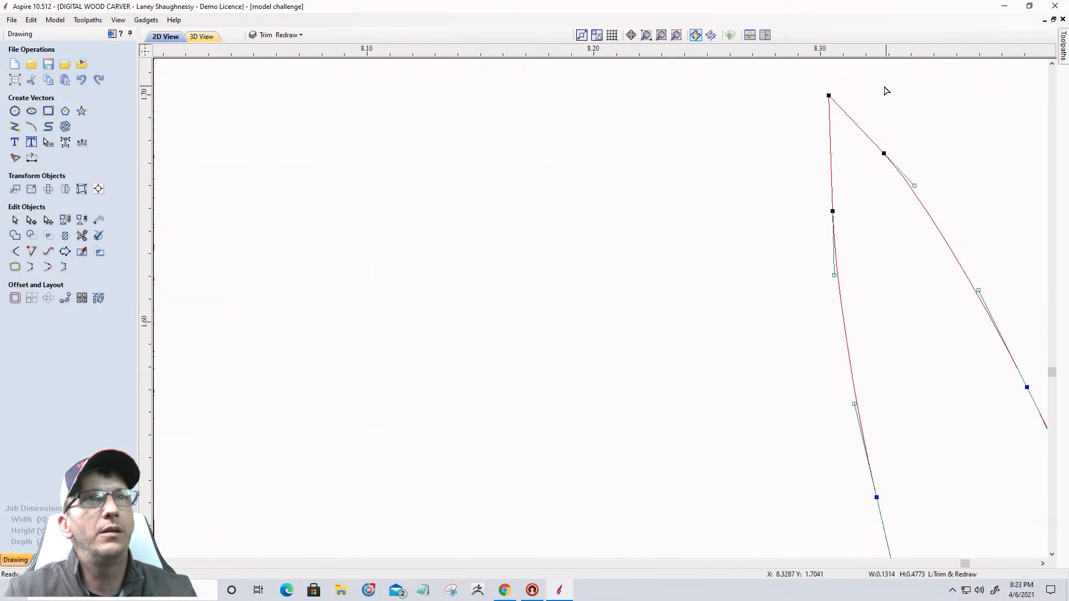
pyautogui.rightClick(826, 94)
pyautogui.click(841, 138)
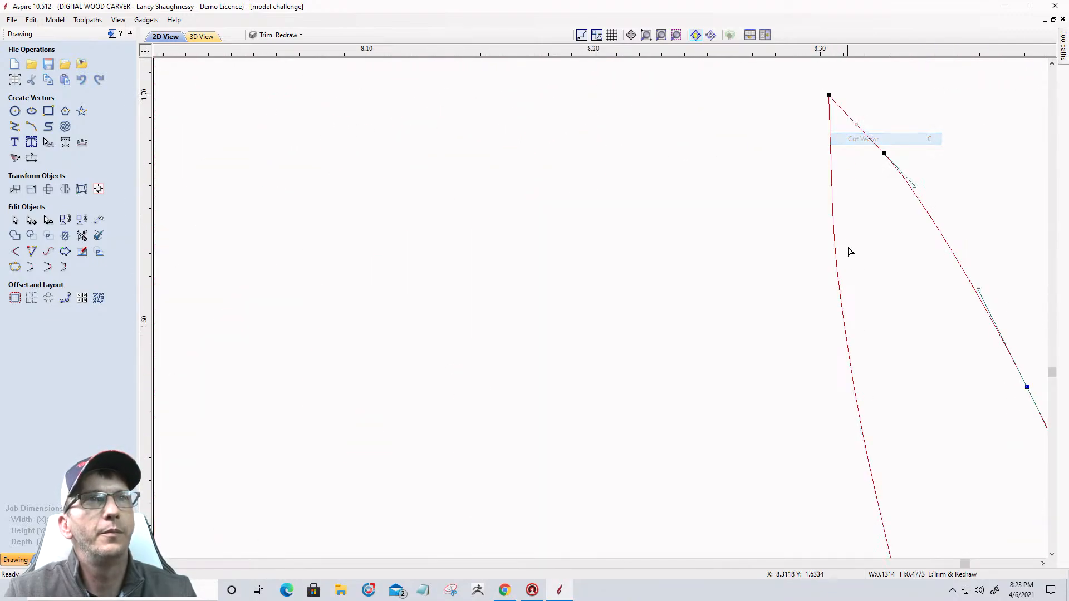
# Delete the short span at the lower tip of the crescent in the upper loop and cut it at the corner just above
pyautogui.scroll(-9, 849, 252)
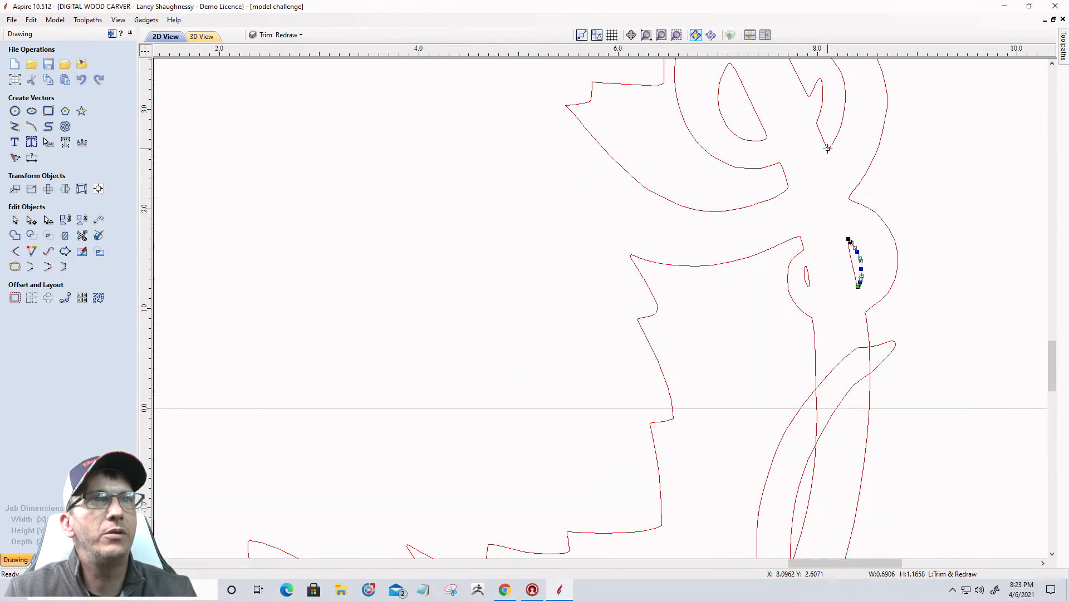
pyautogui.scroll(10, 826, 150)
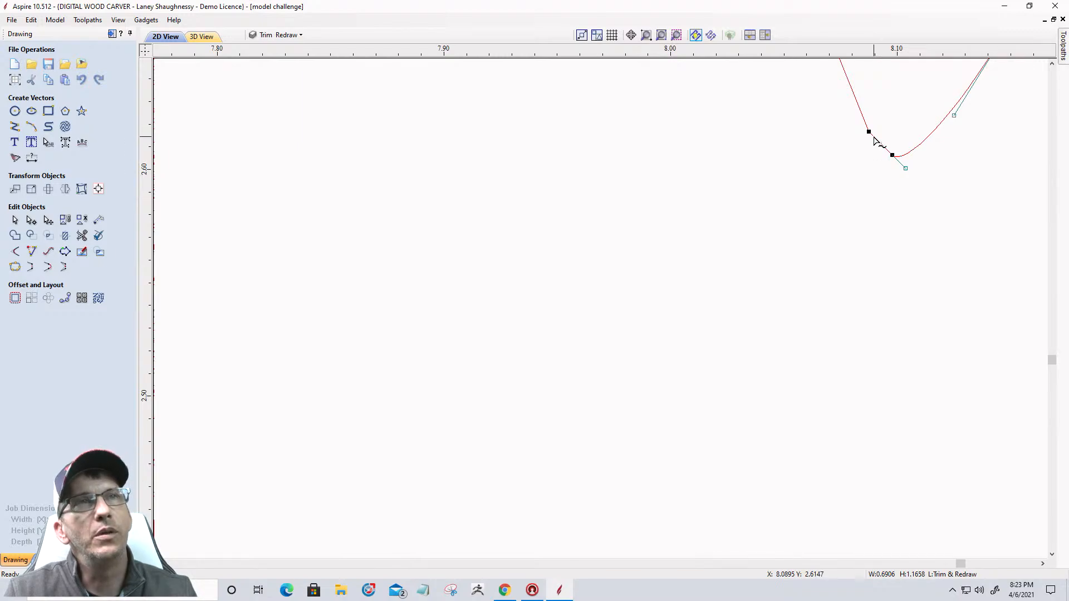
pyautogui.rightClick(875, 140)
pyautogui.click(890, 212)
pyautogui.scroll(-3, 892, 217)
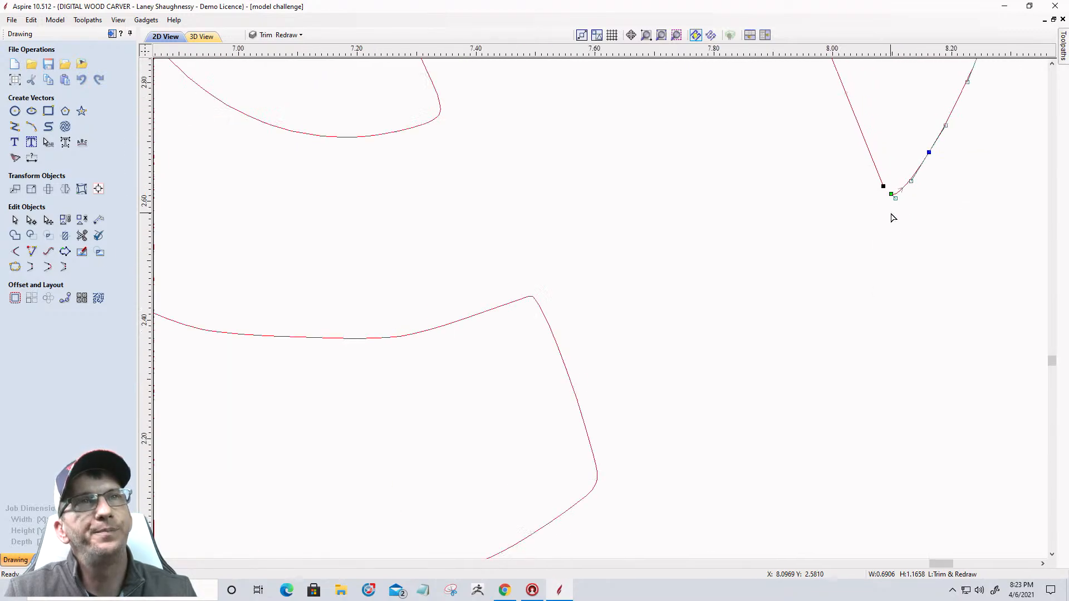
pyautogui.scroll(-5, 893, 217)
pyautogui.scroll(4, 885, 195)
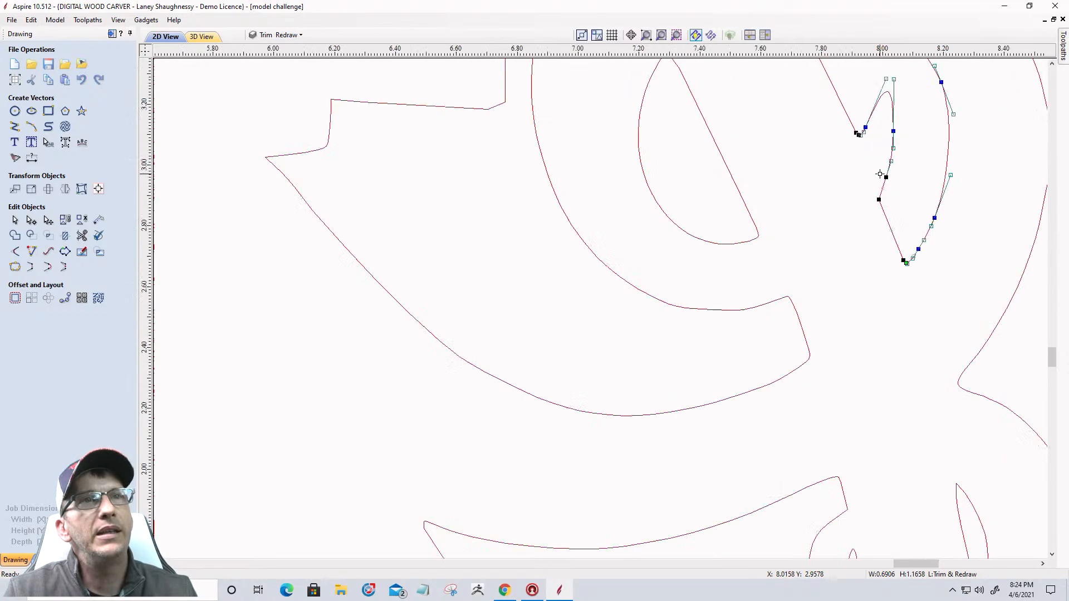
pyautogui.rightClick(878, 214)
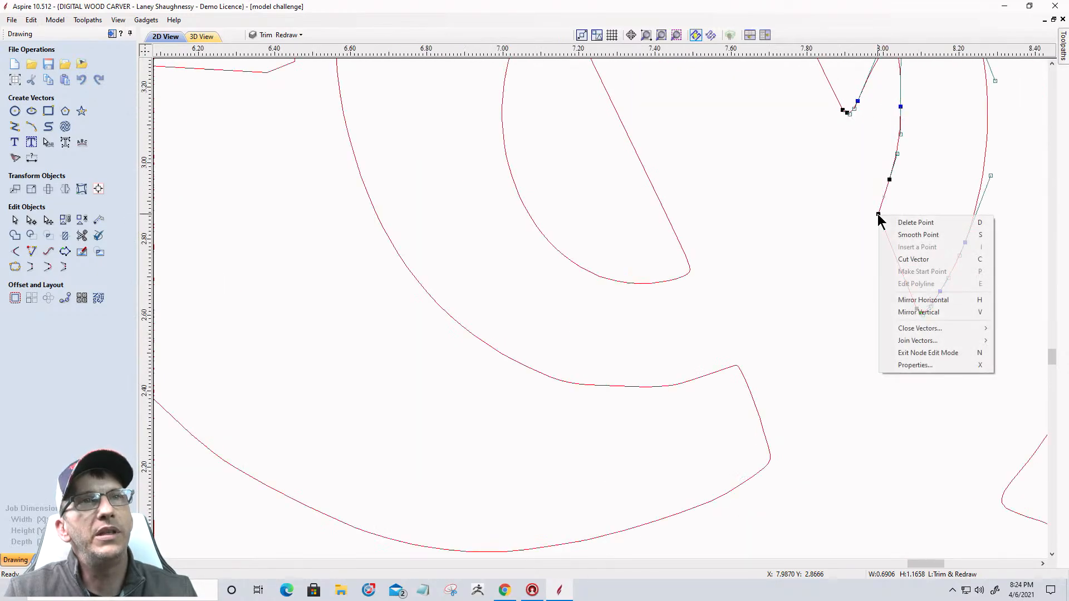
pyautogui.click(888, 259)
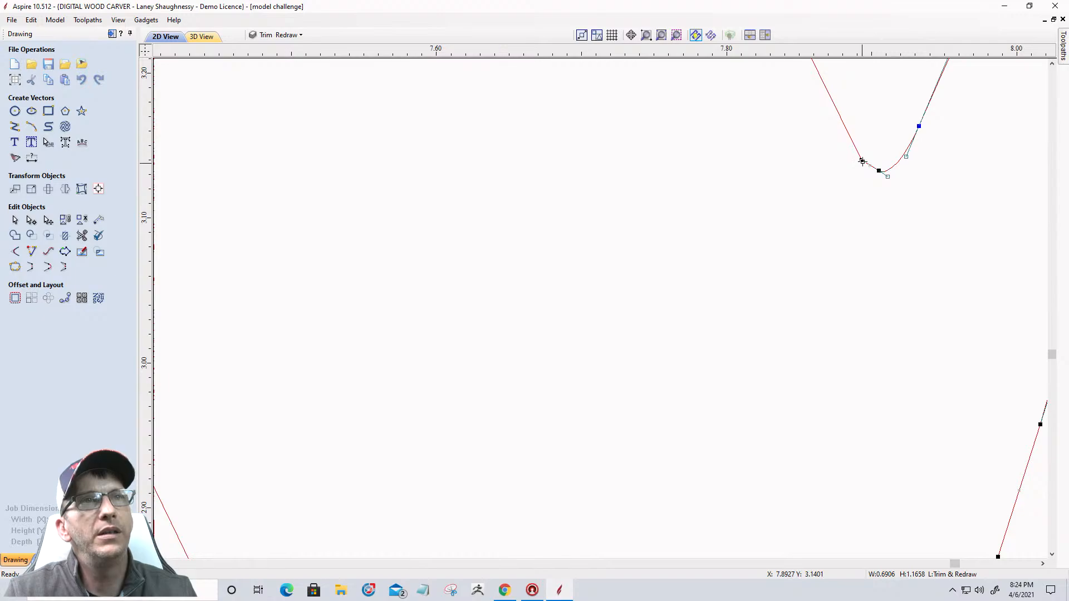
# Cut the crescent in the upper loop at its inner notch and at its upper tip
pyautogui.rightClick(862, 162)
pyautogui.click(882, 205)
pyautogui.scroll(-5, 899, 256)
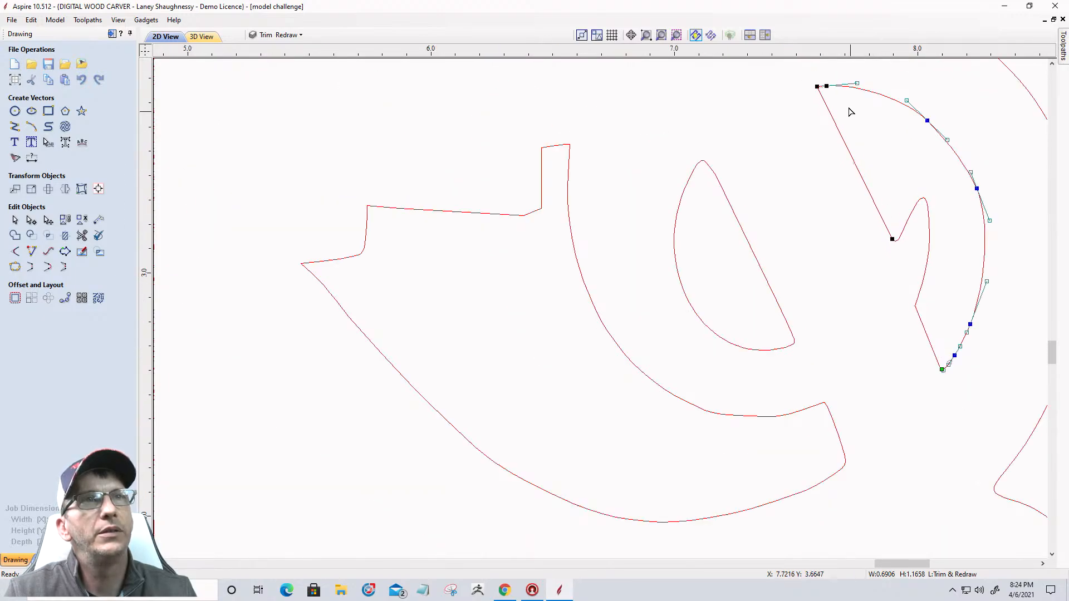
pyautogui.scroll(5, 836, 119)
pyautogui.rightClick(826, 116)
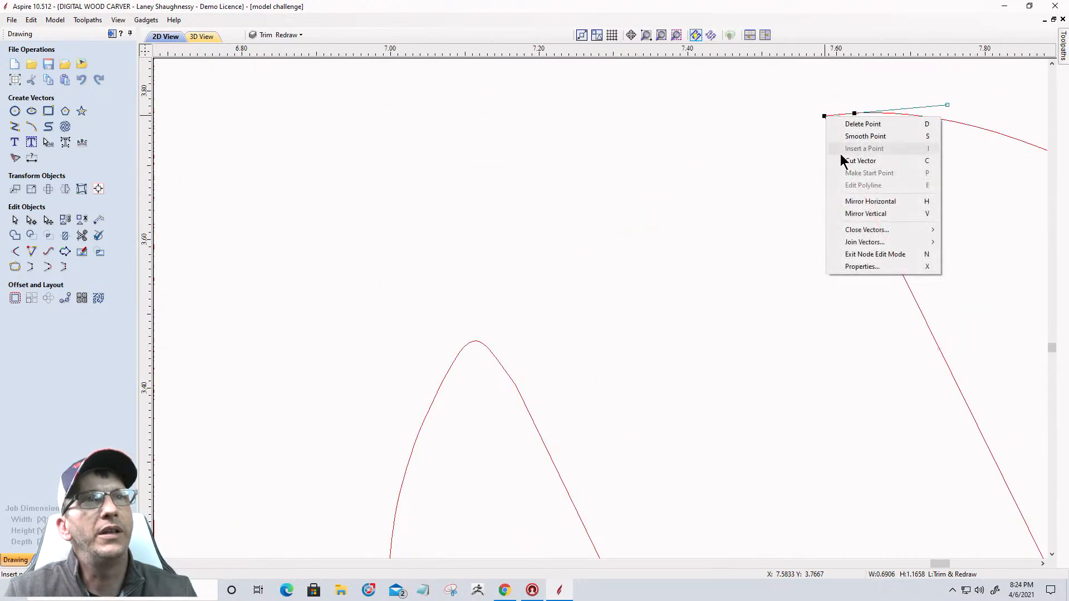
pyautogui.click(844, 161)
pyautogui.scroll(-5, 841, 167)
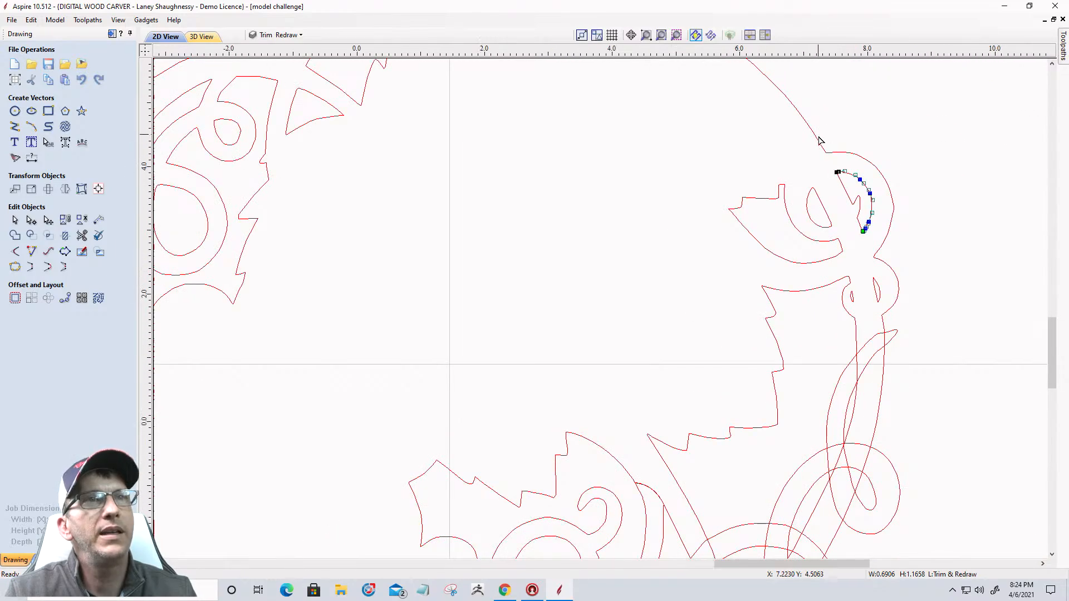
pyautogui.scroll(2, 818, 140)
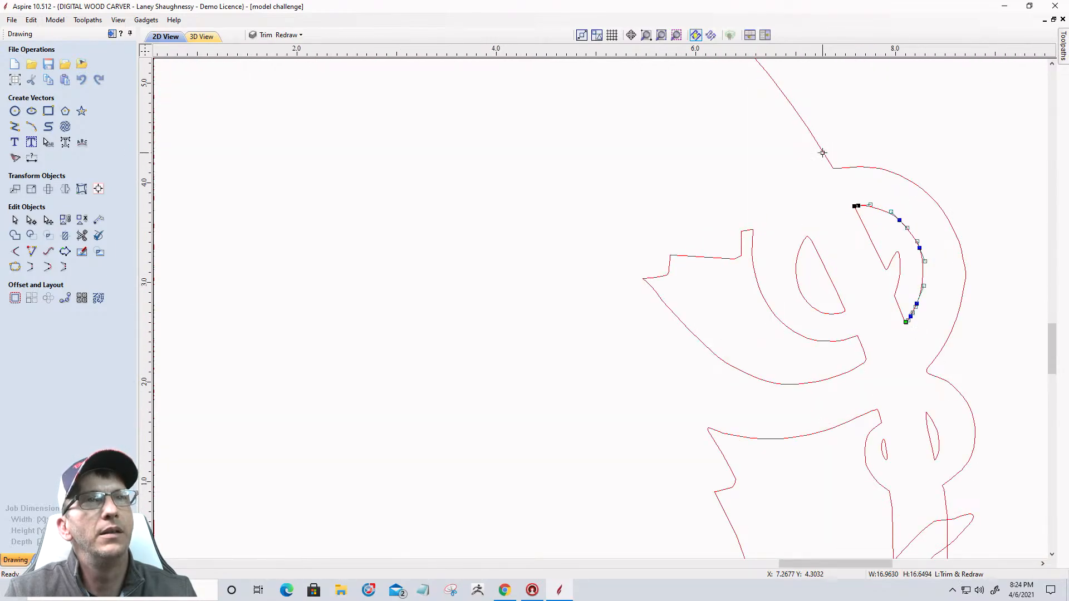
# Cut the outer outline at the upper corner where the large bulge meets the long arc
pyautogui.click(830, 166)
pyautogui.scroll(3, 832, 168)
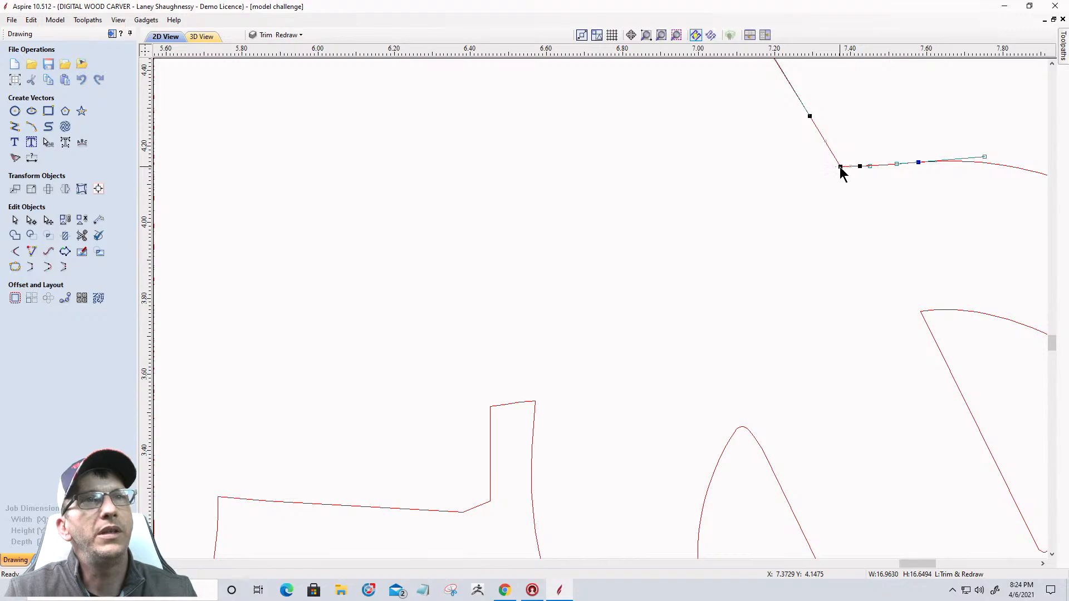
pyautogui.rightClick(841, 167)
pyautogui.click(858, 211)
pyautogui.scroll(-3, 807, 123)
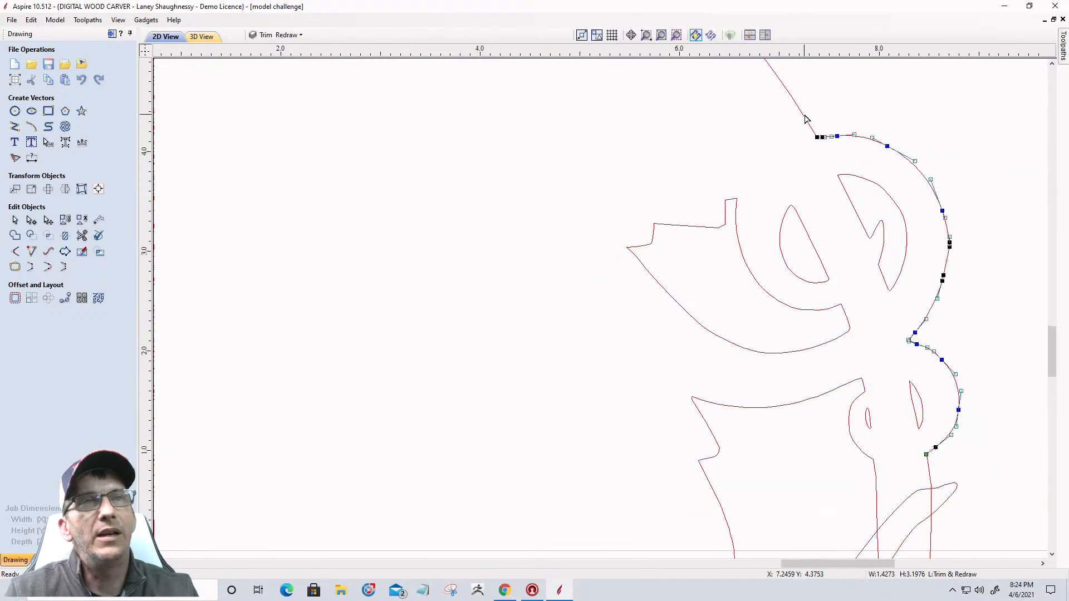
pyautogui.scroll(-2, 806, 119)
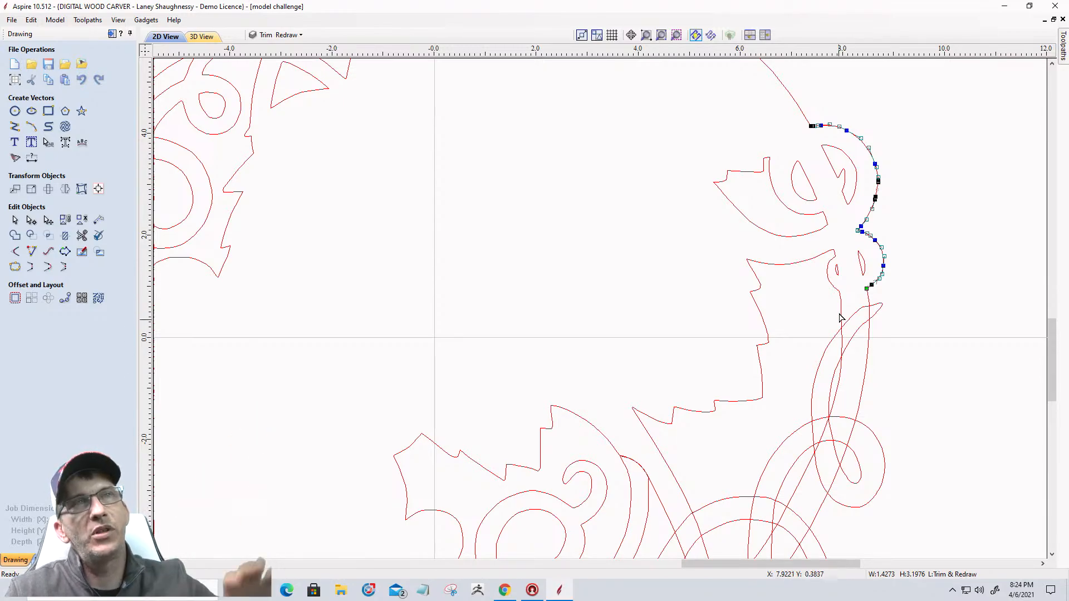
# Join the outer stem line to the straight inner segment of the small bulge with a smooth curve
pyautogui.click(15, 221)
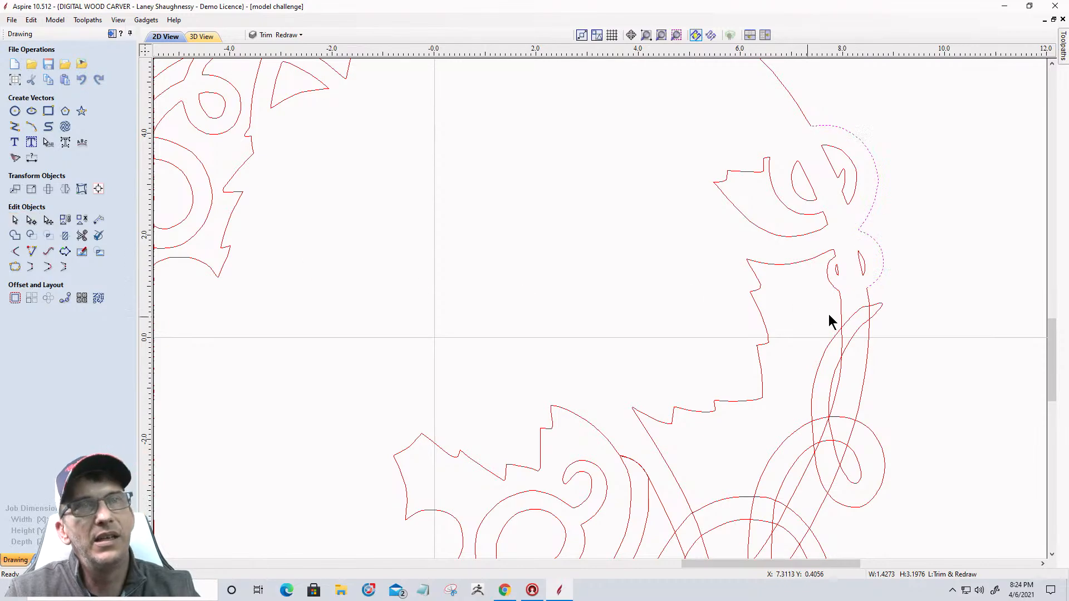
pyautogui.click(867, 299)
pyautogui.scroll(4, 869, 301)
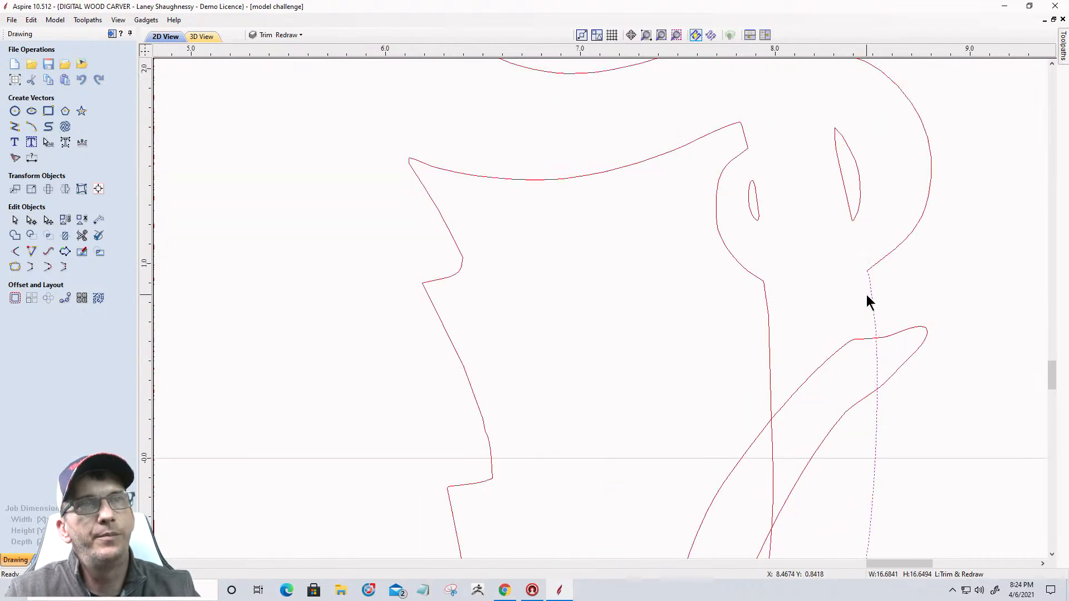
pyautogui.keyDown('shift'); pyautogui.click(845, 198); pyautogui.keyUp('shift')
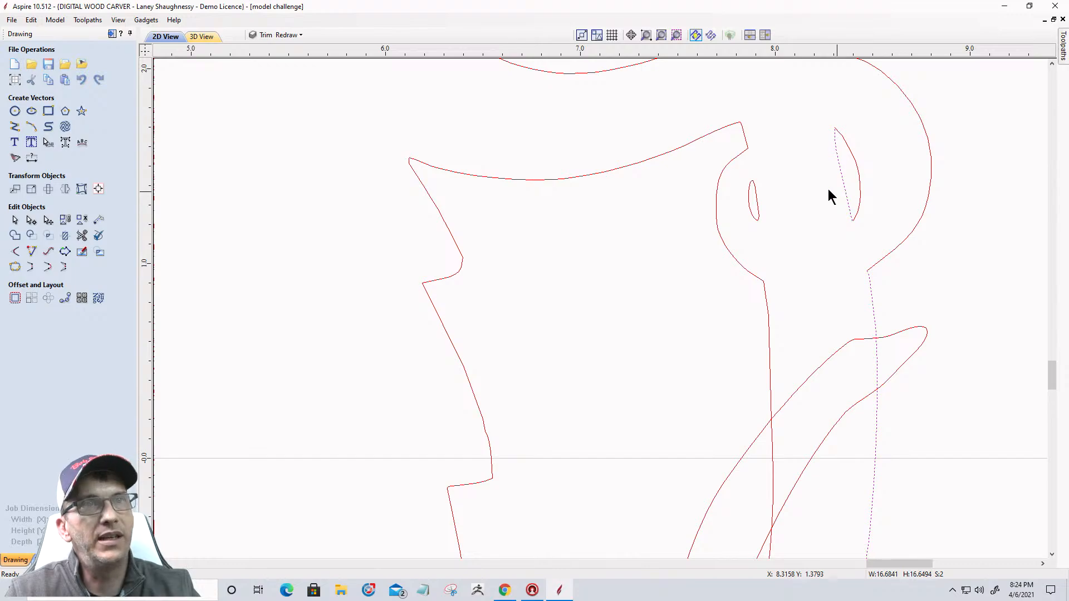
pyautogui.click(49, 267)
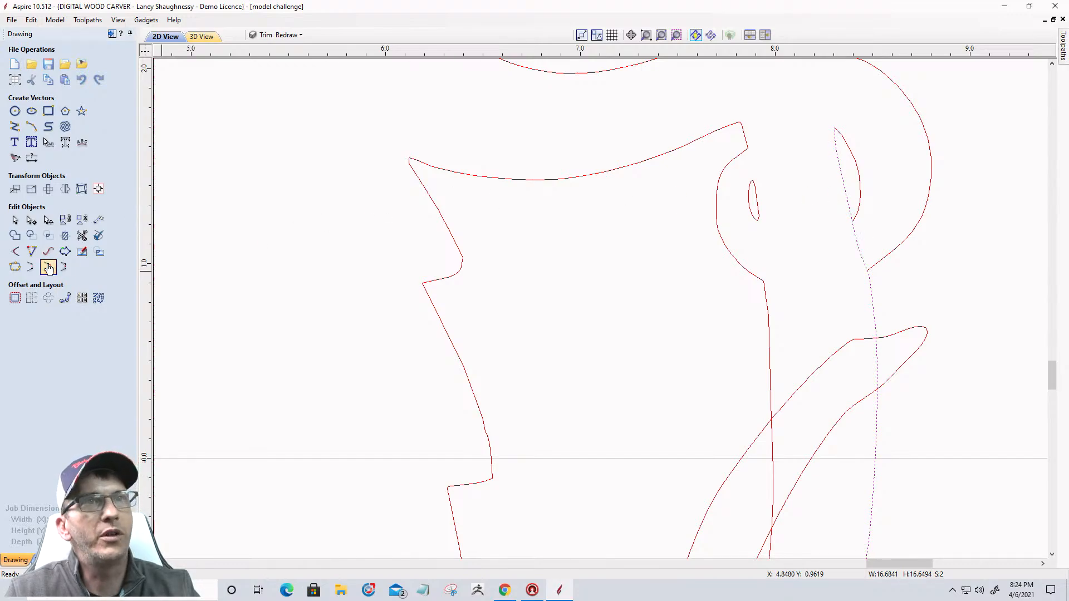
# Join the stem line to the short segment at the lower end of the upper loop's crescent with a smooth curve
pyautogui.scroll(-4, 817, 264)
pyautogui.scroll(2, 802, 101)
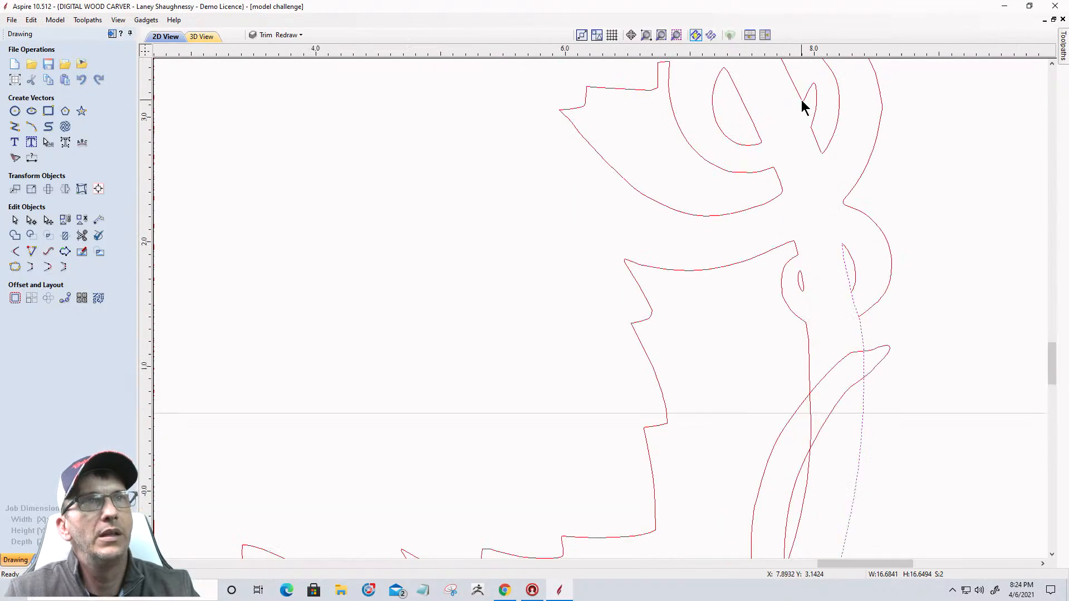
pyautogui.scroll(1, 802, 101)
pyautogui.keyDown('shift'); pyautogui.click(827, 169); pyautogui.keyUp('shift')
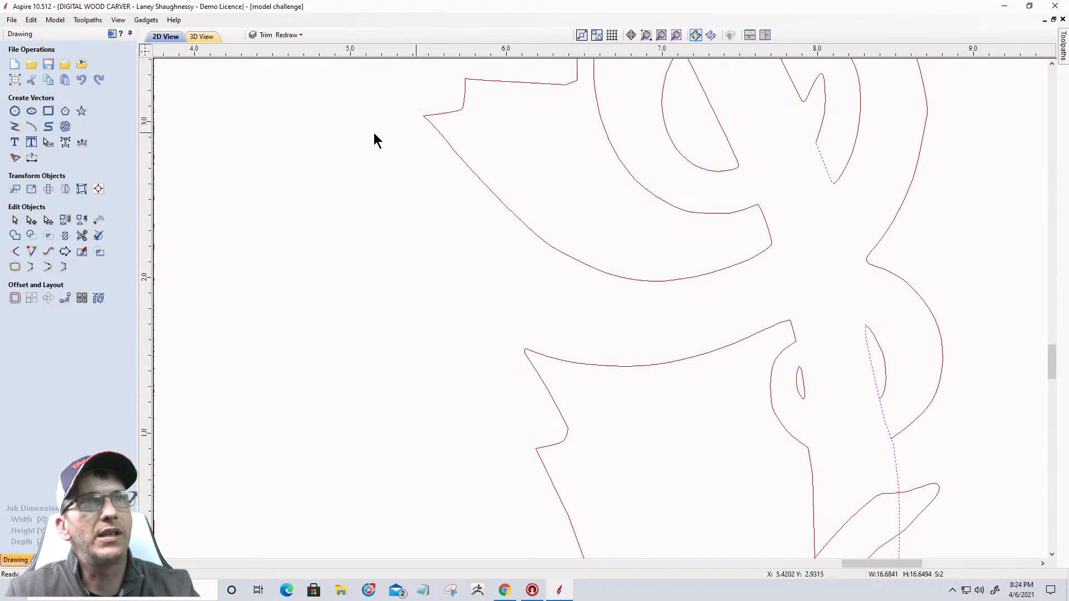
pyautogui.click(49, 268)
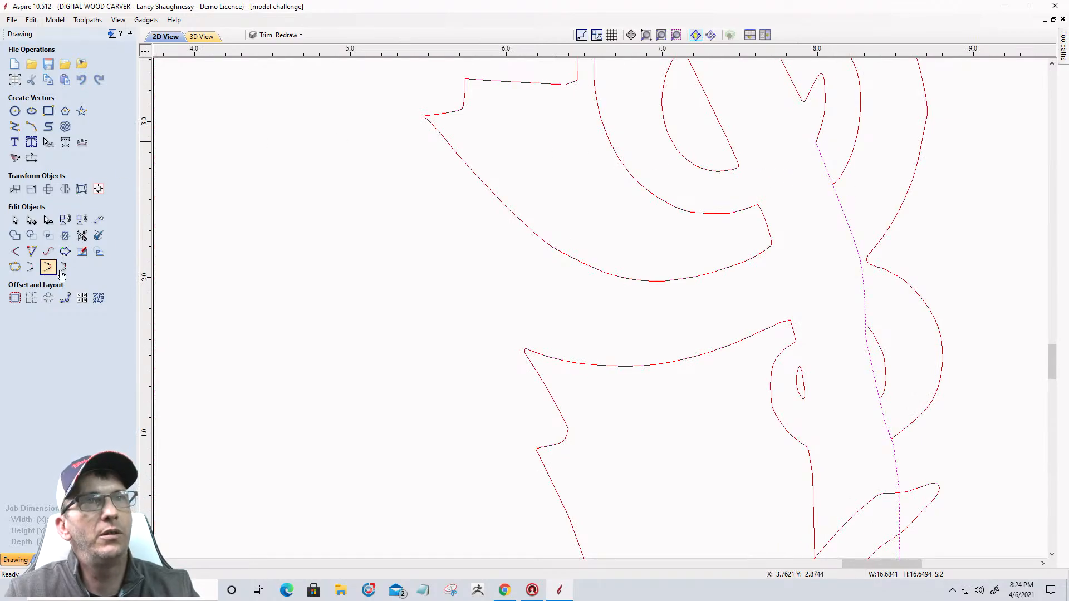
# Join the stem line to the straight segment above the crescent's inner notch with a smooth curve
pyautogui.scroll(-3, 906, 429)
pyautogui.scroll(1, 854, 291)
pyautogui.scroll(1, 850, 272)
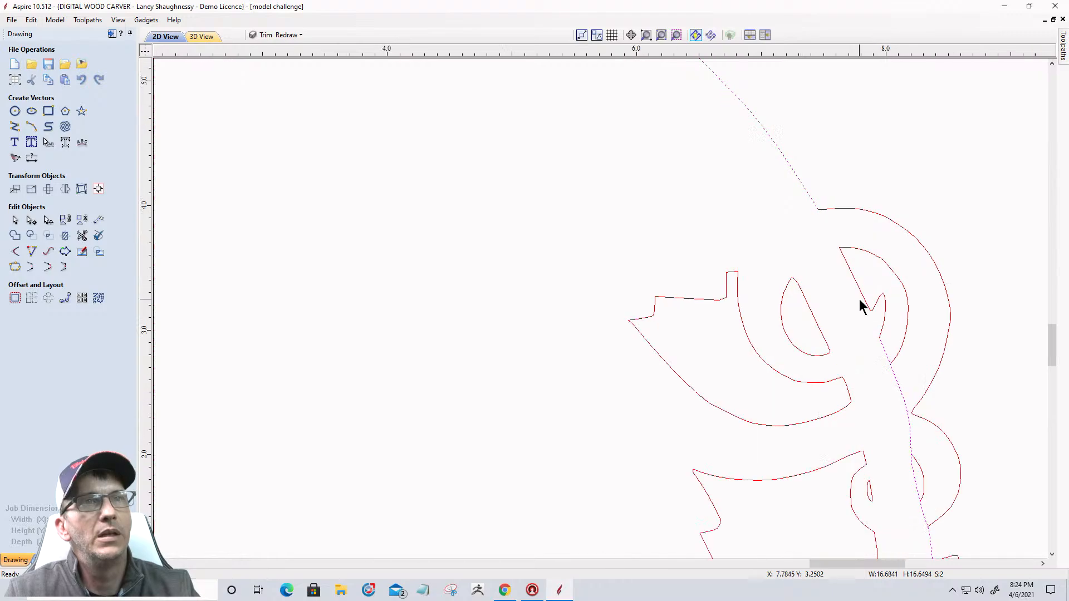
pyautogui.scroll(2, 860, 306)
pyautogui.click(877, 301)
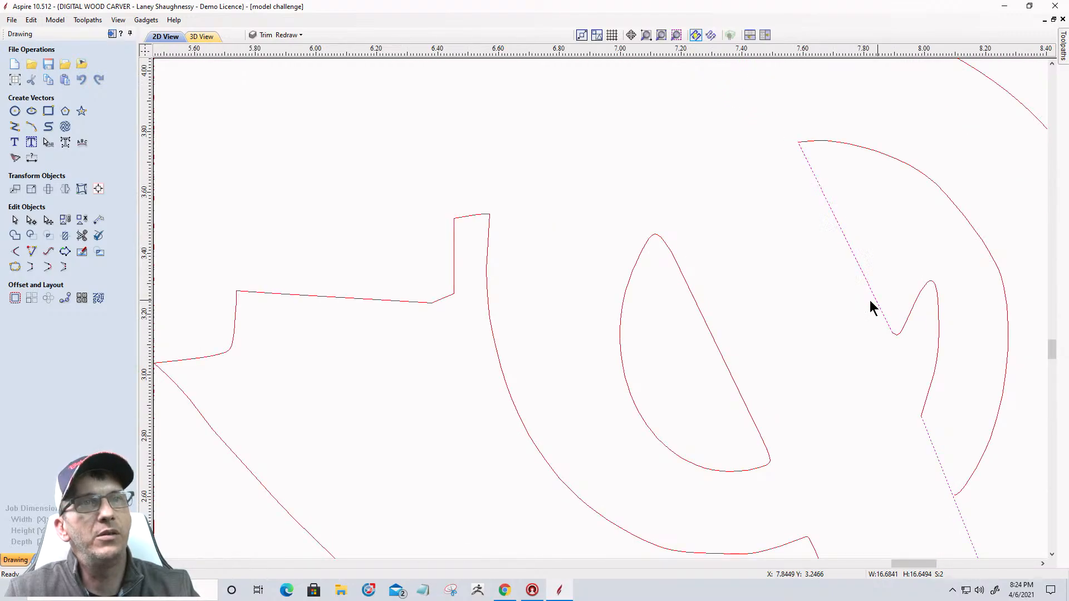
pyautogui.click(43, 267)
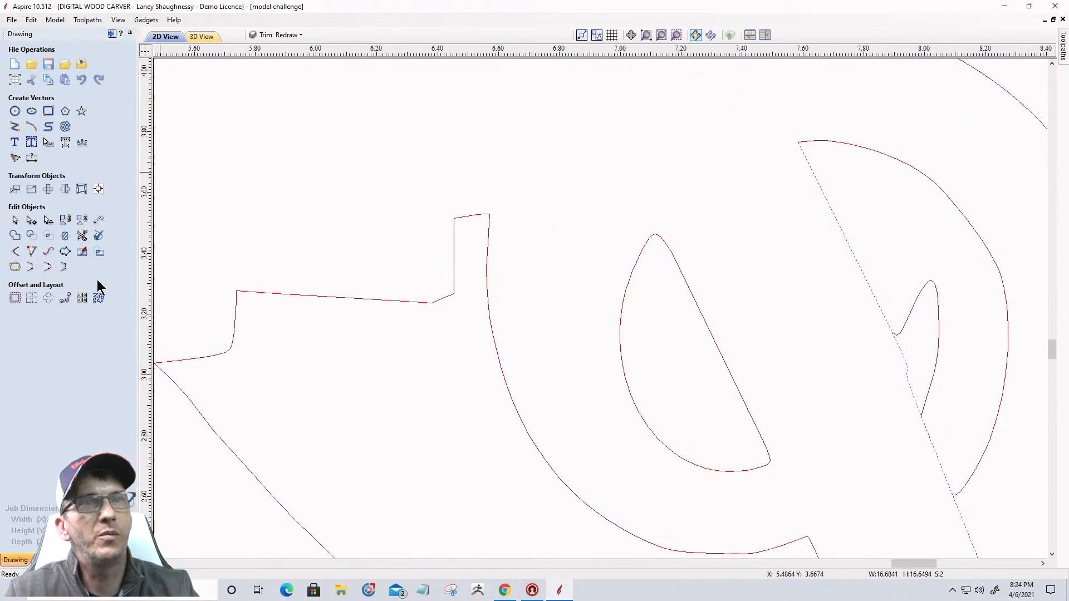
# Close the remaining gap between the stem line and the long upper outer arc with a smooth curve
pyautogui.scroll(-3, 883, 274)
pyautogui.scroll(2, 813, 185)
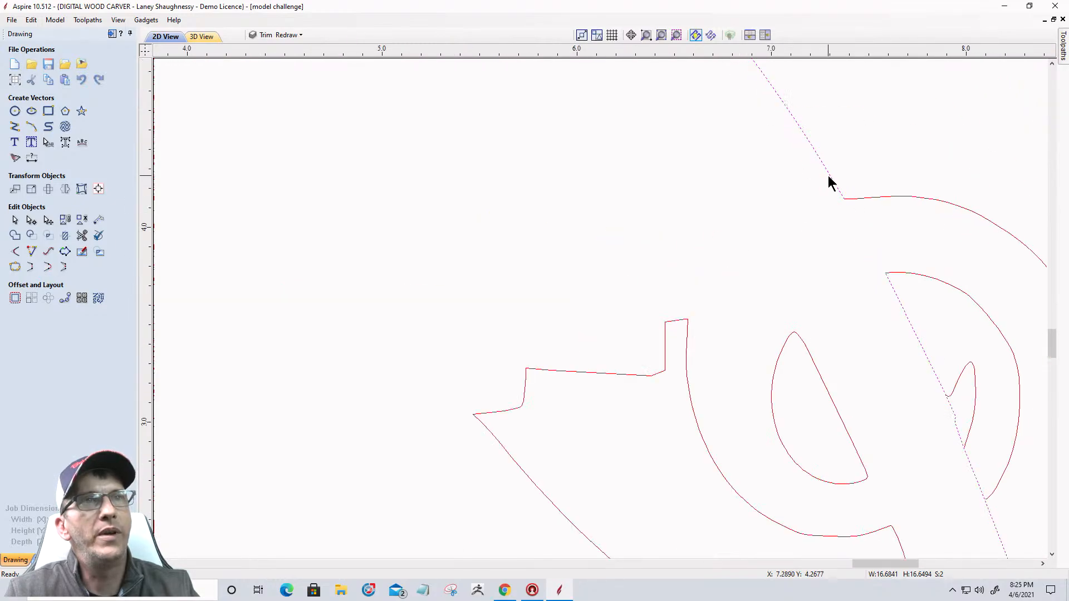
pyautogui.click(832, 186)
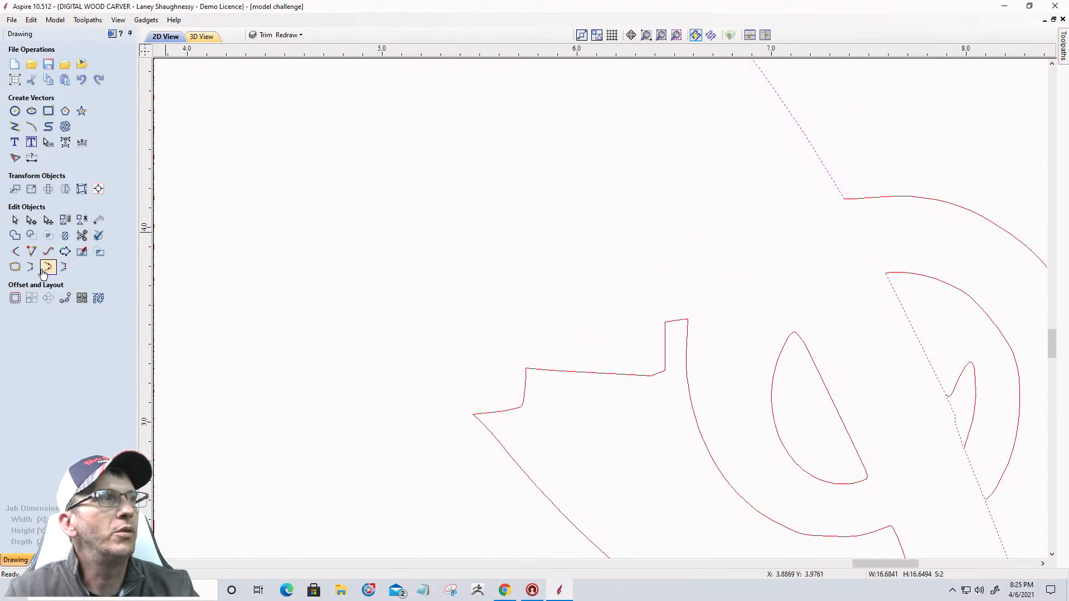
pyautogui.scroll(-2, 727, 183)
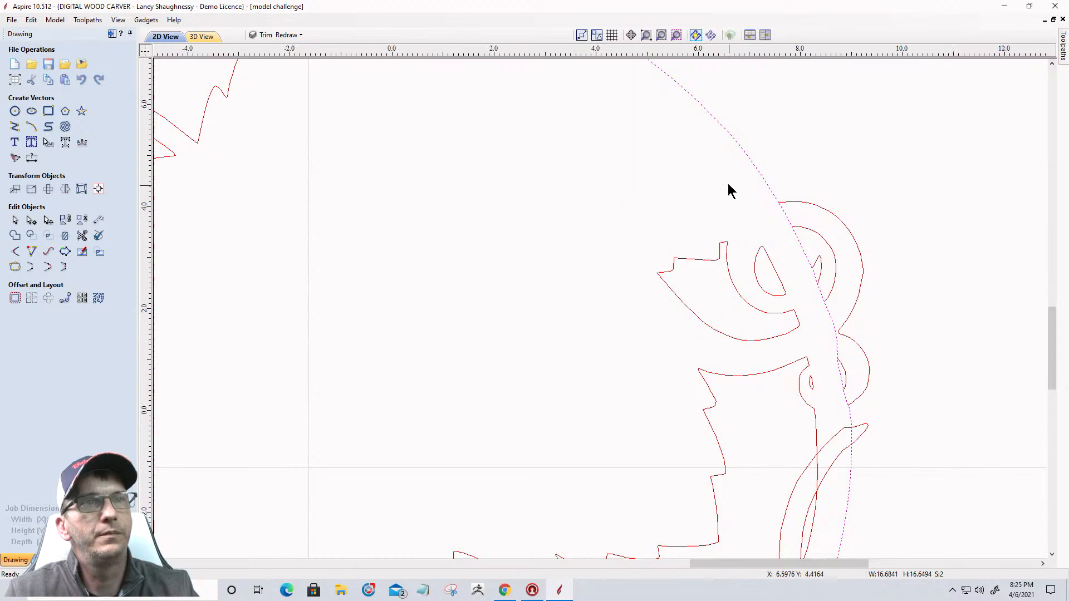
# Inspect the joined outer outline around the bulges and across the whole wreath
pyautogui.scroll(-1, 794, 291)
pyautogui.scroll(1, 800, 286)
pyautogui.scroll(1, 801, 286)
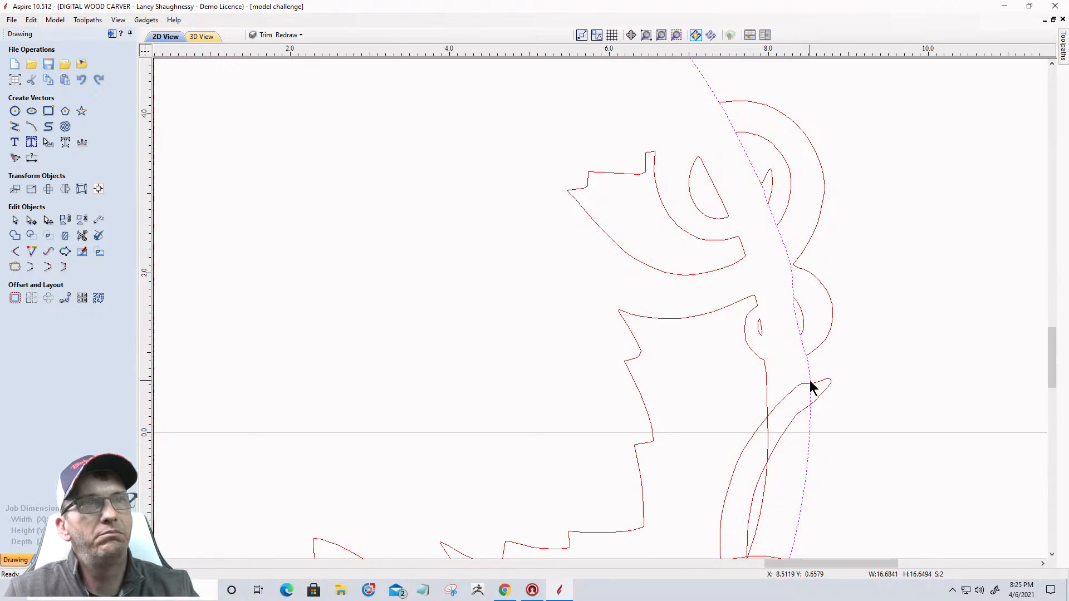
pyautogui.scroll(-4, 821, 321)
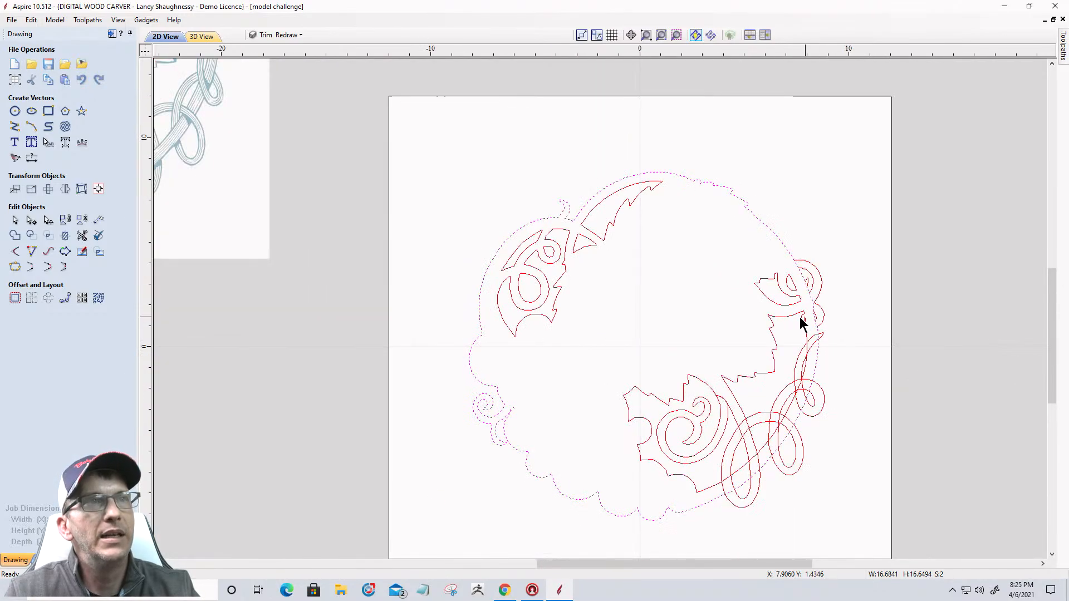
pyautogui.scroll(5, 788, 321)
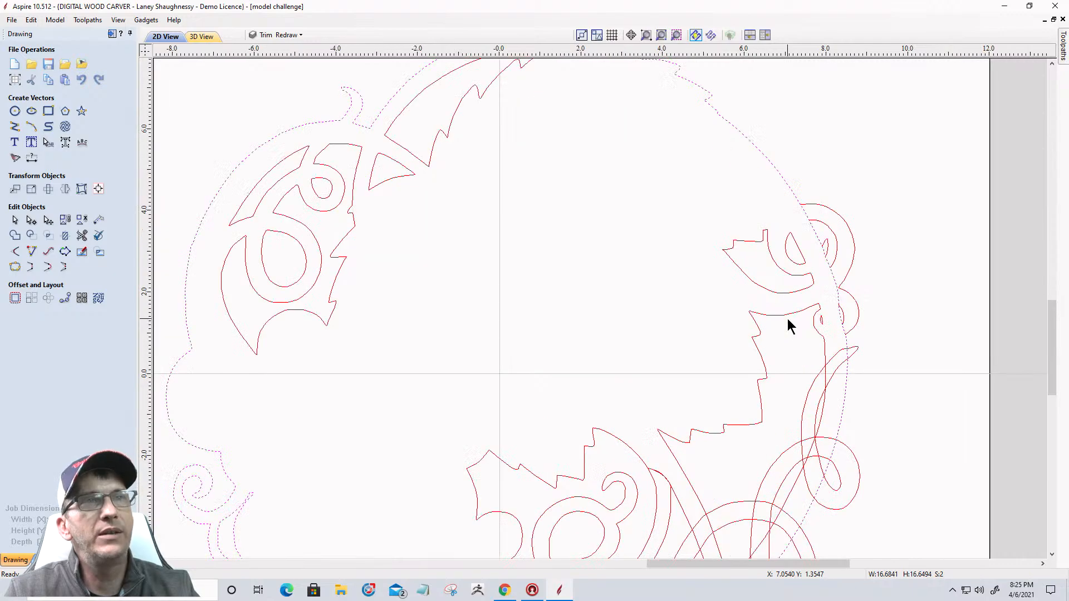
pyautogui.scroll(2, 808, 323)
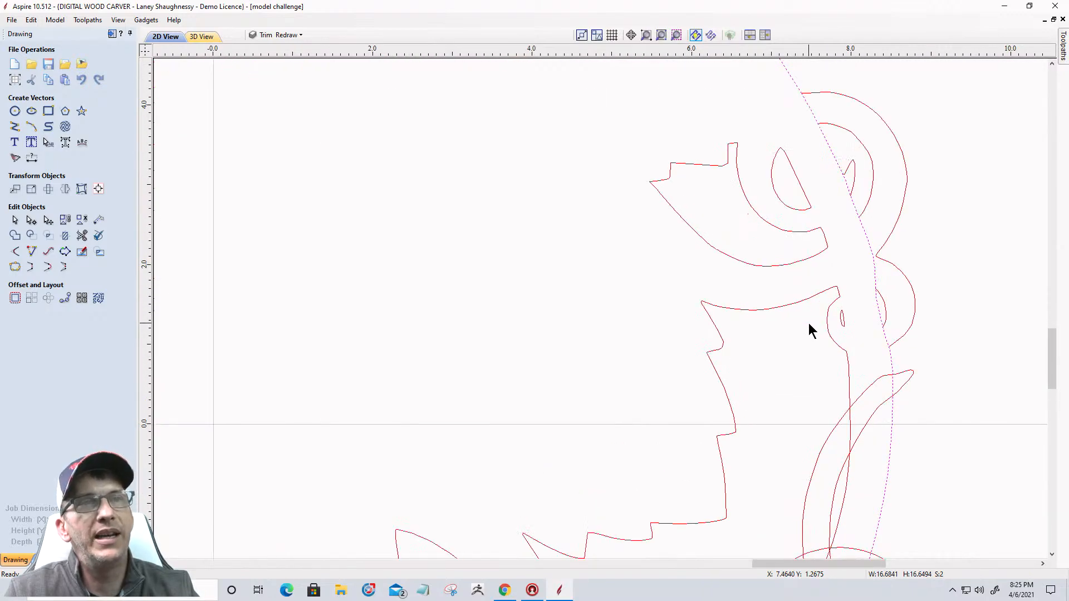
pyautogui.scroll(-4, 824, 315)
pyautogui.scroll(-2, 824, 316)
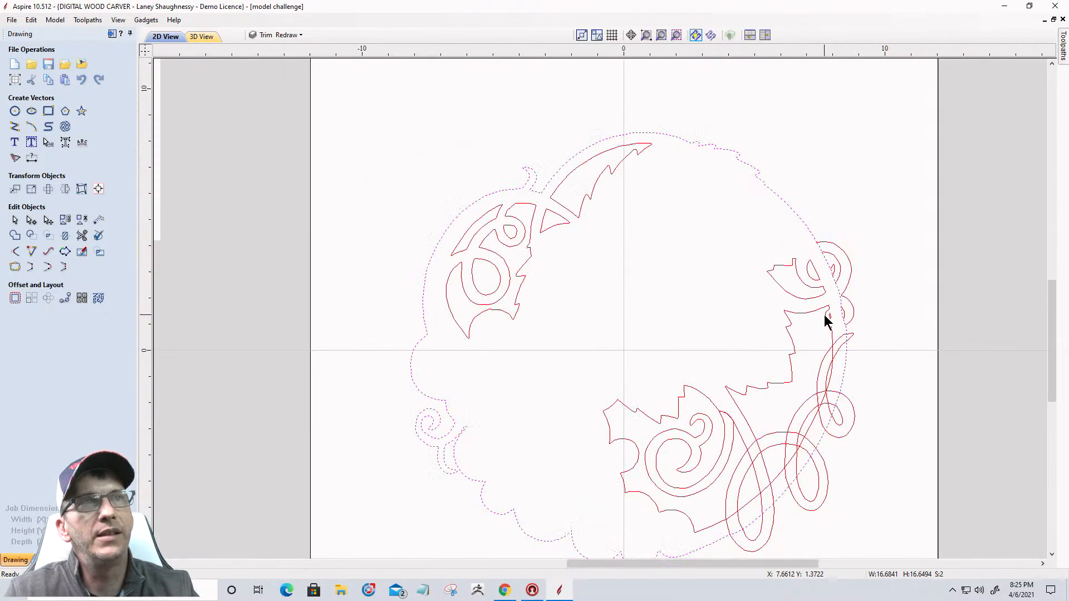
# Edit the nodes of the long serrated leaf shape at the top of the wreath and cut the vector at its pointed tip
pyautogui.click(611, 155)
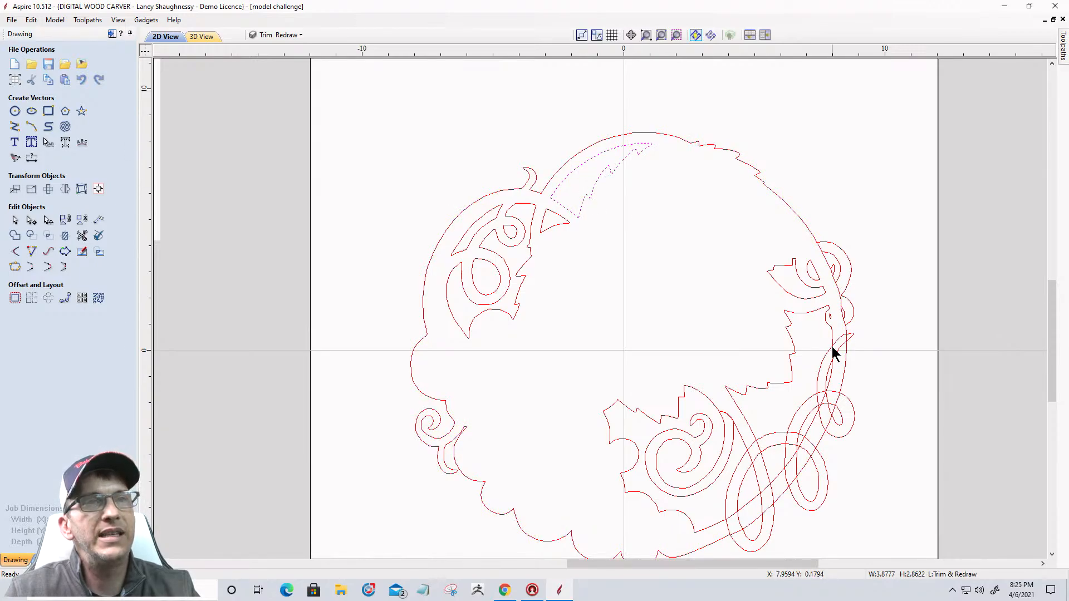
pyautogui.scroll(4, 642, 146)
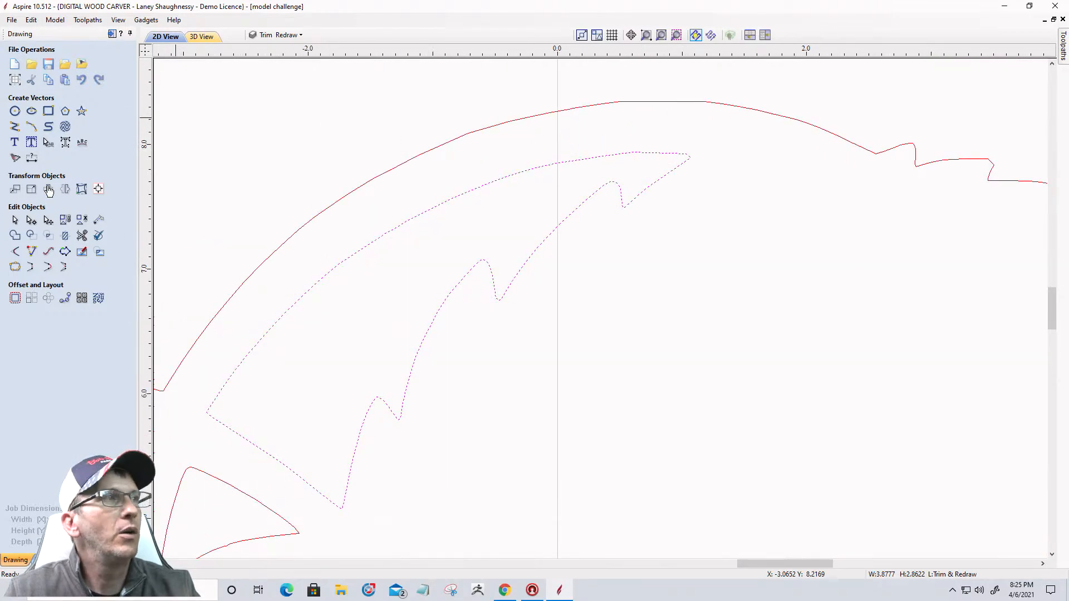
pyautogui.click(32, 220)
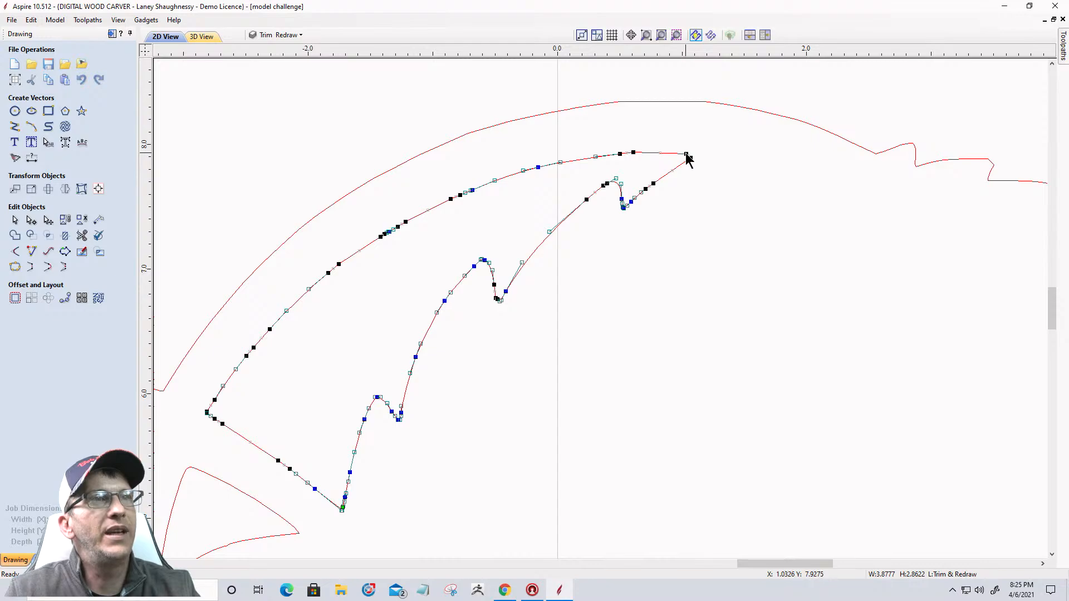
pyautogui.rightClick(688, 159)
pyautogui.click(710, 200)
pyautogui.scroll(-5, 668, 124)
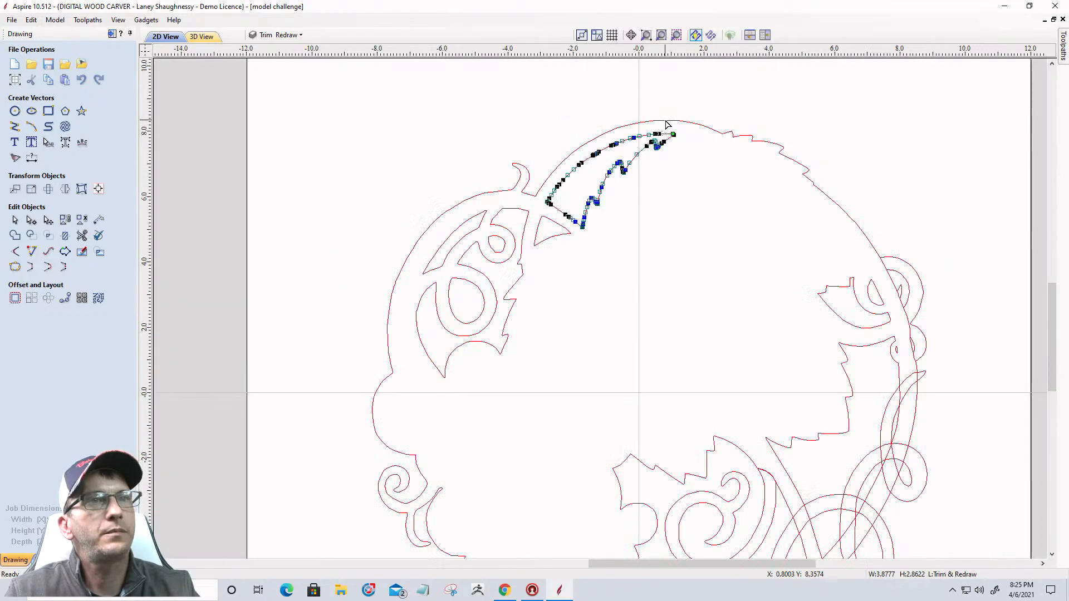
pyautogui.scroll(-2, 813, 259)
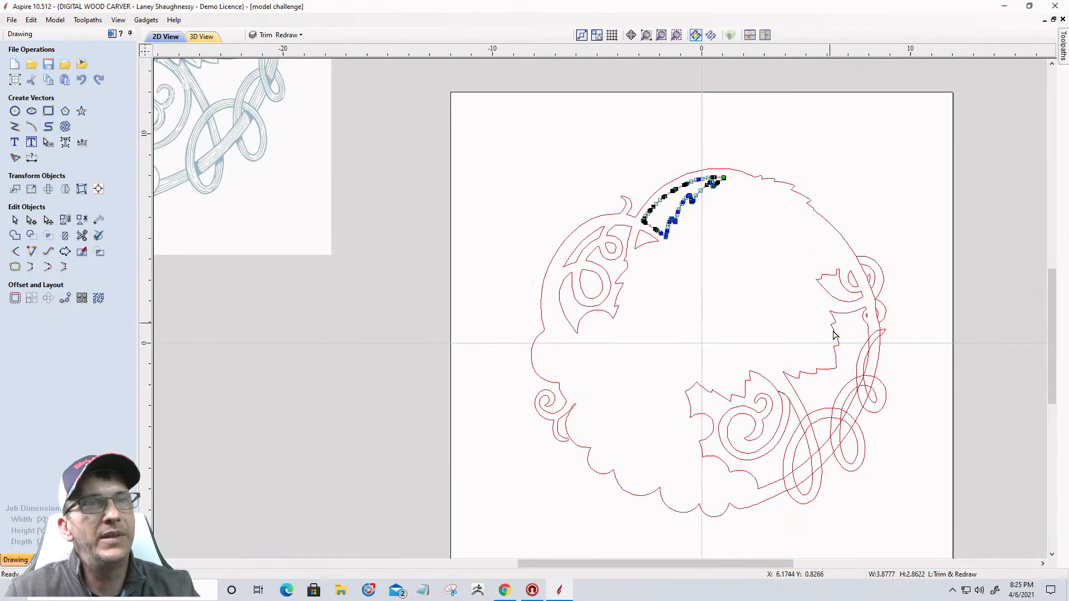
# Cut the inner serrated leaf outline at the corner where the small inner bulge meets the stem
pyautogui.click(870, 338)
pyautogui.scroll(4, 870, 334)
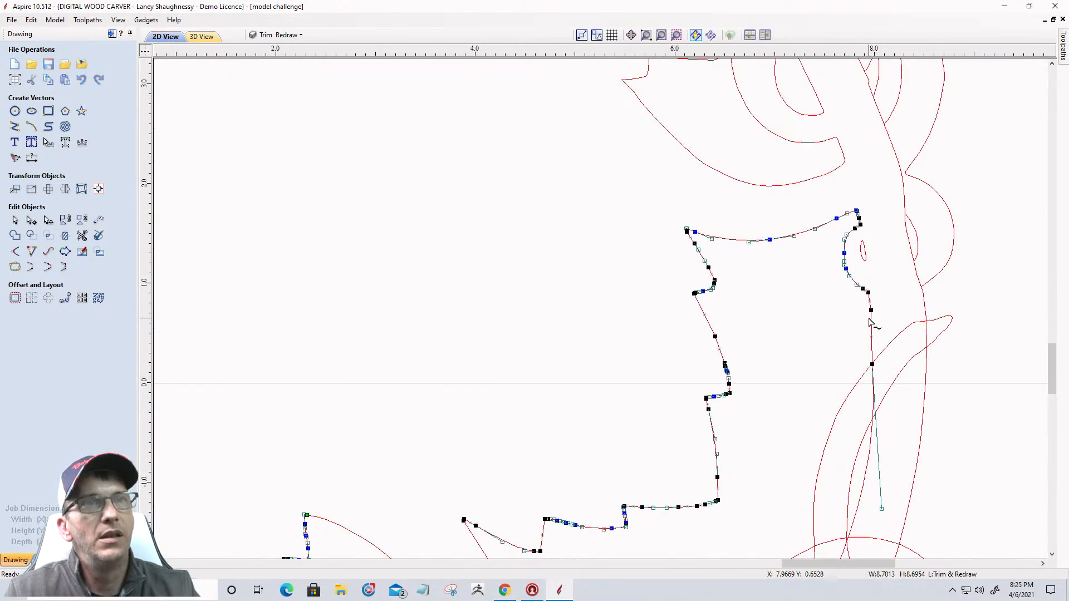
pyautogui.scroll(2, 872, 323)
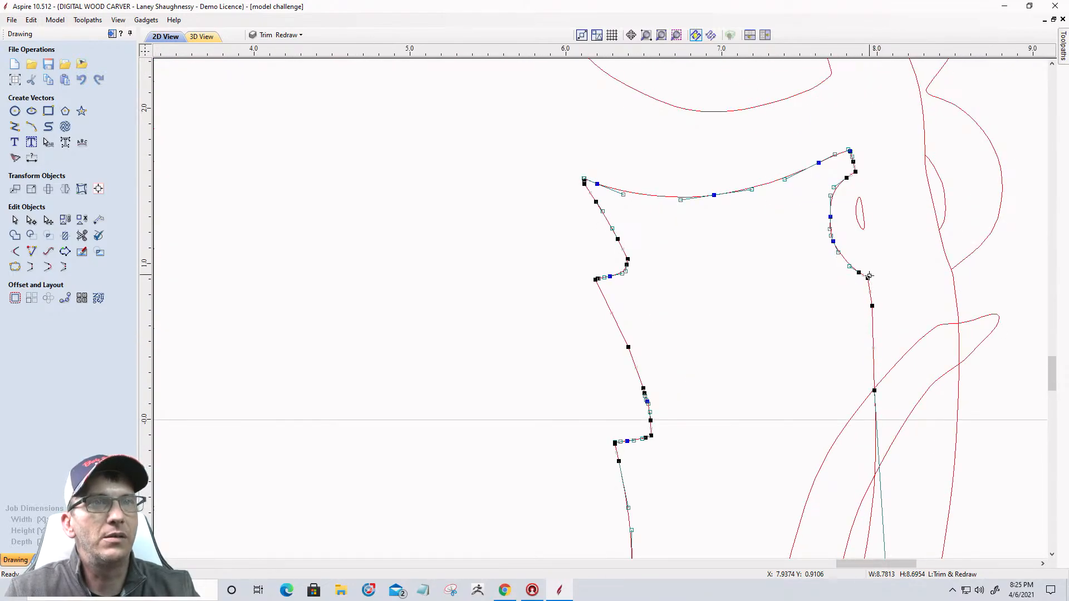
pyautogui.rightClick(869, 277)
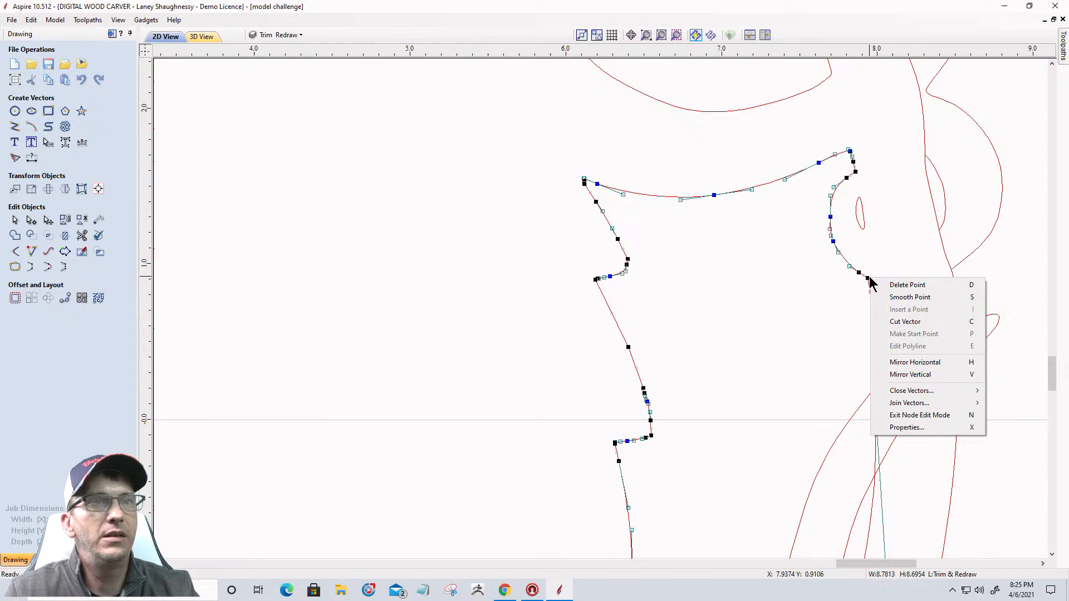
pyautogui.click(890, 323)
pyautogui.scroll(-3, 890, 328)
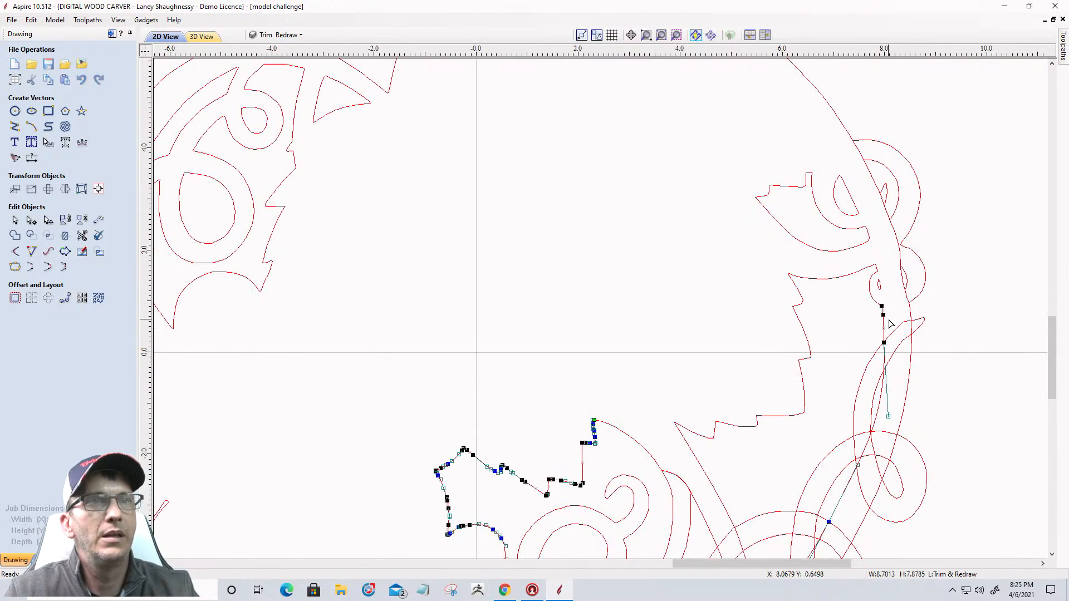
pyautogui.scroll(-3, 890, 324)
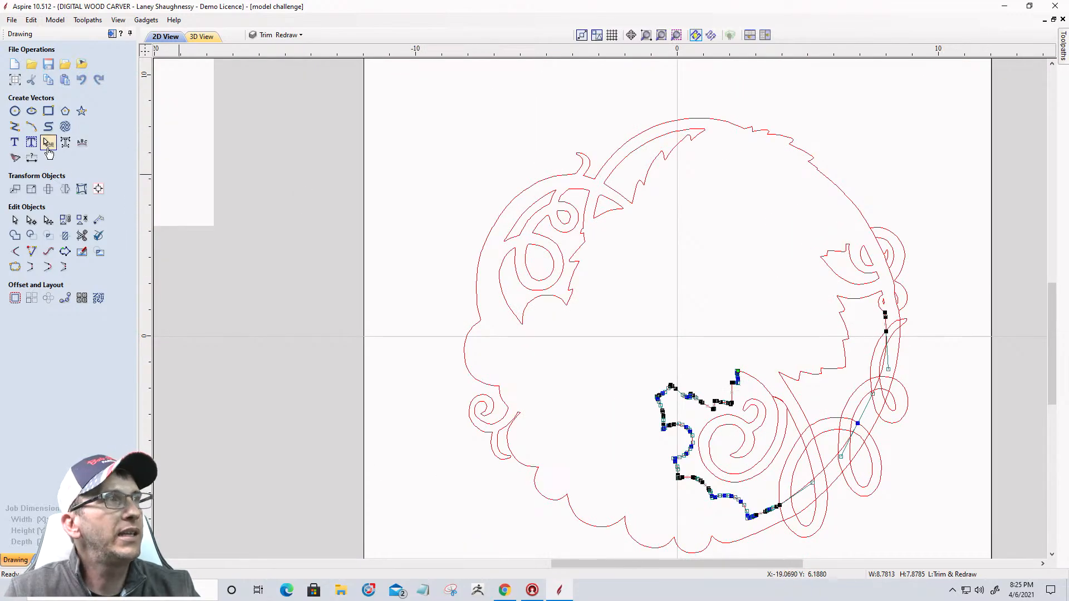
# Draw a smooth curve from the long leaf's pointed tip through one midpoint to the stem's inner edge beside the small inner bulge
pyautogui.click(48, 128)
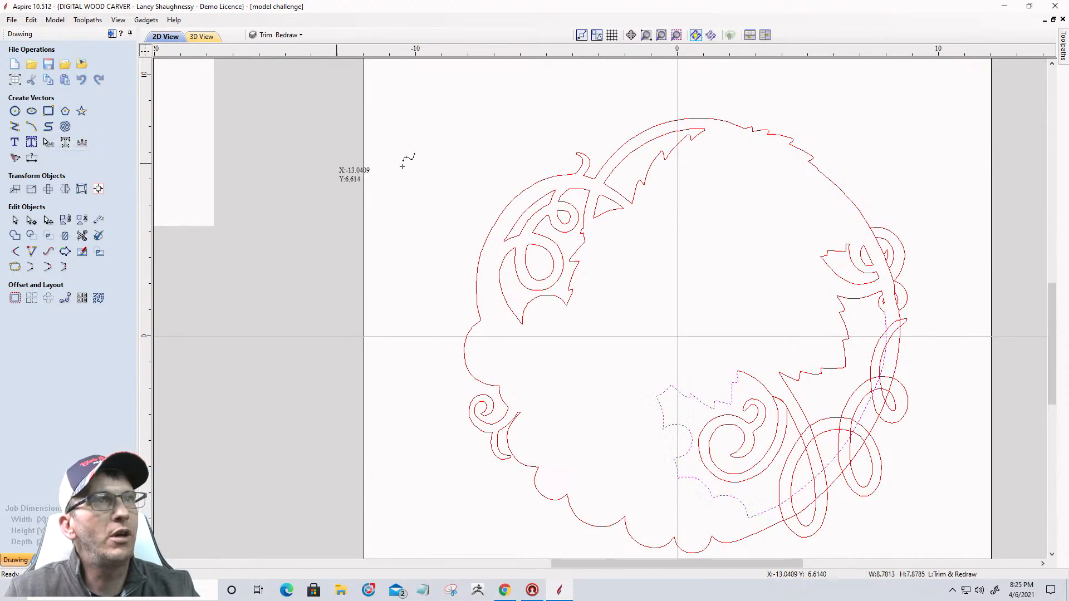
pyautogui.click(705, 127)
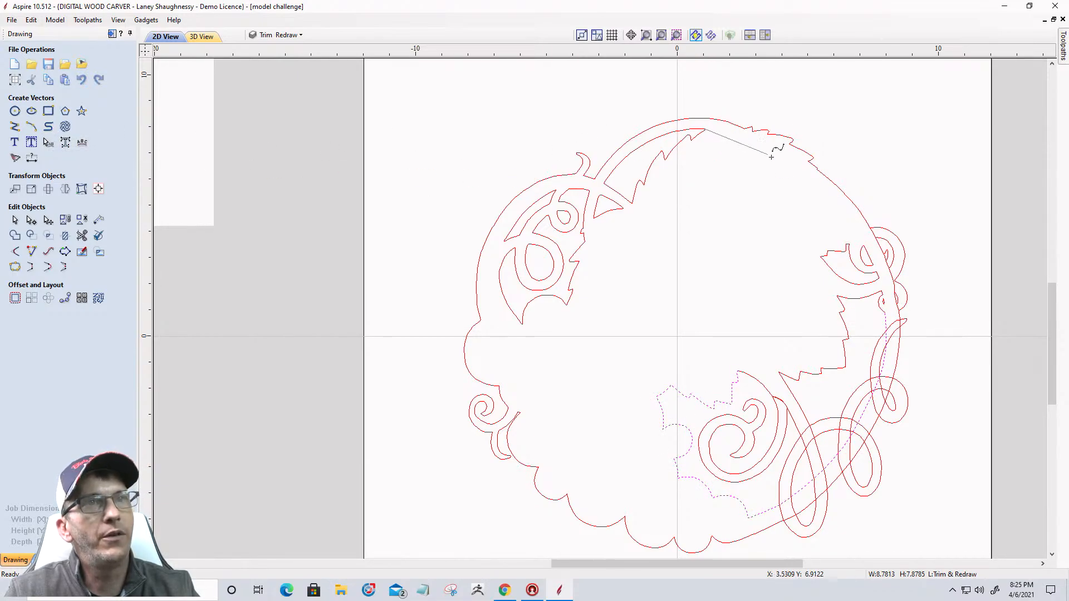
pyautogui.click(840, 220)
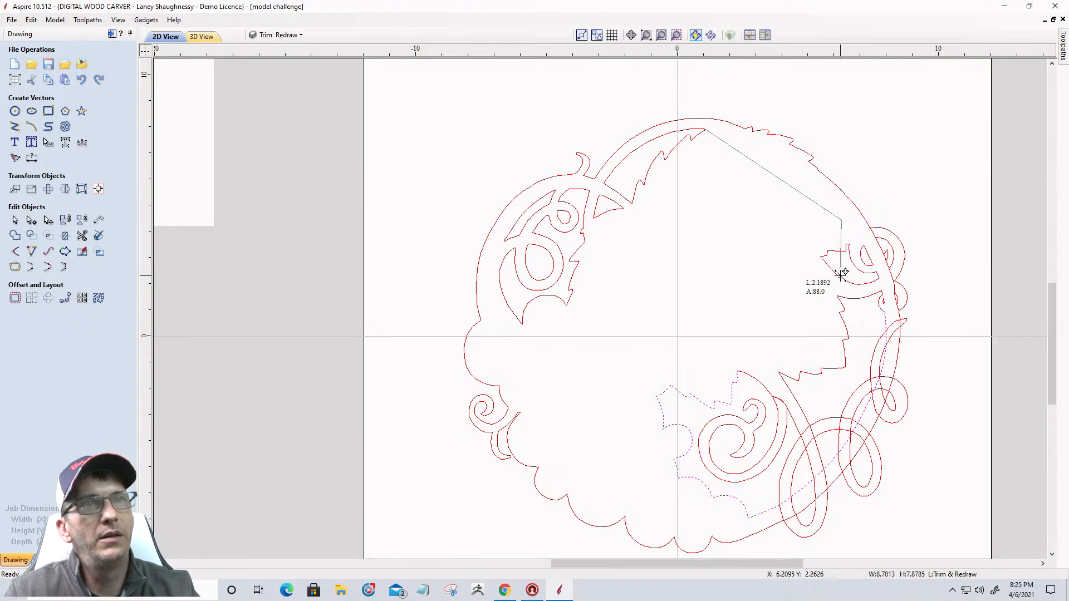
pyautogui.scroll(3, 902, 311)
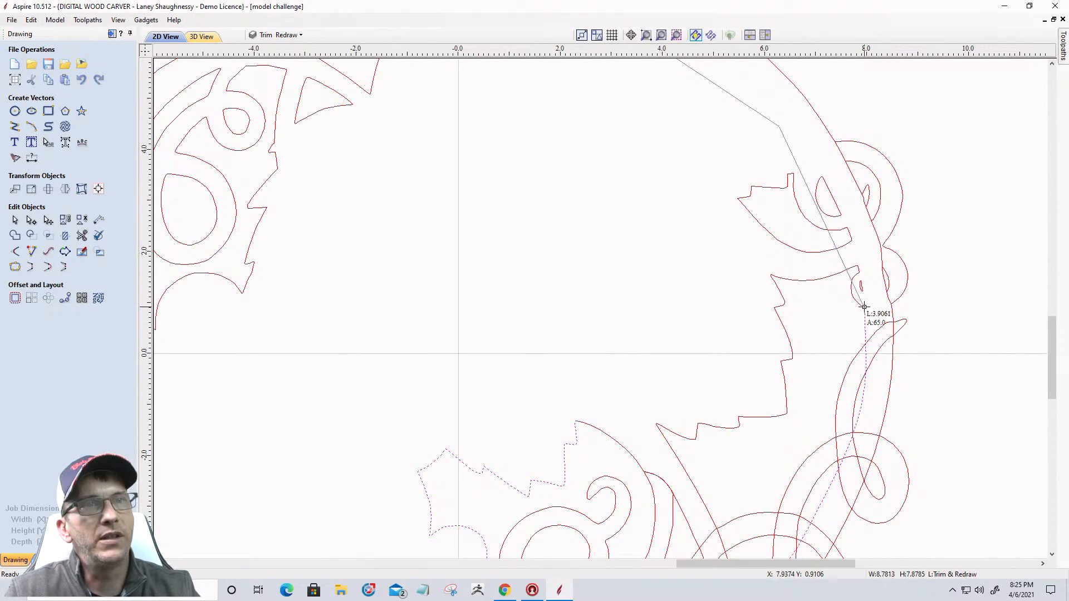
pyautogui.click(864, 307)
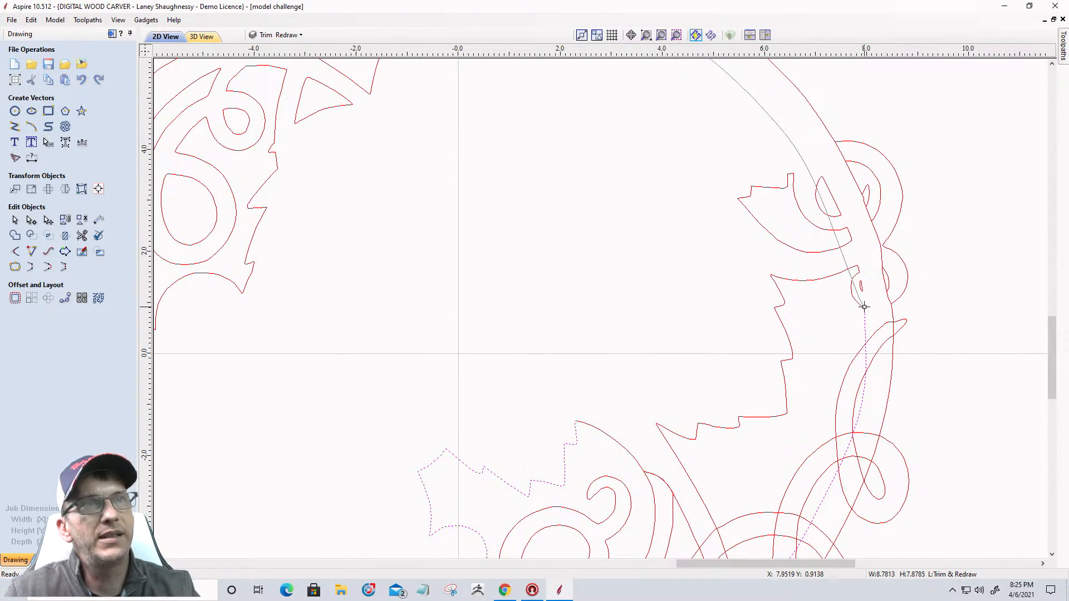
pyautogui.rightClick(789, 309)
pyautogui.scroll(-3, 789, 307)
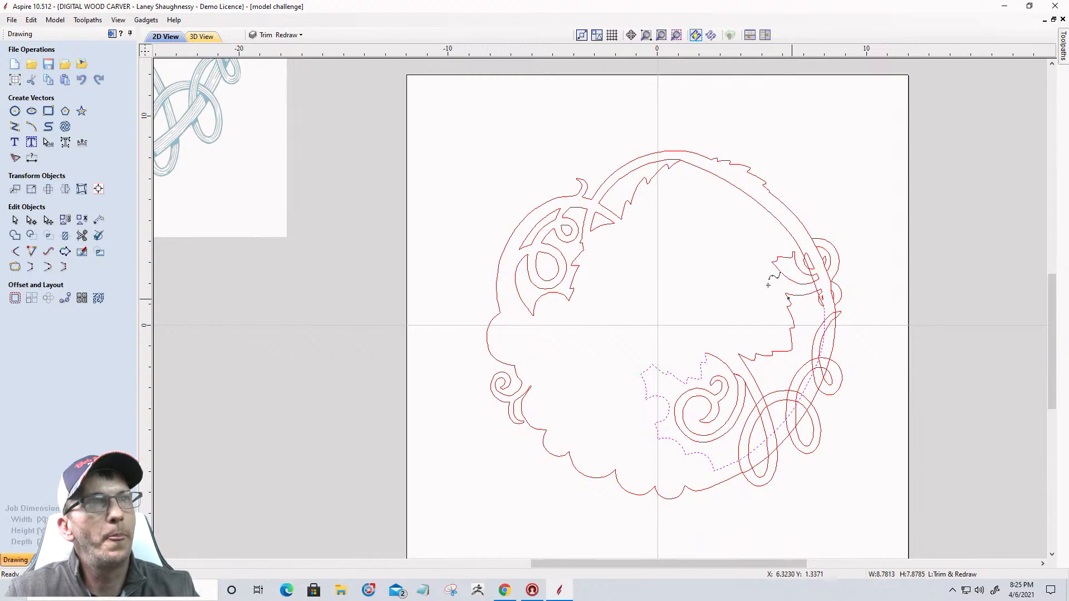
# Reshape the upper half of the new inner curve with its nodes and handles so it bows outward along the outer arc
pyautogui.click(31, 220)
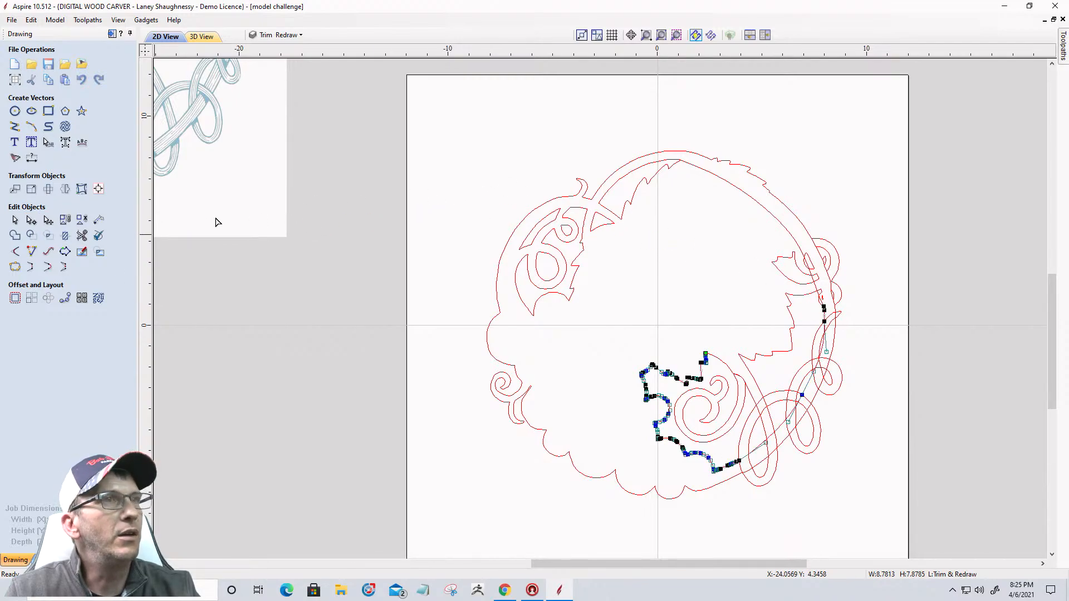
pyautogui.click(727, 186)
pyautogui.click(723, 176)
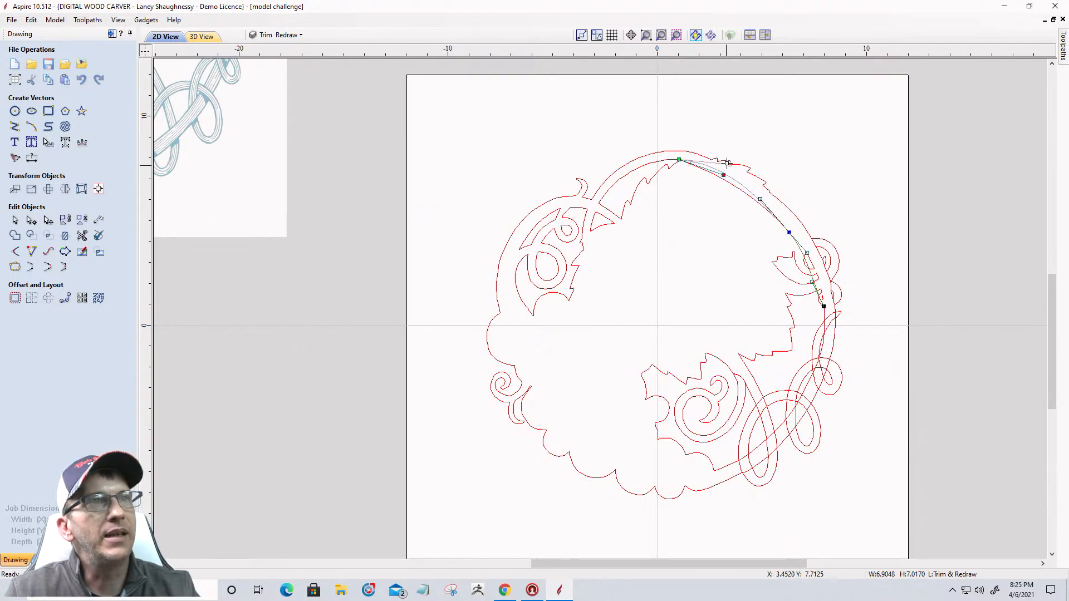
pyautogui.press('Delete')
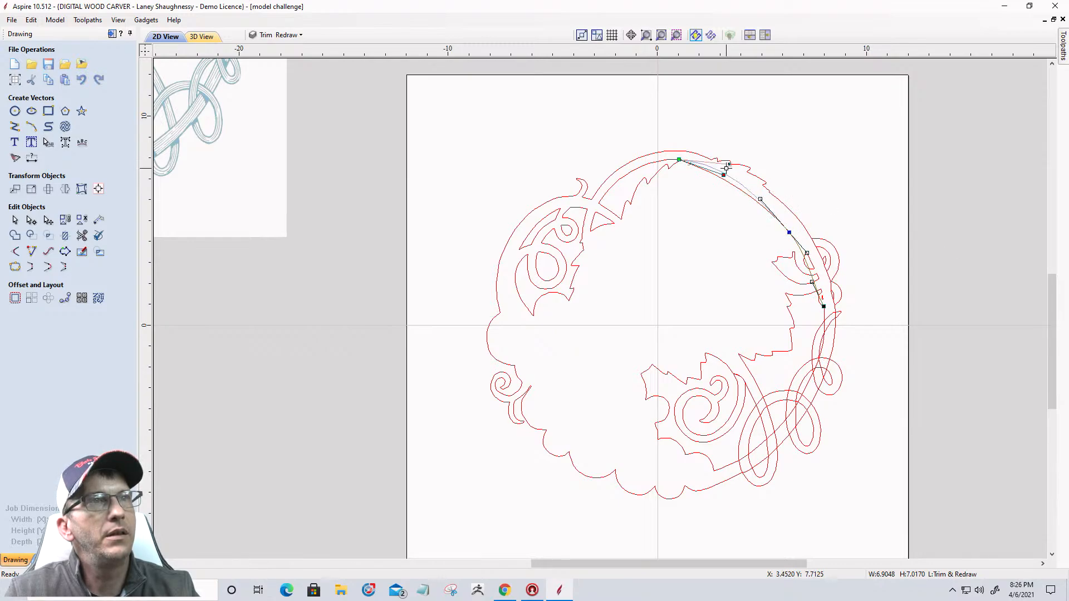
pyautogui.moveTo(763, 200); pyautogui.dragTo(770, 204)
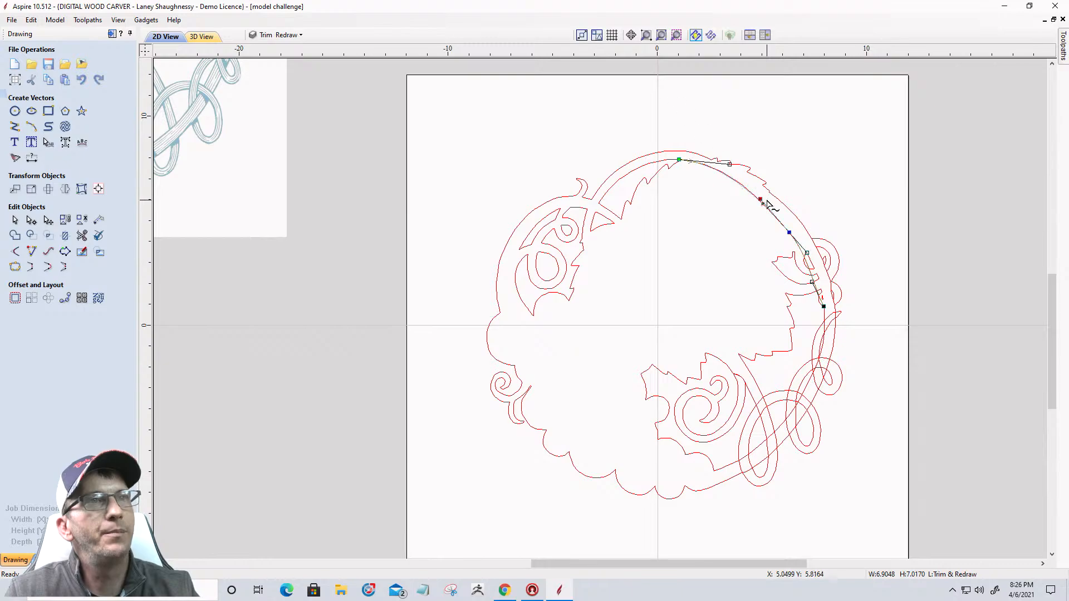
pyautogui.click(791, 230)
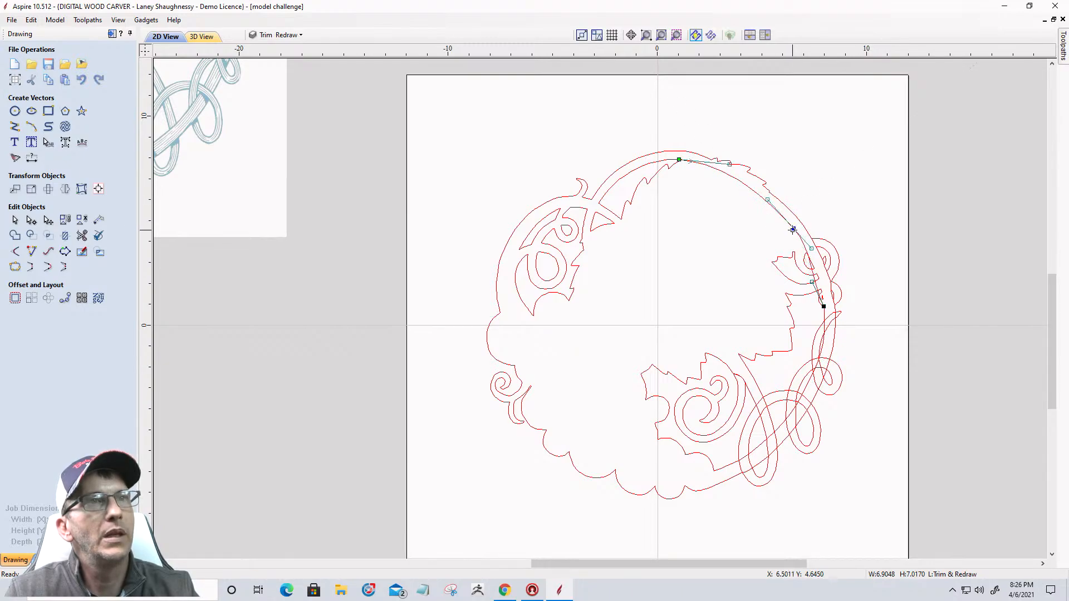
# Adjust the middle node and lower handles of the new curve so it follows the stem edge past the inner bulges
pyautogui.scroll(5, 792, 228)
pyautogui.moveTo(795, 226); pyautogui.dragTo(787, 229)
pyautogui.scroll(-1, 790, 228)
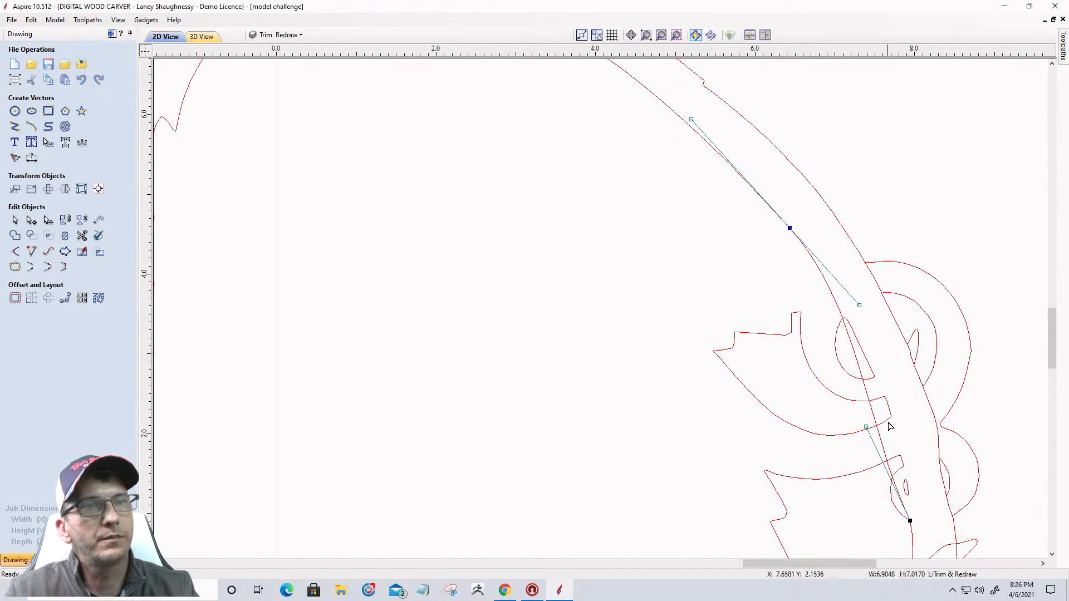
pyautogui.moveTo(864, 426); pyautogui.dragTo(905, 418)
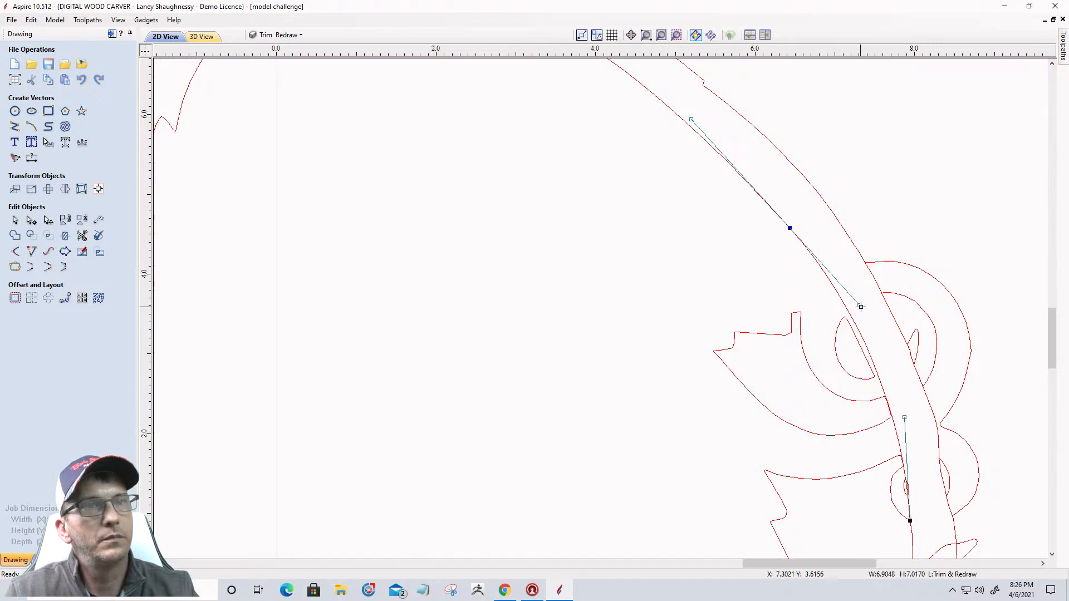
pyautogui.moveTo(862, 307); pyautogui.dragTo(851, 315)
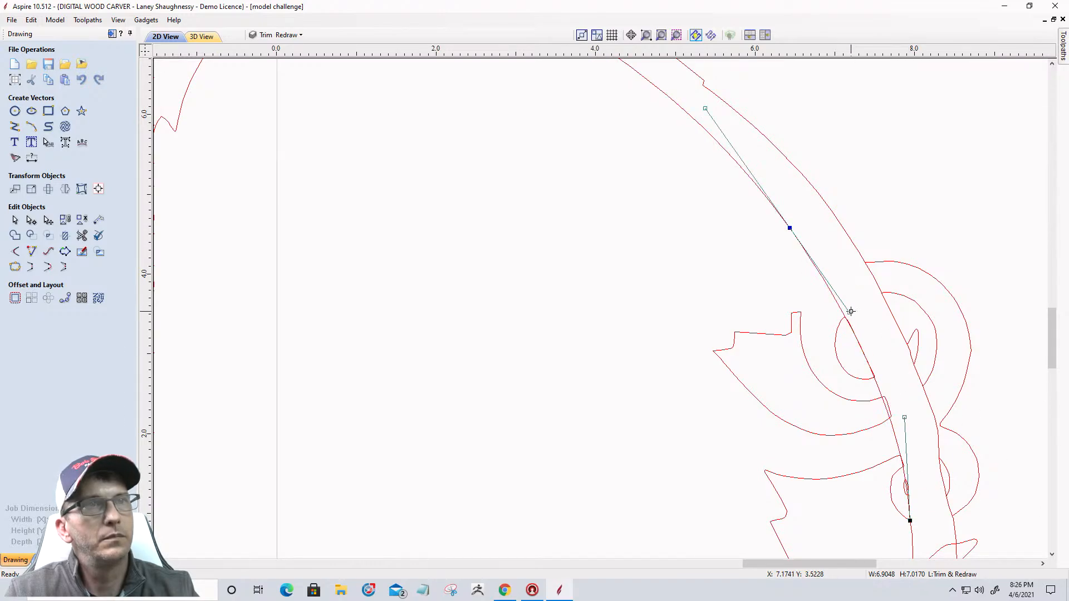
pyautogui.scroll(-4, 852, 311)
pyautogui.scroll(4, 611, 164)
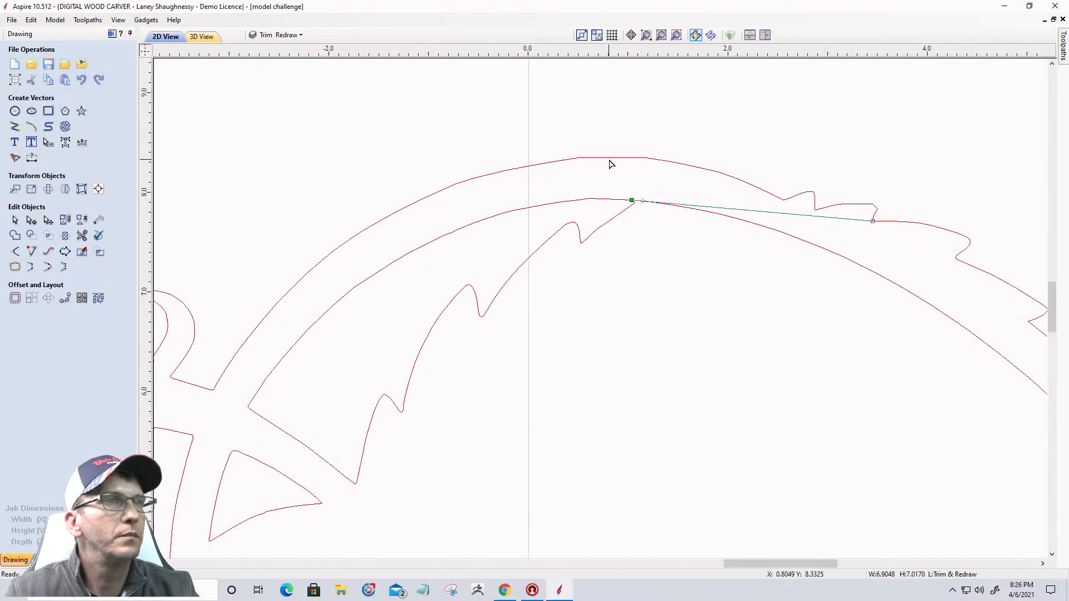
pyautogui.scroll(2, 628, 211)
pyautogui.scroll(-7, 627, 210)
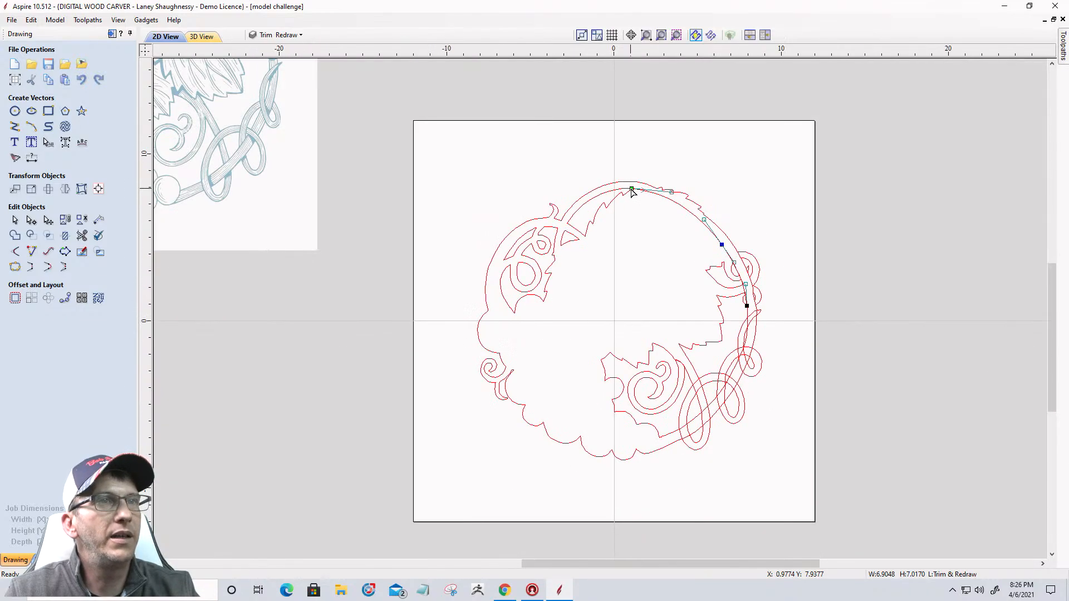
pyautogui.scroll(1, 690, 266)
pyautogui.click(659, 240)
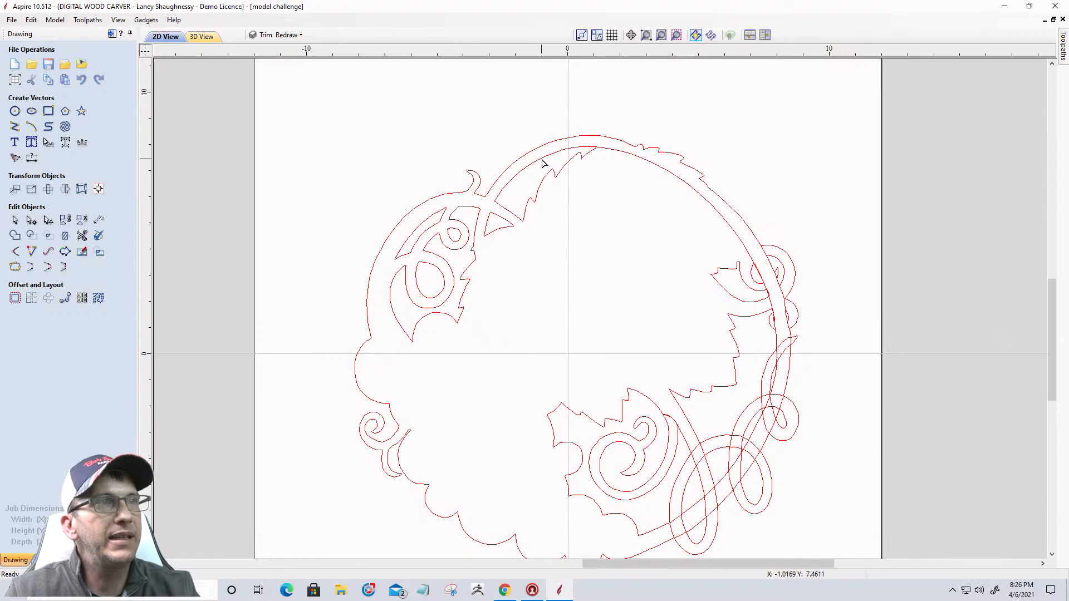
# Join the long leaf outline, the new inner curve and the lower stem vector with a tolerance of .0004 inches
pyautogui.click(15, 220)
pyautogui.click(548, 160)
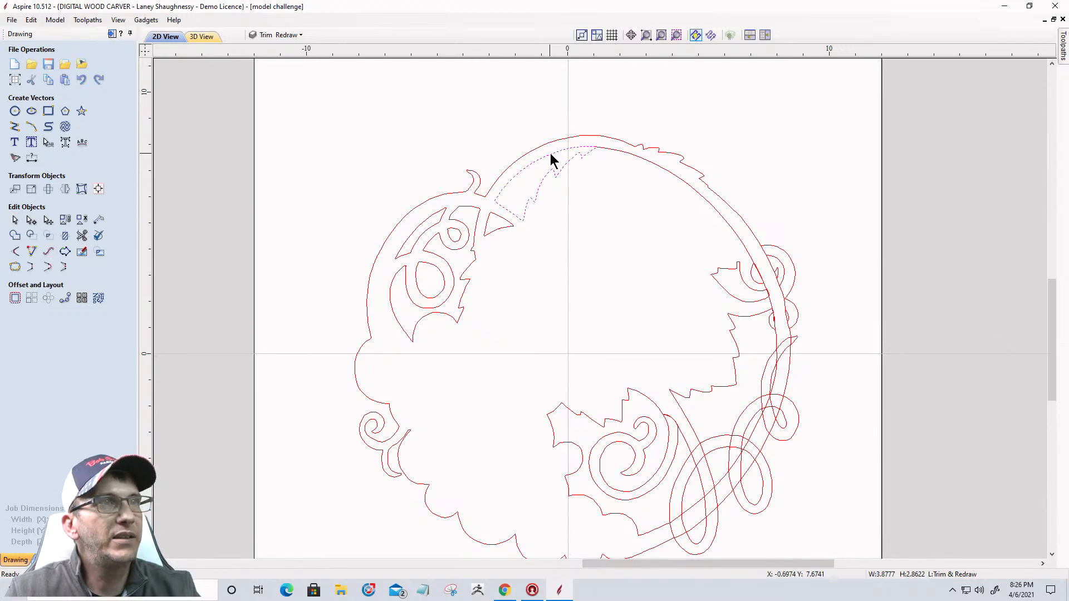
pyautogui.keyDown('shift'); pyautogui.click(608, 156); pyautogui.keyUp('shift')
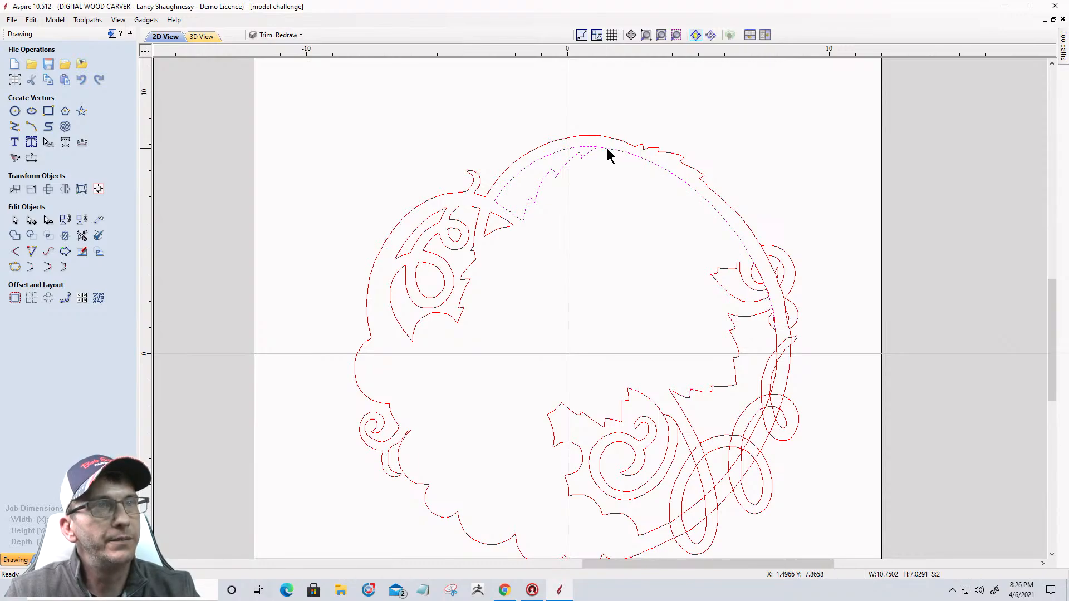
pyautogui.scroll(4, 780, 351)
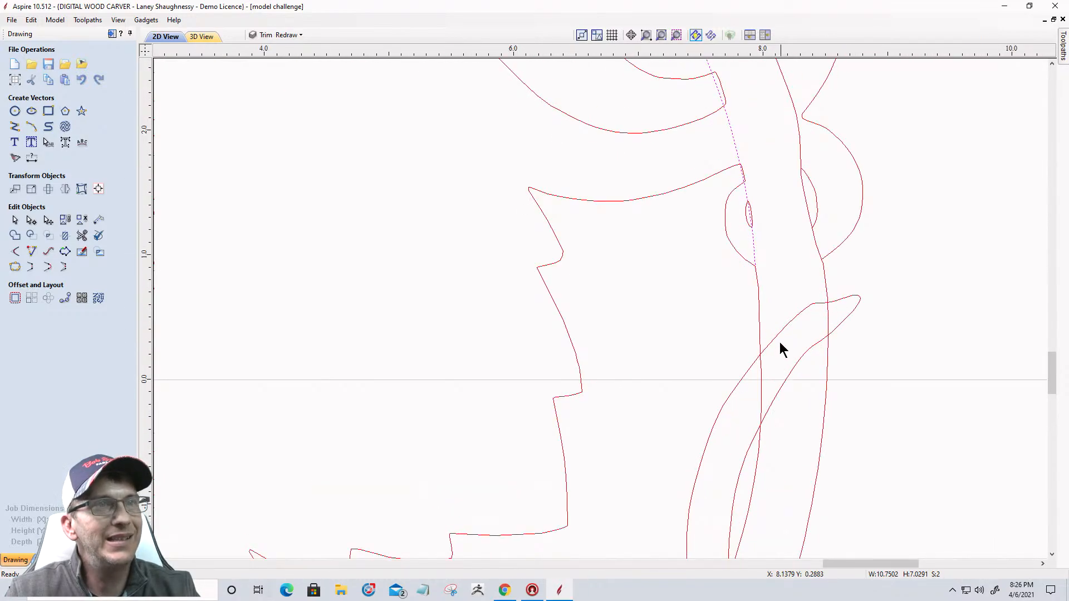
pyautogui.keyDown('shift'); pyautogui.click(760, 298); pyautogui.keyUp('shift')
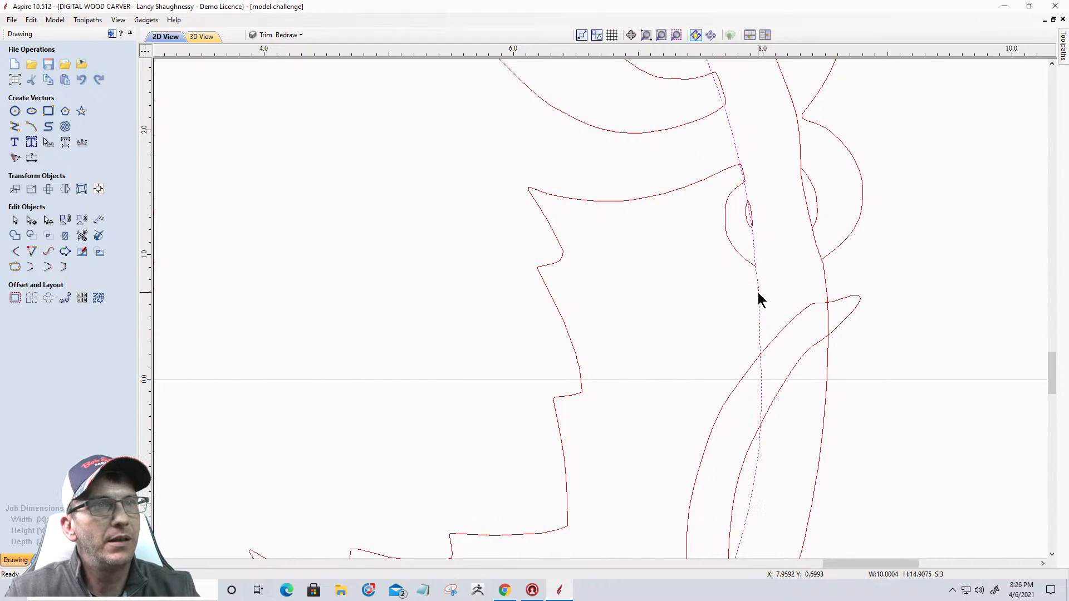
pyautogui.click(15, 269)
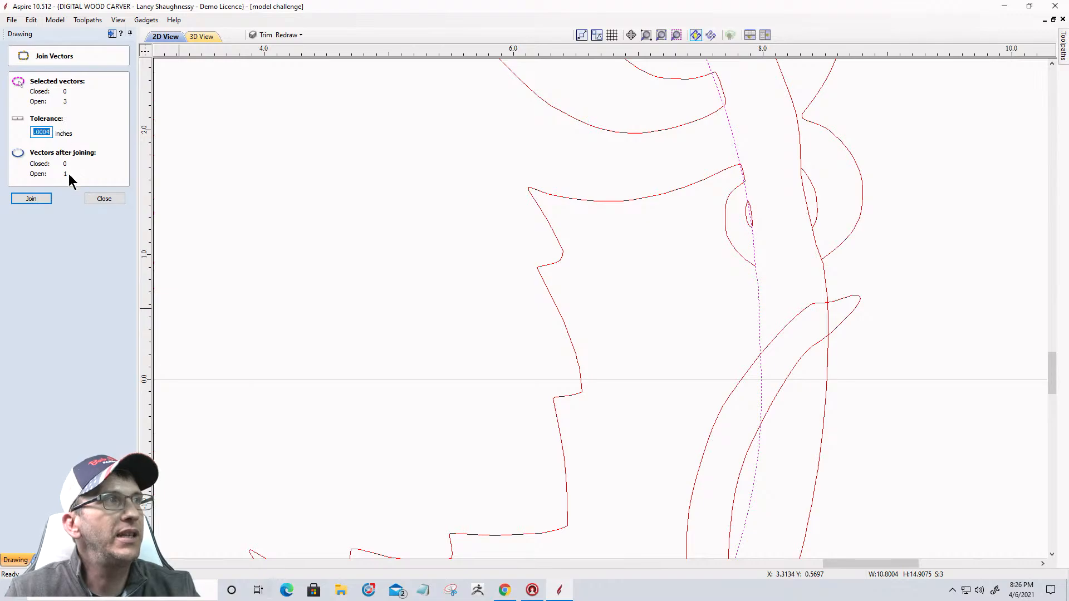
pyautogui.click(31, 200)
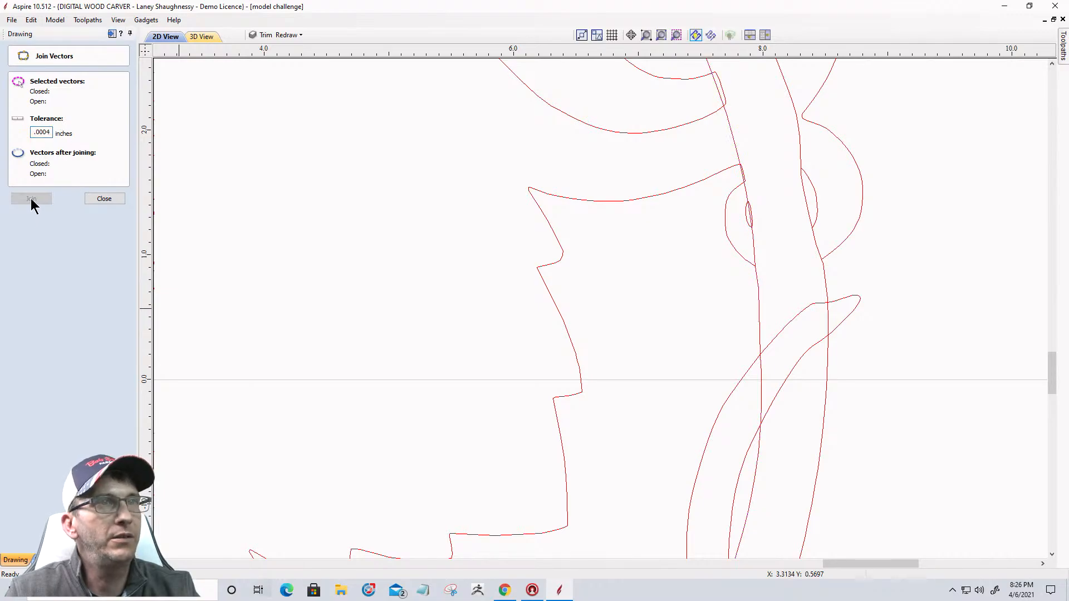
pyautogui.click(759, 323)
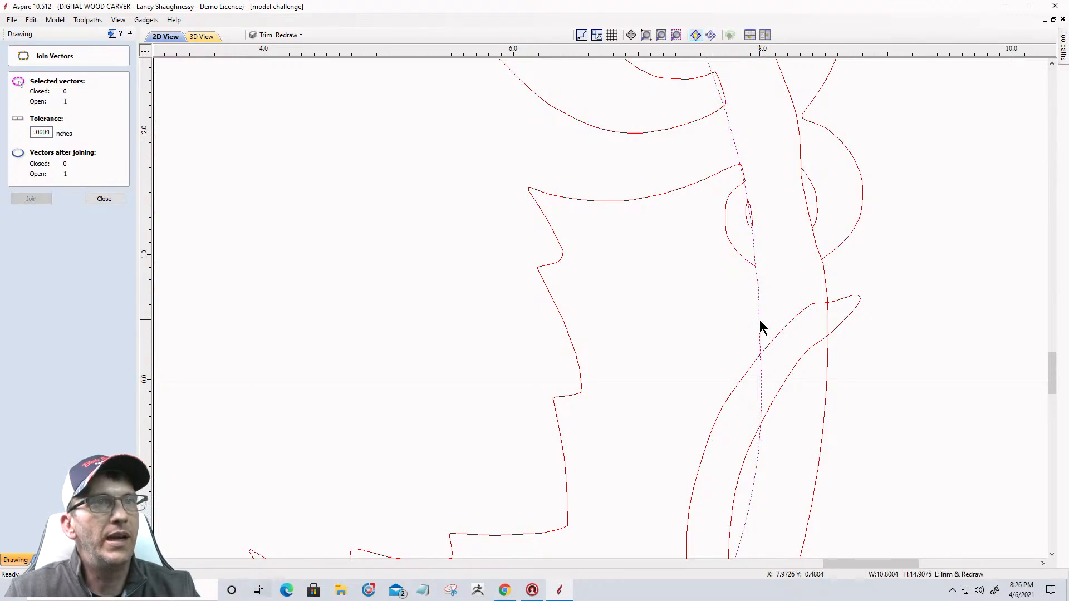
pyautogui.scroll(-5, 773, 337)
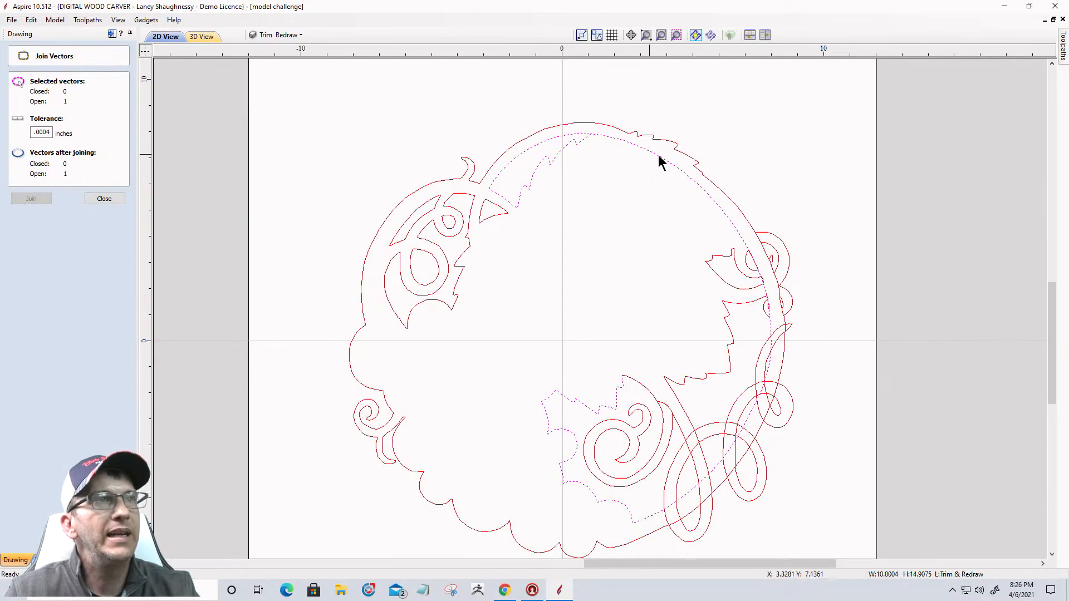
pyautogui.scroll(6, 487, 192)
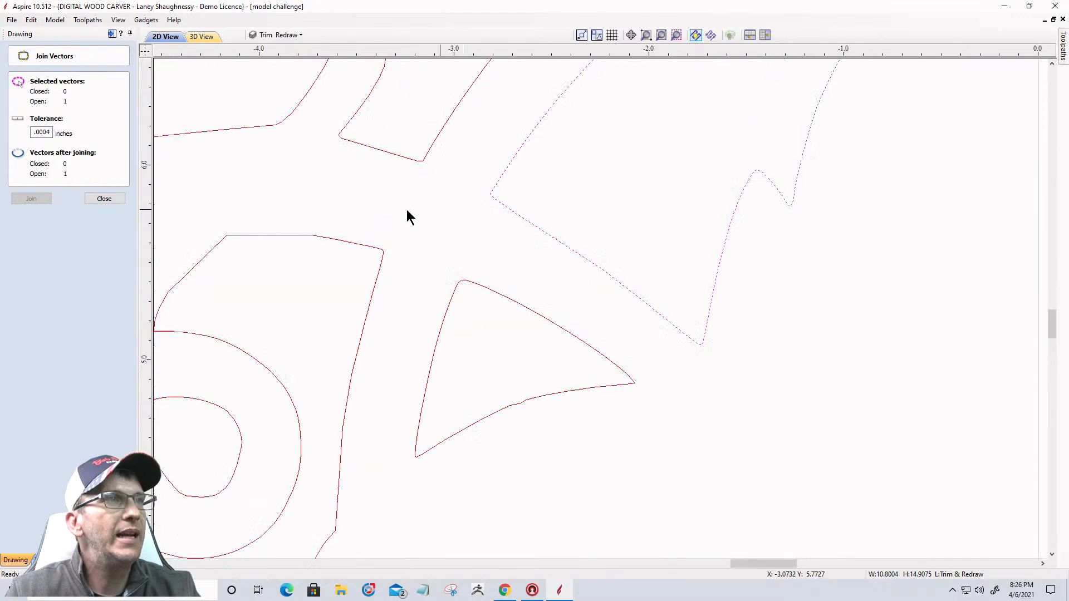
pyautogui.click(104, 199)
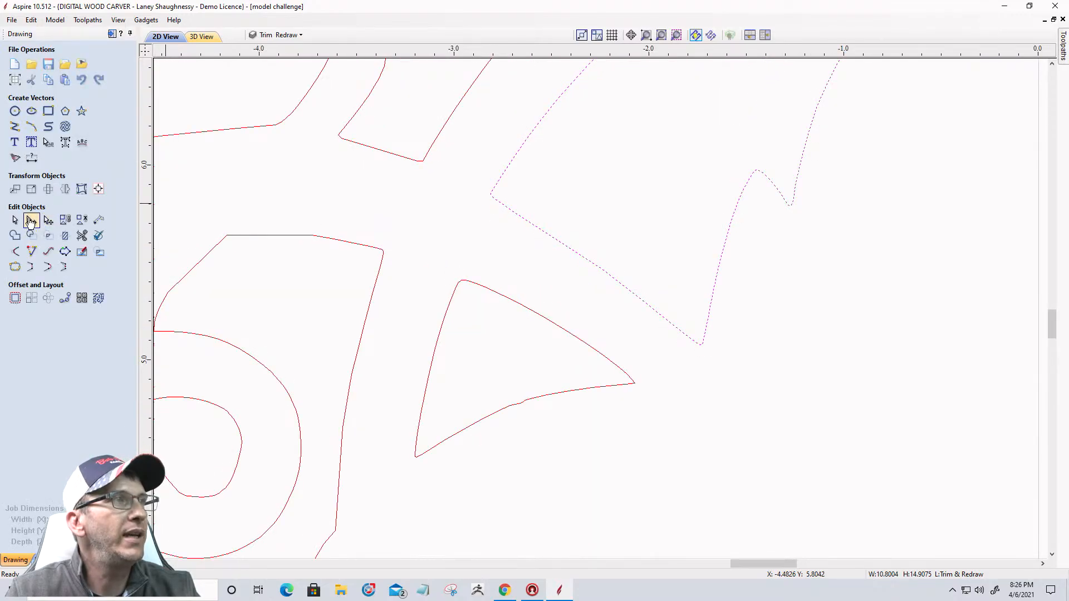
# Cut the joined vector at the long leaf's base corner, beside the small triangle
pyautogui.click(32, 220)
pyautogui.scroll(3, 475, 198)
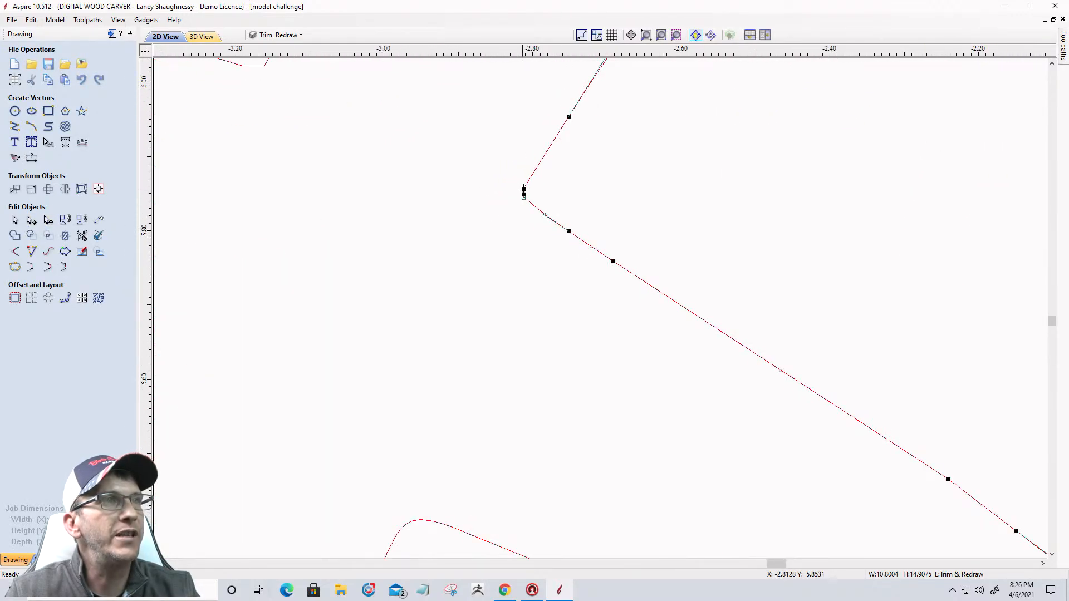
pyautogui.rightClick(524, 189)
pyautogui.click(539, 232)
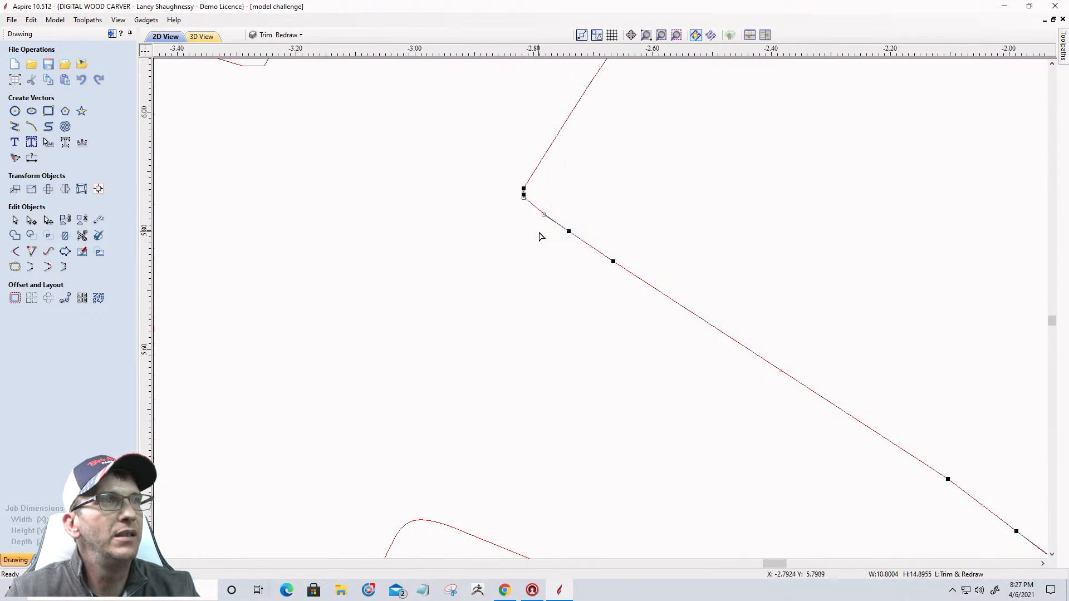
pyautogui.scroll(-6, 539, 233)
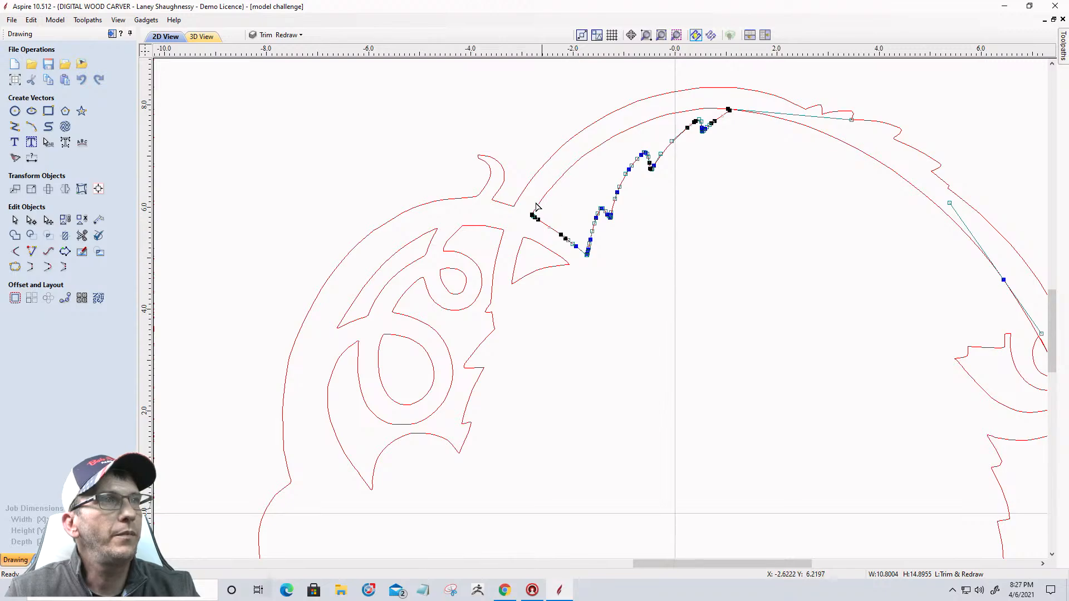
# Select the leaf's upper arc and the joined serrated vector, and examine how they meet at the leaf tip
pyautogui.click(14, 220)
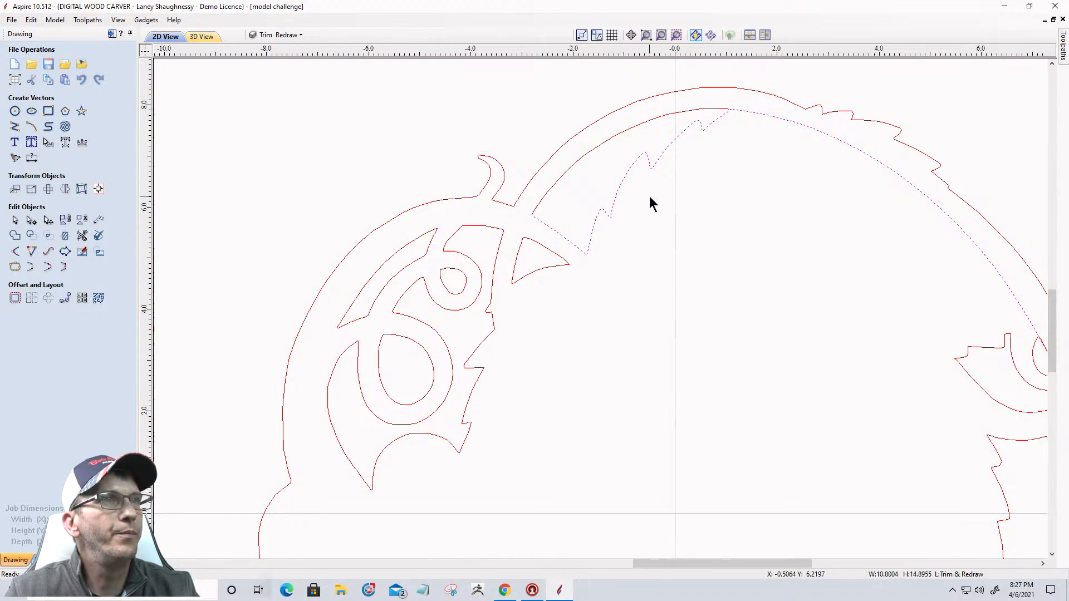
pyautogui.click(589, 151)
pyautogui.scroll(-1, 581, 162)
pyautogui.scroll(1, 695, 145)
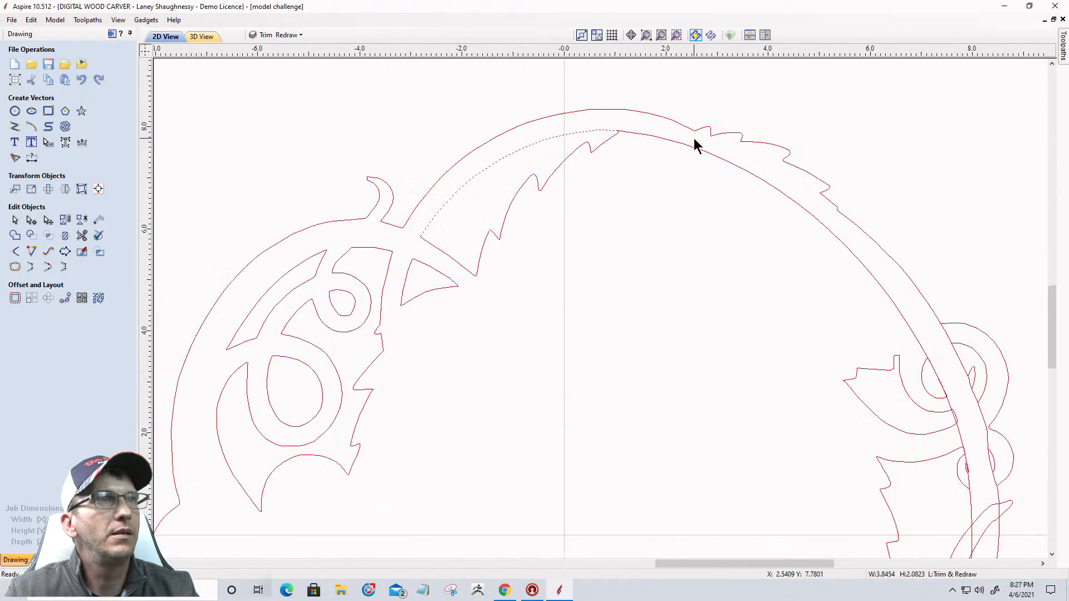
pyautogui.keyDown('shift'); pyautogui.click(652, 141); pyautogui.keyUp('shift')
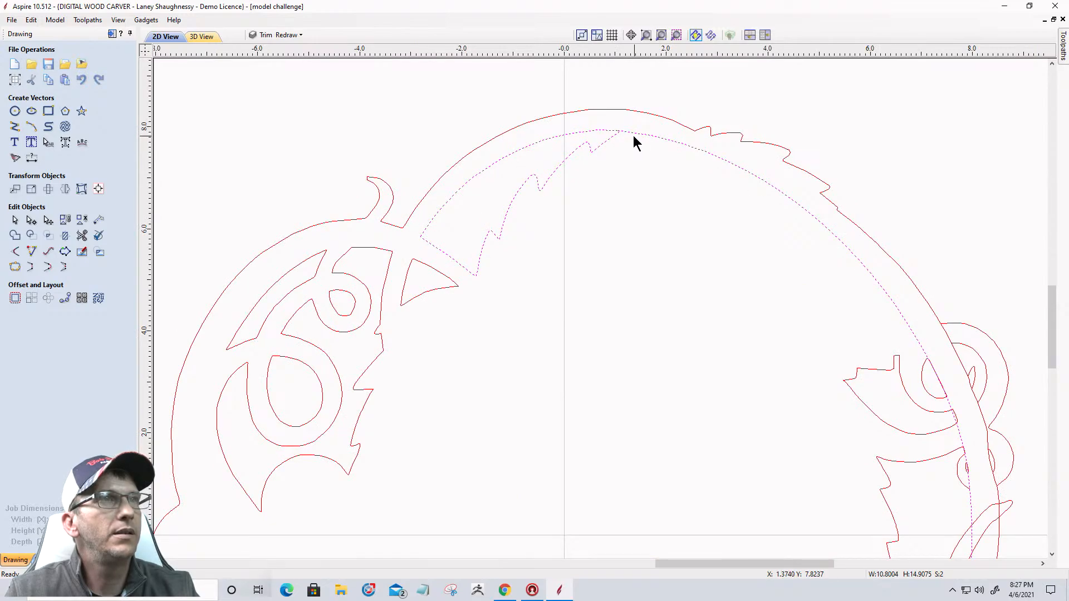
pyautogui.scroll(1, 630, 145)
pyautogui.scroll(6, 619, 104)
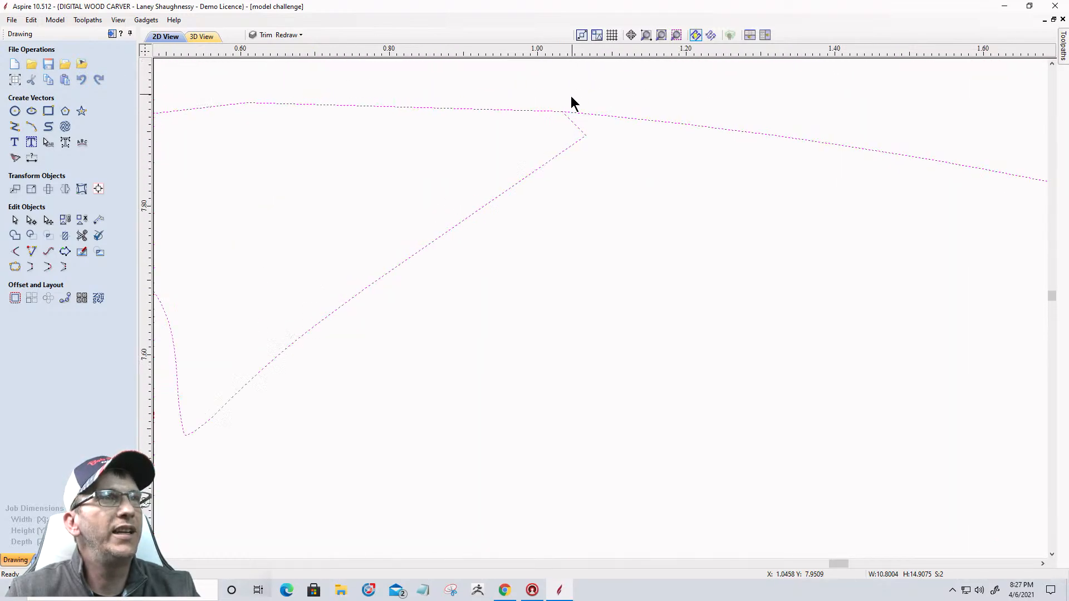
pyautogui.click(506, 163)
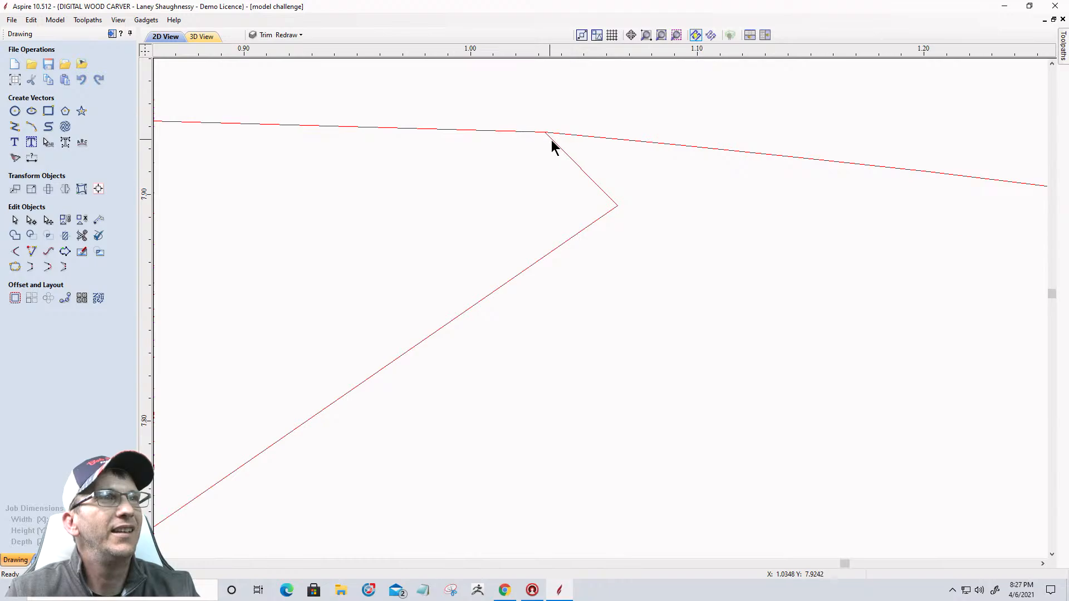
# Delete the short span linking the serrated leaf edge to the upper arc at the long leaf's tip
pyautogui.click(608, 202)
pyautogui.scroll(-8, 626, 145)
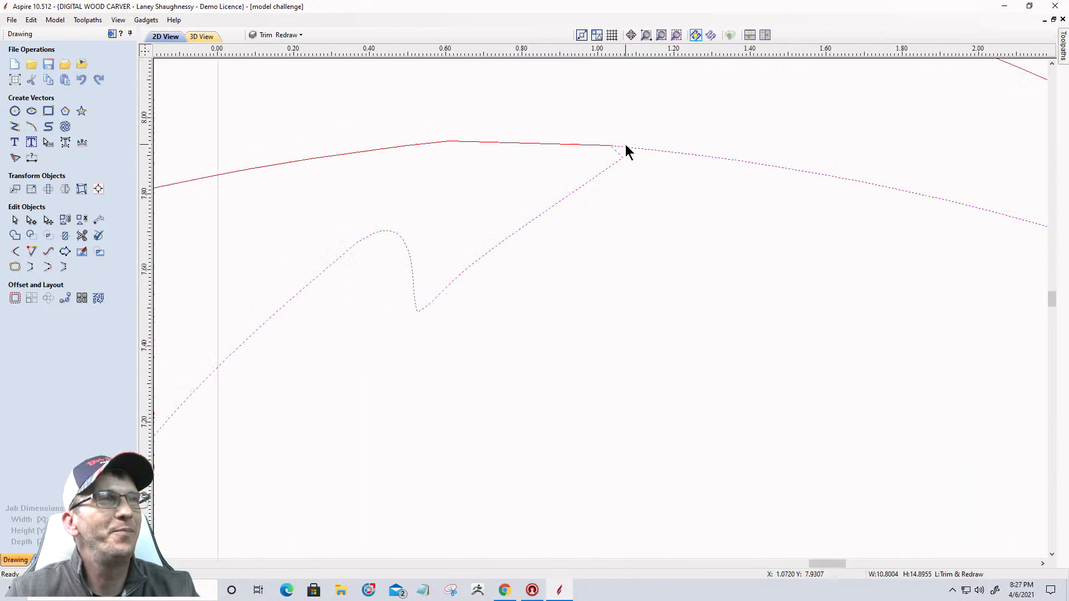
pyautogui.scroll(-2, 626, 147)
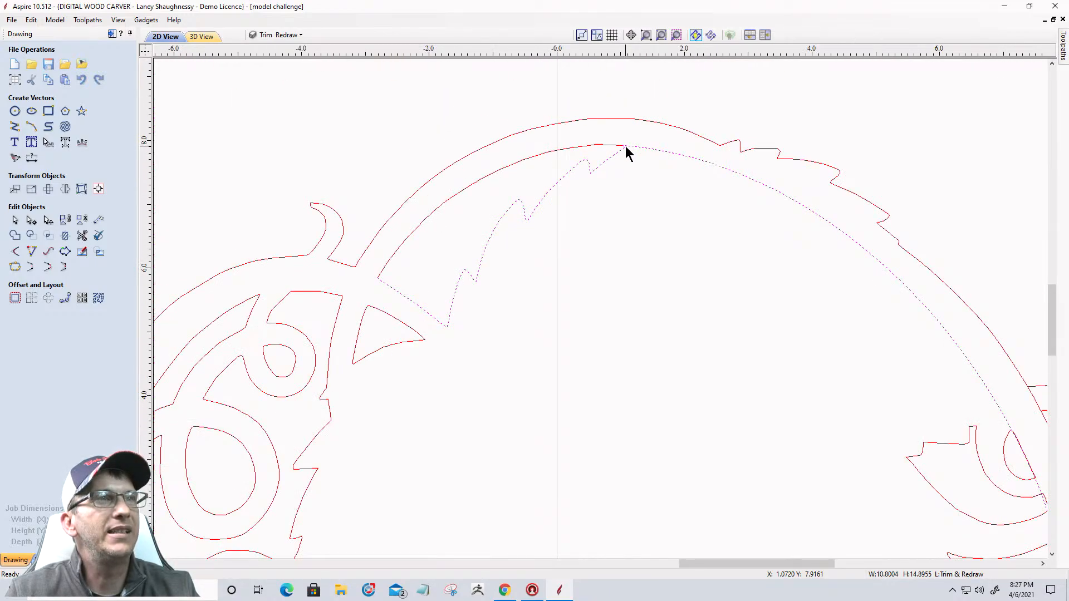
pyautogui.scroll(10, 626, 147)
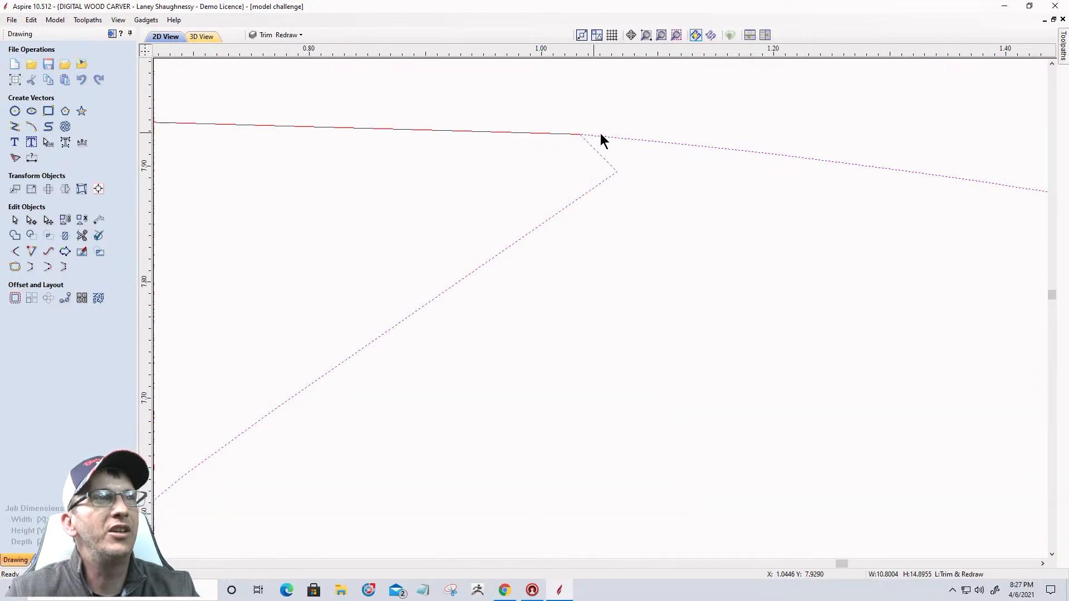
pyautogui.click(31, 219)
pyautogui.scroll(2, 594, 120)
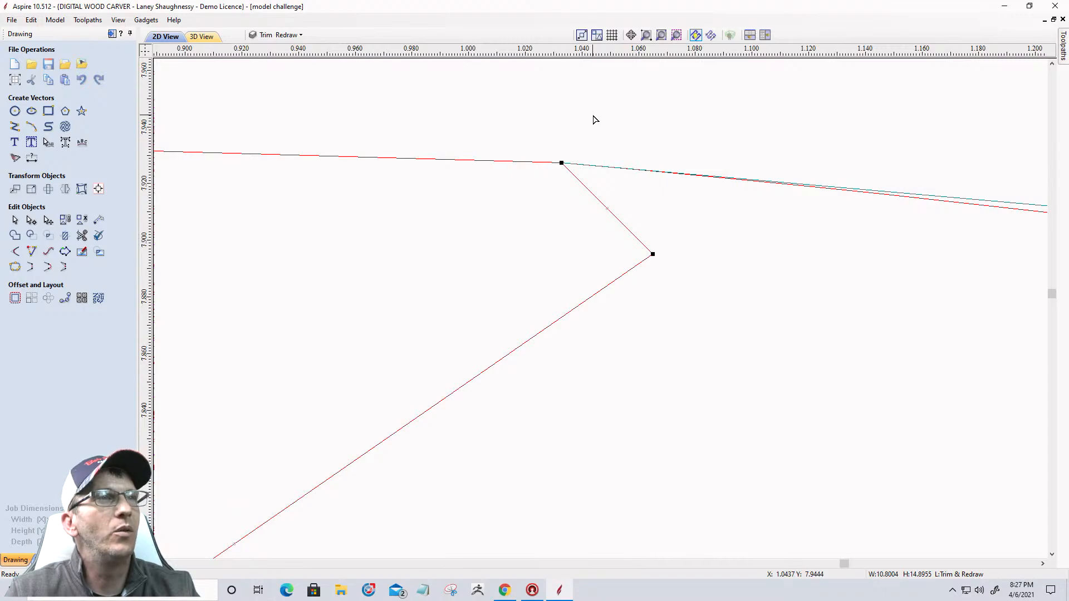
pyautogui.rightClick(586, 186)
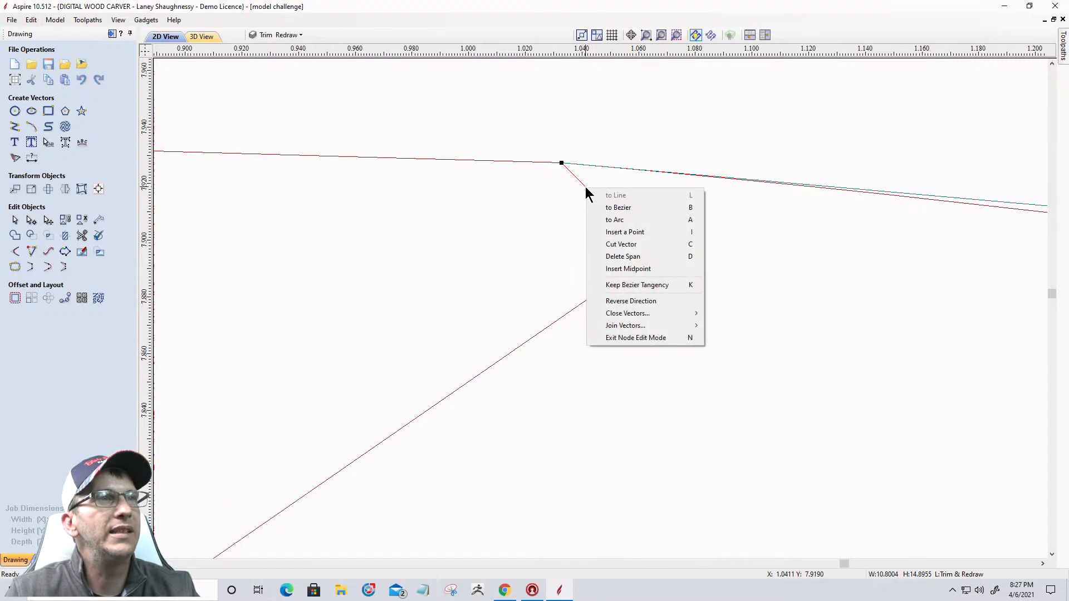
pyautogui.click(604, 256)
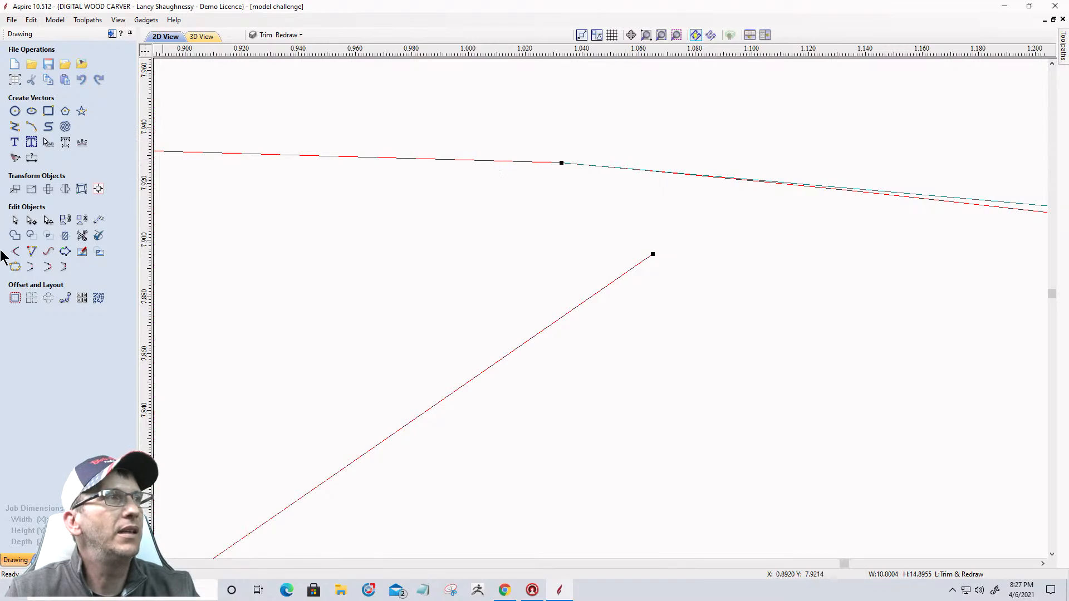
# Join the leaf's upper arc, its continuation past the tip and the serrated edge with a tolerance of .0004 inches
pyautogui.click(15, 266)
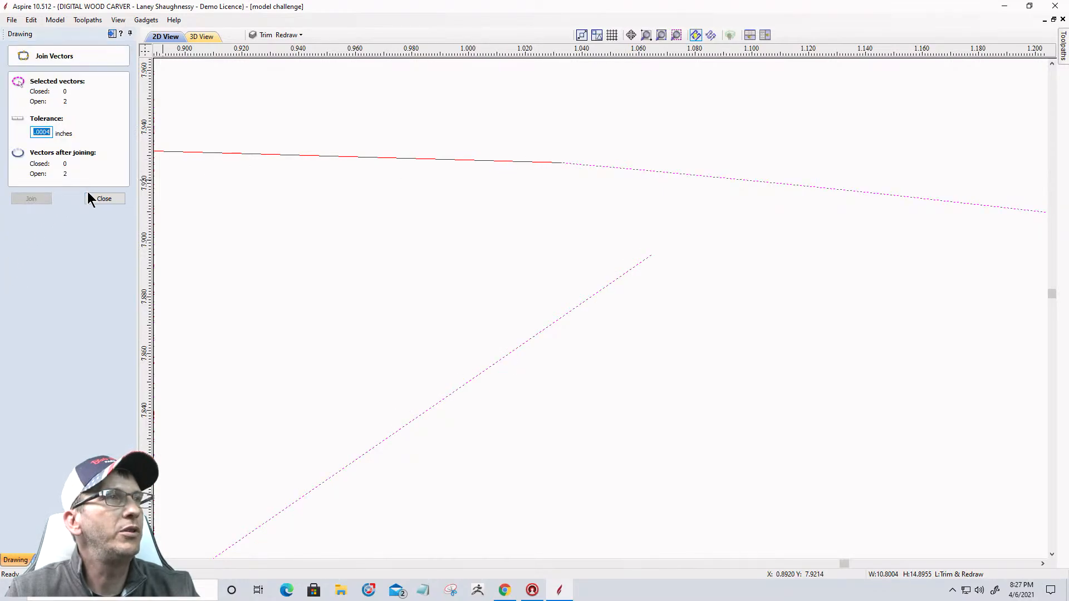
pyautogui.click(342, 157)
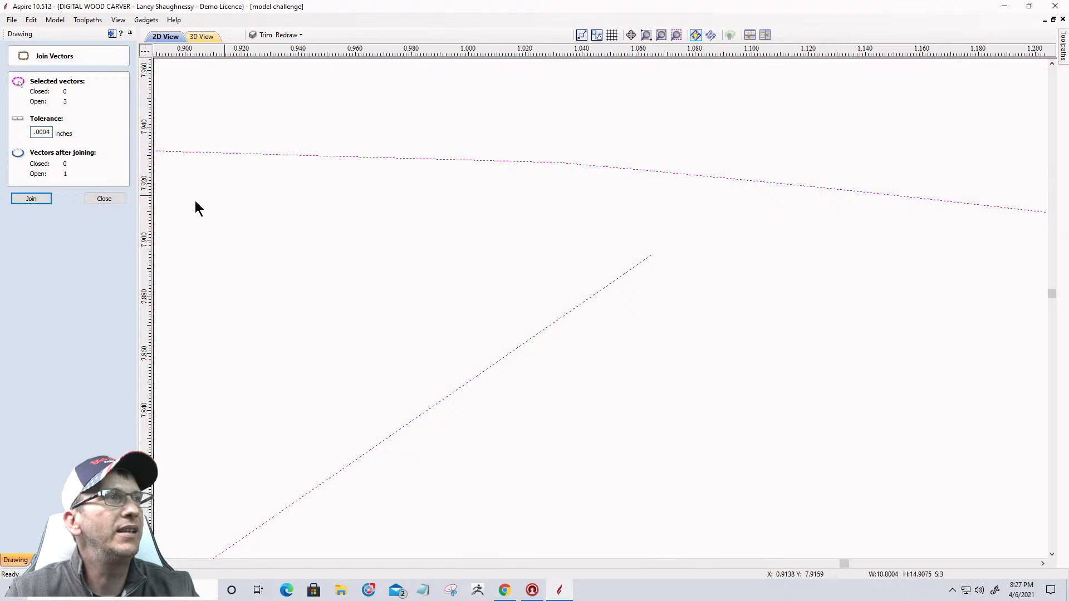
pyautogui.click(31, 199)
pyautogui.scroll(-3, 564, 142)
pyautogui.scroll(-5, 565, 142)
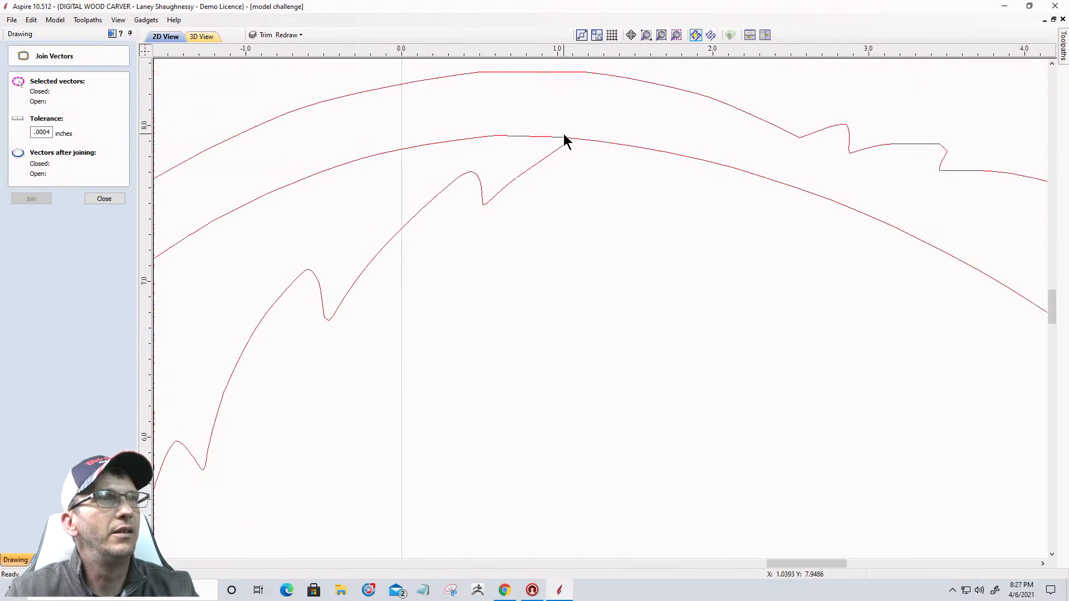
# Cut the long inner border vector at the node just past the last lower scallop, where the scalloped leaf edge meets the band
pyautogui.click(330, 282)
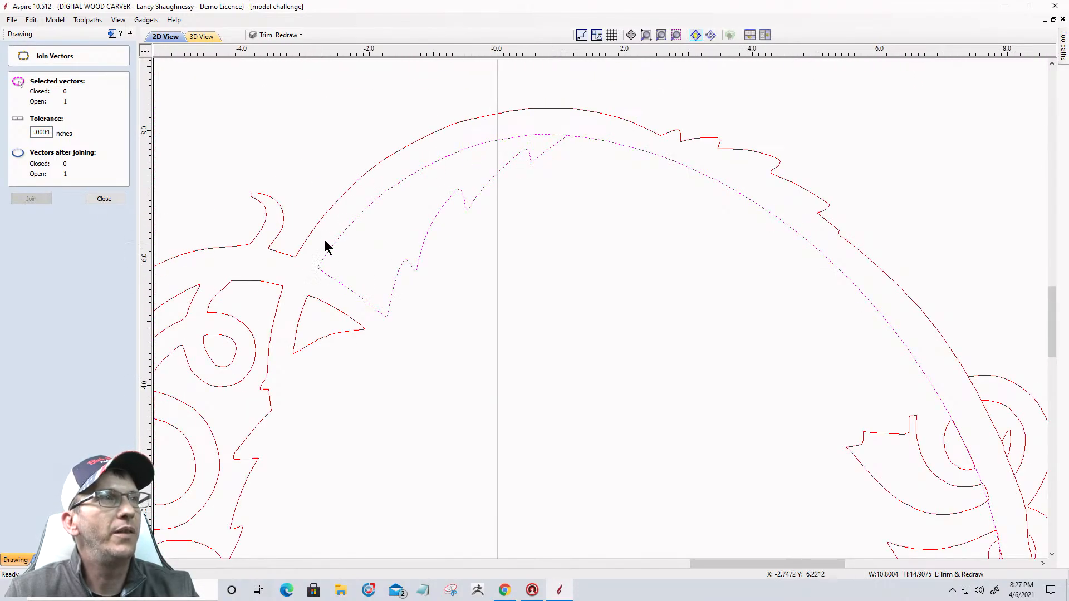
pyautogui.scroll(-4, 883, 300)
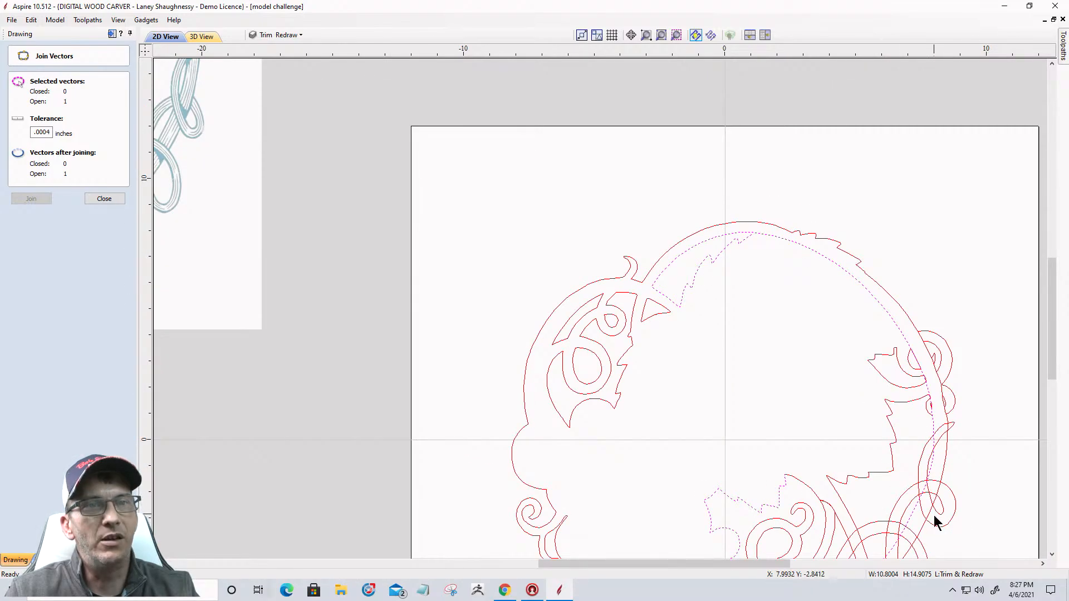
pyautogui.scroll(-6, 852, 511)
pyautogui.scroll(6, 756, 467)
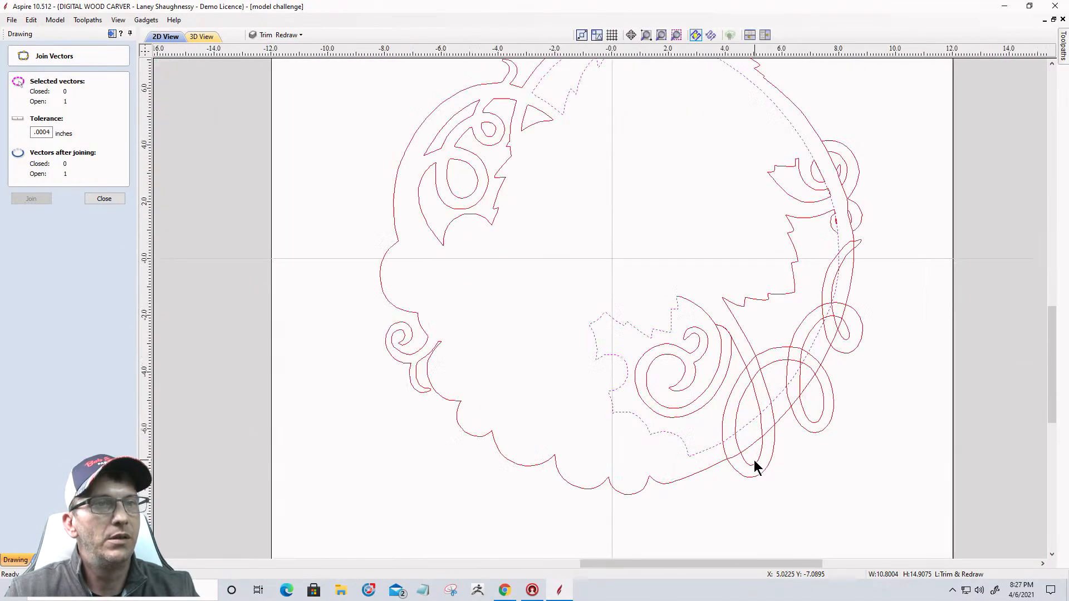
pyautogui.scroll(3, 691, 464)
pyautogui.scroll(5, 689, 462)
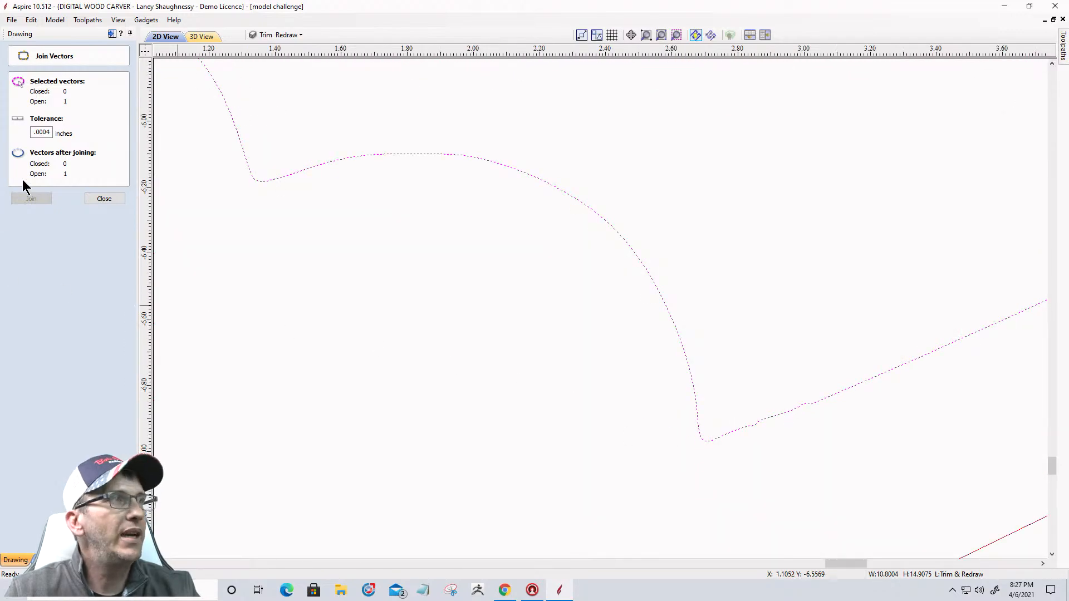
pyautogui.click(104, 199)
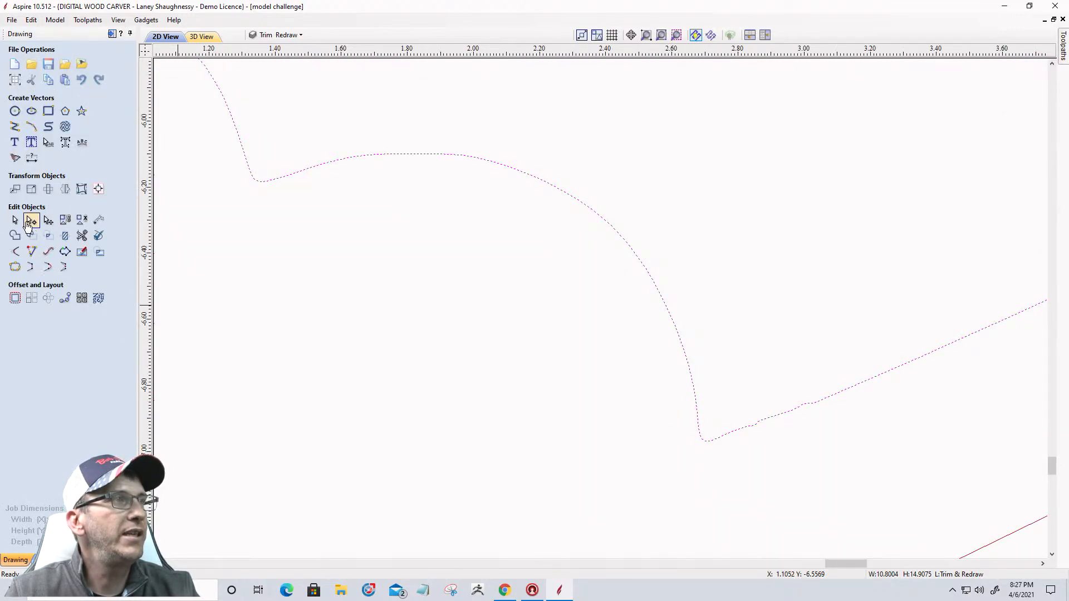
pyautogui.click(31, 219)
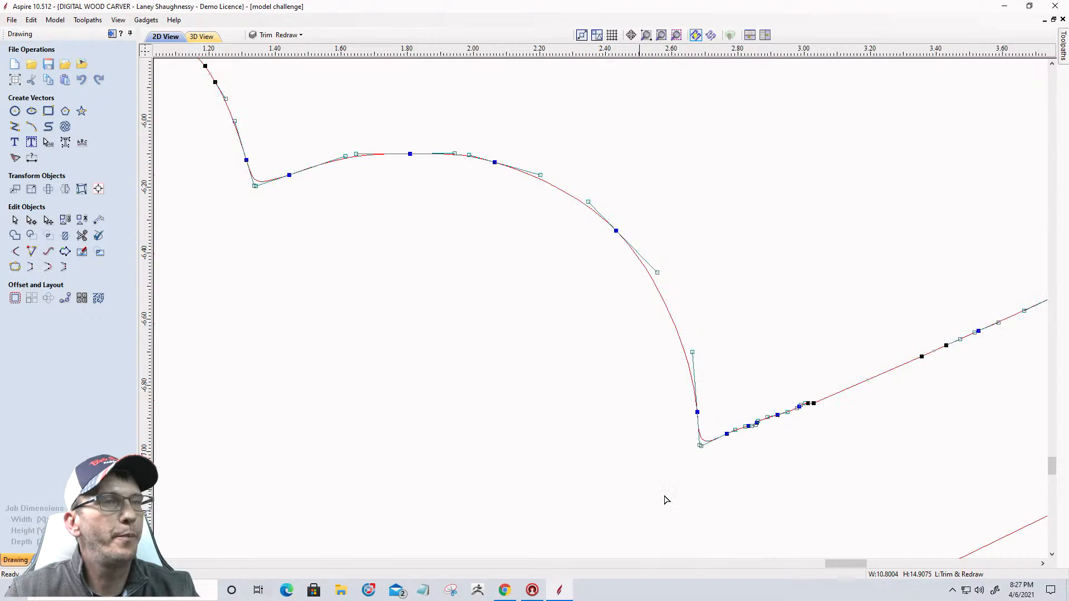
pyautogui.rightClick(727, 434)
pyautogui.click(746, 315)
pyautogui.scroll(-5, 731, 345)
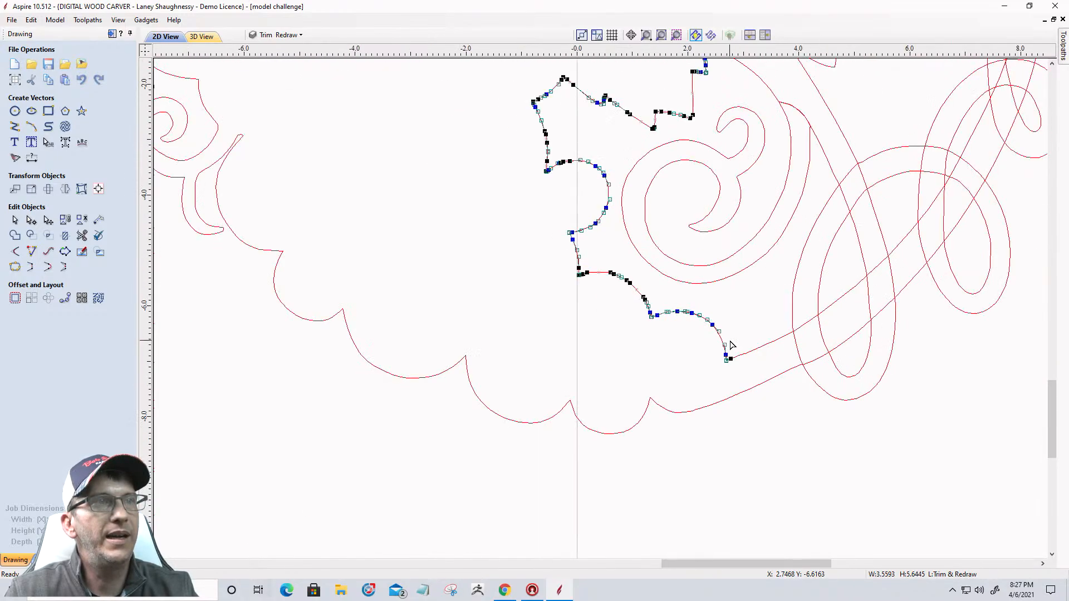
pyautogui.scroll(-3, 731, 345)
pyautogui.click(812, 235)
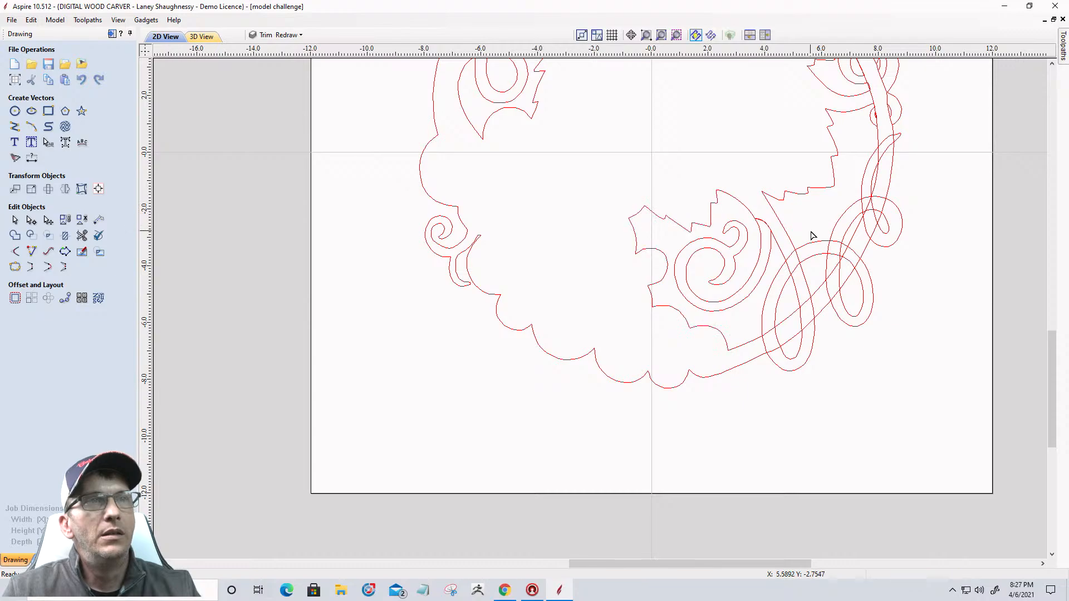
# Nudge the Bezier handle above the band's inner-edge node beside the small curl slightly outward to adjust the curve behind the leaves
pyautogui.scroll(-4, 811, 235)
pyautogui.scroll(4, 847, 160)
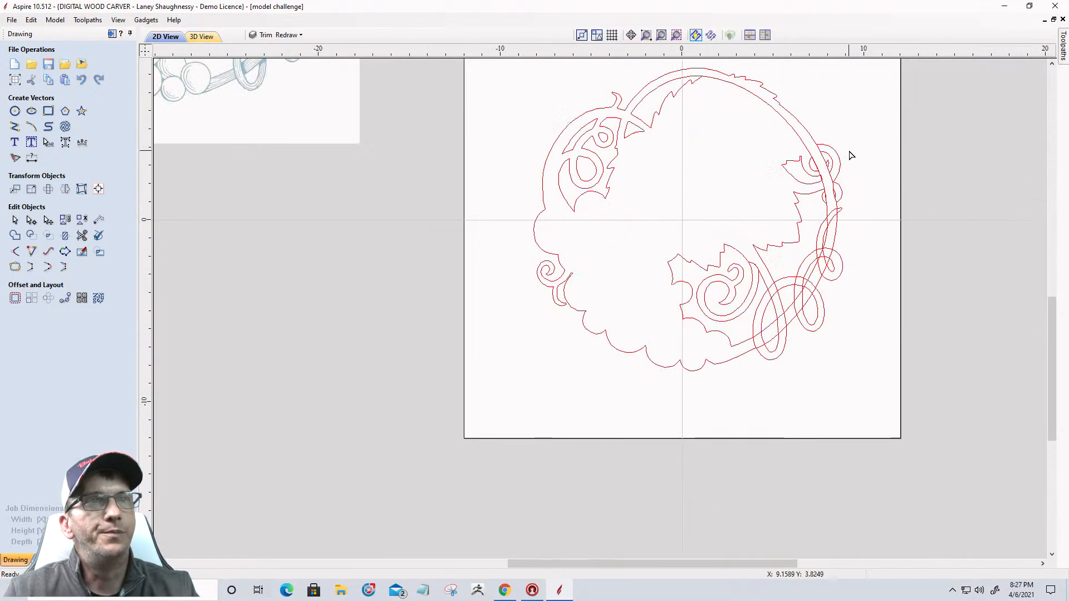
pyautogui.scroll(6, 824, 184)
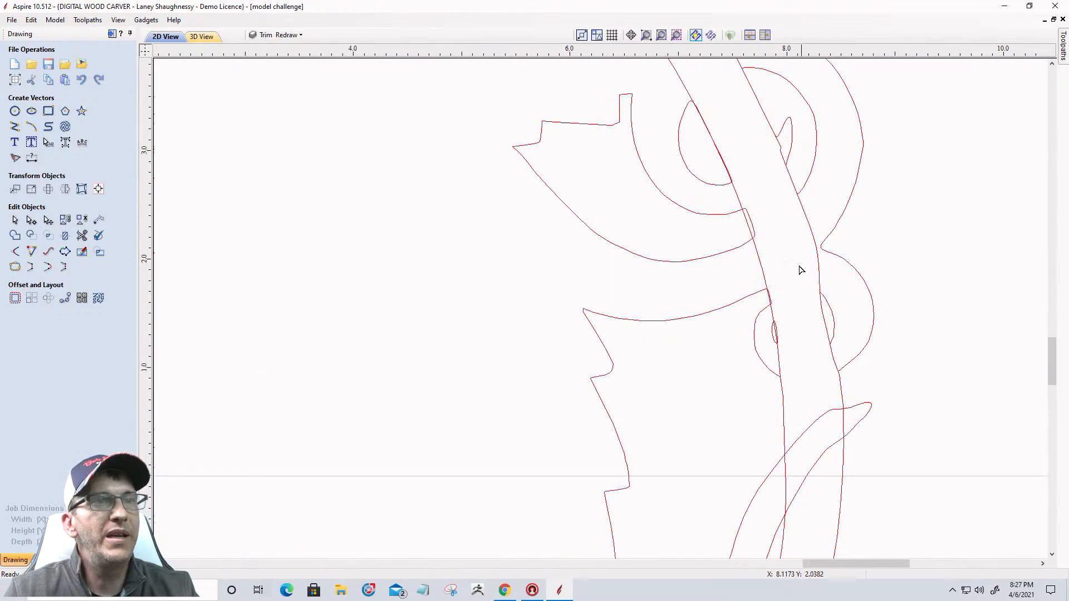
pyautogui.scroll(1, 776, 363)
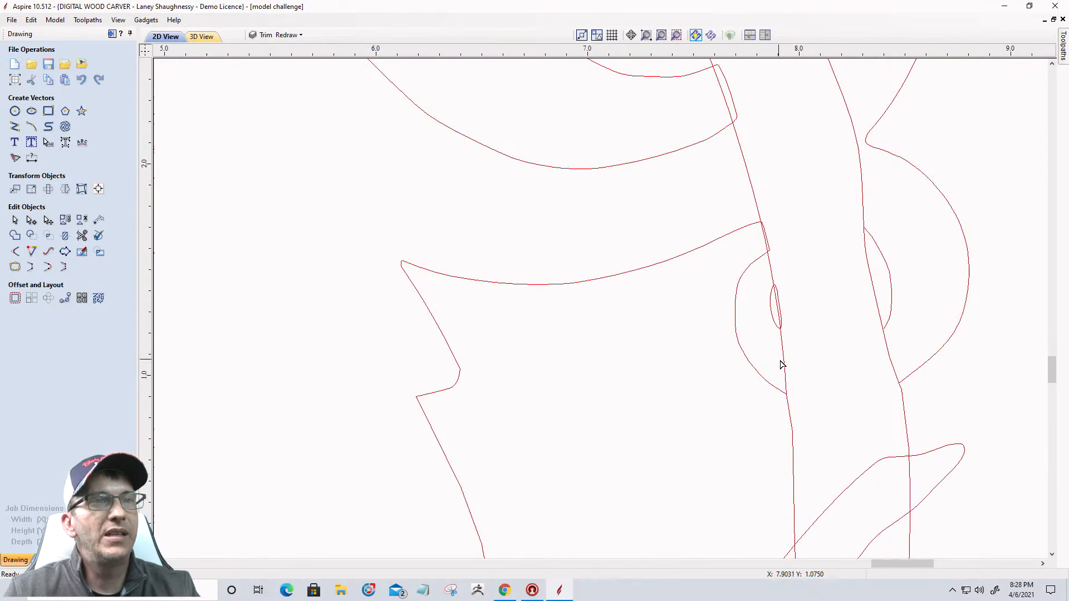
pyautogui.click(785, 369)
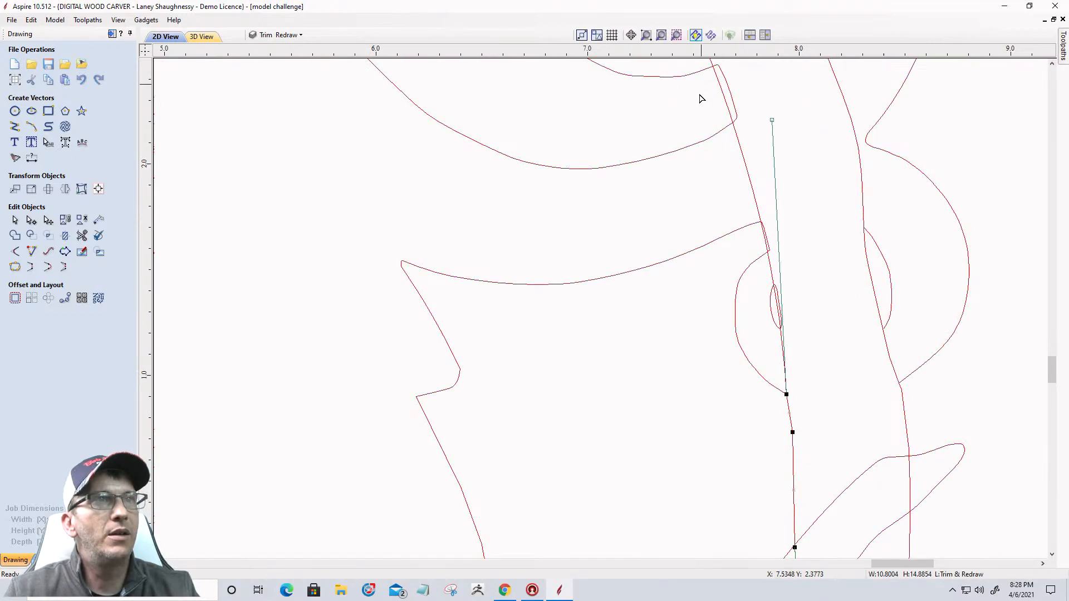
pyautogui.scroll(-8, 741, 184)
pyautogui.scroll(4, 733, 148)
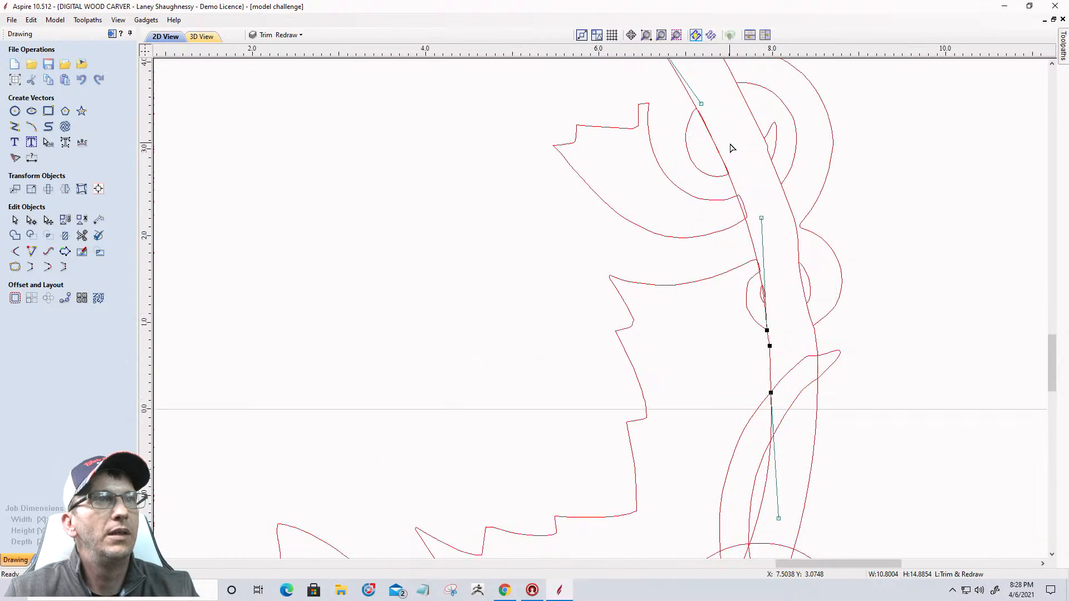
pyautogui.click(760, 217)
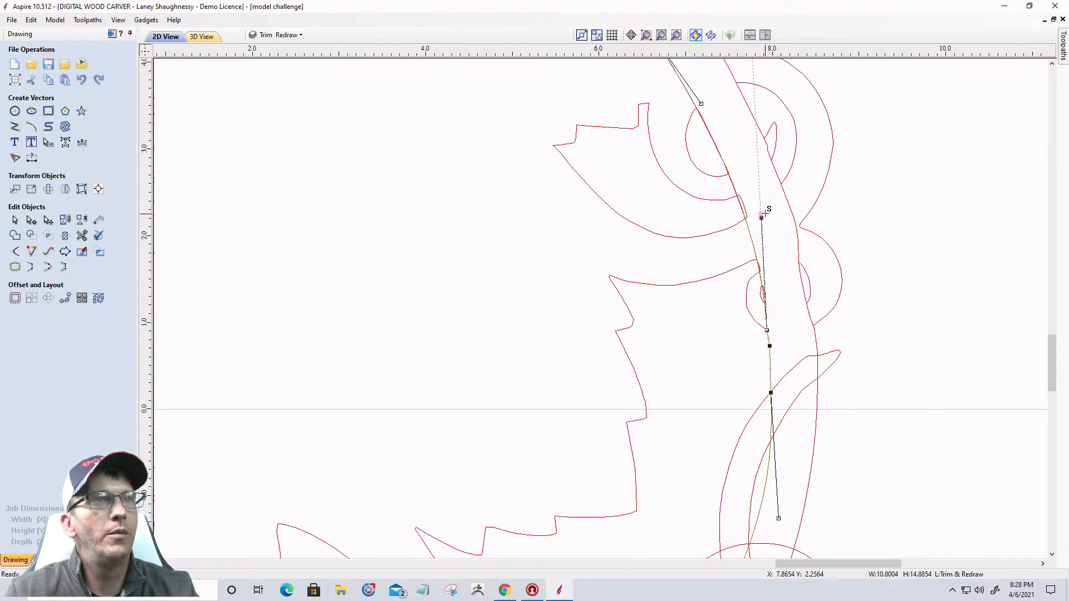
pyautogui.click(767, 214)
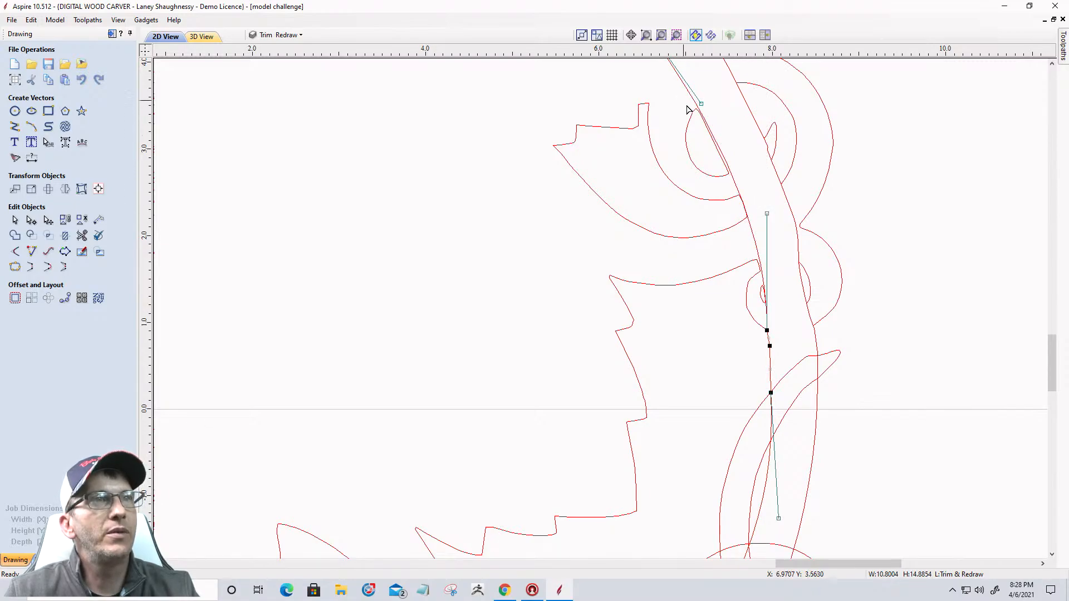
# Cut the jagged leaf vector at the corner node where its tip meets the small curl beside the band
pyautogui.scroll(-4, 688, 109)
pyautogui.scroll(3, 702, 147)
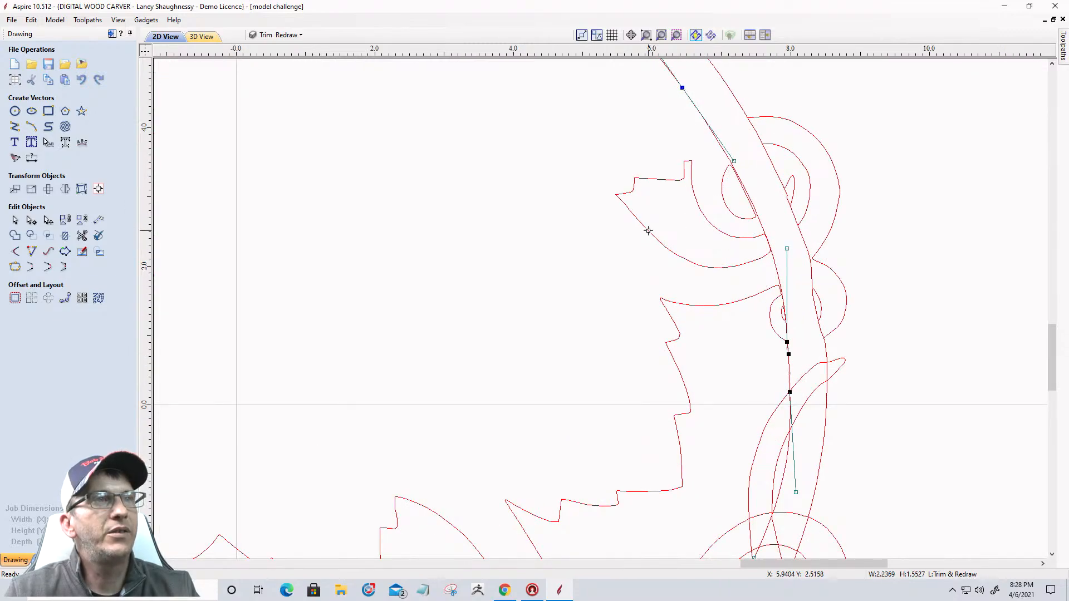
pyautogui.click(636, 217)
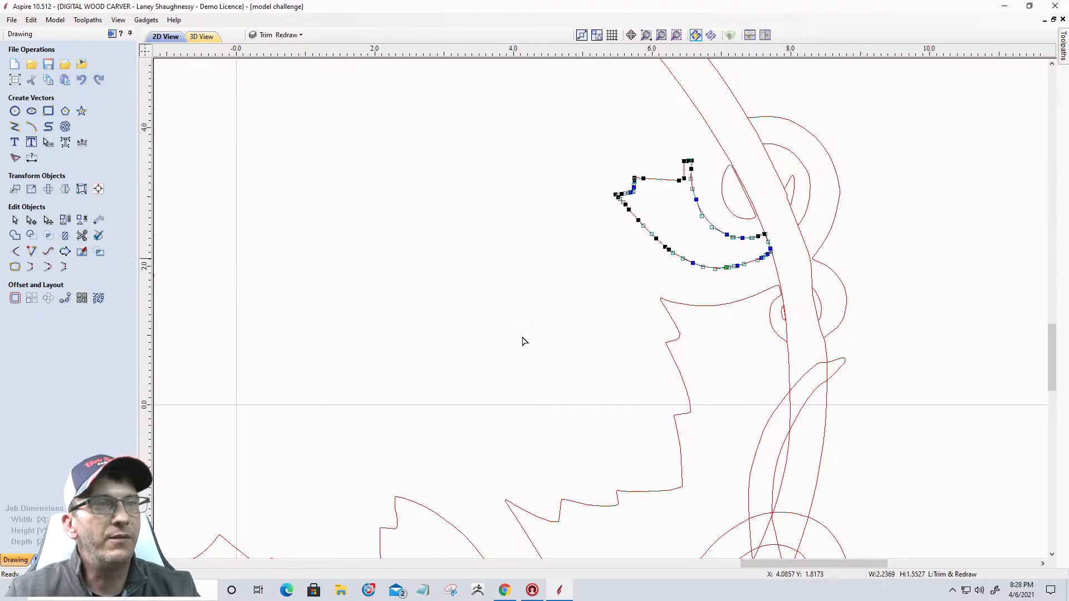
pyautogui.click(705, 308)
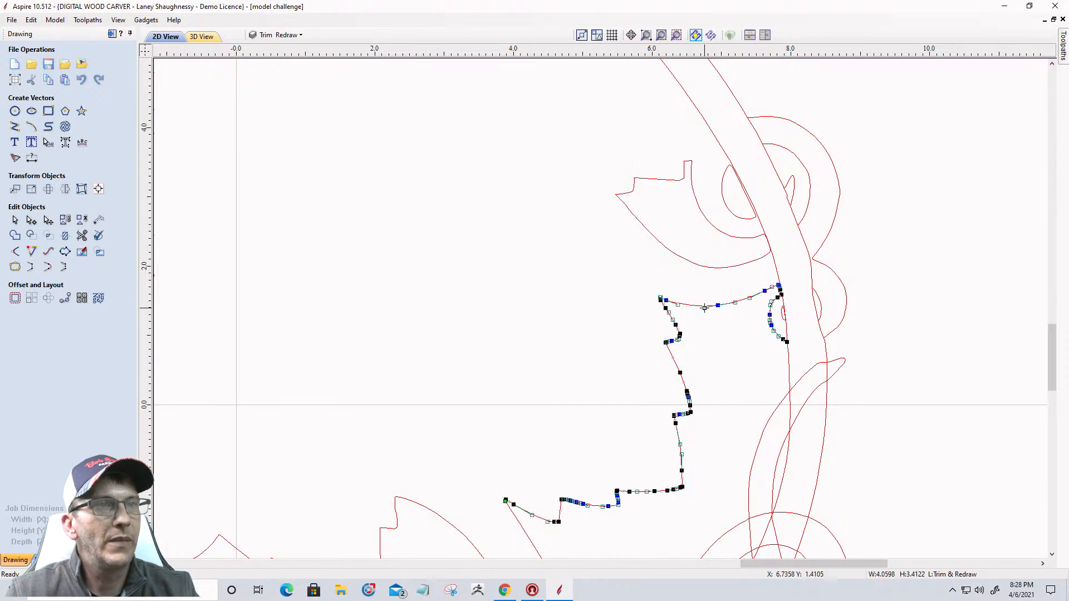
pyautogui.scroll(-2, 700, 276)
pyautogui.scroll(4, 707, 320)
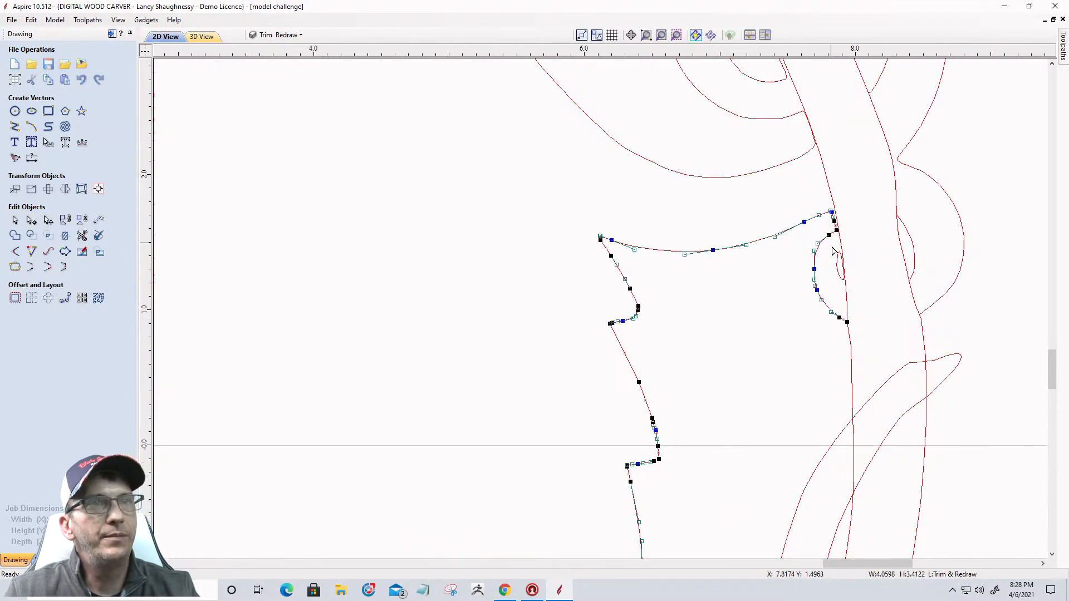
pyautogui.scroll(4, 829, 268)
pyautogui.scroll(1, 844, 229)
pyautogui.rightClick(863, 136)
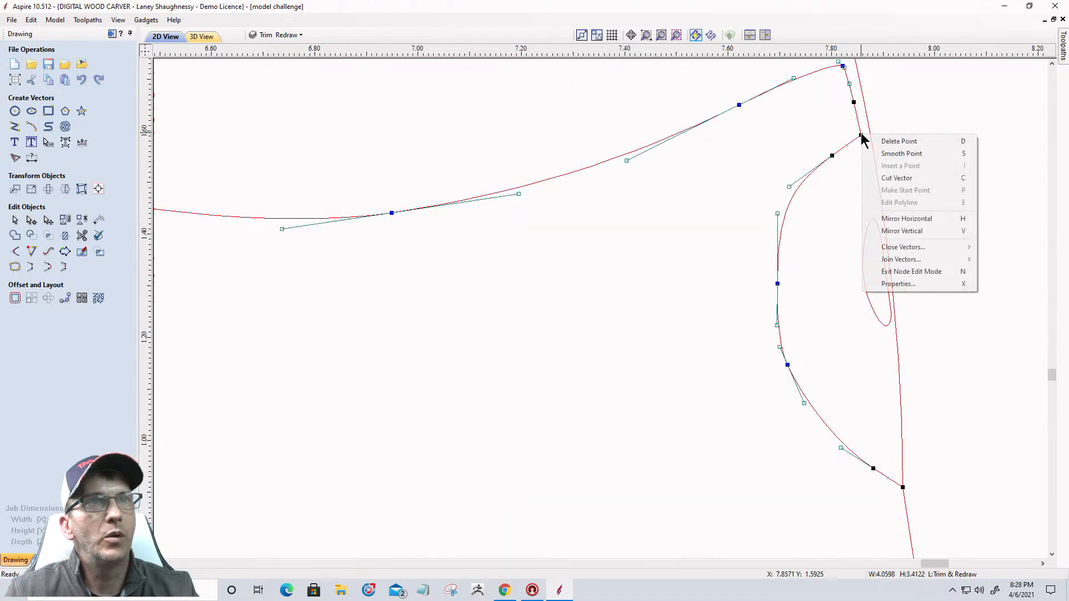
pyautogui.click(885, 178)
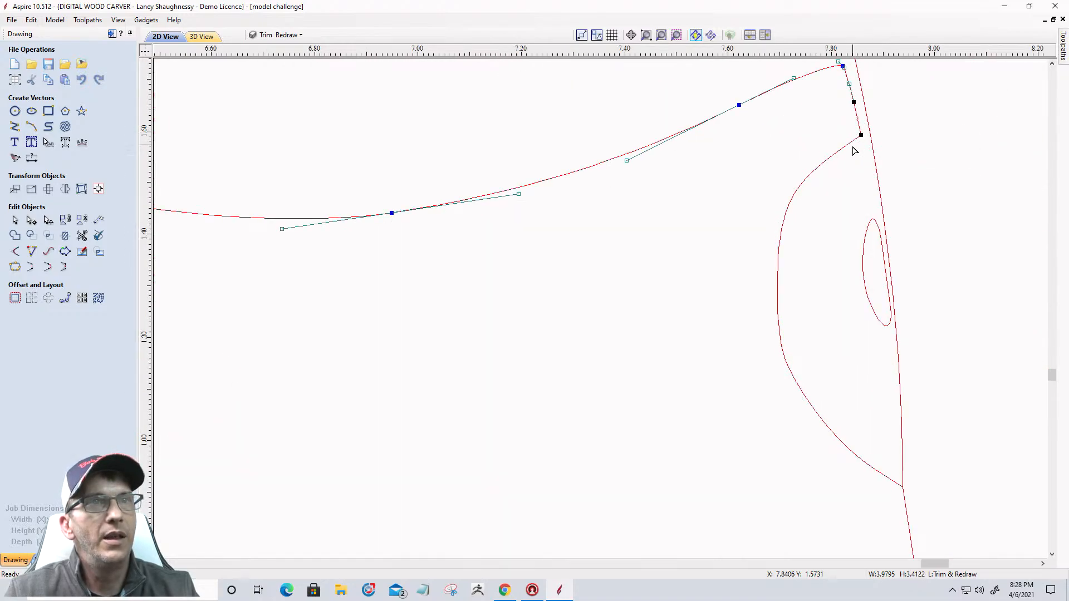
pyautogui.scroll(-3, 769, 353)
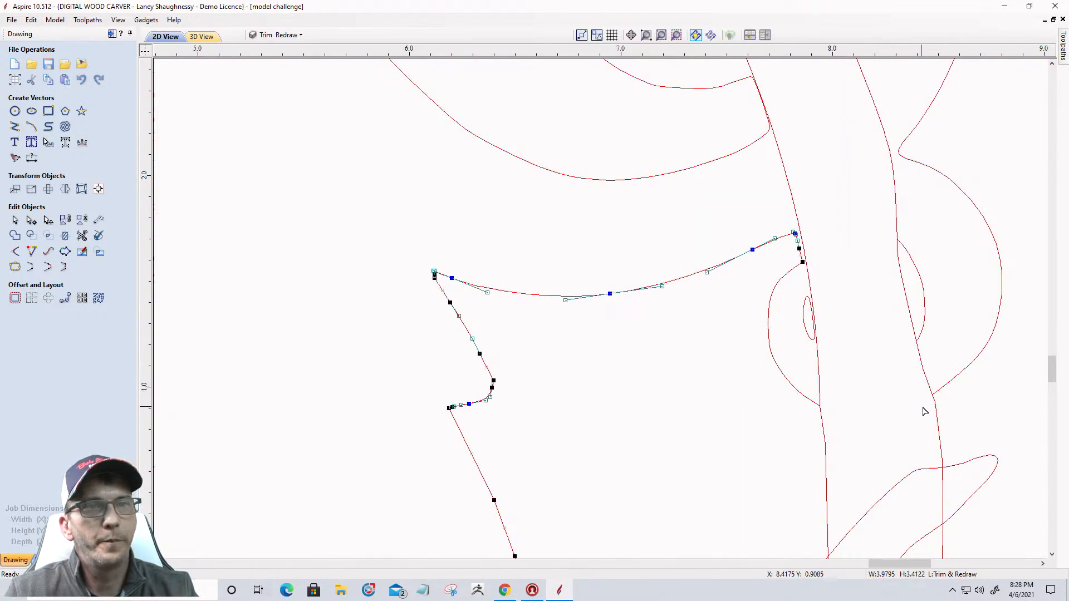
# Make the outer corner node of the curled leaf's squared upper tip the start point of its outline
pyautogui.click(942, 385)
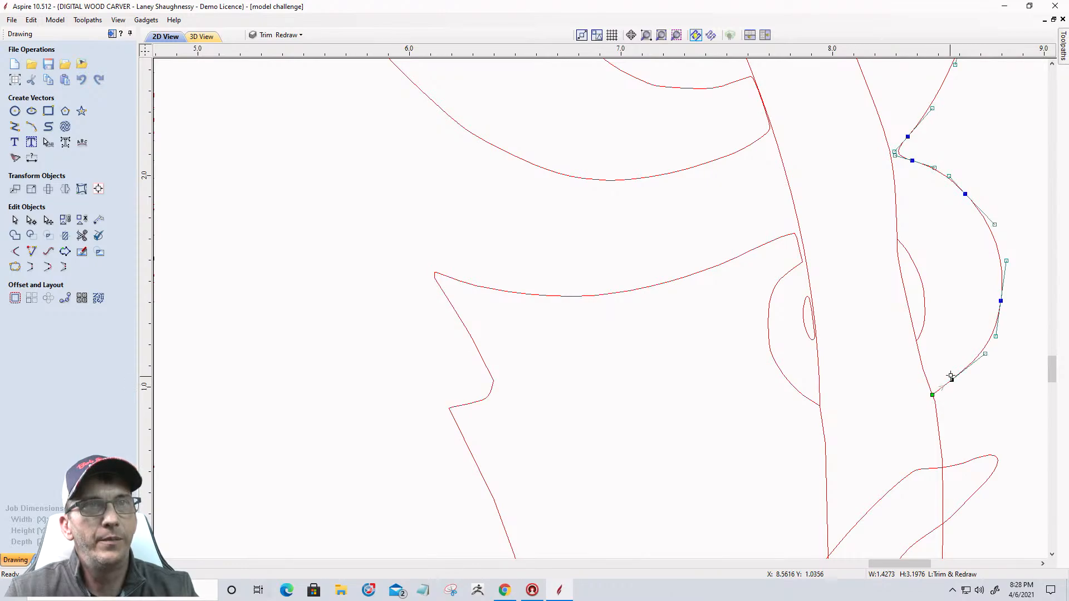
pyautogui.scroll(-2, 969, 359)
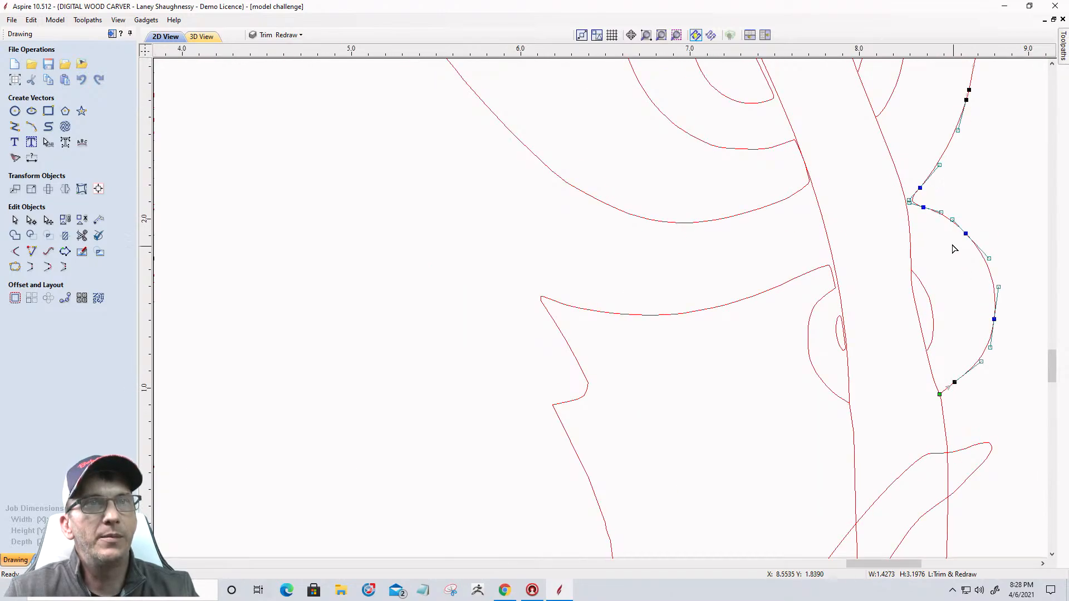
pyautogui.scroll(-3, 926, 218)
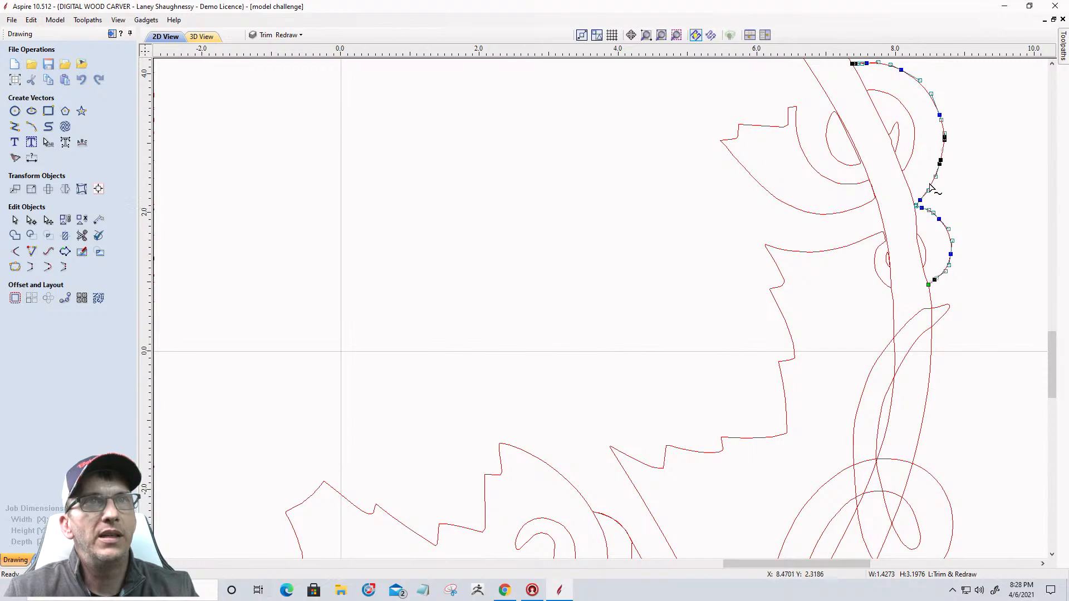
pyautogui.scroll(2, 836, 67)
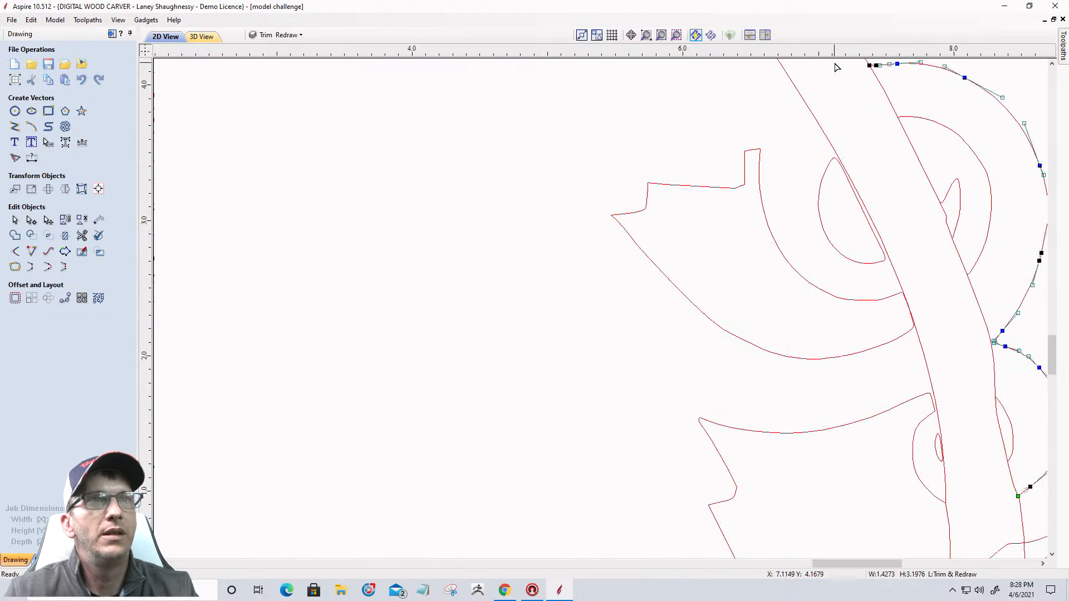
pyautogui.click(760, 151)
pyautogui.scroll(3, 759, 149)
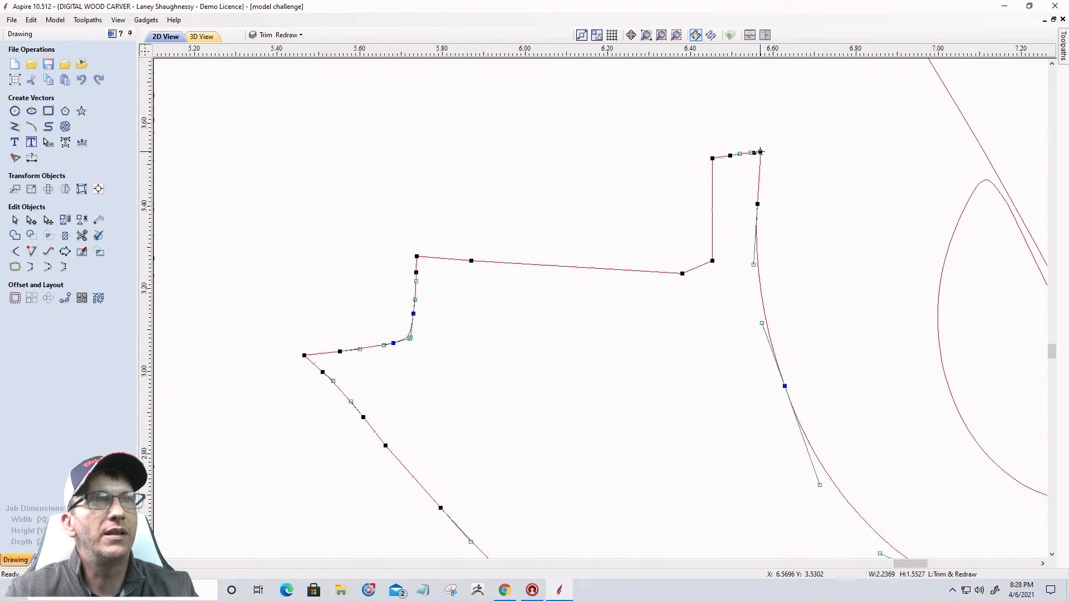
pyautogui.rightClick(760, 152)
pyautogui.click(804, 209)
pyautogui.scroll(-5, 774, 207)
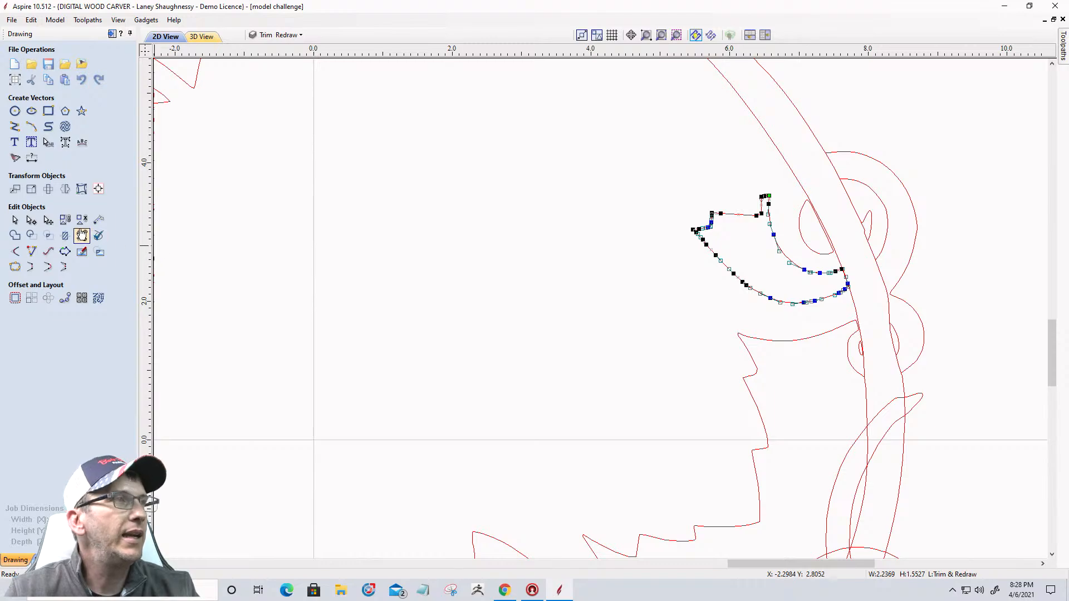
# Delete the short span beside the start point on the curled leaf's squared tip to open the outline there
pyautogui.scroll(10, 774, 201)
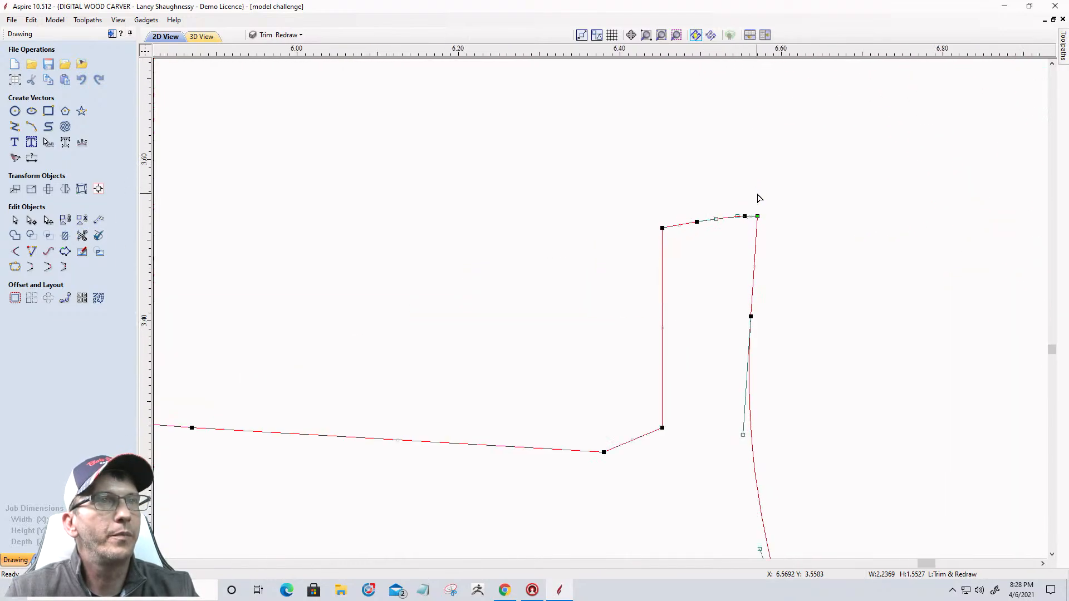
pyautogui.scroll(3, 735, 263)
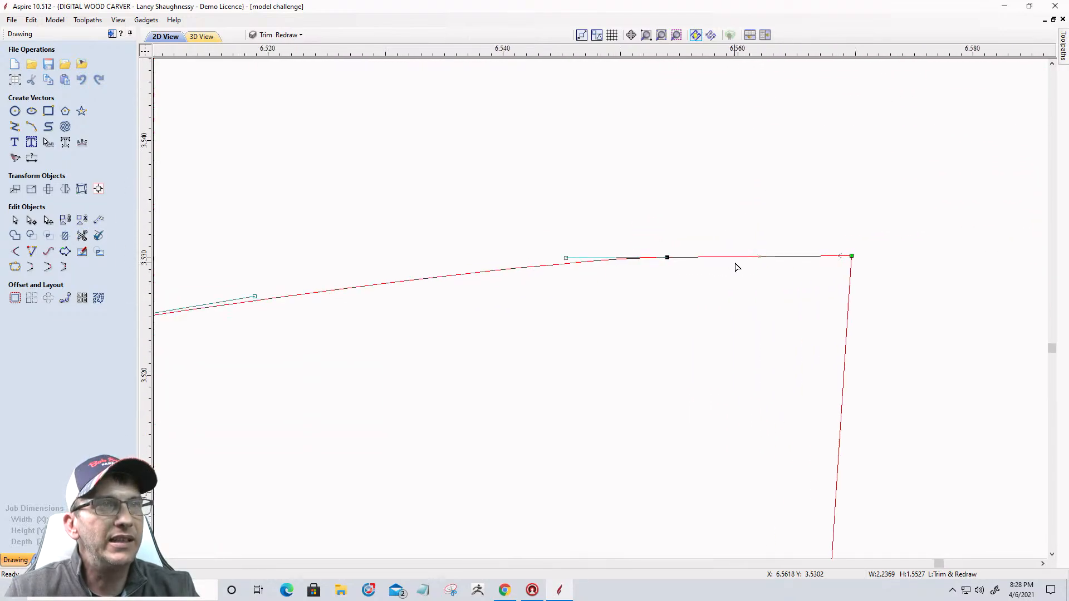
pyautogui.rightClick(736, 260)
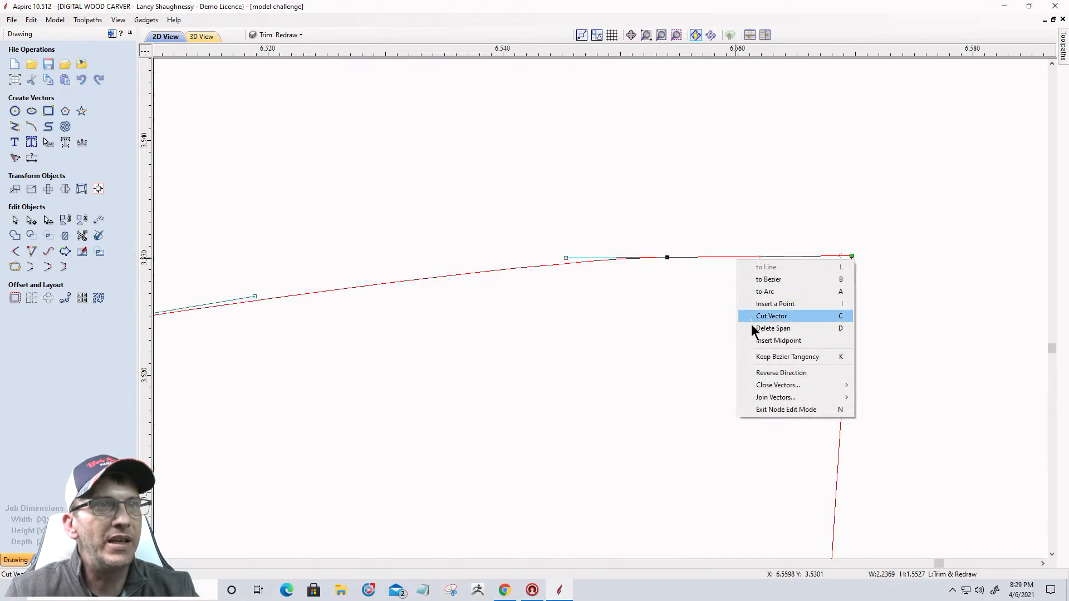
pyautogui.click(772, 329)
pyautogui.scroll(-10, 737, 236)
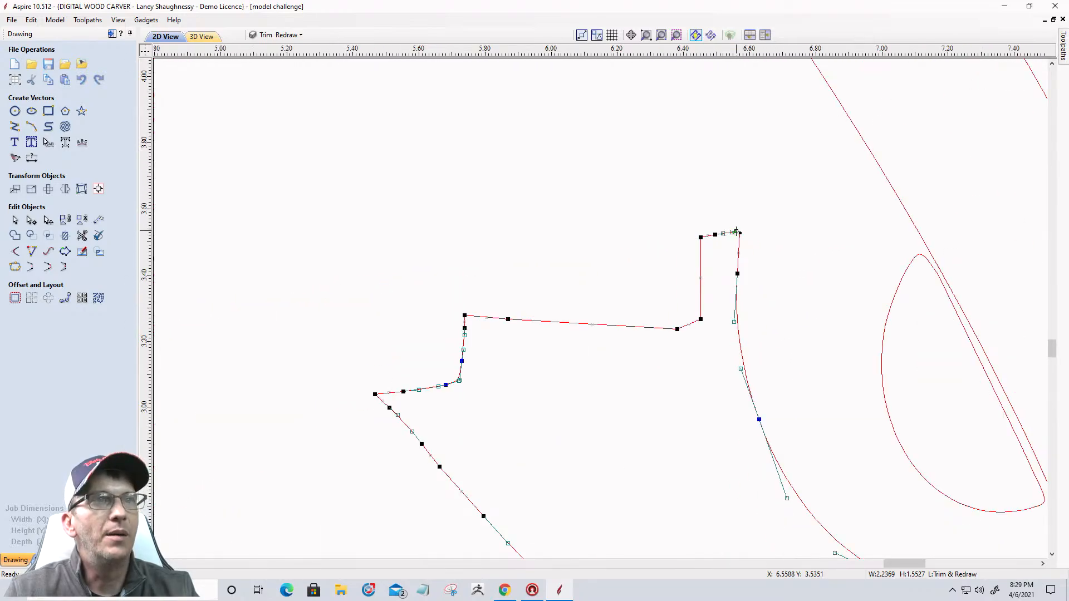
# Join the opened curled leaf outline to the large outer curl across the band with a smooth curve
pyautogui.scroll(-3, 736, 232)
pyautogui.click(864, 147)
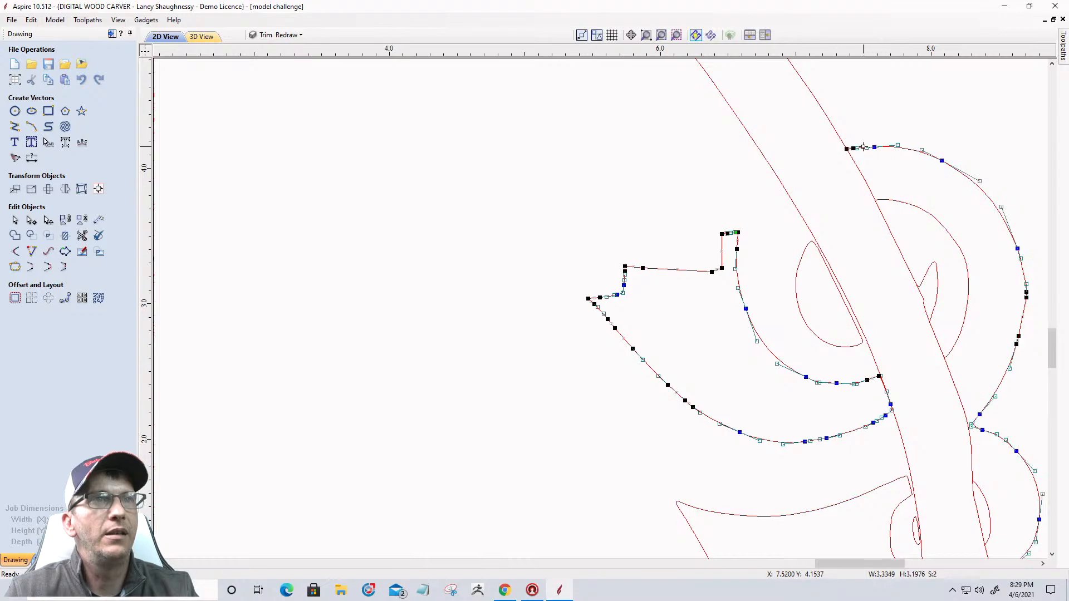
pyautogui.click(48, 267)
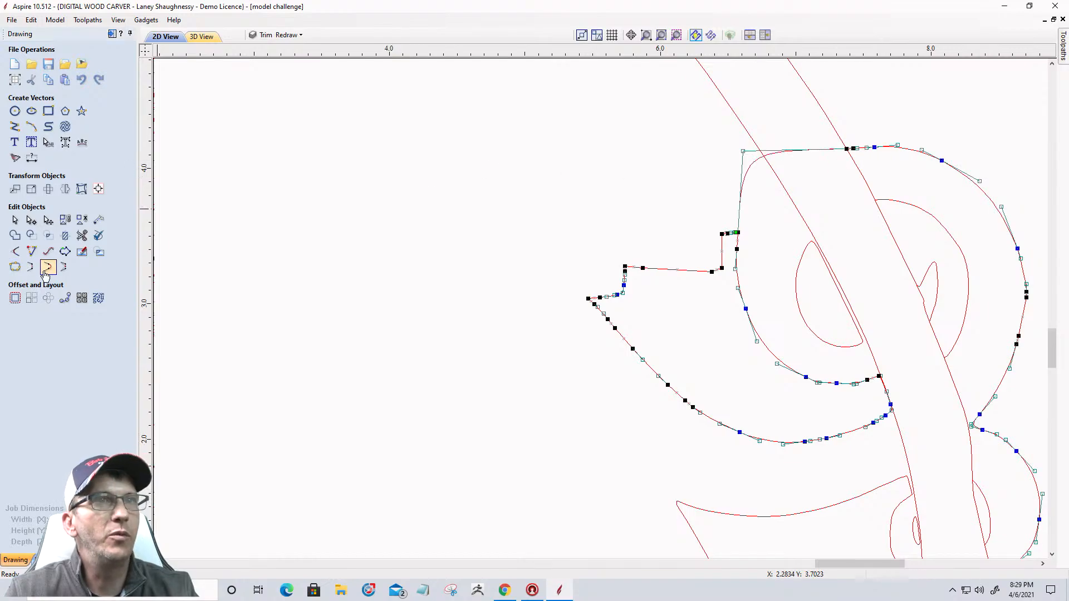
pyautogui.scroll(6, 718, 239)
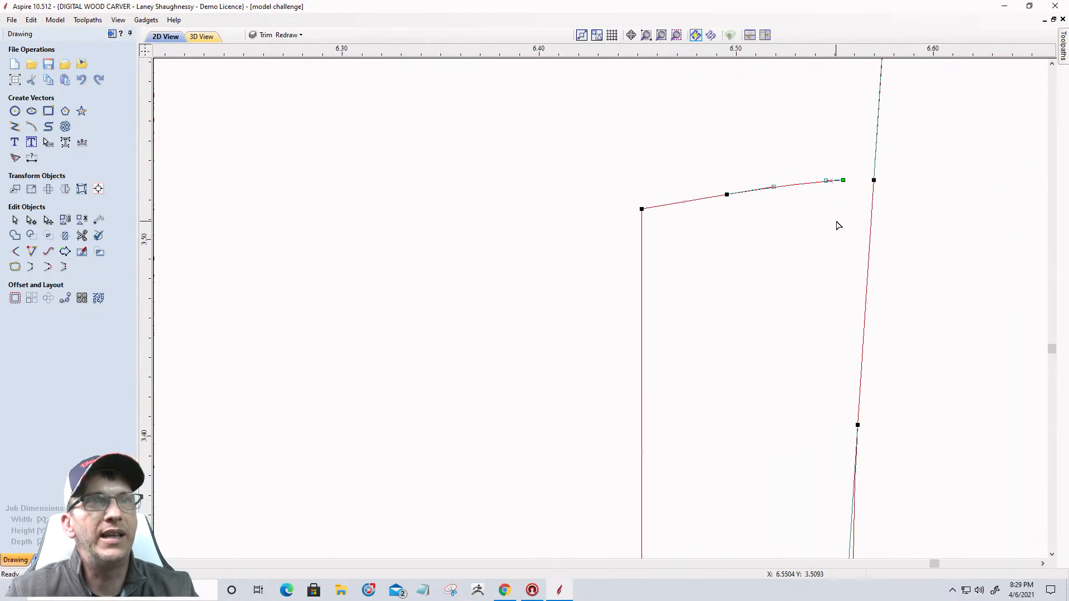
# Pull both control handles of the joining curve inward to round the curl's bend between the leaf tip and the band
pyautogui.scroll(-8, 817, 240)
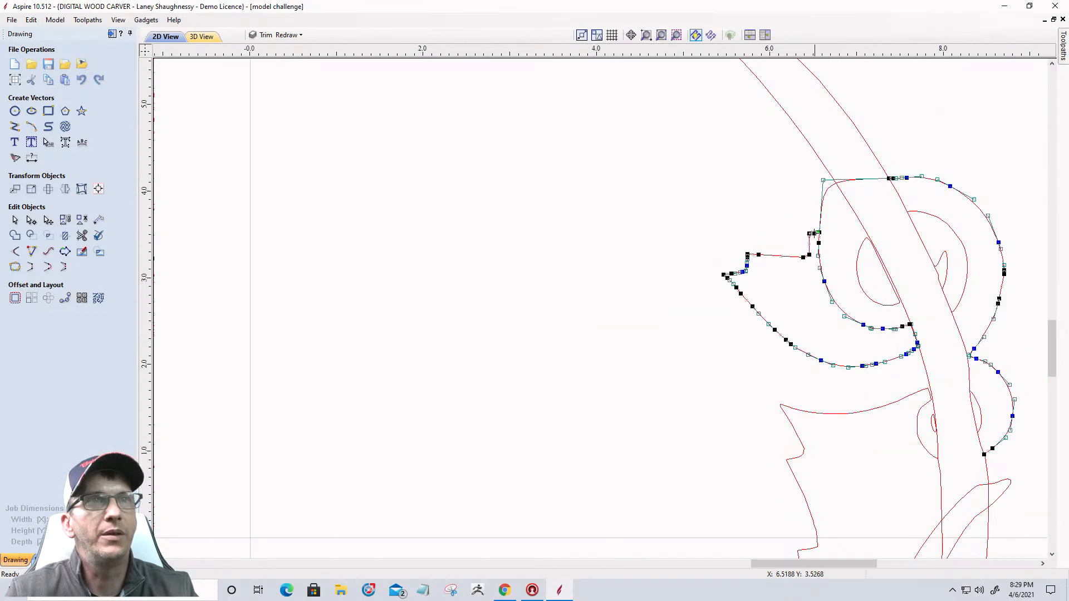
pyautogui.click(824, 179)
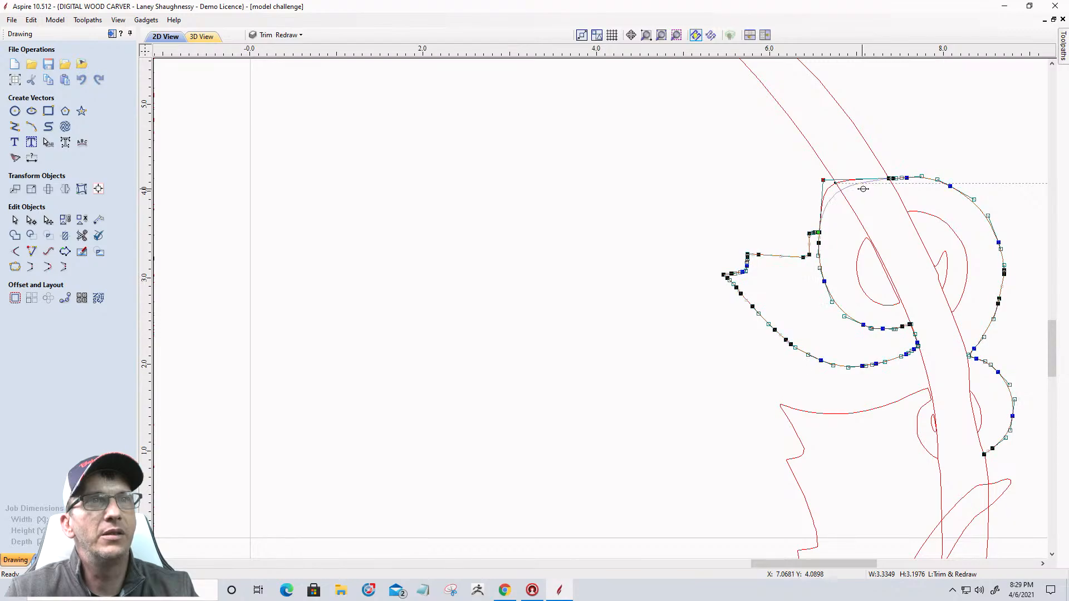
pyautogui.press('Delete')
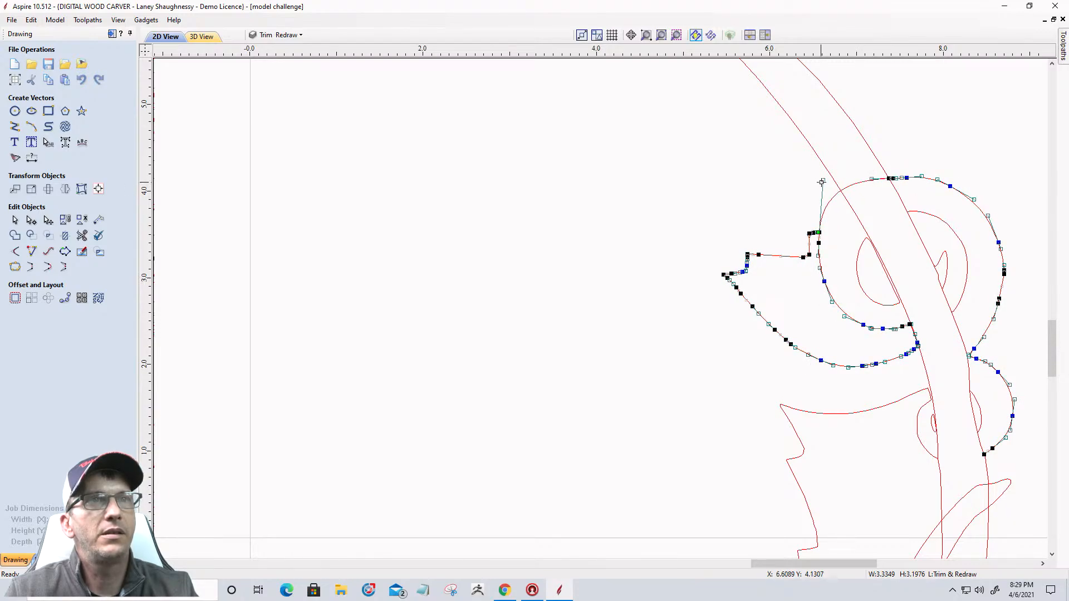
pyautogui.moveTo(822, 182); pyautogui.dragTo(833, 180)
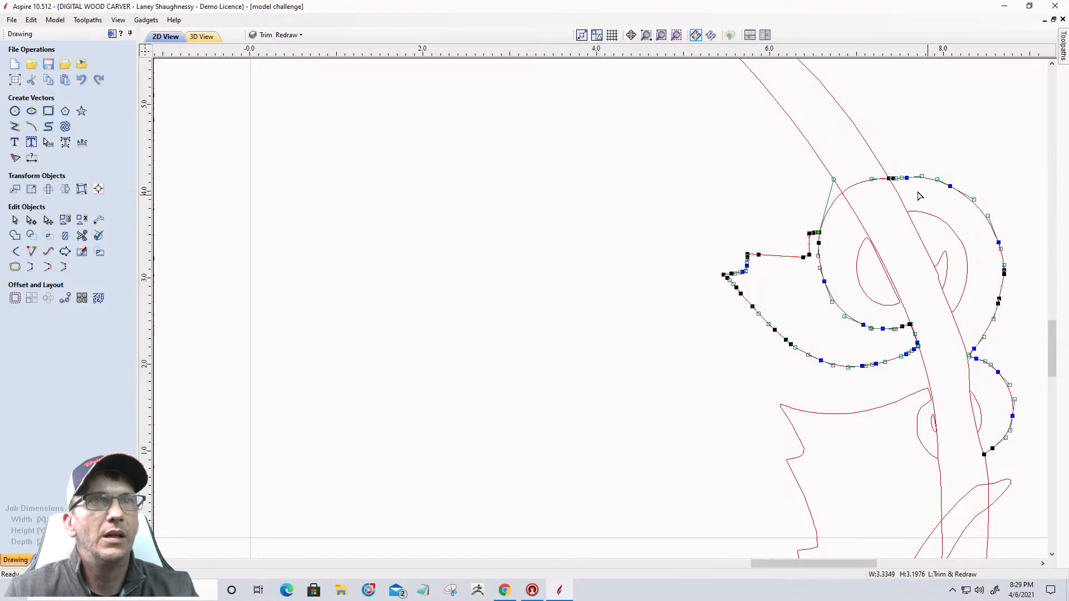
# Raise the outer curl's nearest smooth node slightly and delete the two corner nodes where the joining curve crosses the band's outer edge
pyautogui.scroll(3, 898, 193)
pyautogui.moveTo(920, 165); pyautogui.dragTo(921, 158)
pyautogui.rightClick(884, 168)
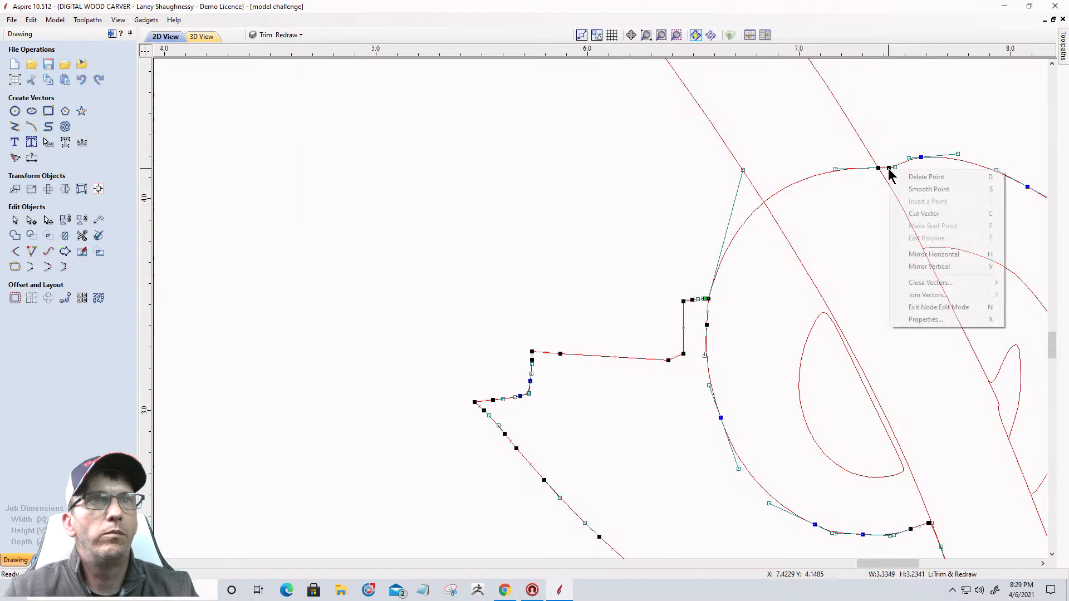
pyautogui.click(913, 175)
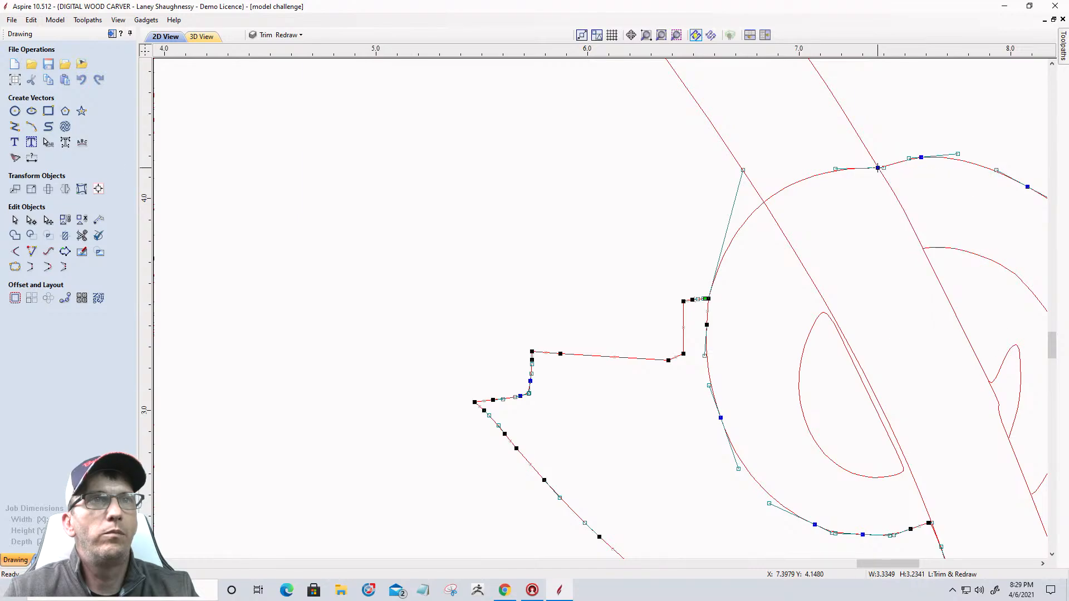
pyautogui.scroll(4, 876, 172)
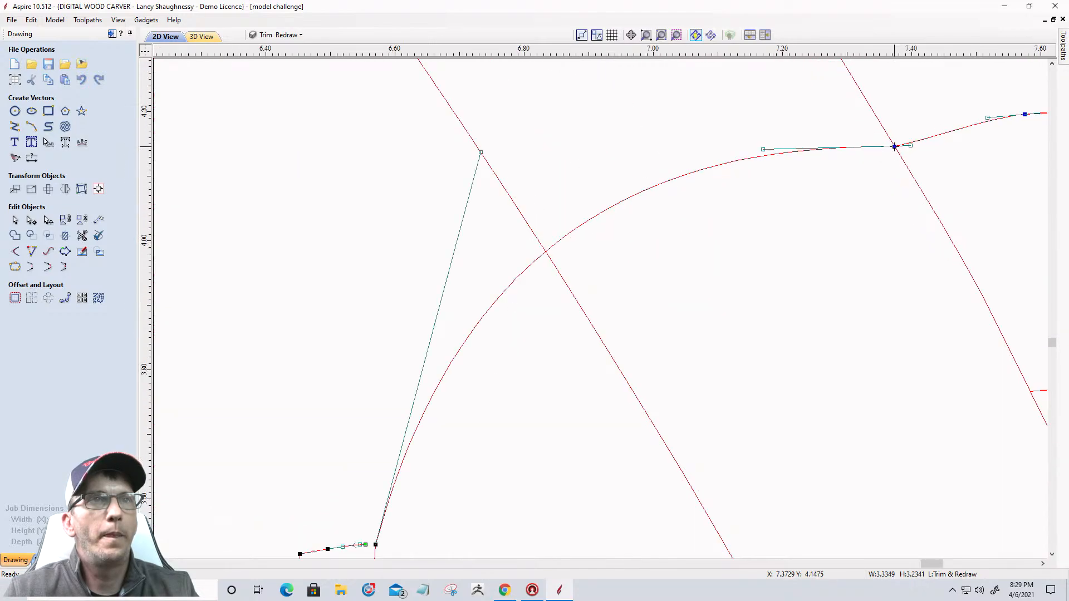
pyautogui.rightClick(894, 147)
pyautogui.click(913, 153)
pyautogui.scroll(-4, 885, 170)
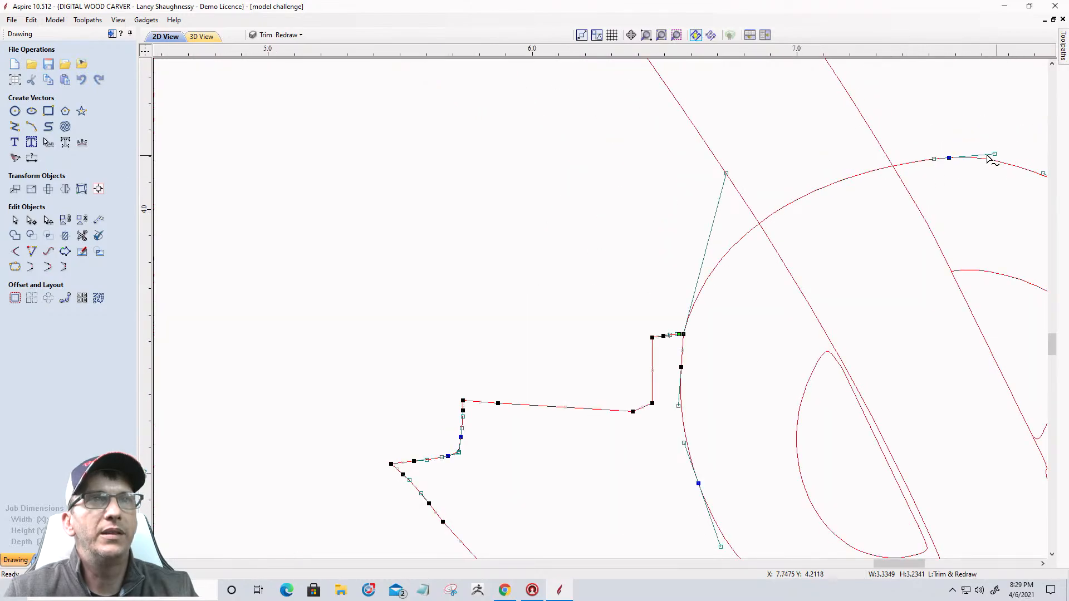
# Cut the vector at the corner node where the curl's lower end meets the band, separating the curl from the leaf outline
pyautogui.scroll(-3, 716, 254)
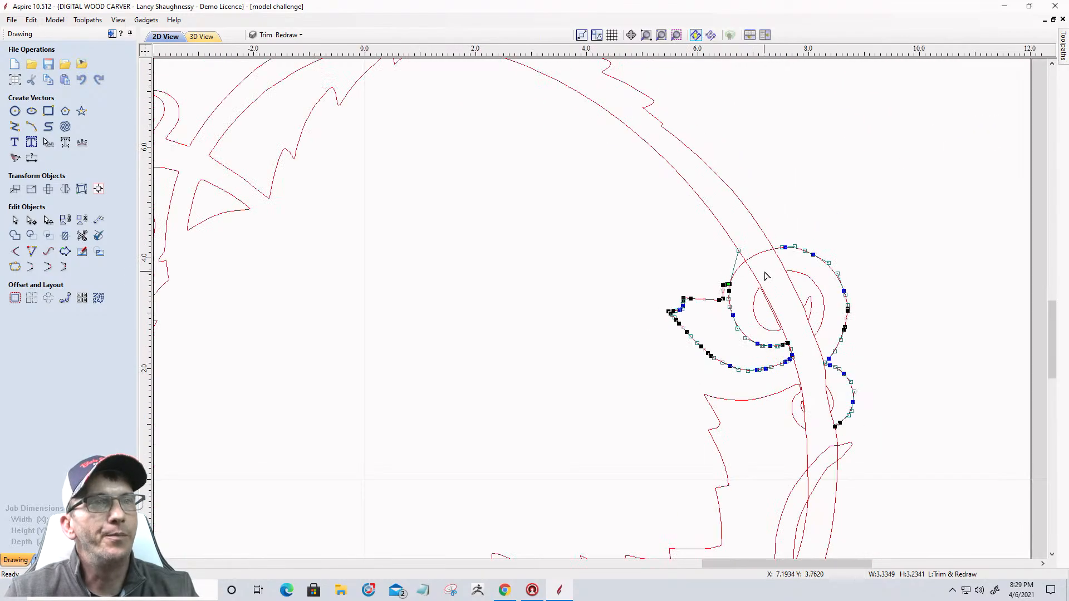
pyautogui.scroll(-2, 771, 262)
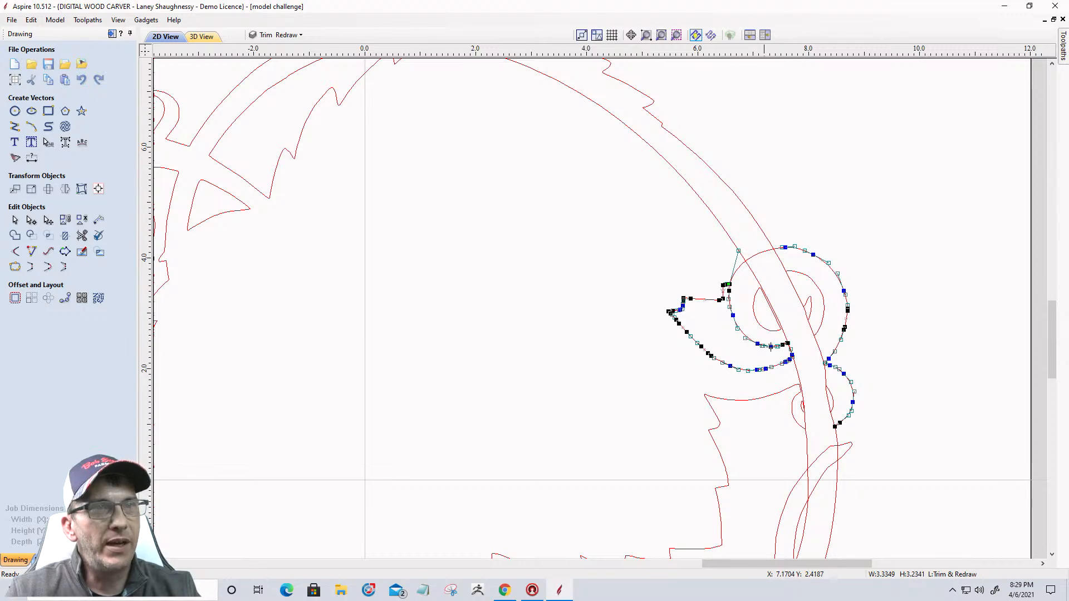
pyautogui.scroll(3, 789, 350)
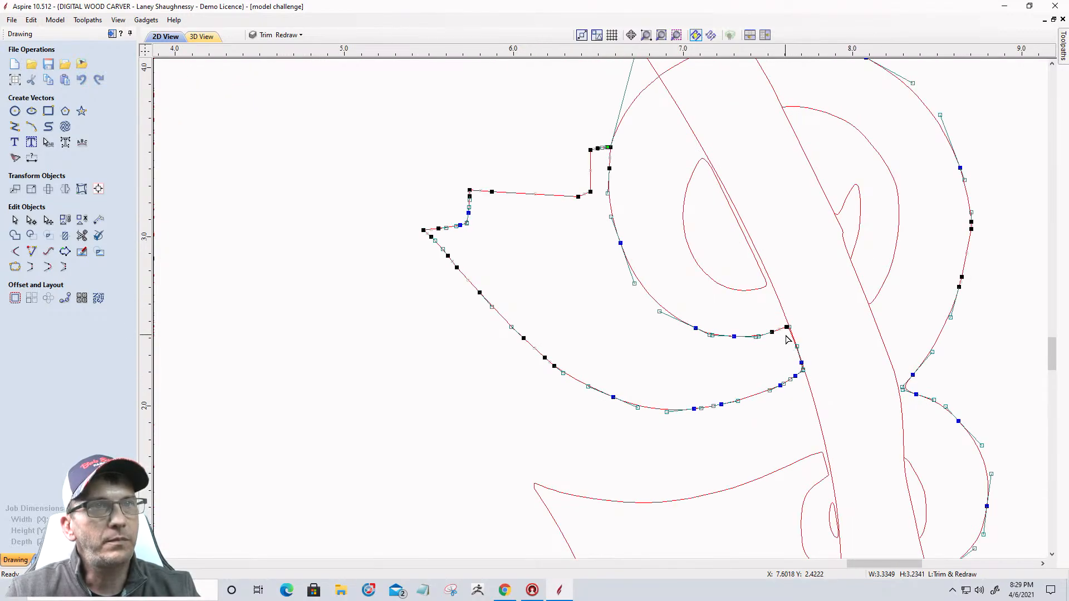
pyautogui.scroll(3, 783, 332)
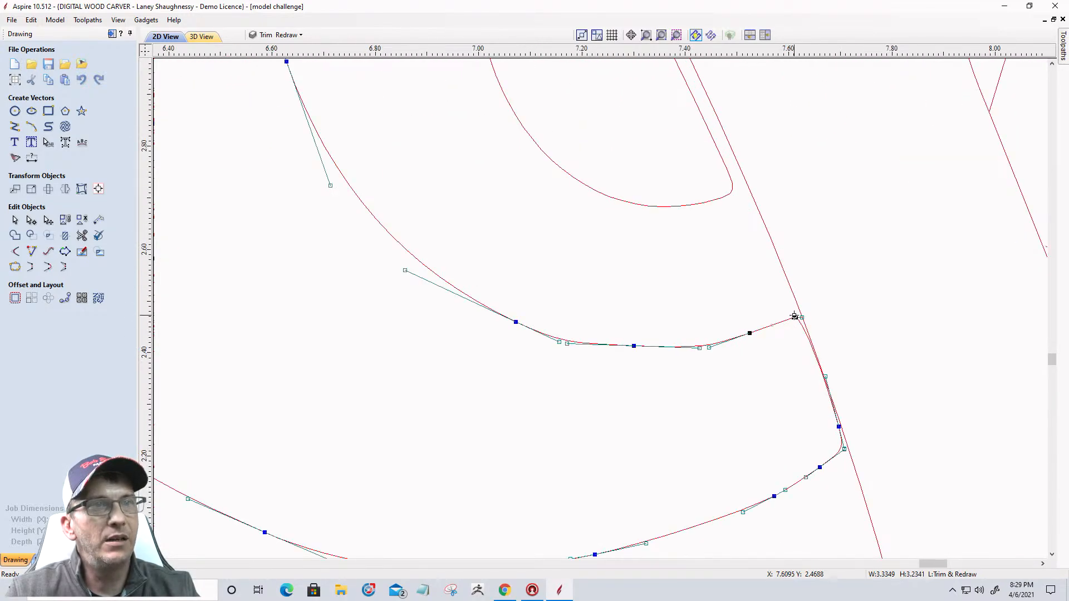
pyautogui.rightClick(795, 316)
pyautogui.click(803, 361)
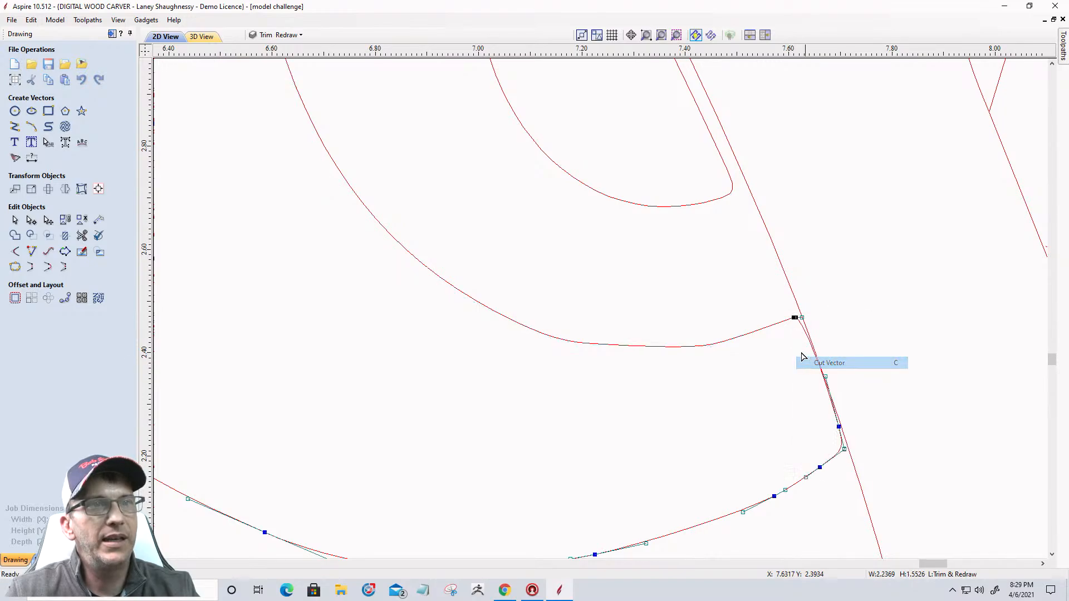
pyautogui.scroll(-3, 741, 335)
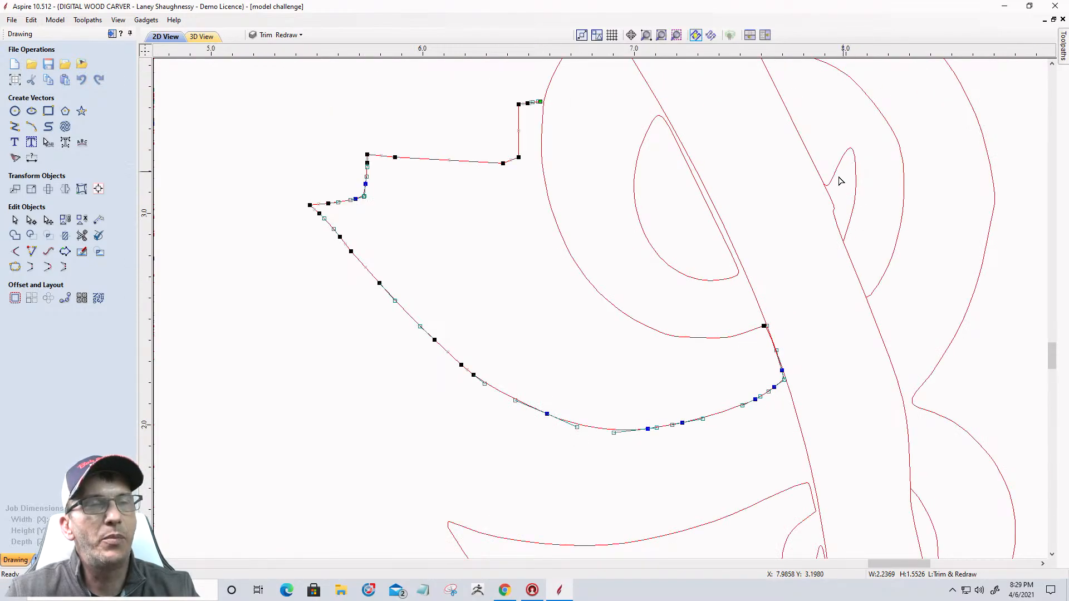
# Try moving the lower end node of the small inner curl away from the band's outer edge, and undo the move
pyautogui.click(846, 233)
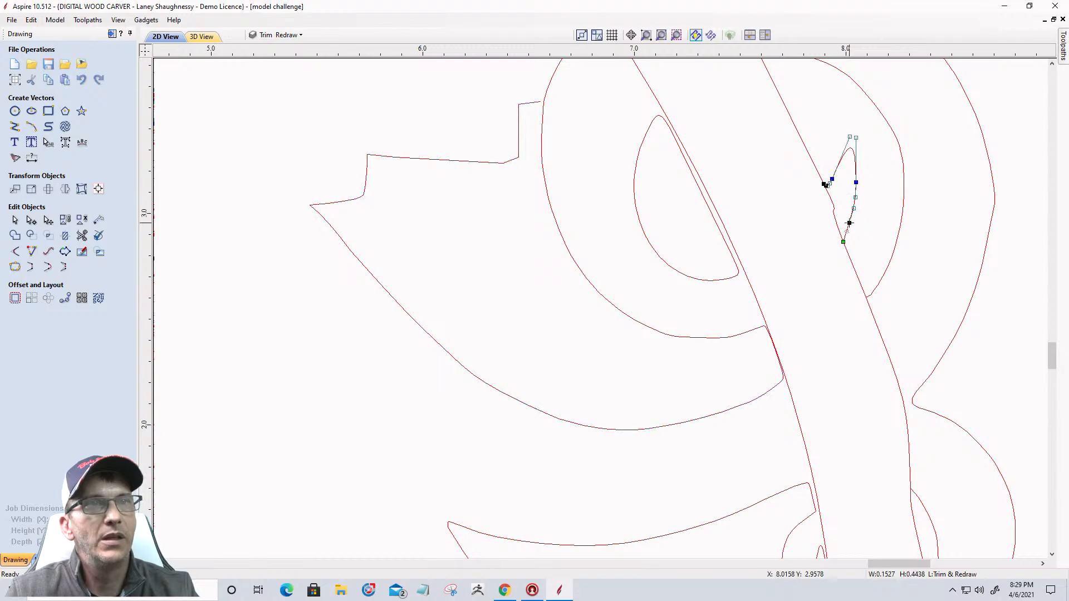
pyautogui.scroll(3, 844, 241)
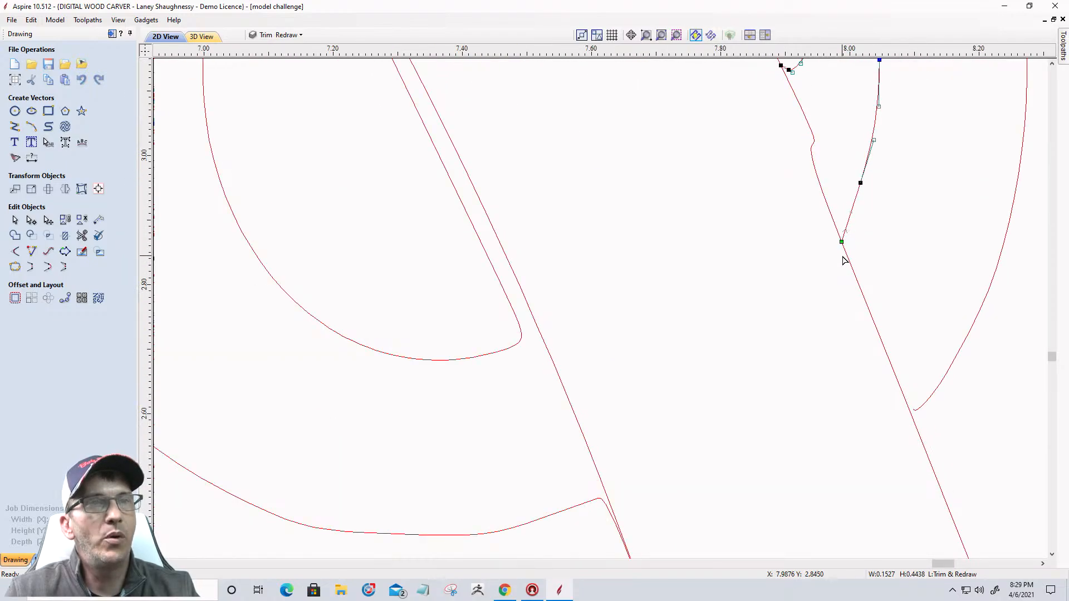
pyautogui.moveTo(842, 242); pyautogui.dragTo(911, 248)
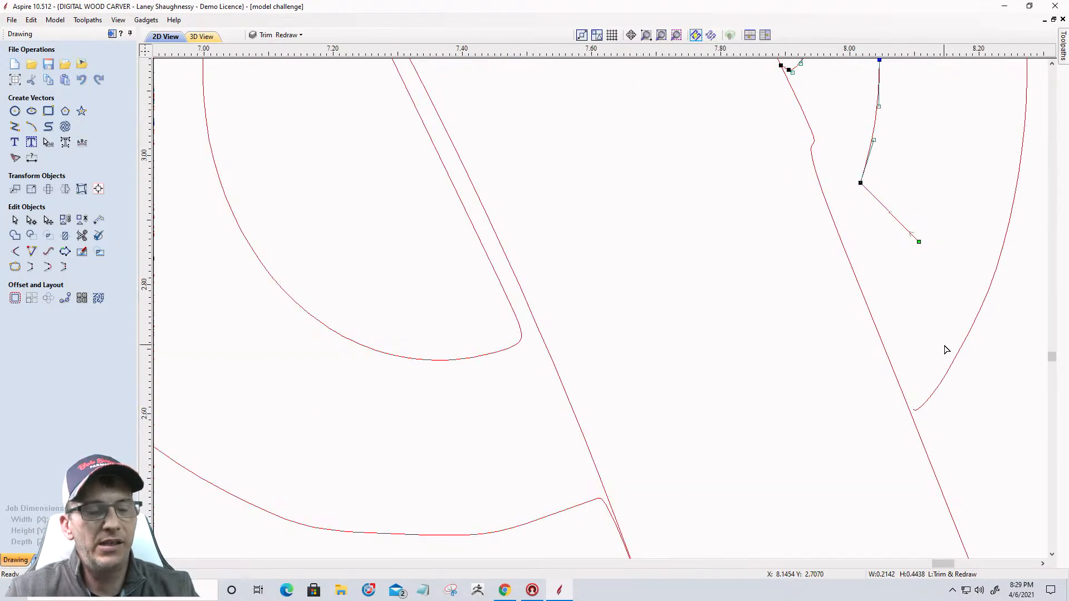
pyautogui.hotkey('ctrl', 'z')
# Join the large curl's lower end to the small inner curl across the band with a smooth curve
pyautogui.scroll(-3, 918, 320)
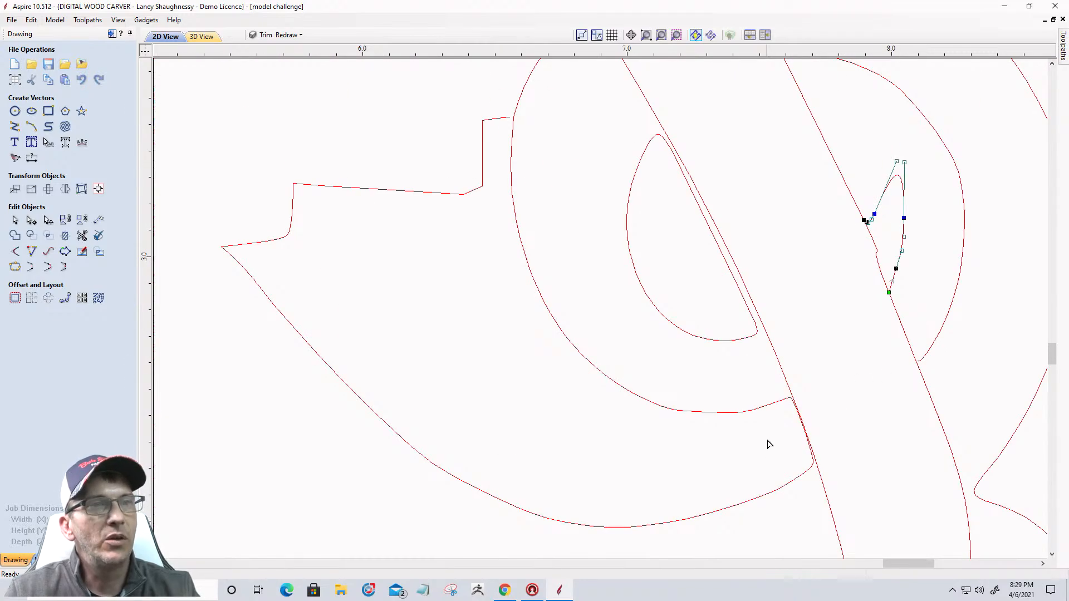
pyautogui.scroll(-3, 635, 351)
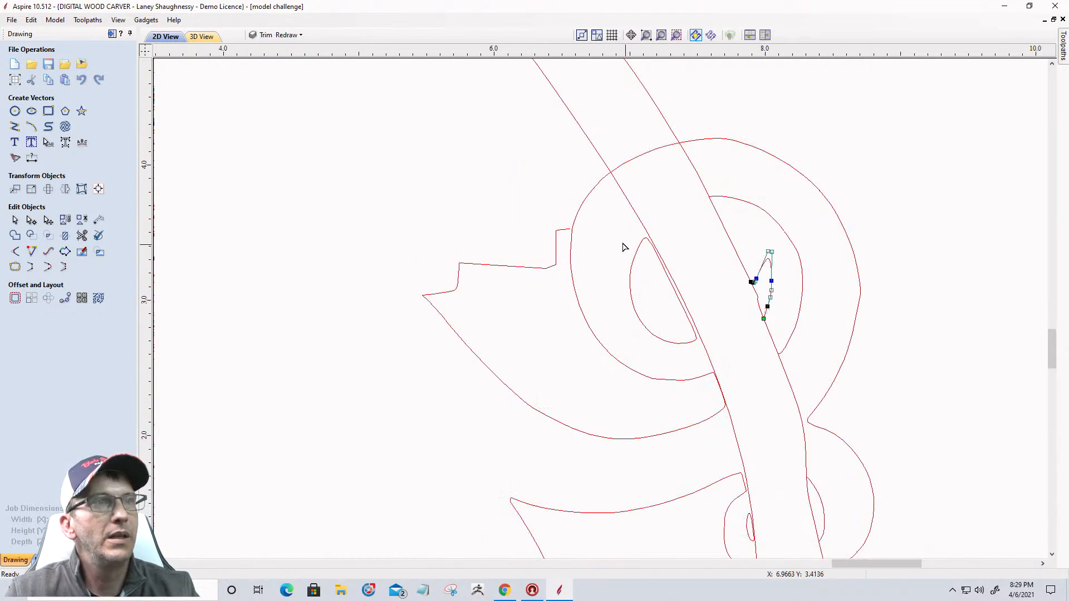
pyautogui.click(690, 380)
pyautogui.scroll(3, 713, 372)
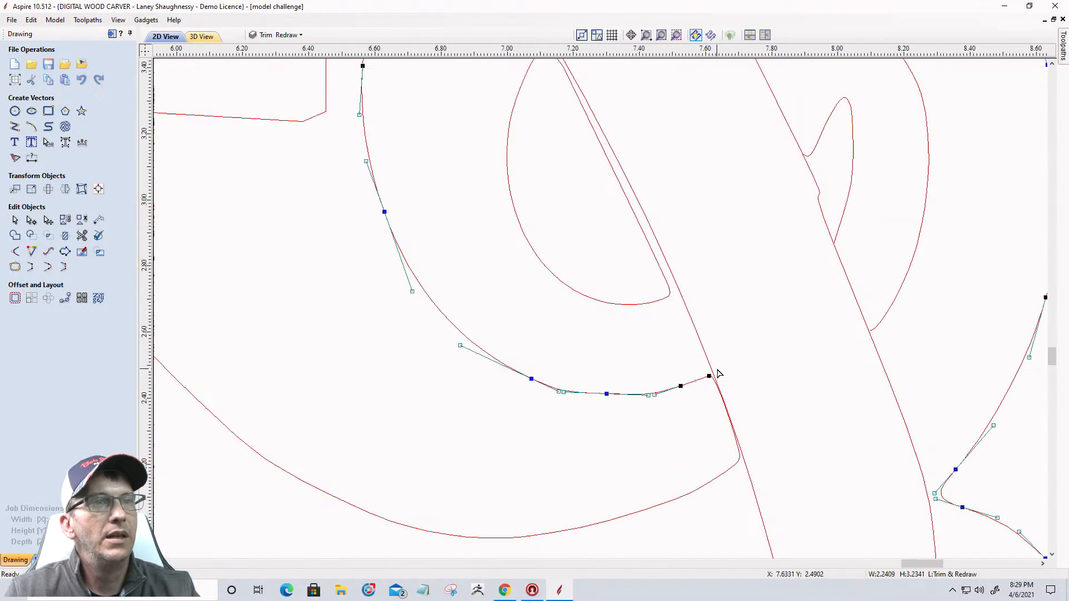
pyautogui.keyDown('shift'); pyautogui.click(844, 226); pyautogui.keyUp('shift')
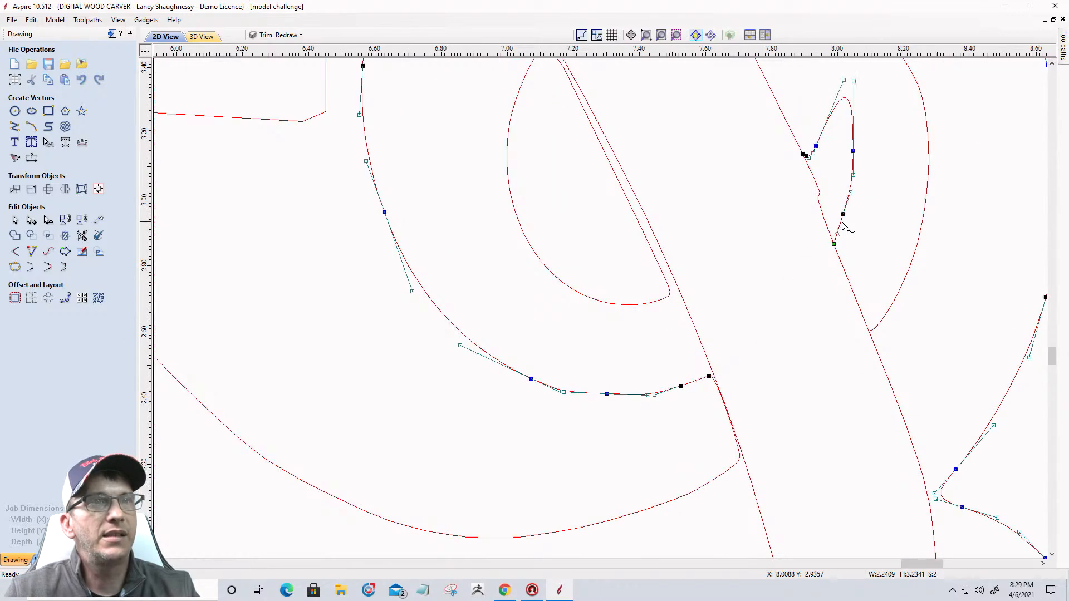
pyautogui.click(48, 267)
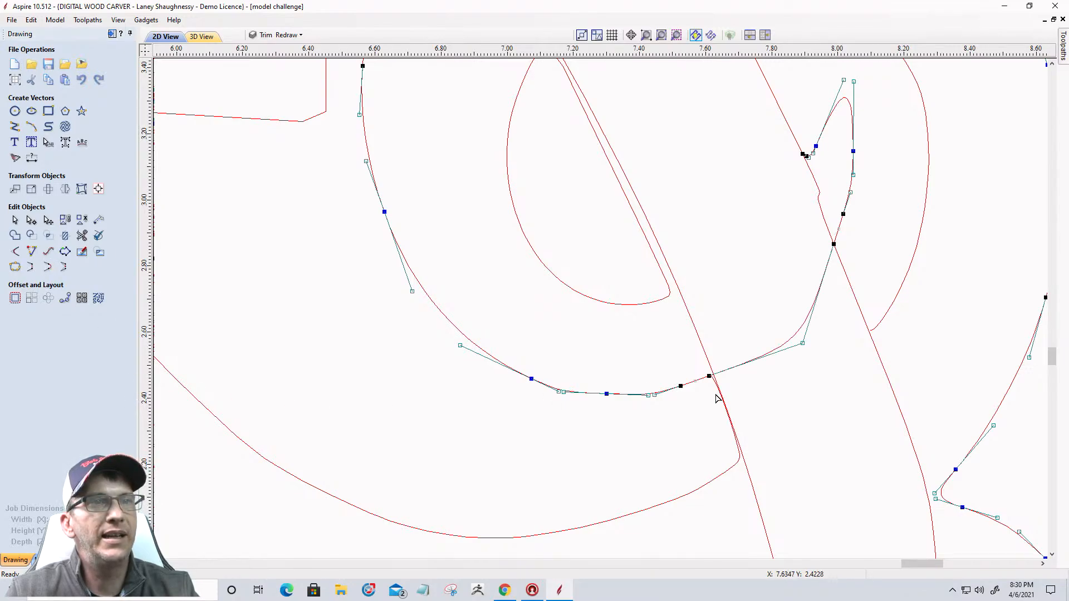
# Adjust both control handles of the new joining curve so the curl sweeps evenly across the lower part of the band
pyautogui.click(733, 337)
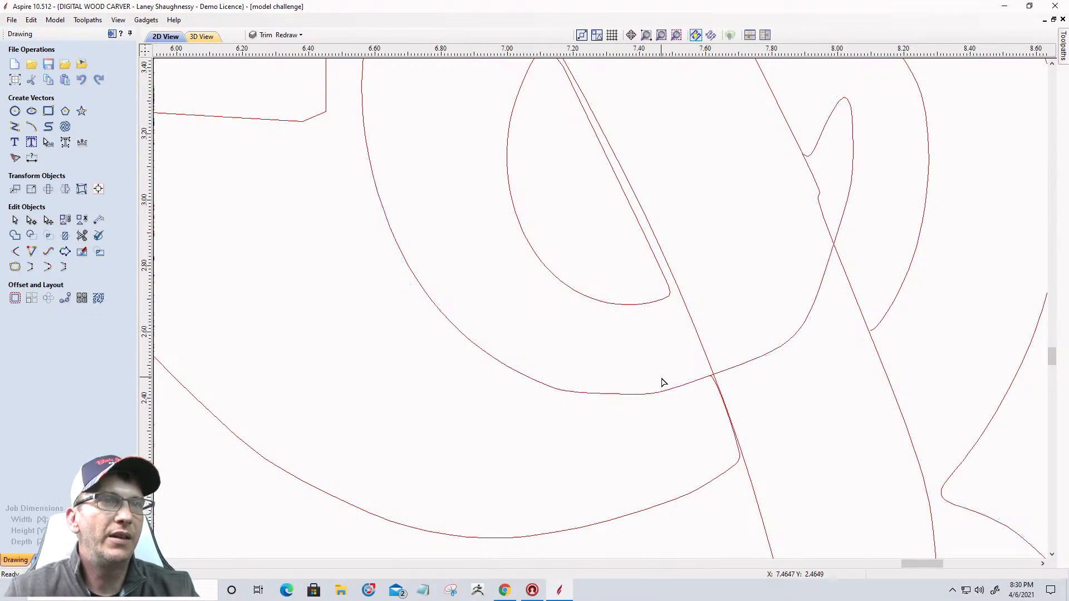
pyautogui.click(795, 339)
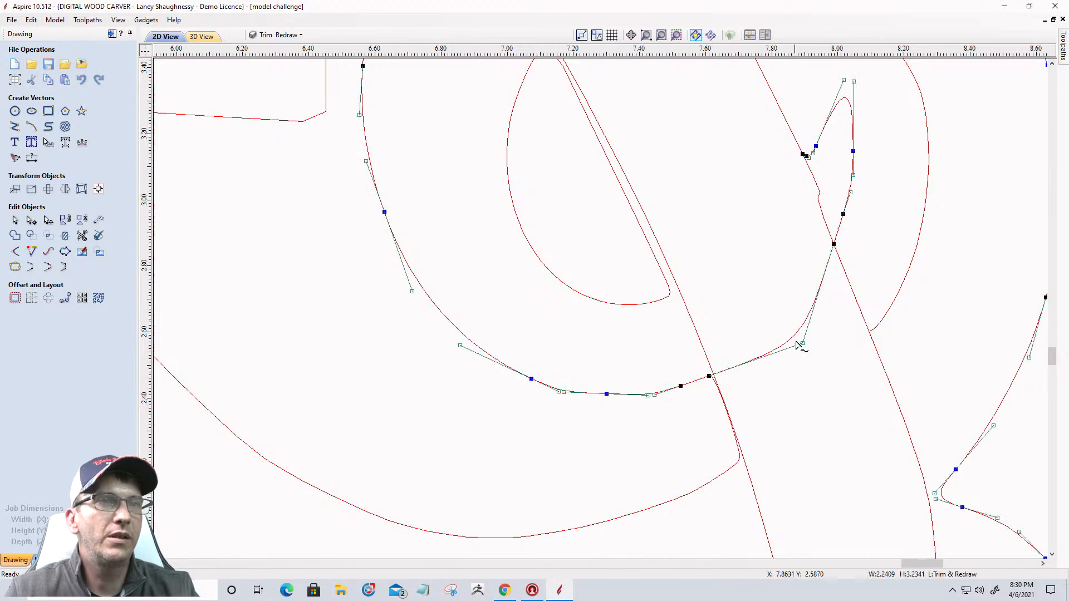
pyautogui.moveTo(804, 345); pyautogui.dragTo(738, 366)
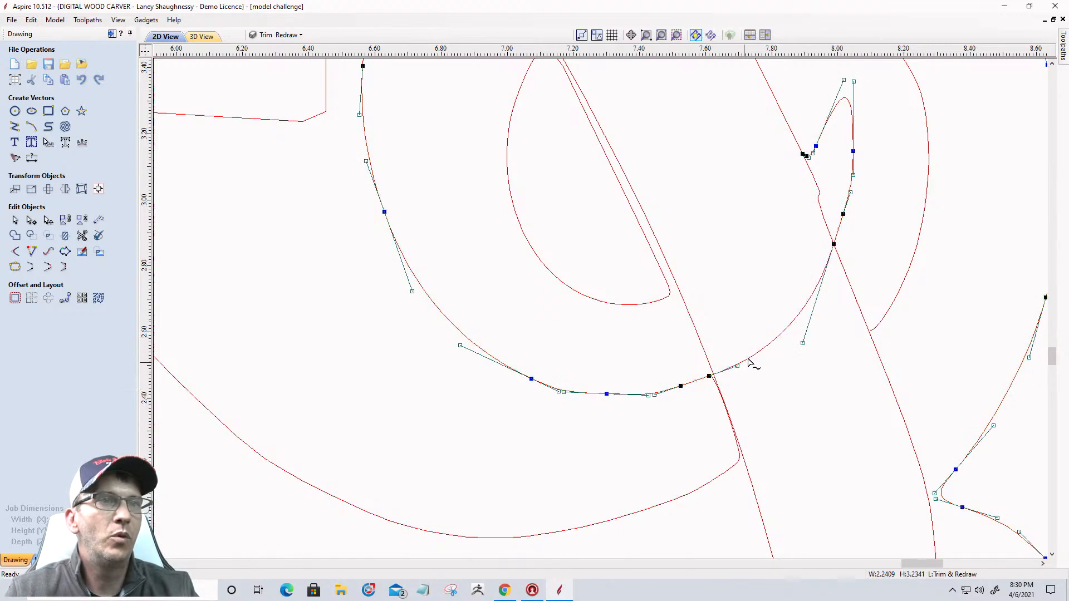
pyautogui.moveTo(804, 342); pyautogui.dragTo(801, 319)
pyautogui.click(772, 396)
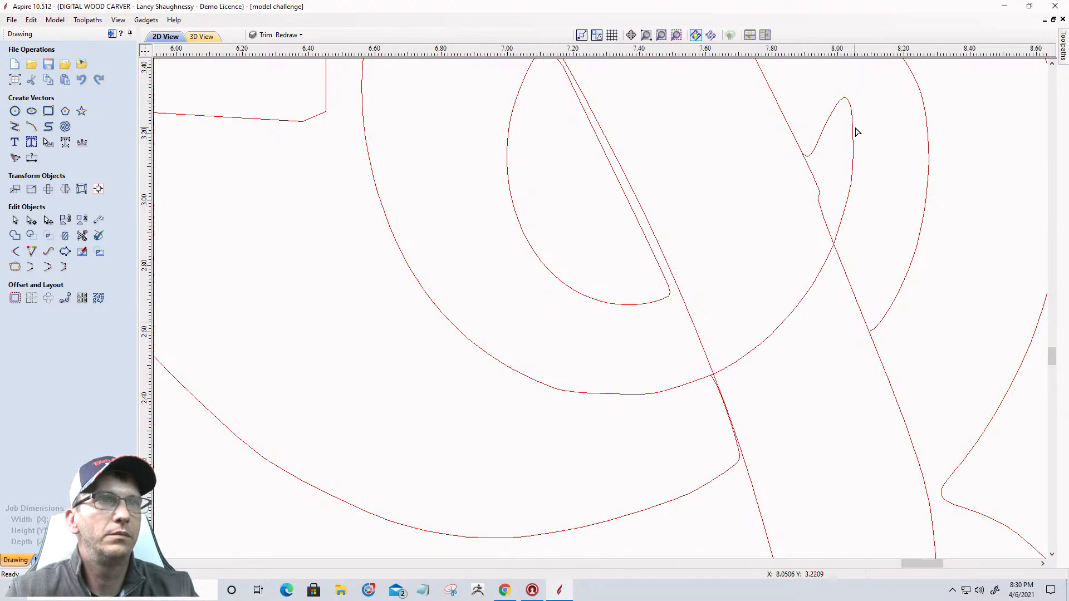
# Delete the two short spans connecting the small inner curl's hooked end to the band's outer edge
pyautogui.scroll(-2, 858, 184)
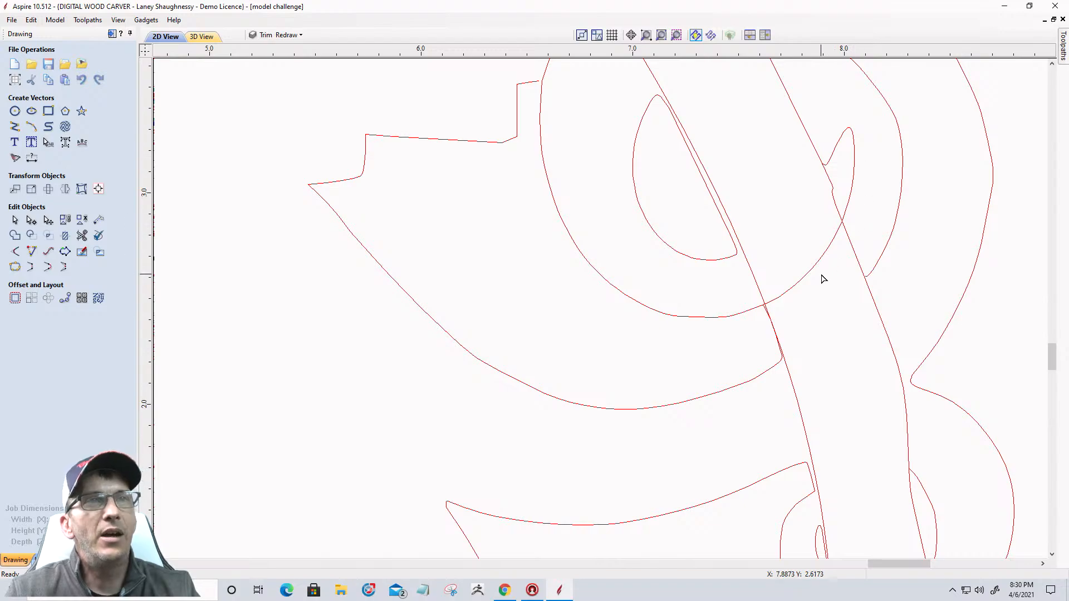
pyautogui.click(829, 160)
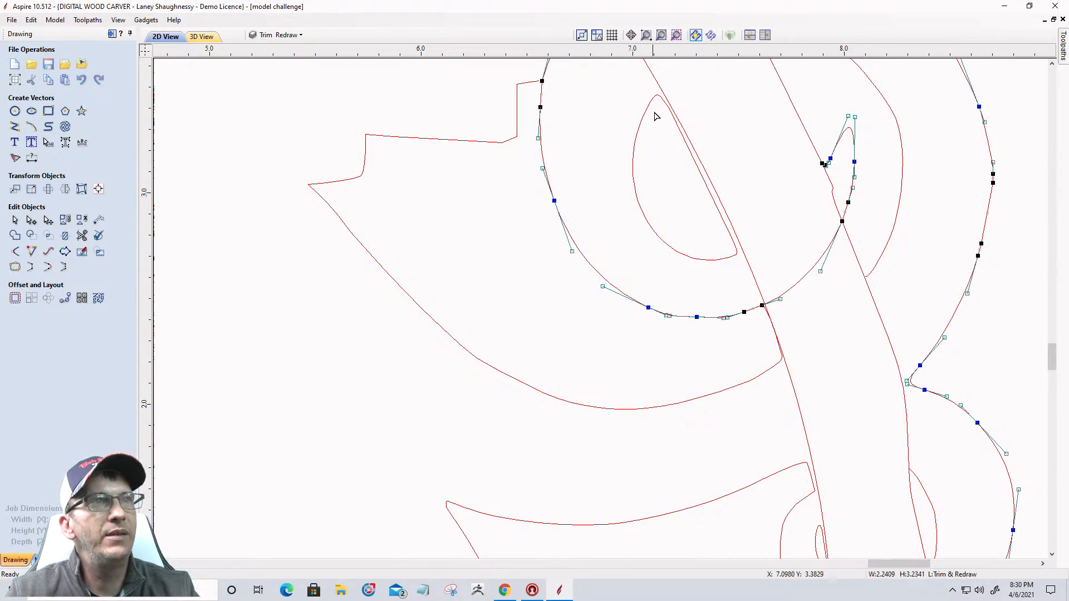
pyautogui.scroll(6, 851, 139)
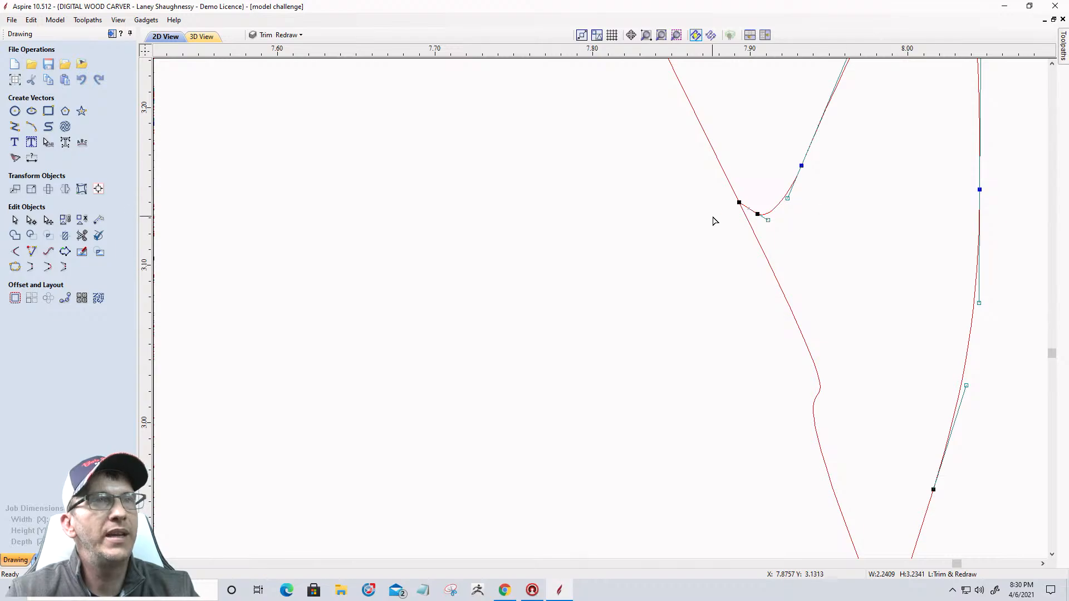
pyautogui.rightClick(778, 210)
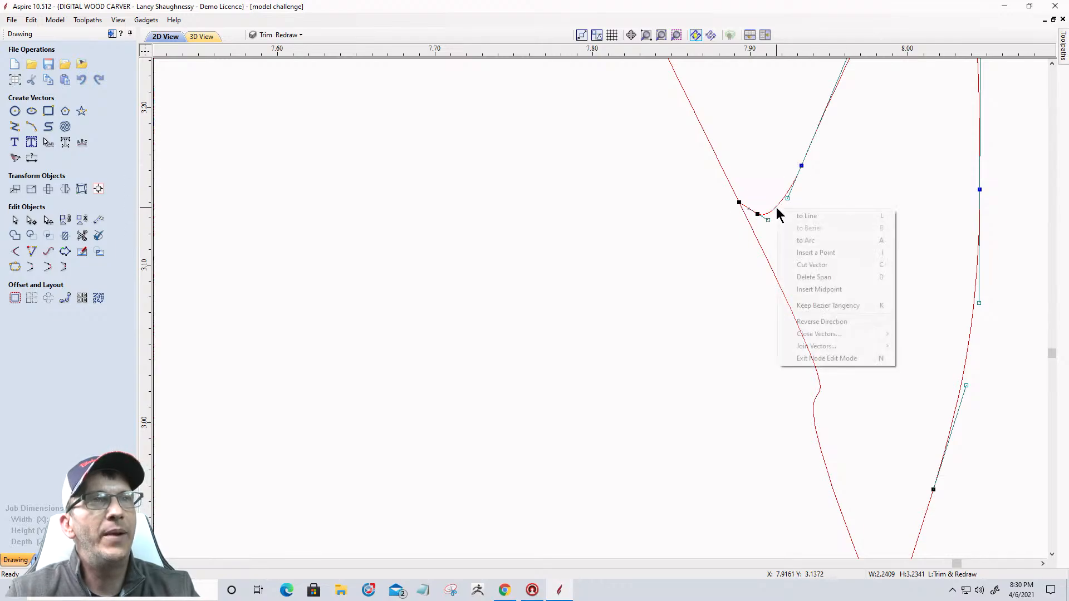
pyautogui.click(793, 276)
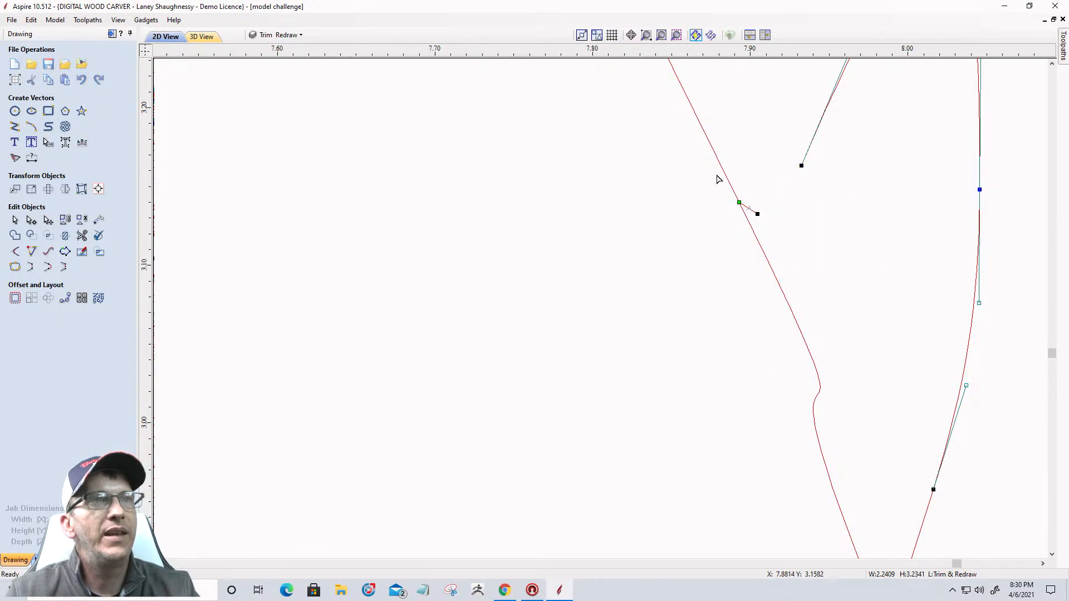
pyautogui.scroll(5, 746, 210)
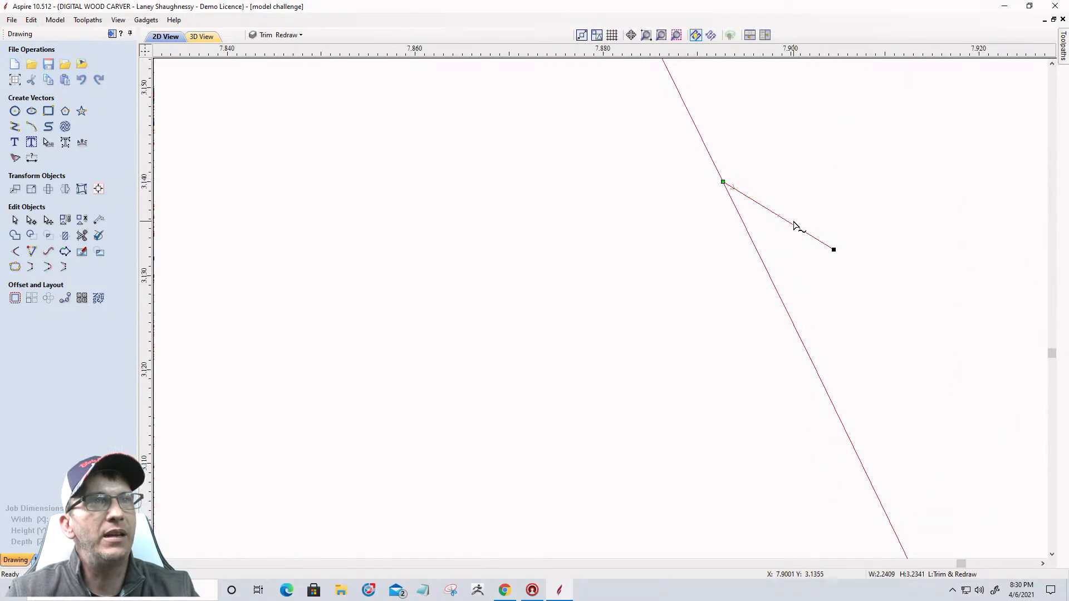
pyautogui.rightClick(795, 229)
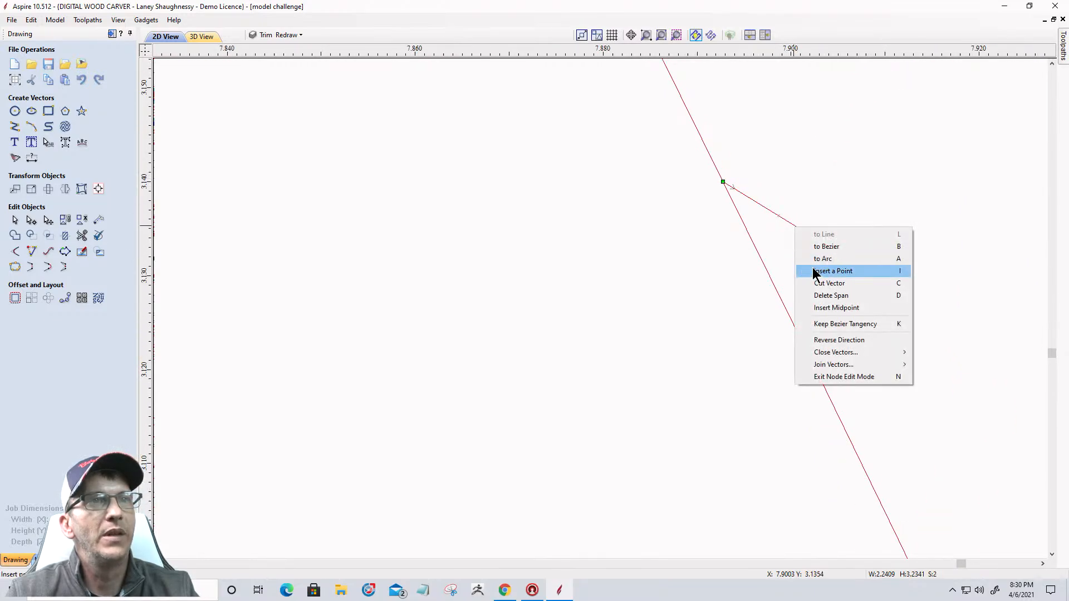
pyautogui.click(813, 298)
pyautogui.scroll(-8, 824, 289)
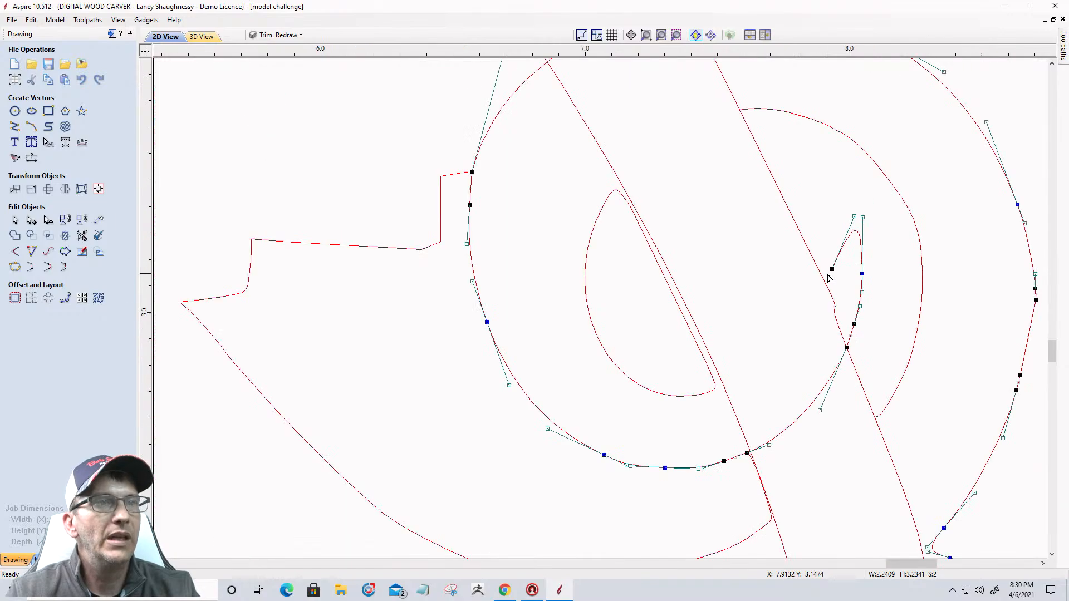
# Cut the D-shaped curl outline beside the band's inner edge at the node by its lower corner
pyautogui.scroll(-2, 680, 437)
pyautogui.scroll(4, 632, 465)
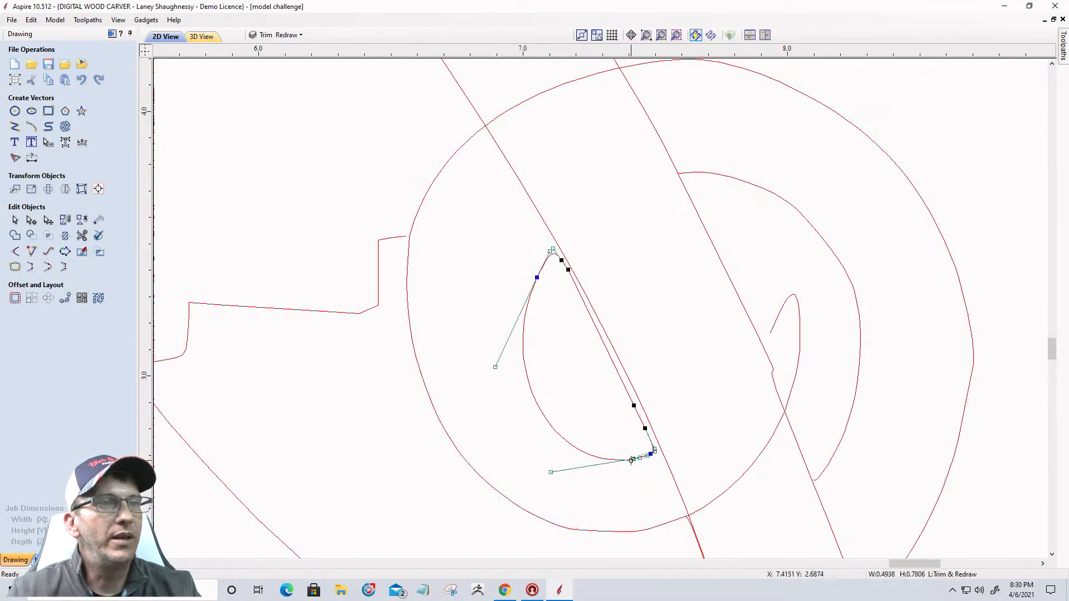
pyautogui.scroll(1, 627, 490)
pyautogui.rightClick(731, 354)
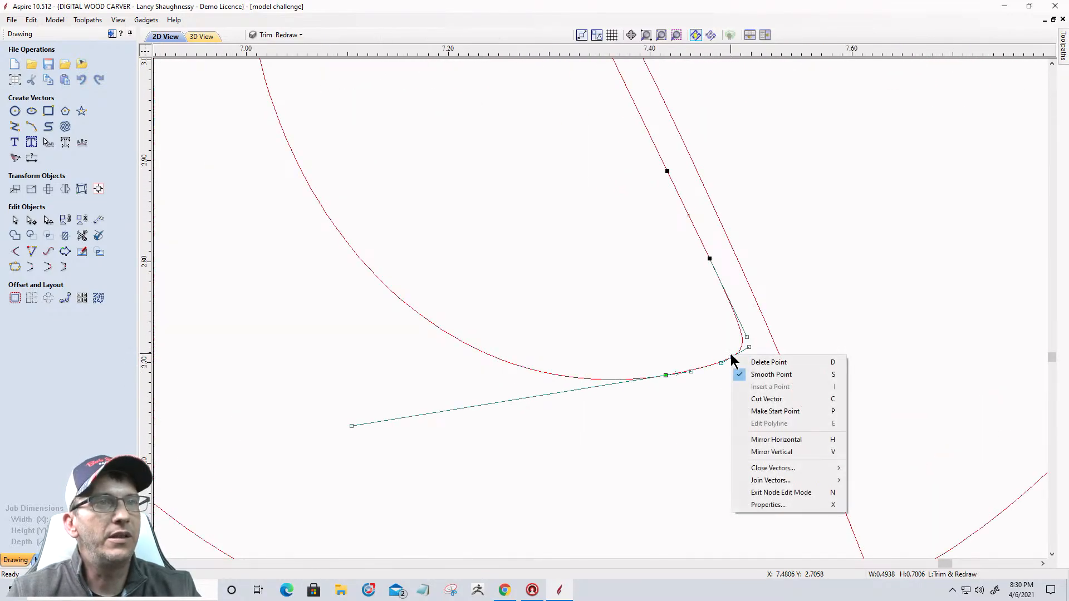
pyautogui.click(748, 399)
pyautogui.scroll(-3, 749, 400)
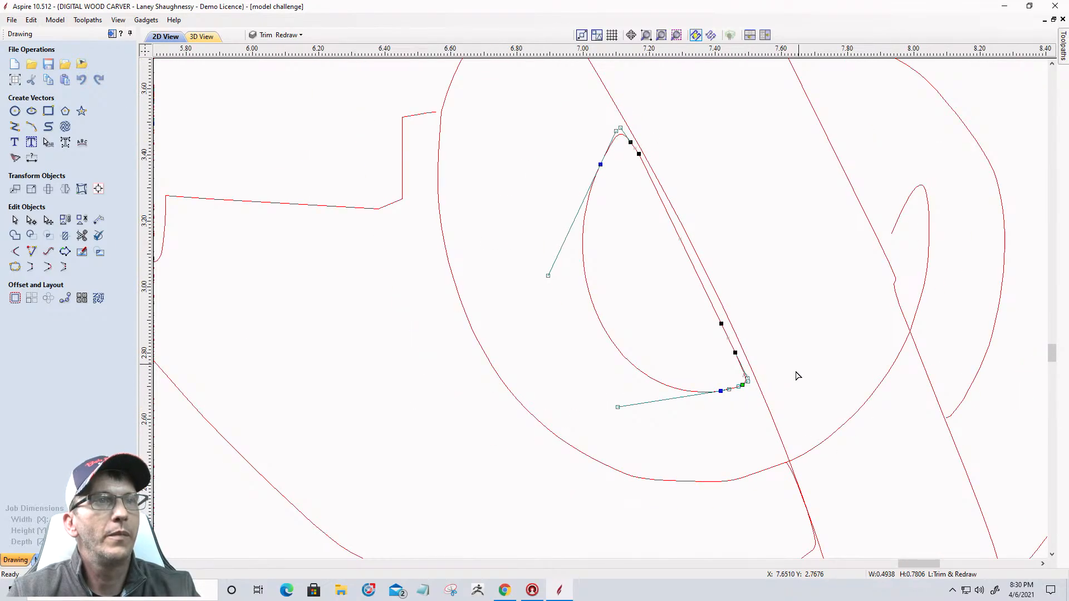
# Cut the same D-shaped curl outline on its curved side just below the upper tip
pyautogui.scroll(1, 594, 169)
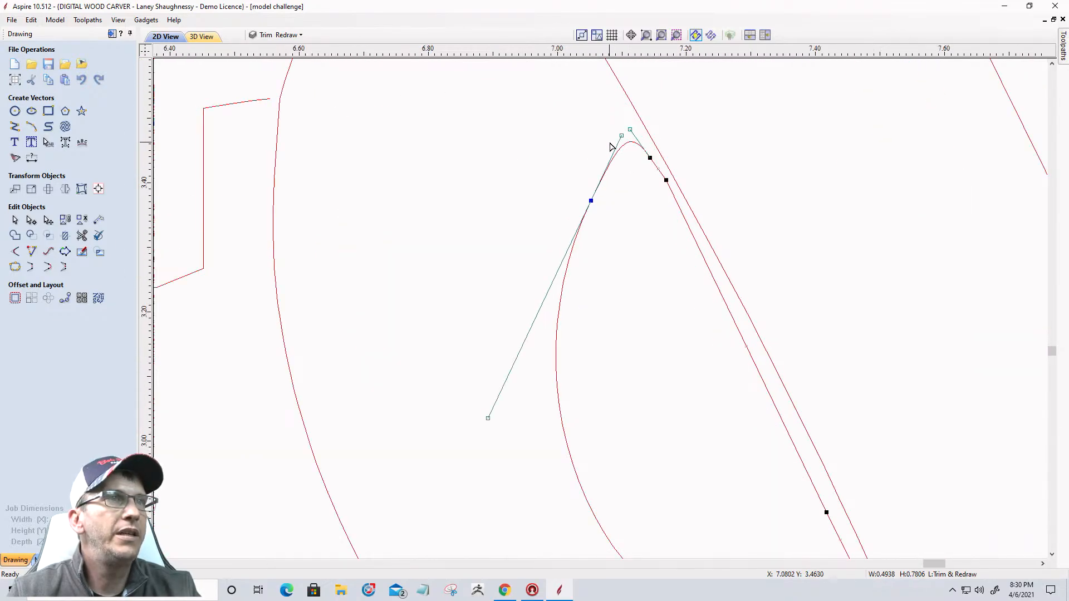
pyautogui.rightClick(614, 156)
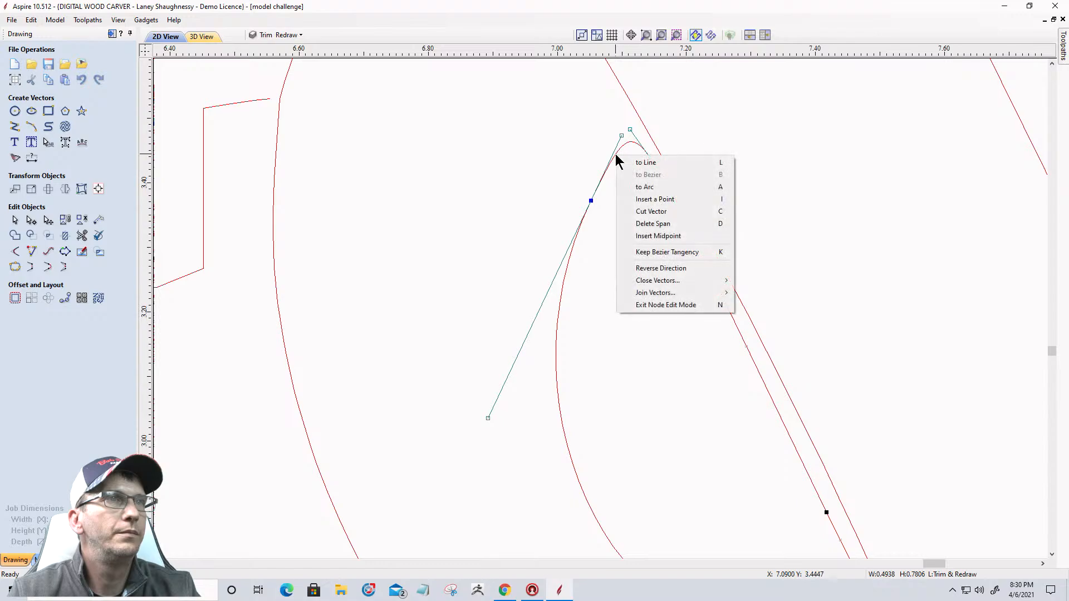
pyautogui.click(633, 212)
pyautogui.scroll(-3, 593, 253)
pyautogui.scroll(-1, 593, 249)
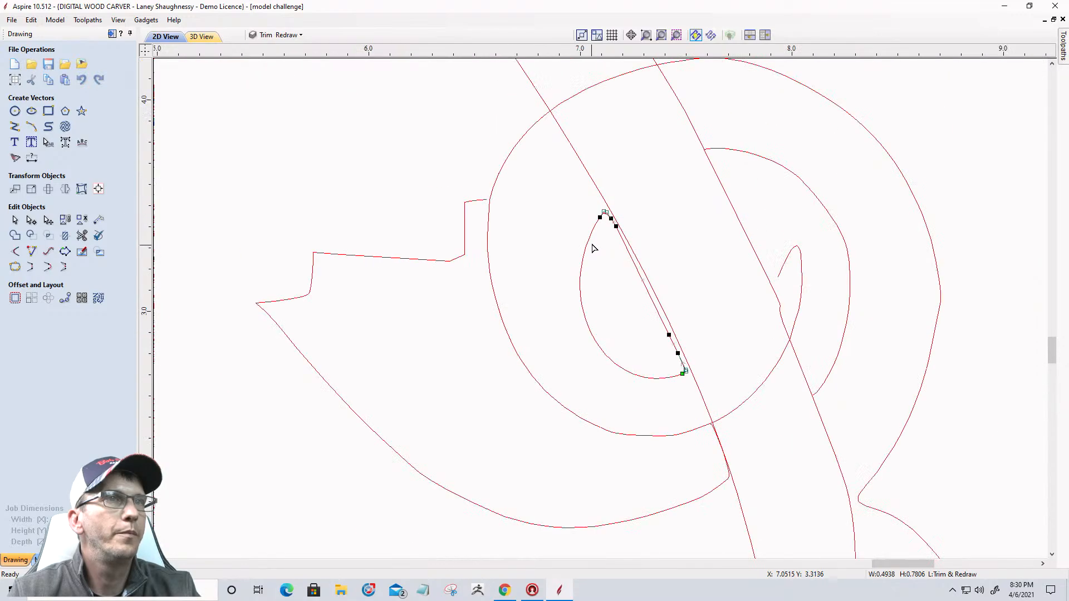
# Delete the cut-off straight side of the D-shaped curl that runs along the band's inner edge
pyautogui.scroll(1, 595, 247)
pyautogui.click(755, 131)
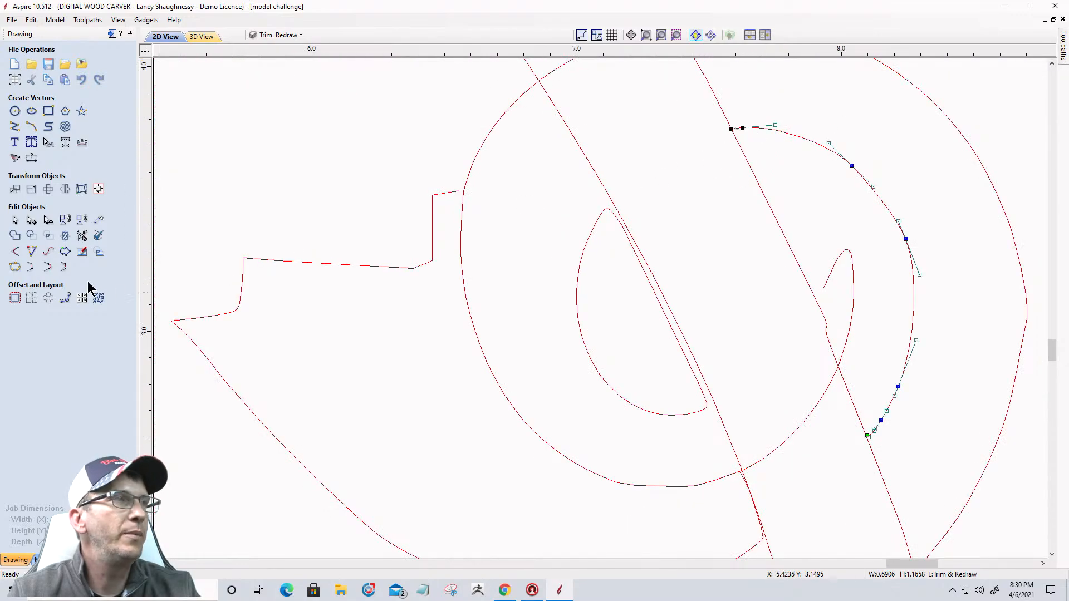
pyautogui.click(15, 220)
pyautogui.scroll(3, 649, 284)
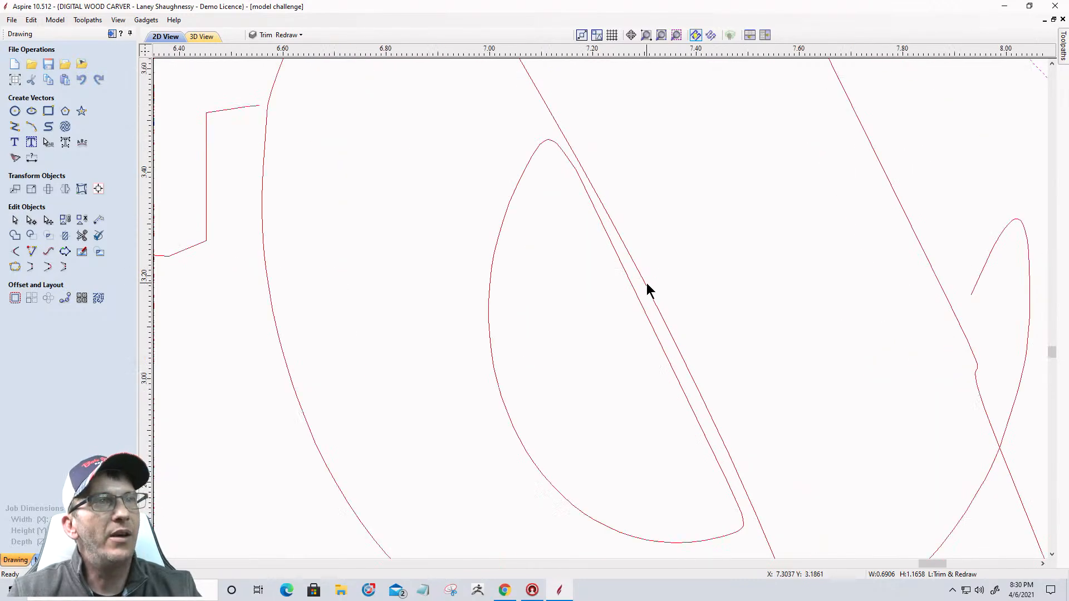
pyautogui.scroll(-1, 640, 293)
pyautogui.click(633, 299)
pyautogui.scroll(-4, 634, 245)
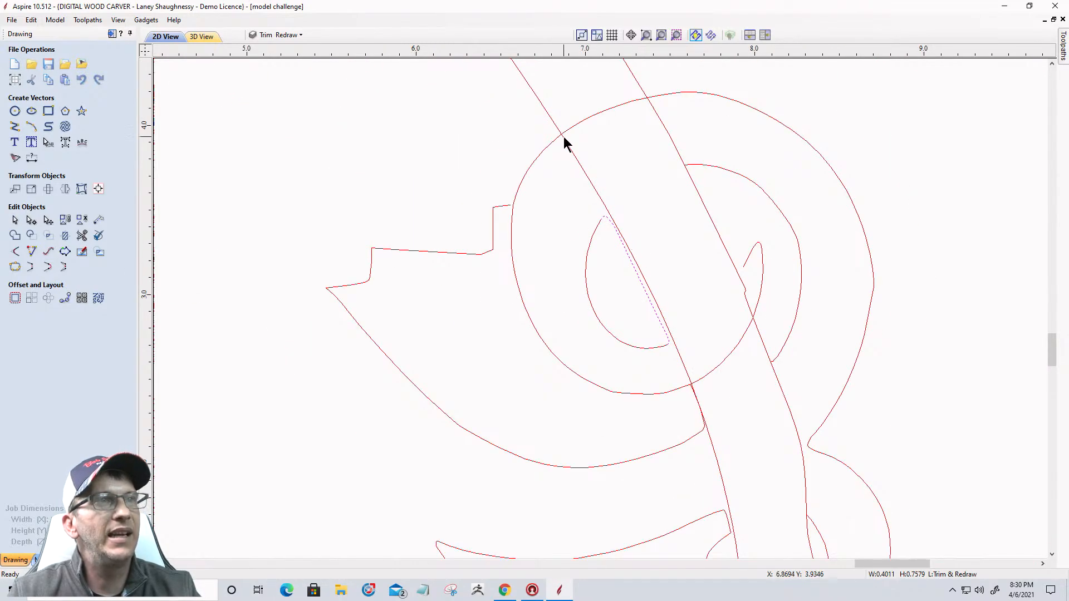
pyautogui.scroll(-3, 735, 374)
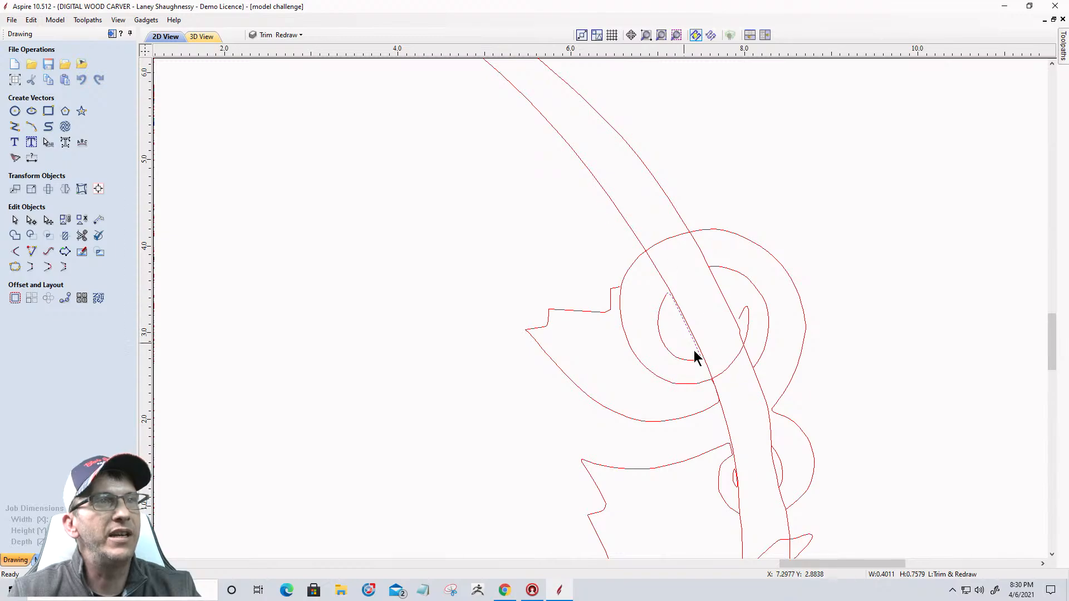
pyautogui.scroll(3, 694, 356)
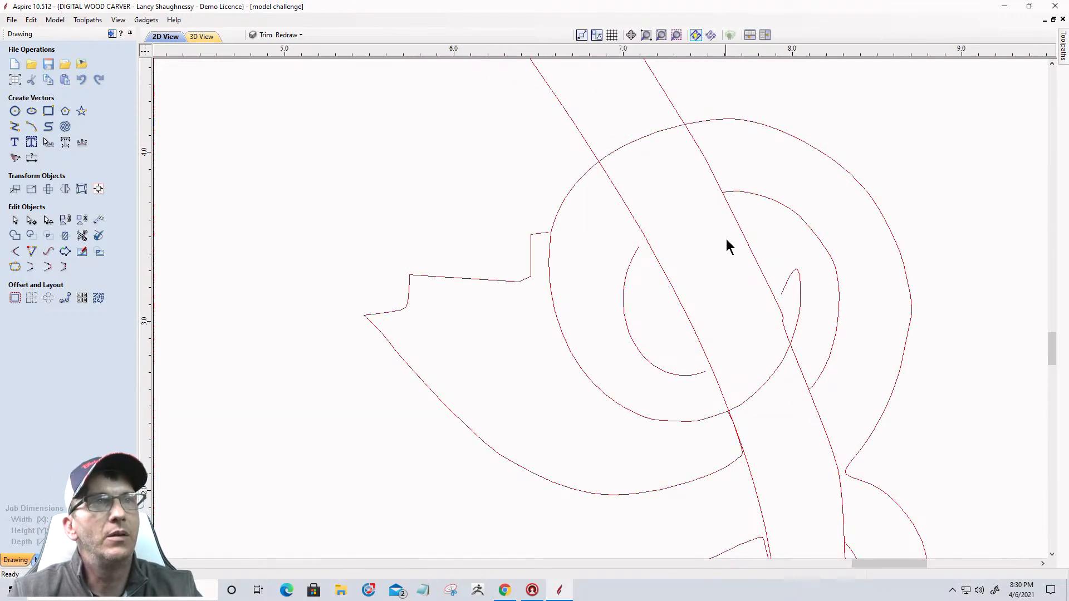
# Join the arc outside the band to the remaining inner curl with a smooth curve across the band's upper part
pyautogui.click(773, 205)
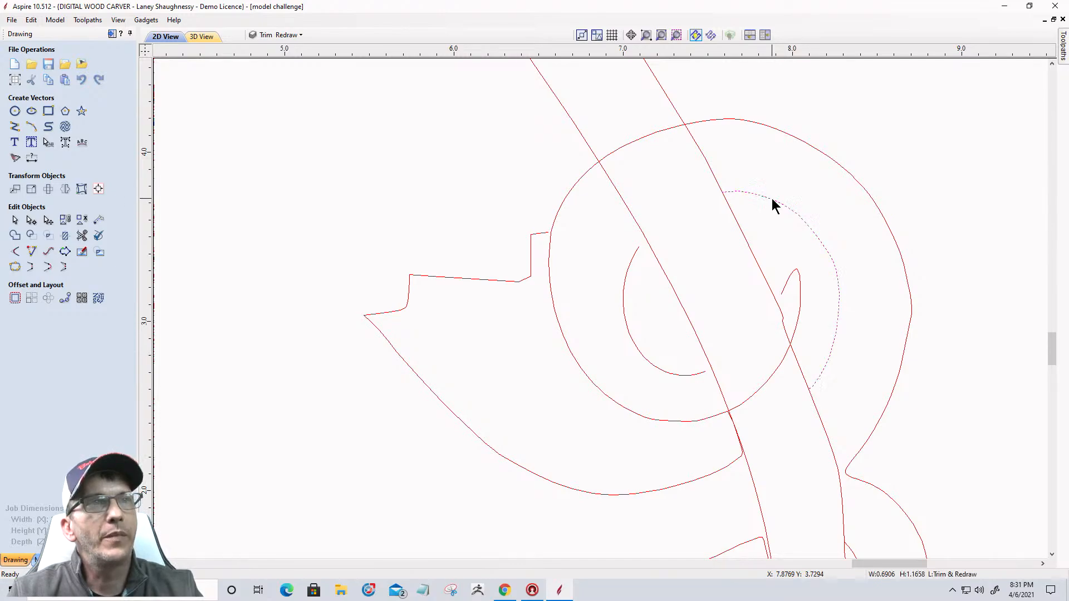
pyautogui.keyDown('shift'); pyautogui.click(626, 283); pyautogui.keyUp('shift')
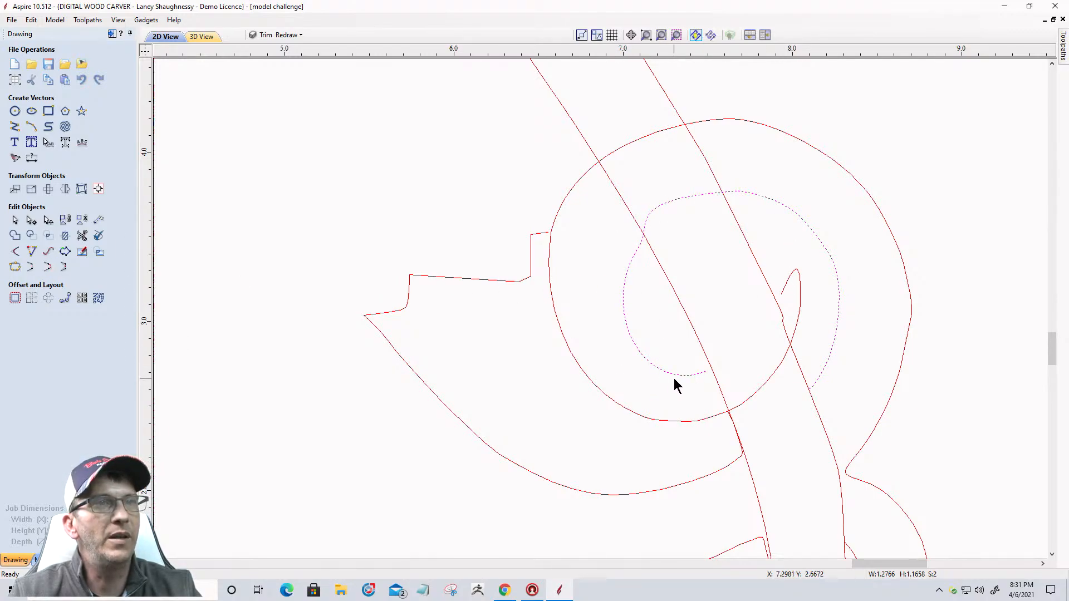
# Try to join the outer arc's lower end to the small hooked curl end with a smooth curve, and undo the join
pyautogui.keyDown('shift'); pyautogui.click(787, 286); pyautogui.keyUp('shift')
pyautogui.click(46, 270)
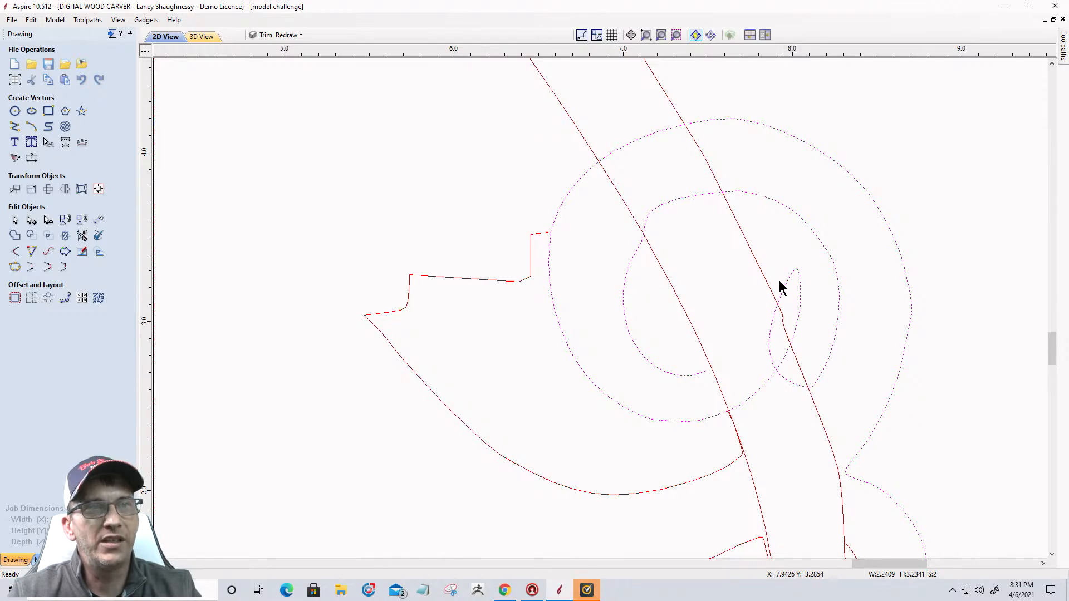
pyautogui.click(840, 393)
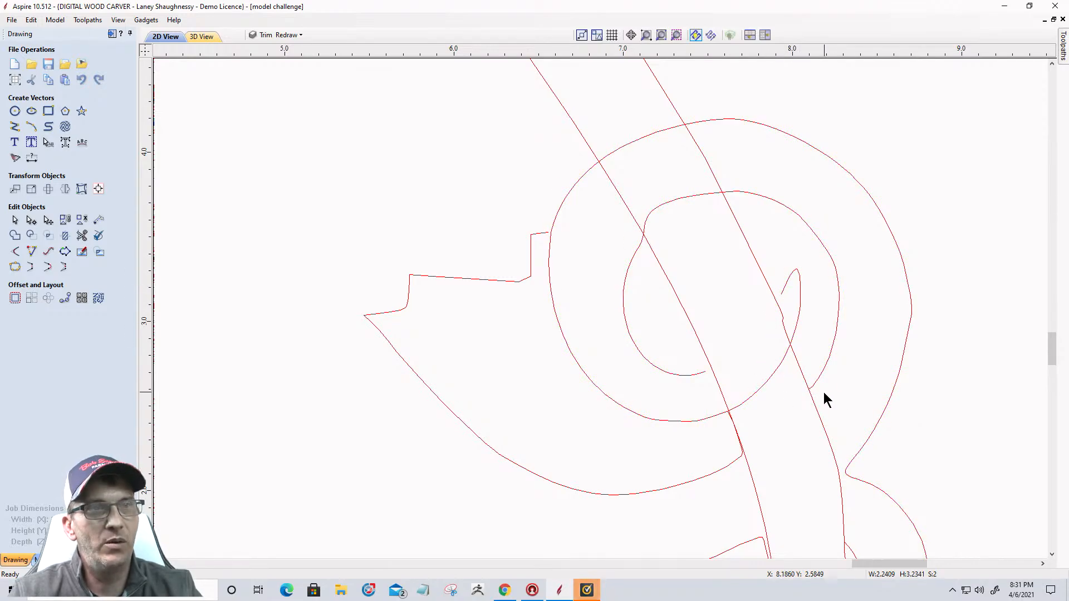
# Cut the leaf outline at the node before its lower corner and delete the short piece running up the band's inner edge
pyautogui.click(721, 477)
pyautogui.scroll(4, 717, 469)
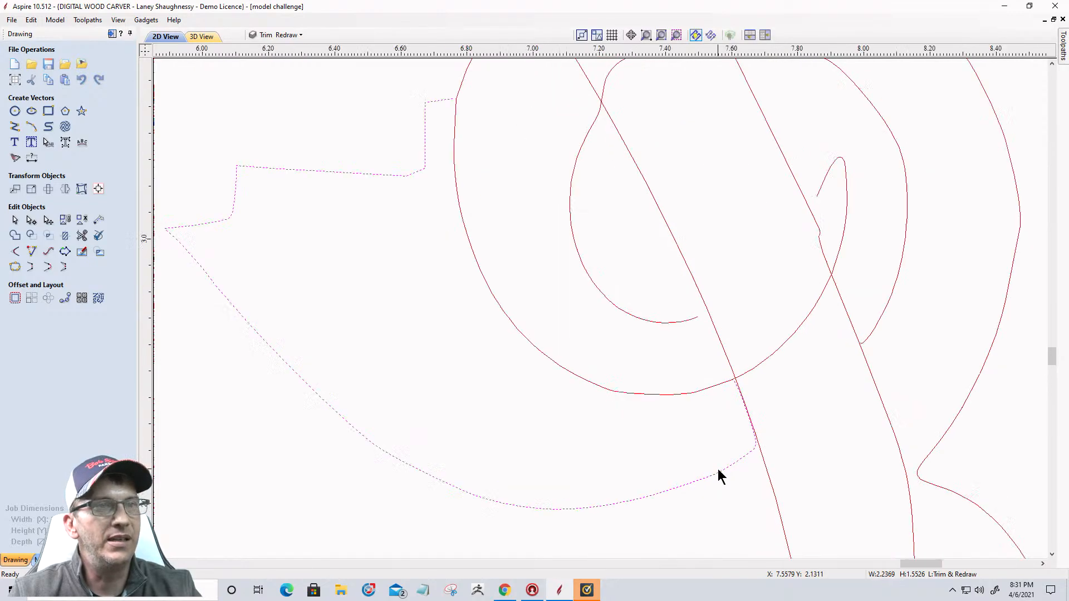
pyautogui.click(31, 220)
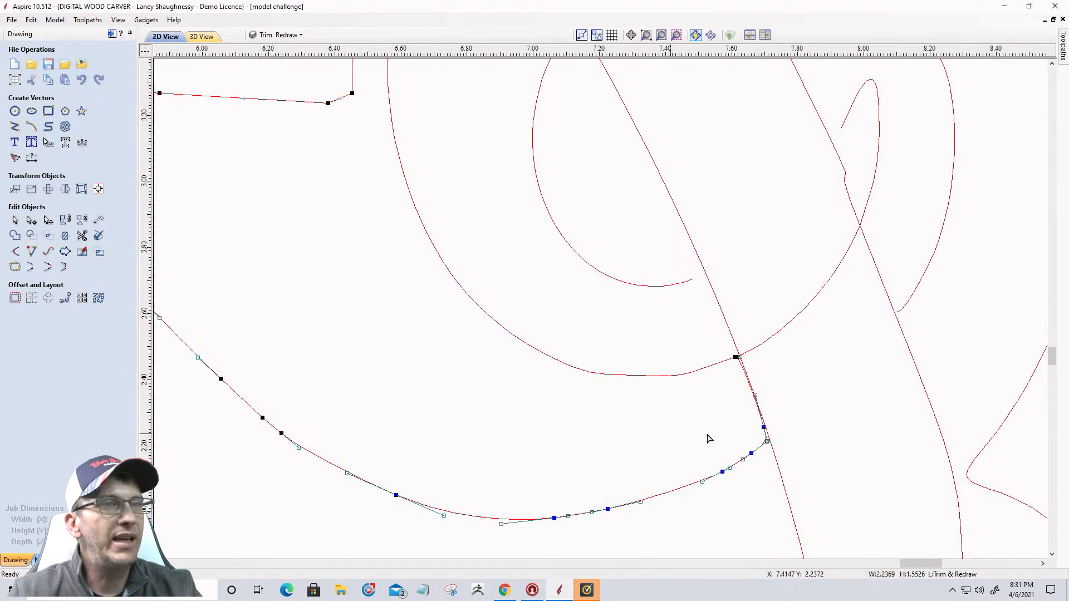
pyautogui.rightClick(747, 459)
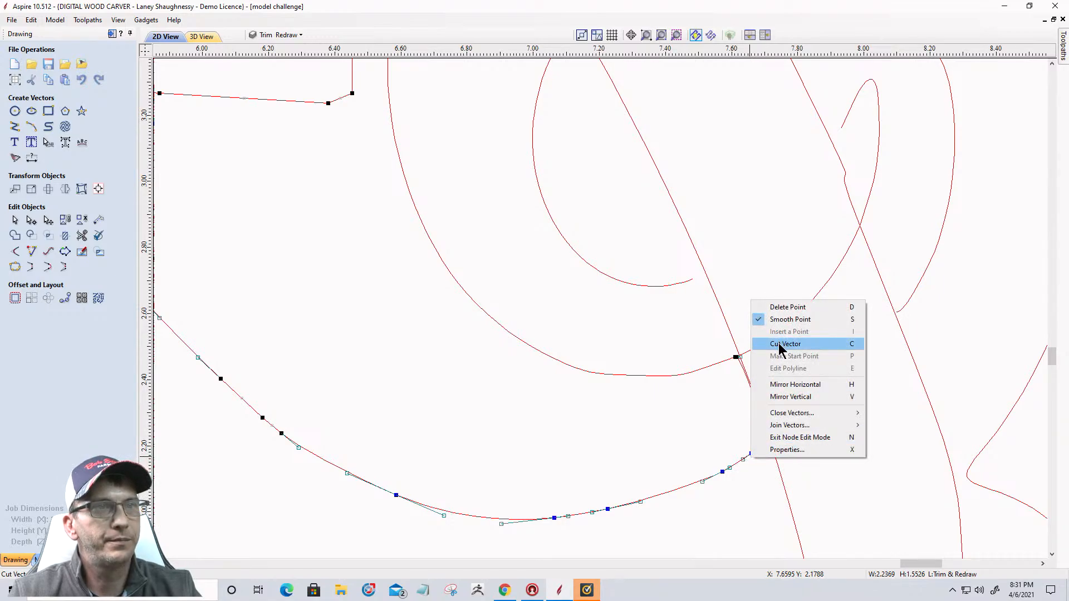
pyautogui.click(780, 344)
pyautogui.click(765, 440)
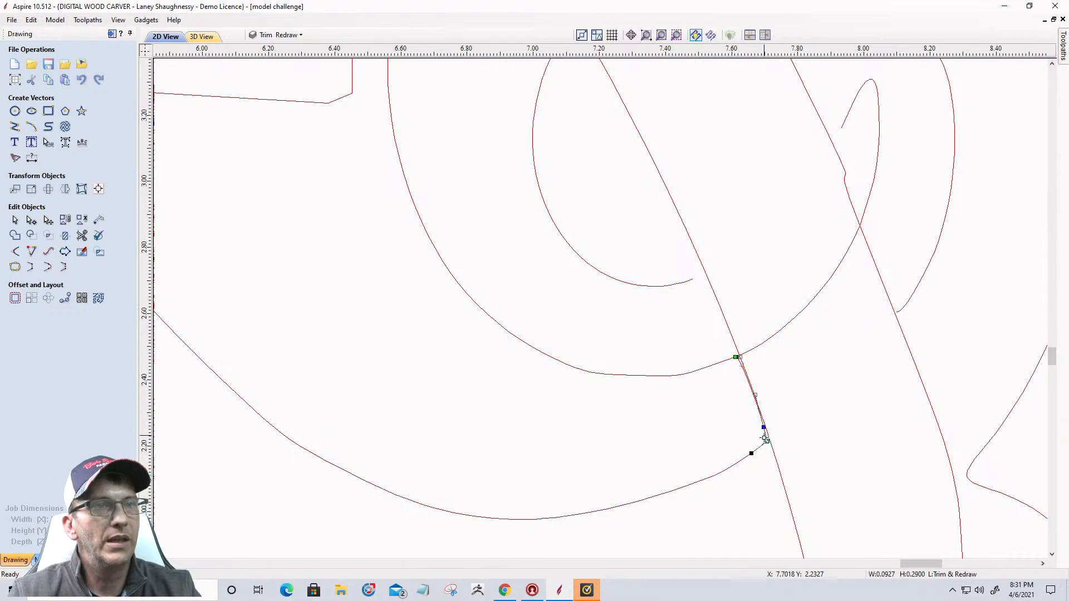
pyautogui.press('Delete')
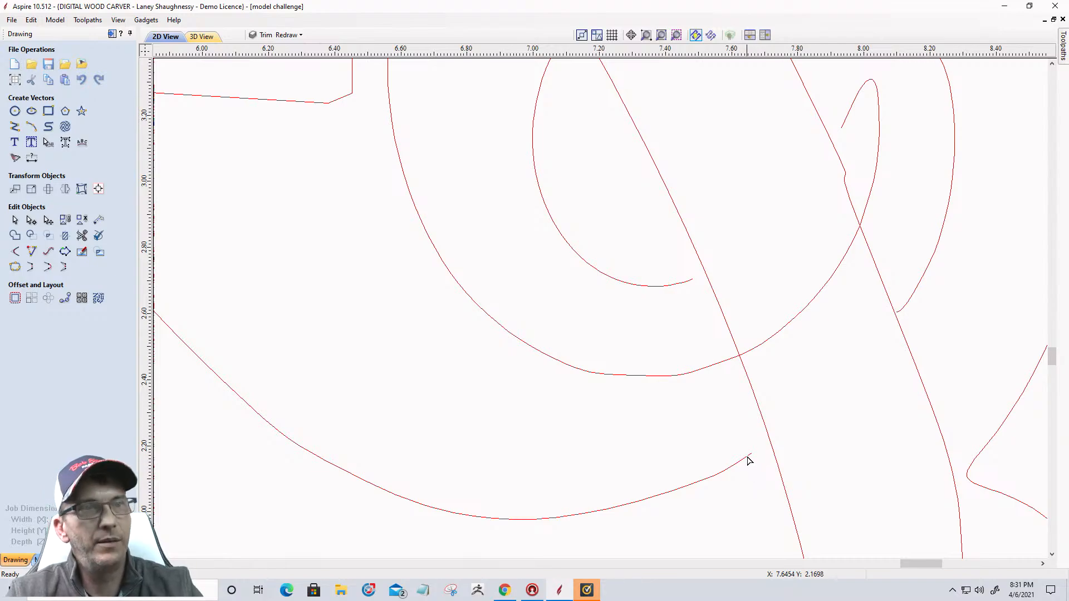
# Try to join the leaf's lower edge to the curl outline with a smooth curve, and undo the join
pyautogui.click(746, 457)
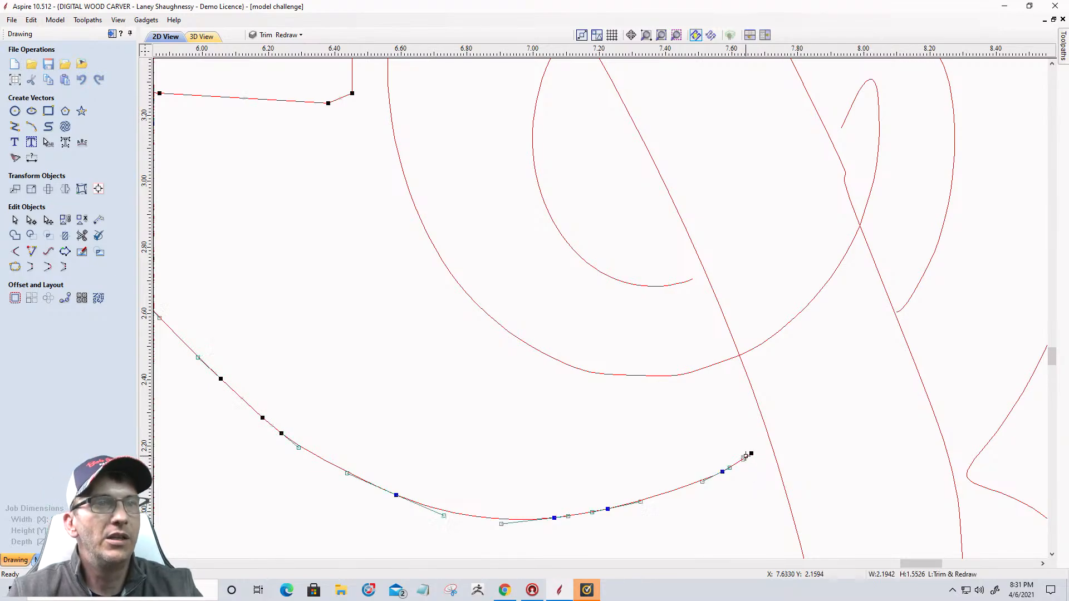
pyautogui.keyDown('shift'); pyautogui.click(913, 301); pyautogui.keyUp('shift')
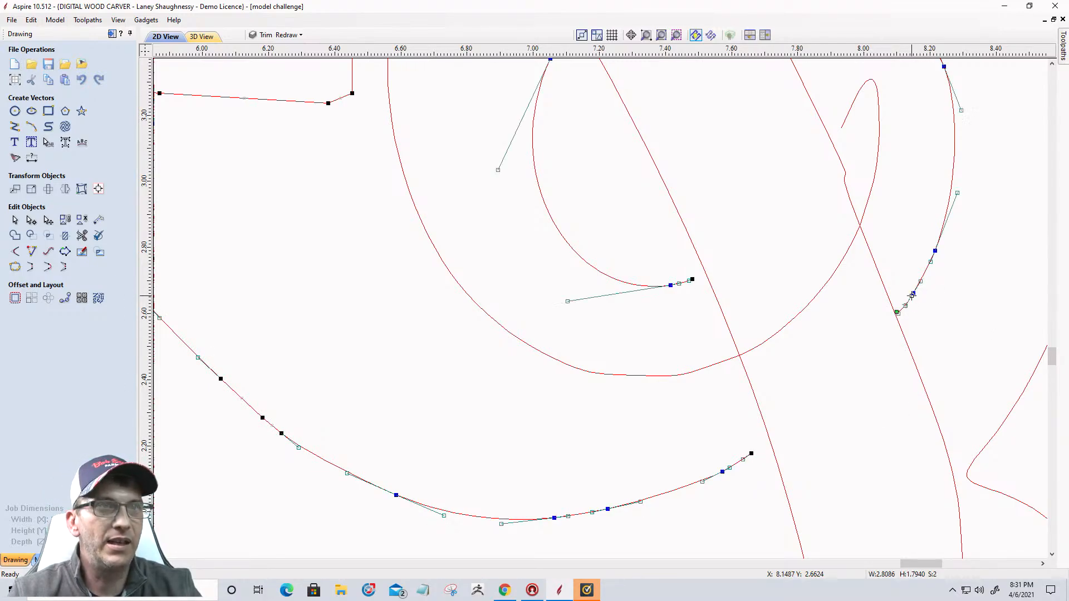
pyautogui.click(32, 254)
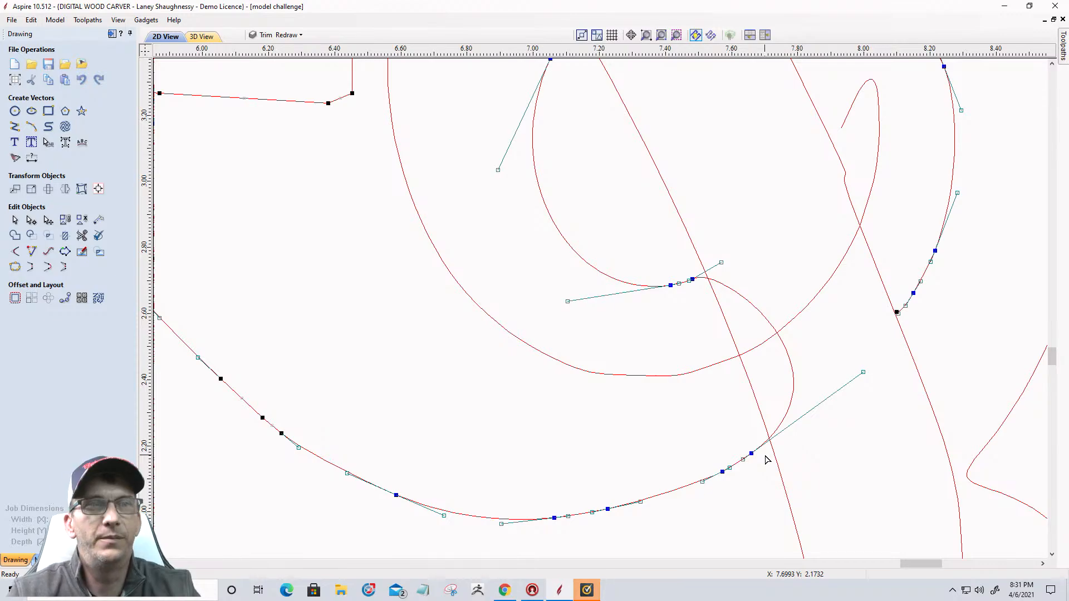
pyautogui.hotkey('ctrl', 'z')
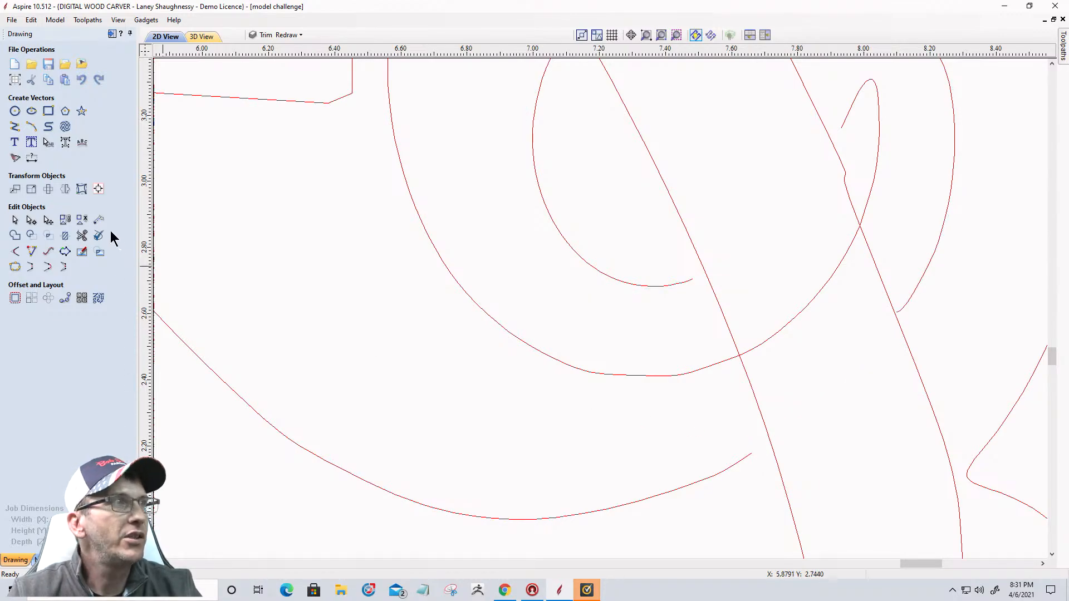
# Delete the short hooked span at the outer arc's lower end beside the band's outer edge
pyautogui.click(902, 306)
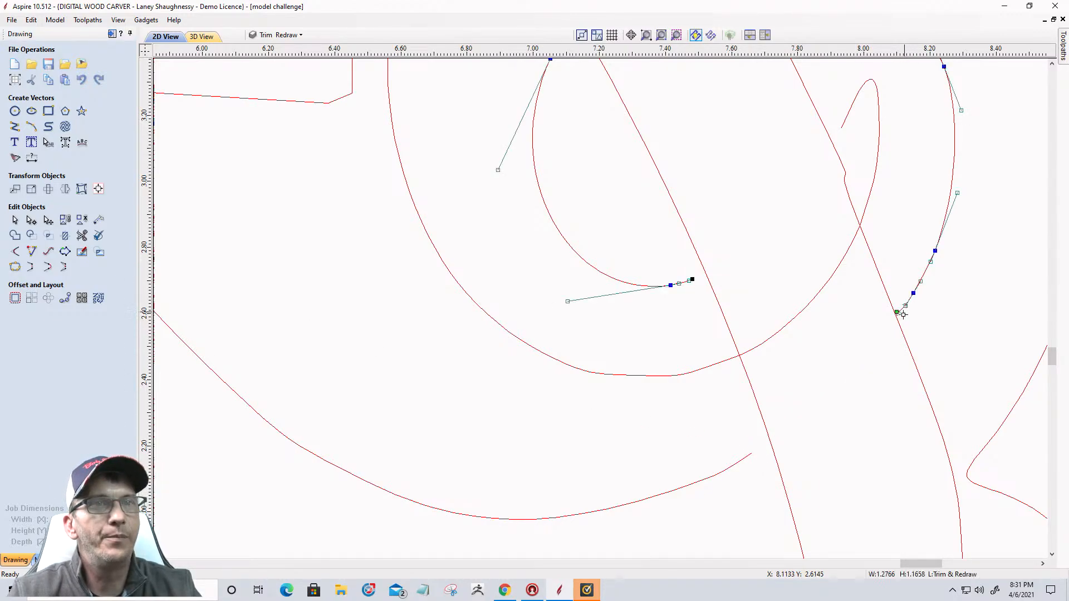
pyautogui.scroll(5, 903, 305)
pyautogui.rightClick(904, 293)
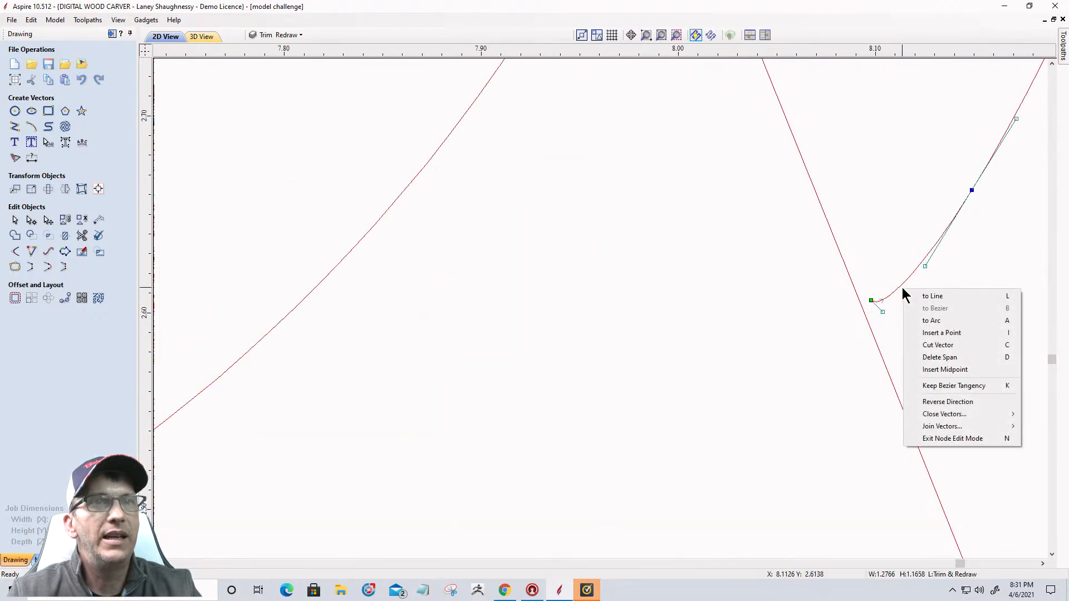
pyautogui.click(920, 357)
pyautogui.scroll(-5, 920, 356)
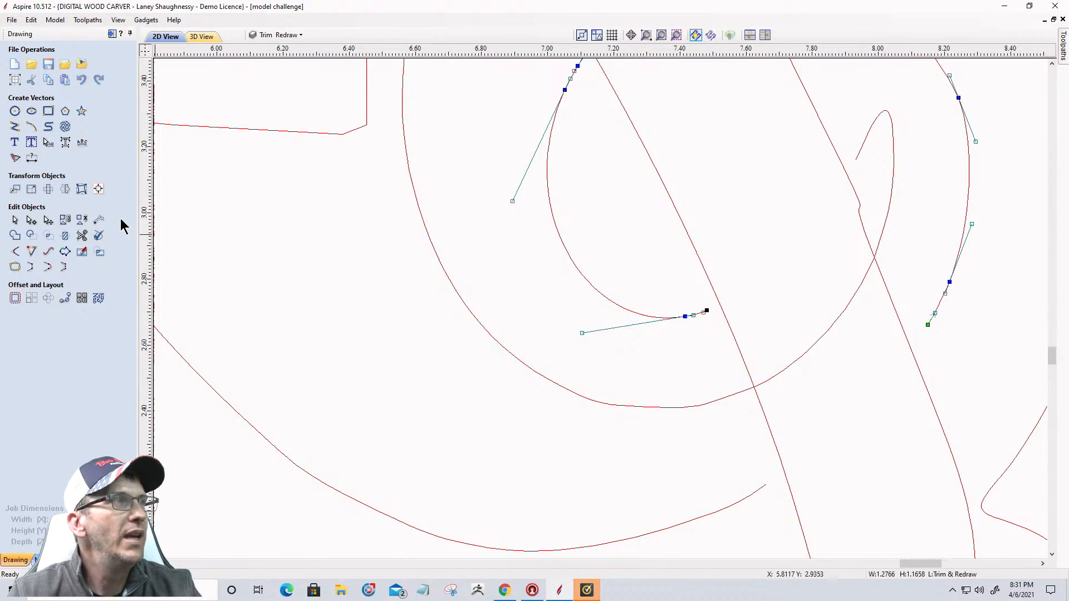
# Draw a three-point arc across the band from the leaf's open lower end to the outer arc's lower end, radius about 1.43
pyautogui.click(31, 126)
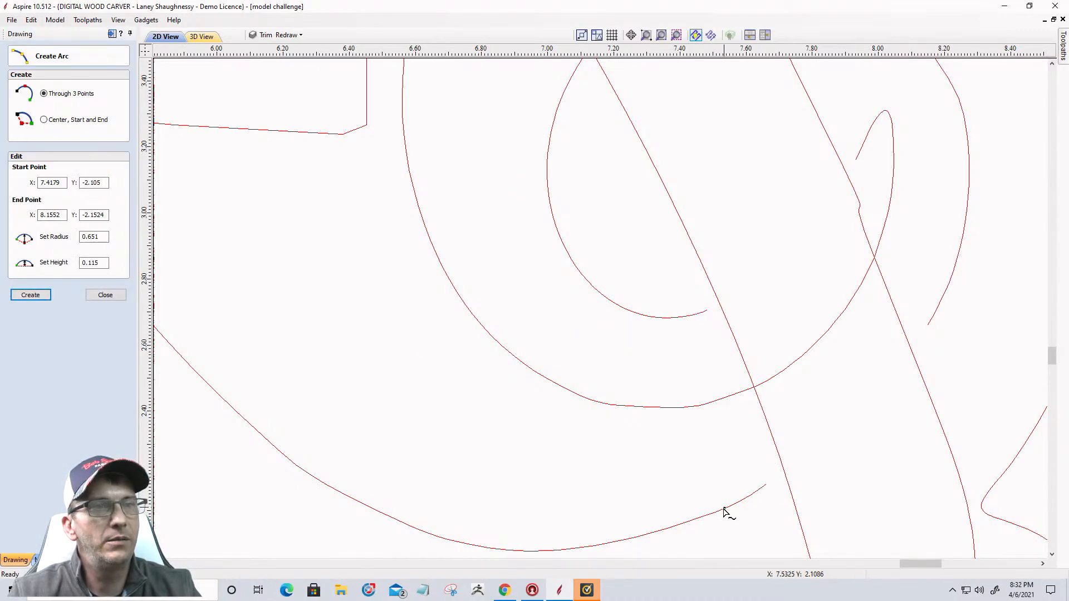
pyautogui.press('Escape')
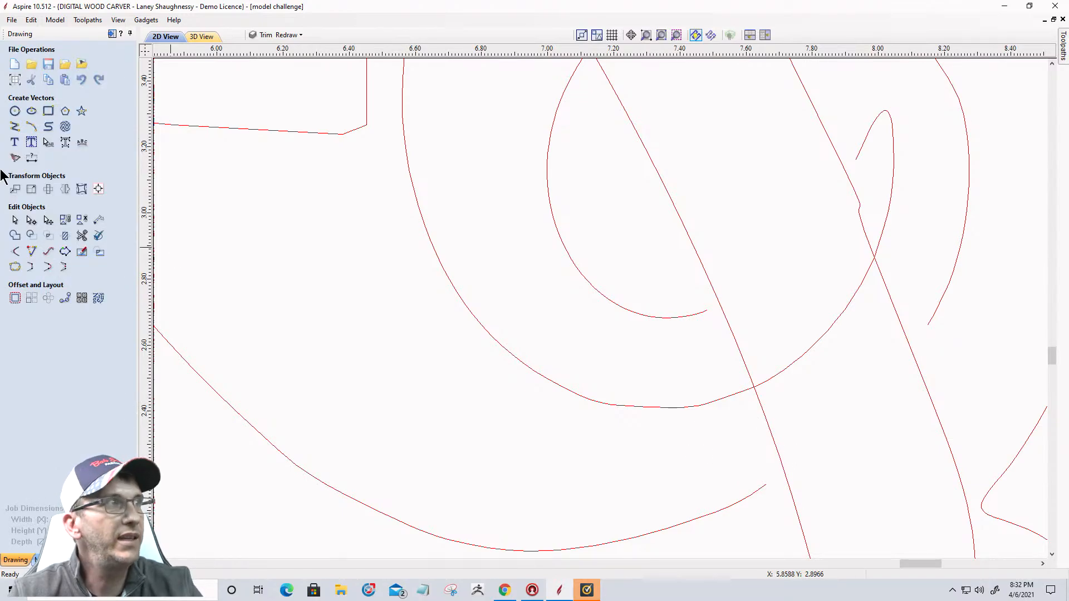
pyautogui.click(31, 126)
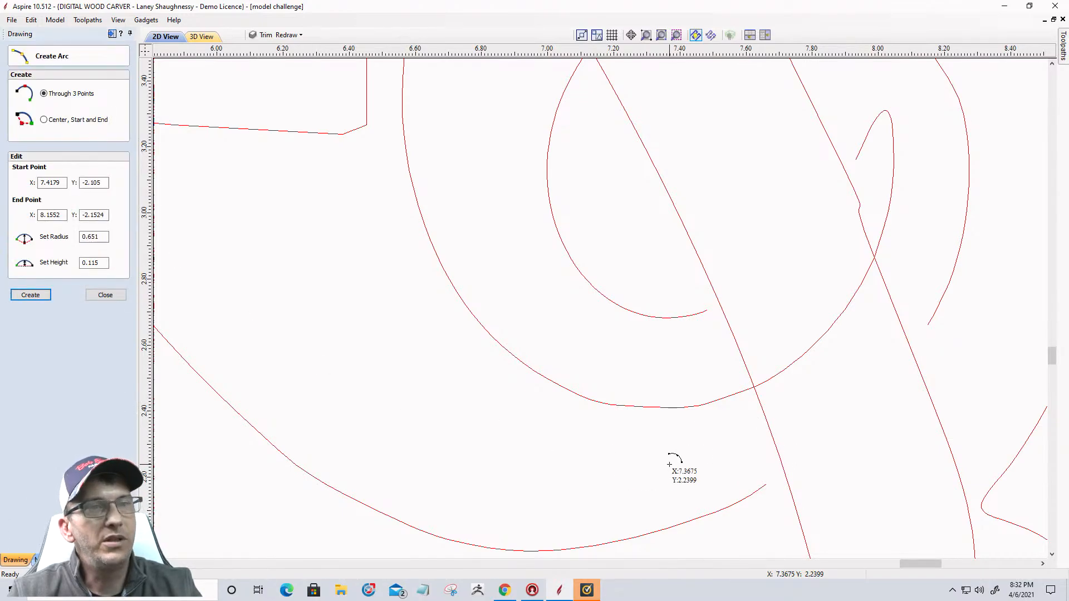
pyautogui.click(764, 487)
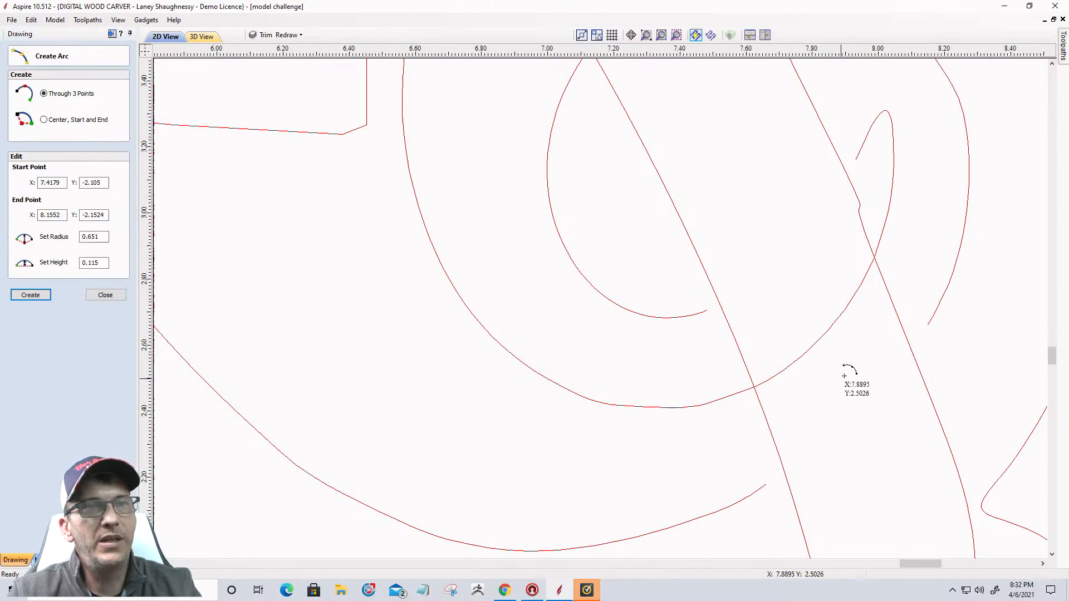
pyautogui.click(927, 324)
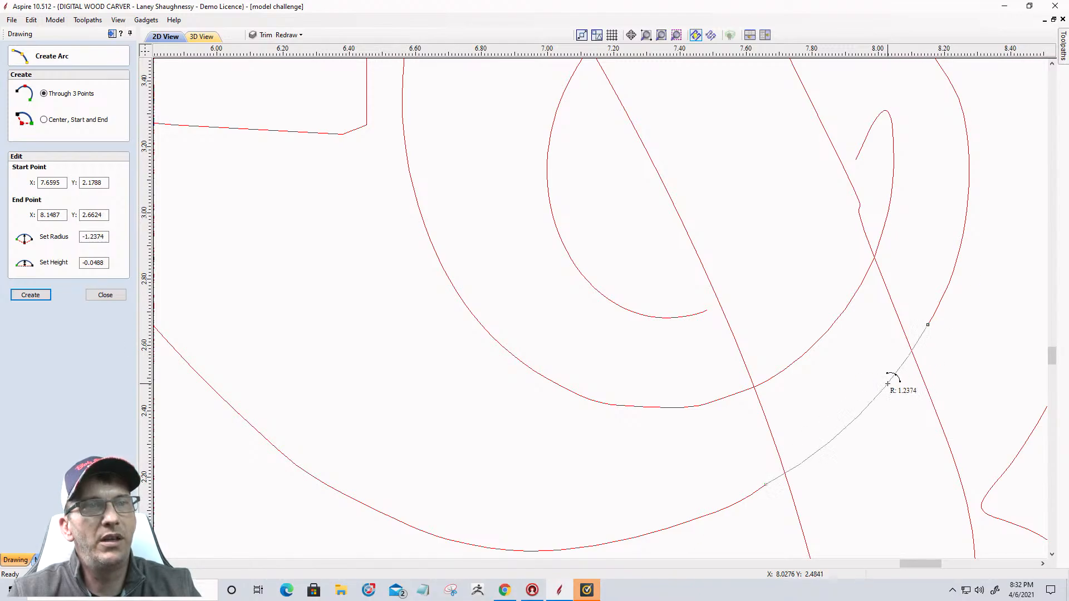
pyautogui.click(886, 385)
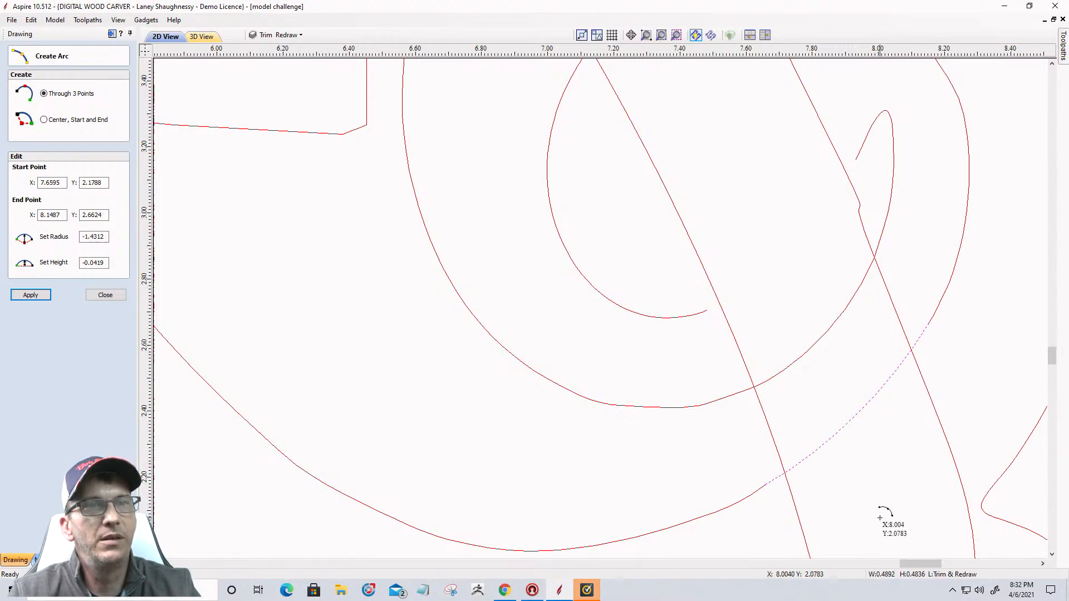
# Draw a three-point arc across the band from the inner curl's open lower end to its pointed tip's open end, radius about 0.68
pyautogui.scroll(-1, 881, 518)
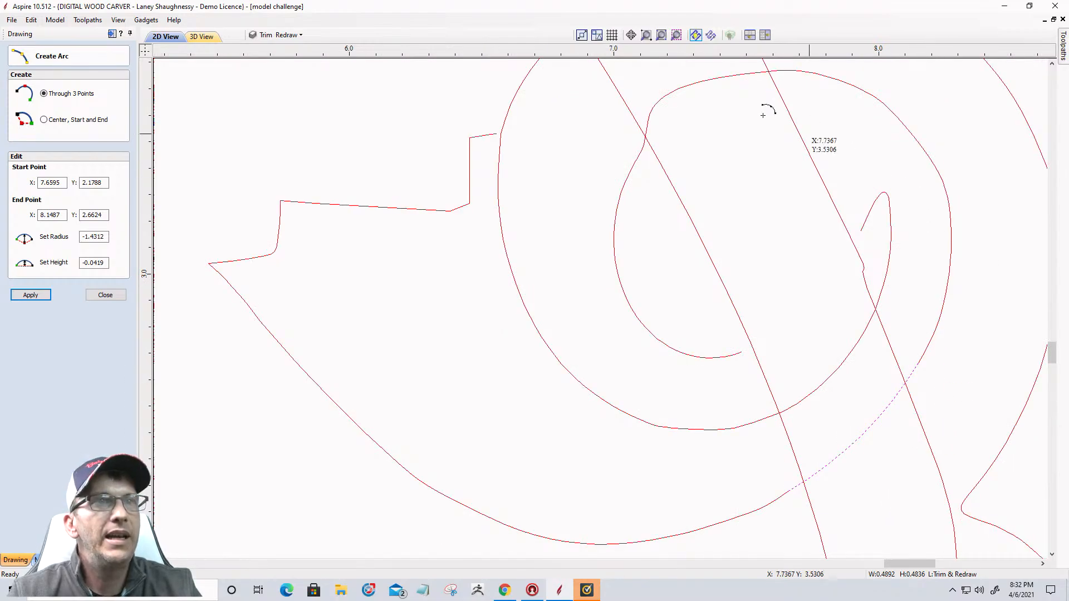
pyautogui.click(741, 352)
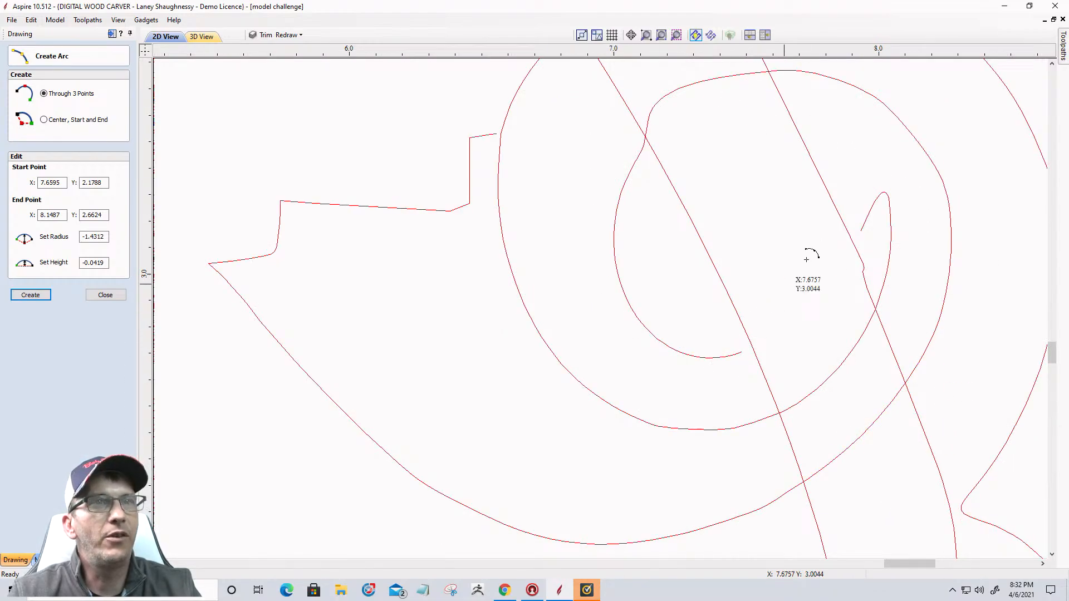
pyautogui.click(860, 233)
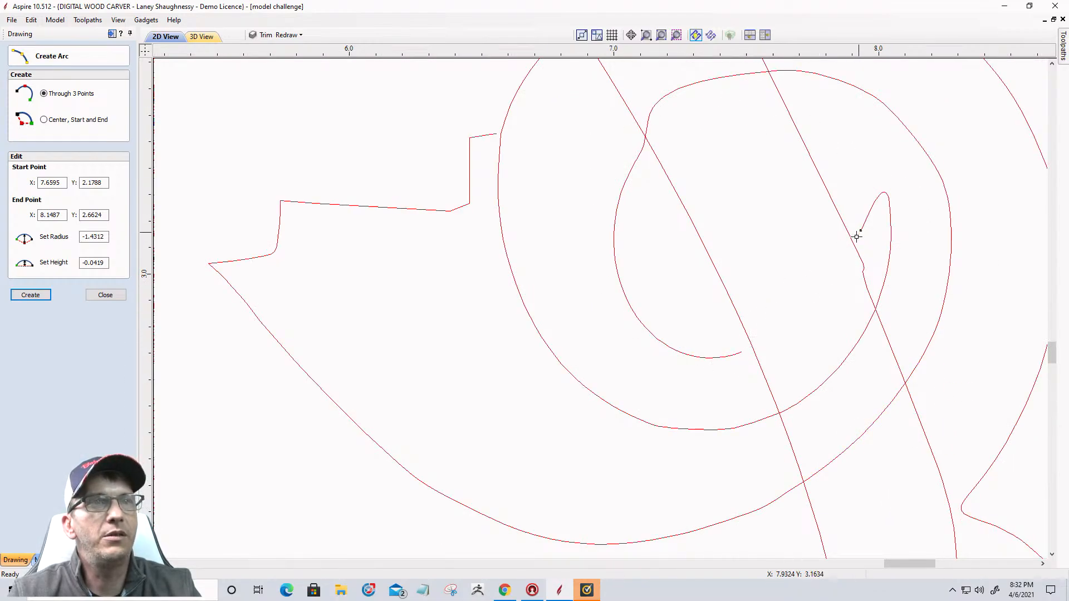
pyautogui.click(809, 308)
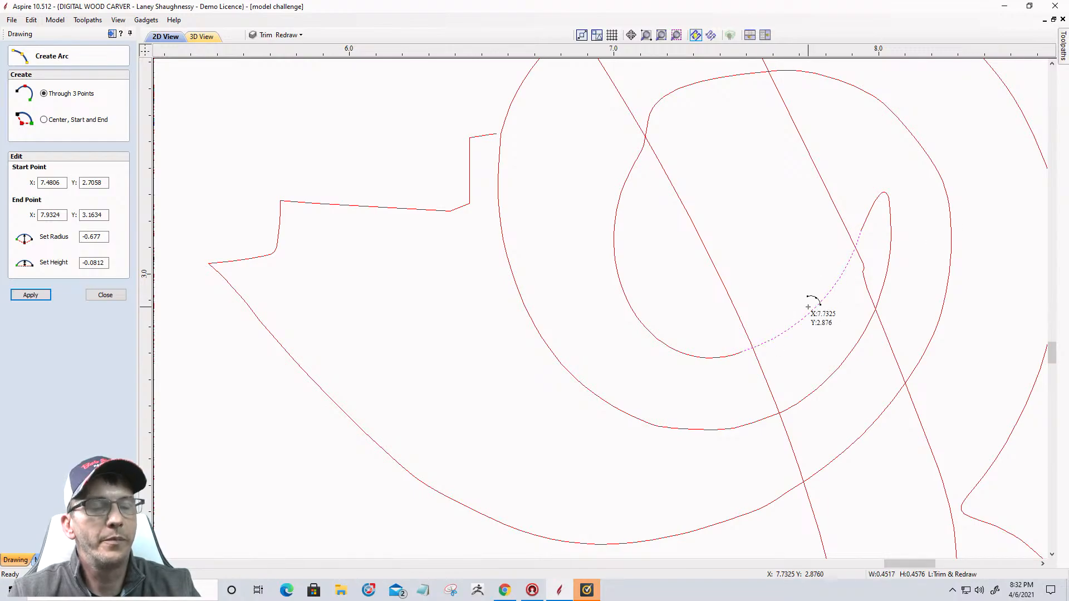
pyautogui.click(43, 293)
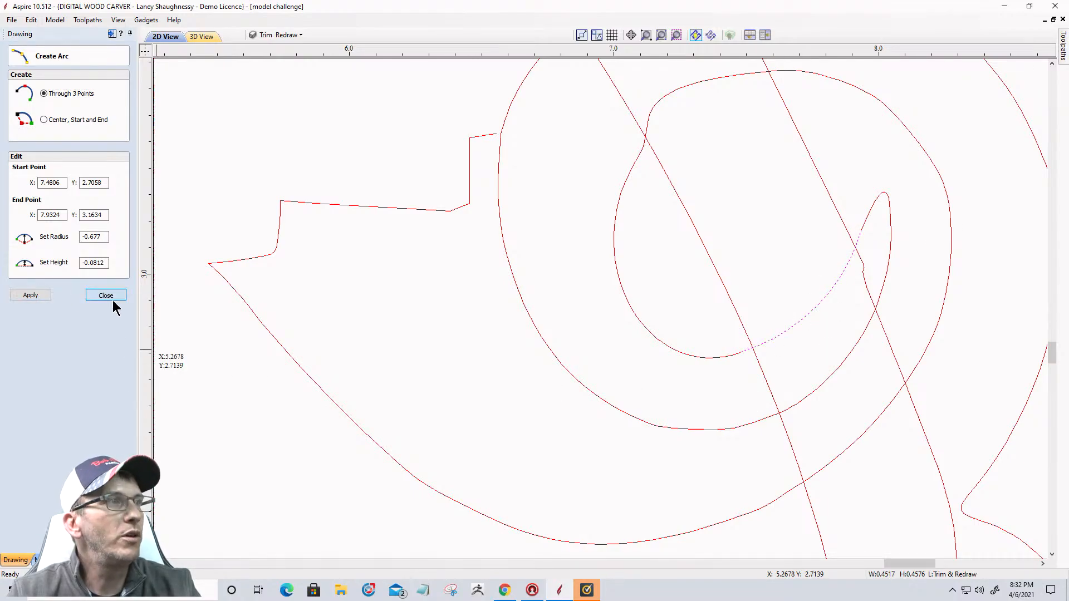
pyautogui.click(112, 298)
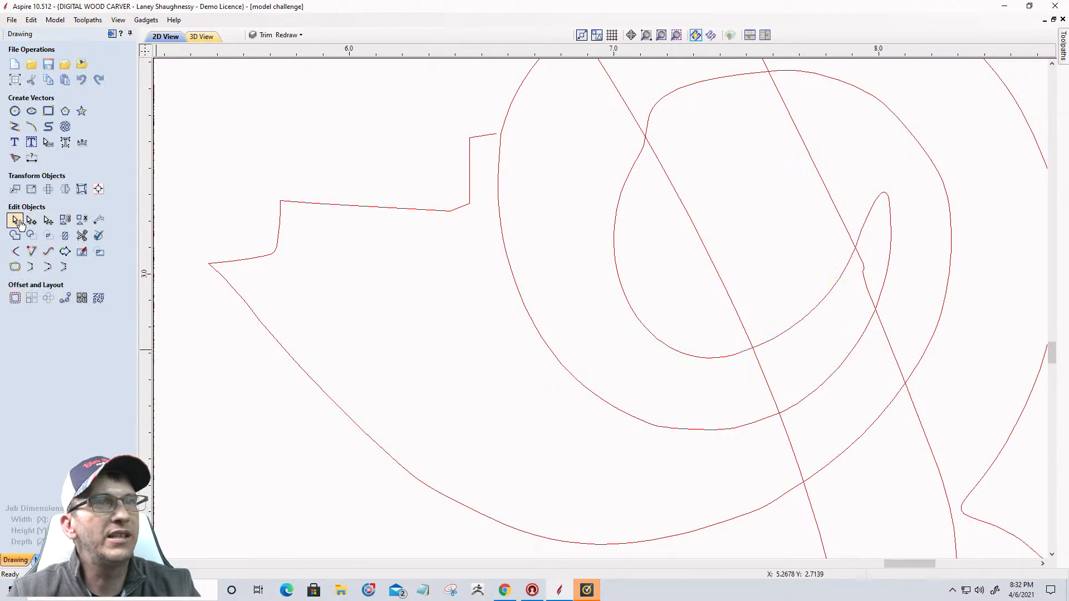
# Join the two new arcs with the curl outlines they bridge, using a 0.0004-inch tolerance, and check the joined outline
pyautogui.click(594, 329)
pyautogui.click(795, 329)
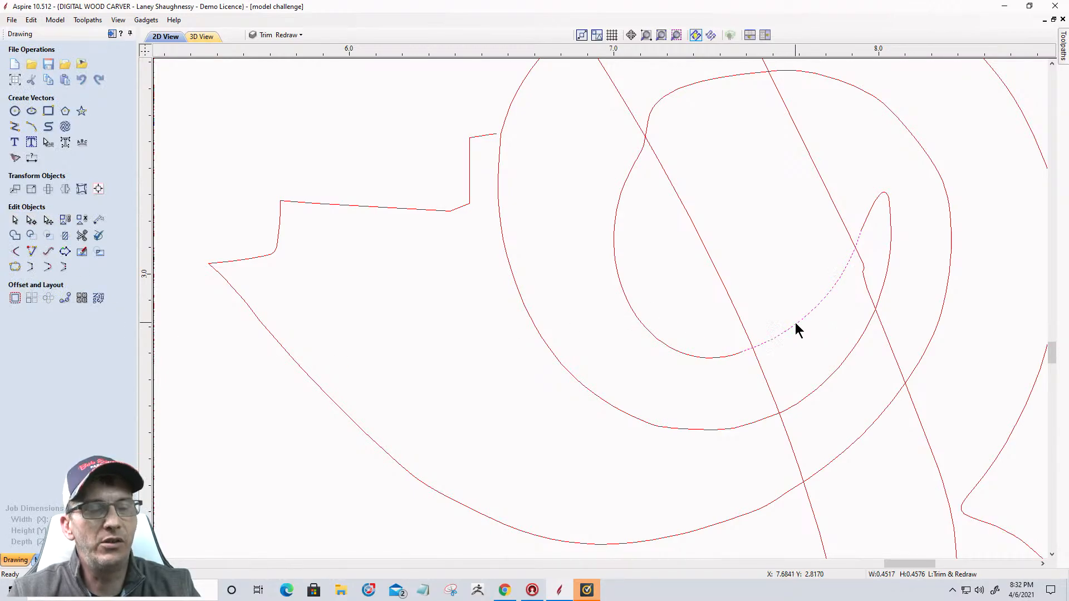
pyautogui.keyDown('shift'); pyautogui.click(867, 216); pyautogui.keyUp('shift')
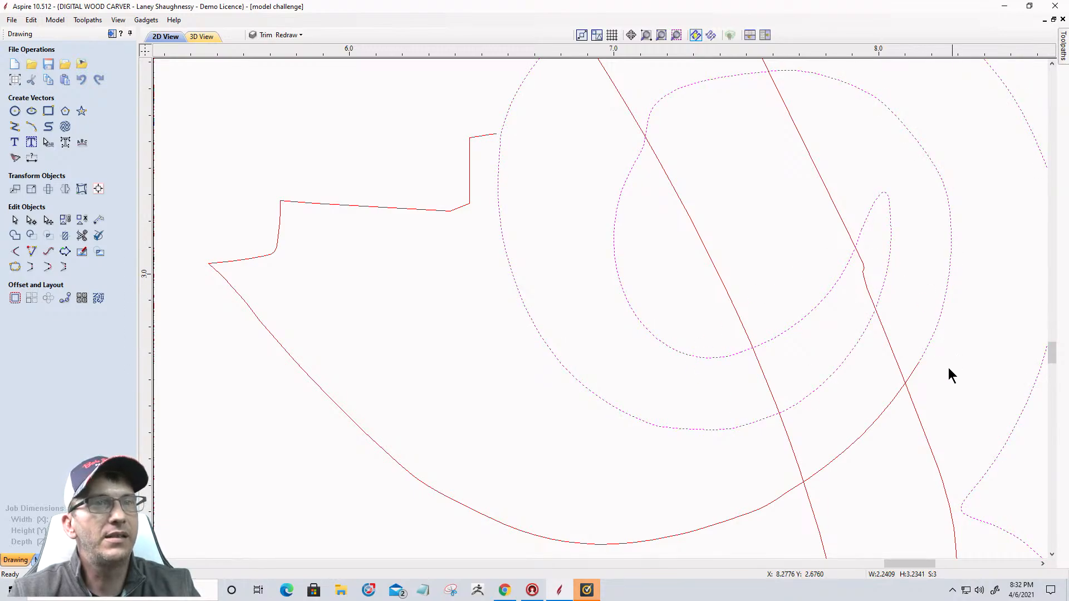
pyautogui.keyDown('shift'); pyautogui.click(888, 415); pyautogui.keyUp('shift')
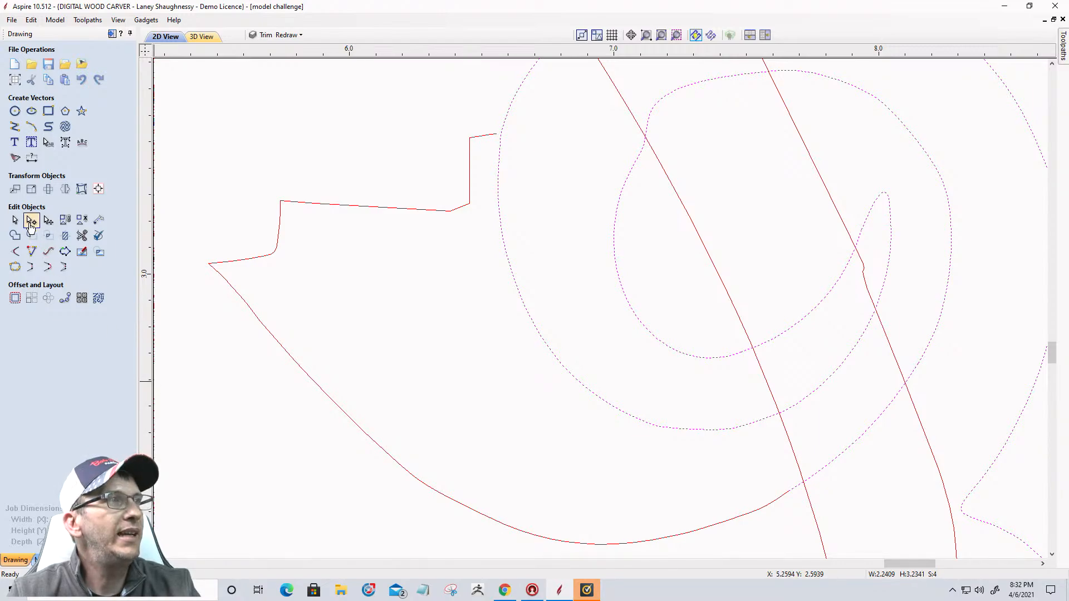
pyautogui.click(15, 266)
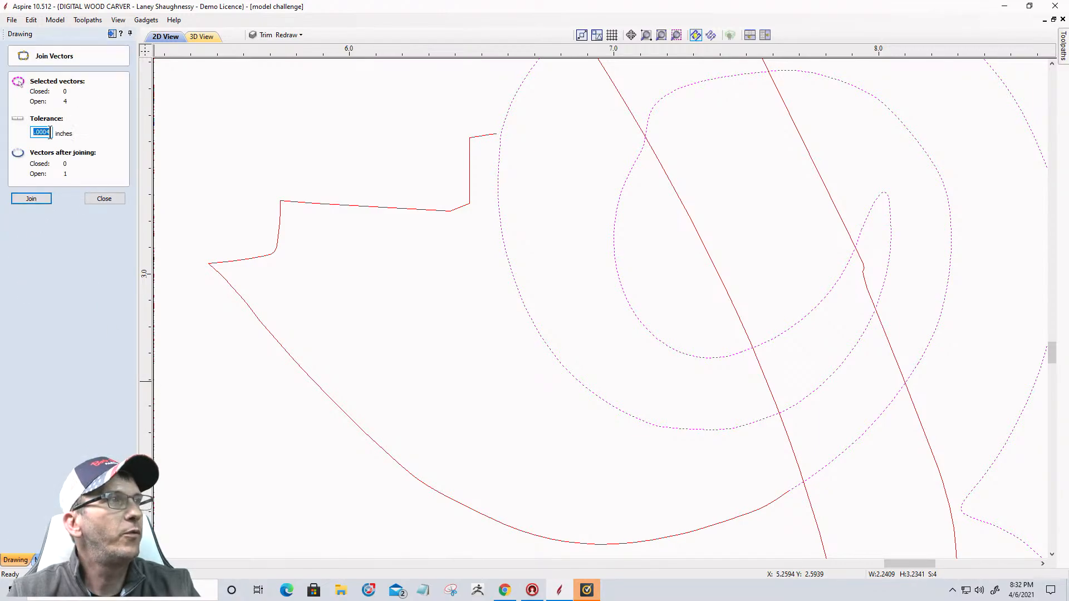
pyautogui.click(18, 201)
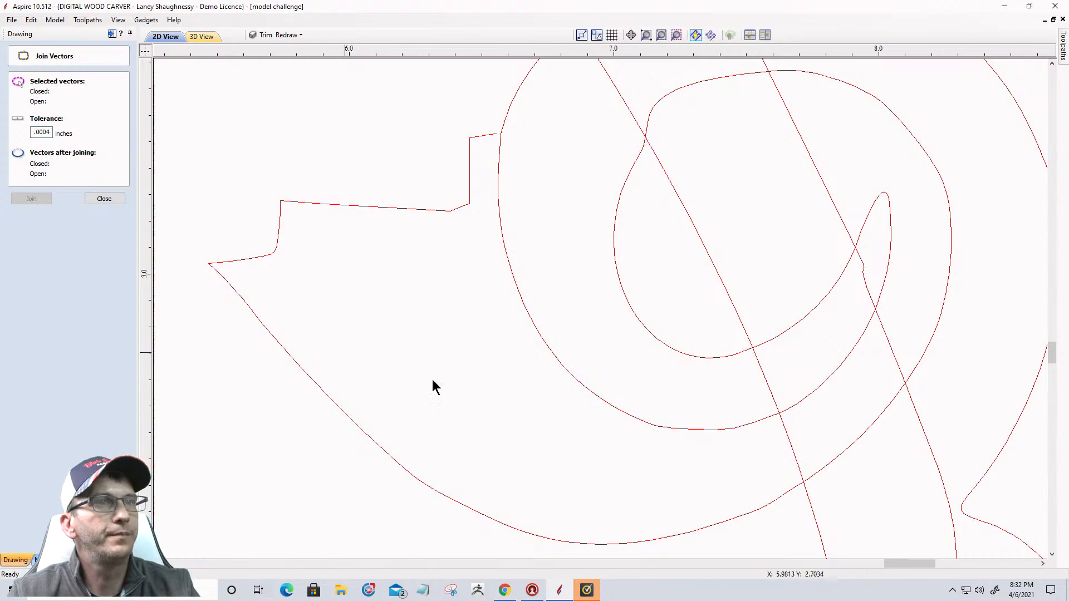
pyautogui.click(653, 421)
pyautogui.scroll(-2, 836, 412)
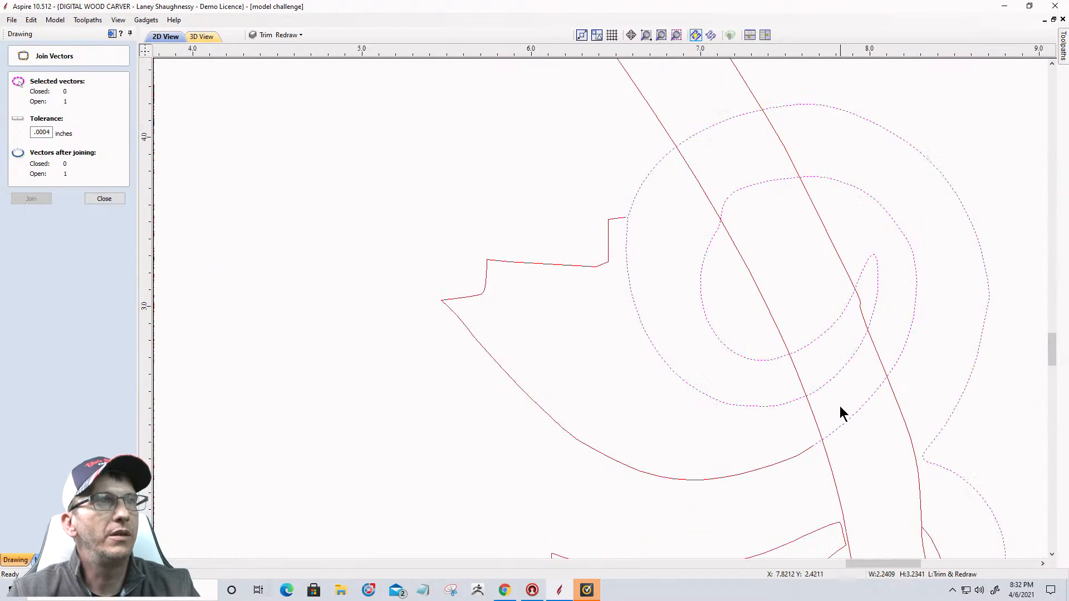
pyautogui.scroll(-2, 847, 427)
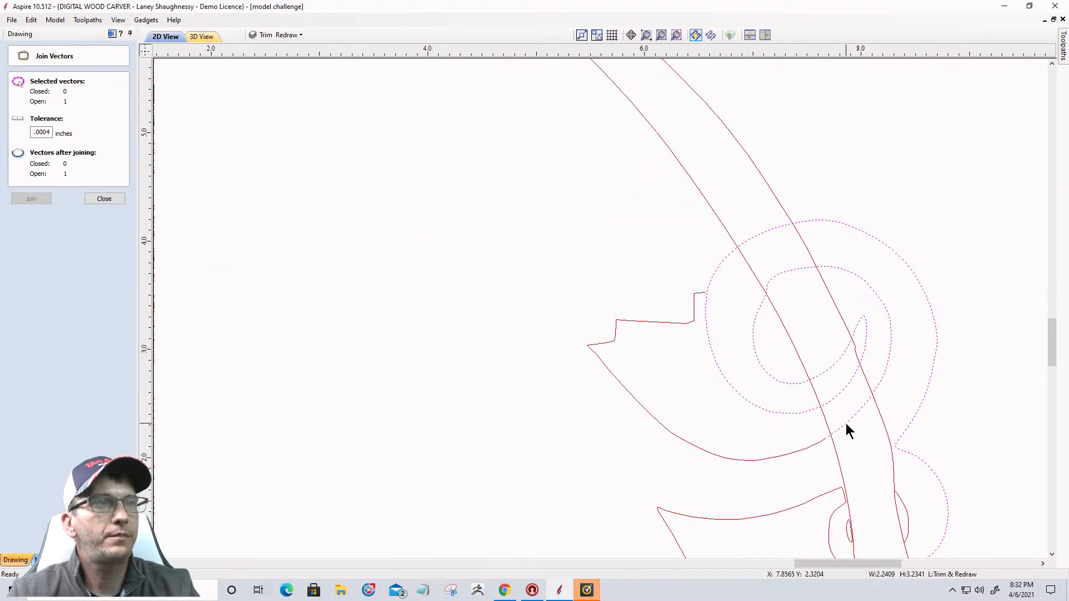
pyautogui.scroll(6, 844, 423)
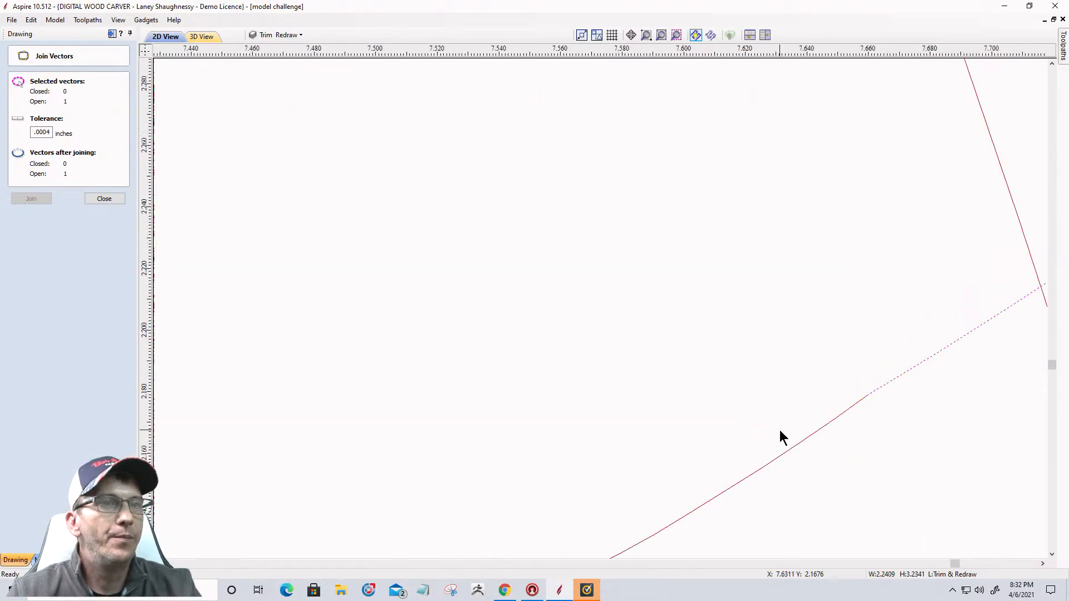
pyautogui.scroll(-6, 902, 395)
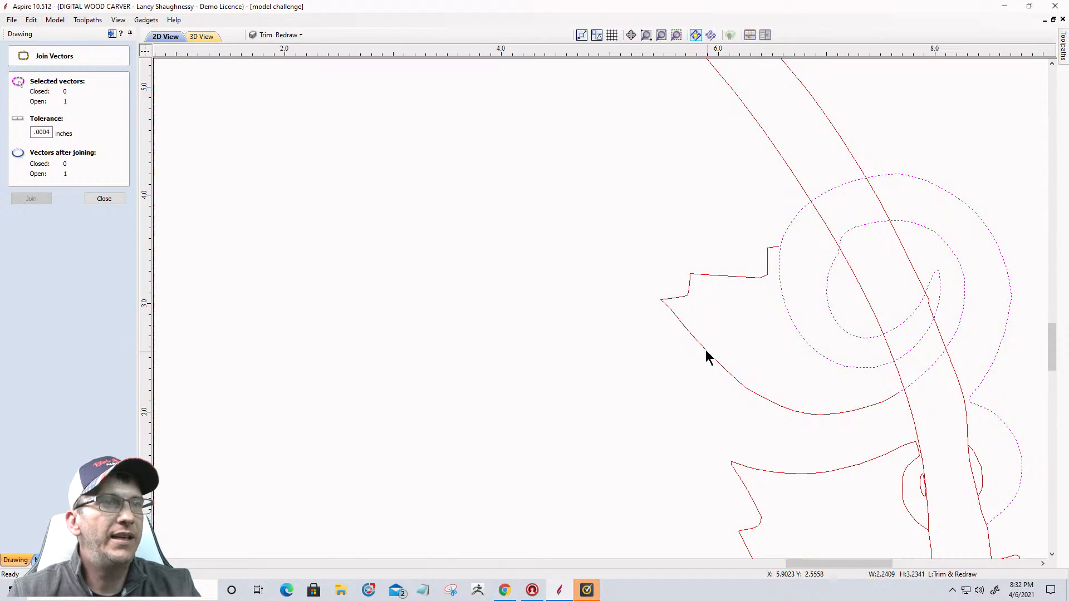
# Examine the reference artwork to see how the curls, vine band and large leaf overlap around the curl area
pyautogui.scroll(-5, 828, 432)
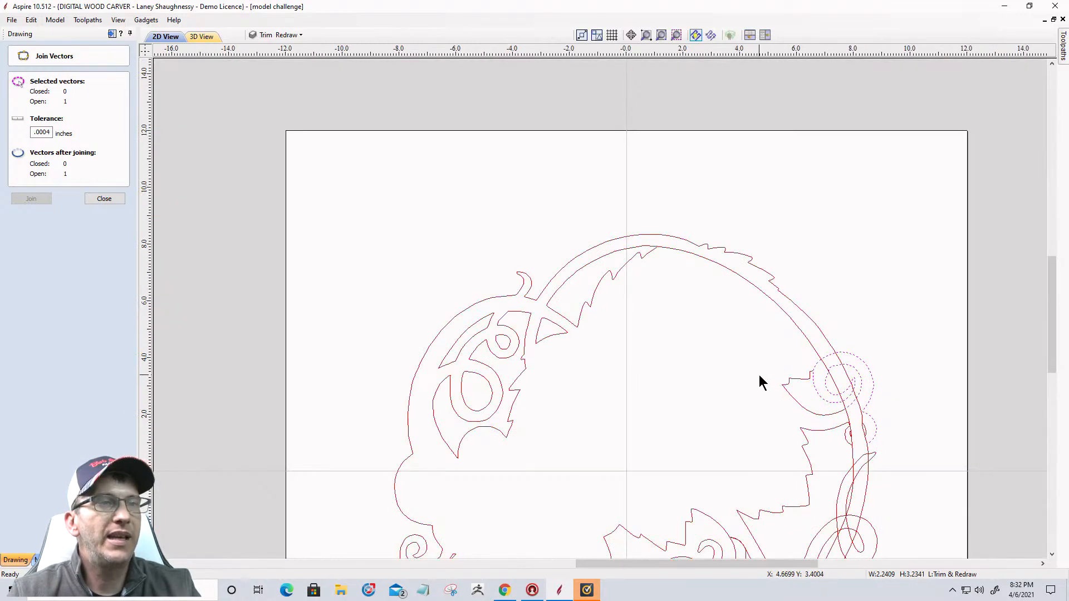
pyautogui.scroll(-4, 903, 526)
pyautogui.scroll(8, 690, 396)
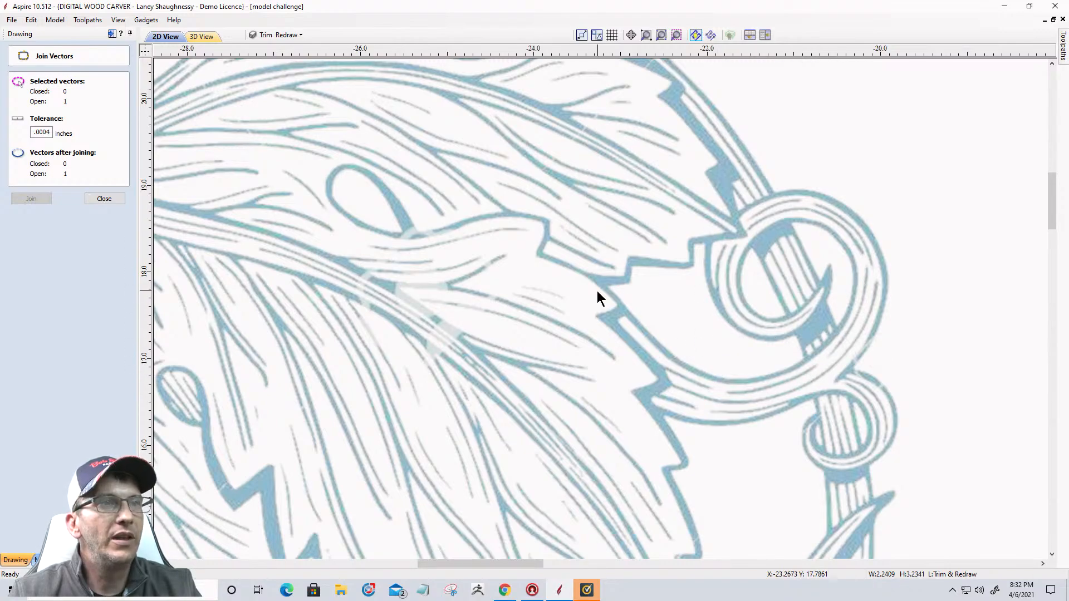
pyautogui.scroll(-4, 763, 385)
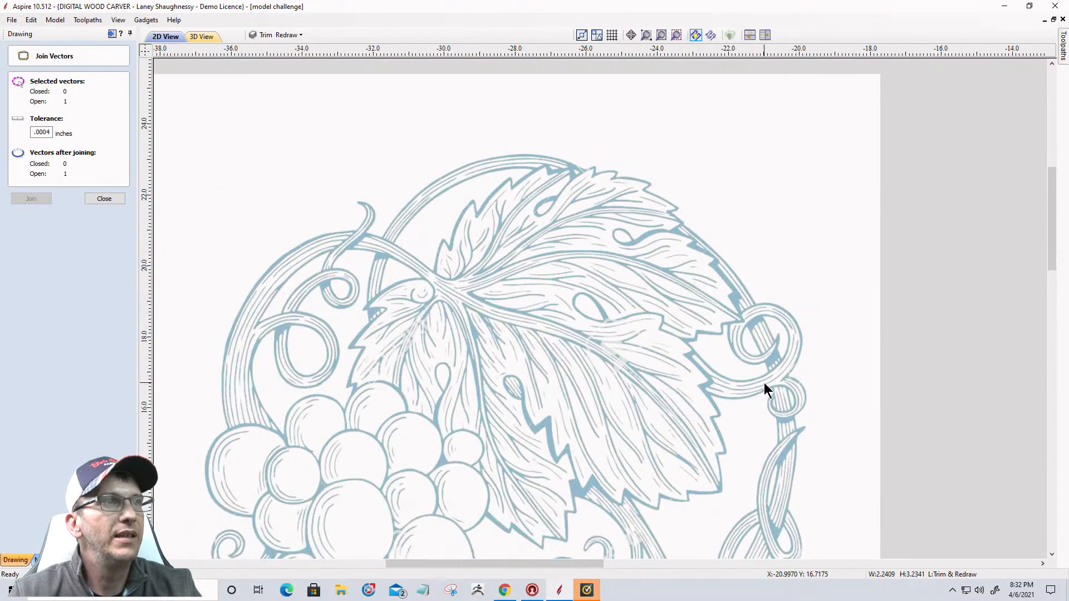
pyautogui.scroll(1, 744, 387)
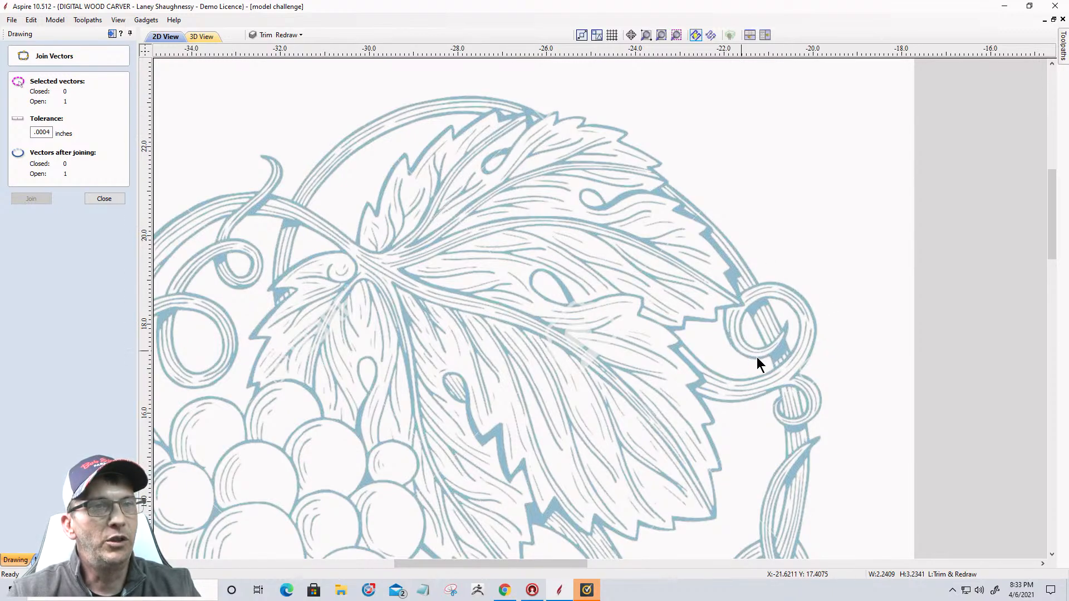
pyautogui.scroll(-4, 756, 333)
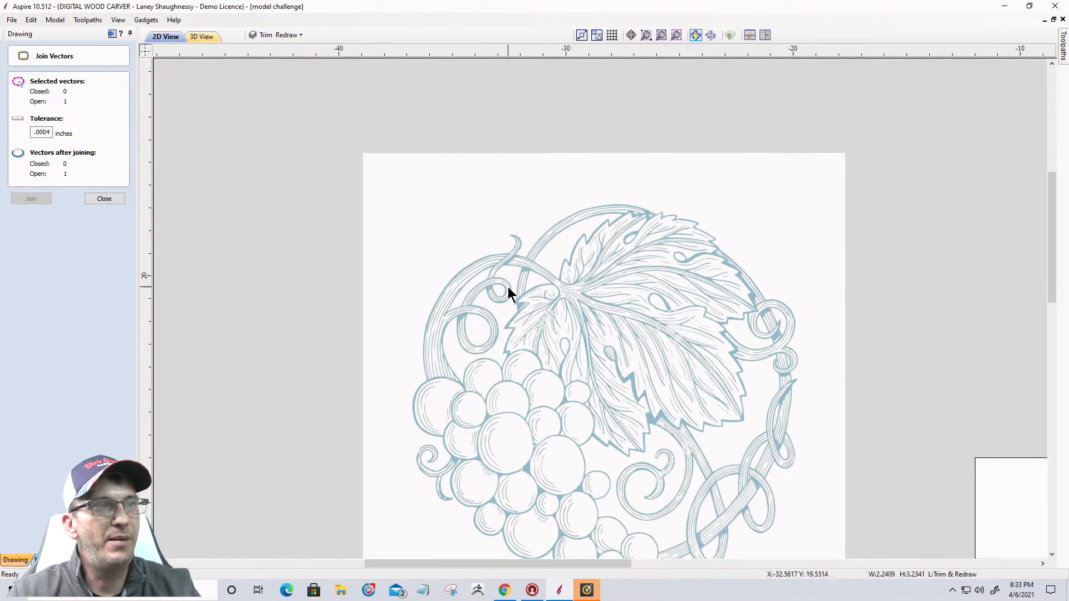
pyautogui.scroll(-1, 508, 287)
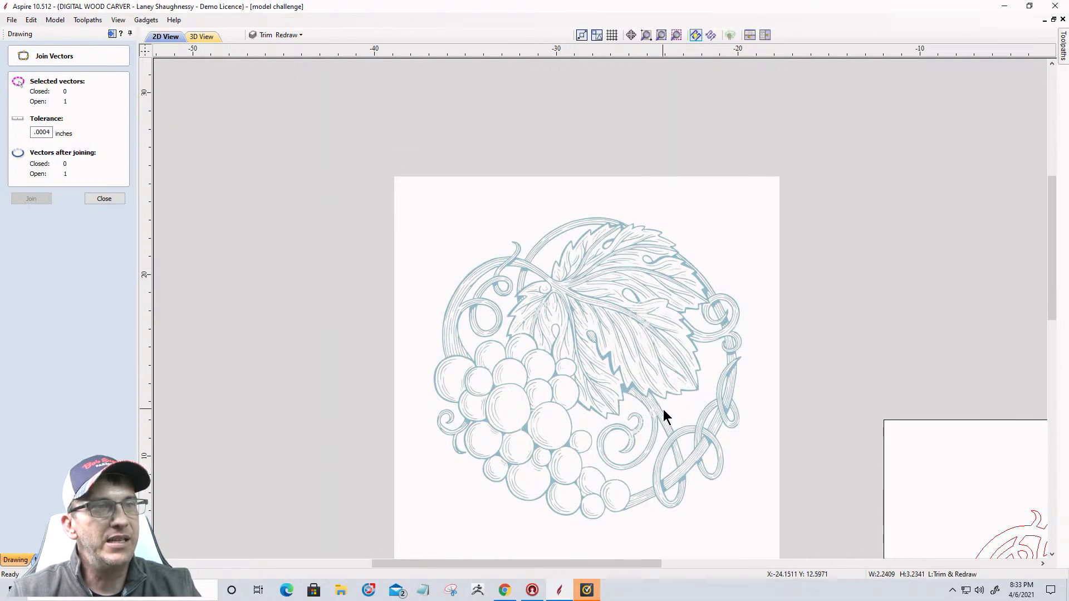
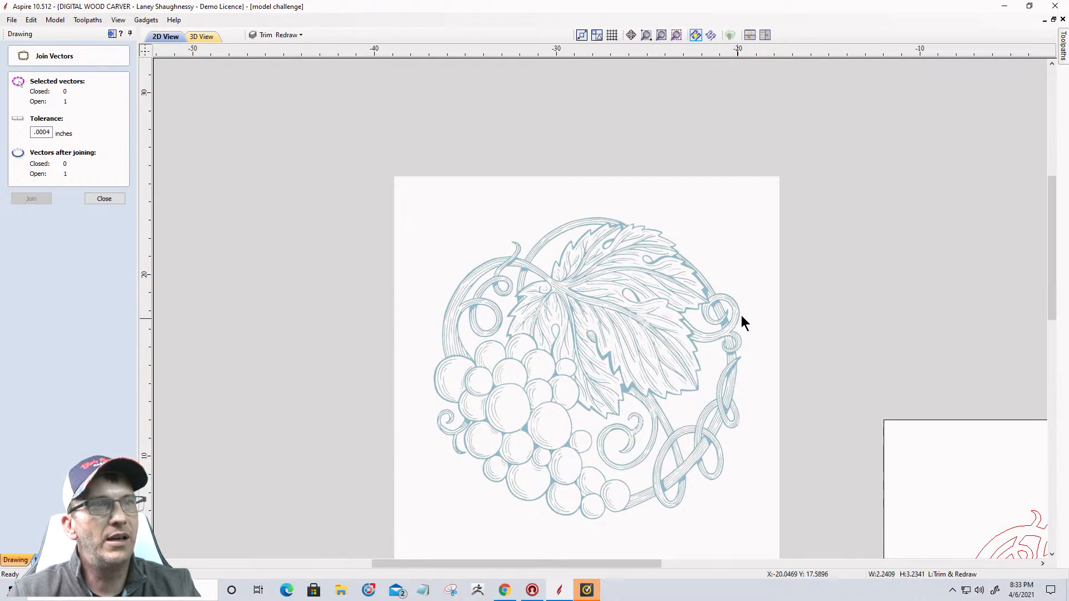
pyautogui.scroll(3, 726, 349)
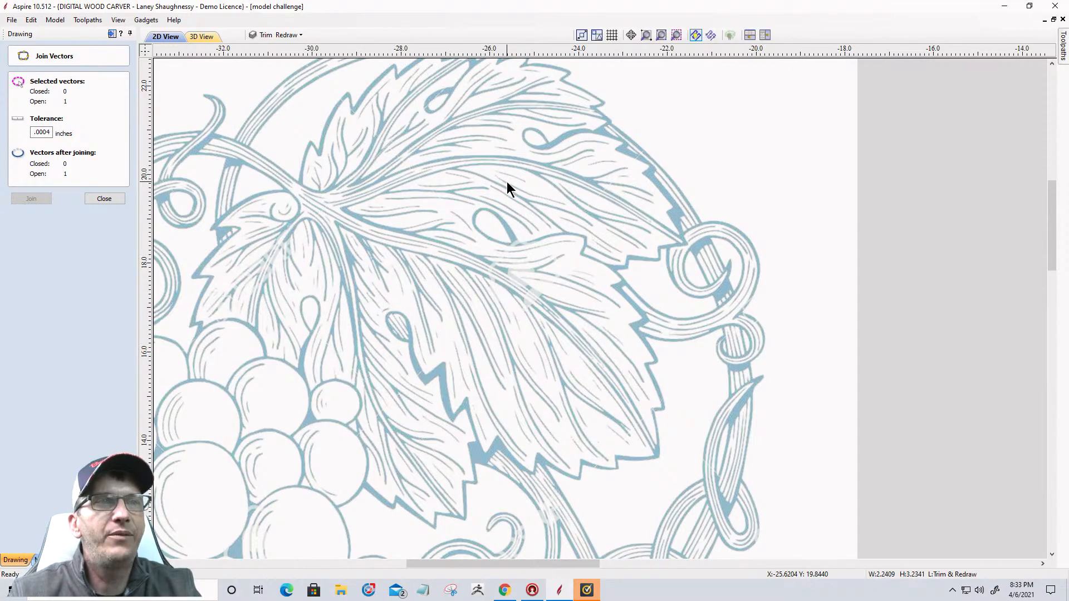
pyautogui.scroll(-2, 510, 190)
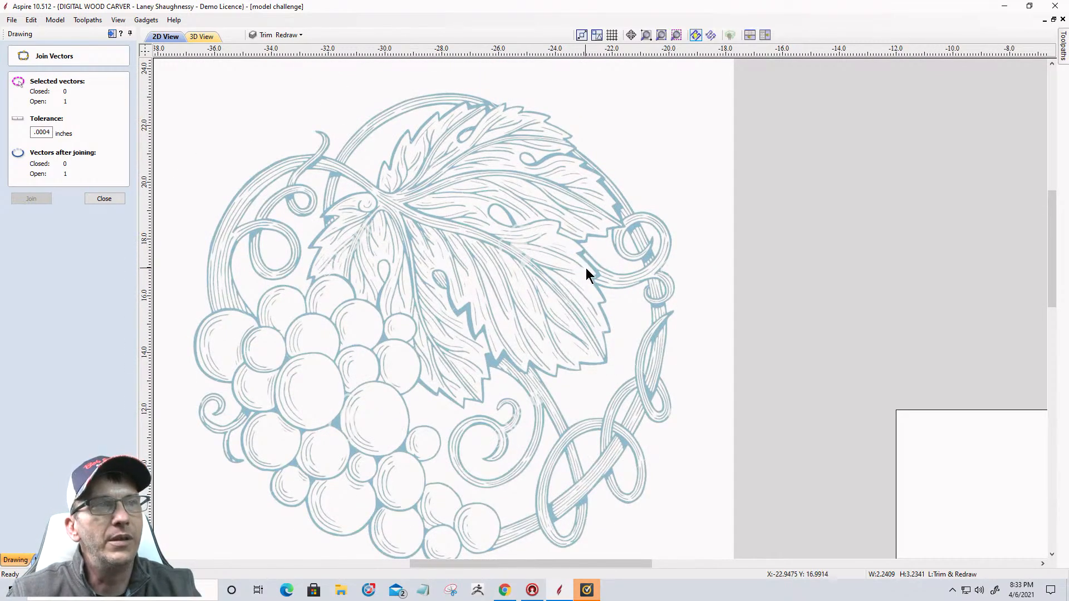
pyautogui.scroll(3, 586, 268)
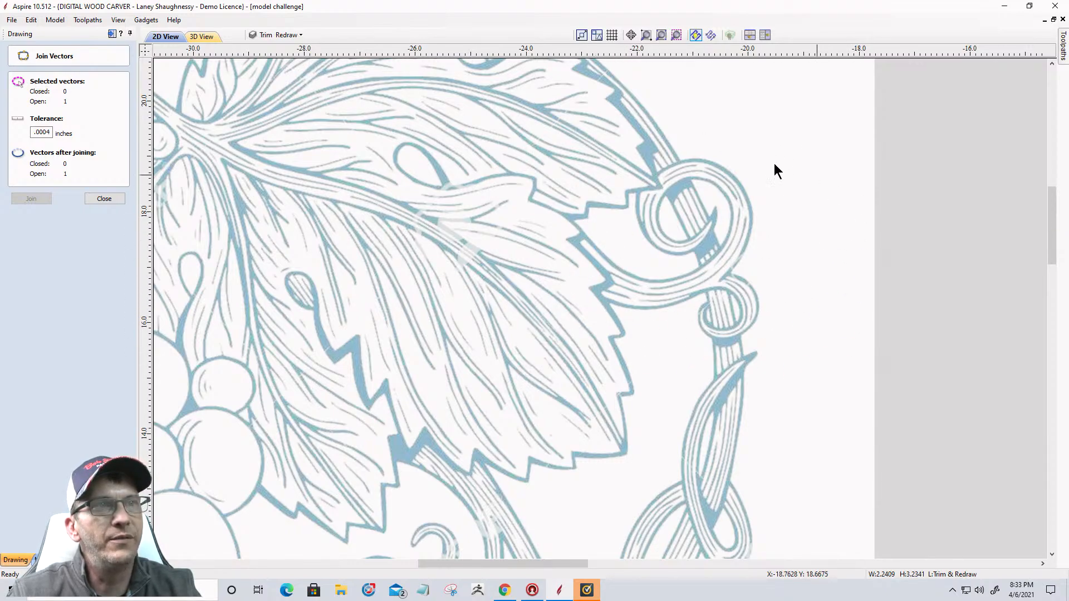
pyautogui.scroll(-8, 476, 225)
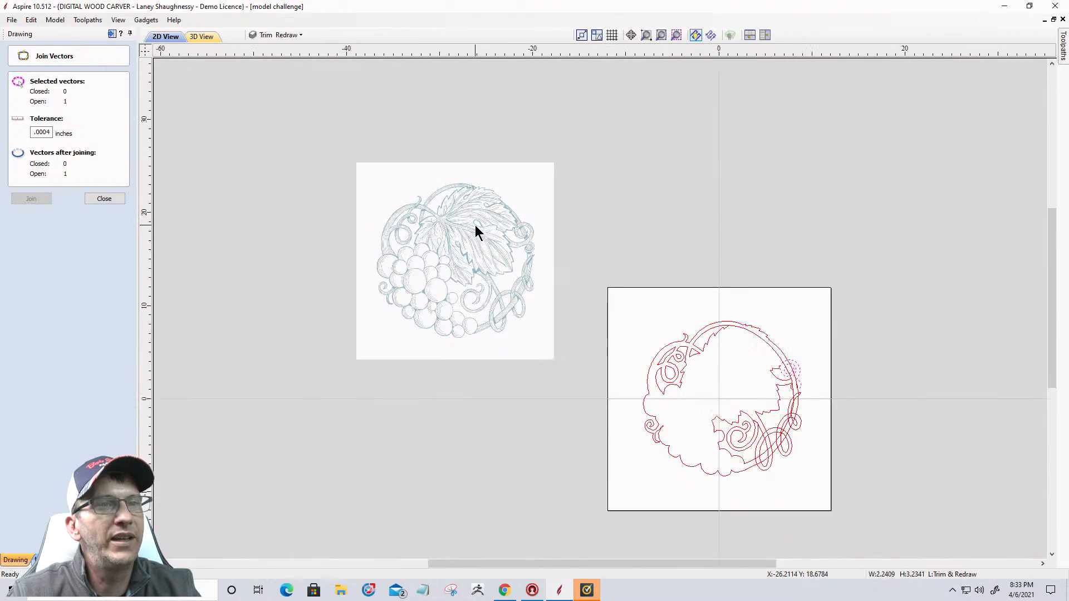
# Cut the open leaf outline beside the curl at its outermost pointed tip
pyautogui.scroll(4, 818, 395)
pyautogui.scroll(5, 613, 320)
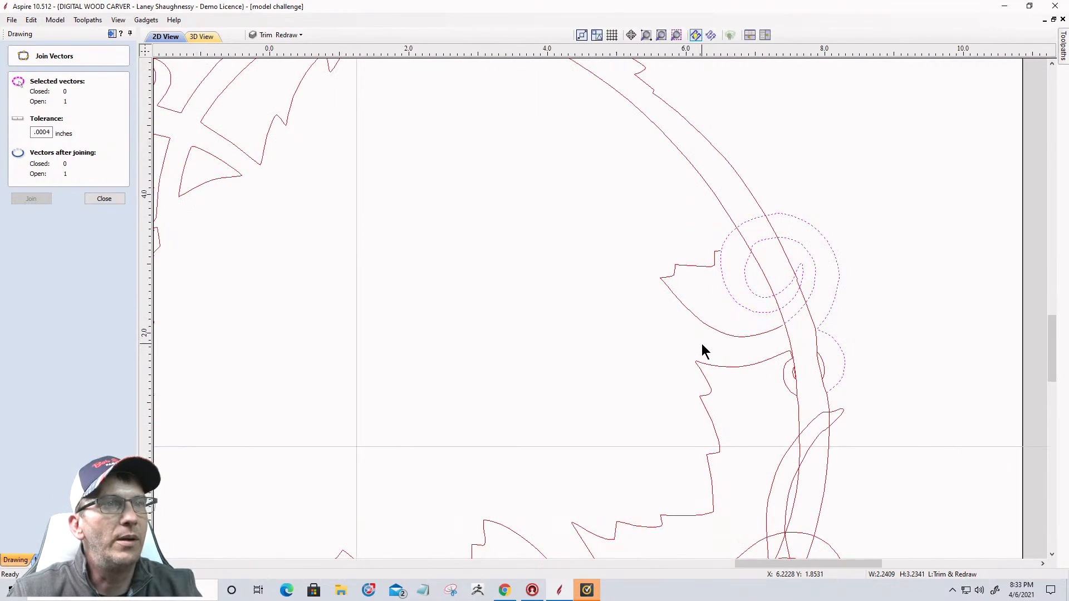
pyautogui.click(110, 203)
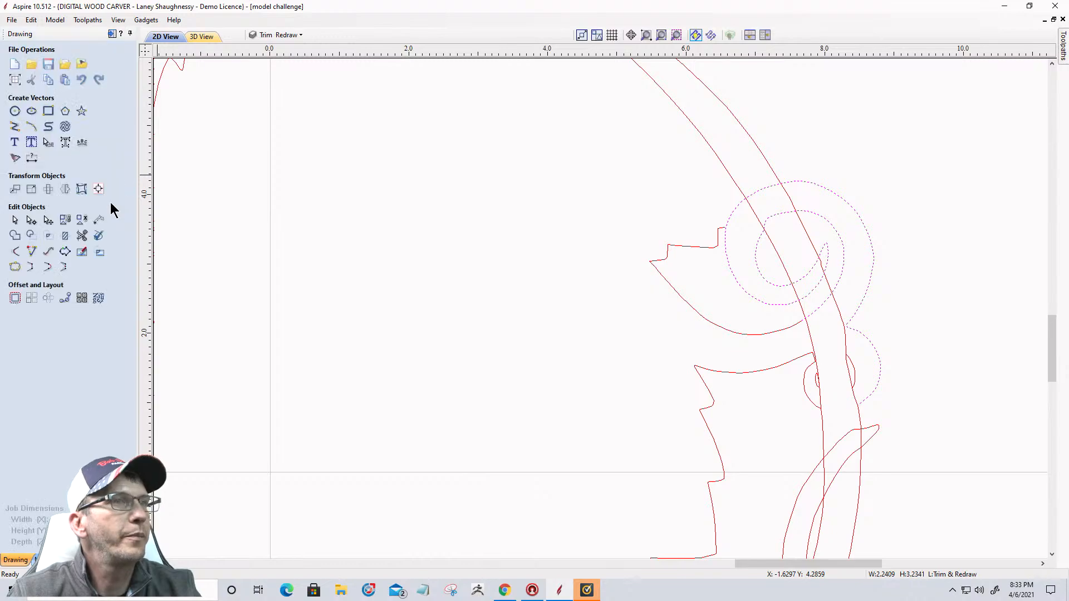
pyautogui.click(31, 220)
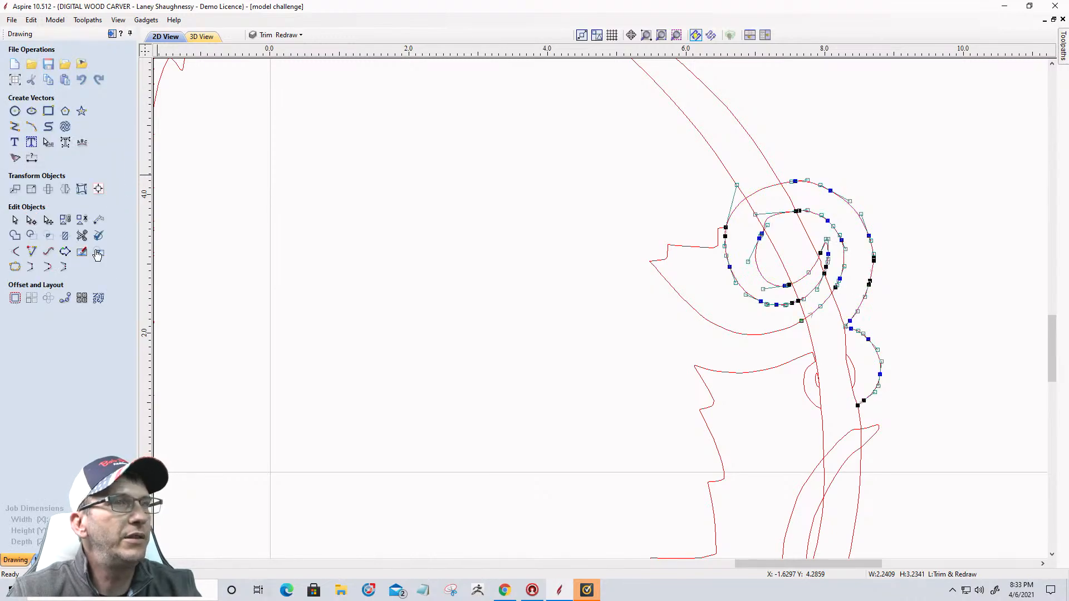
pyautogui.click(654, 264)
pyautogui.scroll(5, 647, 251)
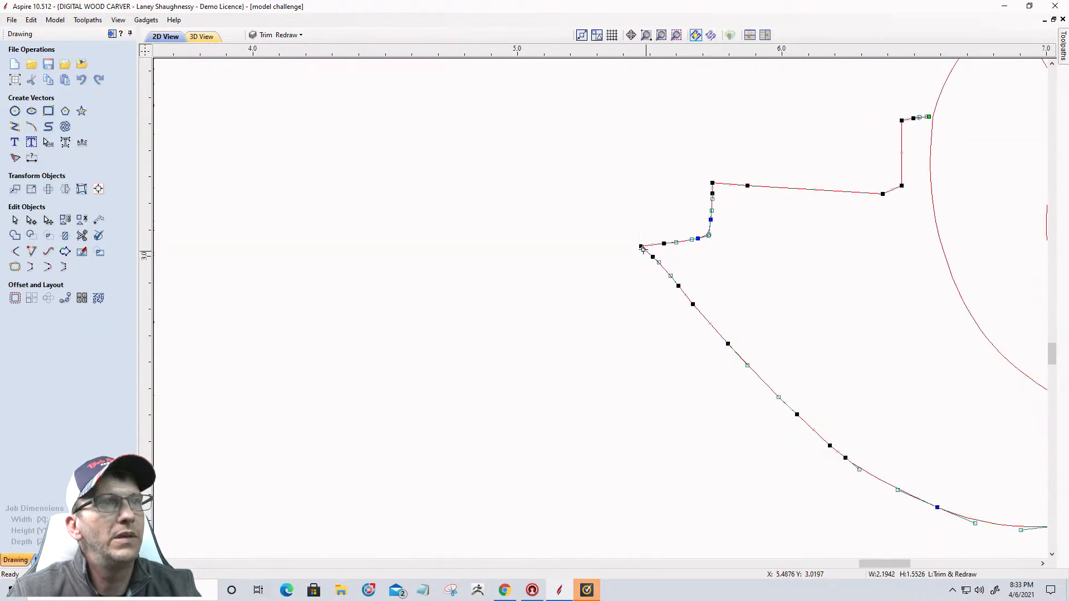
pyautogui.rightClick(641, 245)
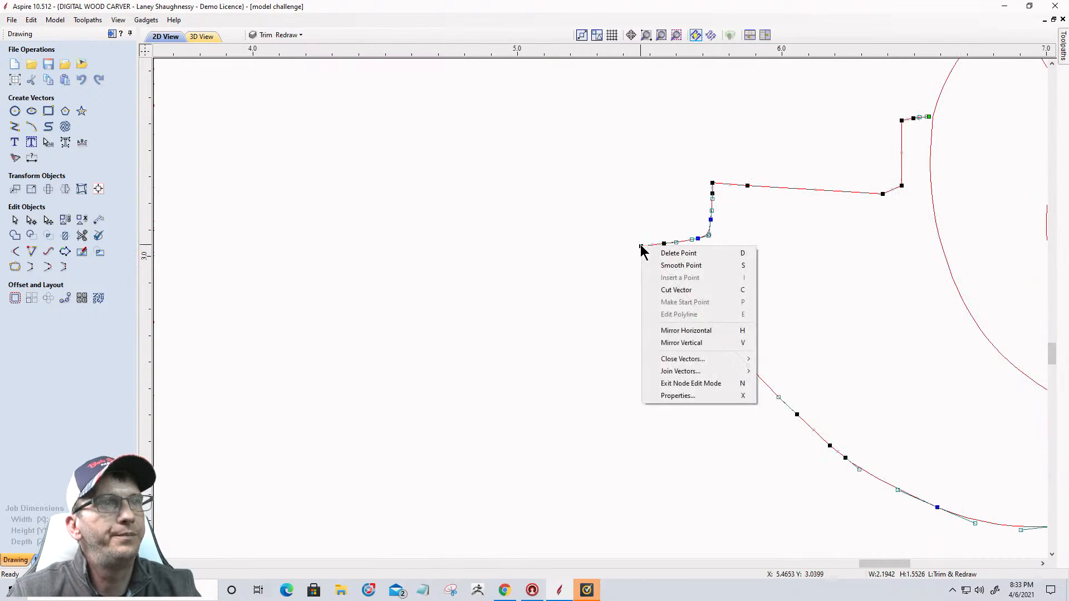
pyautogui.click(657, 290)
# Cut the lower leaf outline at the top of its small rounded tip, just below the curl's stem
pyautogui.scroll(-3, 802, 224)
pyautogui.scroll(4, 838, 313)
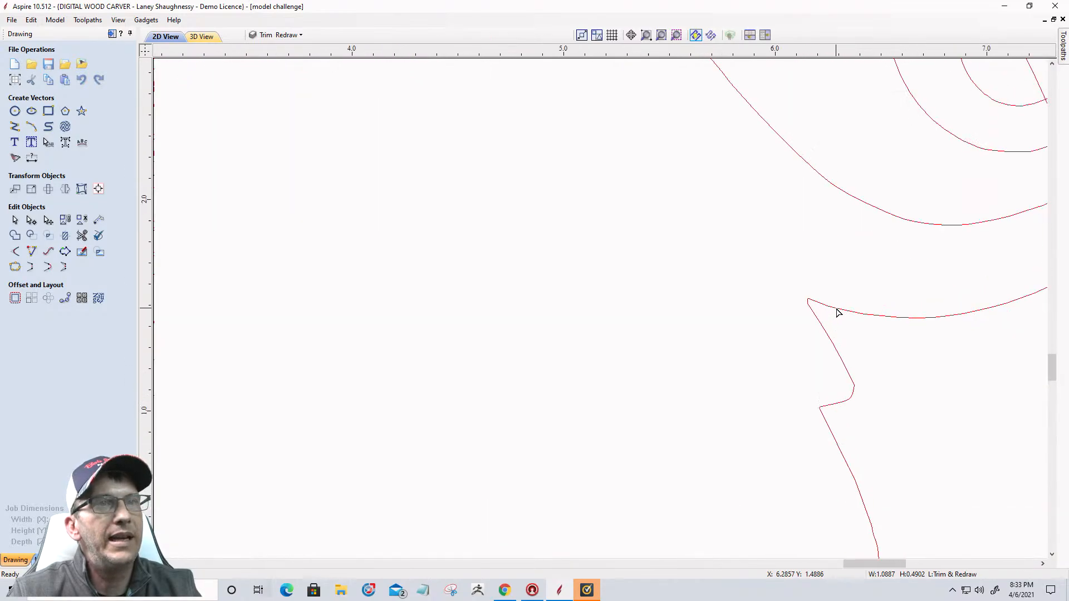
pyautogui.scroll(1, 795, 298)
pyautogui.click(795, 300)
pyautogui.scroll(12, 792, 295)
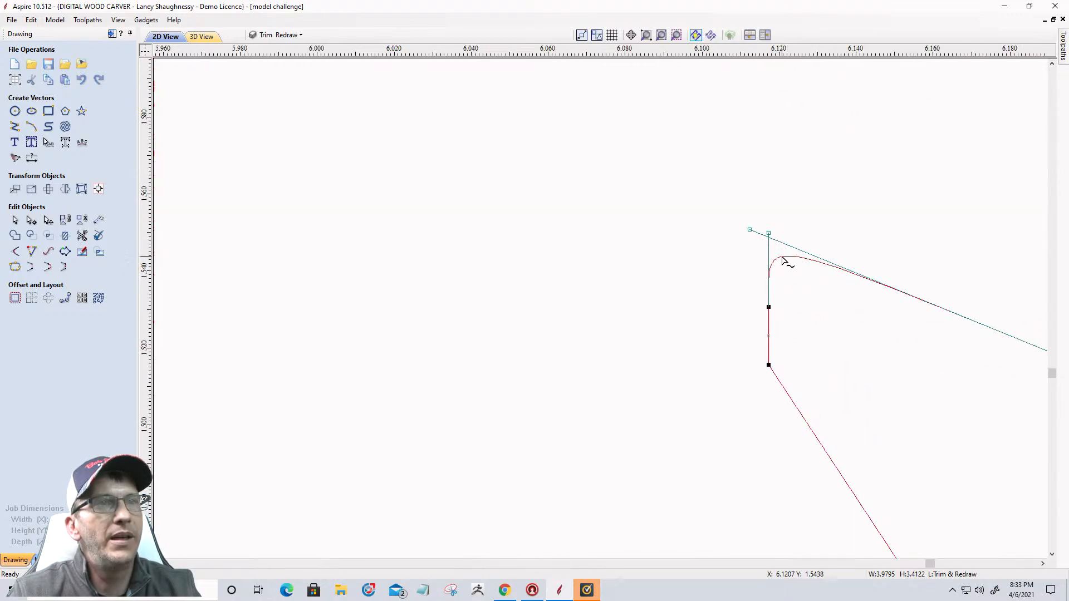
pyautogui.rightClick(781, 260)
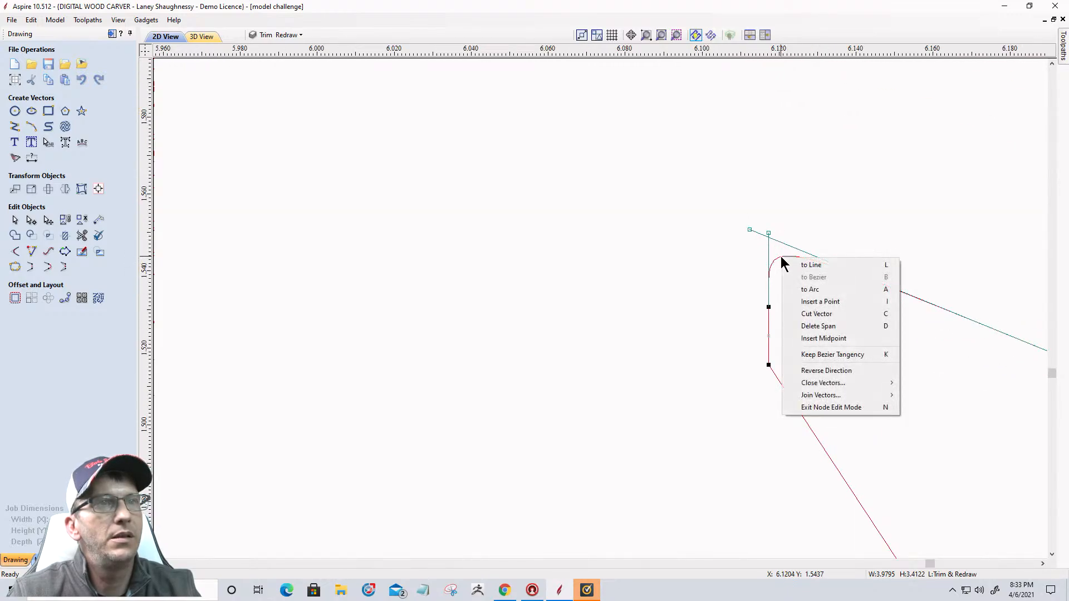
pyautogui.click(816, 314)
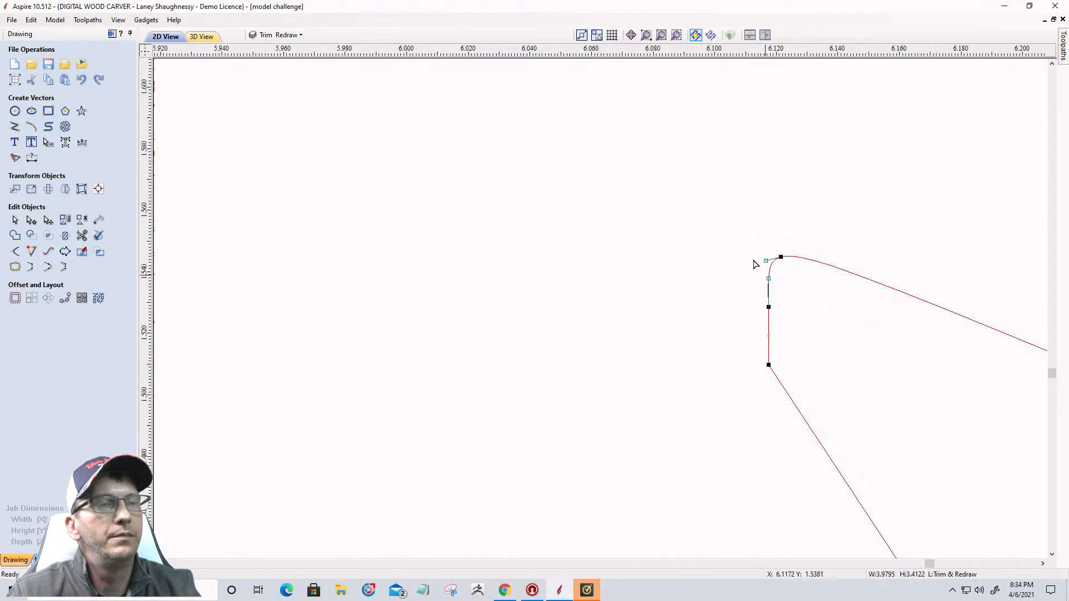
# Try to join the upper and lower leaf edge curves beside the curl with a smooth curve
pyautogui.scroll(-12, 715, 225)
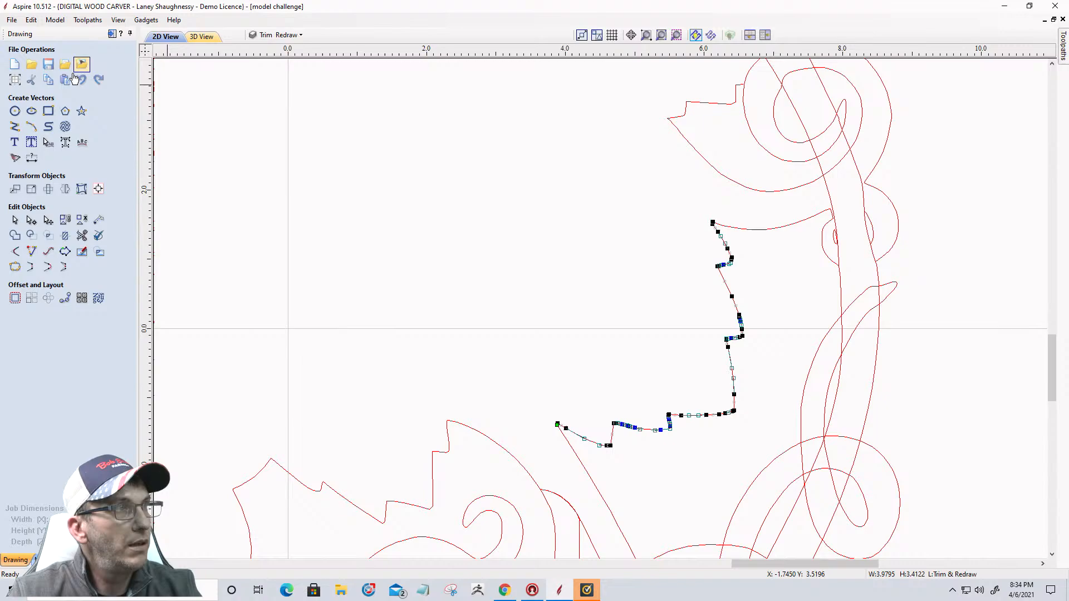
pyautogui.click(15, 220)
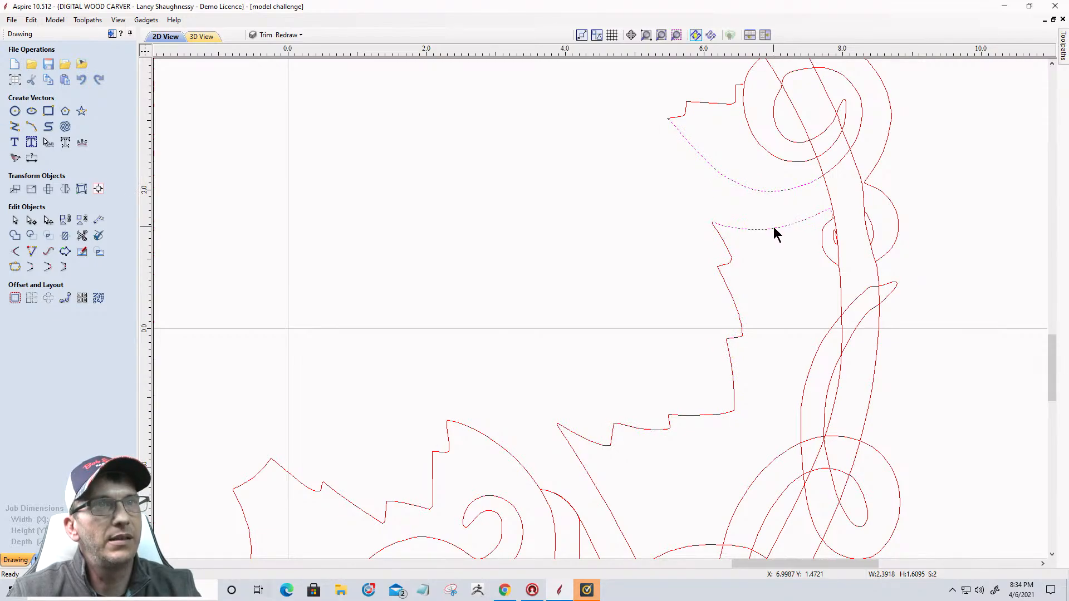
pyautogui.scroll(3, 829, 217)
pyautogui.scroll(-2, 830, 216)
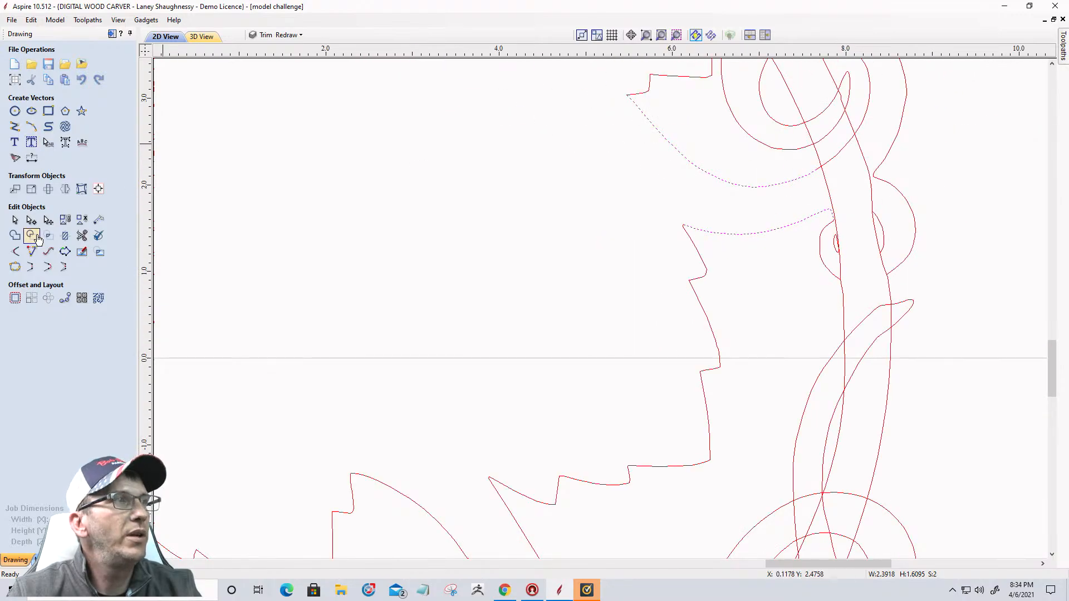
pyautogui.click(48, 270)
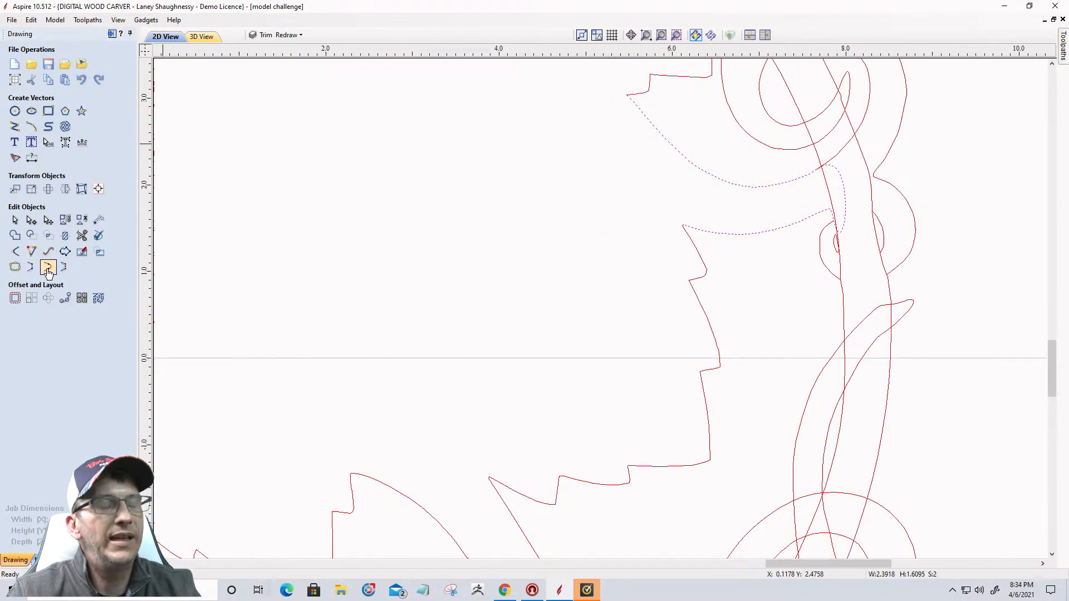
pyautogui.press('Escape')
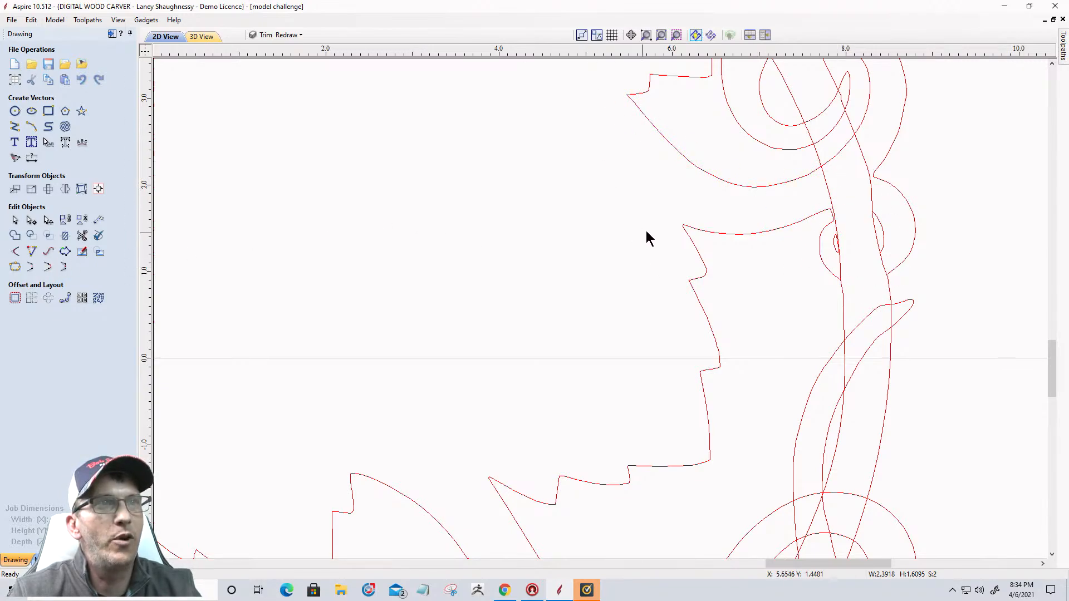
# Cut the lower leaf edge curve at its rounded end beside the vine band
pyautogui.scroll(-3, 796, 245)
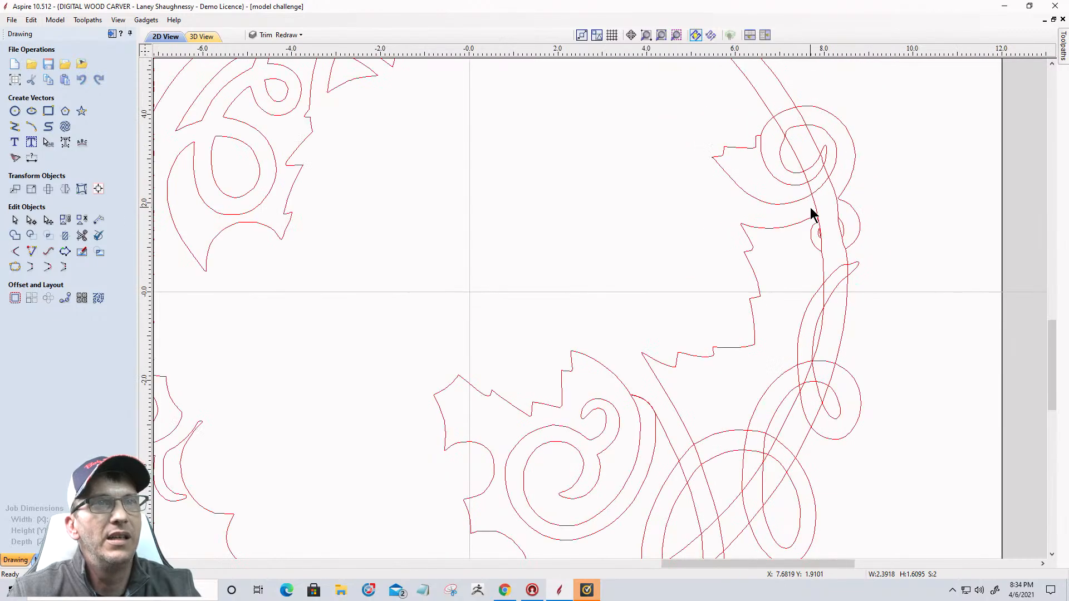
pyautogui.scroll(10, 828, 238)
pyautogui.click(793, 198)
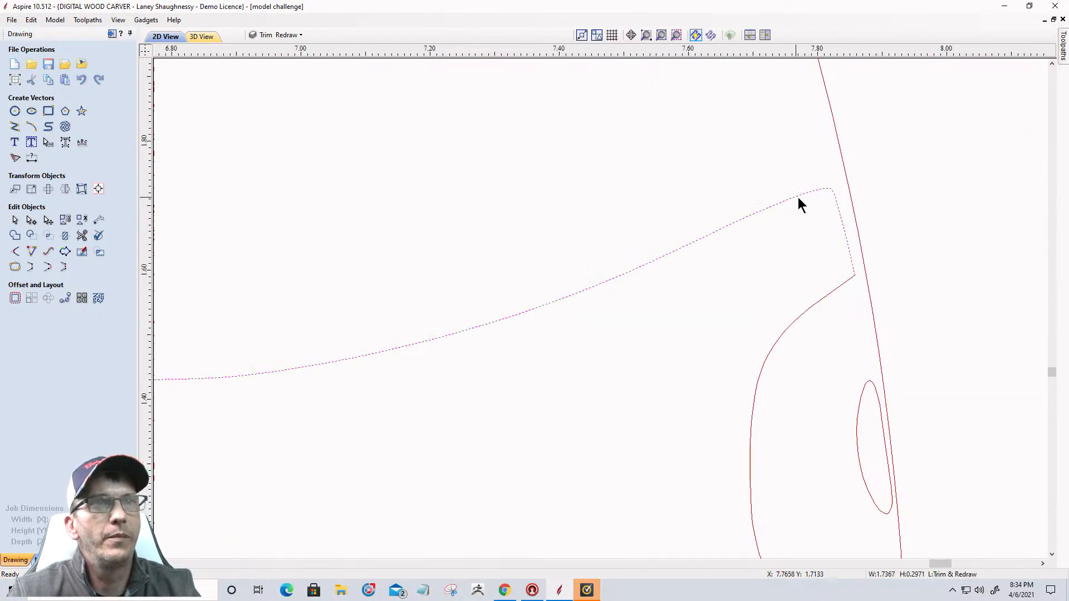
pyautogui.press('n')
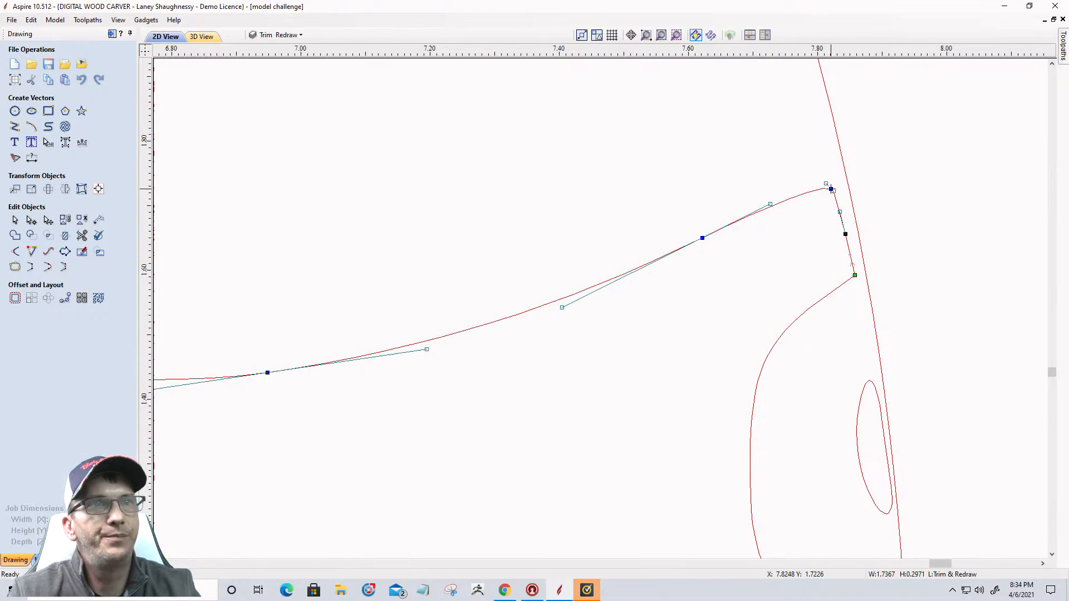
pyautogui.scroll(6, 831, 189)
pyautogui.rightClick(834, 189)
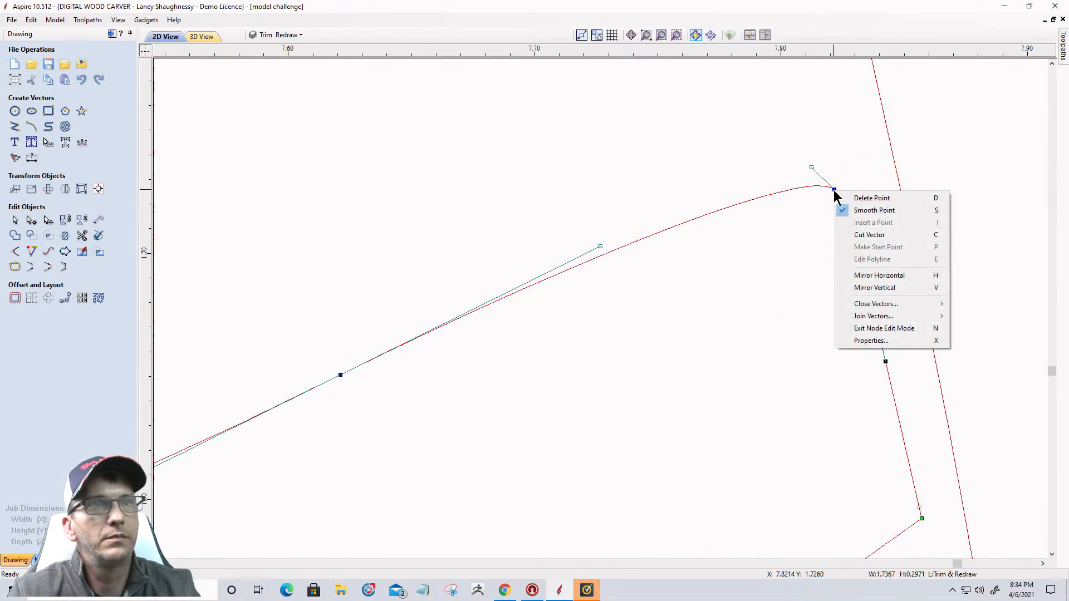
pyautogui.click(848, 236)
pyautogui.scroll(-8, 843, 172)
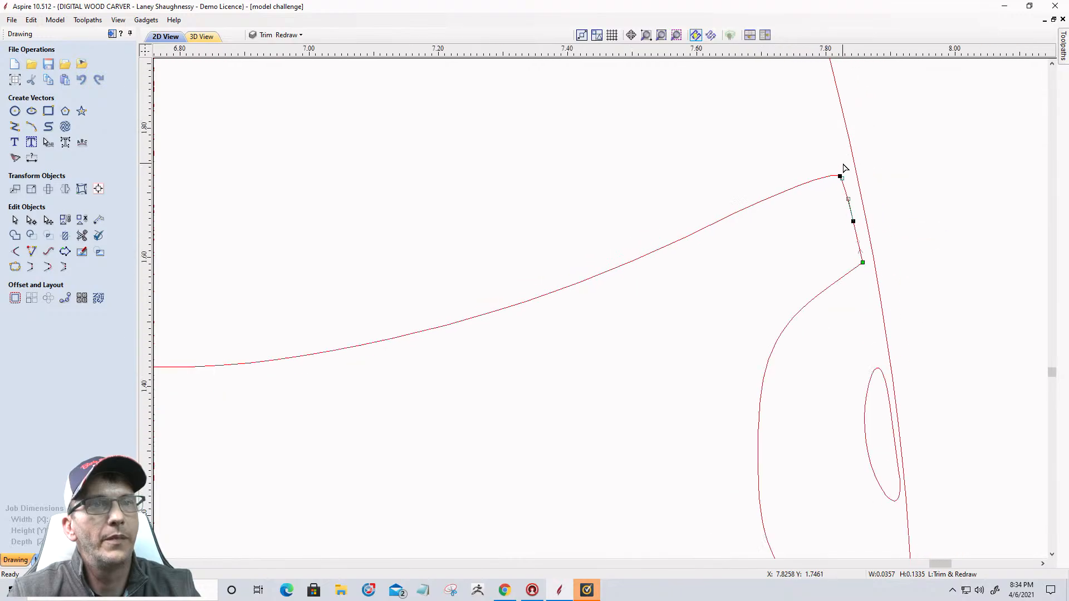
# Cut the outline where it meets the small curl's upper end and delete the short segment between the leaf edge and curl
pyautogui.scroll(6, 863, 241)
pyautogui.rightClick(837, 189)
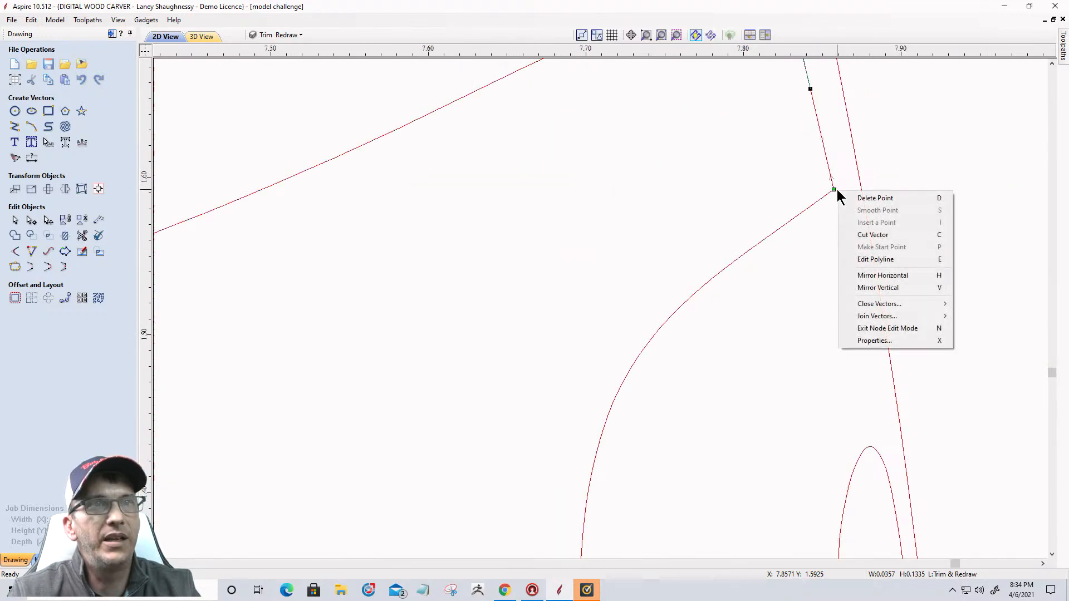
pyautogui.click(850, 235)
pyautogui.scroll(-6, 850, 292)
pyautogui.scroll(1, 851, 292)
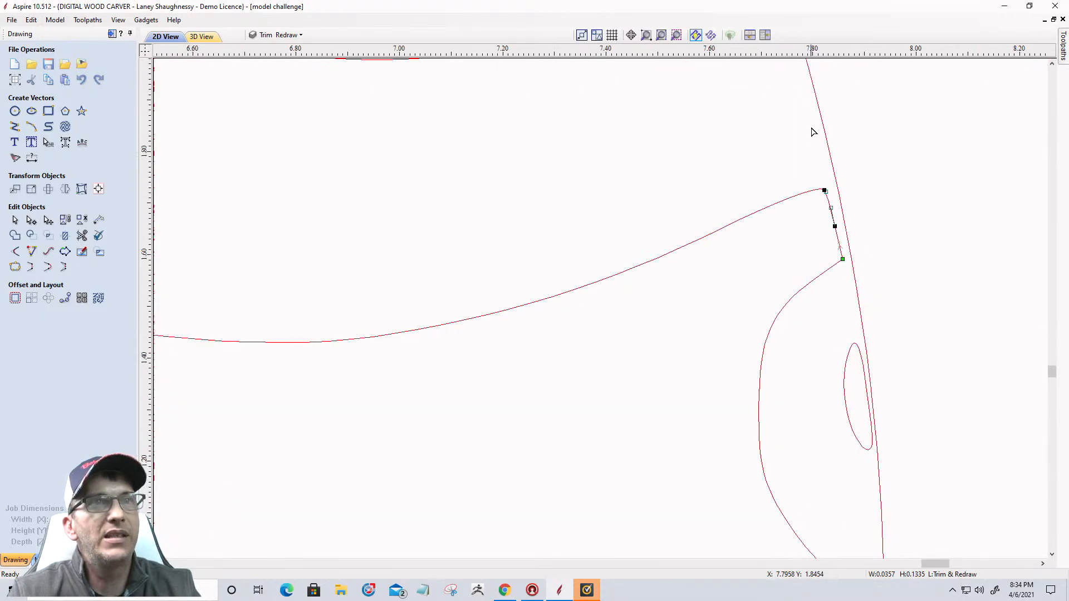
pyautogui.press('Delete')
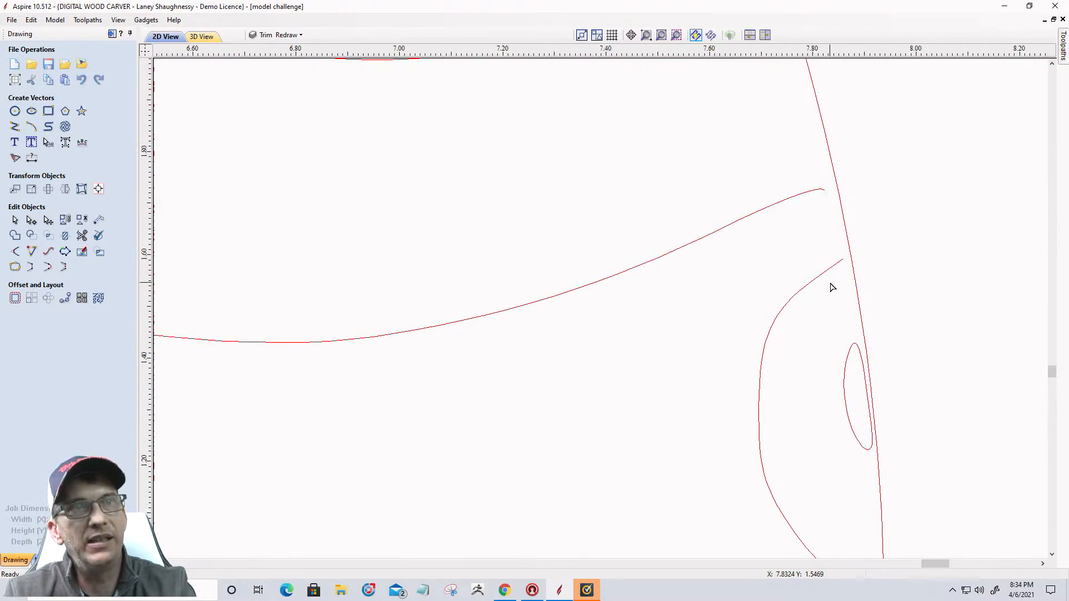
# Cut the narrow loop inside the small curl near both ends and delete the portion beside the vine band, keeping the outer arc
pyautogui.click(848, 245)
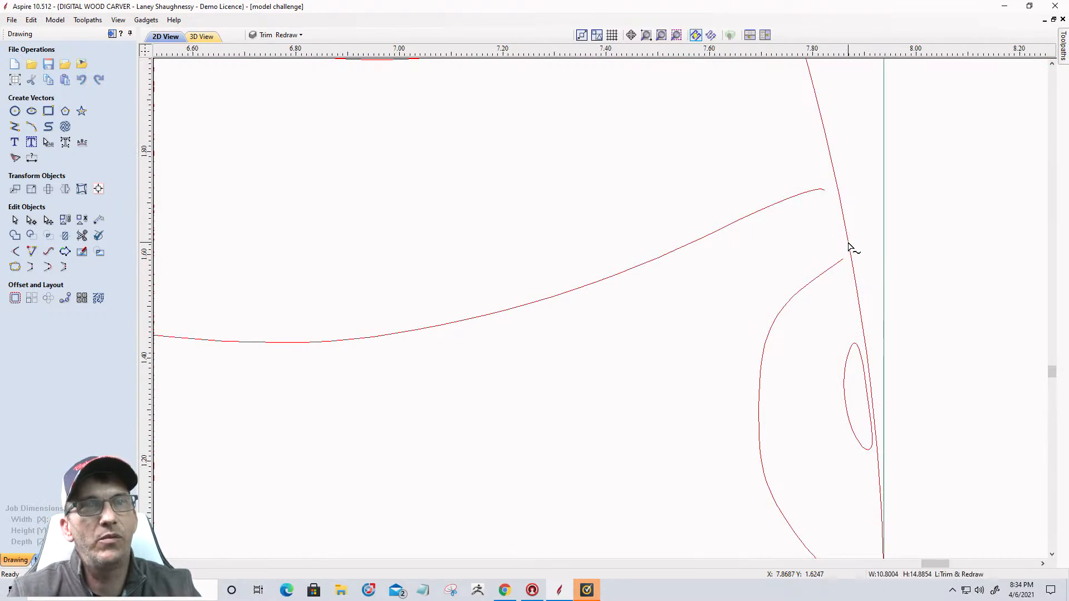
pyautogui.scroll(-5, 850, 248)
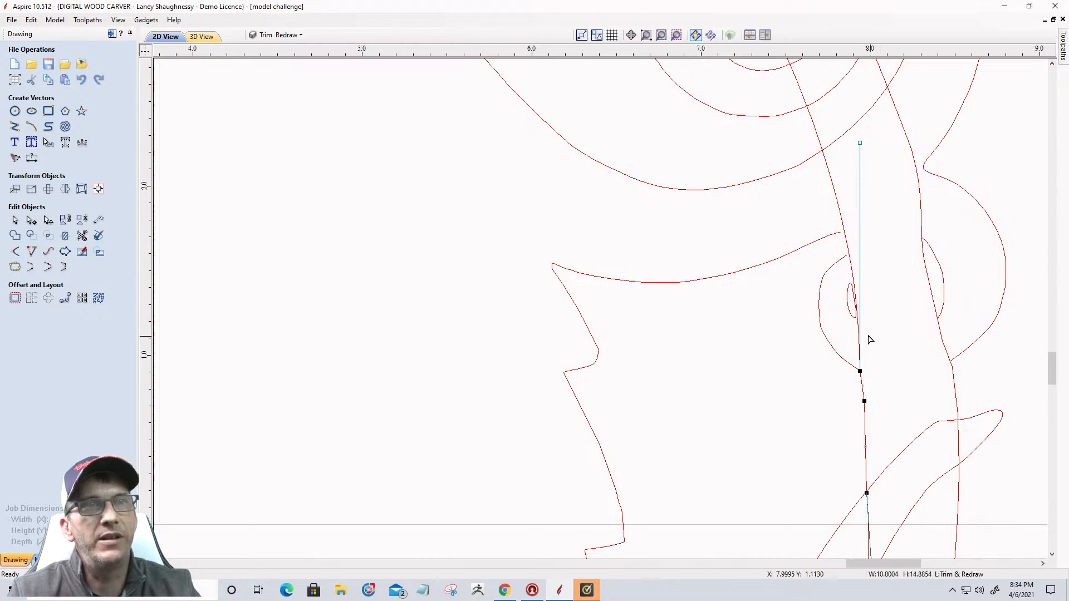
pyautogui.scroll(5, 870, 340)
pyautogui.click(813, 285)
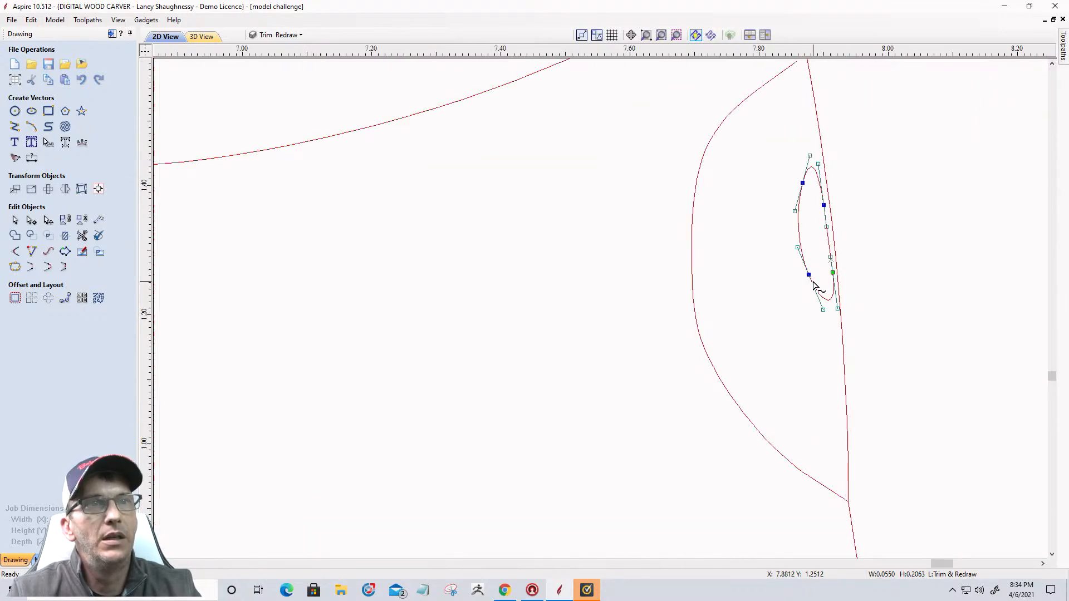
pyautogui.rightClick(803, 184)
pyautogui.click(824, 227)
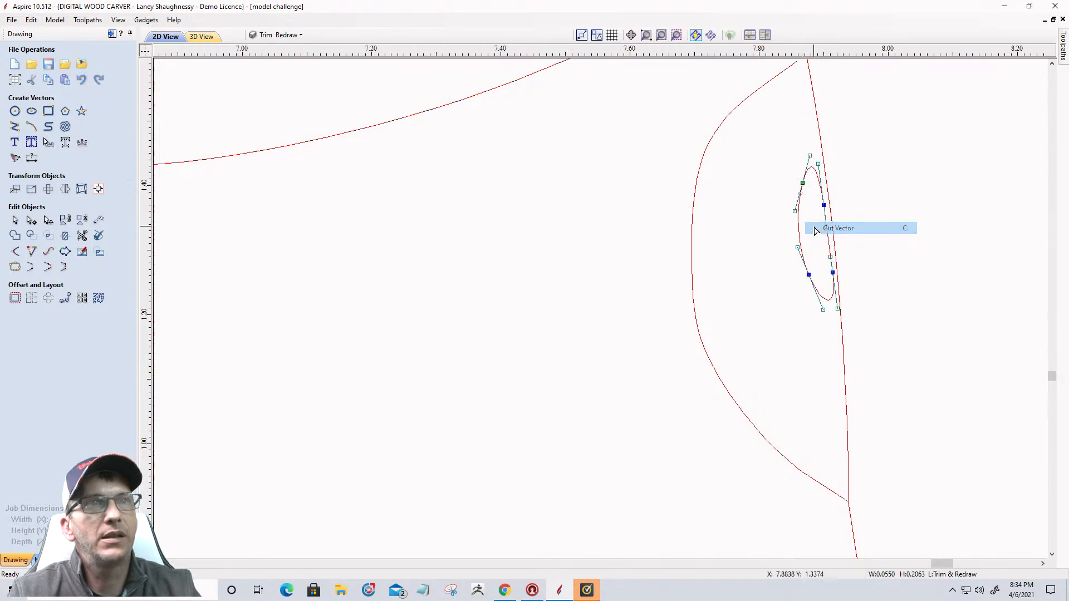
pyautogui.rightClick(820, 299)
pyautogui.click(837, 351)
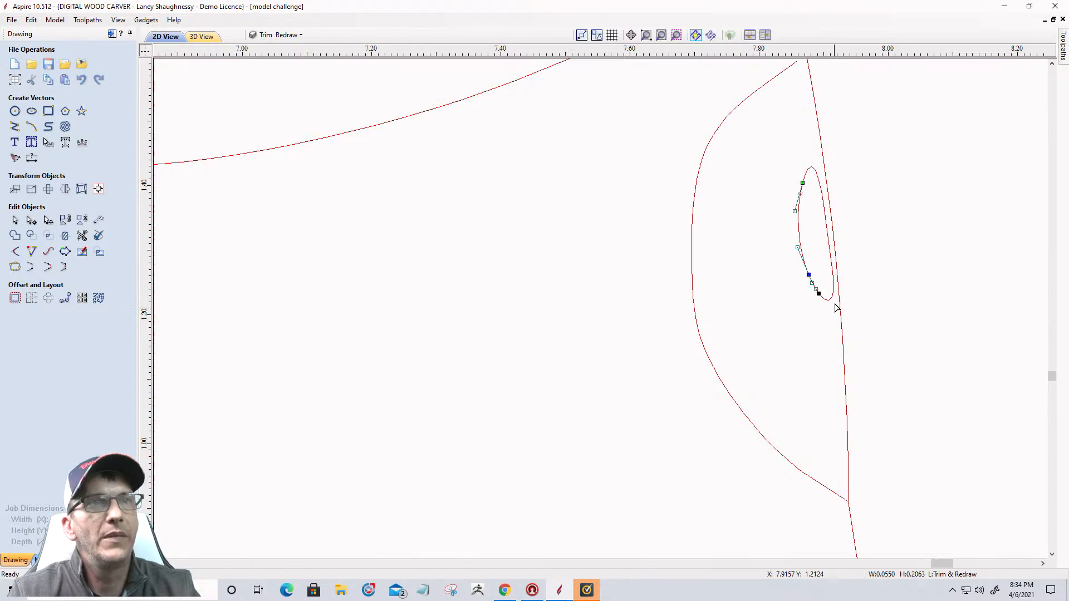
pyautogui.click(824, 204)
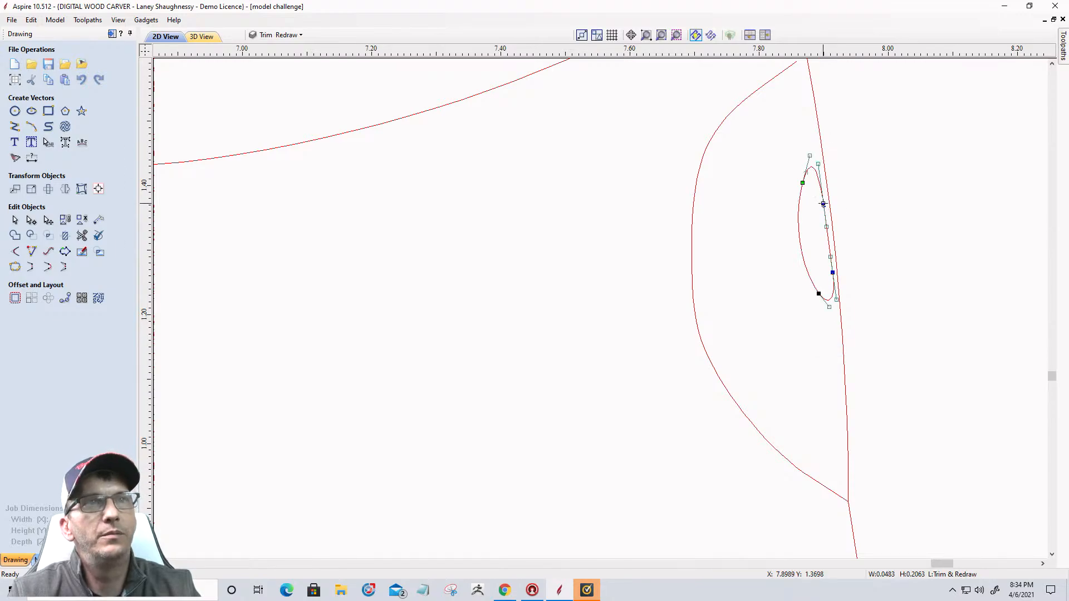
pyautogui.press('Delete')
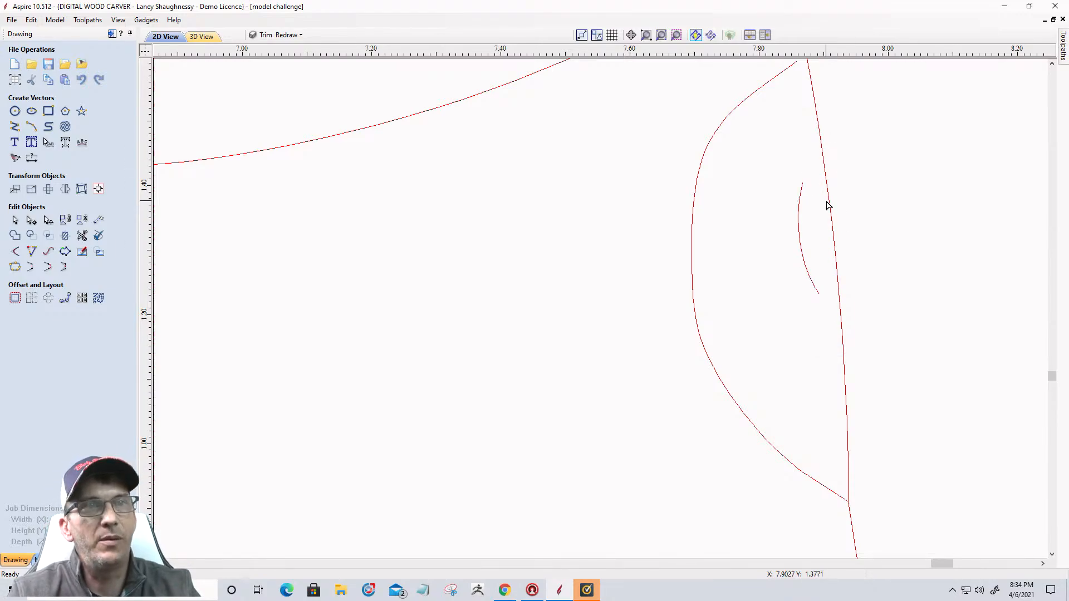
# Join the small curl's outer curve to the short curve on the band's opposite side with a smooth curve across the band
pyautogui.click(832, 217)
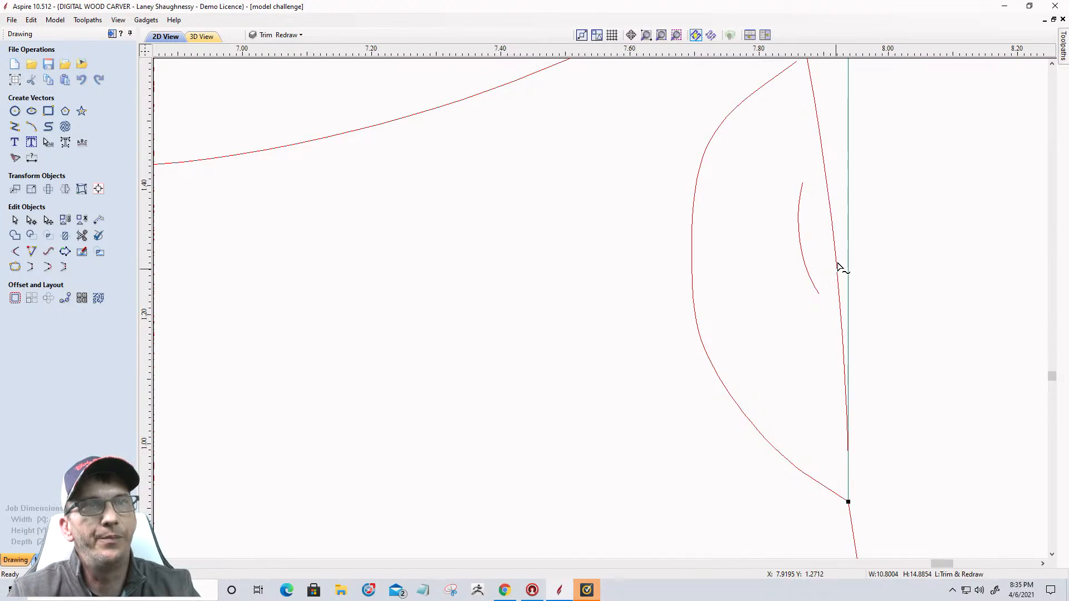
pyautogui.click(807, 337)
pyautogui.scroll(-5, 802, 334)
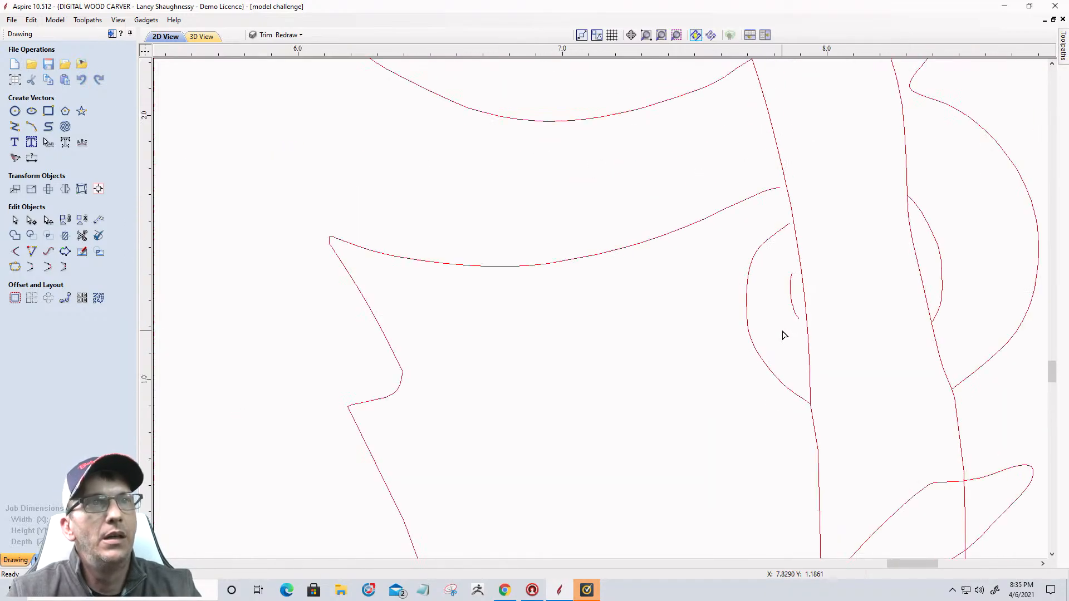
pyautogui.click(907, 263)
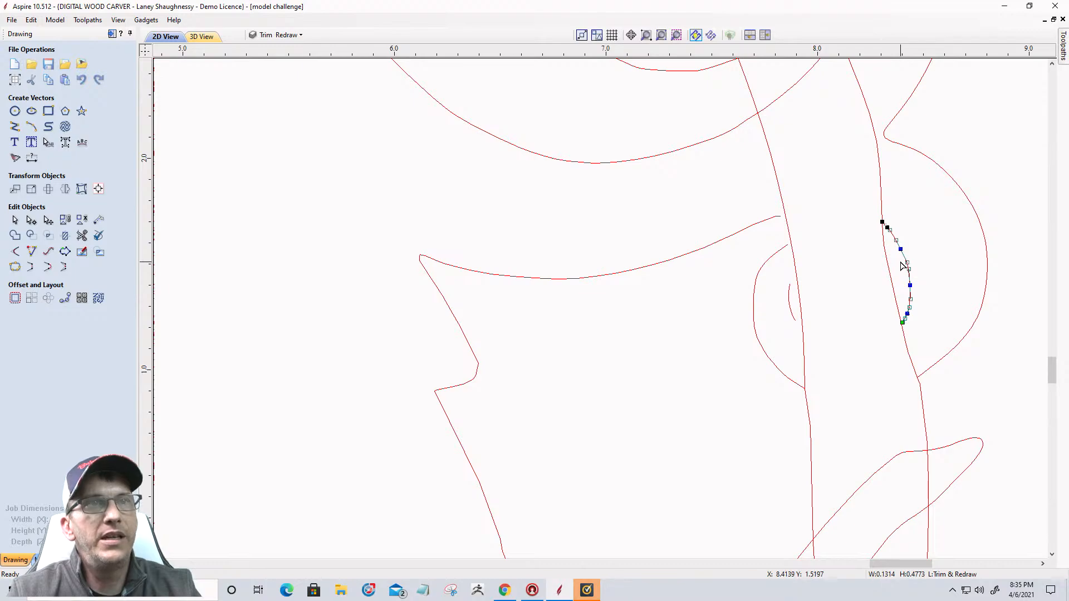
pyautogui.keyDown('shift'); pyautogui.click(757, 283); pyautogui.keyUp('shift')
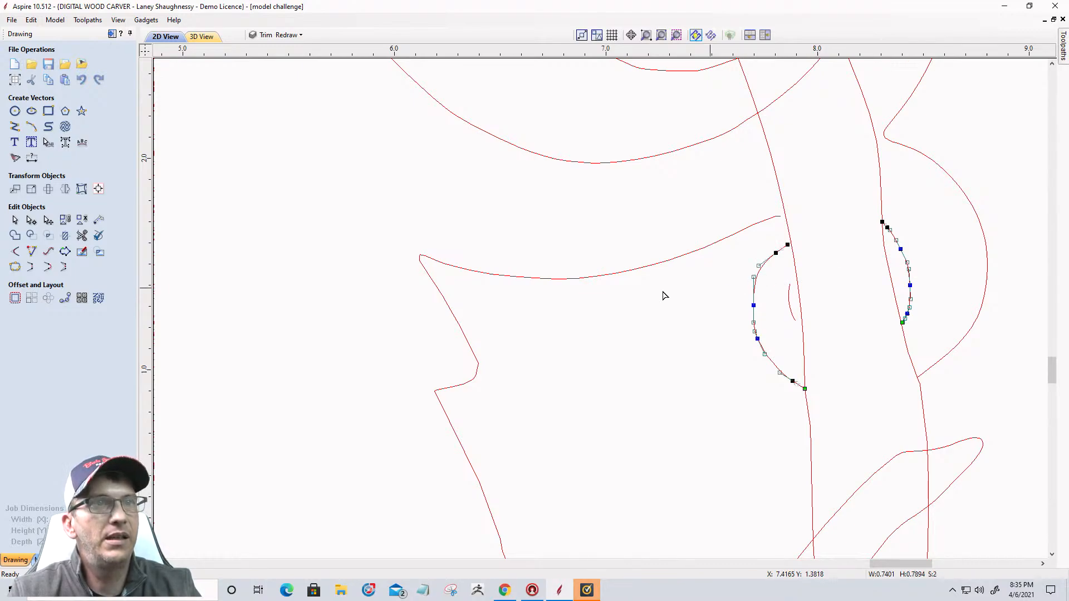
pyautogui.click(48, 267)
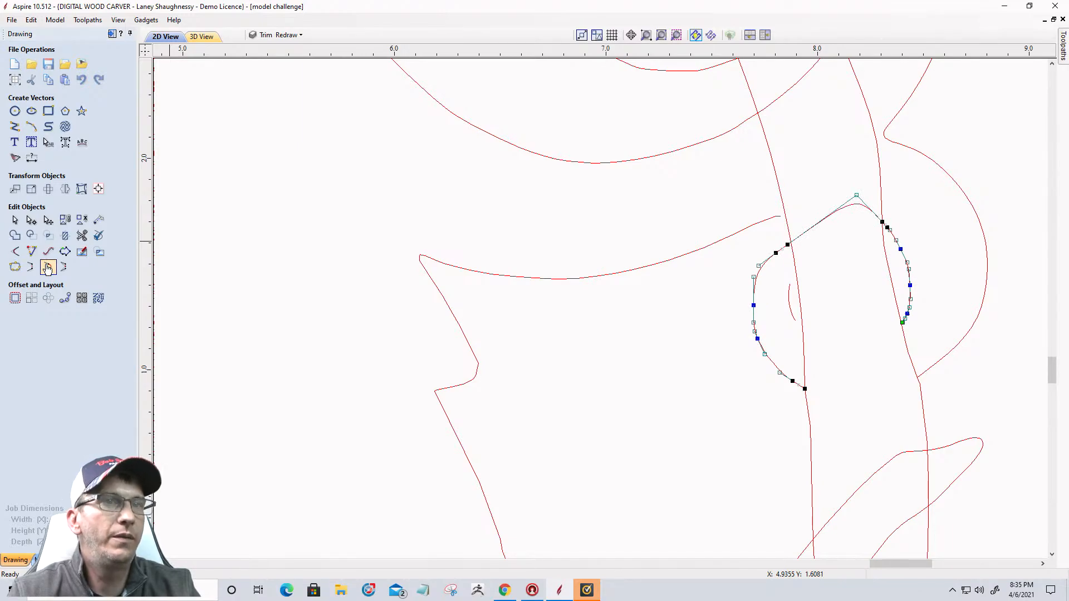
# Try to join the short inner arc to the rejoined small curl outline with a smooth curve
pyautogui.keyDown('shift'); pyautogui.click(791, 312); pyautogui.keyUp('shift')
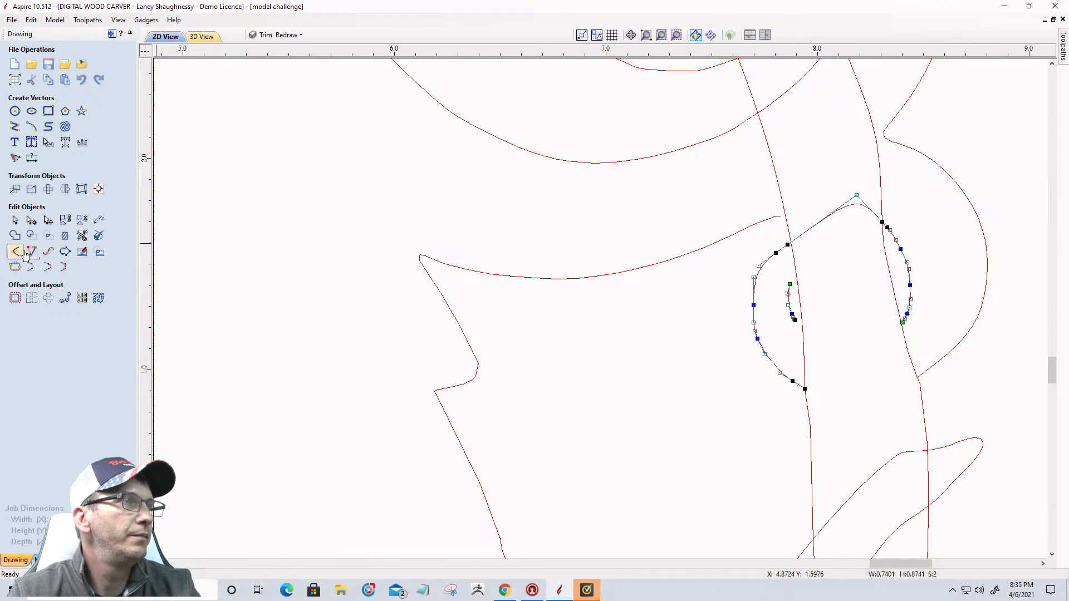
pyautogui.click(47, 267)
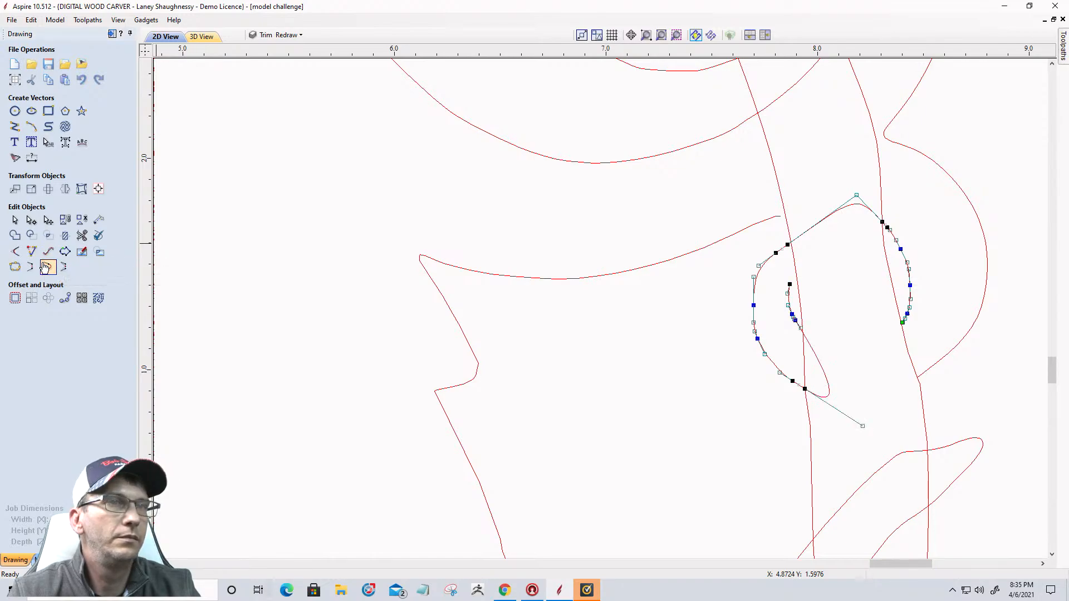
pyautogui.hotkey('ctrl', 'z')
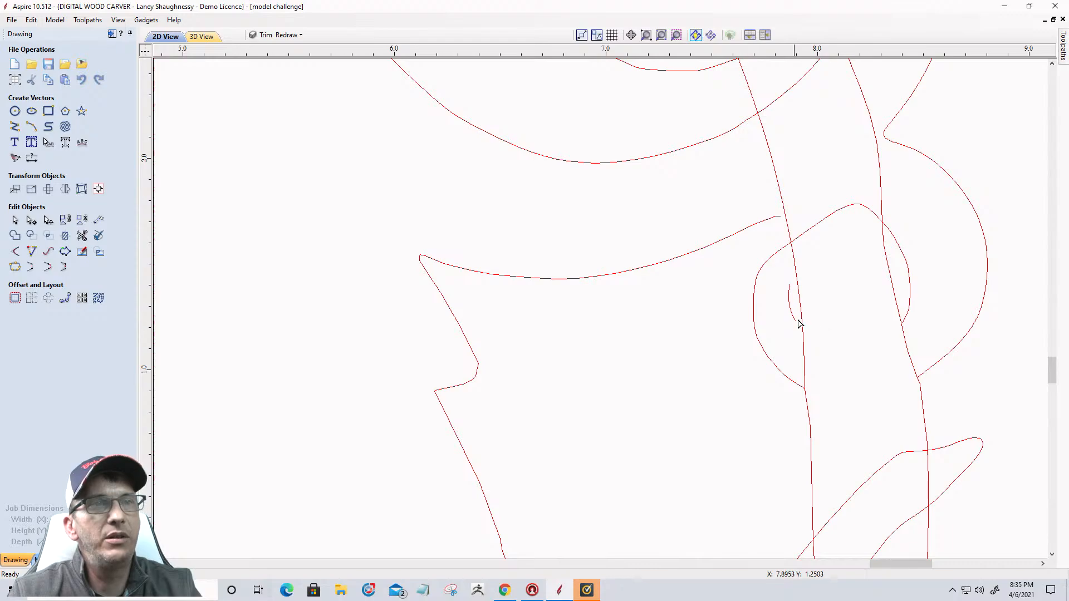
# Try to join the small curl outline to the large outer curve across the band with a smooth curve
pyautogui.click(778, 369)
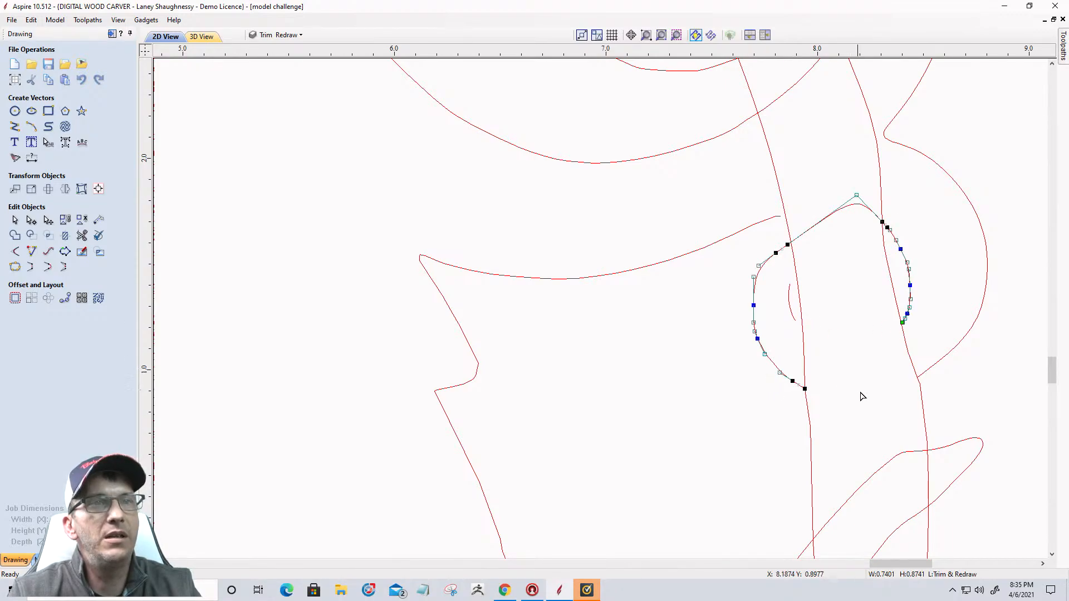
pyautogui.keyDown('shift'); pyautogui.click(935, 369); pyautogui.keyUp('shift')
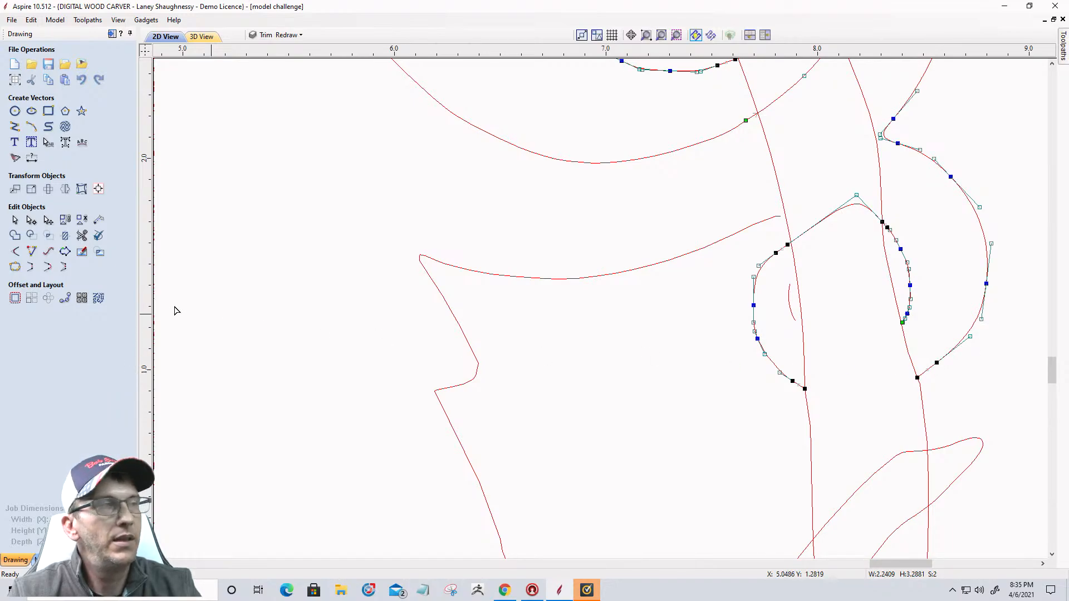
pyautogui.click(30, 267)
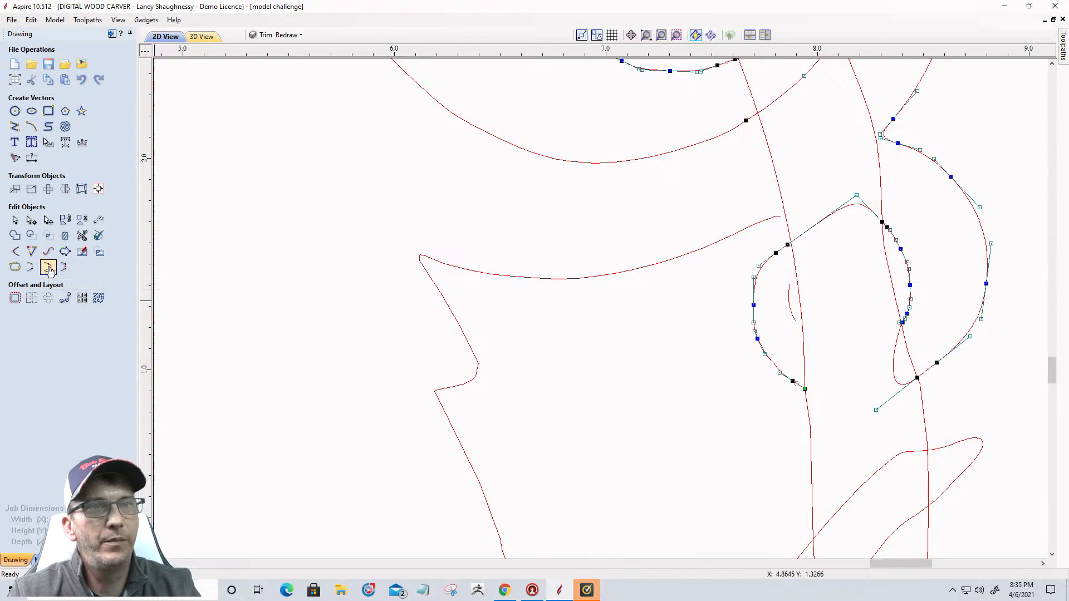
pyautogui.click(49, 268)
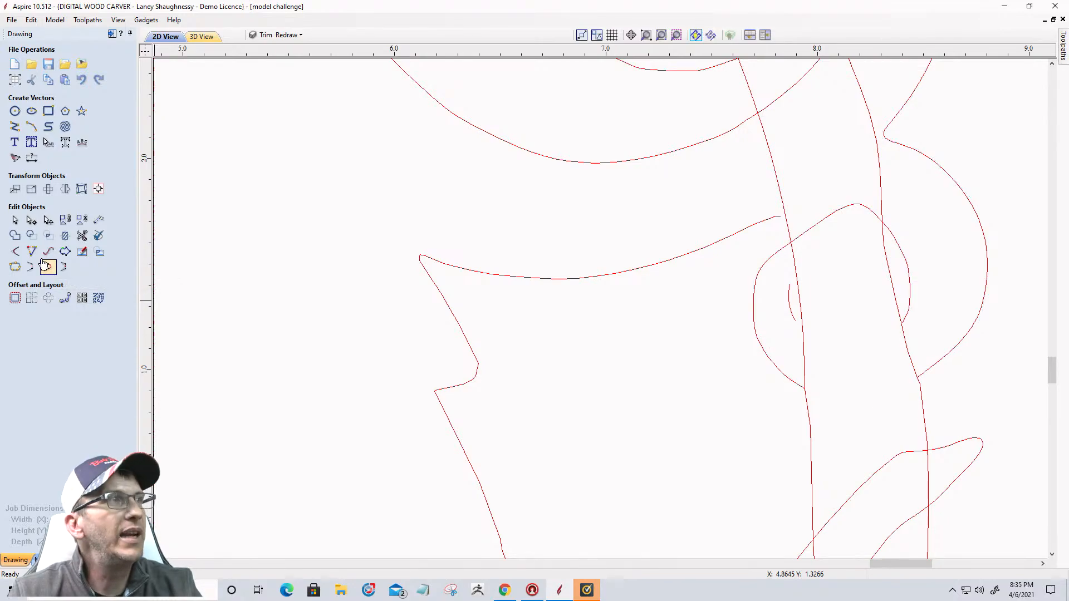
# Bridge the small curl's lower outer and inner outlines across the band with three-point arcs of about 0.78 and 0.34 radius
pyautogui.click(31, 126)
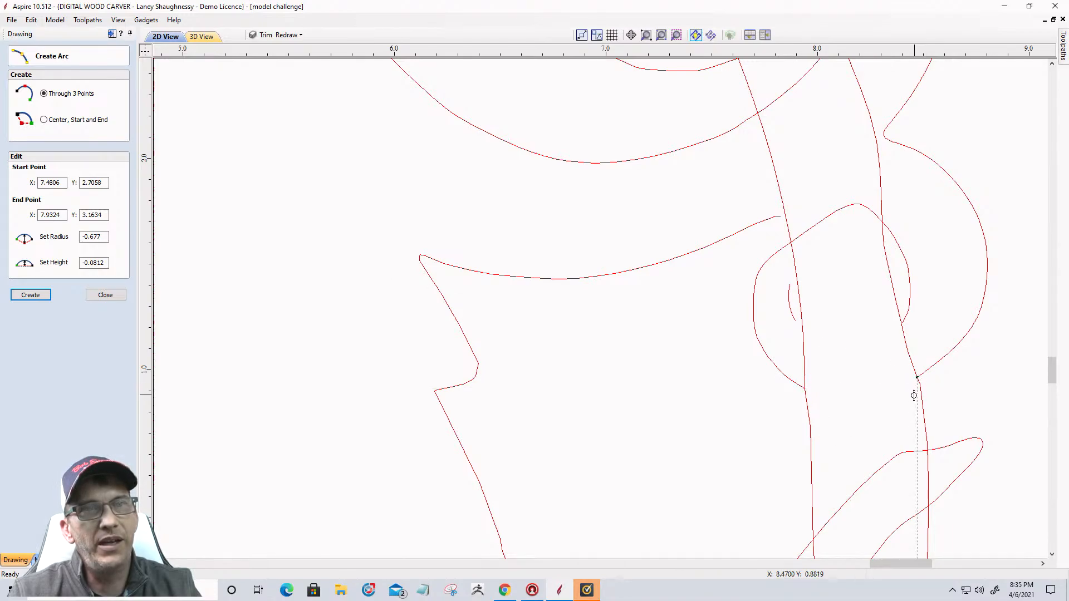
pyautogui.click(917, 378)
pyautogui.click(886, 390)
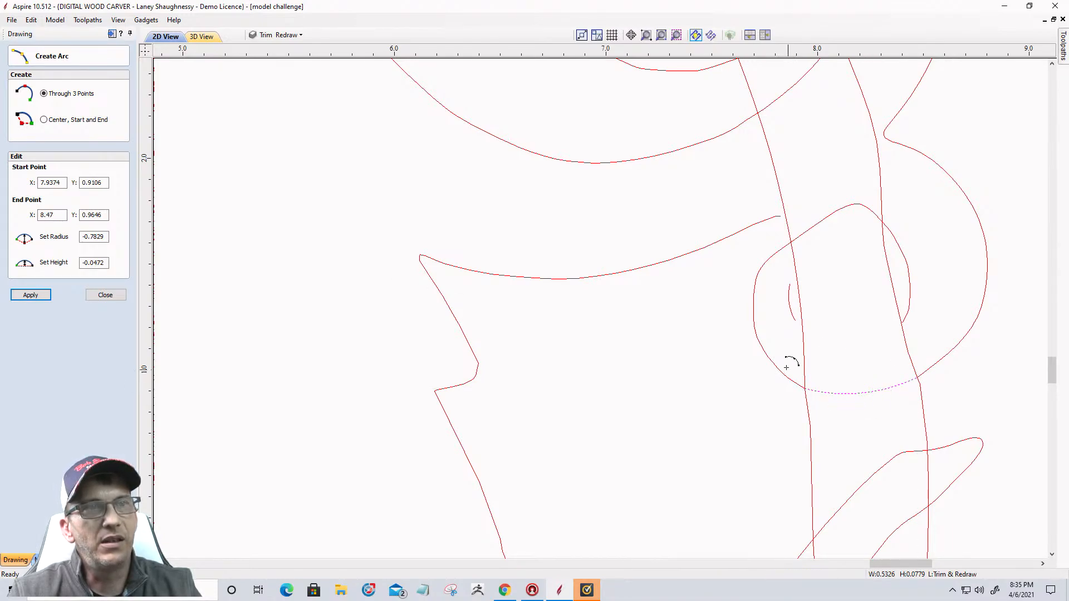
pyautogui.click(795, 321)
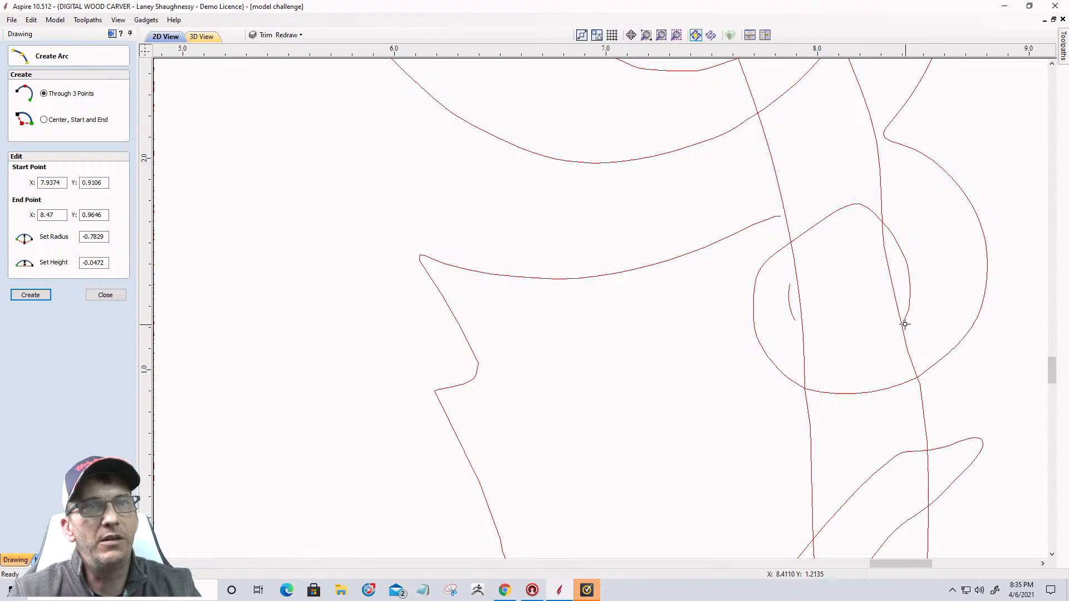
pyautogui.click(902, 323)
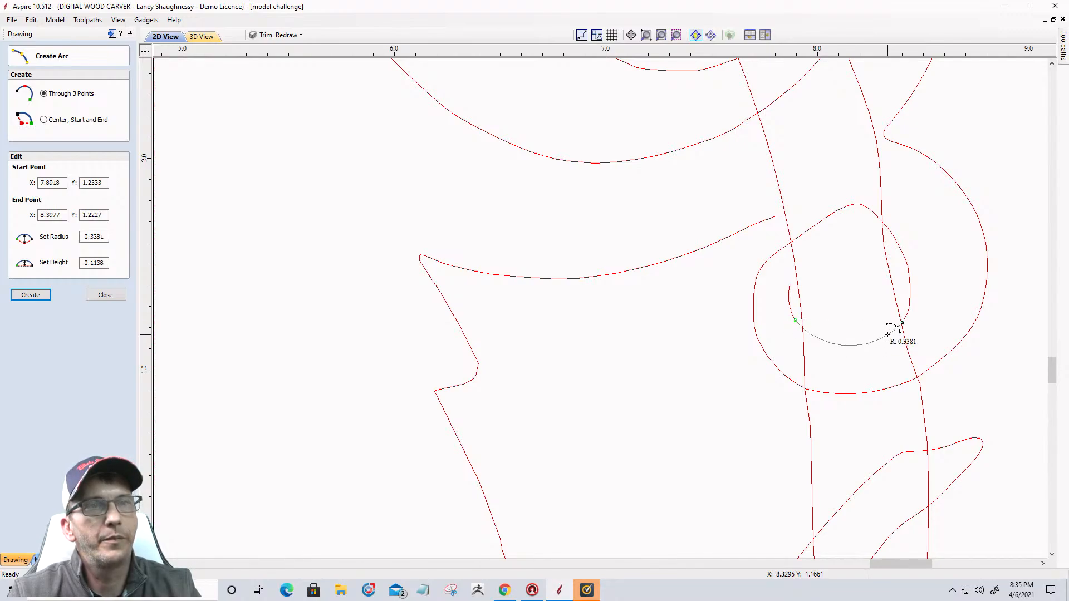
pyautogui.click(888, 335)
# Compare the small curl's path across the band in the reference drawing with the traced vectors
pyautogui.scroll(1, 777, 362)
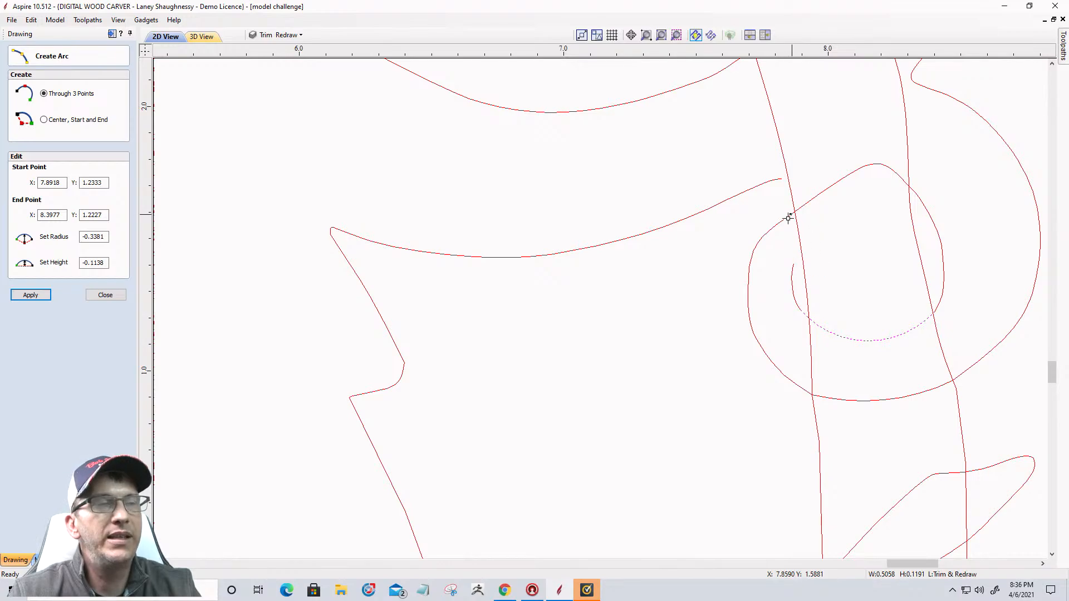
pyautogui.scroll(-5, 345, 413)
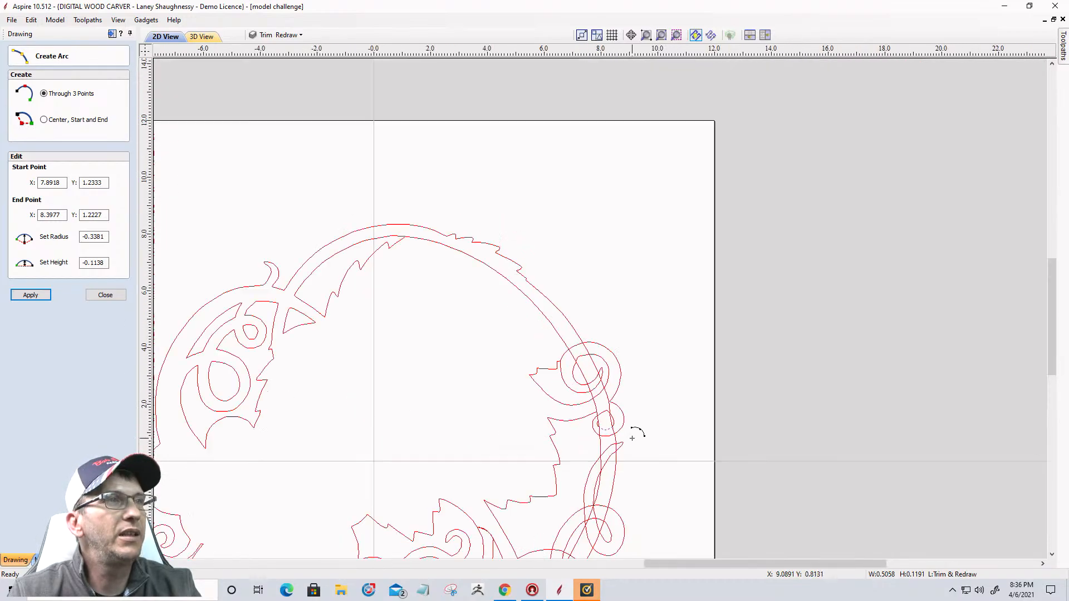
pyautogui.scroll(-3, 274, 317)
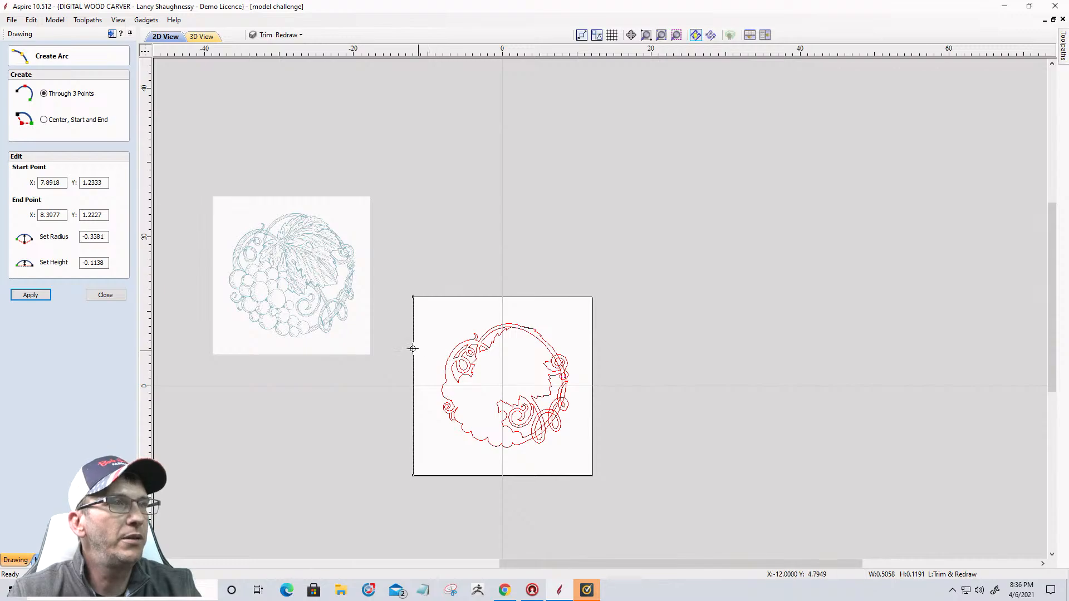
pyautogui.scroll(10, 262, 274)
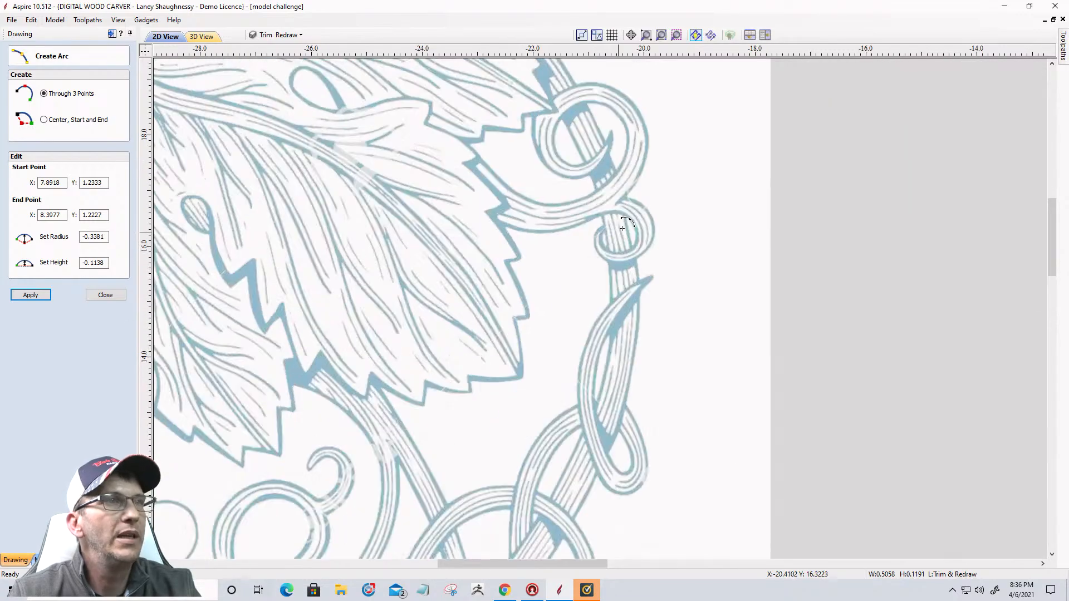
pyautogui.scroll(1, 620, 226)
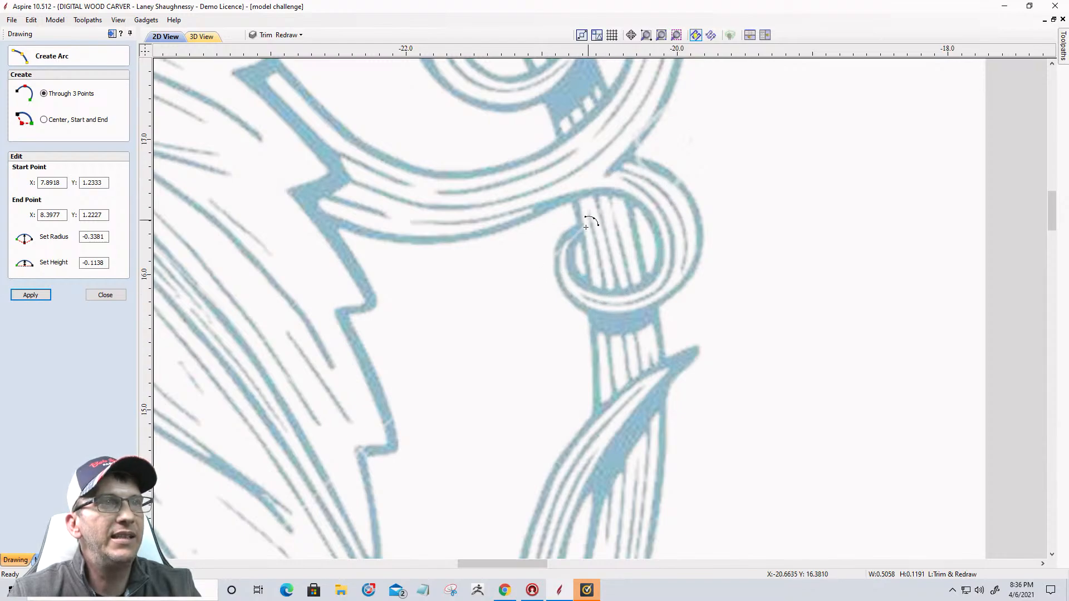
pyautogui.scroll(-10, 432, 291)
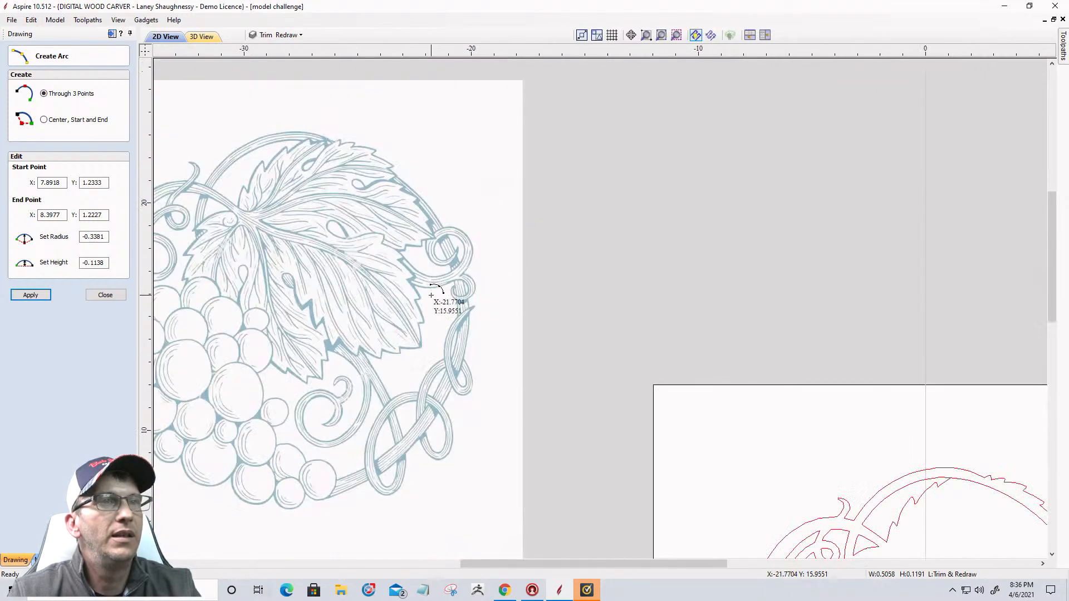
pyautogui.scroll(10, 658, 373)
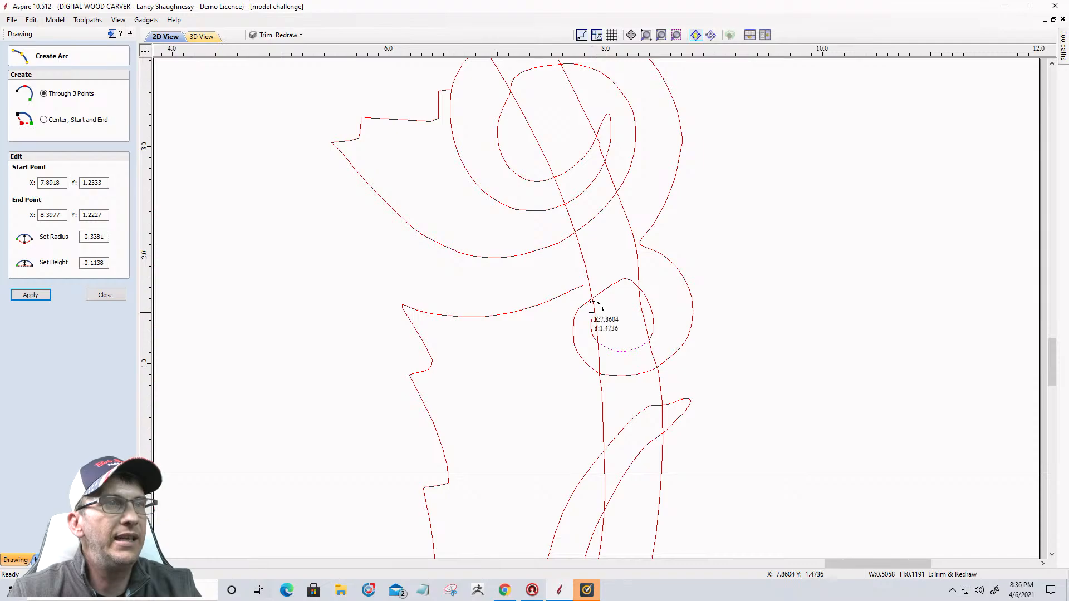
pyautogui.scroll(2, 590, 305)
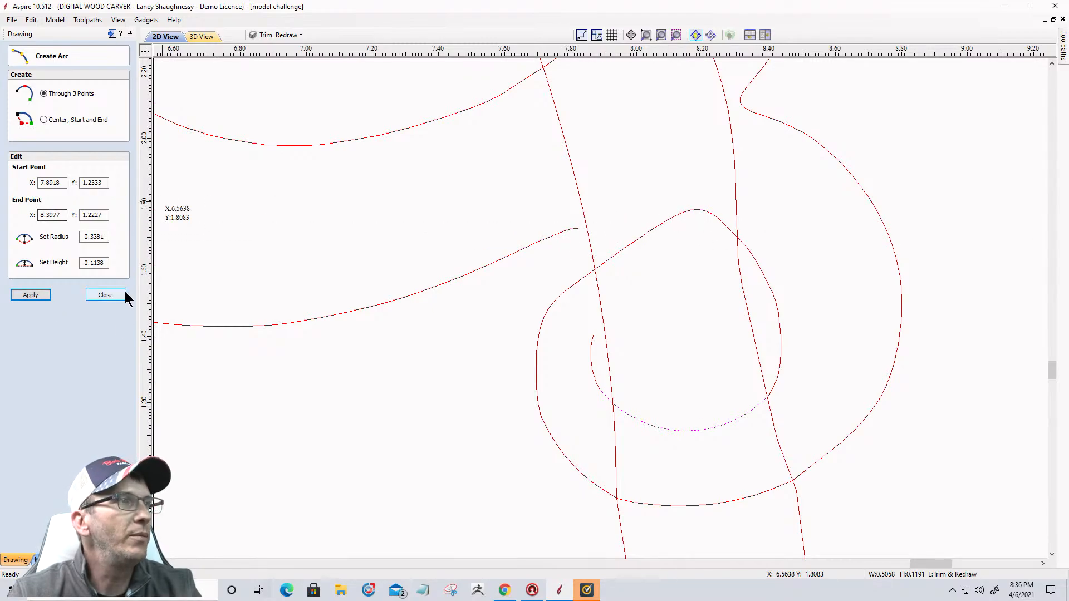
# Delete the peaked span of the small curl's outline that crosses the band at the curl's upper end
pyautogui.click(105, 295)
pyautogui.click(31, 220)
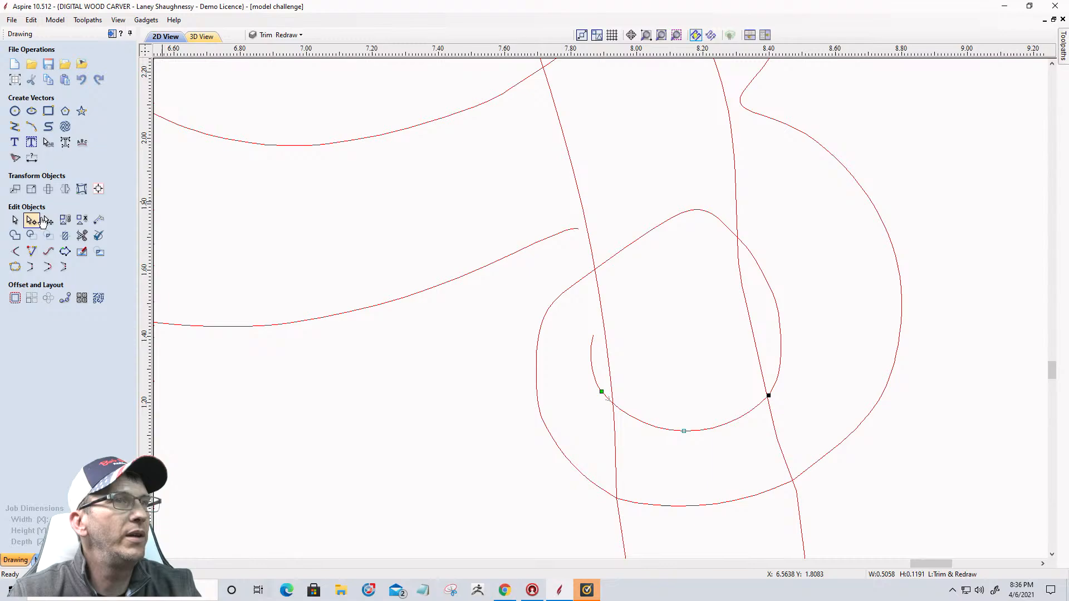
pyautogui.click(663, 223)
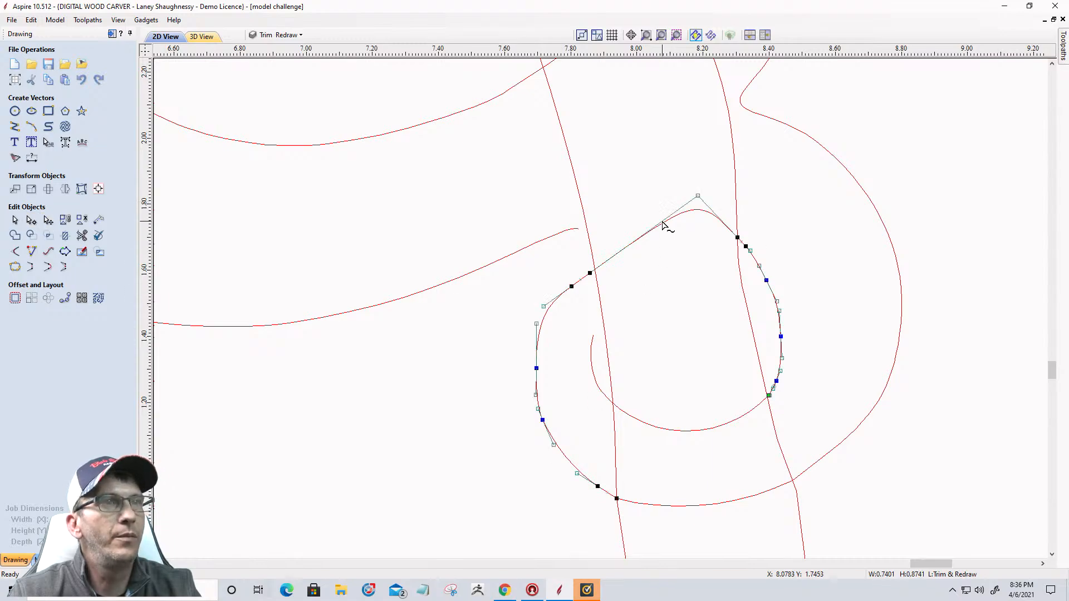
pyautogui.rightClick(736, 235)
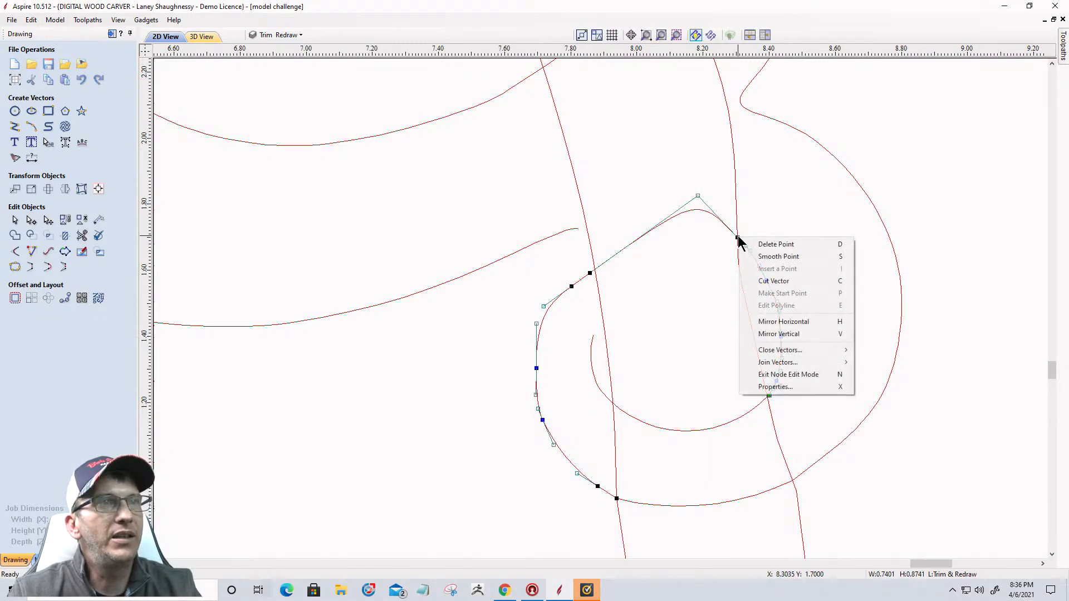
pyautogui.rightClick(688, 213)
pyautogui.click(703, 291)
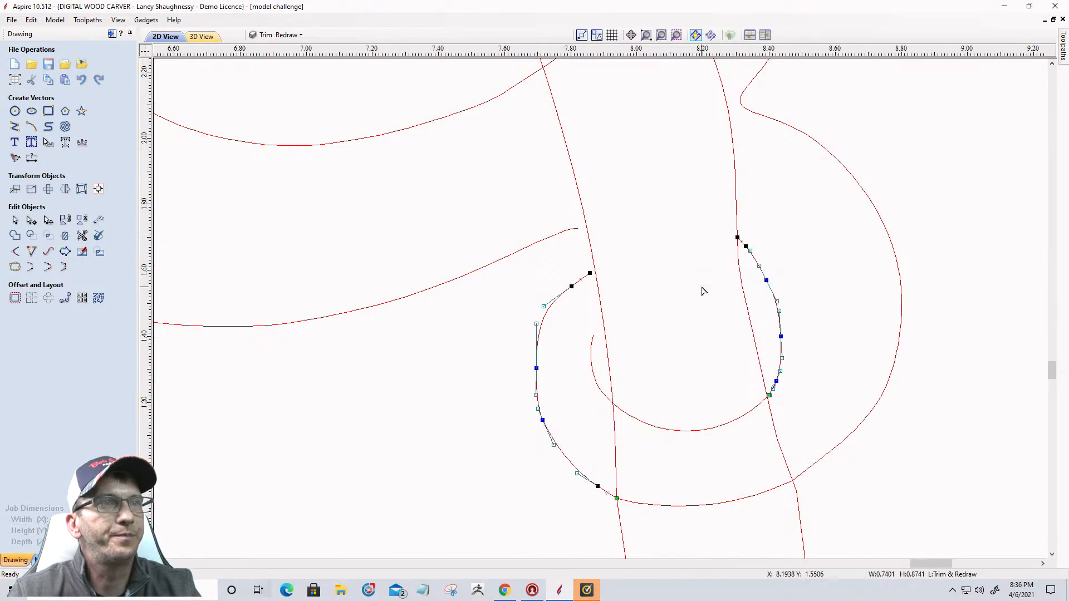
# Cut the stem curve just before its hooked tip beside the band and delete the tip
pyautogui.click(564, 237)
pyautogui.scroll(6, 587, 245)
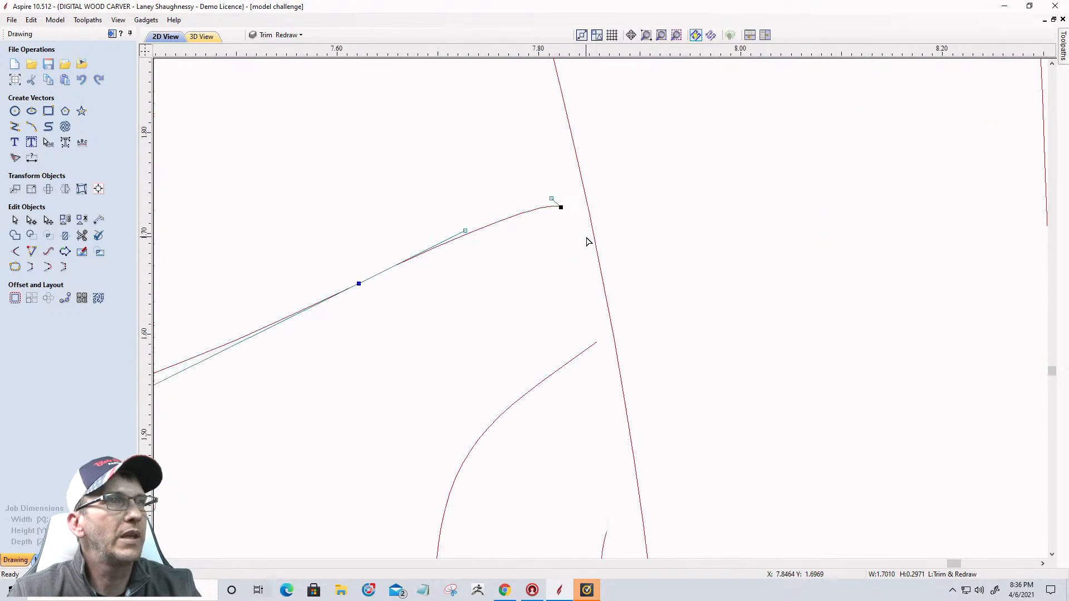
pyautogui.rightClick(521, 184)
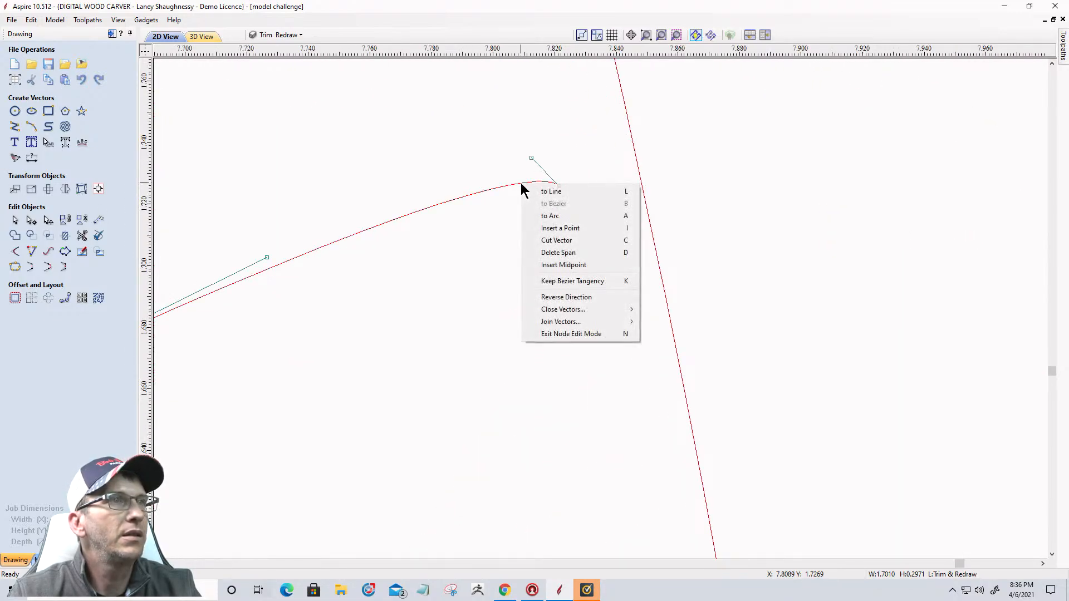
pyautogui.click(535, 241)
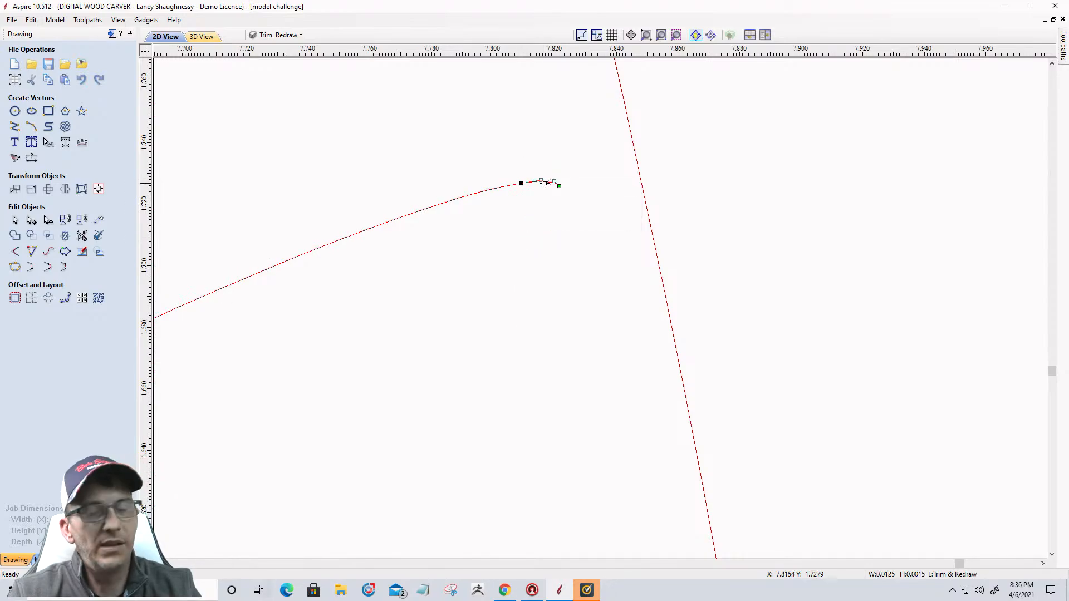
pyautogui.scroll(-6, 555, 302)
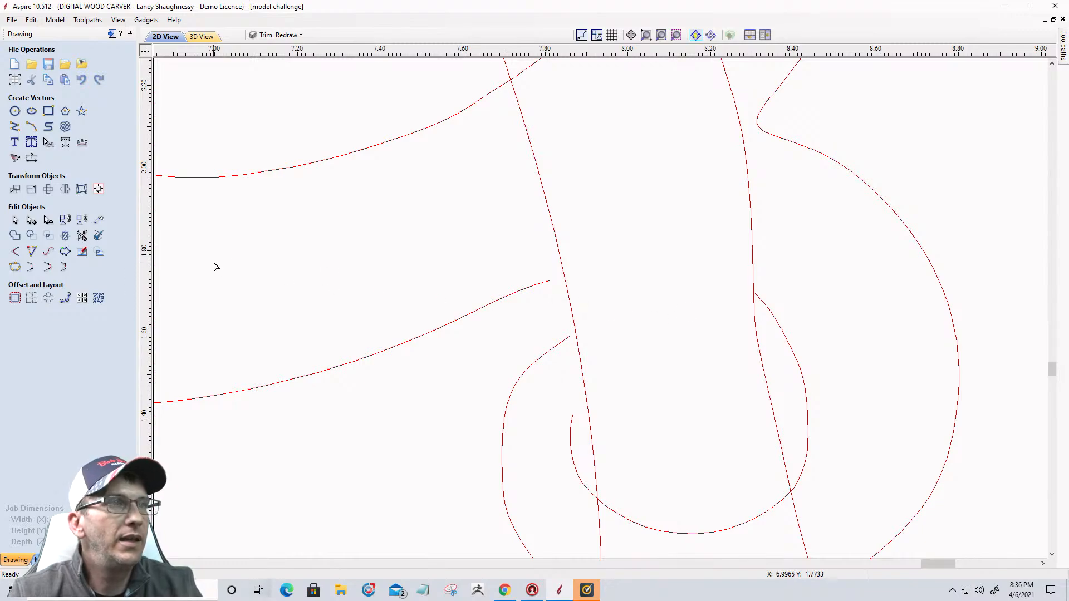
# Draw a three-point arc of about 0.45 radius across the band from the stem curve's end to the curl's inner outline
pyautogui.click(31, 127)
pyautogui.click(546, 281)
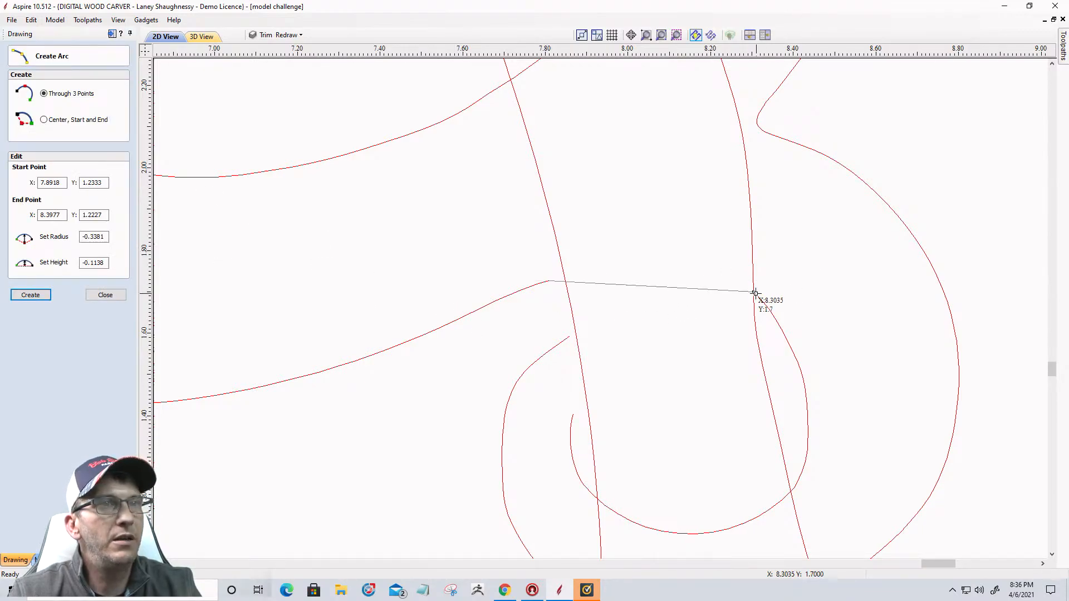
pyautogui.click(755, 292)
pyautogui.click(712, 266)
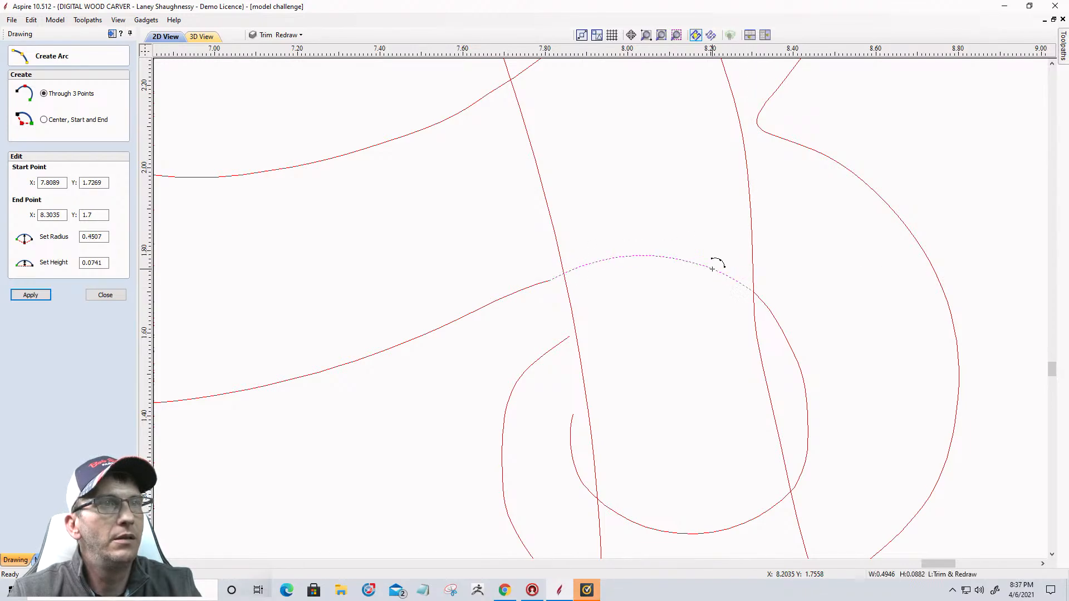
pyautogui.scroll(-2, 869, 239)
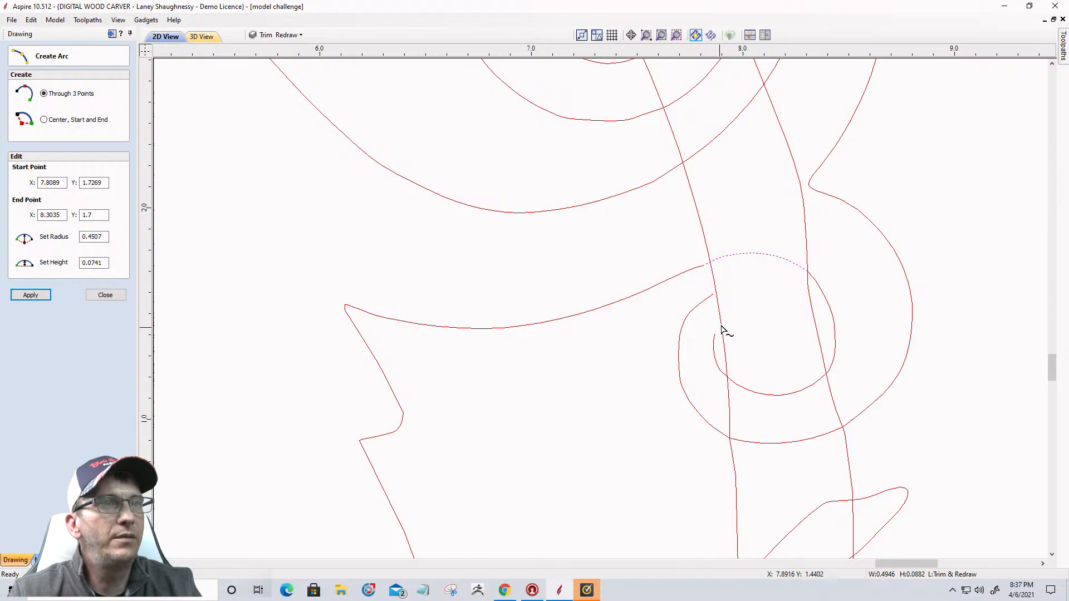
# Draw a small three-point arc of about 0.055 radius from the inner curl's open end to the band's edge
pyautogui.scroll(4, 715, 341)
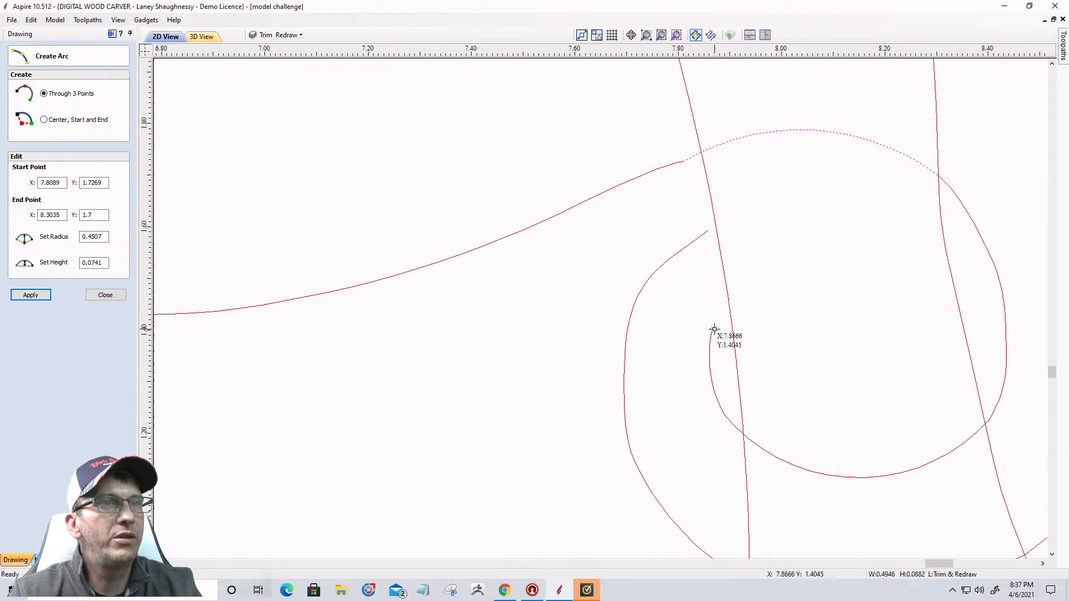
pyautogui.click(713, 329)
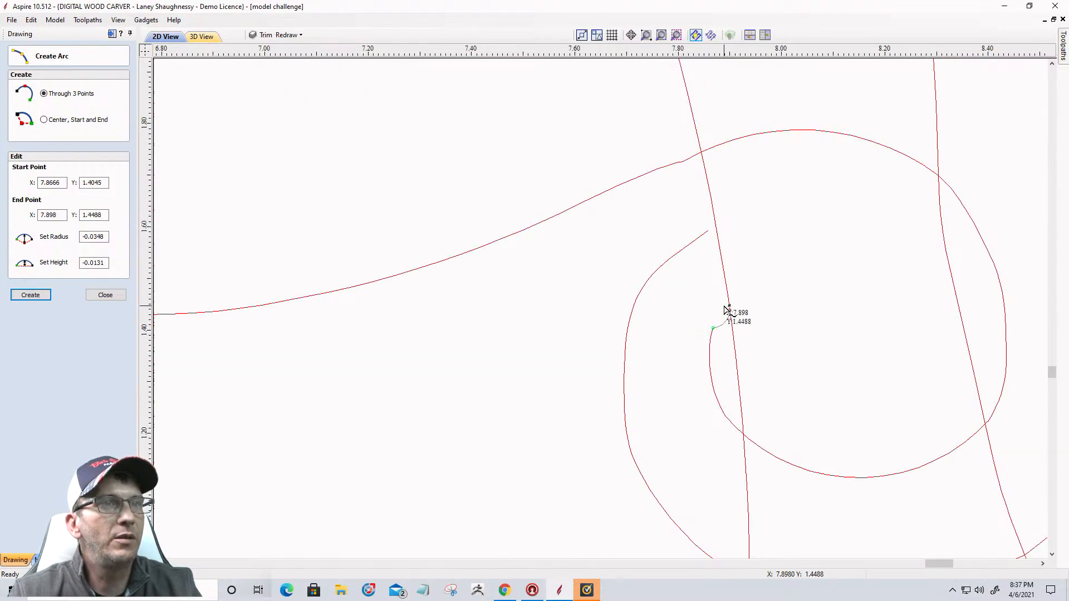
pyautogui.click(729, 310)
pyautogui.scroll(3, 716, 306)
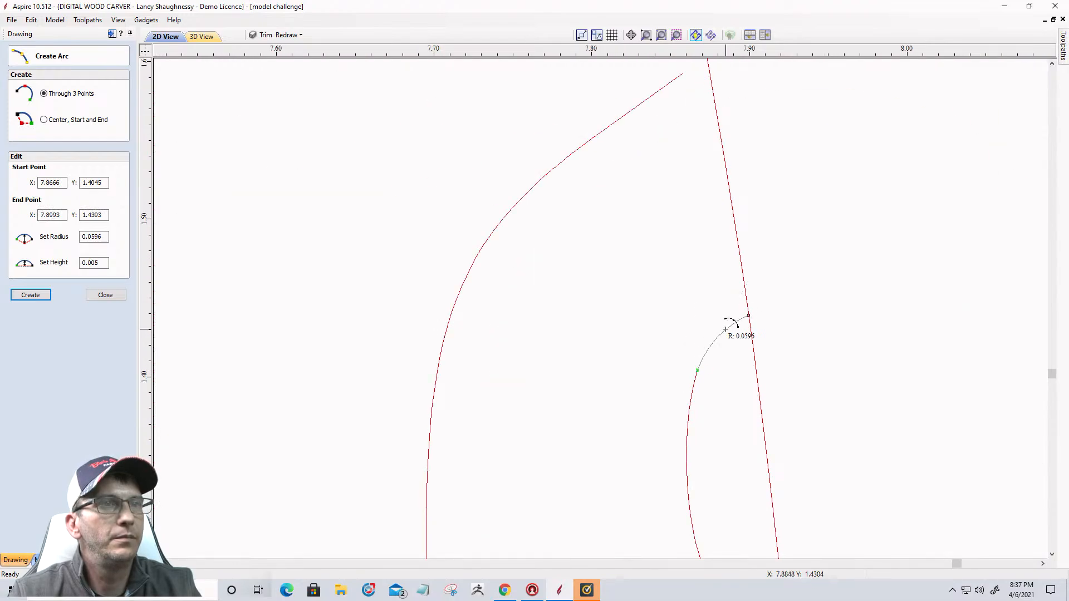
pyautogui.click(729, 327)
pyautogui.scroll(-3, 728, 334)
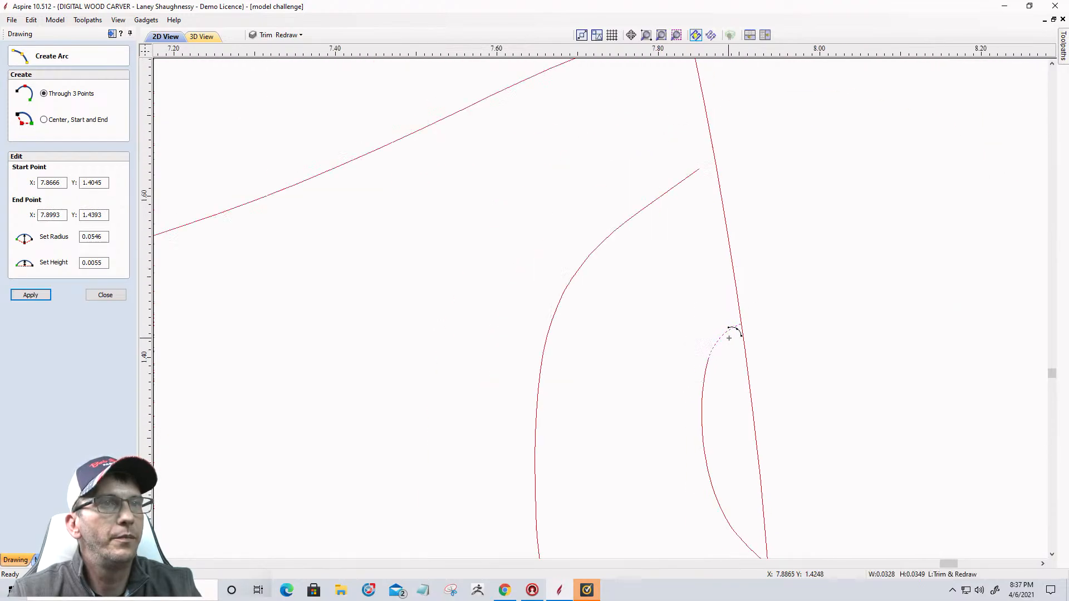
pyautogui.click(104, 295)
# Extend the open end of the small curl's outer outline to meet the band's edge
pyautogui.click(697, 240)
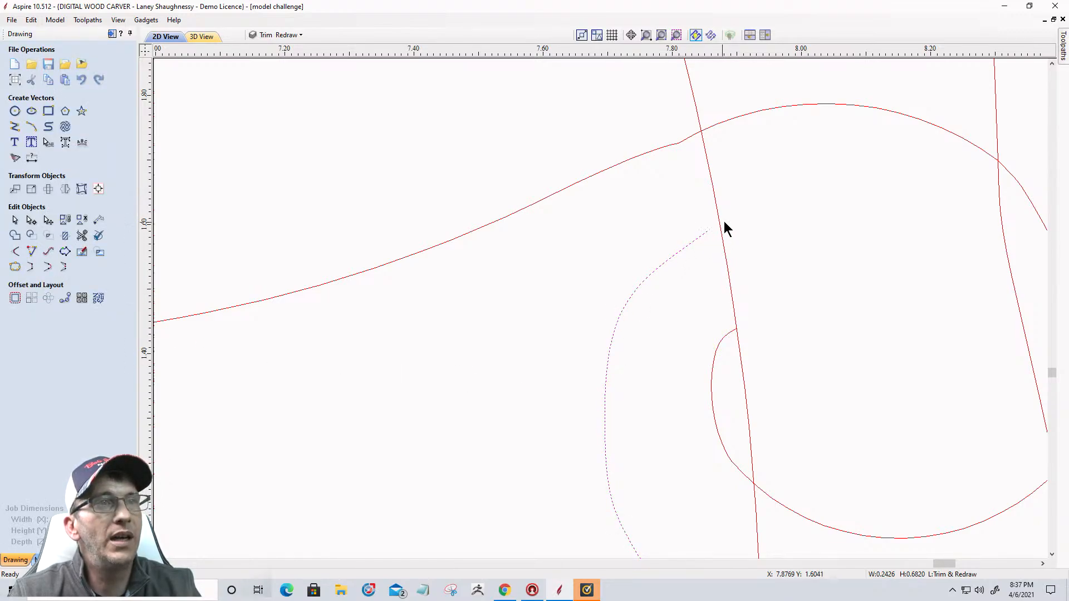
pyautogui.click(32, 251)
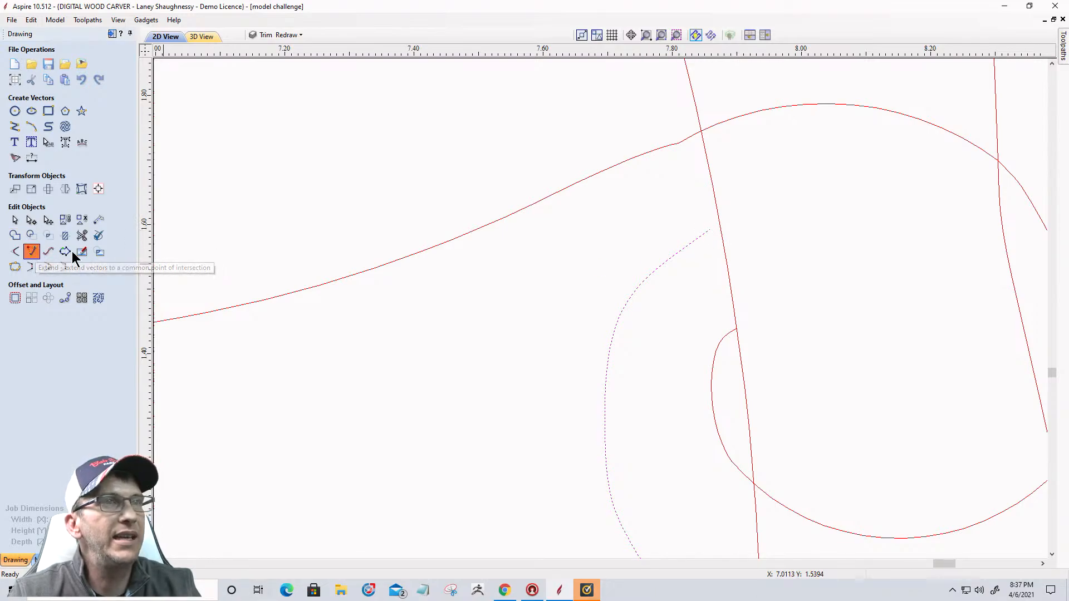
pyautogui.click(696, 240)
pyautogui.click(719, 237)
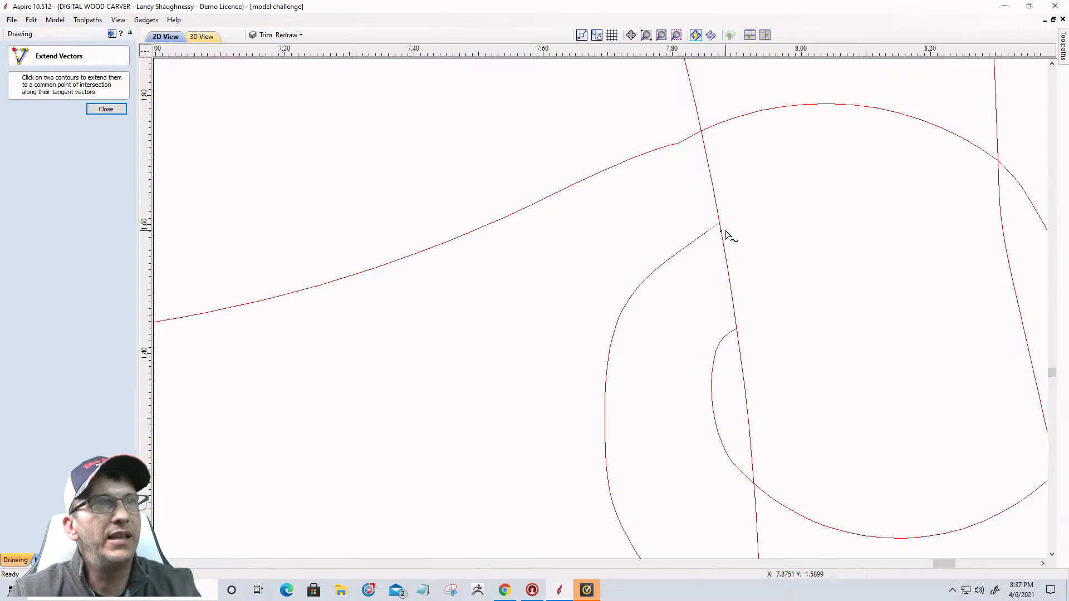
pyautogui.click(106, 109)
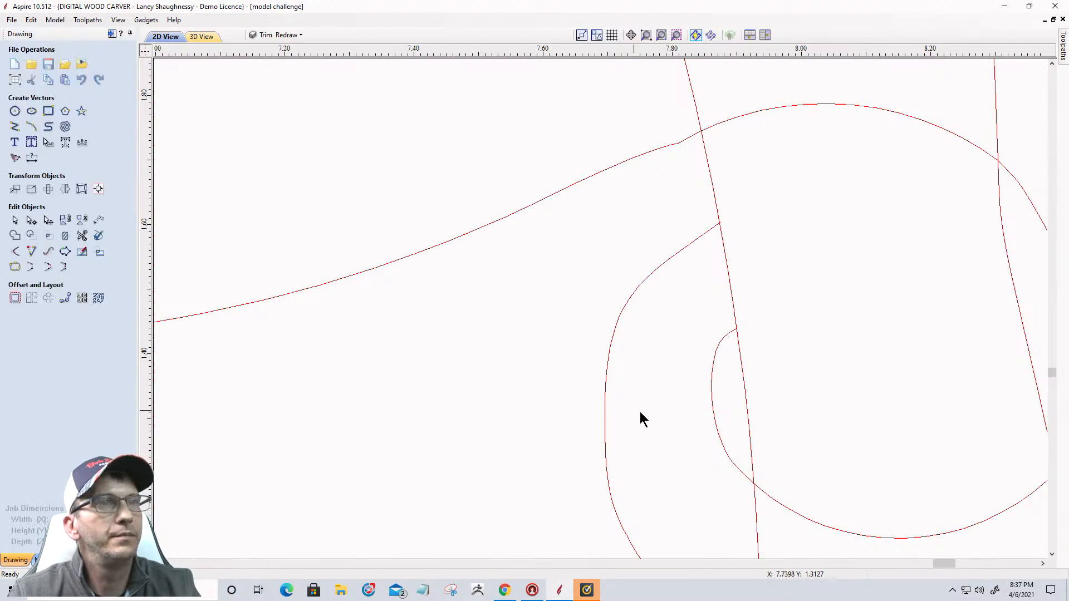
# Join the segments of the small curl's inner outline and the long leaf curve connected to it into one vector
pyautogui.click(718, 355)
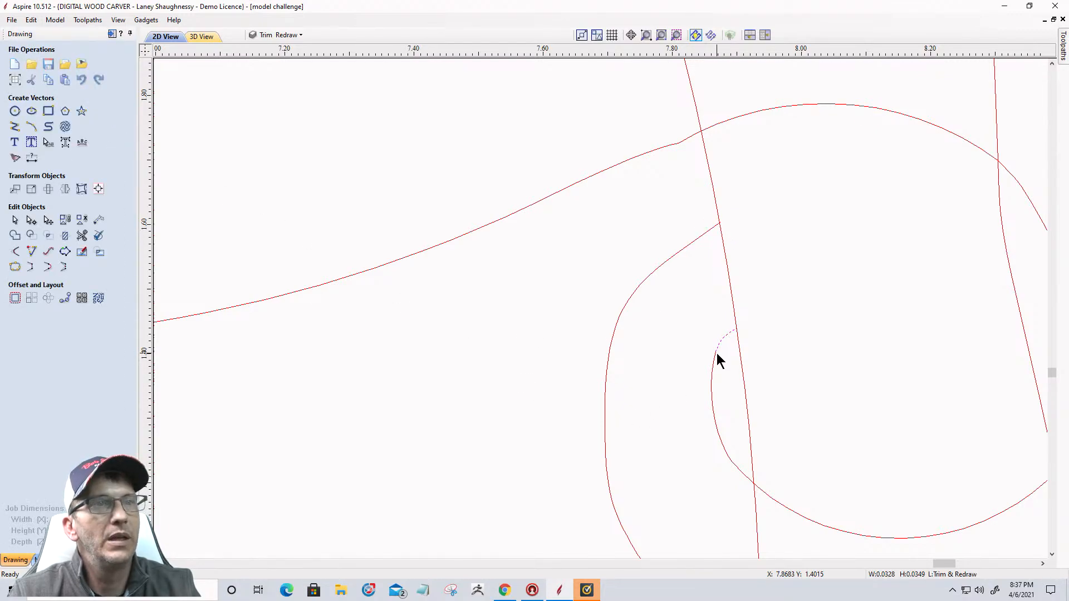
pyautogui.scroll(-3, 717, 360)
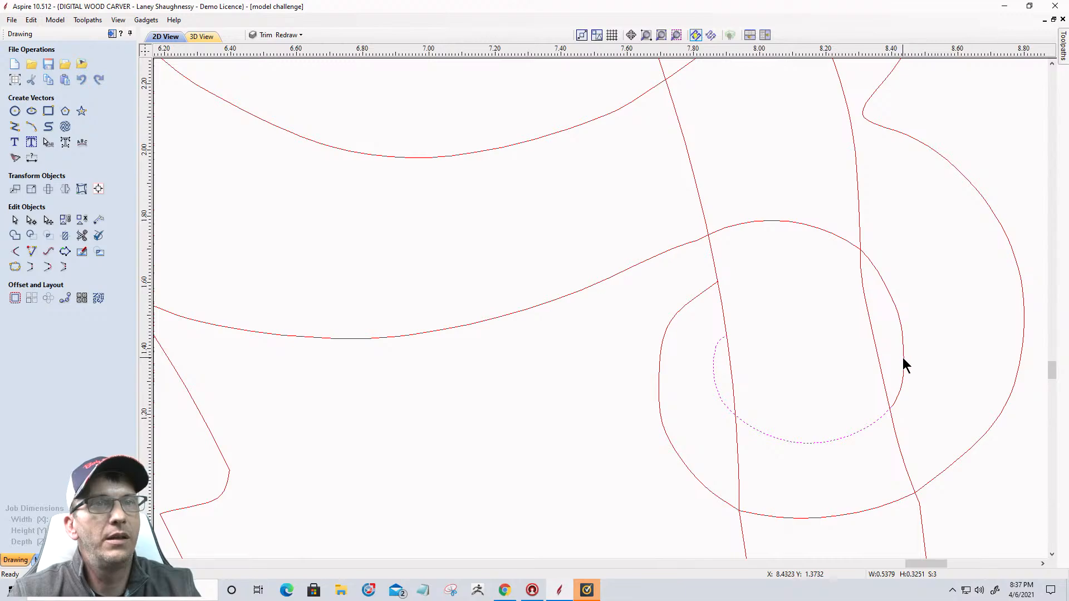
pyautogui.keyDown('shift'); pyautogui.click(812, 226); pyautogui.keyUp('shift')
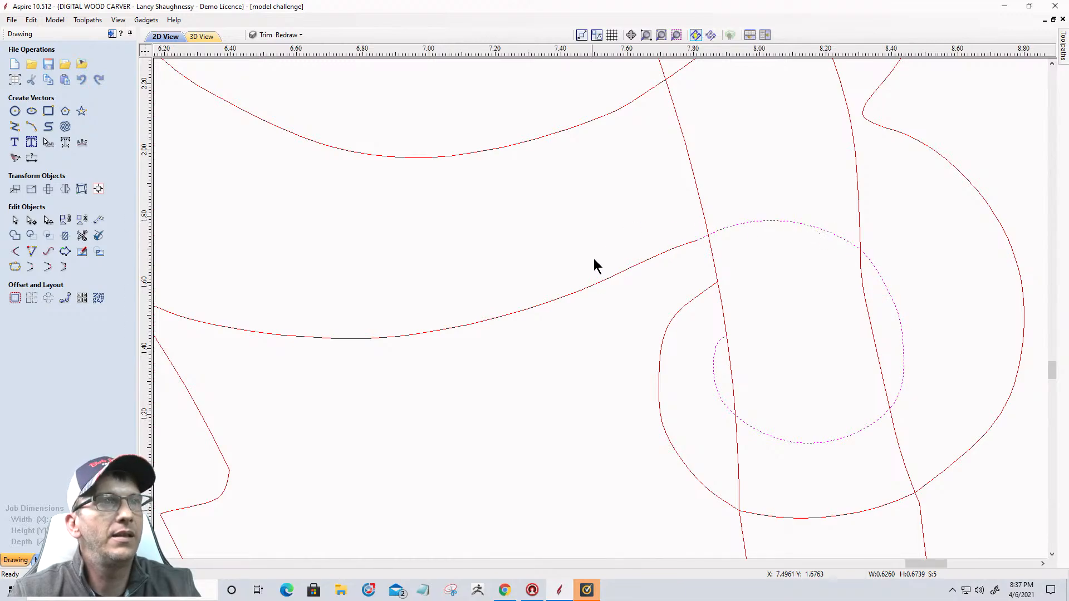
pyautogui.keyDown('shift'); pyautogui.click(606, 279); pyautogui.keyUp('shift')
pyautogui.scroll(-4, 751, 330)
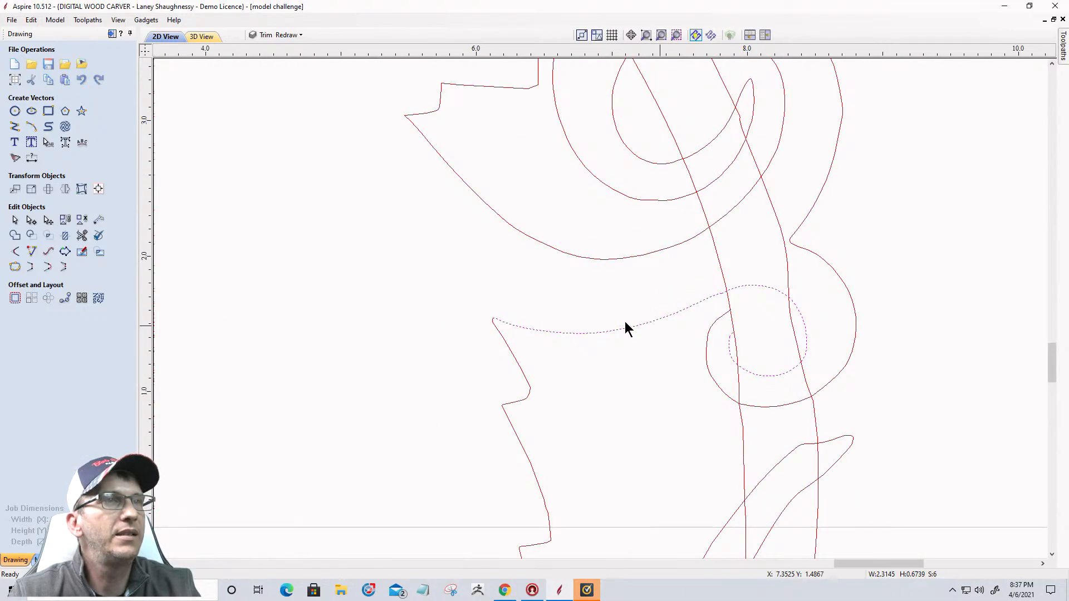
pyautogui.click(15, 267)
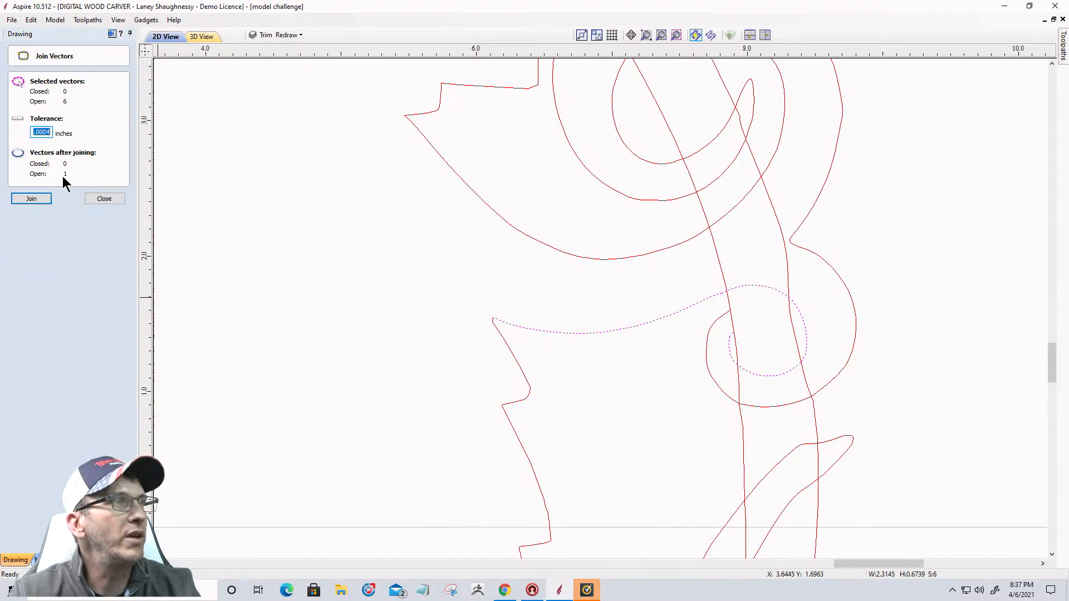
pyautogui.click(34, 199)
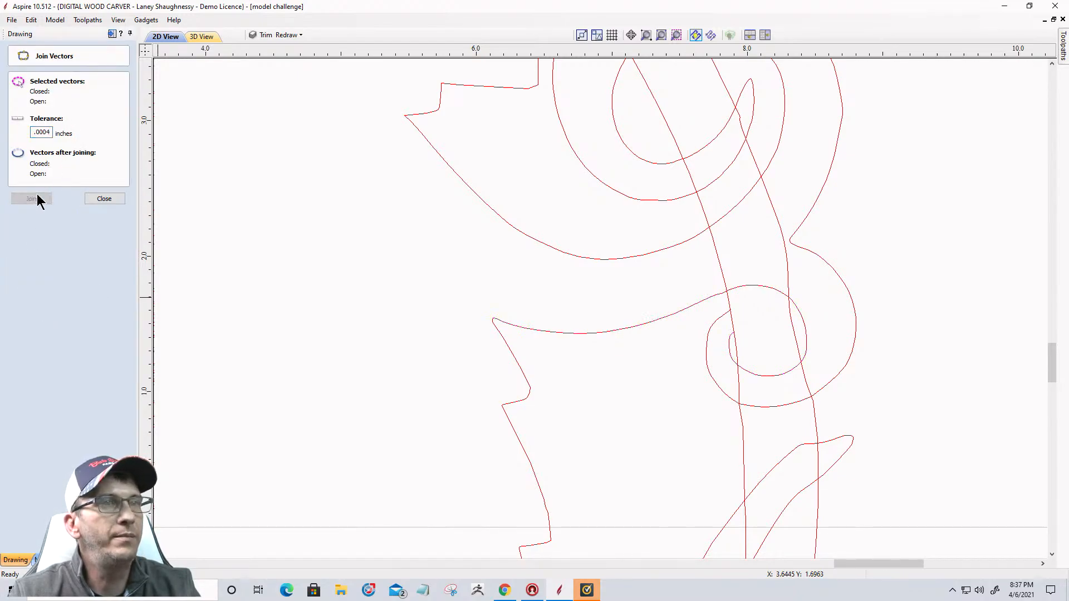
pyautogui.click(642, 326)
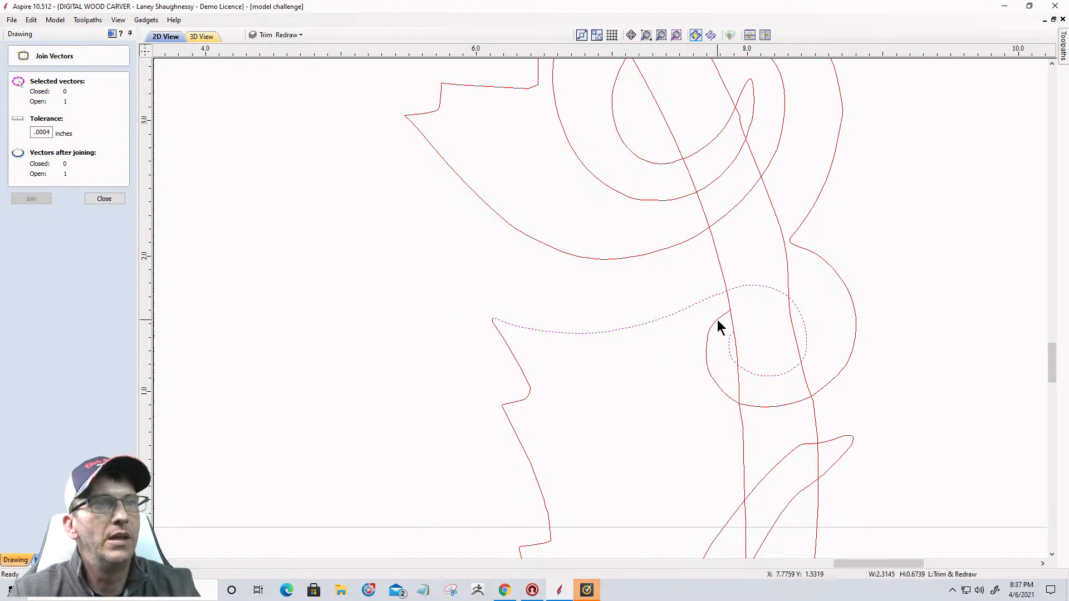
# Join the small curl's outer outline segments with the large spiral outline and the upper leaf curve into one vector
pyautogui.scroll(6, 720, 318)
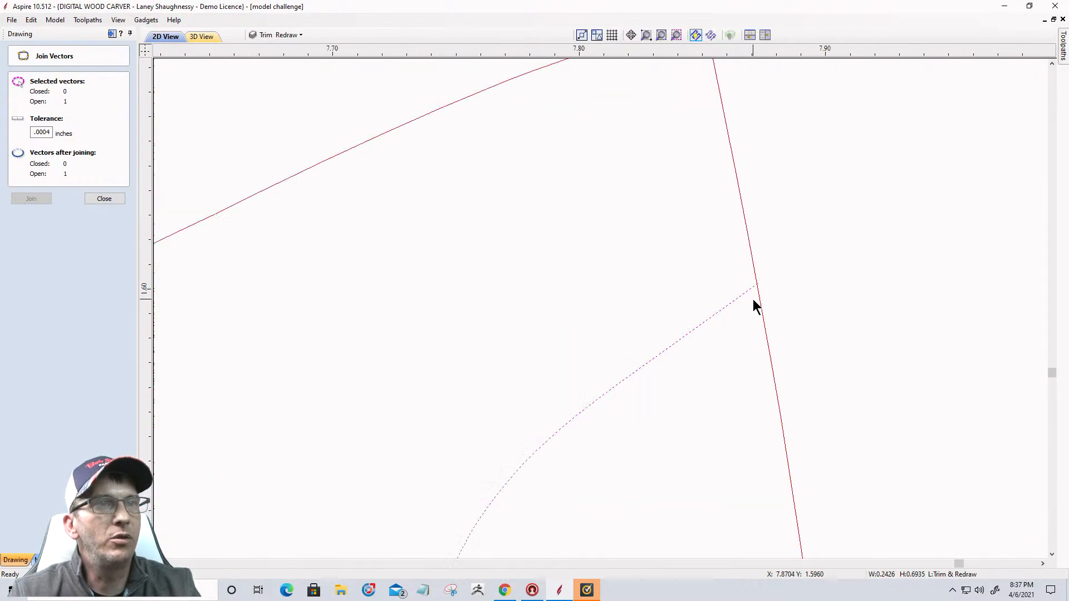
pyautogui.scroll(-4, 753, 299)
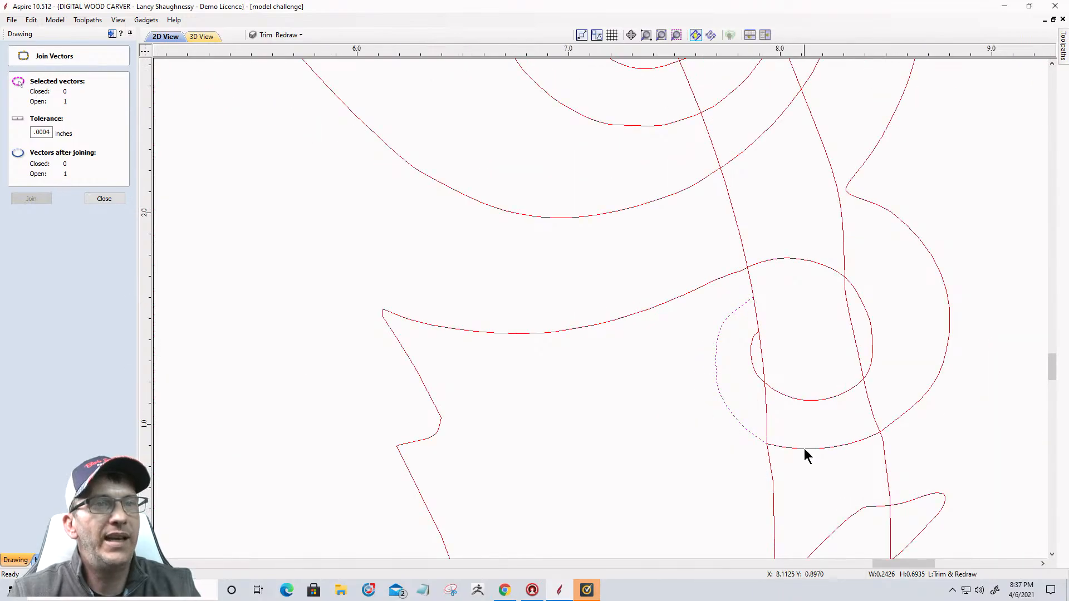
pyautogui.keyDown('shift'); pyautogui.click(804, 449); pyautogui.keyUp('shift')
pyautogui.keyDown('shift'); pyautogui.click(910, 408); pyautogui.keyUp('shift')
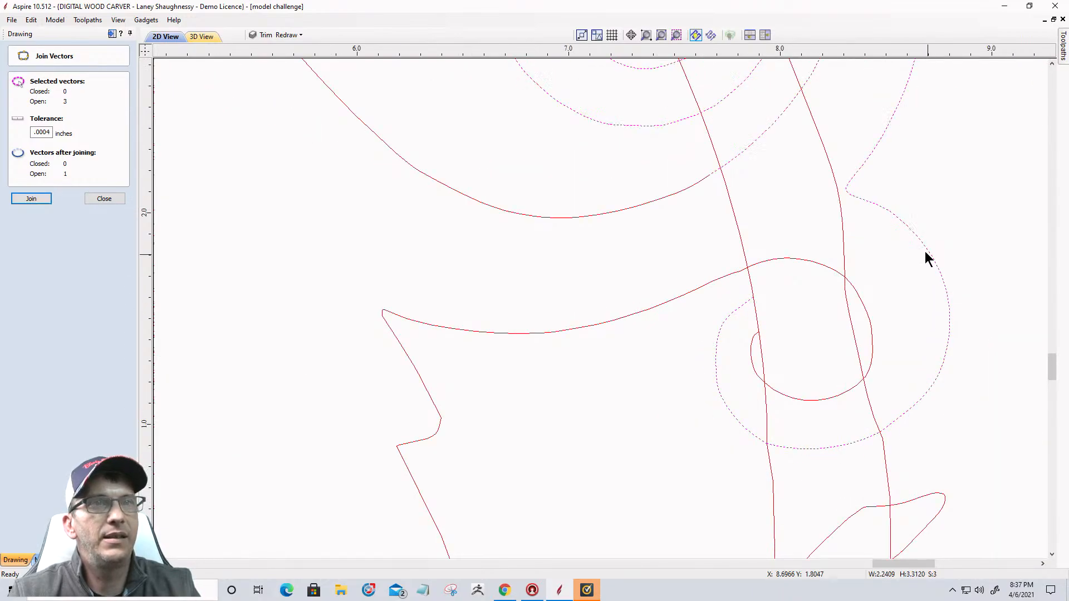
pyautogui.scroll(-5, 899, 311)
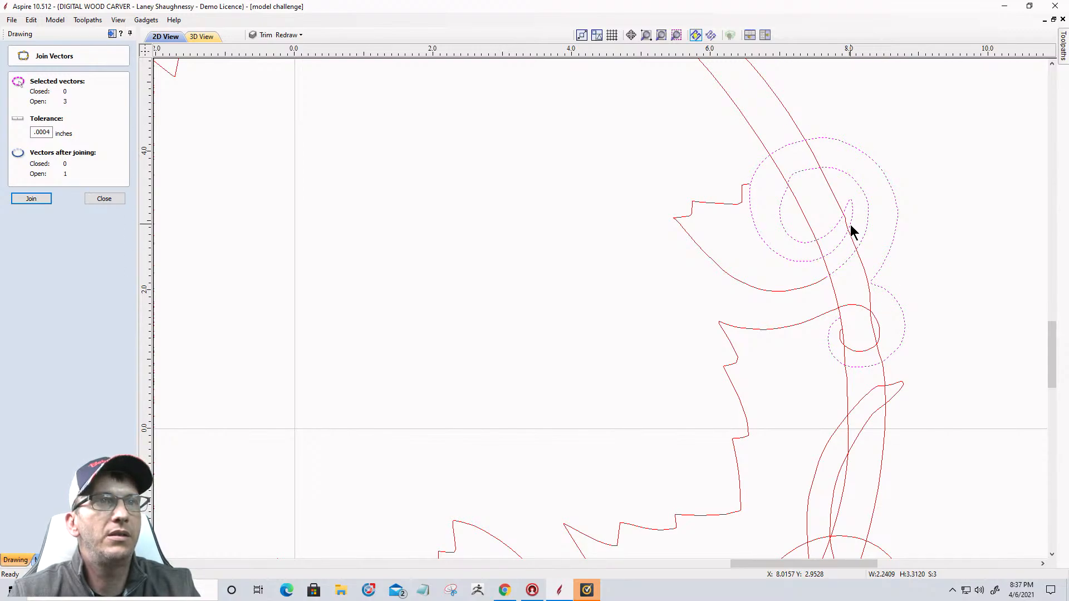
pyautogui.keyDown('shift'); pyautogui.click(808, 286); pyautogui.keyUp('shift')
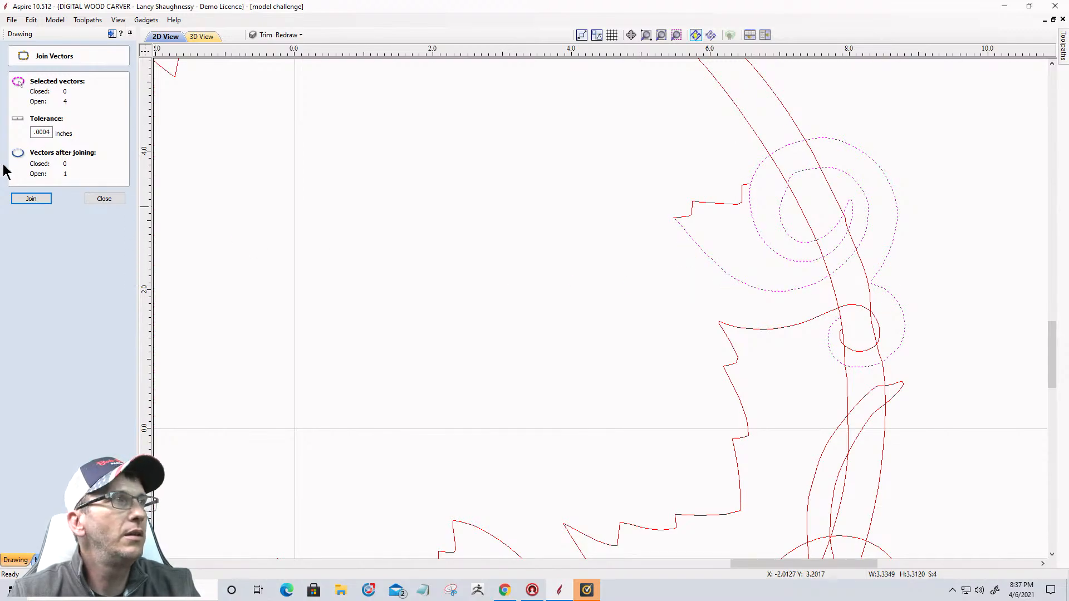
pyautogui.click(31, 200)
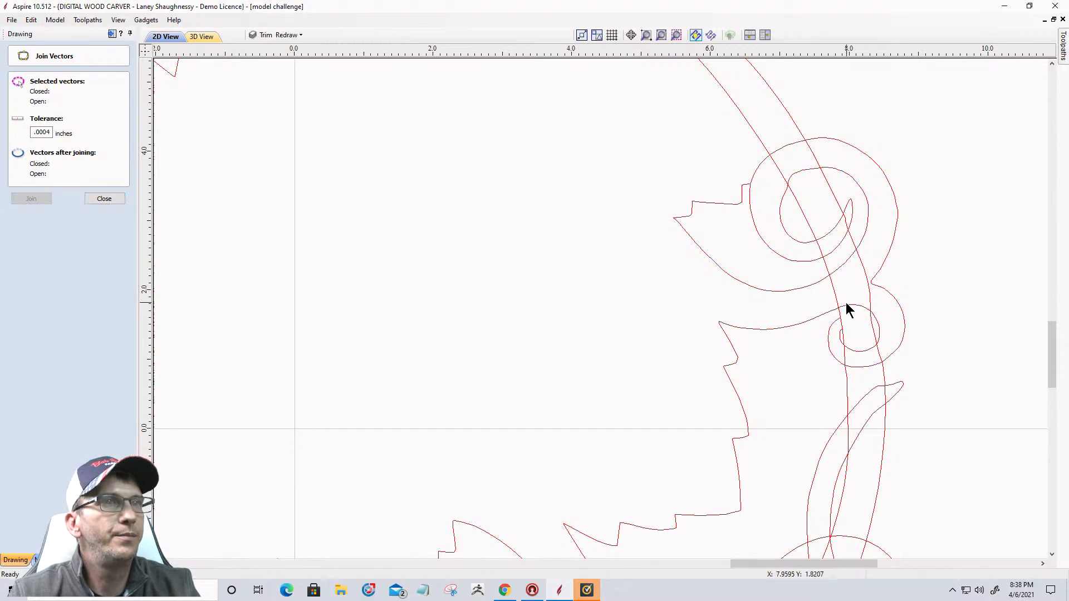
# Select the two joined outlines and connect their open ends at the small curl's tip with a straight line
pyautogui.click(769, 290)
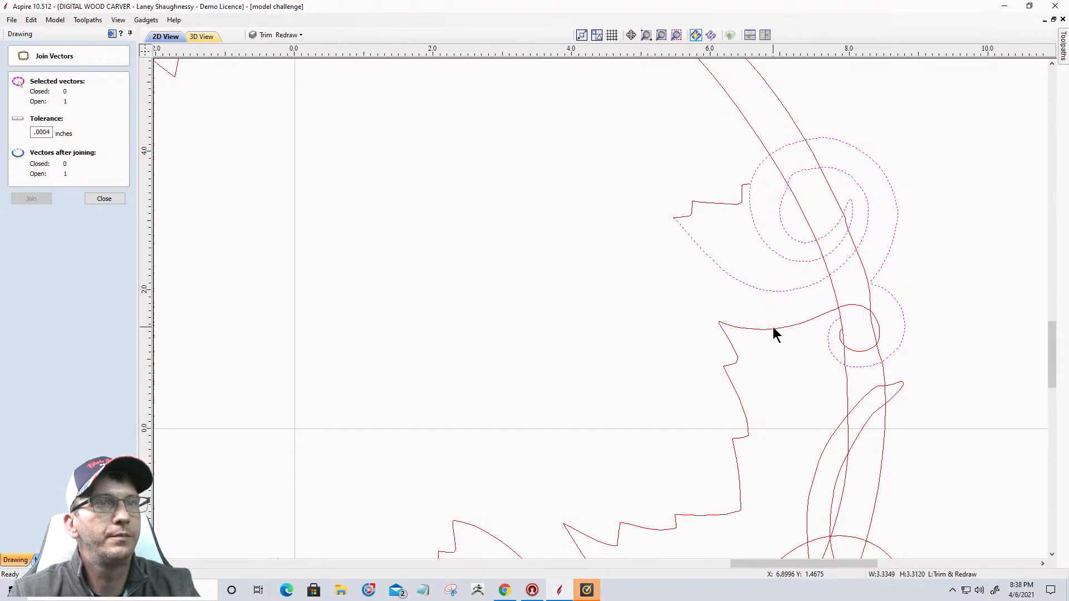
pyautogui.click(773, 328)
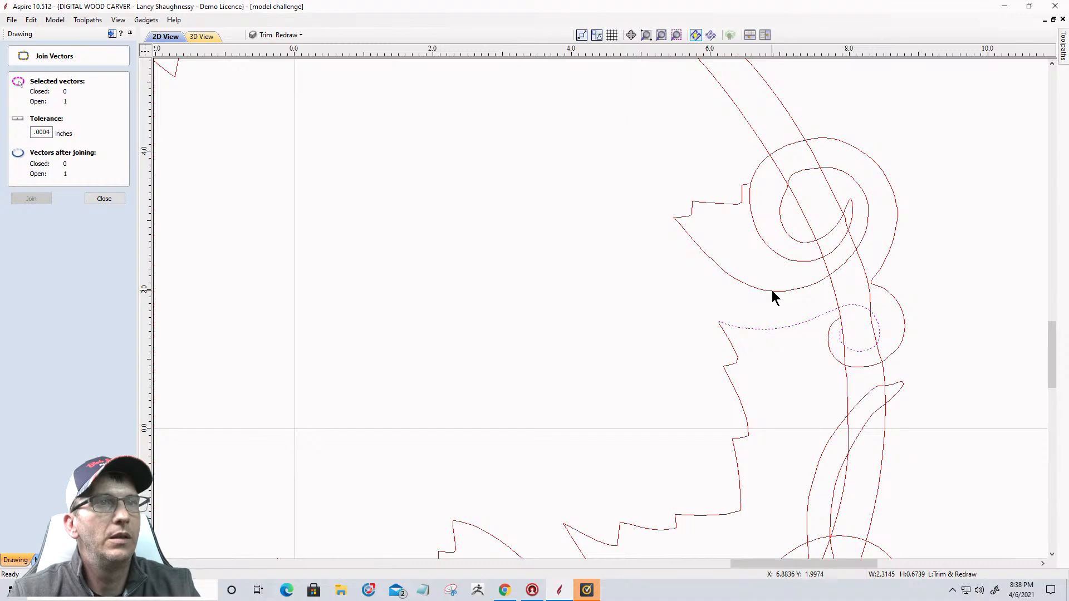
pyautogui.scroll(6, 849, 319)
pyautogui.scroll(1, 886, 303)
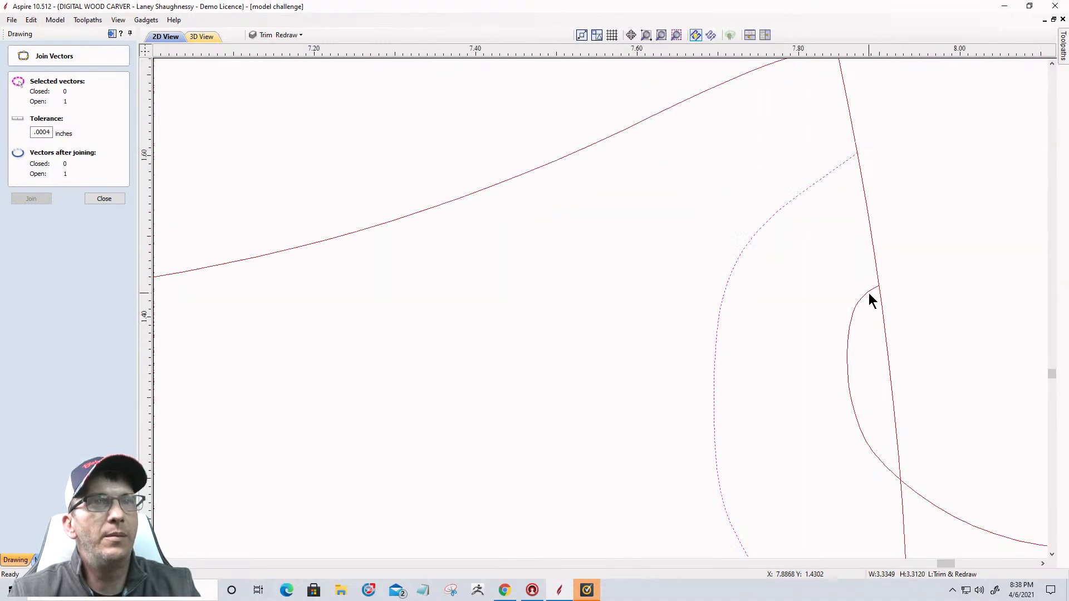
pyautogui.keyDown('shift'); pyautogui.click(868, 293); pyautogui.keyUp('shift')
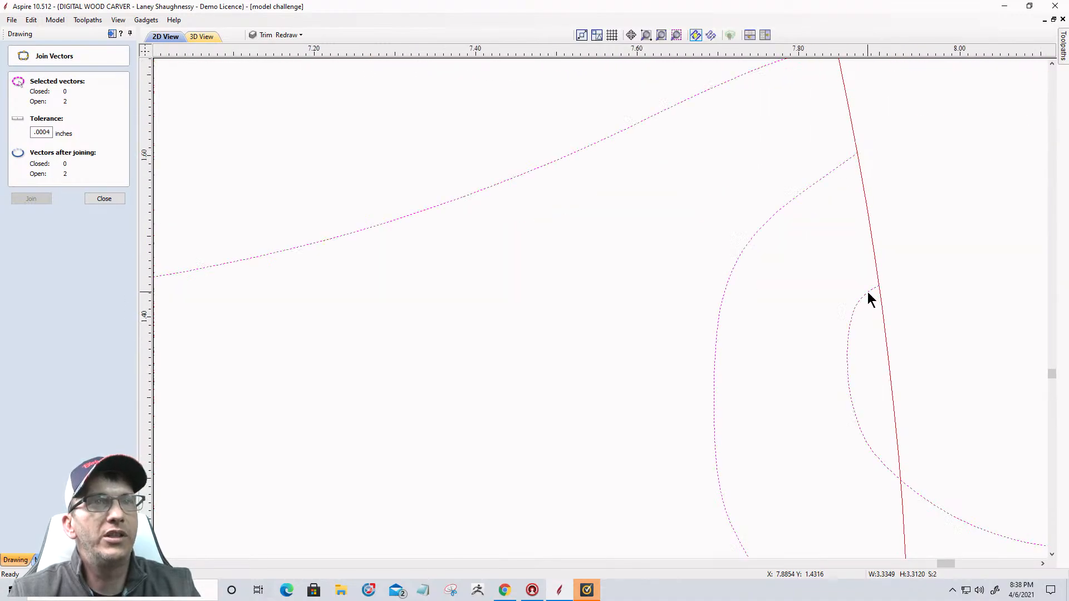
pyautogui.click(106, 199)
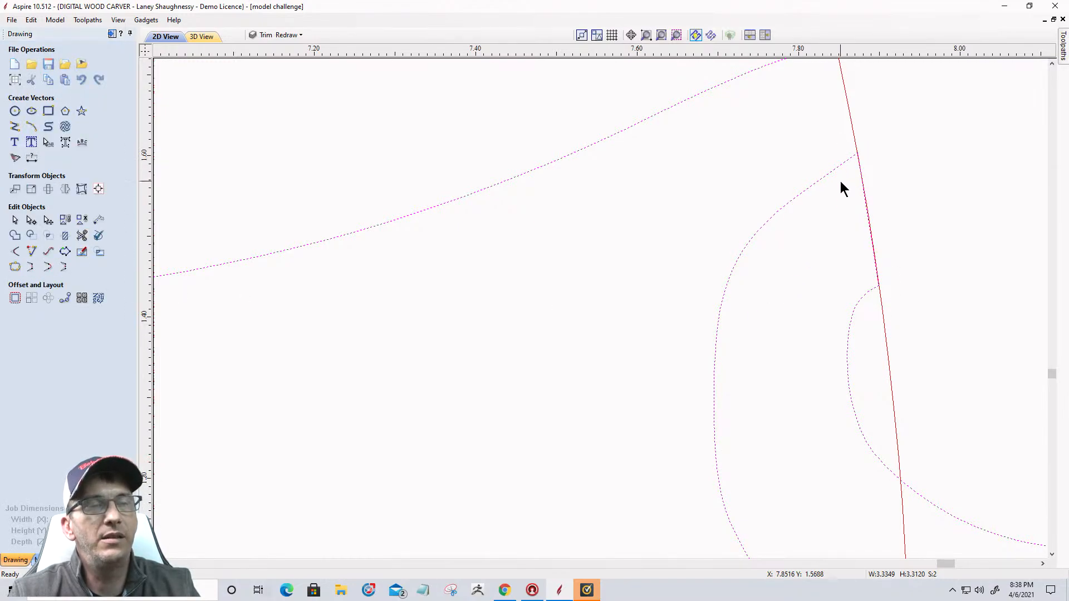
# Close the remaining gap between the two leaf curves' open ends with a smooth curve
pyautogui.scroll(-5, 816, 300)
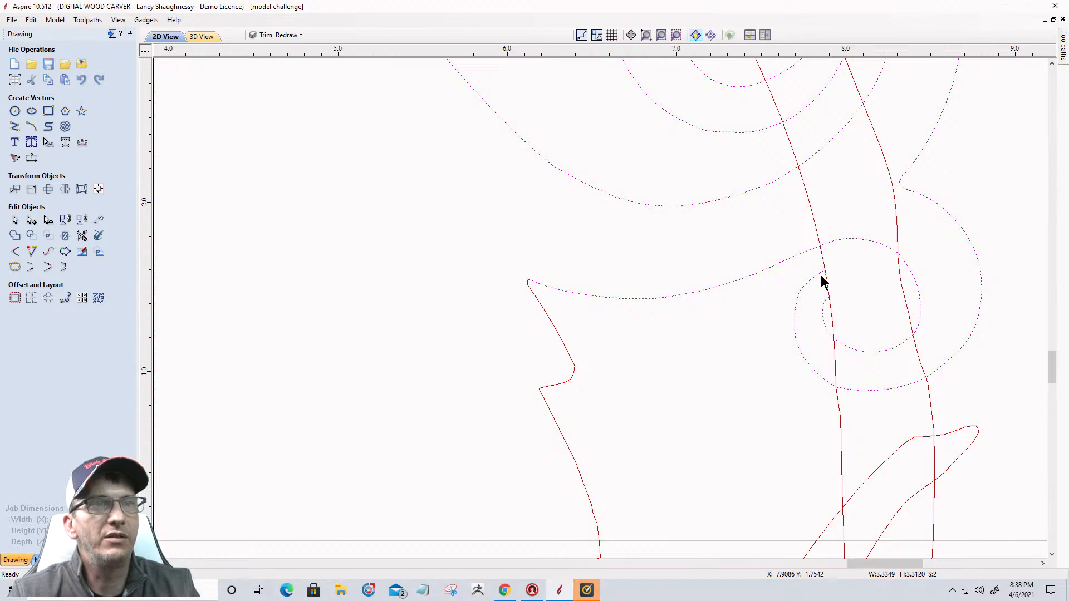
pyautogui.scroll(-4, 827, 312)
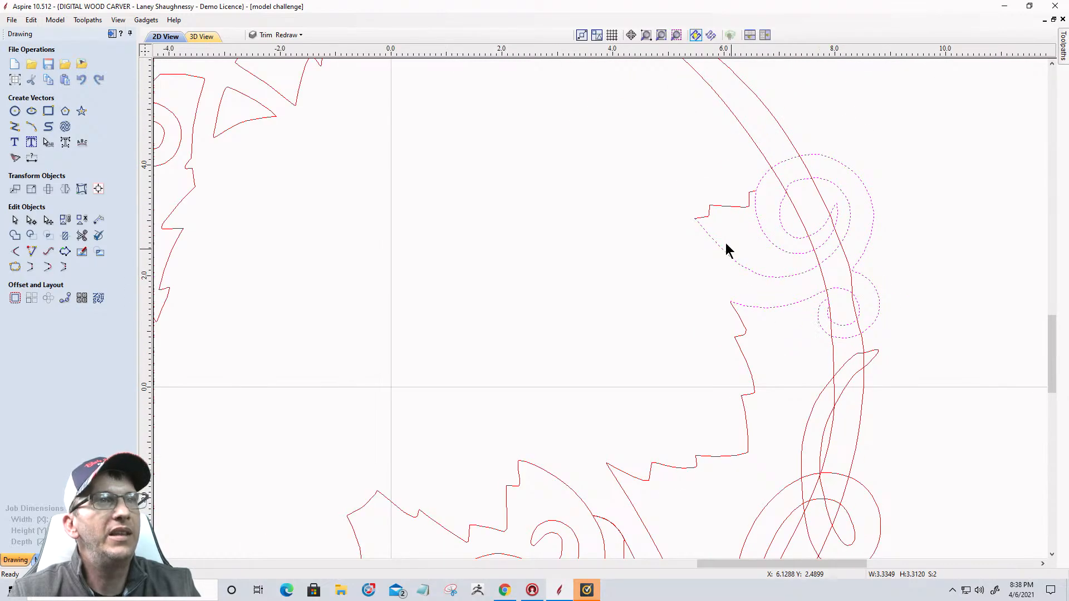
pyautogui.click(48, 268)
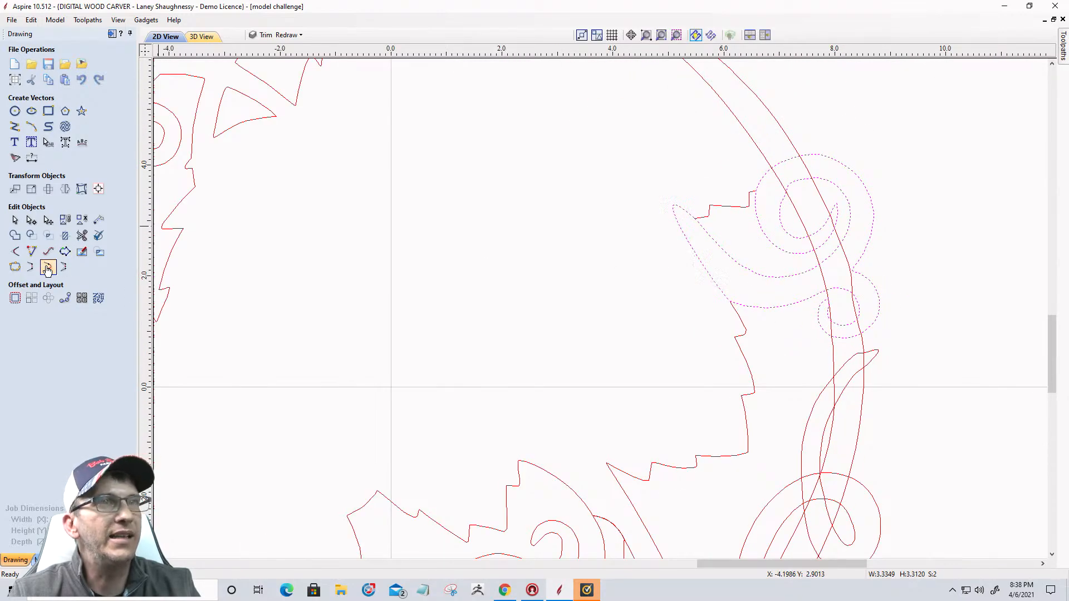
pyautogui.press('Escape')
# Reshape the closing curve by moving the upper leaf tip's control handle inward so the overshooting hook disappears
pyautogui.scroll(2, 692, 253)
pyautogui.click(692, 254)
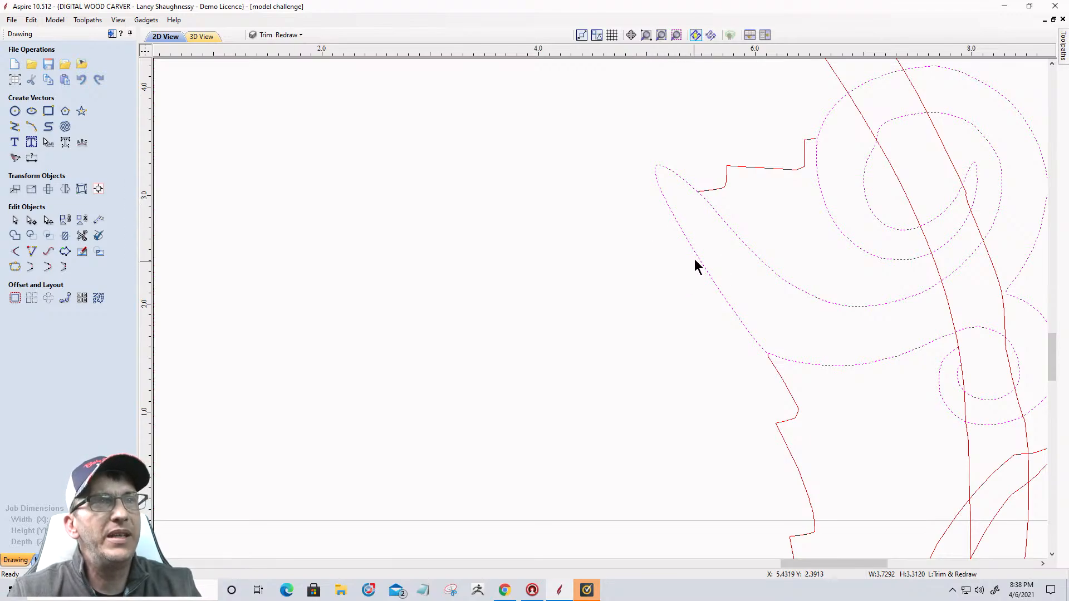
pyautogui.click(31, 220)
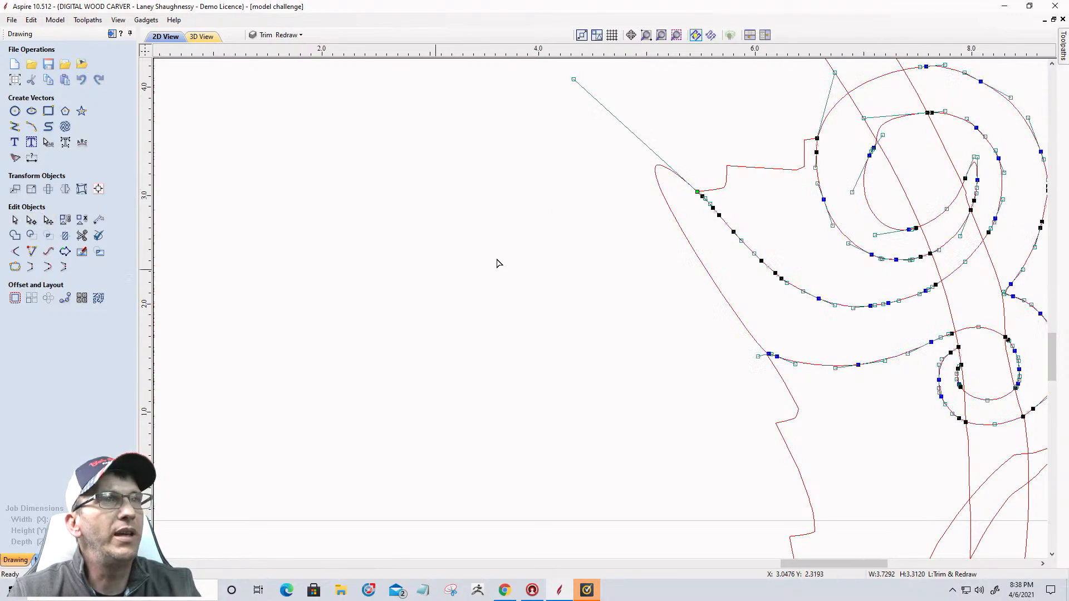
pyautogui.moveTo(574, 78); pyautogui.dragTo(715, 291)
pyautogui.click(657, 388)
pyautogui.scroll(-2, 718, 218)
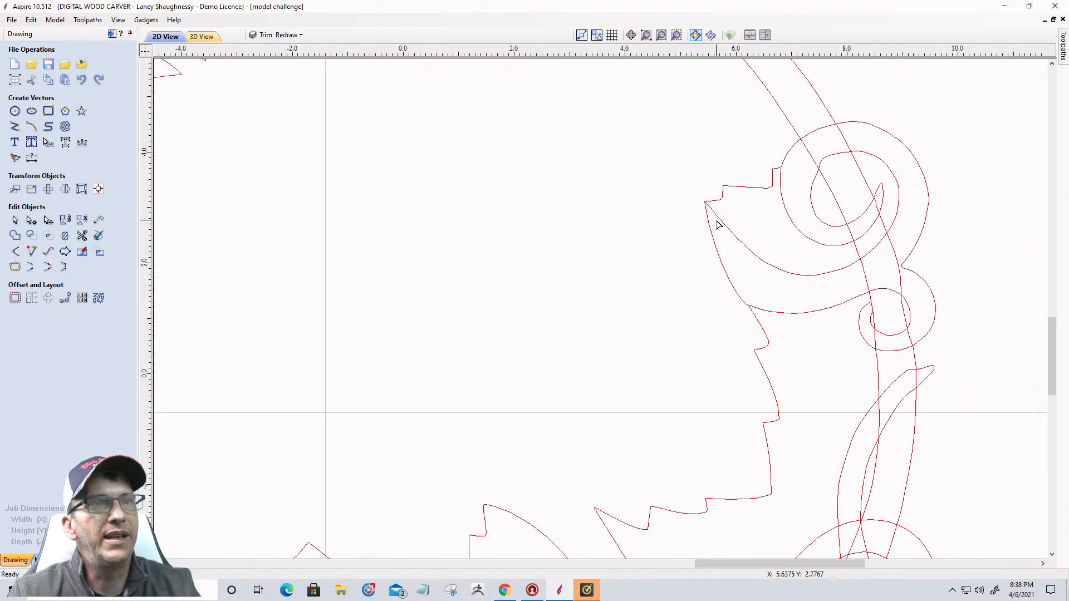
# Try moving the closed leaf-and-curl shape outside the wreath, and undo the move
pyautogui.click(15, 220)
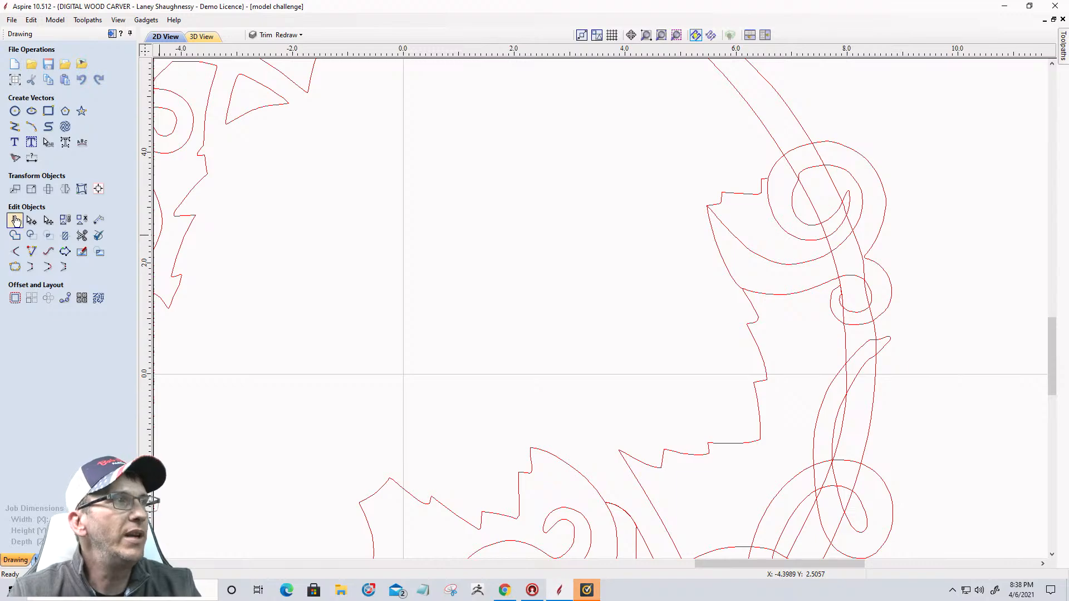
pyautogui.click(778, 300)
pyautogui.moveTo(776, 293); pyautogui.dragTo(943, 197)
pyautogui.scroll(-3, 943, 197)
pyautogui.scroll(4, 930, 231)
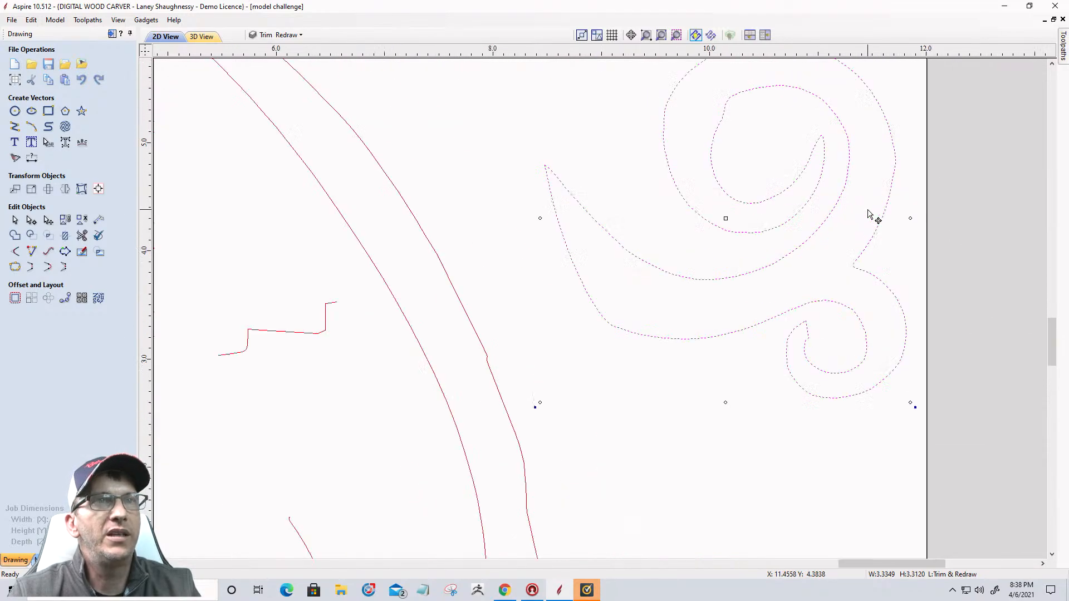
pyautogui.scroll(-4, 873, 215)
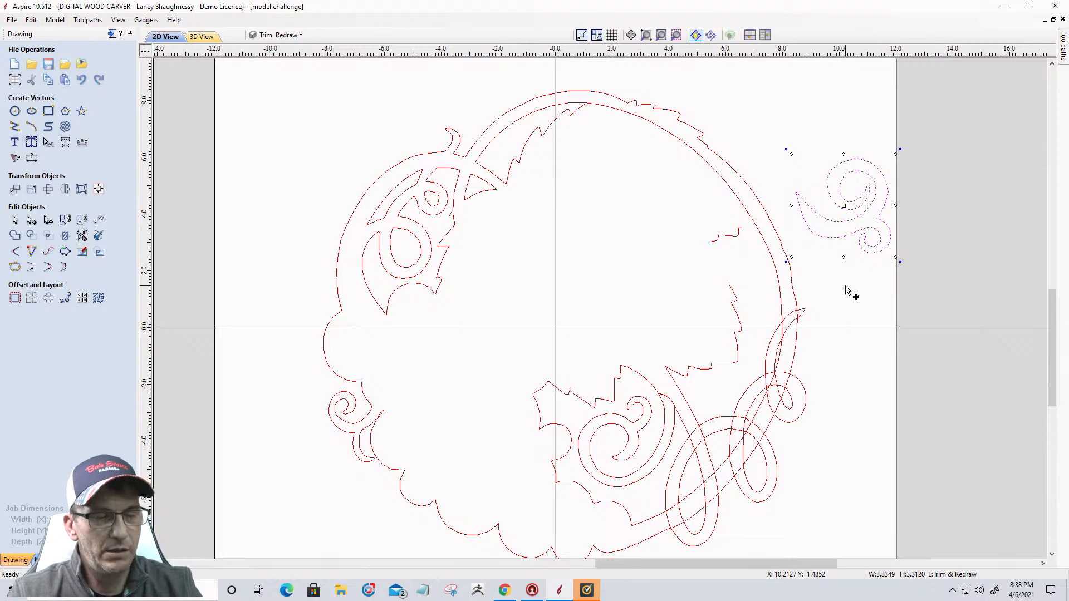
pyautogui.hotkey('ctrl', 'z')
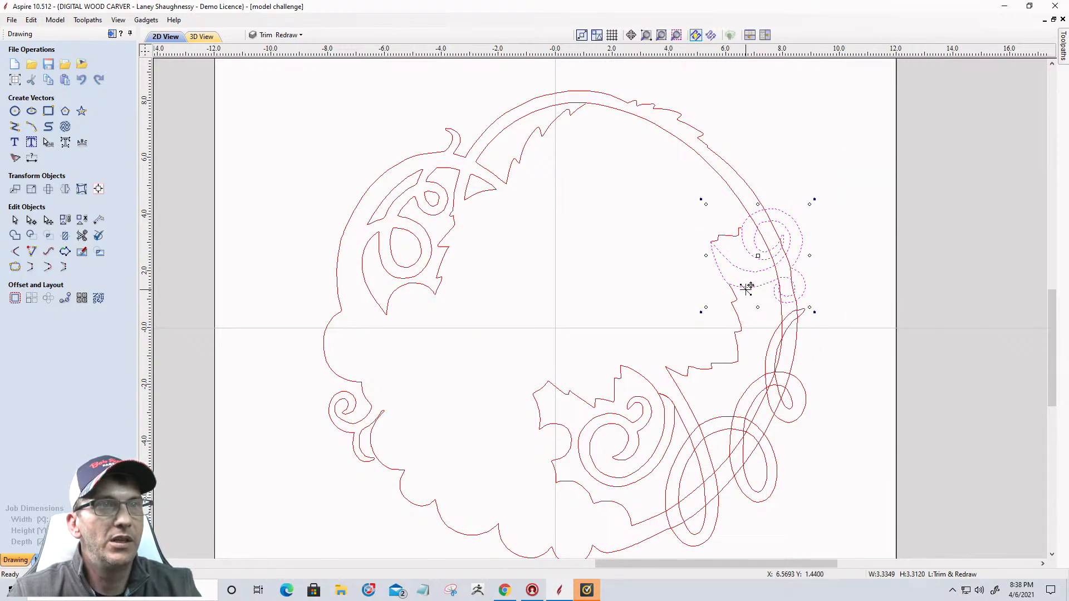
# Try moving the inner spiral tendril away from the lower leaf, and undo the move
pyautogui.click(770, 345)
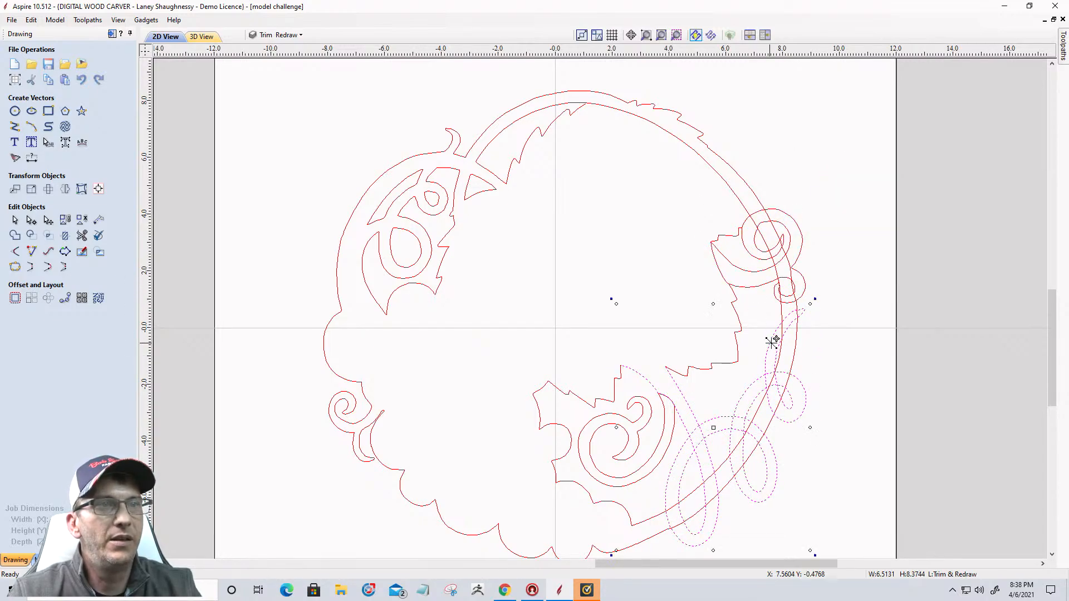
pyautogui.click(639, 442)
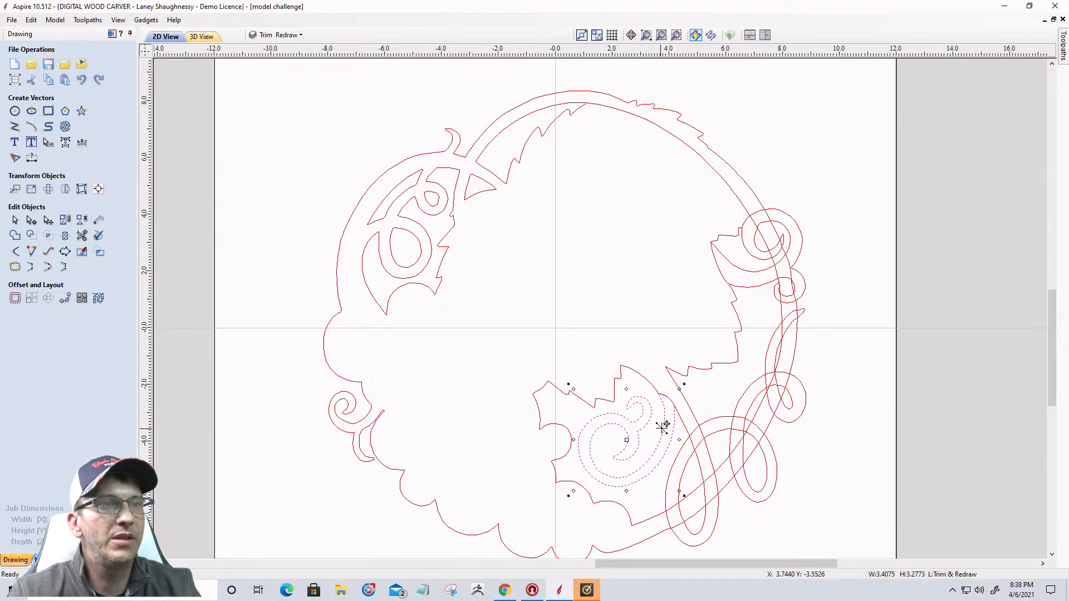
pyautogui.moveTo(664, 425); pyautogui.dragTo(565, 463)
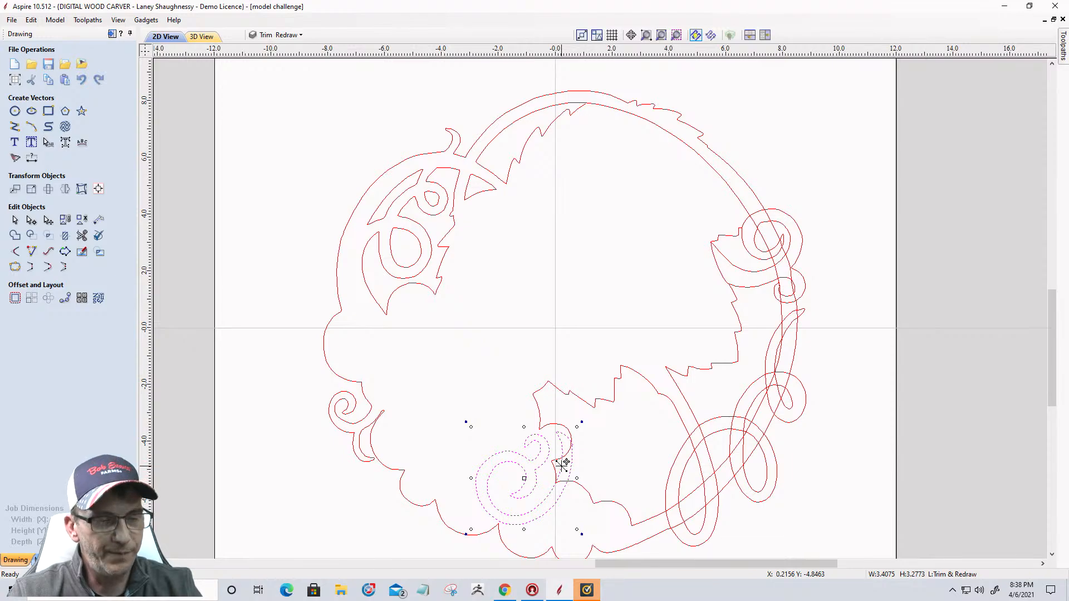
pyautogui.hotkey('ctrl', 'z')
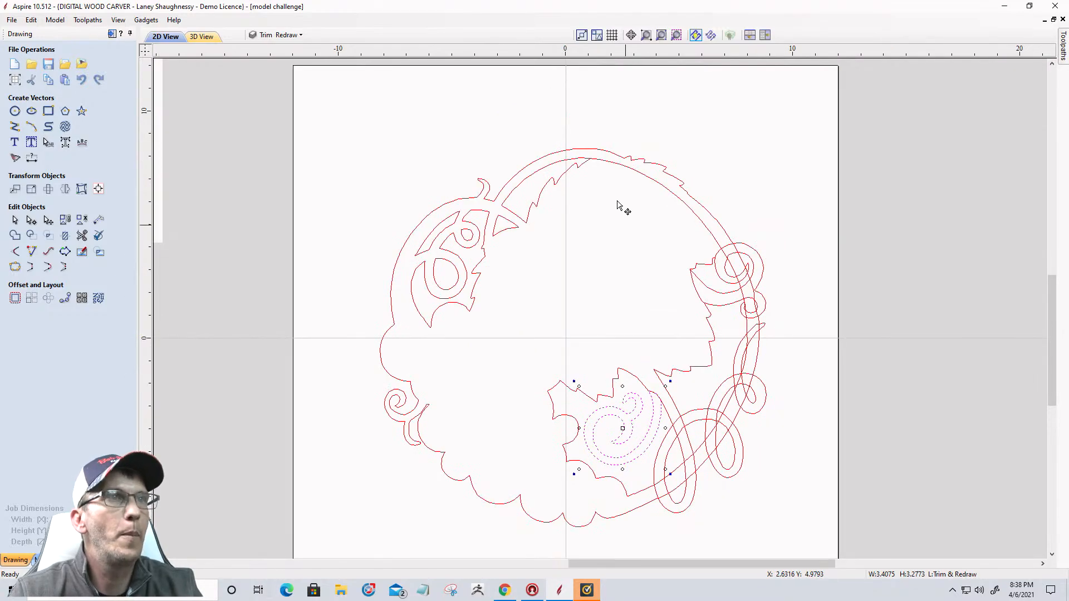
# Select the looping vine outline on the wreath's lower right and examine its open ends beside the leaf edges
pyautogui.scroll(6, 621, 207)
pyautogui.scroll(-6, 427, 333)
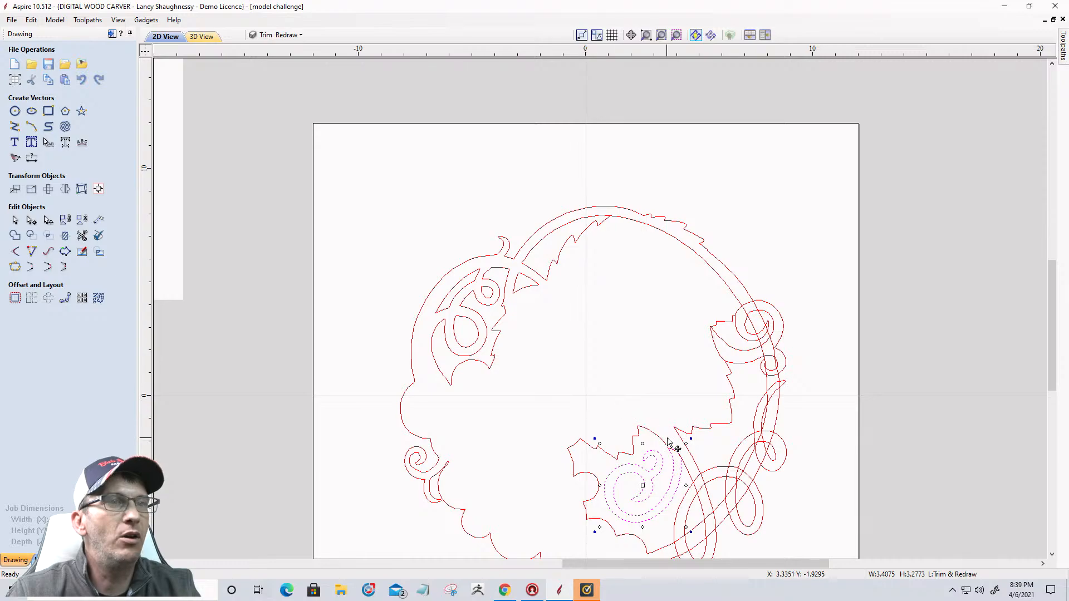
pyautogui.scroll(6, 668, 445)
pyautogui.click(762, 415)
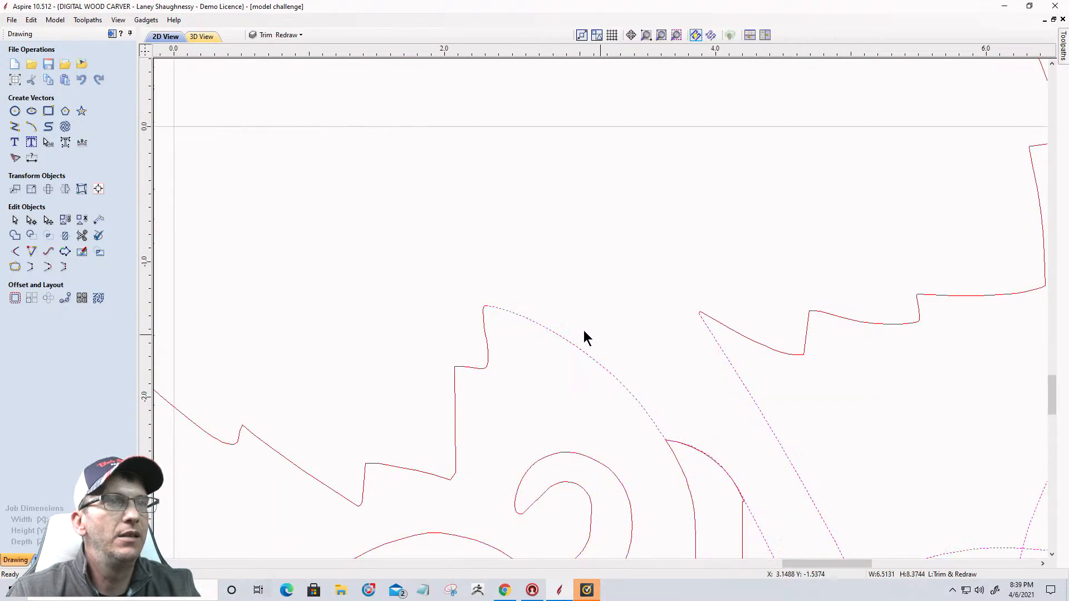
pyautogui.scroll(-7, 723, 295)
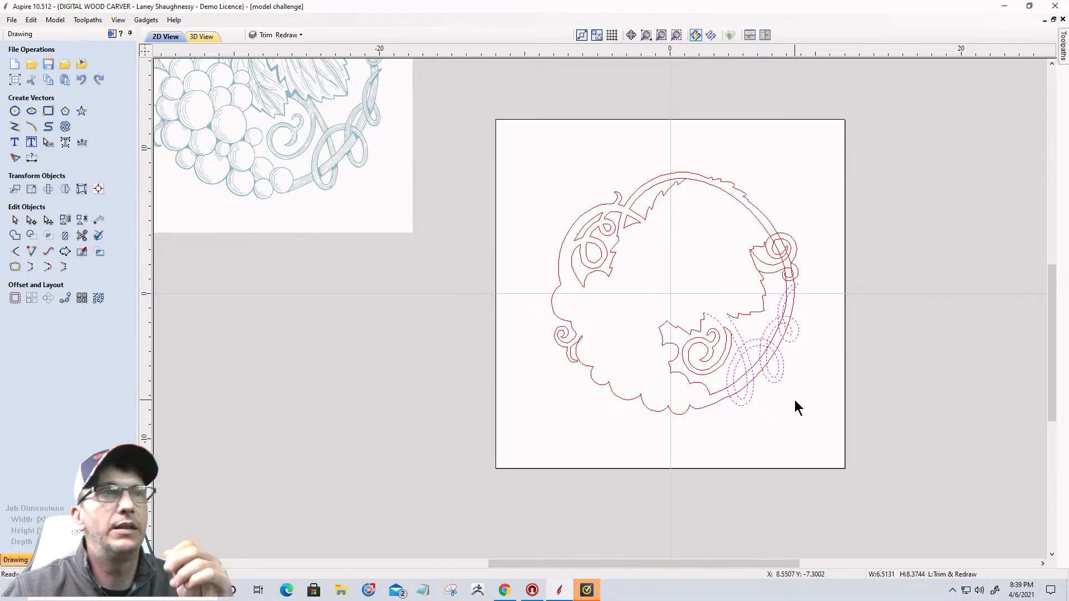
# Cut the inner band outline at its pointed corner near the upper-left stem junction, separating the band edge from the leaf edge
pyautogui.scroll(5, 619, 216)
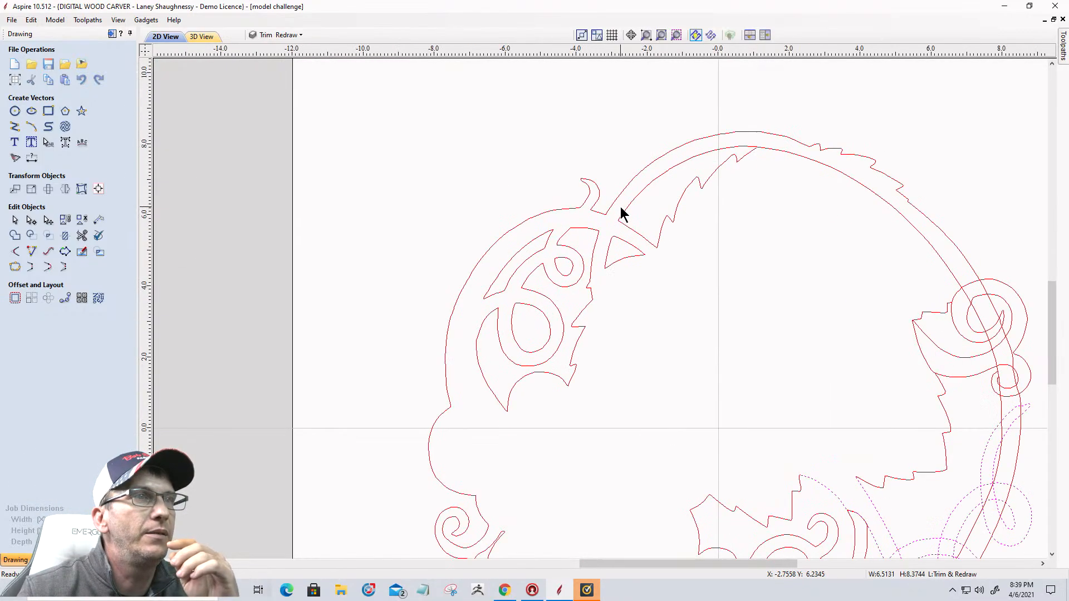
pyautogui.click(621, 233)
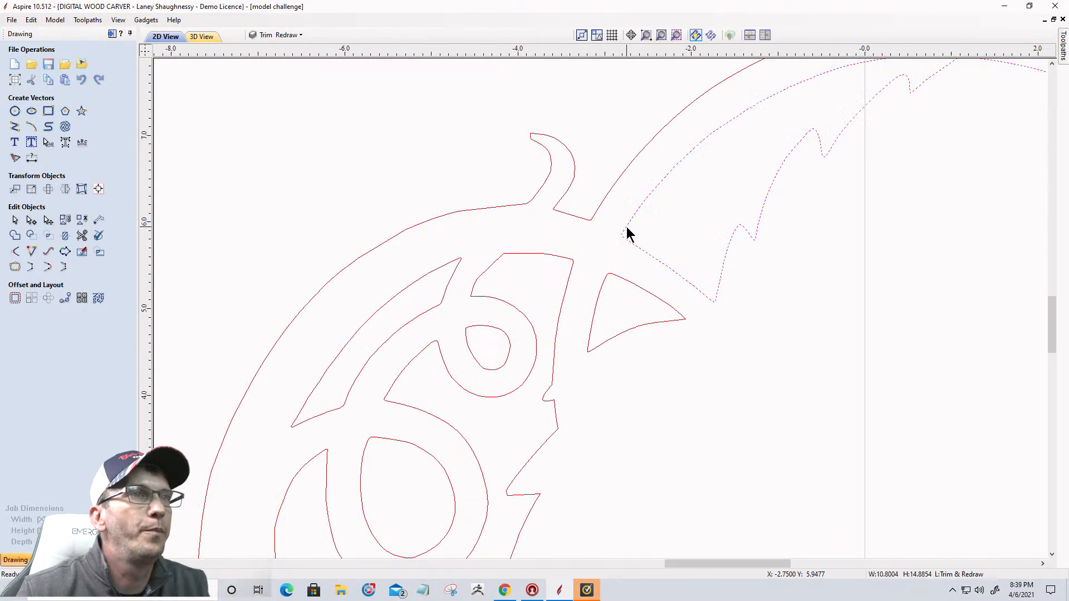
pyautogui.click(47, 235)
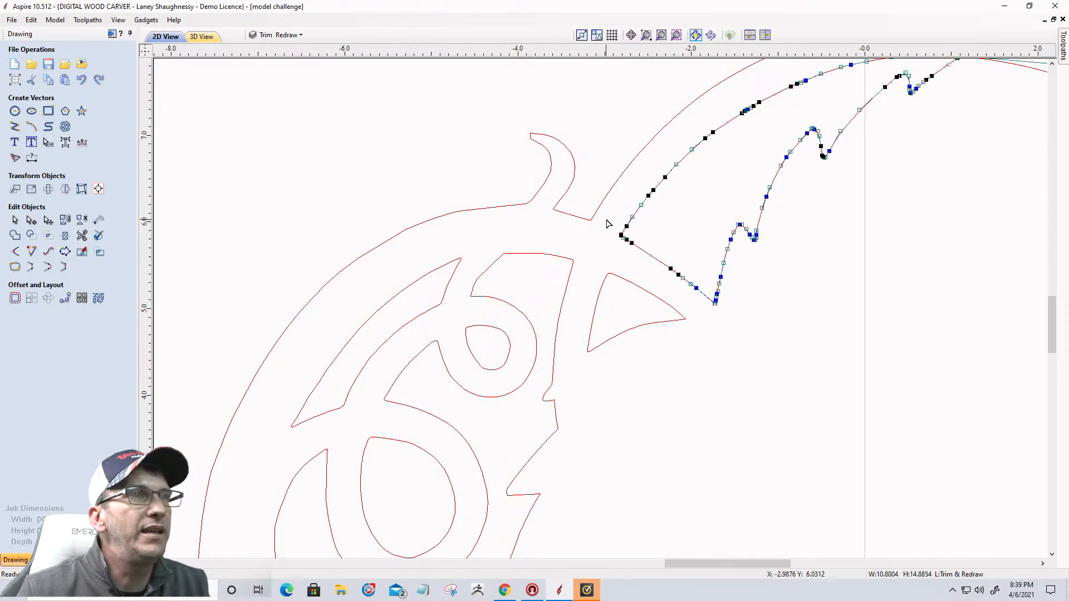
pyautogui.scroll(5, 640, 251)
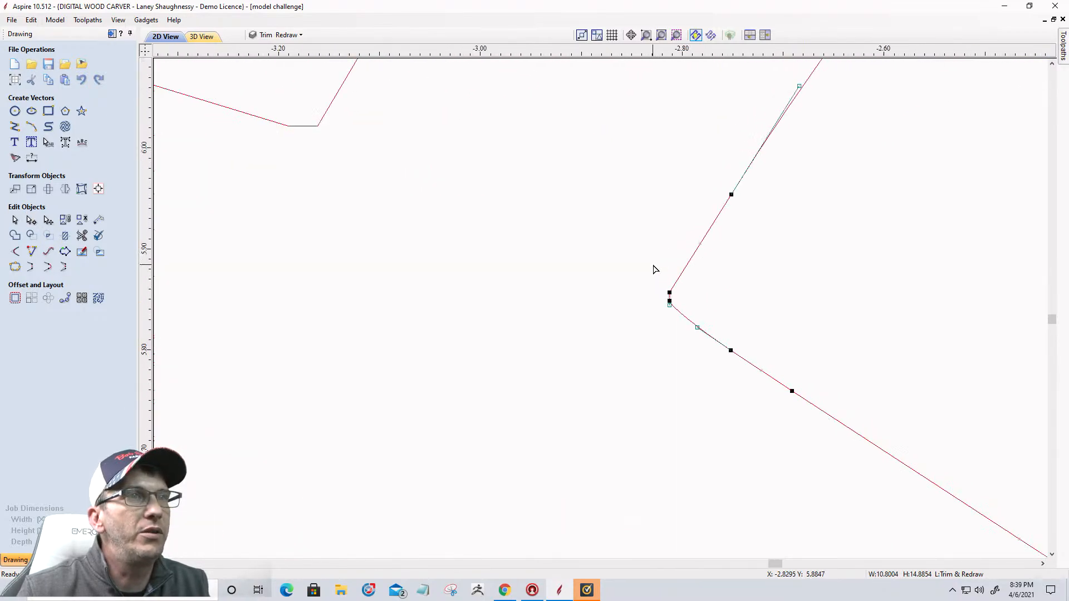
pyautogui.rightClick(670, 294)
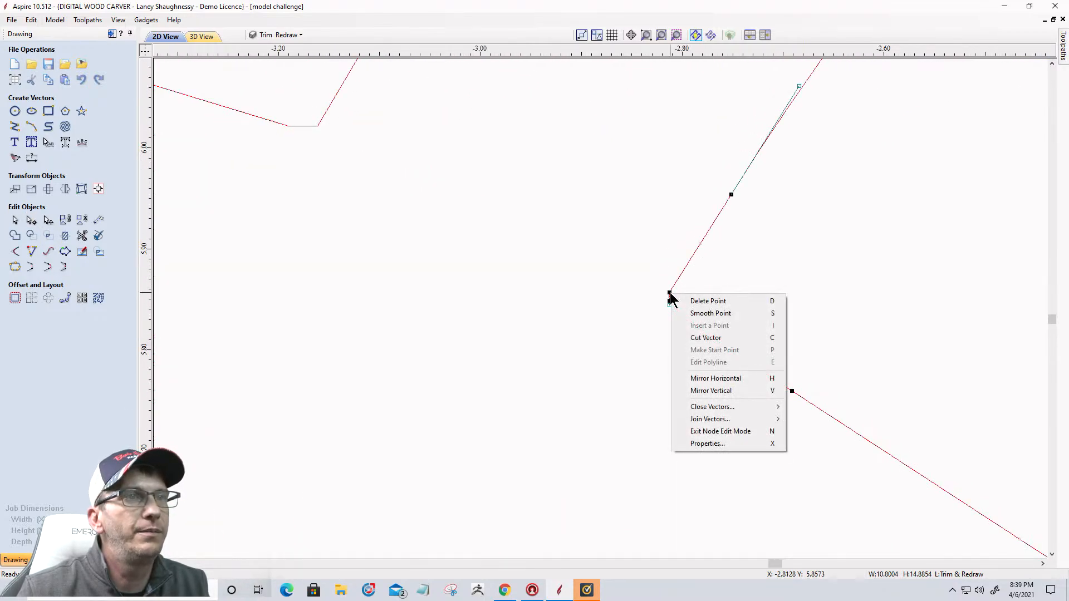
pyautogui.click(686, 338)
pyautogui.scroll(-6, 749, 256)
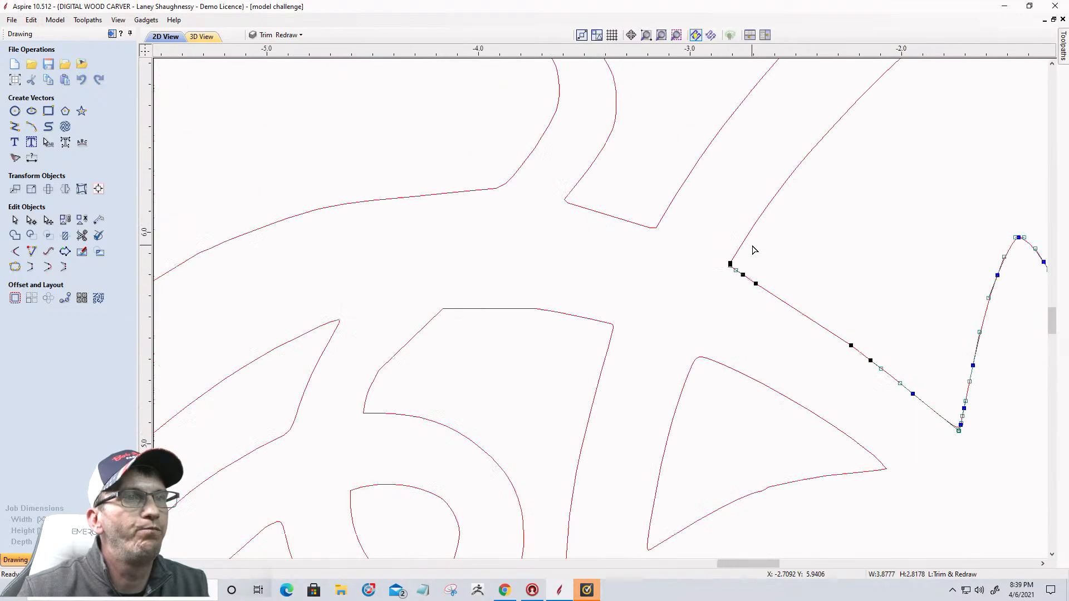
# Cut the small triangle's outline at the node on its left side, just below the rounded upper corner
pyautogui.click(698, 360)
pyautogui.scroll(5, 703, 354)
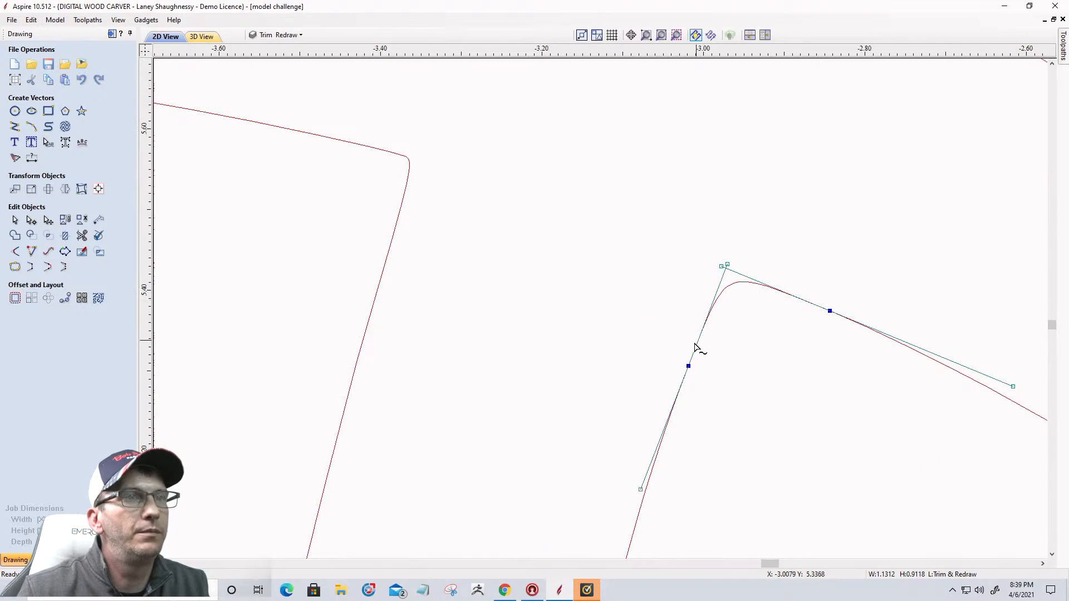
pyautogui.rightClick(685, 365)
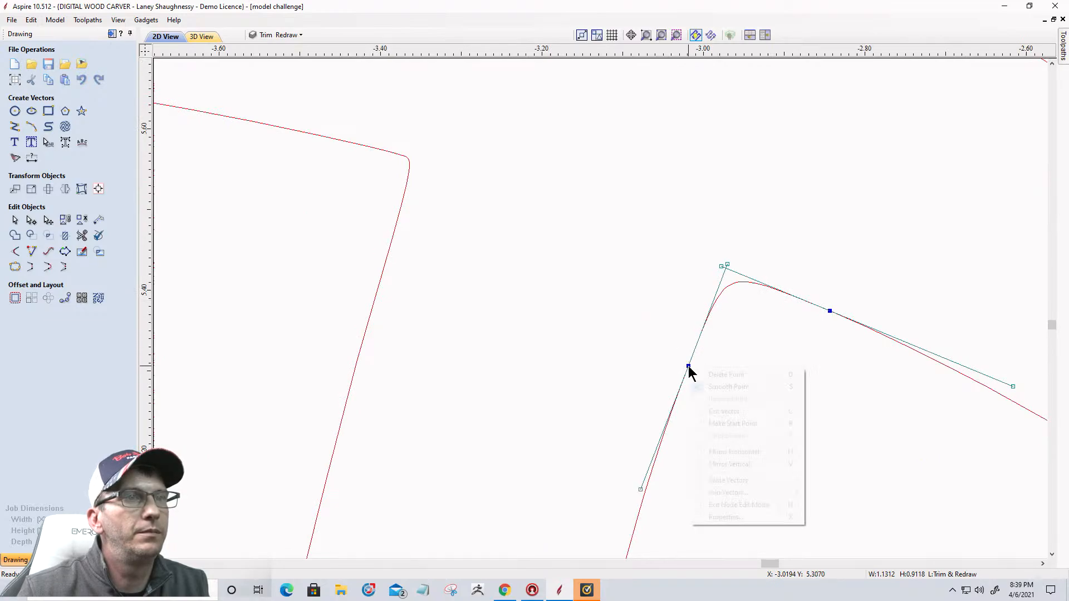
pyautogui.click(710, 409)
pyautogui.scroll(-3, 733, 267)
pyautogui.scroll(-4, 732, 267)
# Cut the small triangle's outline at its lower-left tip so the left side becomes a separate vector
pyautogui.scroll(5, 709, 346)
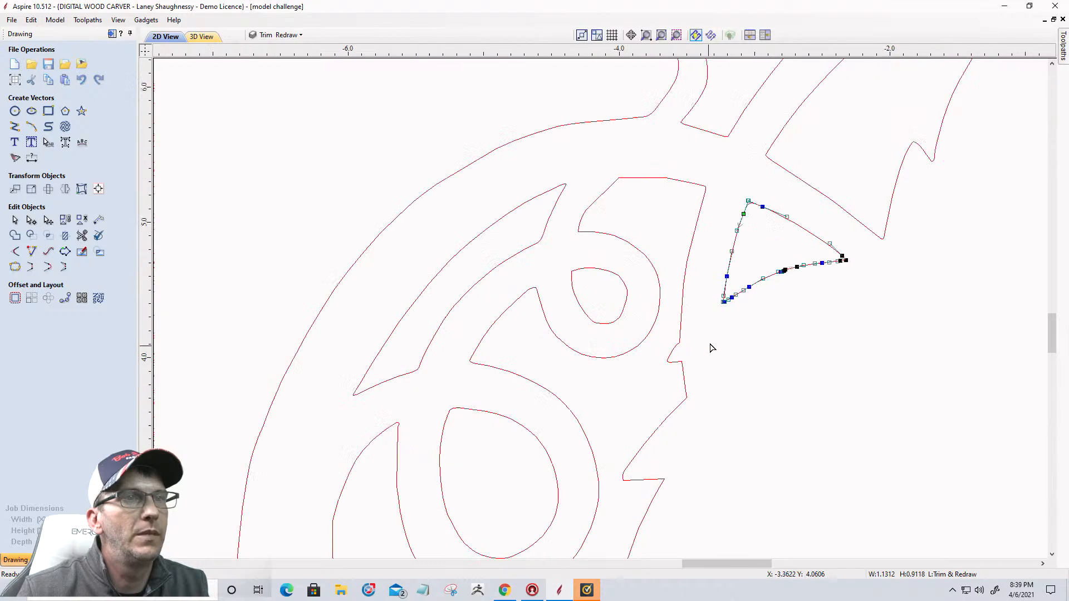
pyautogui.scroll(6, 723, 276)
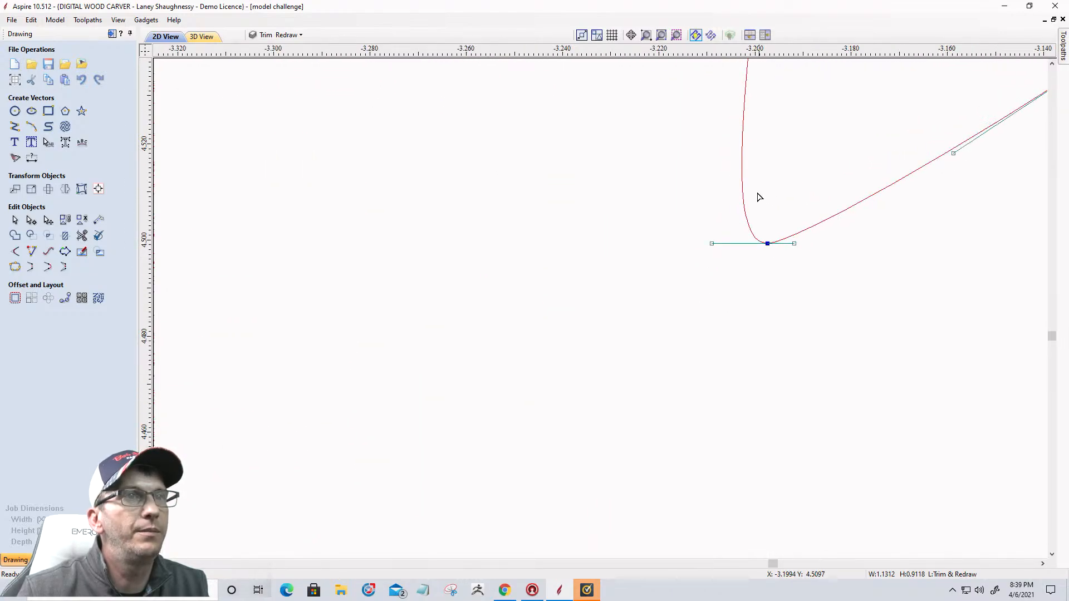
pyautogui.rightClick(742, 189)
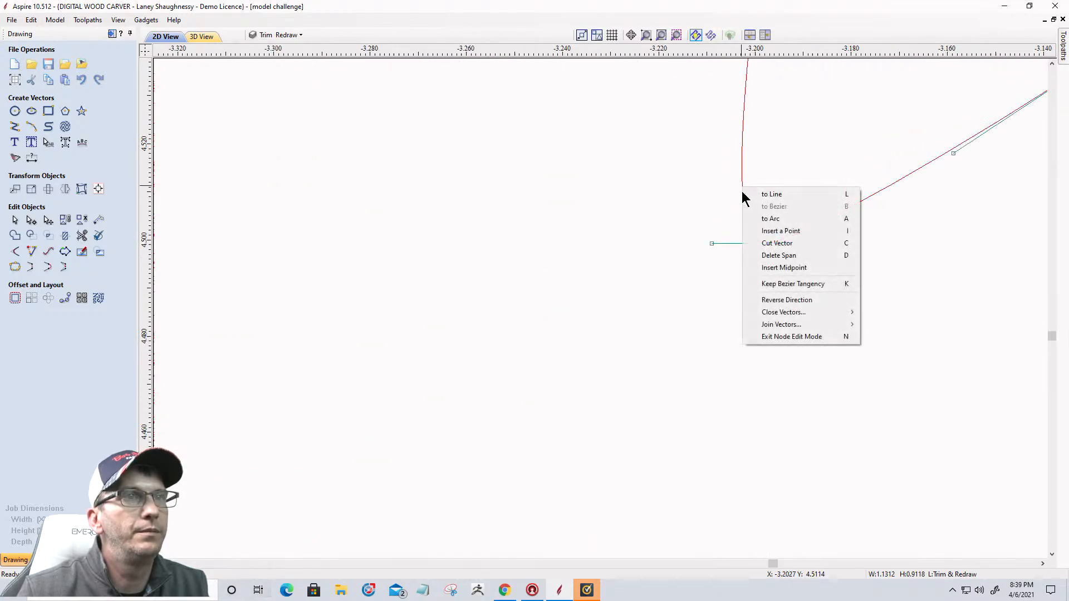
pyautogui.click(757, 242)
pyautogui.scroll(-10, 757, 244)
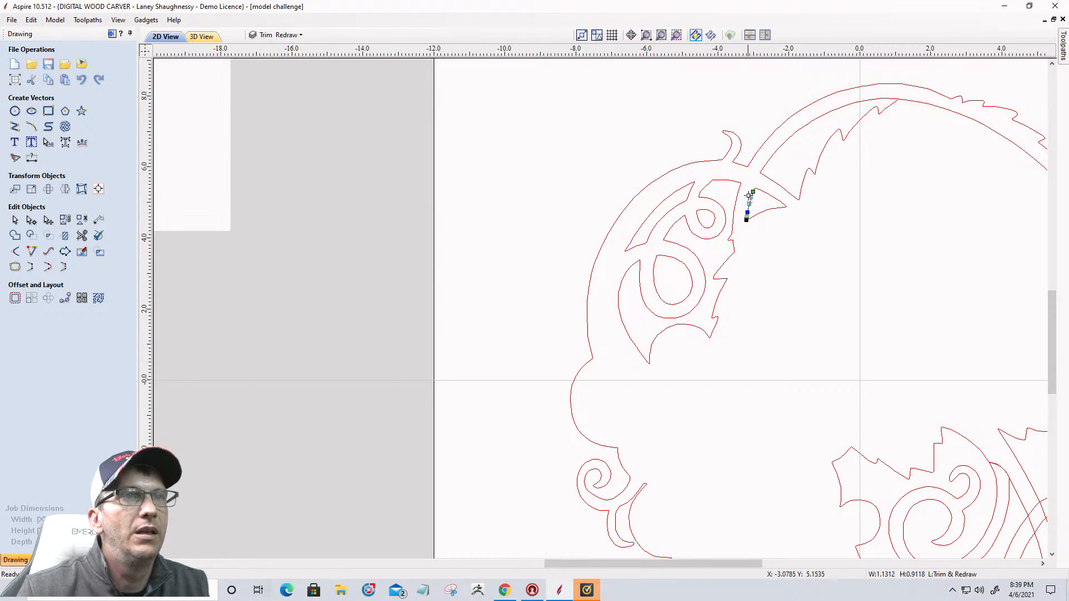
# Try cutting the small triangle's outline in the middle of its rounded upper corner, and undo the cut
pyautogui.scroll(3, 749, 195)
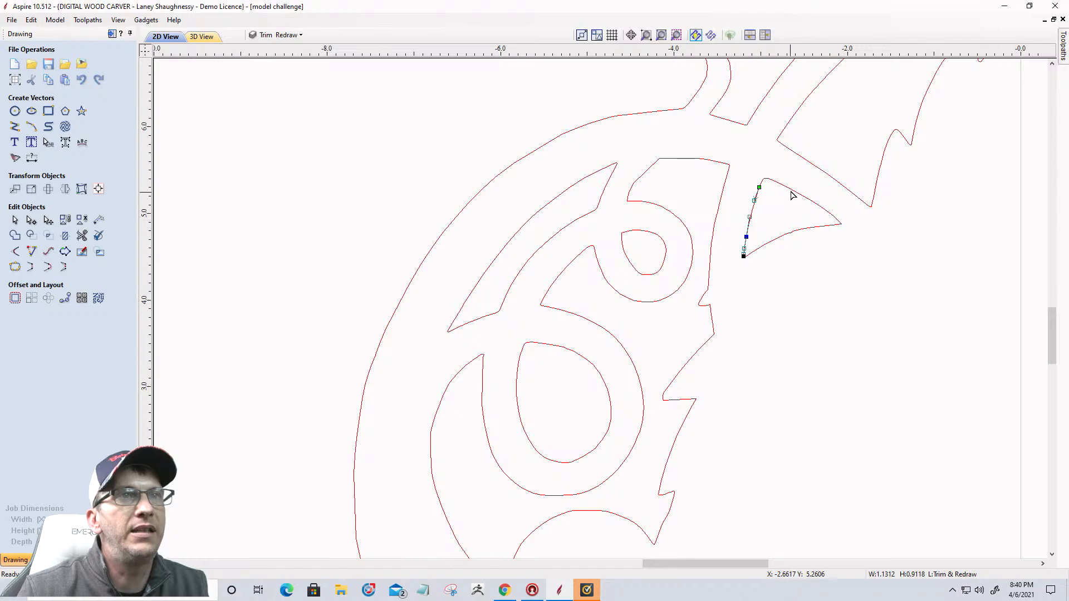
pyautogui.scroll(6, 770, 177)
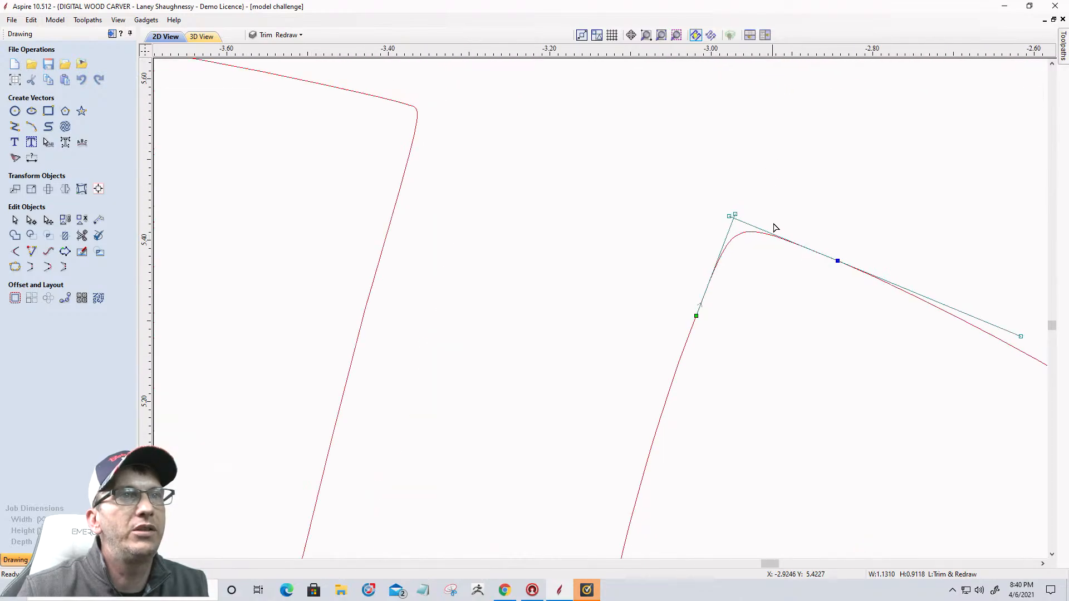
pyautogui.rightClick(743, 236)
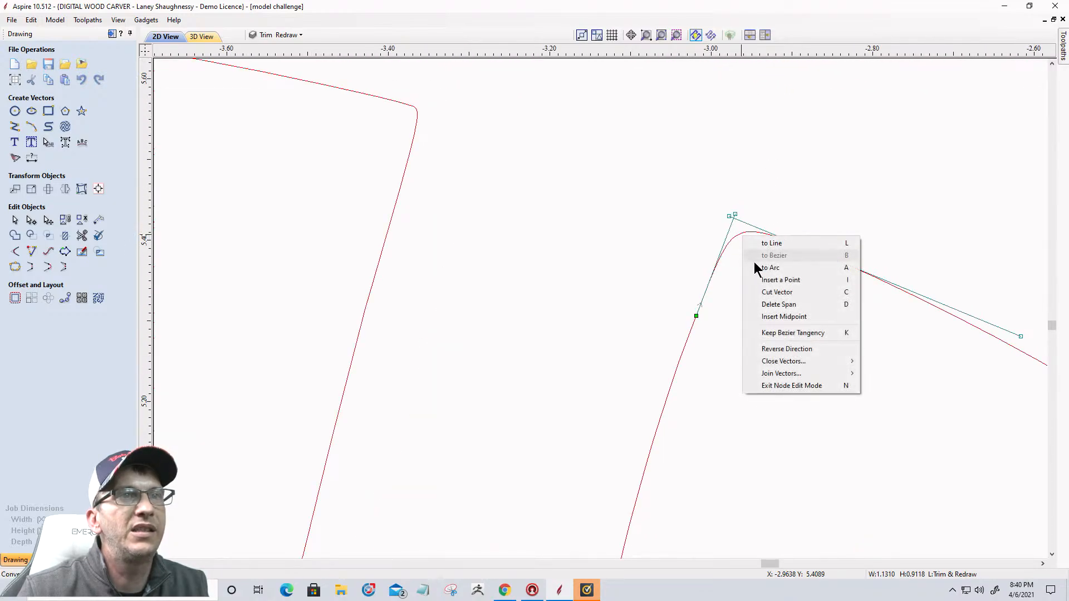
pyautogui.click(758, 293)
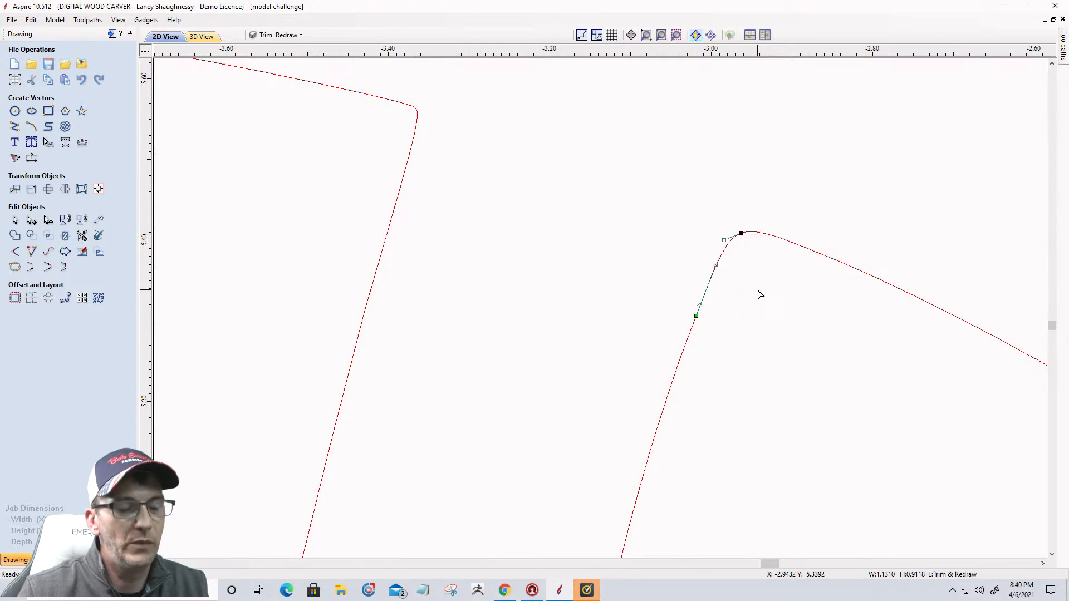
pyautogui.hotkey('ctrl', 'z')
# Delete the rounded span at the small triangle's upper corner
pyautogui.rightClick(751, 233)
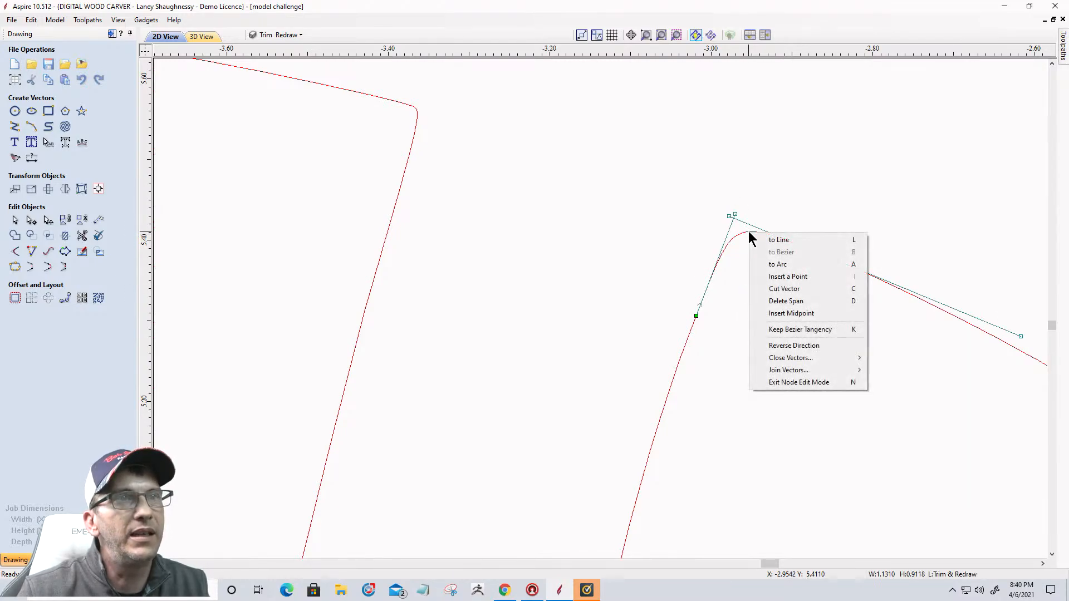
pyautogui.click(760, 299)
pyautogui.scroll(-3, 759, 259)
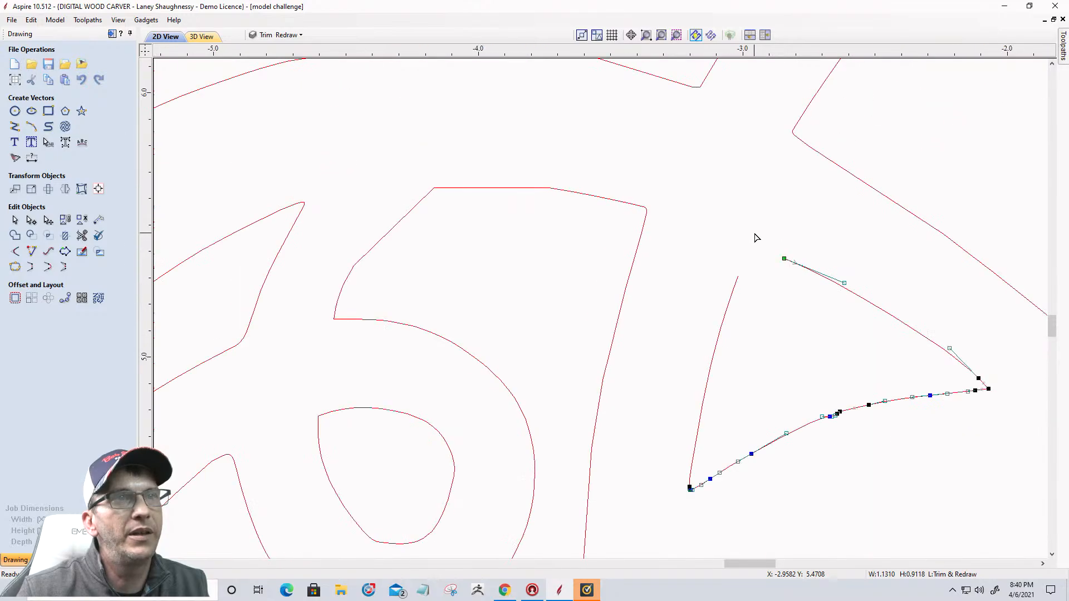
# Cut the small triangle's outline at its right tip, separating its upper edge from its lower edge
pyautogui.scroll(-1, 757, 238)
pyautogui.scroll(3, 894, 342)
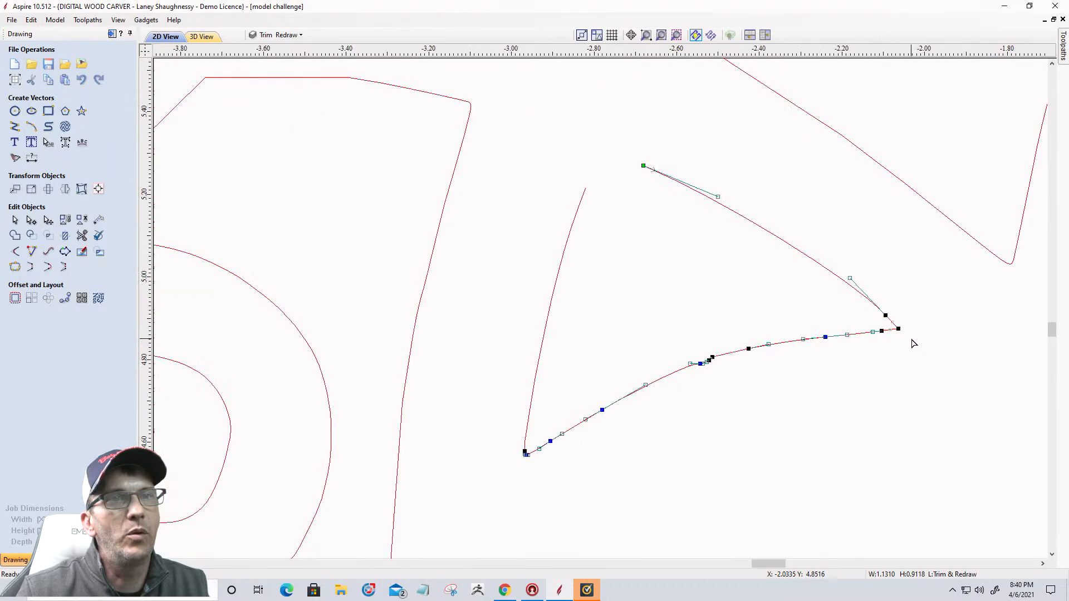
pyautogui.rightClick(888, 321)
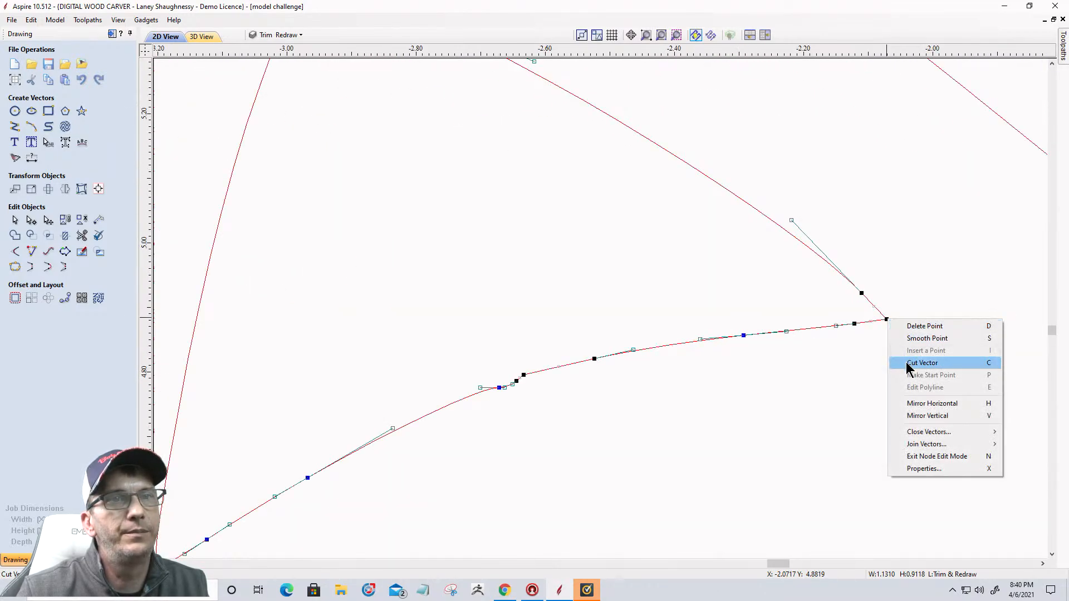
pyautogui.click(922, 363)
pyautogui.scroll(-4, 909, 351)
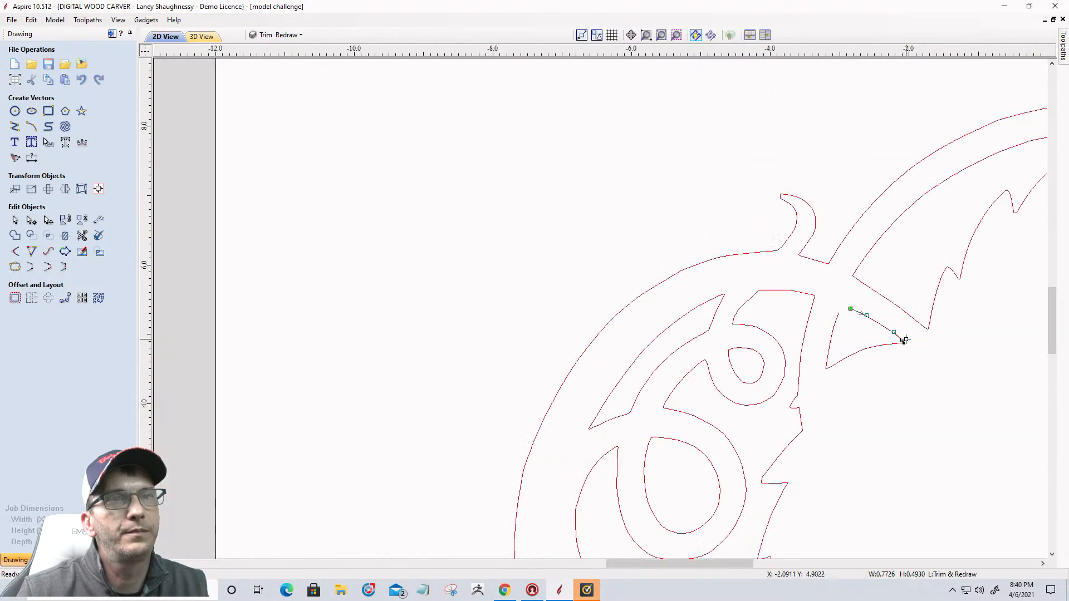
# Compare the traced wreath with the reference sketch, and check the triangle's separated lower edge near the stem junction
pyautogui.scroll(-5, 904, 340)
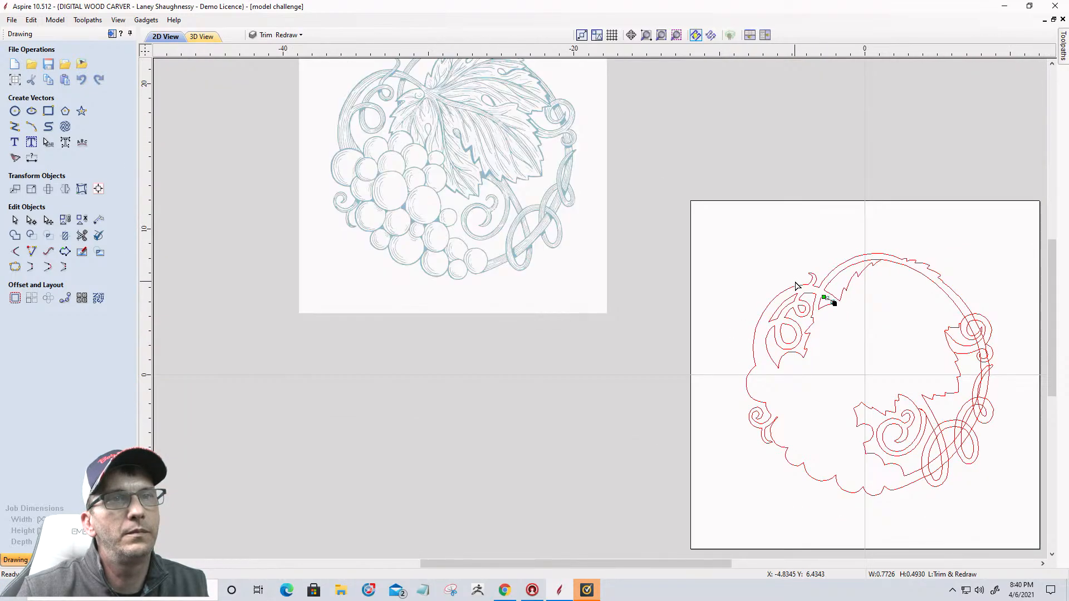
pyautogui.scroll(3, 850, 325)
pyautogui.scroll(-3, 727, 274)
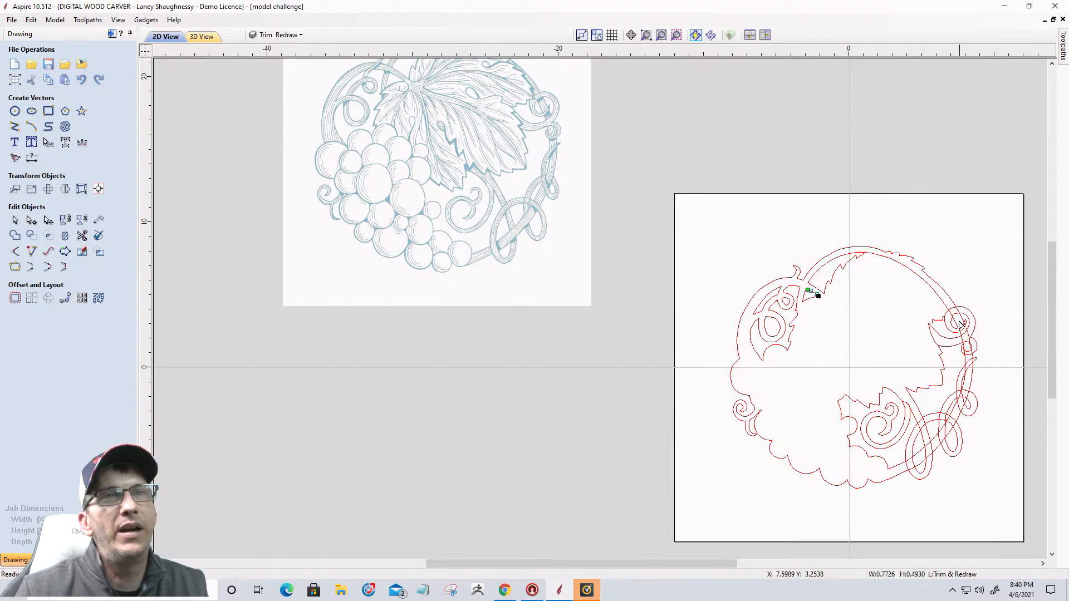
pyautogui.scroll(2, 959, 324)
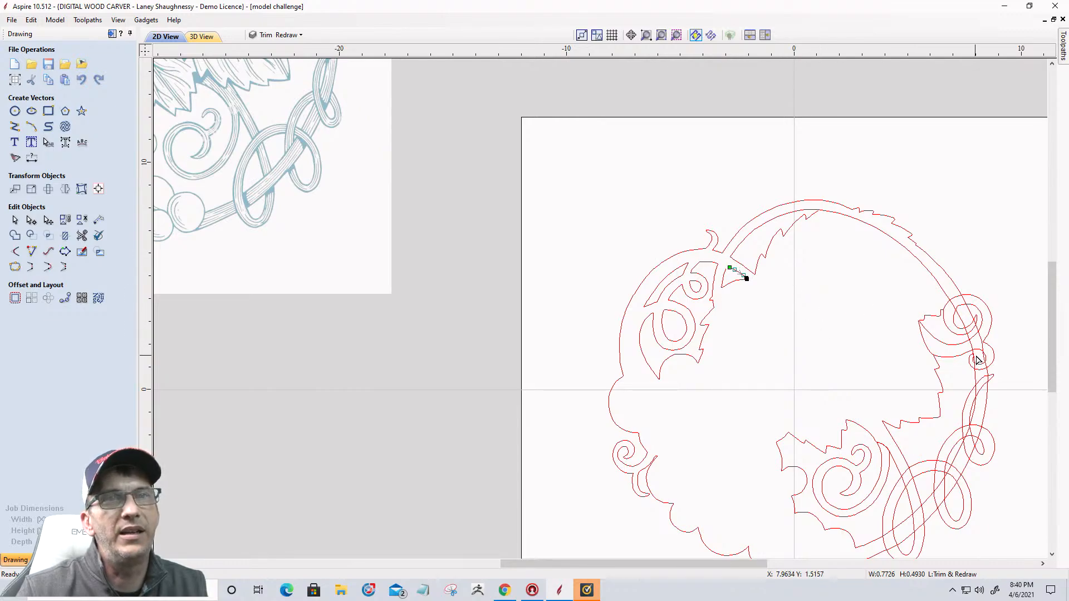
pyautogui.scroll(4, 736, 281)
pyautogui.click(737, 288)
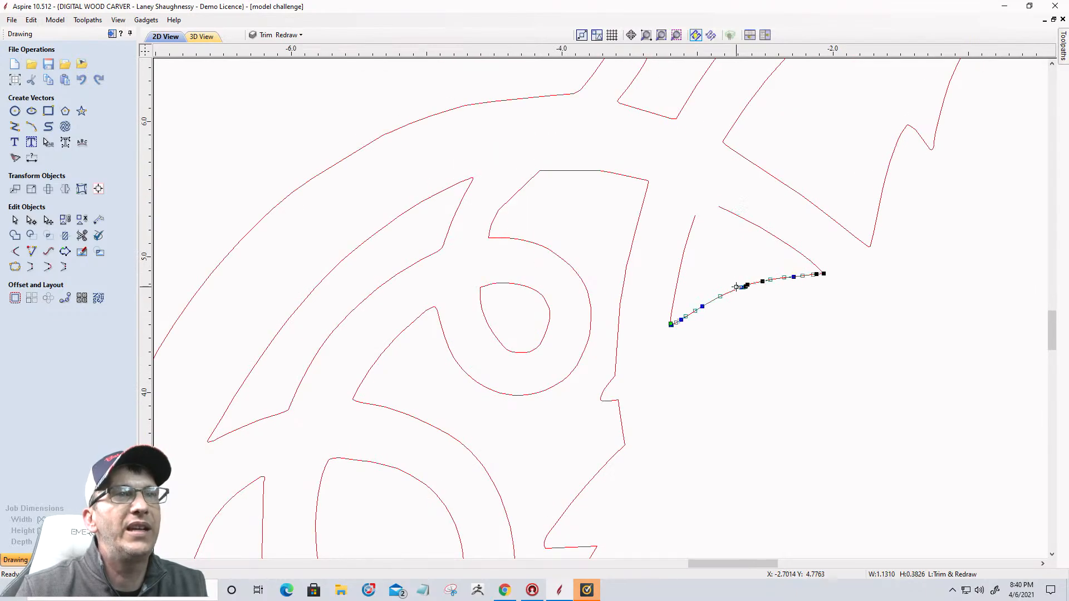
pyautogui.scroll(-3, 780, 255)
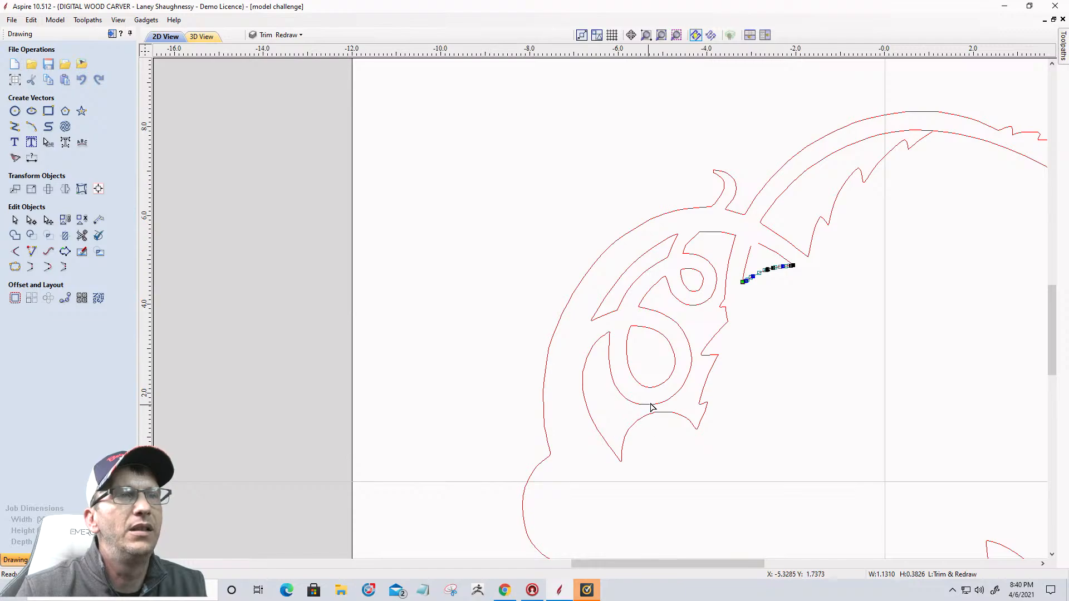
pyautogui.scroll(-3, 652, 407)
pyautogui.scroll(-2, 733, 494)
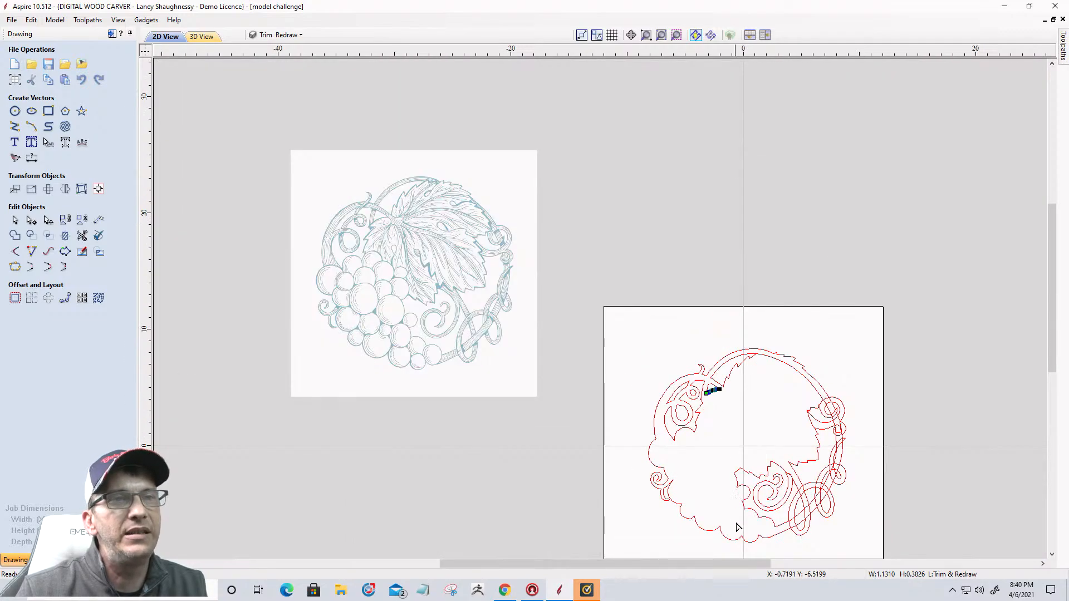
pyautogui.scroll(3, 738, 528)
pyautogui.scroll(-3, 750, 507)
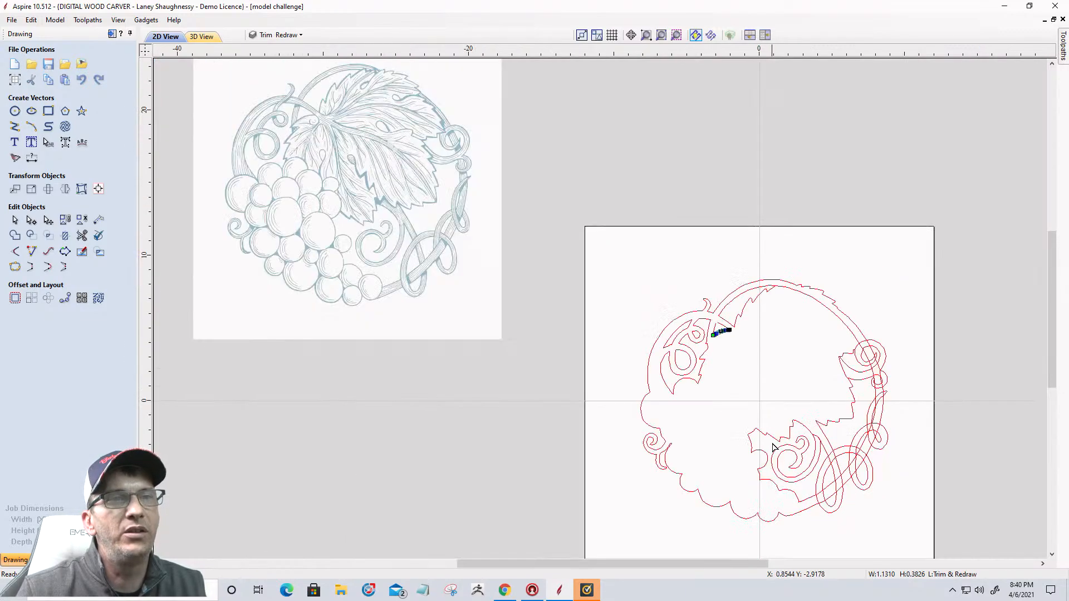
pyautogui.scroll(5, 705, 312)
pyautogui.scroll(3, 720, 246)
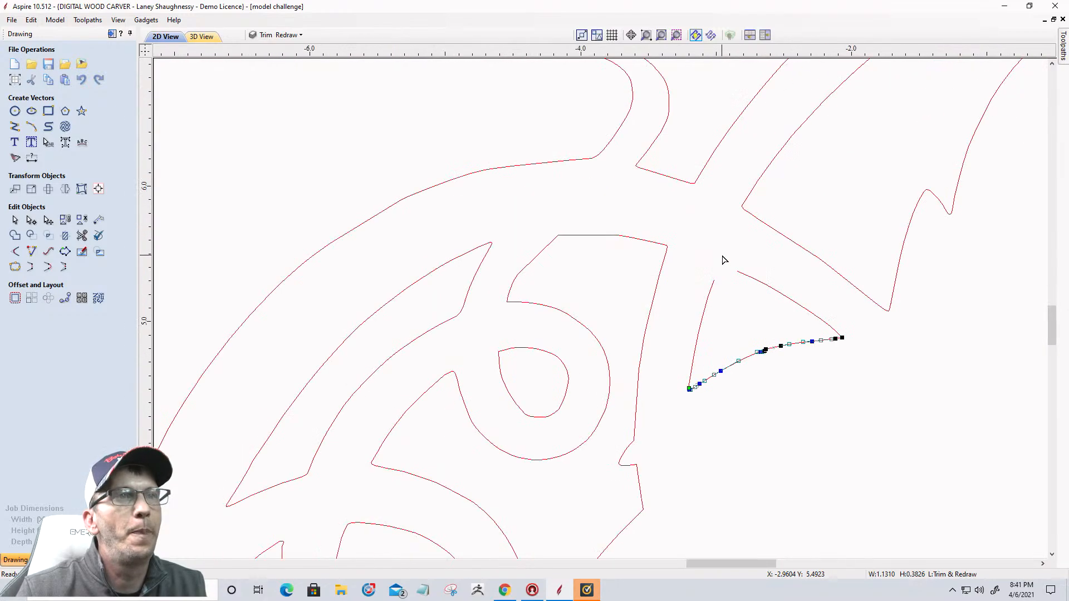
# Join the inner band edge to the triangle's left side with a smooth curve across the gap
pyautogui.click(757, 180)
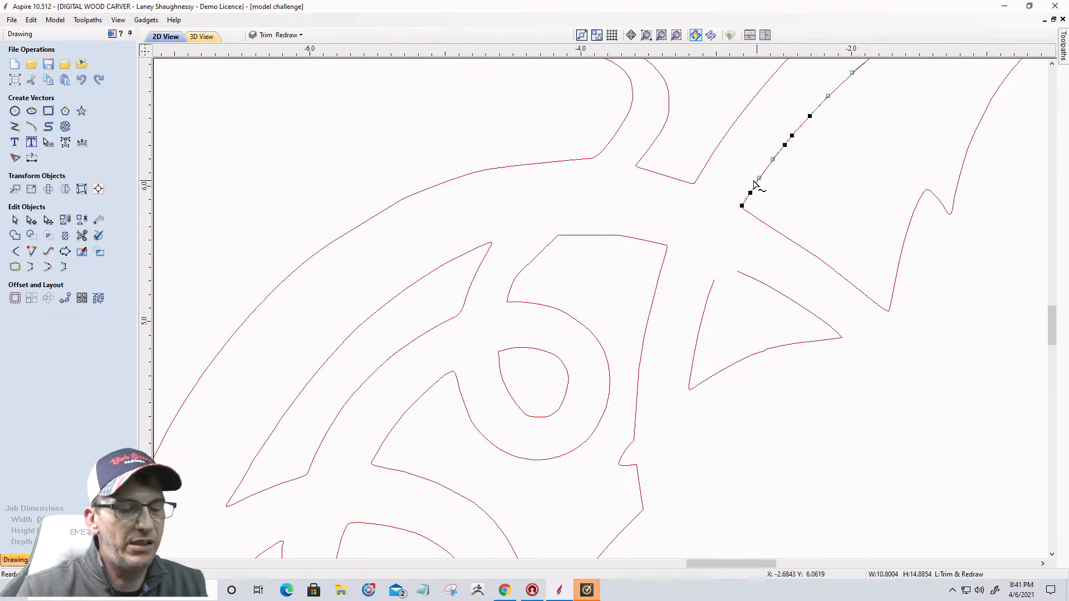
pyautogui.click(14, 220)
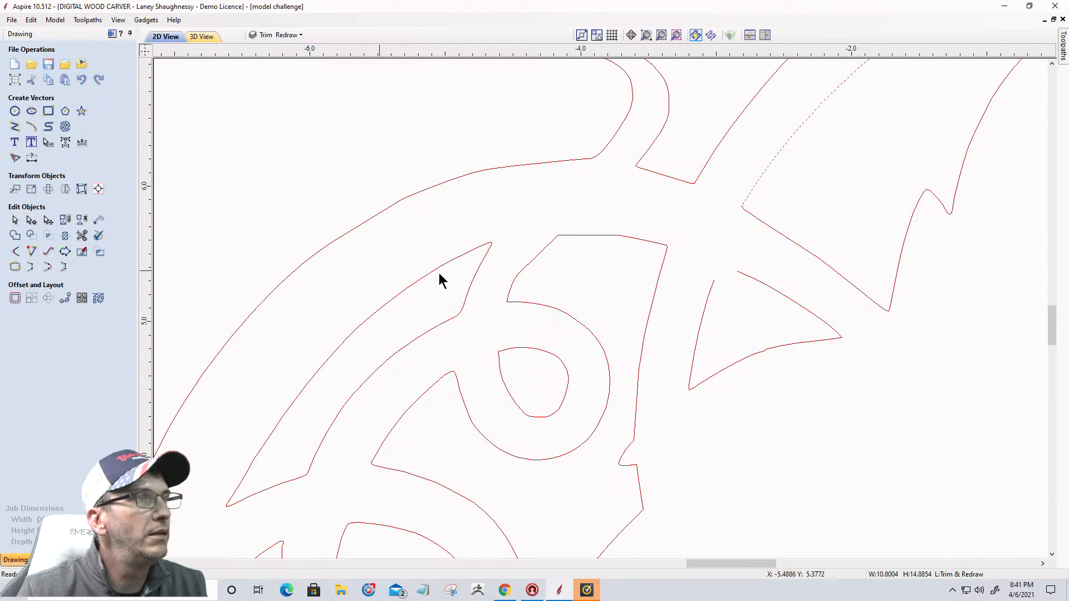
pyautogui.keyDown('shift'); pyautogui.click(701, 327); pyautogui.keyUp('shift')
pyautogui.click(48, 268)
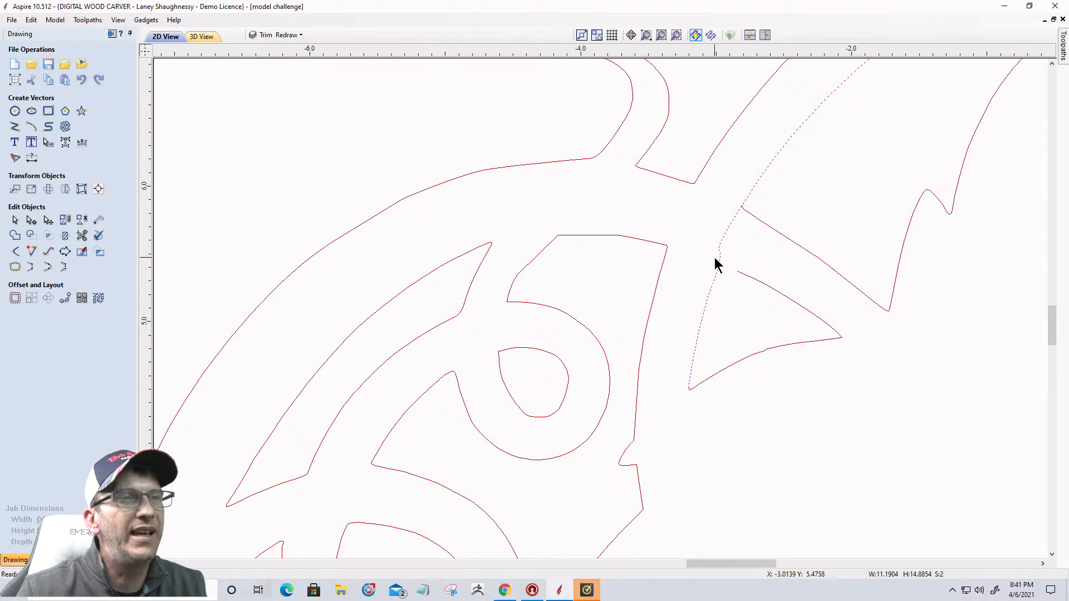
# Examine the joined inner band edge around the wreath and the looping vine's end beside the leaf
pyautogui.scroll(2, 715, 257)
pyautogui.scroll(-5, 716, 261)
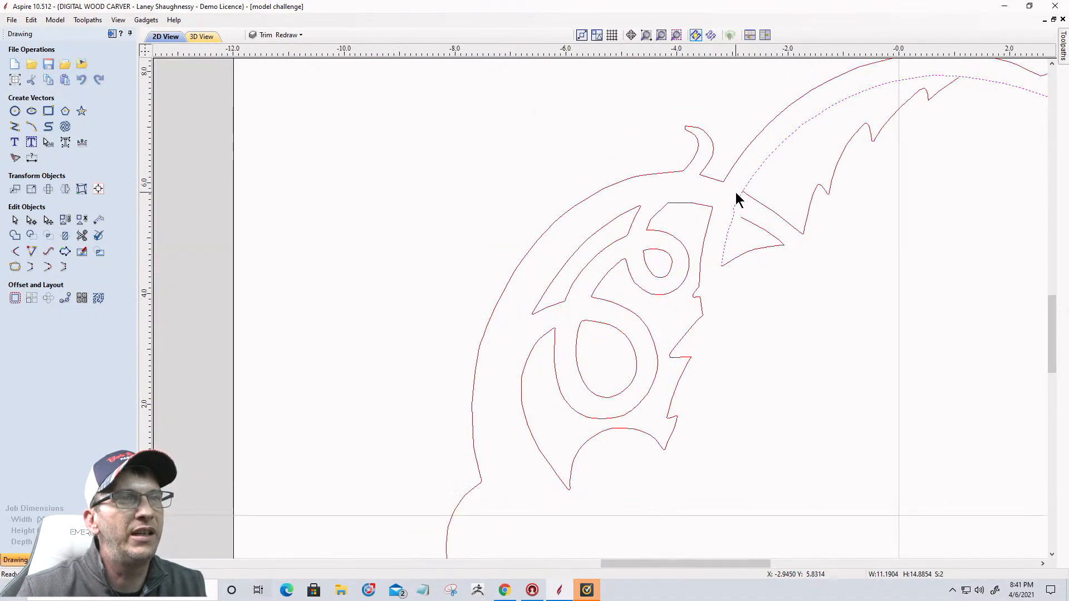
pyautogui.scroll(-3, 734, 198)
pyautogui.scroll(-1, 726, 236)
pyautogui.scroll(1, 726, 236)
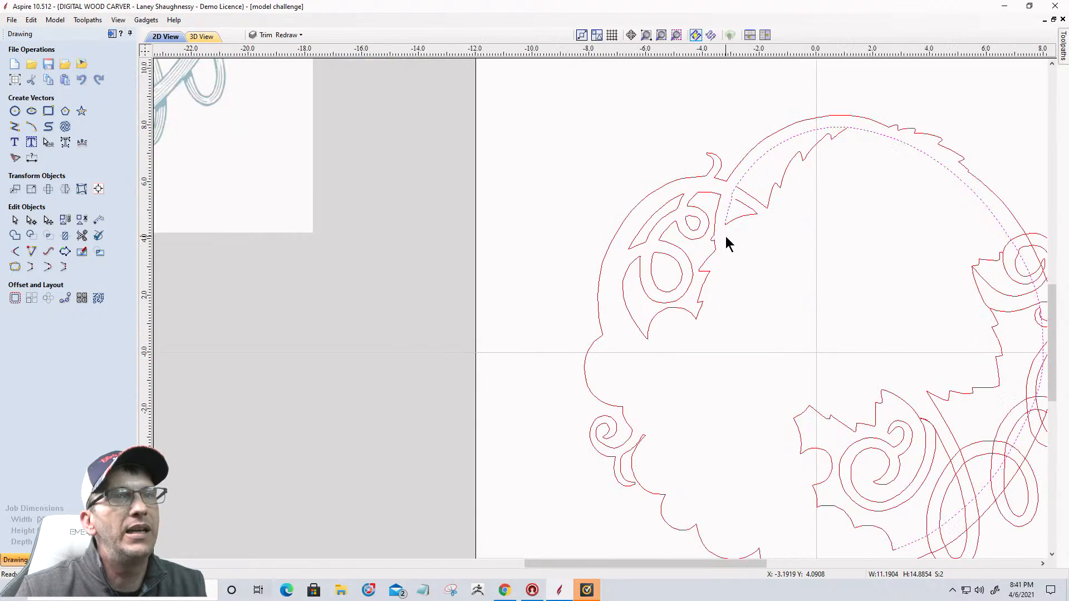
pyautogui.scroll(-2, 671, 243)
pyautogui.scroll(2, 746, 252)
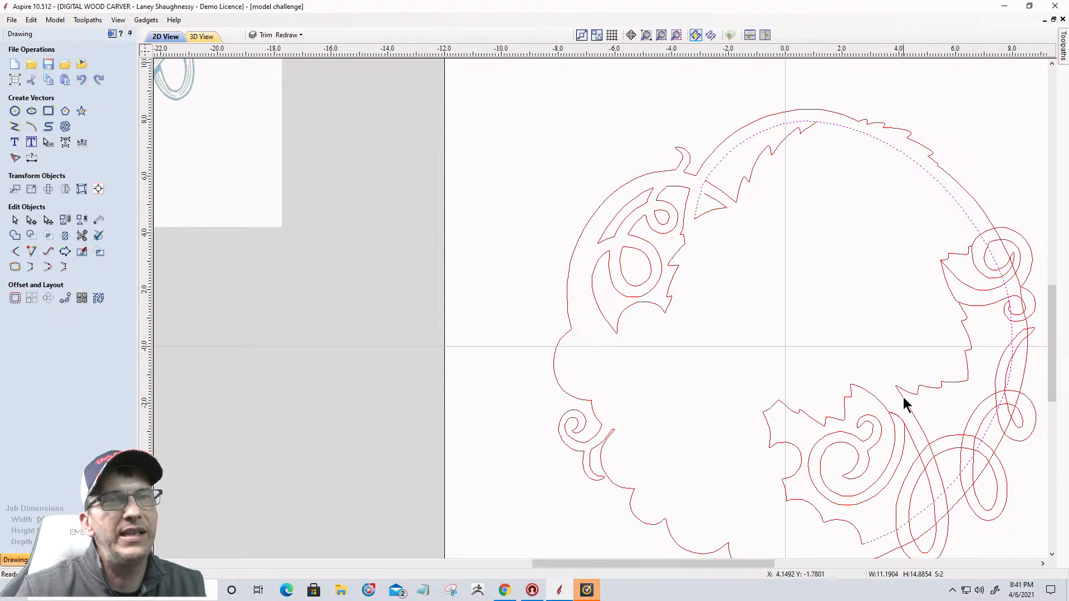
# Draw a three-point arc with a radius of about 16.76 from the small triangle's lower corner to the large leaf's lower tip
pyautogui.scroll(1, 902, 404)
pyautogui.scroll(-3, 891, 390)
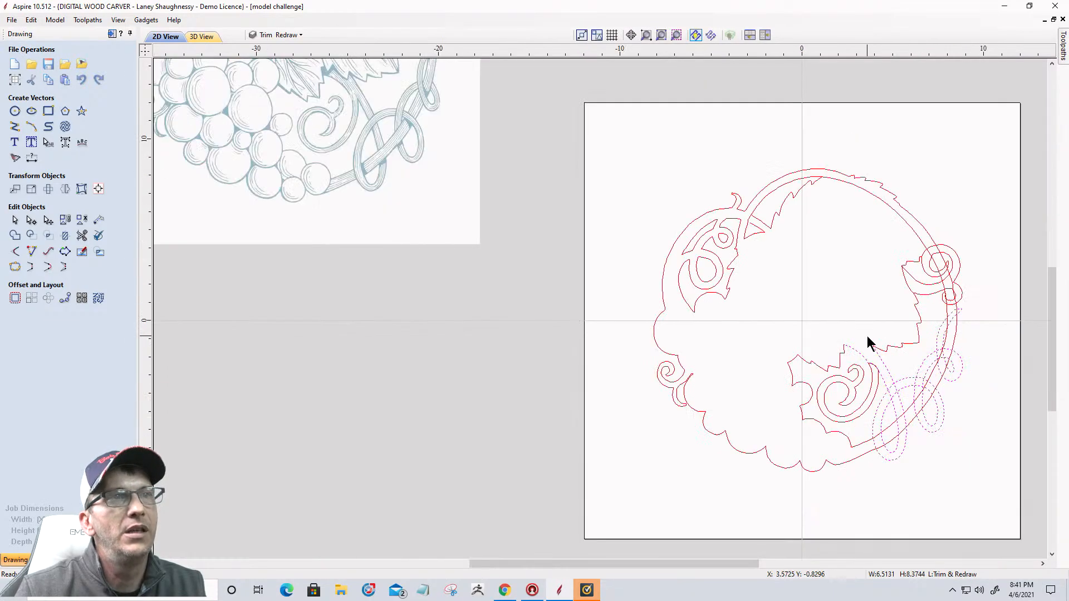
pyautogui.click(32, 127)
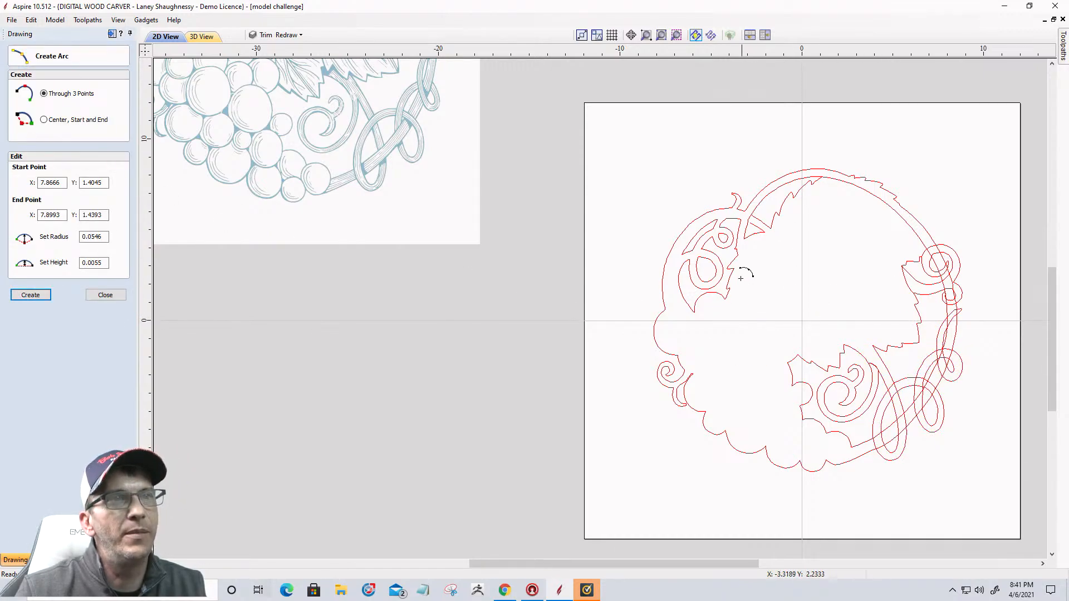
pyautogui.click(746, 236)
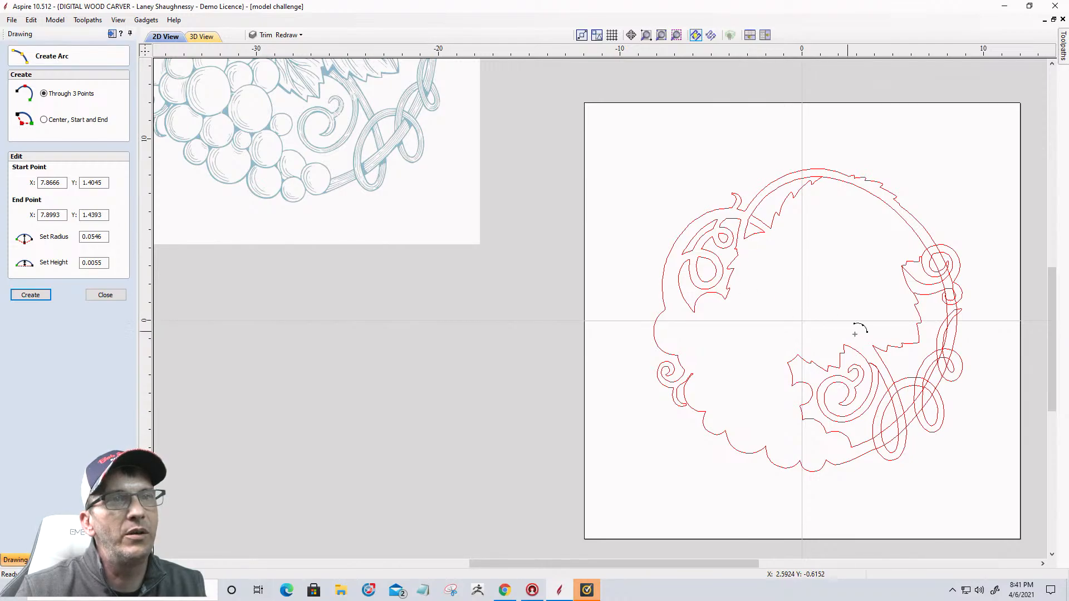
pyautogui.scroll(3, 874, 345)
pyautogui.click(877, 350)
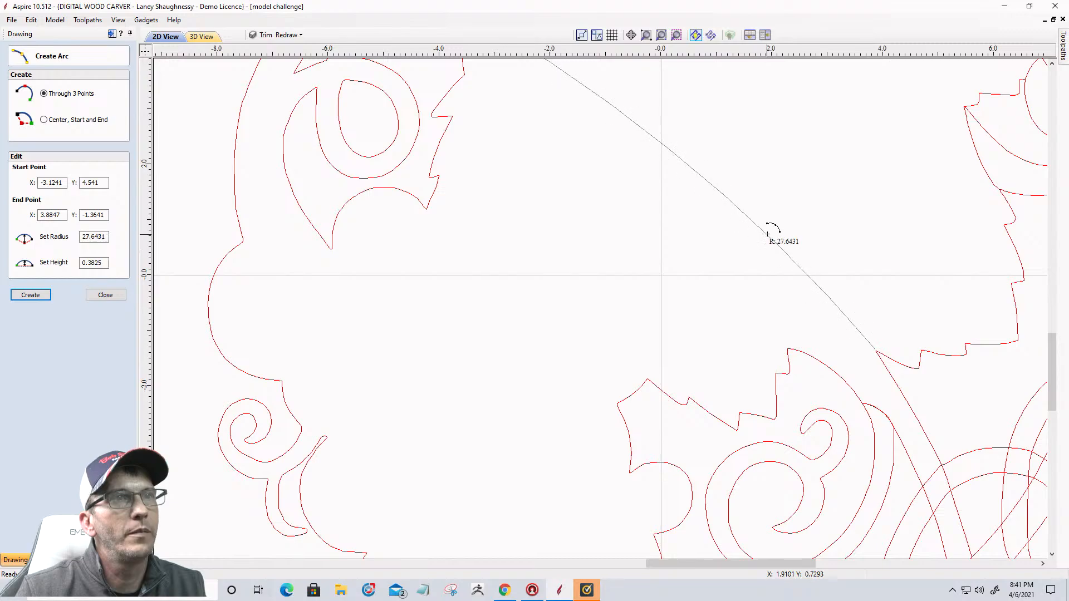
pyautogui.scroll(-3, 731, 269)
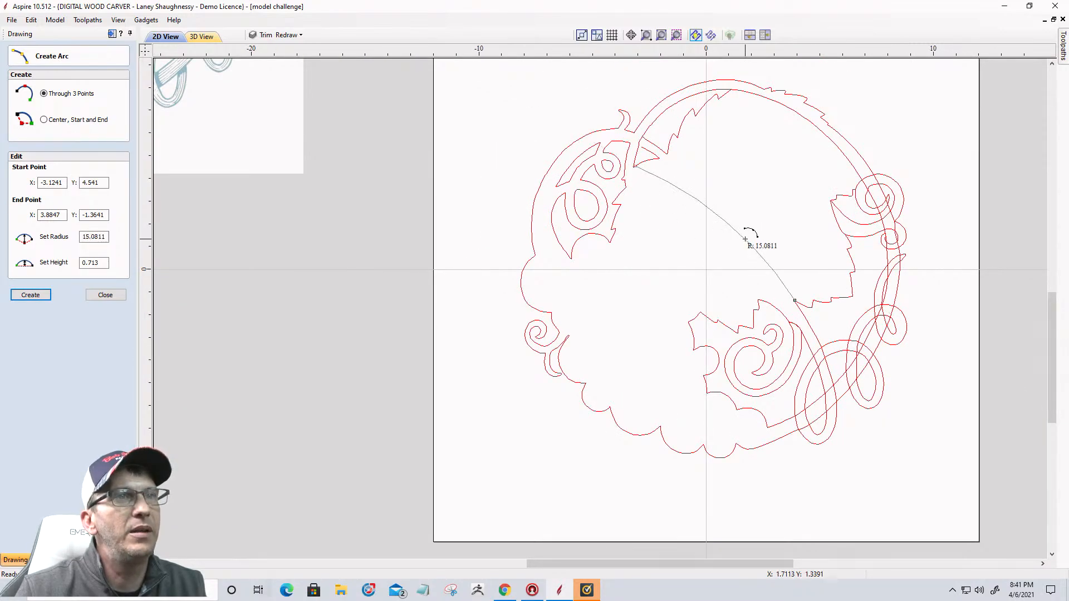
pyautogui.click(745, 241)
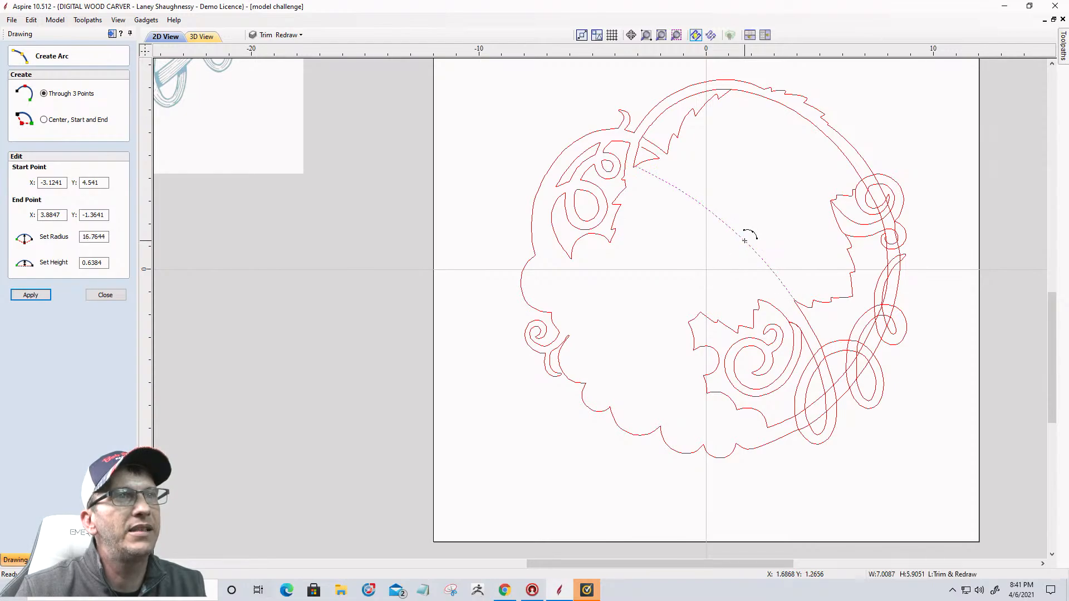
pyautogui.scroll(2, 745, 241)
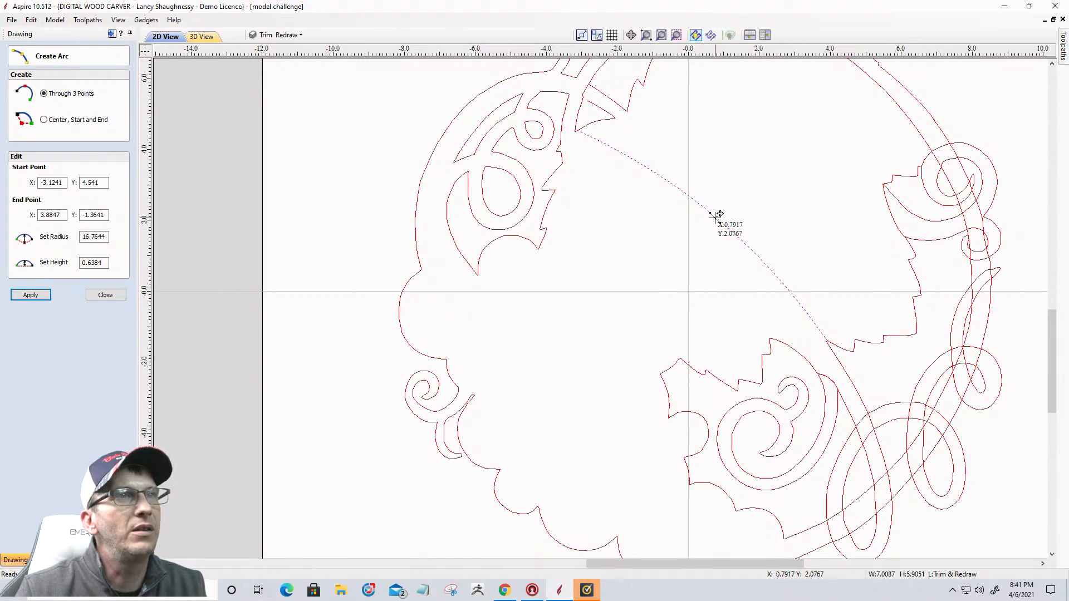
pyautogui.press('Escape')
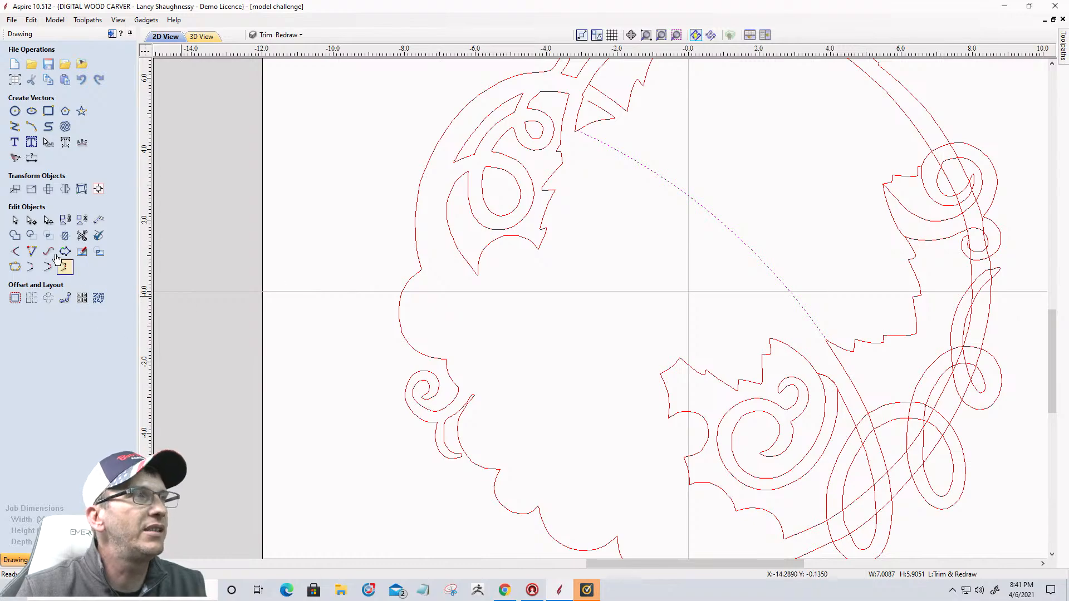
# Convert the new arc to a Bezier curve and bend its upper end down below the small triangle
pyautogui.click(30, 221)
pyautogui.rightClick(703, 212)
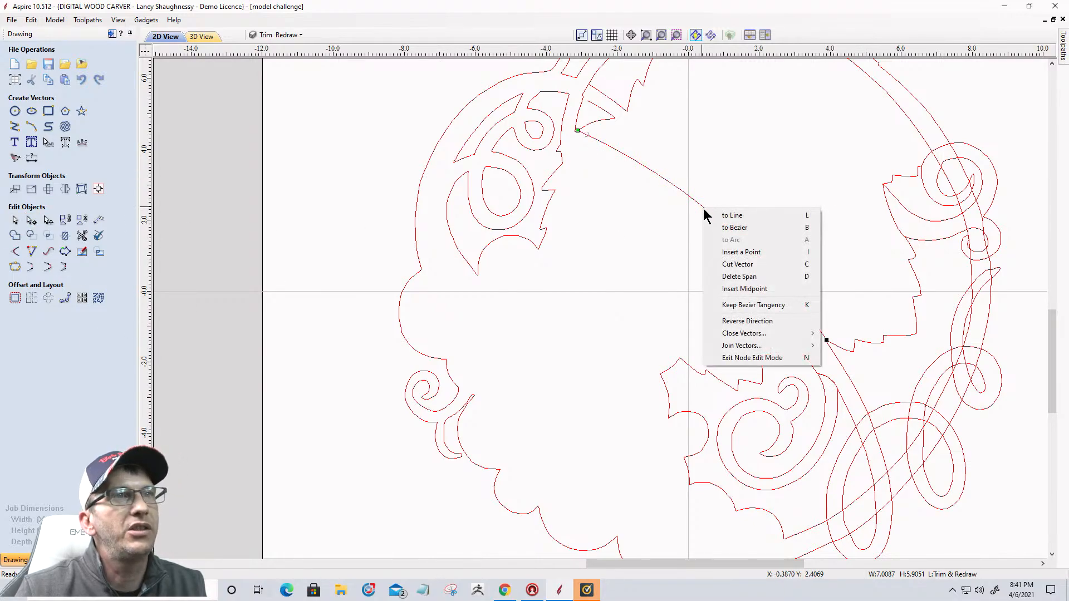
pyautogui.click(715, 230)
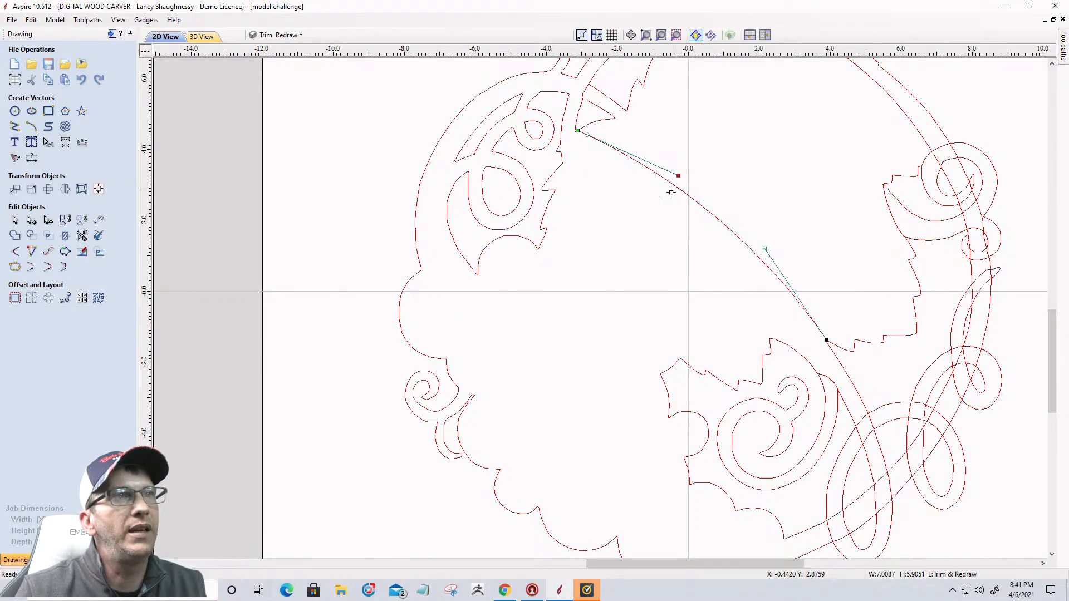
pyautogui.moveTo(671, 192); pyautogui.dragTo(600, 243)
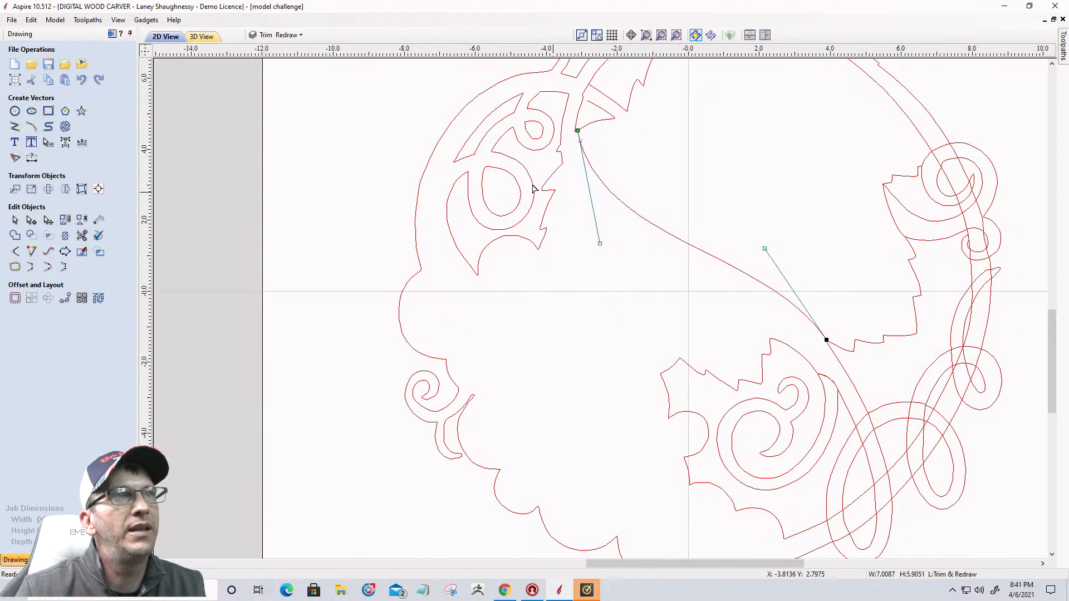
# Move the bent curve's upper end point onto the small triangle's lower corner
pyautogui.scroll(5, 578, 132)
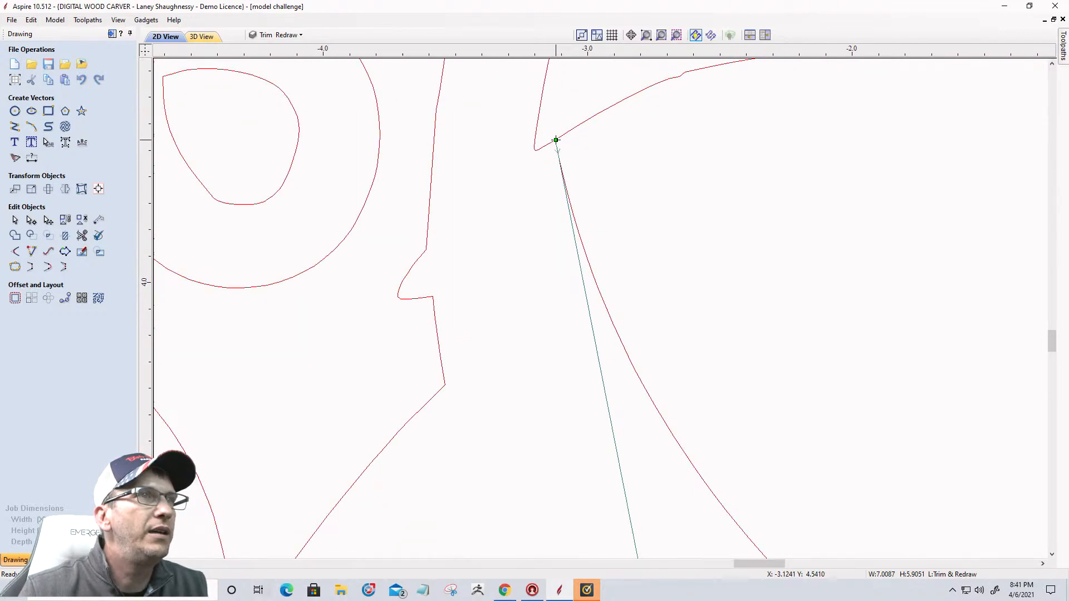
pyautogui.moveTo(556, 139); pyautogui.dragTo(529, 167)
pyautogui.scroll(-2, 722, 200)
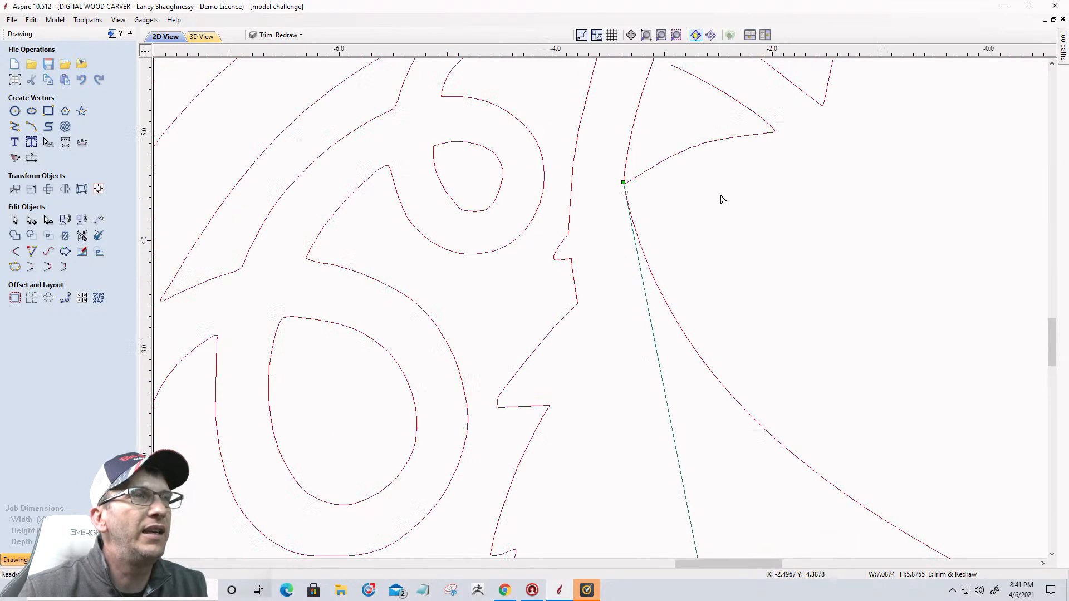
pyautogui.scroll(-2, 721, 200)
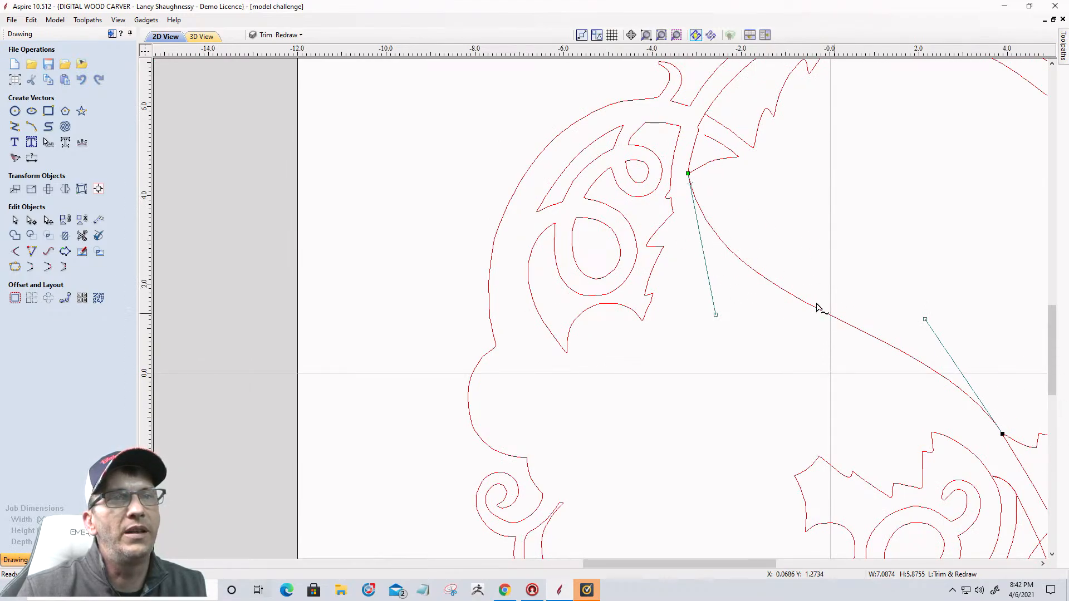
pyautogui.click(865, 283)
pyautogui.scroll(-2, 824, 278)
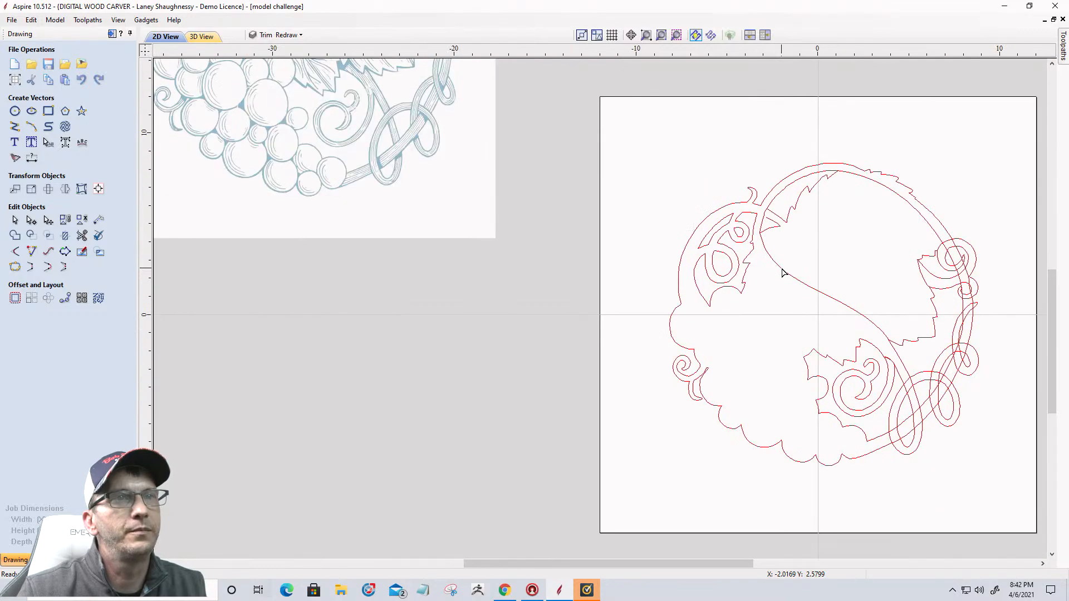
# Cut the wreath's outer outline at the inner corner beside the small hooked stem
pyautogui.scroll(2, 781, 270)
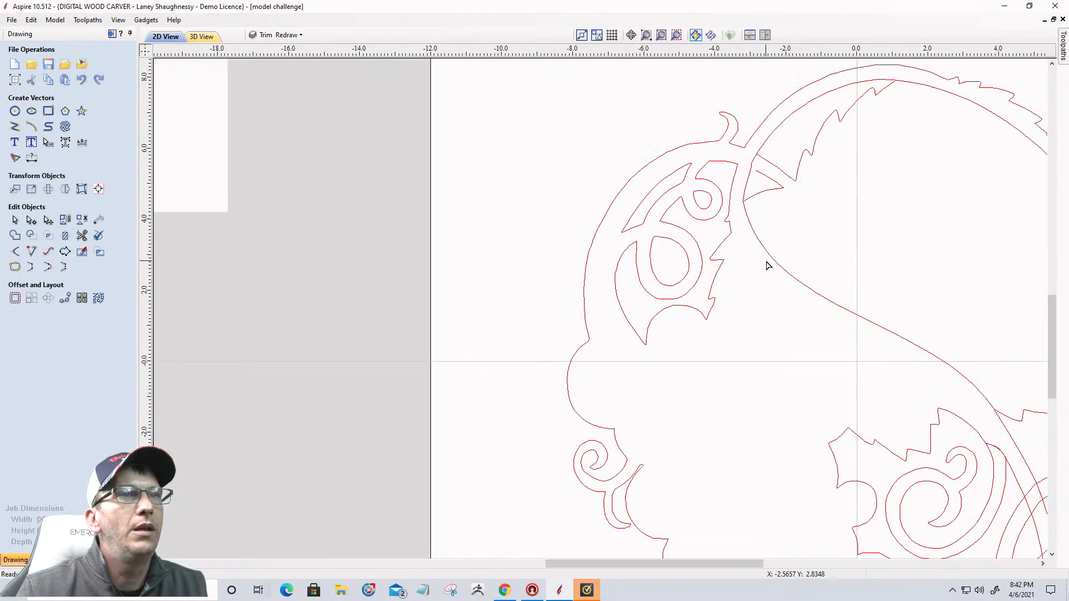
pyautogui.click(750, 143)
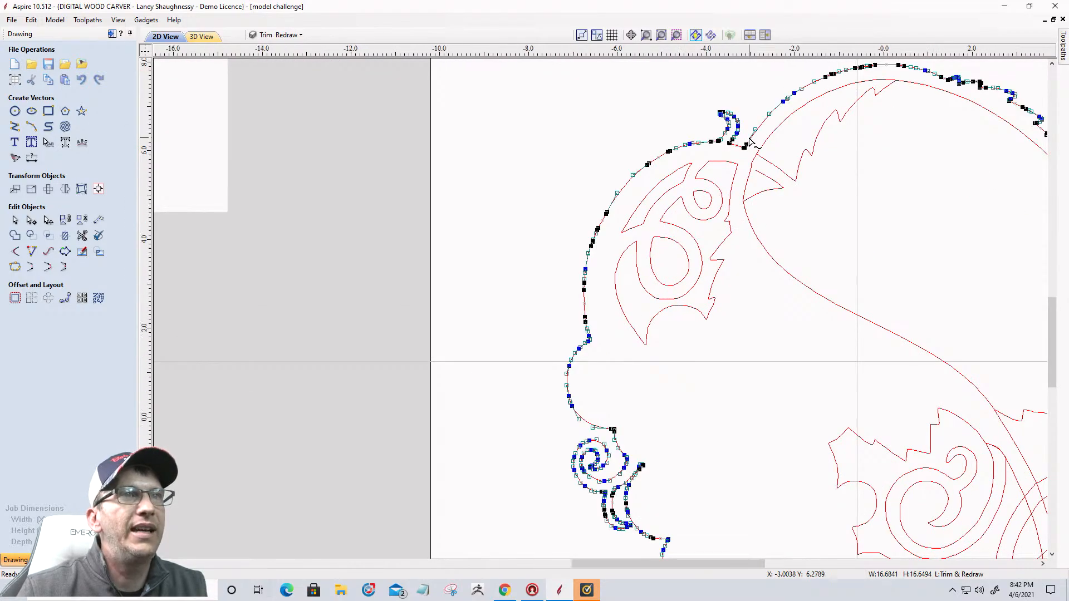
pyautogui.scroll(7, 750, 144)
pyautogui.rightClick(696, 251)
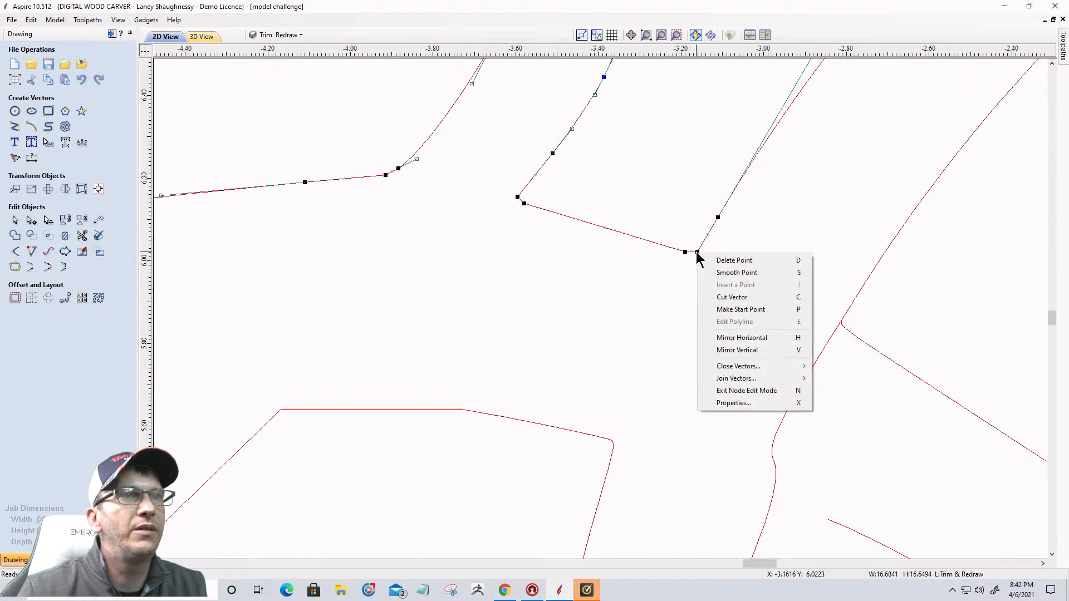
pyautogui.click(724, 297)
# Cut the upper-left leaf's outline just below its rounded top corner and delete the short rounded span
pyautogui.scroll(-3, 742, 255)
pyautogui.scroll(3, 685, 379)
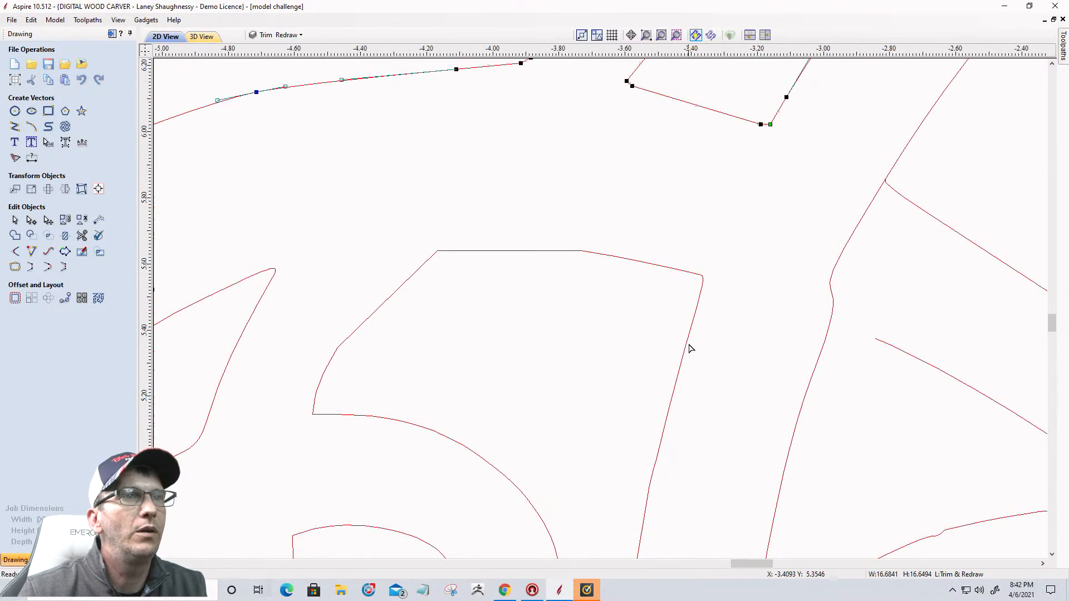
pyautogui.click(689, 343)
pyautogui.scroll(2, 703, 292)
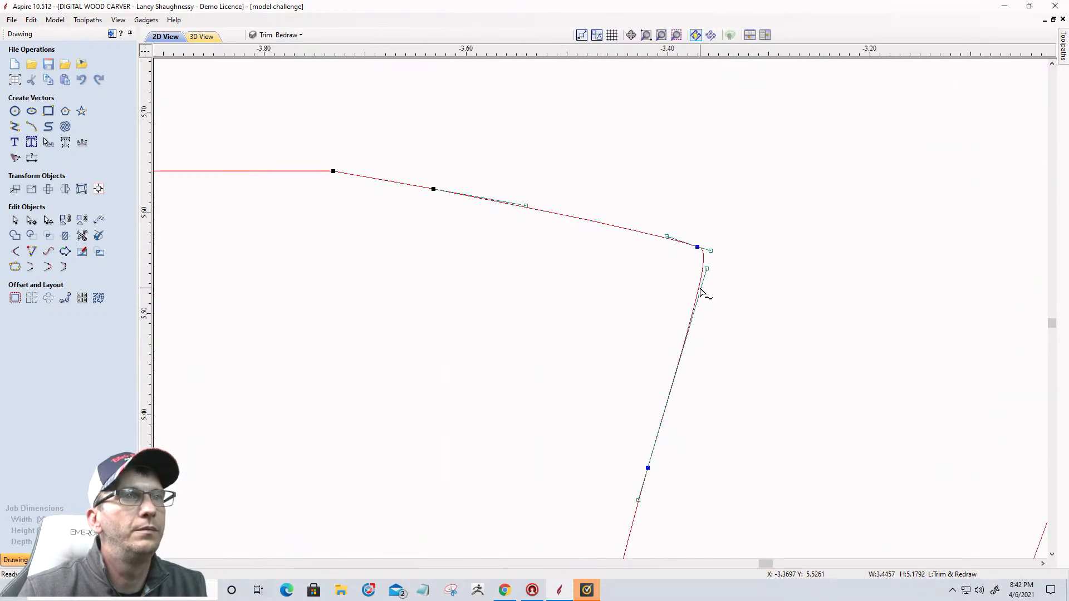
pyautogui.rightClick(702, 286)
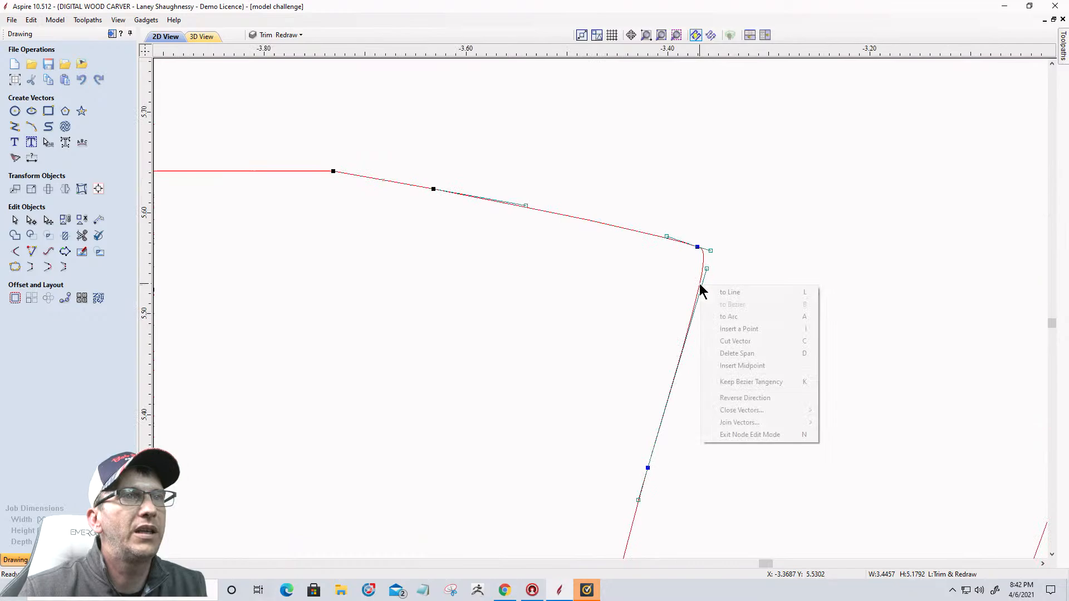
pyautogui.click(717, 341)
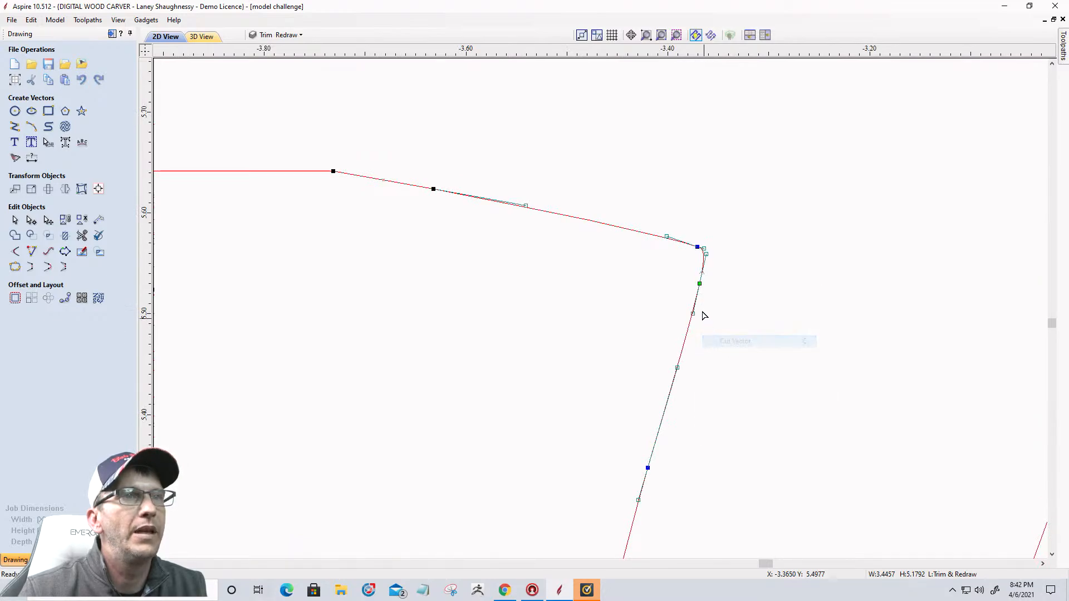
pyautogui.scroll(3, 702, 266)
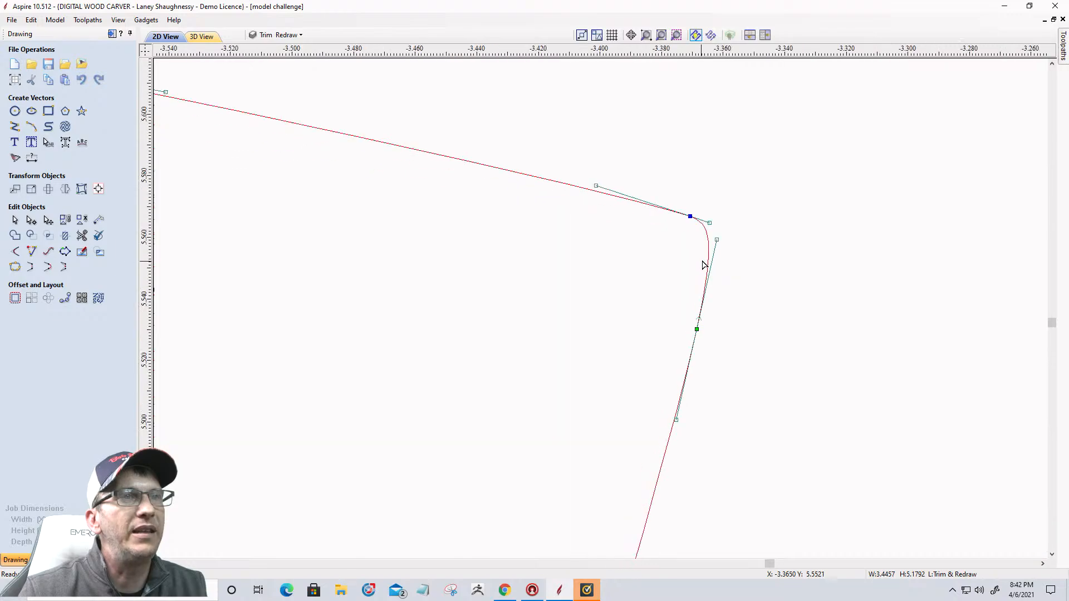
pyautogui.rightClick(712, 252)
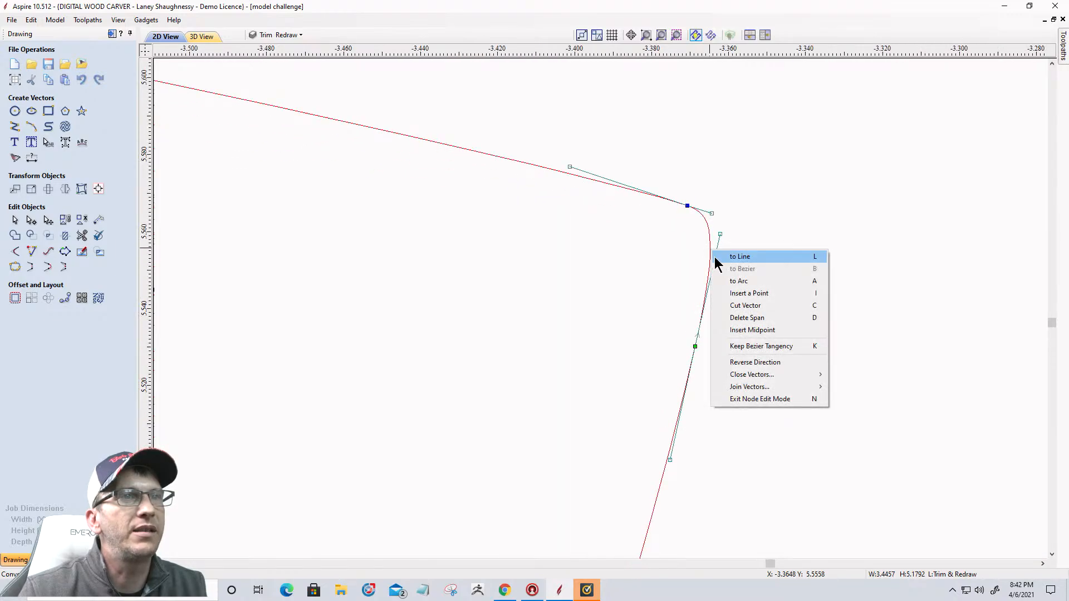
pyautogui.click(726, 315)
pyautogui.scroll(-12, 737, 202)
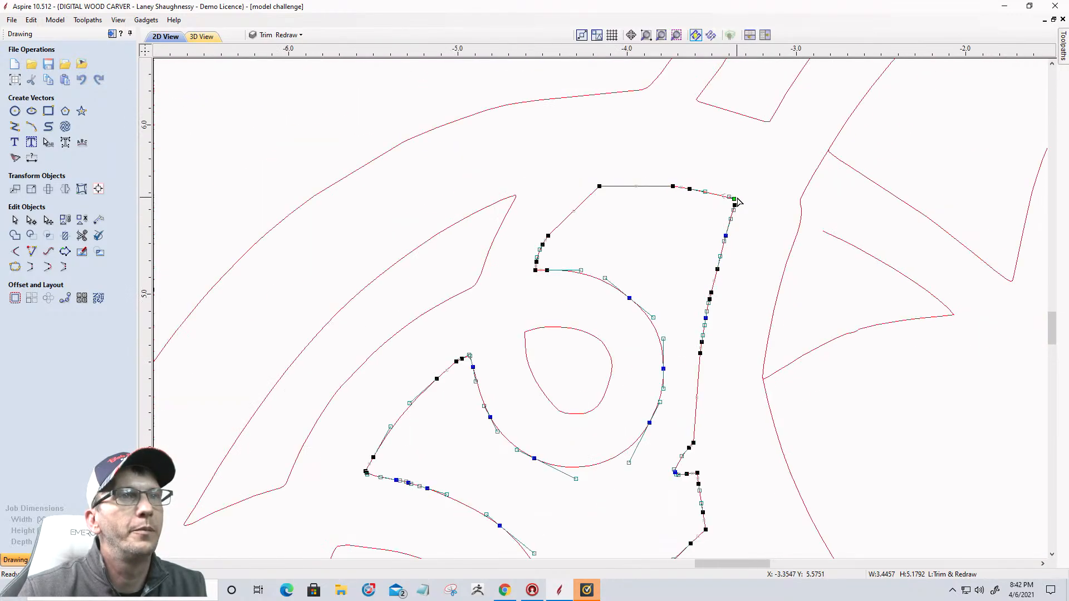
# Cut the upper-left leaf's outline at the upper and lower ends of the small notch in its inner edge
pyautogui.scroll(-2, 737, 202)
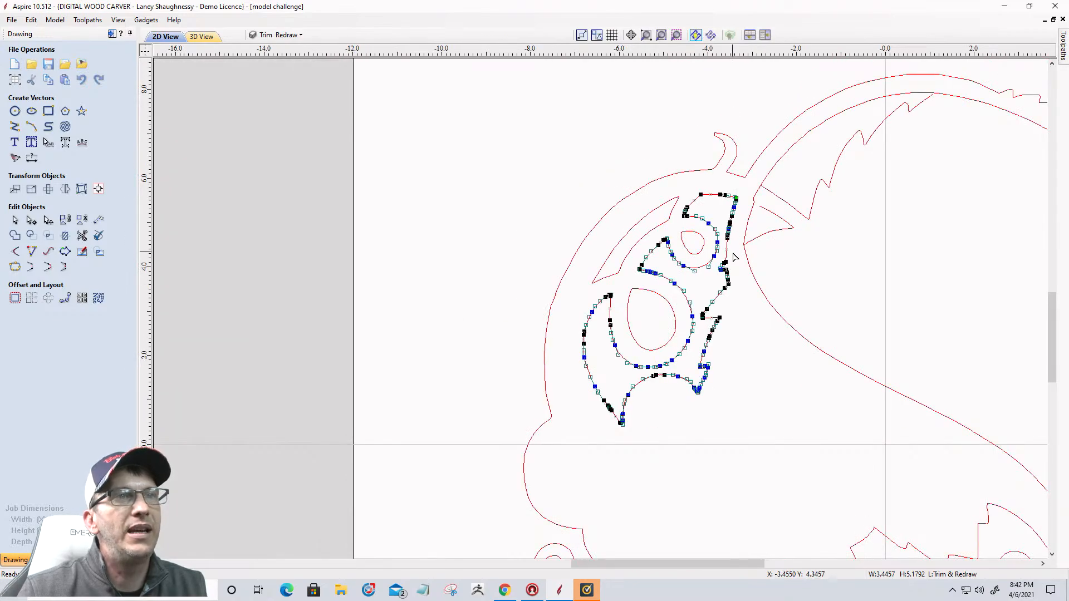
pyautogui.scroll(1, 726, 264)
pyautogui.scroll(-2, 721, 261)
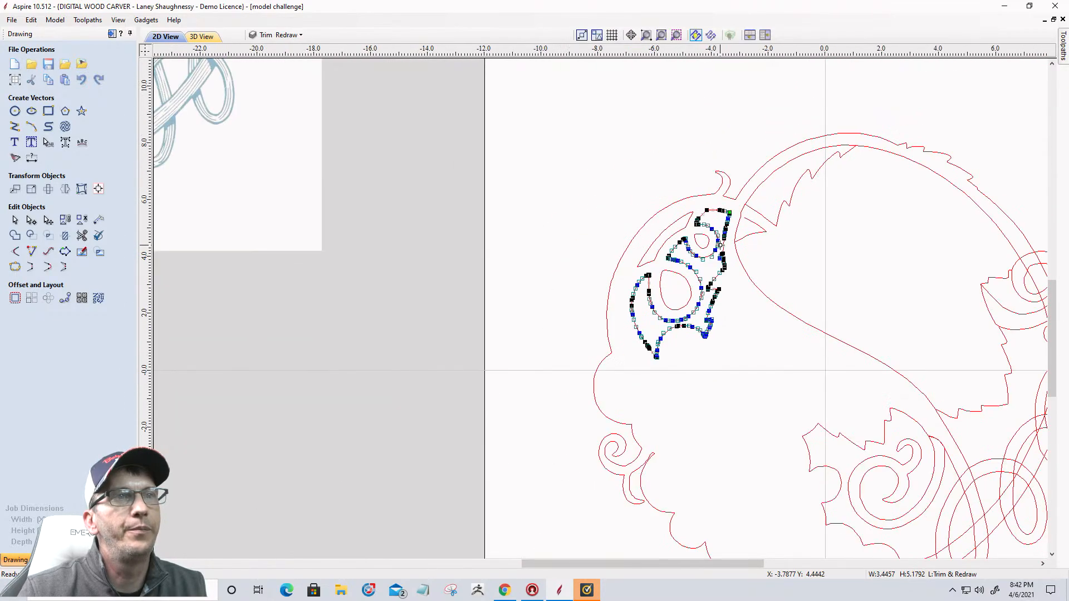
pyautogui.scroll(4, 722, 270)
pyautogui.scroll(-4, 725, 280)
pyautogui.scroll(8, 726, 279)
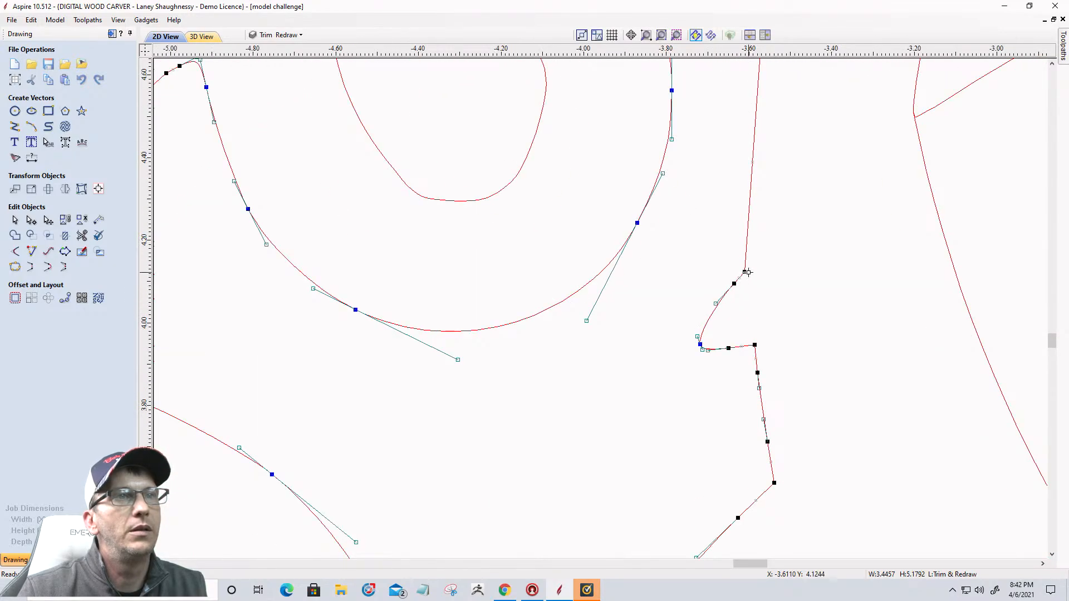
pyautogui.scroll(-4, 712, 340)
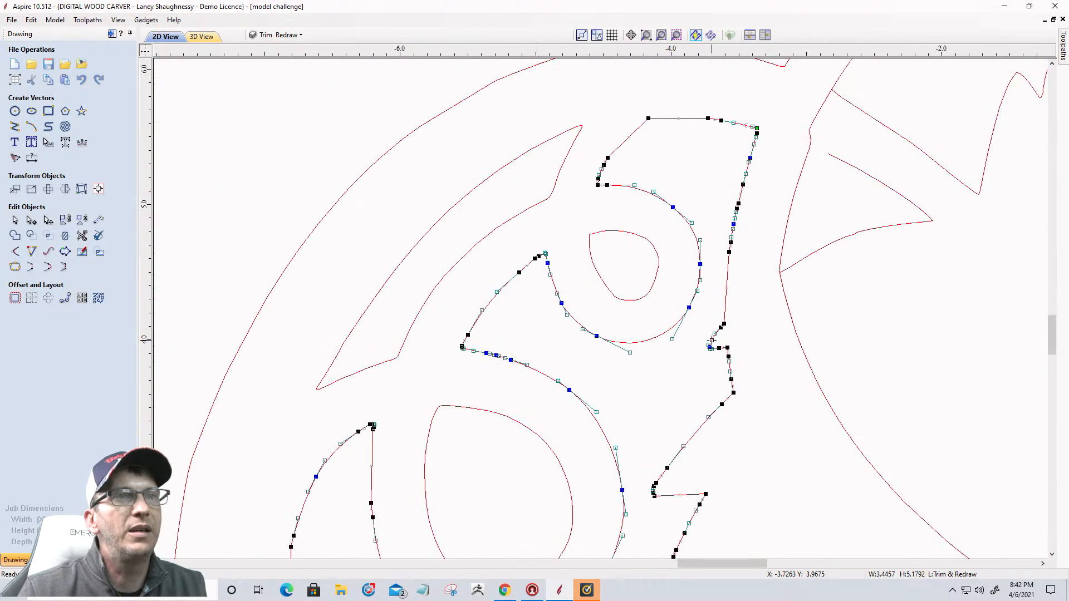
pyautogui.scroll(5, 723, 321)
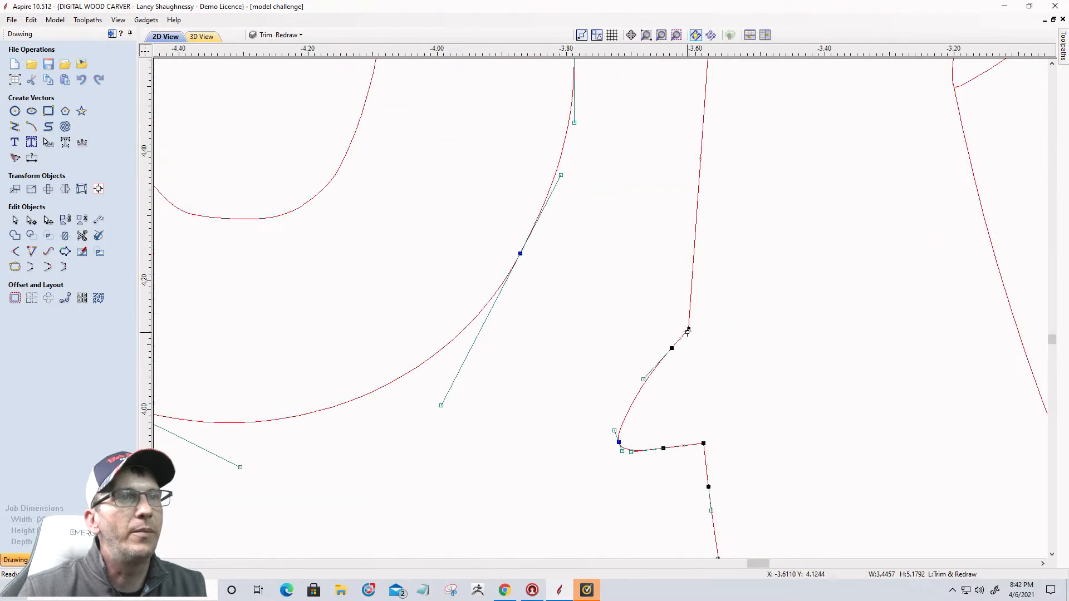
pyautogui.rightClick(689, 330)
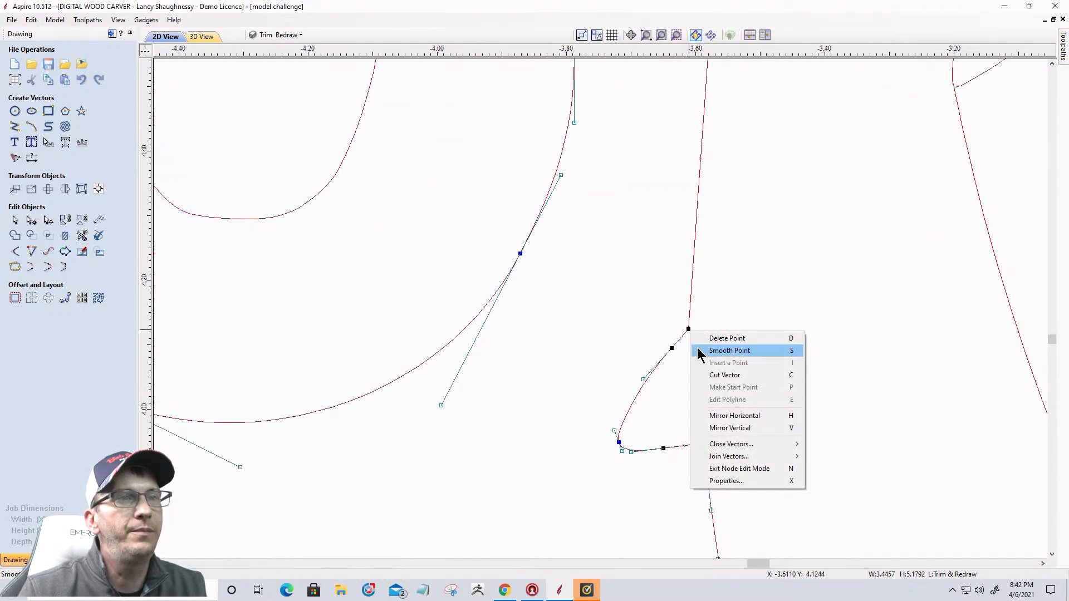
pyautogui.click(708, 375)
pyautogui.rightClick(704, 441)
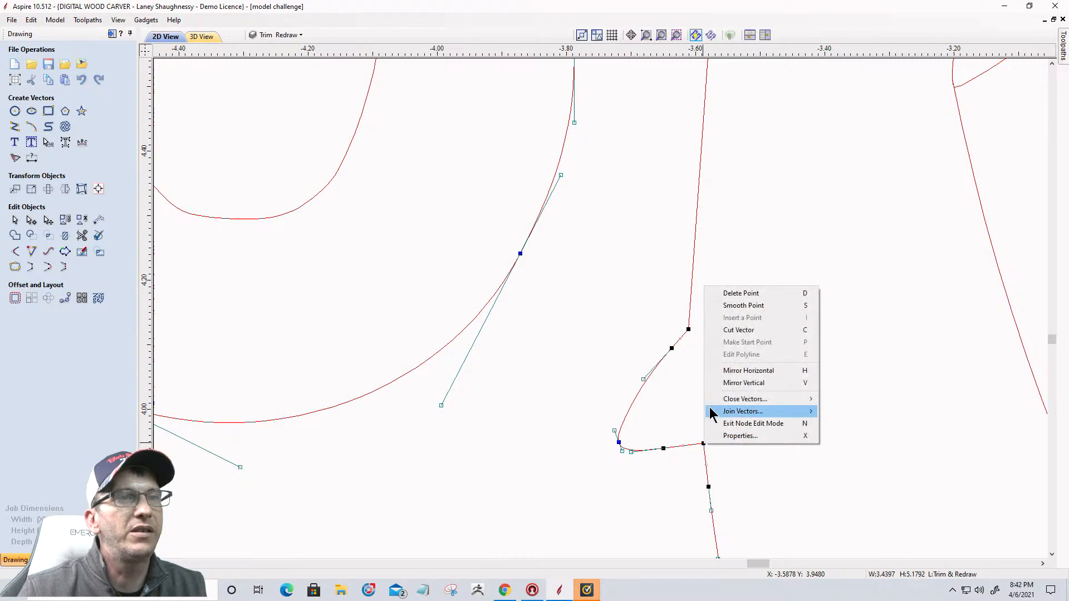
pyautogui.click(719, 330)
# Cut the upper-left leaf's outline at the pointed corner just below the small notch
pyautogui.scroll(-5, 764, 240)
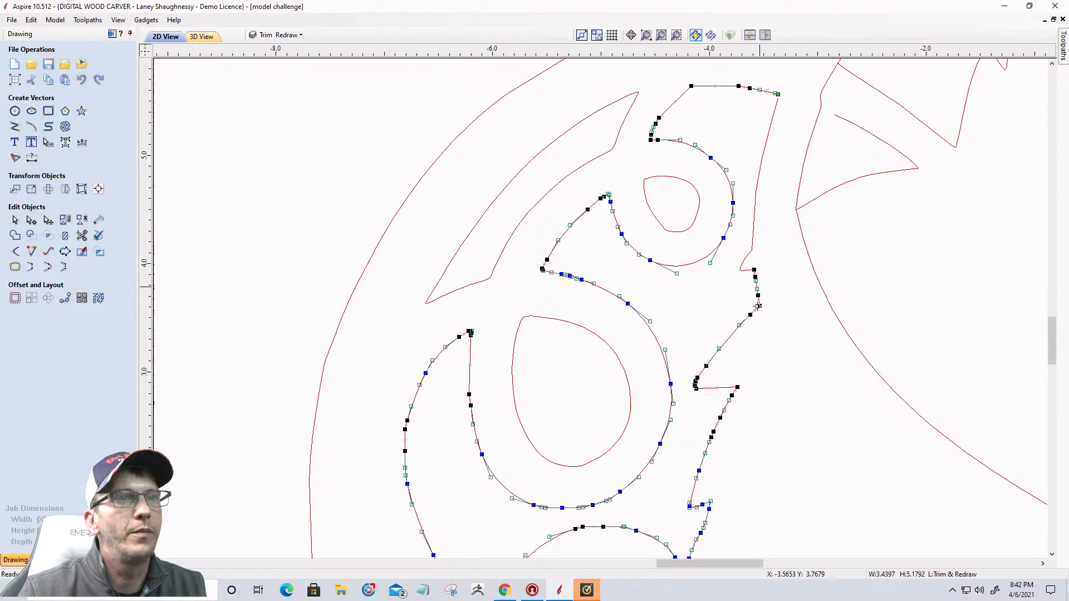
pyautogui.scroll(3, 758, 305)
pyautogui.rightClick(754, 289)
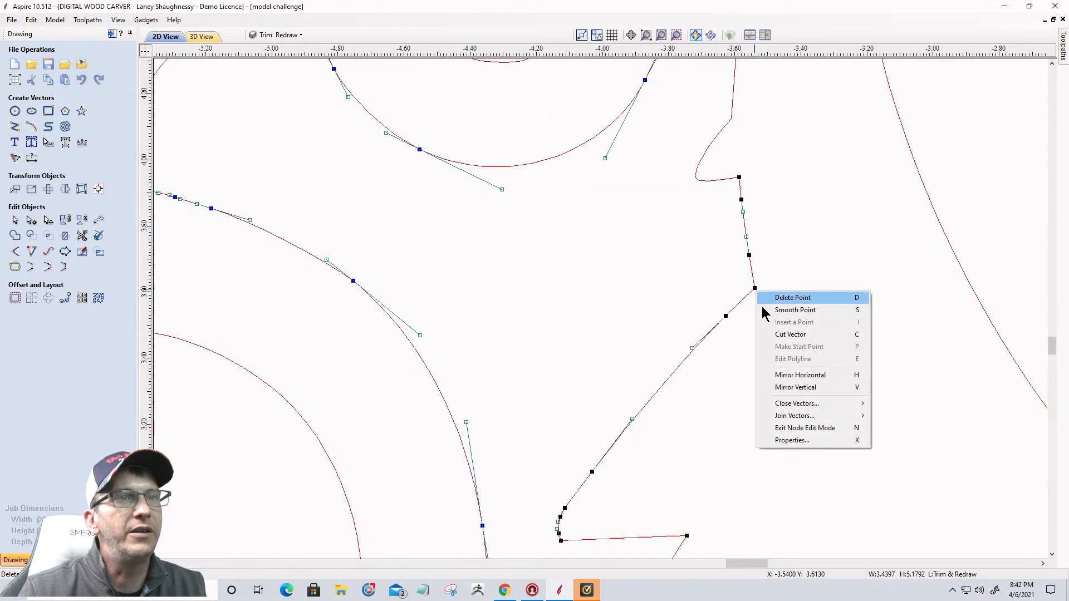
pyautogui.click(774, 337)
pyautogui.scroll(-6, 774, 232)
pyautogui.scroll(-2, 773, 231)
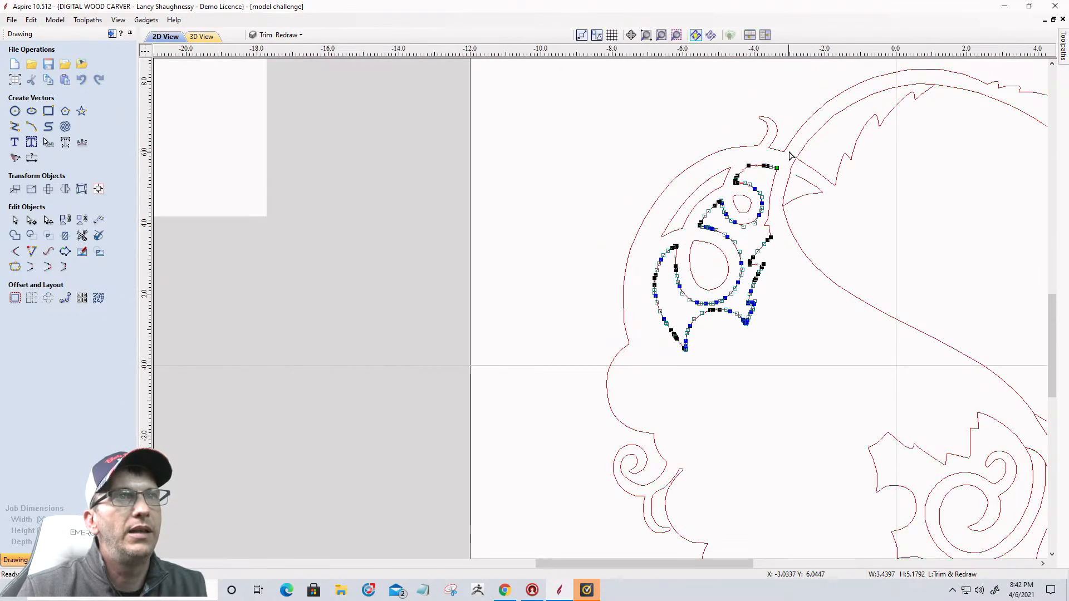
# Bridge the wreath's cut outer outline to the top of the upper-left leaf's inner edge with a smooth curve, and straighten the bridge's handle
pyautogui.click(15, 220)
pyautogui.click(796, 146)
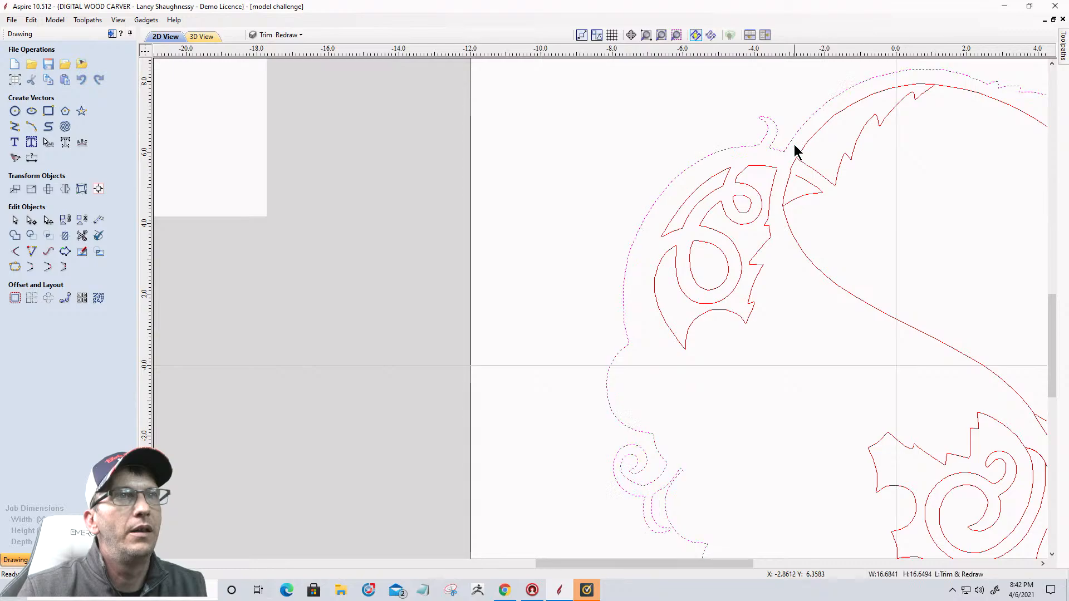
pyautogui.scroll(5, 784, 195)
pyautogui.scroll(-5, 784, 195)
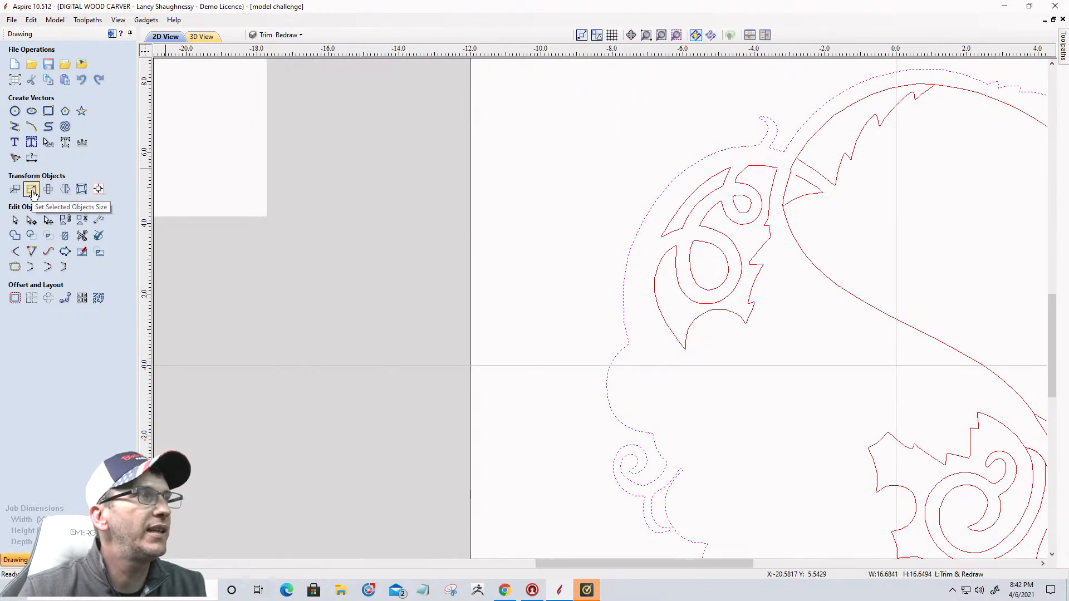
pyautogui.click(31, 220)
pyautogui.scroll(3, 873, 150)
pyautogui.scroll(-3, 838, 145)
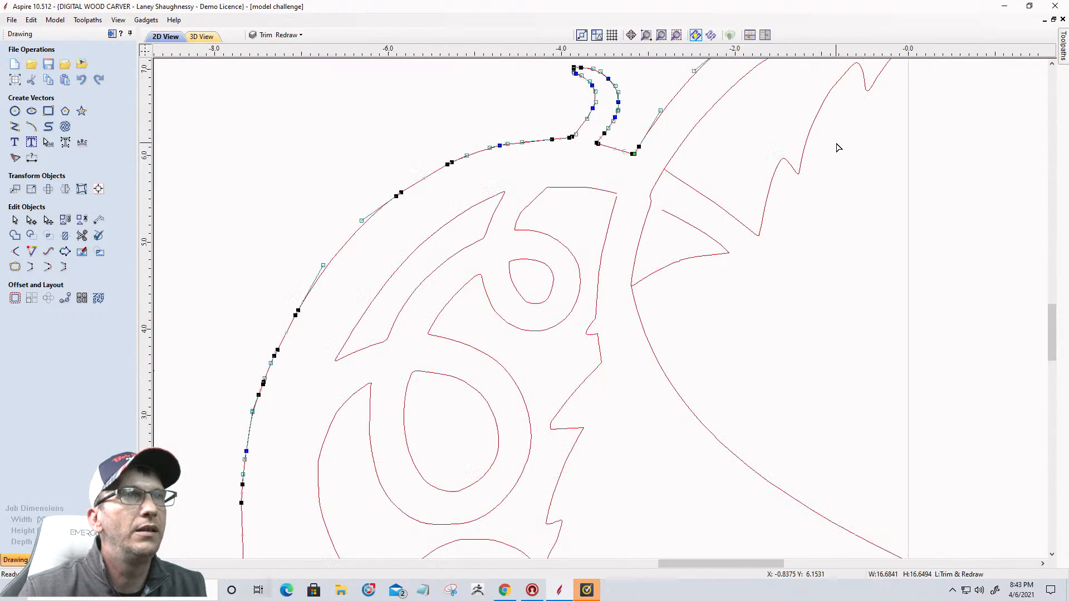
pyautogui.scroll(4, 756, 152)
pyautogui.scroll(1, 735, 191)
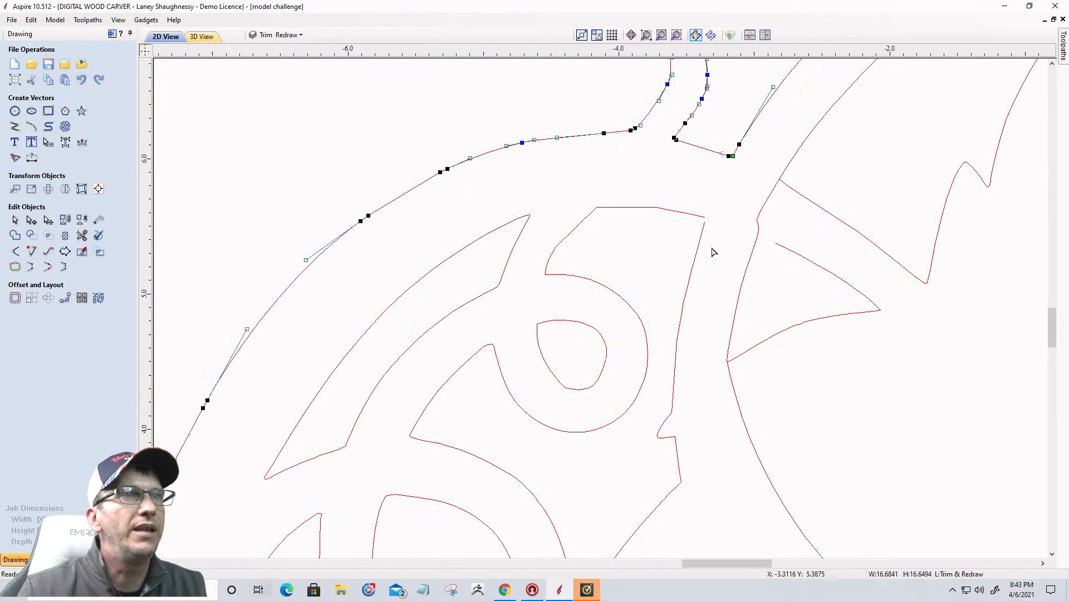
pyautogui.click(696, 257)
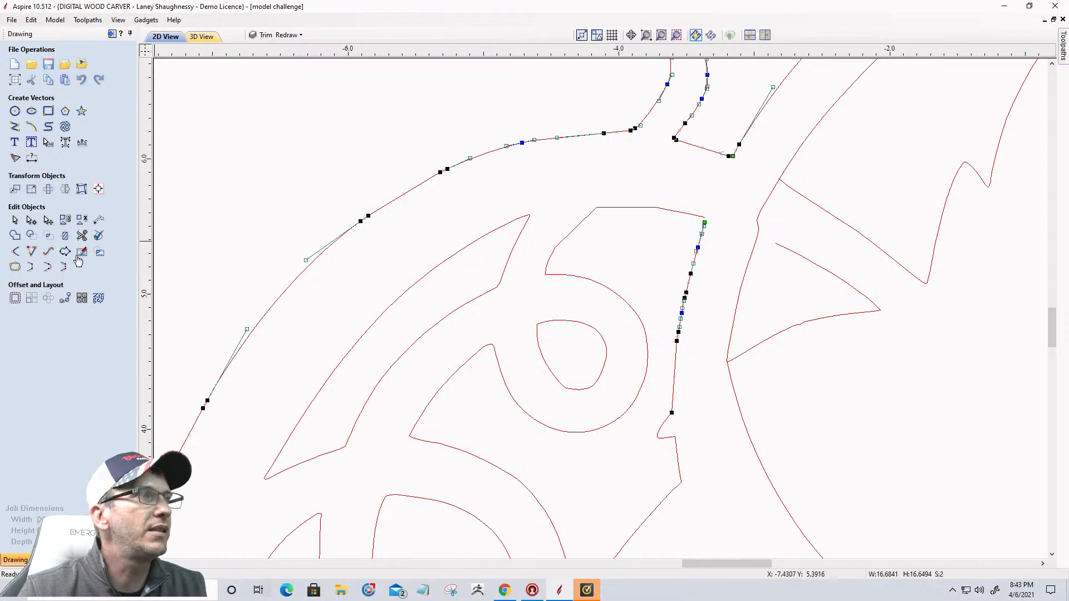
pyautogui.click(49, 267)
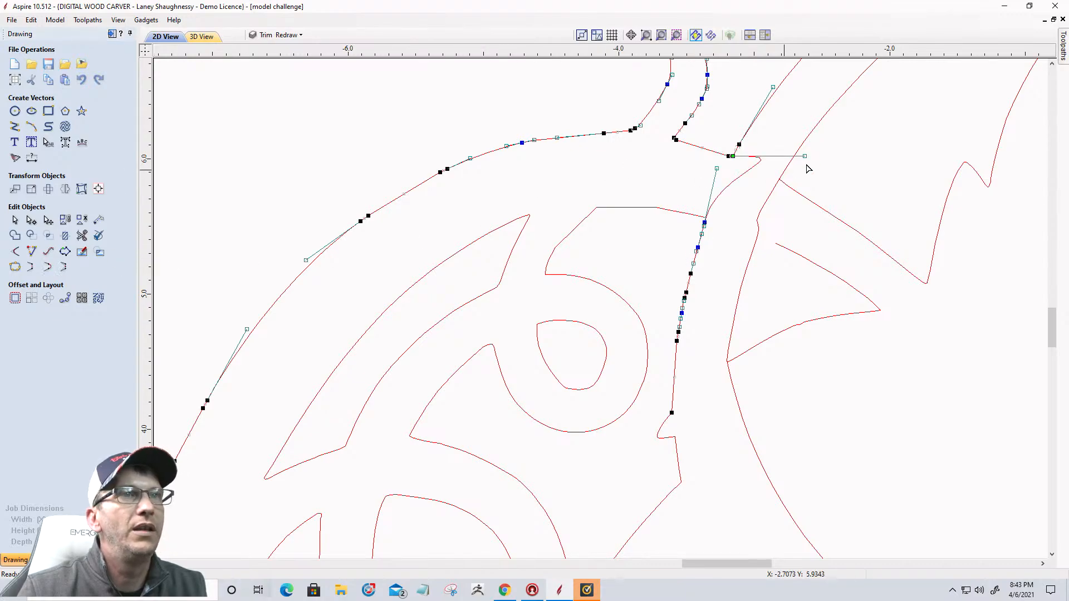
pyautogui.moveTo(800, 158); pyautogui.dragTo(717, 178)
pyautogui.scroll(-3, 745, 136)
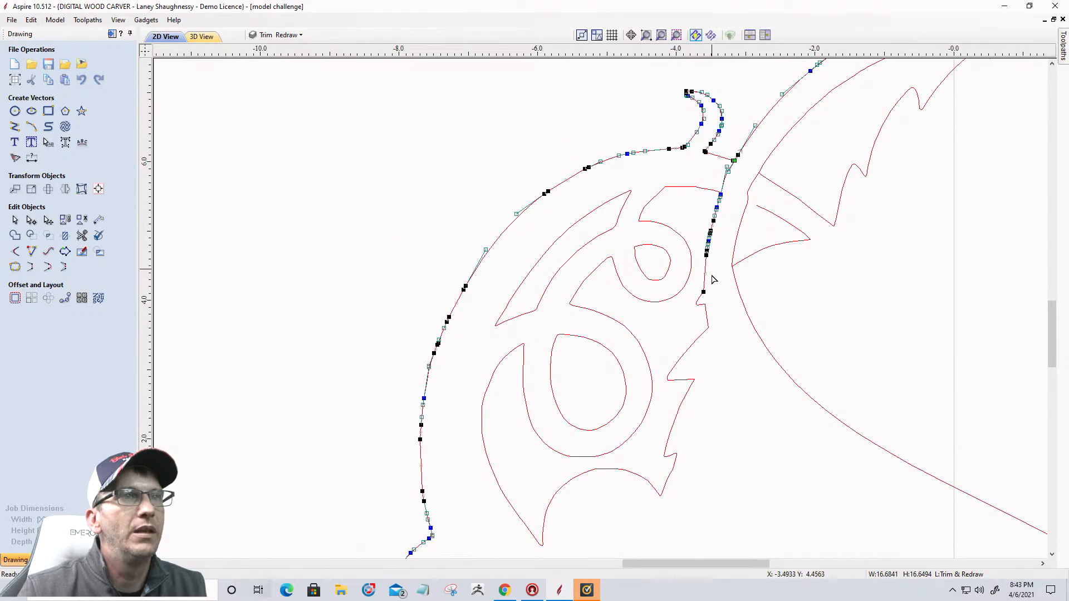
# Close the gap across the small notch in the upper-left leaf's inner edge by joining the spans above and below with a smooth curve
pyautogui.scroll(3, 713, 277)
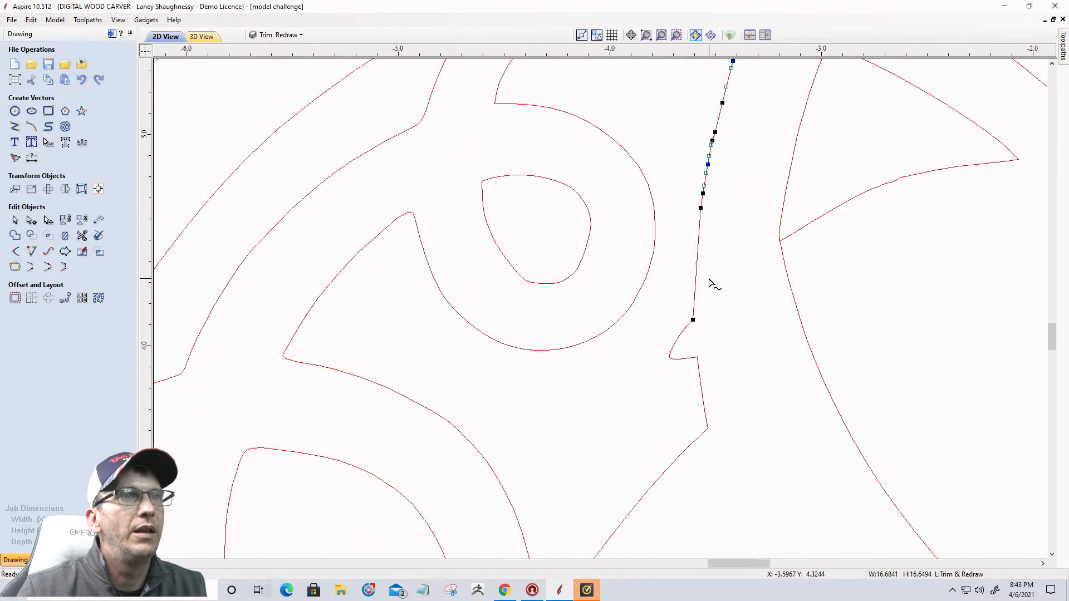
pyautogui.click(699, 384)
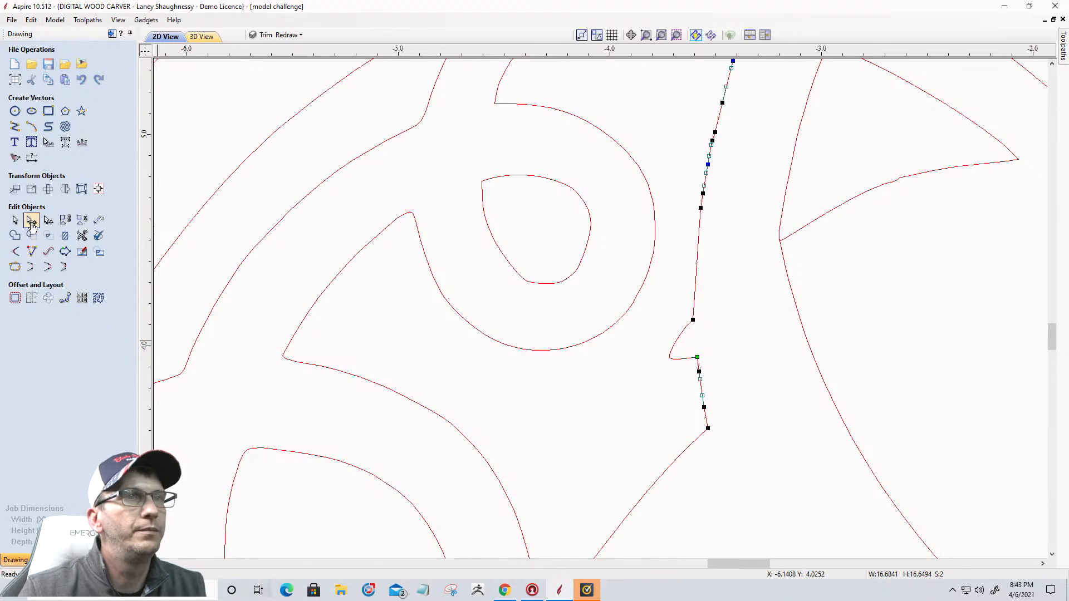
pyautogui.scroll(-3, 495, 365)
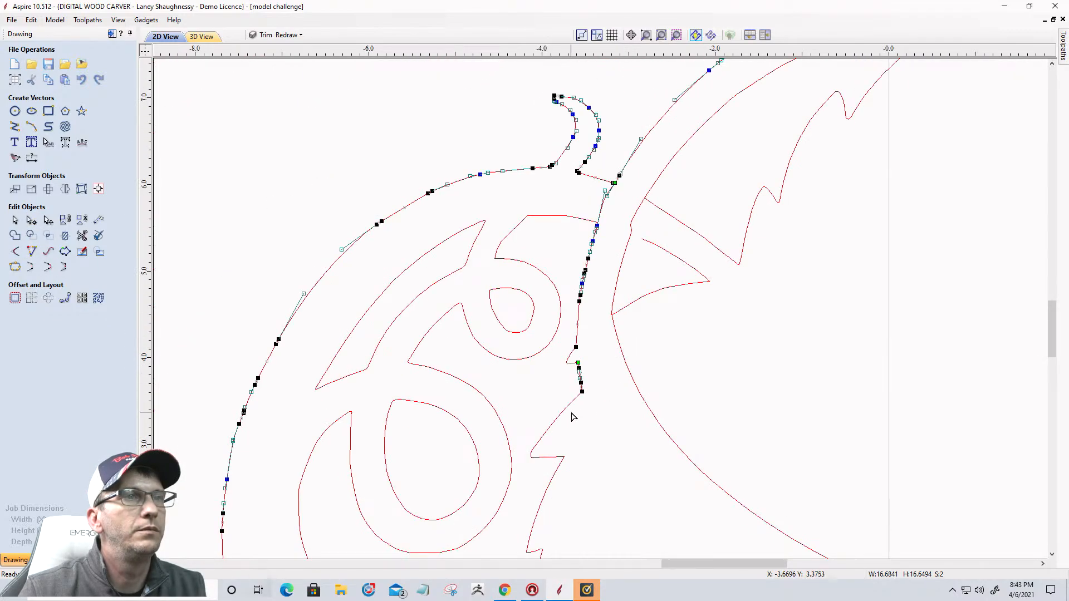
pyautogui.click(15, 220)
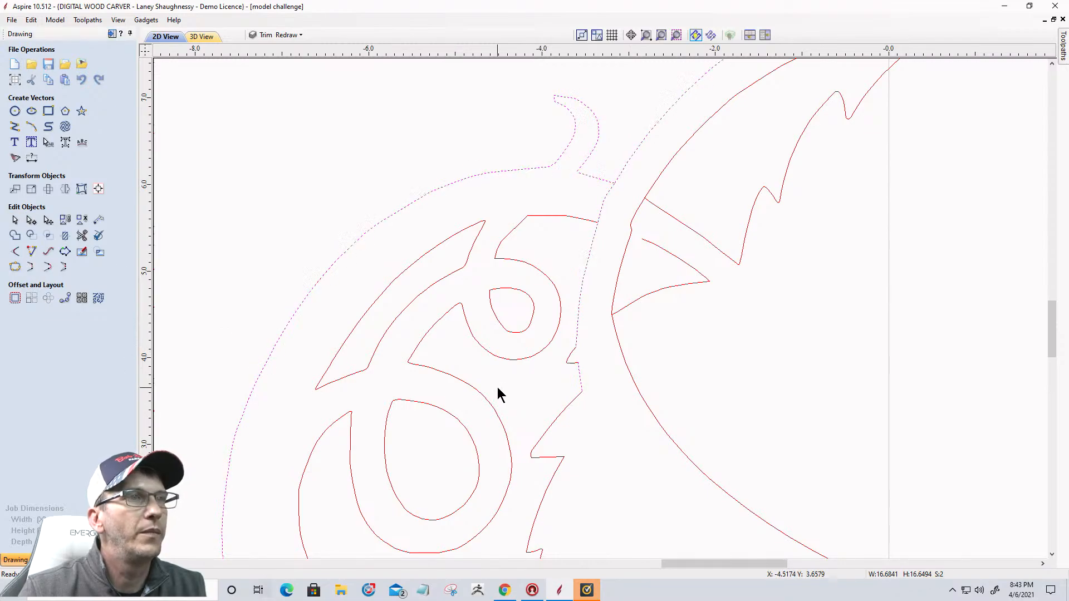
pyautogui.scroll(3, 514, 384)
pyautogui.scroll(-3, 513, 384)
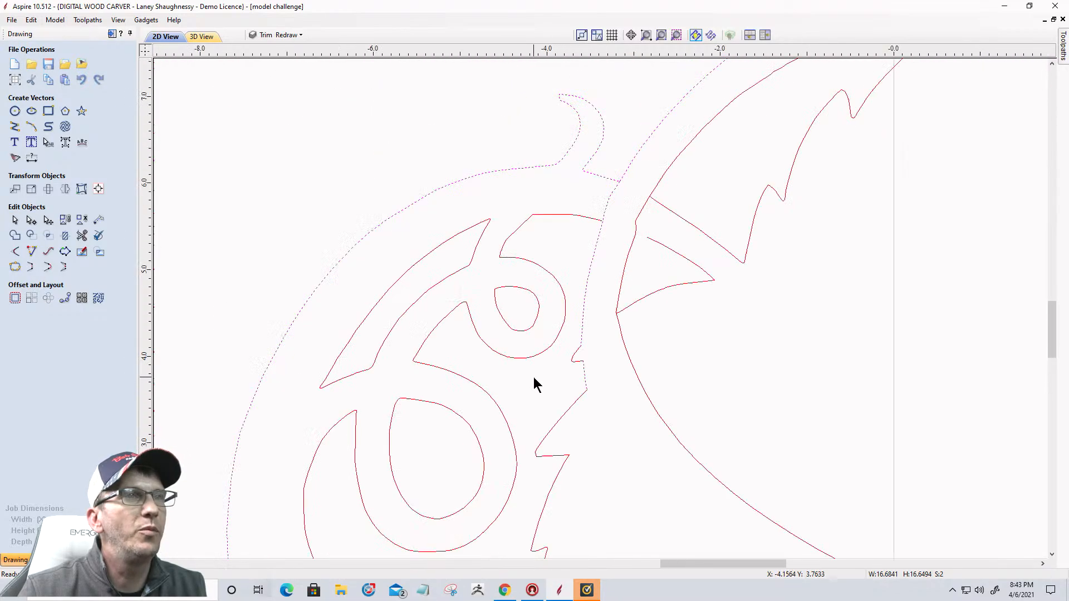
pyautogui.scroll(-5, 534, 385)
pyautogui.scroll(5, 534, 379)
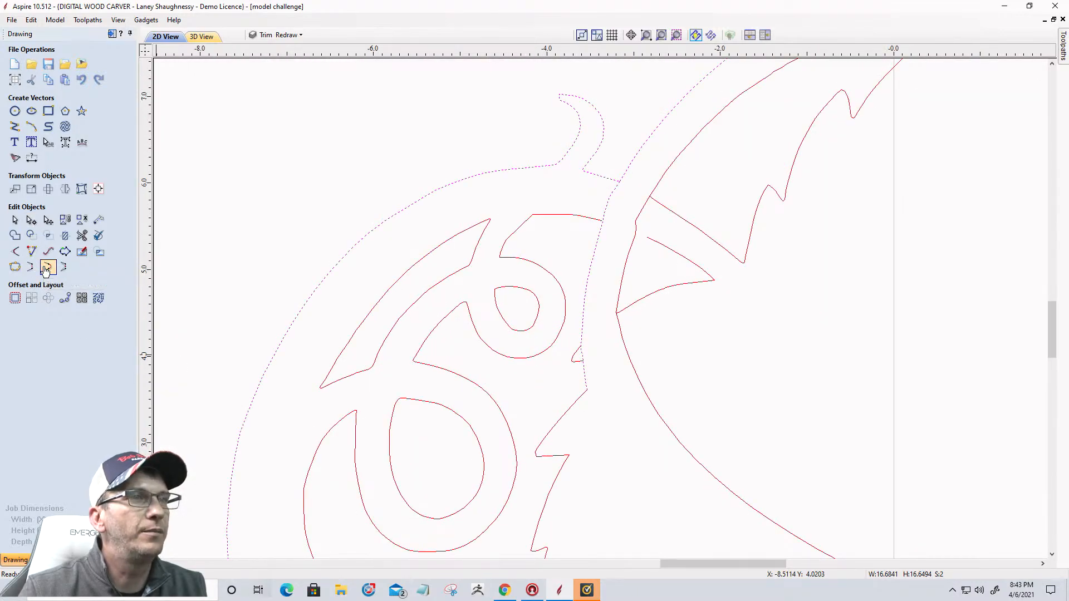
pyautogui.scroll(4, 579, 405)
pyautogui.scroll(-8, 668, 312)
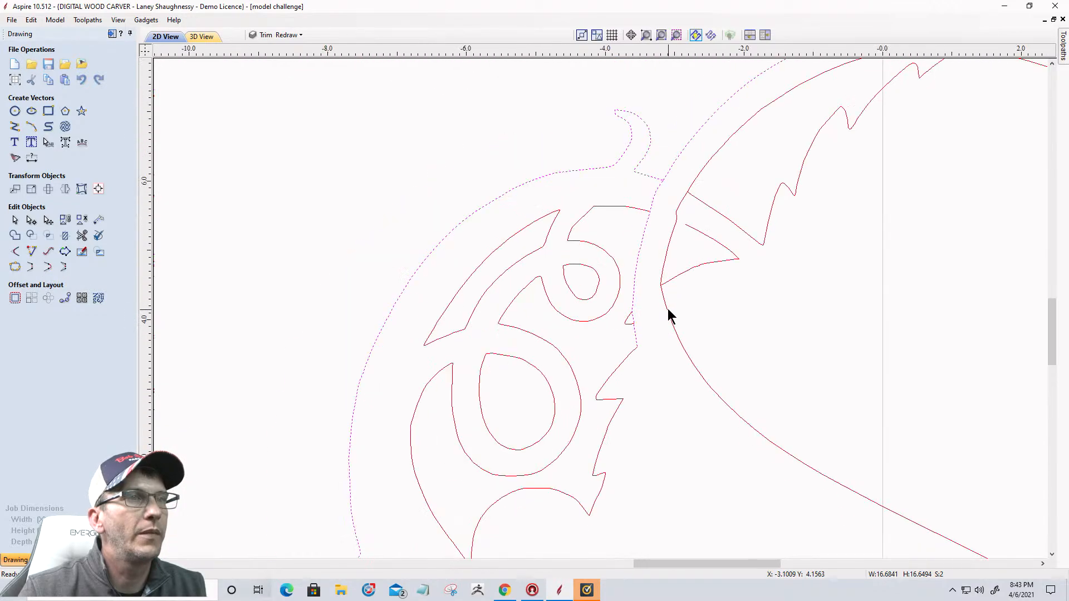
# Draw a three-point curve from the upper-left leaf's pointed corner below the notch to just above the lower leaf's uppermost corner, following the band
pyautogui.scroll(-2, 660, 305)
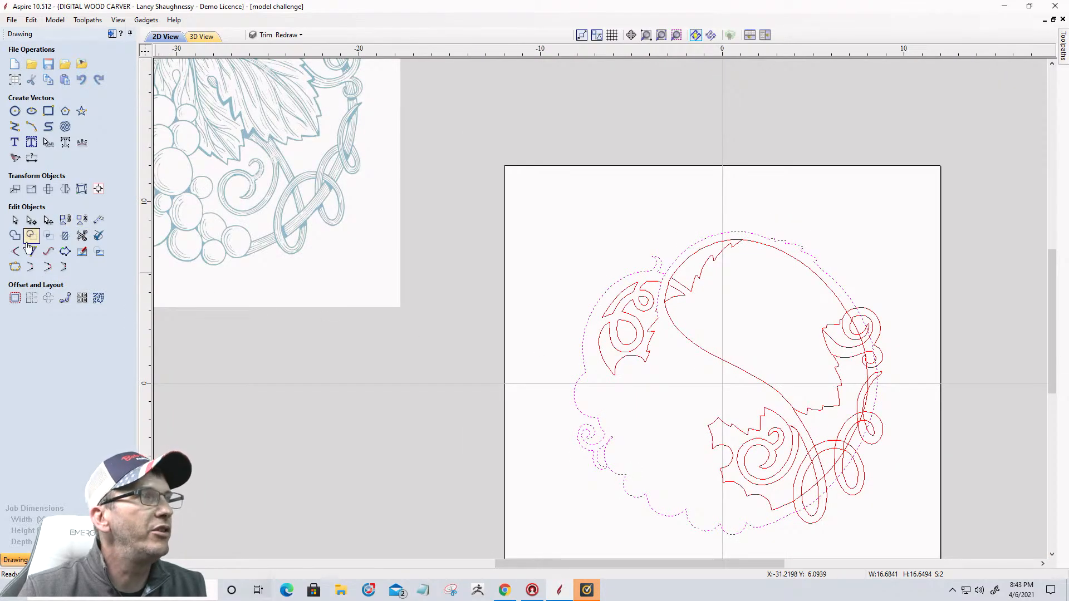
pyautogui.click(48, 129)
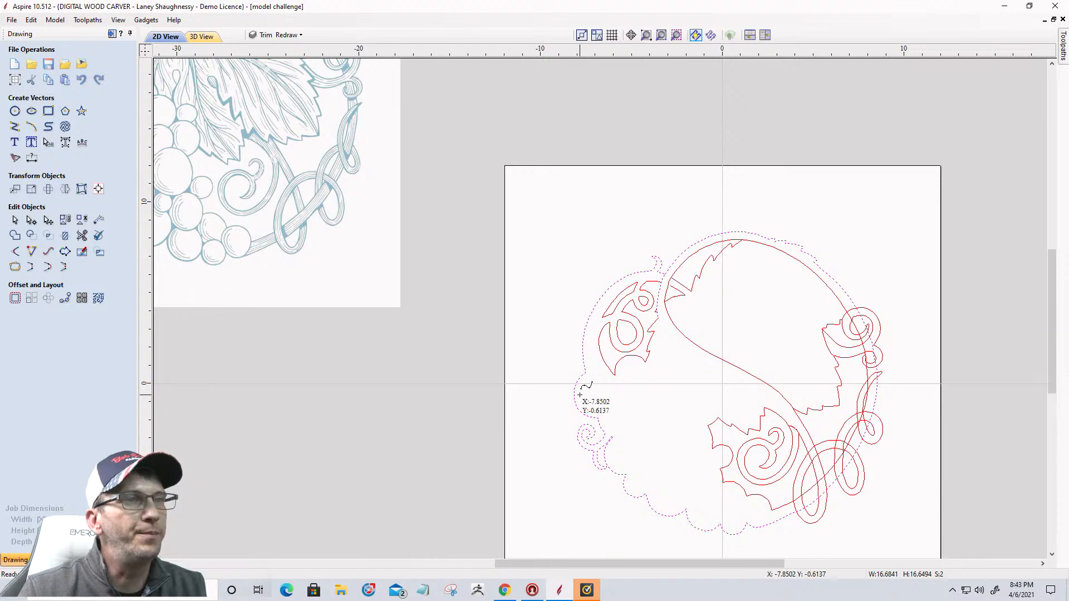
pyautogui.scroll(2, 579, 393)
pyautogui.scroll(3, 685, 303)
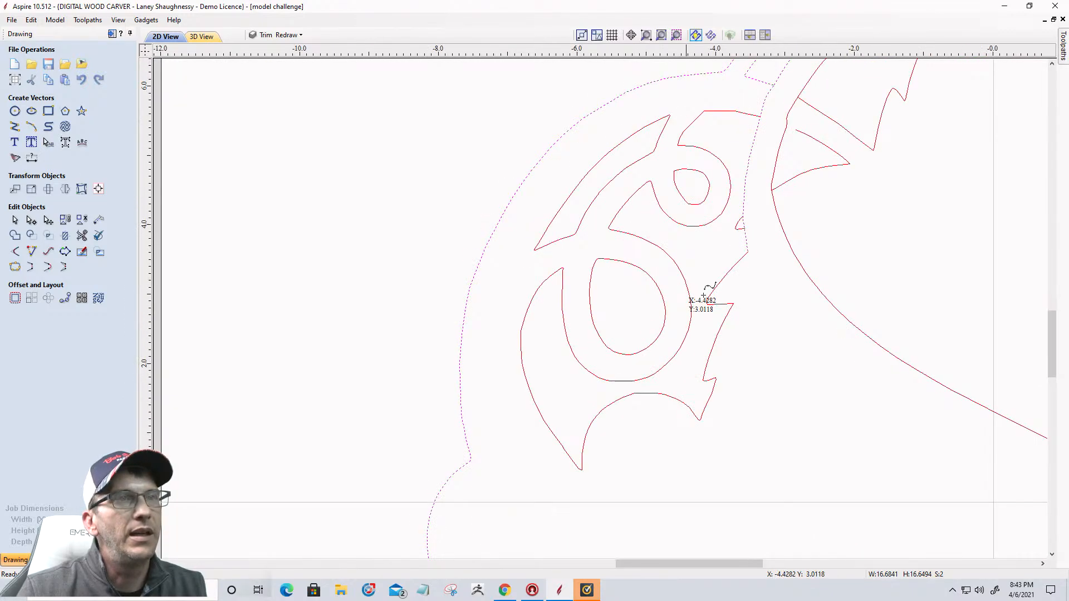
pyautogui.click(748, 252)
pyautogui.scroll(-5, 660, 336)
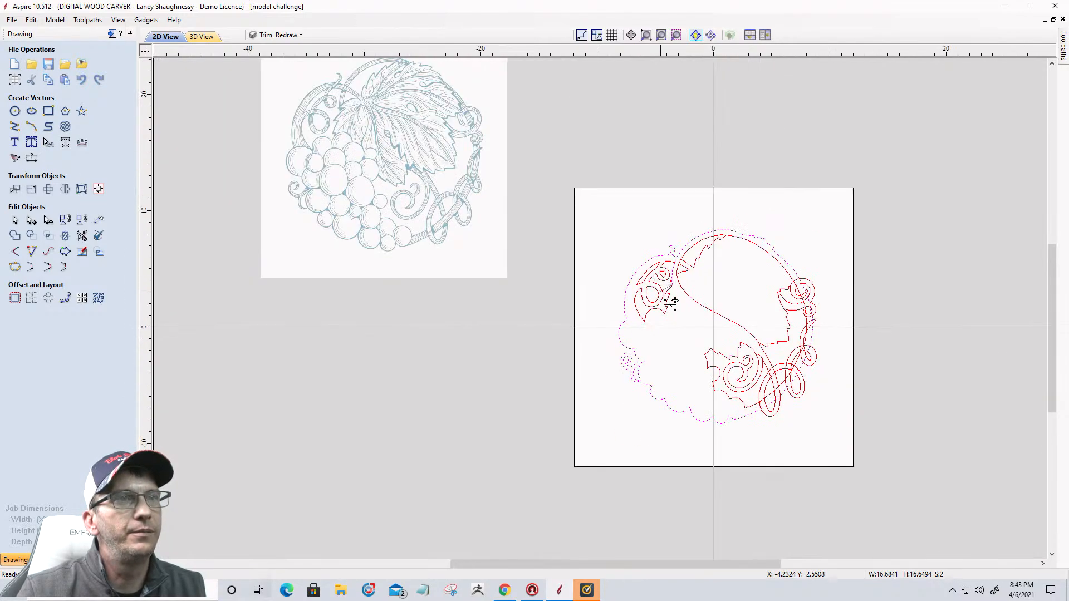
pyautogui.click(696, 321)
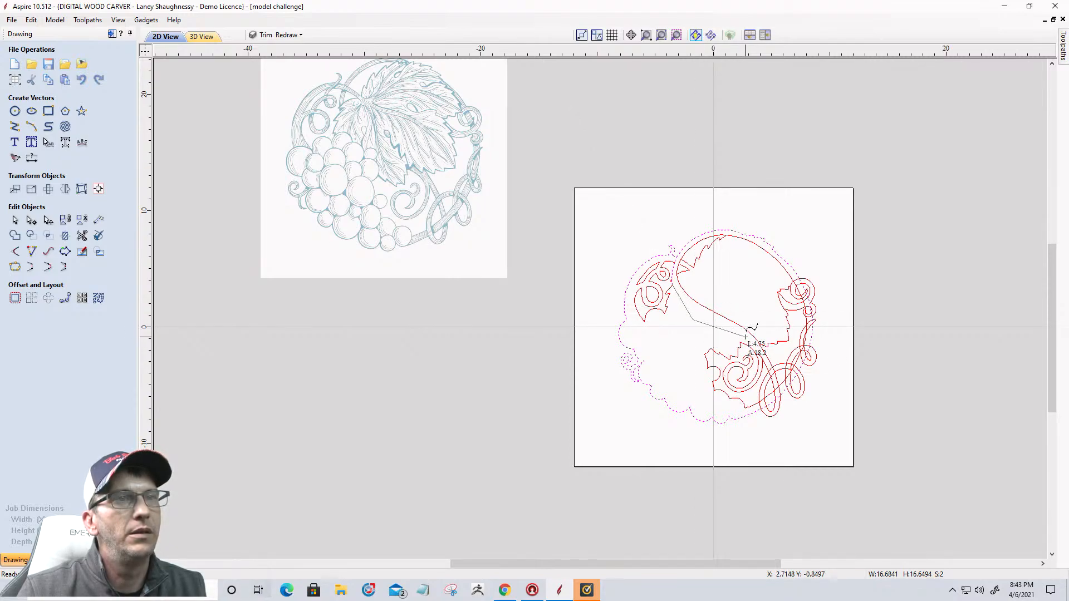
pyautogui.scroll(-1, 745, 339)
pyautogui.scroll(3, 745, 338)
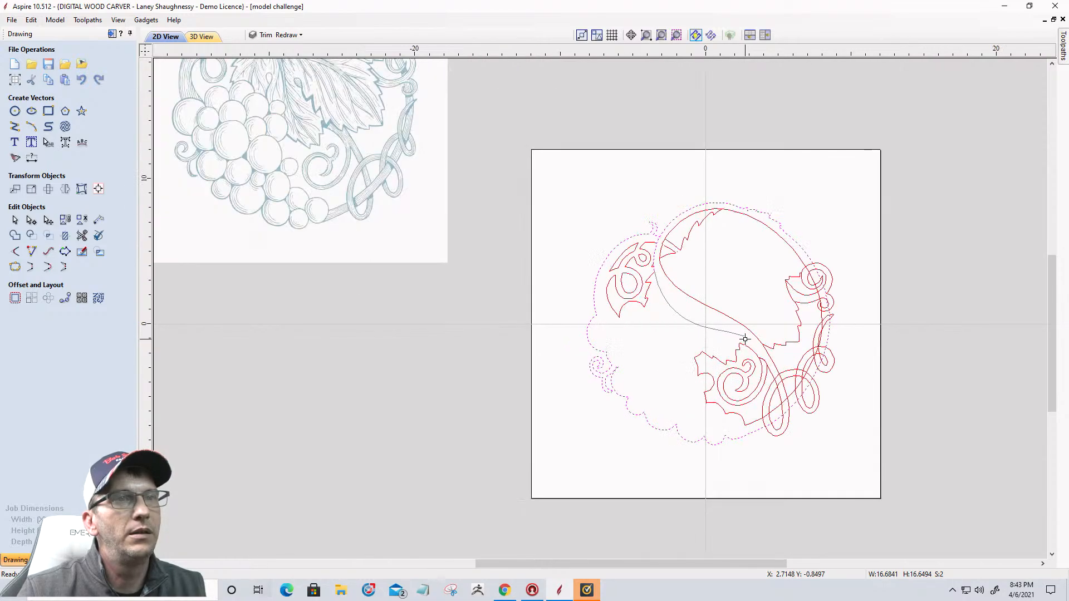
pyautogui.click(745, 338)
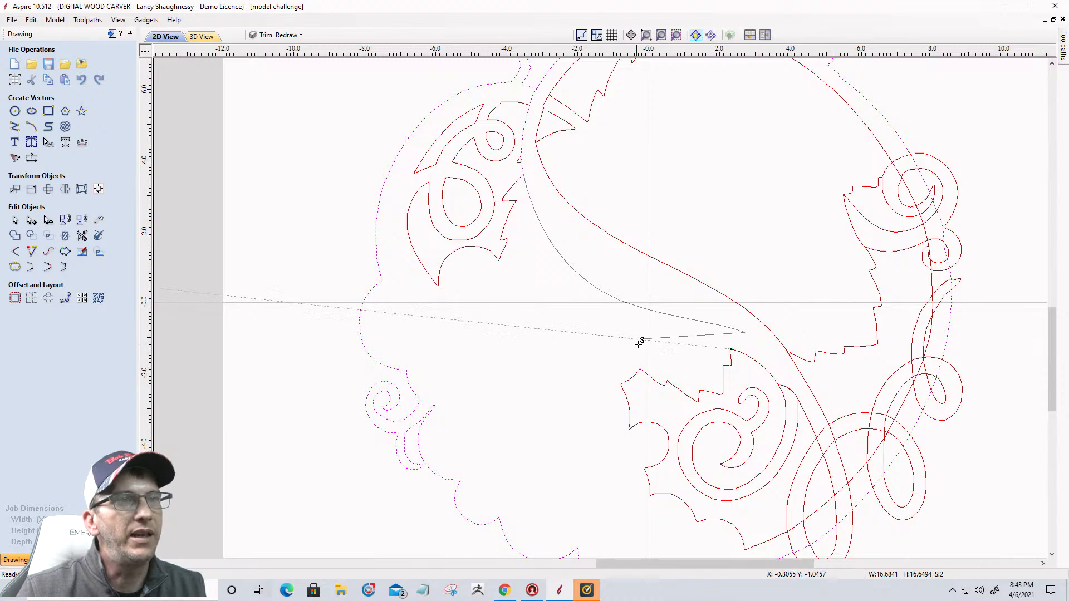
pyautogui.press('space')
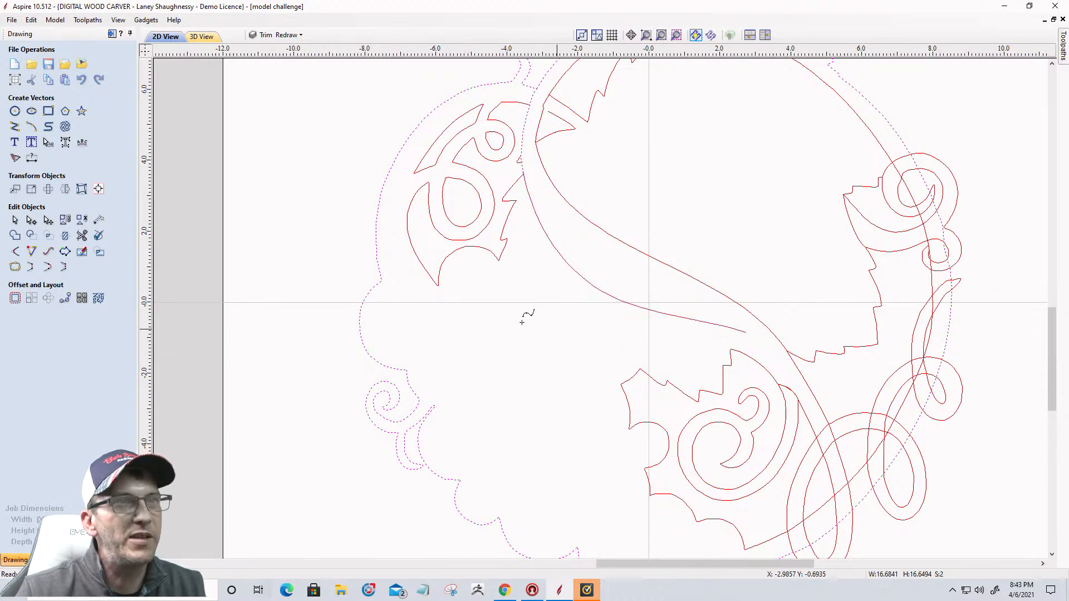
# Snap the new curve's lower end to the lower leaf's uppermost corner, and shift its middle node and handles toward the band's existing inner edge
pyautogui.click(31, 219)
pyautogui.click(726, 330)
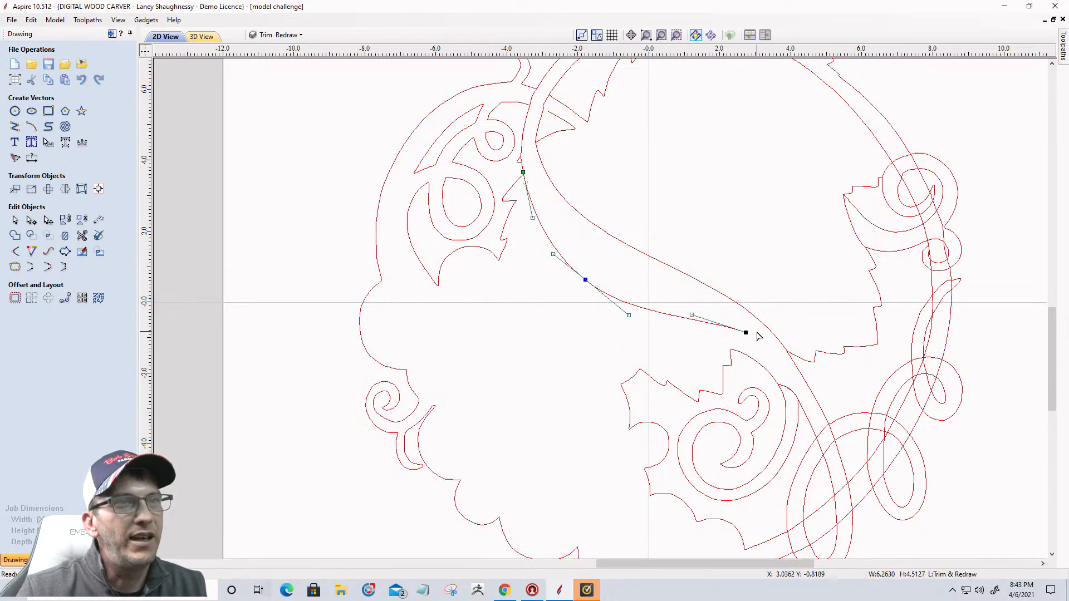
pyautogui.moveTo(745, 333); pyautogui.dragTo(731, 349)
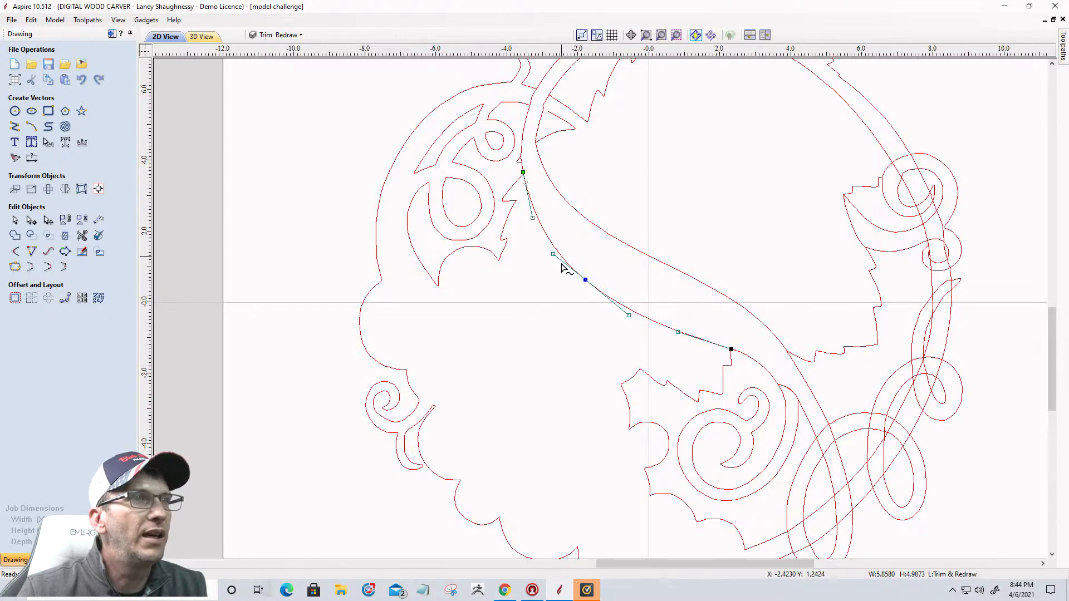
pyautogui.moveTo(600, 260); pyautogui.dragTo(601, 259)
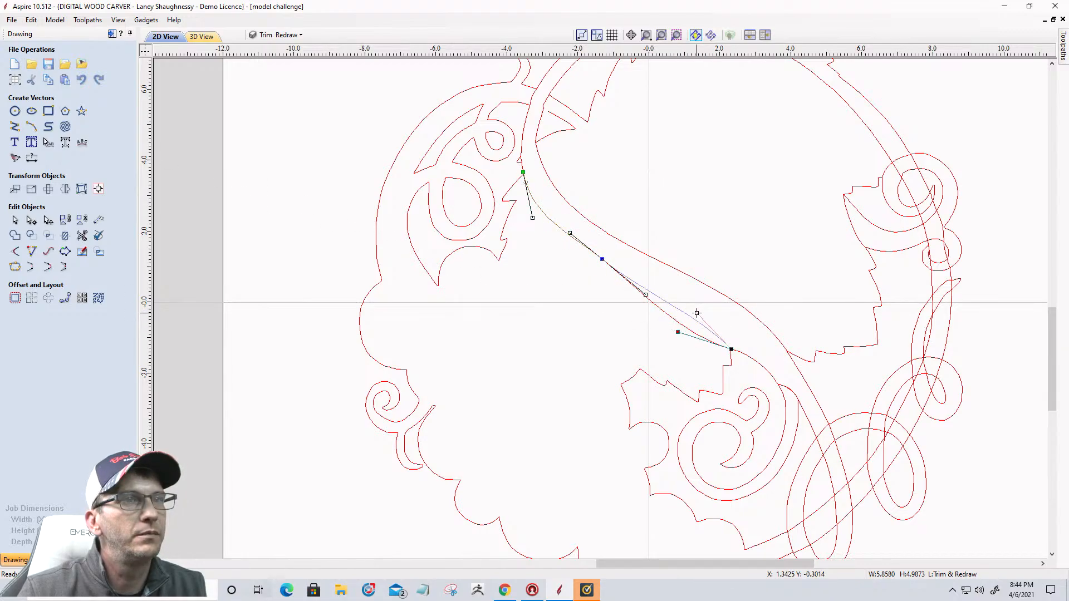
pyautogui.moveTo(696, 313); pyautogui.dragTo(696, 313)
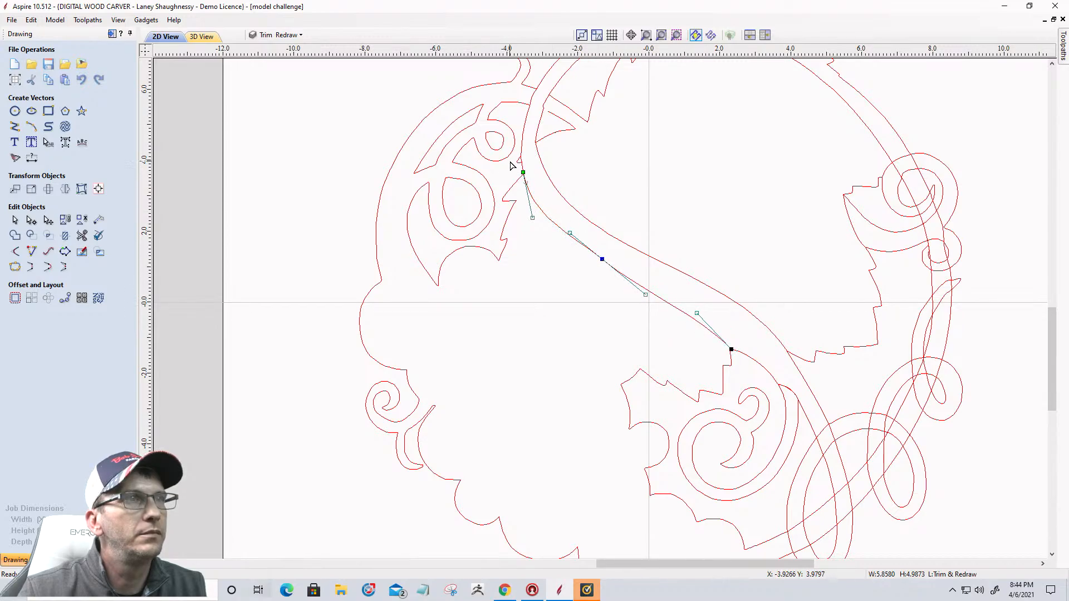
pyautogui.moveTo(597, 262); pyautogui.dragTo(599, 263)
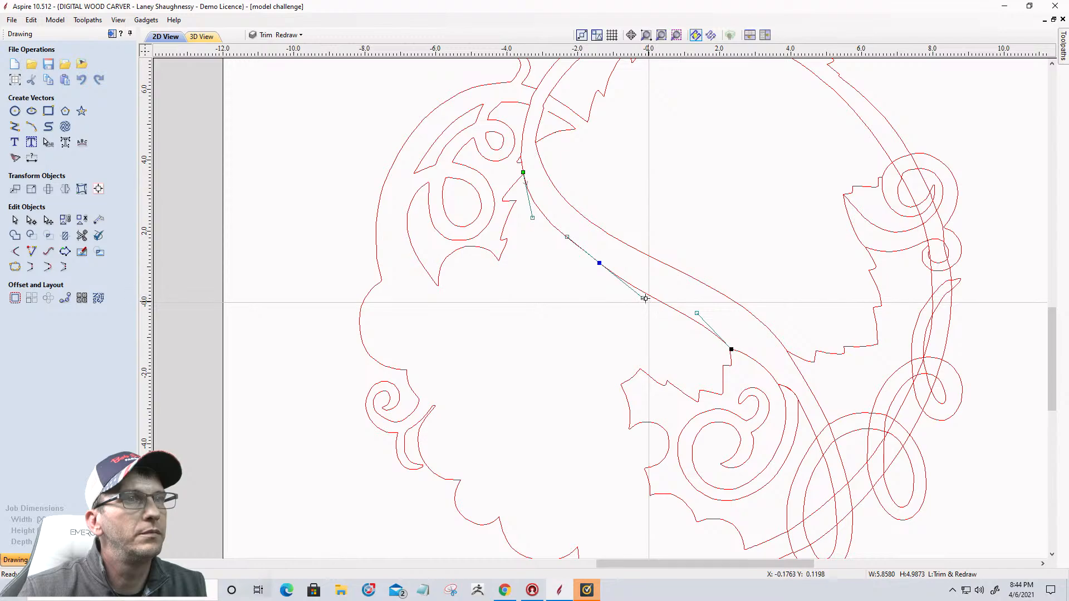
pyautogui.moveTo(643, 298); pyautogui.dragTo(651, 282)
pyautogui.click(572, 324)
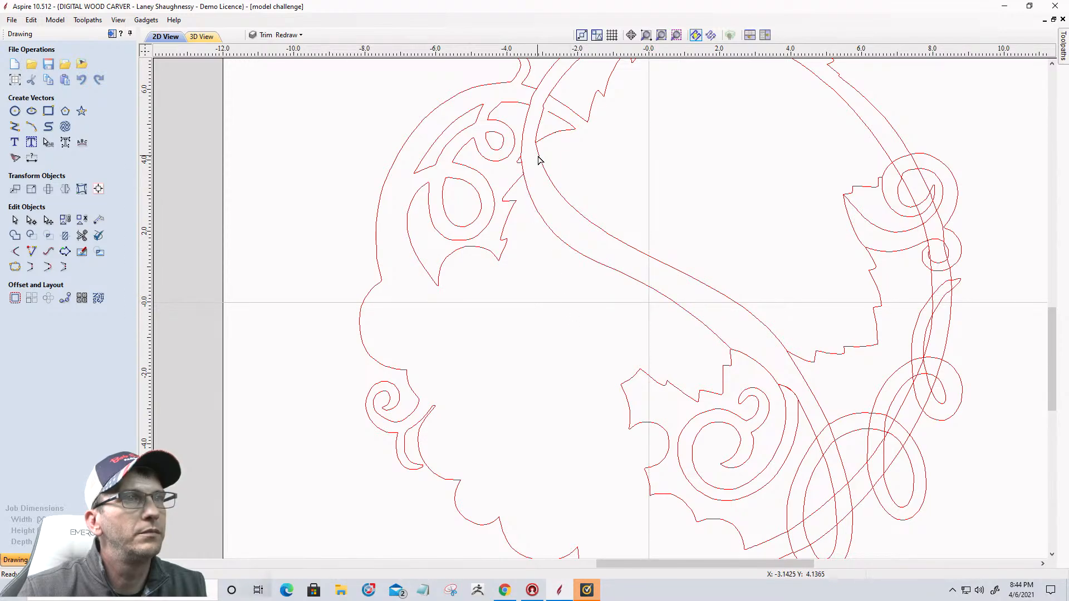
# Reshape the curve between the upper-left and lower leaves by raising its middle node slightly and adjusting its handles to follow the band smoothly
pyautogui.click(757, 362)
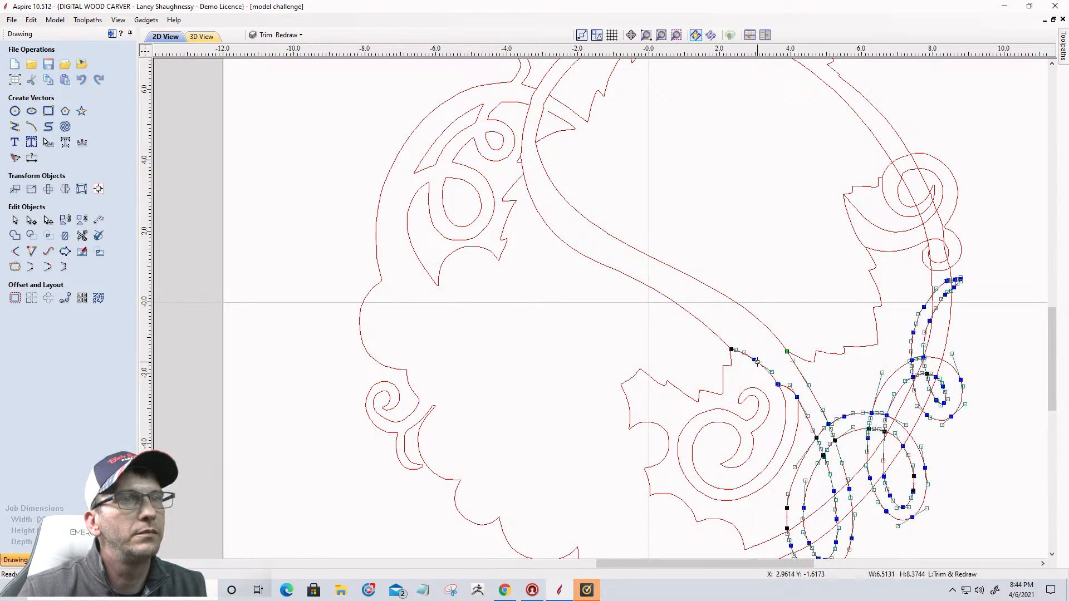
pyautogui.scroll(-1, 702, 352)
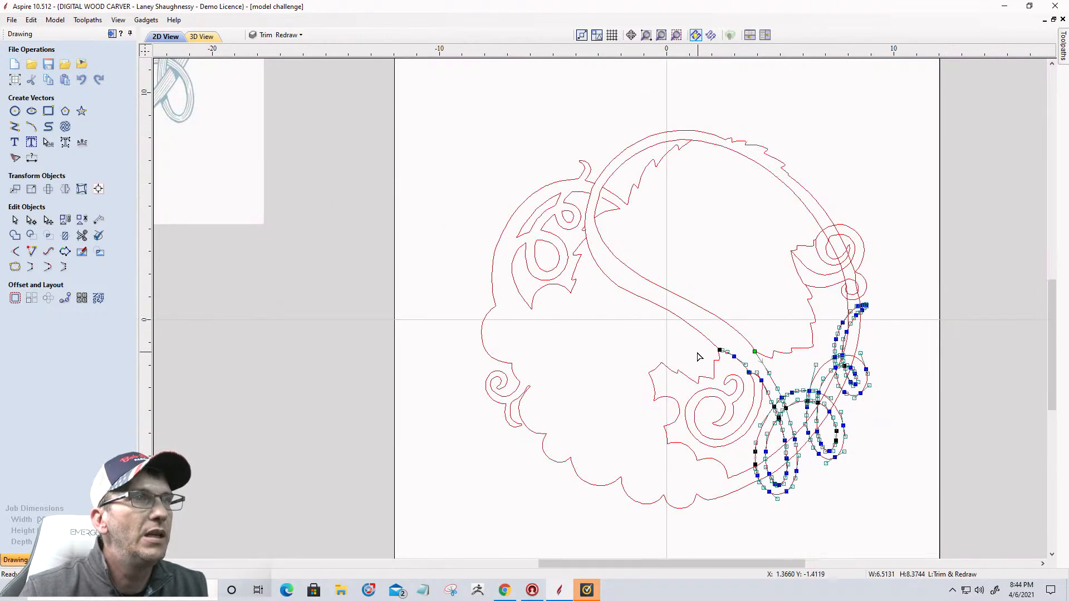
pyautogui.scroll(1, 601, 283)
pyautogui.click(612, 285)
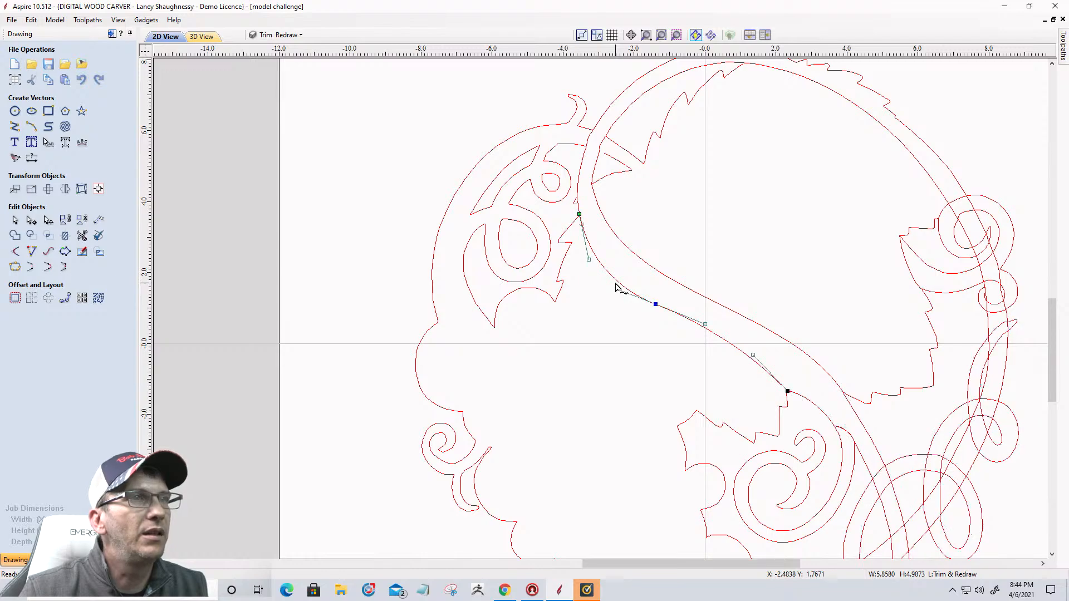
pyautogui.moveTo(612, 282); pyautogui.dragTo(614, 270)
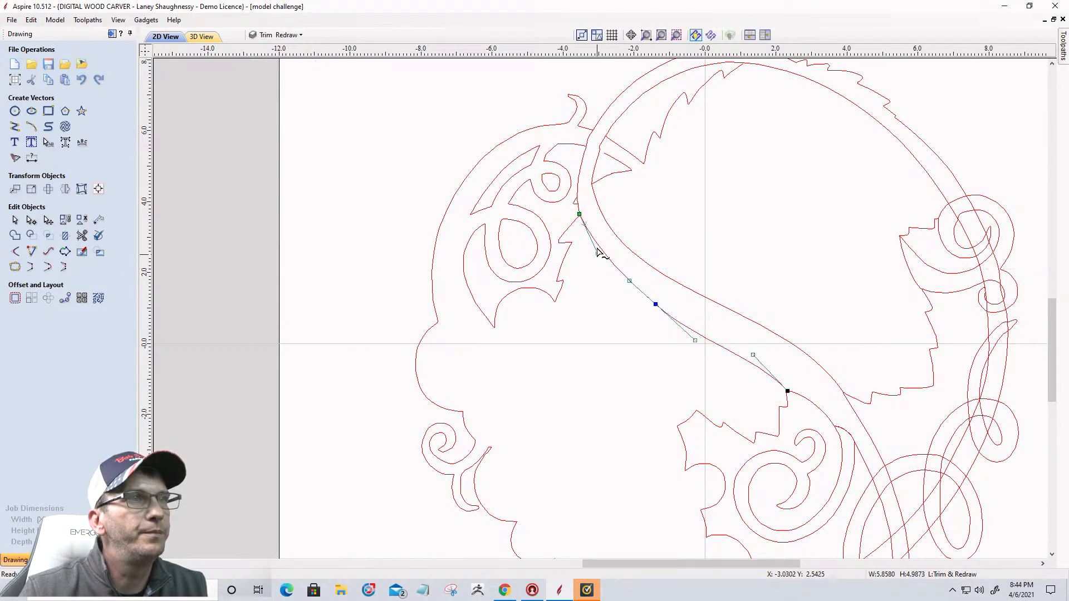
pyautogui.moveTo(657, 304); pyautogui.dragTo(656, 295)
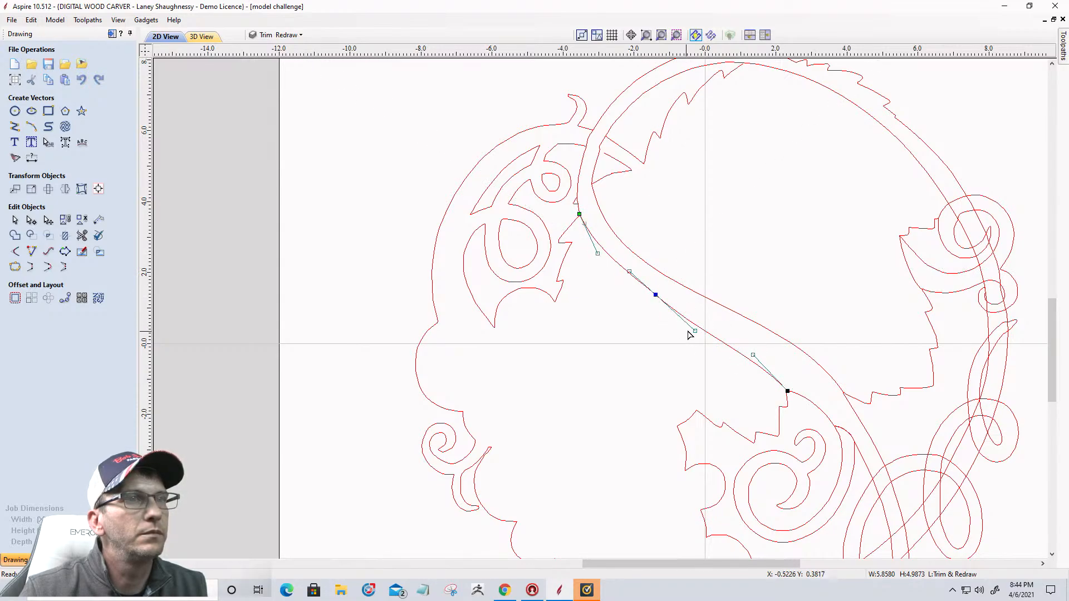
pyautogui.moveTo(704, 312); pyautogui.dragTo(704, 313)
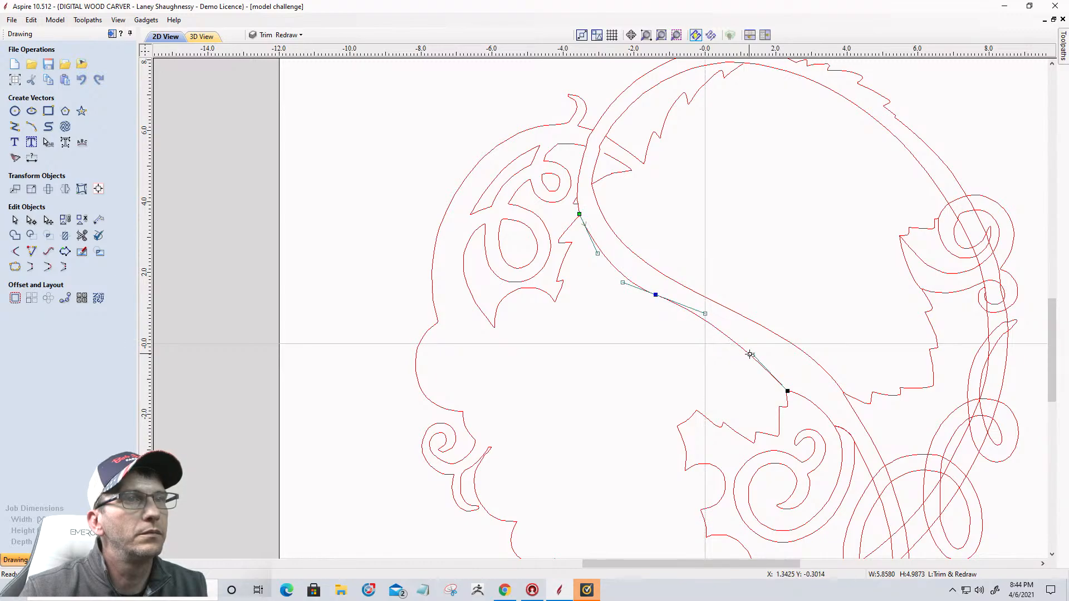
pyautogui.moveTo(749, 354); pyautogui.dragTo(756, 348)
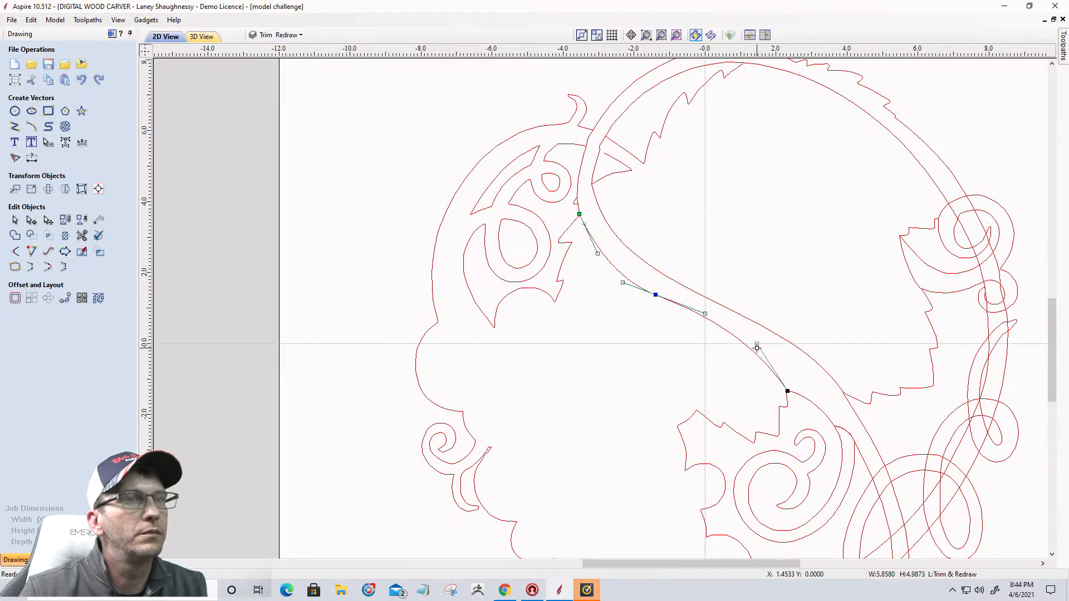
pyautogui.click(716, 379)
# Select the wreath's outer outline with the band's adjoining edge curve, and delete the short horizontal span linking the top curl's base to the band
pyautogui.scroll(-3, 715, 379)
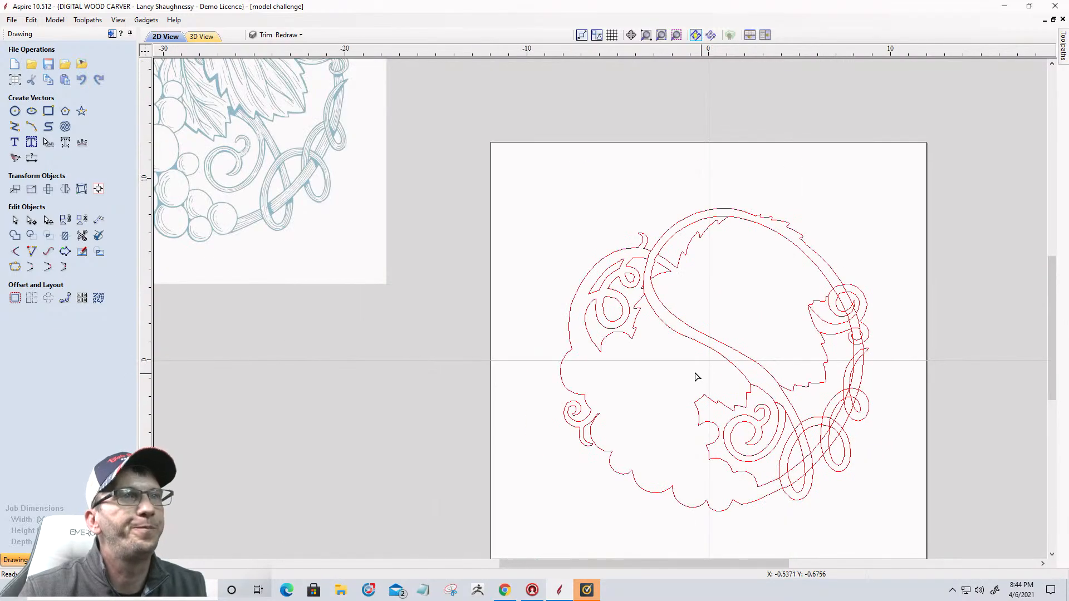
pyautogui.scroll(2, 681, 368)
pyautogui.scroll(-3, 683, 371)
pyautogui.scroll(1, 680, 363)
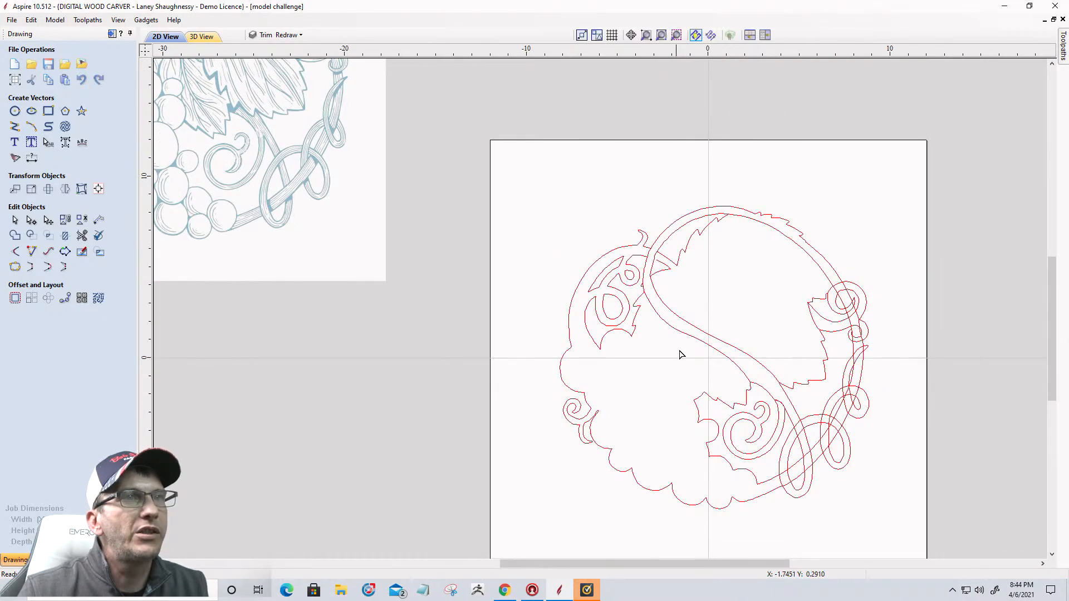
pyautogui.click(660, 233)
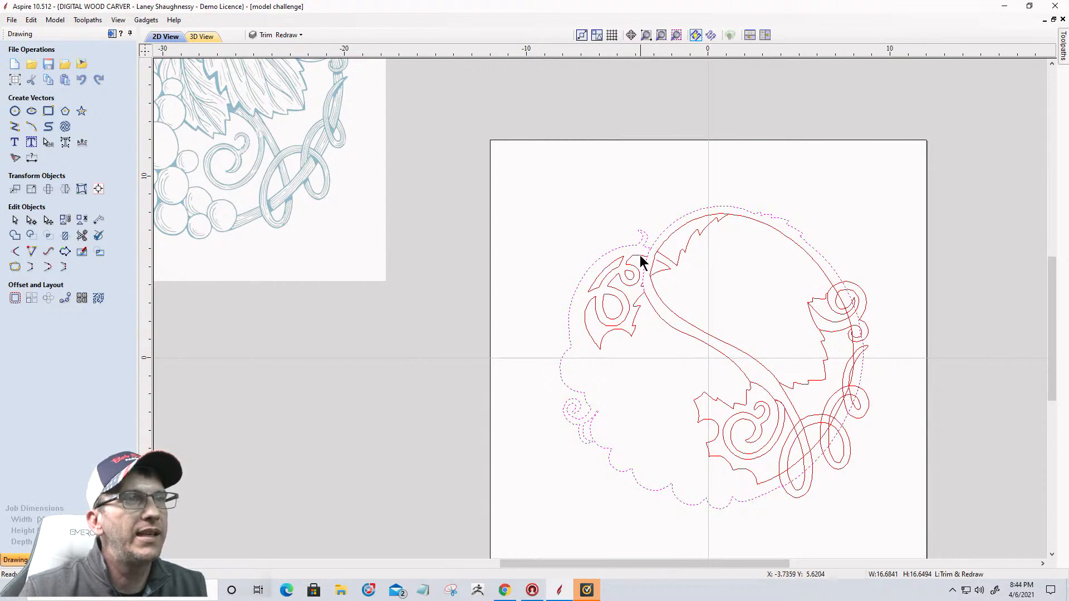
pyautogui.scroll(4, 629, 255)
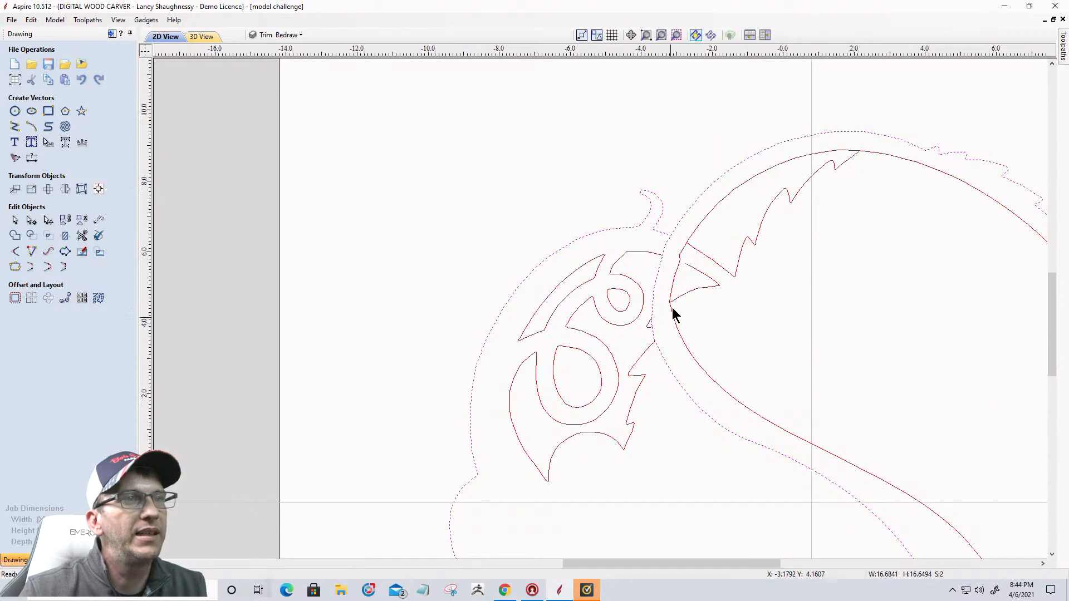
pyautogui.scroll(-3, 673, 281)
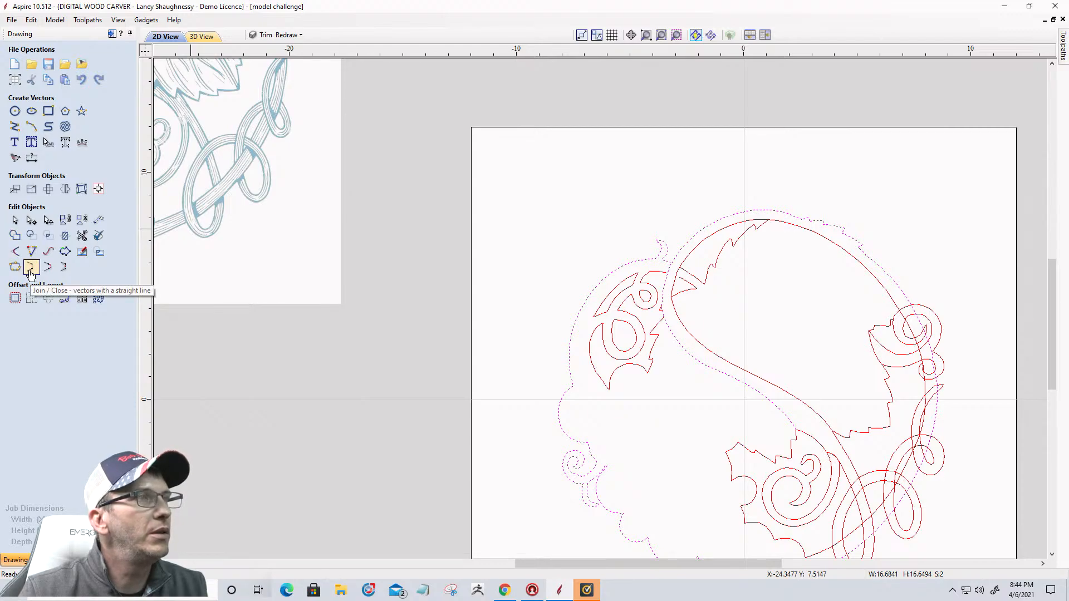
pyautogui.click(32, 221)
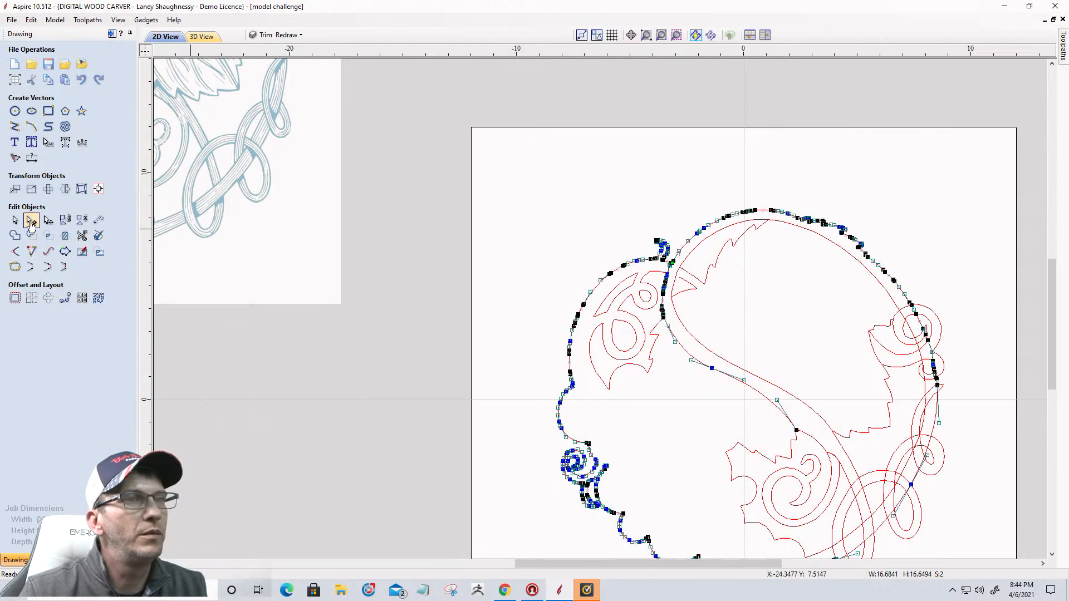
pyautogui.scroll(9, 669, 260)
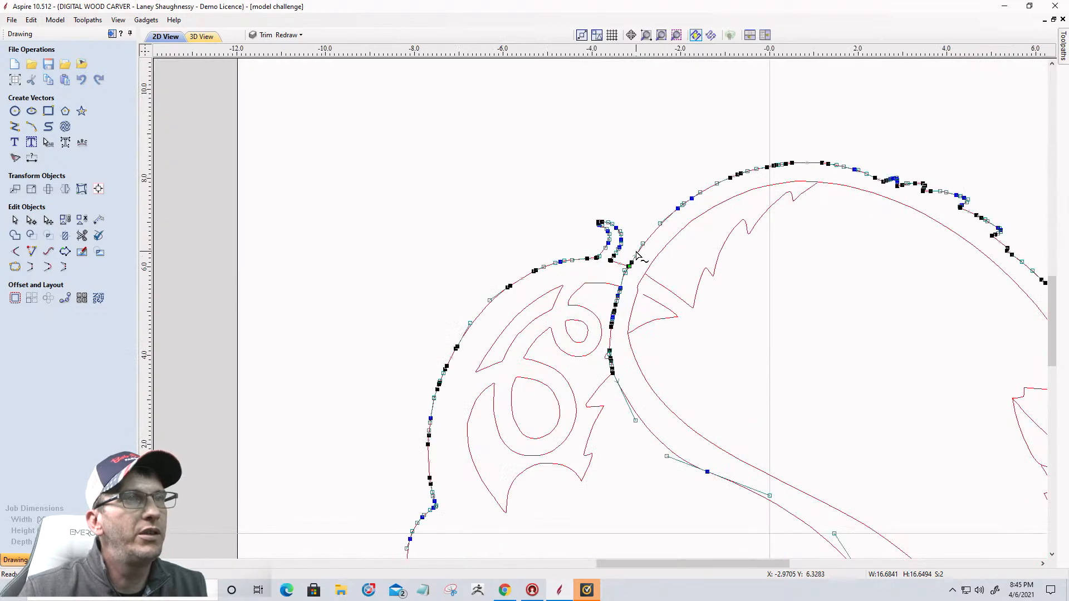
pyautogui.scroll(6, 598, 285)
pyautogui.scroll(8, 678, 309)
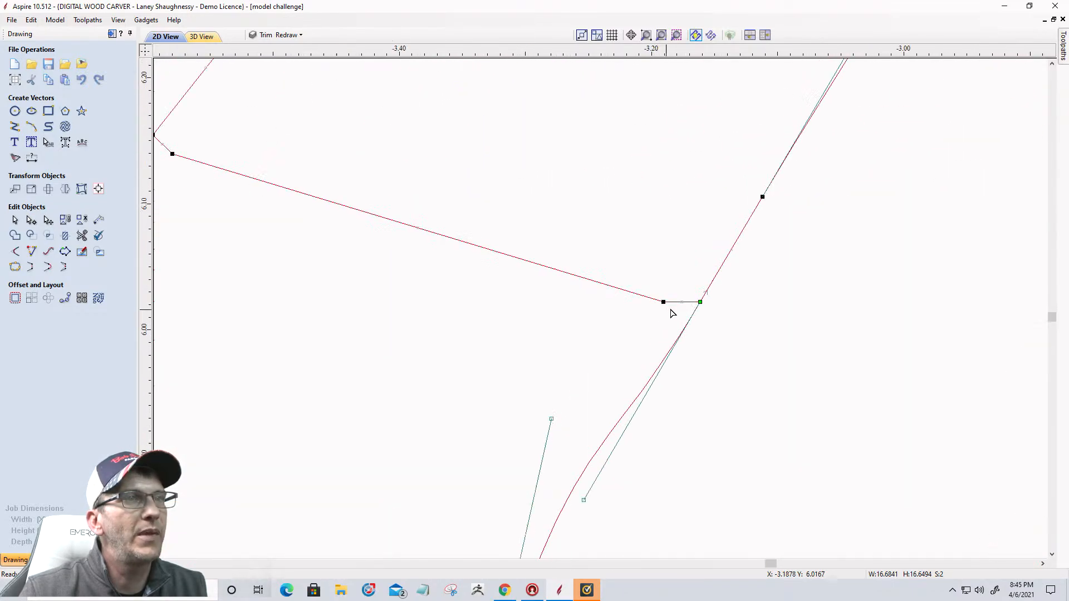
pyautogui.scroll(3, 740, 291)
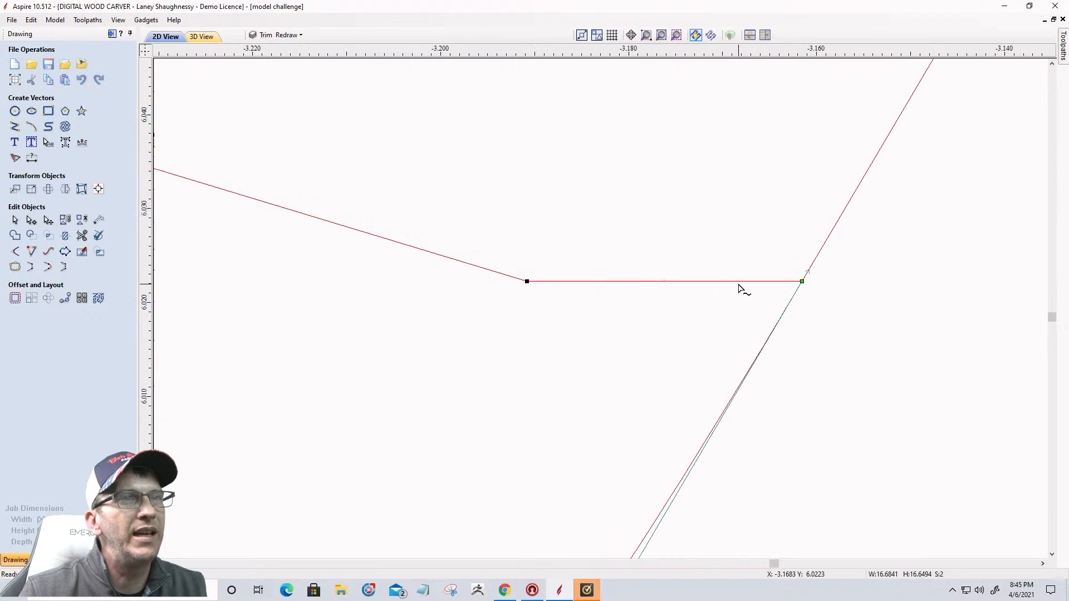
pyautogui.rightClick(739, 282)
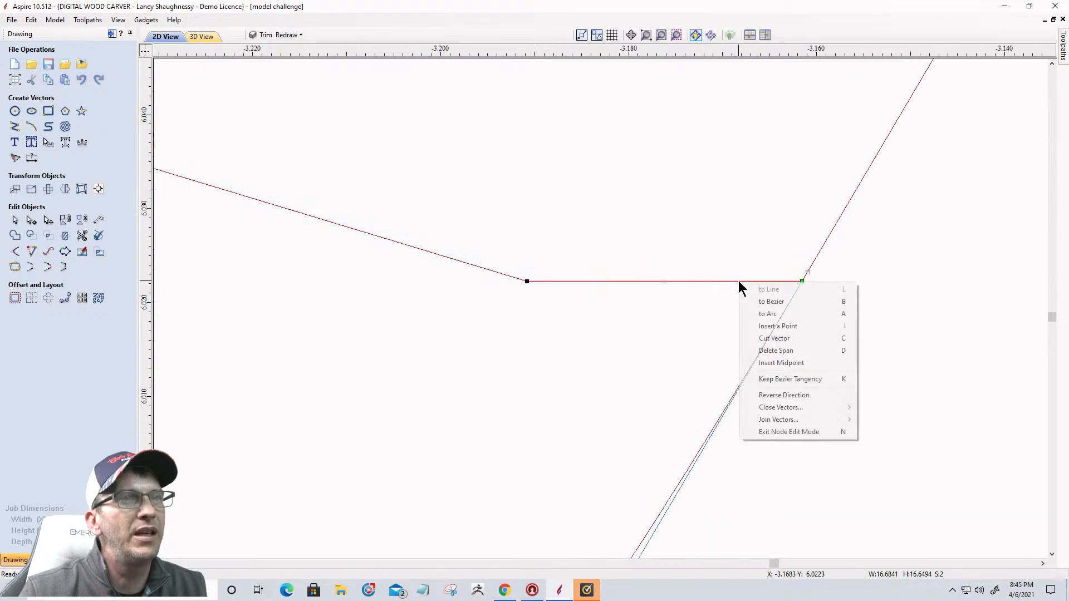
pyautogui.click(754, 352)
# Delete the short vertical span linking the lower edge of the leaf inside the arch to the band's inner edge
pyautogui.scroll(-5, 710, 300)
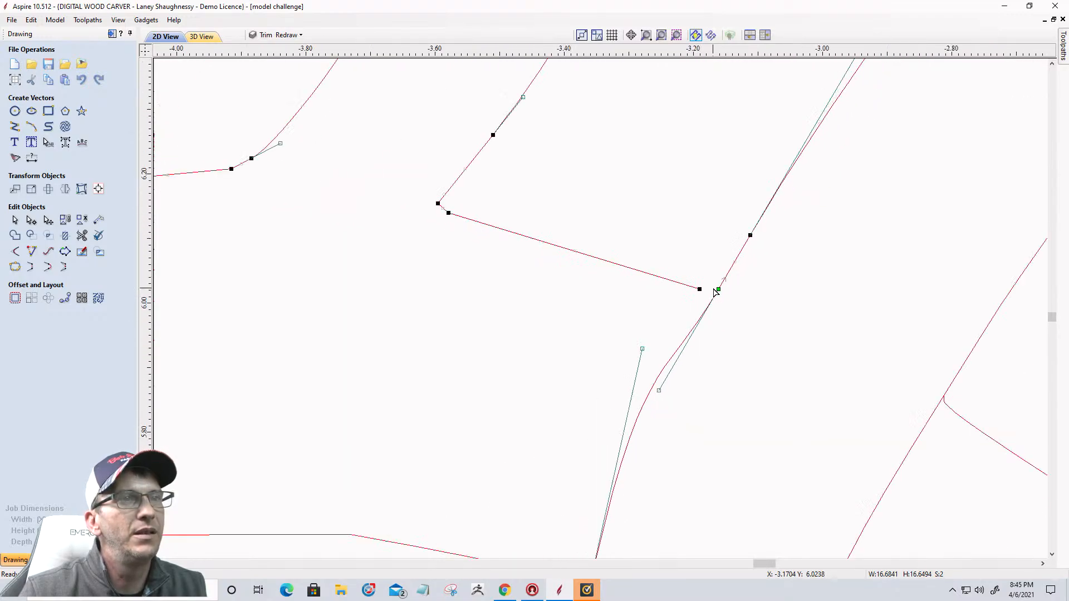
pyautogui.scroll(-2, 716, 292)
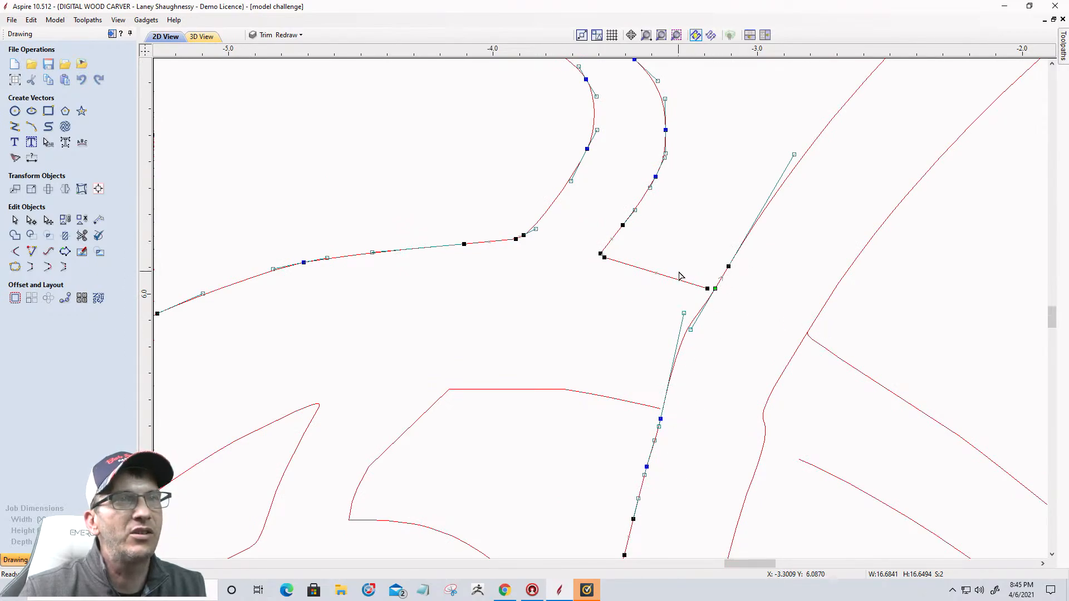
pyautogui.scroll(3, 807, 350)
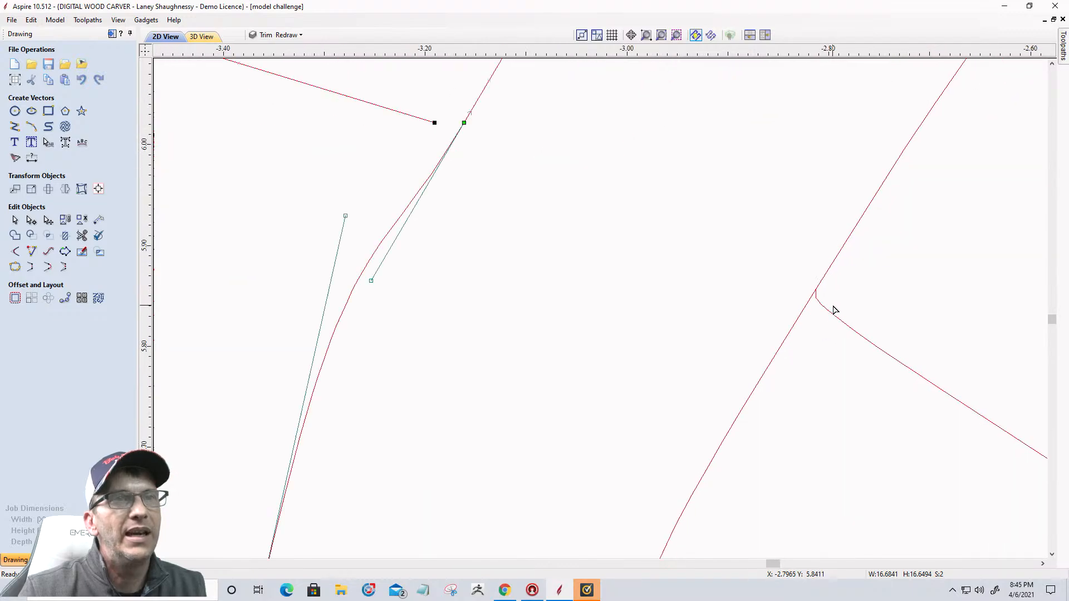
pyautogui.scroll(6, 821, 306)
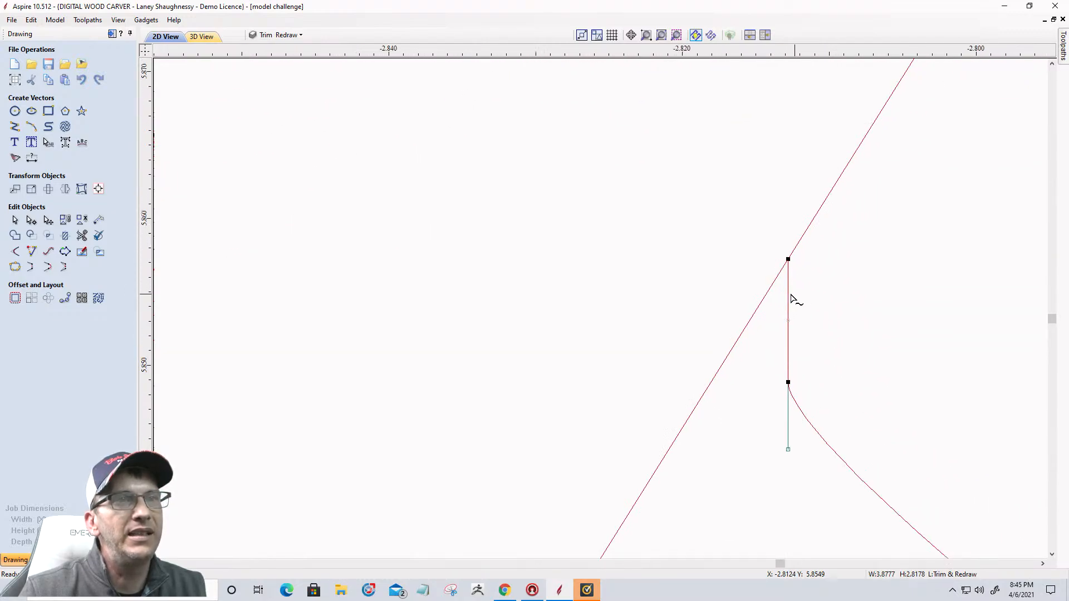
pyautogui.rightClick(789, 299)
pyautogui.click(800, 362)
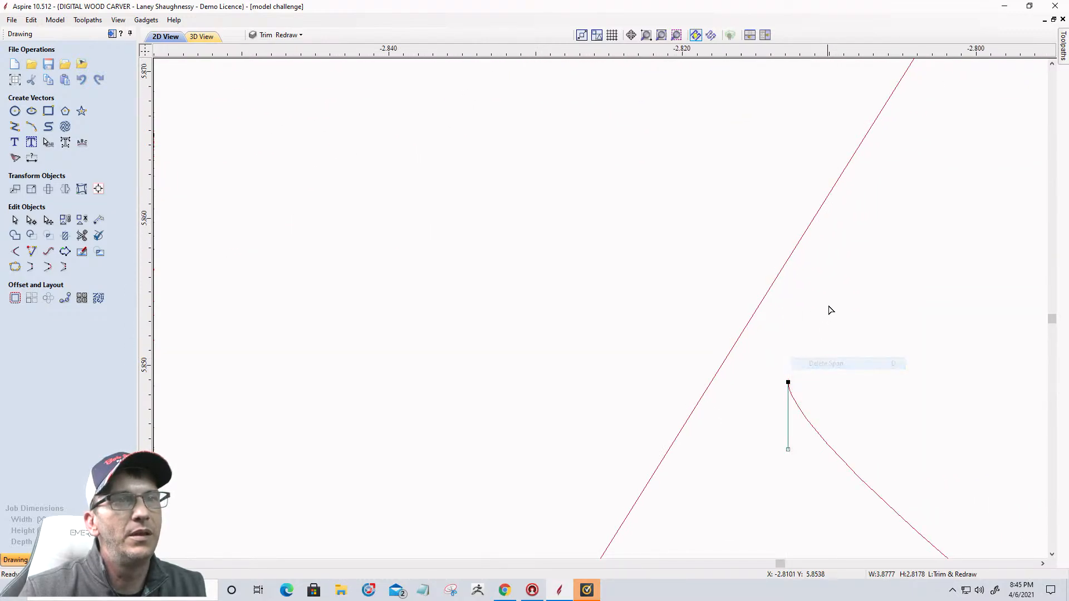
# Cut the same leaf edge just past its hooked end near the band, and delete the tiny cut-off piece
pyautogui.scroll(-4, 828, 309)
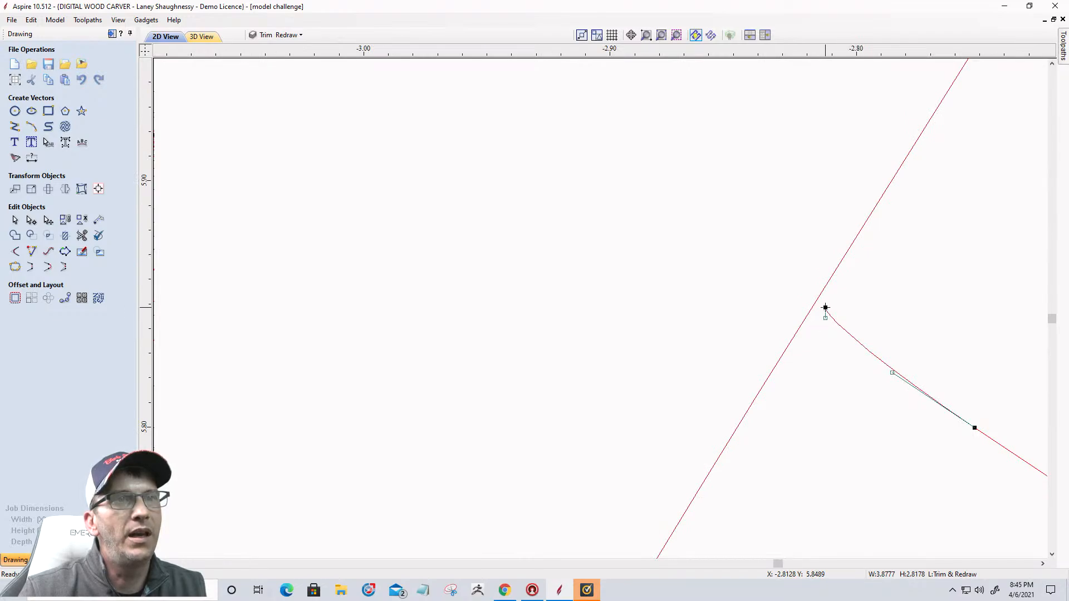
pyautogui.rightClick(843, 332)
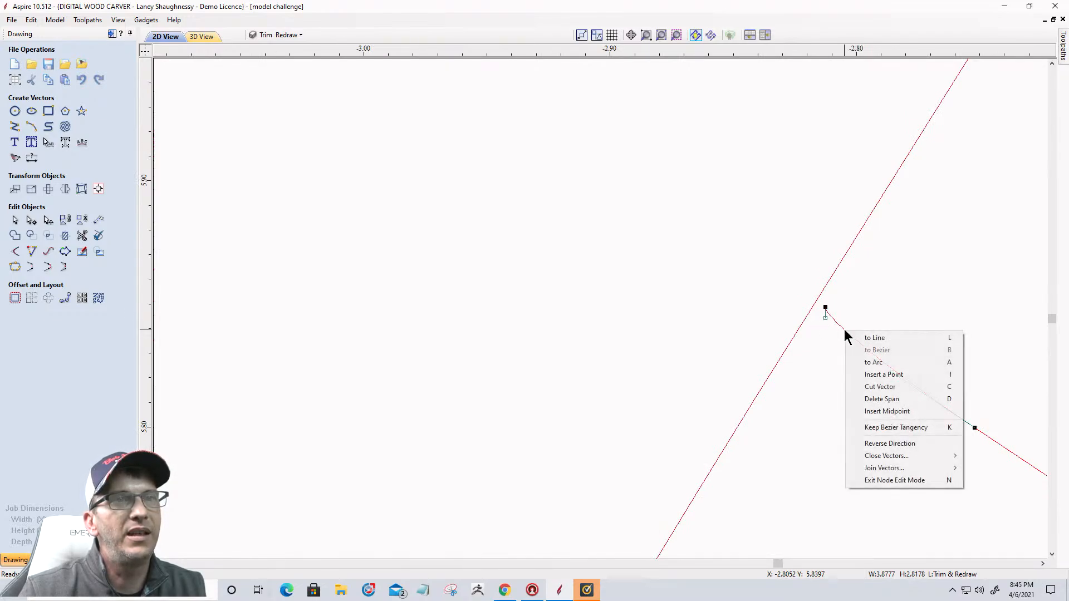
pyautogui.click(862, 399)
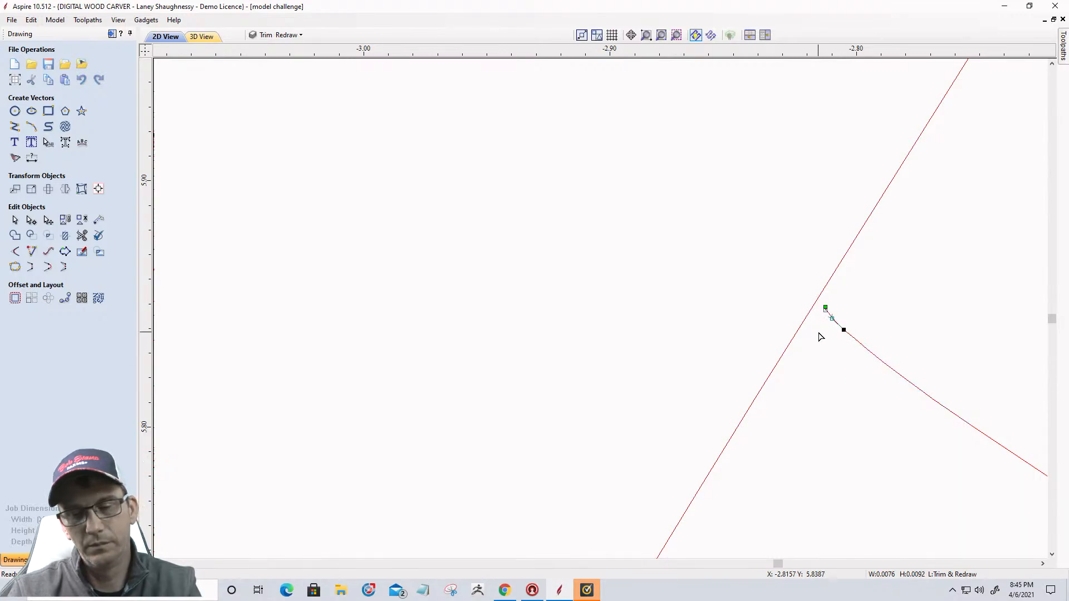
pyautogui.click(833, 341)
pyautogui.scroll(-3, 851, 350)
pyautogui.scroll(-2, 850, 351)
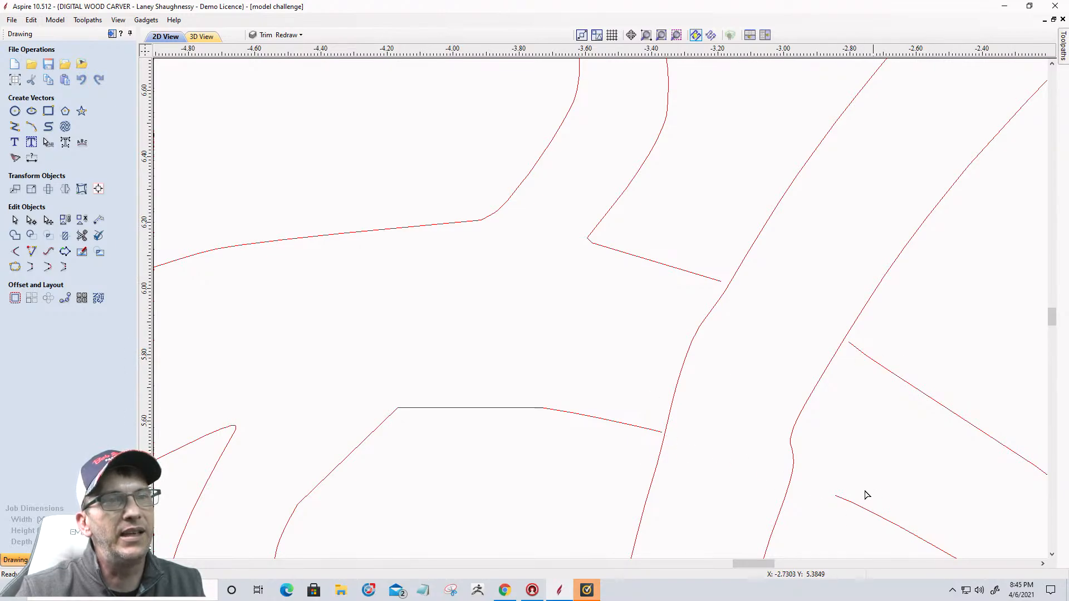
# Select the wreath's outer outline together with the band's outer edge curve that runs down from the base of the top curl
pyautogui.scroll(-6, 841, 323)
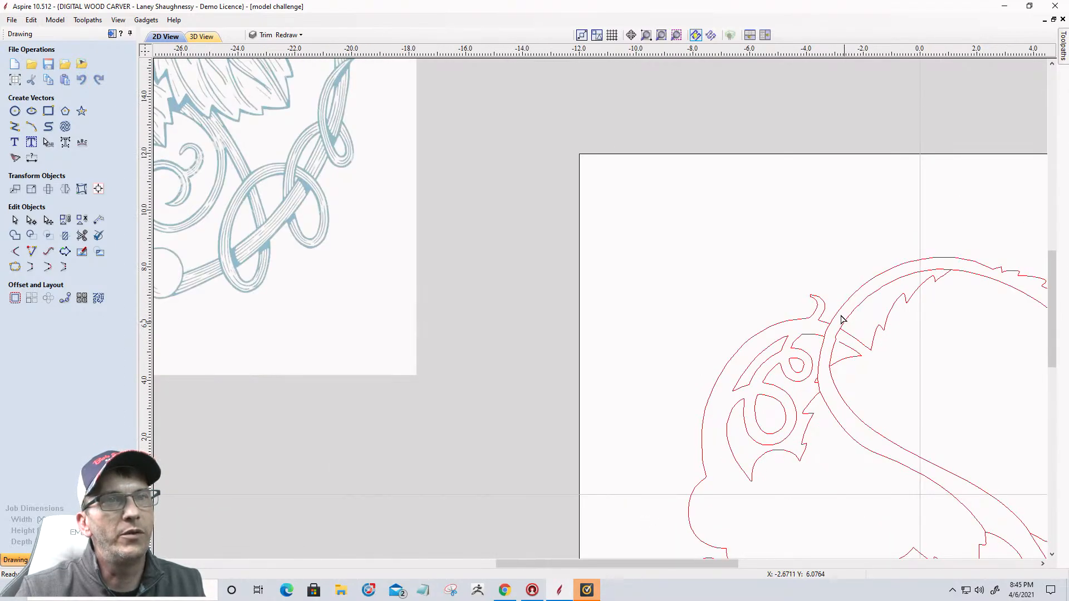
pyautogui.click(783, 318)
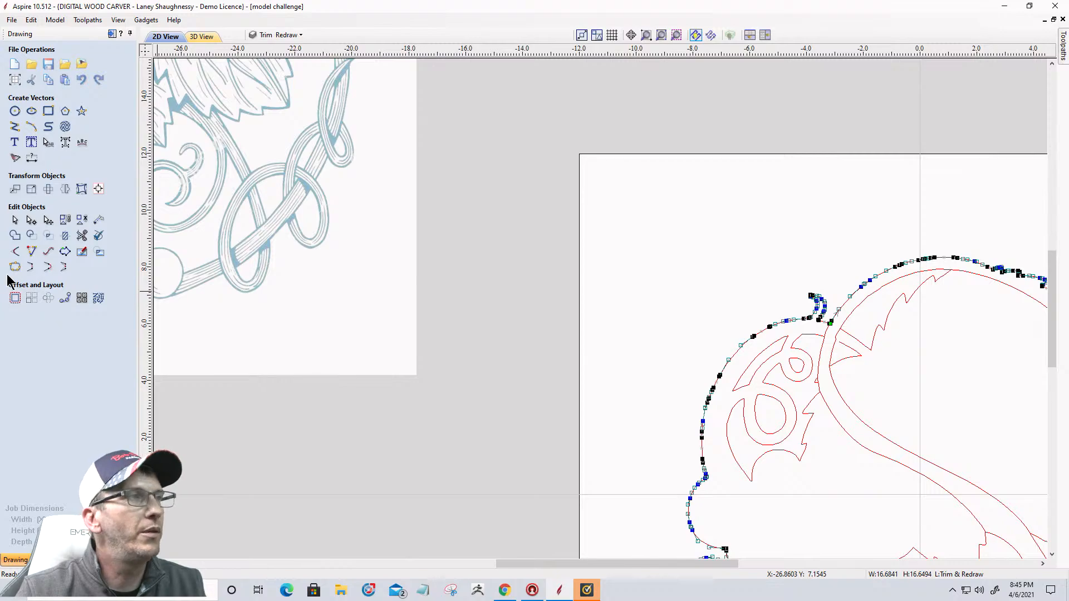
pyautogui.click(14, 220)
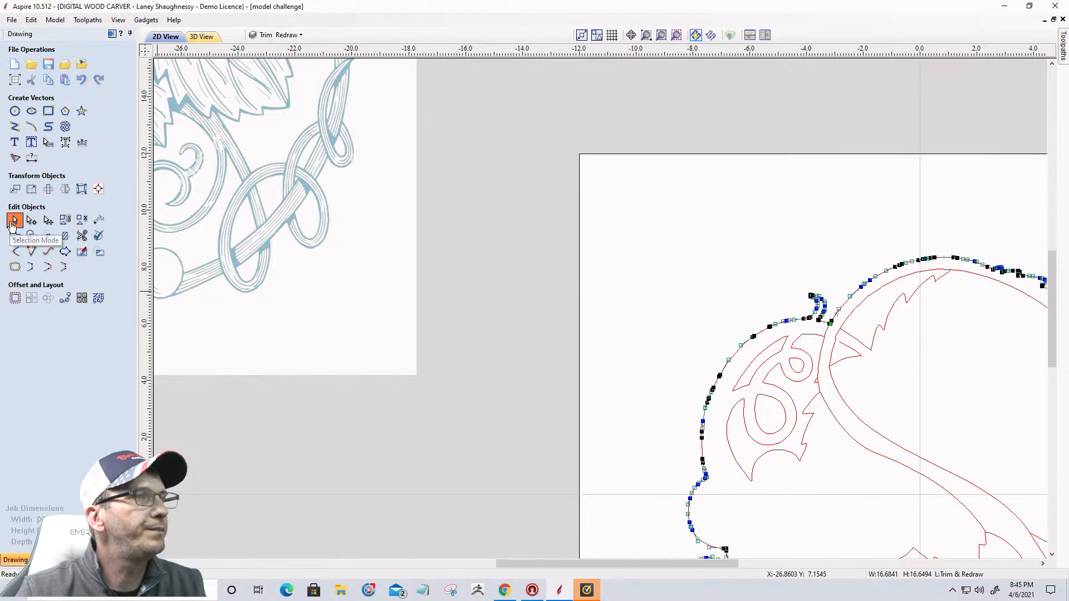
pyautogui.scroll(5, 819, 322)
pyautogui.scroll(2, 771, 389)
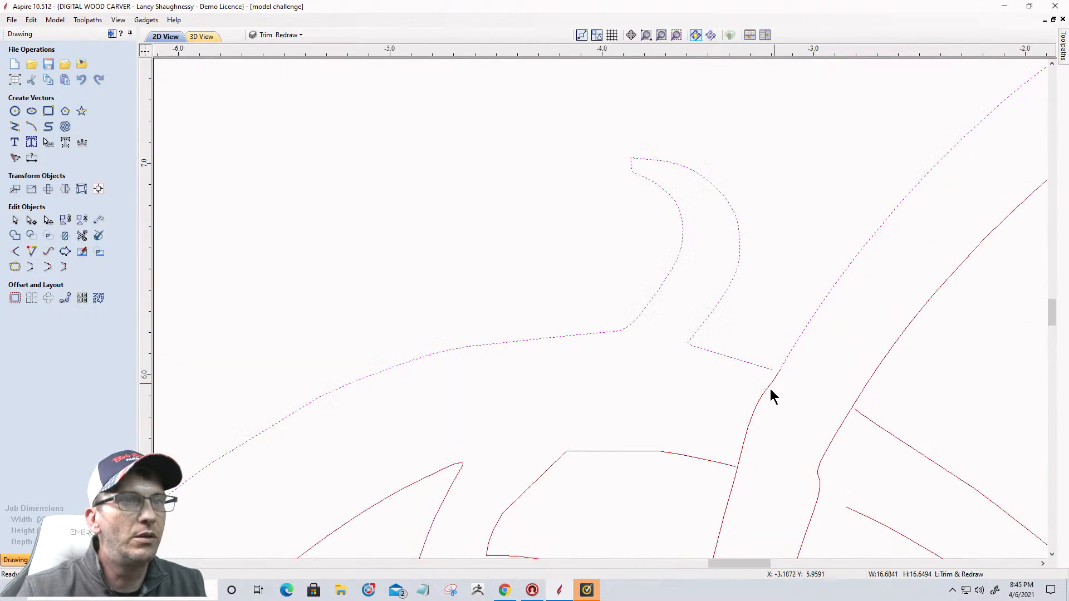
pyautogui.scroll(-10, 826, 277)
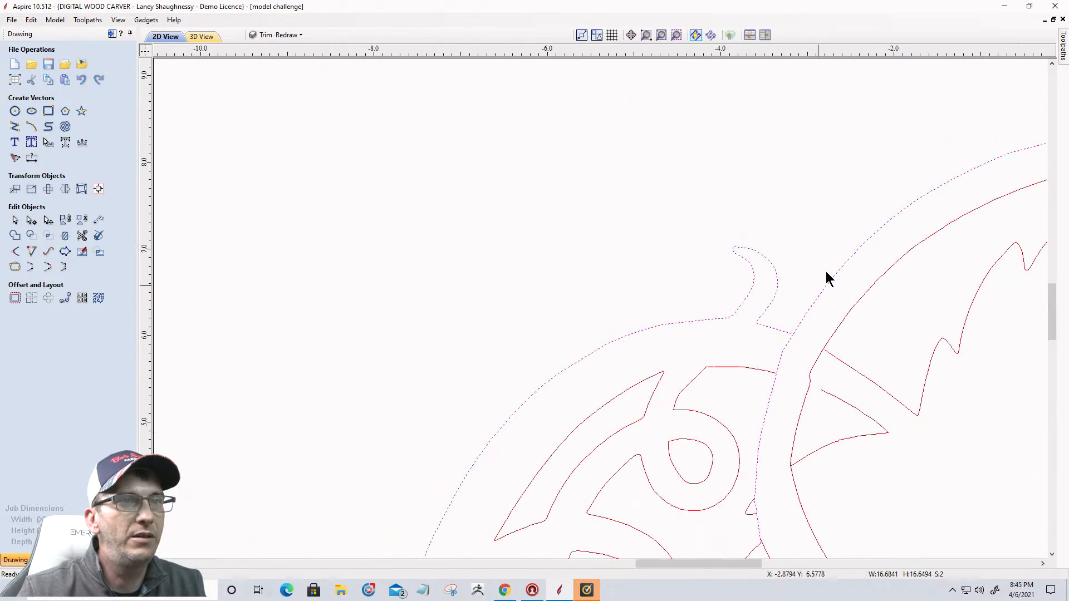
# Add the band's lower edge curve to the selection and examine its junction with the jagged leaf's upper tip
pyautogui.scroll(5, 828, 330)
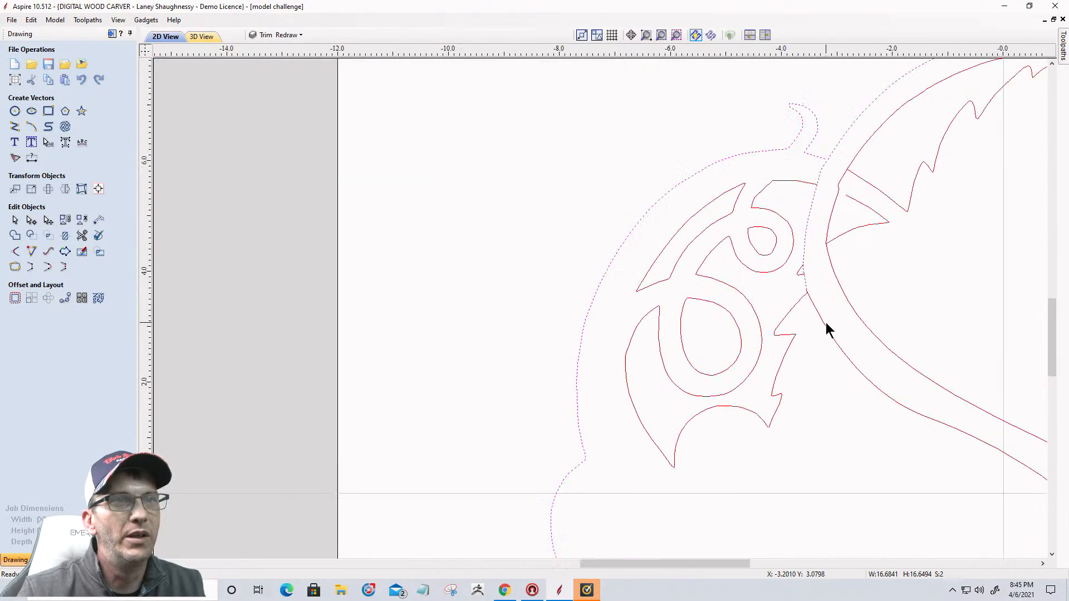
pyautogui.scroll(10, 824, 329)
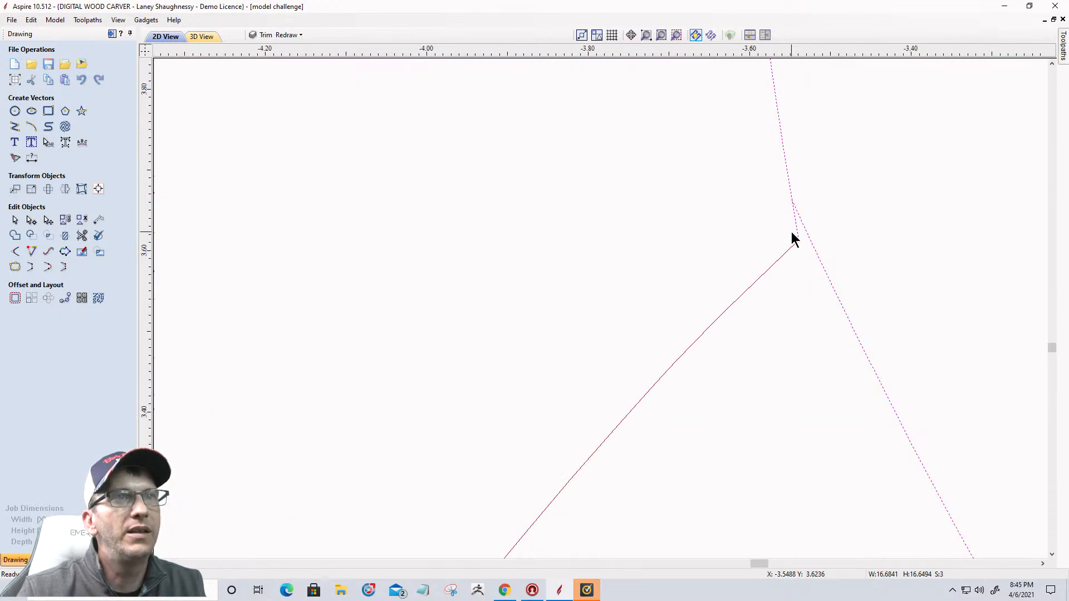
pyautogui.scroll(4, 792, 232)
pyautogui.scroll(-4, 783, 224)
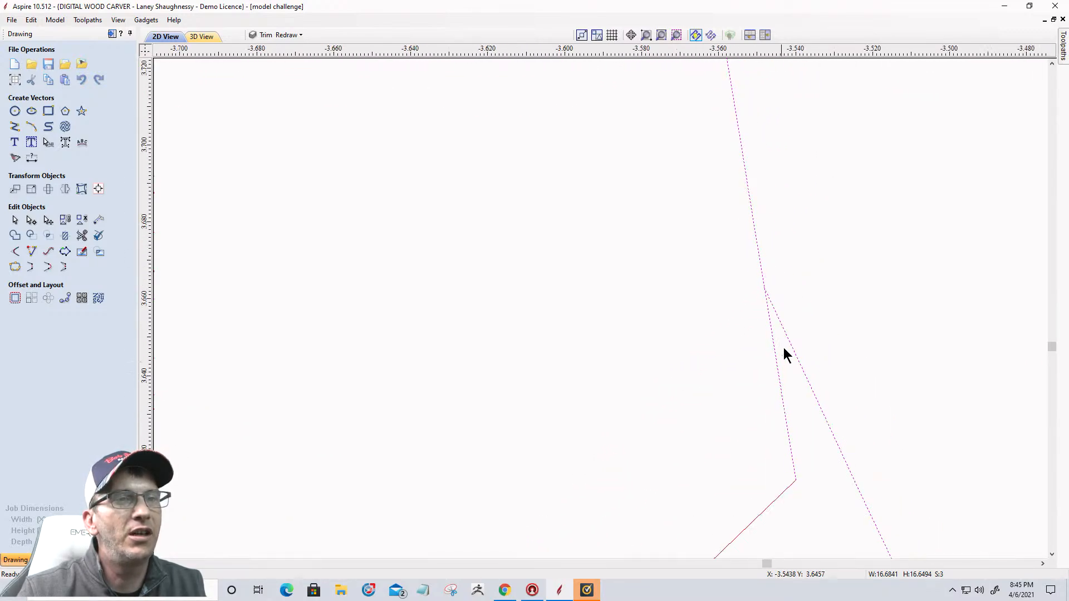
pyautogui.scroll(-5, 807, 412)
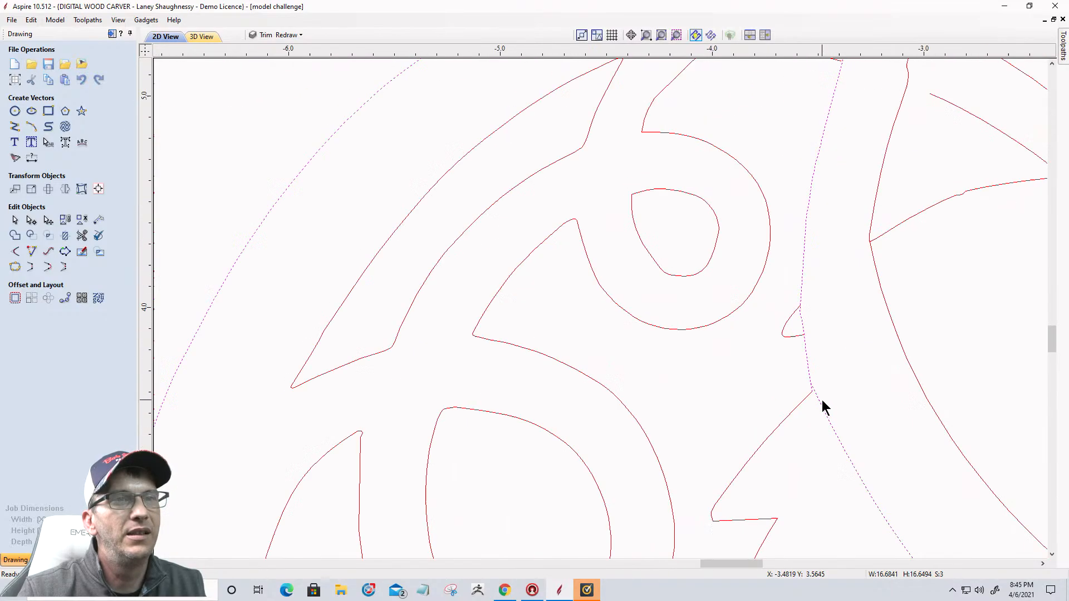
pyautogui.scroll(6, 823, 406)
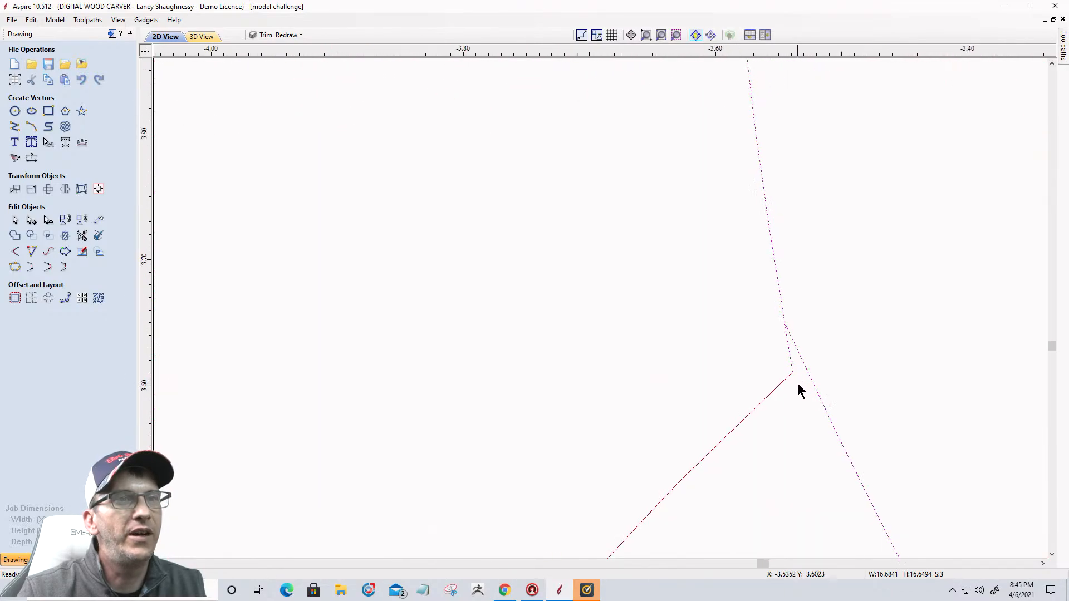
# Nudge the upper band curve's node slightly upward and move the lower band curve's open end onto the corner at the leaf's tip
pyautogui.click(31, 220)
pyautogui.moveTo(777, 288); pyautogui.dragTo(731, 277)
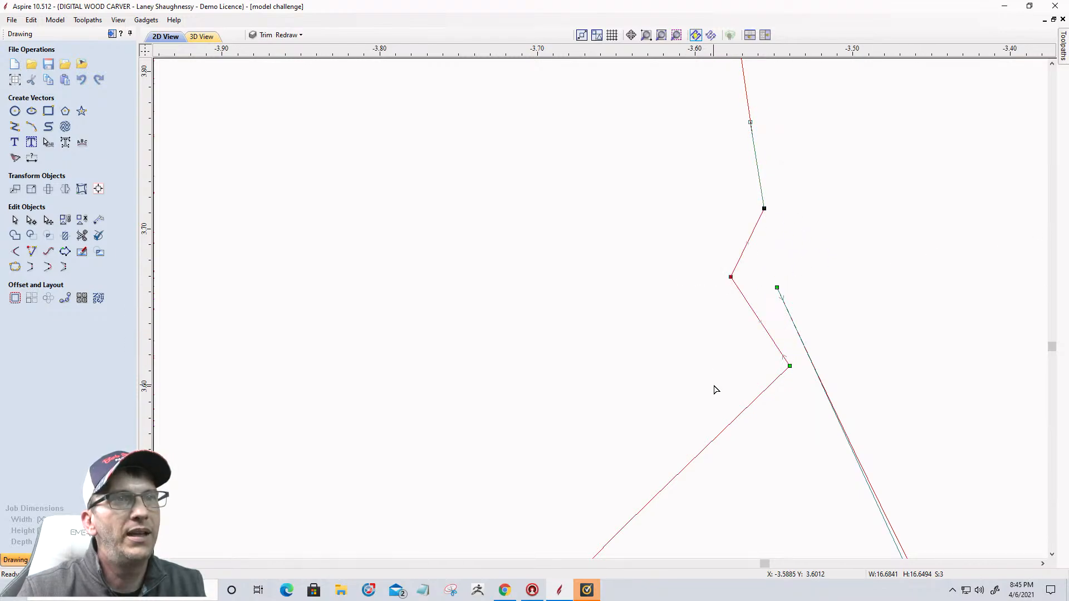
pyautogui.hotkey('ctrl', 'z')
pyautogui.scroll(3, 788, 305)
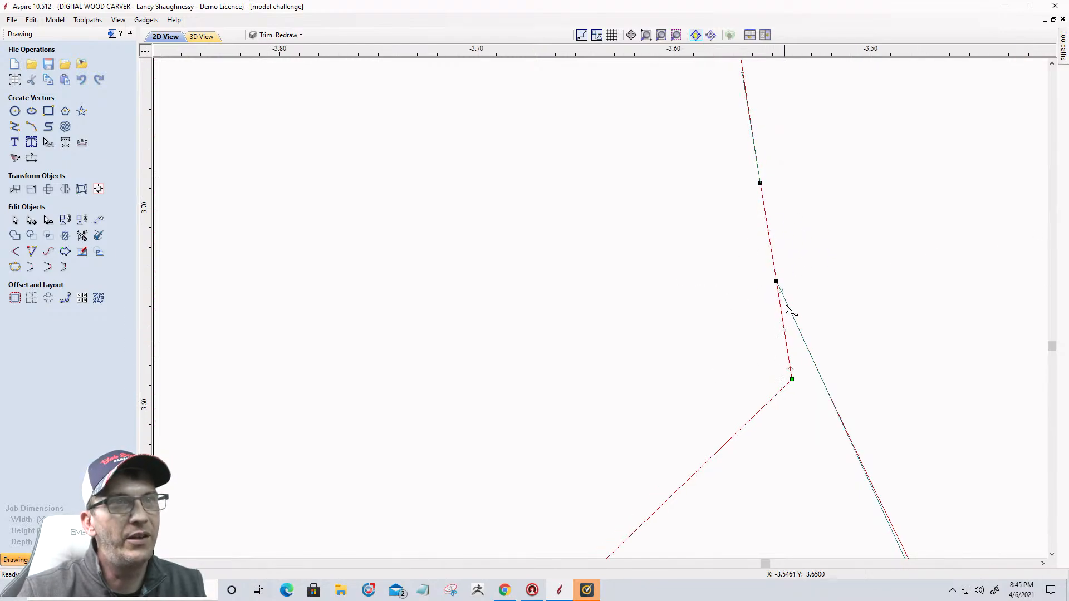
pyautogui.scroll(1, 787, 306)
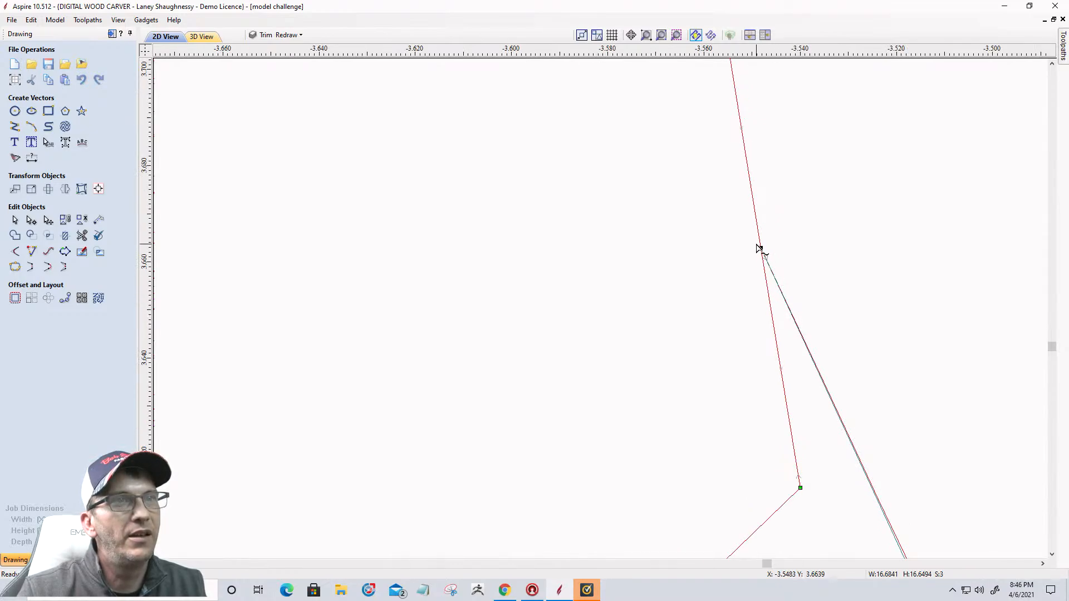
pyautogui.moveTo(761, 249); pyautogui.dragTo(758, 236)
pyautogui.moveTo(782, 298); pyautogui.dragTo(801, 488)
pyautogui.scroll(-10, 876, 339)
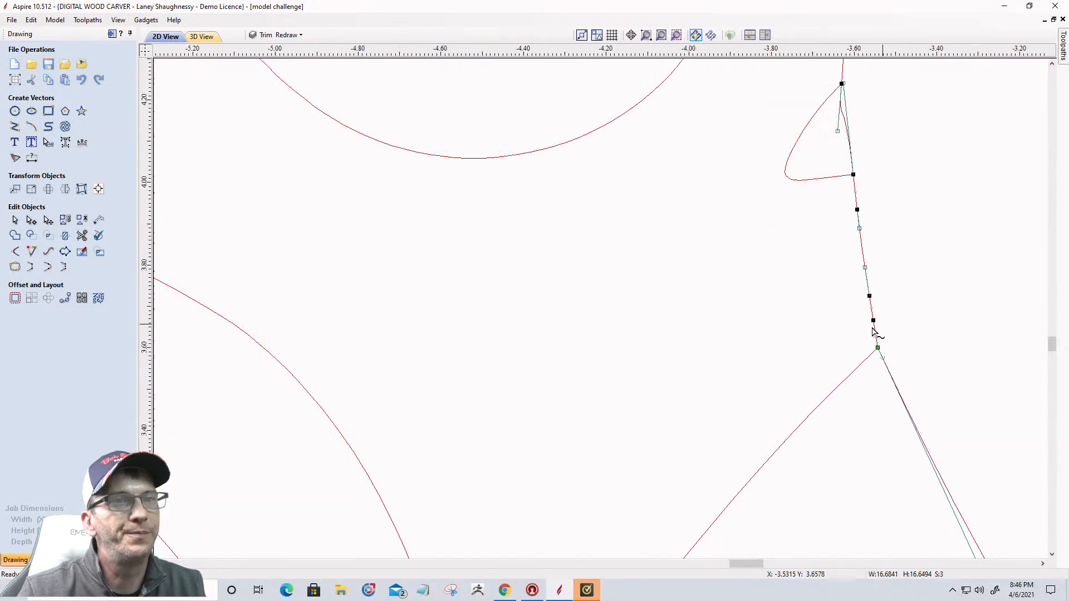
pyautogui.click(771, 361)
pyautogui.scroll(-6, 763, 365)
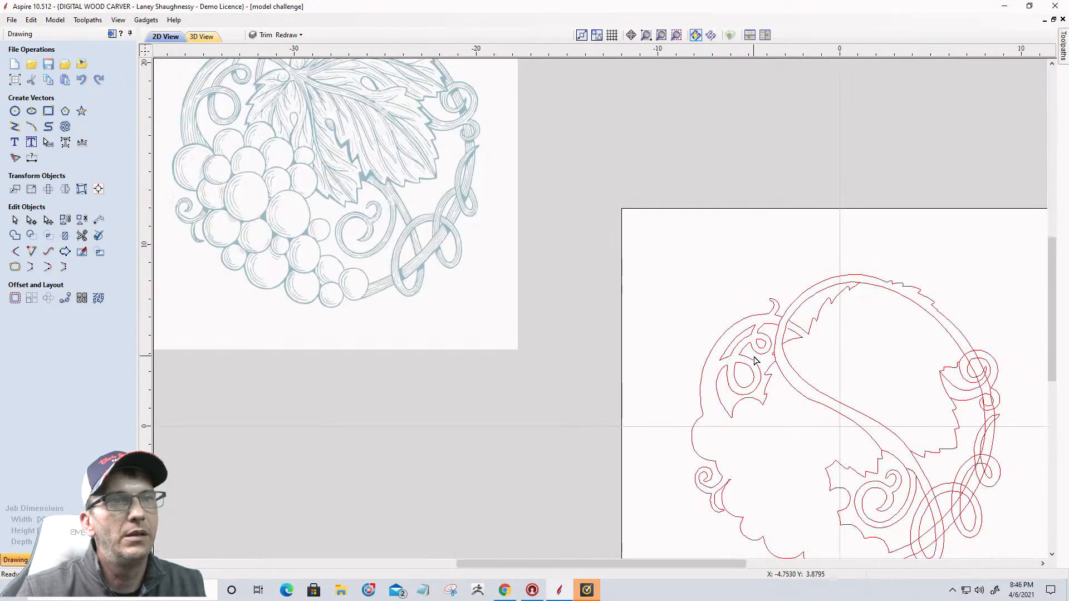
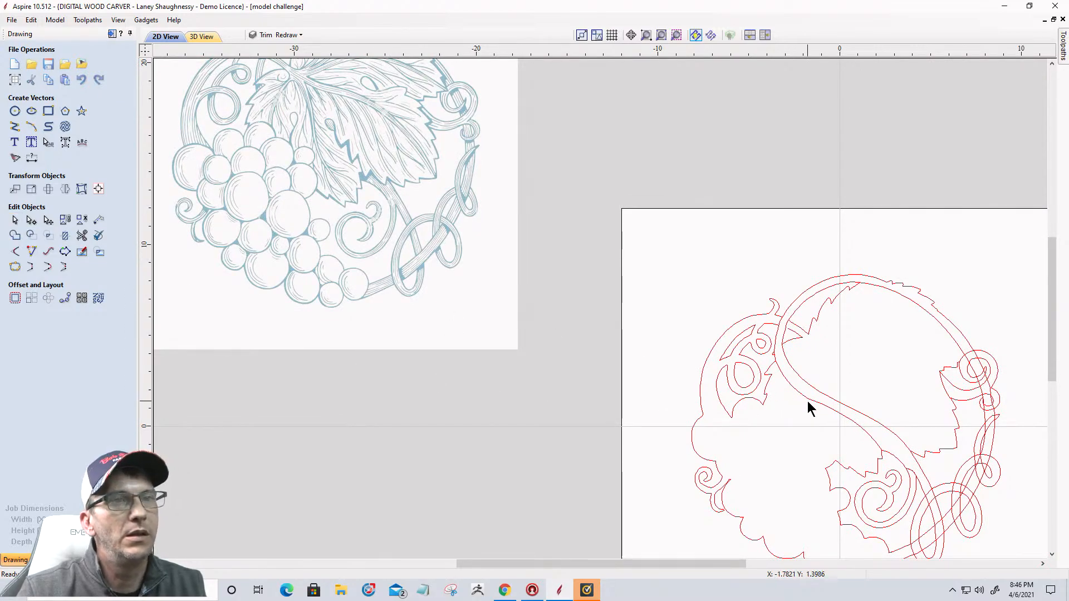
# Join the two open vectors forming the outer-left edge of the curved central stem
pyautogui.click(808, 403)
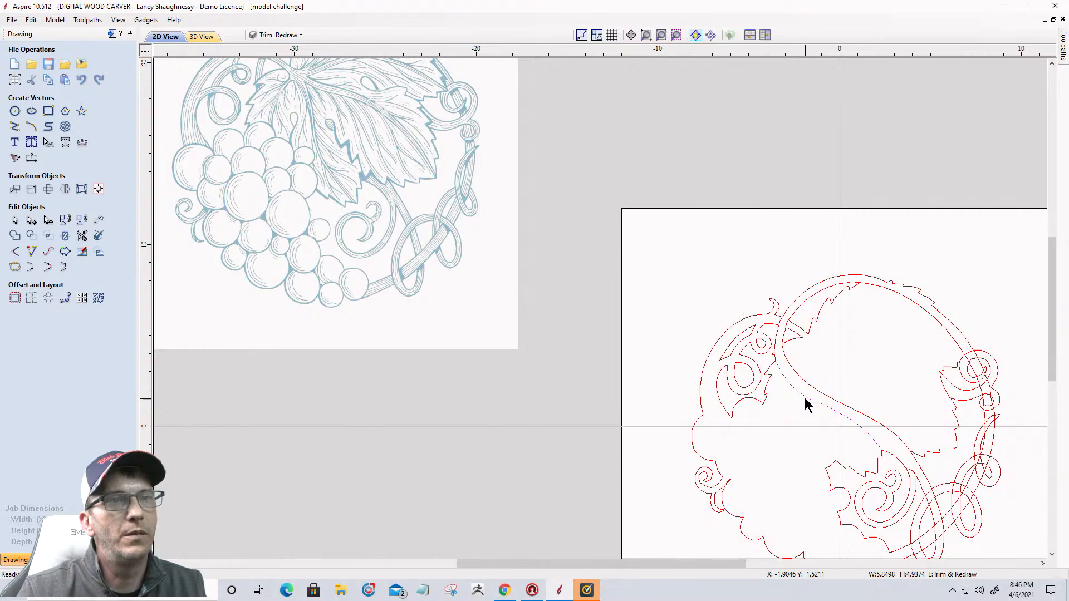
pyautogui.keyDown('shift'); pyautogui.click(776, 342); pyautogui.keyUp('shift')
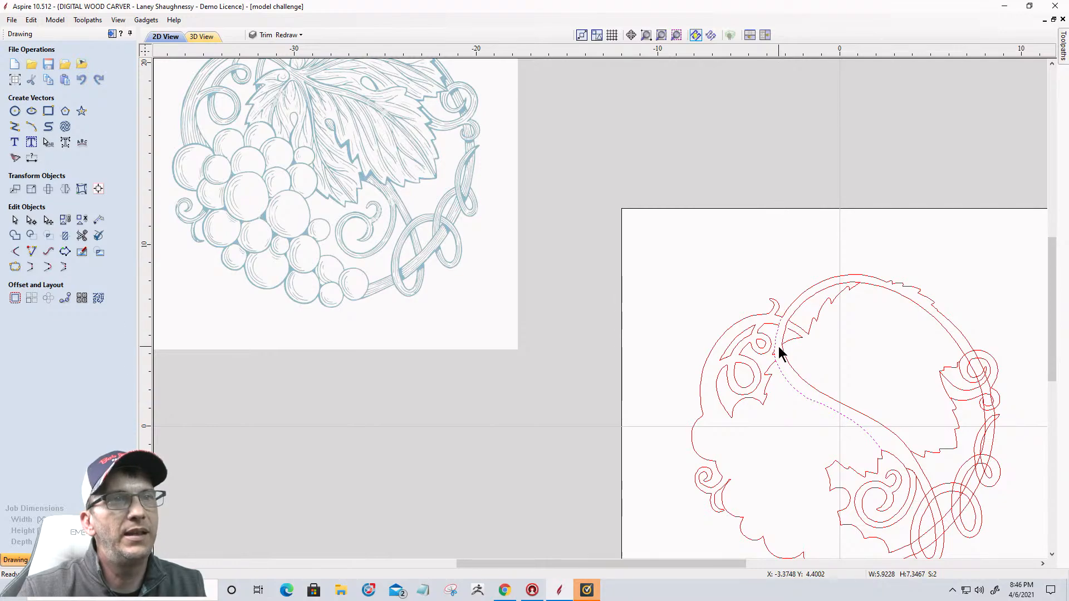
pyautogui.click(15, 267)
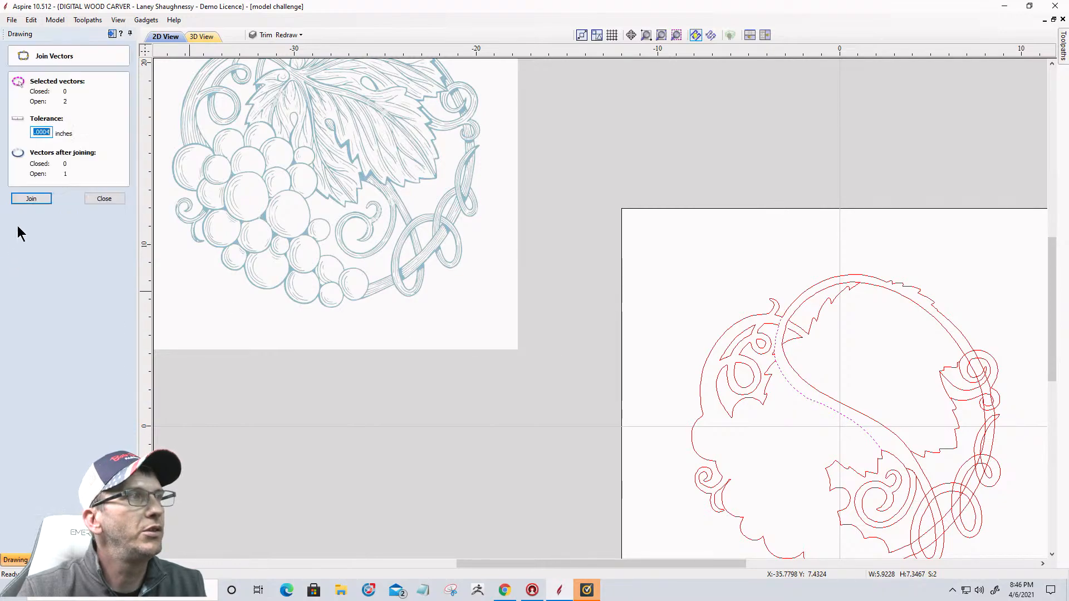
pyautogui.click(31, 198)
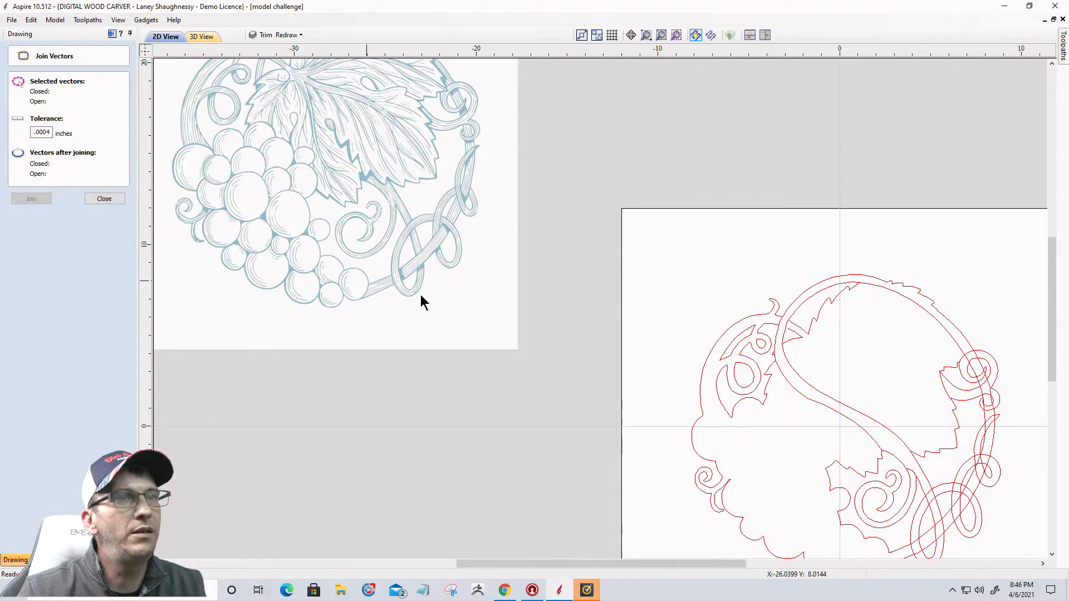
# Join the overall outer outline with the newly joined outer-left stem edge
pyautogui.click(792, 306)
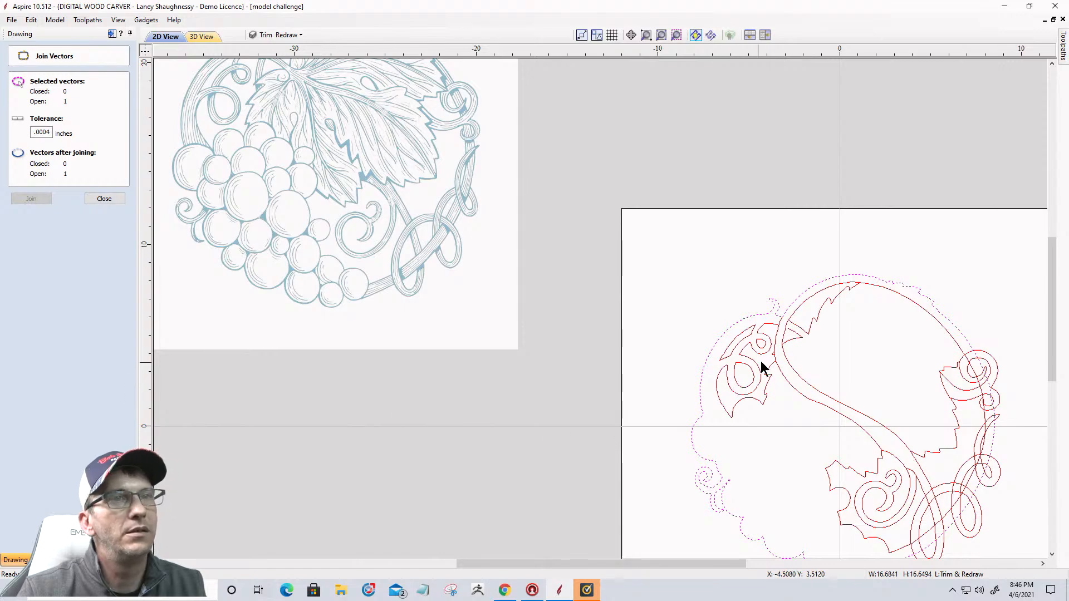
pyautogui.keyDown('shift'); pyautogui.click(779, 337); pyautogui.keyUp('shift')
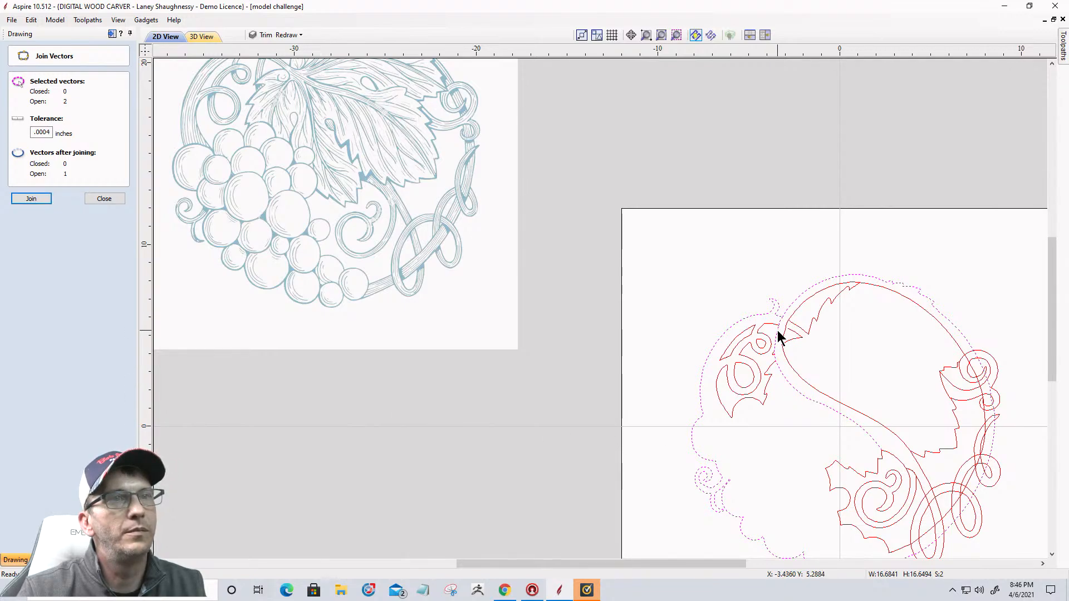
pyautogui.click(39, 198)
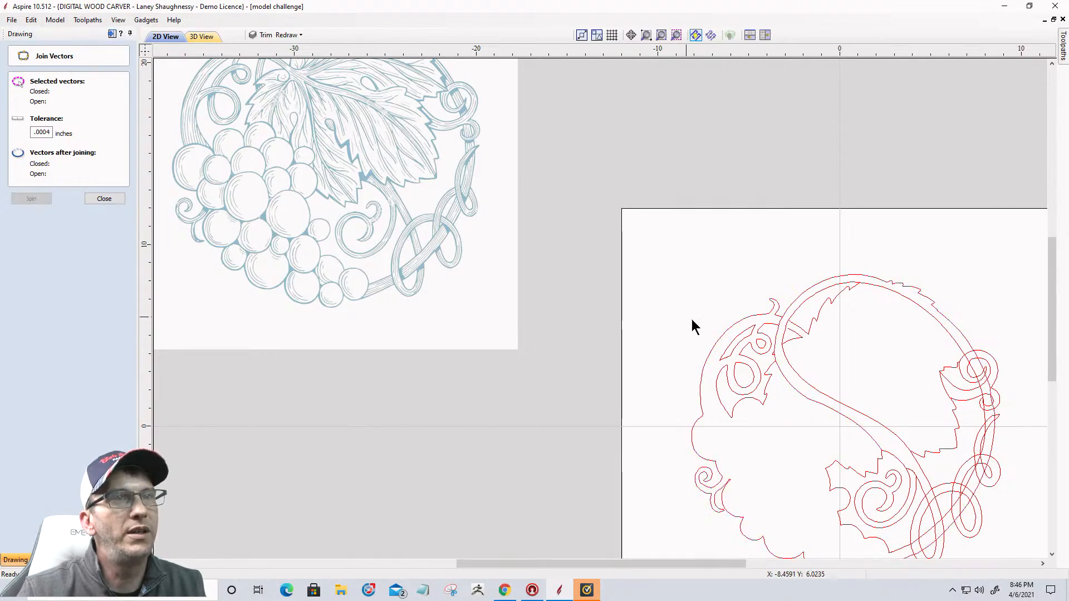
# Join the open vectors forming the inner edge of the central stem loop, with the intertwined vine vector included in the selection
pyautogui.click(778, 341)
pyautogui.scroll(3, 777, 329)
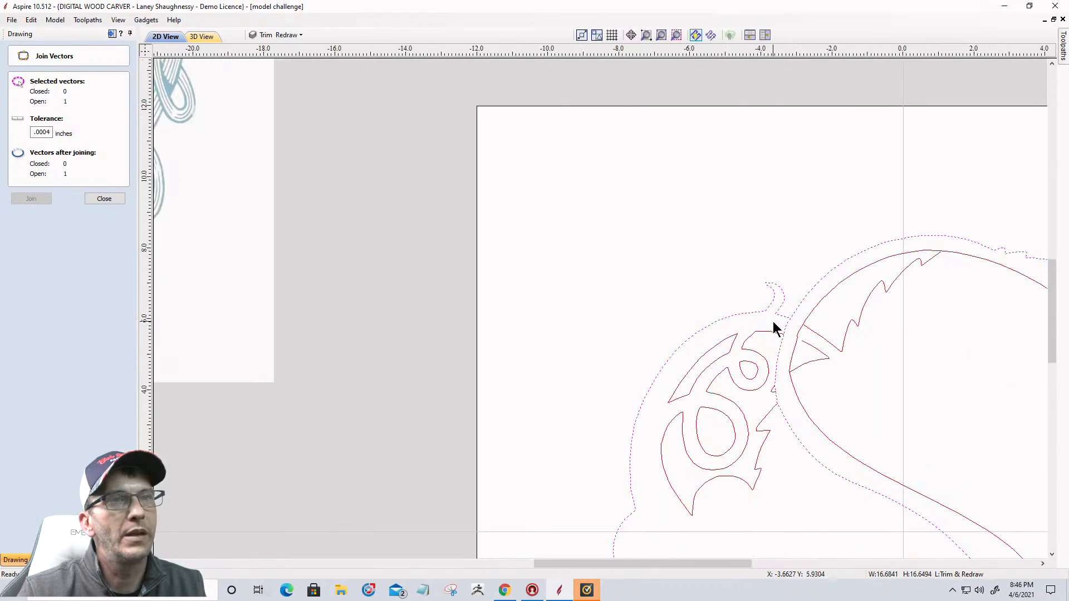
pyautogui.scroll(14, 778, 325)
pyautogui.scroll(-7, 698, 320)
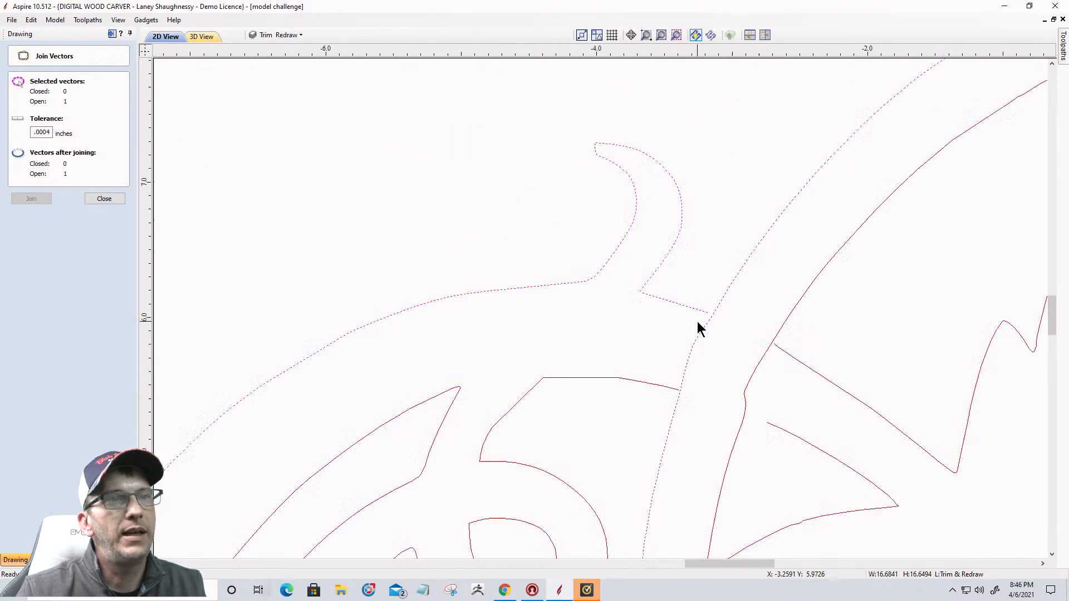
pyautogui.scroll(-4, 701, 328)
pyautogui.scroll(-5, 732, 318)
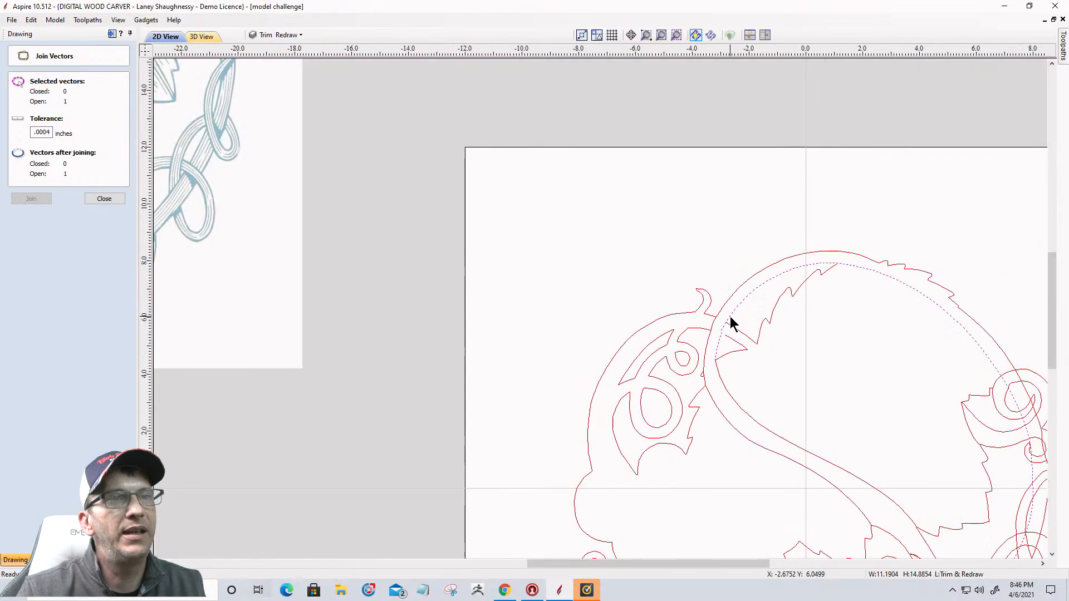
pyautogui.keyDown('shift'); pyautogui.click(728, 369); pyautogui.keyUp('shift')
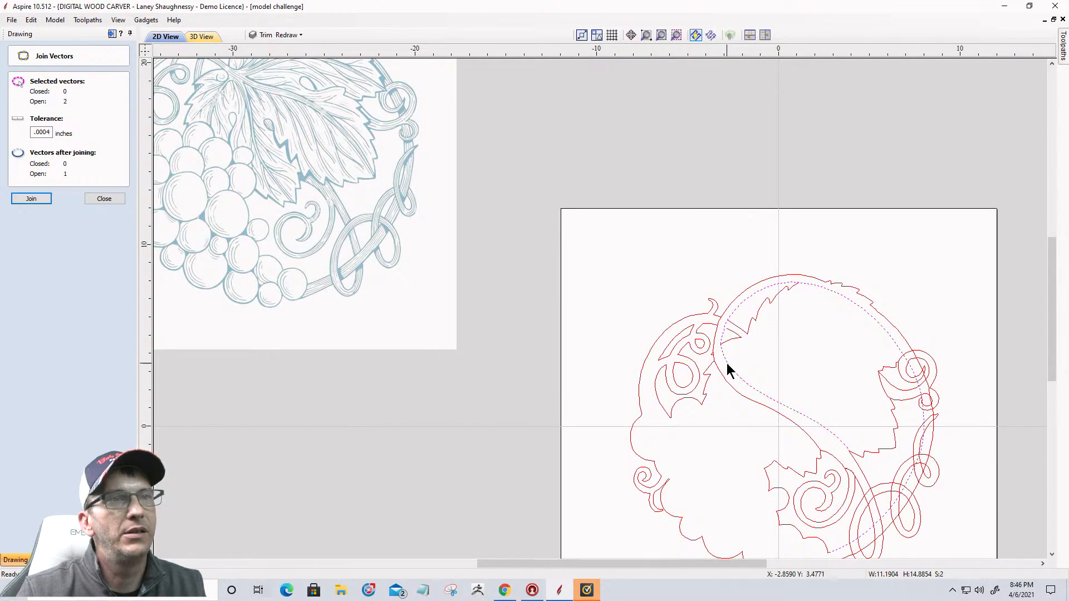
pyautogui.scroll(5, 714, 352)
pyautogui.scroll(-5, 716, 350)
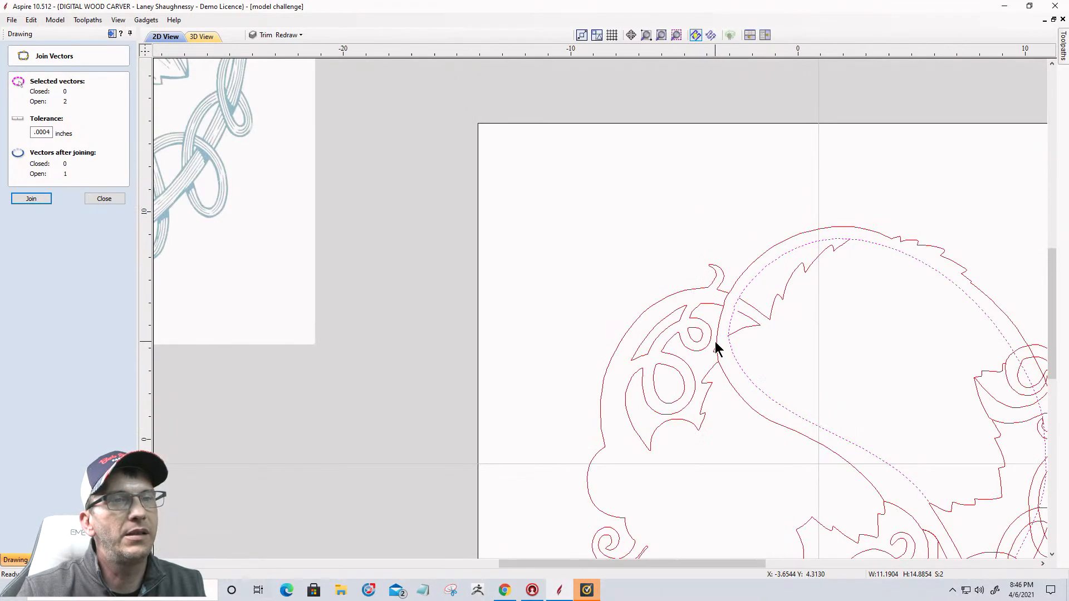
pyautogui.keyDown('shift'); pyautogui.click(862, 460); pyautogui.keyUp('shift')
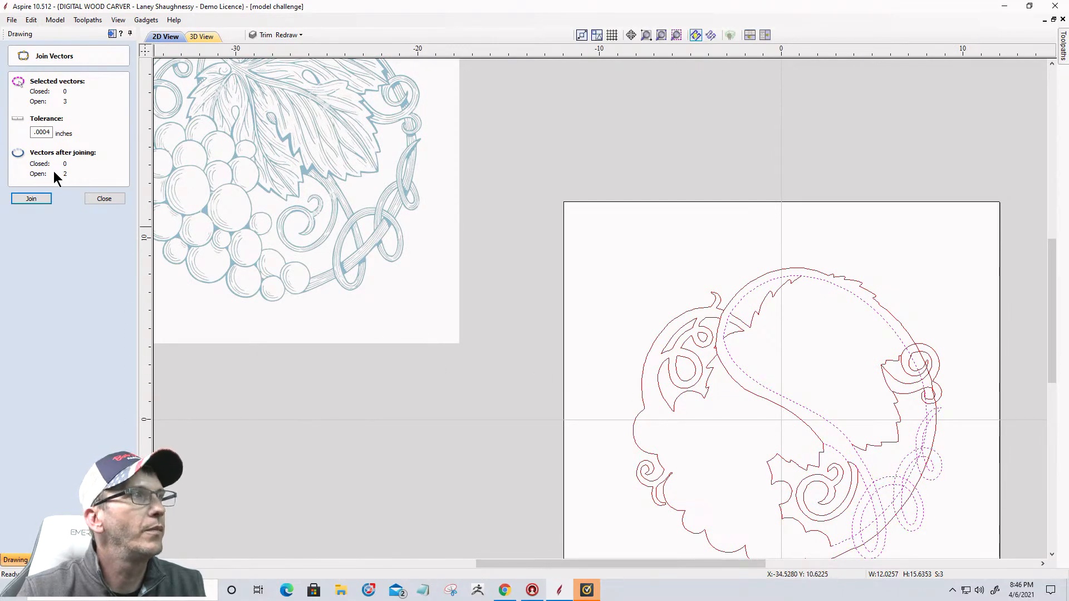
pyautogui.click(36, 199)
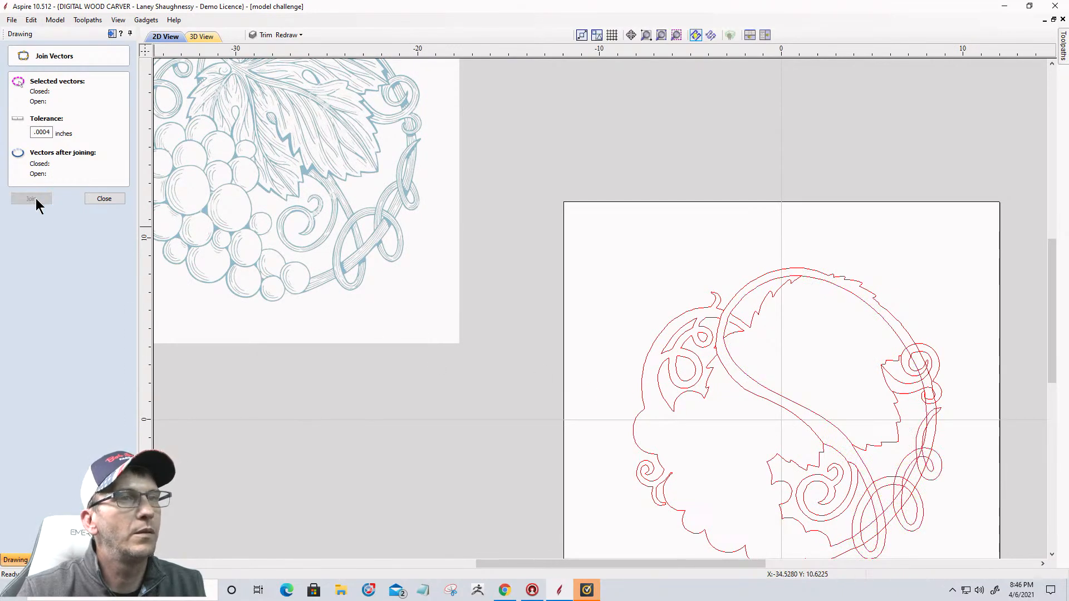
# Join the outer outline with the intertwined vine vector at the lower end of the stem
pyautogui.click(812, 436)
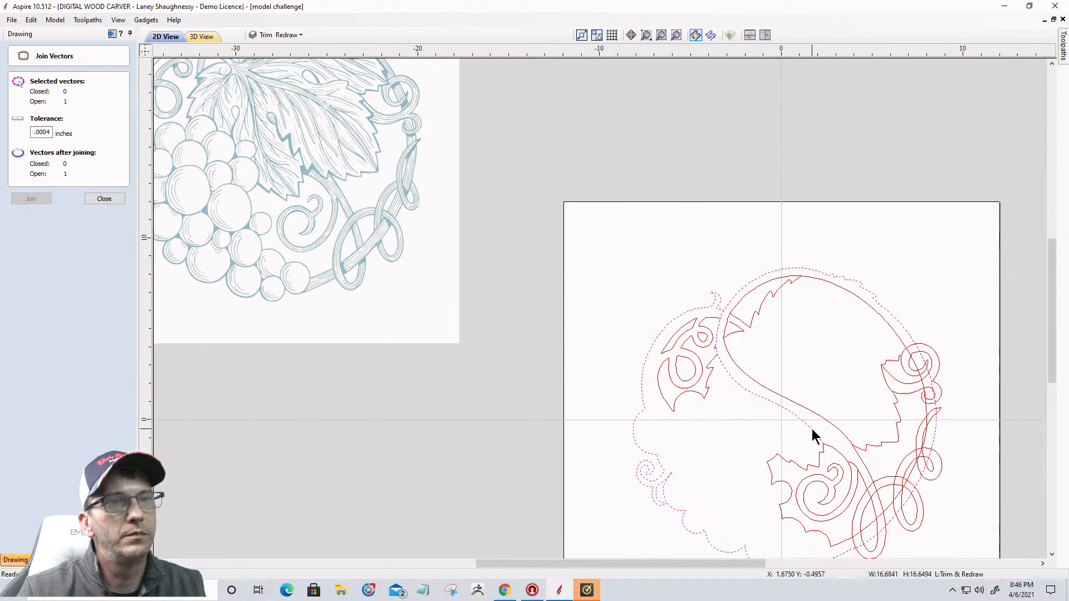
pyautogui.keyDown('shift'); pyautogui.click(862, 463); pyautogui.keyUp('shift')
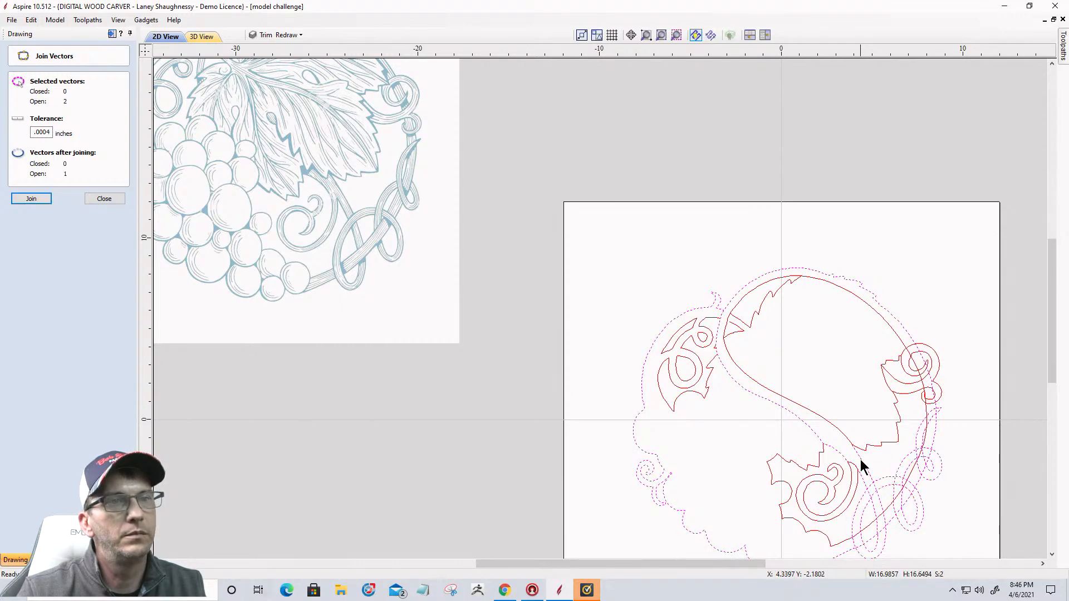
pyautogui.click(29, 199)
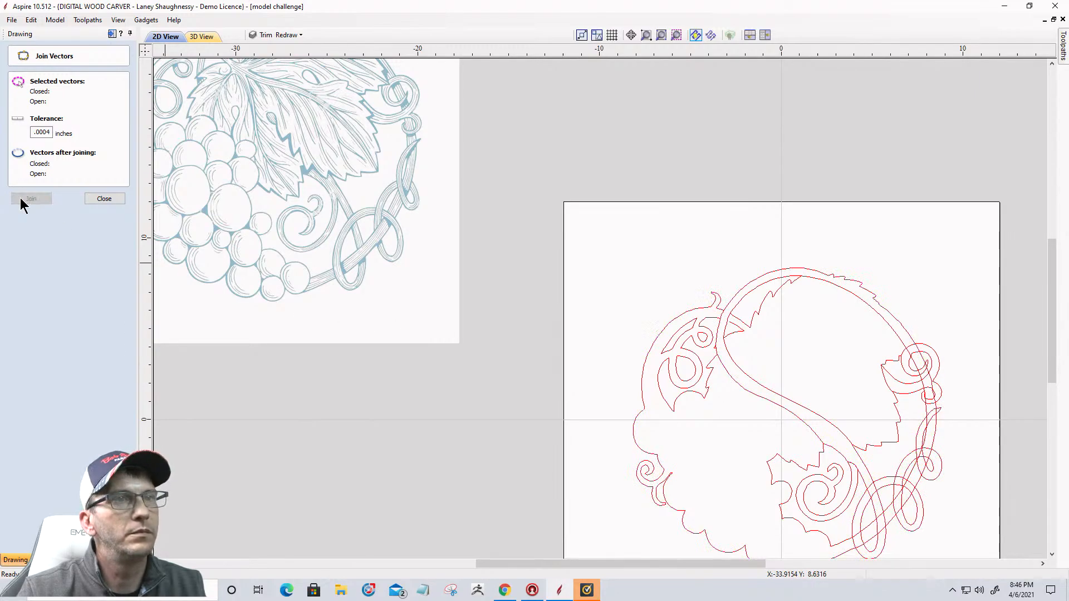
# Try to join the inner stem edge with the joined outer outline, and close Join Vectors
pyautogui.click(803, 422)
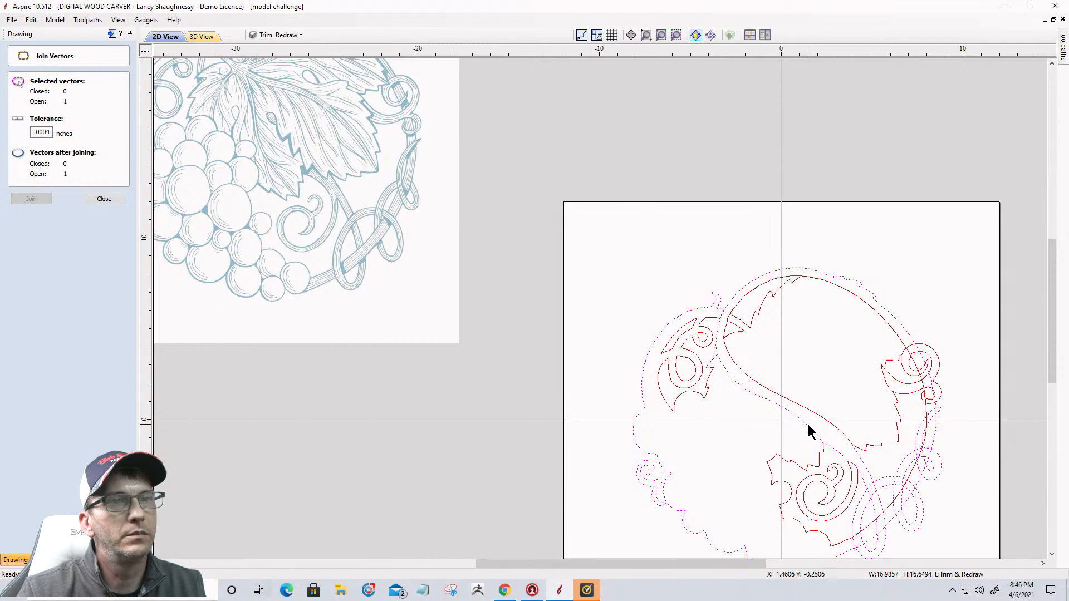
pyautogui.scroll(2, 806, 429)
pyautogui.scroll(-1, 843, 447)
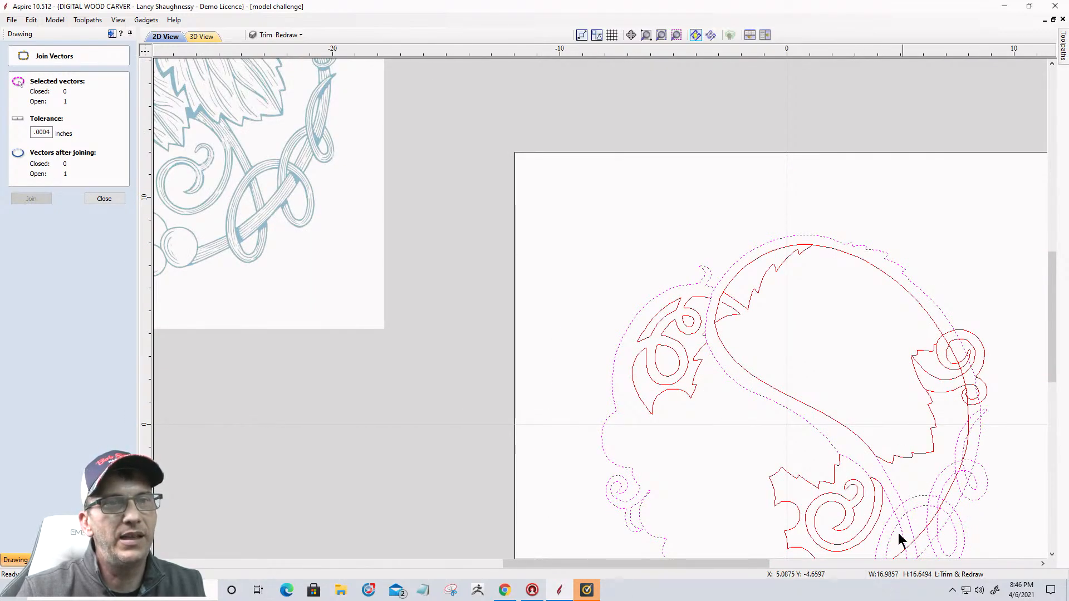
pyautogui.click(857, 437)
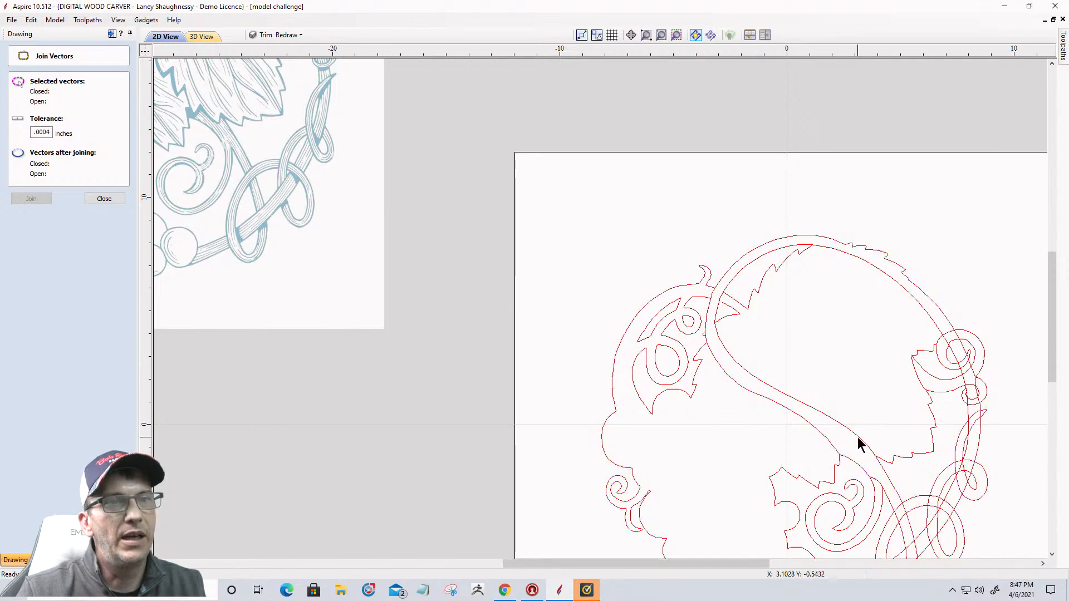
pyautogui.click(862, 443)
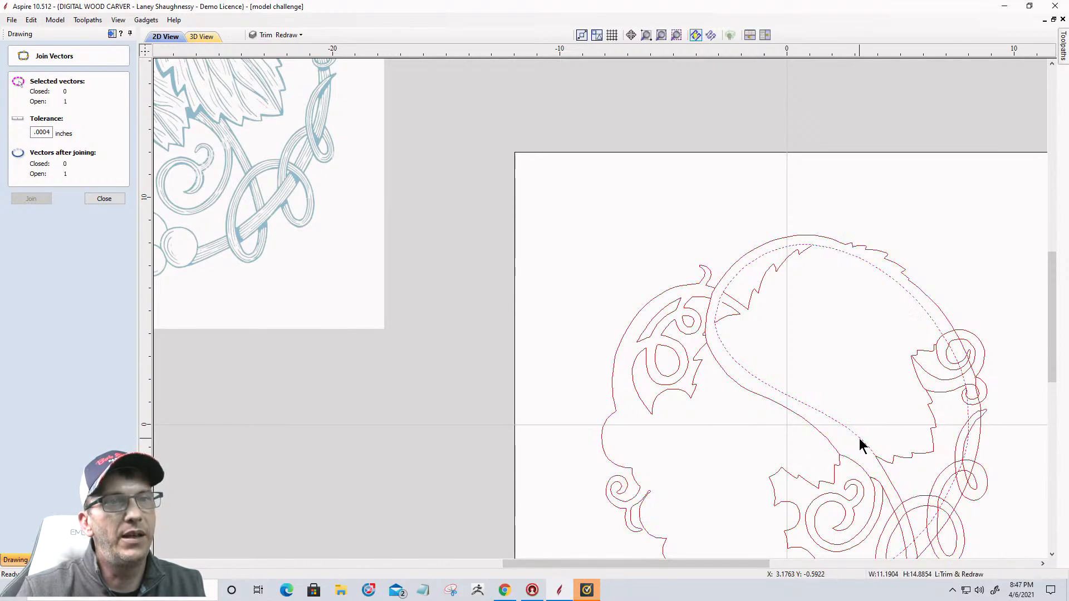
pyautogui.keyDown('shift'); pyautogui.click(888, 480); pyautogui.keyUp('shift')
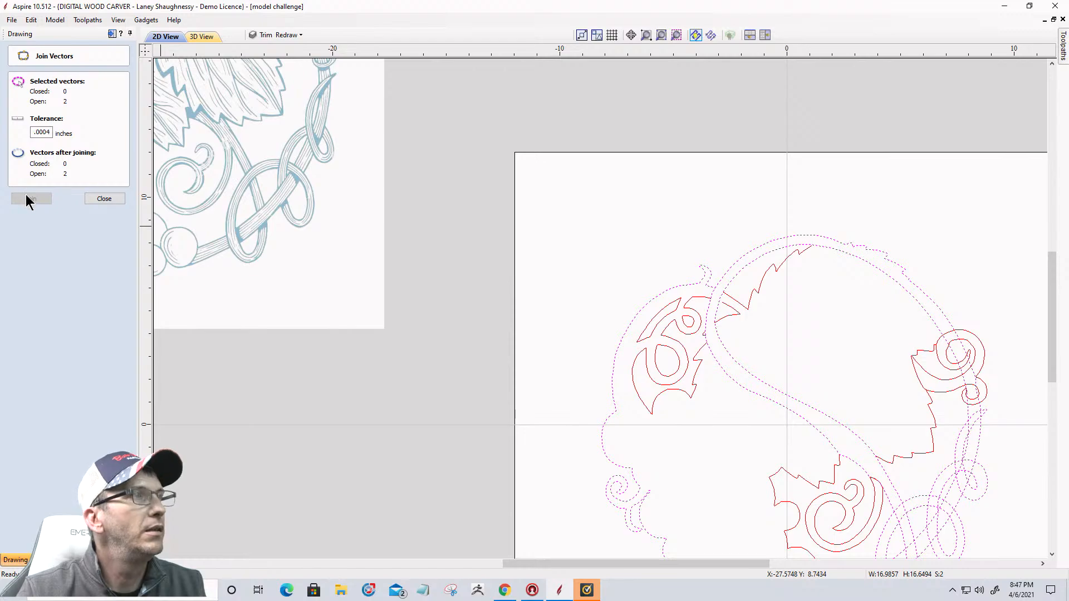
pyautogui.click(105, 199)
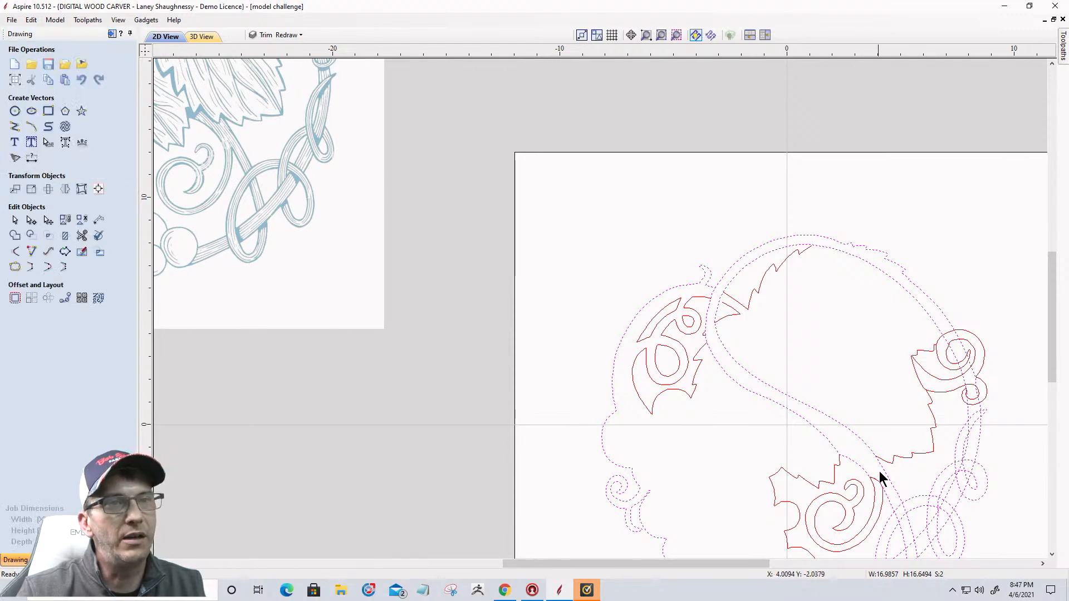
# In node editing, cut the jagged leaf edge vector near its lower tip beside the stem loop
pyautogui.scroll(4, 877, 468)
pyautogui.scroll(-5, 870, 456)
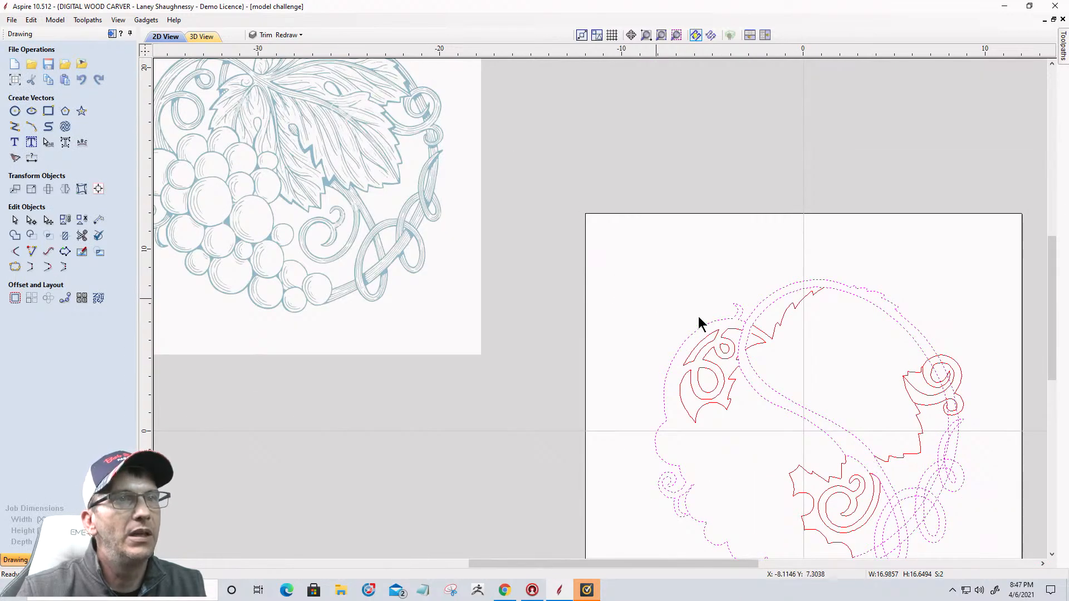
pyautogui.scroll(3, 688, 318)
pyautogui.scroll(3, 660, 272)
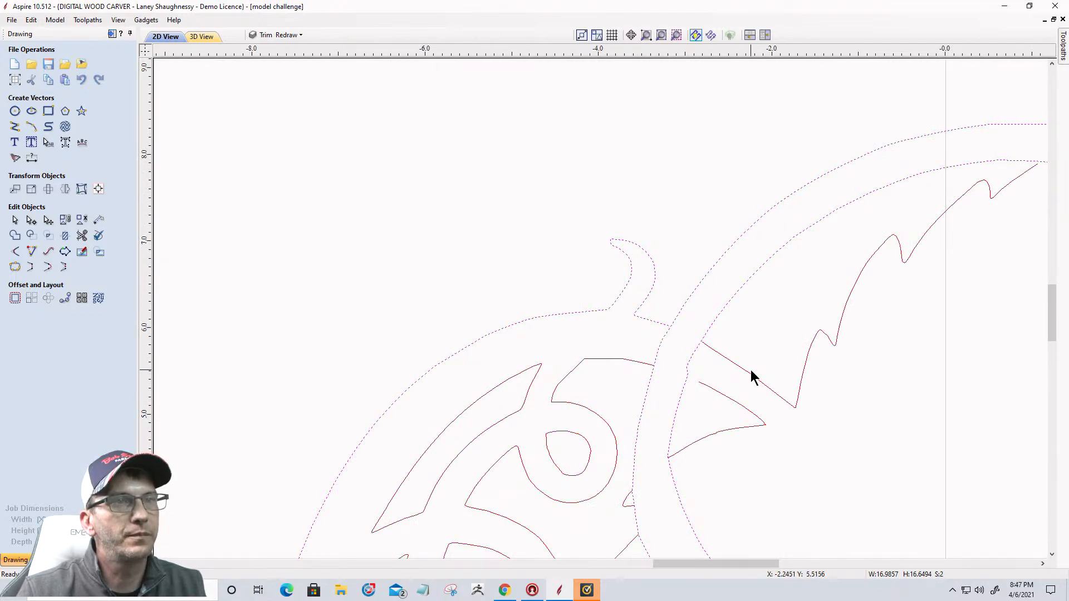
pyautogui.click(752, 377)
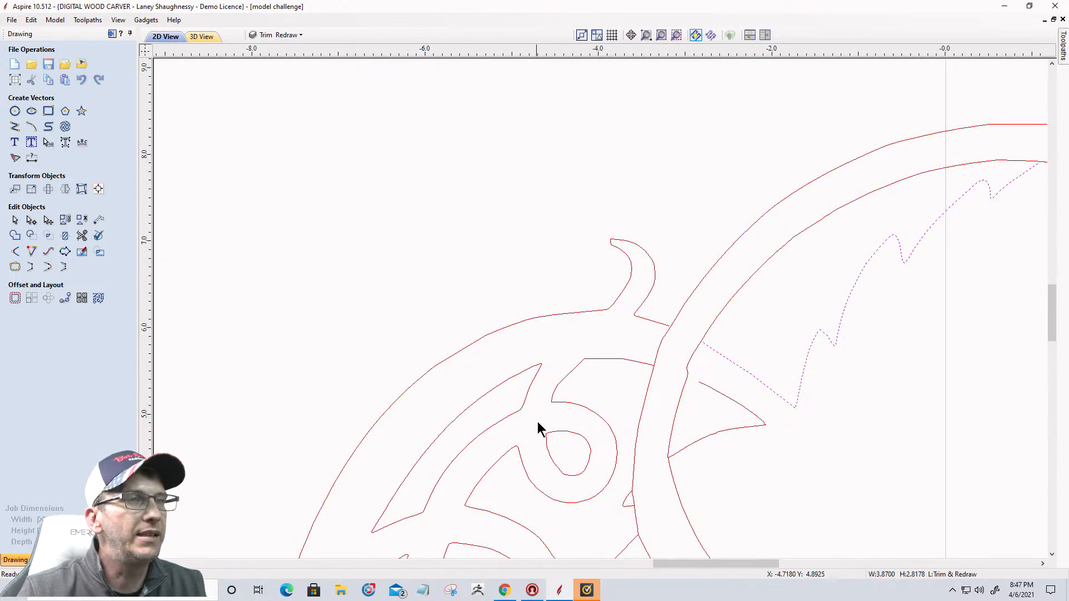
pyautogui.scroll(-3, 557, 390)
pyautogui.scroll(2, 549, 358)
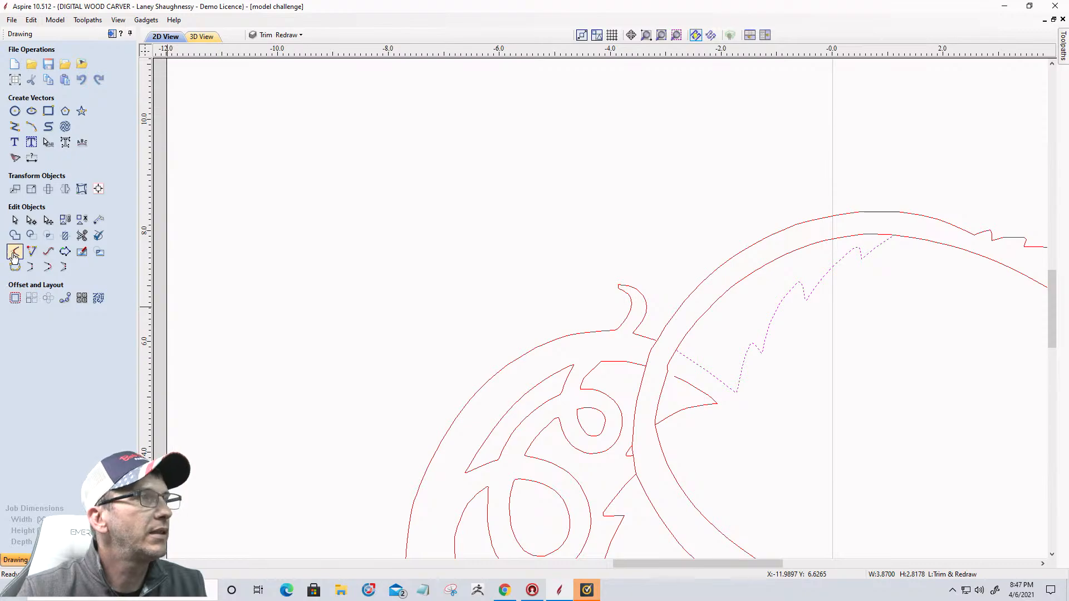
pyautogui.click(31, 219)
pyautogui.scroll(7, 728, 394)
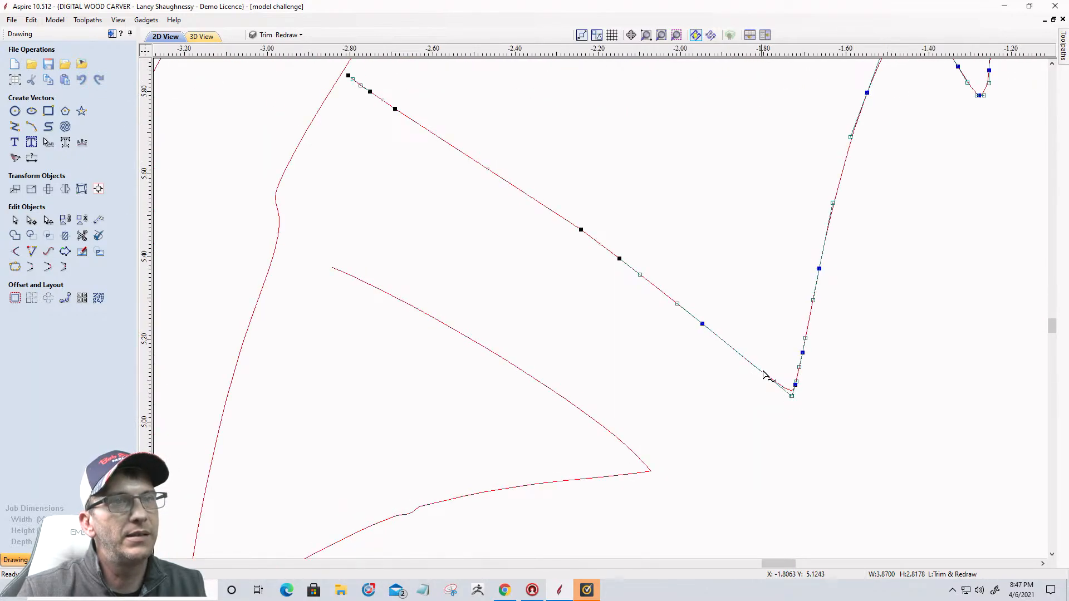
pyautogui.rightClick(785, 388)
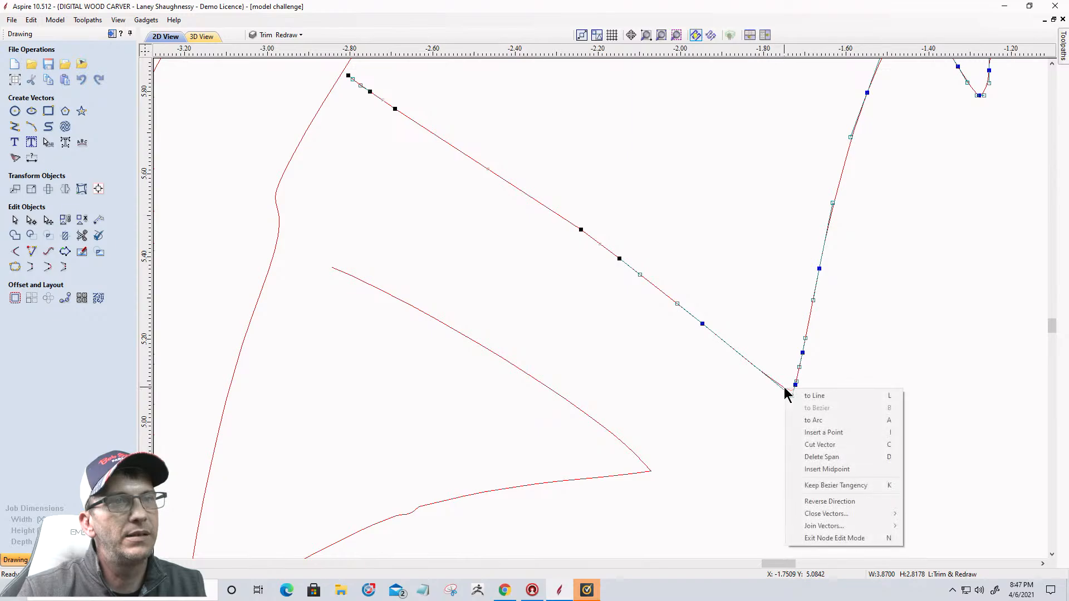
pyautogui.click(807, 445)
# Cut the vector of the small leaf point beside the stem at its sharp tip
pyautogui.click(637, 453)
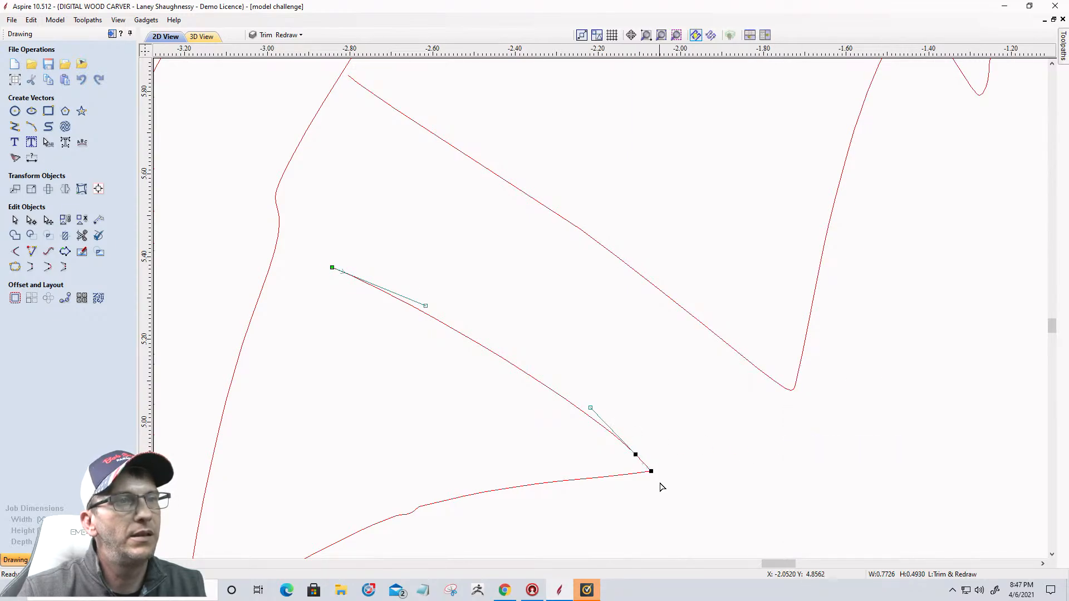
pyautogui.rightClick(654, 470)
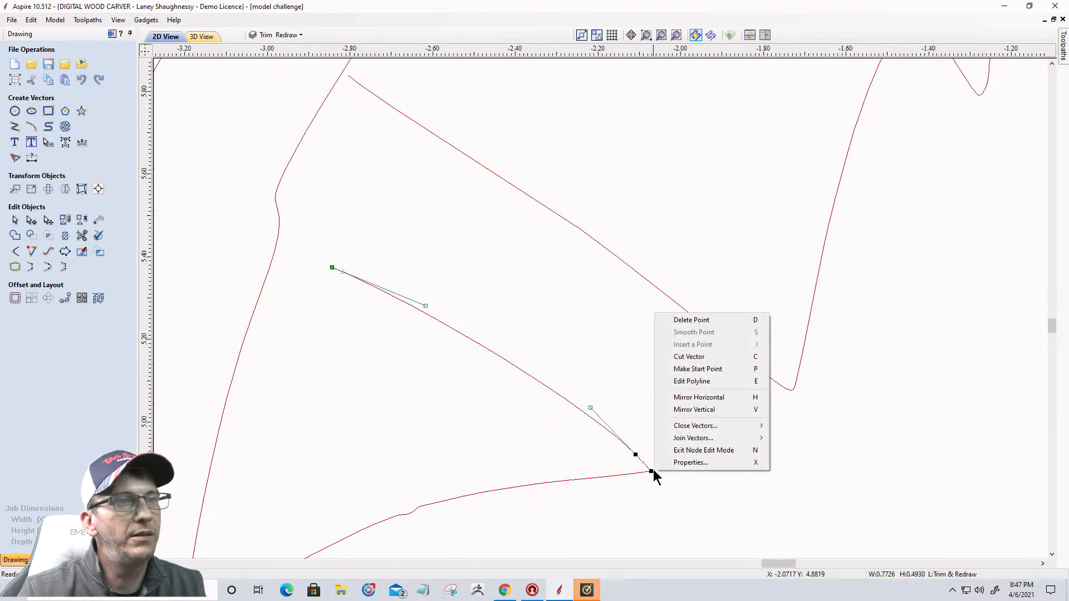
pyautogui.click(677, 357)
# Join the cut upper edge of the small leaf point to the scroll outline across the stem with a smooth curve
pyautogui.scroll(-3, 858, 406)
pyautogui.scroll(-2, 858, 406)
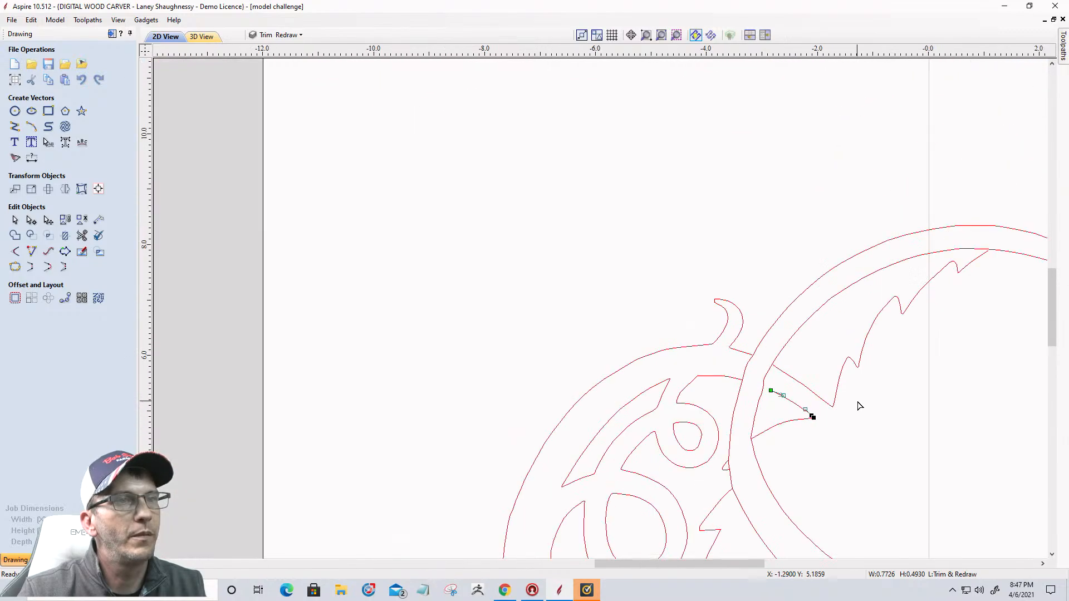
pyautogui.scroll(1, 731, 386)
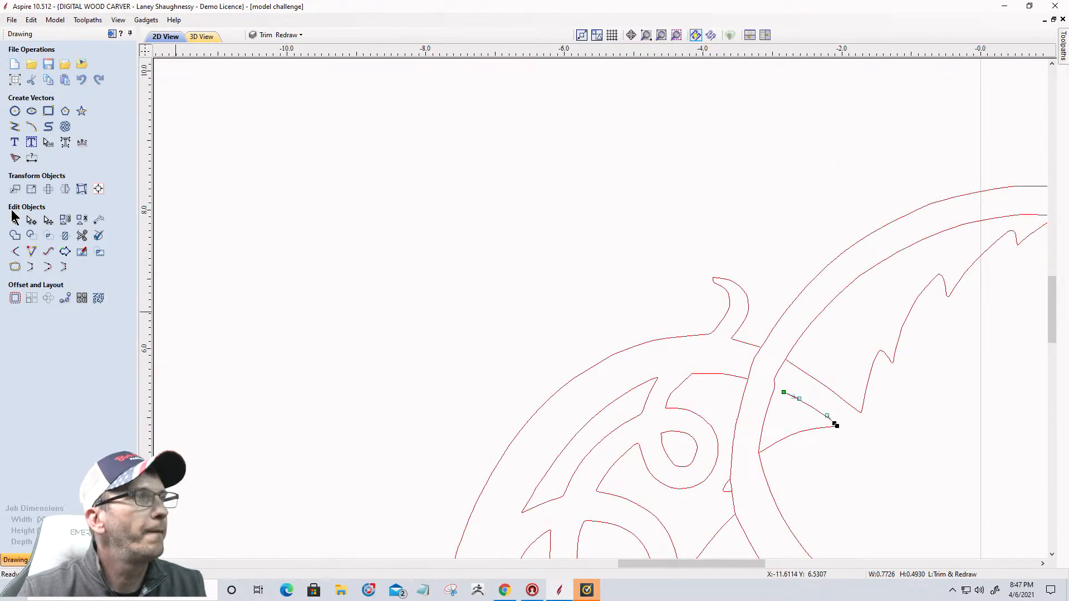
pyautogui.click(15, 219)
pyautogui.keyDown('shift'); pyautogui.click(735, 377); pyautogui.keyUp('shift')
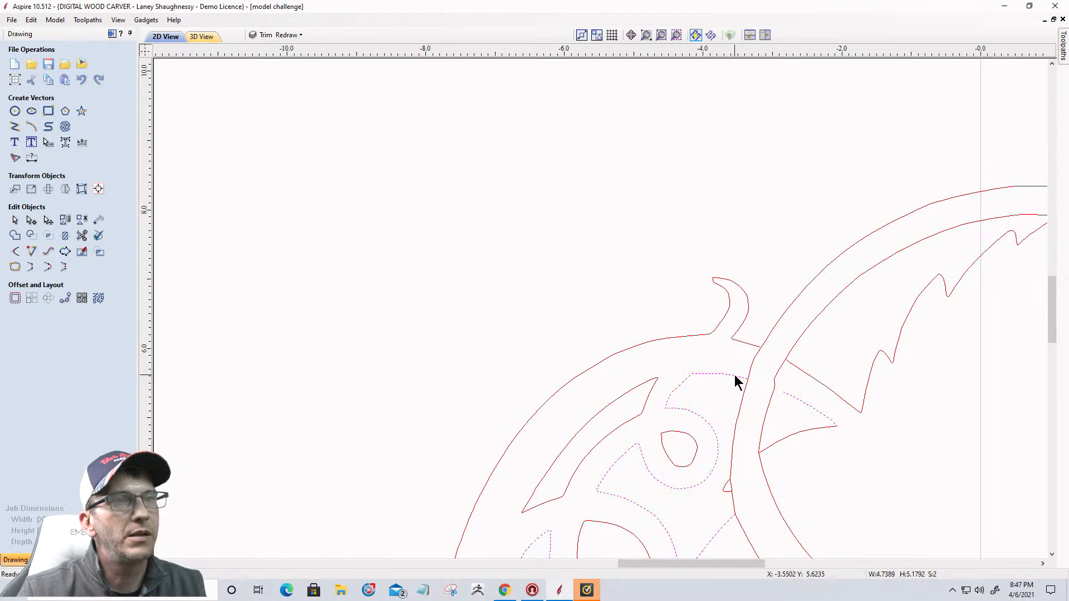
pyautogui.click(48, 268)
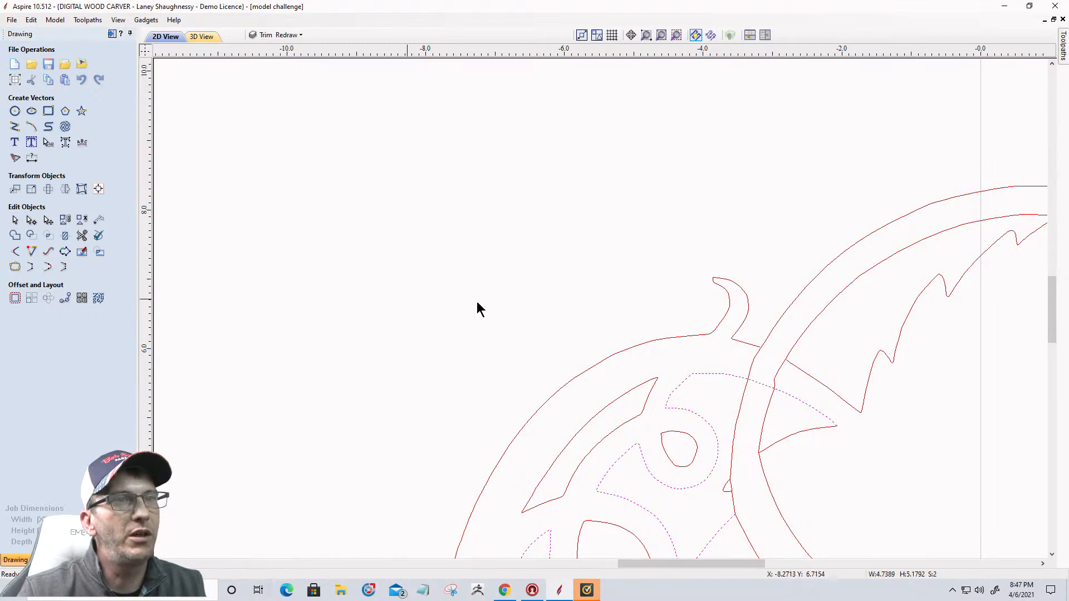
# Join the short upper leaf edge beside the stem to the outer outline across the stem with a smooth curve
pyautogui.click(794, 365)
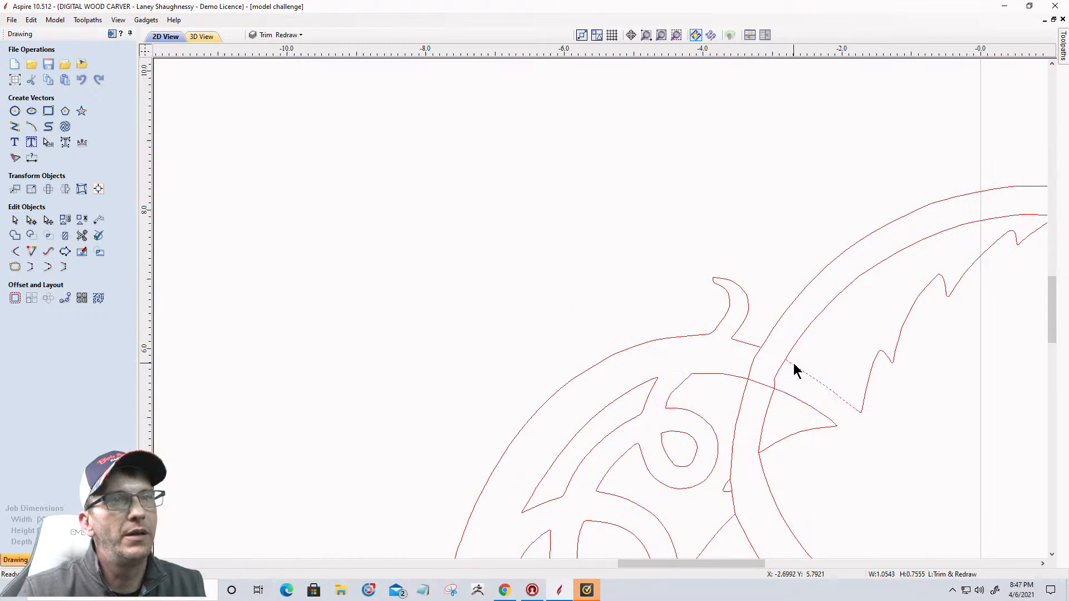
pyautogui.keyDown('shift'); pyautogui.click(742, 342); pyautogui.keyUp('shift')
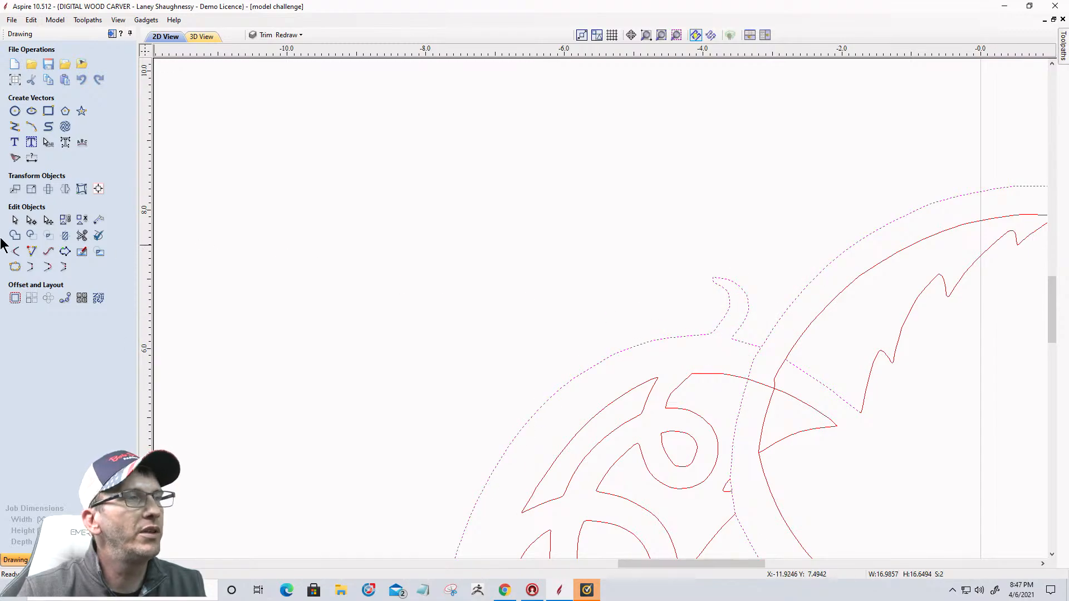
pyautogui.click(49, 268)
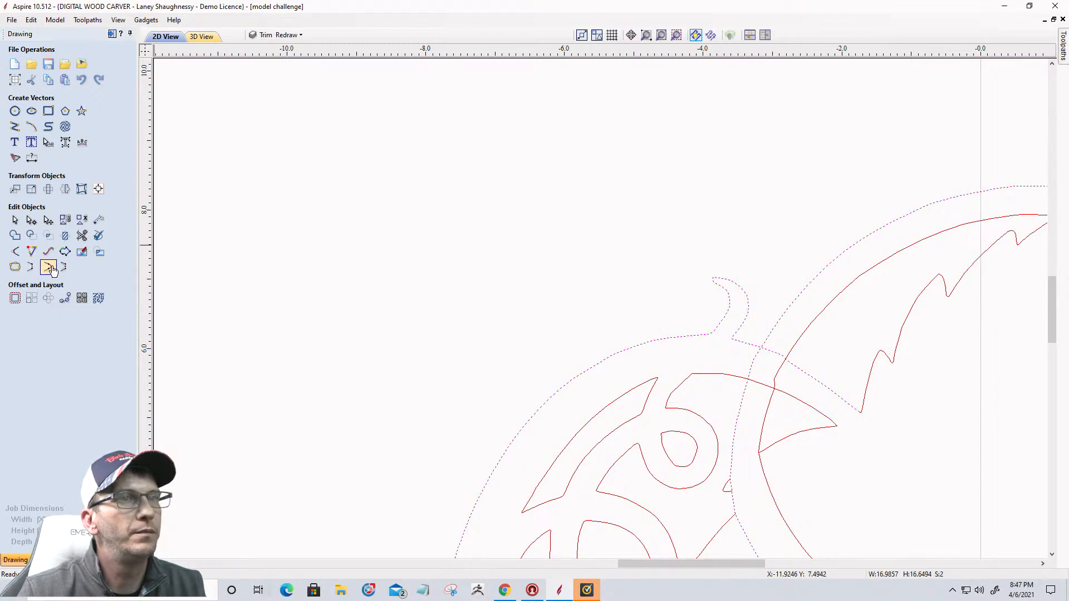
# Examine how the scroll outline, inner vine line and outer outline run, and how the lower leaf edge meets the stem
pyautogui.scroll(-2, 723, 325)
pyautogui.click(719, 356)
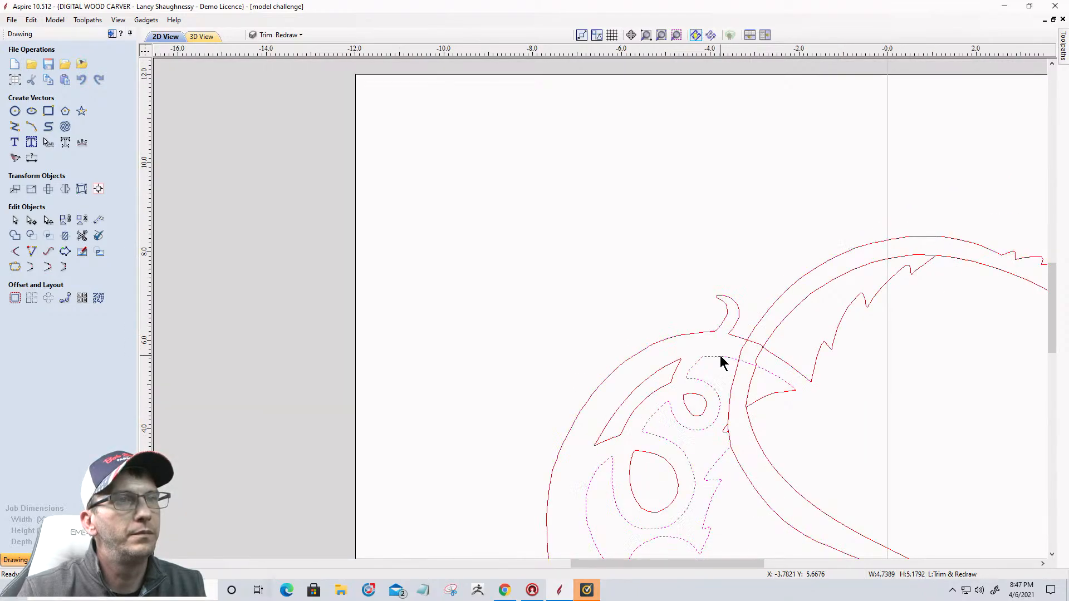
pyautogui.scroll(-2, 720, 351)
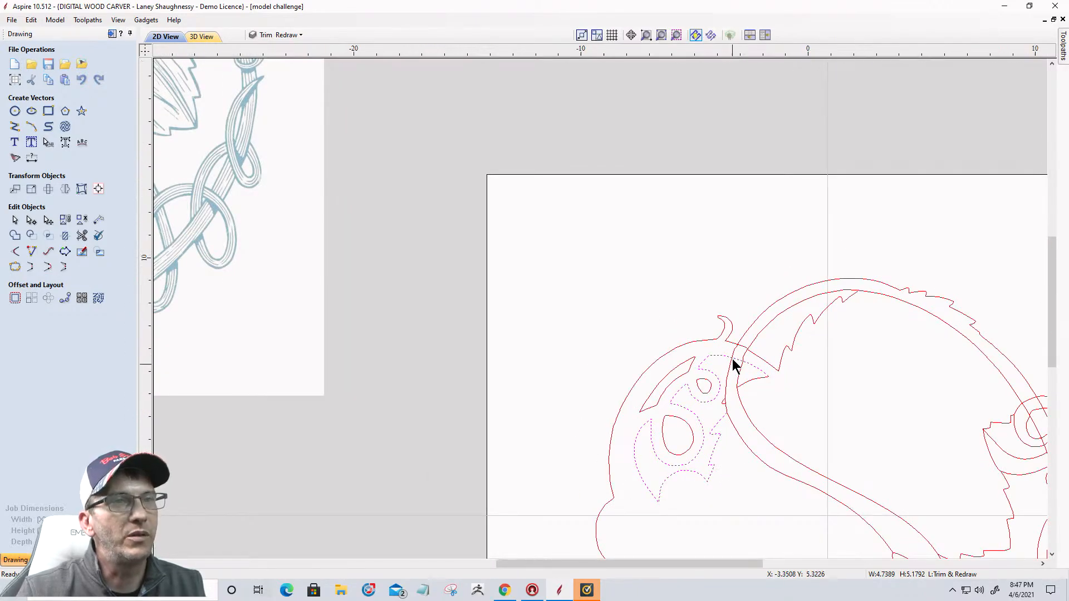
pyautogui.scroll(-2, 735, 363)
pyautogui.click(747, 394)
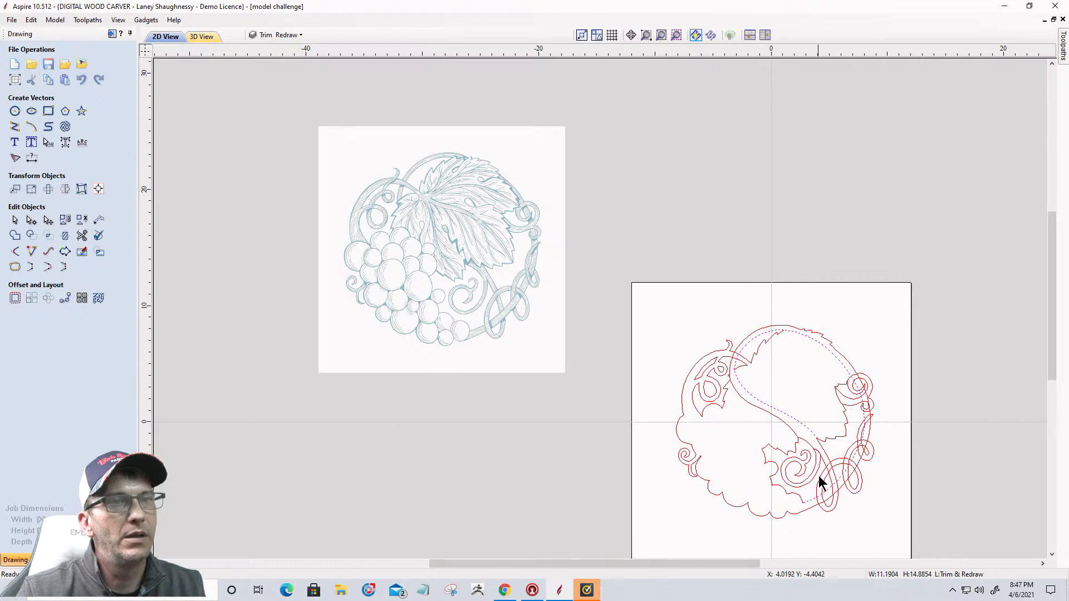
pyautogui.scroll(3, 823, 485)
pyautogui.scroll(1, 823, 485)
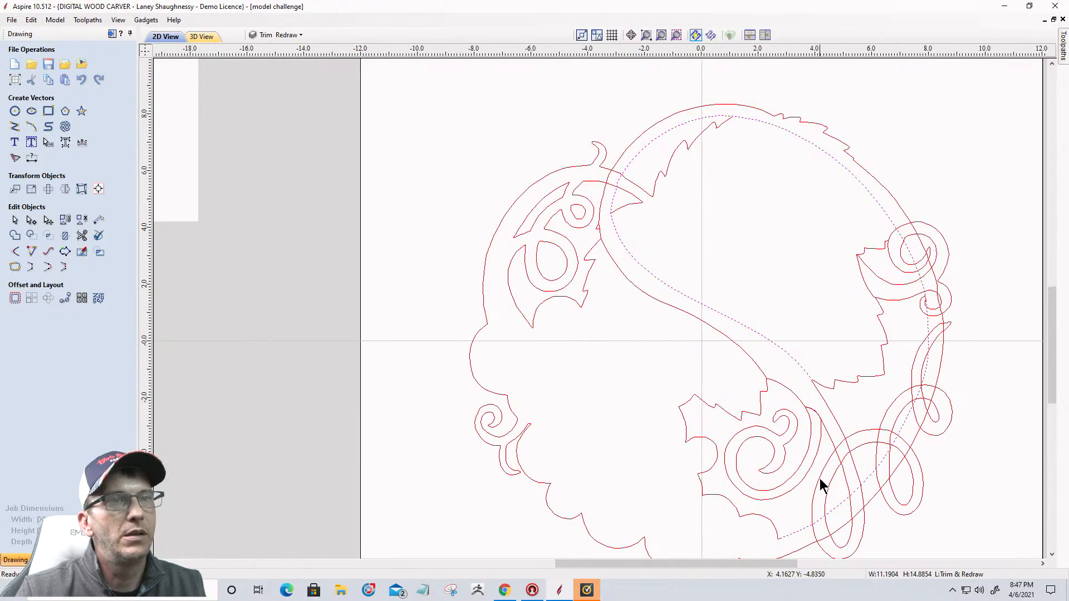
pyautogui.click(758, 386)
pyautogui.scroll(10, 760, 390)
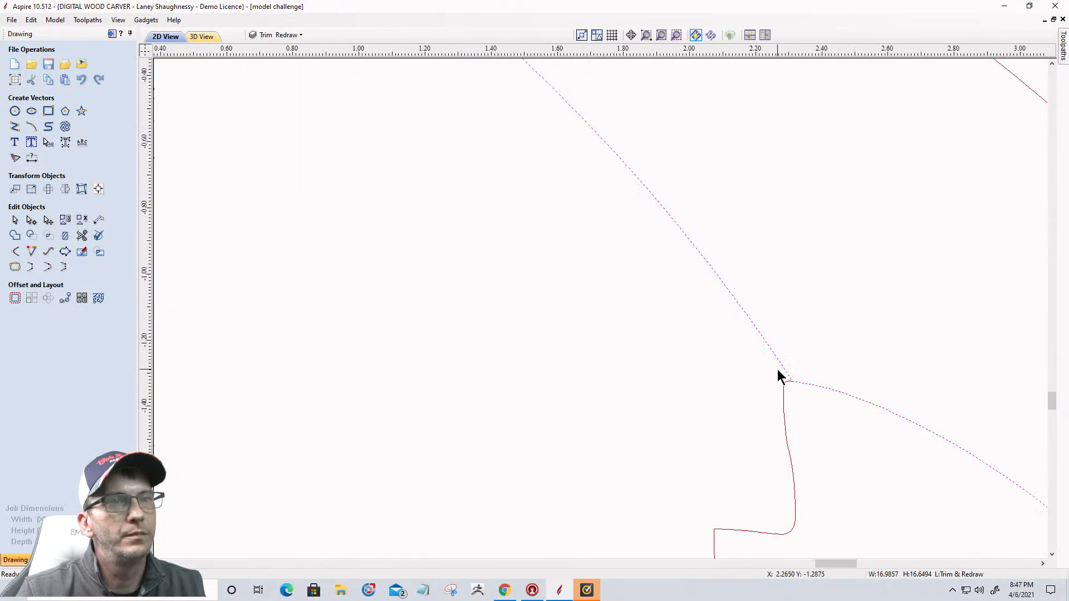
pyautogui.scroll(2, 871, 391)
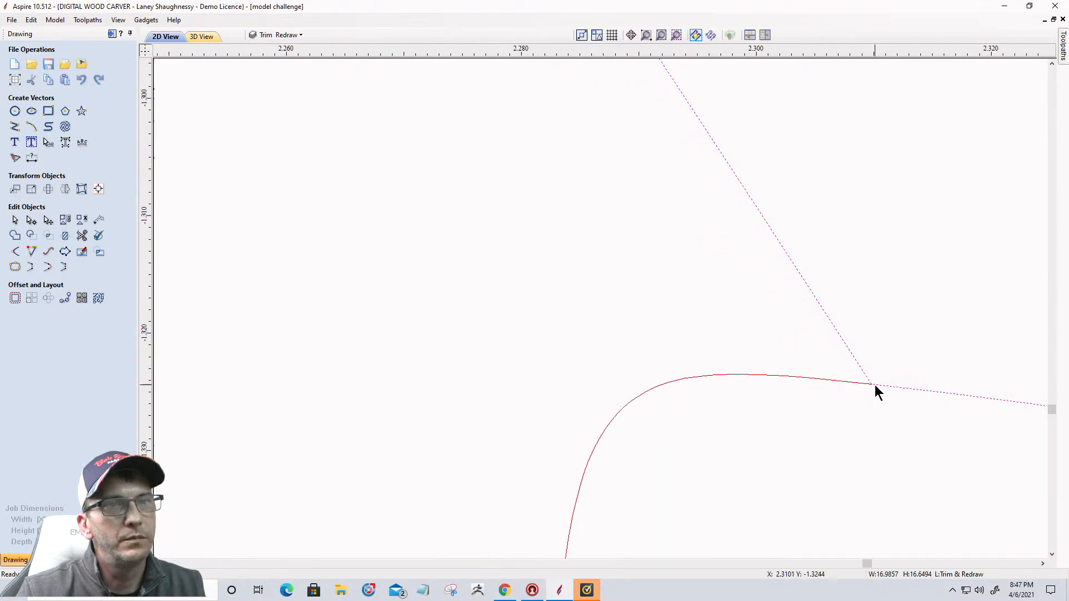
# In node editing, insert a point near the lower leaf edge's end at the stem and delete the short end span
pyautogui.click(844, 384)
pyautogui.scroll(-8, 778, 340)
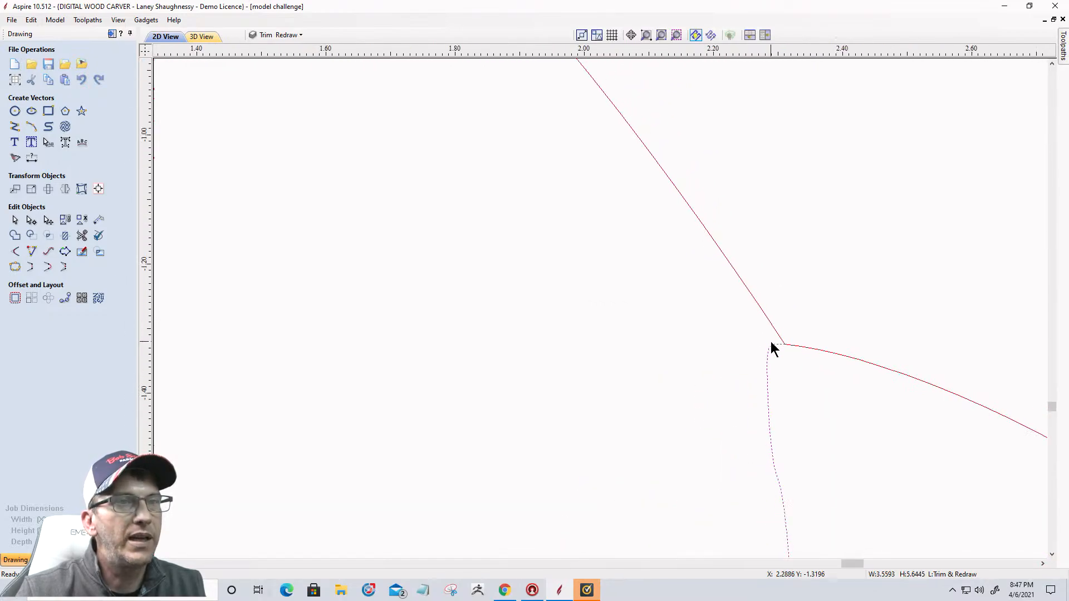
pyautogui.scroll(-3, 767, 352)
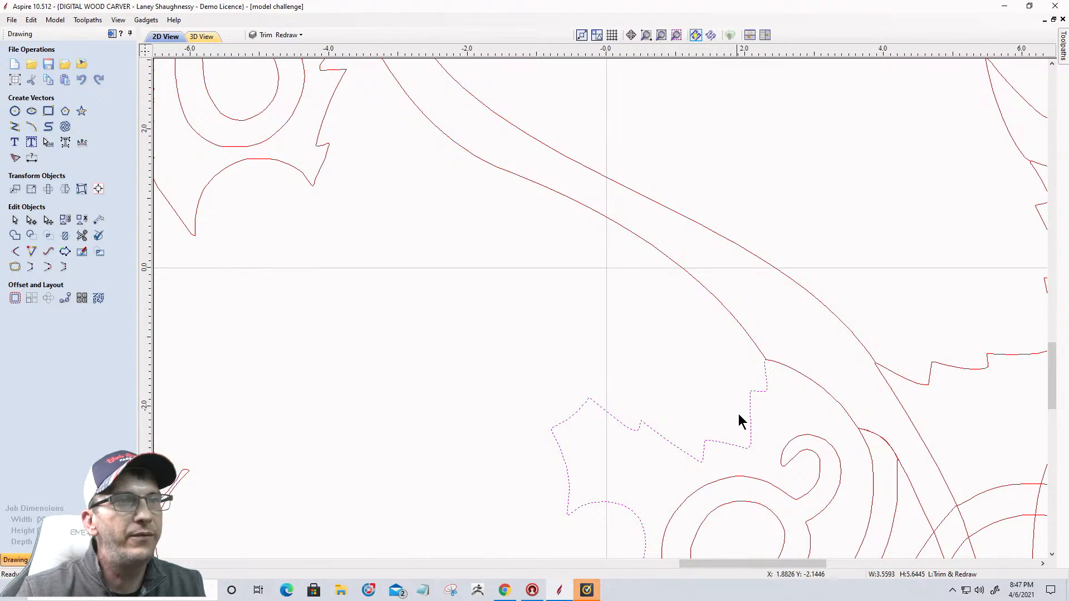
pyautogui.scroll(1, 739, 413)
pyautogui.click(31, 220)
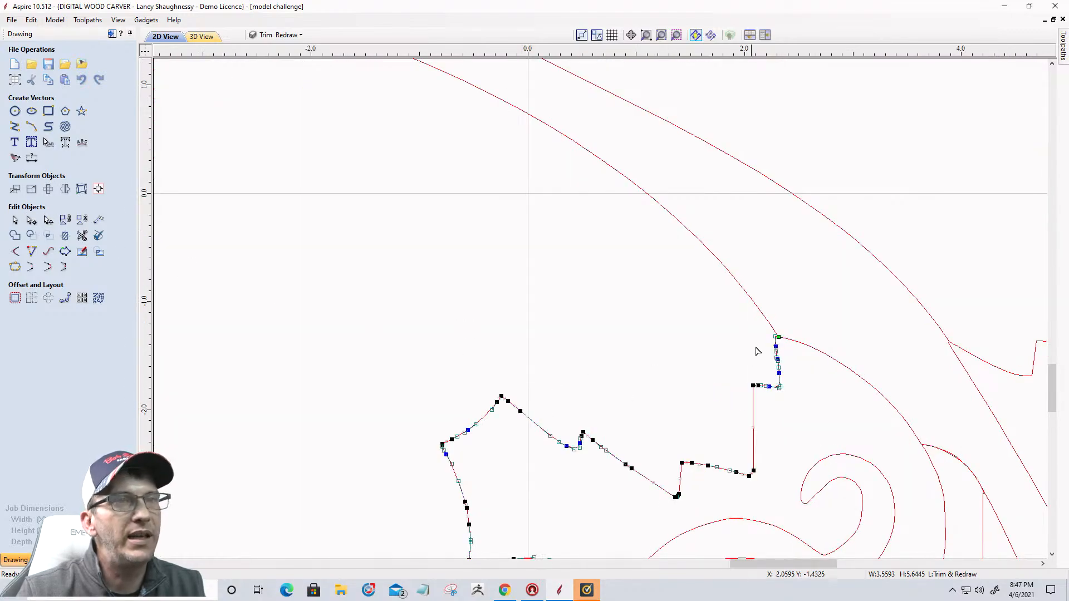
pyautogui.scroll(8, 757, 351)
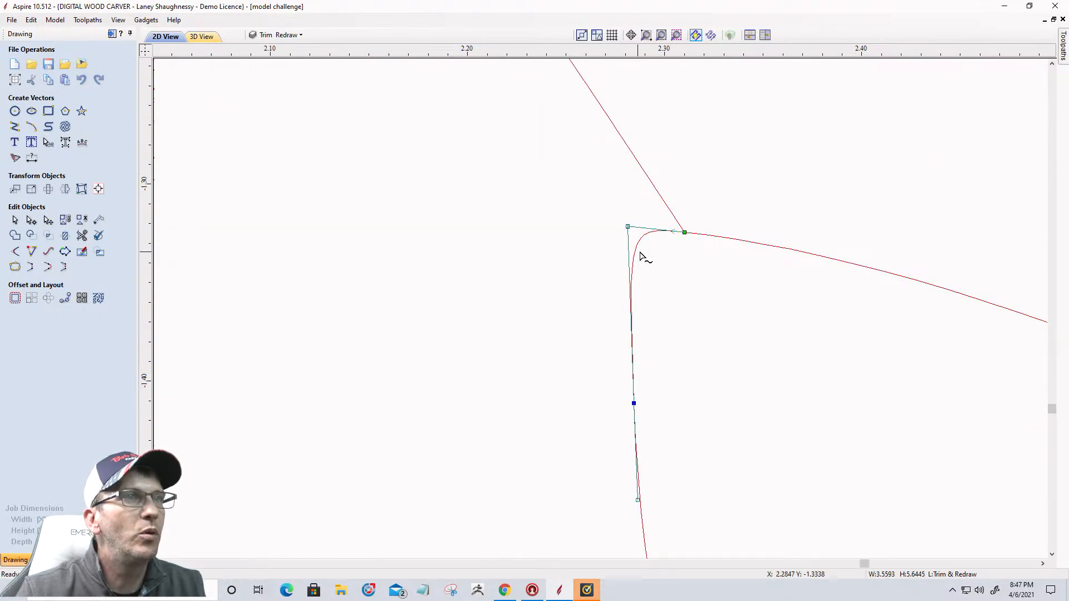
pyautogui.scroll(2, 666, 232)
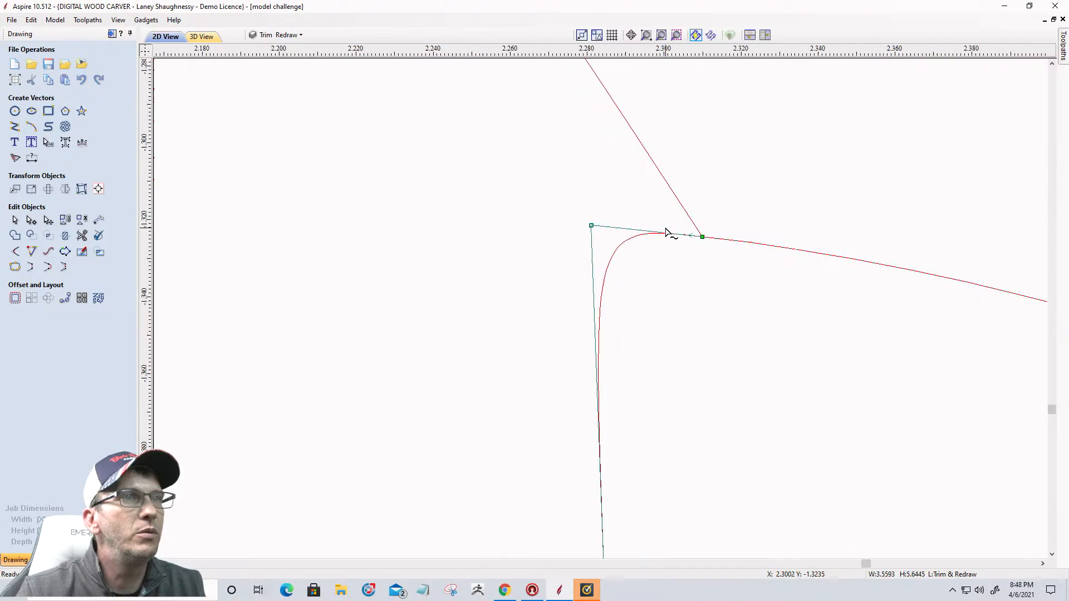
pyautogui.rightClick(638, 240)
pyautogui.click(646, 293)
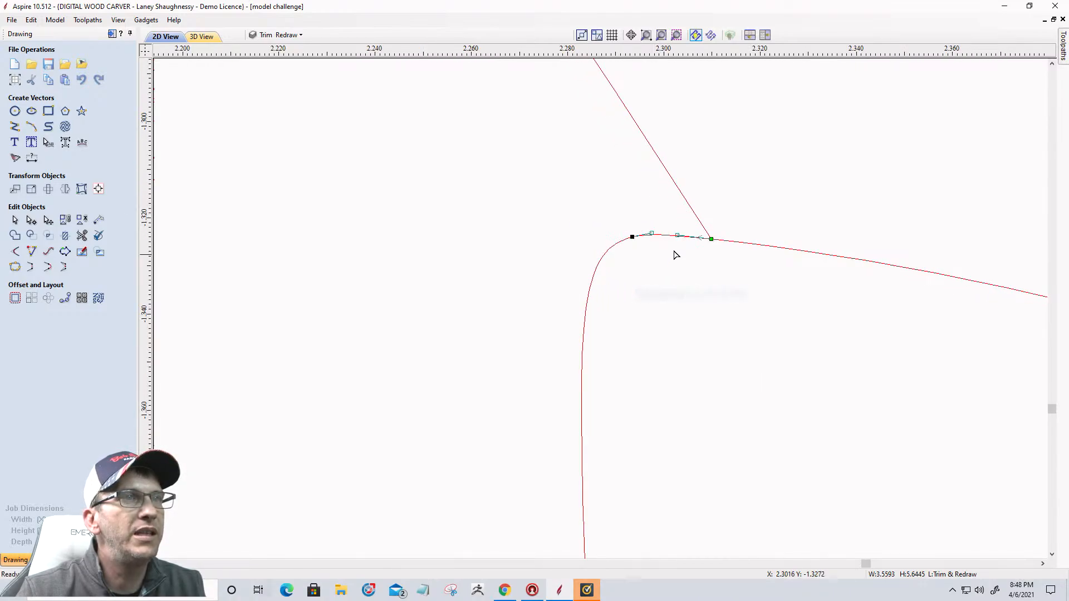
pyautogui.rightClick(674, 236)
pyautogui.click(689, 306)
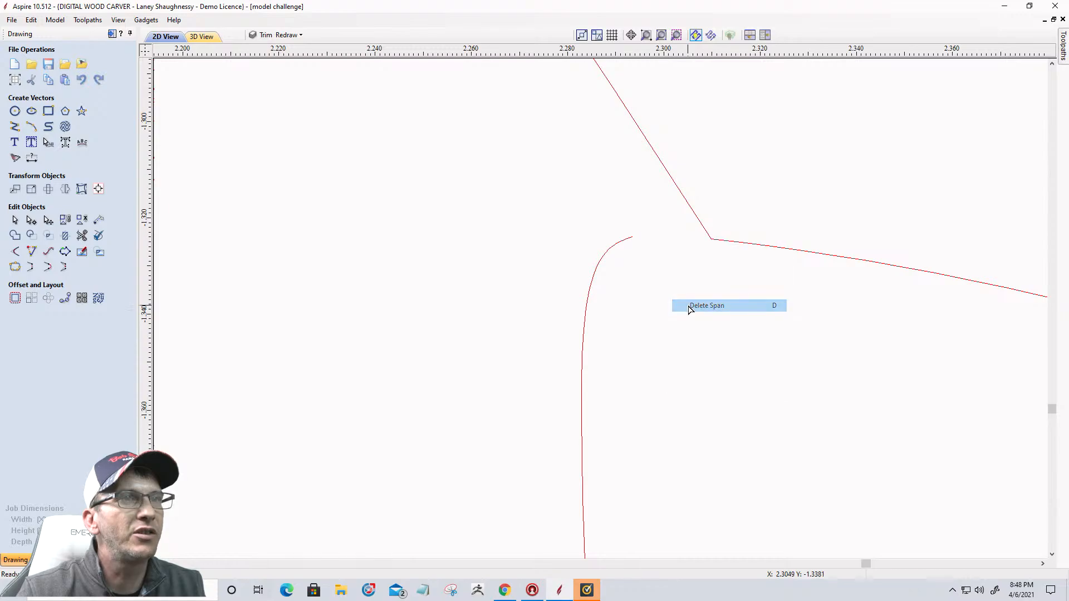
# Join the short jagged leaf edge by the upper curl to the long jagged edge below it with a straight line
pyautogui.scroll(-6, 696, 299)
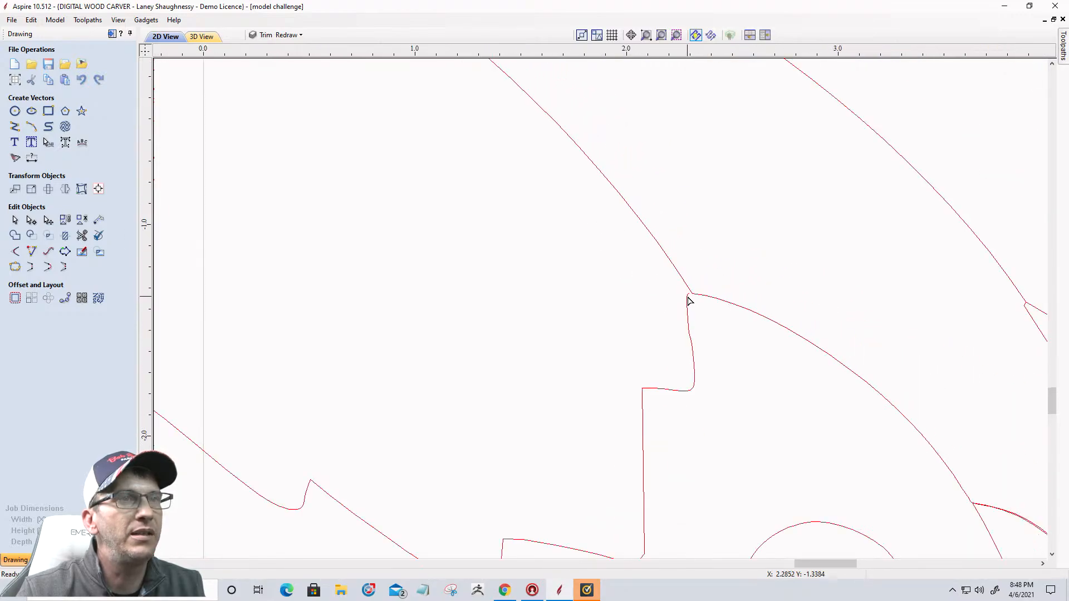
pyautogui.scroll(-6, 688, 300)
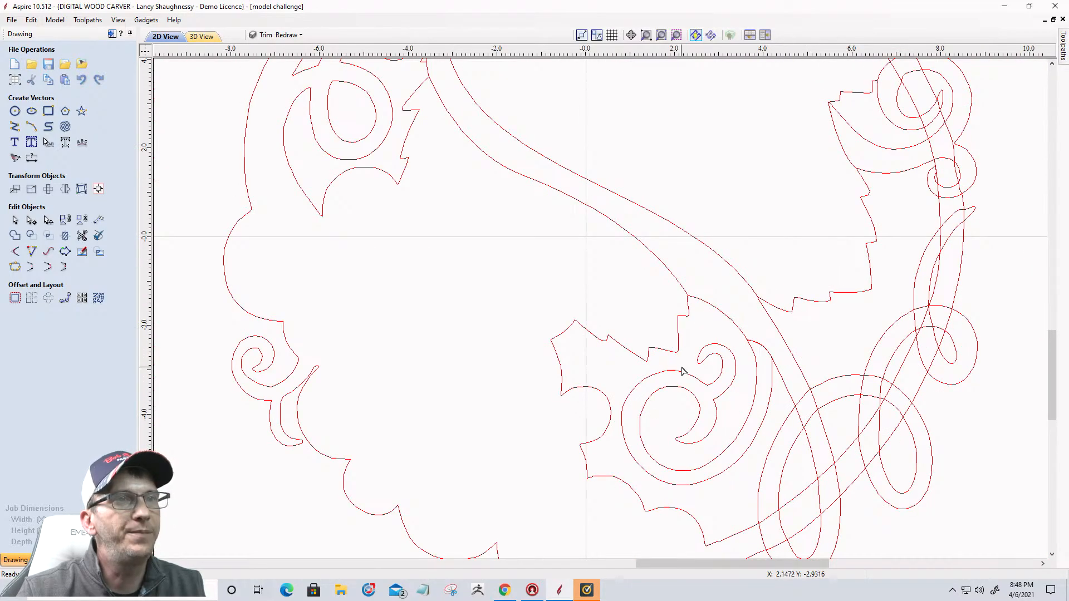
pyautogui.click(773, 306)
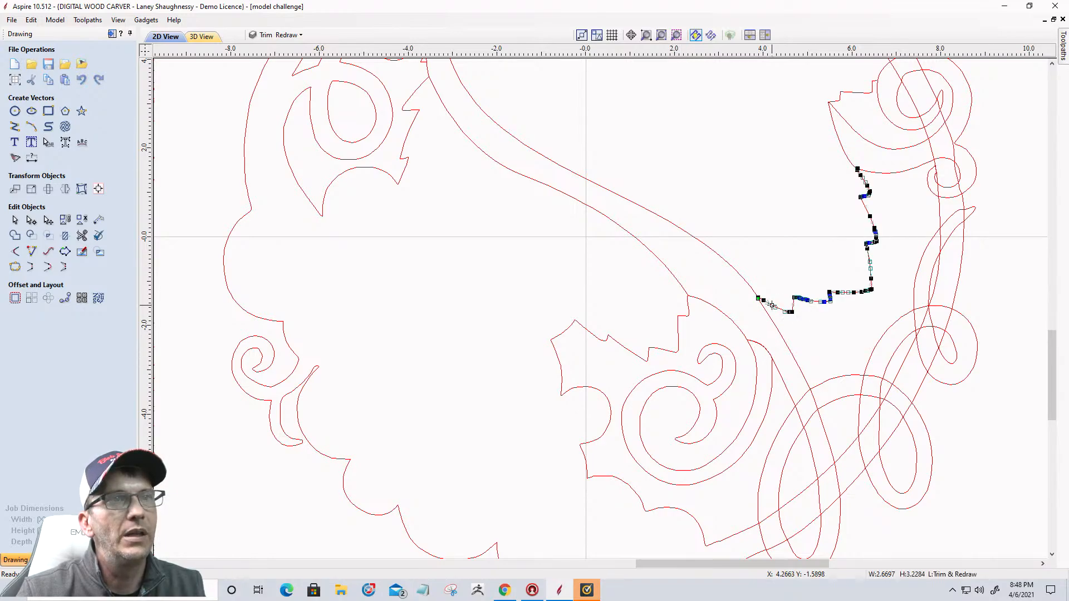
pyautogui.scroll(-3, 772, 306)
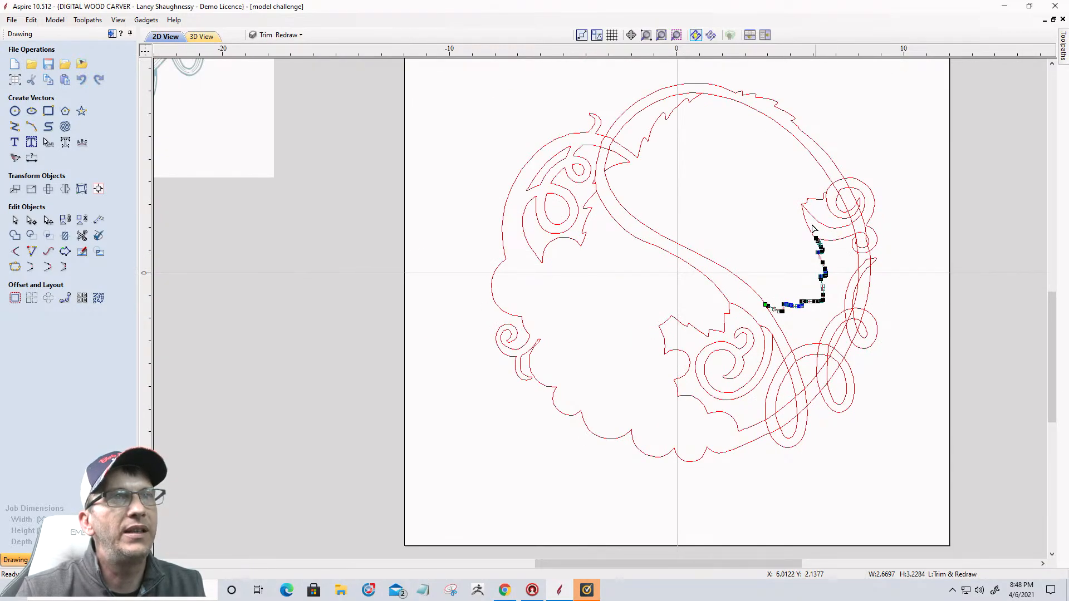
pyautogui.scroll(1, 813, 229)
pyautogui.click(812, 195)
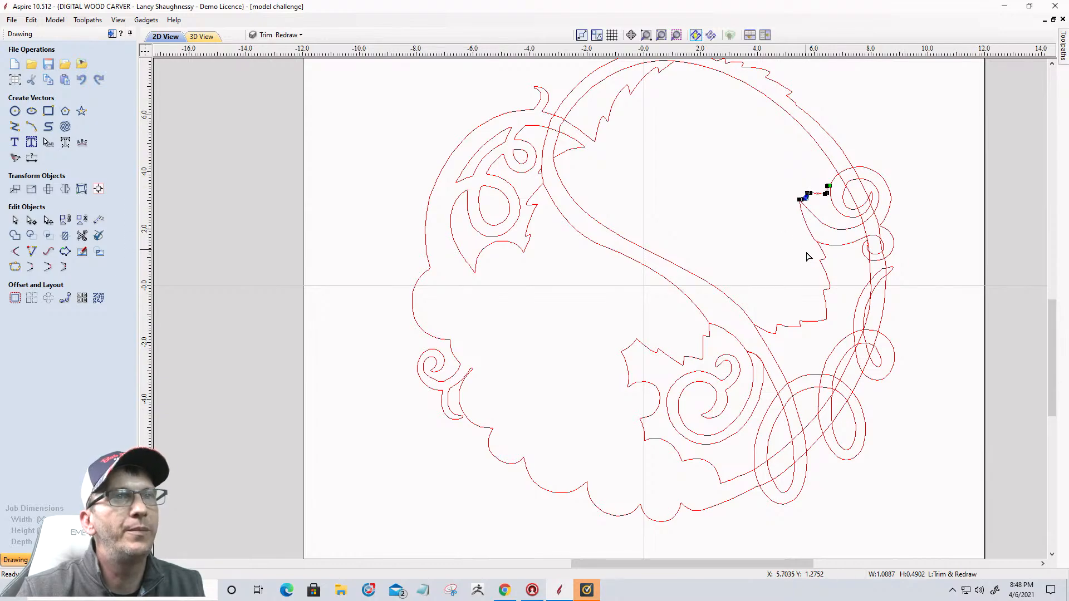
pyautogui.scroll(3, 822, 179)
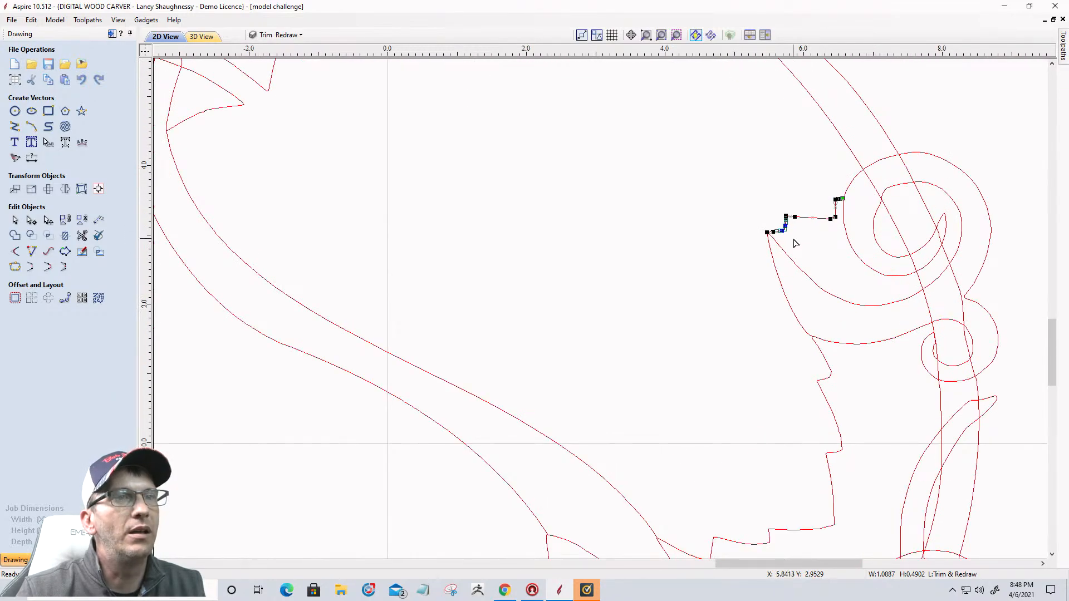
pyautogui.keyDown('shift'); pyautogui.click(825, 360); pyautogui.keyUp('shift')
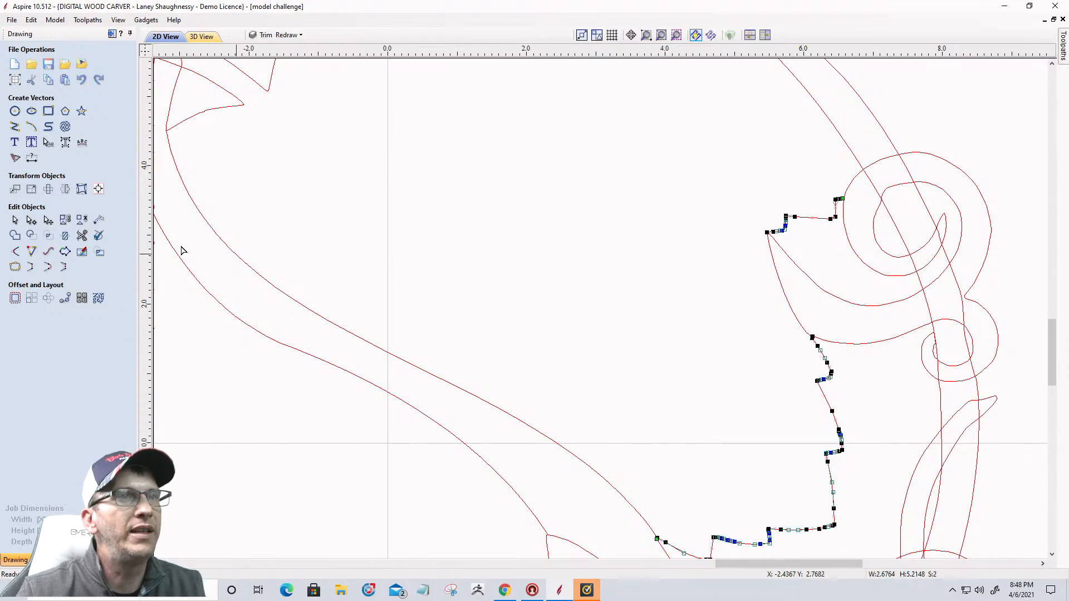
pyautogui.click(34, 268)
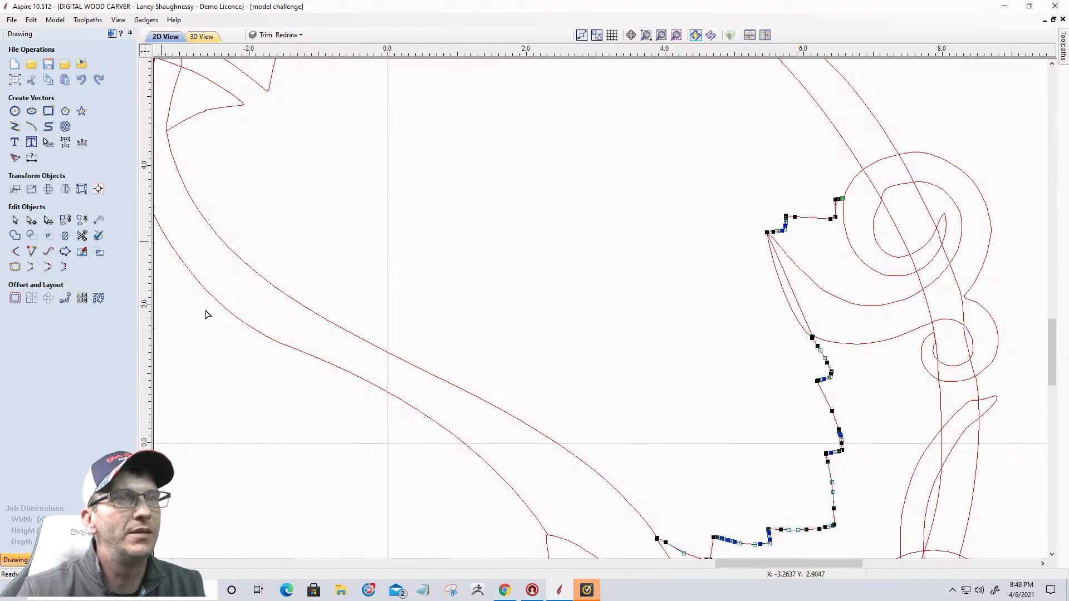
# Join the right jagged leaf edge to the lower leaf edge across the stem with a straight line, and select the joined vector
pyautogui.scroll(-3, 821, 343)
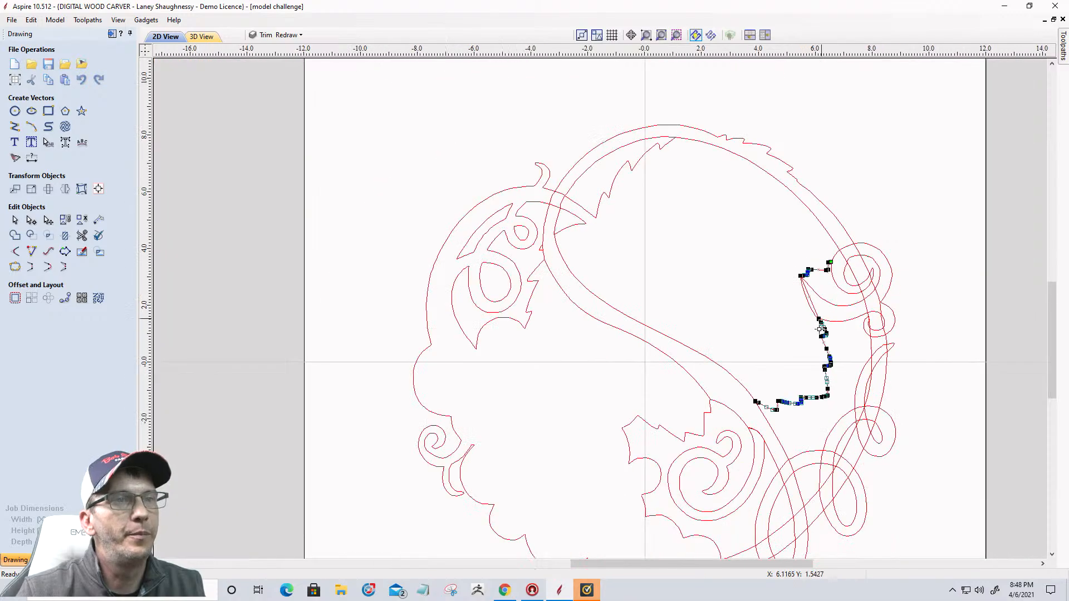
pyautogui.scroll(3, 749, 438)
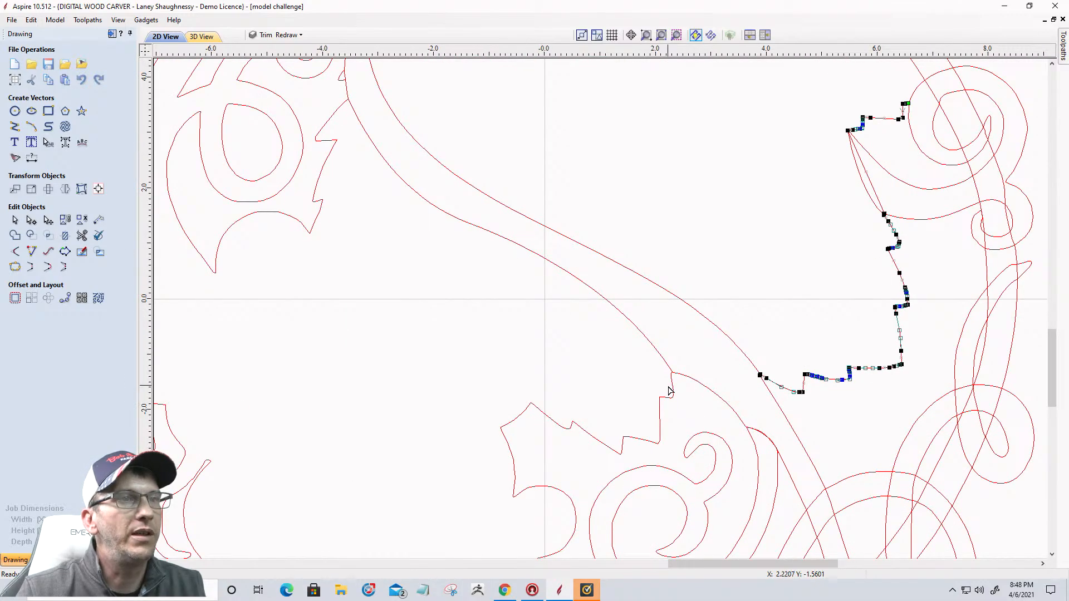
pyautogui.keyDown('shift'); pyautogui.click(672, 393); pyautogui.keyUp('shift')
pyautogui.click(13, 252)
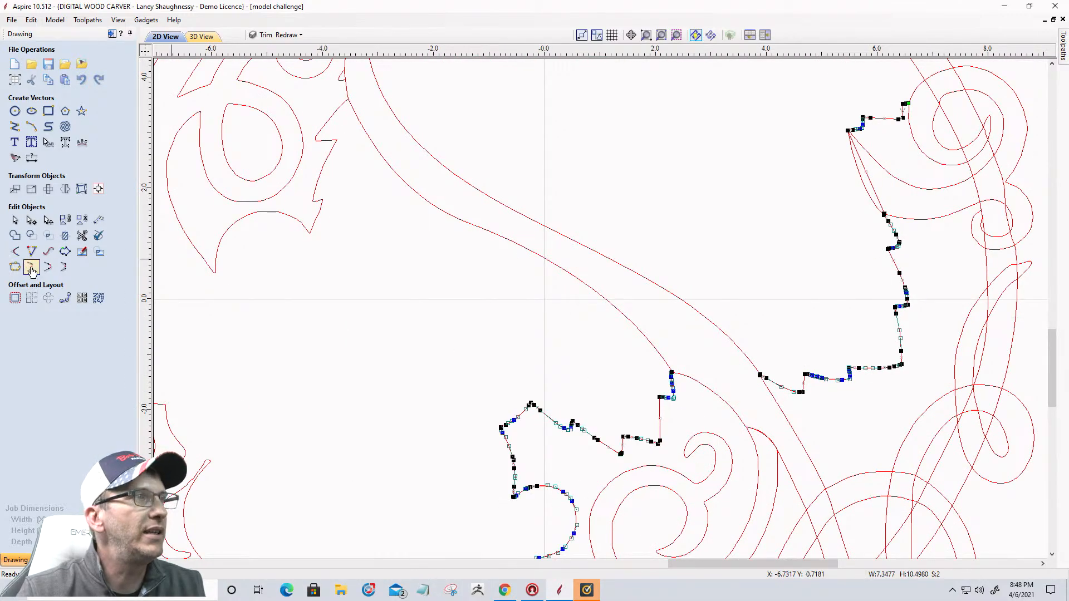
pyautogui.click(495, 323)
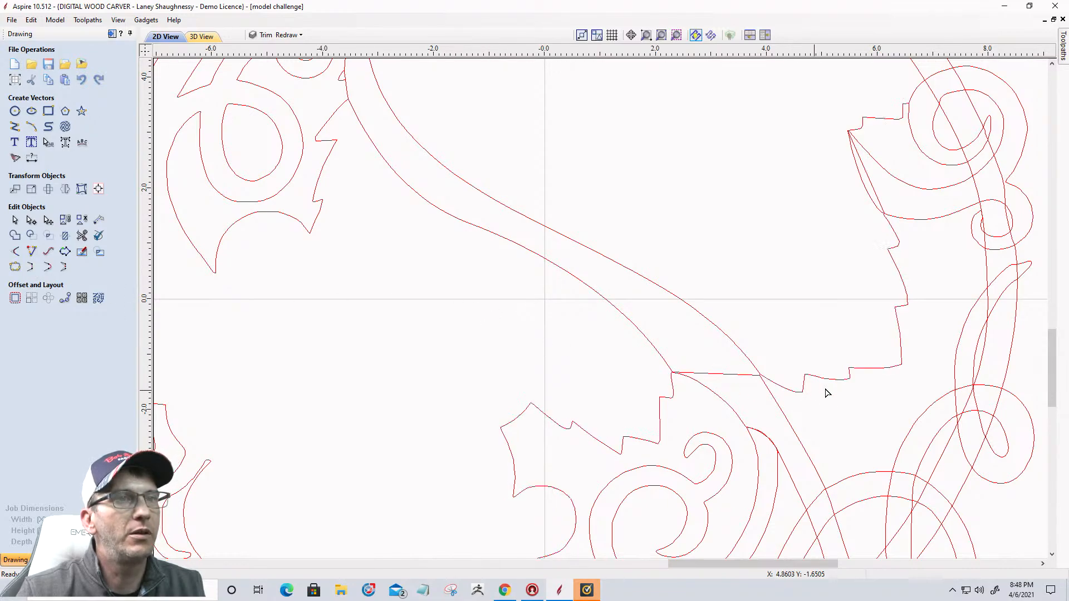
pyautogui.scroll(-5, 676, 370)
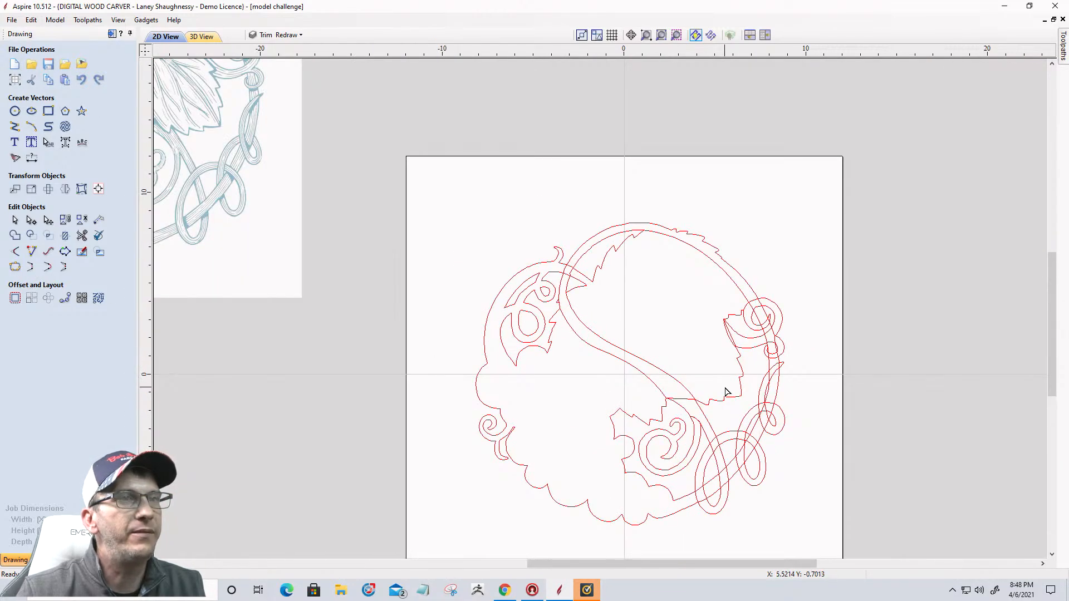
pyautogui.click(724, 401)
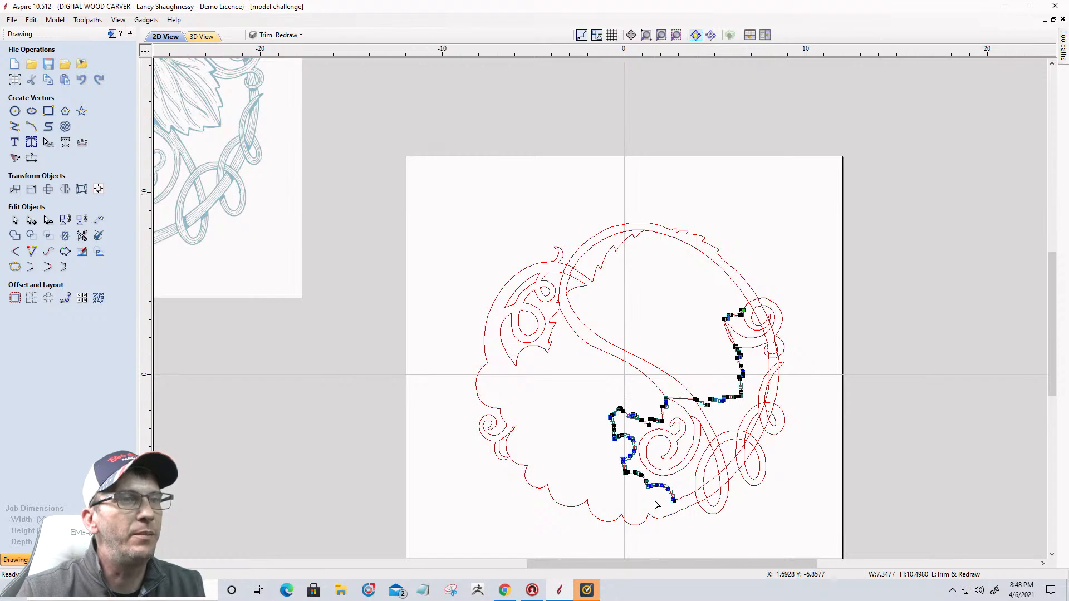
# In node editing, cut the left leaf vector at the node just before its pointed lower tip
pyautogui.scroll(2, 620, 473)
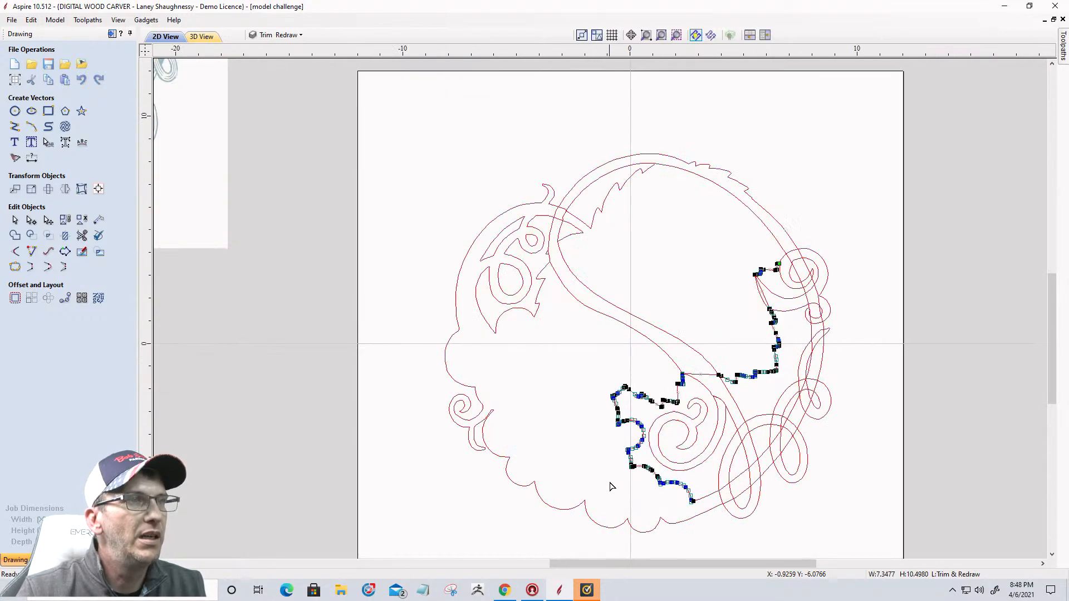
pyautogui.scroll(-2, 678, 476)
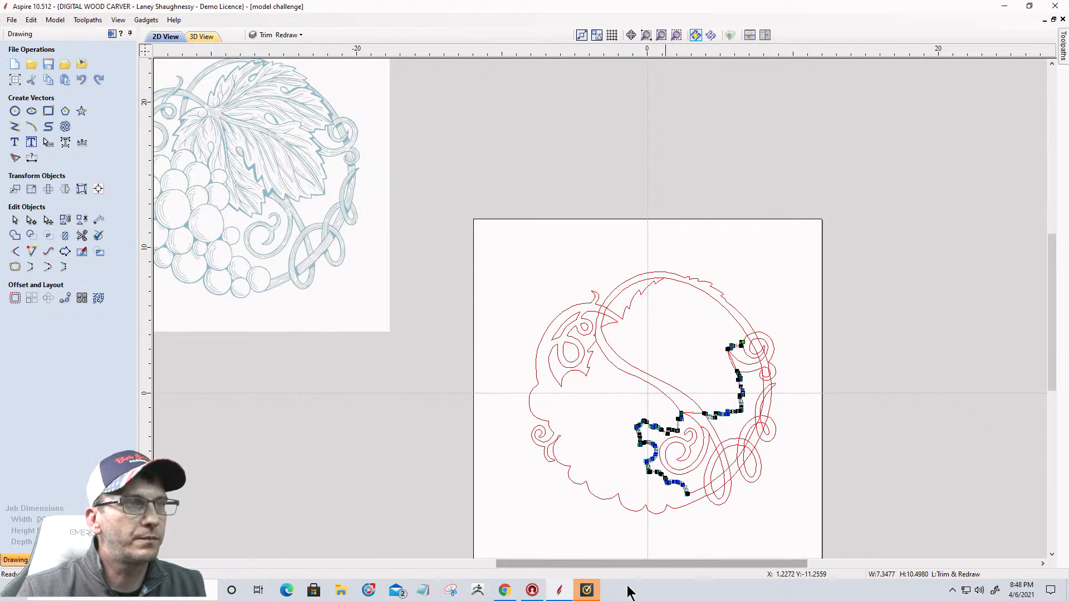
pyautogui.scroll(2, 638, 558)
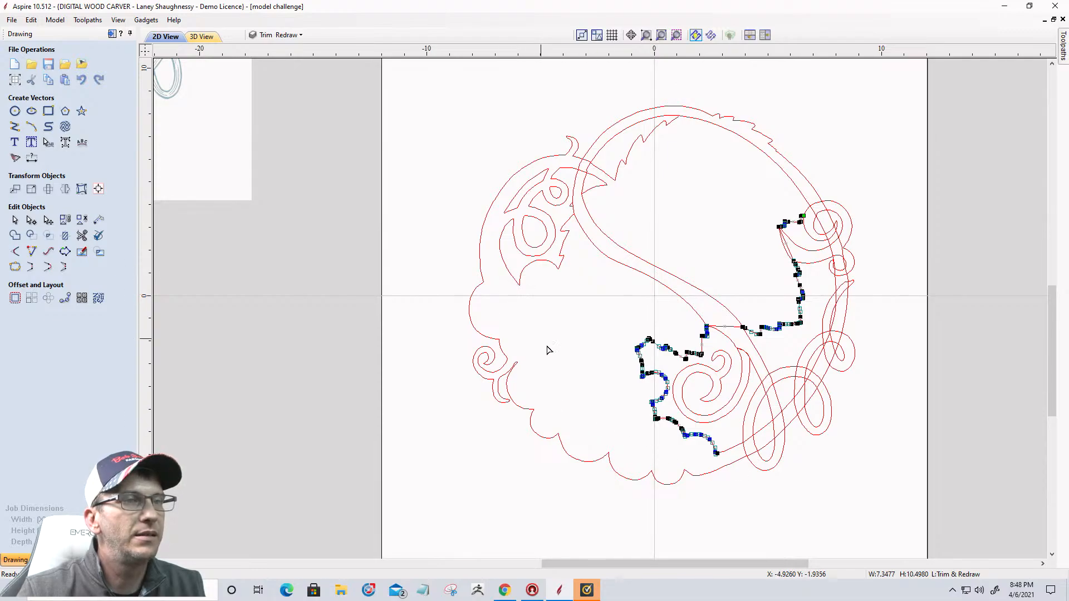
pyautogui.click(513, 277)
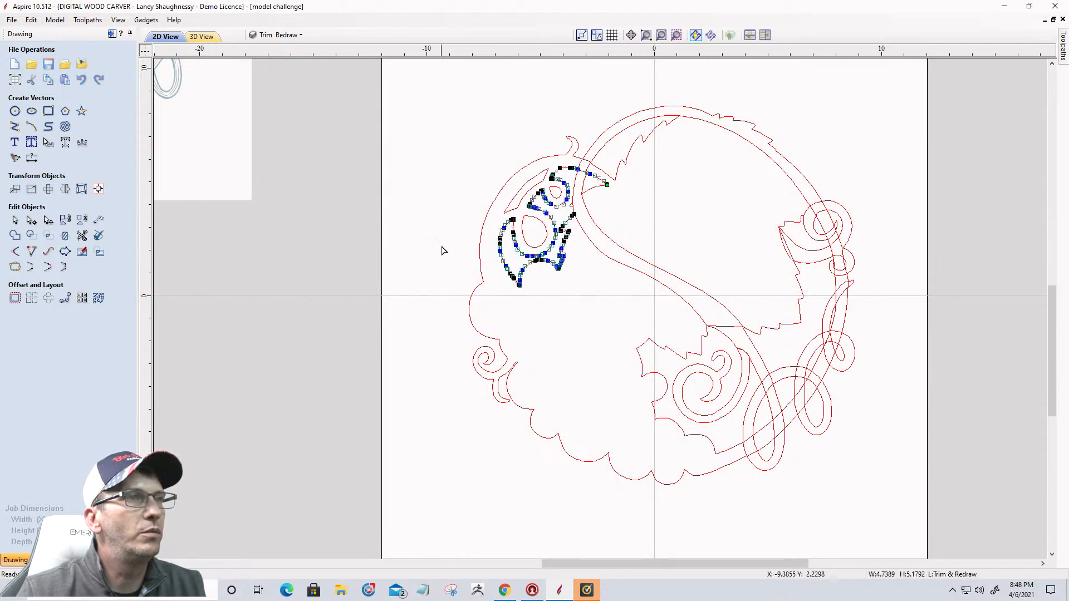
pyautogui.scroll(10, 442, 251)
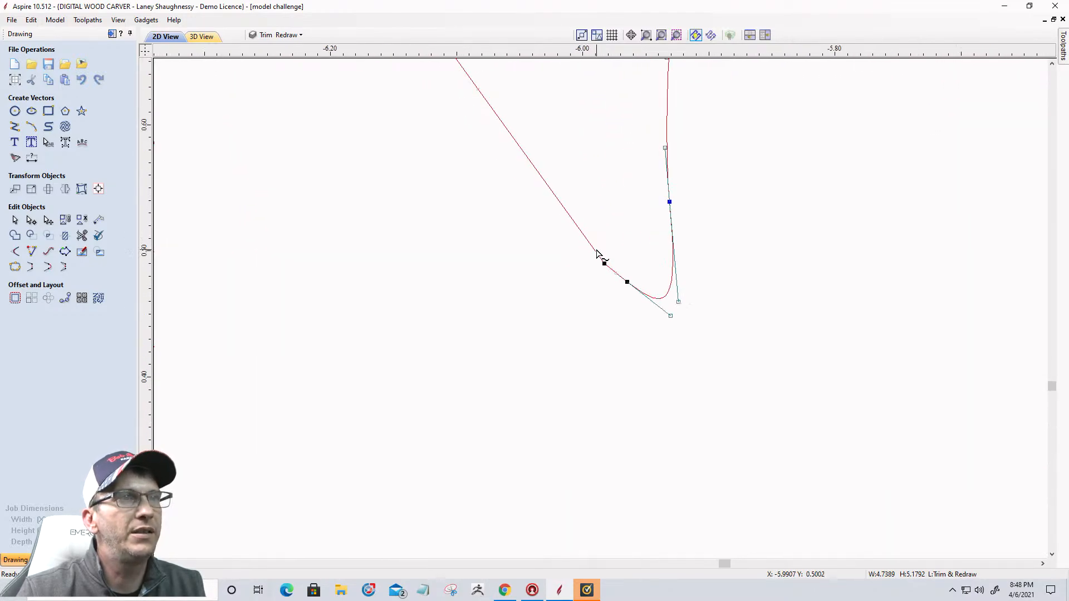
pyautogui.scroll(1, 600, 259)
pyautogui.rightClick(607, 268)
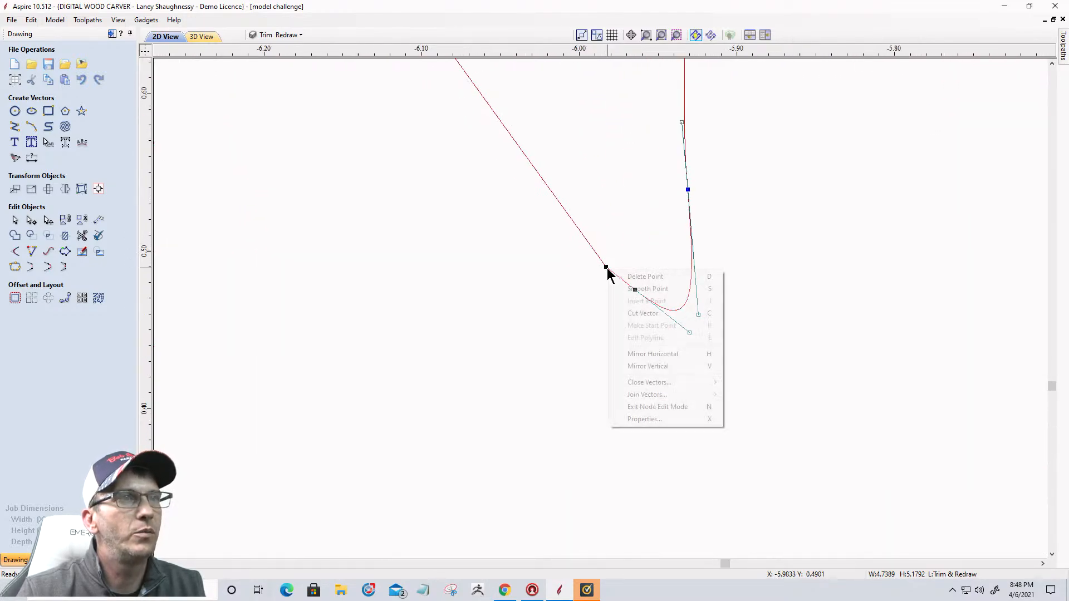
pyautogui.click(620, 312)
pyautogui.scroll(-11, 477, 265)
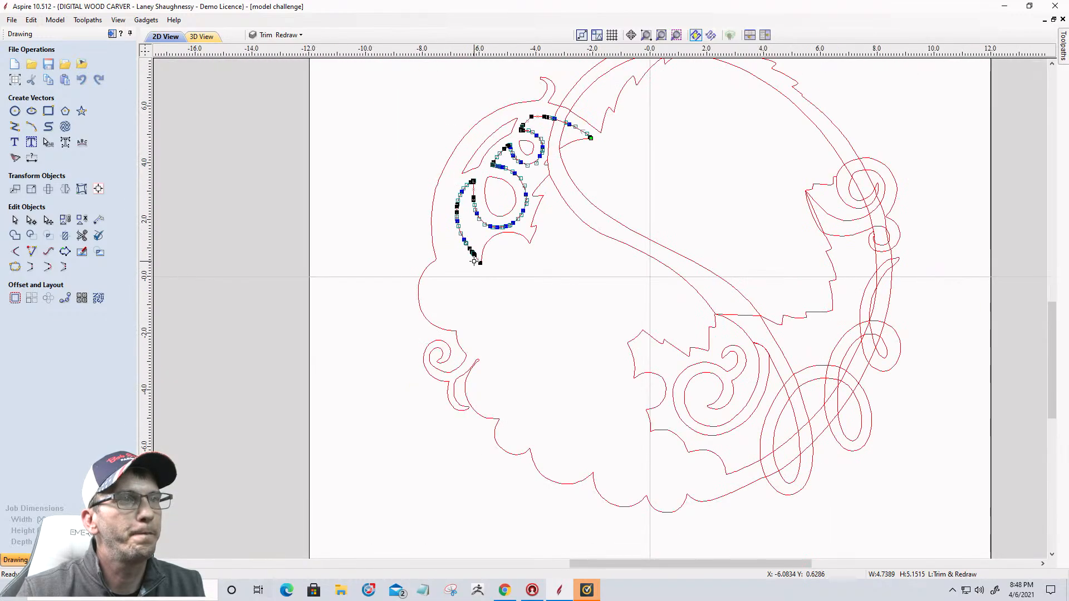
# Cut the lower leaf vector at the node just past its bottom corner, where it turns toward the vine
pyautogui.click(731, 474)
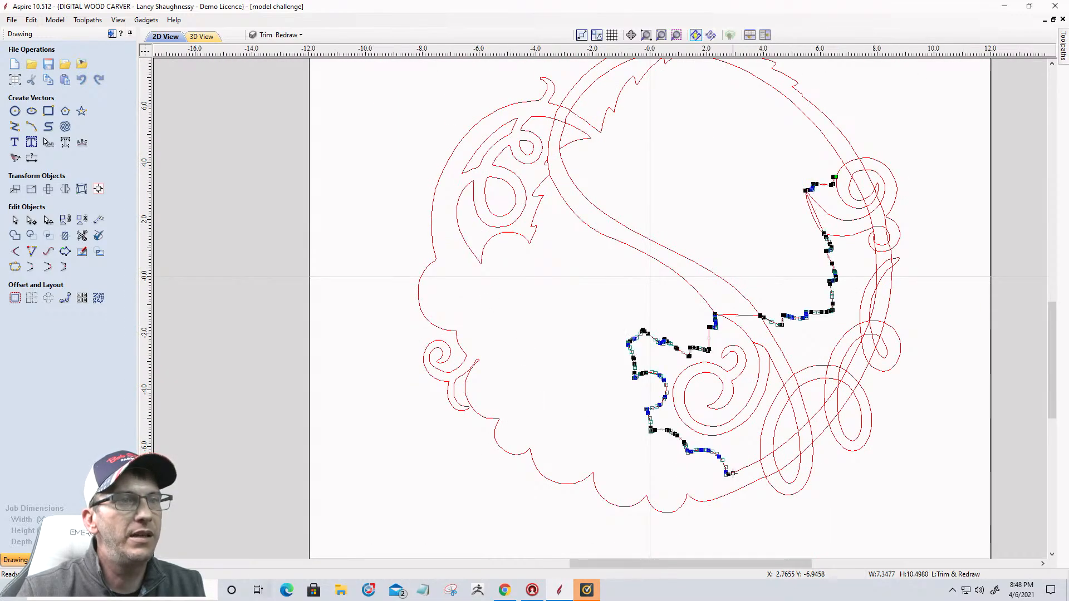
pyautogui.scroll(15, 732, 473)
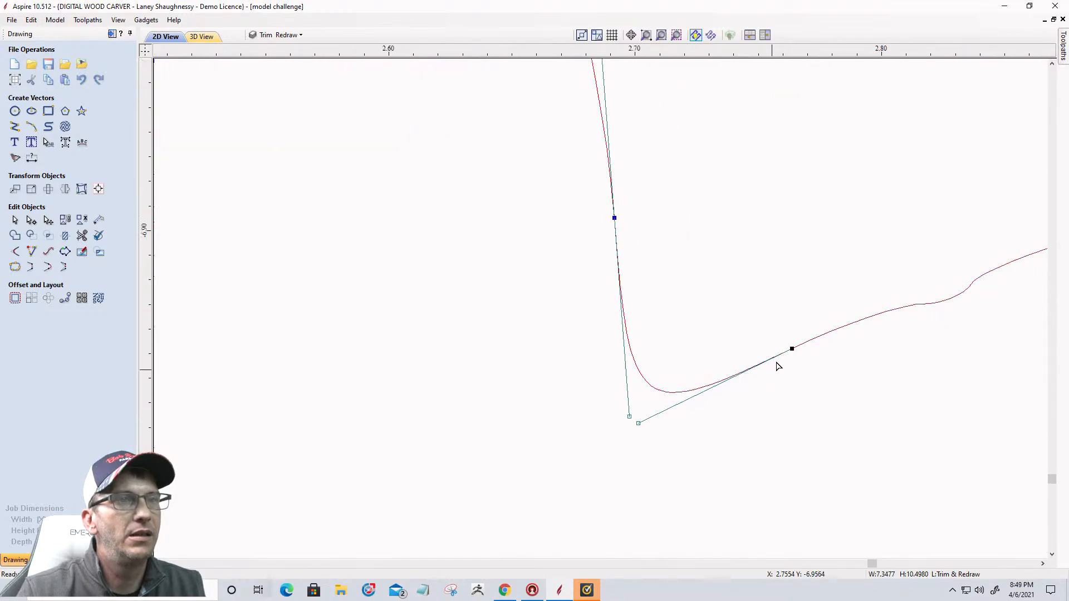
pyautogui.scroll(2, 778, 366)
pyautogui.rightClick(806, 333)
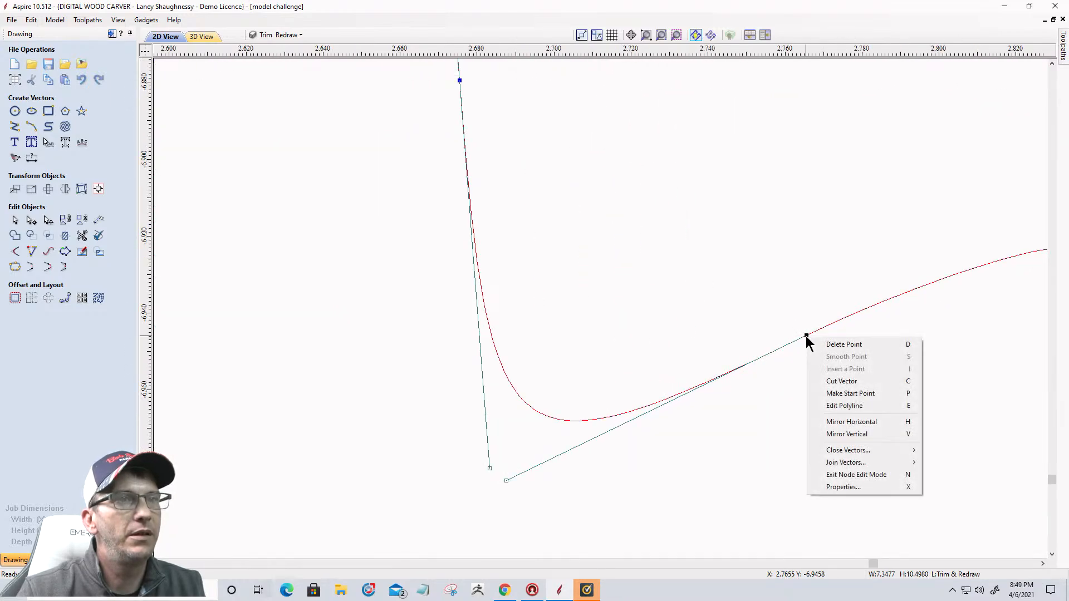
pyautogui.click(816, 382)
pyautogui.scroll(-4, 820, 415)
pyautogui.scroll(-10, 821, 418)
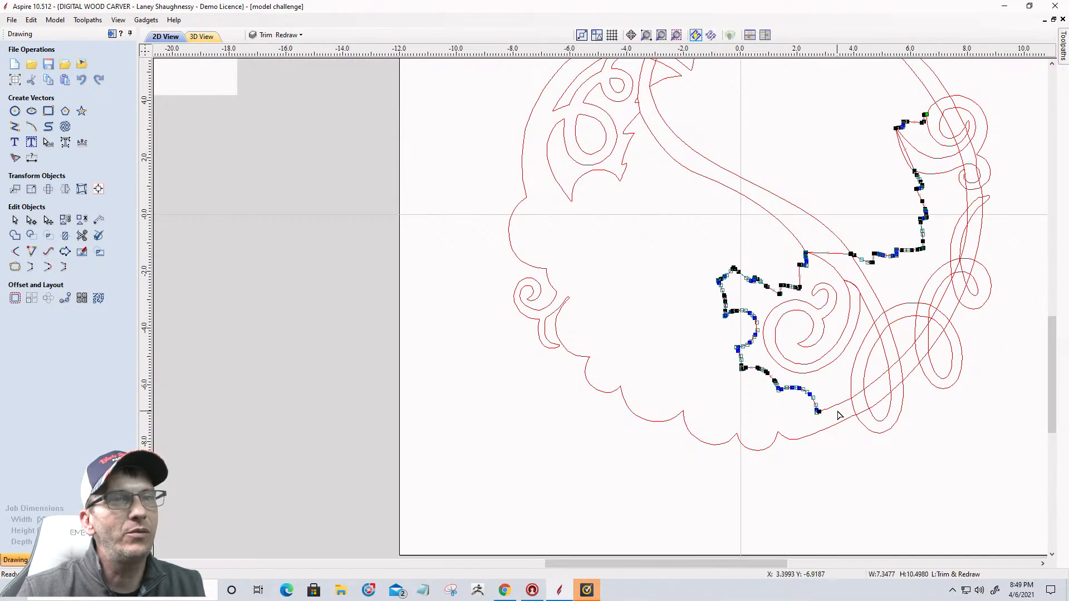
# Try to join the inner vine line to the left leaf vector with a smooth curve, and undo the join
pyautogui.click(835, 406)
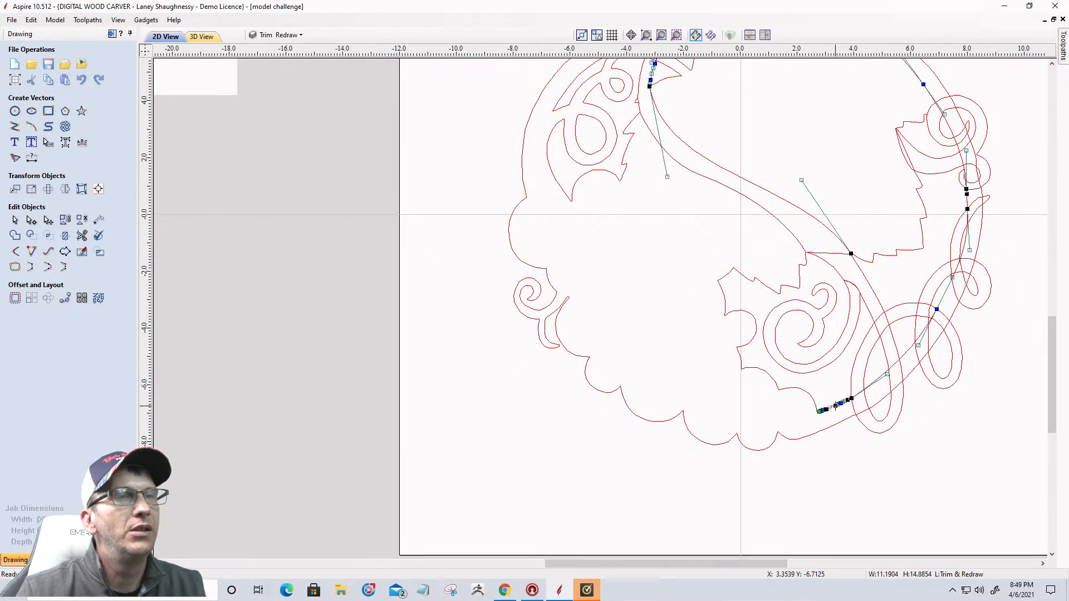
pyautogui.scroll(-3, 835, 407)
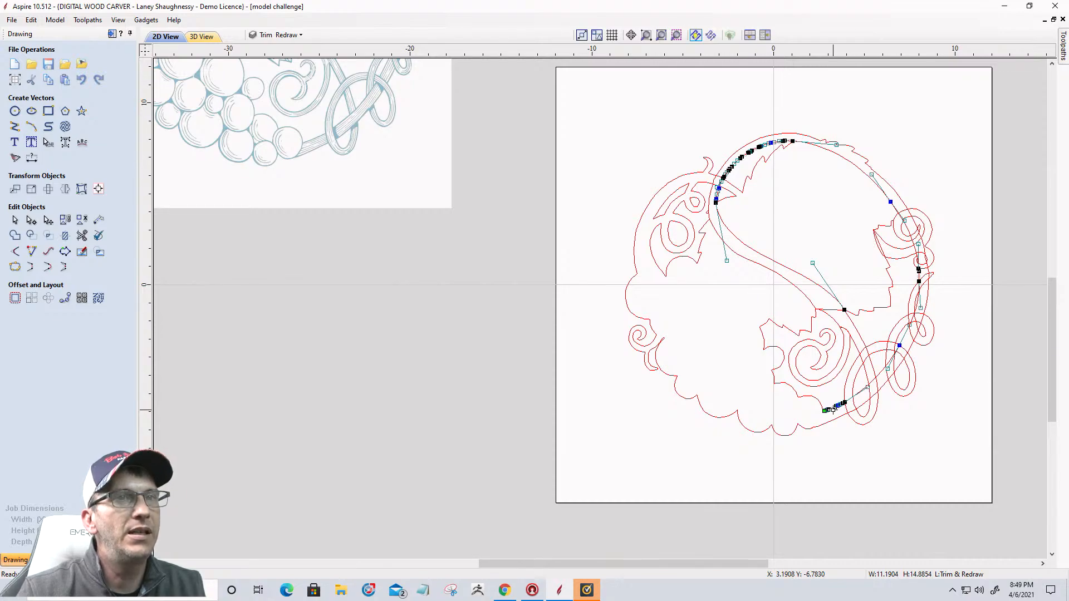
pyautogui.scroll(-1, 834, 411)
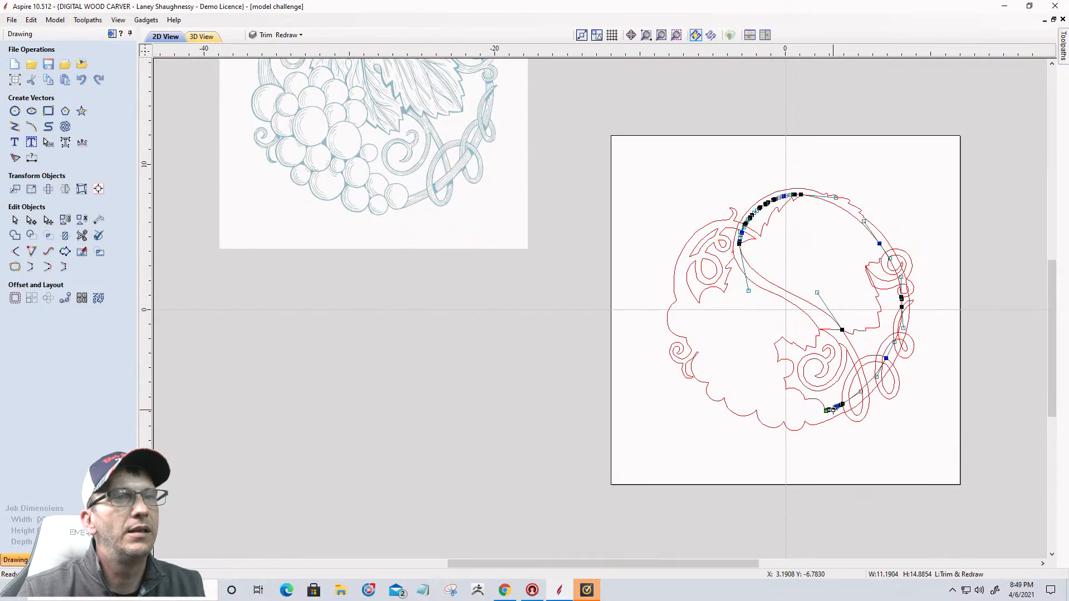
pyautogui.keyDown('shift'); pyautogui.click(691, 292); pyautogui.keyUp('shift')
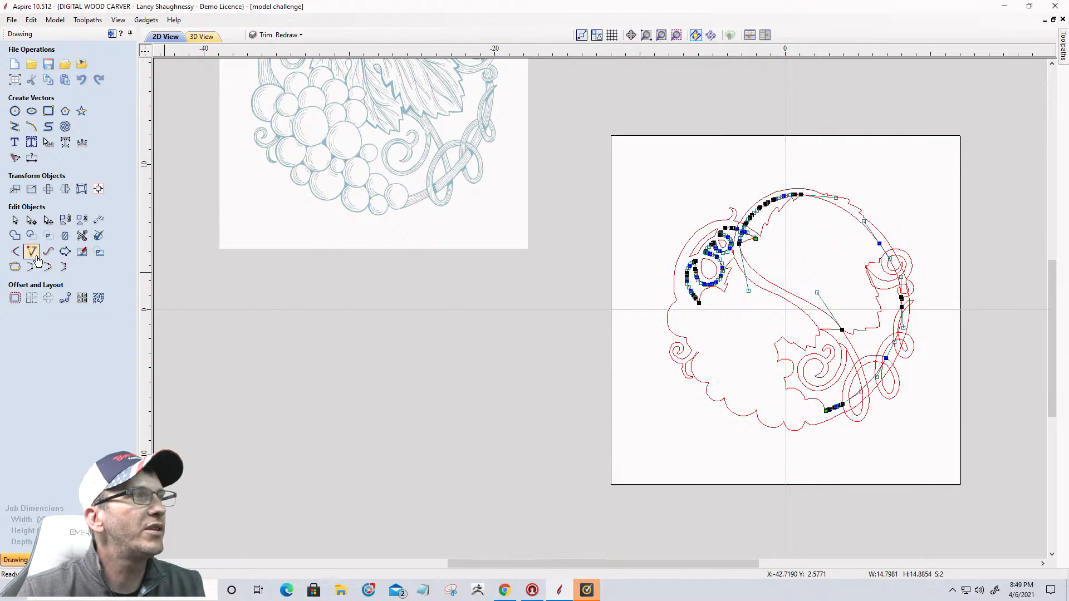
pyautogui.click(46, 269)
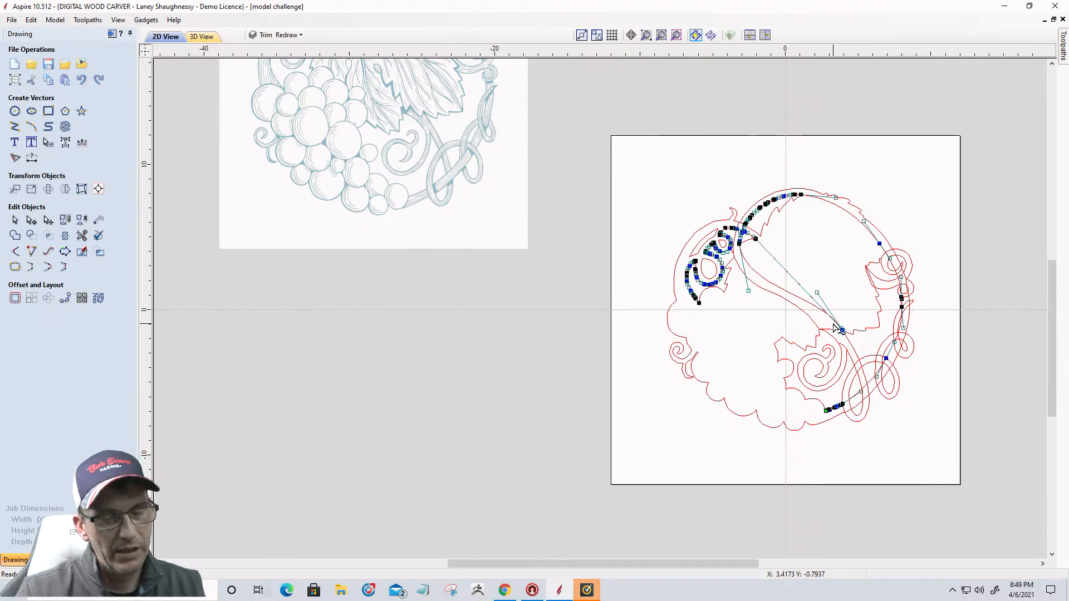
pyautogui.hotkey('ctrl', 'z')
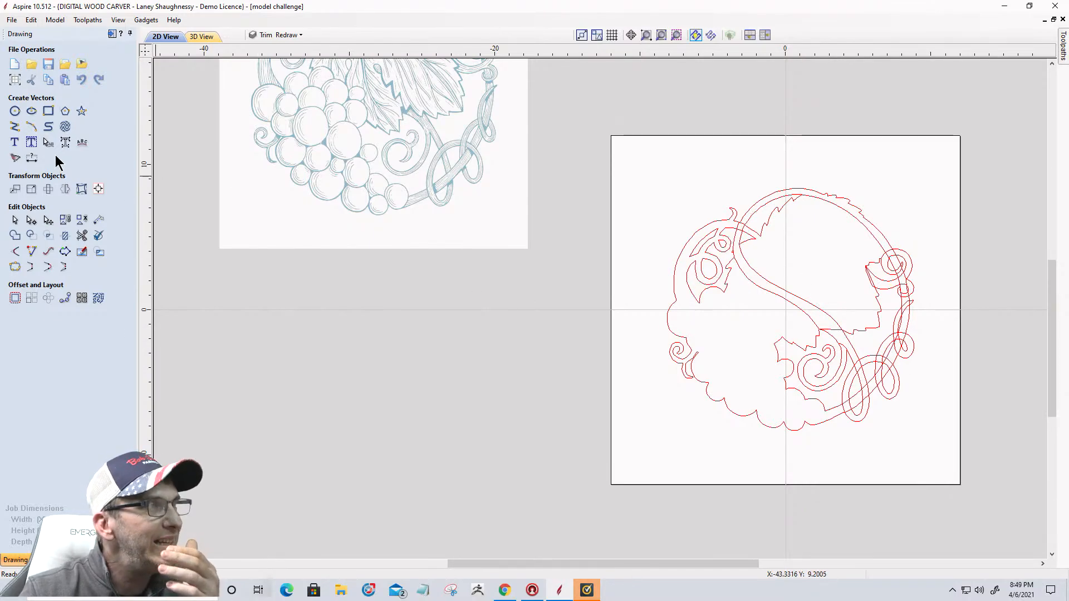
# Draw a three-point arc from the lower leaf's bottom end to the left leaf's lower tip, with a radius of about 8.66 inches
pyautogui.click(31, 126)
pyautogui.click(823, 408)
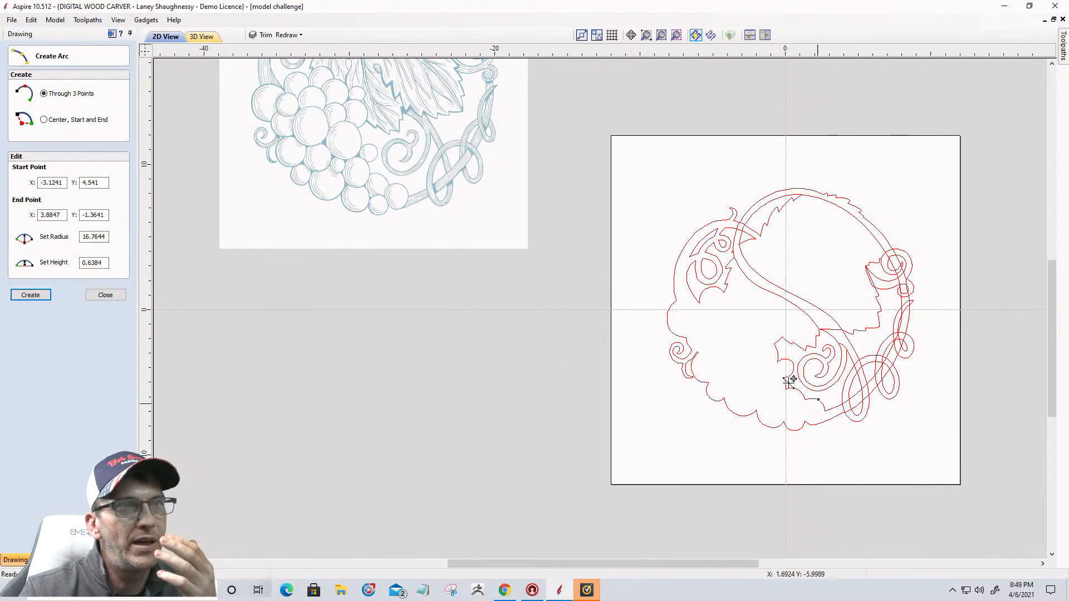
pyautogui.scroll(2, 700, 307)
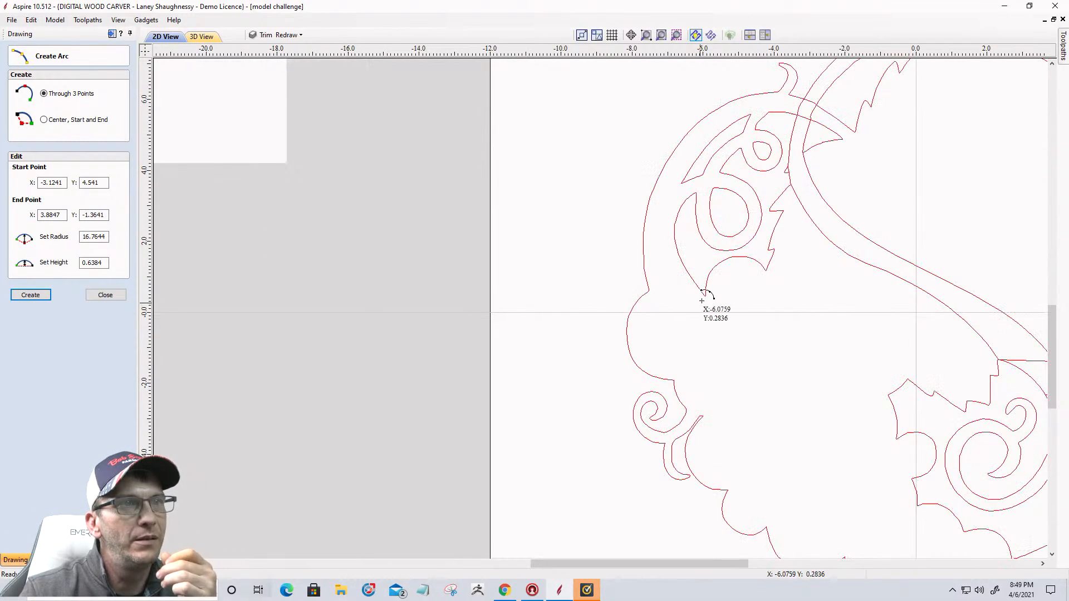
pyautogui.click(704, 297)
pyautogui.scroll(-2, 704, 301)
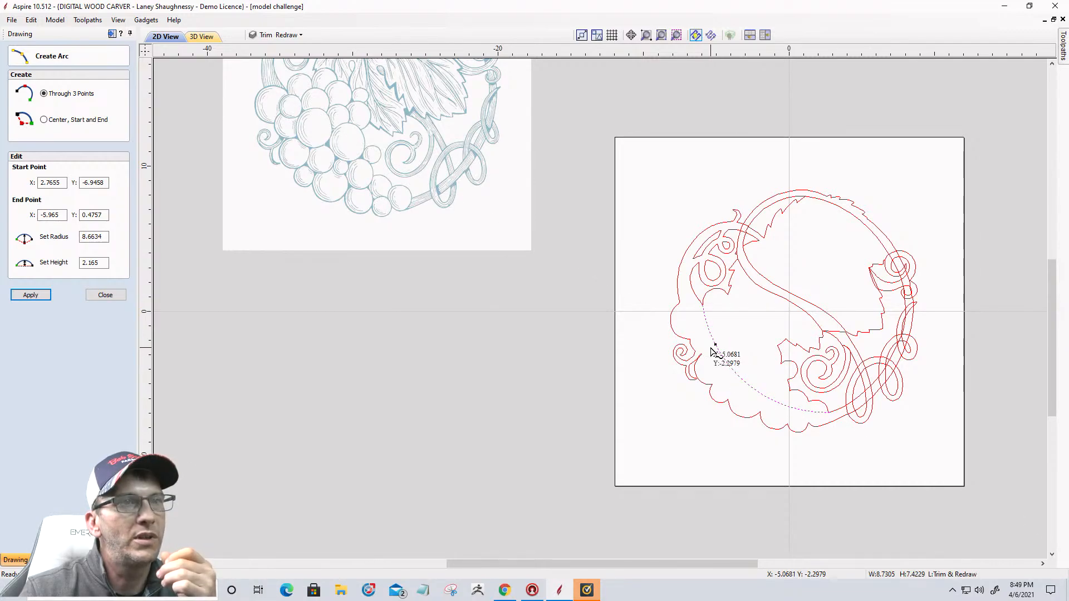
pyautogui.click(716, 352)
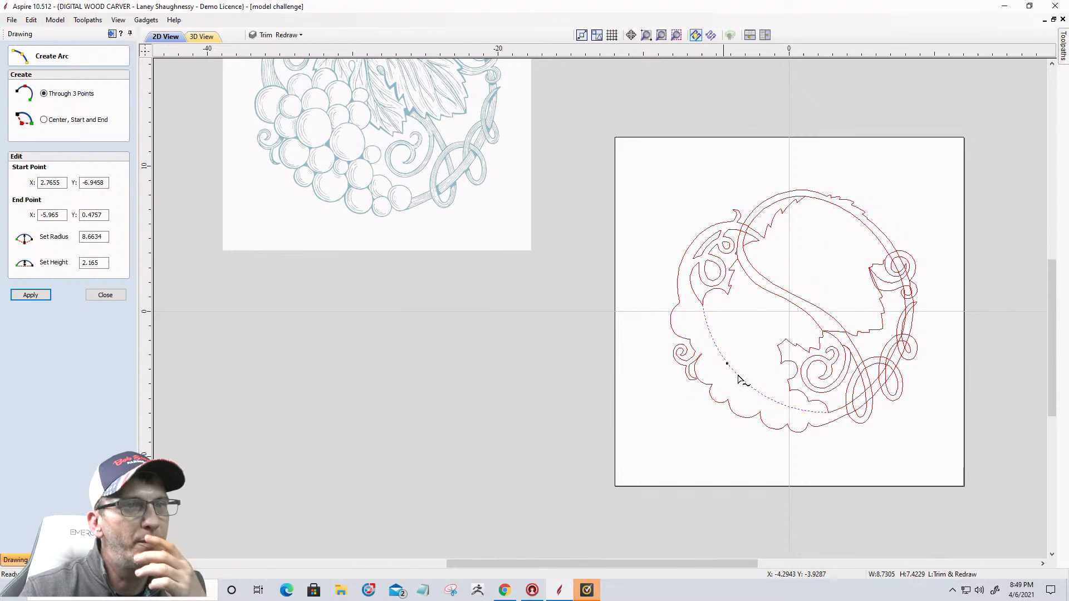
pyautogui.click(92, 295)
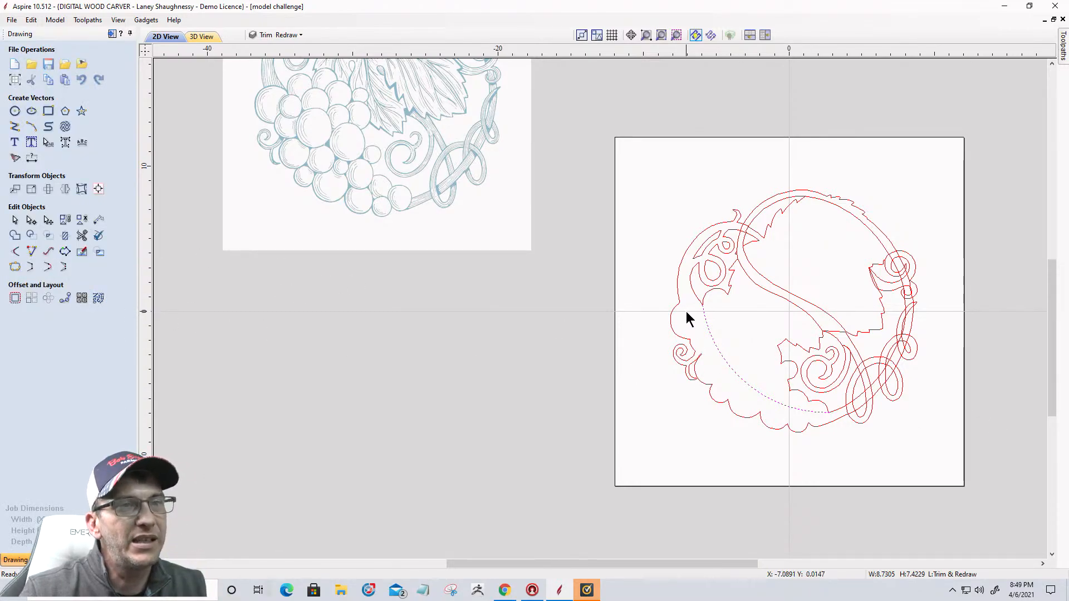
# Select the inner vine line, the new arc and the left leaf vector, and join them with a .0004 inch tolerance
pyautogui.click(839, 407)
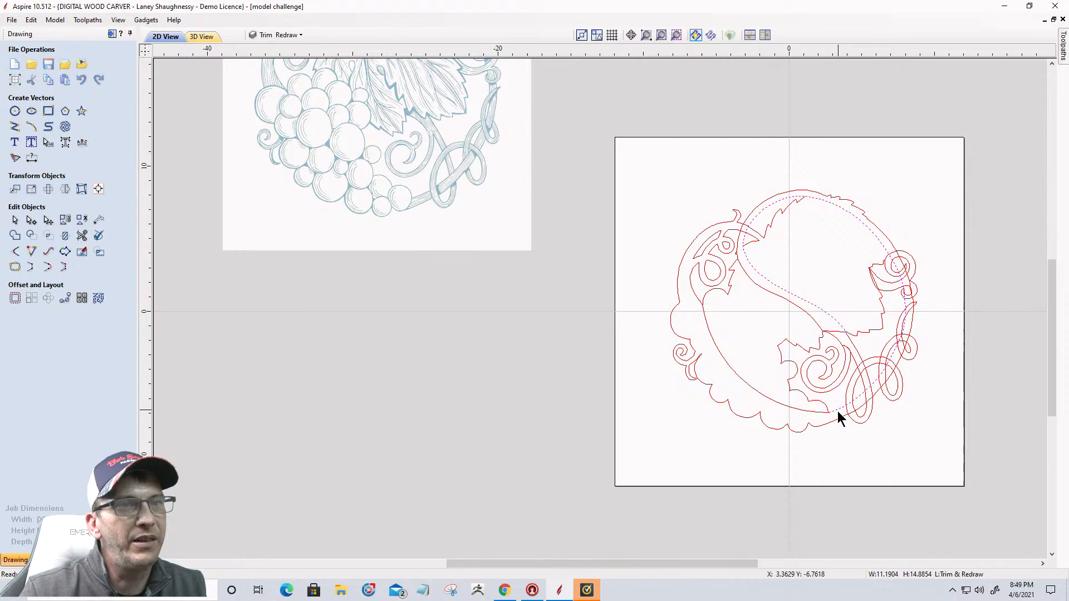
pyautogui.click(790, 411)
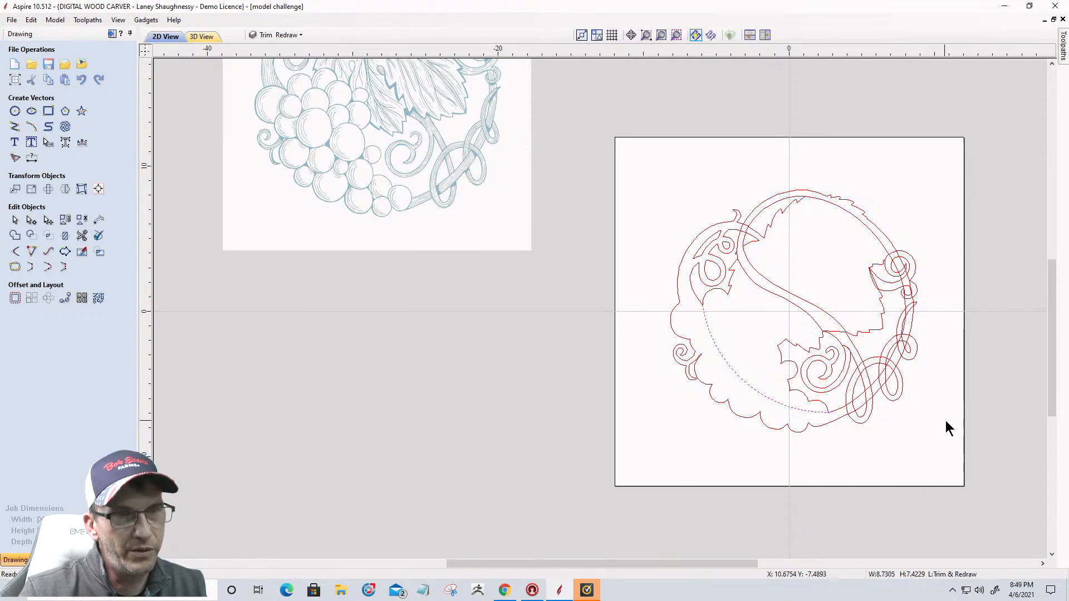
pyautogui.click(834, 415)
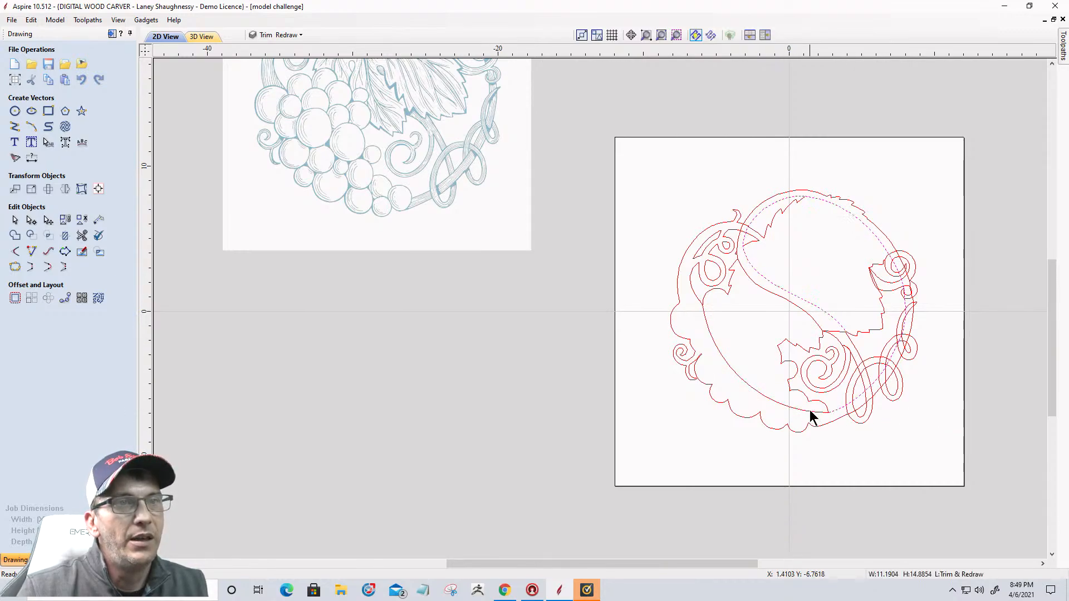
pyautogui.keyDown('shift'); pyautogui.click(811, 413); pyautogui.keyUp('shift')
pyautogui.keyDown('shift'); pyautogui.click(696, 299); pyautogui.keyUp('shift')
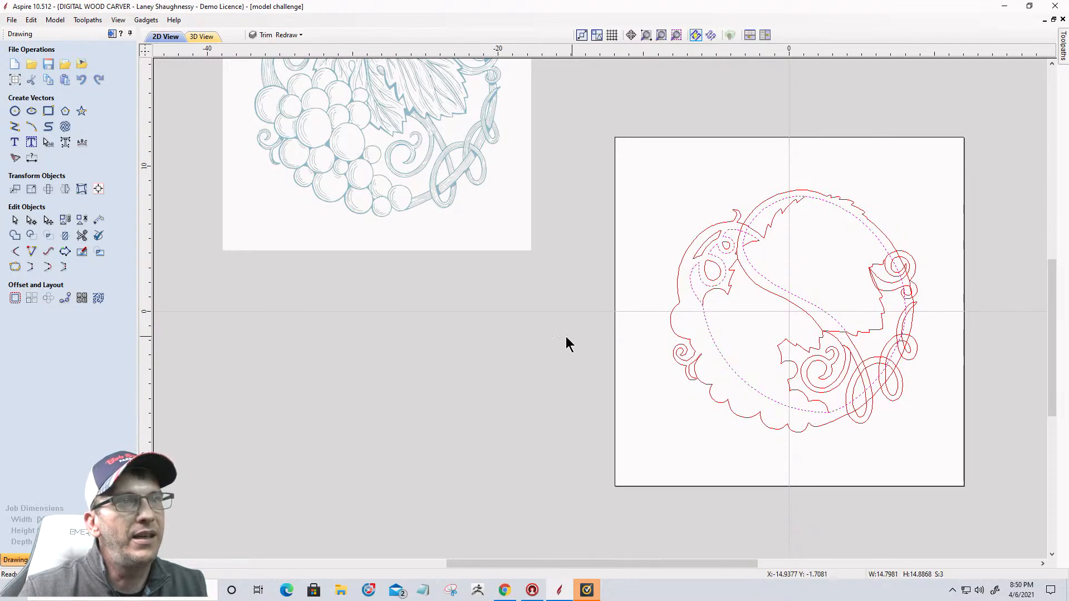
pyautogui.click(15, 267)
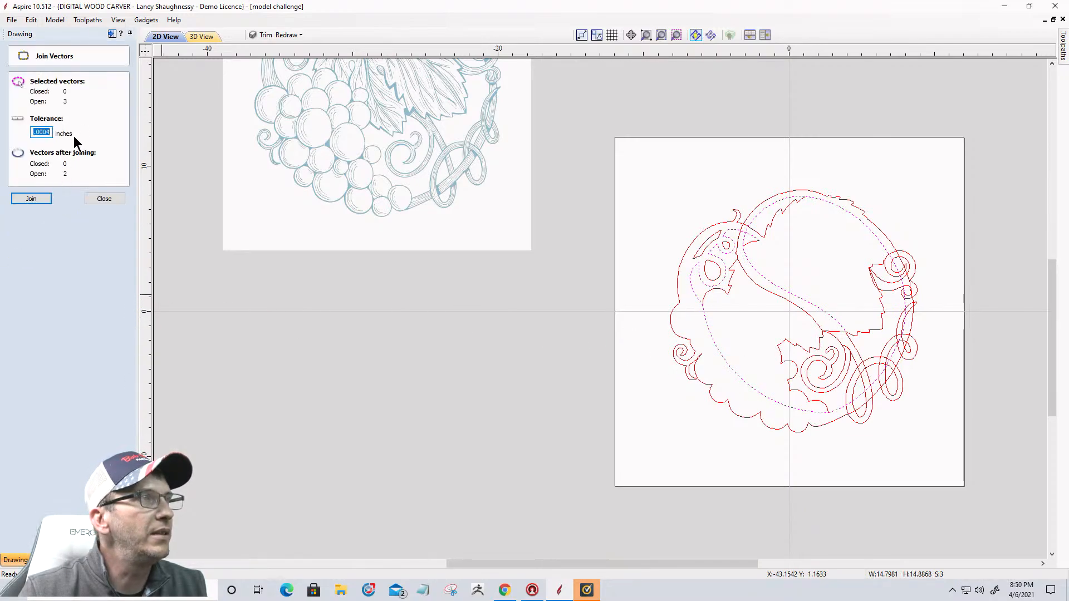
pyautogui.click(25, 199)
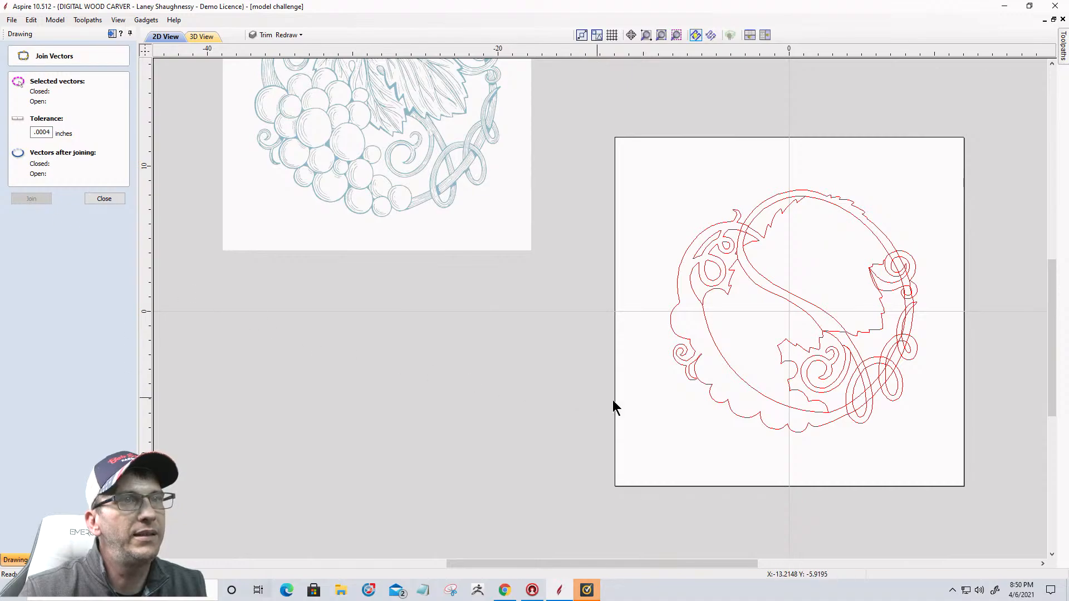
# Move the arc's upper end node exactly onto the end node of the left leaf vector at its lower tip
pyautogui.click(713, 348)
pyautogui.scroll(2, 713, 340)
pyautogui.scroll(6, 714, 339)
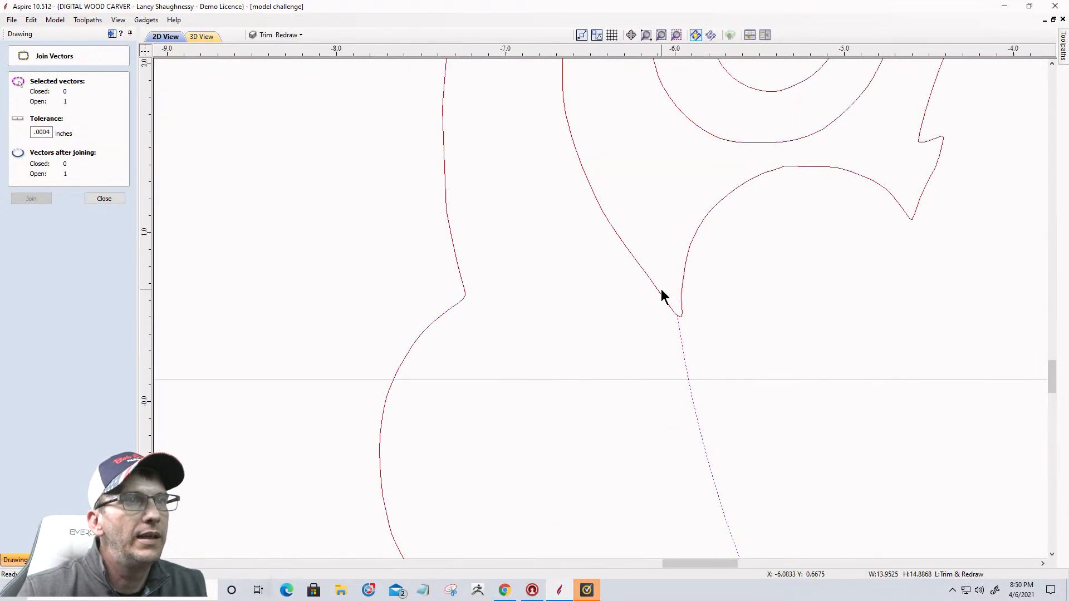
pyautogui.click(100, 201)
pyautogui.click(31, 220)
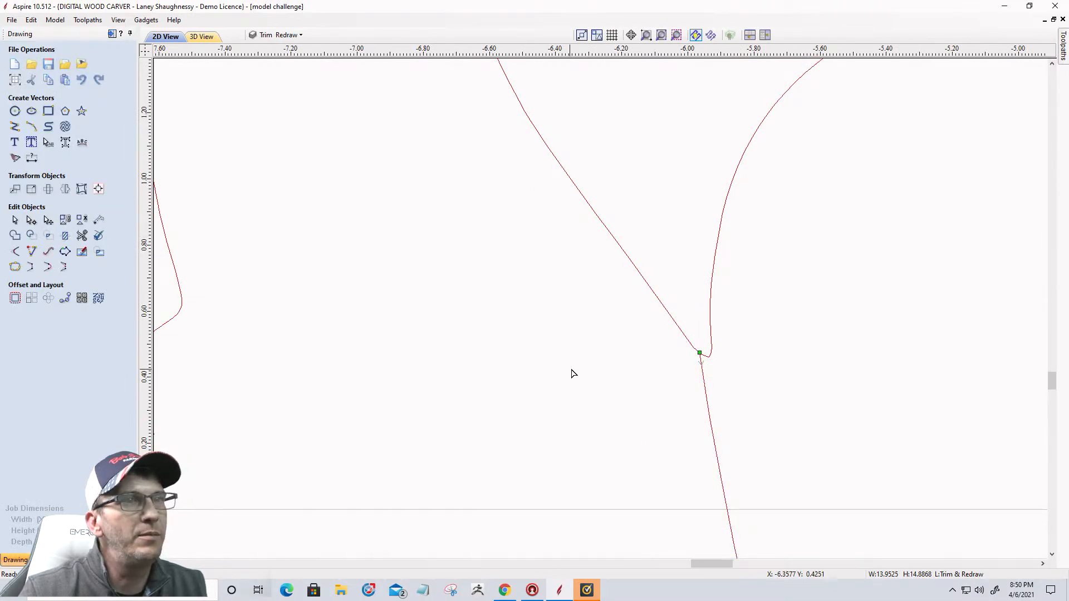
pyautogui.moveTo(699, 356); pyautogui.dragTo(674, 364)
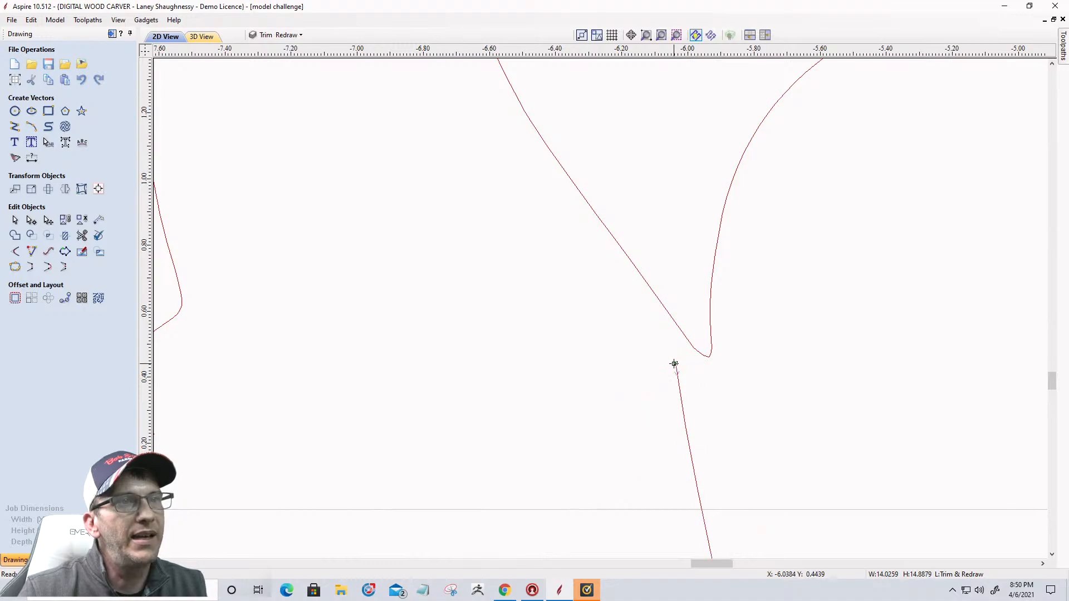
pyautogui.click(680, 333)
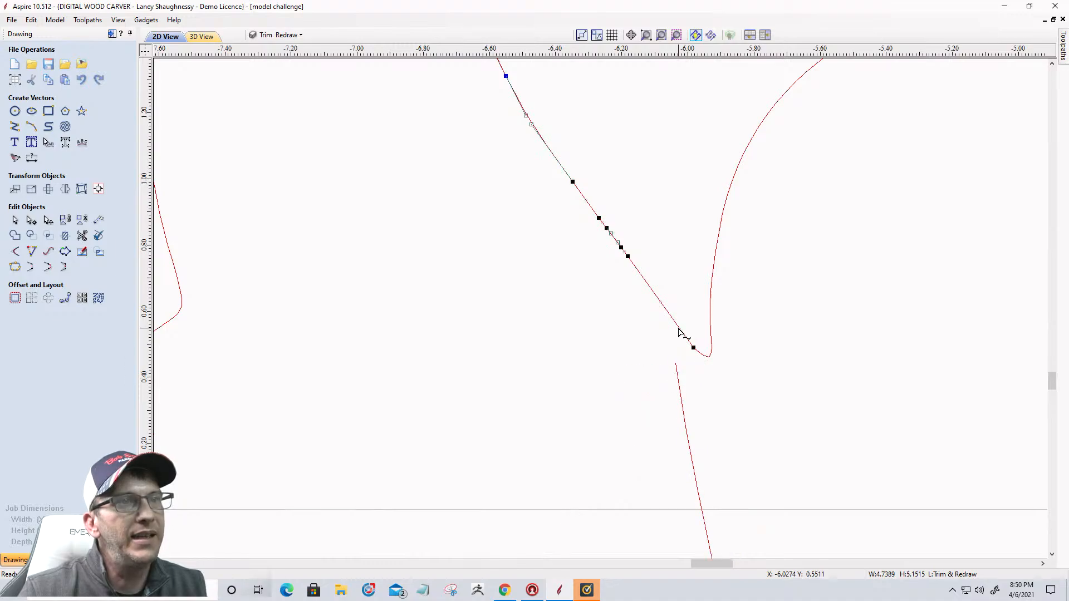
pyautogui.click(673, 364)
pyautogui.moveTo(695, 355); pyautogui.dragTo(694, 347)
pyautogui.scroll(-1, 665, 334)
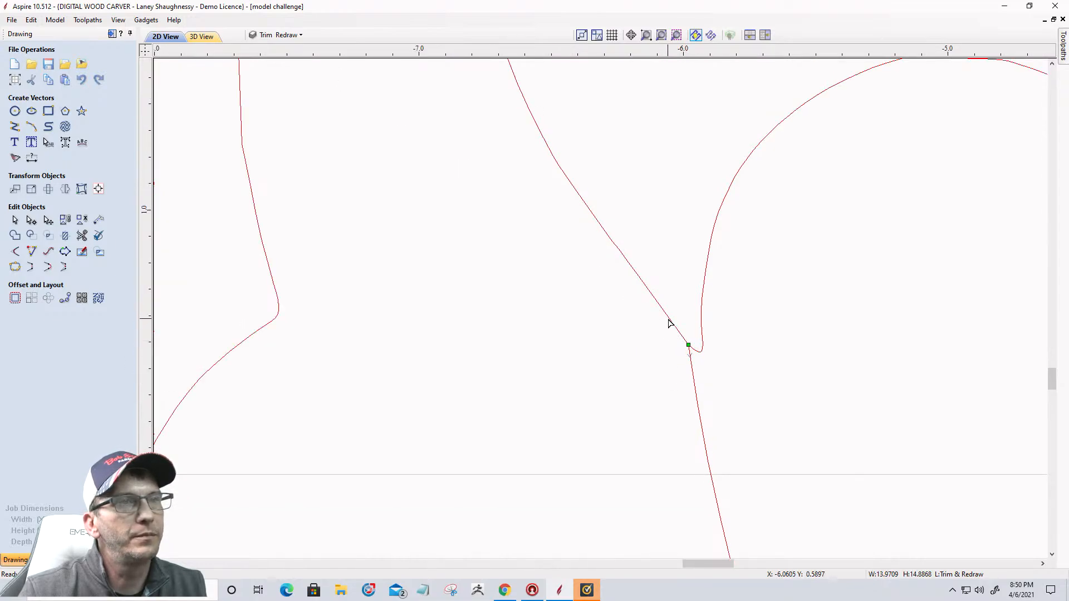
# Select the left leaf vector and the arc meeting its lower tip, and join them with a .0004 inch tolerance
pyautogui.click(670, 323)
pyautogui.keyDown('shift'); pyautogui.click(697, 397); pyautogui.keyUp('shift')
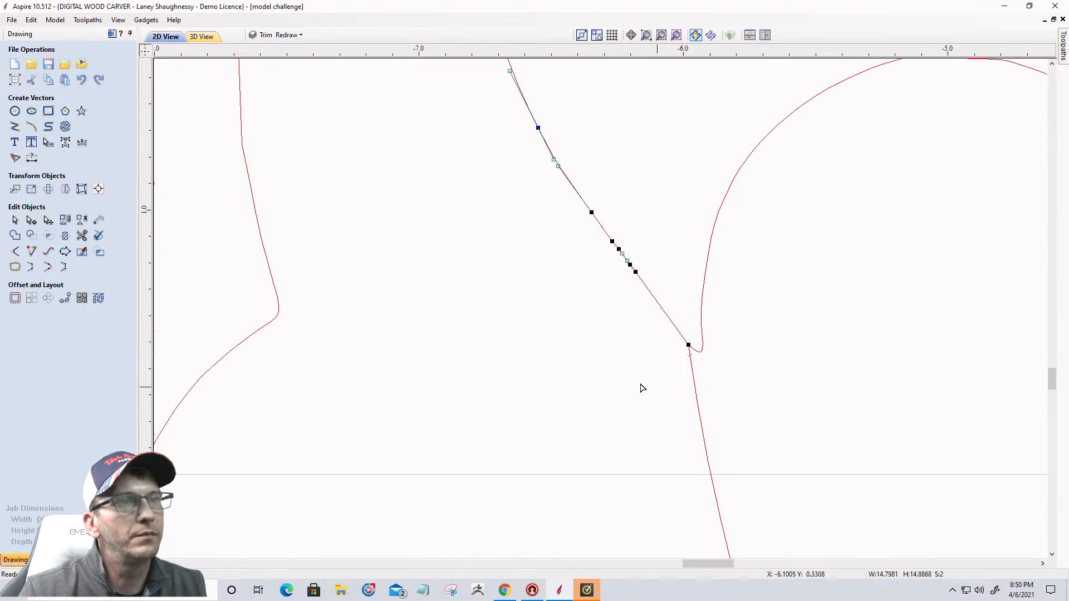
pyautogui.click(14, 267)
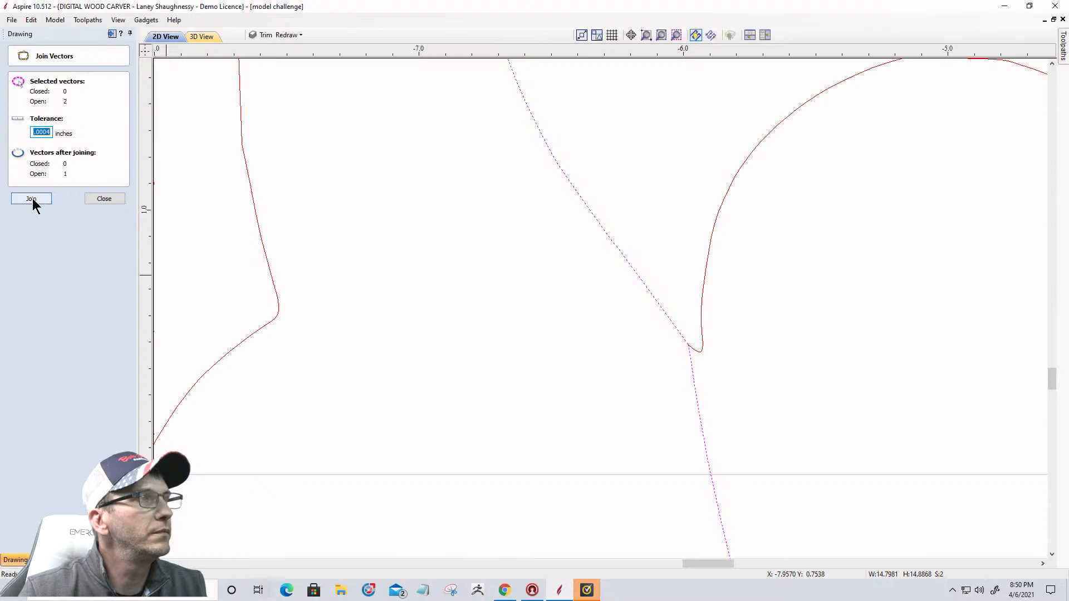
pyautogui.click(32, 199)
pyautogui.scroll(-3, 672, 327)
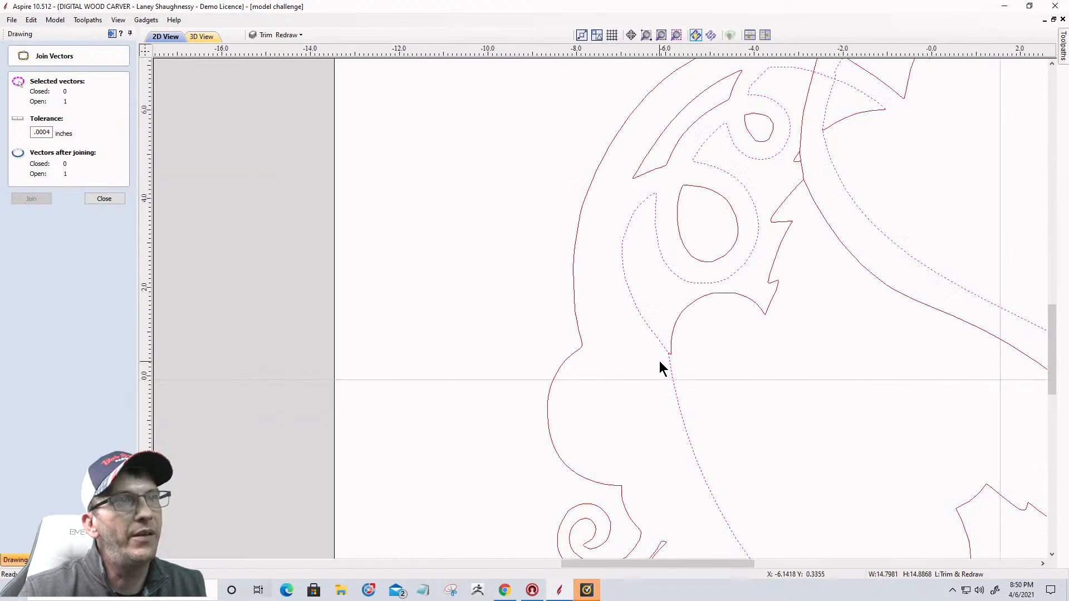
pyautogui.scroll(-3, 659, 360)
pyautogui.scroll(3, 646, 341)
pyautogui.scroll(-4, 652, 370)
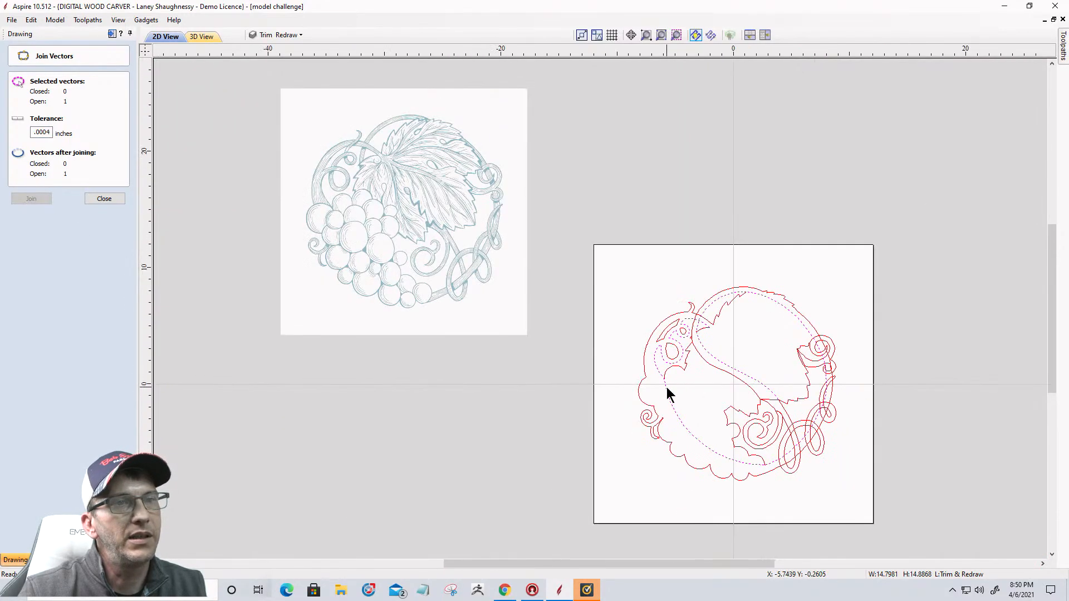
pyautogui.scroll(3, 711, 452)
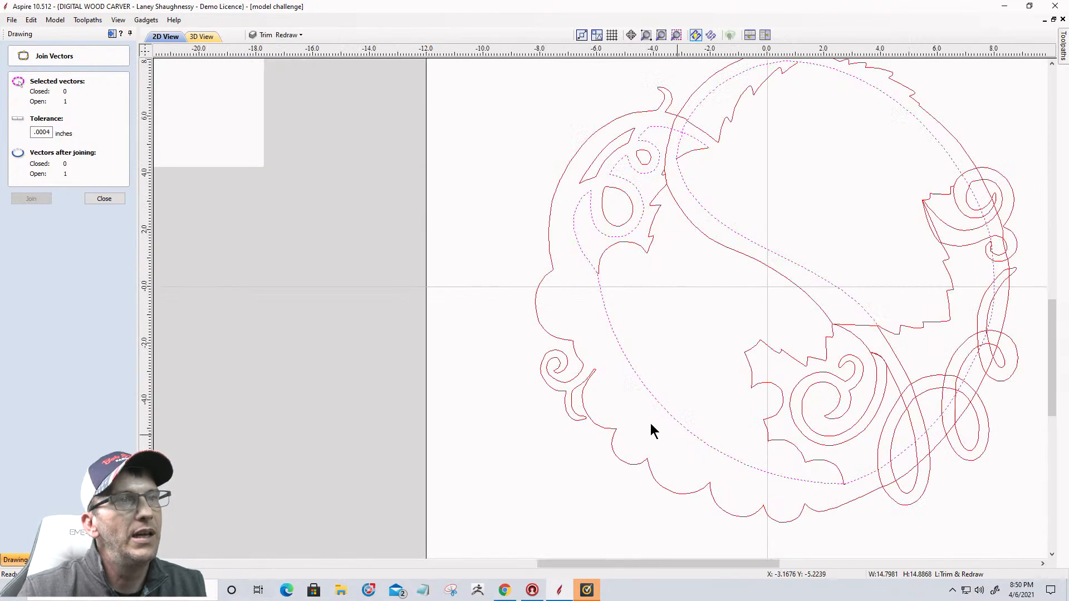
pyautogui.click(103, 199)
# Convert the joined arc to a Bezier span and adjust its two handles to bend it into a gentle S-curve inside the grapes
pyautogui.click(31, 220)
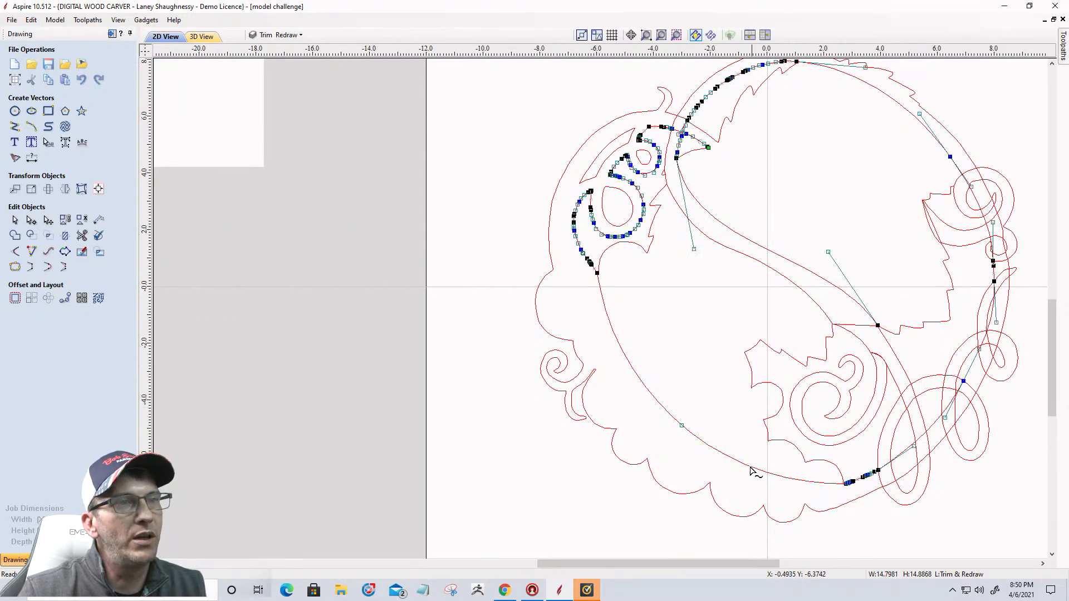
pyautogui.rightClick(693, 439)
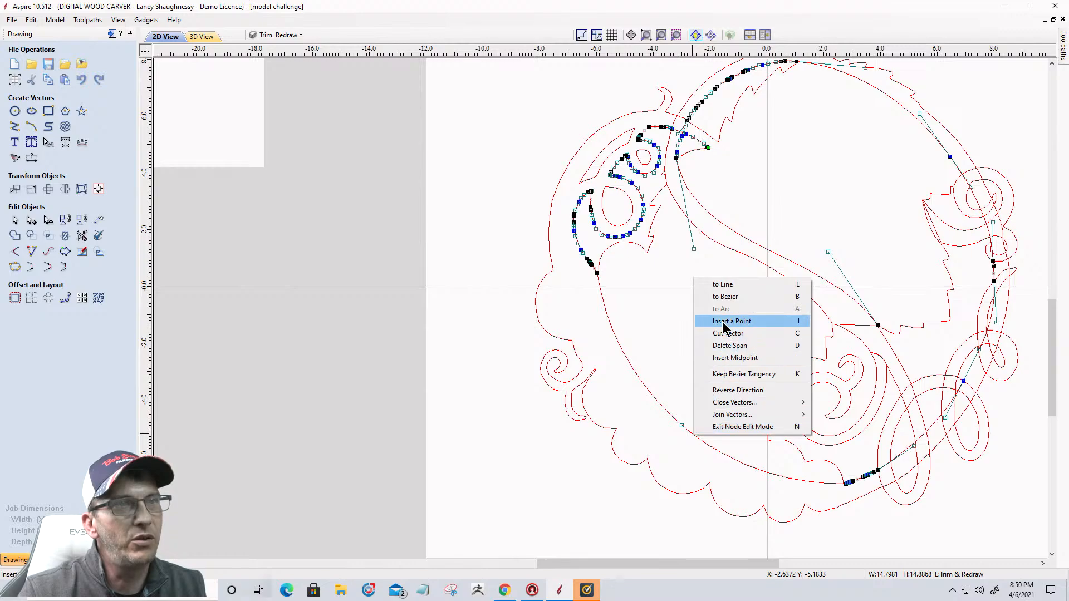
pyautogui.click(723, 296)
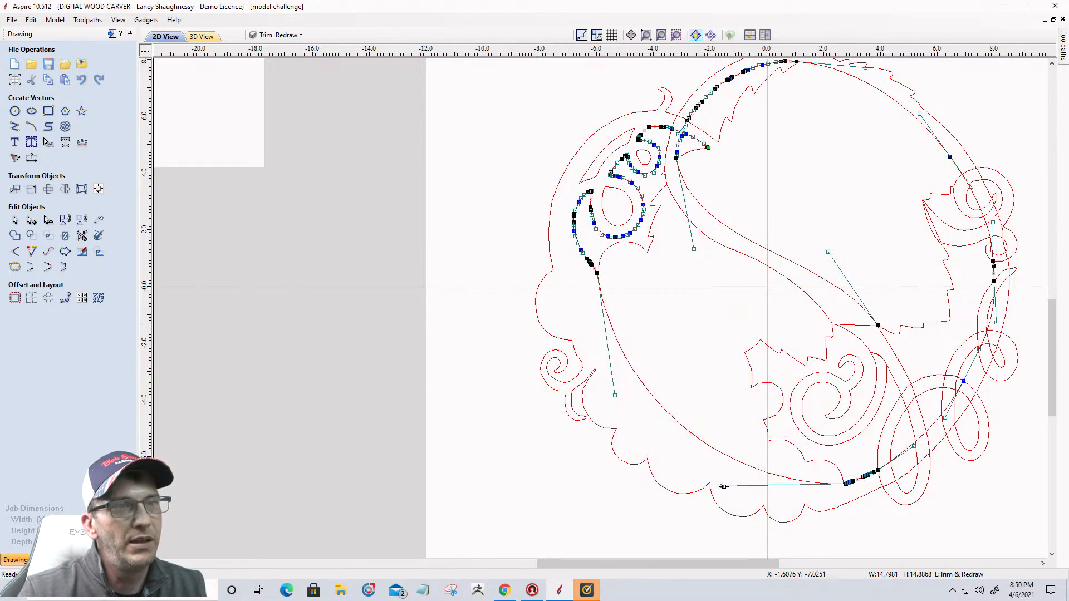
pyautogui.moveTo(722, 485); pyautogui.dragTo(750, 515)
pyautogui.moveTo(613, 396); pyautogui.dragTo(523, 403)
pyautogui.moveTo(555, 385)
pyautogui.mouseDown()
pyautogui.moveTo(666, 366)
pyautogui.moveTo(597, 334)
pyautogui.moveTo(620, 304)
pyautogui.mouseUp()
pyautogui.moveTo(750, 515); pyautogui.dragTo(633, 516)
pyautogui.moveTo(619, 302); pyautogui.dragTo(658, 306)
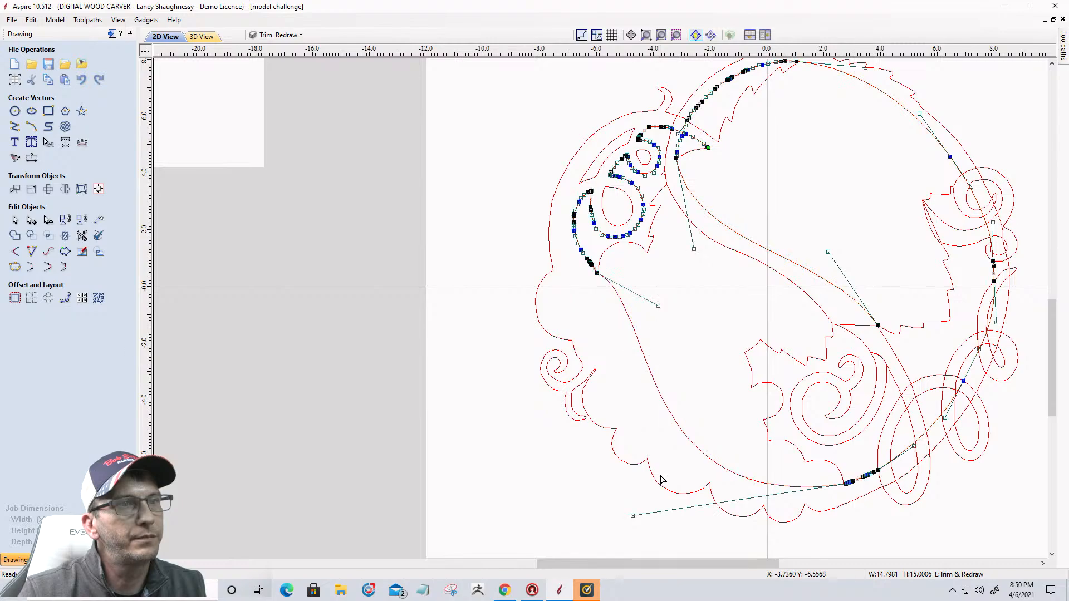
pyautogui.moveTo(631, 515); pyautogui.dragTo(636, 516)
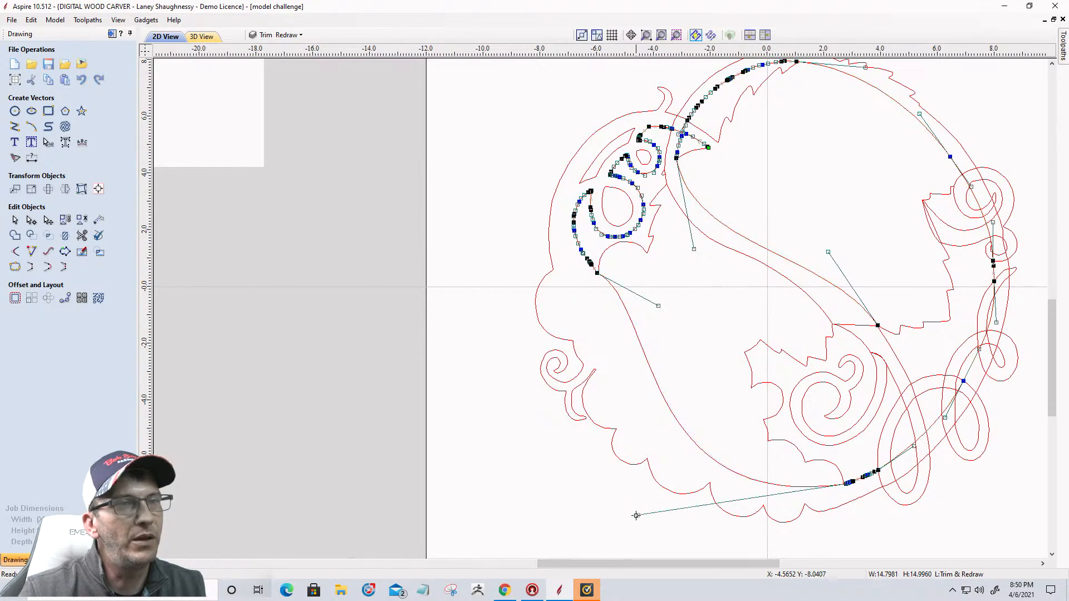
pyautogui.click(708, 542)
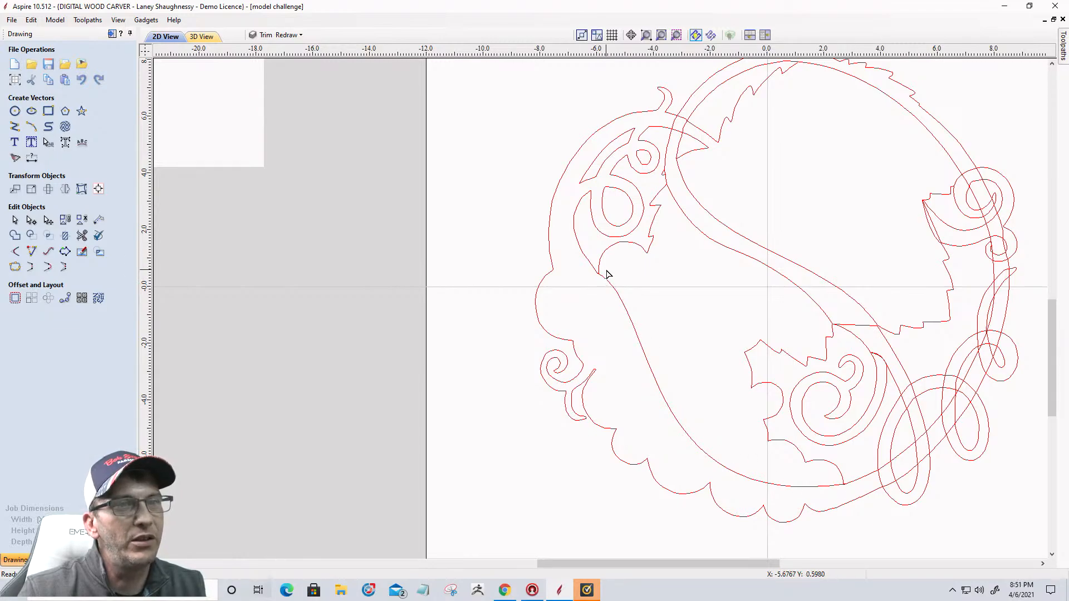
# Cut the outer outline vector on the vine edge just right of the lowest grapes
pyautogui.click(844, 505)
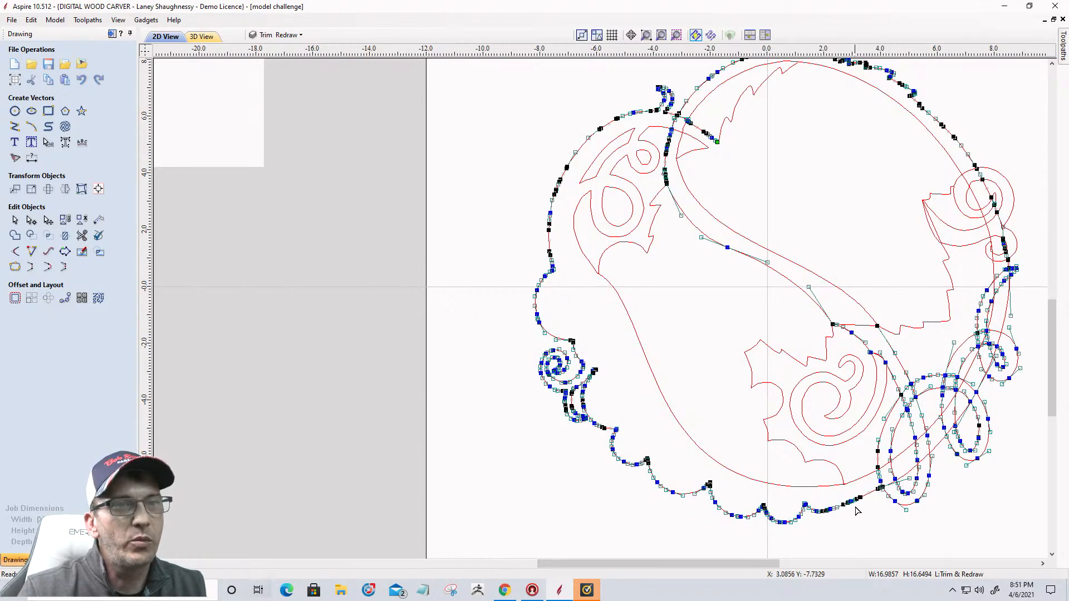
pyautogui.scroll(4, 857, 511)
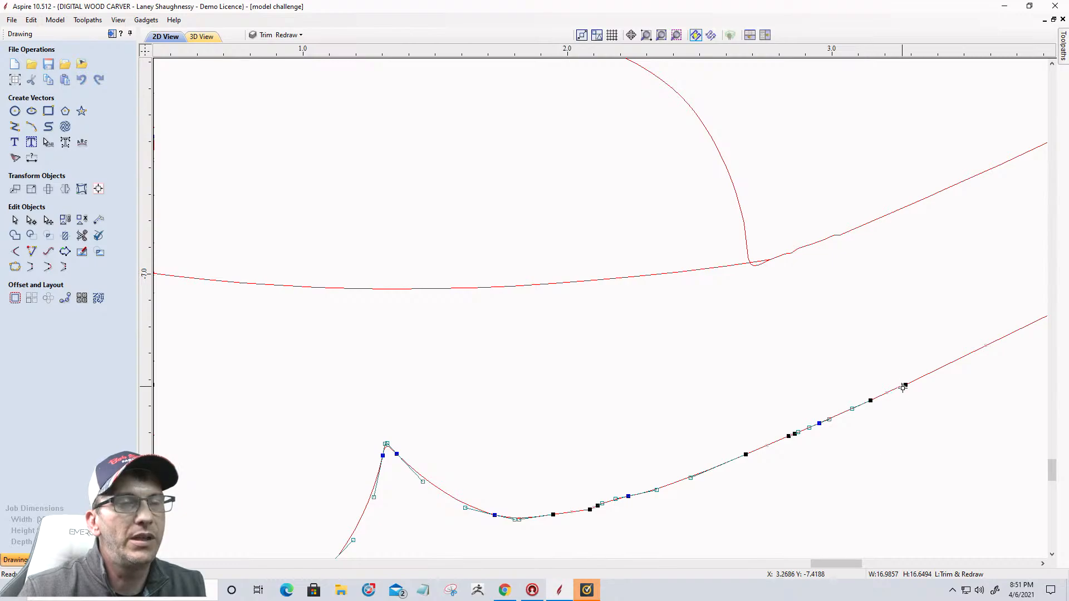
pyautogui.scroll(3, 903, 388)
pyautogui.scroll(-6, 903, 413)
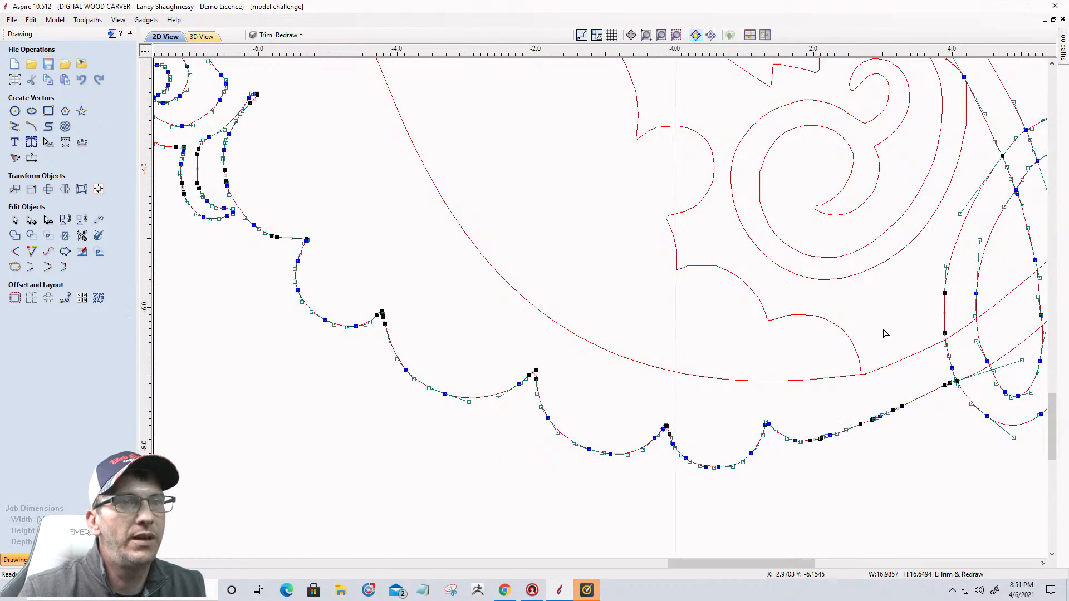
pyautogui.scroll(3, 845, 428)
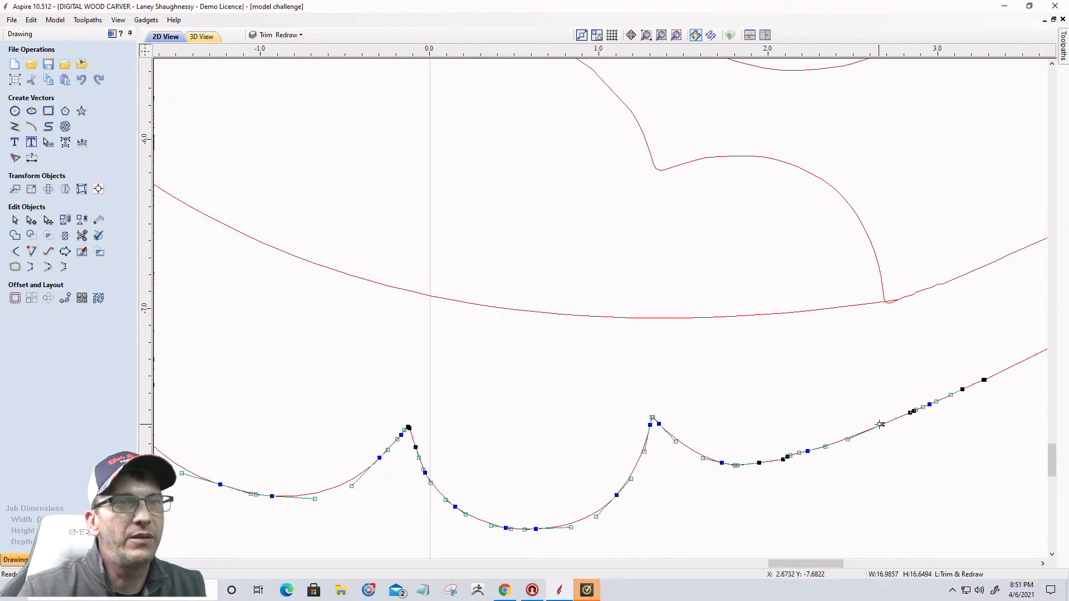
pyautogui.rightClick(883, 424)
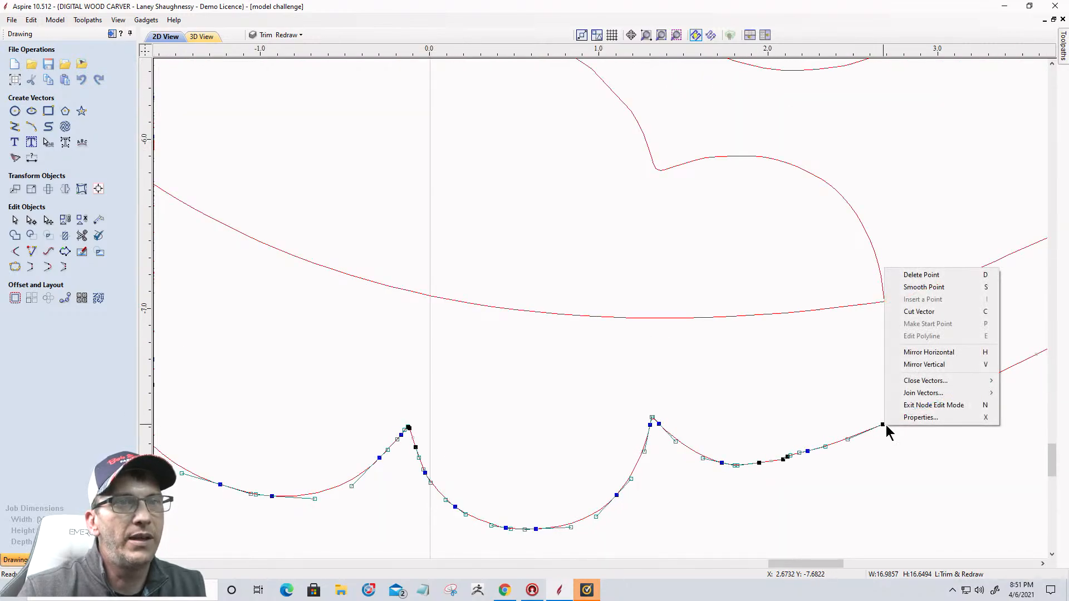
pyautogui.click(924, 316)
# Cut the outer outline vector again at the notch where the left vine meets the uppermost grape
pyautogui.scroll(-8, 922, 323)
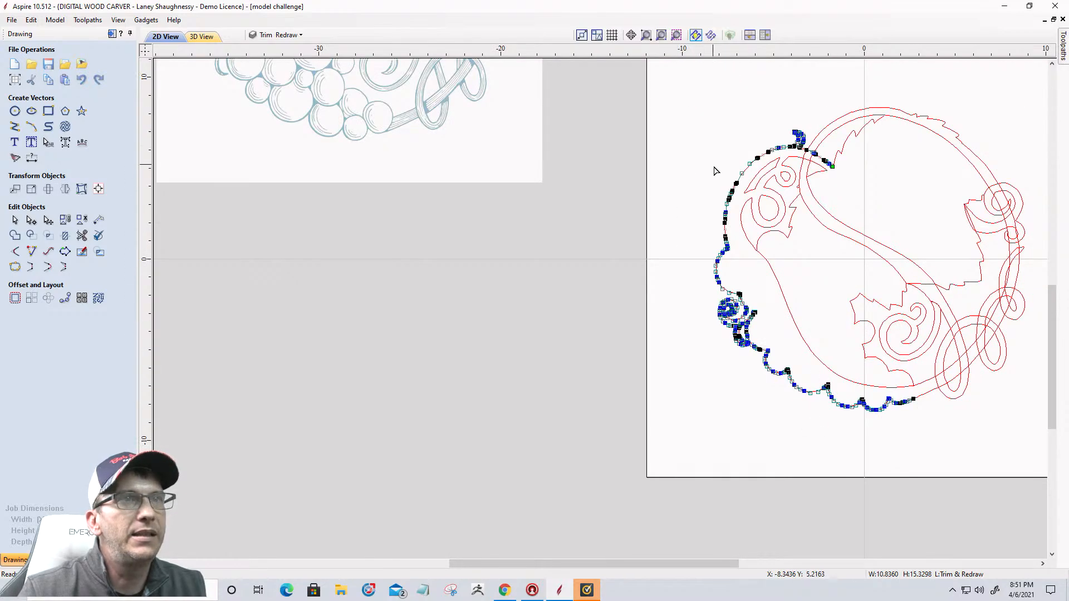
pyautogui.scroll(2, 716, 177)
pyautogui.scroll(4, 734, 297)
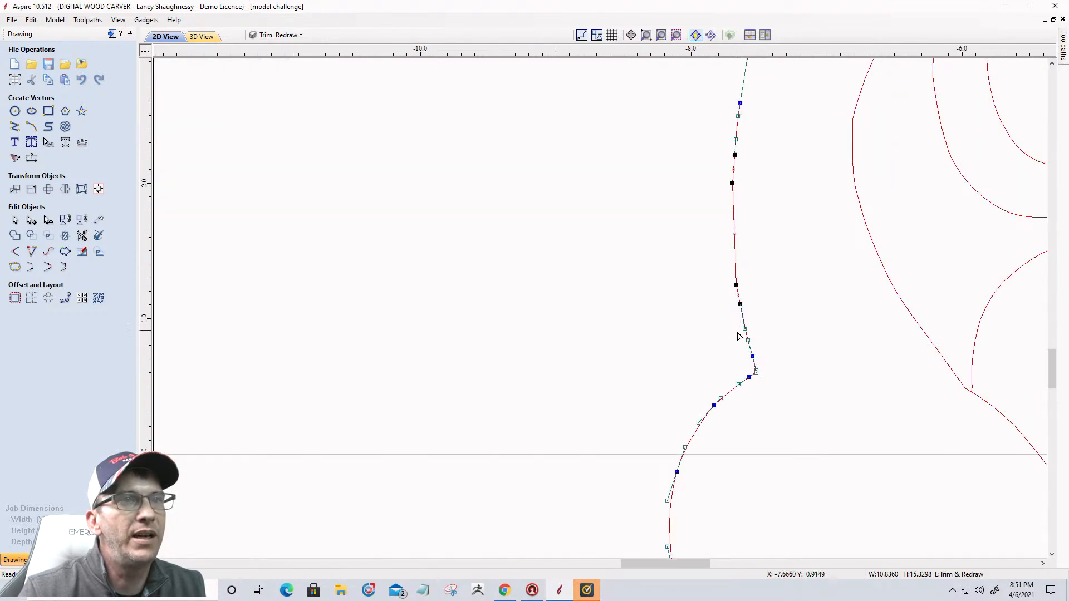
pyautogui.scroll(1, 749, 319)
pyautogui.rightClick(757, 371)
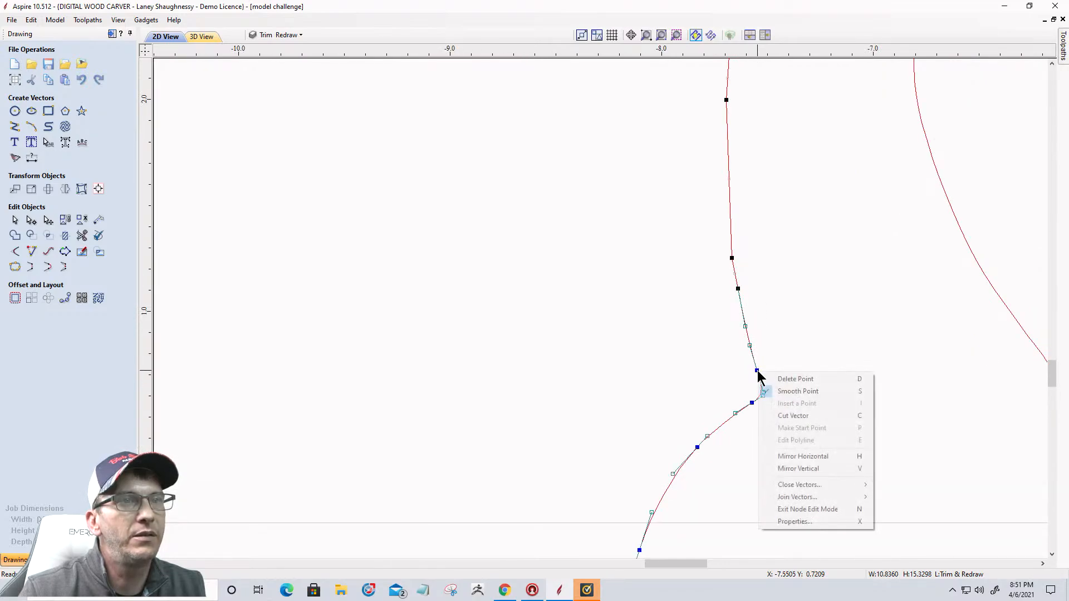
pyautogui.click(785, 415)
pyautogui.scroll(-4, 632, 304)
pyautogui.scroll(-5, 632, 305)
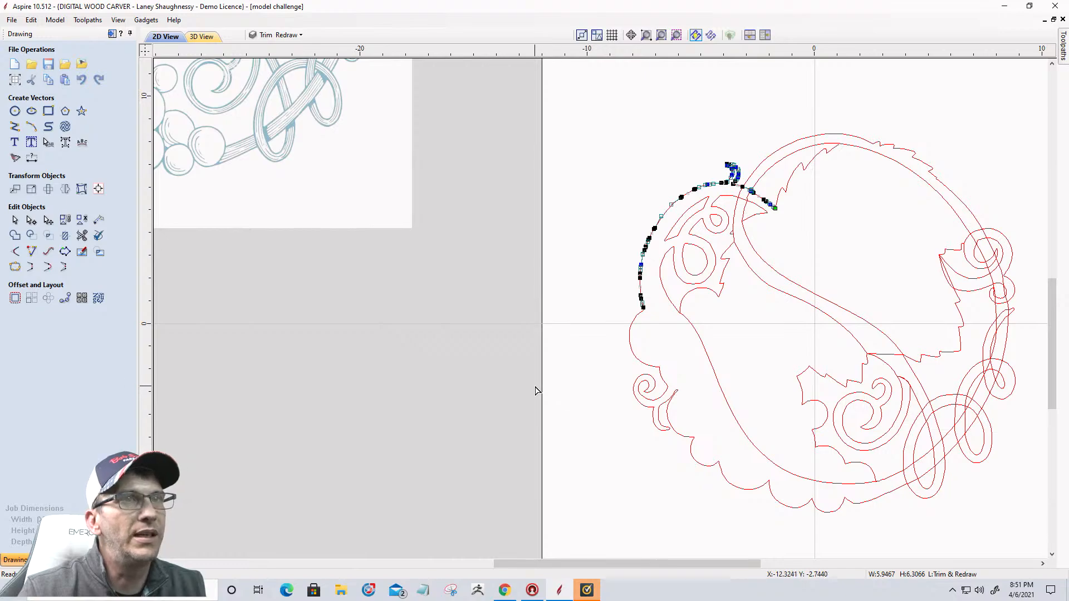
# Try to join the lower vine line to the upper left vine with a smooth curve across the grapes, and undo the join
pyautogui.keyDown('shift'); pyautogui.click(868, 504); pyautogui.keyUp('shift')
pyautogui.keyDown('shift'); pyautogui.click(889, 497); pyautogui.keyUp('shift')
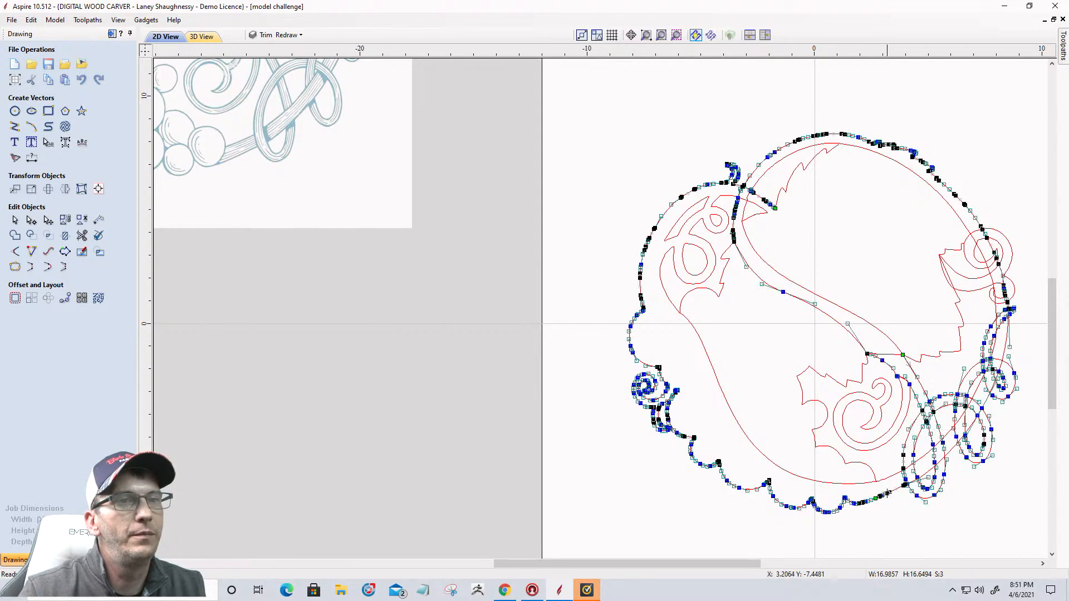
pyautogui.click(16, 220)
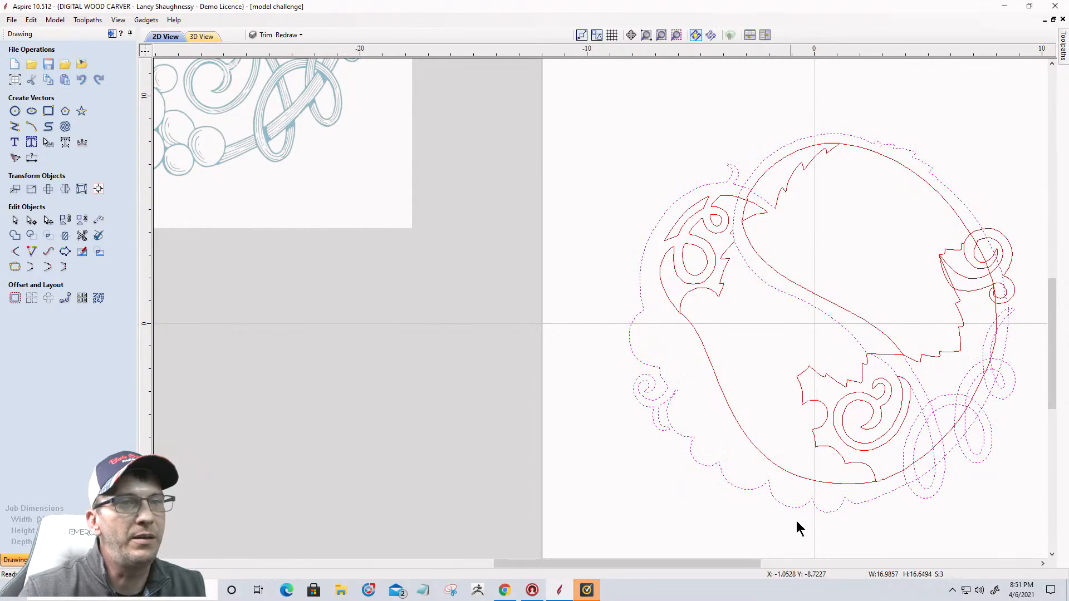
pyautogui.click(861, 503)
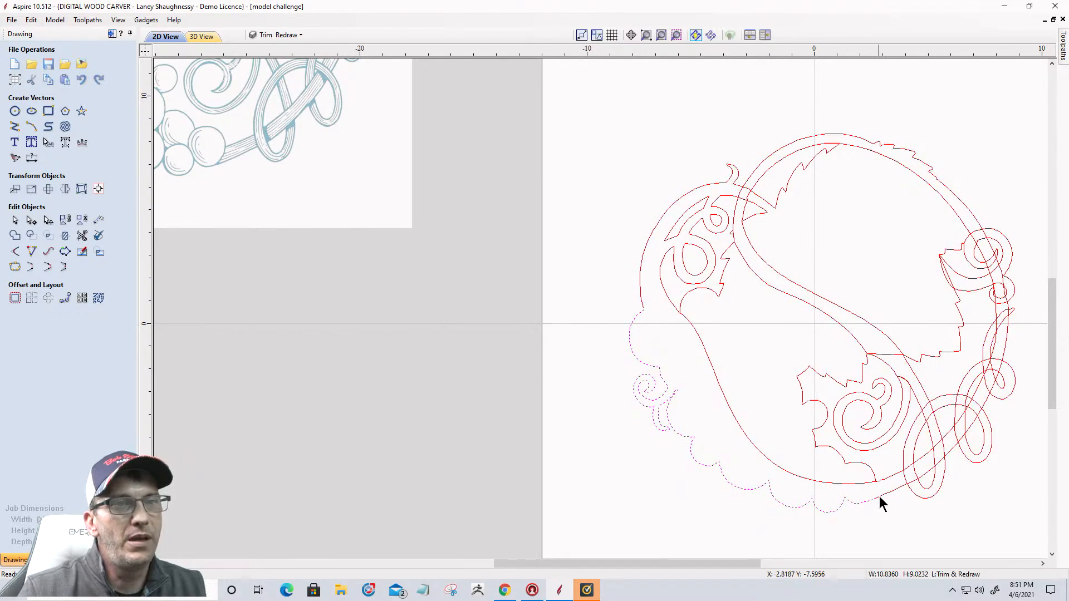
pyautogui.click(883, 496)
pyautogui.keyDown('shift'); pyautogui.click(641, 292); pyautogui.keyUp('shift')
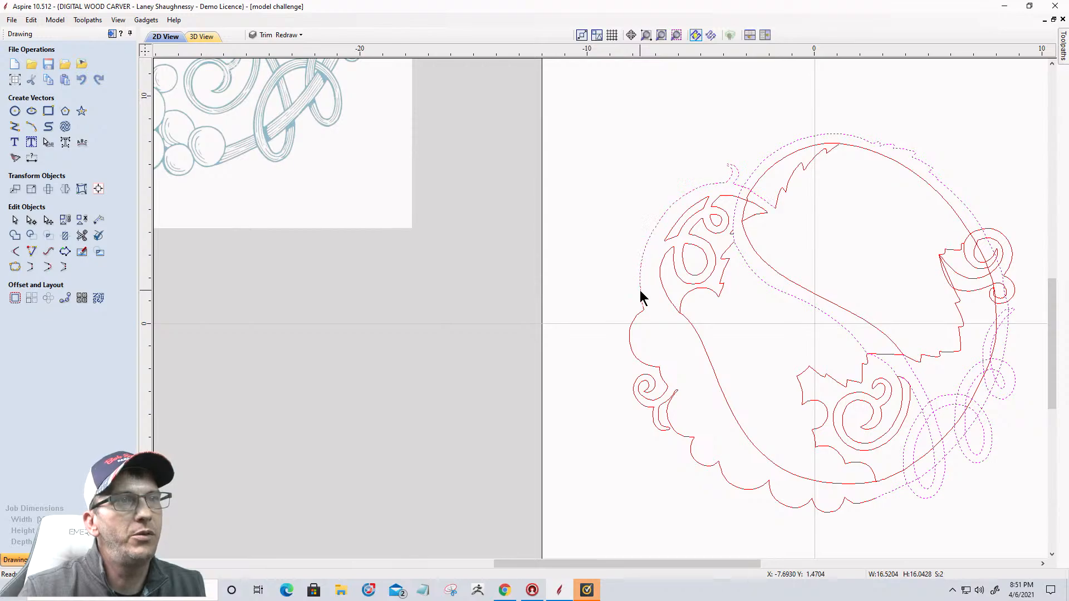
pyautogui.click(48, 269)
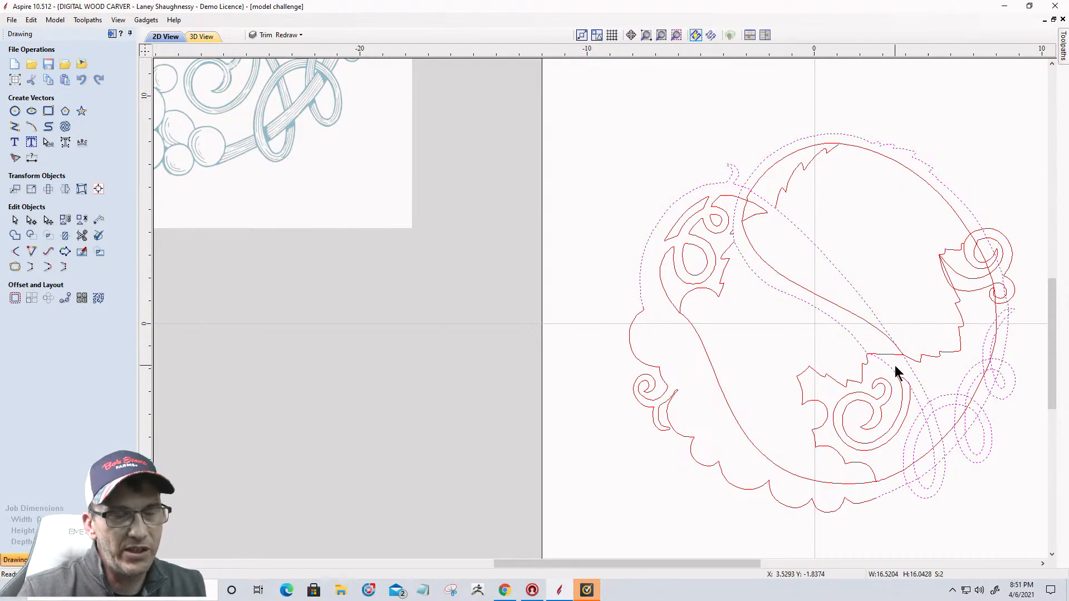
pyautogui.hotkey('ctrl', 'z')
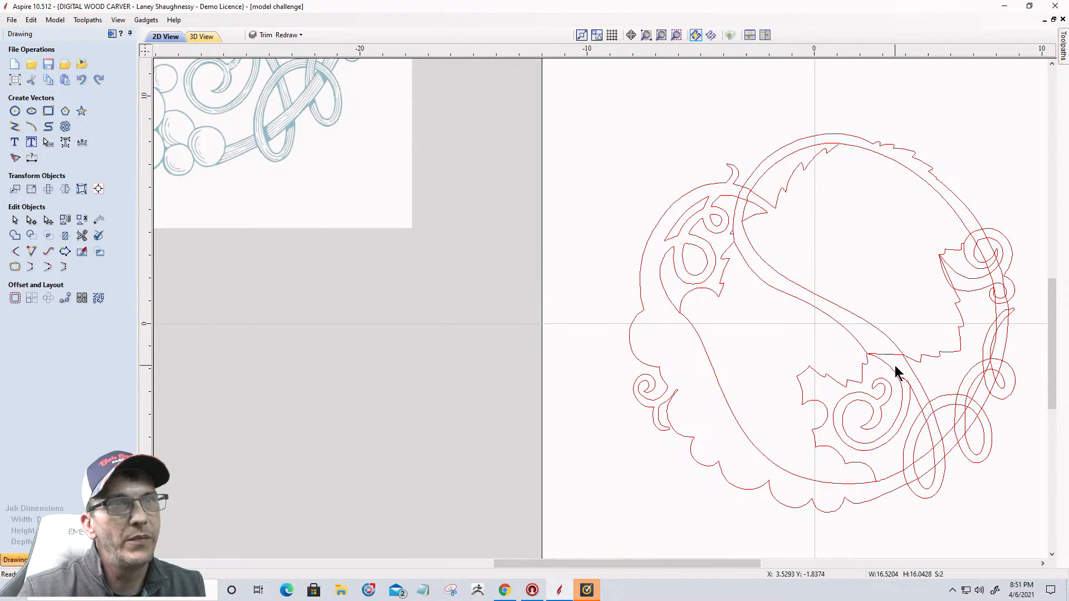
# Draw a smooth curve about 9.8 by 8.6 inches from the lower vine's cut end across the grapes to the left vine's cut end
pyautogui.click(49, 129)
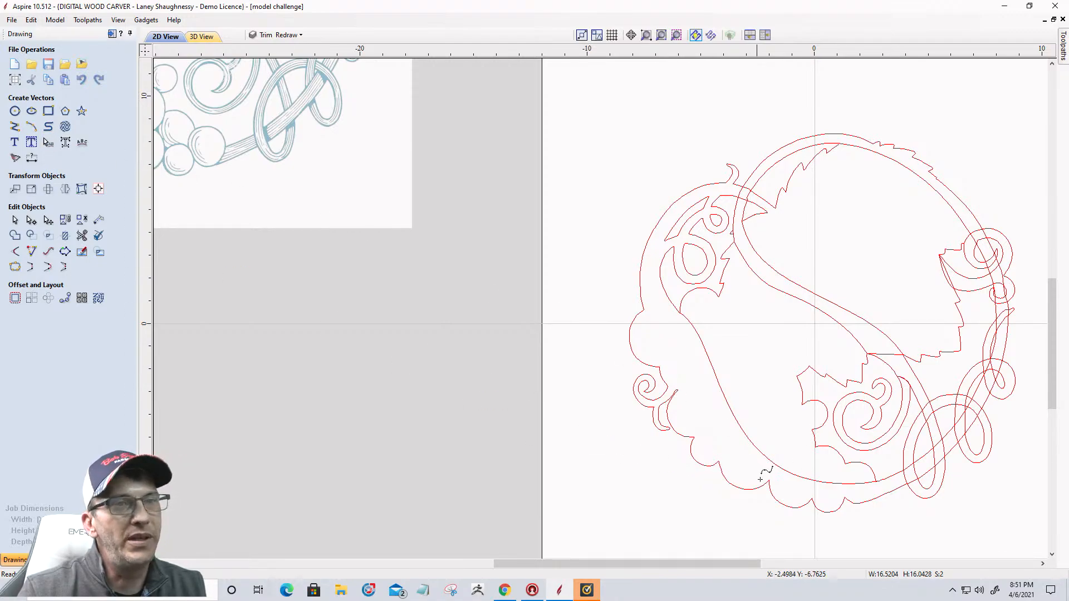
pyautogui.click(866, 502)
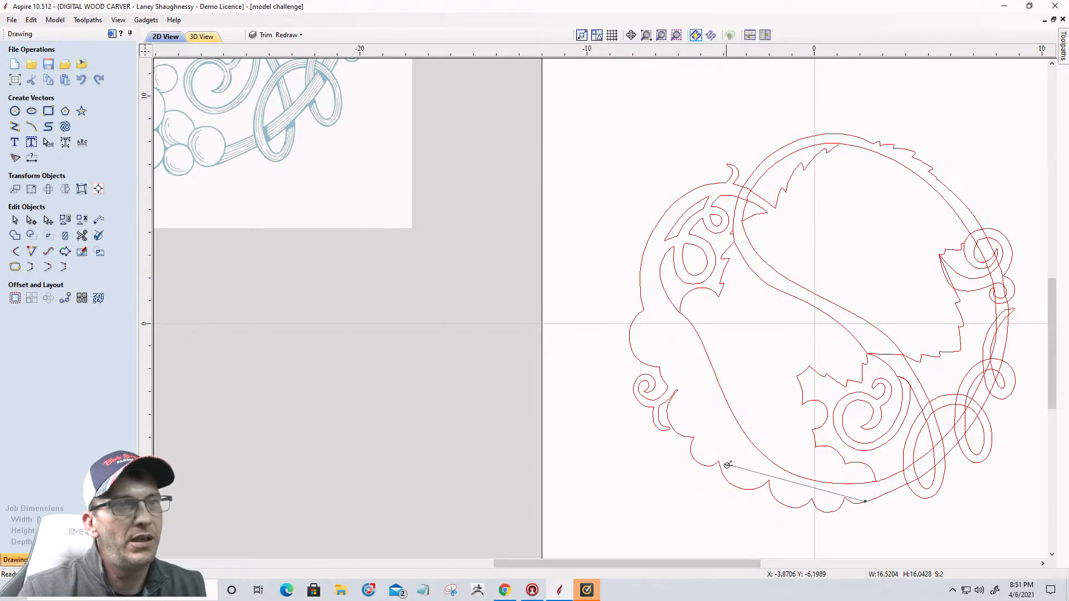
pyautogui.click(758, 478)
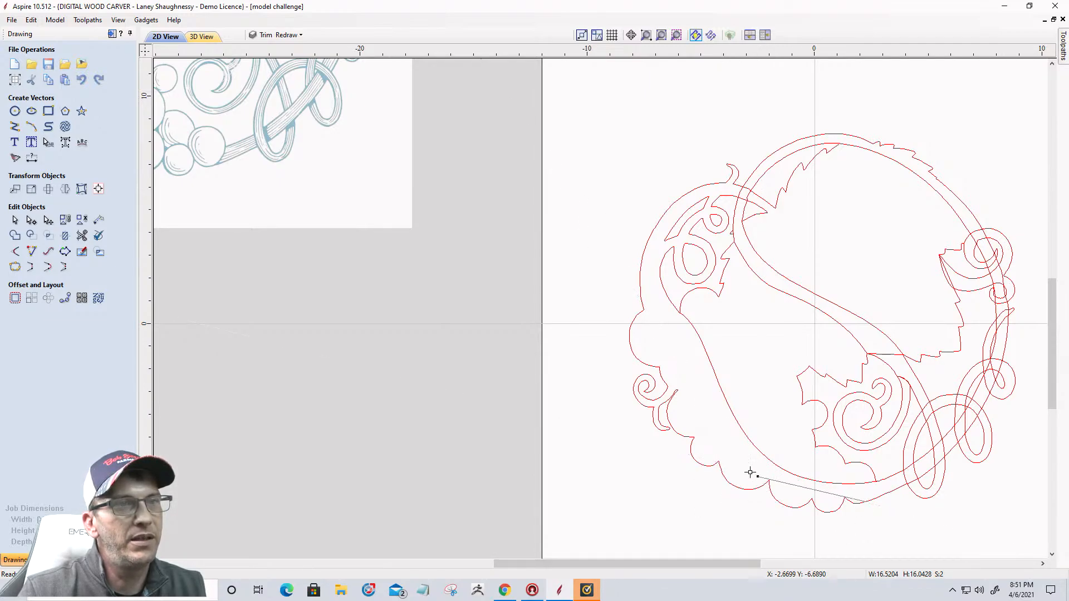
pyautogui.click(676, 383)
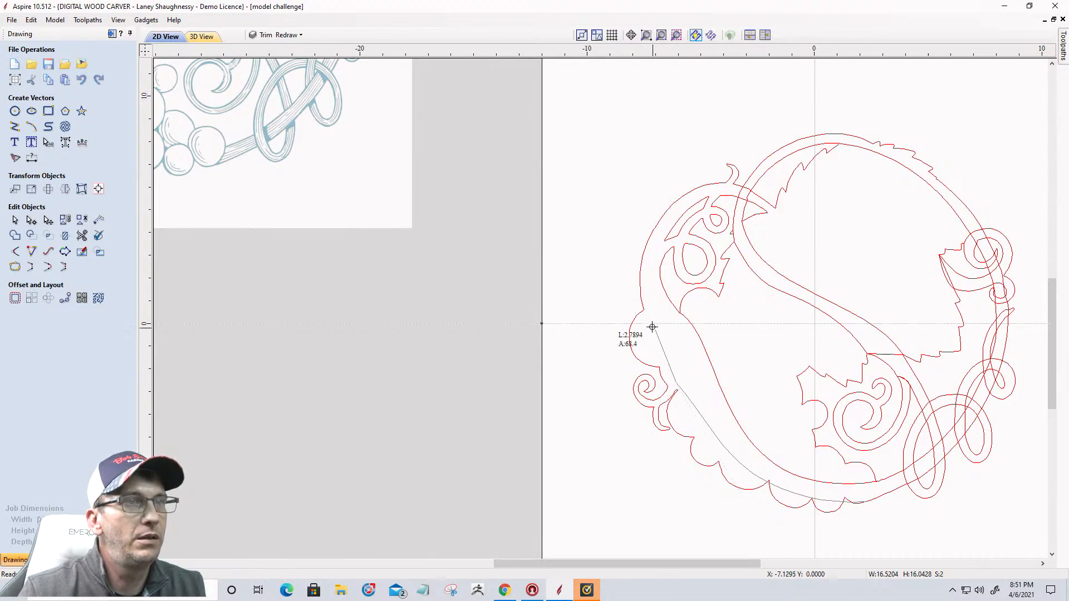
pyautogui.click(645, 307)
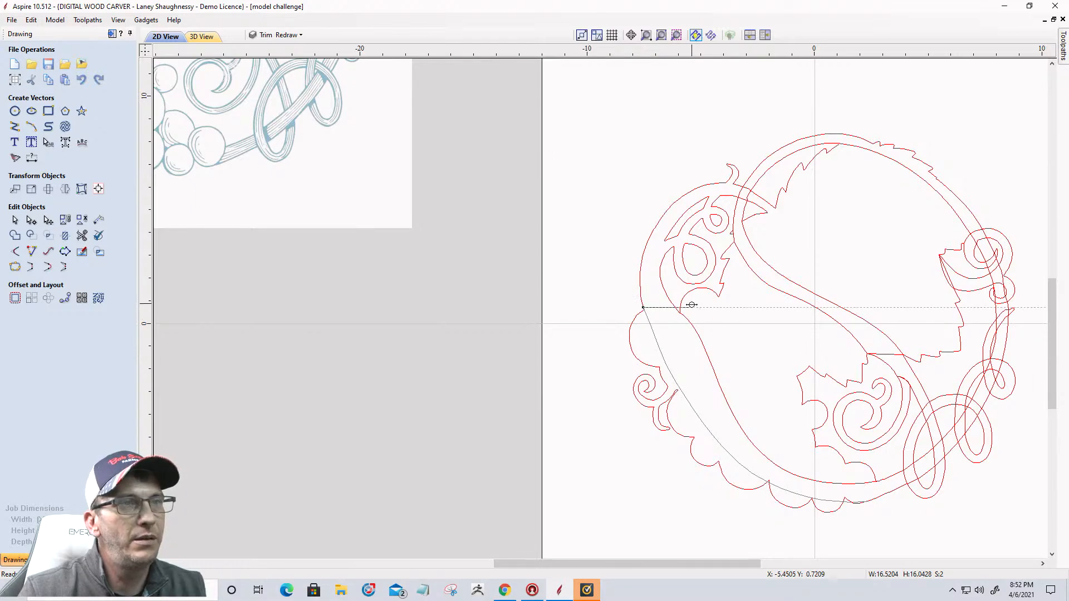
pyautogui.press('space')
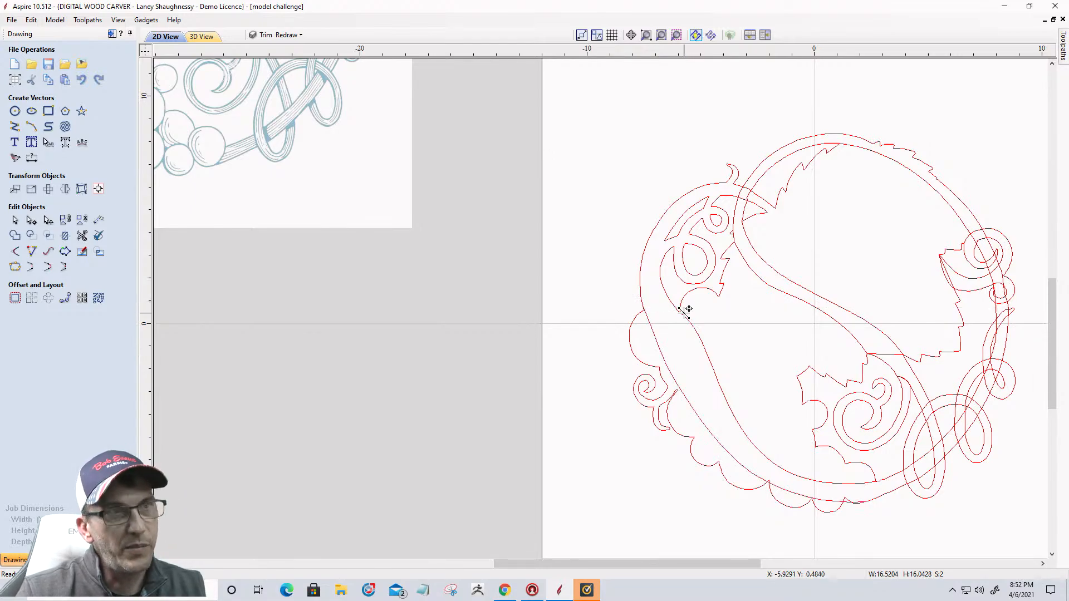
# Reshape the upper part of the new curve across the grapes by moving its upper middle node inward and making its tangents vertical
pyautogui.click(30, 221)
pyautogui.click(670, 371)
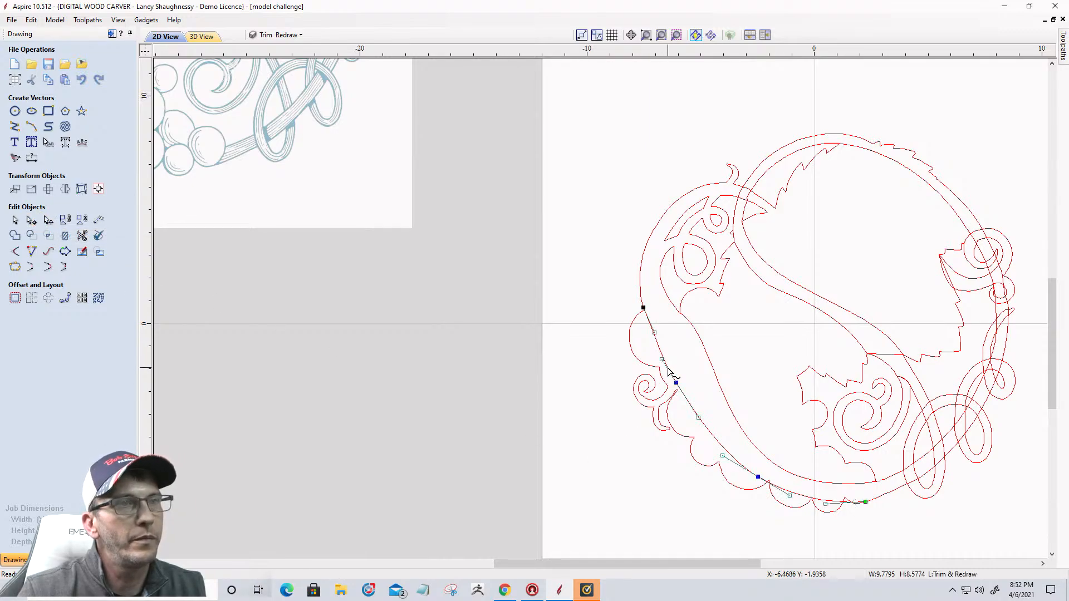
pyautogui.moveTo(656, 334); pyautogui.dragTo(699, 374)
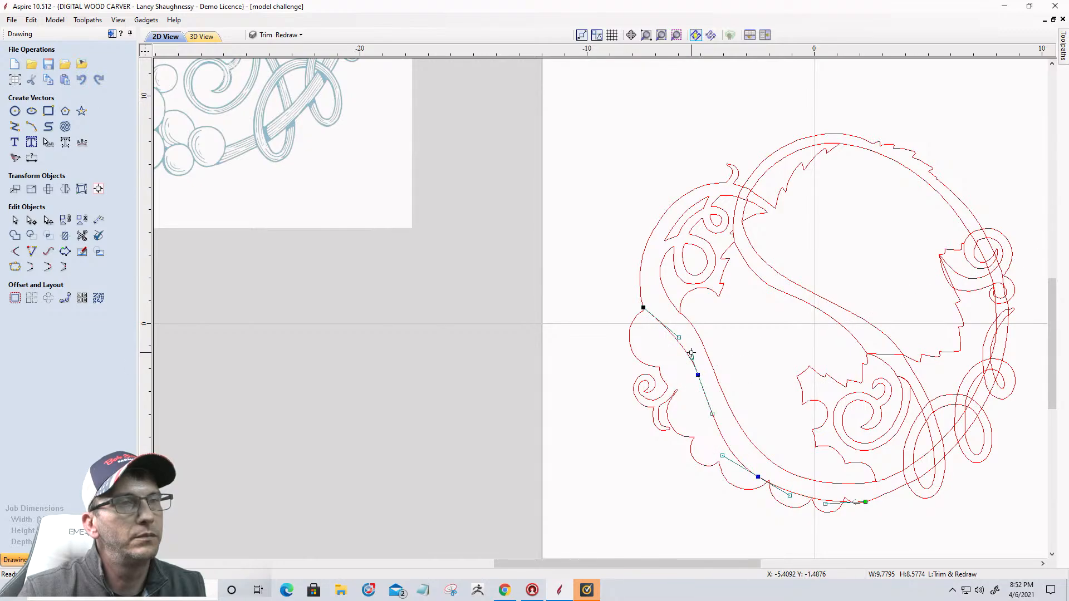
pyautogui.moveTo(693, 357); pyautogui.dragTo(698, 355)
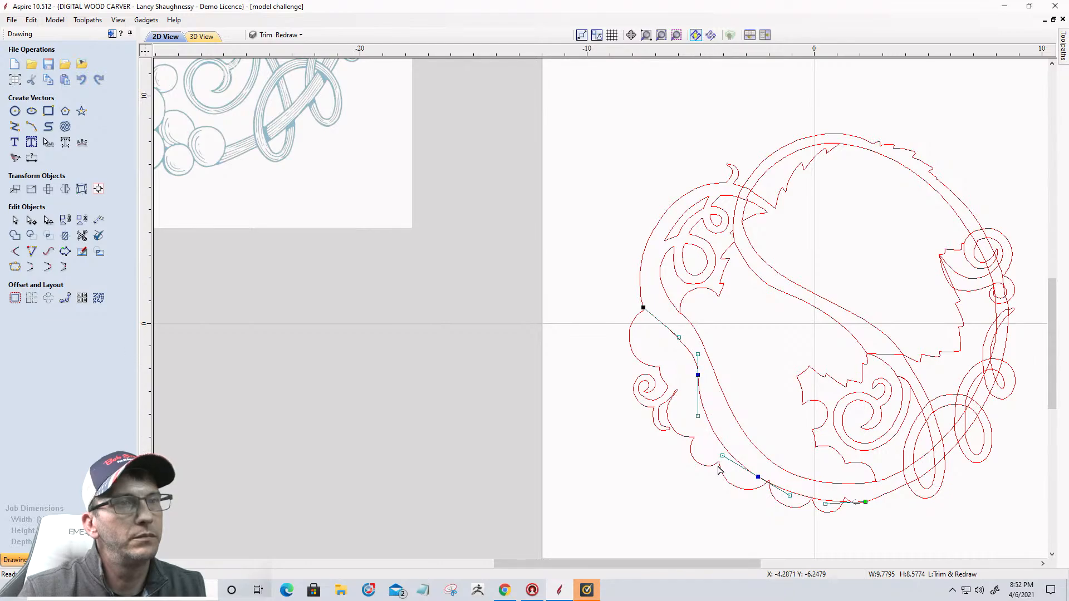
pyautogui.click(617, 477)
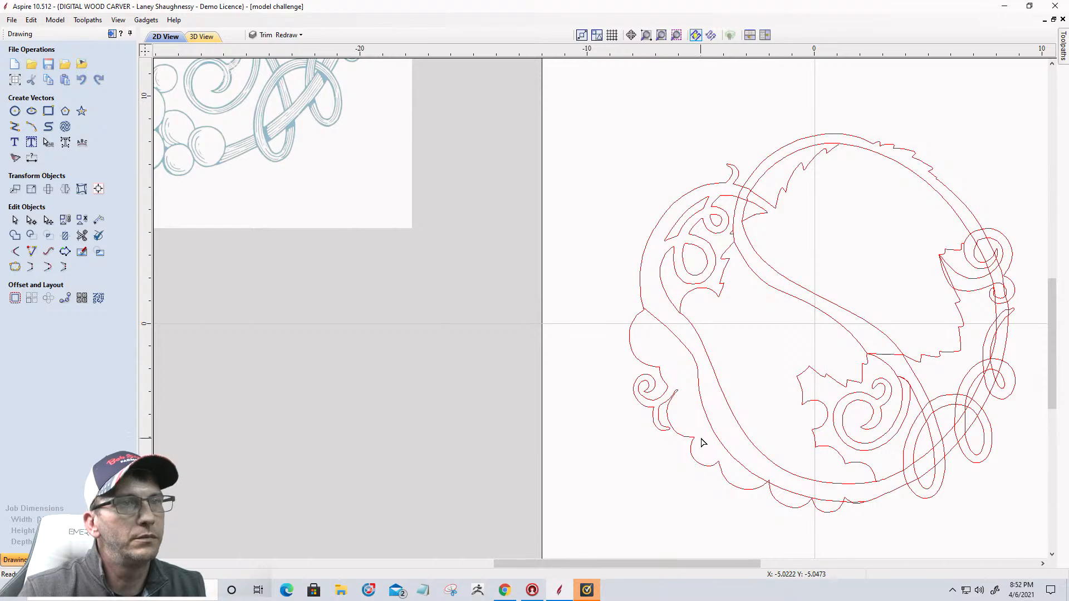
# Smooth the curve's lower stretch by adjusting the lower node's tangent and shifting and re-angling the upper middle node beside the inner vine line
pyautogui.click(716, 450)
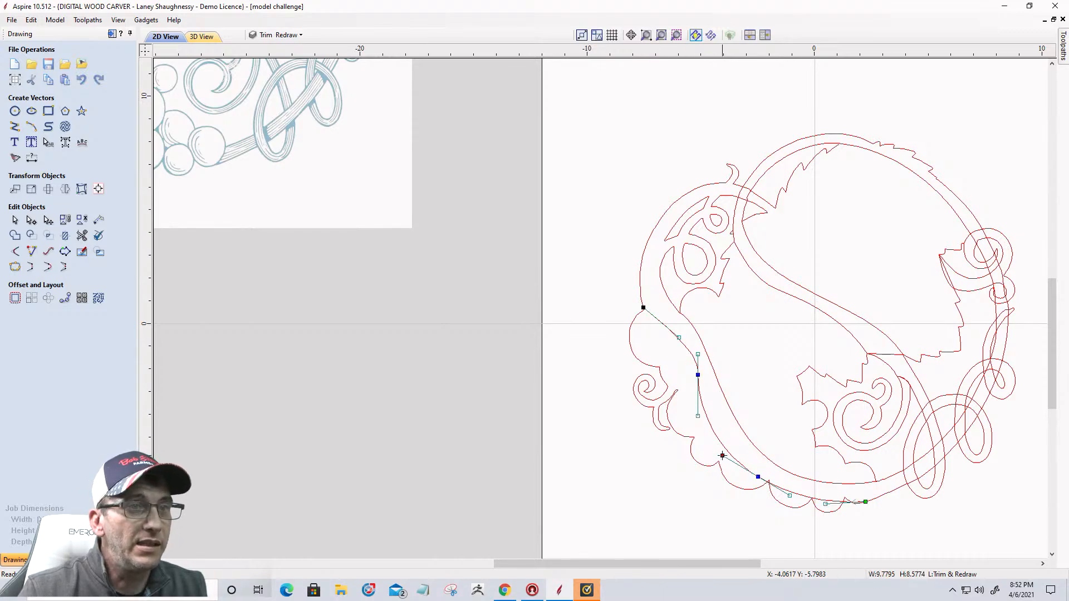
pyautogui.moveTo(726, 448); pyautogui.dragTo(725, 448)
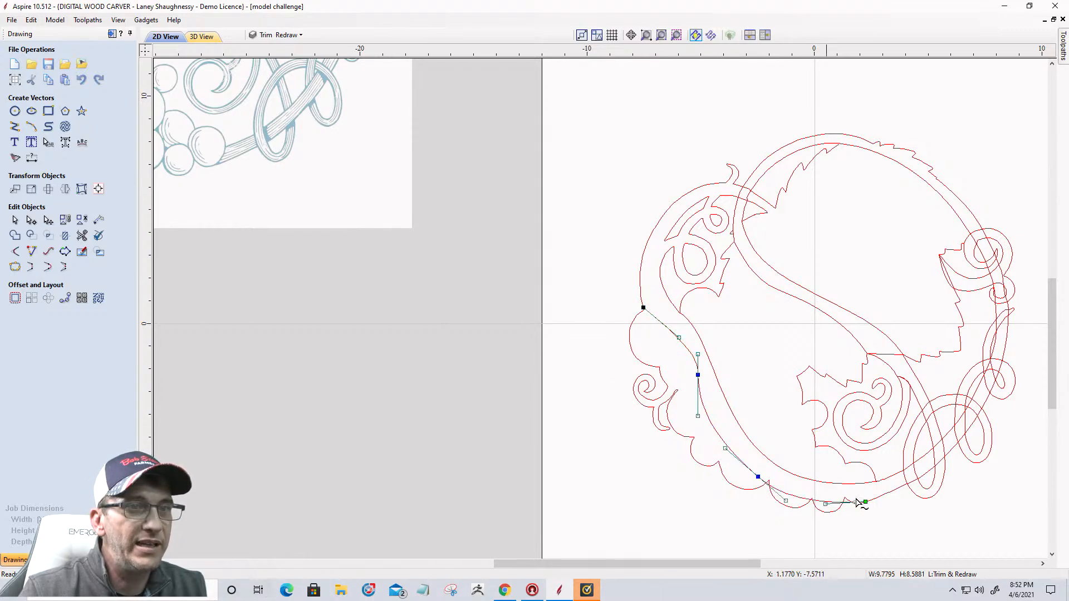
pyautogui.moveTo(698, 377); pyautogui.dragTo(707, 388)
pyautogui.press('Escape')
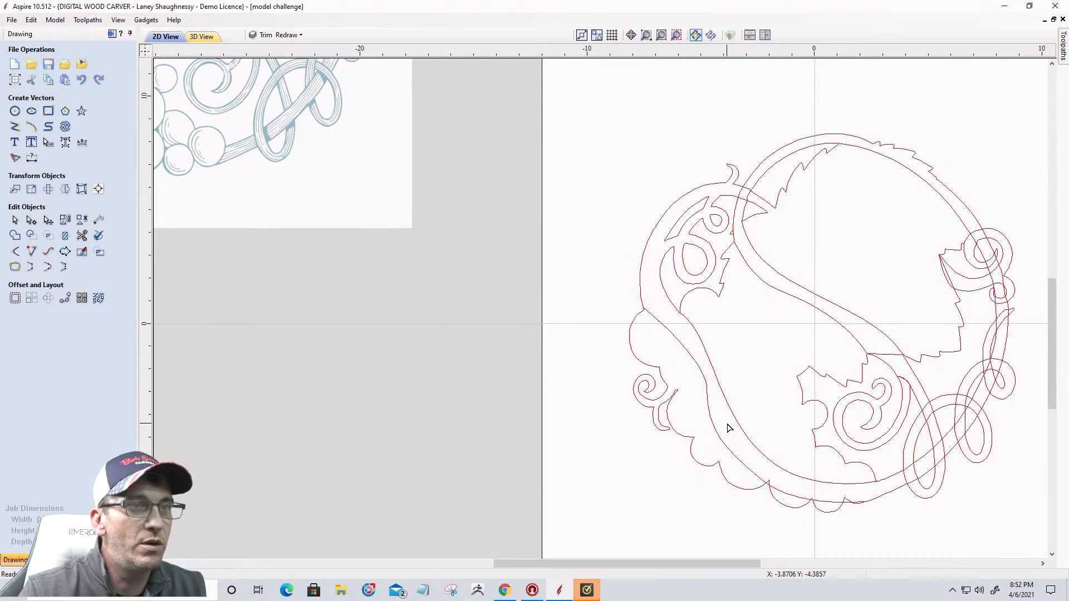
pyautogui.click(710, 419)
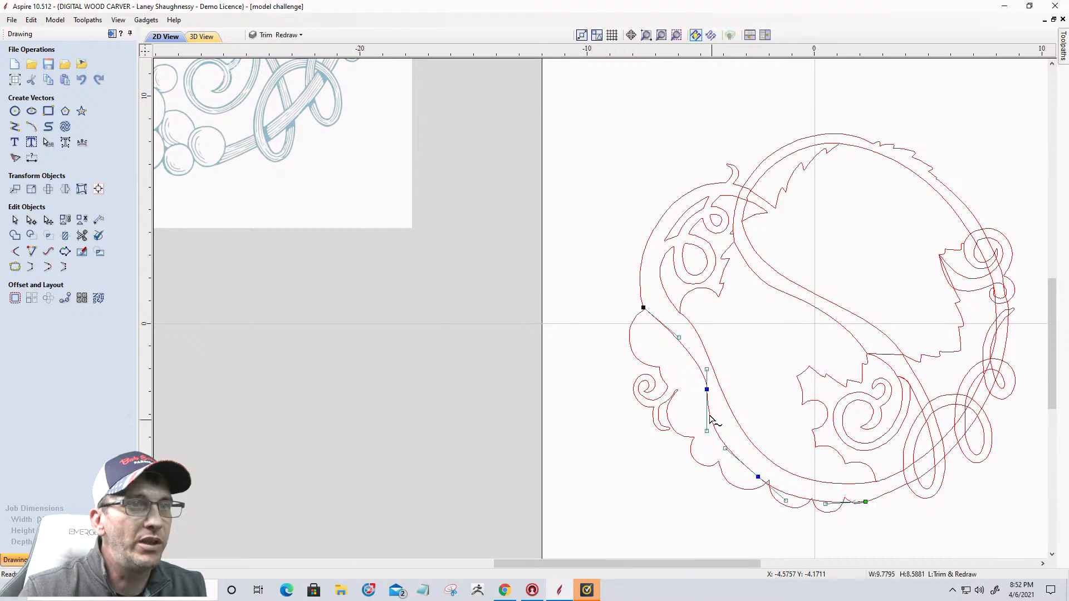
pyautogui.moveTo(708, 429); pyautogui.dragTo(715, 426)
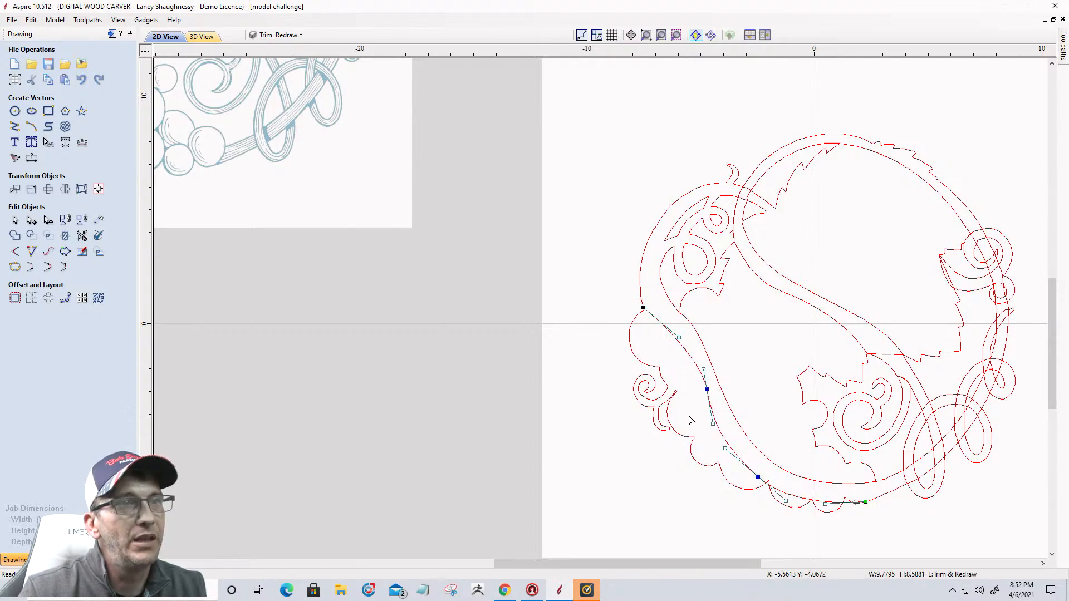
# Adjust the tangents between the curve's upper end and upper middle node so that stretch follows the inner vine edge
pyautogui.moveTo(677, 338); pyautogui.dragTo(649, 334)
pyautogui.moveTo(704, 371)
pyautogui.mouseDown()
pyautogui.moveTo(708, 349)
pyautogui.moveTo(683, 324)
pyautogui.mouseUp()
pyautogui.click(663, 374)
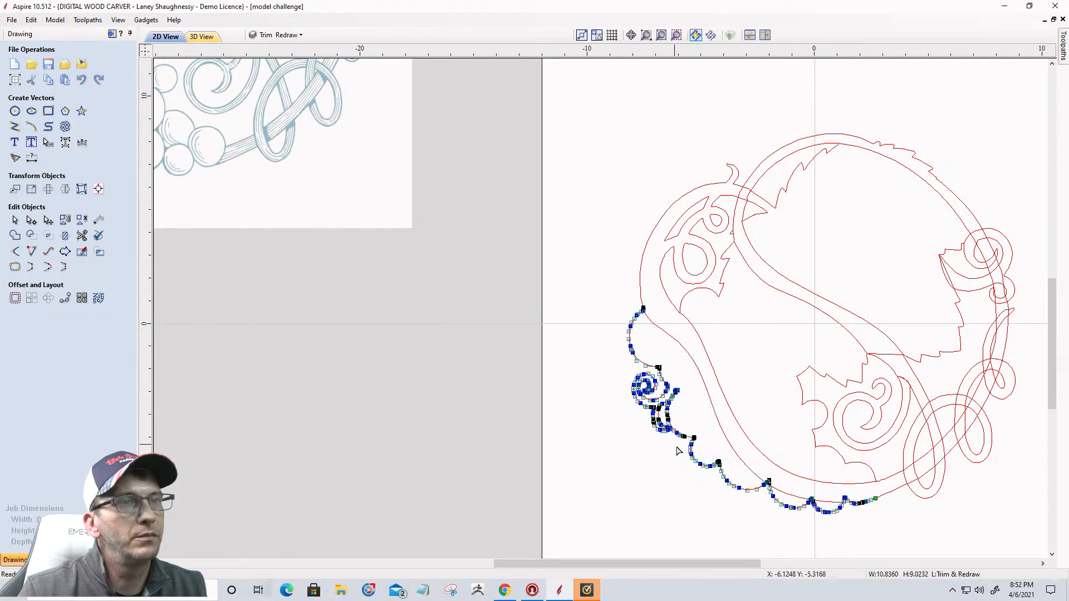
pyautogui.click(605, 465)
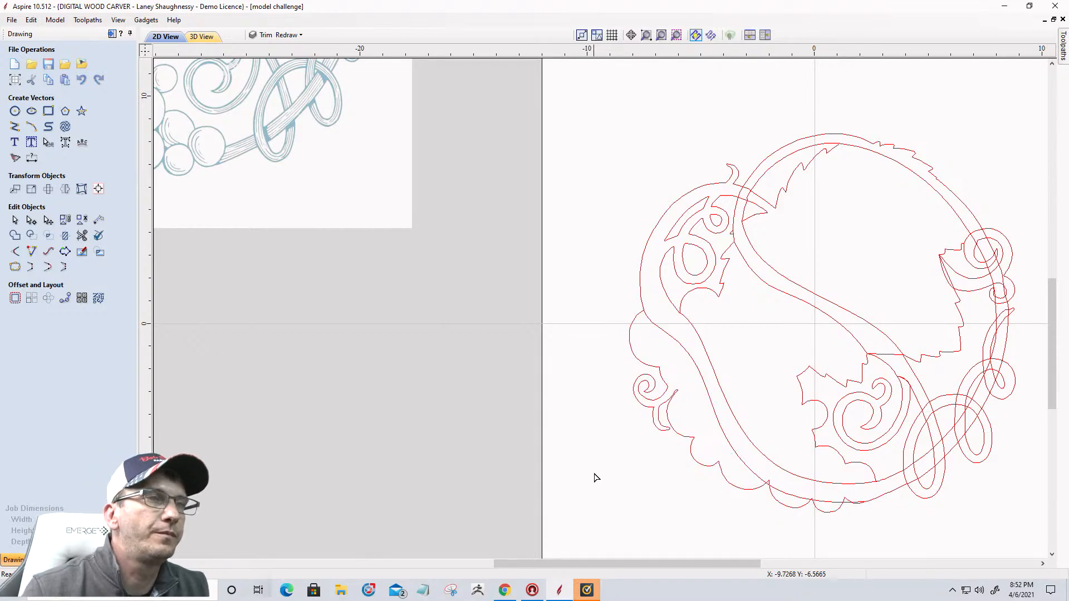
# Cut the grape outline vector at the node on the pointed tip beside the small left tendril
pyautogui.scroll(5, 639, 409)
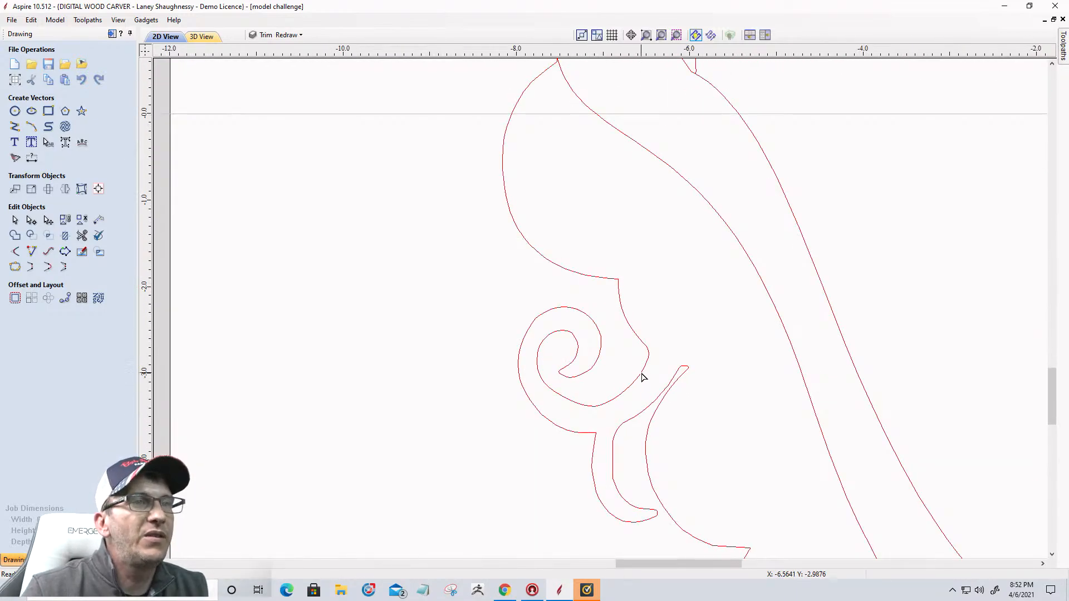
pyautogui.click(641, 374)
pyautogui.scroll(-2, 641, 373)
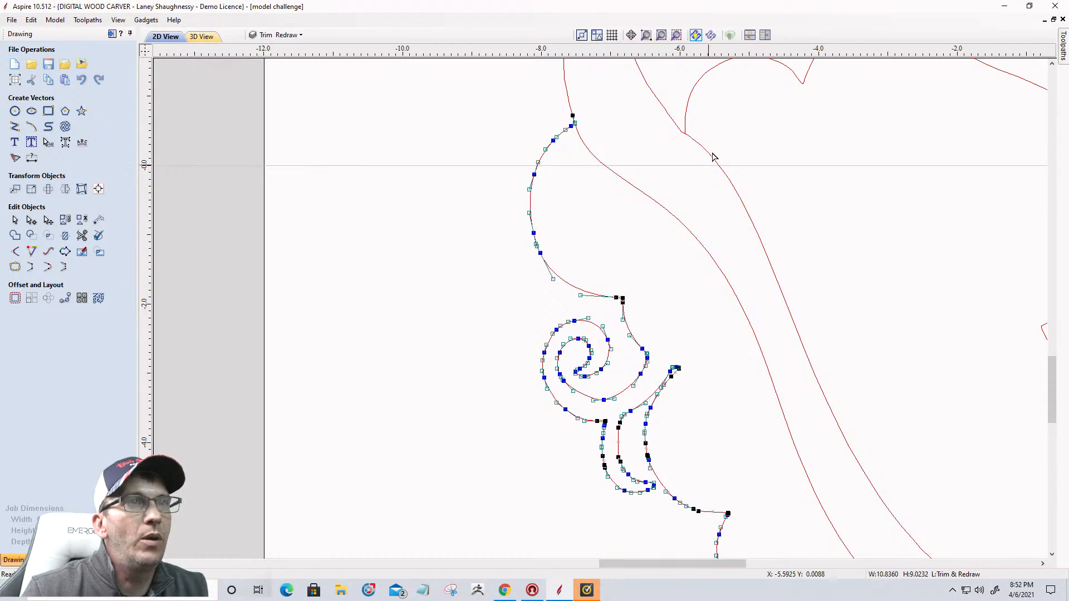
pyautogui.scroll(-3, 654, 344)
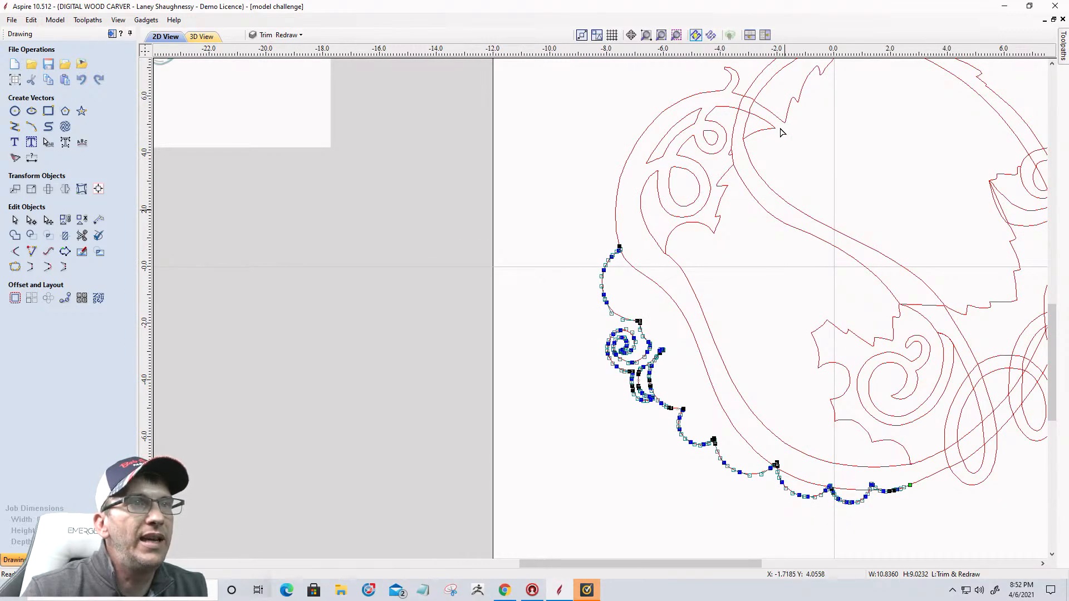
pyautogui.scroll(4, 648, 380)
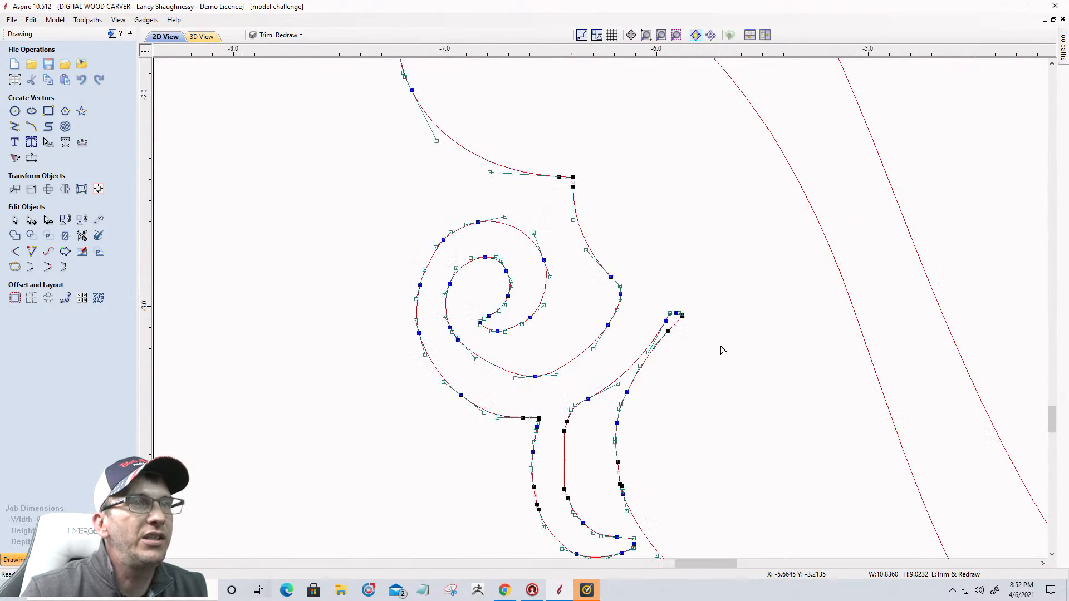
pyautogui.scroll(4, 637, 301)
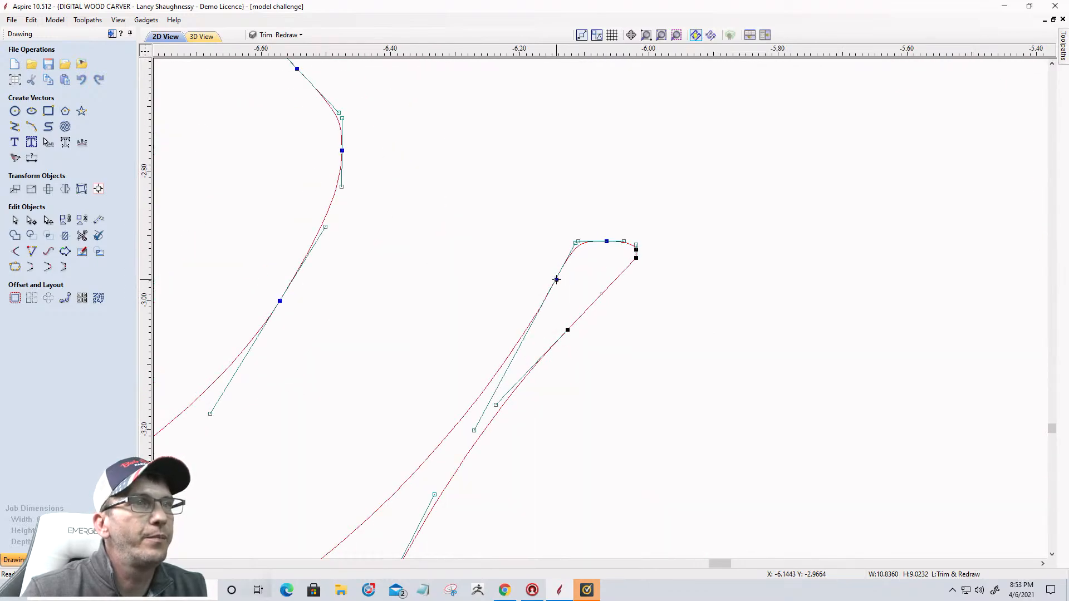
pyautogui.scroll(-5, 557, 282)
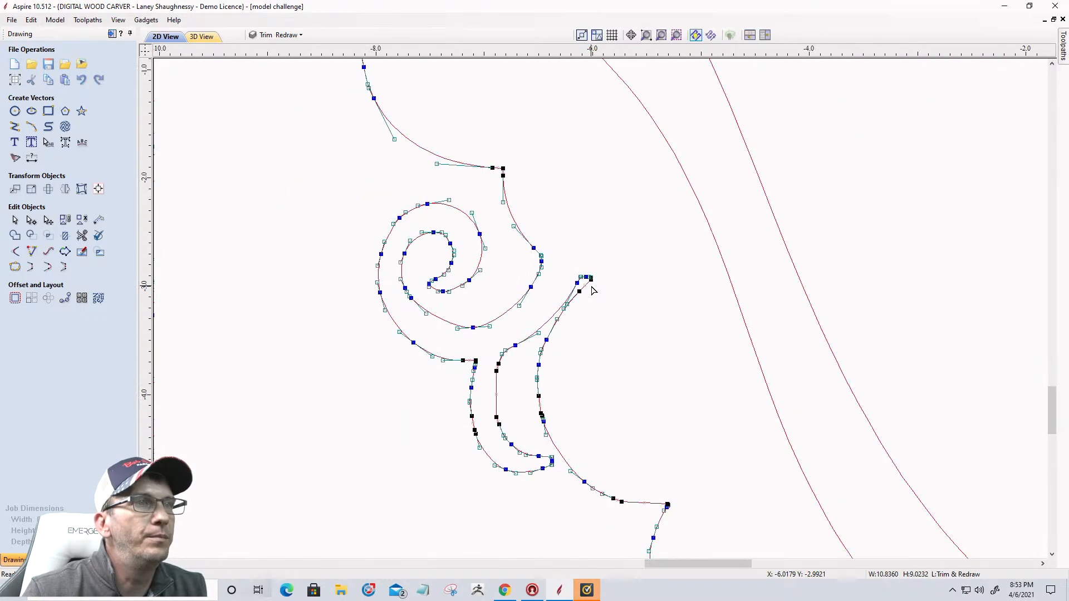
pyautogui.scroll(5, 590, 289)
pyautogui.scroll(2, 586, 261)
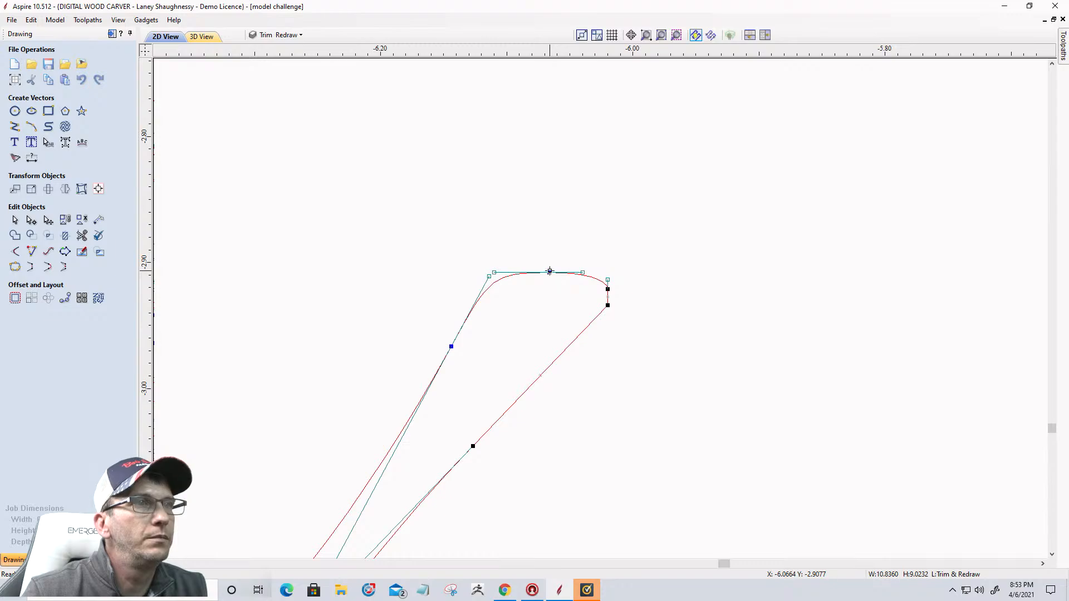
pyautogui.rightClick(549, 271)
pyautogui.click(566, 316)
pyautogui.scroll(-5, 705, 354)
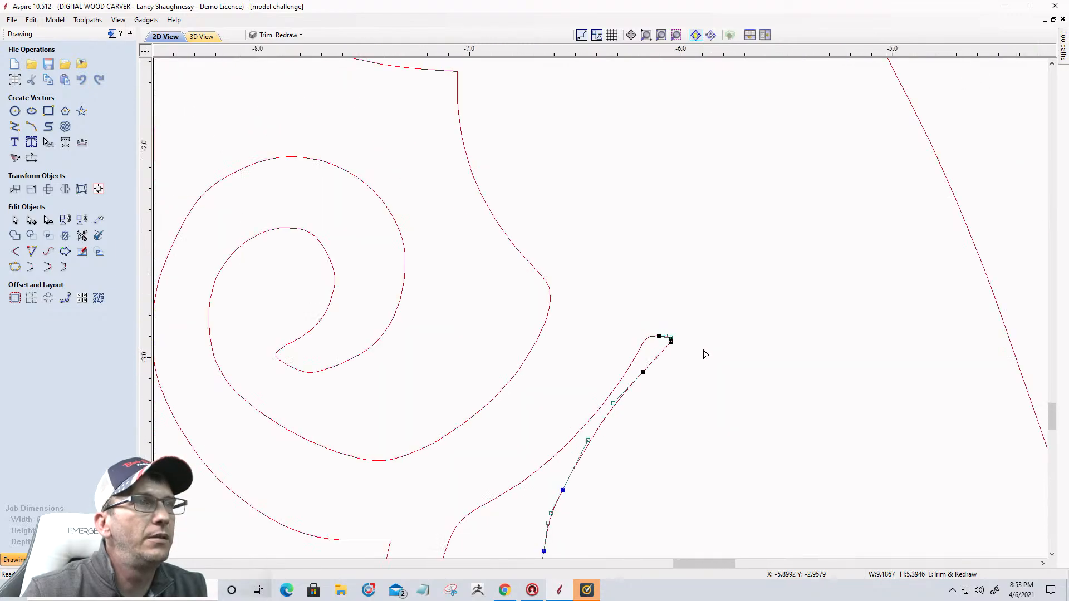
pyautogui.scroll(-2, 706, 355)
# Cut the tendril outline from the grape above it at the rounded corner where the two meet
pyautogui.click(623, 353)
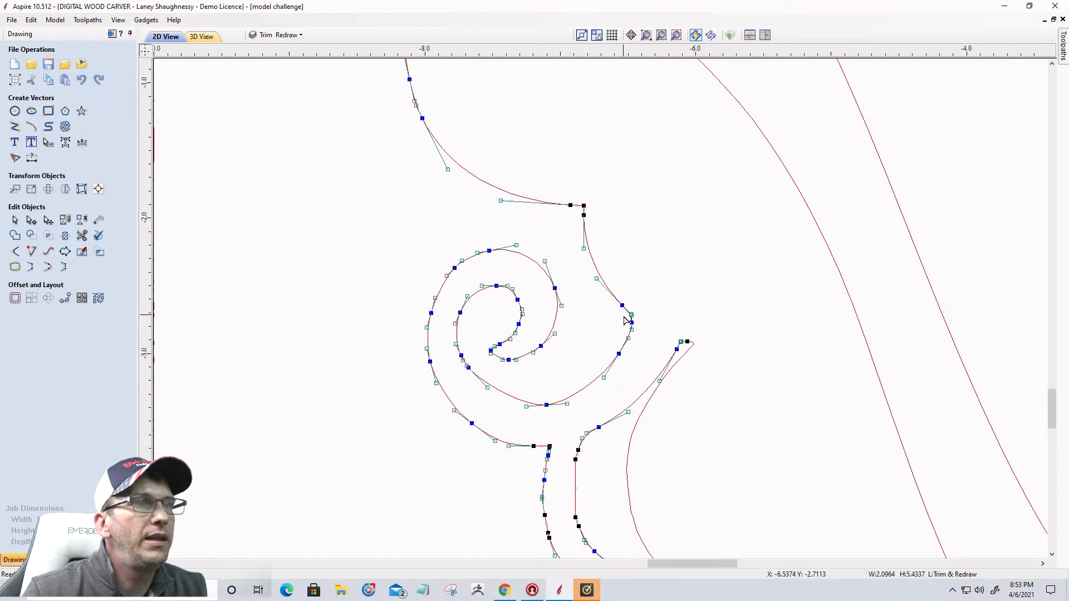
pyautogui.scroll(5, 624, 320)
pyautogui.rightClick(625, 321)
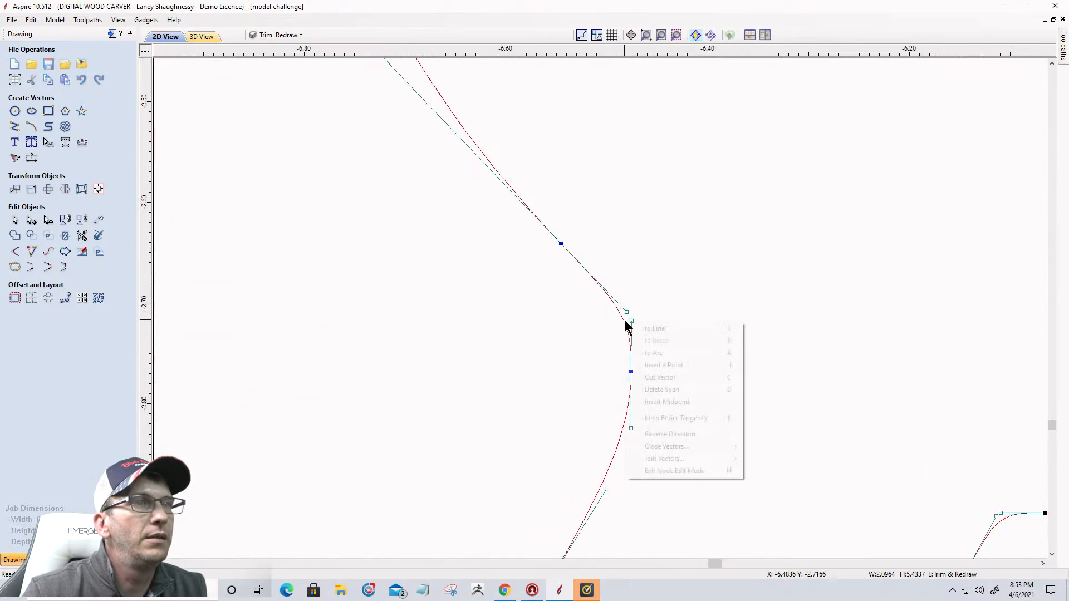
pyautogui.click(639, 377)
pyautogui.scroll(-6, 553, 386)
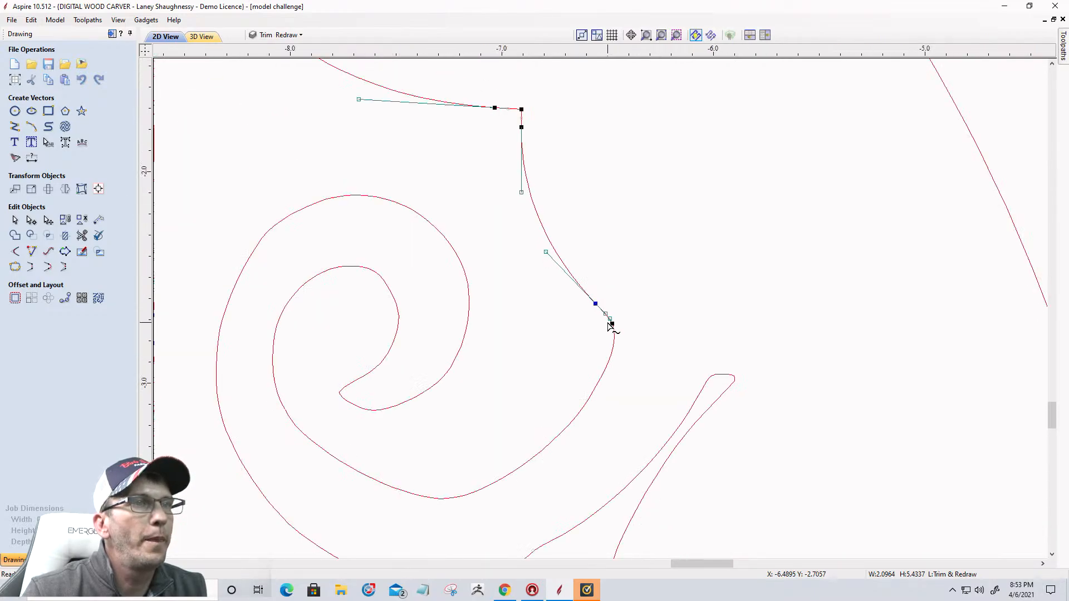
# Close the separated tendril vector with a smooth curve and adjust the closing curve's tangents at both ends
pyautogui.click(537, 371)
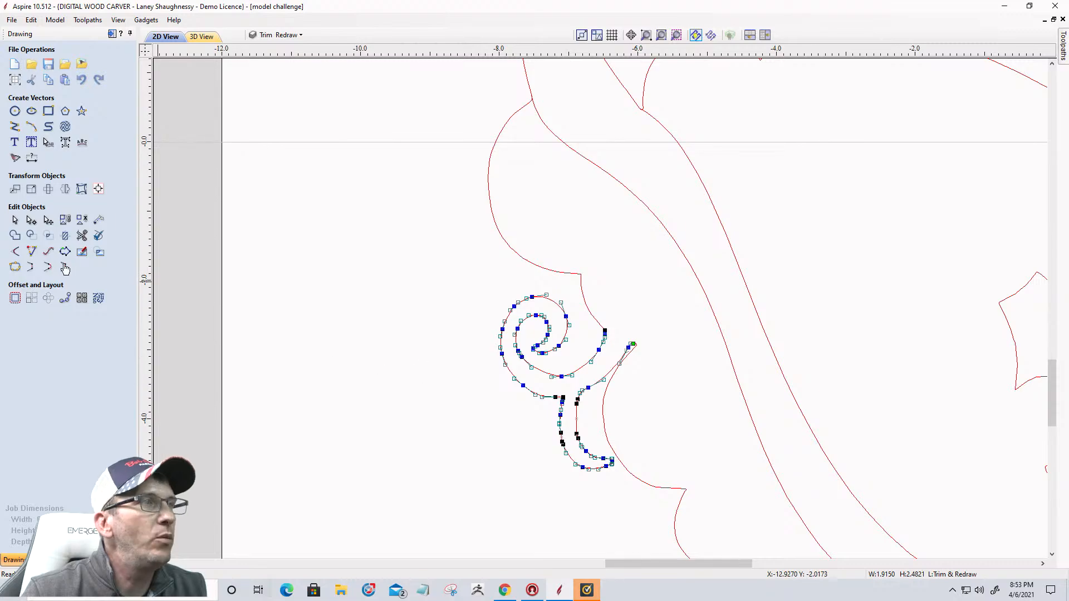
pyautogui.click(48, 266)
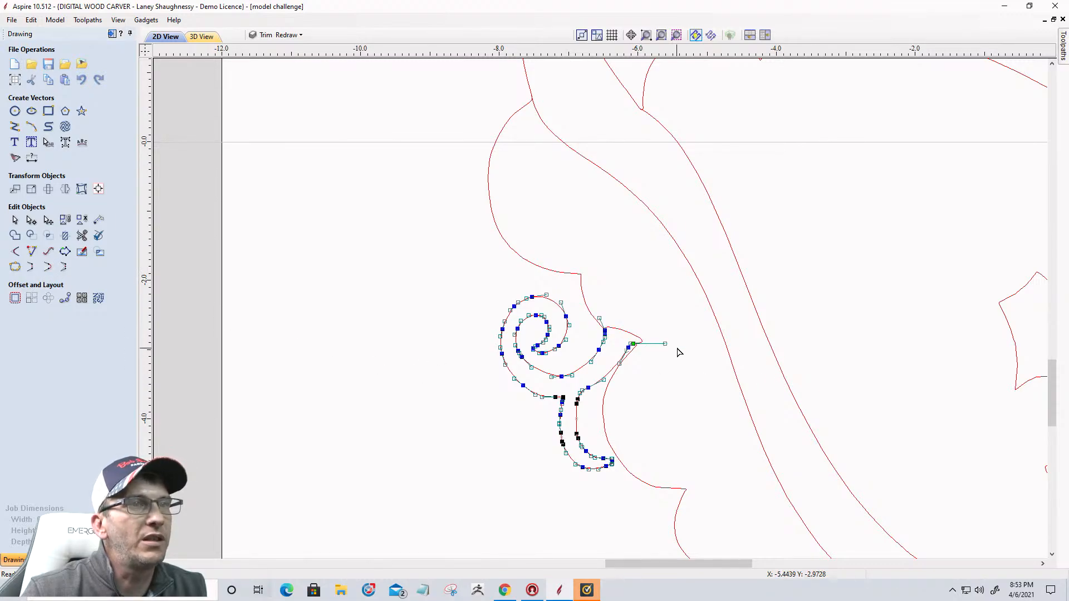
pyautogui.moveTo(669, 344); pyautogui.dragTo(677, 324)
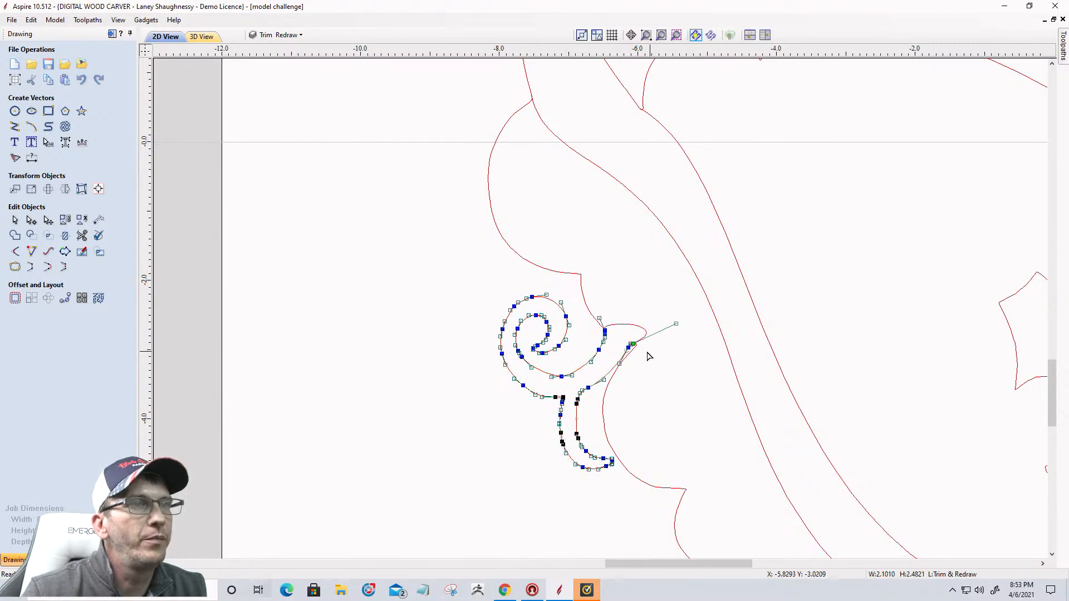
pyautogui.click(605, 332)
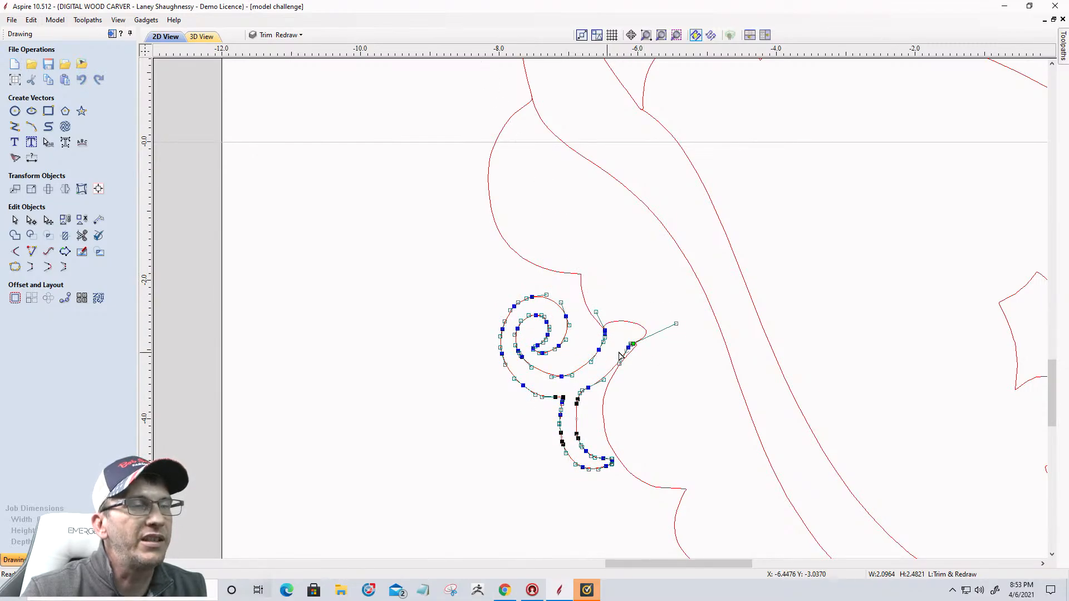
pyautogui.click(623, 301)
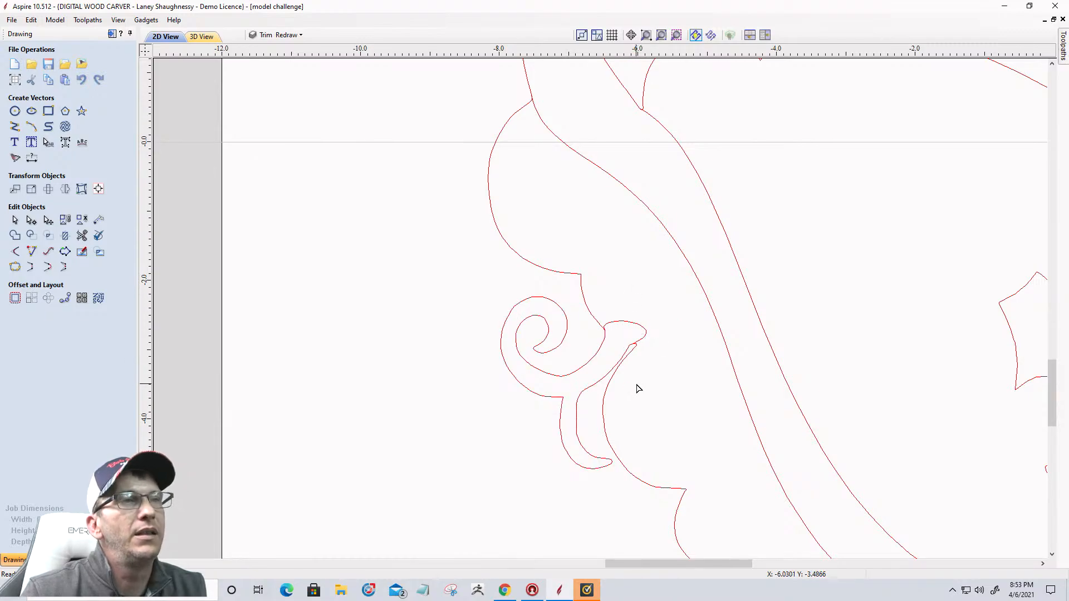
# Join the curve across the grapes with the upper left vine outline into one open vector
pyautogui.scroll(-3, 593, 362)
pyautogui.scroll(-1, 593, 361)
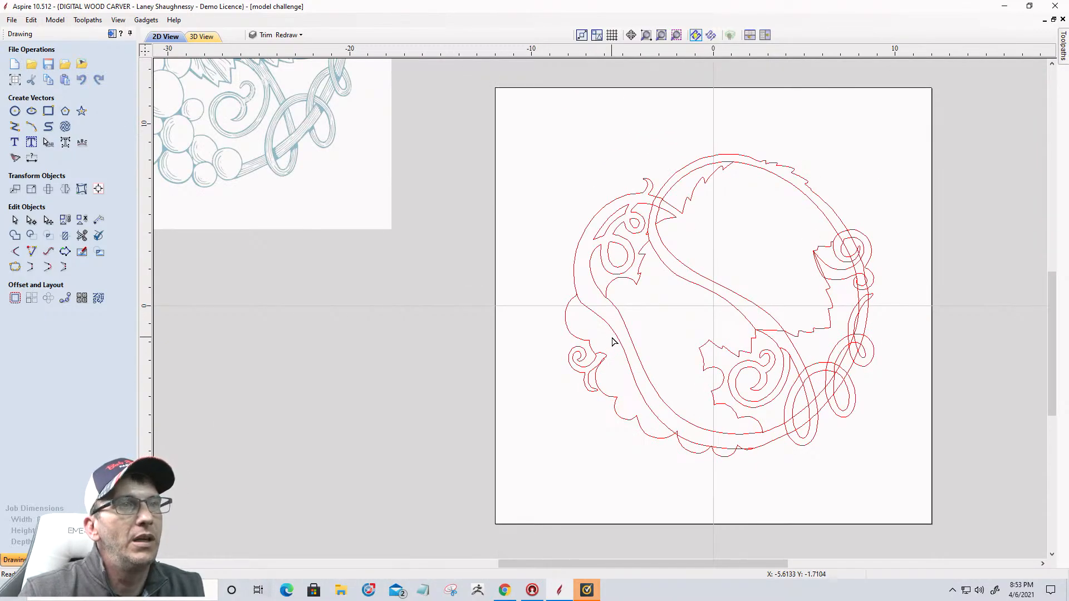
pyautogui.click(616, 338)
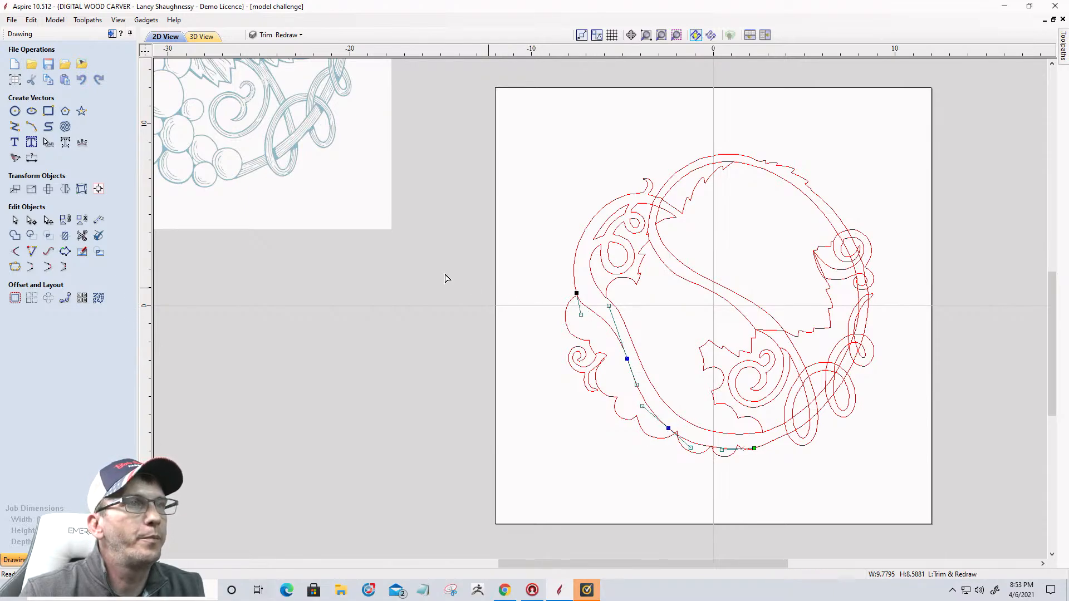
pyautogui.click(15, 220)
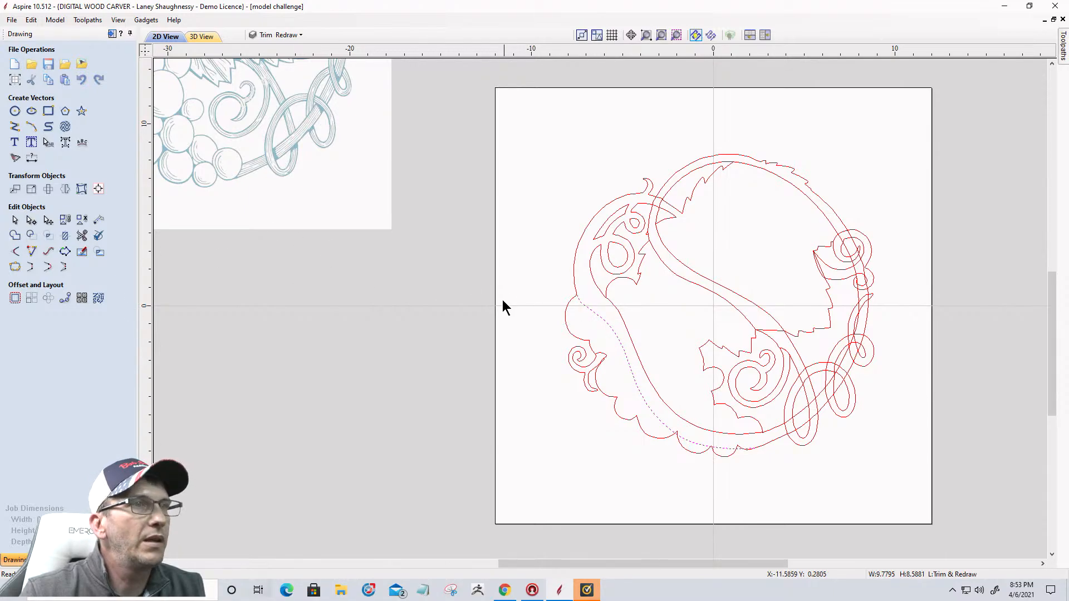
pyautogui.click(576, 288)
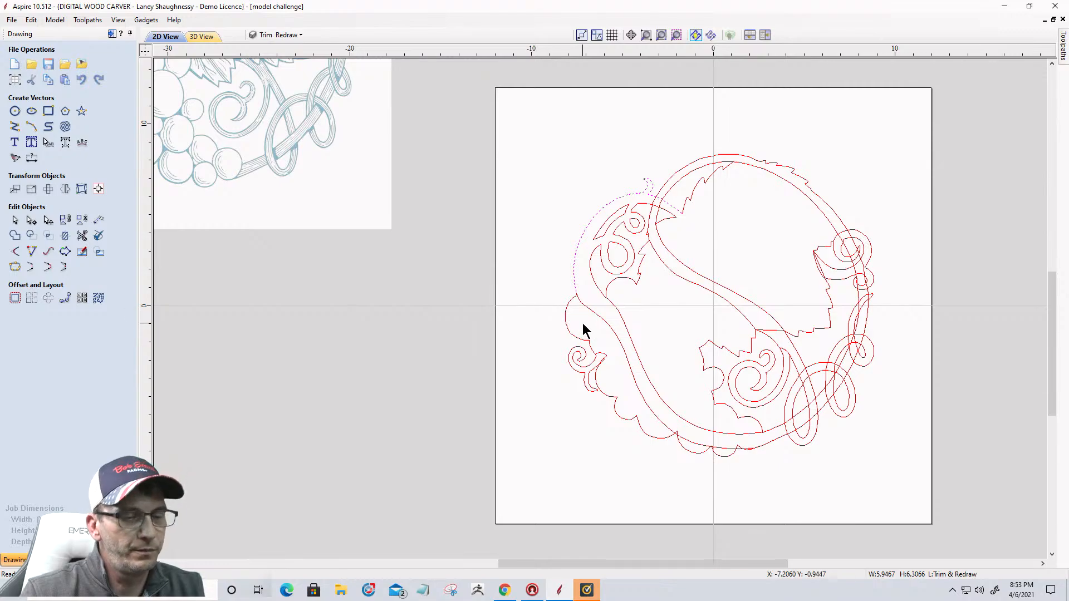
pyautogui.keyDown('shift'); pyautogui.click(588, 306); pyautogui.keyUp('shift')
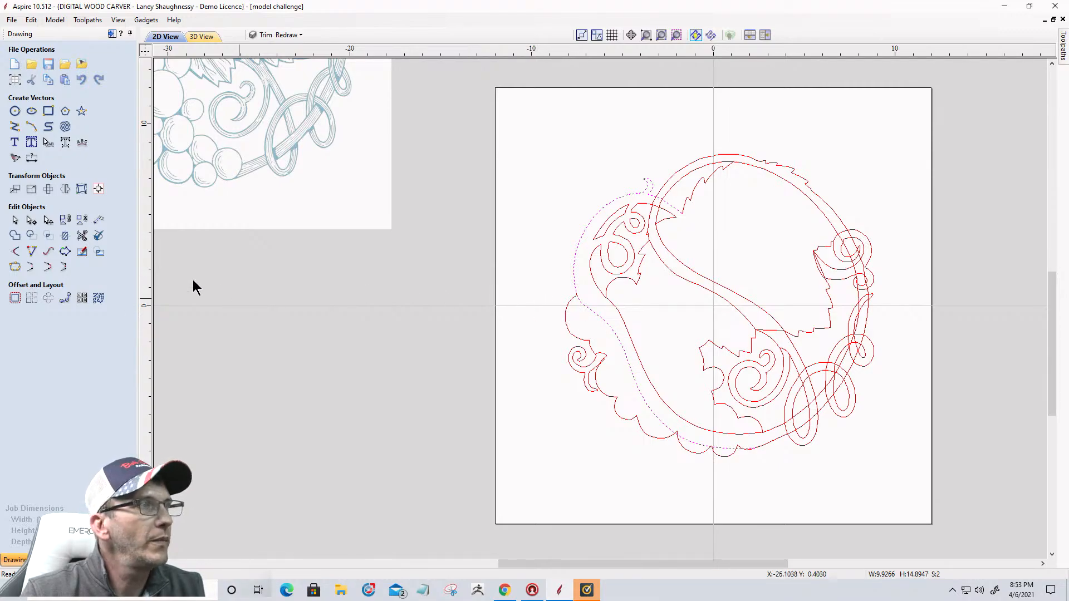
pyautogui.click(15, 268)
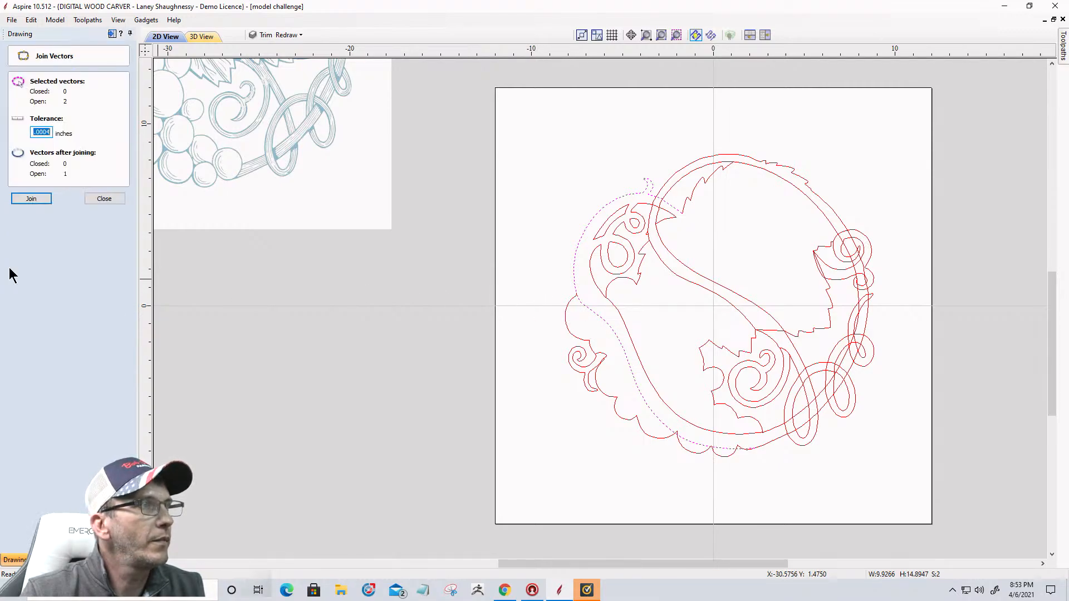
pyautogui.click(31, 199)
pyautogui.click(588, 311)
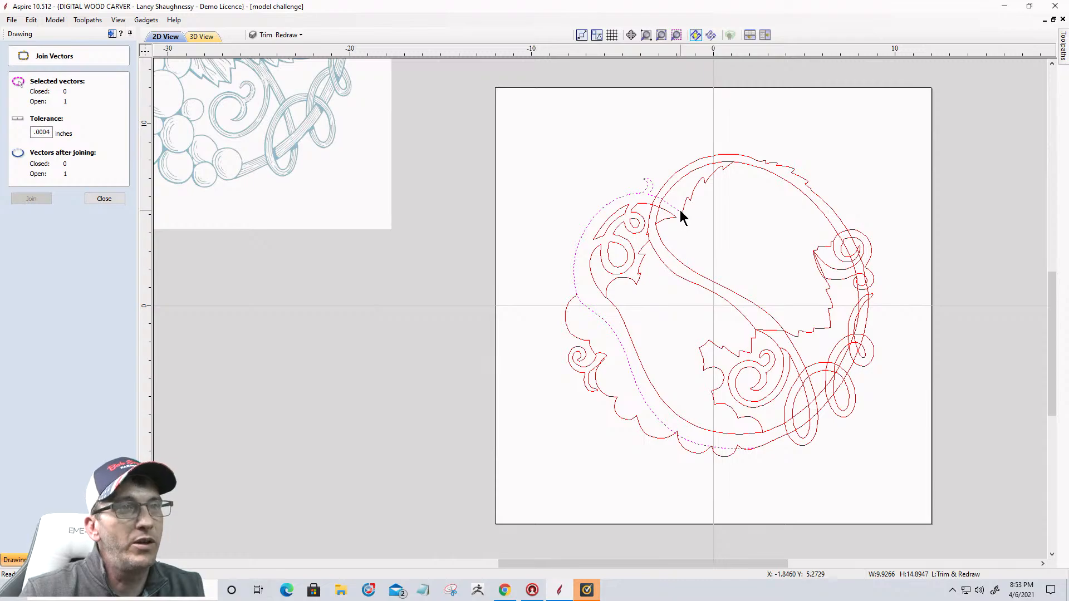
pyautogui.scroll(2, 683, 217)
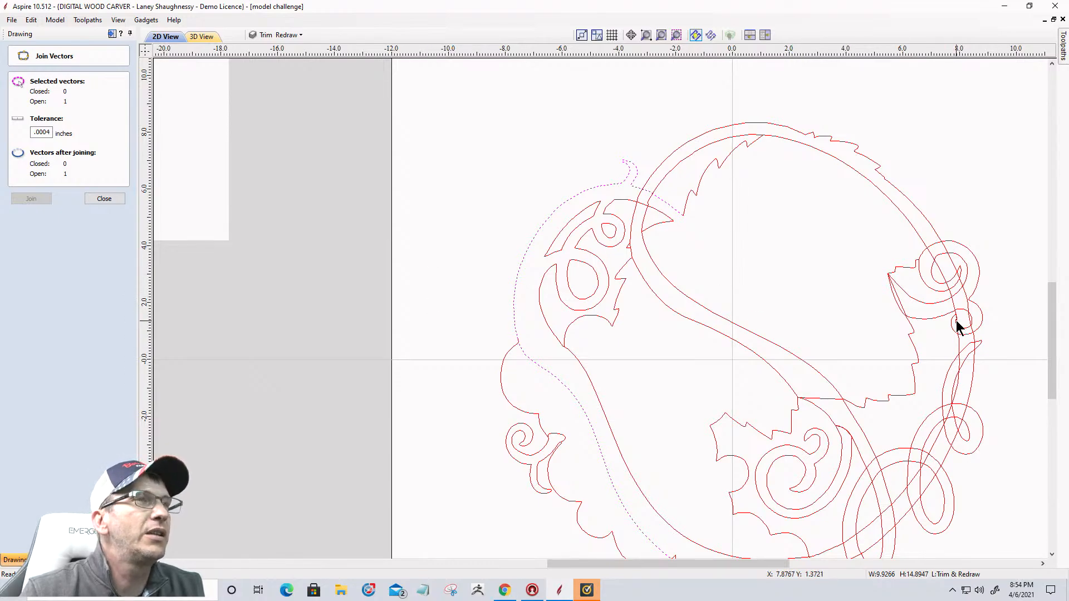
# Connect the inner vine outline with the spirals to the upper left outer vine outline across the short gap at the leaf
pyautogui.scroll(-4, 957, 322)
pyautogui.scroll(3, 500, 145)
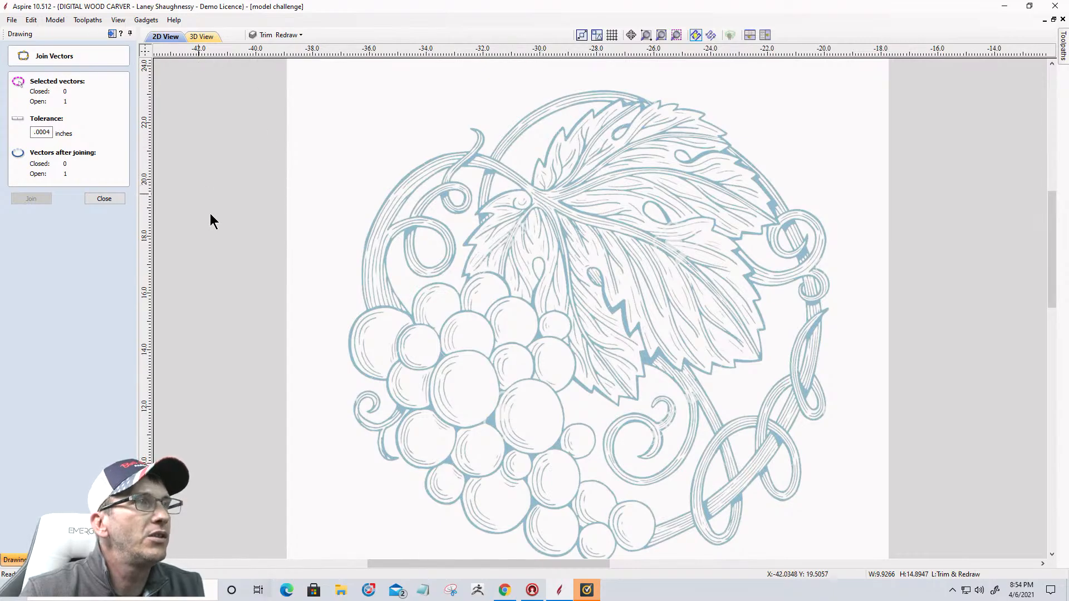
pyautogui.scroll(-5, 415, 236)
pyautogui.scroll(8, 640, 298)
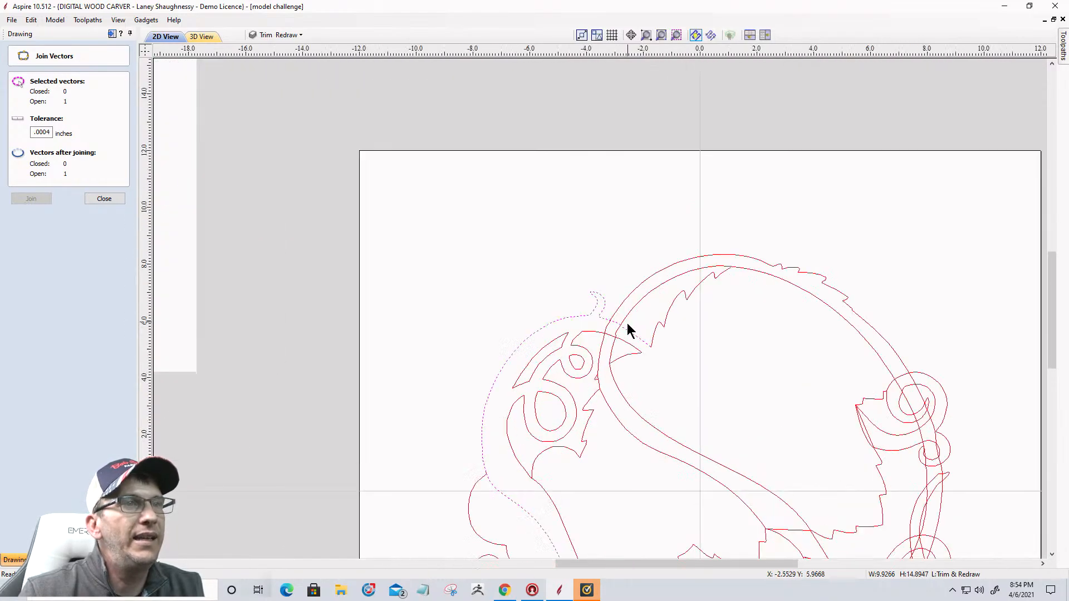
pyautogui.keyDown('shift'); pyautogui.click(645, 381); pyautogui.keyUp('shift')
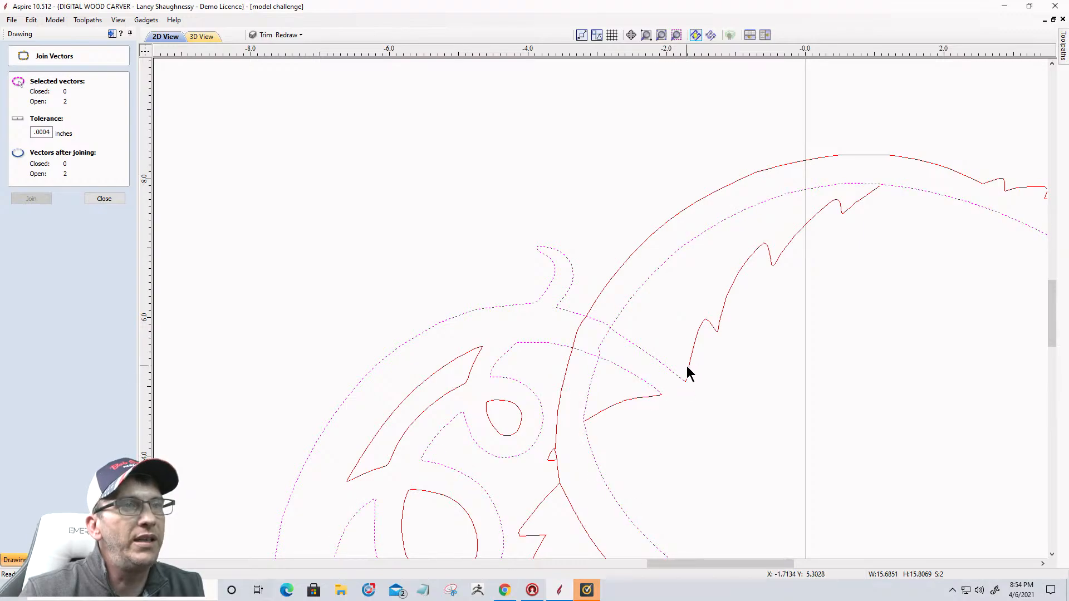
pyautogui.click(104, 199)
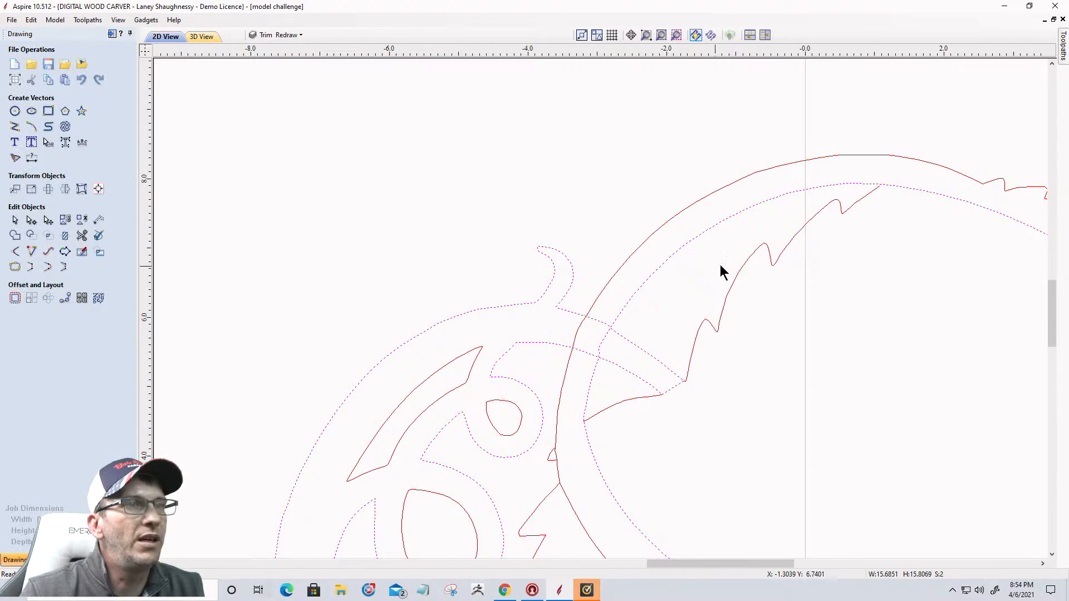
# Cut the inner vine outline at the node on the pointed tip between the crescent and the large teardrop opening
pyautogui.scroll(-3, 719, 261)
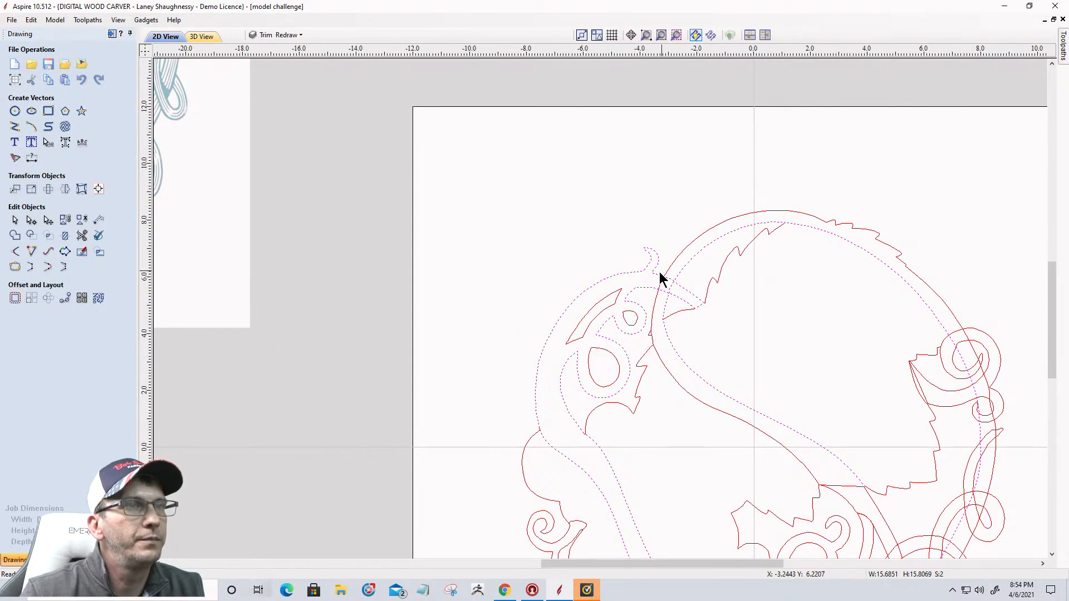
pyautogui.scroll(-2, 667, 243)
pyautogui.scroll(3, 624, 283)
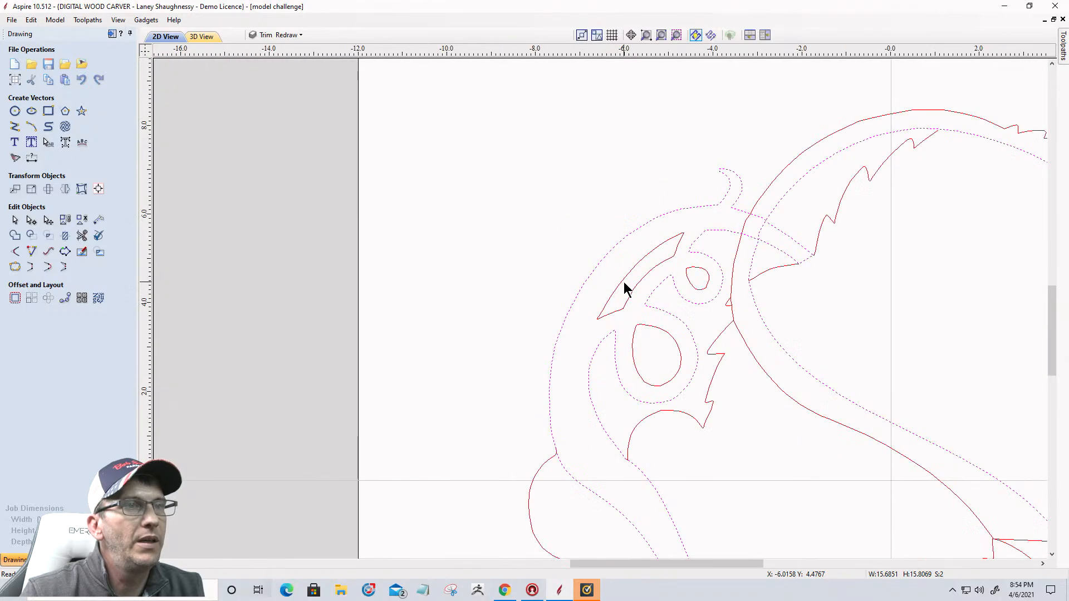
pyautogui.scroll(2, 591, 385)
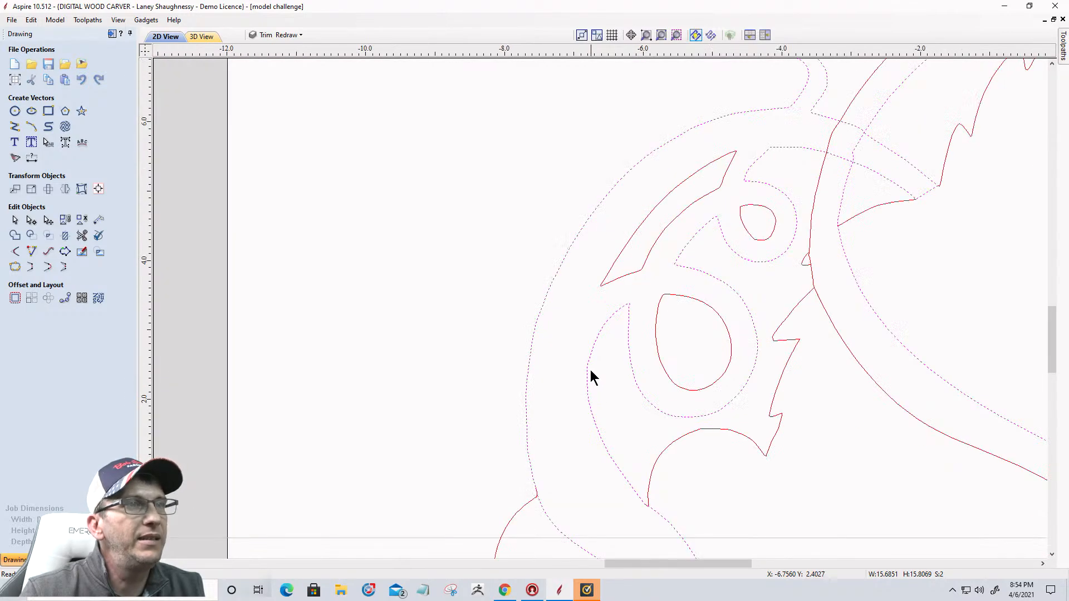
pyautogui.click(31, 219)
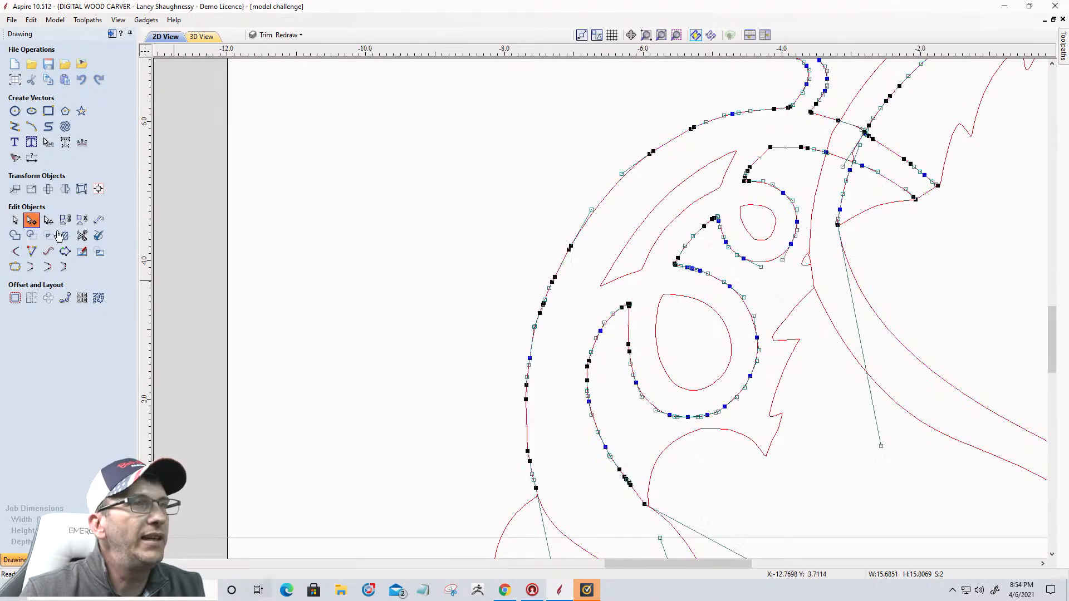
pyautogui.scroll(2, 624, 305)
pyautogui.scroll(3, 624, 305)
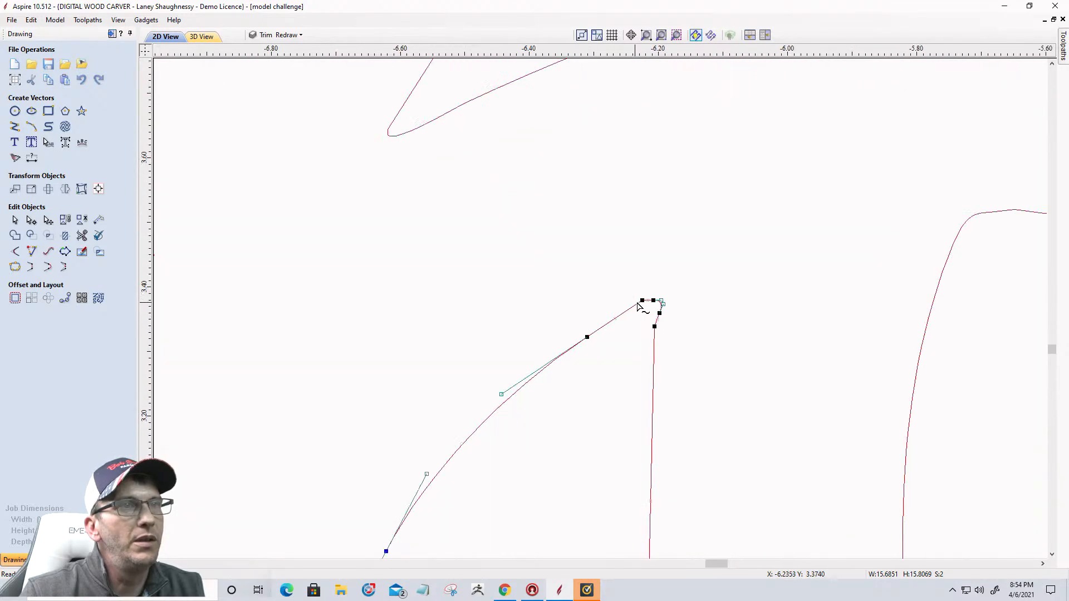
pyautogui.rightClick(643, 300)
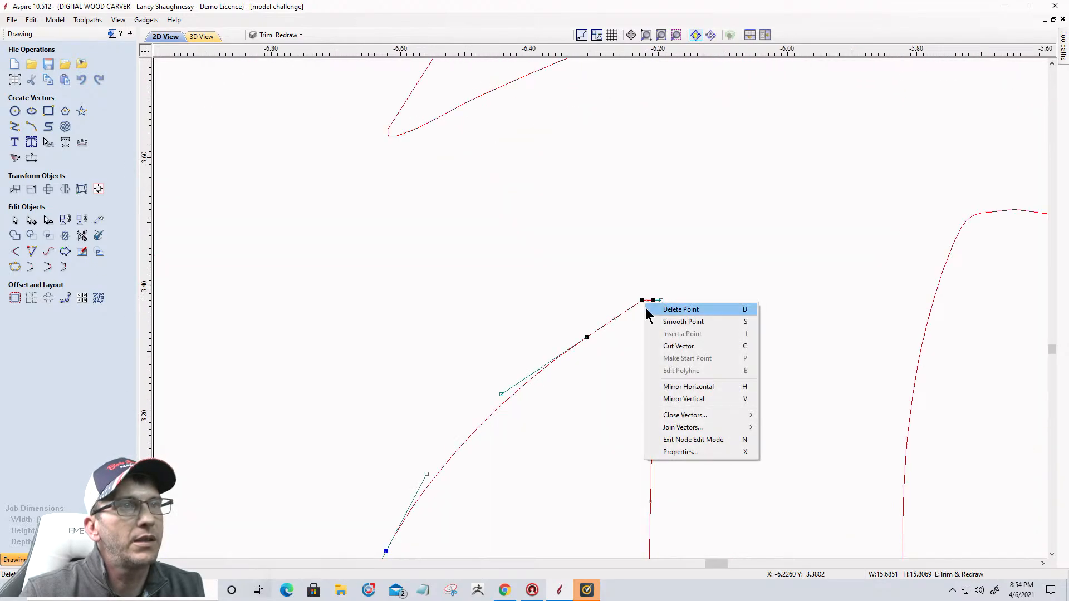
pyautogui.click(654, 346)
pyautogui.scroll(-2, 653, 346)
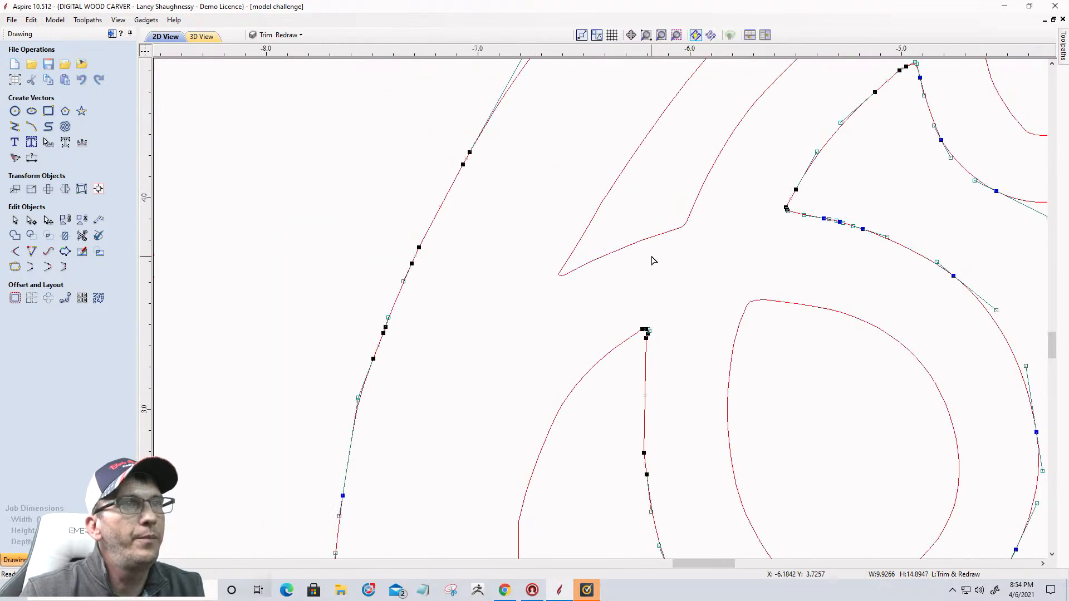
# Cut the crescent-shaped vector at the node just above its lower inner corner
pyautogui.click(683, 226)
pyautogui.rightClick(690, 215)
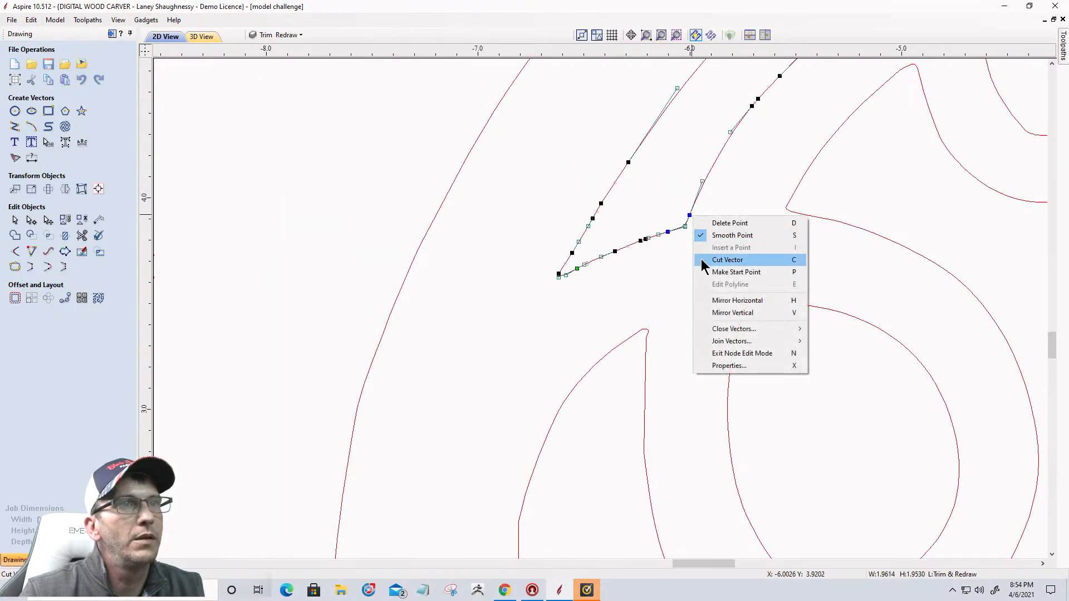
pyautogui.click(724, 260)
pyautogui.scroll(-5, 675, 270)
pyautogui.scroll(4, 746, 174)
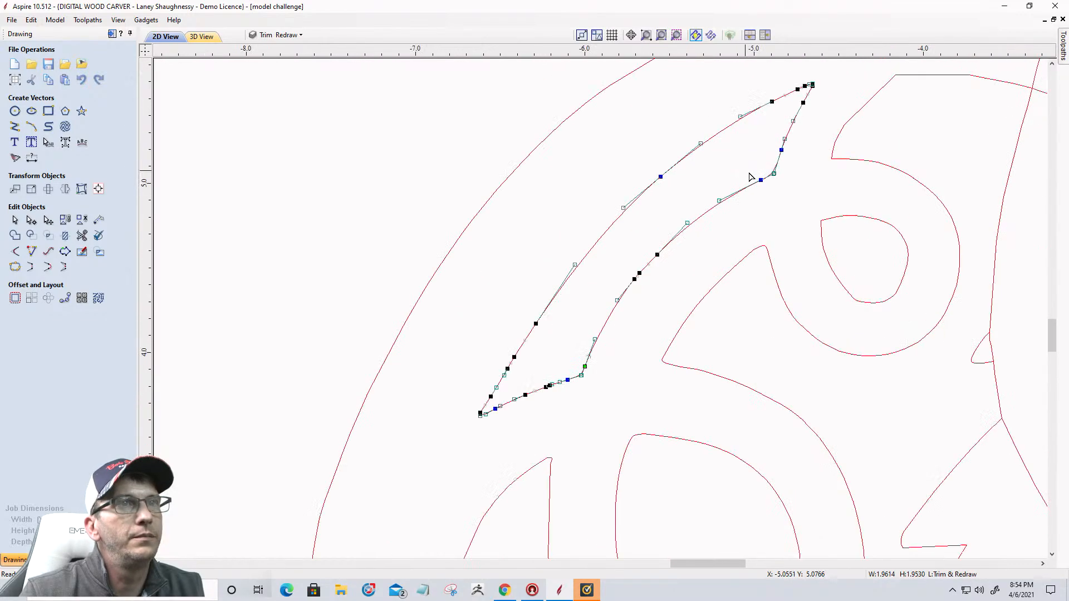
pyautogui.rightClick(758, 180)
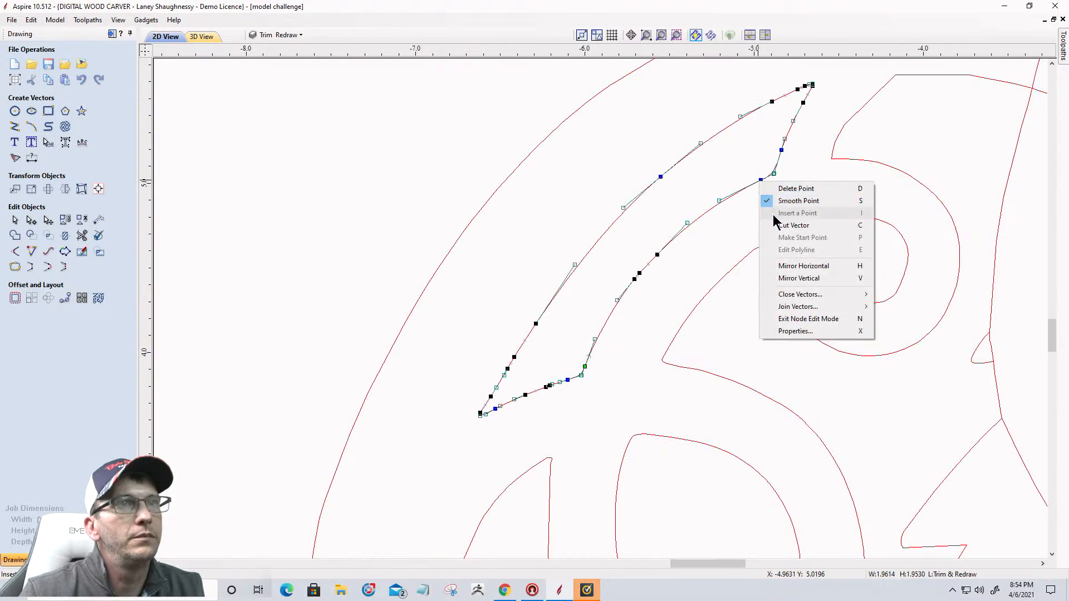
# Cut the small spiral's outer curve from the vine outline at the corner above it and at the rounded tip beside it
pyautogui.click(851, 161)
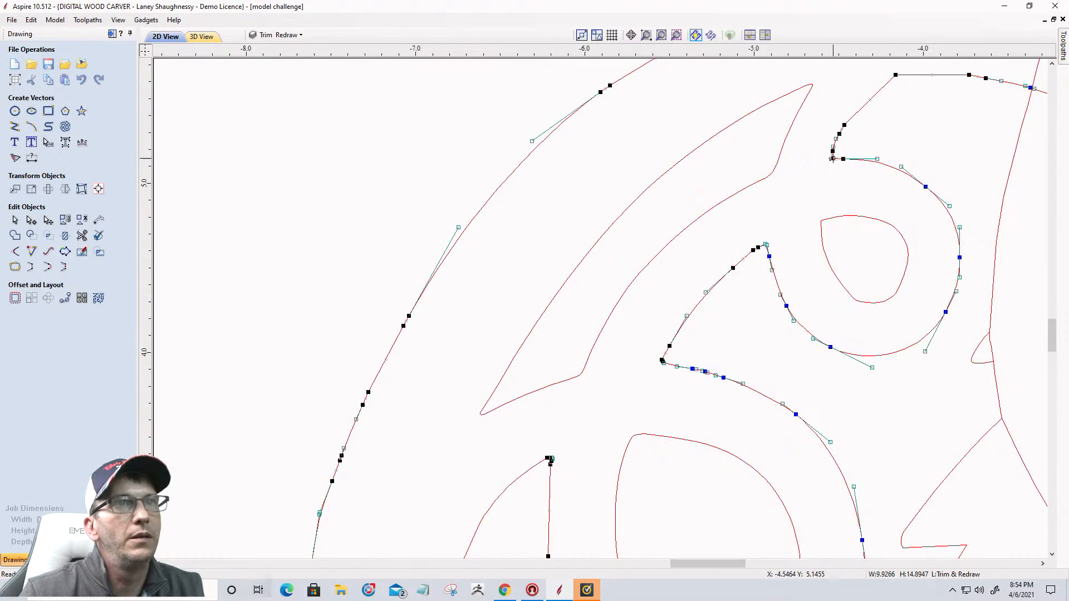
pyautogui.rightClick(832, 159)
pyautogui.click(847, 206)
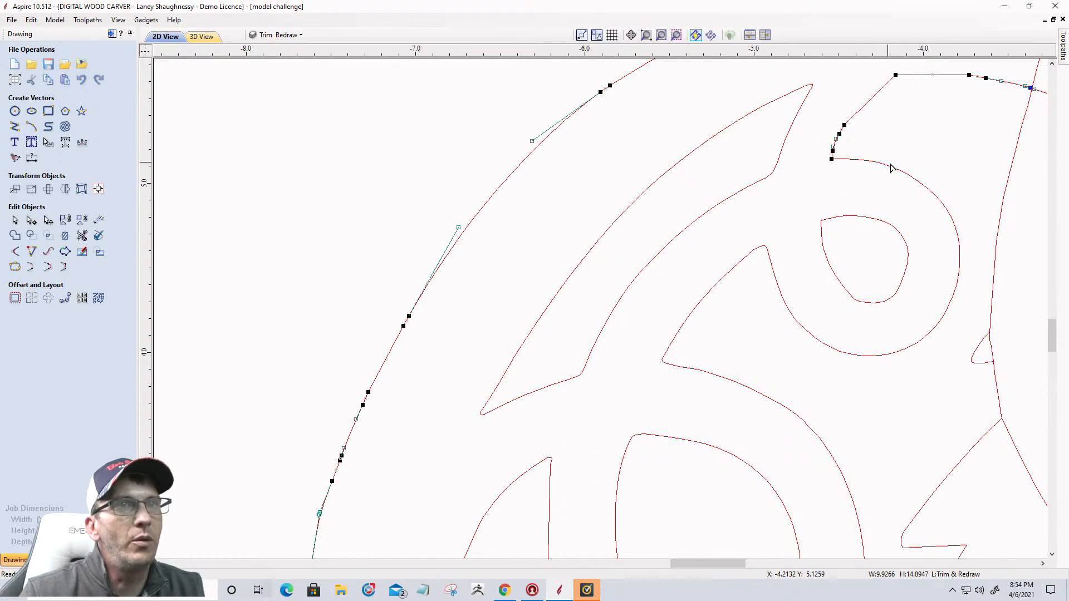
pyautogui.click(767, 251)
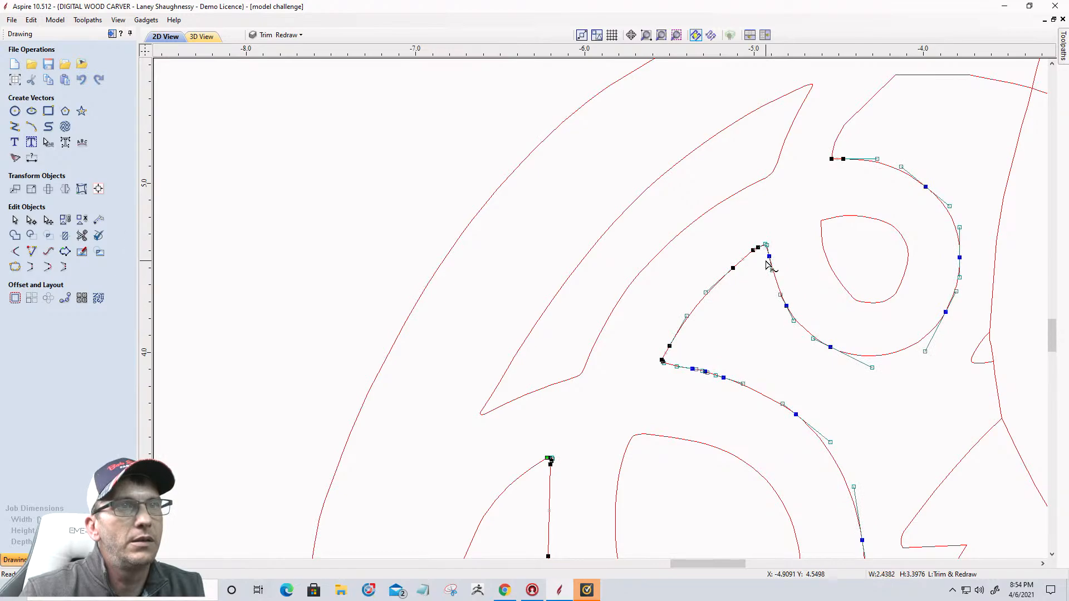
pyautogui.rightClick(768, 257)
pyautogui.click(802, 302)
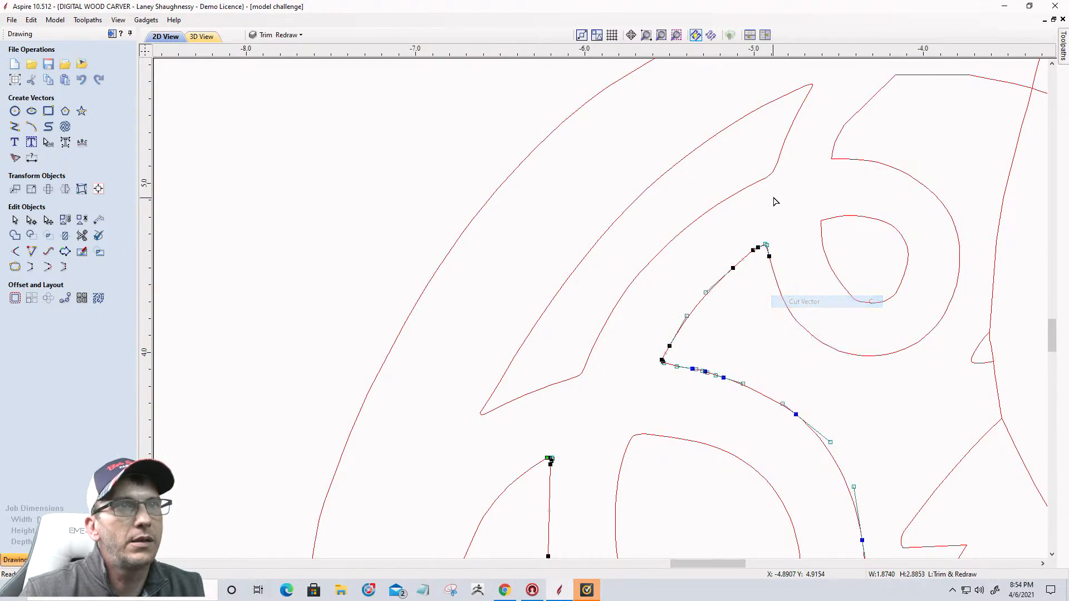
# Cut the crescent-shaped vector at its upper inner corner to separate its inner edge
pyautogui.click(778, 169)
pyautogui.rightClick(777, 169)
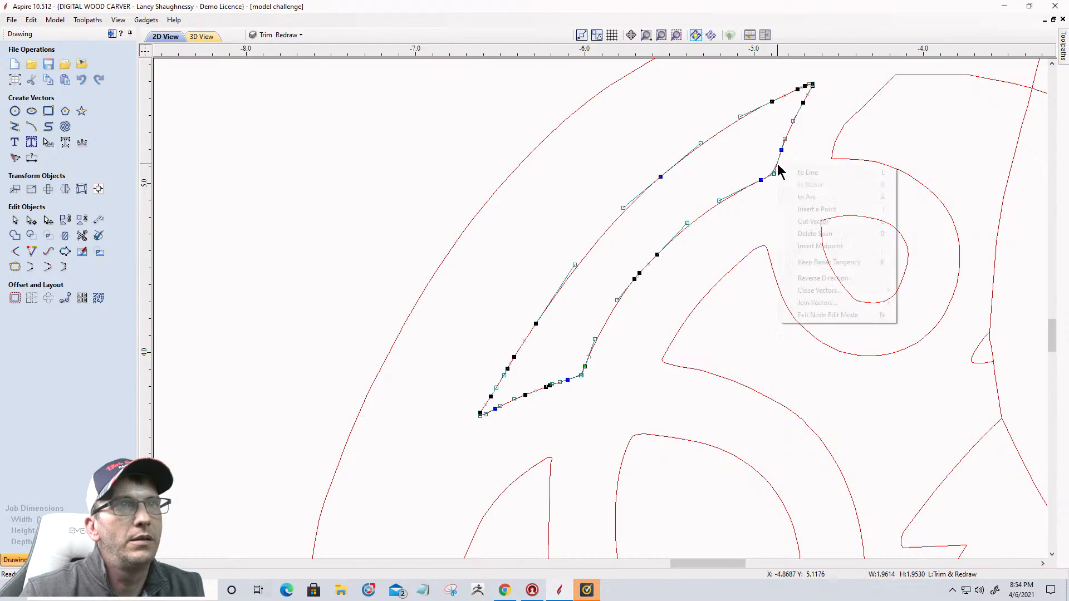
pyautogui.click(796, 222)
pyautogui.scroll(-3, 768, 271)
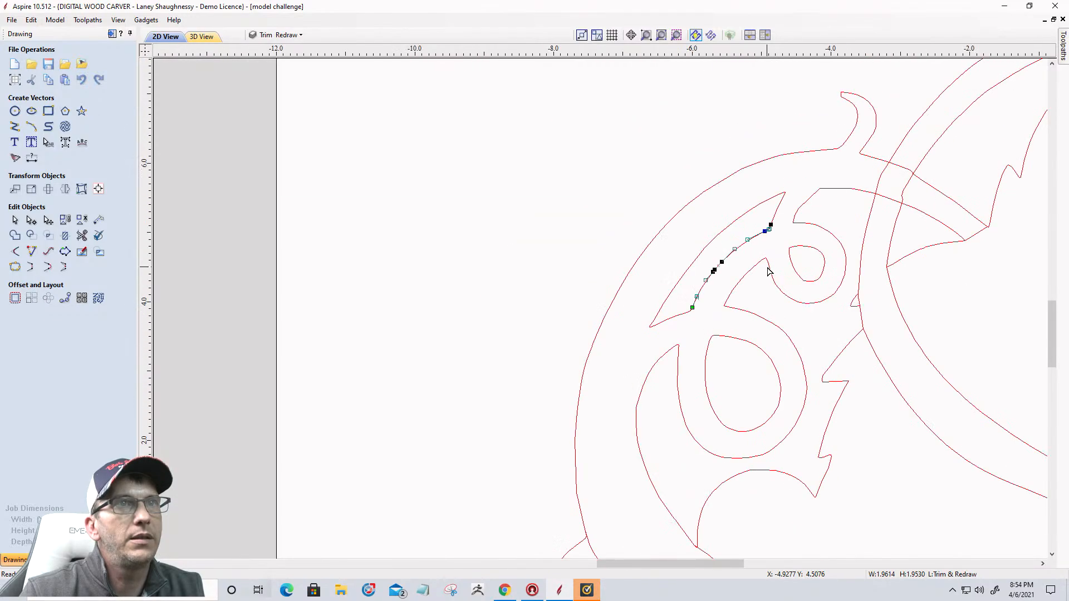
# Cut the crescent-shaped vector at the node on its upper pointed tip
pyautogui.scroll(3, 784, 197)
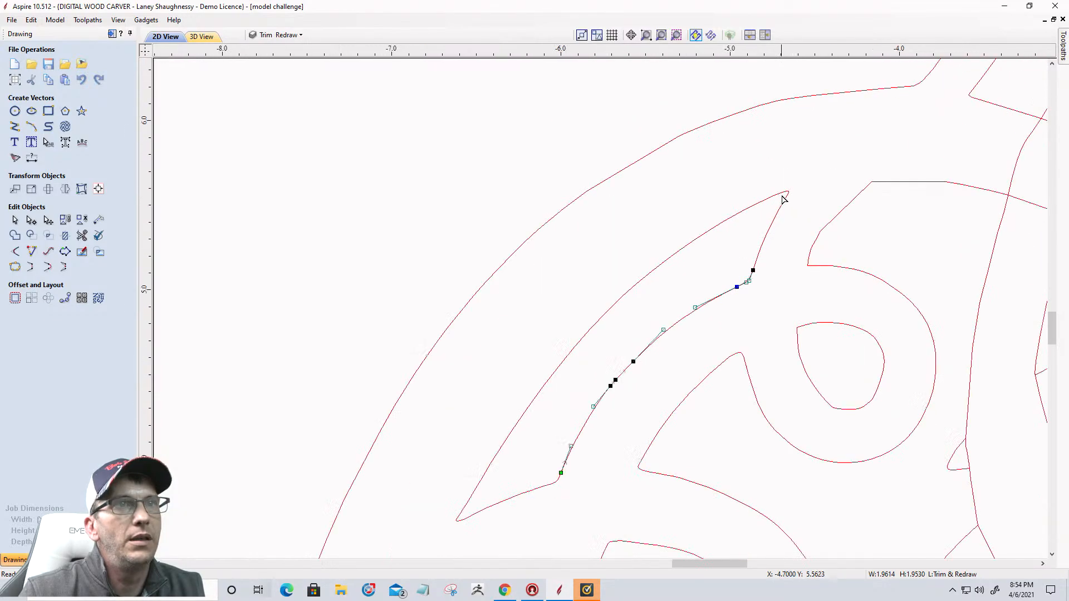
pyautogui.click(782, 210)
pyautogui.scroll(5, 789, 195)
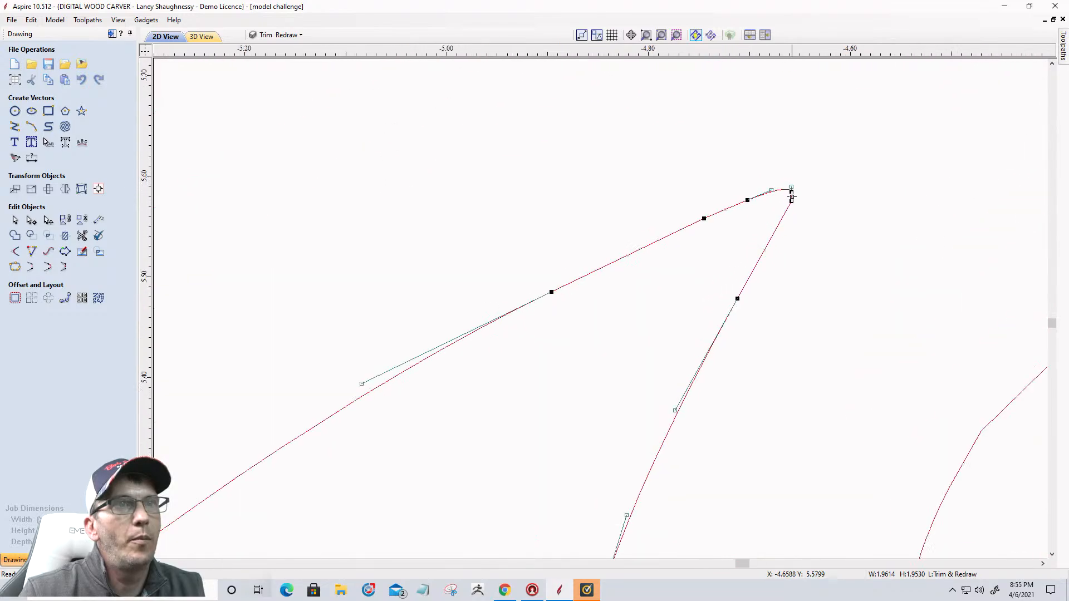
pyautogui.rightClick(791, 201)
pyautogui.click(807, 248)
pyautogui.scroll(-5, 766, 273)
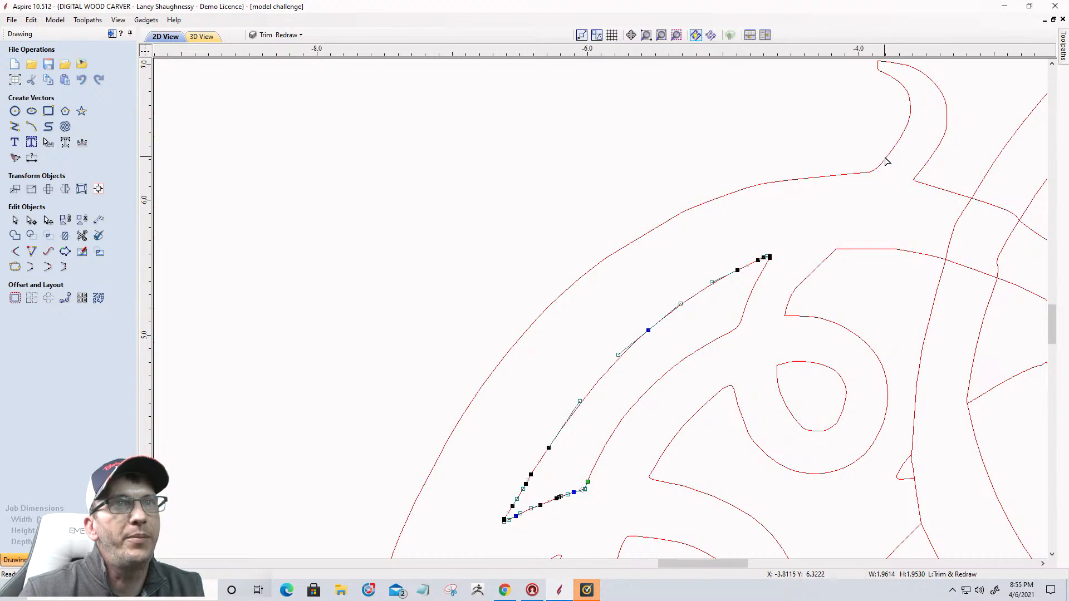
# Cut the outer vine outline at the node where it meets the left base of the small top tendril
pyautogui.click(886, 162)
pyautogui.scroll(5, 873, 174)
pyautogui.rightClick(856, 181)
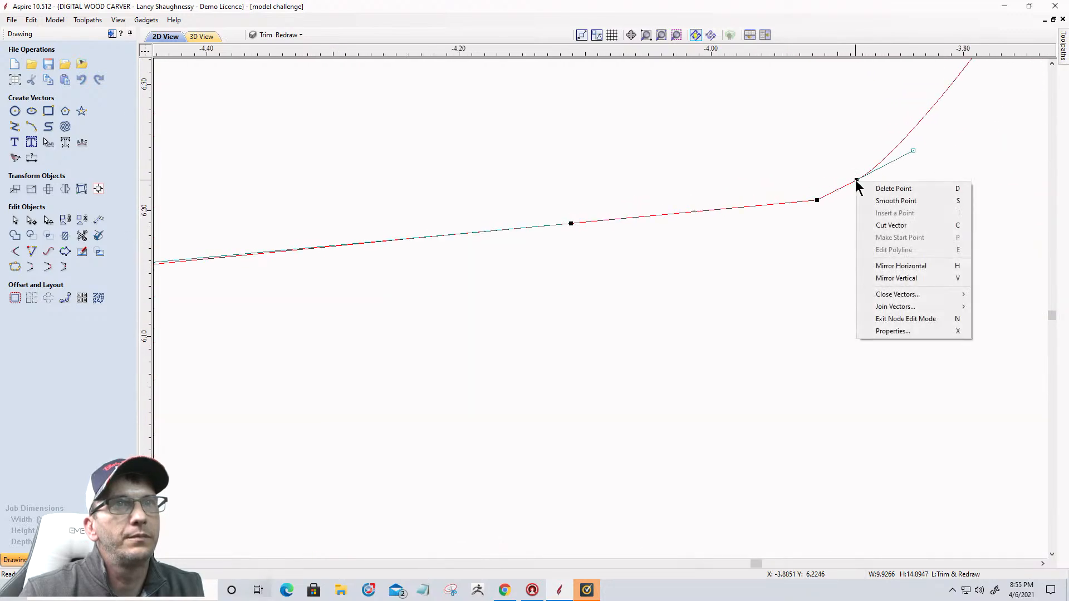
pyautogui.click(873, 225)
pyautogui.scroll(-5, 744, 199)
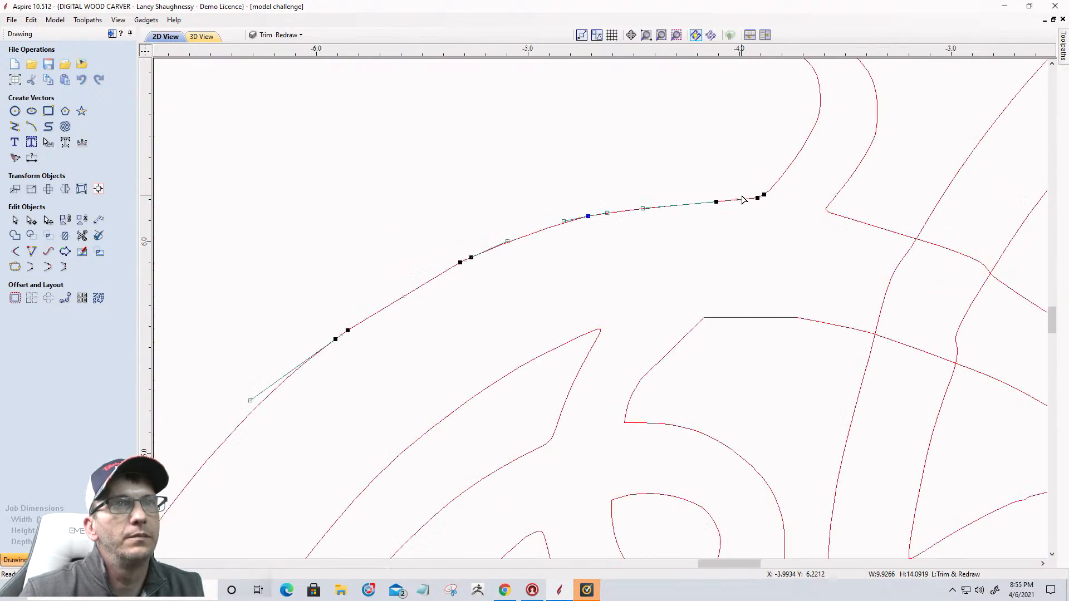
# Cut the tendril's other side from the vine outline at the sharp corner on its right base
pyautogui.click(839, 192)
pyautogui.scroll(5, 824, 211)
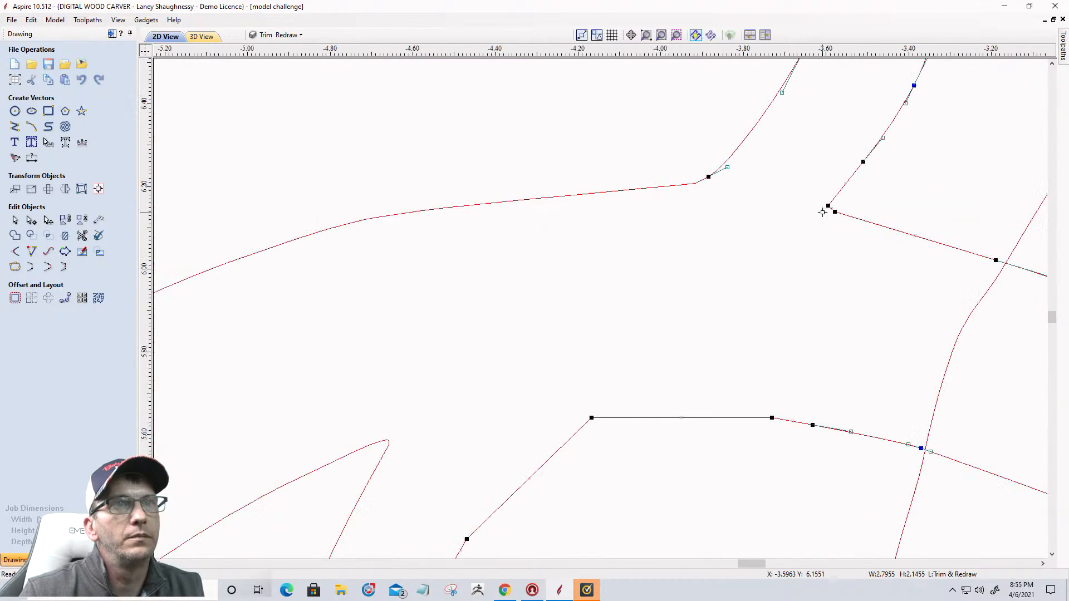
pyautogui.rightClick(831, 204)
pyautogui.click(867, 246)
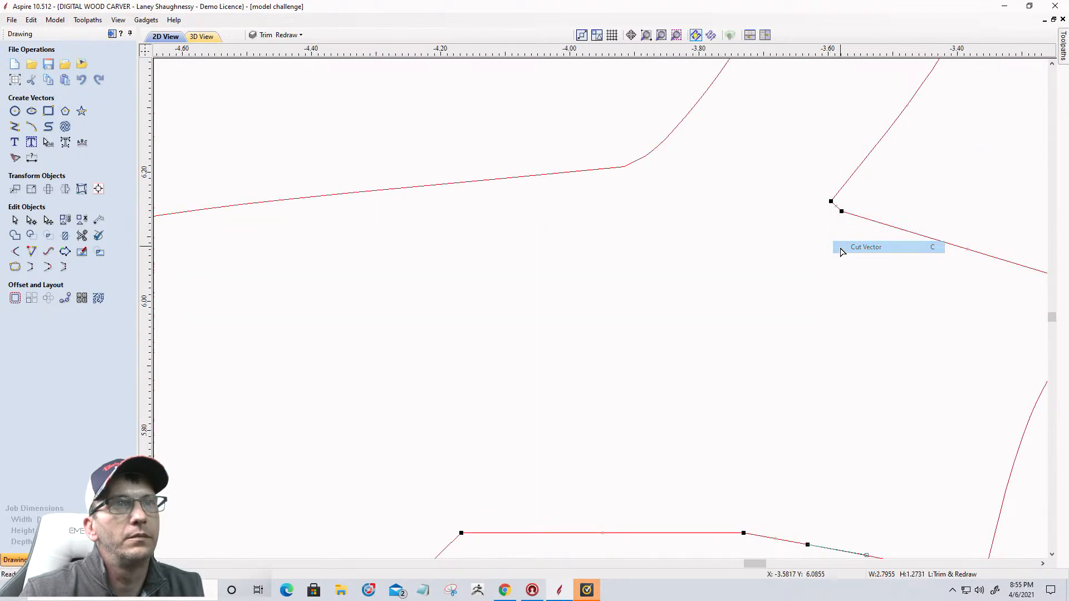
pyautogui.scroll(-5, 838, 251)
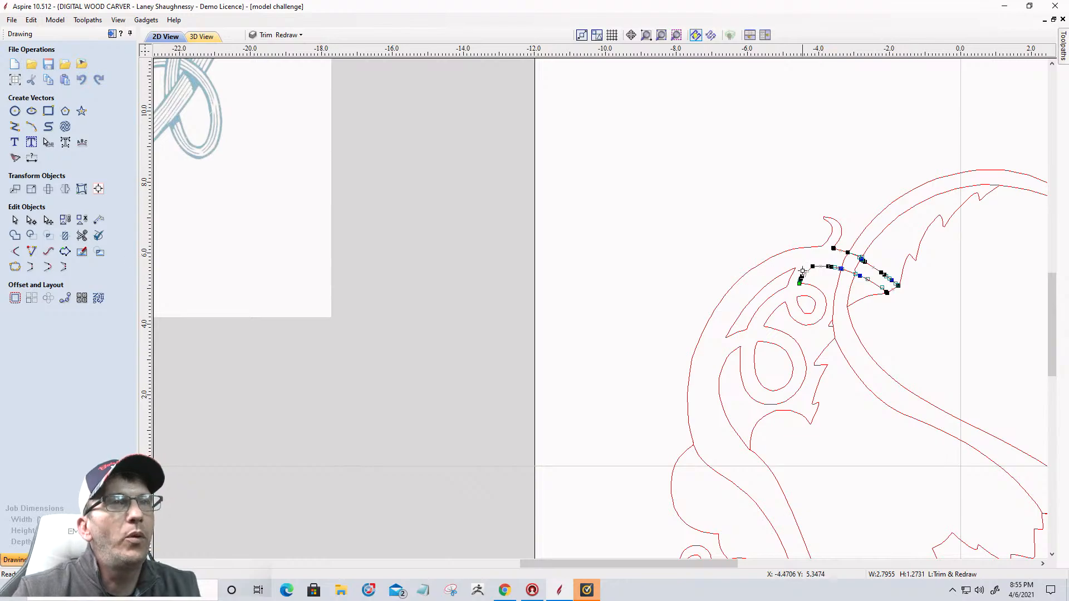
# Delete the short end span of the outer vine outline at the tendril's left base
pyautogui.scroll(4, 844, 300)
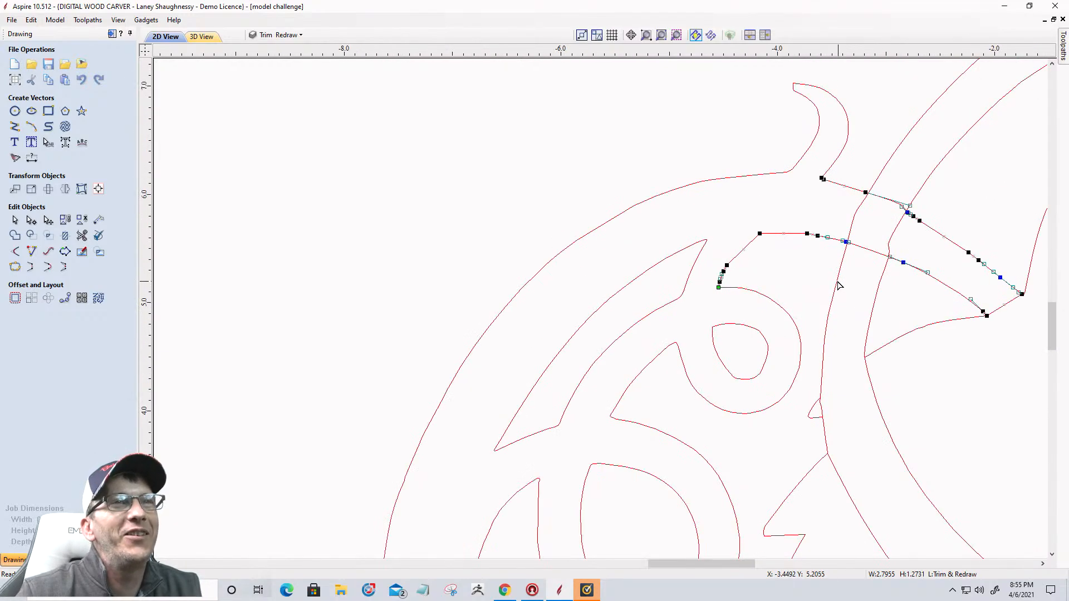
pyautogui.click(770, 174)
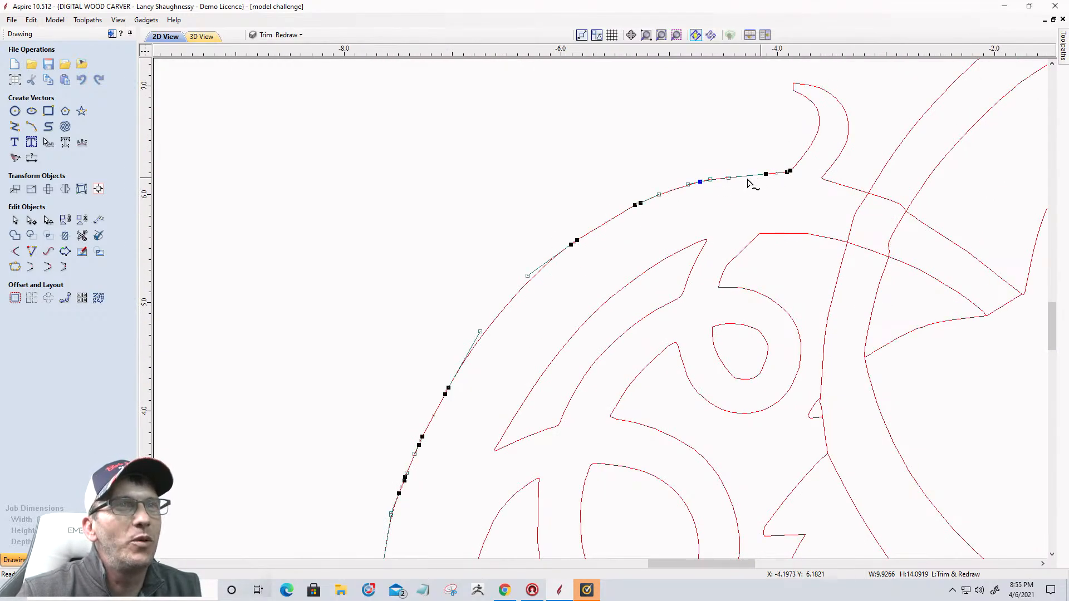
pyautogui.scroll(5, 790, 170)
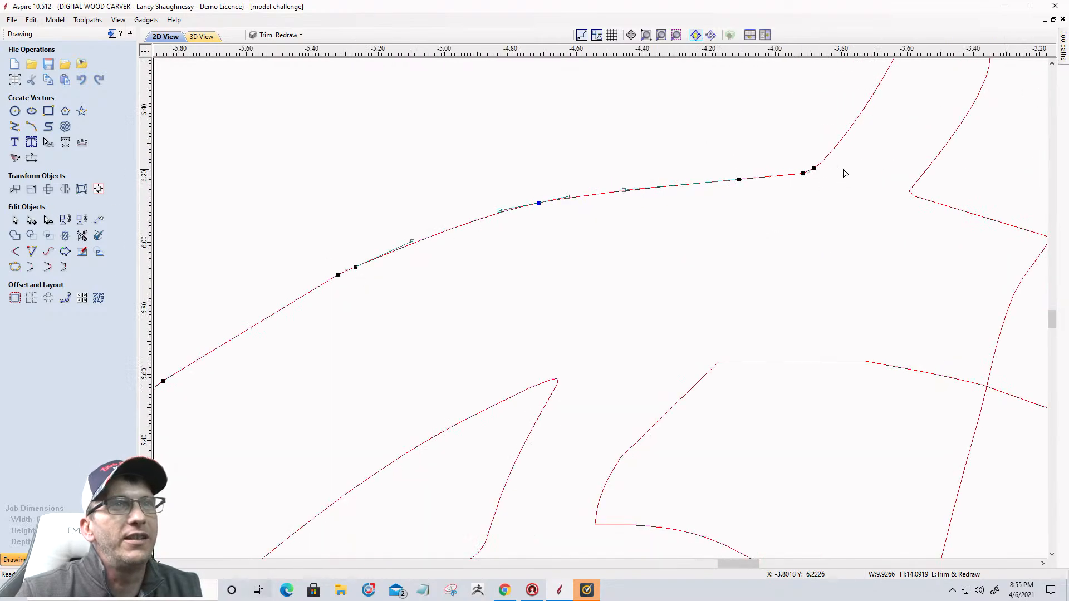
pyautogui.scroll(2, 803, 172)
pyautogui.rightClick(801, 167)
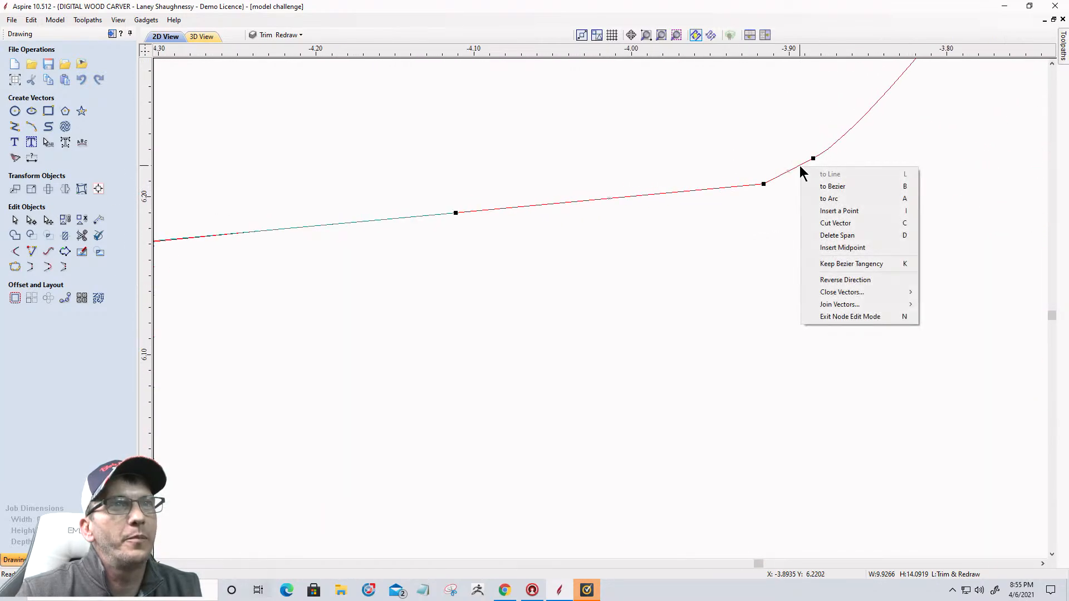
pyautogui.click(815, 235)
pyautogui.scroll(-5, 835, 229)
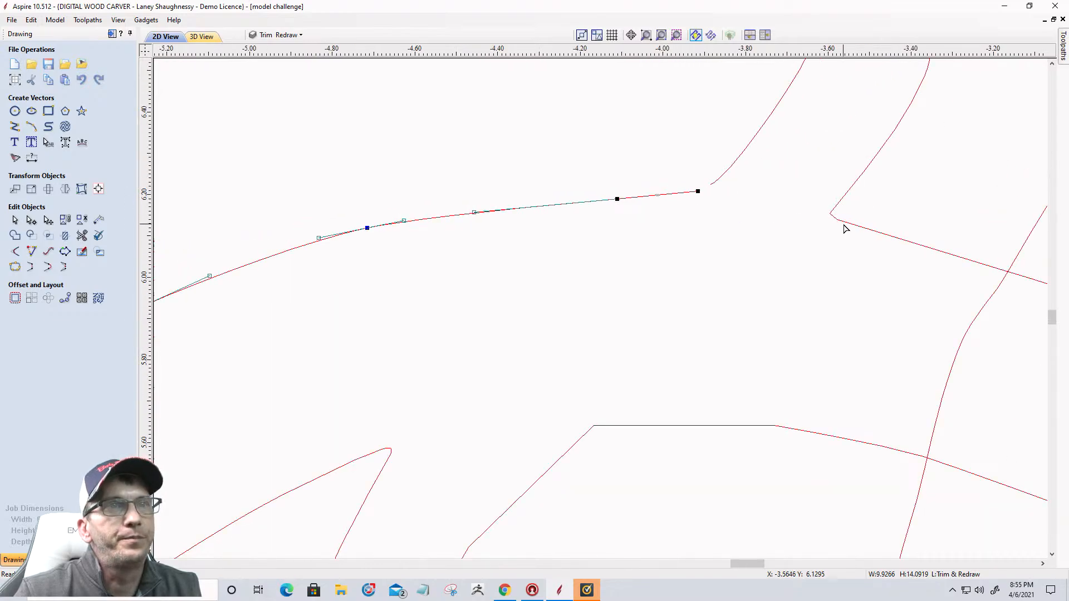
# Delete the short end span between the vine line and the tendril's right base
pyautogui.scroll(6, 844, 226)
pyautogui.rightClick(791, 211)
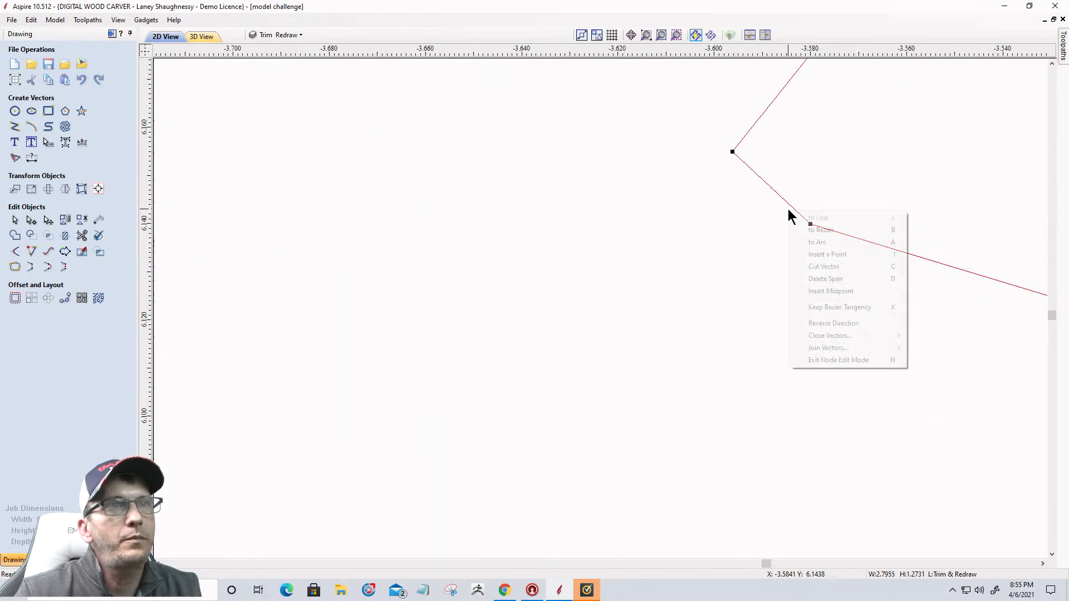
pyautogui.click(813, 278)
pyautogui.scroll(-5, 835, 241)
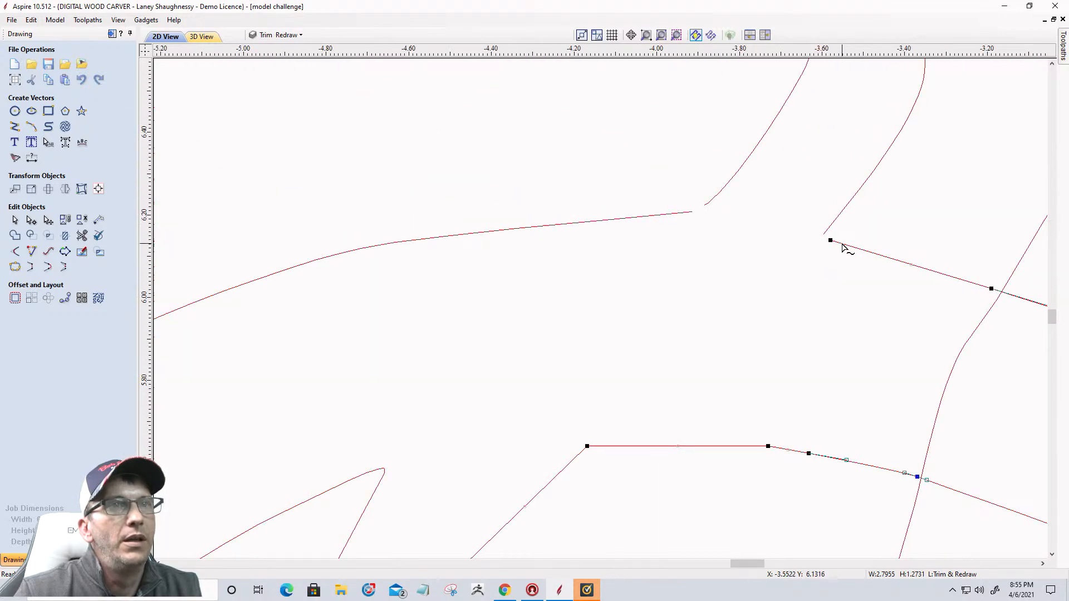
# Bridge the gap in the outer vine outline beneath the small tendril with a smooth curve, and adjust the curve's left handle
pyautogui.keyDown('shift'); pyautogui.click(652, 219); pyautogui.keyUp('shift')
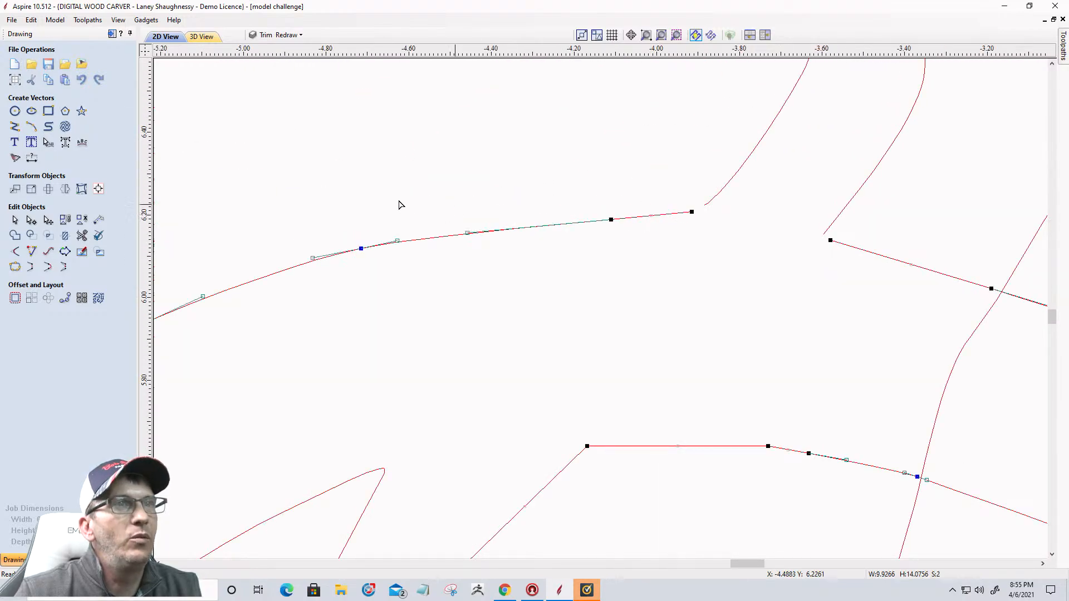
pyautogui.click(47, 267)
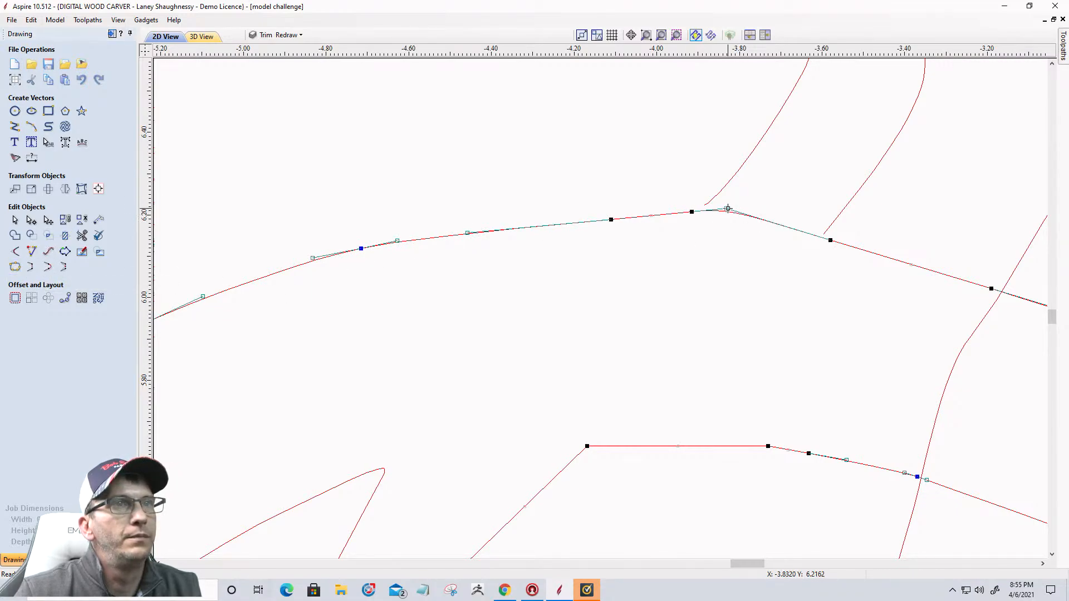
pyautogui.moveTo(728, 209)
pyautogui.mouseDown()
pyautogui.moveTo(744, 194)
pyautogui.moveTo(793, 211)
pyautogui.moveTo(780, 198)
pyautogui.moveTo(738, 201)
pyautogui.mouseUp()
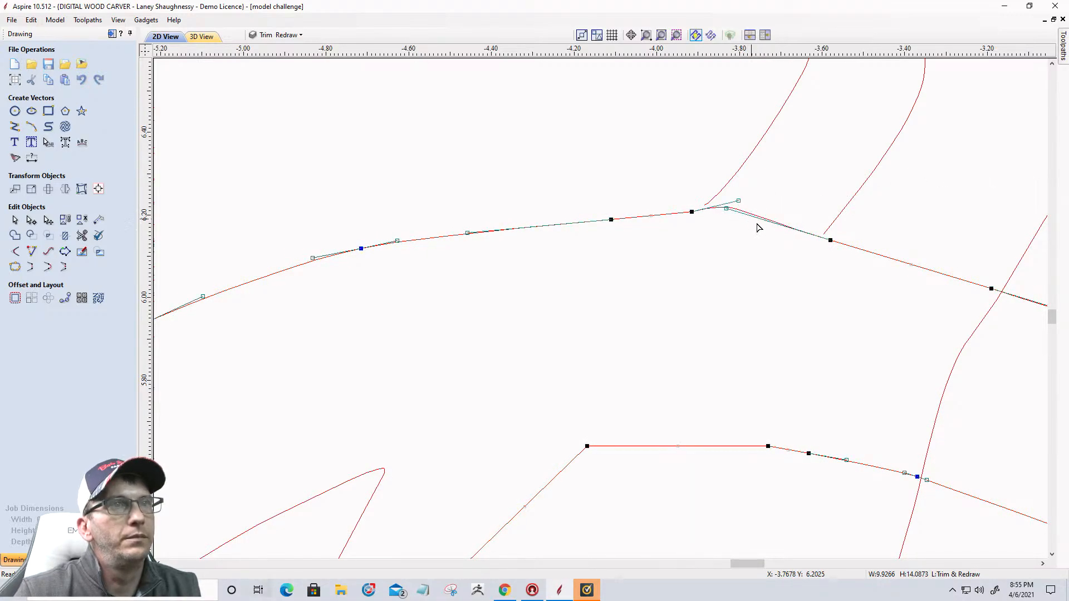
# Smooth the node at the tendril's right base and pull in its curve handle to round the bridge over the vine
pyautogui.rightClick(829, 240)
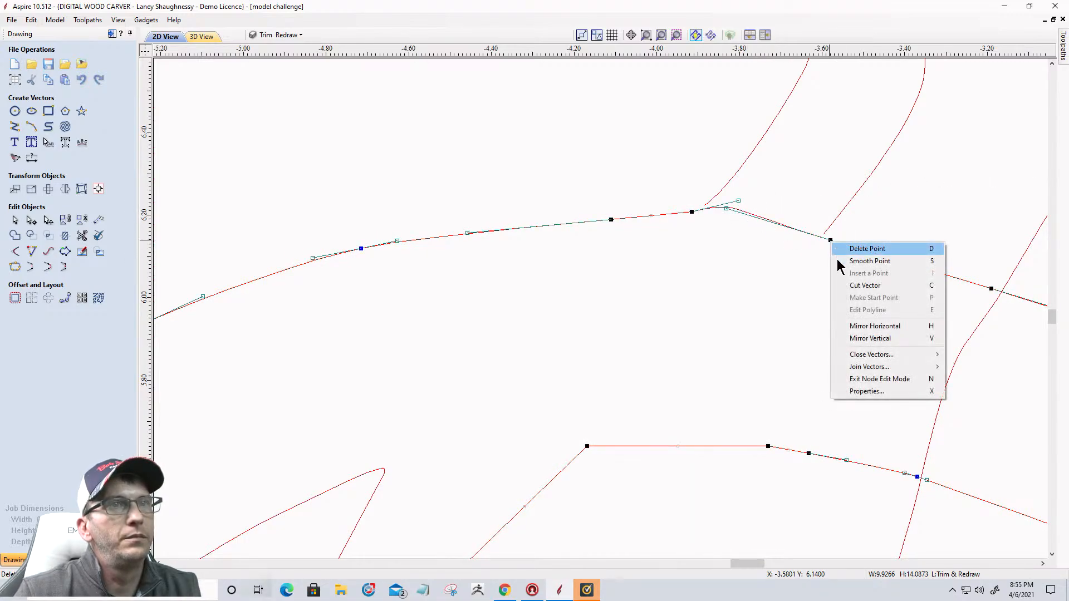
pyautogui.click(840, 247)
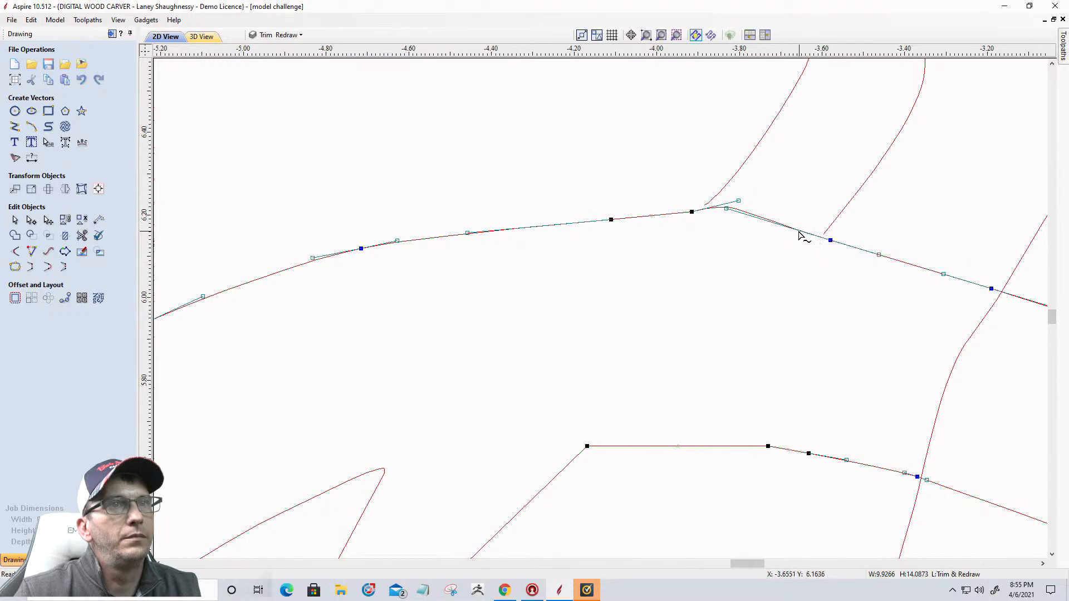
pyautogui.moveTo(727, 209); pyautogui.dragTo(785, 222)
pyautogui.click(802, 258)
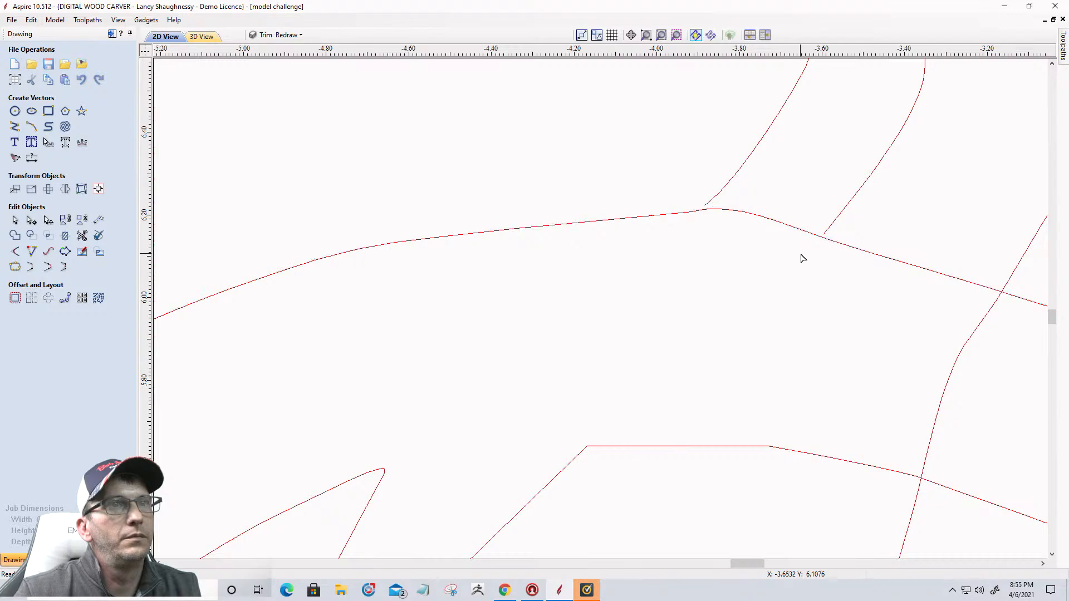
pyautogui.scroll(-5, 727, 228)
pyautogui.scroll(2, 724, 245)
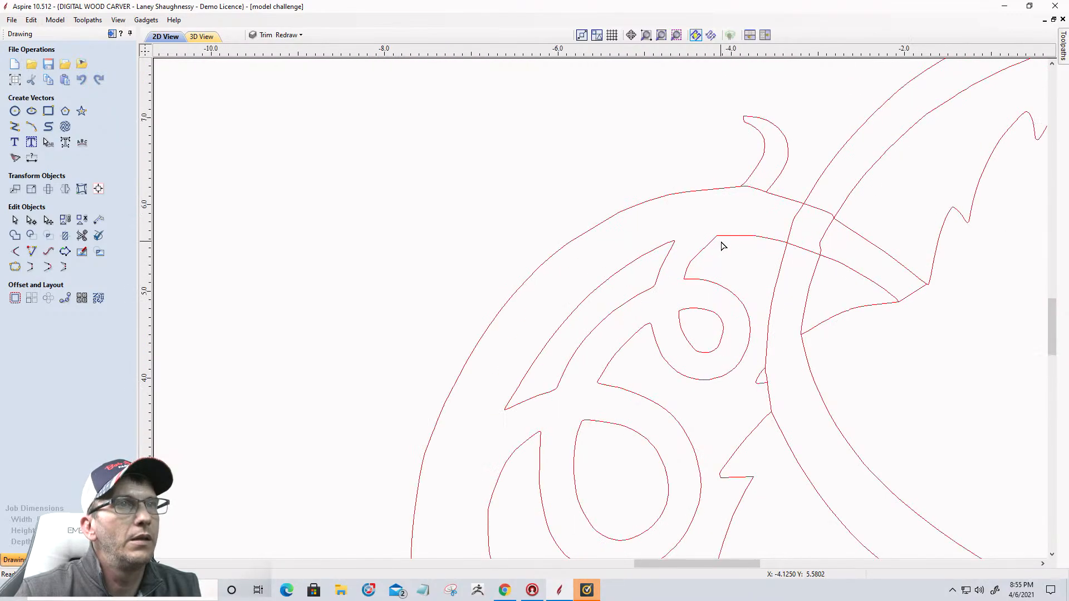
# Try cutting the short vertical span at the upper tip of the pointed inner shape, and undo the cut
pyautogui.click(724, 233)
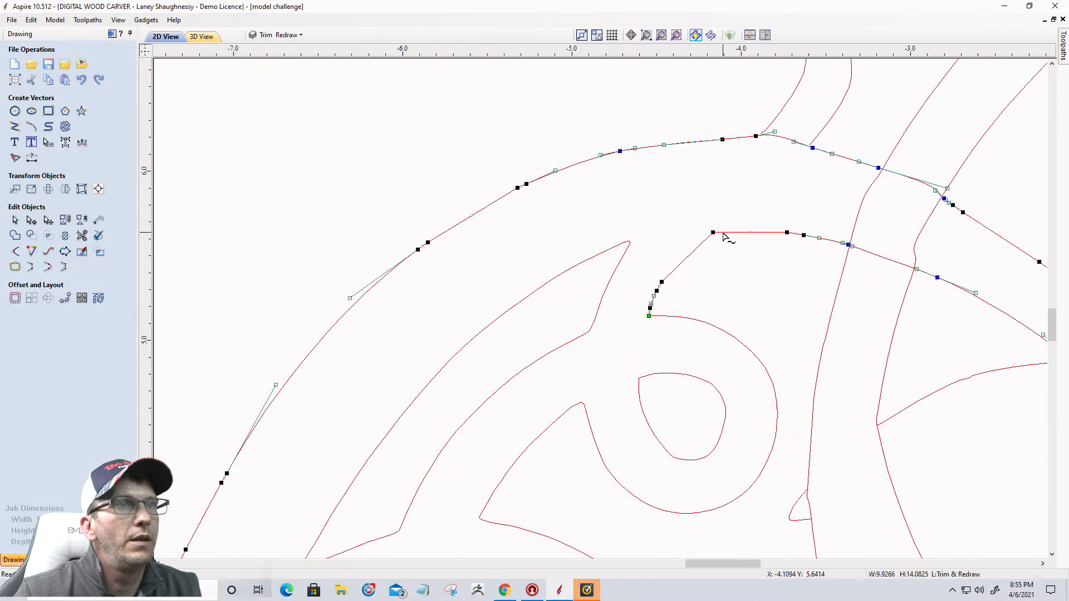
pyautogui.keyDown('shift'); pyautogui.click(617, 247); pyautogui.keyUp('shift')
pyautogui.scroll(10, 620, 244)
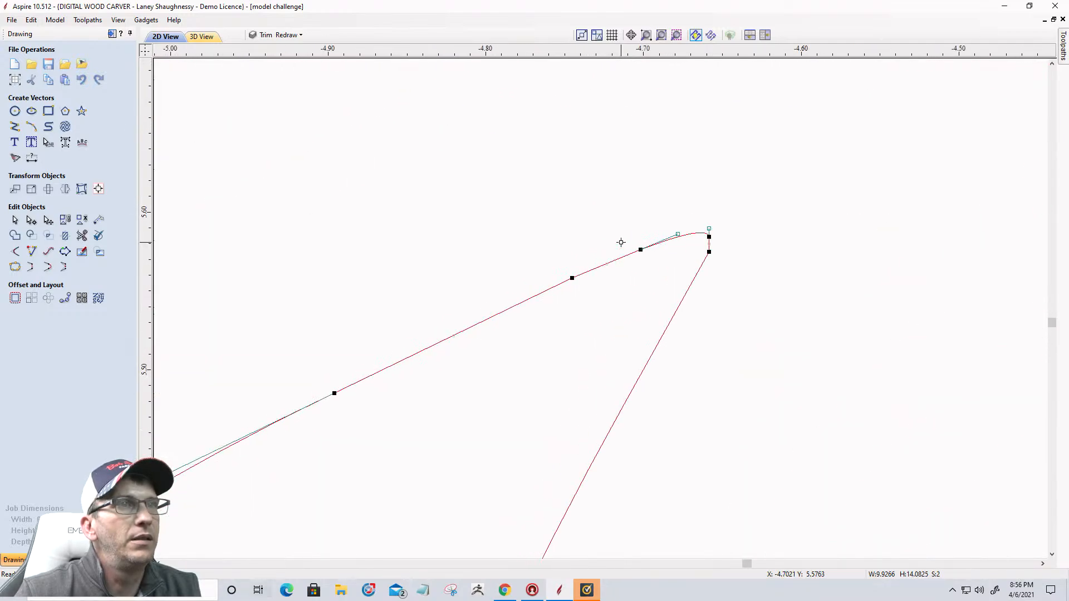
pyautogui.scroll(10, 688, 245)
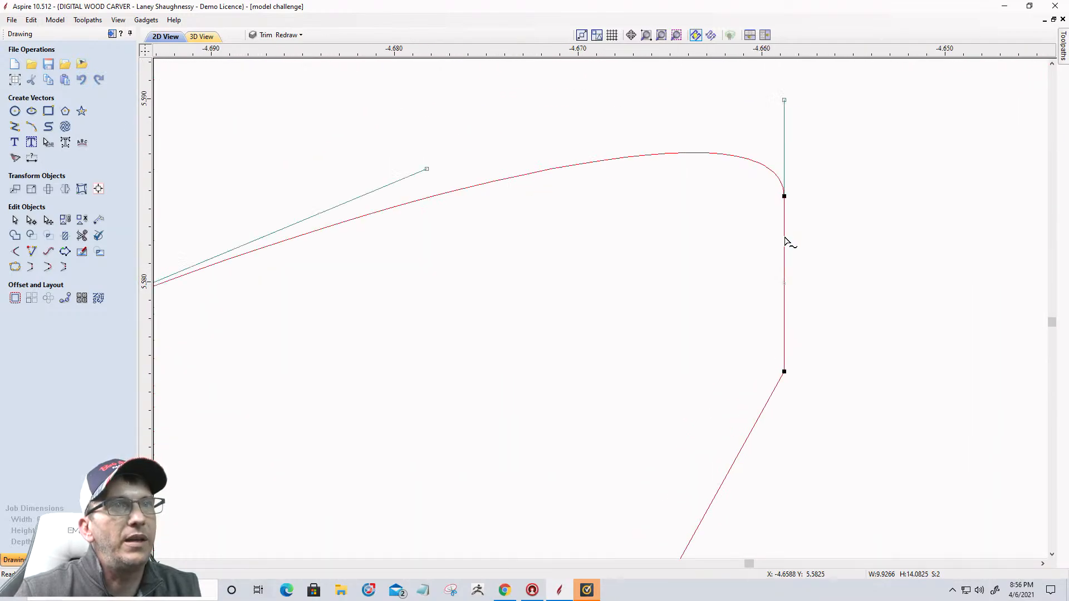
pyautogui.rightClick(787, 240)
pyautogui.click(812, 291)
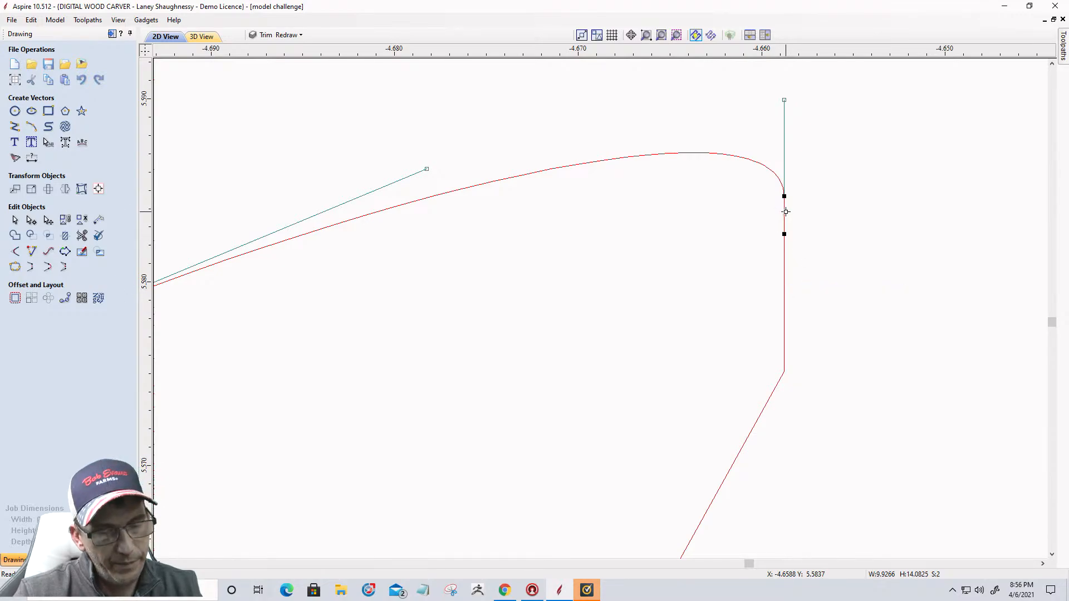
pyautogui.hotkey('ctrl', 'z')
# Delete the short vertical span at the inner shape's upper tip, and cut off and delete the rounded end of its upper edge
pyautogui.rightClick(785, 216)
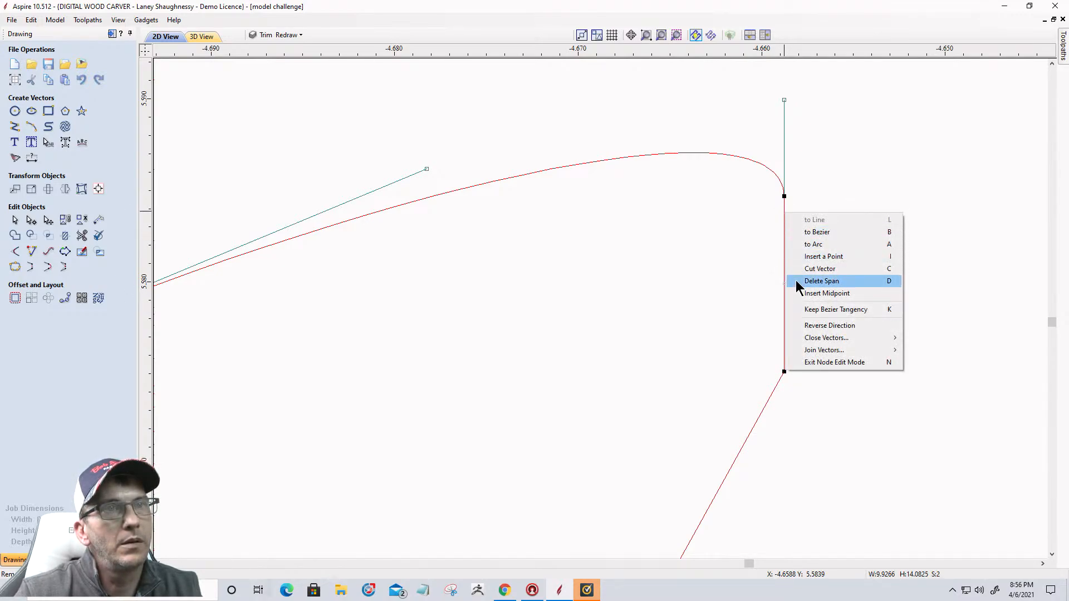
pyautogui.click(799, 281)
pyautogui.scroll(-3, 791, 256)
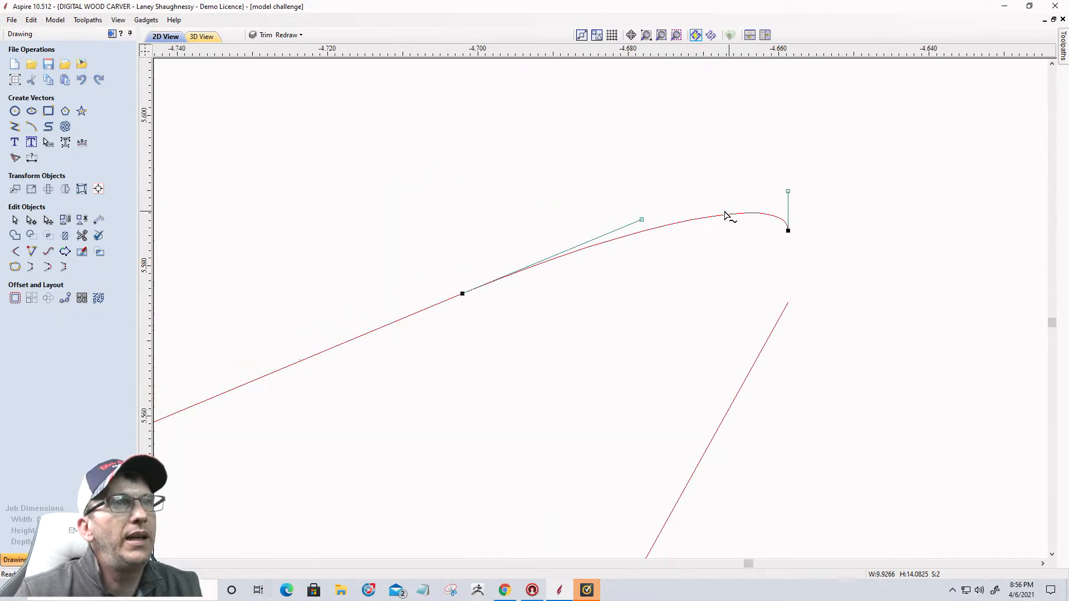
pyautogui.rightClick(693, 223)
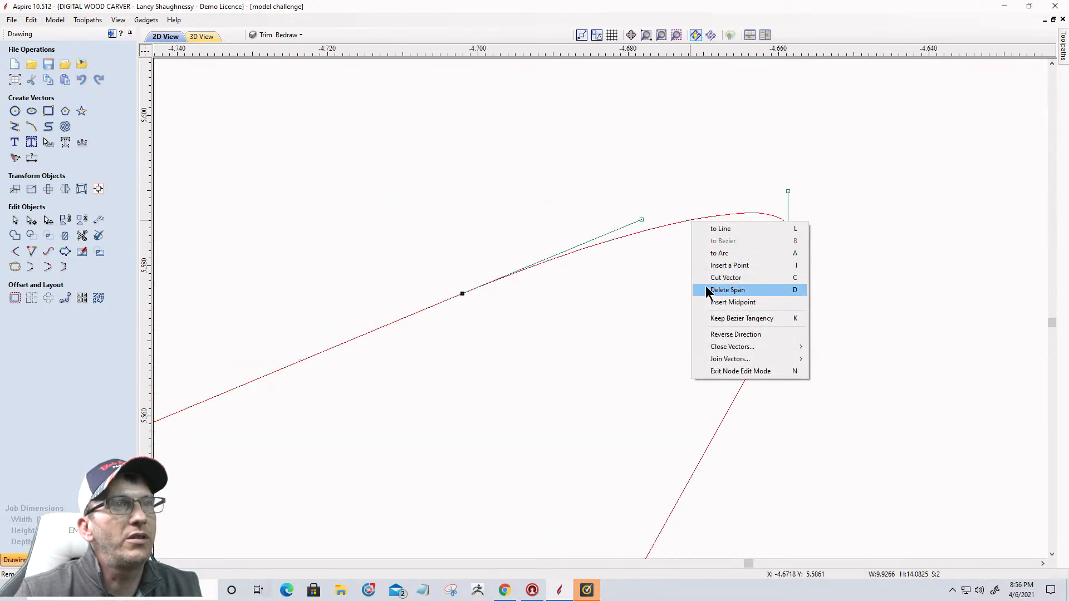
pyautogui.click(721, 277)
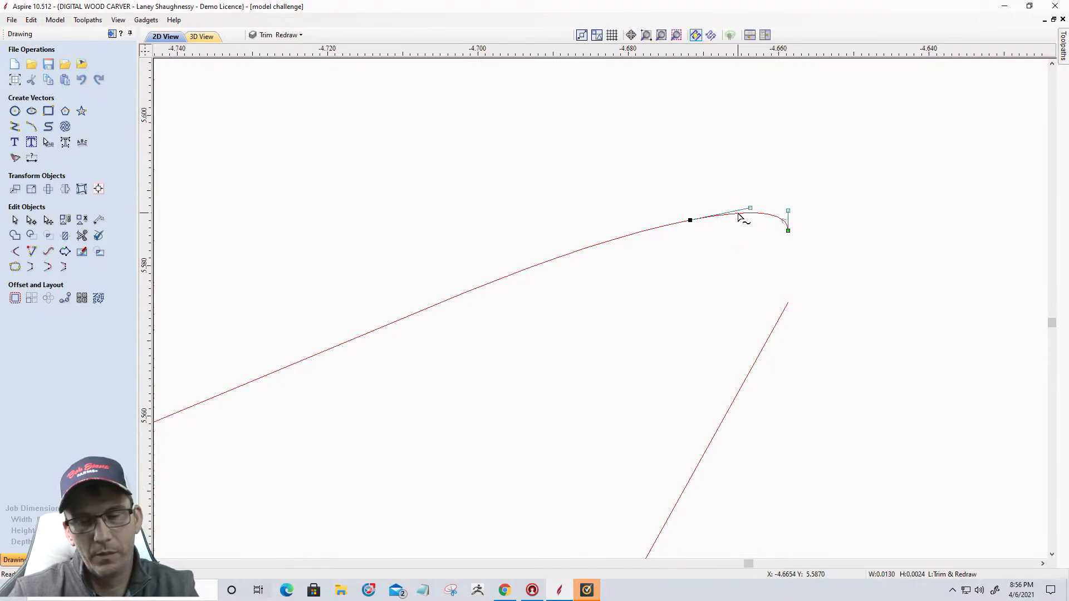
pyautogui.press('Delete')
pyautogui.scroll(-3, 739, 217)
pyautogui.scroll(-8, 739, 217)
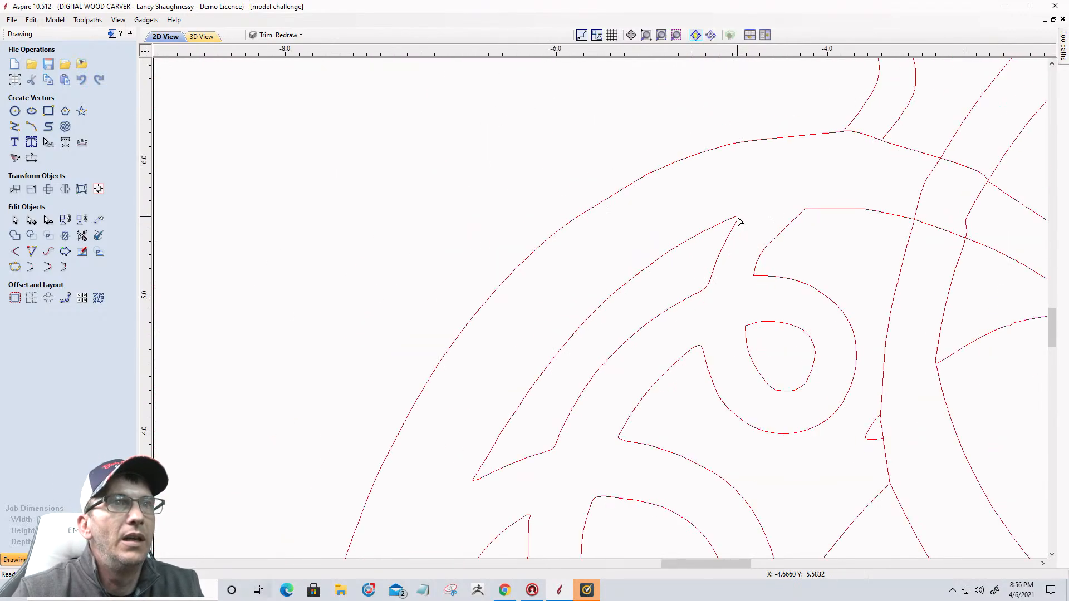
# Try to bridge the inner shape's upper edge to the inner vine line with a smooth curve, and undo it
pyautogui.click(815, 211)
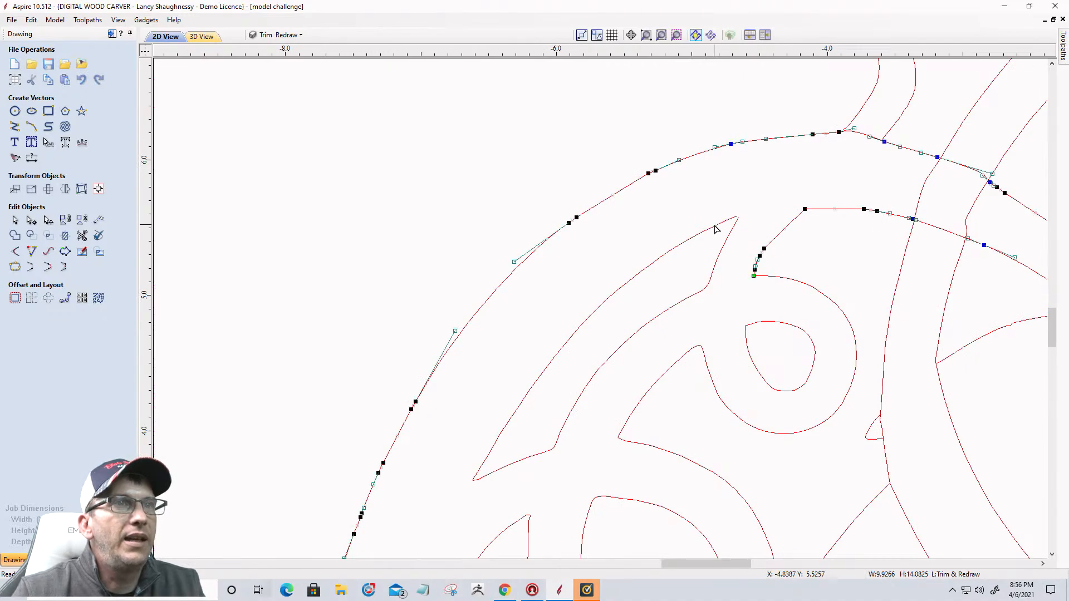
pyautogui.click(714, 224)
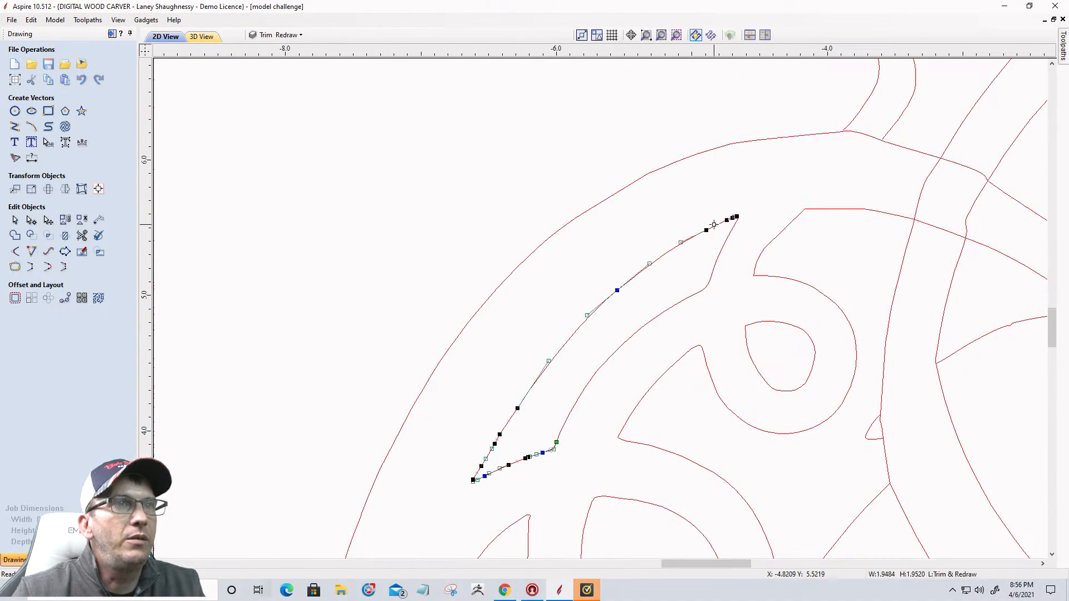
pyautogui.keyDown('shift'); pyautogui.click(866, 209); pyautogui.keyUp('shift')
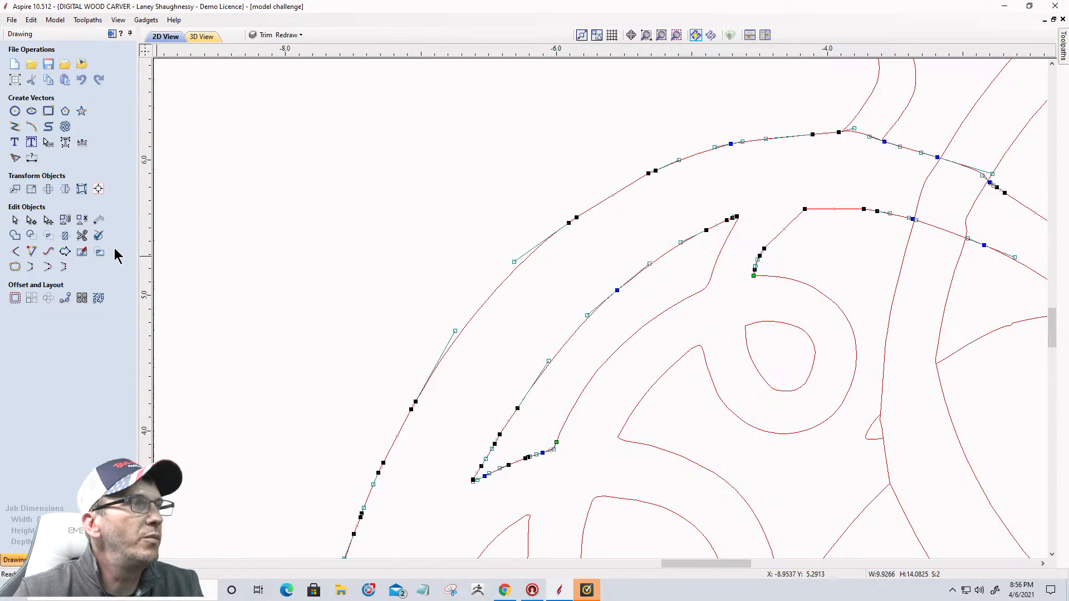
pyautogui.click(48, 268)
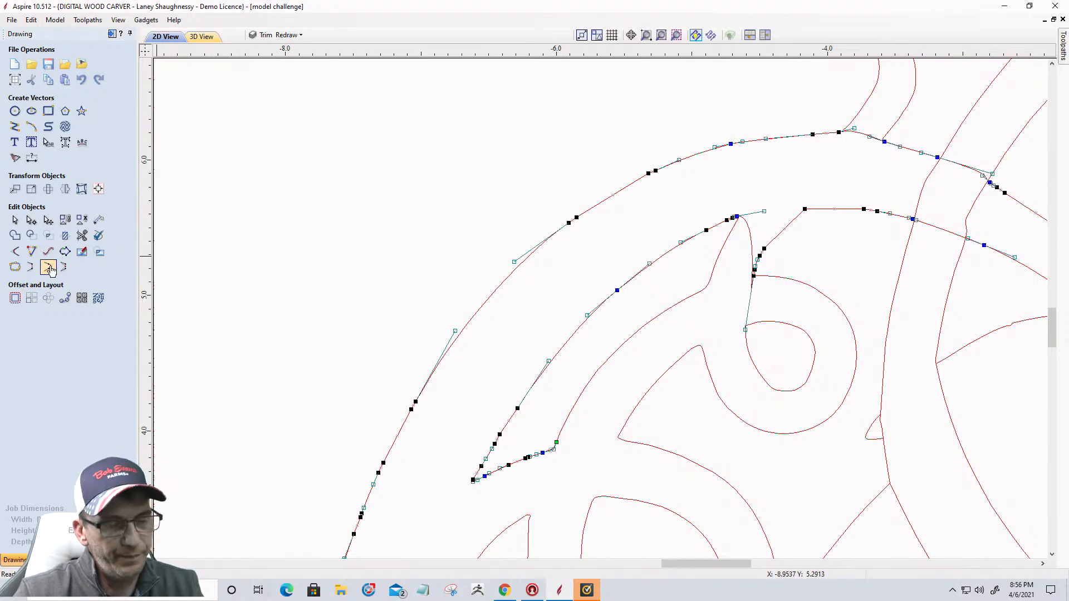
pyautogui.hotkey('ctrl', 'z')
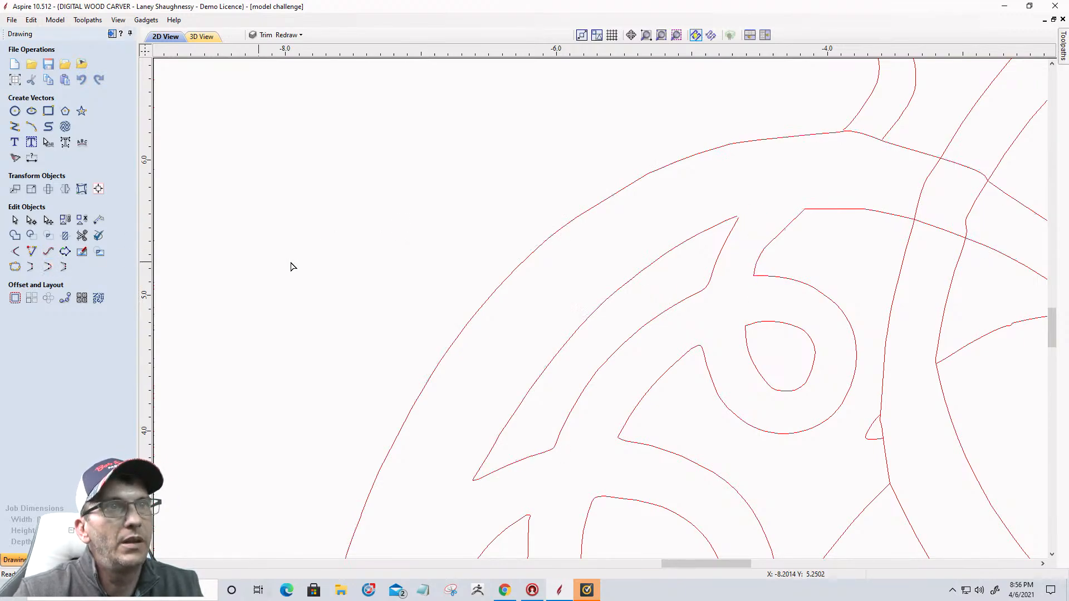
# Cut the inner vine line at the sharp corner where it turns down toward the small upper grape
pyautogui.scroll(5, 807, 210)
pyautogui.click(819, 215)
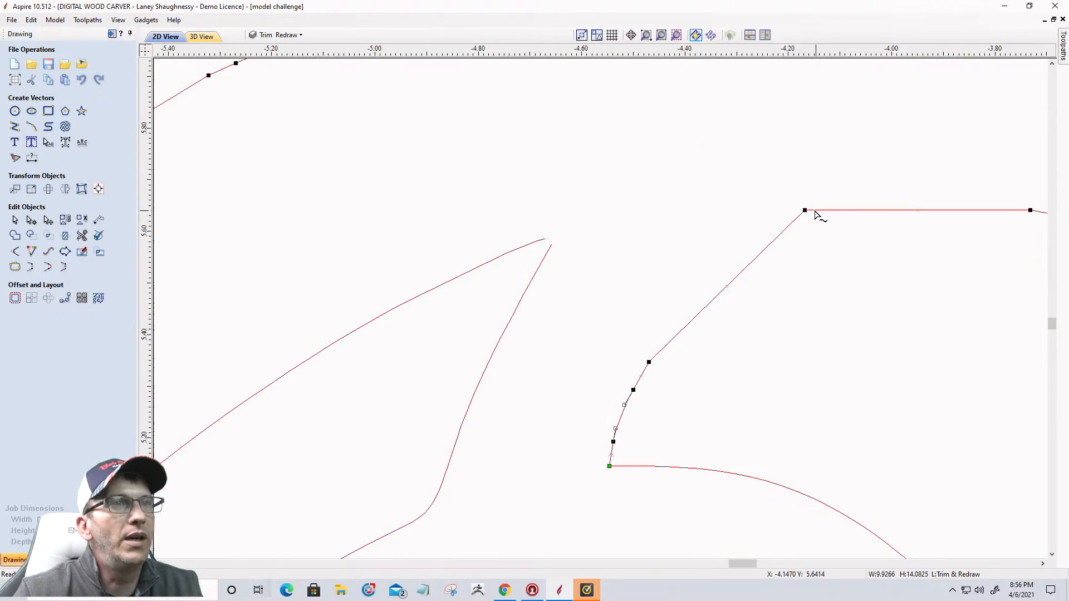
pyautogui.rightClick(805, 208)
pyautogui.click(823, 254)
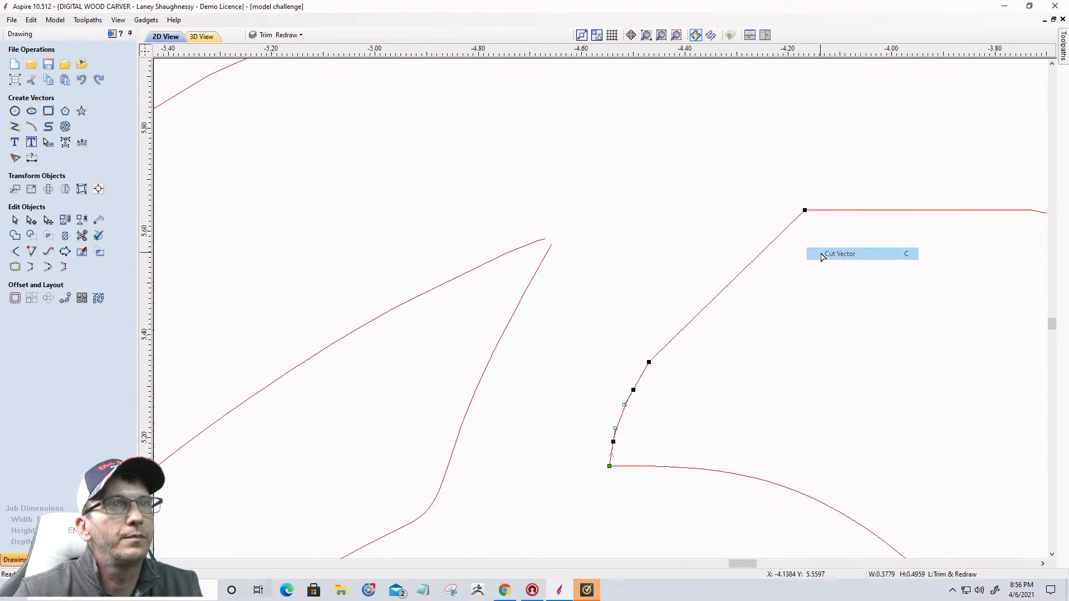
# Try a smooth-curve bridge from the inner shape's upper edge to the cut-off piece above the grape, and undo it
pyautogui.keyDown('shift'); pyautogui.click(512, 254); pyautogui.keyUp('shift')
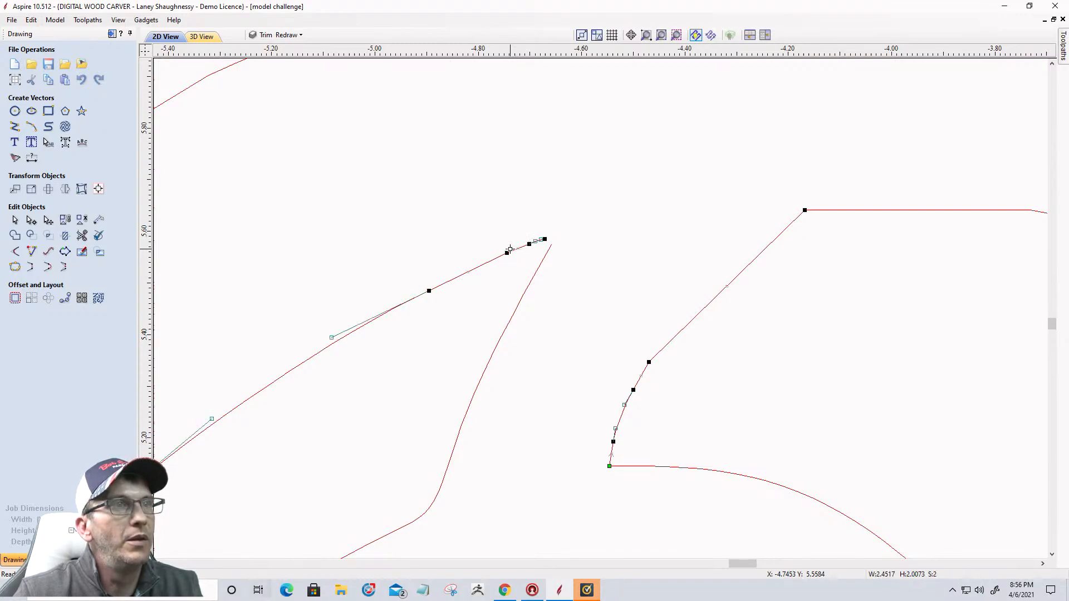
pyautogui.click(48, 270)
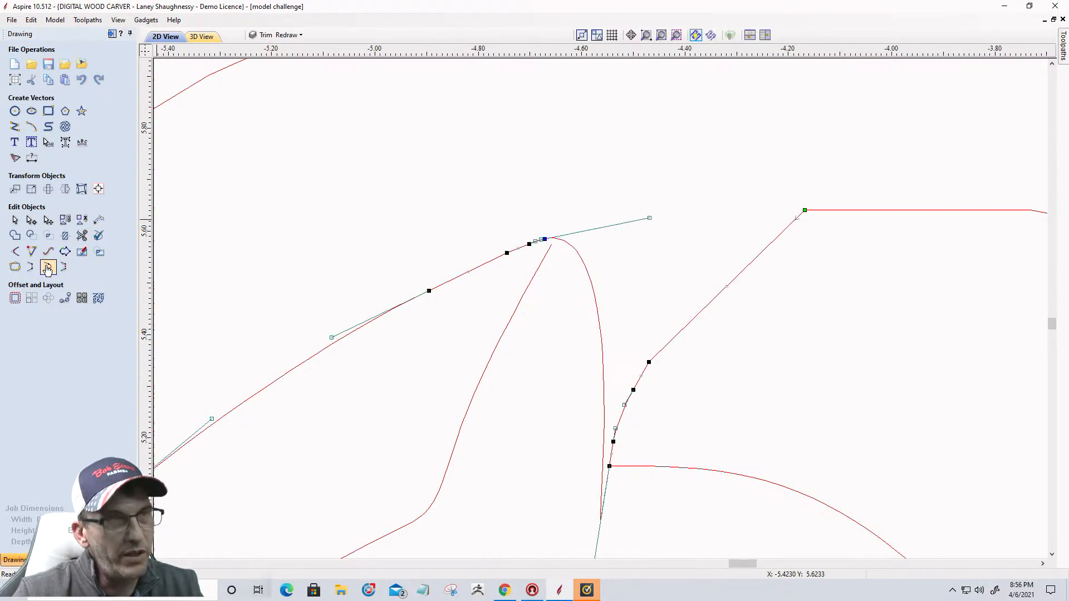
pyautogui.hotkey('ctrl', 'z')
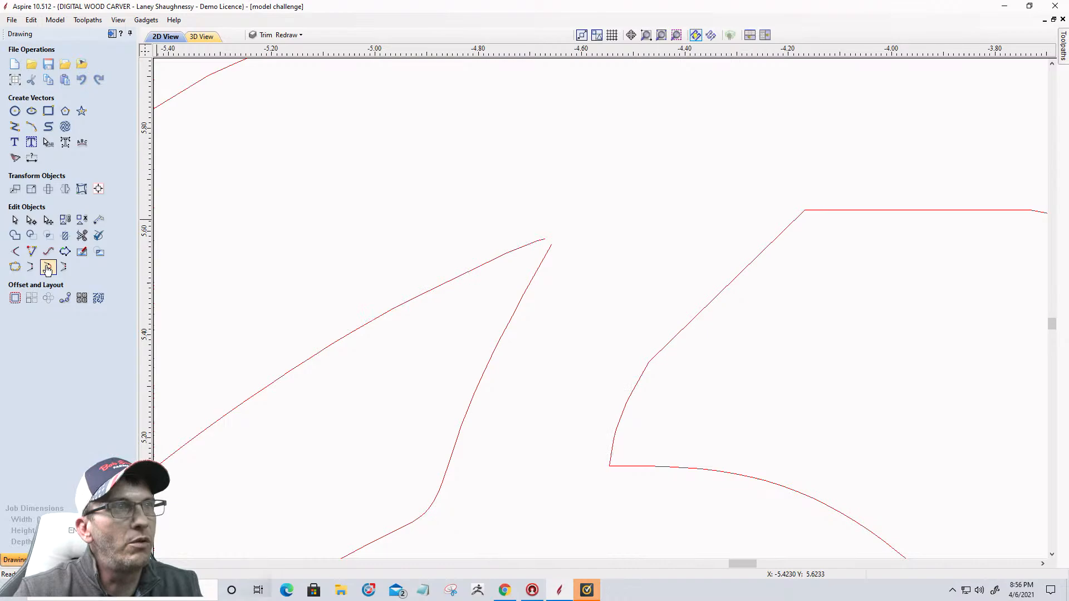
# Draw a three-point arc with a radius of about 1.57 inches between the inner vine line's cut corner and the inner shape's upper tip
pyautogui.click(31, 127)
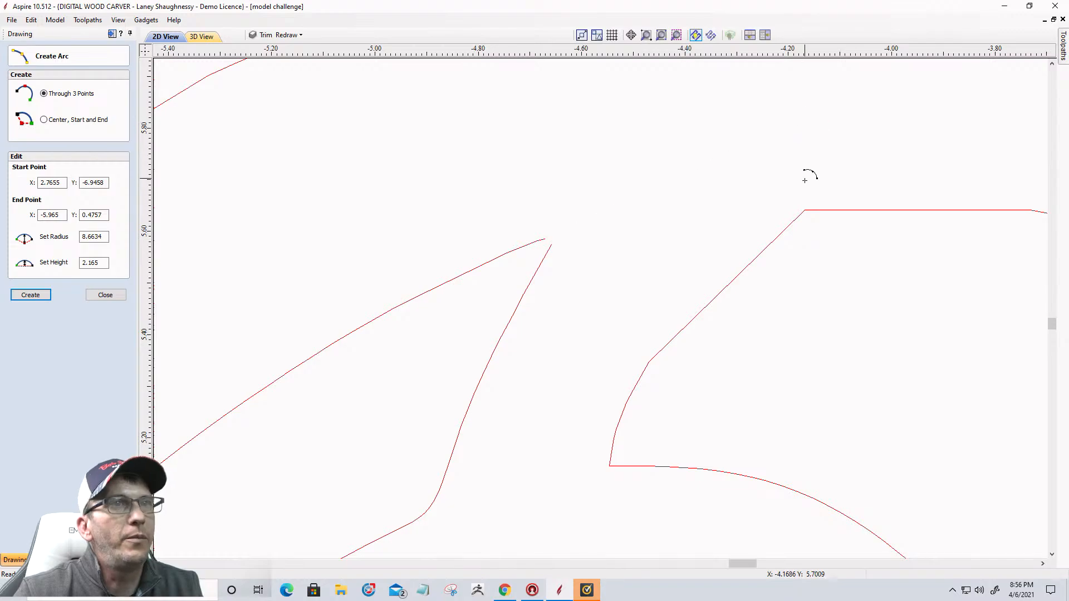
pyautogui.click(806, 210)
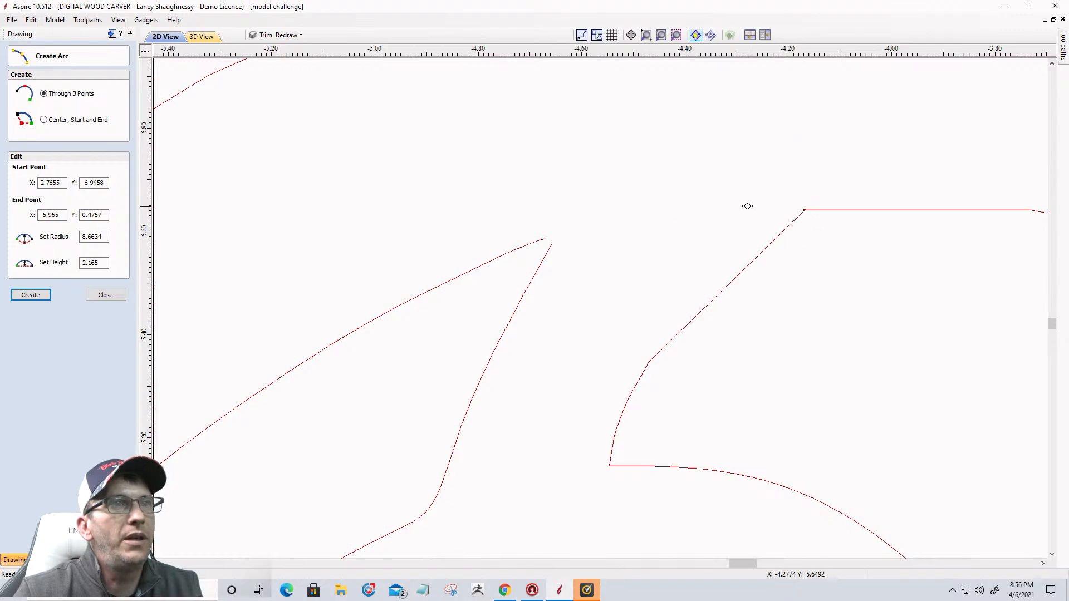
pyautogui.click(720, 208)
pyautogui.scroll(-5, 640, 148)
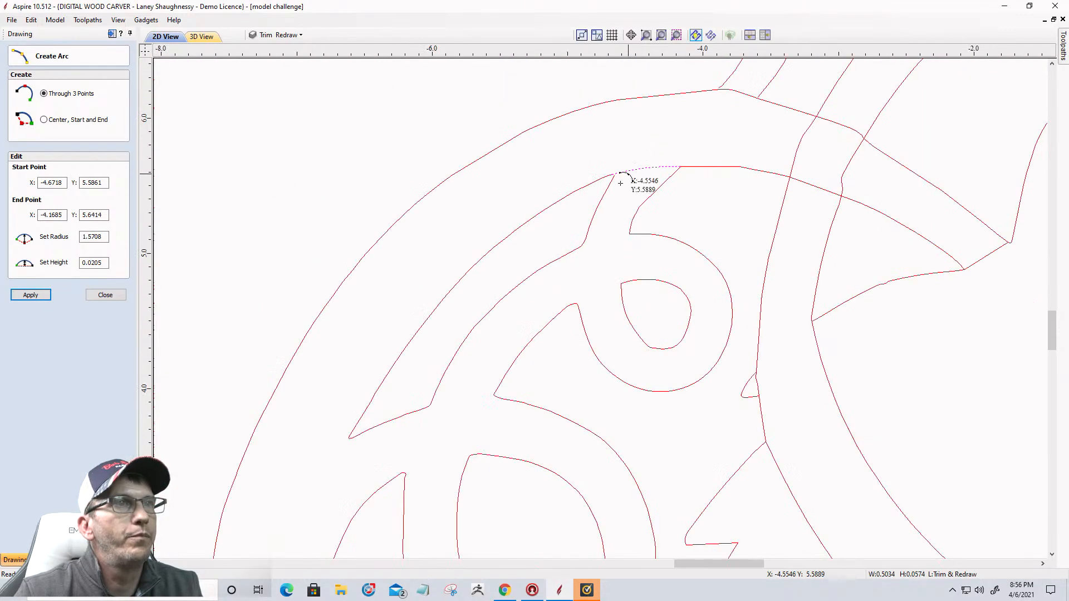
pyautogui.click(100, 295)
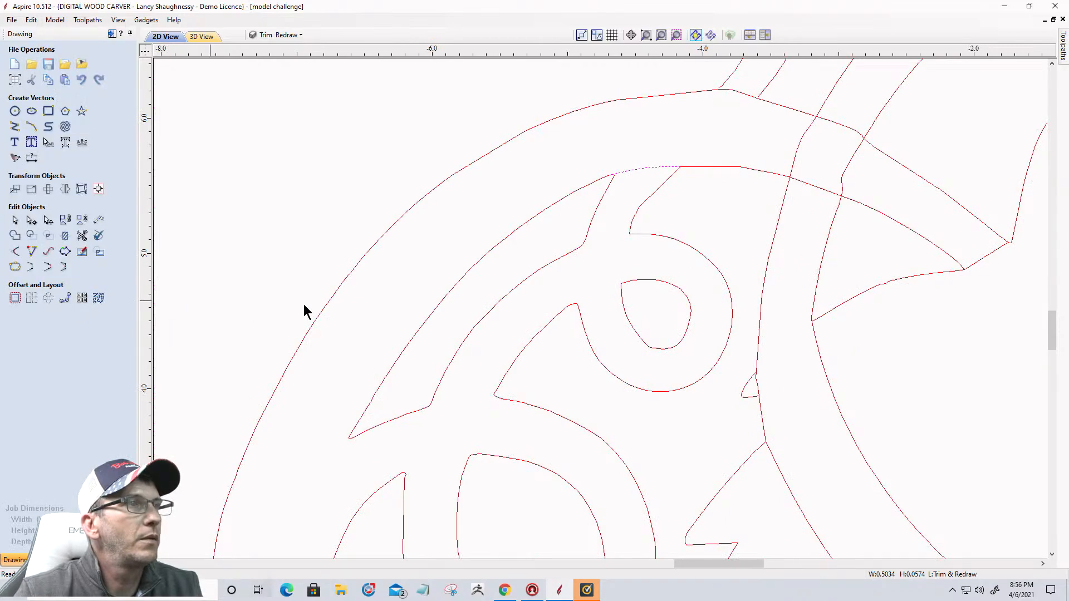
# Join the vine outline, the bridging arc and the inner shape's upper edge into one open vector with a .0004 inch tolerance
pyautogui.click(719, 168)
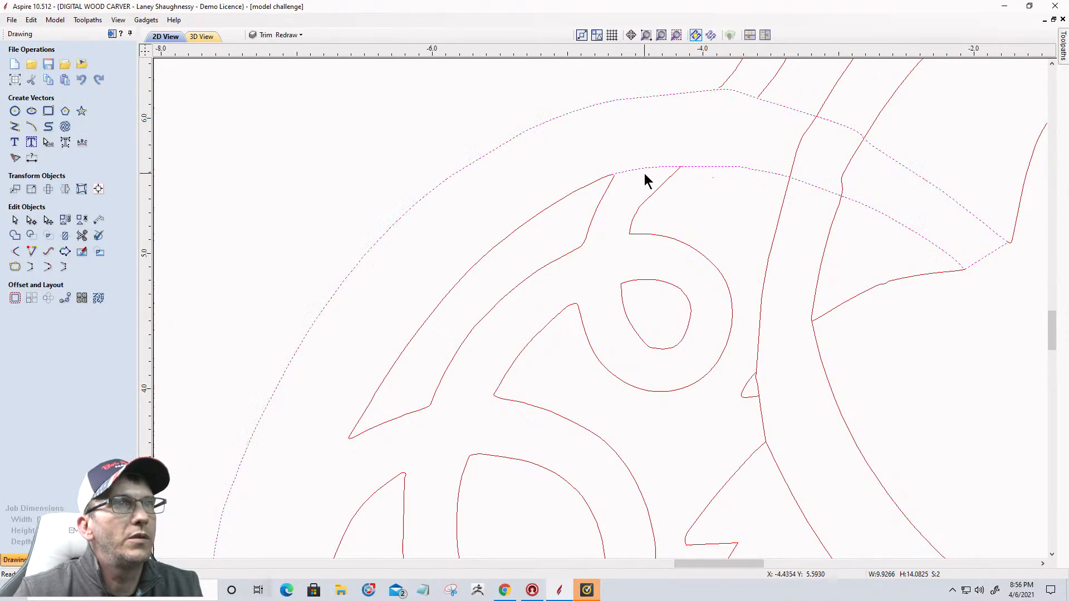
pyautogui.keyDown('shift'); pyautogui.click(584, 189); pyautogui.keyUp('shift')
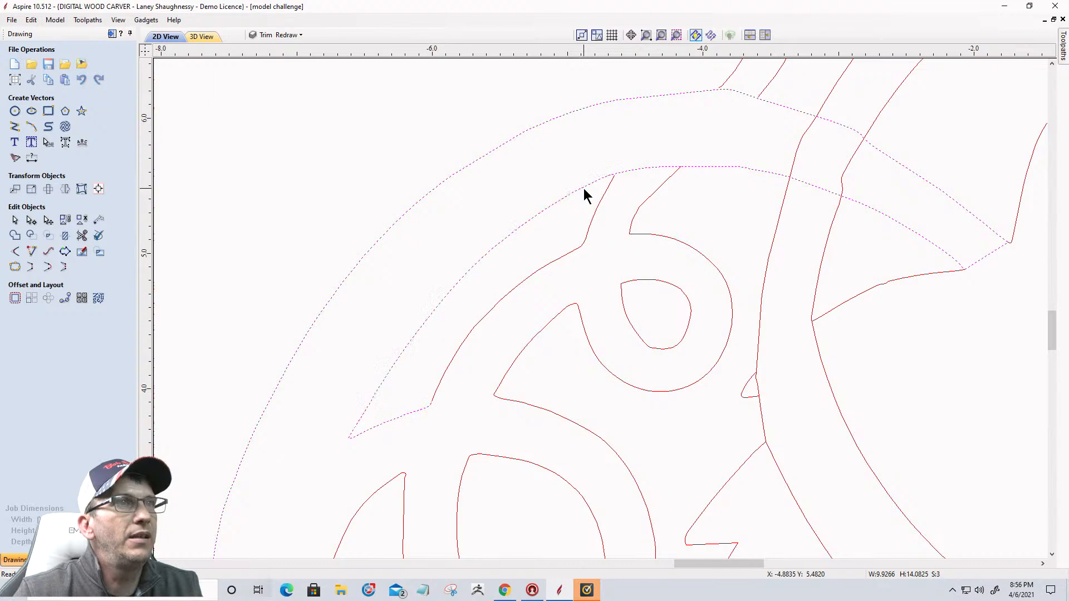
pyautogui.click(16, 266)
pyautogui.click(31, 198)
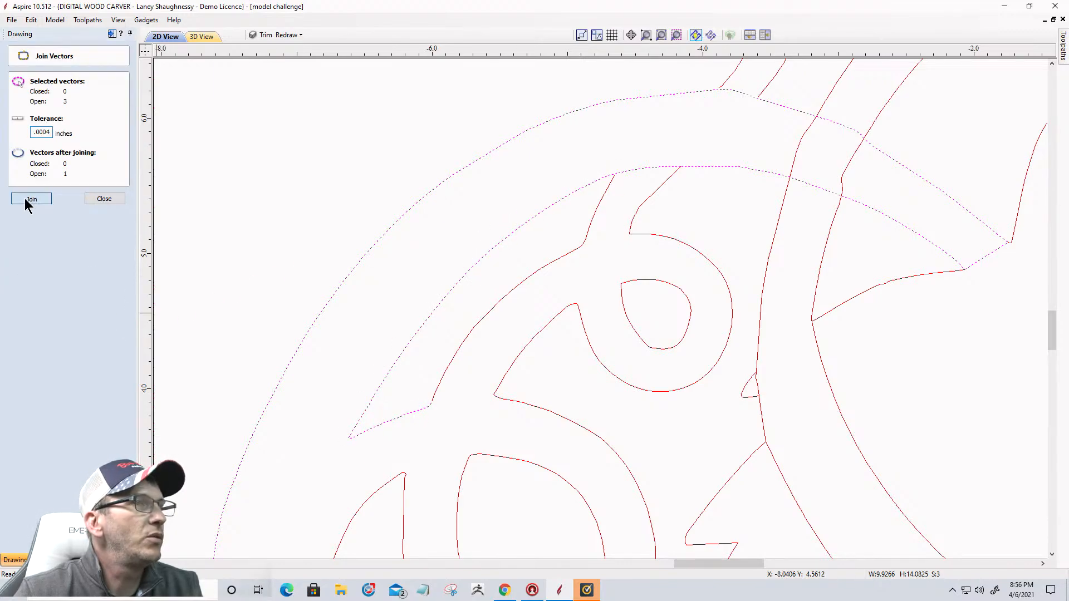
pyautogui.click(811, 186)
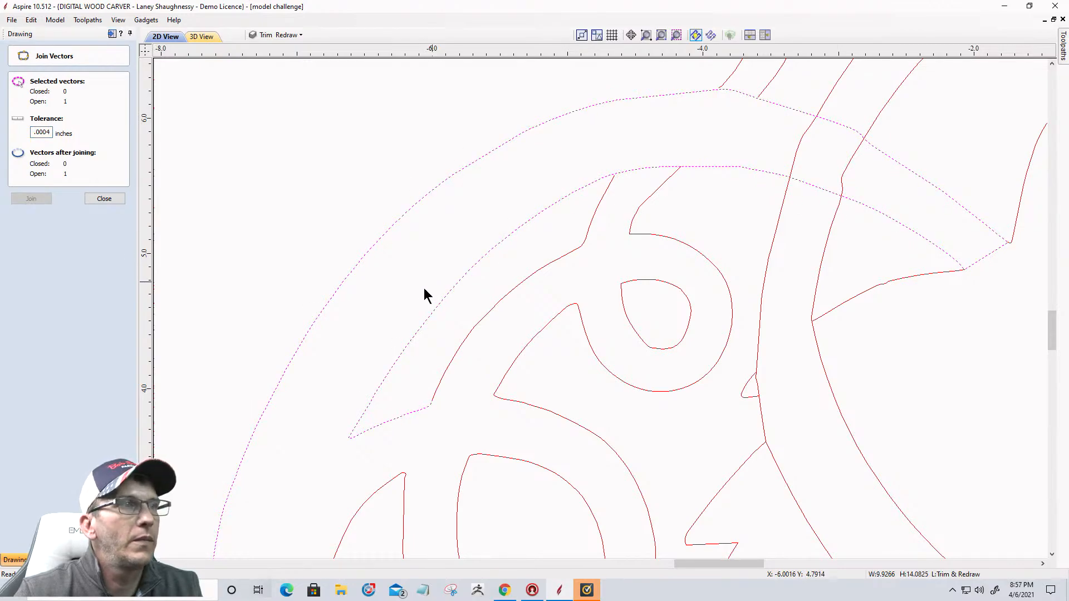
pyautogui.scroll(-5, 341, 456)
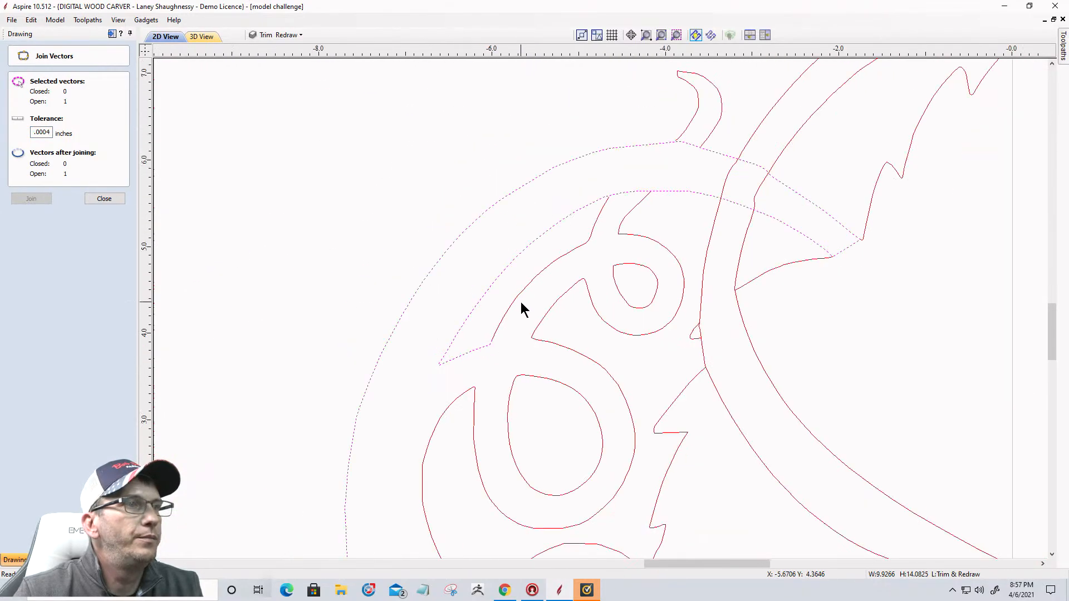
# Cut the joined vine vector at the sharp lower tip above the large grape
pyautogui.scroll(5, 524, 308)
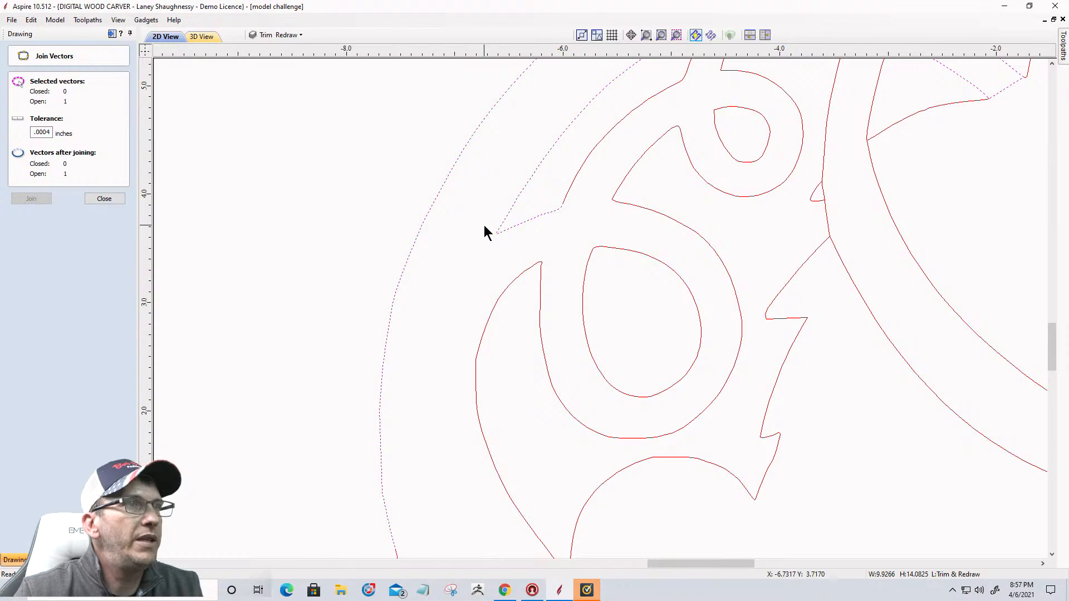
pyautogui.scroll(4, 485, 226)
pyautogui.press('n')
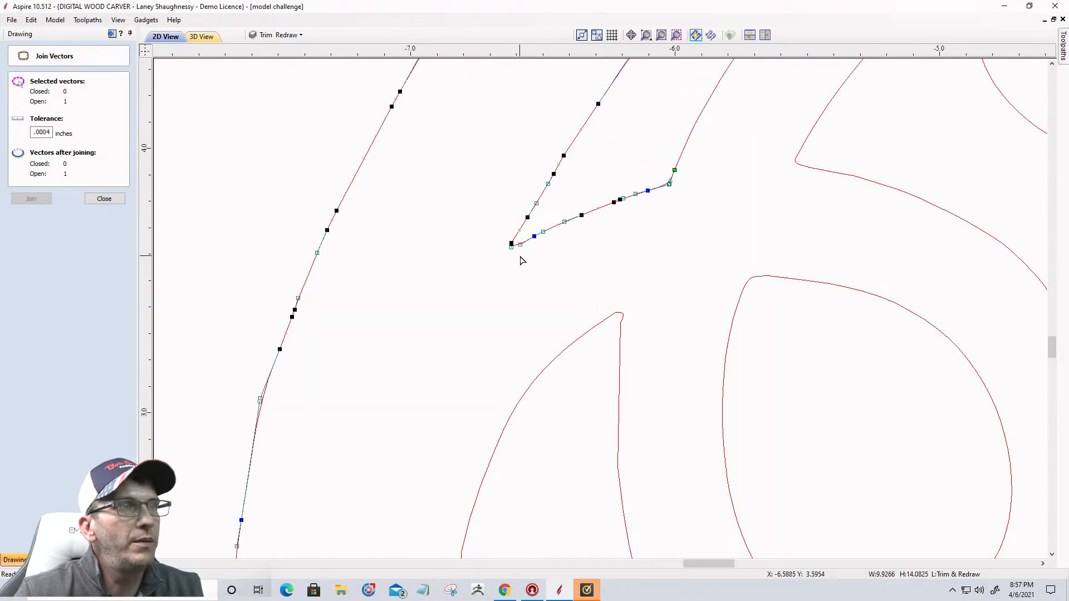
pyautogui.scroll(6, 513, 244)
pyautogui.rightClick(491, 234)
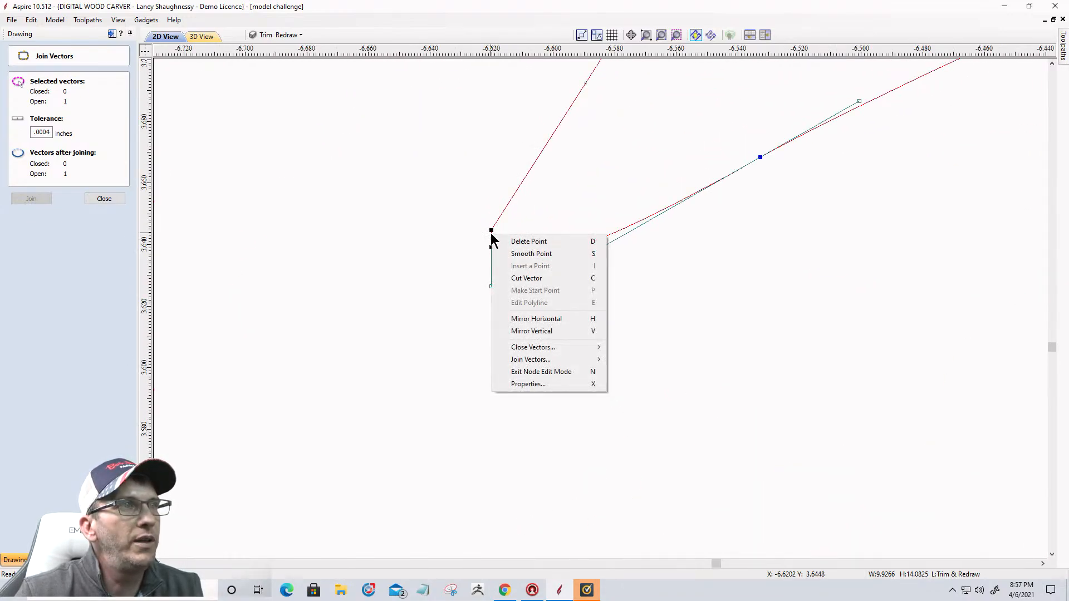
pyautogui.click(503, 278)
pyautogui.scroll(-6, 532, 228)
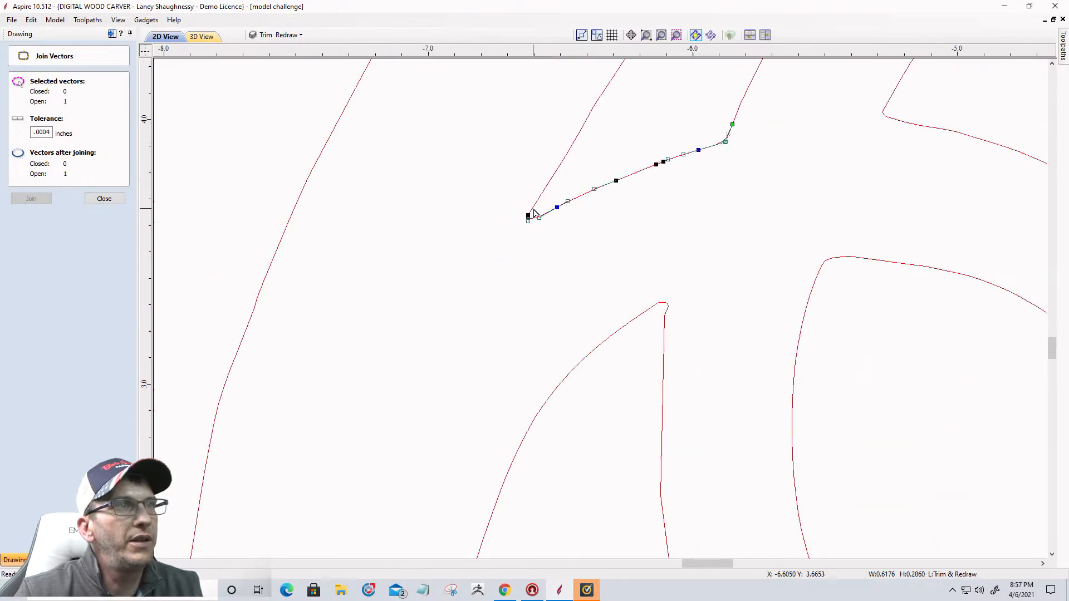
# Delete the short vertical span at the cut tip to leave a small gap to the vine line
pyautogui.scroll(-2, 533, 213)
pyautogui.scroll(8, 529, 217)
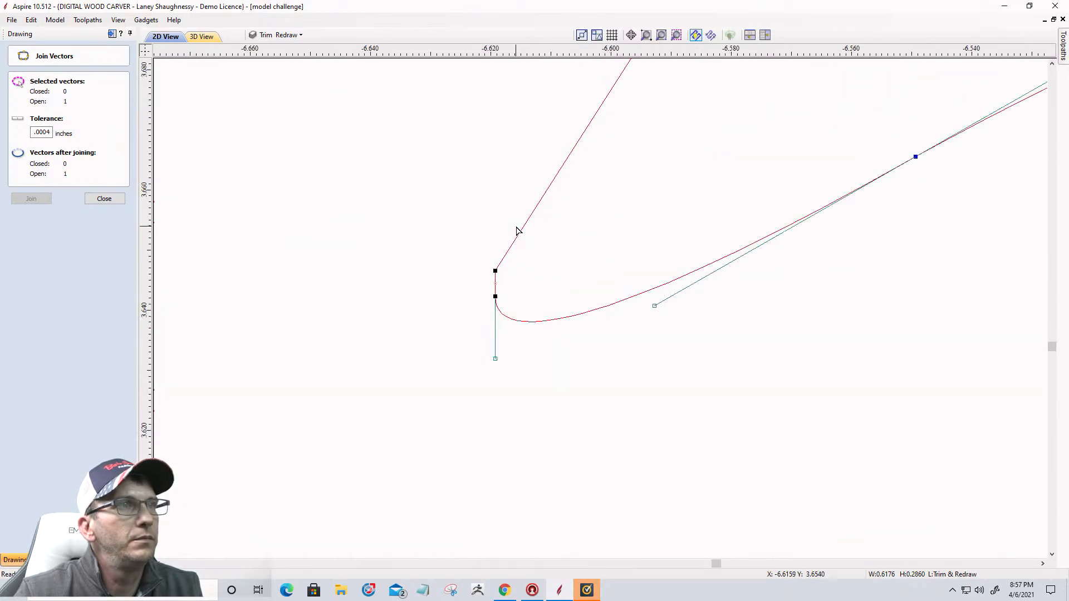
pyautogui.scroll(1, 516, 231)
pyautogui.scroll(3, 487, 292)
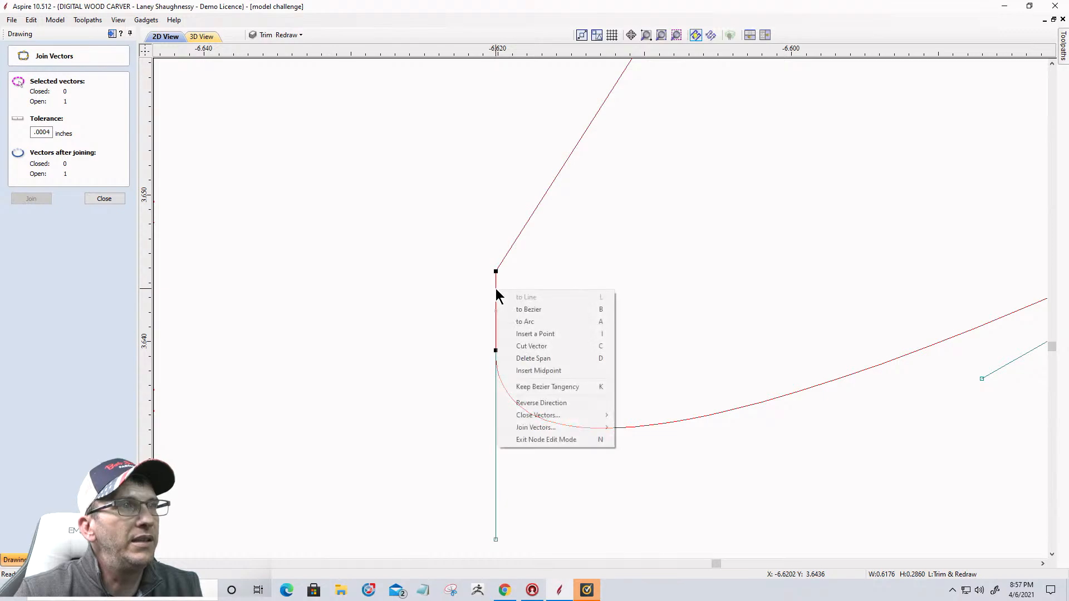
pyautogui.rightClick(495, 291)
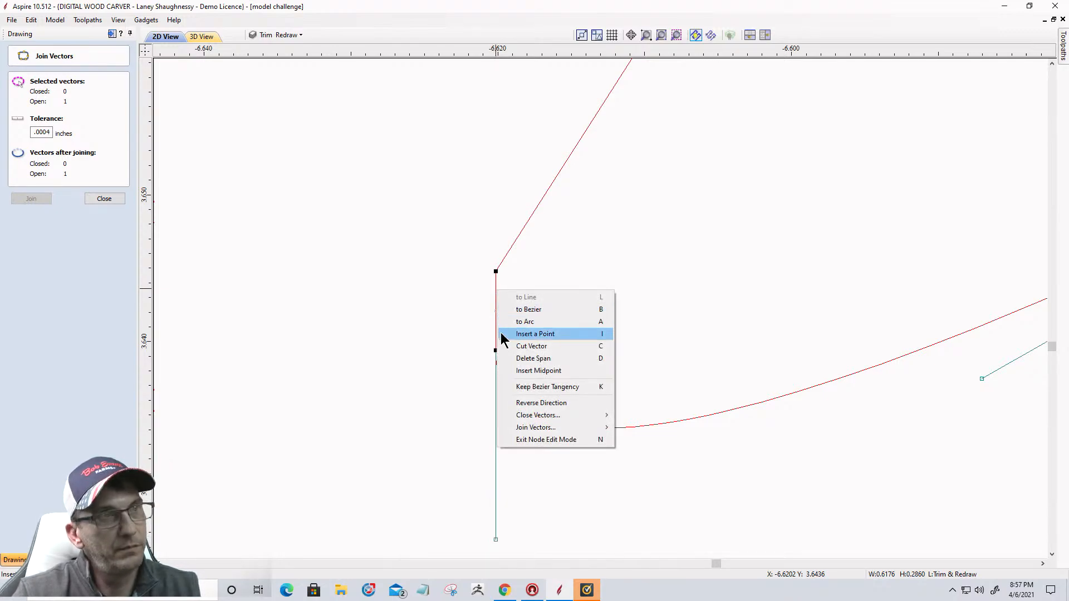
pyautogui.click(510, 358)
pyautogui.scroll(-10, 590, 257)
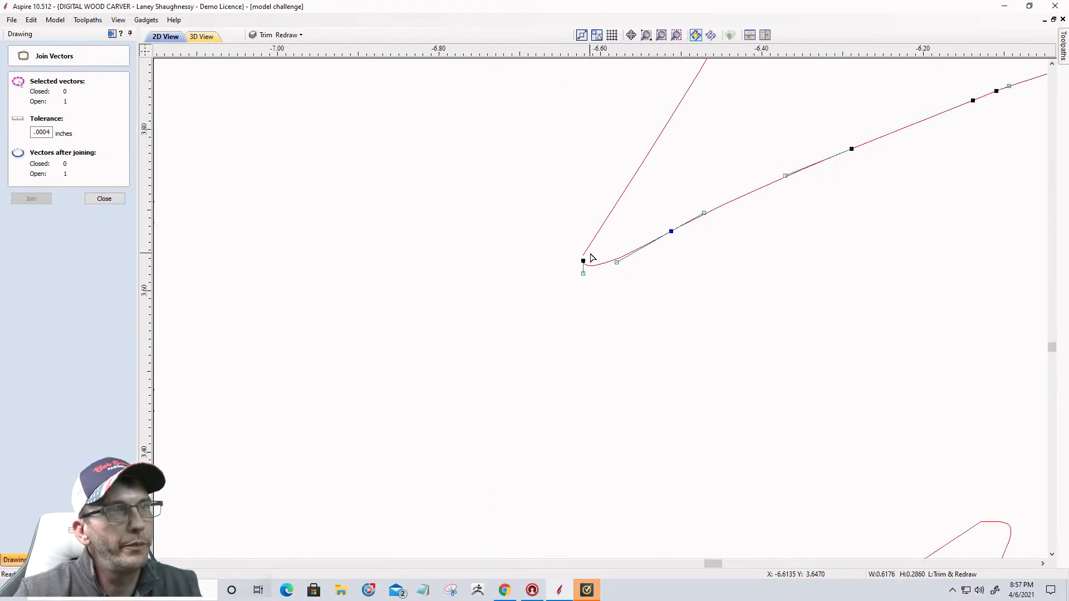
pyautogui.scroll(-3, 591, 257)
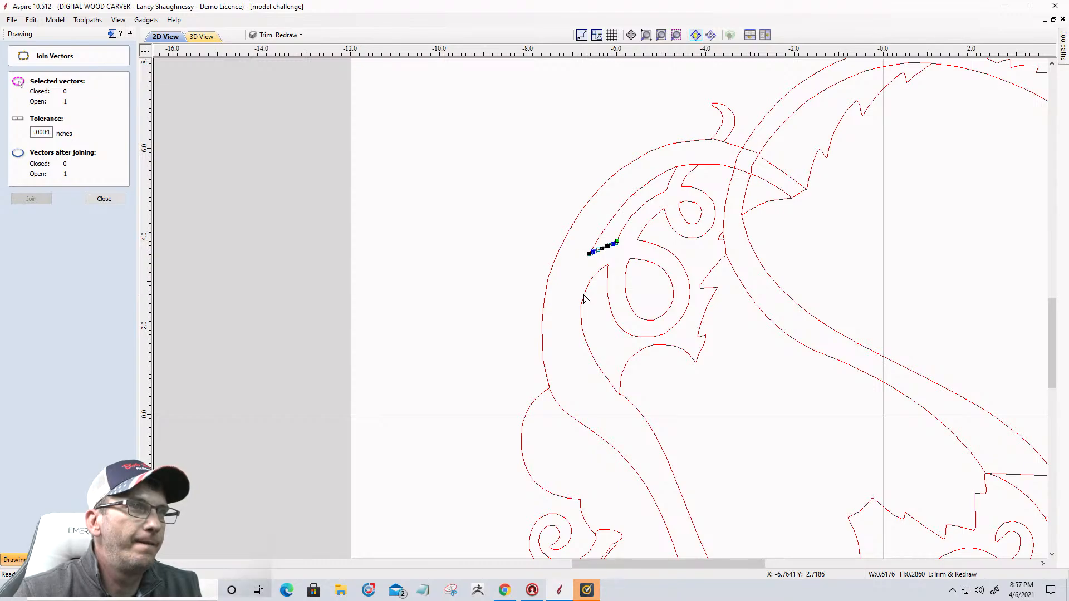
# Cut the inner vine line at the node where it becomes the outer edge curving up beside the large grape
pyautogui.scroll(5, 582, 301)
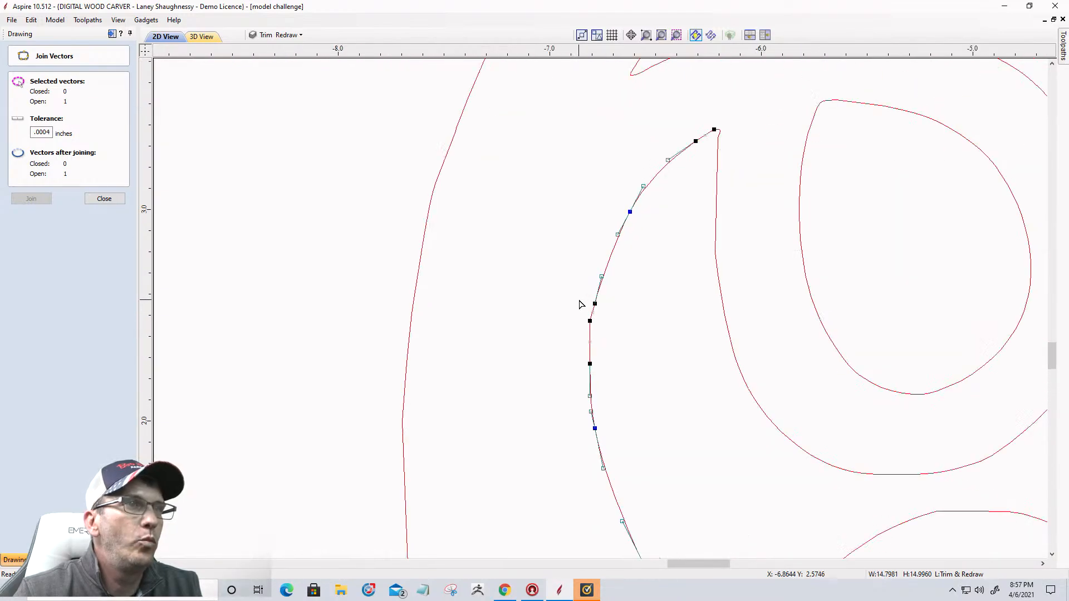
pyautogui.rightClick(589, 320)
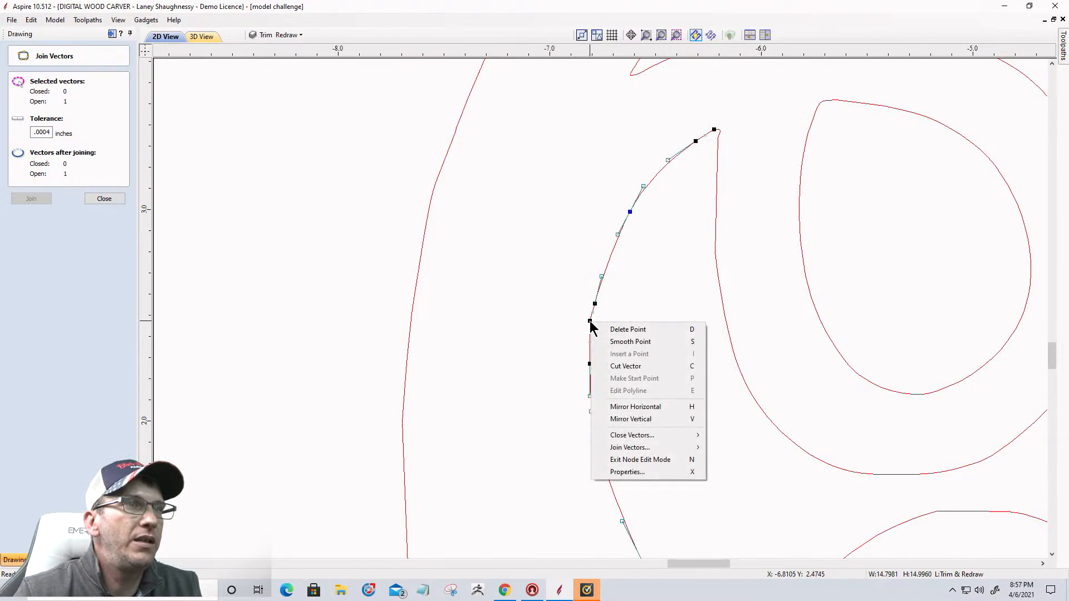
pyautogui.click(610, 367)
pyautogui.scroll(-3, 611, 370)
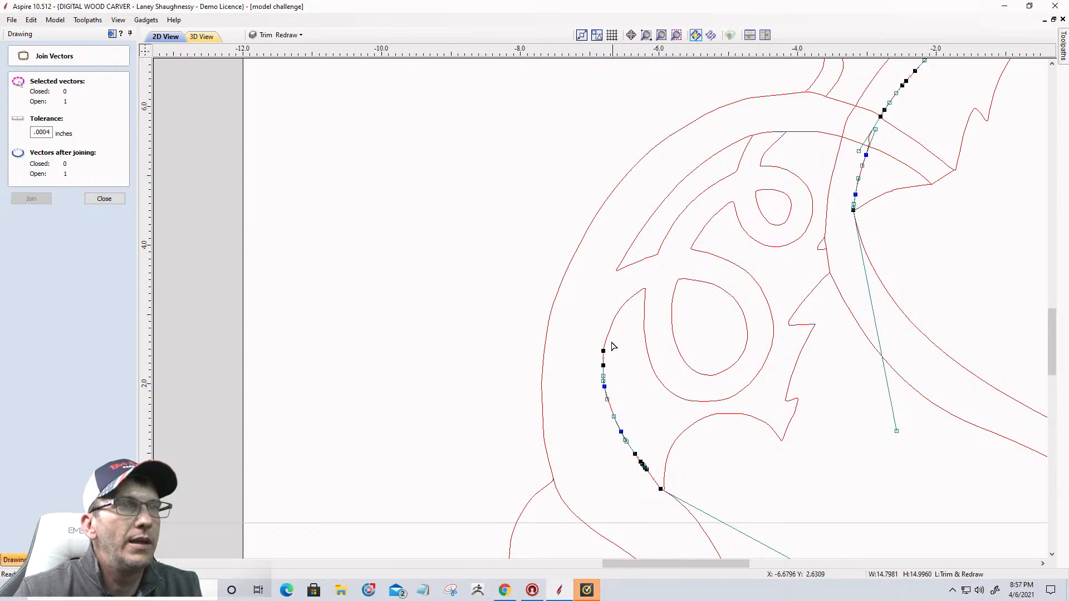
pyautogui.scroll(-5, 816, 91)
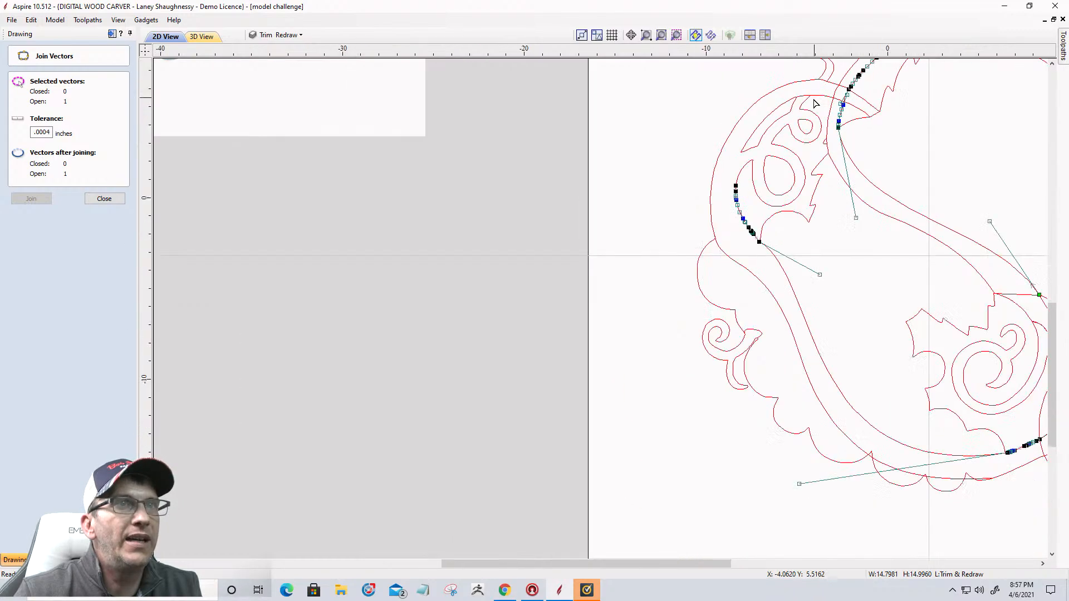
pyautogui.scroll(5, 783, 129)
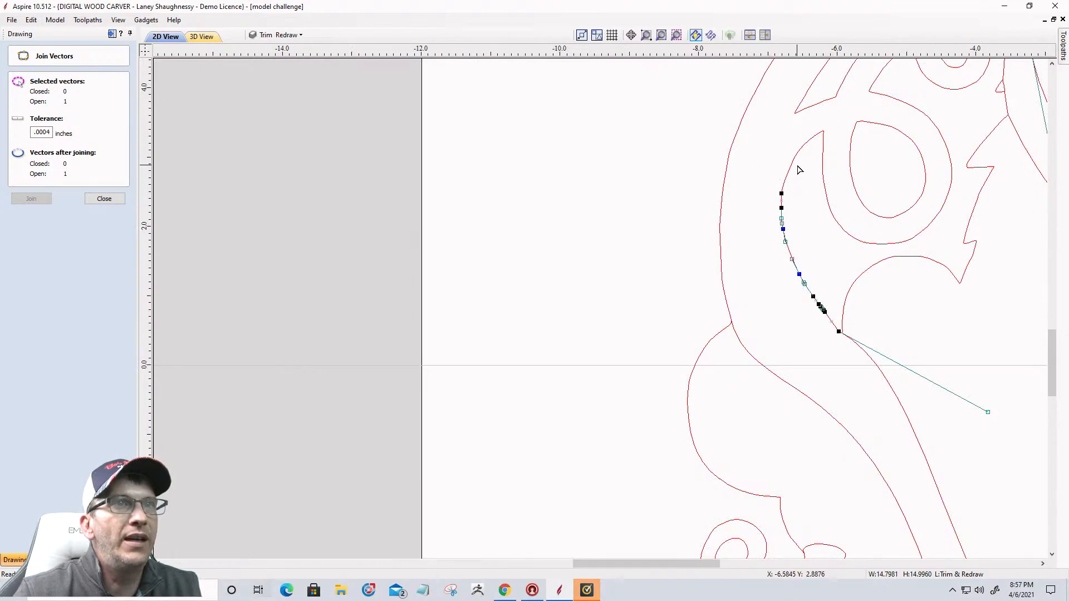
pyautogui.click(798, 158)
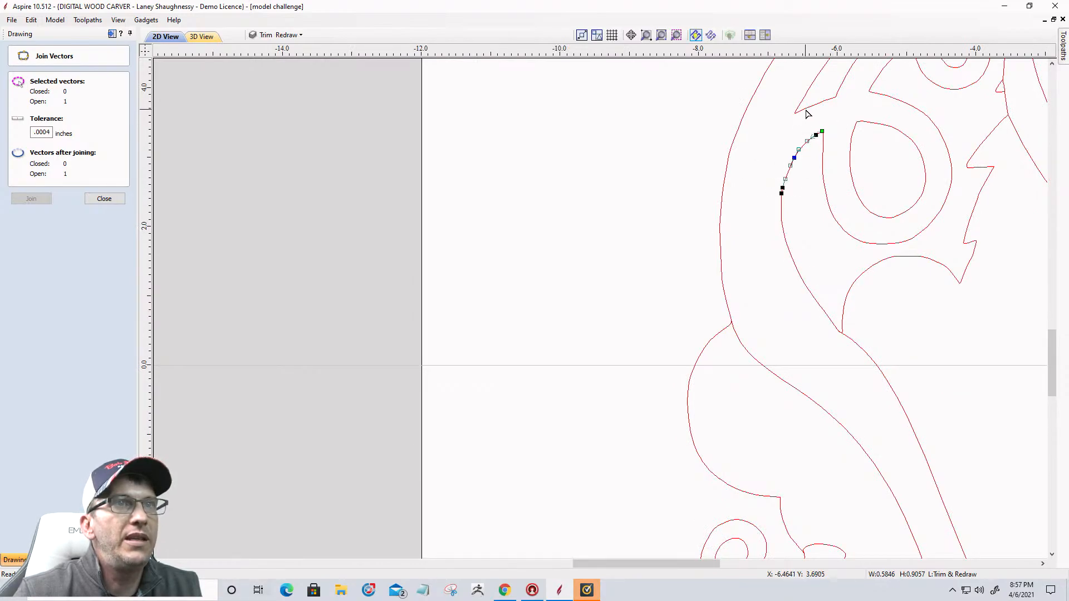
pyautogui.click(805, 113)
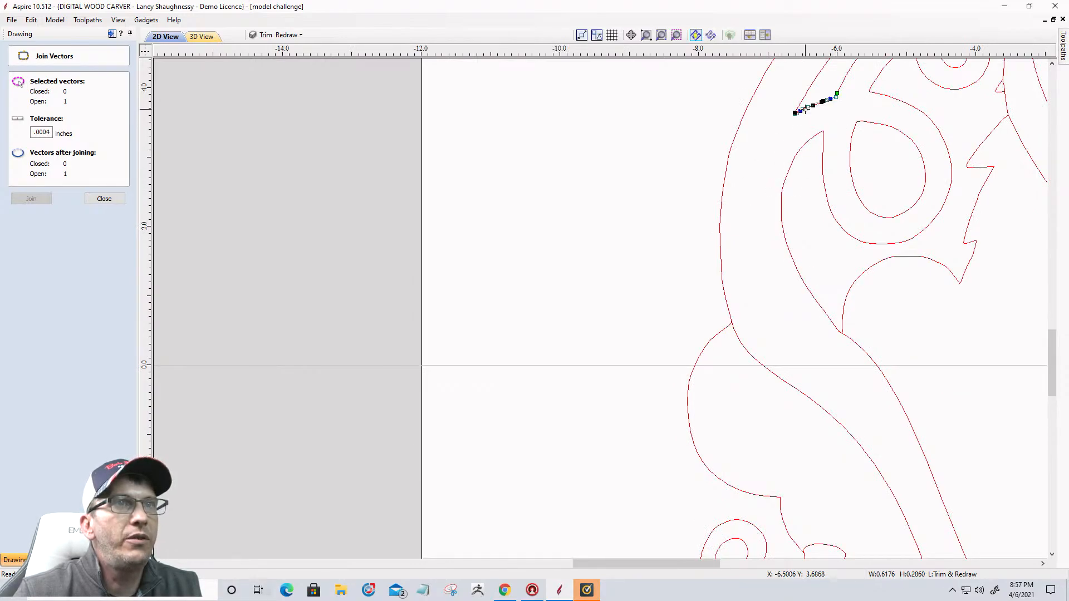
# Join the cut tip edge, the curved grape edge above it and the stem's left edge with a .0004 inch tolerance
pyautogui.click(101, 200)
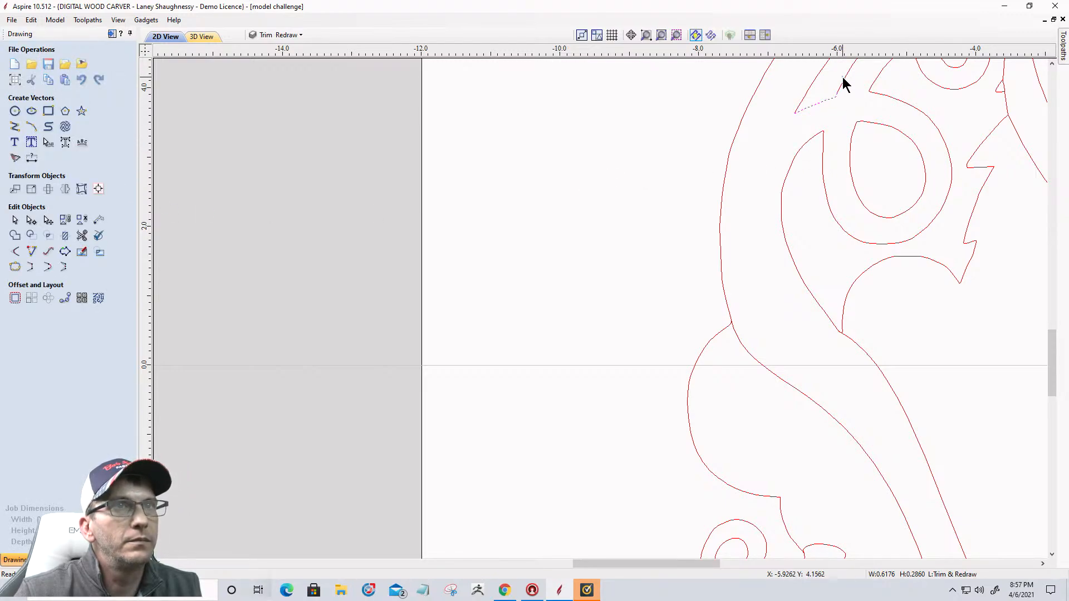
pyautogui.scroll(-2, 883, 225)
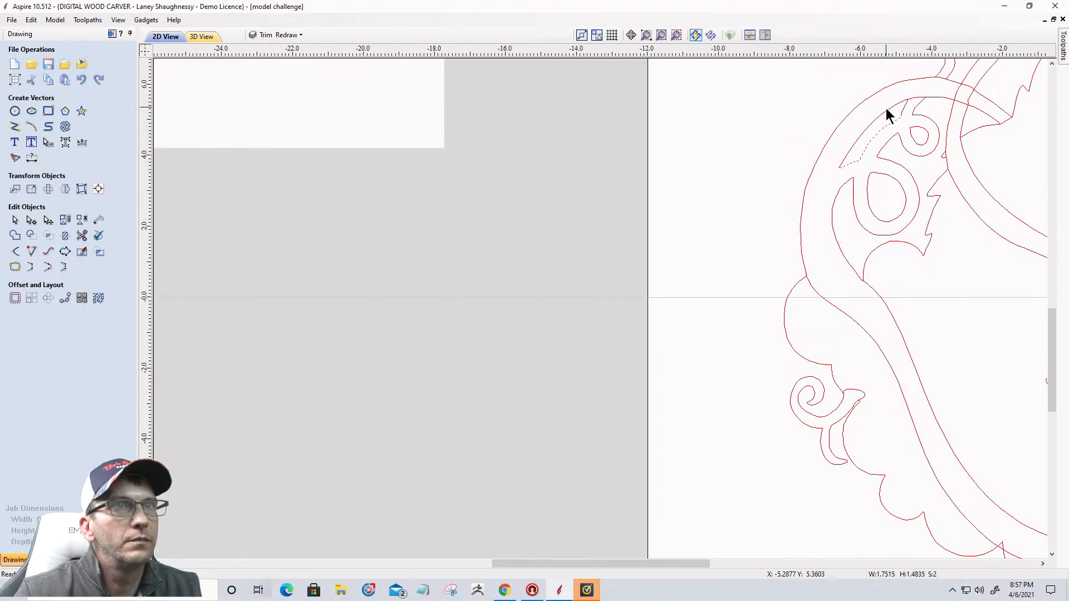
pyautogui.scroll(2, 888, 114)
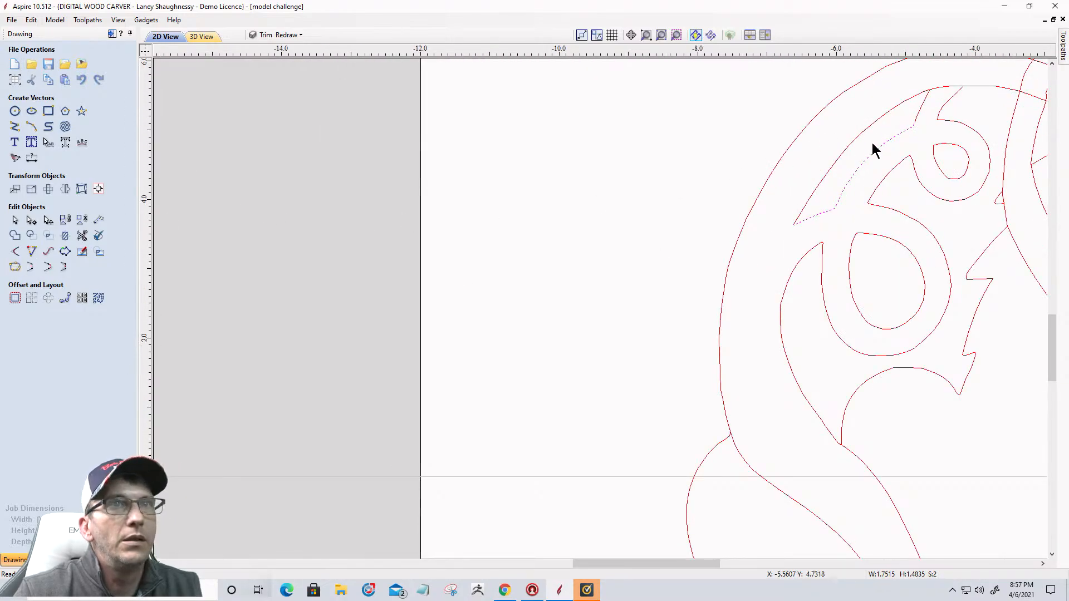
pyautogui.keyDown('shift'); pyautogui.click(919, 116); pyautogui.keyUp('shift')
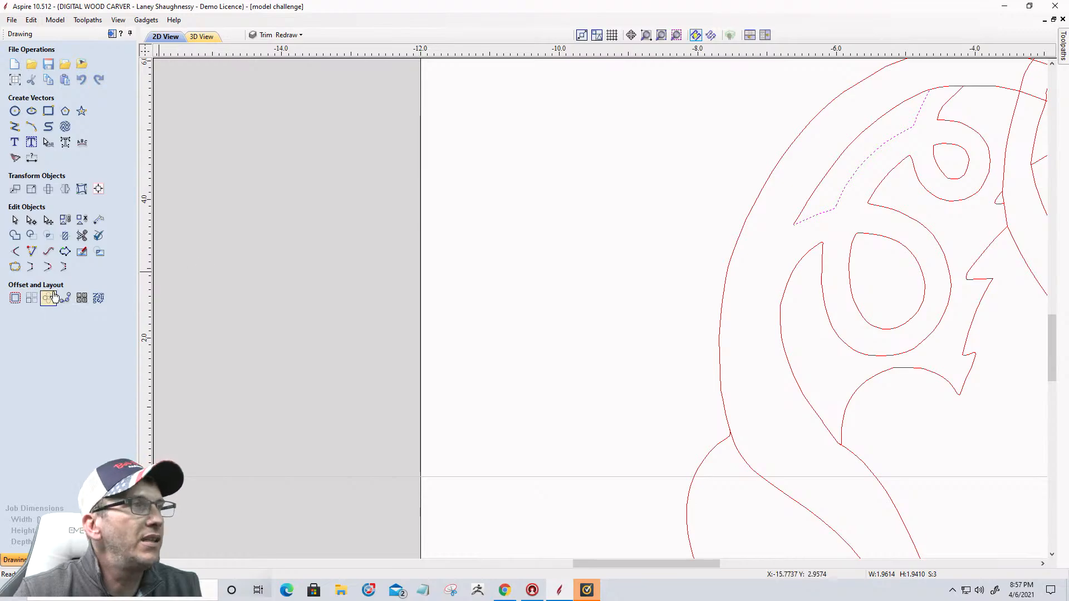
pyautogui.click(16, 269)
pyautogui.click(24, 198)
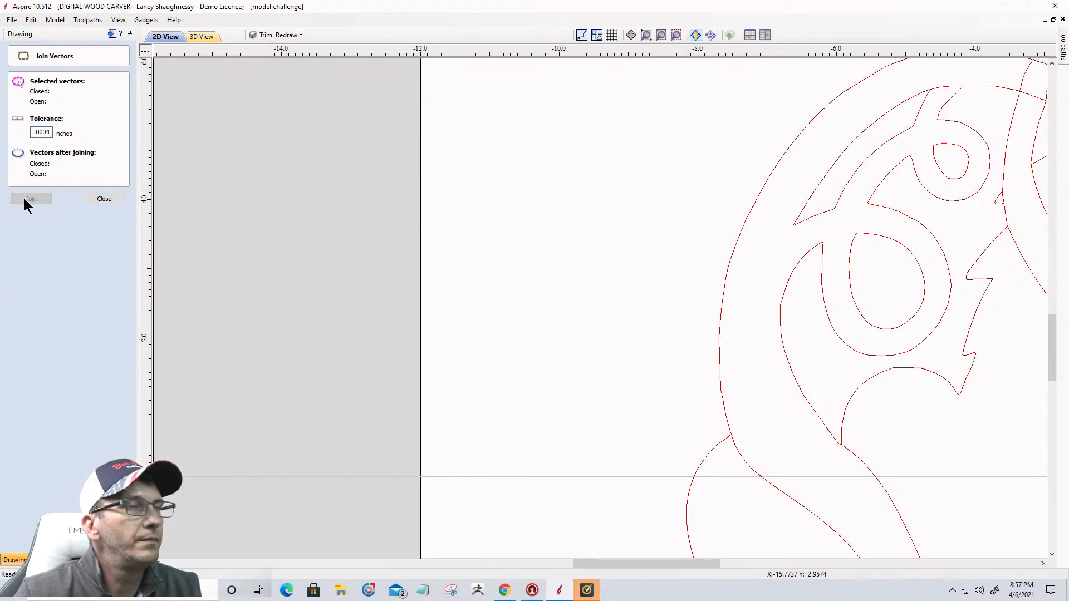
# Bridge the tendril's two open ends to the left and right edges of the small grape's stem with smooth curves
pyautogui.scroll(-2, 929, 159)
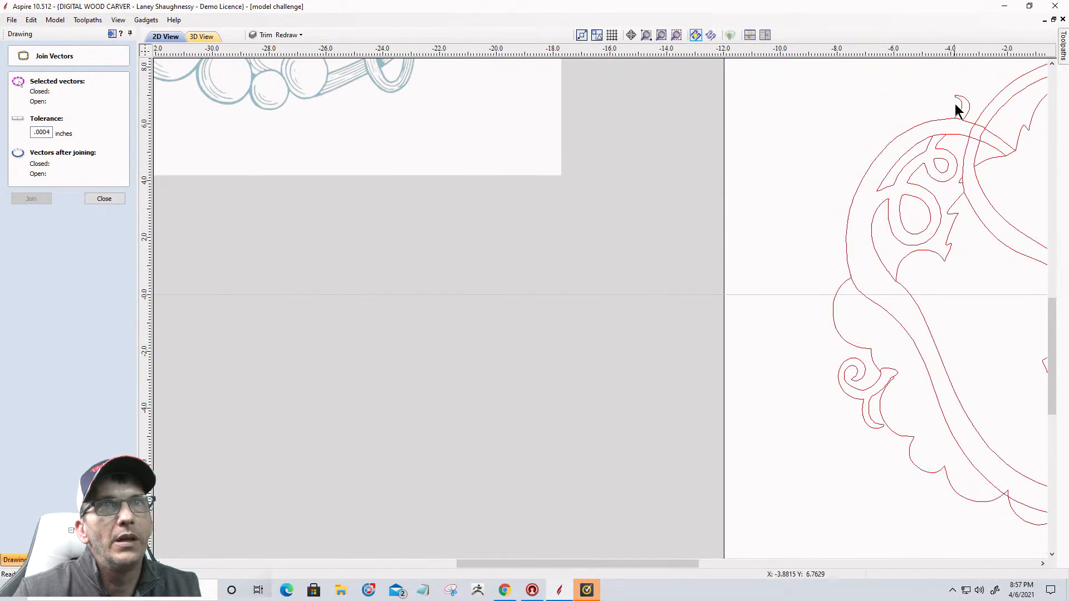
pyautogui.scroll(1, 964, 109)
pyautogui.scroll(1, 966, 108)
pyautogui.click(950, 136)
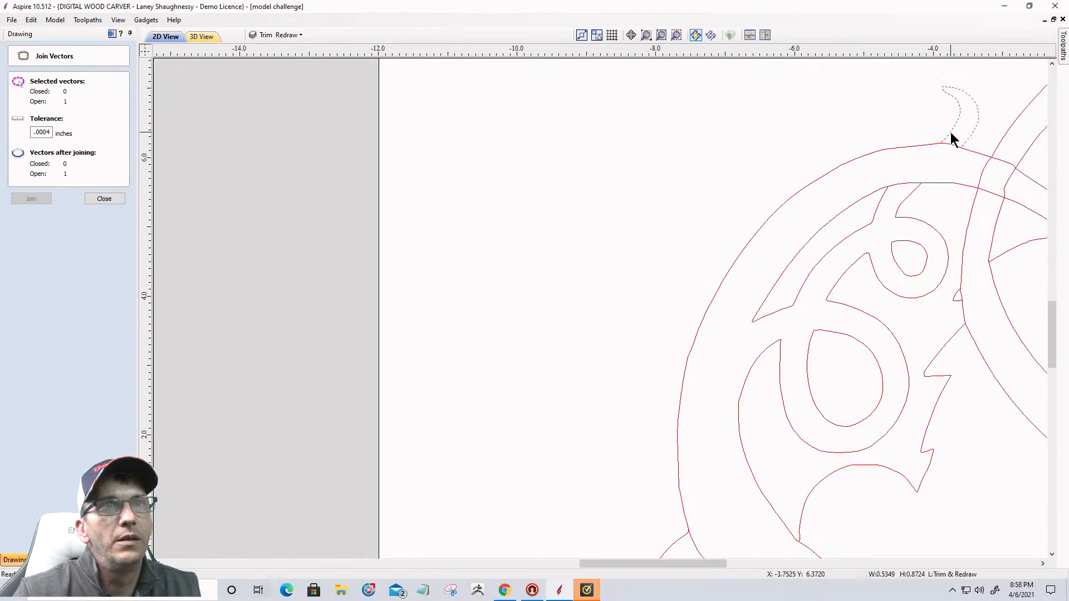
pyautogui.keyDown('shift'); pyautogui.click(877, 220); pyautogui.keyUp('shift')
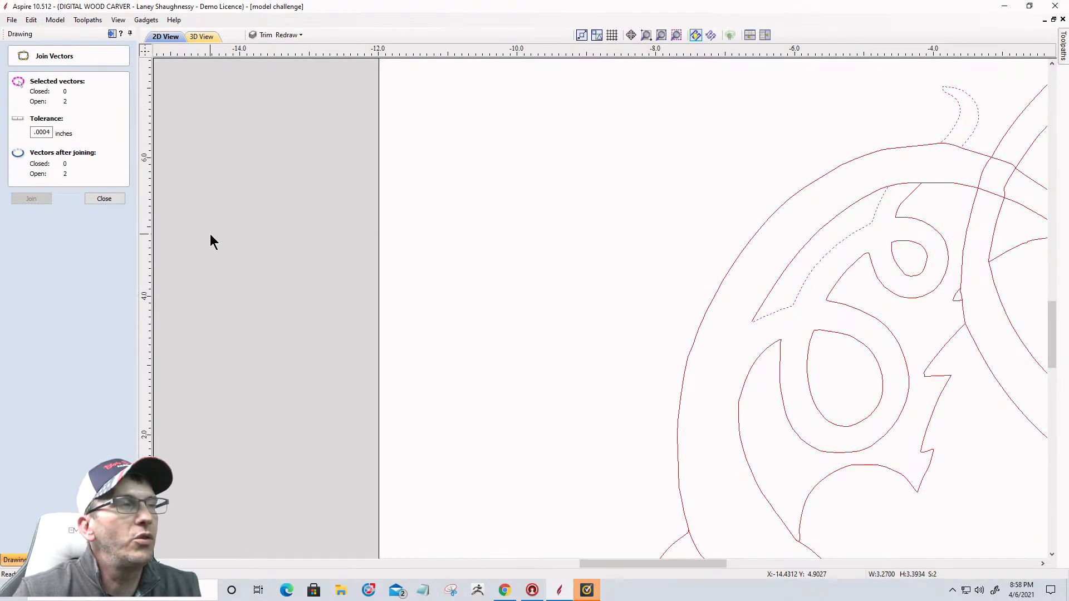
pyautogui.click(103, 199)
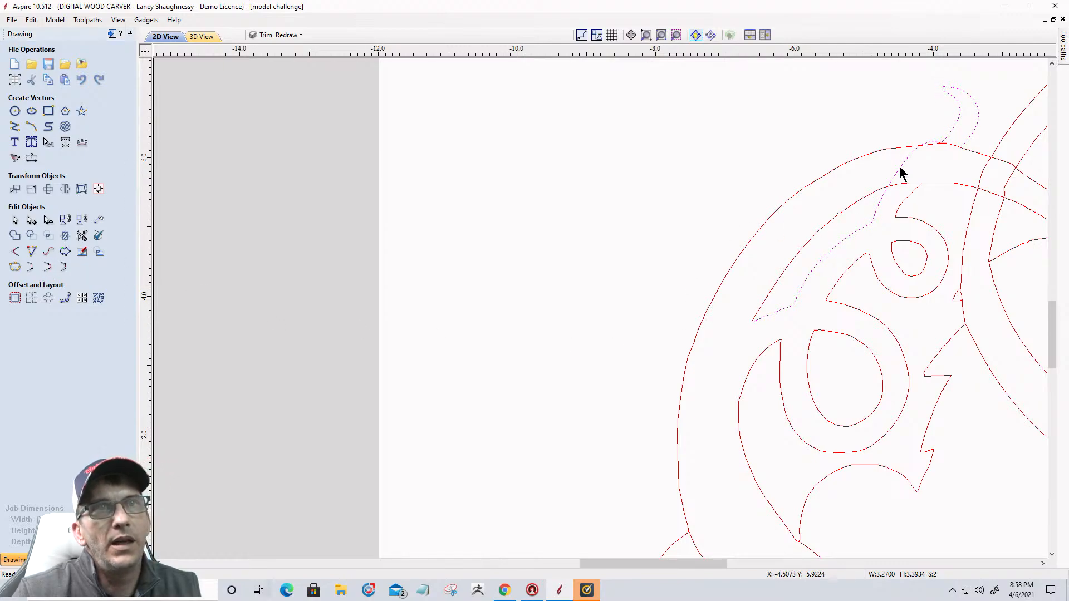
pyautogui.keyDown('shift'); pyautogui.click(908, 198); pyautogui.keyUp('shift')
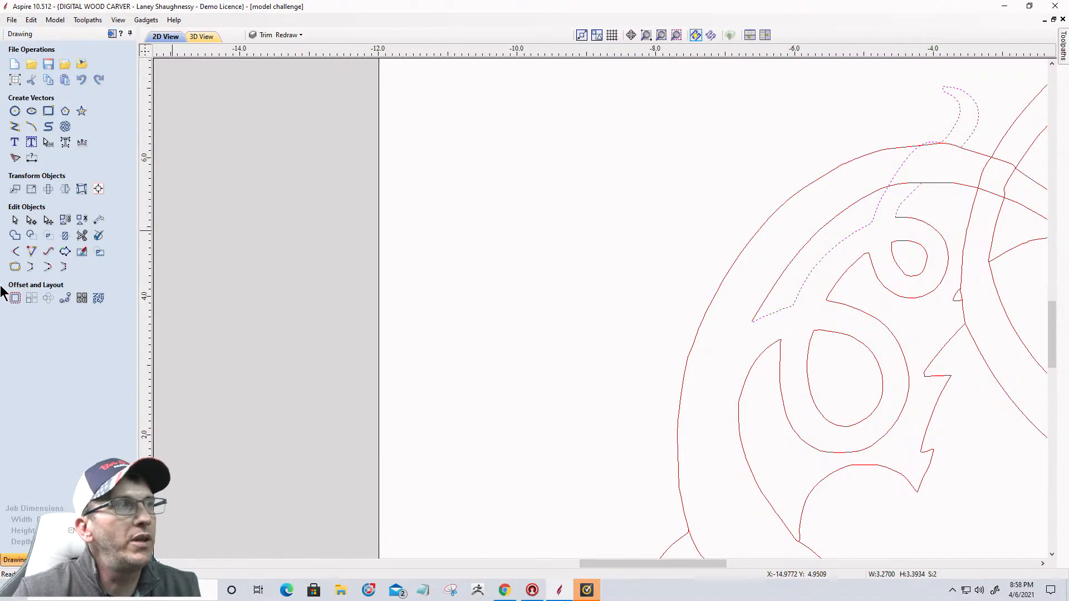
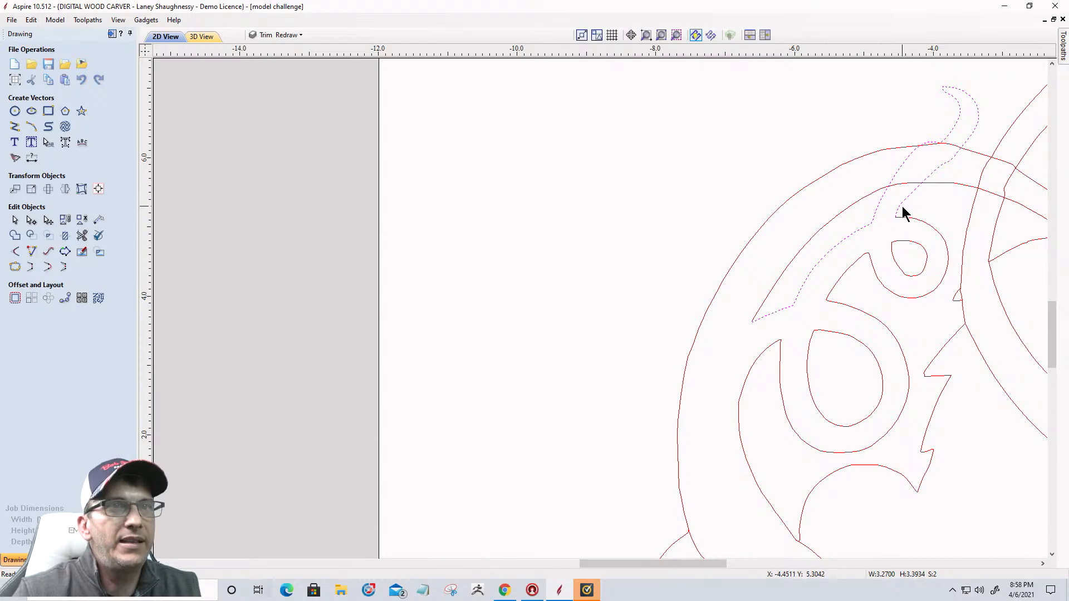
# Cut the small grape's closed inner outline at its upper-left corner node
pyautogui.click(893, 263)
pyautogui.scroll(4, 893, 263)
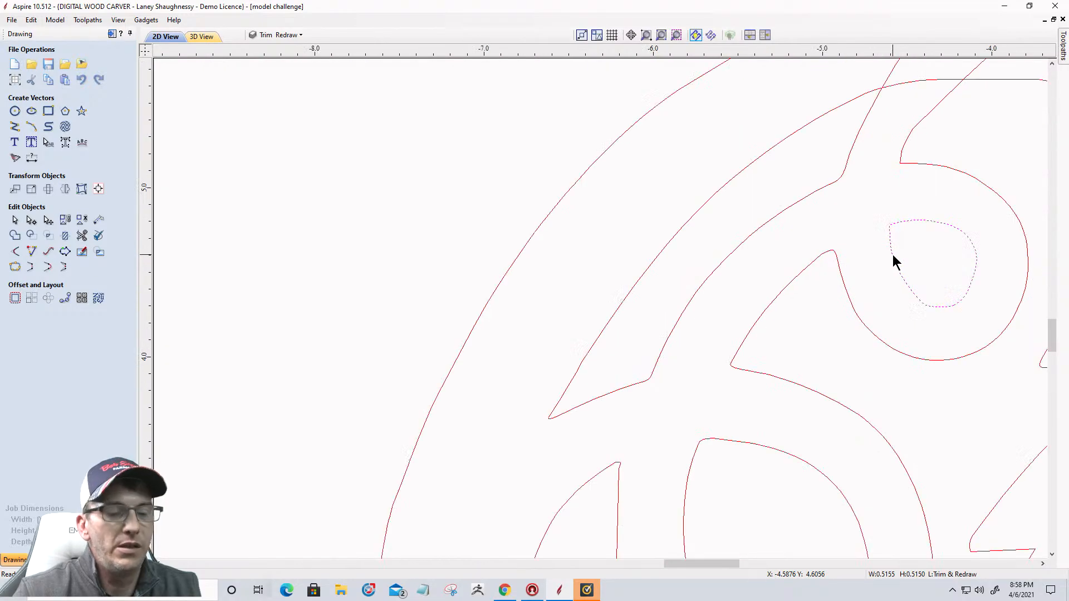
pyautogui.doubleClick(893, 229)
pyautogui.scroll(5, 892, 229)
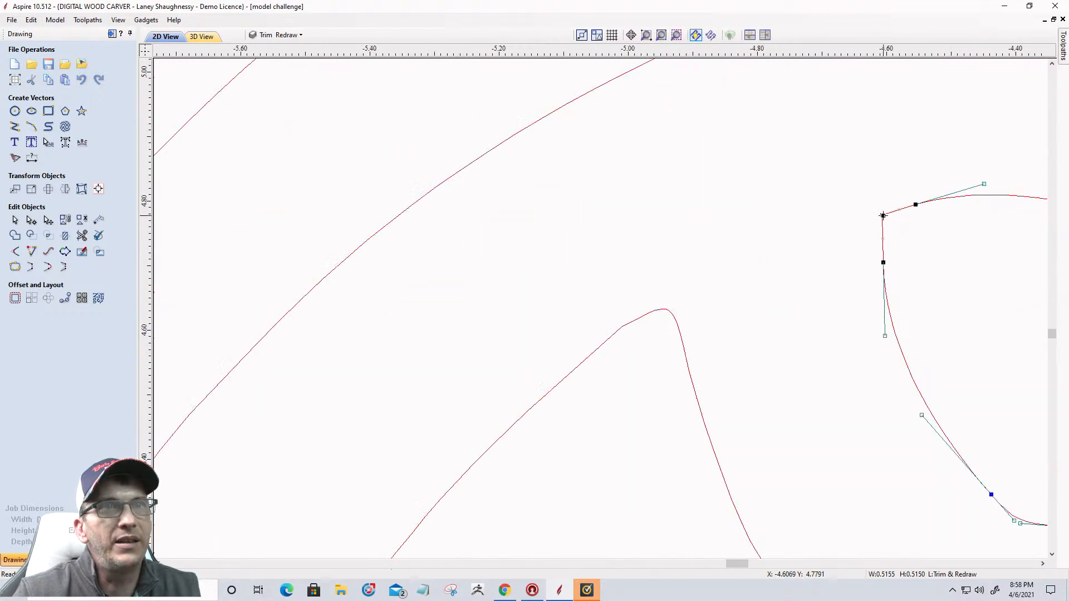
pyautogui.rightClick(884, 216)
pyautogui.click(898, 261)
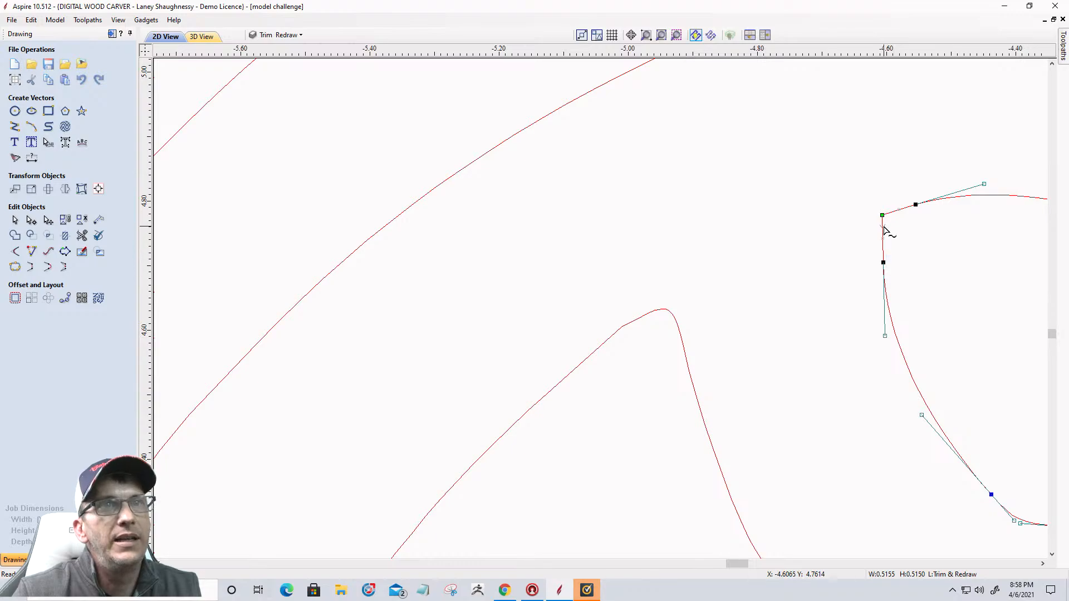
# Delete the two short straight spans that meet at the upper-left corner of the small grape's inner outline
pyautogui.scroll(4, 889, 237)
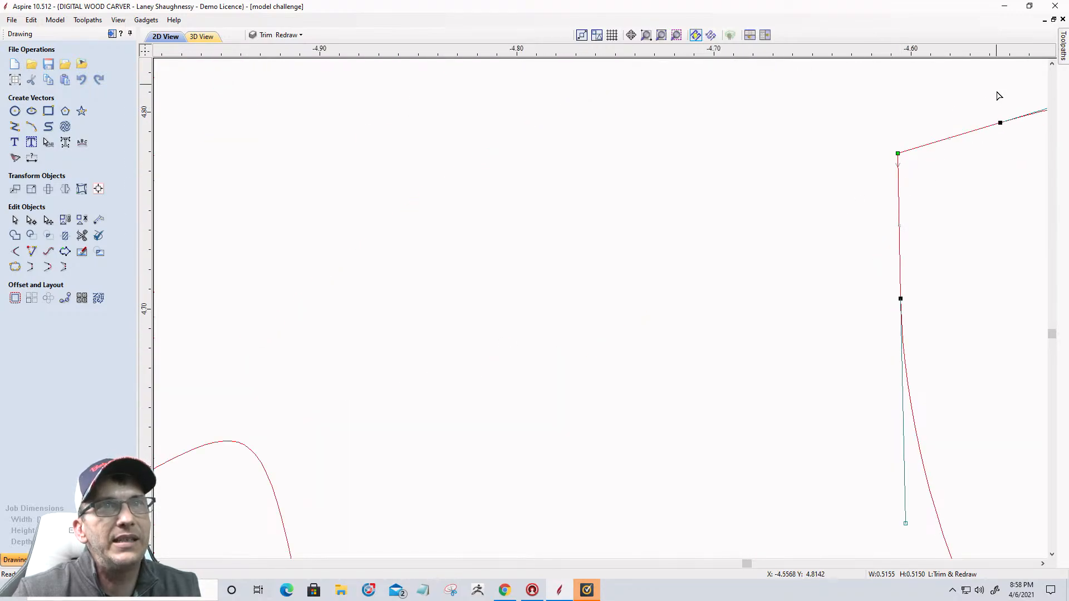
pyautogui.rightClick(937, 147)
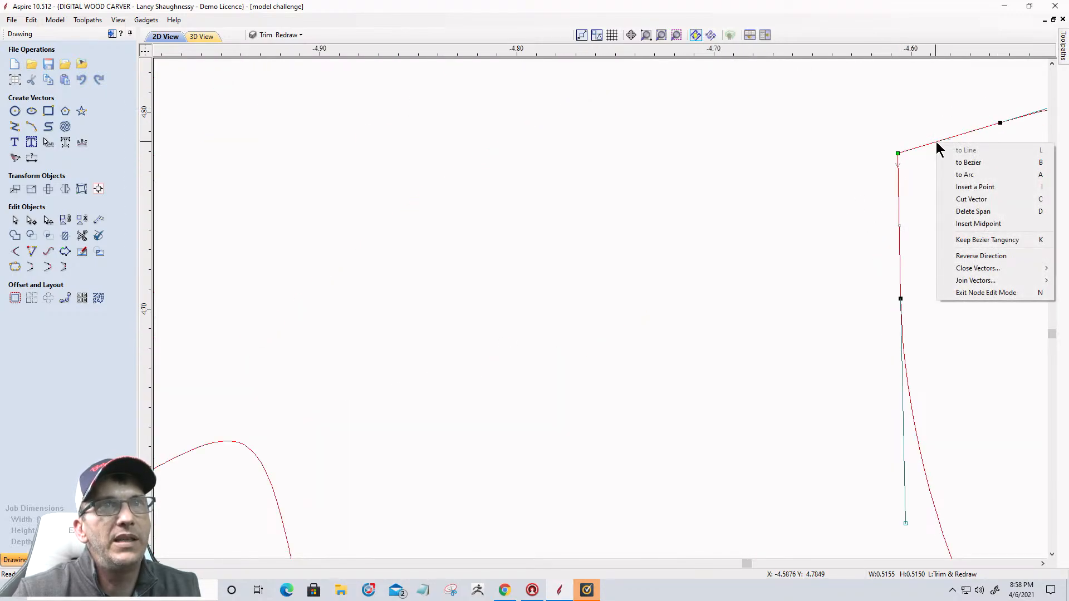
pyautogui.click(951, 211)
pyautogui.rightClick(900, 211)
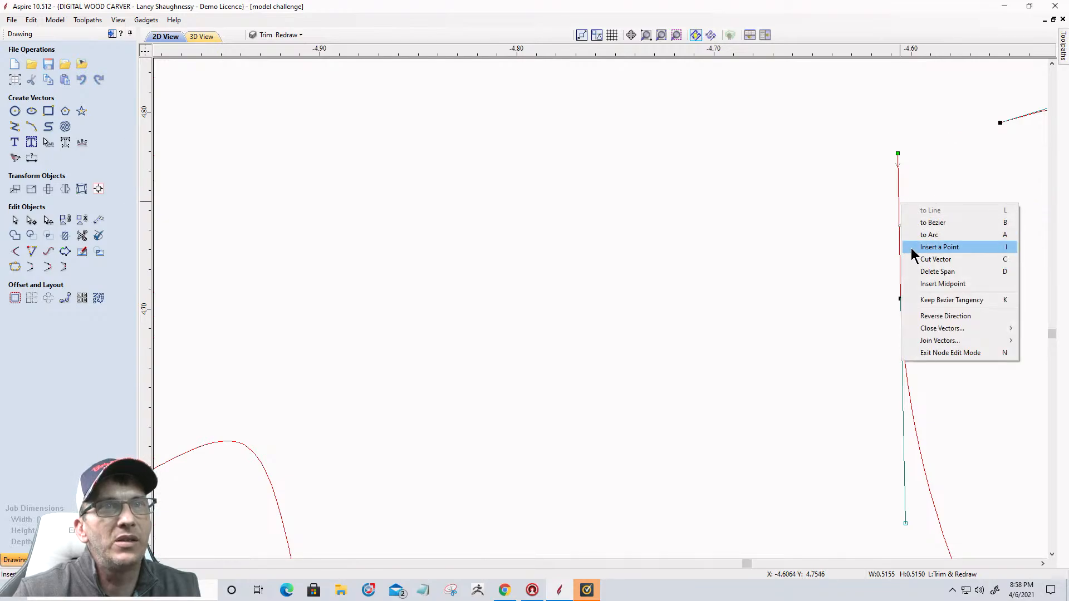
pyautogui.click(916, 273)
pyautogui.scroll(-3, 911, 267)
pyautogui.scroll(-3, 910, 267)
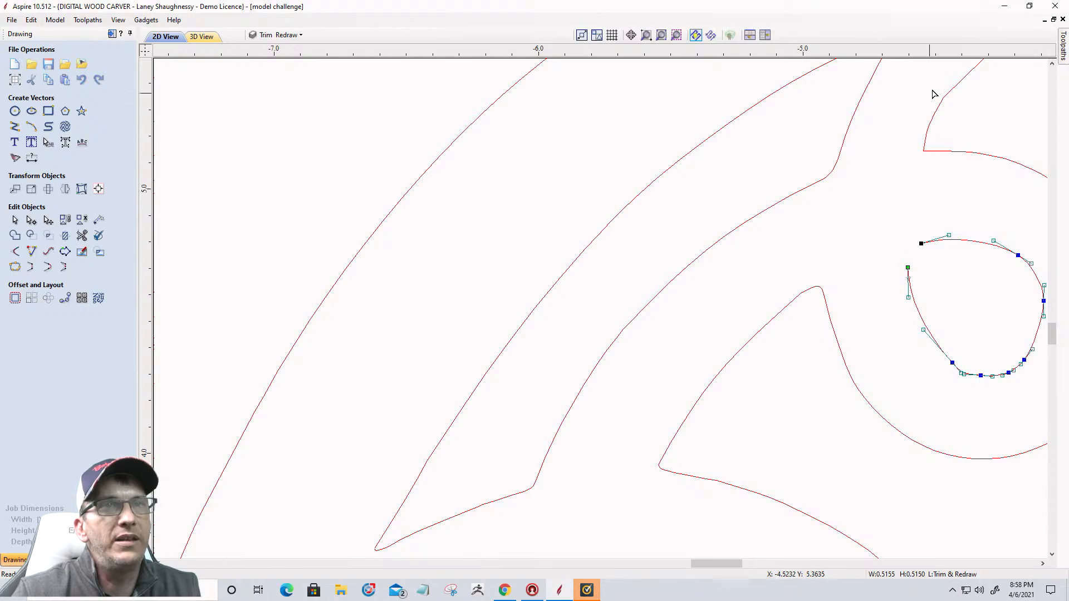
# Draw a three-point arc of about 0.96 inch radius from the stem's right-edge corner to the inner outline's left open end
pyautogui.click(929, 127)
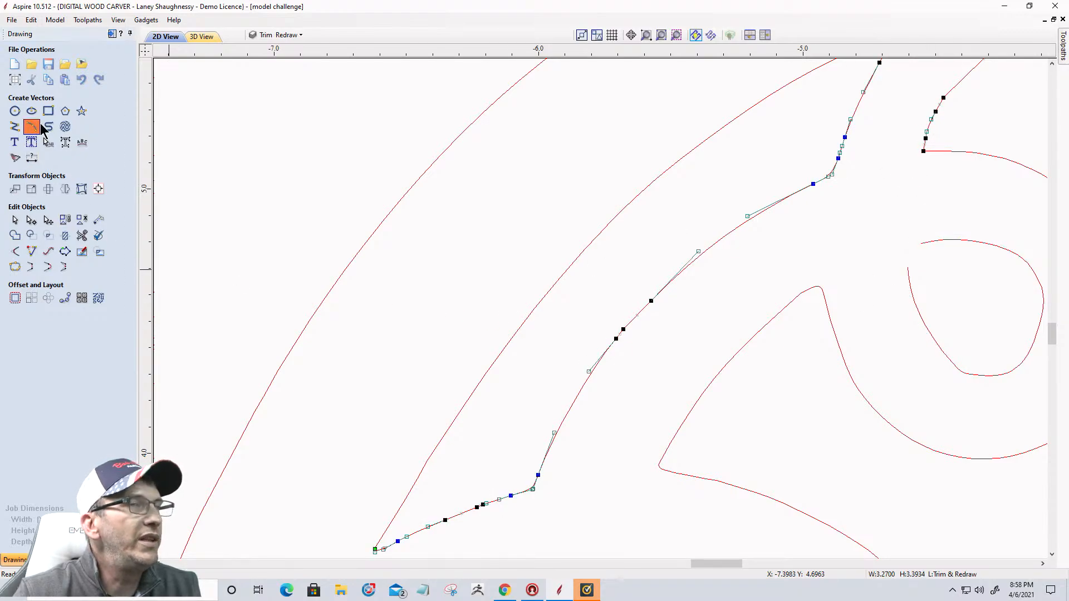
pyautogui.click(32, 127)
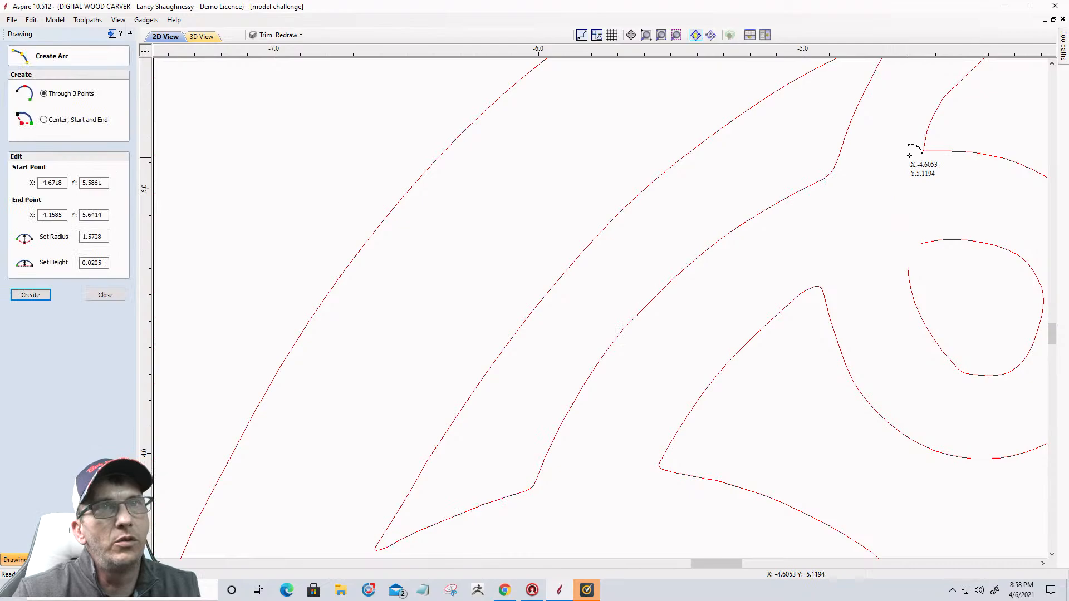
pyautogui.click(907, 269)
pyautogui.click(907, 269)
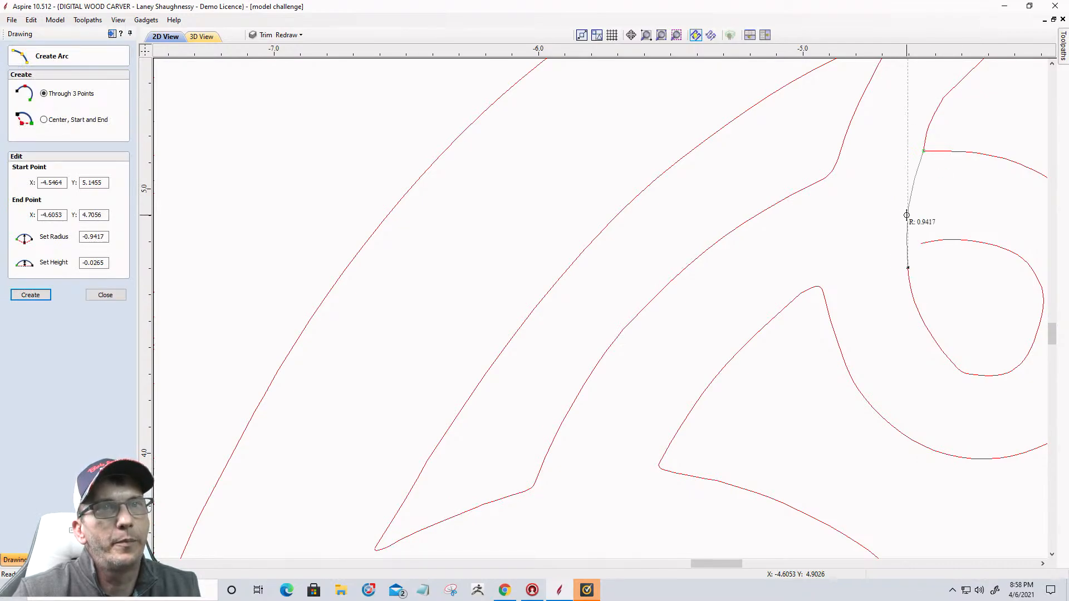
pyautogui.click(907, 217)
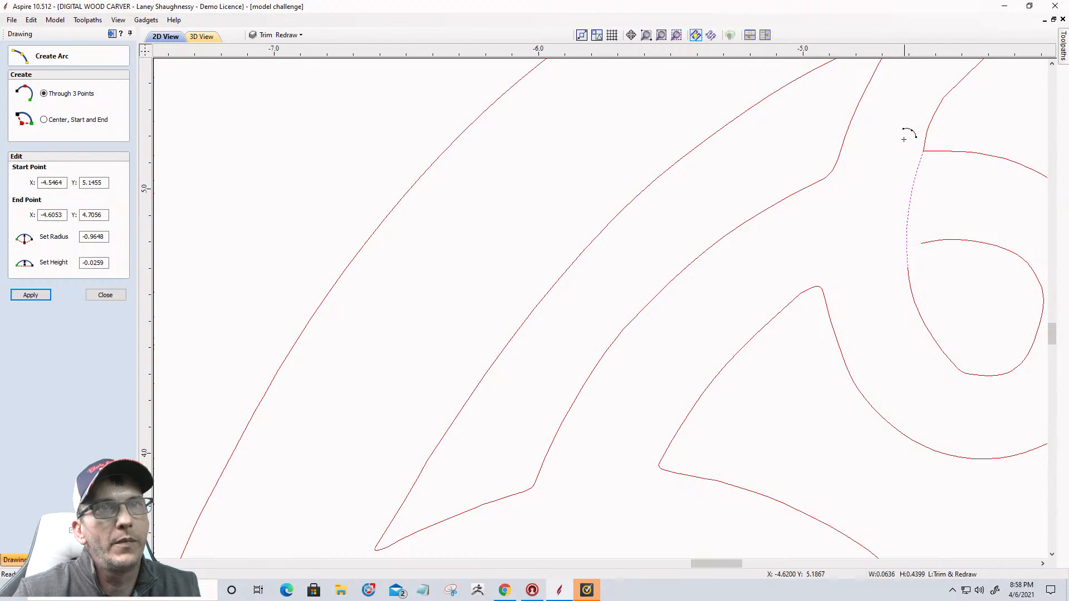
# Draw a three-point arc of about 0.97 inch radius from the inner outline's upper open end to the rounded corner on its left
pyautogui.click(921, 243)
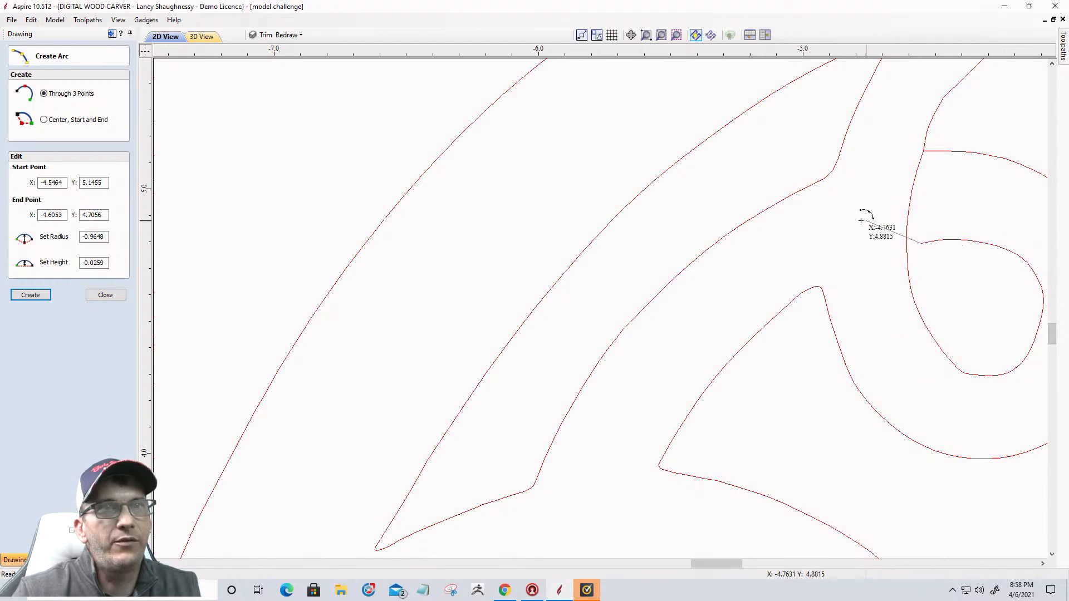
pyautogui.click(811, 288)
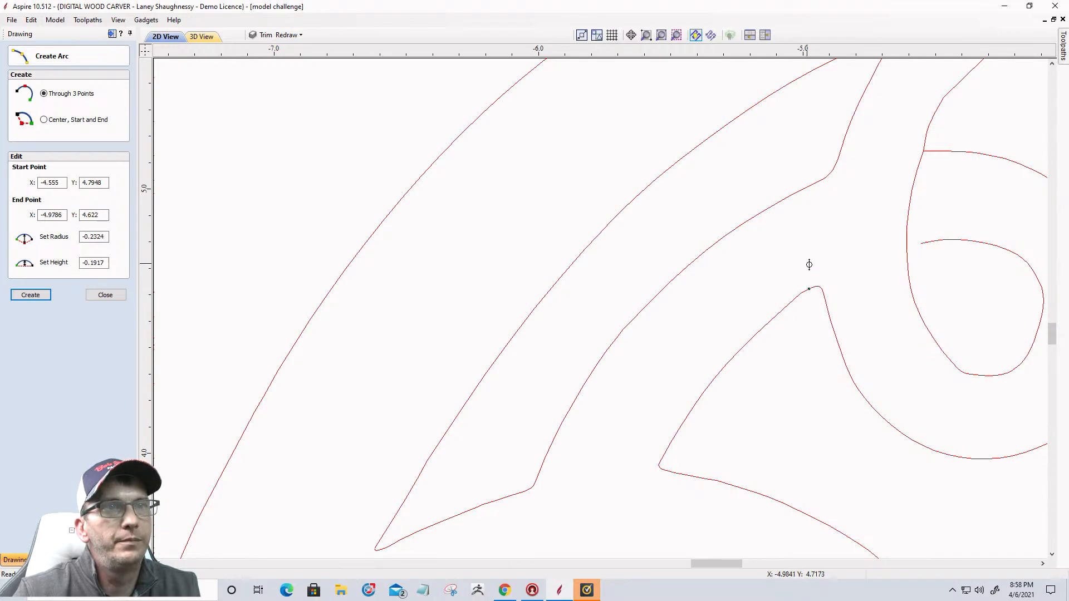
pyautogui.click(867, 258)
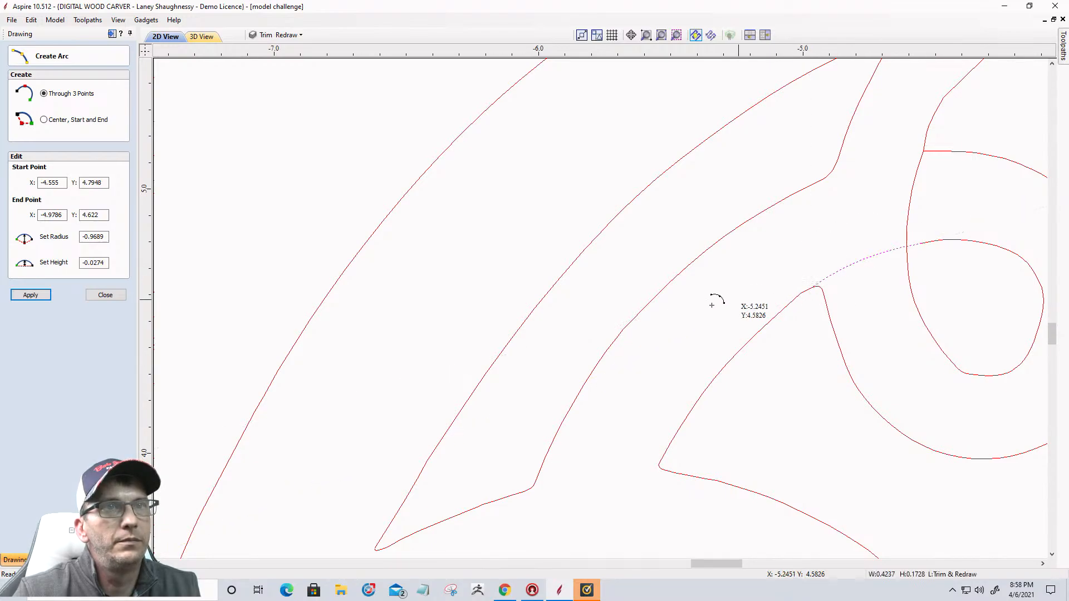
pyautogui.click(104, 295)
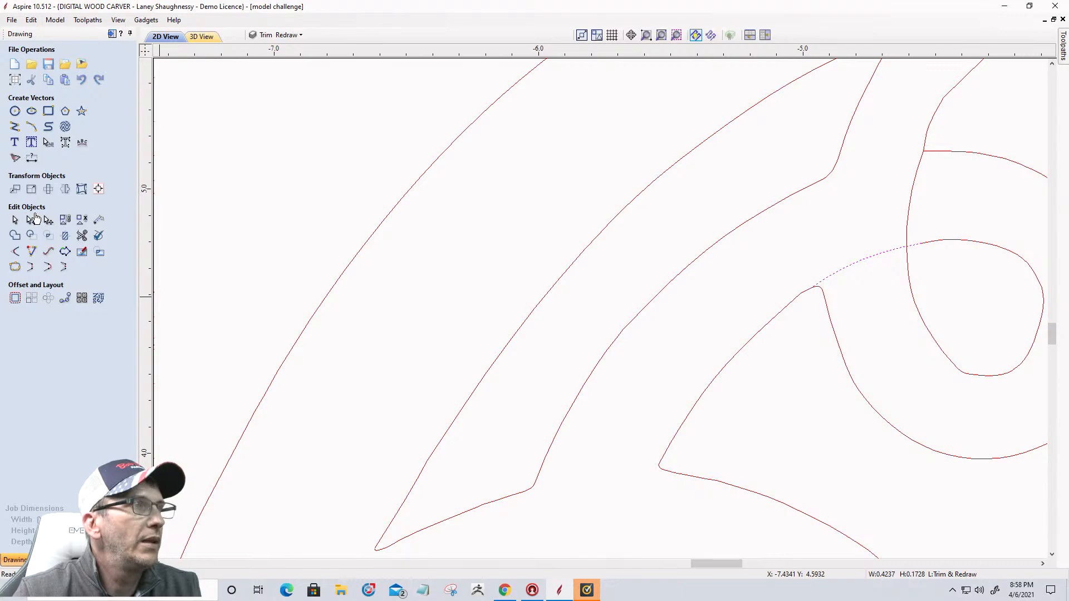
# Cut the outer outline at the node where the new arc meets the rounded corner
pyautogui.click(31, 220)
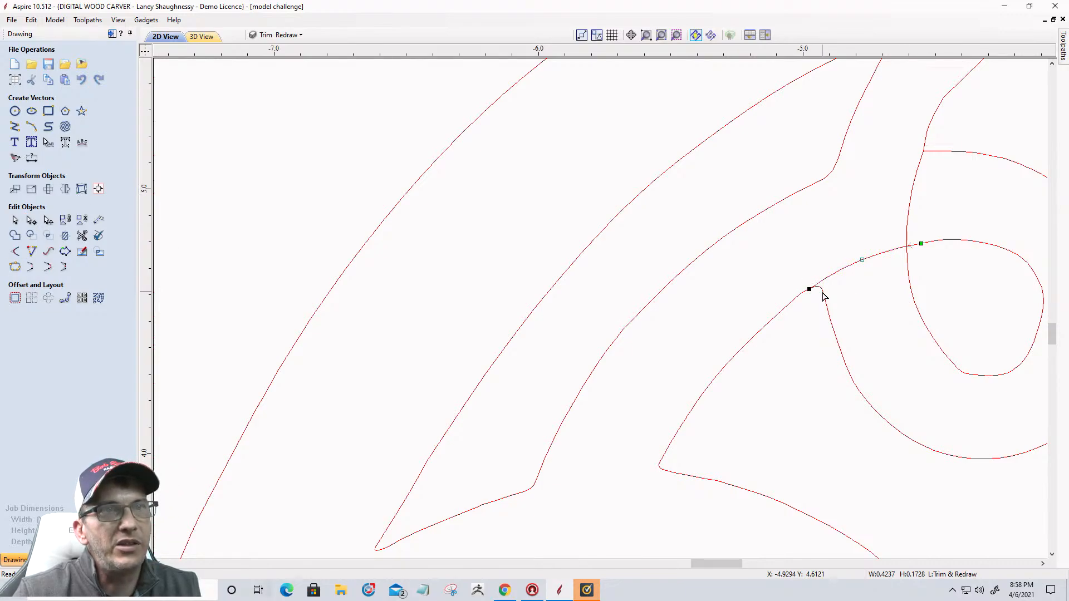
pyautogui.scroll(7, 823, 296)
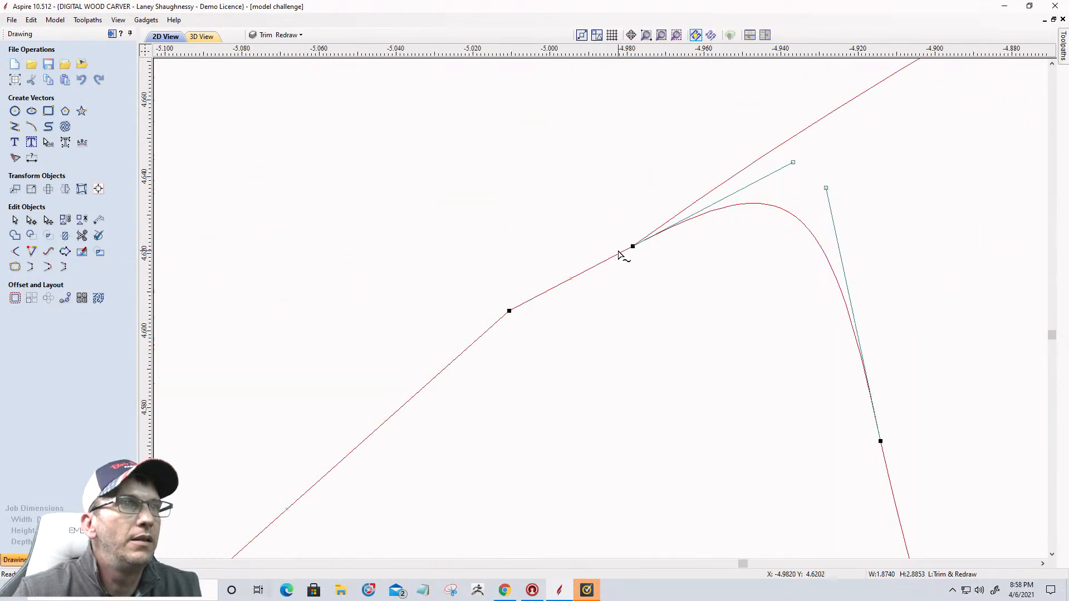
pyautogui.rightClick(635, 247)
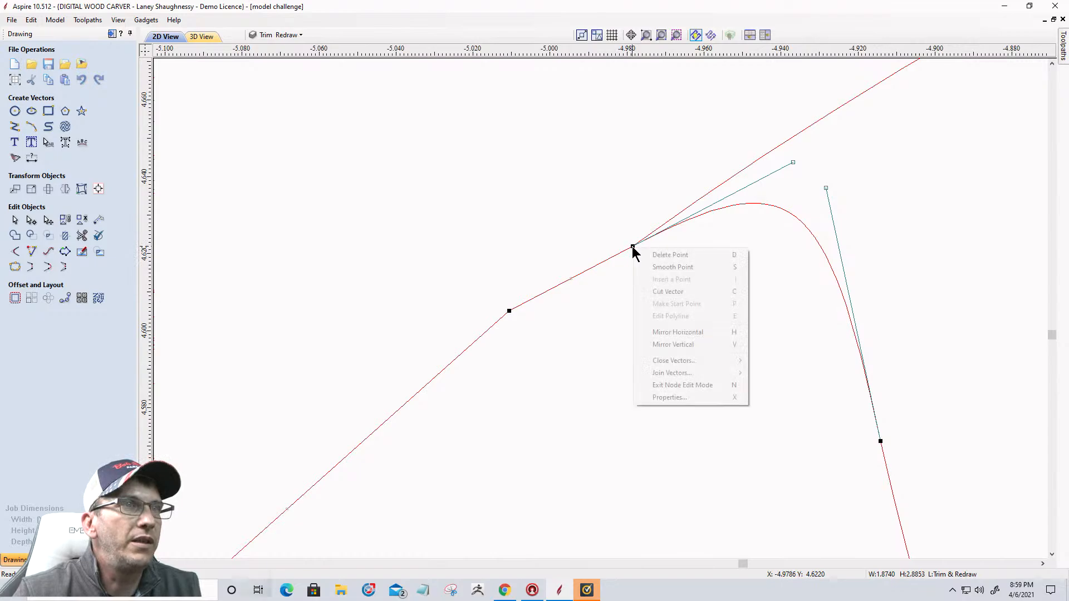
pyautogui.click(655, 290)
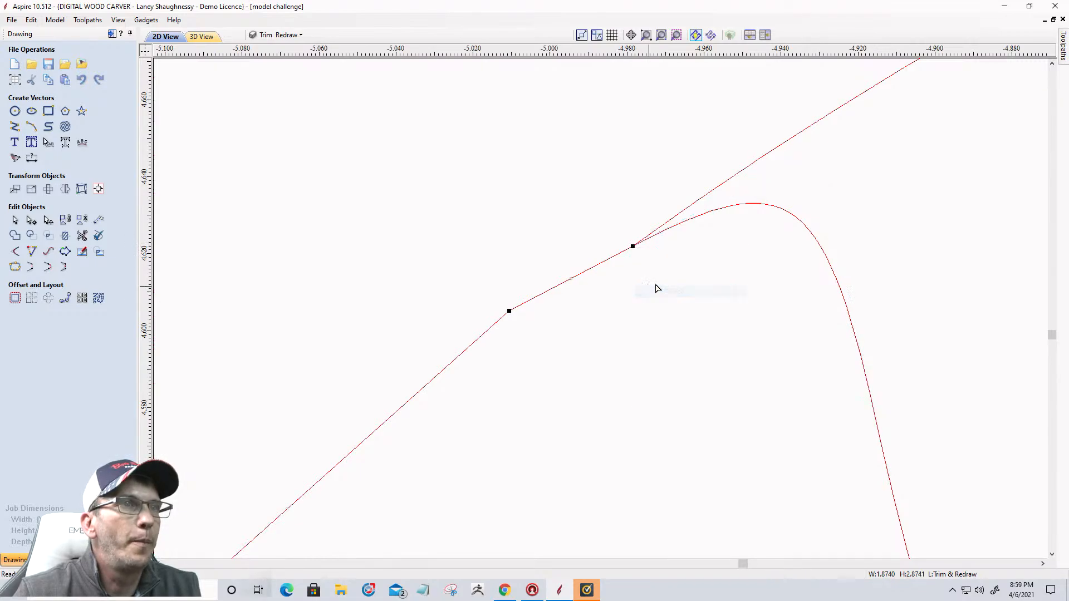
# Delete the rounded corner span beside the cut, separating the small grape's outer curve from the long curve on its left
pyautogui.click(819, 252)
pyautogui.scroll(-2, 820, 252)
pyautogui.scroll(3, 820, 252)
pyautogui.scroll(-3, 820, 252)
pyautogui.rightClick(822, 254)
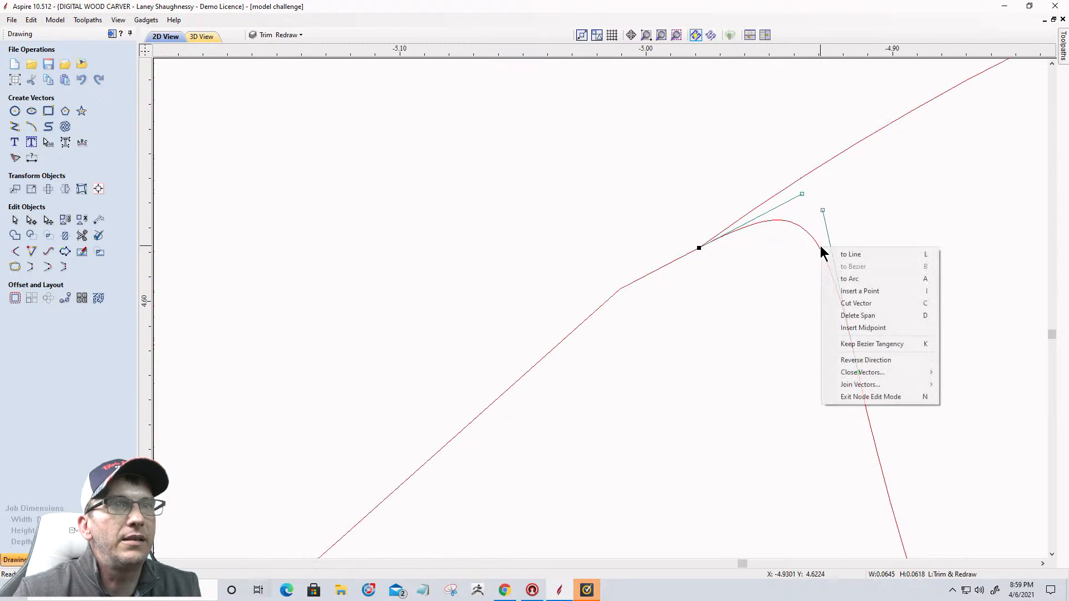
pyautogui.click(848, 314)
pyautogui.scroll(-4, 852, 298)
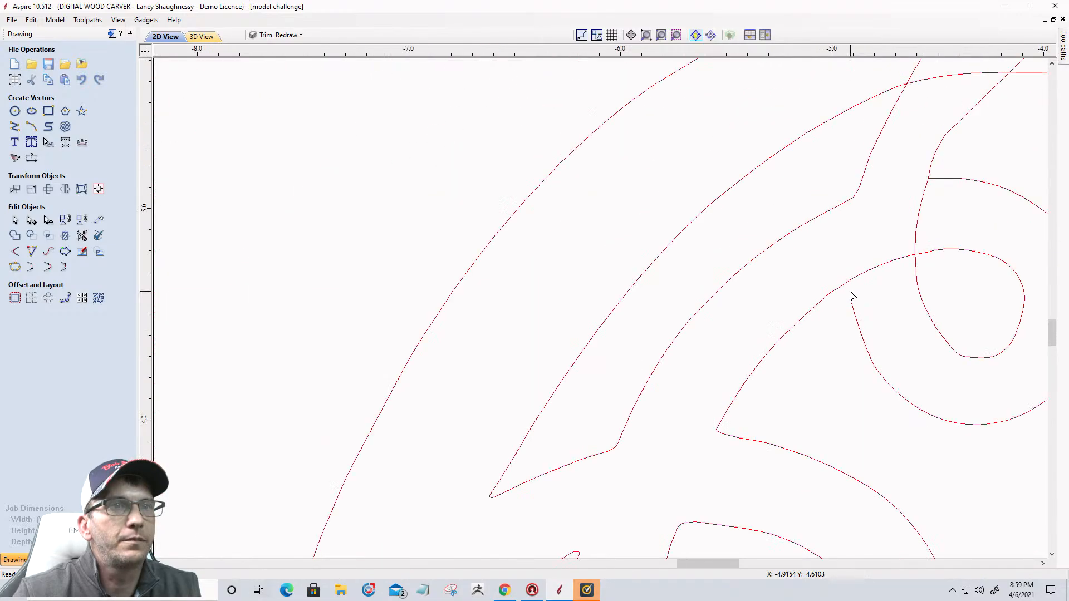
pyautogui.scroll(-1, 852, 297)
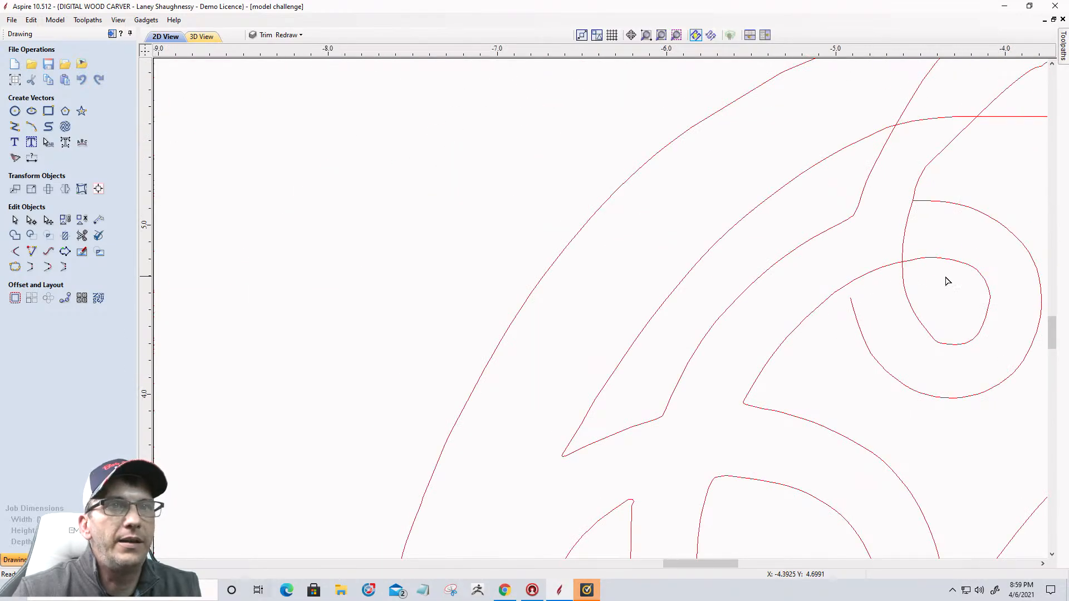
# Delete the curved corner span between the stem's left edge and the long curve running down to the left
pyautogui.click(860, 206)
pyautogui.scroll(7, 858, 217)
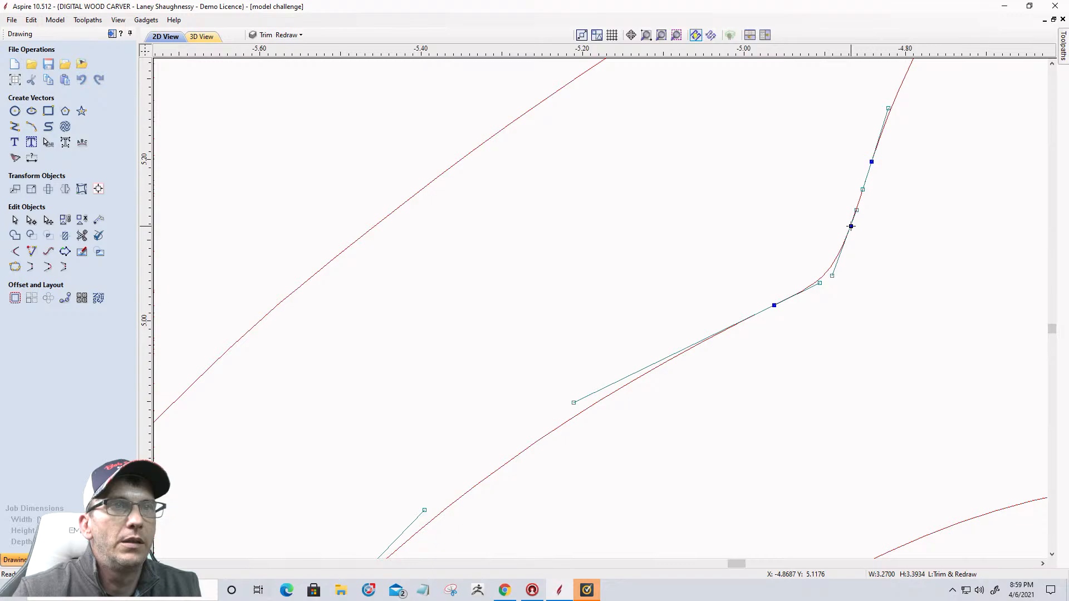
pyautogui.rightClick(830, 274)
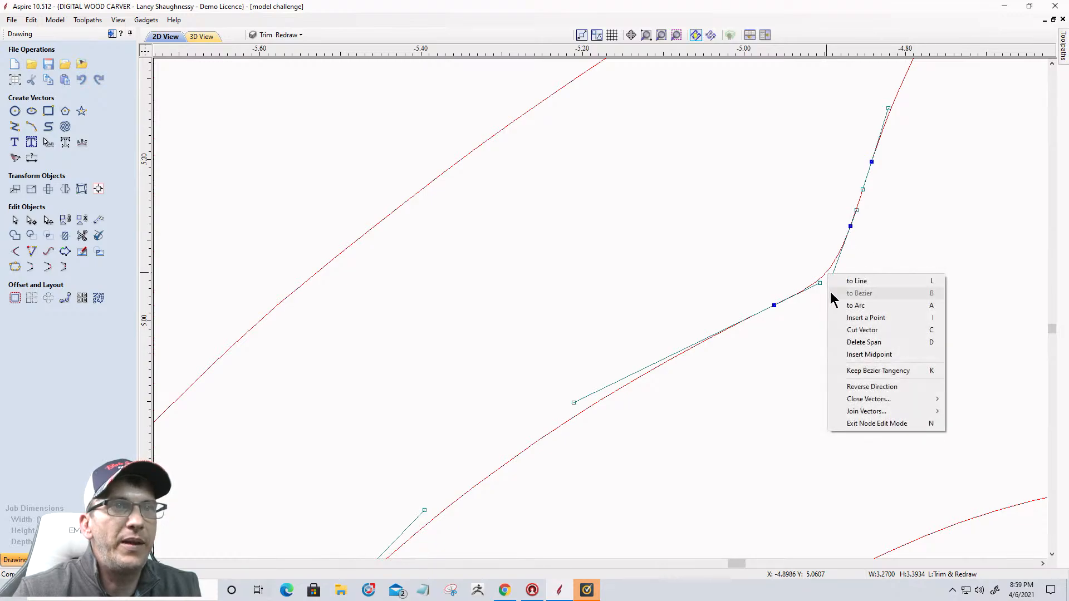
pyautogui.click(840, 343)
pyautogui.scroll(-5, 854, 212)
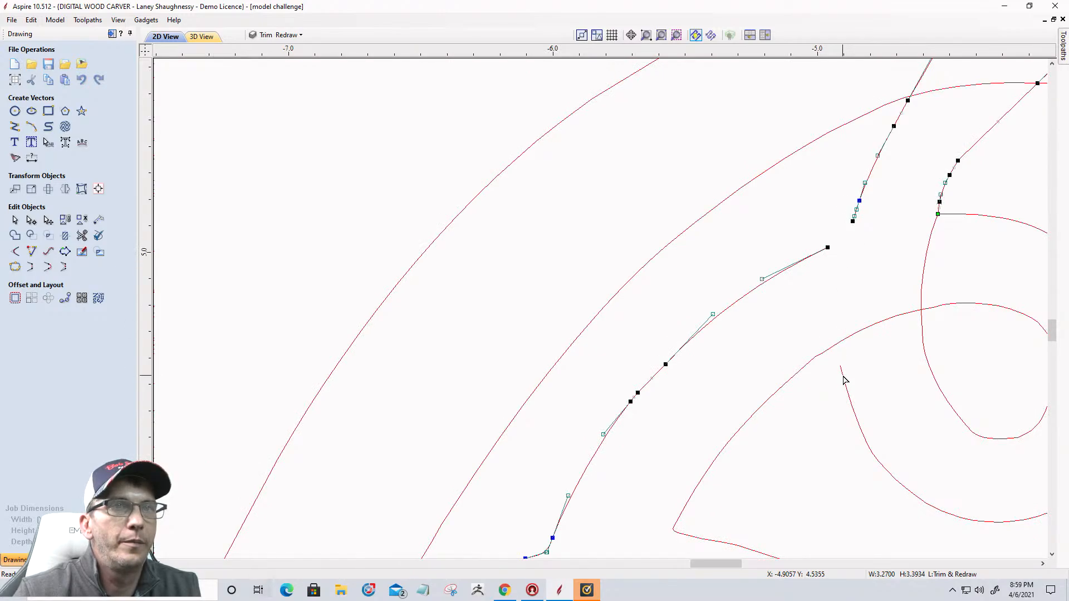
# Join the stem outline to the small grape's outer curve with a .0004 inch tolerance and close its gap with a smooth curve
pyautogui.click(843, 380)
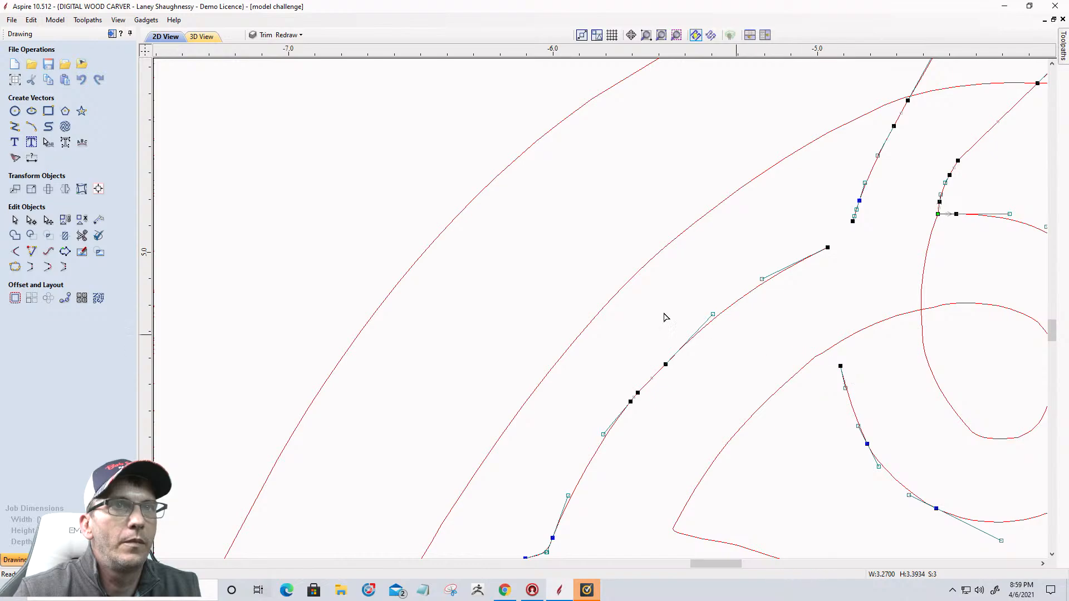
pyautogui.click(15, 267)
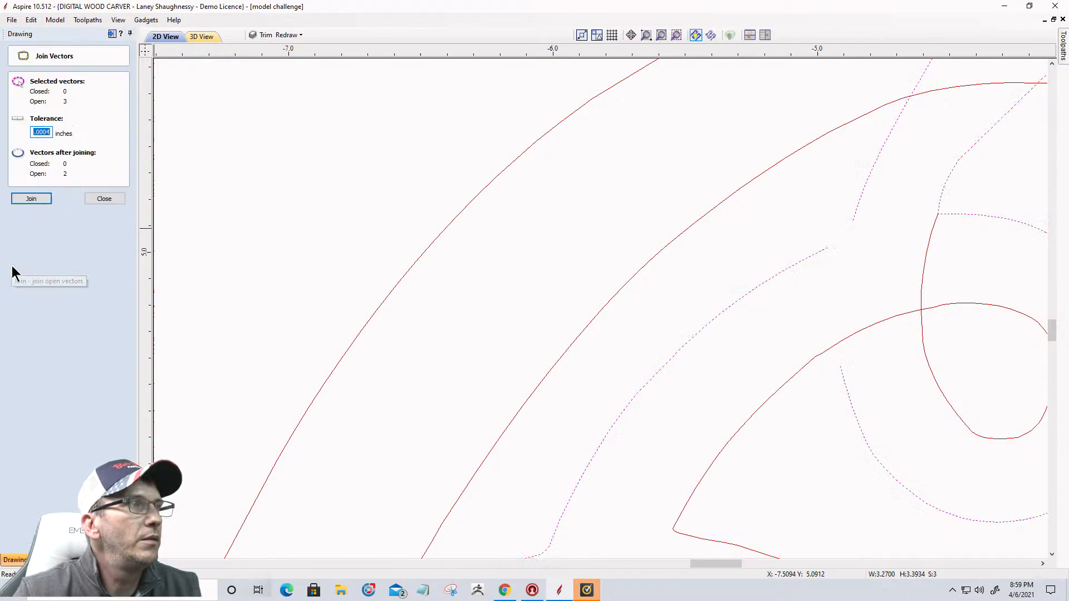
pyautogui.click(31, 199)
pyautogui.click(848, 402)
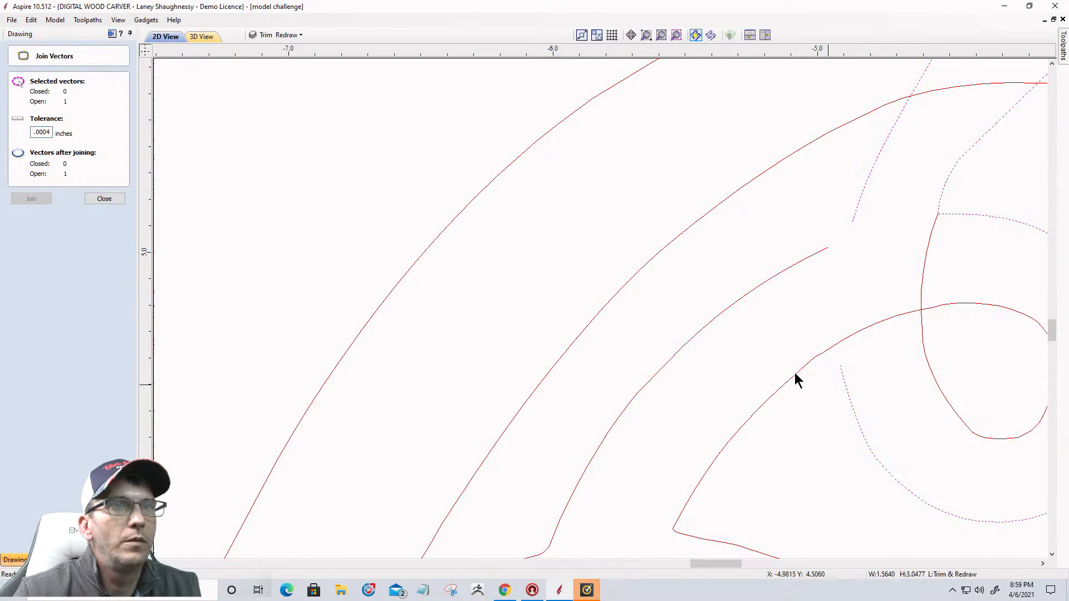
pyautogui.click(100, 199)
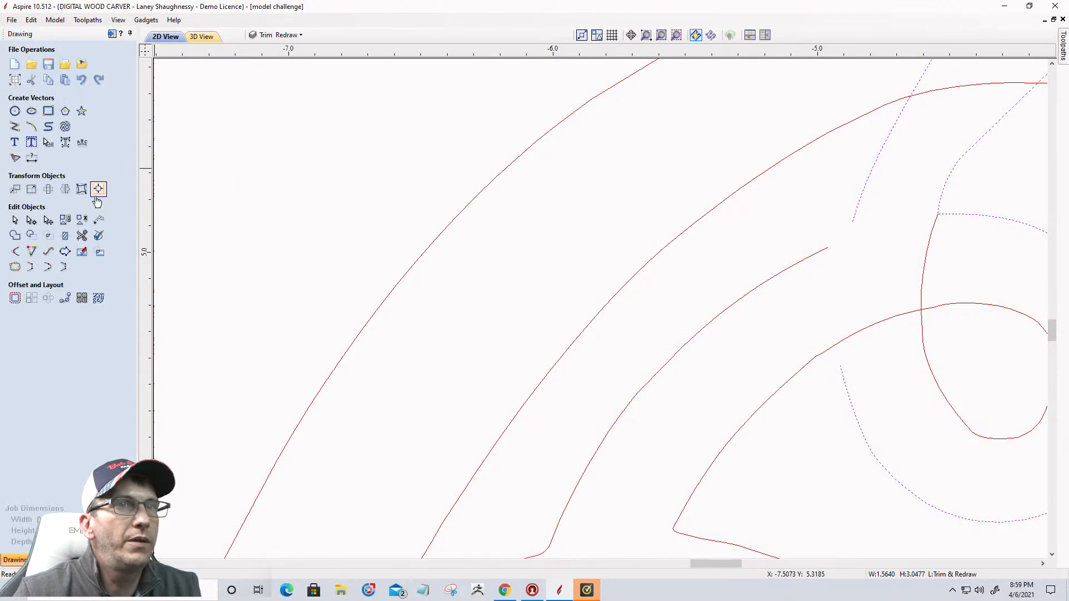
pyautogui.click(47, 268)
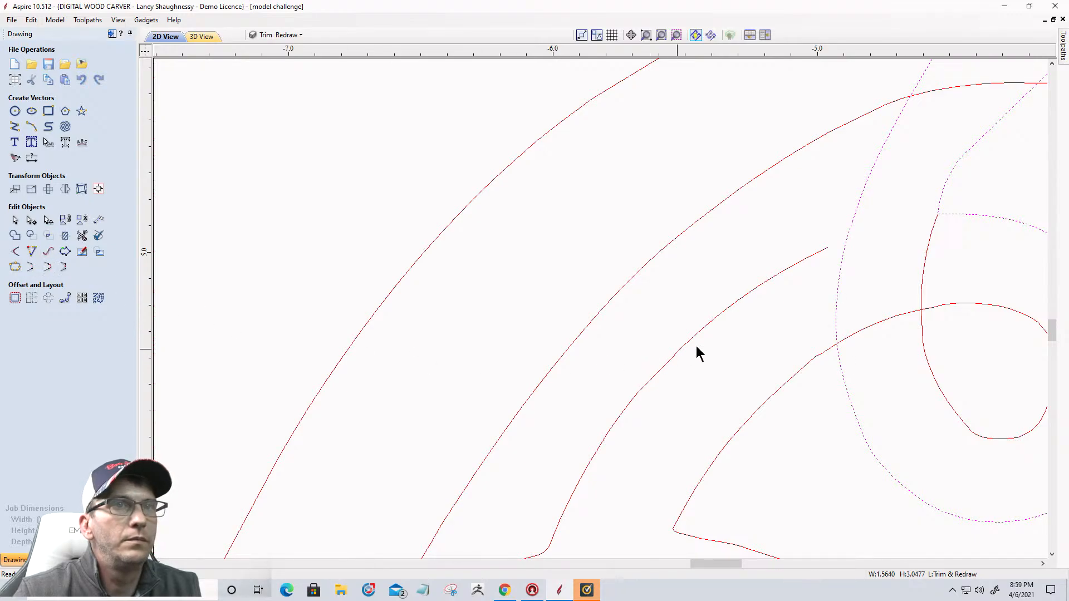
# Cut the closed outline at the corner where the stem's right edge meets the small grape, and move the grape's end node slightly right
pyautogui.scroll(-1, 925, 259)
pyautogui.scroll(-3, 926, 259)
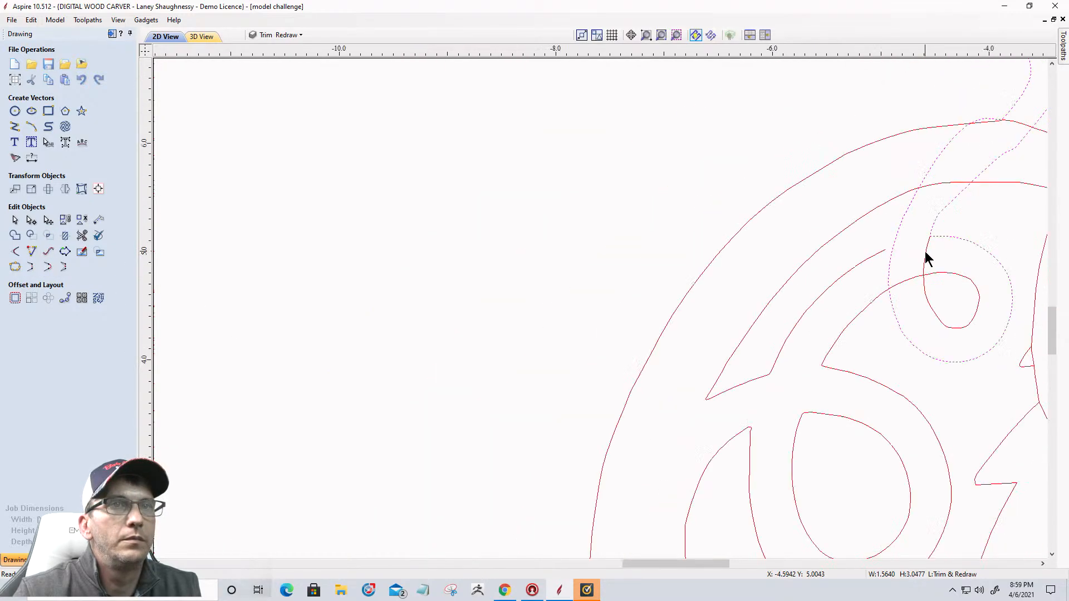
pyautogui.scroll(2, 926, 259)
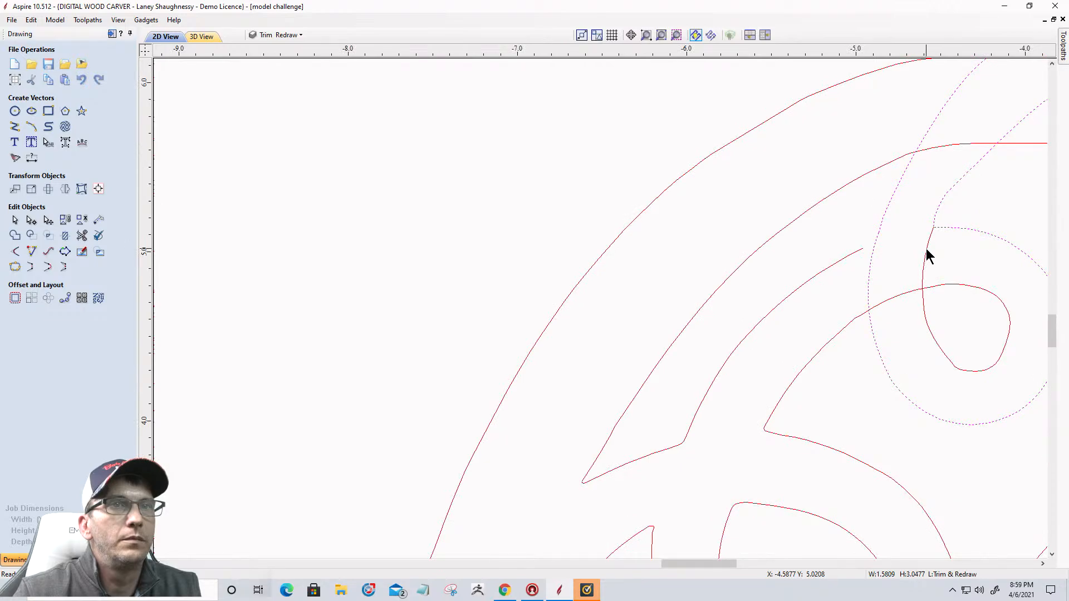
pyautogui.scroll(4, 941, 238)
pyautogui.click(931, 223)
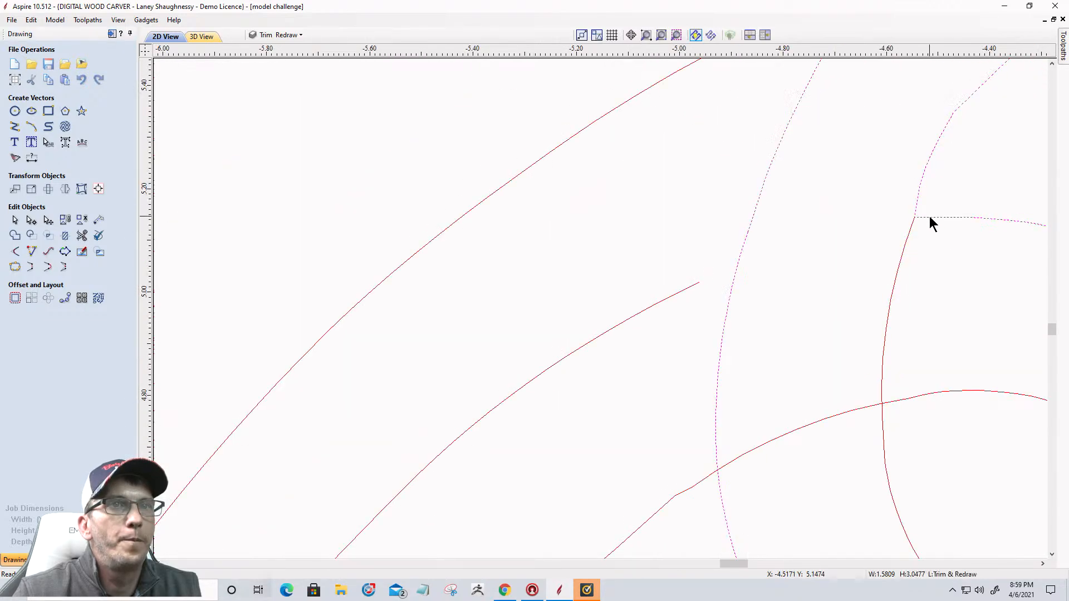
pyautogui.click(31, 220)
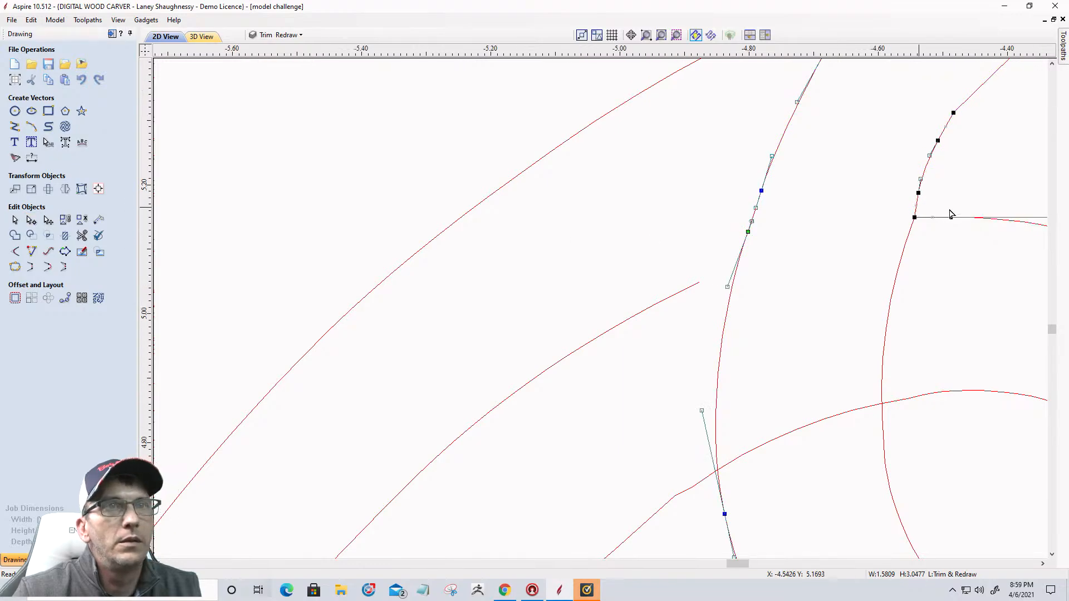
pyautogui.scroll(3, 947, 218)
pyautogui.rightClick(893, 228)
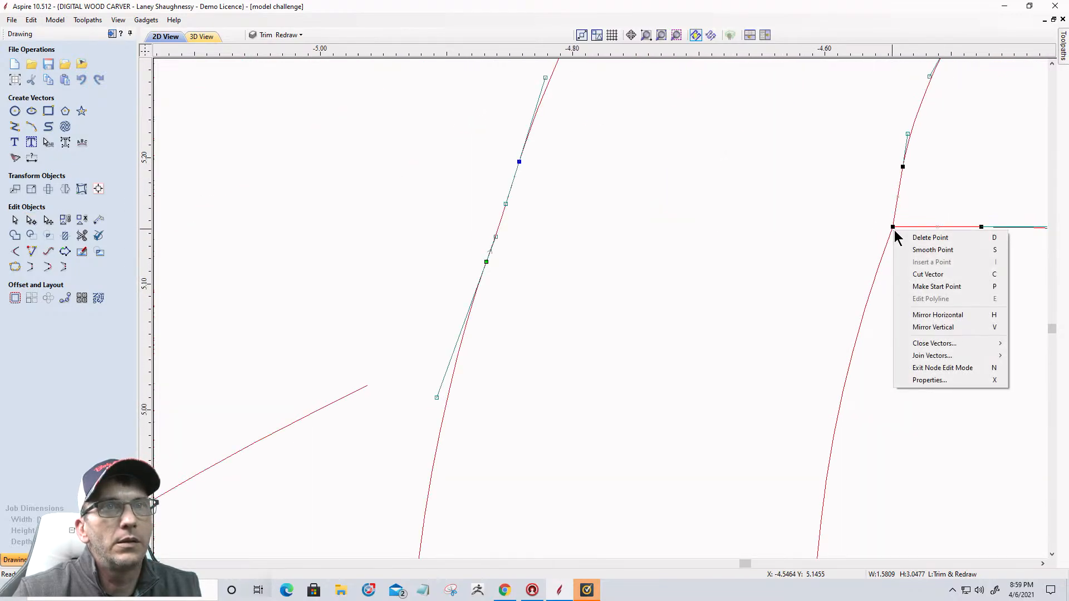
pyautogui.click(910, 275)
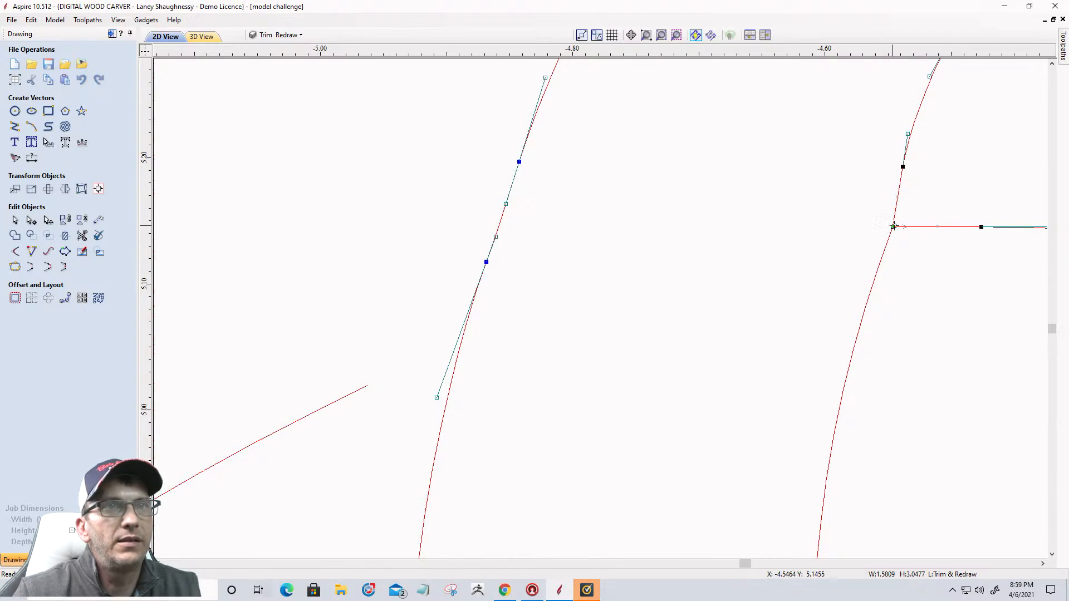
pyautogui.moveTo(894, 226); pyautogui.dragTo(911, 227)
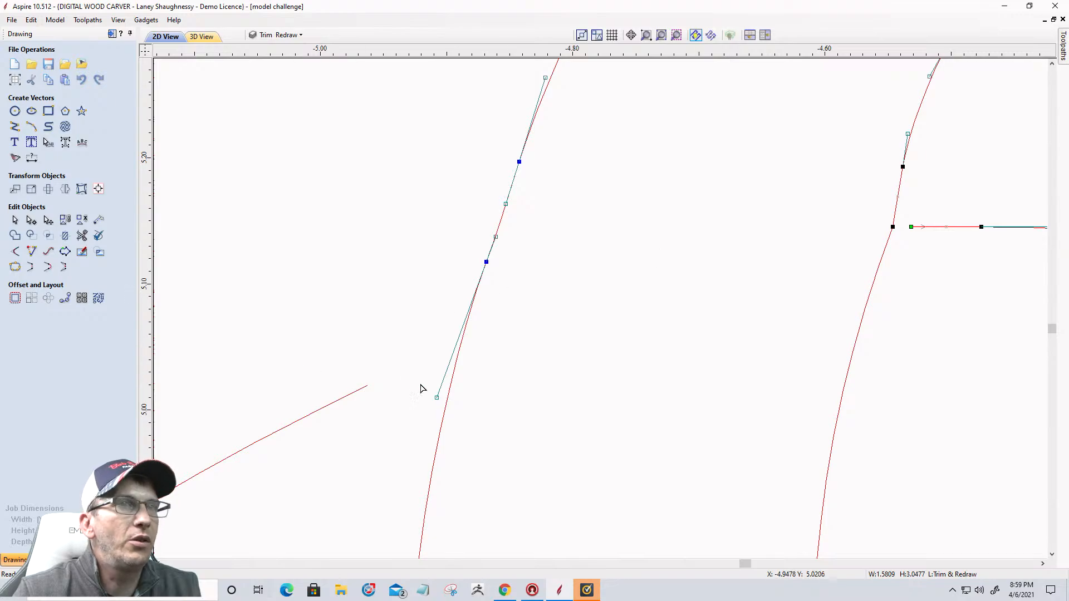
# Bridge the long left curve's open end to the stem's right-edge corner with a smooth curve, and reshape it into a gentle arch
pyautogui.scroll(-3, 421, 388)
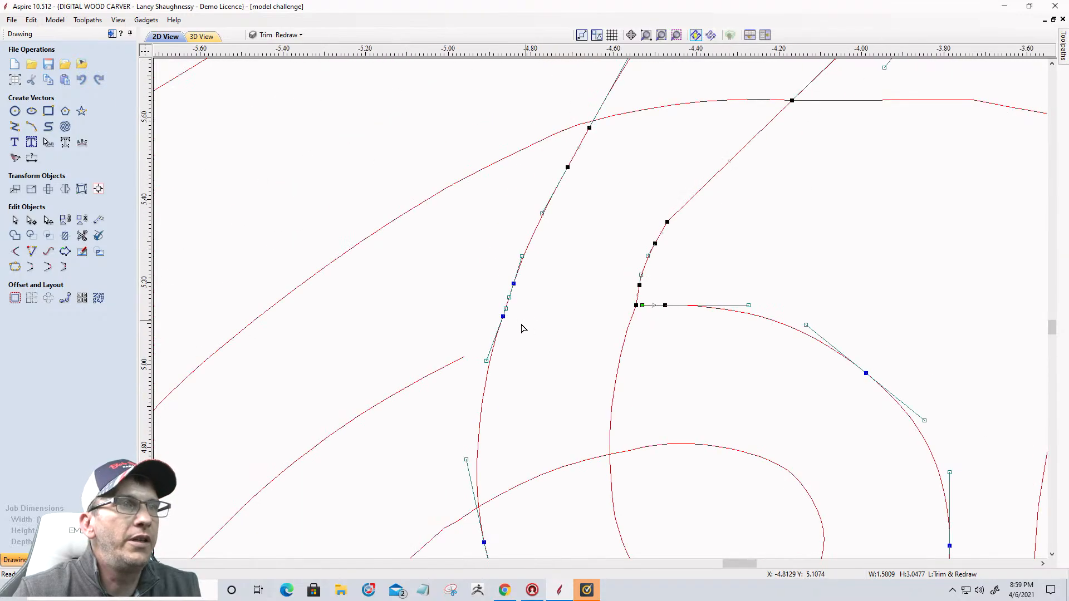
pyautogui.click(452, 368)
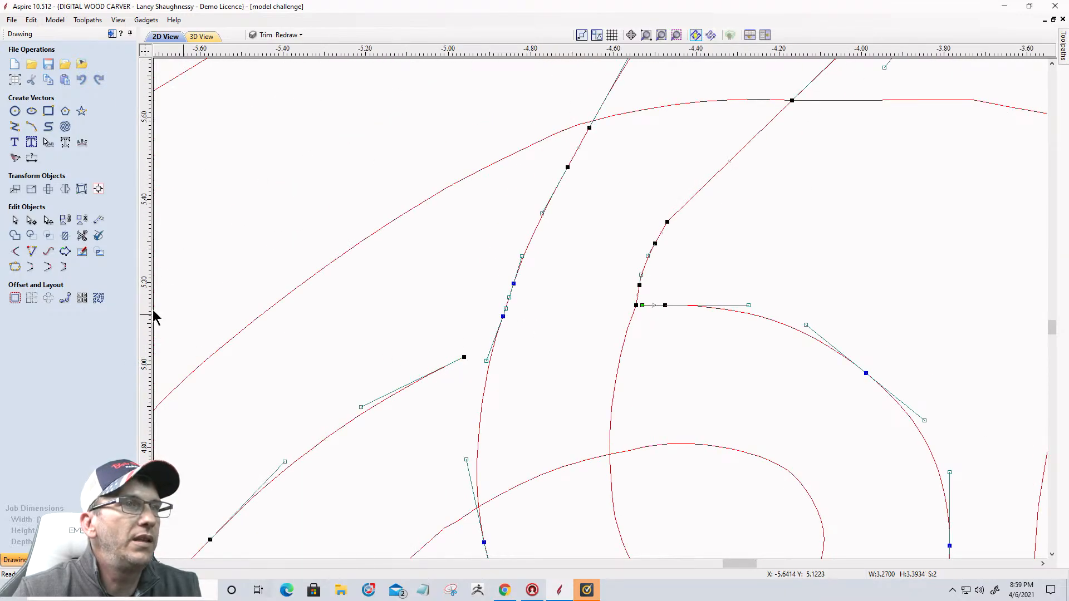
pyautogui.click(47, 267)
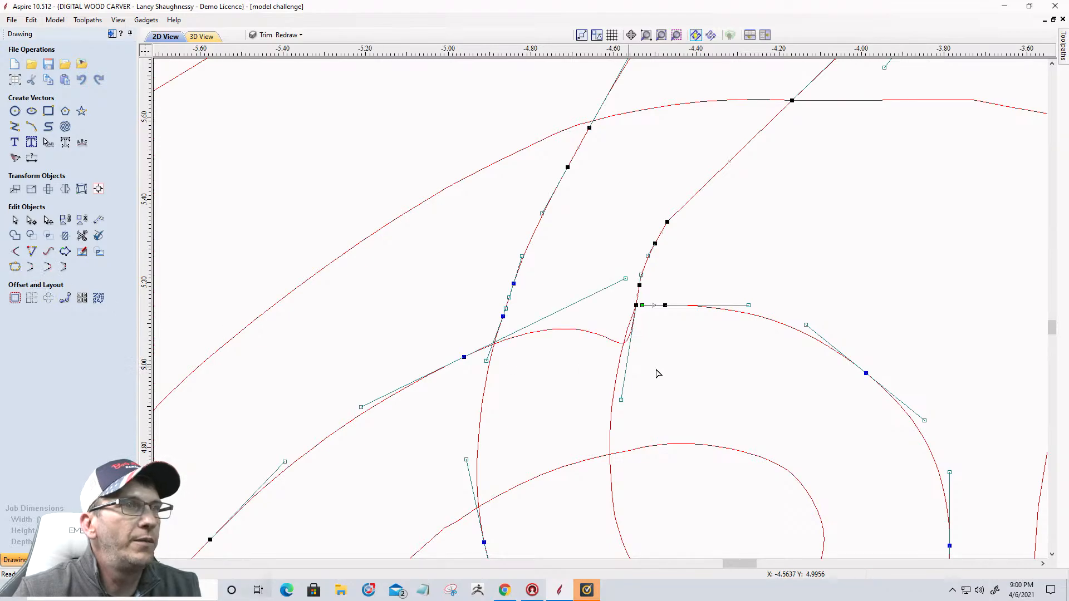
pyautogui.moveTo(622, 396); pyautogui.dragTo(525, 329)
pyautogui.click(562, 299)
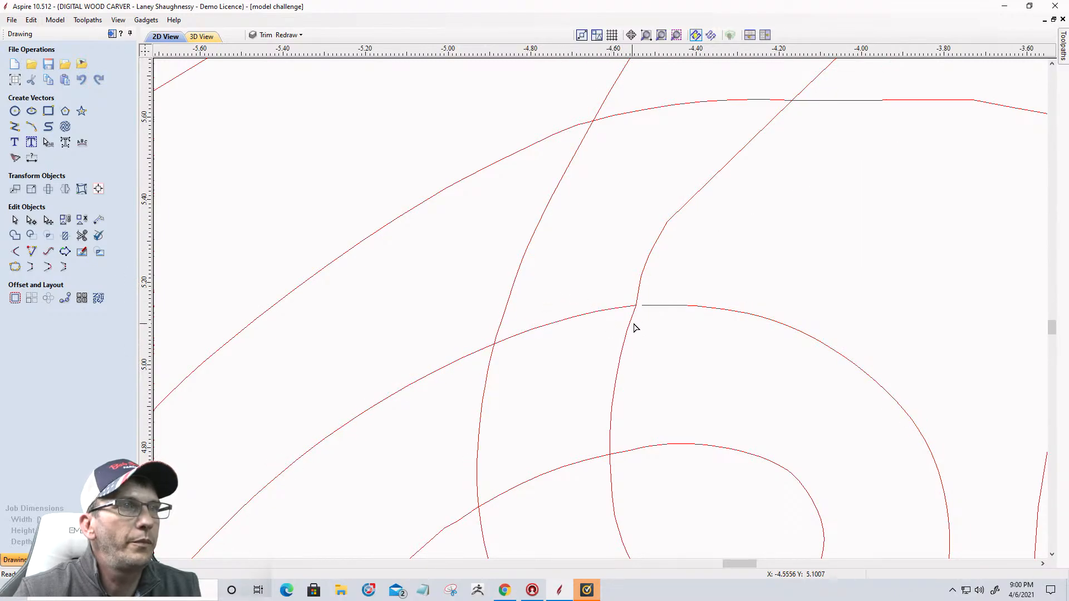
# Move the small grape outline's end node left toward the stem's right-edge corner, and undo the corner node's downward shift
pyautogui.scroll(3, 636, 328)
pyautogui.click(621, 288)
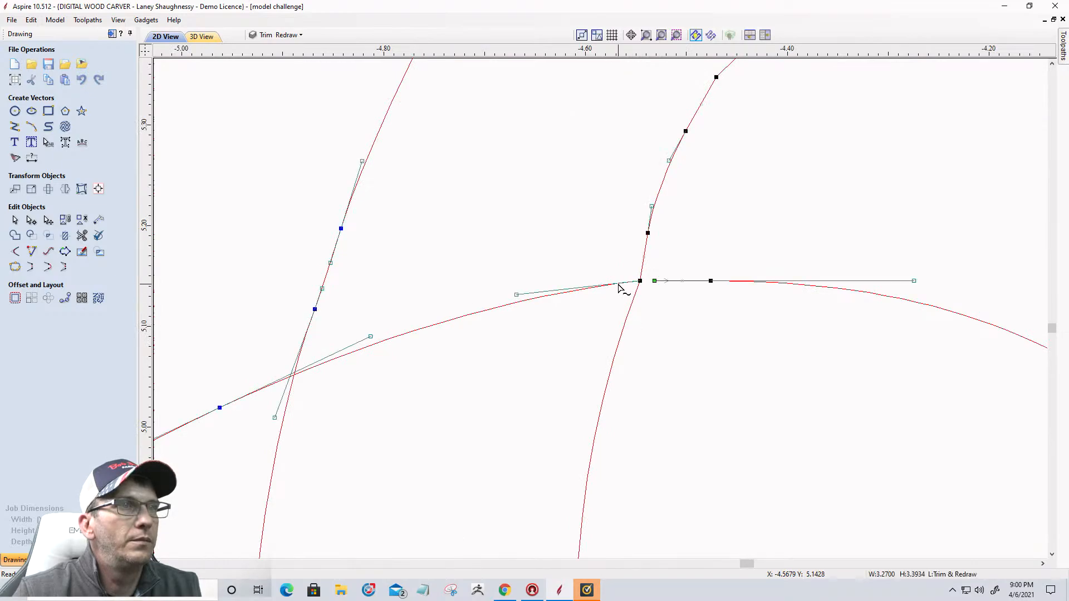
pyautogui.scroll(4, 648, 288)
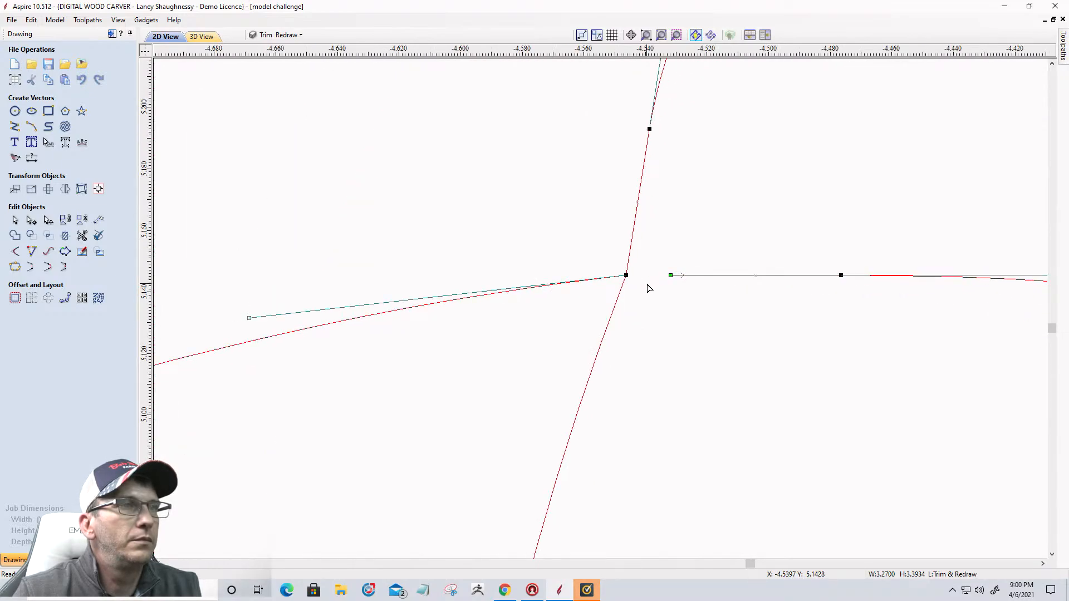
pyautogui.moveTo(669, 275); pyautogui.dragTo(643, 309)
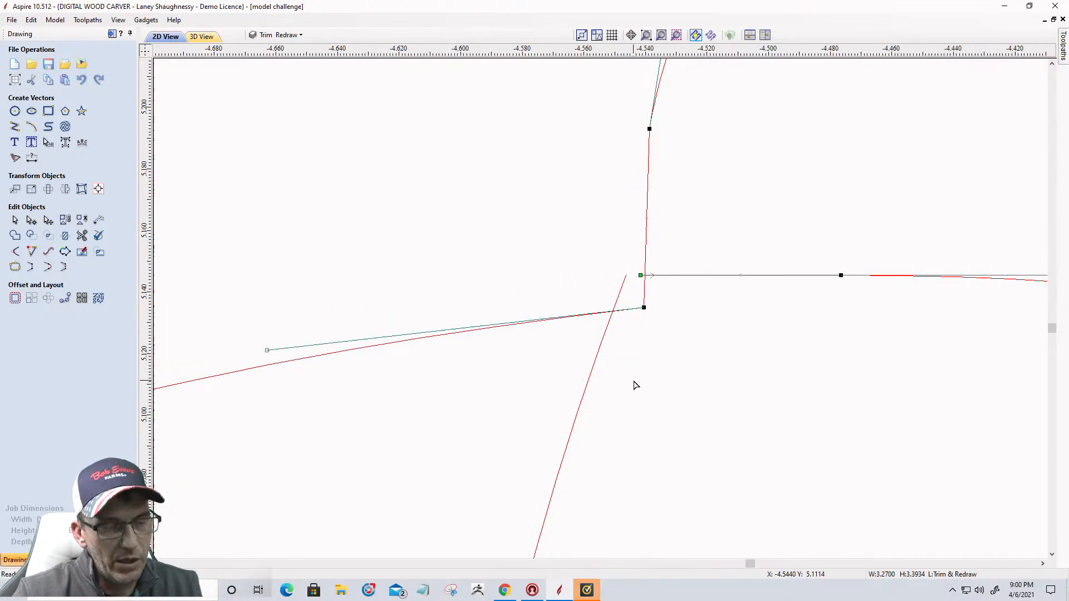
pyautogui.hotkey('ctrl', 'z')
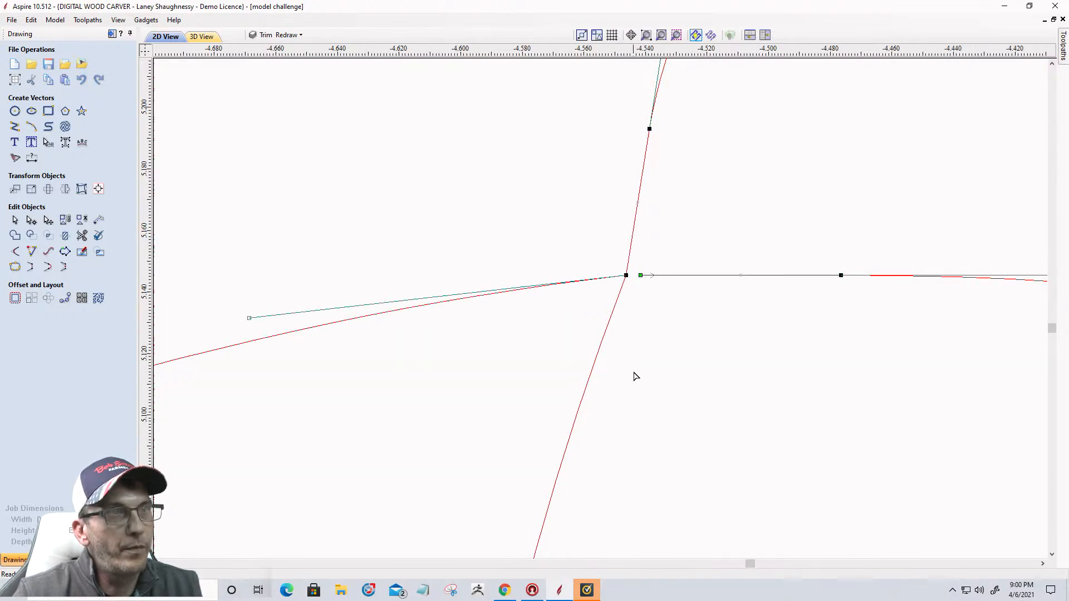
# Cut the outline at the stem's right-edge corner and extend the left arc's end node to meet the small grape's outline
pyautogui.rightClick(625, 275)
pyautogui.click(647, 317)
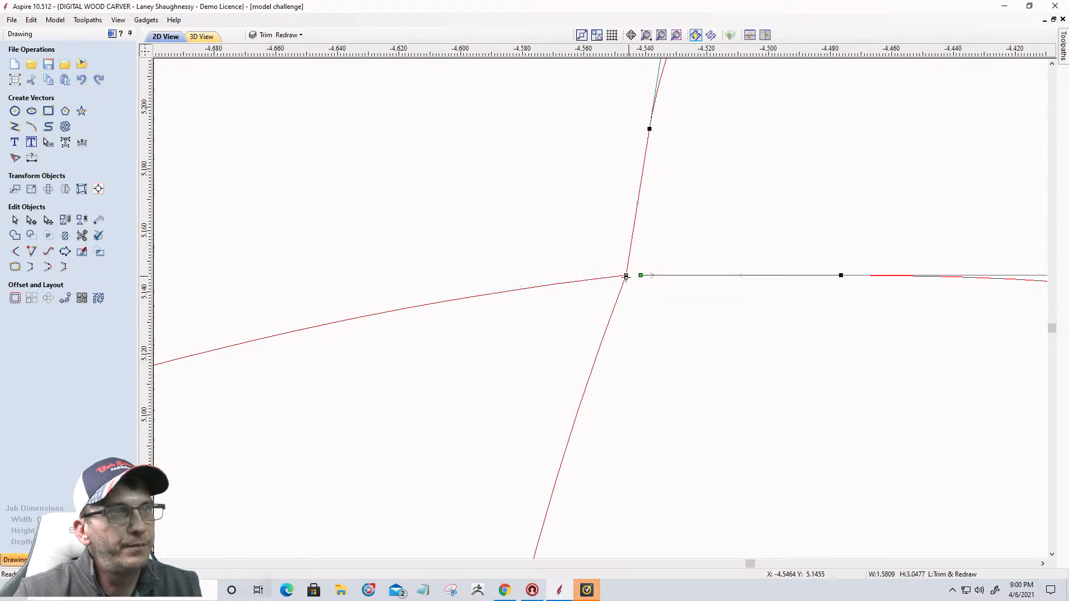
pyautogui.click(602, 281)
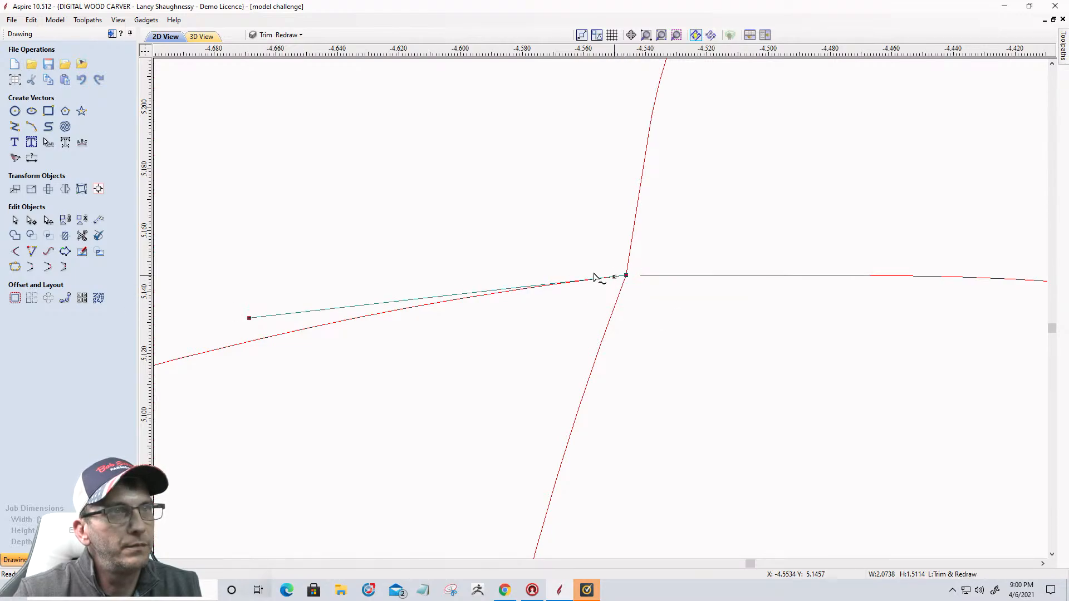
pyautogui.moveTo(595, 275); pyautogui.dragTo(635, 277)
pyautogui.scroll(-4, 646, 336)
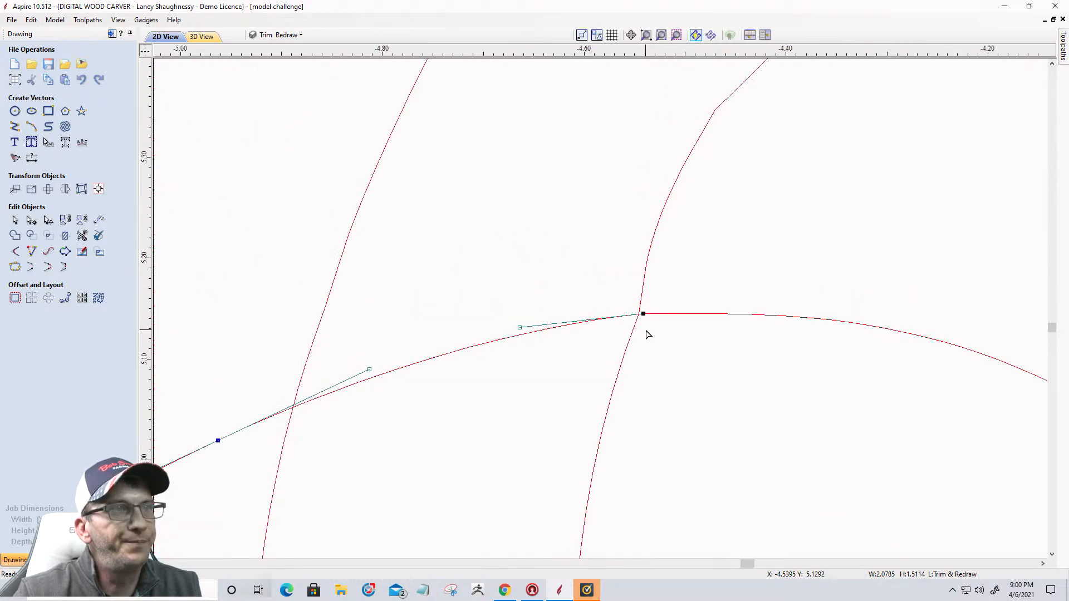
pyautogui.click(633, 363)
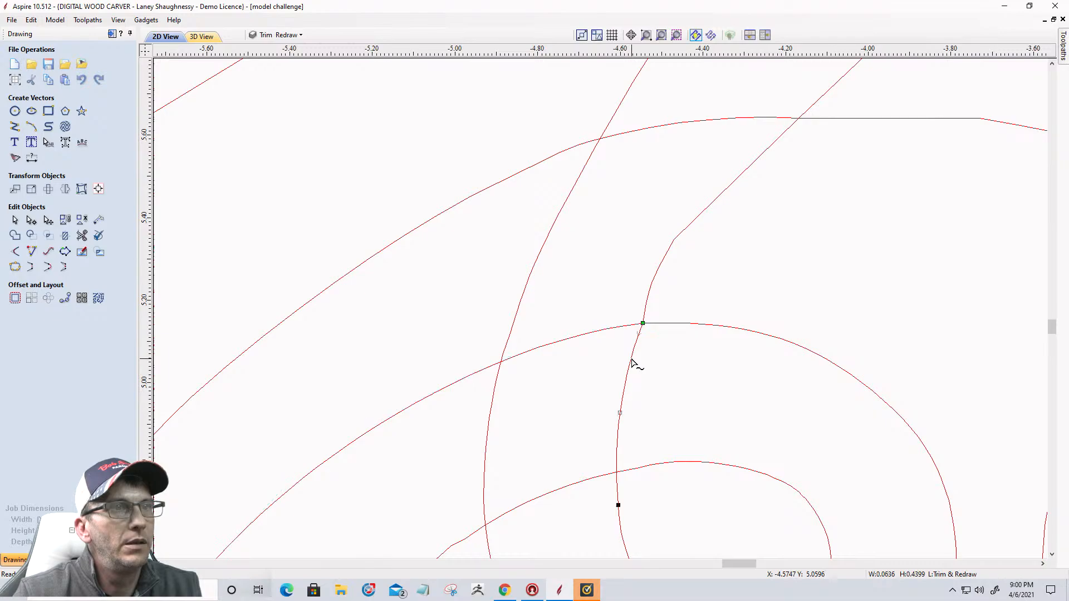
# Reshape the tendril's left edge into a smooth flowing curve between the two vine lines by adjusting its Bezier handles
pyautogui.click(663, 323)
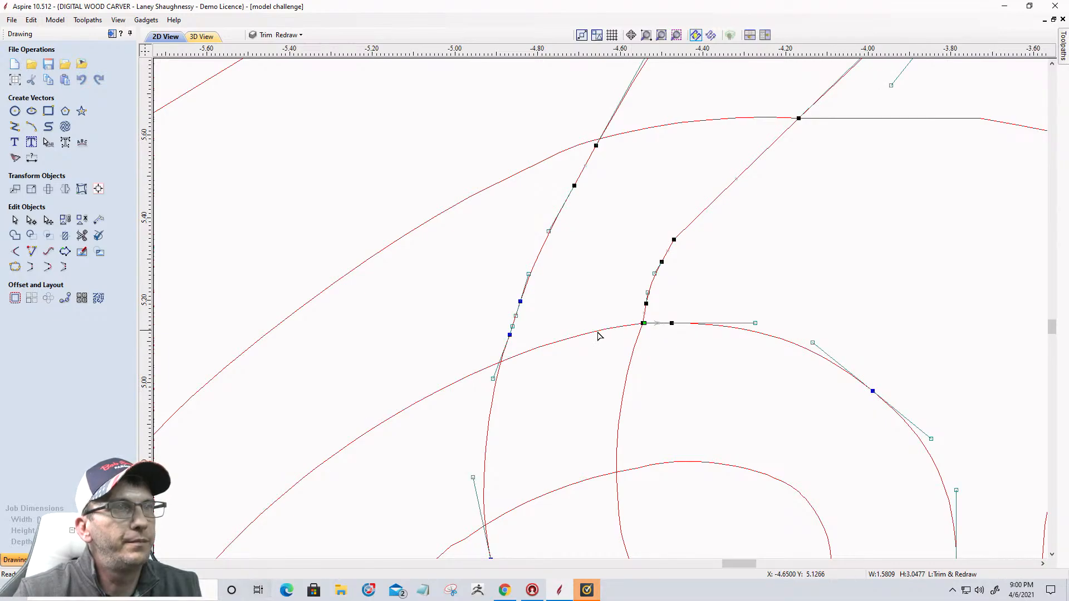
pyautogui.scroll(-4, 545, 340)
pyautogui.scroll(4, 668, 217)
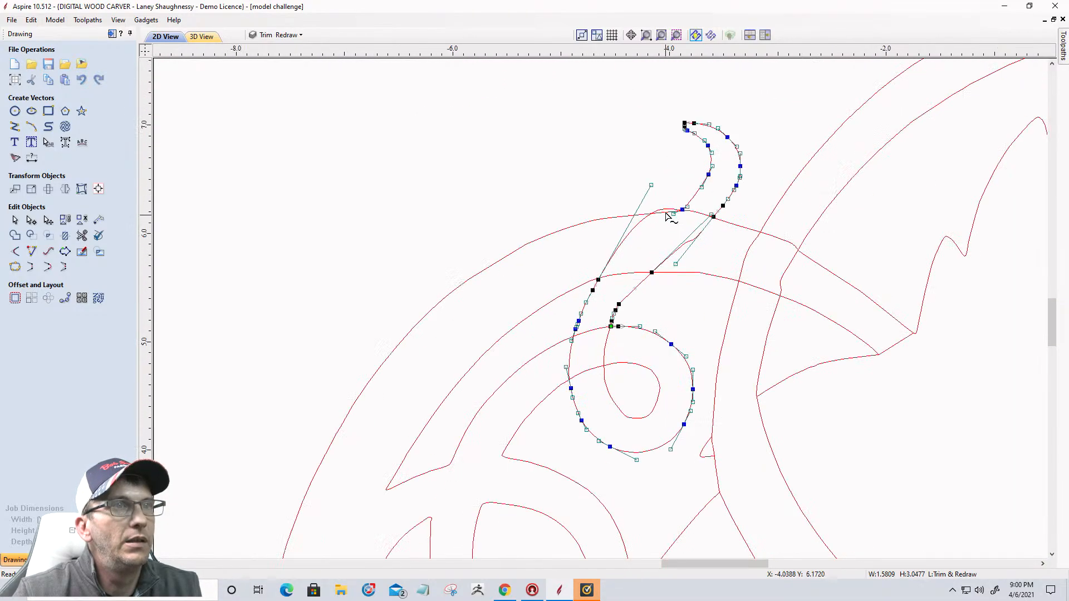
pyautogui.moveTo(643, 175); pyautogui.dragTo(574, 304)
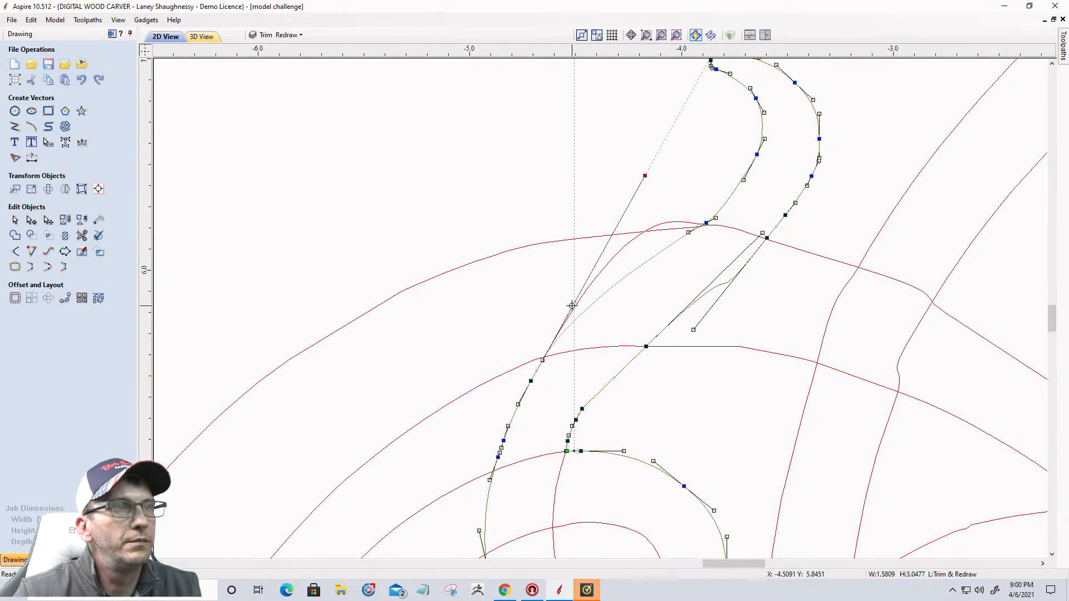
pyautogui.click(689, 232)
pyautogui.moveTo(689, 232); pyautogui.dragTo(694, 246)
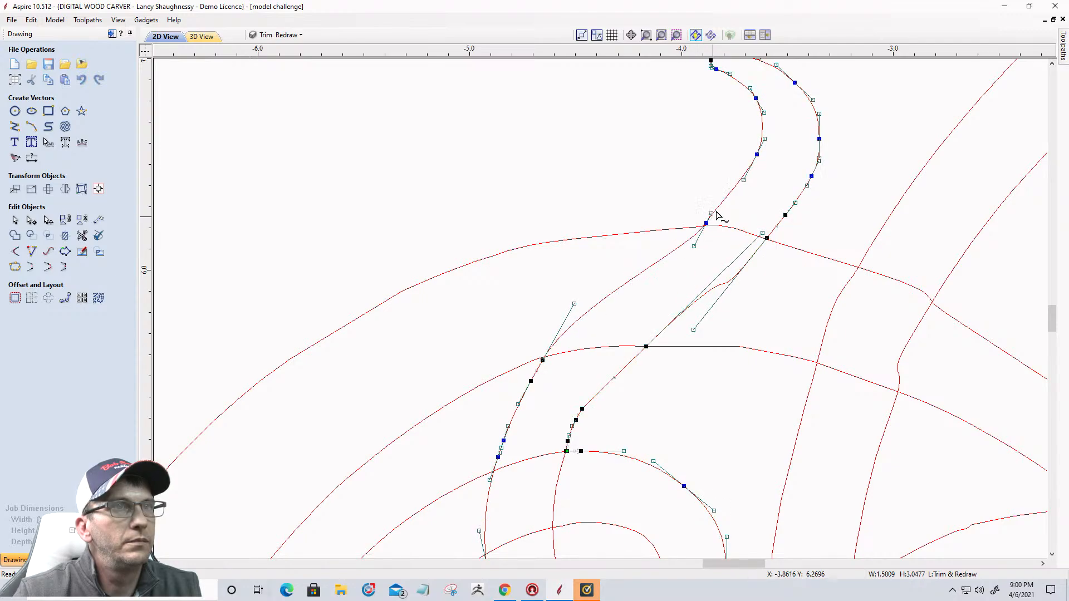
pyautogui.moveTo(744, 180)
pyautogui.mouseDown()
pyautogui.moveTo(754, 187)
pyautogui.moveTo(746, 190)
pyautogui.mouseUp()
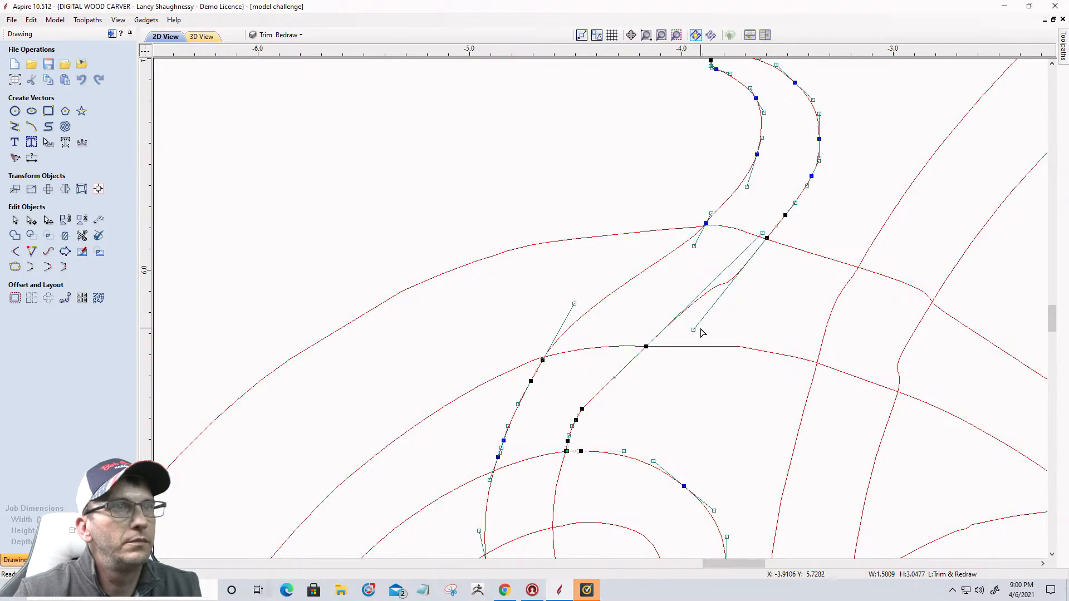
# Smooth the tendril's right edge between the two vine lines by adjusting the Bezier handles of that span
pyautogui.moveTo(693, 329); pyautogui.dragTo(724, 286)
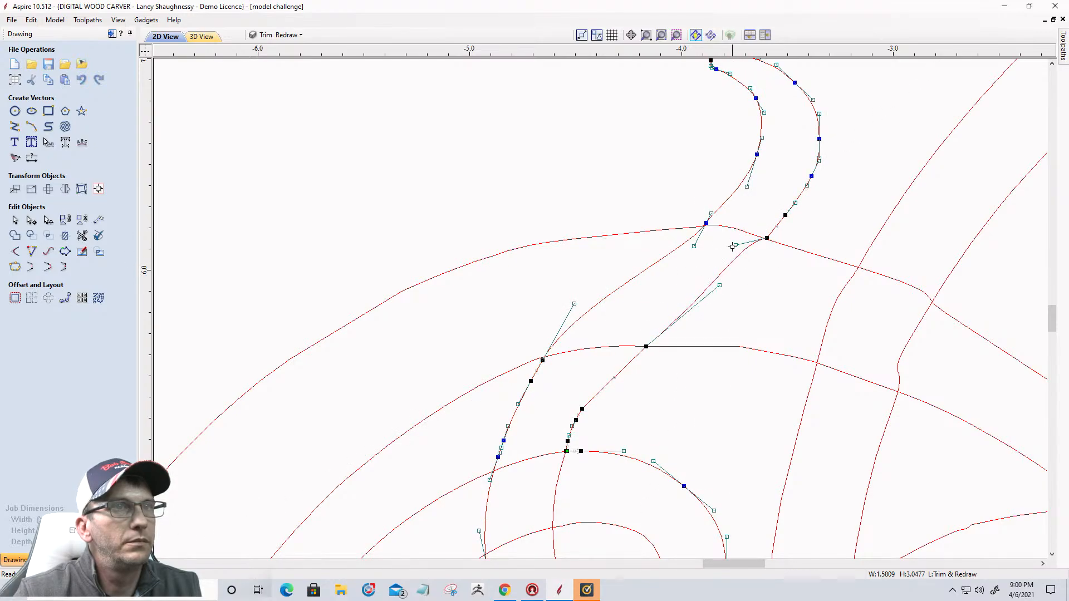
pyautogui.moveTo(732, 246); pyautogui.dragTo(748, 261)
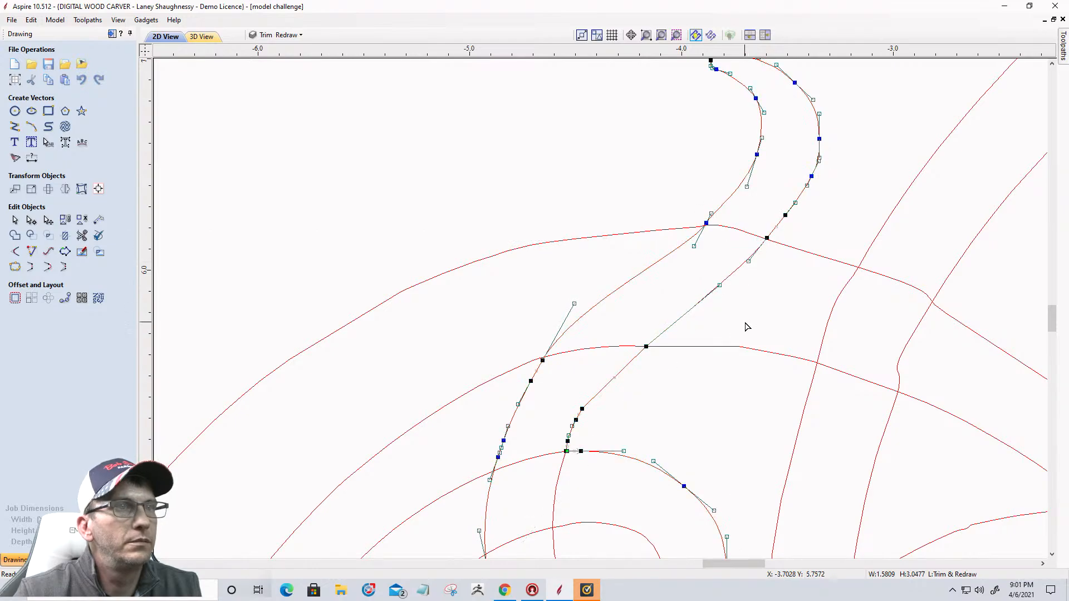
pyautogui.click(747, 326)
pyautogui.scroll(-3, 662, 324)
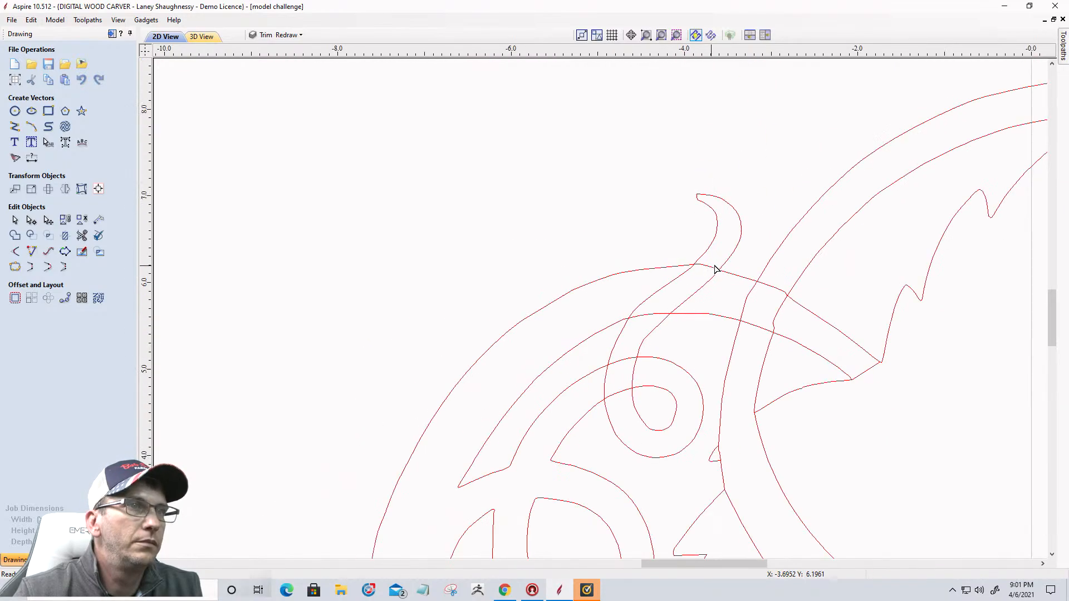
pyautogui.scroll(-2, 628, 346)
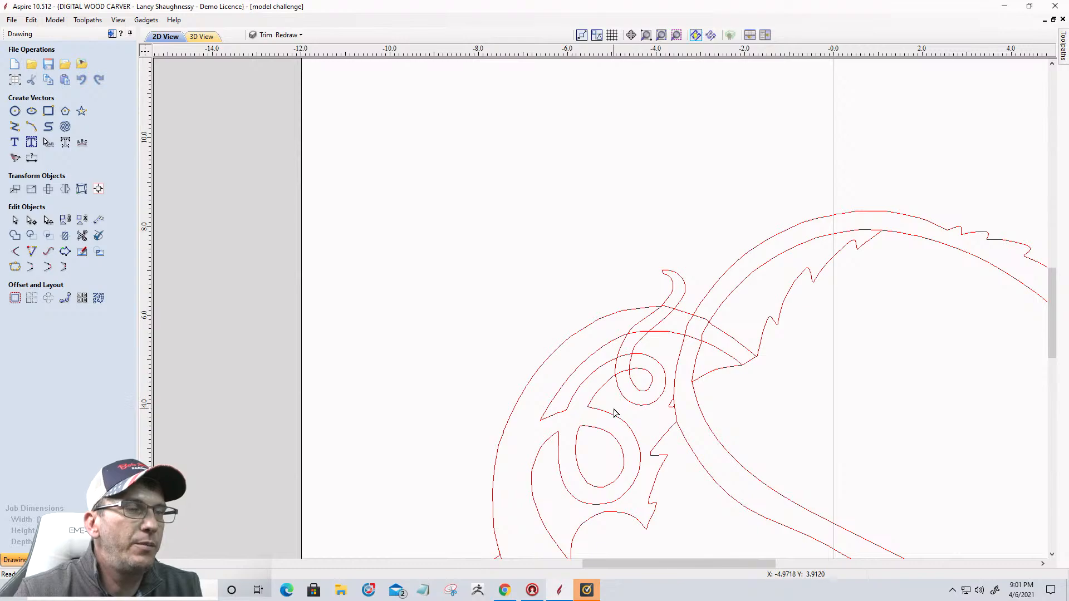
# Join the small grape's open inner loop to the short arc on its left with a .0004 inch tolerance
pyautogui.scroll(2, 615, 413)
pyautogui.click(659, 310)
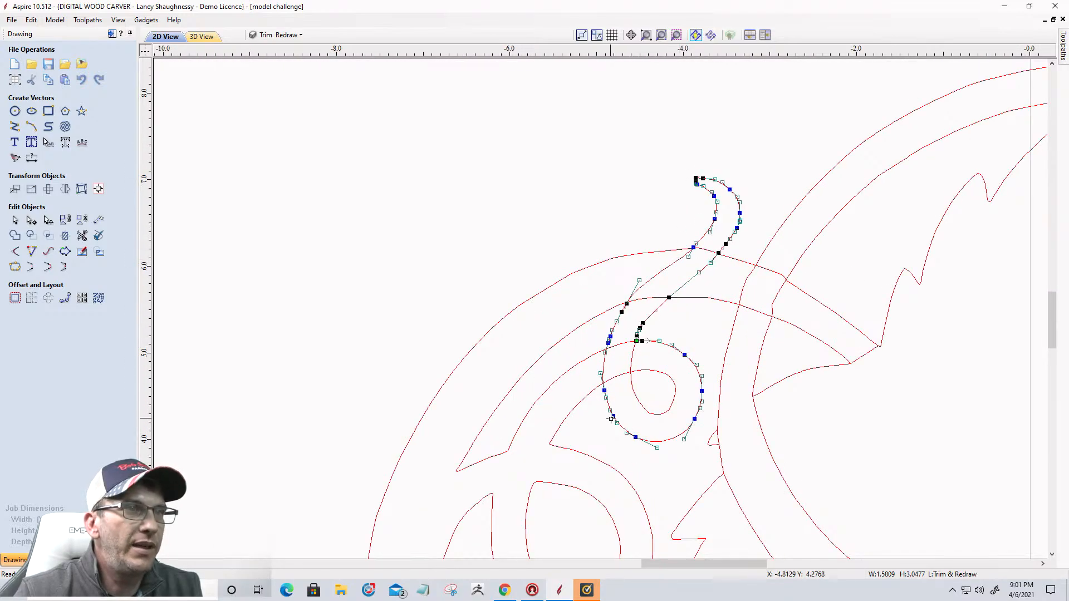
pyautogui.click(661, 417)
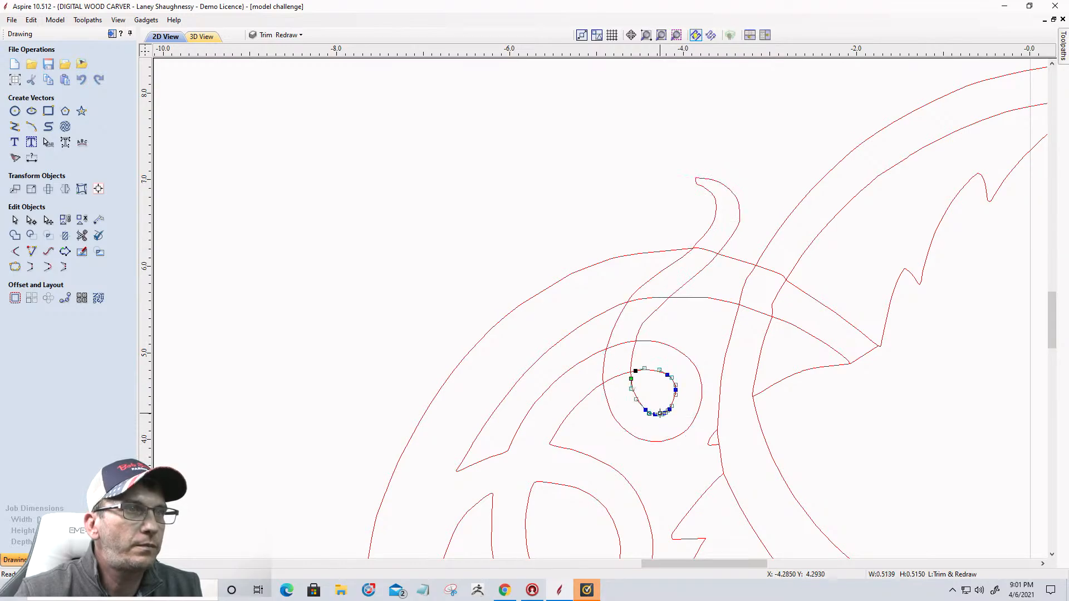
pyautogui.scroll(4, 664, 410)
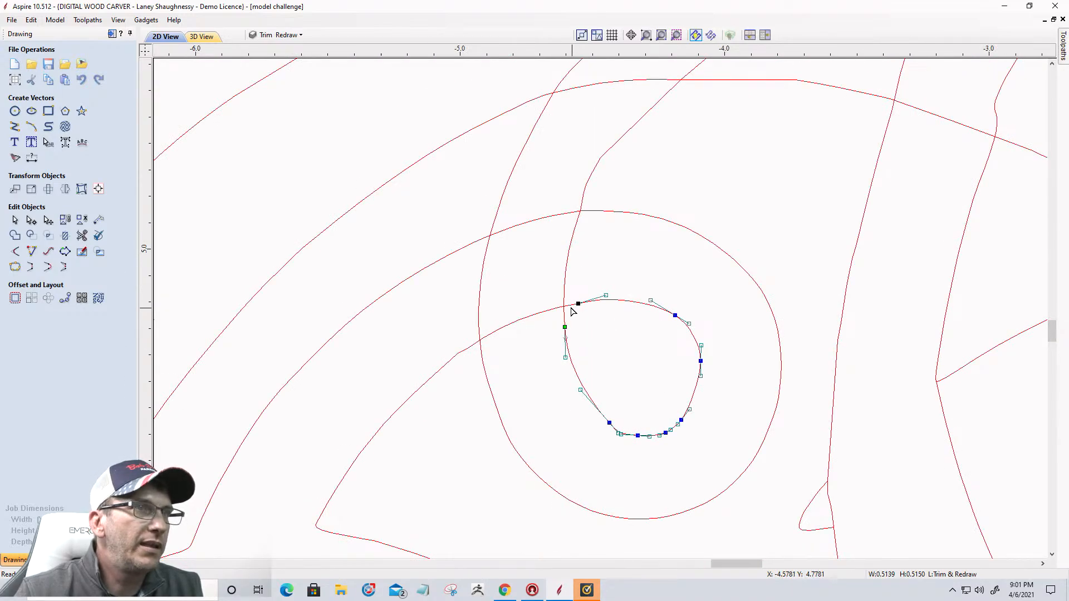
pyautogui.click(531, 320)
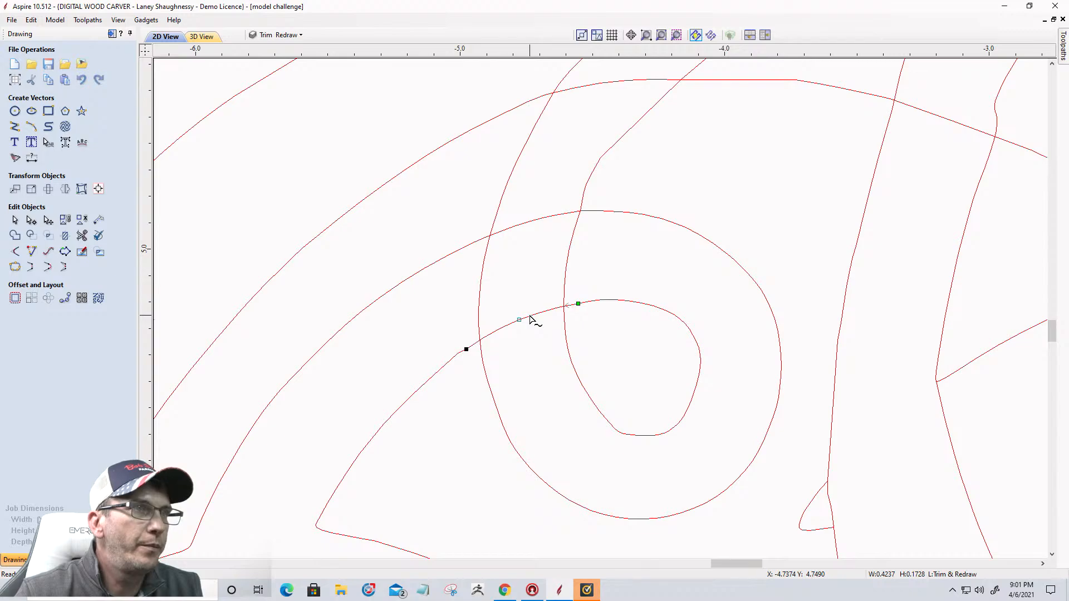
pyautogui.keyDown('shift'); pyautogui.click(606, 303); pyautogui.keyUp('shift')
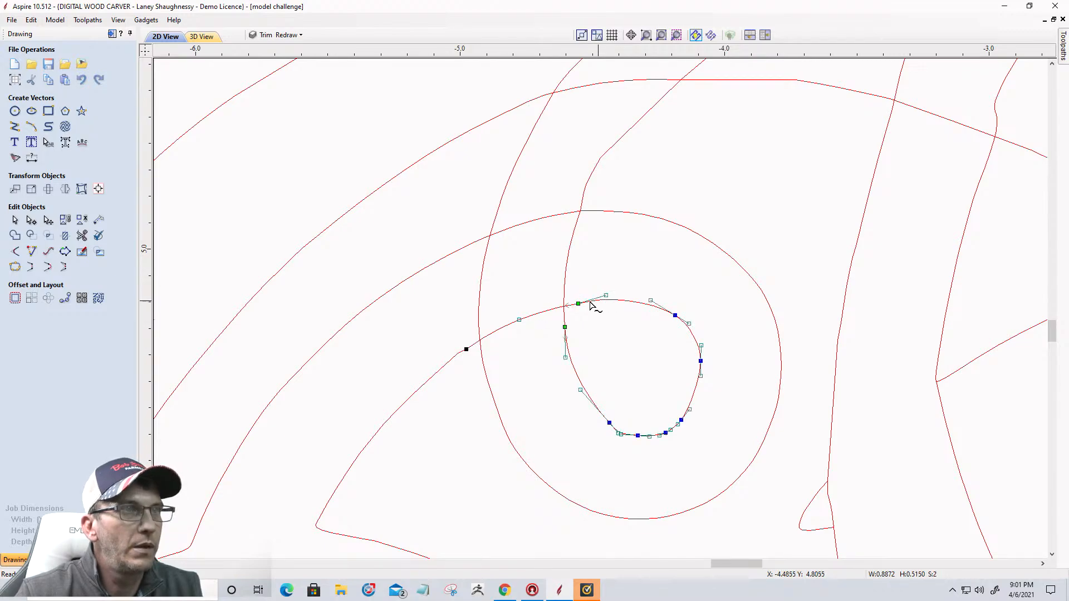
pyautogui.click(15, 267)
pyautogui.click(33, 198)
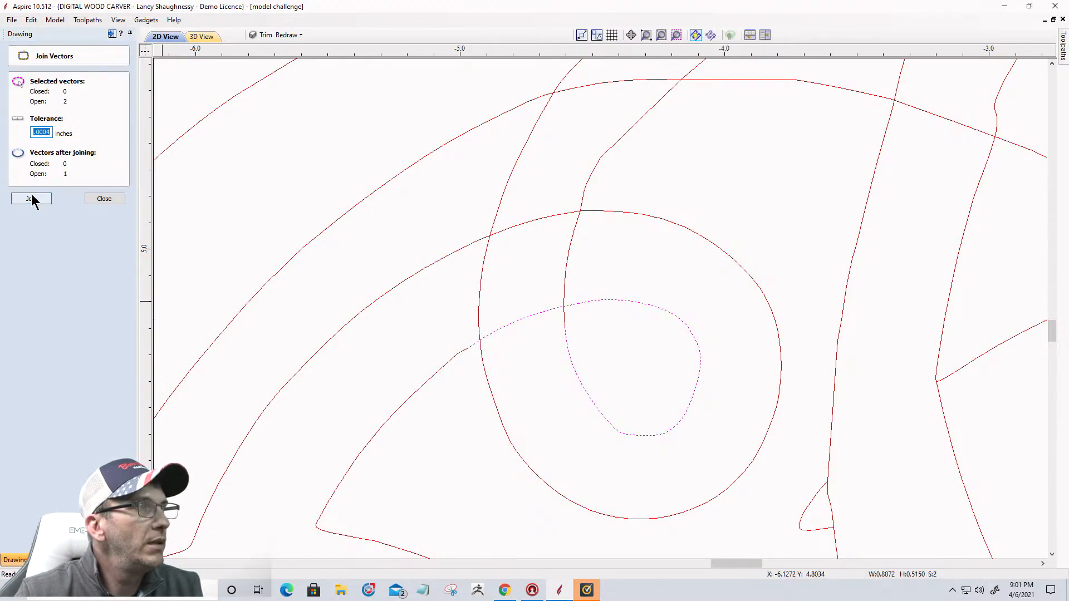
# Join the extended inner loop to the long curve that runs down around the large teardrop, using a .0004 inch tolerance
pyautogui.click(603, 301)
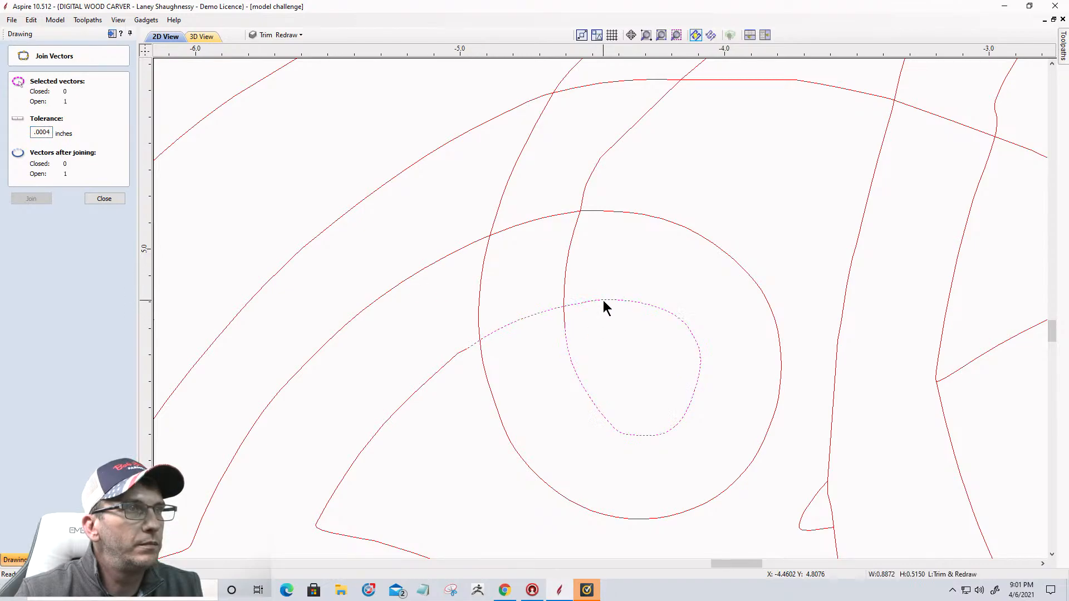
pyautogui.keyDown('shift'); pyautogui.click(438, 371); pyautogui.keyUp('shift')
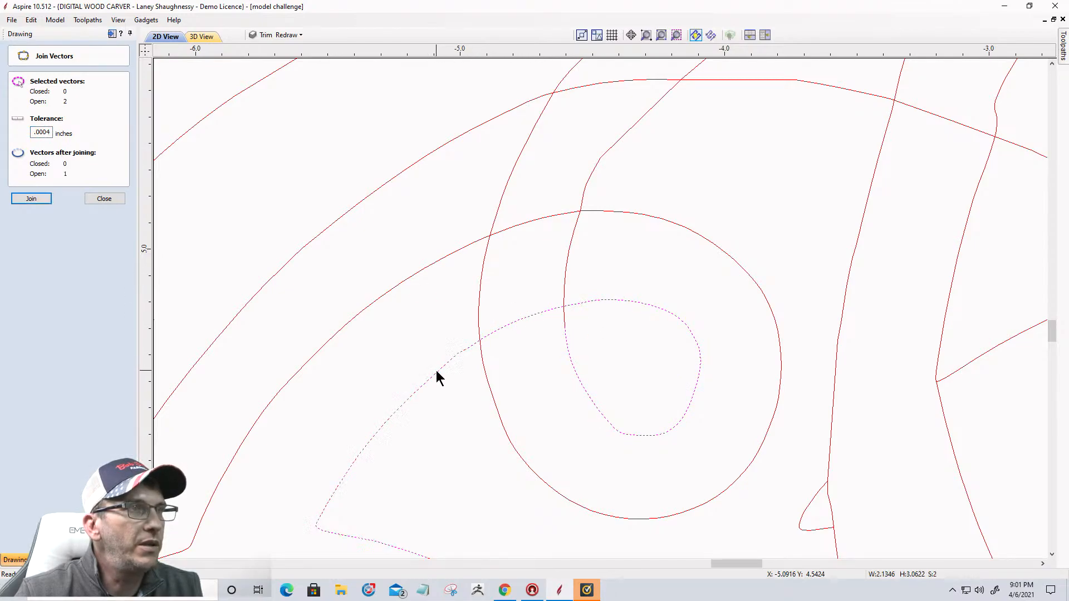
pyautogui.click(31, 198)
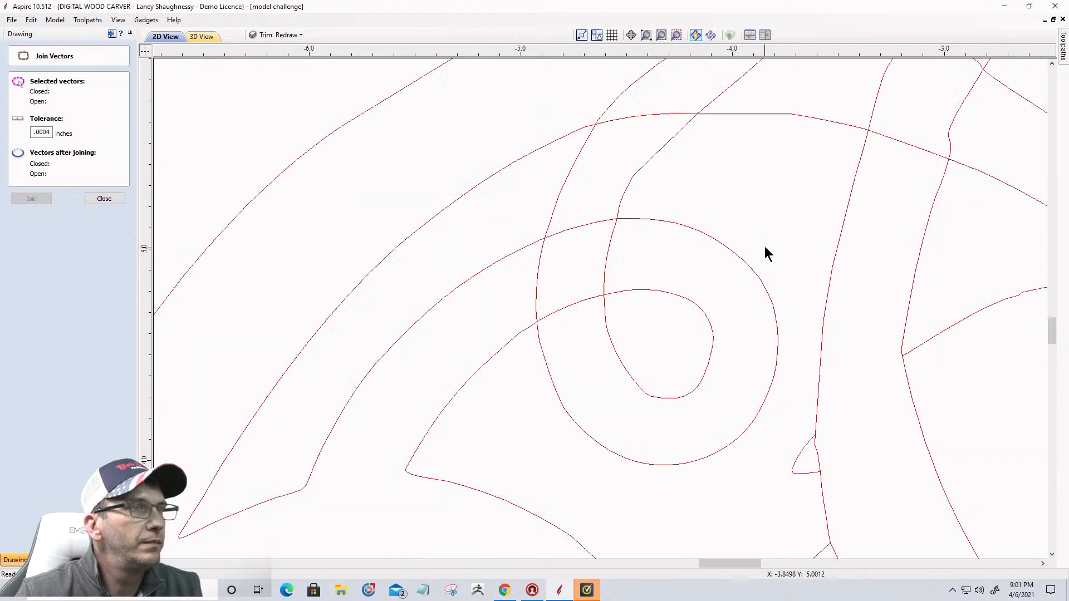
pyautogui.scroll(-7, 706, 291)
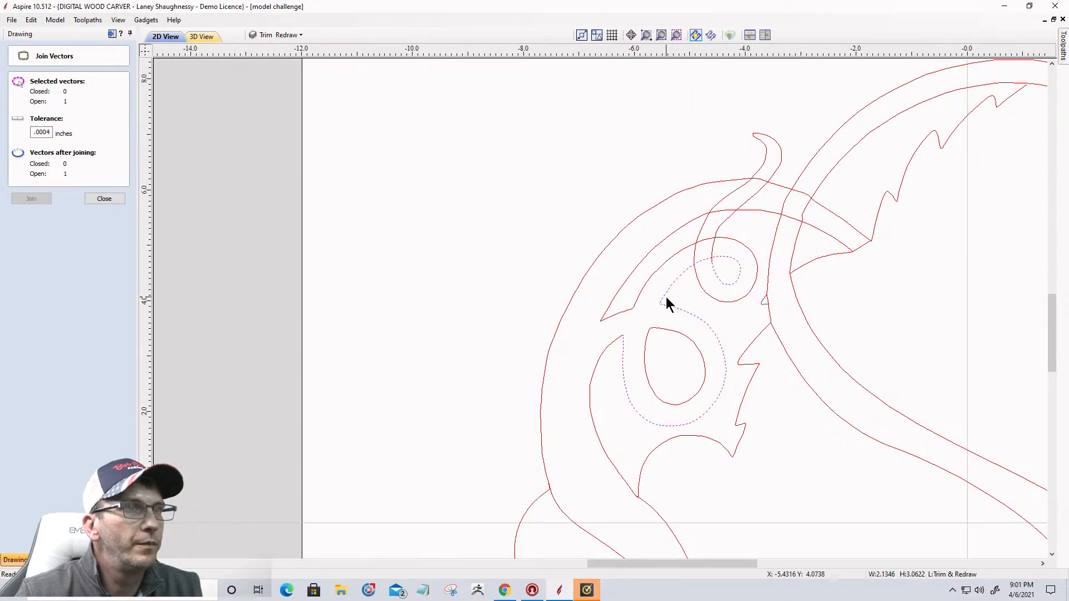
pyautogui.scroll(4, 668, 304)
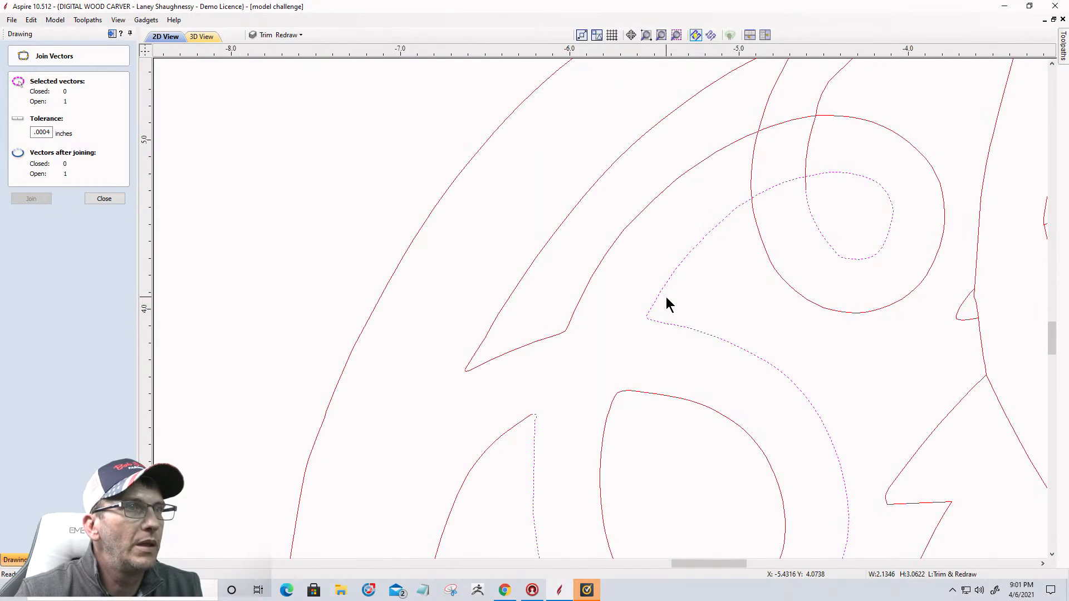
pyautogui.click(103, 199)
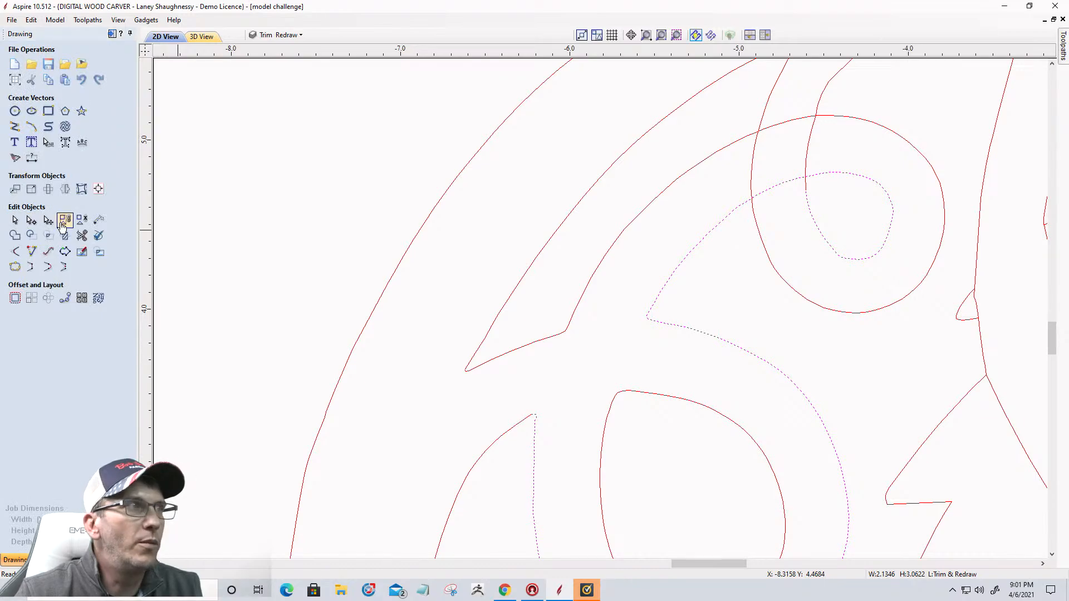
# Delete the rounded corner span at the upper left tip of the large inner teardrop outline
pyautogui.click(32, 221)
pyautogui.click(623, 398)
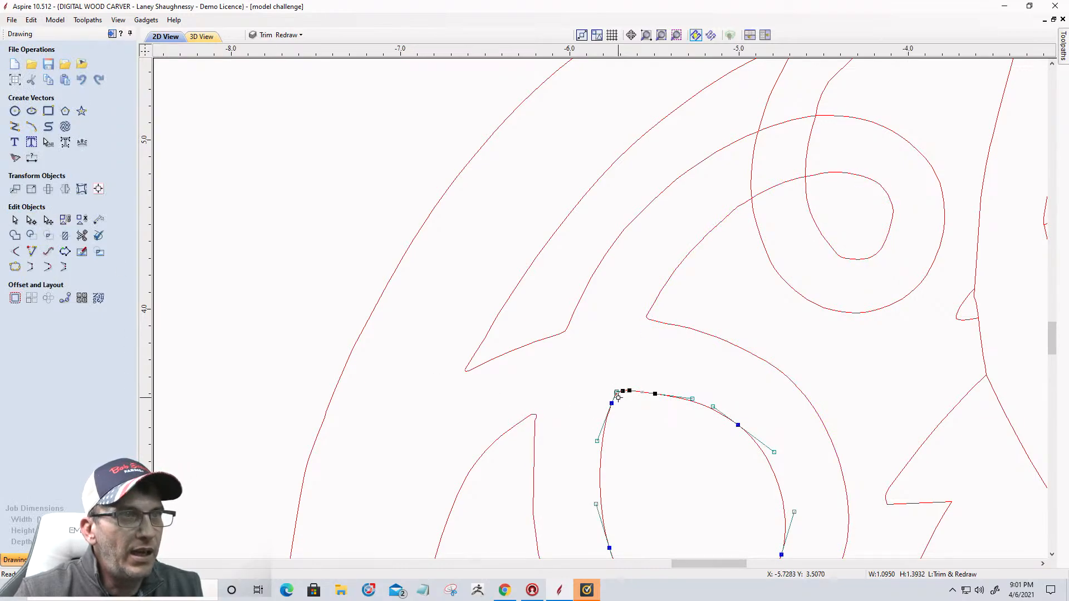
pyautogui.scroll(3, 618, 399)
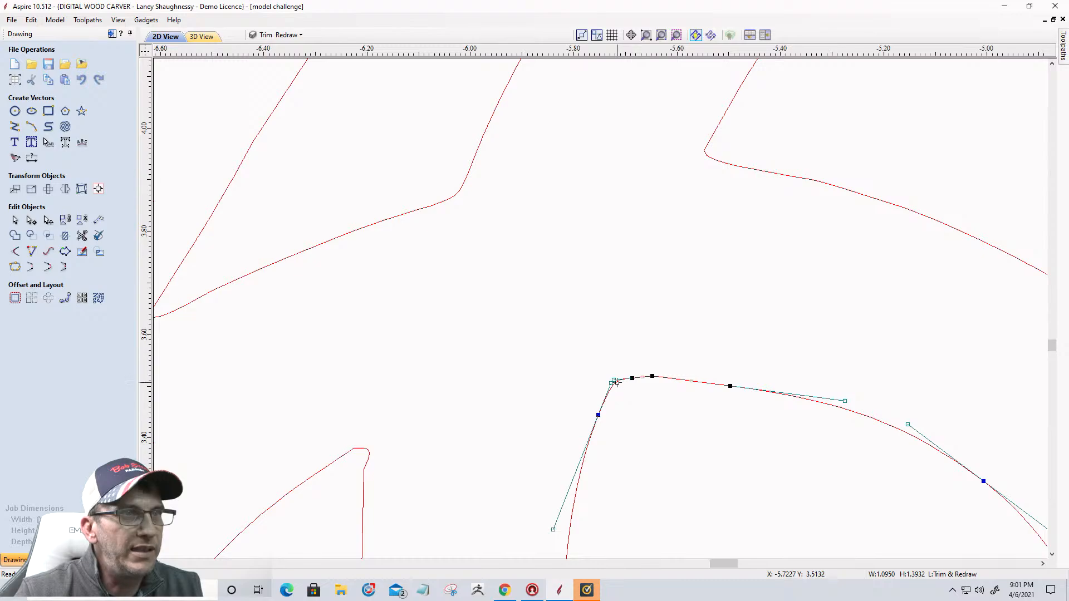
pyautogui.scroll(3, 615, 383)
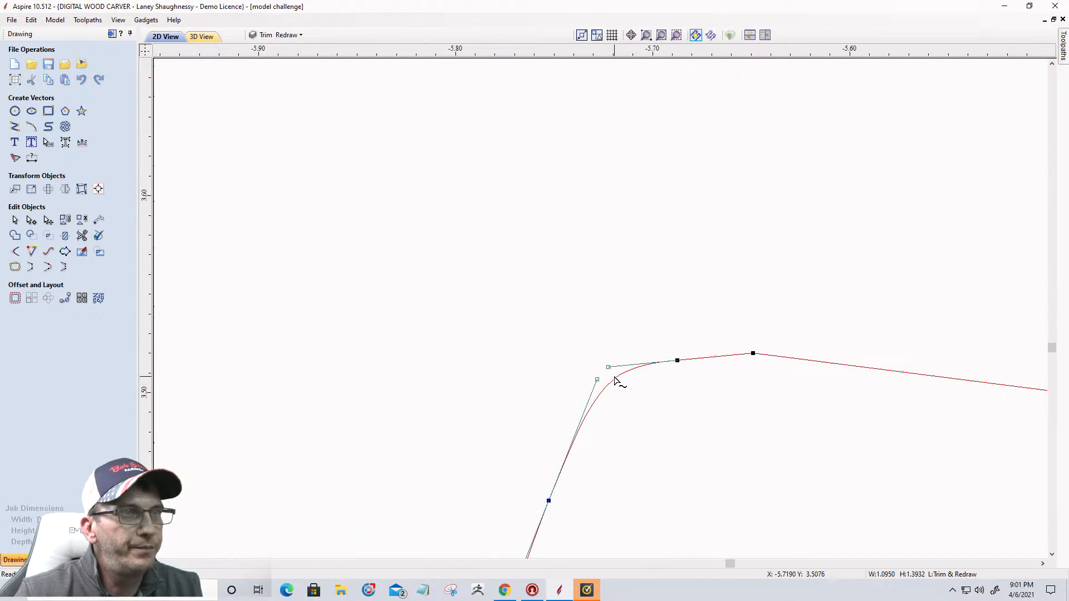
pyautogui.rightClick(614, 381)
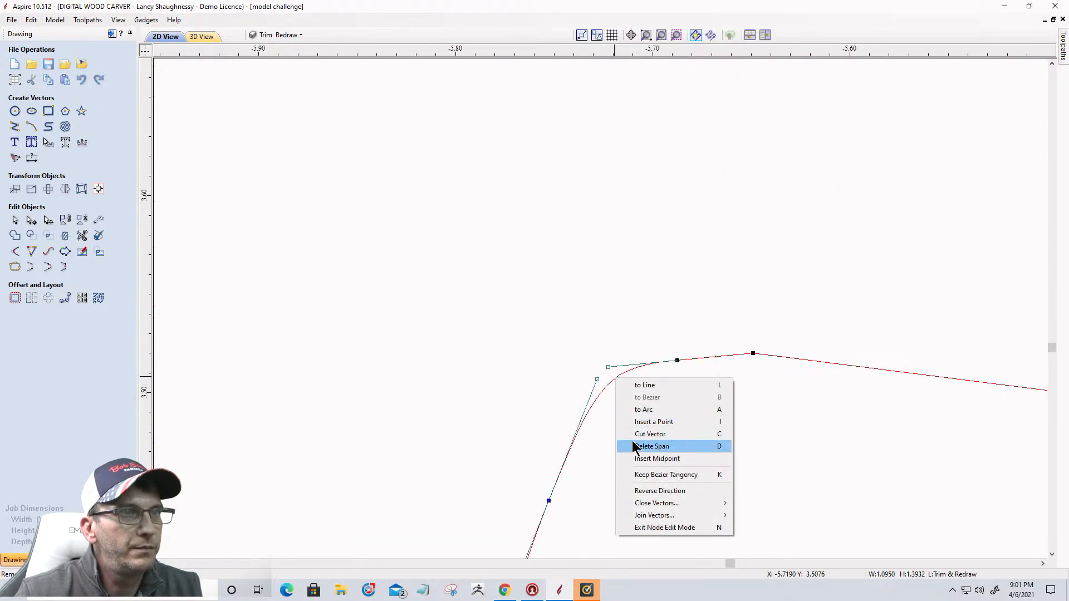
pyautogui.click(652, 446)
pyautogui.scroll(-6, 674, 337)
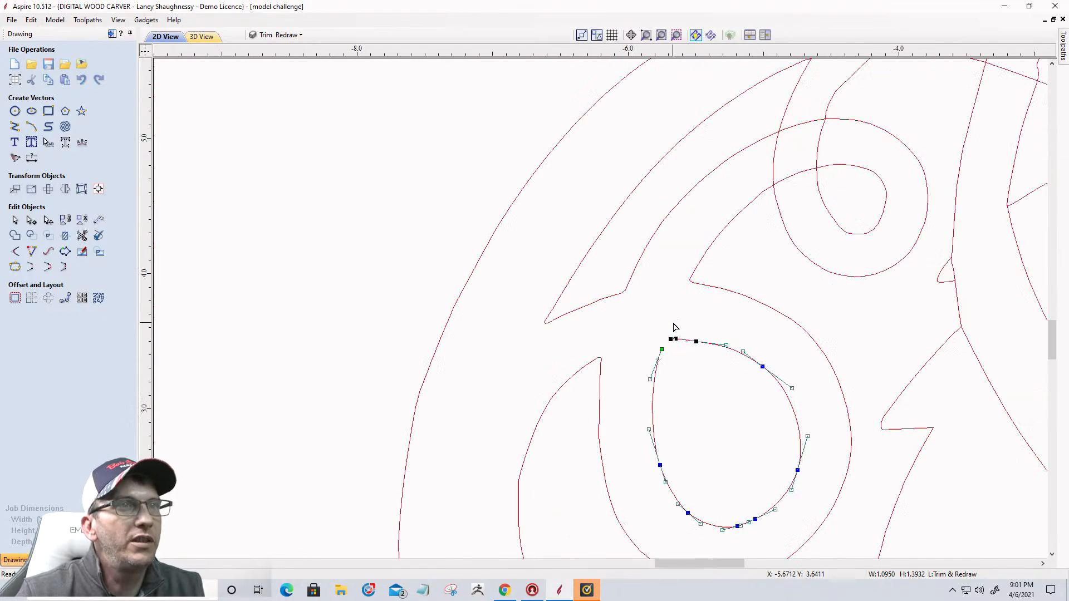
pyautogui.scroll(2, 699, 295)
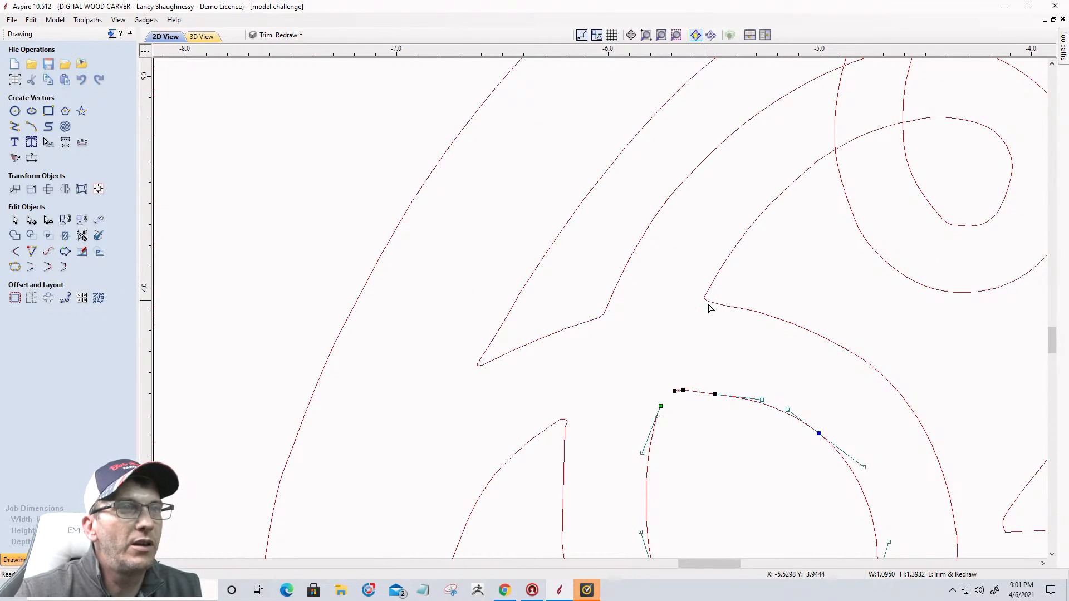
# Delete the short straight end span at the open upper left tip of the large inner teardrop outline
pyautogui.scroll(4, 677, 392)
pyautogui.rightClick(675, 385)
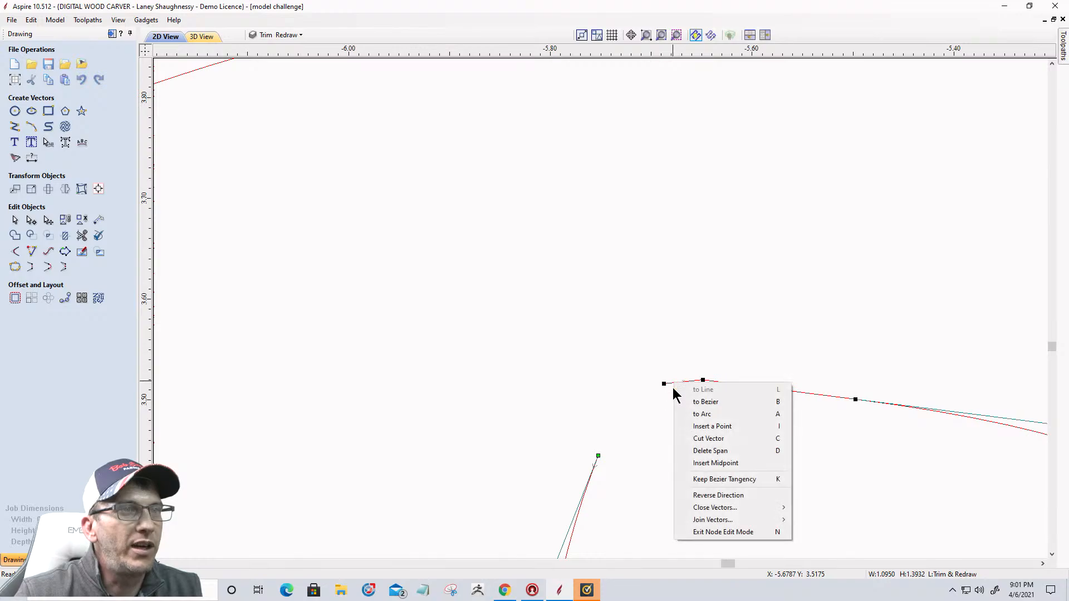
pyautogui.click(686, 451)
pyautogui.scroll(-5, 704, 370)
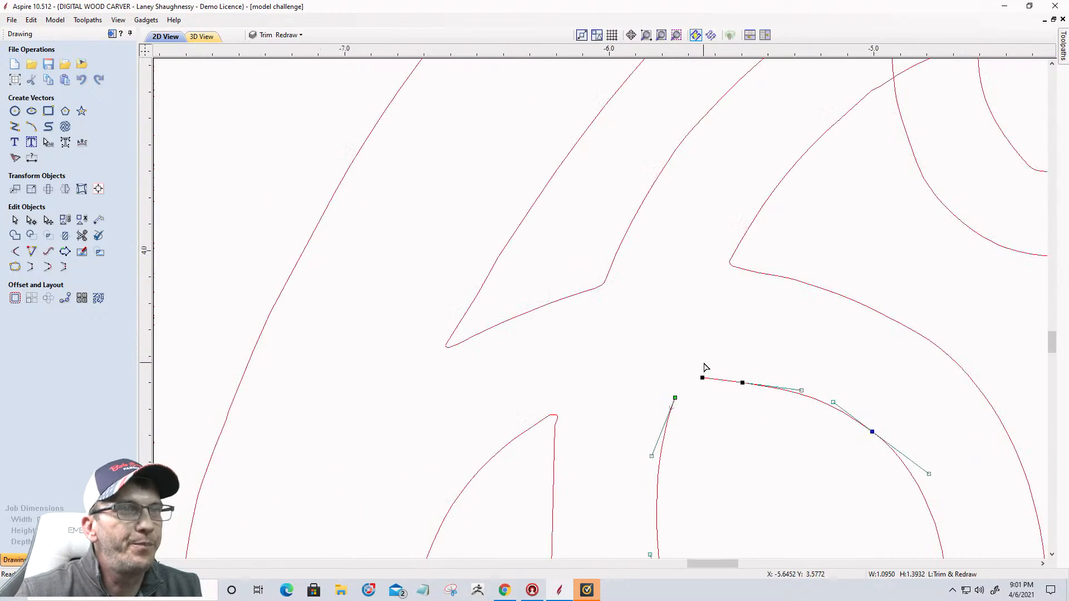
# Delete the short tip span and the adjoining curved span at the sharp point just above the large inner teardrop
pyautogui.click(727, 287)
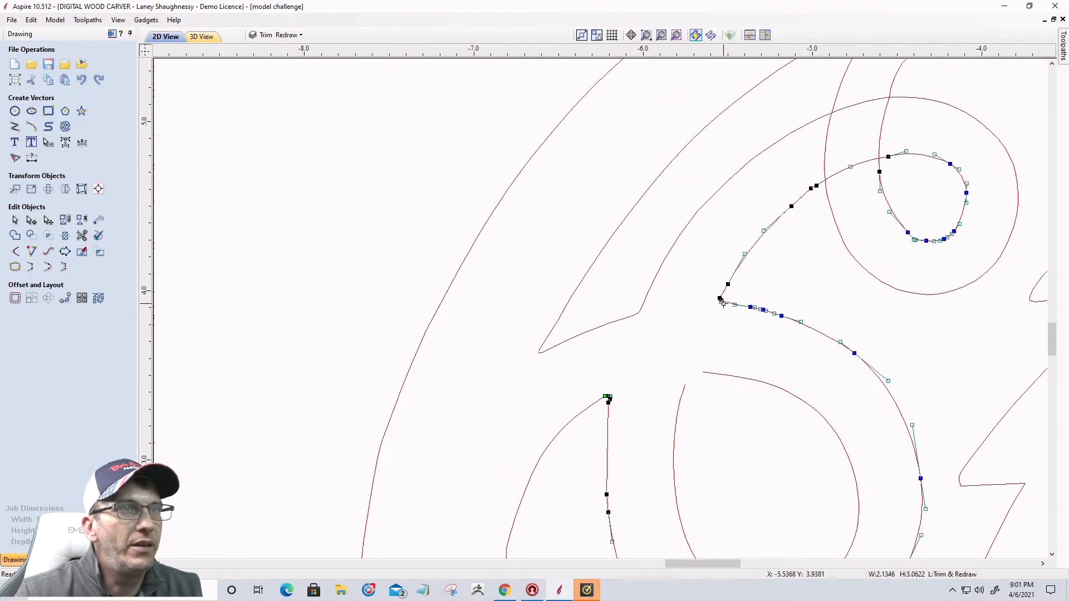
pyautogui.scroll(5, 723, 304)
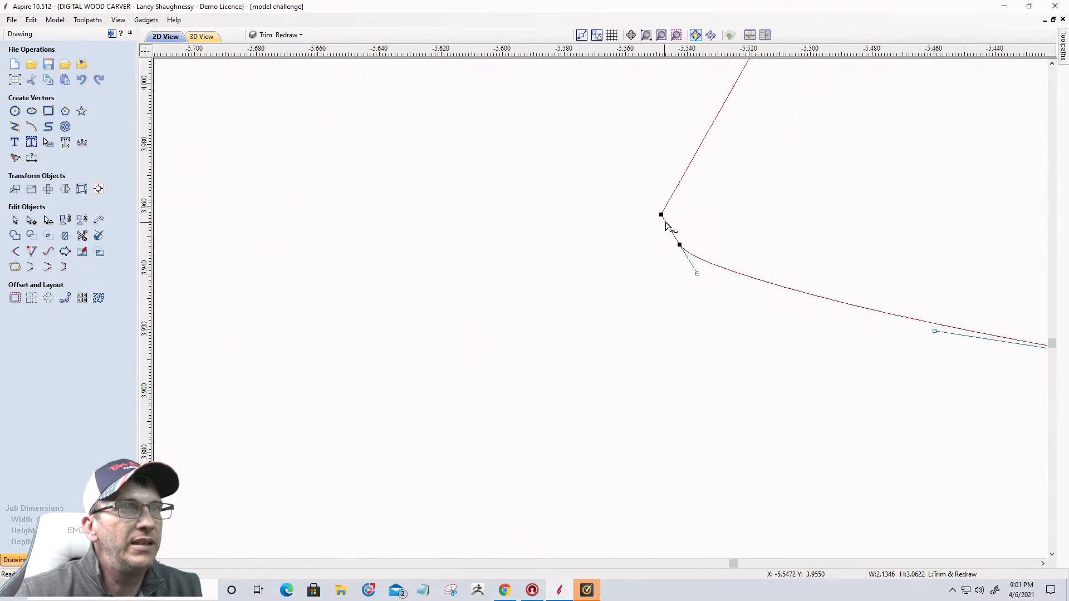
pyautogui.rightClick(668, 224)
pyautogui.click(703, 291)
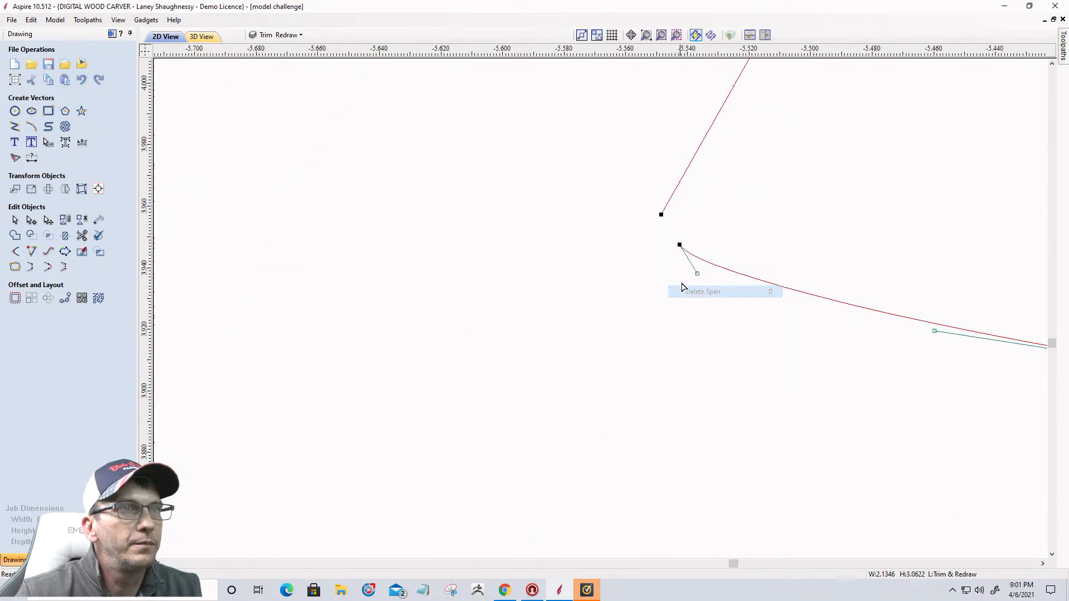
pyautogui.scroll(-2, 691, 270)
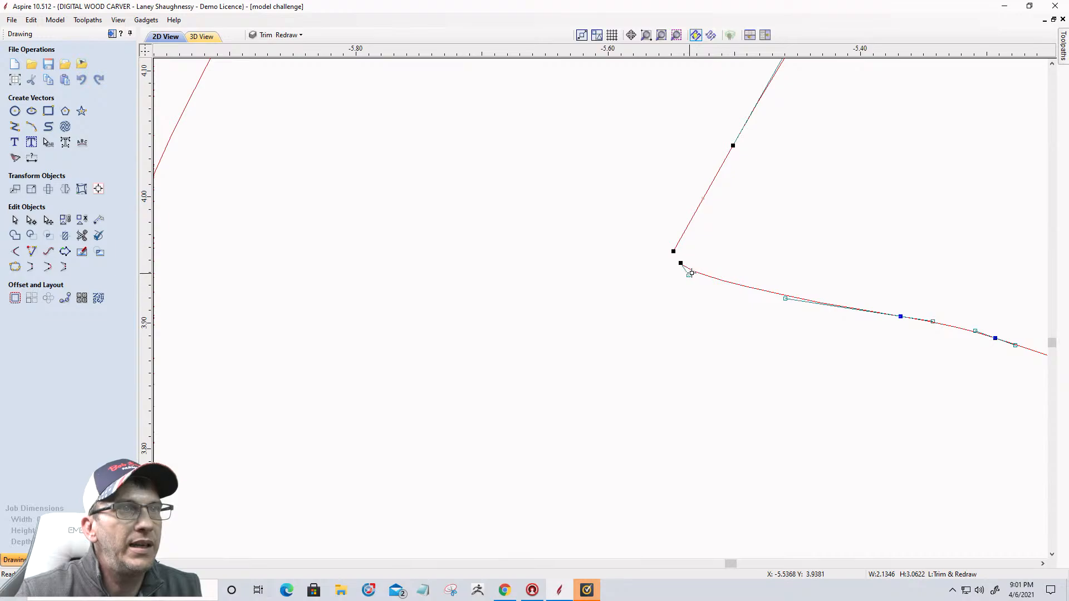
pyautogui.rightClick(720, 286)
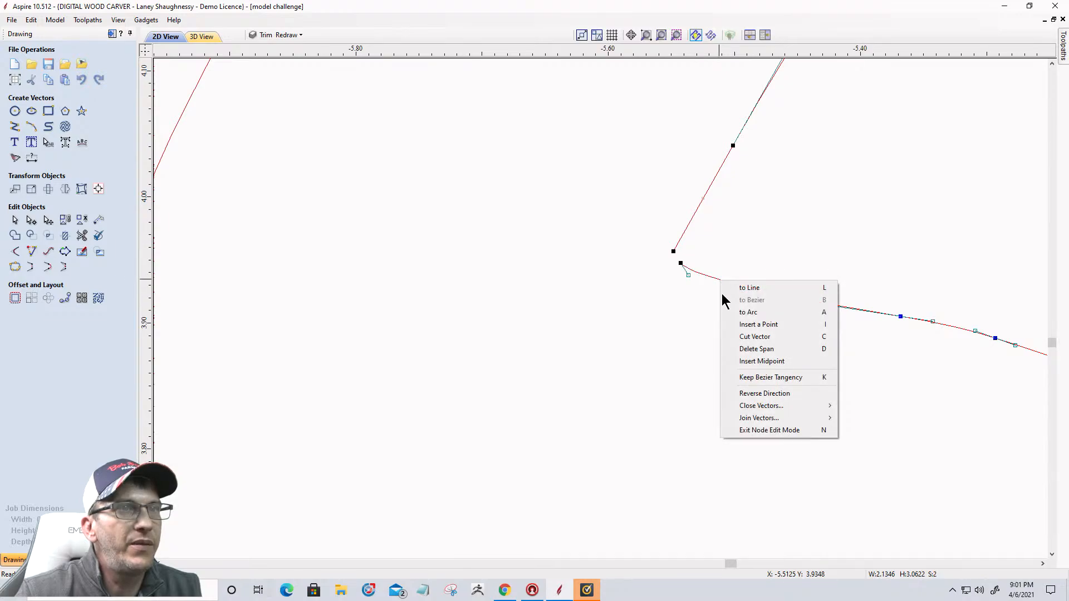
pyautogui.click(733, 349)
pyautogui.scroll(-5, 703, 294)
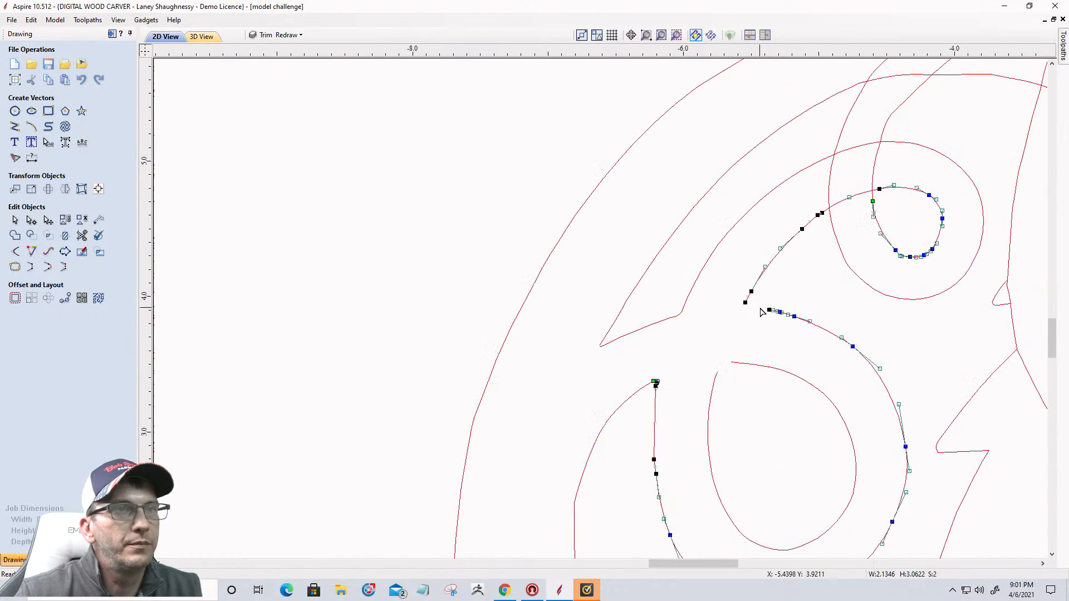
pyautogui.scroll(1, 761, 312)
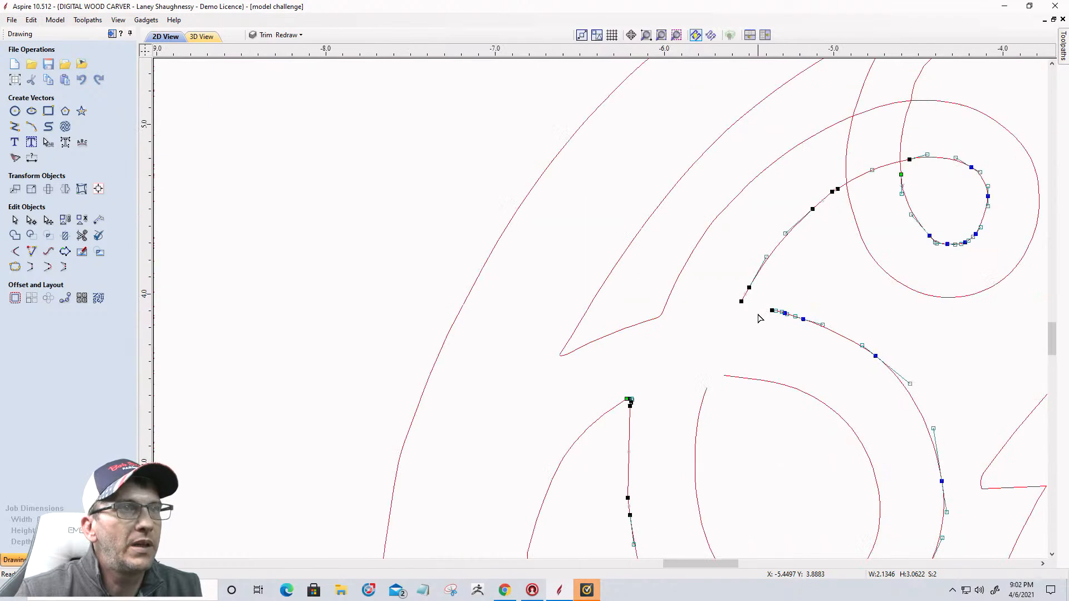
# Delete the rounded corner span where the pointed notch line turns up into the outer arc leading to the small grape
pyautogui.click(640, 328)
pyautogui.scroll(-3, 640, 326)
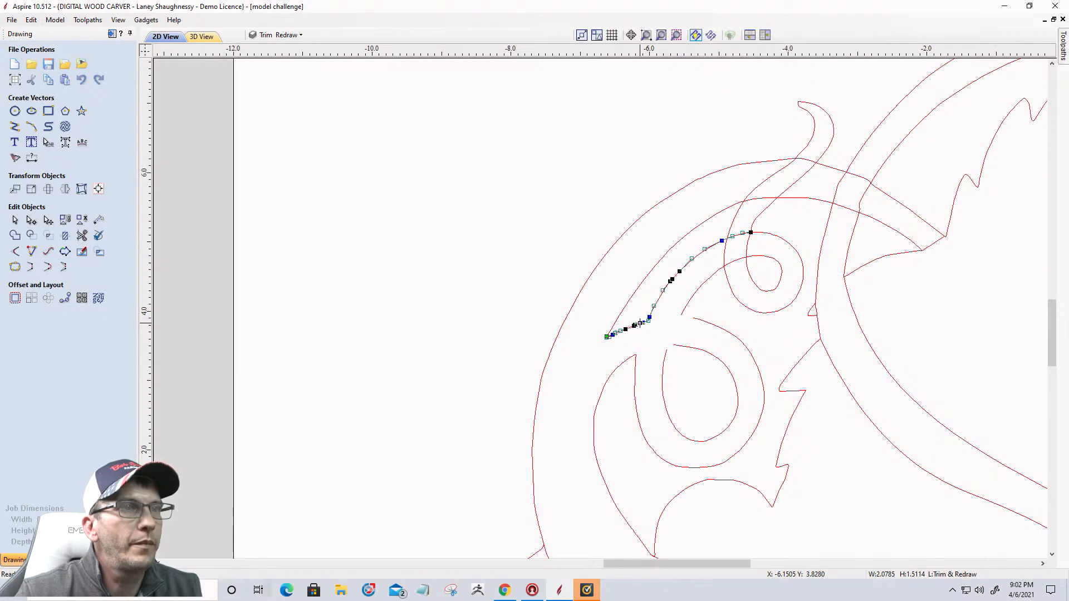
pyautogui.scroll(1, 640, 323)
pyautogui.scroll(10, 640, 323)
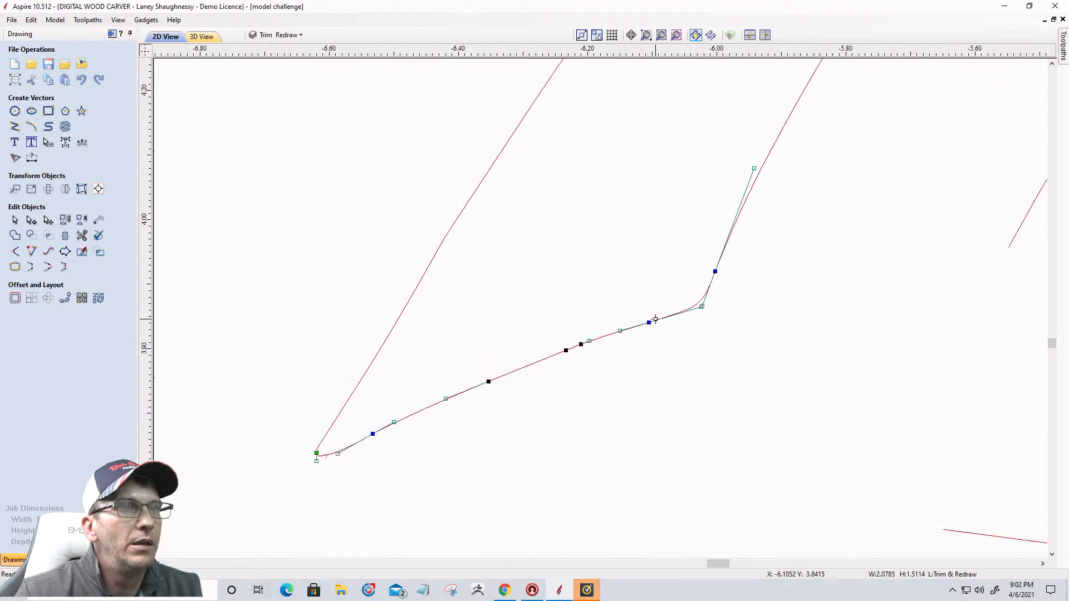
pyautogui.rightClick(714, 301)
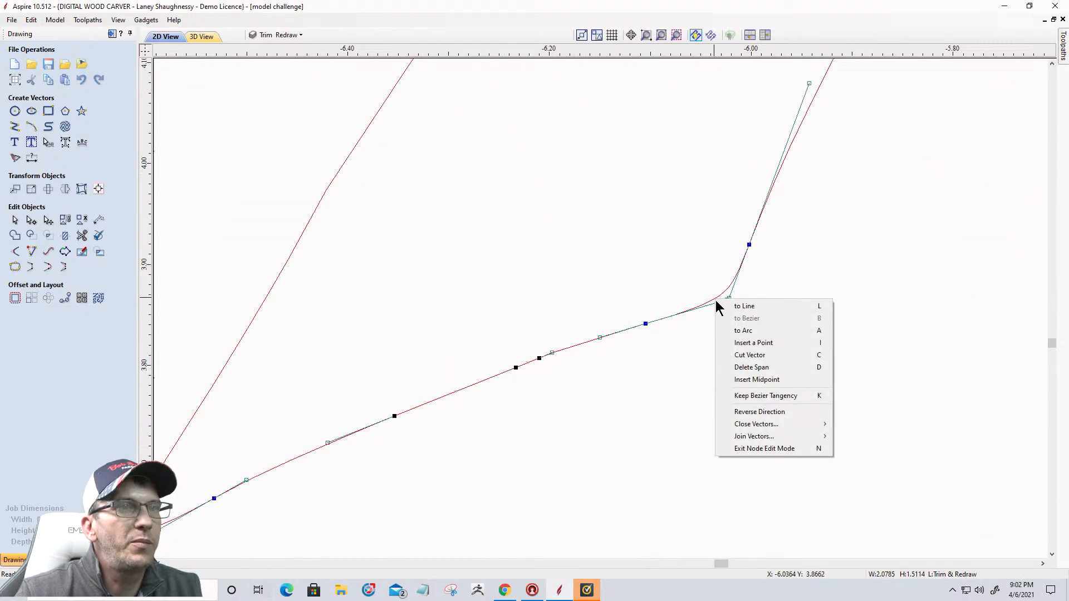
pyautogui.click(734, 366)
pyautogui.scroll(-8, 697, 299)
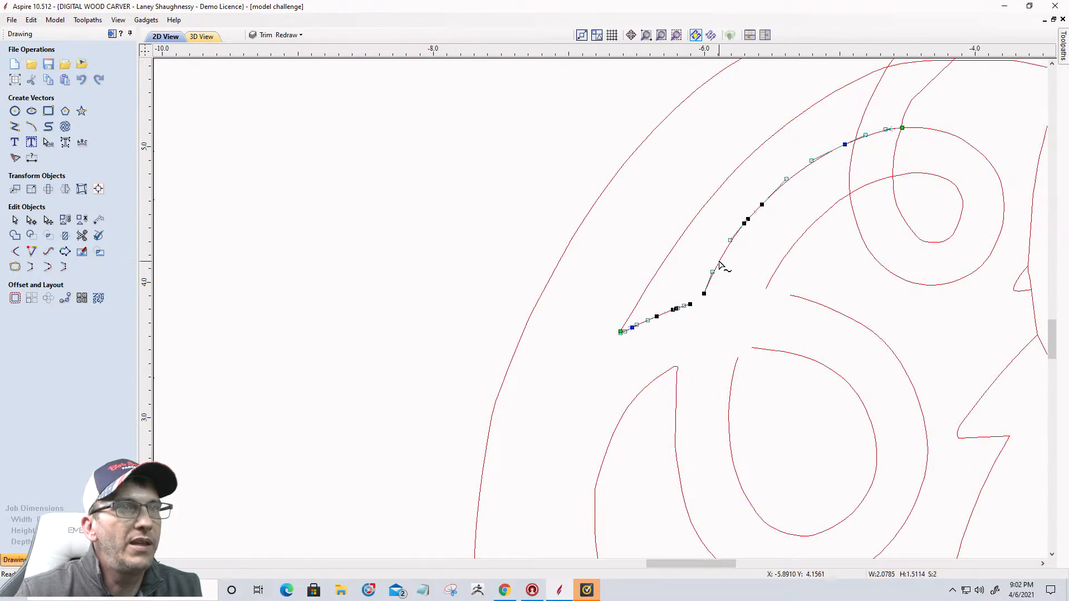
# Select the outer arc and the outer teardrop outline, and delete the three small spans at the upper left tip of that teardrop
pyautogui.click(727, 296)
pyautogui.click(717, 264)
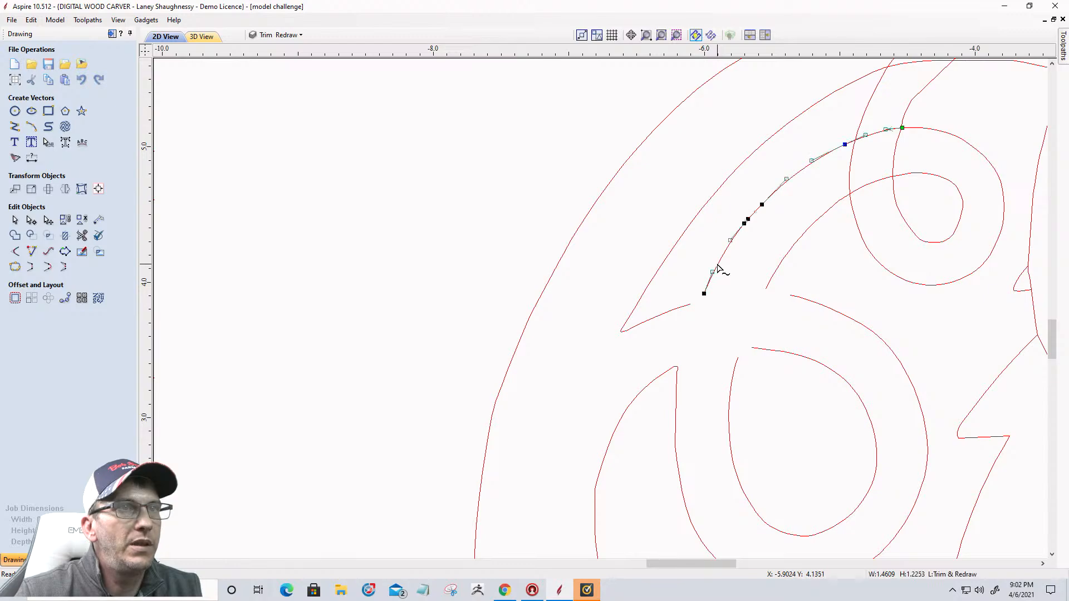
pyautogui.keyDown('shift'); pyautogui.click(678, 392); pyautogui.keyUp('shift')
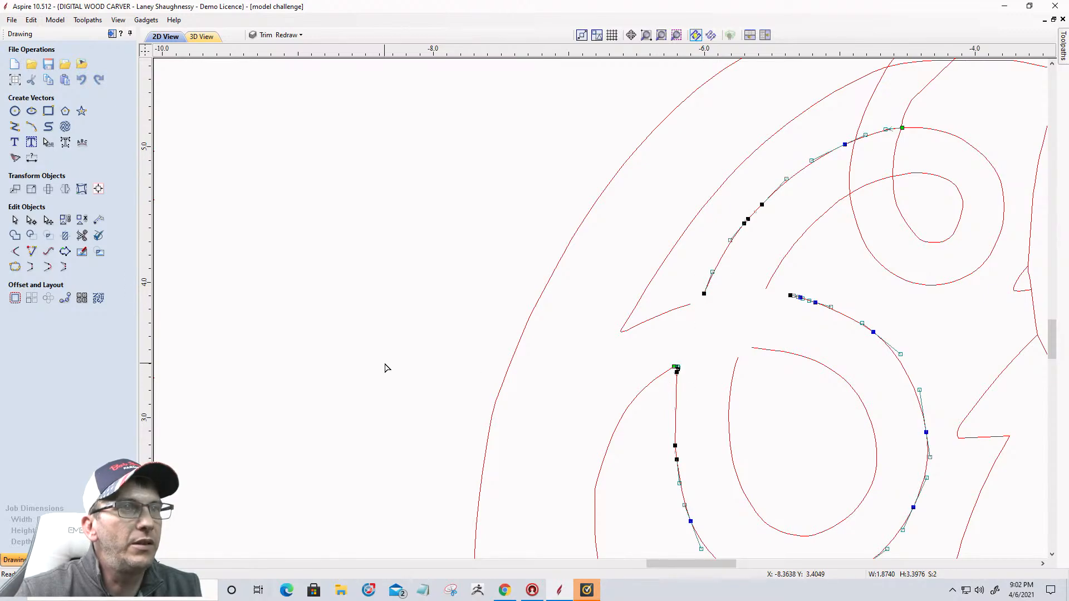
pyautogui.scroll(5, 690, 401)
pyautogui.scroll(5, 733, 310)
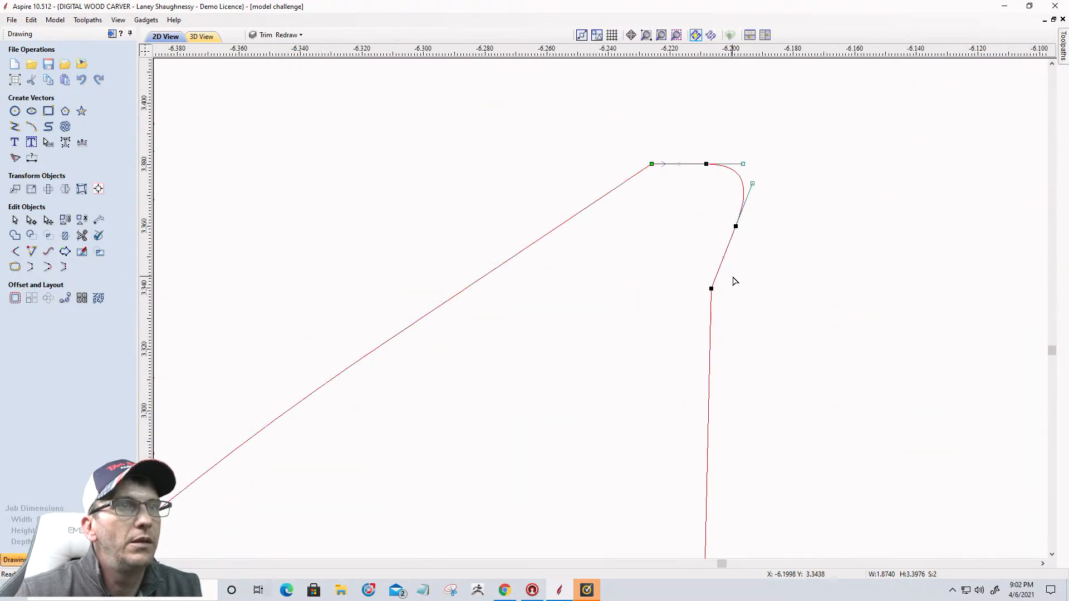
pyautogui.rightClick(733, 251)
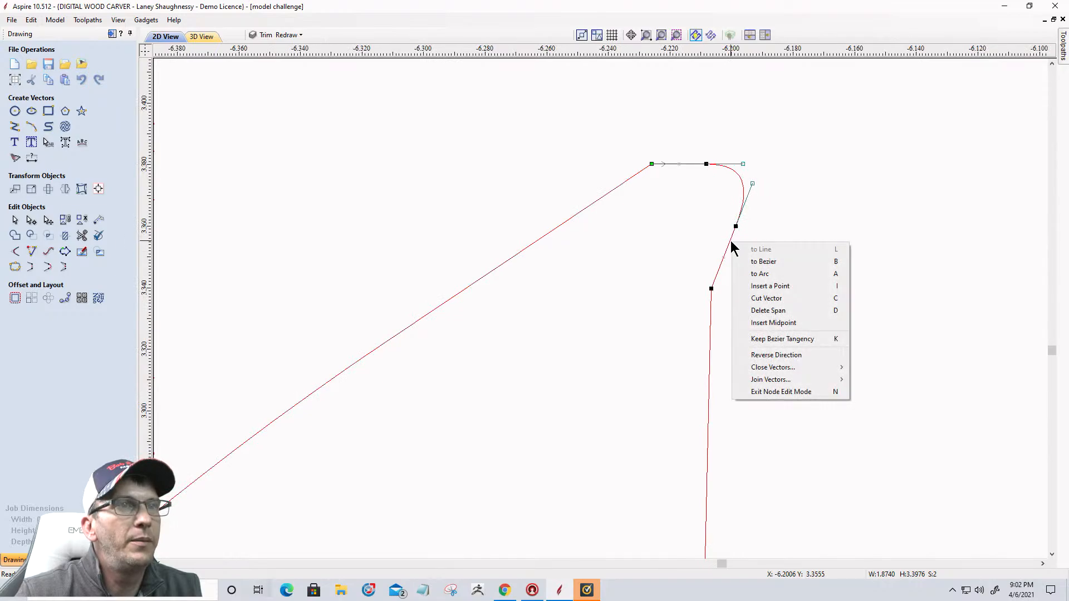
pyautogui.click(744, 309)
pyautogui.rightClick(733, 187)
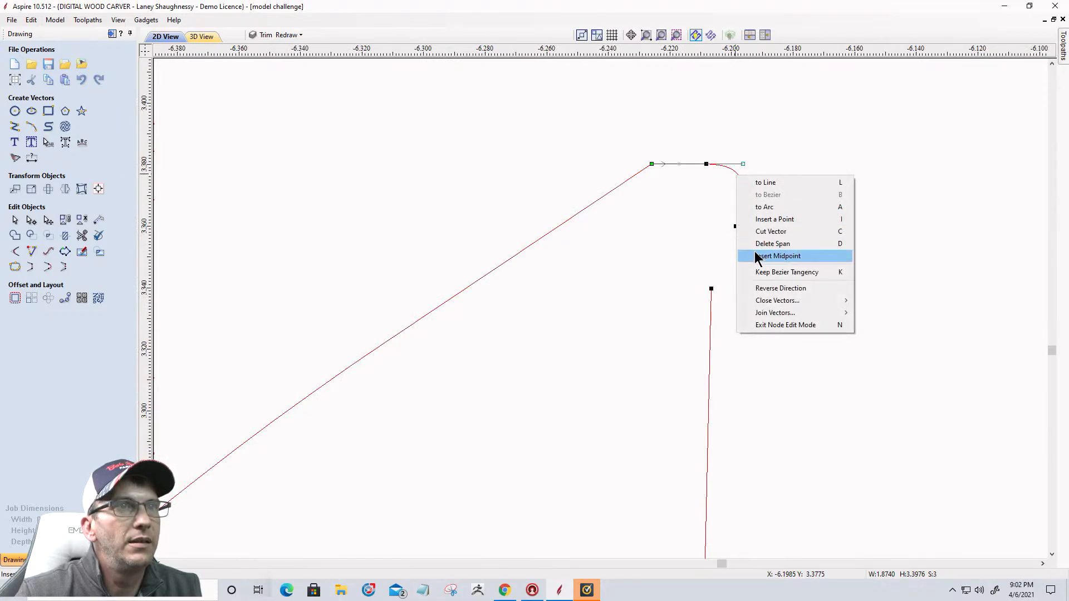
pyautogui.click(758, 243)
pyautogui.rightClick(695, 164)
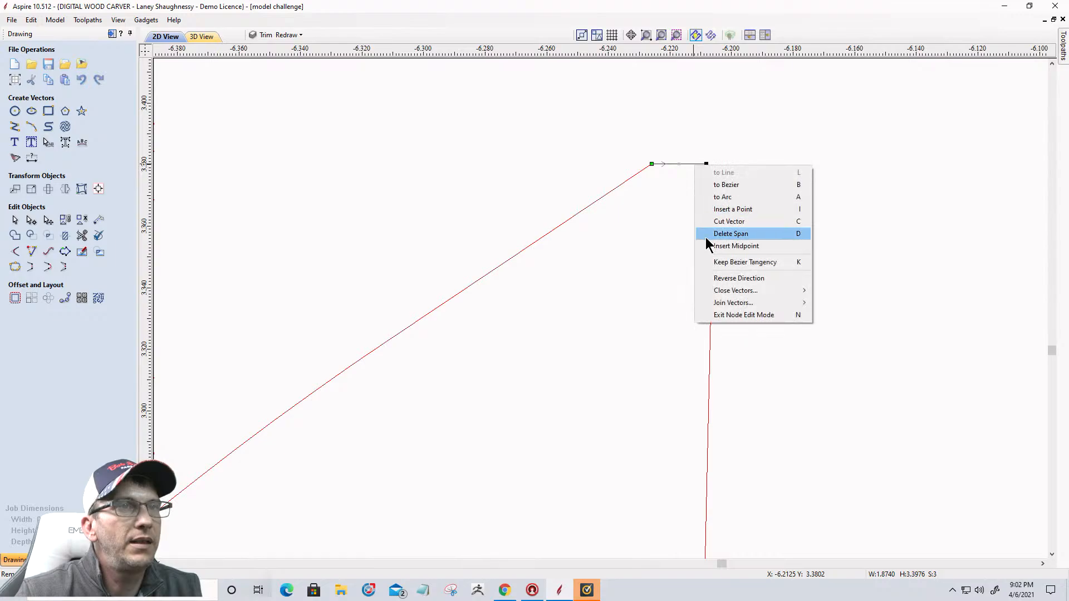
pyautogui.click(708, 234)
pyautogui.scroll(-5, 709, 250)
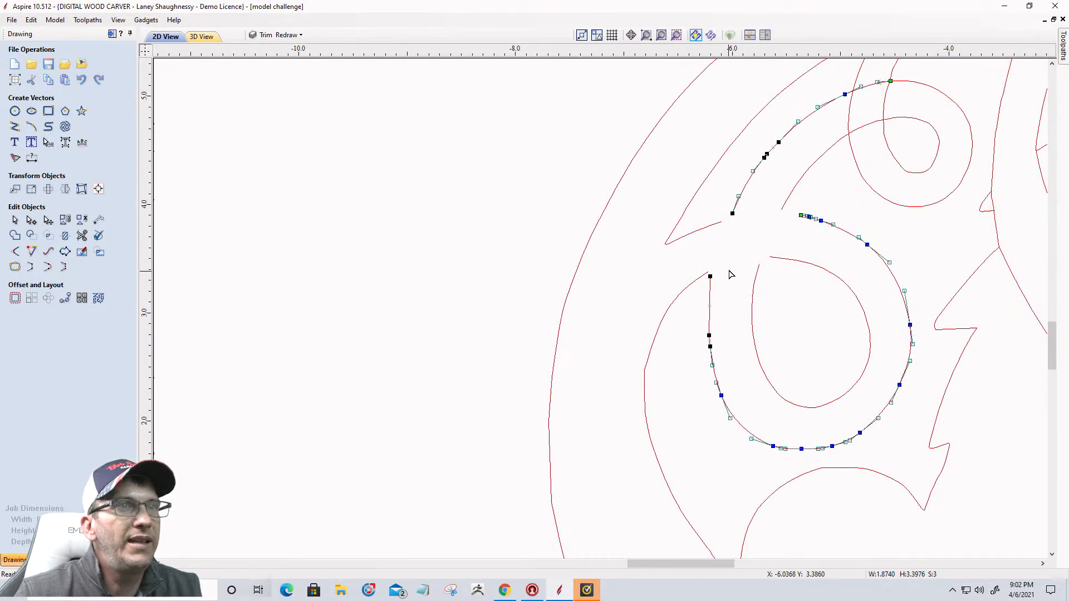
# Join the outer arc to the outer teardrop's left side with a smooth curve and adjust its Bezier handles for an even bend
pyautogui.click(49, 268)
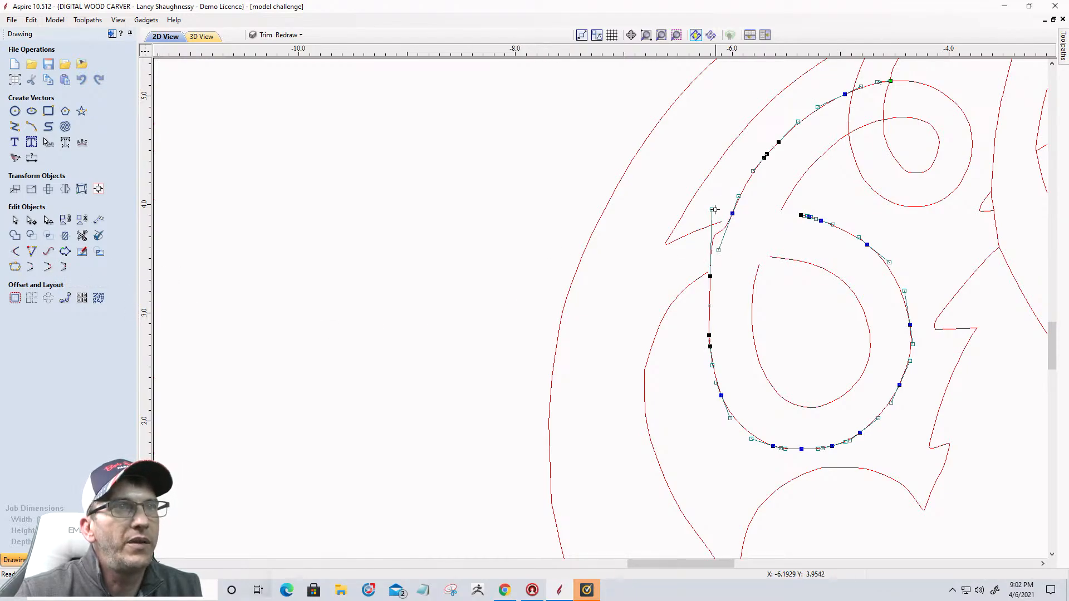
pyautogui.moveTo(715, 210); pyautogui.dragTo(717, 243)
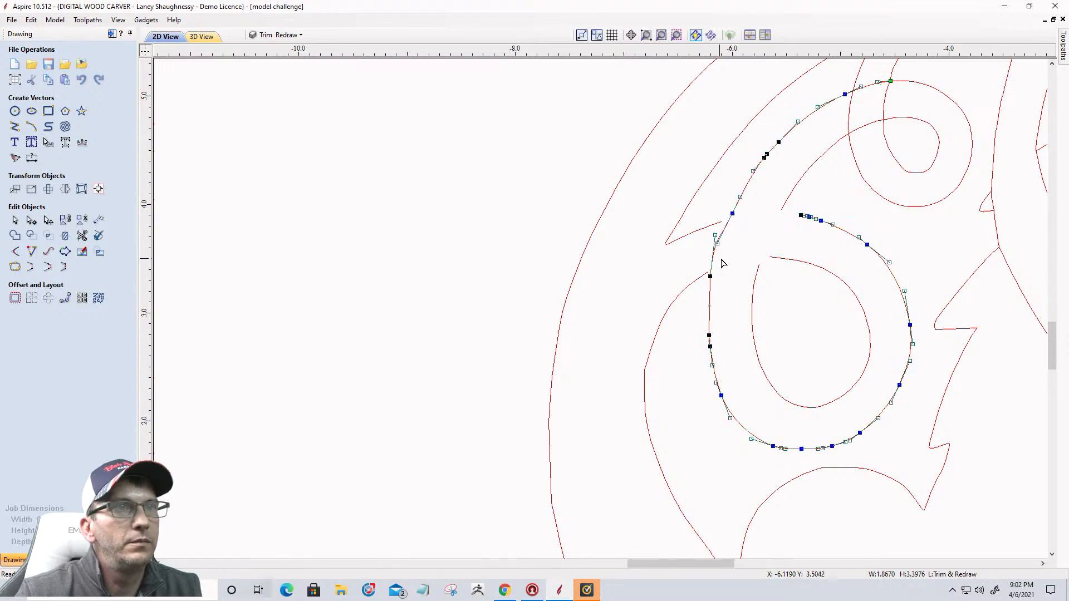
pyautogui.click(730, 262)
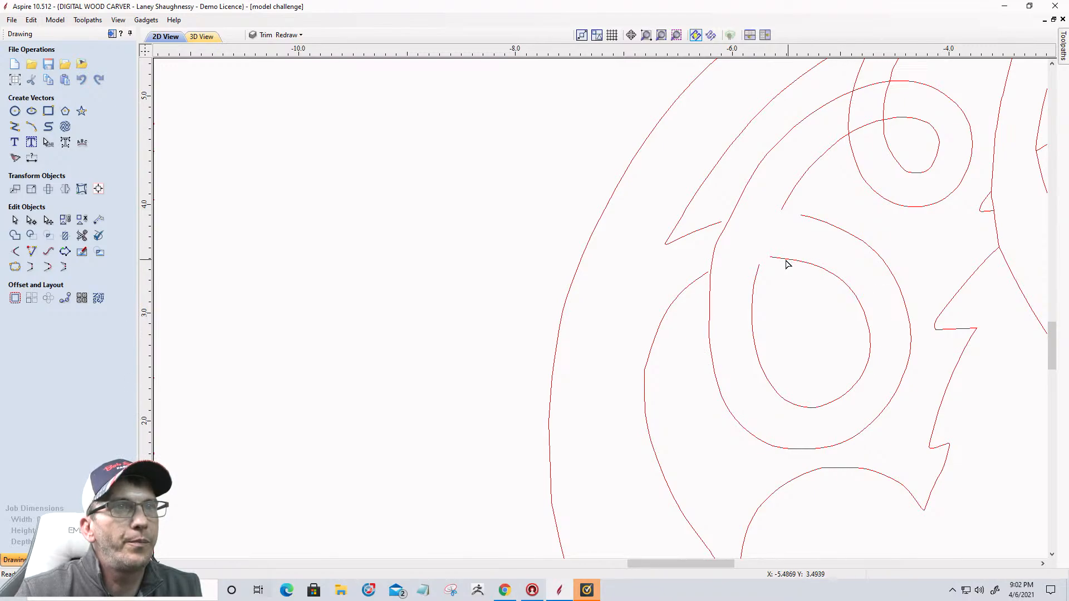
# Try to join the open inner teardrop to the inner curve above it with a smooth curve, and undo the join
pyautogui.click(755, 280)
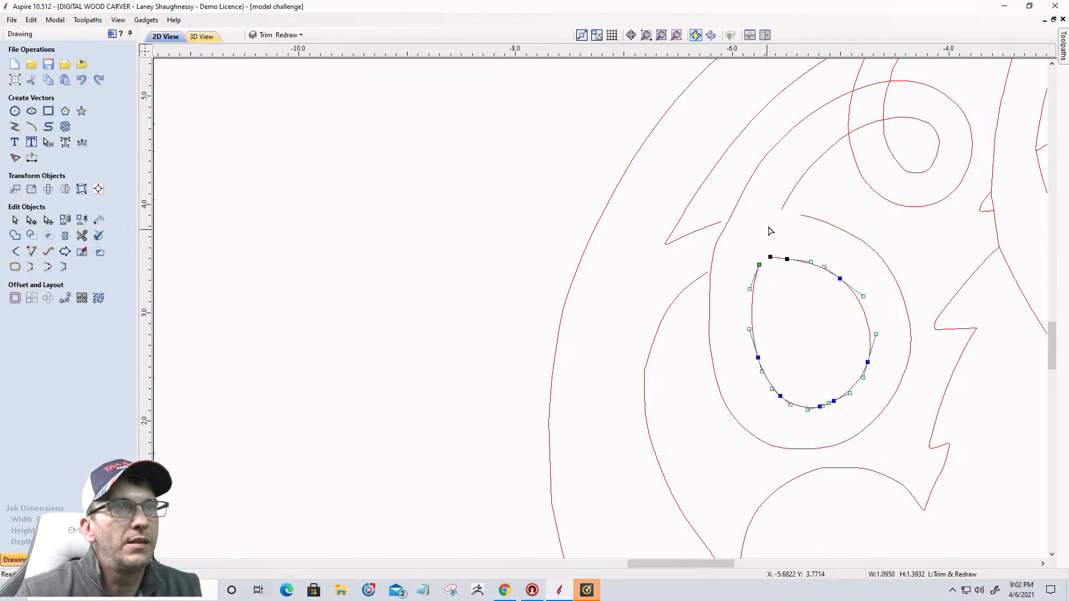
pyautogui.keyDown('shift'); pyautogui.click(785, 203); pyautogui.keyUp('shift')
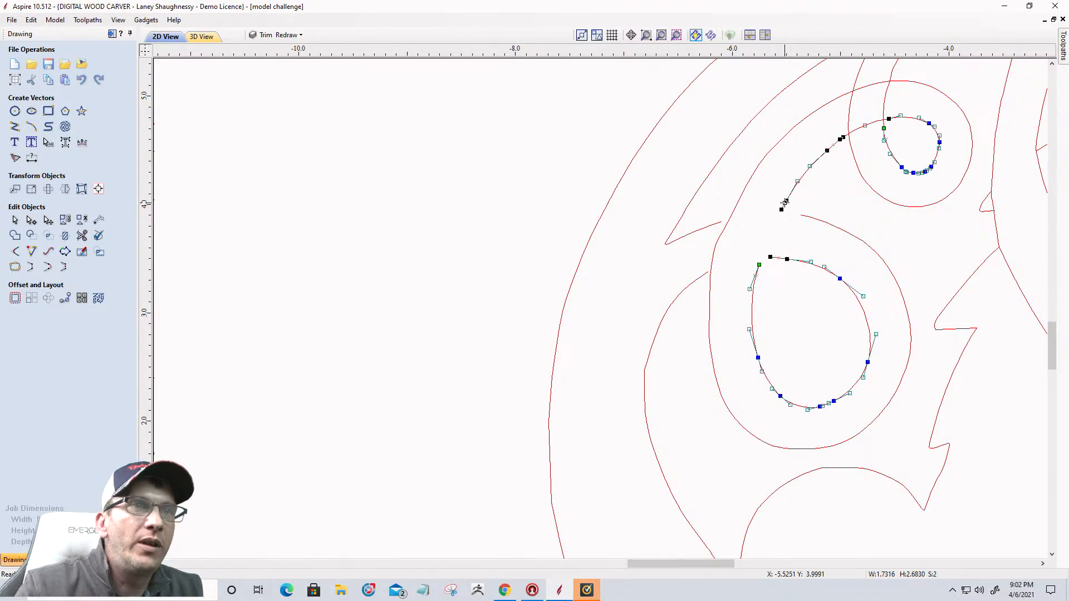
pyautogui.click(32, 268)
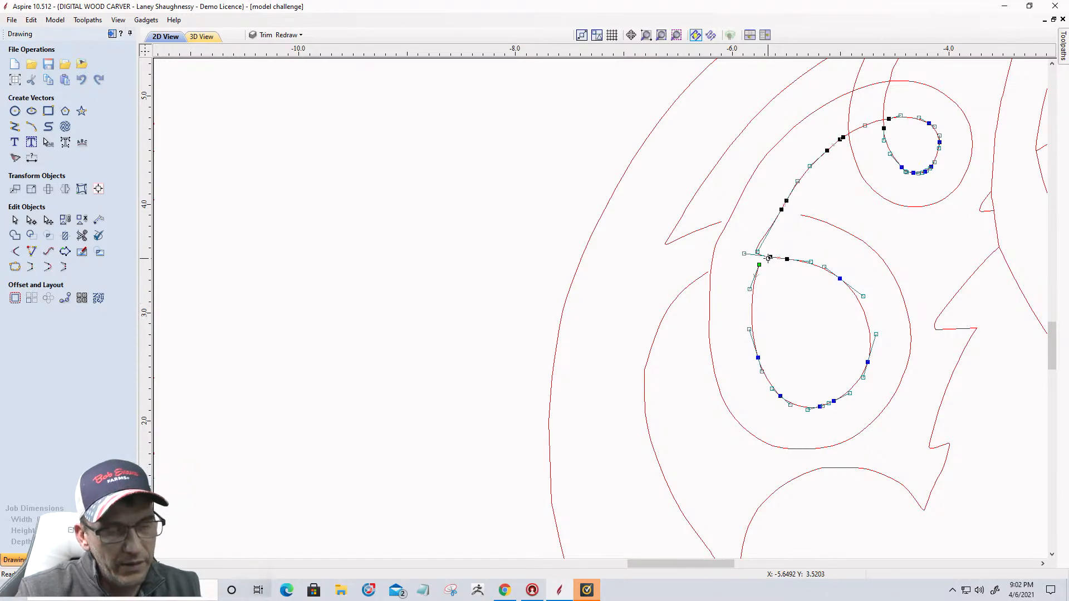
pyautogui.hotkey('ctrl', 'z')
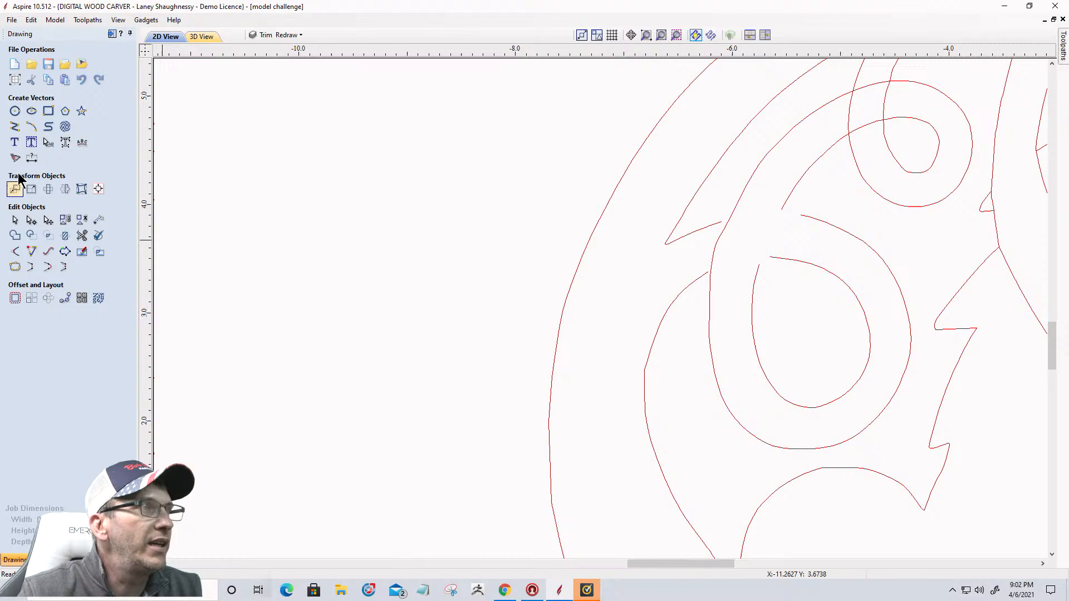
pyautogui.click(32, 126)
pyautogui.click(759, 260)
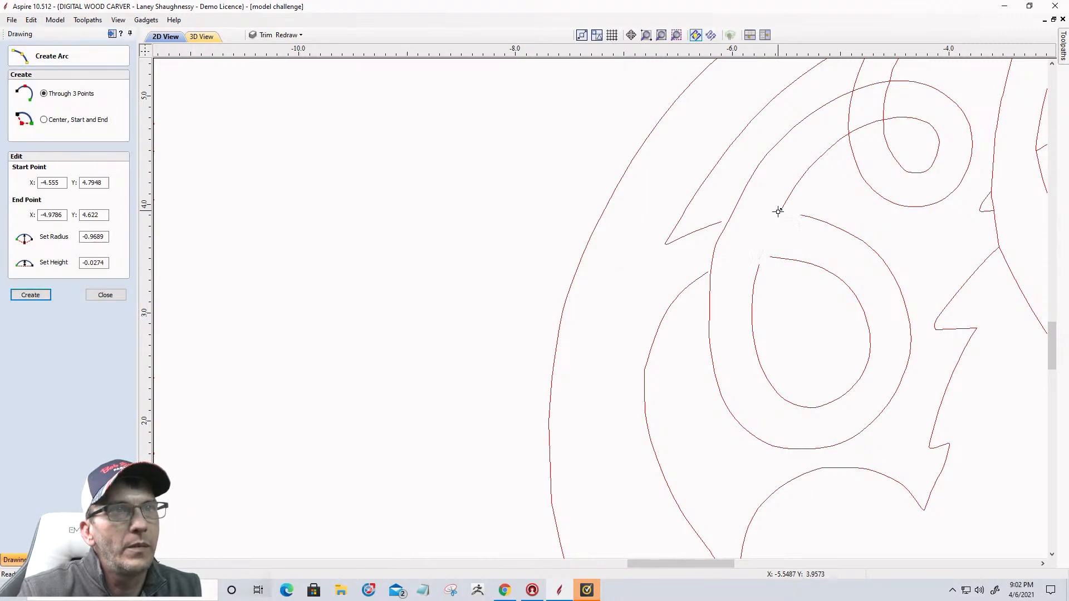
pyautogui.click(781, 210)
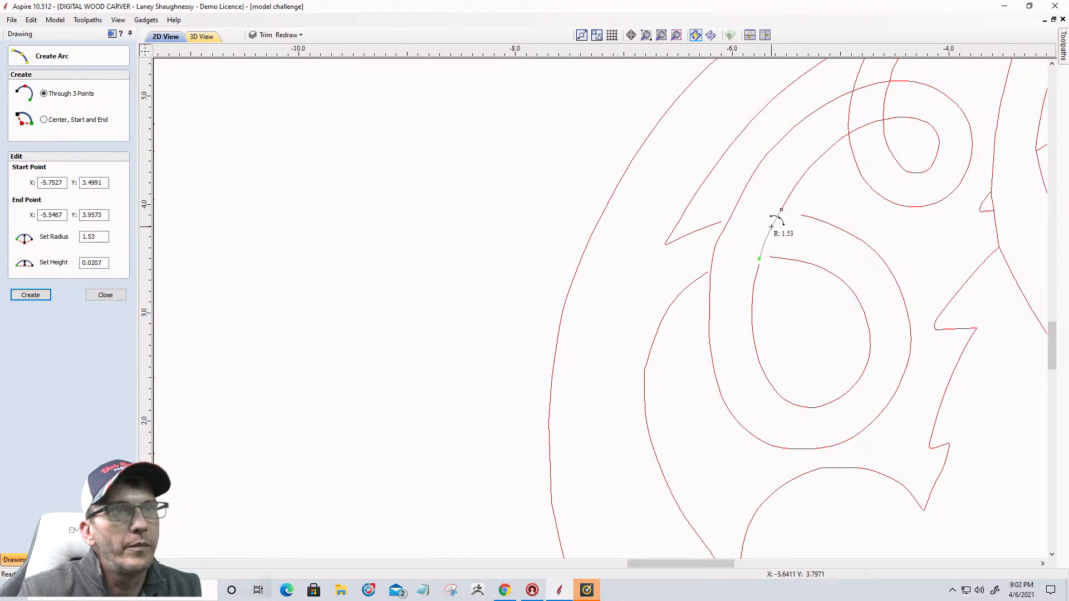
pyautogui.scroll(2, 770, 225)
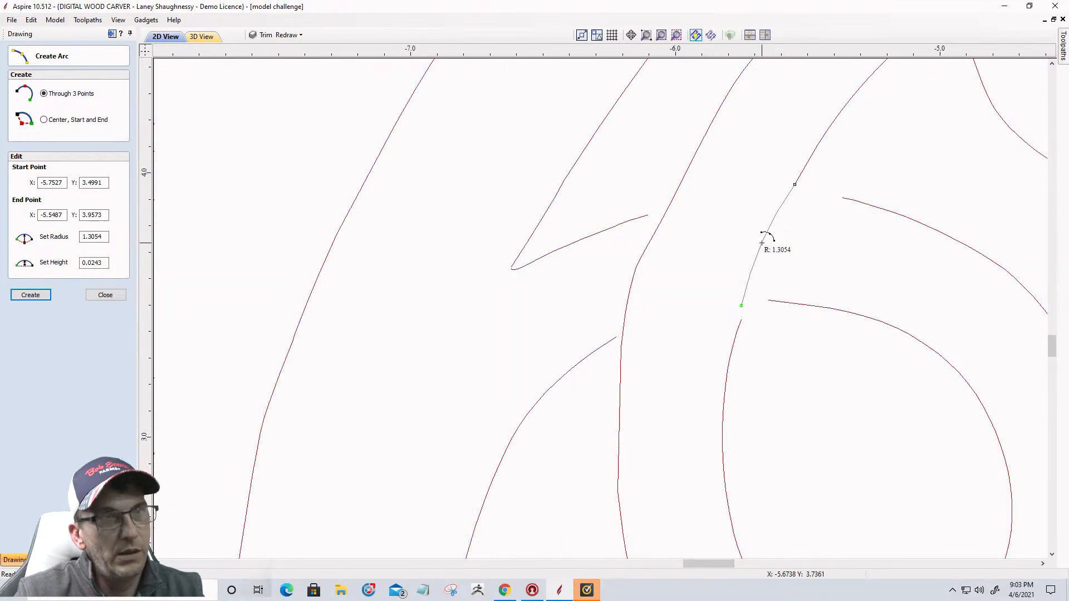
pyautogui.press('Escape')
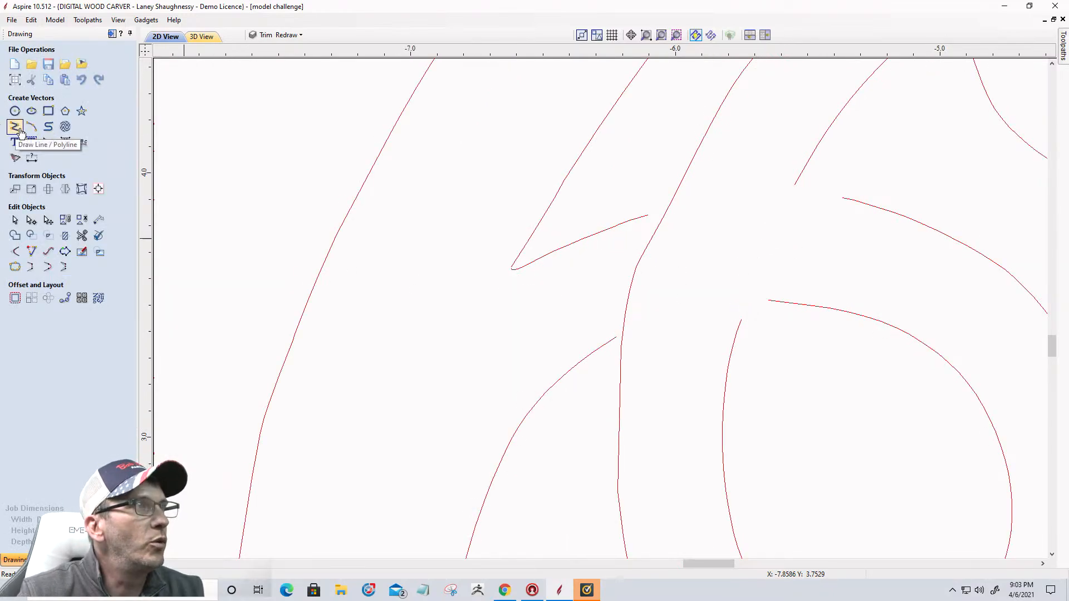
pyautogui.click(49, 127)
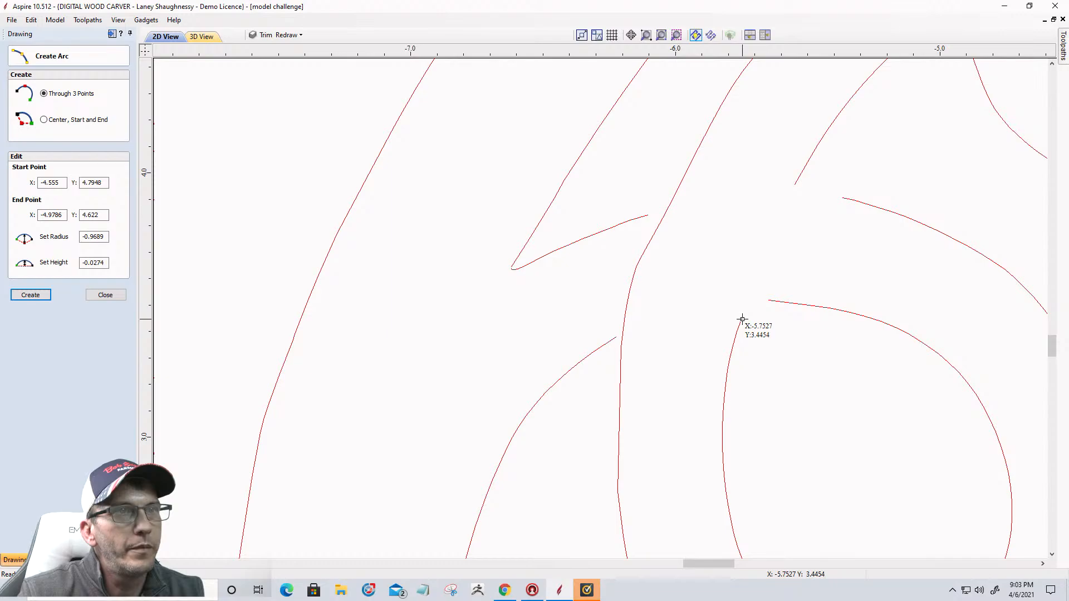
pyautogui.scroll(4, 747, 306)
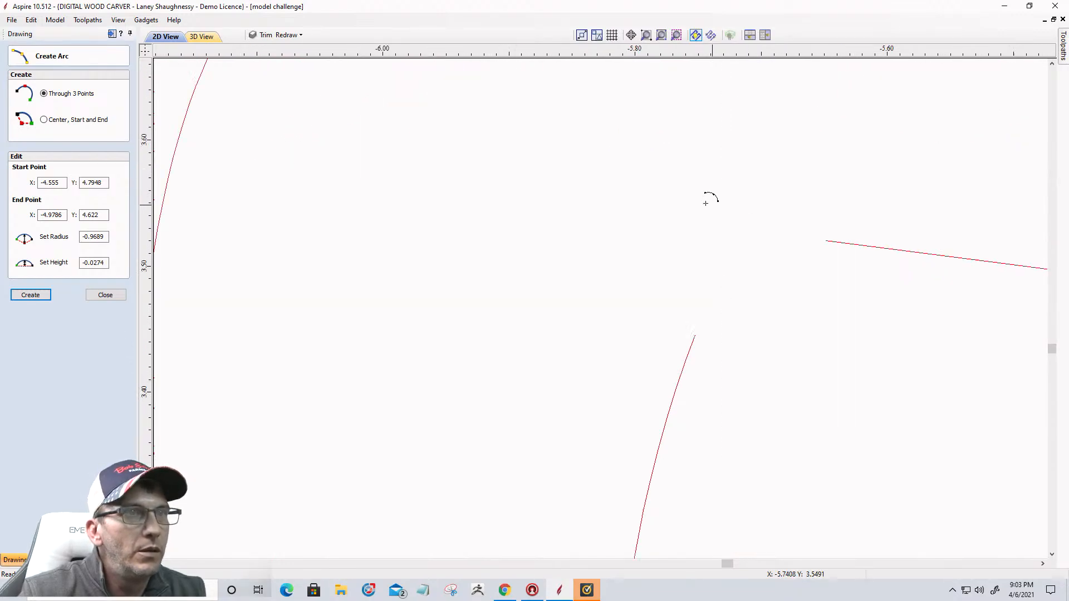
pyautogui.click(723, 288)
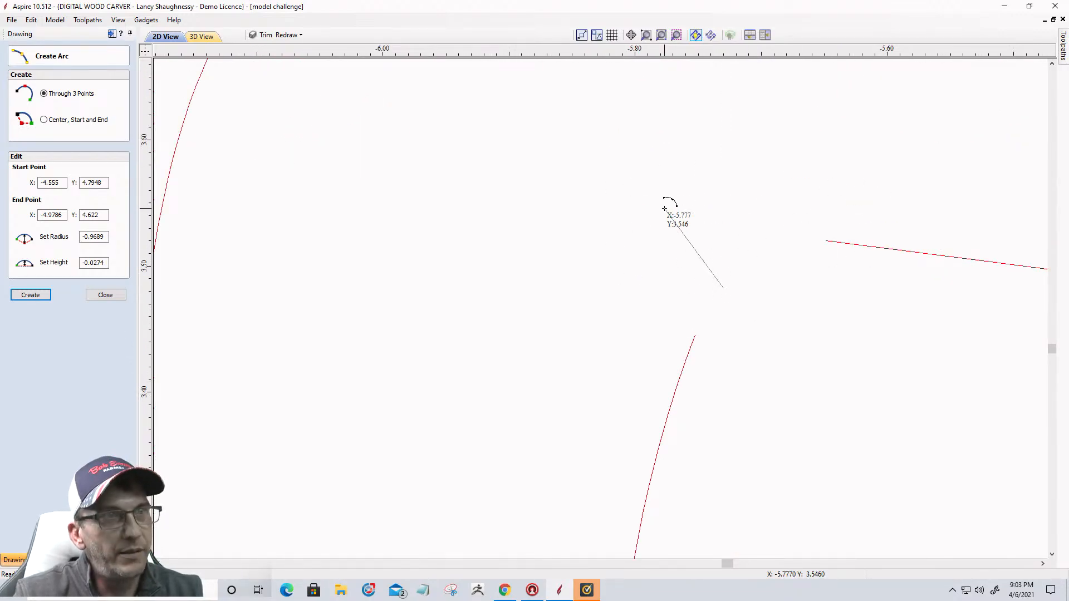
pyautogui.press('Escape')
# Draw a three-point arc from the inner teardrop's upper left end to the lower end of the inner curve above it
pyautogui.click(33, 142)
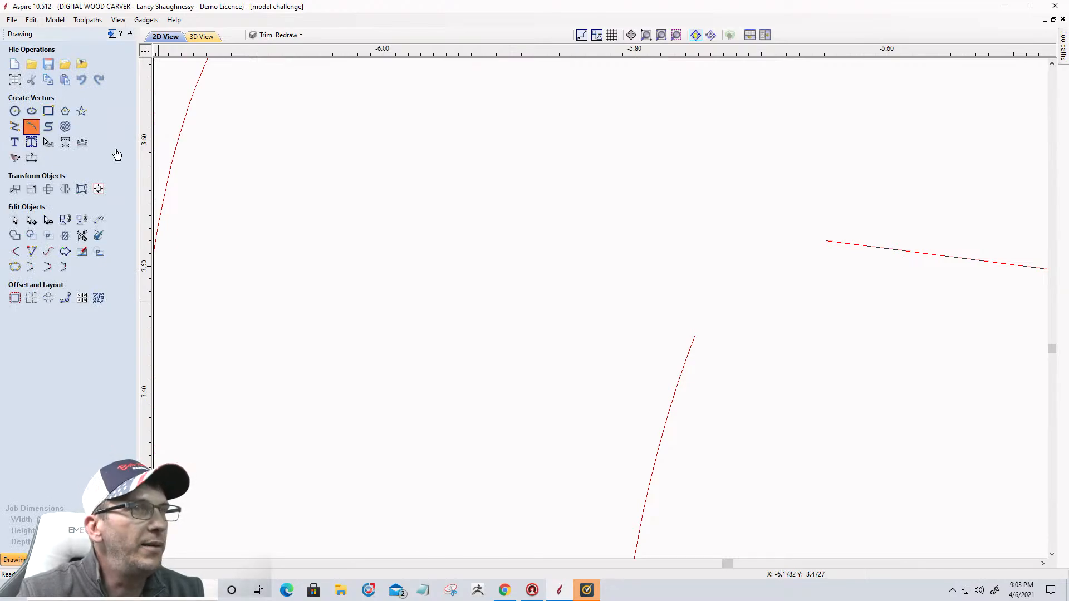
pyautogui.click(695, 335)
pyautogui.scroll(-6, 771, 281)
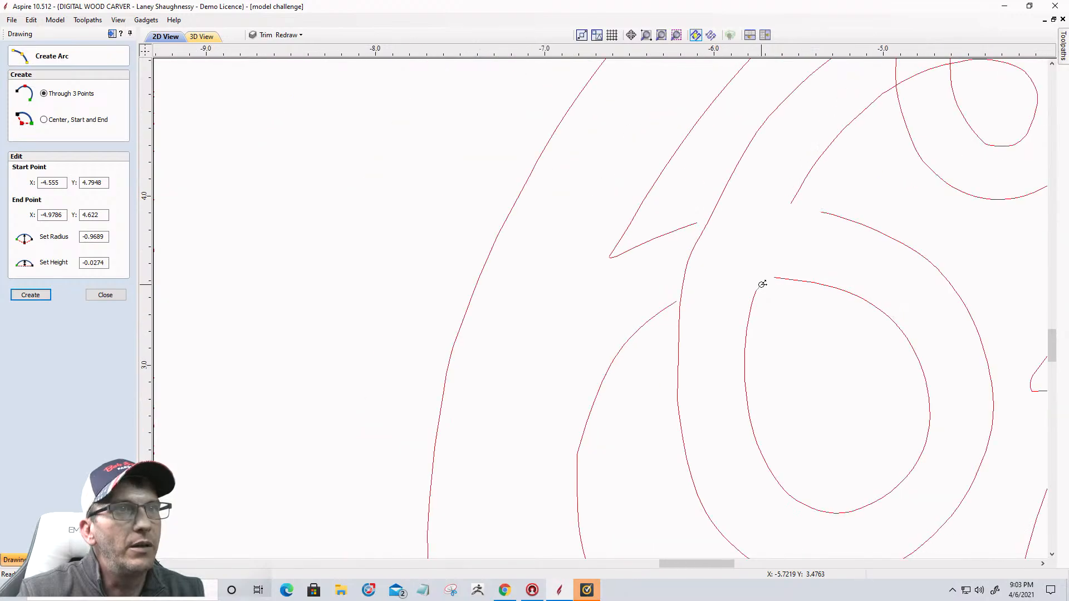
pyautogui.scroll(4, 802, 162)
pyautogui.click(767, 315)
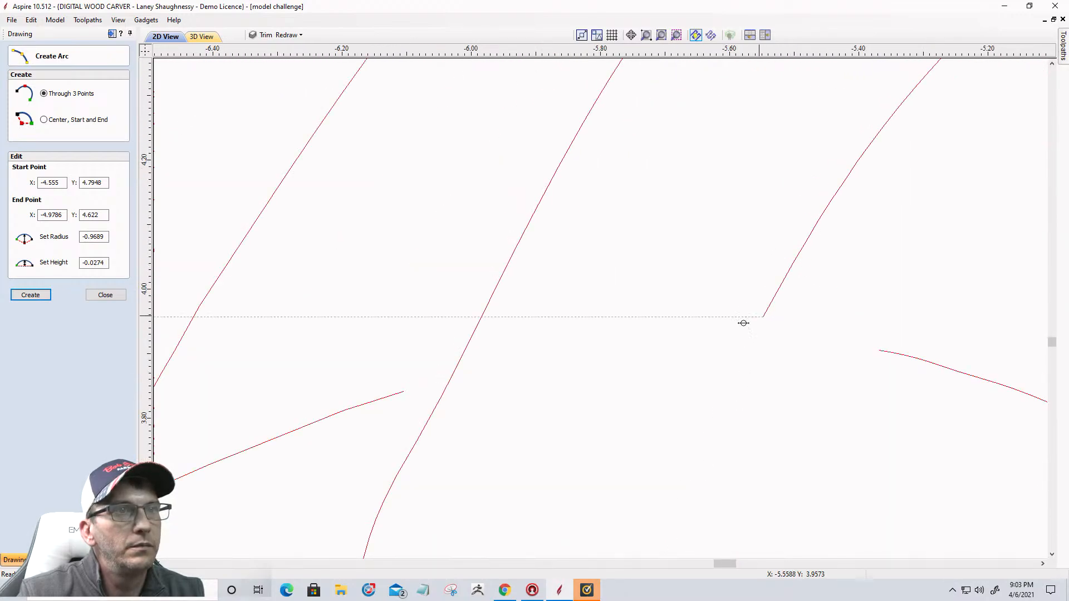
pyautogui.scroll(-6, 745, 328)
pyautogui.scroll(-1, 745, 334)
pyautogui.click(730, 345)
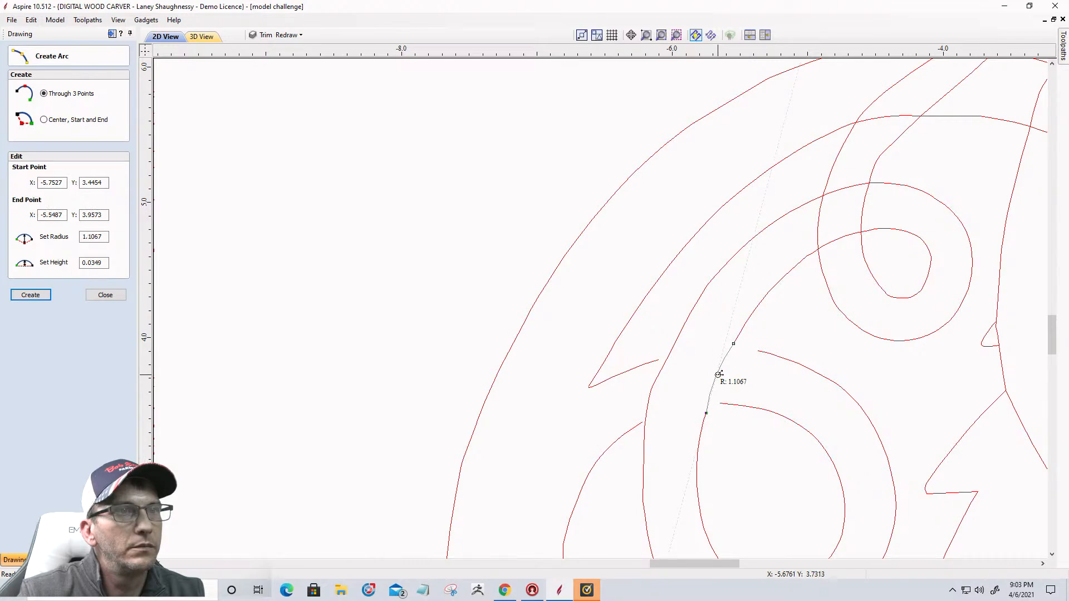
# Close the gap in the inner tendril curve with a three-point arc of about 1.11 in radius and join it to both adjoining open vectors
pyautogui.click(719, 374)
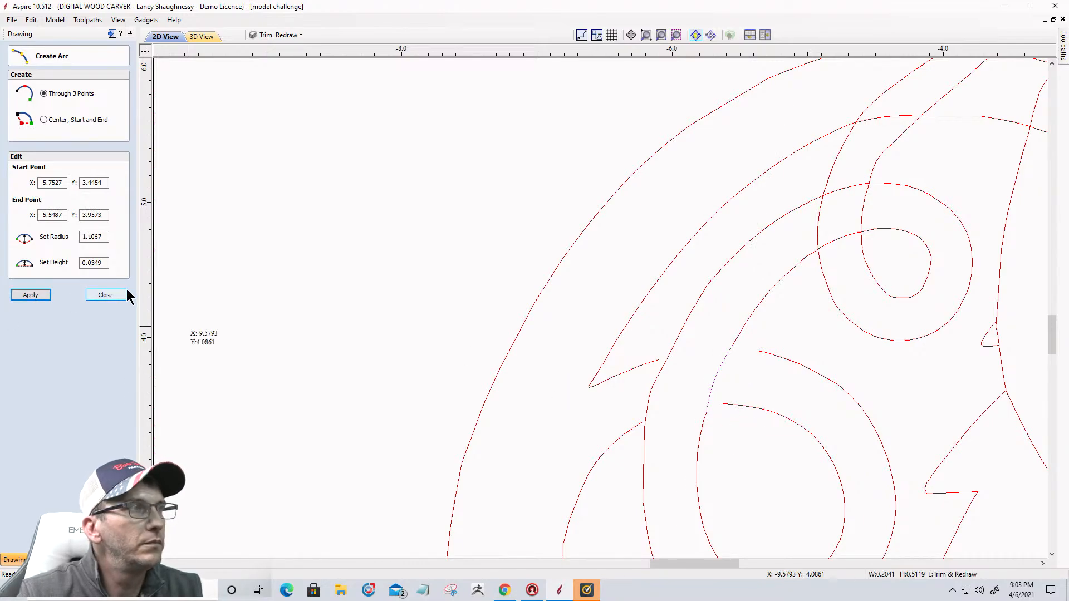
pyautogui.click(106, 295)
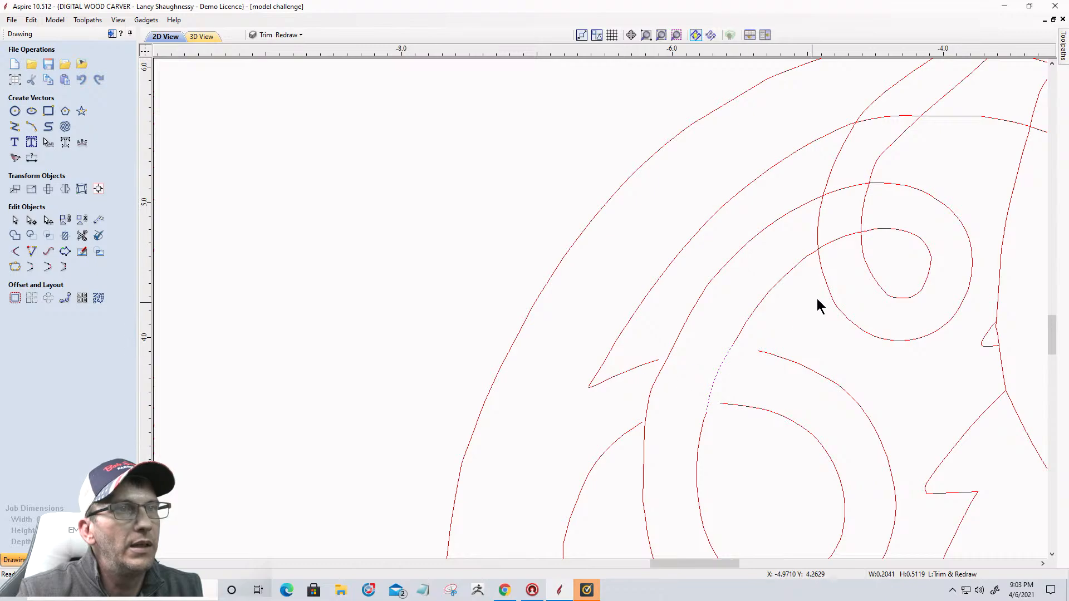
pyautogui.click(782, 282)
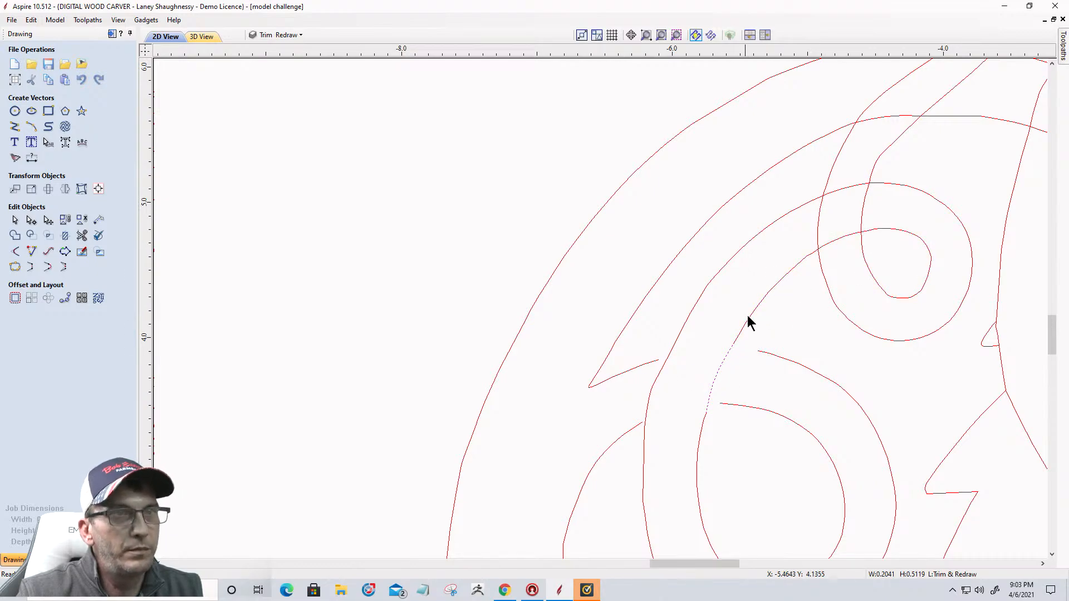
pyautogui.keyDown('shift'); pyautogui.click(699, 442); pyautogui.keyUp('shift')
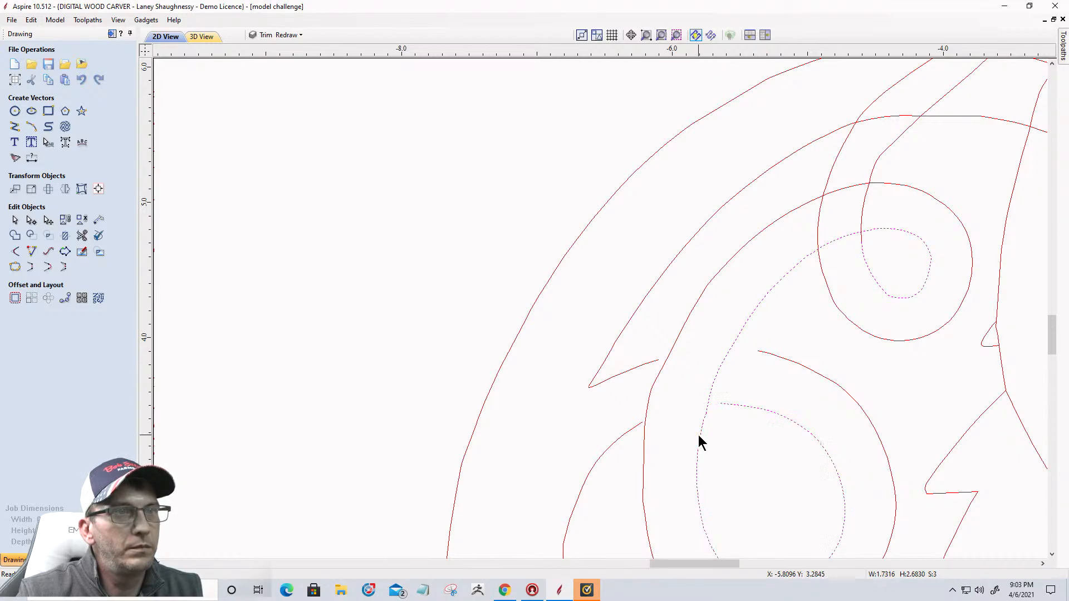
pyautogui.click(15, 266)
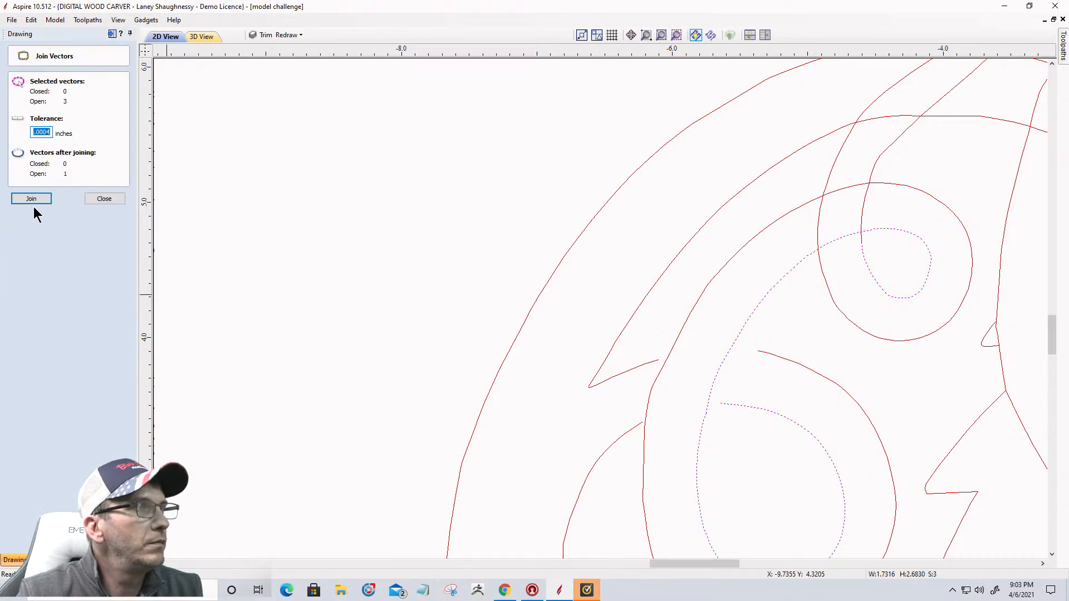
pyautogui.click(32, 198)
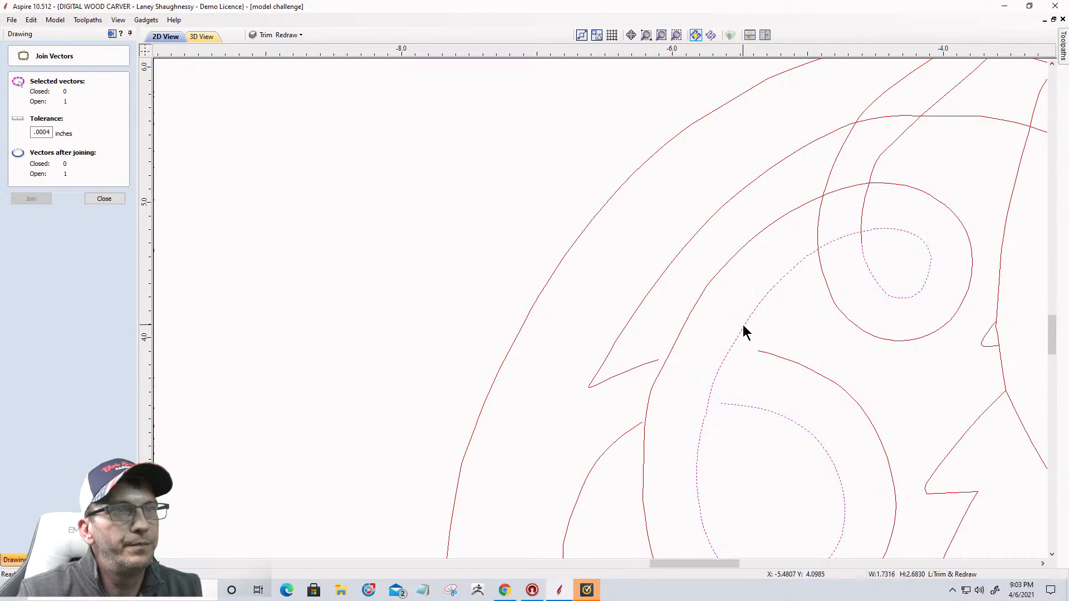
# Join the open end of the large inner tendril loop to the curved vector beside it with a smooth curve
pyautogui.keyDown('shift'); pyautogui.click(630, 437); pyautogui.keyUp('shift')
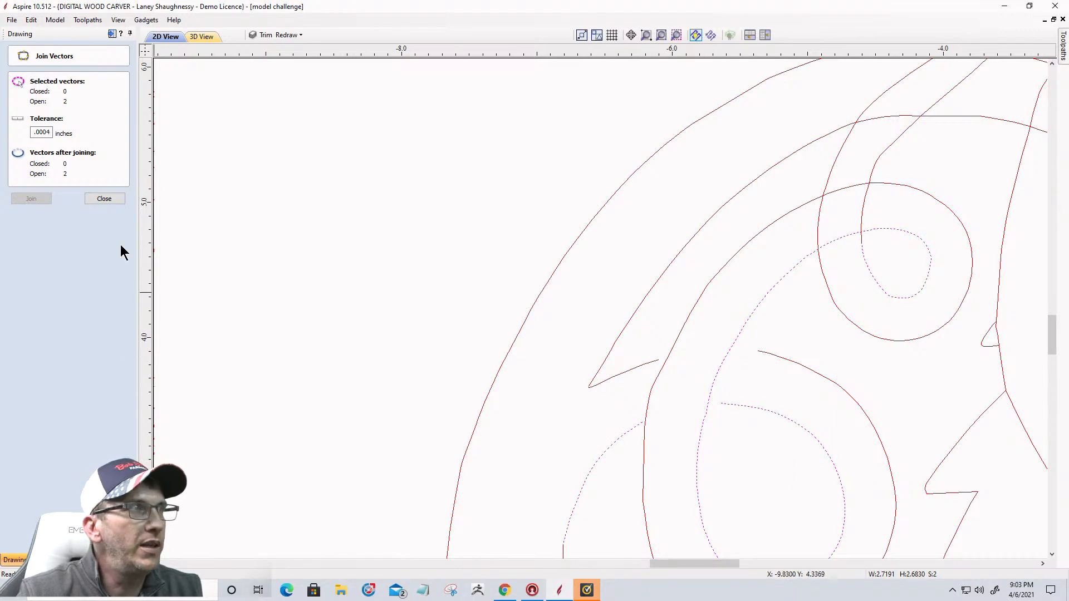
pyautogui.click(103, 200)
pyautogui.click(49, 268)
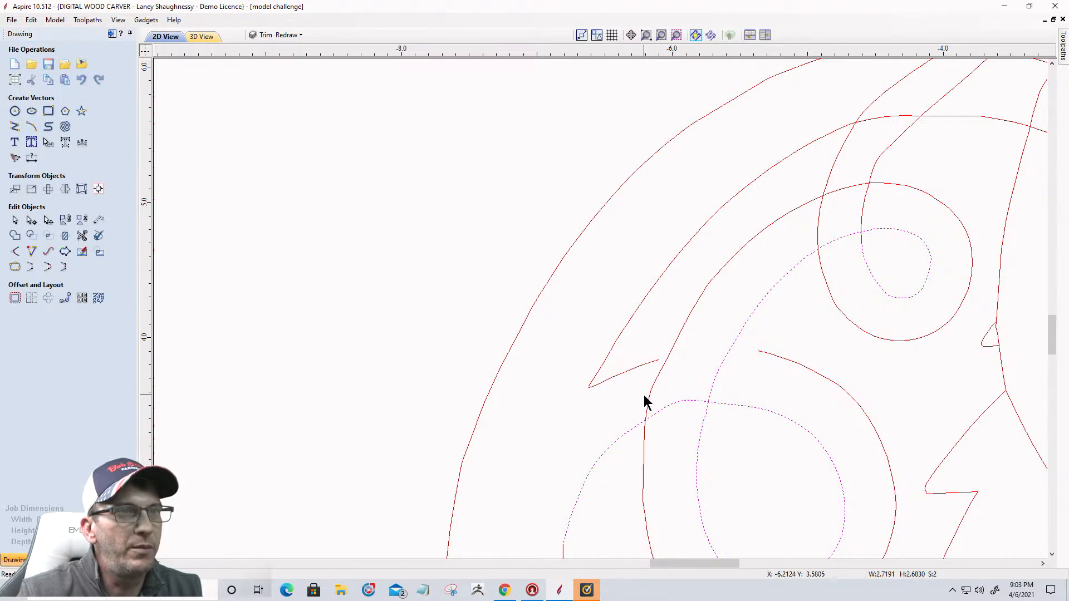
# Try to join the tendril loop's vector directly to the inner edge of the long vine
pyautogui.scroll(-5, 649, 395)
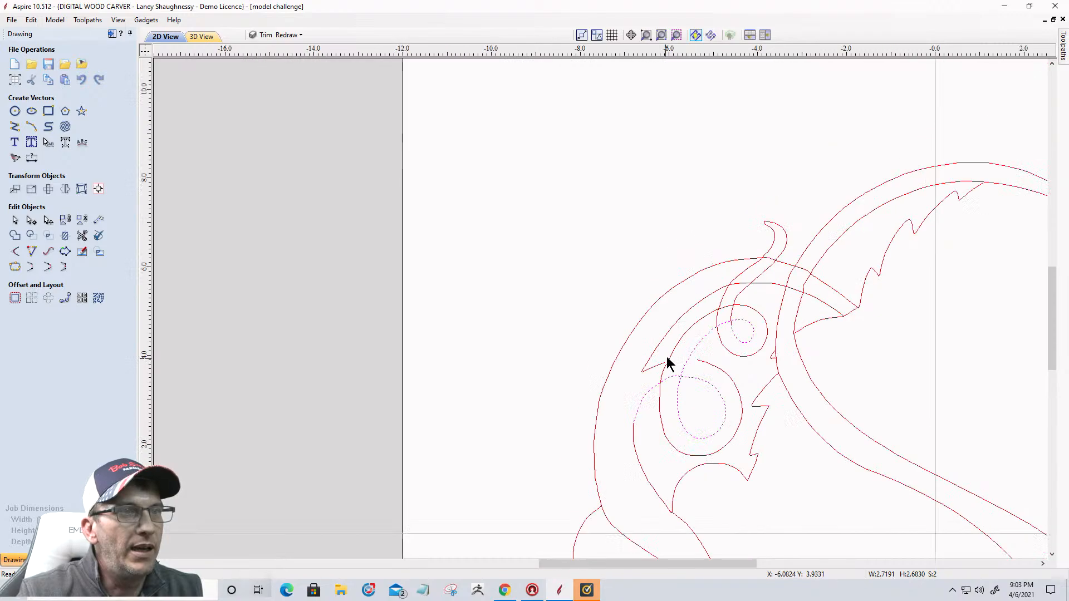
pyautogui.scroll(2, 648, 463)
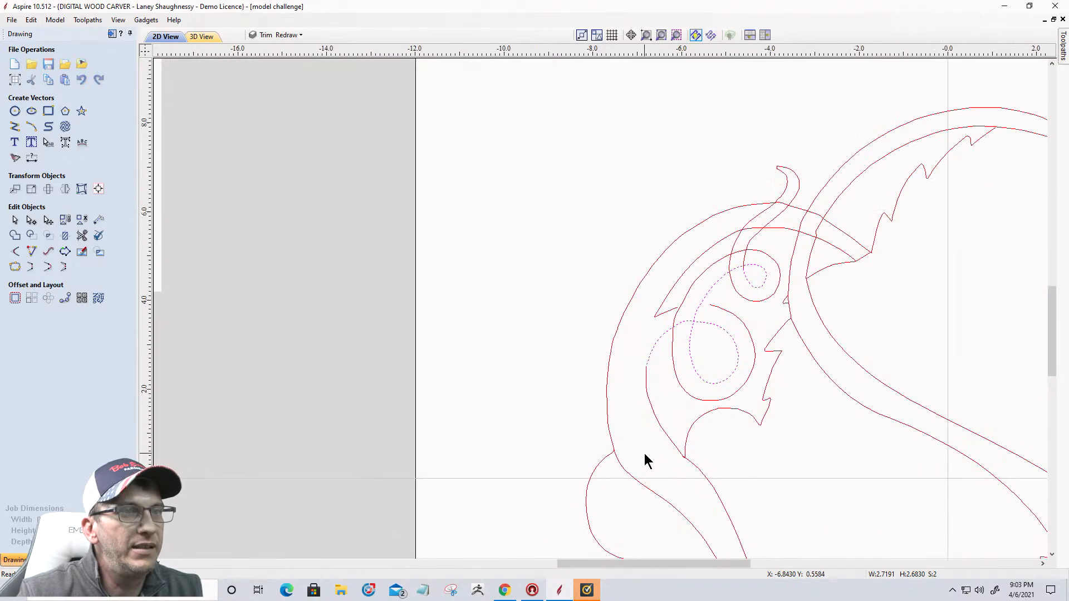
pyautogui.keyDown('shift'); pyautogui.click(652, 411); pyautogui.keyUp('shift')
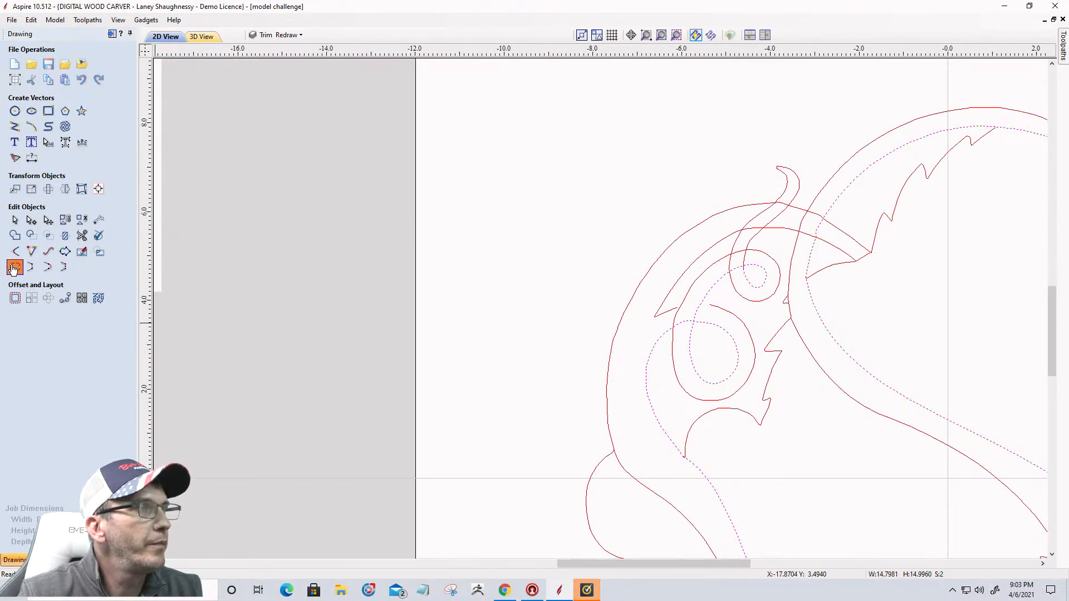
pyautogui.click(15, 266)
pyautogui.click(31, 199)
pyautogui.scroll(-3, 650, 329)
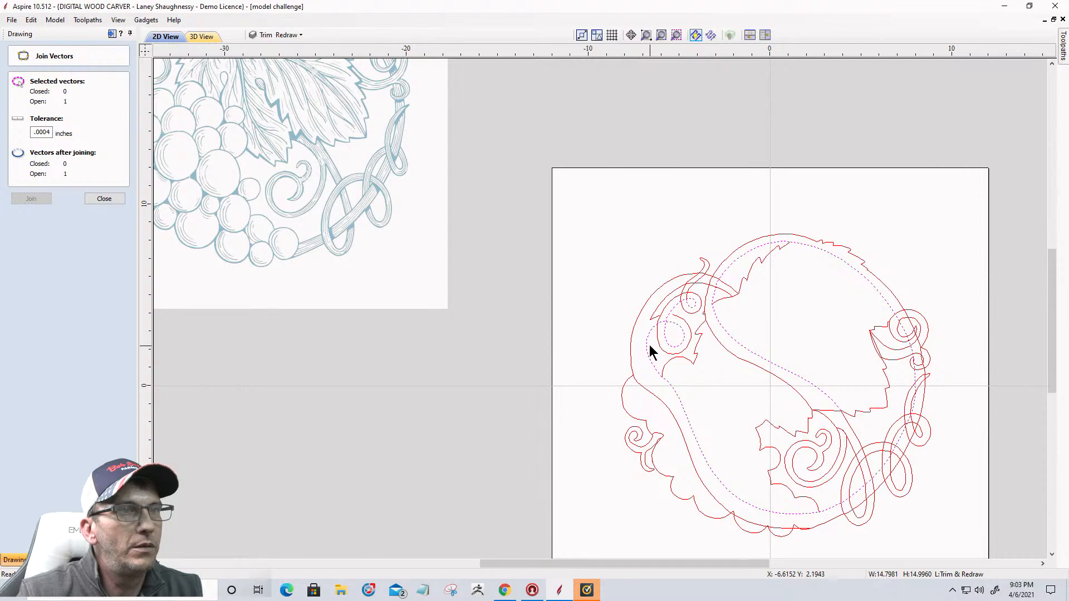
pyautogui.scroll(3, 648, 342)
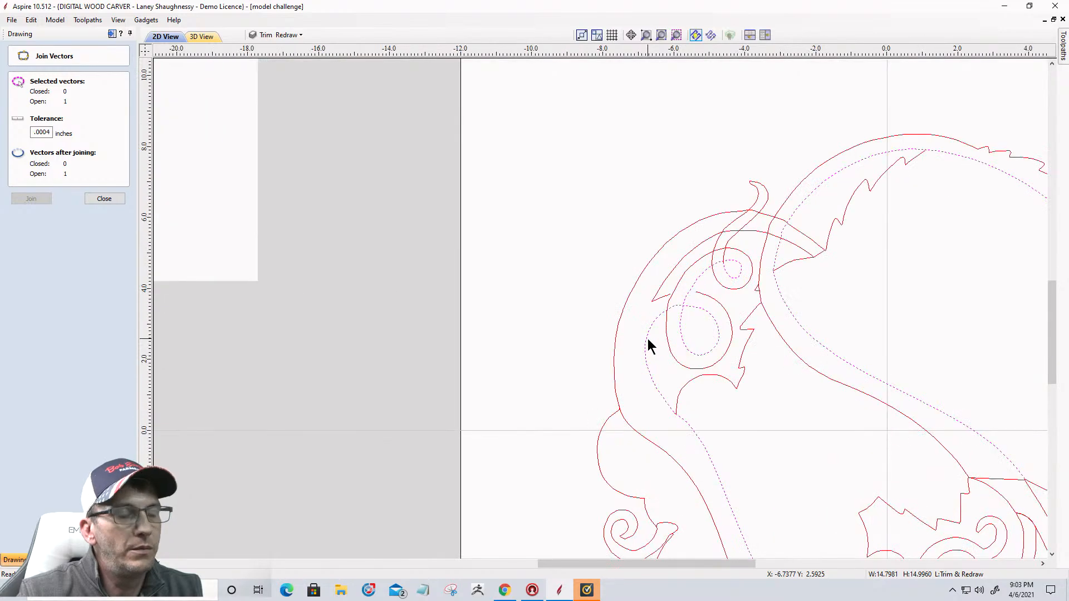
# Join the tendril loop's open end to the nearby end of the short pointed curve above it with a straight line
pyautogui.click(647, 339)
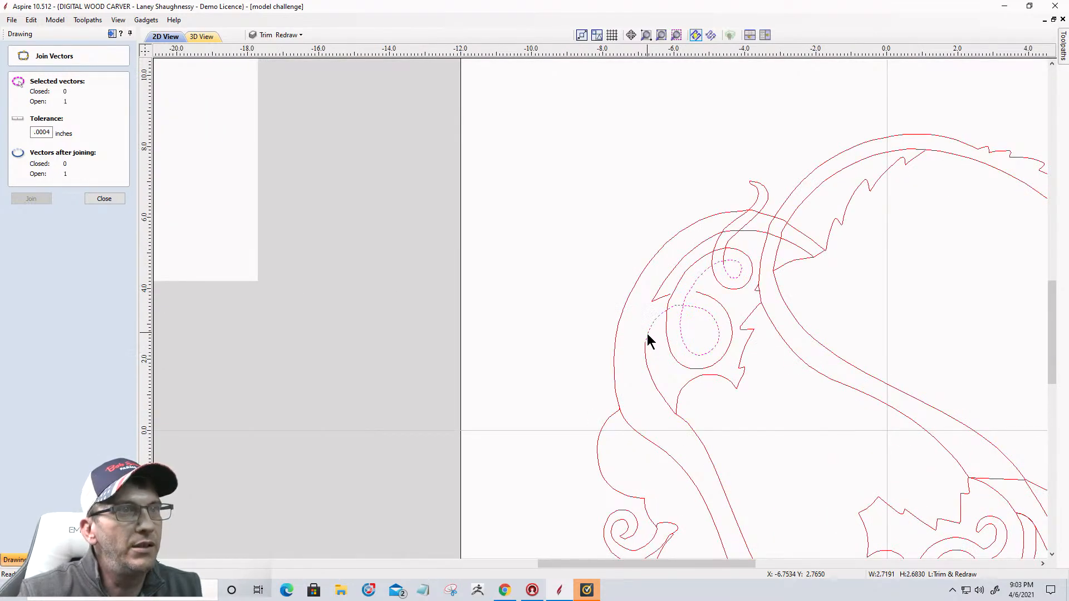
pyautogui.scroll(2, 647, 338)
pyautogui.scroll(1, 649, 337)
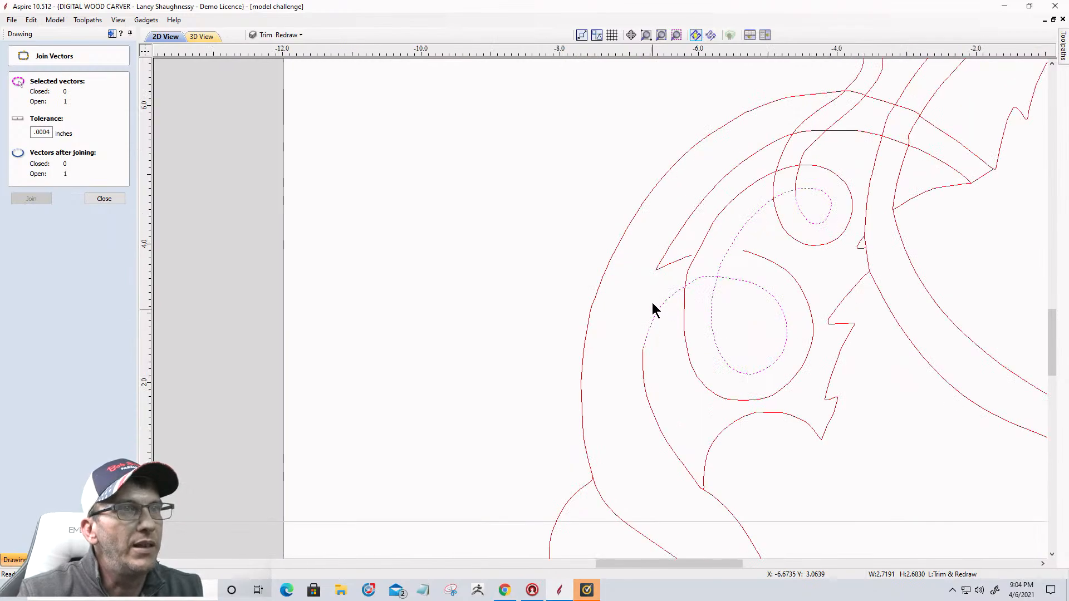
pyautogui.keyDown('shift'); pyautogui.click(663, 265); pyautogui.keyUp('shift')
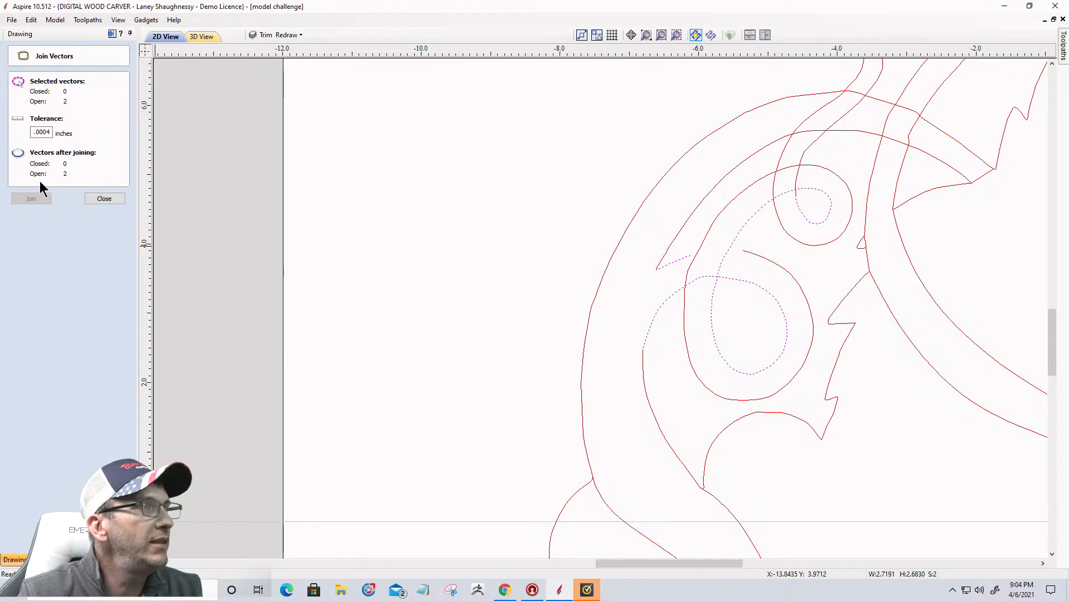
pyautogui.click(118, 202)
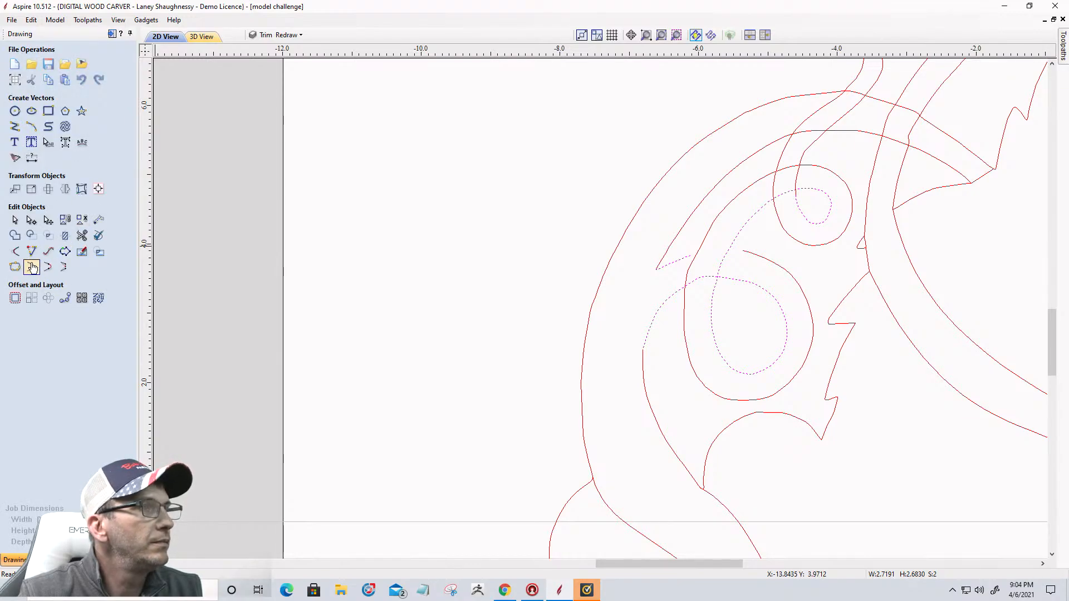
pyautogui.click(31, 267)
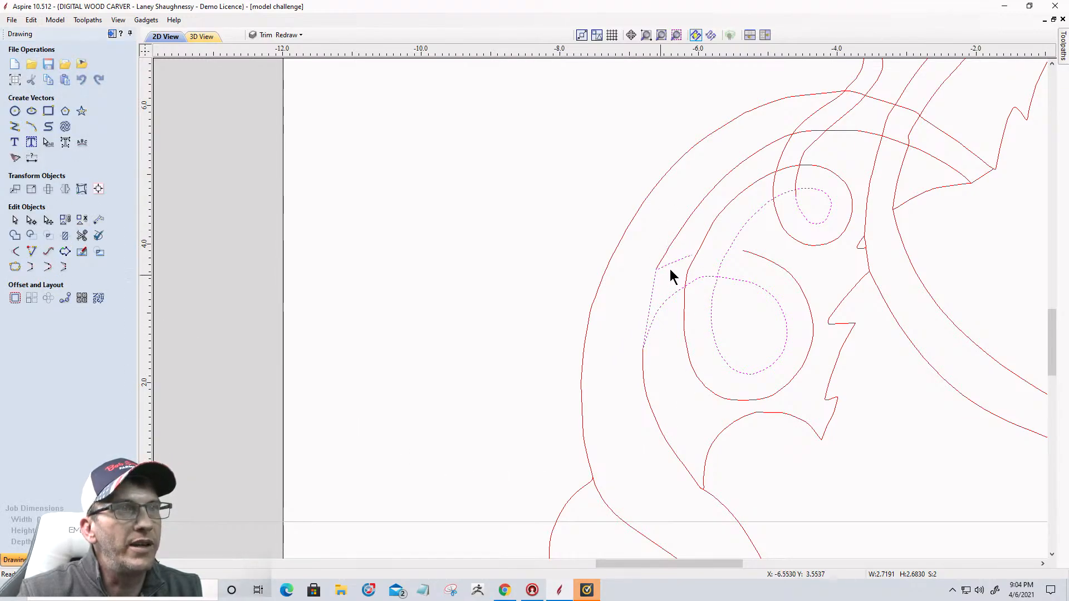
# Connect the vine's inner edge to the arched outer stem with a smooth curve and reshape that curve by moving its two control handles
pyautogui.click(644, 366)
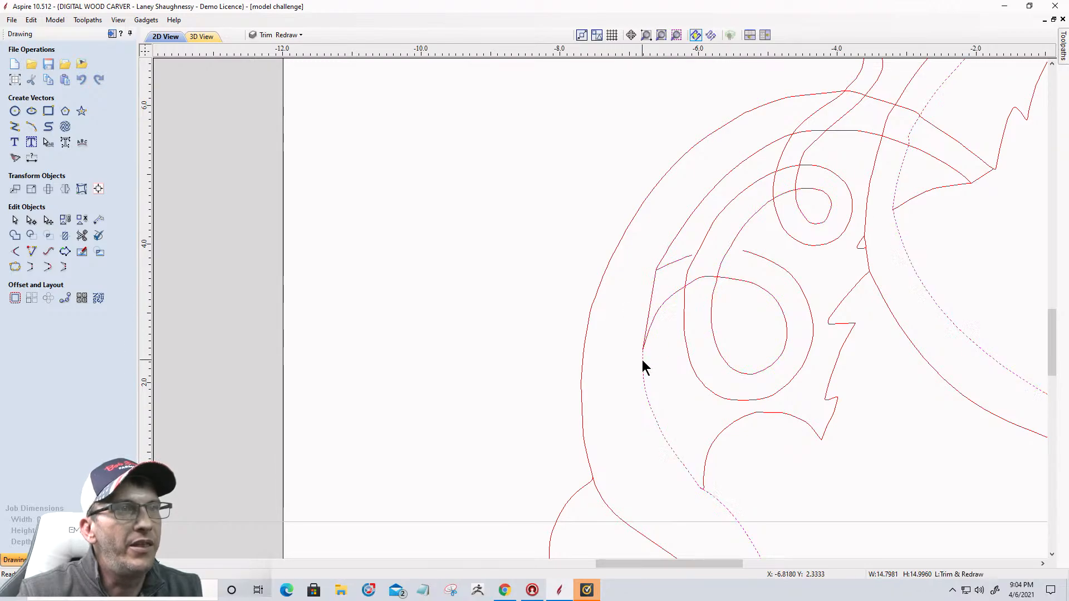
pyautogui.keyDown('shift'); pyautogui.click(667, 257); pyautogui.keyUp('shift')
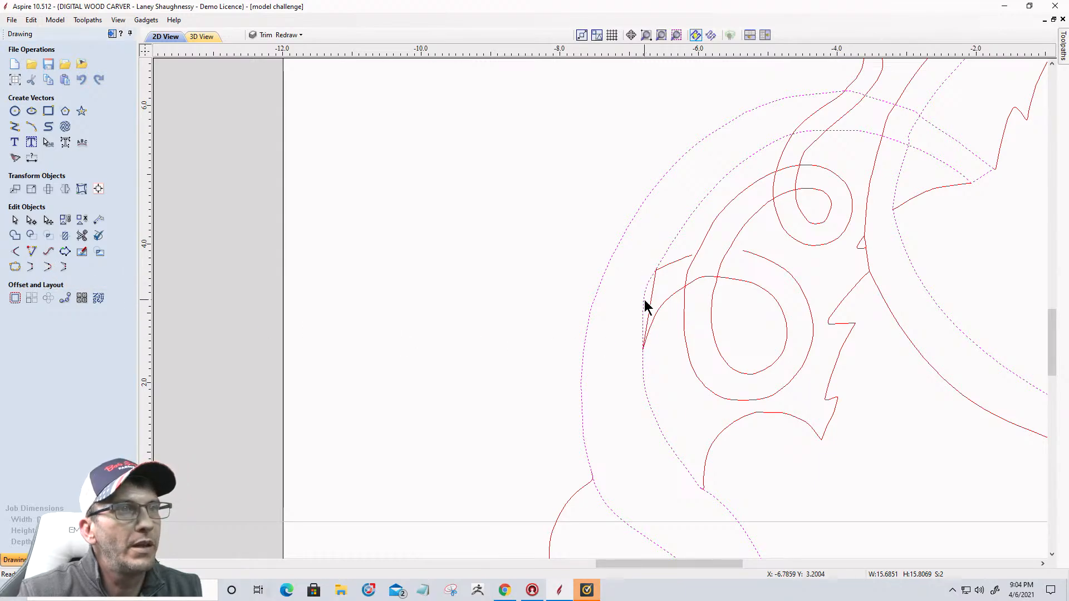
pyautogui.click(31, 220)
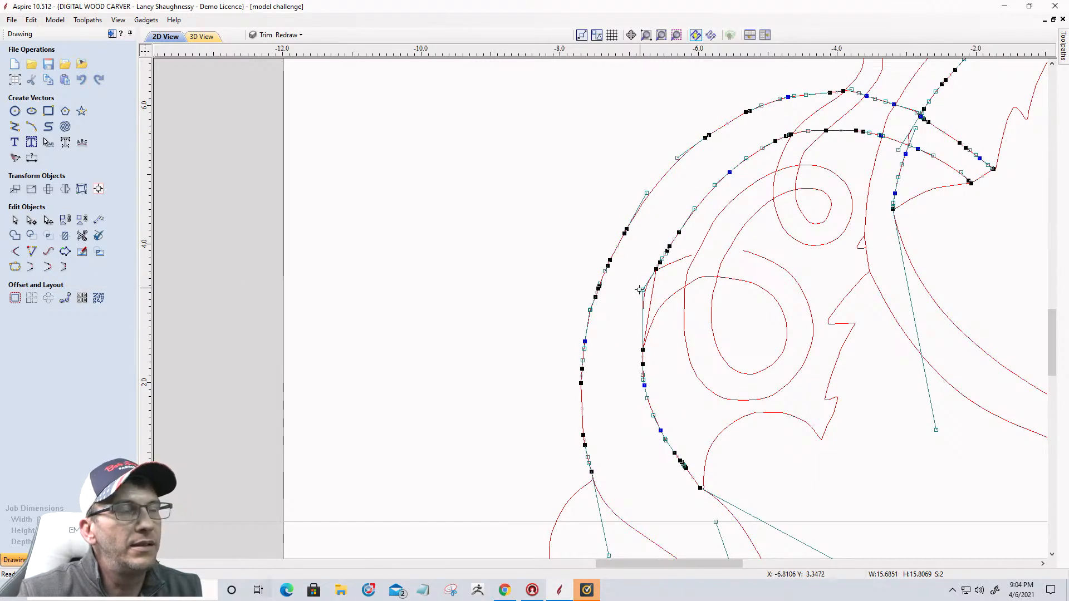
pyautogui.scroll(2, 640, 290)
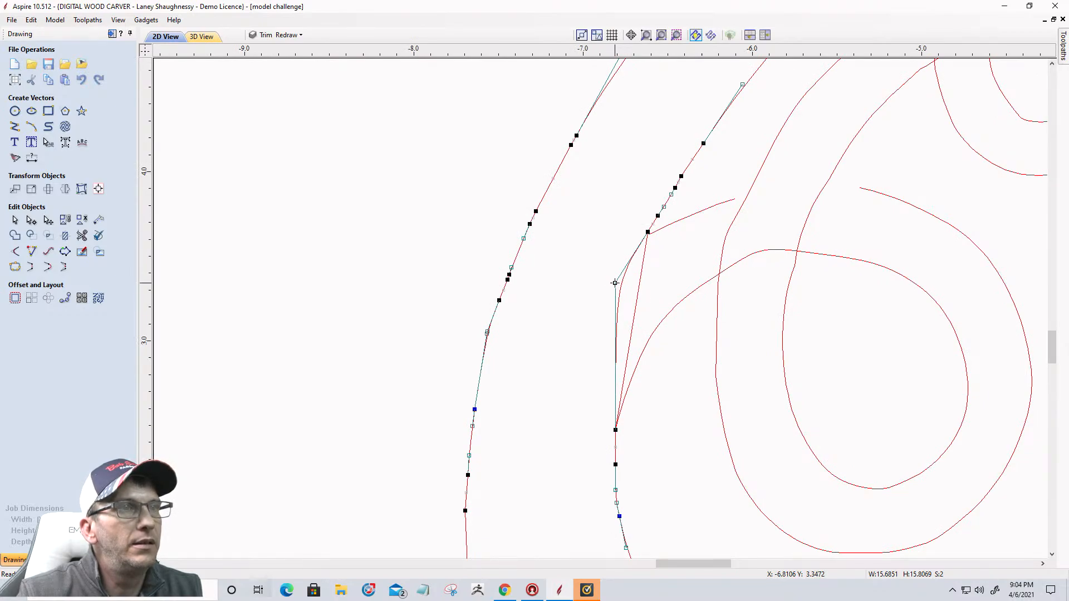
pyautogui.moveTo(615, 283); pyautogui.dragTo(629, 331)
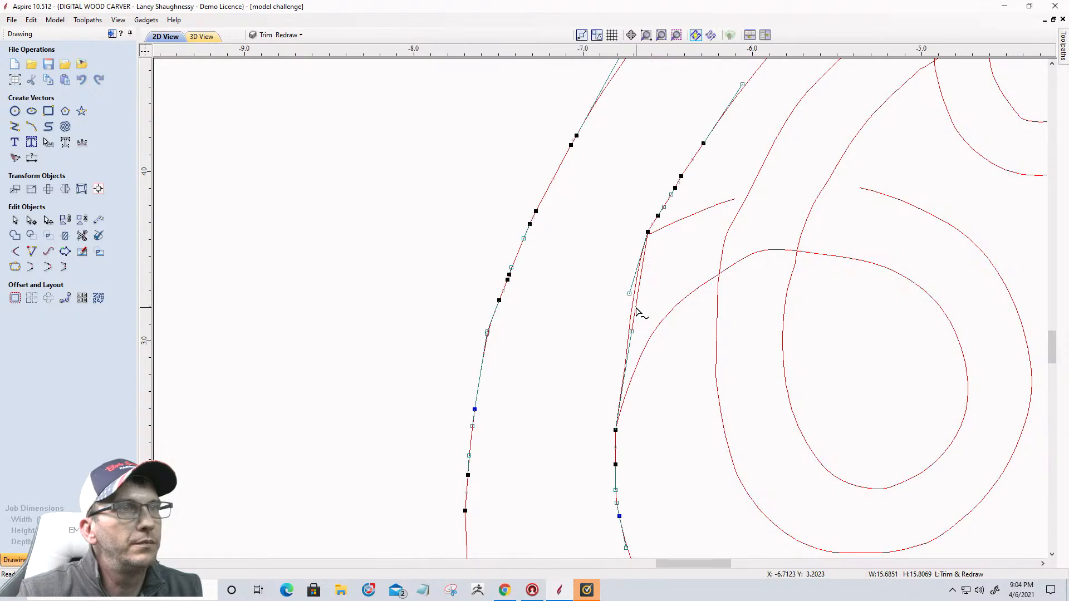
pyautogui.moveTo(630, 329); pyautogui.dragTo(616, 330)
# Add a node to the tendril's straight connecting line and move it and the lower end node outward past the vine's inner edge
pyautogui.click(672, 315)
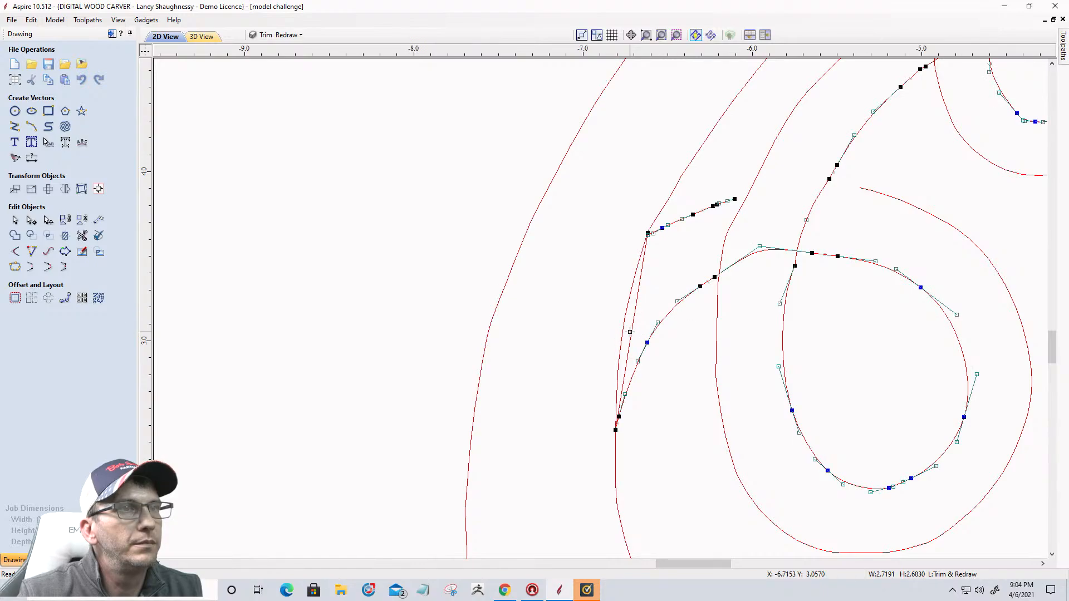
pyautogui.moveTo(630, 332); pyautogui.dragTo(601, 319)
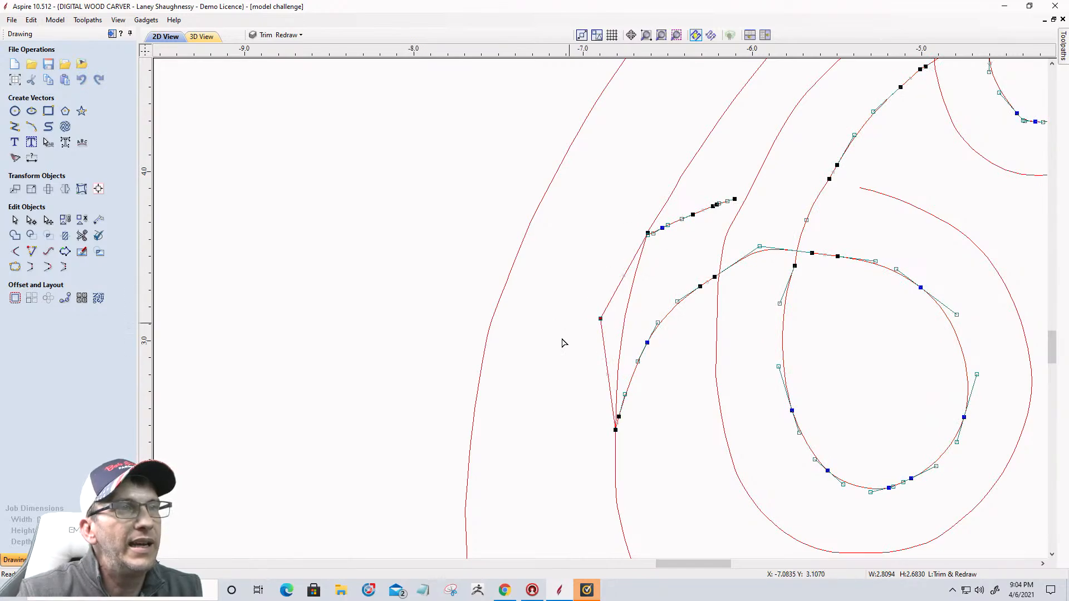
pyautogui.moveTo(599, 319); pyautogui.dragTo(588, 318)
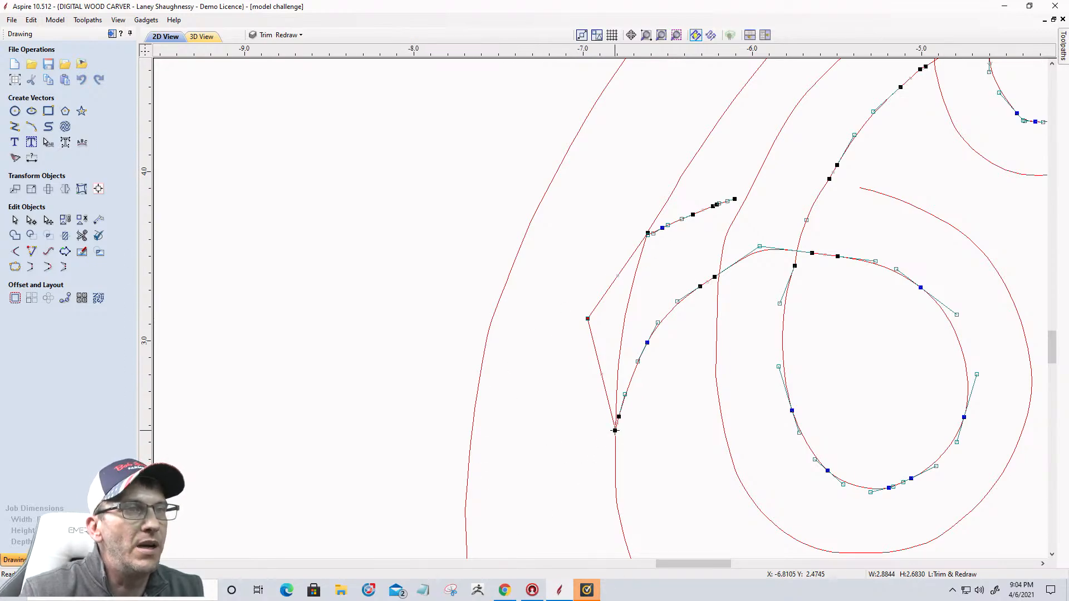
pyautogui.moveTo(615, 430); pyautogui.dragTo(594, 430)
pyautogui.click(585, 474)
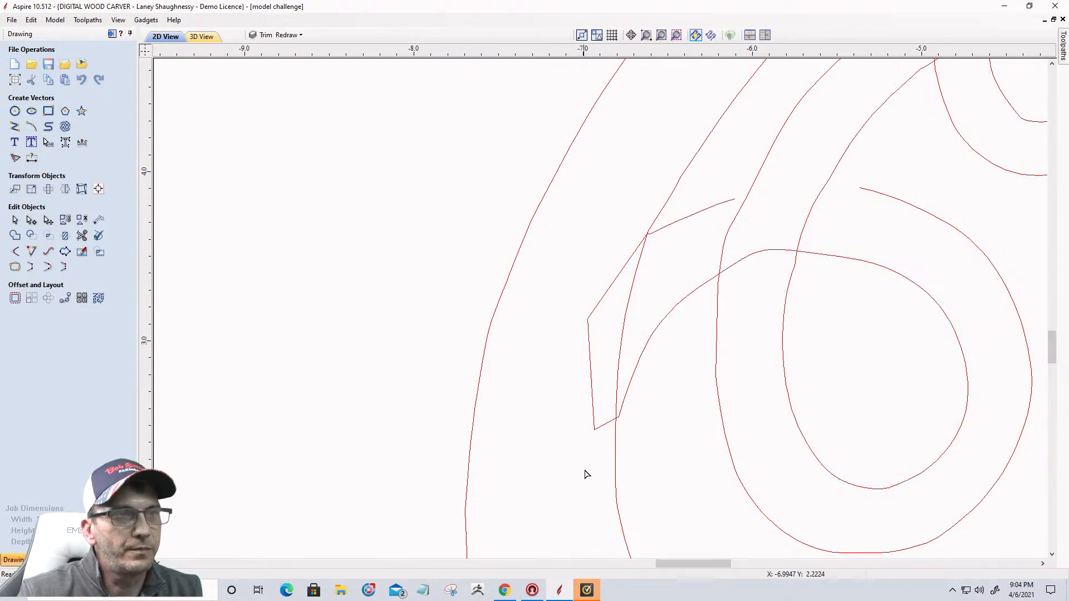
pyautogui.click(595, 430)
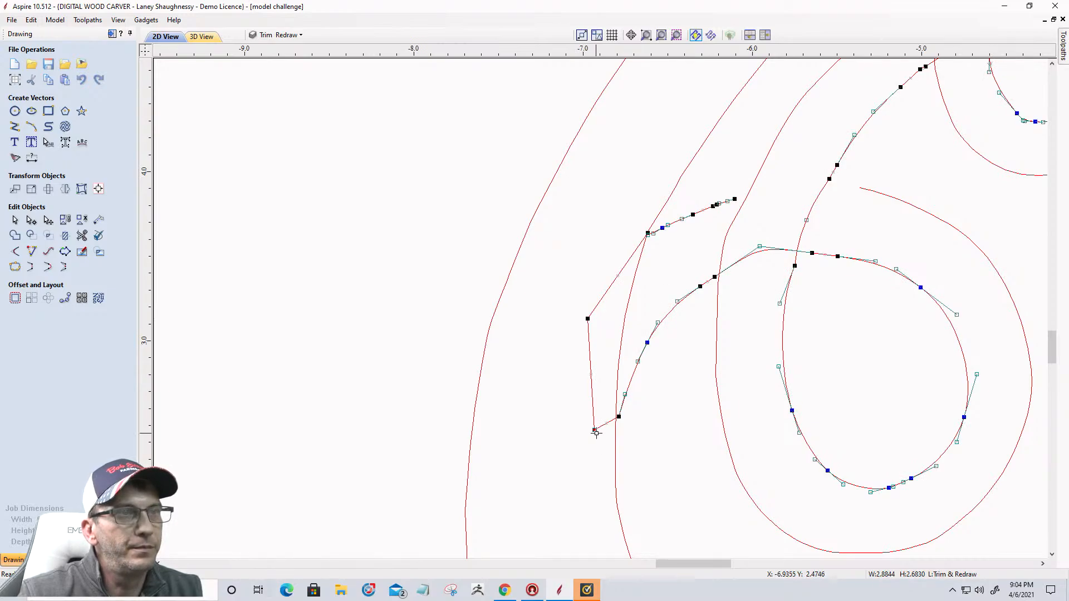
pyautogui.moveTo(595, 431); pyautogui.dragTo(607, 468)
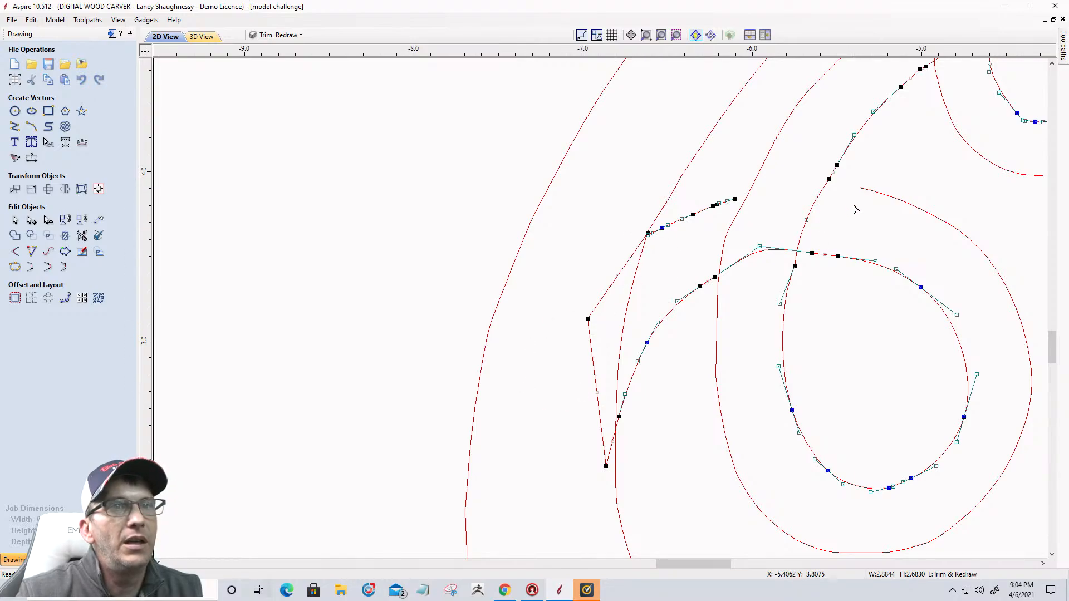
# Try to join the large outer loop to the tendril vector with a smooth curve
pyautogui.keyDown('shift'); pyautogui.click(866, 189); pyautogui.keyUp('shift')
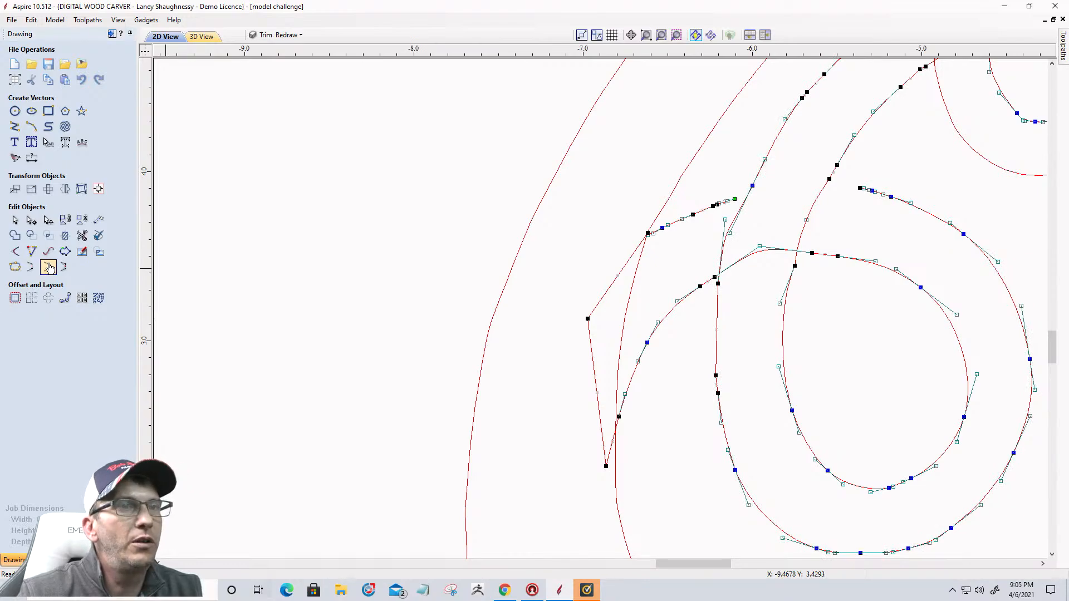
pyautogui.scroll(-4, 595, 396)
pyautogui.scroll(1, 595, 396)
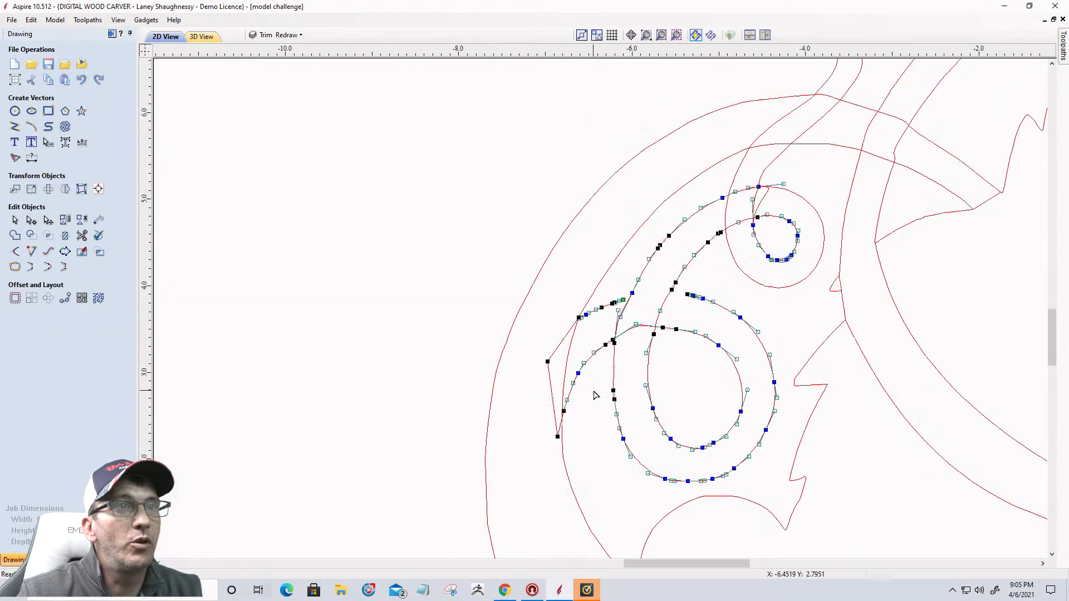
pyautogui.press('Escape')
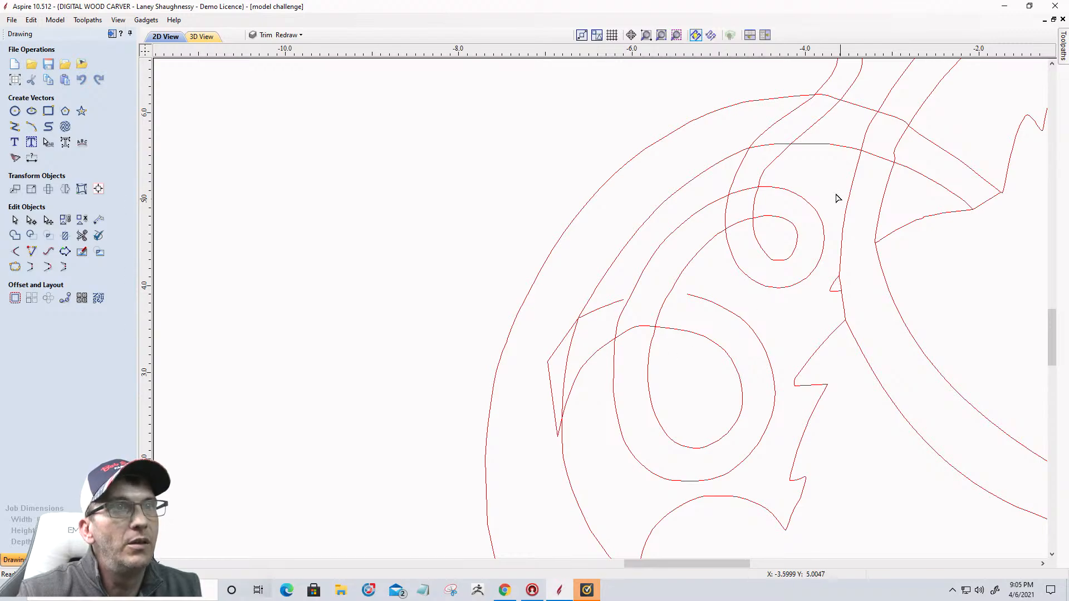
# Bridge the gap at the top of the large tendril loop with a three-point arc of about 1.13 inch radius
pyautogui.click(756, 205)
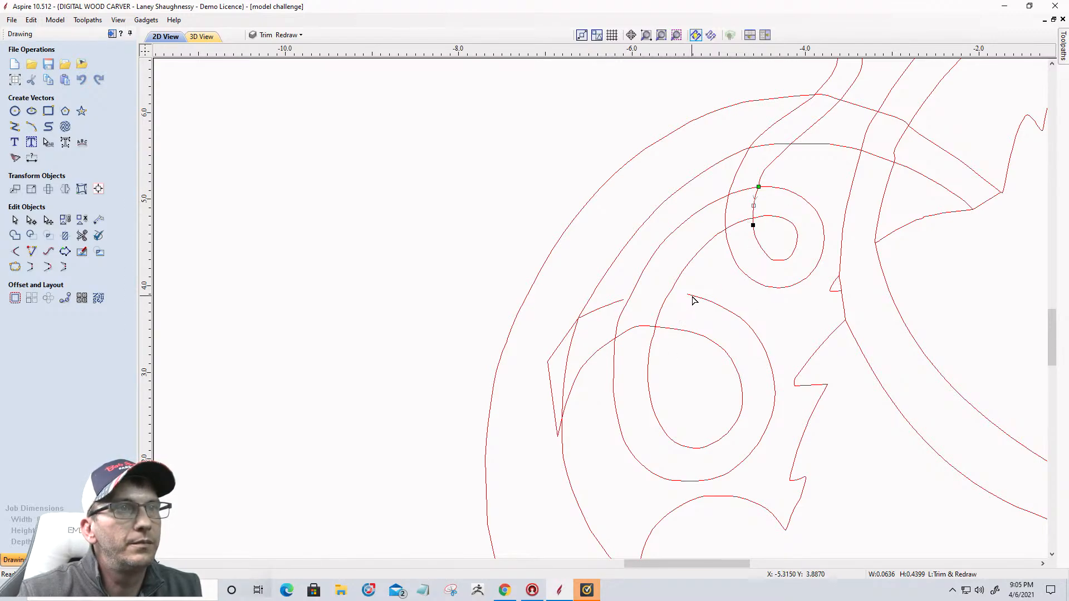
pyautogui.click(31, 126)
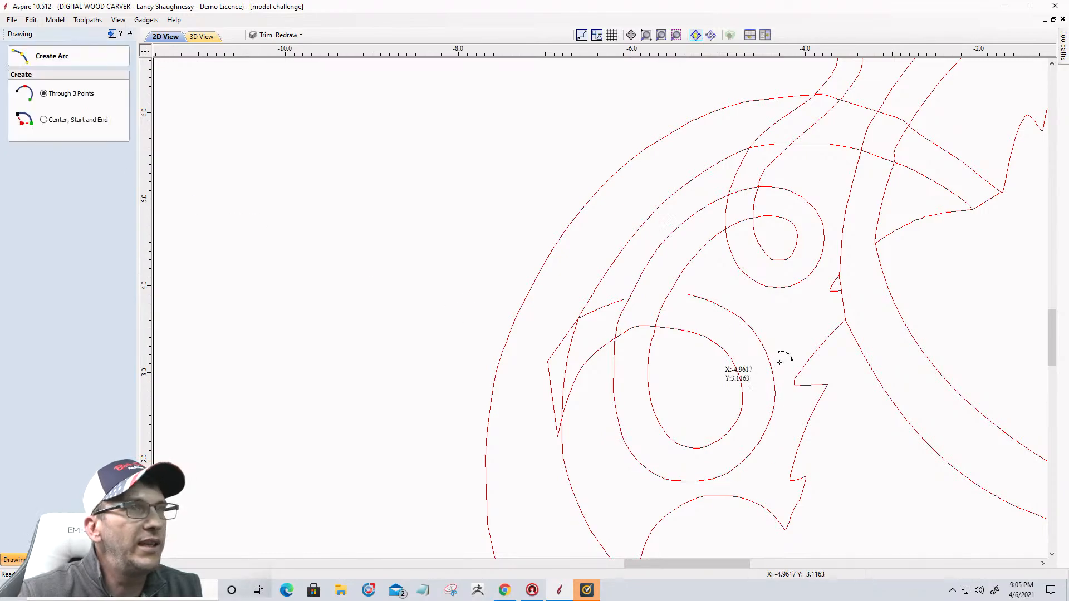
pyautogui.scroll(4, 620, 293)
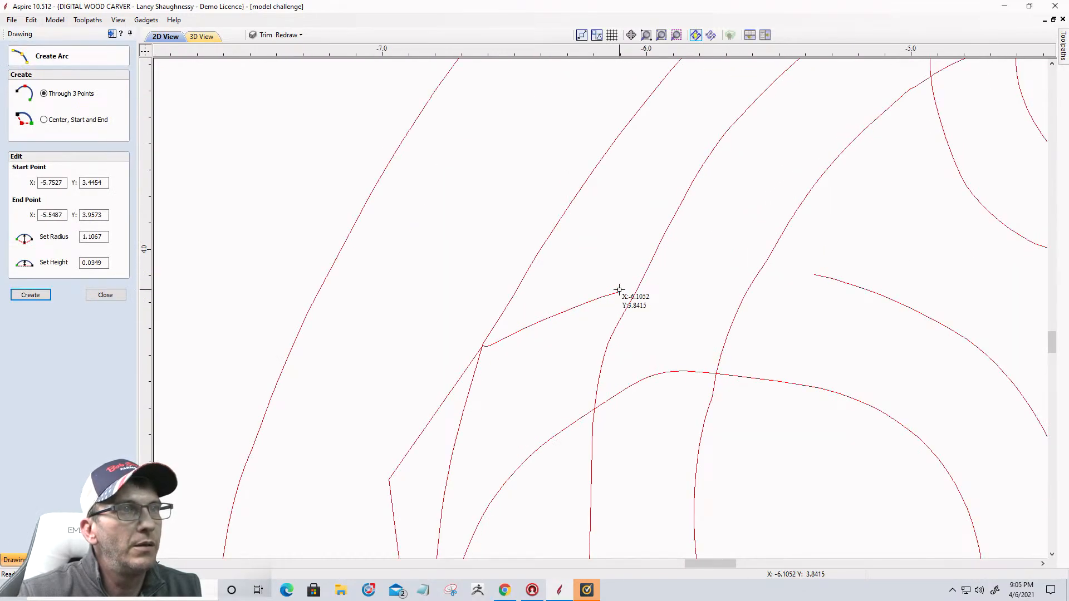
pyautogui.click(620, 290)
pyautogui.click(814, 275)
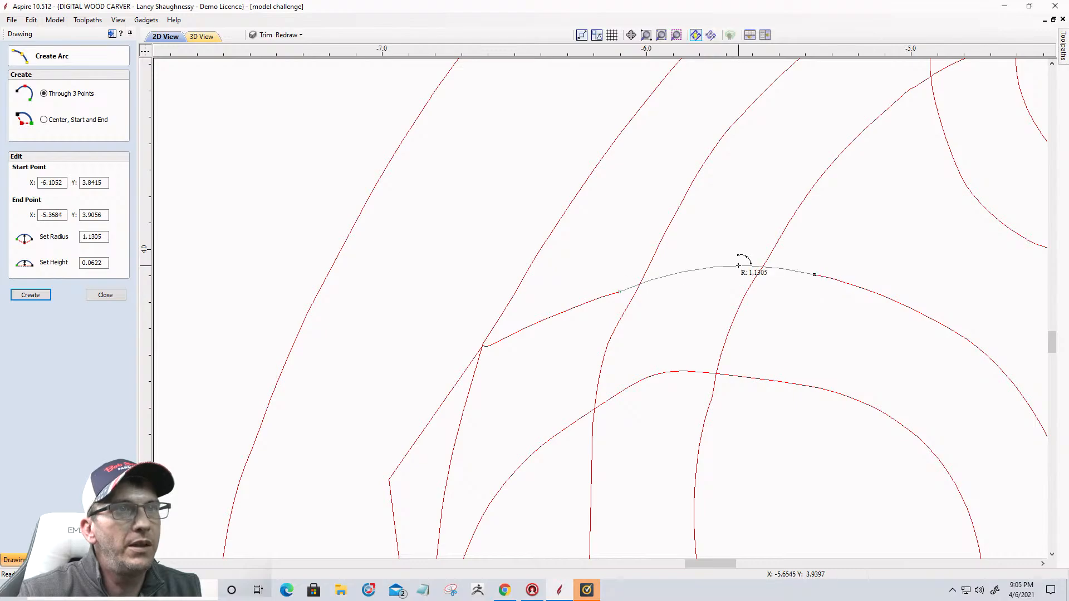
pyautogui.click(739, 266)
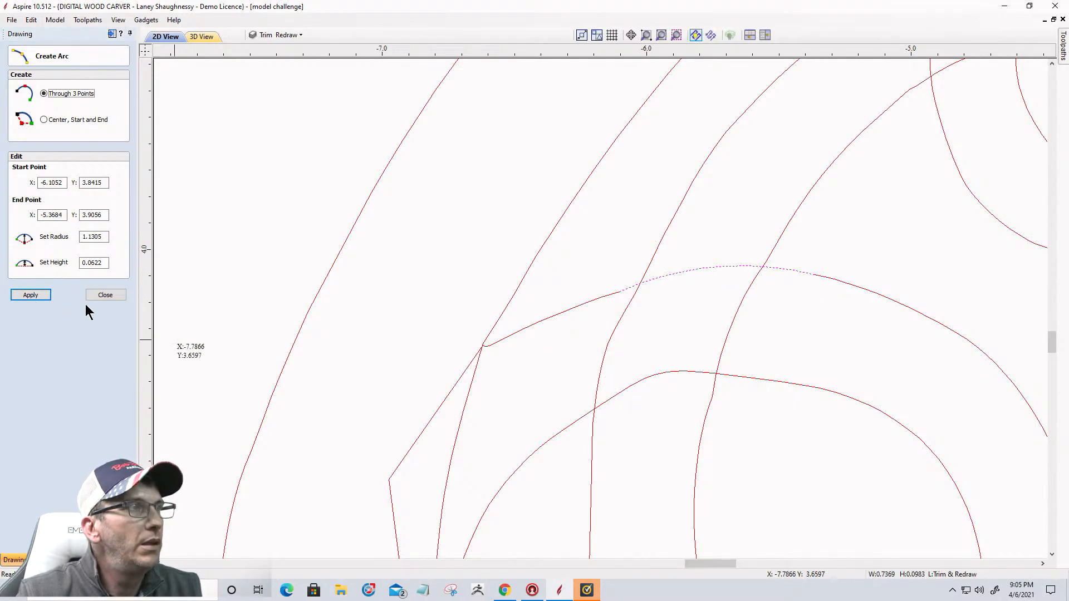
pyautogui.click(103, 297)
# Join the new arc and the two tendril vectors it bridges into one vector
pyautogui.click(520, 338)
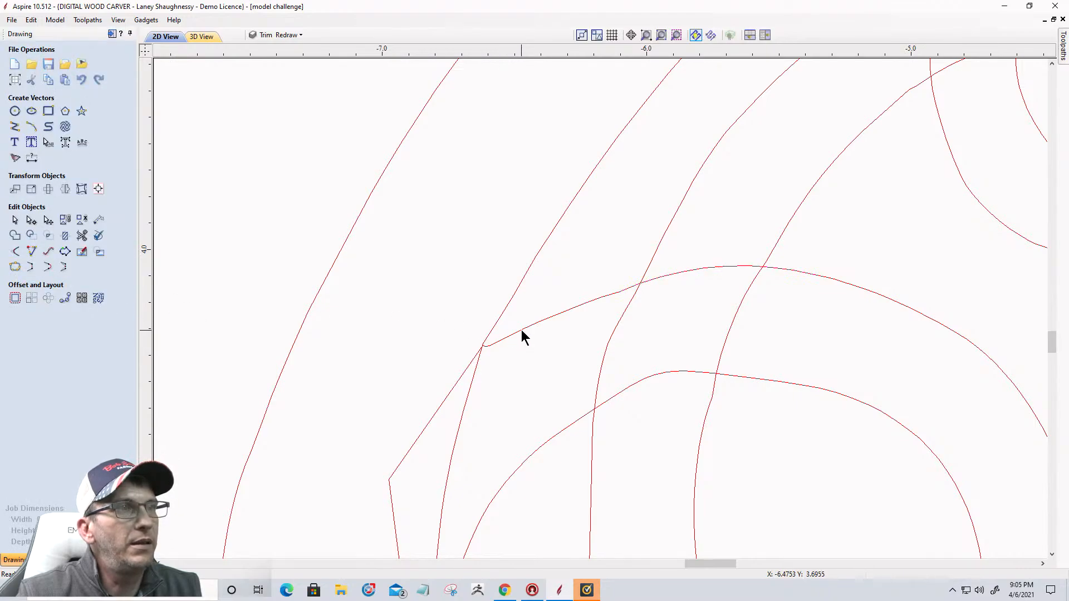
pyautogui.click(522, 330)
pyautogui.keyDown('shift'); pyautogui.click(723, 266); pyautogui.keyUp('shift')
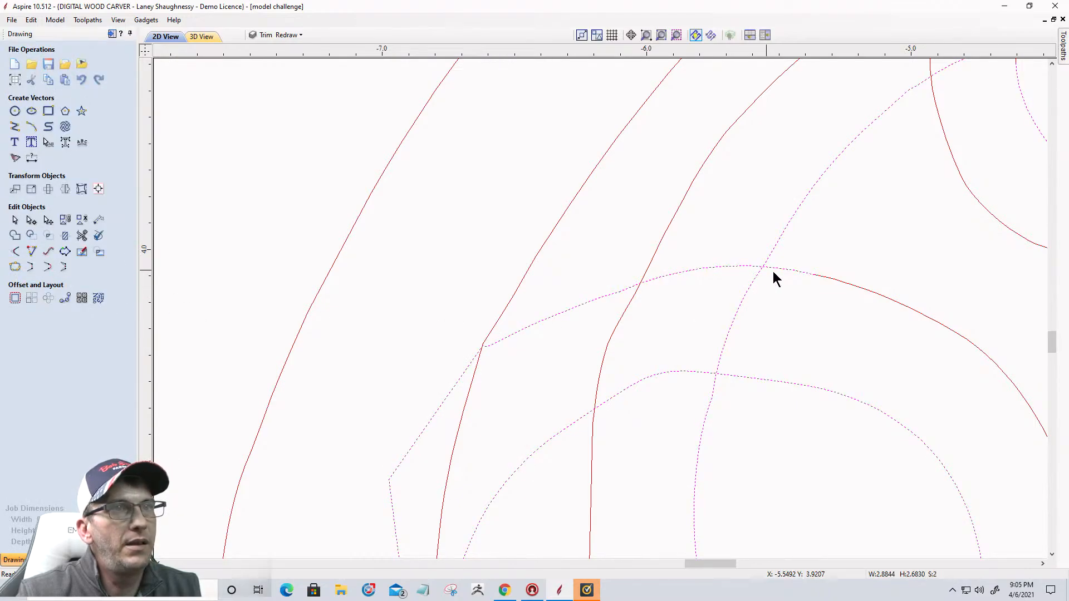
pyautogui.keyDown('shift'); pyautogui.click(833, 280); pyautogui.keyUp('shift')
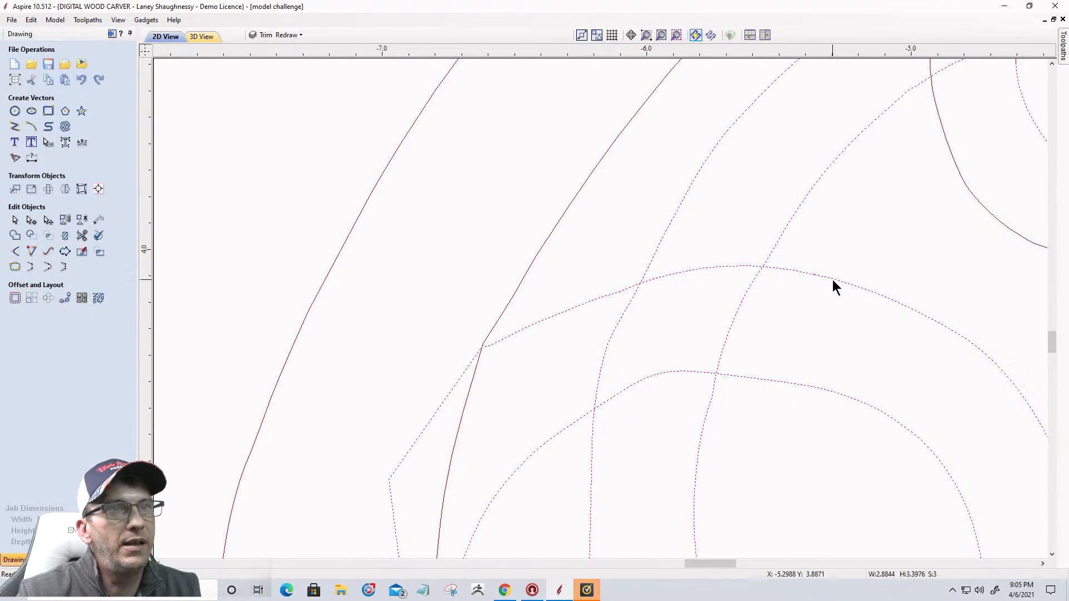
pyautogui.click(15, 266)
pyautogui.click(31, 198)
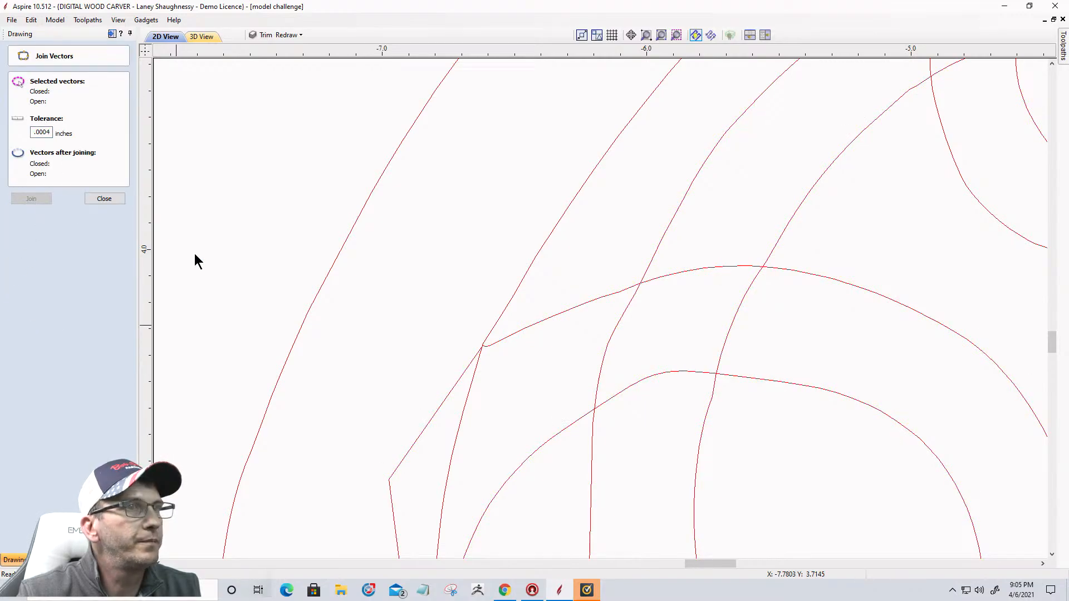
# Join the large tendril vector with the upper curl's vector and the short connecting curve inside the curl into one closed outline
pyautogui.click(537, 329)
pyautogui.scroll(-5, 592, 322)
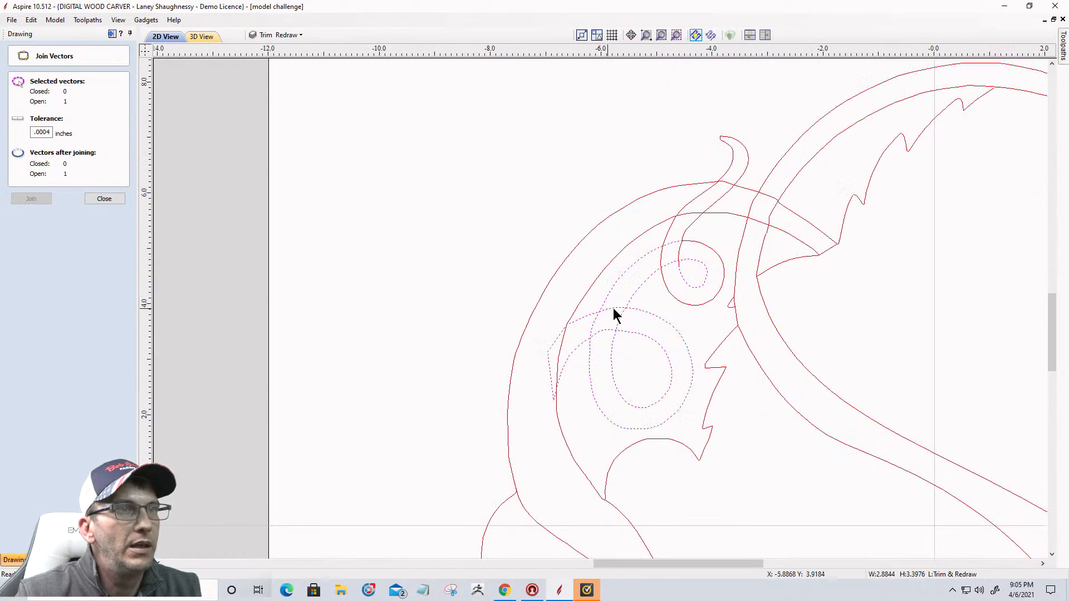
pyautogui.scroll(4, 696, 245)
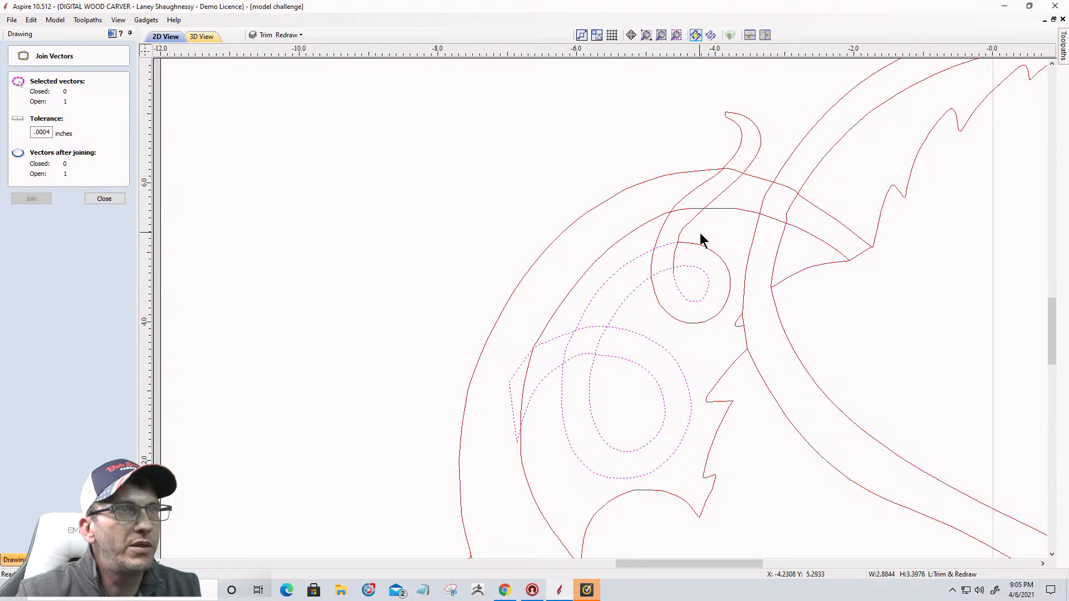
pyautogui.keyDown('shift'); pyautogui.click(670, 242); pyautogui.keyUp('shift')
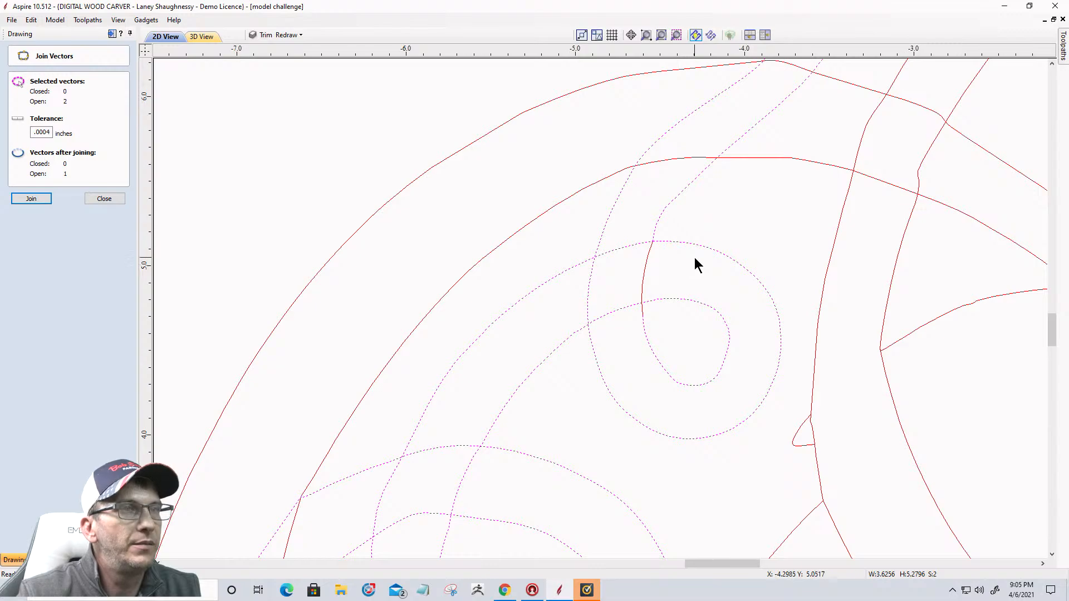
pyautogui.click(31, 199)
pyautogui.click(552, 282)
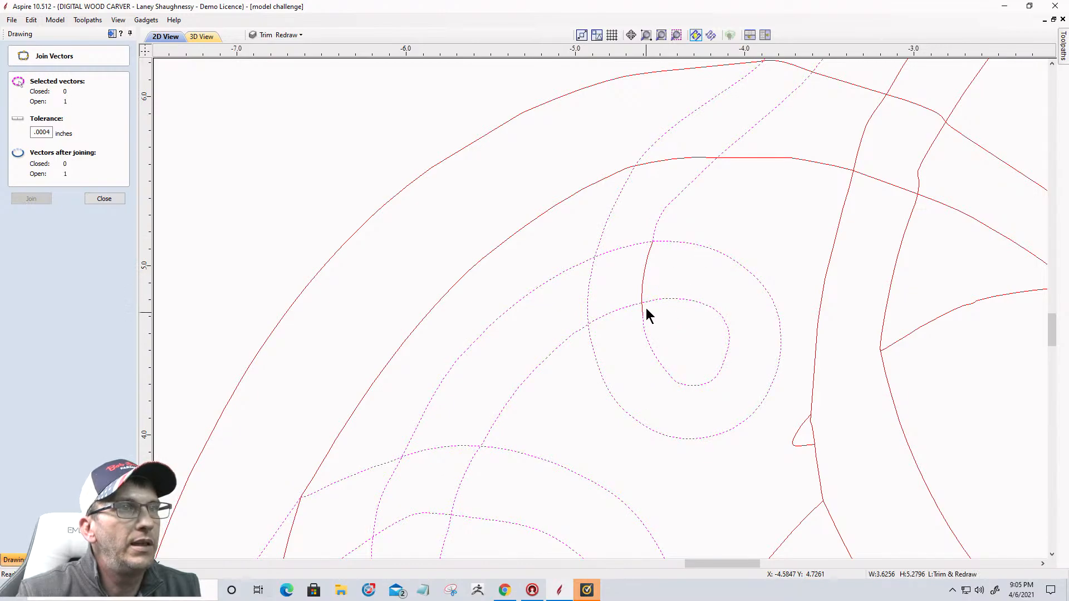
pyautogui.keyDown('shift'); pyautogui.click(645, 275); pyautogui.keyUp('shift')
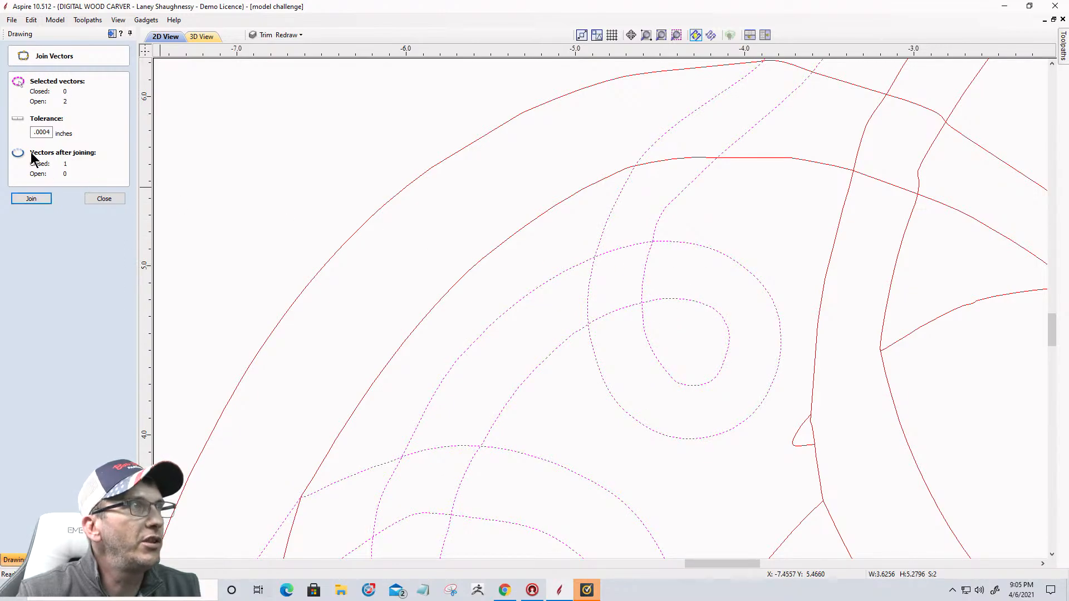
pyautogui.click(39, 199)
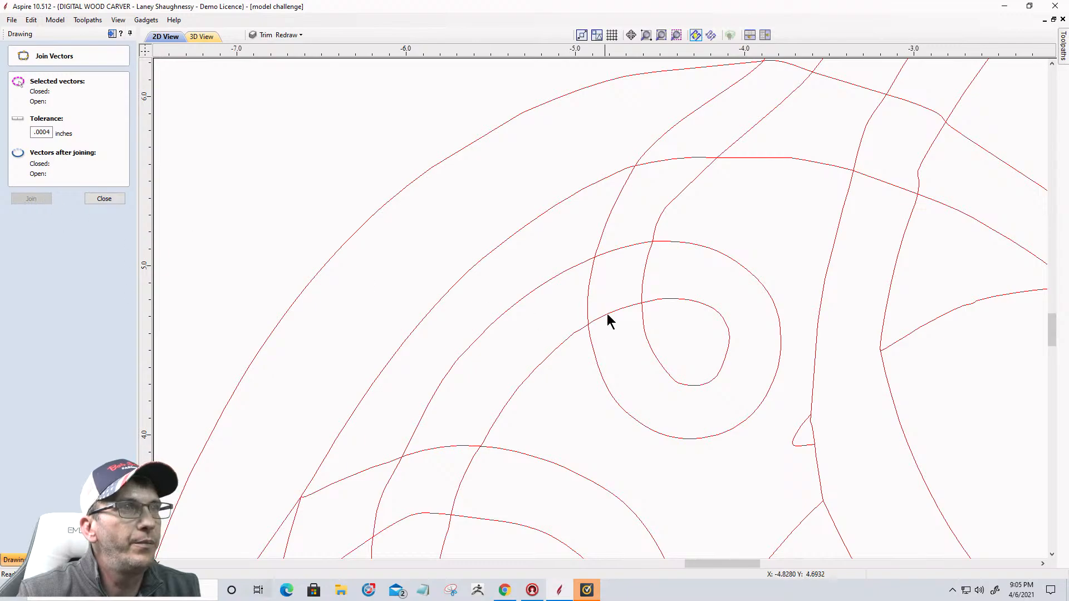
# Move the whole tendril outline clear of the wreath to check that it is one piece, and undo the move
pyautogui.click(597, 252)
pyautogui.scroll(-3, 629, 315)
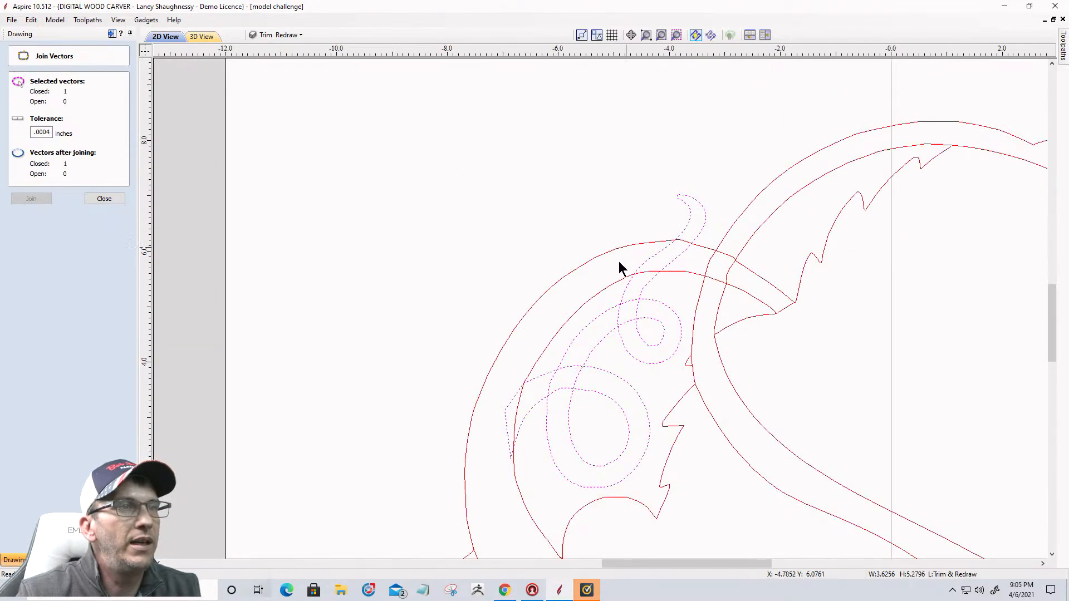
pyautogui.scroll(-3, 623, 269)
pyautogui.moveTo(609, 356); pyautogui.dragTo(530, 207)
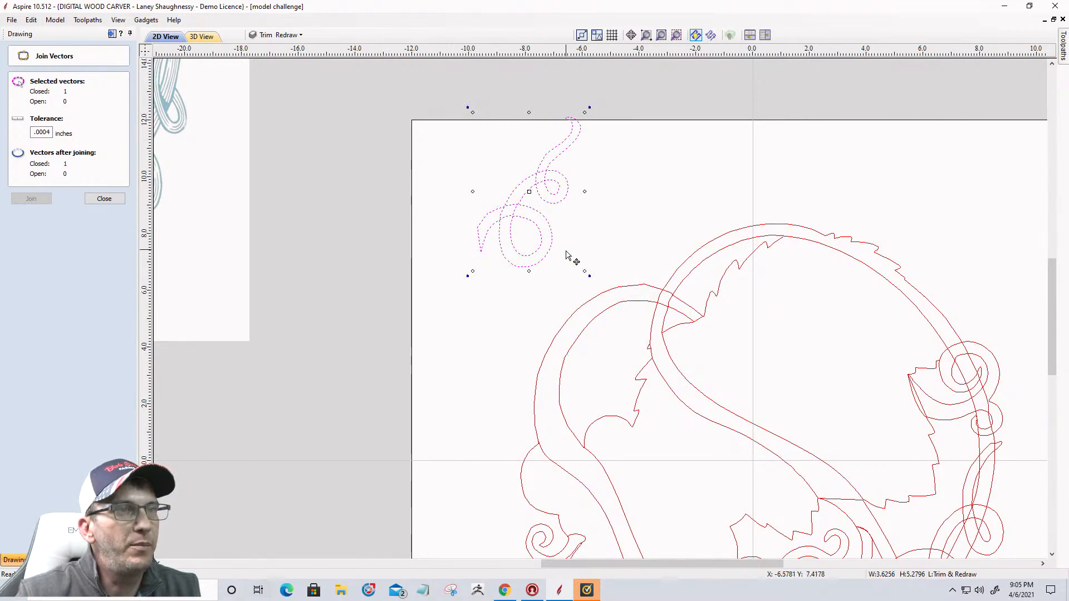
pyautogui.hotkey('ctrl', 'z')
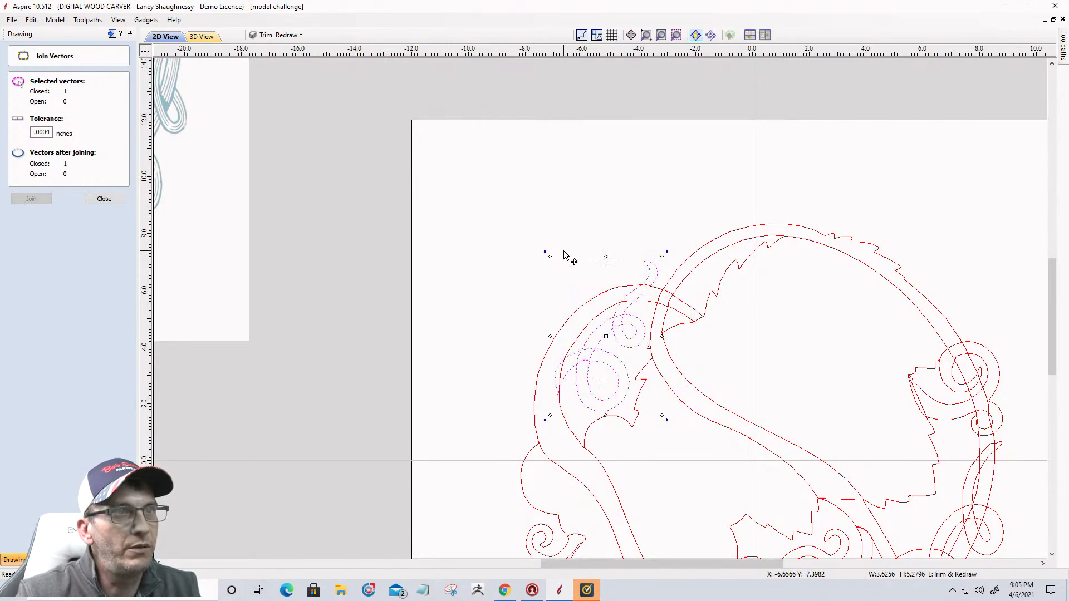
# Select the inner and outer vine vectors in turn to examine how far each one runs around the wreath
pyautogui.scroll(3, 646, 319)
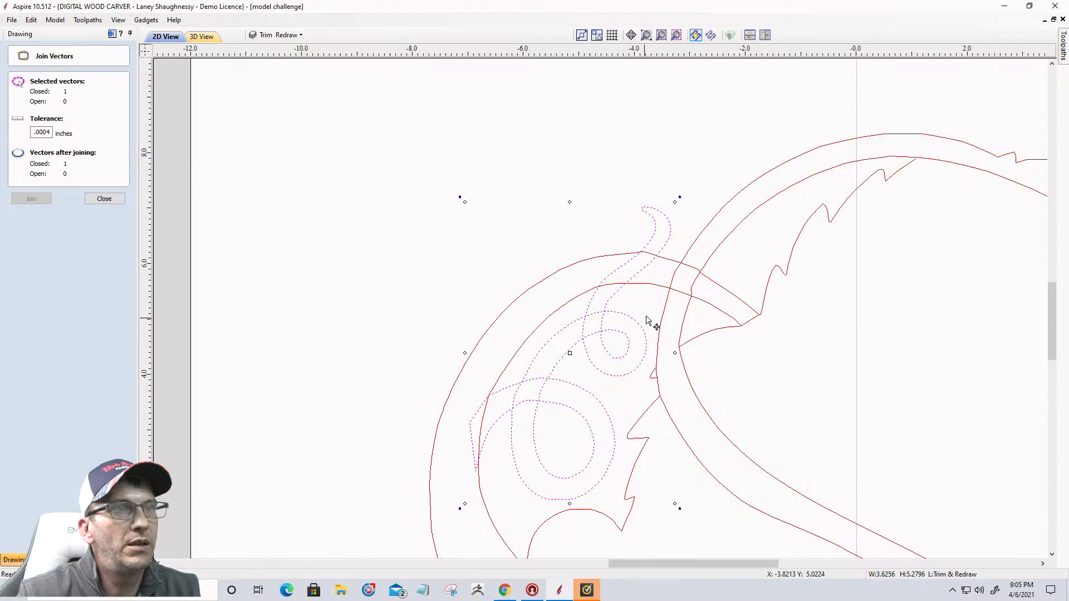
pyautogui.click(650, 288)
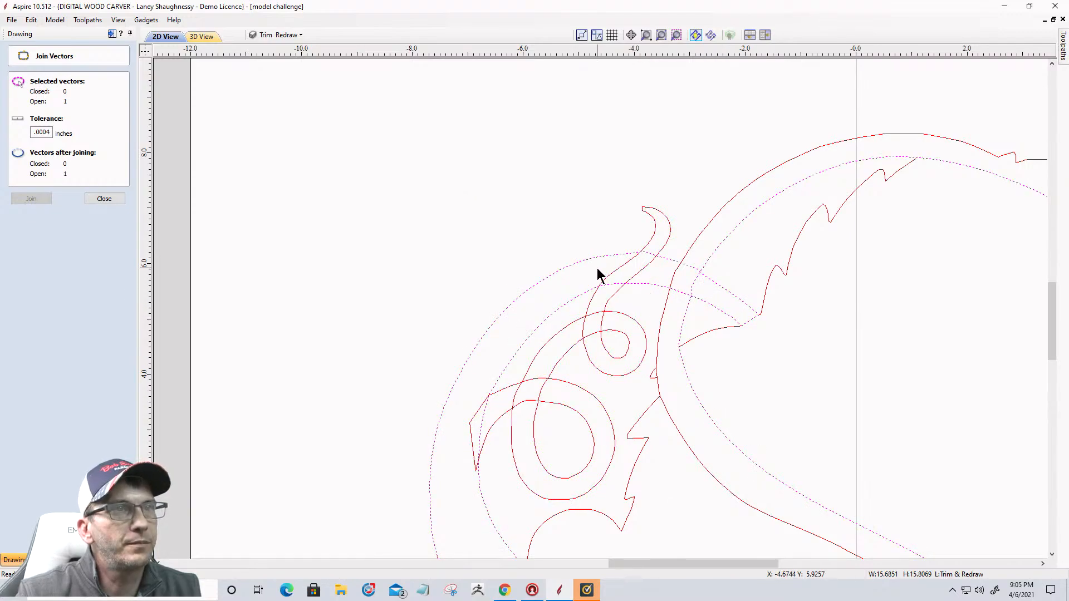
pyautogui.scroll(-3, 675, 294)
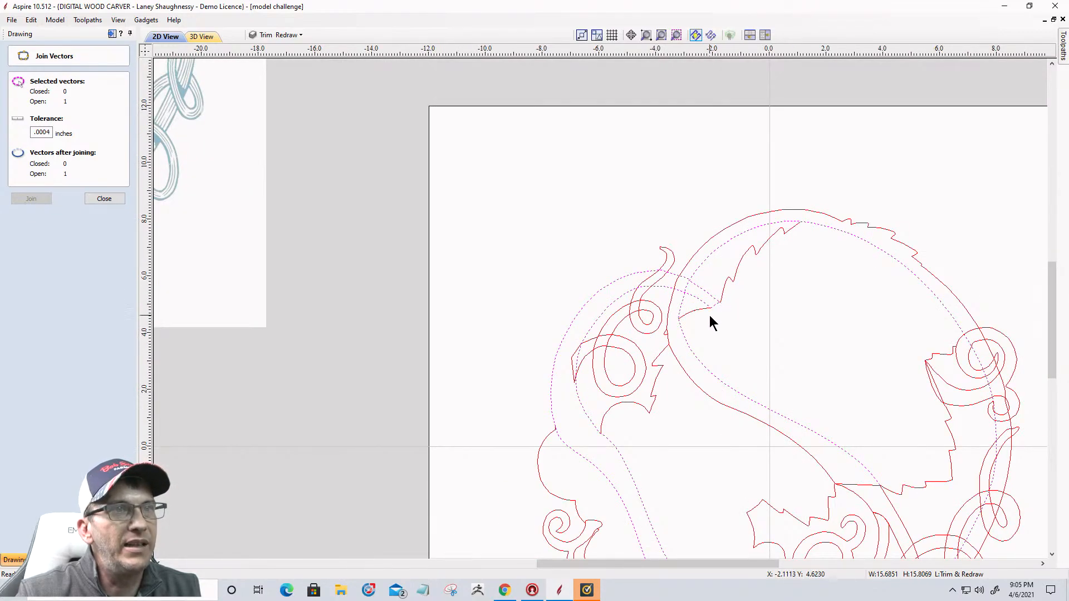
pyautogui.click(666, 306)
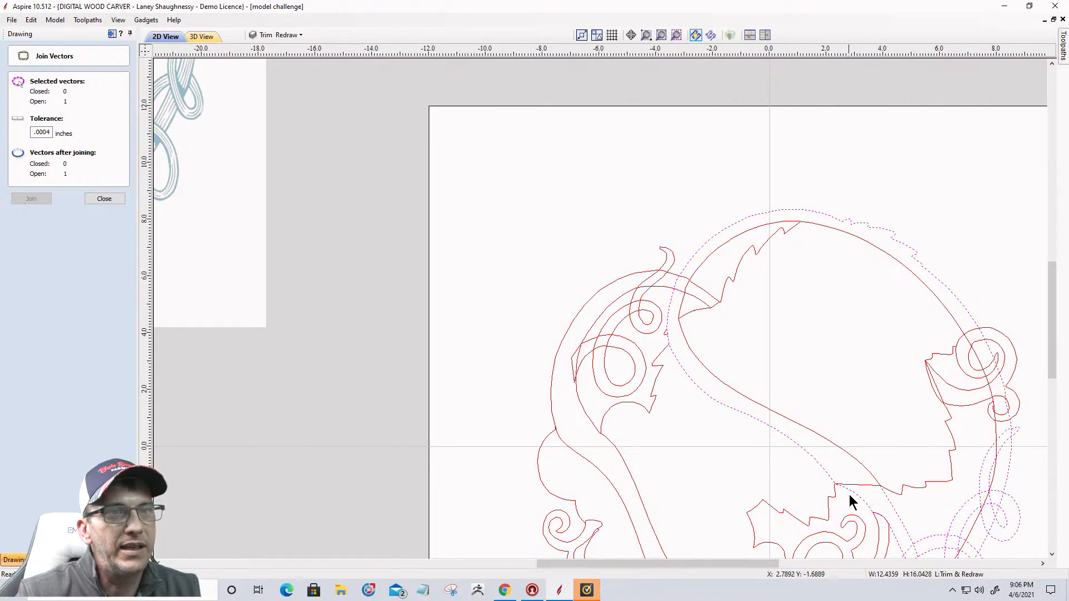
pyautogui.scroll(-3, 675, 274)
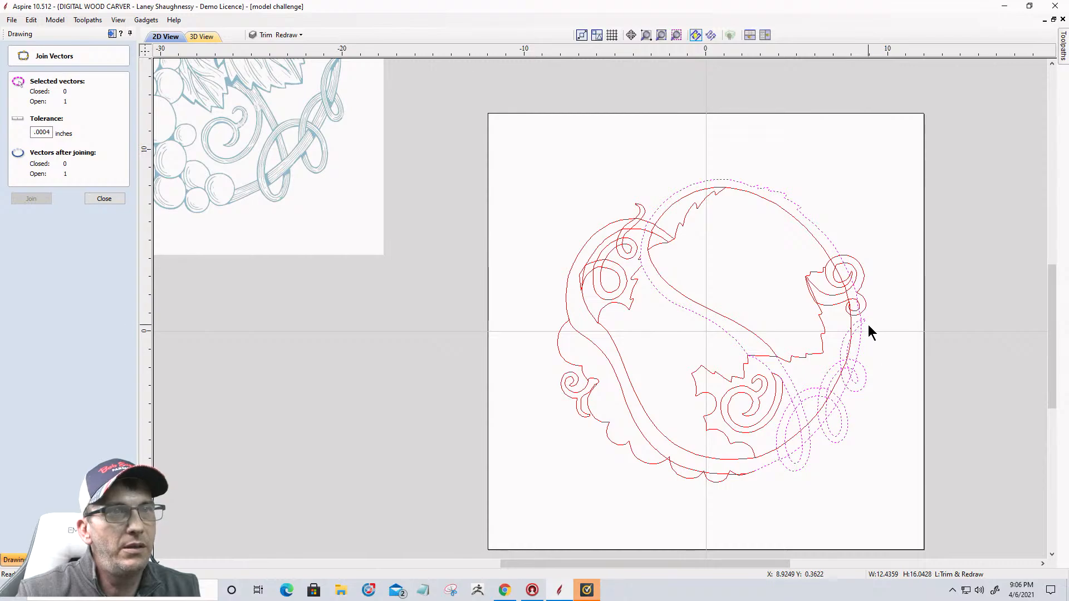
pyautogui.scroll(2, 866, 326)
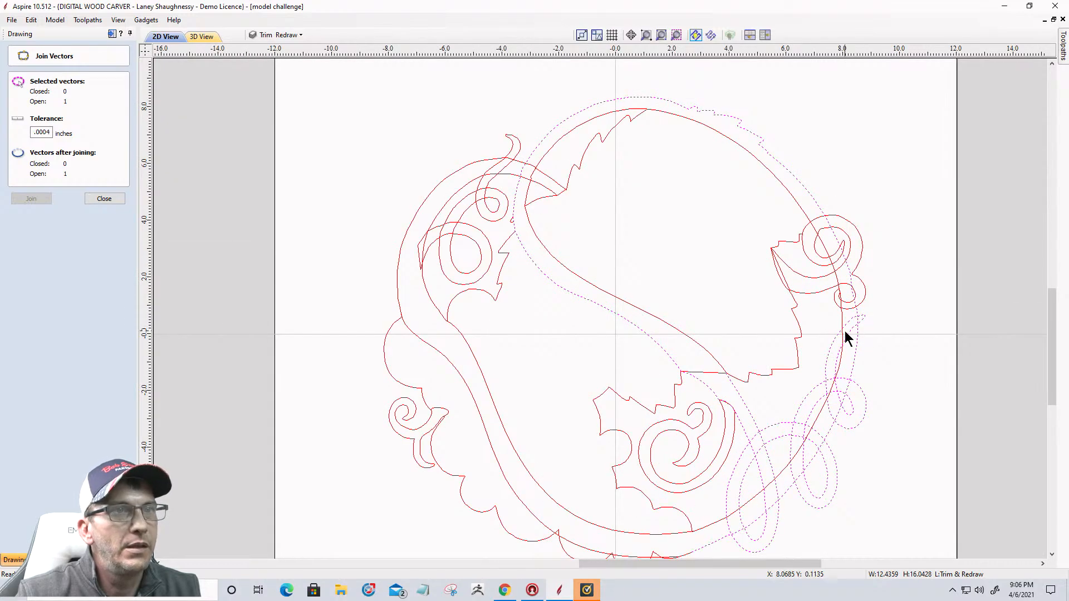
pyautogui.click(702, 352)
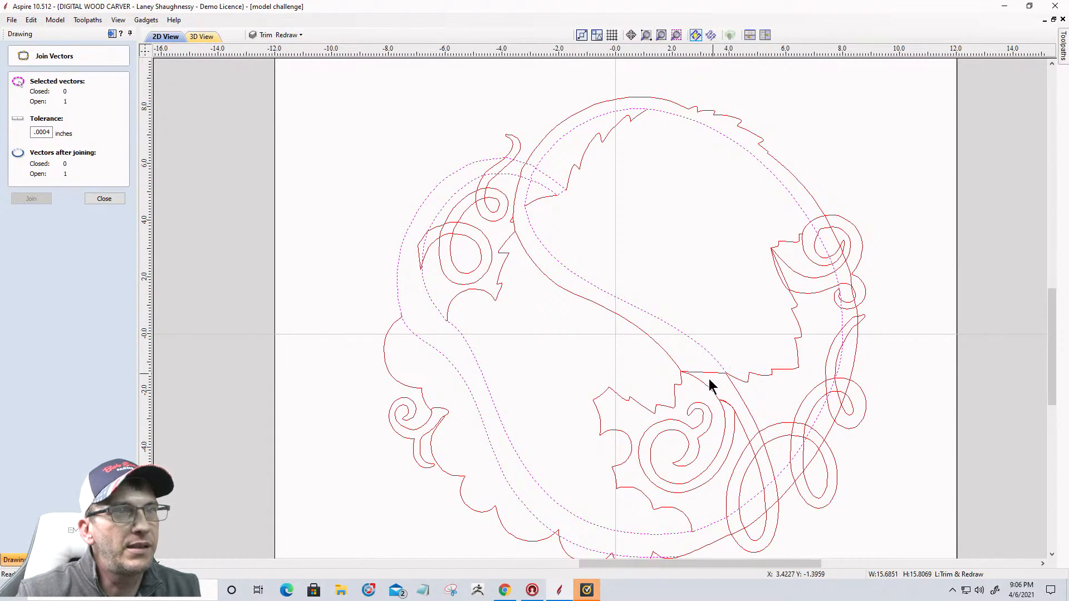
# Delete the tiny span where the inner vine edge meets the leaf, and move the vine's end node onto the lower vine's end
pyautogui.scroll(3, 723, 376)
pyautogui.scroll(5, 740, 371)
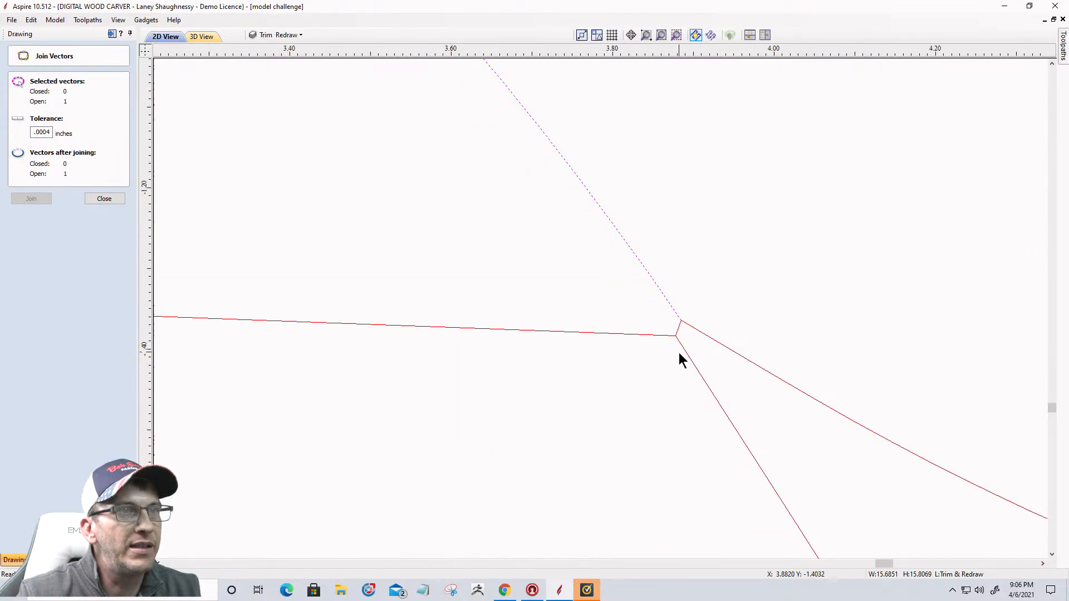
pyautogui.click(673, 310)
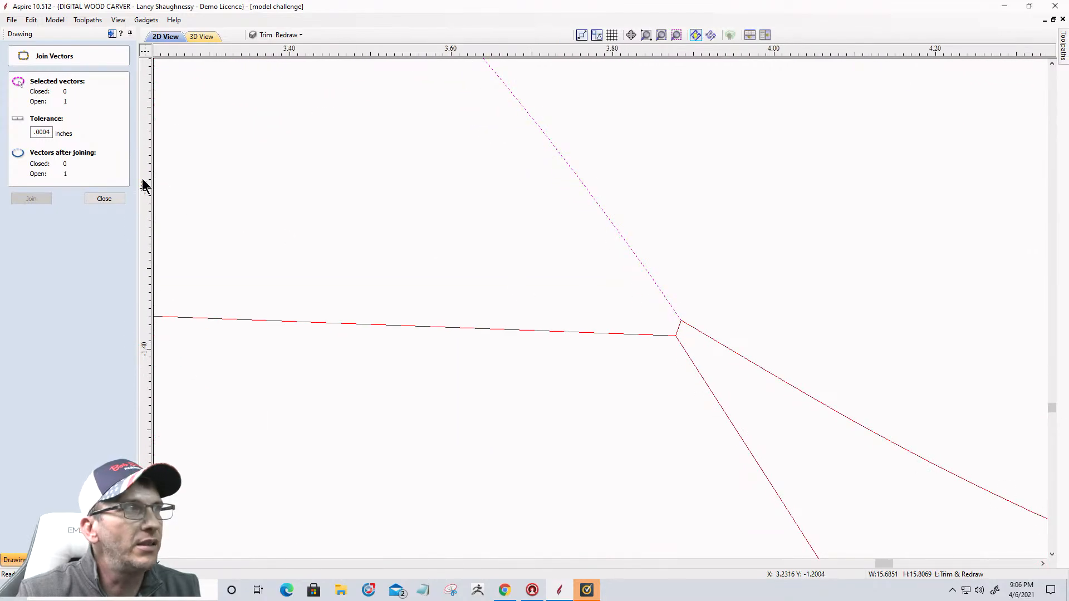
pyautogui.click(105, 199)
pyautogui.click(31, 220)
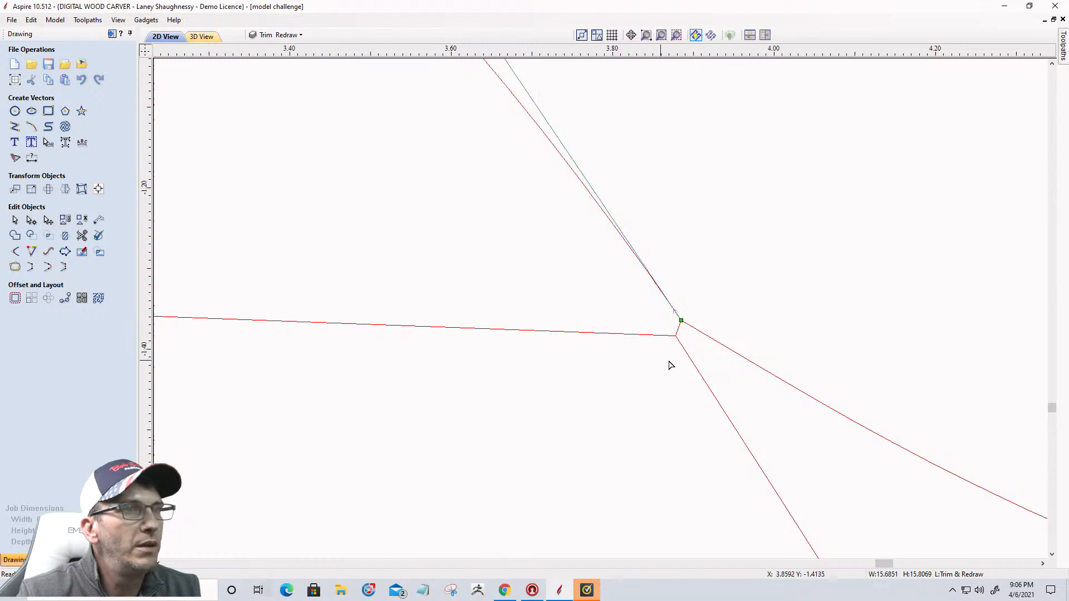
pyautogui.scroll(4, 678, 332)
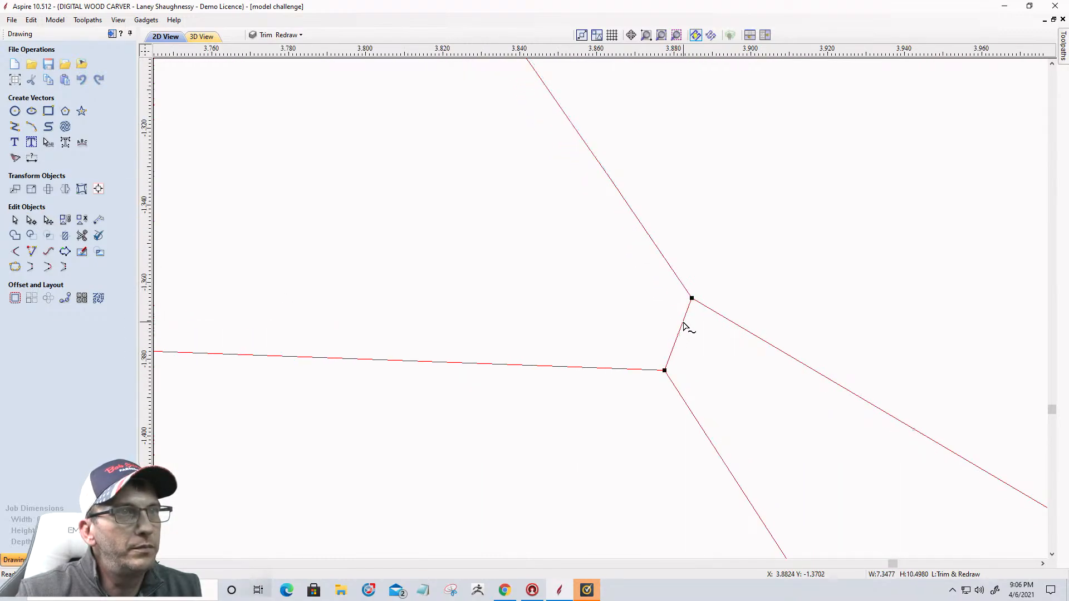
pyautogui.rightClick(685, 324)
pyautogui.click(718, 391)
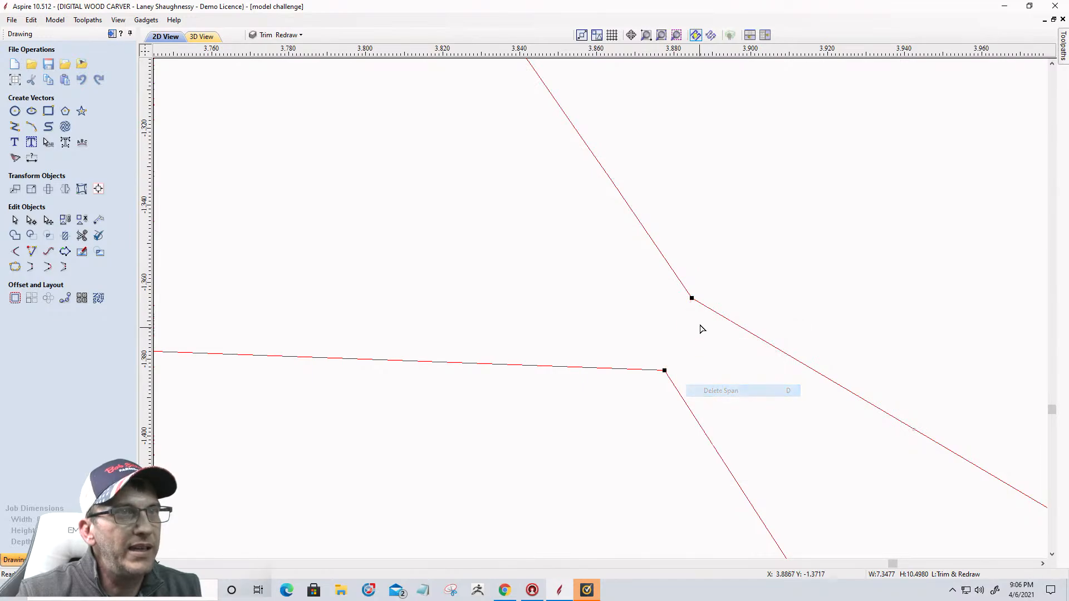
pyautogui.moveTo(692, 298); pyautogui.dragTo(664, 371)
pyautogui.scroll(-10, 687, 306)
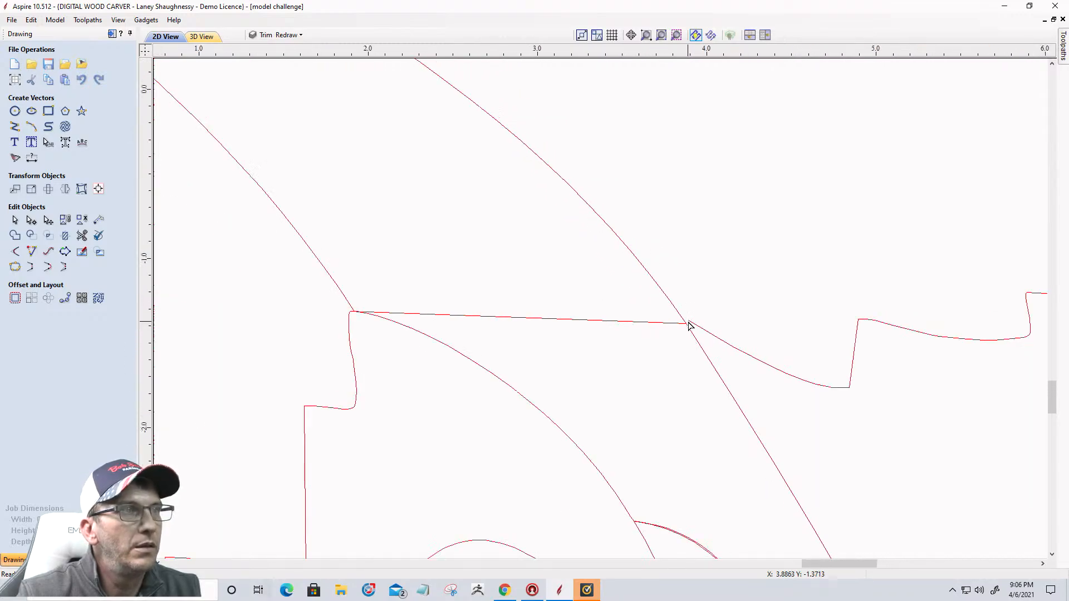
# Select the lower leaf outline and the adjoining outer vine edge in turn to check which segments belong to each vector
pyautogui.scroll(2, 623, 364)
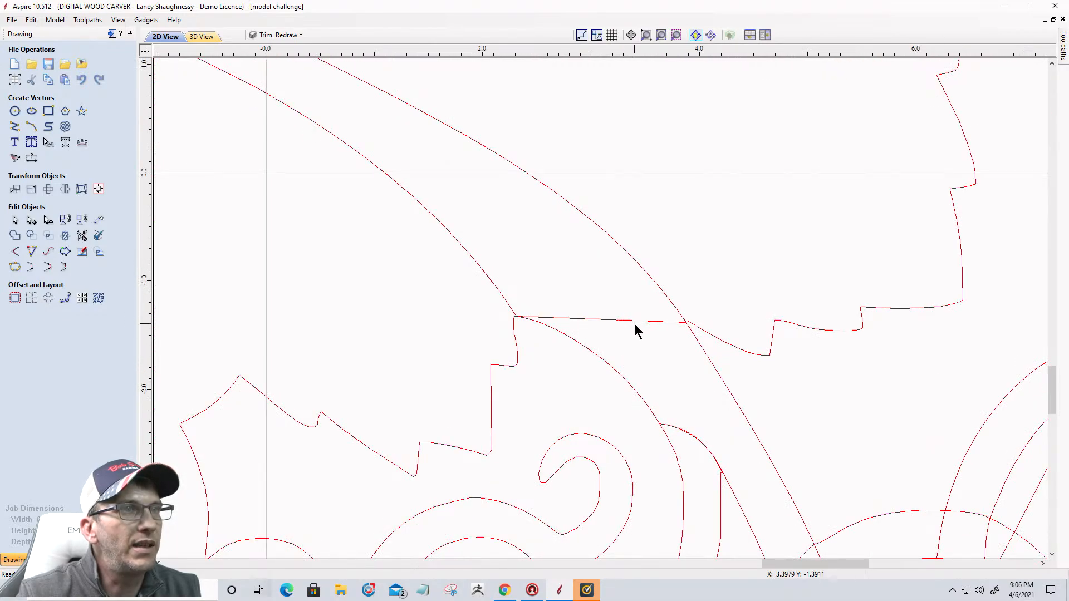
pyautogui.click(634, 320)
pyautogui.scroll(2, 634, 320)
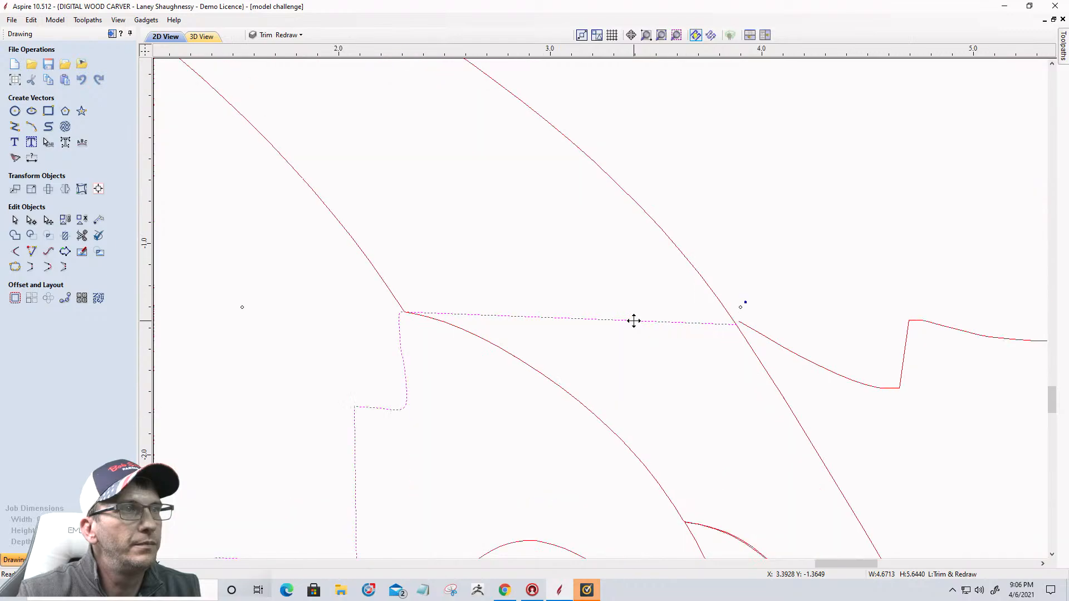
pyautogui.scroll(-4, 633, 320)
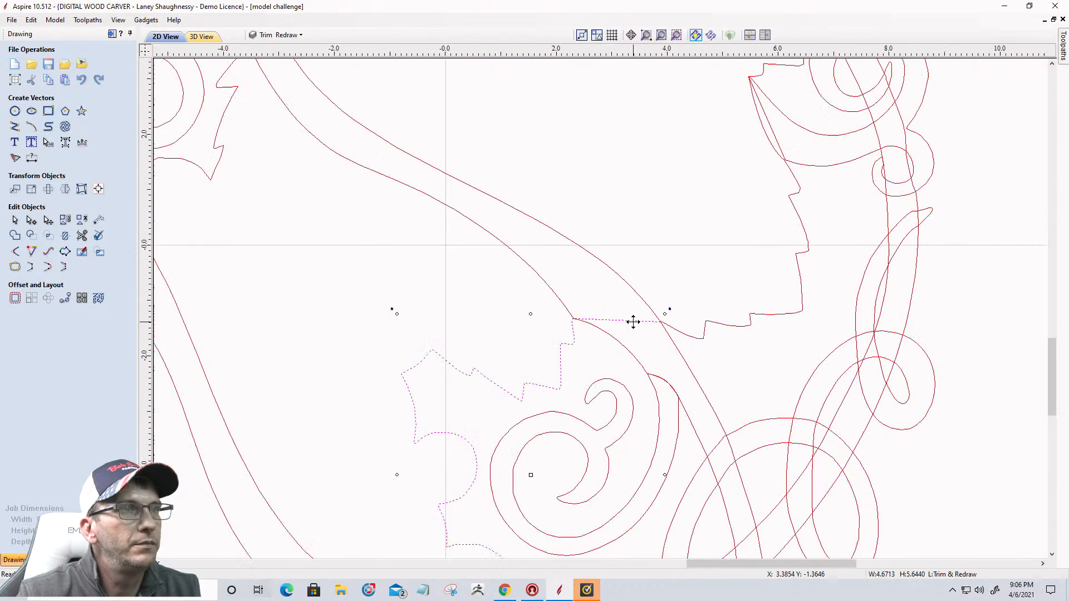
pyautogui.click(555, 299)
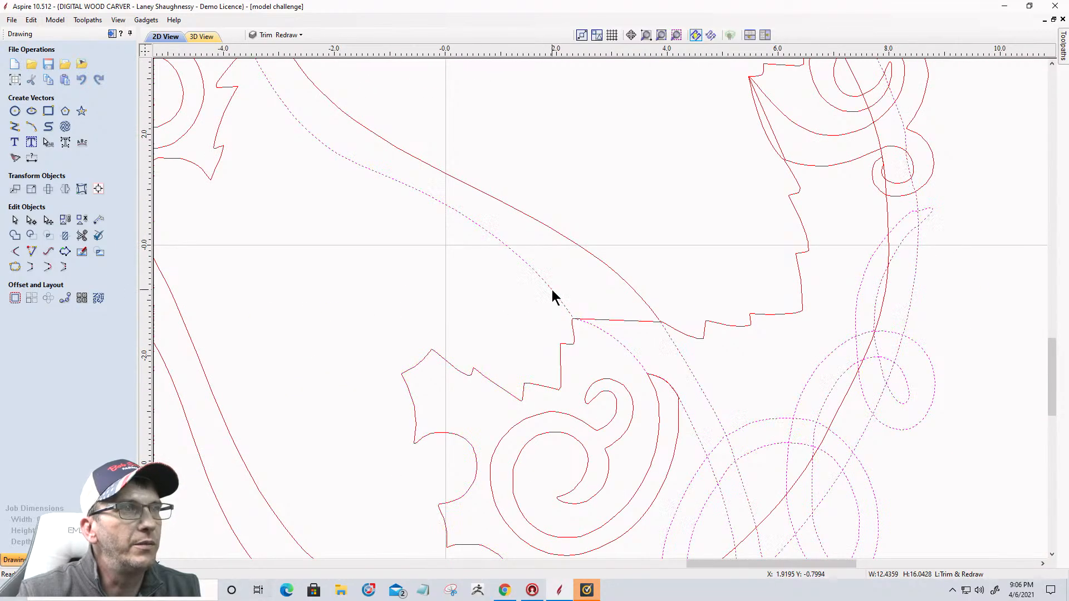
# Join the inner and outer vine vectors into one vector, and select the joined vine to check how far it runs
pyautogui.keyDown('shift'); pyautogui.click(625, 284); pyautogui.keyUp('shift')
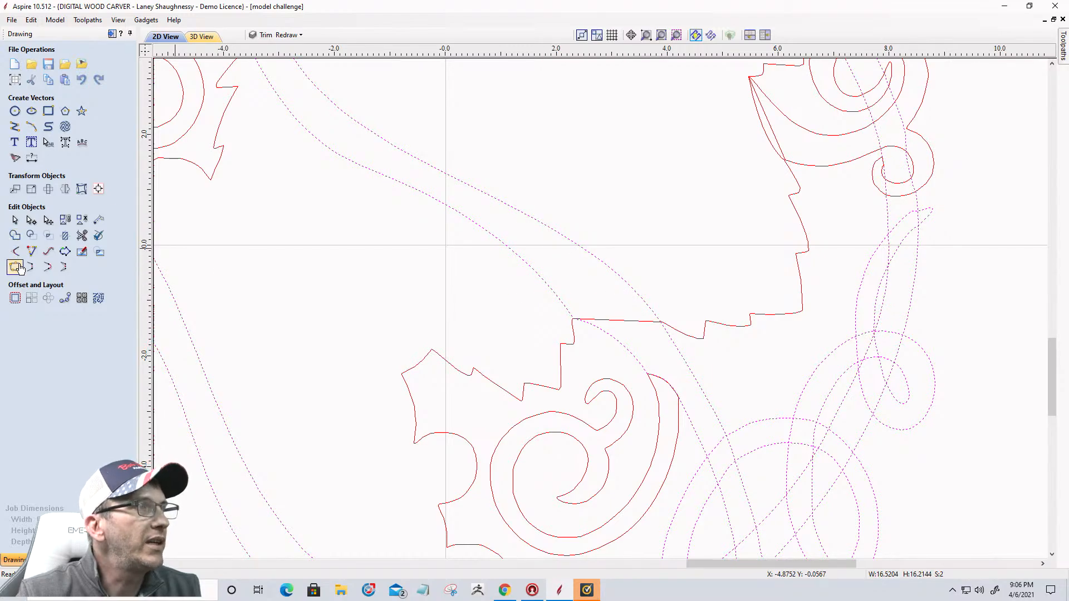
pyautogui.click(17, 267)
pyautogui.click(31, 199)
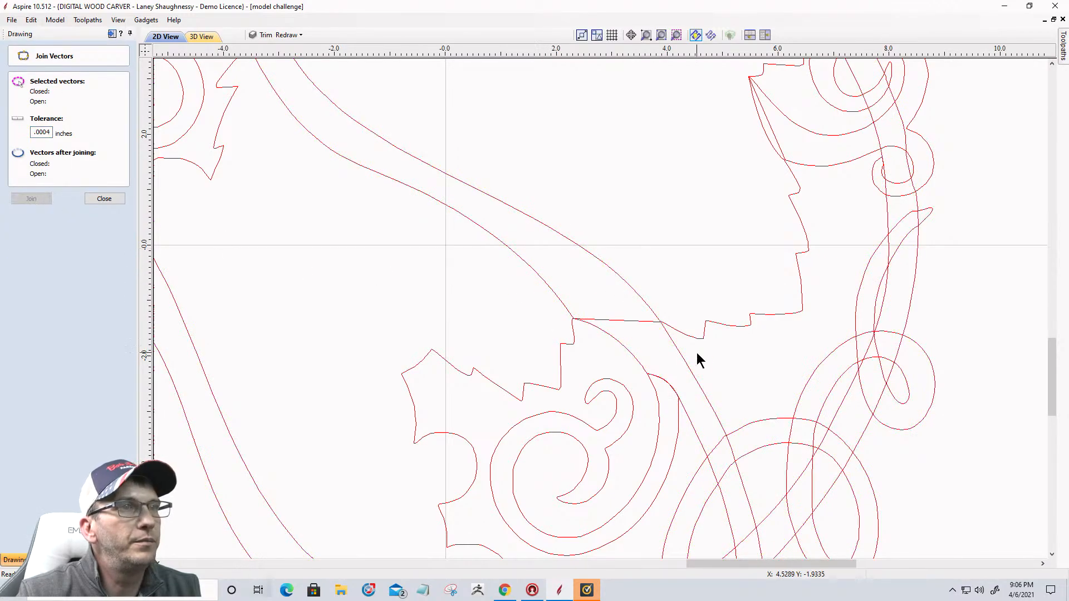
pyautogui.click(644, 304)
pyautogui.scroll(-4, 673, 317)
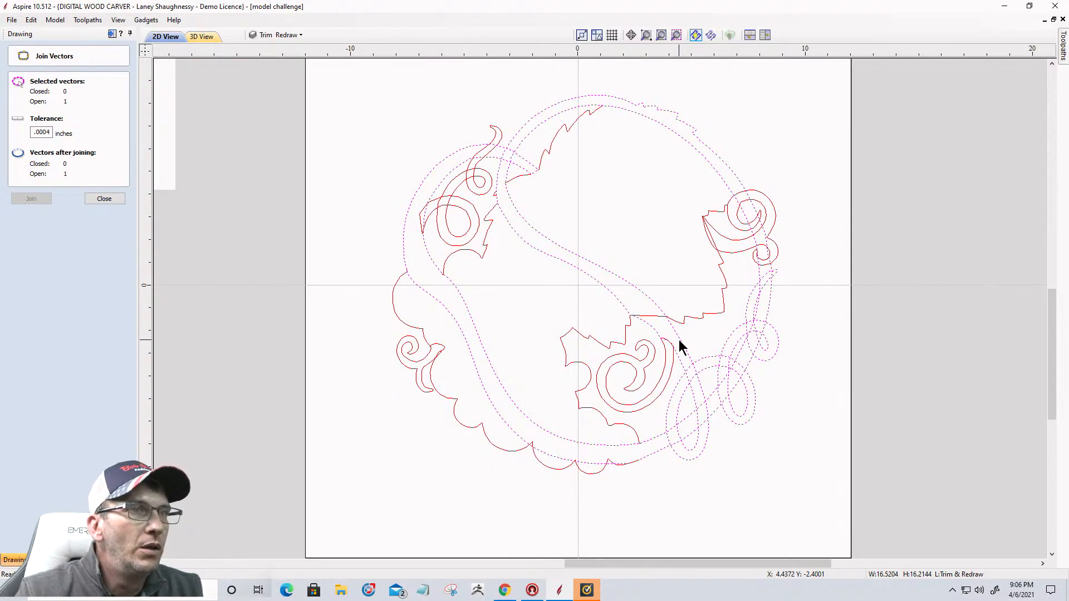
pyautogui.click(104, 198)
# Delete the tiny stray line where the looping tendril crosses the vine's outer edge
pyautogui.scroll(5, 646, 341)
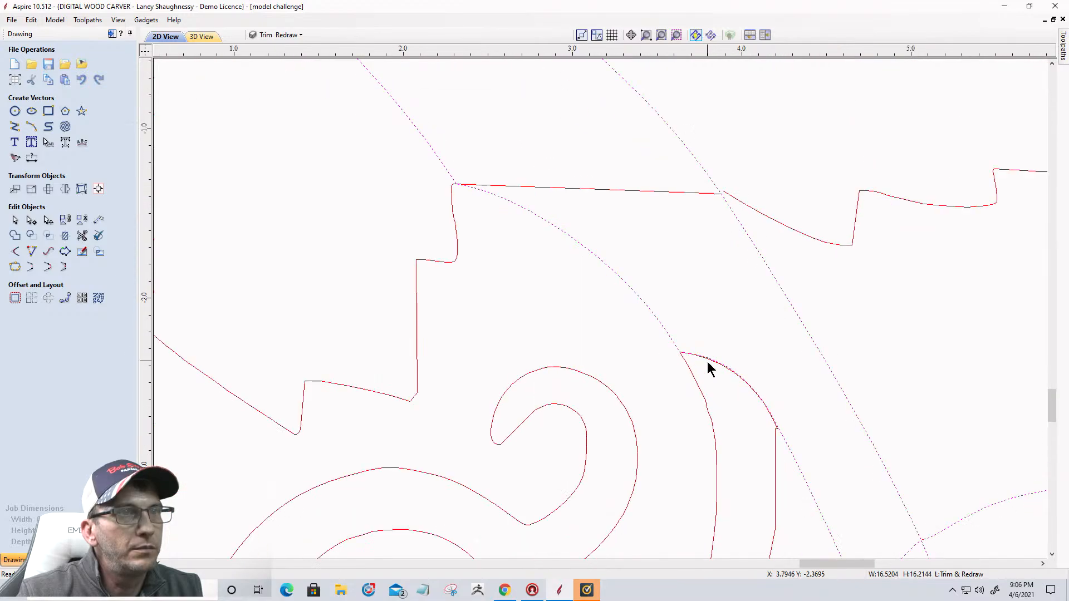
pyautogui.scroll(3, 710, 376)
pyautogui.scroll(-6, 611, 292)
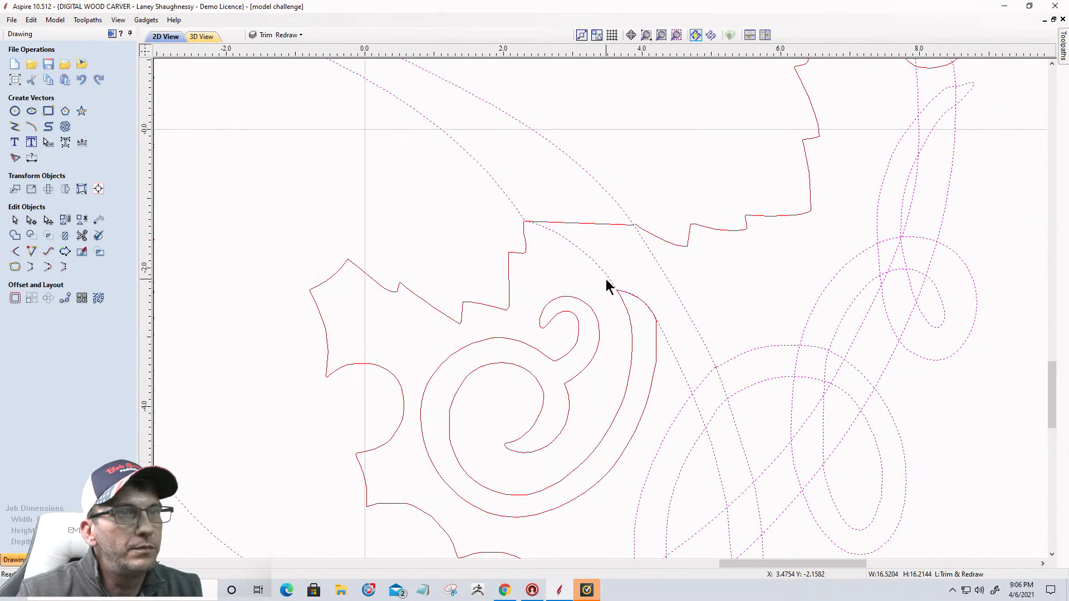
pyautogui.scroll(10, 721, 399)
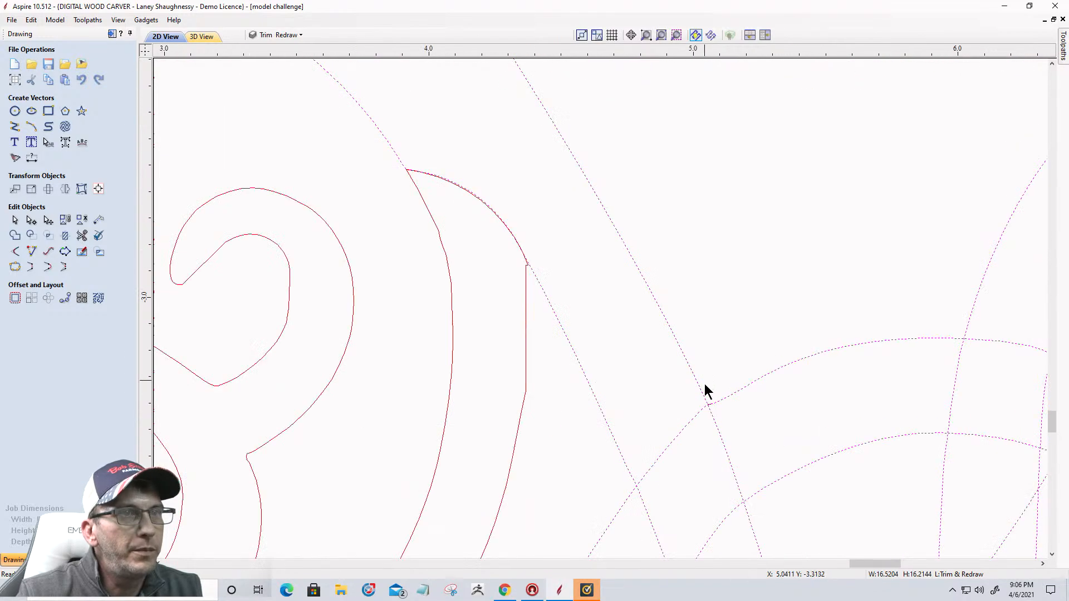
pyautogui.scroll(3, 724, 373)
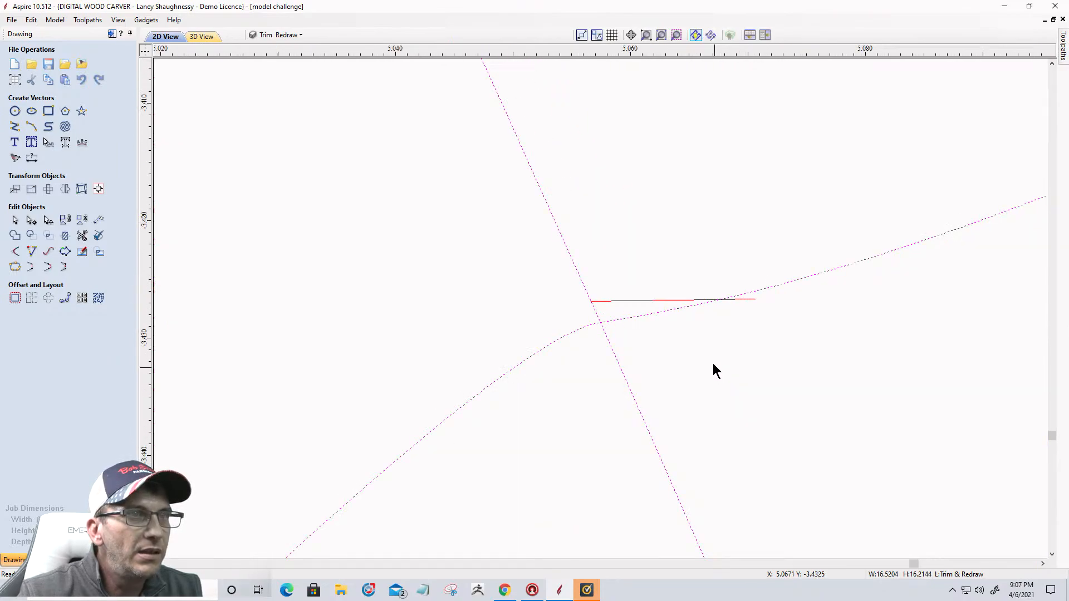
pyautogui.click(619, 301)
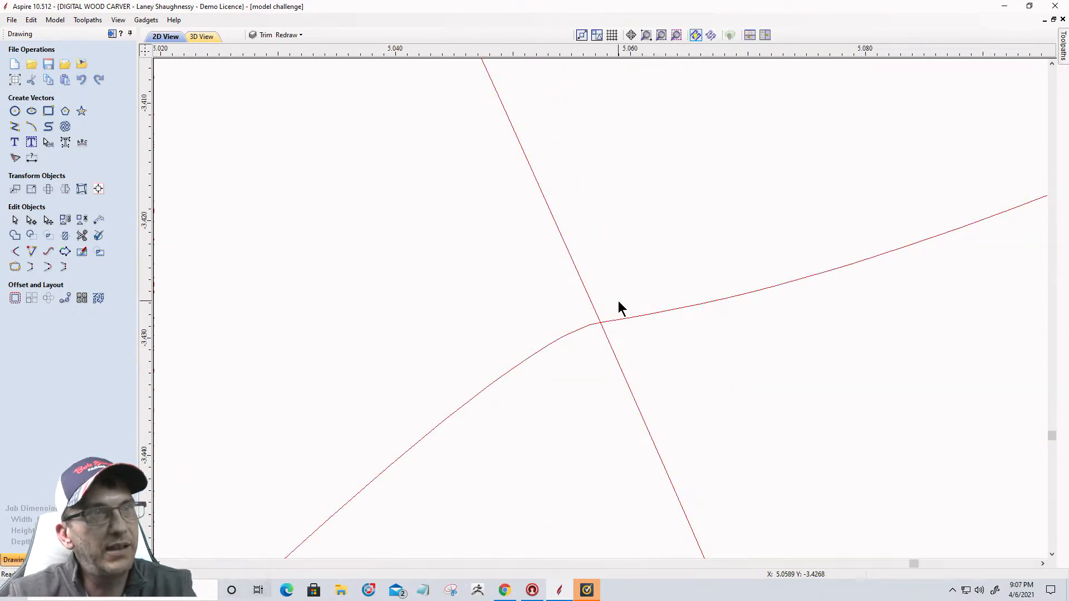
pyautogui.scroll(-6, 681, 289)
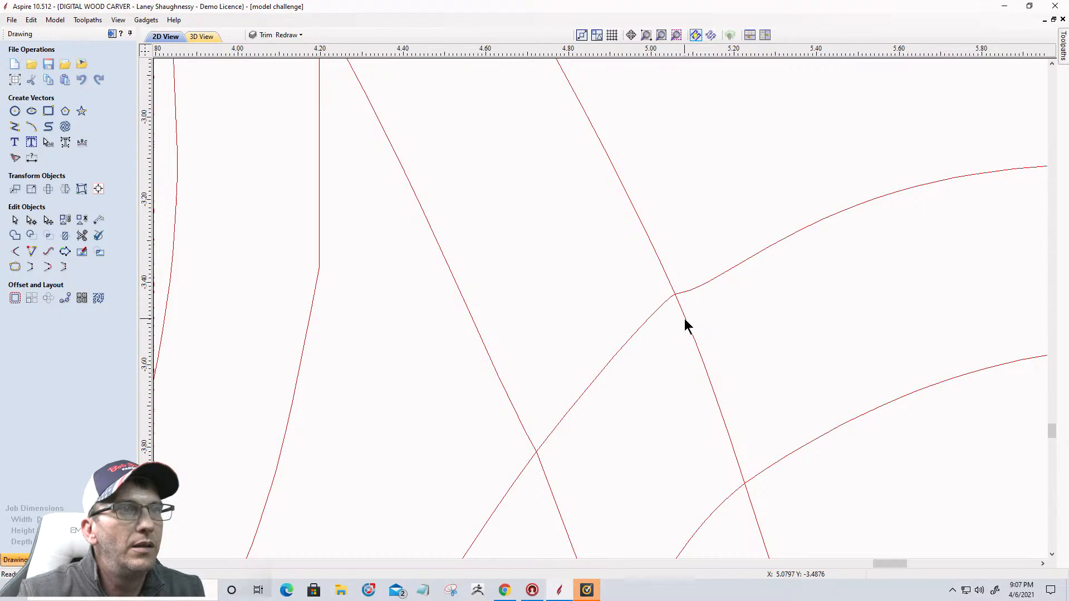
# Close the joined vine outline with a smooth curve across its gap by the bottom scalloped leaf, and check its closed status in Join Vectors
pyautogui.click(686, 326)
pyautogui.scroll(-5, 754, 343)
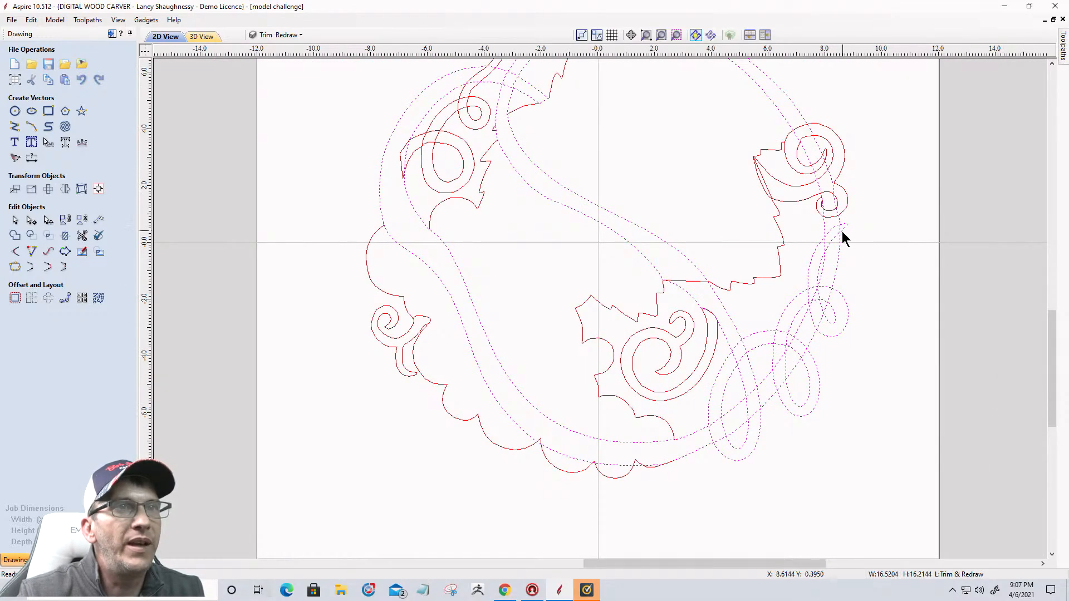
pyautogui.scroll(-2, 844, 233)
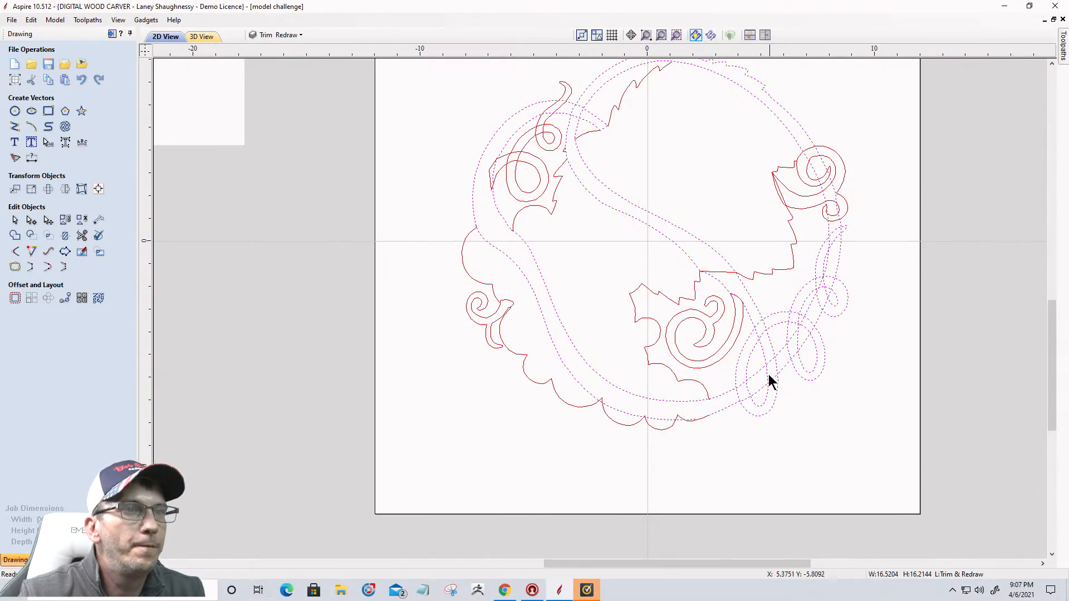
pyautogui.scroll(10, 713, 420)
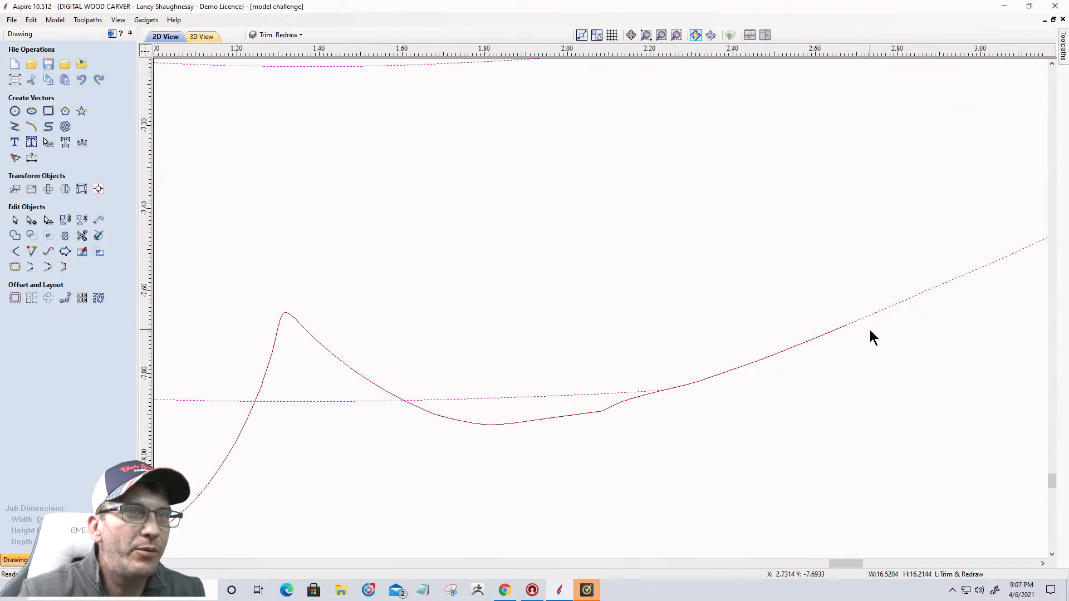
pyautogui.click(788, 350)
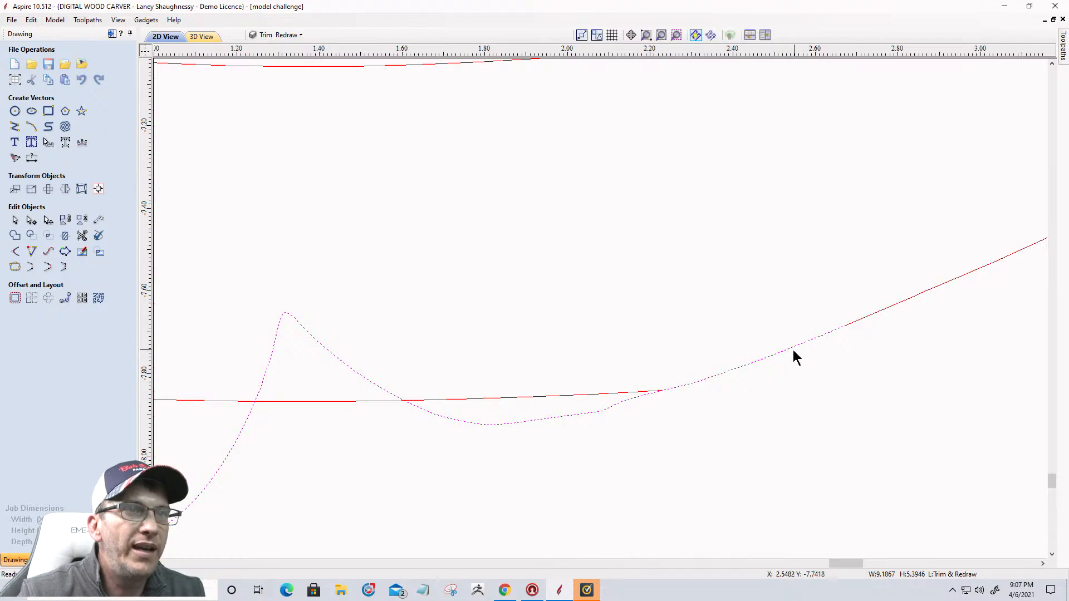
pyautogui.click(634, 391)
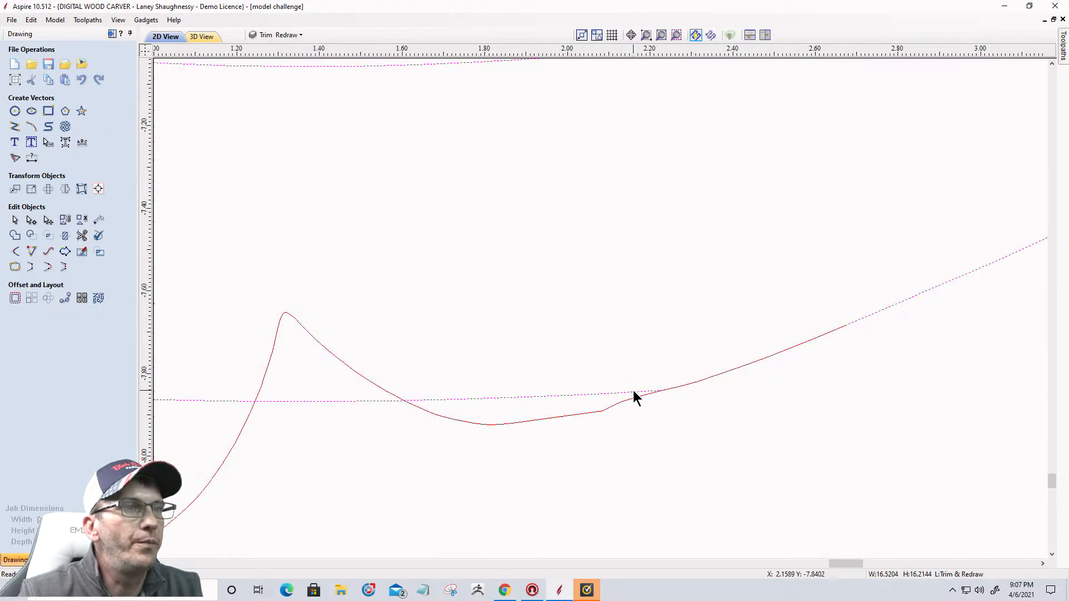
pyautogui.click(48, 267)
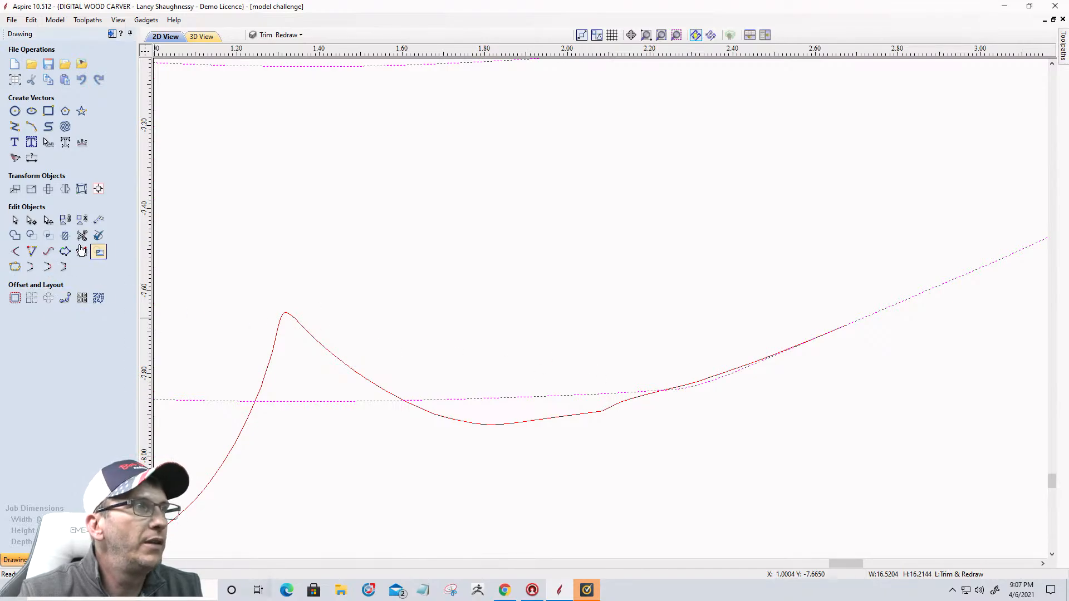
pyautogui.click(15, 267)
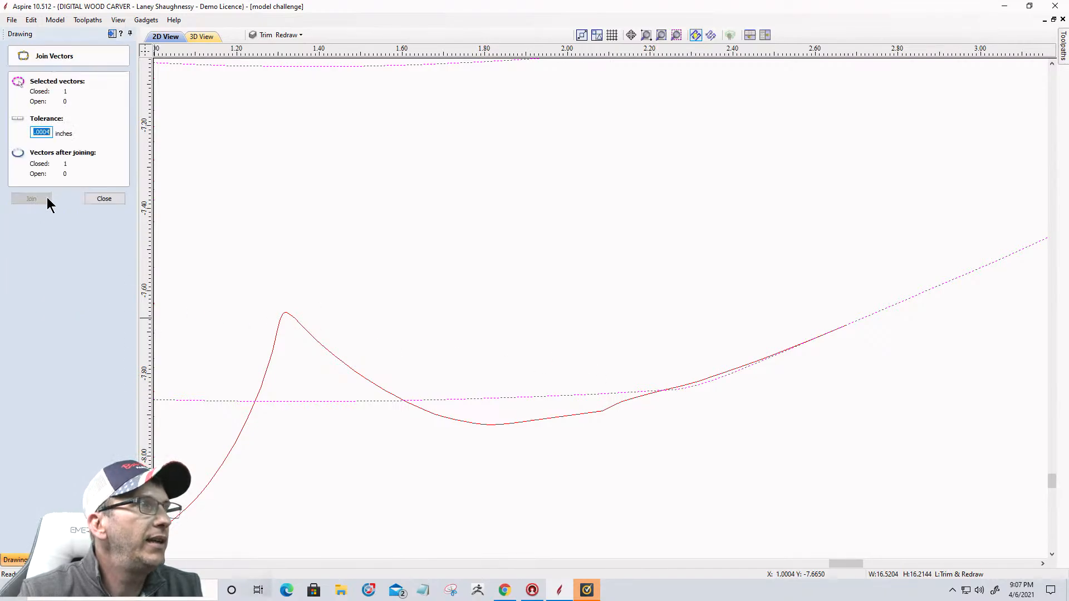
pyautogui.click(104, 198)
# Move the closed vine outline off the sheet to check that it is one piece, and undo the moves
pyautogui.scroll(-5, 533, 372)
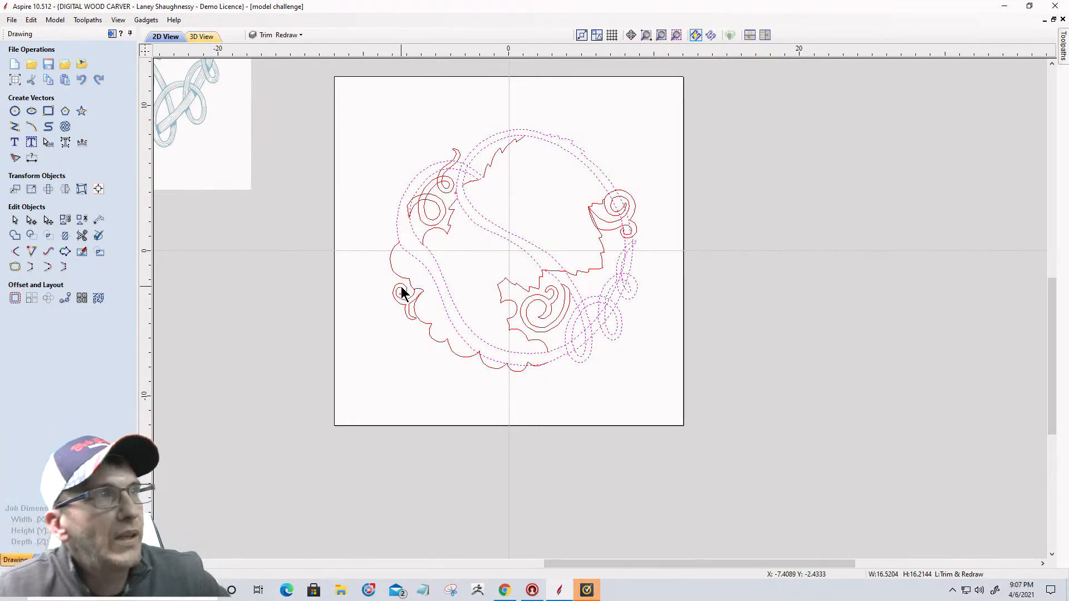
pyautogui.moveTo(446, 282); pyautogui.dragTo(765, 294)
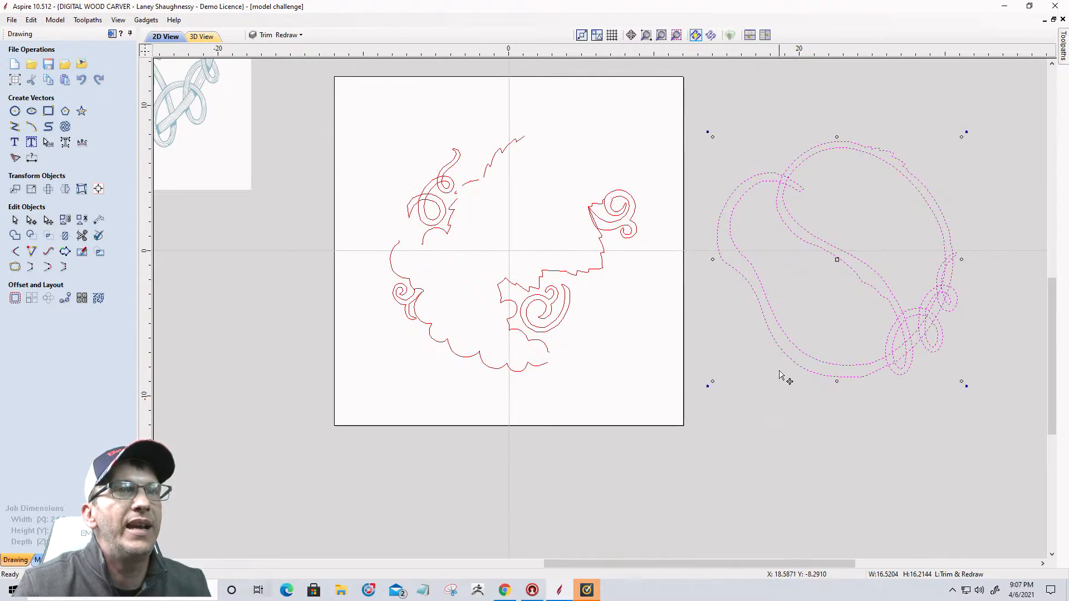
pyautogui.moveTo(778, 323); pyautogui.dragTo(438, 273)
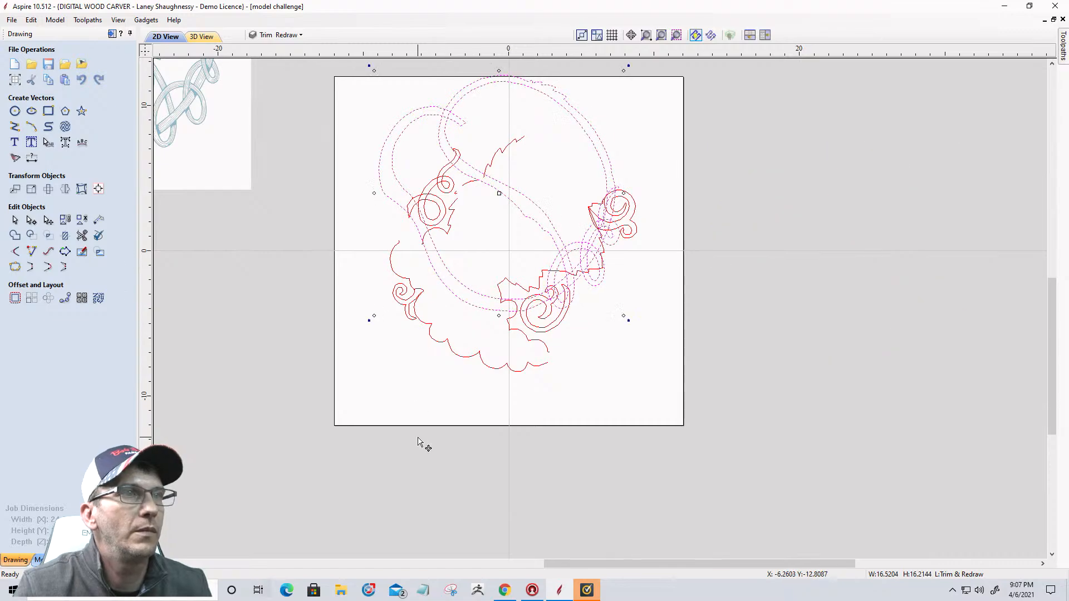
pyautogui.hotkey('ctrl', 'z')
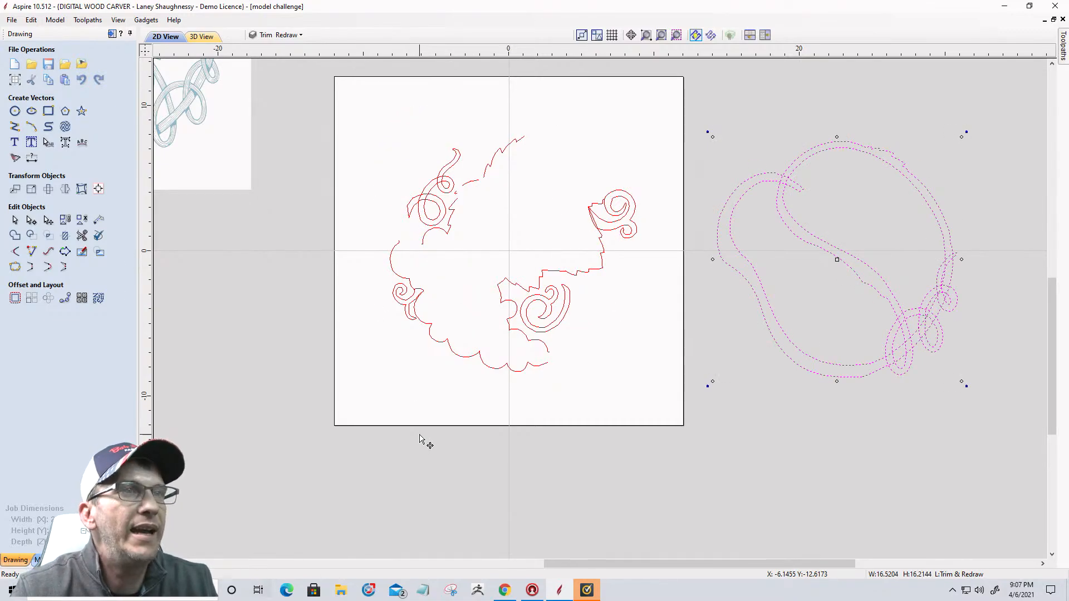
pyautogui.hotkey('ctrl', 'y')
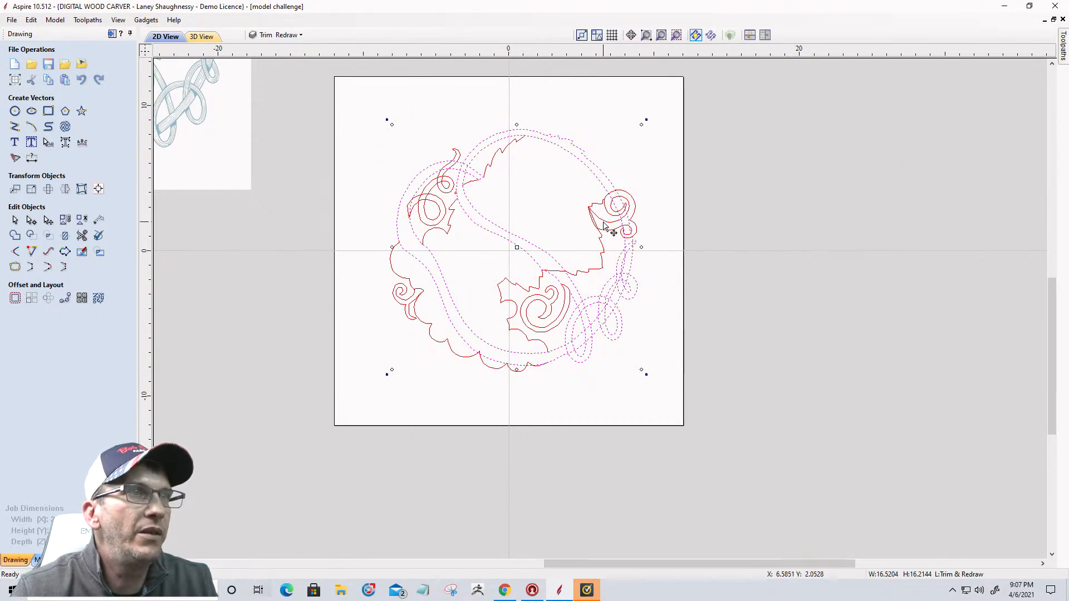
# Move the right, upper-left and lower-left tendrils clear of the wreath one at a time to check each is whole, undoing each move
pyautogui.click(604, 222)
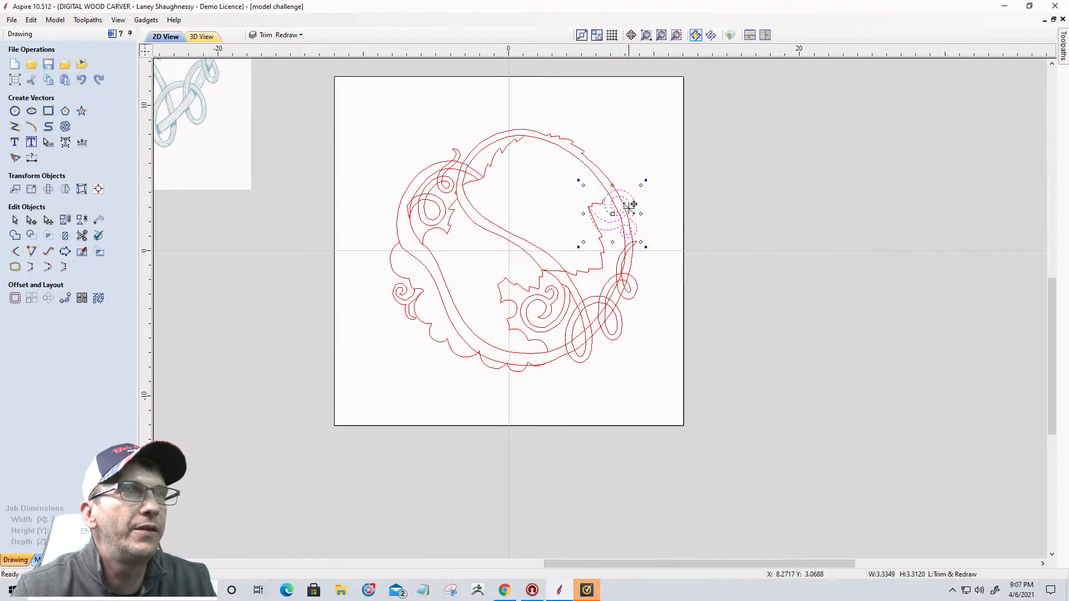
pyautogui.moveTo(630, 208); pyautogui.dragTo(677, 181)
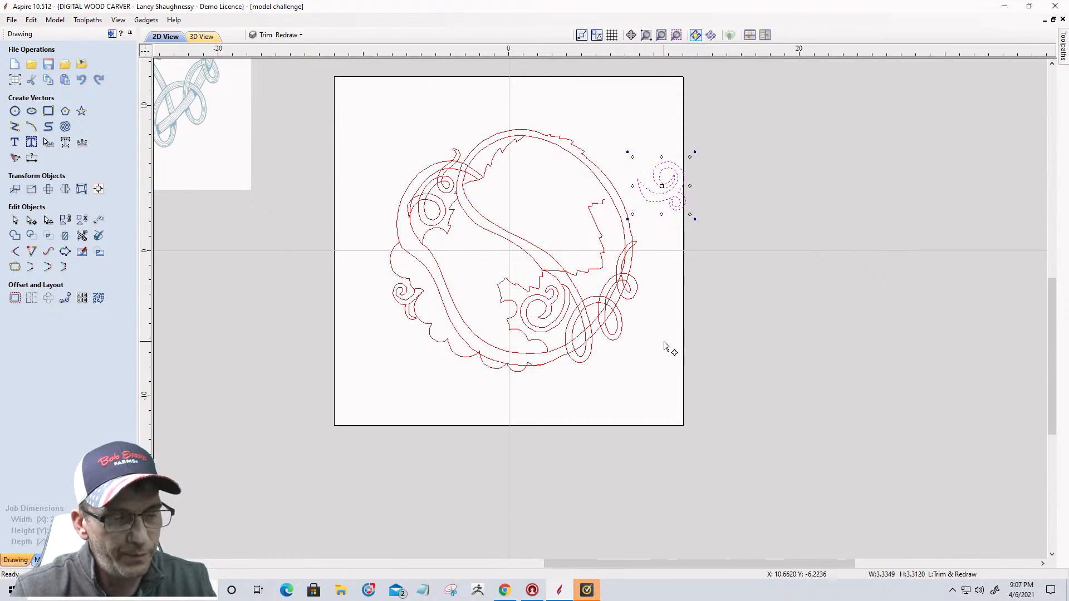
pyautogui.hotkey('ctrl', 'z')
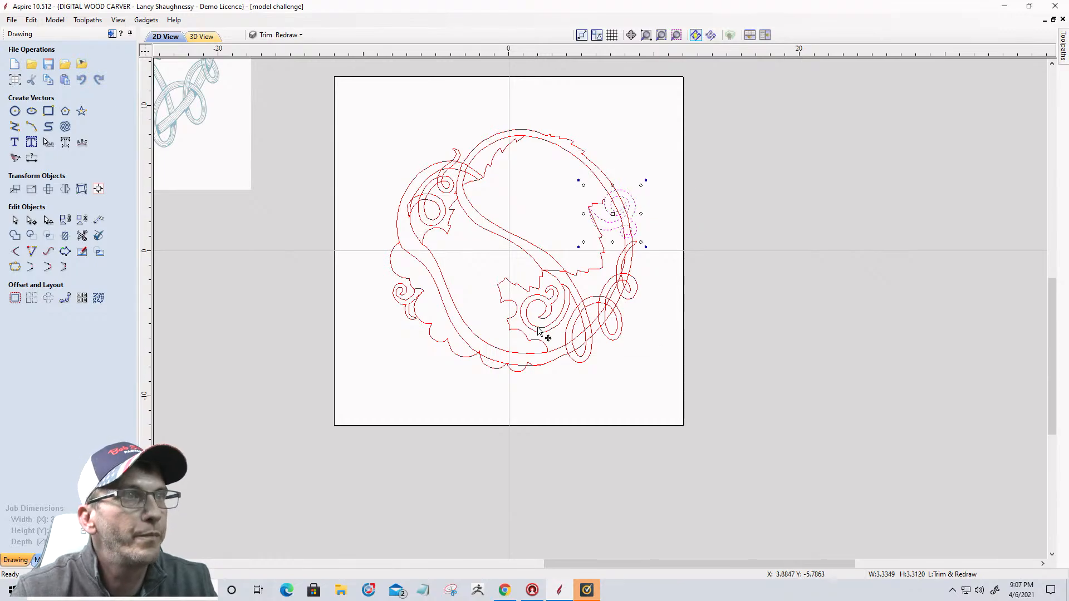
pyautogui.click(444, 211)
pyautogui.moveTo(444, 202); pyautogui.dragTo(406, 164)
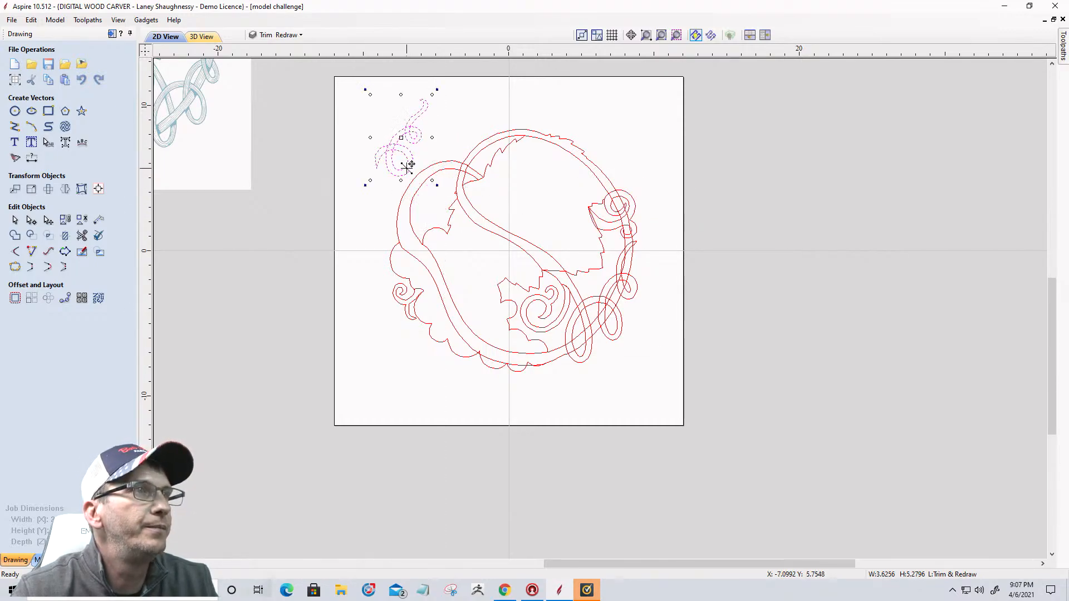
pyautogui.hotkey('ctrl', 'z')
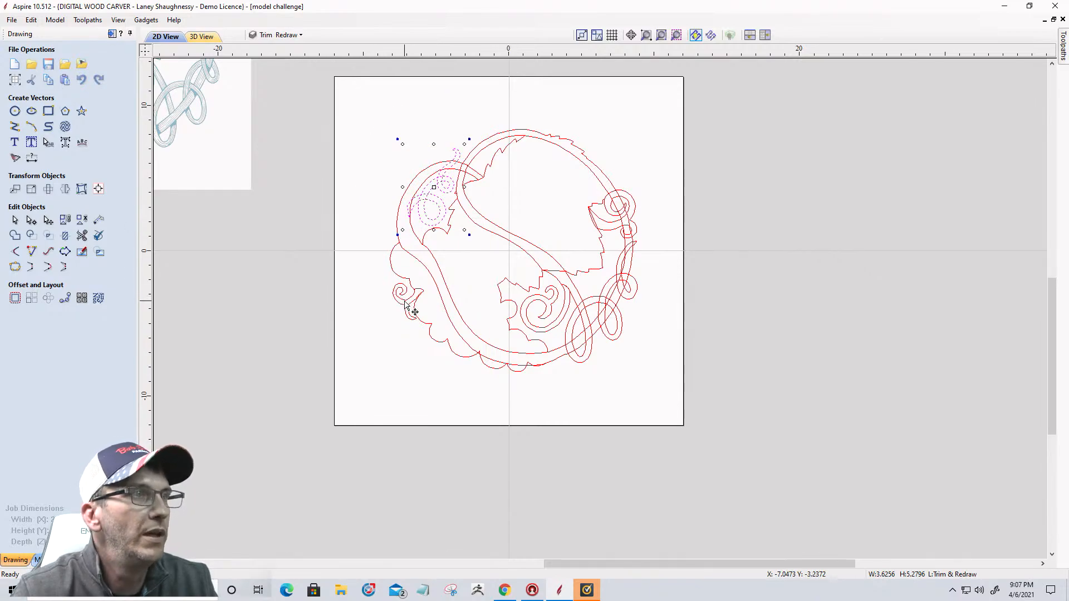
pyautogui.click(405, 302)
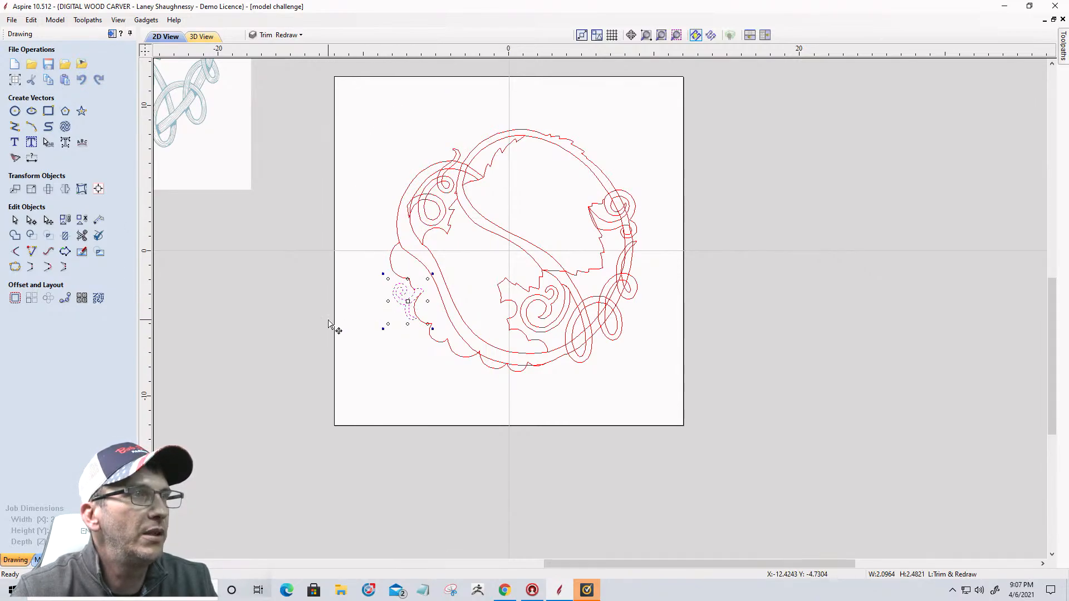
pyautogui.moveTo(400, 305); pyautogui.dragTo(358, 319)
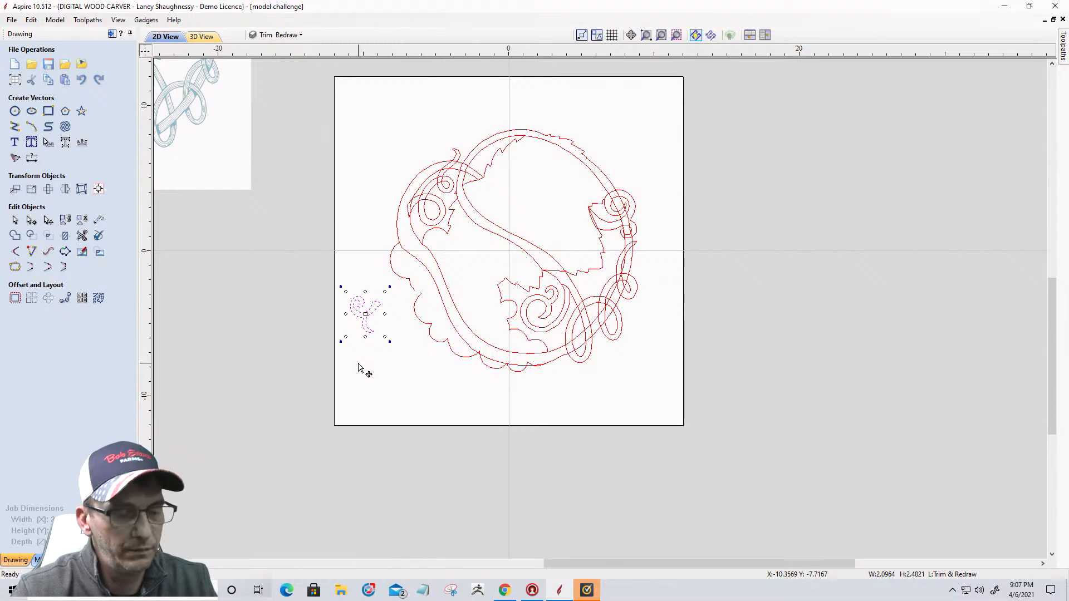
pyautogui.hotkey('ctrl', 'z')
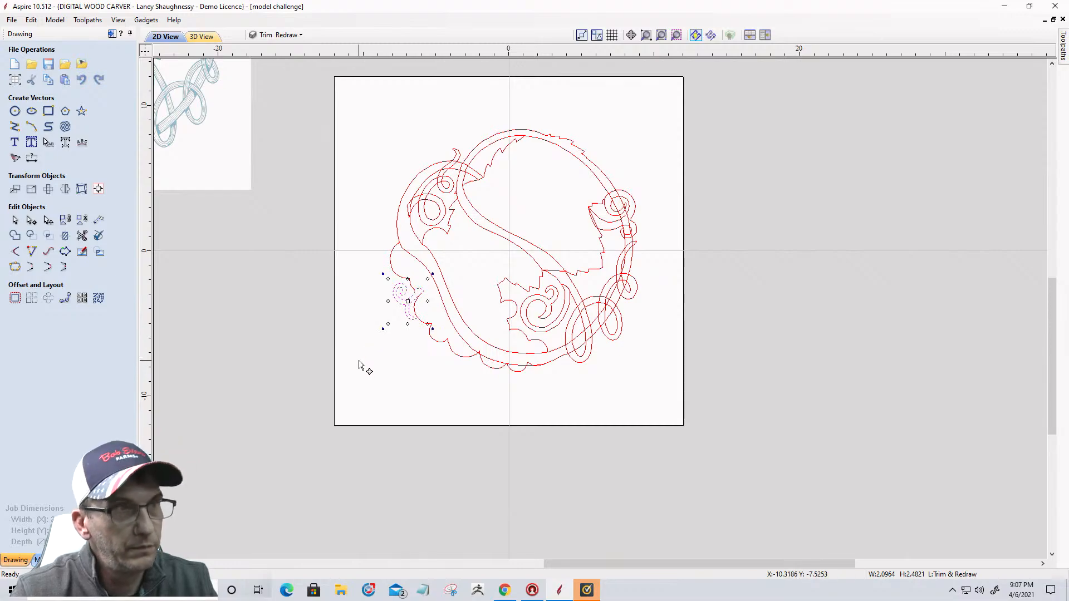
# Select the lower leaf outline and the two scalloped leaf segments in turn to check which parts belong to each vector
pyautogui.click(503, 306)
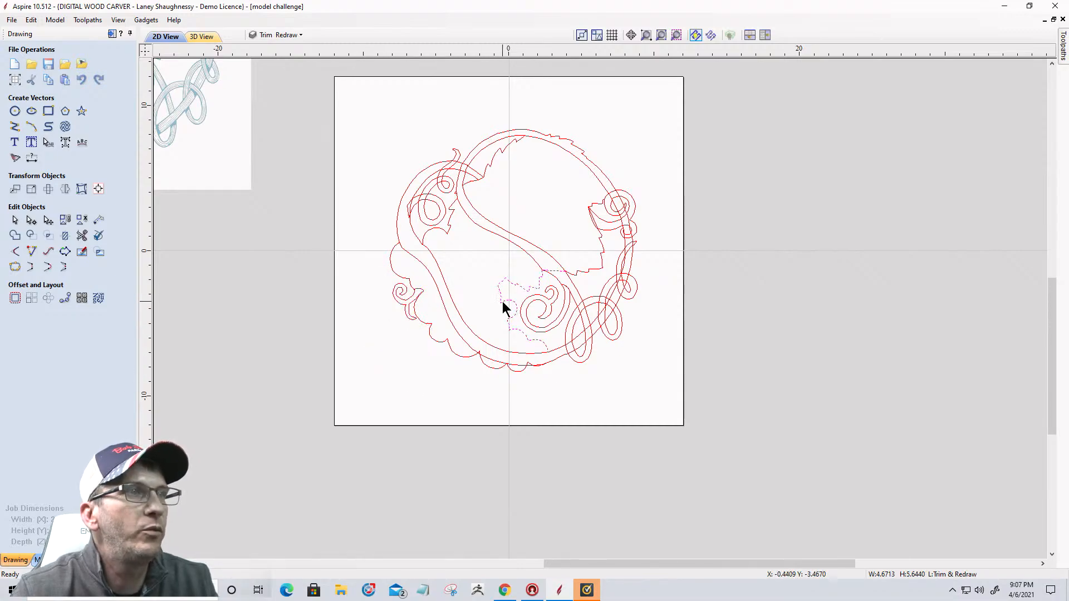
pyautogui.click(483, 365)
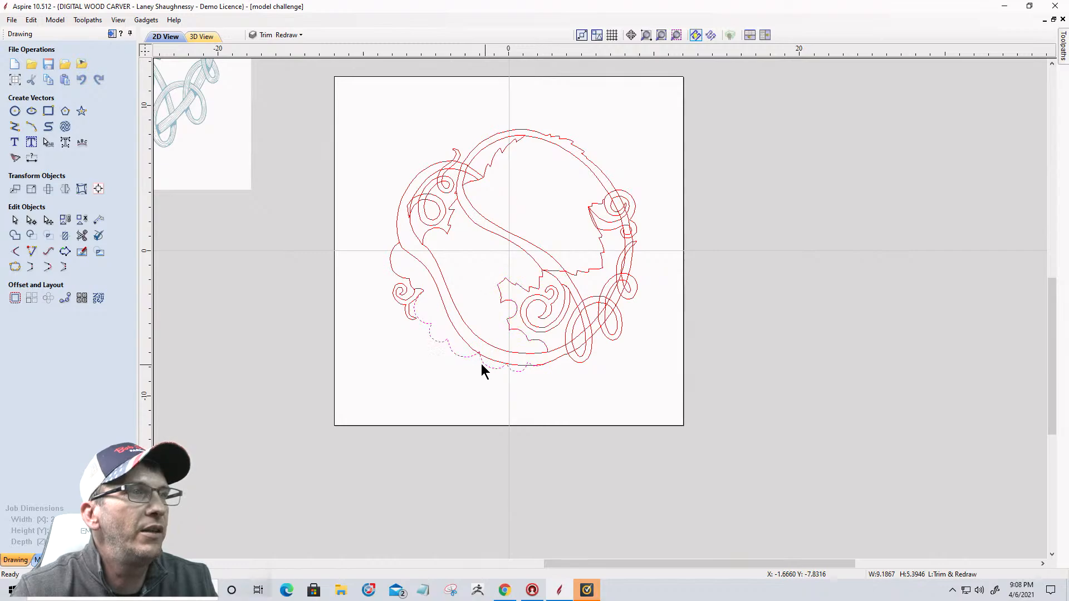
pyautogui.click(395, 272)
pyautogui.click(392, 257)
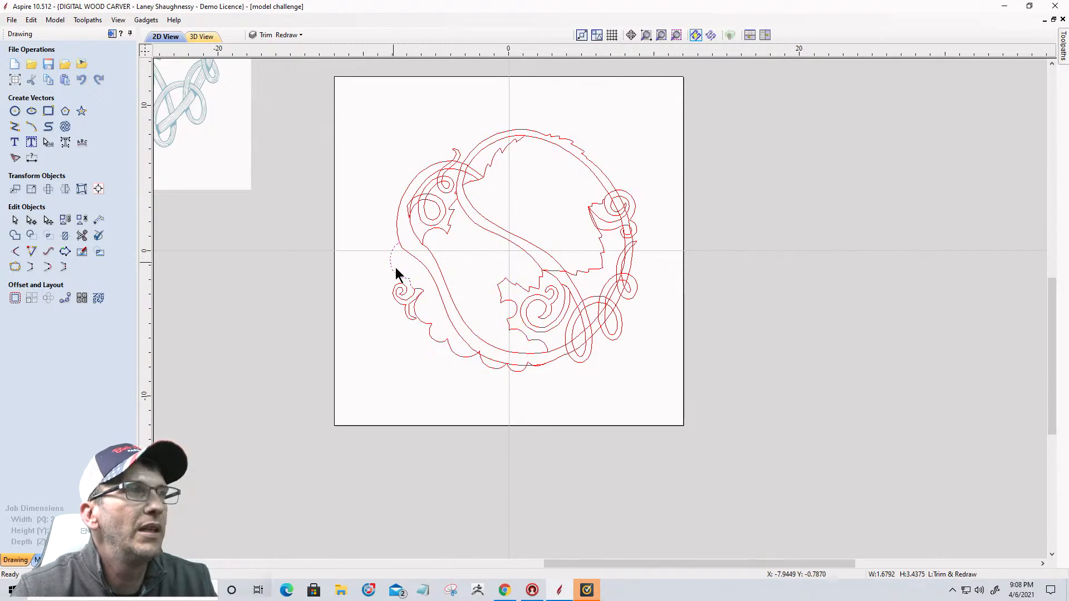
# Select all the leaf and grape outline segments around the wreath together, leaving the vine outline and tendrils out of the selection
pyautogui.click(433, 333)
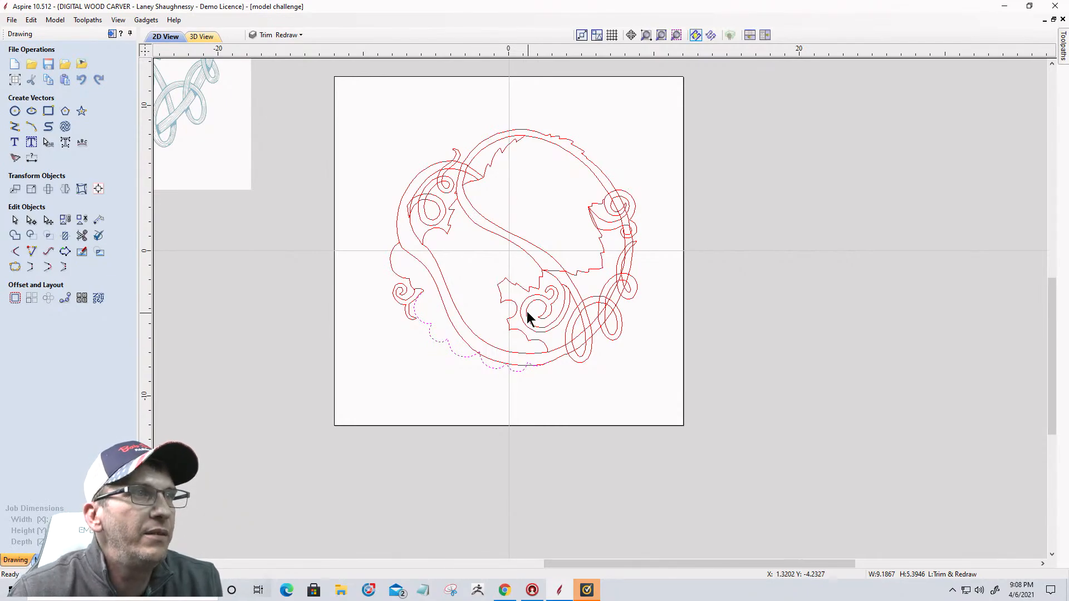
pyautogui.keyDown('shift'); pyautogui.click(507, 282); pyautogui.keyUp('shift')
pyautogui.keyDown('shift'); pyautogui.click(583, 272); pyautogui.keyUp('shift')
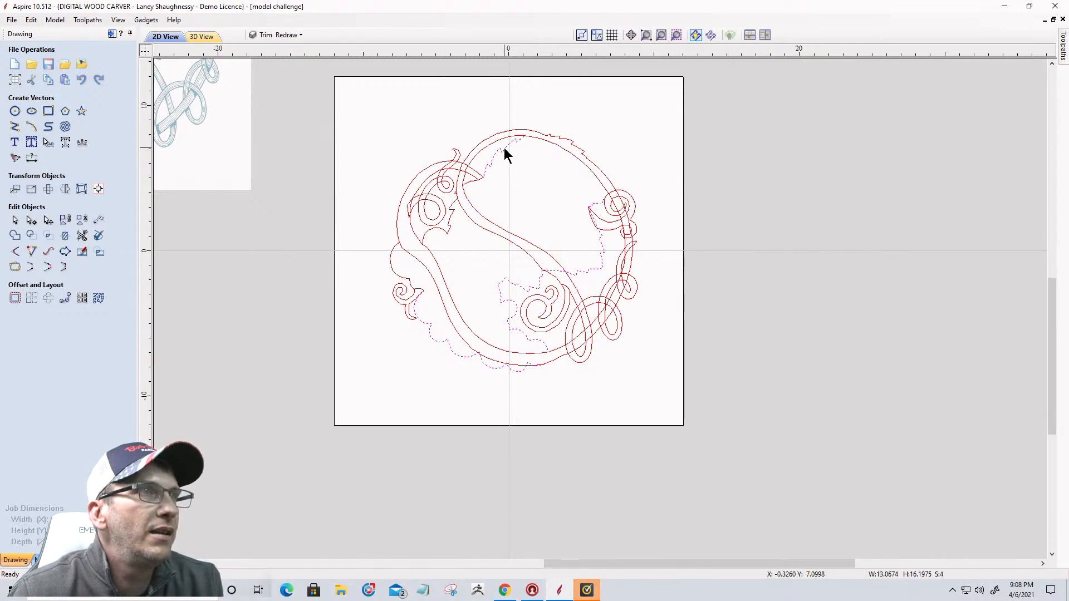
pyautogui.keyDown('shift'); pyautogui.click(562, 143); pyautogui.keyUp('shift')
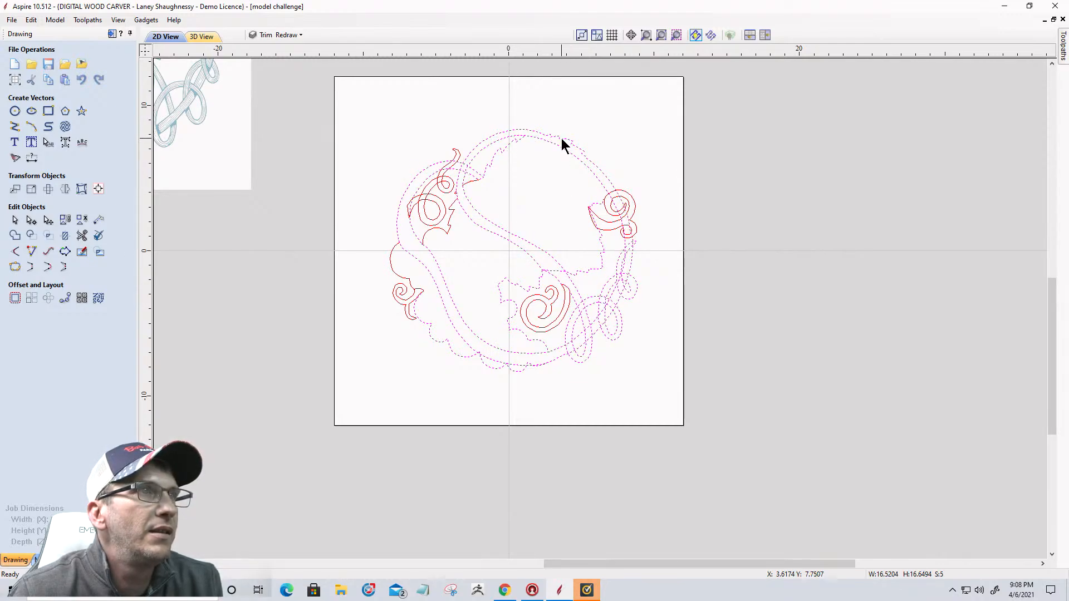
pyautogui.keyDown('ctrl'); pyautogui.click(503, 151); pyautogui.keyUp('ctrl')
pyautogui.scroll(3, 557, 139)
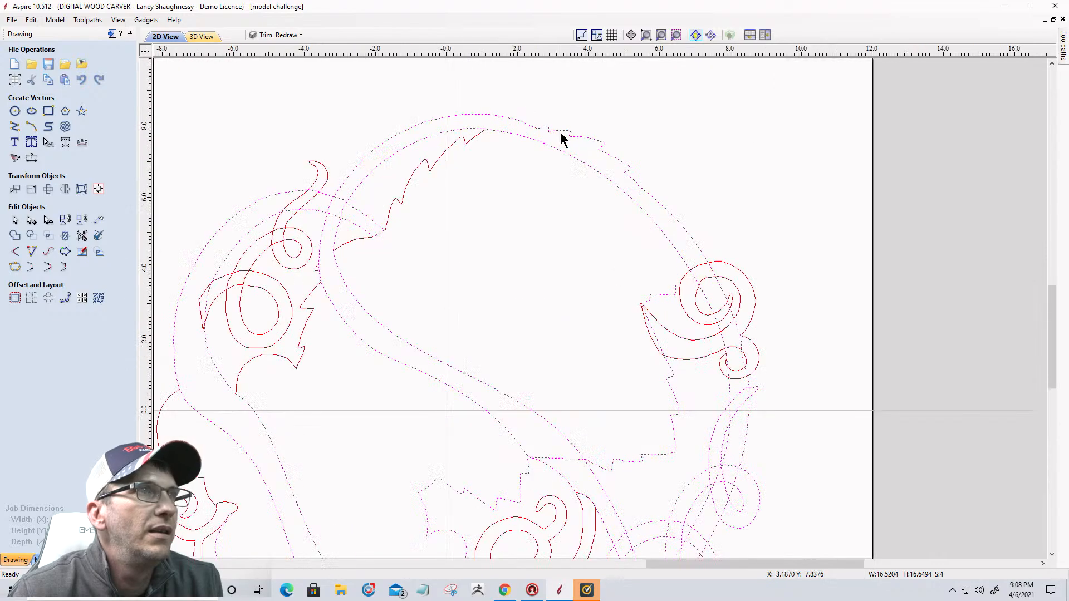
pyautogui.scroll(-3, 692, 167)
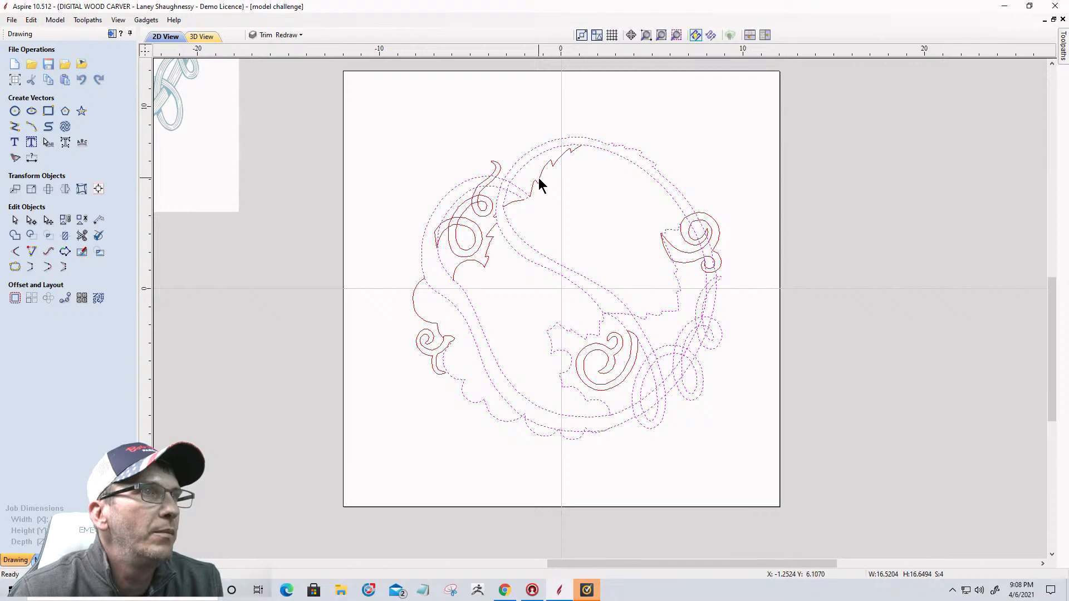
pyautogui.keyDown('shift'); pyautogui.click(512, 202); pyautogui.keyUp('shift')
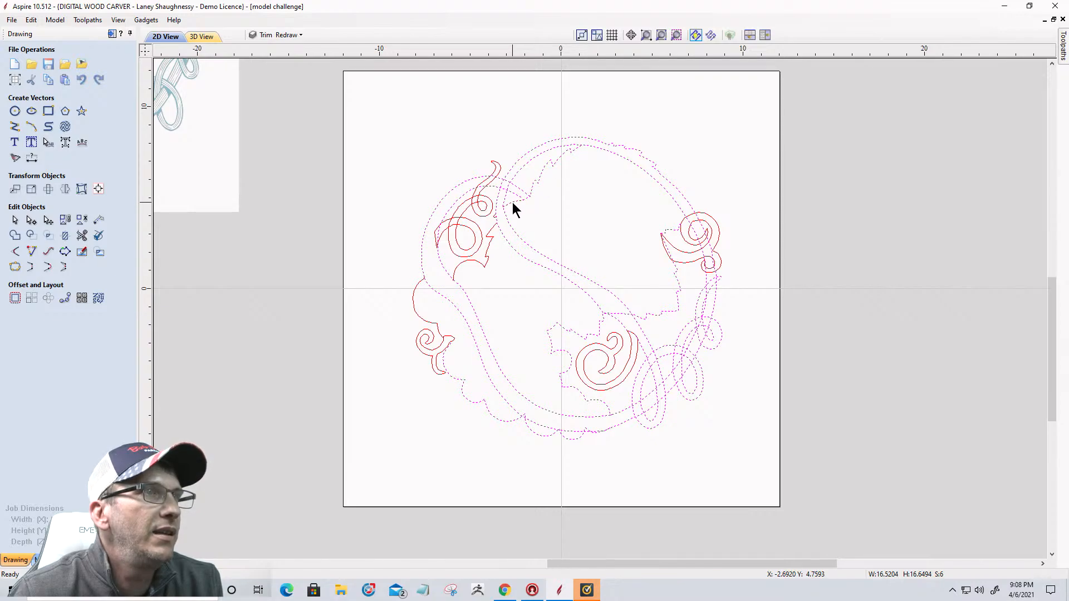
pyautogui.scroll(5, 490, 225)
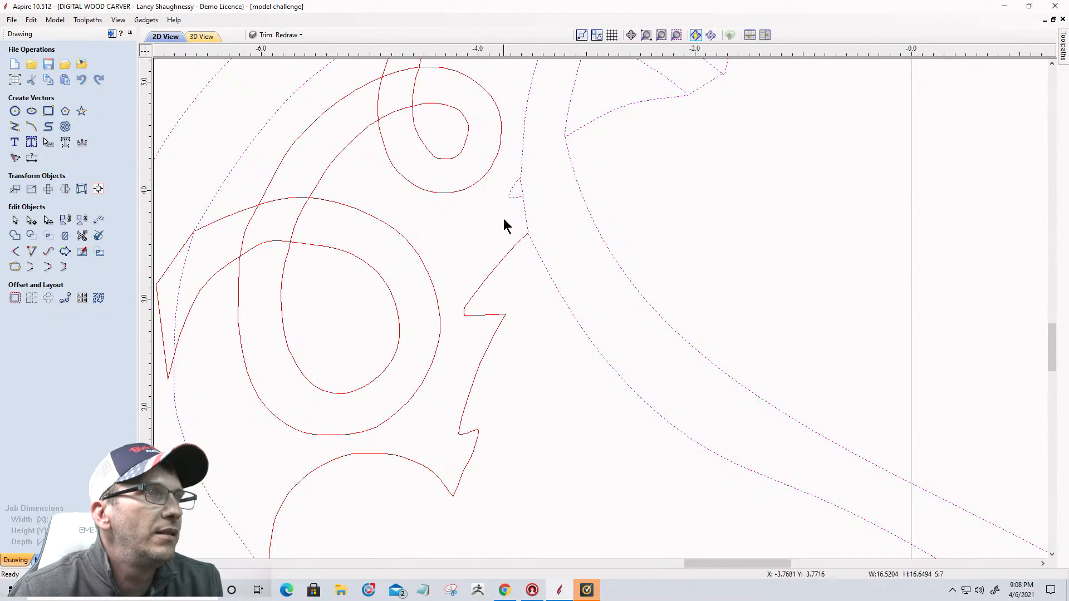
pyautogui.keyDown('shift'); pyautogui.click(507, 257); pyautogui.keyUp('shift')
pyautogui.scroll(-5, 533, 198)
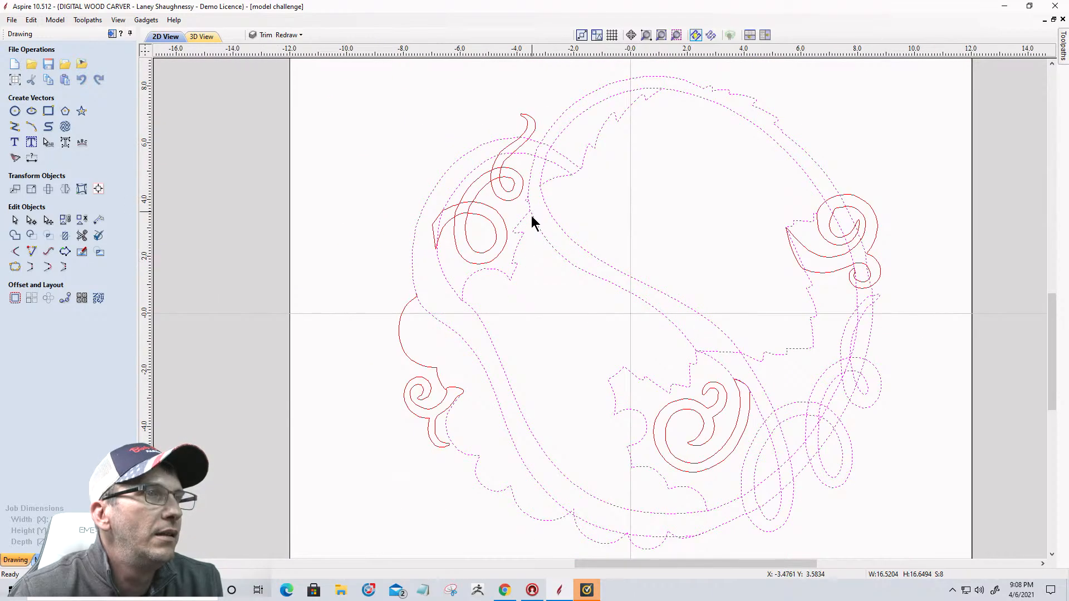
pyautogui.keyDown('shift'); pyautogui.click(400, 316); pyautogui.keyUp('shift')
pyautogui.scroll(-3, 406, 299)
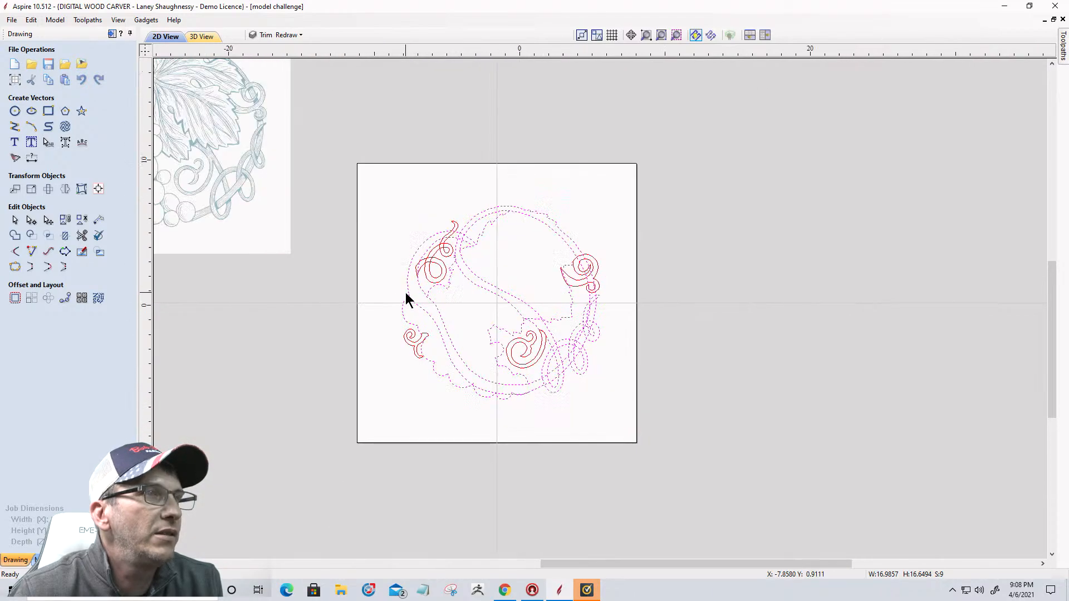
pyautogui.scroll(1, 406, 299)
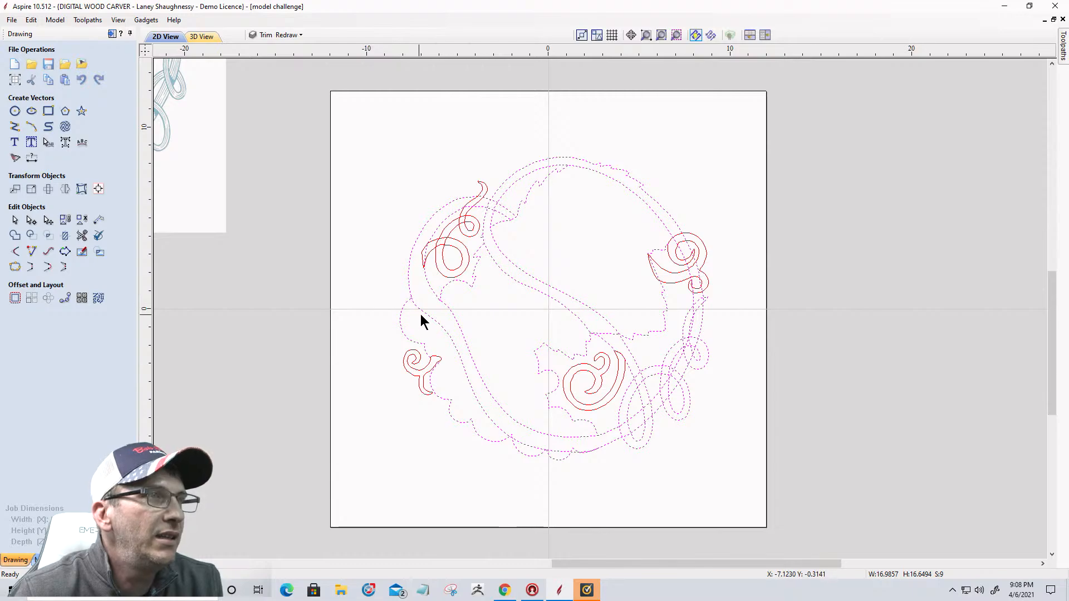
pyautogui.keyDown('shift'); pyautogui.click(420, 312); pyautogui.keyUp('shift')
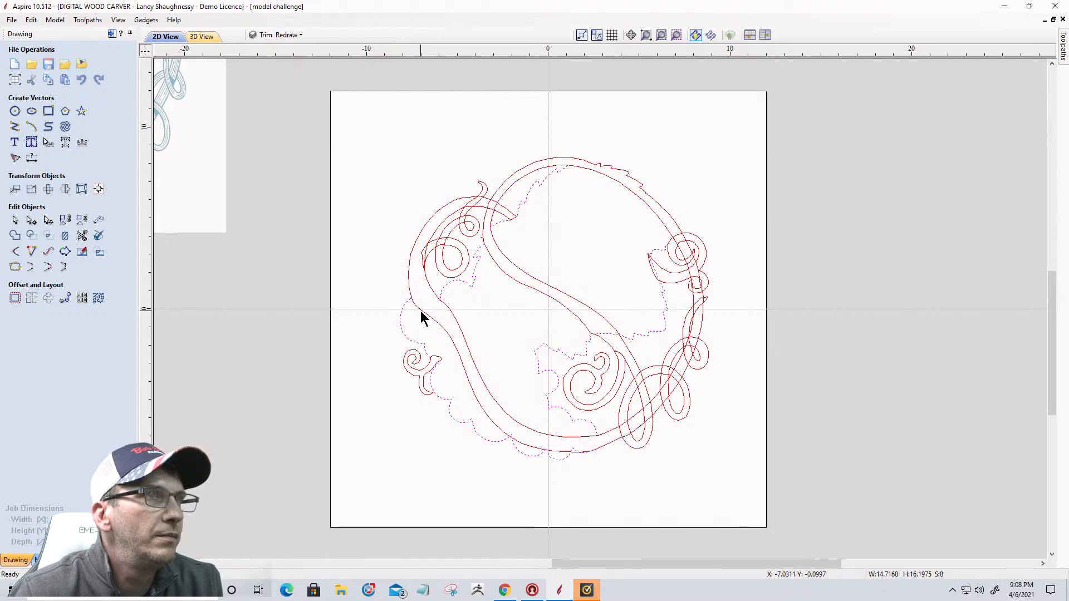
# Move the selected leaf and grape outlines to a new layer named Leaf&Grapes Outline
pyautogui.rightClick(453, 282)
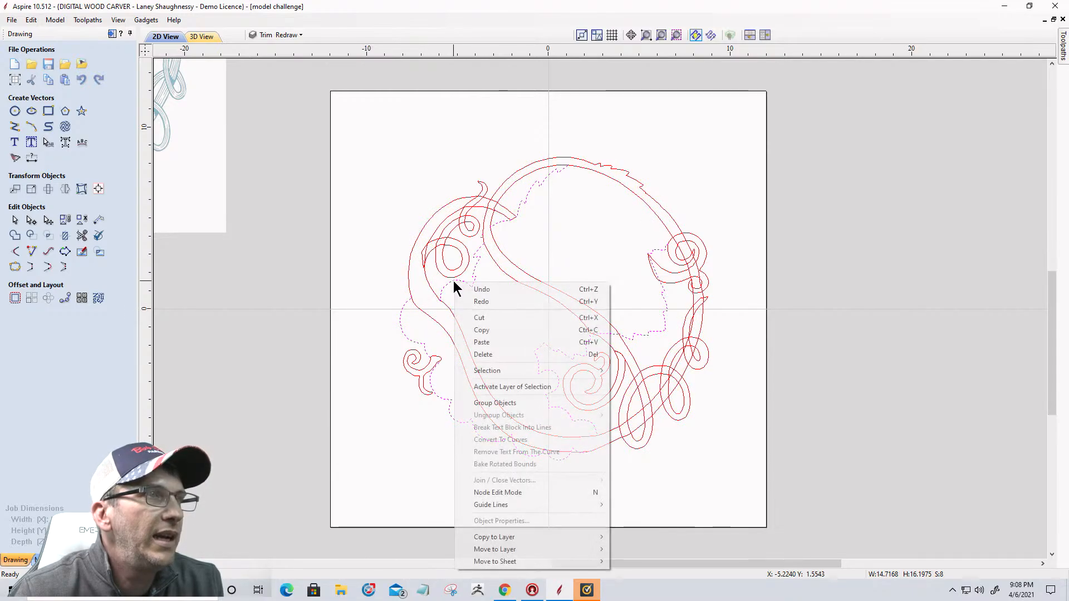
pyautogui.moveTo(490, 550)
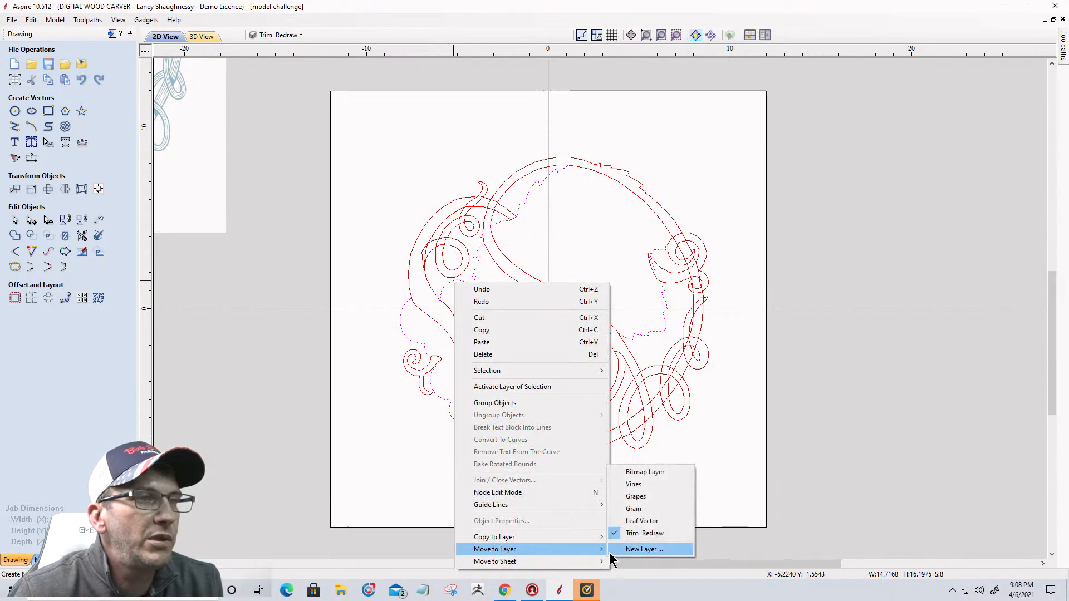
pyautogui.click(632, 555)
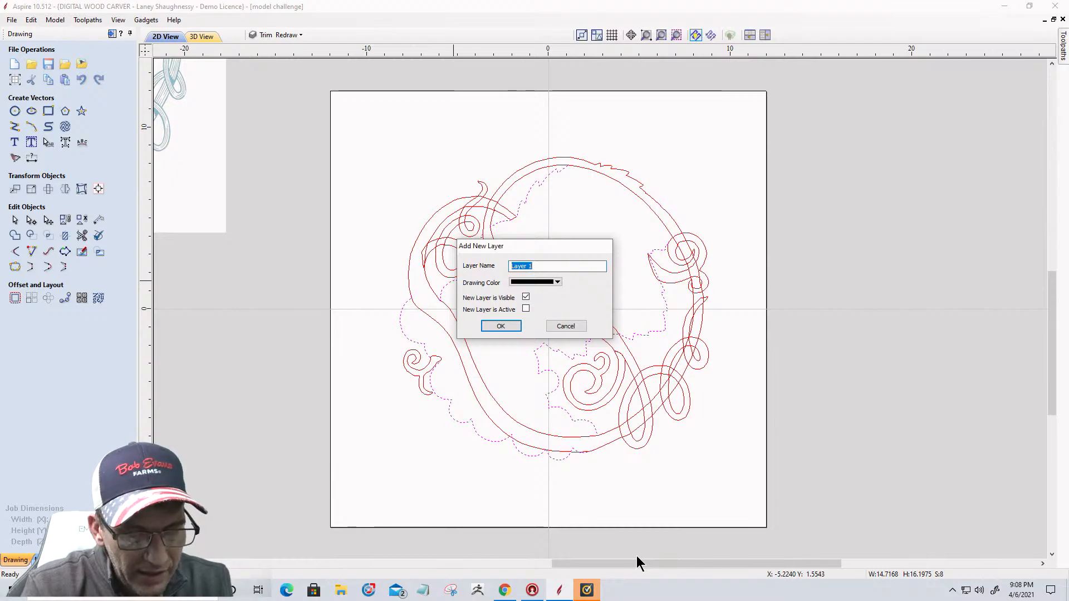
pyautogui.write('Lea')
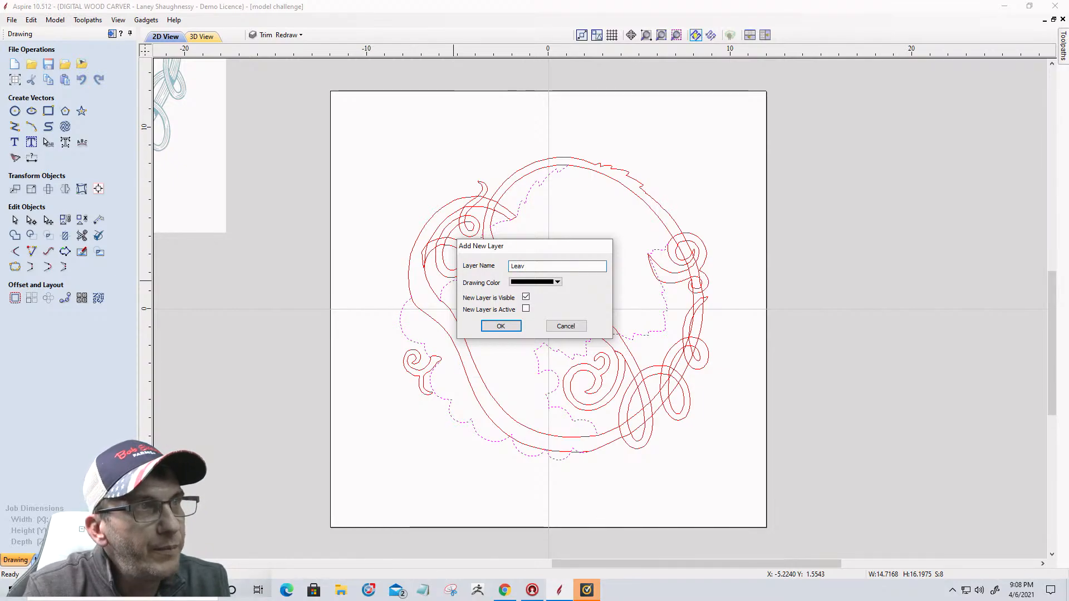
pyautogui.write('v')
pyautogui.press('BackSpace')
pyautogui.write('f')
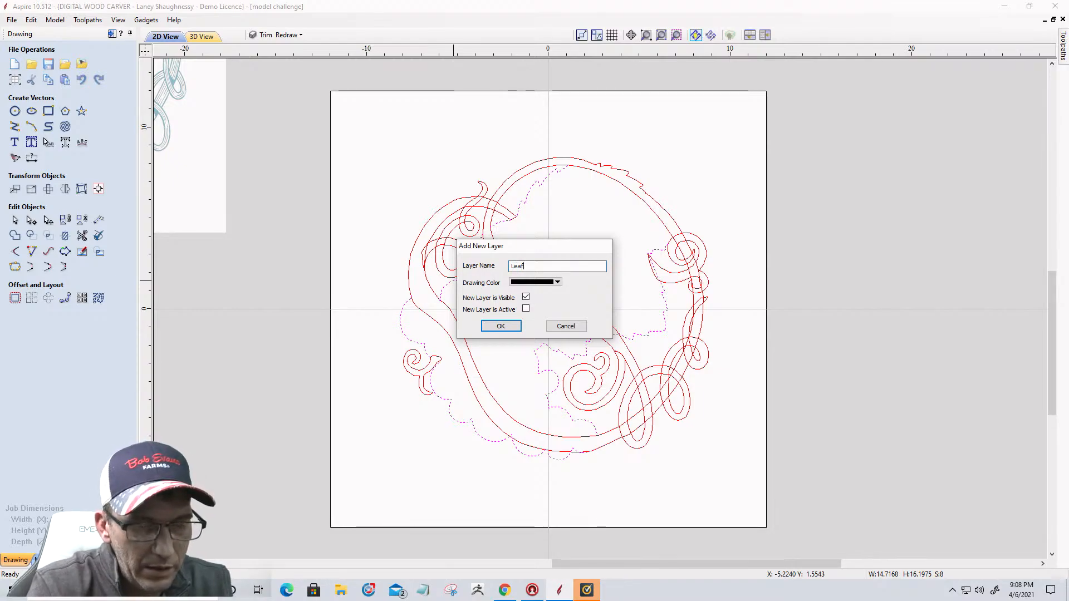
pyautogui.write('&Gra')
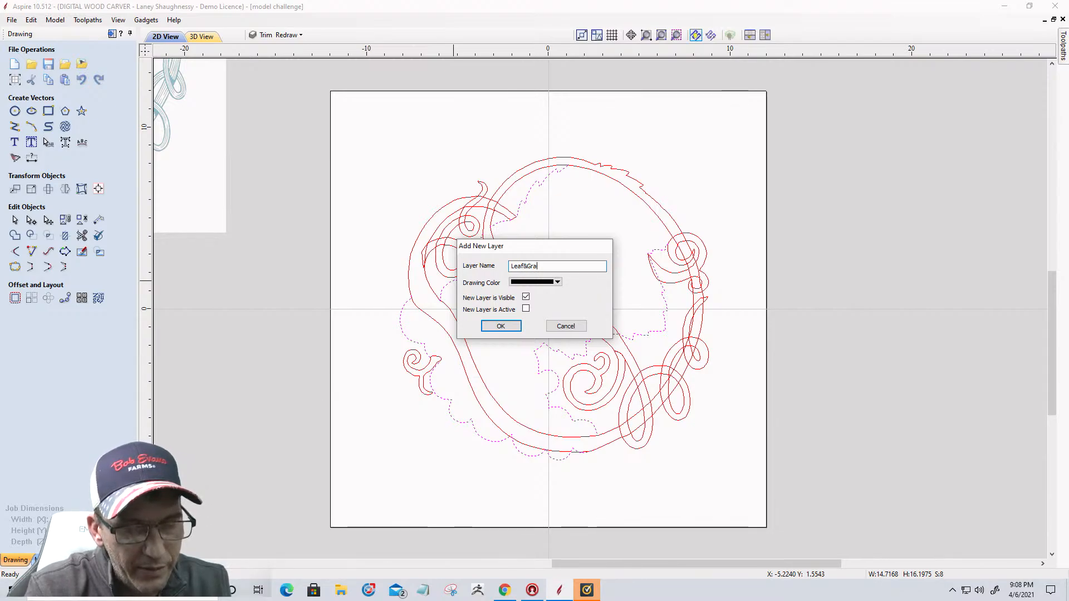
pyautogui.write('pes')
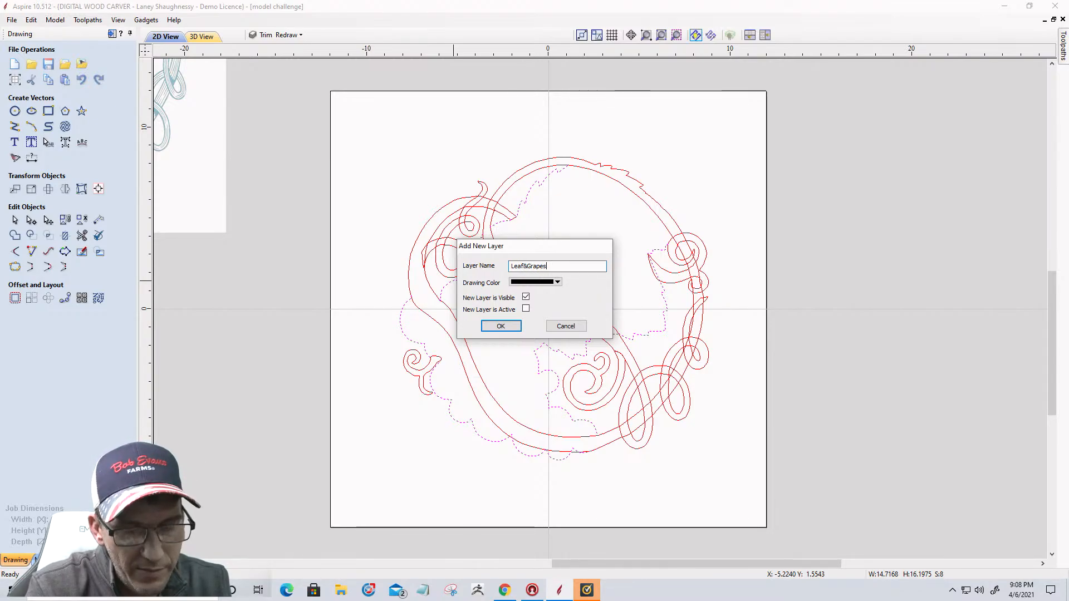
pyautogui.write(' Out')
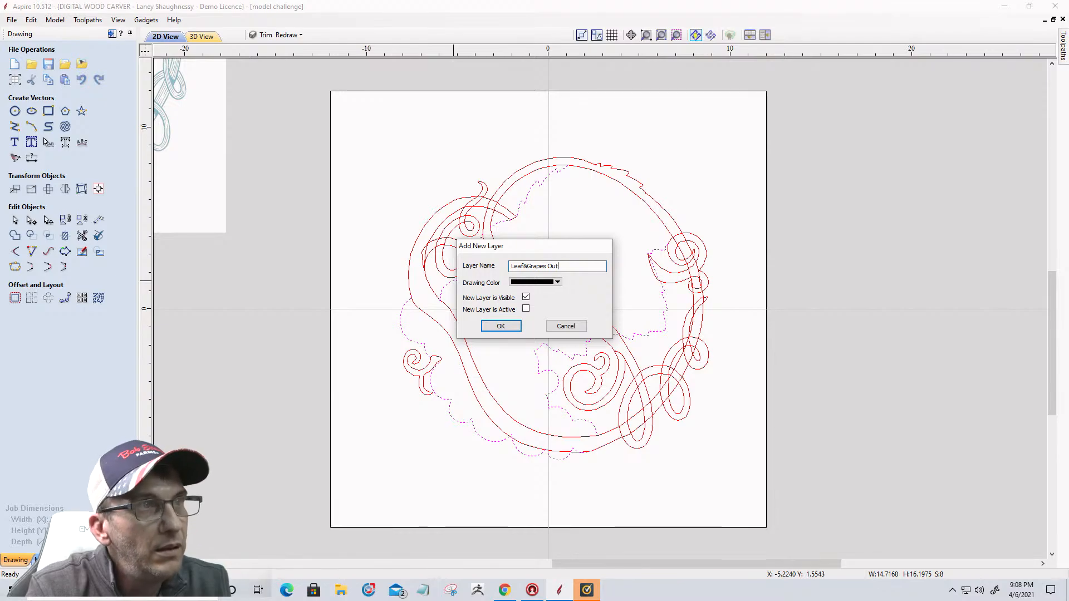
pyautogui.write('line')
pyautogui.press('Return')
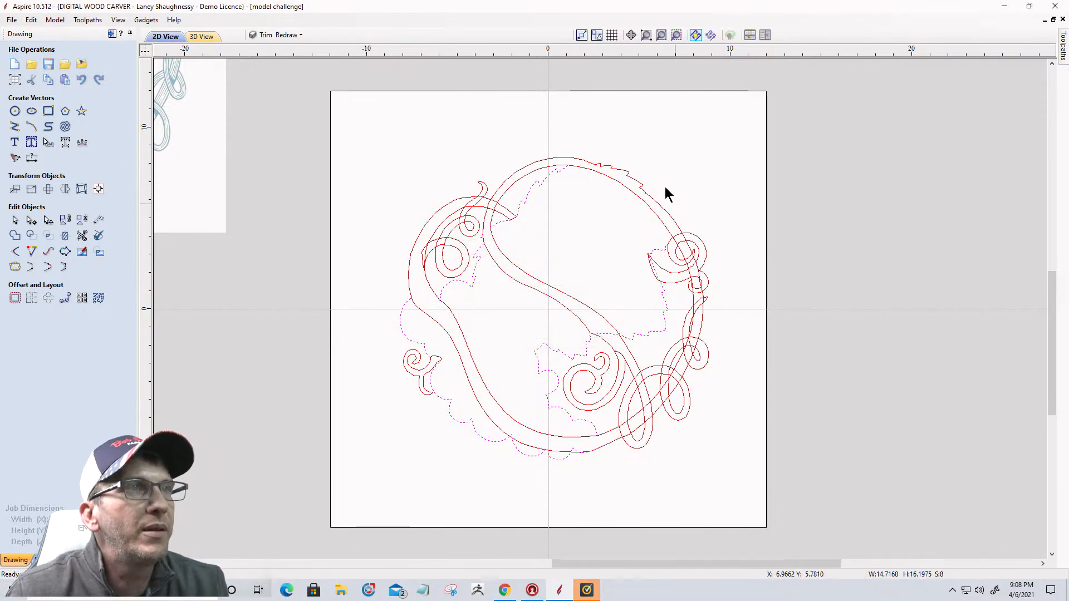
# Cut the vine outline in node editing at both ends of the jagged leaf edge on its upper-right arc
pyautogui.scroll(5, 616, 169)
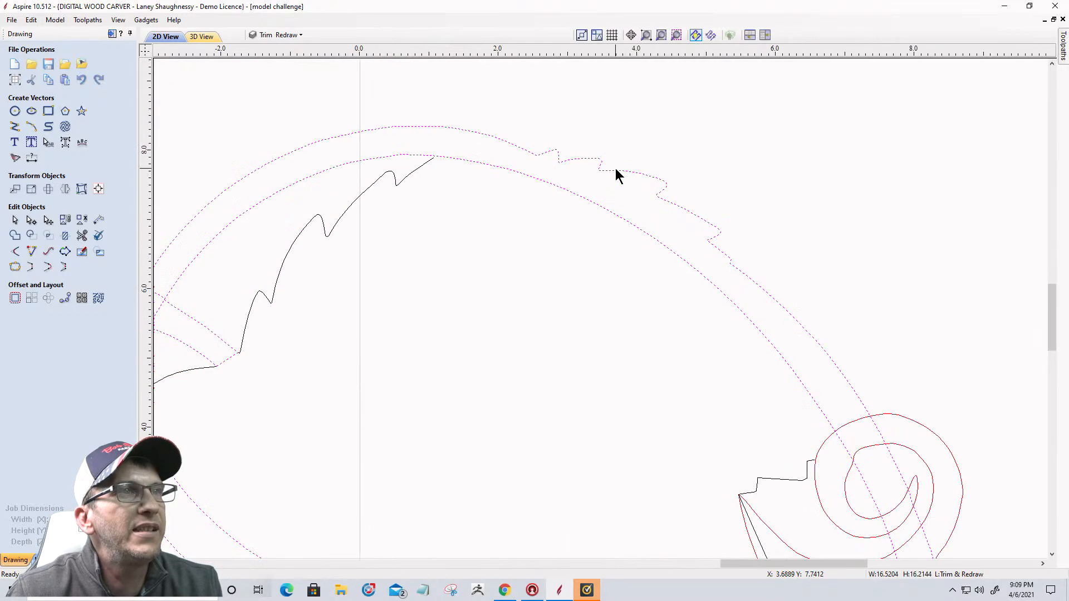
pyautogui.click(32, 220)
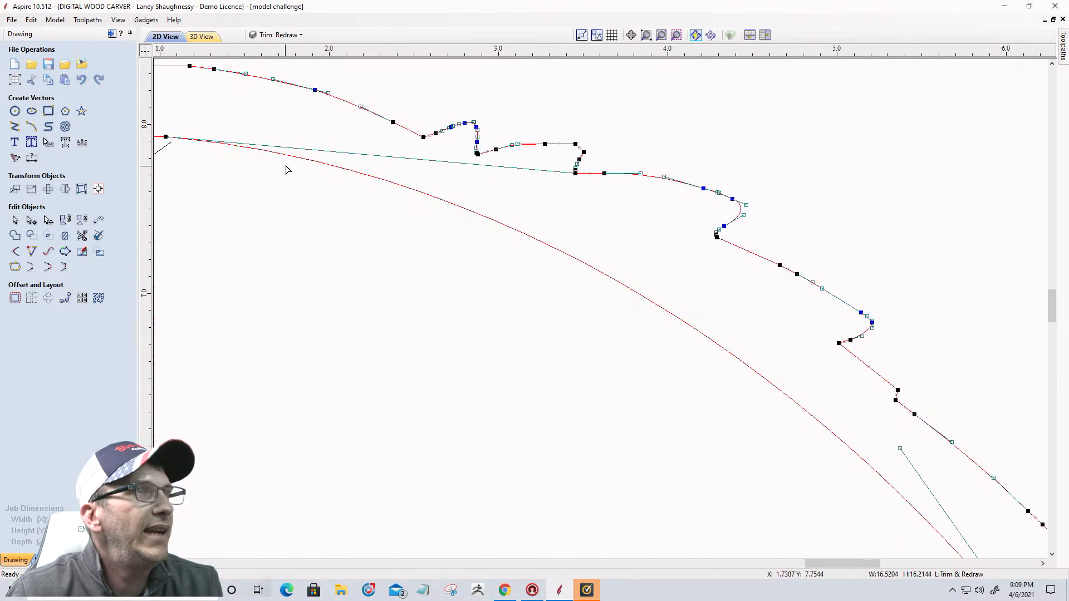
pyautogui.rightClick(421, 136)
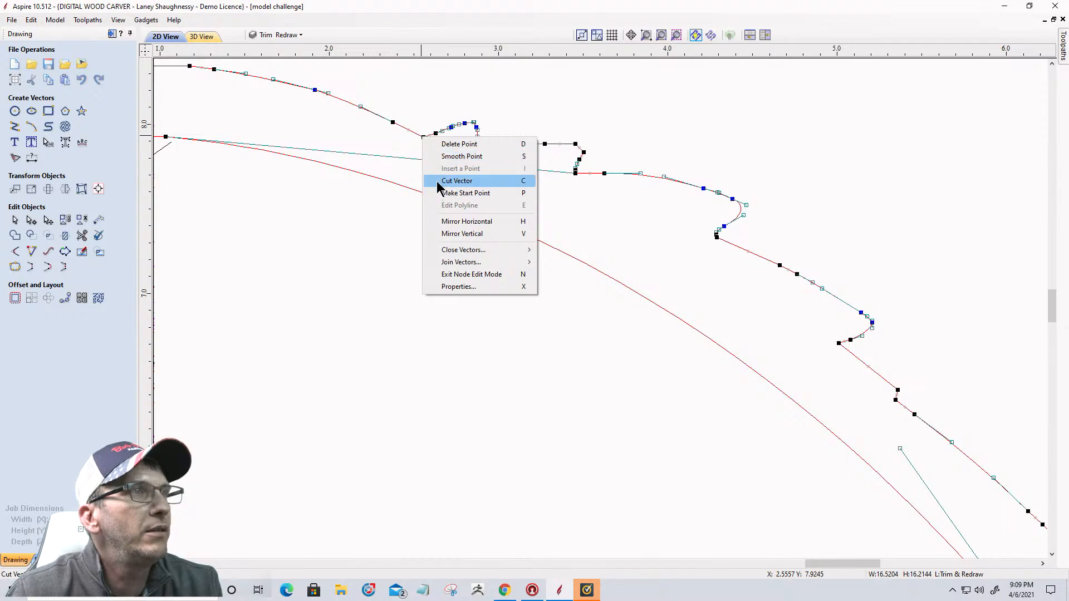
pyautogui.click(462, 179)
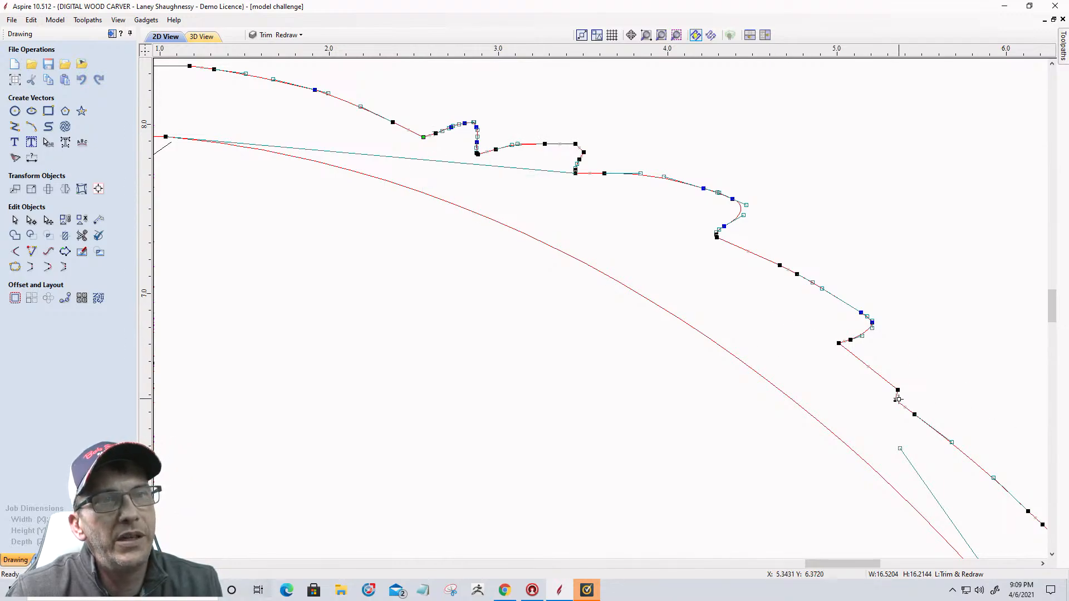
pyautogui.rightClick(898, 400)
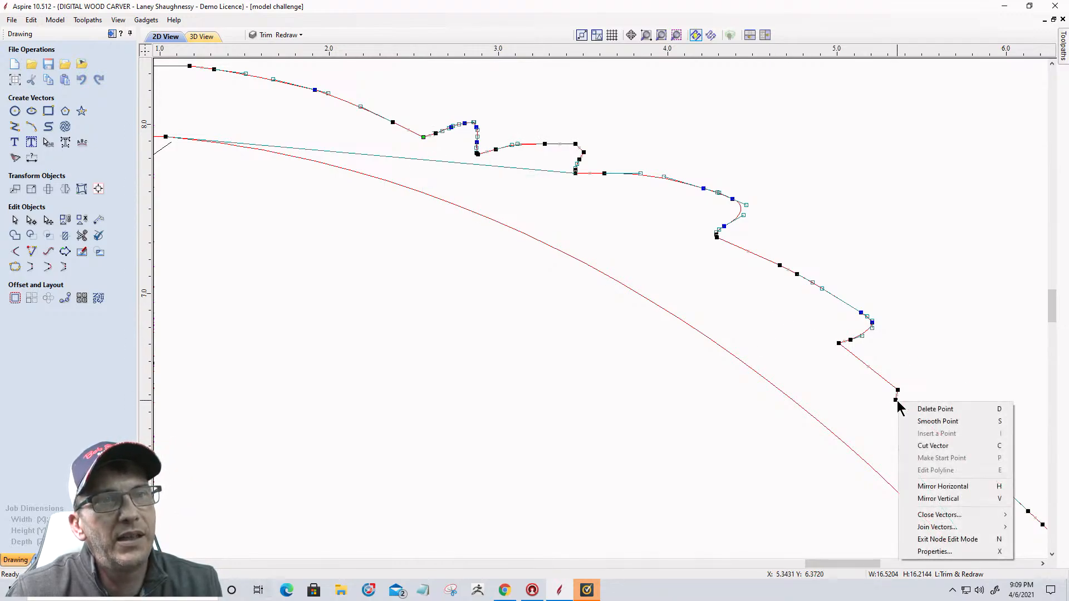
pyautogui.click(925, 445)
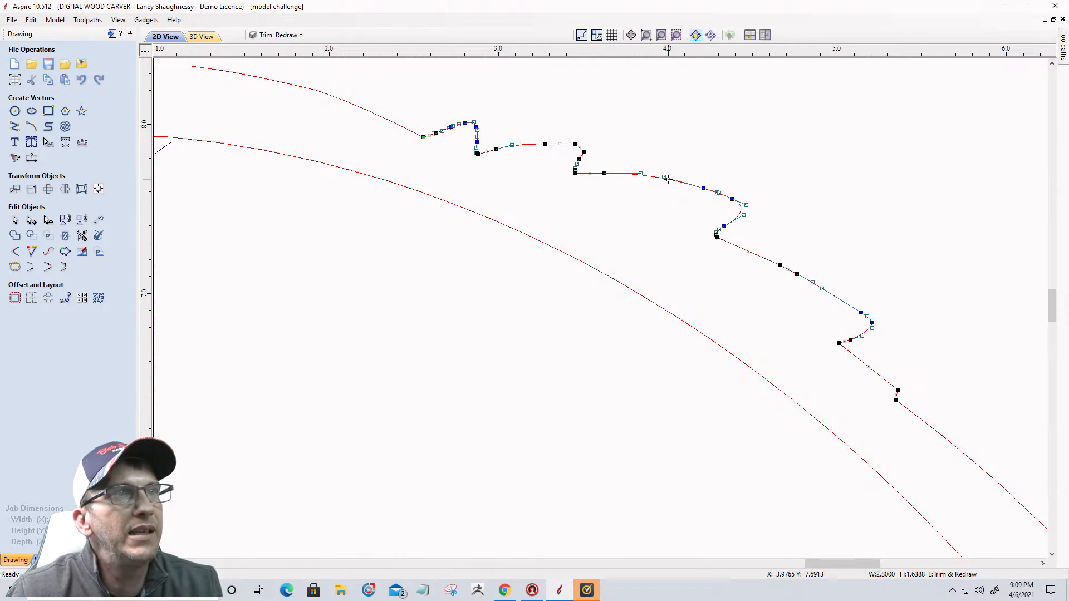
# Move the separated jagged leaf edge to the Leaf&Grapes Outline layer and hide that layer
pyautogui.click(15, 220)
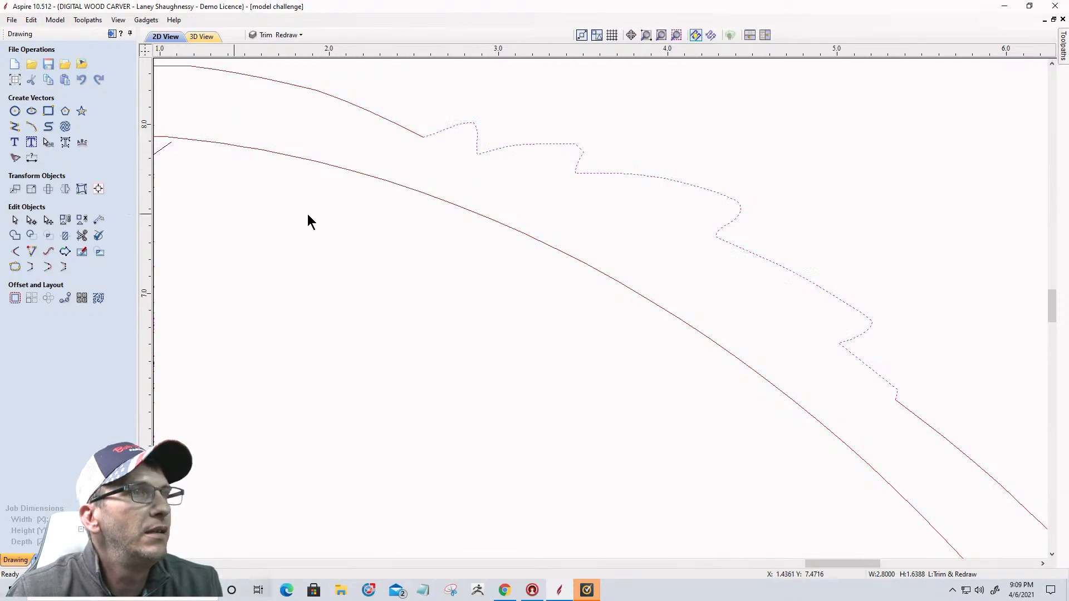
pyautogui.rightClick(679, 182)
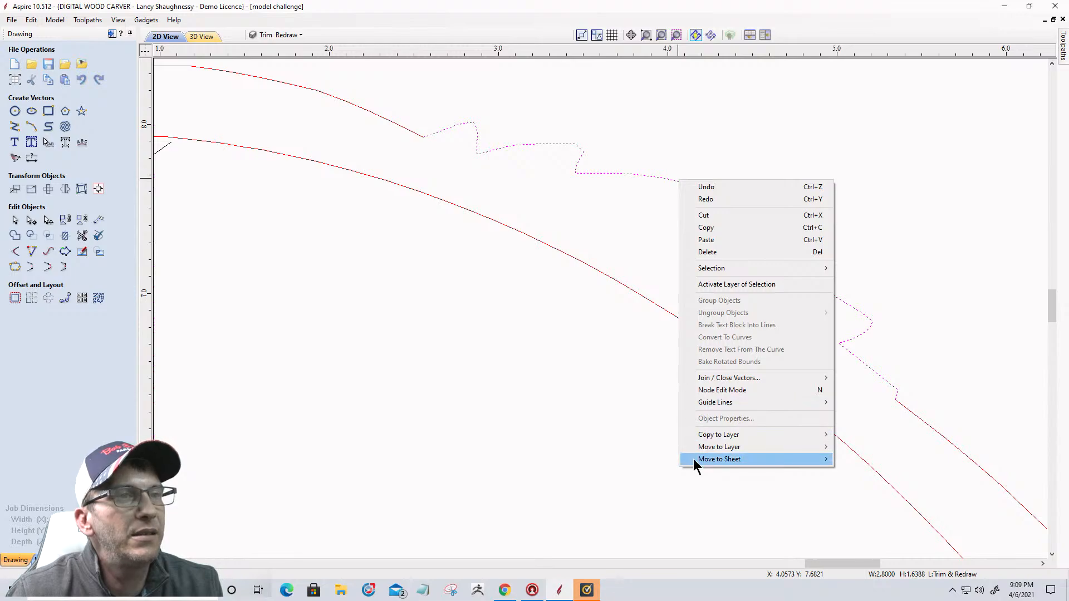
pyautogui.moveTo(713, 450)
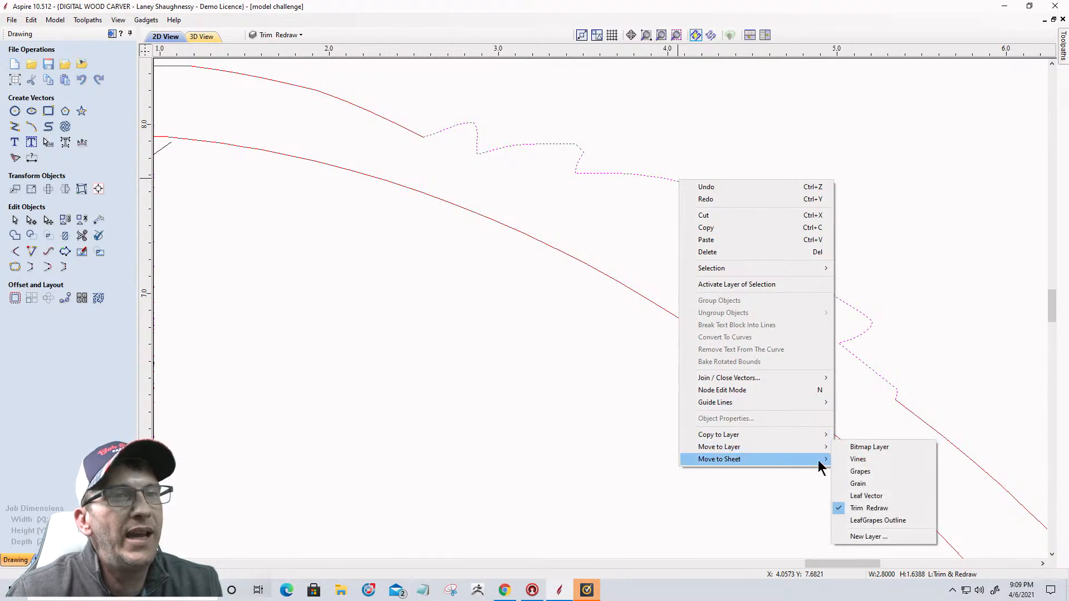
pyautogui.click(868, 521)
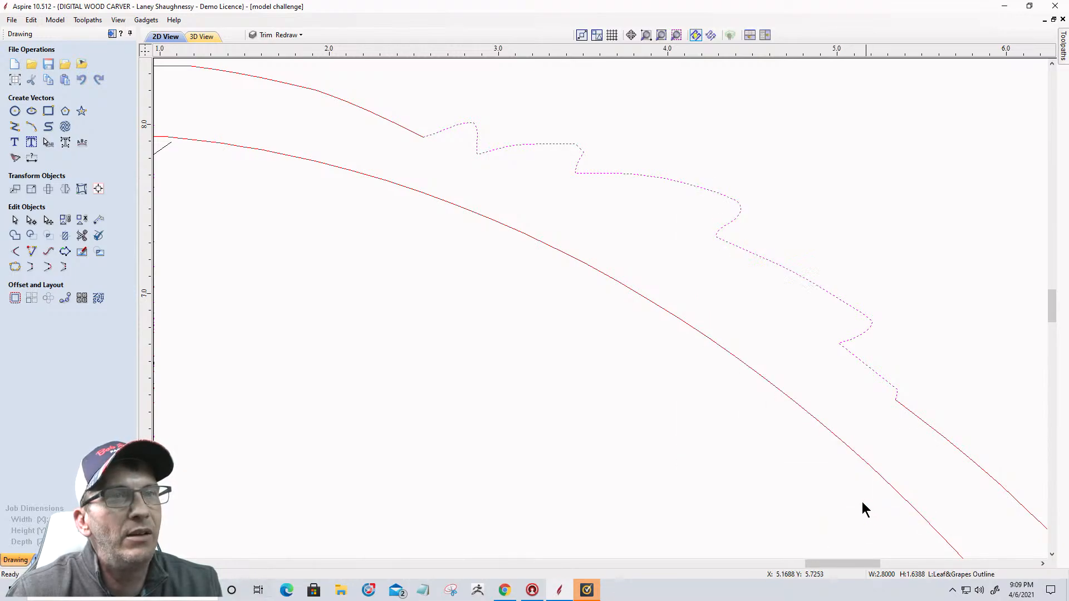
pyautogui.click(296, 35)
pyautogui.click(267, 120)
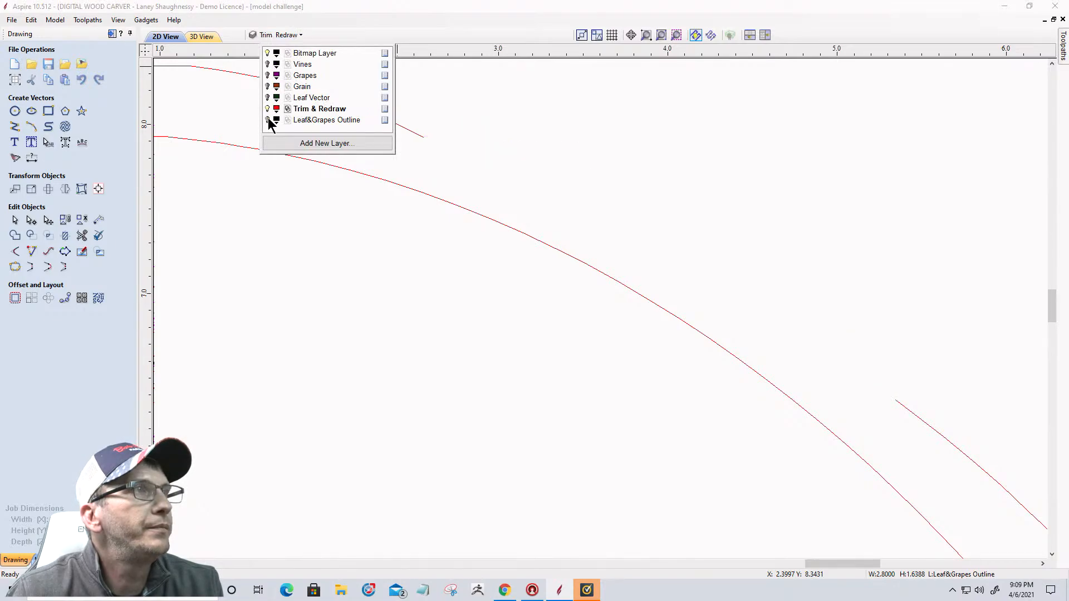
# Close the vine outline with a smooth curve across the gap left by the jagged leaf edge, and reselect it to check the whole shape
pyautogui.click(905, 406)
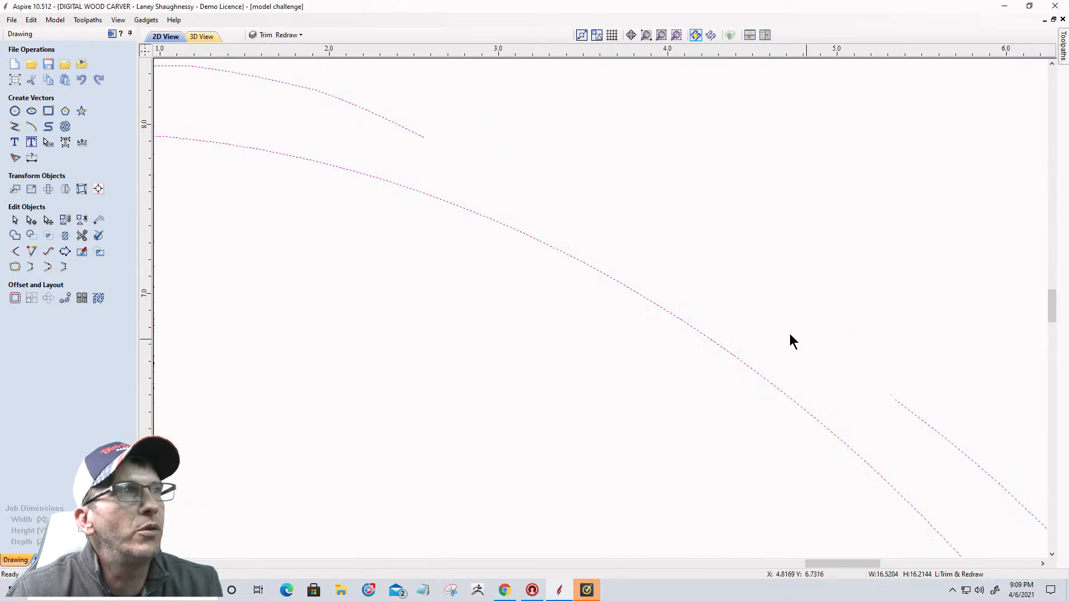
pyautogui.click(49, 267)
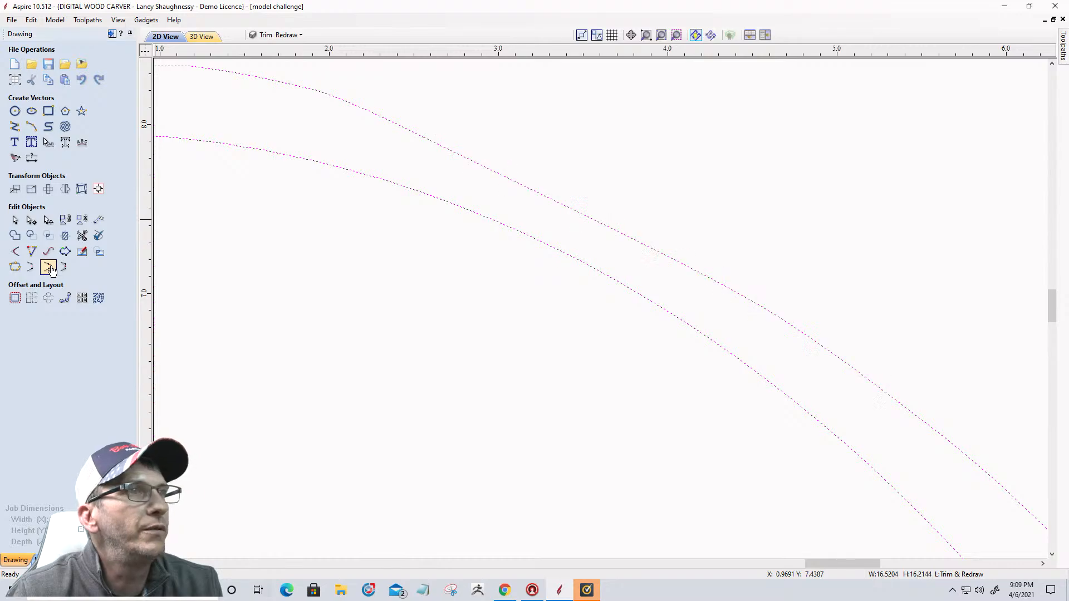
pyautogui.scroll(-7, 635, 199)
pyautogui.scroll(1, 643, 200)
pyautogui.click(633, 236)
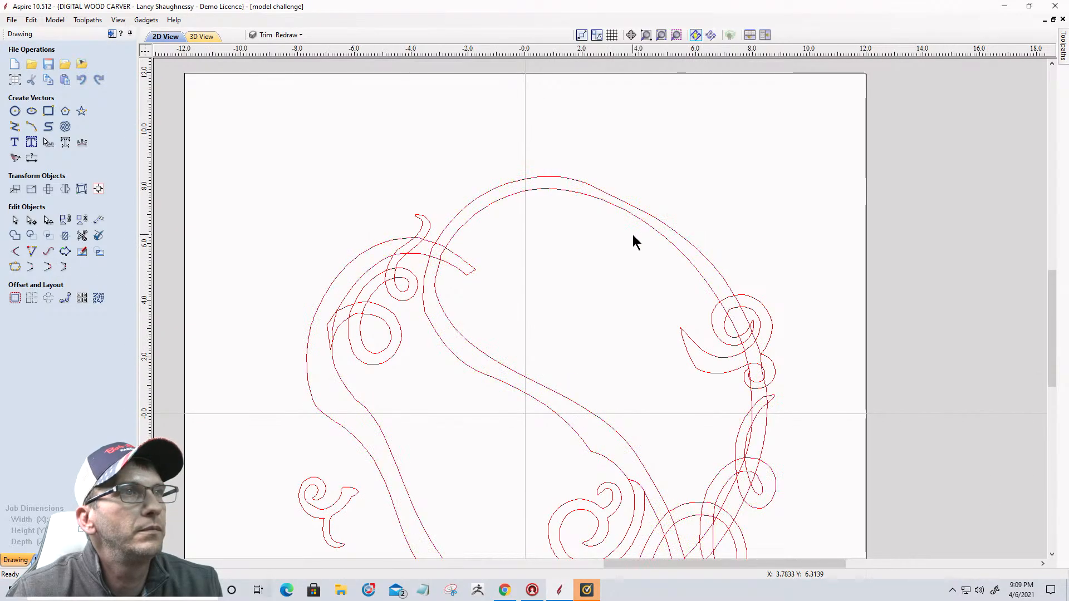
pyautogui.click(606, 198)
pyautogui.scroll(-2, 656, 294)
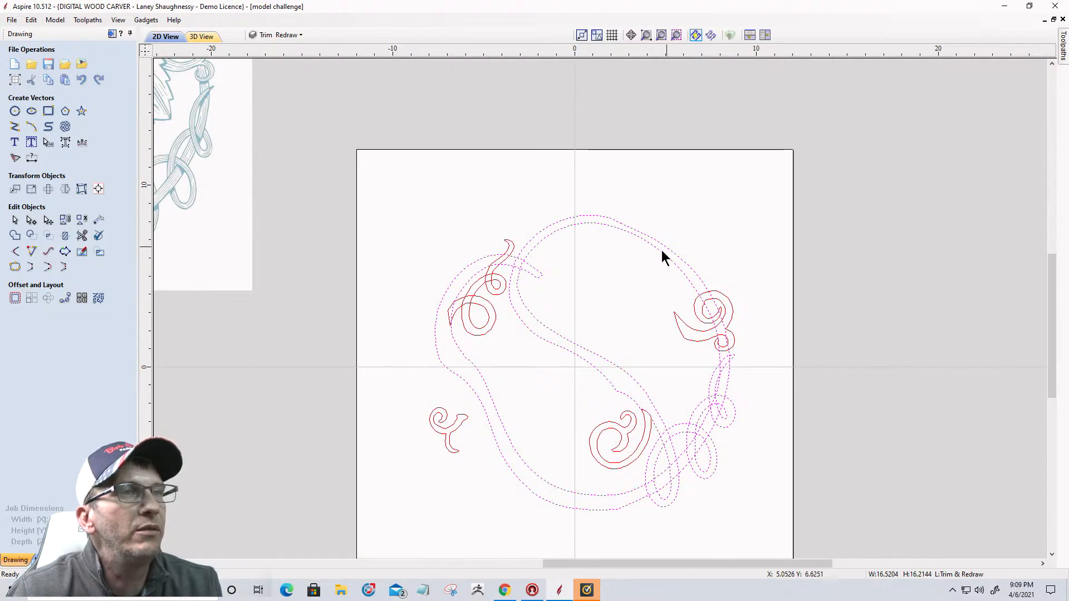
# Select the vine and the separate tendril outlines one at a time to examine which of them form simple shapes without self-crossings
pyautogui.click(637, 300)
pyautogui.scroll(-2, 696, 327)
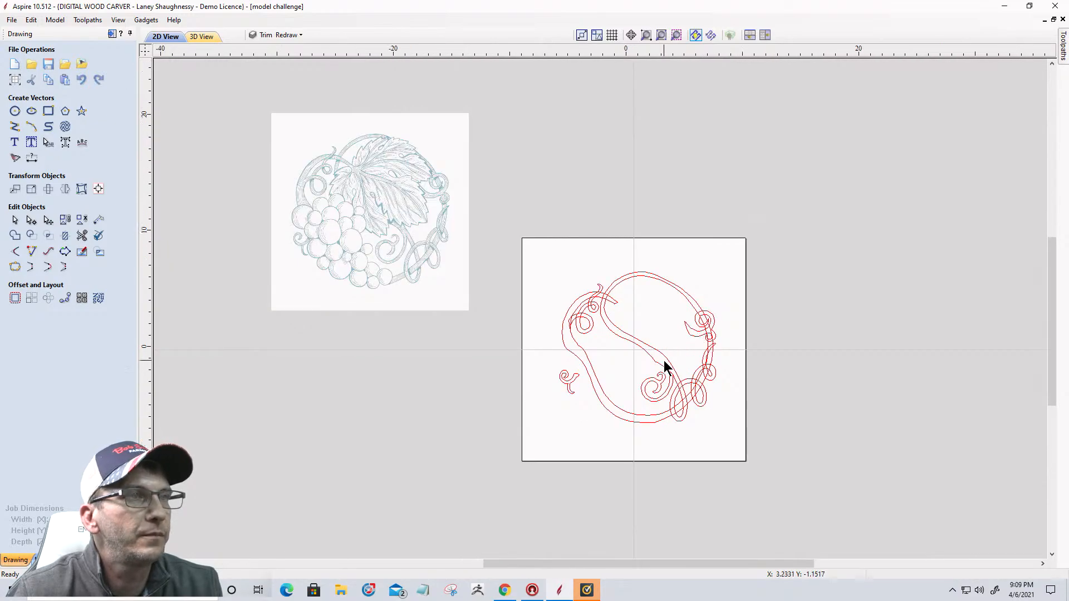
pyautogui.scroll(3, 668, 356)
pyautogui.click(728, 282)
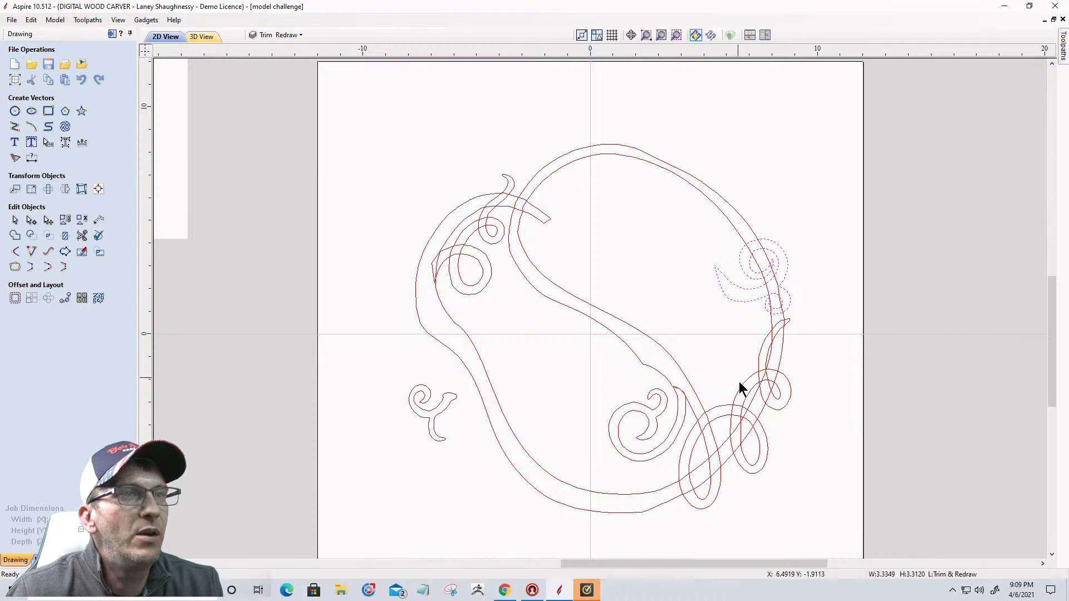
pyautogui.click(738, 386)
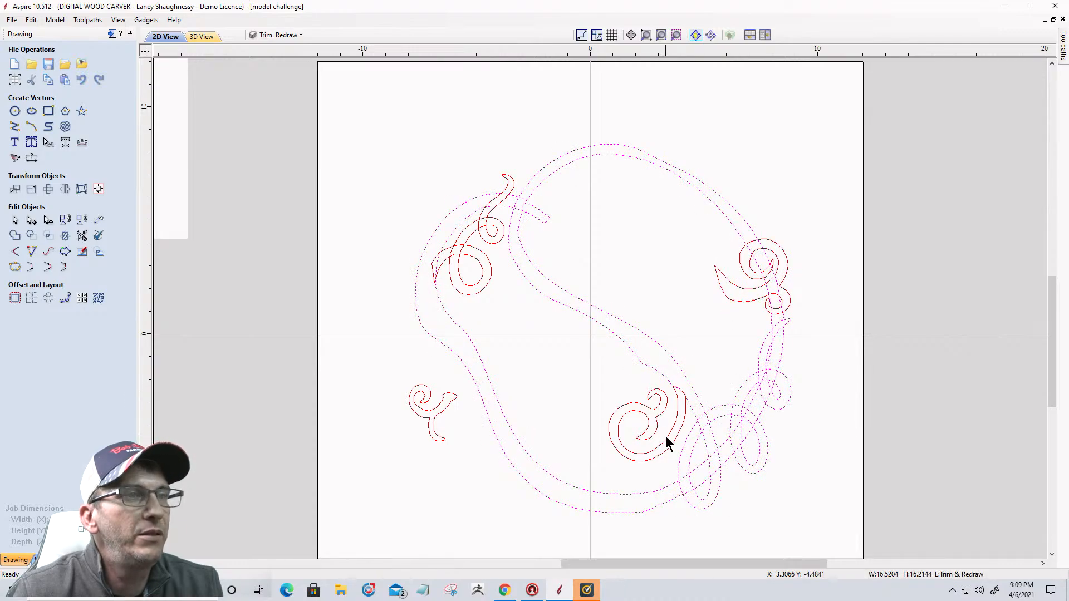
pyautogui.click(666, 436)
pyautogui.click(432, 413)
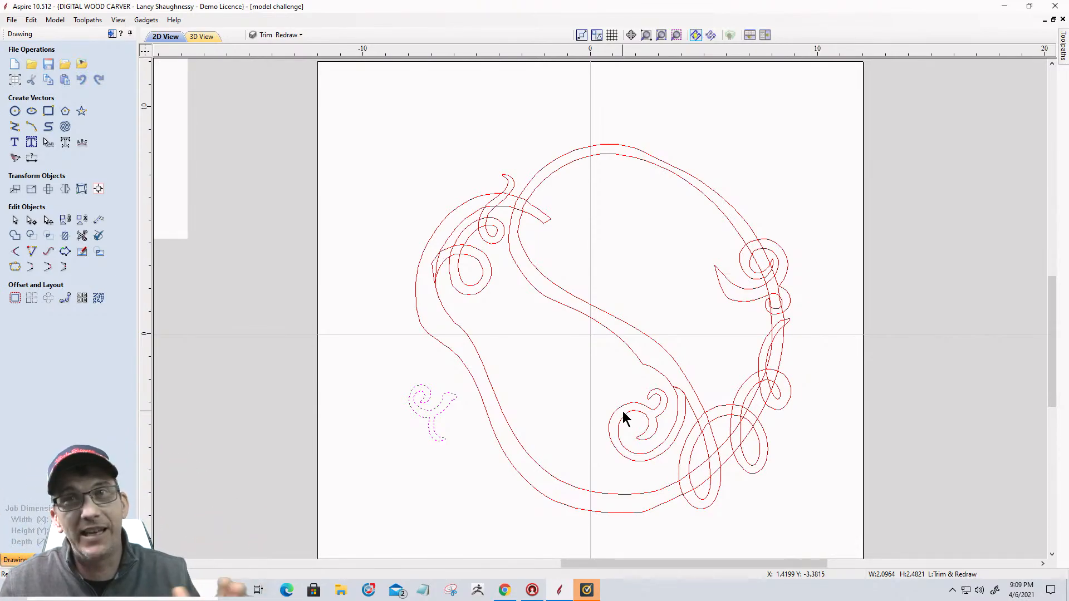
pyautogui.scroll(-3, 623, 411)
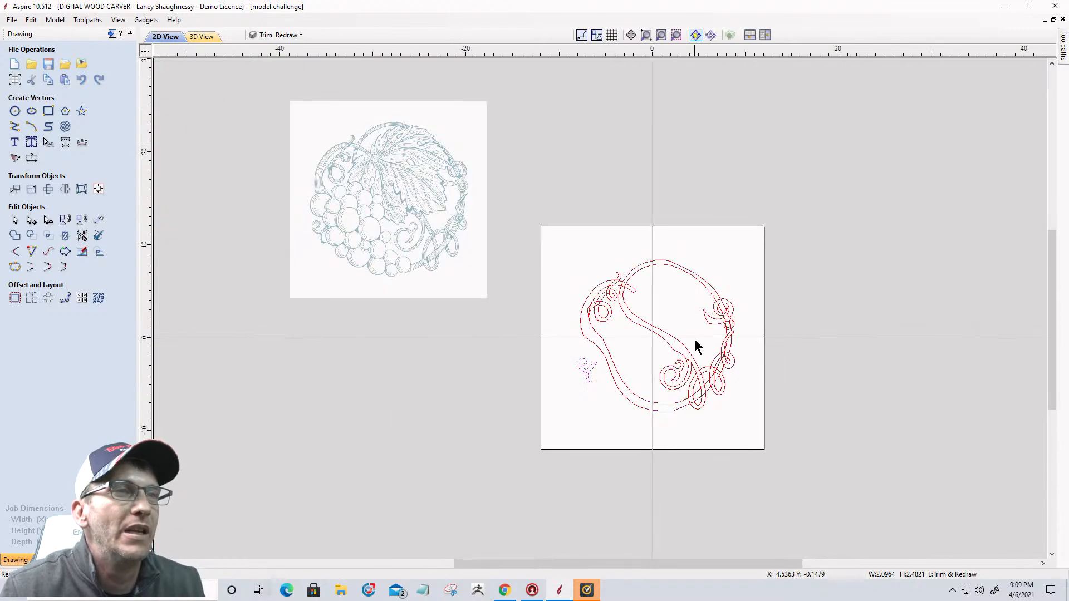
pyautogui.scroll(2, 667, 381)
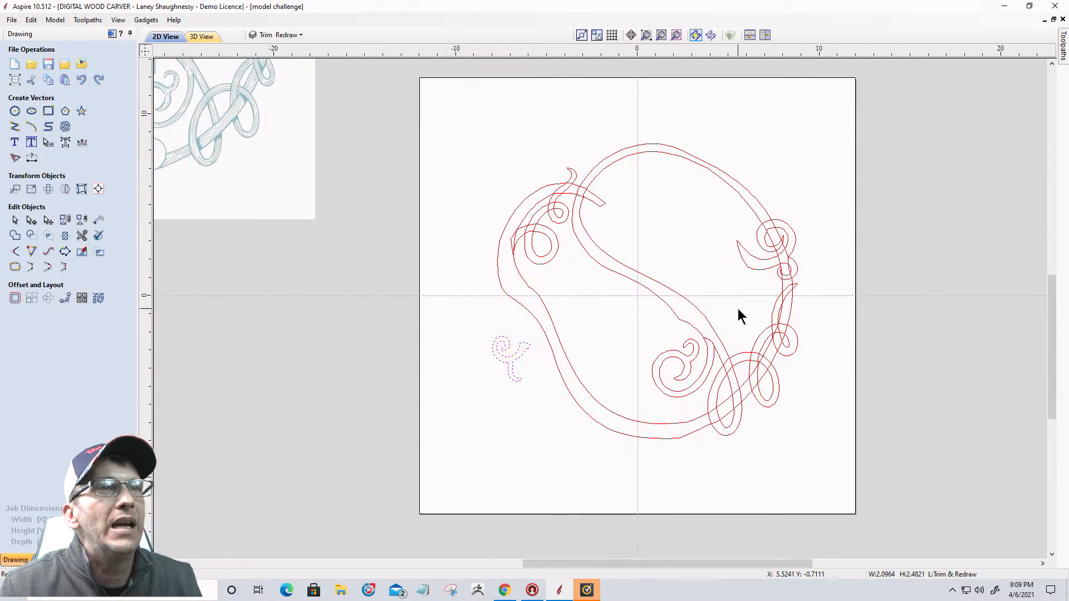
pyautogui.click(751, 259)
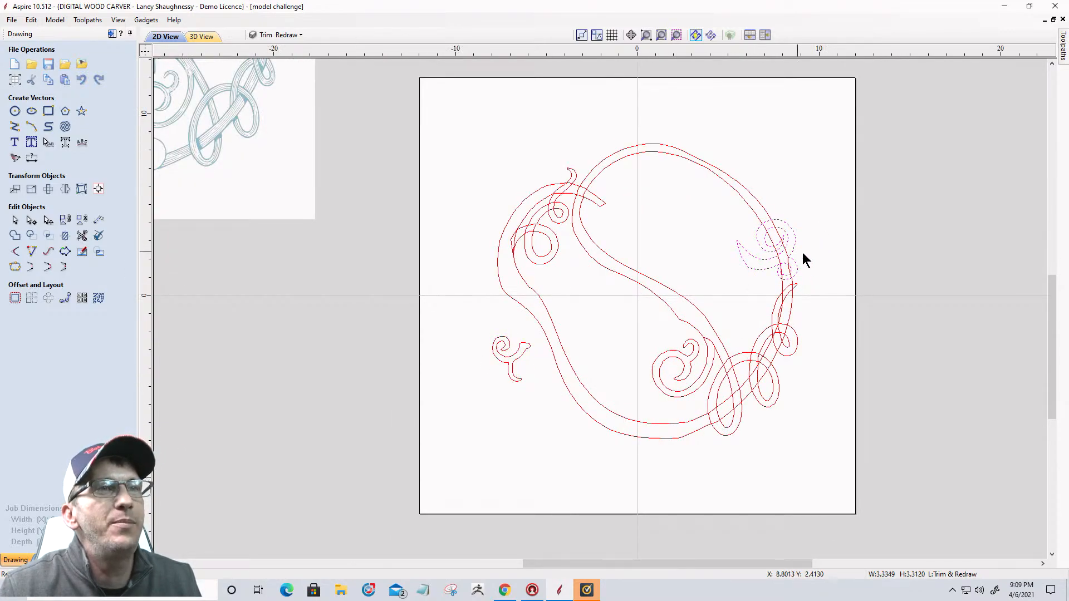
pyautogui.click(505, 357)
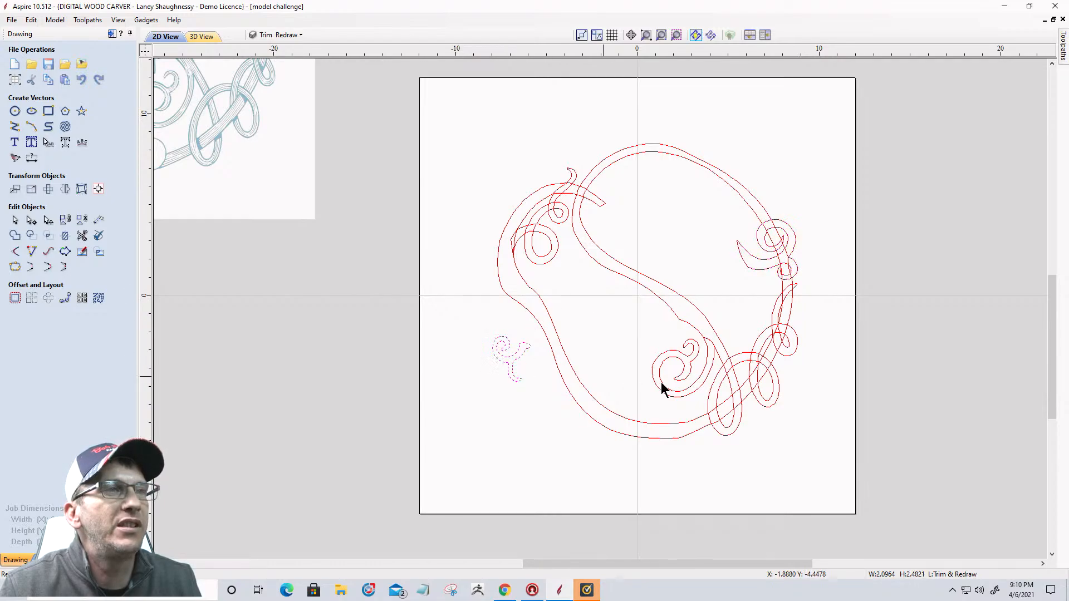
pyautogui.click(690, 356)
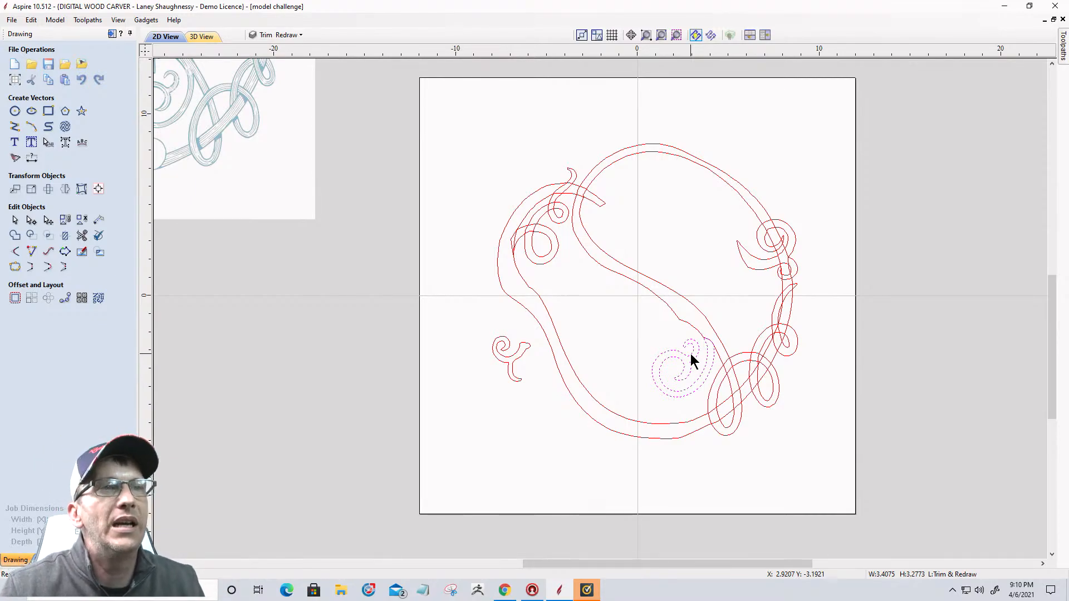
# Create a domed 3D shape with a 70-degree angle and no height limit from the three tendrils that do not cross themselves
pyautogui.click(751, 262)
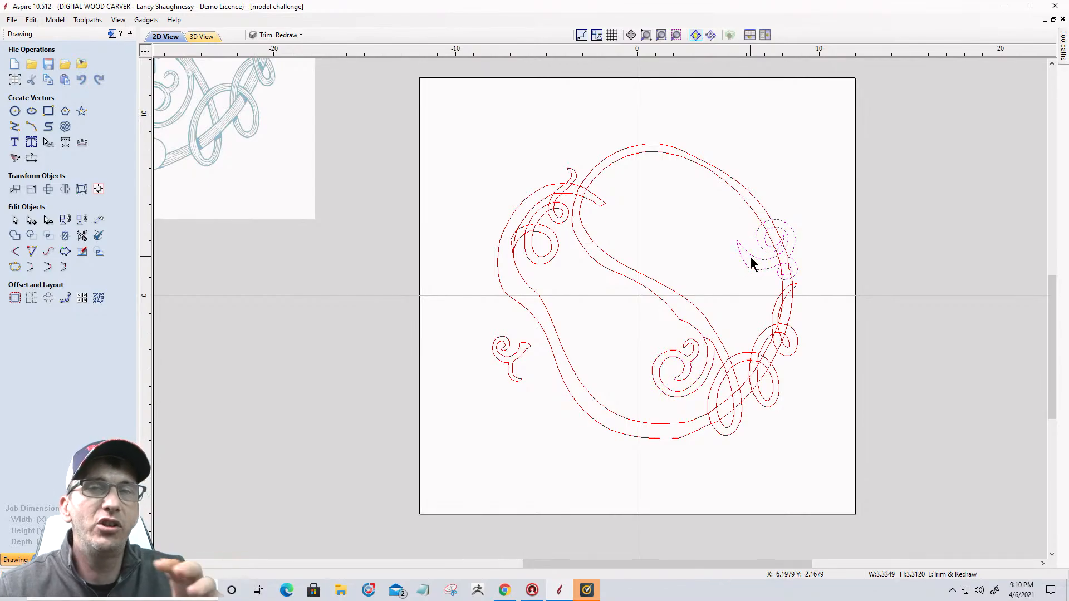
pyautogui.keyDown('shift'); pyautogui.click(675, 352); pyautogui.keyUp('shift')
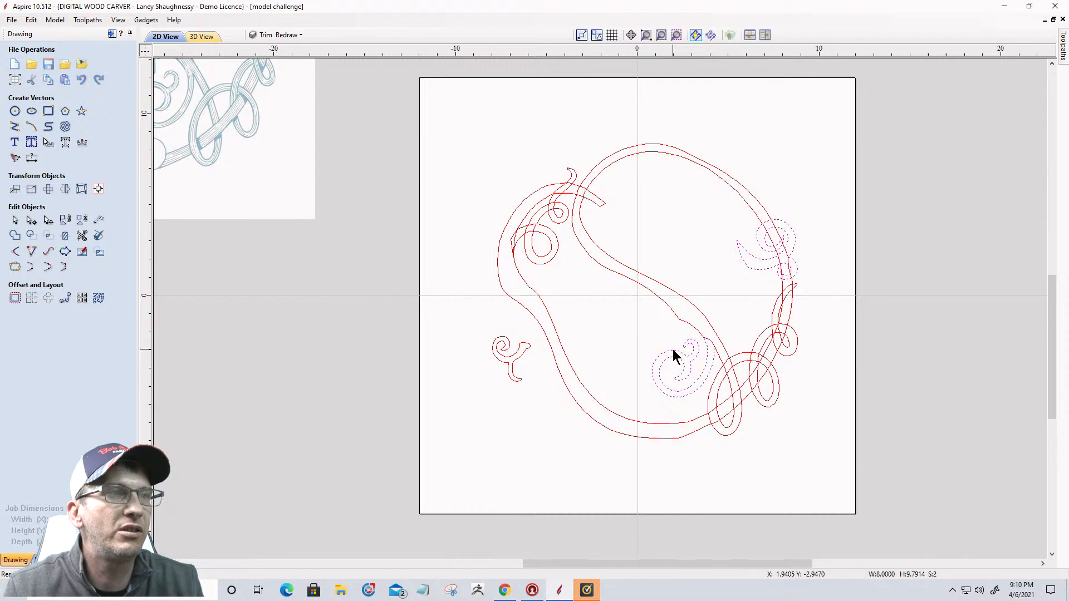
pyautogui.keyDown('shift'); pyautogui.click(522, 348); pyautogui.keyUp('shift')
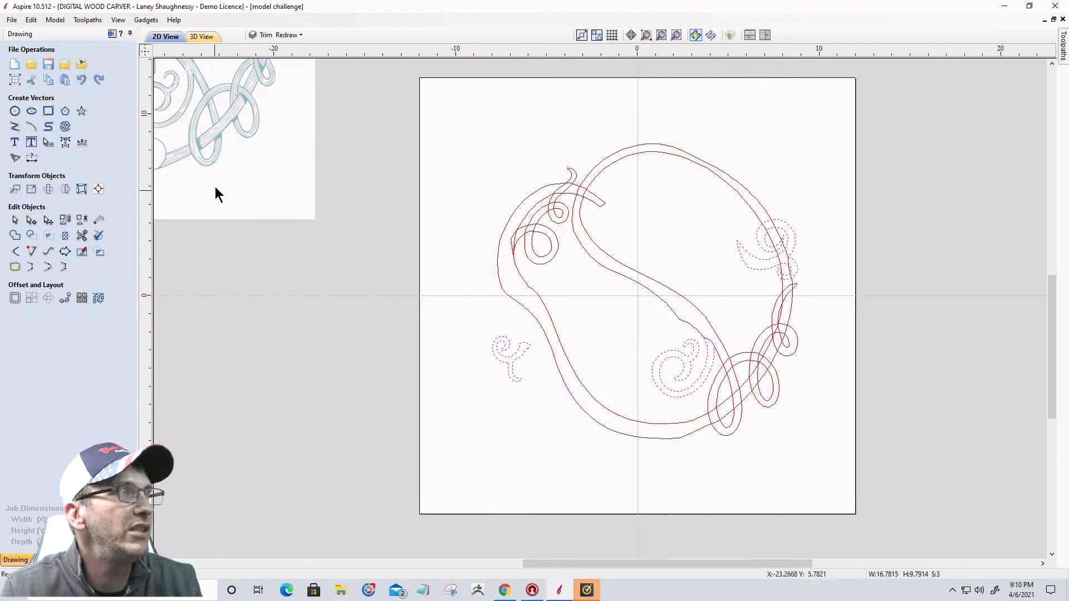
pyautogui.click(49, 559)
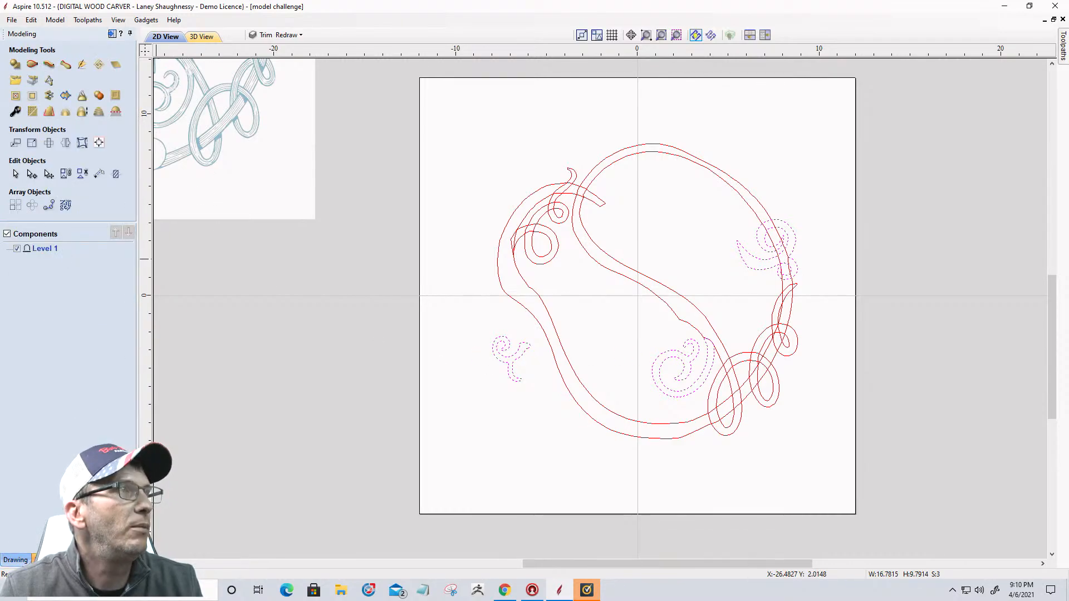
pyautogui.click(15, 67)
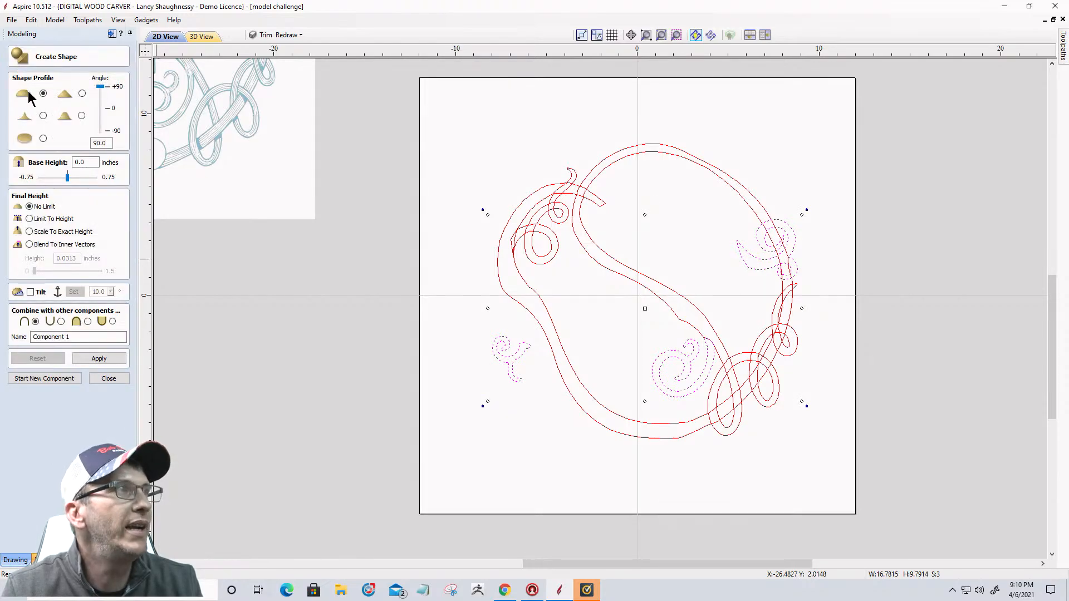
pyautogui.doubleClick(101, 143)
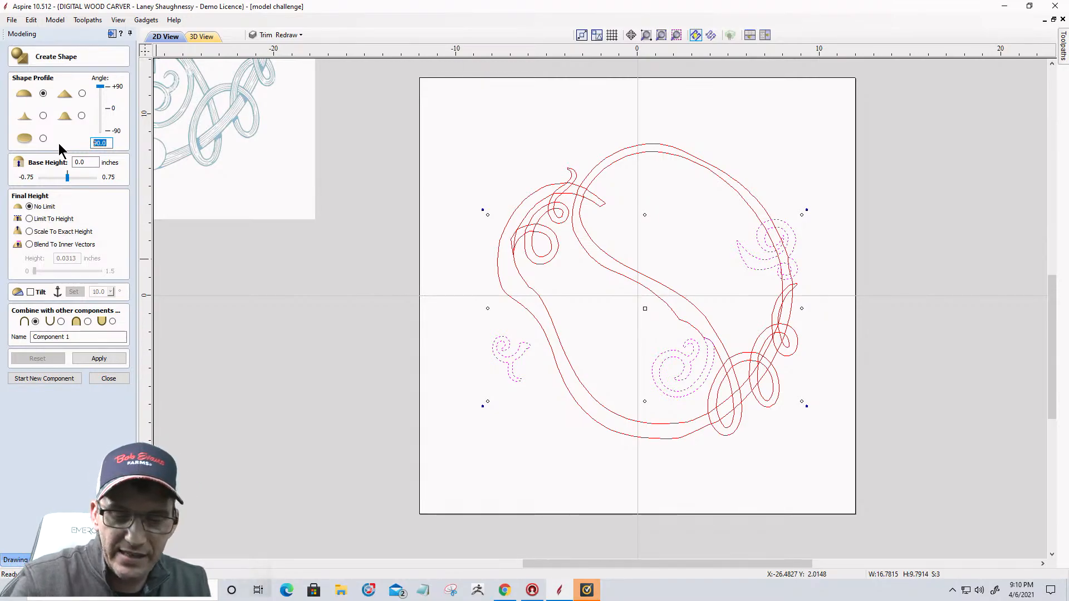
pyautogui.write('70')
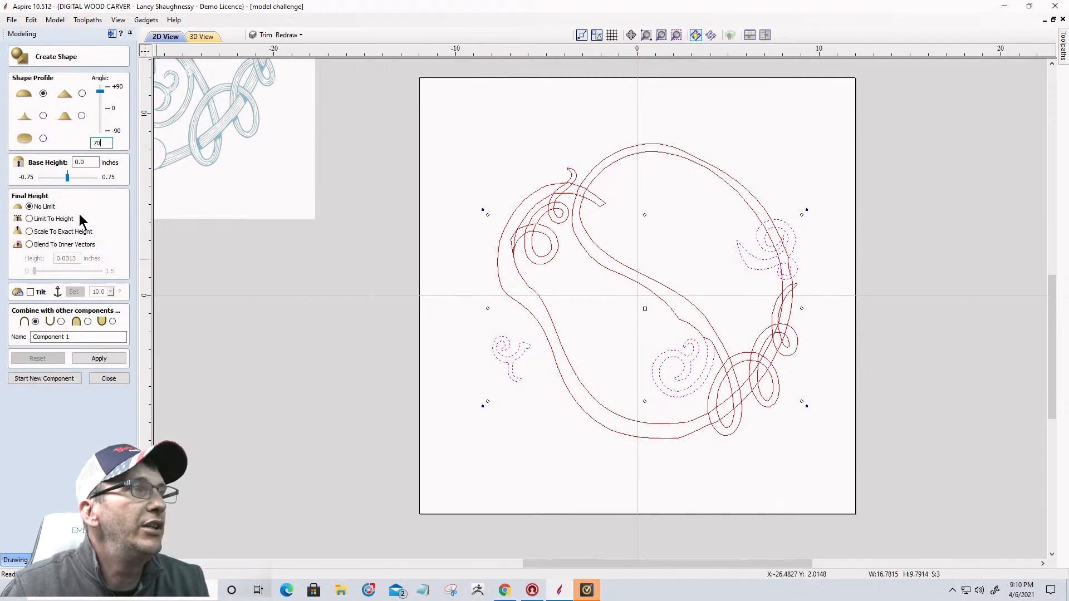
pyautogui.click(108, 361)
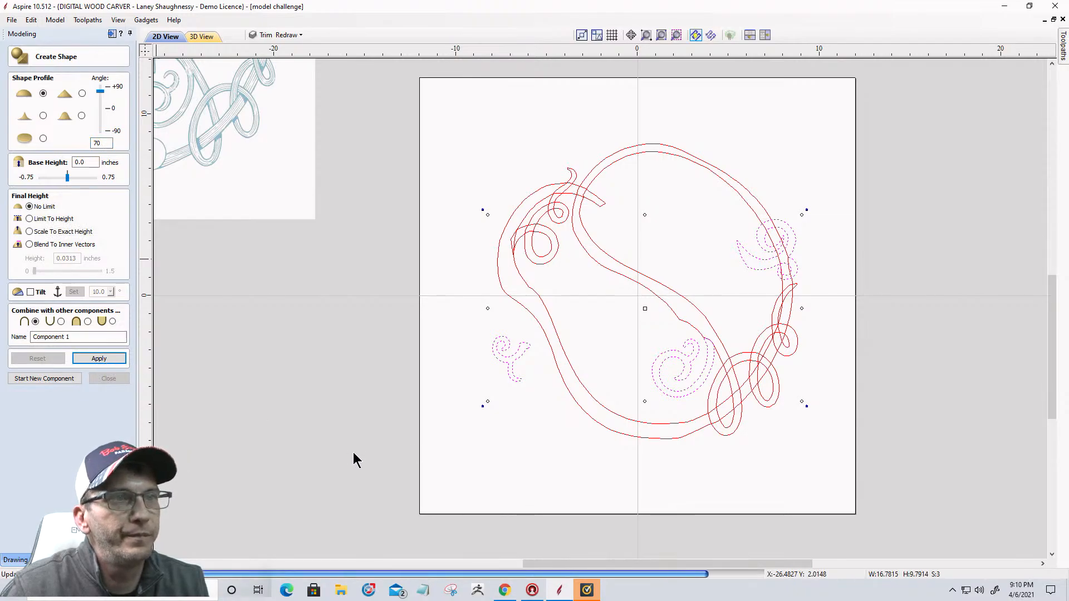
# Examine the three raised tendrils up close and as a whole in the 3D view
pyautogui.click(204, 37)
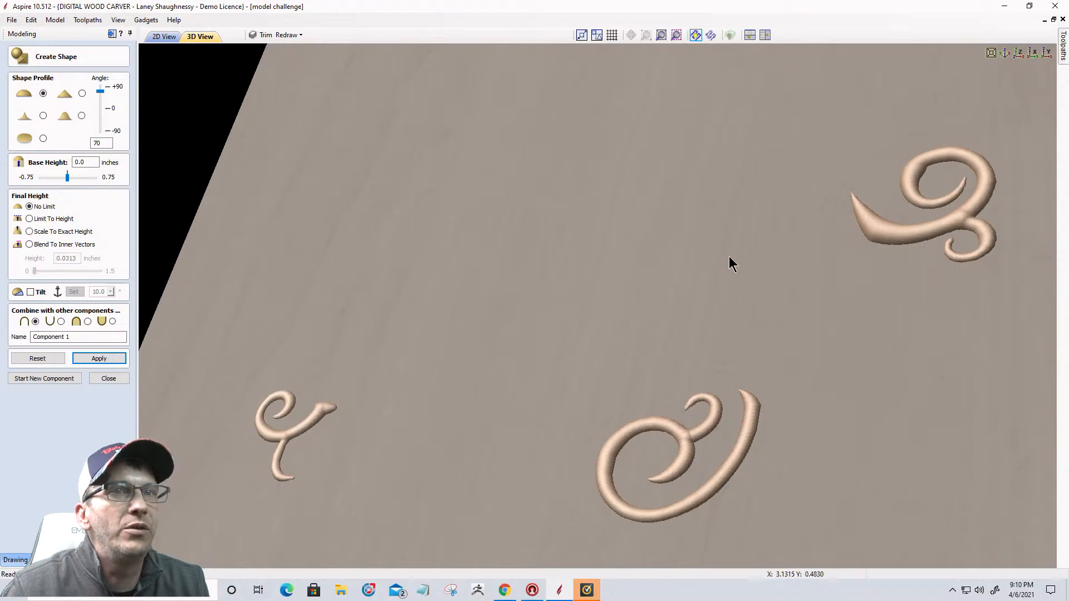
pyautogui.scroll(-5, 676, 360)
pyautogui.scroll(5, 638, 471)
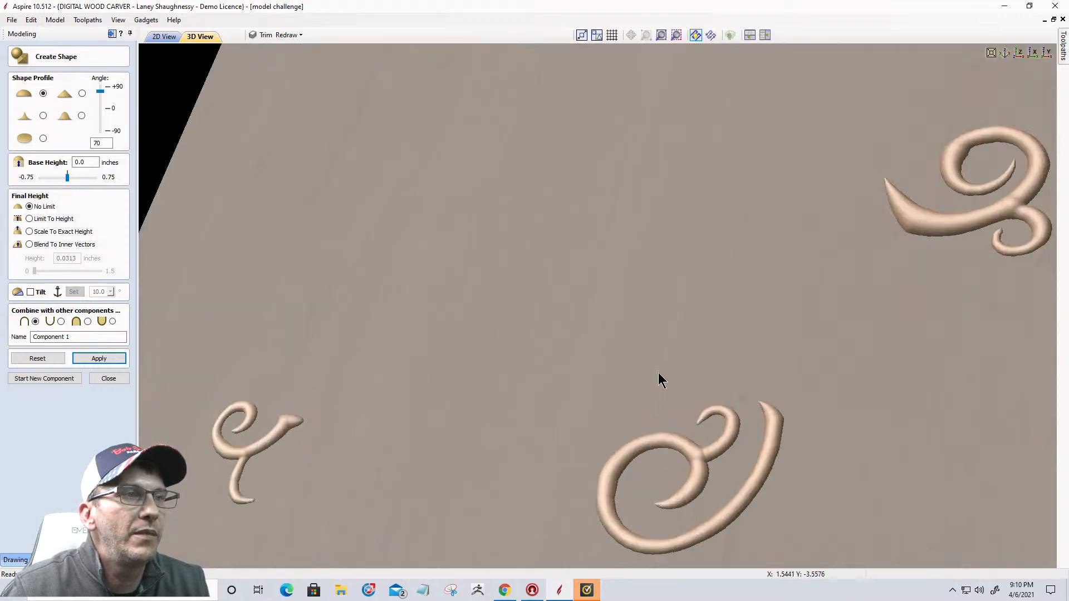
pyautogui.moveTo(661, 380); pyautogui.dragTo(692, 232, button='middle')
pyautogui.scroll(3, 329, 188)
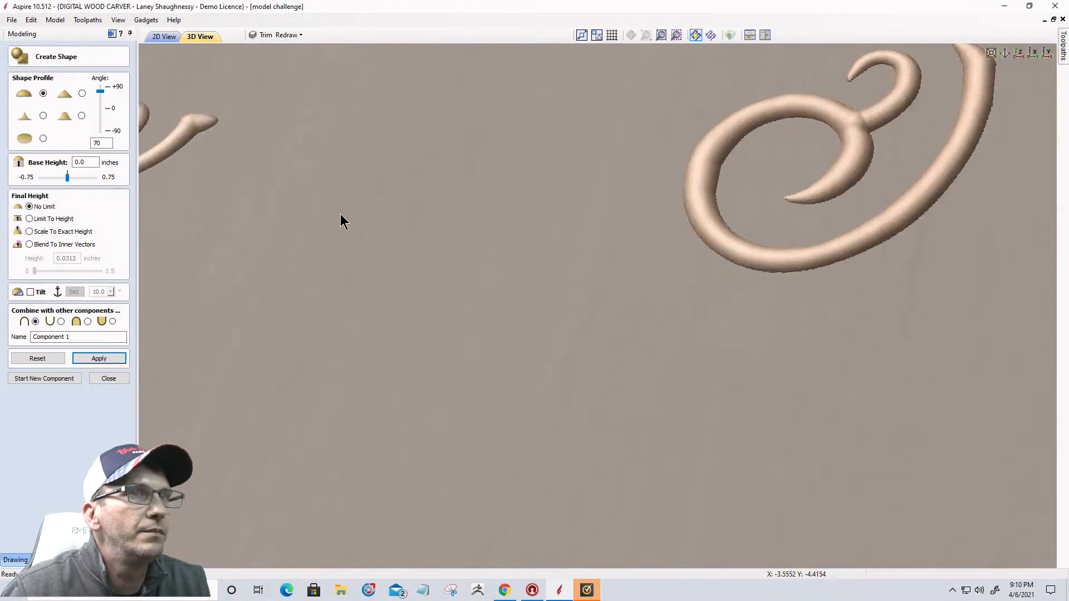
pyautogui.scroll(-3, 422, 382)
pyautogui.moveTo(422, 382); pyautogui.dragTo(407, 464)
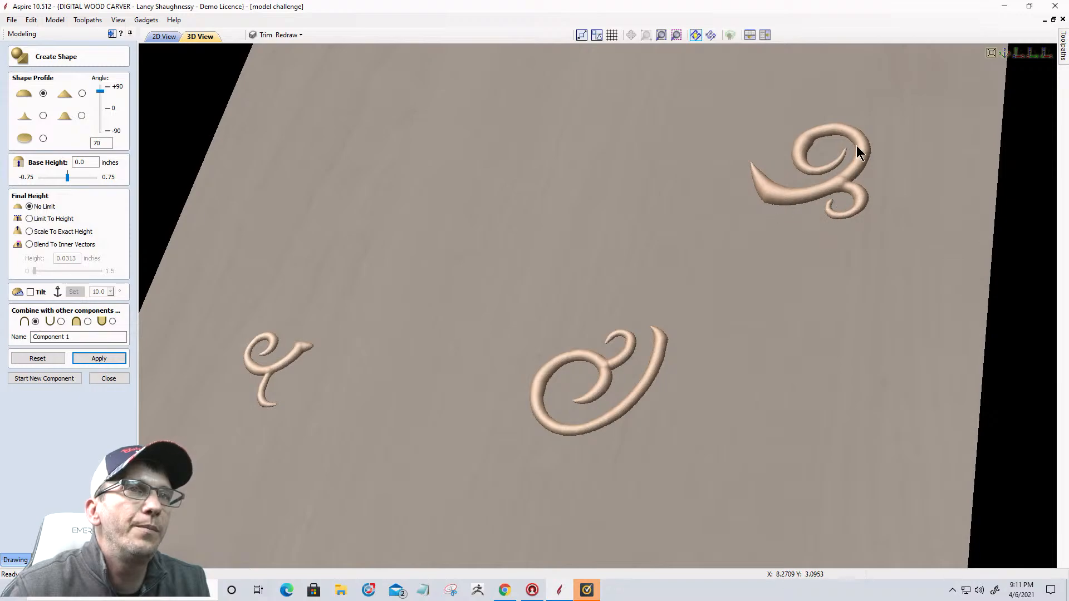
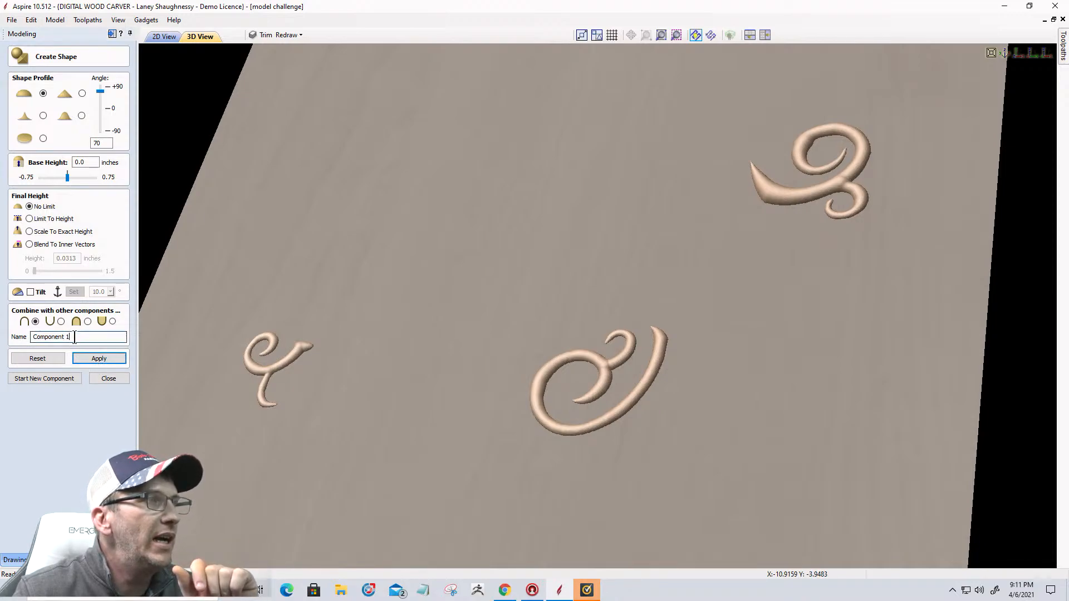
# Name the tendril component Vine Ends, apply it and finish creating the shape
pyautogui.moveTo(76, 337); pyautogui.dragTo(5, 342)
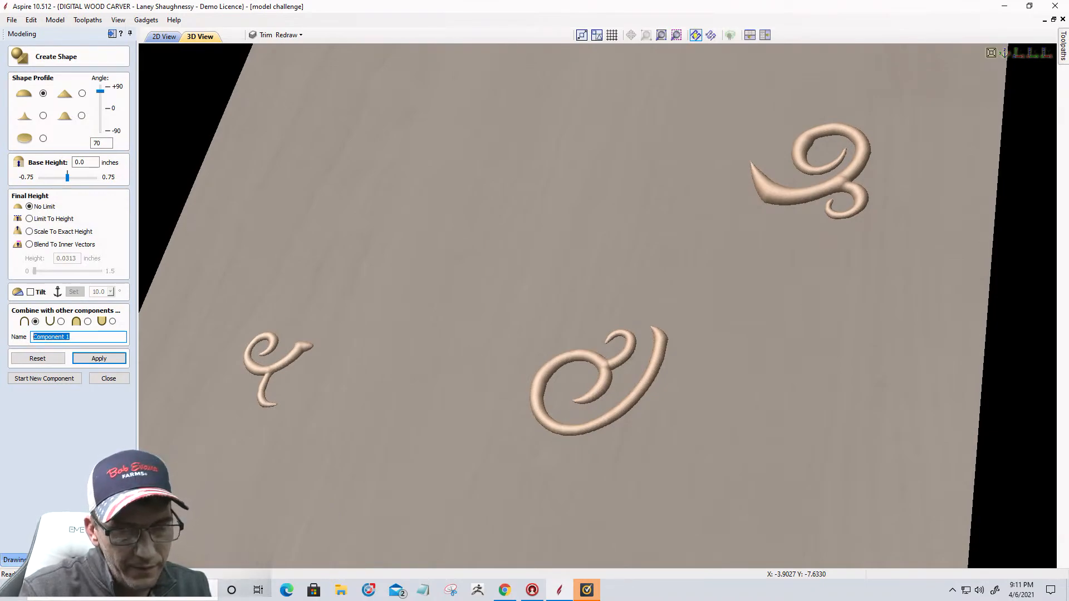
pyautogui.write('Vine Ends')
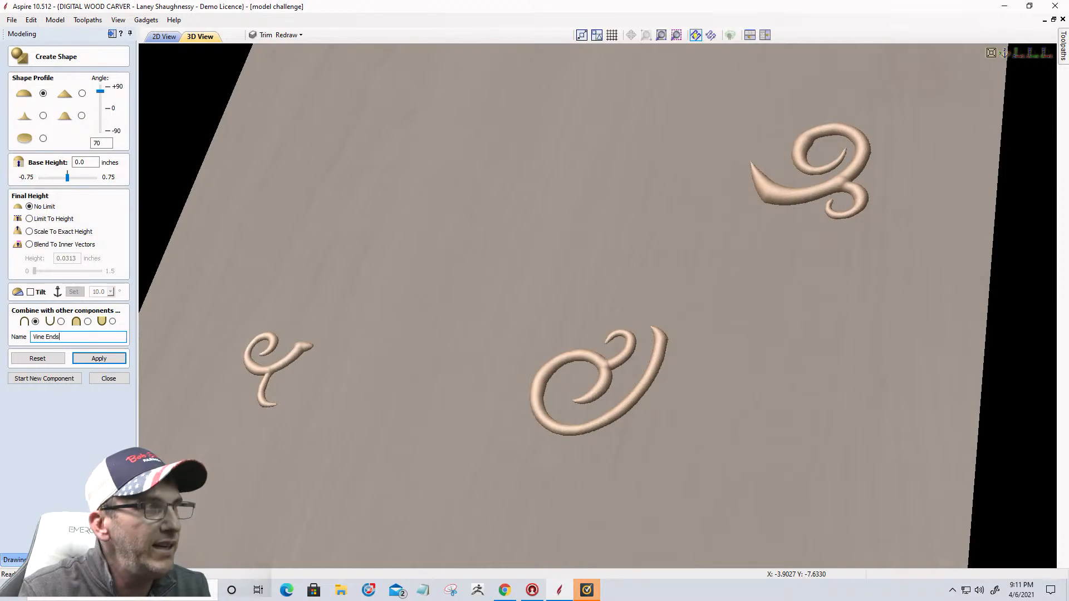
pyautogui.click(100, 360)
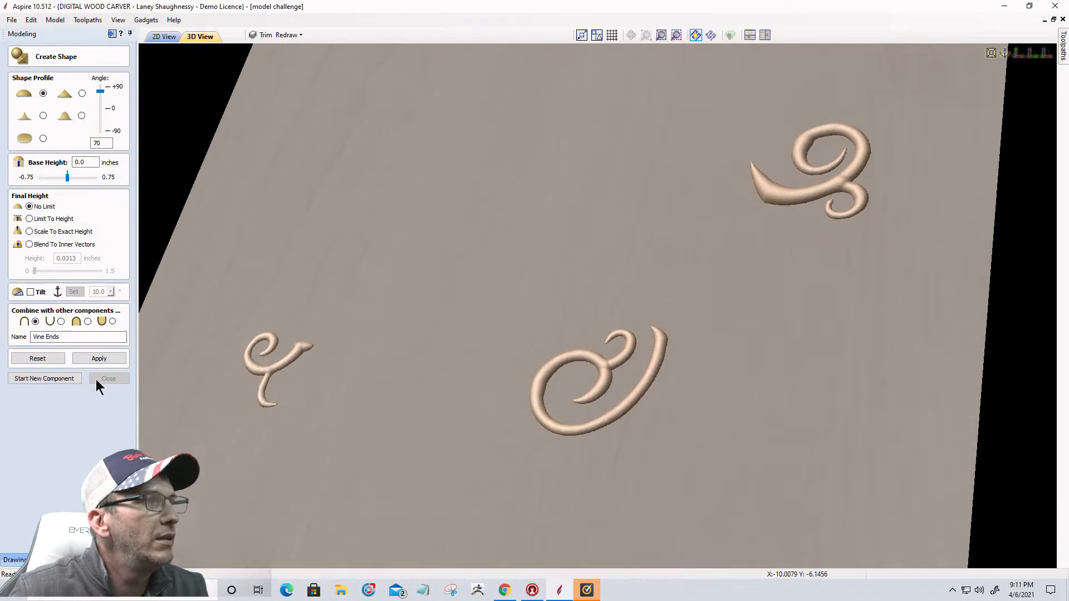
pyautogui.click(97, 379)
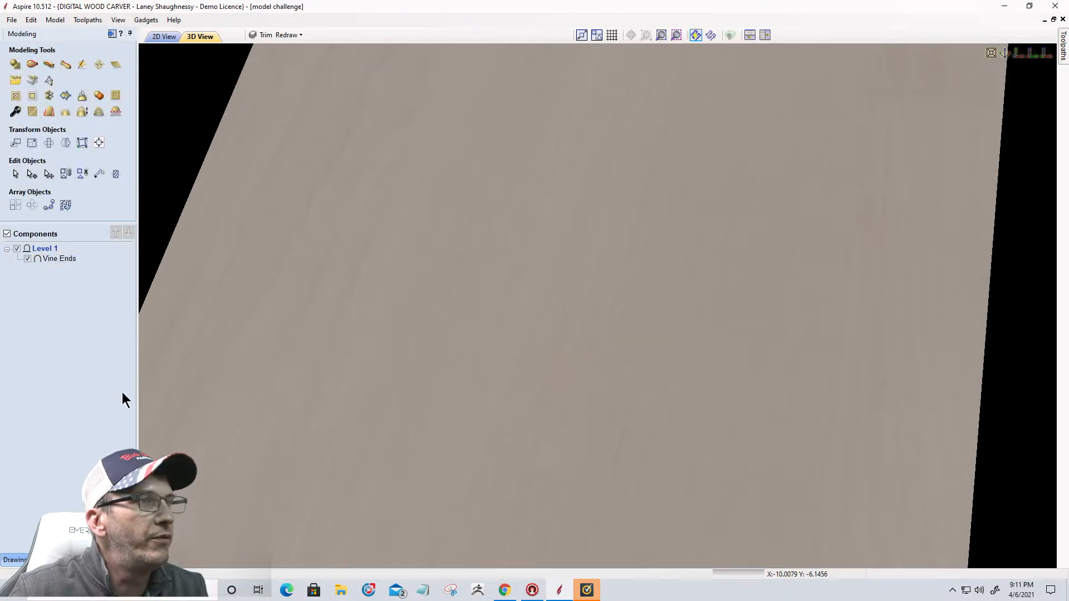
# Create a domed 3D shape with a 70-degree angle from the double-looped tendril on the wreath's upper-left side in the 2D view
pyautogui.click(165, 37)
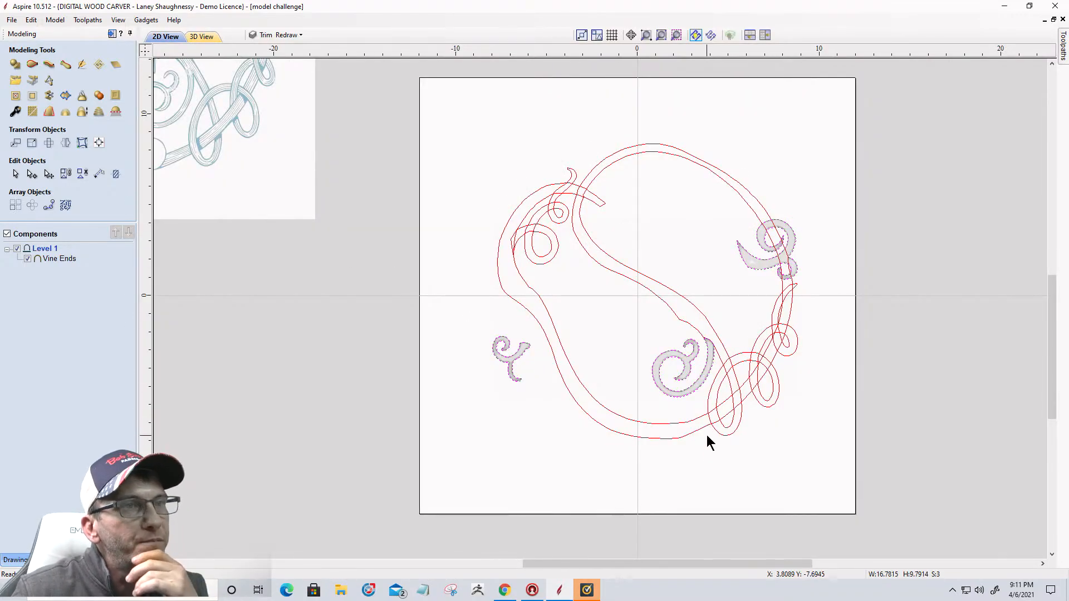
pyautogui.click(534, 229)
pyautogui.scroll(5, 533, 229)
pyautogui.scroll(-5, 593, 177)
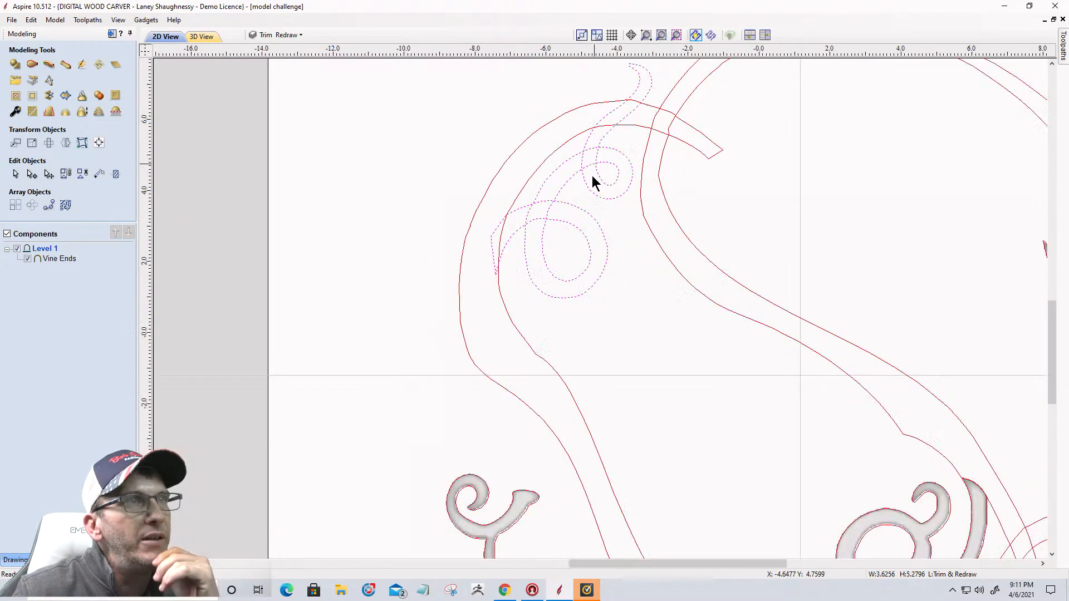
pyautogui.scroll(4, 607, 100)
pyautogui.scroll(1, 606, 101)
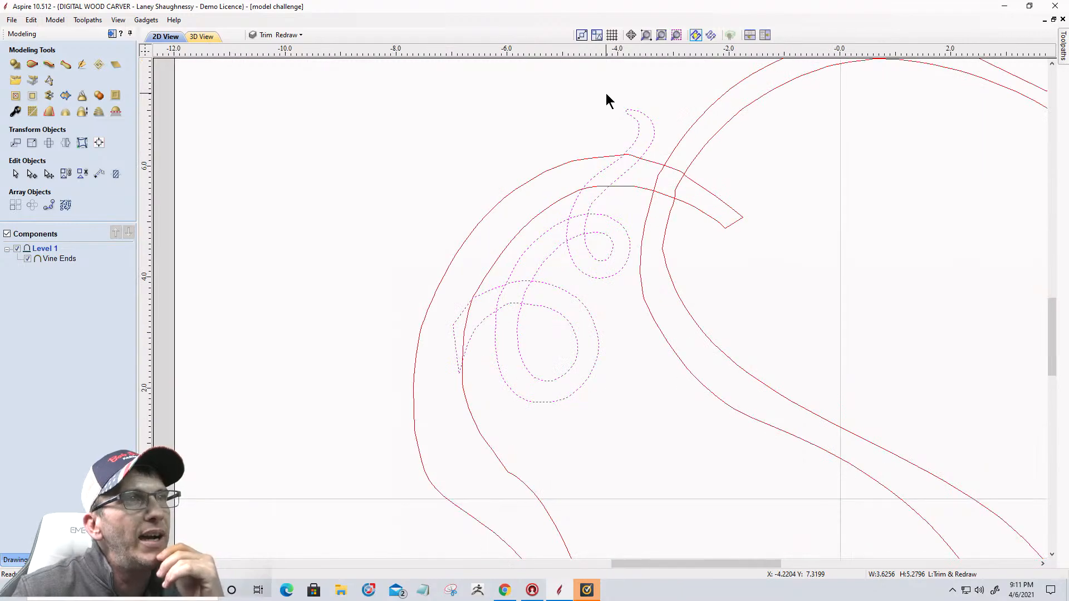
pyautogui.click(16, 64)
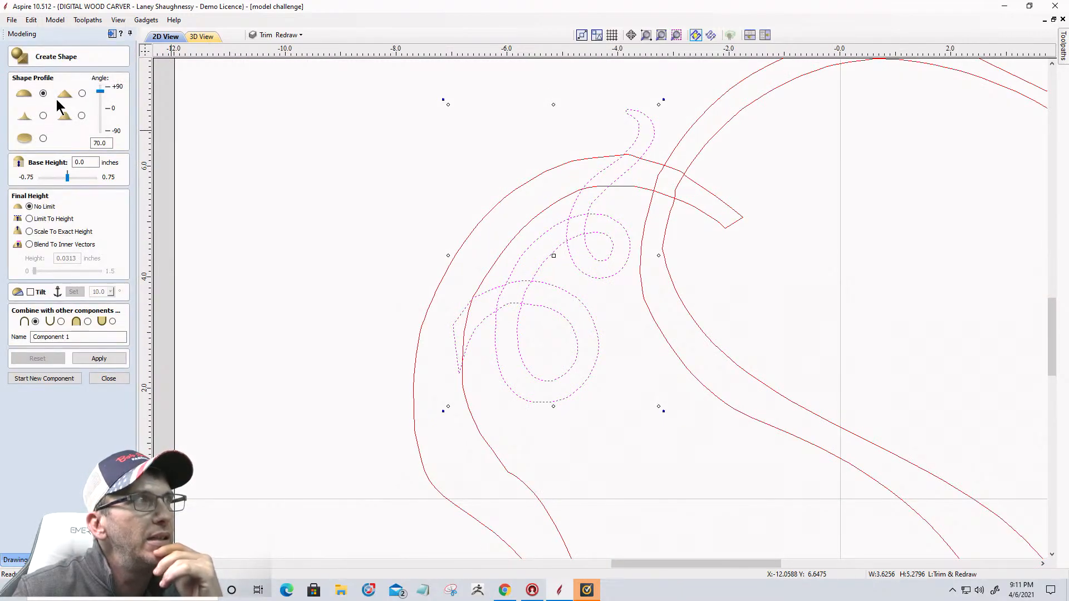
pyautogui.click(78, 356)
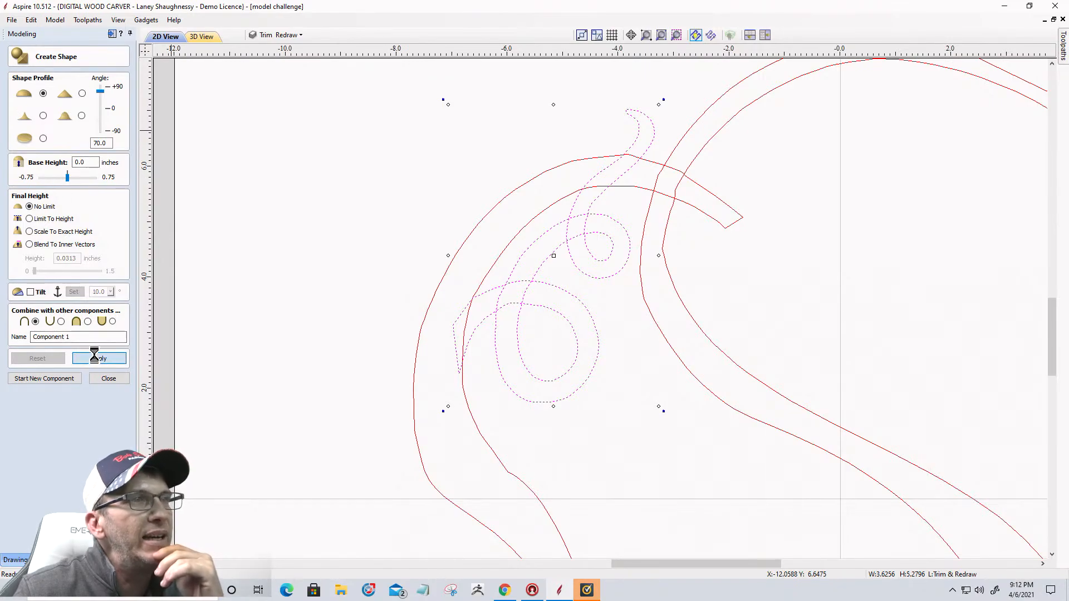
# Examine in the 3D view how the double-looped tendril is shaped where its strands cross
pyautogui.click(200, 36)
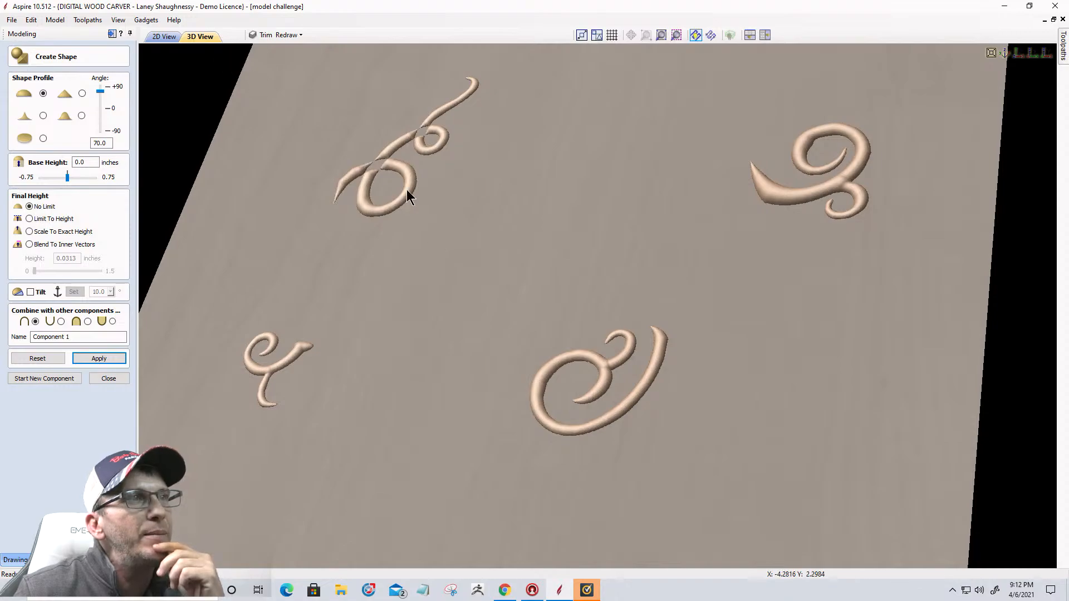
pyautogui.scroll(8, 528, 329)
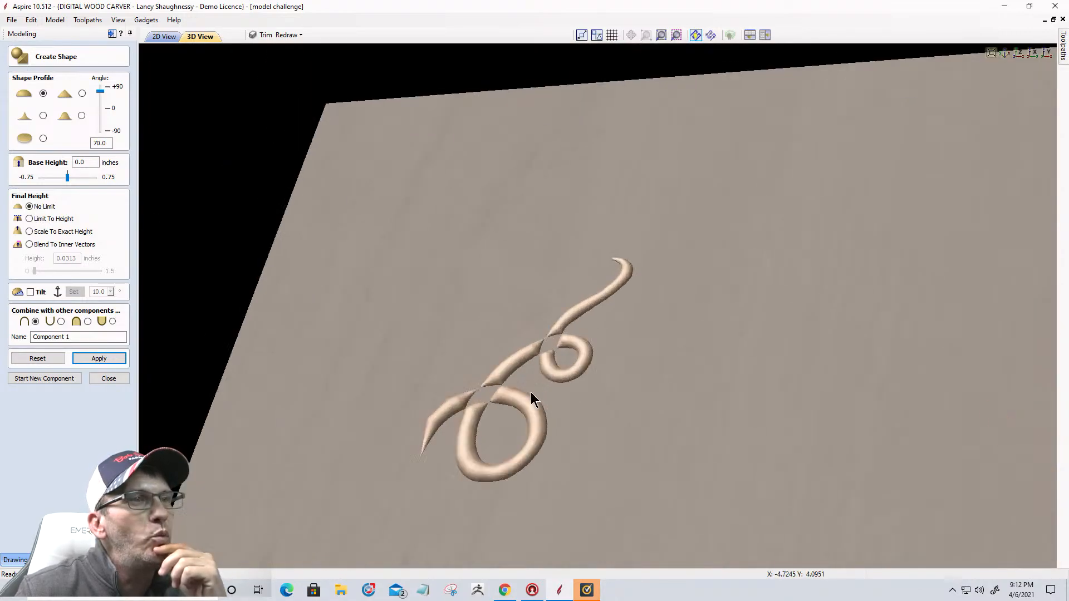
pyautogui.moveTo(513, 454); pyautogui.dragTo(656, 417)
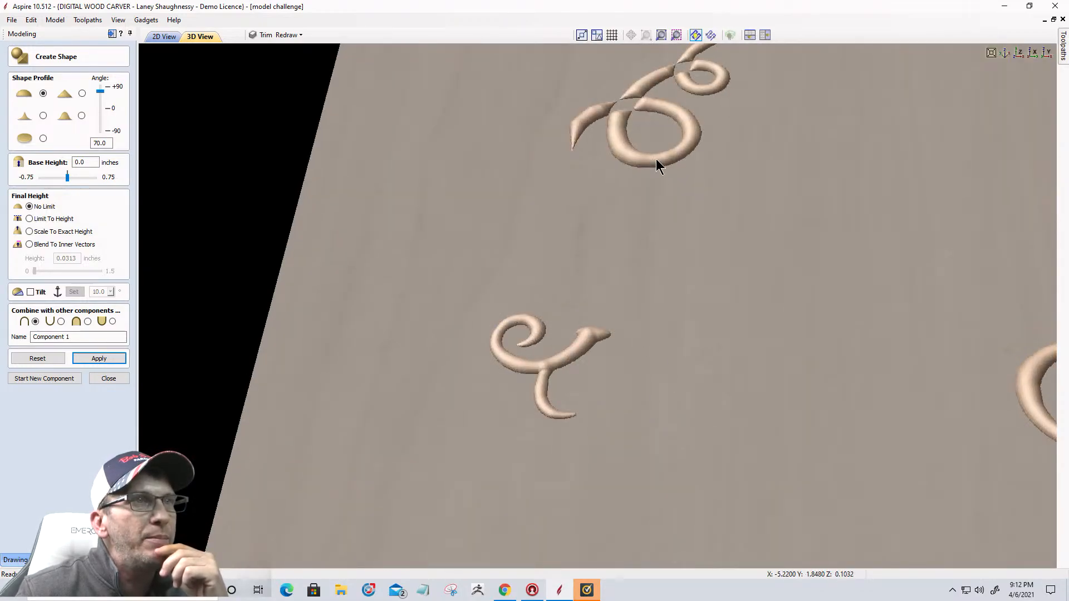
pyautogui.moveTo(668, 339)
pyautogui.mouseDown()
pyautogui.moveTo(657, 380)
pyautogui.moveTo(656, 328)
pyautogui.mouseUp()
pyautogui.scroll(3, 656, 328)
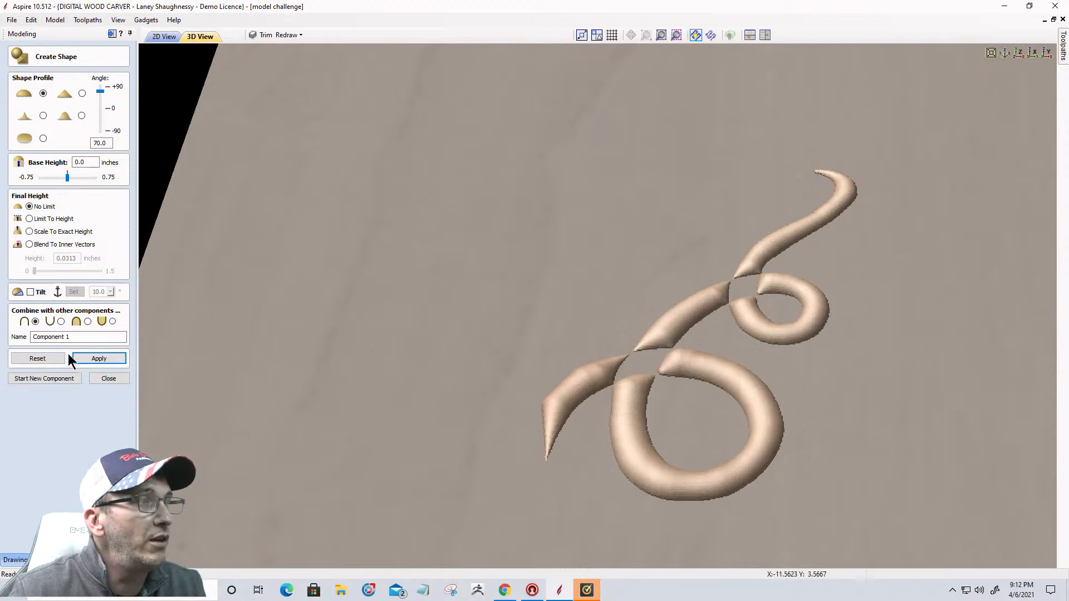
# Reset the domed shape made from the double-looped tendril and leave Create Shape in the 2D view
pyautogui.click(44, 356)
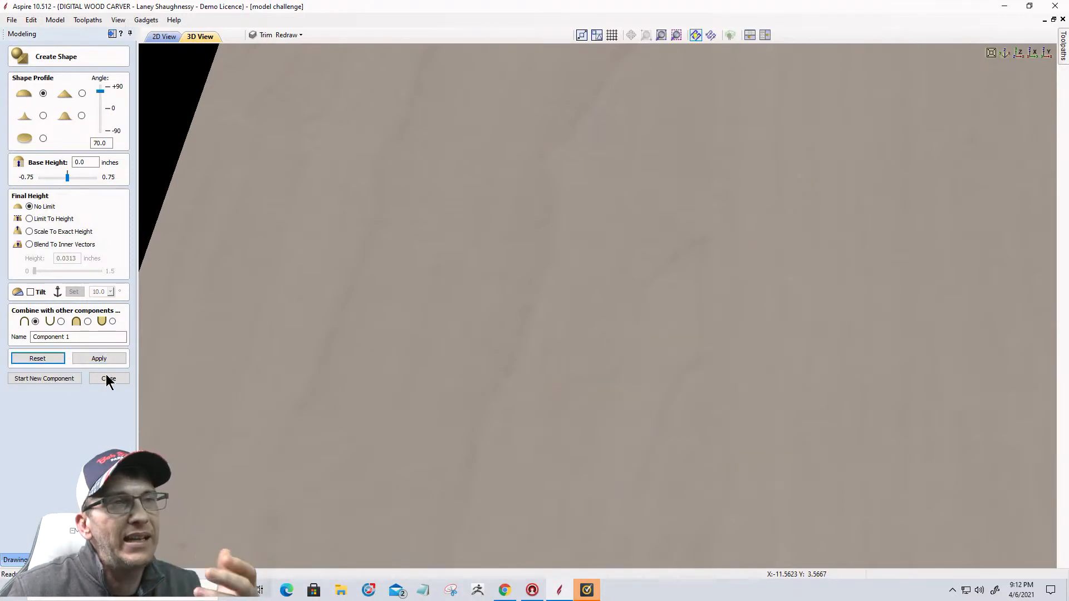
pyautogui.click(162, 36)
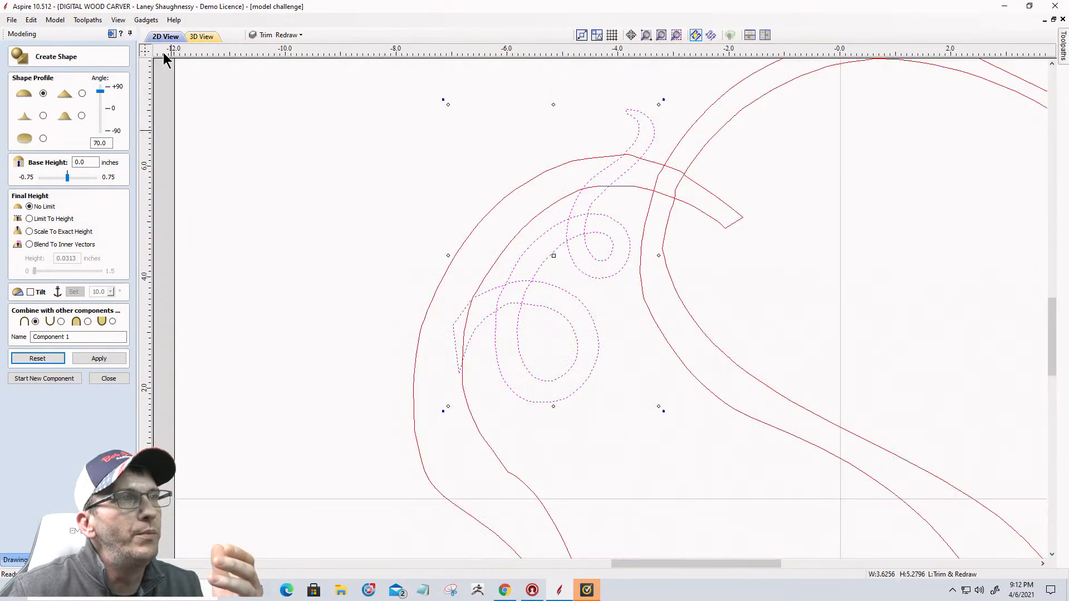
pyautogui.click(108, 378)
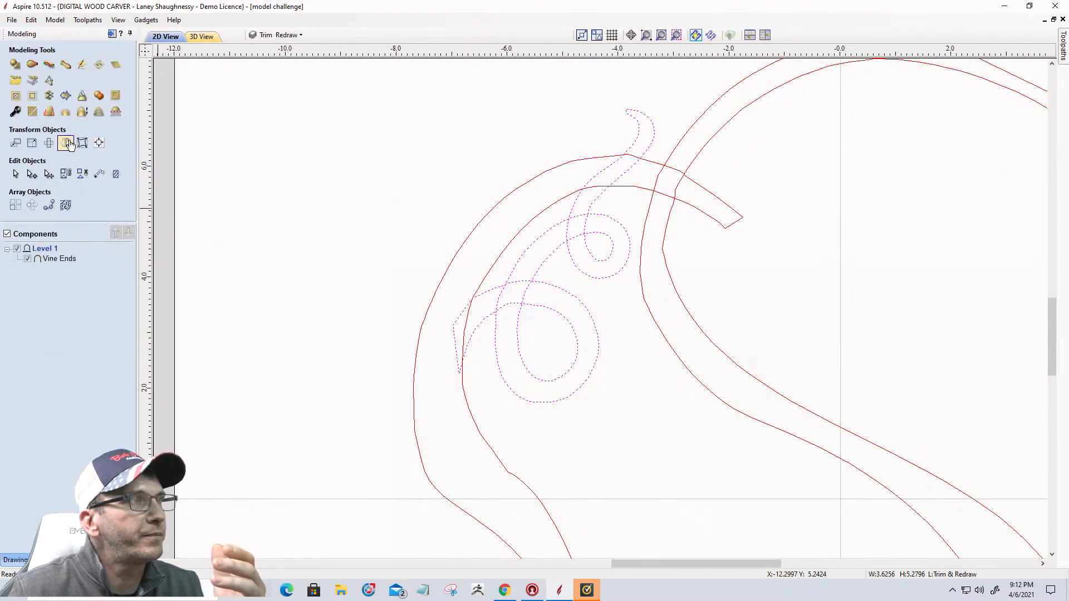
pyautogui.click(49, 67)
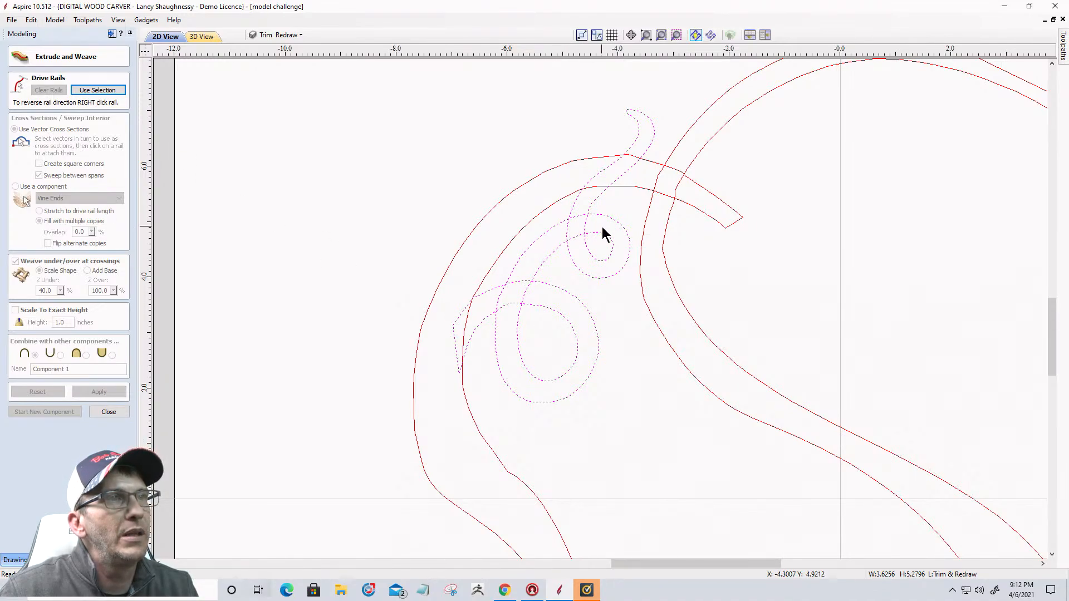
pyautogui.click(97, 91)
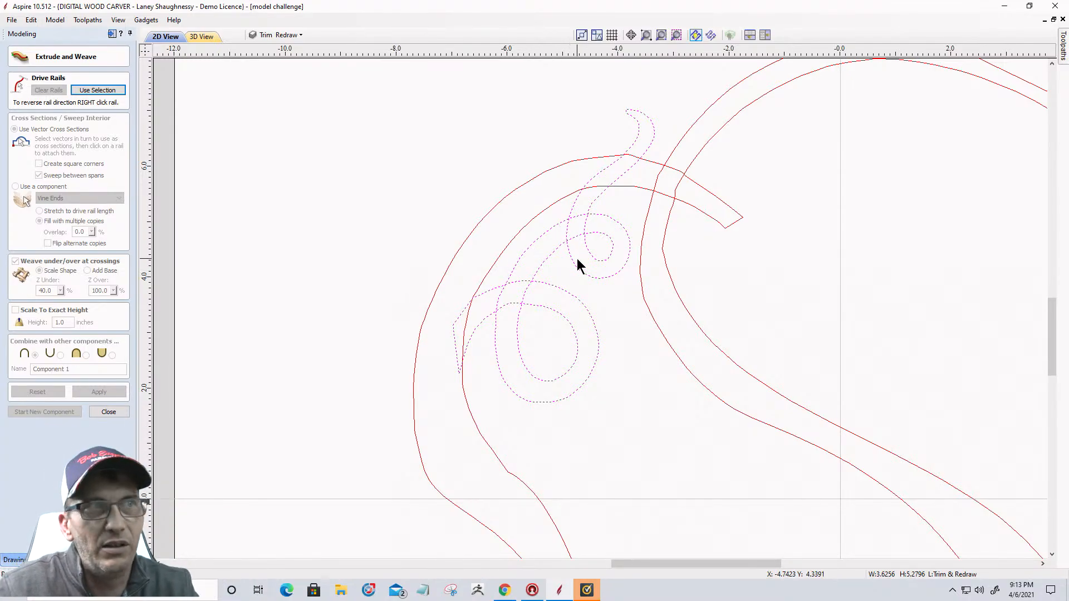
pyautogui.click(109, 413)
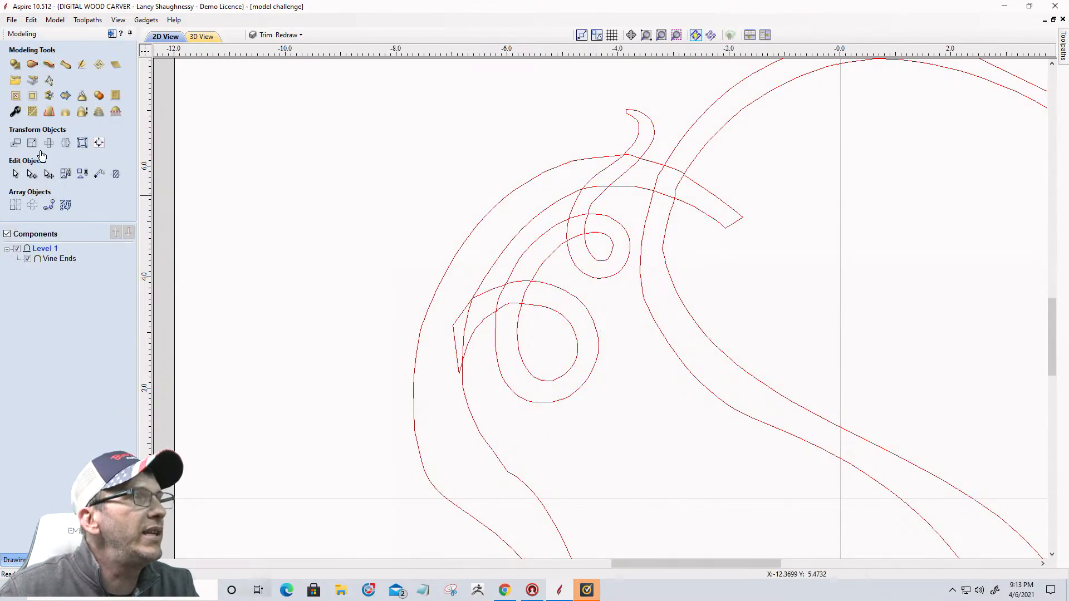
# Add a new layer named Center Lines for modeling
pyautogui.click(14, 560)
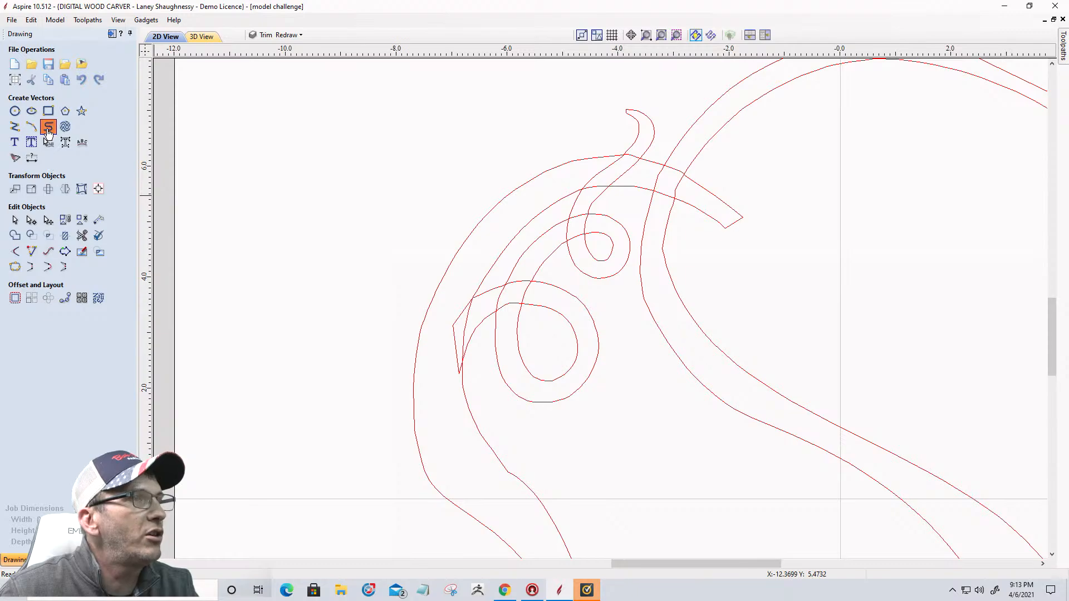
pyautogui.scroll(2, 454, 361)
pyautogui.scroll(-4, 412, 263)
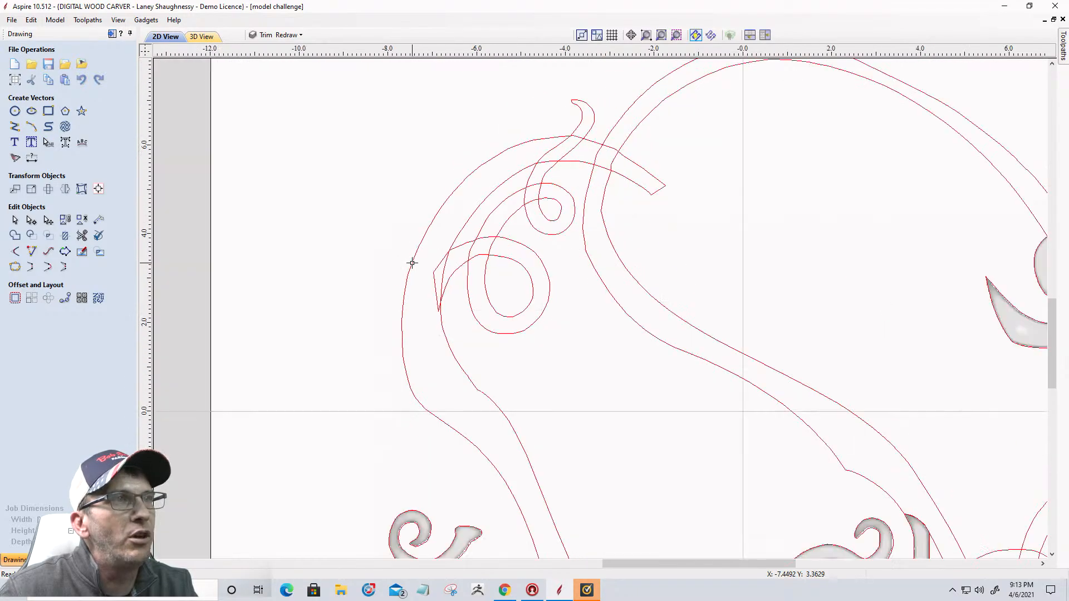
pyautogui.scroll(-1, 640, 245)
pyautogui.scroll(2, 635, 239)
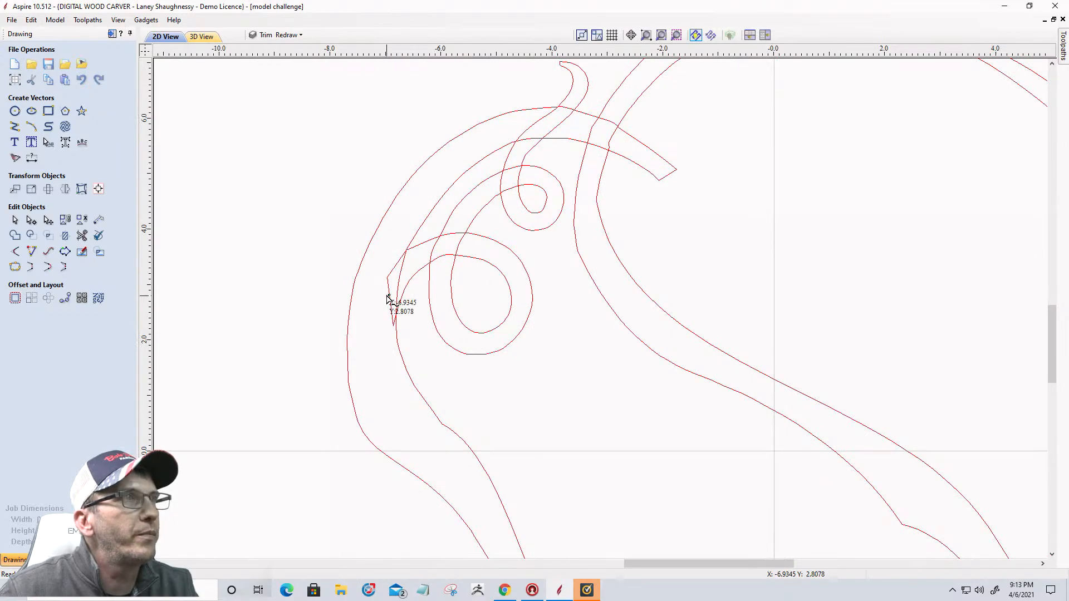
pyautogui.click(279, 35)
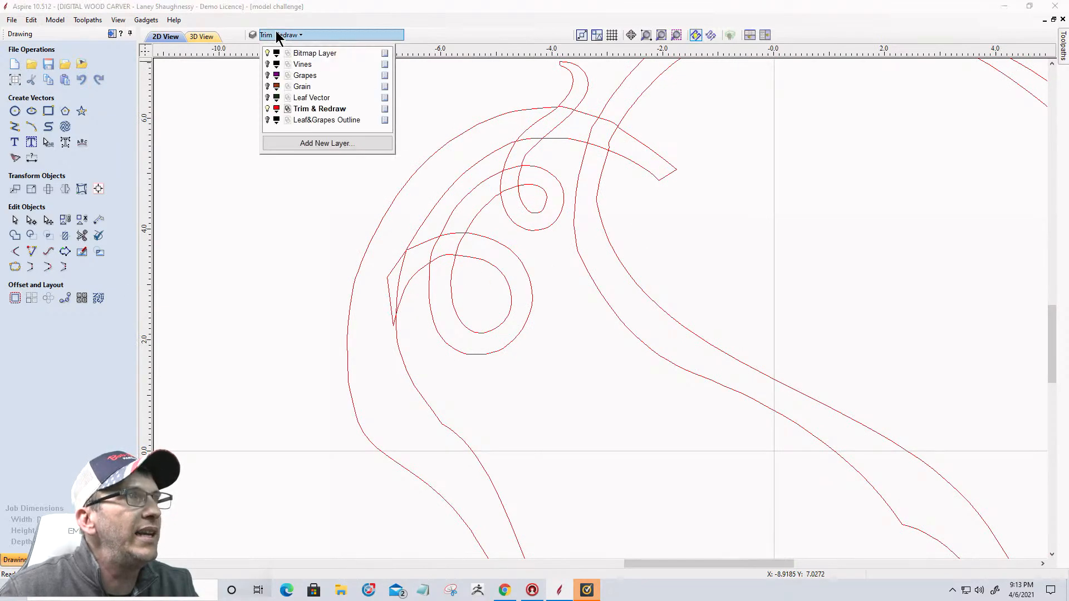
pyautogui.click(296, 144)
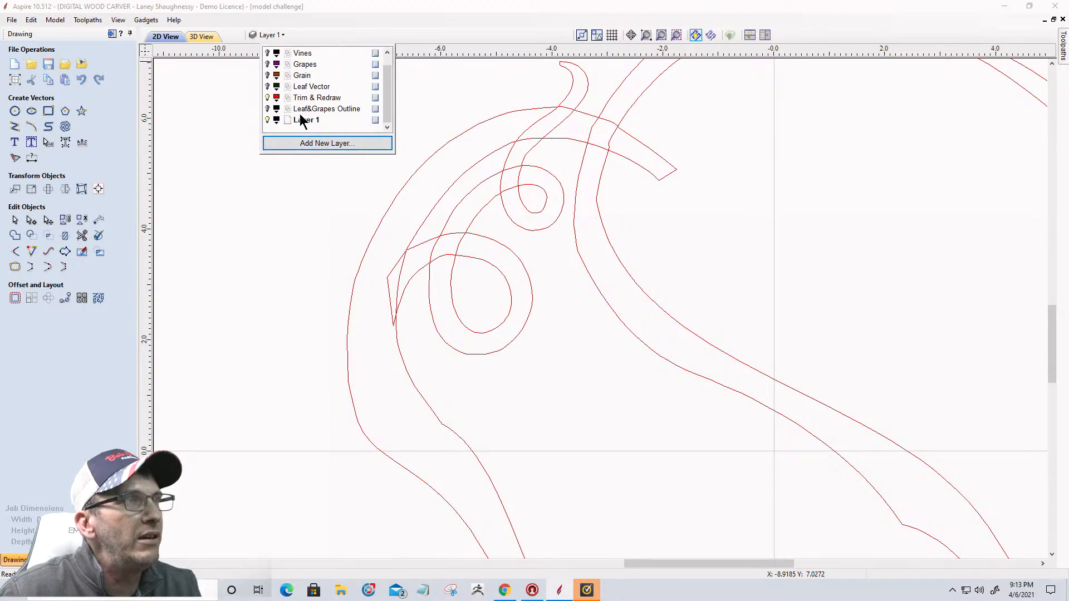
pyautogui.rightClick(302, 120)
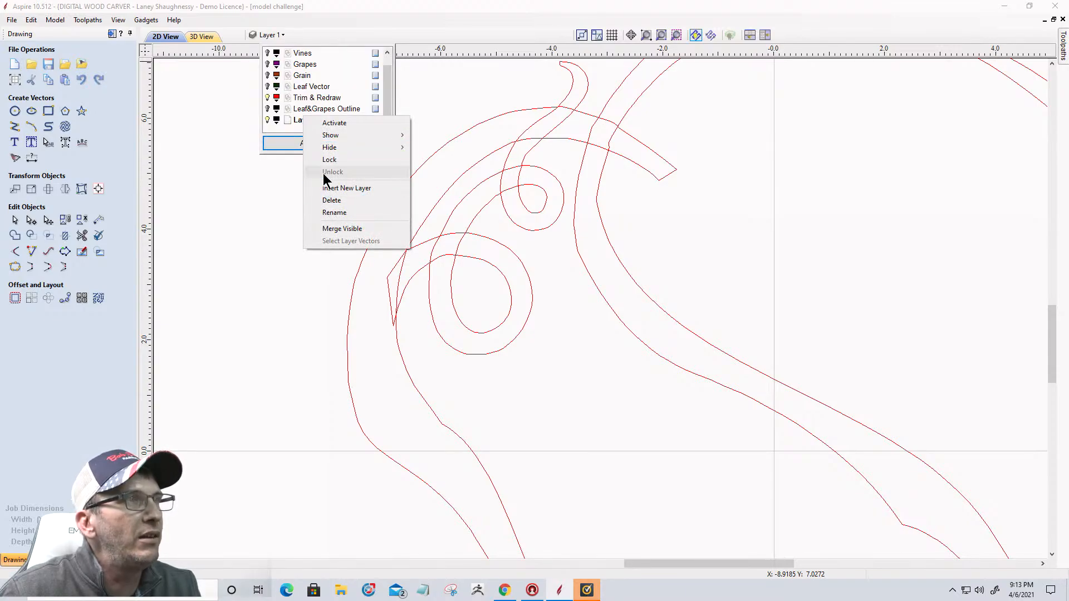
pyautogui.click(333, 213)
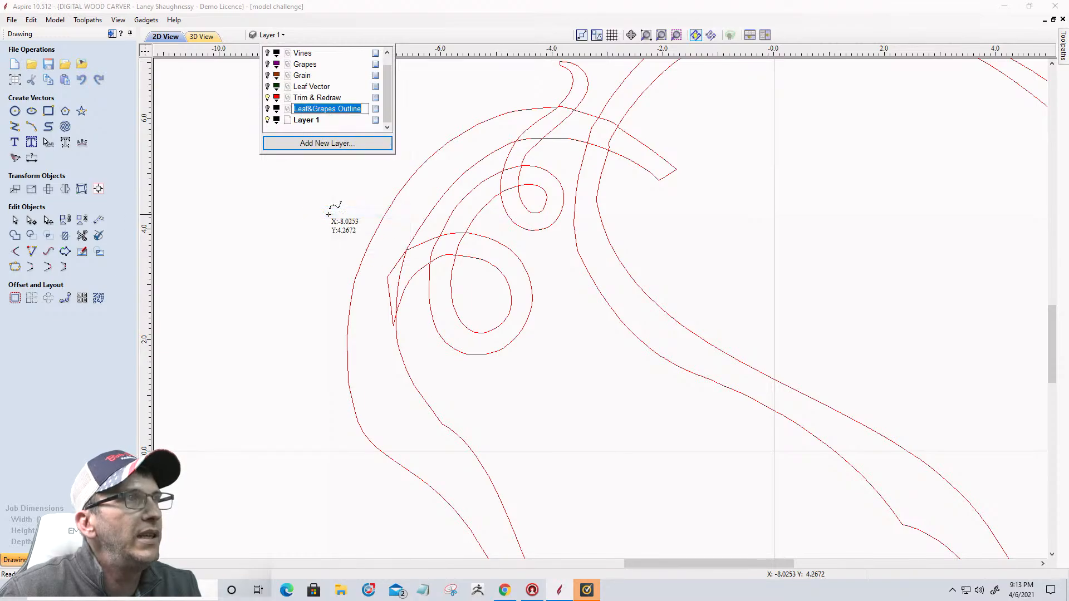
pyautogui.rightClick(310, 122)
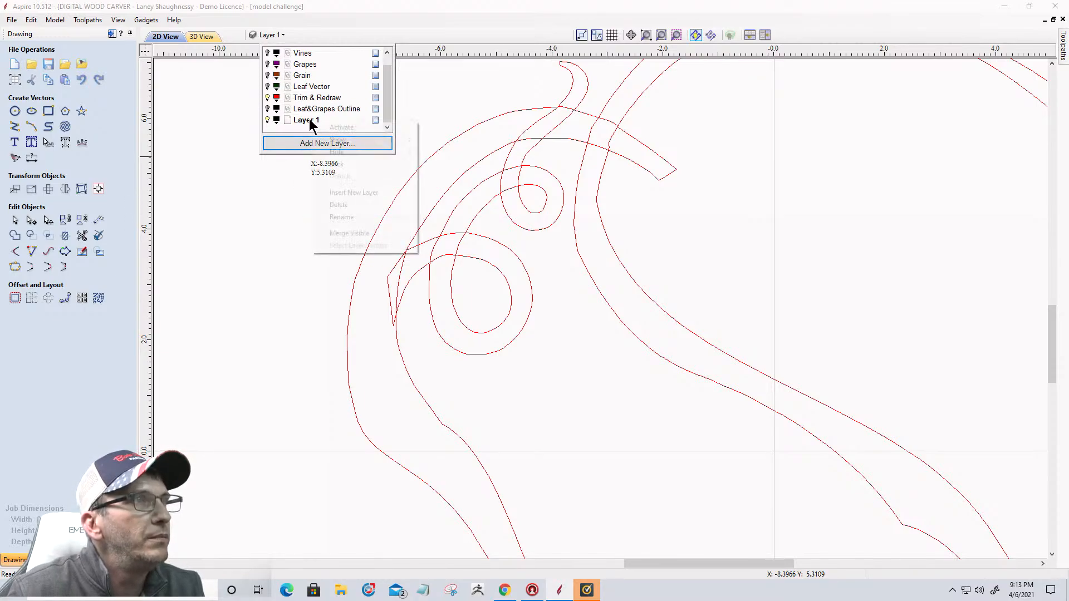
pyautogui.click(338, 217)
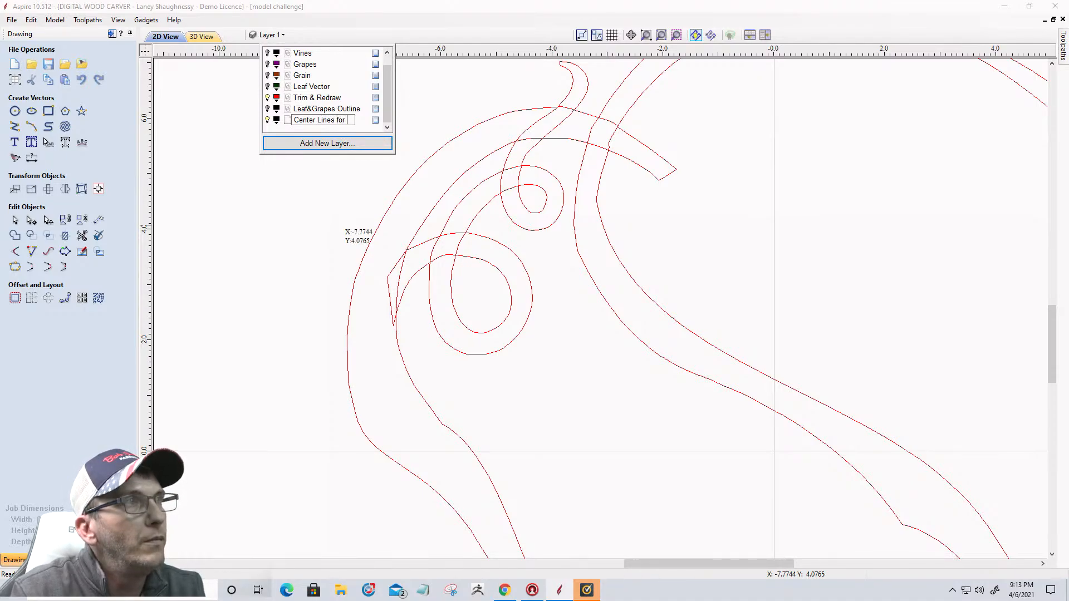
pyautogui.press('Return')
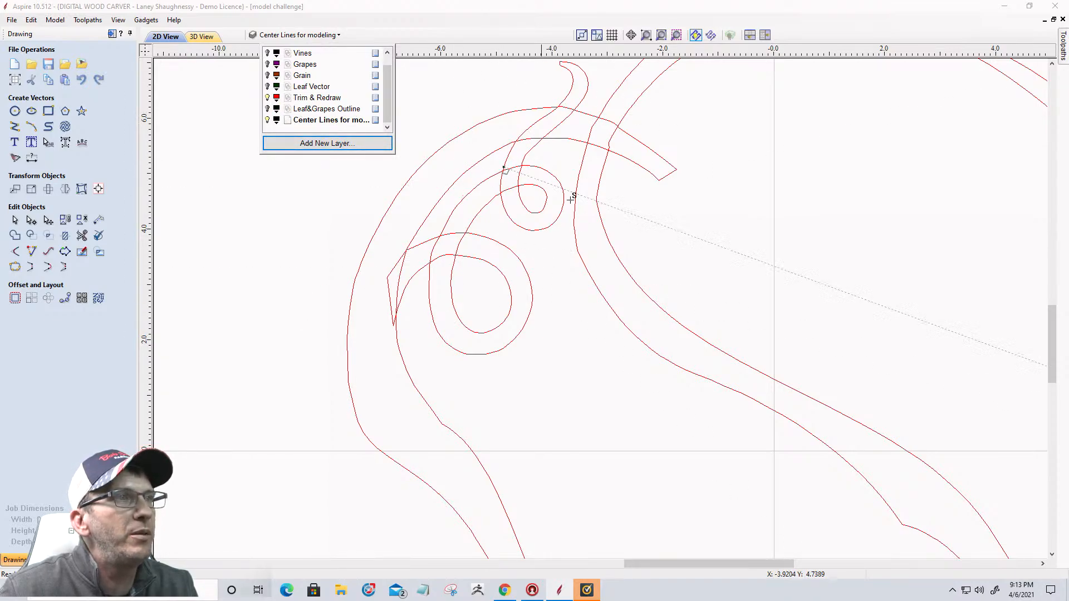
# Start a smooth center-line curve at the double-looped tendril's pointed lower-left end and carry it around midway between the large loop's outlines
pyautogui.scroll(-5, 485, 219)
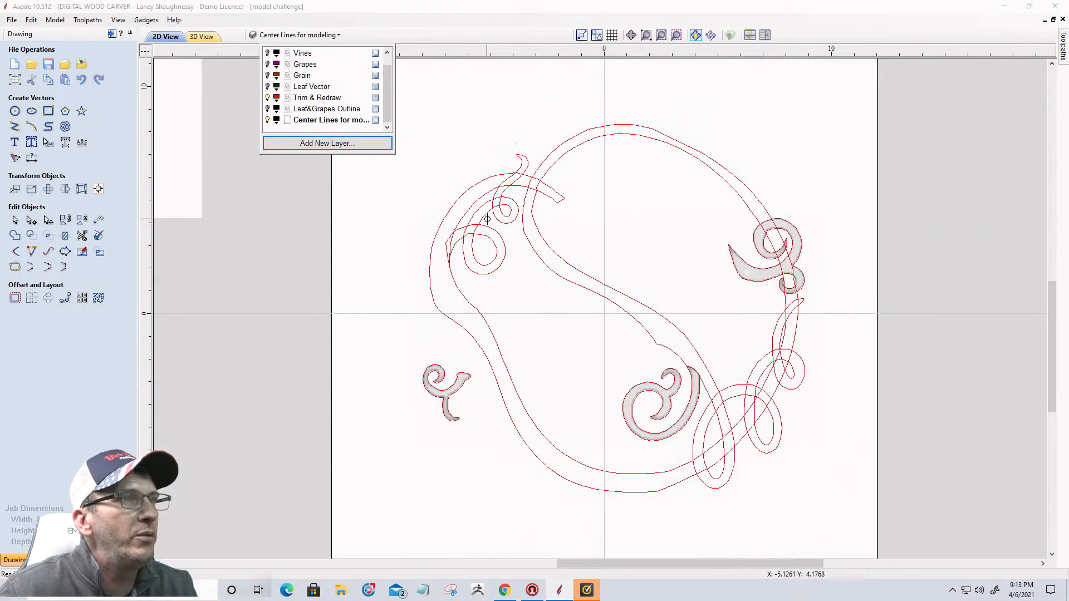
pyautogui.scroll(4, 491, 192)
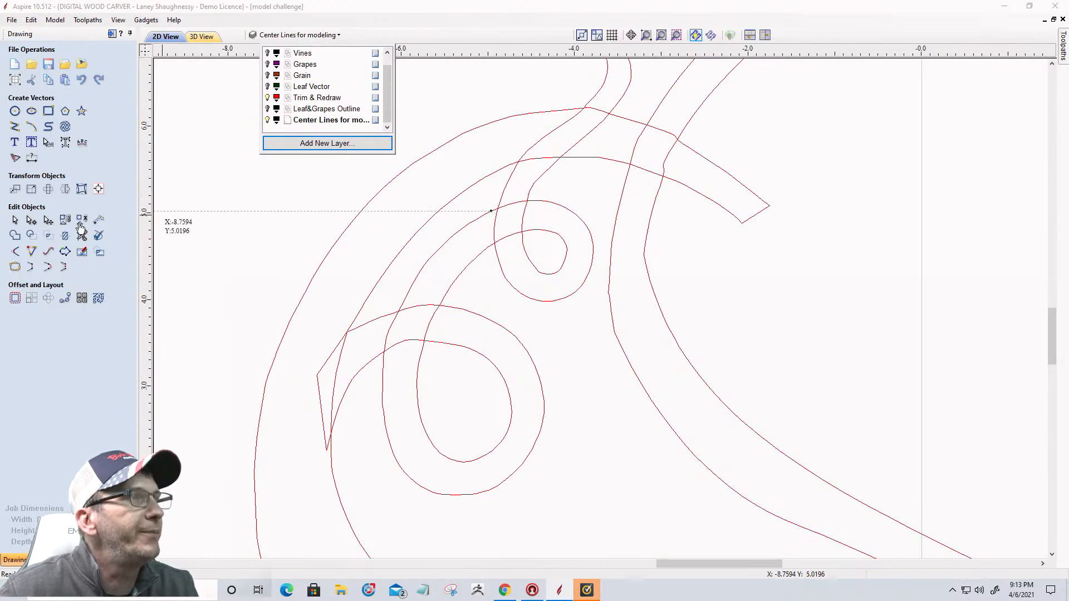
pyautogui.click(48, 126)
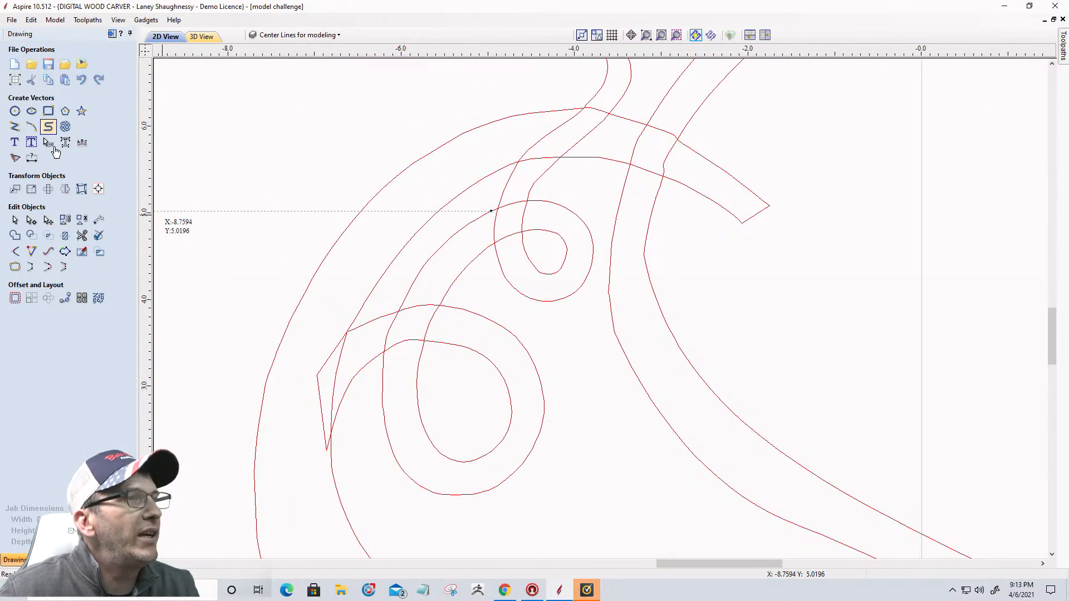
pyautogui.click(320, 403)
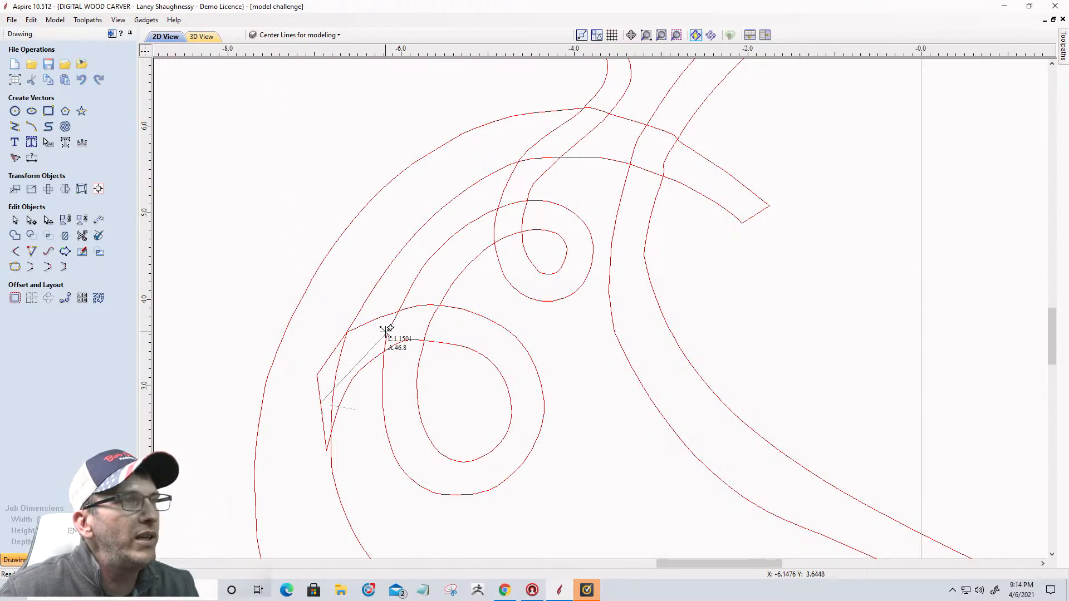
pyautogui.click(484, 337)
pyautogui.click(530, 412)
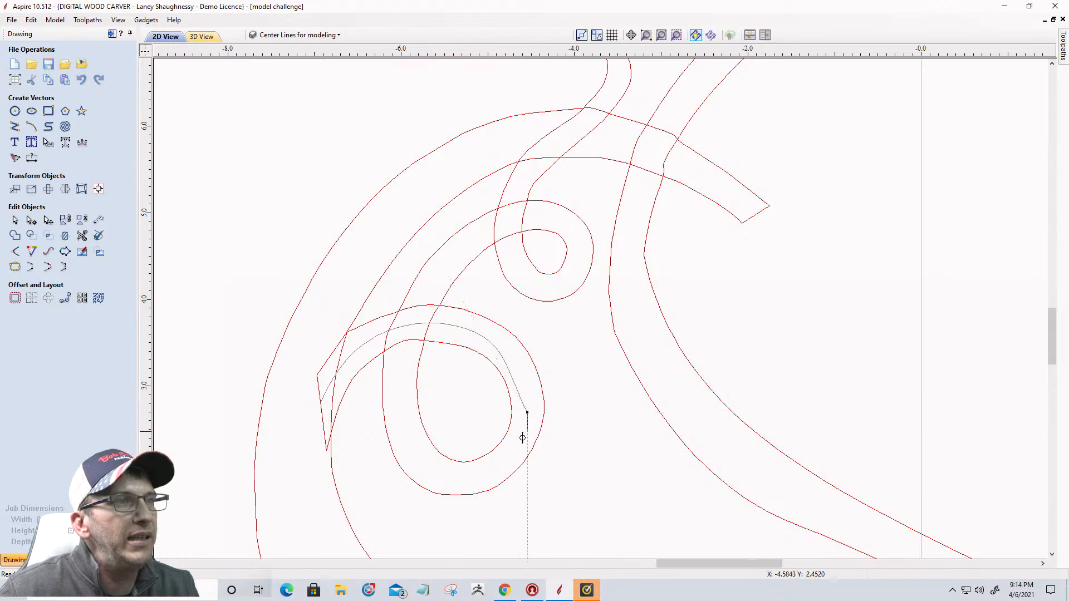
pyautogui.click(491, 477)
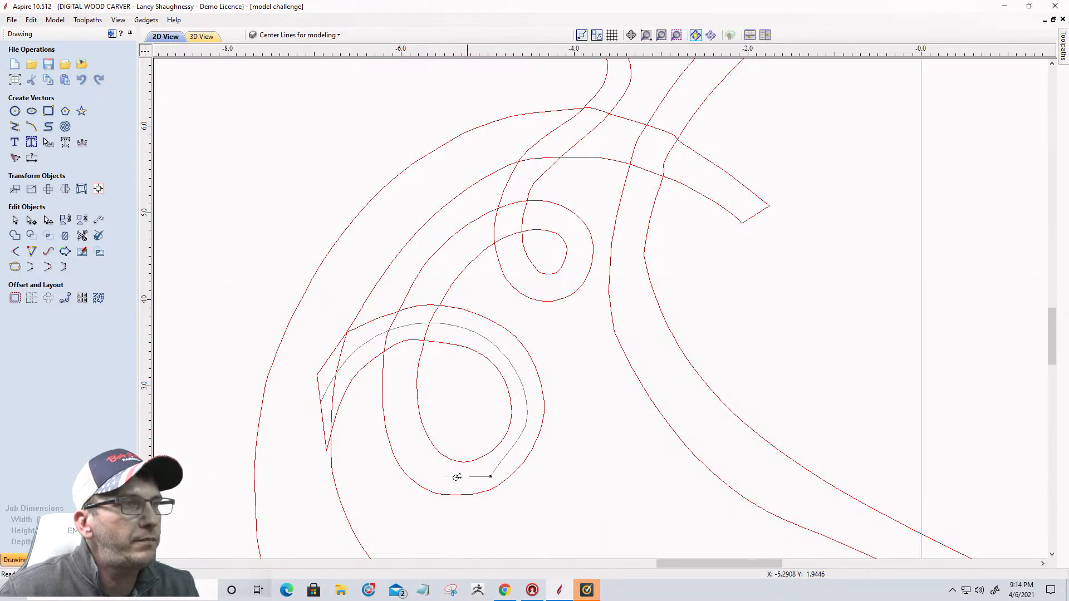
pyautogui.click(411, 449)
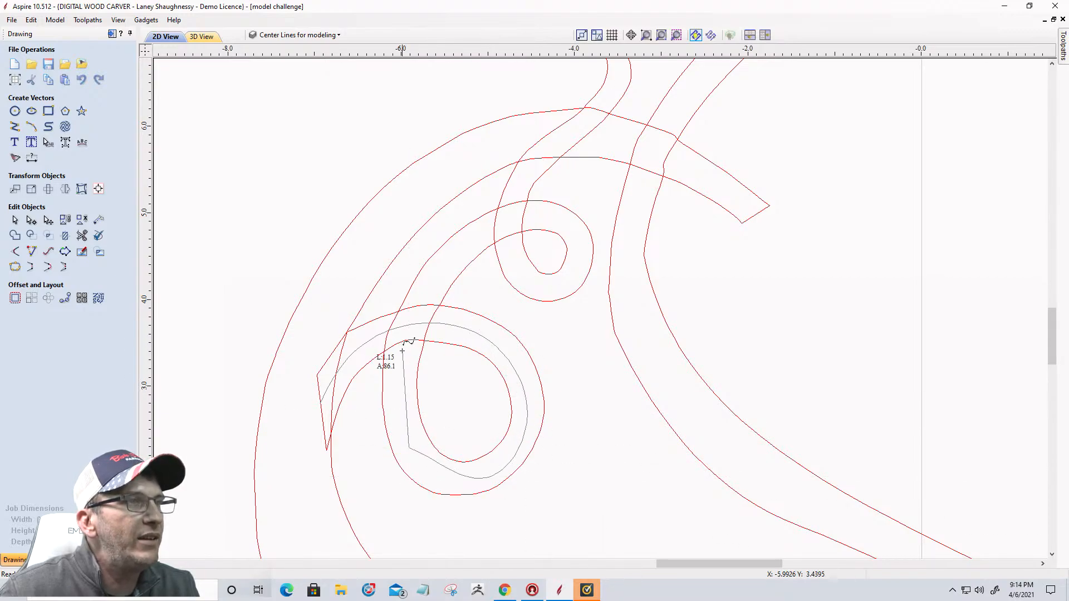
pyautogui.click(433, 276)
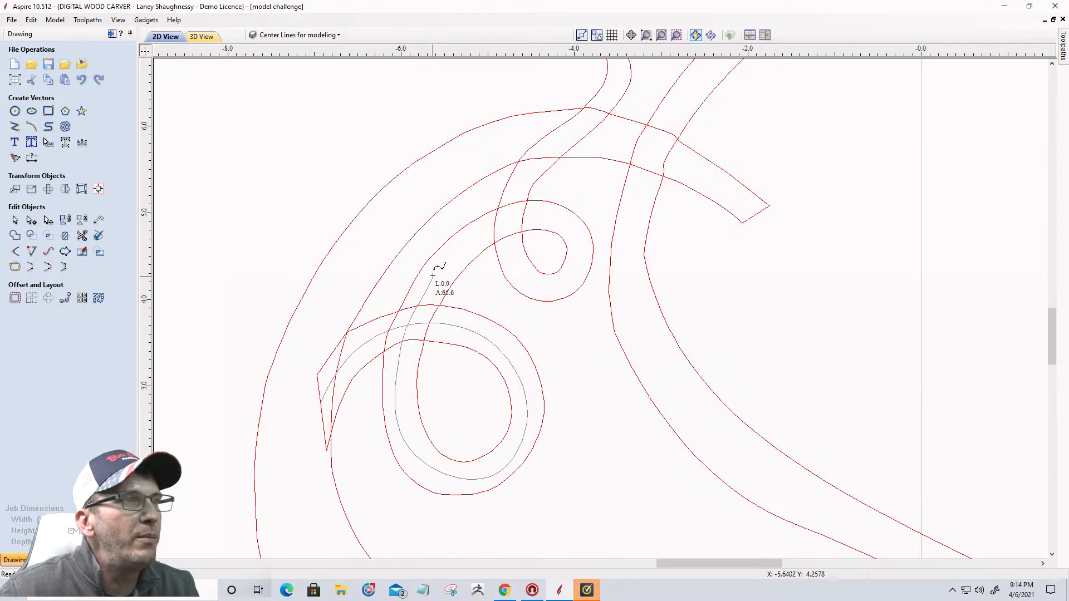
# Continue the center-line curve around the tendril's small upper loop, keeping it midway between the two outlines
pyautogui.click(554, 220)
pyautogui.click(581, 268)
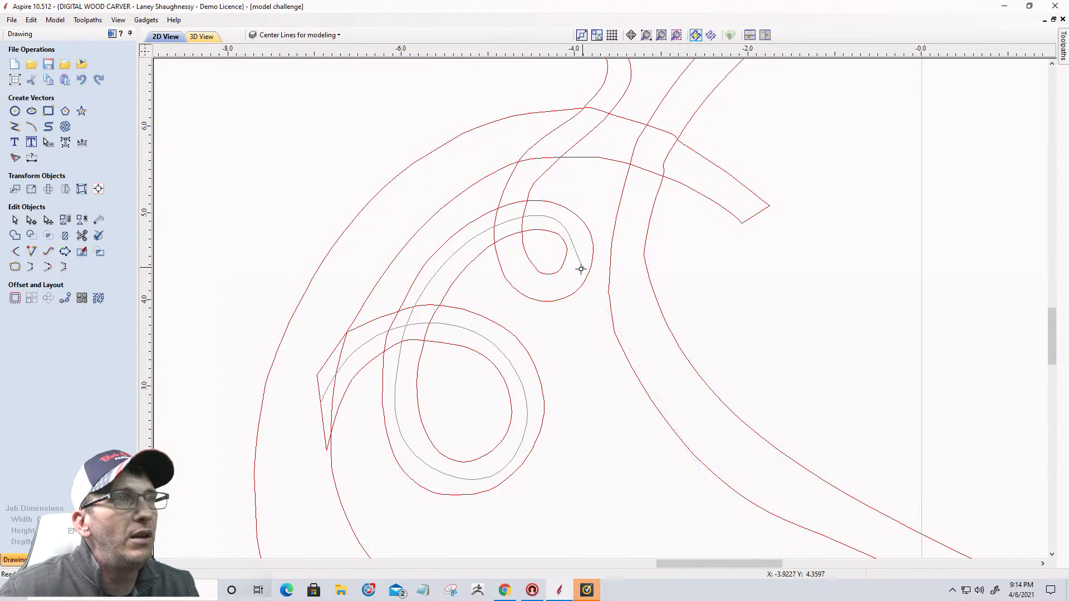
pyautogui.click(542, 290)
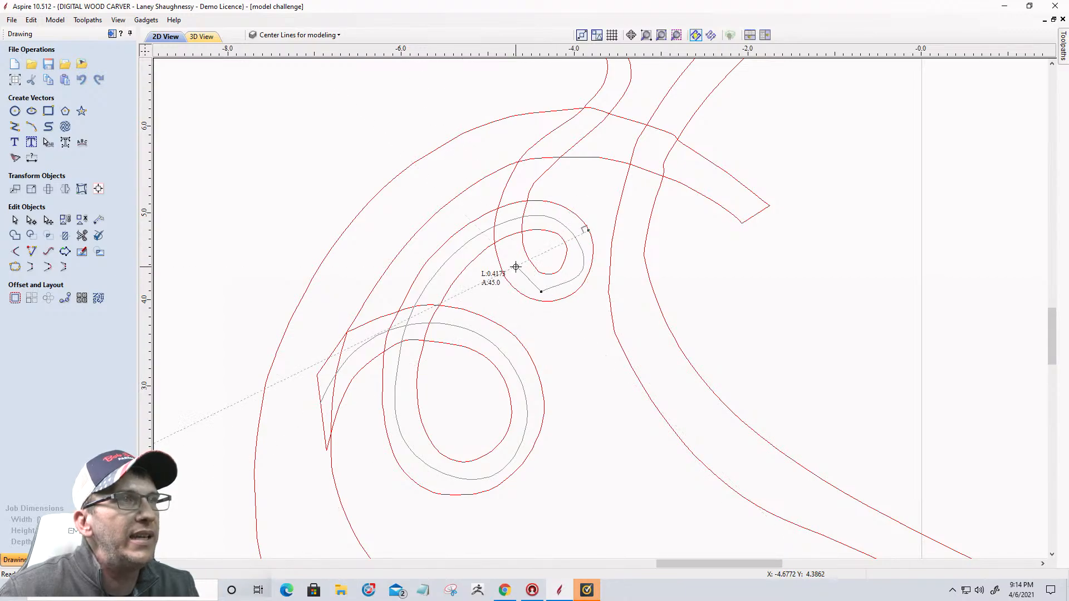
pyautogui.click(516, 267)
pyautogui.click(511, 207)
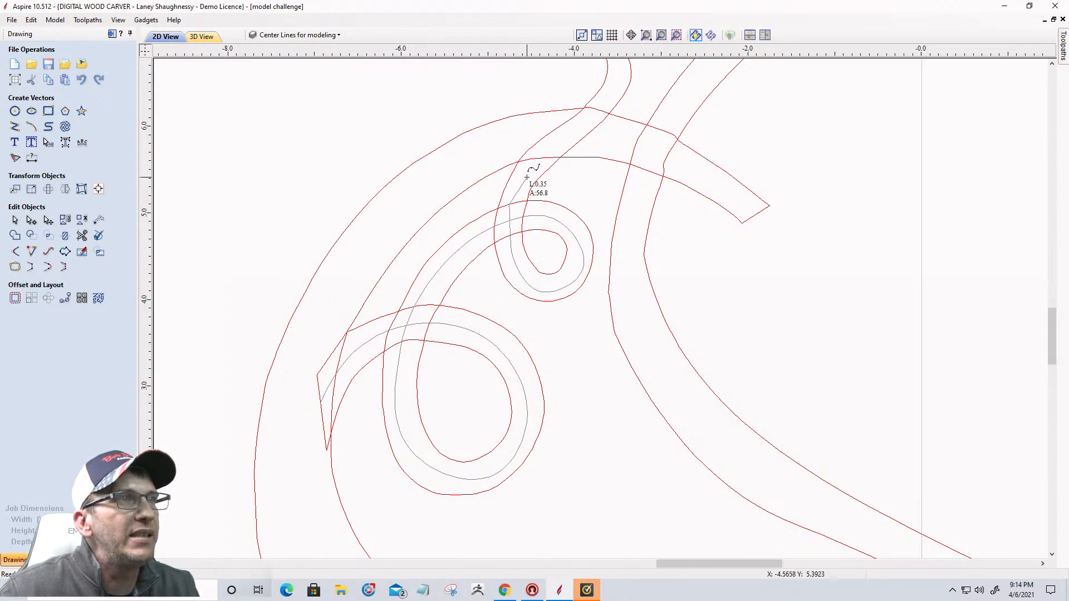
# Extend the center-line curve along the tendril's upper tail to its hooked tip and finish the curve
pyautogui.scroll(-4, 527, 179)
pyautogui.scroll(3, 539, 159)
pyautogui.scroll(2, 539, 159)
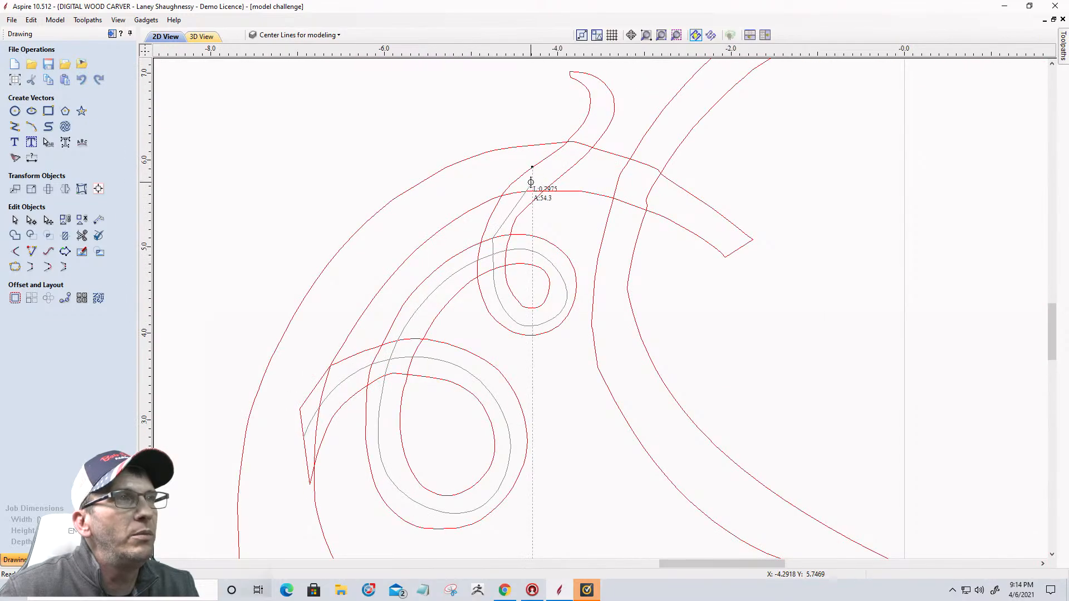
pyautogui.click(580, 144)
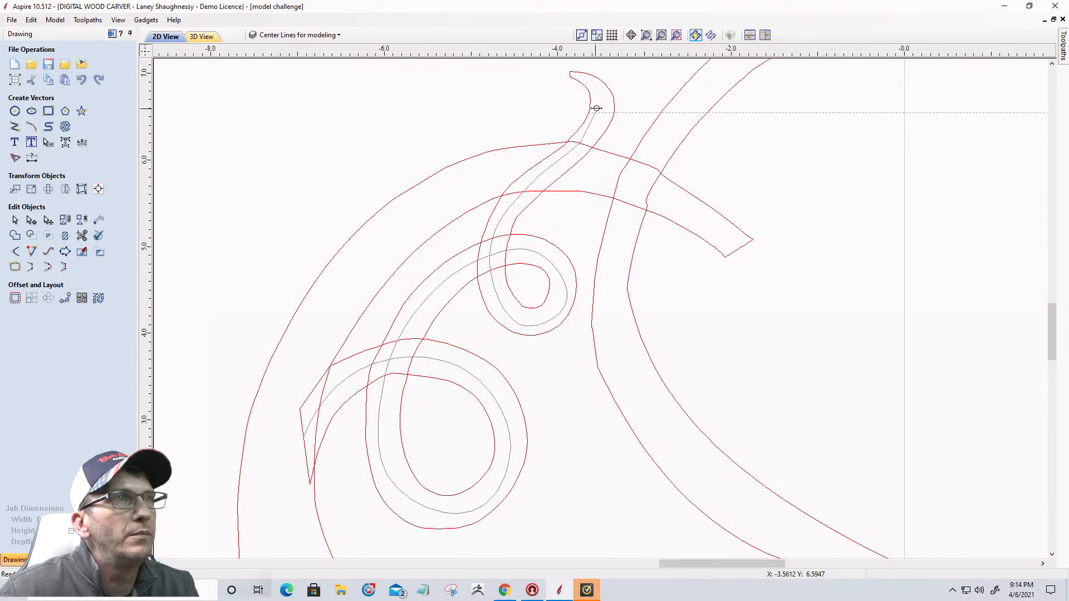
pyautogui.click(602, 106)
pyautogui.click(597, 87)
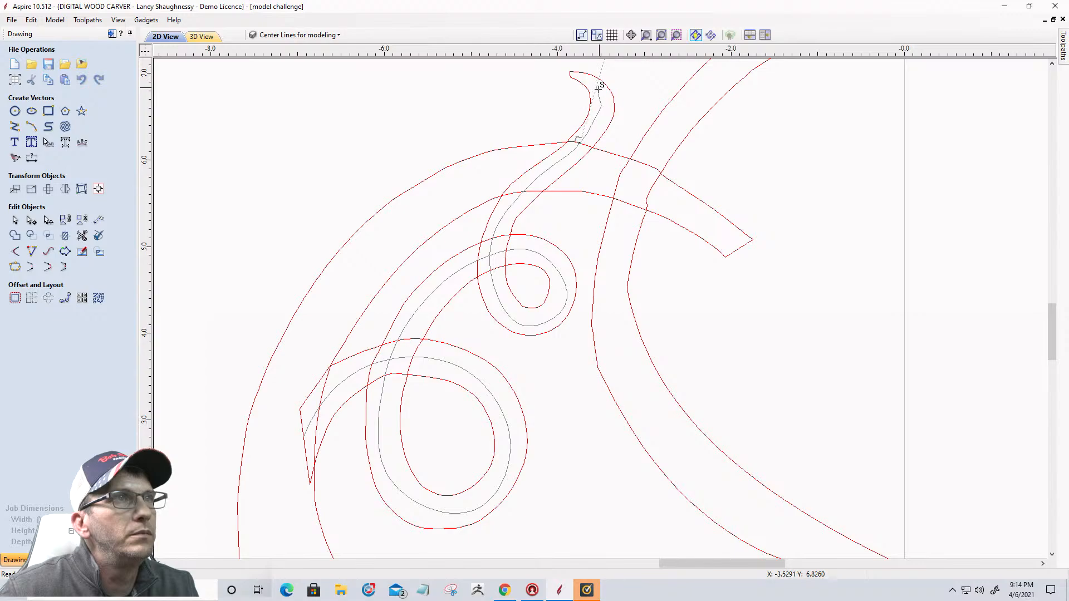
pyautogui.click(584, 83)
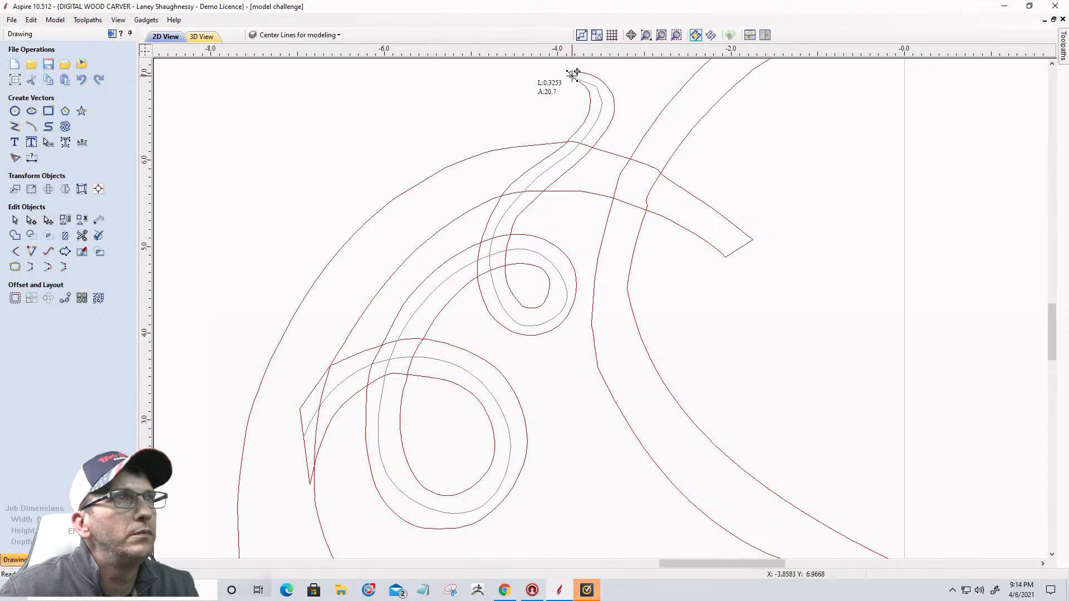
pyautogui.click(572, 73)
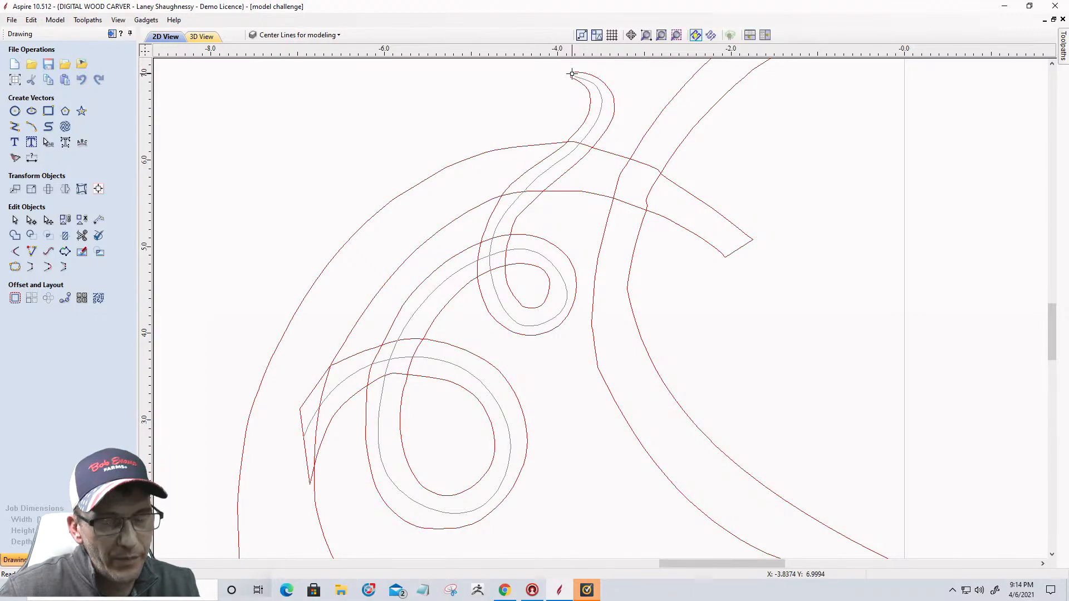
pyautogui.press('Escape')
# Edit the nodes of the tendril center line and reshape the small loop's upper-right arc to run midway between the outlines
pyautogui.scroll(-1, 547, 172)
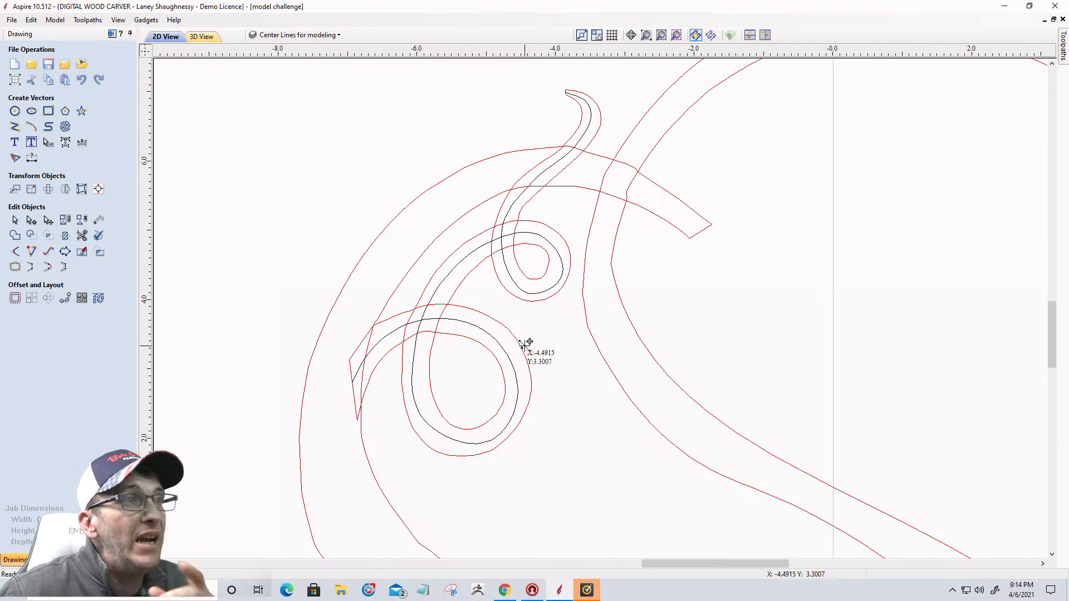
pyautogui.scroll(2, 529, 338)
pyautogui.scroll(-1, 549, 259)
pyautogui.scroll(2, 541, 148)
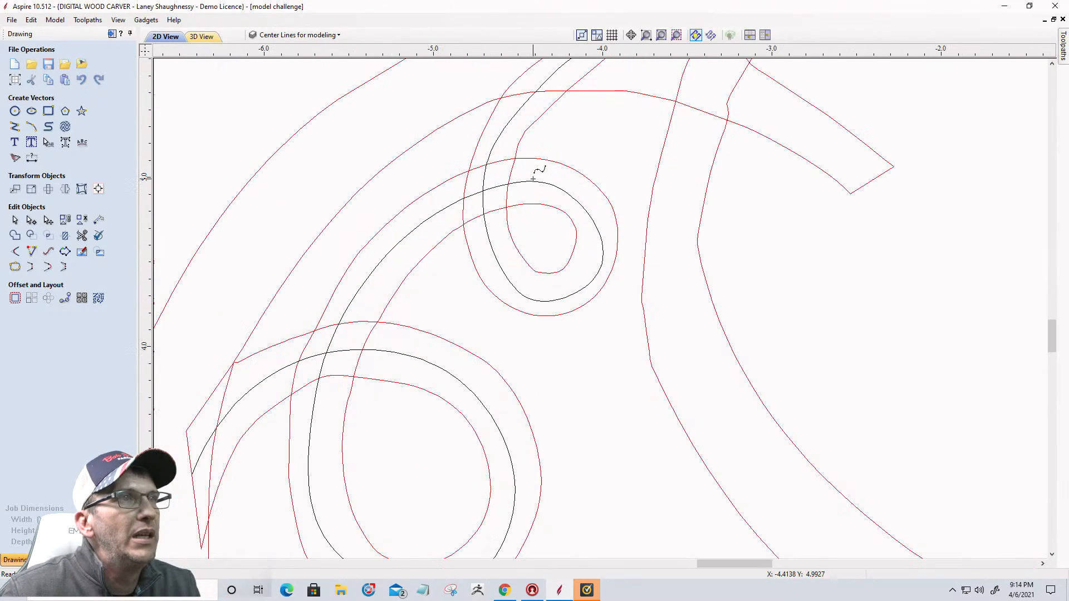
pyautogui.click(32, 219)
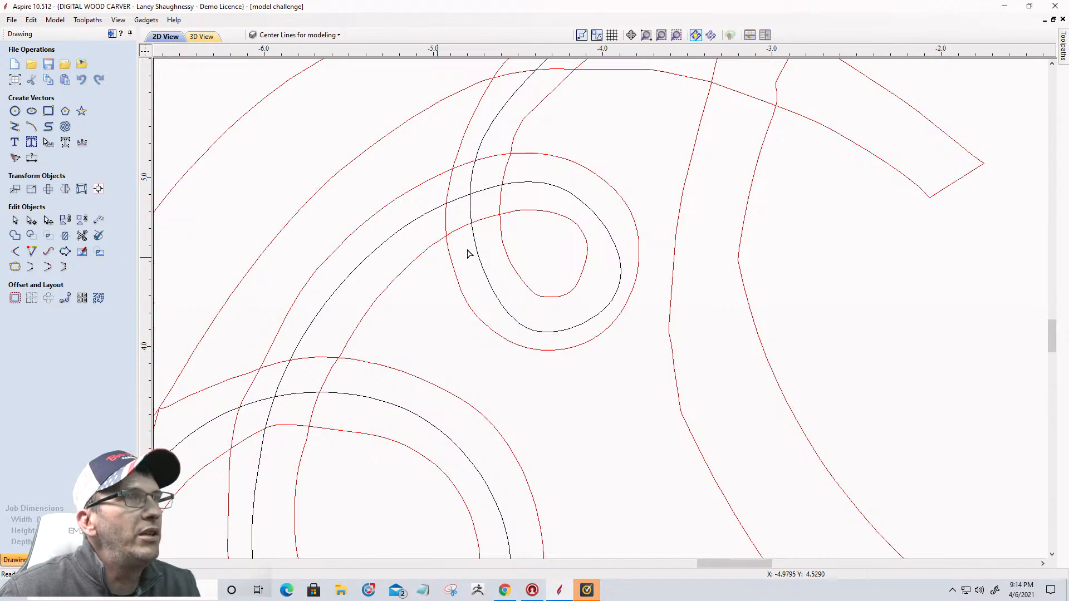
pyautogui.click(545, 189)
pyautogui.moveTo(564, 191); pyautogui.dragTo(560, 187)
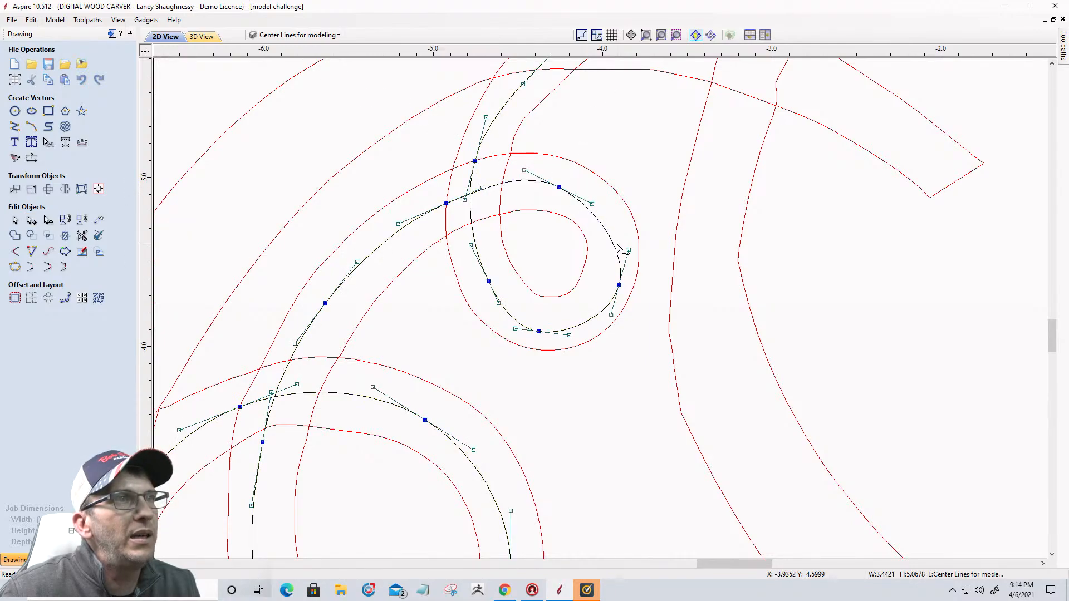
pyautogui.moveTo(629, 250); pyautogui.dragTo(631, 212)
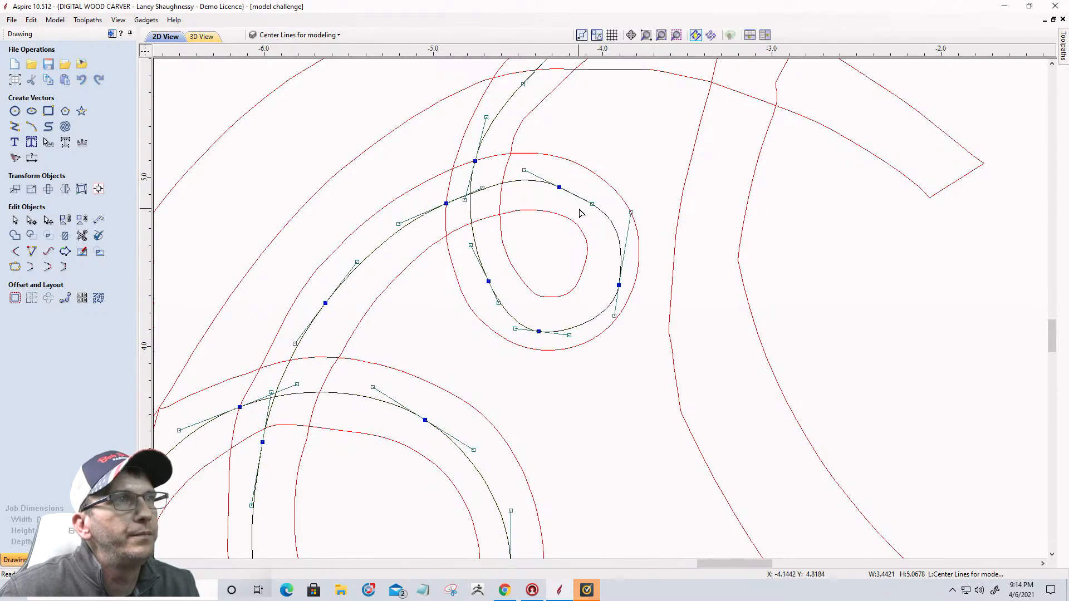
pyautogui.moveTo(559, 188); pyautogui.dragTo(562, 181)
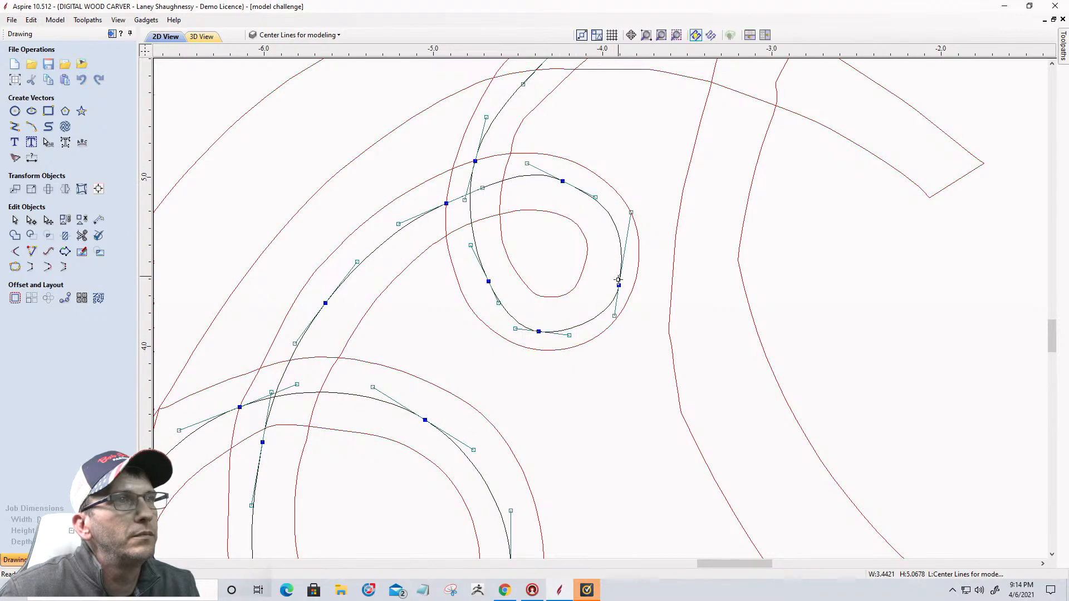
# Move the small loop's right and bottom center-line nodes inward and adjust the right node's tangent to even out the spacing
pyautogui.moveTo(617, 286); pyautogui.dragTo(606, 283)
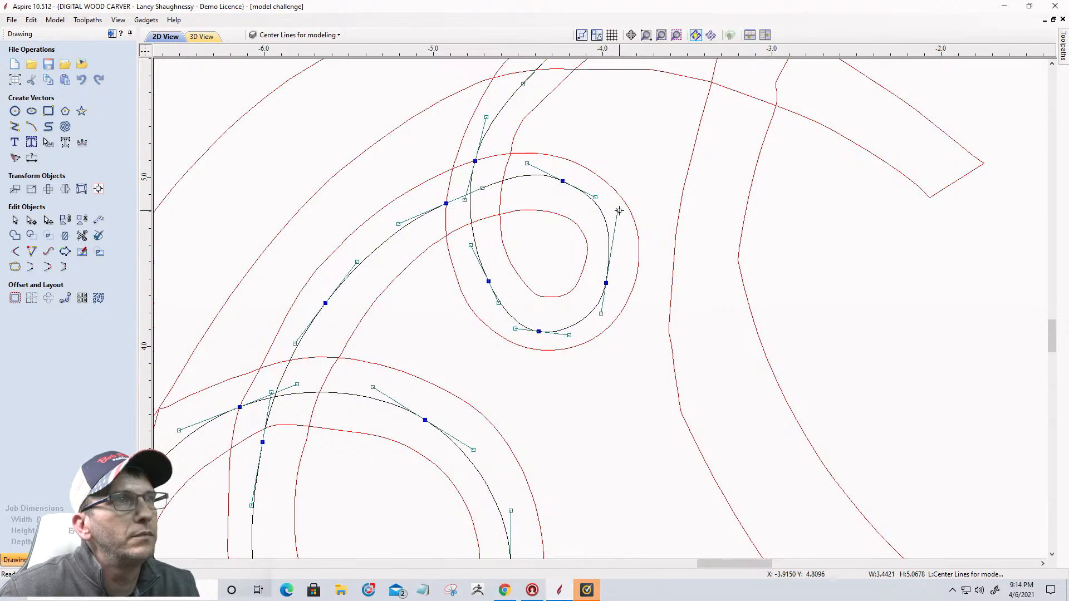
pyautogui.moveTo(618, 210); pyautogui.dragTo(630, 232)
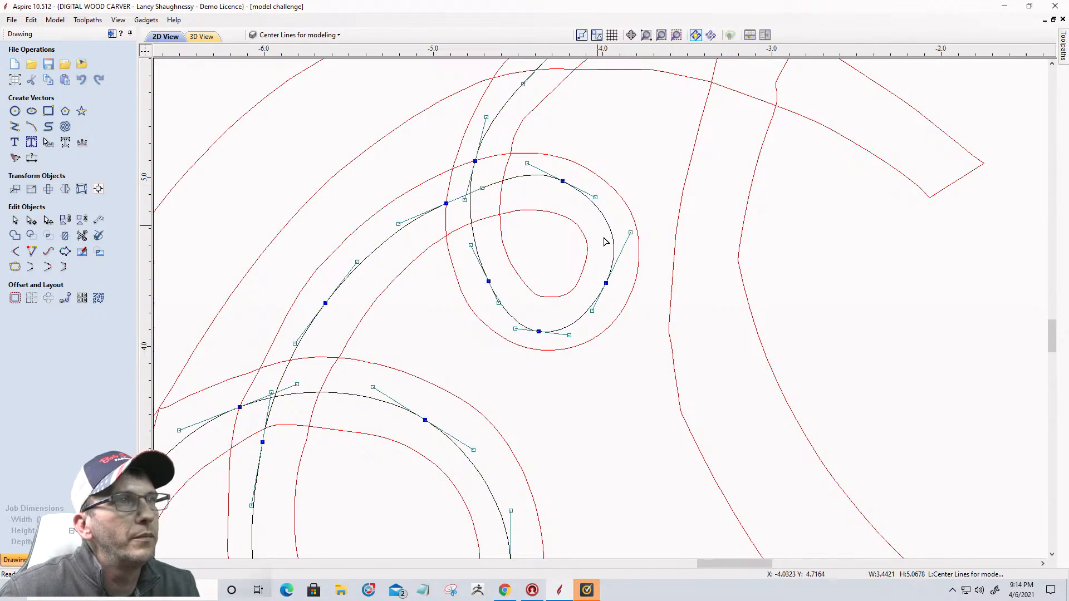
pyautogui.moveTo(539, 330); pyautogui.dragTo(542, 323)
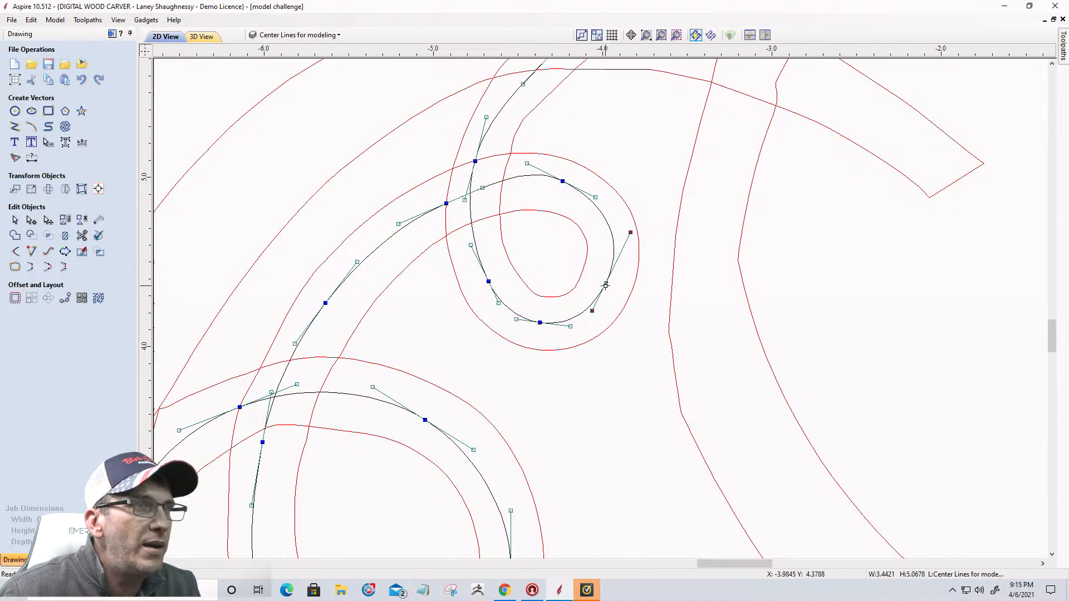
pyautogui.moveTo(606, 284); pyautogui.dragTo(610, 289)
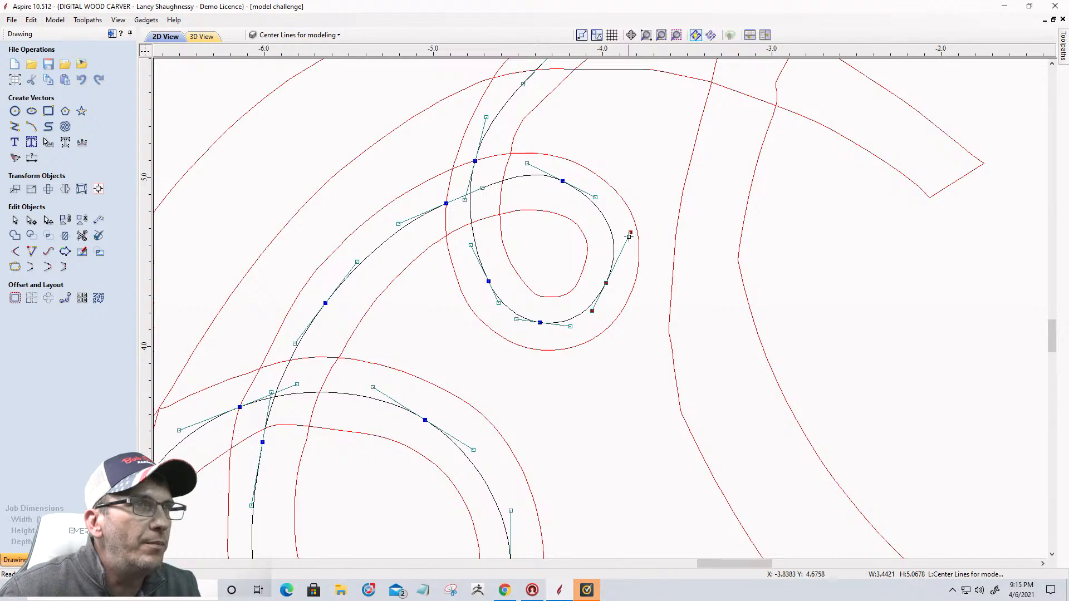
pyautogui.moveTo(628, 237); pyautogui.dragTo(630, 233)
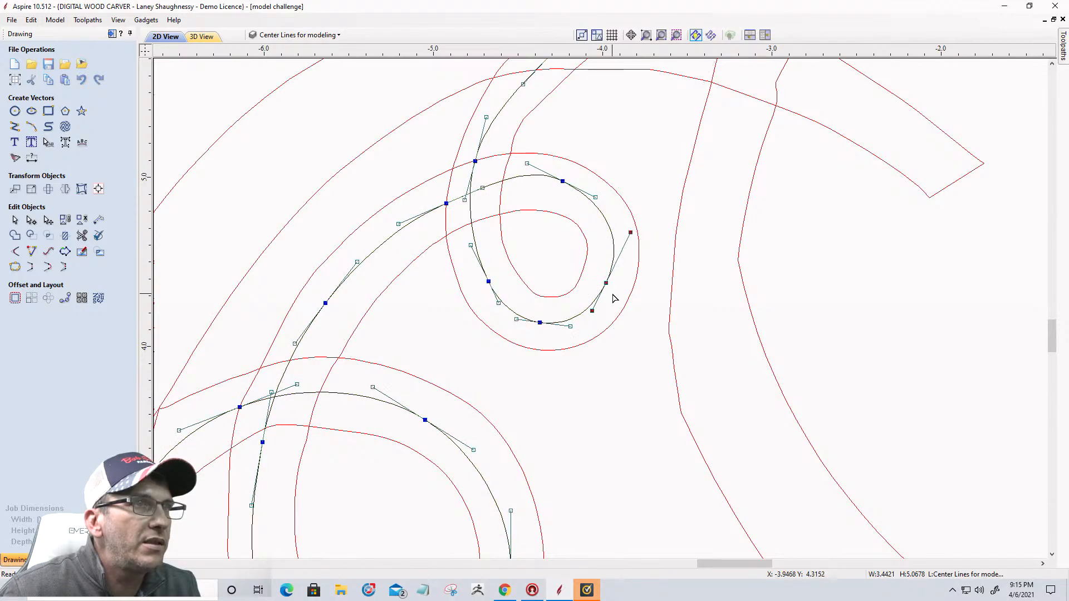
pyautogui.moveTo(597, 312); pyautogui.dragTo(592, 310)
pyautogui.click(609, 311)
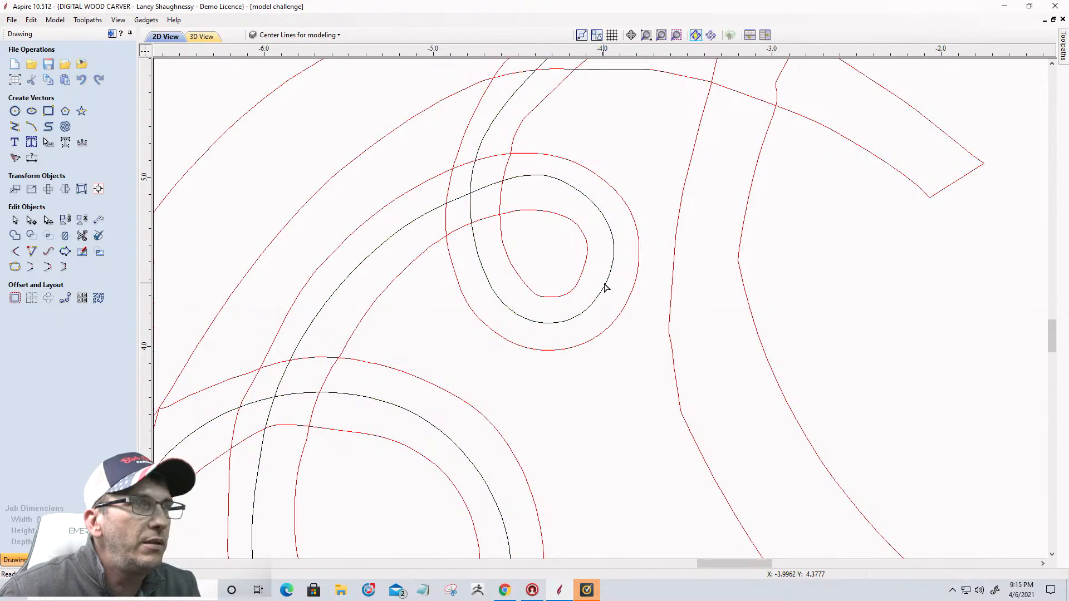
# Refine the tangent of the small loop's right-hand node and shift that node slightly outward to round the center line
pyautogui.click(605, 286)
pyautogui.moveTo(591, 313); pyautogui.dragTo(597, 314)
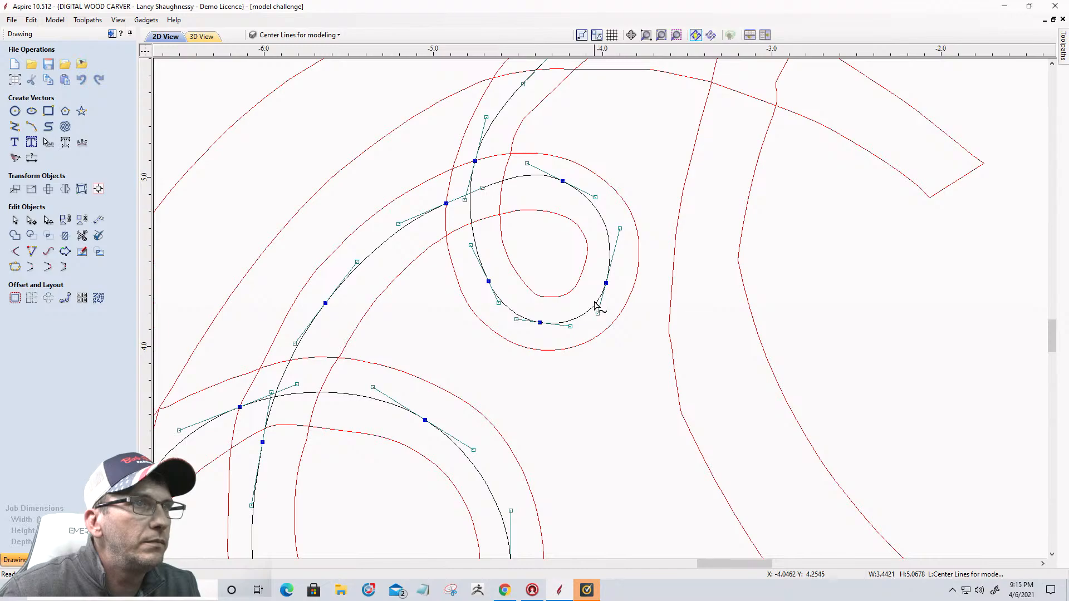
pyautogui.moveTo(619, 227); pyautogui.dragTo(626, 223)
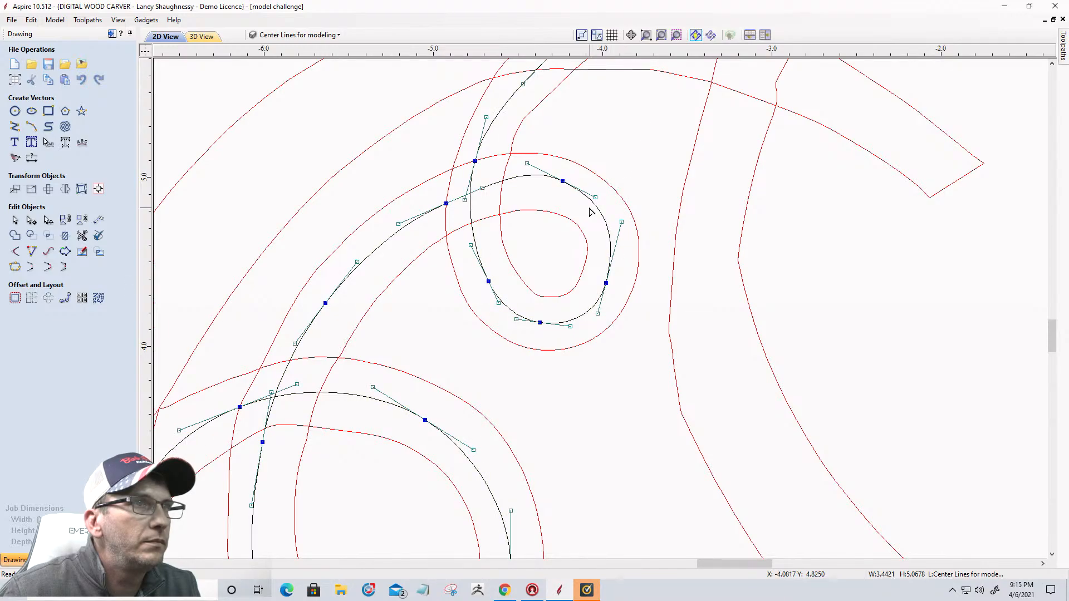
pyautogui.moveTo(609, 284); pyautogui.dragTo(613, 285)
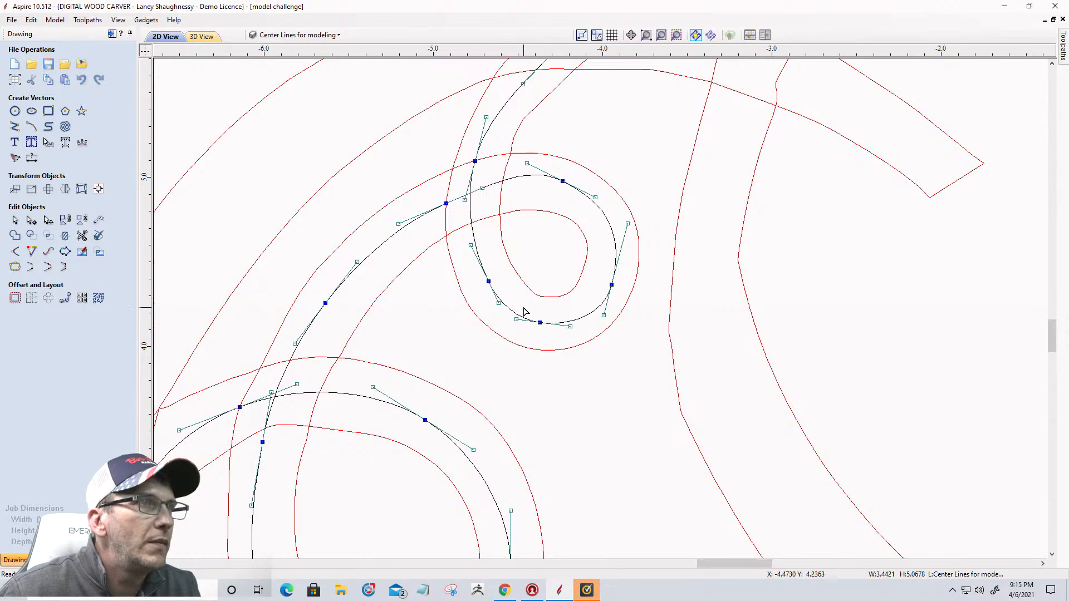
# Smooth the center line through the tendril's hooked tip by flattening the end tangent and moving the two nearest nodes outward
pyautogui.scroll(-3, 501, 231)
pyautogui.scroll(3, 499, 231)
pyautogui.scroll(-2, 498, 233)
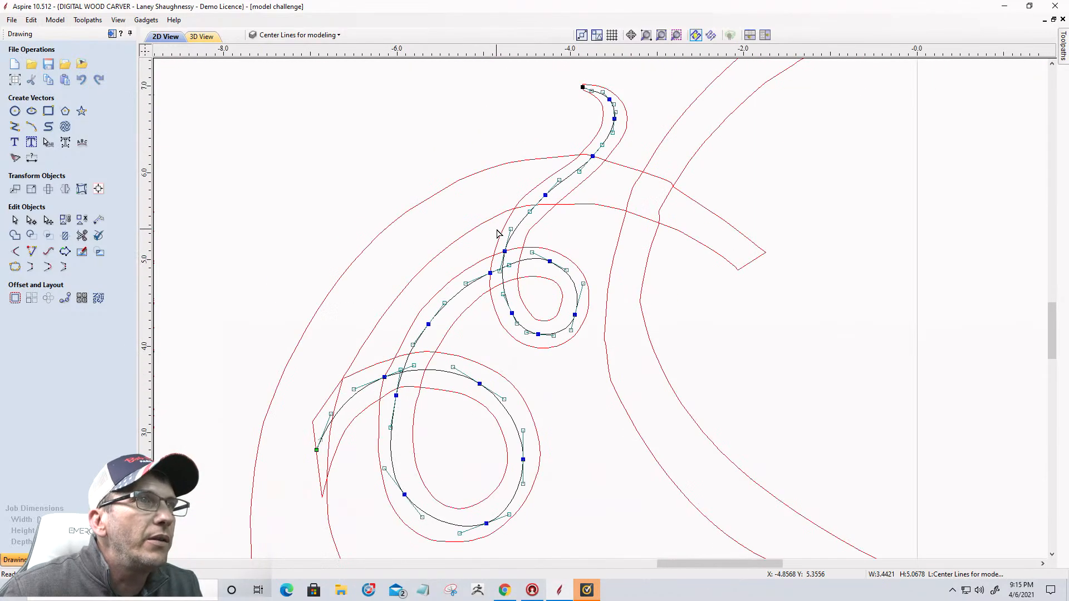
pyautogui.scroll(2, 497, 233)
pyautogui.scroll(-3, 568, 163)
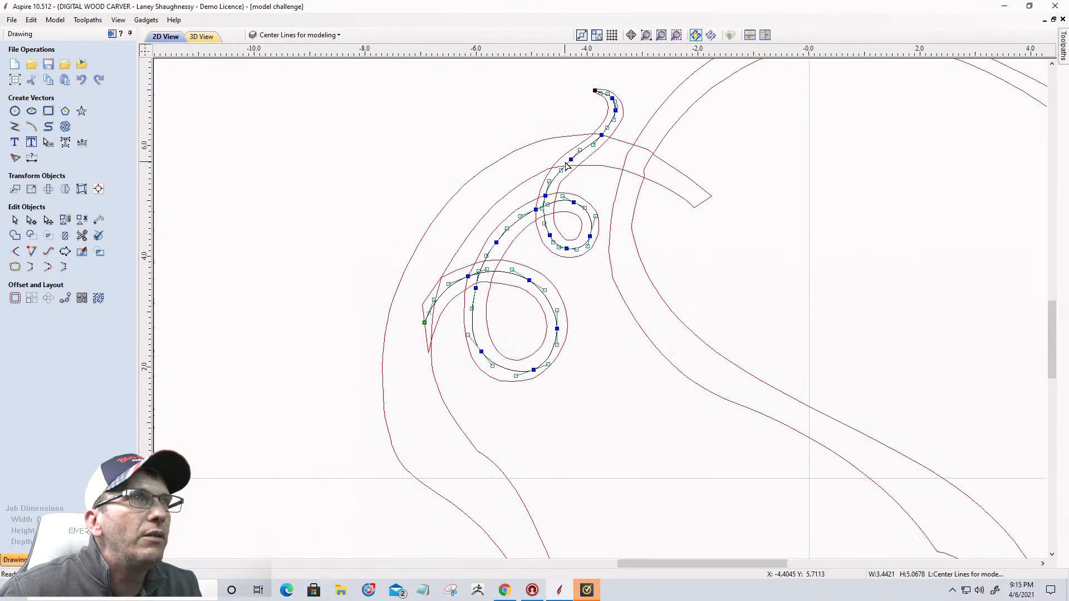
pyautogui.scroll(10, 610, 112)
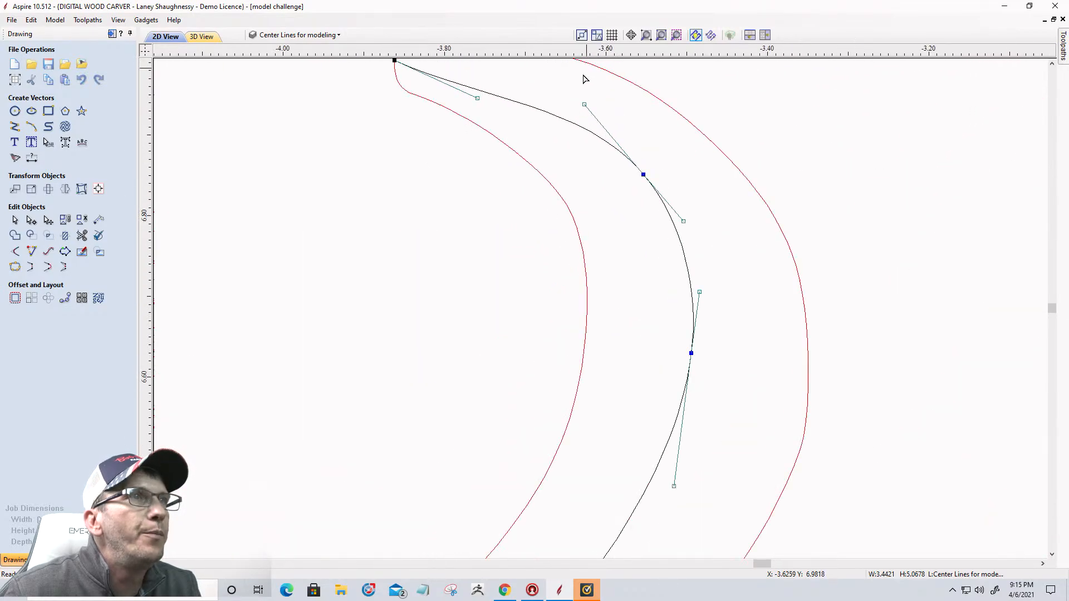
pyautogui.scroll(-4, 552, 151)
pyautogui.scroll(4, 516, 141)
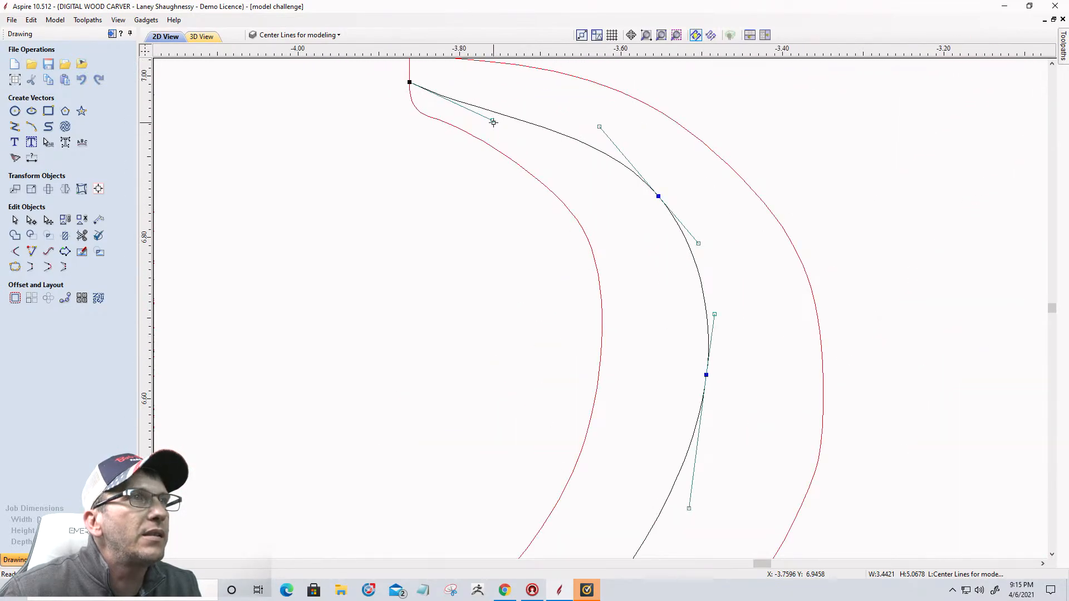
pyautogui.moveTo(511, 93); pyautogui.dragTo(510, 96)
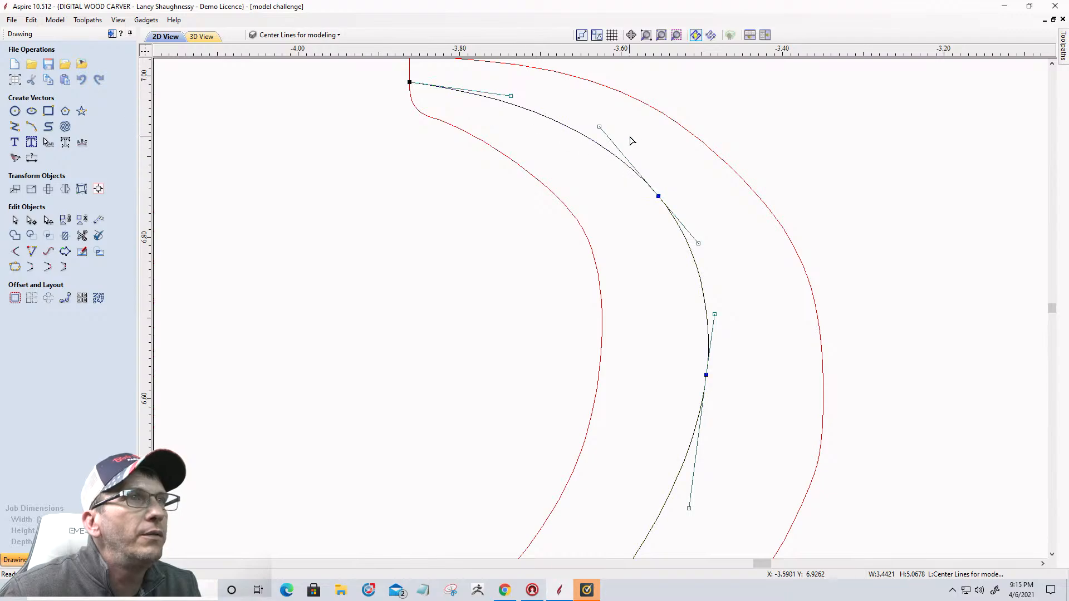
pyautogui.moveTo(657, 197); pyautogui.dragTo(663, 192)
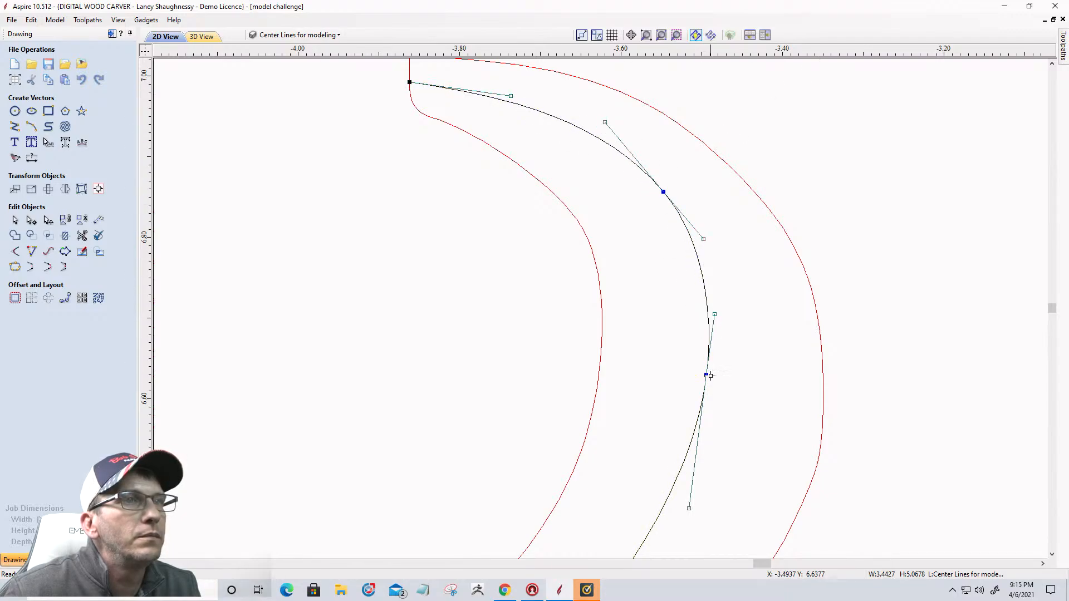
pyautogui.moveTo(705, 377); pyautogui.dragTo(730, 378)
# Adjust the tangent at the small loop's top and center the two nodes on the strand leading down to the large loop
pyautogui.scroll(-3, 746, 346)
pyautogui.scroll(-4, 709, 443)
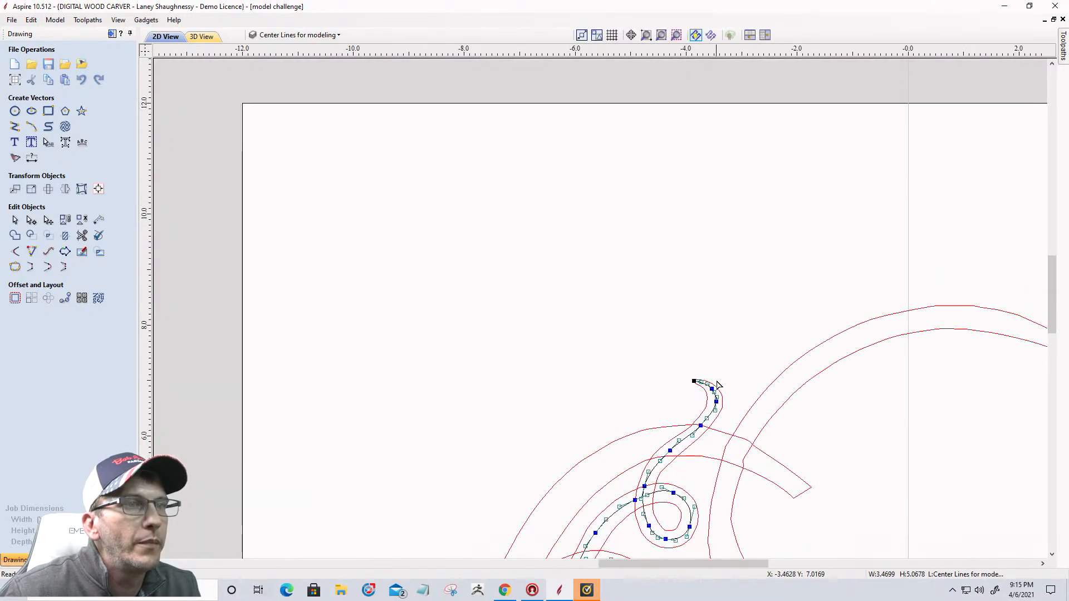
pyautogui.scroll(3, 690, 423)
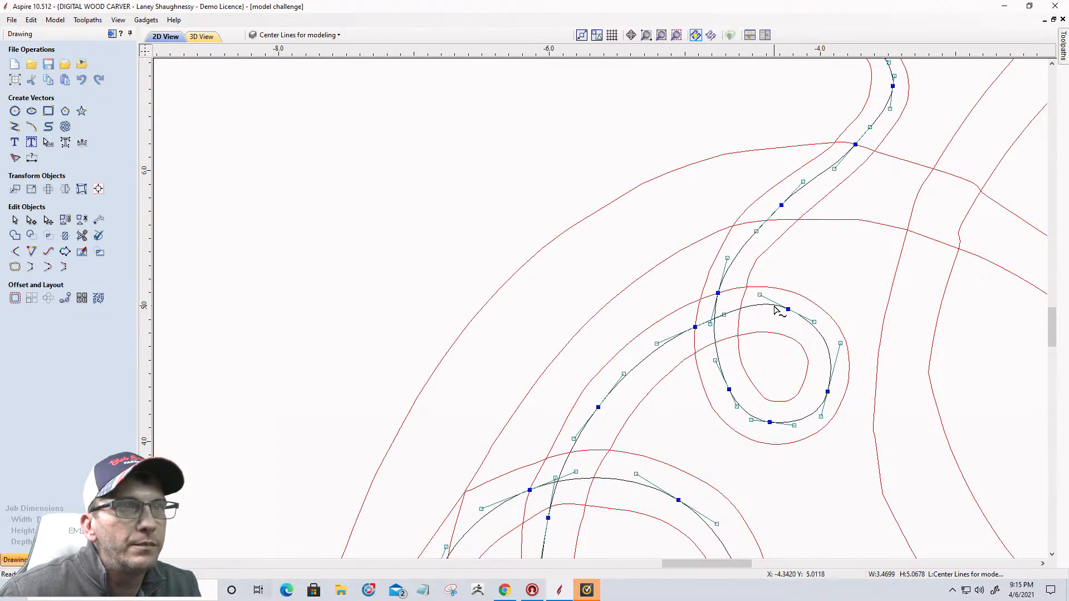
pyautogui.moveTo(762, 295); pyautogui.dragTo(769, 300)
pyautogui.scroll(-3, 705, 334)
pyautogui.scroll(4, 738, 228)
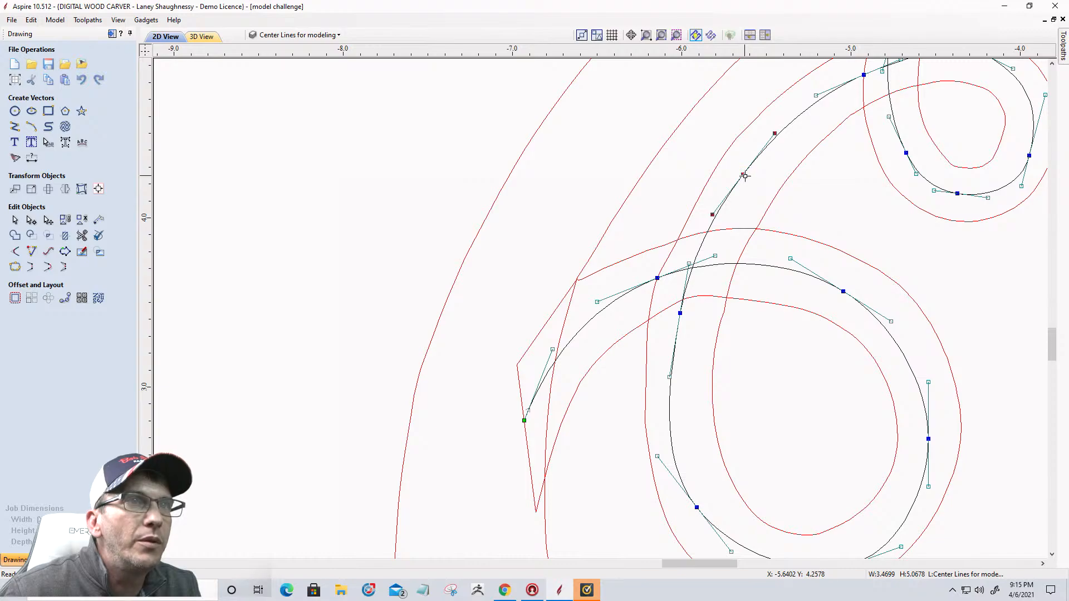
pyautogui.moveTo(745, 176); pyautogui.dragTo(748, 178)
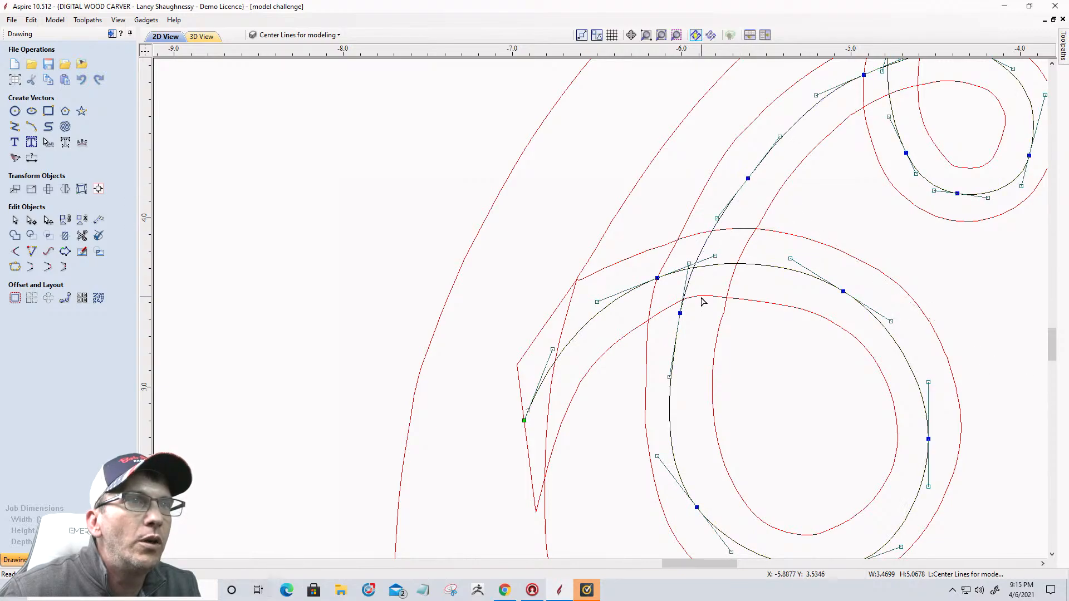
pyautogui.moveTo(679, 314); pyautogui.dragTo(689, 315)
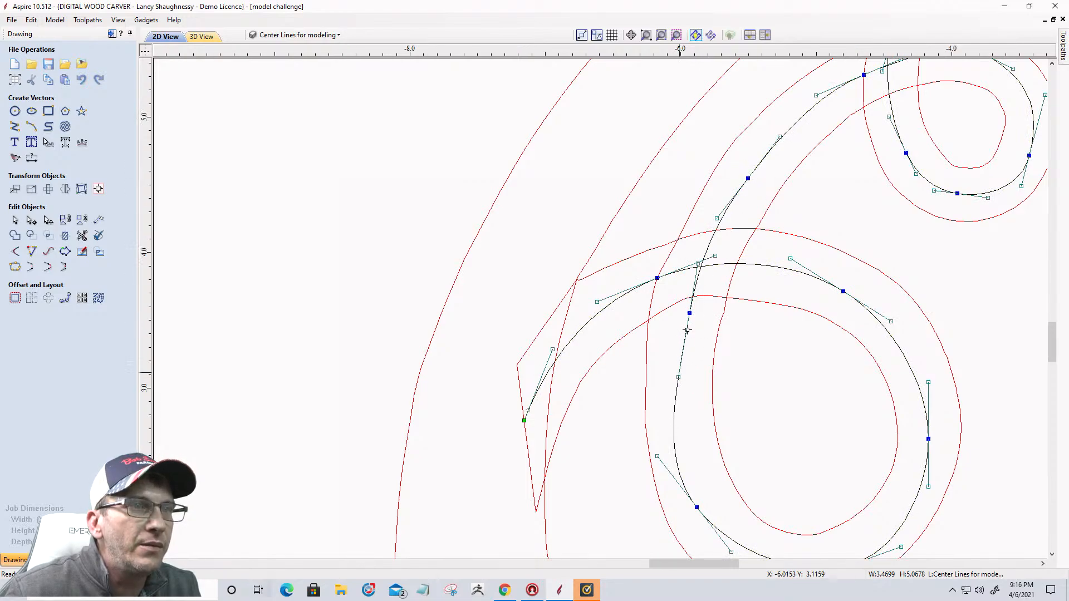
# Steepen the tangent at the large loop's lower-left node and raise its lower-right node to center the curve between the outlines
pyautogui.scroll(-2, 685, 345)
pyautogui.scroll(2, 680, 384)
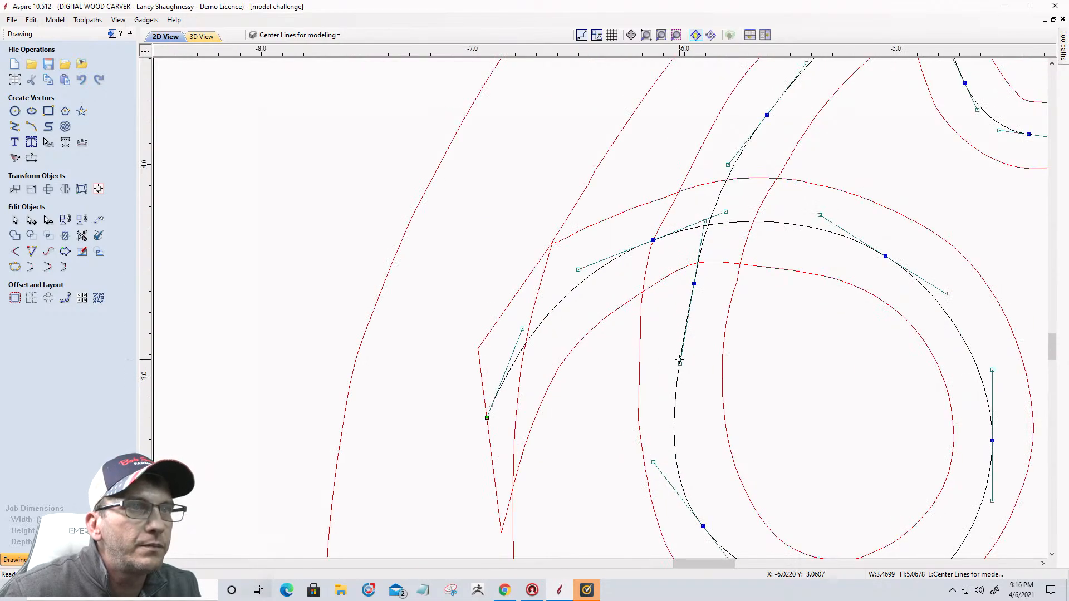
pyautogui.moveTo(680, 368); pyautogui.dragTo(717, 475)
pyautogui.scroll(-7, 683, 356)
pyautogui.scroll(4, 668, 411)
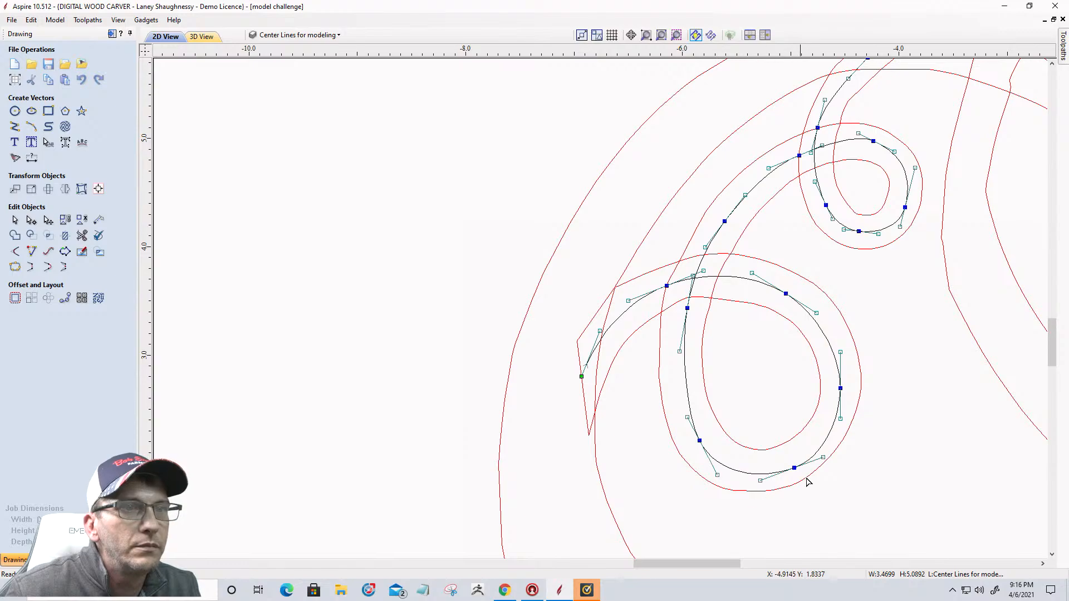
pyautogui.moveTo(794, 469); pyautogui.dragTo(794, 463)
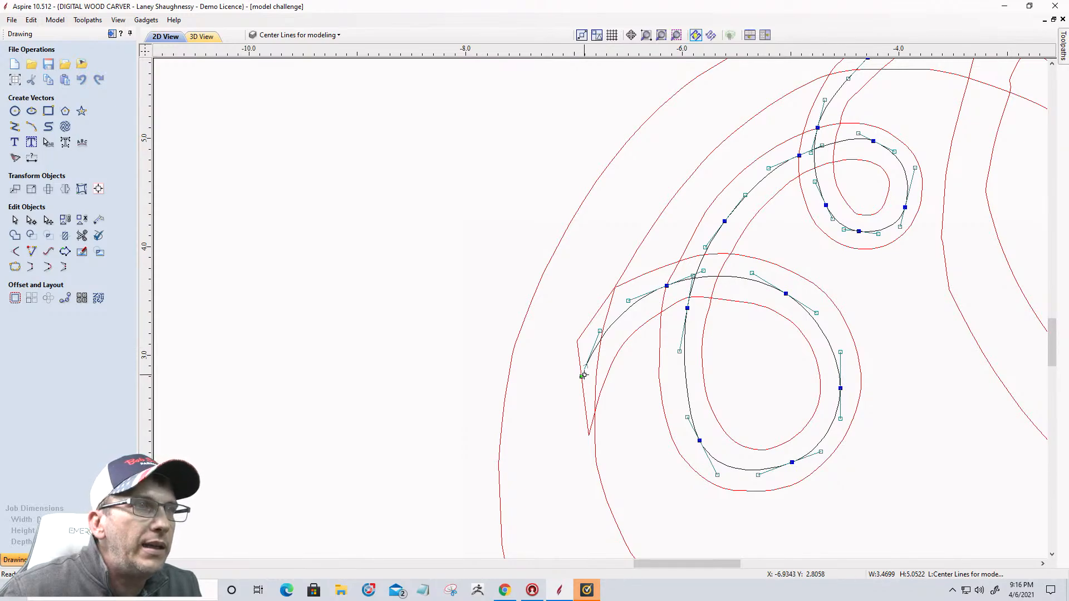
# Move the center line's start point slightly down along the slanted edge at the tendril's pointed end and leave node editing
pyautogui.moveTo(581, 379); pyautogui.dragTo(581, 384)
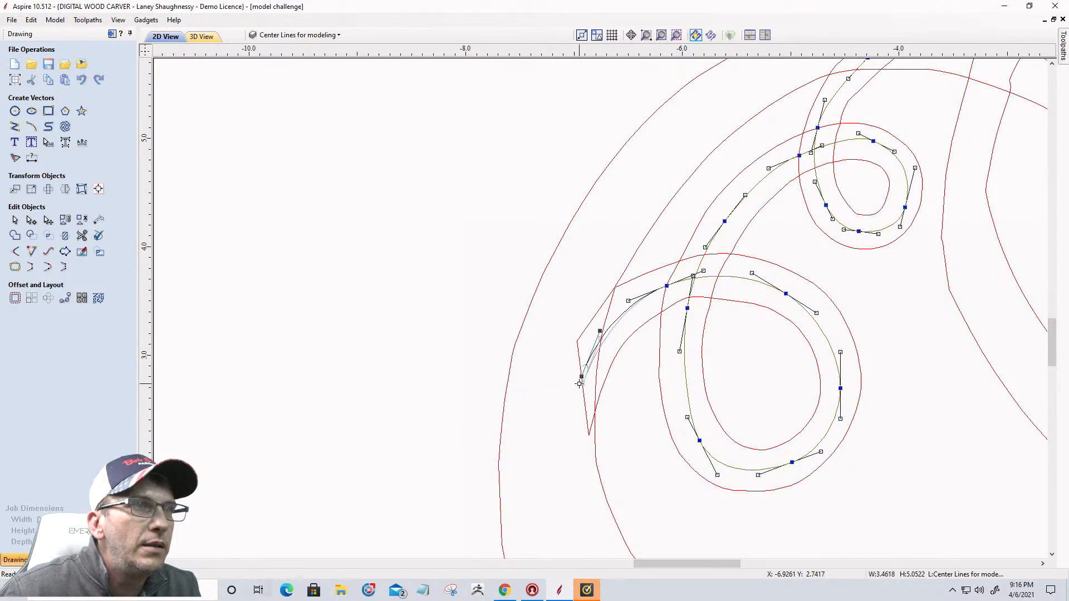
pyautogui.scroll(-3, 684, 324)
pyautogui.scroll(6, 684, 320)
pyautogui.click(639, 392)
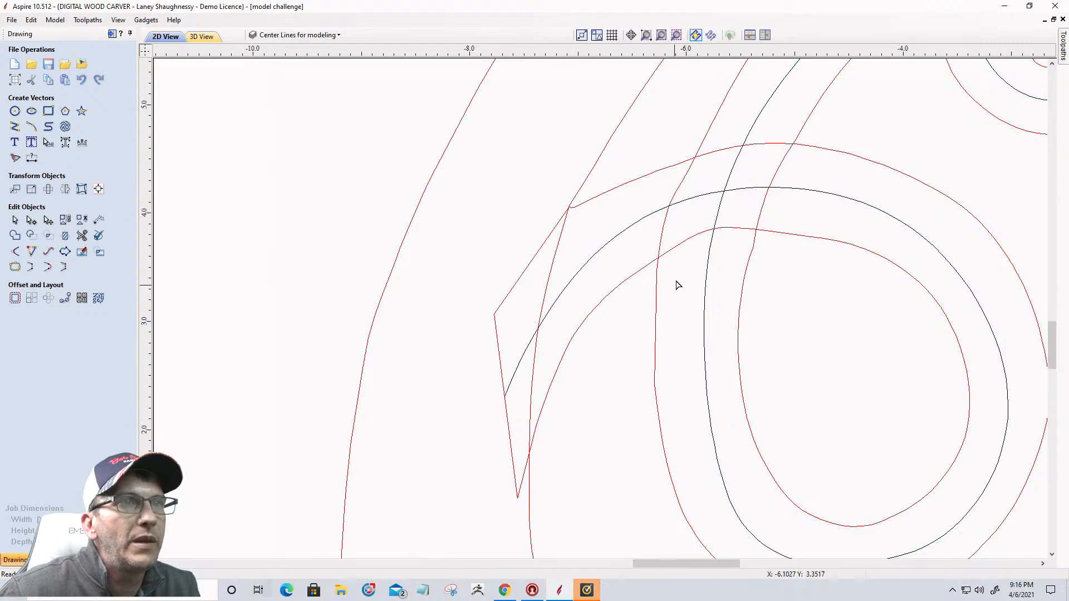
# Reopen the center line's nodes and flatten the tangent of the small loop's upper-right node for a smoother top arc
pyautogui.scroll(-6, 676, 282)
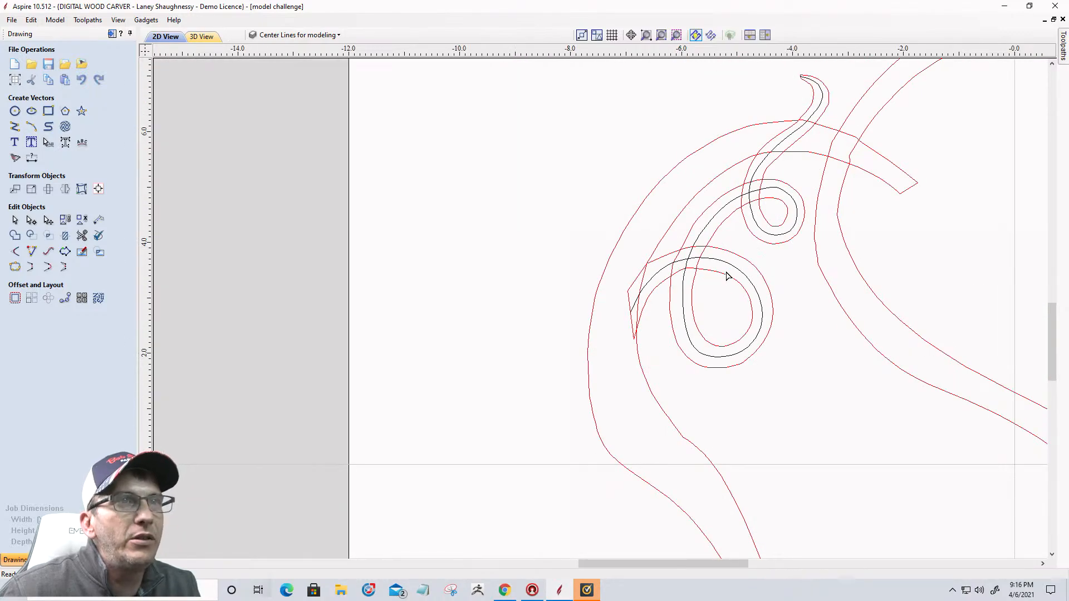
pyautogui.click(763, 187)
pyautogui.scroll(5, 768, 186)
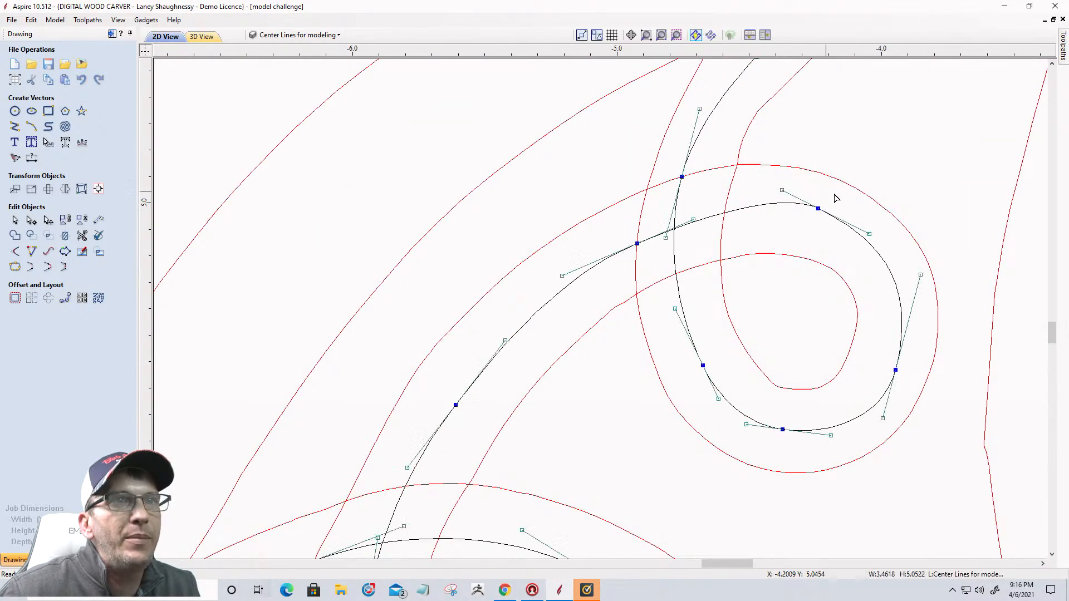
pyautogui.scroll(3, 835, 200)
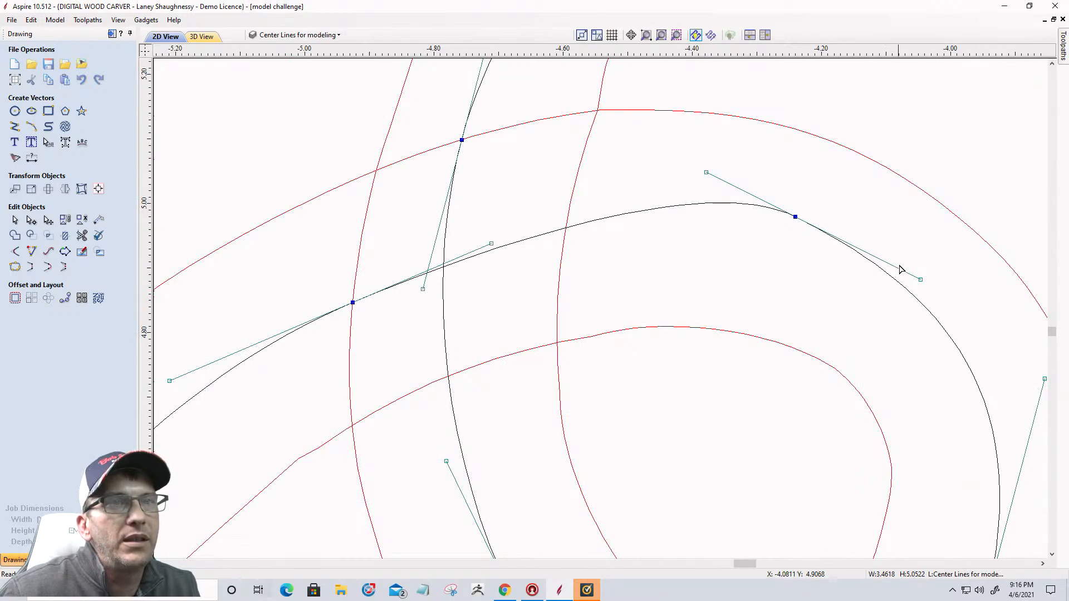
pyautogui.moveTo(917, 278); pyautogui.dragTo(890, 242)
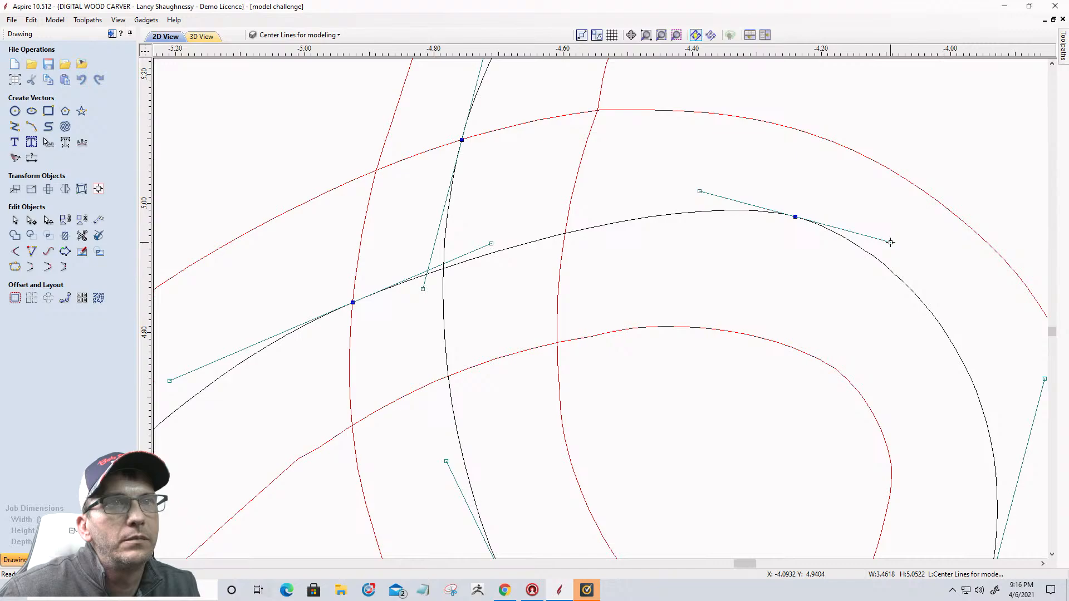
# Raise the center line's node at the upper left of the small loop slightly and leave node editing
pyautogui.click(857, 306)
pyautogui.scroll(-3, 847, 298)
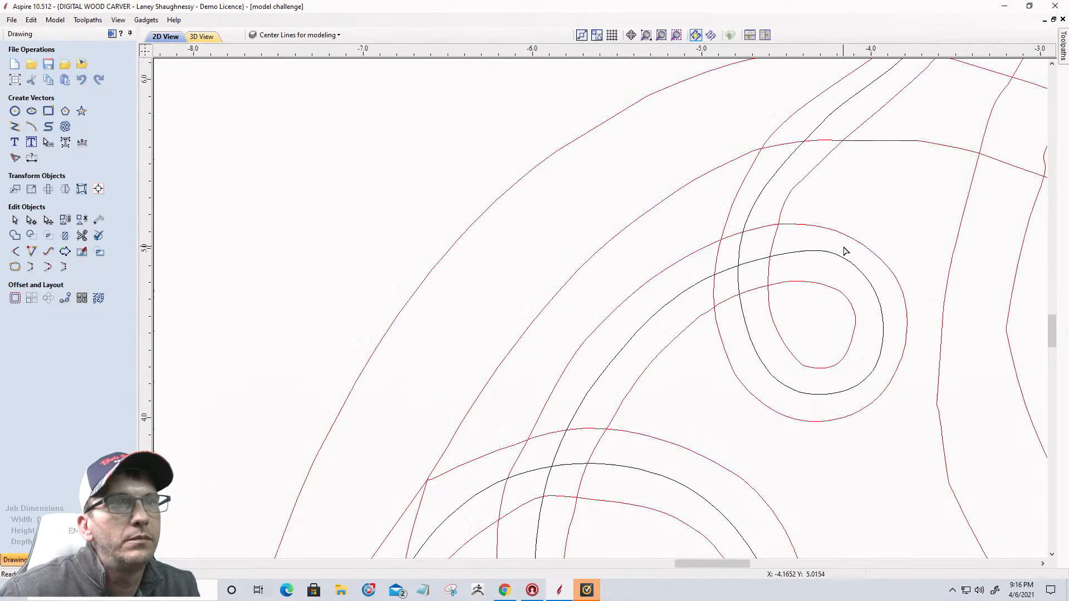
pyautogui.click(780, 257)
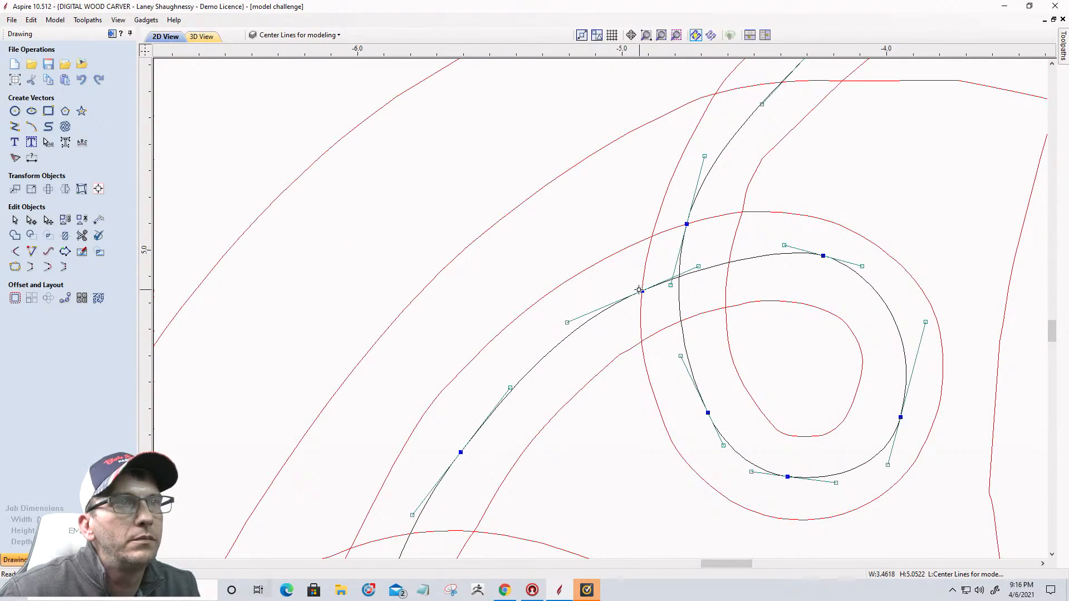
pyautogui.moveTo(641, 290); pyautogui.dragTo(642, 282)
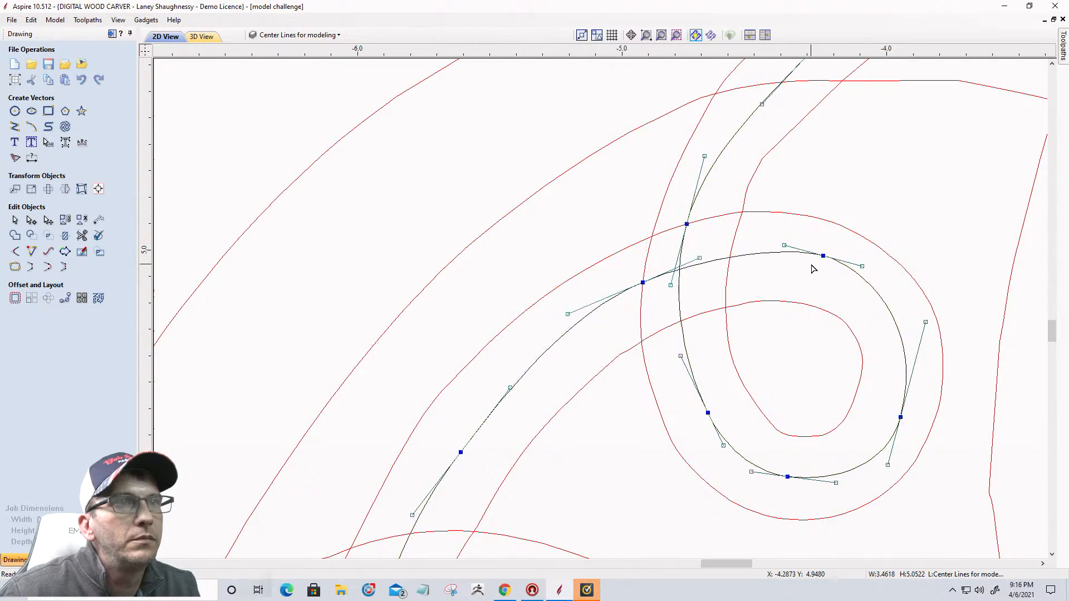
pyautogui.click(778, 286)
pyautogui.scroll(-5, 629, 322)
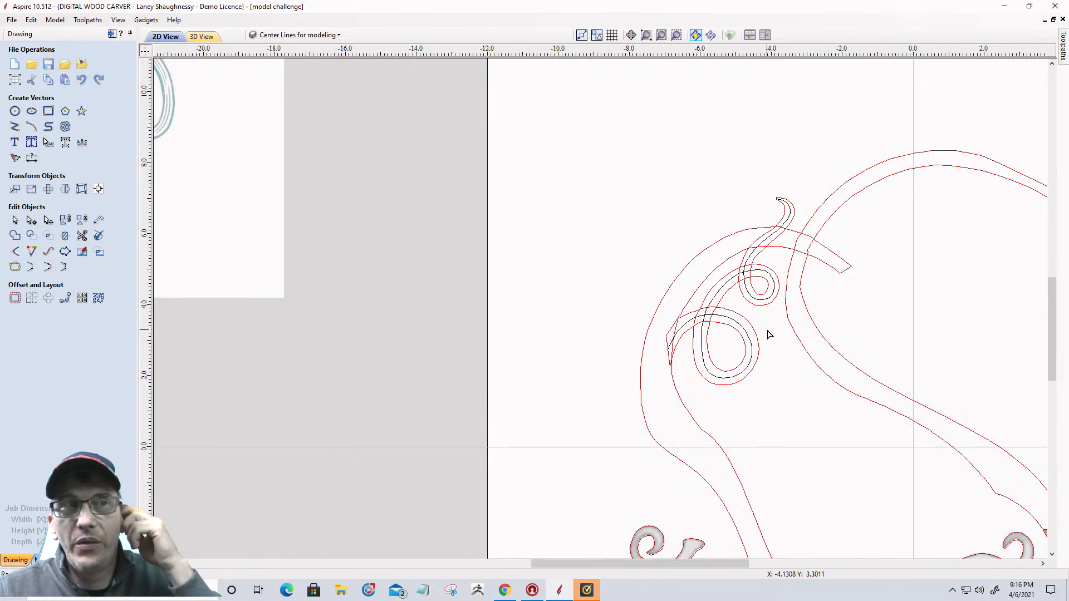
# Draw a three-point arc about 0.66 inches wide and 0.30 inches high in the blank area away from the tendril
pyautogui.scroll(3, 728, 351)
pyautogui.scroll(-5, 727, 351)
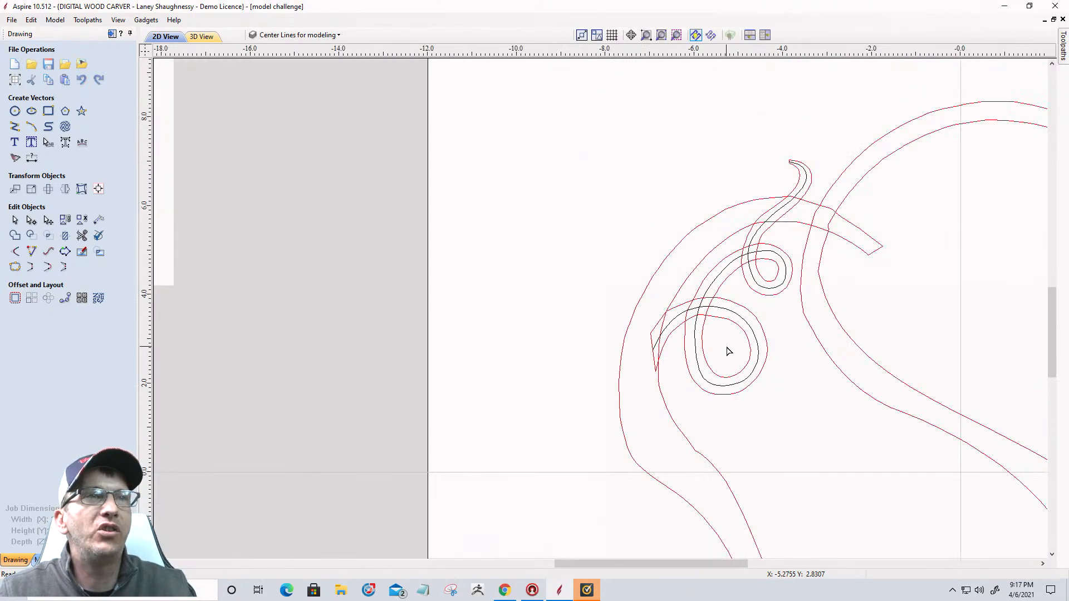
pyautogui.scroll(1, 727, 351)
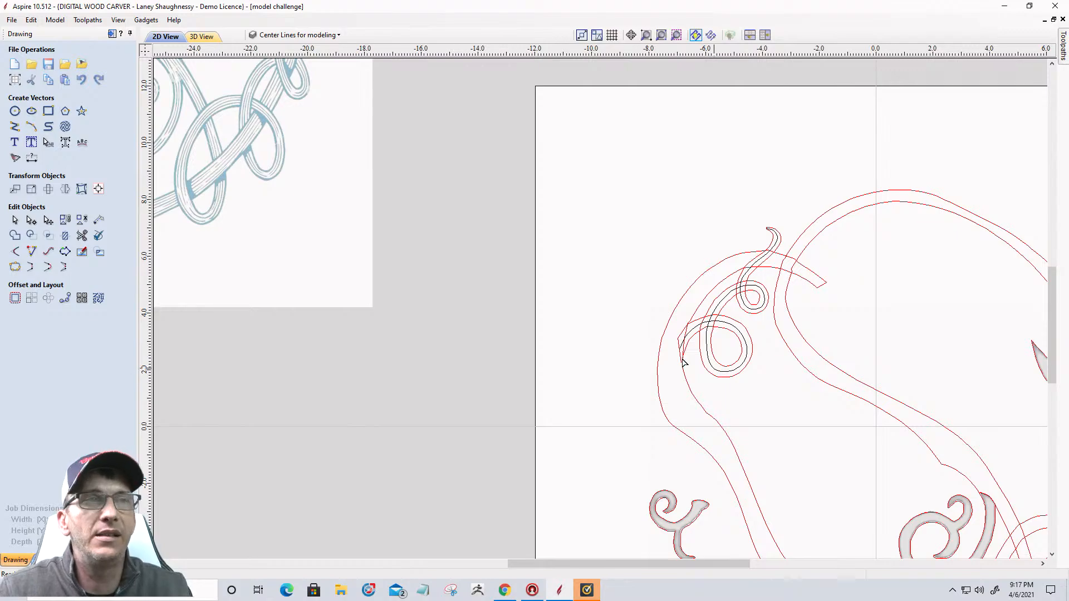
pyautogui.click(29, 129)
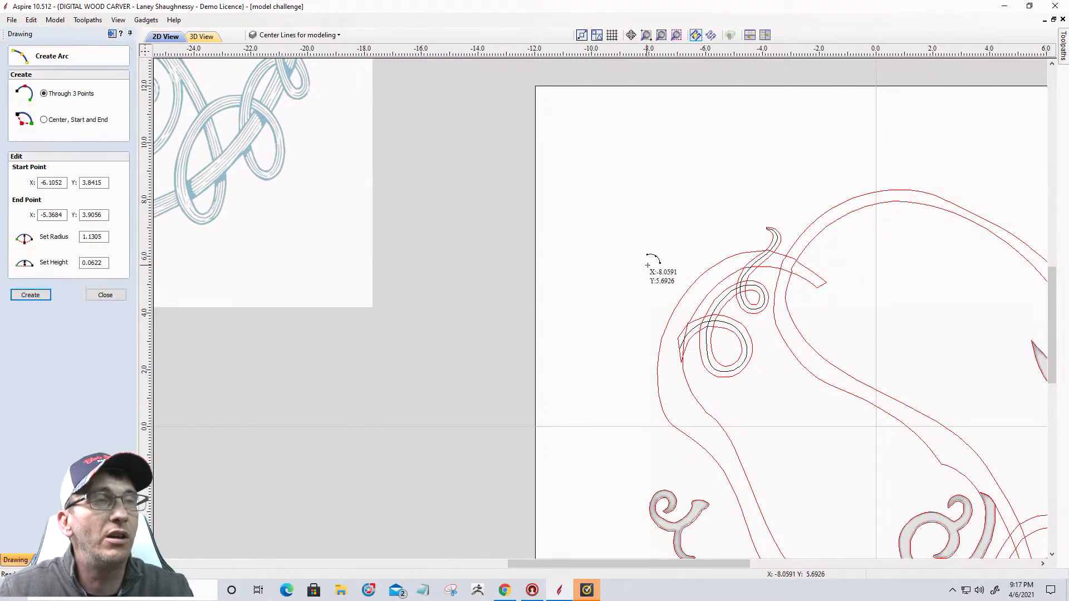
pyautogui.scroll(-3, 668, 262)
pyautogui.scroll(4, 665, 254)
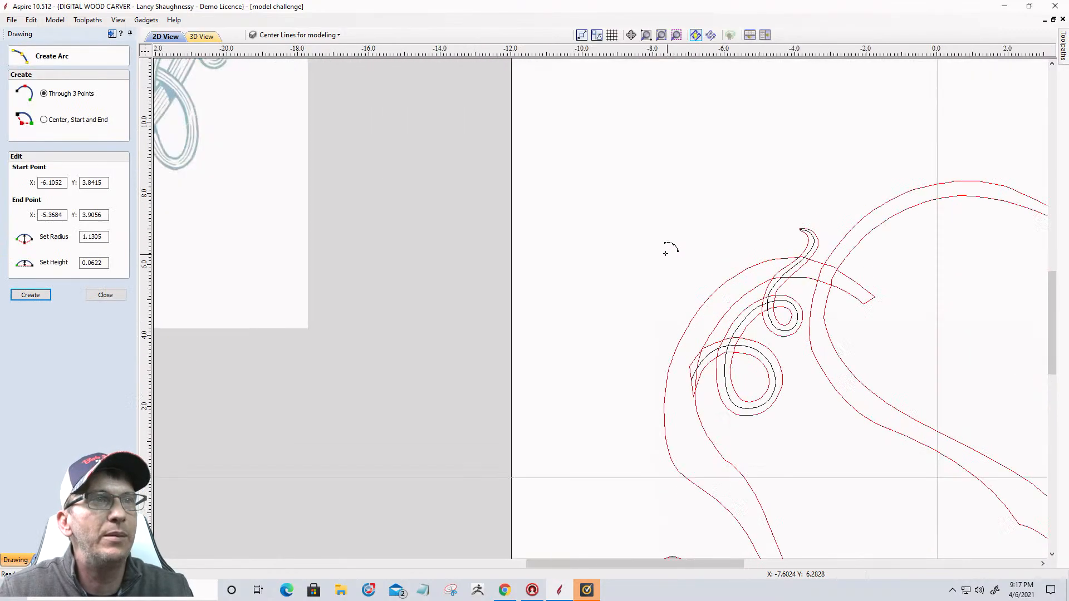
pyautogui.click(555, 201)
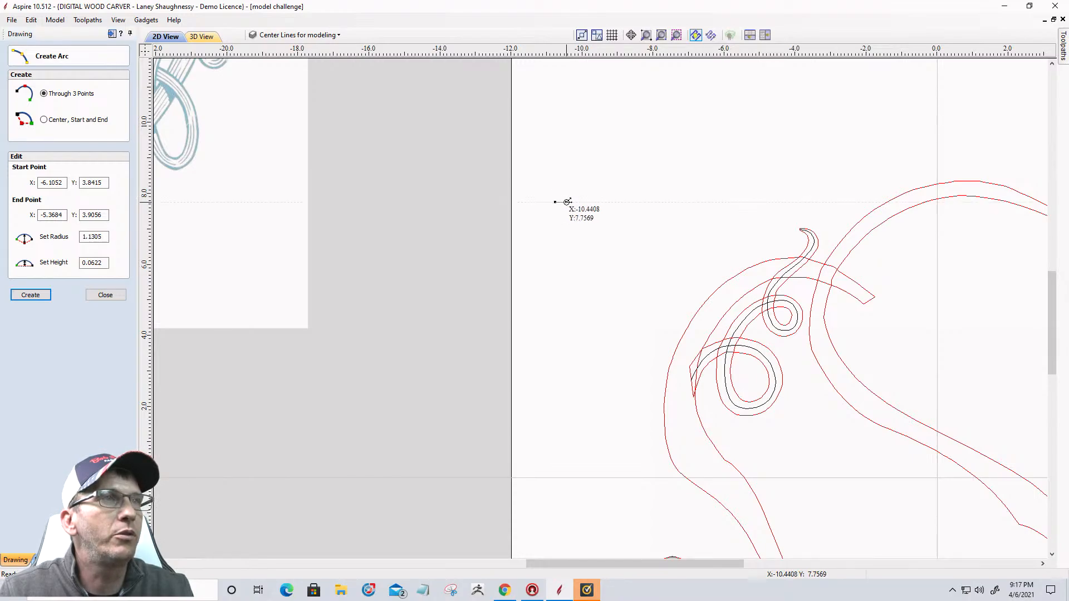
pyautogui.click(580, 201)
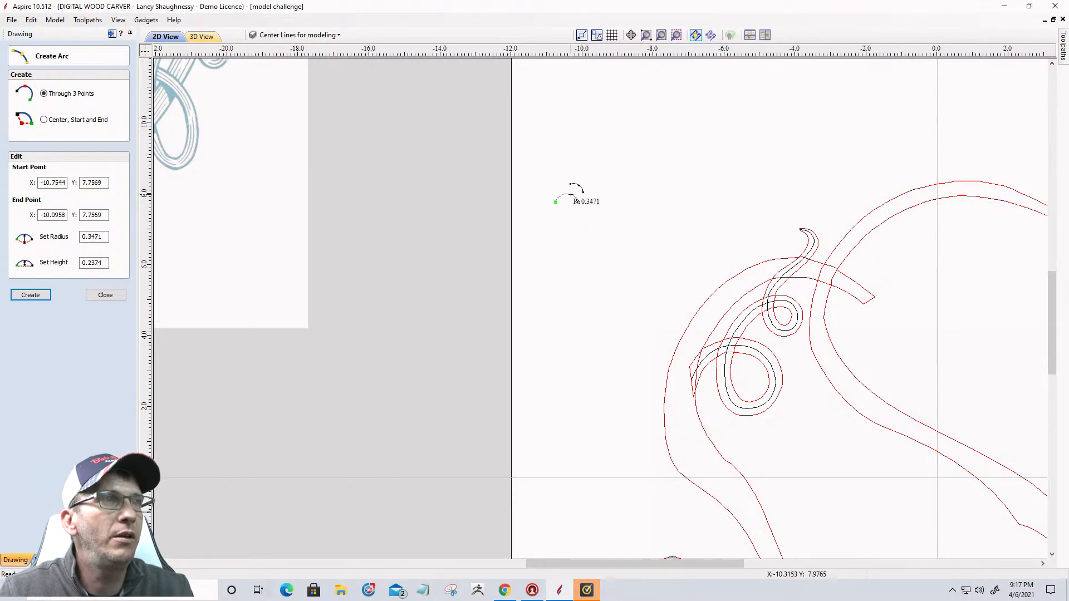
pyautogui.click(568, 191)
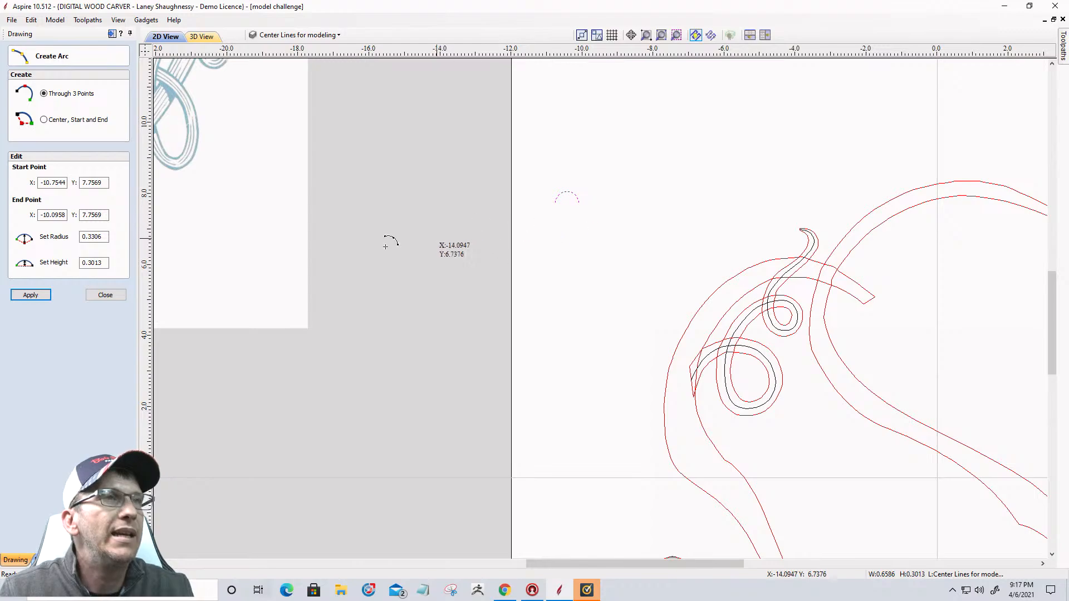
pyautogui.press('Escape')
pyautogui.scroll(2, 570, 201)
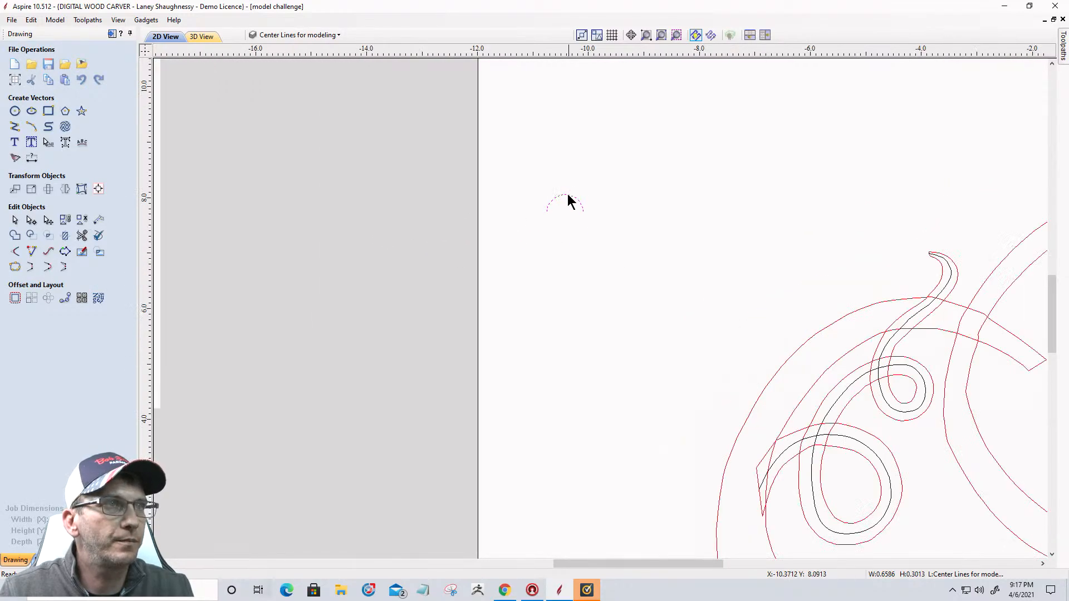
pyautogui.click(568, 201)
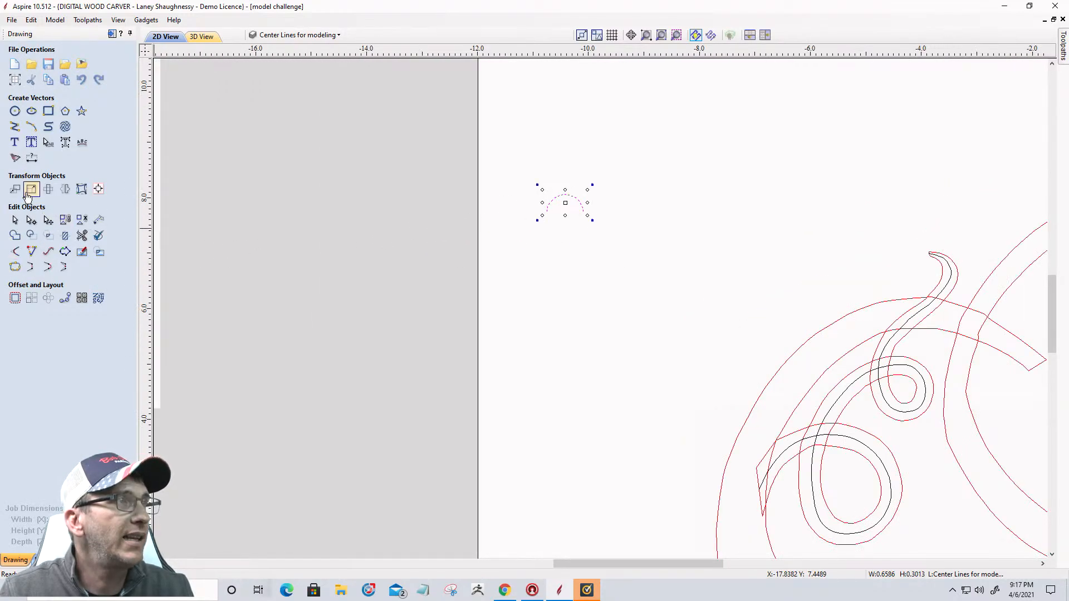
pyautogui.click(32, 189)
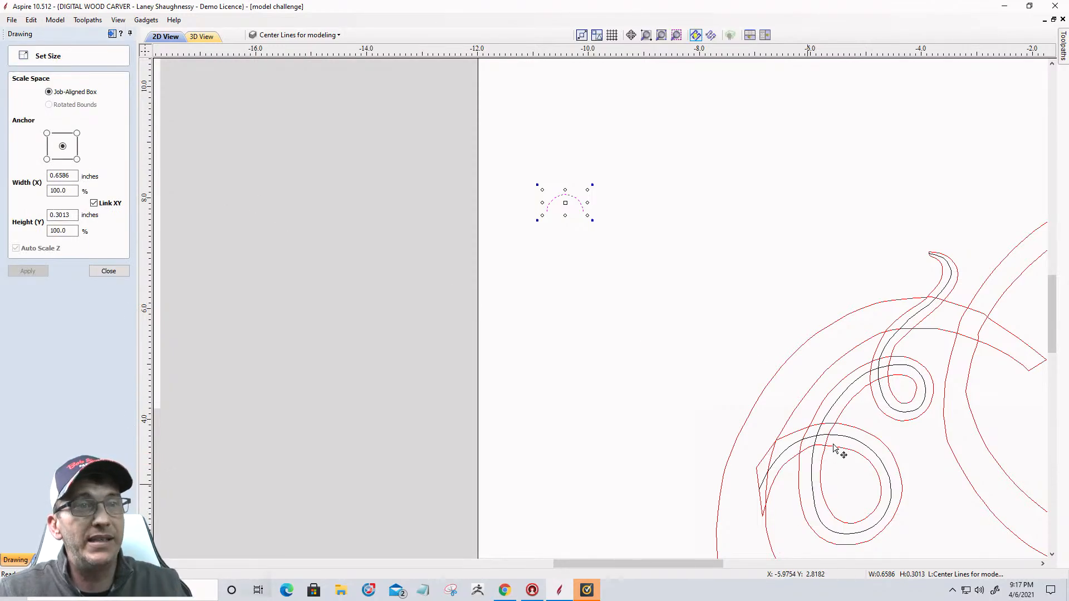
pyautogui.scroll(3, 782, 501)
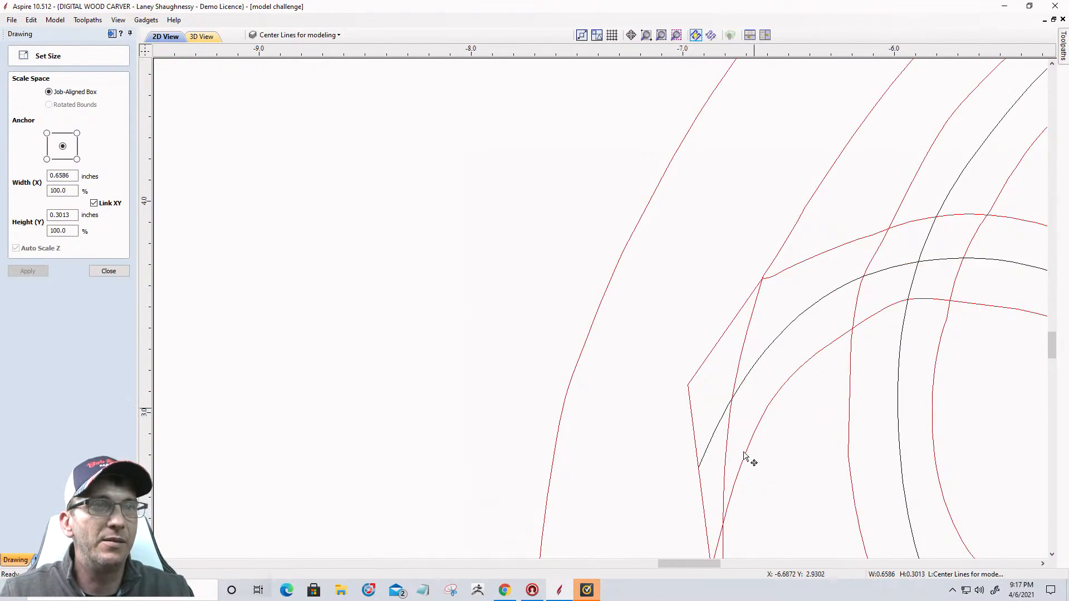
pyautogui.scroll(-1, 780, 368)
pyautogui.scroll(-2, 780, 368)
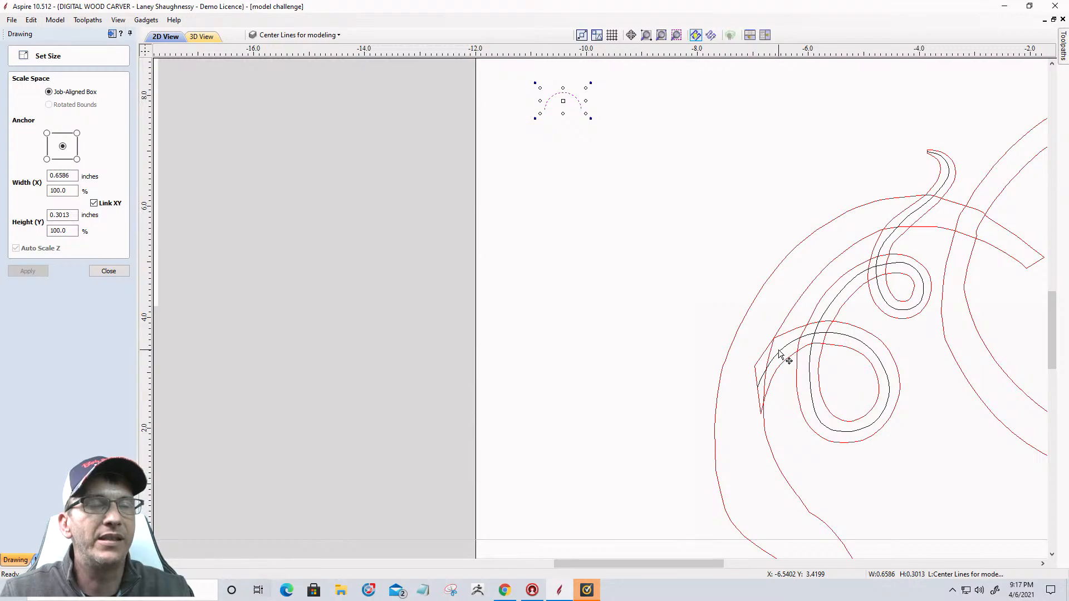
pyautogui.click(111, 272)
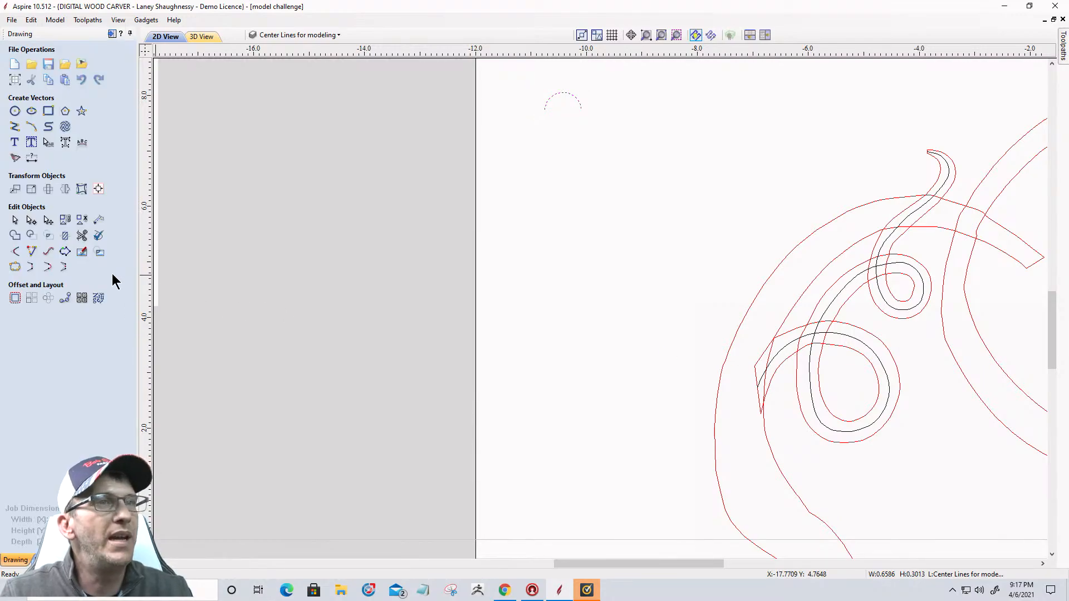
# Measure the tendril's width between its two outlines near the wide end, just before the large loop
pyautogui.click(98, 219)
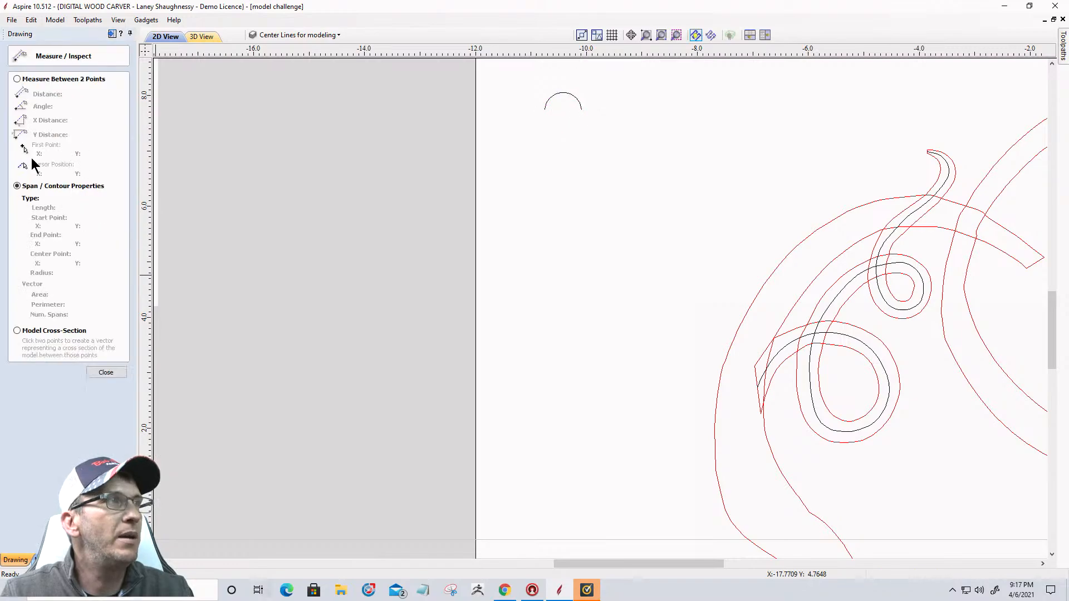
pyautogui.click(19, 79)
pyautogui.scroll(5, 829, 370)
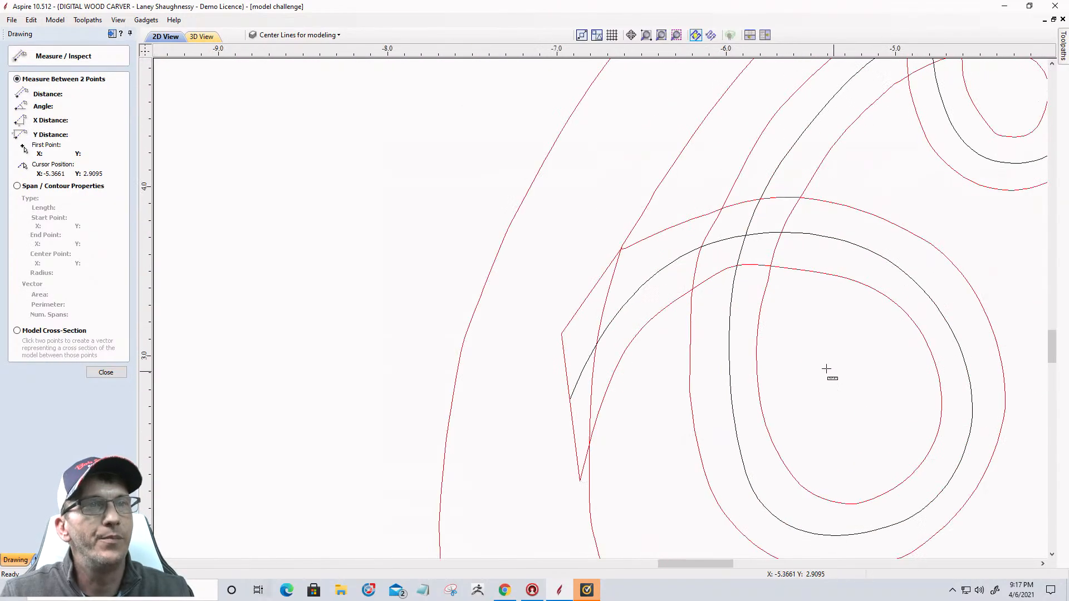
pyautogui.click(652, 243)
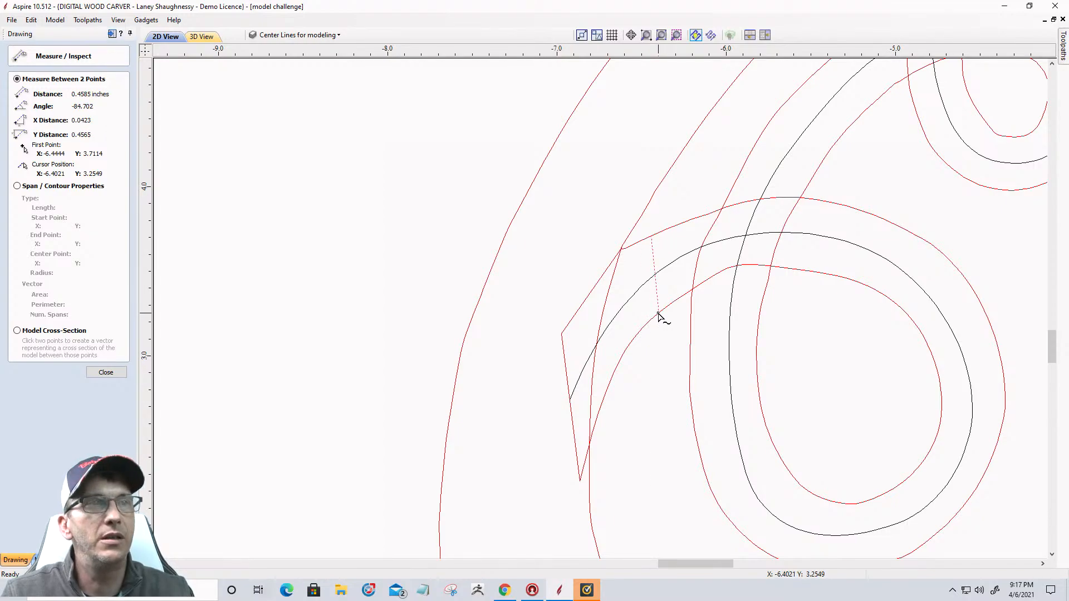
pyautogui.click(659, 315)
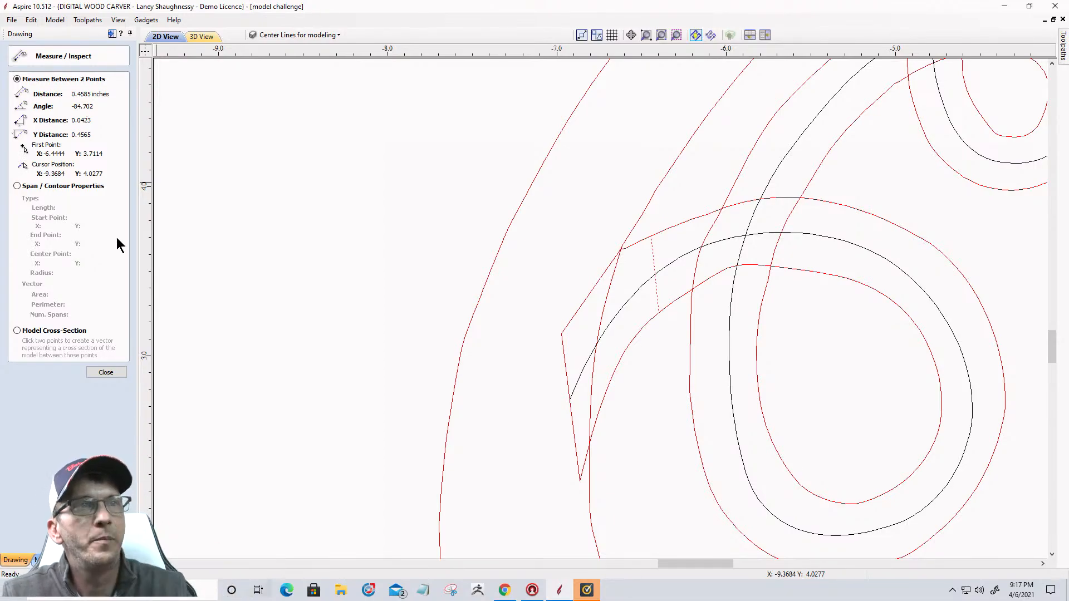
# Measure the tendril's width across the strand just above the small loop
pyautogui.scroll(-4, 637, 410)
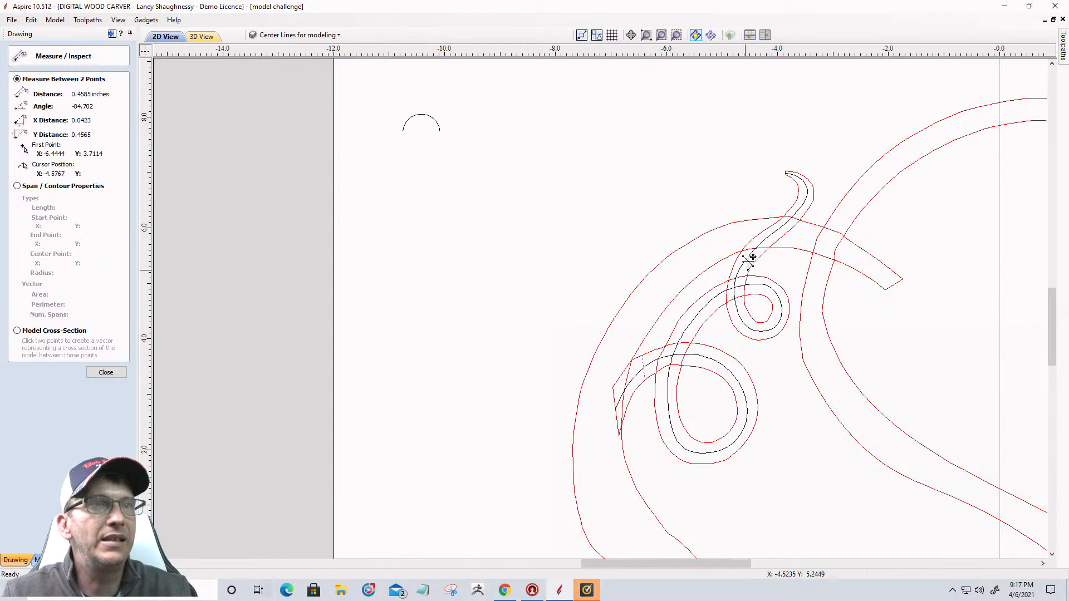
pyautogui.scroll(4, 750, 259)
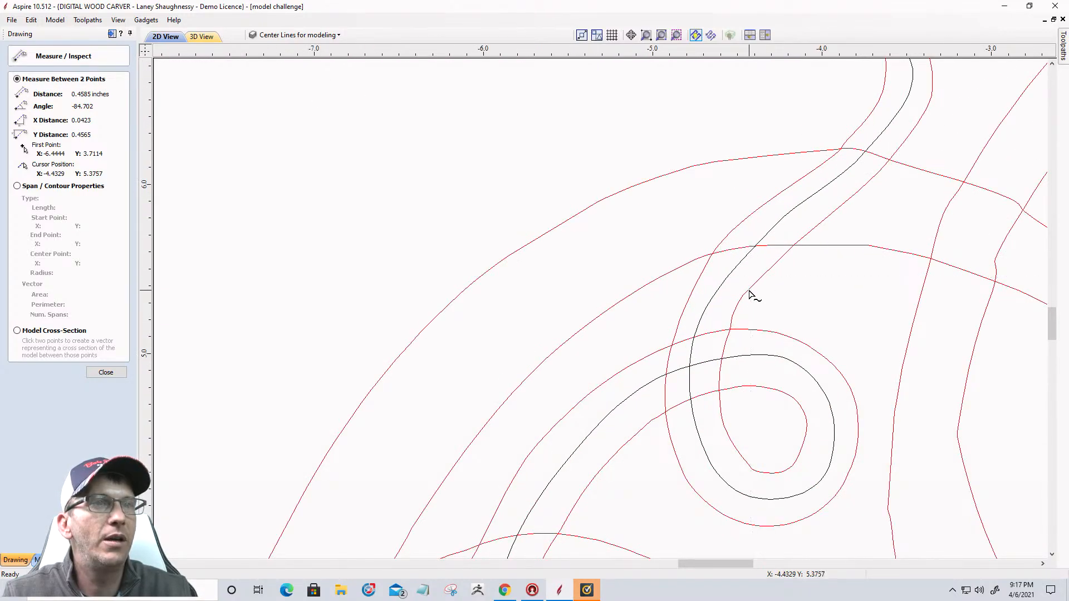
pyautogui.click(752, 287)
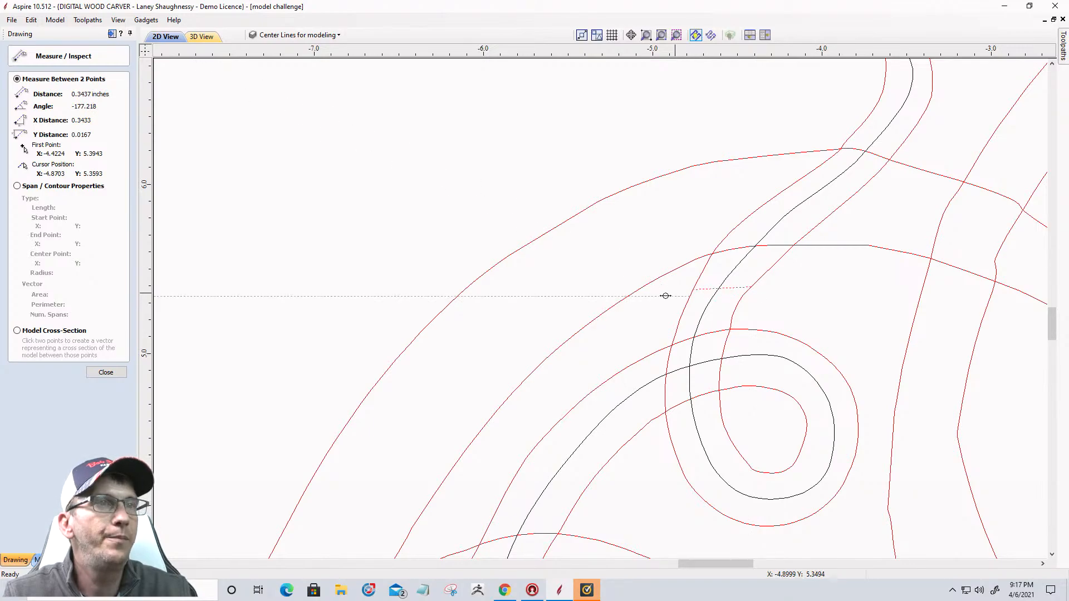
# Measure the tendril's width at its narrow curled tip and close the measuring tool
pyautogui.scroll(1, 724, 299)
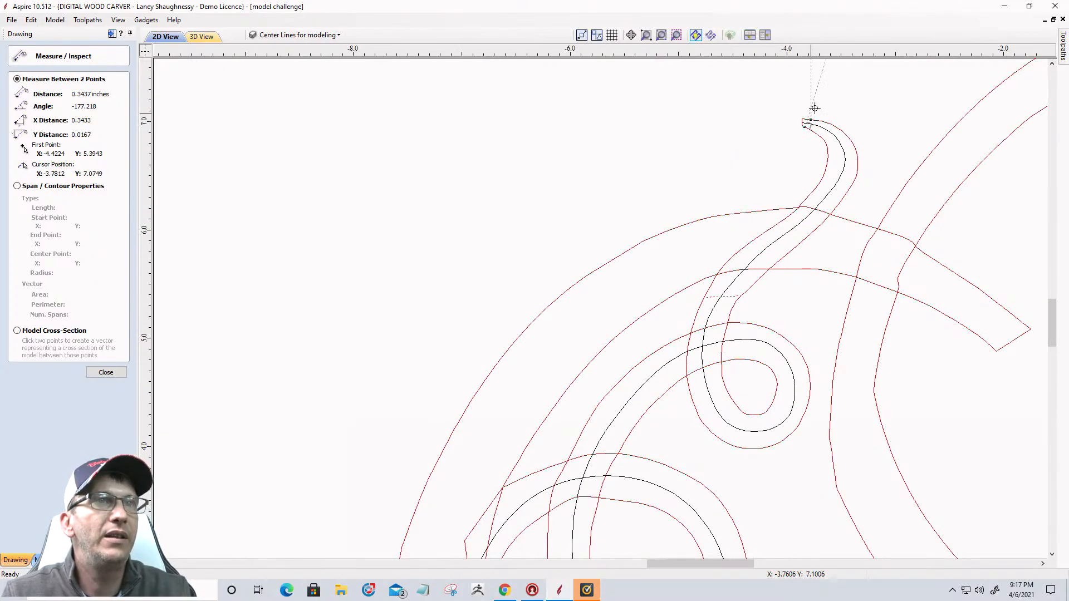
pyautogui.scroll(1, 813, 114)
pyautogui.scroll(1, 814, 119)
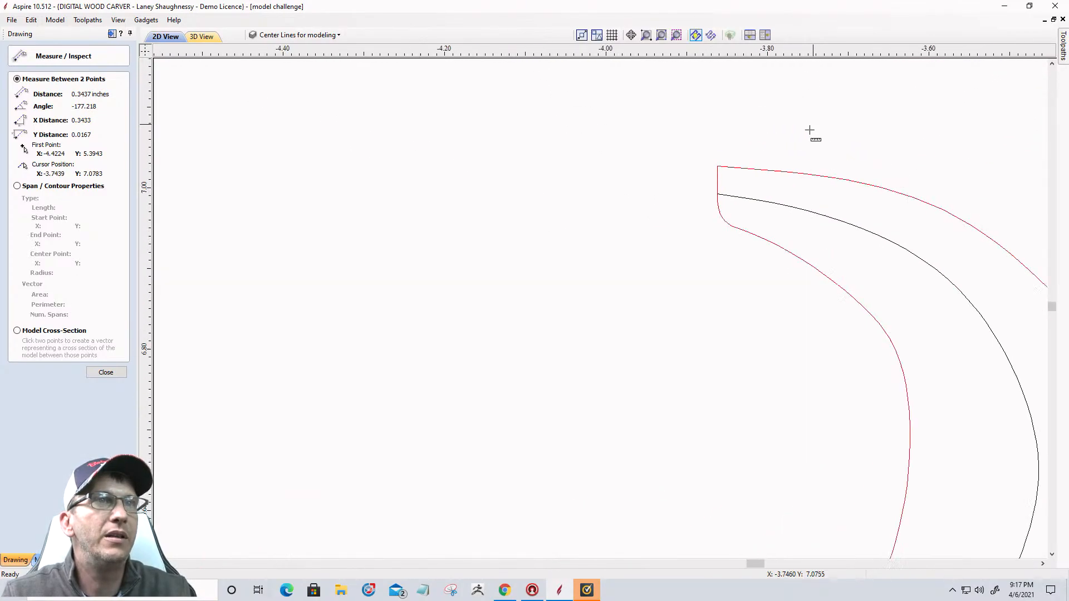
pyautogui.click(740, 168)
pyautogui.click(736, 230)
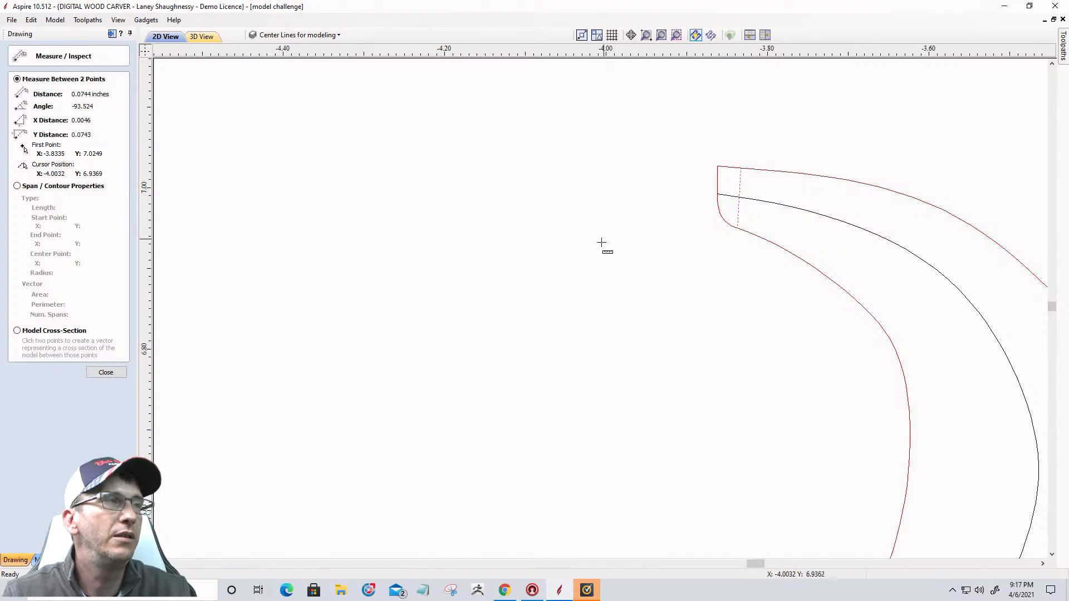
pyautogui.click(105, 373)
# Try to resize the arc to 4 inches wide with its proportions linked, and undo the resize
pyautogui.scroll(-8, 703, 346)
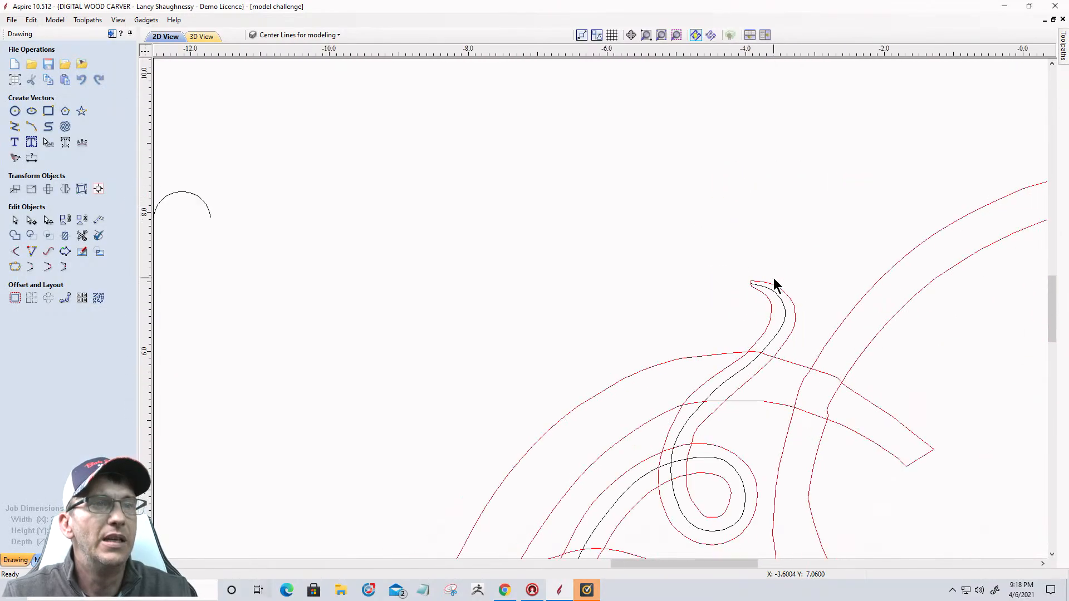
pyautogui.click(395, 225)
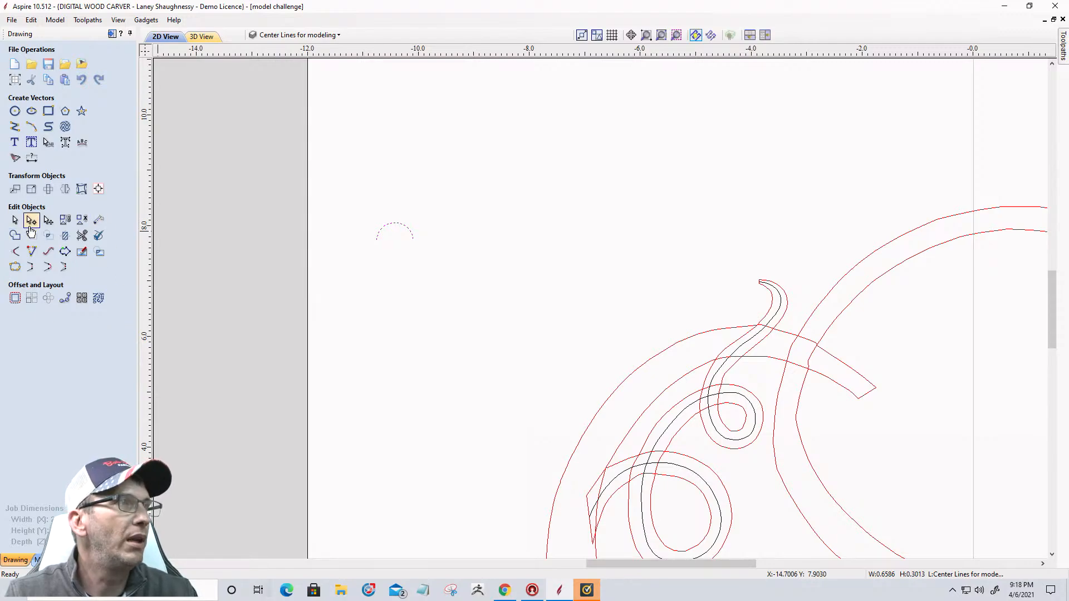
pyautogui.click(31, 189)
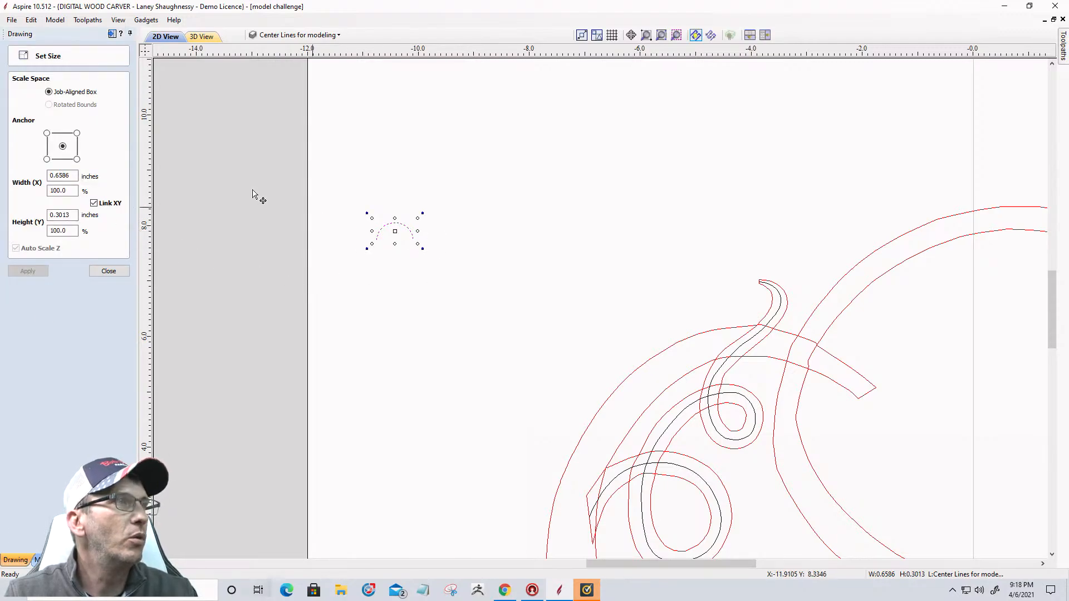
pyautogui.moveTo(70, 176); pyautogui.dragTo(52, 176)
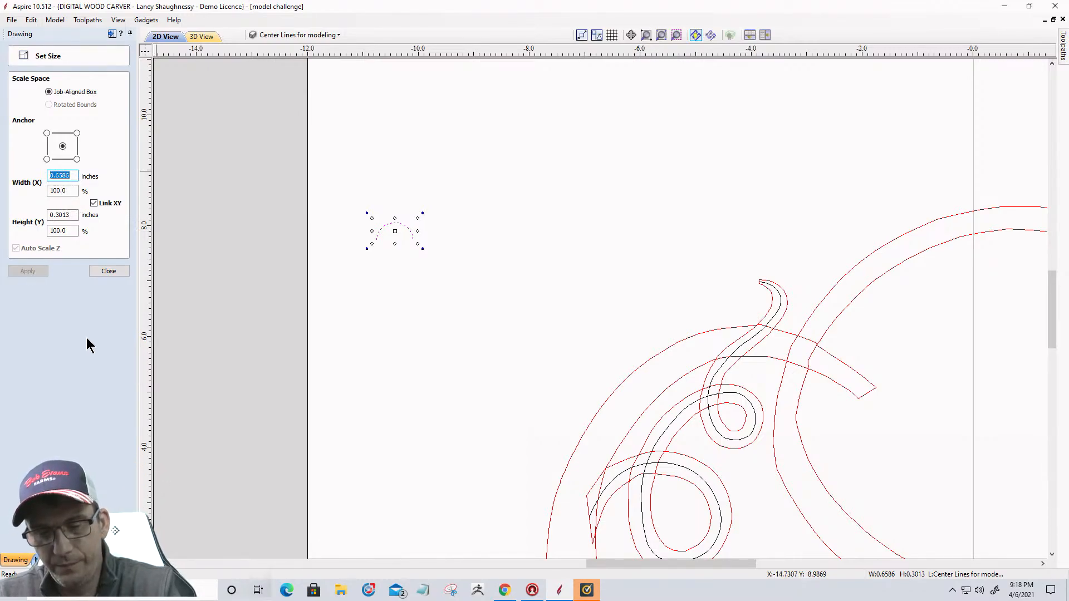
pyautogui.write('4')
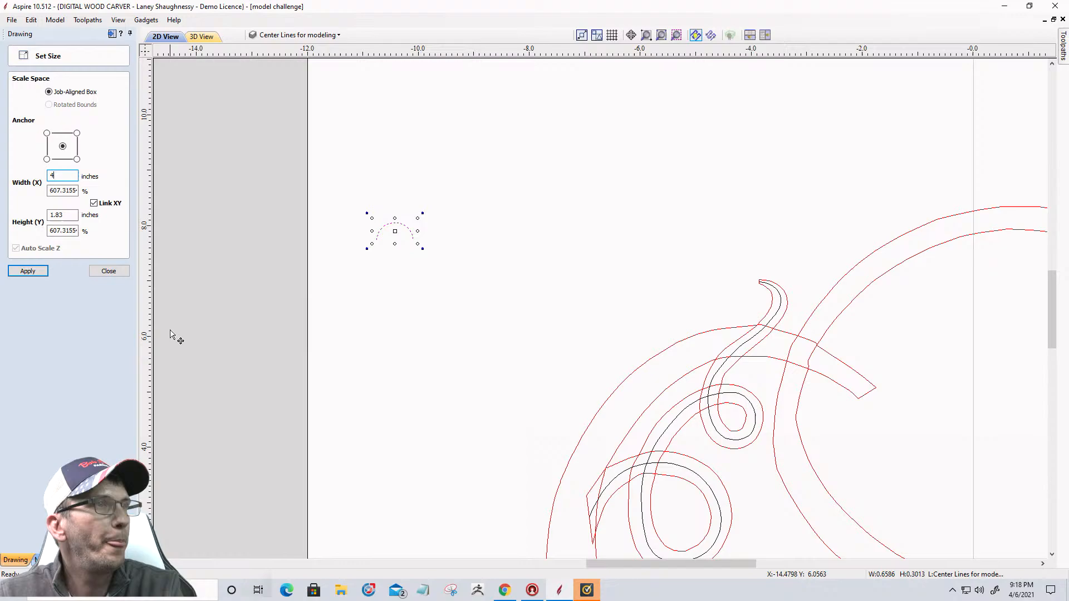
pyautogui.click(29, 272)
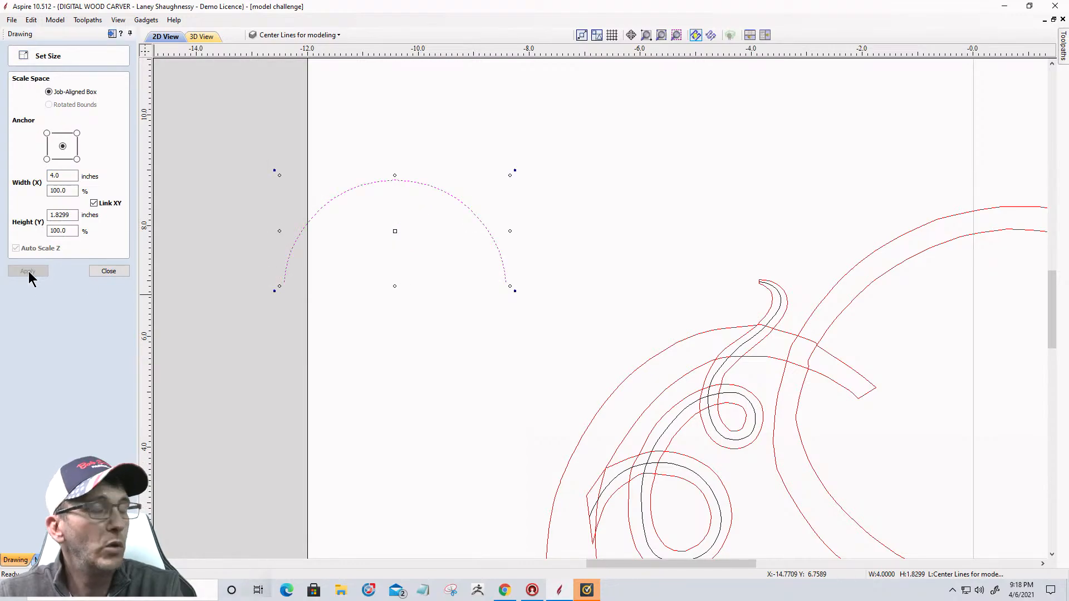
pyautogui.moveTo(75, 175); pyautogui.dragTo(3, 183)
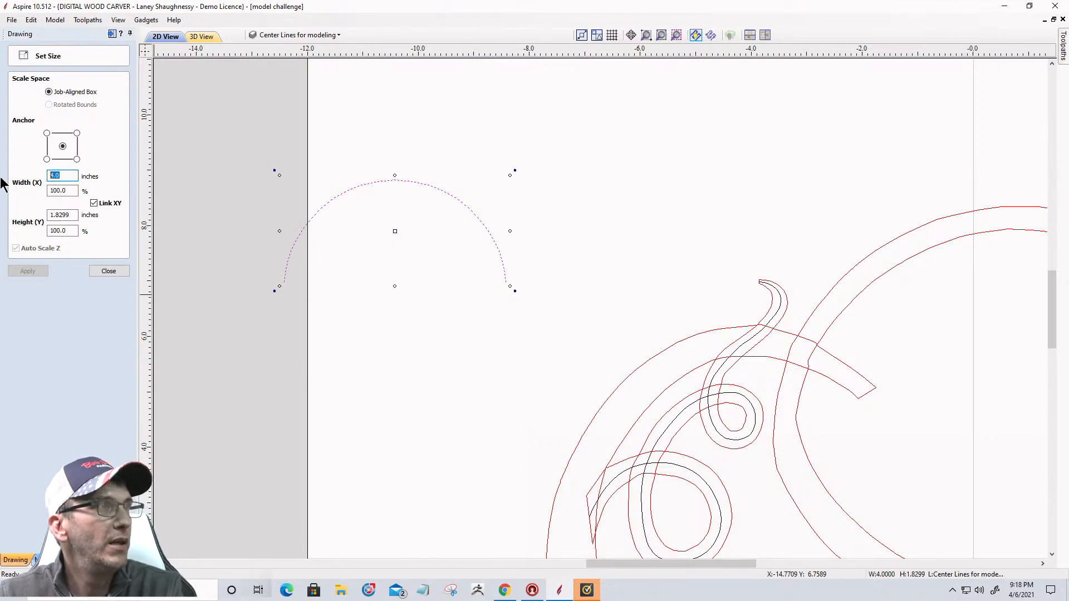
pyautogui.hotkey('ctrl', 'z')
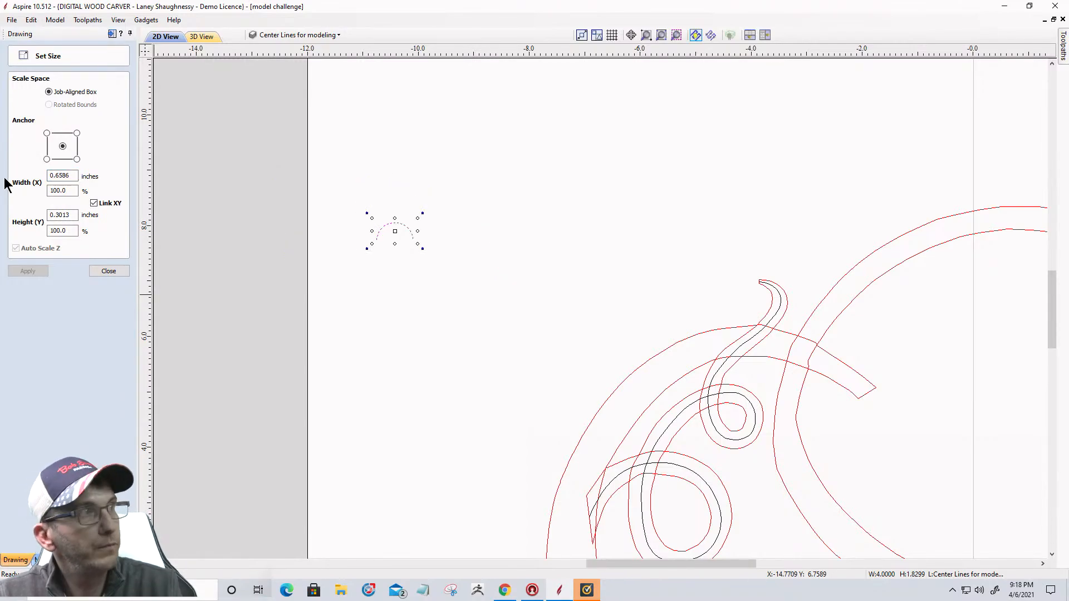
# Resize the arc to 0.45 inches wide with its proportions linked
pyautogui.moveTo(73, 176); pyautogui.dragTo(13, 185)
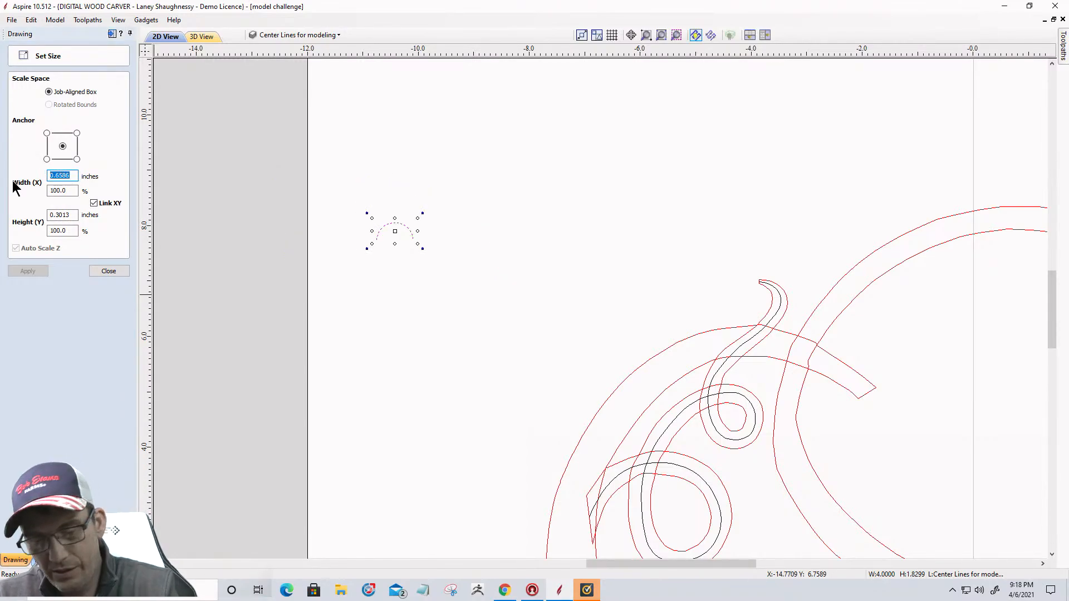
pyautogui.write('0.4')
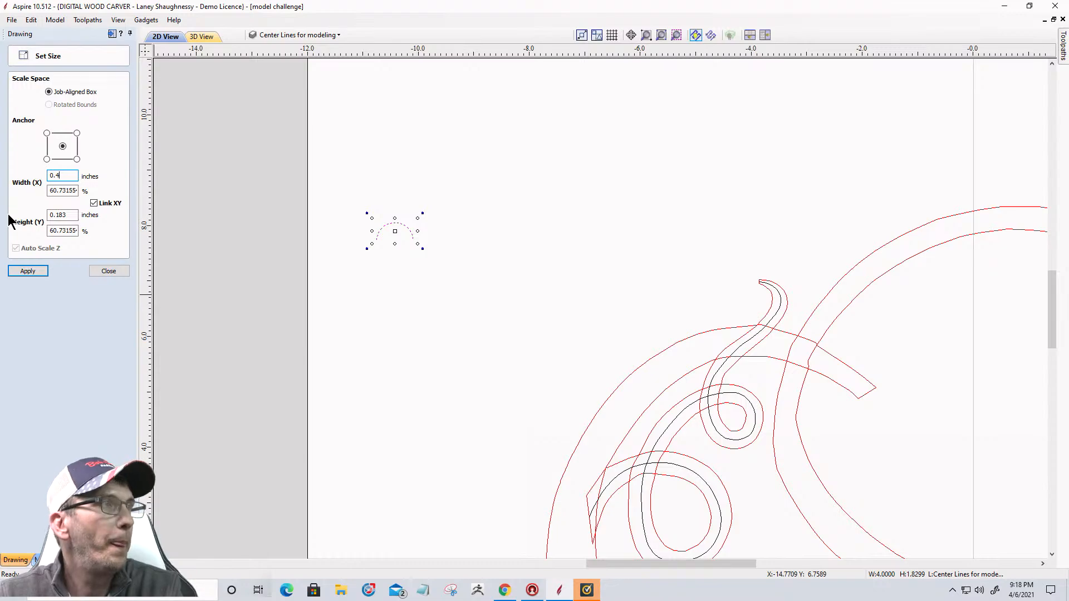
pyautogui.write('5')
pyautogui.click(26, 273)
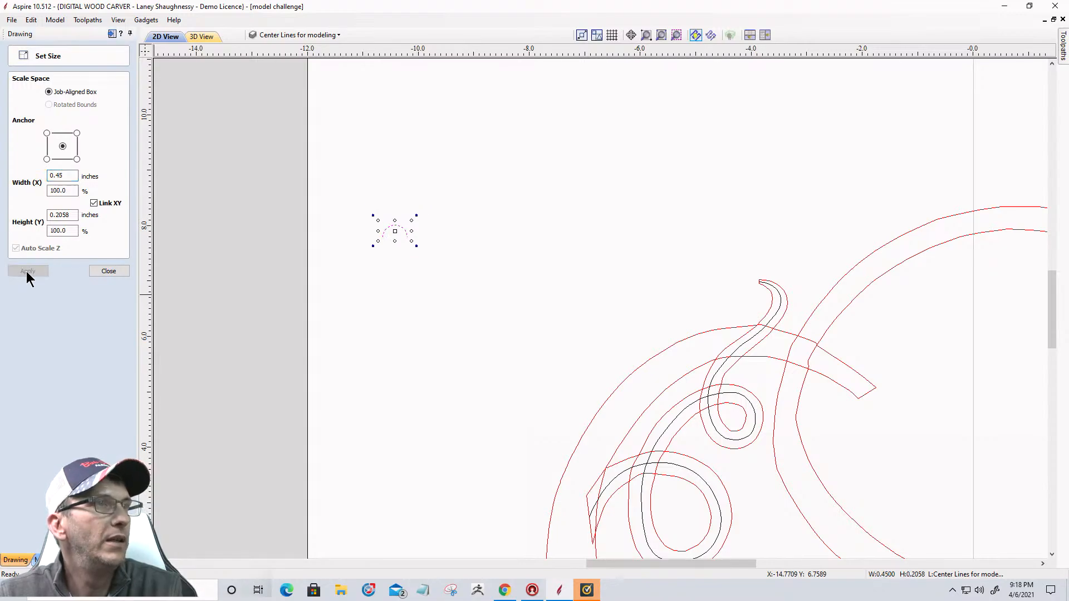
# Place a copy of the arc beside the original at the same height
pyautogui.scroll(3, 400, 235)
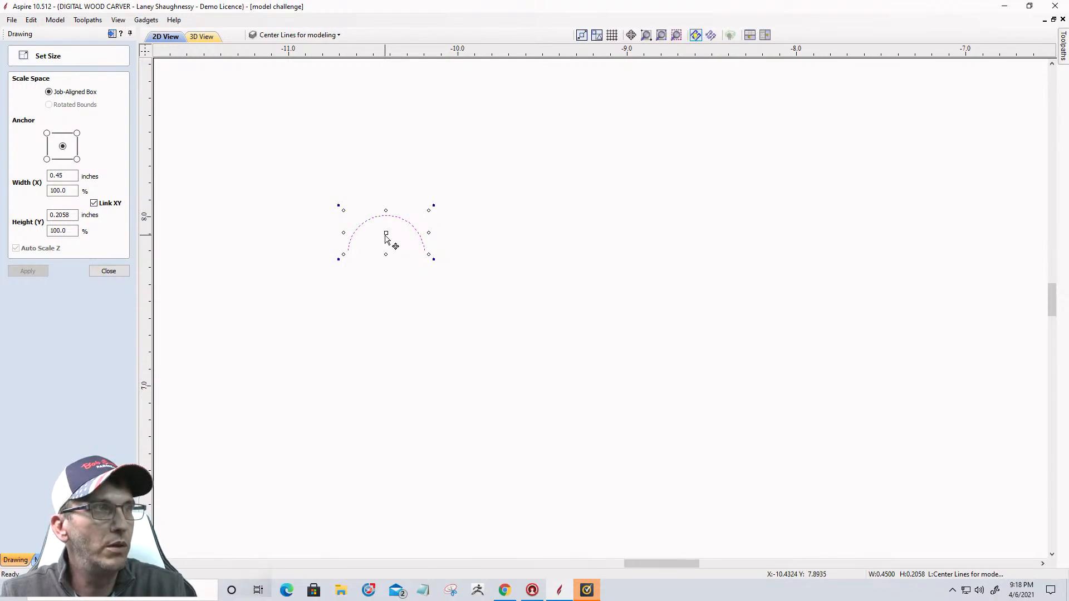
pyautogui.moveTo(387, 232); pyautogui.dragTo(514, 237)
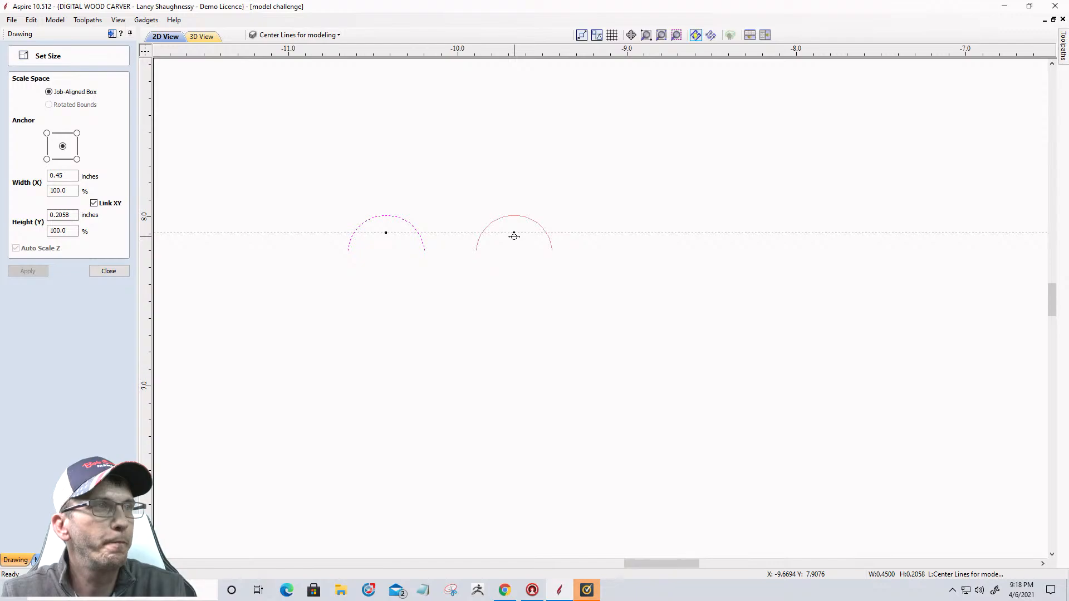
pyautogui.moveTo(514, 236); pyautogui.dragTo(514, 236)
pyautogui.scroll(-3, 514, 240)
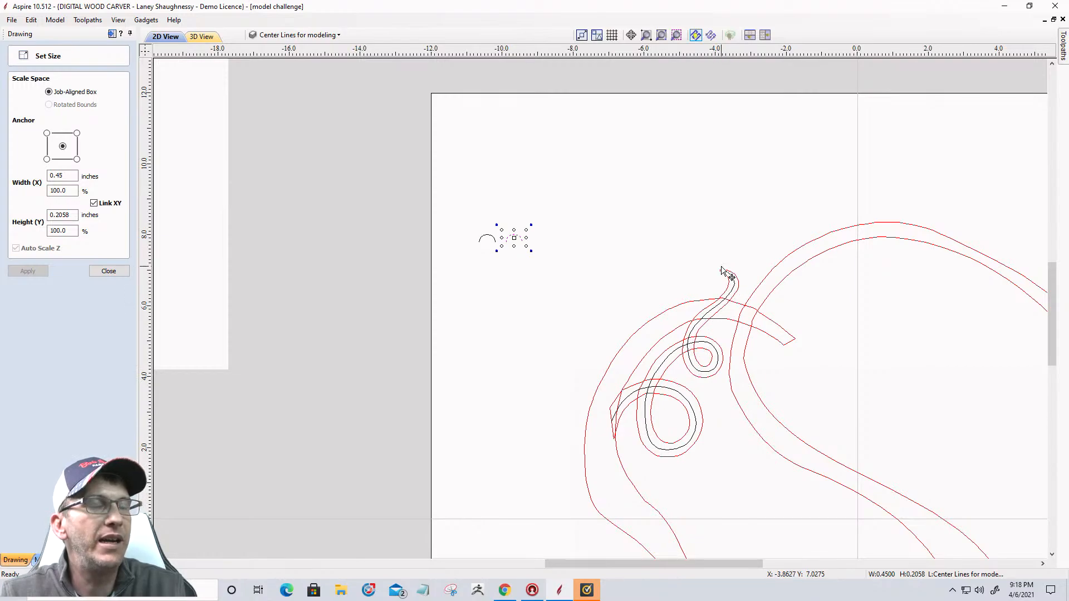
# Resize the copied arc to 0.0625 inches wide with linked proportions and deselect it
pyautogui.scroll(4, 521, 274)
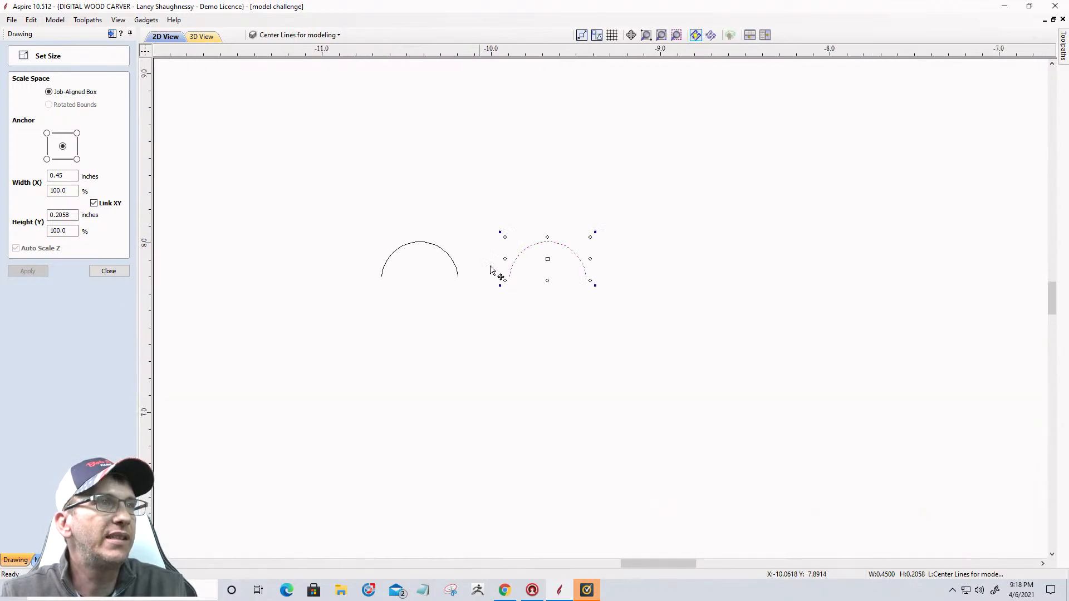
pyautogui.doubleClick(70, 172)
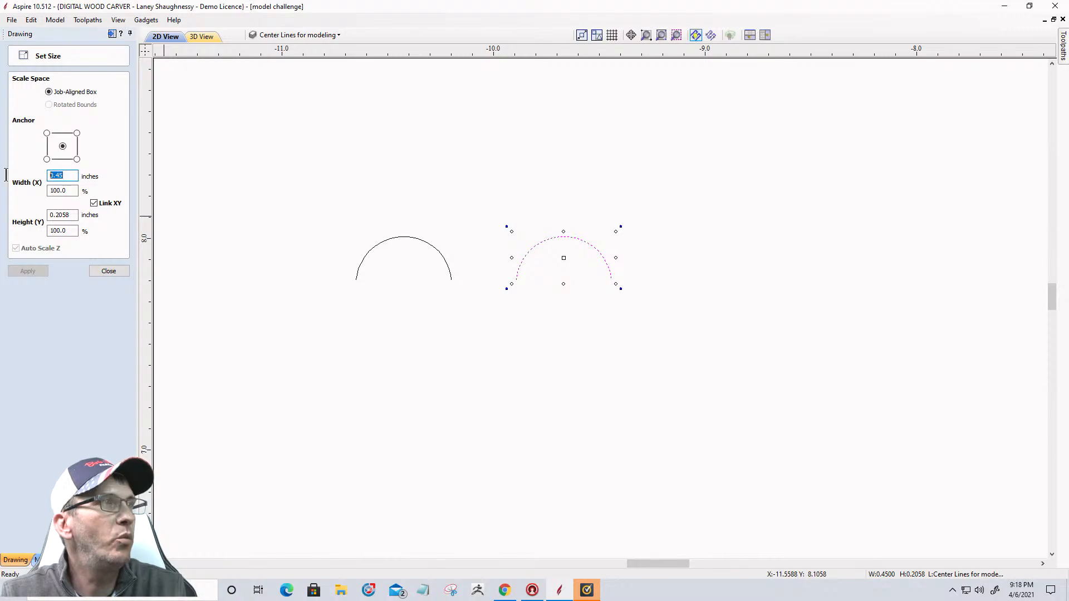
pyautogui.write('.')
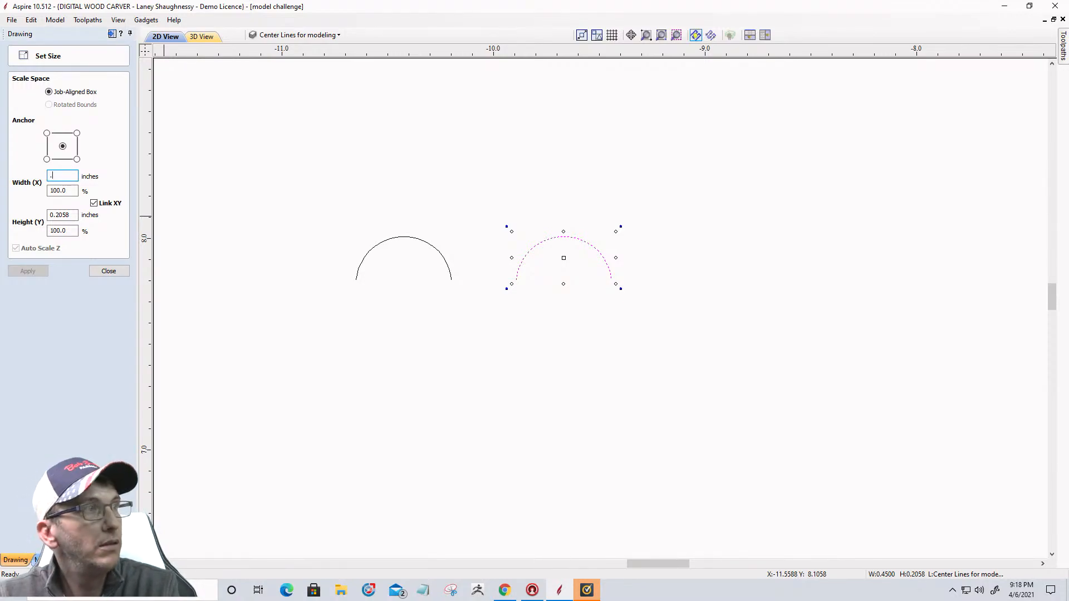
pyautogui.write('0625')
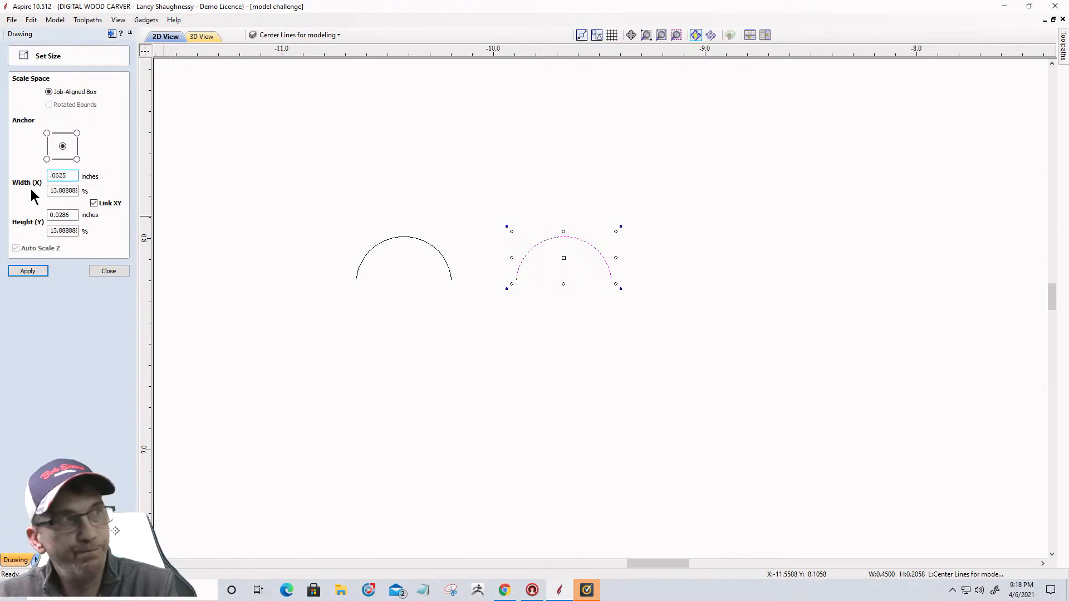
pyautogui.click(23, 272)
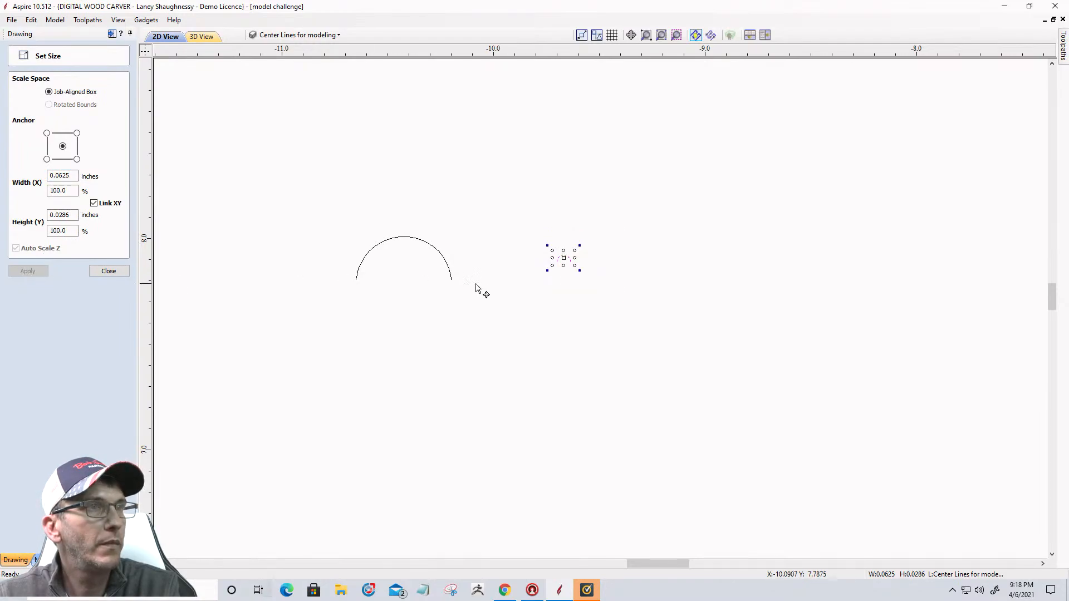
pyautogui.click(510, 274)
pyautogui.scroll(4, 509, 276)
pyautogui.scroll(-2, 564, 266)
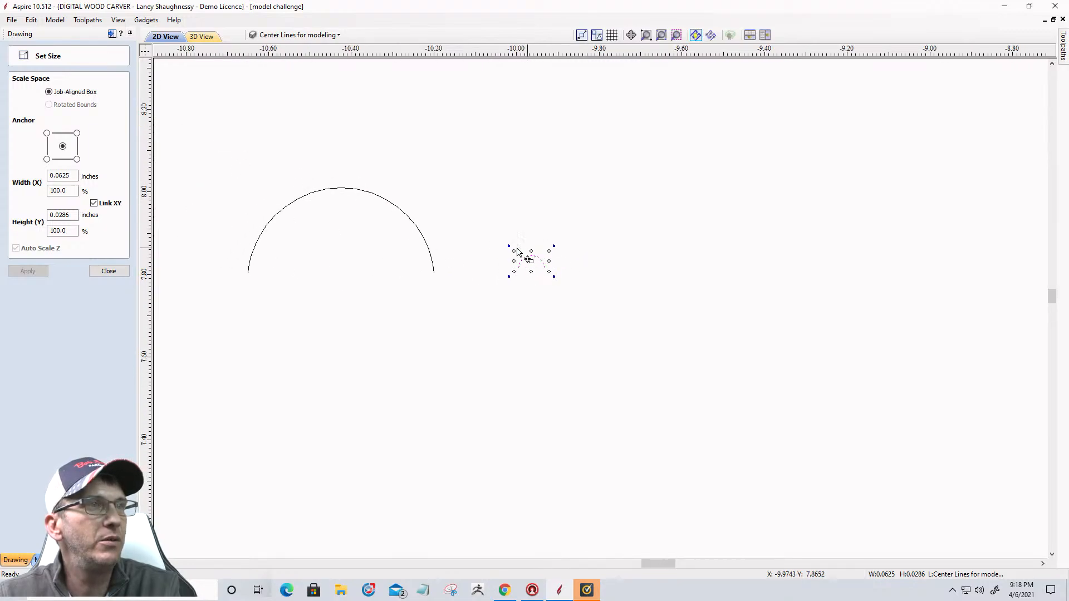
pyautogui.scroll(2, 540, 274)
pyautogui.click(507, 362)
pyautogui.scroll(-5, 511, 360)
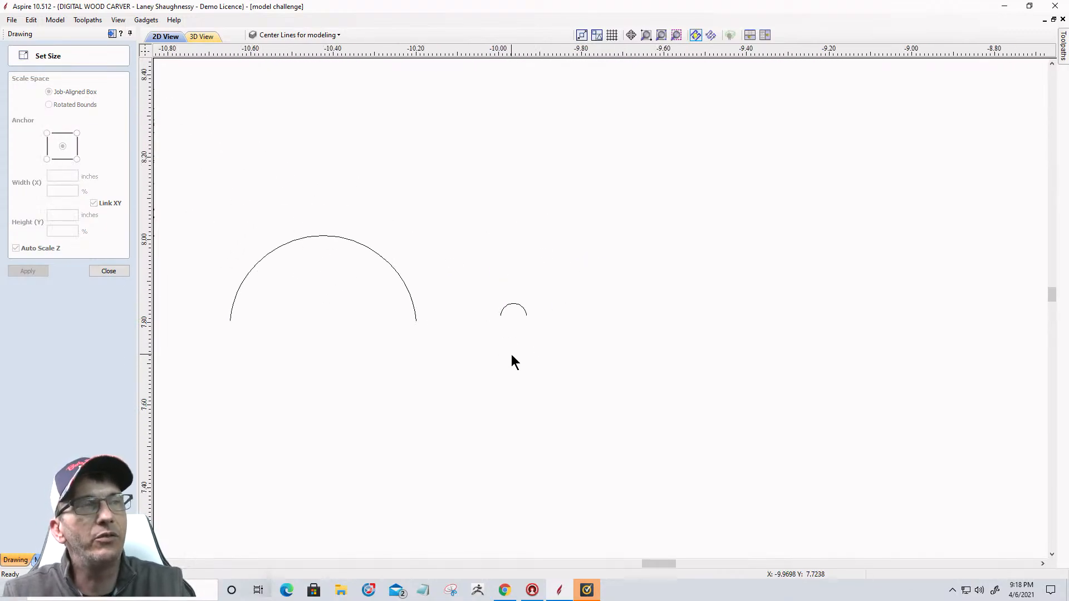
# Move both arcs together to just outside the wreath's outer curve near the tendril's wide end, and close the resizing tool
pyautogui.scroll(-5, 513, 347)
pyautogui.scroll(2, 514, 343)
pyautogui.scroll(-2, 515, 334)
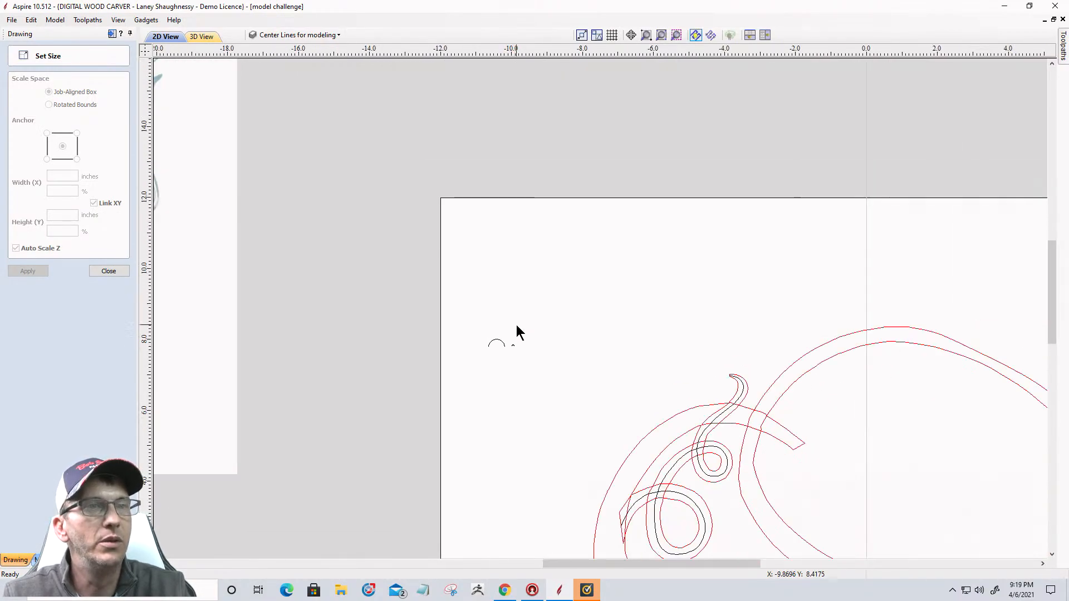
pyautogui.scroll(-2, 520, 339)
pyautogui.scroll(4, 496, 406)
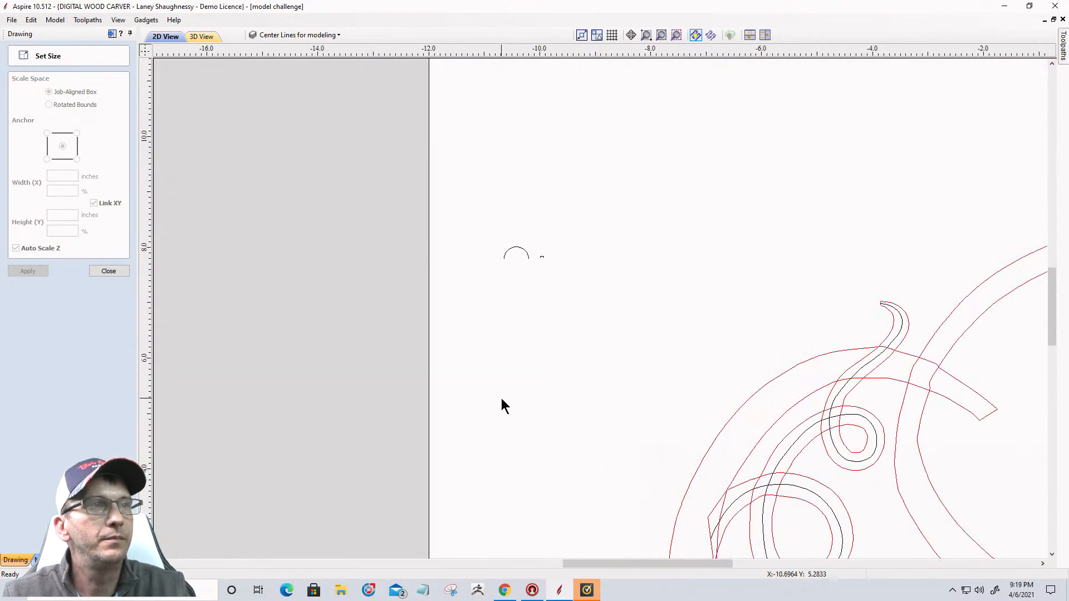
pyautogui.scroll(-2, 507, 365)
pyautogui.click(513, 290)
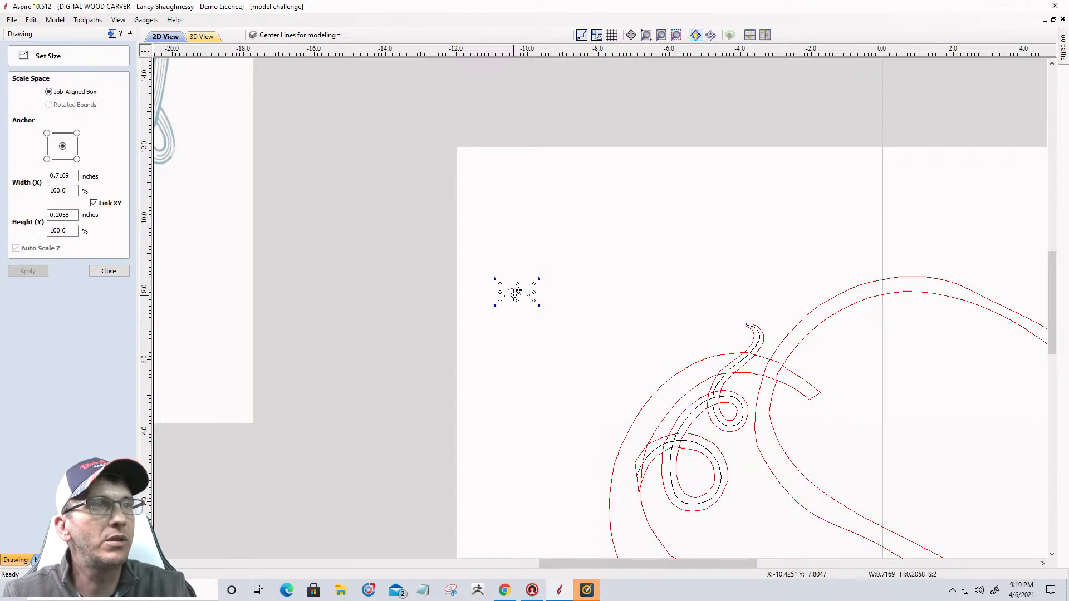
pyautogui.moveTo(516, 289); pyautogui.dragTo(612, 412)
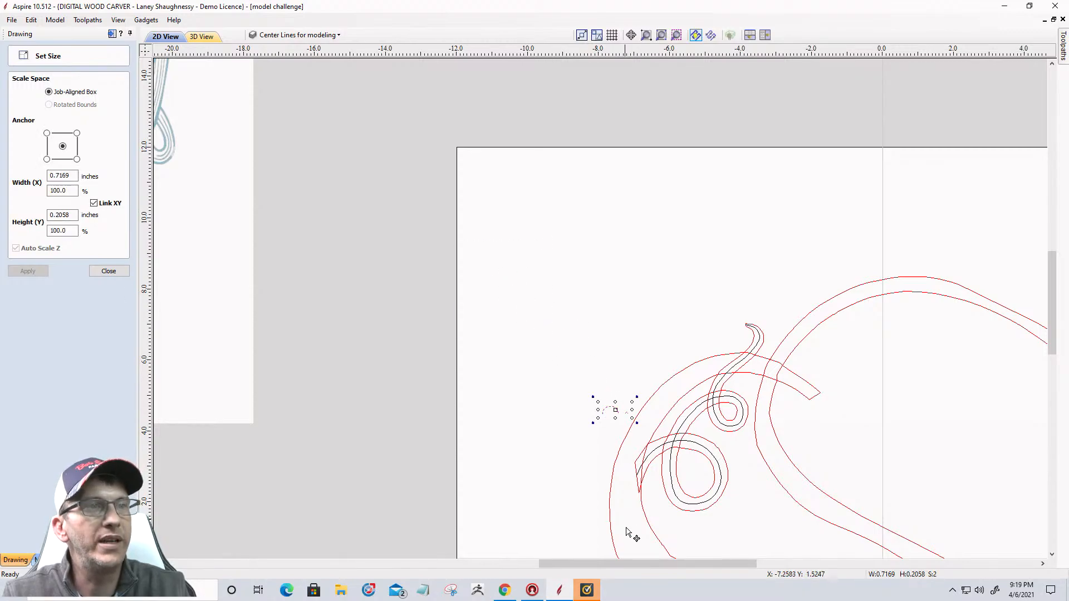
pyautogui.scroll(7, 646, 477)
pyautogui.scroll(-2, 565, 386)
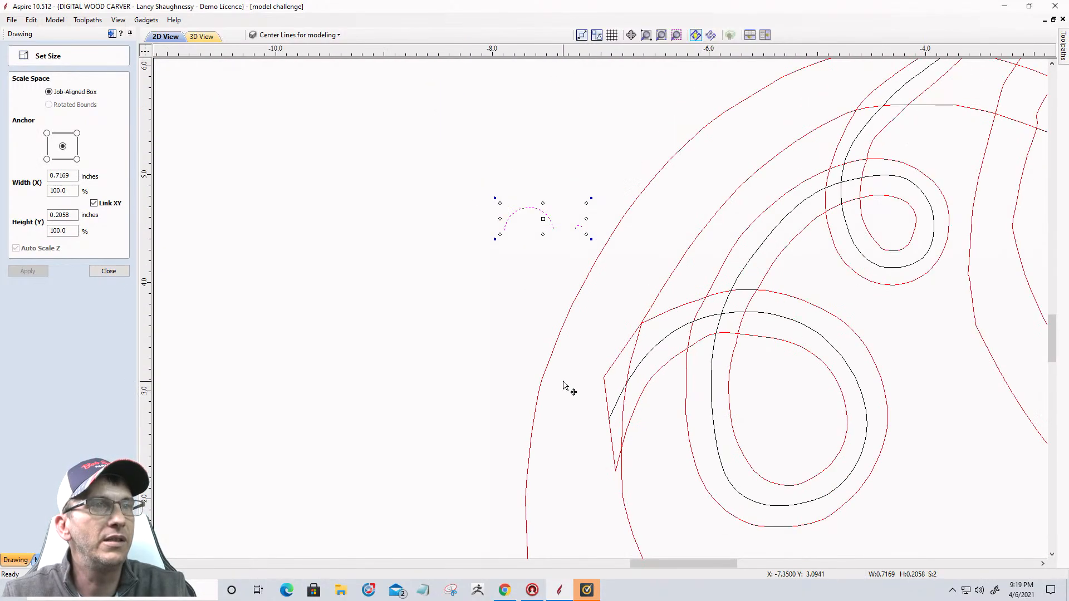
pyautogui.scroll(-2, 565, 501)
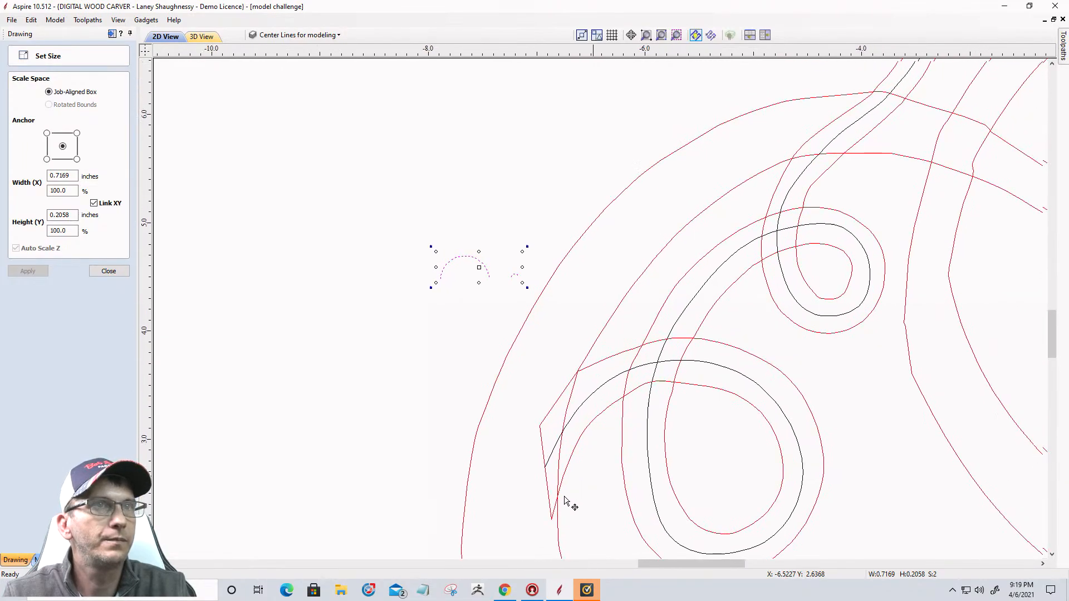
pyautogui.scroll(1, 554, 459)
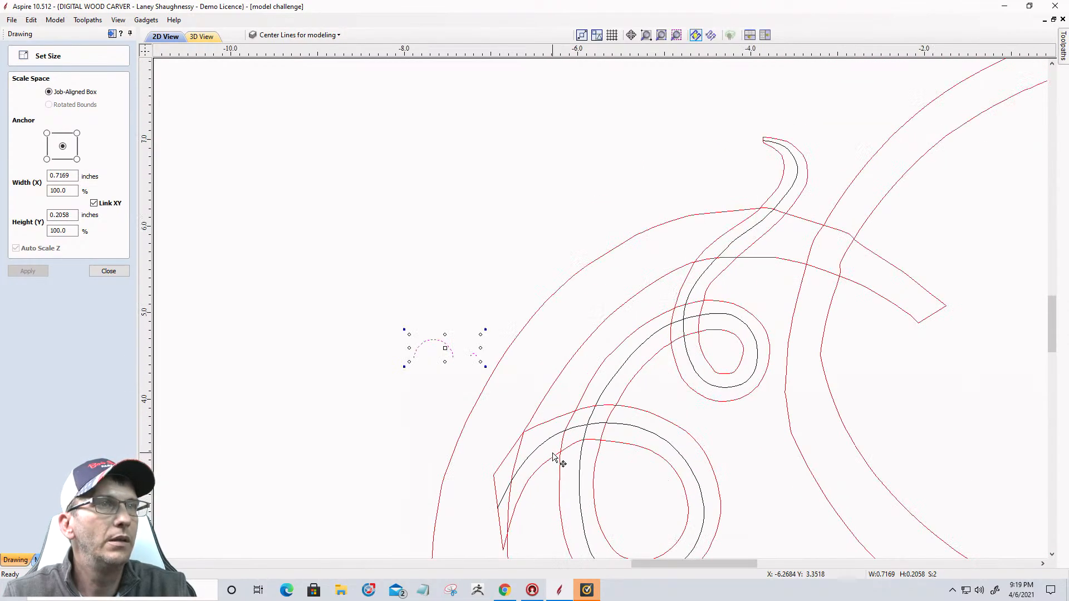
pyautogui.moveTo(553, 452); pyautogui.dragTo(546, 393, button='middle')
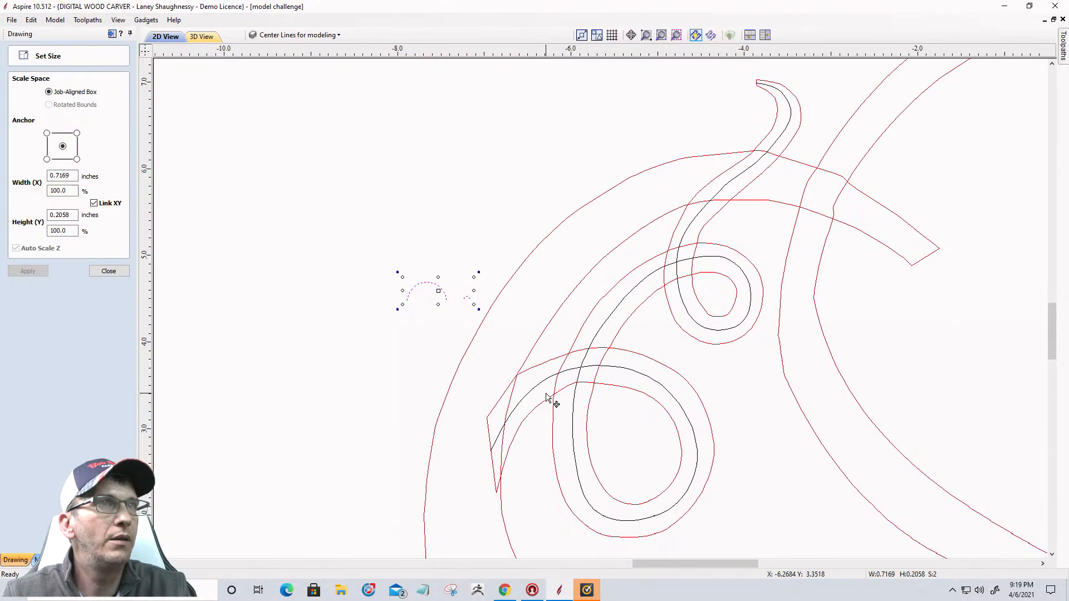
pyautogui.scroll(1, 490, 418)
pyautogui.click(330, 399)
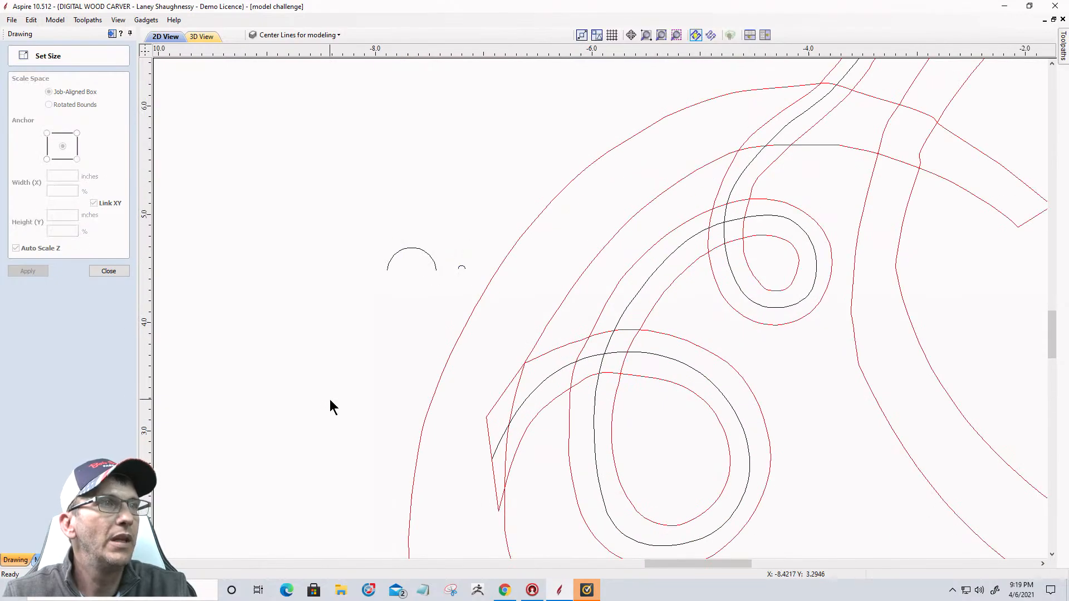
pyautogui.click(107, 272)
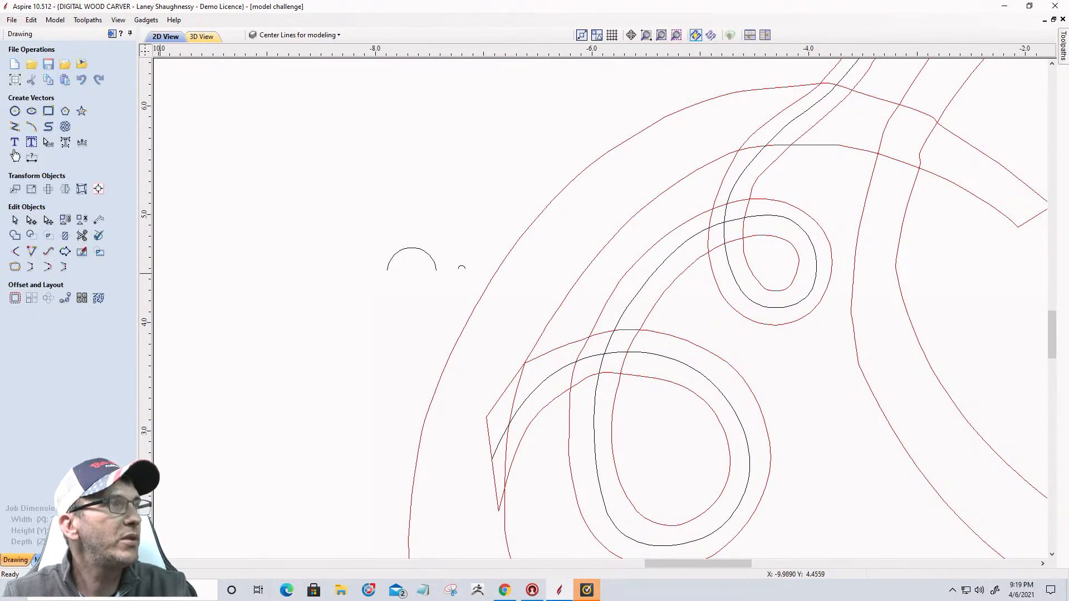
# Check the start and end nodes of the tendril's center line for its direction, and leave node editing with the line selected
pyautogui.click(37, 559)
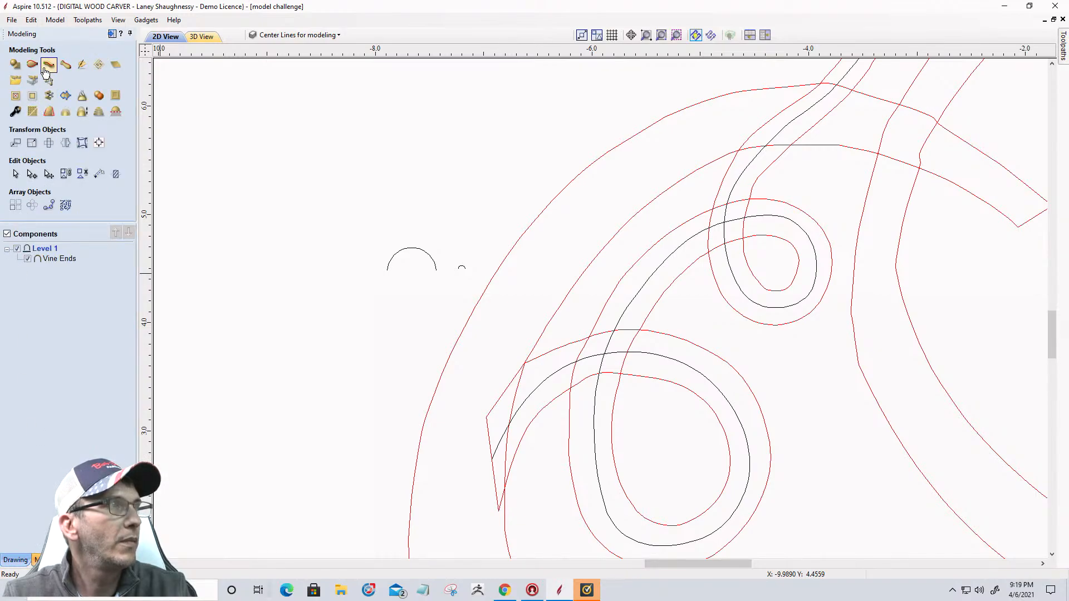
pyautogui.click(495, 457)
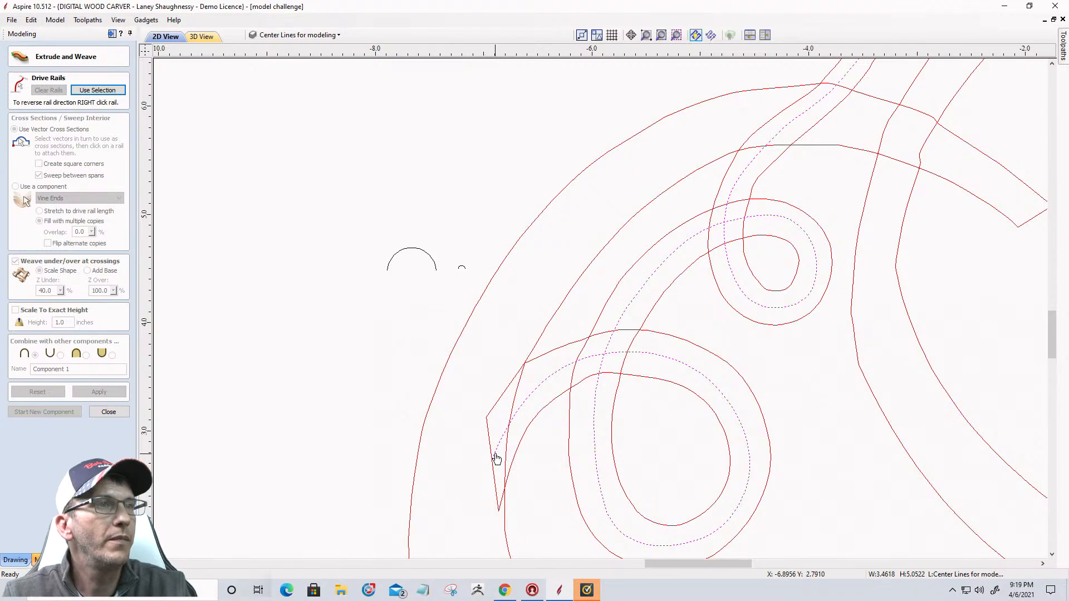
pyautogui.scroll(-1, 497, 460)
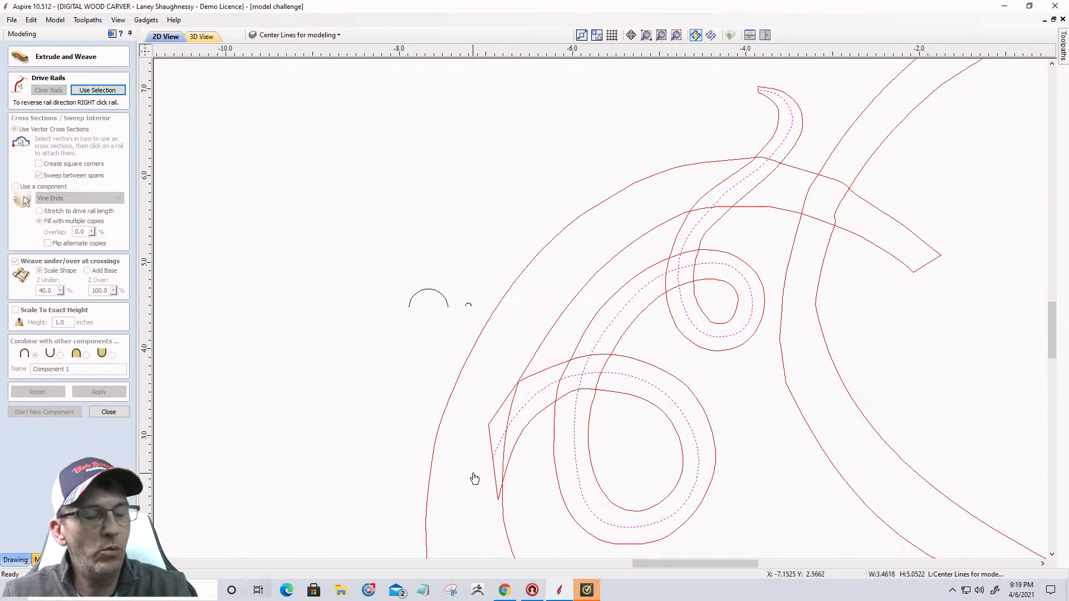
pyautogui.press('n')
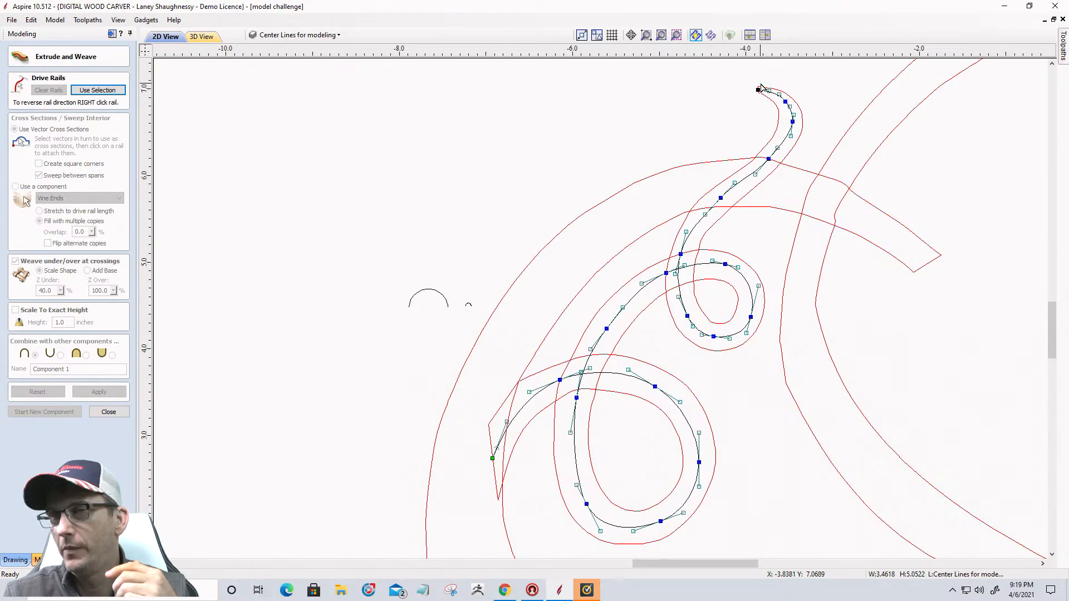
pyautogui.click(110, 413)
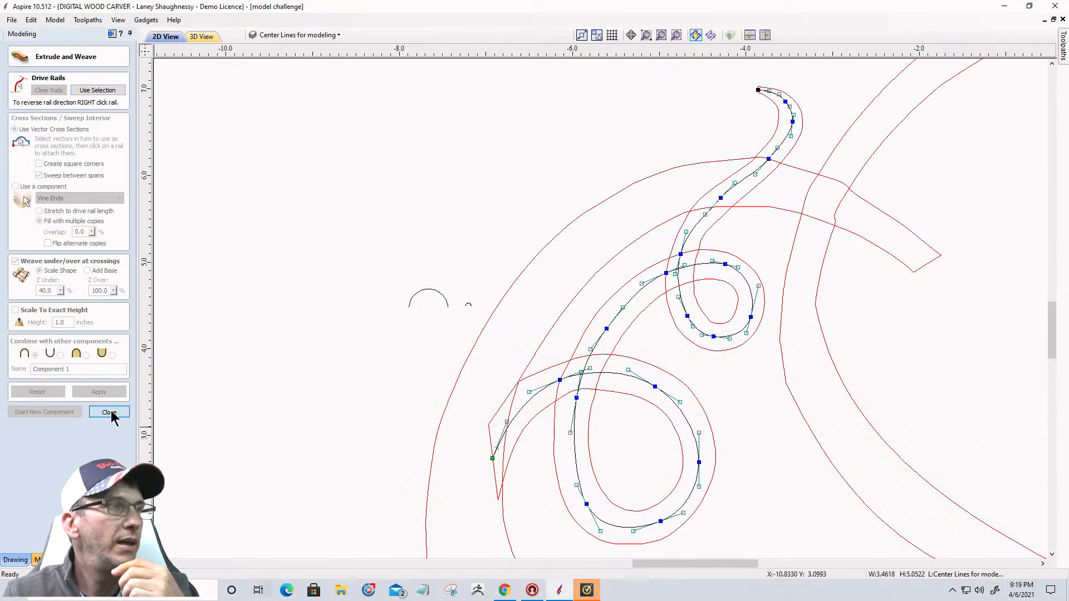
pyautogui.click(527, 400)
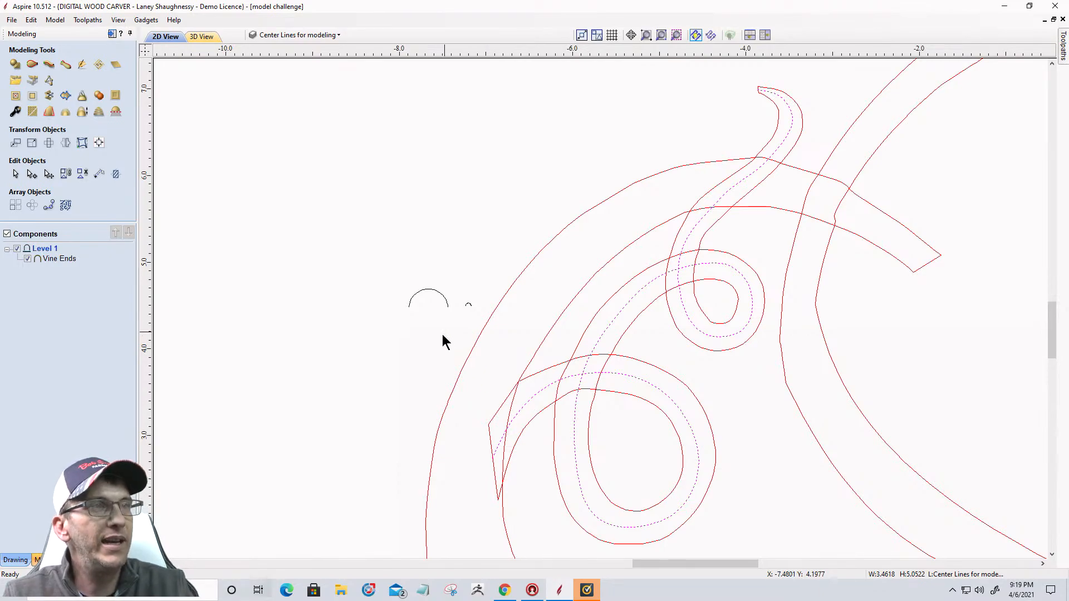
# In Extrude and Weave, use the tendril's center line as drive rail, attaching the large arc at its wide end and the small arc at its tip
pyautogui.click(49, 65)
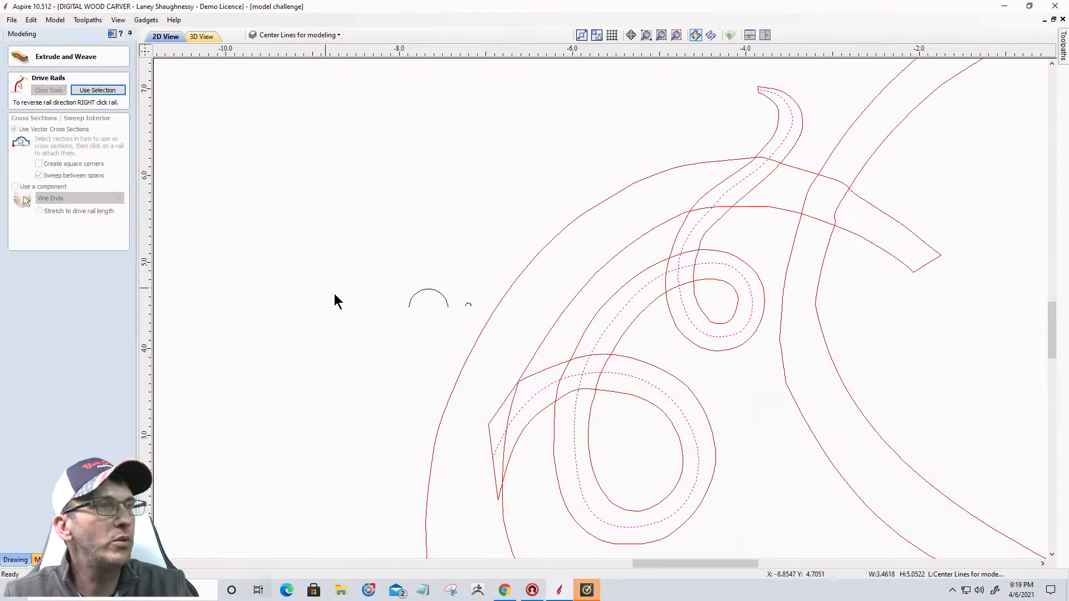
pyautogui.click(436, 290)
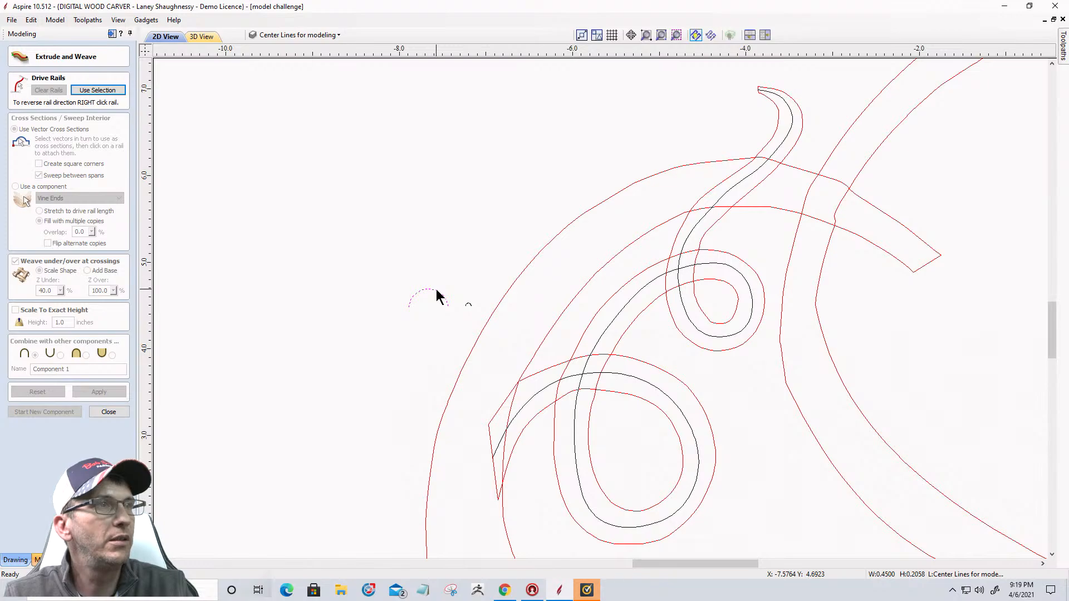
pyautogui.click(497, 451)
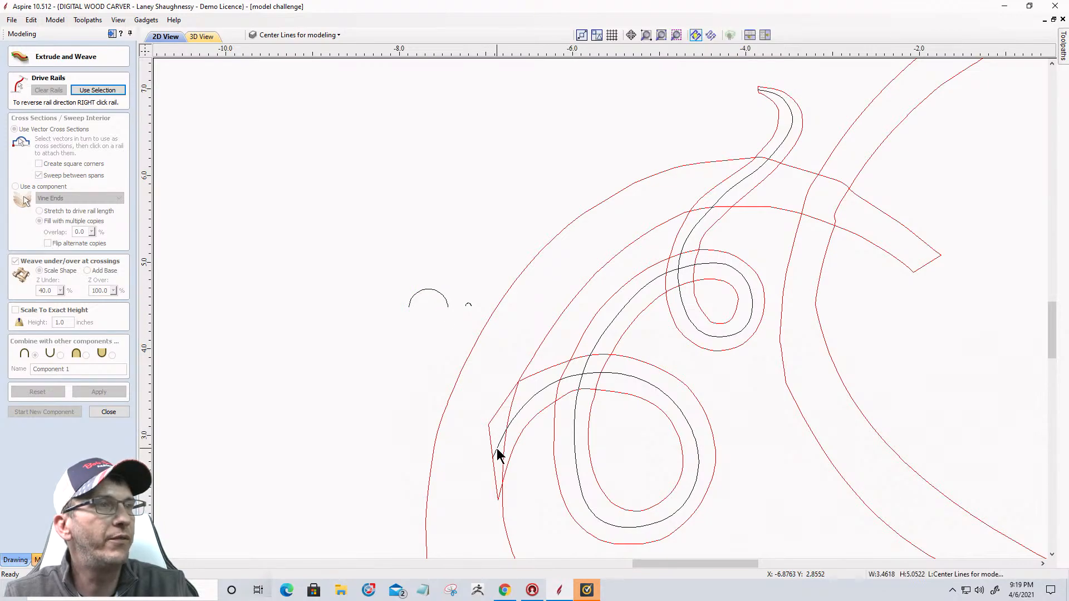
pyautogui.click(497, 454)
pyautogui.click(83, 90)
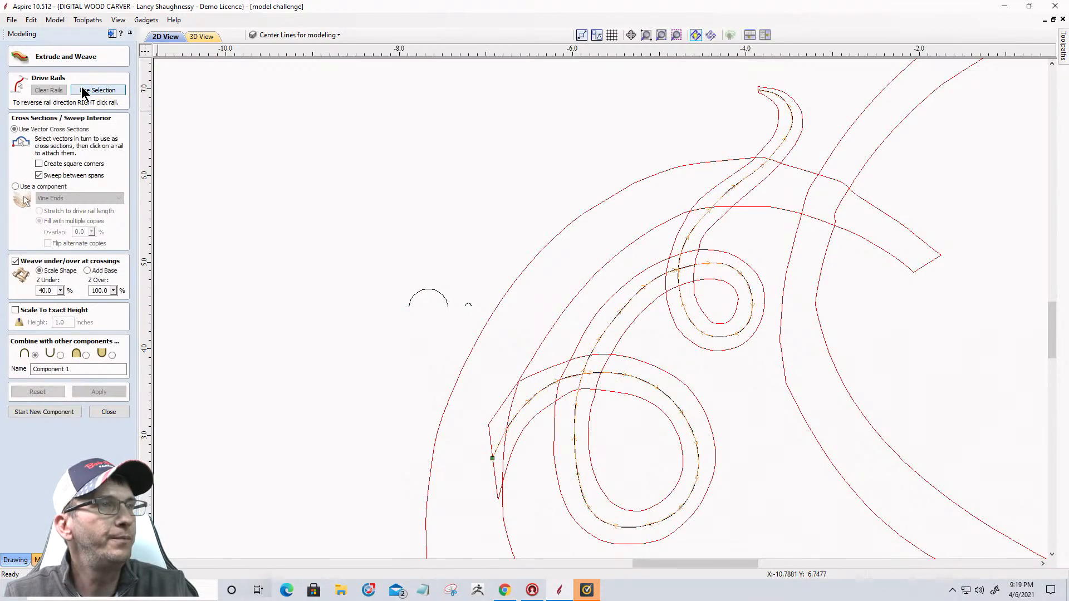
pyautogui.click(425, 294)
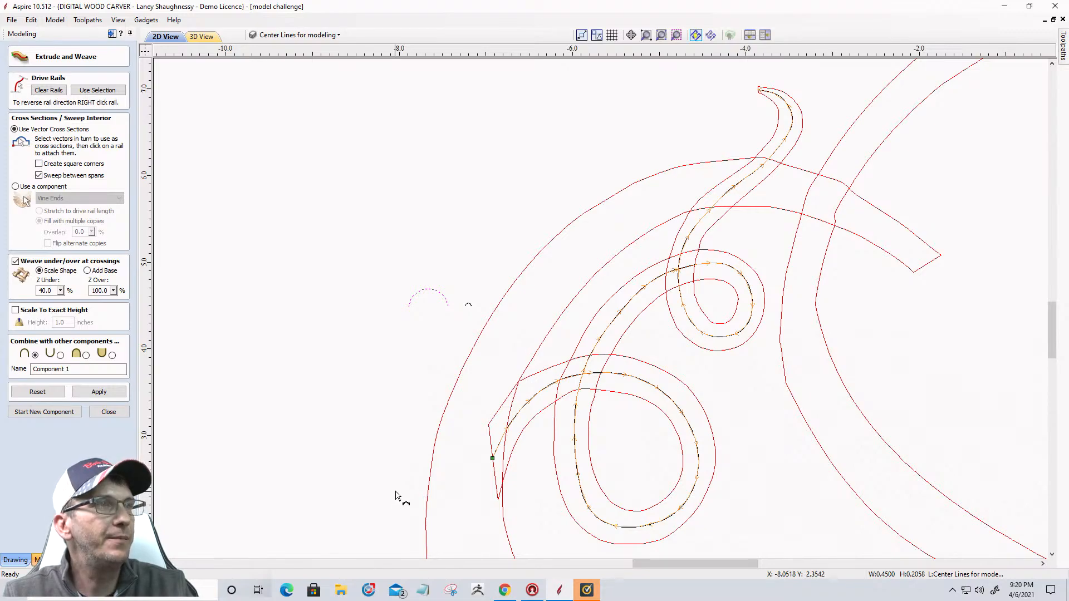
pyautogui.click(493, 459)
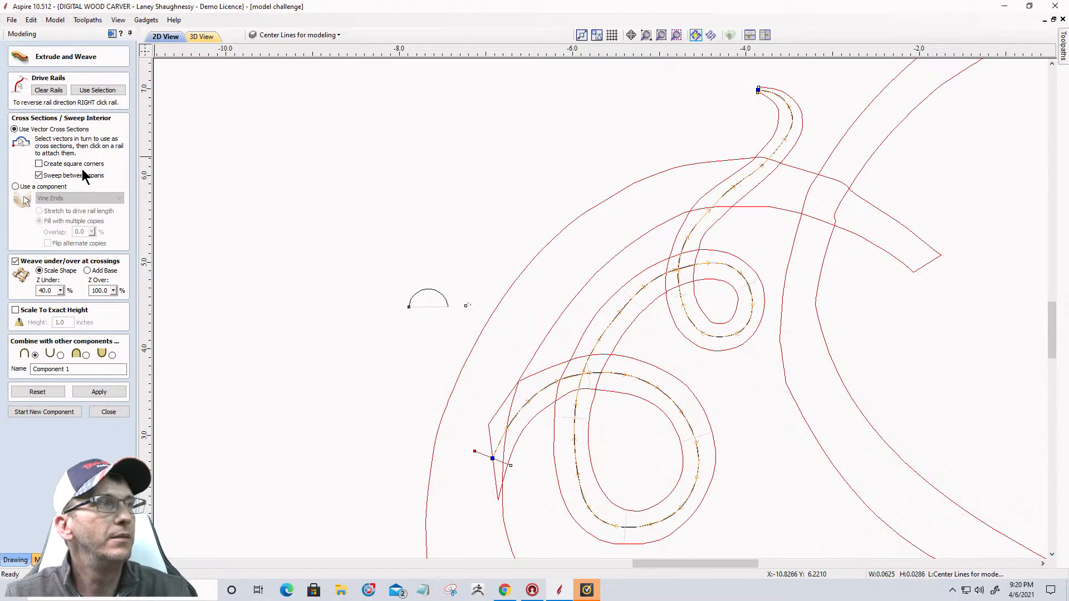
# Try a Z Over of 60% for the weave crossings and apply the tendril extrusion
pyautogui.moveTo(108, 291); pyautogui.dragTo(49, 290)
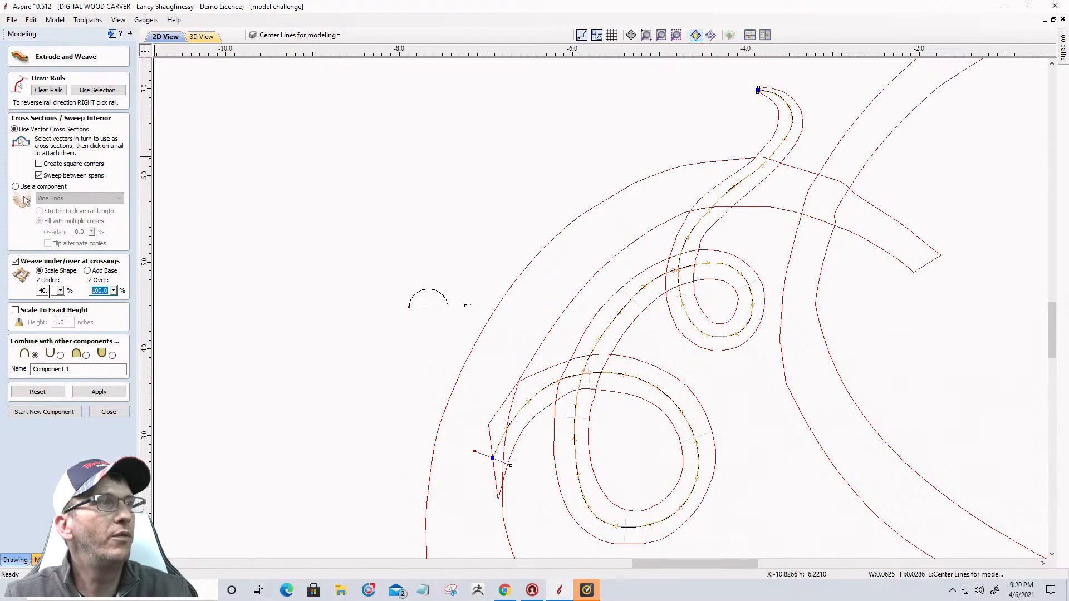
pyautogui.write('60')
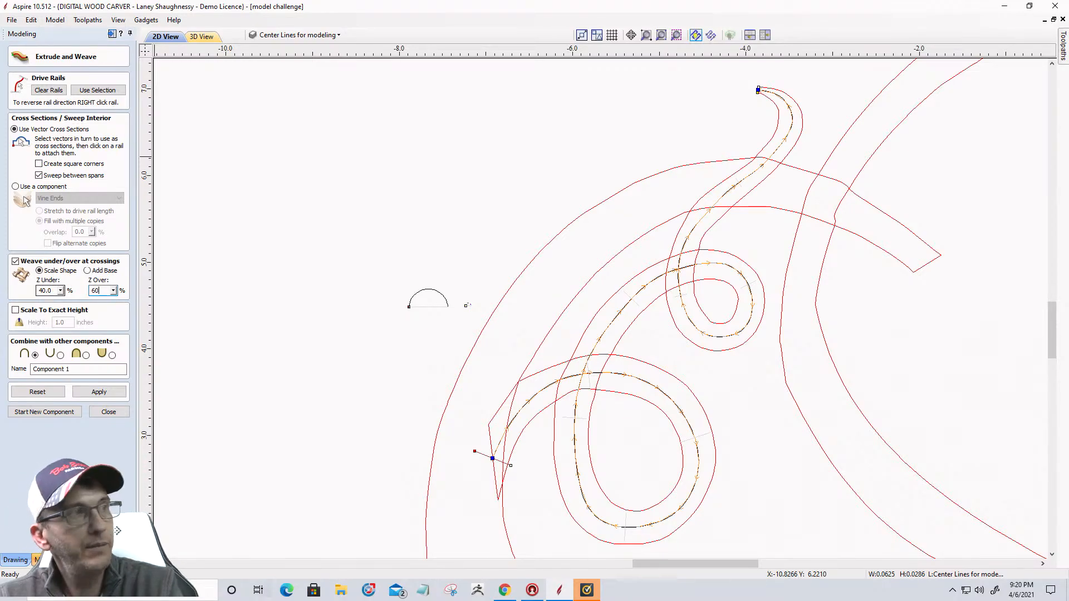
pyautogui.click(102, 393)
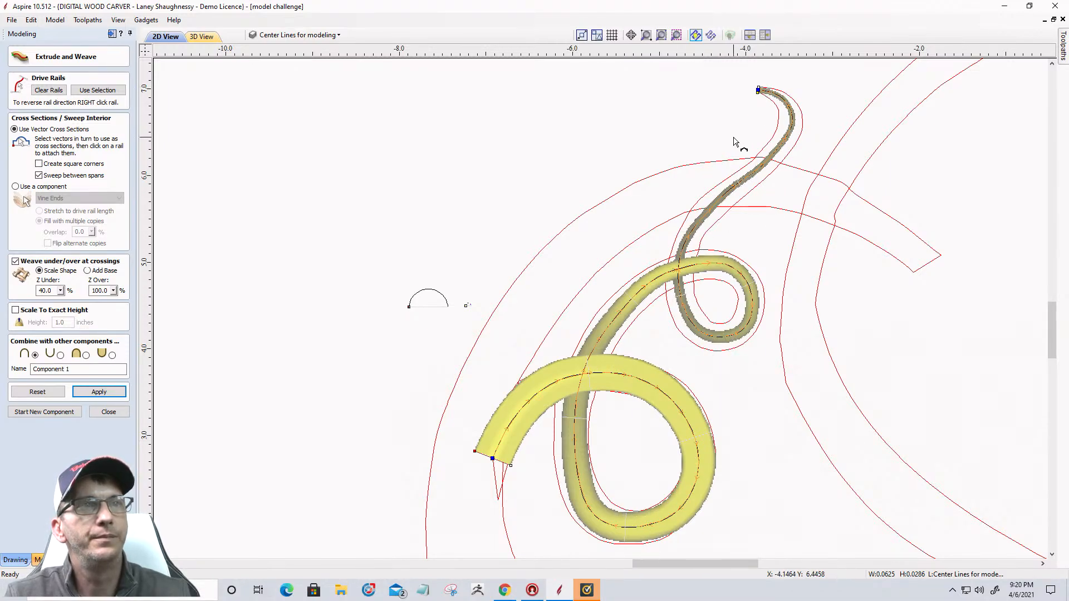
# Examine the extruded tendril in 3D, checking its taper and its over/under crossings
pyautogui.click(203, 36)
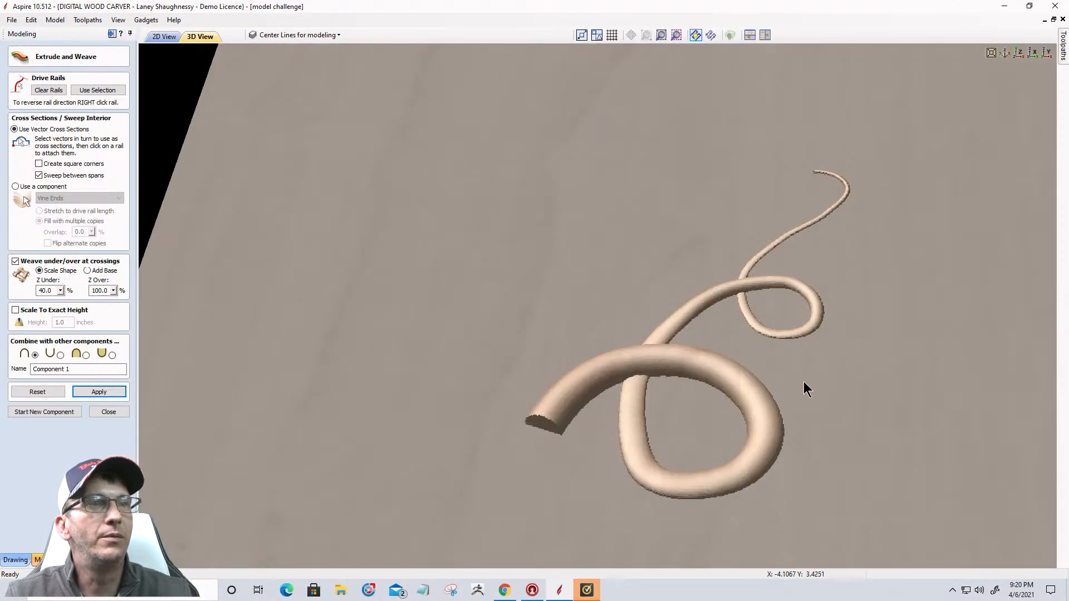
pyautogui.moveTo(803, 382); pyautogui.dragTo(603, 448)
pyautogui.scroll(-2, 622, 529)
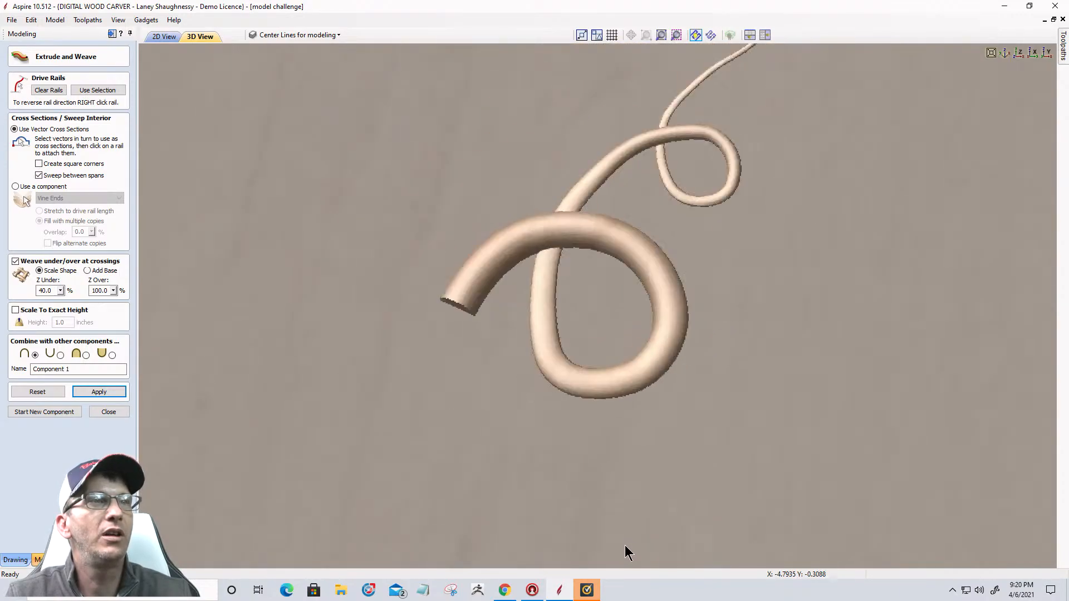
pyautogui.moveTo(625, 546); pyautogui.dragTo(584, 251)
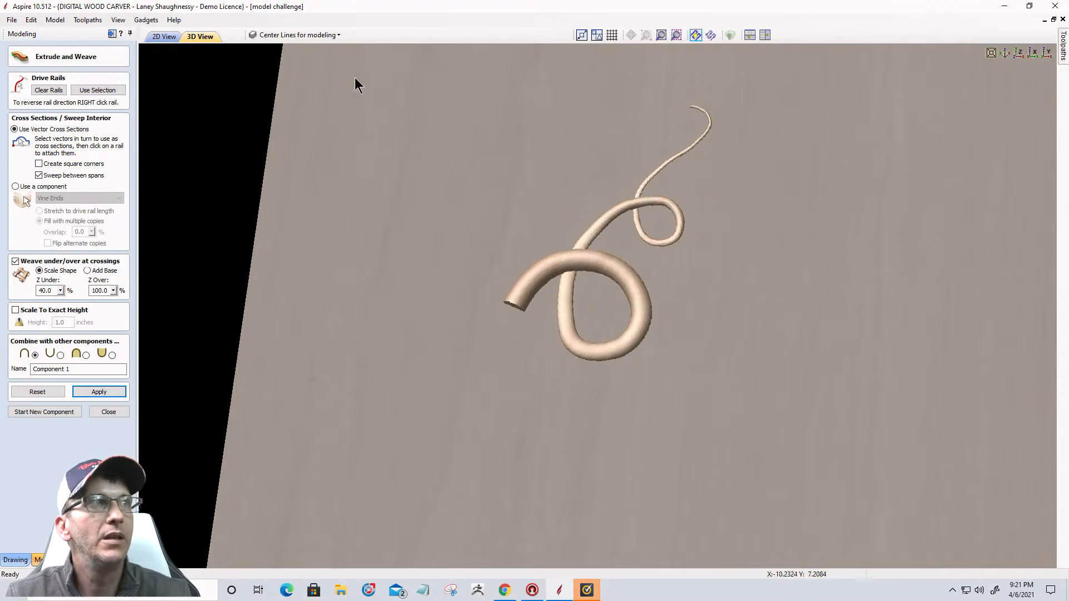
# Return to the 2D view, reset the tendril extrusion, and clear its drive rail and attached cross sections
pyautogui.click(165, 36)
pyautogui.click(39, 393)
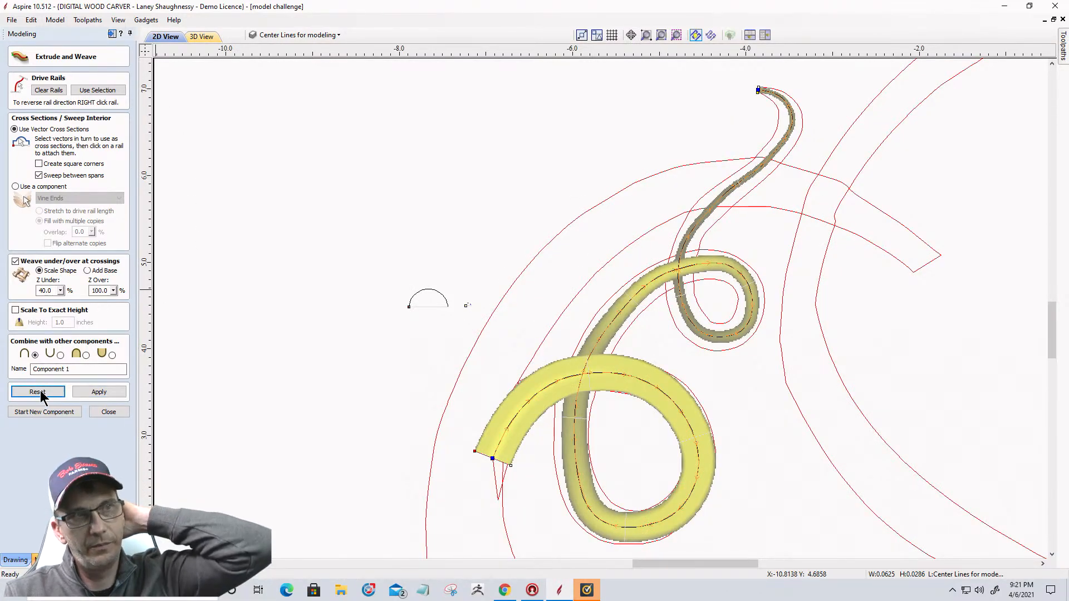
pyautogui.click(39, 393)
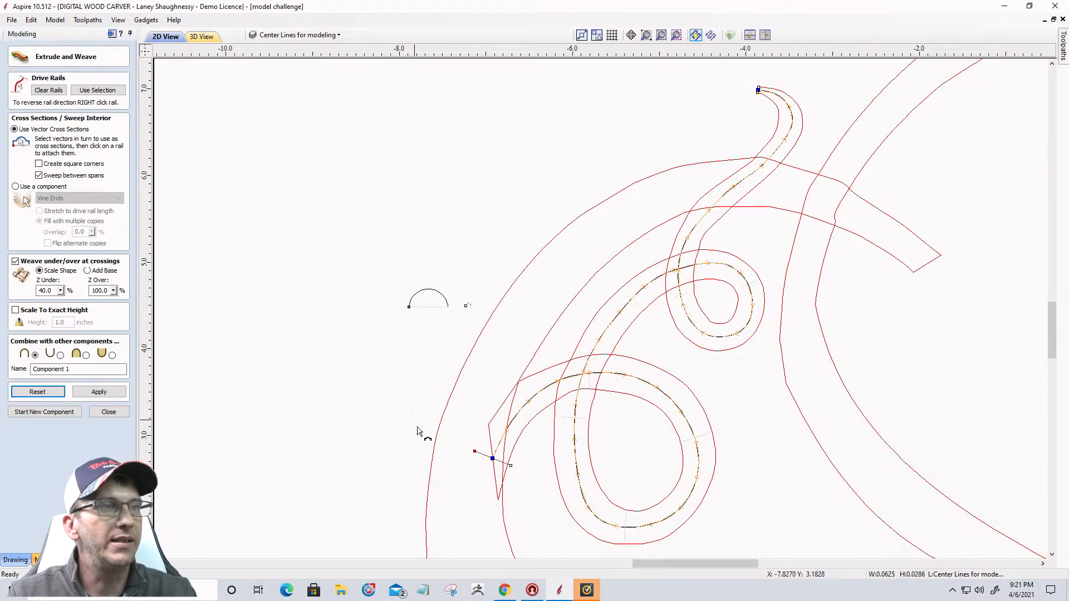
pyautogui.click(56, 90)
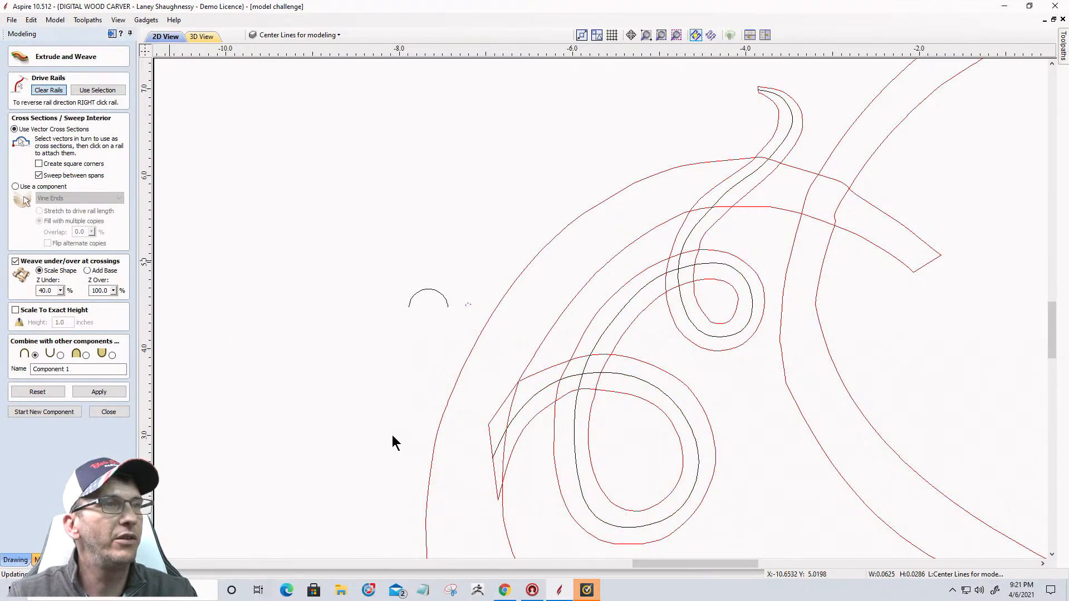
# Extrude along the tendril's center line again, attaching the large arc at the wide end and between the loops, and the small arc at the tip
pyautogui.click(496, 444)
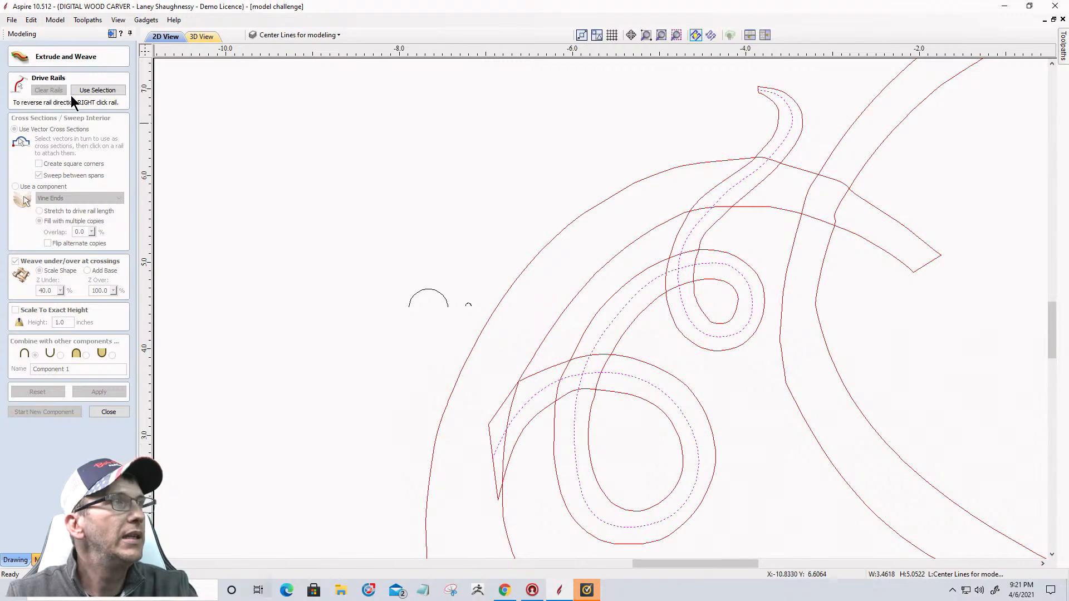
pyautogui.click(96, 90)
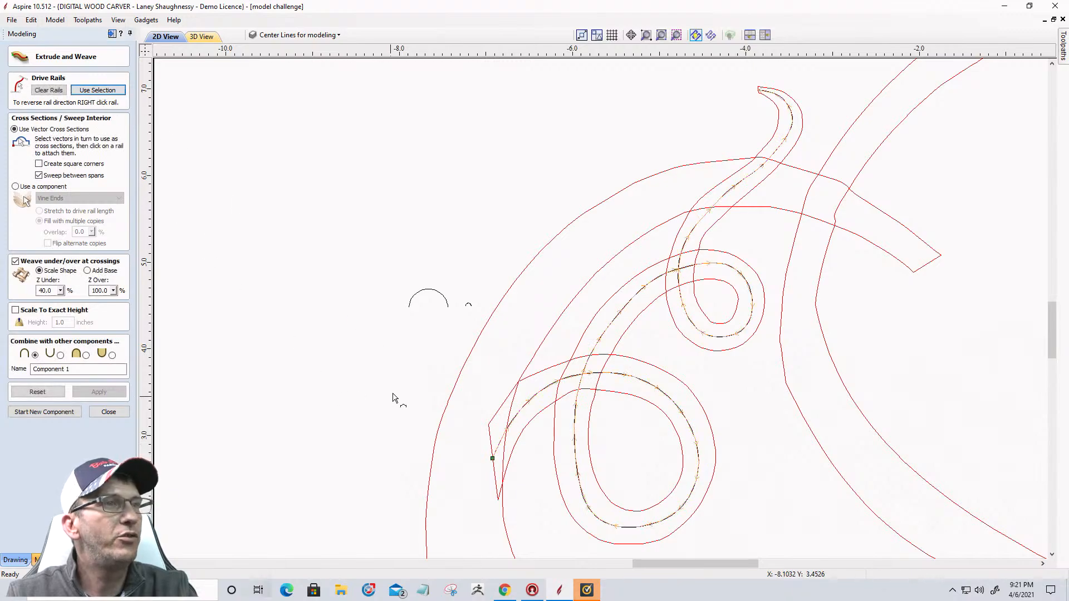
pyautogui.click(423, 291)
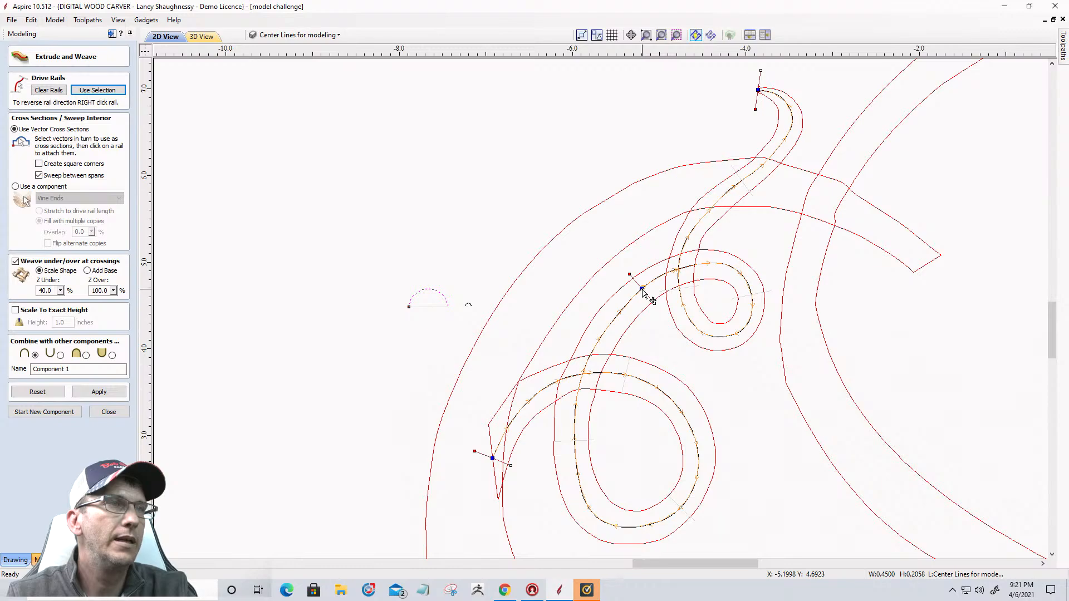
pyautogui.click(469, 309)
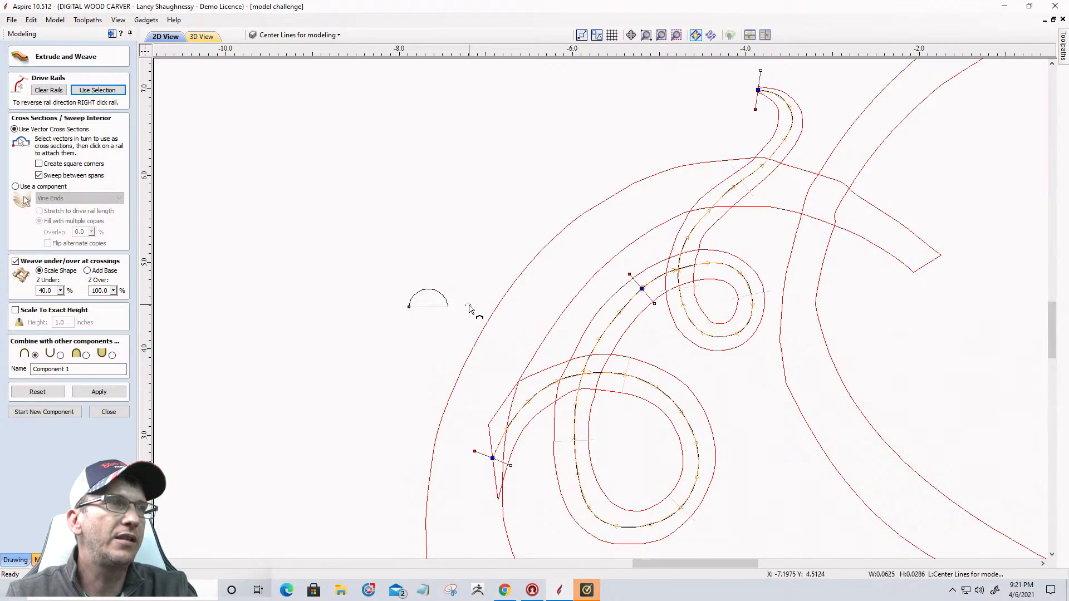
pyautogui.click(760, 91)
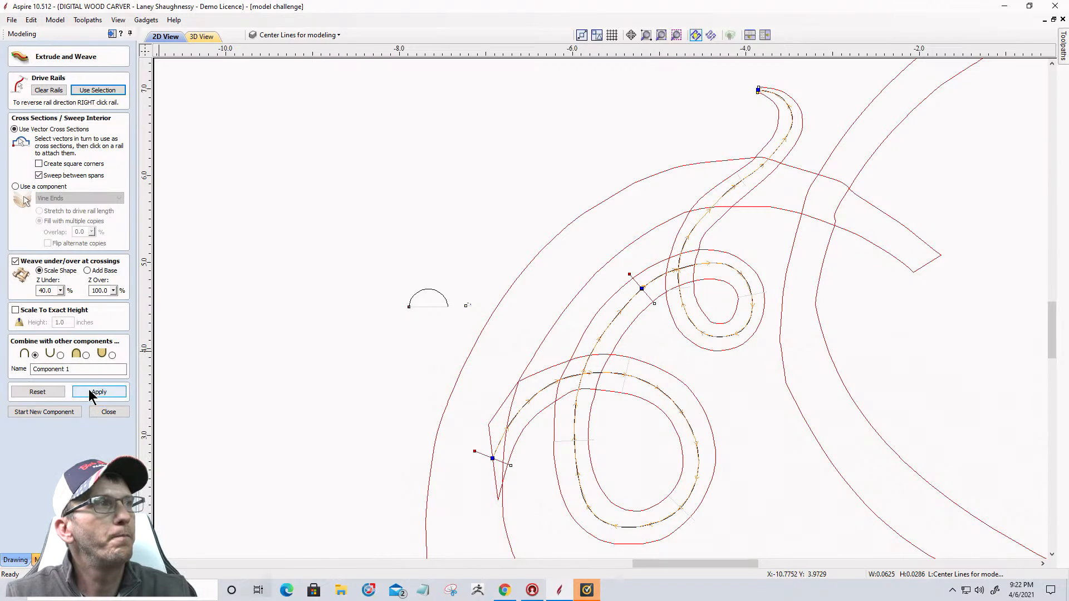
pyautogui.doubleClick(100, 291)
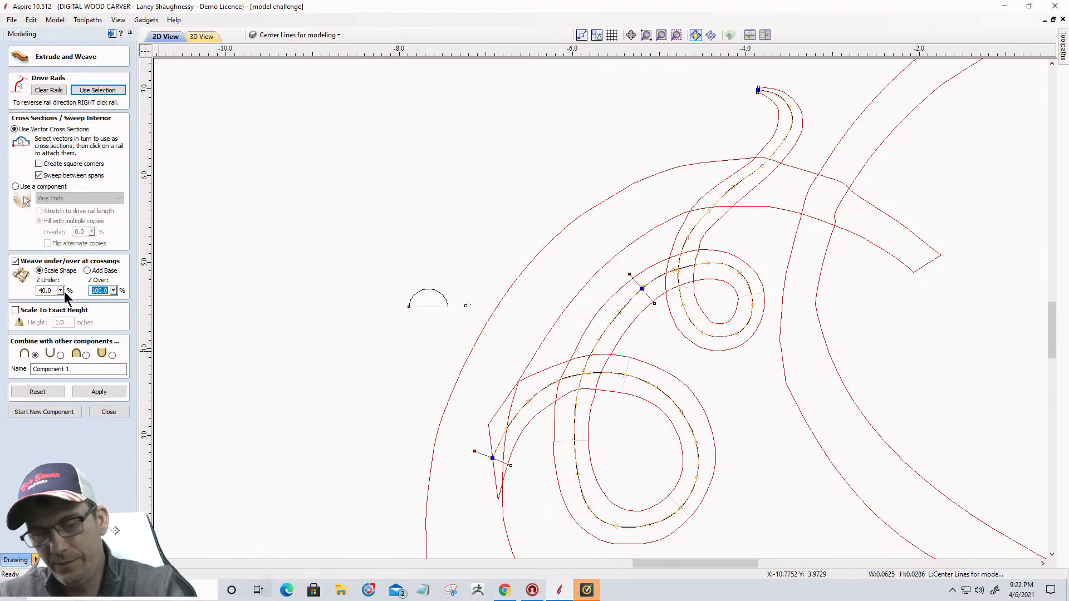
pyautogui.click(114, 390)
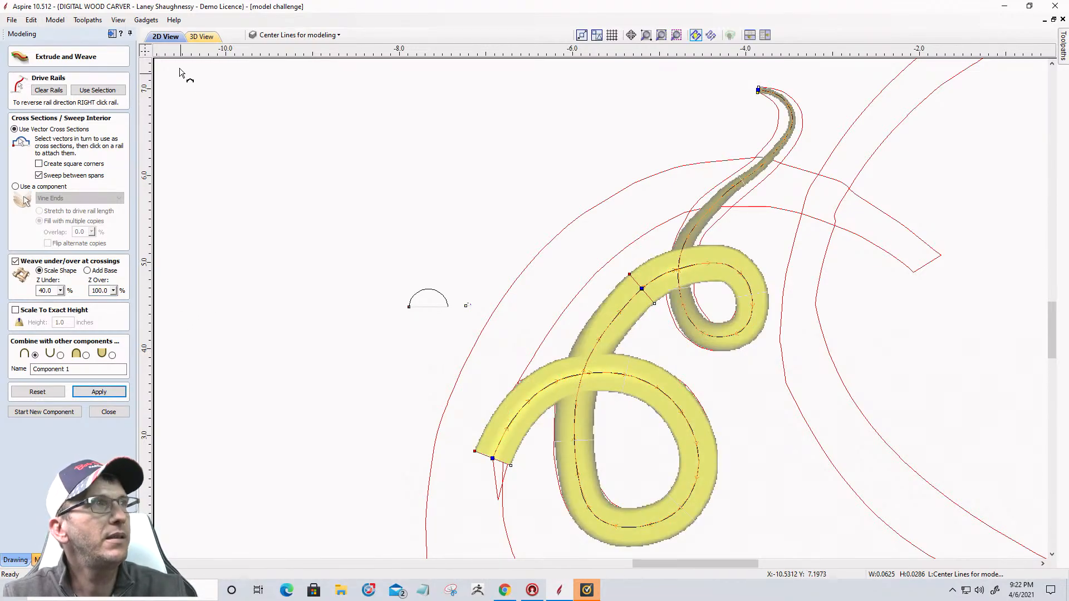
# Examine the applied tendril in 3D and 2D, comparing its width with the drawn outline toward the tip
pyautogui.click(203, 37)
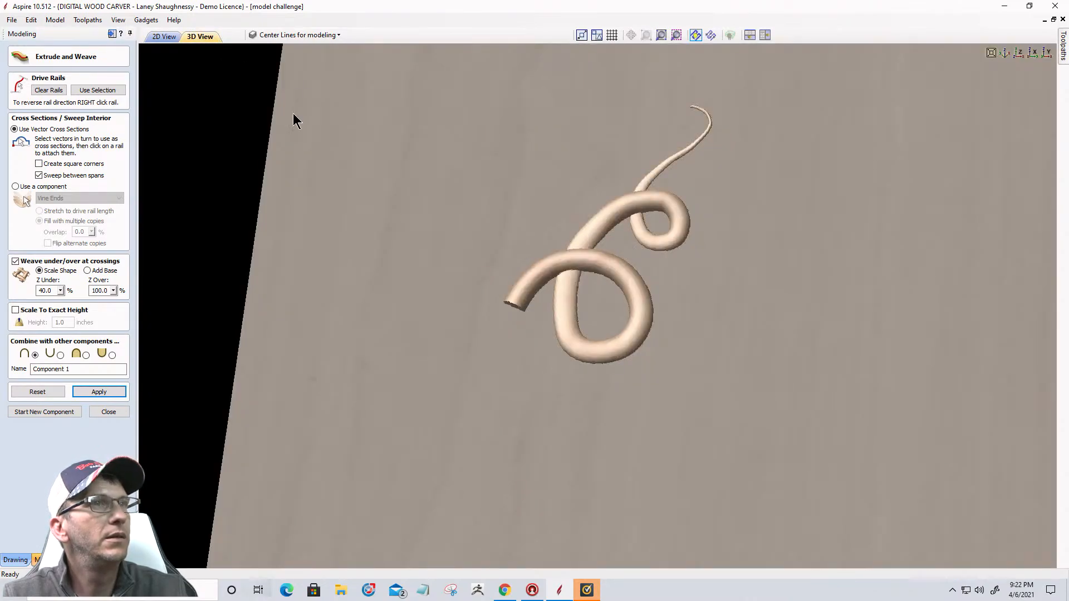
pyautogui.moveTo(645, 276); pyautogui.dragTo(736, 372)
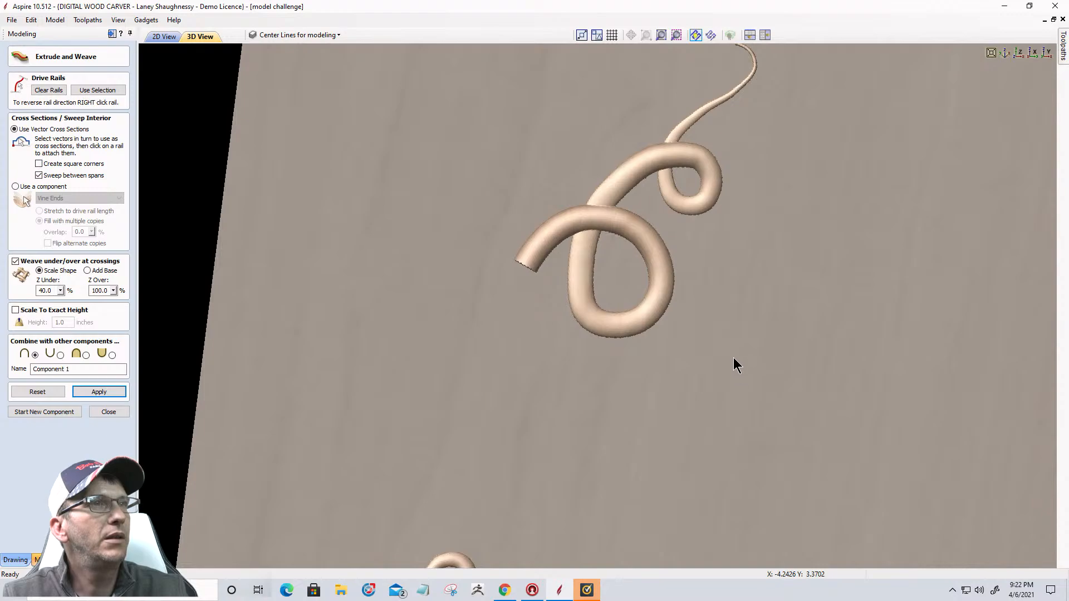
pyautogui.click(165, 38)
pyautogui.scroll(-2, 747, 122)
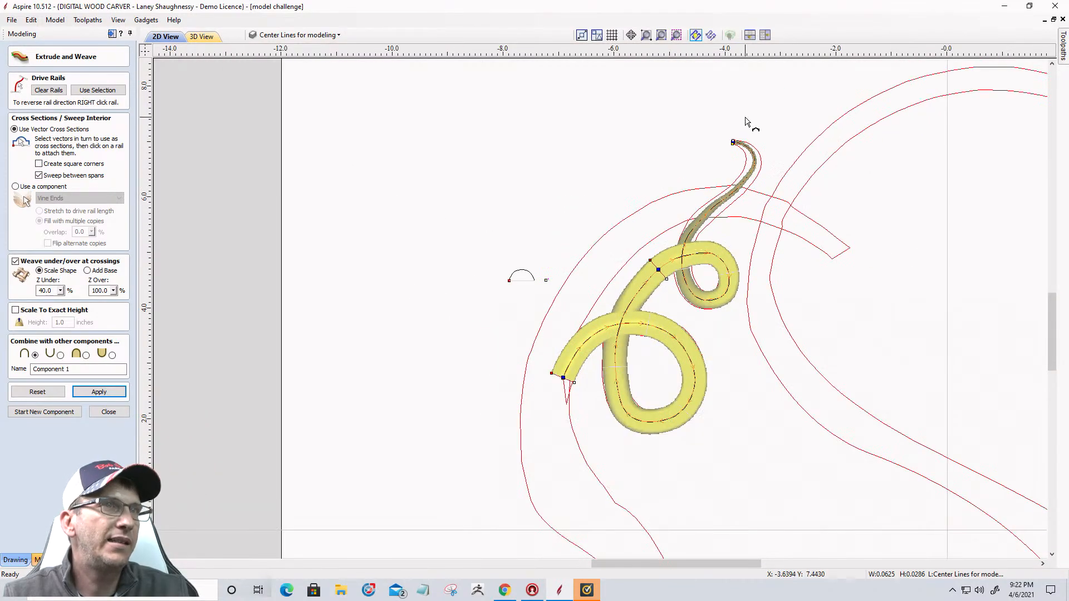
pyautogui.scroll(2, 747, 124)
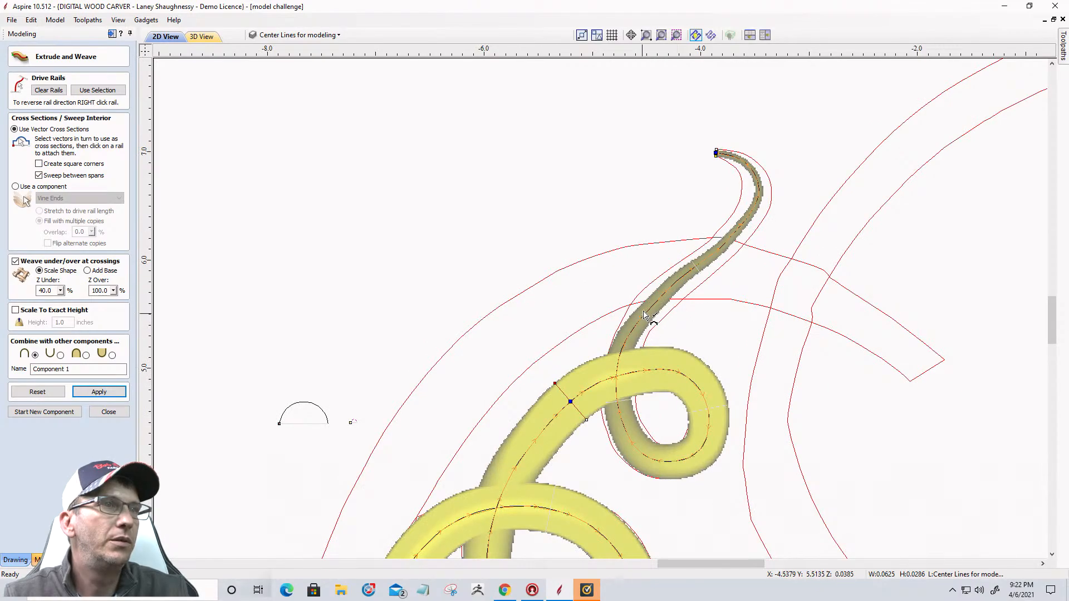
pyautogui.scroll(-1, 712, 266)
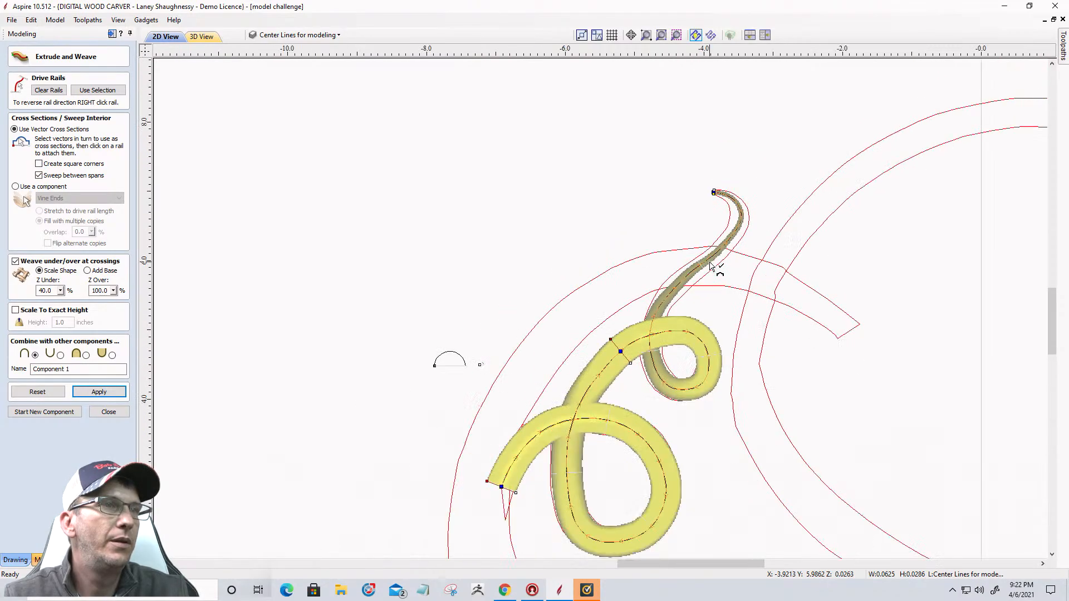
pyautogui.scroll(1, 711, 266)
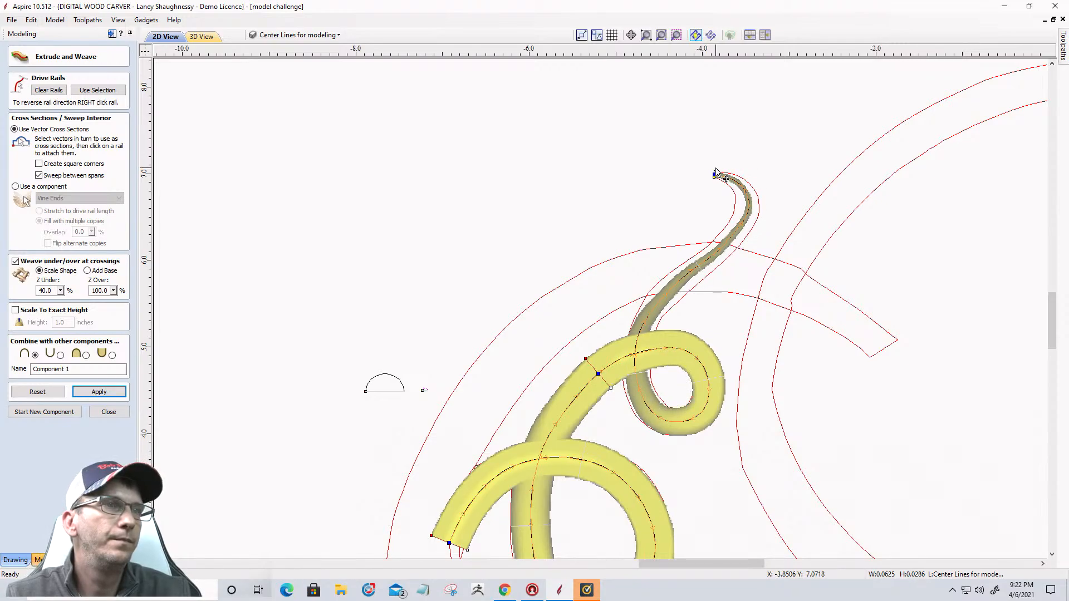
pyautogui.scroll(-2, 772, 173)
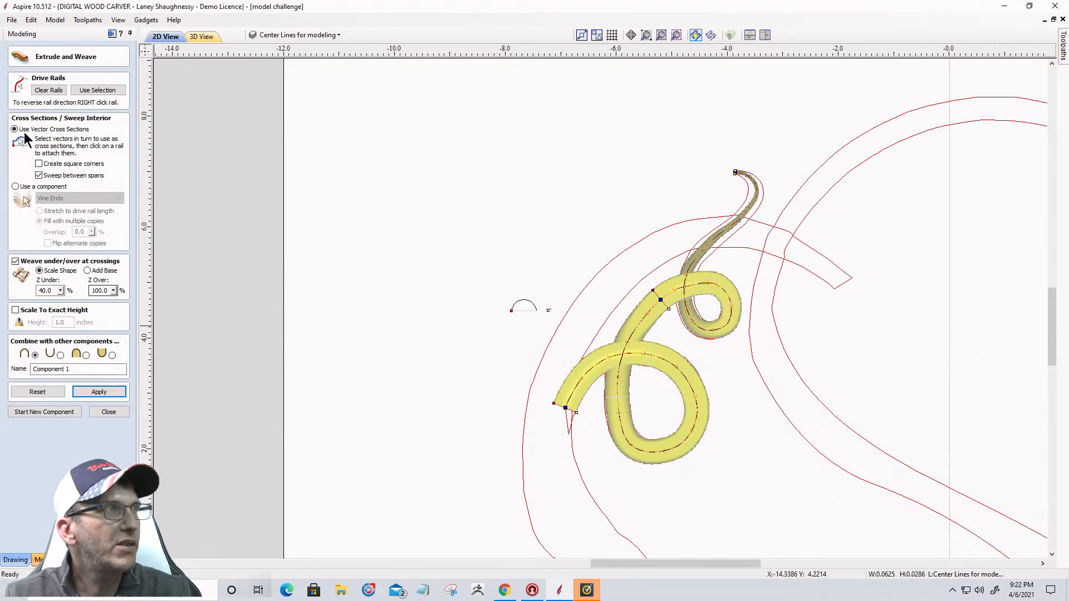
# Reset the tendril extrusion, clear its drive rail, and close Extrude and Weave
pyautogui.click(39, 393)
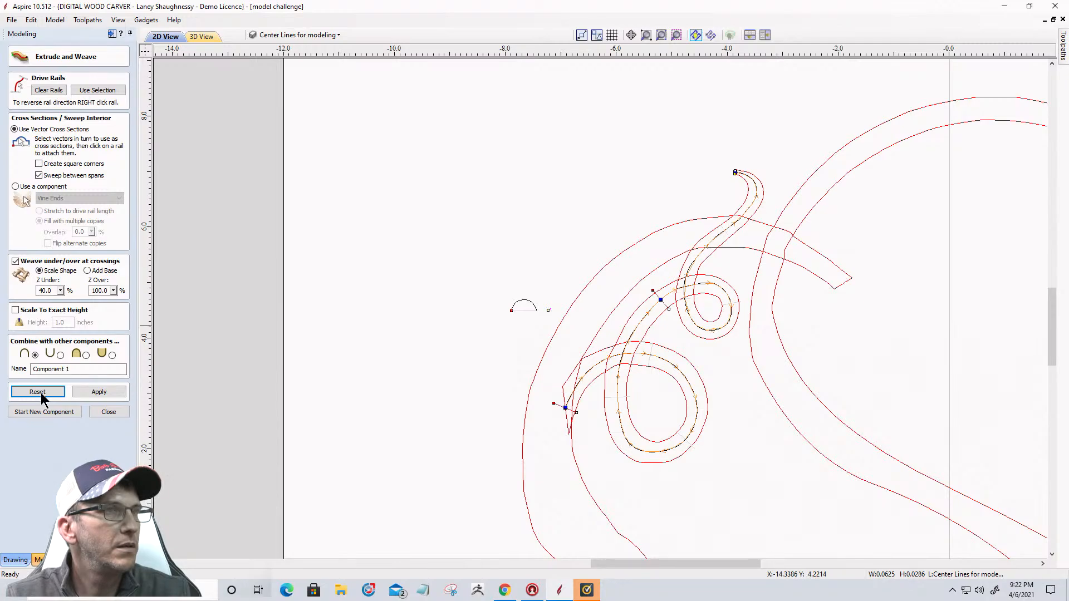
pyautogui.scroll(5, 549, 310)
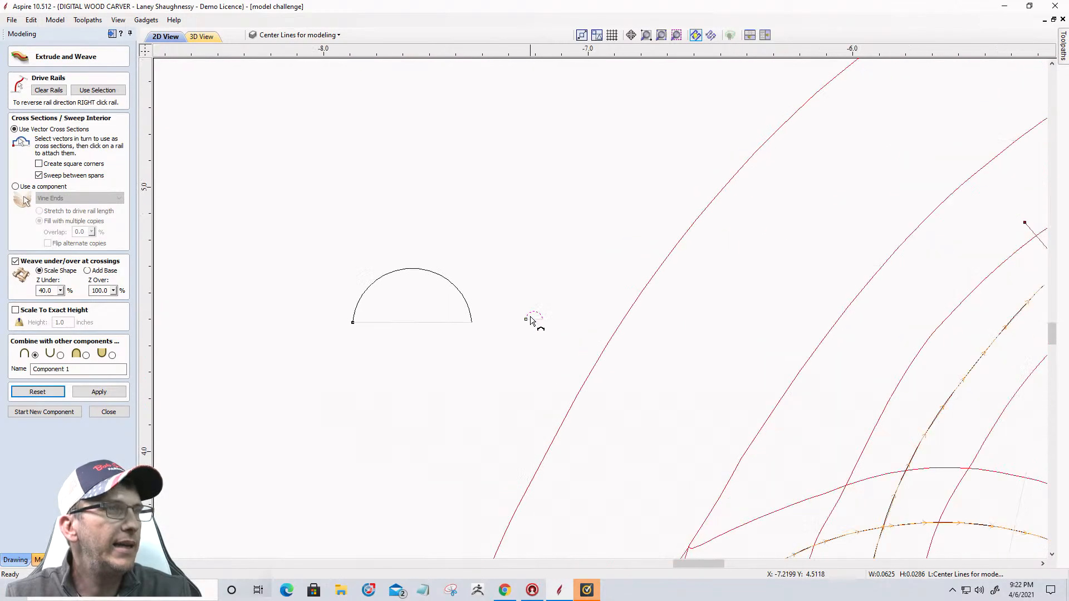
pyautogui.scroll(2, 530, 321)
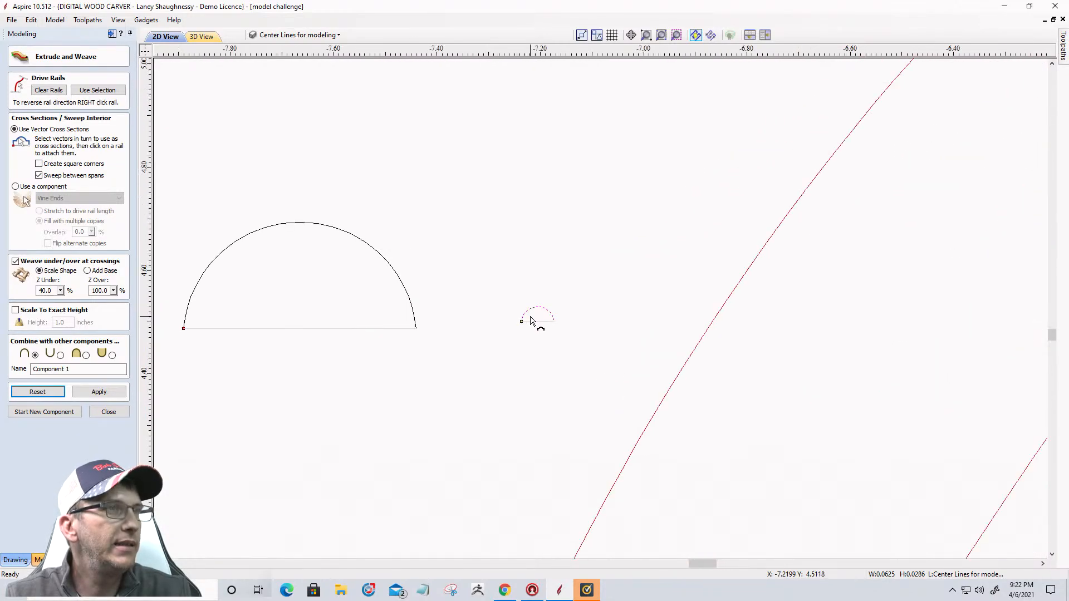
pyautogui.click(391, 271)
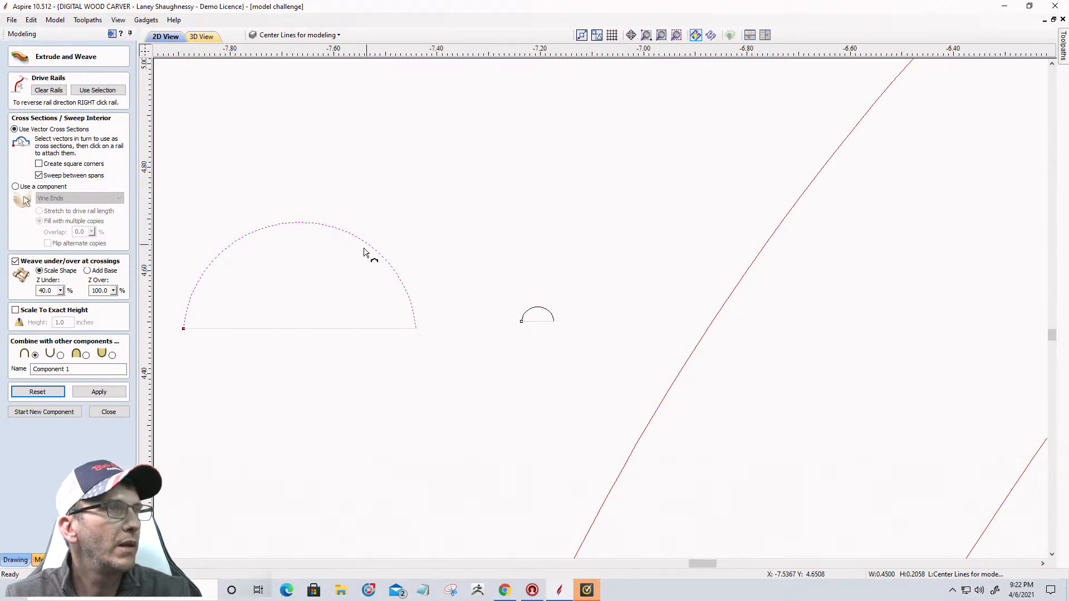
pyautogui.click(49, 90)
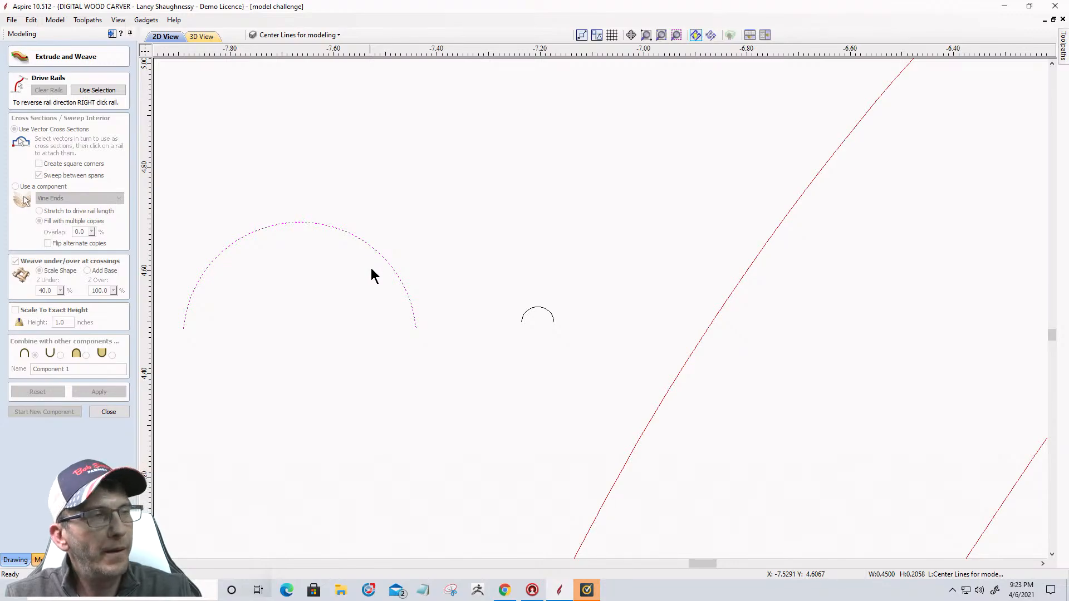
pyautogui.click(106, 412)
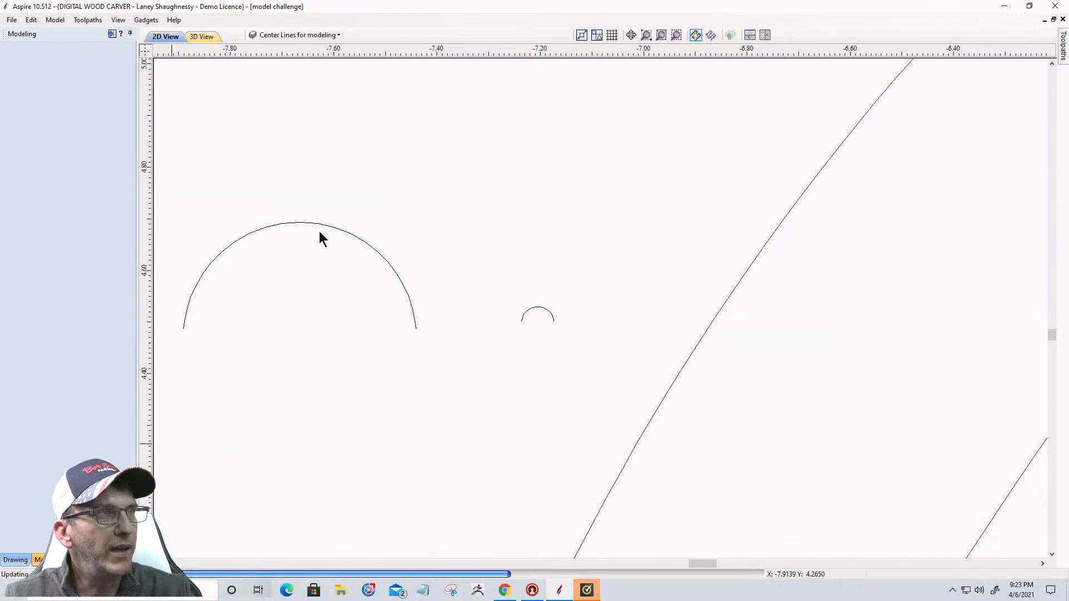
# Move the small arc about 0.15 inches farther from the large arc, toward the wreath's outer curve
pyautogui.click(541, 310)
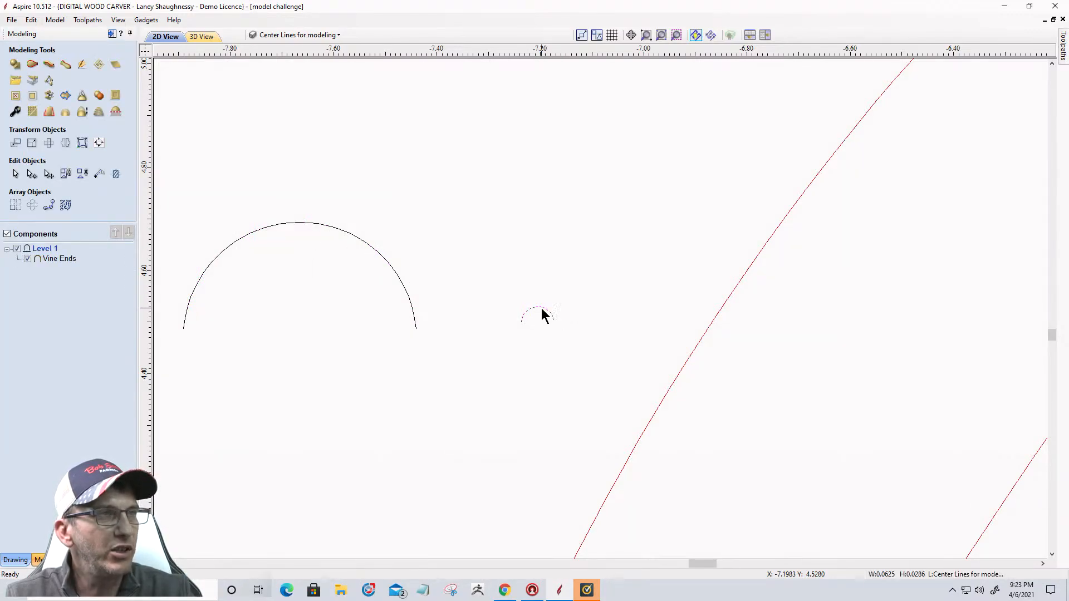
pyautogui.moveTo(541, 303); pyautogui.dragTo(617, 305)
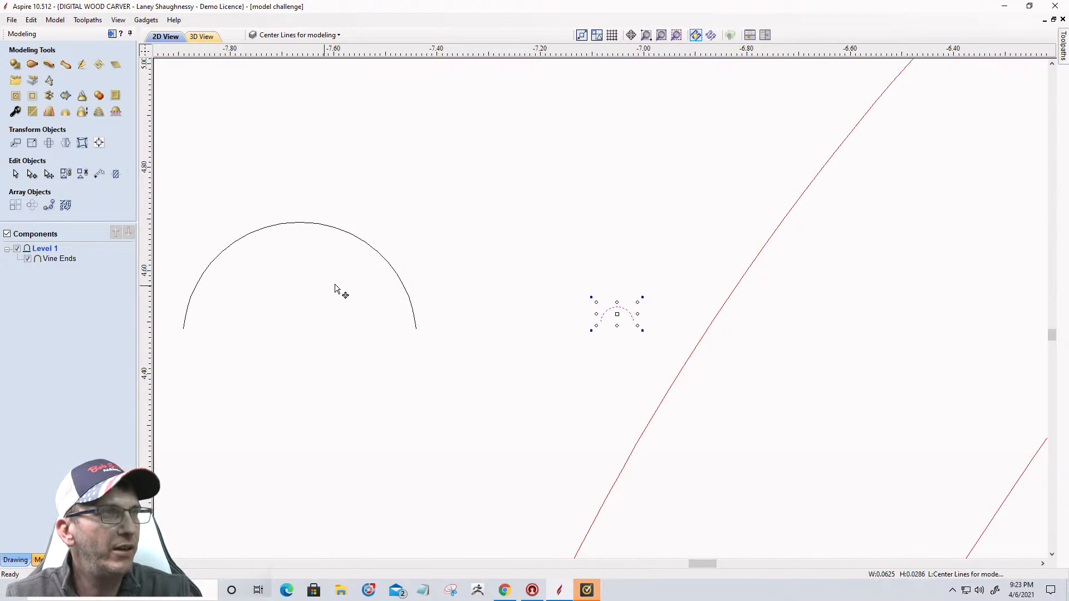
# Copy the large arc into the gap beside the small arc and scale the copy down proportionally to about 0.23 inches wide
pyautogui.click(369, 245)
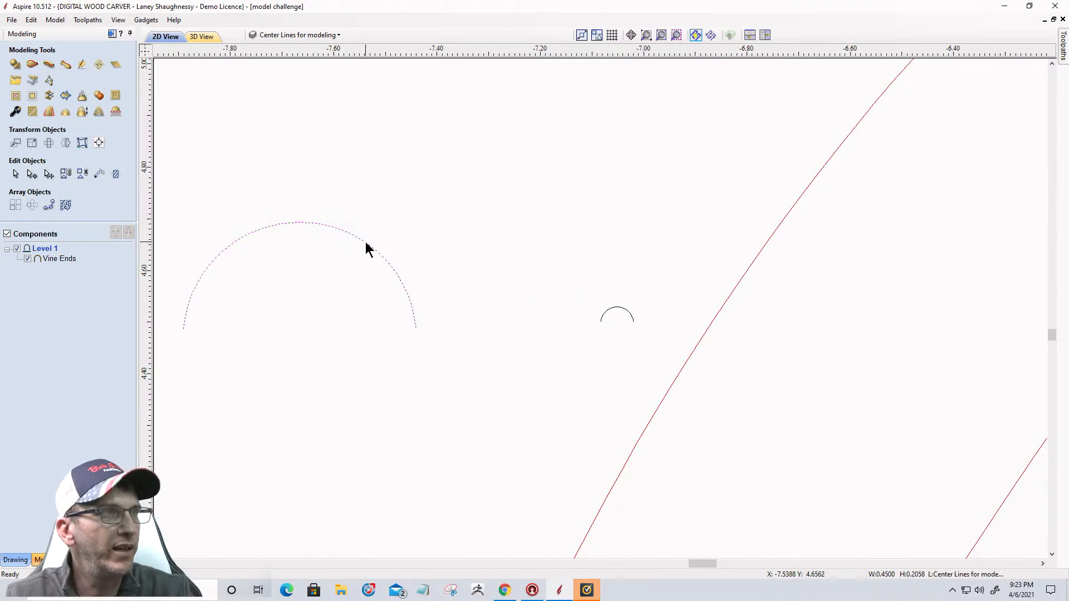
pyautogui.click(303, 223)
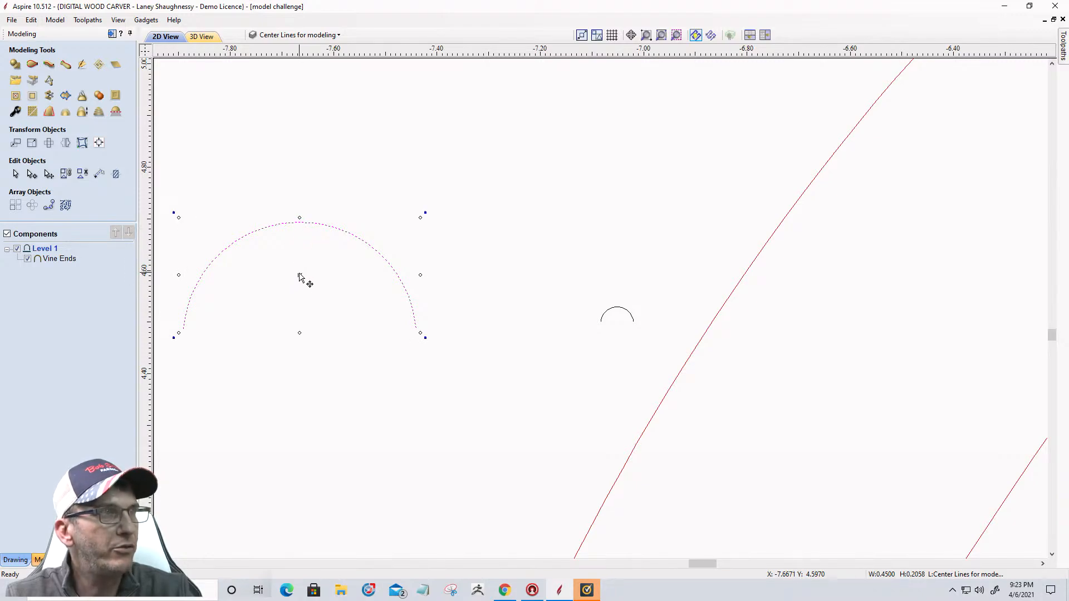
pyautogui.moveTo(300, 276); pyautogui.dragTo(495, 266)
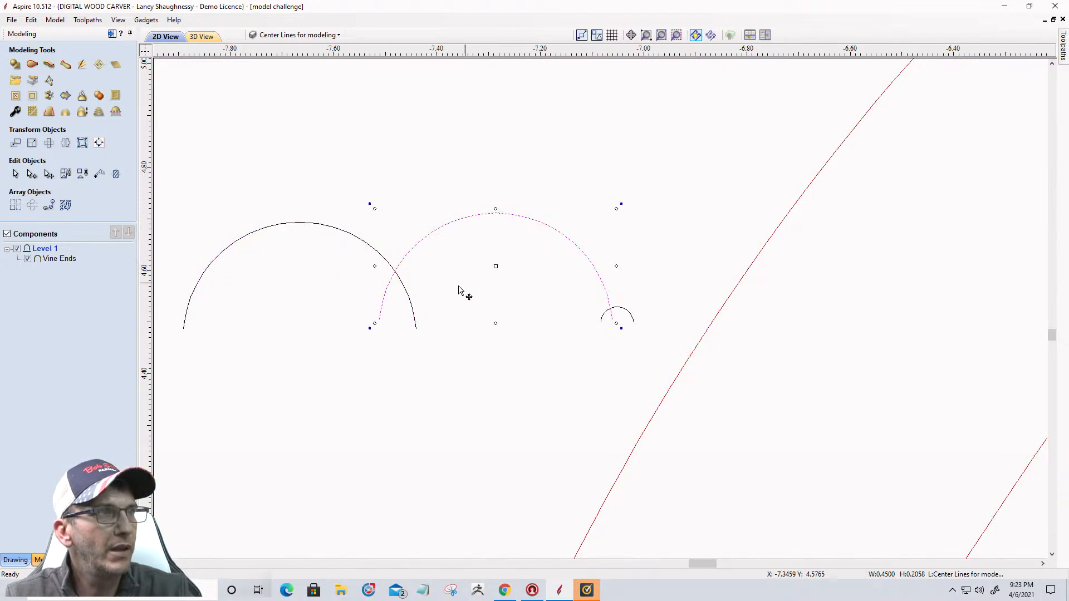
pyautogui.moveTo(376, 209); pyautogui.dragTo(436, 263)
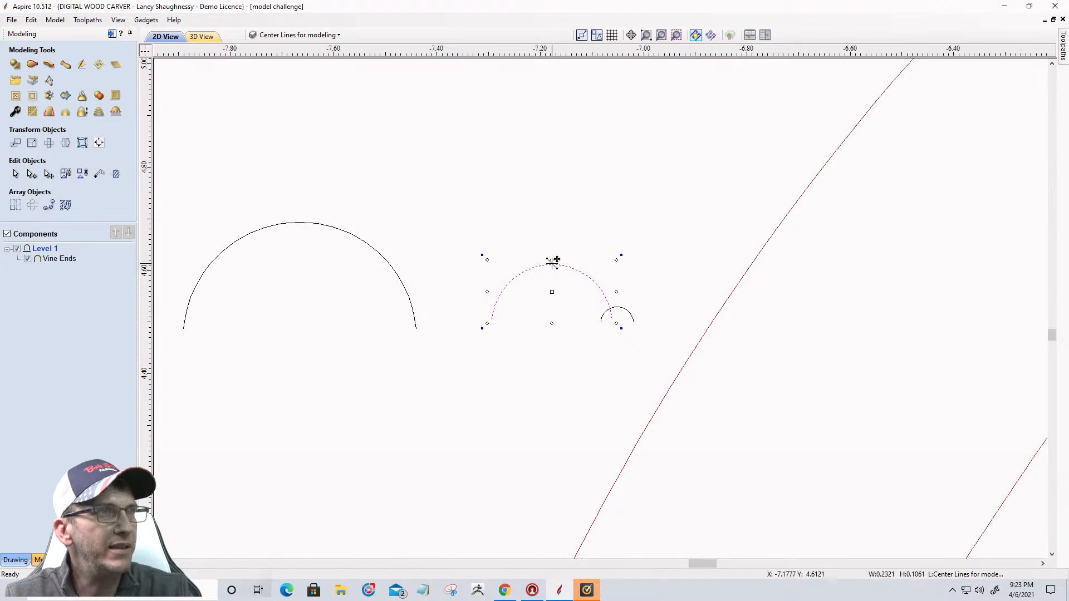
# Move the scaled-down arc into the gap between the large and small arcs so the three sit separately
pyautogui.moveTo(553, 262); pyautogui.dragTo(508, 267)
pyautogui.scroll(-2, 443, 363)
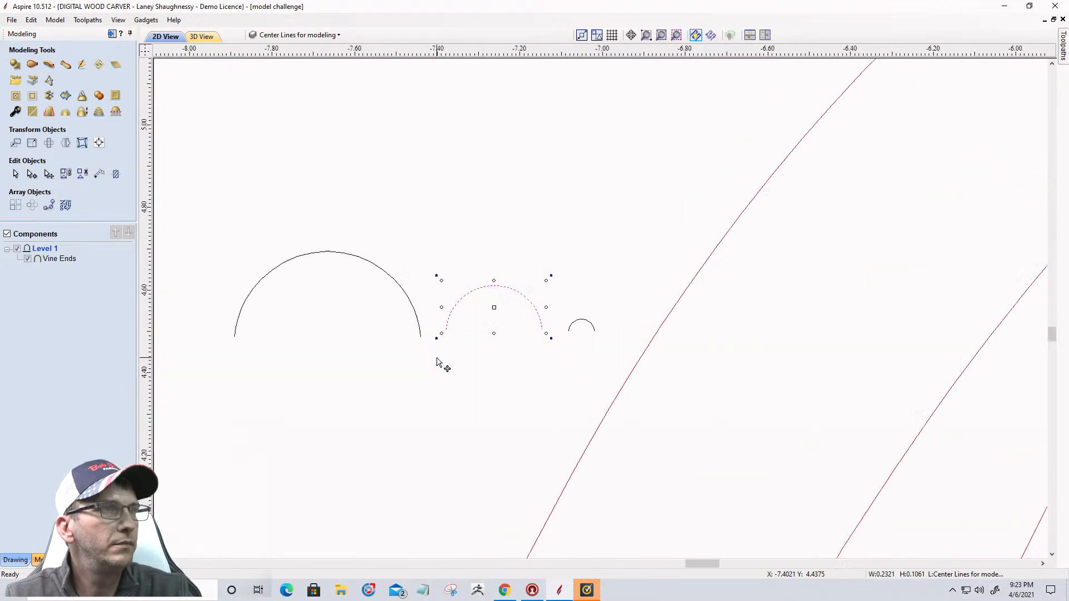
pyautogui.scroll(1, 437, 362)
pyautogui.scroll(-3, 437, 362)
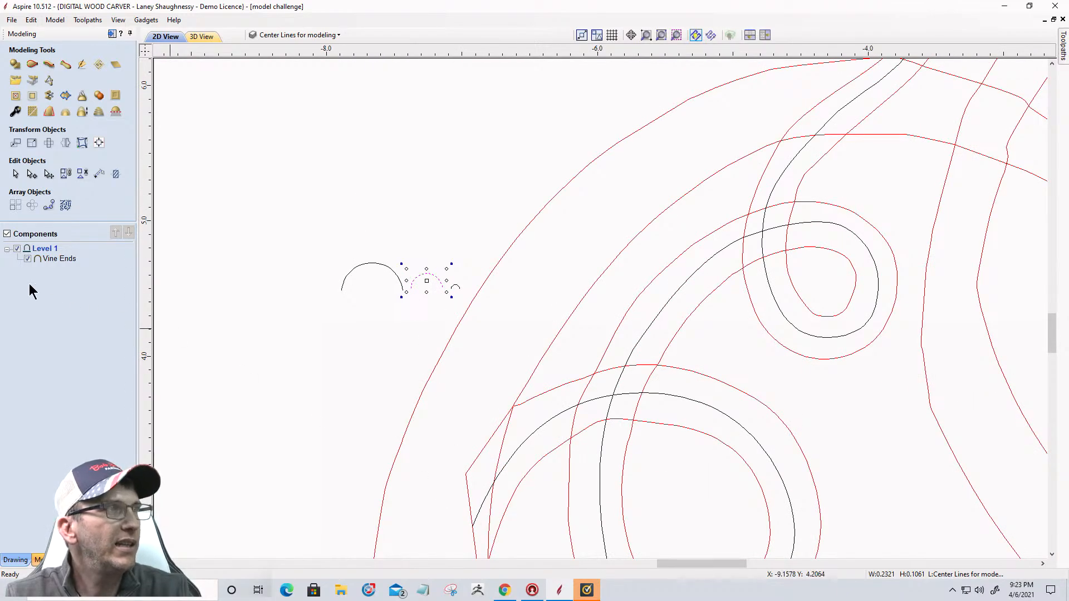
# Start Extrude and Weave and use the looping tendril's center line as the drive rail
pyautogui.click(49, 64)
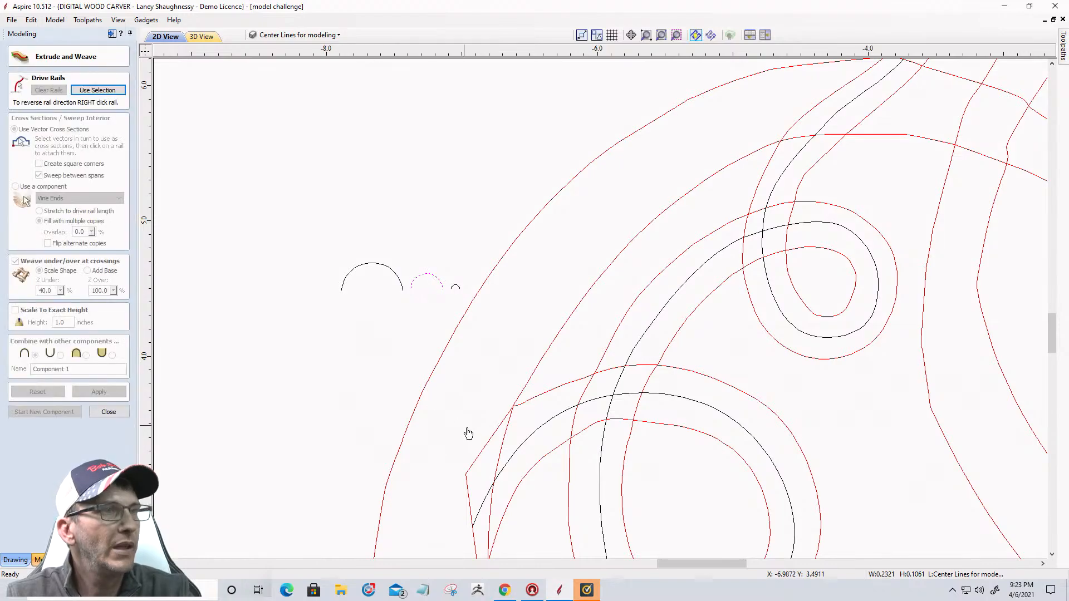
pyautogui.click(483, 502)
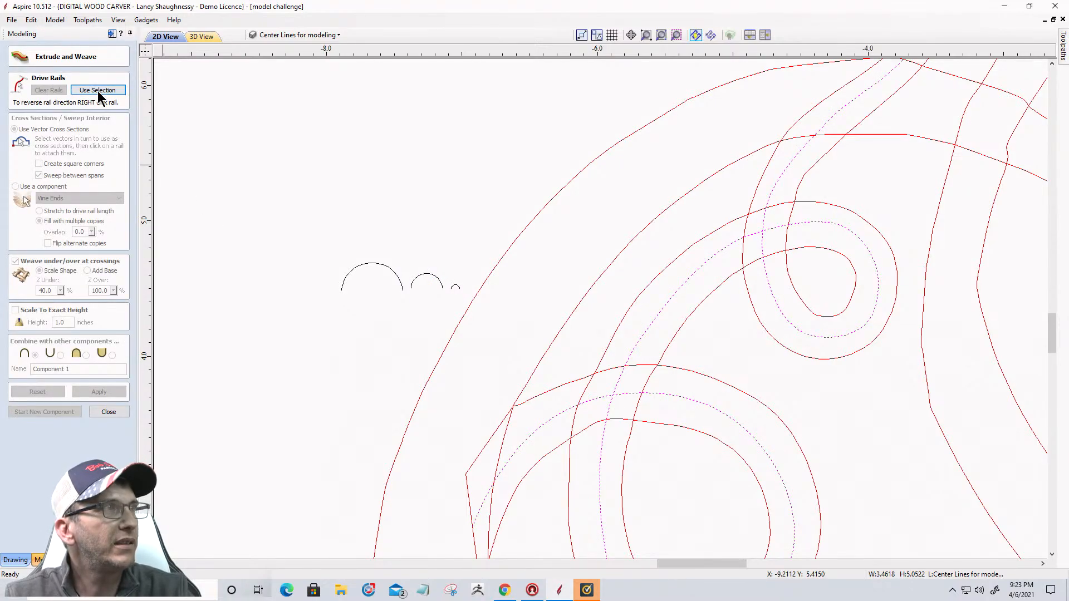
pyautogui.click(98, 92)
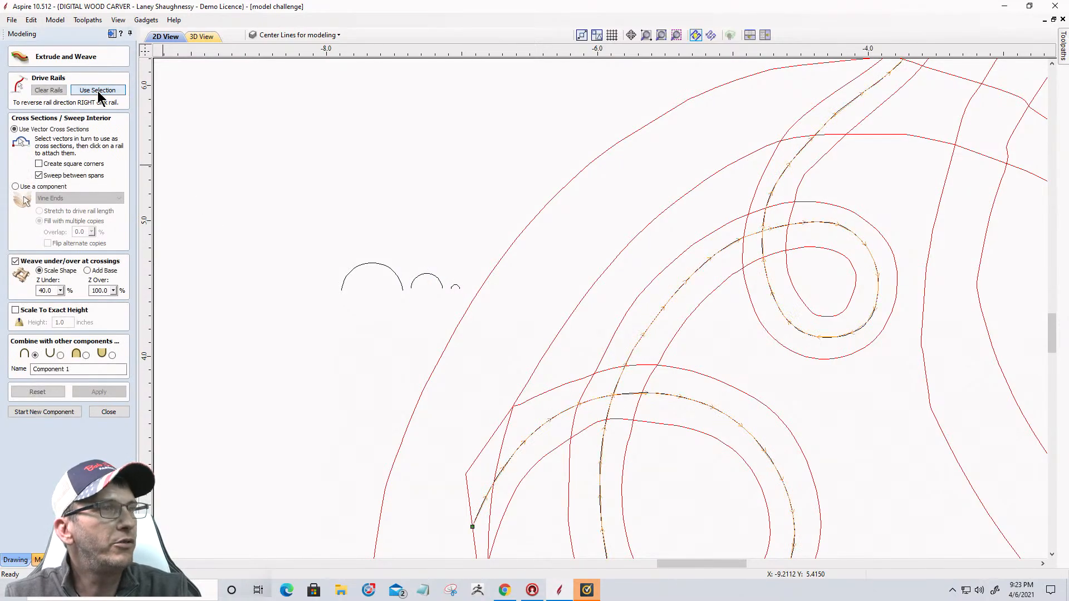
# Attach the large arc at the rail's start and between its loops, the medium arc beyond the small loop, and the small arc at the tip
pyautogui.click(365, 269)
pyautogui.click(472, 528)
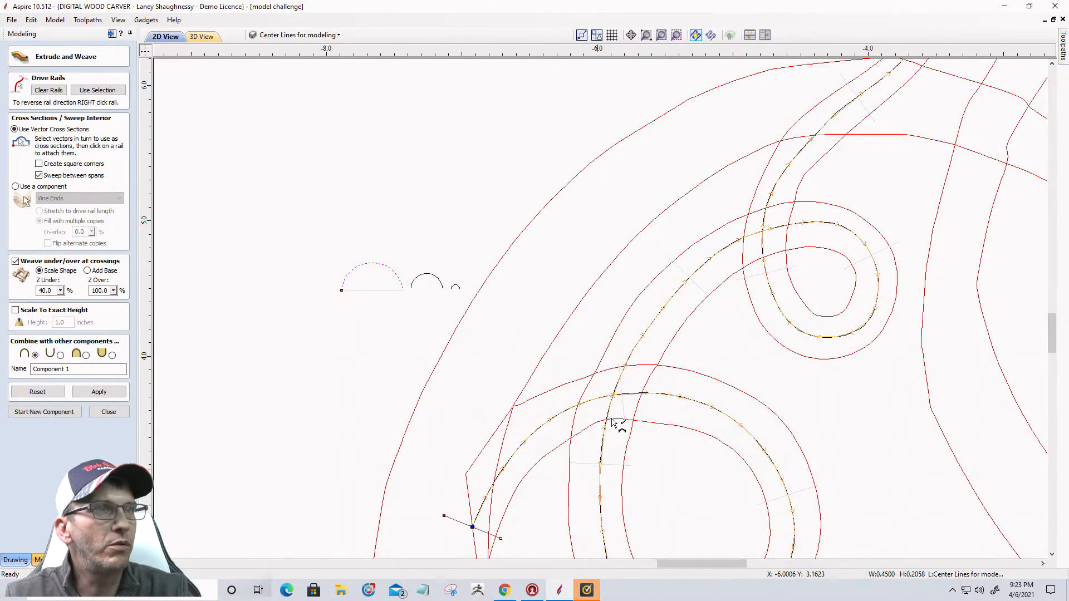
pyautogui.click(650, 326)
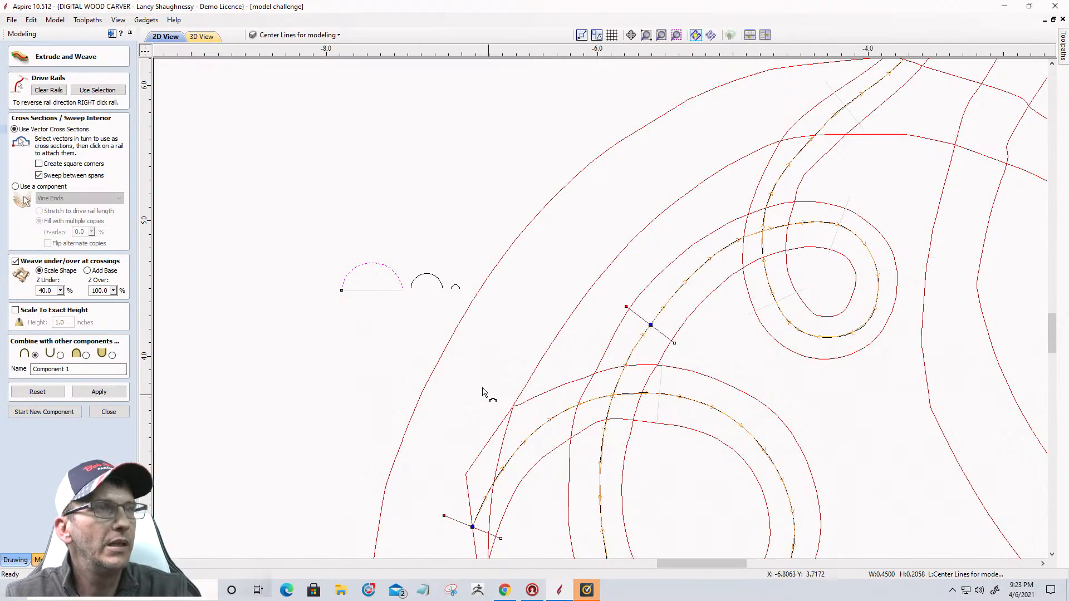
pyautogui.click(425, 278)
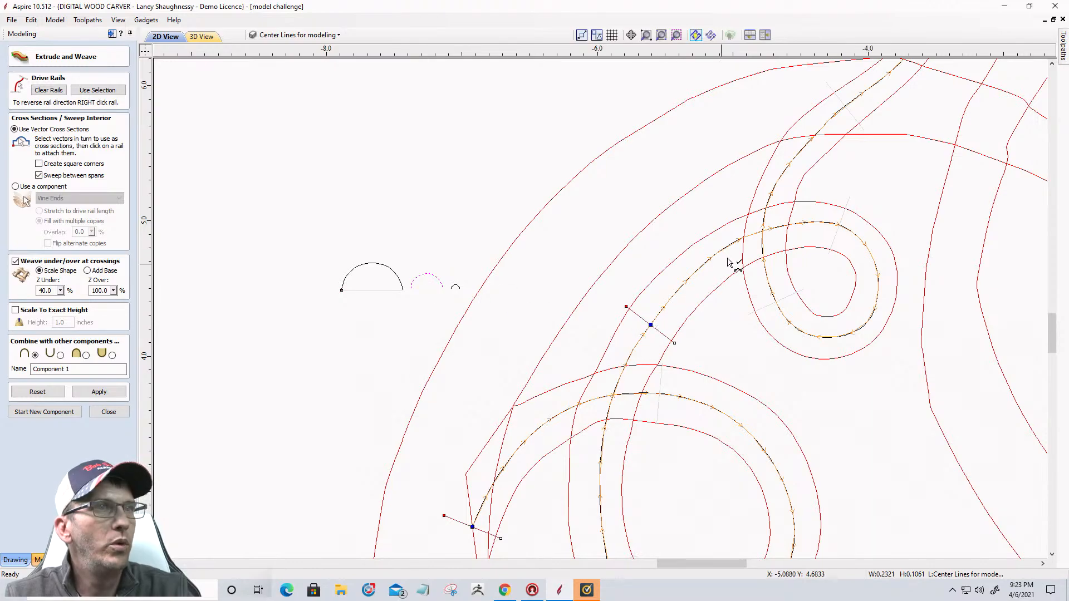
pyautogui.scroll(-2, 810, 344)
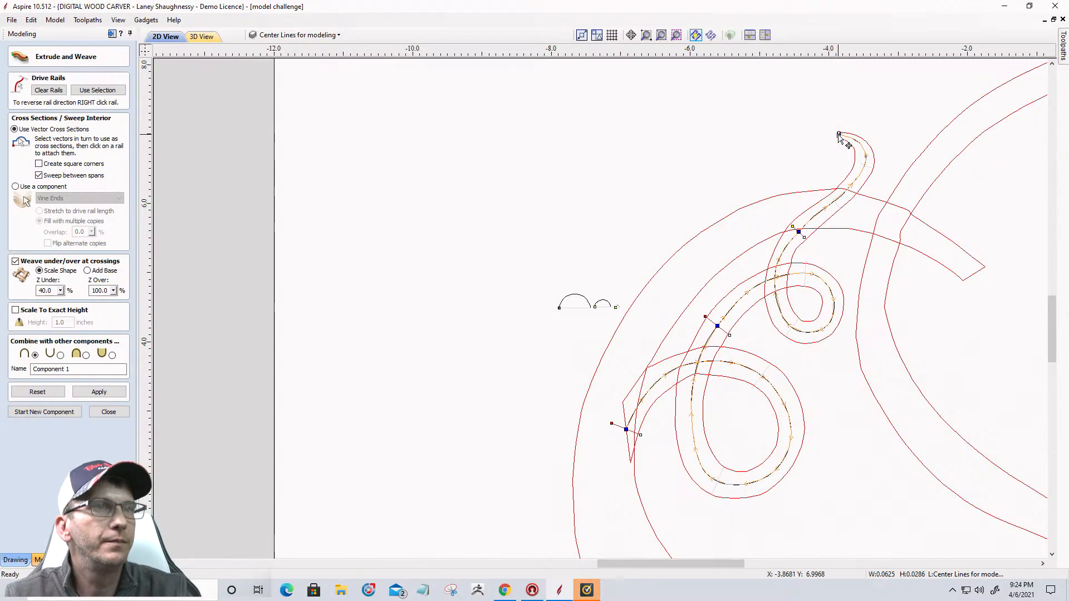
# Enter 60% for Z Over and apply the woven tendril extrusion
pyautogui.doubleClick(100, 290)
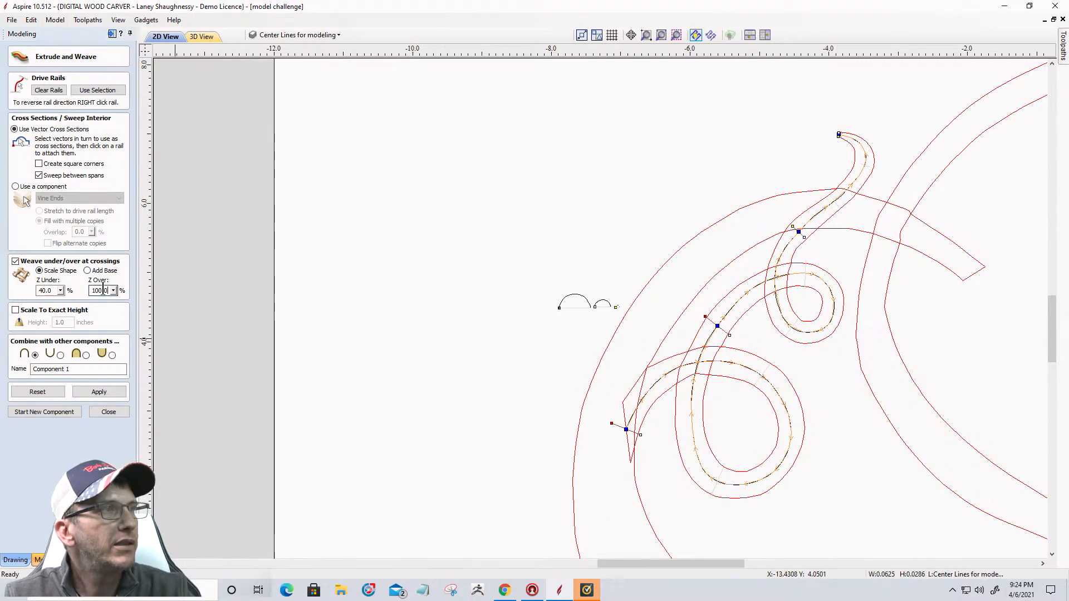
pyautogui.write('60')
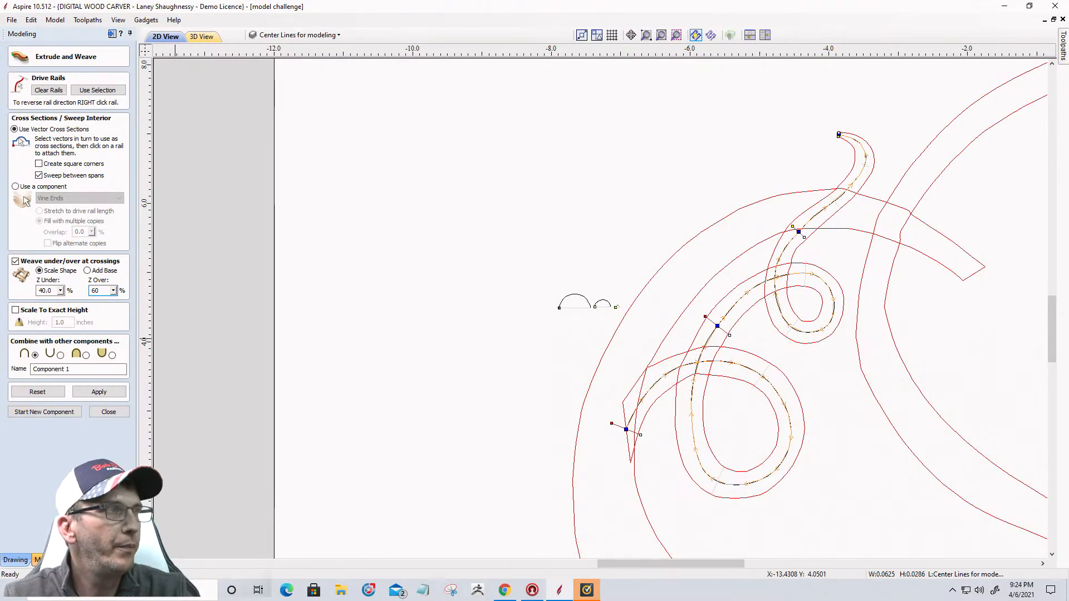
pyautogui.click(86, 389)
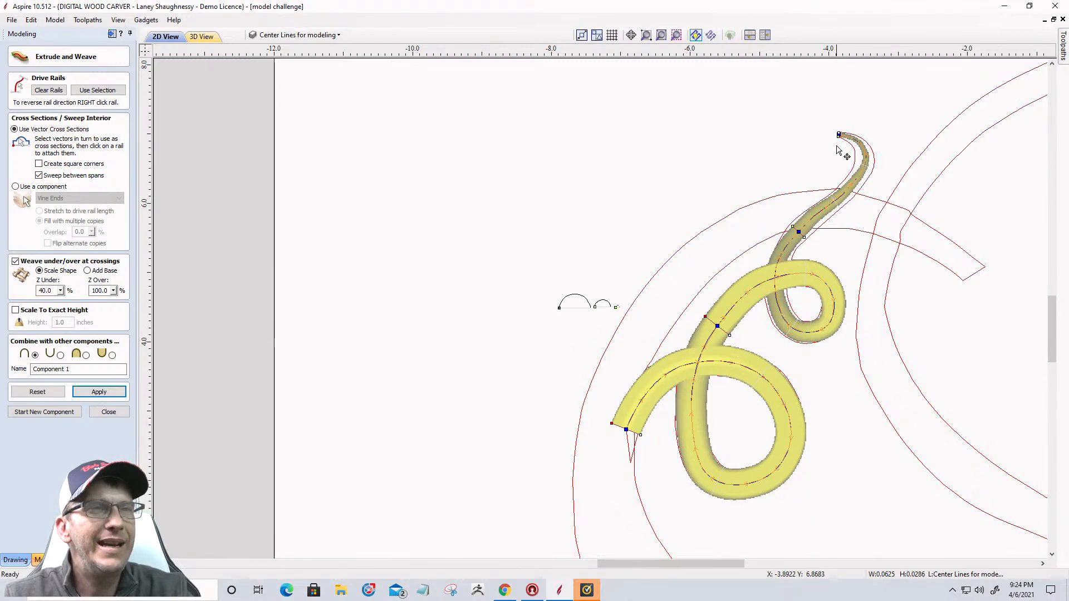
# Check the tendril in 3D, move the medium arc's cross section farther along the rail toward the tip, and reapply the extrusion
pyautogui.click(207, 36)
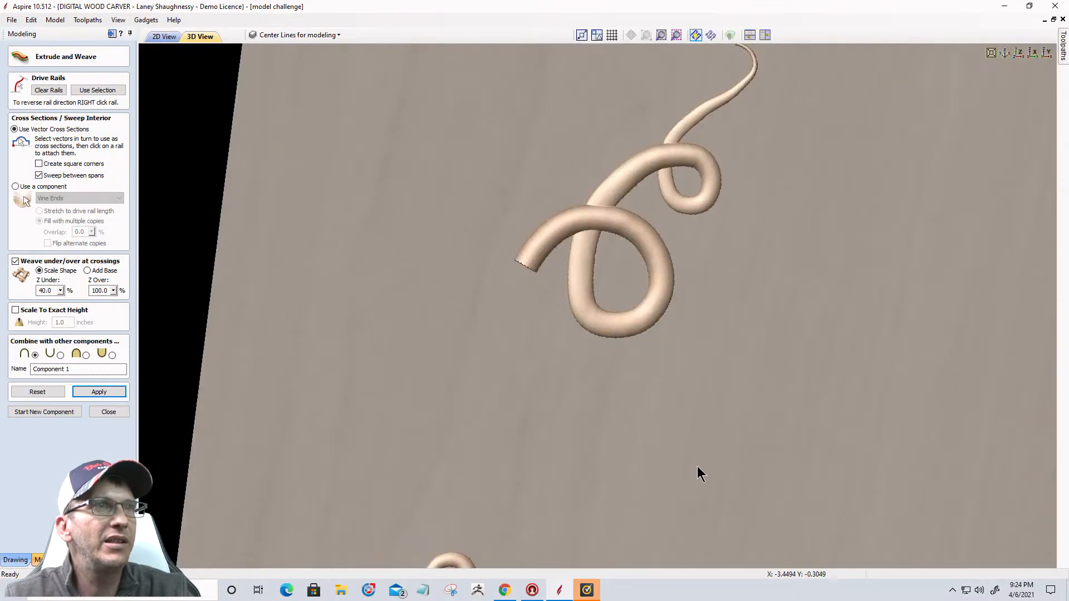
pyautogui.scroll(-3, 701, 462)
pyautogui.scroll(4, 580, 175)
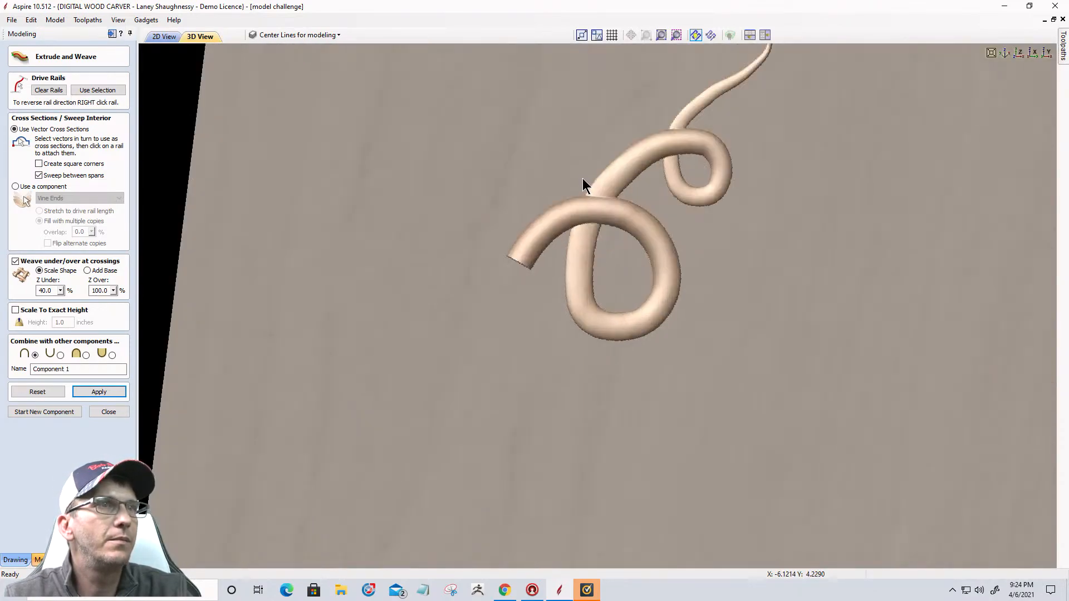
pyautogui.scroll(2, 582, 178)
pyautogui.scroll(-1, 704, 391)
pyautogui.scroll(1, 690, 440)
pyautogui.moveTo(690, 443); pyautogui.dragTo(715, 228)
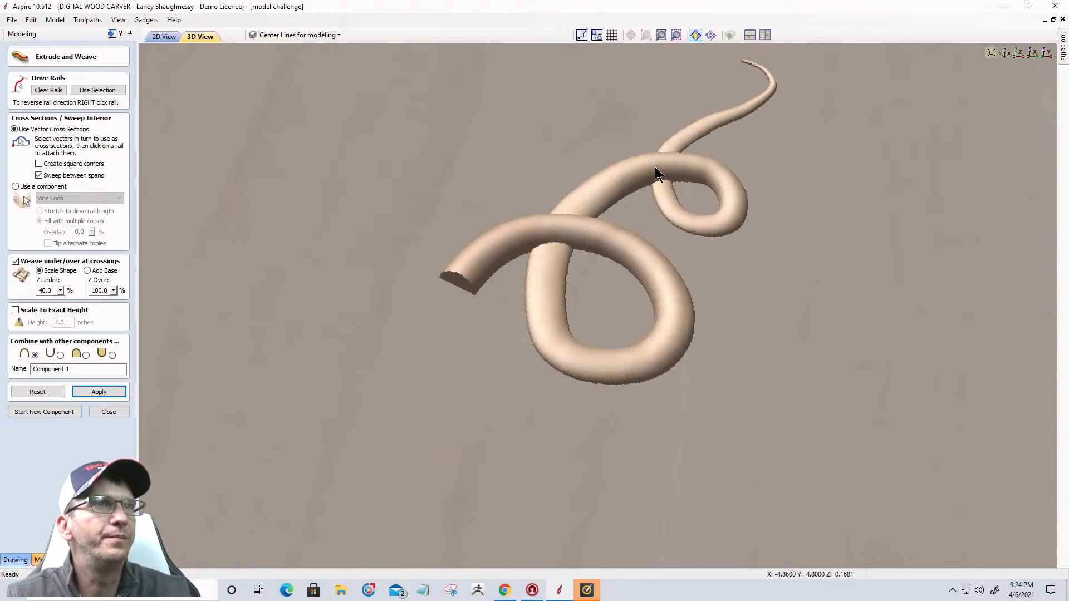
pyautogui.click(163, 37)
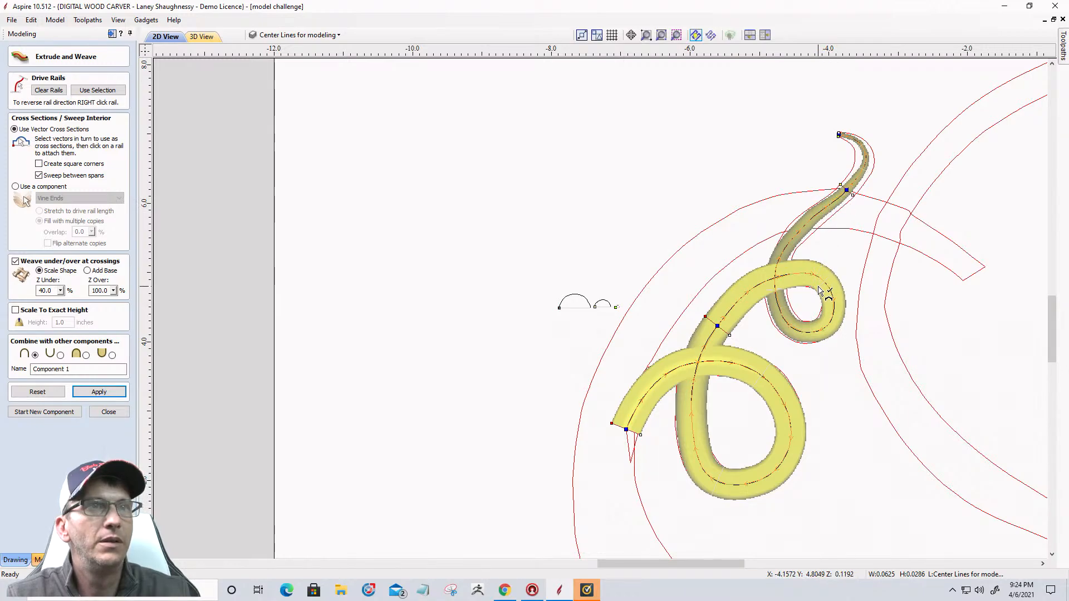
pyautogui.click(90, 392)
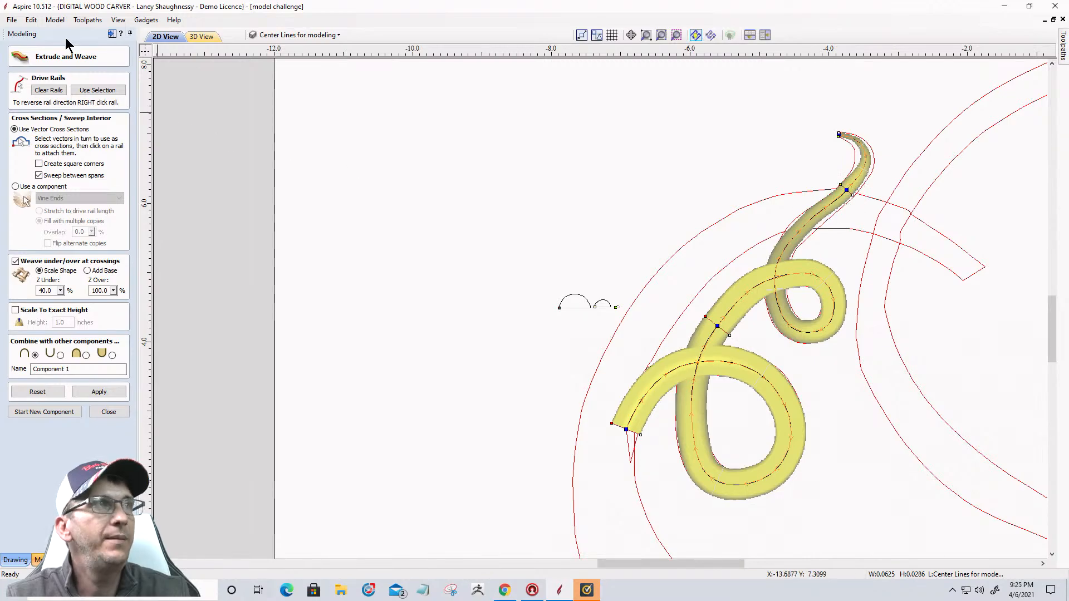
# Examine the reapplied tendril in 3D and compare its base, loops and tip with the drawn outline in 2D
pyautogui.click(213, 39)
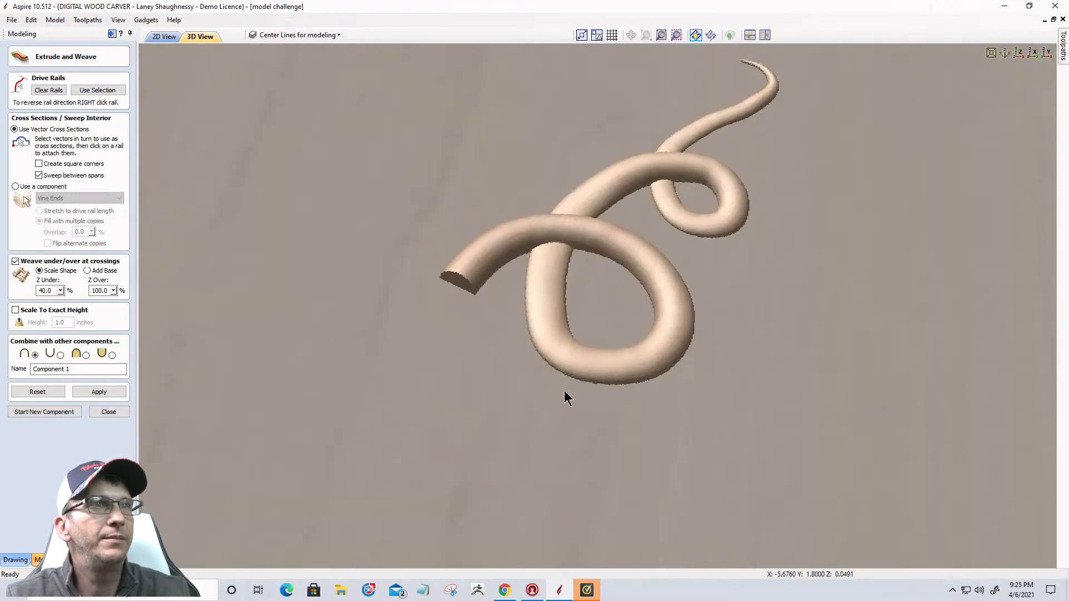
pyautogui.moveTo(565, 394); pyautogui.dragTo(649, 215)
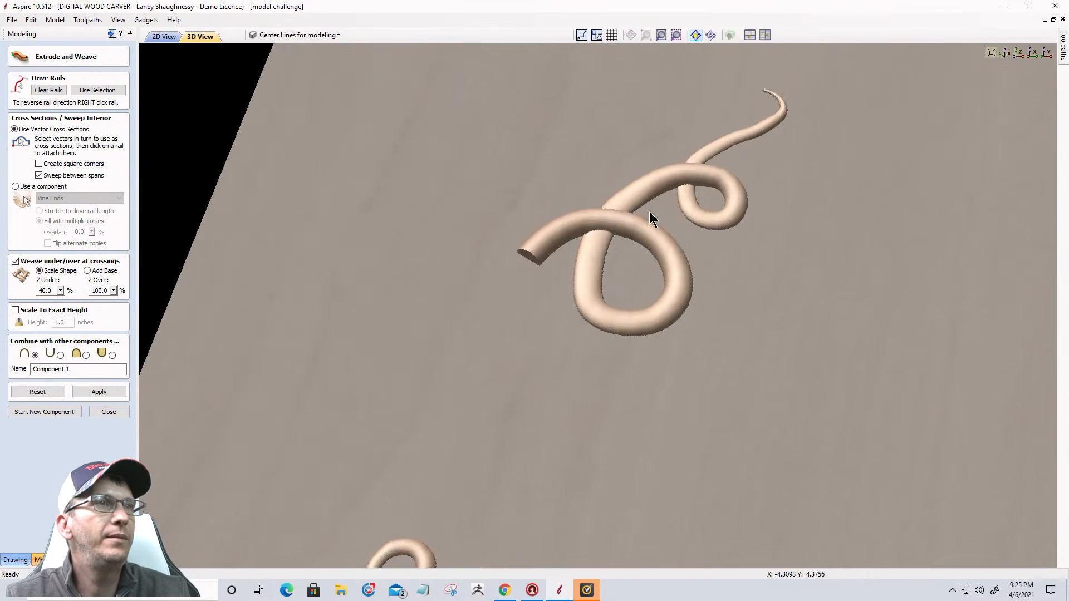
pyautogui.click(163, 37)
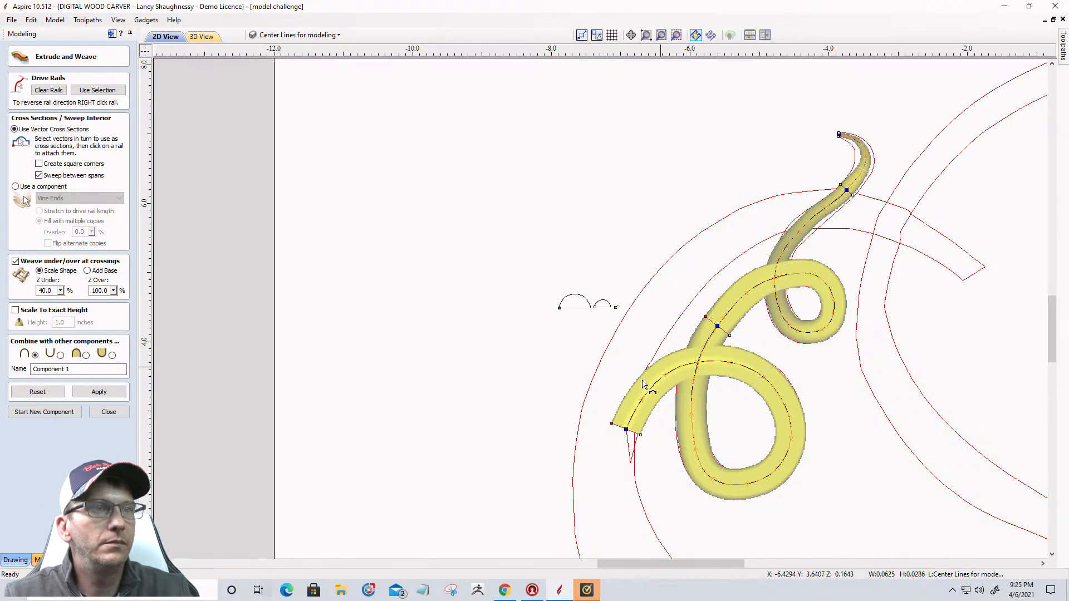
pyautogui.scroll(5, 640, 458)
pyautogui.scroll(1, 649, 450)
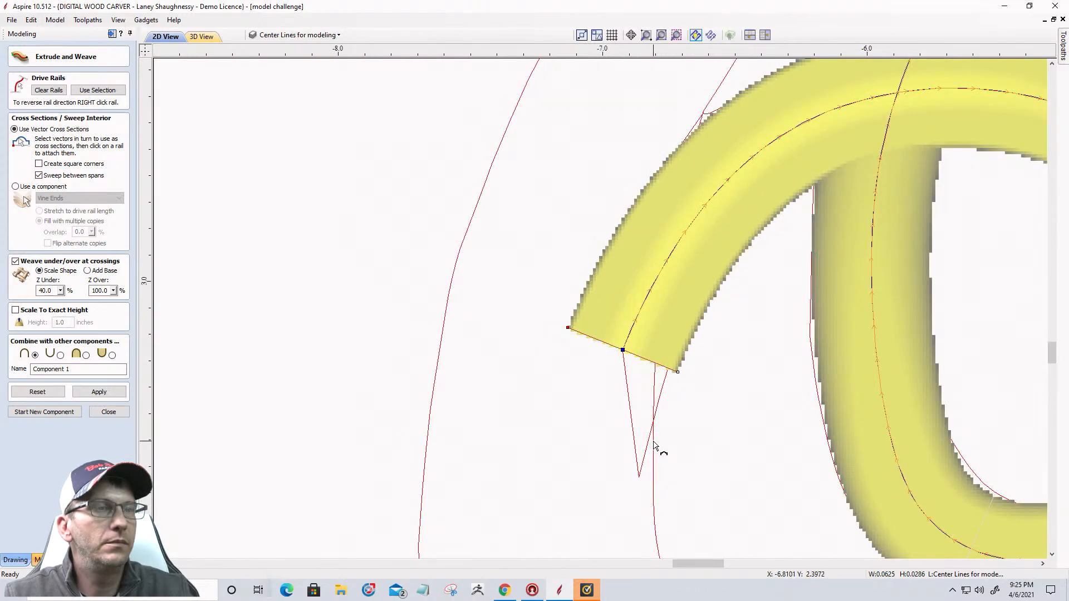
pyautogui.scroll(-5, 654, 443)
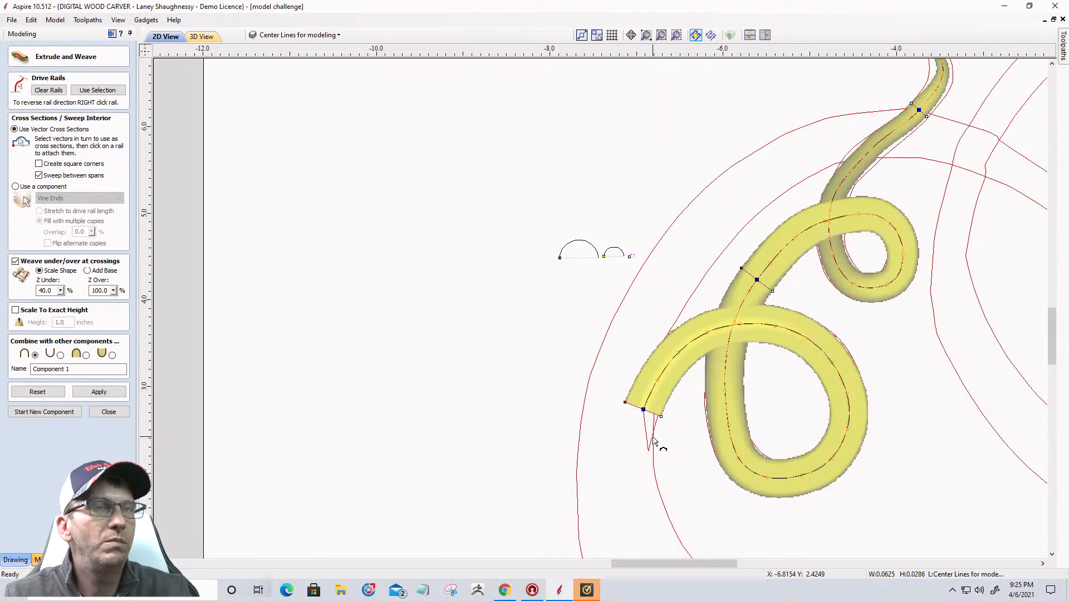
pyautogui.scroll(-3, 654, 444)
pyautogui.scroll(5, 808, 234)
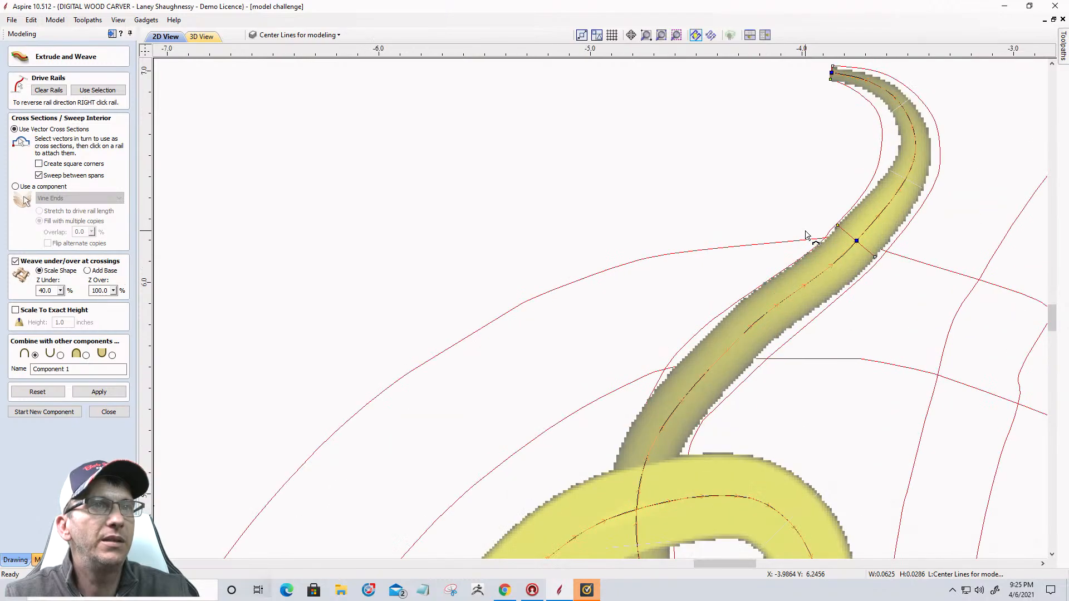
pyautogui.scroll(-9, 751, 174)
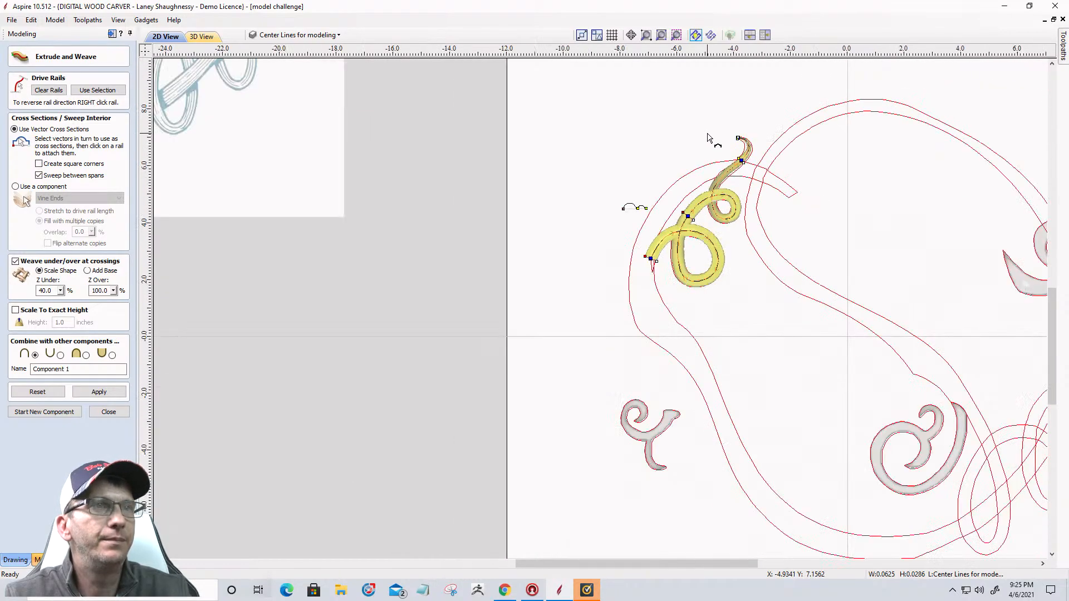
pyautogui.scroll(-2, 707, 137)
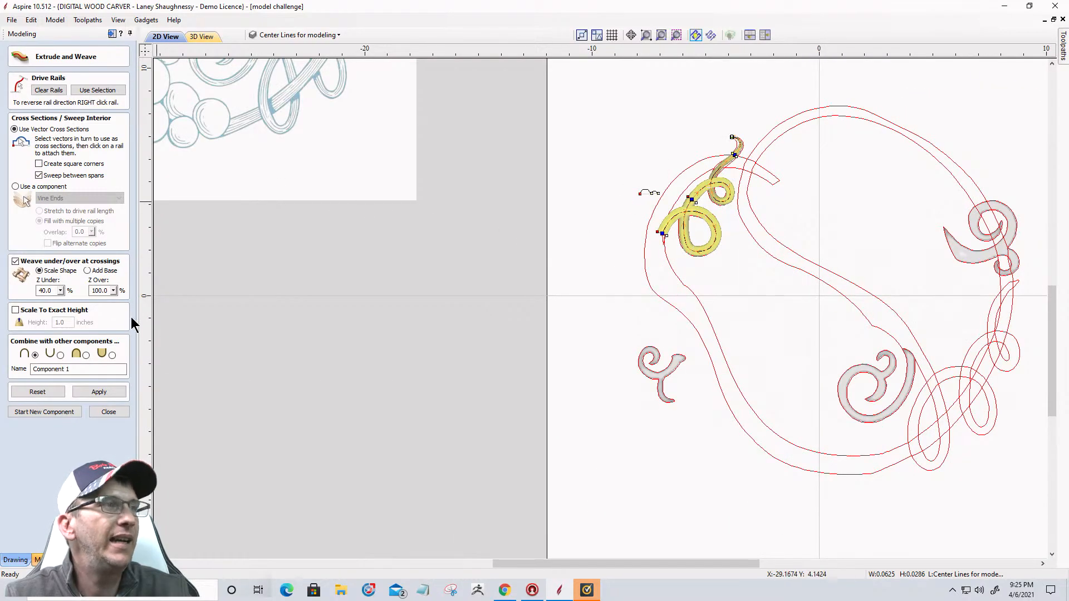
# Start a new component to keep the finished tendril, view all modeled pieces in 3D, and close Extrude and Weave
pyautogui.click(68, 413)
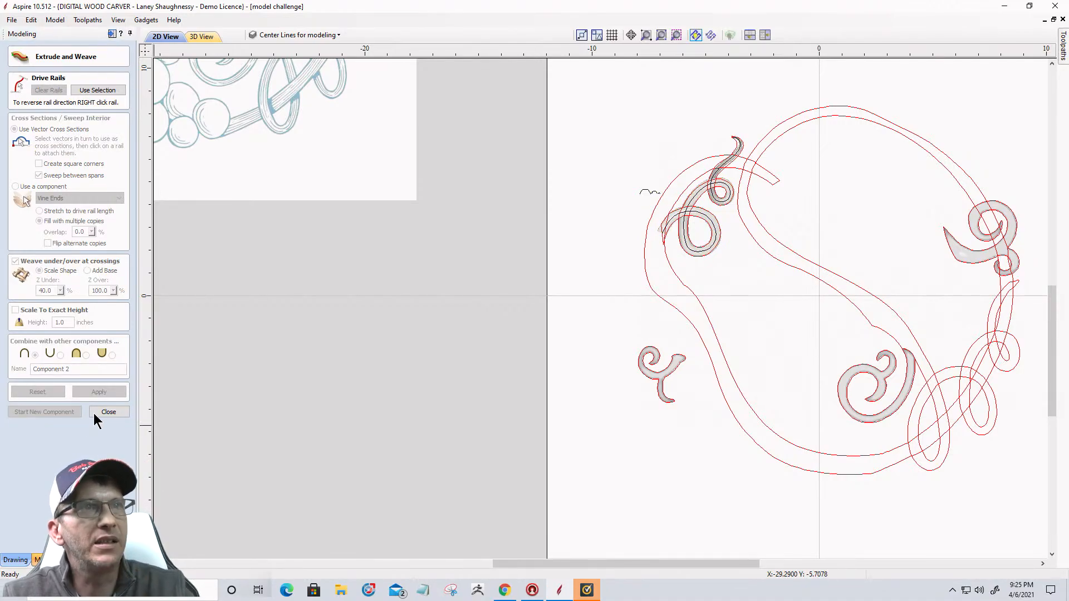
pyautogui.scroll(1, 689, 241)
pyautogui.scroll(-3, 687, 242)
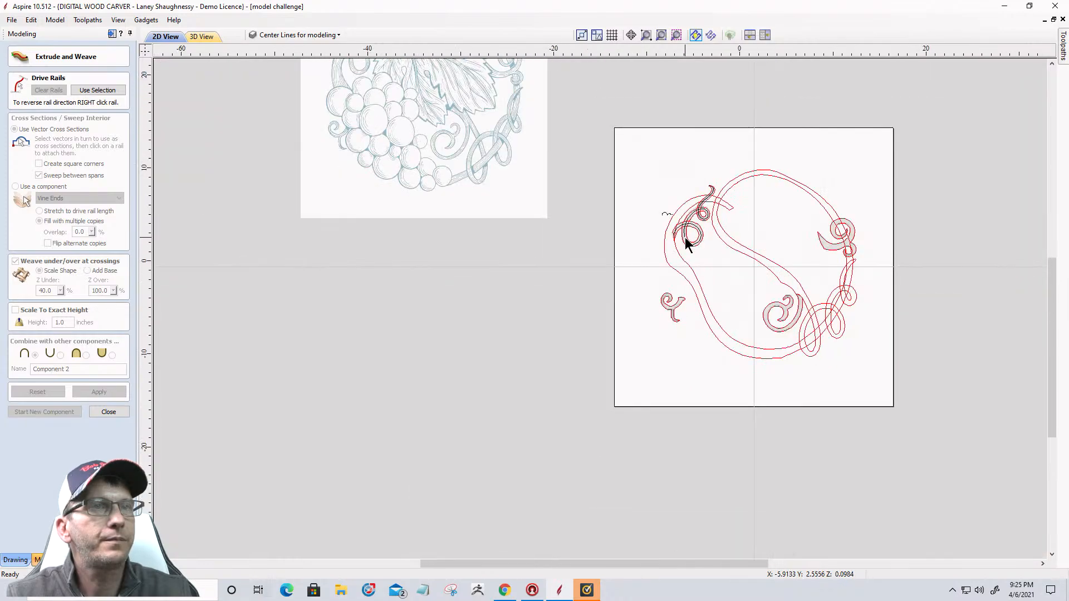
pyautogui.scroll(-1, 688, 244)
pyautogui.scroll(3, 740, 311)
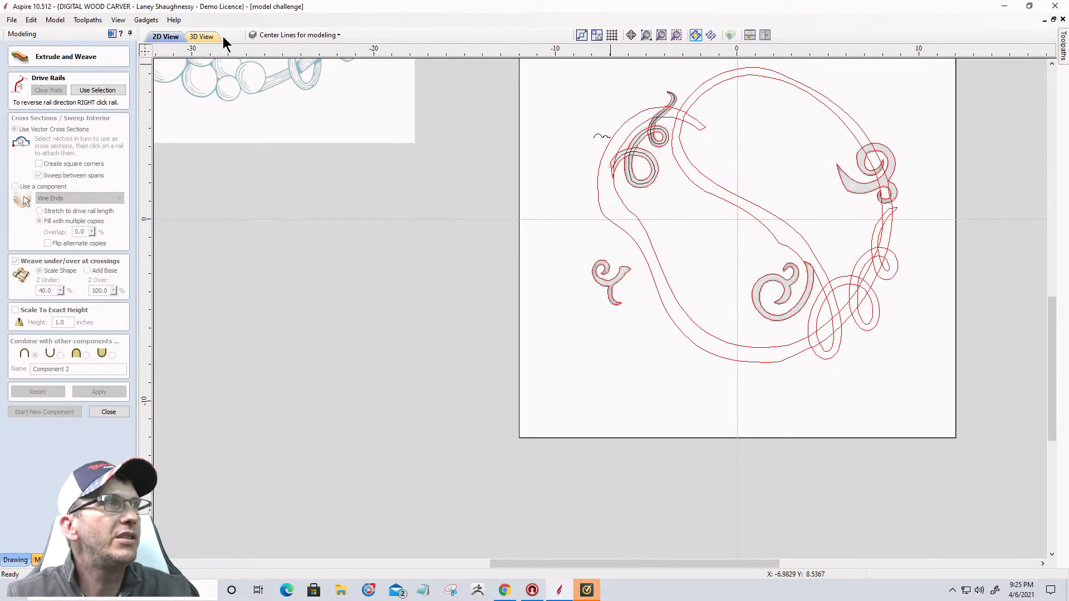
pyautogui.click(202, 37)
pyautogui.moveTo(549, 287); pyautogui.dragTo(601, 273)
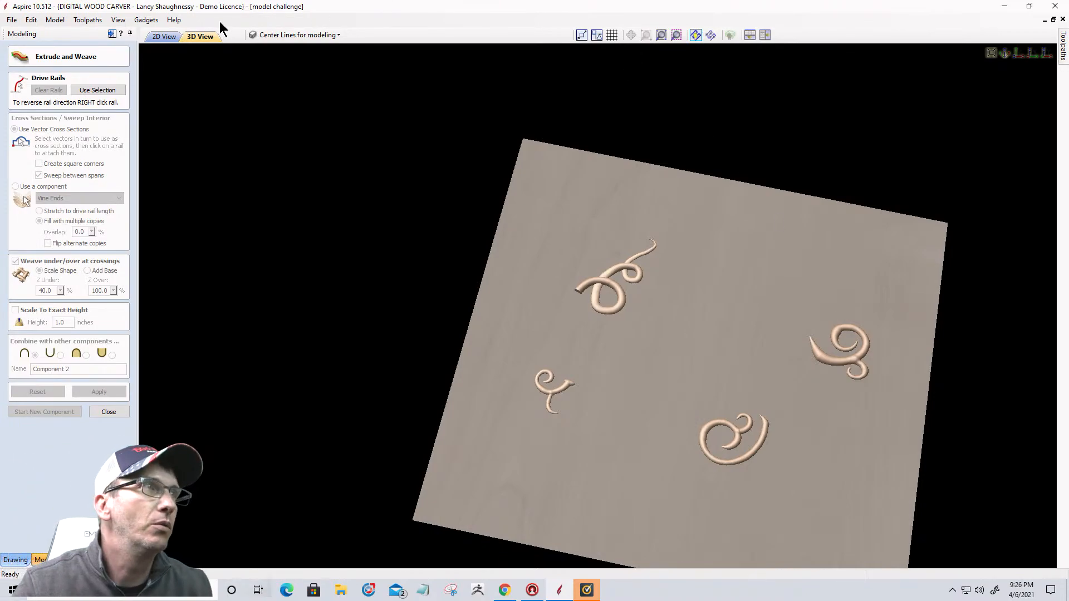
pyautogui.click(160, 37)
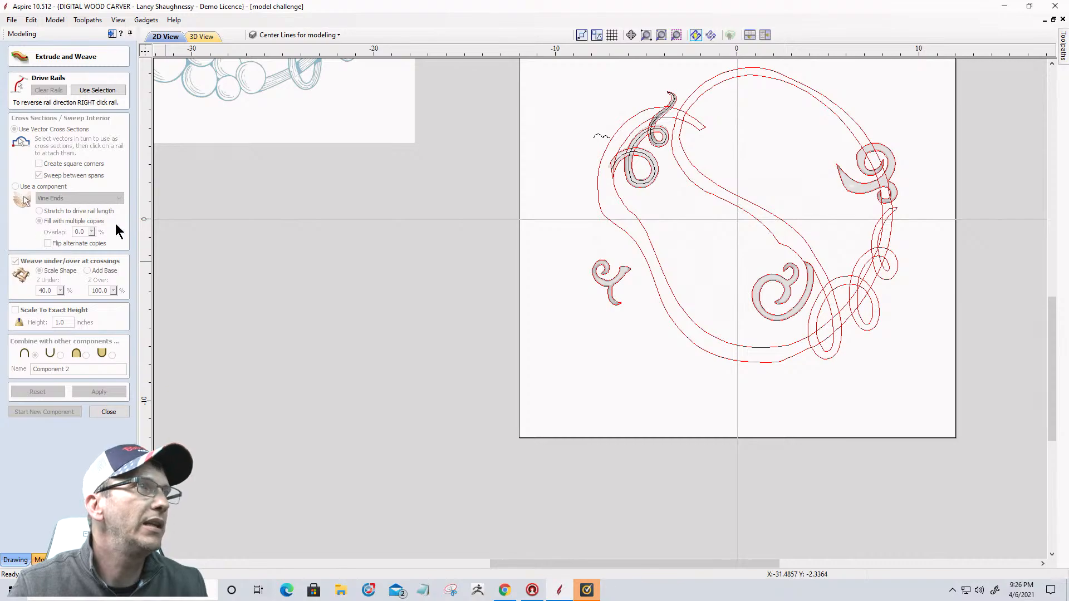
pyautogui.click(105, 412)
# Open the main vine outline for node editing and cut its inner edge beside the small Y-shaped scroll
pyautogui.scroll(5, 643, 203)
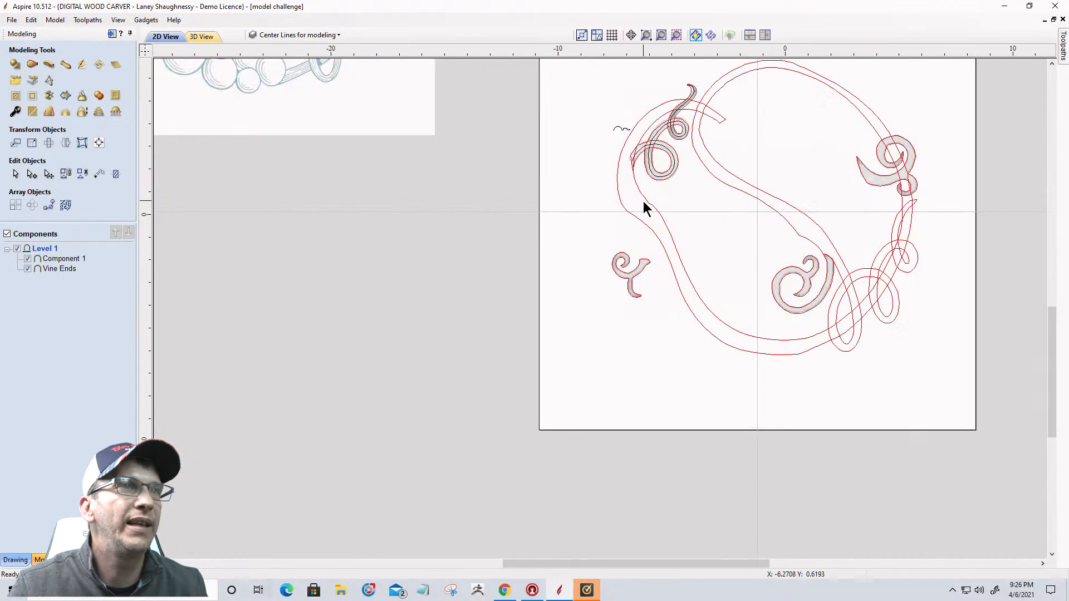
pyautogui.scroll(-5, 649, 200)
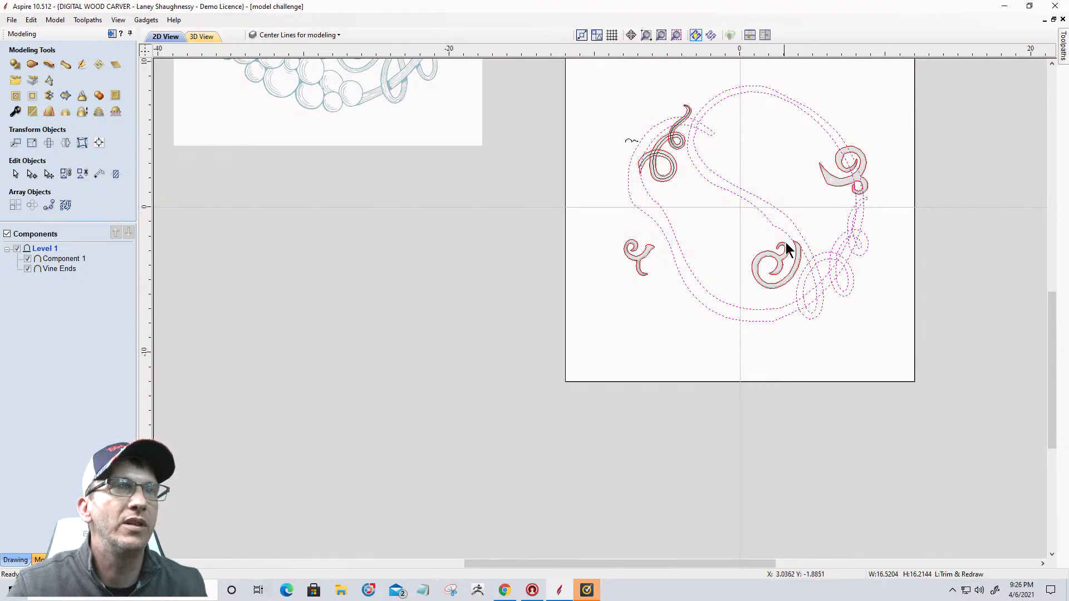
pyautogui.click(32, 175)
pyautogui.scroll(5, 669, 259)
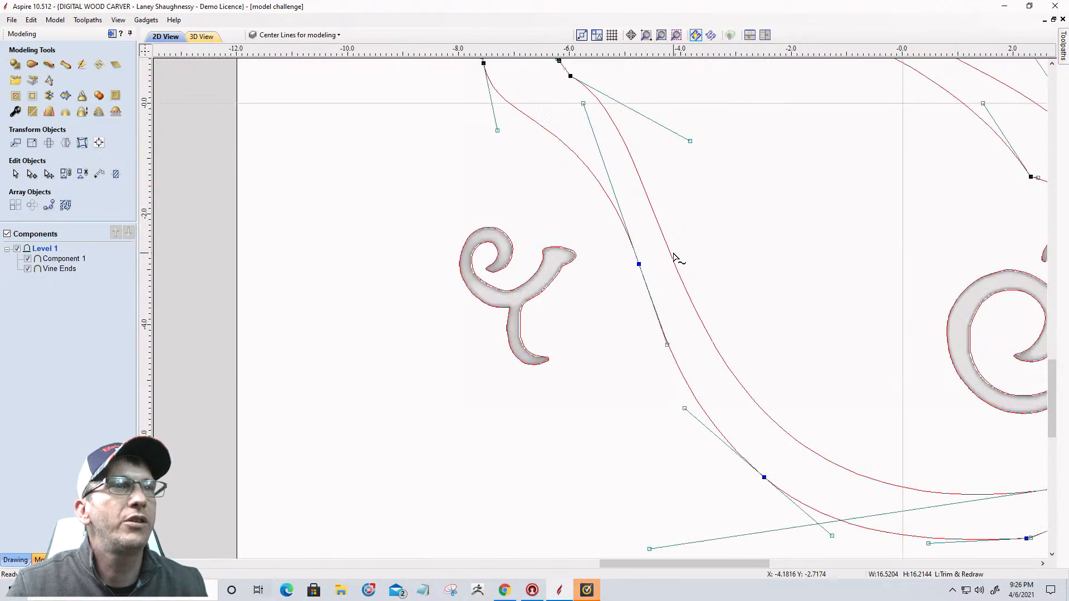
pyautogui.rightClick(668, 260)
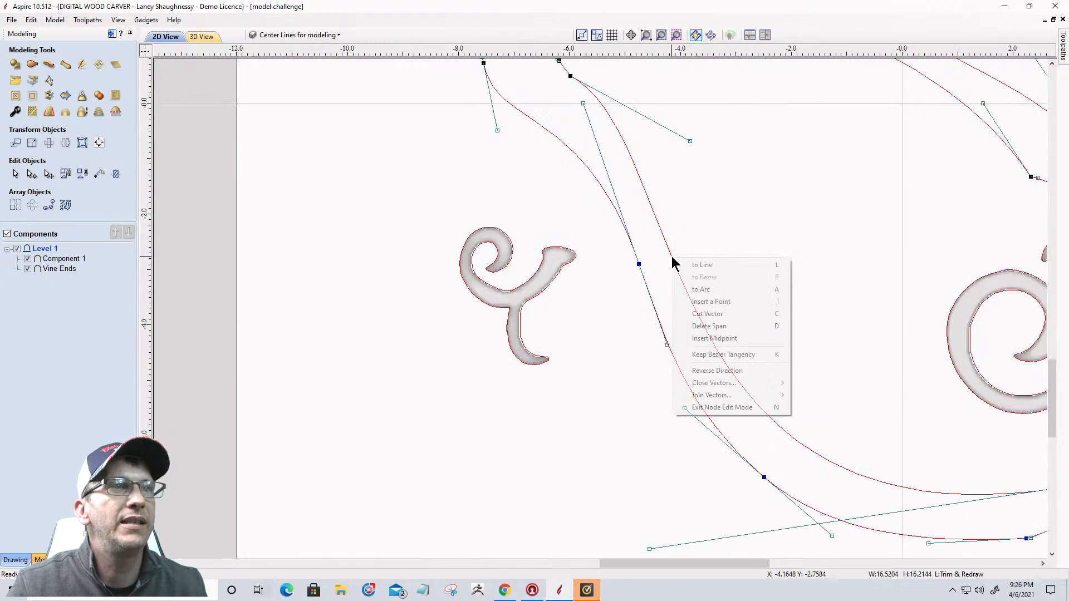
pyautogui.click(685, 314)
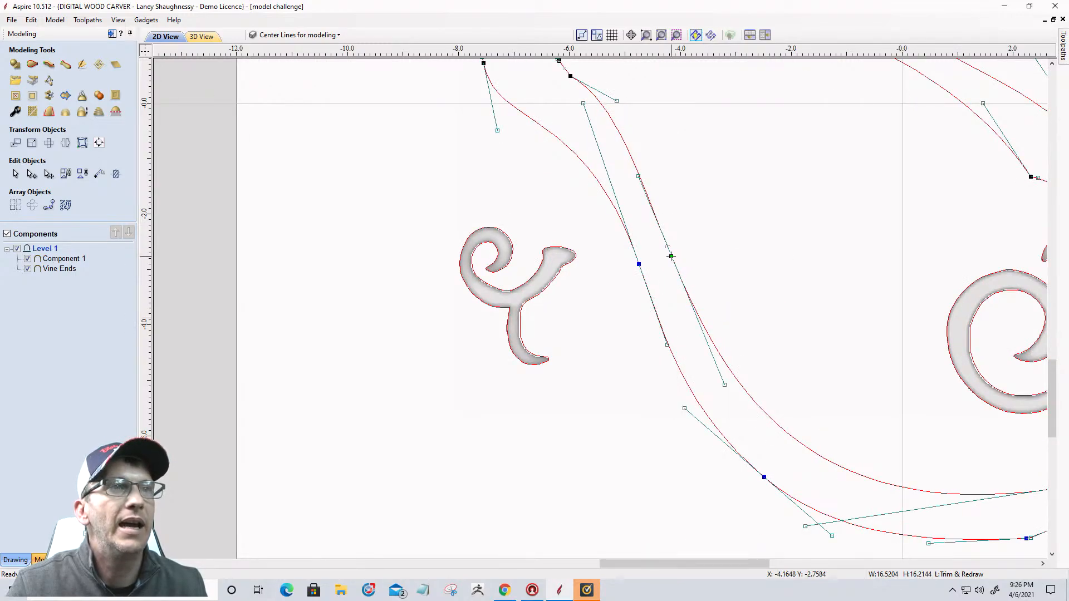
# Try to pull the two open ends apart at the cut in the vine's lower inner outline, and undo the moves
pyautogui.moveTo(671, 256); pyautogui.dragTo(780, 223)
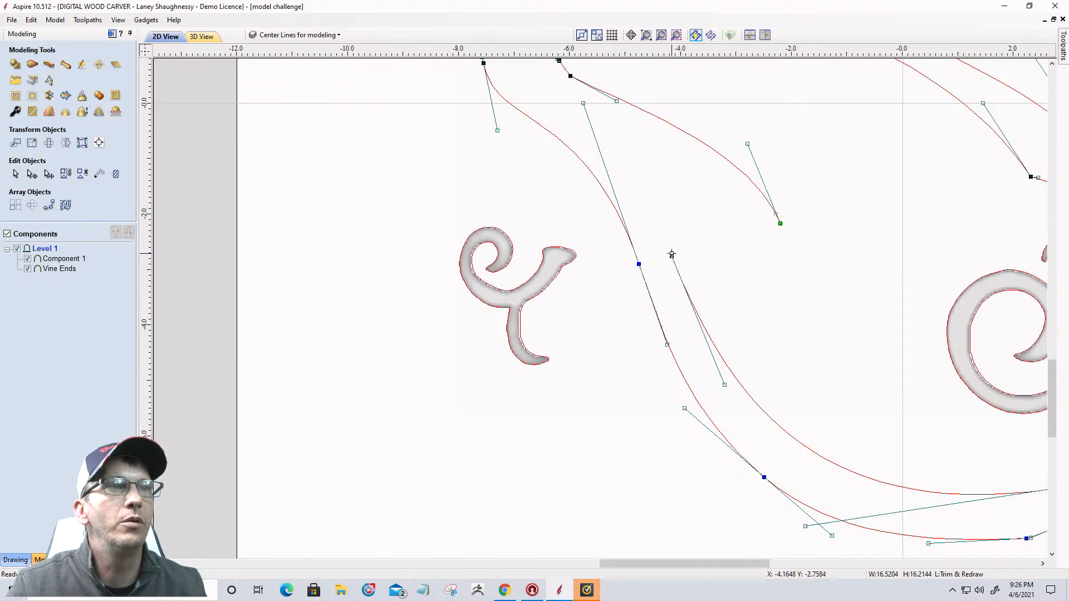
pyautogui.moveTo(671, 254); pyautogui.dragTo(816, 313)
pyautogui.scroll(-9, 645, 263)
pyautogui.scroll(1, 662, 282)
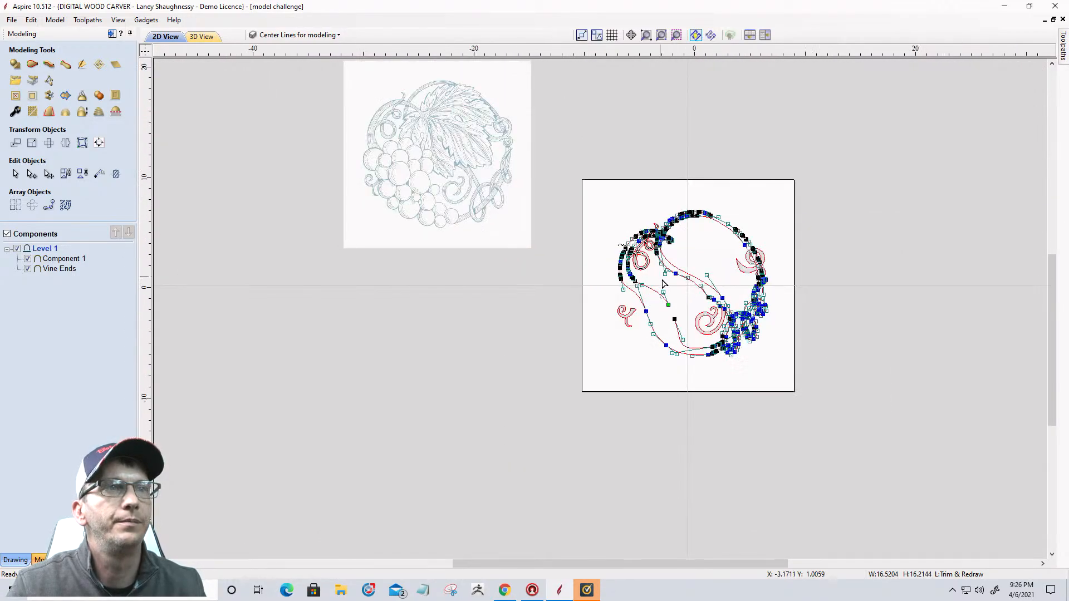
pyautogui.scroll(8, 662, 282)
pyautogui.press('Escape')
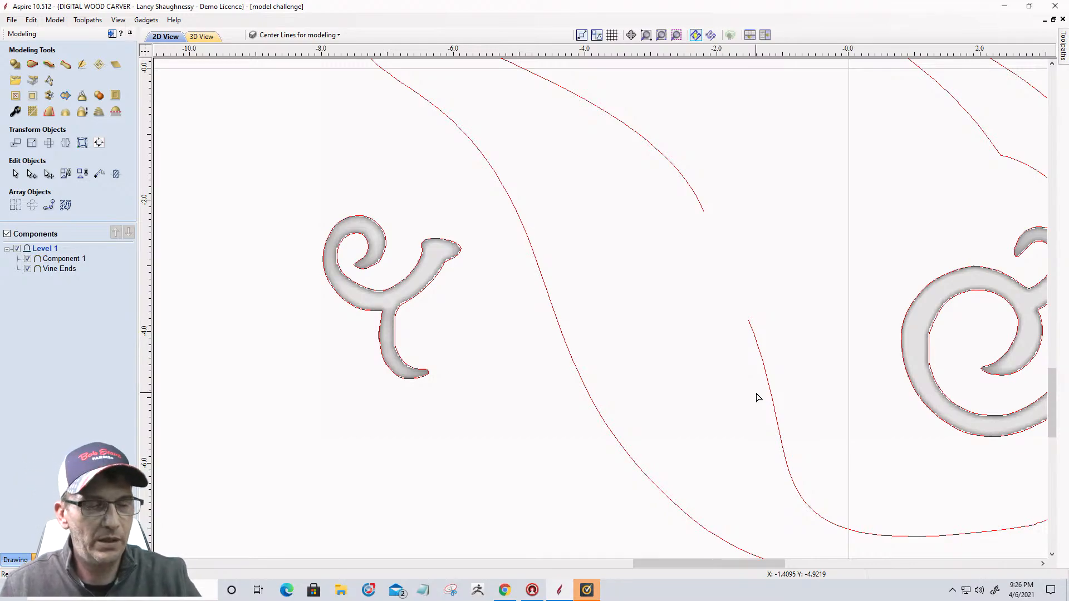
pyautogui.hotkey('ctrl', 'z')
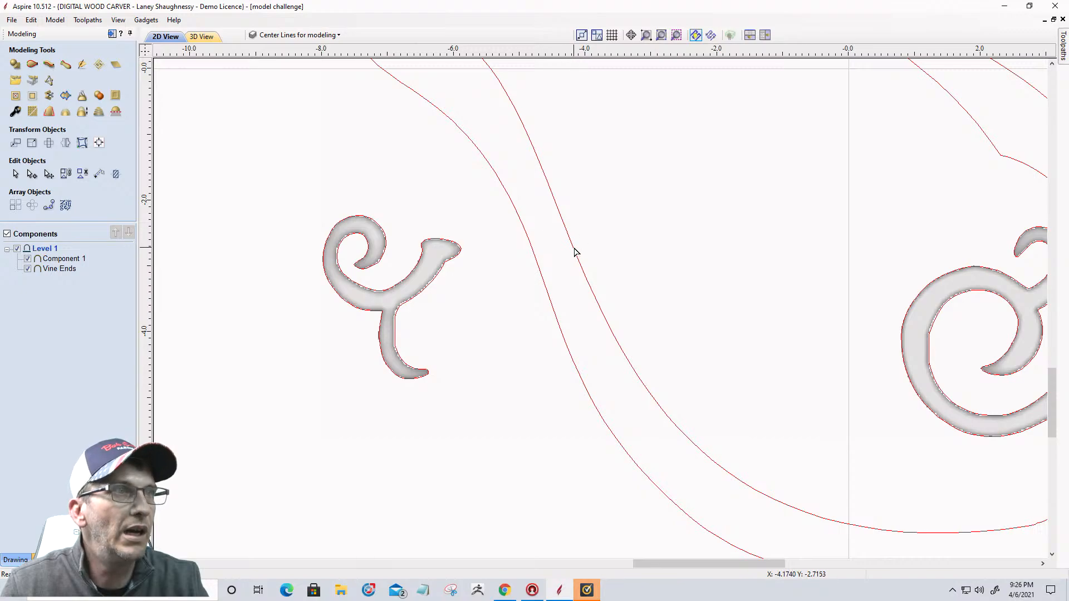
# Move the upper open end of the cut vine outline away, then undo both this move and the cut itself
pyautogui.click(575, 251)
pyautogui.moveTo(574, 251); pyautogui.dragTo(641, 208)
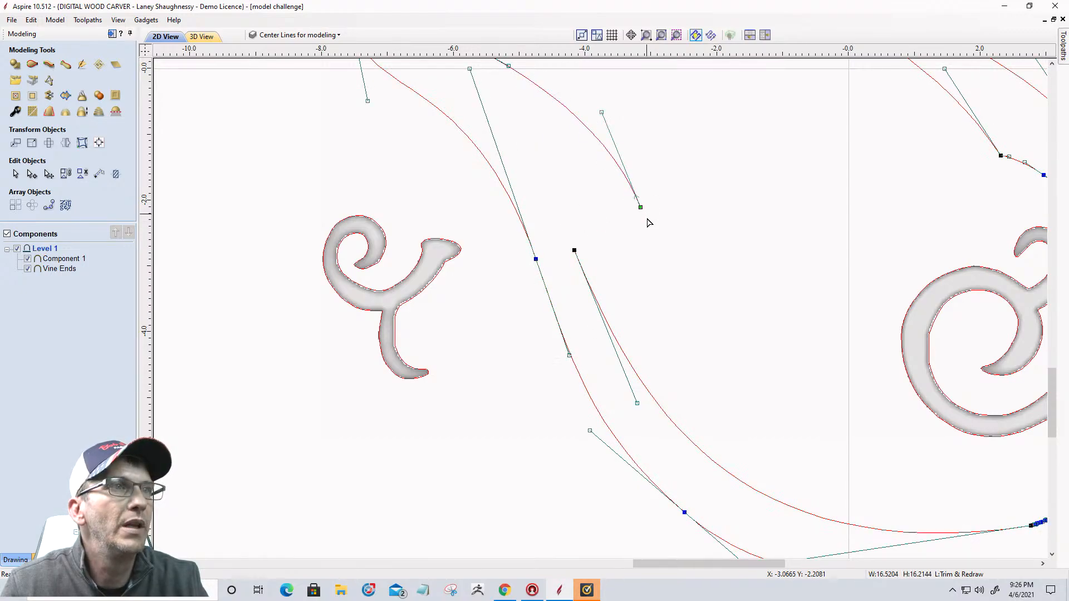
pyautogui.hotkey('ctrl', 'z')
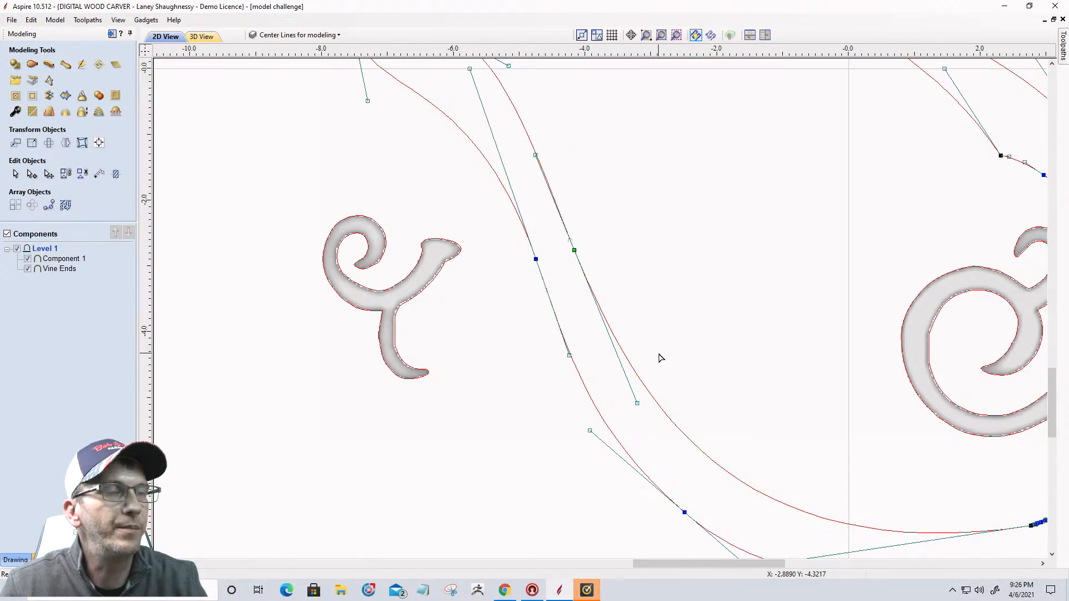
pyautogui.hotkey('ctrl', 'z')
pyautogui.scroll(-6, 592, 251)
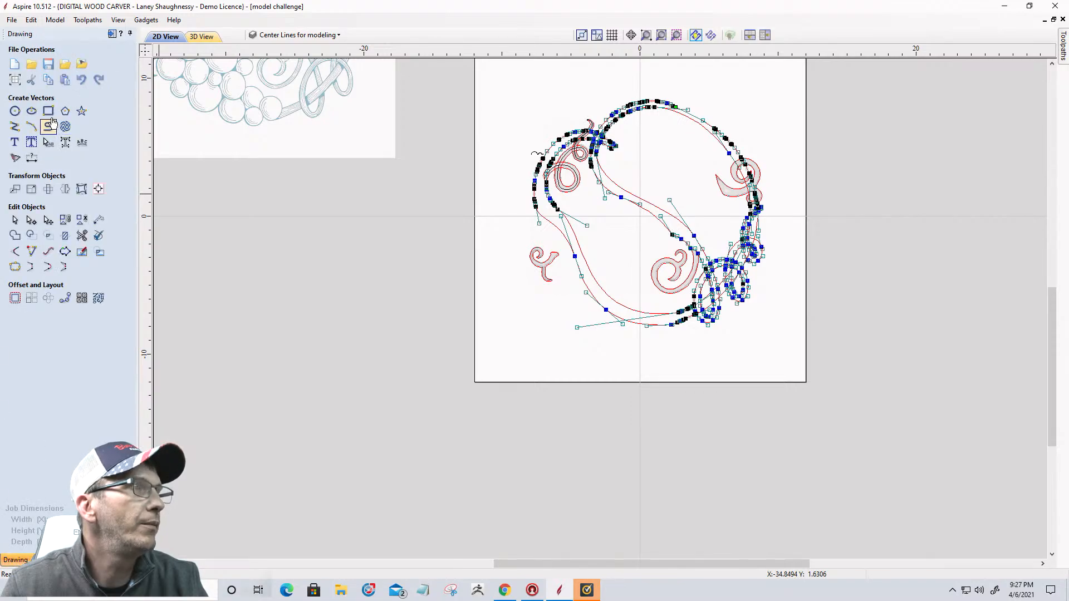
# Draw a square-cornered rectangle about 1.3 by 2.45 inches in the empty area above the vine's upper-right arc
pyautogui.click(49, 112)
pyautogui.scroll(-3, 732, 184)
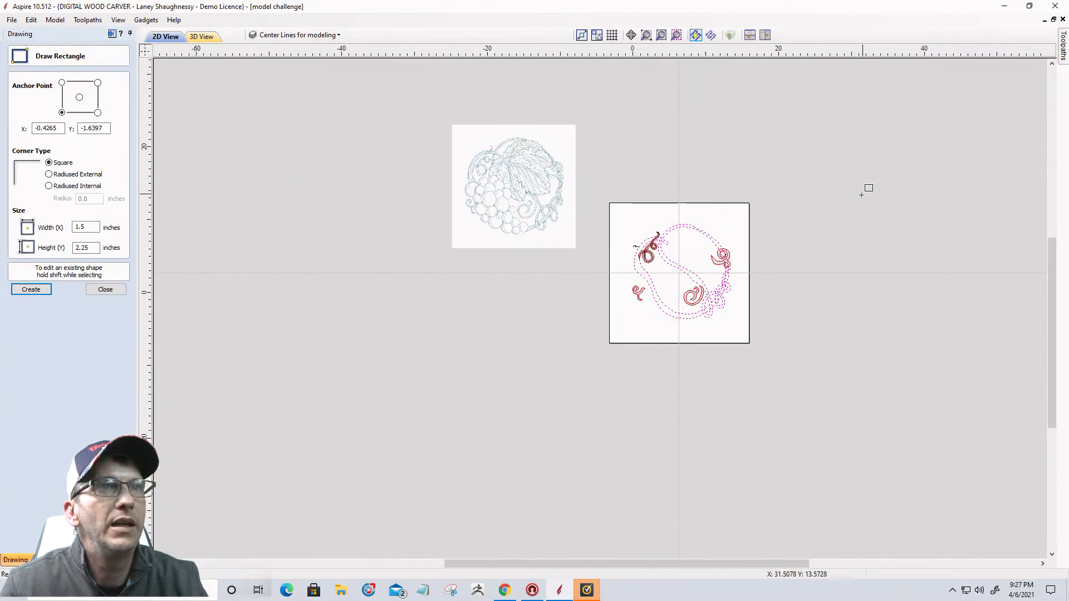
pyautogui.scroll(3, 866, 187)
pyautogui.scroll(6, 484, 262)
pyautogui.moveTo(527, 191); pyautogui.dragTo(599, 324)
pyautogui.click(106, 290)
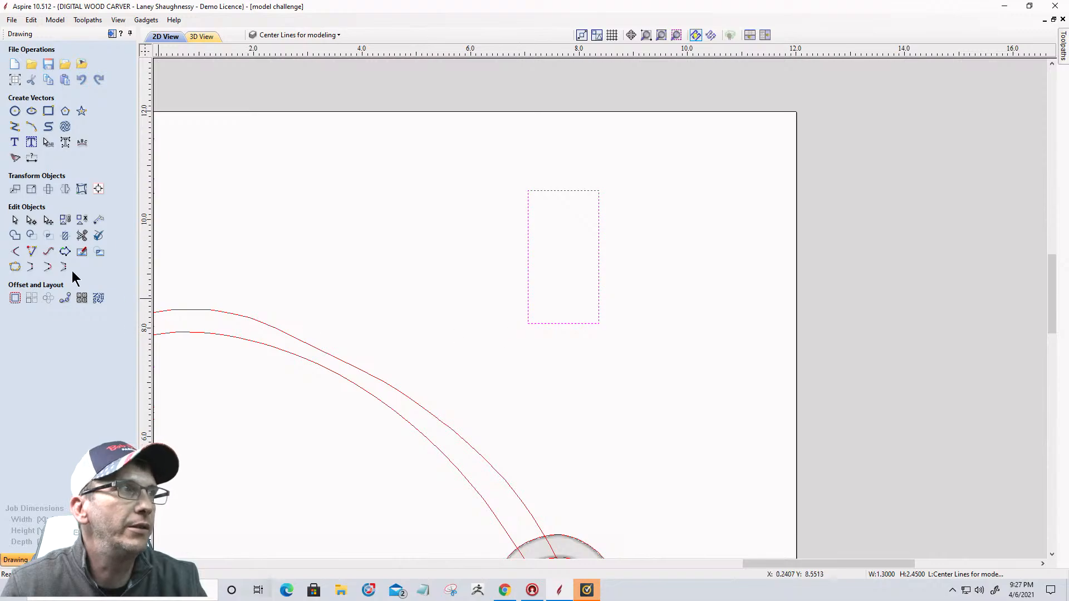
# Cut the rectangle's bottom edge at its middle and pull the two open ends apart below the shape
pyautogui.click(32, 220)
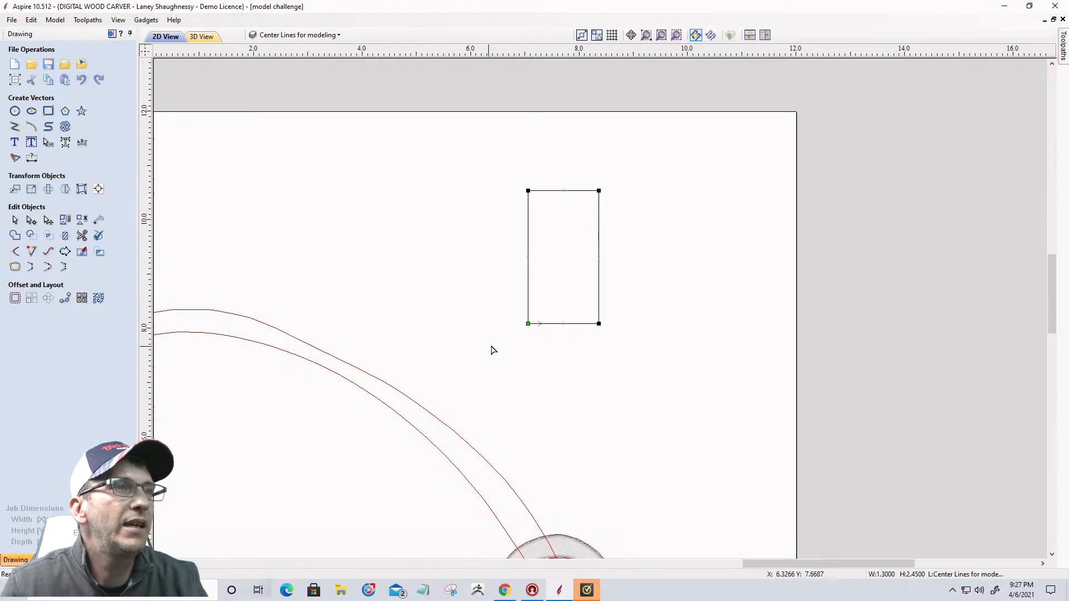
pyautogui.scroll(5, 573, 349)
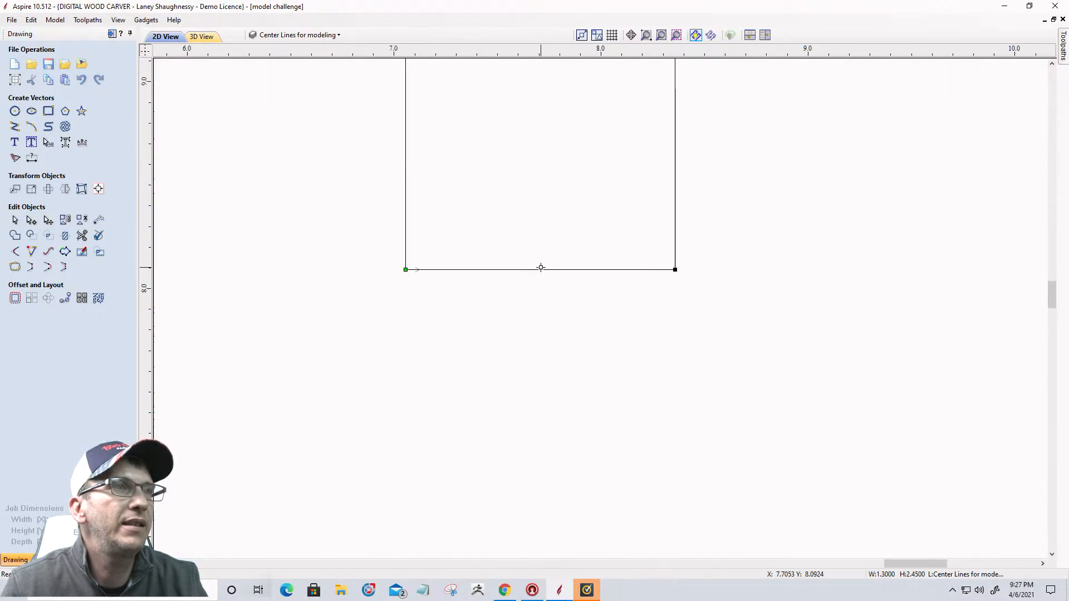
pyautogui.rightClick(540, 268)
pyautogui.click(554, 312)
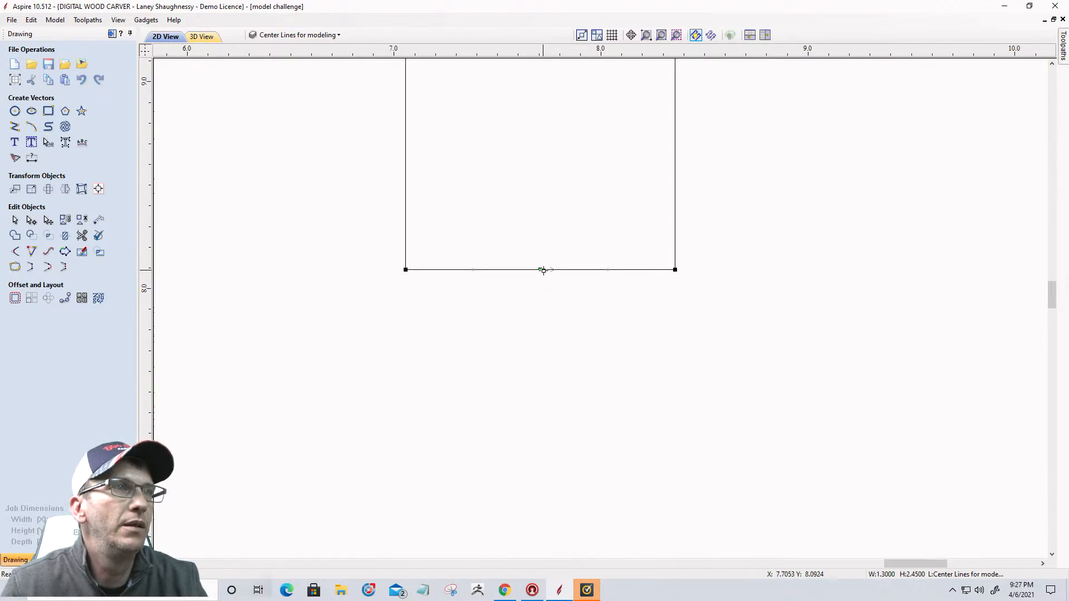
pyautogui.moveTo(543, 271); pyautogui.dragTo(650, 365)
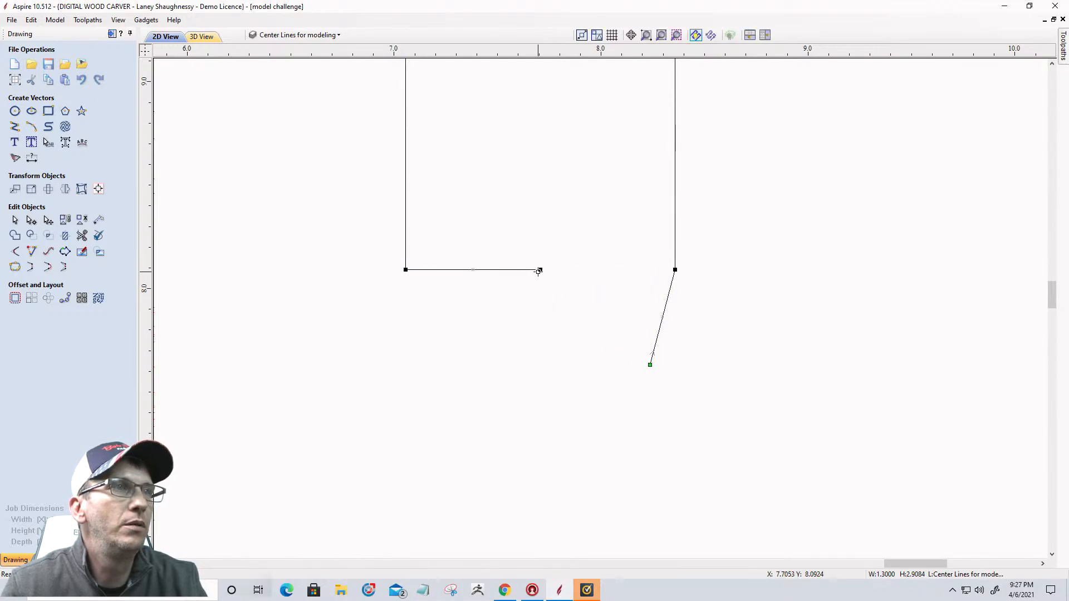
pyautogui.moveTo(538, 271); pyautogui.dragTo(401, 394)
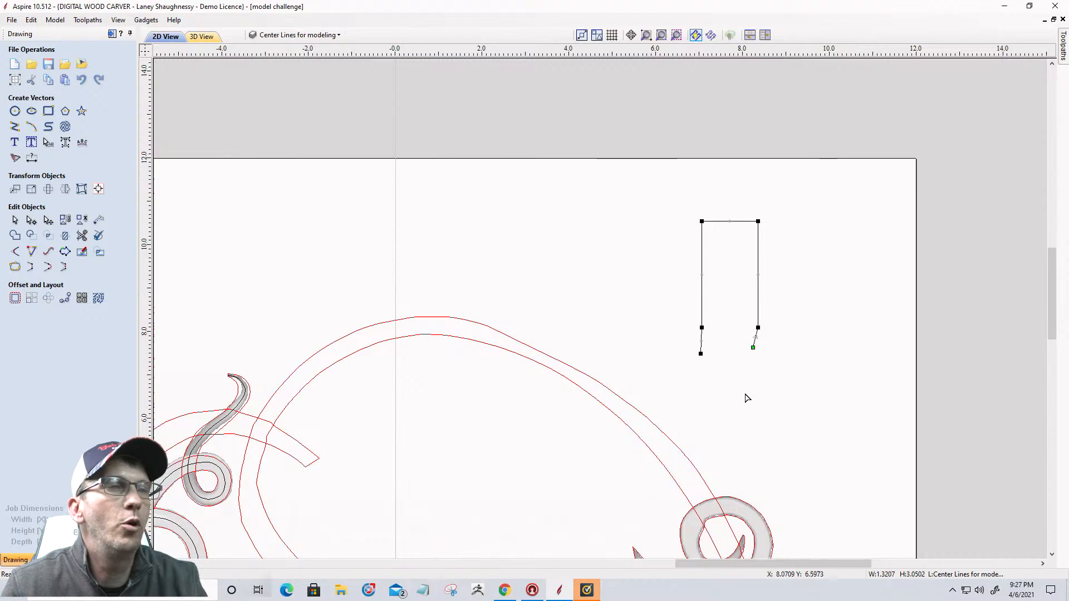
# Shift the rectangle's right open end outward, undo the end moves and delete the practice rectangle
pyautogui.scroll(2, 744, 398)
pyautogui.moveTo(763, 303); pyautogui.dragTo(781, 315)
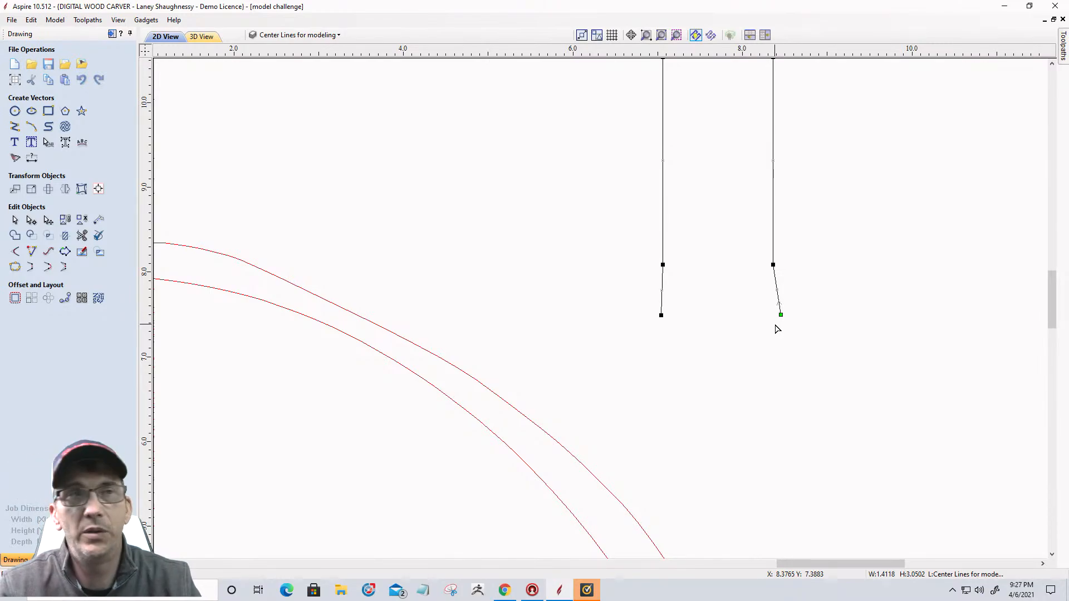
pyautogui.hotkey('ctrl', 'z')
pyautogui.hotkey('ctrl', 'z')
pyautogui.hotkey('ctrl', 'z')
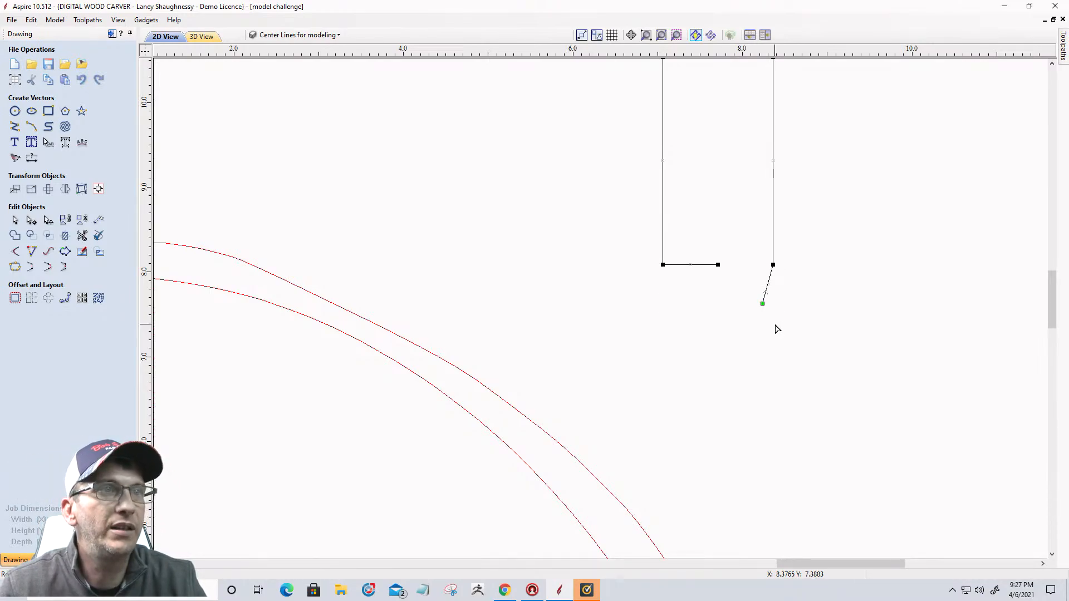
pyautogui.scroll(-4, 775, 325)
pyautogui.scroll(-2, 777, 330)
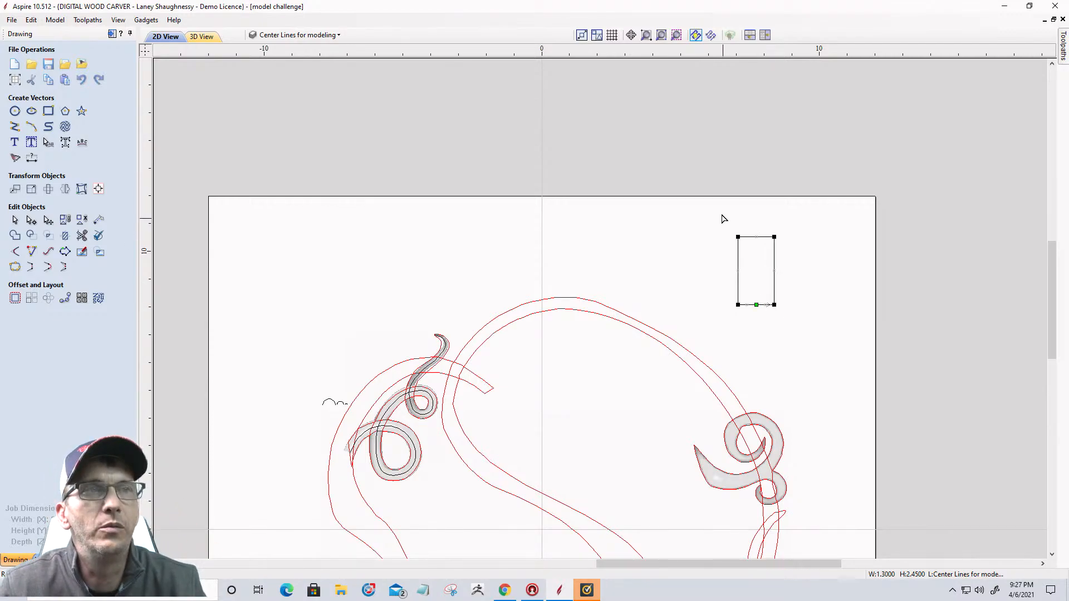
pyautogui.press('Delete')
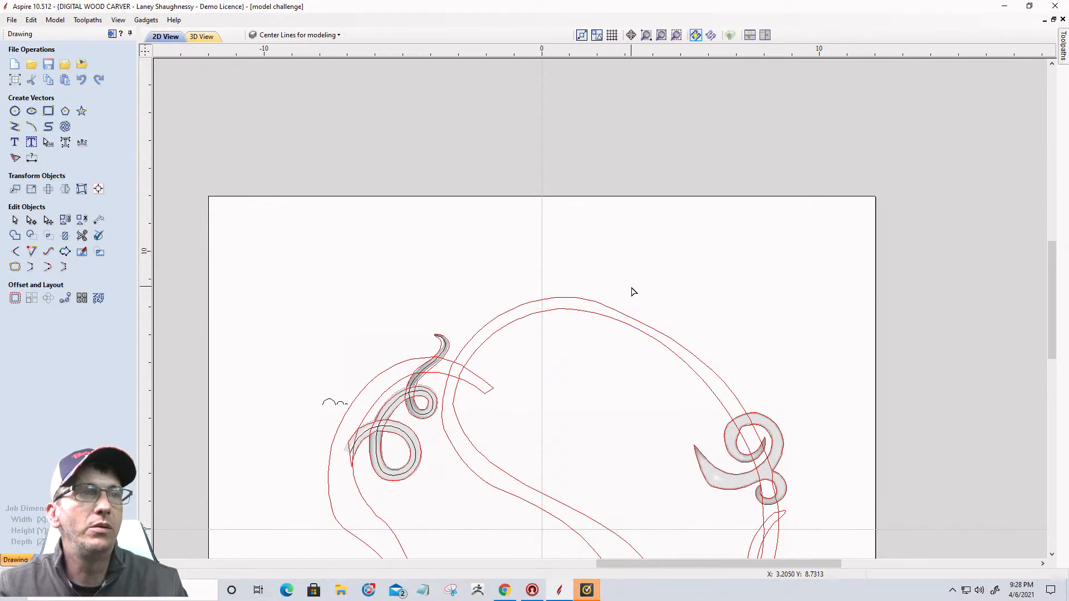
# Adjust a curve handle slightly on the outer vine outline's upper-right arc and deselect the outline
pyautogui.click(618, 311)
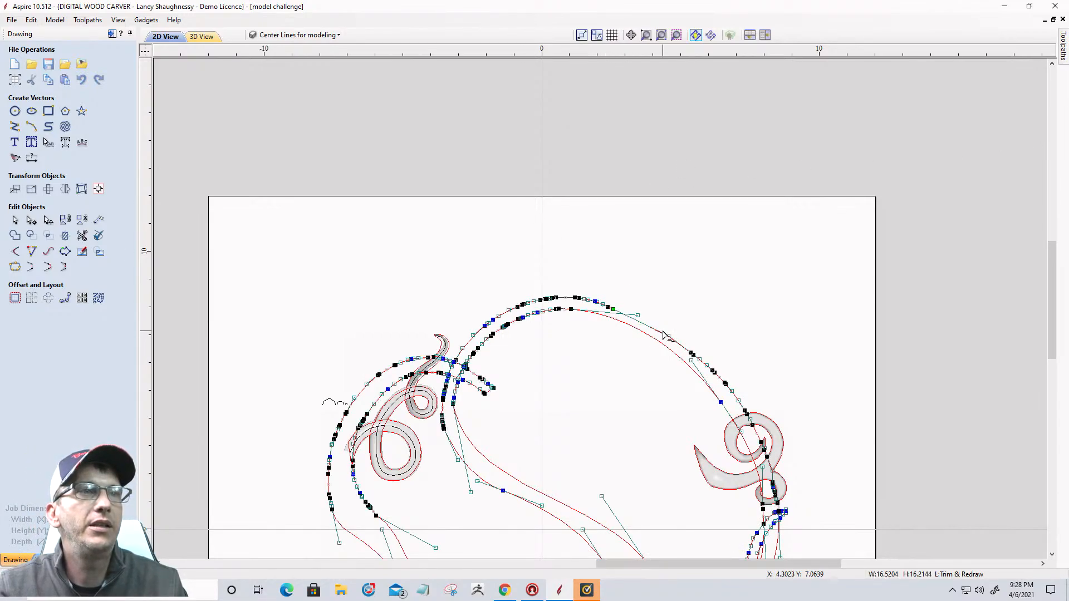
pyautogui.scroll(3, 665, 336)
pyautogui.moveTo(680, 341)
pyautogui.mouseDown()
pyautogui.moveTo(684, 321)
pyautogui.moveTo(674, 336)
pyautogui.mouseUp()
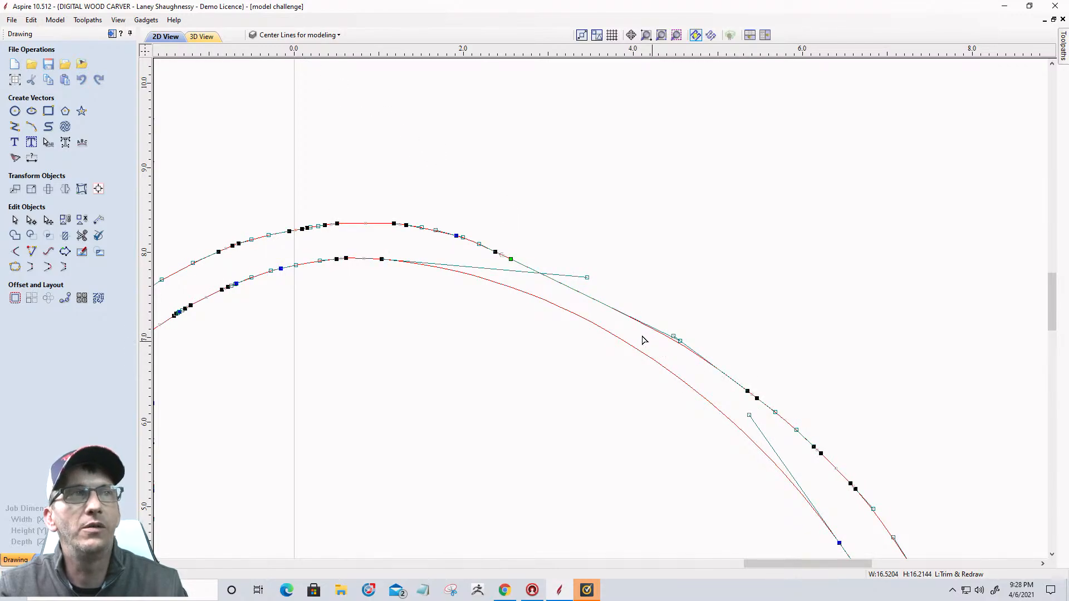
pyautogui.scroll(-2, 637, 301)
pyautogui.click(659, 285)
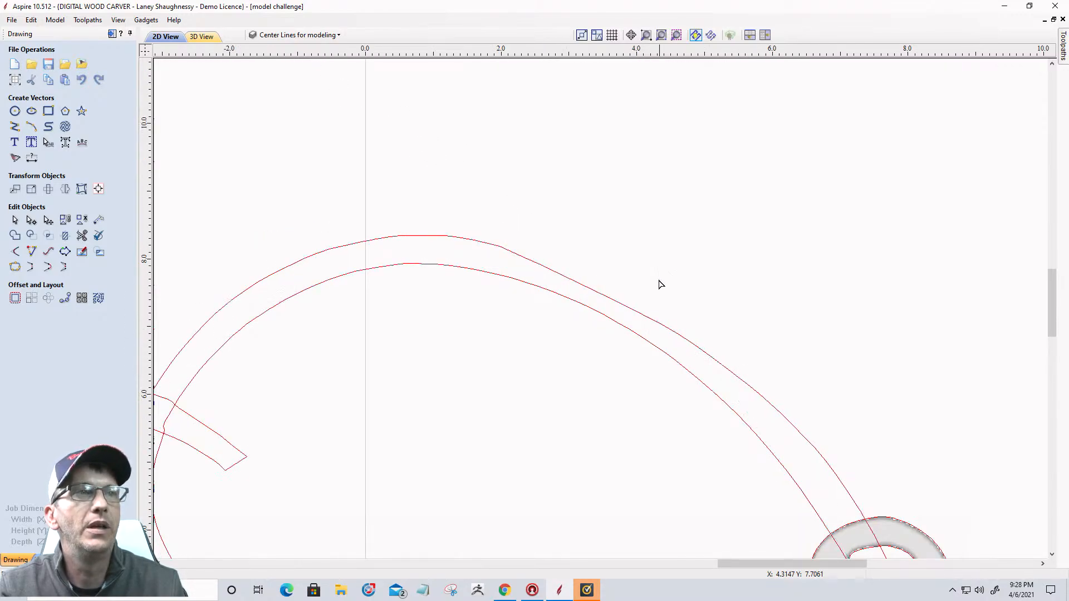
pyautogui.scroll(-4, 660, 284)
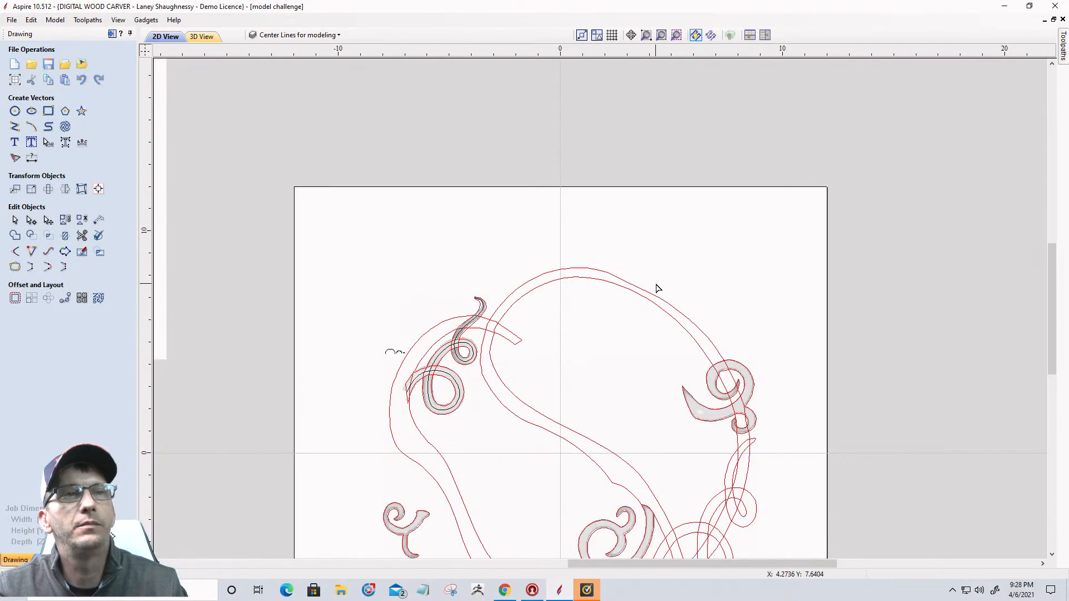
pyautogui.scroll(-1, 657, 288)
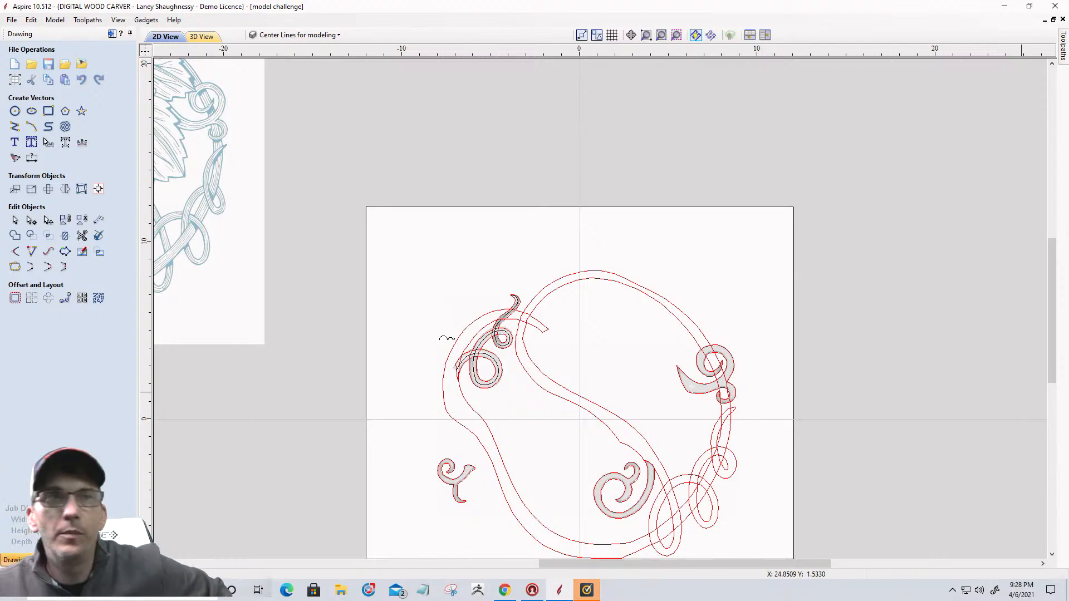
# Offset the looping tendril outline inwards by .125 inches with sharp corners and the new vectors selected, continuing without the Vector Validator
pyautogui.scroll(3, 407, 367)
pyautogui.scroll(1, 466, 392)
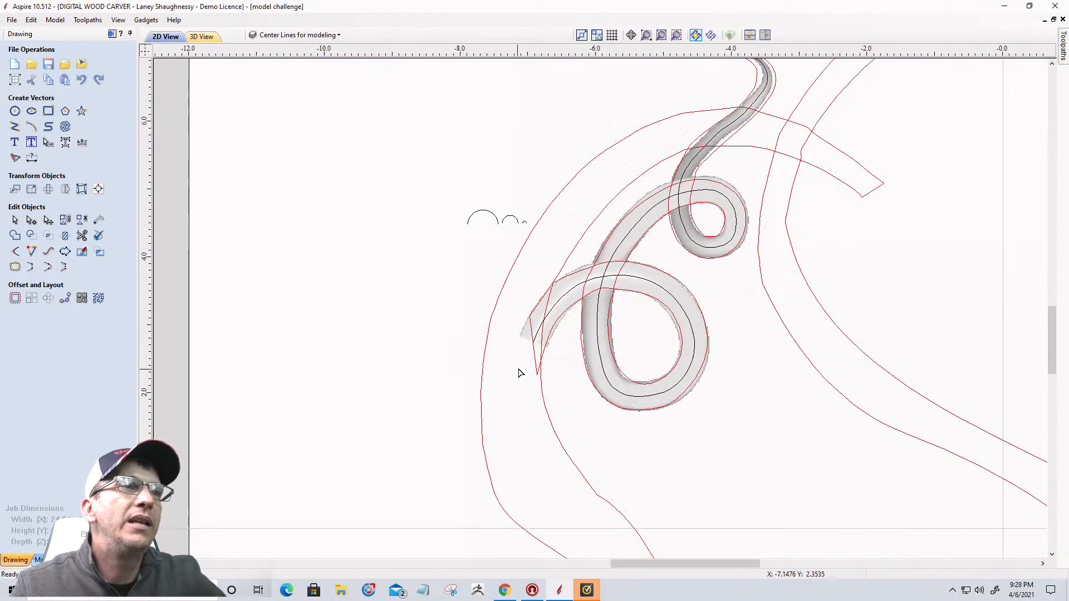
pyautogui.click(529, 373)
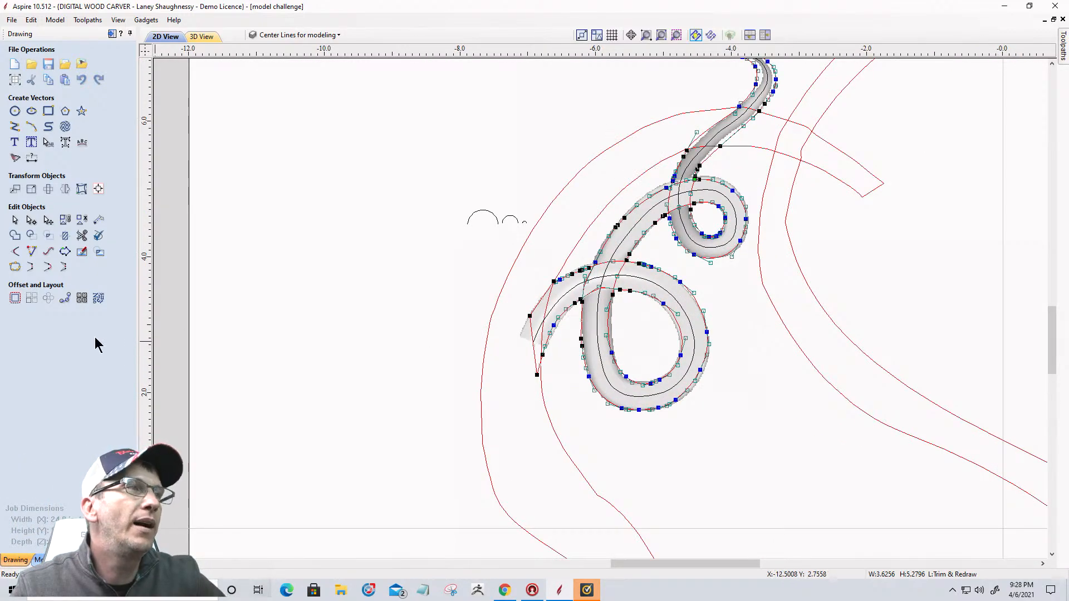
pyautogui.click(14, 221)
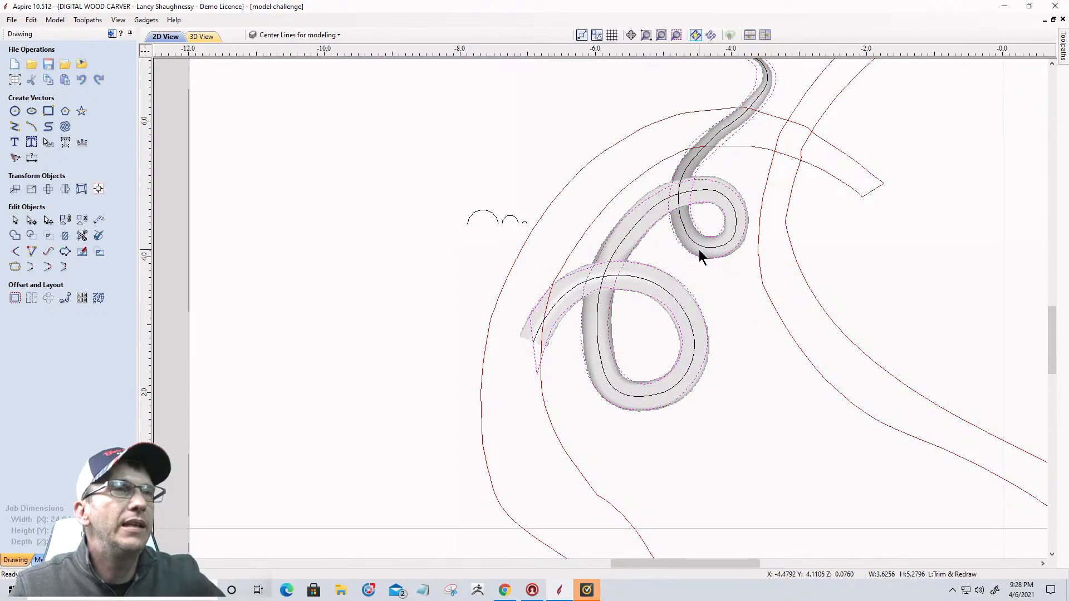
pyautogui.click(15, 297)
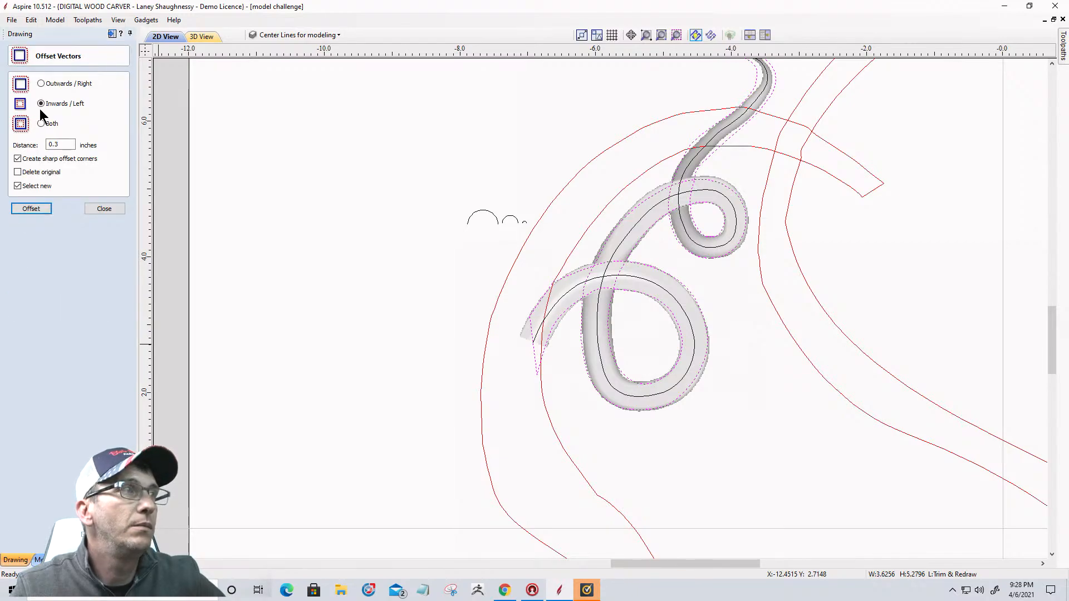
pyautogui.doubleClick(61, 144)
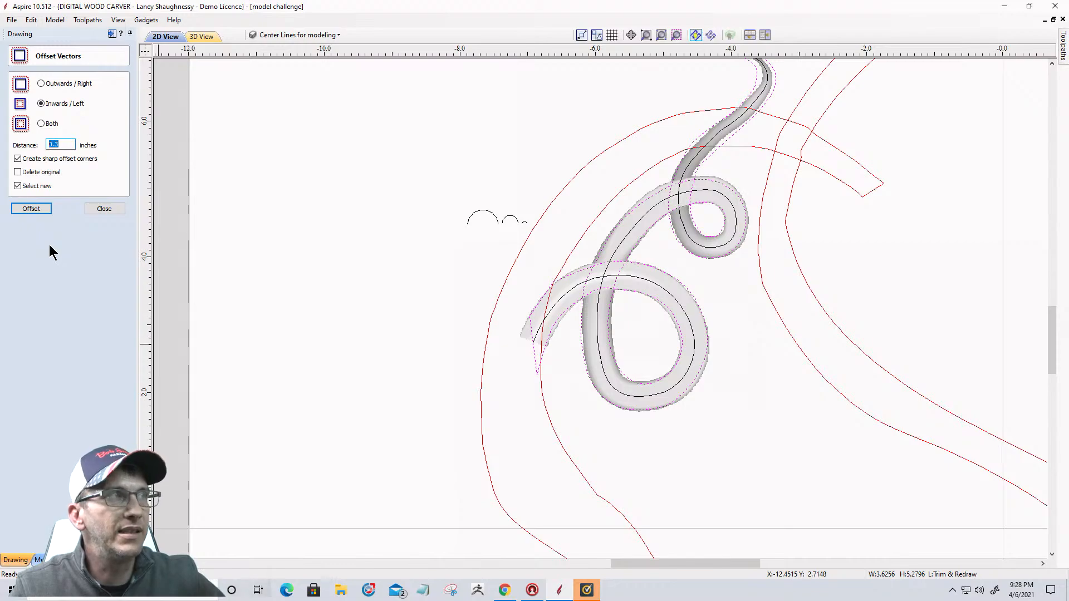
pyautogui.write('.')
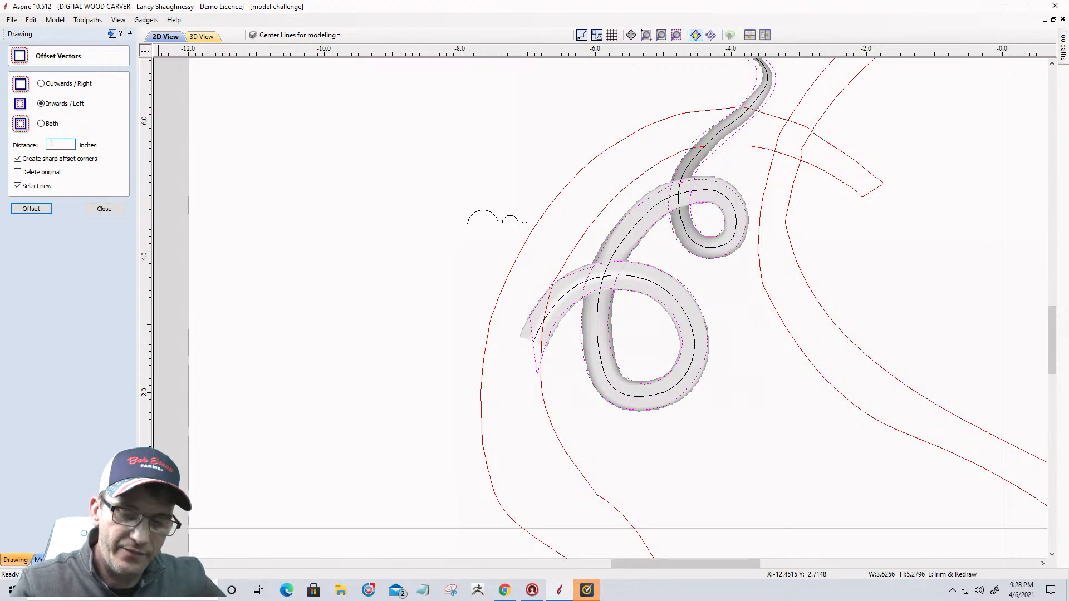
pyautogui.write('125')
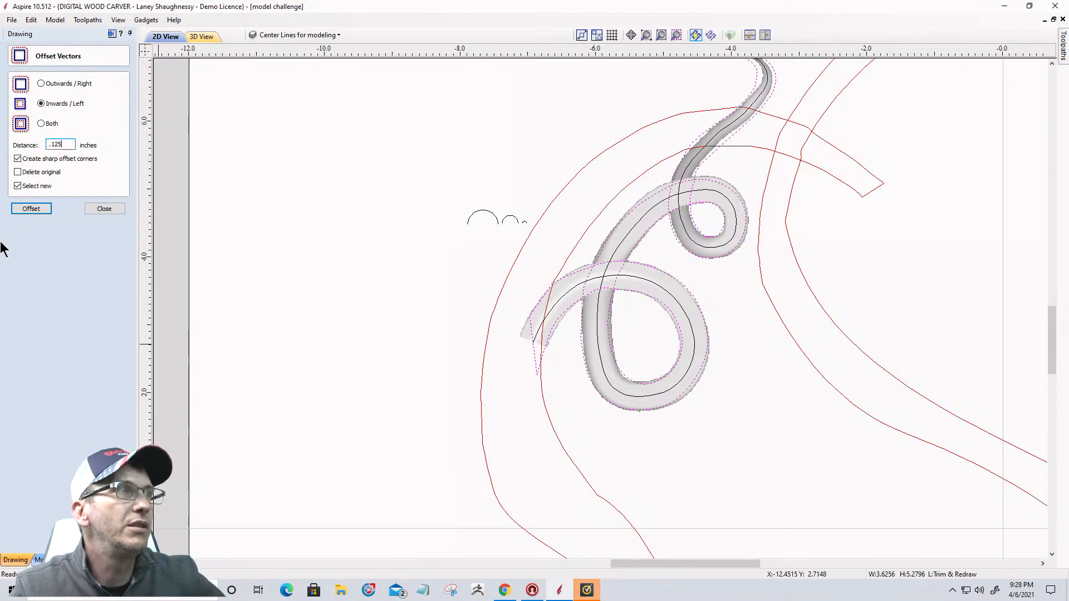
pyautogui.click(29, 208)
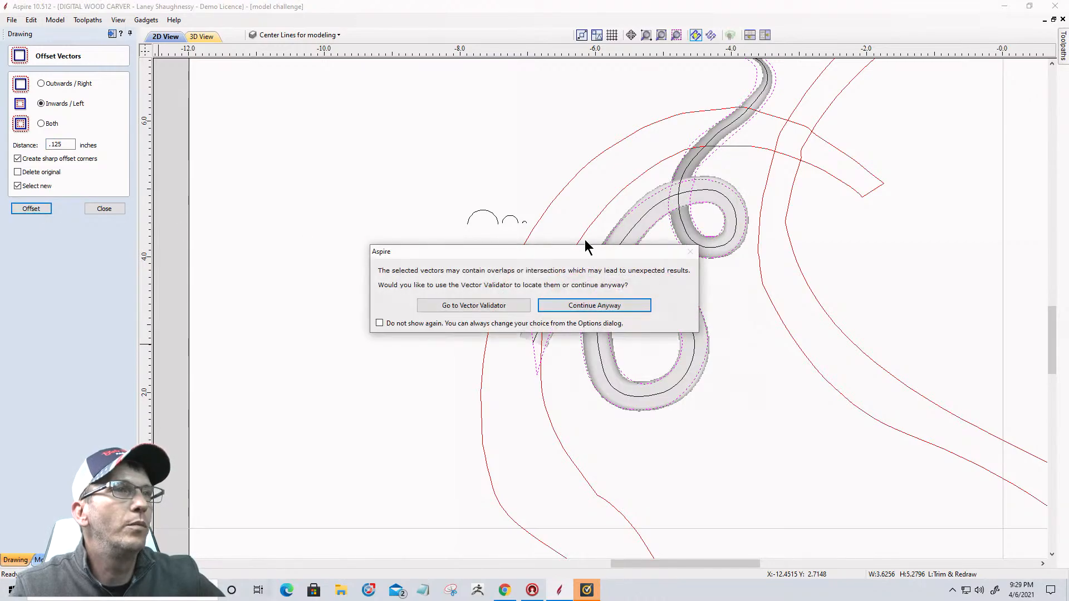
pyautogui.click(589, 306)
# Examine the inward offset where the tendril crosses itself, and undo the offset
pyautogui.scroll(3, 641, 289)
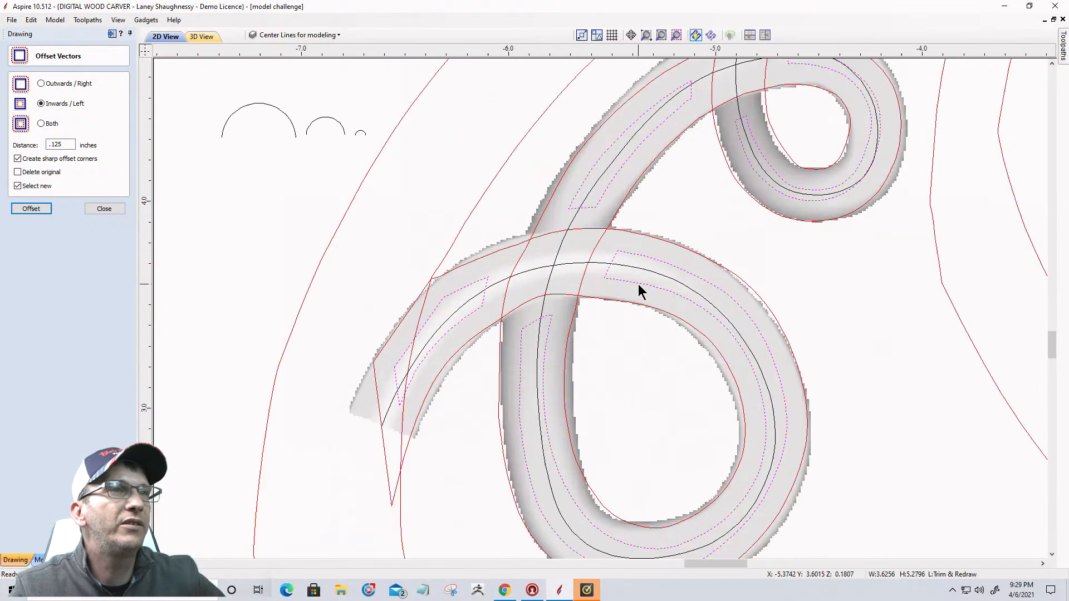
pyautogui.scroll(-1, 638, 281)
pyautogui.scroll(-2, 669, 269)
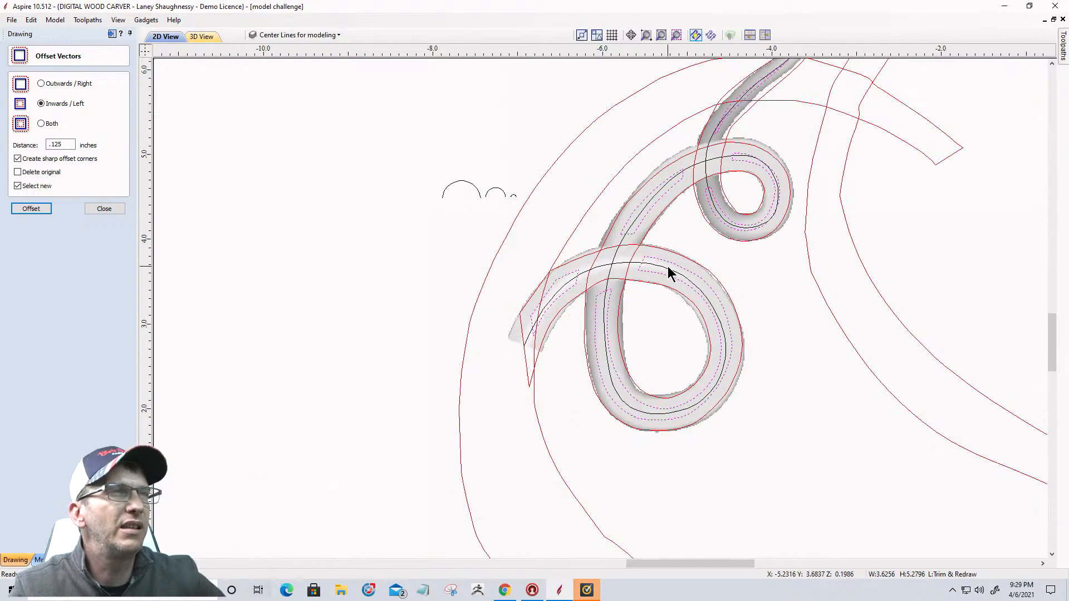
pyautogui.scroll(-1, 668, 267)
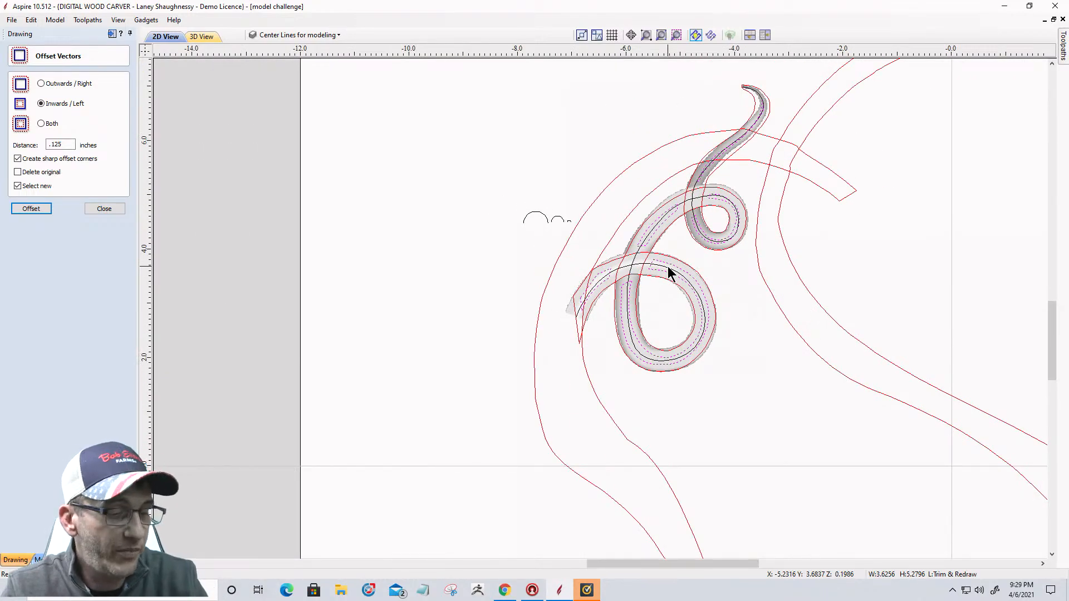
pyautogui.hotkey('ctrl', 'z')
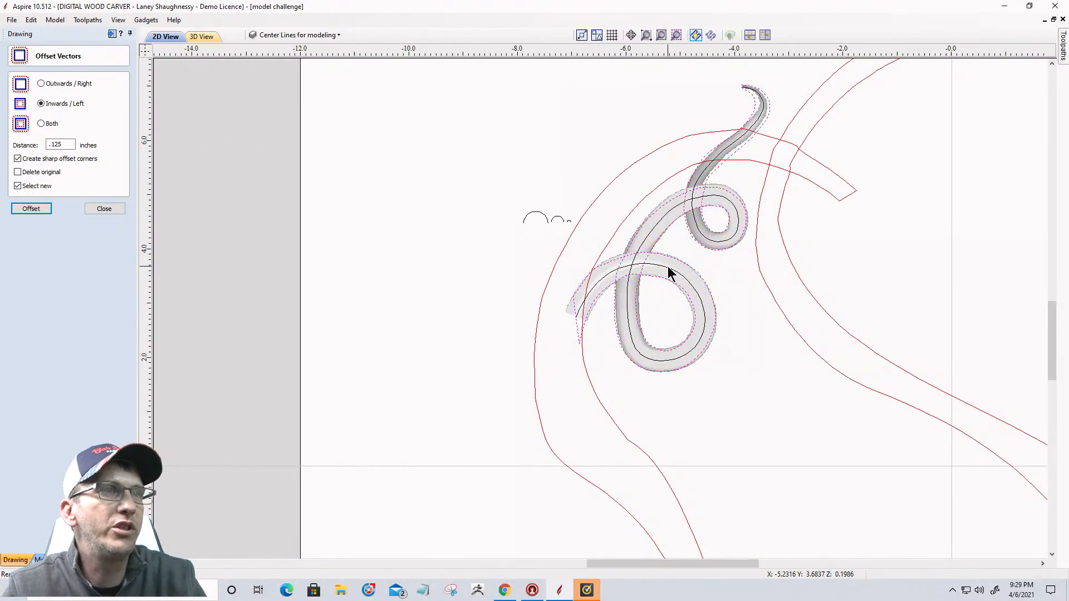
# Close the Offset Vectors tool and select the large main vine outline
pyautogui.click(94, 210)
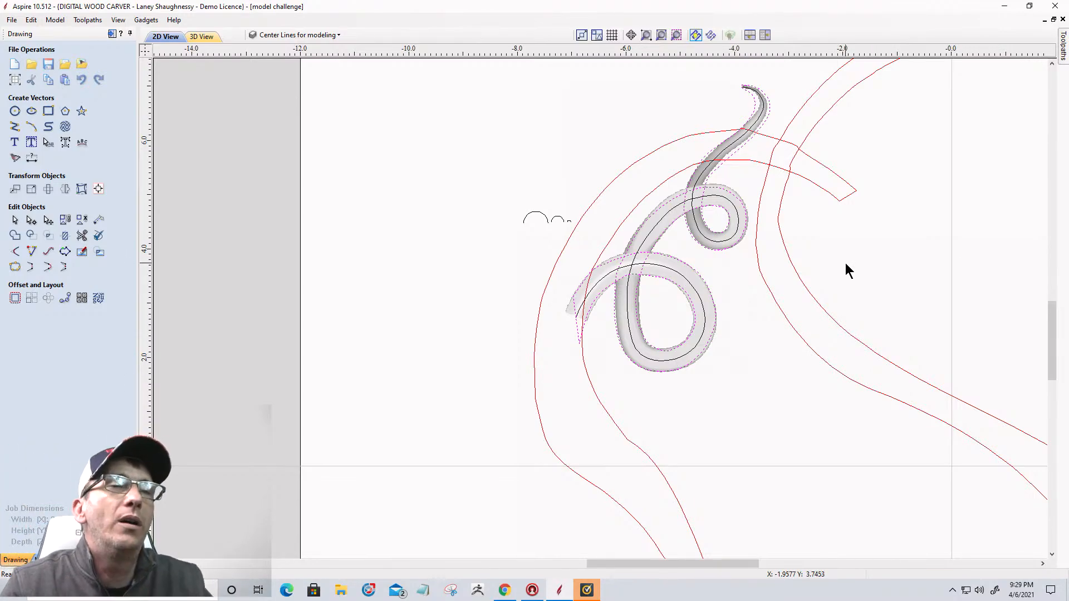
pyautogui.click(804, 280)
pyautogui.scroll(-5, 805, 290)
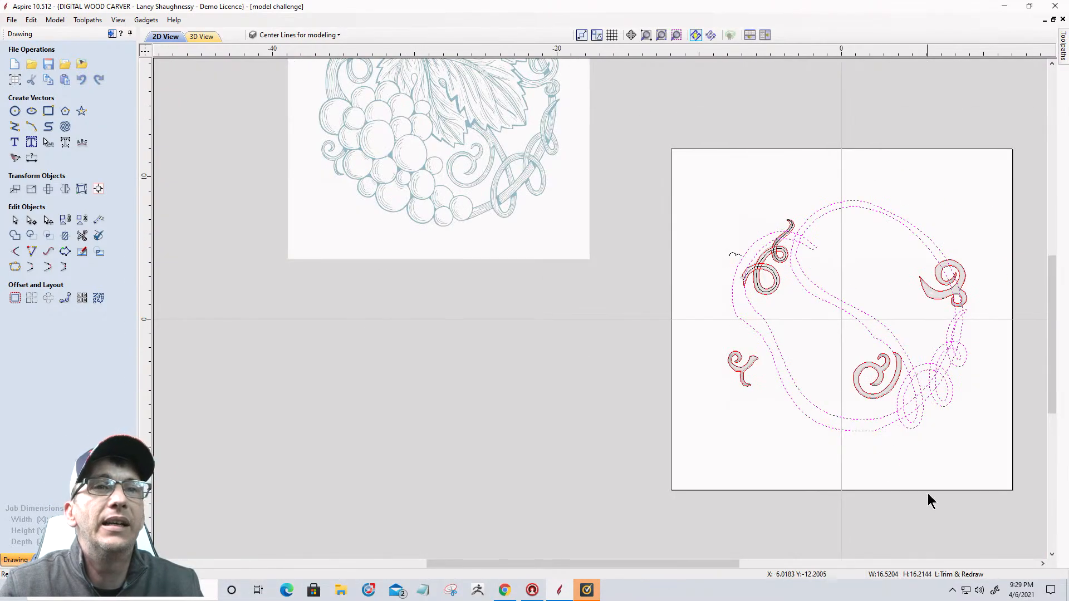
pyautogui.scroll(3, 922, 478)
pyautogui.scroll(-3, 920, 478)
pyautogui.scroll(2, 880, 335)
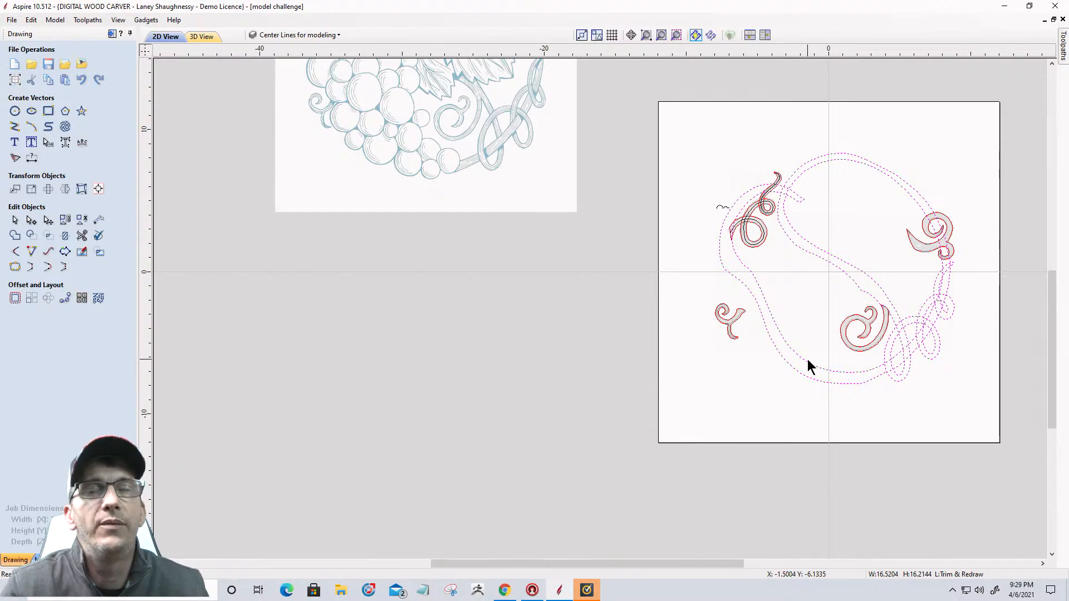
# Examine the main vine outline's ends and its crossings with the tendrils, and compare them with the grapevine reference drawing
pyautogui.scroll(10, 801, 201)
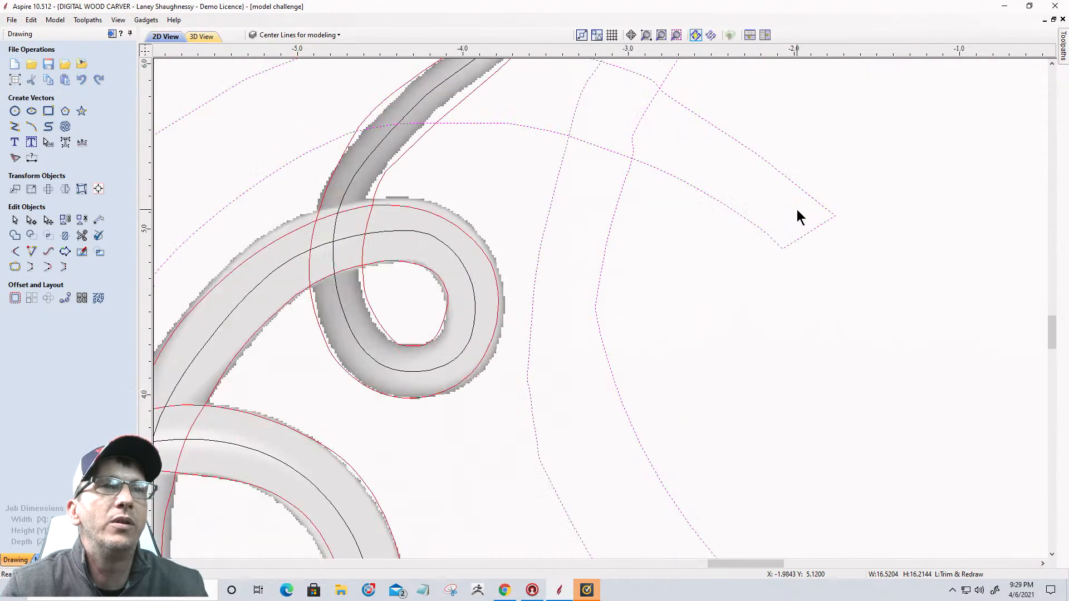
pyautogui.scroll(-5, 820, 229)
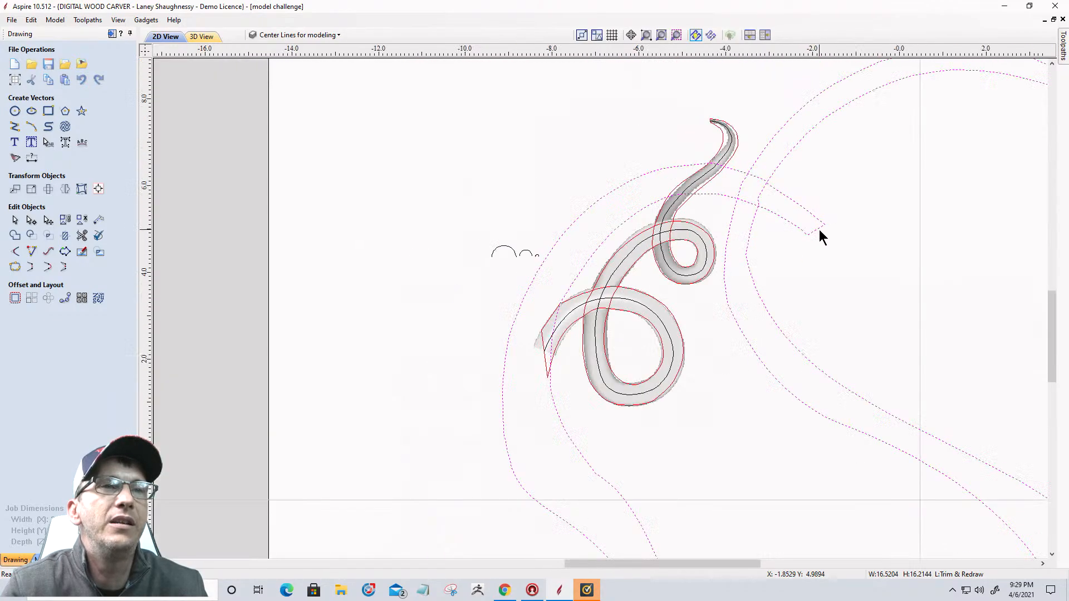
pyautogui.scroll(-4, 820, 229)
pyautogui.scroll(6, 936, 279)
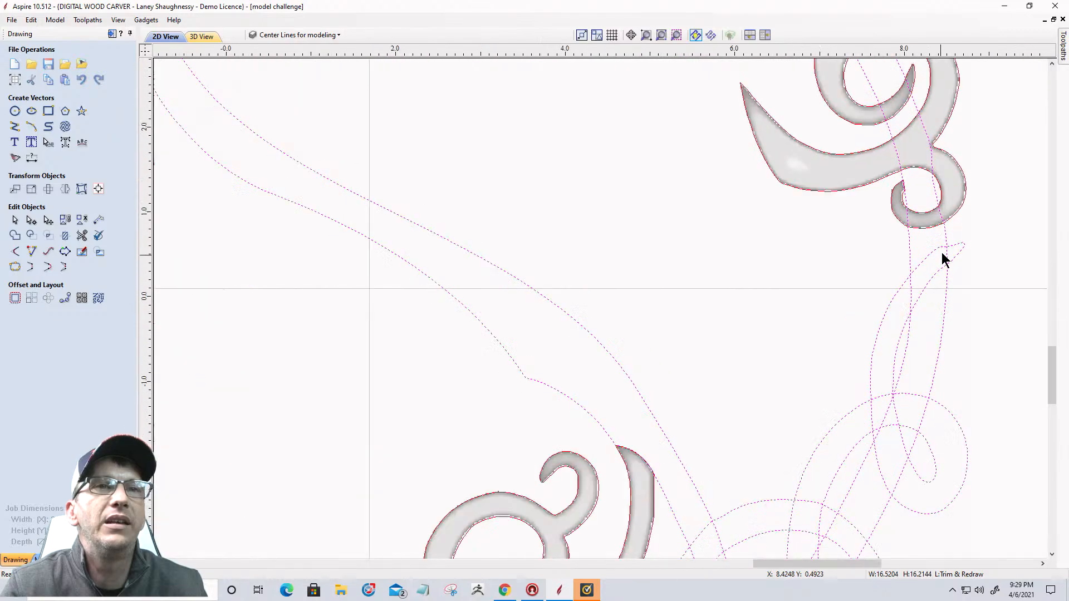
pyautogui.scroll(3, 944, 259)
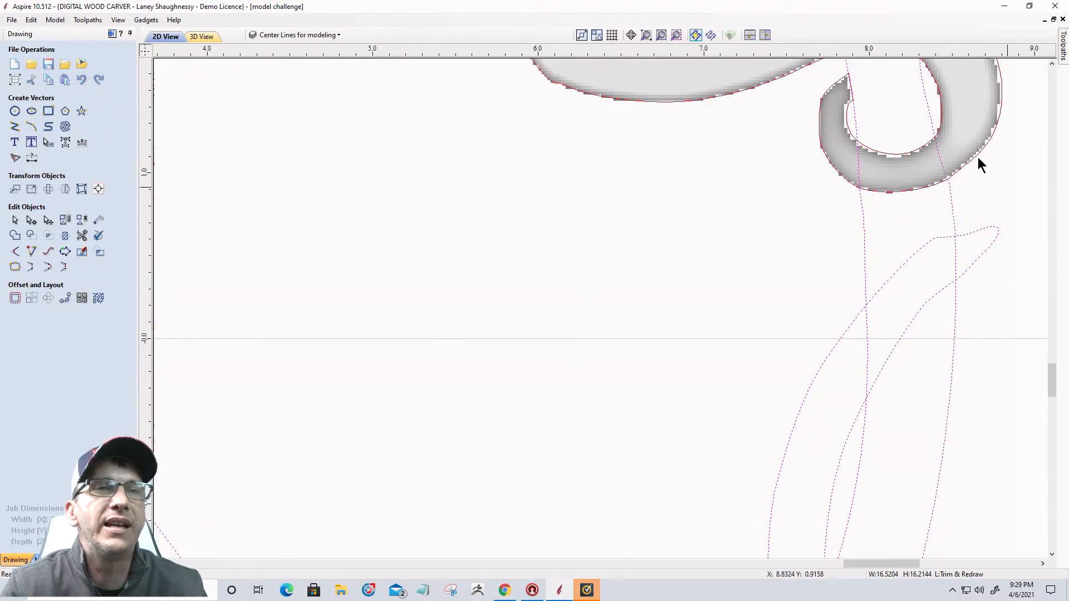
pyautogui.scroll(-2, 974, 215)
pyautogui.scroll(-6, 974, 215)
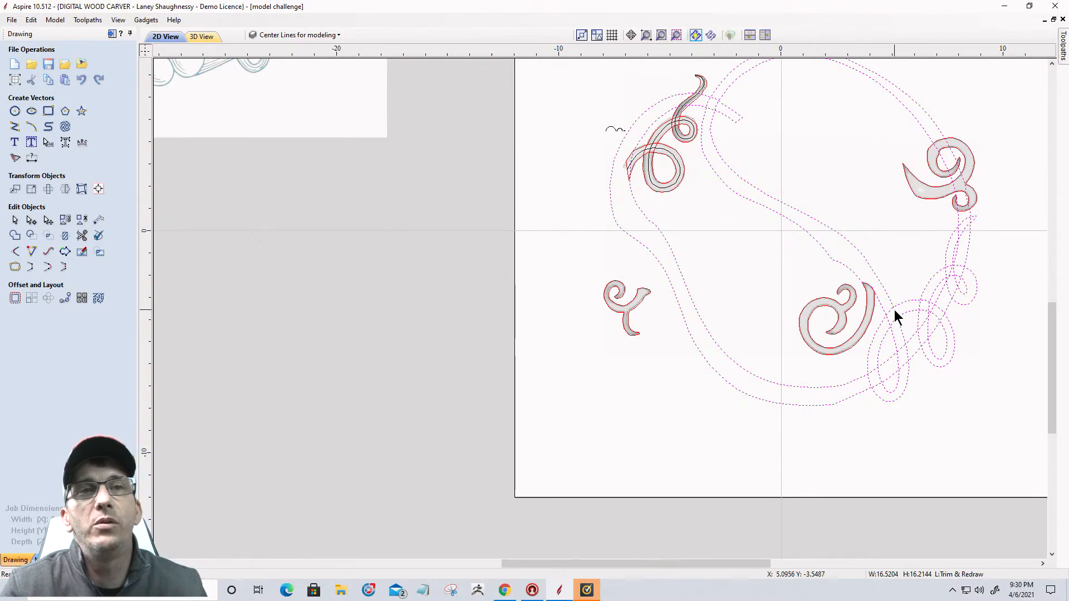
pyautogui.scroll(2, 882, 328)
pyautogui.scroll(4, 882, 329)
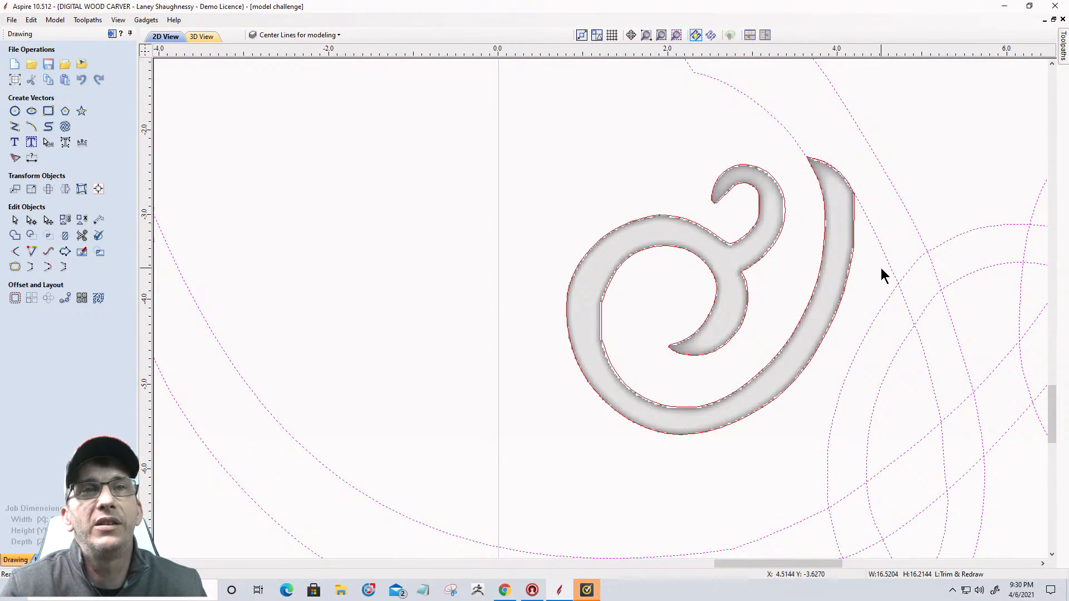
pyautogui.scroll(-7, 894, 245)
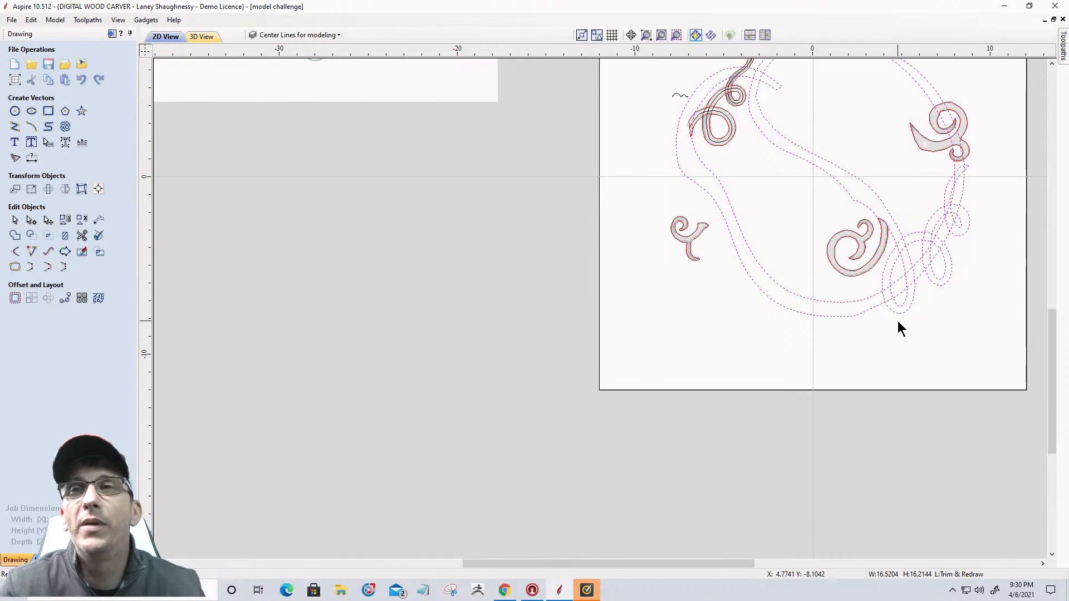
pyautogui.scroll(-2, 862, 314)
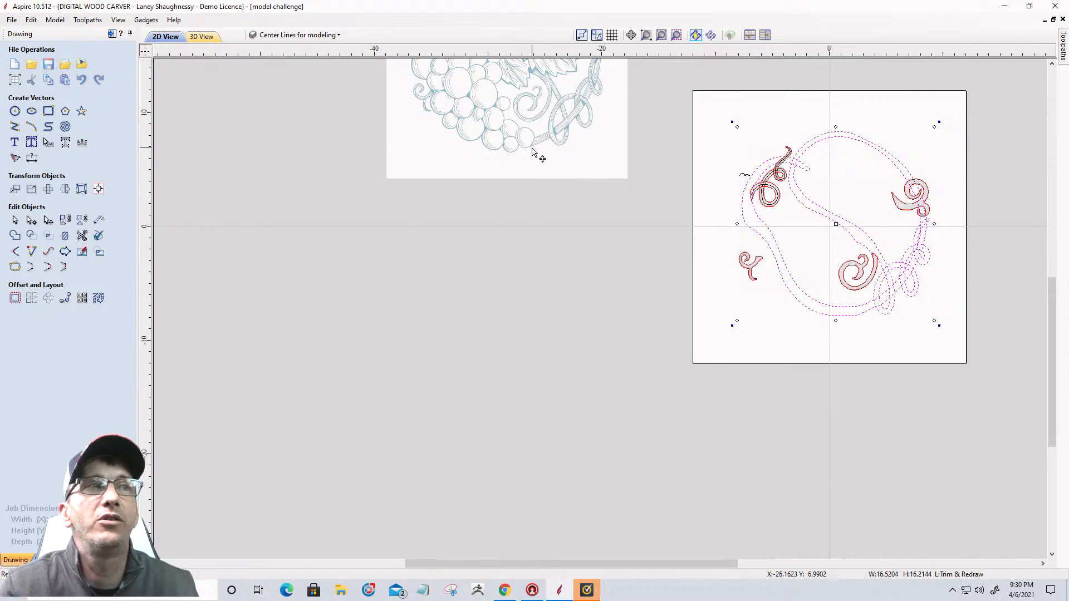
pyautogui.scroll(-2, 556, 162)
pyautogui.scroll(4, 511, 103)
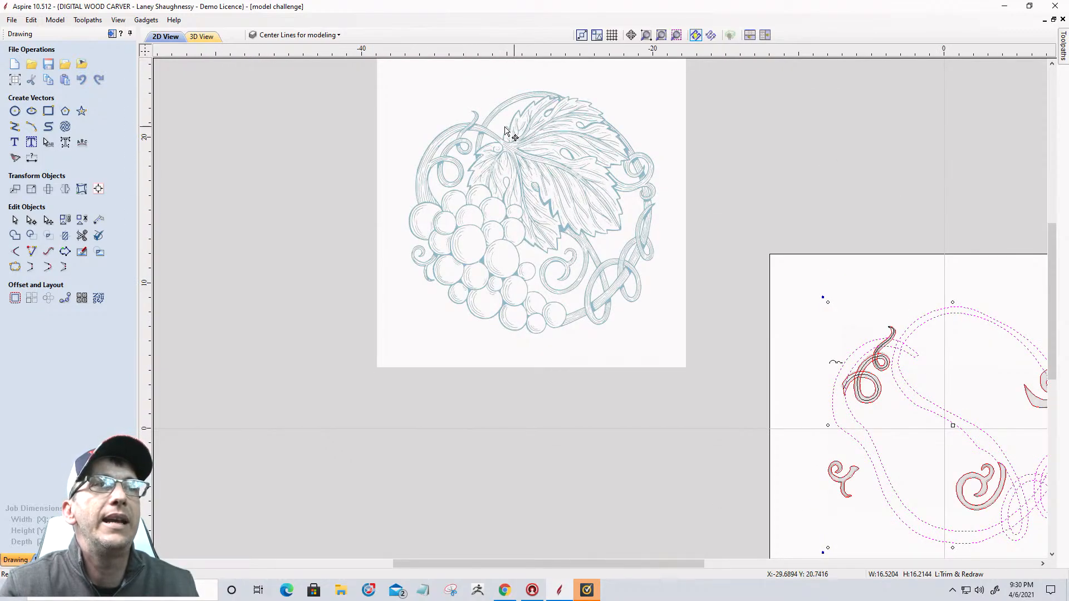
pyautogui.scroll(-2, 579, 226)
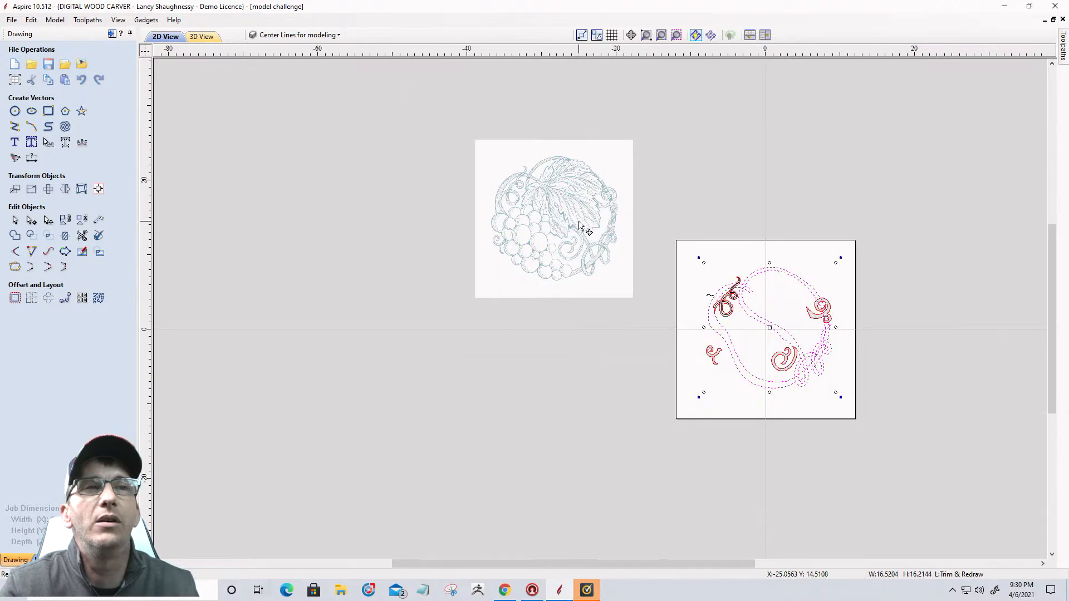
pyautogui.scroll(1, 579, 225)
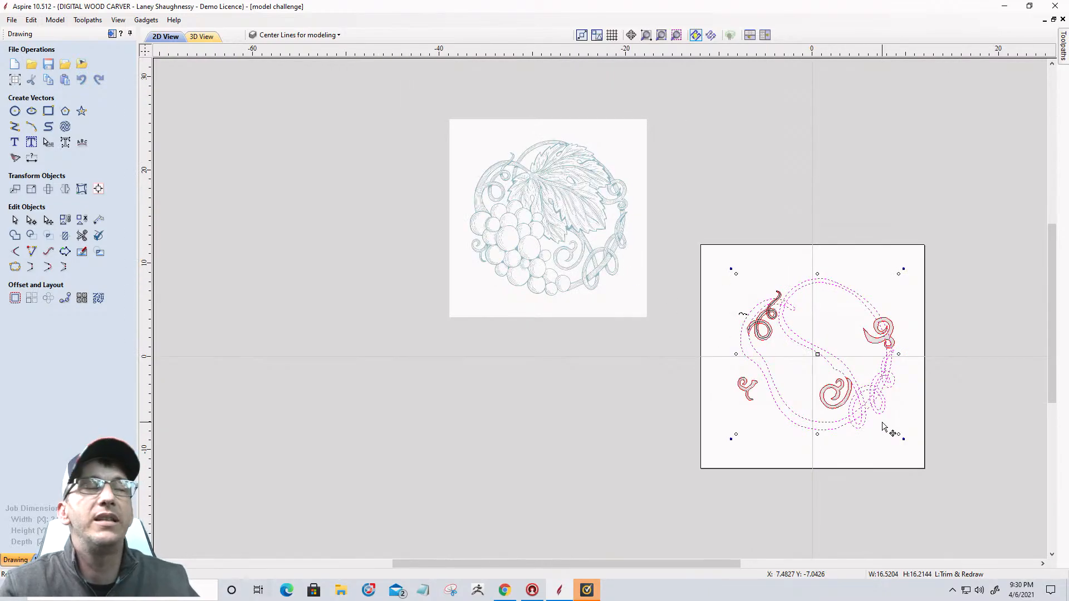
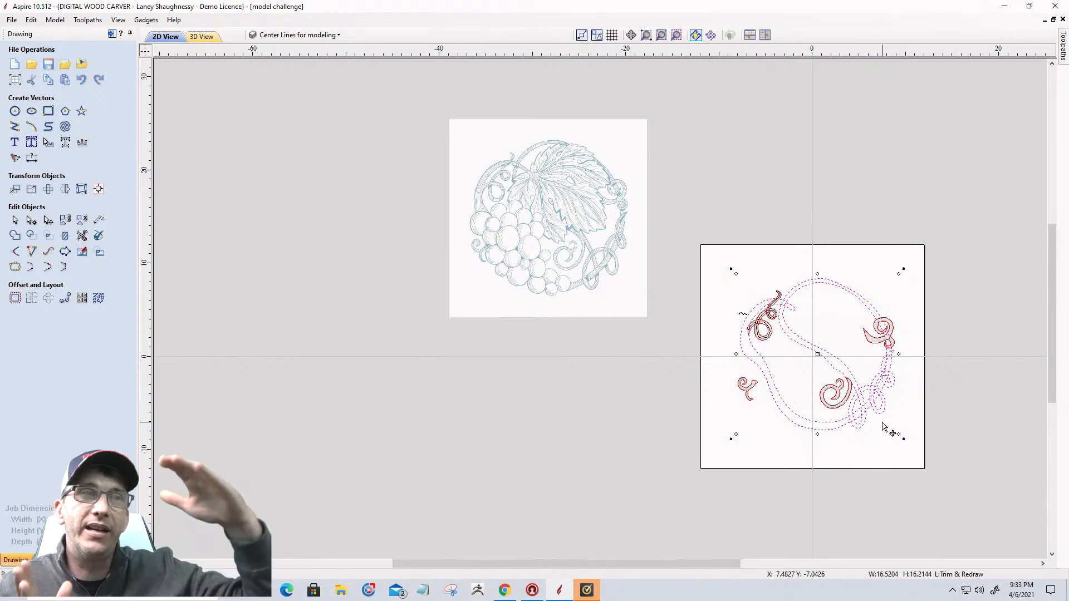
# Examine how the looping tendril's outline and centre line match its modelled shape at the loops and the thin tip
pyautogui.scroll(6, 768, 353)
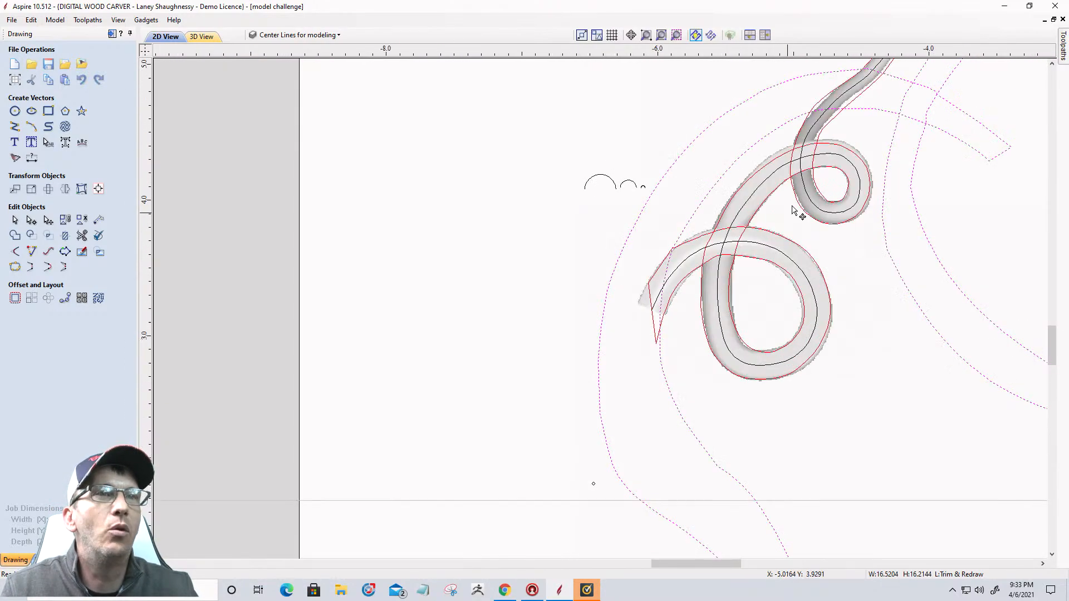
pyautogui.scroll(5, 796, 184)
pyautogui.scroll(-4, 794, 336)
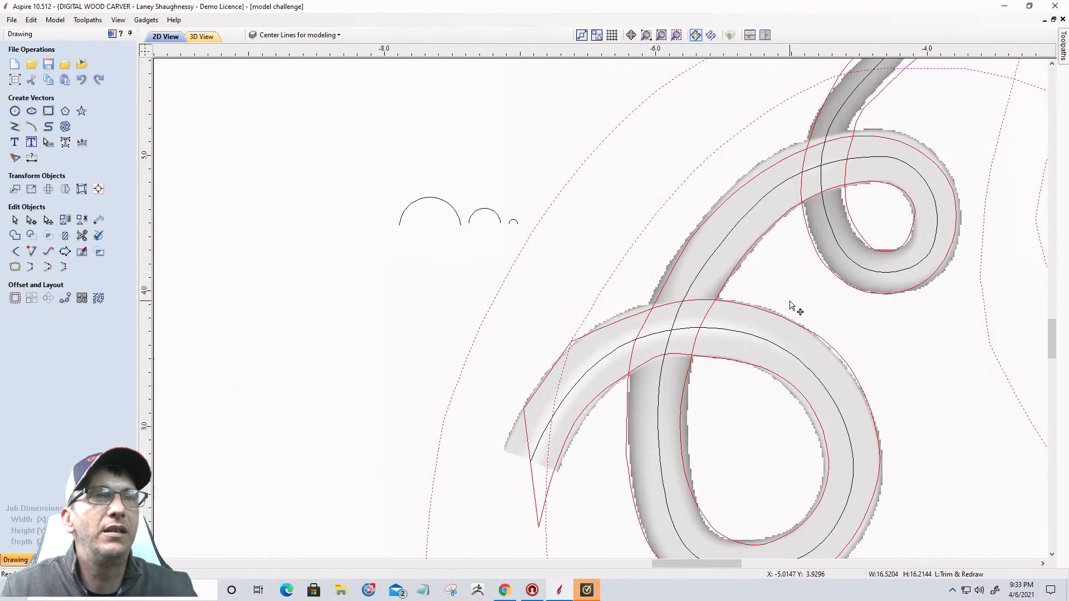
pyautogui.scroll(-2, 908, 206)
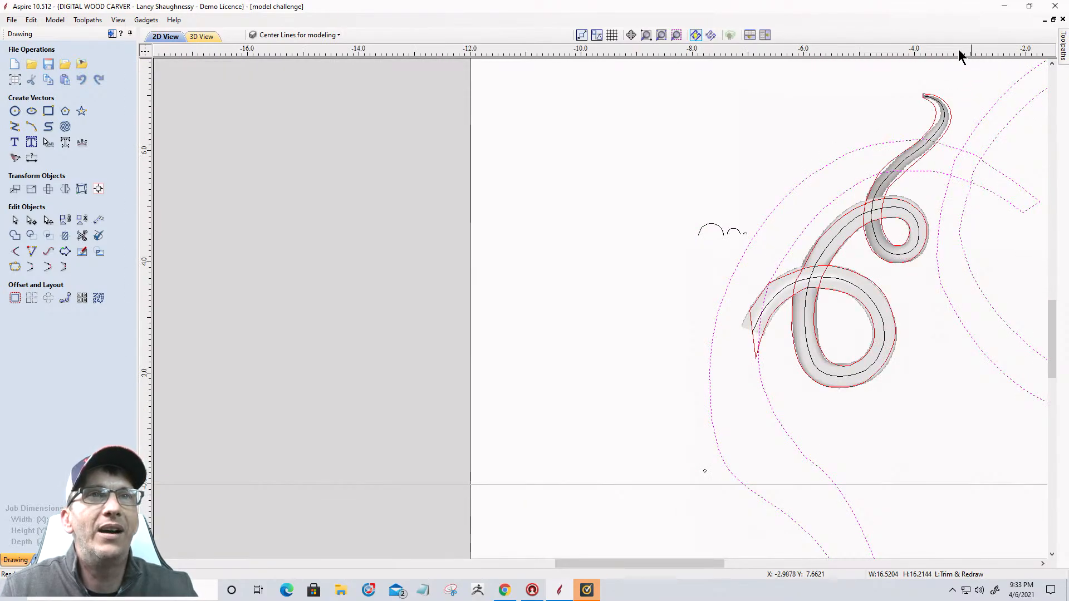
pyautogui.scroll(6, 956, 66)
pyautogui.scroll(-7, 974, 258)
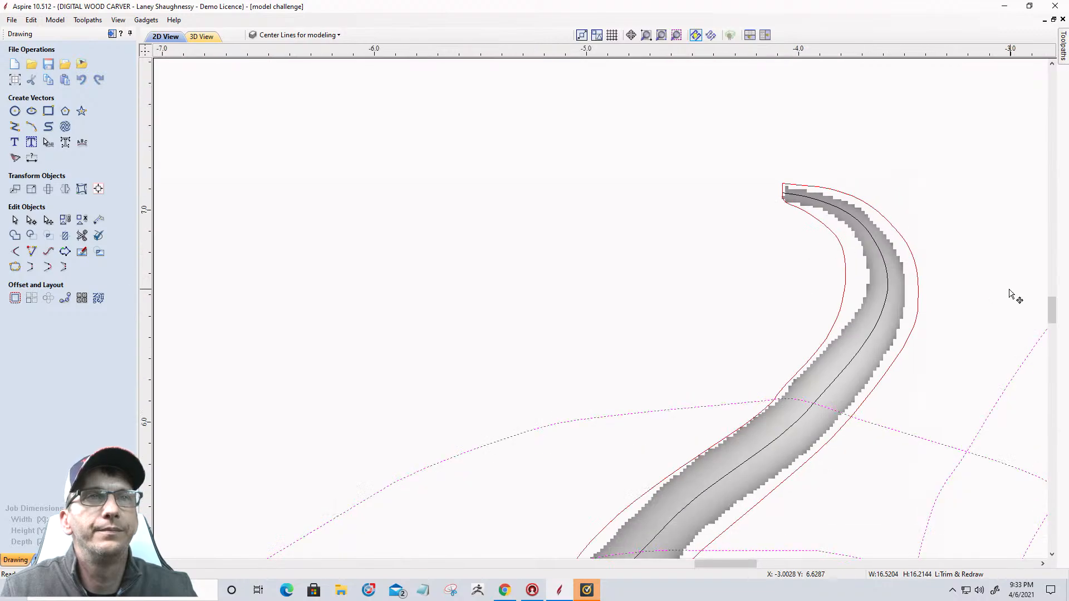
pyautogui.scroll(-1, 853, 246)
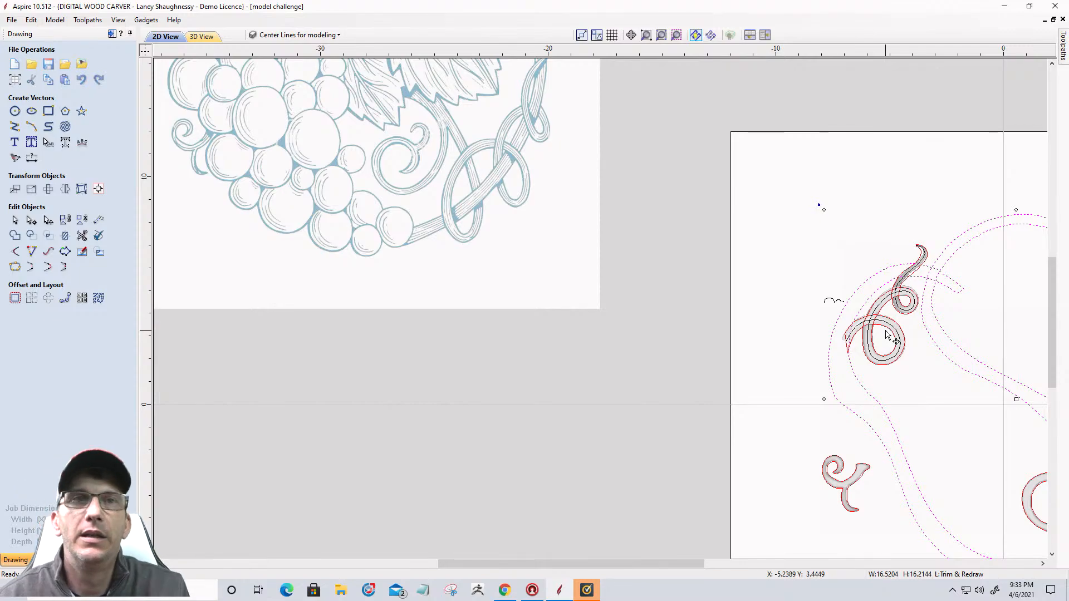
# Hide Component 1, the looping tendril's relief, in the component tree so only its vectors show
pyautogui.scroll(4, 895, 295)
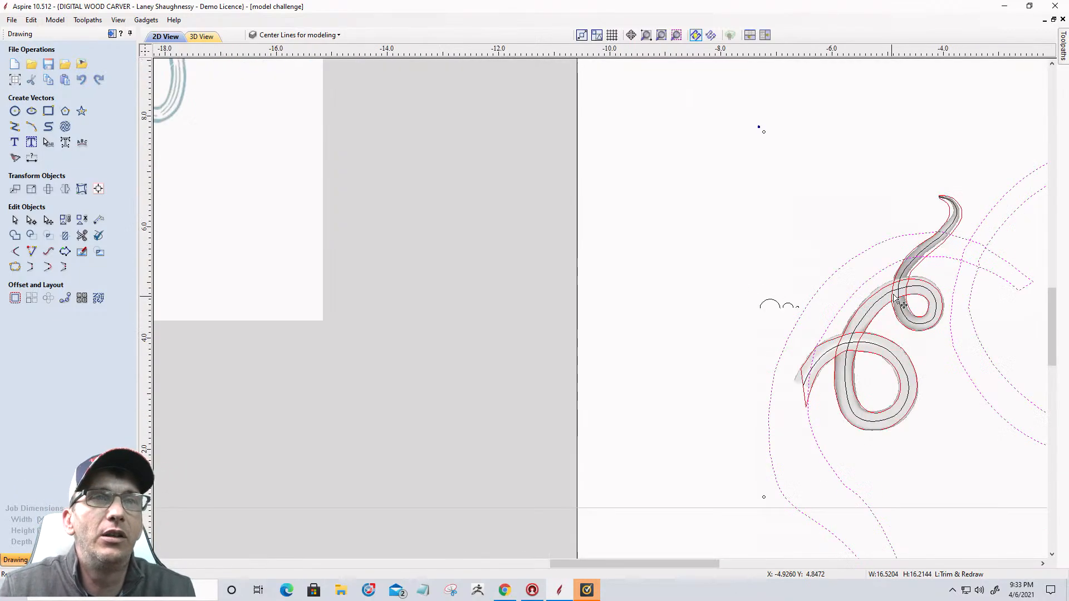
pyautogui.scroll(6, 992, 112)
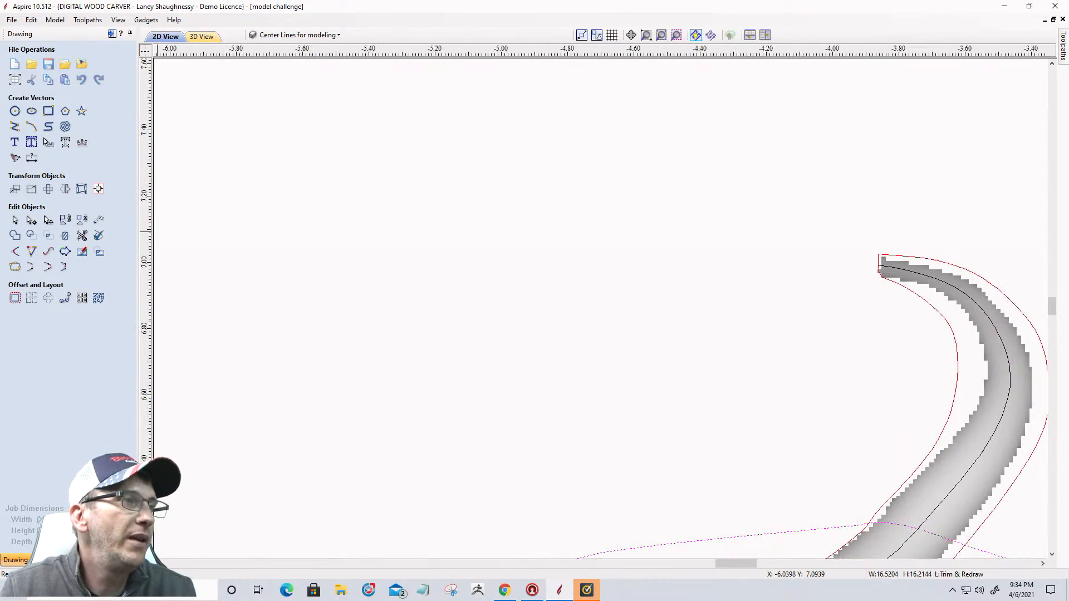
pyautogui.click(46, 560)
pyautogui.click(28, 258)
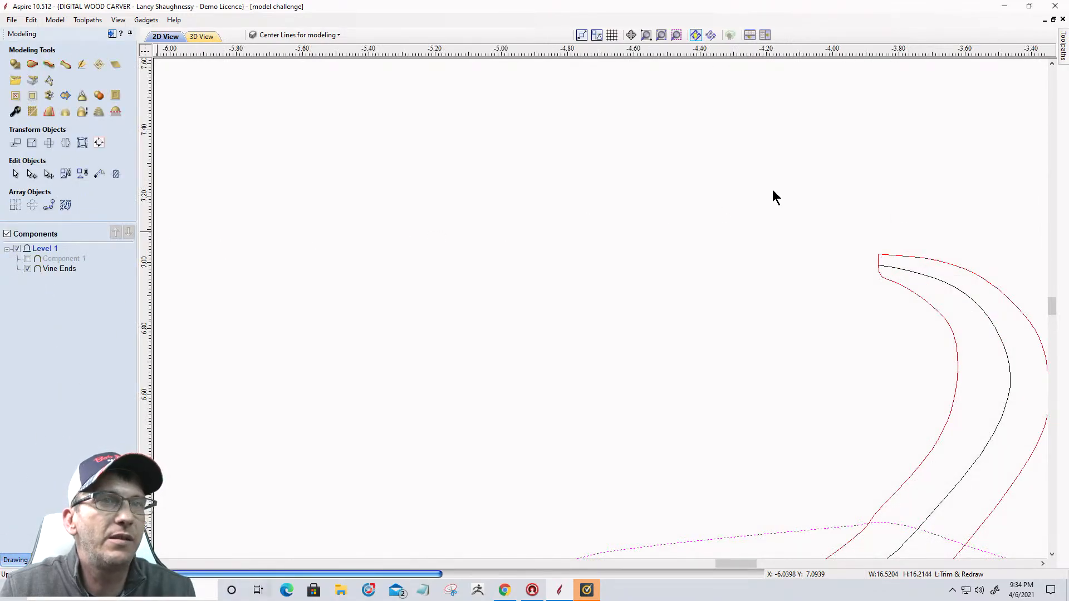
# Open the looping tendril outline at its thin tip by deleting the straight end span and the adjoining curved span in node editing
pyautogui.scroll(8, 891, 257)
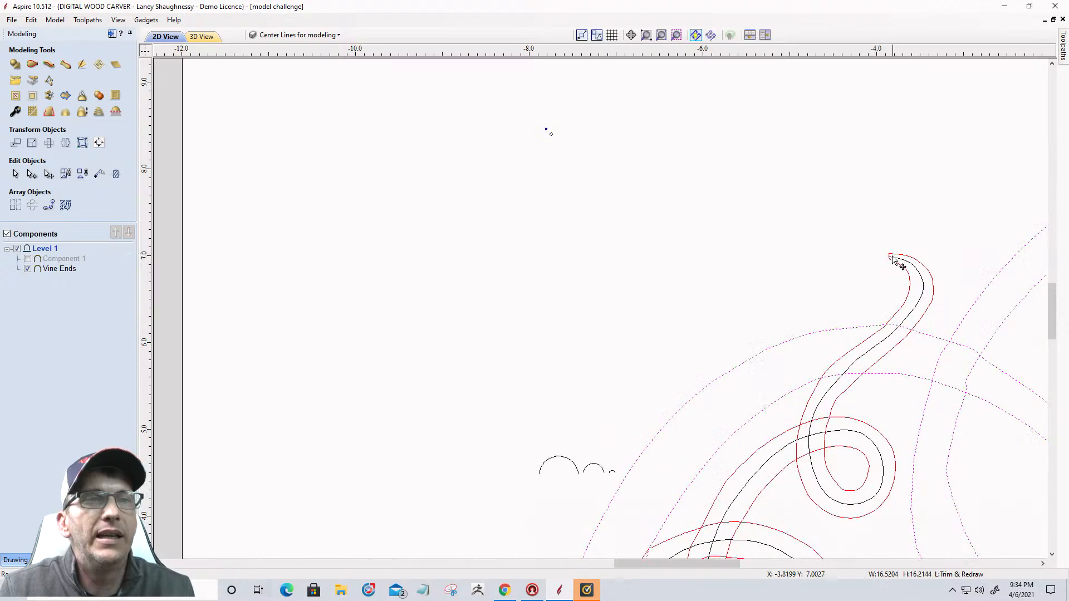
pyautogui.scroll(1, 889, 255)
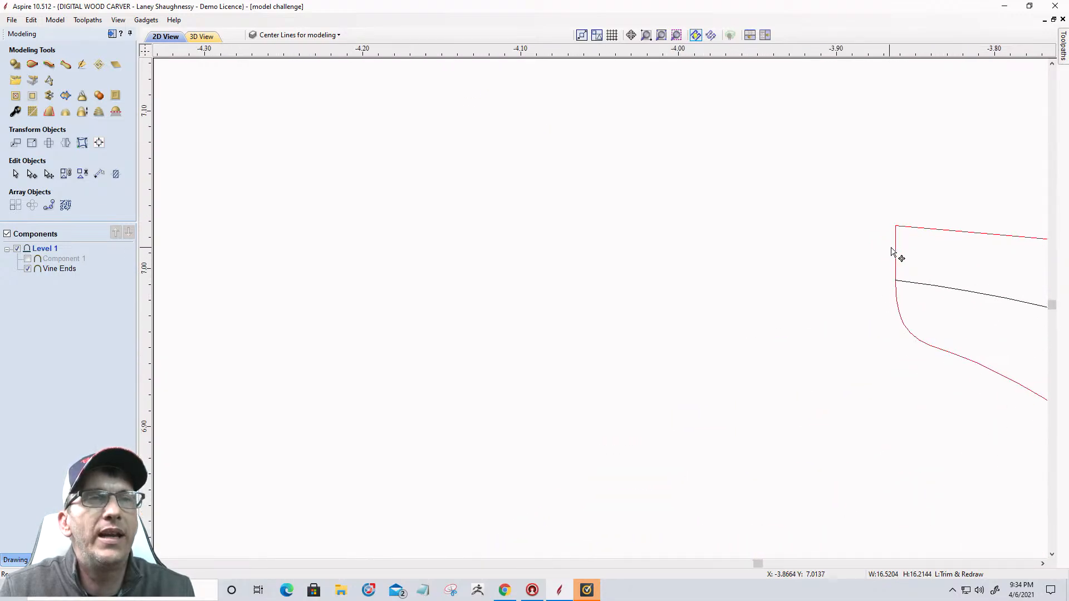
pyautogui.click(897, 256)
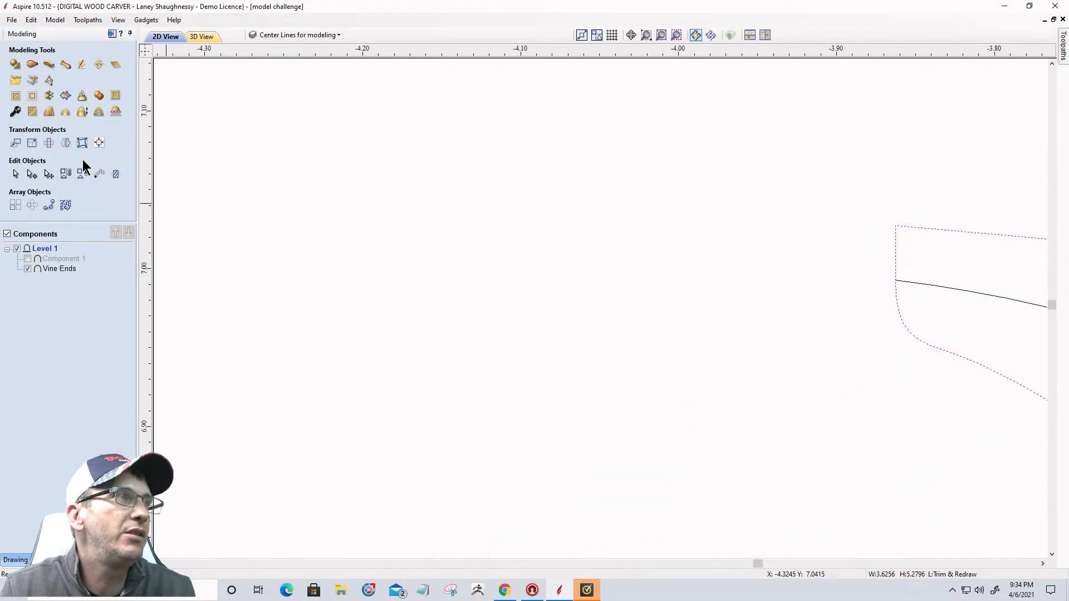
pyautogui.click(31, 175)
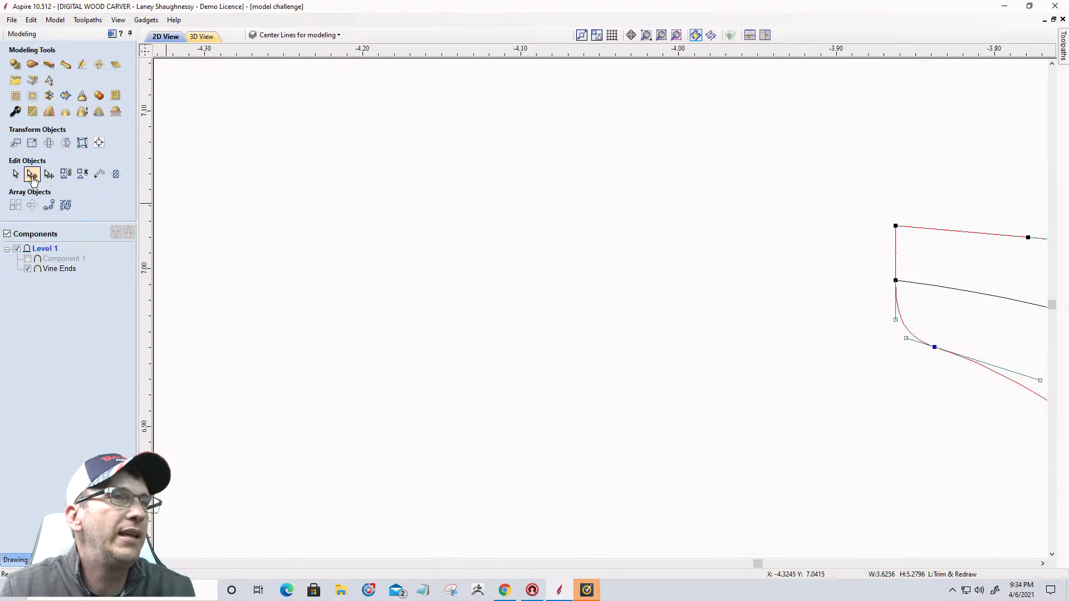
pyautogui.rightClick(897, 246)
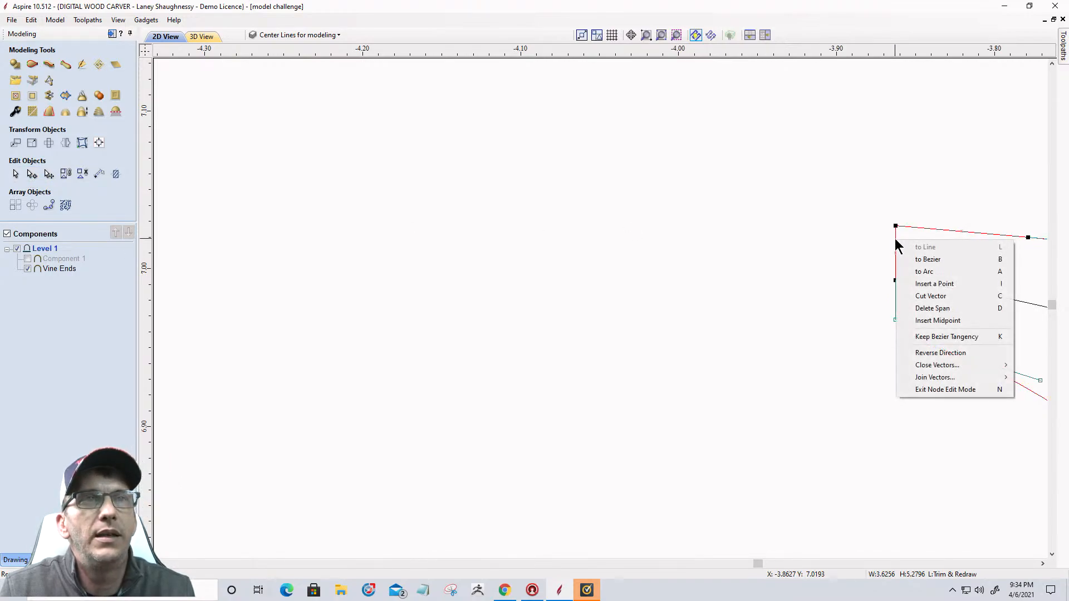
pyautogui.click(909, 309)
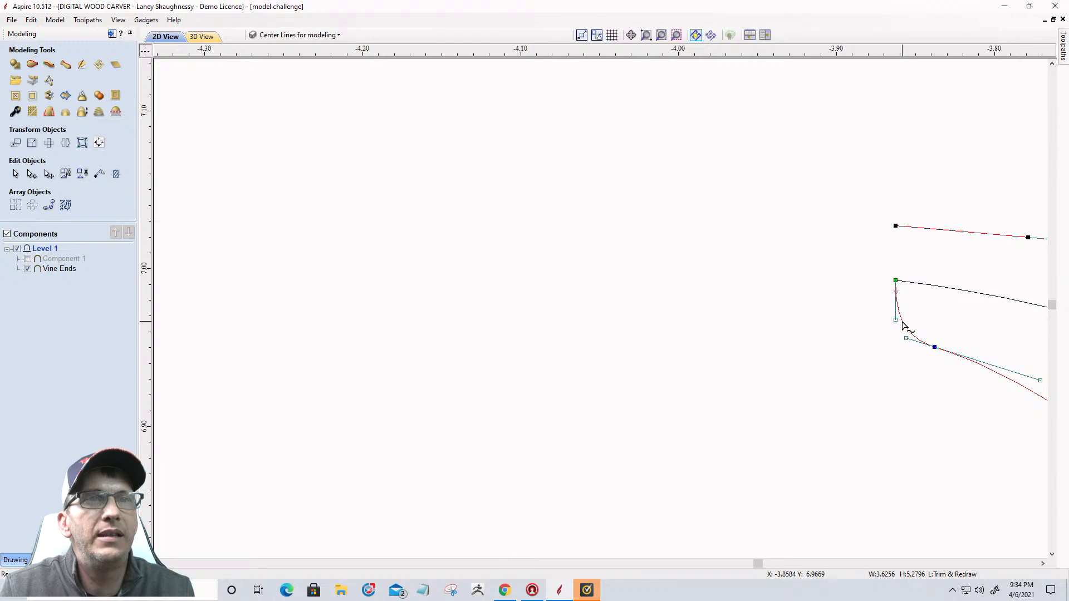
pyautogui.rightClick(903, 322)
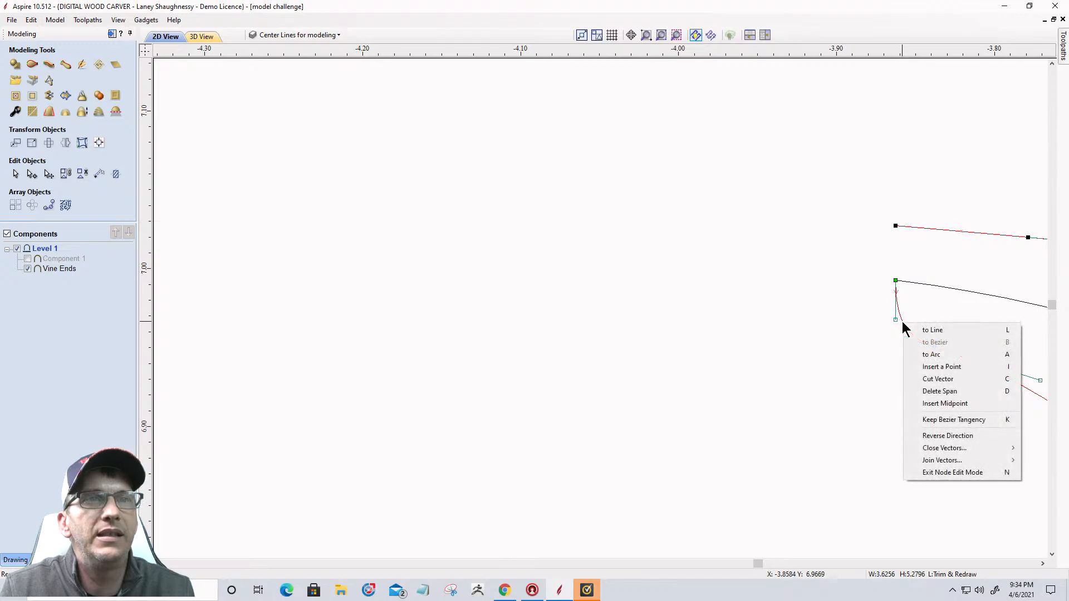
pyautogui.click(919, 392)
# Delete the straight span that closes the looping tendril outline at its wide base end
pyautogui.scroll(-6, 876, 203)
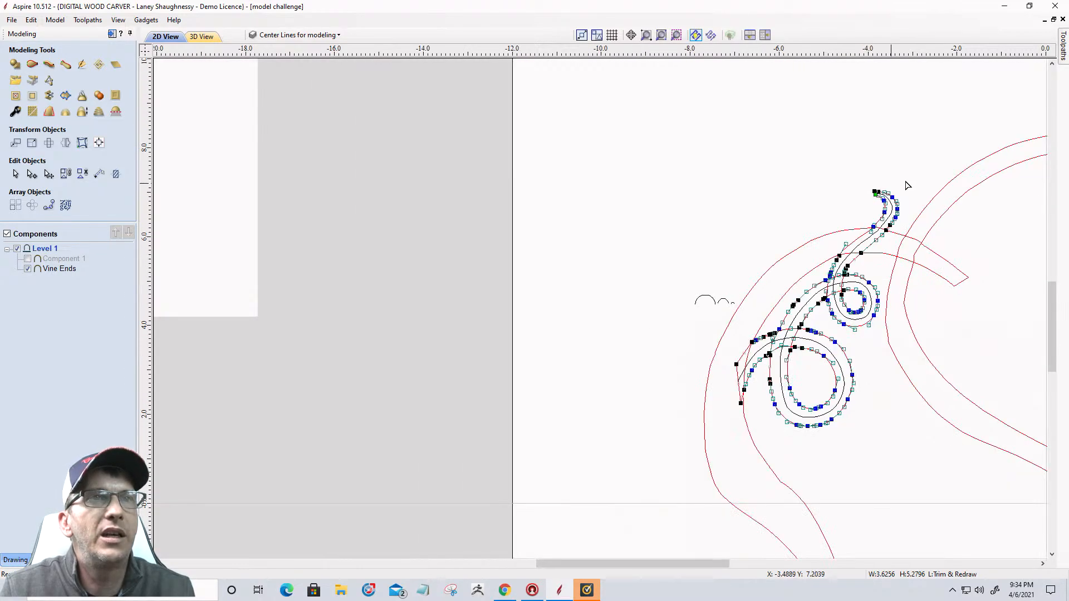
pyautogui.scroll(-2, 835, 267)
pyautogui.scroll(10, 757, 345)
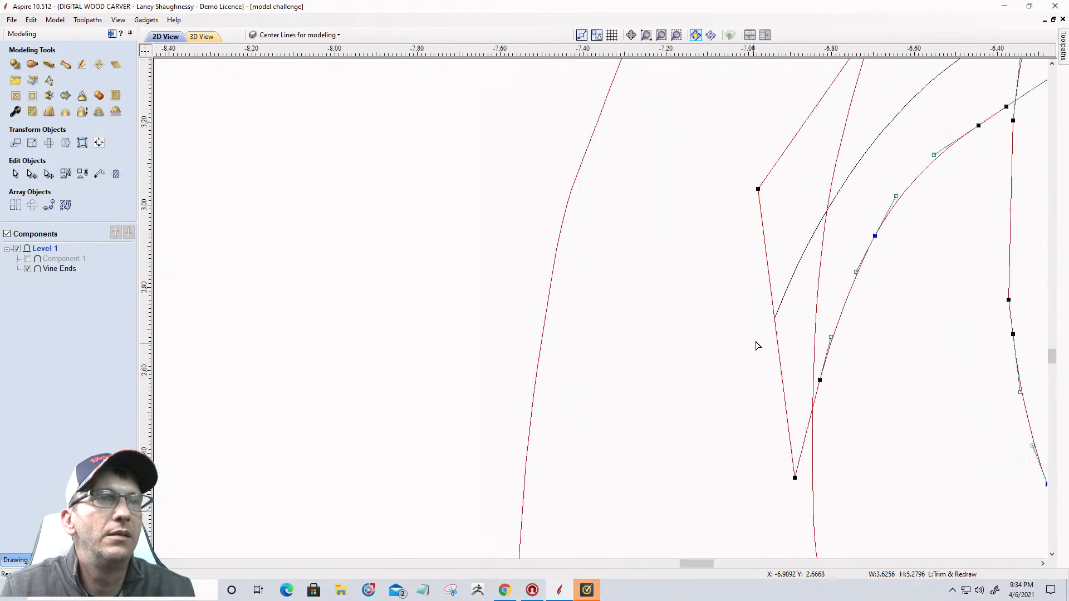
pyautogui.scroll(1, 758, 346)
pyautogui.rightClick(776, 270)
pyautogui.click(784, 338)
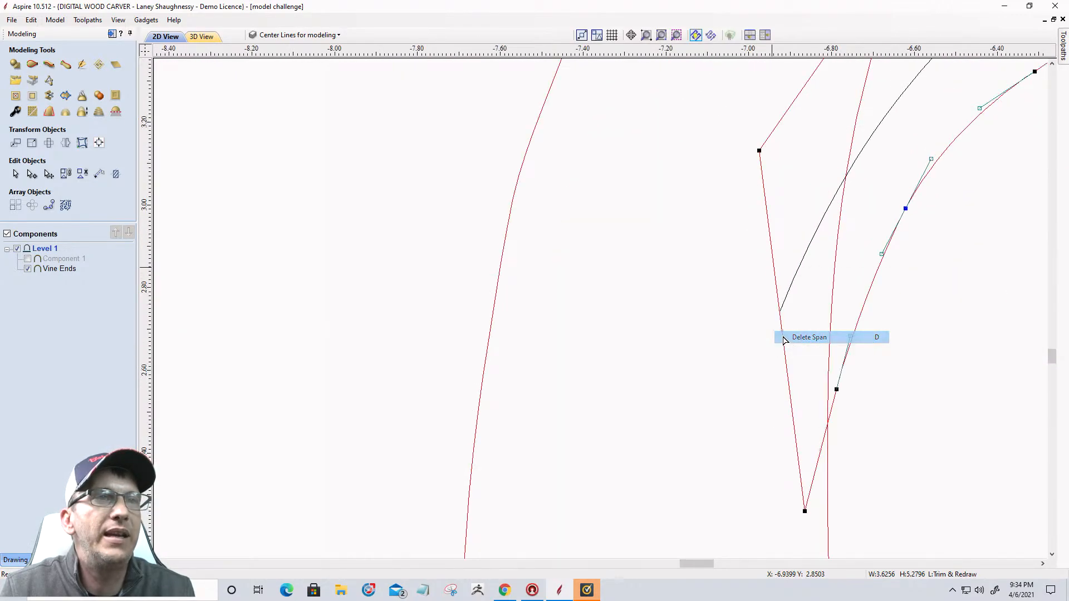
pyautogui.scroll(-5, 786, 323)
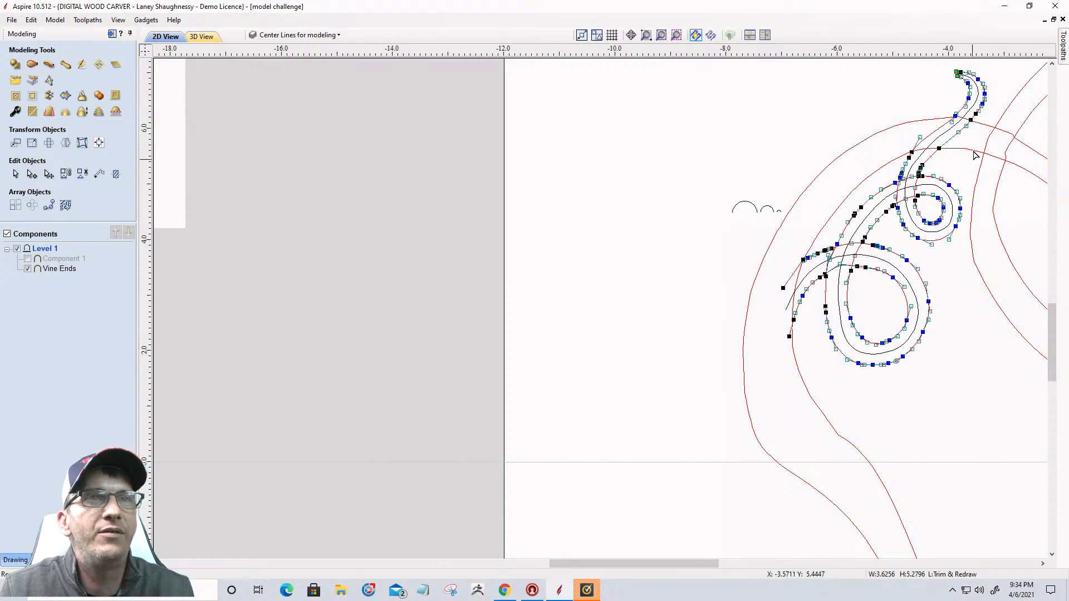
pyautogui.scroll(-4, 847, 154)
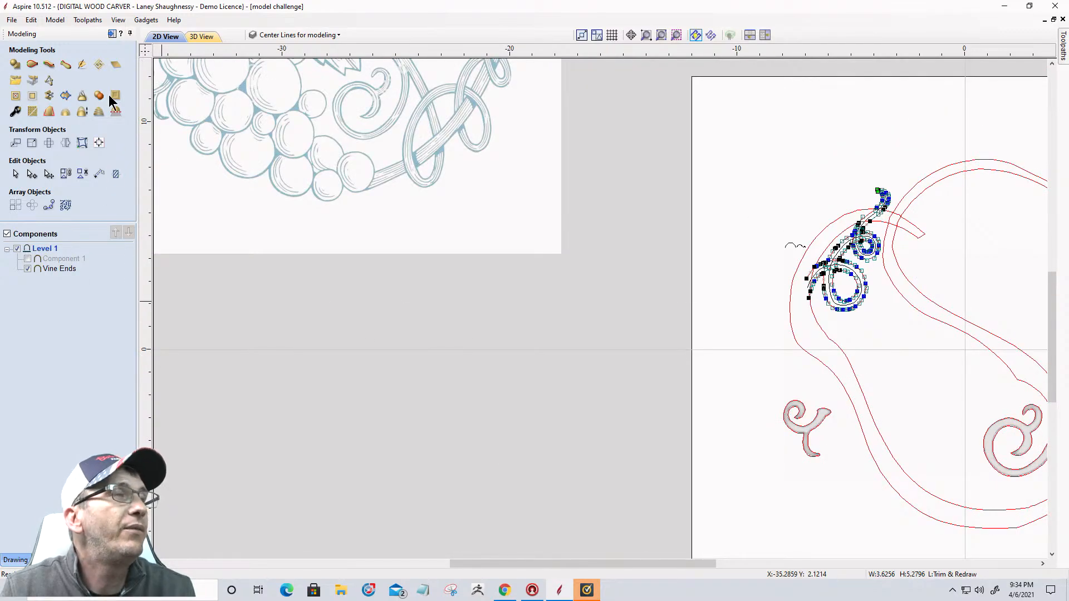
# Start a Two Rail Sweep with the looping tendril's two selected outline curves as drive rails
pyautogui.click(32, 64)
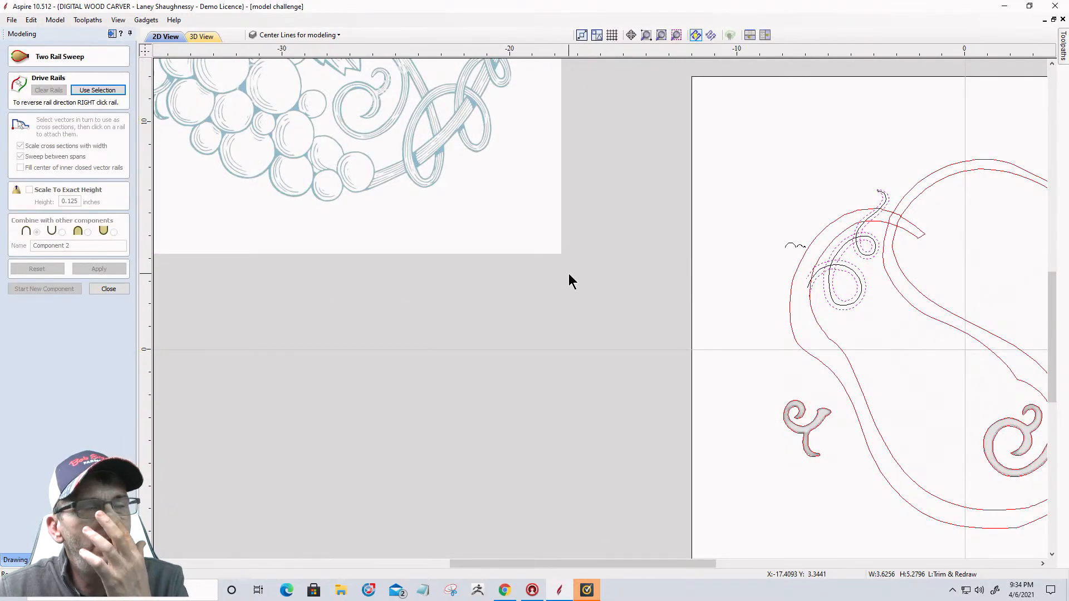
pyautogui.scroll(3, 813, 236)
pyautogui.scroll(2, 842, 233)
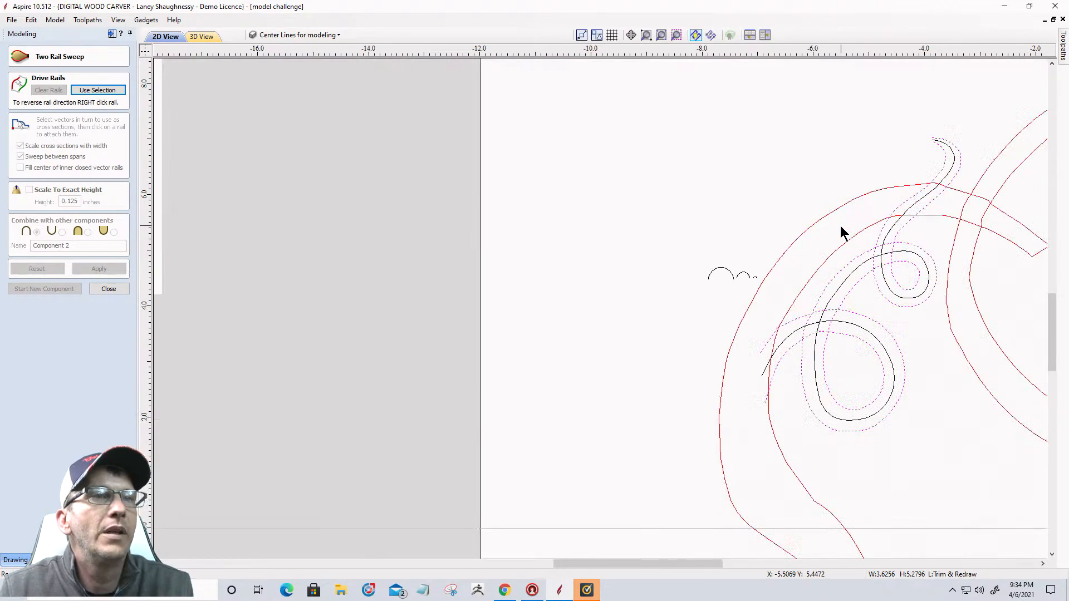
pyautogui.click(95, 91)
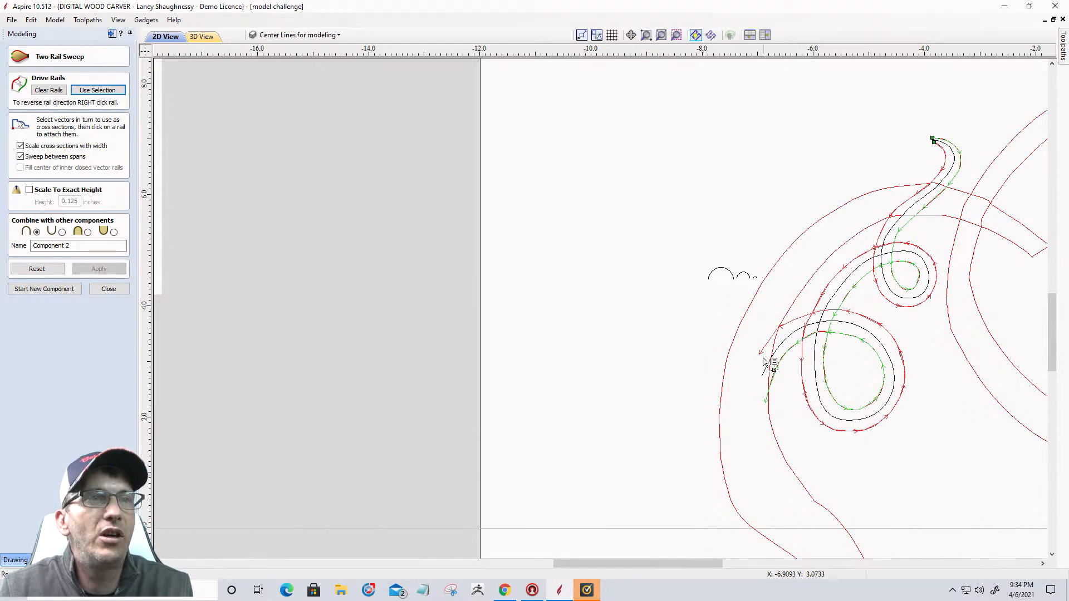
pyautogui.rightClick(929, 142)
pyautogui.click(940, 145)
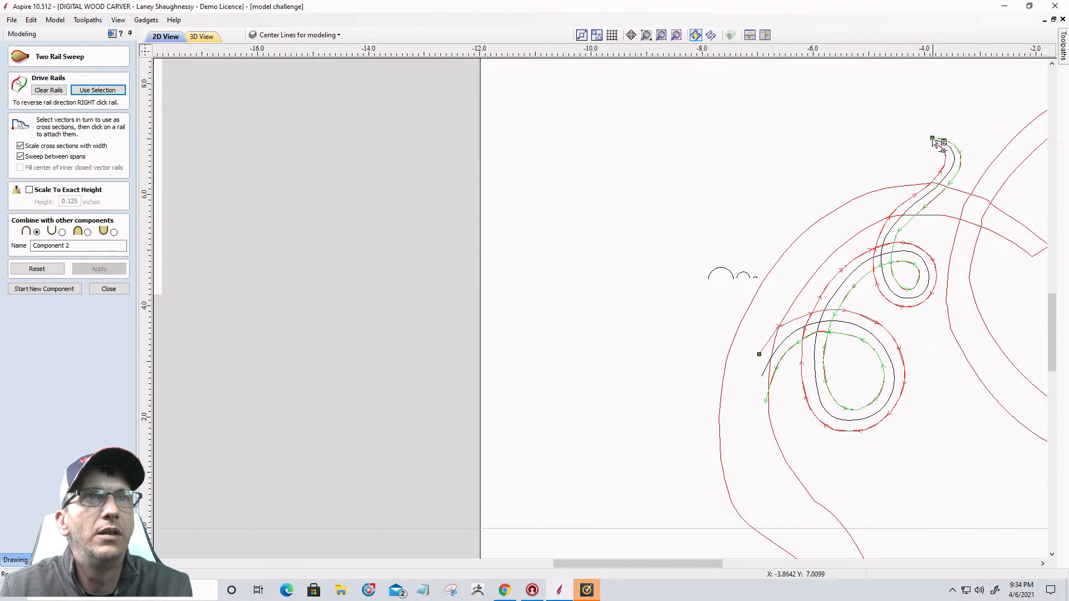
pyautogui.rightClick(934, 142)
pyautogui.click(941, 145)
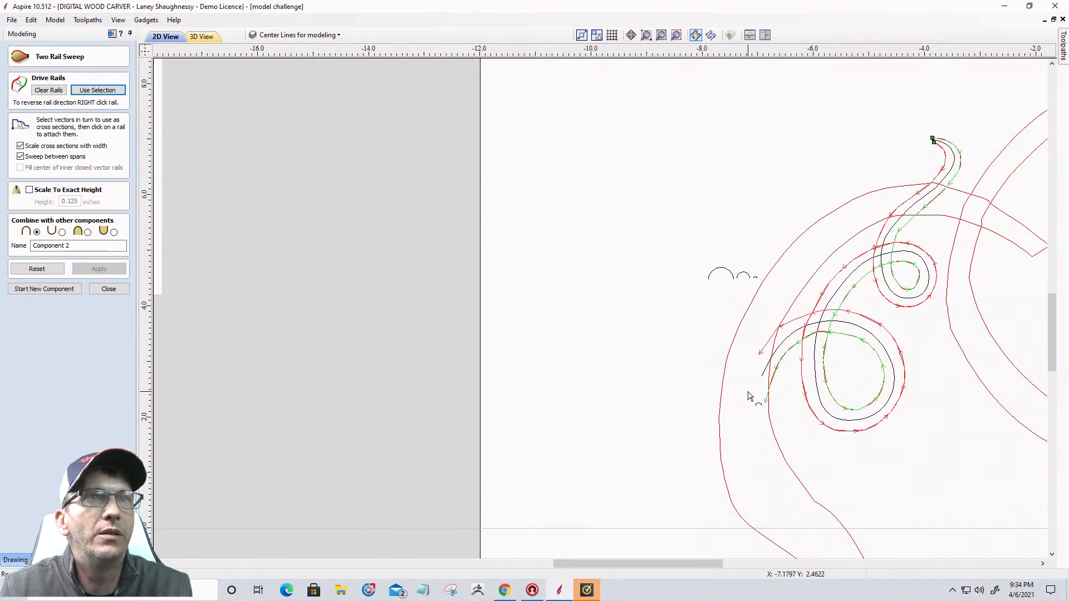
# Reverse both drive rails so they run from the tendril's wide base end towards its thin tip
pyautogui.scroll(2, 931, 138)
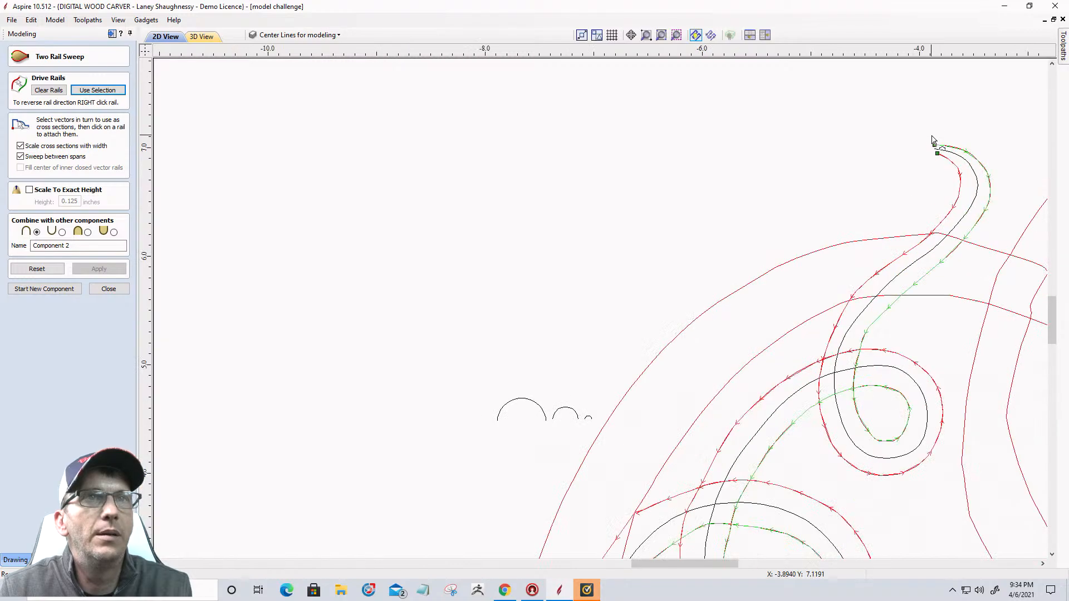
pyautogui.rightClick(935, 147)
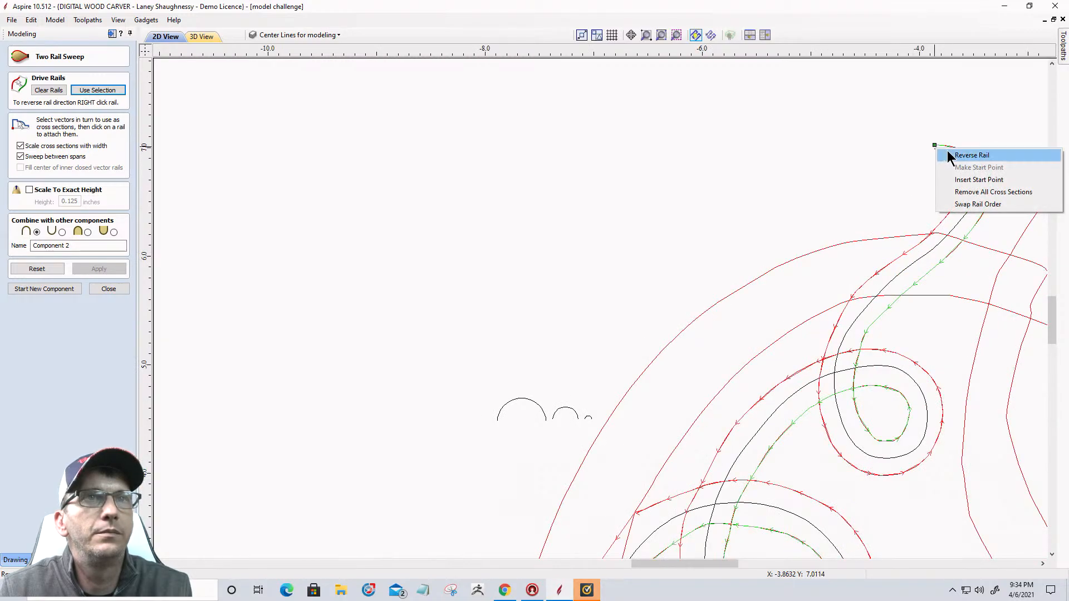
pyautogui.click(949, 156)
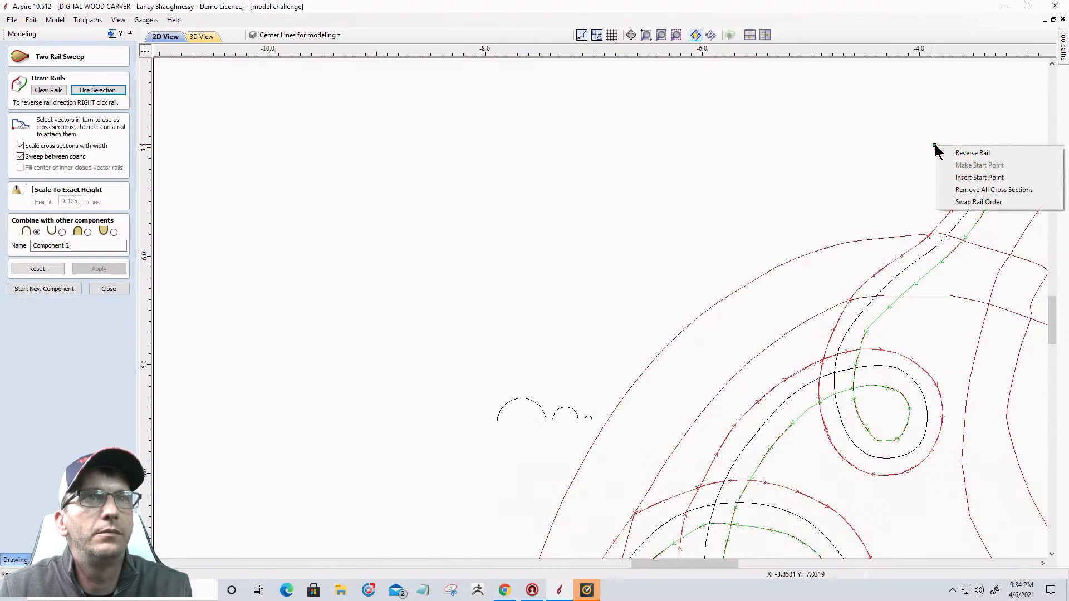
pyautogui.rightClick(936, 146)
pyautogui.click(962, 153)
pyautogui.scroll(-3, 959, 155)
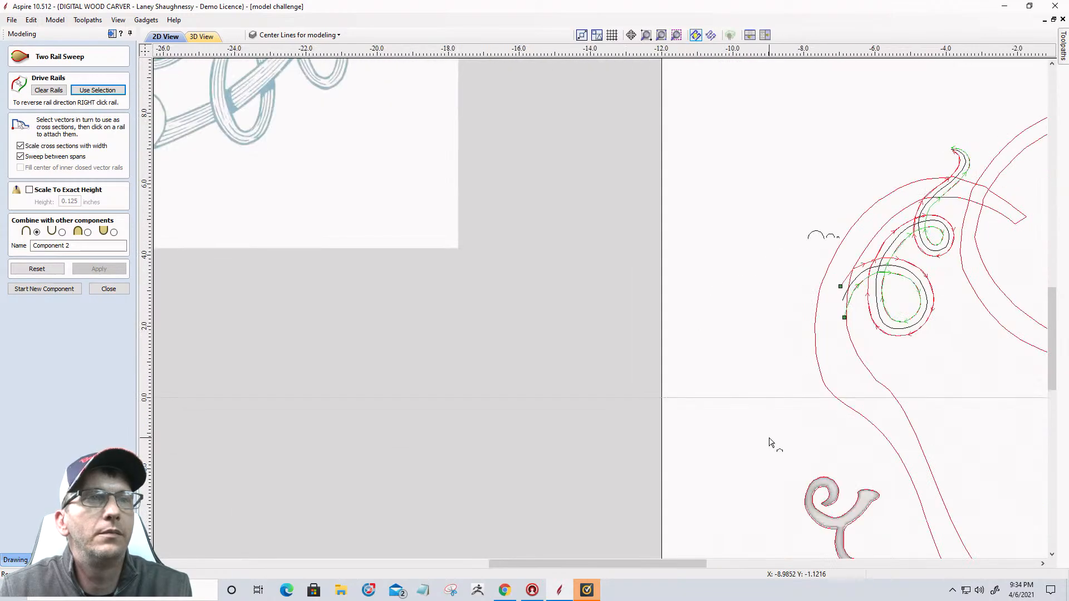
# Attach the largest arc as cross section at the wide base, and the medium arc between the loops and above the small loop
pyautogui.scroll(2, 834, 287)
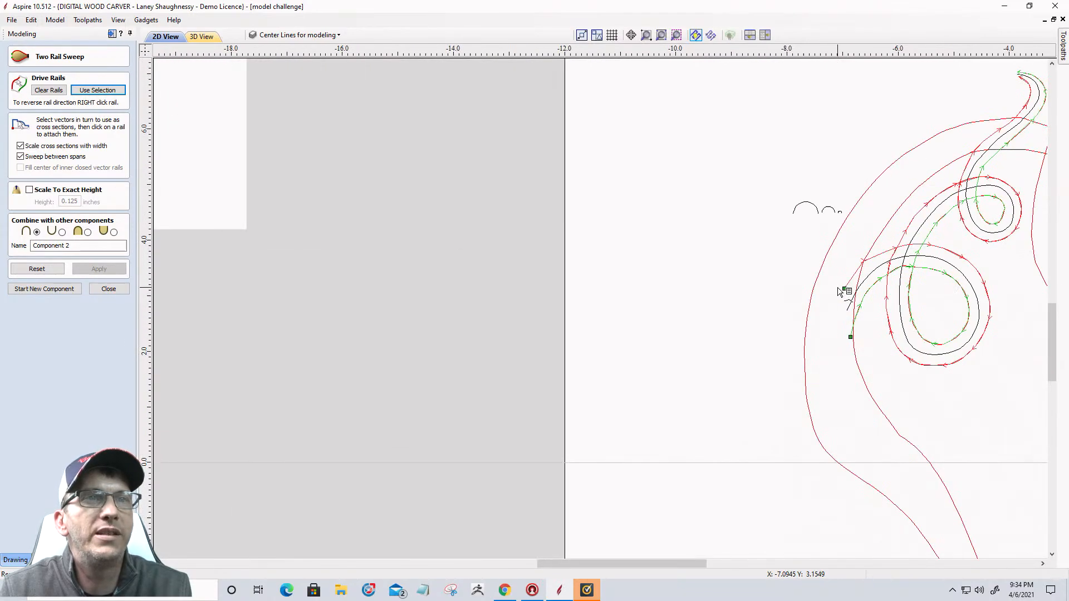
pyautogui.click(806, 208)
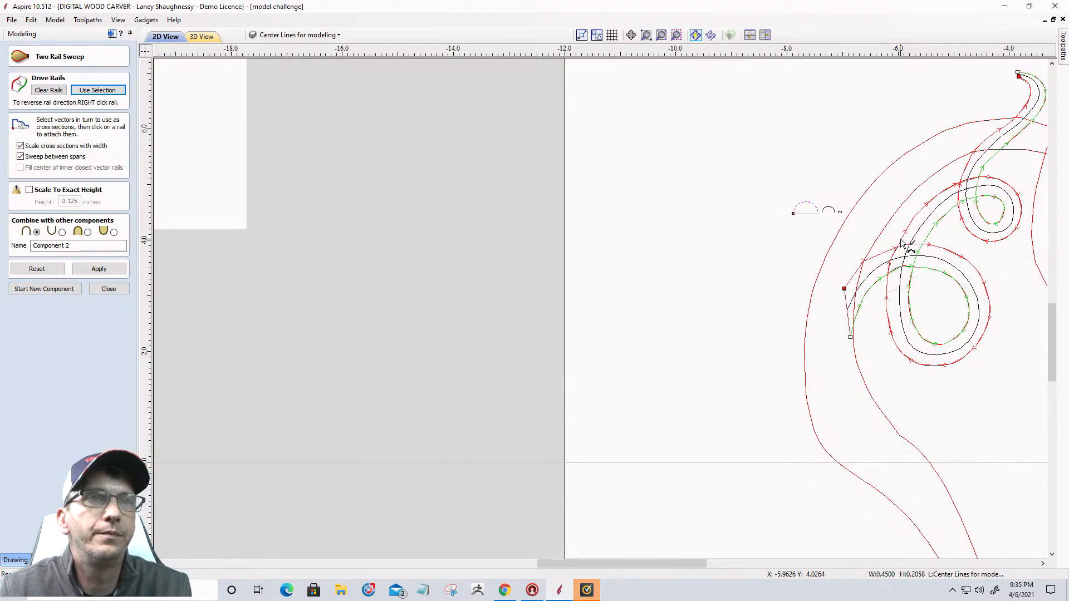
pyautogui.click(828, 211)
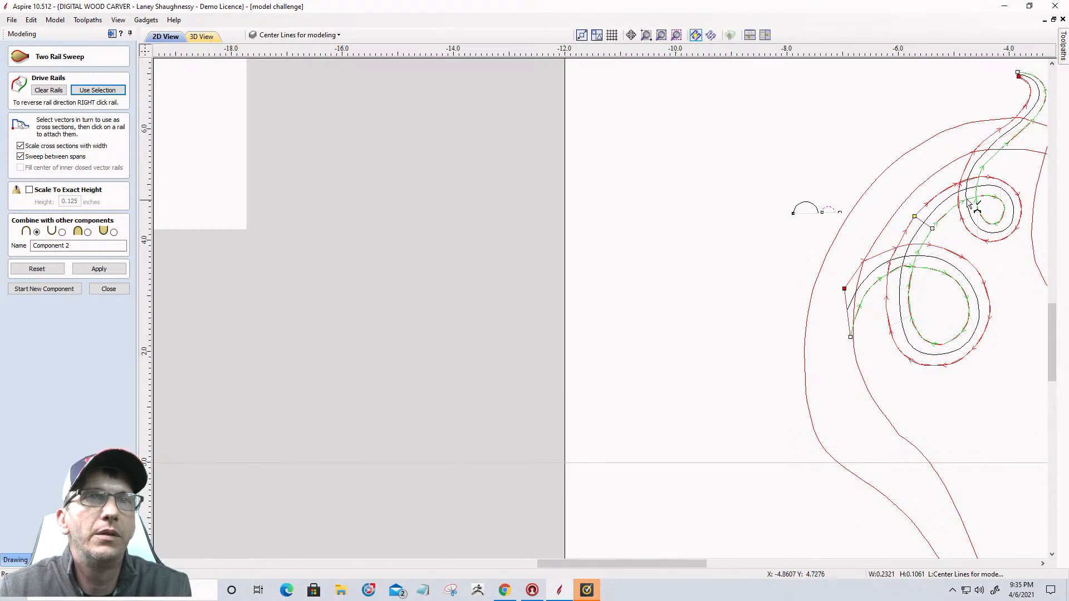
pyautogui.click(997, 160)
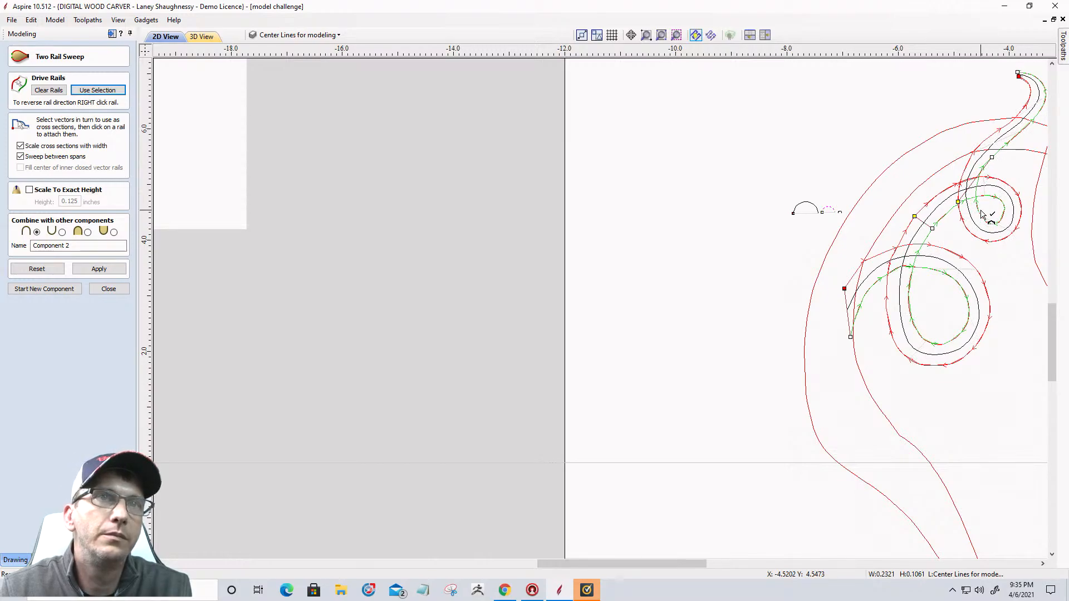
pyautogui.click(965, 166)
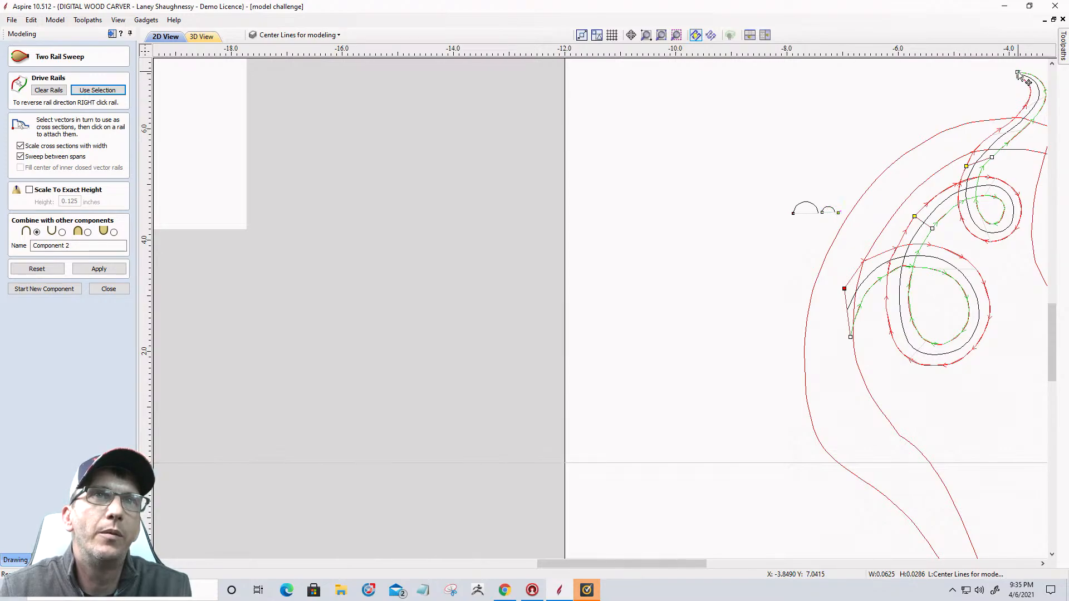
# Attach the smallest arc as the cross section at the tendril's thin tip
pyautogui.scroll(4, 1019, 75)
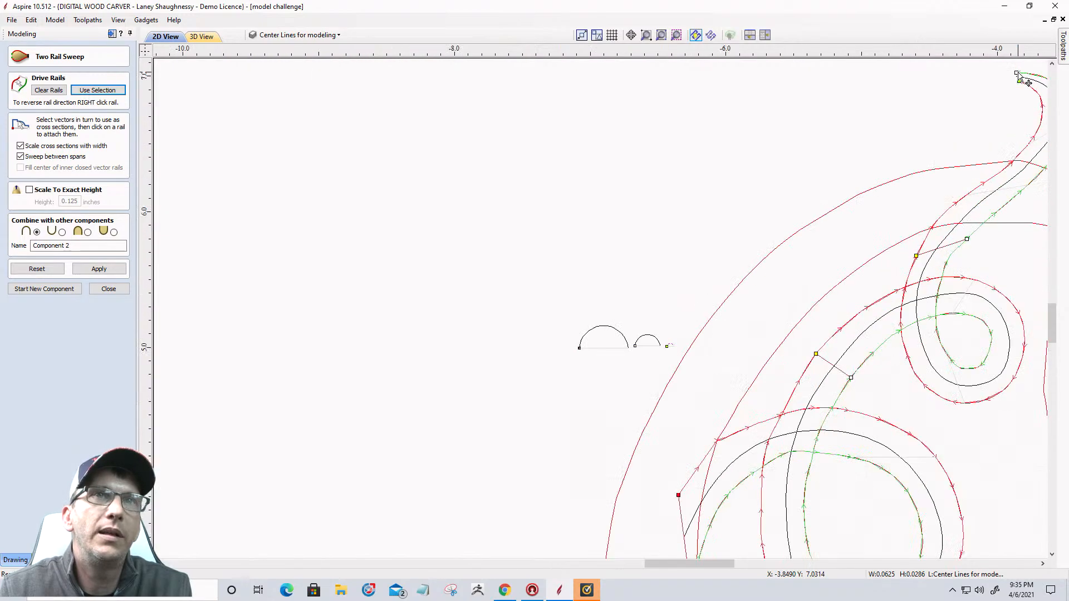
pyautogui.scroll(-5, 871, 167)
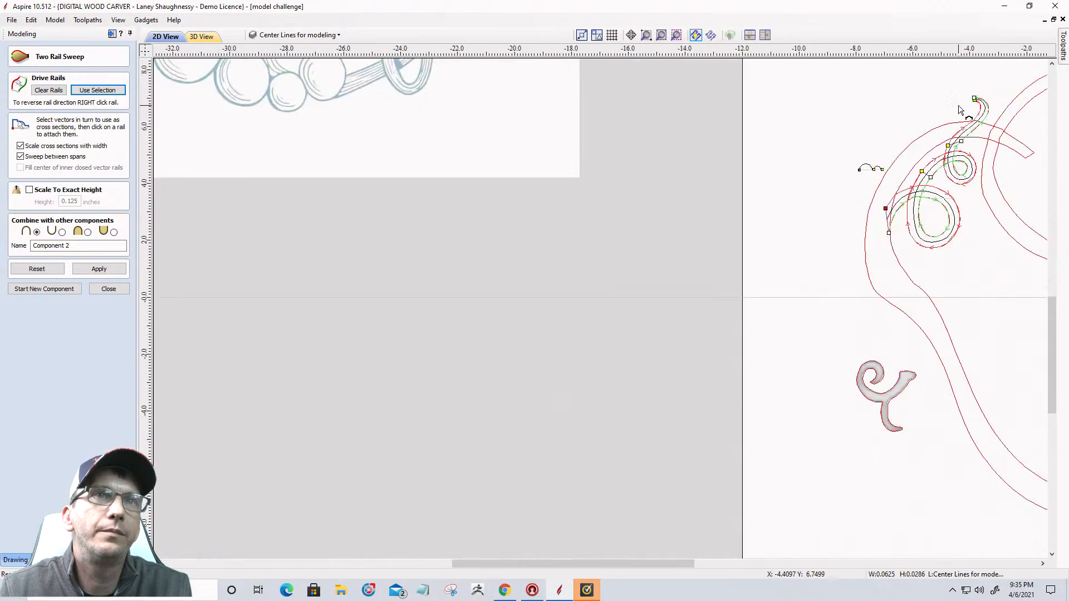
pyautogui.scroll(4, 891, 175)
pyautogui.scroll(5, 891, 173)
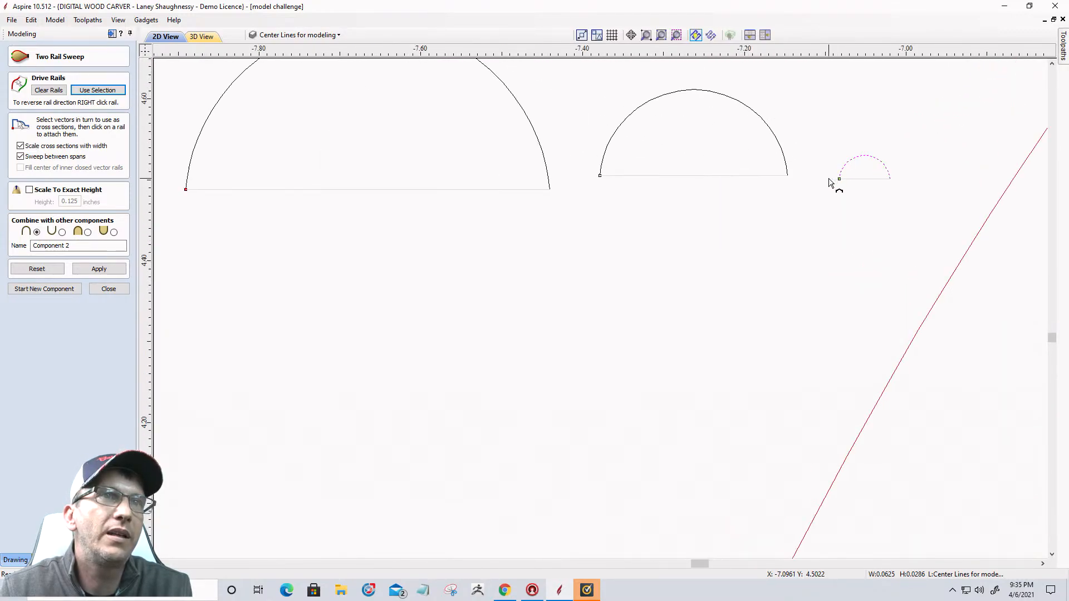
pyautogui.scroll(-6, 829, 187)
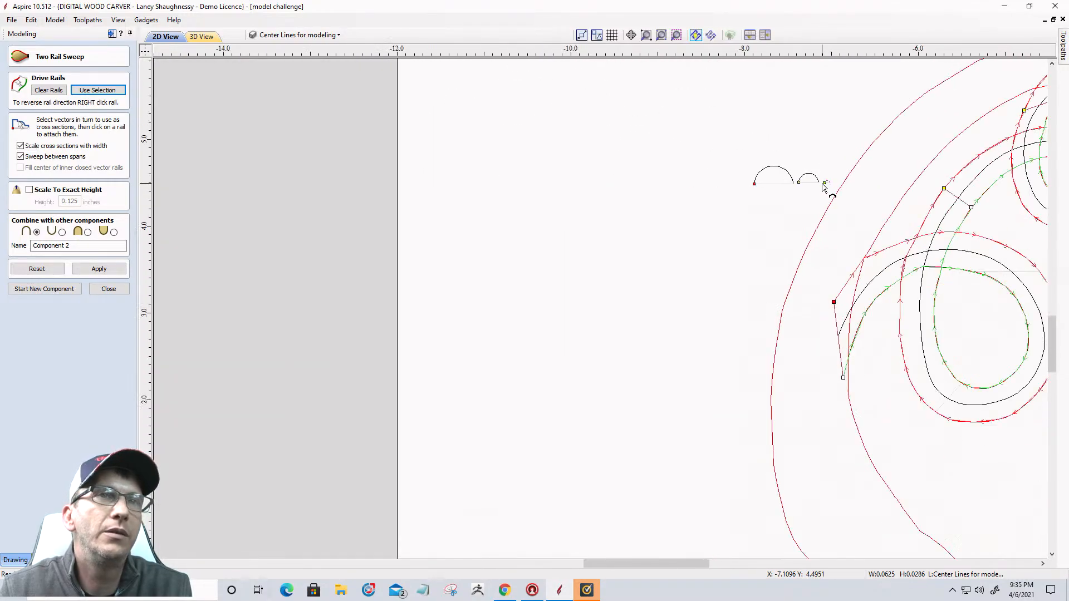
pyautogui.scroll(3, 967, 75)
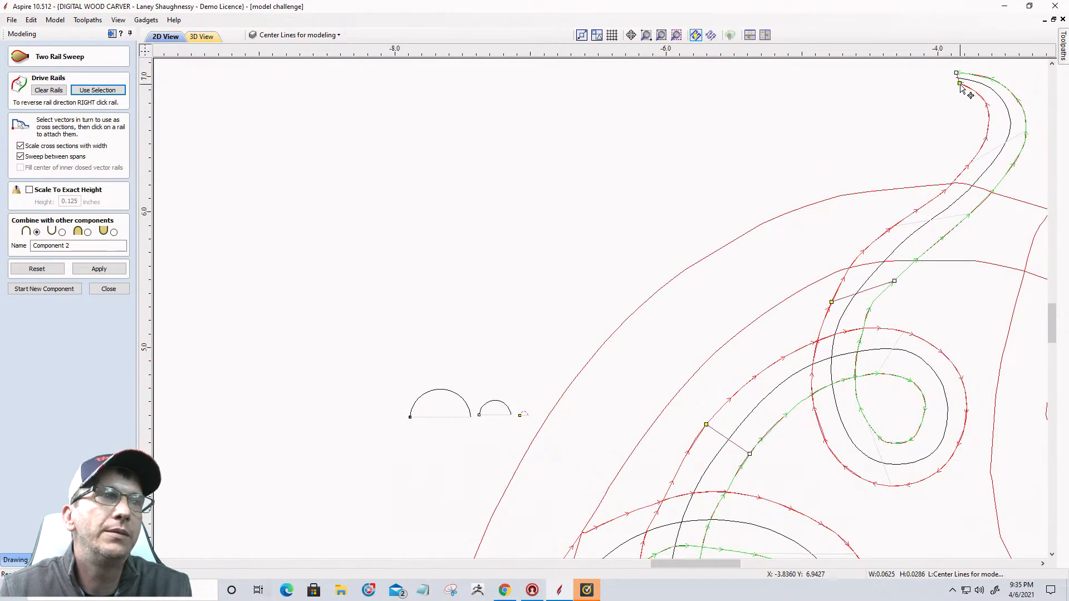
pyautogui.scroll(-5, 960, 90)
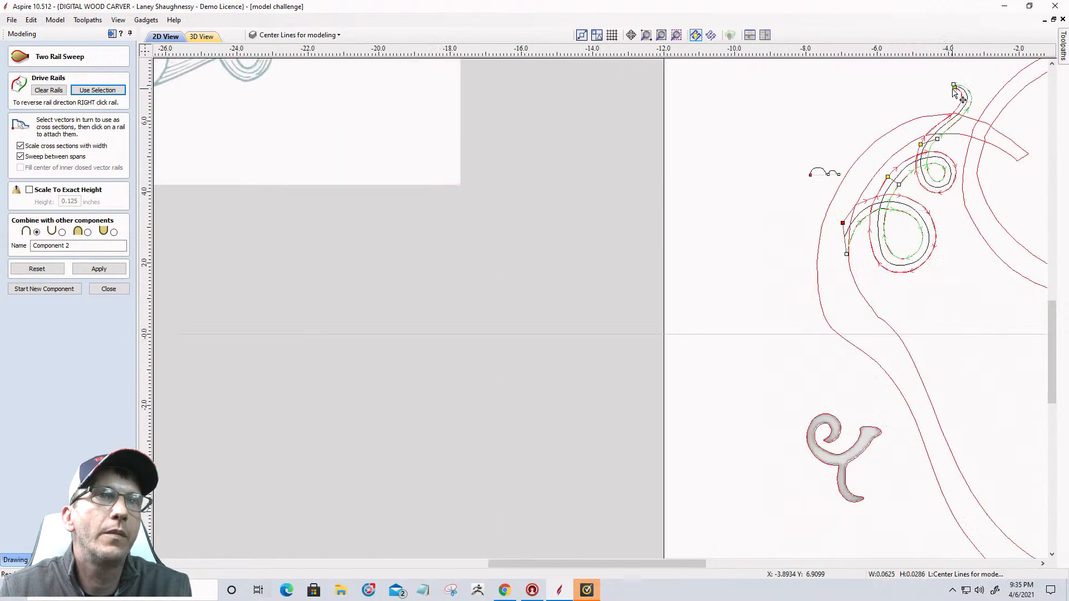
# Apply the sweep as Component 2 with the Add combine mode, check it in the 3D view, and close the tool
pyautogui.click(88, 268)
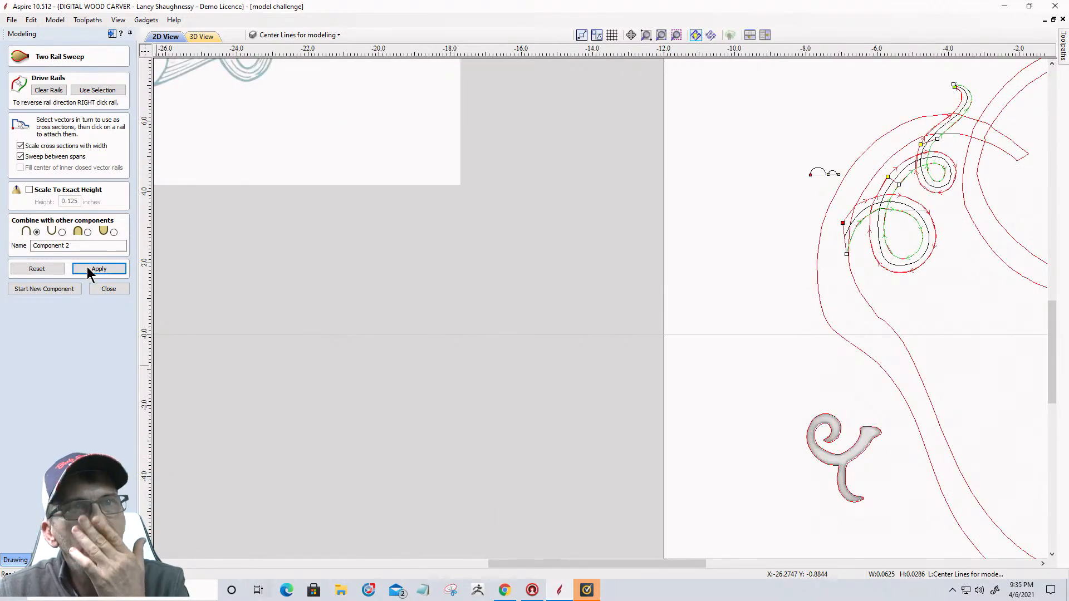
pyautogui.scroll(2, 961, 121)
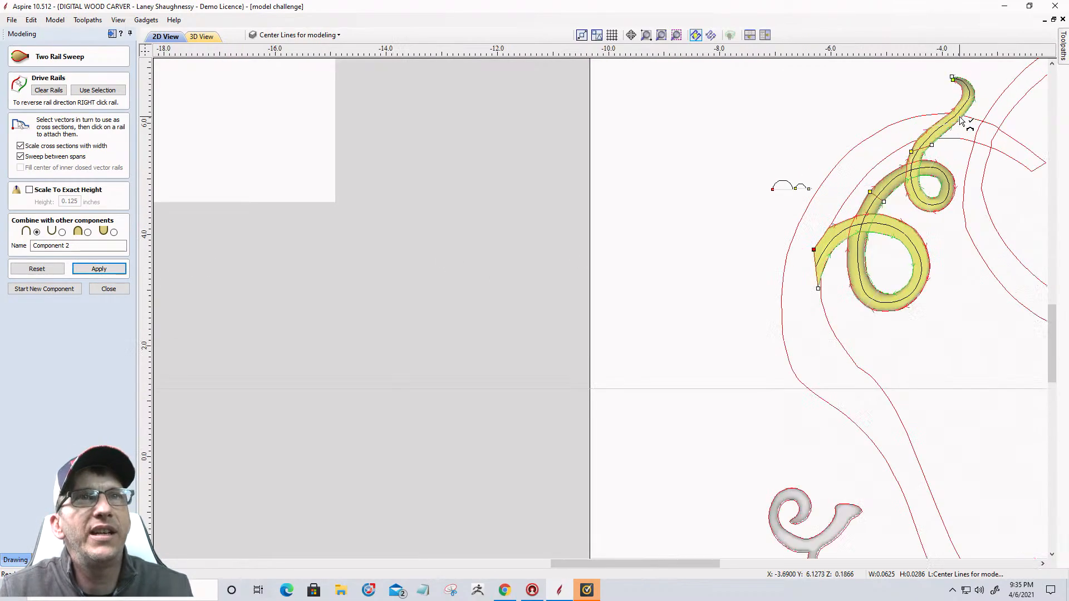
pyautogui.click(201, 36)
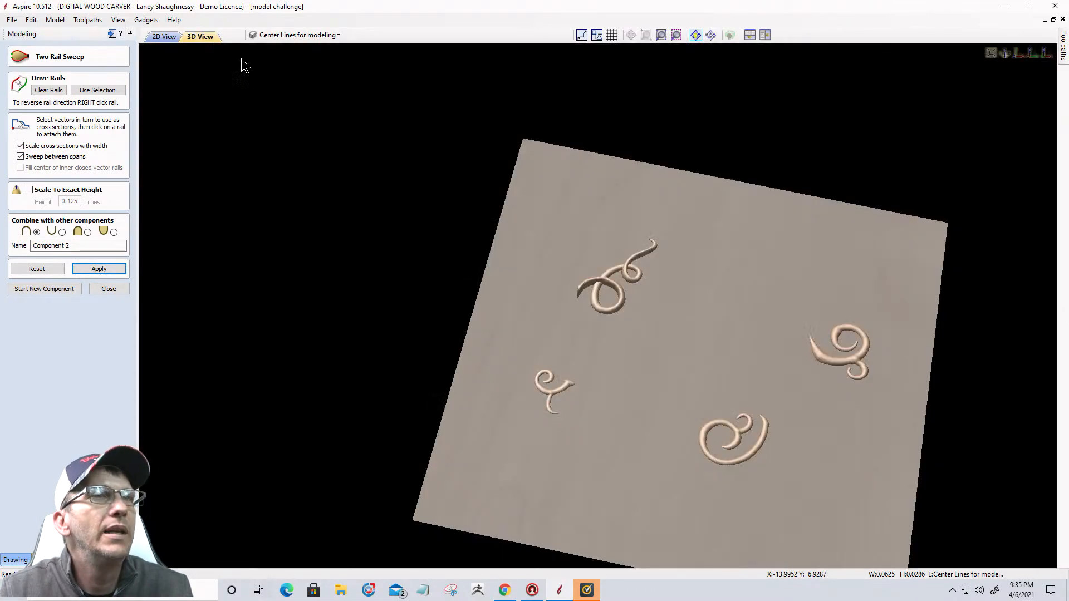
pyautogui.scroll(2, 615, 281)
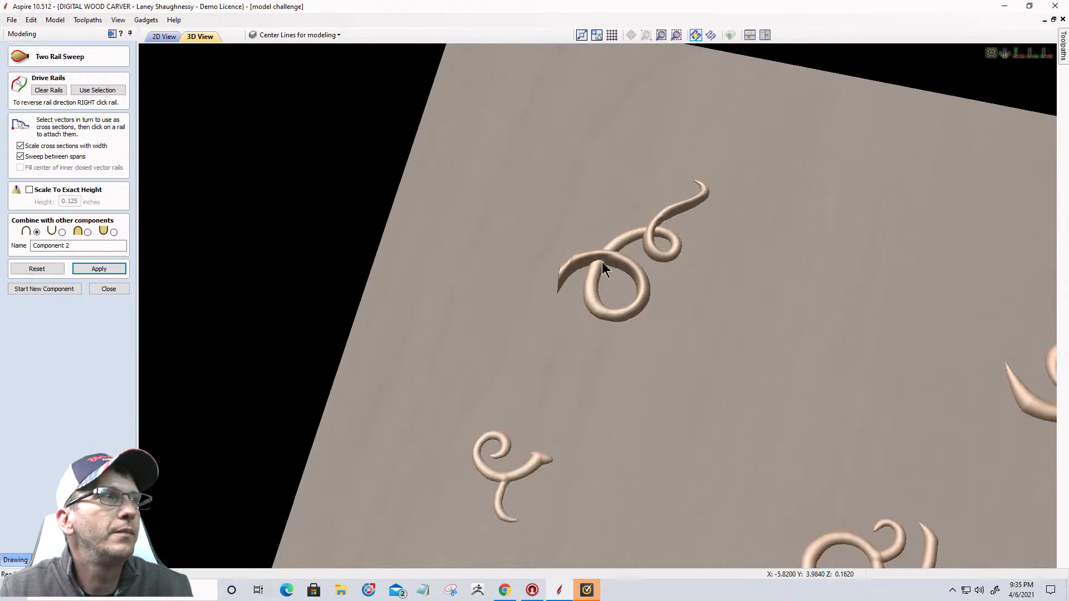
pyautogui.scroll(2, 612, 279)
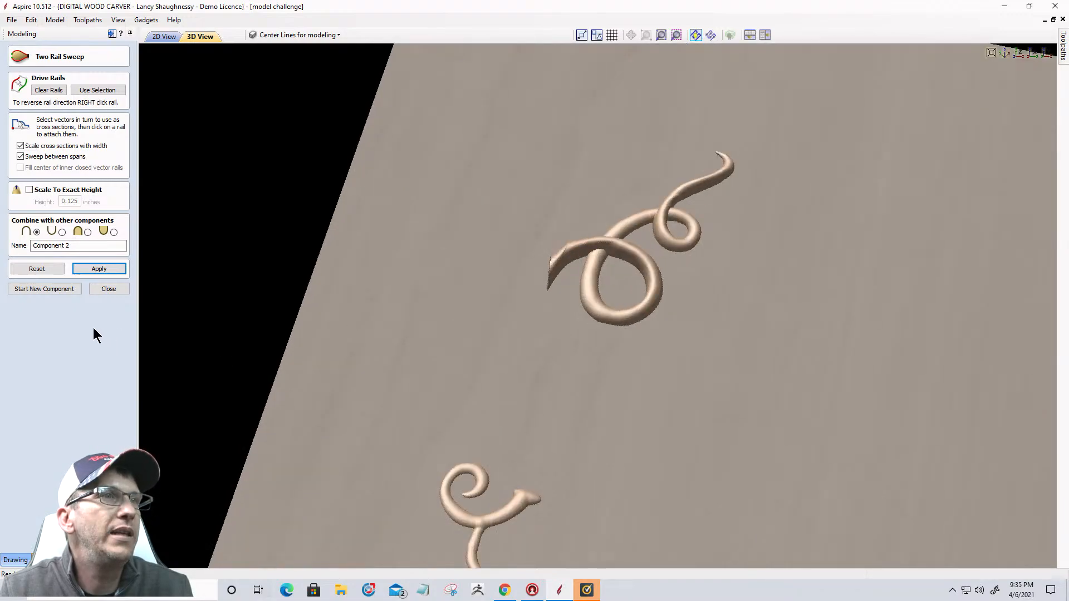
pyautogui.click(106, 289)
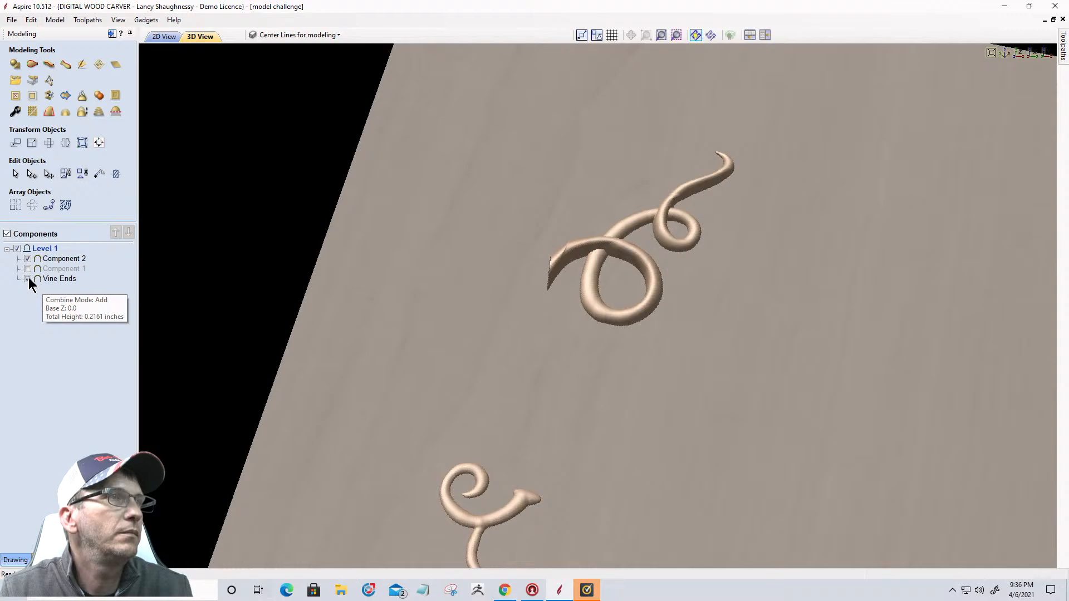
# Examine the swept Component 2 in 3D at its base end, loop crossings and thin tip, briefly toggling its visibility
pyautogui.click(28, 259)
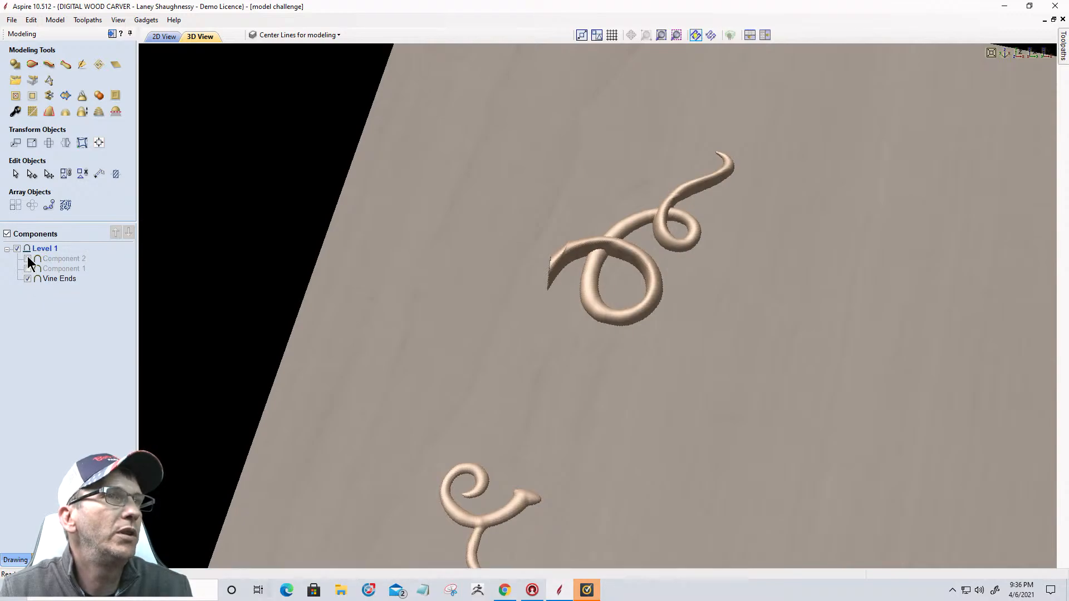
pyautogui.click(28, 259)
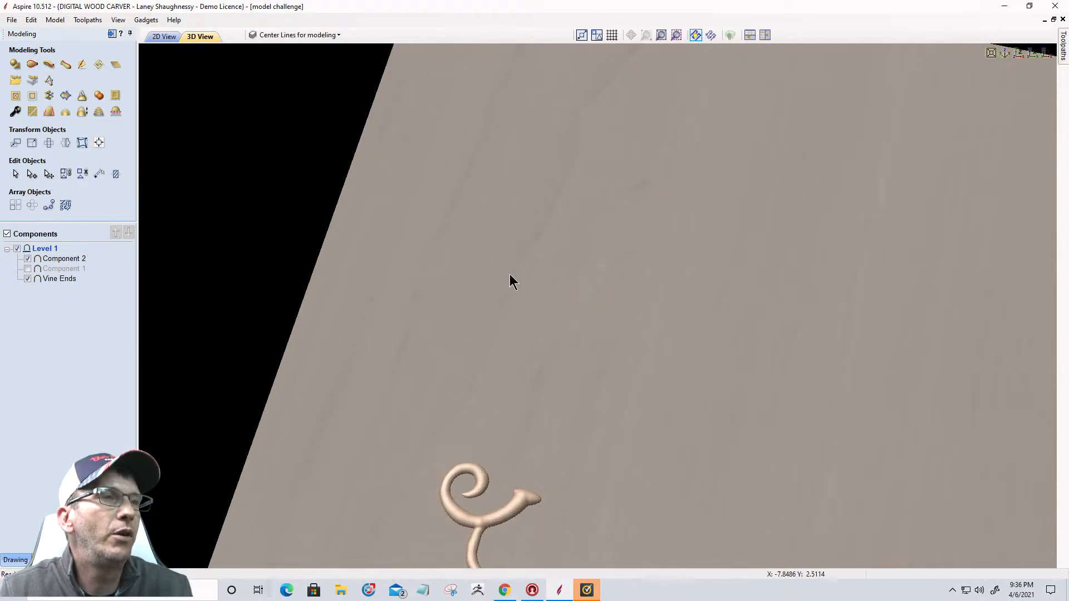
pyautogui.scroll(2, 576, 234)
pyautogui.scroll(1, 576, 234)
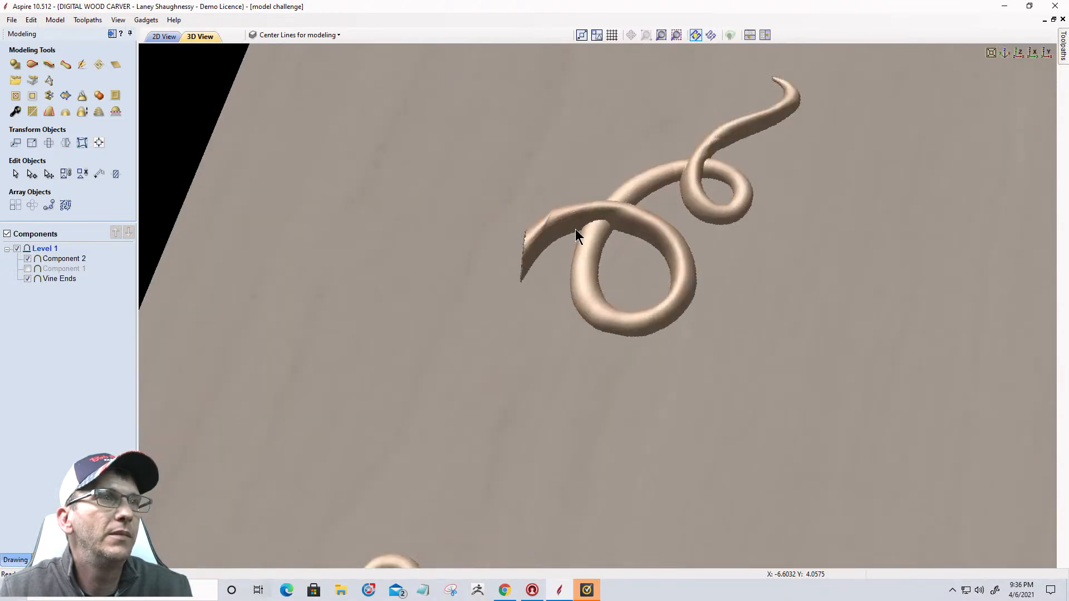
pyautogui.scroll(2, 649, 282)
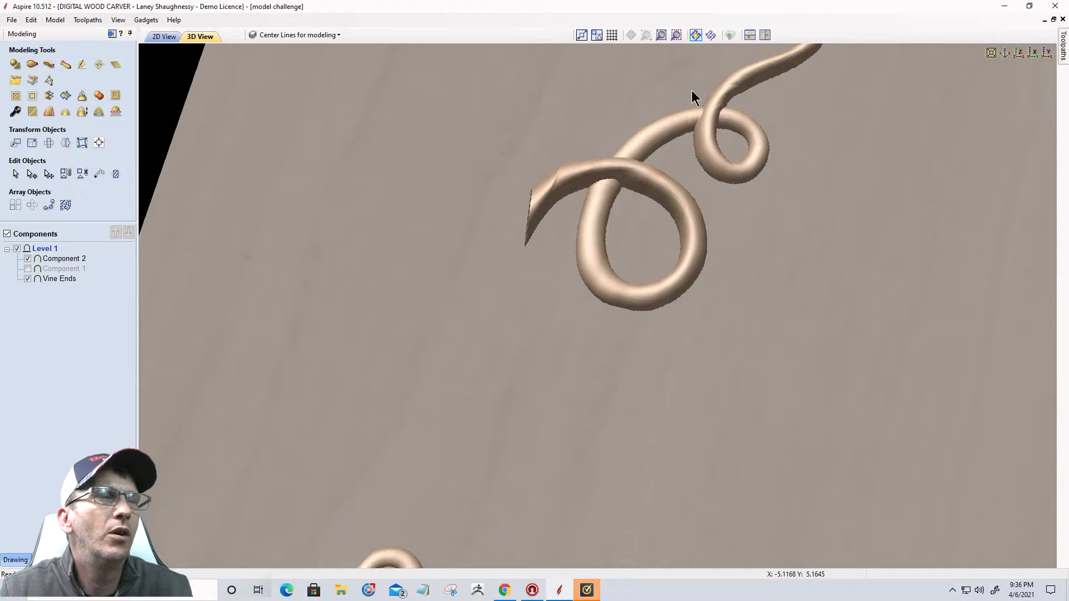
pyautogui.moveTo(693, 202); pyautogui.dragTo(793, 154)
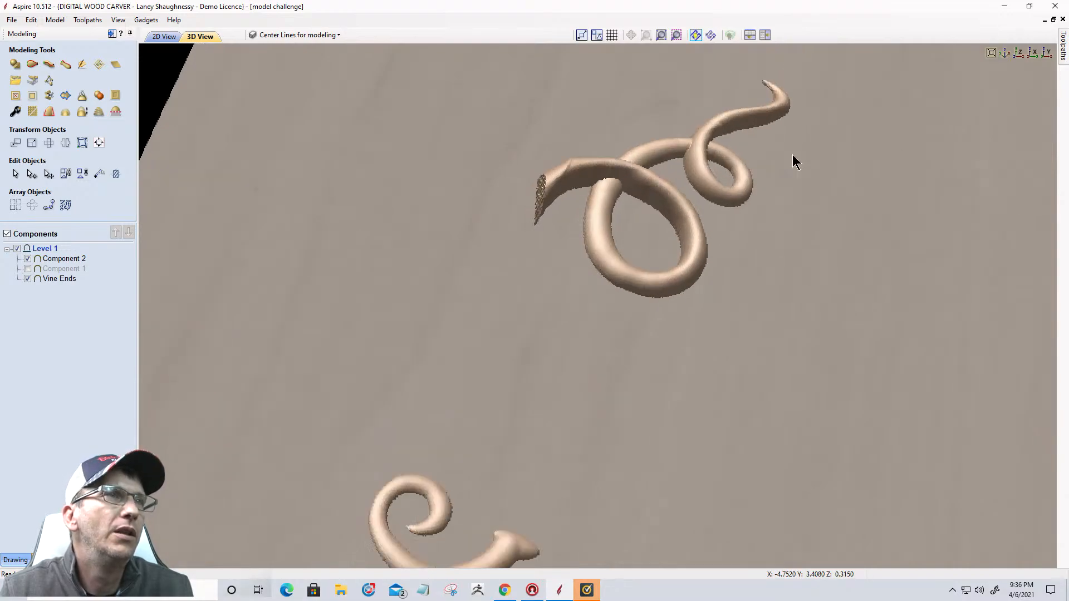
pyautogui.moveTo(668, 146); pyautogui.dragTo(616, 555)
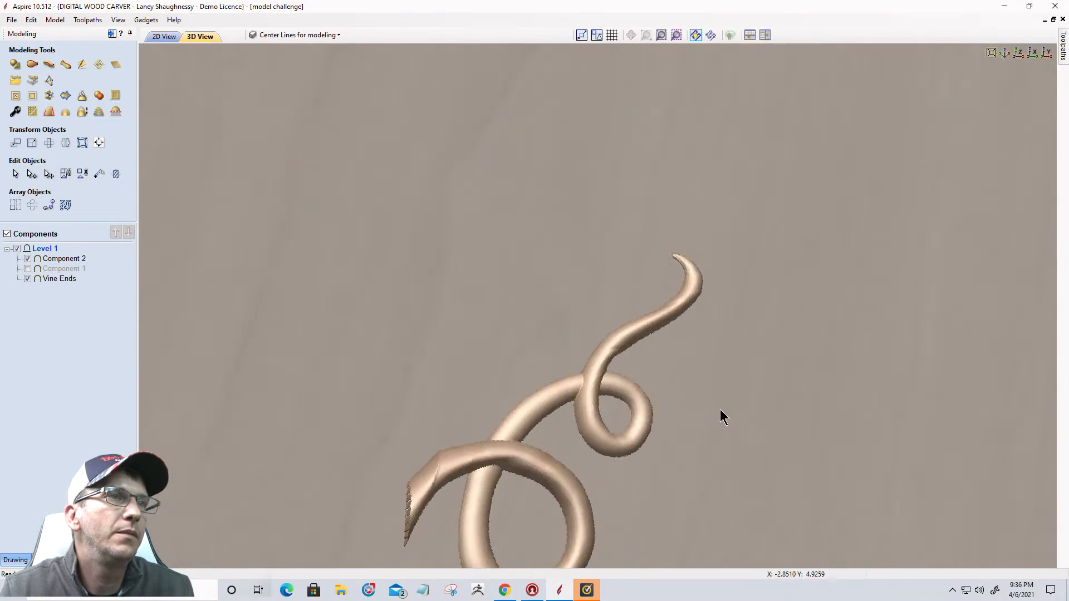
pyautogui.moveTo(757, 396); pyautogui.dragTo(699, 510)
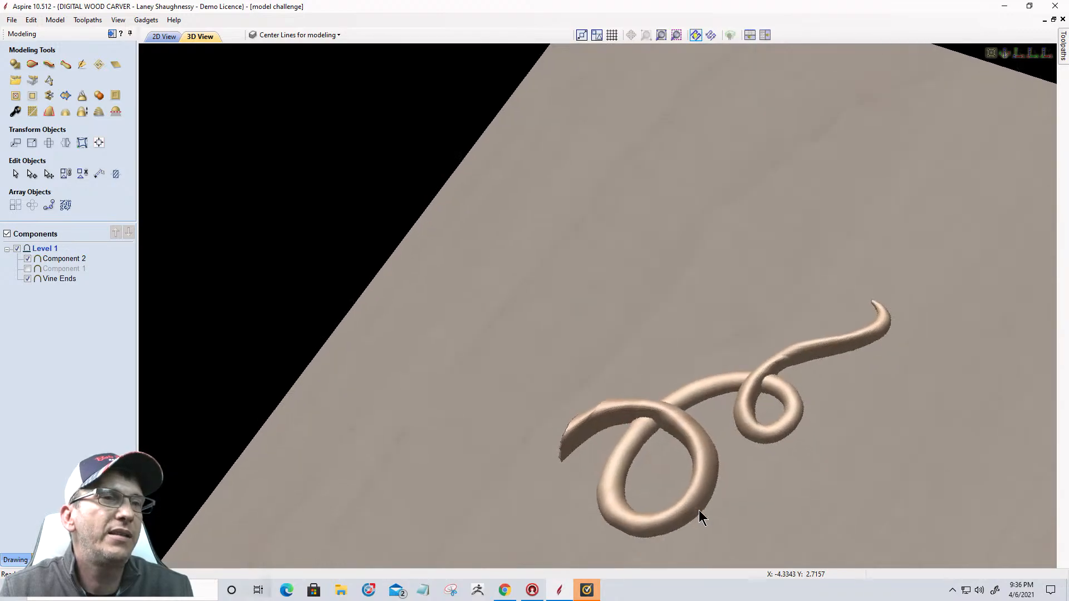
# Hide Component 2 and show Component 1 in its place to compare the two tendril reliefs
pyautogui.click(28, 258)
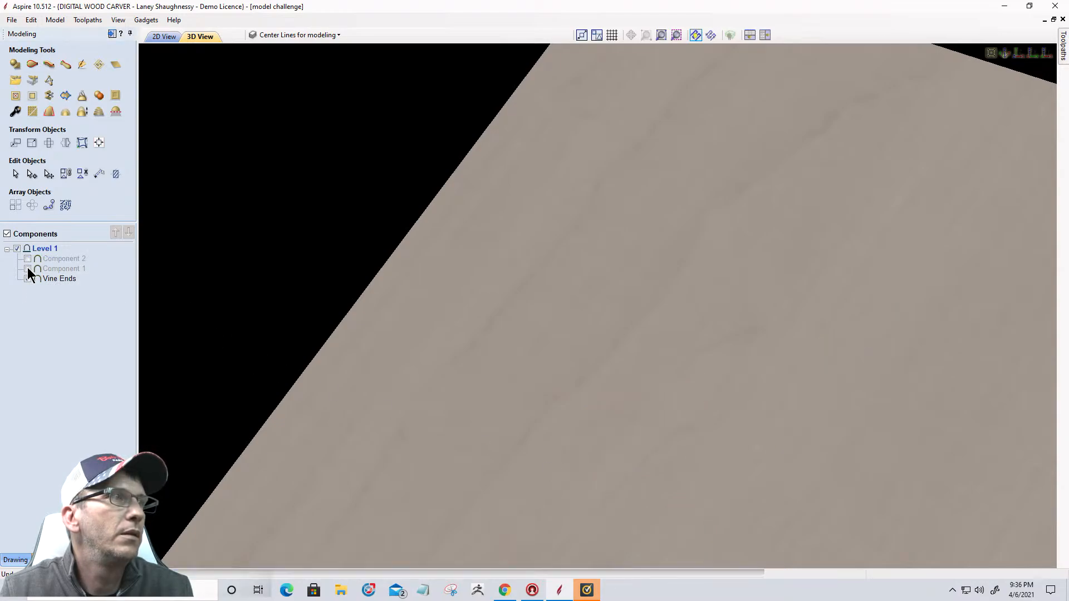
pyautogui.click(28, 269)
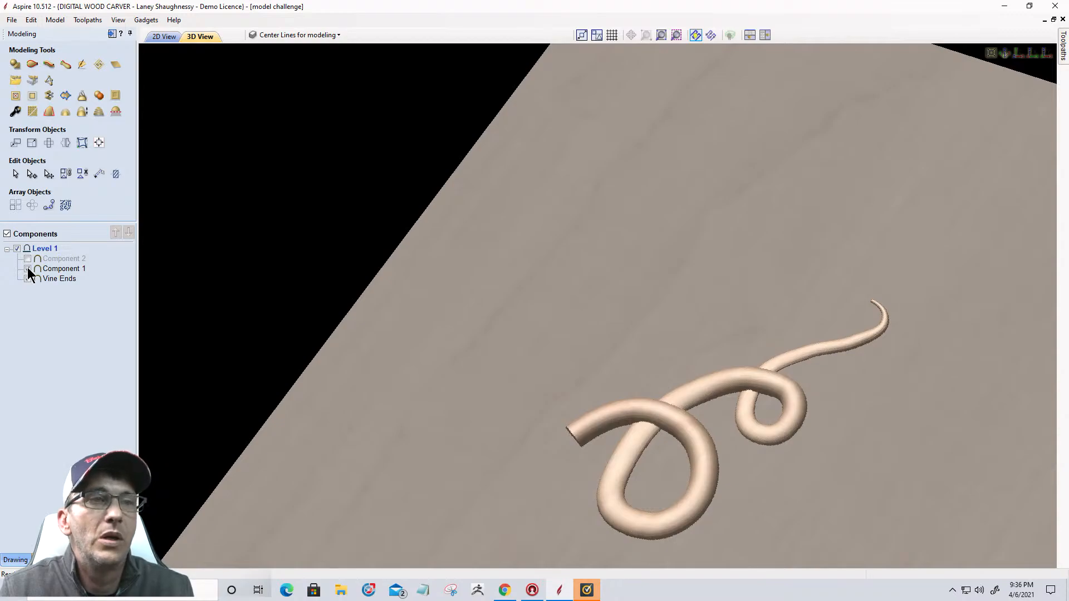
# Hide Component 1, view Component 2 in its place for comparison, and hide Component 2 as well
pyautogui.click(27, 267)
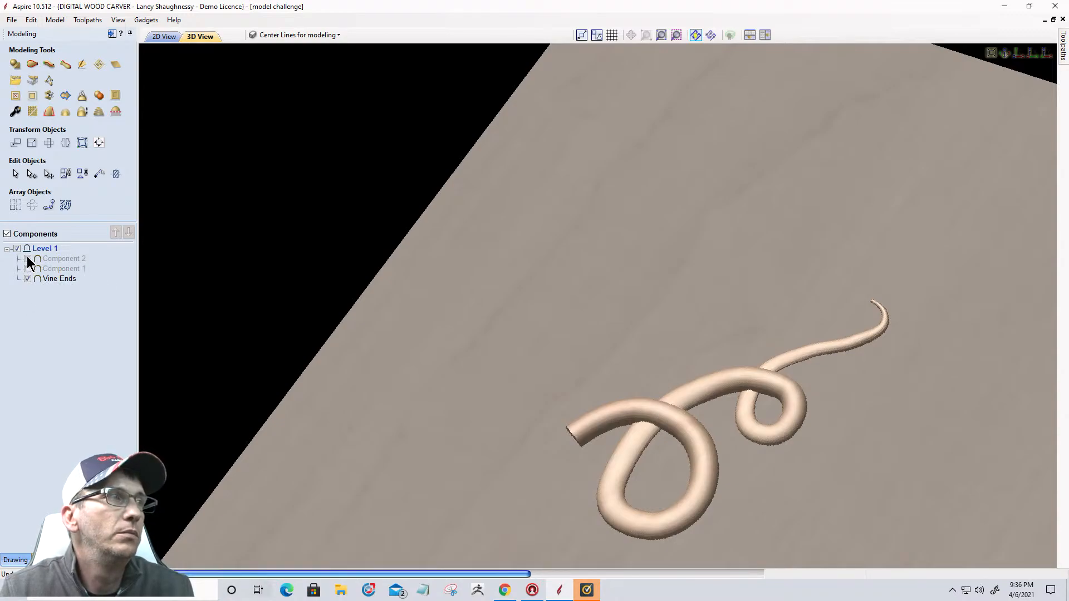
pyautogui.click(28, 259)
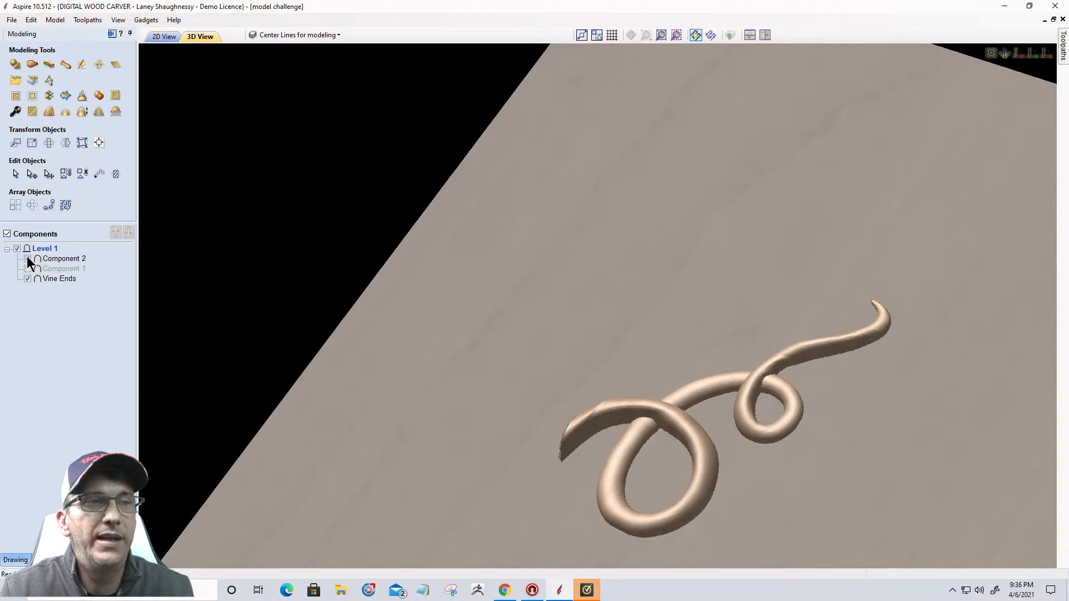
pyautogui.click(28, 259)
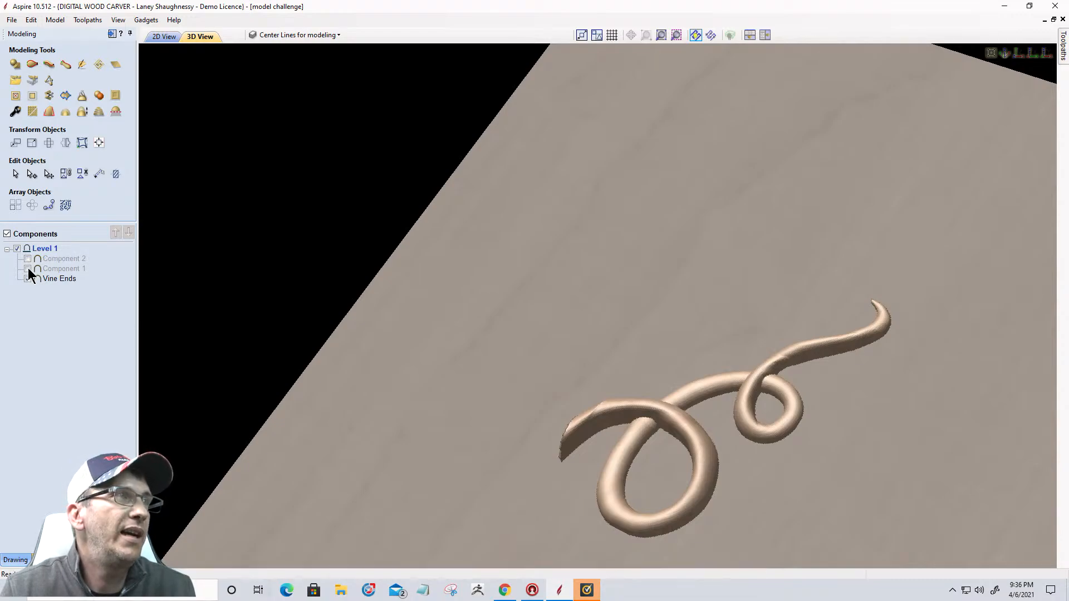
# In the 2D drawing, undo the Component 2 sweep and the rail cuts back to the closed tendril outline
pyautogui.click(164, 38)
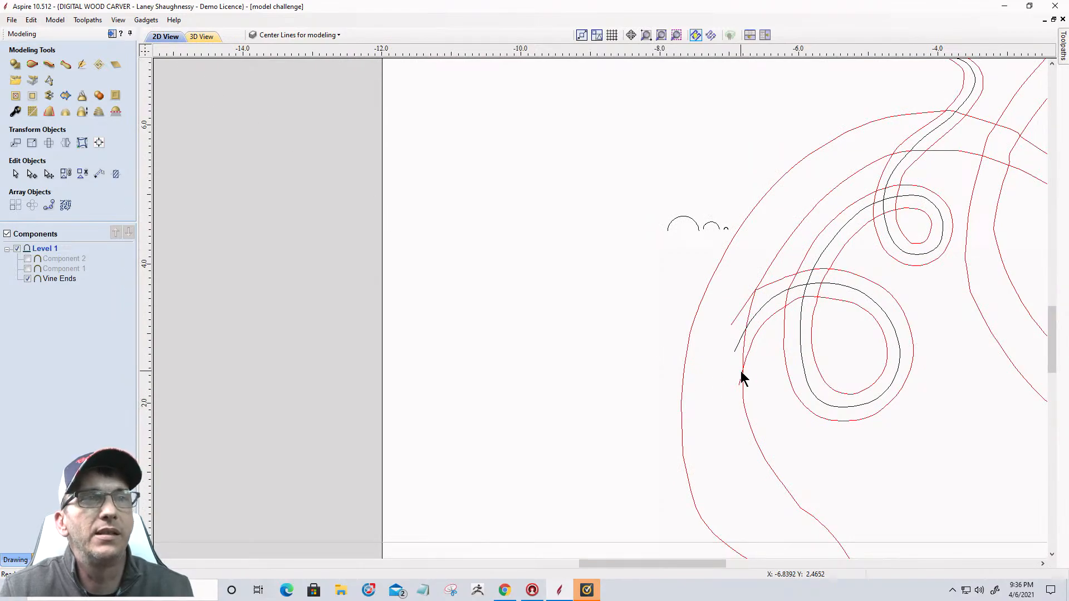
pyautogui.scroll(-2, 817, 369)
pyautogui.scroll(5, 888, 215)
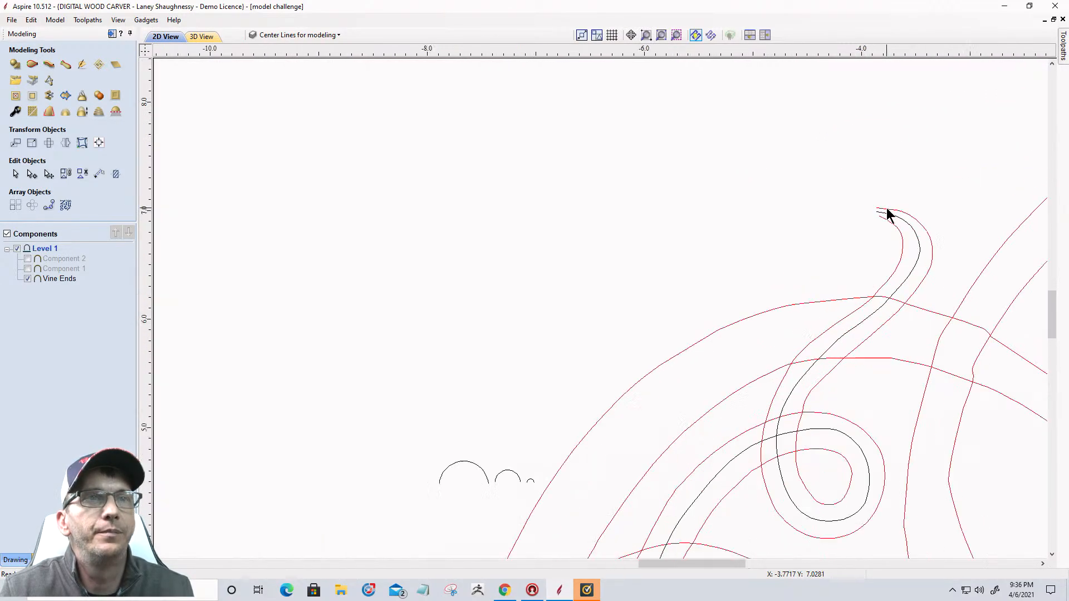
pyautogui.hotkey('ctrl', 'z')
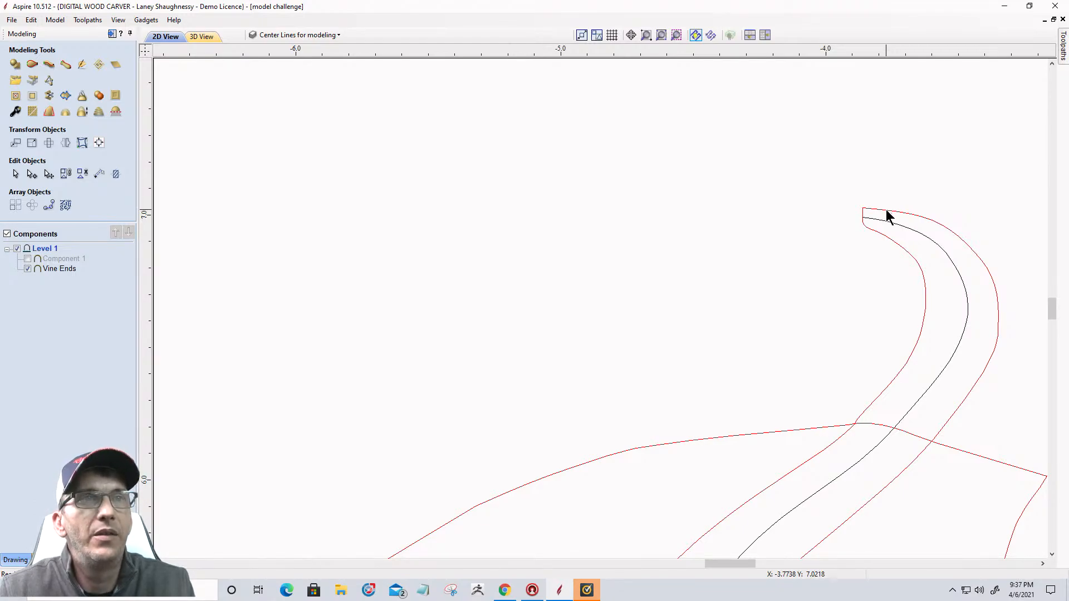
pyautogui.scroll(-5, 887, 210)
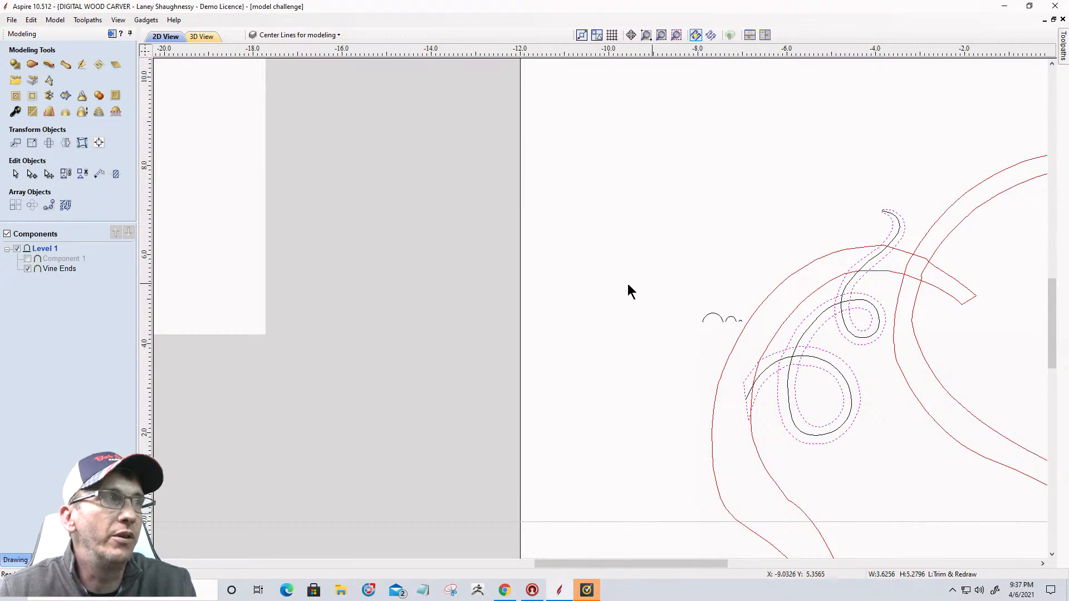
# Delete the short straight span that closes the blunt end of the large vine outline beside the small tendril
pyautogui.scroll(-1, 649, 385)
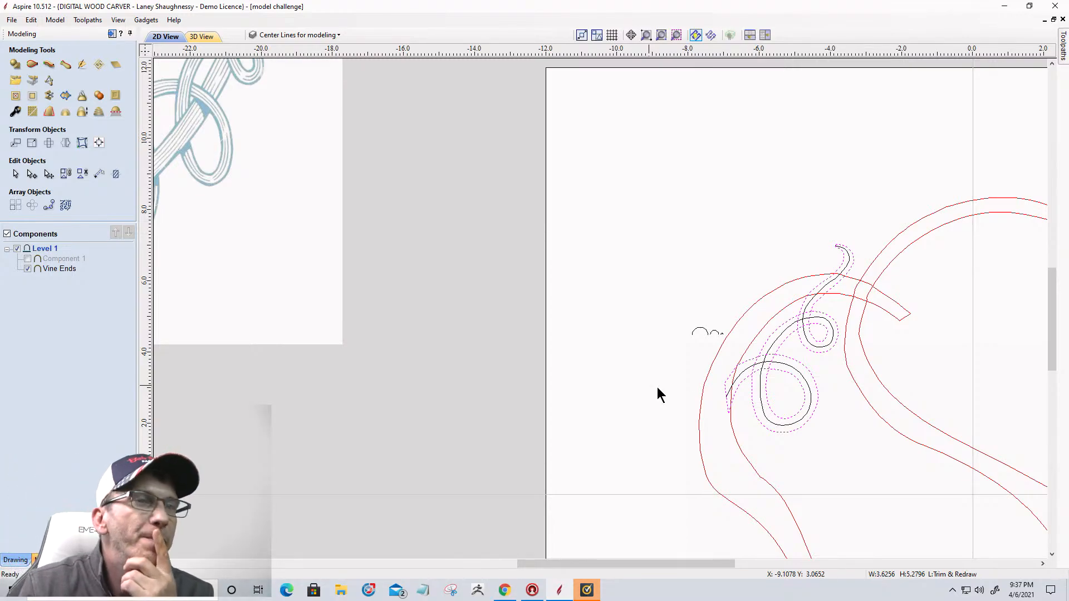
pyautogui.scroll(4, 797, 397)
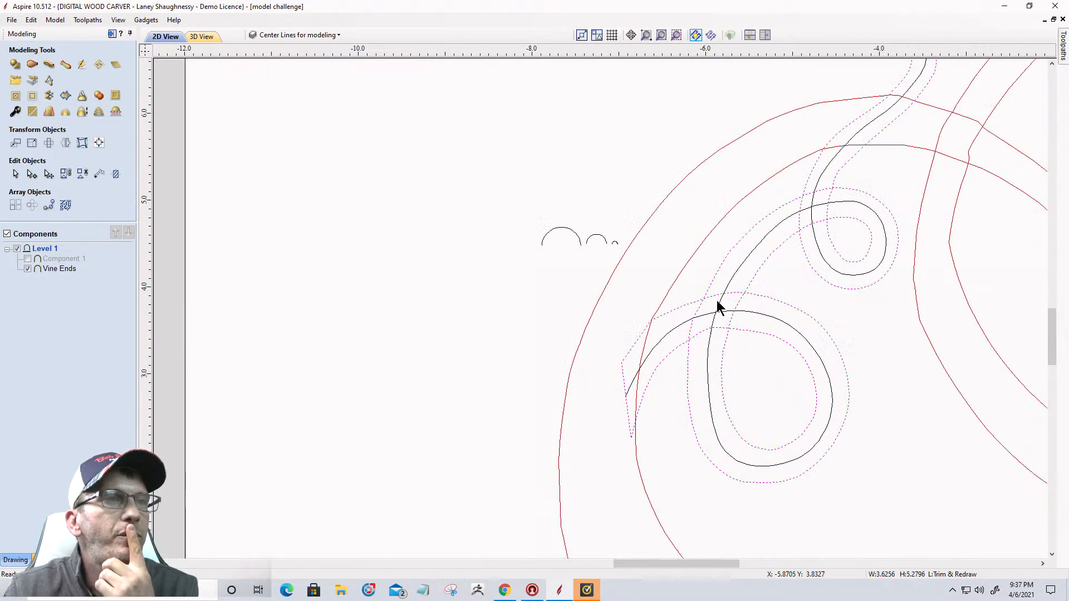
pyautogui.scroll(-3, 710, 283)
pyautogui.scroll(-5, 692, 315)
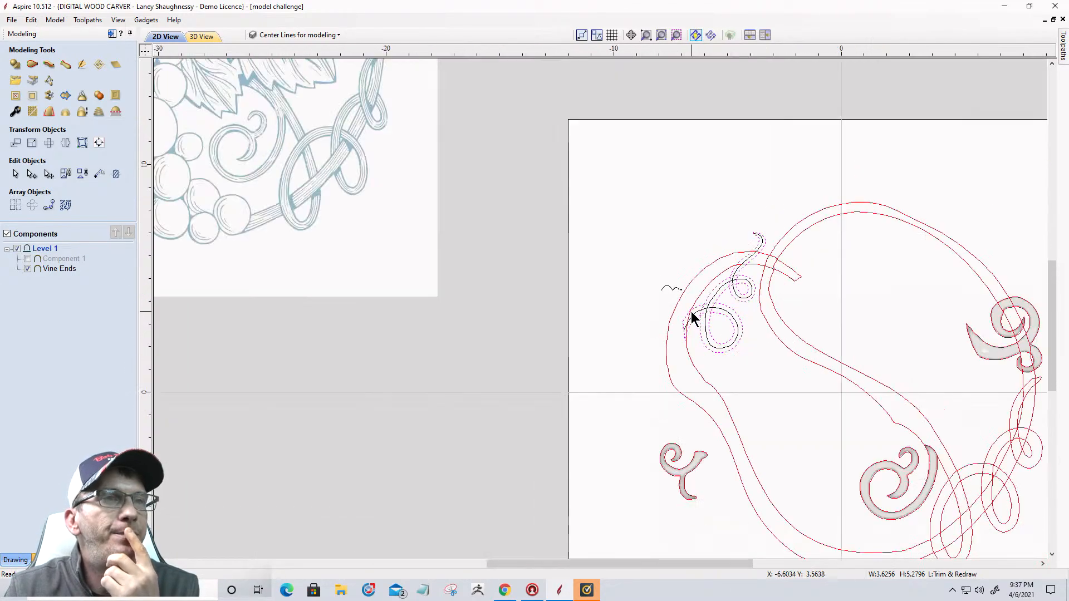
pyautogui.scroll(1, 851, 425)
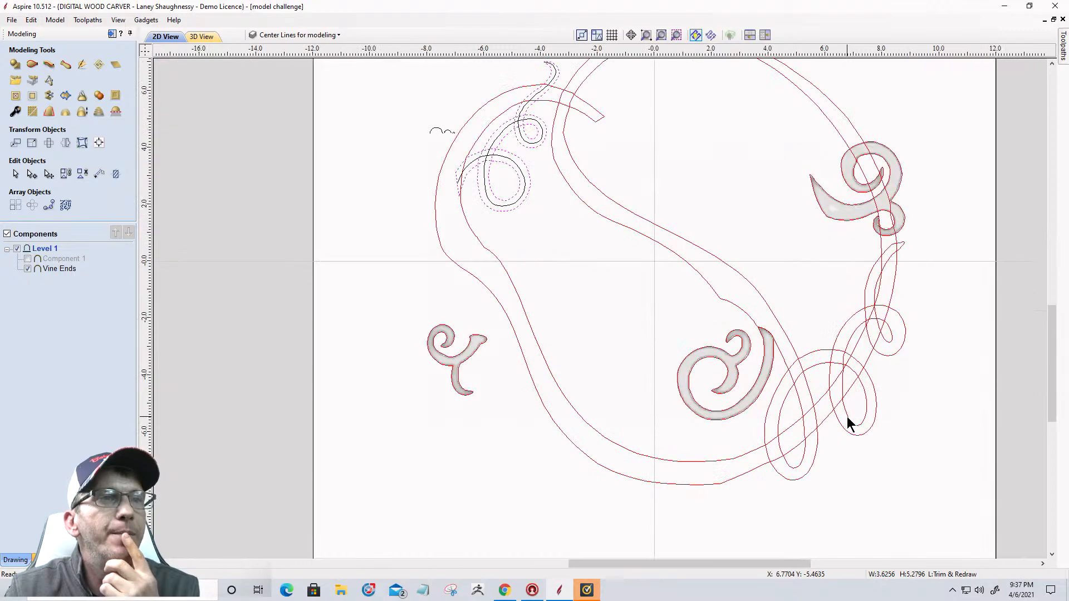
pyautogui.click(747, 283)
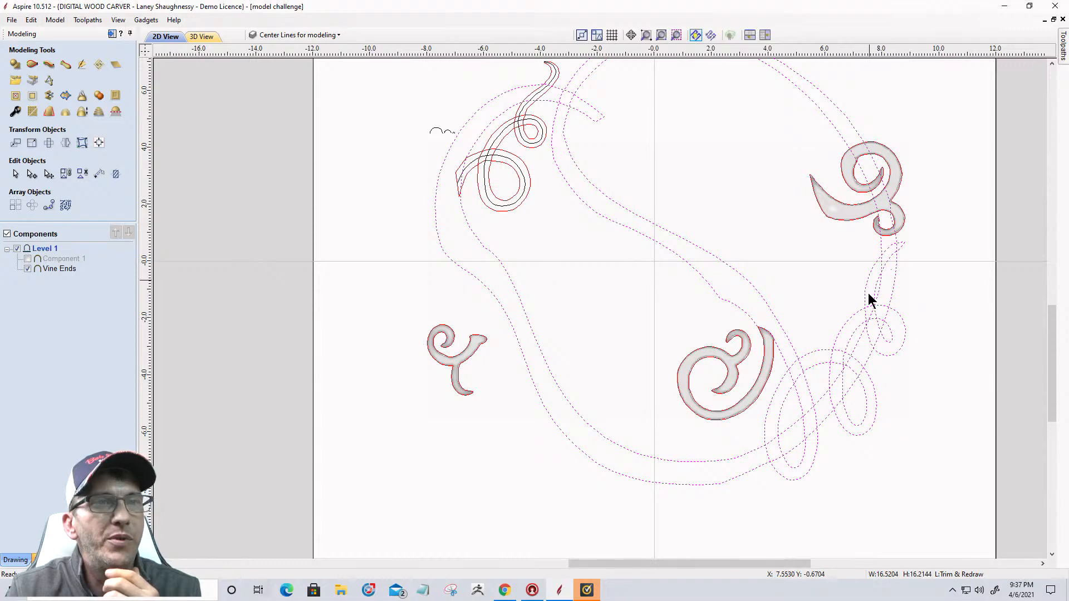
pyautogui.scroll(-3, 897, 274)
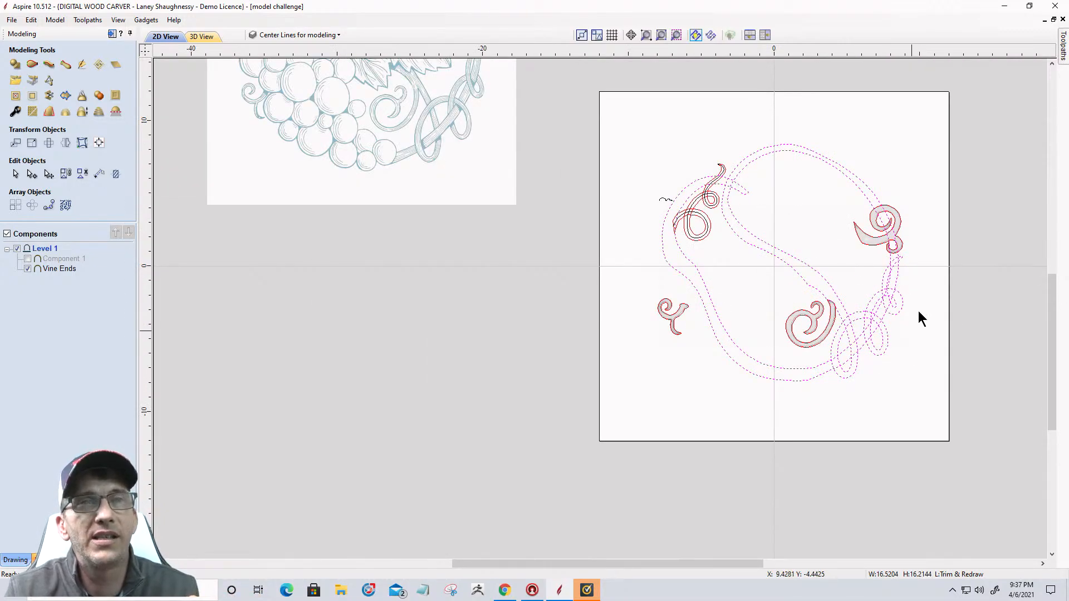
pyautogui.scroll(5, 739, 179)
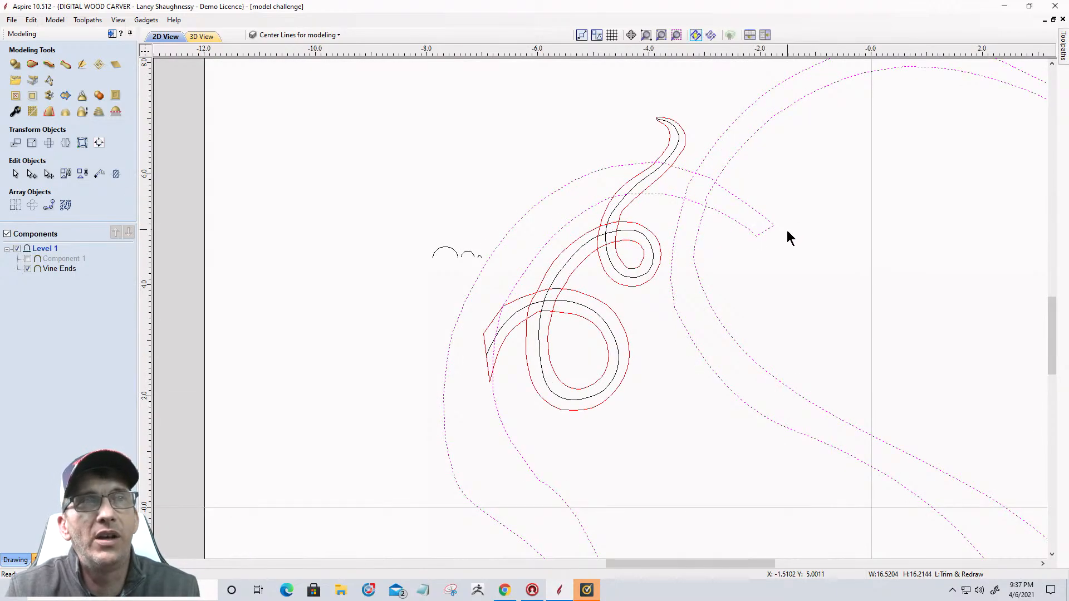
pyautogui.scroll(3, 776, 240)
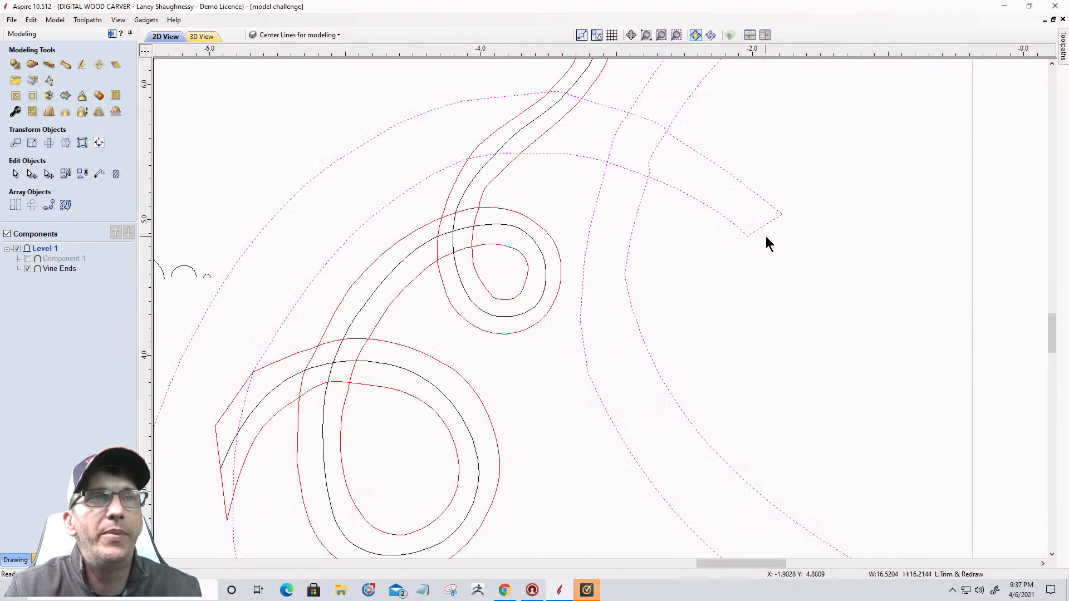
pyautogui.scroll(1, 766, 236)
pyautogui.rightClick(766, 217)
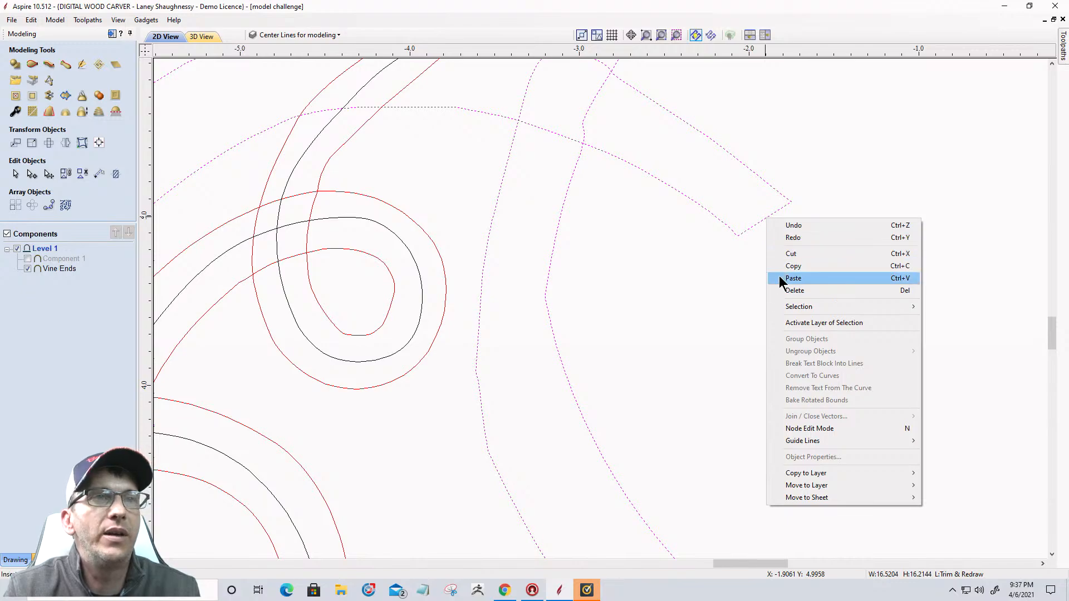
pyautogui.click(695, 204)
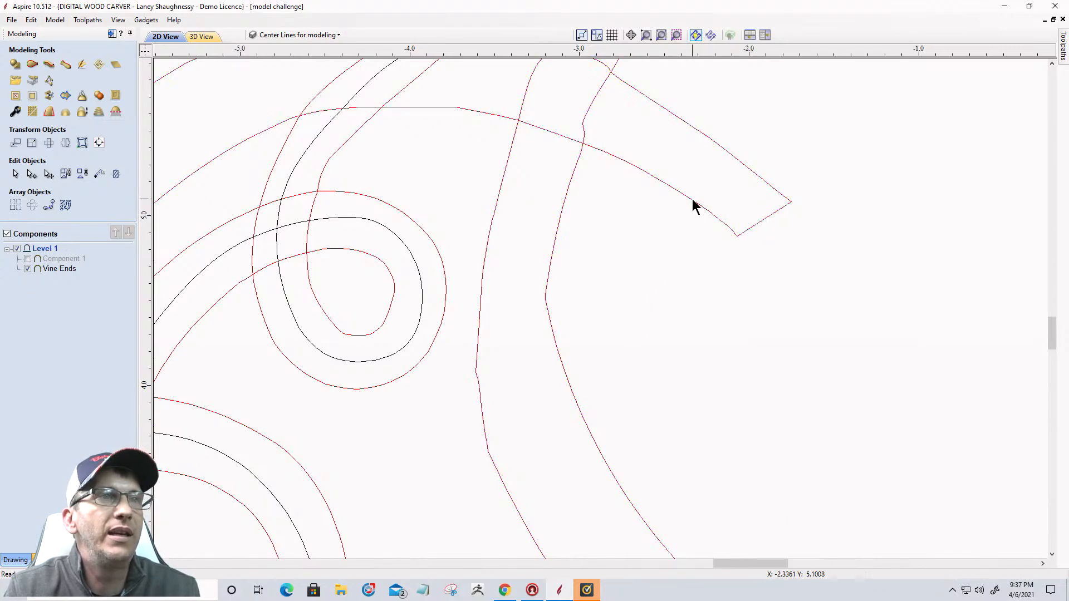
pyautogui.press('n')
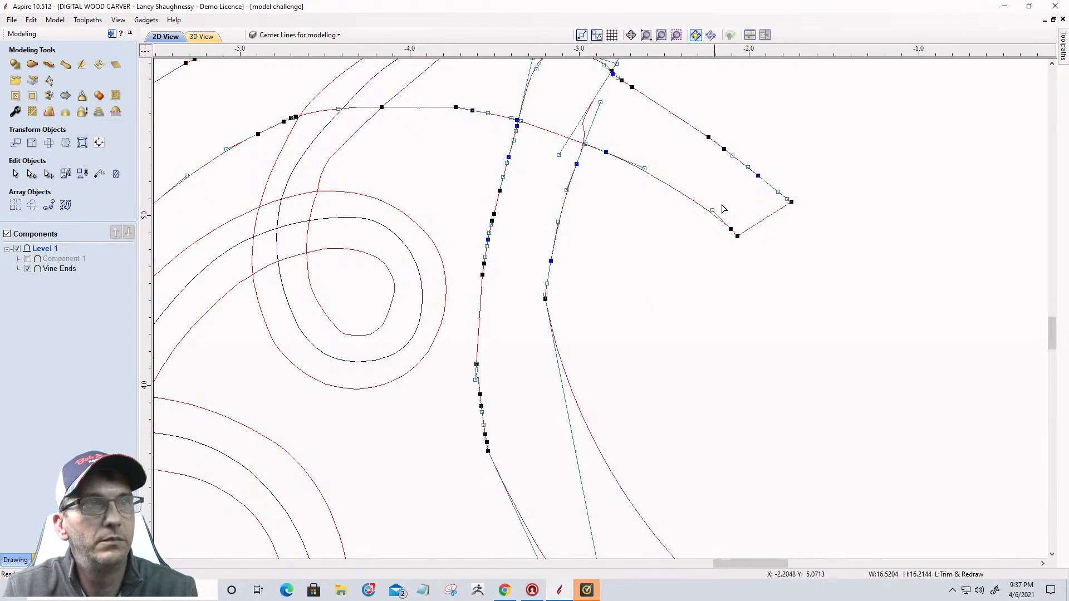
pyautogui.rightClick(772, 217)
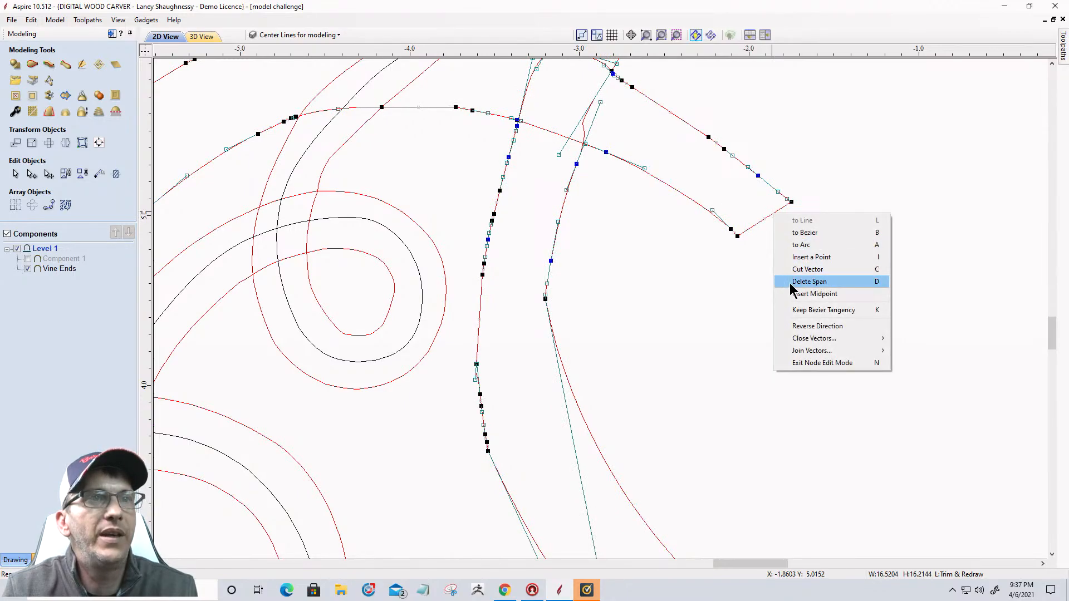
pyautogui.click(809, 281)
# Cut the large vine outline at its rounded tip, about X 8.72, Y 0.68, and pull the two cut ends apart
pyautogui.scroll(-6, 783, 279)
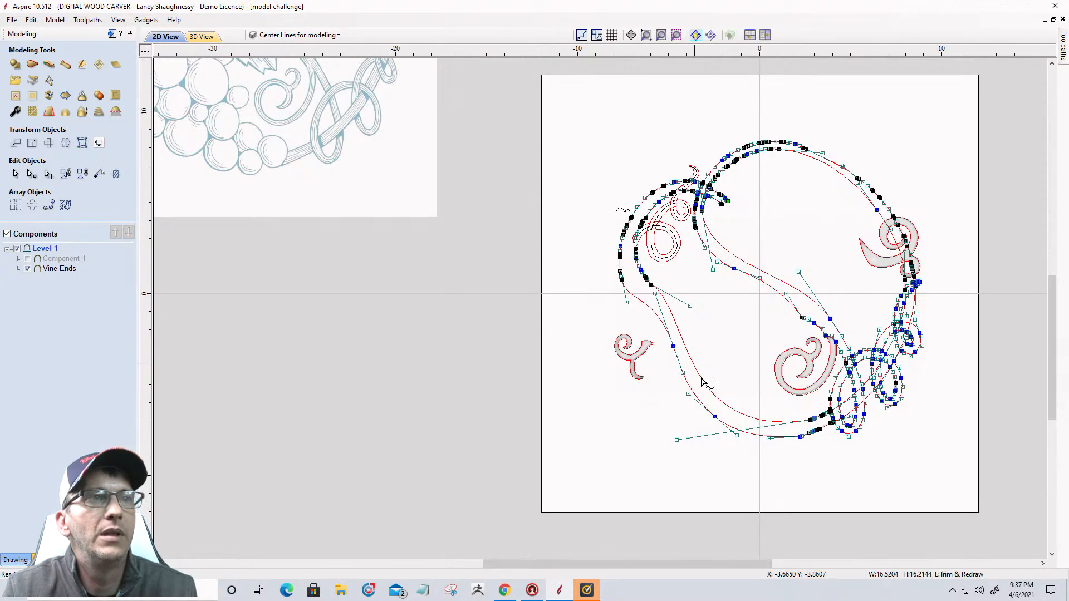
pyautogui.scroll(6, 920, 284)
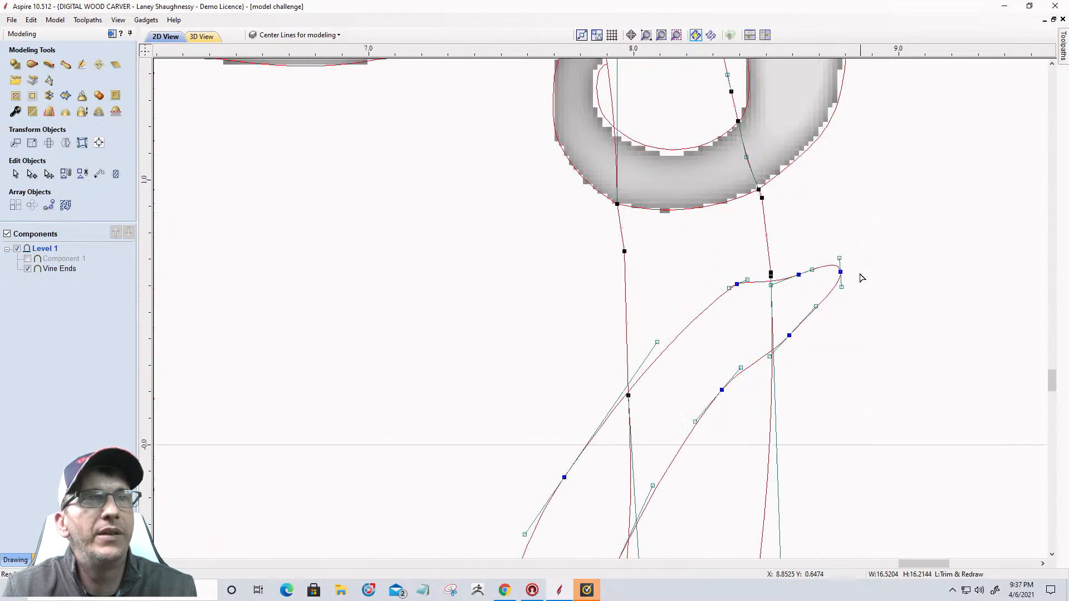
pyautogui.scroll(4, 862, 278)
pyautogui.rightClick(805, 265)
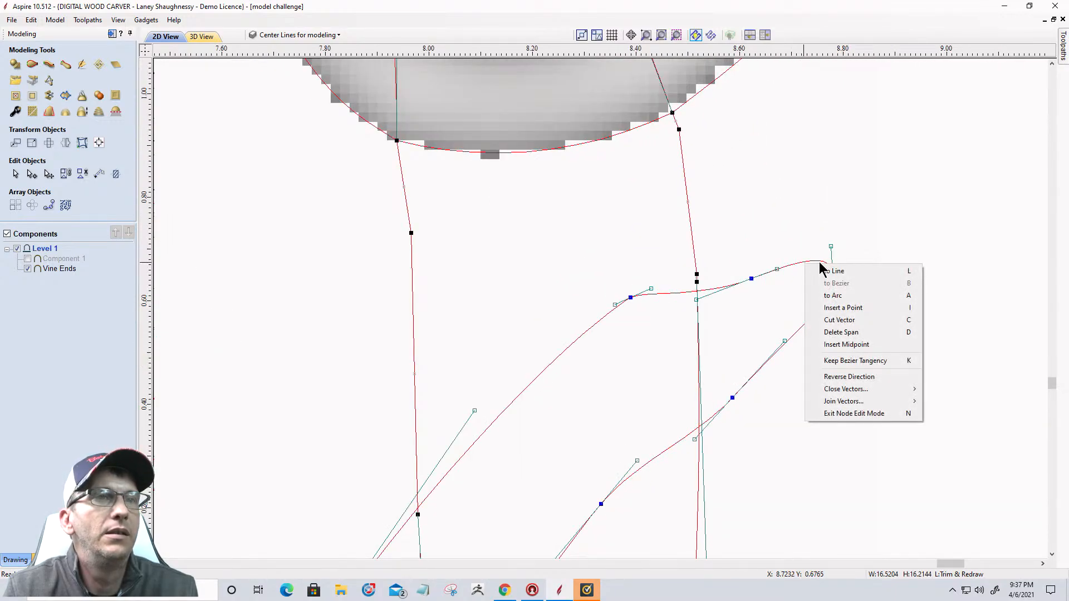
pyautogui.click(825, 320)
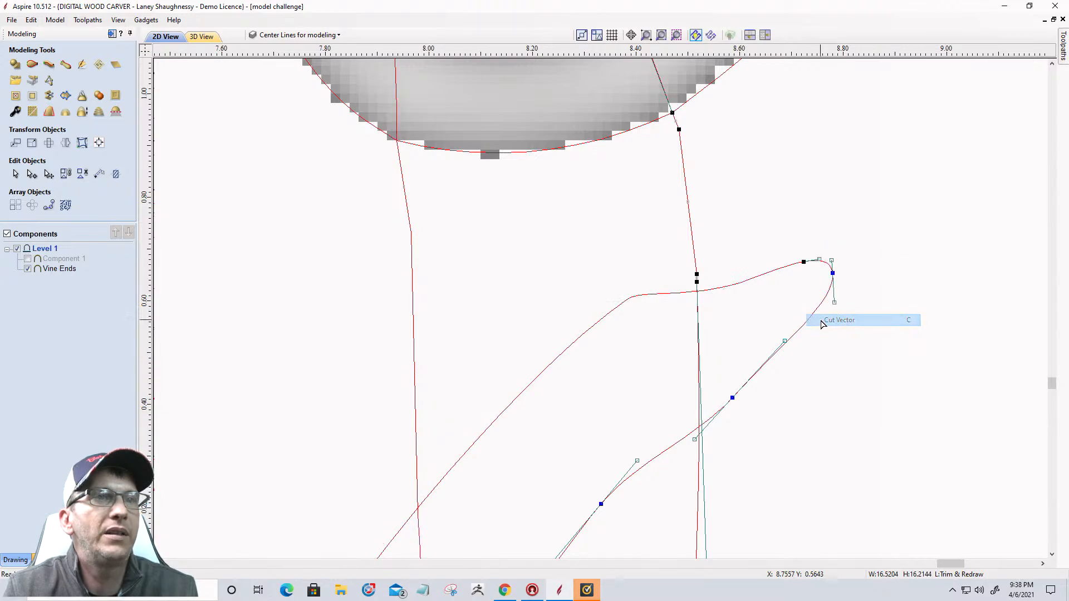
pyautogui.moveTo(802, 260); pyautogui.dragTo(832, 260)
pyautogui.click(801, 262)
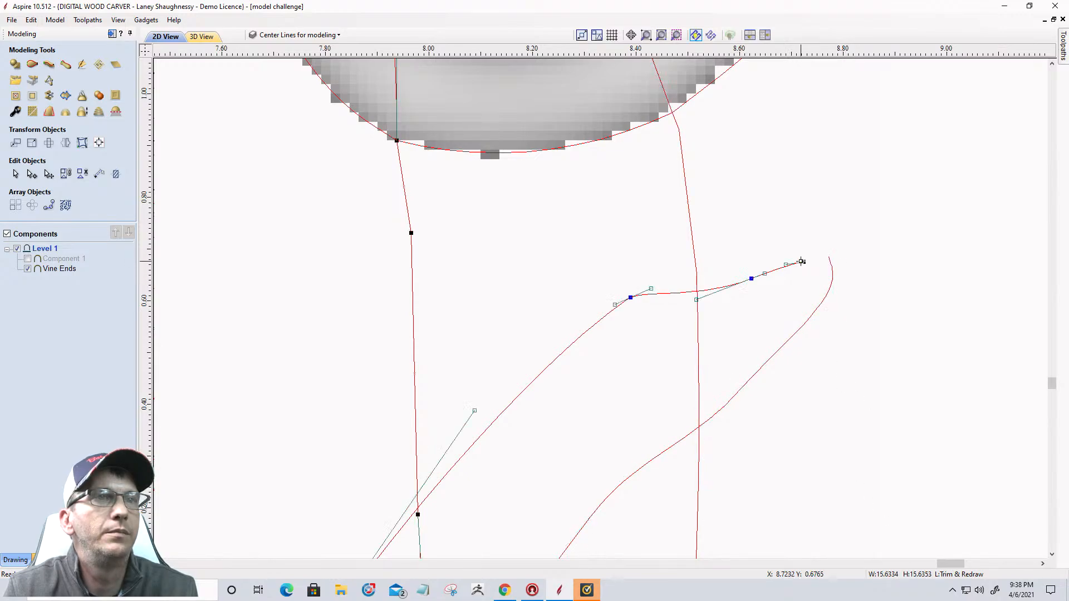
pyautogui.moveTo(802, 248); pyautogui.dragTo(809, 267)
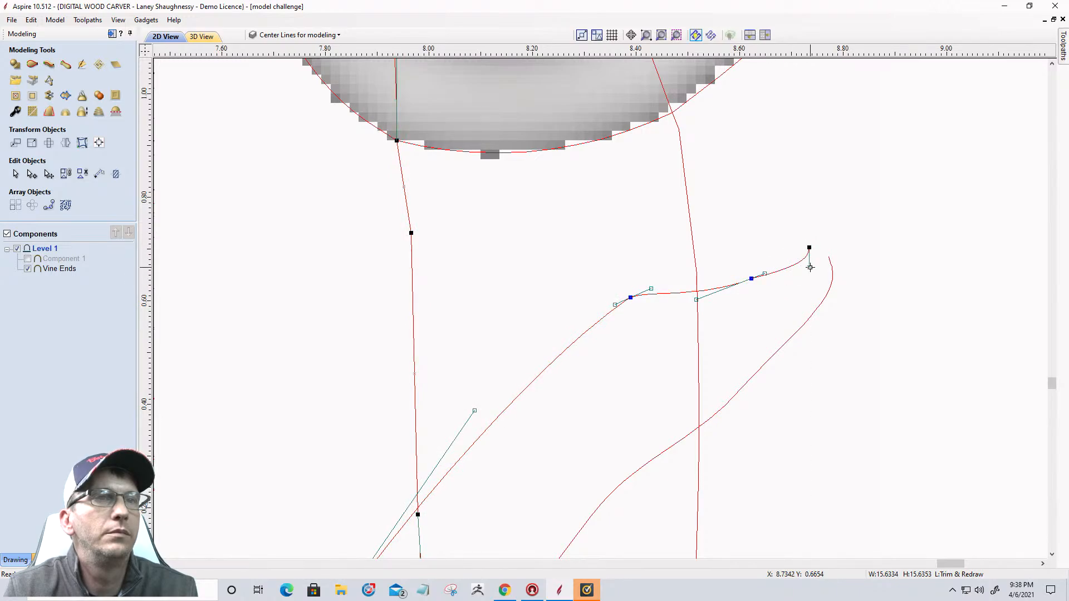
# Start a Two Rail Sweep using the large vine's separated outer and inner edges as the drive rails
pyautogui.scroll(-10, 860, 245)
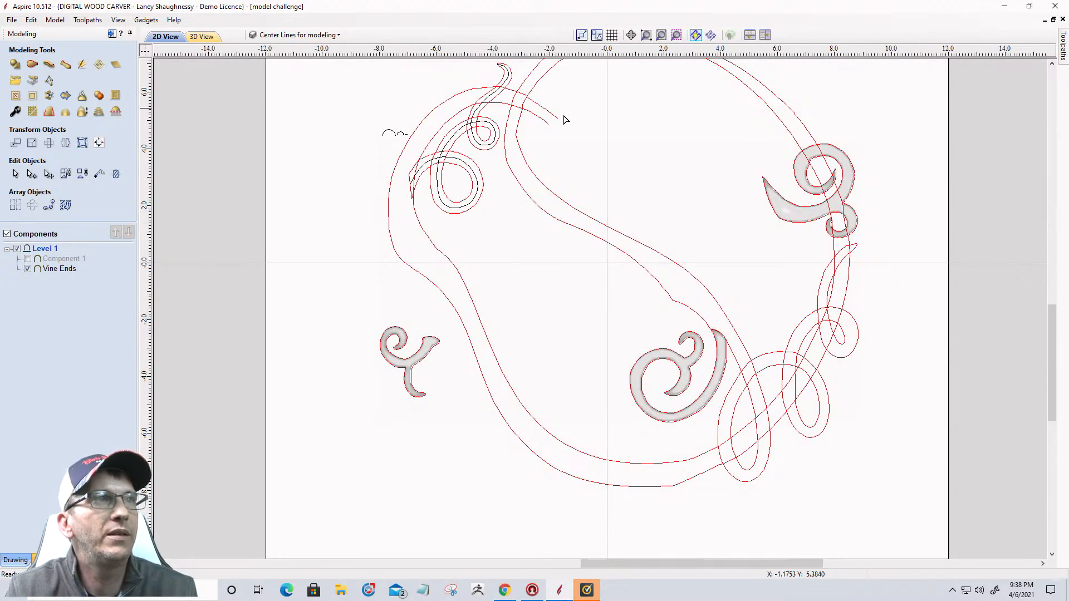
pyautogui.click(544, 120)
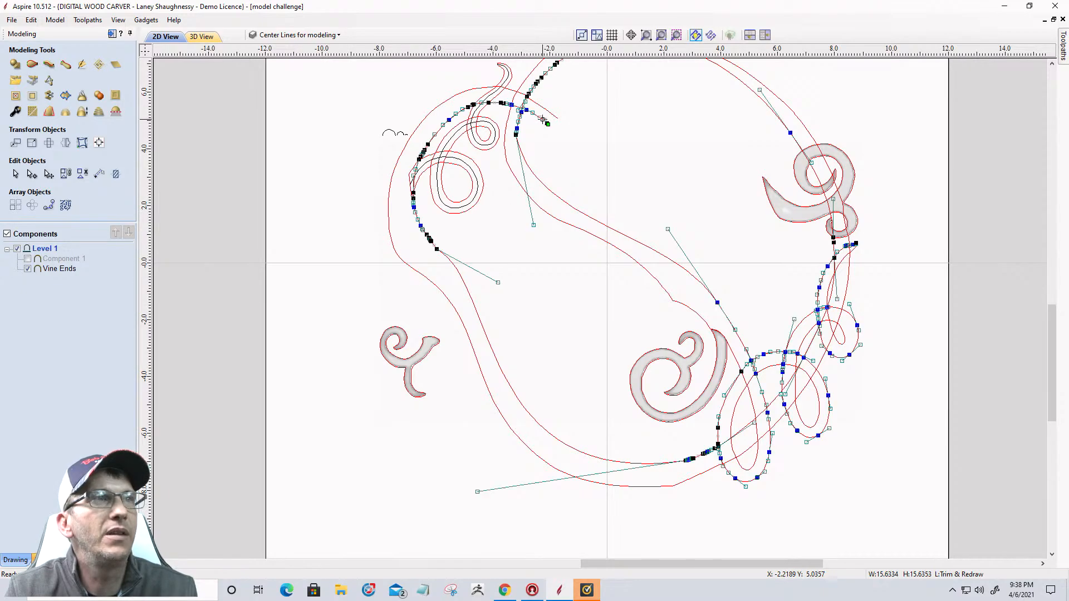
pyautogui.click(547, 115)
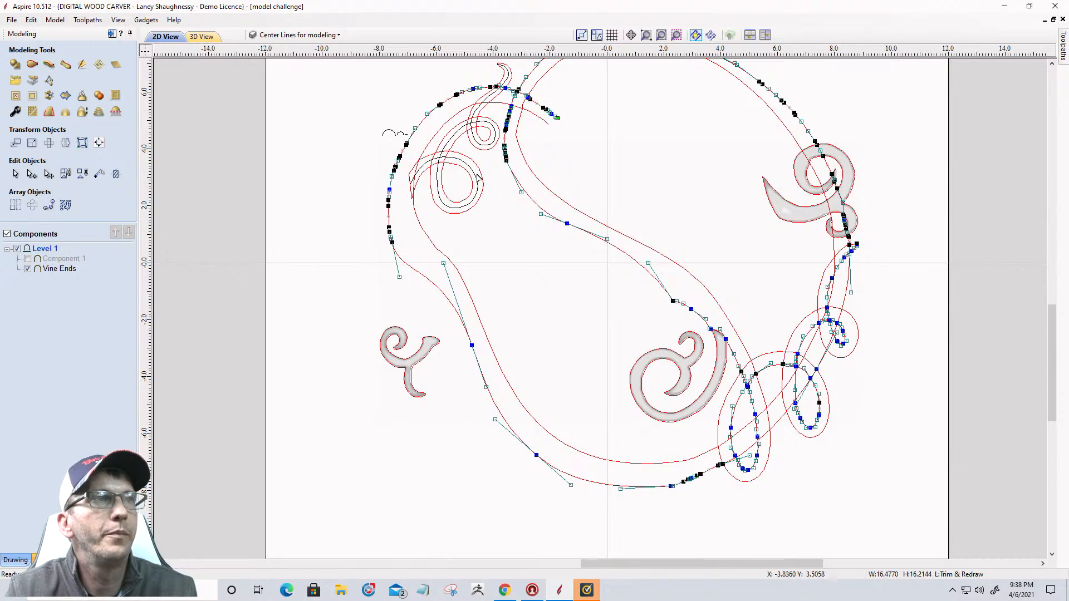
pyautogui.scroll(4, 406, 119)
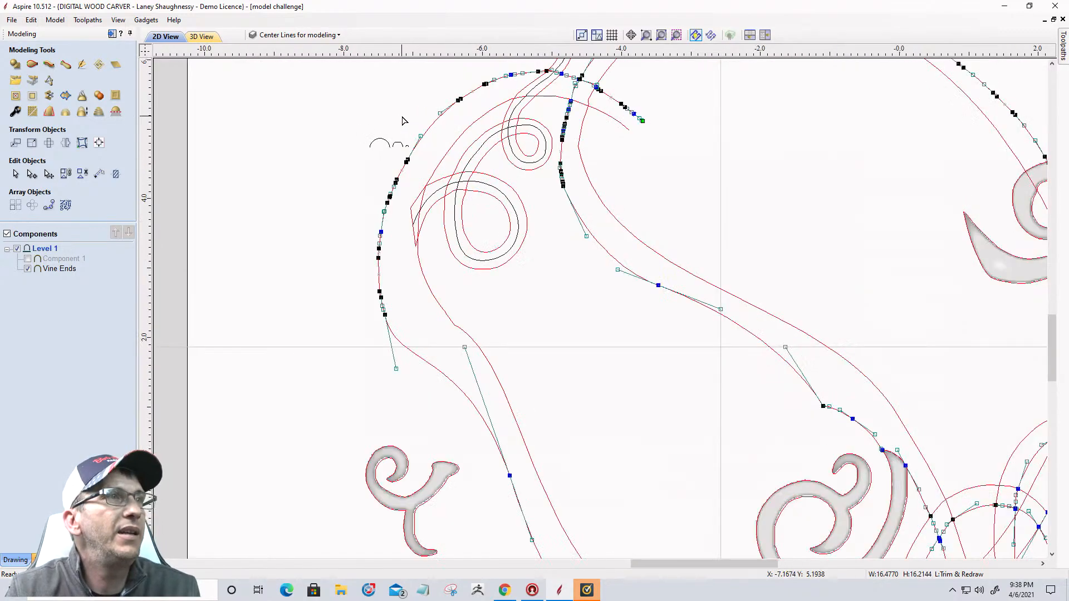
pyautogui.scroll(2, 414, 183)
pyautogui.scroll(-6, 454, 214)
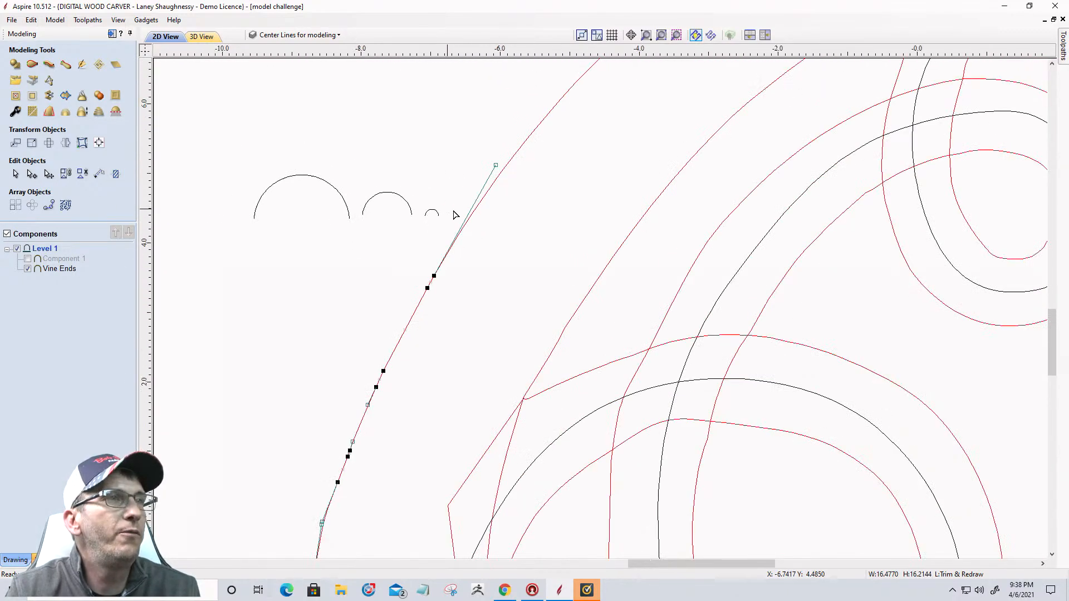
pyautogui.scroll(1, 455, 214)
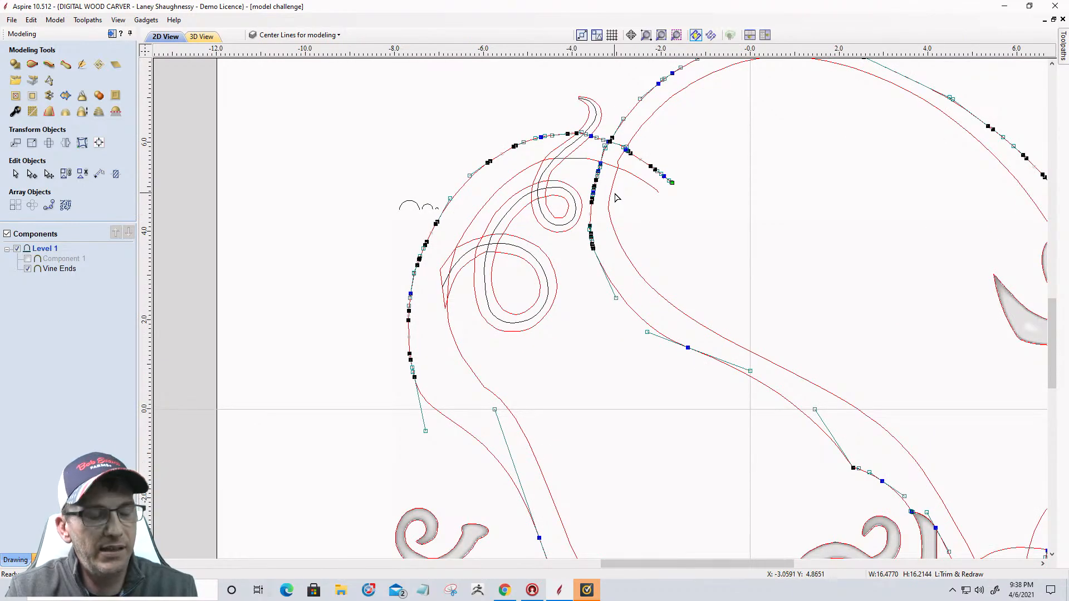
pyautogui.keyDown('shift'); pyautogui.click(630, 173); pyautogui.keyUp('shift')
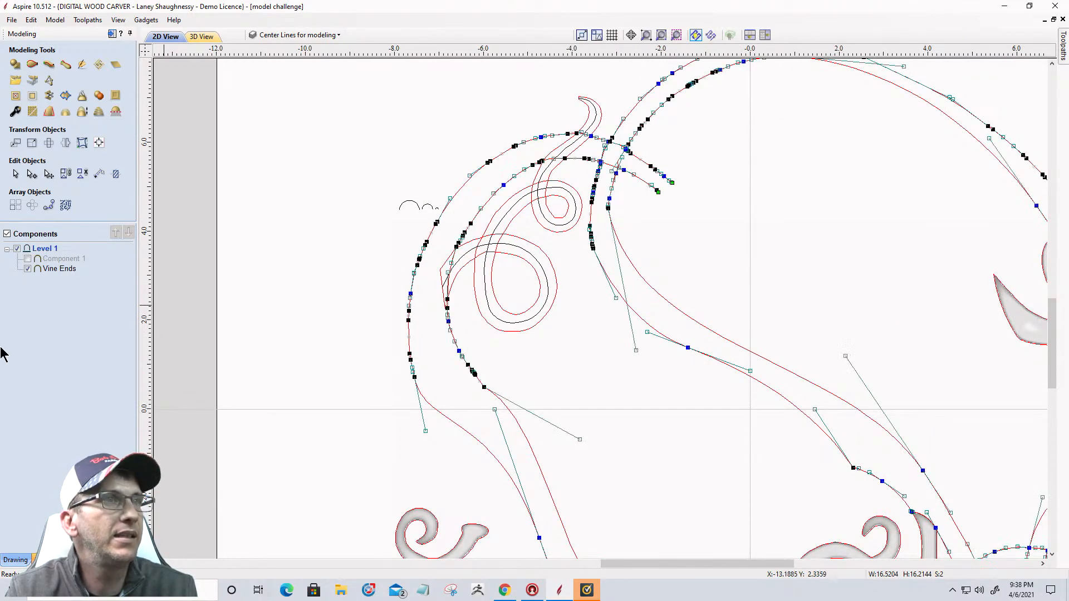
pyautogui.click(34, 65)
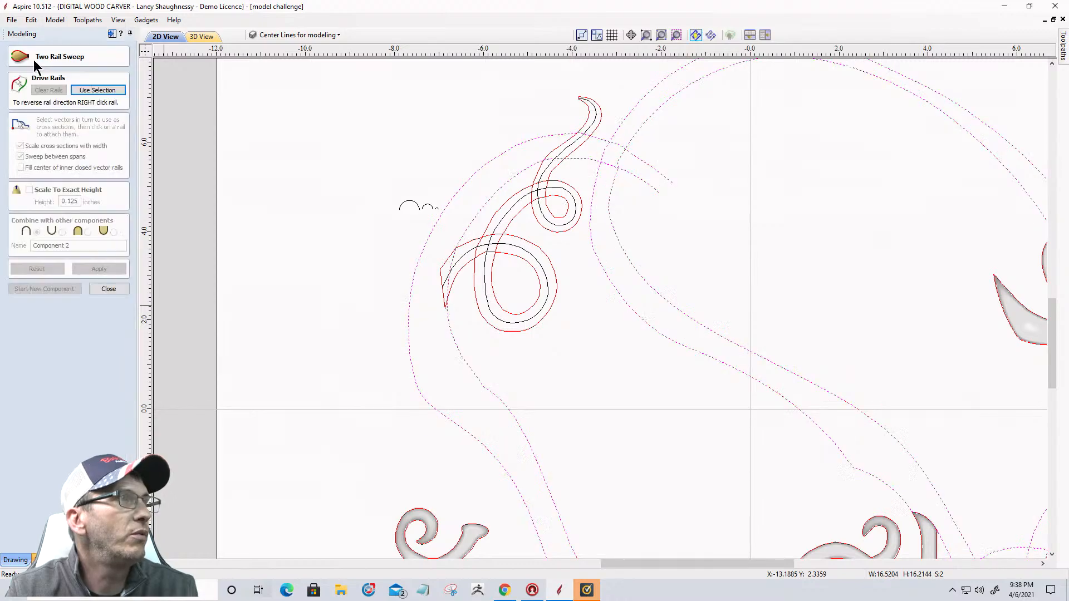
pyautogui.click(87, 91)
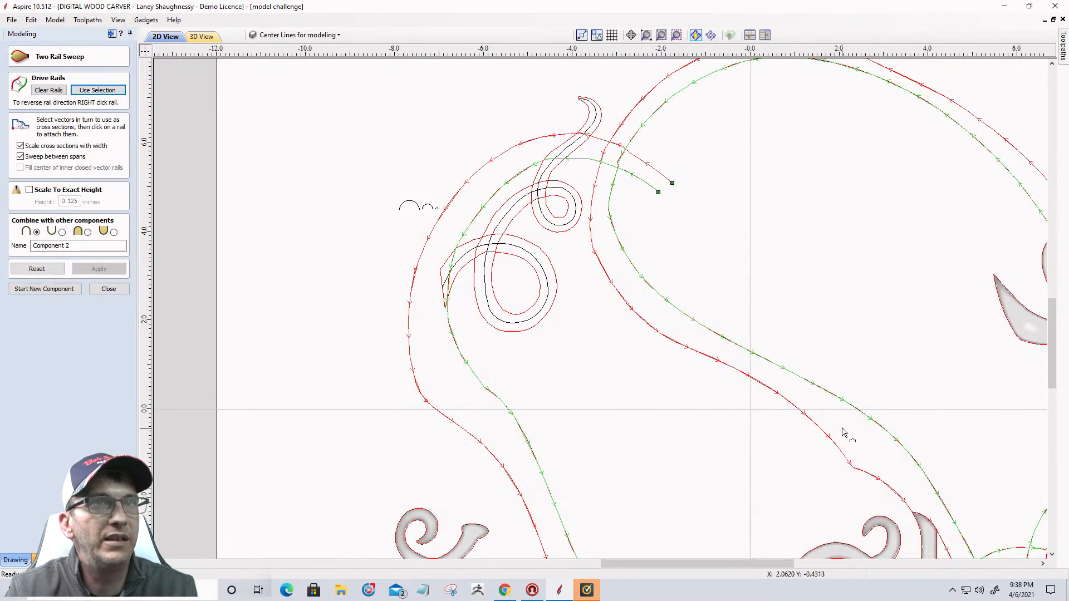
pyautogui.scroll(3, 421, 217)
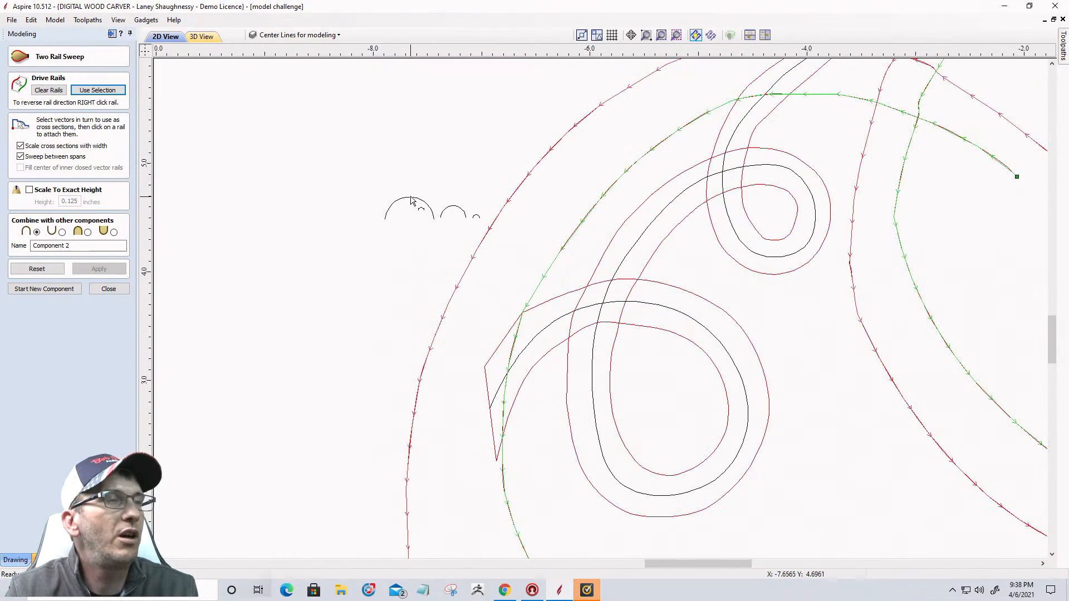
# Attach the largest arc cross section to both large vine rails at the blunt end and again near X 3.3, Y -6.8
pyautogui.click(408, 202)
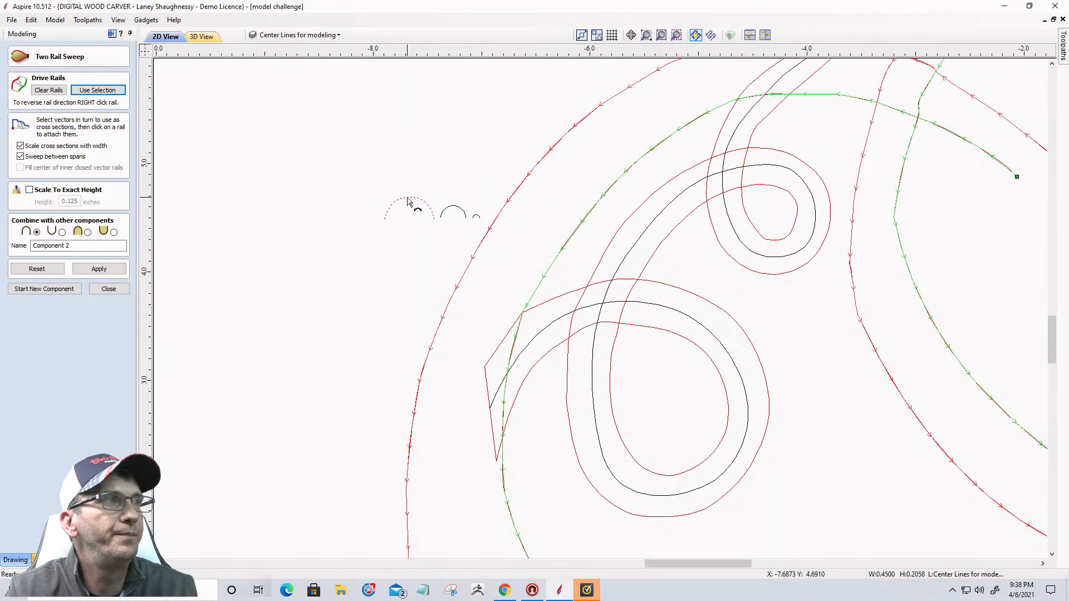
pyautogui.scroll(-4, 409, 202)
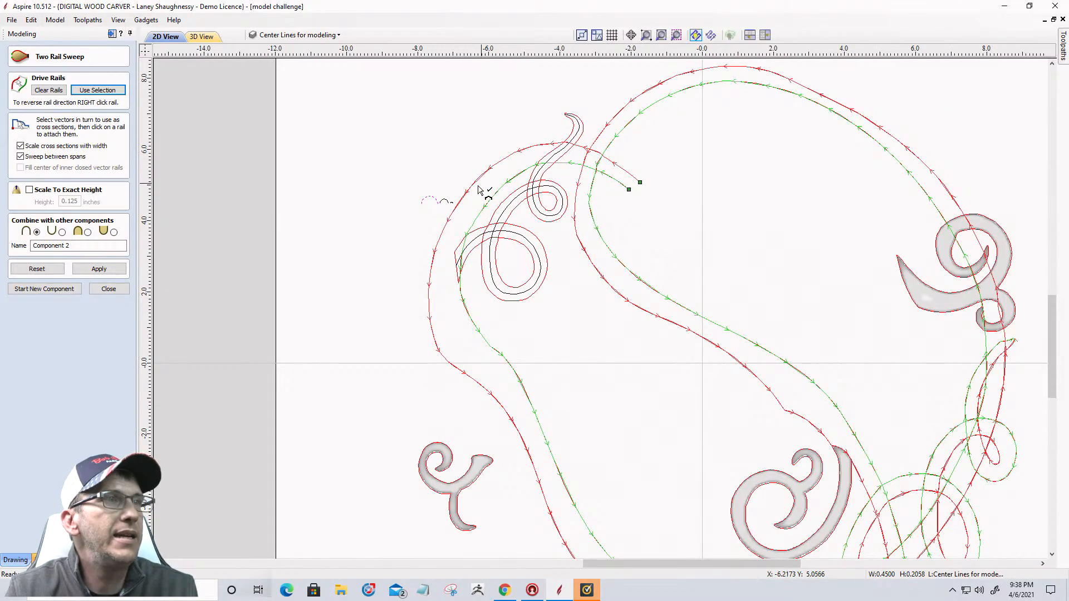
pyautogui.scroll(-3, 487, 295)
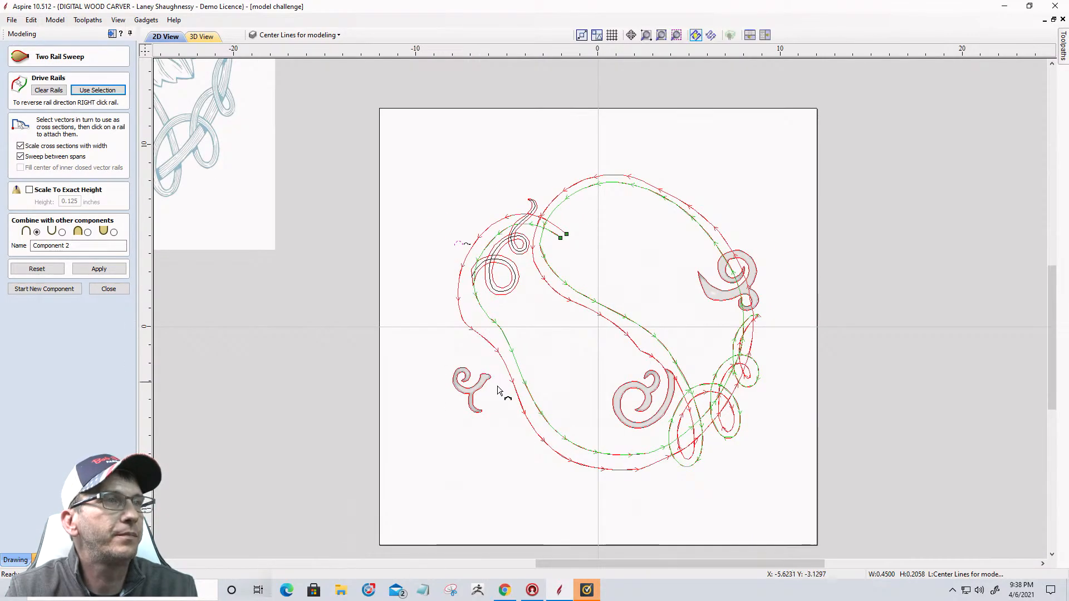
pyautogui.scroll(2, 501, 394)
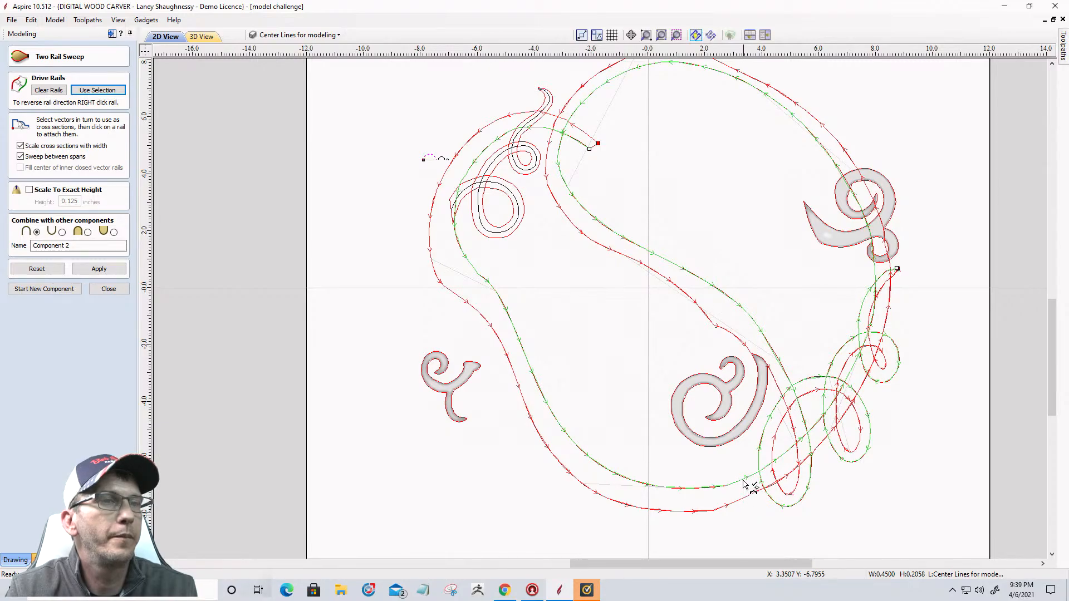
pyautogui.click(743, 480)
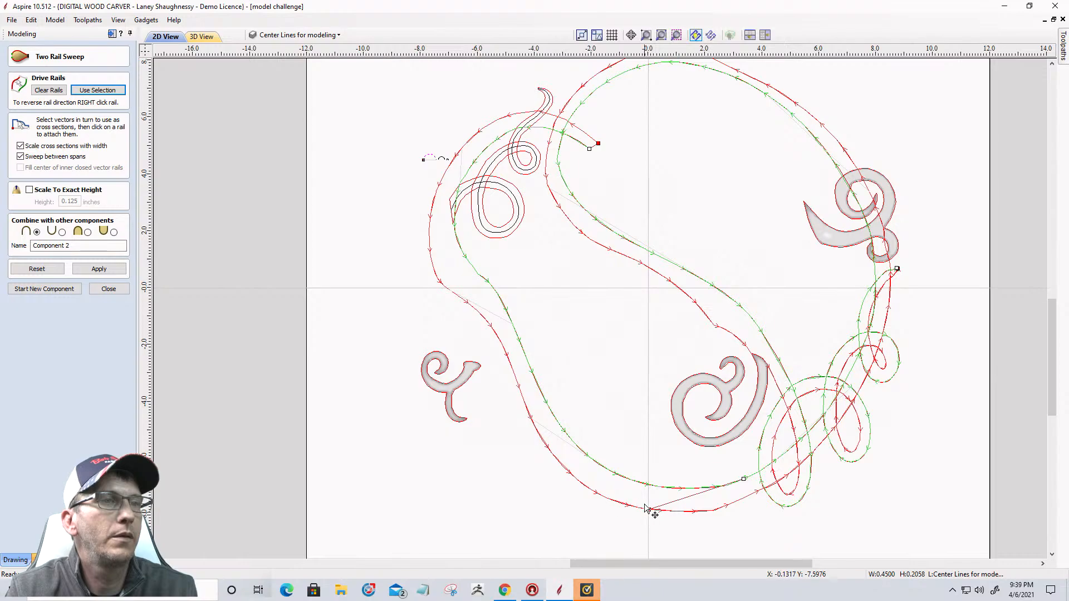
pyautogui.click(730, 505)
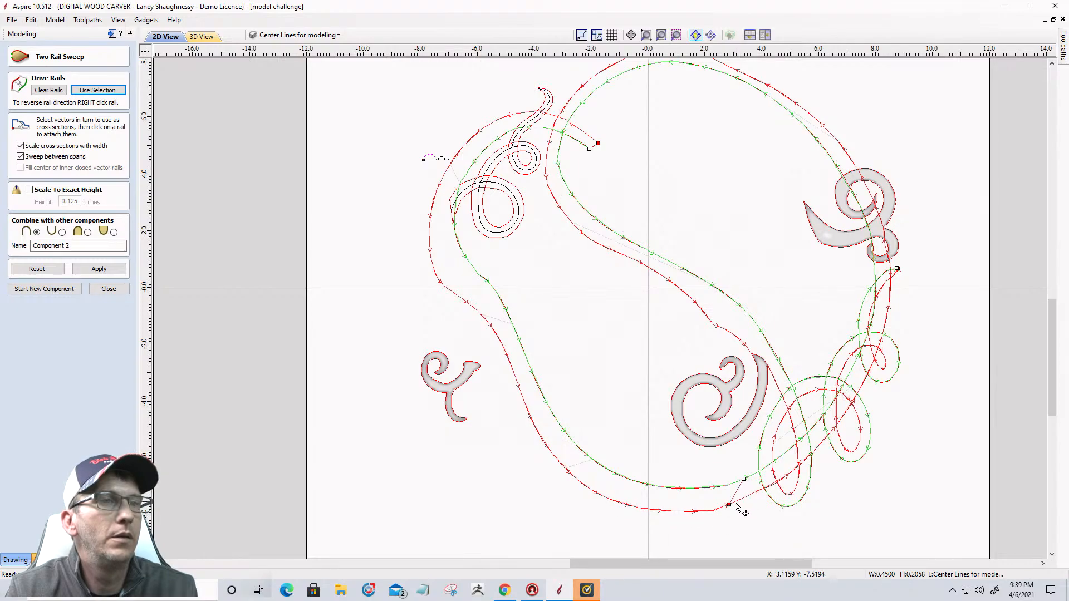
pyautogui.moveTo(748, 500); pyautogui.dragTo(743, 501)
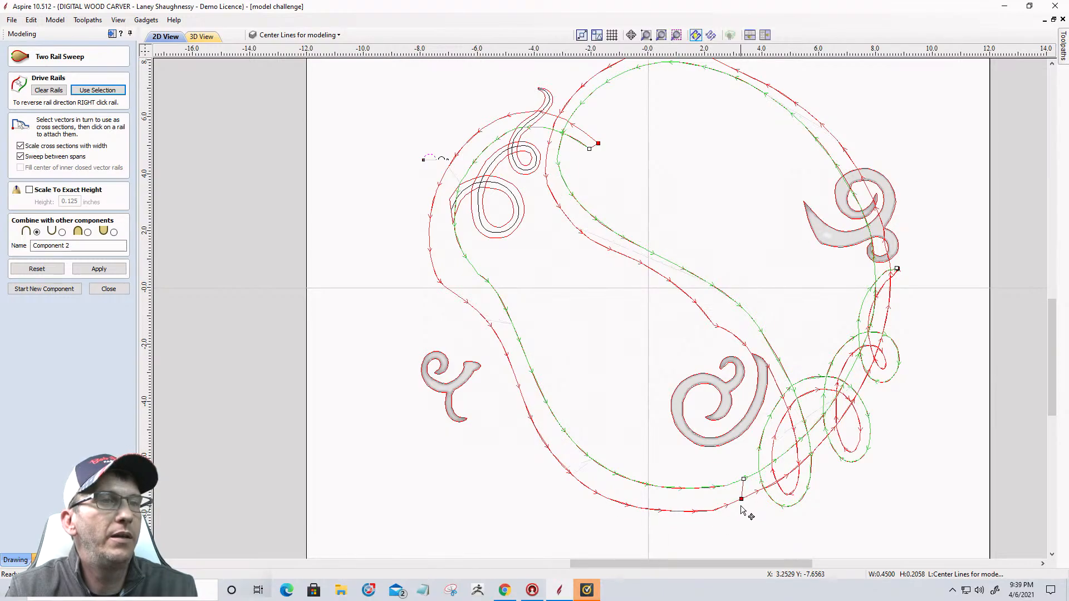
# Attach the medium arc cross section across the large vine's rails at the top of the first loop, near X 5.7, Y -3.1
pyautogui.scroll(5, 437, 155)
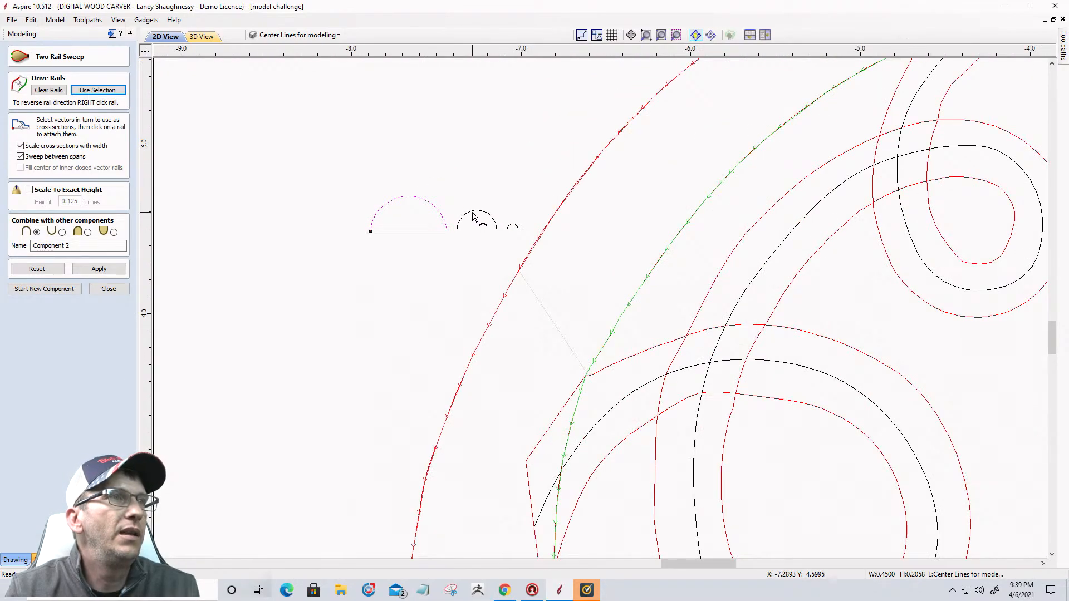
pyautogui.scroll(-6, 448, 205)
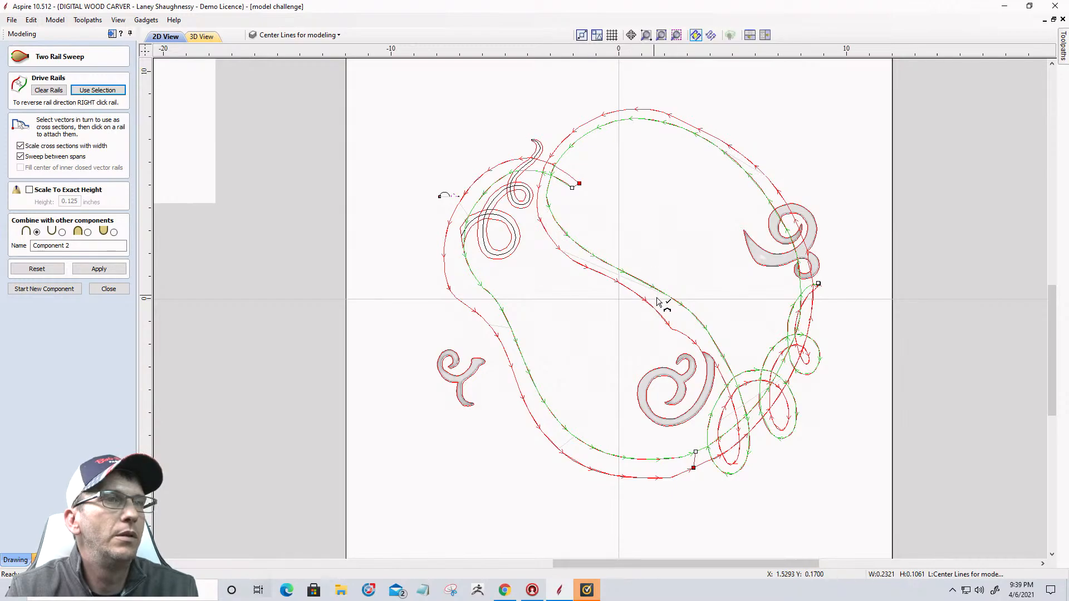
pyautogui.click(749, 372)
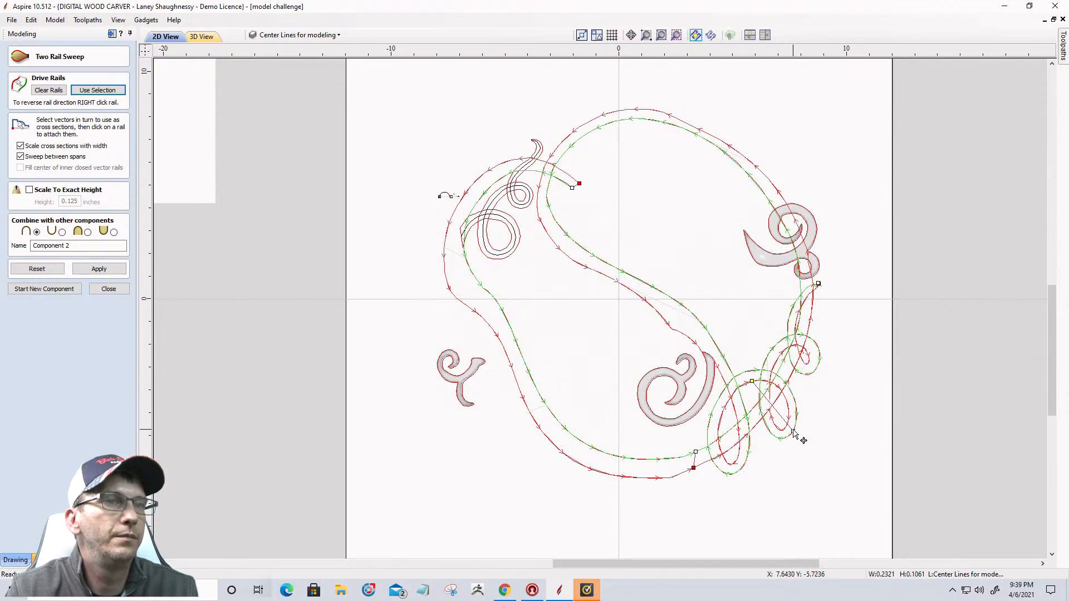
pyautogui.moveTo(793, 431); pyautogui.dragTo(744, 372)
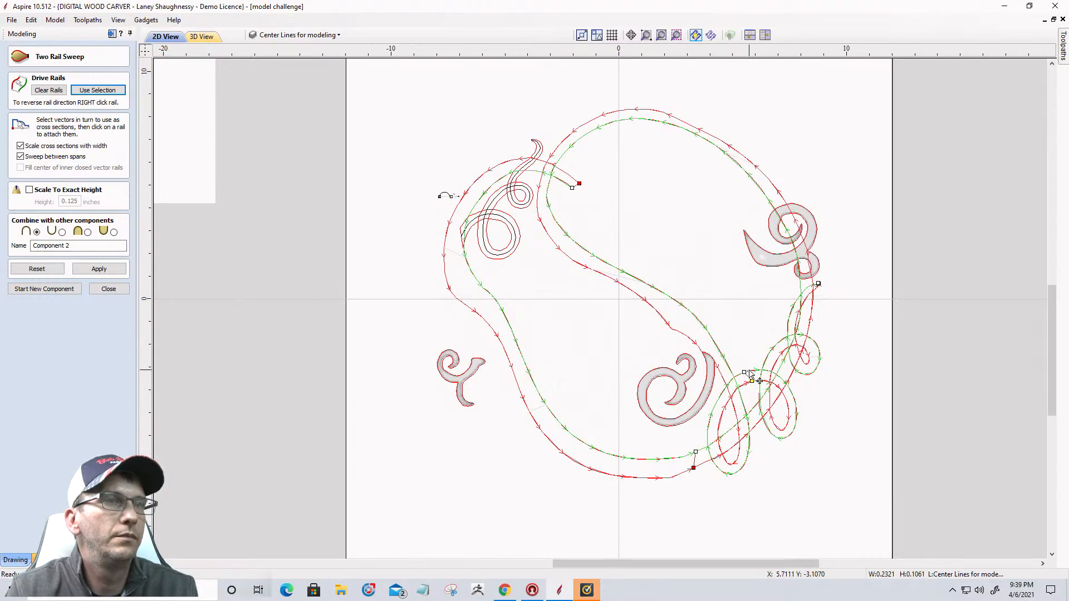
# Attach the smallest arc cross section to both rails at the large vine's separated tip, near X 8.75, Y 0.7
pyautogui.scroll(4, 432, 184)
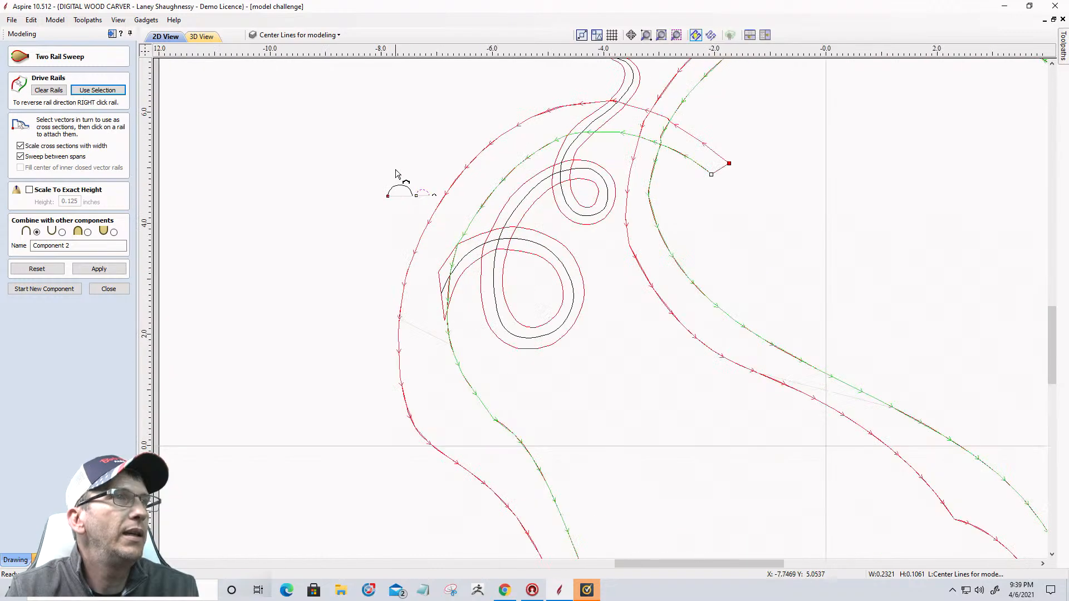
pyautogui.scroll(8, 396, 174)
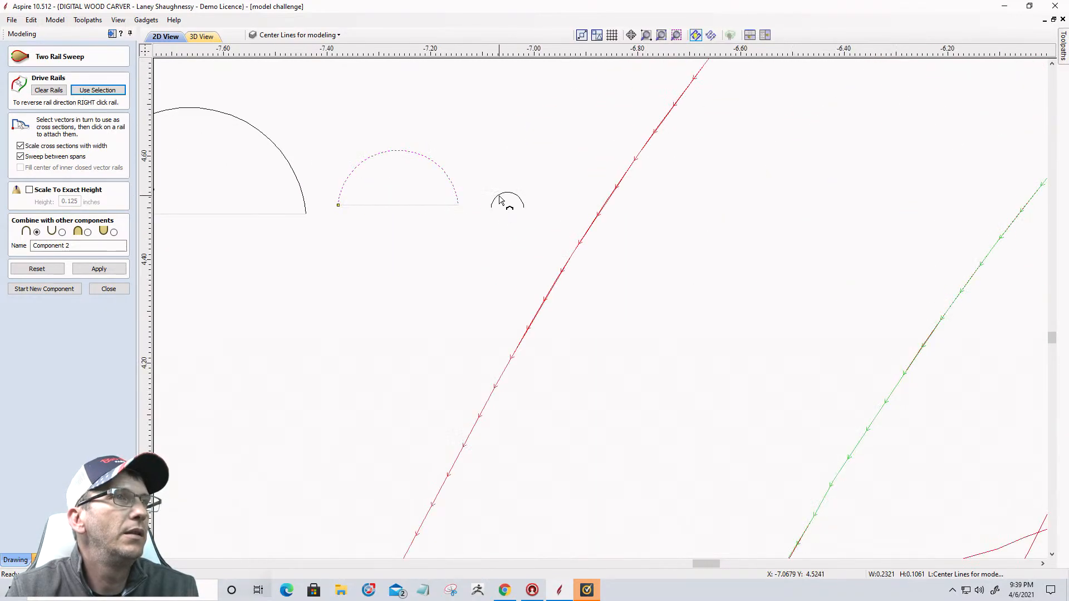
pyautogui.scroll(-10, 499, 201)
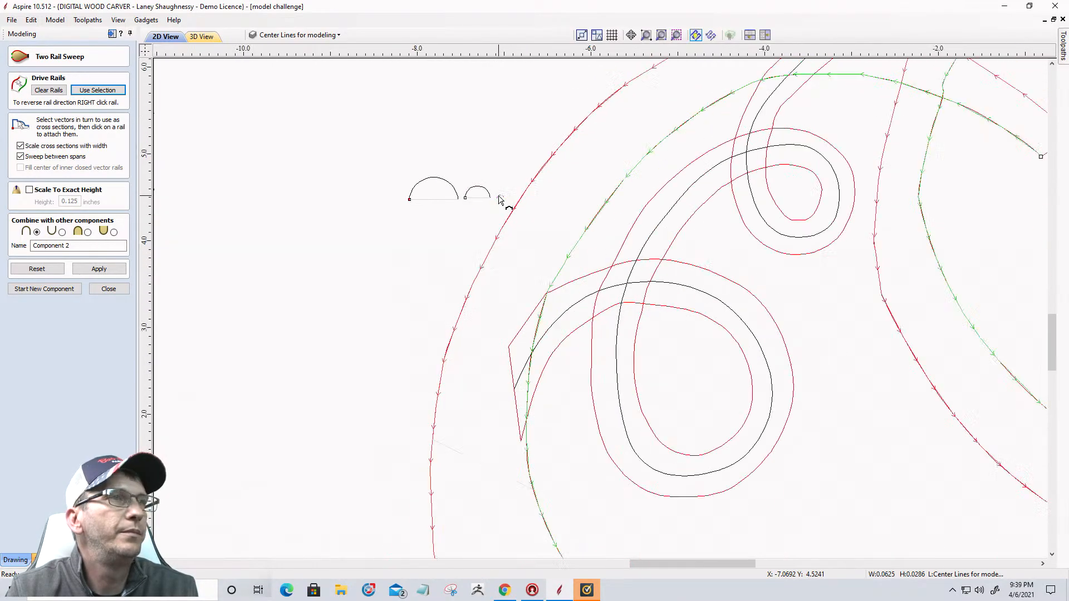
pyautogui.scroll(-4, 499, 199)
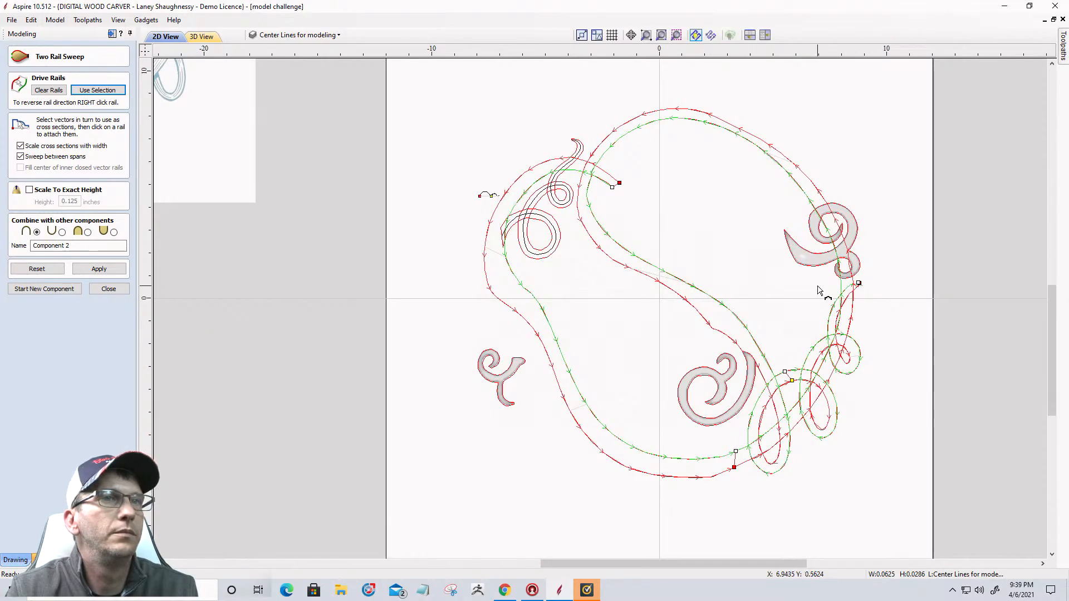
pyautogui.scroll(5, 861, 275)
pyautogui.scroll(5, 861, 276)
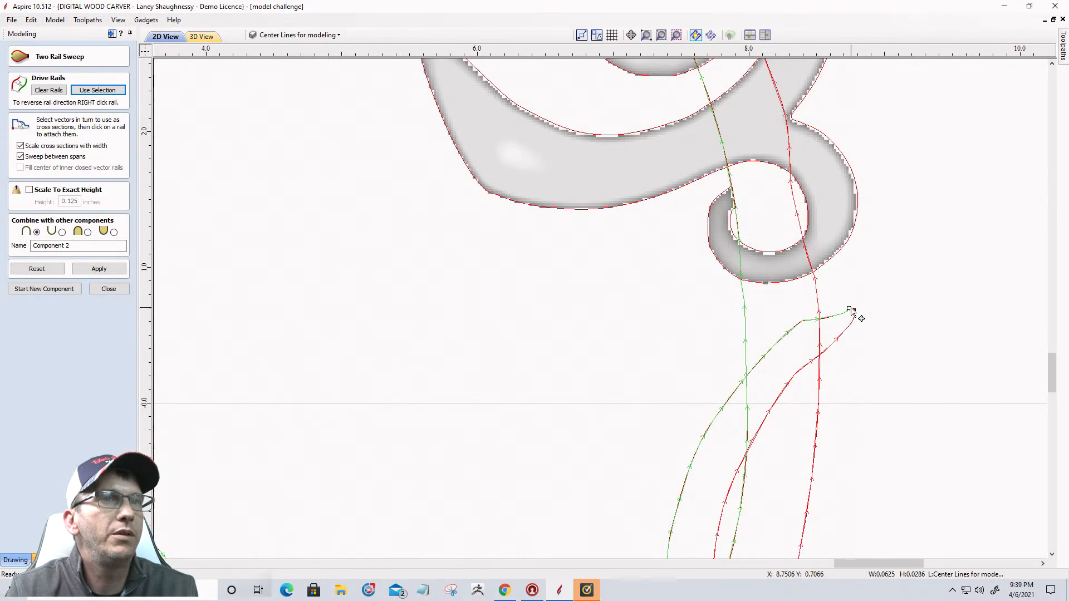
pyautogui.scroll(-5, 868, 273)
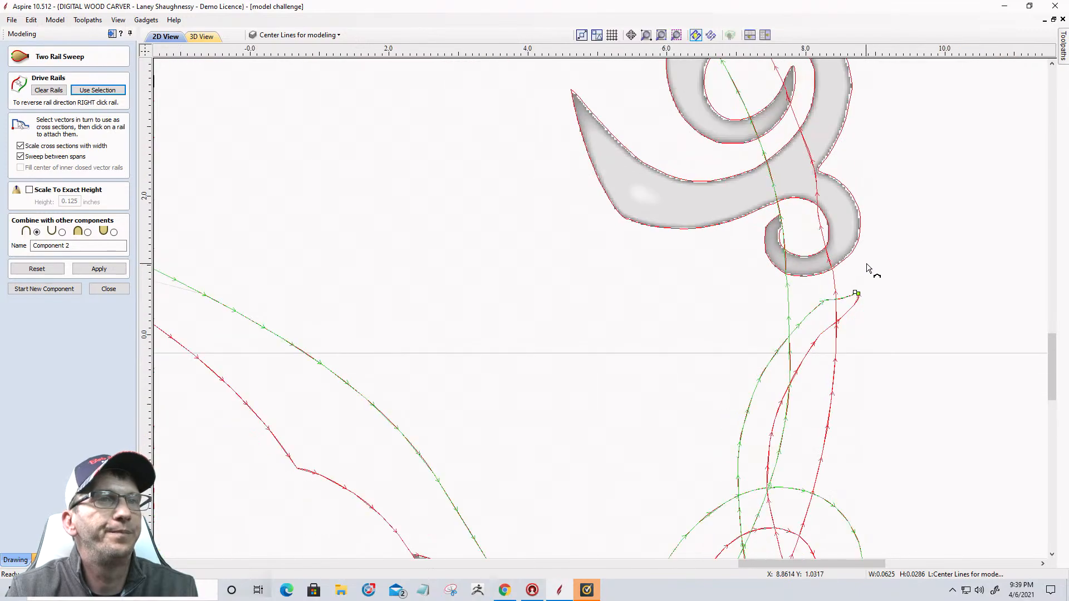
# Apply the large vine's two rail sweep in add mode and examine the overlapping loops in 3D
pyautogui.scroll(-2, 867, 269)
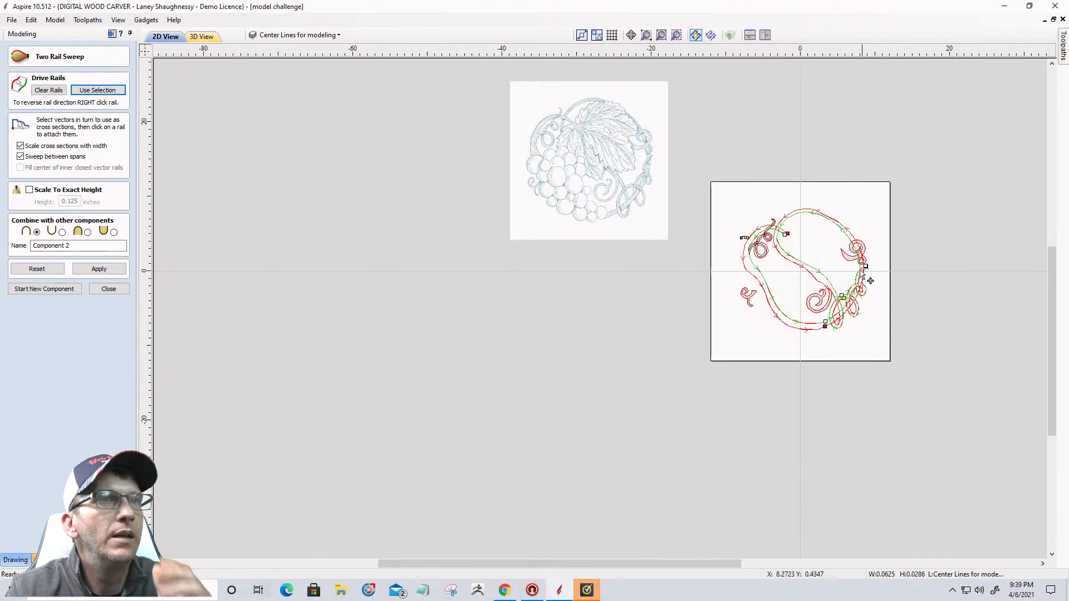
pyautogui.click(91, 266)
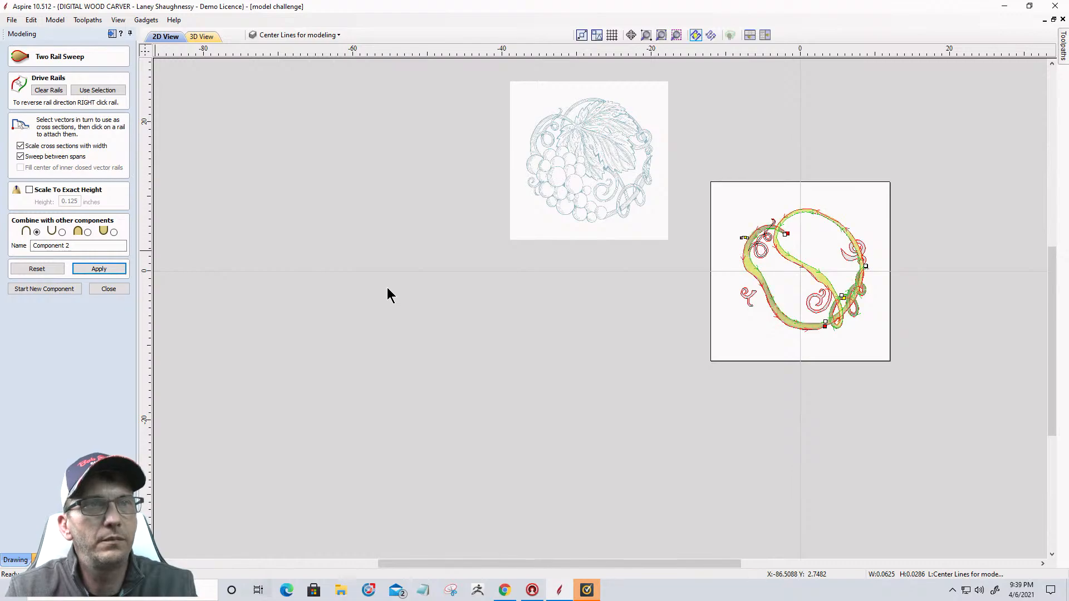
pyautogui.click(202, 37)
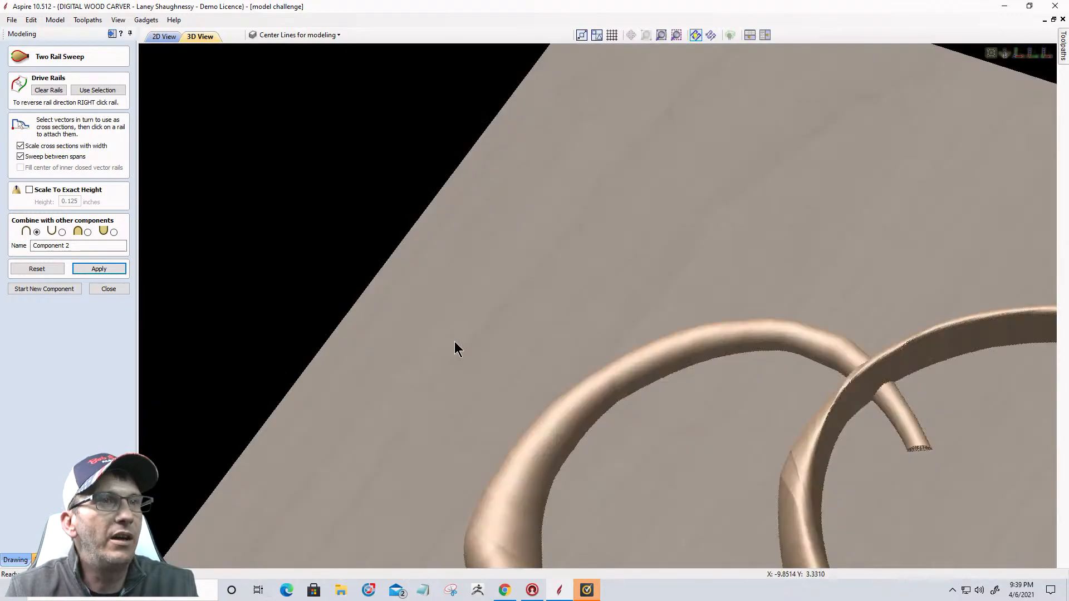
pyautogui.scroll(-3, 427, 201)
pyautogui.scroll(-5, 429, 203)
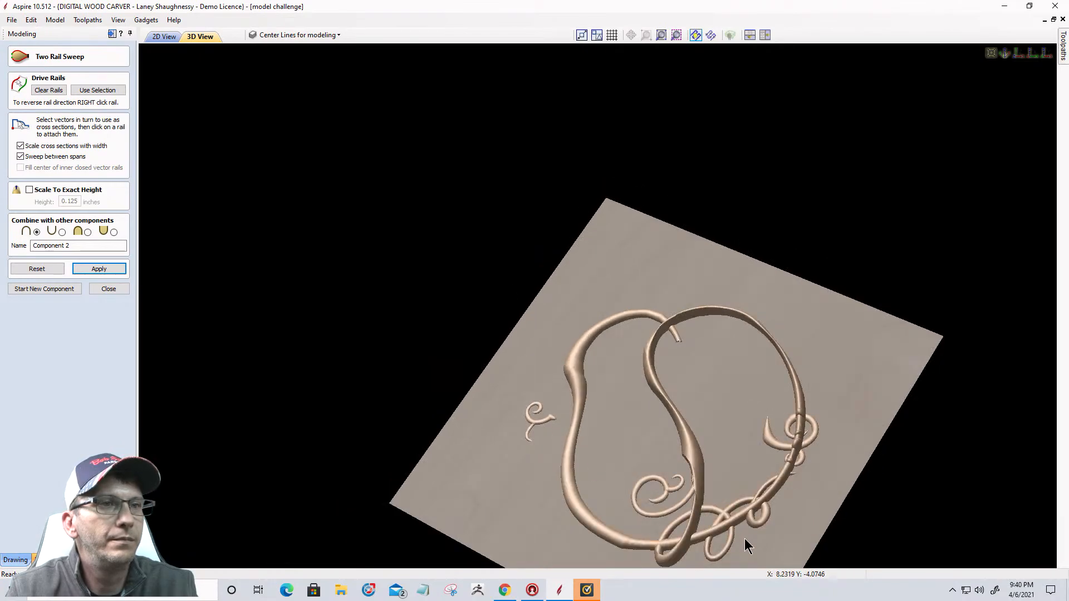
pyautogui.scroll(5, 744, 537)
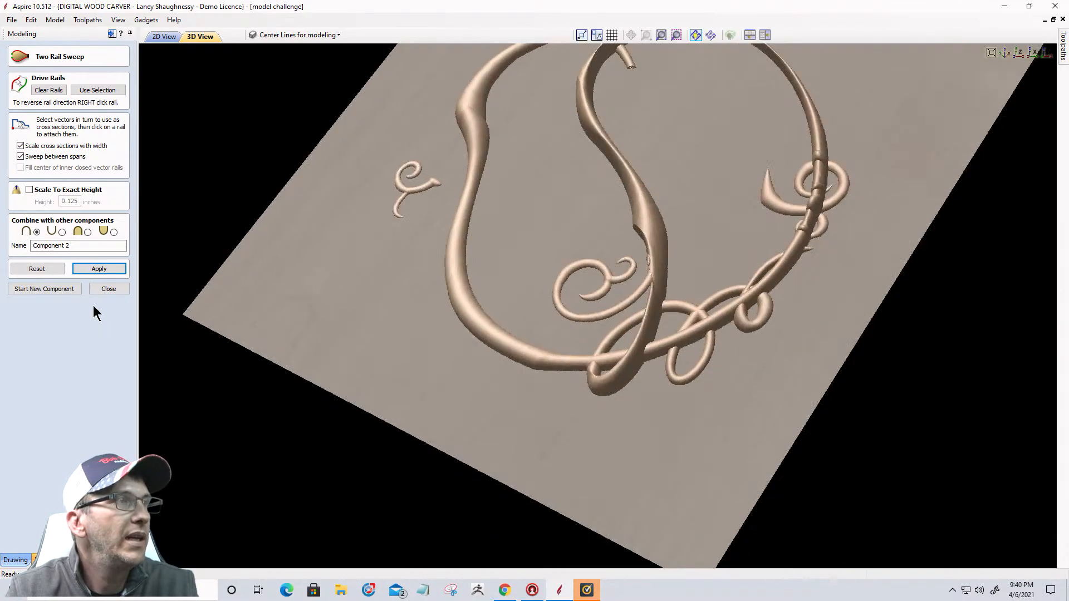
# Set the large vine sweep's combine mode to merge, reapply it and inspect the vine crossings in 3D
pyautogui.click(88, 232)
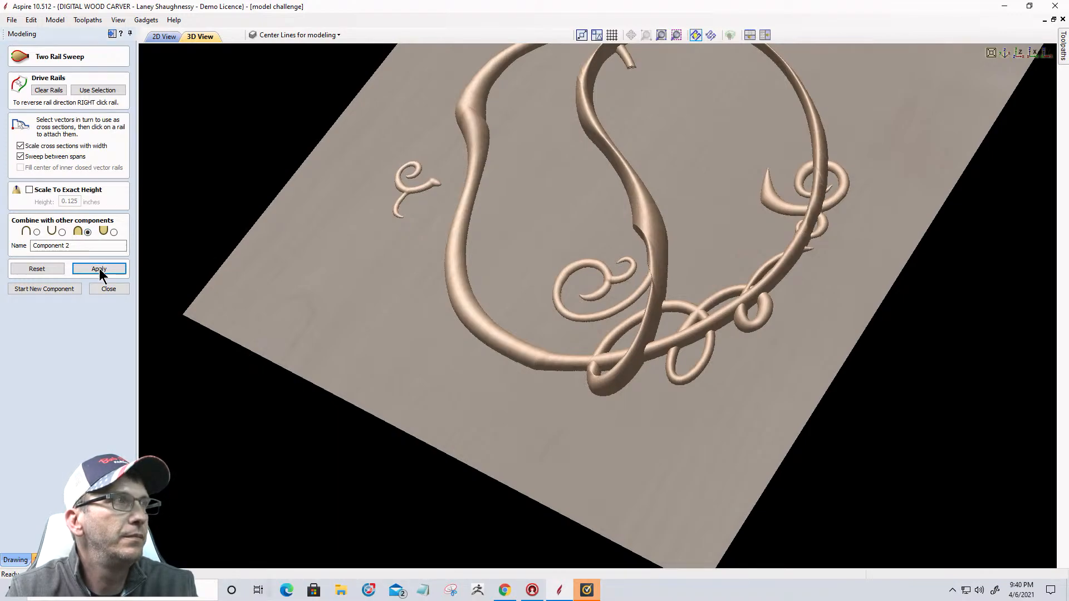
pyautogui.click(99, 269)
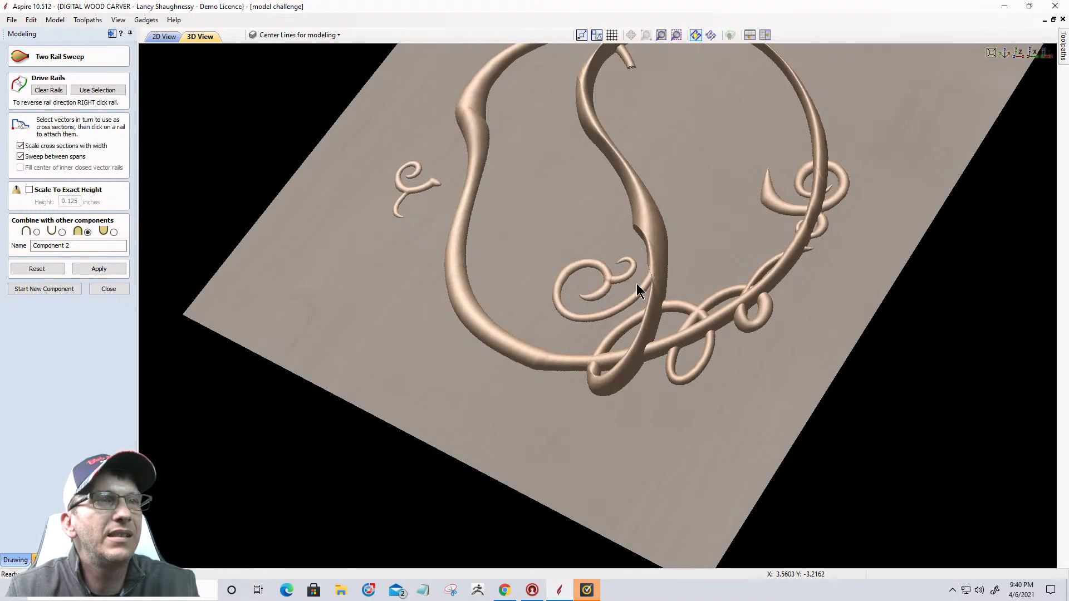
pyautogui.moveTo(756, 292); pyautogui.dragTo(868, 325)
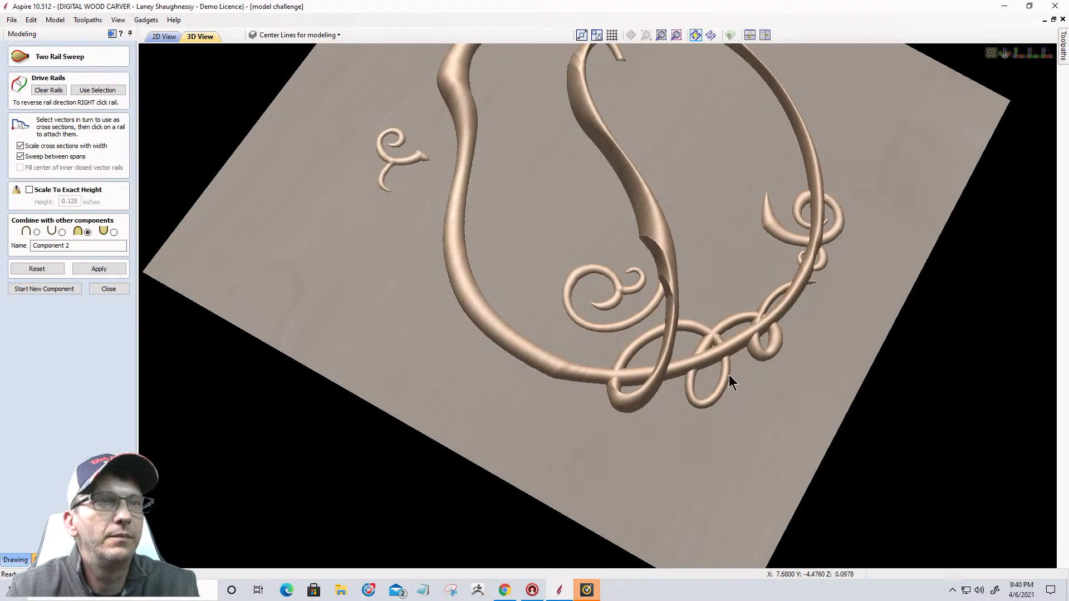
pyautogui.scroll(2, 729, 373)
pyautogui.scroll(1, 730, 374)
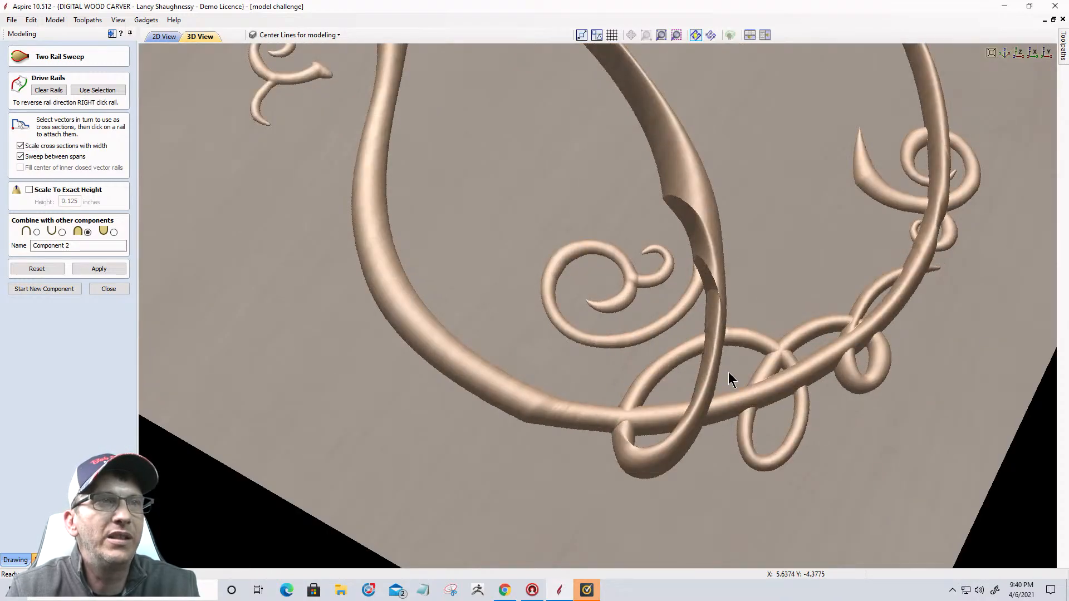
pyautogui.scroll(-4, 729, 374)
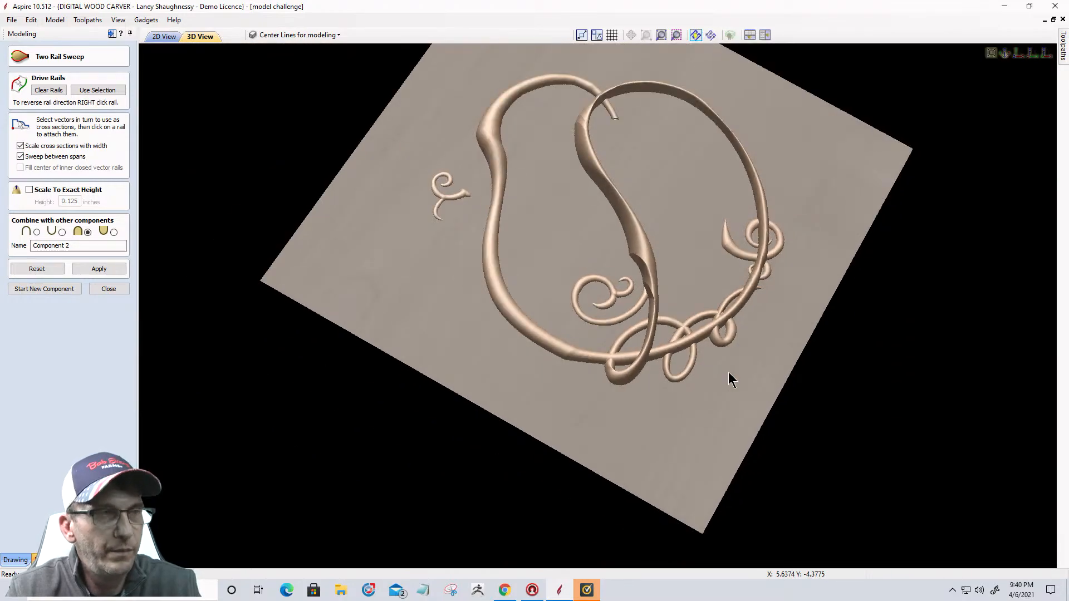
# Reset the large vine sweep, close Two Rail Sweep and return to the 2D drawing
pyautogui.click(26, 272)
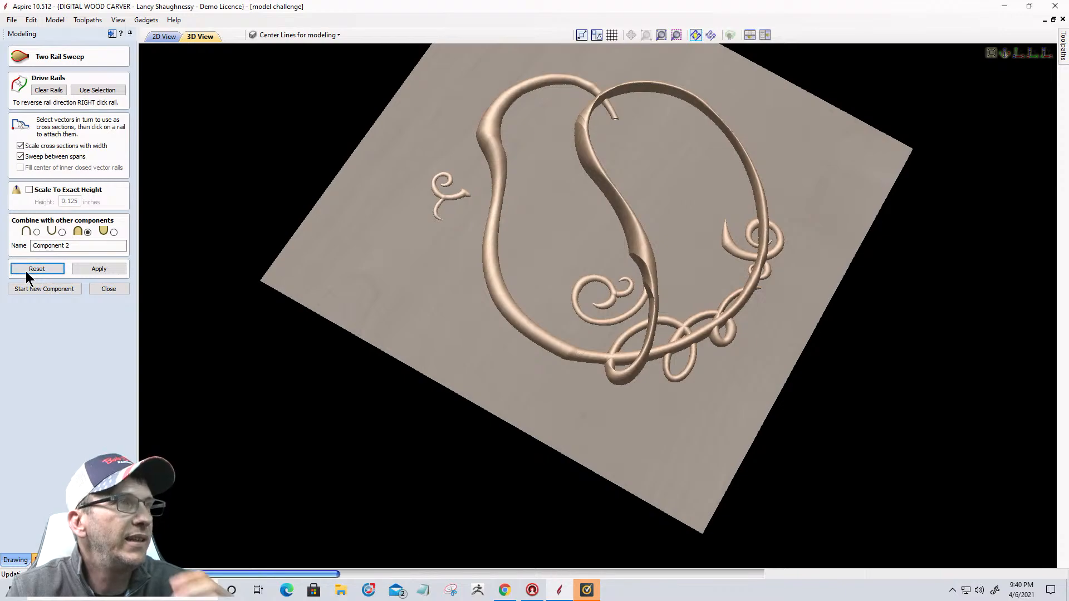
pyautogui.click(107, 289)
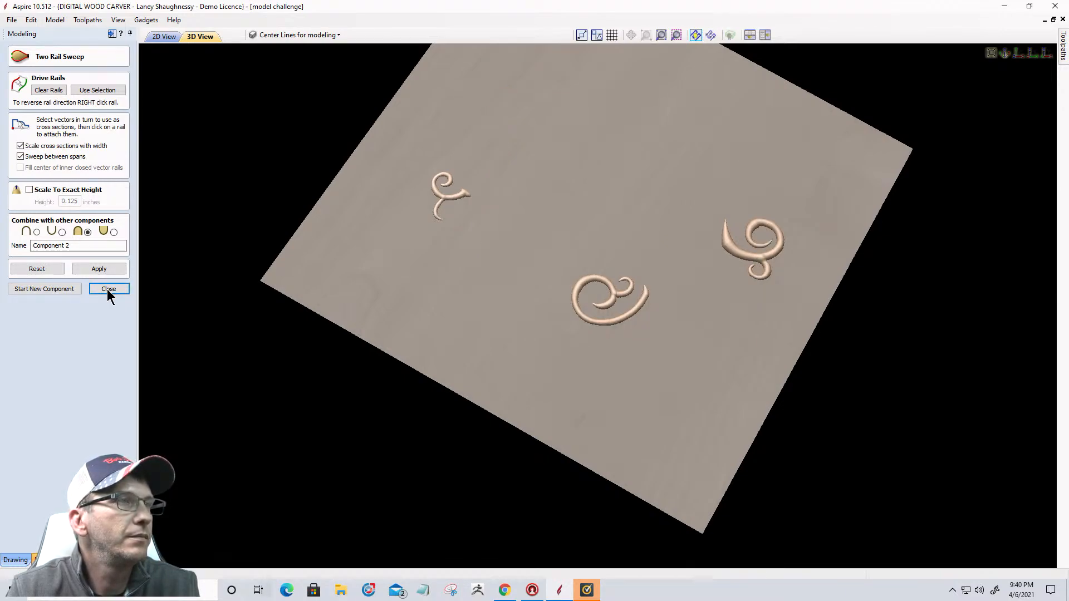
pyautogui.click(172, 39)
pyautogui.scroll(3, 787, 263)
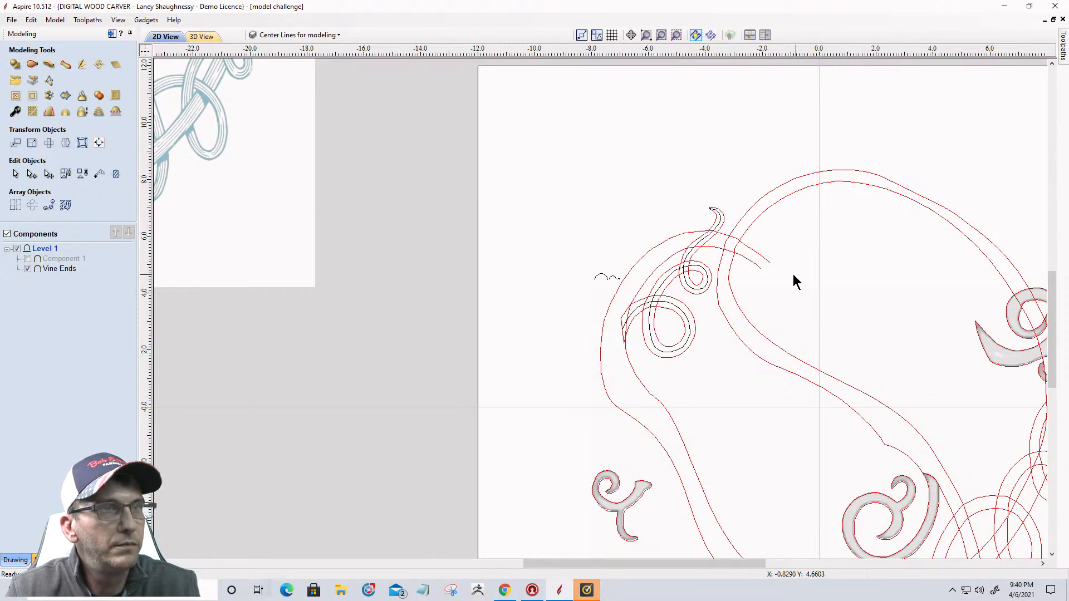
# Undo the large vine outline's tip cut and the removal of the span closing its blunt end
pyautogui.click(761, 256)
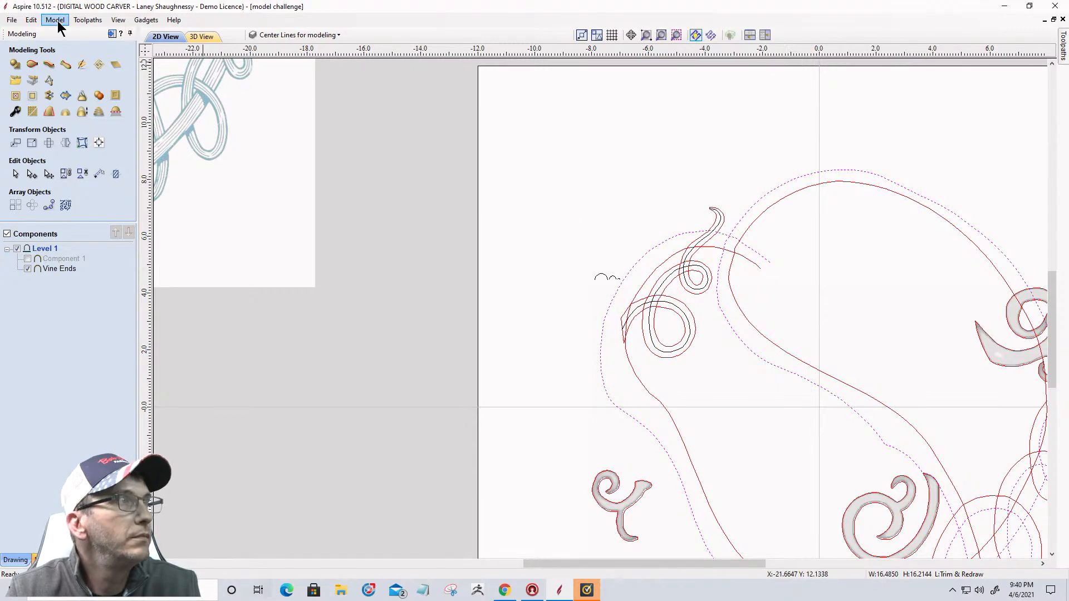
pyautogui.click(32, 20)
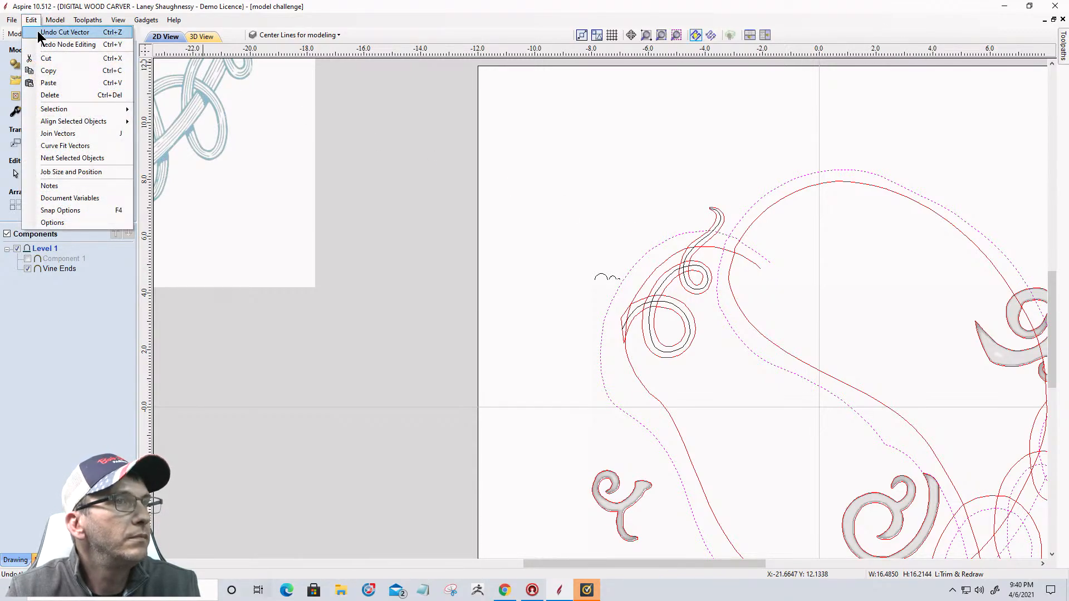
pyautogui.click(37, 32)
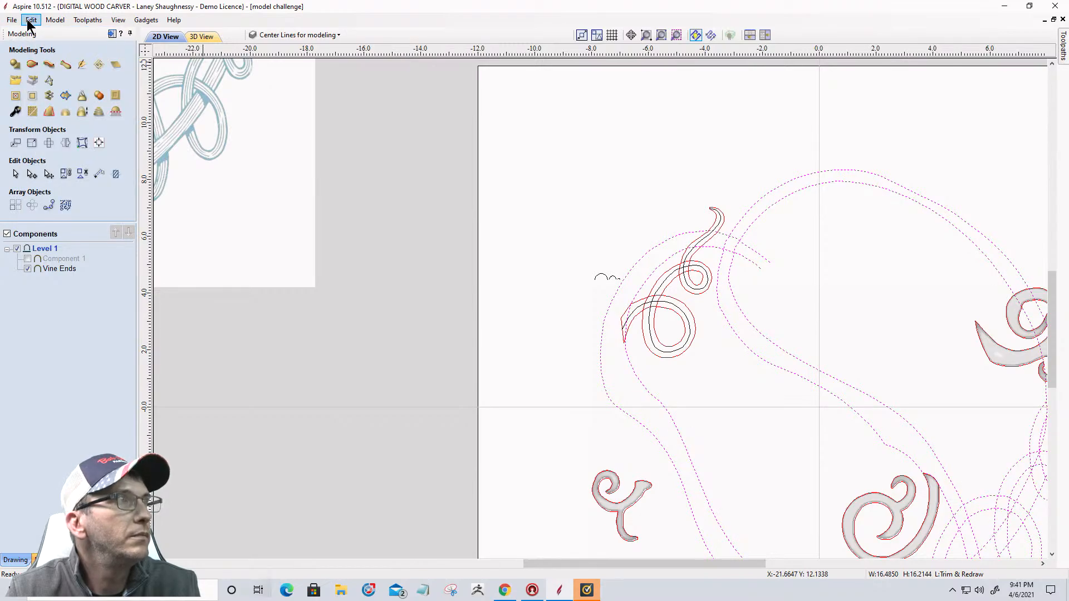
pyautogui.click(32, 23)
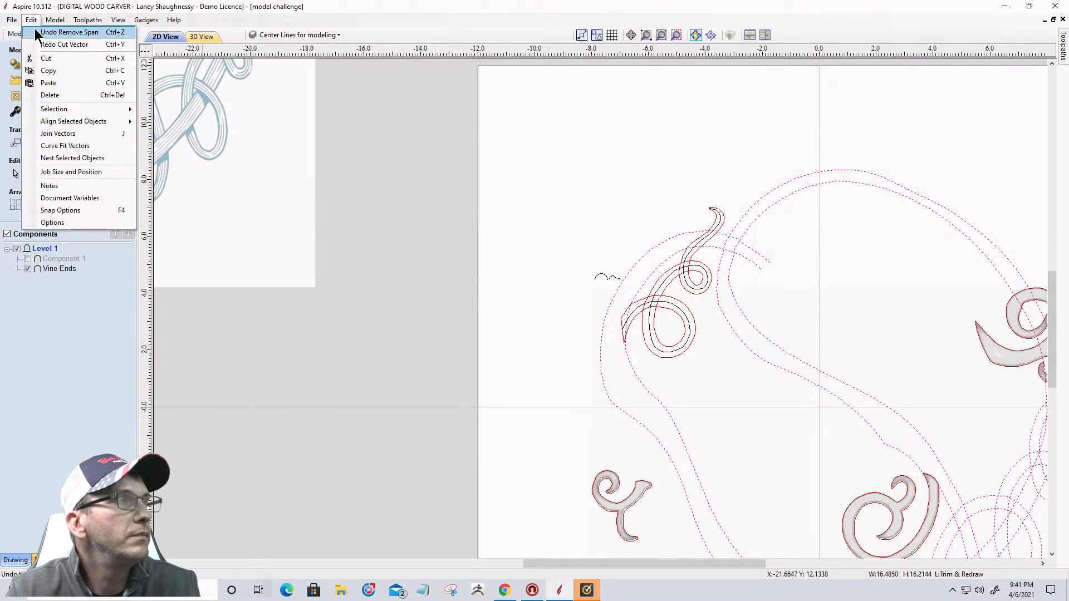
pyautogui.click(37, 32)
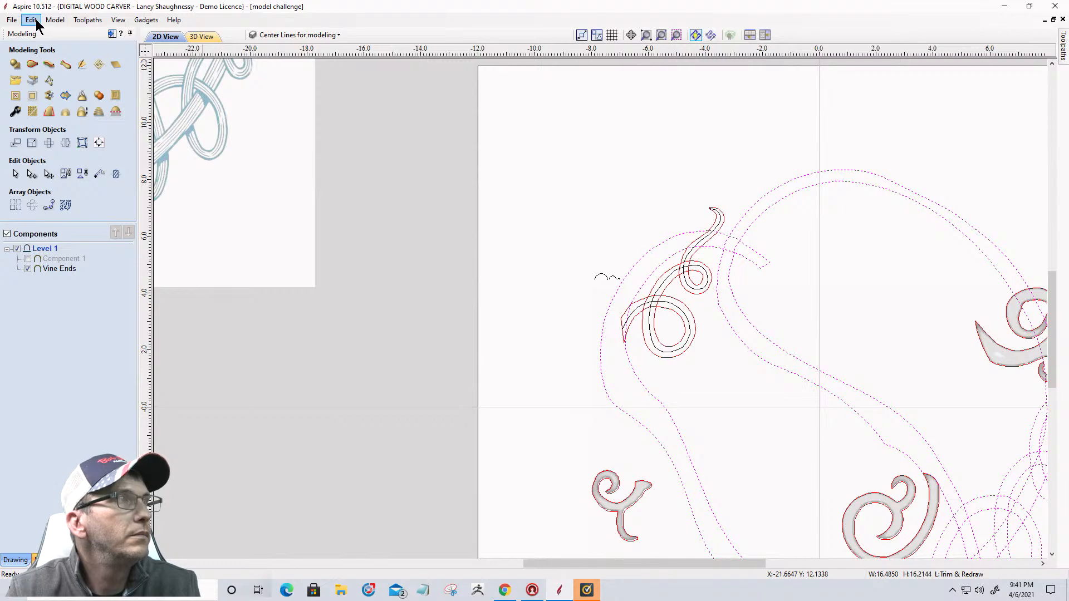
# Undo one more edit to the large vine's outline, check its nodes, then leave node editing and deselect it
pyautogui.click(32, 20)
pyautogui.click(617, 213)
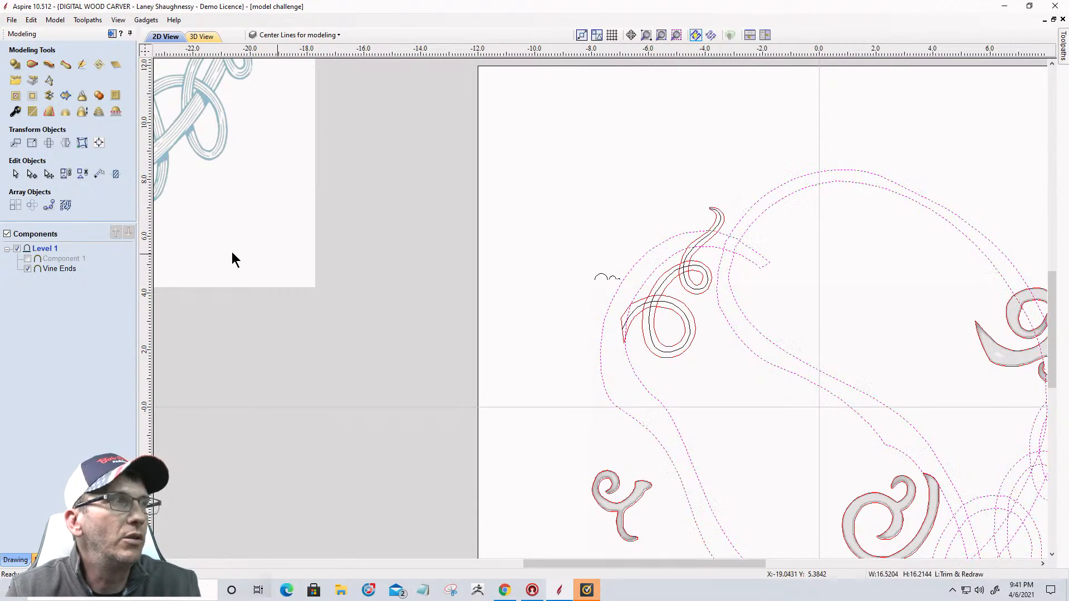
pyautogui.click(32, 174)
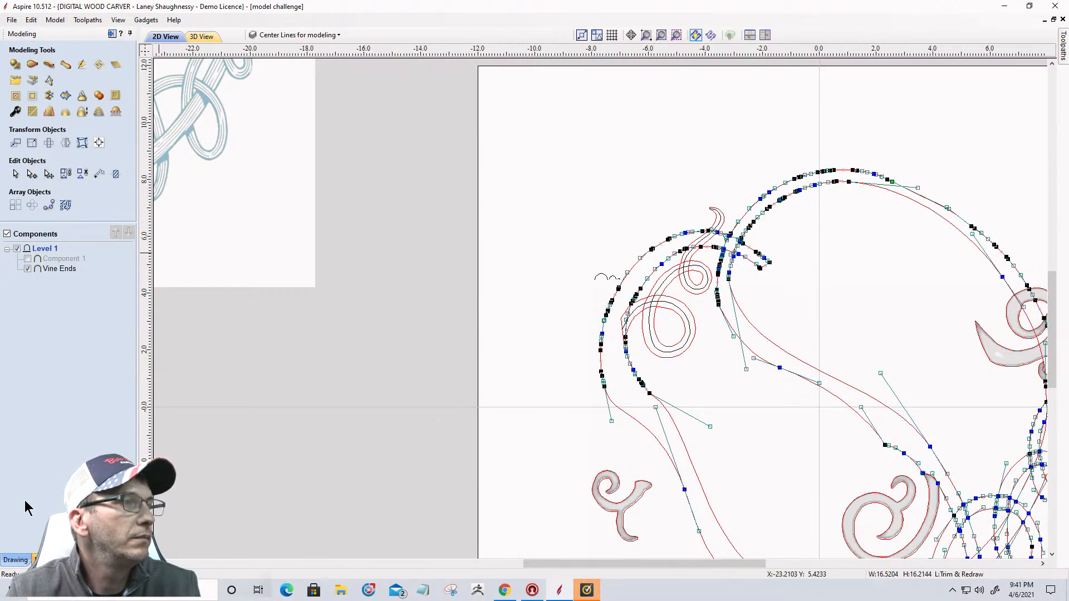
pyautogui.click(17, 560)
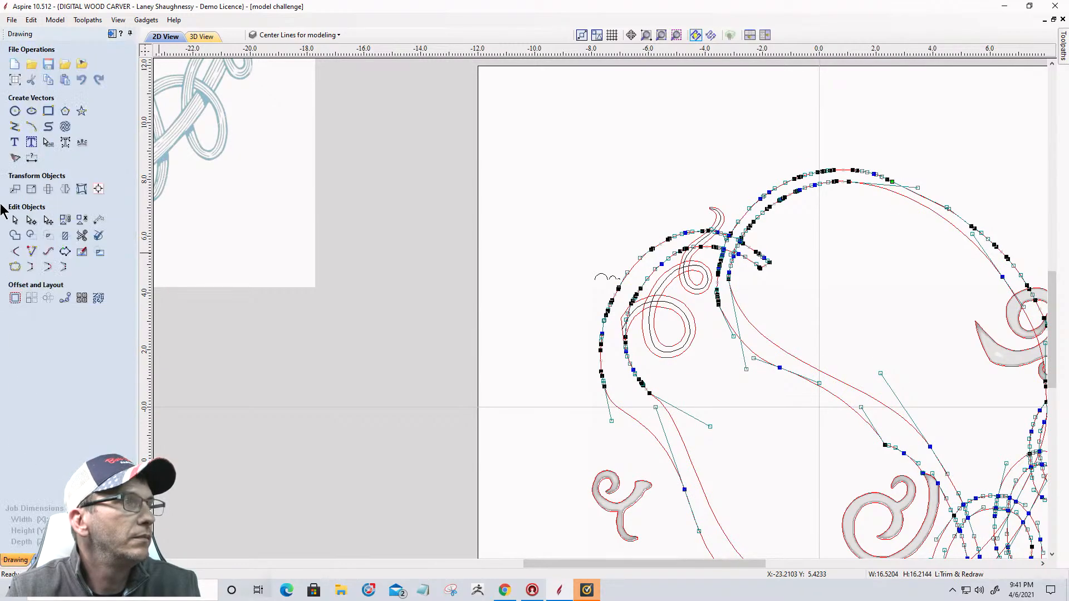
pyautogui.click(15, 268)
pyautogui.click(103, 200)
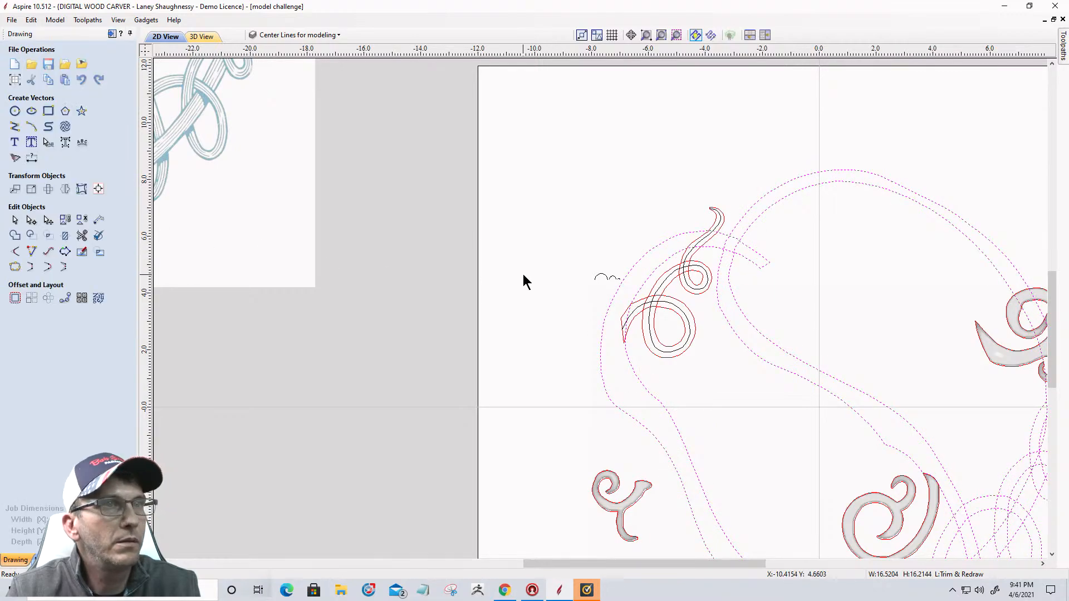
pyautogui.click(576, 271)
# Begin a smooth centre-line curve at the large vine's blunt end and trace it around the upper-left bend between the outlines
pyautogui.scroll(-5, 618, 294)
pyautogui.scroll(3, 667, 324)
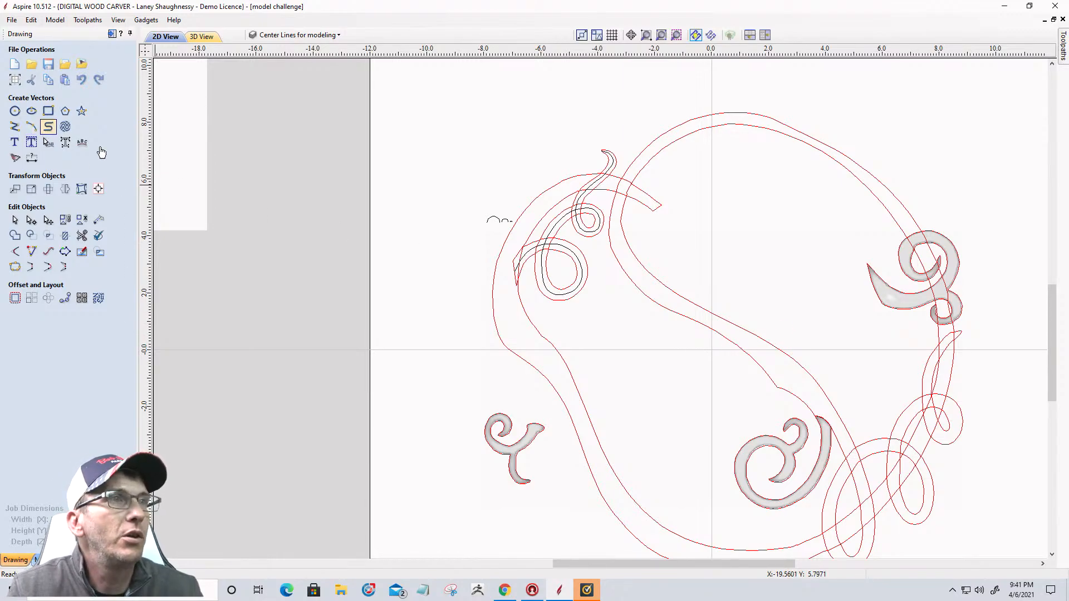
pyautogui.scroll(3, 678, 220)
pyautogui.scroll(-2, 678, 220)
pyautogui.moveTo(645, 206); pyautogui.dragTo(556, 170)
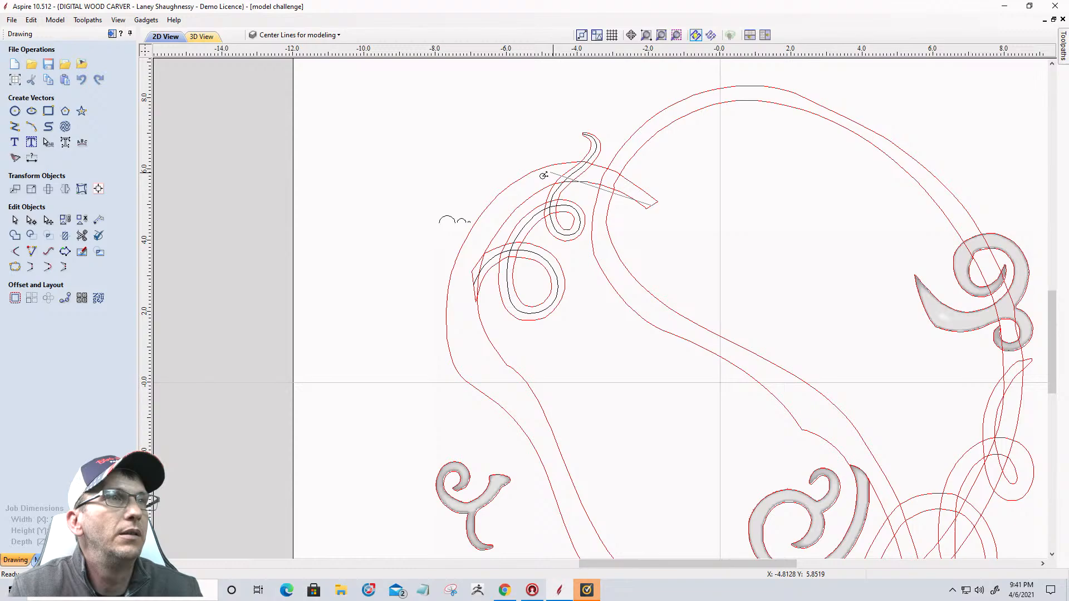
pyautogui.click(517, 192)
pyautogui.click(464, 348)
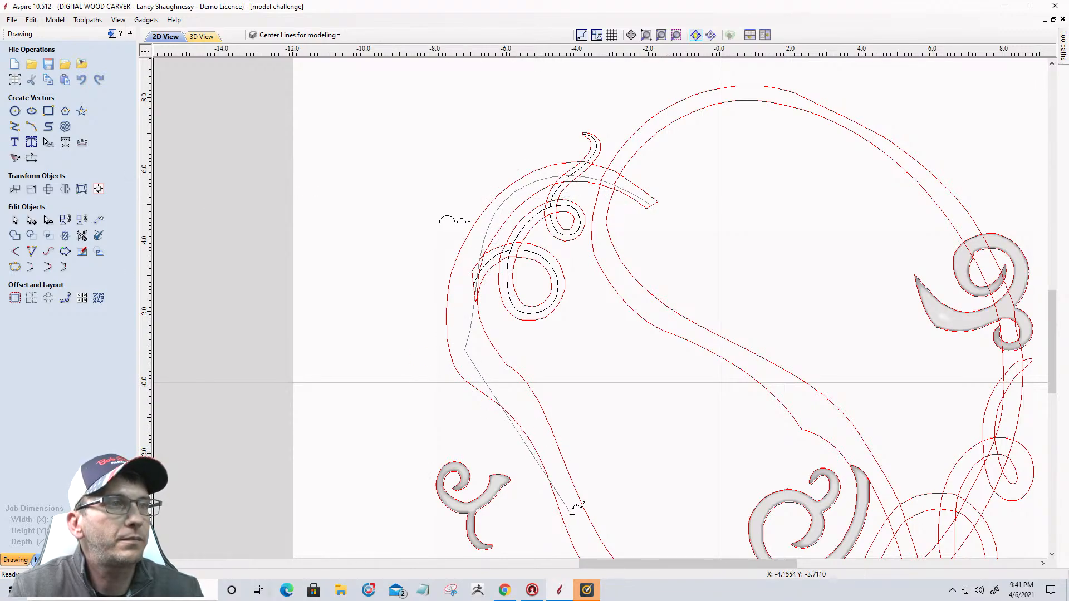
# Continue the centre line down the vine's left side, along the bottom arc and up through the loops at the right
pyautogui.scroll(-8, 575, 362)
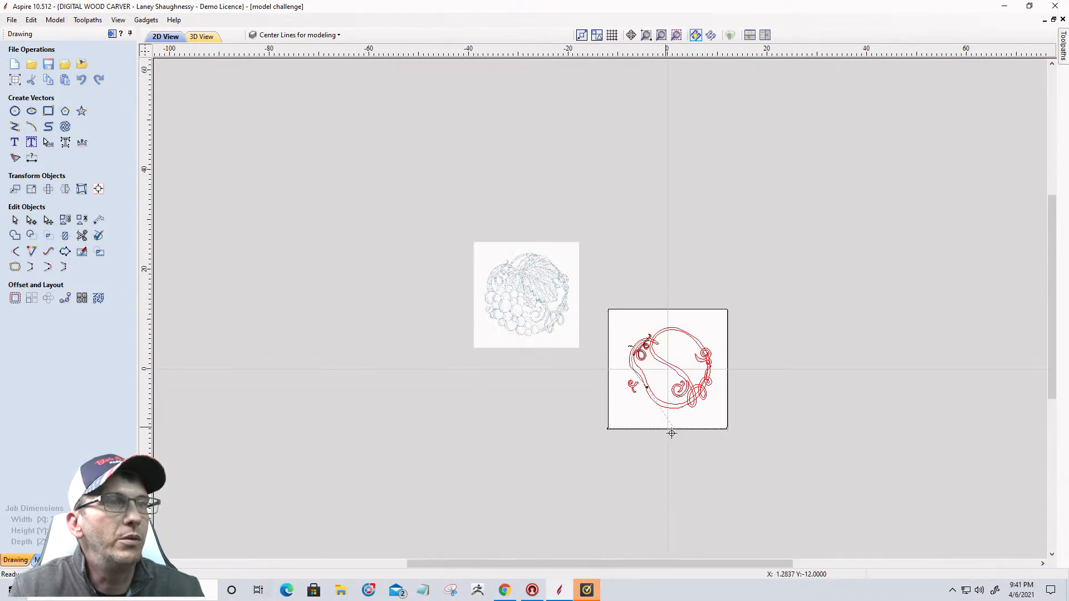
pyautogui.scroll(5, 671, 432)
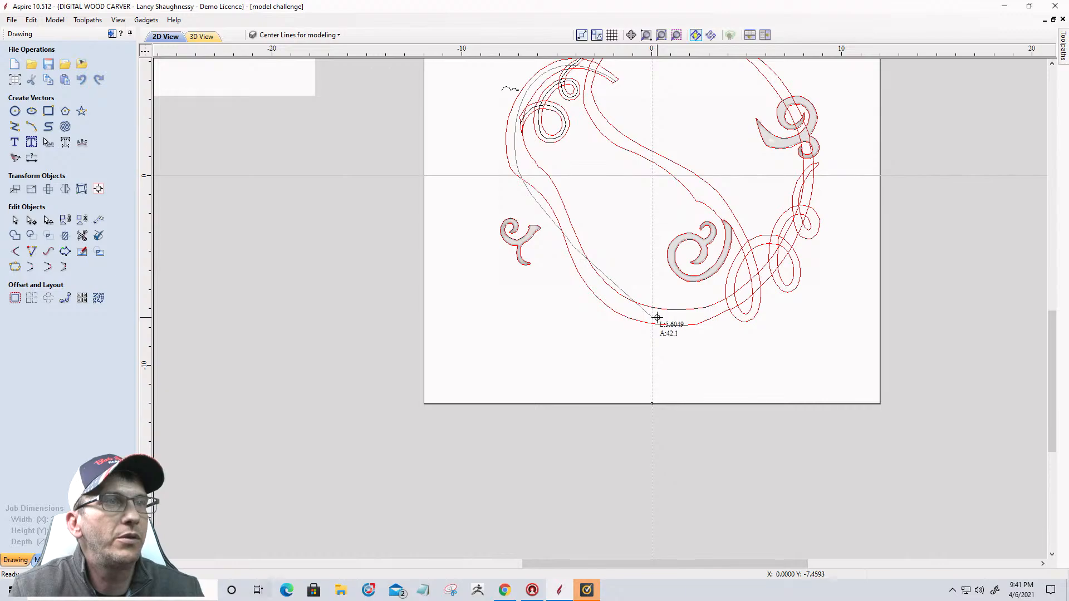
pyautogui.click(652, 318)
pyautogui.click(746, 292)
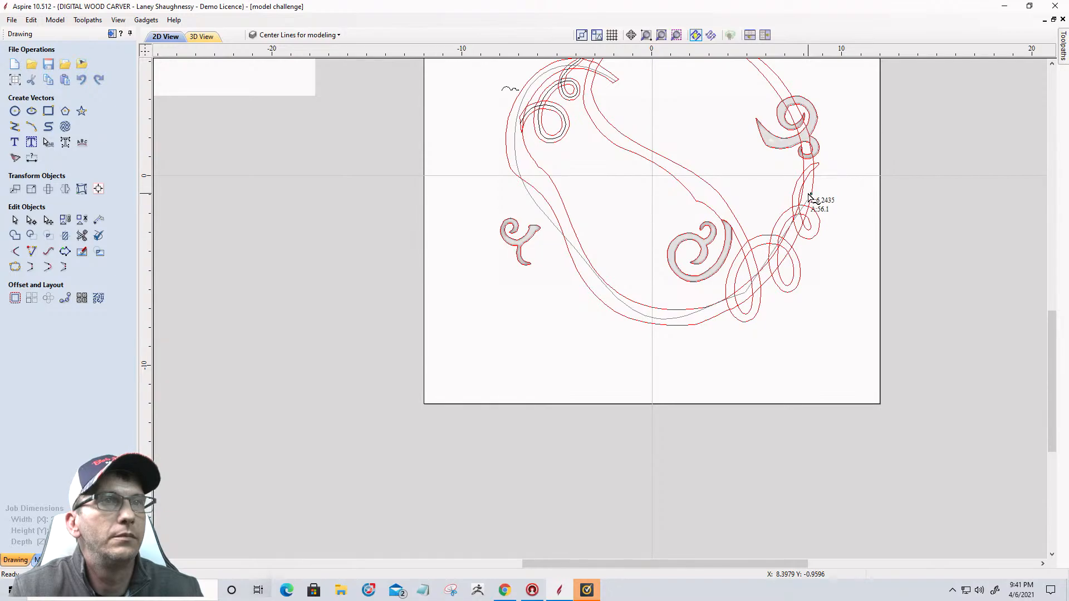
pyautogui.scroll(2, 808, 195)
pyautogui.scroll(4, 809, 195)
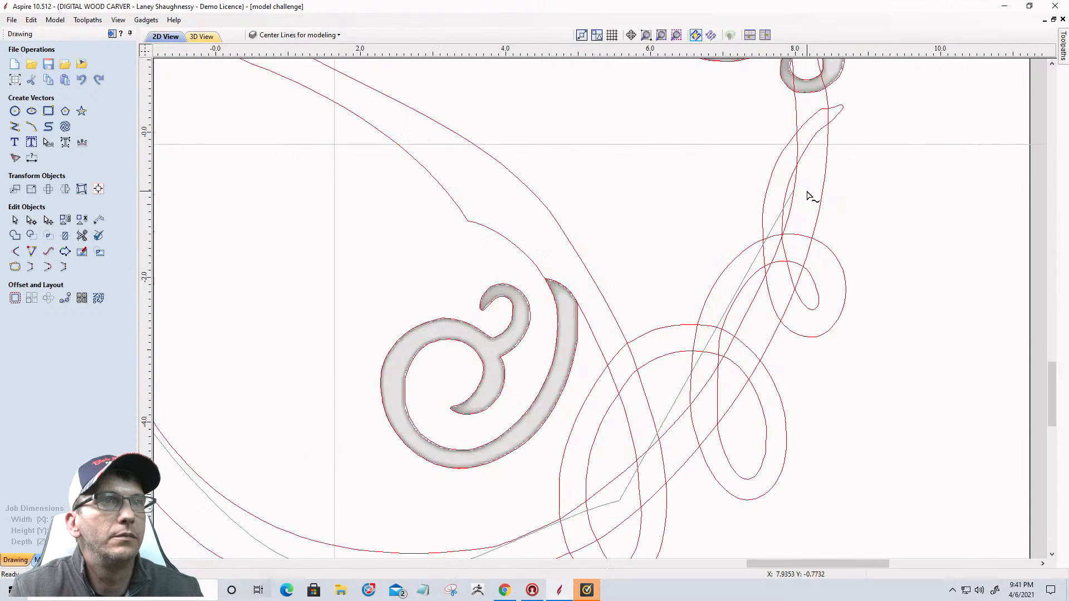
pyautogui.scroll(-10, 808, 234)
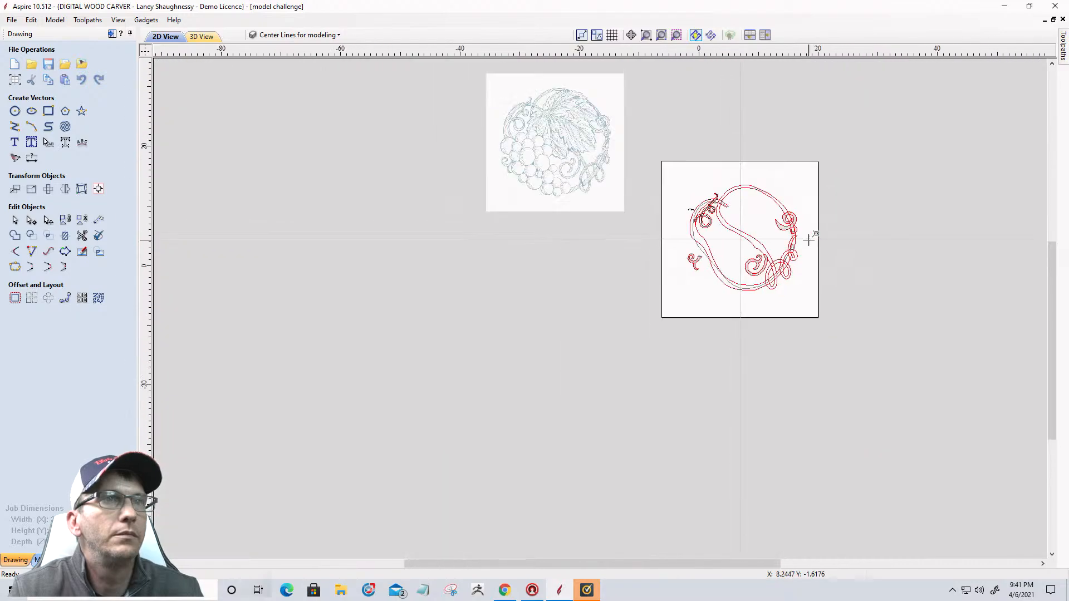
pyautogui.scroll(8, 713, 238)
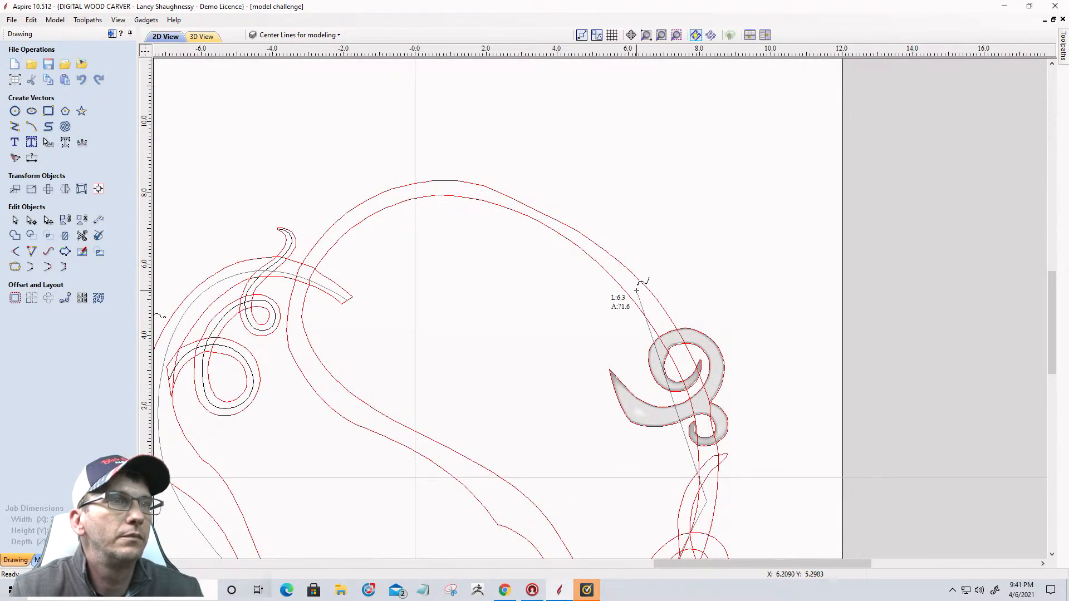
# Carry the centre line up the vine's right side, over the top arch and partway down the inner diagonal
pyautogui.click(636, 289)
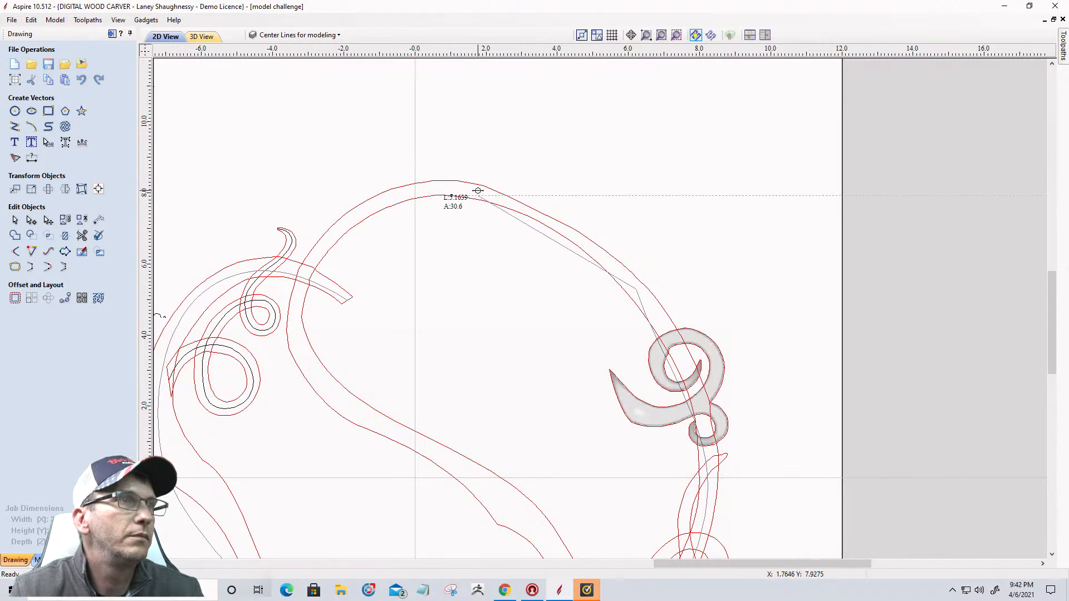
pyautogui.click(478, 194)
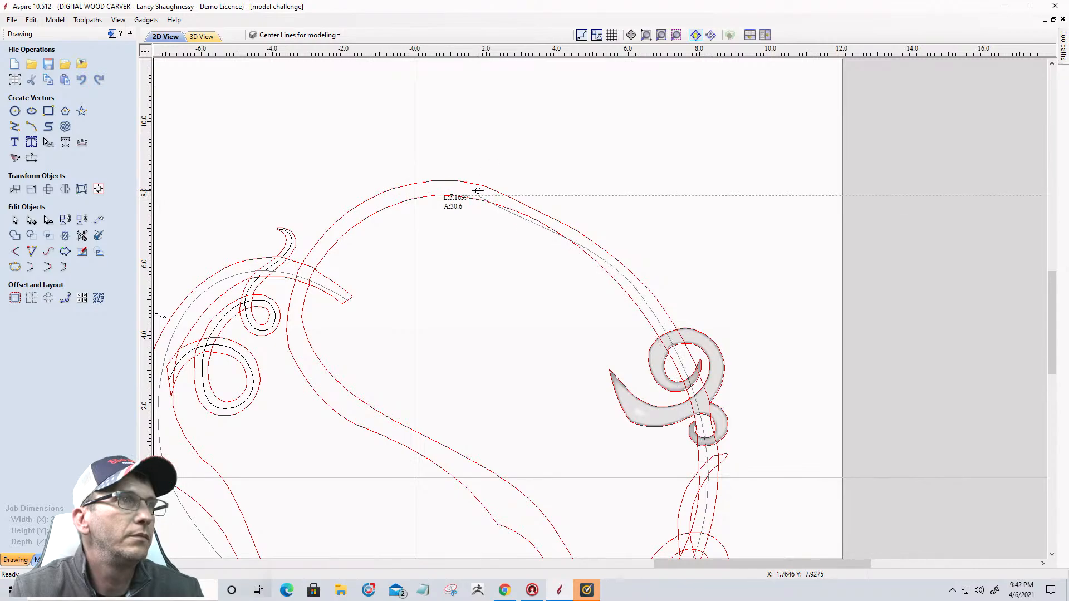
pyautogui.click(336, 231)
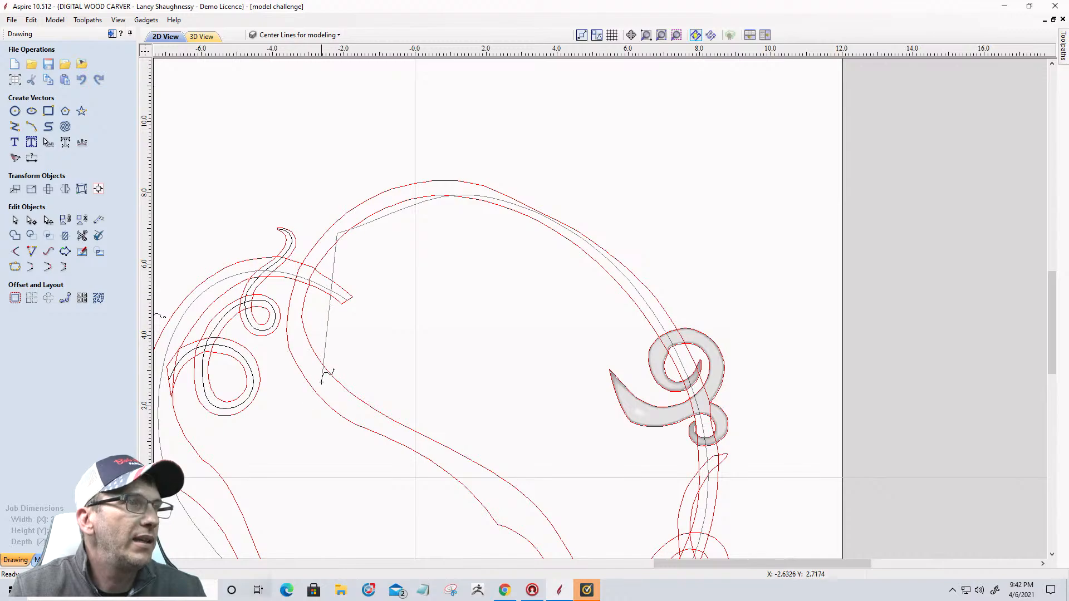
pyautogui.click(322, 383)
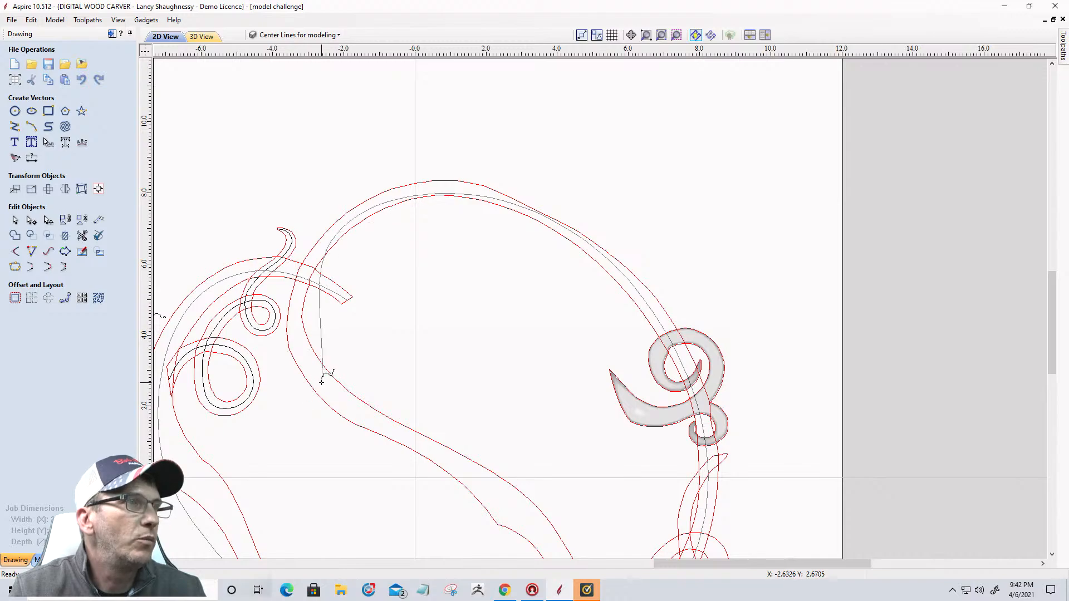
pyautogui.click(493, 482)
# Extend the centre line down the inner diagonal and around the bottom of the vine's first small loop
pyautogui.scroll(-5, 531, 400)
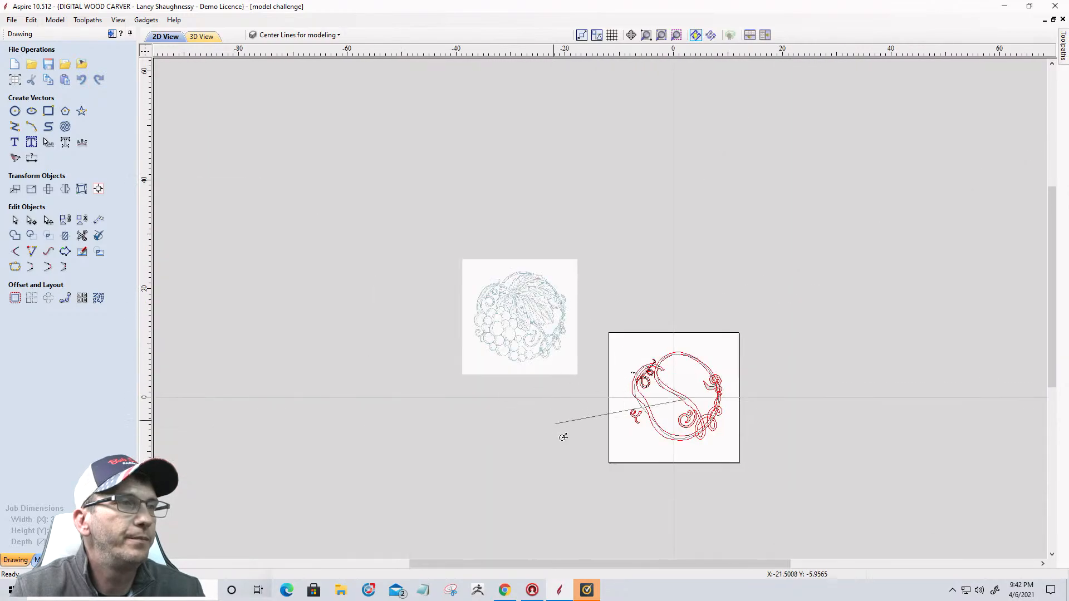
pyautogui.scroll(5, 639, 440)
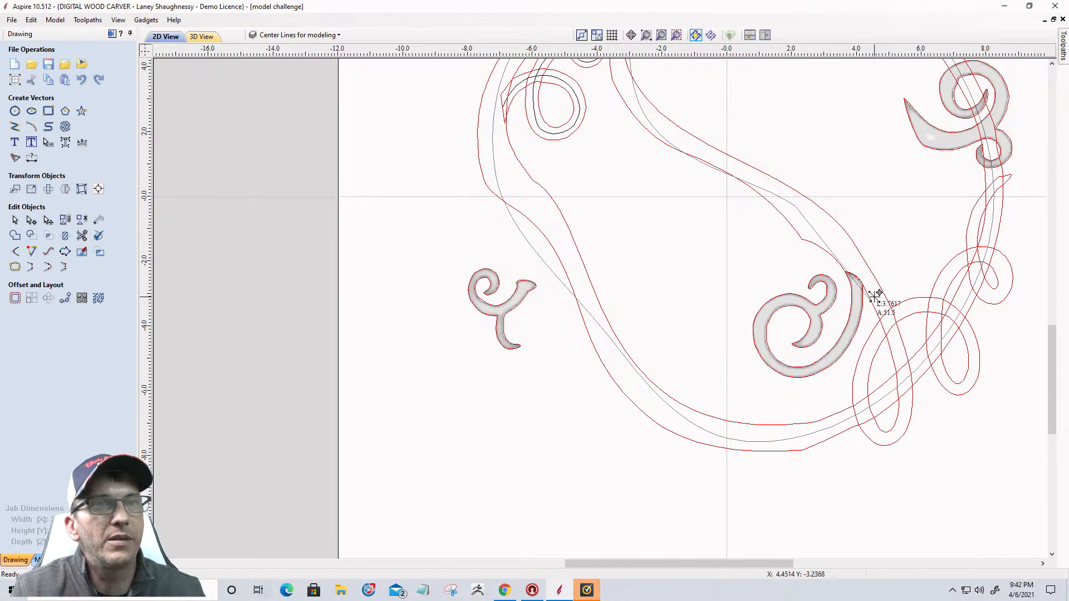
pyautogui.scroll(1, 878, 296)
pyautogui.scroll(1, 878, 296)
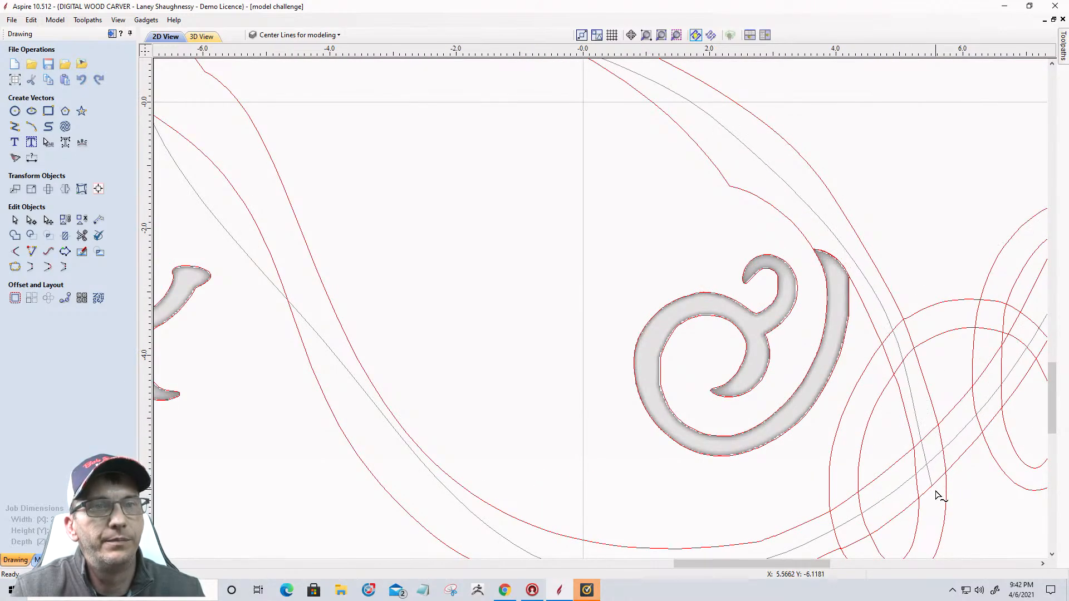
pyautogui.scroll(-2, 945, 476)
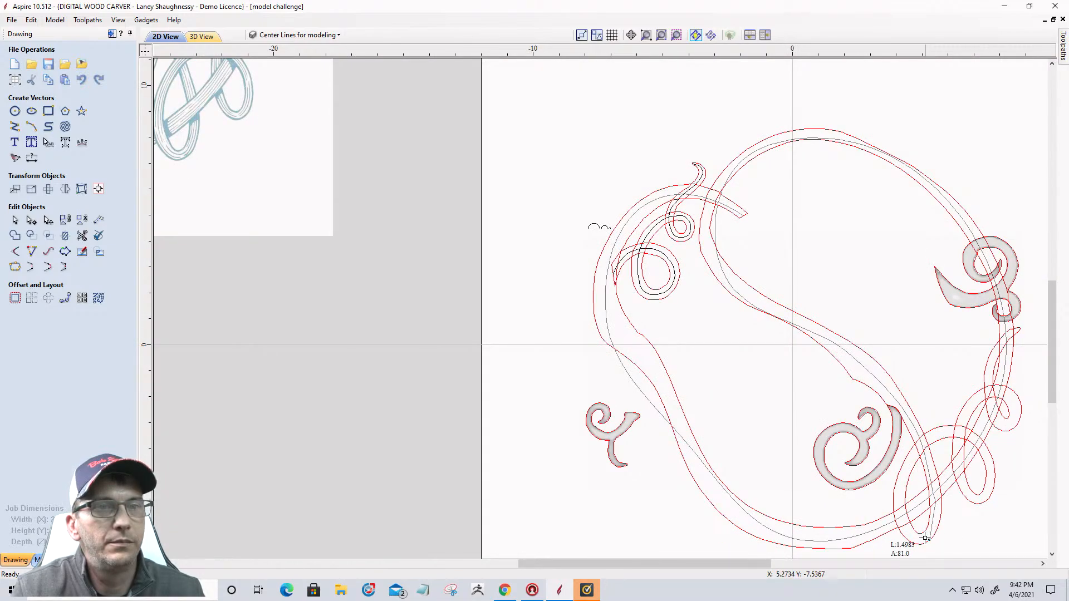
pyautogui.scroll(2, 926, 538)
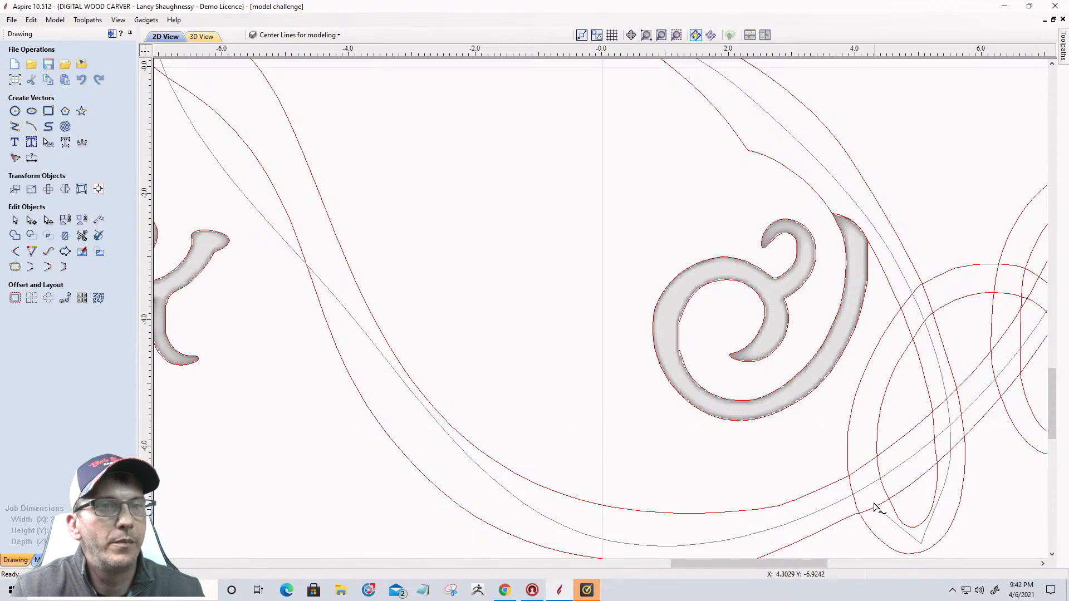
pyautogui.scroll(-2, 861, 448)
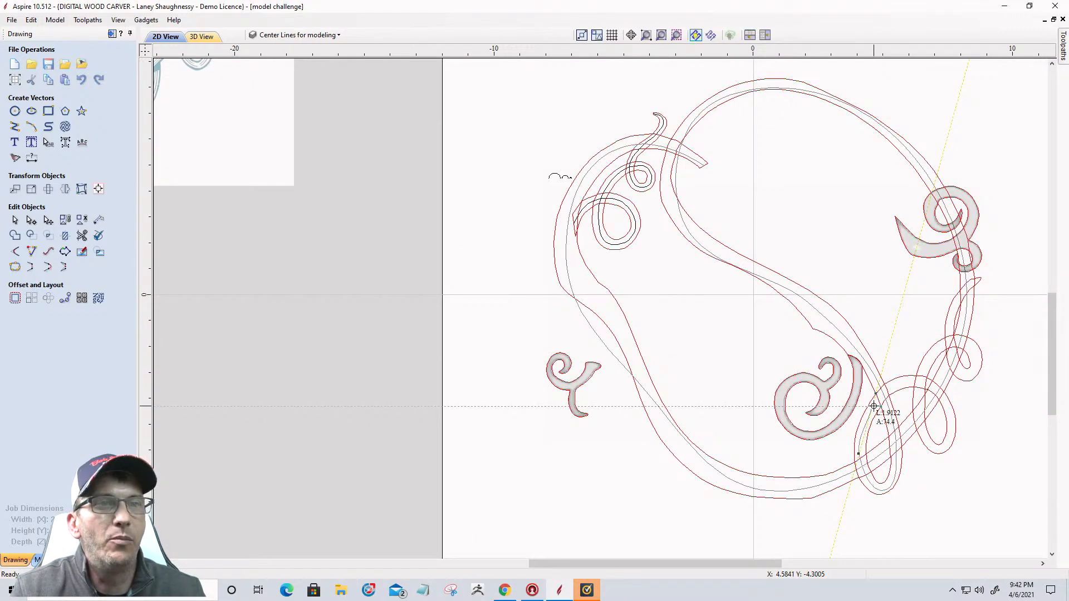
pyautogui.scroll(1, 903, 384)
# Trace the centre line over the first loop's top and around the vine's second loop
pyautogui.click(902, 382)
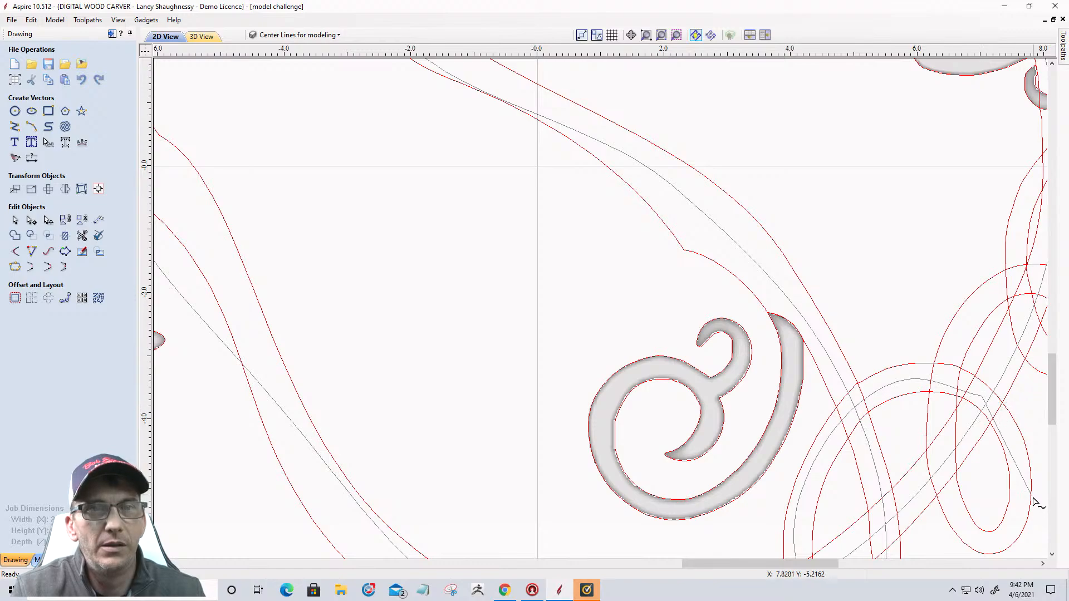
pyautogui.click(1015, 518)
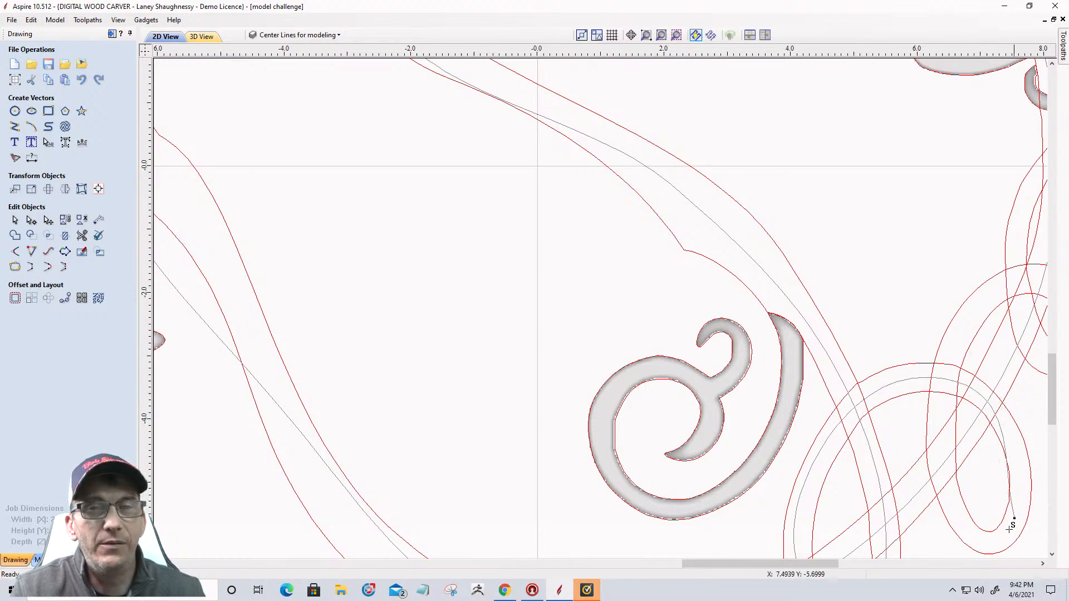
pyautogui.click(965, 531)
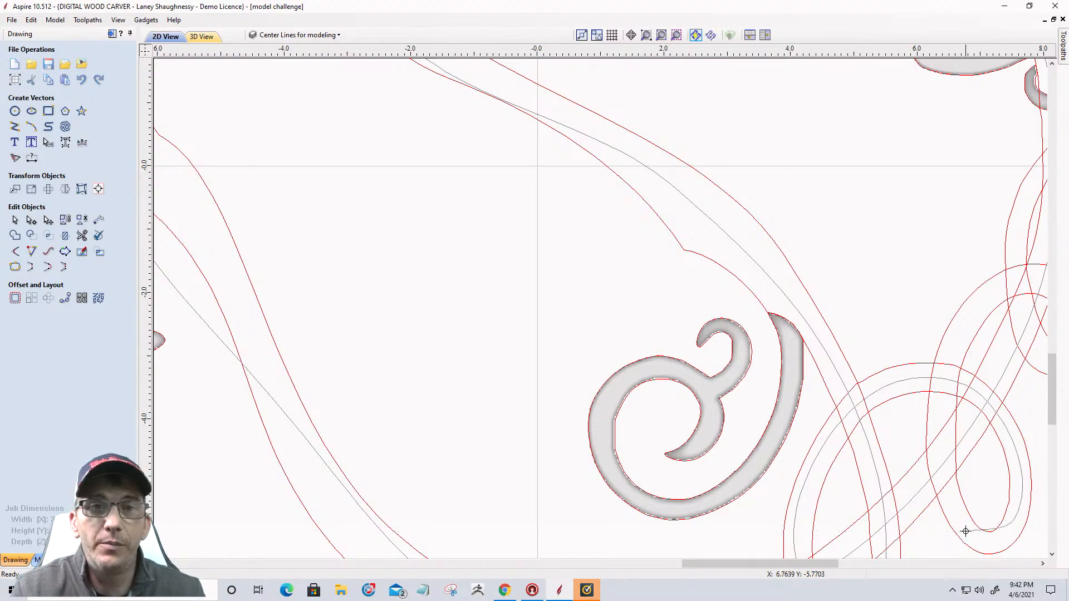
pyautogui.click(938, 423)
pyautogui.scroll(-3, 939, 422)
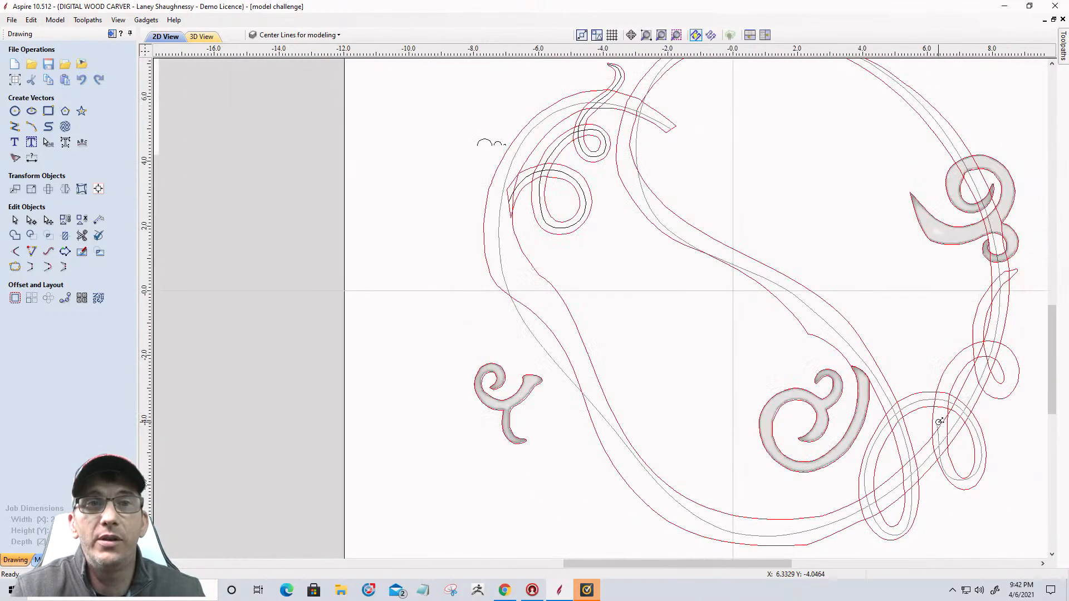
# Trace the centre line around the vine's third loop, end it at the pointed tip and finish the curve
pyautogui.click(951, 372)
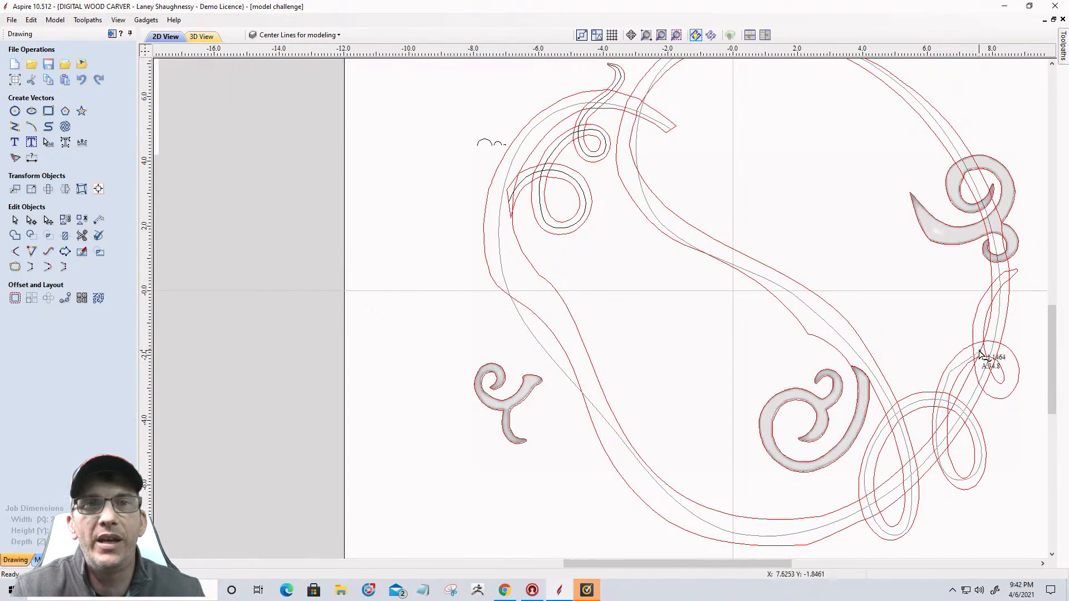
pyautogui.click(1014, 365)
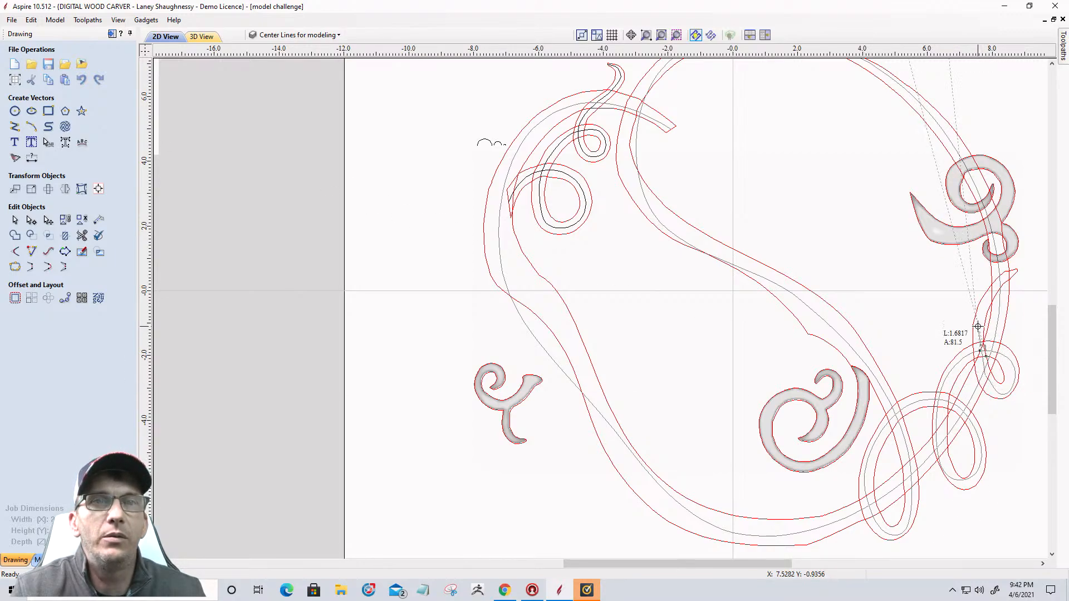
pyautogui.scroll(4, 999, 281)
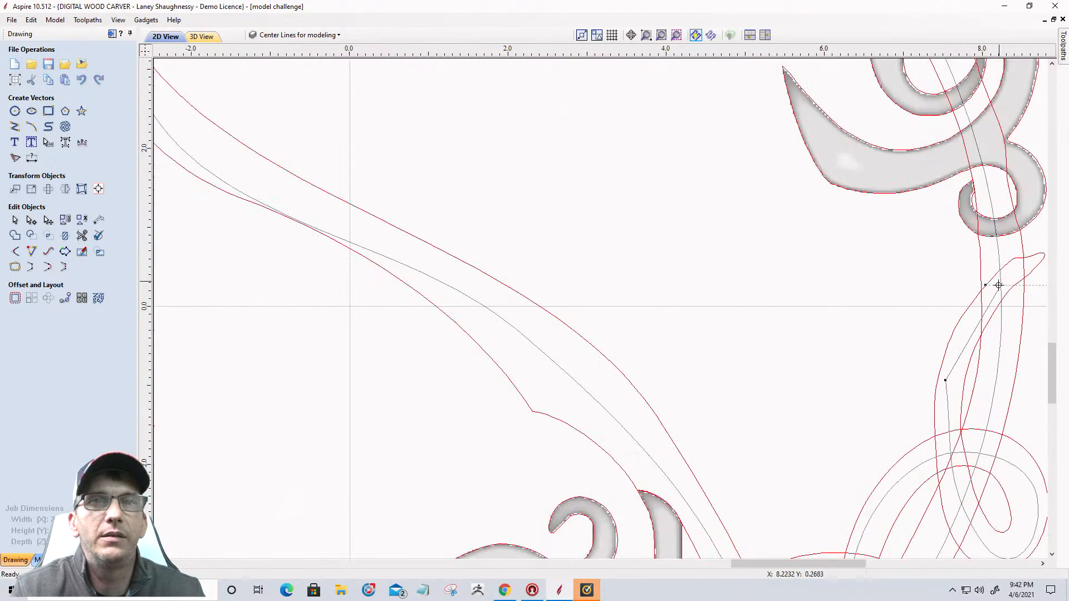
pyautogui.click(1001, 286)
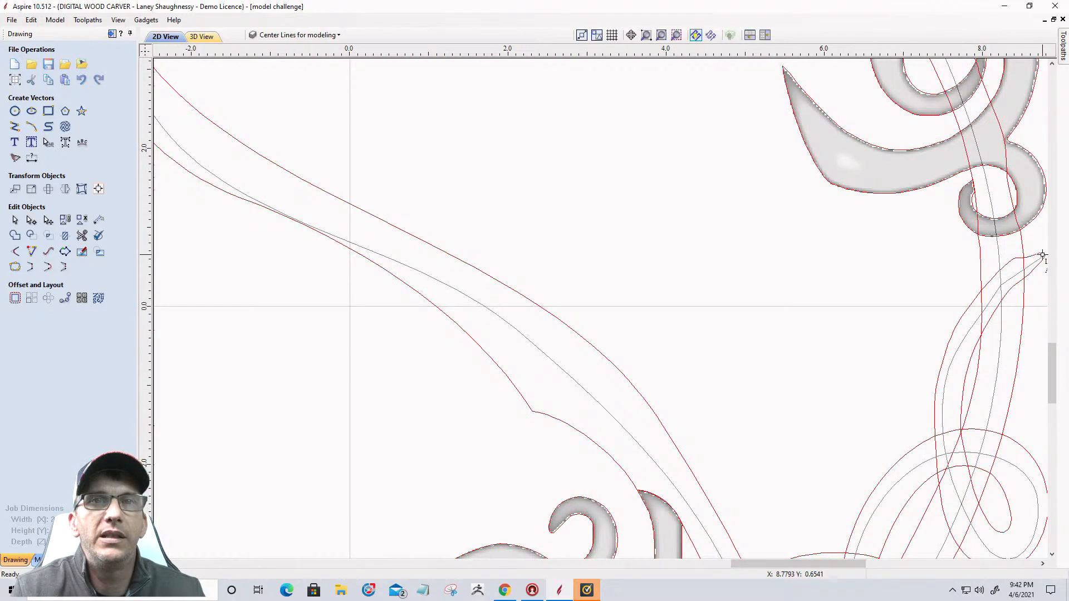
pyautogui.click(1042, 254)
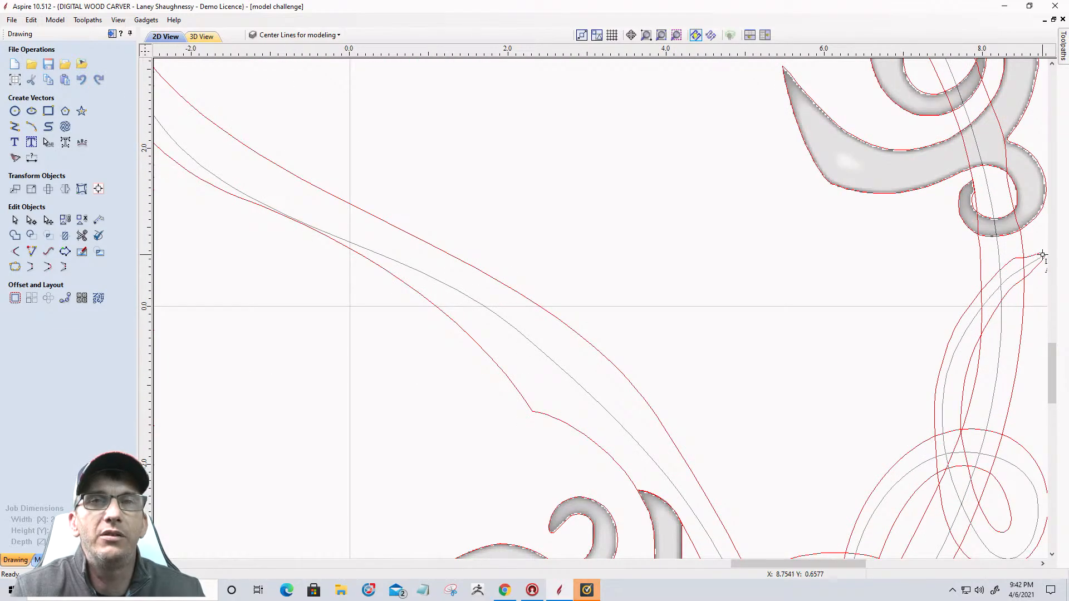
pyautogui.rightClick(895, 309)
pyautogui.scroll(-3, 890, 307)
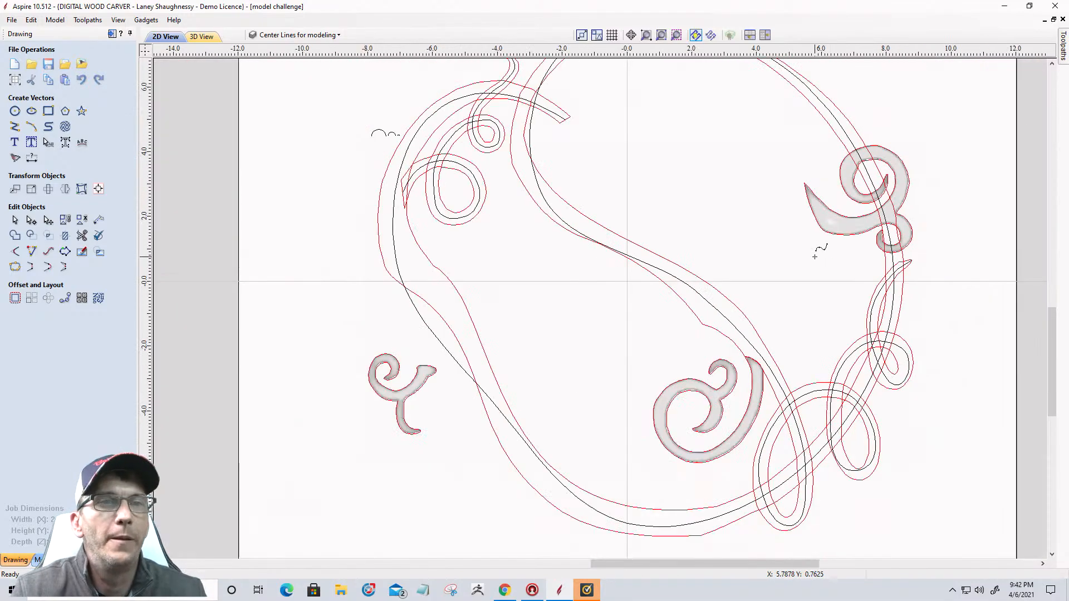
pyautogui.scroll(1, 807, 306)
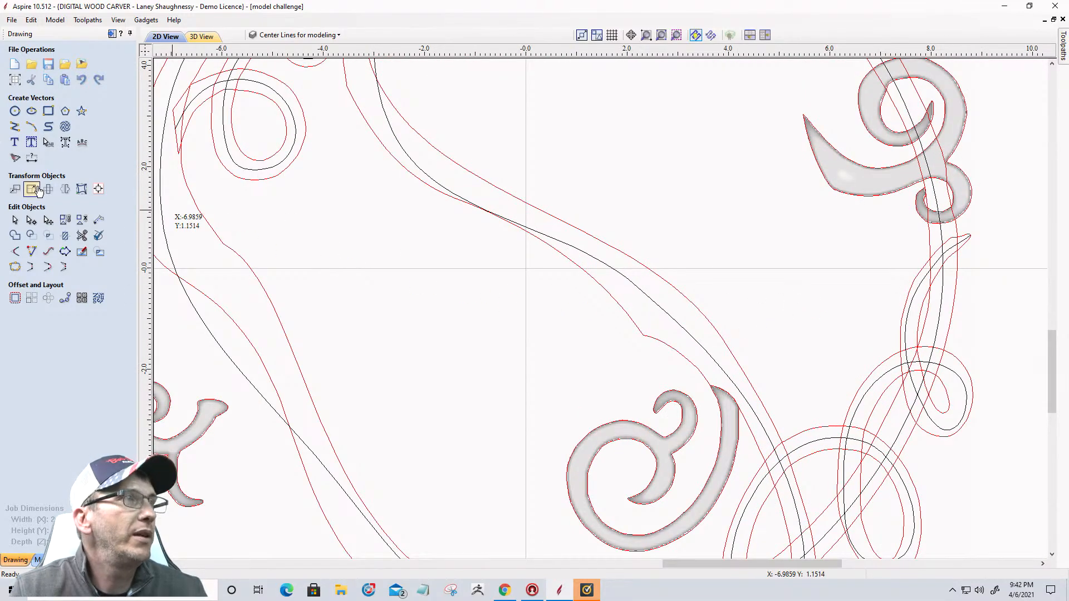
pyautogui.scroll(-3, 864, 279)
pyautogui.scroll(6, 902, 284)
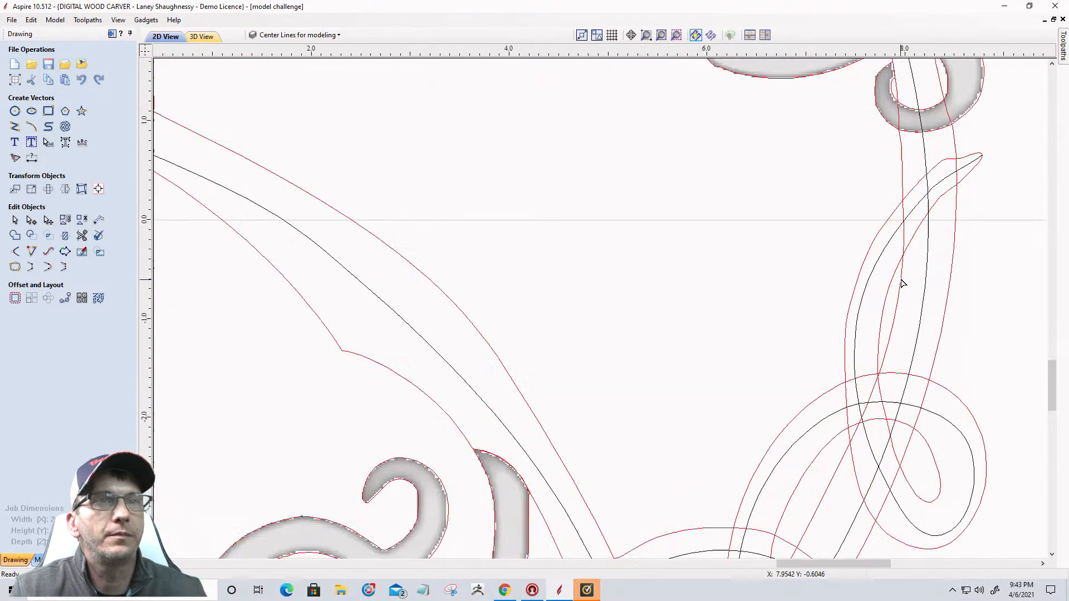
# Open the new centre line for node editing and adjust its curve near the pointed tip and along the final strand
pyautogui.click(910, 217)
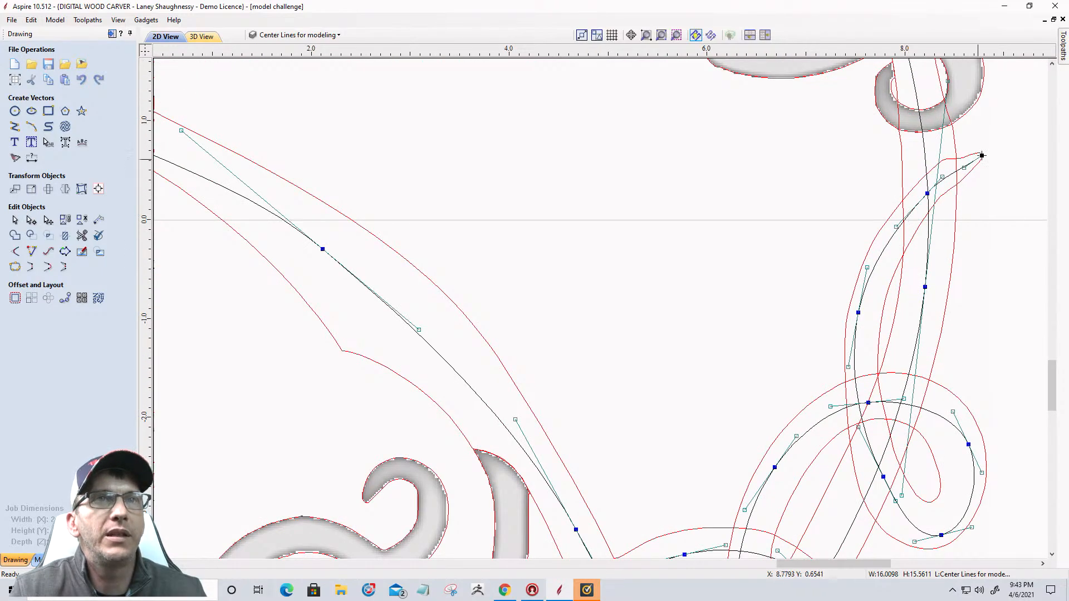
pyautogui.scroll(4, 981, 155)
pyautogui.moveTo(940, 176); pyautogui.dragTo(938, 167)
pyautogui.scroll(-3, 937, 167)
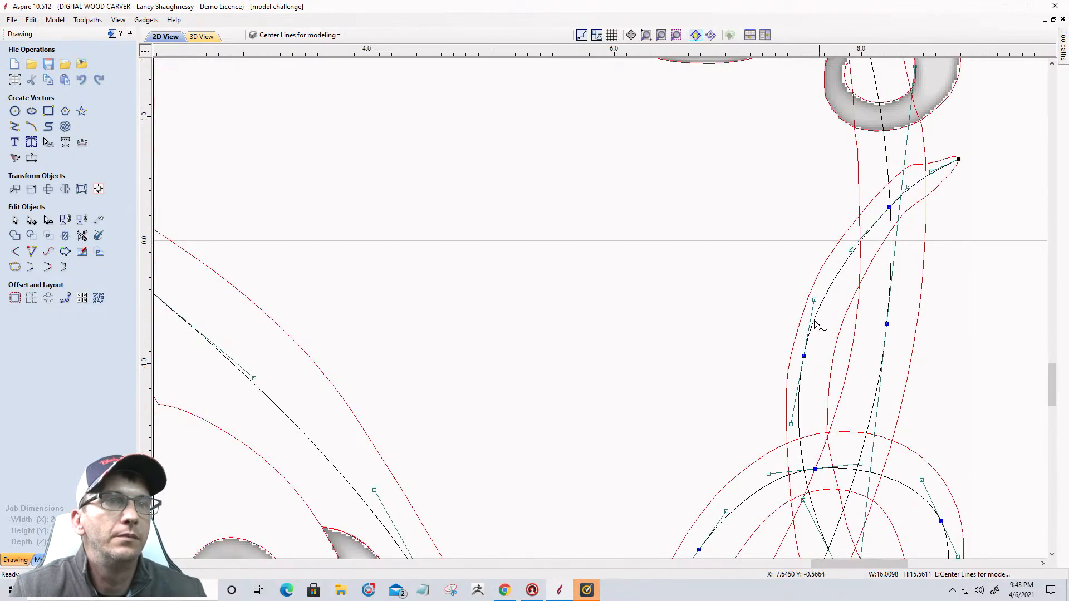
pyautogui.moveTo(802, 358); pyautogui.dragTo(836, 340)
# Adjust the centre line's nodes and handles around the third loop so it runs midway between the vine's outlines
pyautogui.scroll(-5, 817, 280)
pyautogui.scroll(-2, 817, 234)
pyautogui.scroll(5, 820, 378)
pyautogui.moveTo(896, 384); pyautogui.dragTo(894, 372)
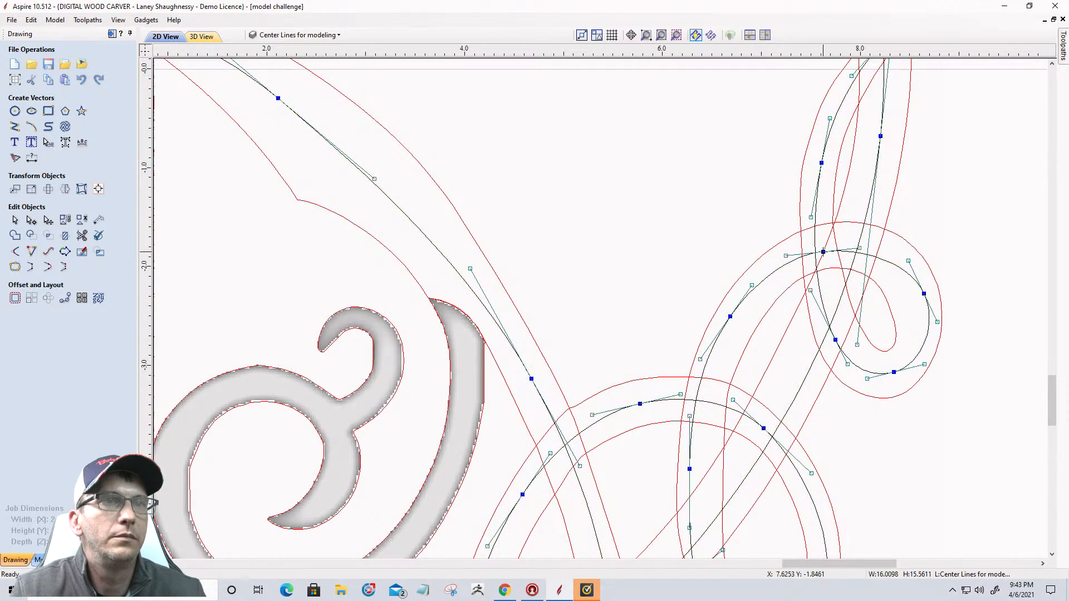
pyautogui.moveTo(820, 253); pyautogui.dragTo(821, 237)
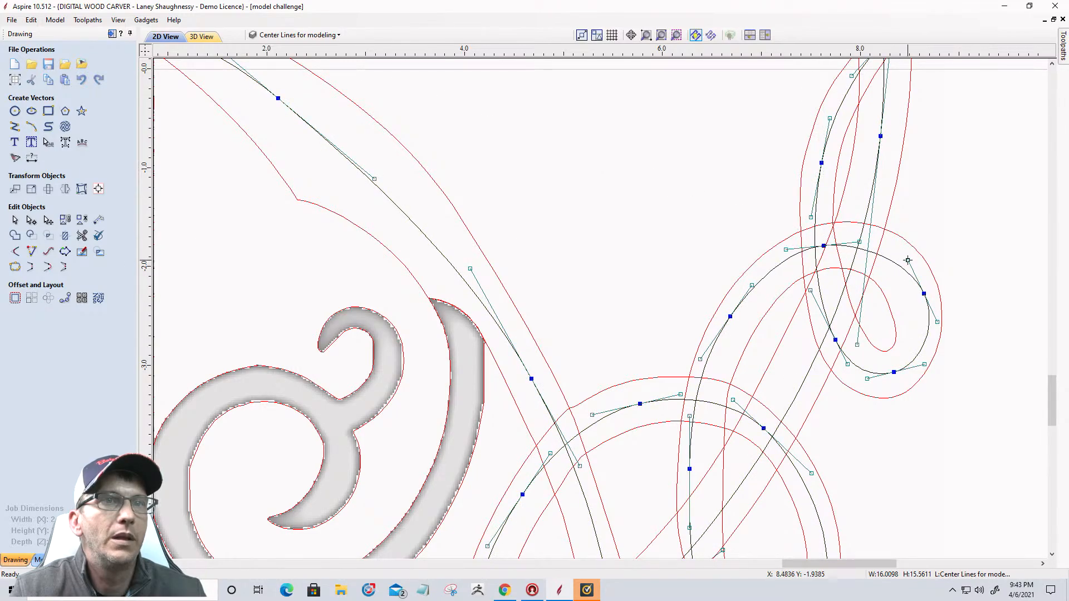
pyautogui.moveTo(908, 260); pyautogui.dragTo(916, 262)
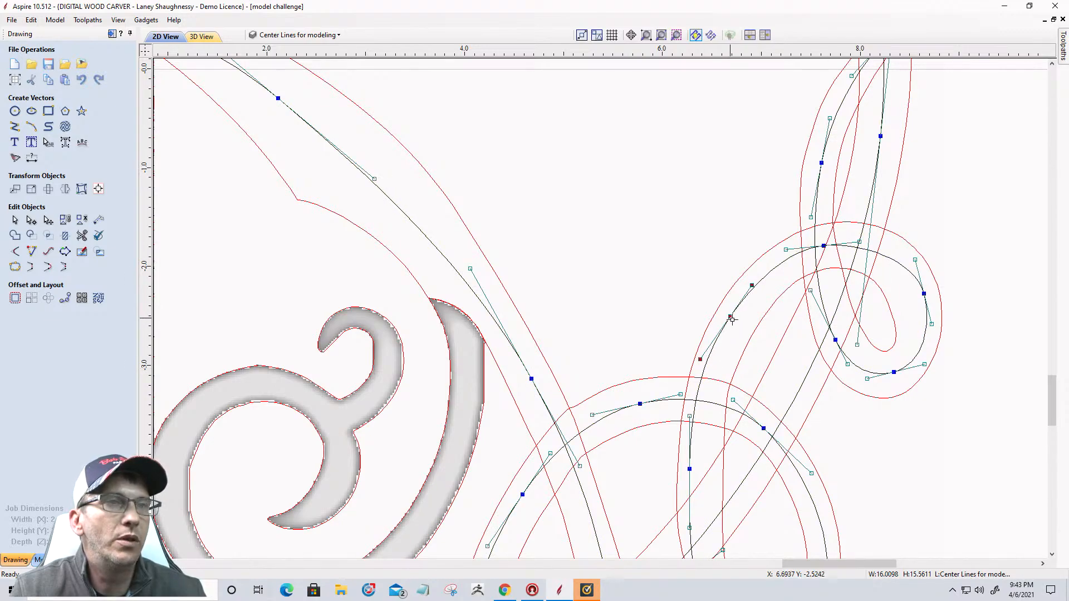
# Reshape the centre line where it rises from the second loop's left side to the third loop, centring it between the outlines
pyautogui.moveTo(732, 320); pyautogui.dragTo(752, 287)
pyautogui.scroll(-3, 727, 395)
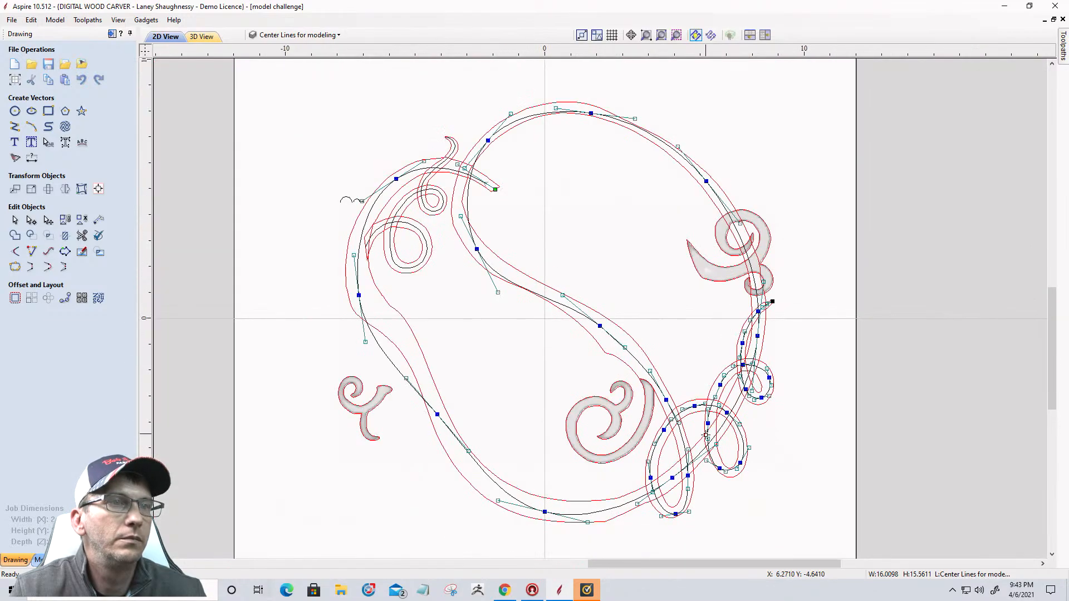
pyautogui.scroll(3, 715, 412)
pyautogui.moveTo(715, 386); pyautogui.dragTo(727, 396)
pyautogui.moveTo(727, 345); pyautogui.dragTo(712, 340)
pyautogui.click(761, 239)
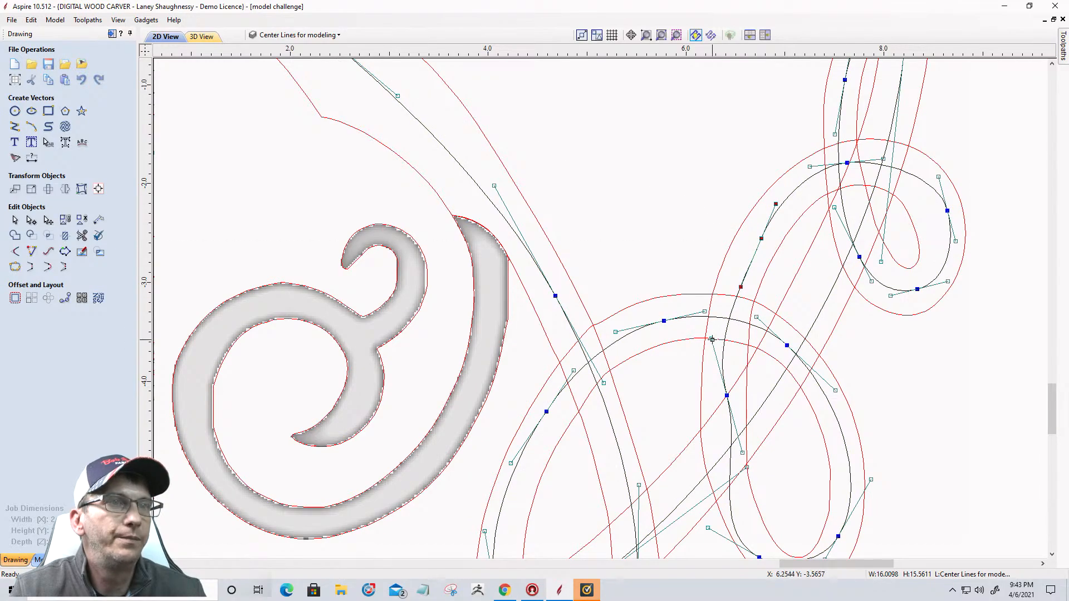
pyautogui.moveTo(712, 339); pyautogui.dragTo(727, 340)
pyautogui.moveTo(740, 286); pyautogui.dragTo(727, 275)
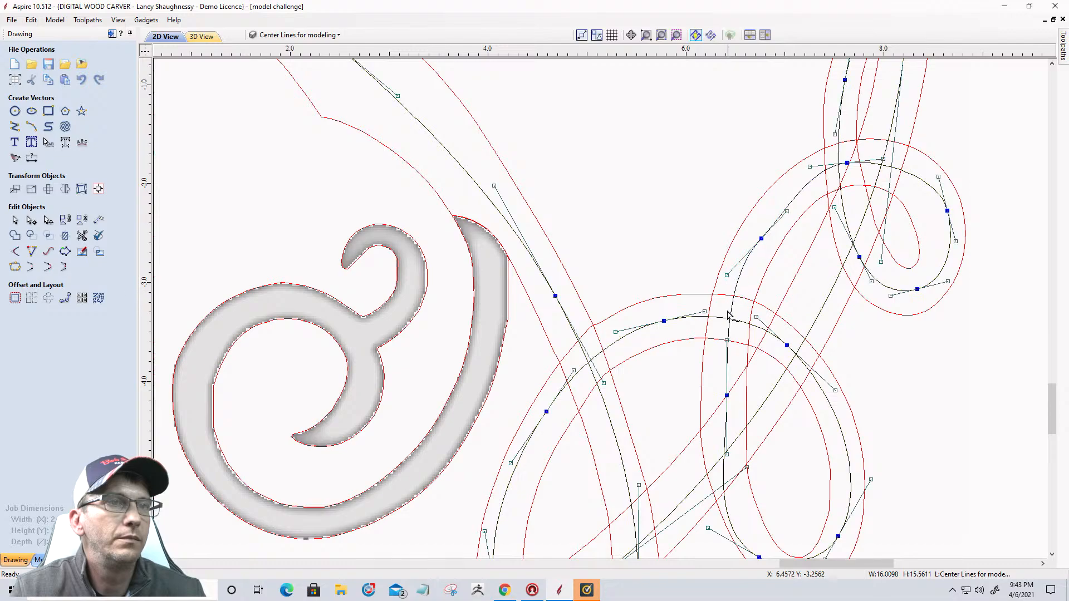
pyautogui.scroll(-1, 711, 335)
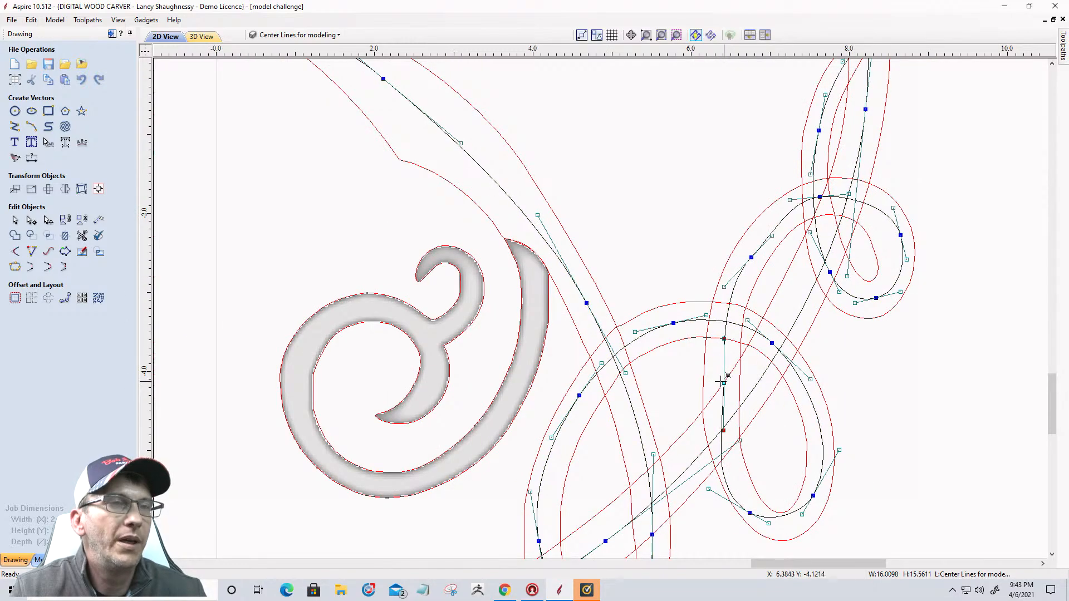
pyautogui.moveTo(722, 382); pyautogui.dragTo(719, 383)
pyautogui.scroll(-1, 718, 426)
pyautogui.scroll(4, 716, 428)
pyautogui.scroll(-4, 717, 376)
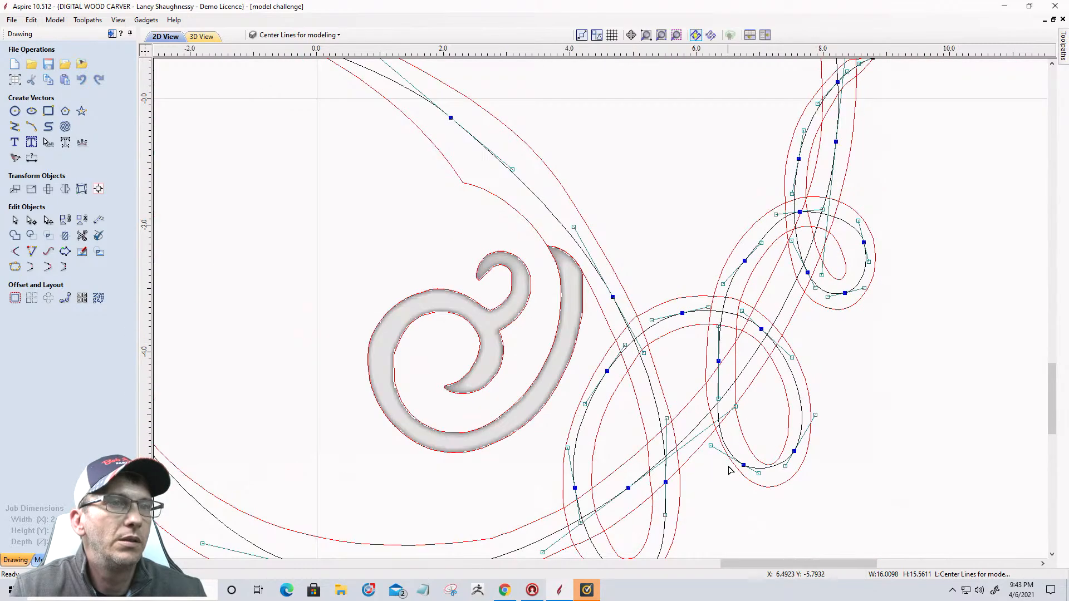
# Lower the centre line at the second loop's bottom and adjust the handles on both sides so it follows the vine's middle
pyautogui.scroll(3, 731, 470)
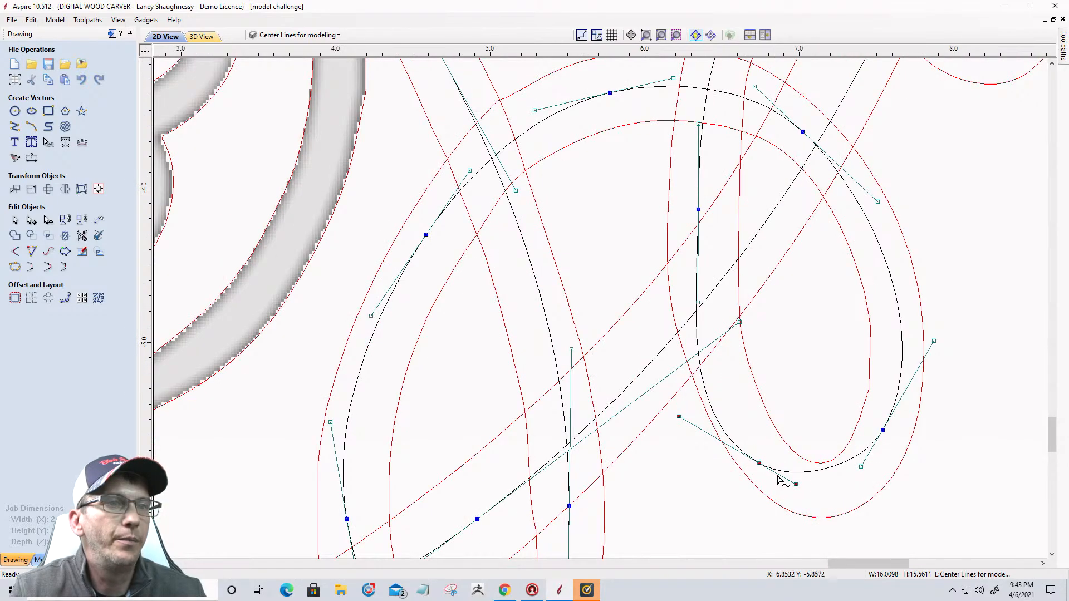
pyautogui.moveTo(780, 480); pyautogui.dragTo(797, 483)
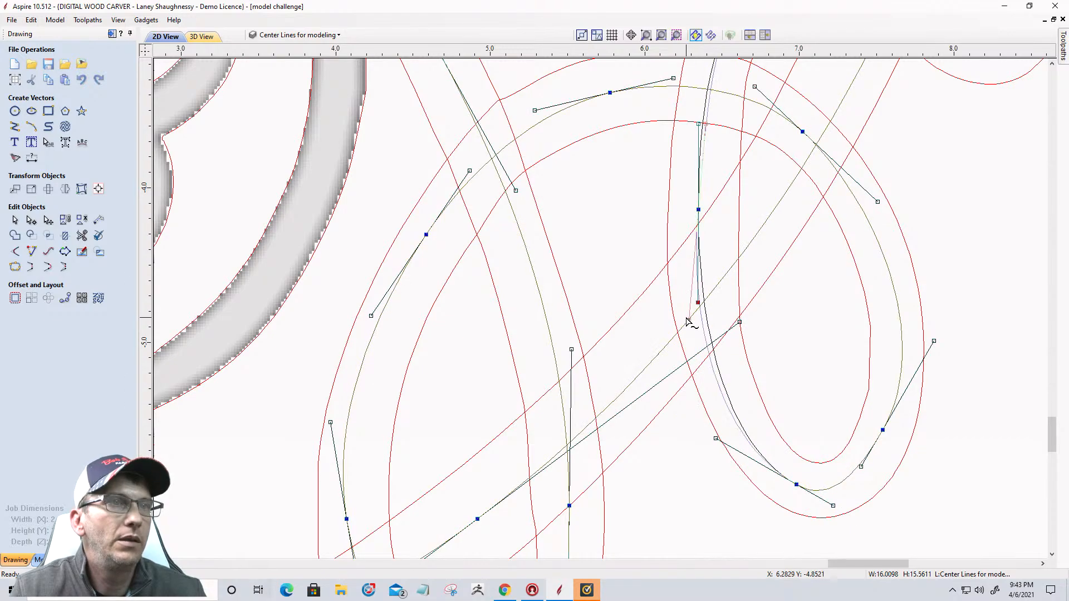
pyautogui.moveTo(692, 310); pyautogui.dragTo(683, 329)
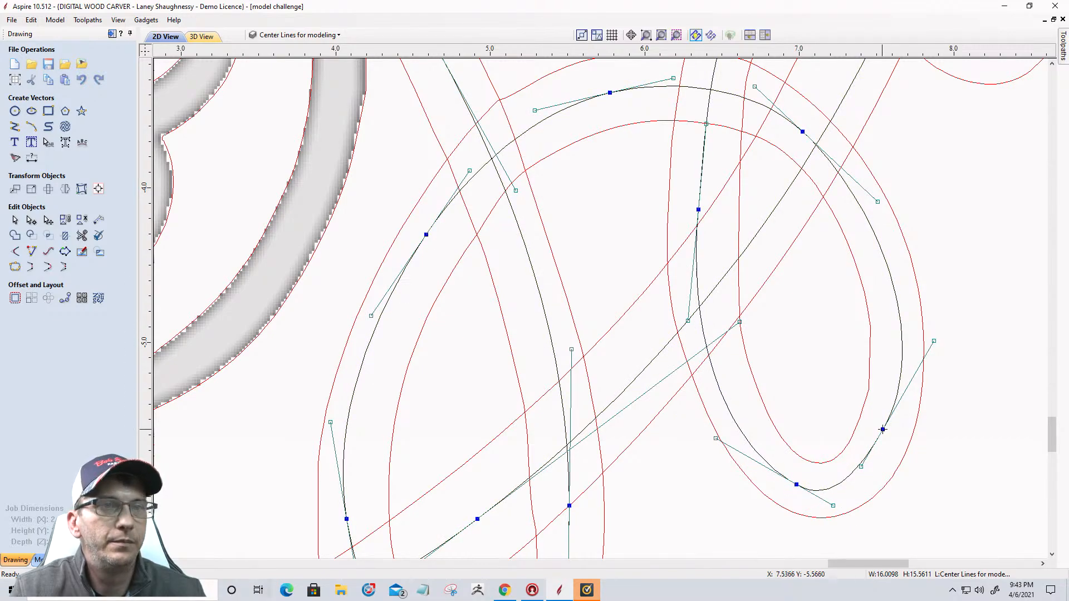
pyautogui.moveTo(860, 468); pyautogui.dragTo(868, 484)
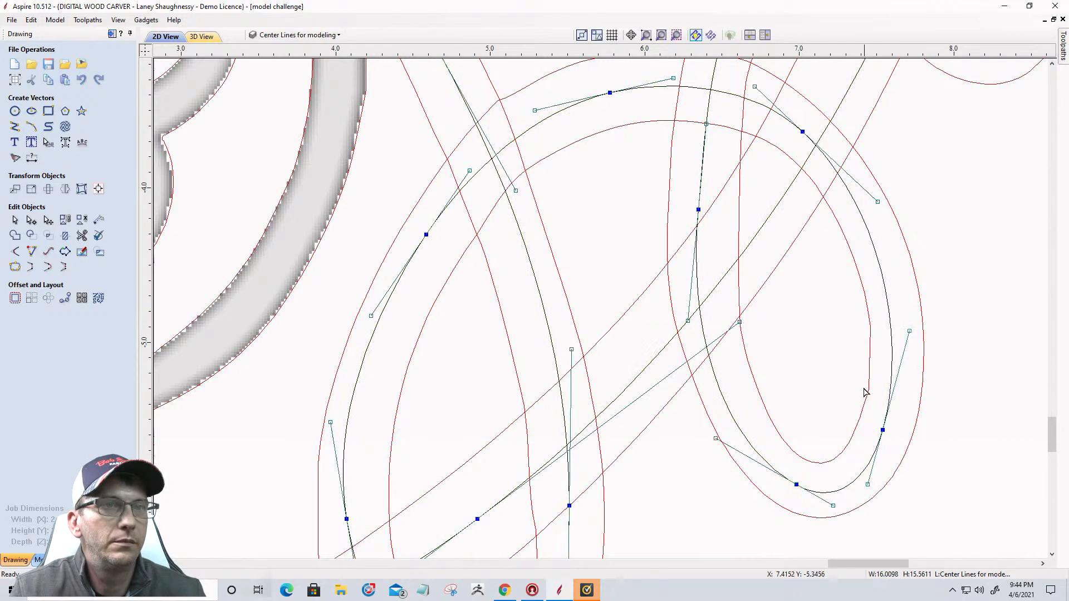
pyautogui.click(804, 132)
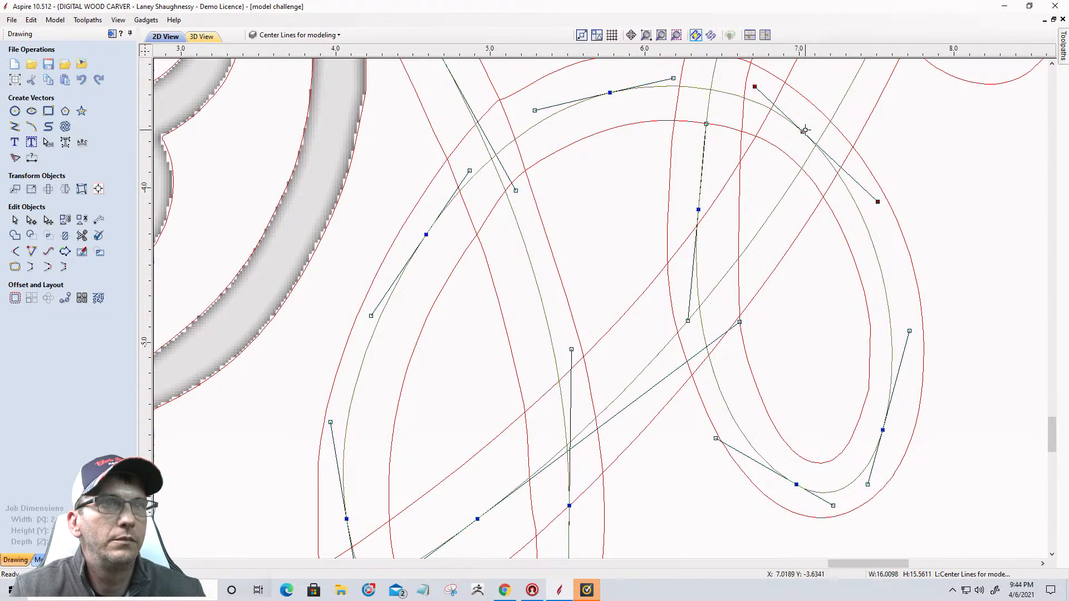
pyautogui.moveTo(891, 334); pyautogui.dragTo(898, 333)
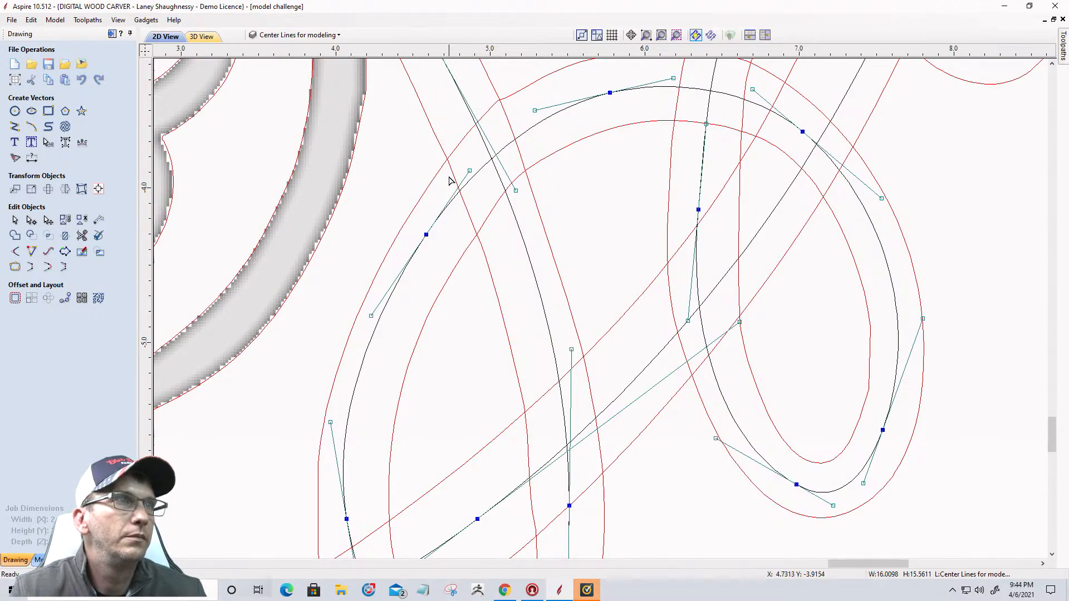
# Move the node on the first loop's upper-left side and adjust the top curve to centre the line between the outlines
pyautogui.scroll(-1, 410, 277)
pyautogui.scroll(1, 413, 261)
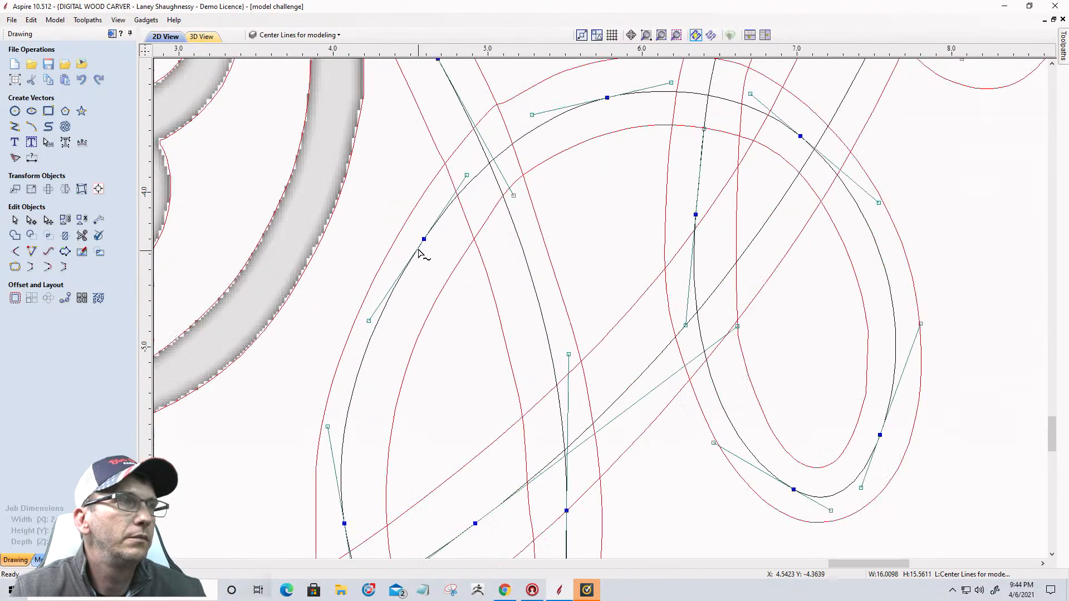
pyautogui.moveTo(423, 239); pyautogui.dragTo(430, 244)
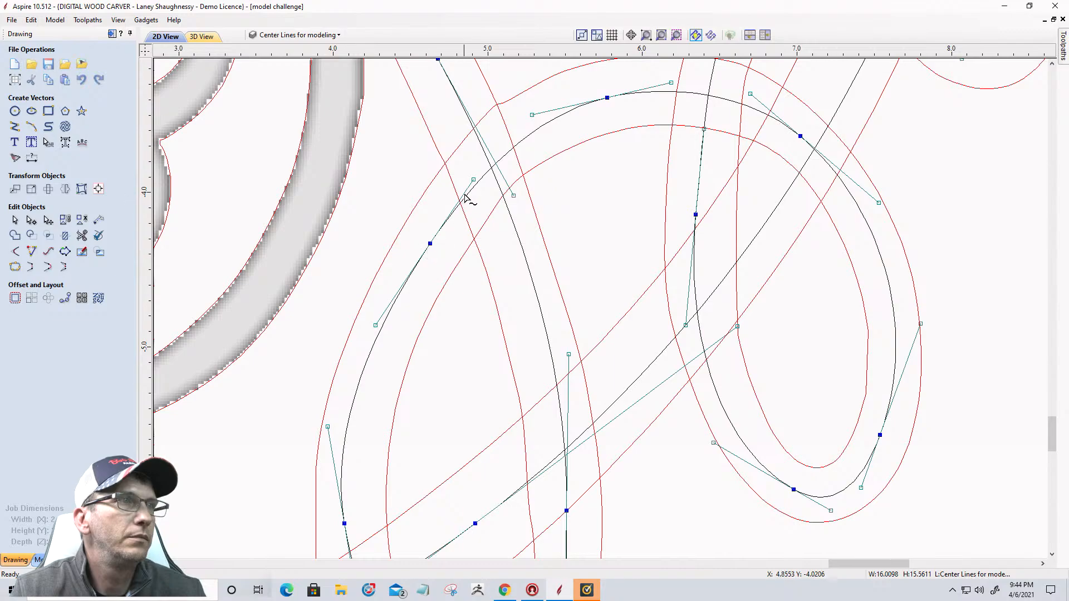
pyautogui.scroll(-2, 409, 318)
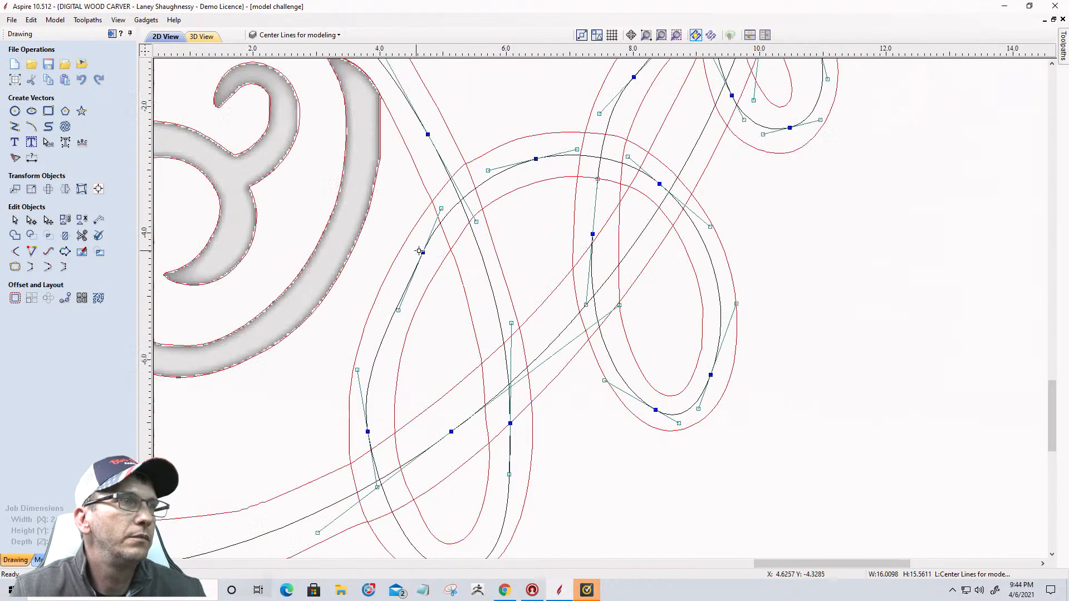
pyautogui.scroll(2, 406, 326)
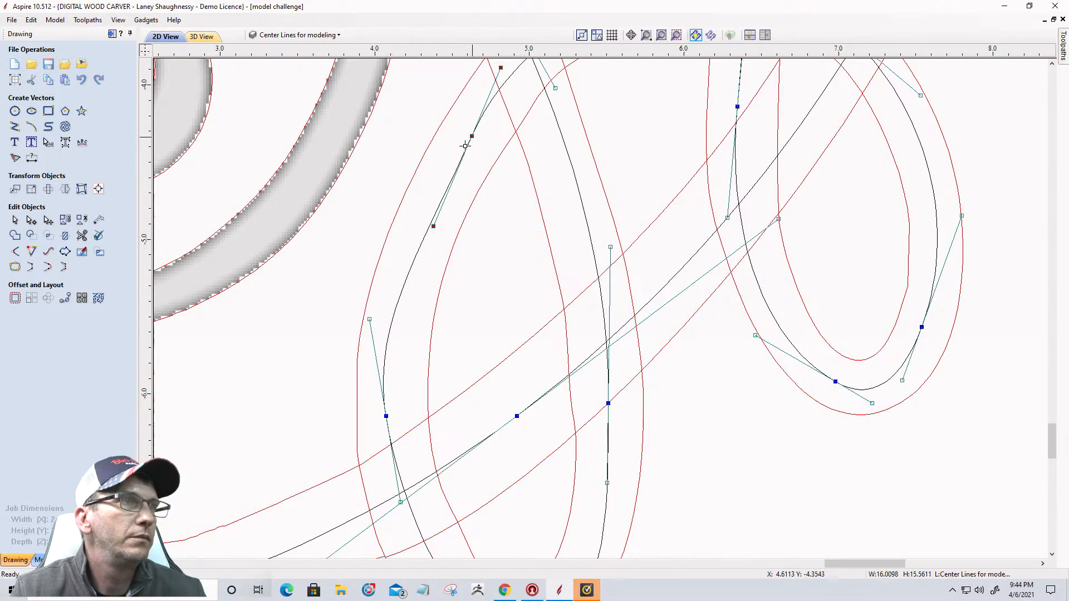
pyautogui.moveTo(465, 146); pyautogui.dragTo(438, 180)
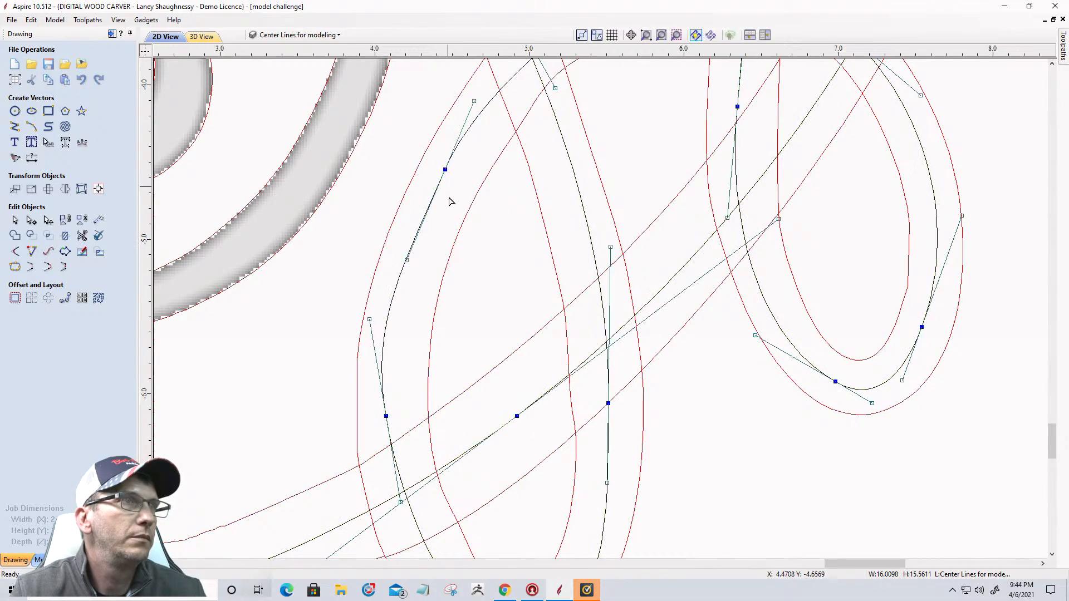
pyautogui.scroll(-3, 450, 202)
pyautogui.scroll(2, 506, 110)
pyautogui.moveTo(523, 98); pyautogui.dragTo(517, 94)
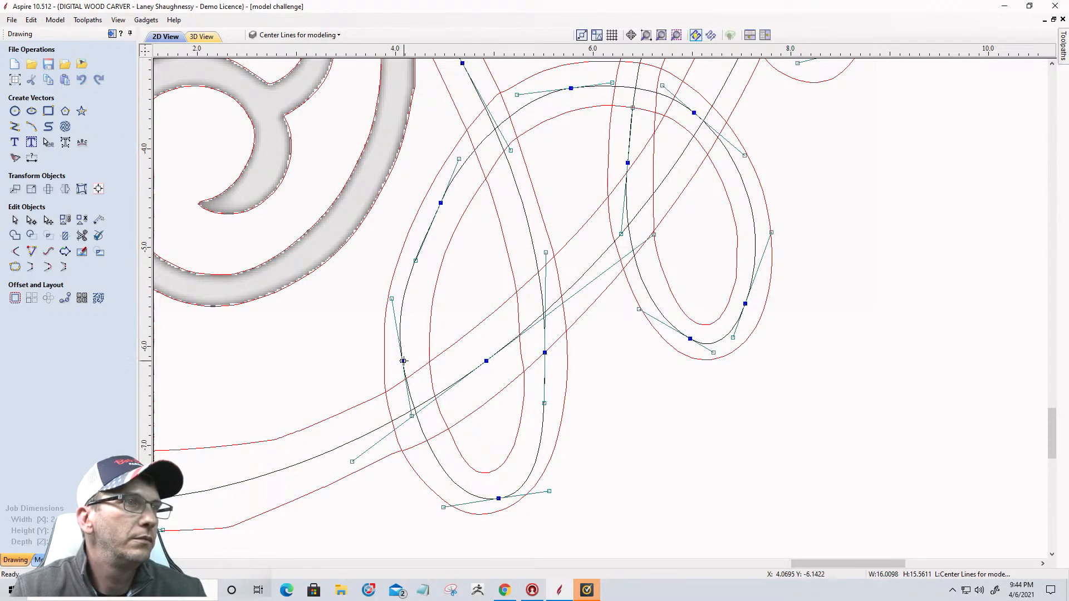
# Shift the first loop's left node inward, set its handles vertical and move the bottom node left to centre the line
pyautogui.moveTo(404, 361); pyautogui.dragTo(409, 366)
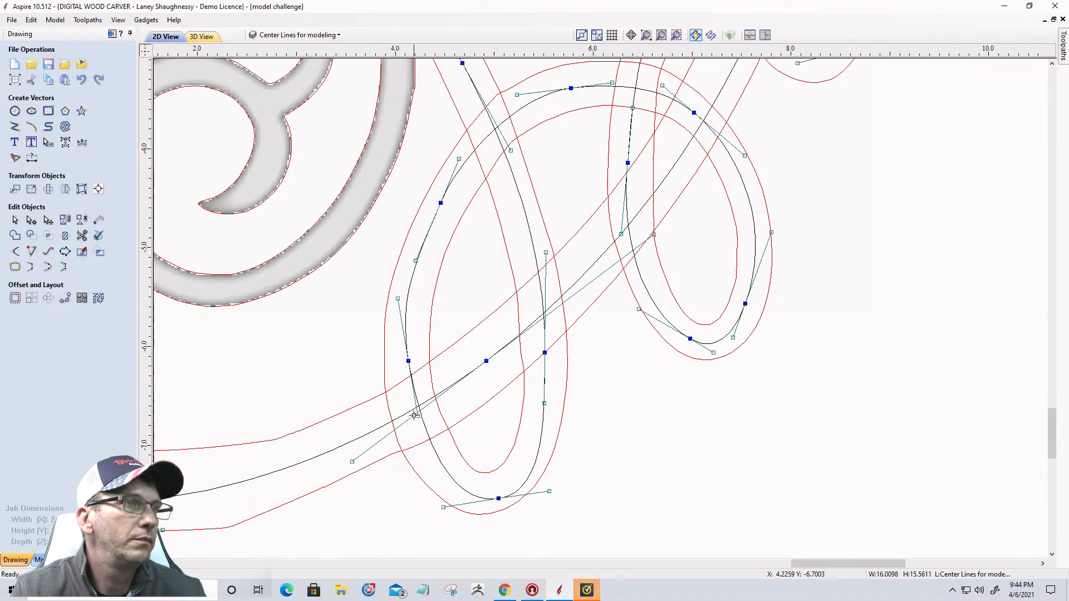
pyautogui.moveTo(420, 417); pyautogui.dragTo(408, 421)
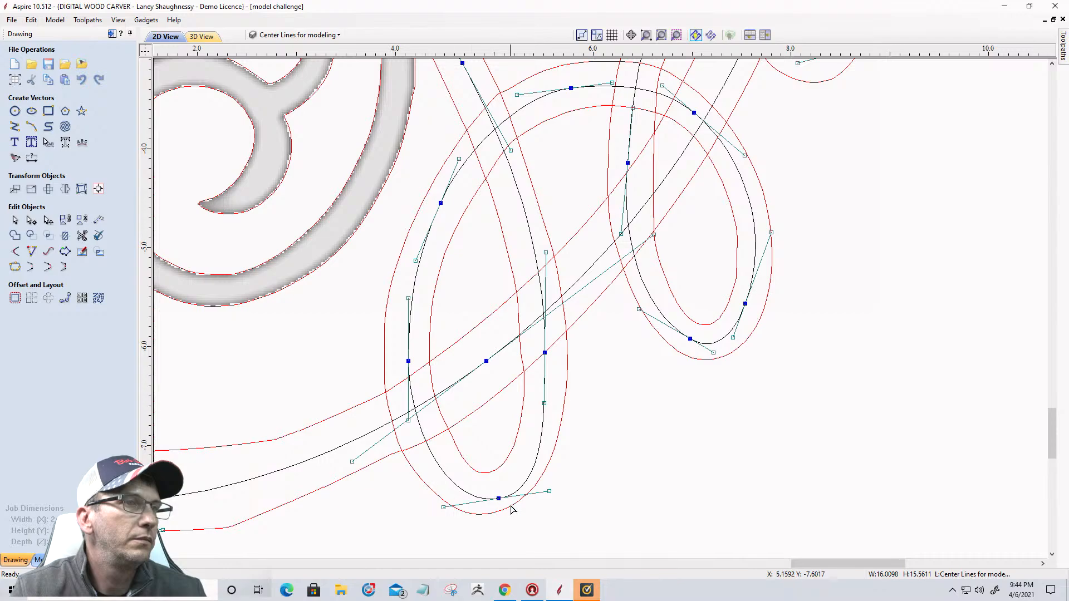
pyautogui.moveTo(499, 498); pyautogui.dragTo(487, 494)
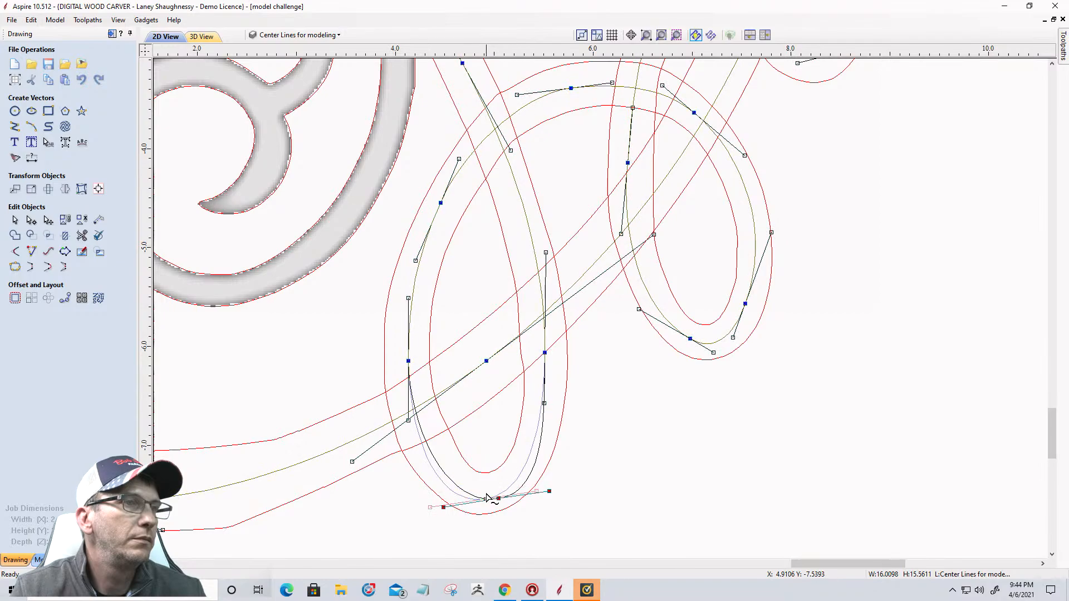
pyautogui.click(546, 351)
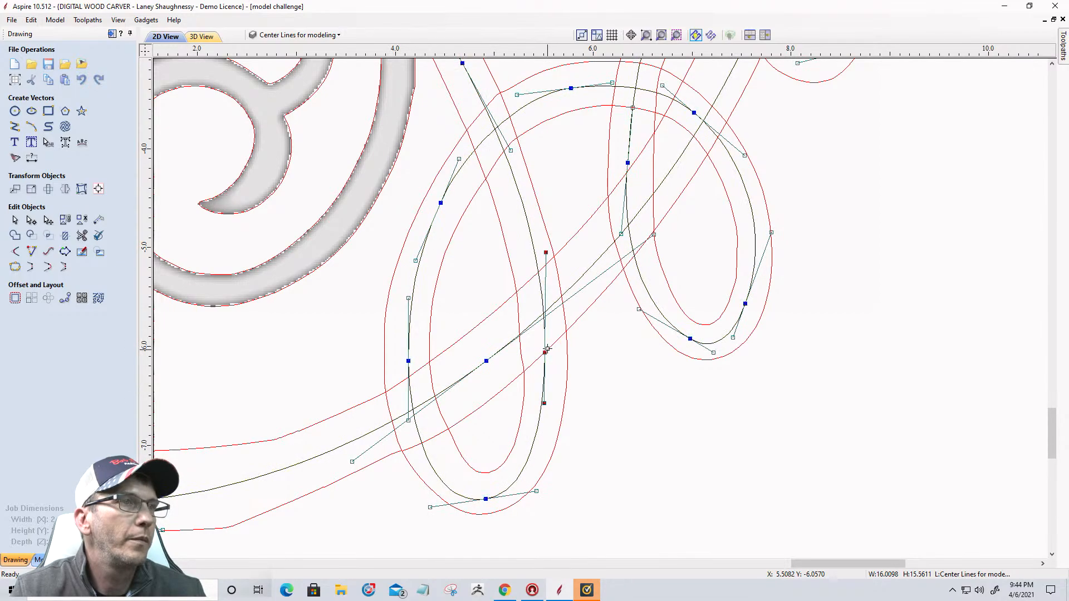
pyautogui.scroll(-3, 559, 273)
pyautogui.scroll(-1, 563, 277)
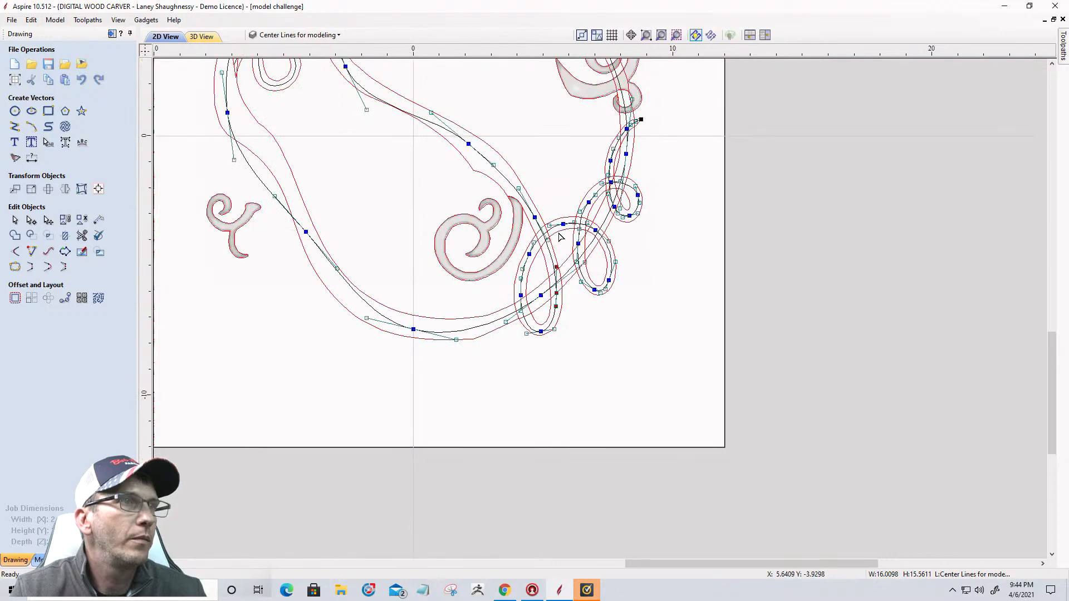
# Swing the lower handle of the node on the large vine's upper-left bend up and inward, centring the diagonal between the outlines
pyautogui.scroll(3, 539, 248)
pyautogui.scroll(1, 539, 248)
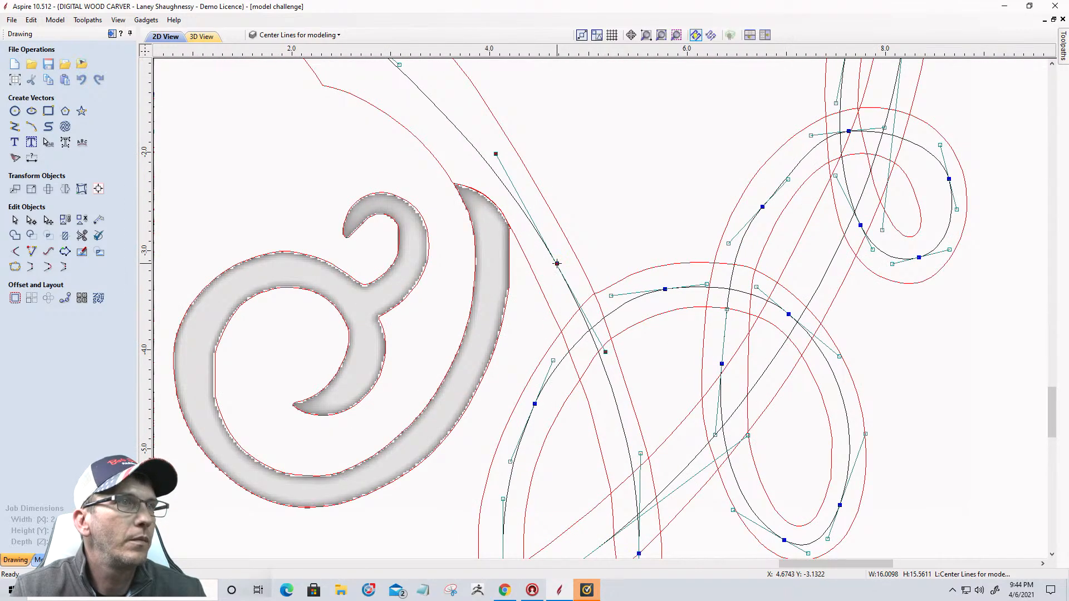
pyautogui.scroll(-4, 556, 263)
pyautogui.scroll(3, 482, 179)
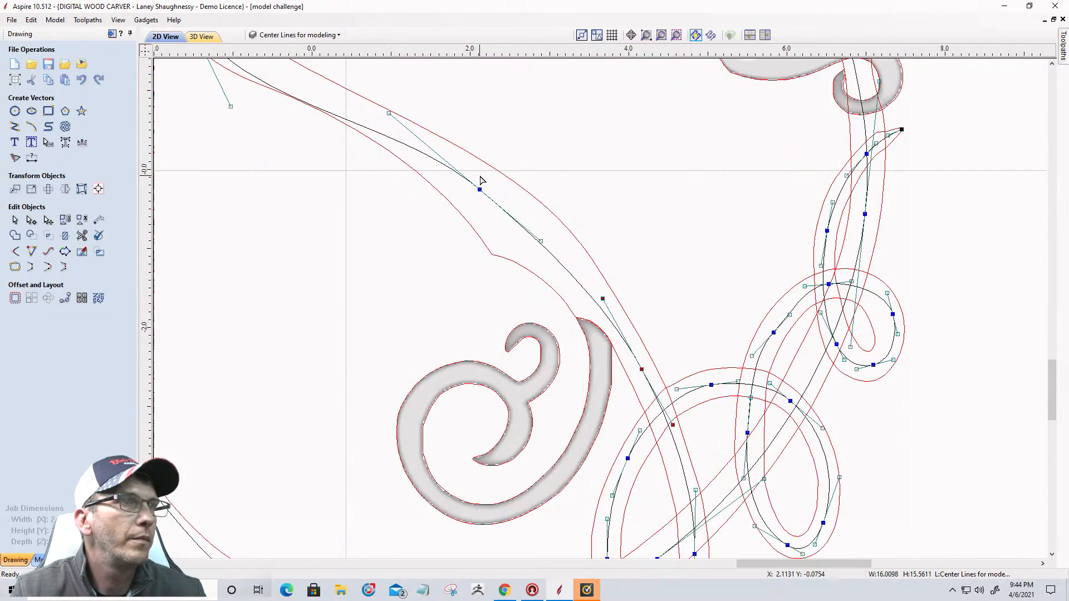
pyautogui.scroll(1, 482, 180)
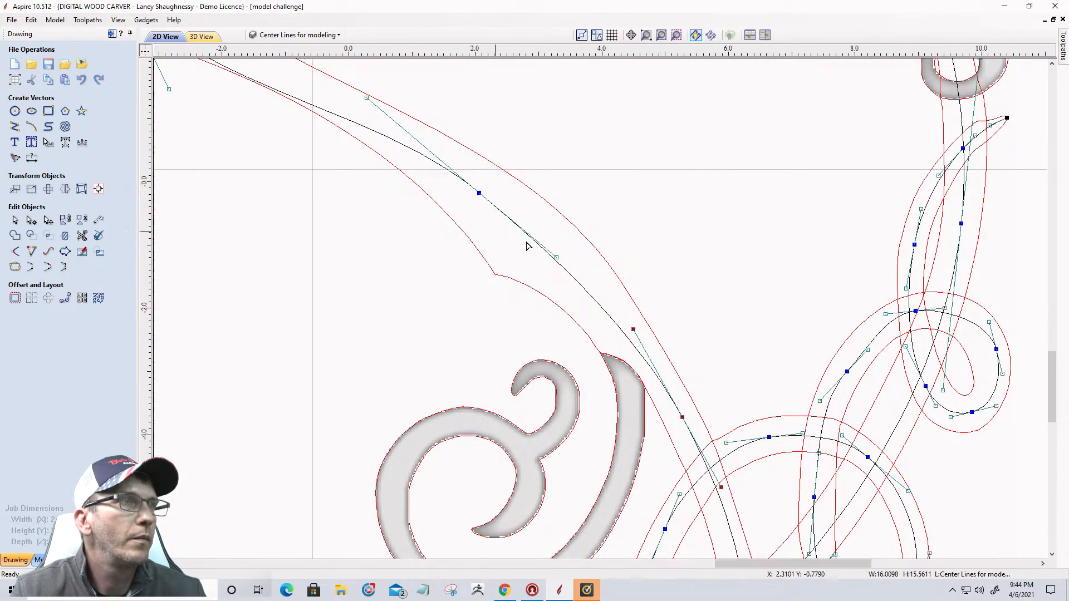
pyautogui.scroll(-3, 530, 241)
pyautogui.scroll(2, 551, 247)
pyautogui.scroll(1, 415, 216)
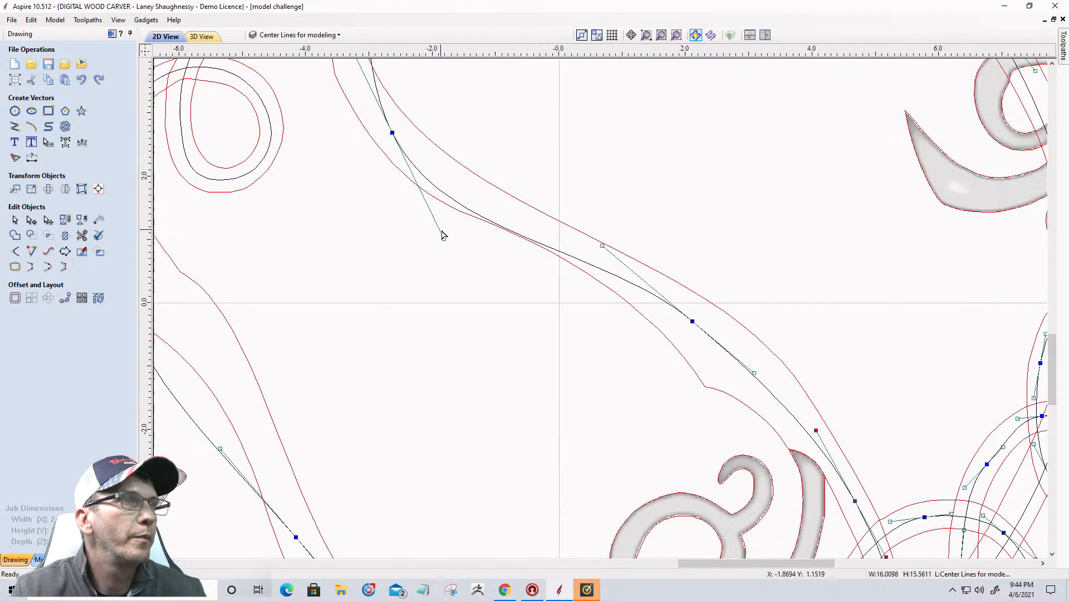
pyautogui.click(442, 238)
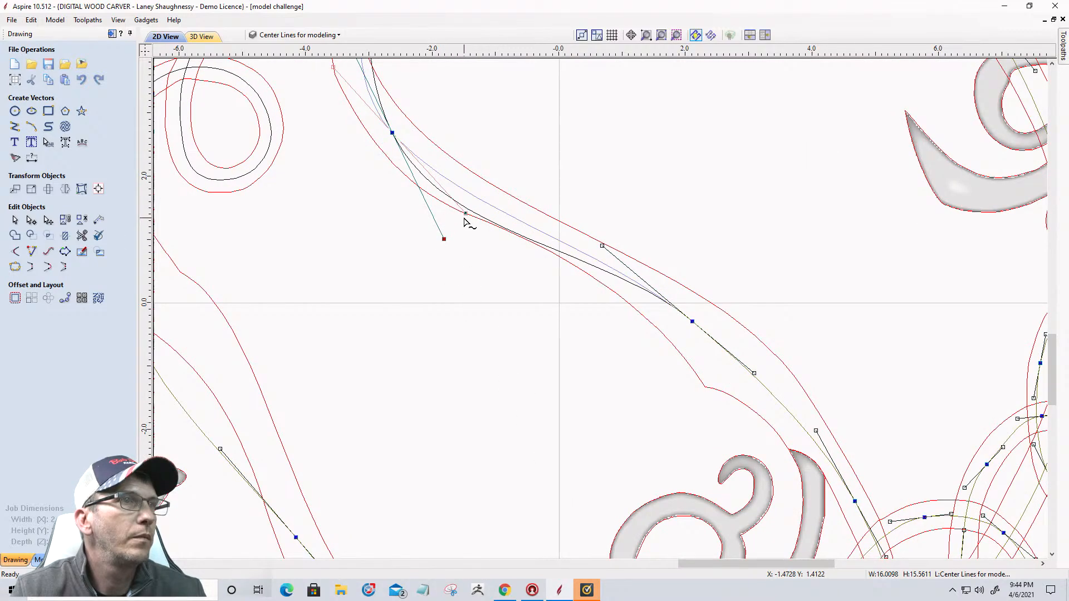
pyautogui.moveTo(464, 222); pyautogui.dragTo(465, 217)
pyautogui.scroll(-5, 486, 237)
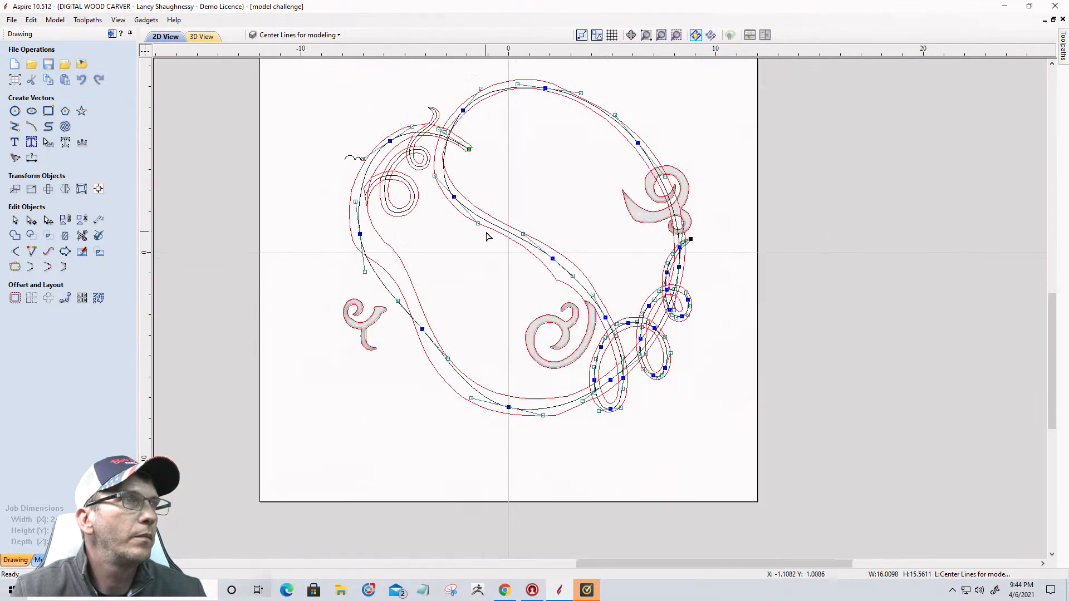
# Insert a point on the centre line beside the vine's start tip, move it outward and adjust its handle to centre the bend
pyautogui.scroll(5, 425, 150)
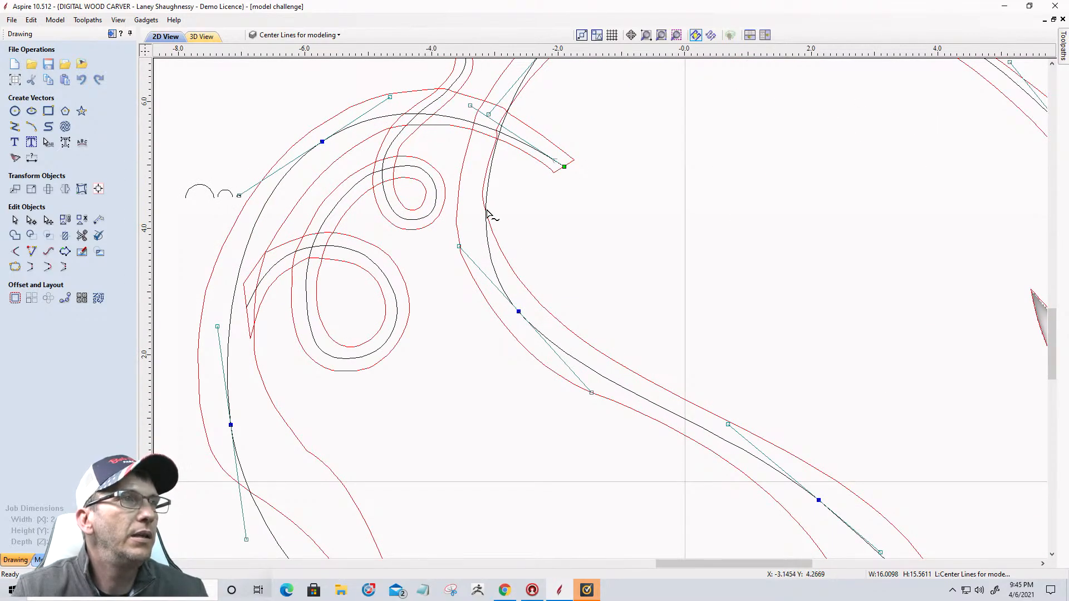
pyautogui.rightClick(493, 163)
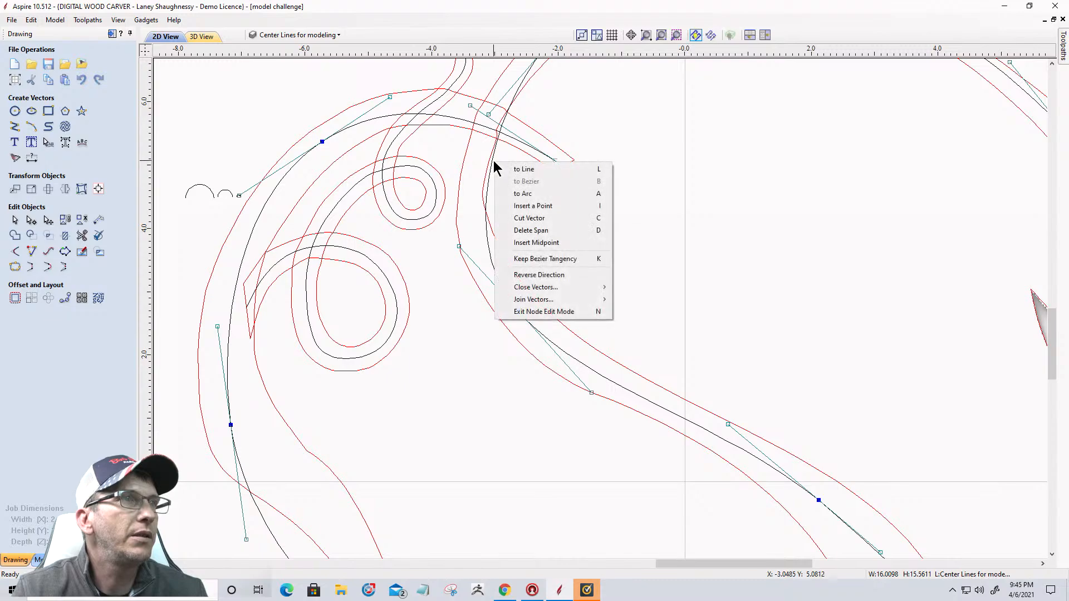
pyautogui.click(509, 205)
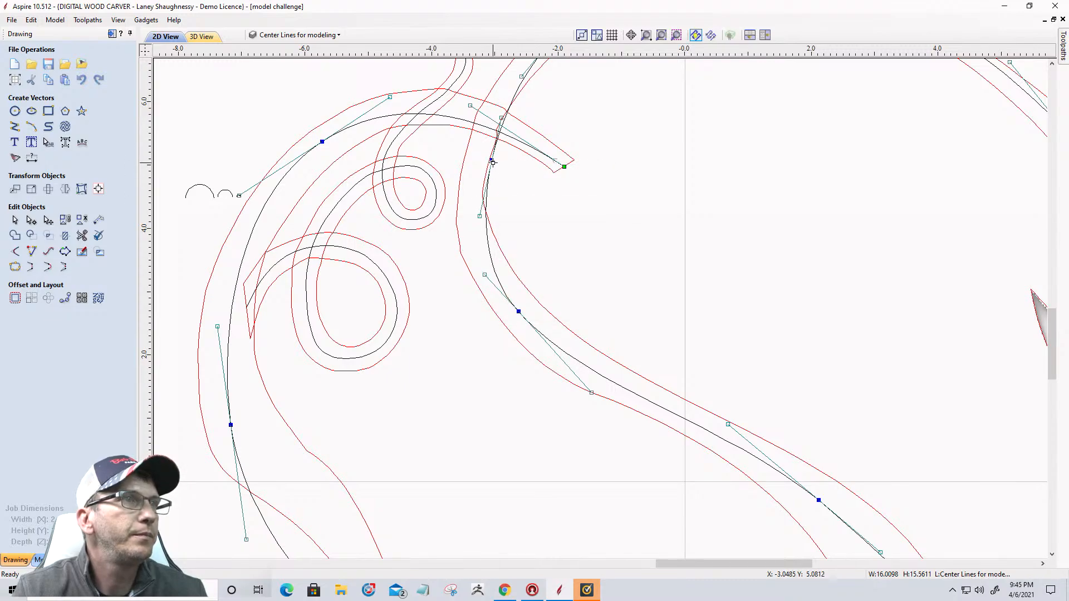
pyautogui.moveTo(493, 163); pyautogui.dragTo(476, 163)
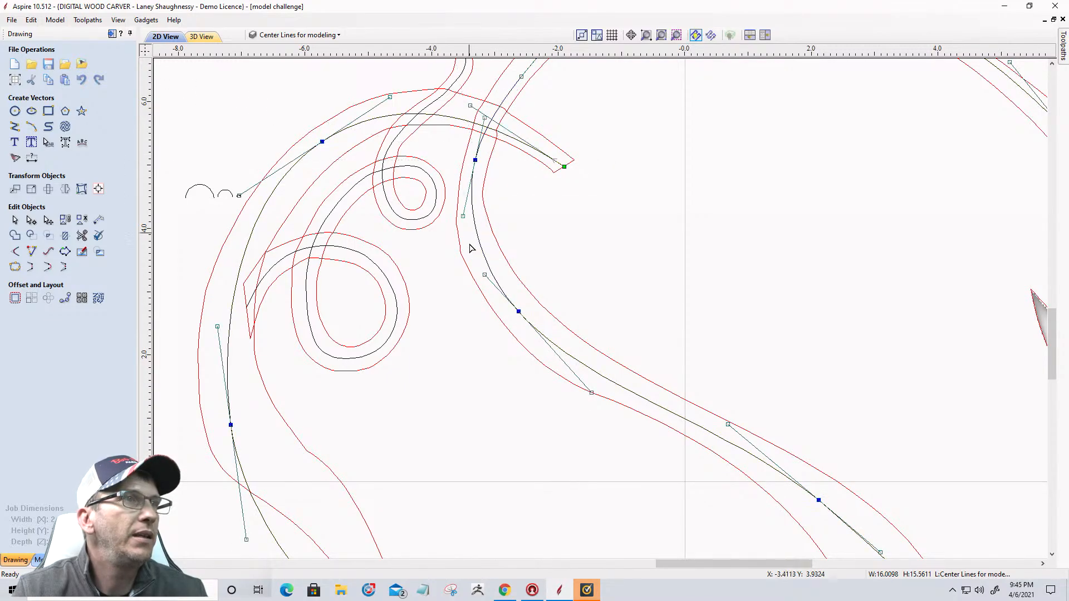
pyautogui.moveTo(463, 216); pyautogui.dragTo(459, 222)
pyautogui.scroll(-3, 459, 222)
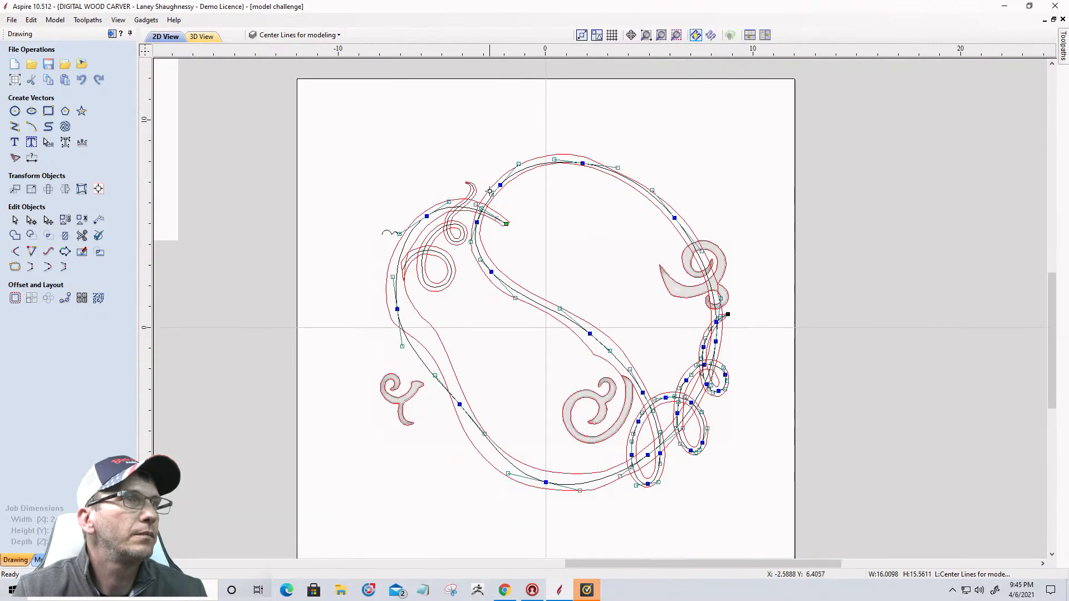
# Nudge the node on the large arch's upper left, then raise the top node and adjust its handle to centre the line
pyautogui.scroll(3, 523, 178)
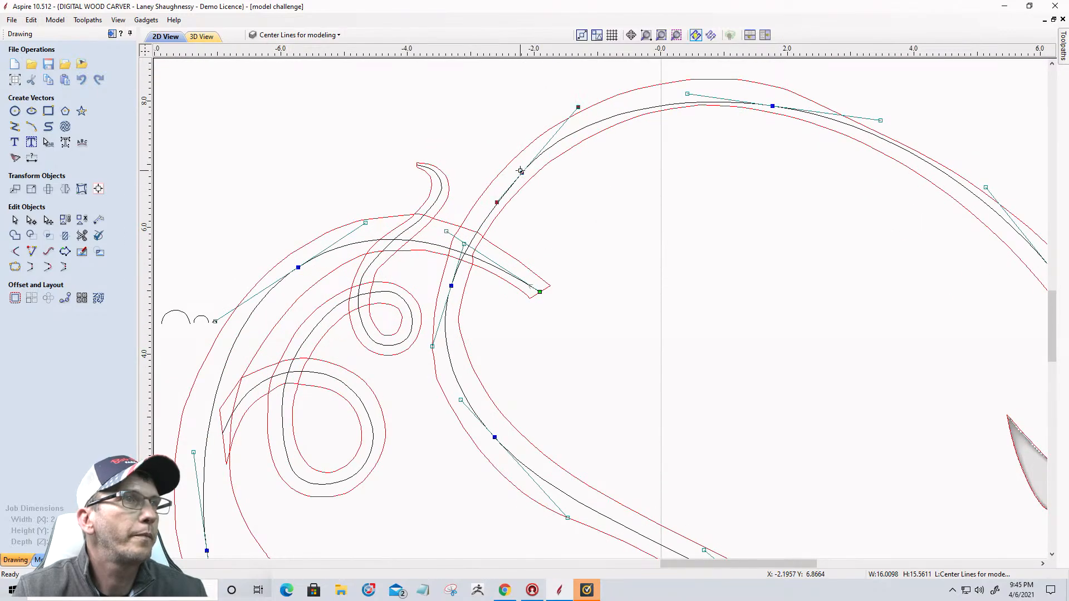
pyautogui.moveTo(522, 172); pyautogui.dragTo(524, 170)
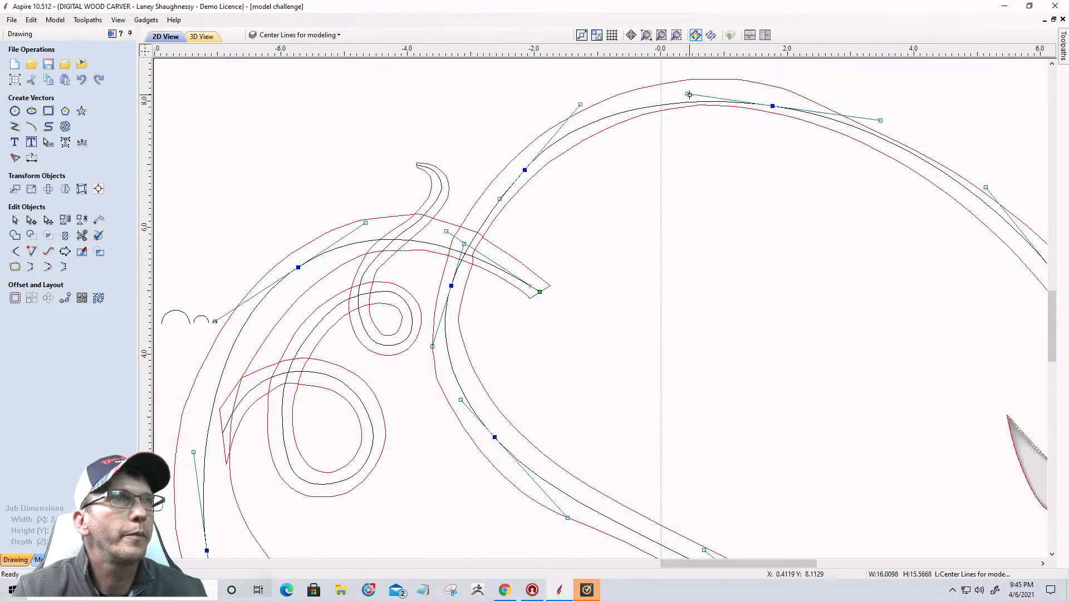
pyautogui.moveTo(689, 95); pyautogui.dragTo(690, 80)
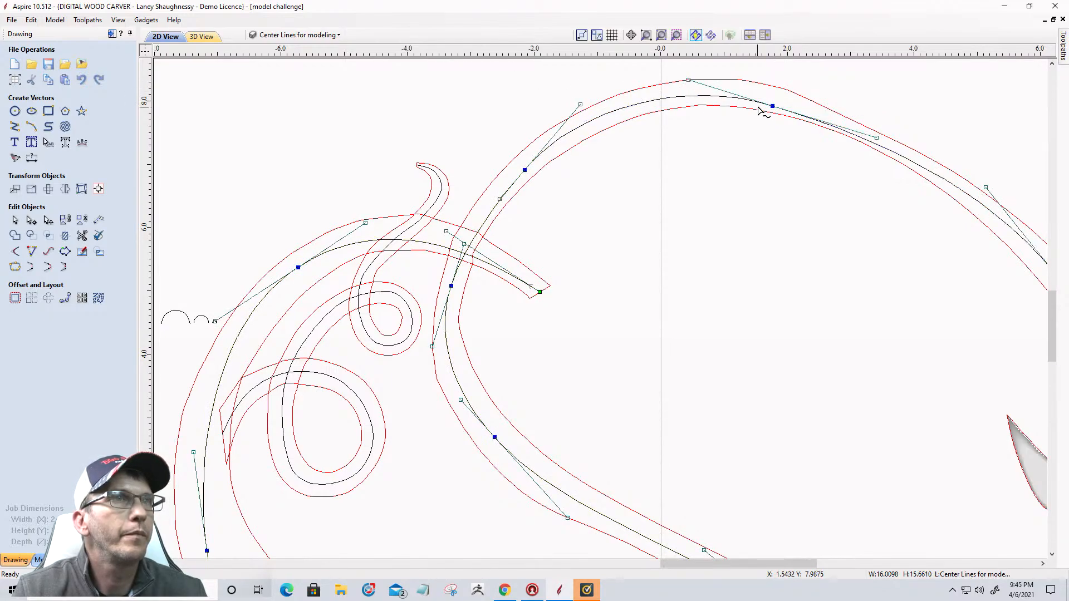
pyautogui.moveTo(776, 102); pyautogui.dragTo(779, 94)
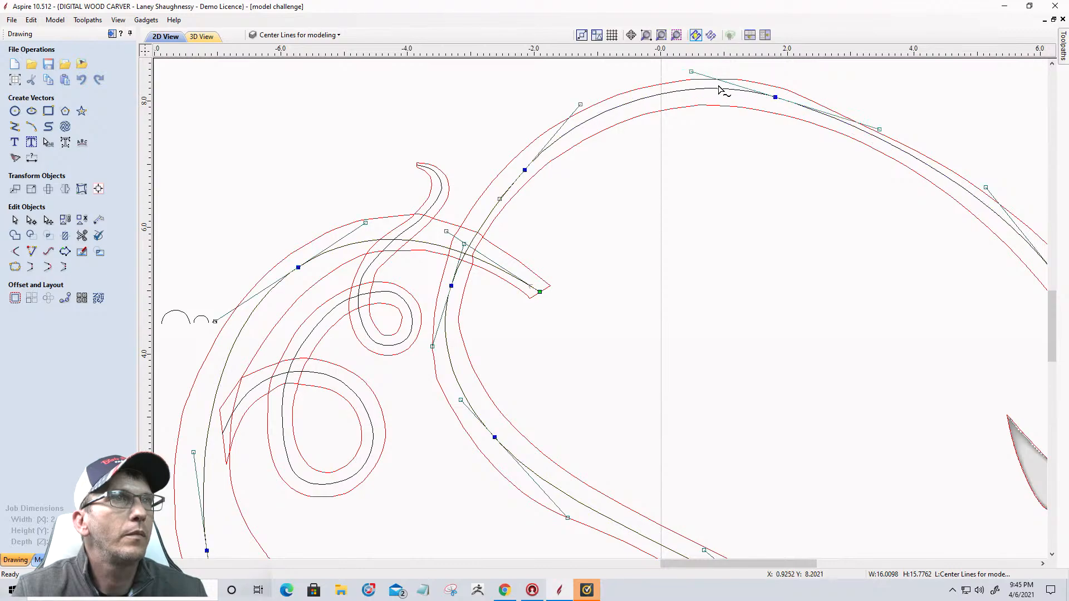
pyautogui.moveTo(689, 71); pyautogui.dragTo(703, 78)
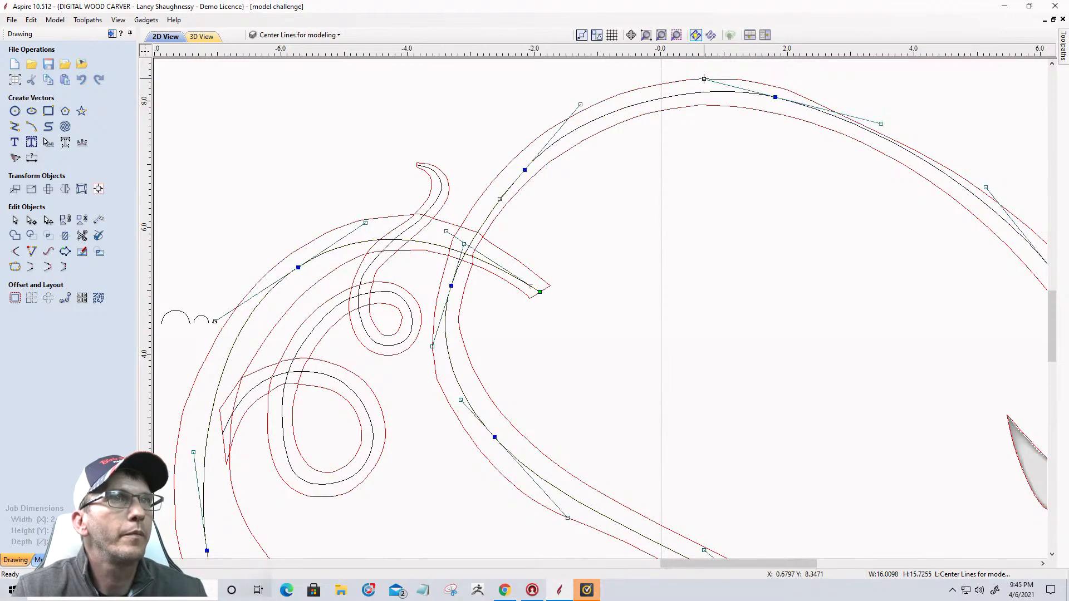
pyautogui.scroll(-3, 754, 162)
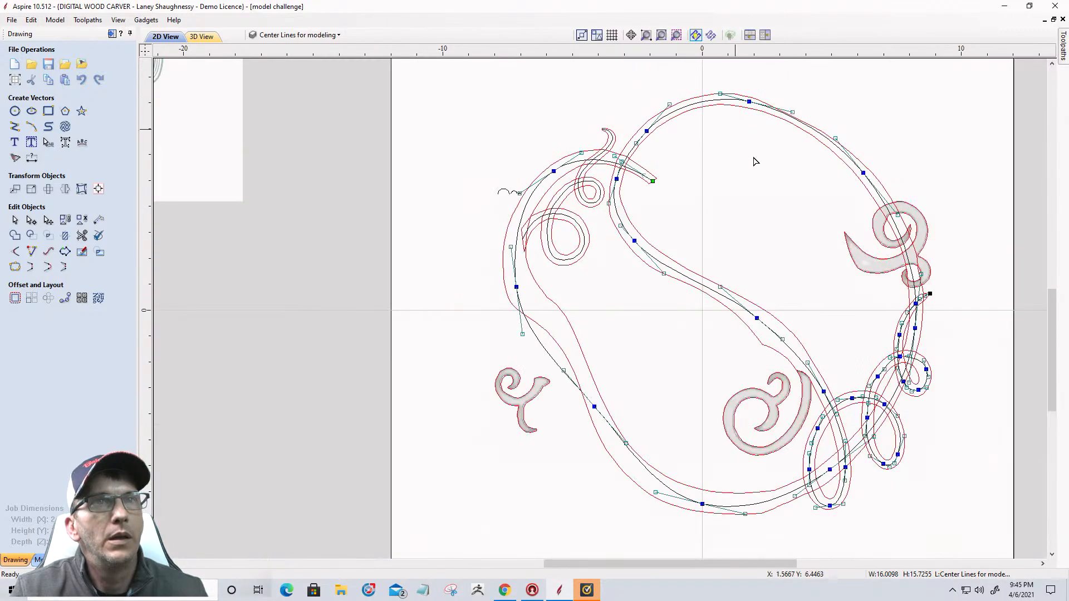
# Insert a point on the centre line just past the large arch's top, where it descends, and shift it between the outlines
pyautogui.scroll(3, 863, 174)
pyautogui.scroll(-3, 864, 174)
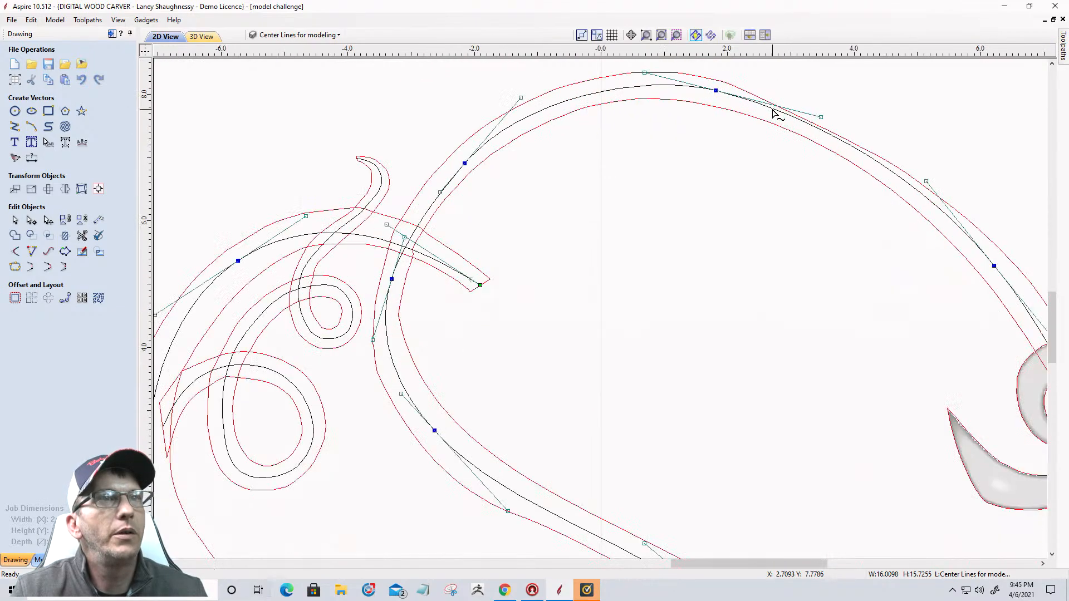
pyautogui.scroll(3, 783, 117)
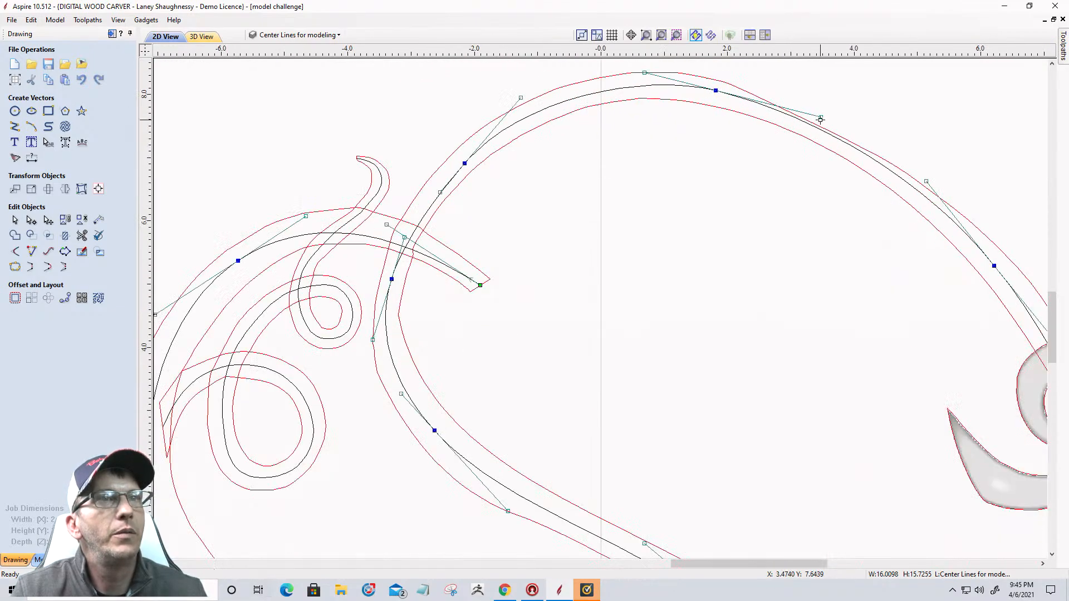
pyautogui.rightClick(844, 146)
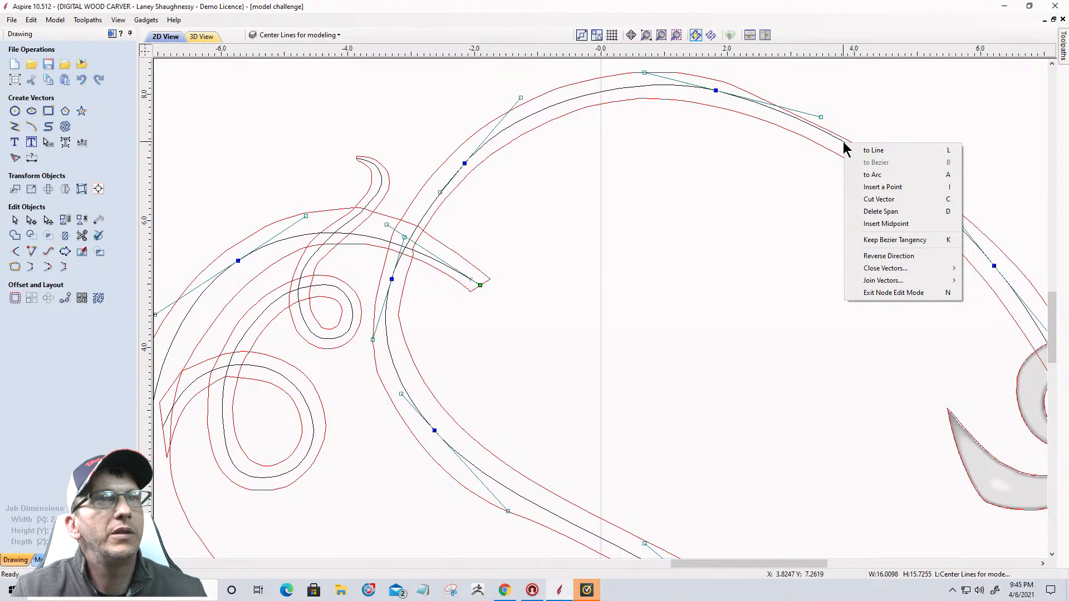
pyautogui.click(862, 187)
pyautogui.moveTo(844, 142); pyautogui.dragTo(840, 145)
pyautogui.scroll(3, 846, 152)
pyautogui.scroll(-3, 841, 147)
pyautogui.click(750, 126)
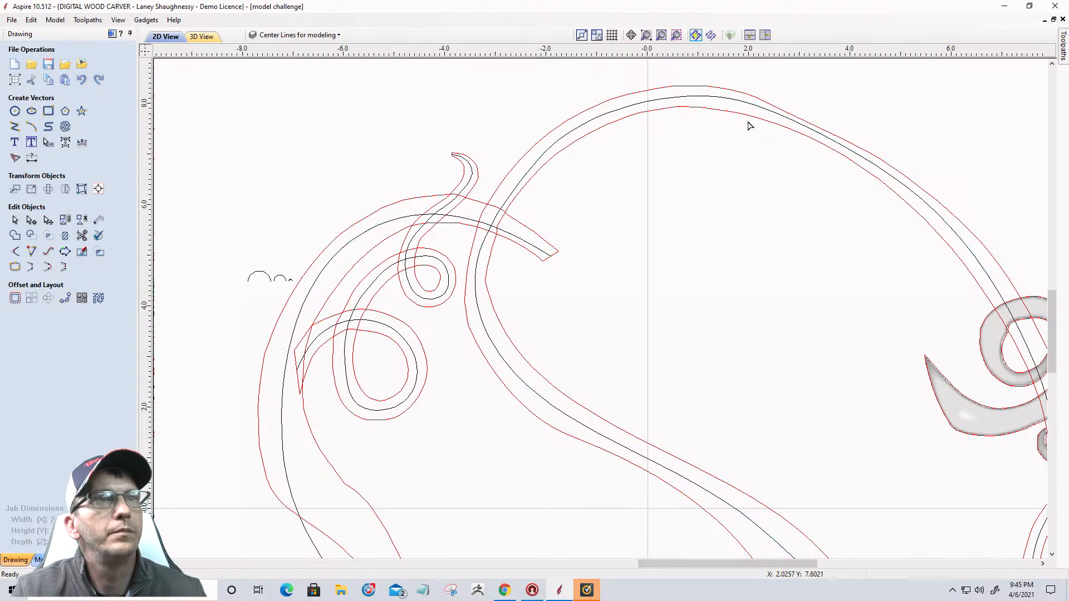
# Reopen the centre line for node editing and bend its span through the grey scroll beside the arch outward to the vine's middle
pyautogui.scroll(-5, 971, 365)
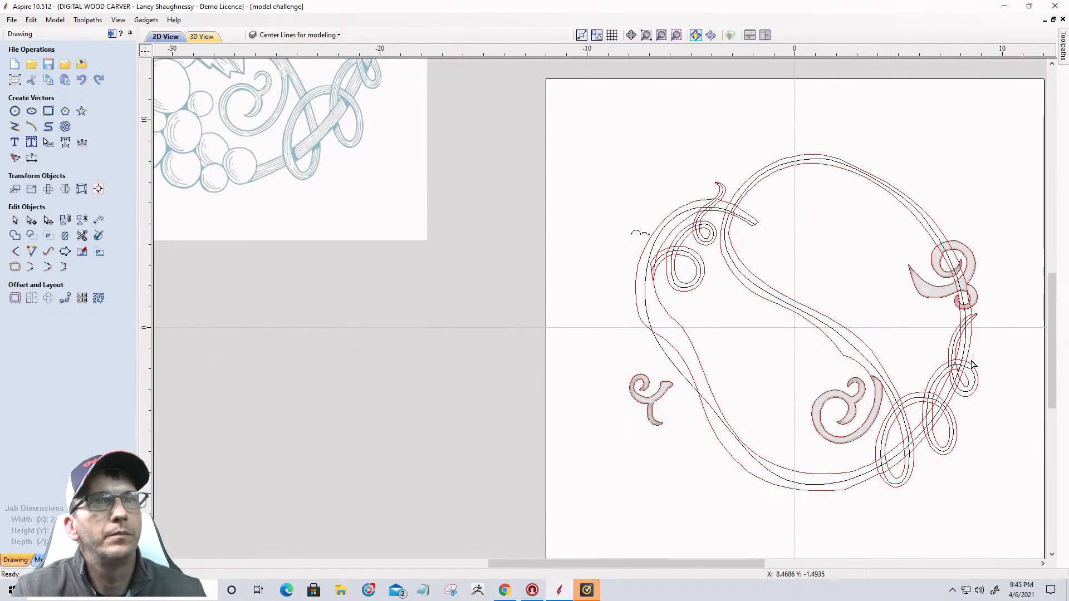
pyautogui.scroll(3, 970, 367)
pyautogui.scroll(1, 971, 365)
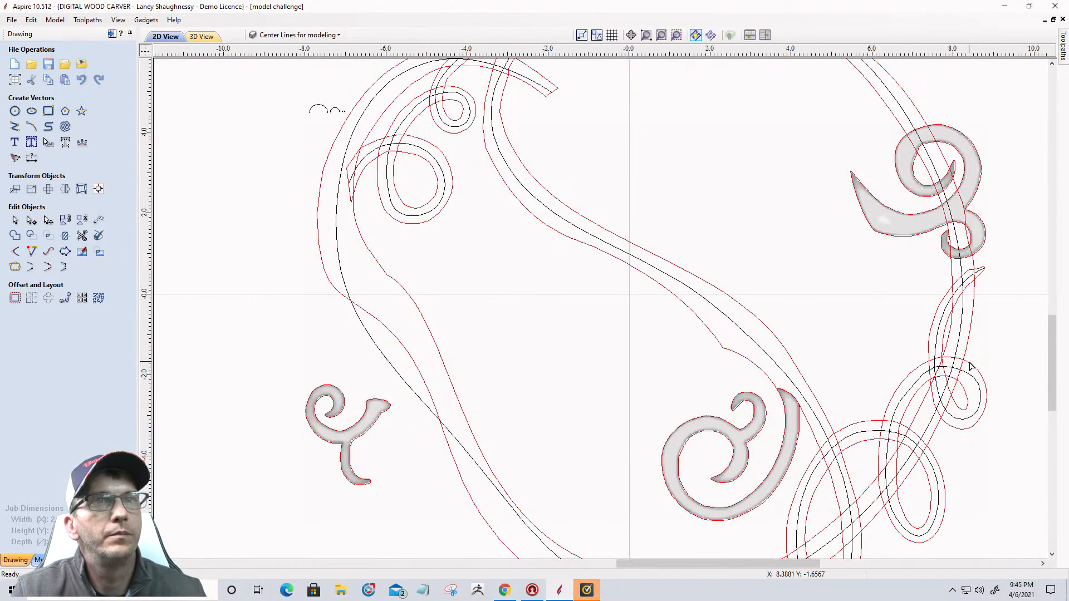
pyautogui.click(949, 210)
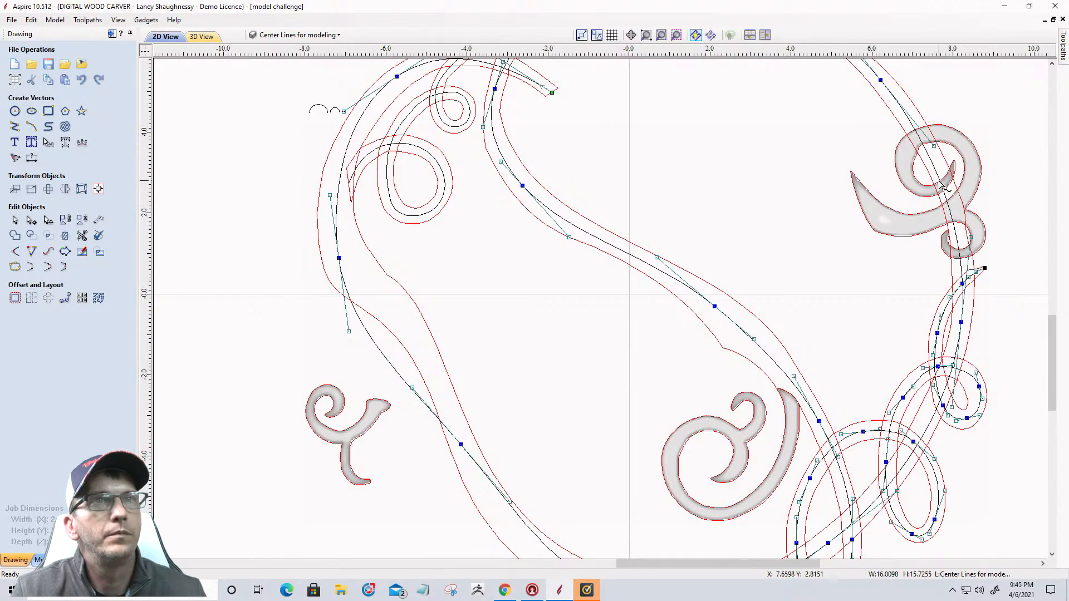
pyautogui.moveTo(939, 183); pyautogui.dragTo(951, 181)
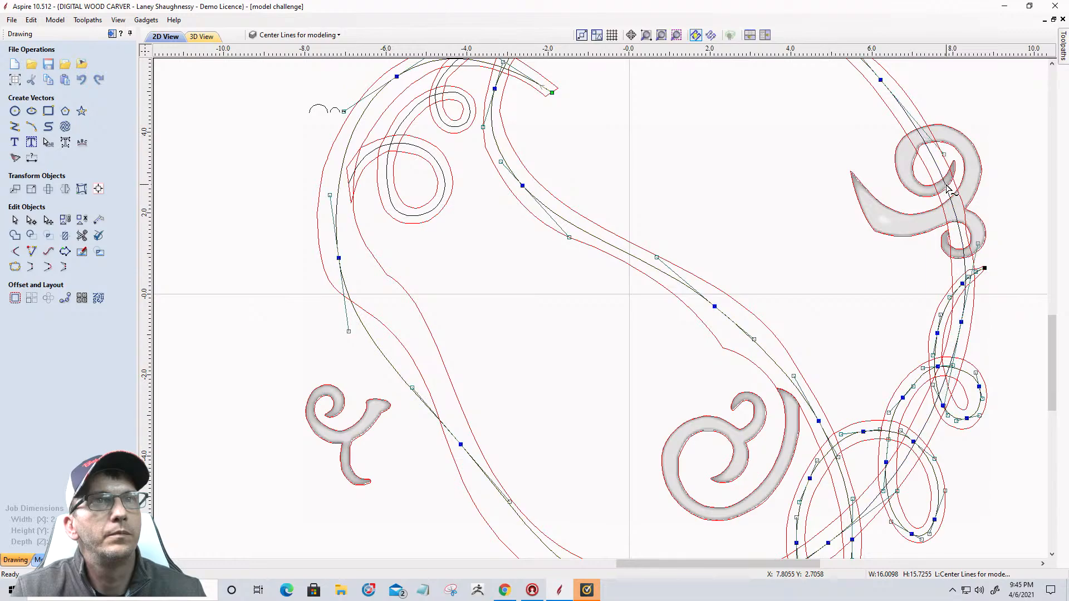
pyautogui.scroll(-3, 955, 183)
pyautogui.scroll(5, 958, 184)
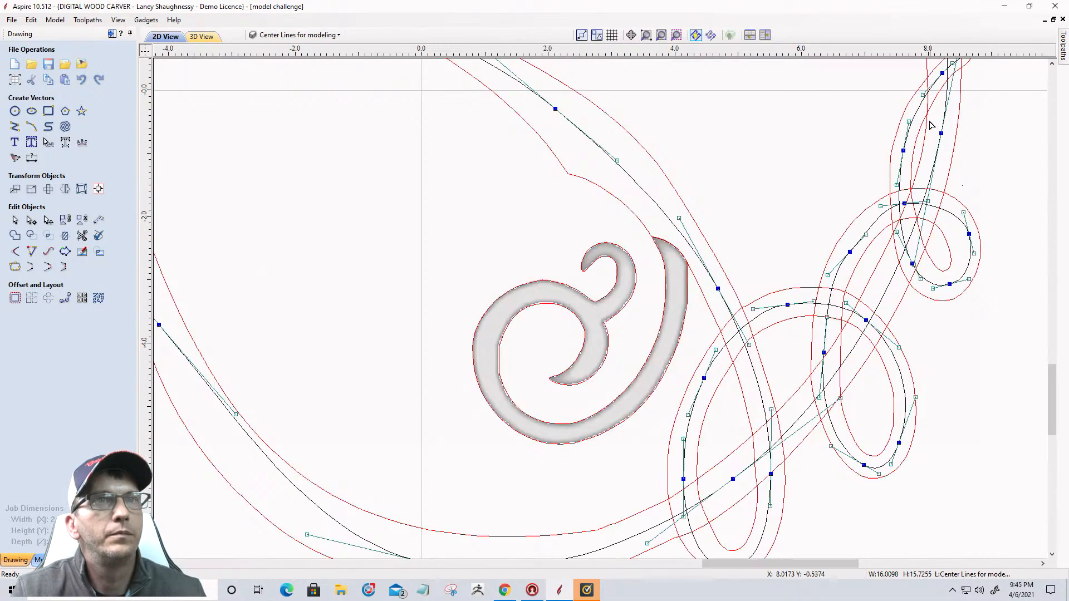
# Steepen the handles of the node on the large vine's lower-left diagonal and move the node up to centre the line
pyautogui.scroll(-5, 891, 323)
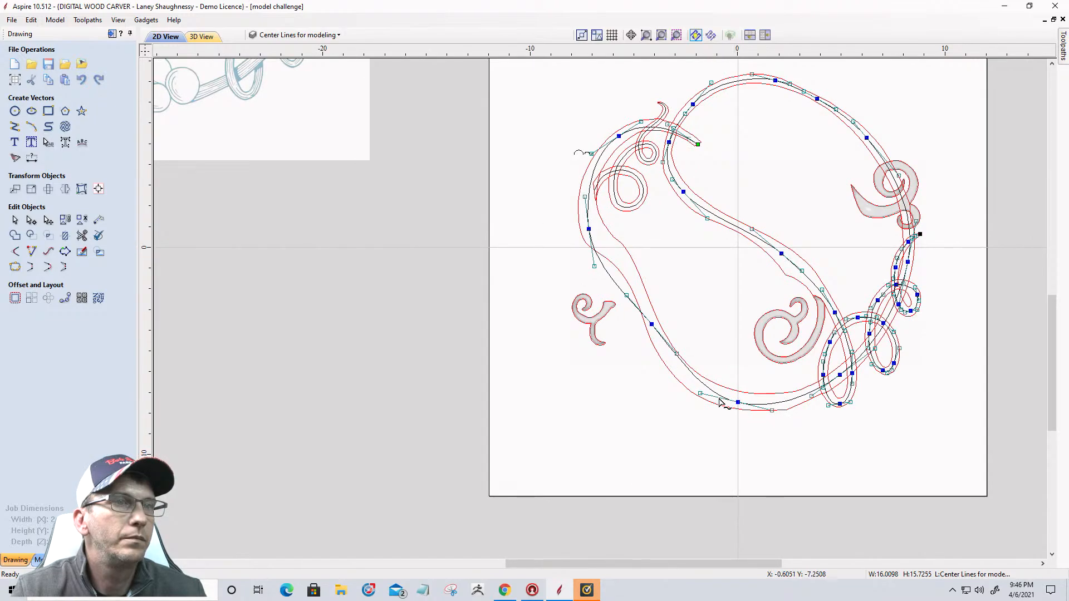
pyautogui.scroll(5, 664, 357)
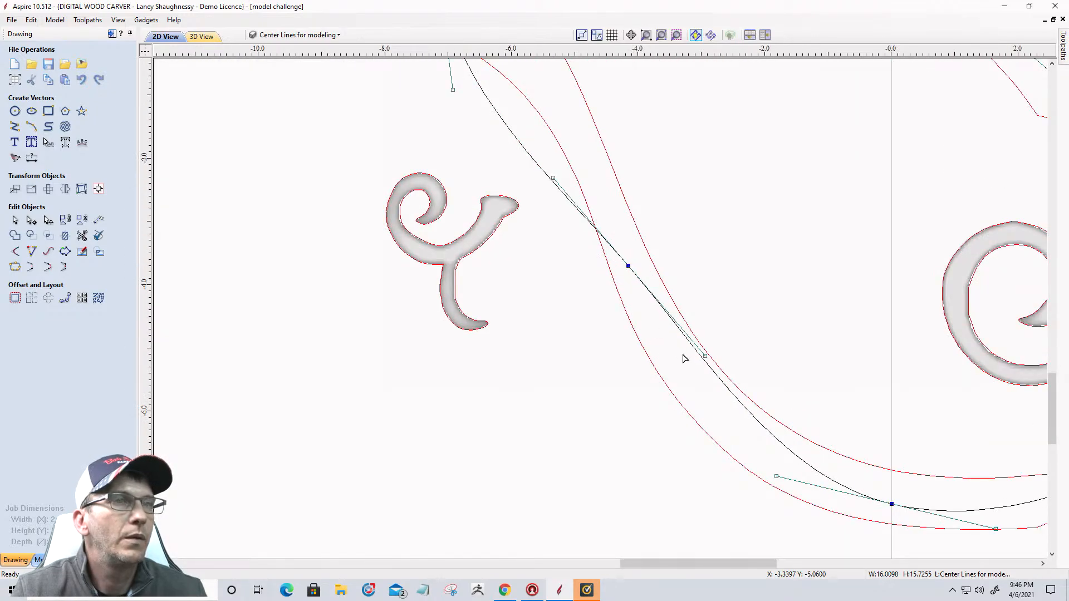
pyautogui.moveTo(688, 366); pyautogui.dragTo(658, 374)
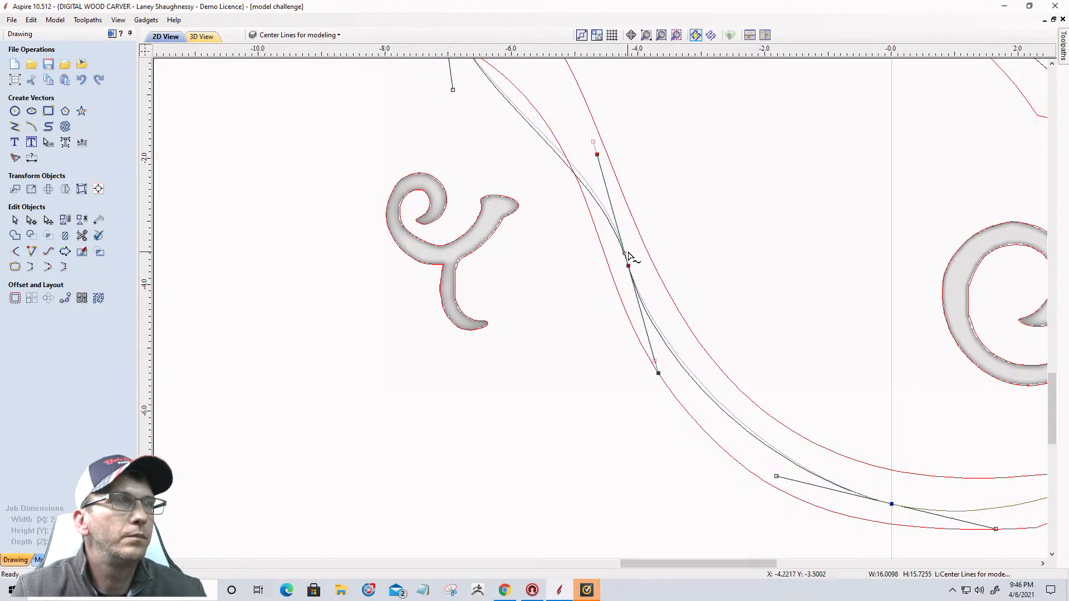
pyautogui.moveTo(626, 251); pyautogui.dragTo(630, 252)
pyautogui.scroll(-6, 630, 252)
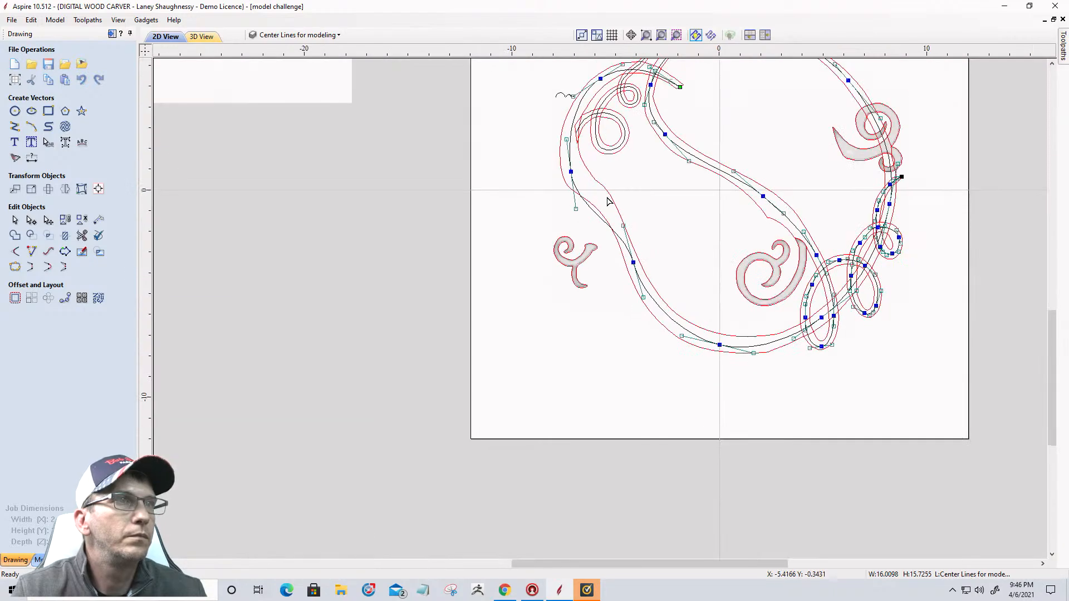
# Tilt the handles of the node on the large vine's far-left bend, move it inward and down, and pull its outer handle in slightly
pyautogui.scroll(5, 600, 199)
pyautogui.scroll(1, 600, 199)
pyautogui.moveTo(524, 236); pyautogui.dragTo(585, 172)
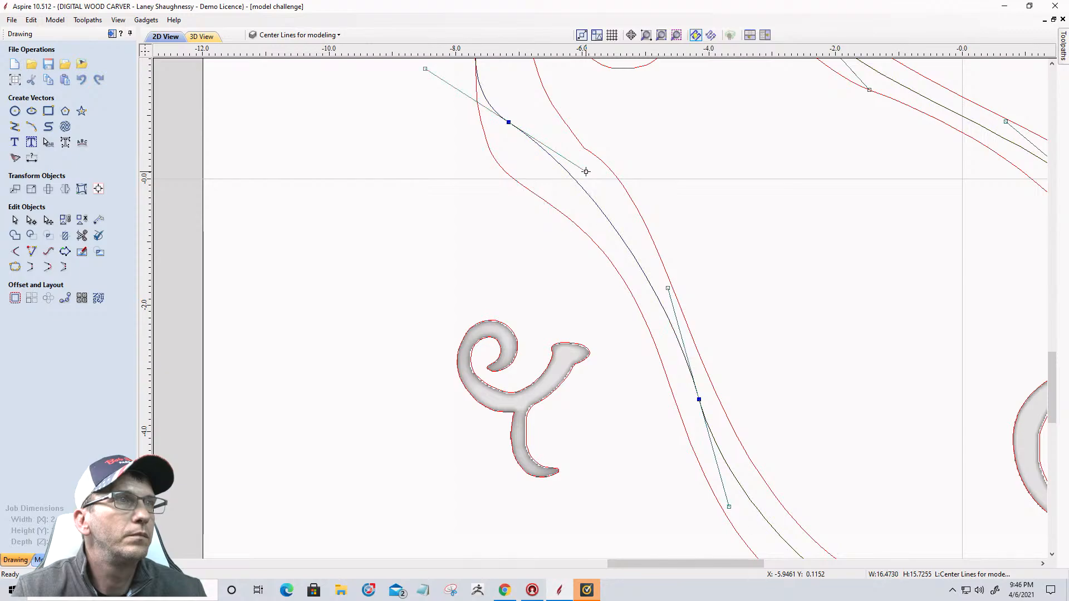
pyautogui.scroll(-1, 582, 179)
pyautogui.moveTo(523, 133); pyautogui.dragTo(548, 156)
pyautogui.scroll(-3, 579, 212)
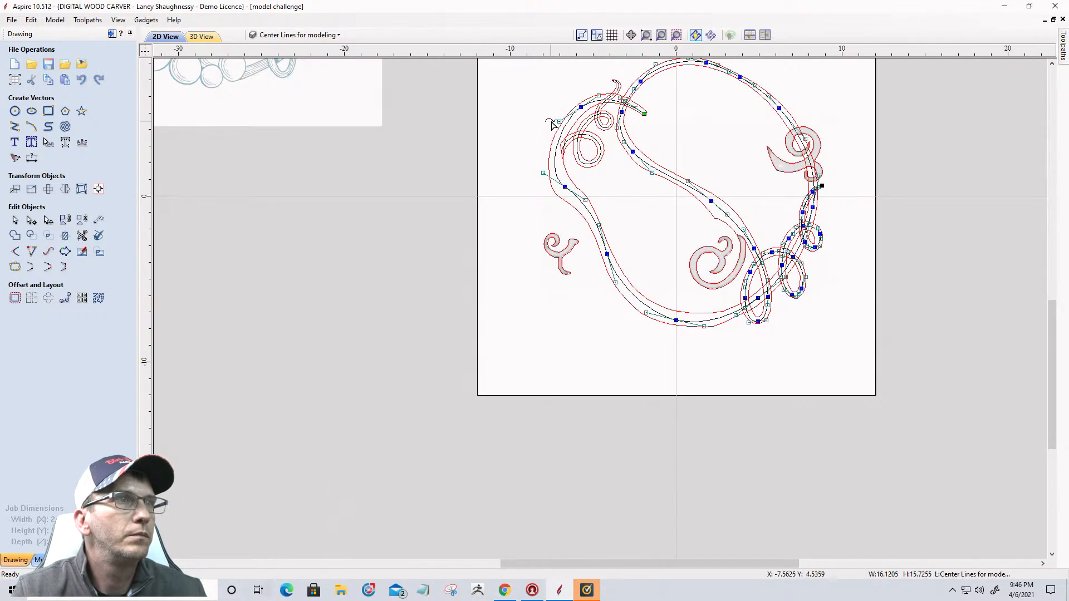
pyautogui.scroll(3, 551, 125)
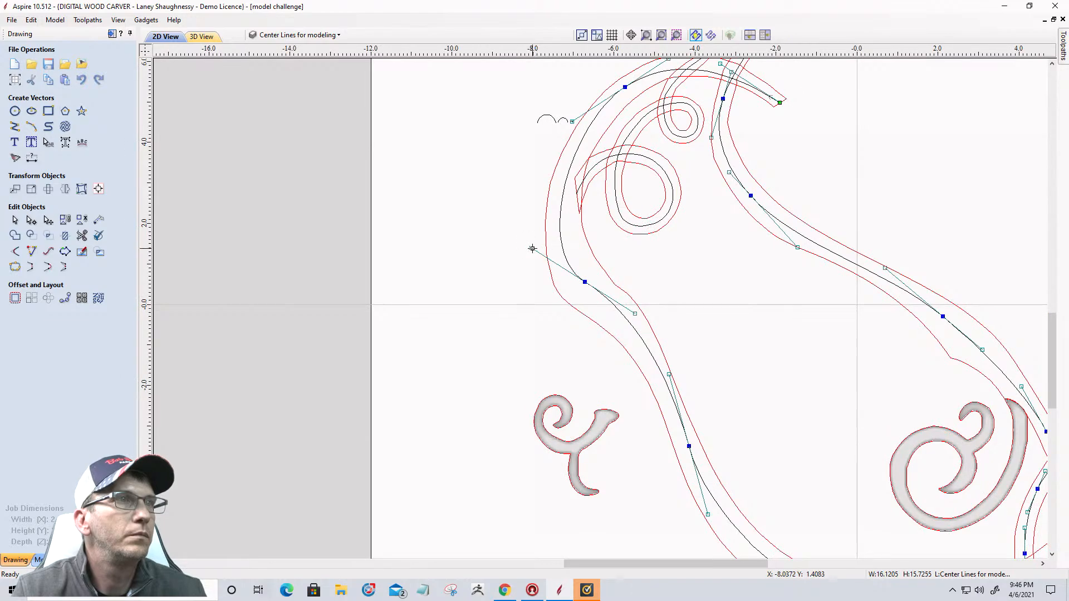
pyautogui.moveTo(532, 249); pyautogui.dragTo(536, 250)
pyautogui.scroll(-1, 574, 254)
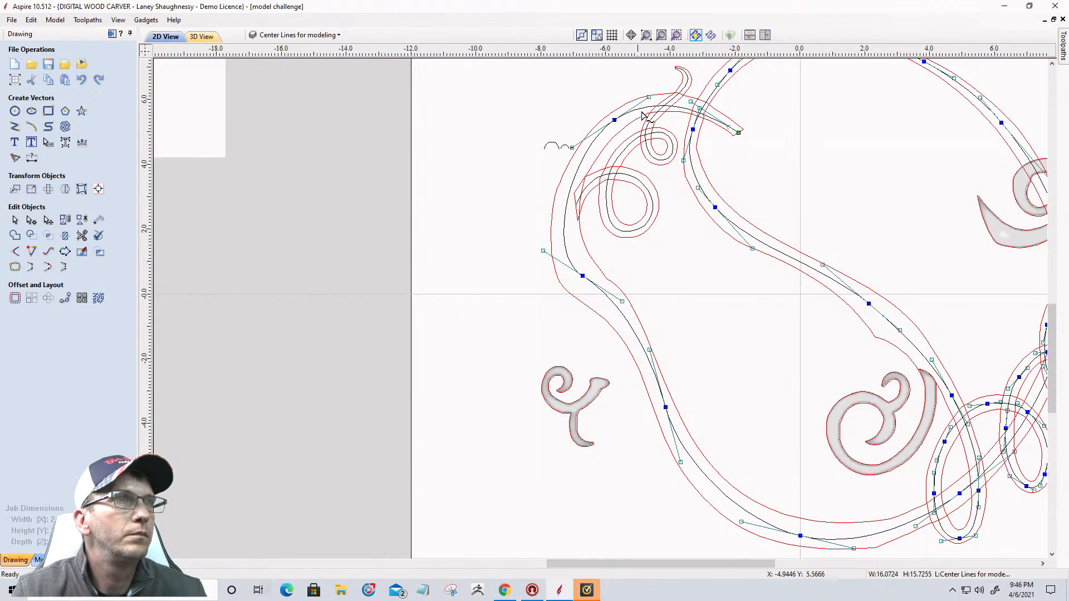
pyautogui.scroll(2, 644, 115)
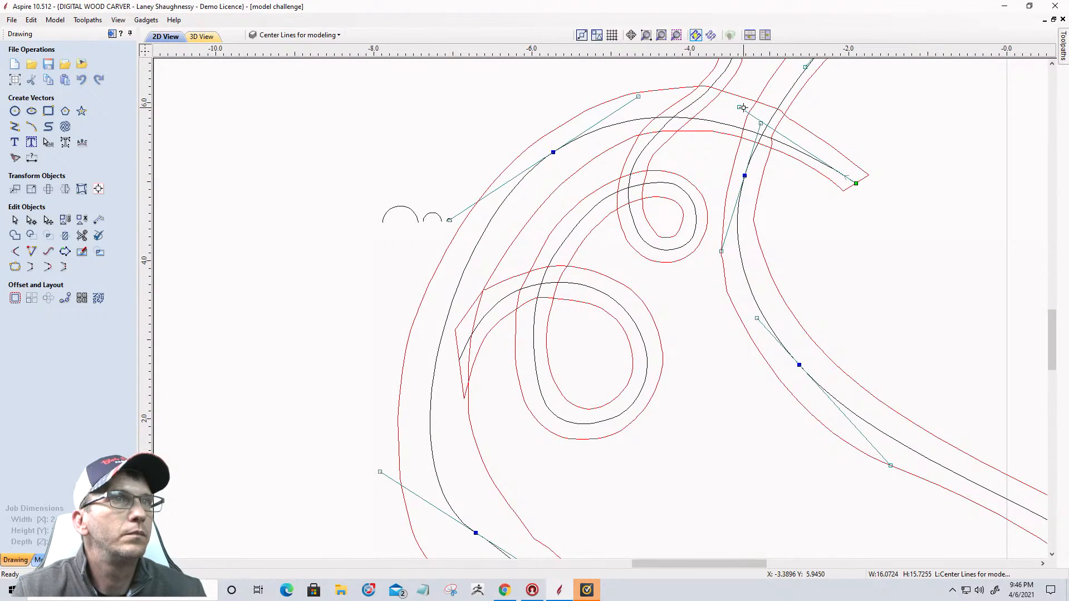
# Raise the handle of the centre line's end node at the large arch's tip to bring the curve between the outlines
pyautogui.moveTo(744, 107); pyautogui.dragTo(748, 84)
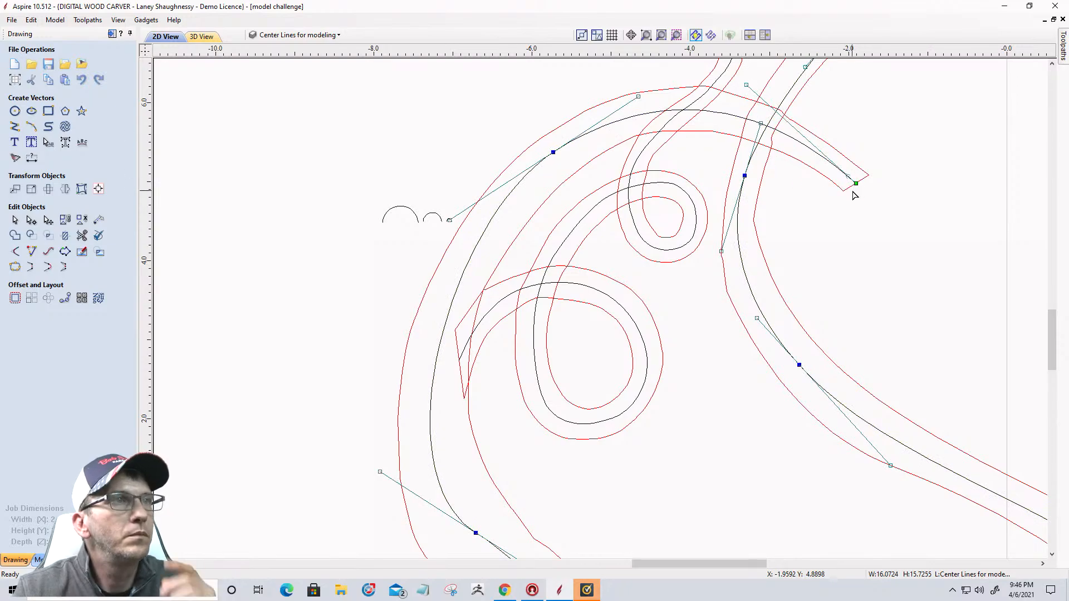
pyautogui.scroll(-5, 798, 174)
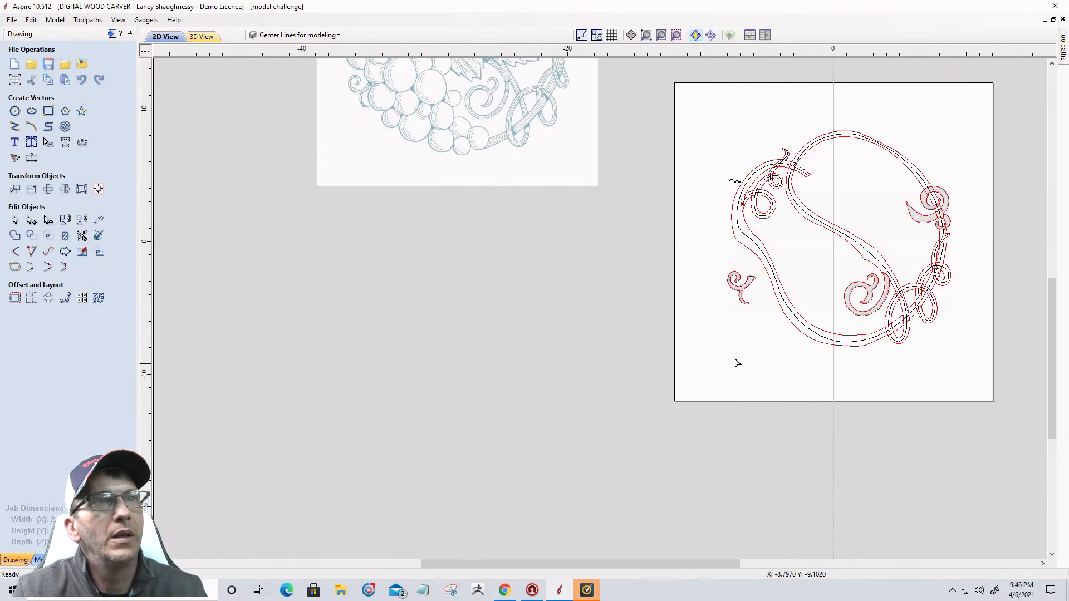
pyautogui.scroll(-1, 759, 346)
# Reopen the centre line for node editing and tilt the upper handle of the lower-left diagonal's node slightly outward
pyautogui.scroll(5, 735, 358)
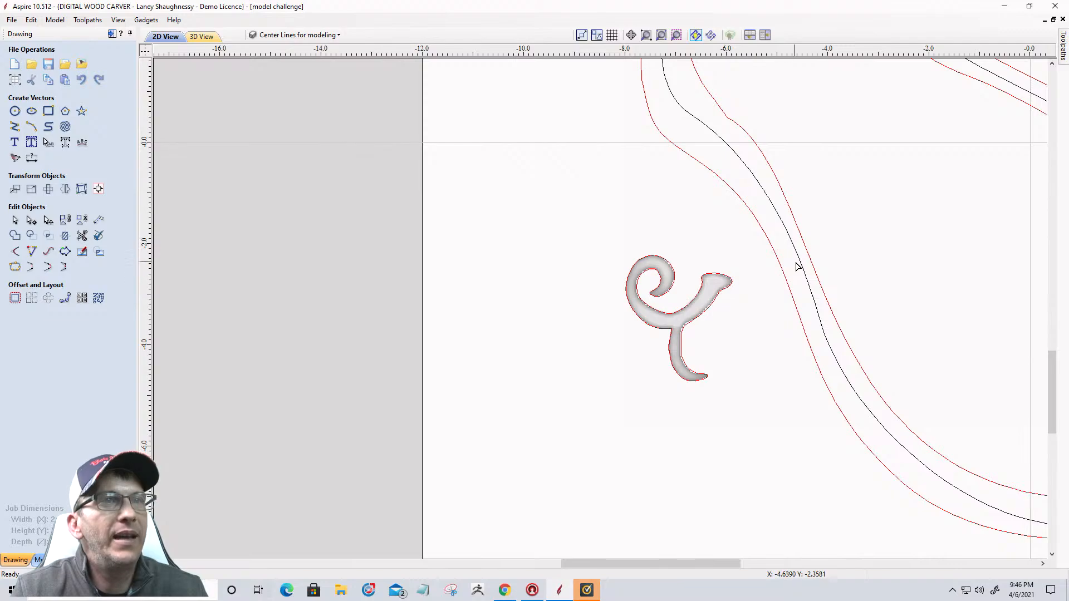
pyautogui.click(801, 265)
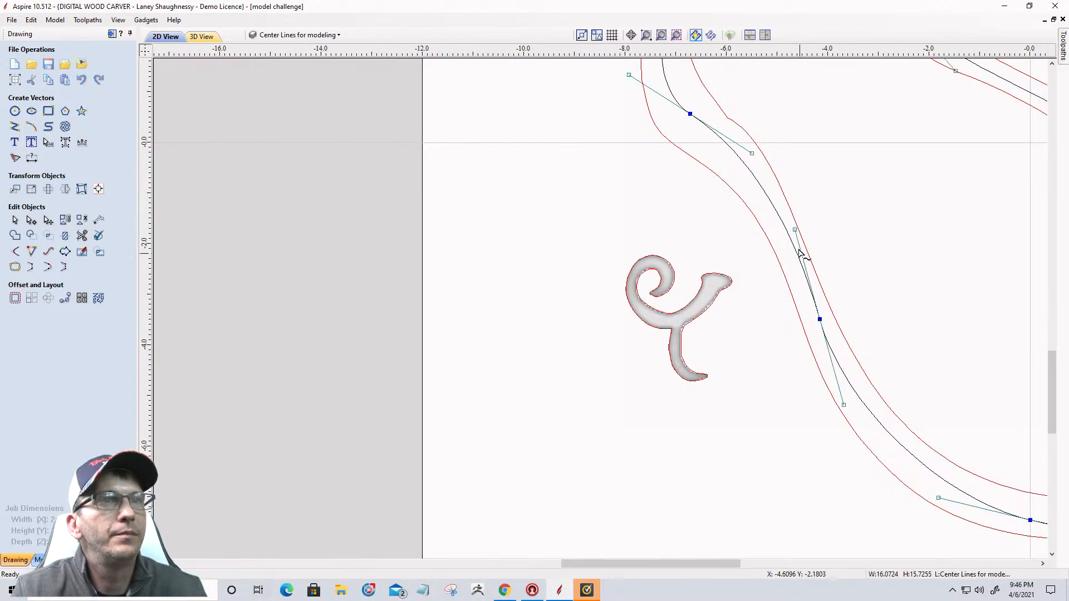
pyautogui.scroll(3, 796, 253)
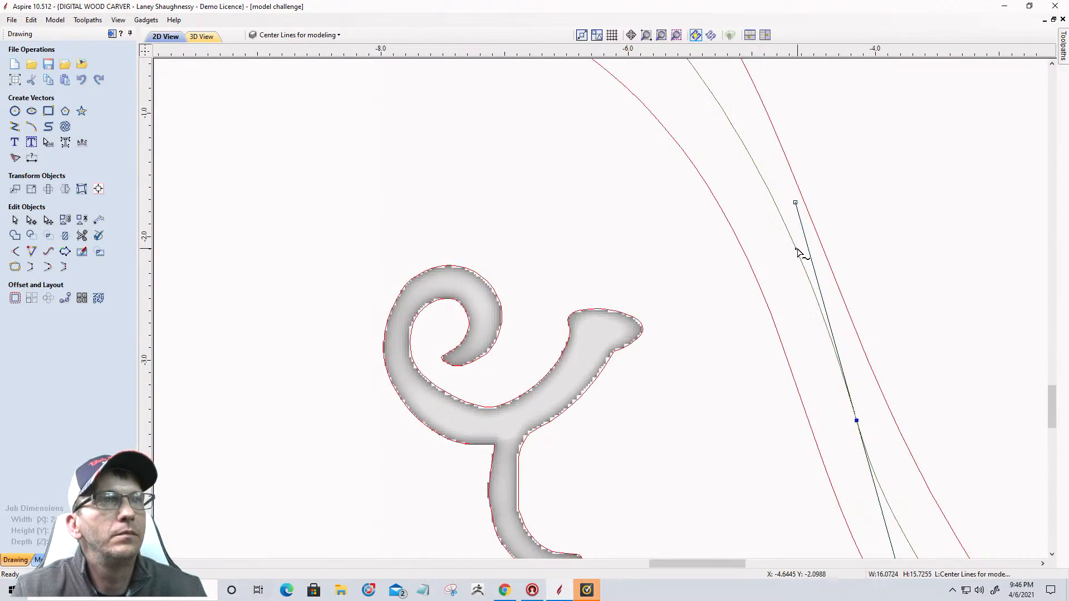
pyautogui.scroll(-3, 796, 281)
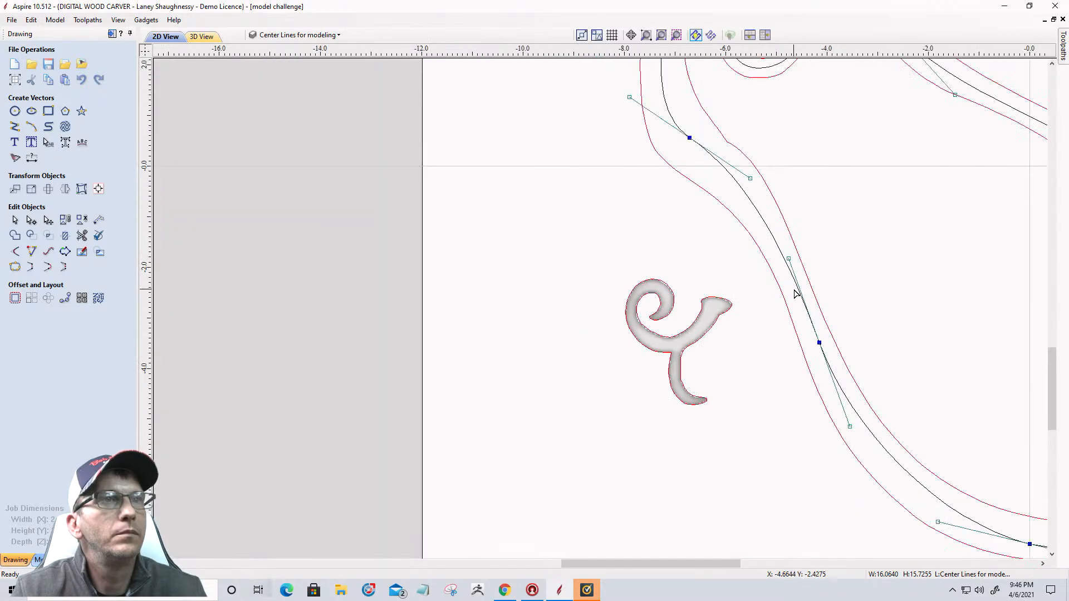
pyautogui.scroll(-3, 690, 254)
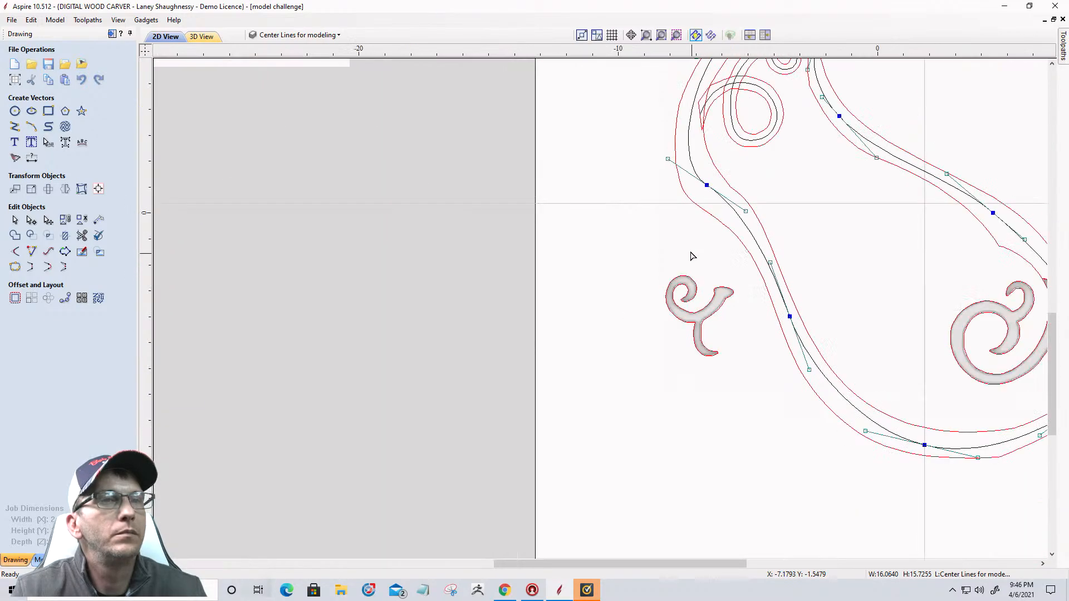
pyautogui.click(664, 282)
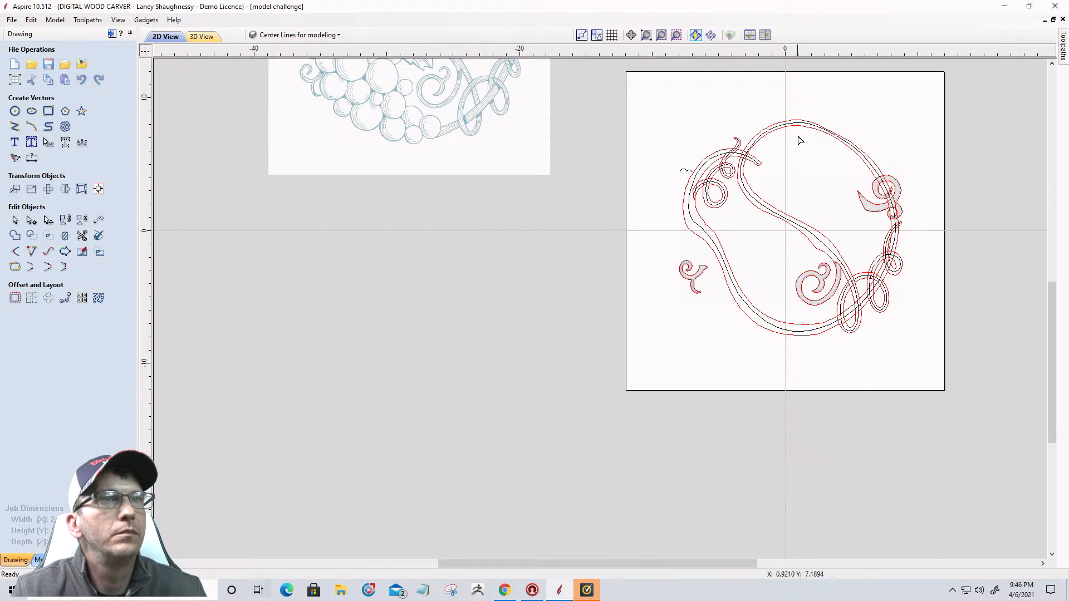
# Select the large vine's centre line and dock the clipart library with the drawing tools to show the modelling tools at full height
pyautogui.scroll(3, 799, 140)
pyautogui.scroll(-6, 799, 140)
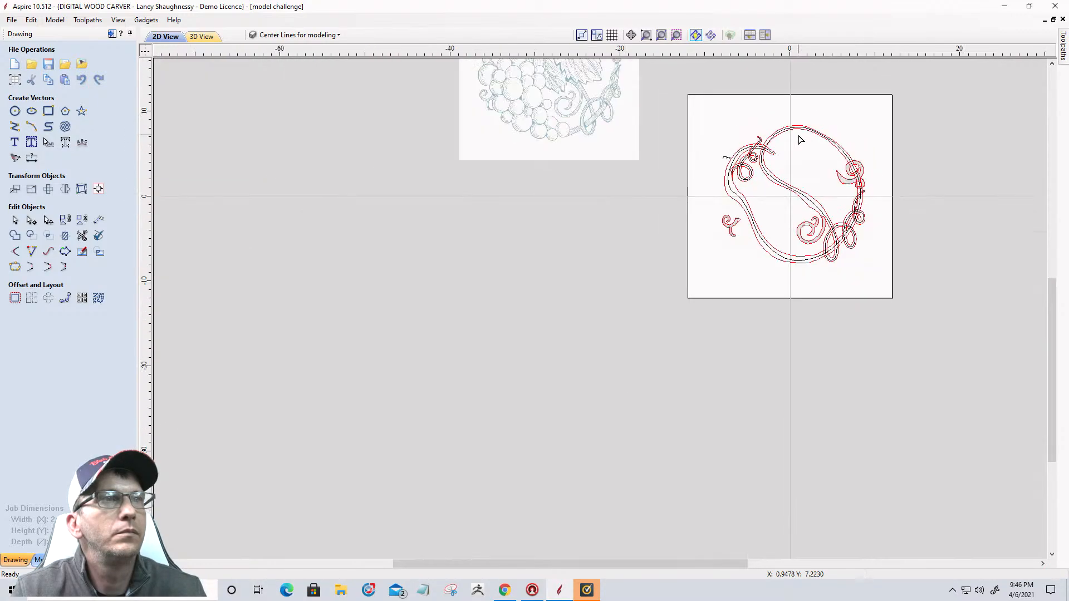
pyautogui.scroll(3, 800, 140)
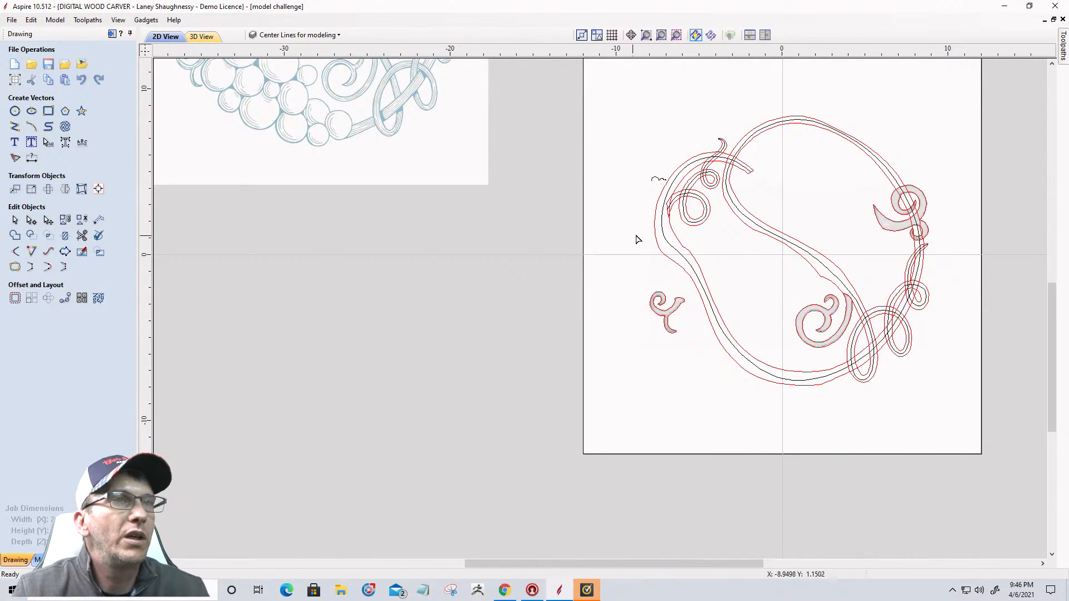
pyautogui.click(689, 169)
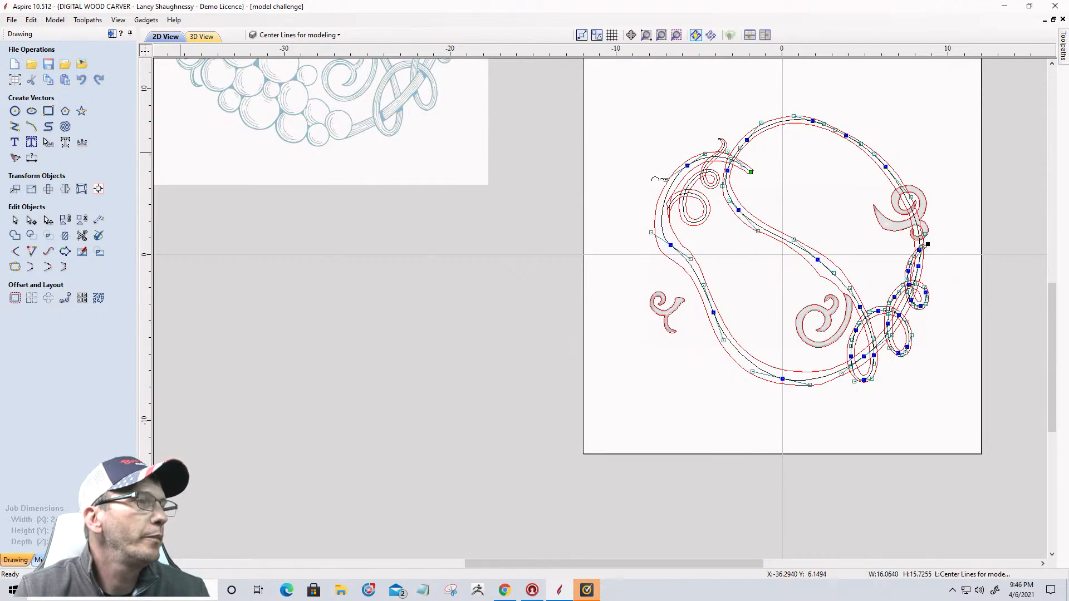
pyautogui.click(39, 560)
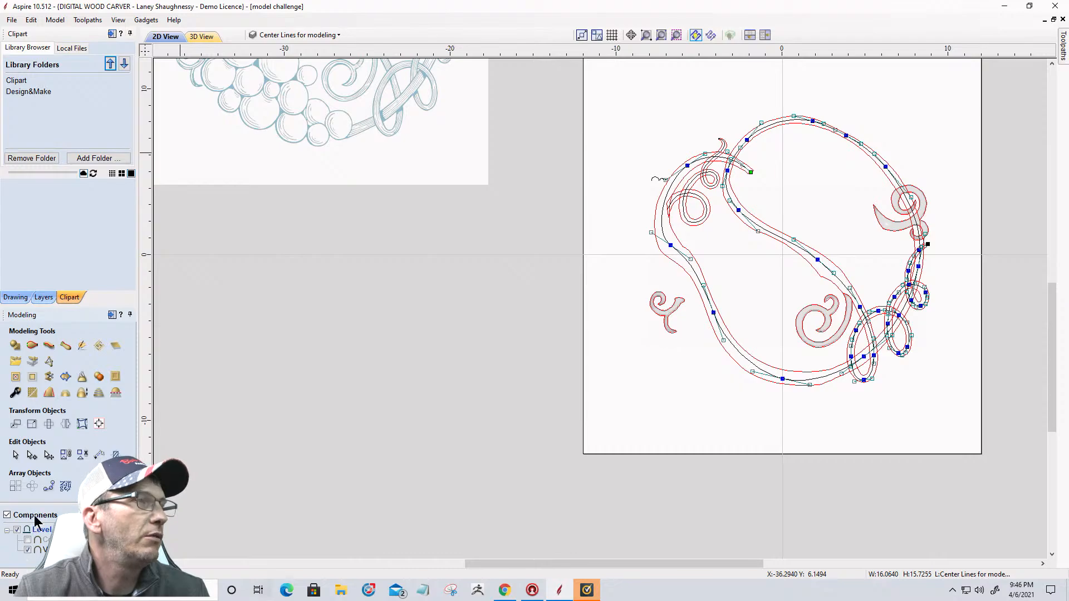
pyautogui.click(66, 301)
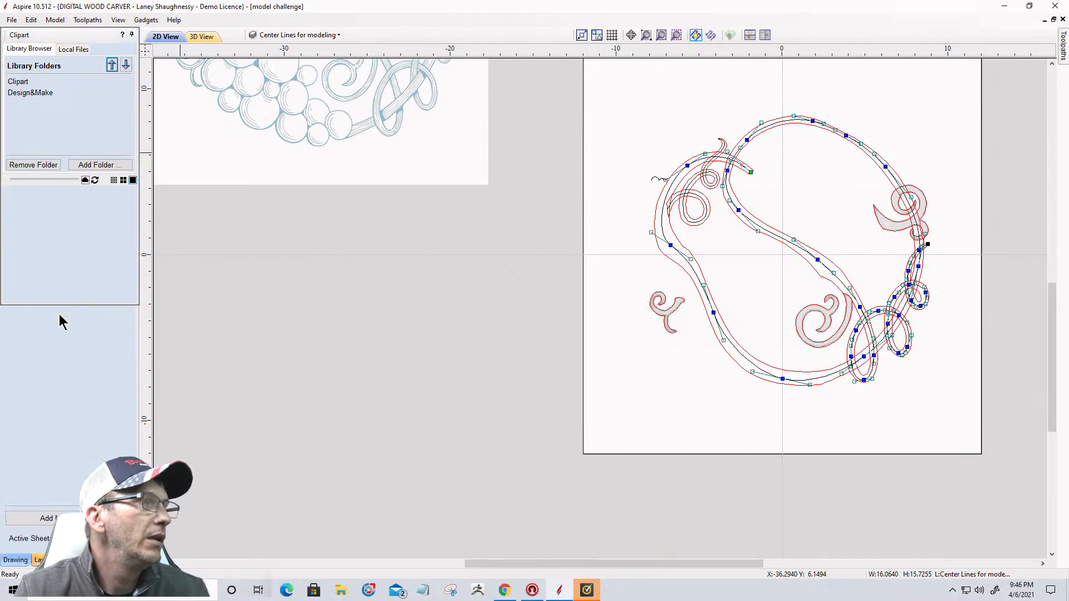
pyautogui.moveTo(59, 314); pyautogui.dragTo(48, 48)
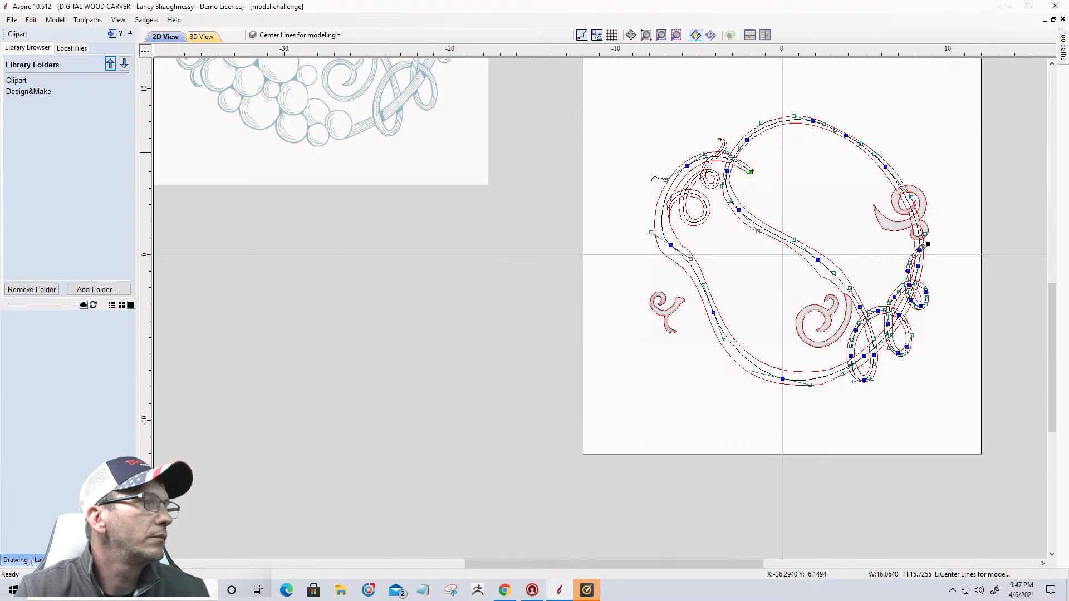
pyautogui.click(72, 559)
pyautogui.click(49, 65)
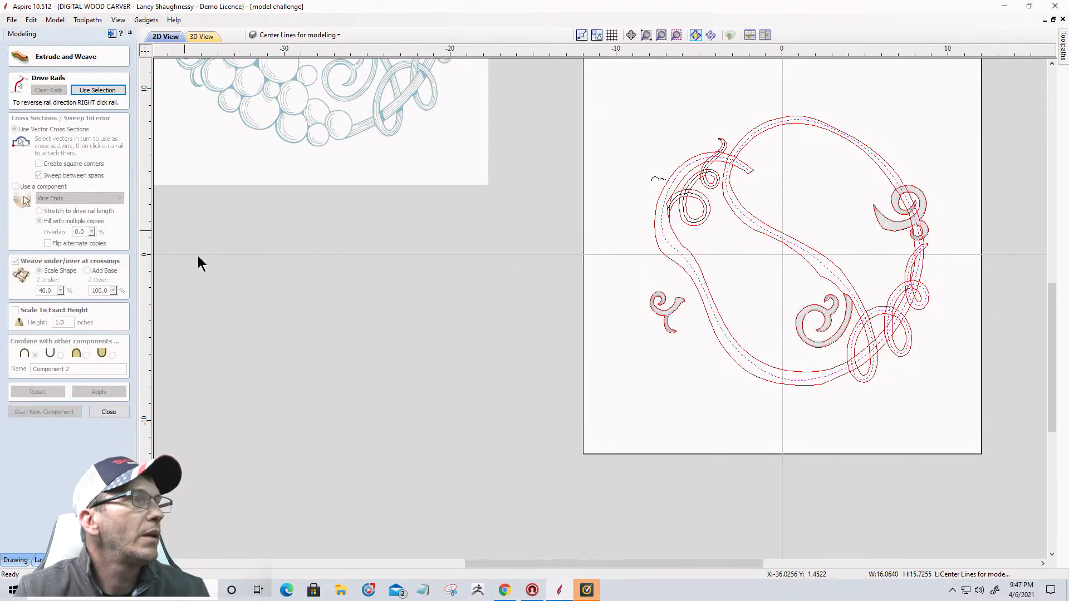
pyautogui.click(79, 90)
pyautogui.scroll(4, 554, 106)
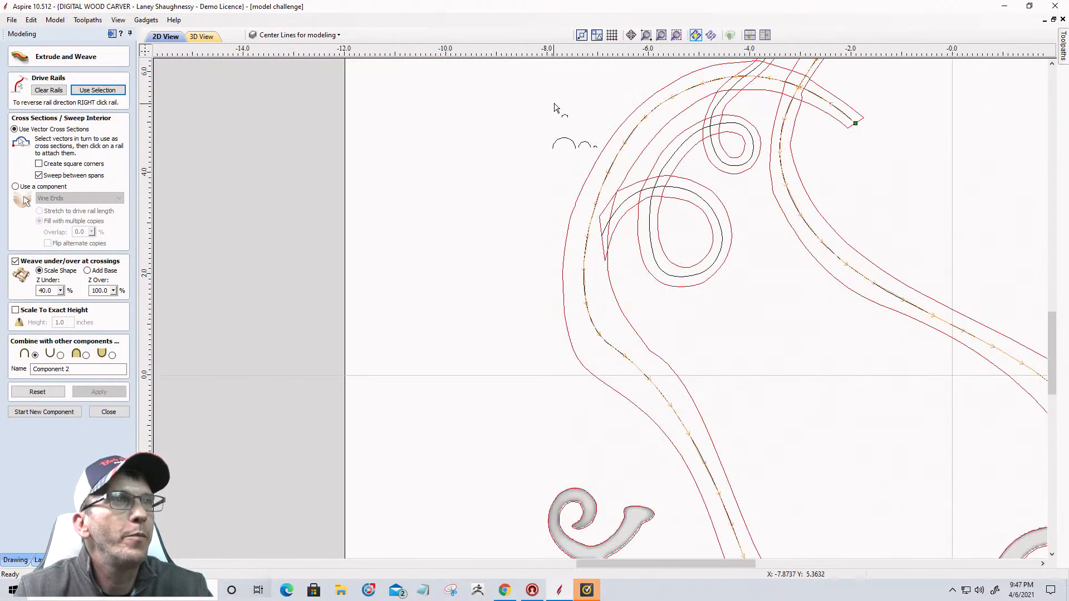
pyautogui.scroll(3, 554, 106)
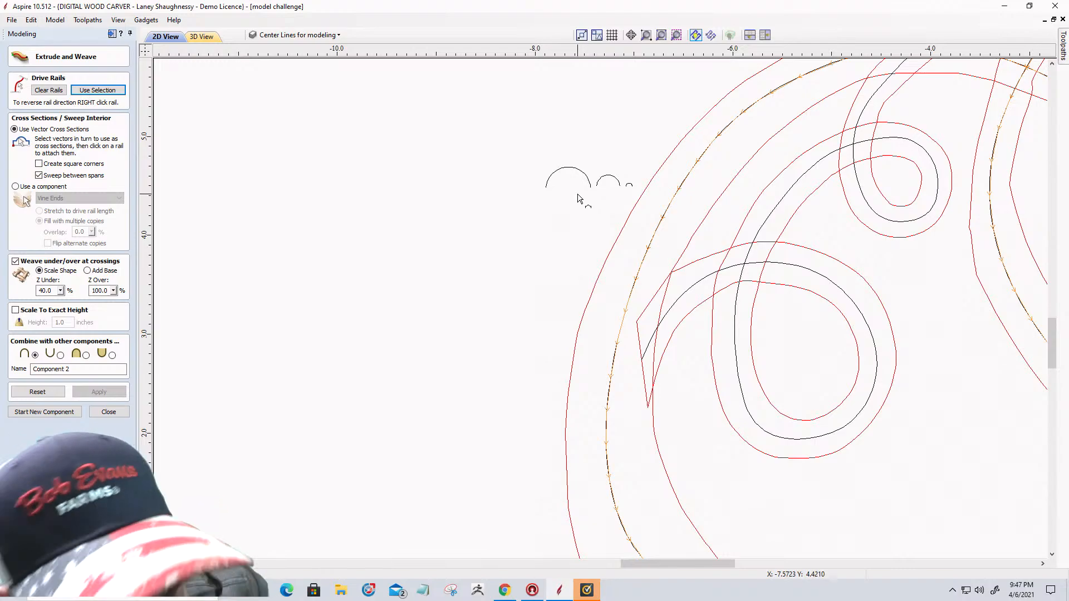
pyautogui.scroll(-6, 578, 198)
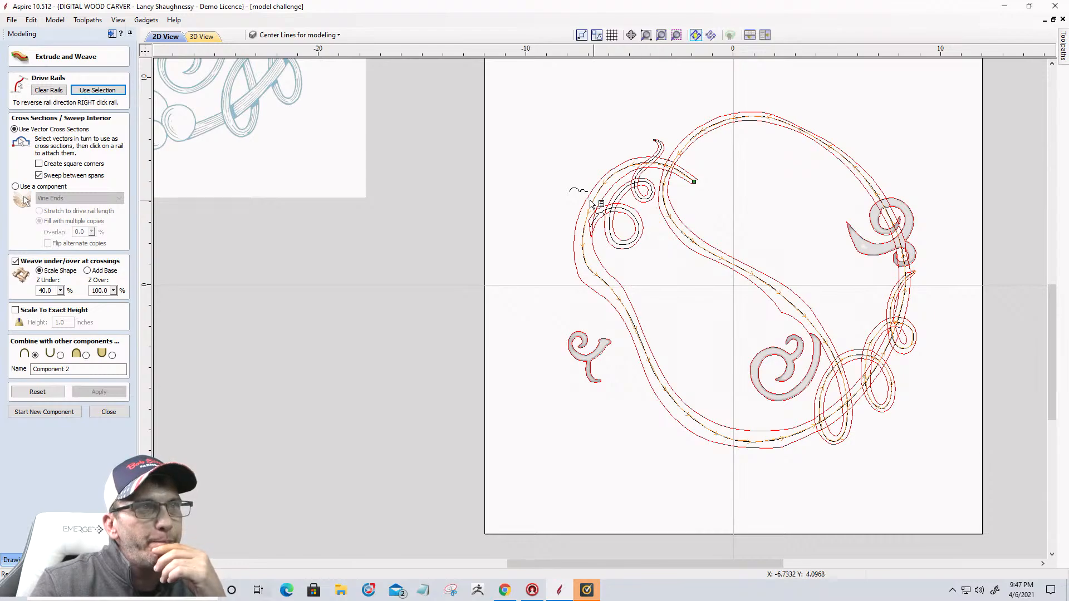
pyautogui.scroll(5, 579, 199)
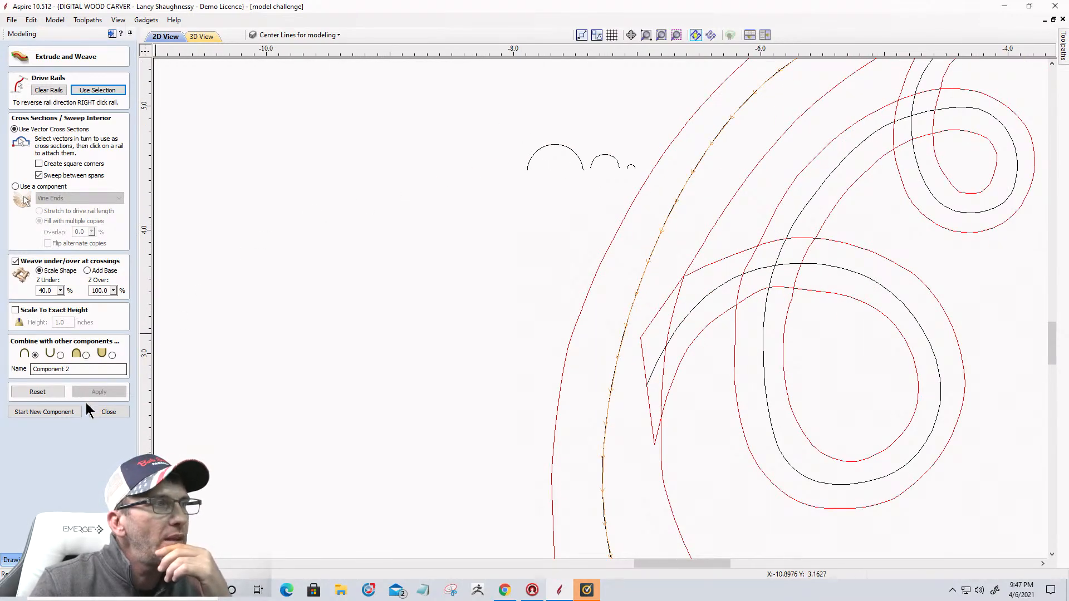
pyautogui.click(108, 411)
# Select the three arc cross sections beside the large vine and move them together farther out from its outline
pyautogui.moveTo(443, 107); pyautogui.dragTo(696, 251)
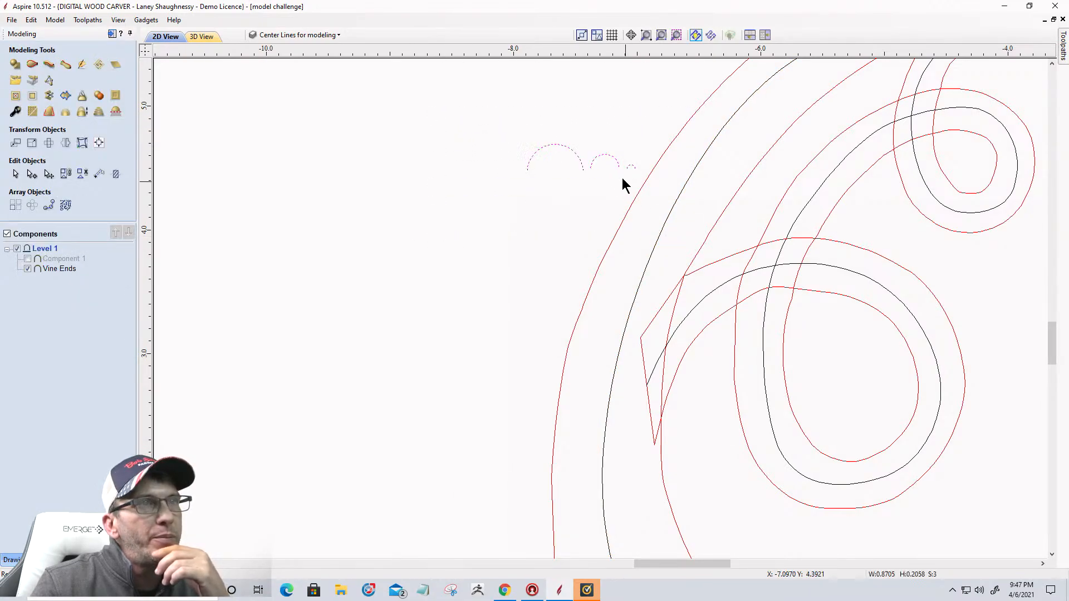
pyautogui.click(604, 161)
pyautogui.moveTo(602, 150); pyautogui.dragTo(426, 216)
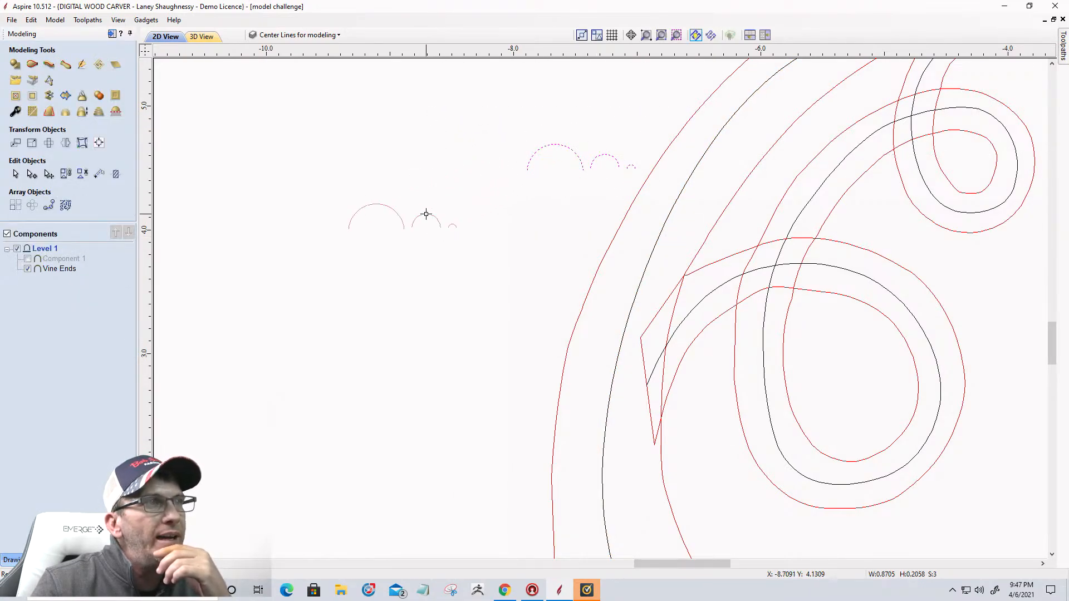
pyautogui.scroll(-4, 489, 214)
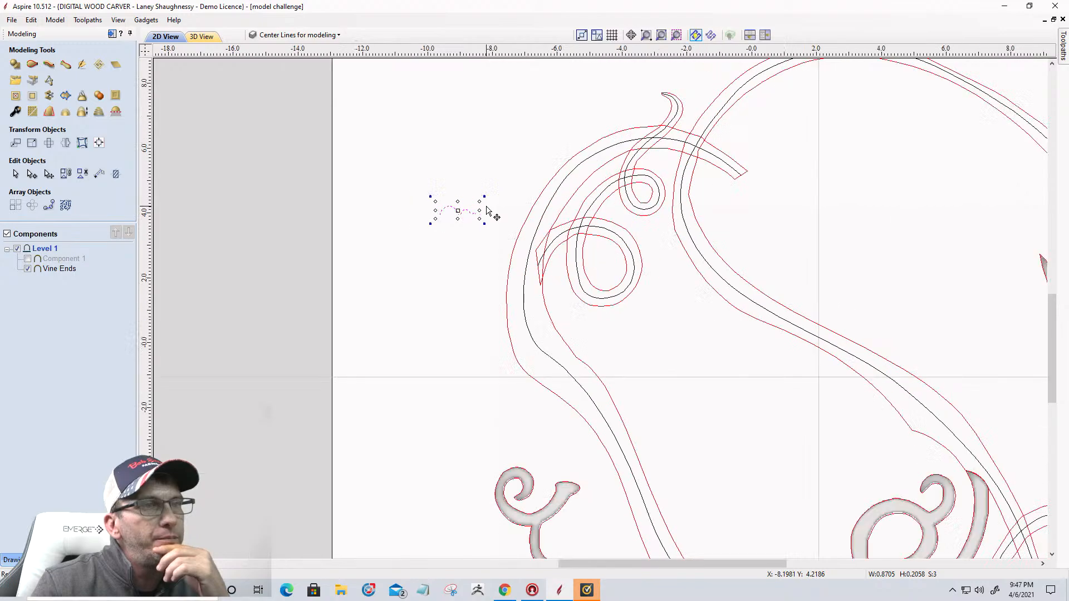
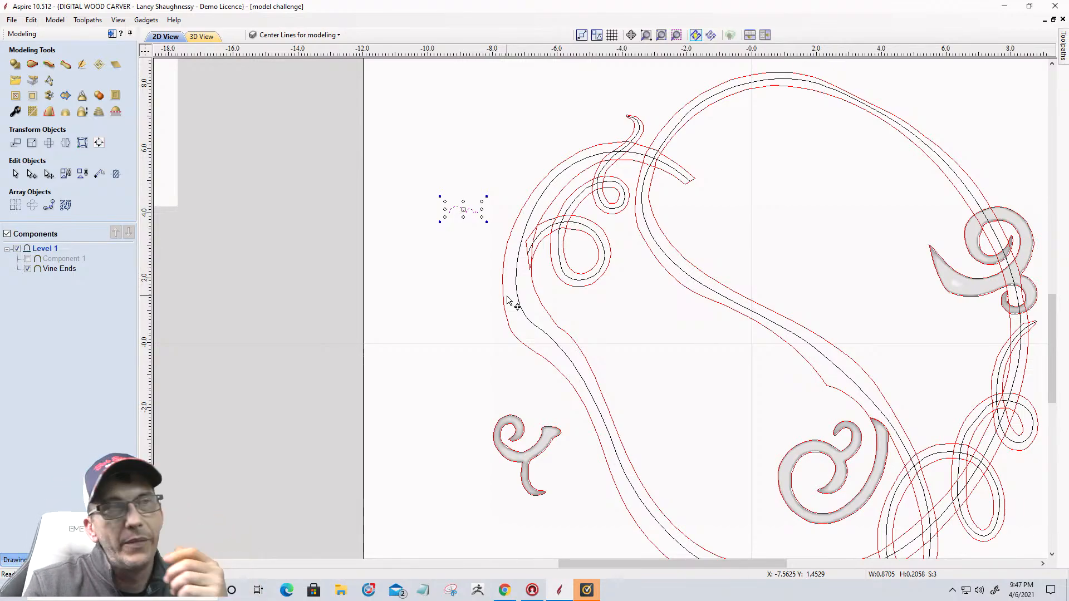
# Move the smallest arc toward the vine, away from the other two, and shift the two larger arcs slightly the same way
pyautogui.scroll(10, 461, 208)
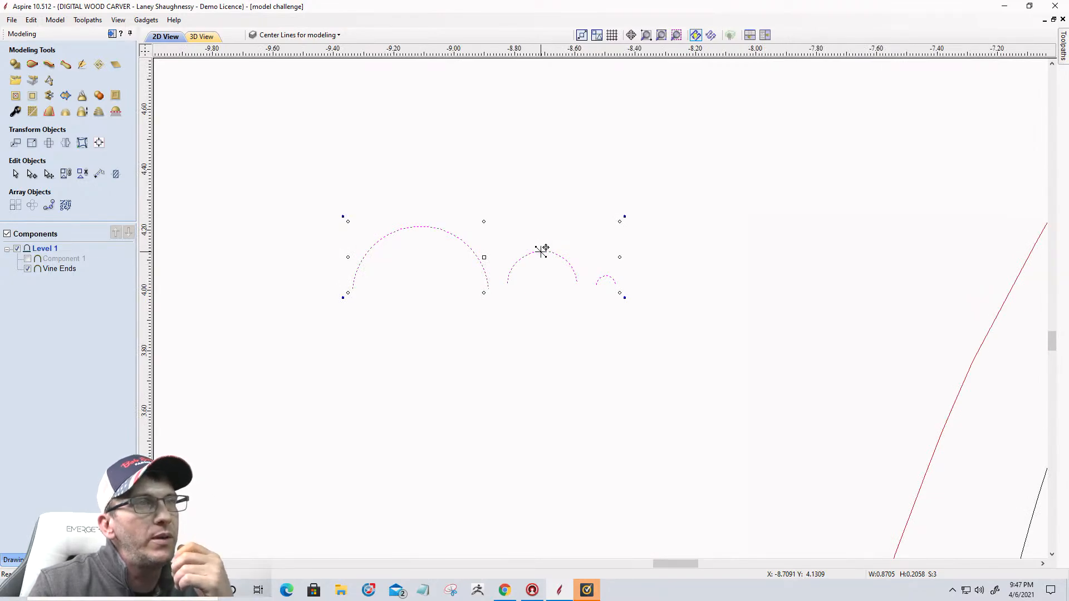
pyautogui.moveTo(605, 277); pyautogui.dragTo(790, 255)
pyautogui.click(502, 302)
pyautogui.click(657, 266)
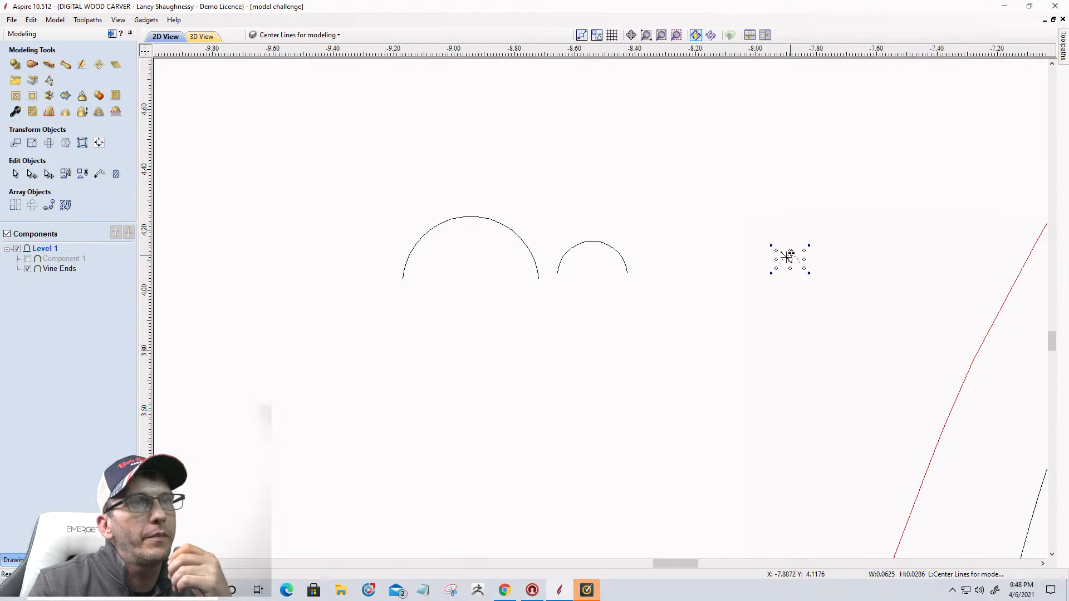
# Copy the largest arc into the gap before the smallest one and scale the copy down to about 0.37 inches wide
pyautogui.click(581, 250)
pyautogui.click(580, 244)
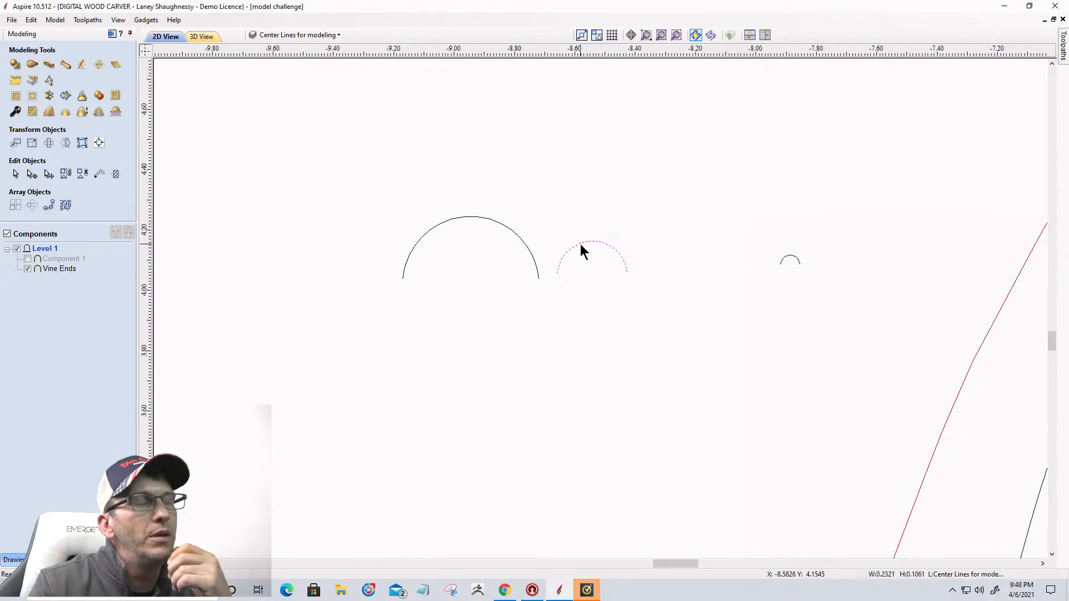
pyautogui.click(487, 220)
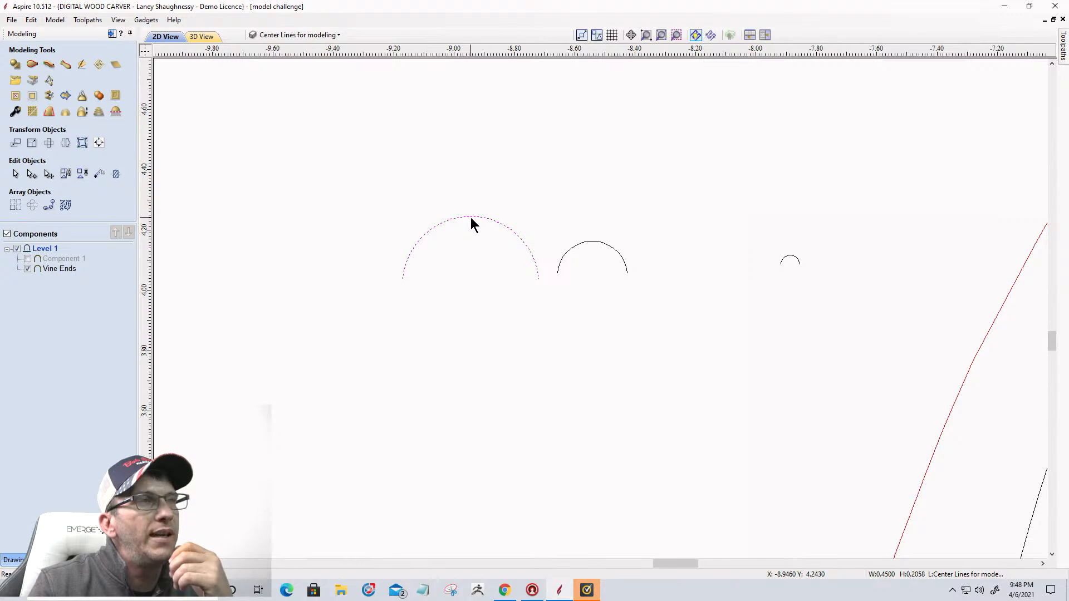
pyautogui.click(472, 216)
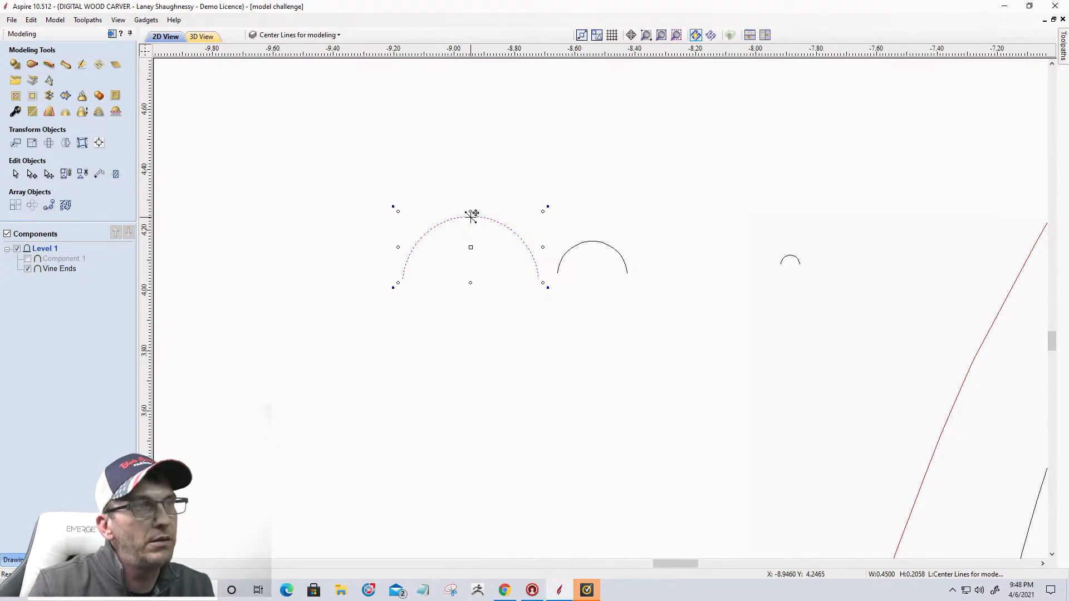
pyautogui.moveTo(473, 217); pyautogui.dragTo(702, 217)
pyautogui.moveTo(627, 208); pyautogui.dragTo(637, 227)
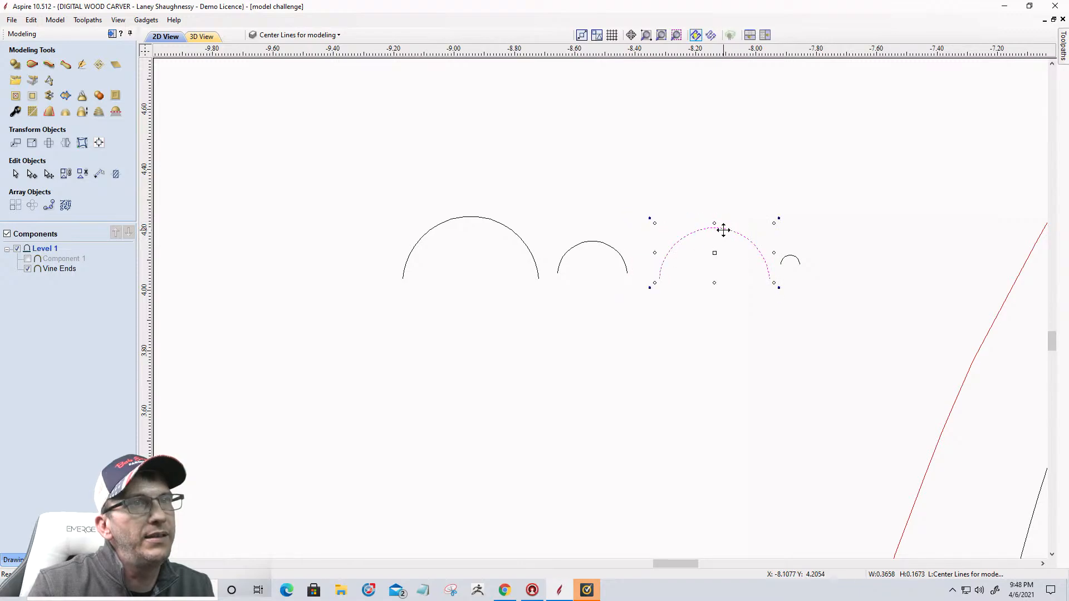
pyautogui.moveTo(722, 228); pyautogui.dragTo(703, 222)
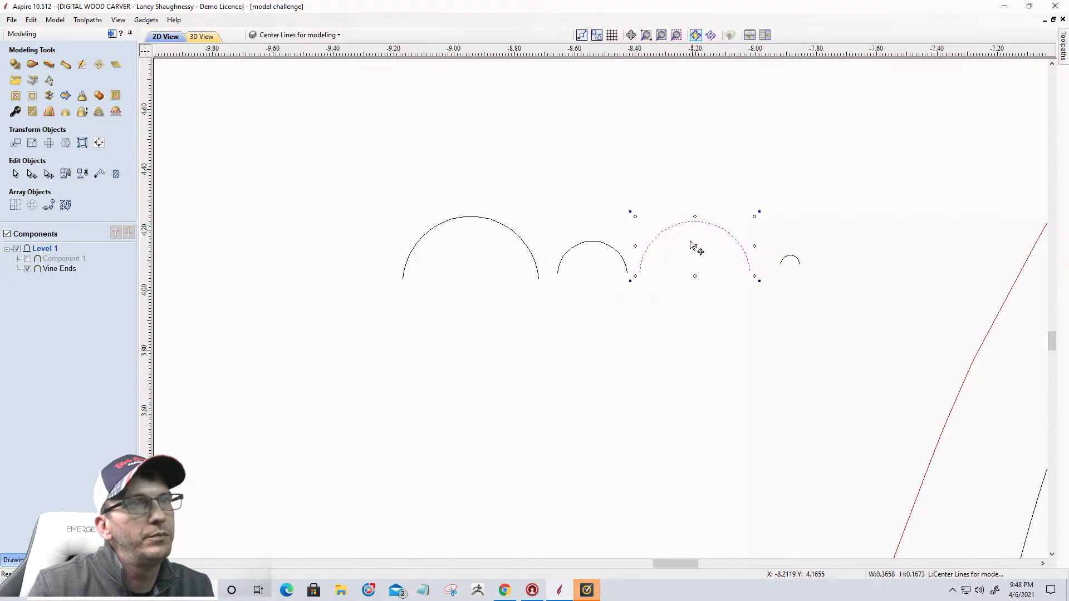
# Shift the smallest arc farther toward the vine and place a copy of the second arc between it and the scaled arc
pyautogui.scroll(-3, 662, 232)
pyautogui.click(729, 246)
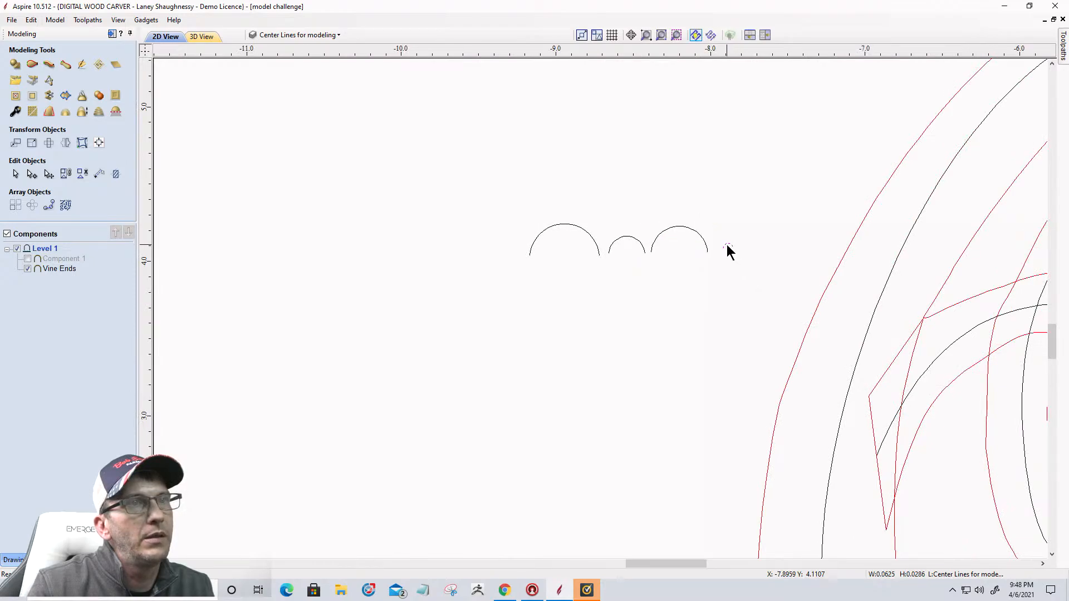
pyautogui.moveTo(731, 240); pyautogui.dragTo(752, 234)
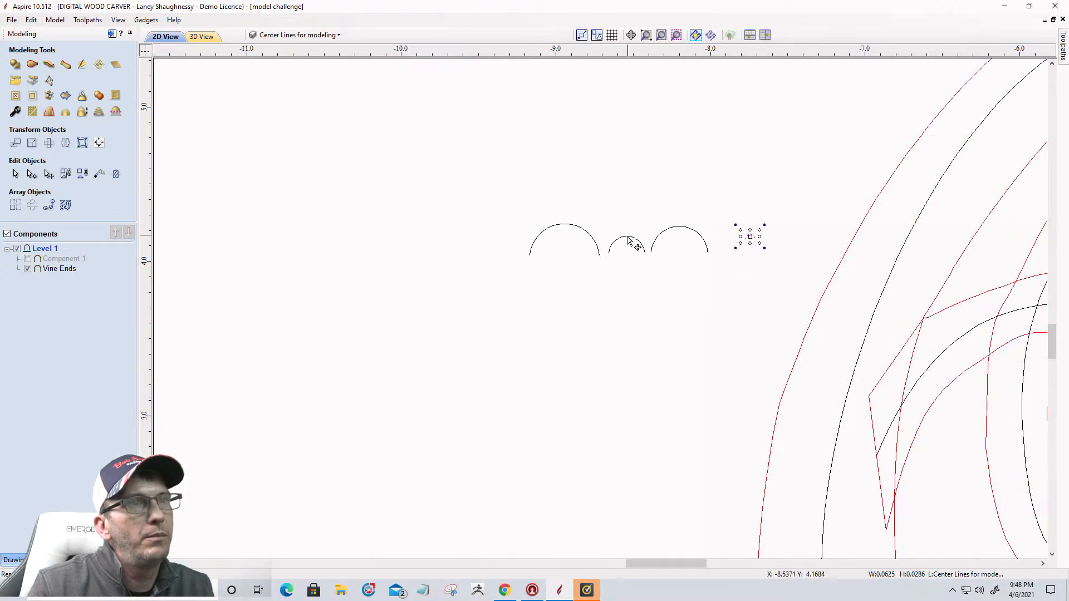
pyautogui.click(627, 244)
pyautogui.moveTo(629, 233); pyautogui.dragTo(775, 241)
pyautogui.click(752, 234)
pyautogui.scroll(5, 780, 278)
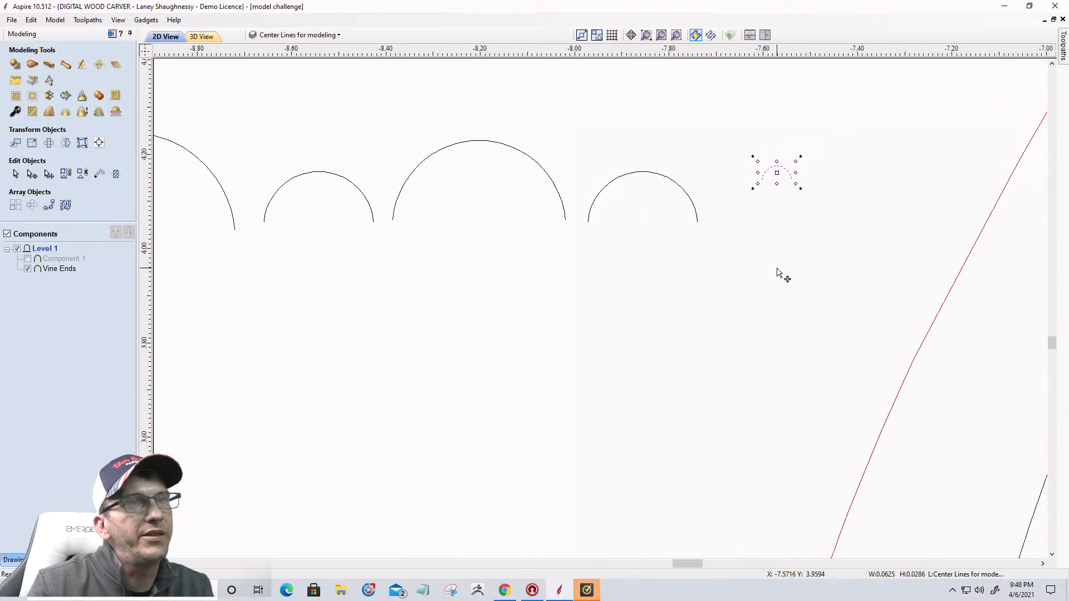
# Move the smallest arc straight down so it sits closer to the base line of the other cross sections
pyautogui.scroll(-4, 783, 274)
pyautogui.click(675, 285)
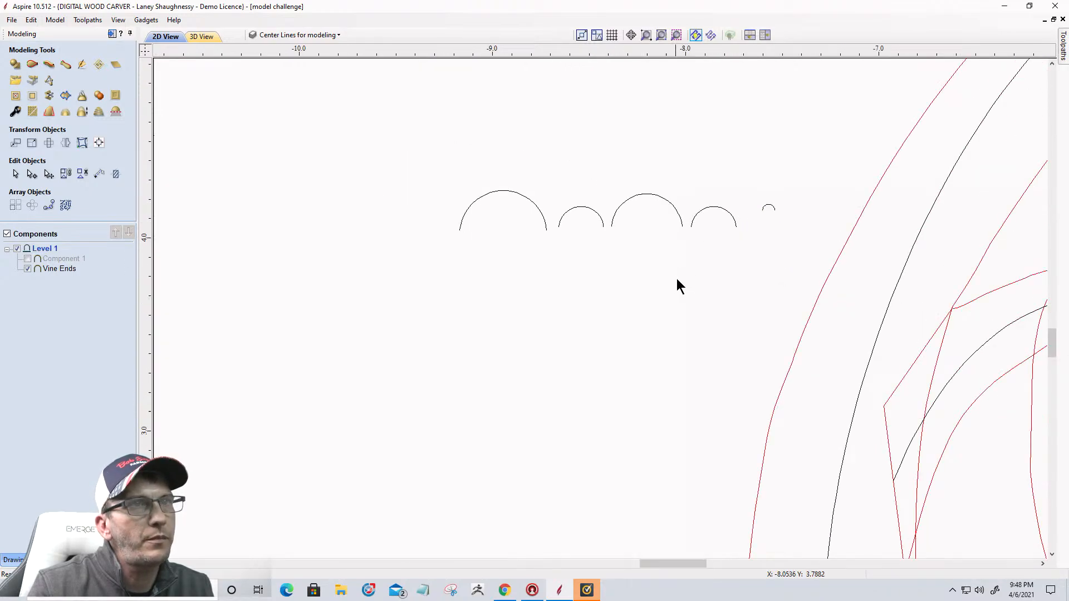
pyautogui.click(768, 209)
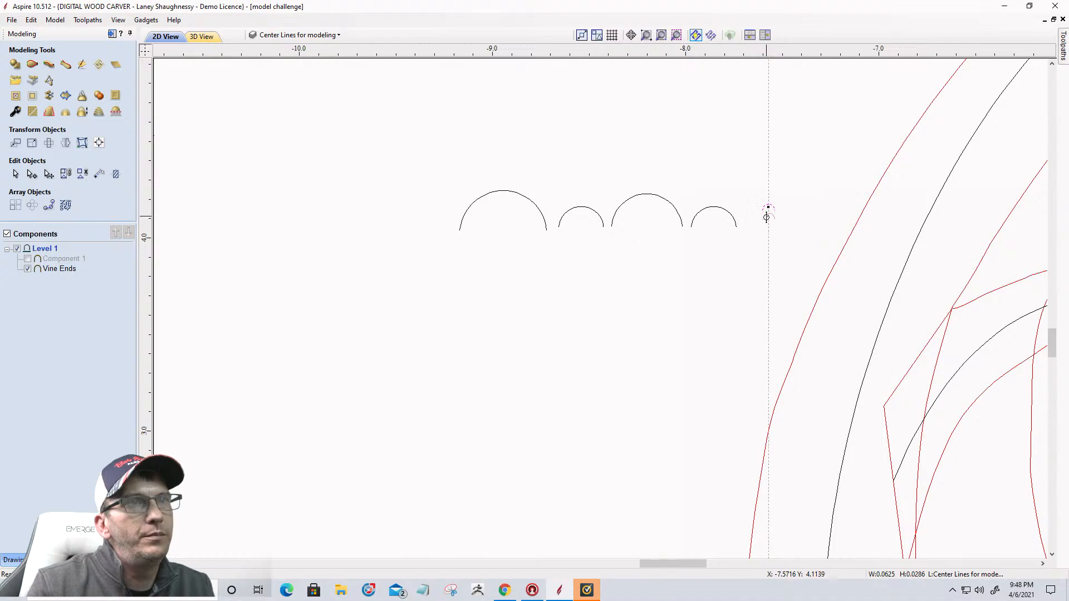
pyautogui.moveTo(766, 219); pyautogui.dragTo(766, 218)
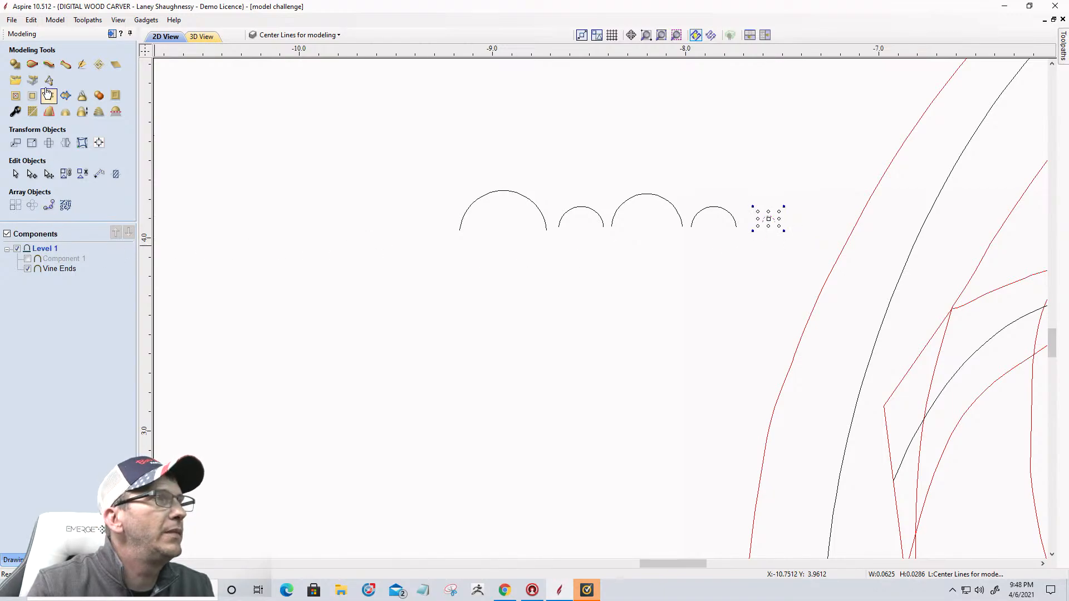
# Start Extrude and Weave and use the large vine's centre line as the drive rail
pyautogui.click(49, 68)
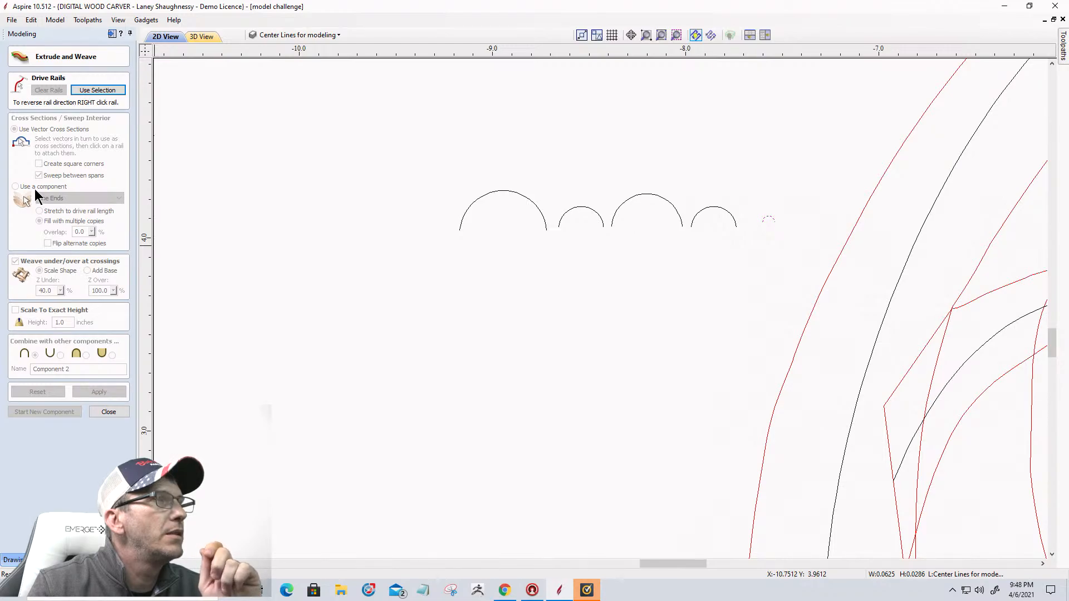
pyautogui.scroll(-3, 682, 301)
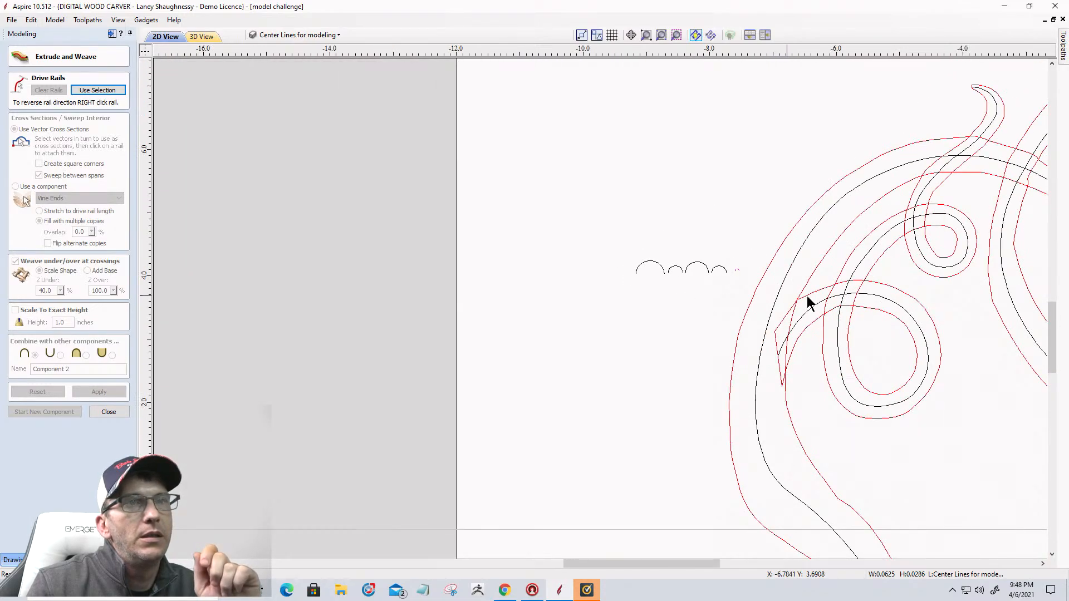
pyautogui.click(784, 275)
pyautogui.click(89, 92)
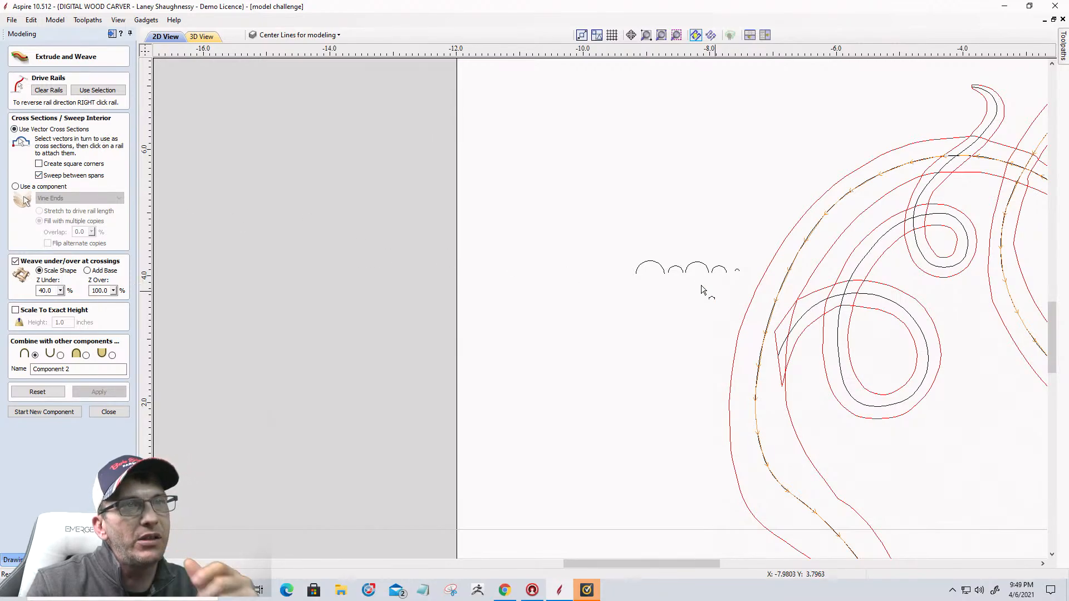
# Attach the largest arc as cross section to the vine's thick end and just below its outer bend
pyautogui.click(651, 263)
pyautogui.scroll(-3, 646, 266)
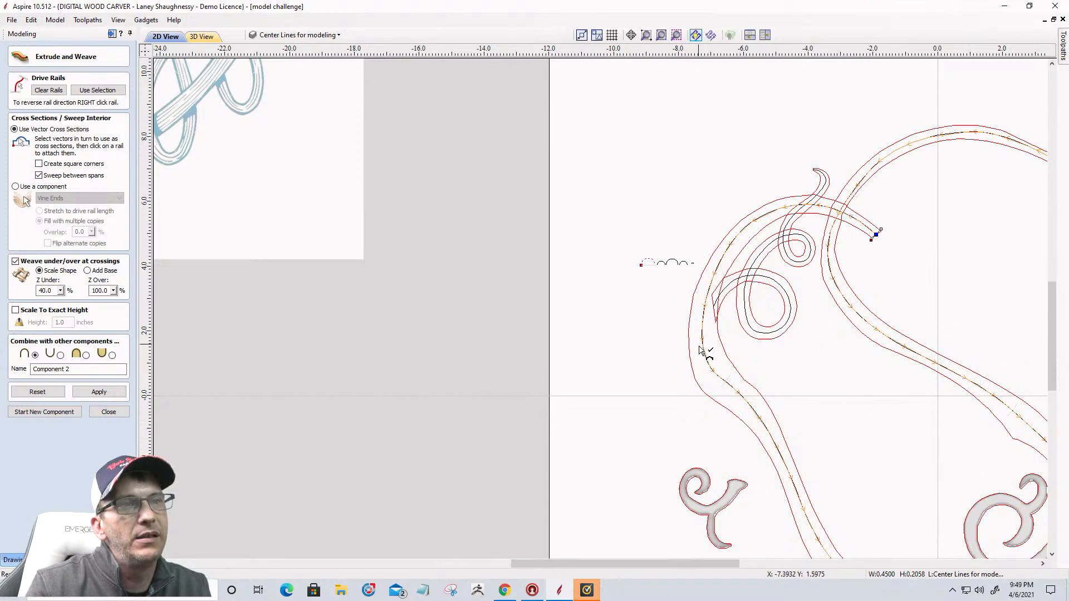
pyautogui.scroll(-1, 704, 353)
pyautogui.scroll(3, 725, 417)
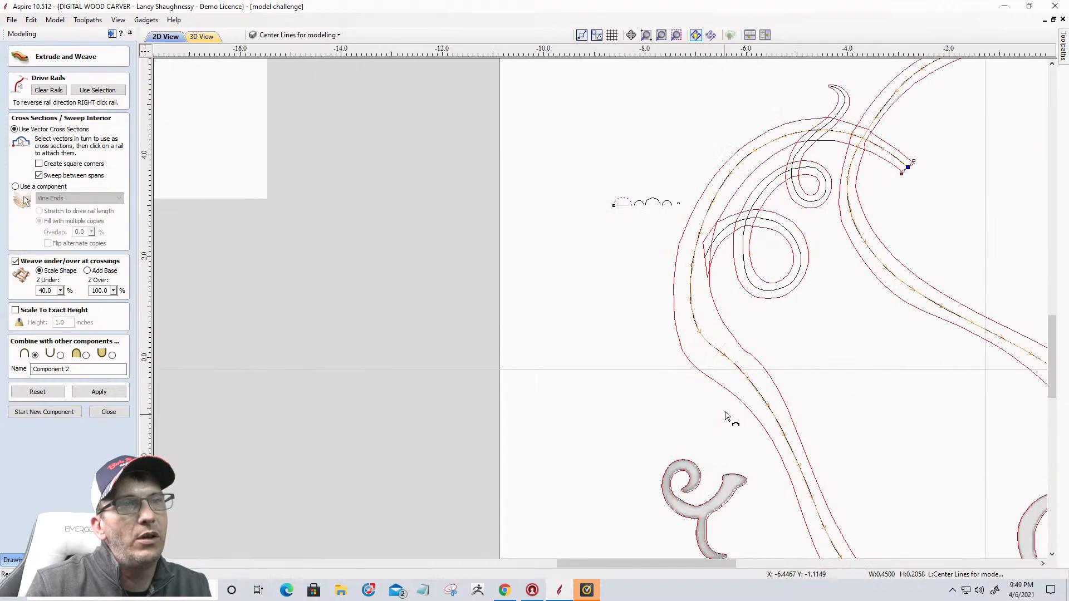
pyautogui.scroll(-2, 734, 390)
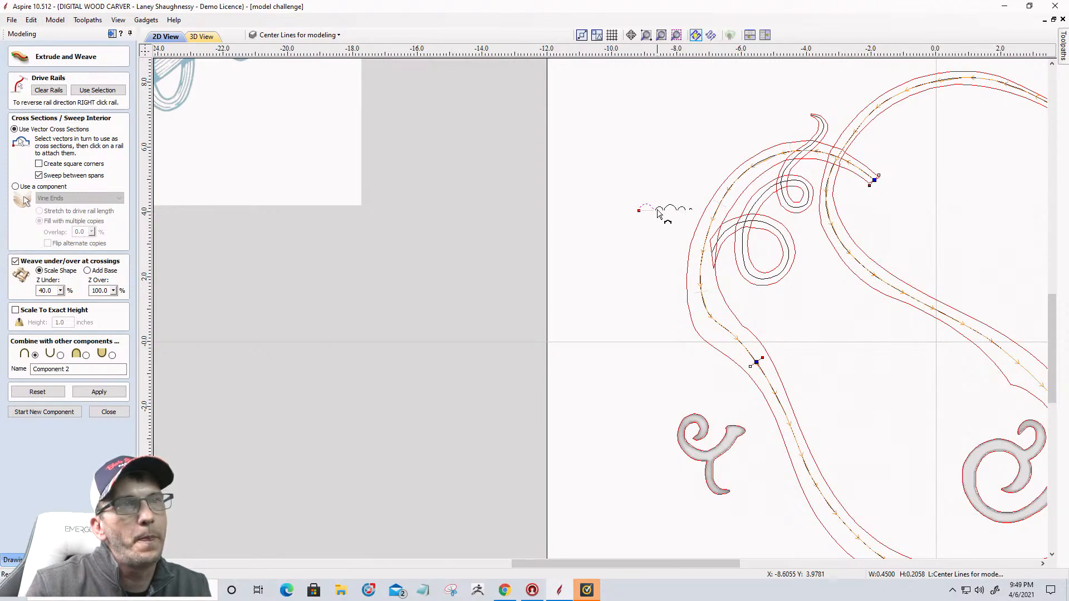
# Attach the second arc at the crest of the vine's big loop and the third arc on the diagonal stretch beside the spiral curl
pyautogui.scroll(-2, 690, 329)
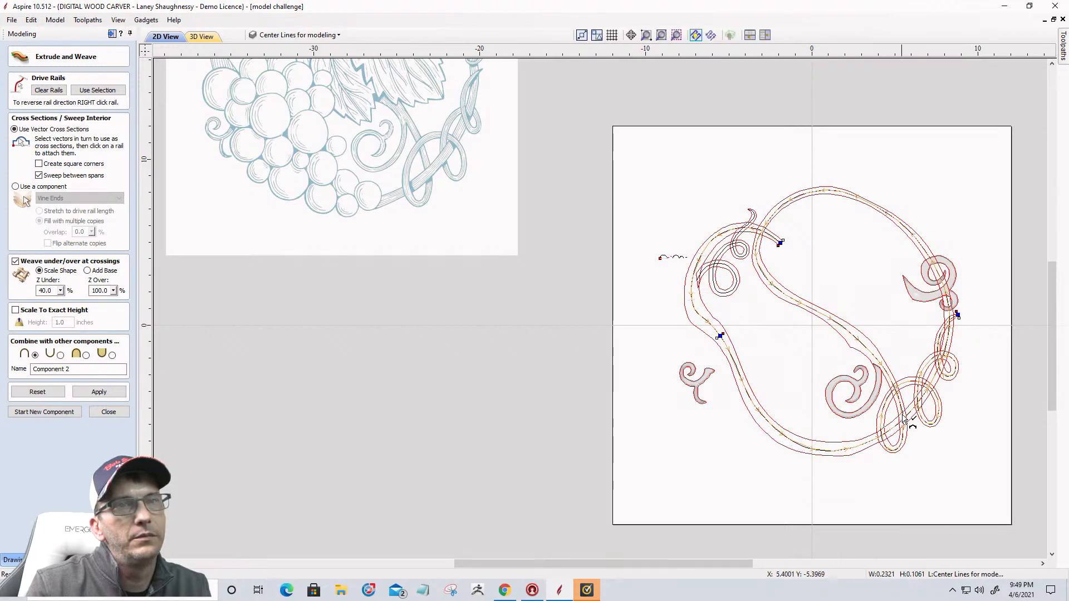
pyautogui.scroll(-1, 941, 303)
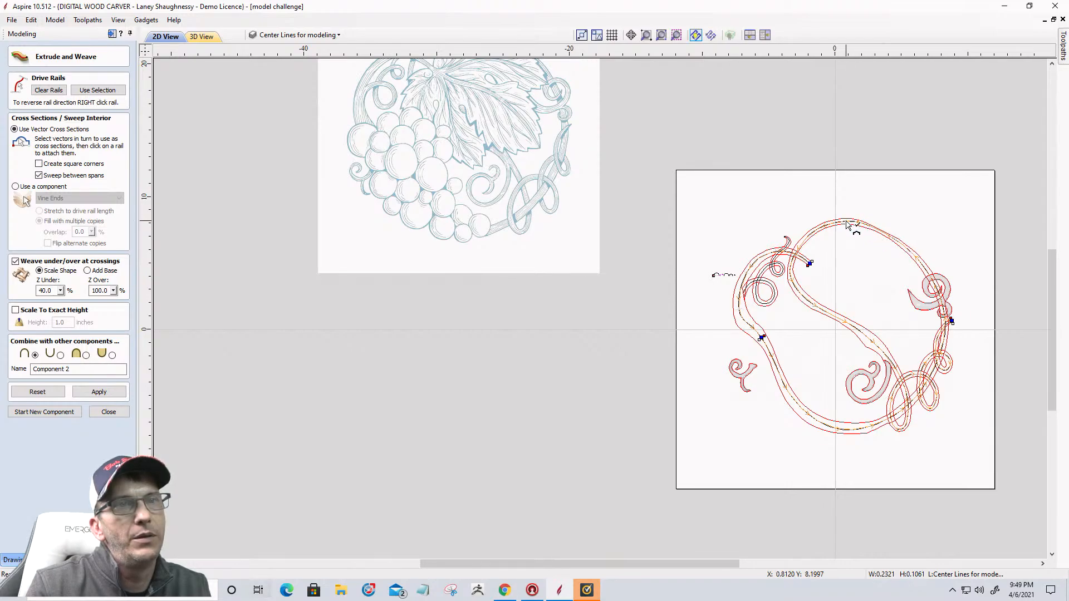
pyautogui.scroll(3, 845, 223)
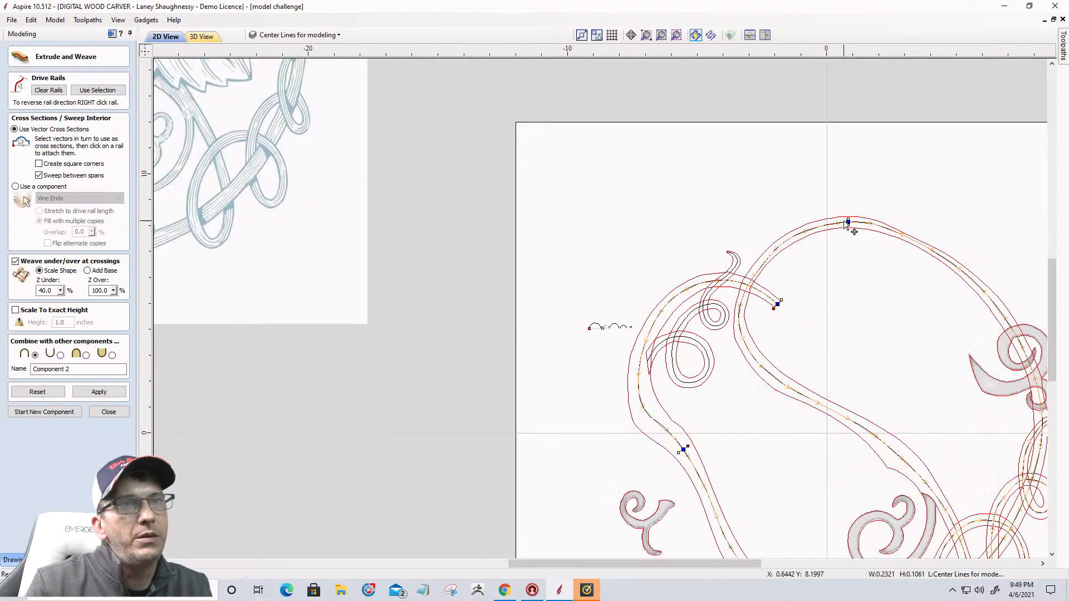
pyautogui.scroll(3, 845, 228)
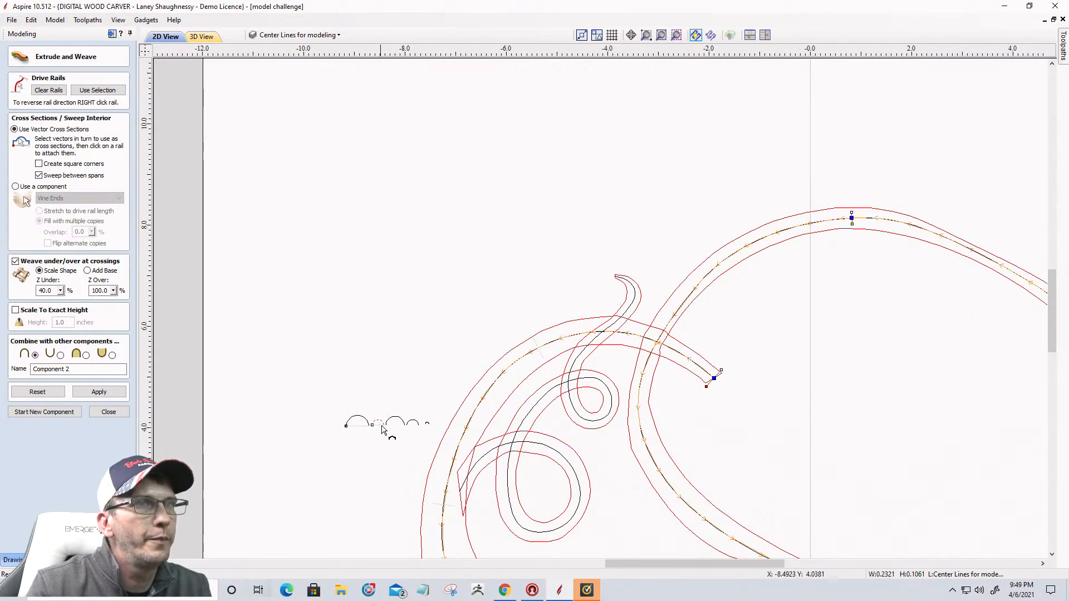
pyautogui.click(395, 422)
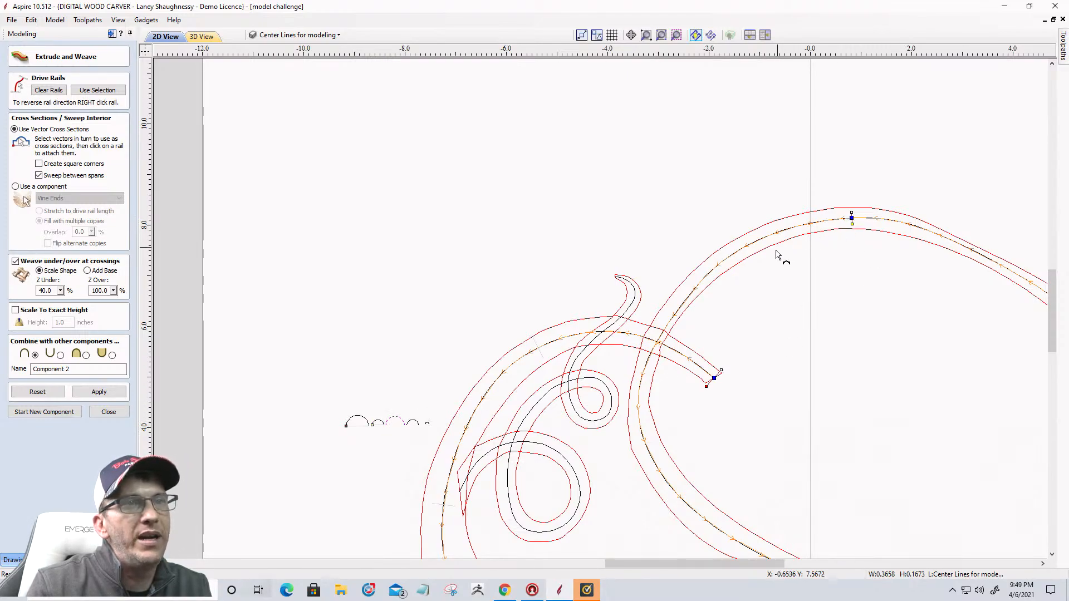
pyautogui.scroll(-3, 774, 255)
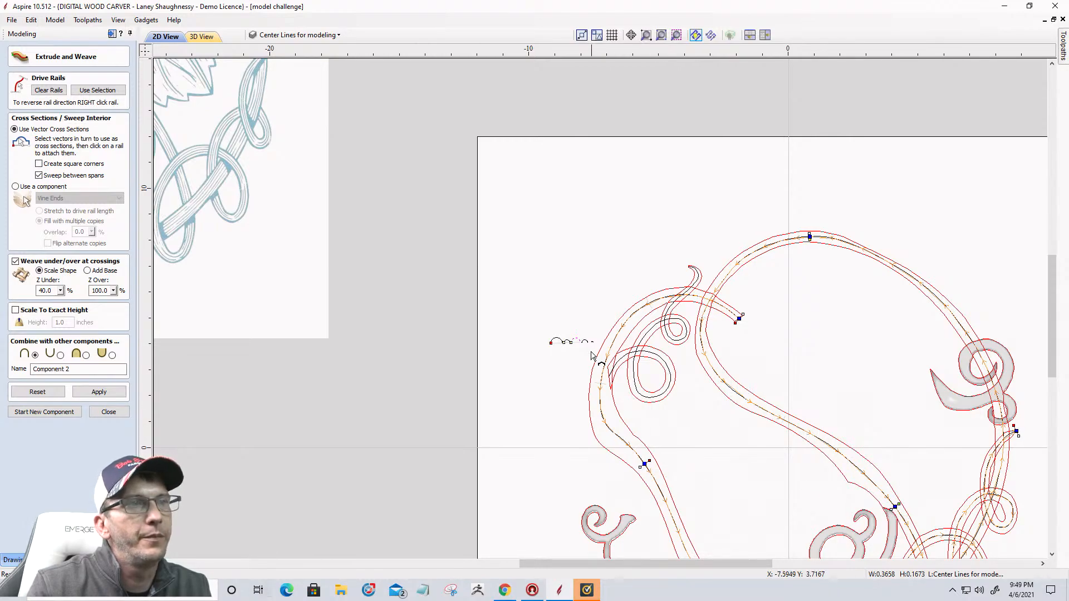
# Attach the fourth arc to the rail on the outer side of the small loop near the vine's thin end
pyautogui.scroll(5, 592, 354)
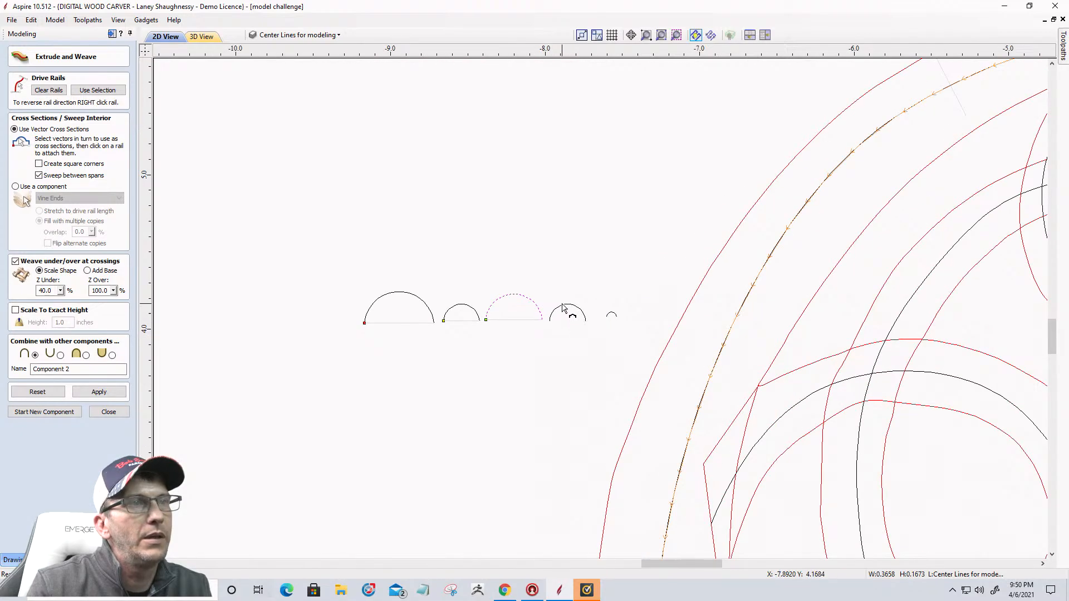
pyautogui.scroll(-5, 565, 278)
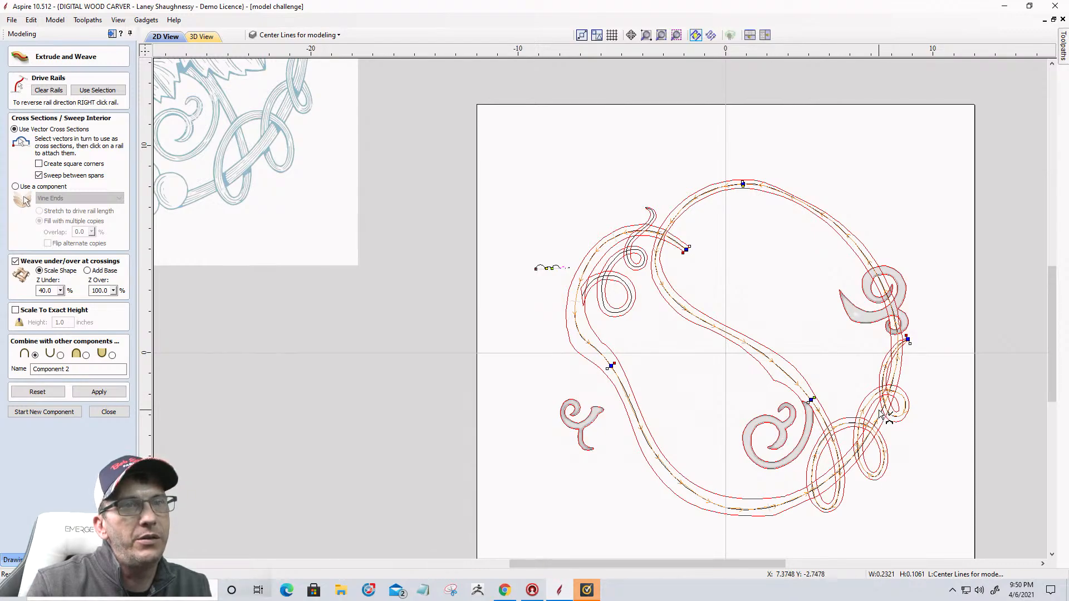
pyautogui.scroll(3, 881, 413)
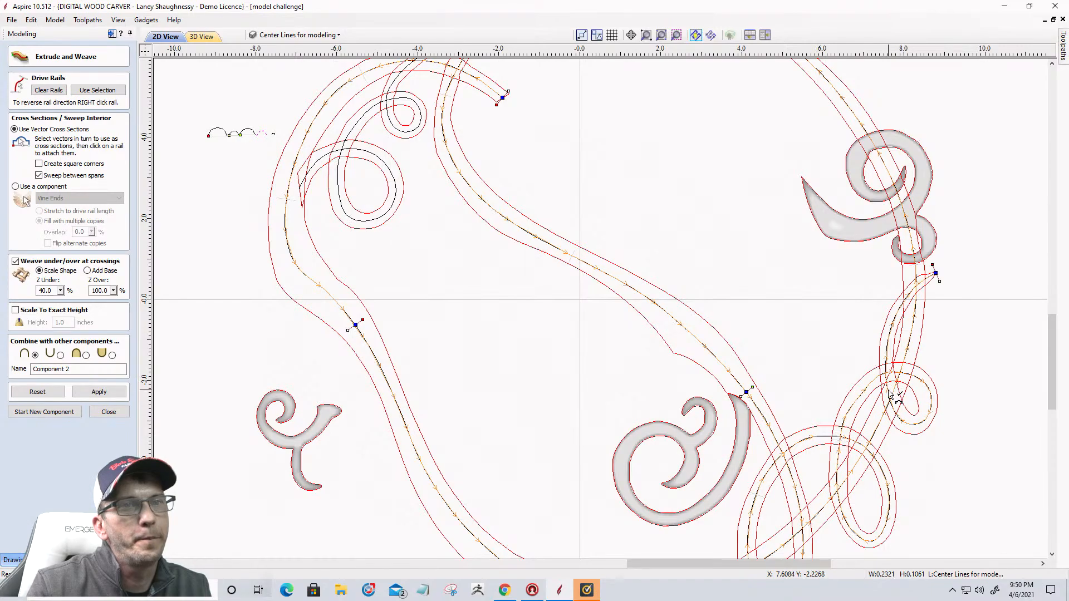
pyautogui.scroll(2, 890, 392)
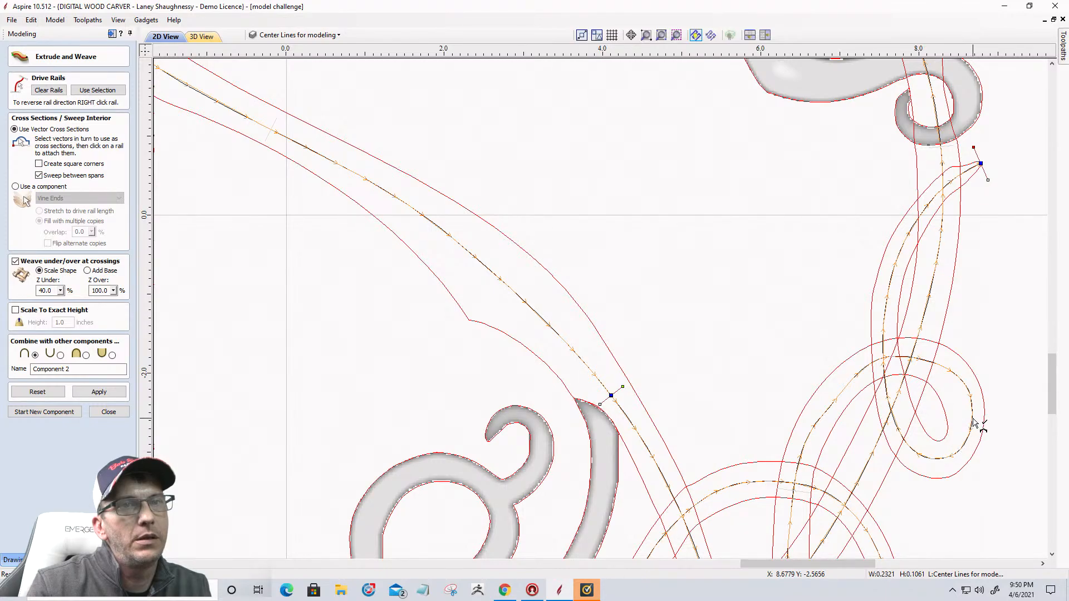
# Attach the smallest arc to the rail at the vine's thin tip
pyautogui.scroll(-5, 711, 386)
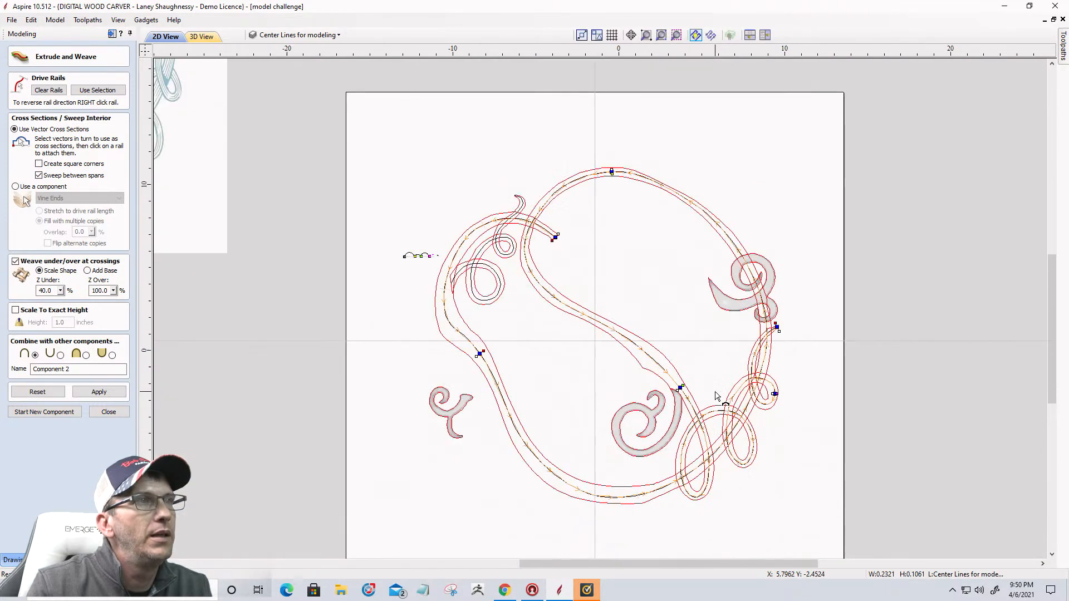
pyautogui.scroll(3, 526, 317)
pyautogui.scroll(3, 532, 326)
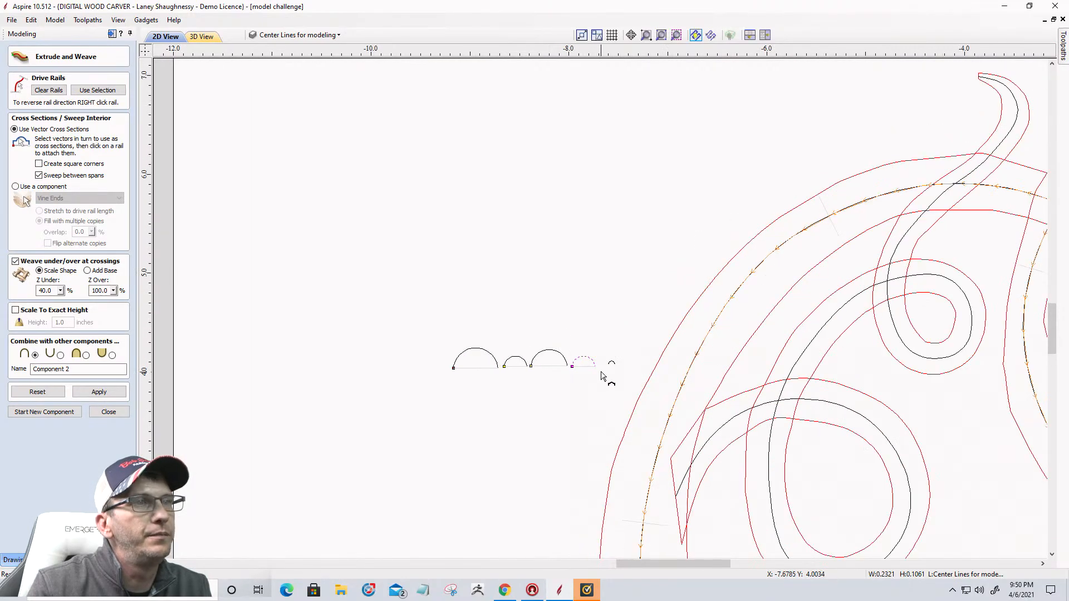
pyautogui.scroll(-6, 612, 366)
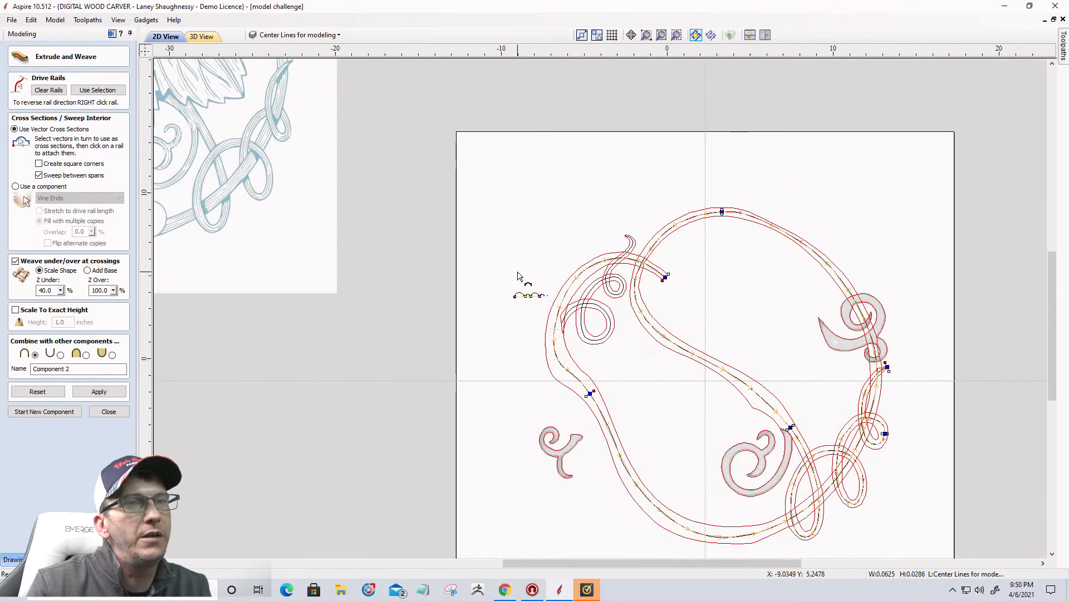
pyautogui.scroll(6, 816, 370)
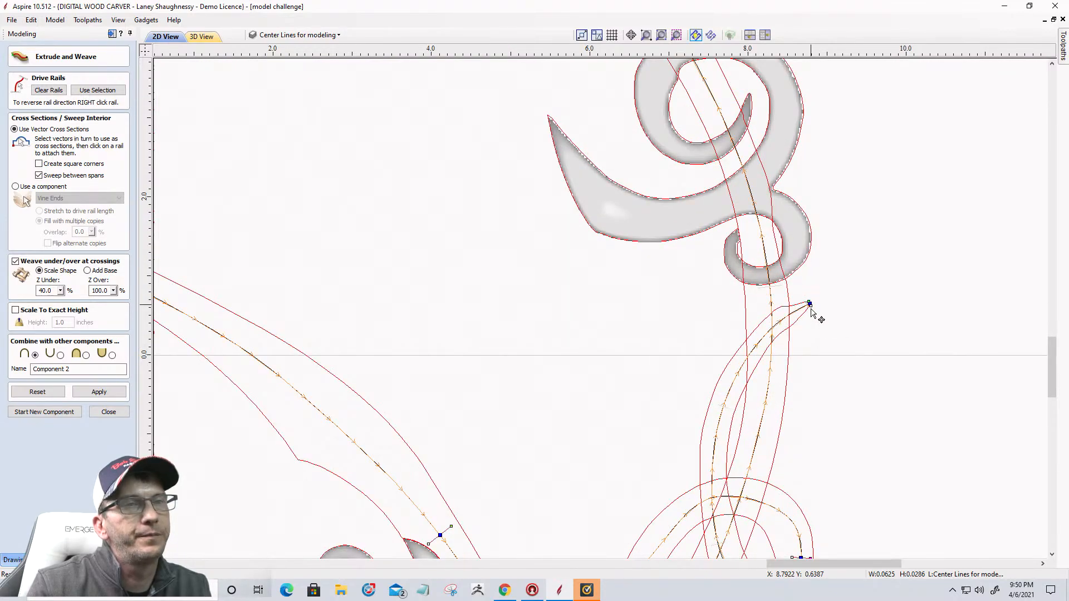
pyautogui.scroll(-6, 812, 310)
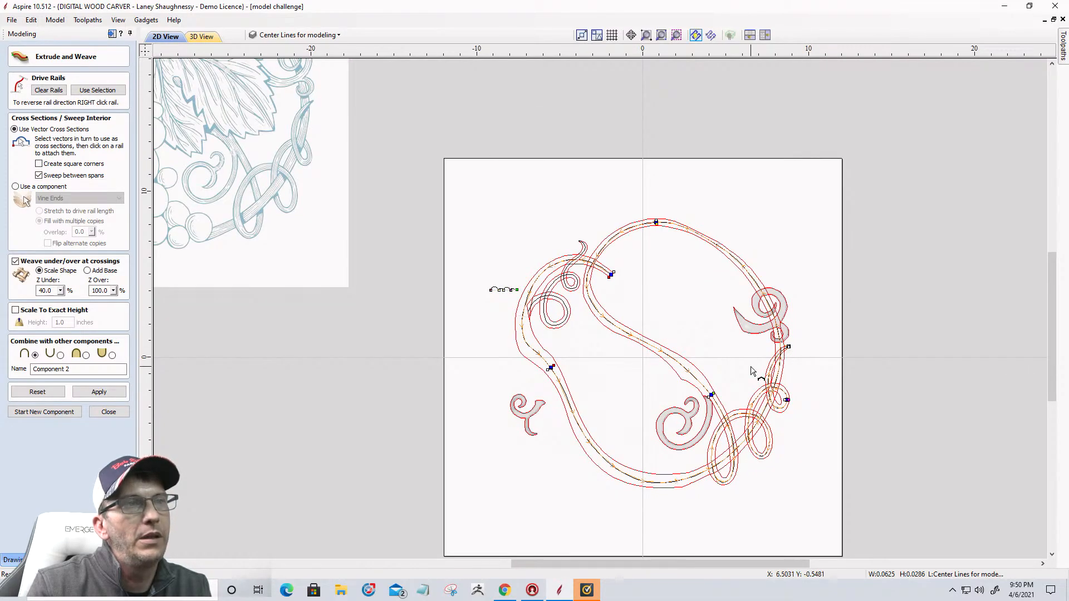
# Generate the extruded vine from the attached cross sections and inspect its crossings in the 3D view
pyautogui.click(102, 391)
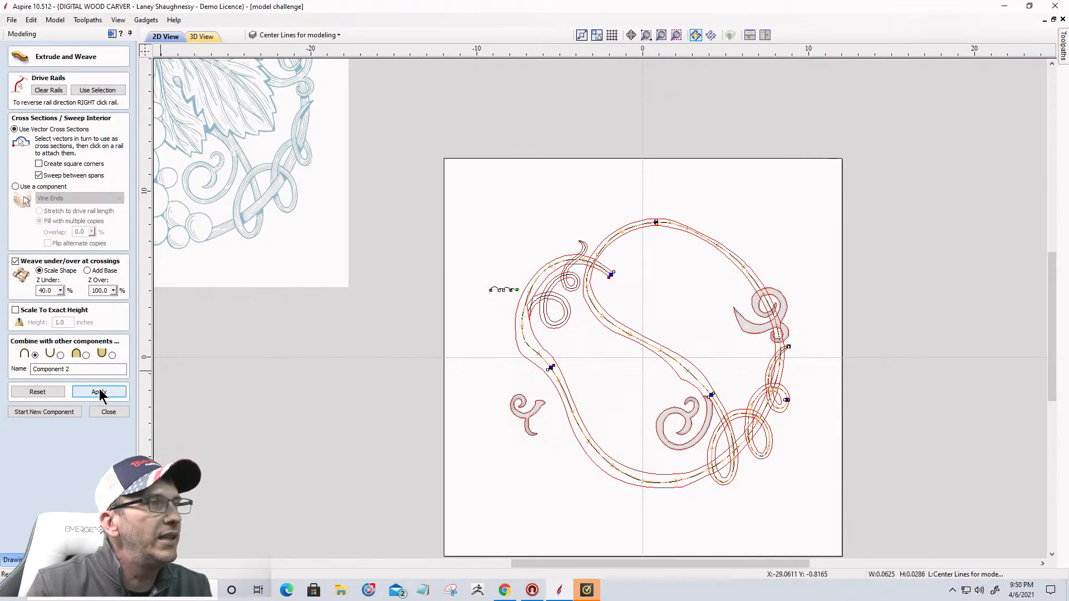
pyautogui.click(100, 392)
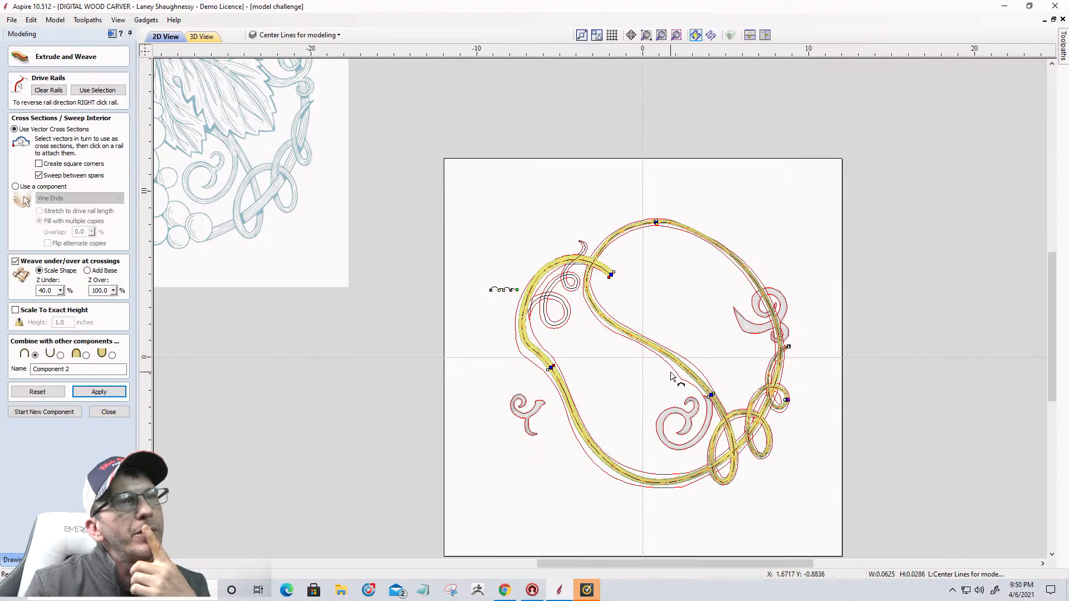
pyautogui.scroll(3, 676, 373)
pyautogui.scroll(1, 676, 373)
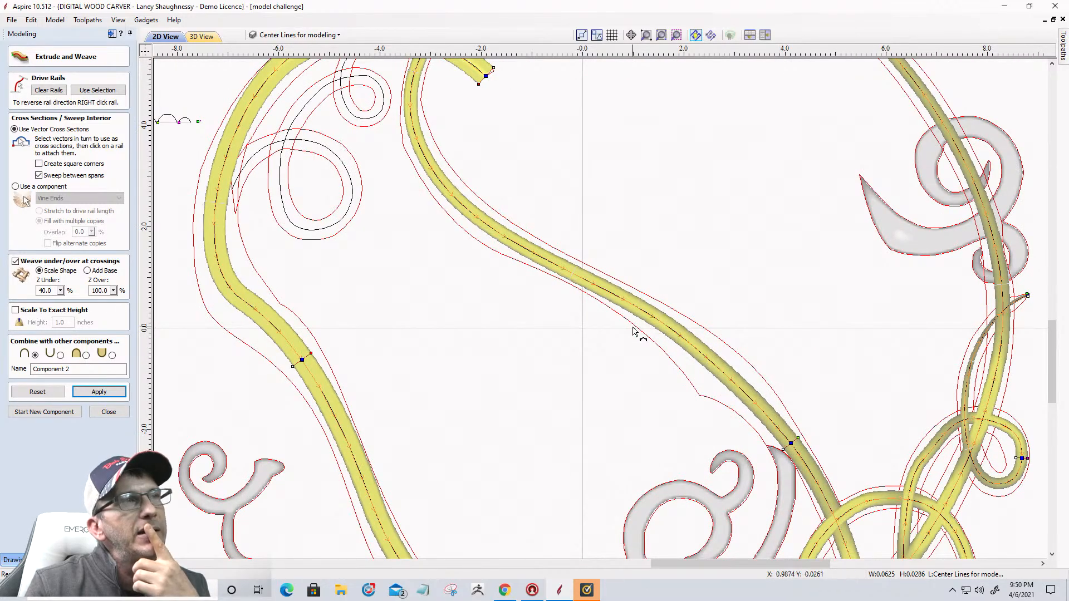
pyautogui.scroll(-3, 712, 390)
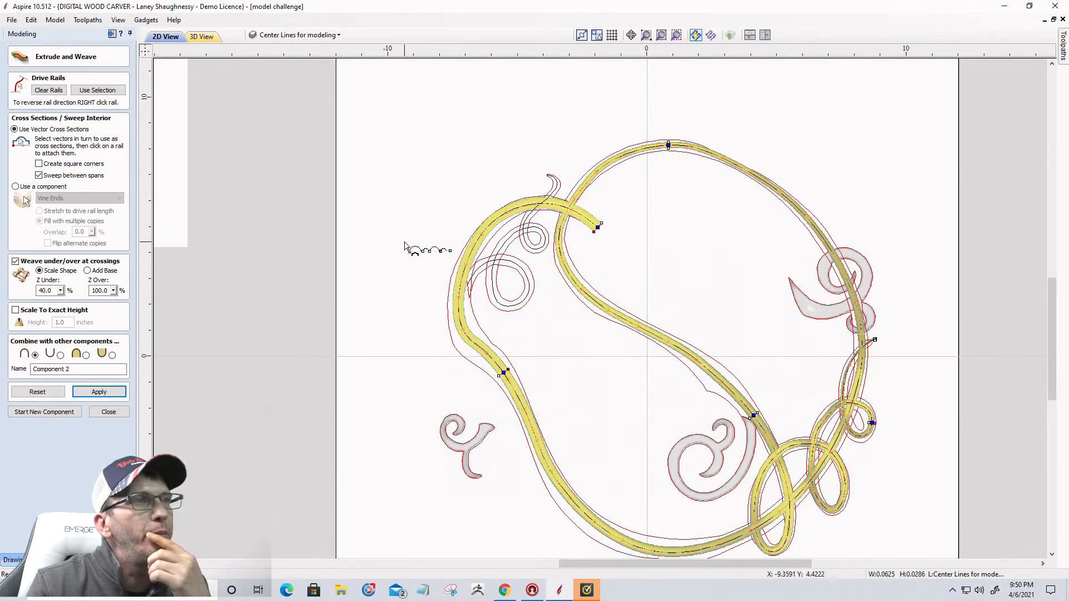
pyautogui.click(201, 37)
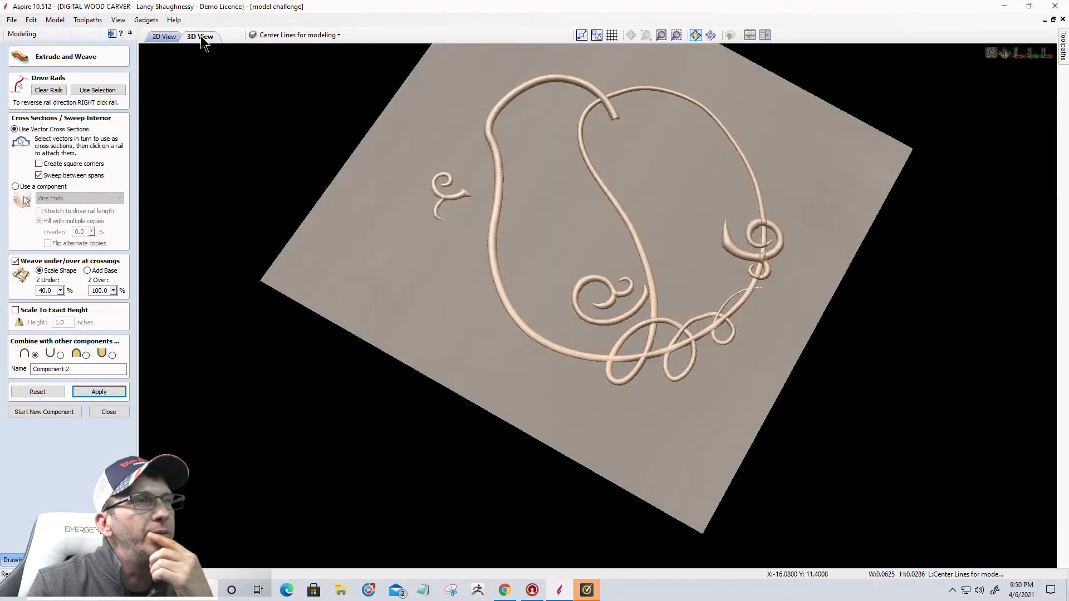
pyautogui.scroll(5, 589, 266)
pyautogui.scroll(4, 589, 268)
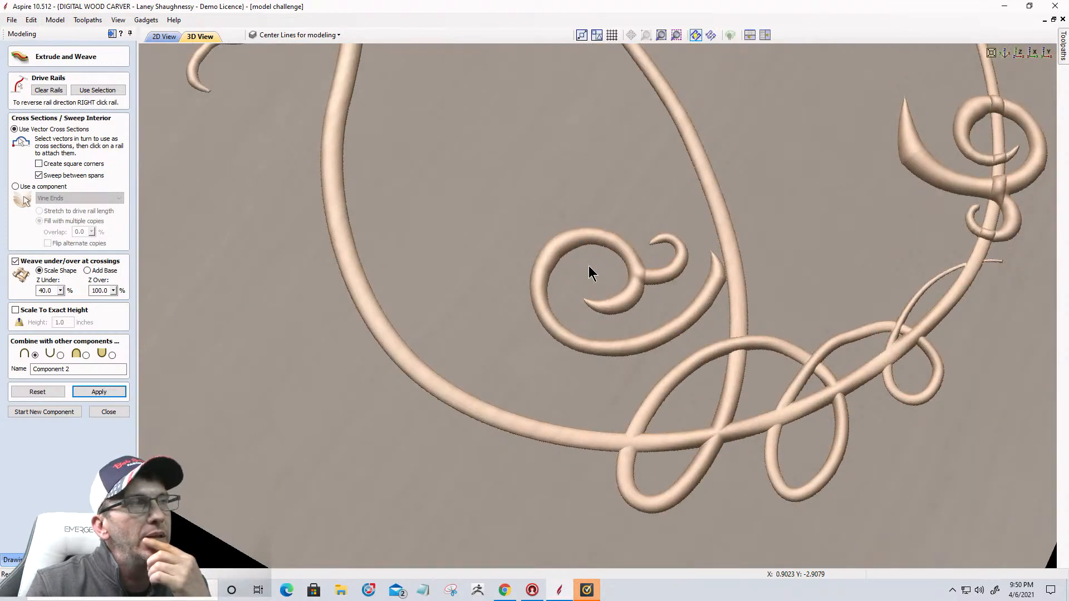
# Try a Z Over value of 60% for the weave crossings and reapply the extrusion
pyautogui.doubleClick(108, 290)
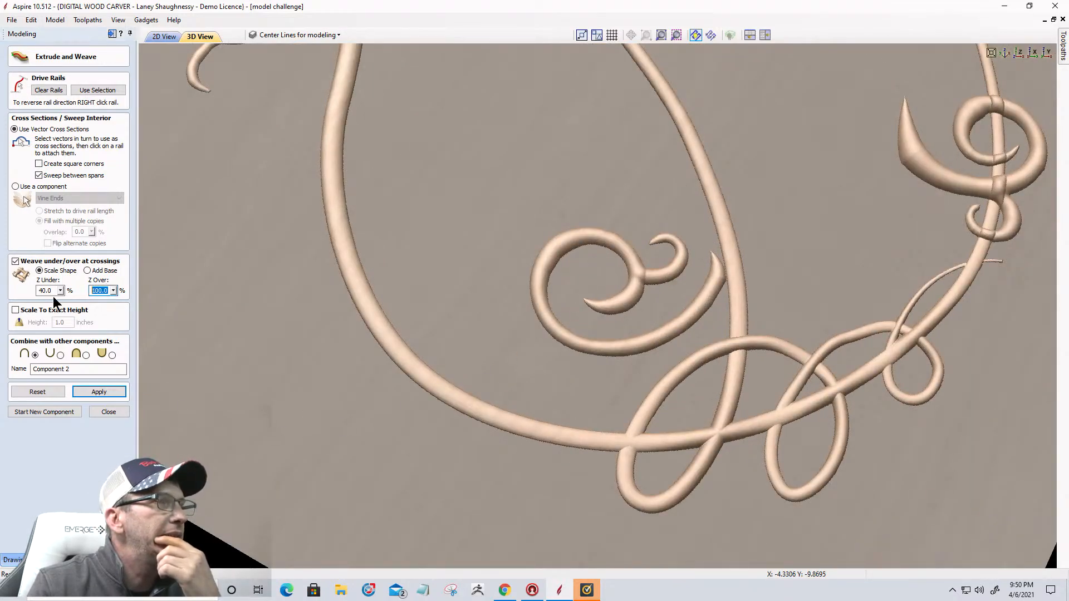
pyautogui.write('60')
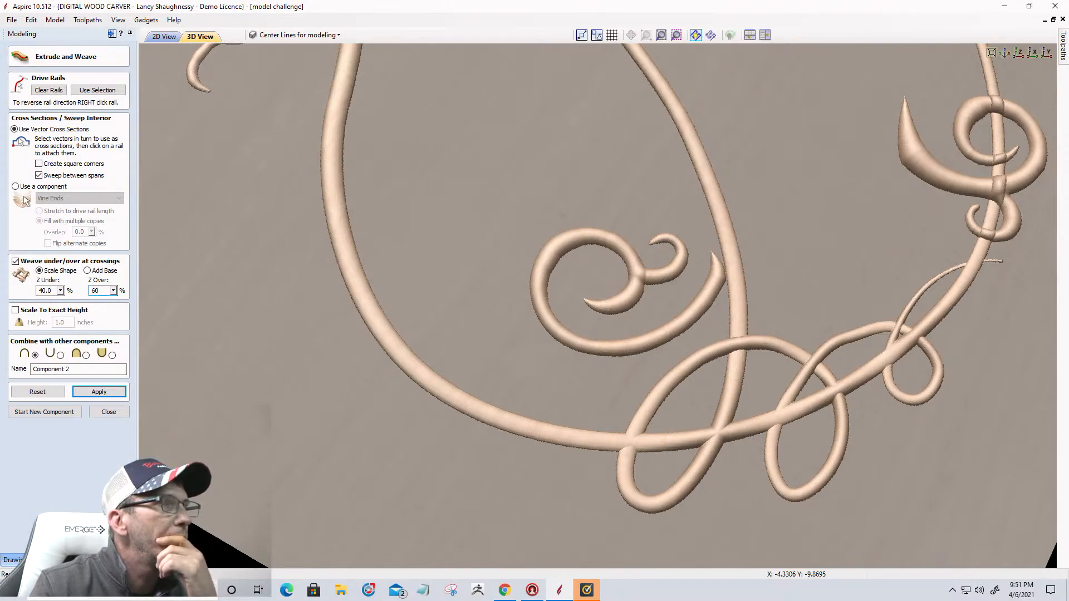
pyautogui.click(92, 389)
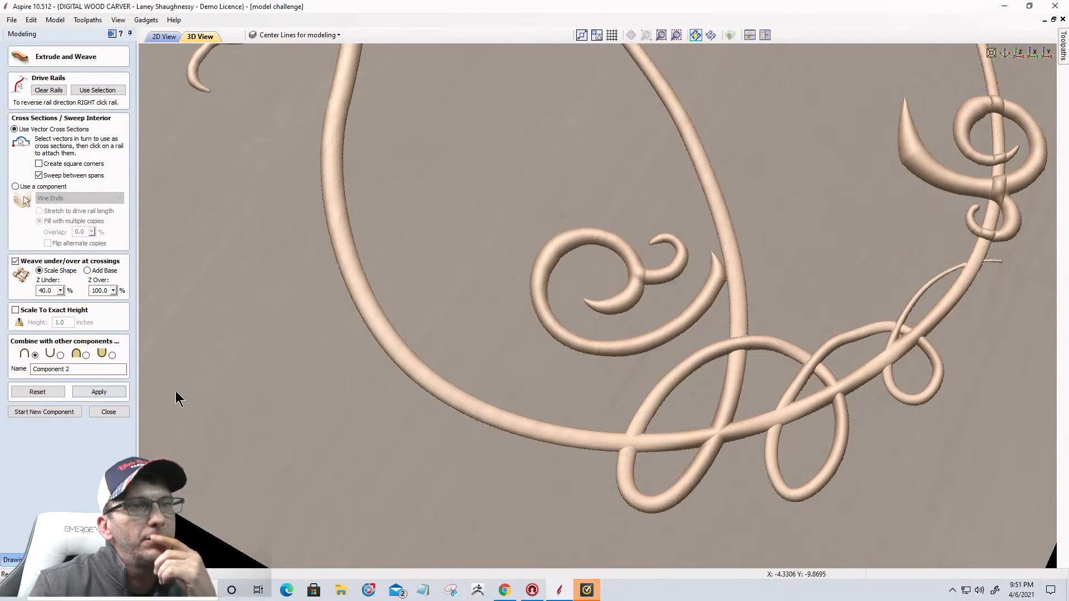
# Set the vine component's combine mode to Merge
pyautogui.scroll(-4, 432, 398)
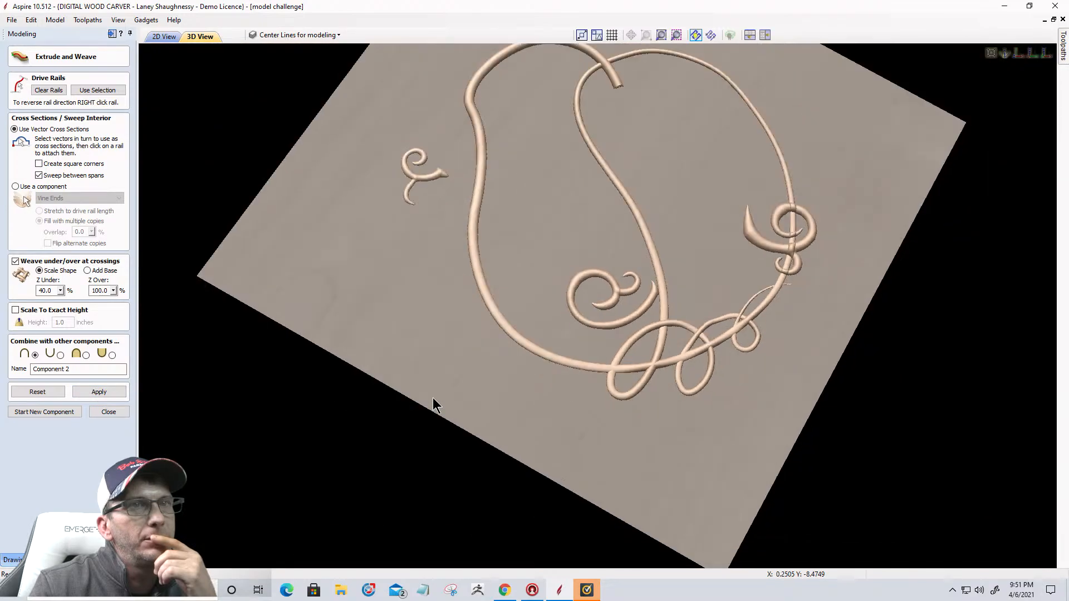
pyautogui.scroll(-1, 432, 398)
pyautogui.click(85, 355)
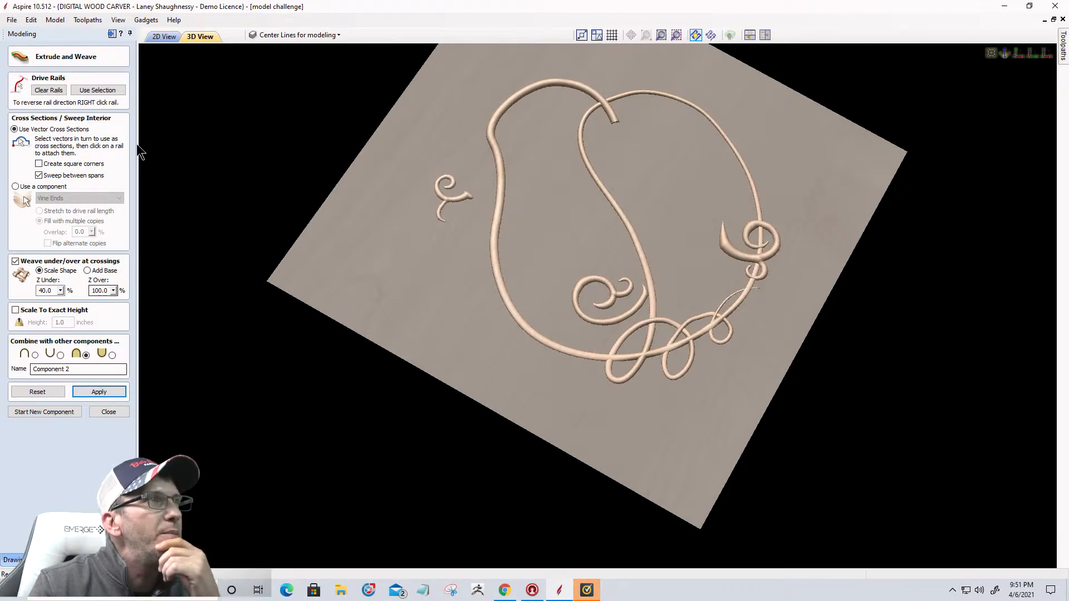
# Reset the extruded vine in the 2D view and clear its drive rail and attached cross sections
pyautogui.click(164, 36)
pyautogui.scroll(-2, 372, 277)
pyautogui.scroll(6, 412, 256)
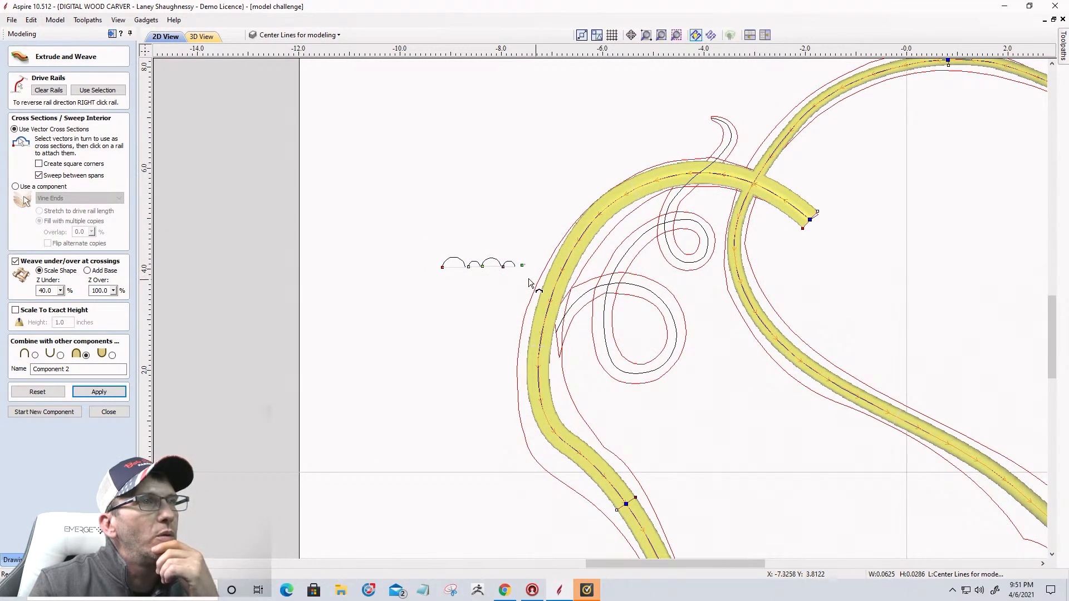
pyautogui.click(38, 392)
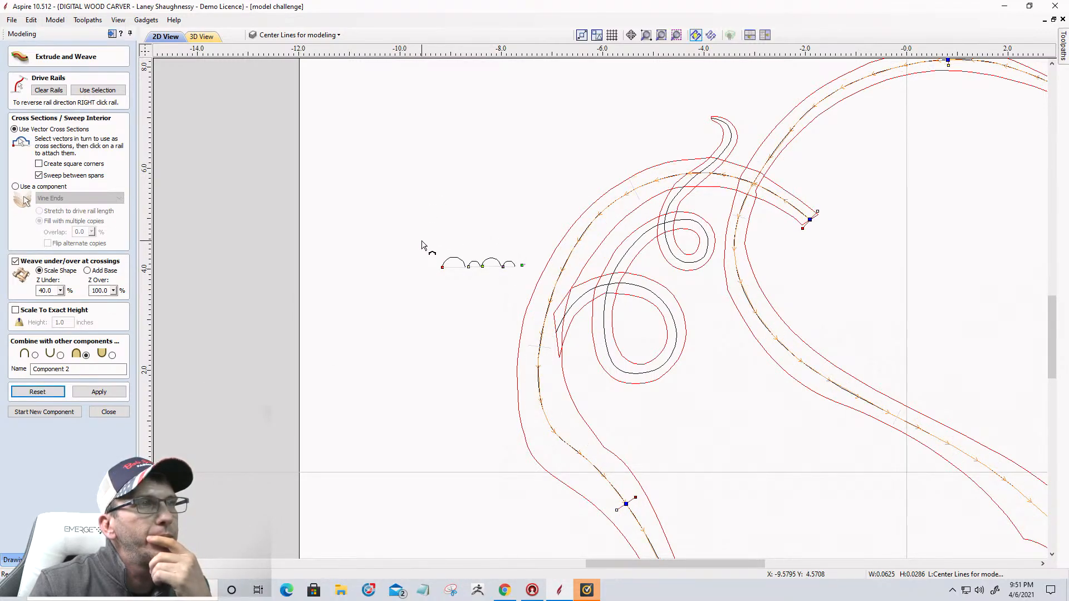
pyautogui.click(35, 393)
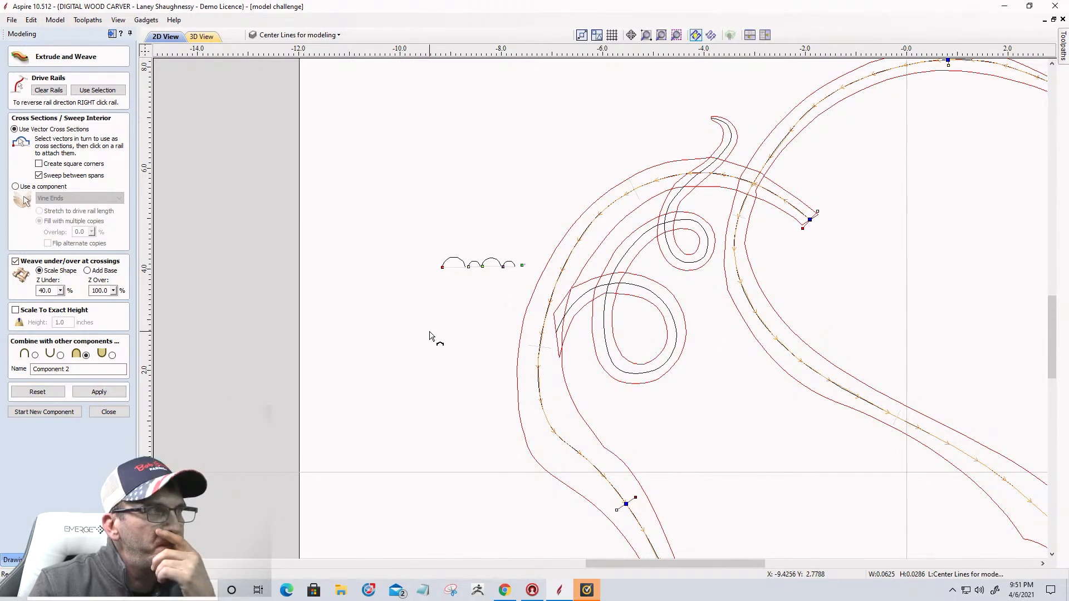
pyautogui.click(49, 90)
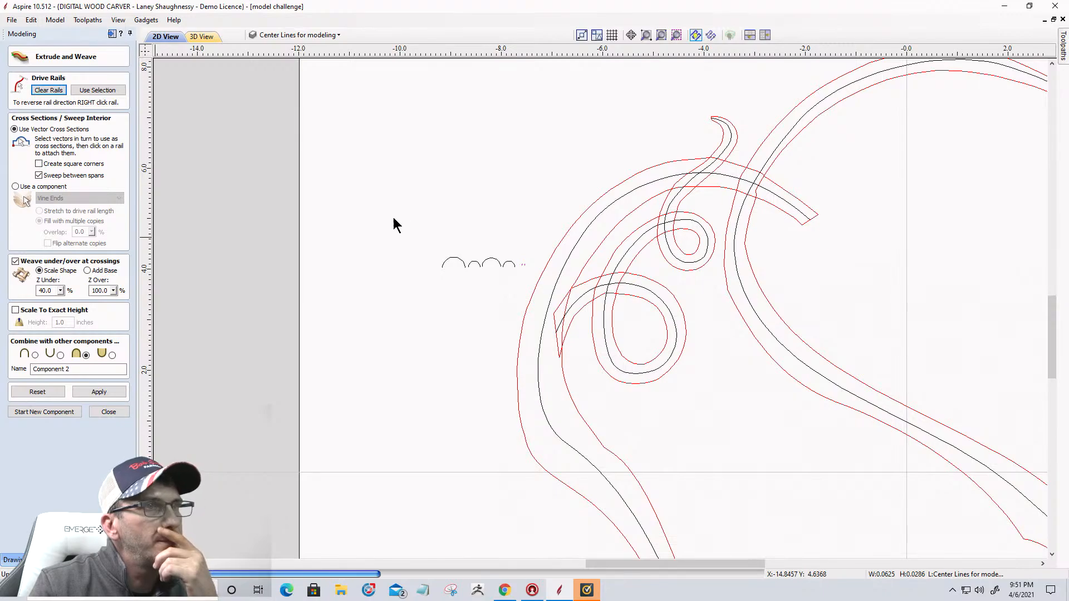
# Leave Extrude and Weave and scale up the five cross-section arcs together until the largest is about 1.2 inches wide
pyautogui.moveTo(423, 239); pyautogui.dragTo(518, 289)
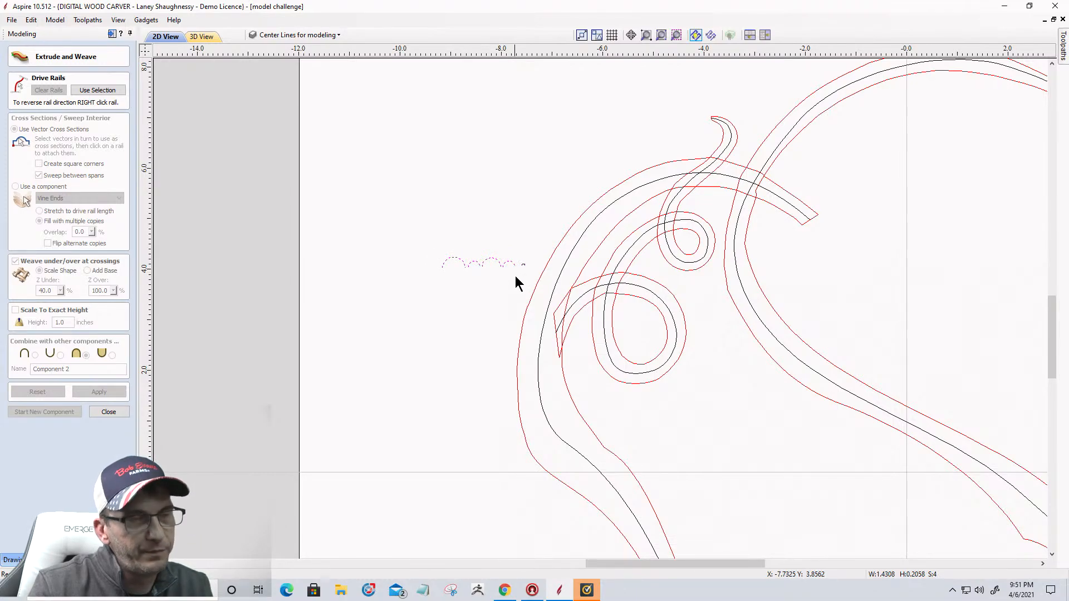
pyautogui.moveTo(406, 228); pyautogui.dragTo(529, 294)
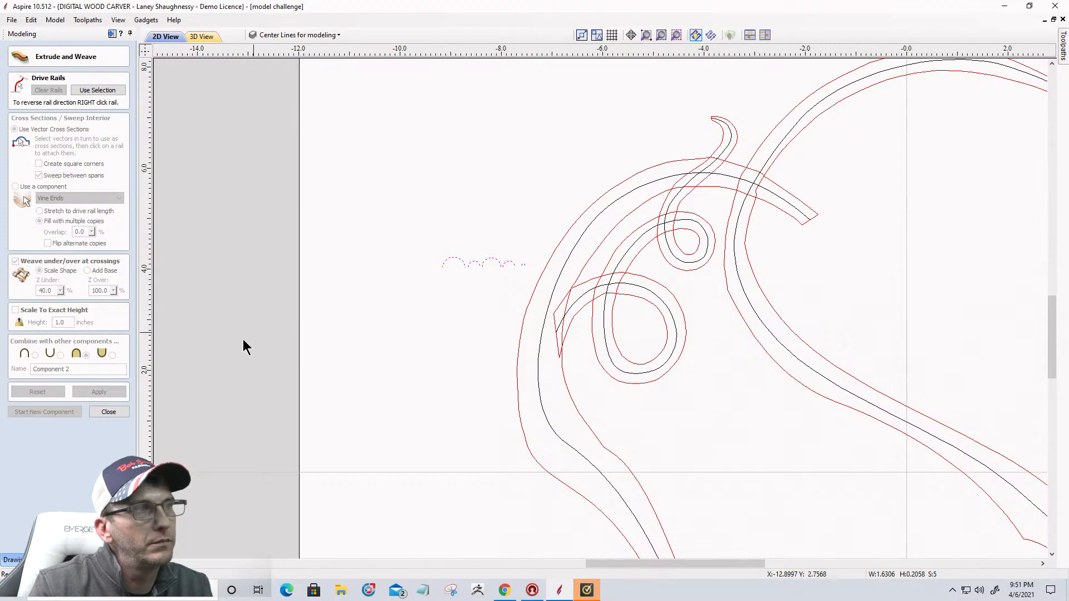
pyautogui.click(109, 411)
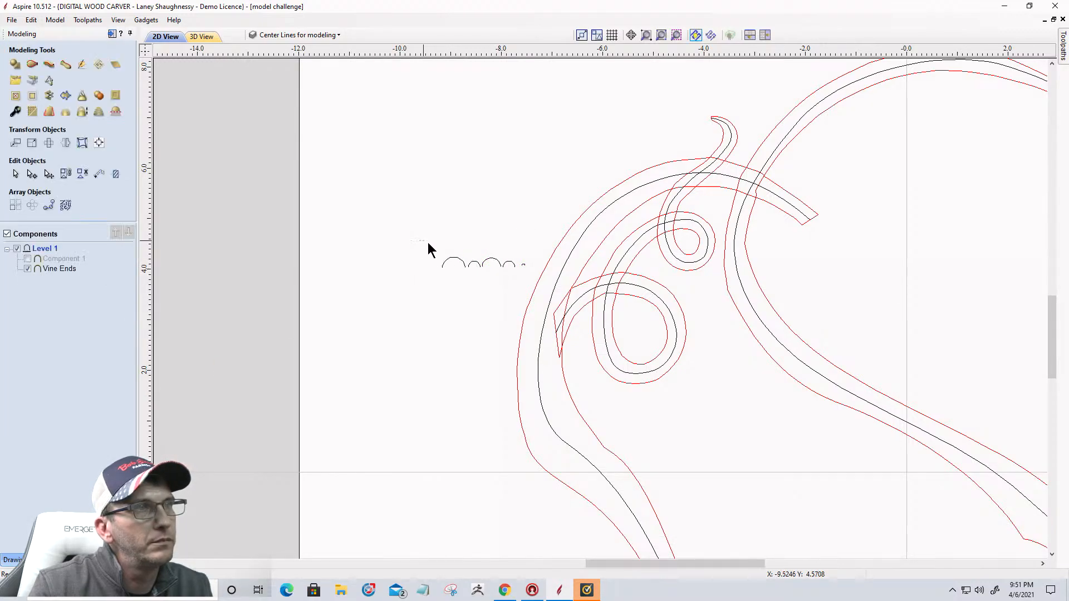
pyautogui.moveTo(428, 244); pyautogui.dragTo(540, 296)
pyautogui.click(480, 265)
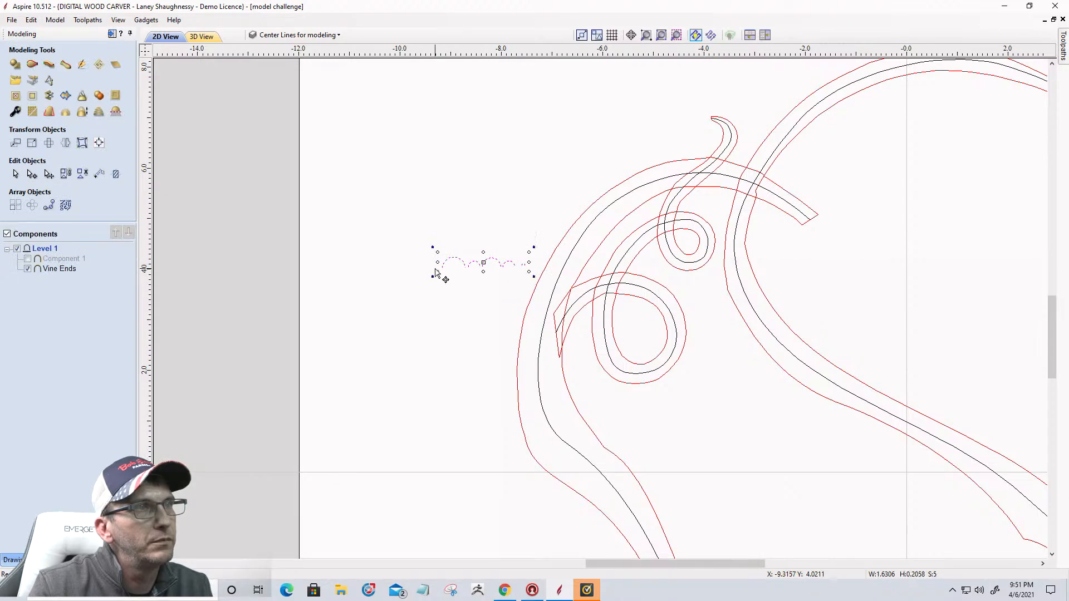
pyautogui.moveTo(438, 253); pyautogui.dragTo(451, 201)
pyautogui.click(382, 274)
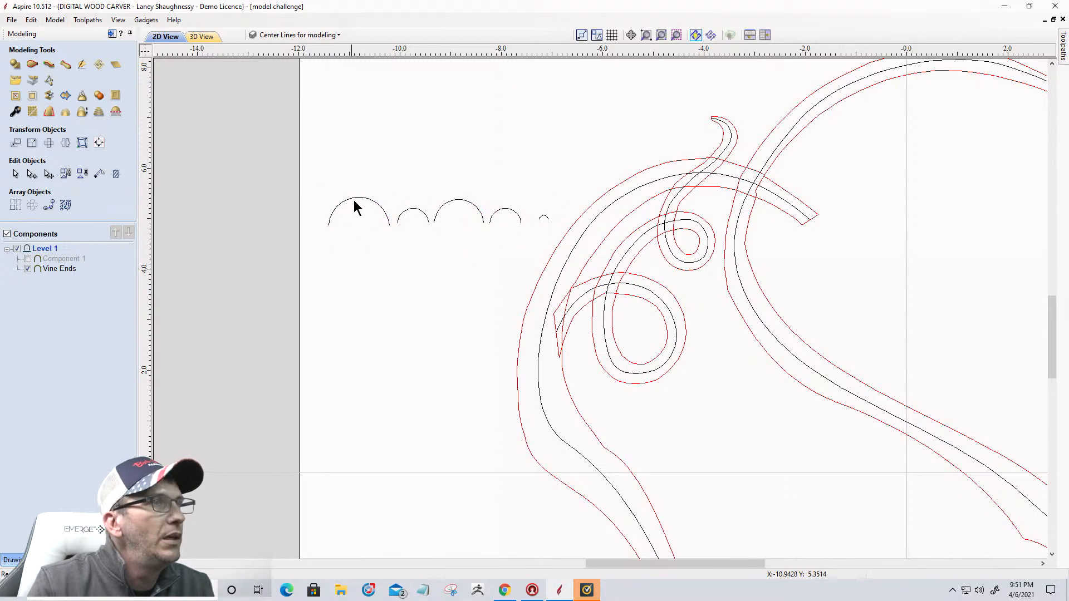
# Check the larger arcs with Set Size and shrink the middle arc of the row to about 0.90 by 0.41 inches
pyautogui.click(356, 206)
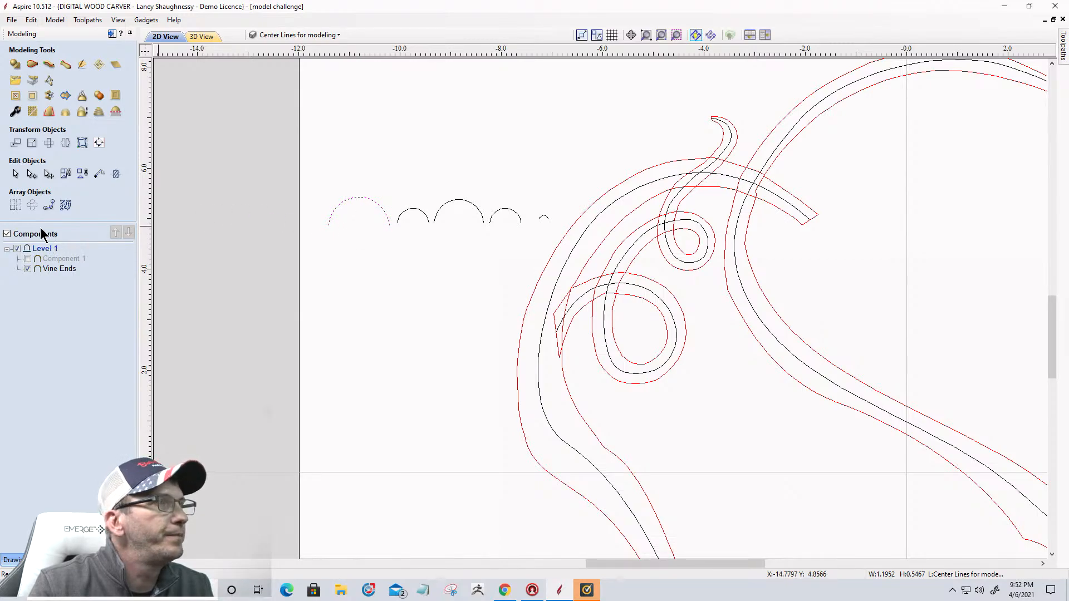
pyautogui.click(31, 142)
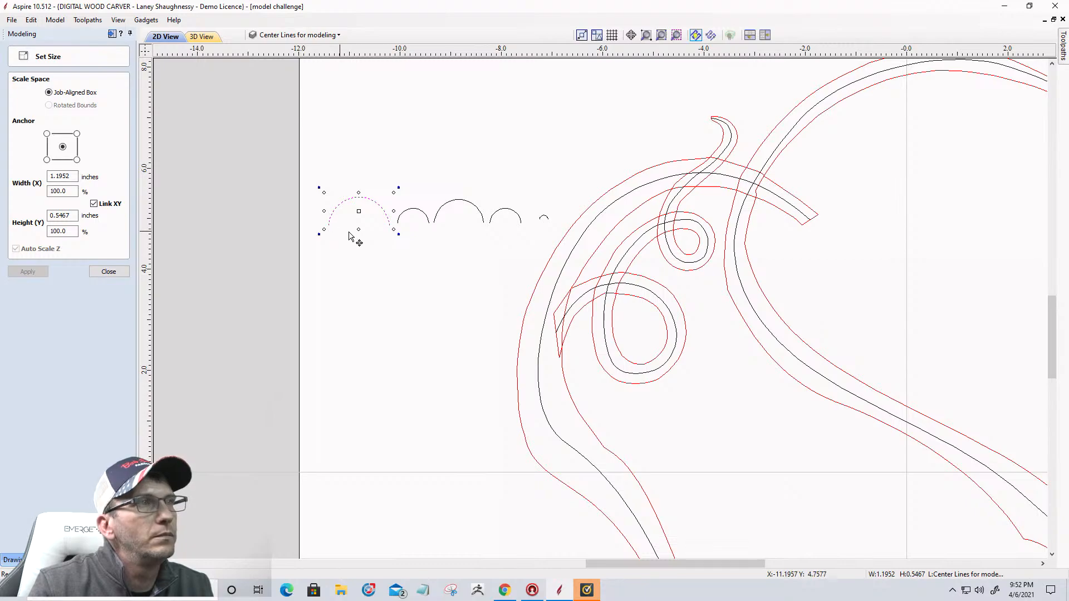
pyautogui.click(411, 211)
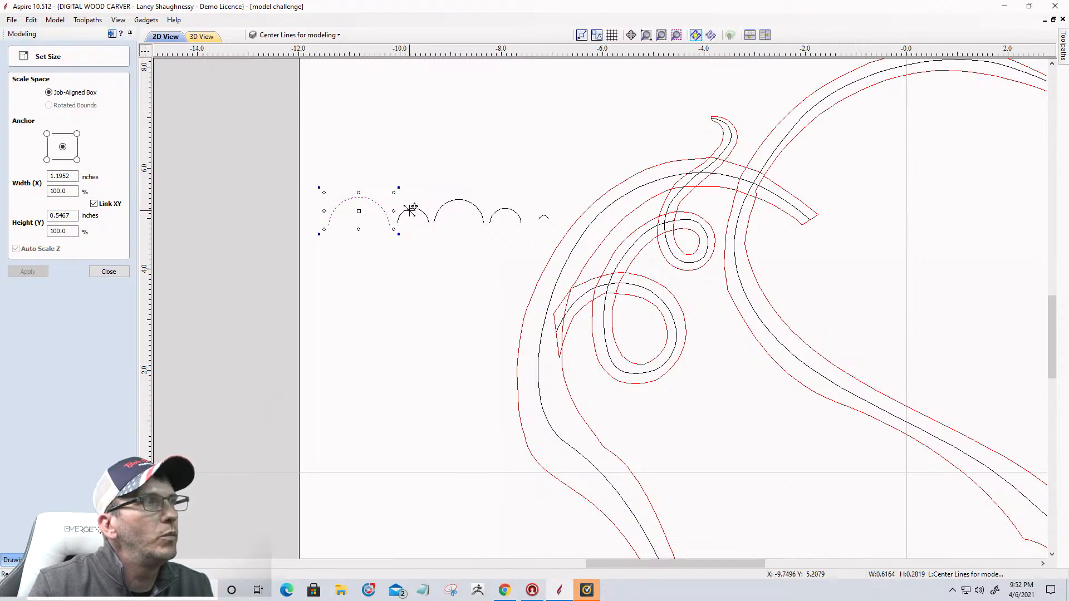
pyautogui.click(455, 204)
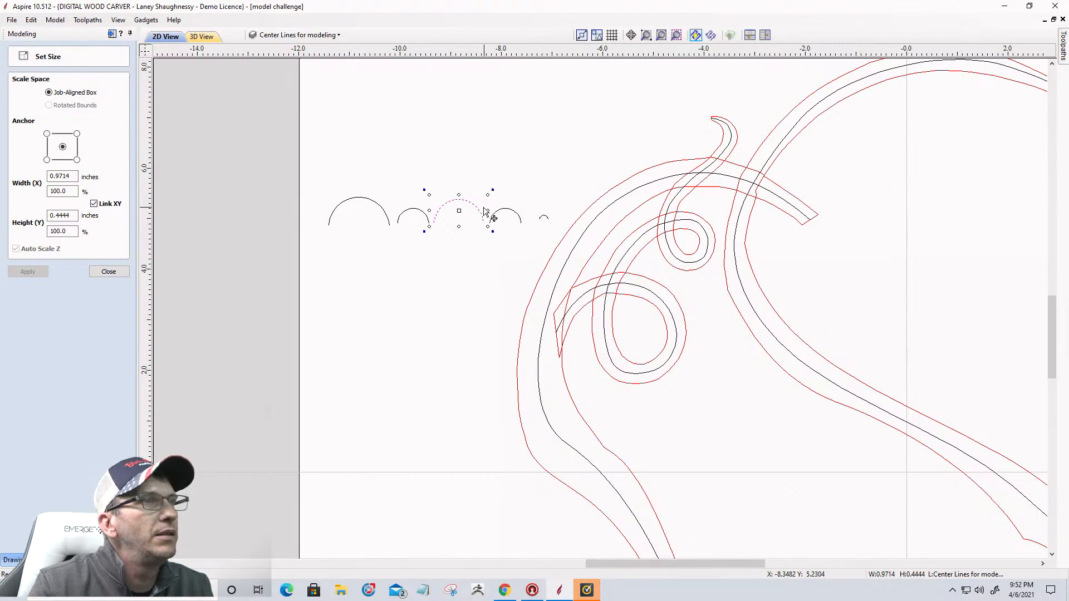
pyautogui.moveTo(429, 194); pyautogui.dragTo(443, 201)
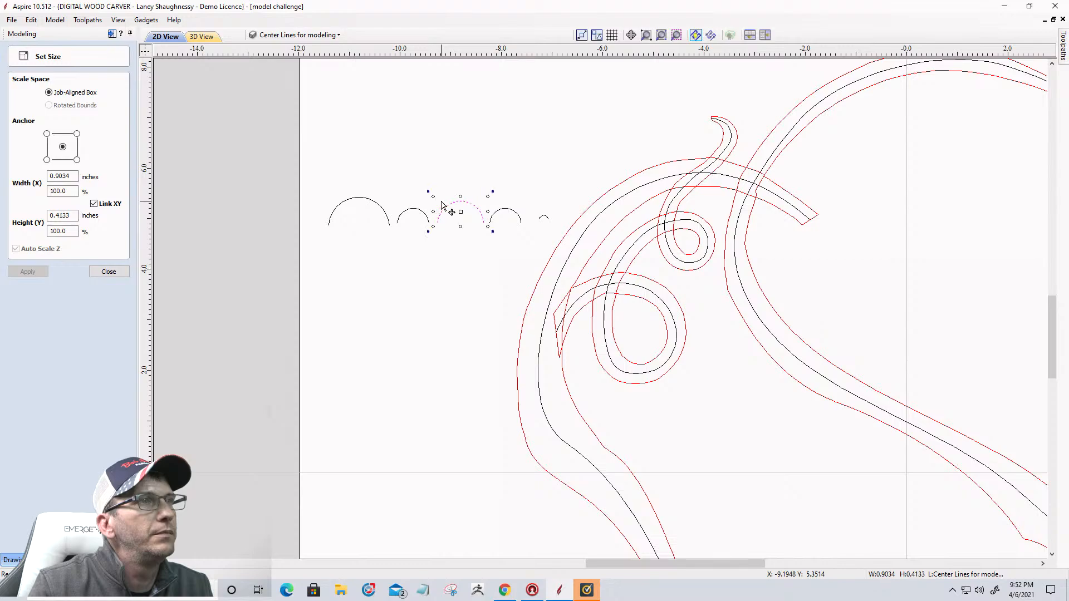
# Check the sizes of the fourth arc, the smallest arc and the largest arc in Set Size
pyautogui.click(511, 211)
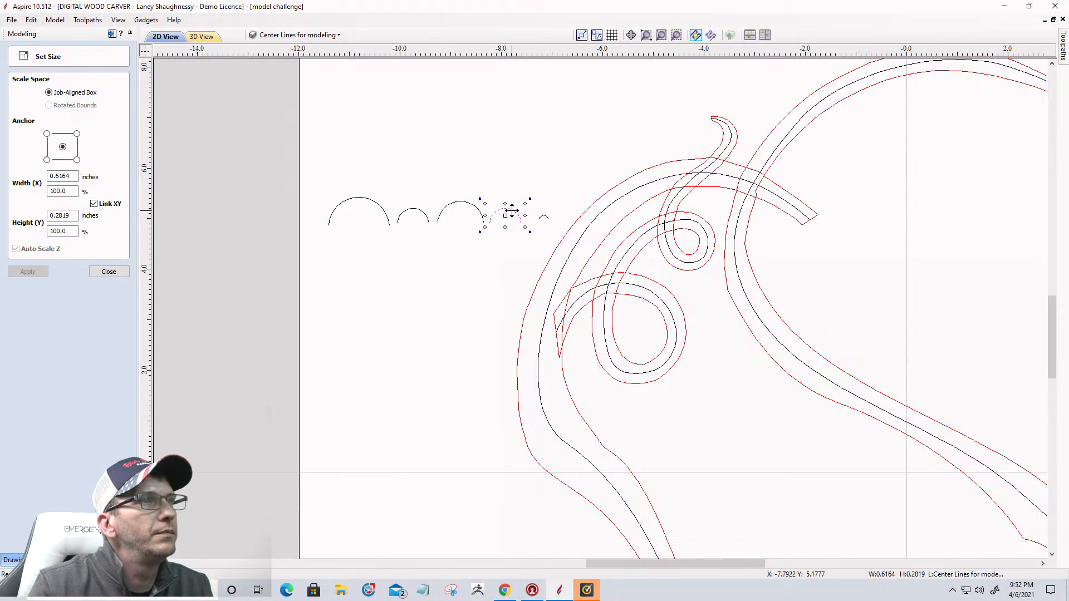
pyautogui.click(545, 215)
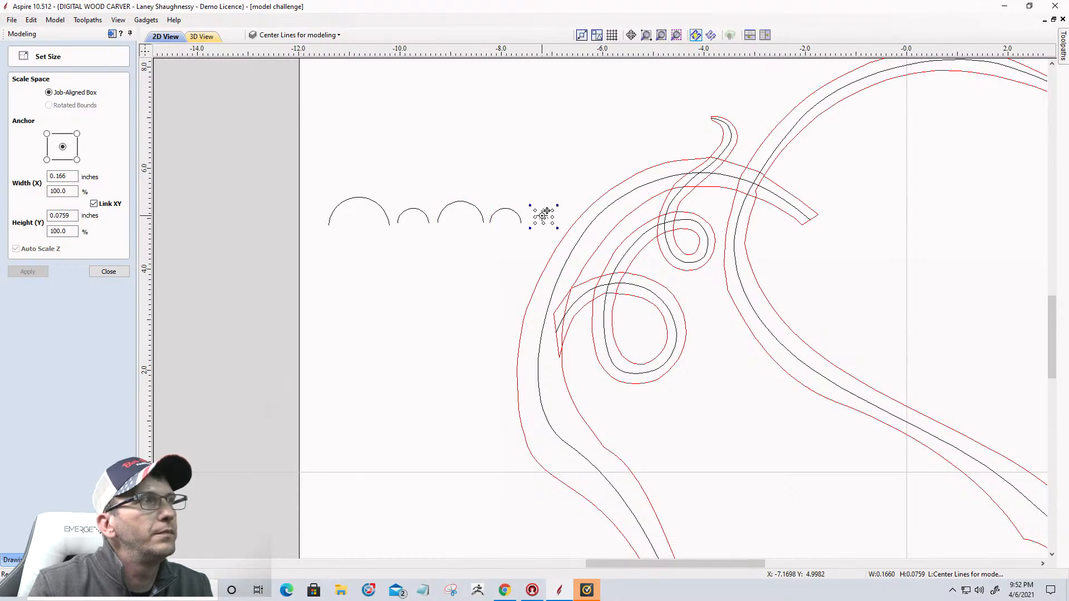
pyautogui.scroll(2, 544, 231)
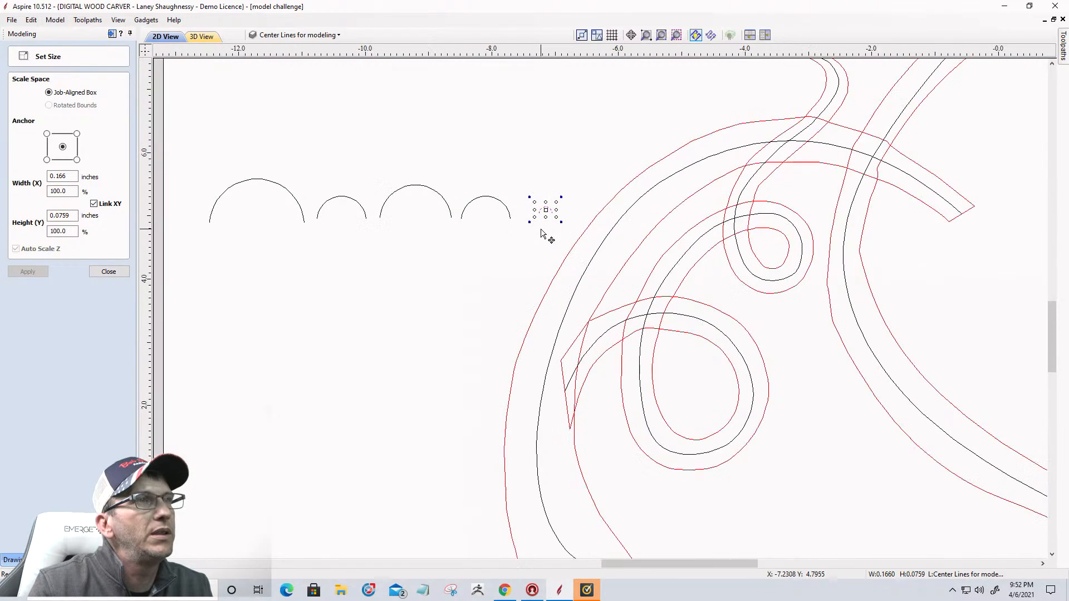
pyautogui.scroll(-3, 543, 233)
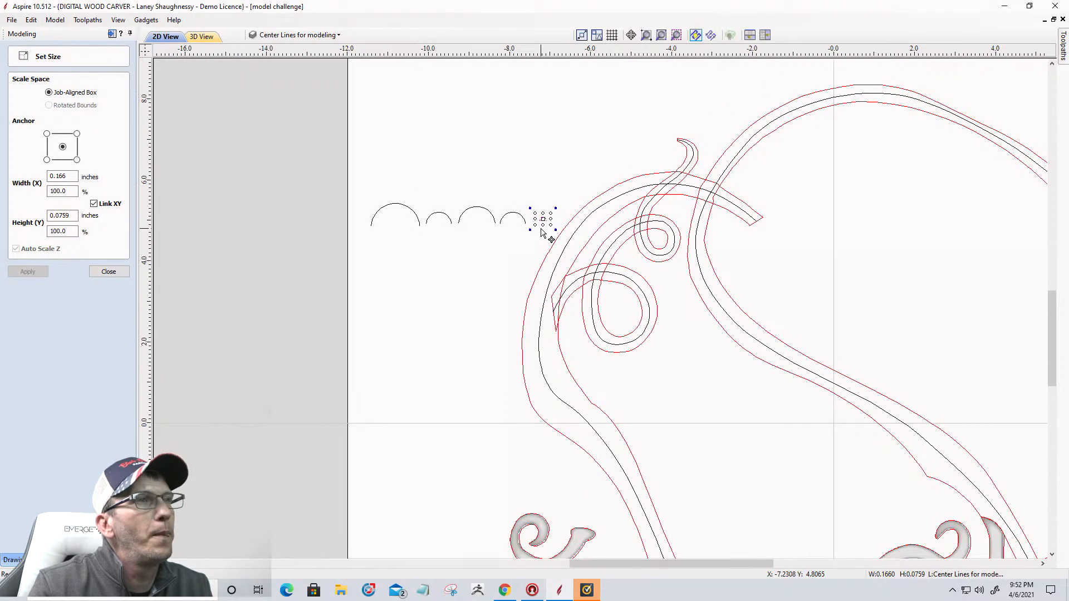
pyautogui.click(416, 260)
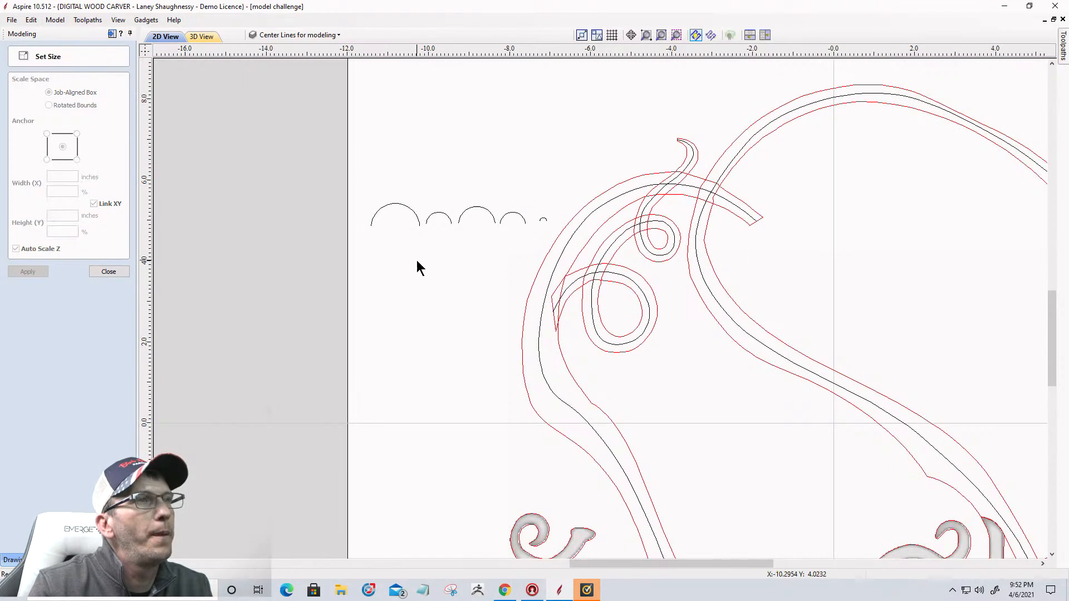
pyautogui.click(417, 224)
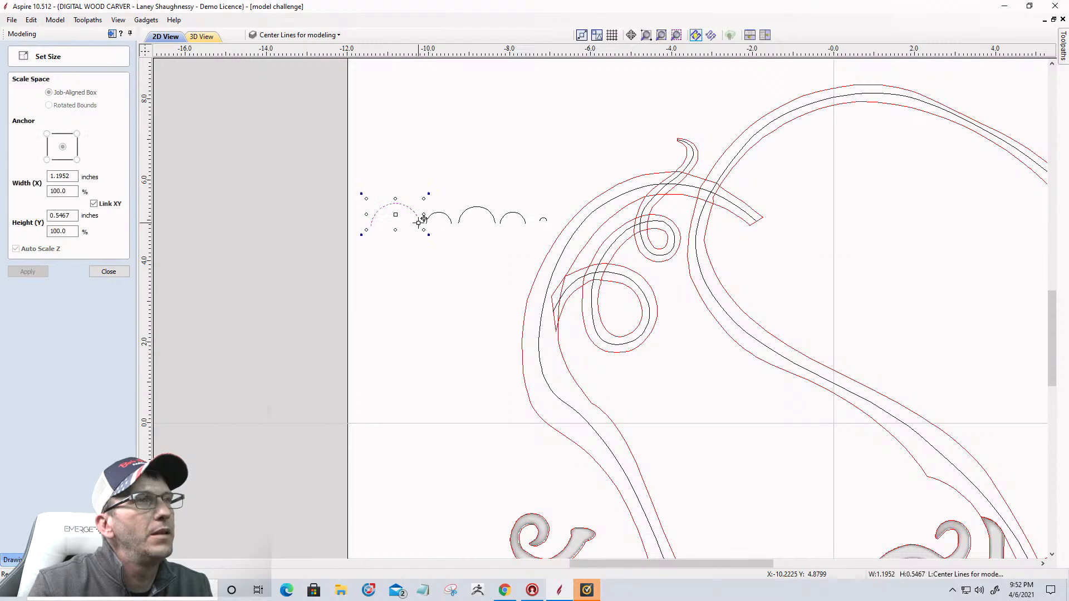
# Restart Extrude and Weave with the large vine's centre line as the drive rail
pyautogui.click(593, 222)
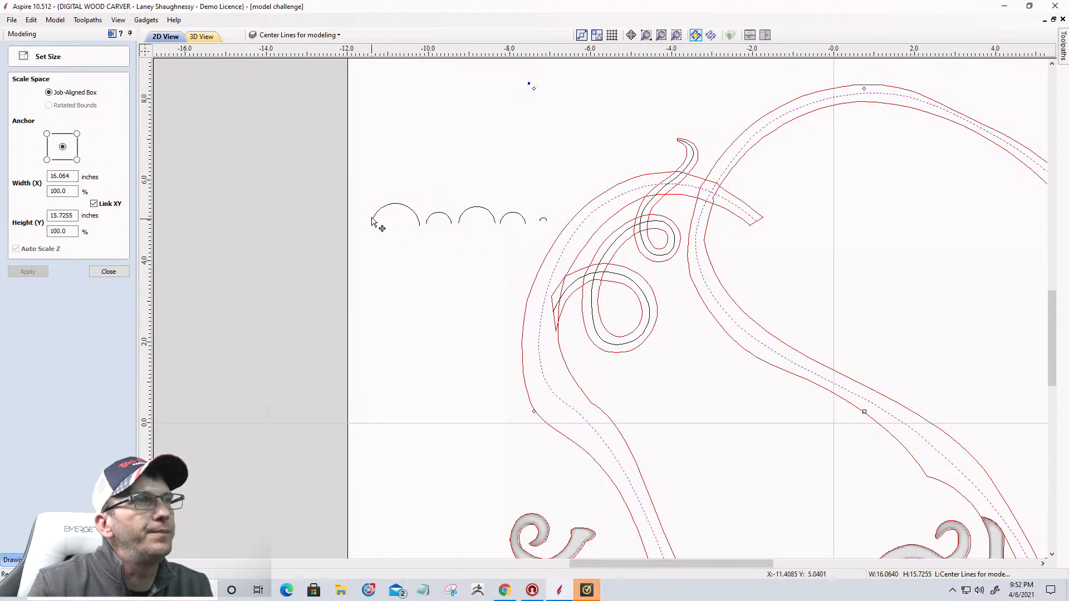
pyautogui.click(108, 271)
pyautogui.click(46, 65)
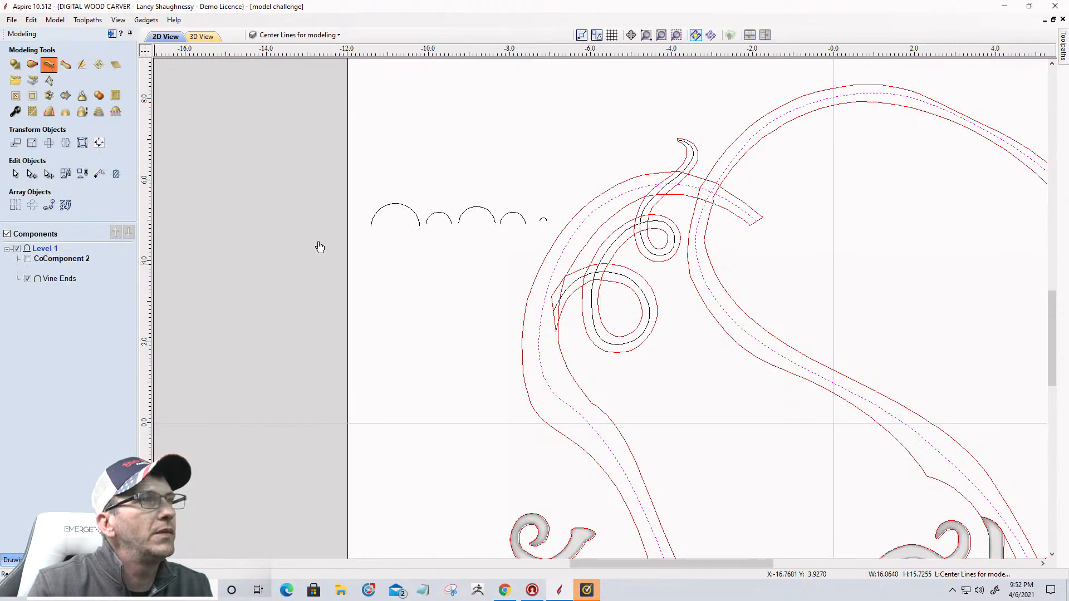
pyautogui.click(406, 208)
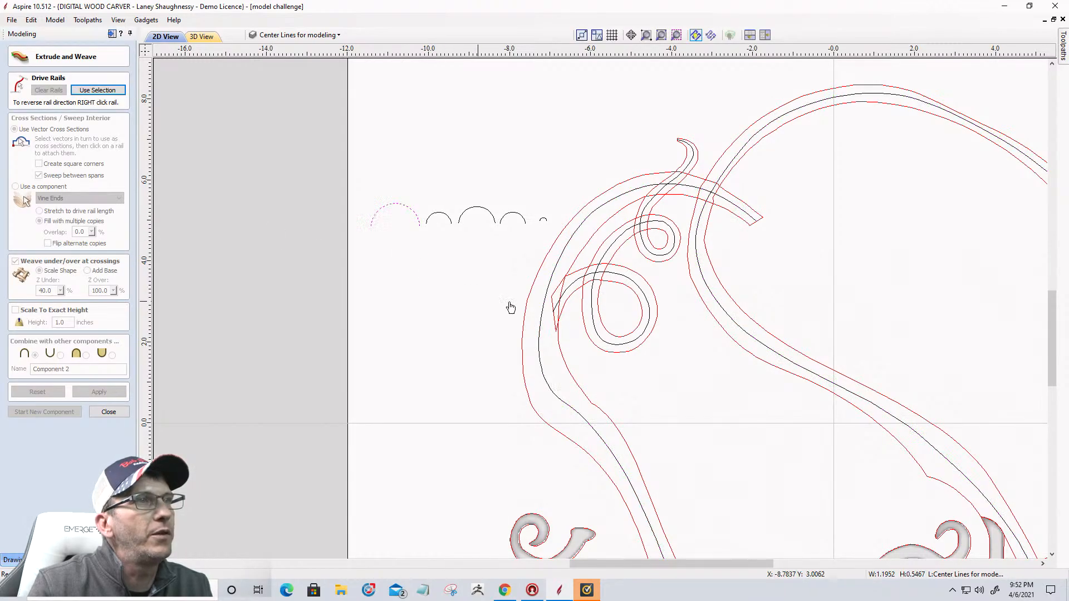
pyautogui.click(746, 216)
pyautogui.click(100, 90)
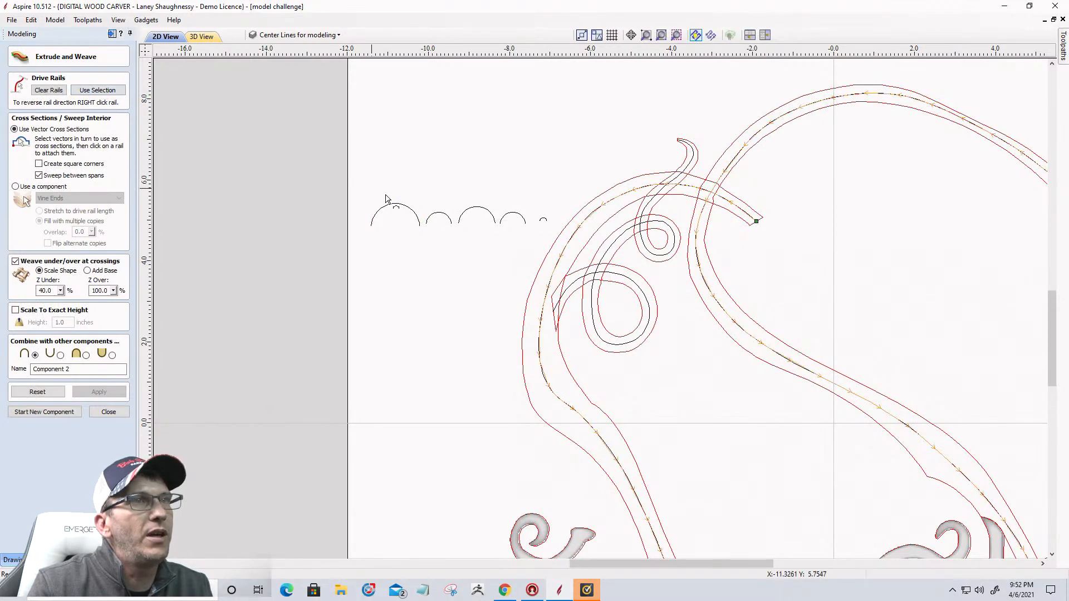
# Attach the largest arc to the rail's thick starting end and again partway down the vine's left side
pyautogui.click(401, 207)
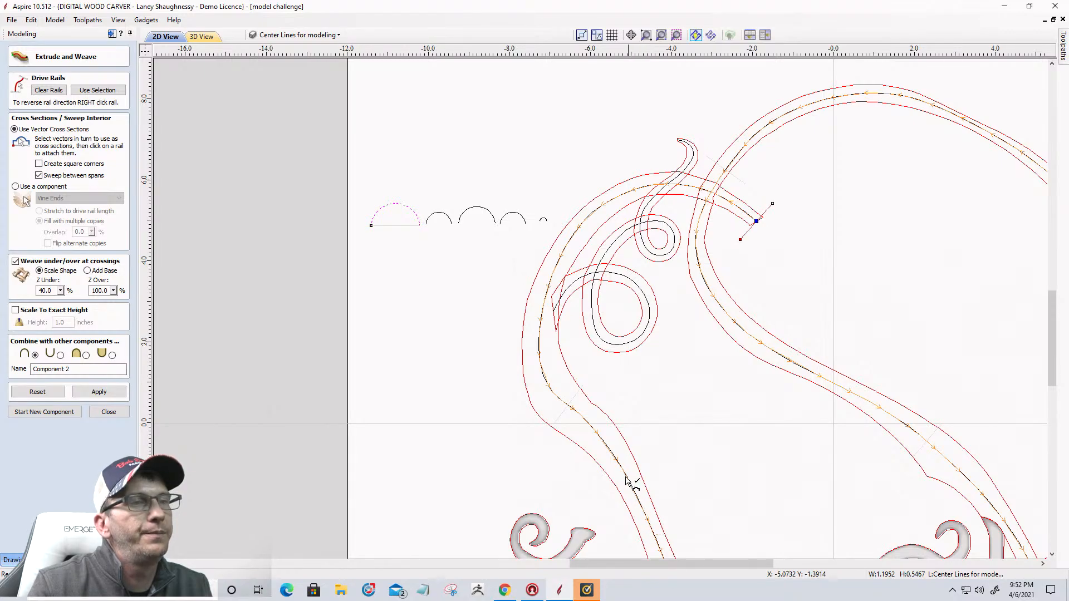
pyautogui.scroll(-5, 609, 470)
pyautogui.scroll(4, 640, 471)
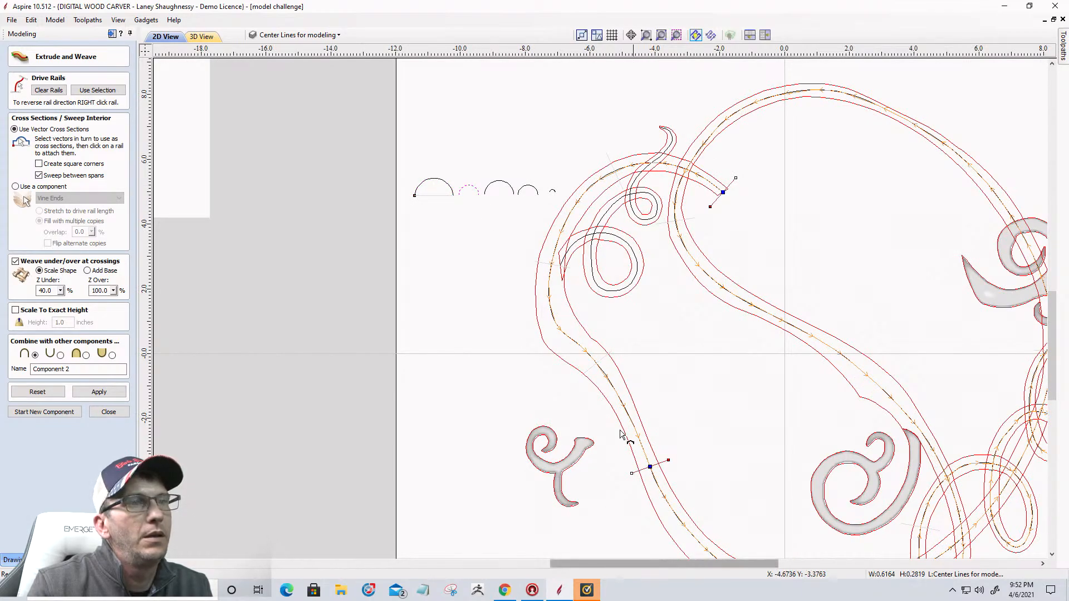
pyautogui.scroll(-2, 543, 317)
pyautogui.scroll(1, 625, 467)
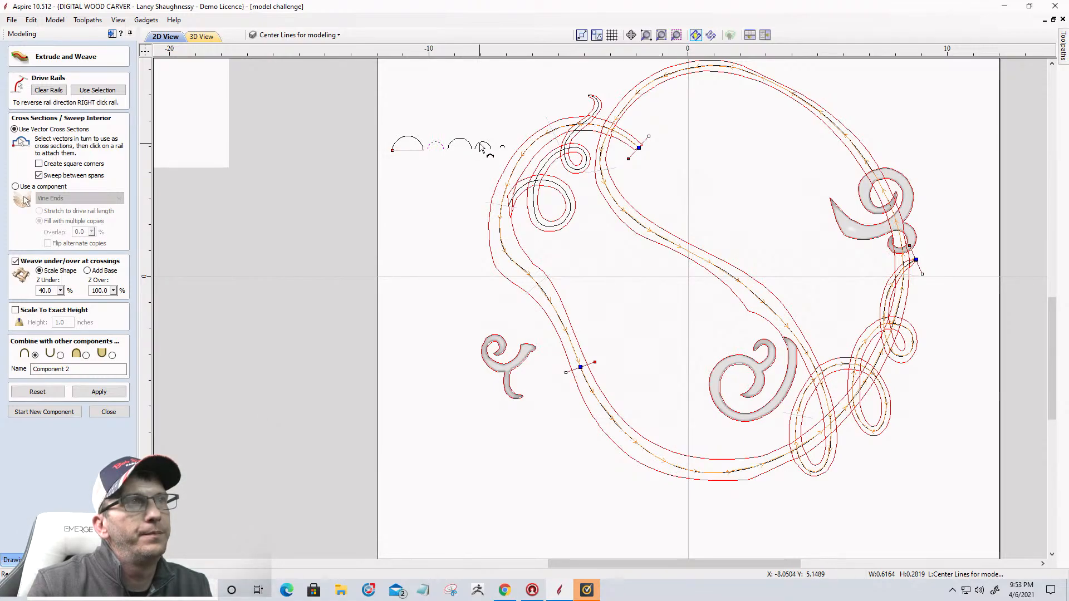
# Attach the middle arc to the rail beside the upper-right scroll and the fourth arc at the small right-hand loop
pyautogui.click(460, 140)
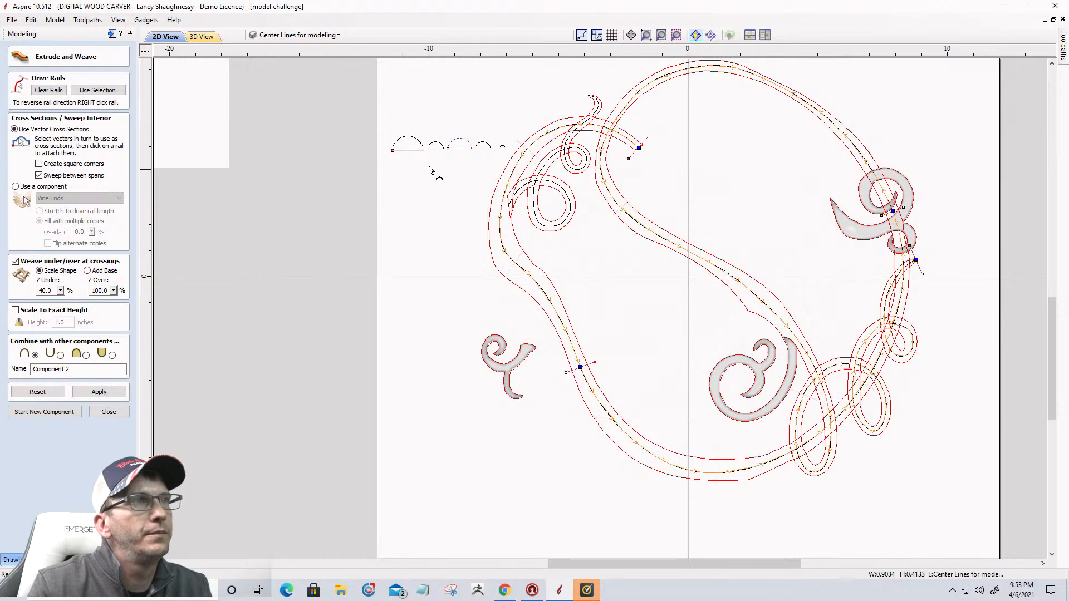
pyautogui.click(485, 146)
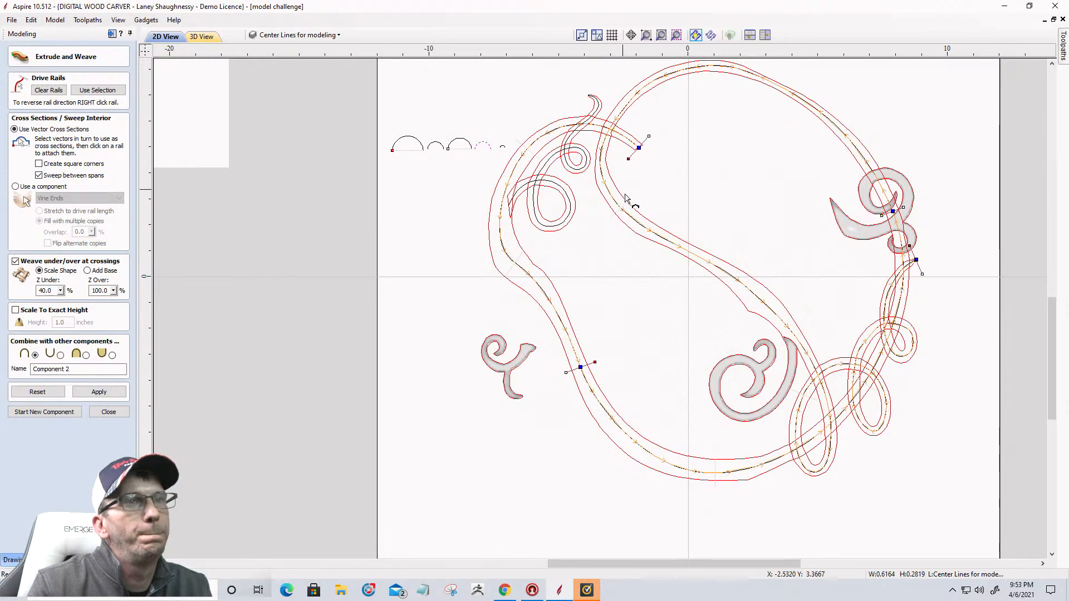
pyautogui.click(894, 348)
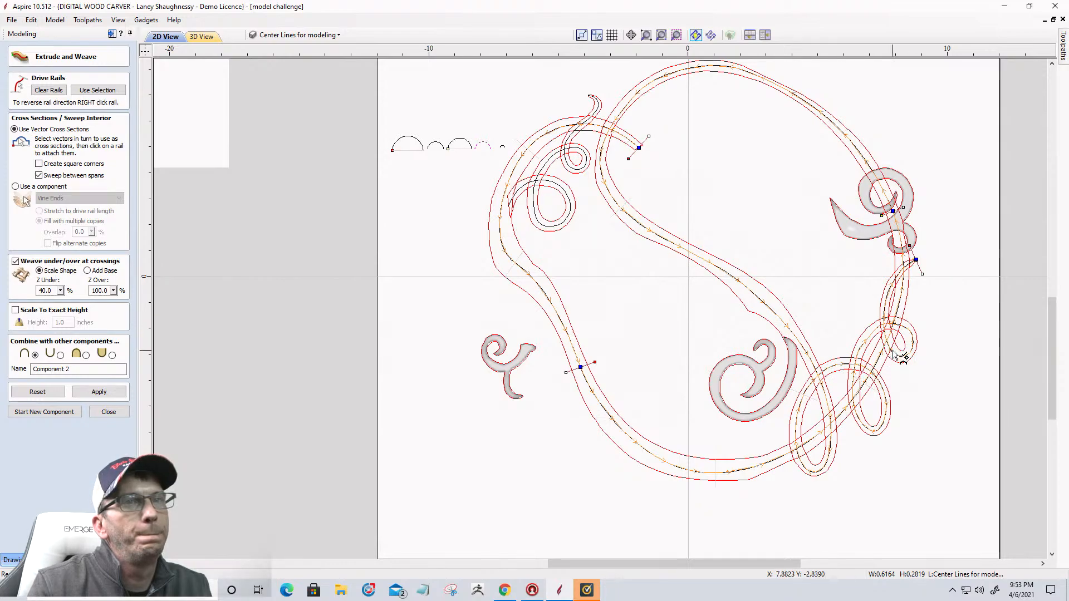
# Attach the smallest arc to the rail's thin tip and generate the extruded vine
pyautogui.click(503, 147)
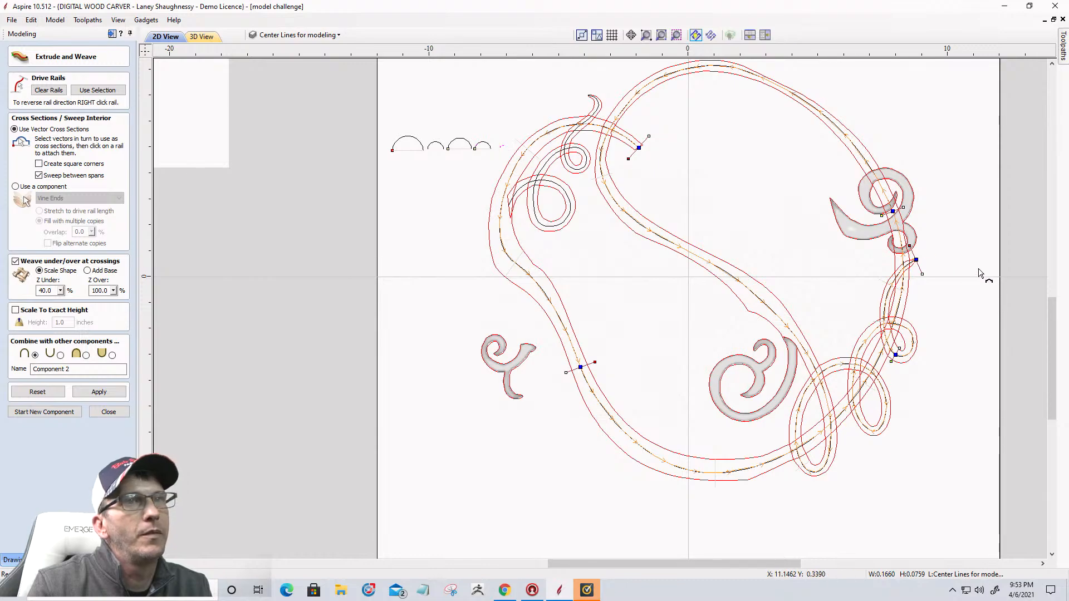
pyautogui.click(916, 260)
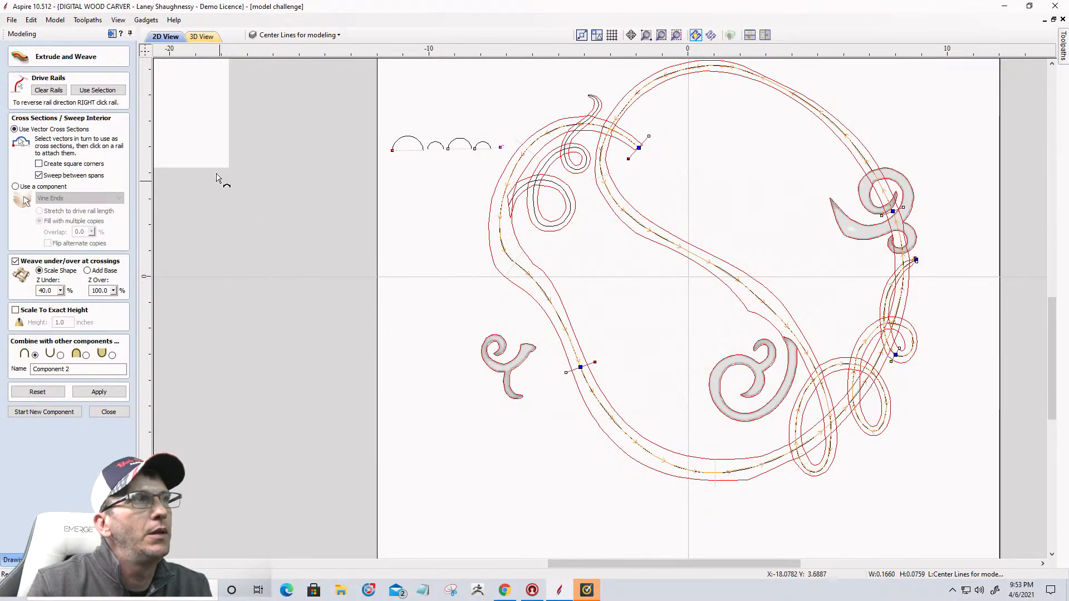
pyautogui.click(97, 392)
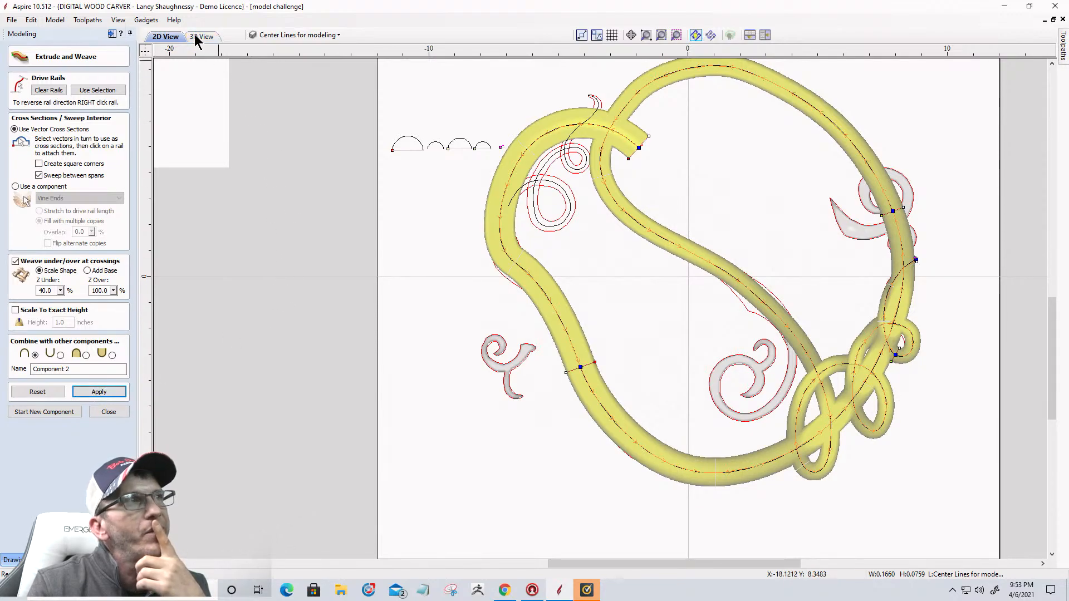
# Switch the enlarged vine's combine mode to Merge and reapply the extrusion
pyautogui.click(86, 354)
pyautogui.click(90, 391)
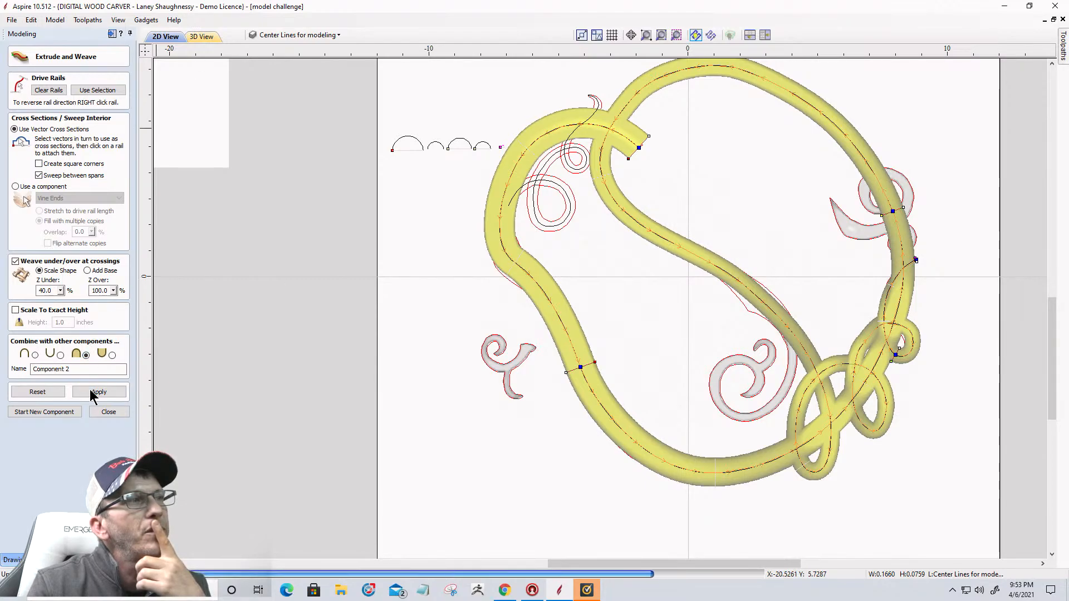
pyautogui.click(90, 392)
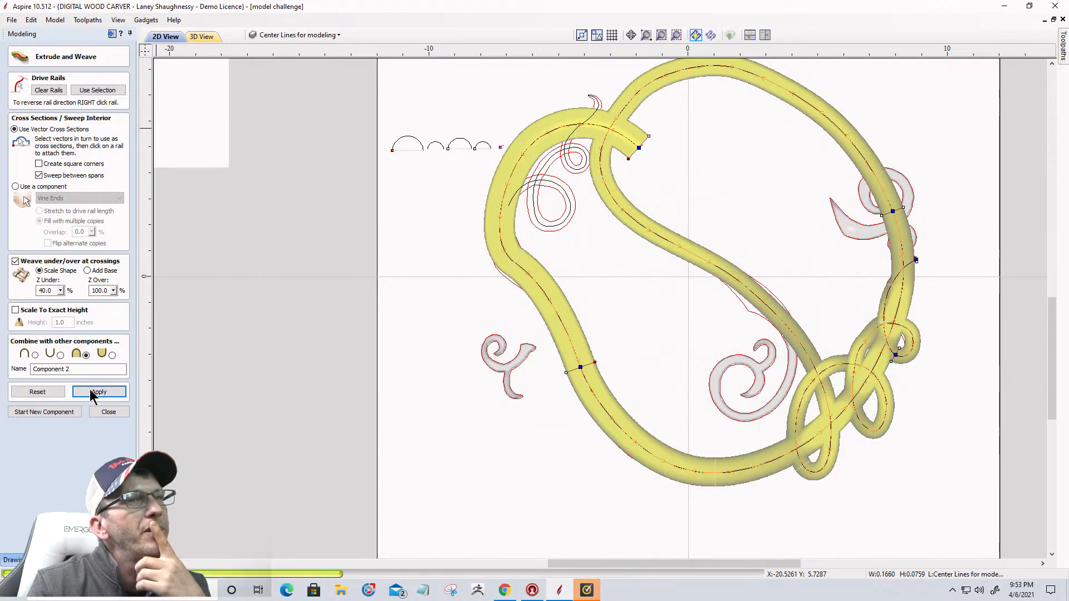
# Set the weave's Z Over value to 60% and reapply the main vine extrusion
pyautogui.doubleClick(107, 290)
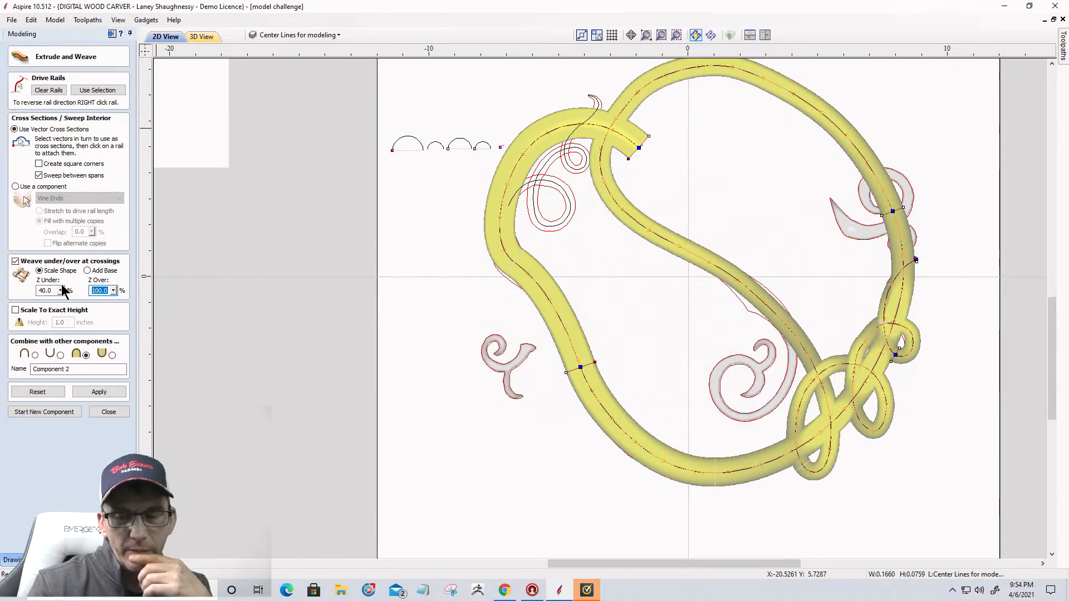
pyautogui.write('60')
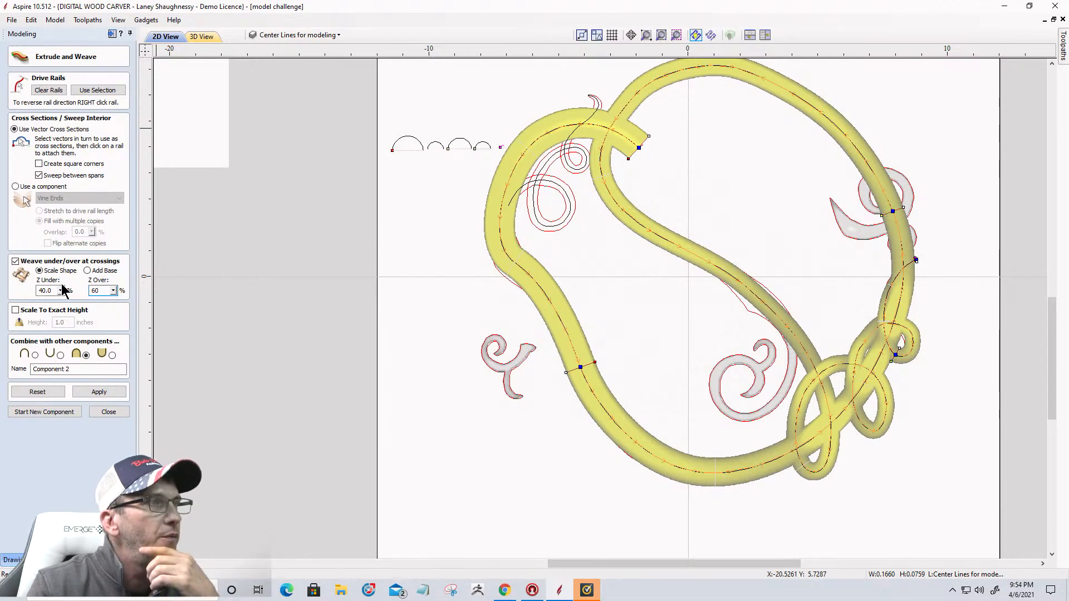
pyautogui.click(97, 392)
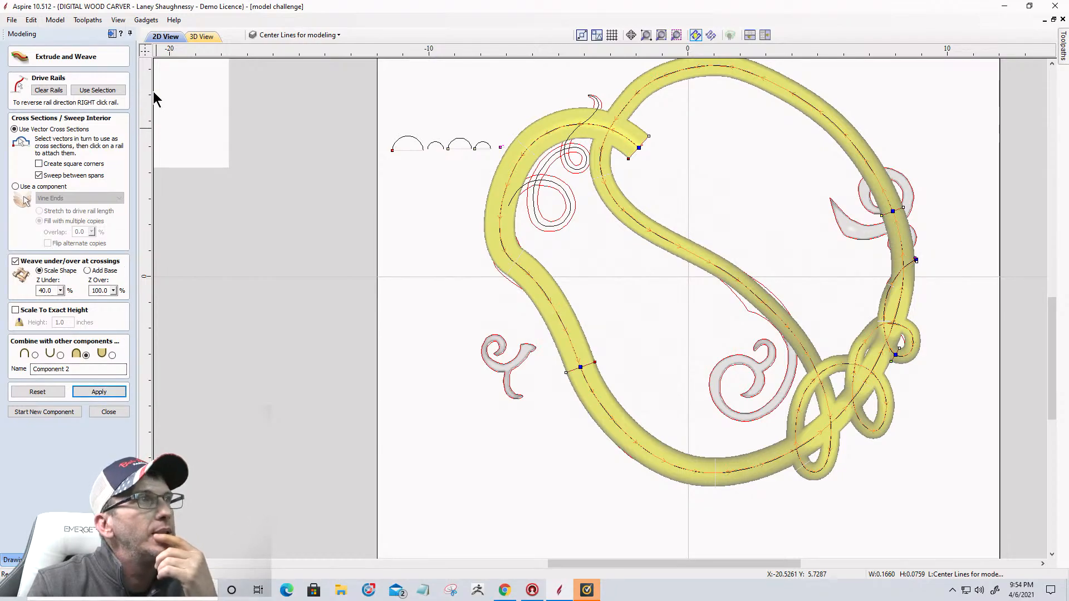
# Examine the woven crossings and loops of the extruded main vine in 3D
pyautogui.click(200, 37)
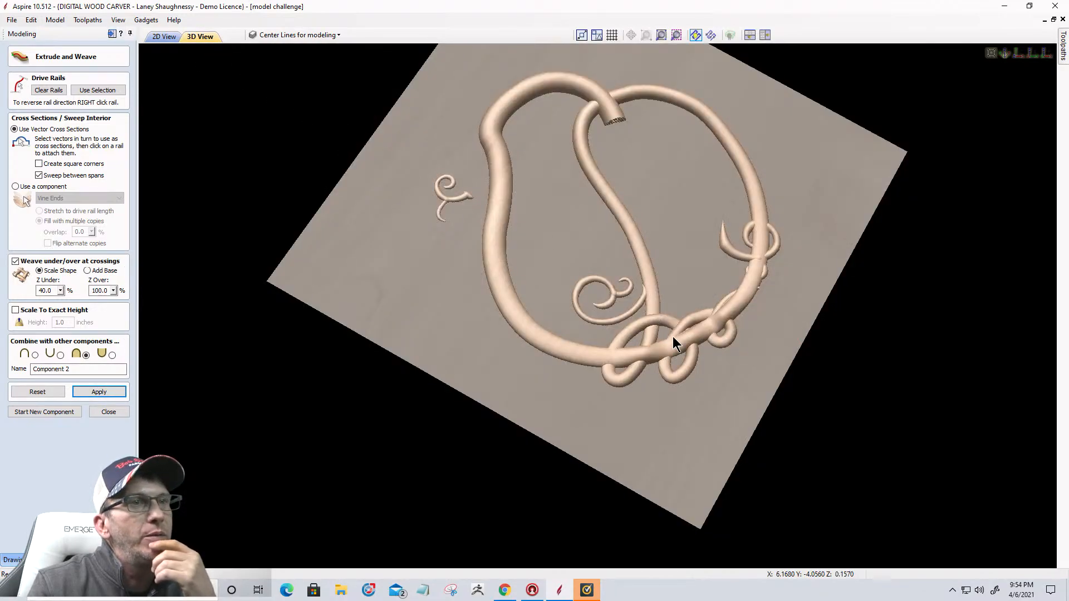
pyautogui.moveTo(673, 336); pyautogui.dragTo(707, 359)
pyautogui.scroll(4, 672, 369)
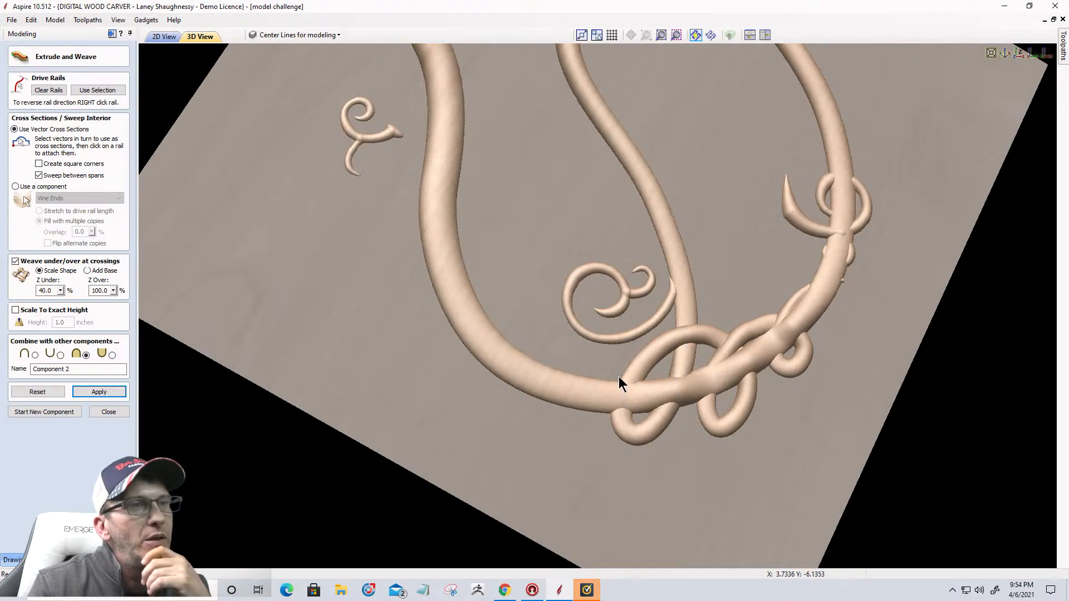
pyautogui.click(162, 37)
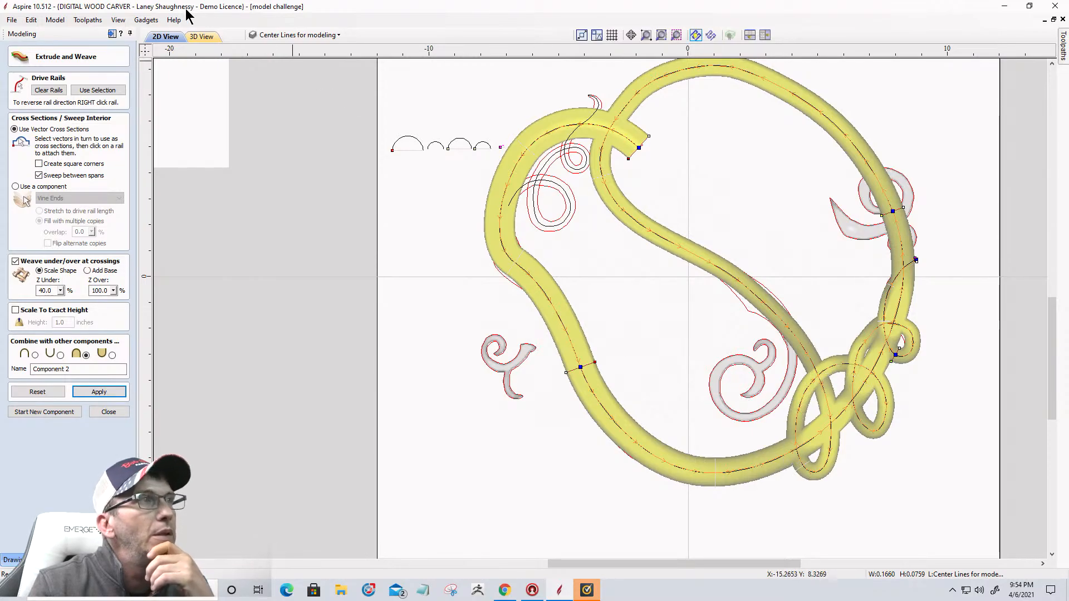
pyautogui.press('F3')
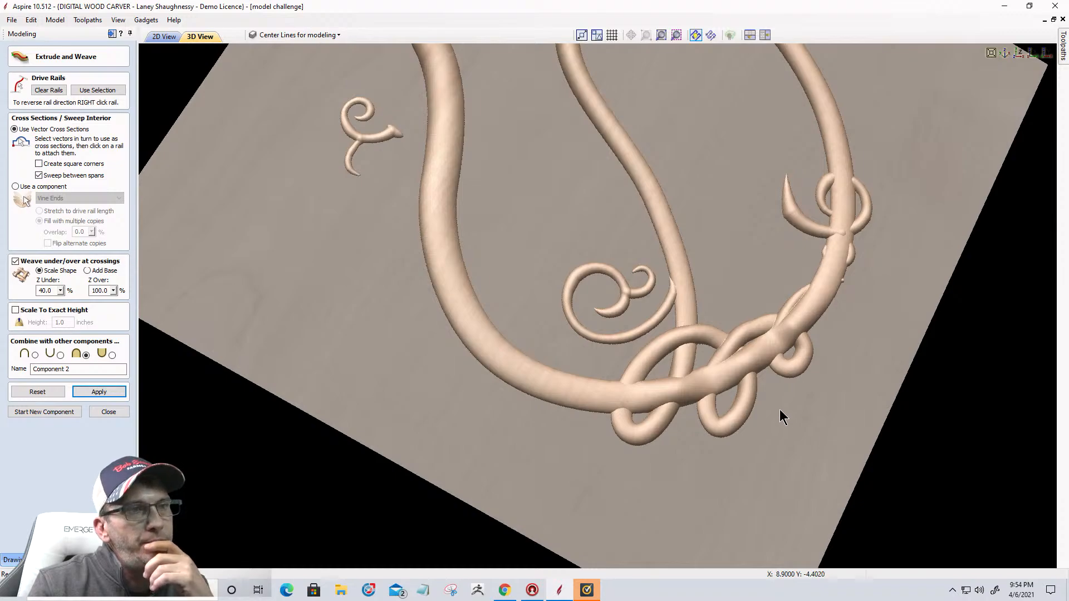
pyautogui.scroll(5, 780, 410)
pyautogui.moveTo(768, 553); pyautogui.dragTo(656, 376)
pyautogui.scroll(-6, 646, 348)
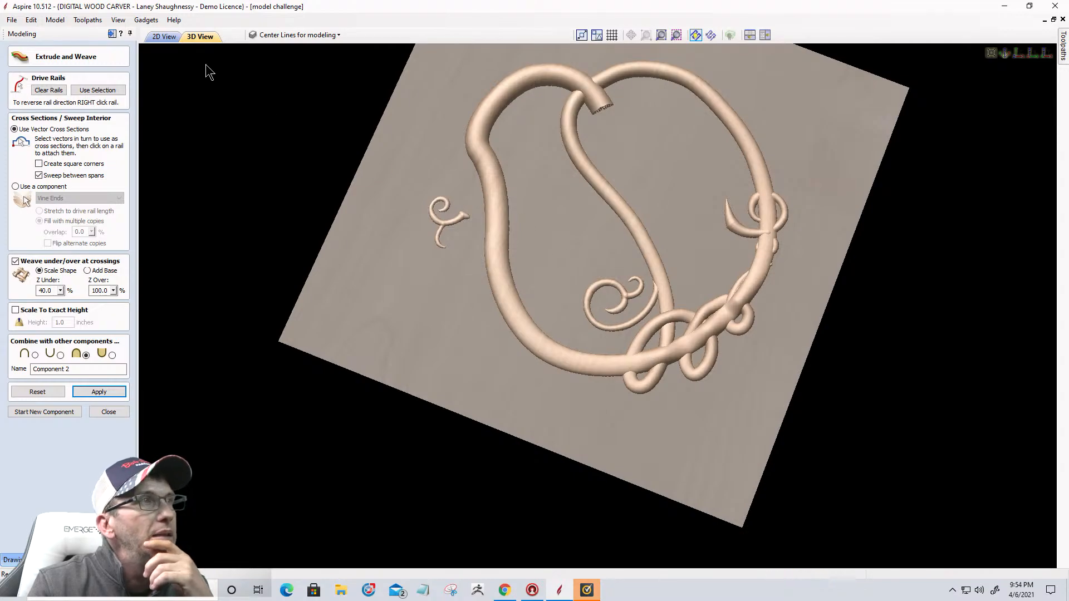
# Reset the extrusion in the 2D view and reassign the main vine's center line as the drive rail
pyautogui.click(164, 36)
pyautogui.click(34, 392)
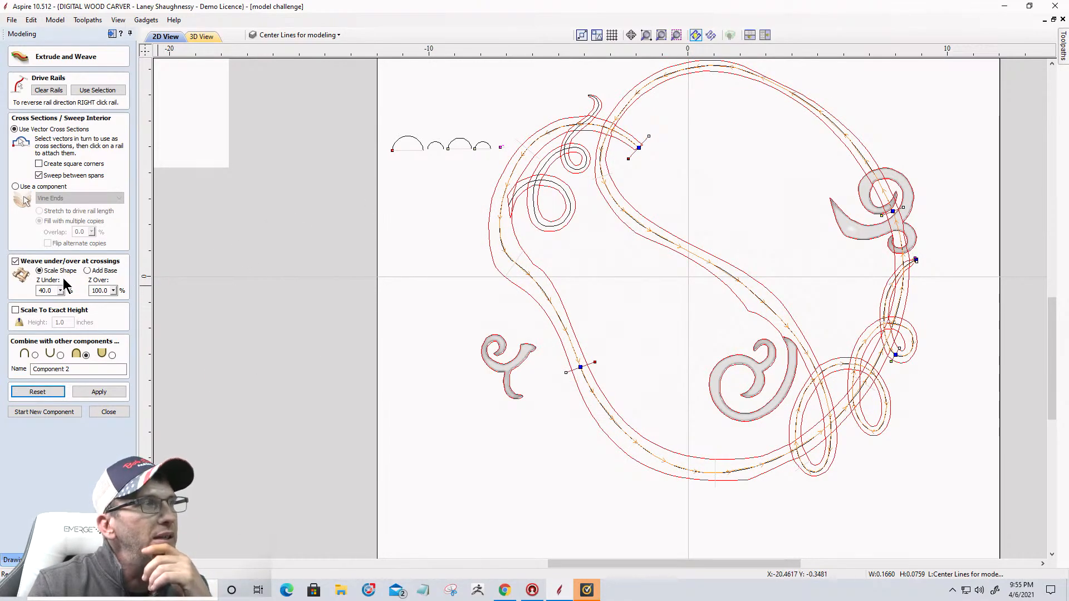
pyautogui.click(48, 90)
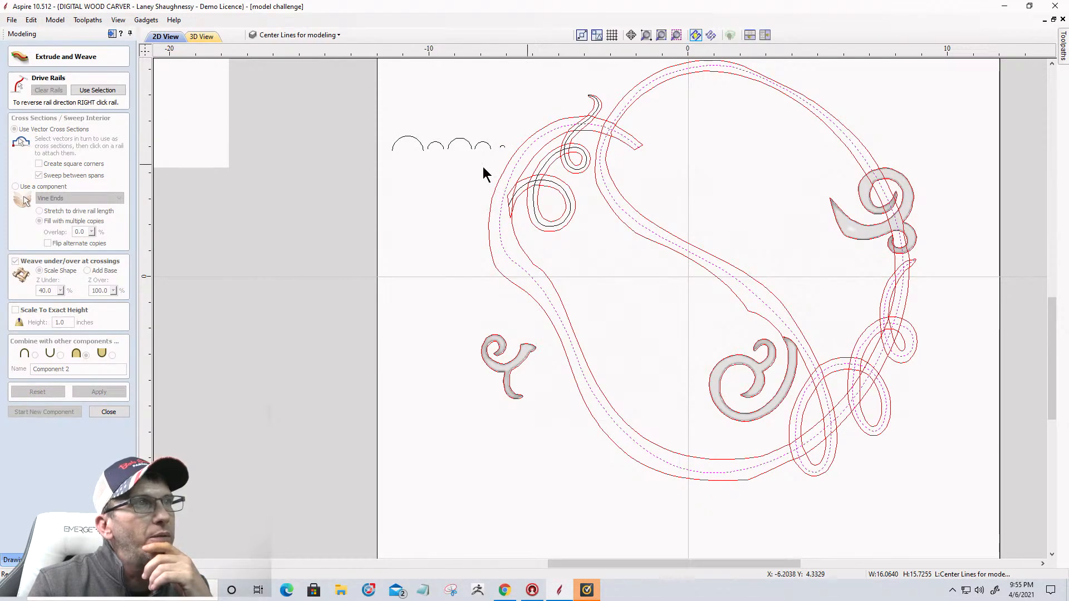
pyautogui.click(410, 142)
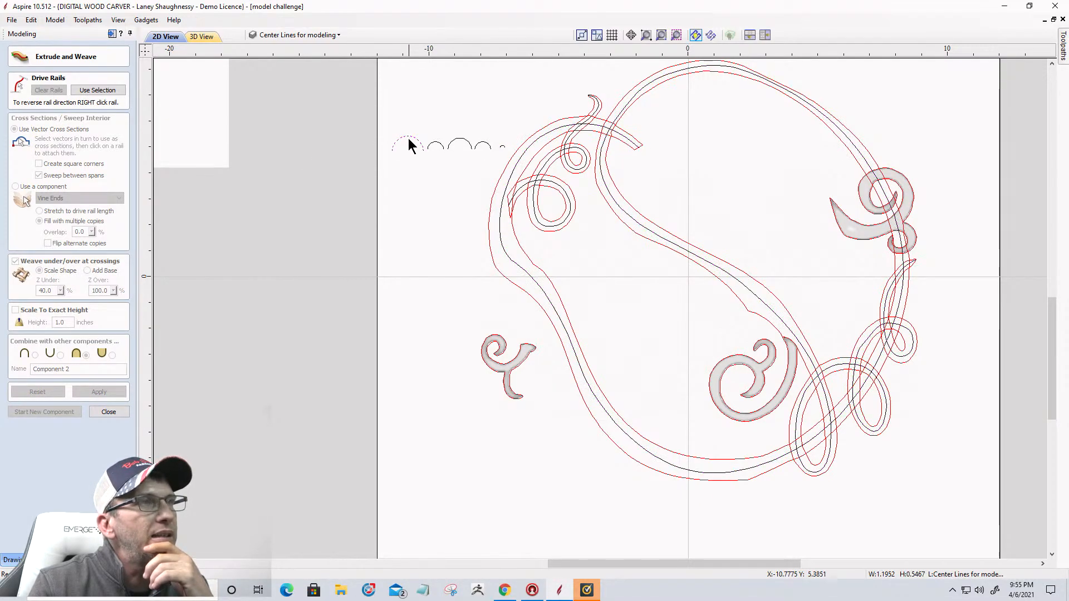
pyautogui.click(546, 132)
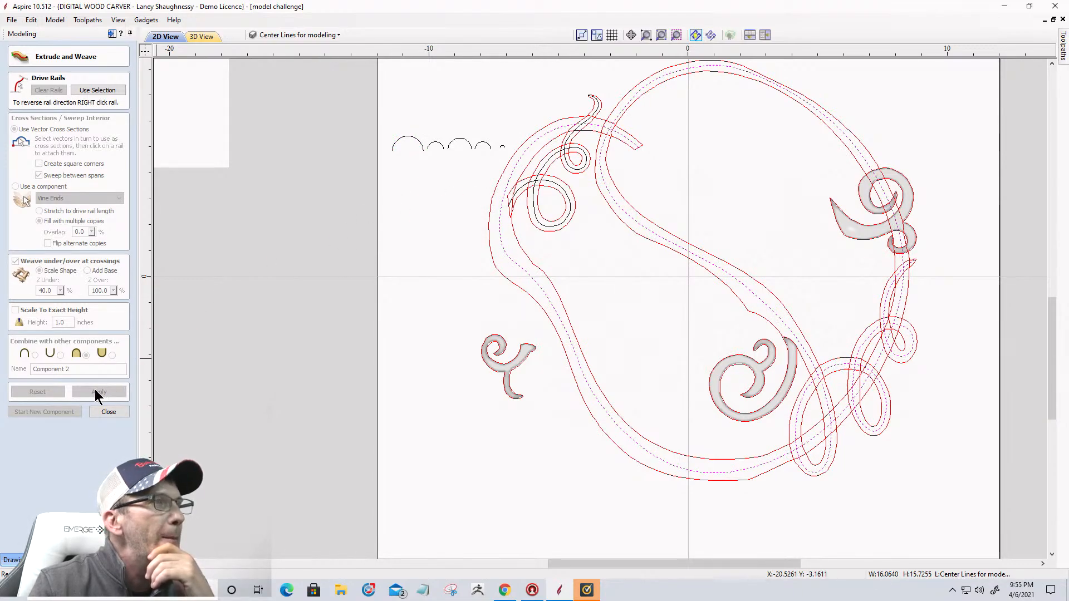
pyautogui.click(115, 92)
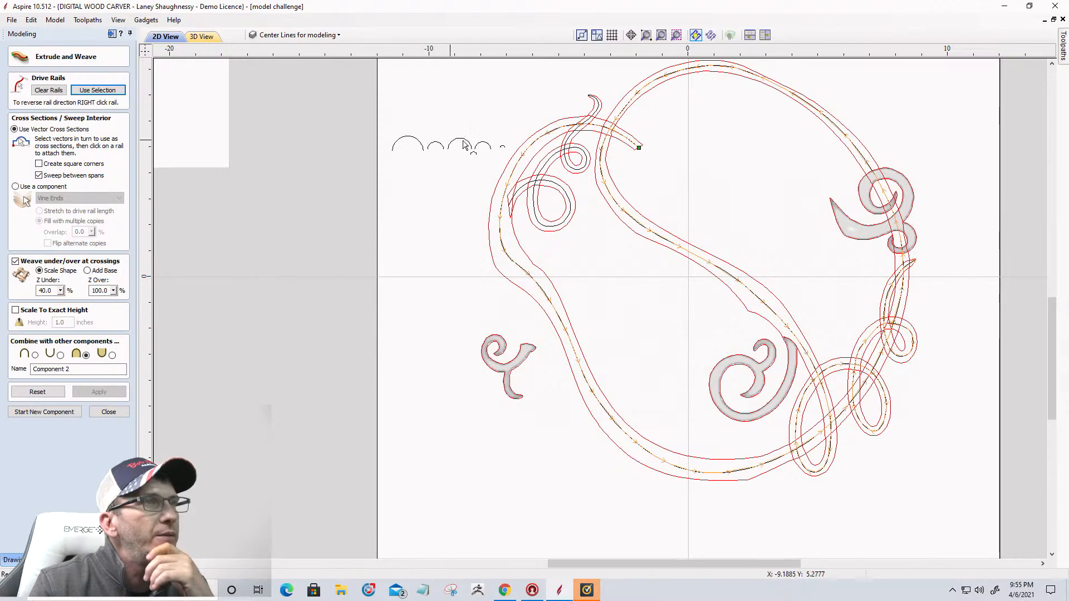
# Attach the largest arc cross section to the start of the rail and the smallest arc to its end
pyautogui.click(413, 141)
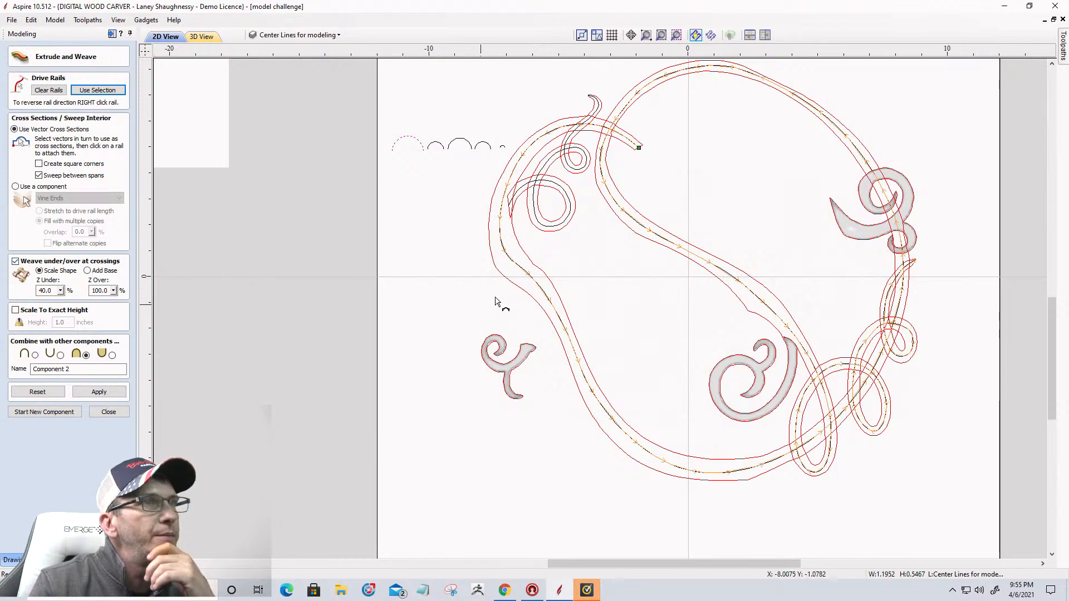
pyautogui.click(640, 148)
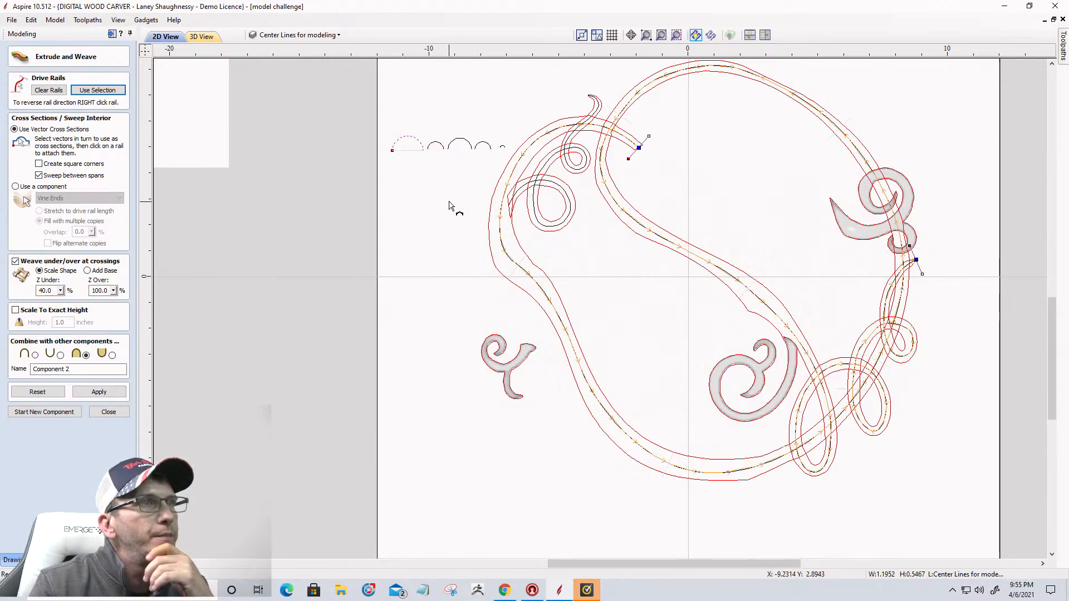
pyautogui.click(503, 148)
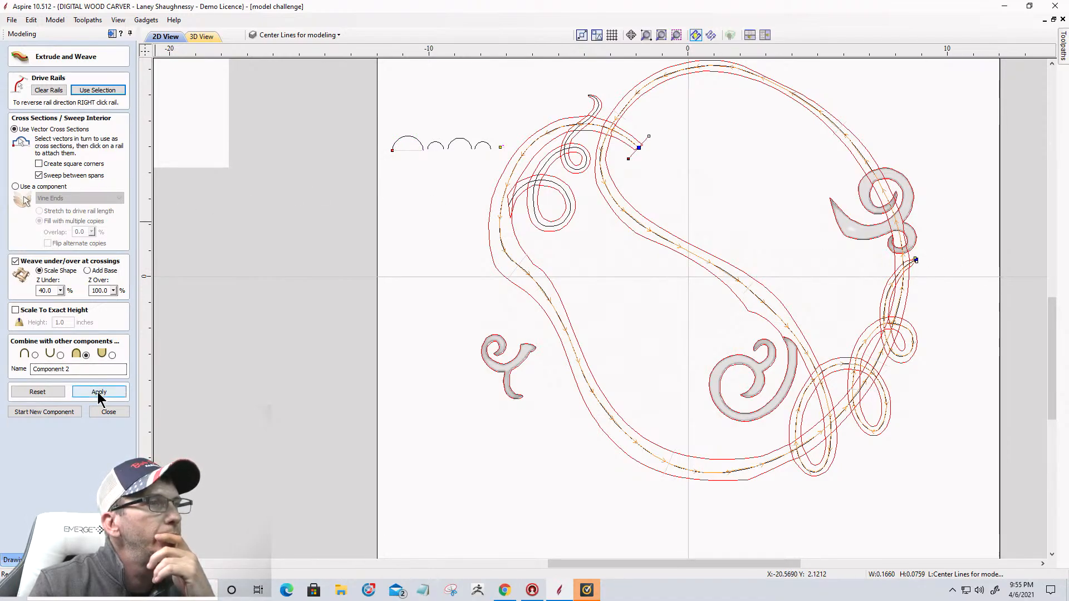
# Apply the tapered vine sweep with Z Over set to 60% and check its crossings in 3D
pyautogui.doubleClick(100, 291)
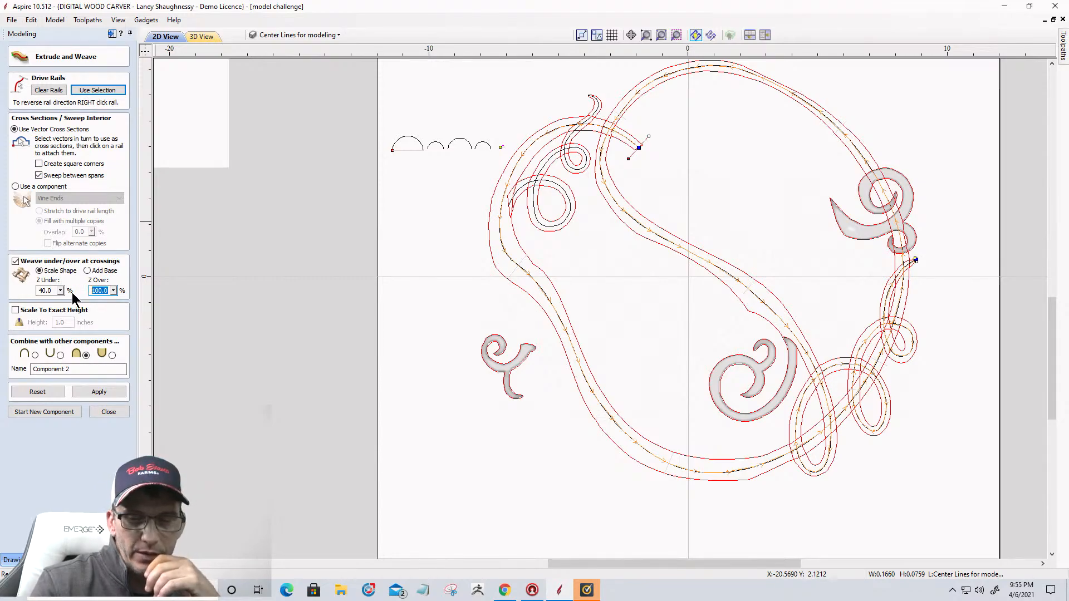
pyautogui.write('60')
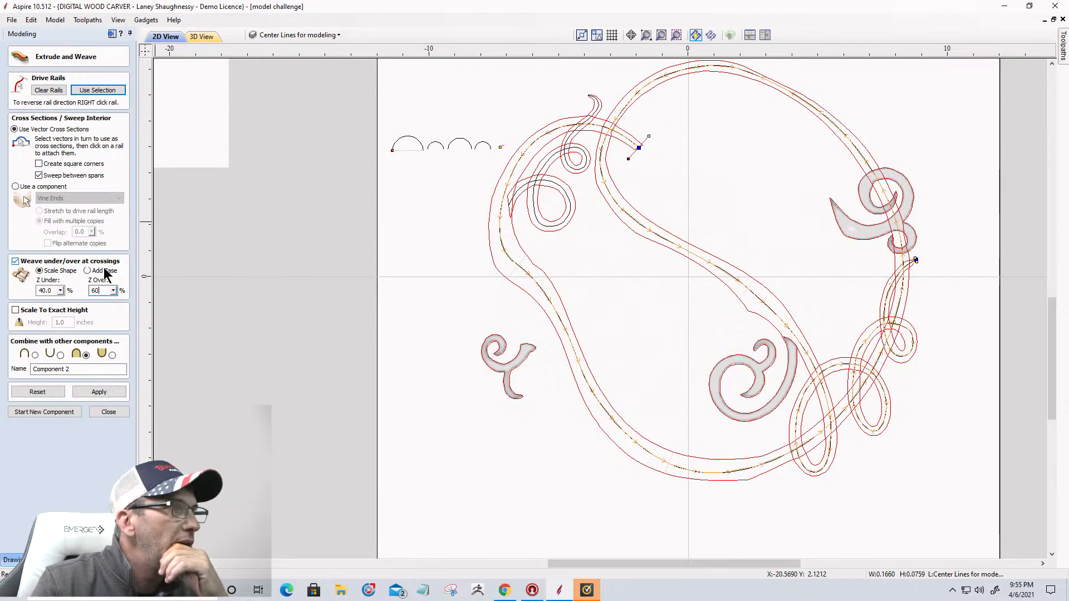
pyautogui.click(102, 393)
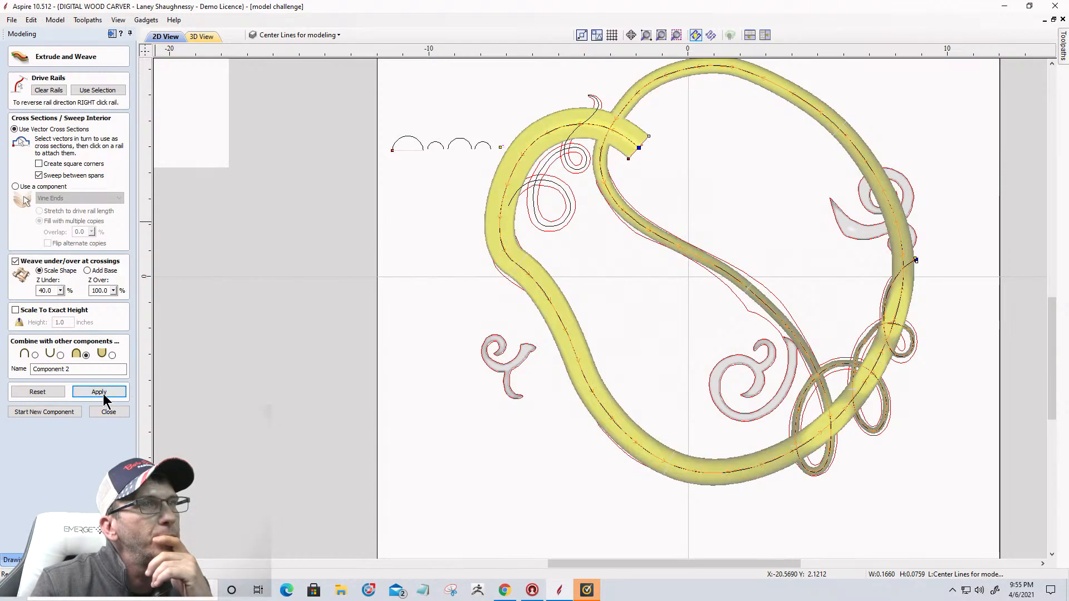
pyautogui.click(204, 38)
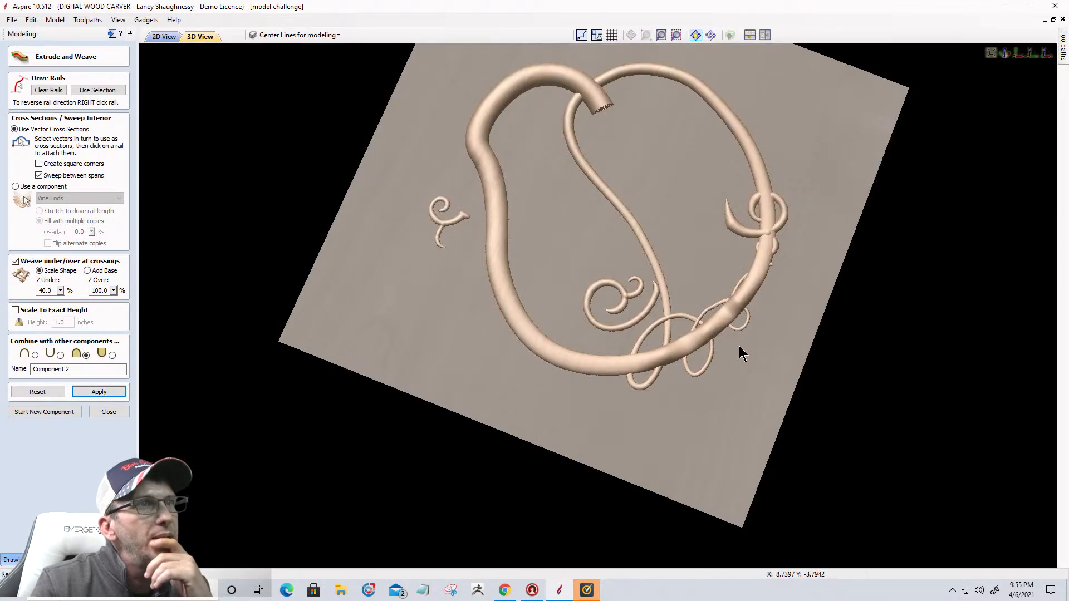
pyautogui.moveTo(707, 319); pyautogui.dragTo(758, 333)
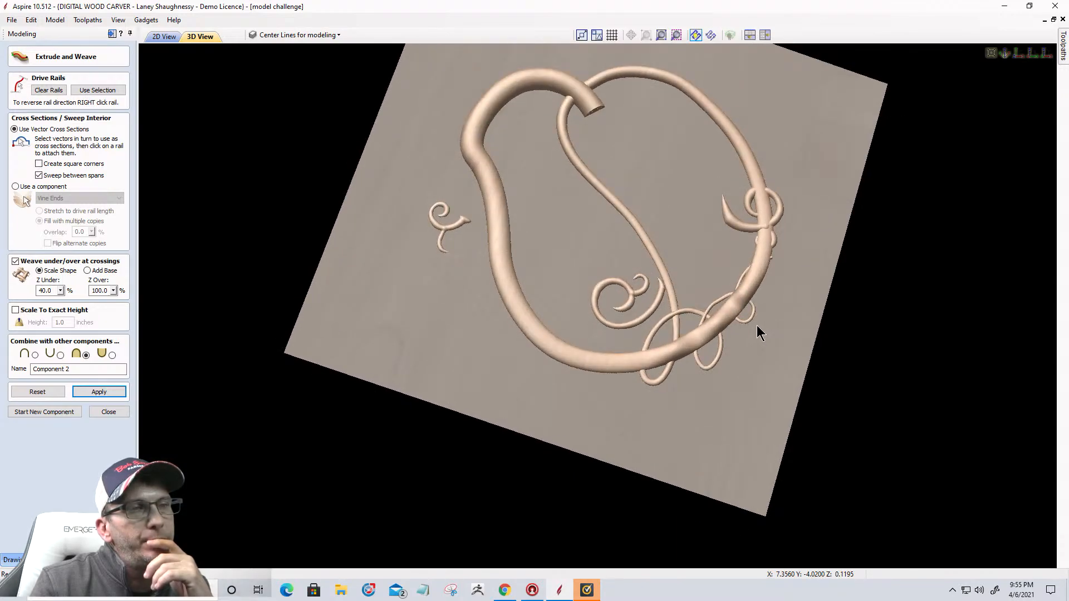
pyautogui.click(163, 36)
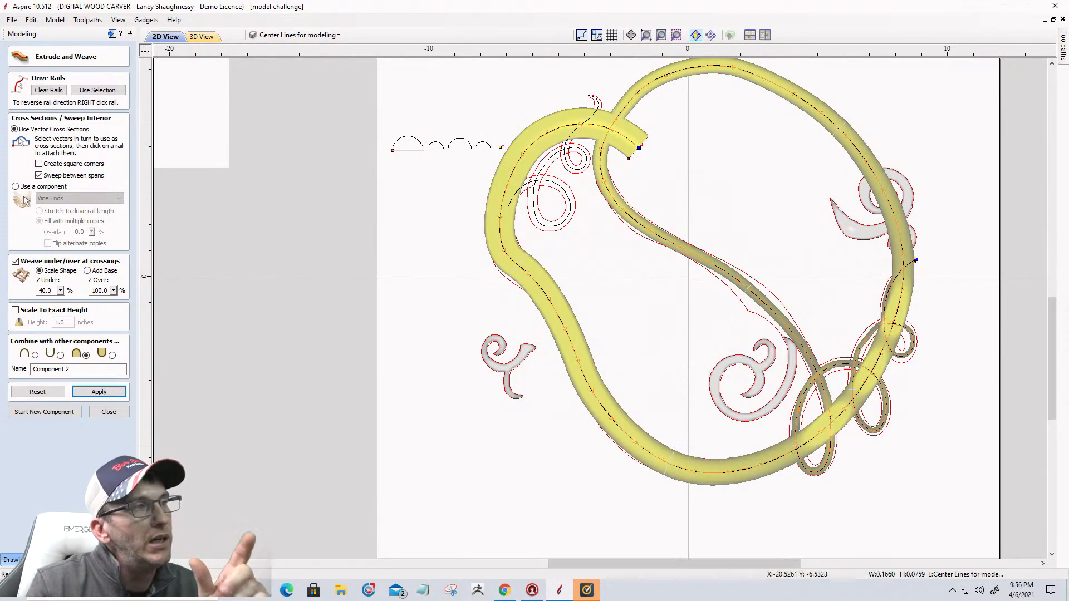
pyautogui.click(98, 413)
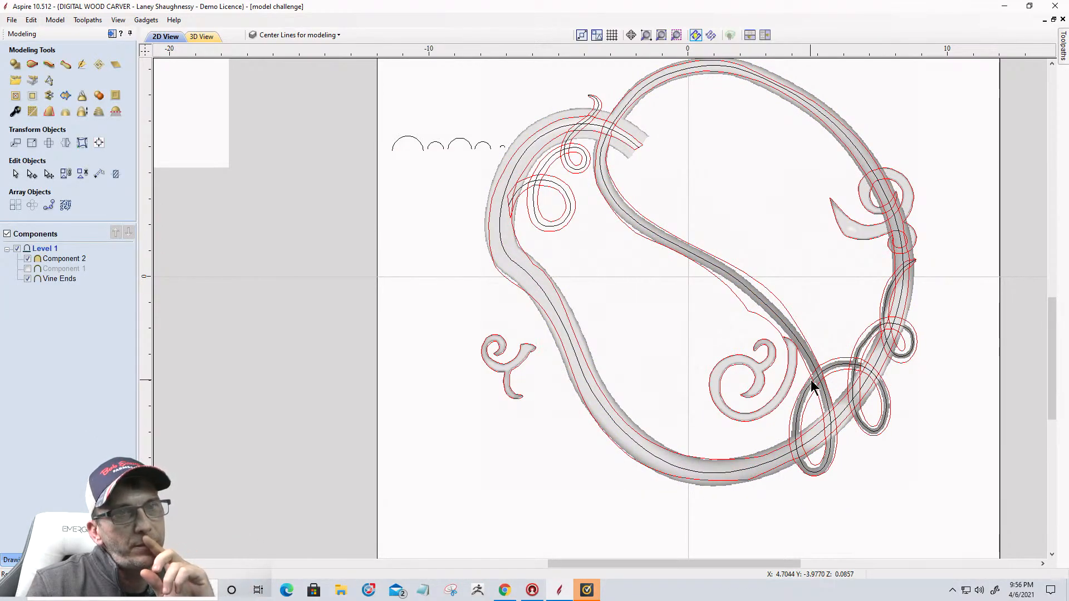
# Compare the main vine's loops and crossings with the grapevine reference bitmap
pyautogui.scroll(2, 811, 380)
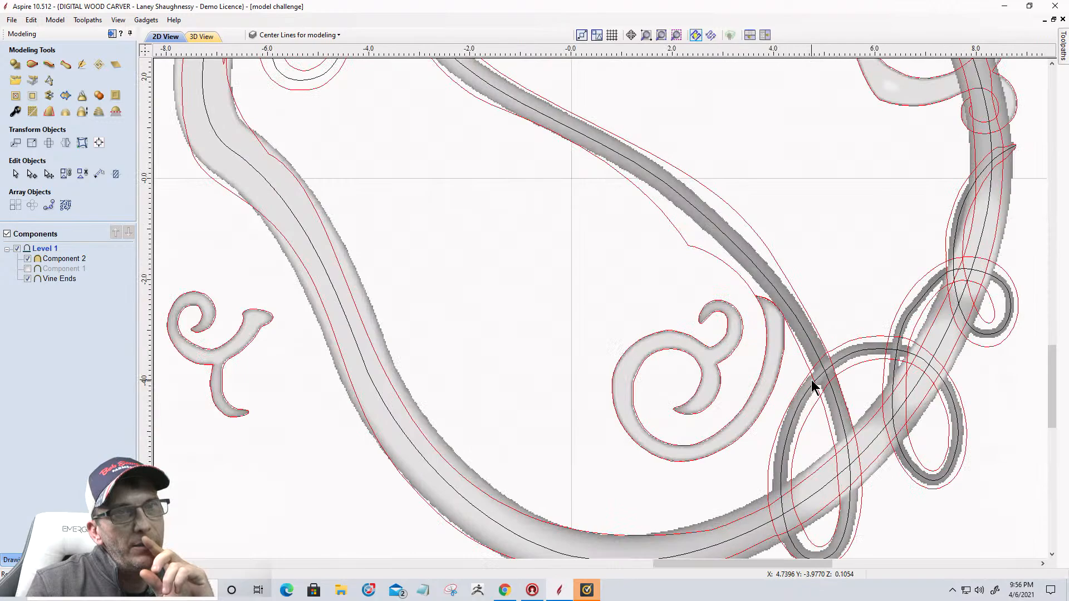
pyautogui.click(799, 323)
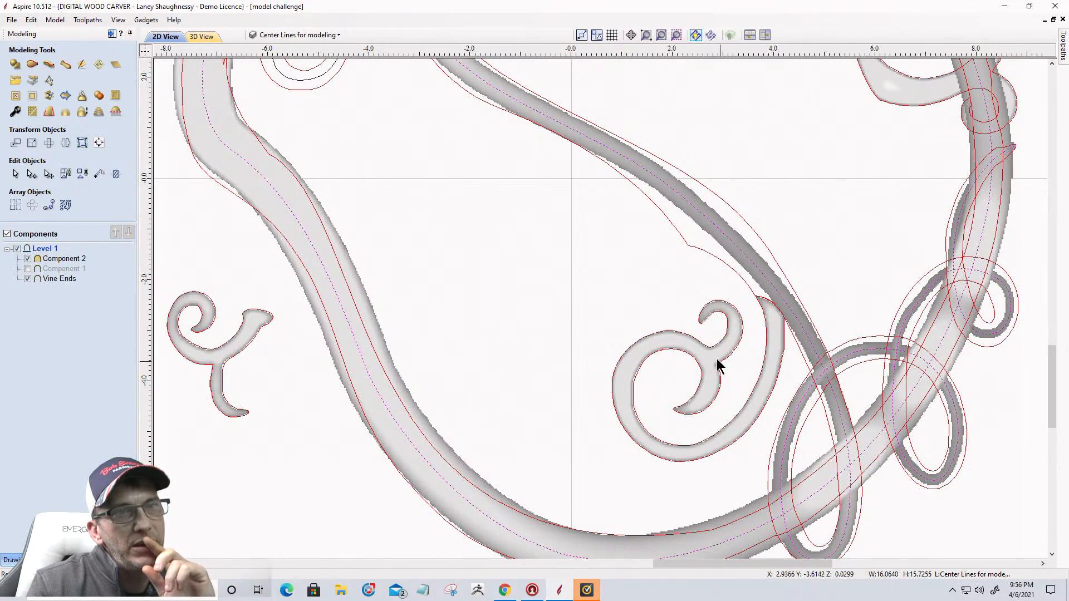
pyautogui.scroll(-2, 717, 361)
pyautogui.scroll(1, 556, 374)
pyautogui.click(556, 375)
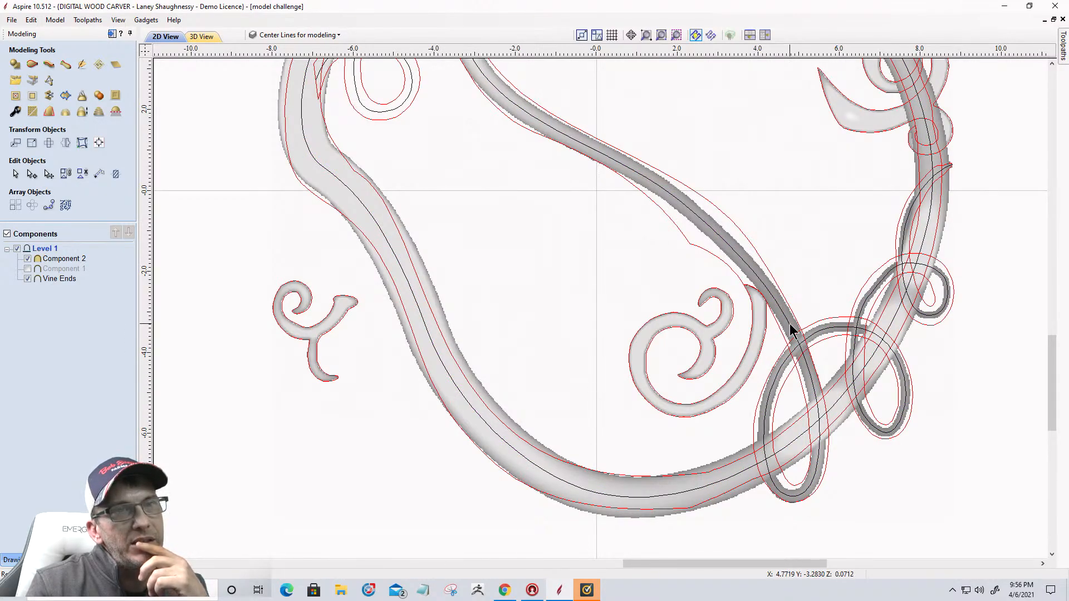
pyautogui.click(815, 430)
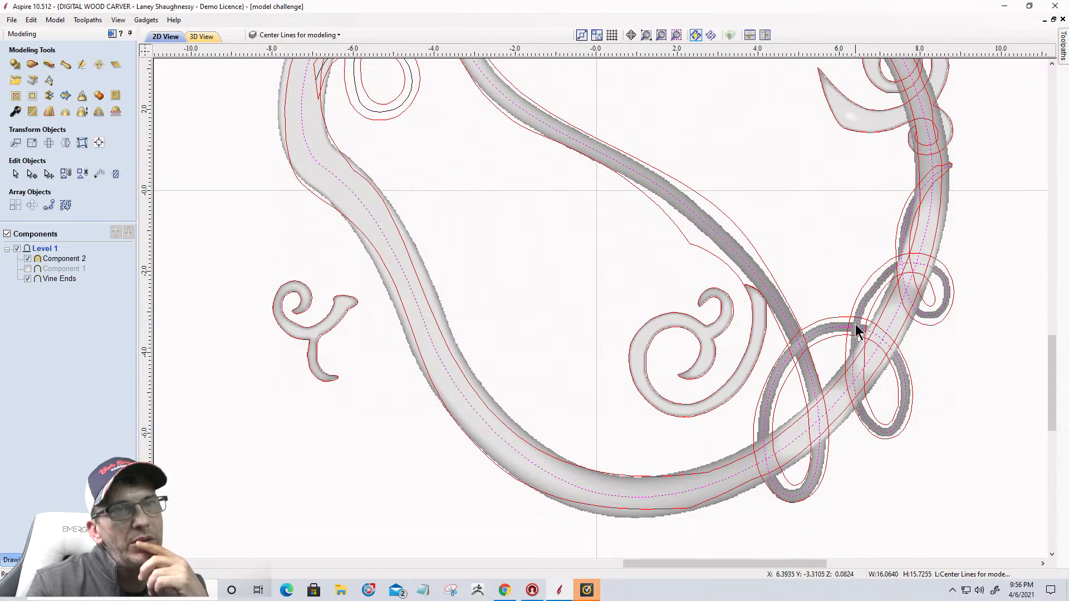
pyautogui.scroll(-5, 885, 372)
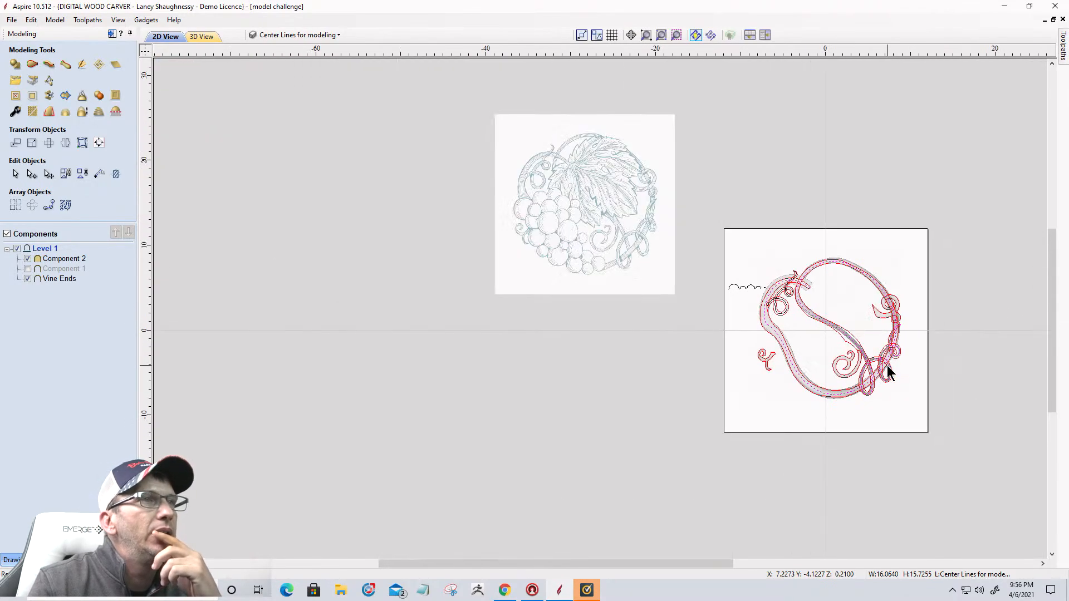
pyautogui.scroll(2, 633, 266)
pyautogui.click(632, 265)
pyautogui.scroll(4, 635, 251)
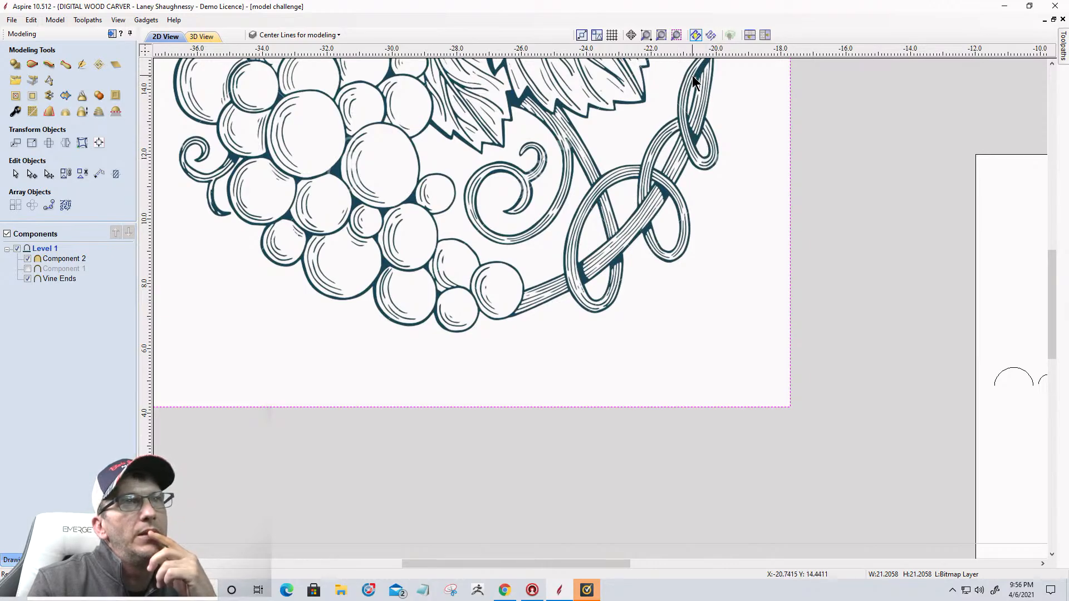
pyautogui.scroll(-3, 680, 125)
pyautogui.scroll(3, 698, 105)
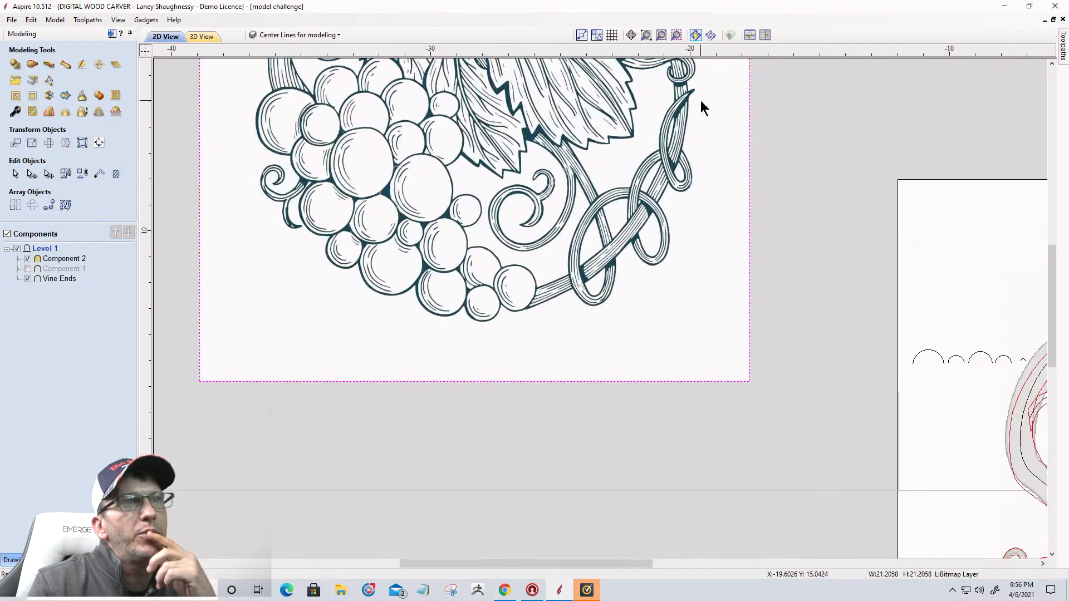
pyautogui.scroll(-2, 668, 112)
pyautogui.scroll(-2, 629, 254)
pyautogui.scroll(4, 818, 314)
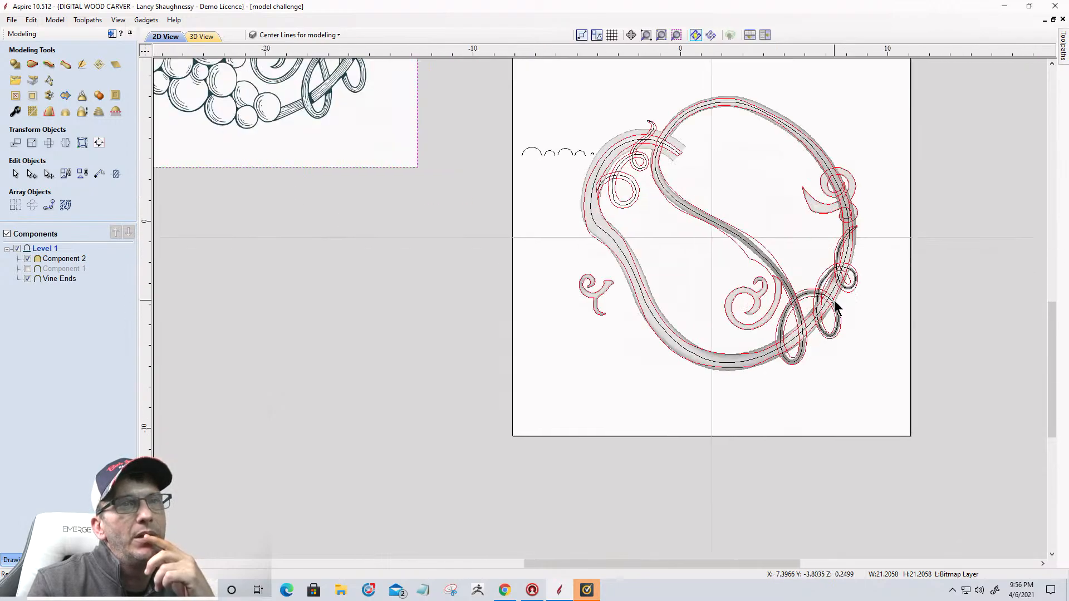
pyautogui.scroll(1, 835, 299)
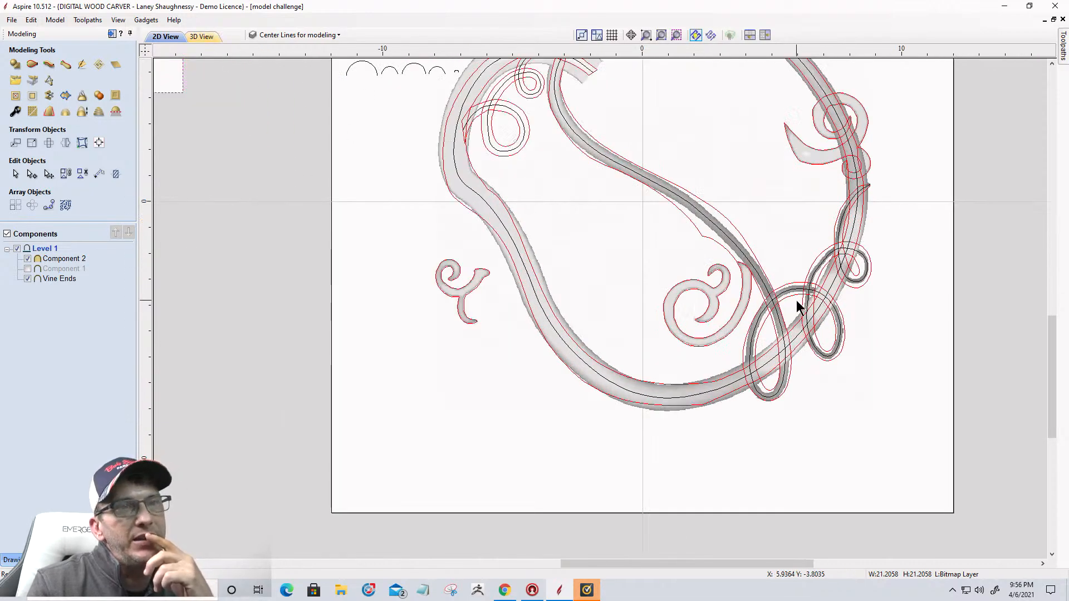
# Delete Component 2, the extruded main vine, from the component list
pyautogui.click(47, 257)
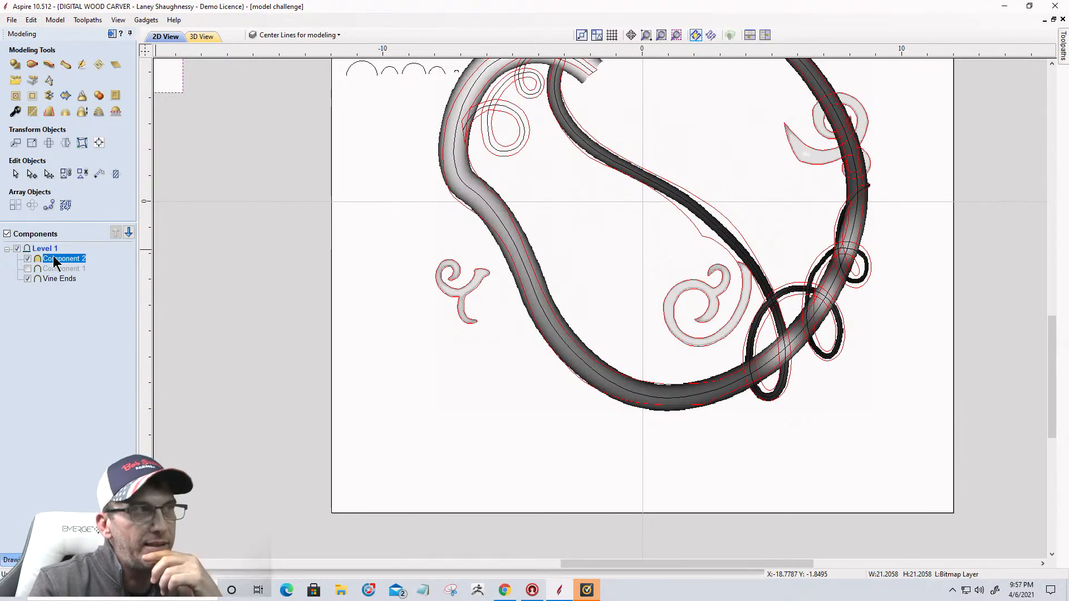
pyautogui.press('Delete')
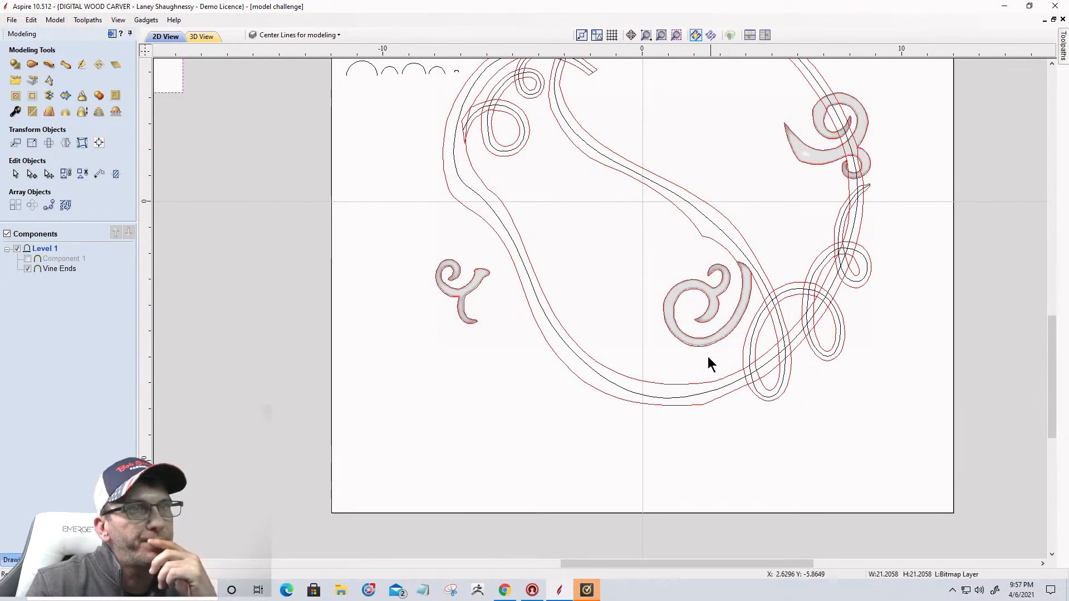
pyautogui.scroll(-2, 710, 363)
pyautogui.scroll(2, 714, 299)
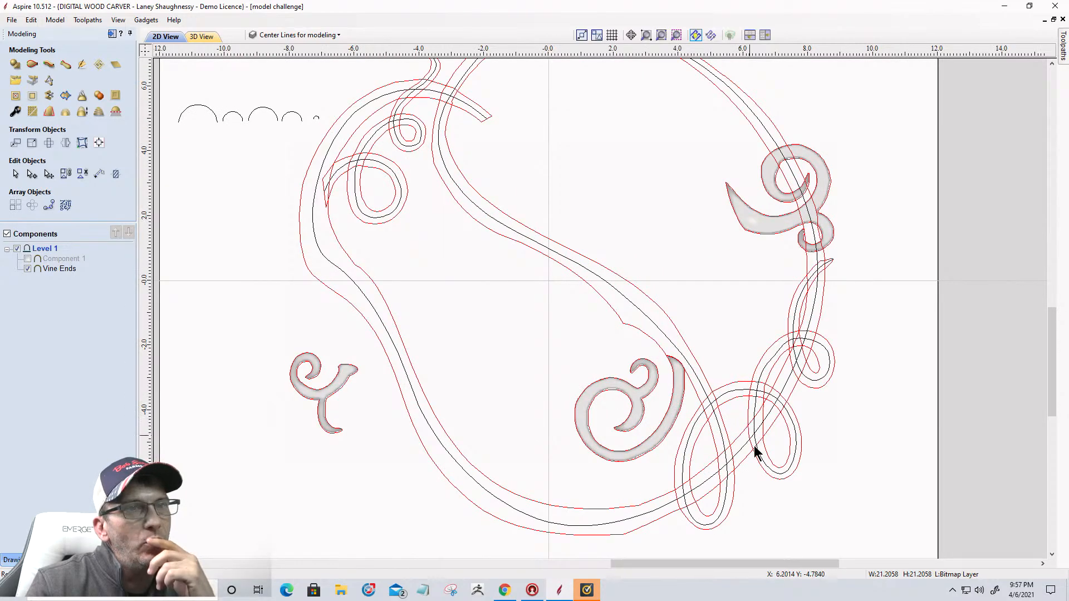
# Cut the vine's center line in node editing just above where the lower loops begin, beside the large curled vine end
pyautogui.scroll(2, 753, 446)
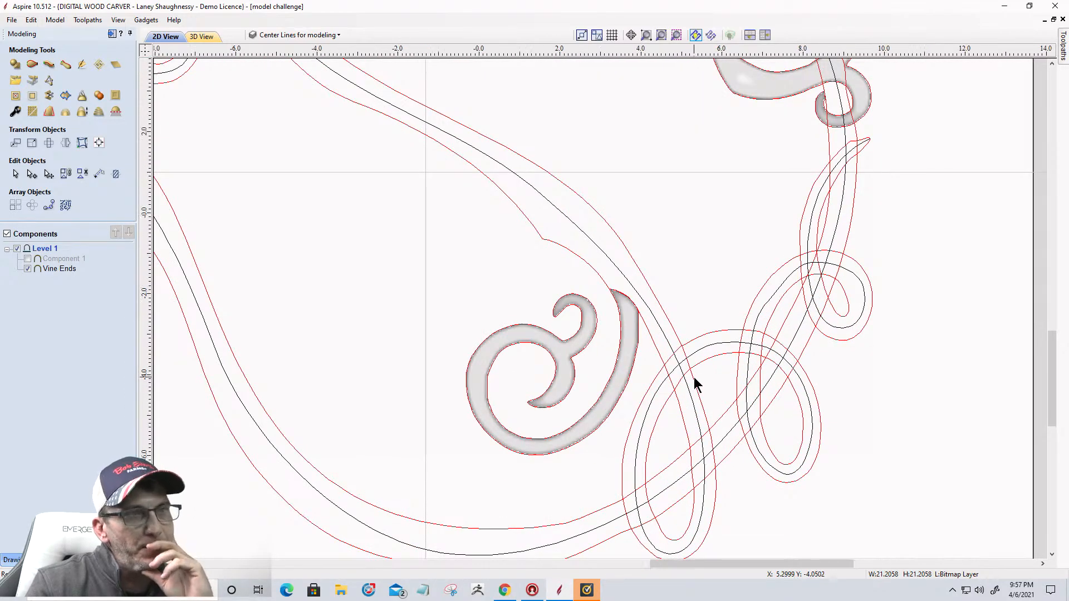
pyautogui.scroll(-1, 694, 376)
pyautogui.scroll(2, 693, 376)
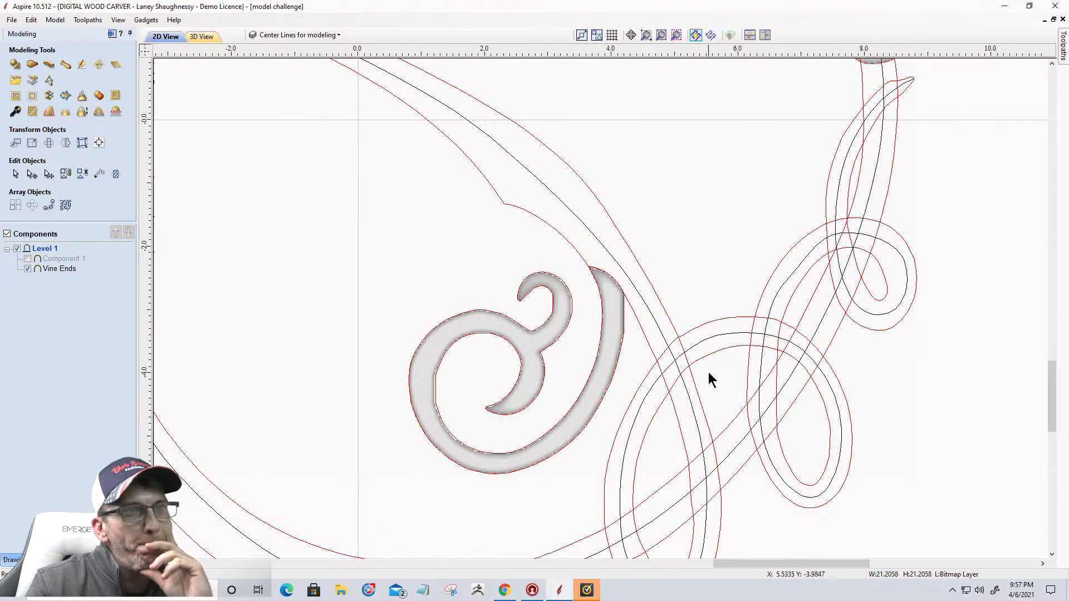
pyautogui.scroll(-2, 715, 391)
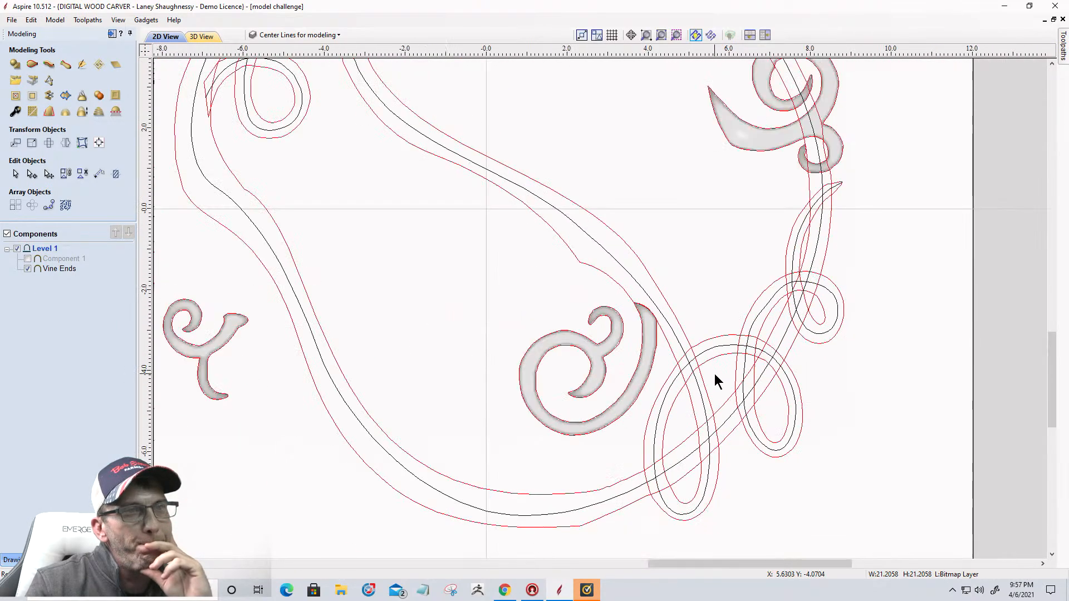
pyautogui.click(678, 339)
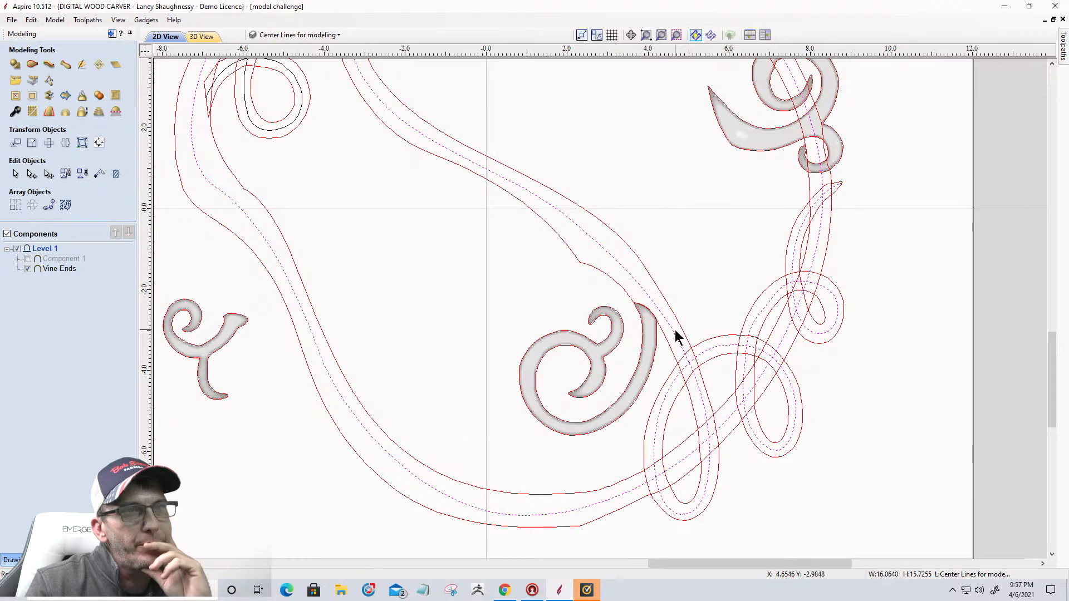
pyautogui.rightClick(671, 326)
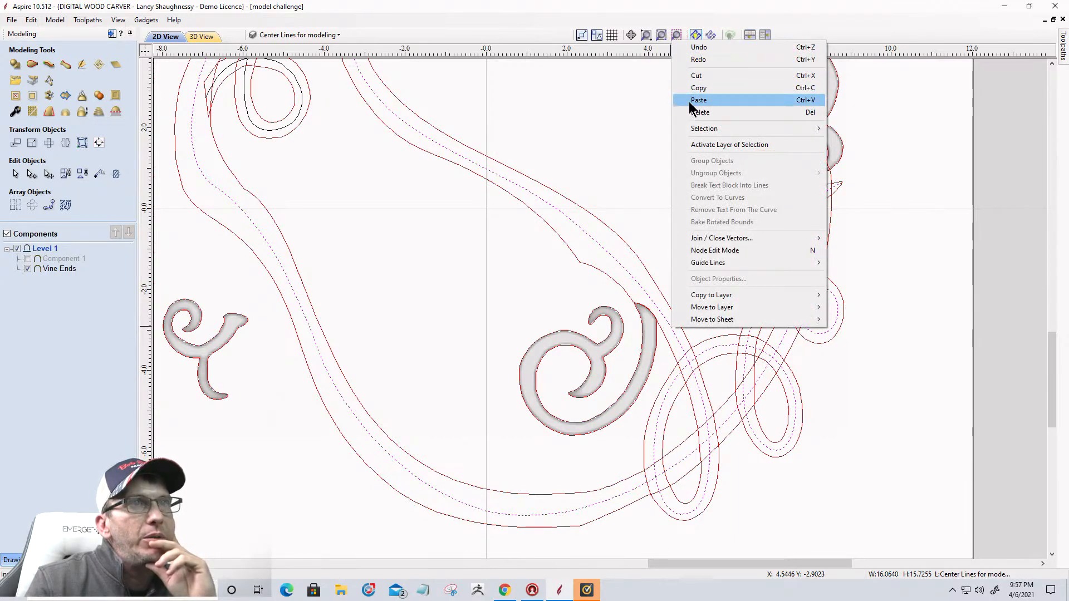
pyautogui.click(718, 250)
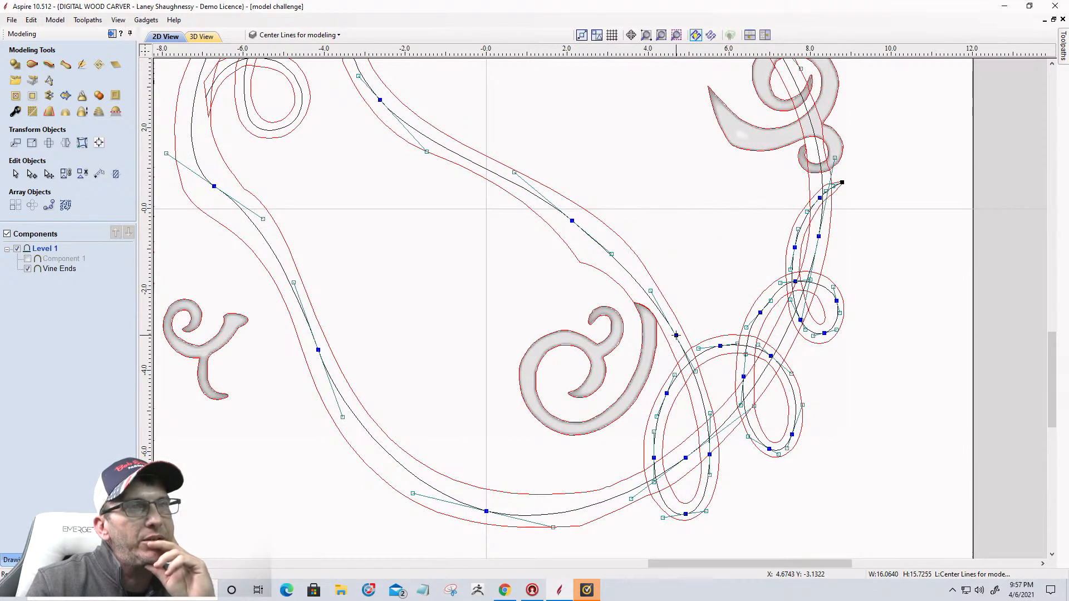
pyautogui.rightClick(645, 293)
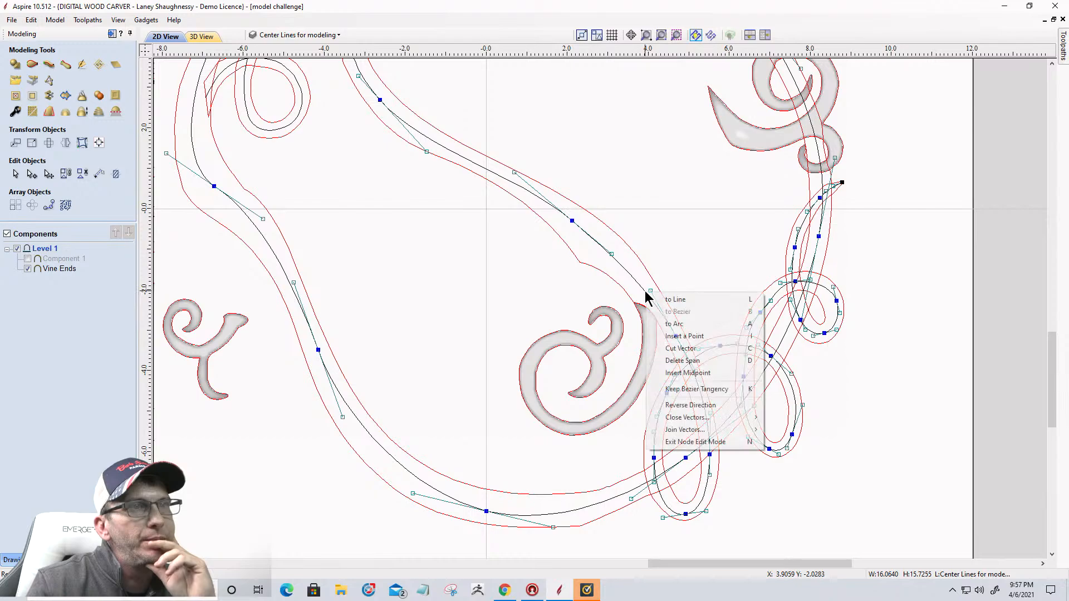
pyautogui.click(664, 350)
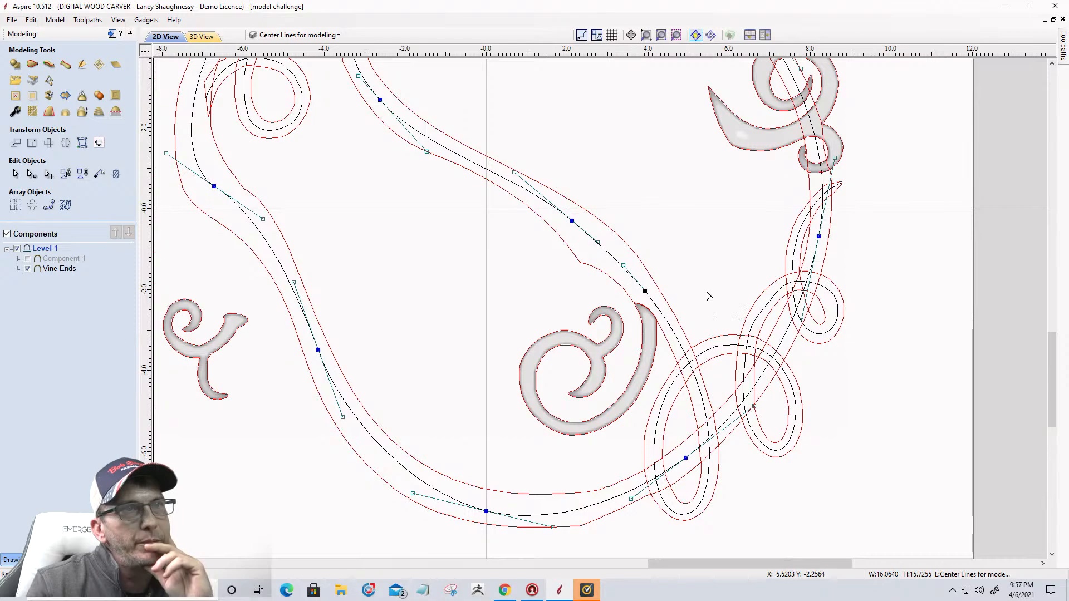
pyautogui.click(699, 271)
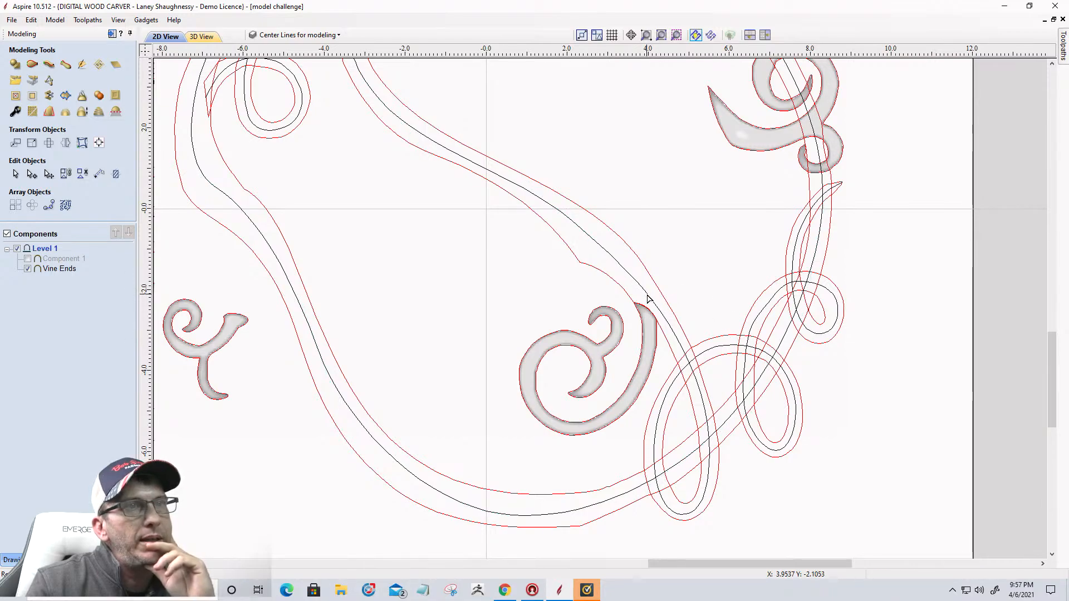
# Load the looped section of the cut center line as an Extrude and Weave drive rail and reverse its direction
pyautogui.click(648, 299)
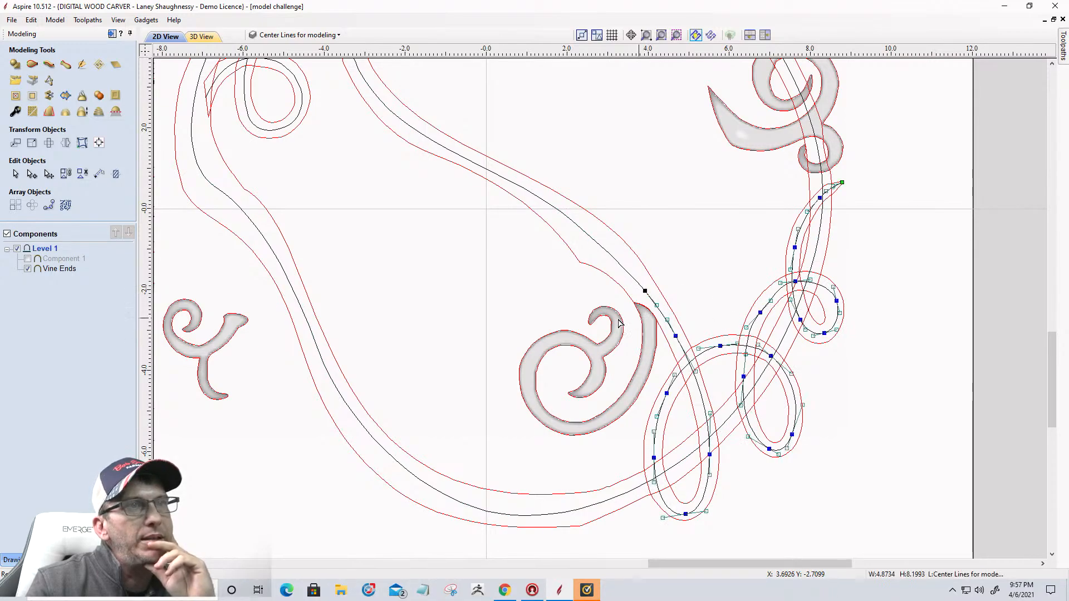
pyautogui.click(49, 65)
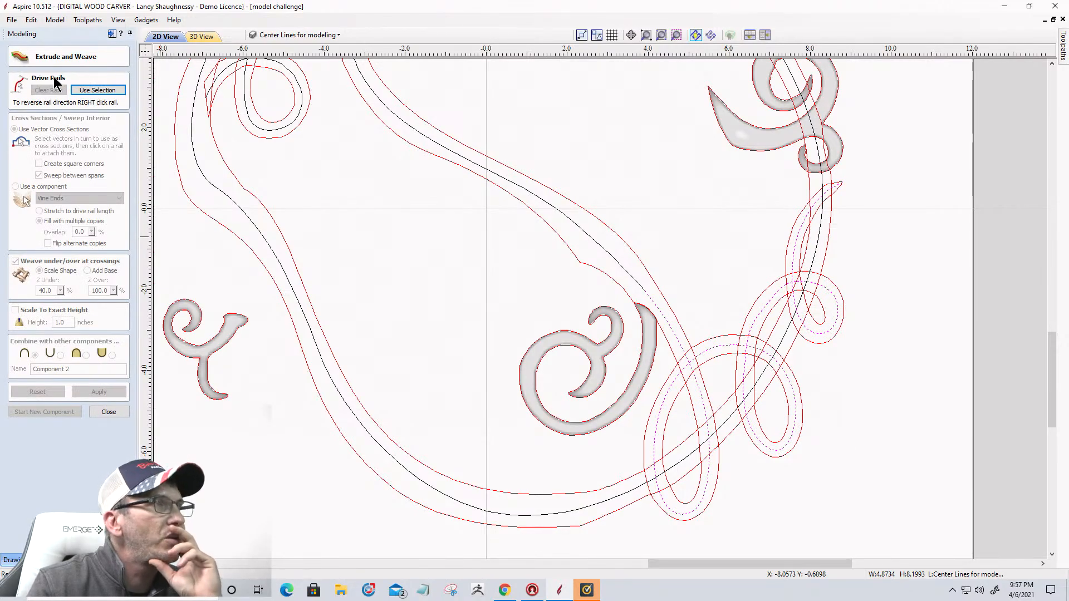
pyautogui.click(91, 89)
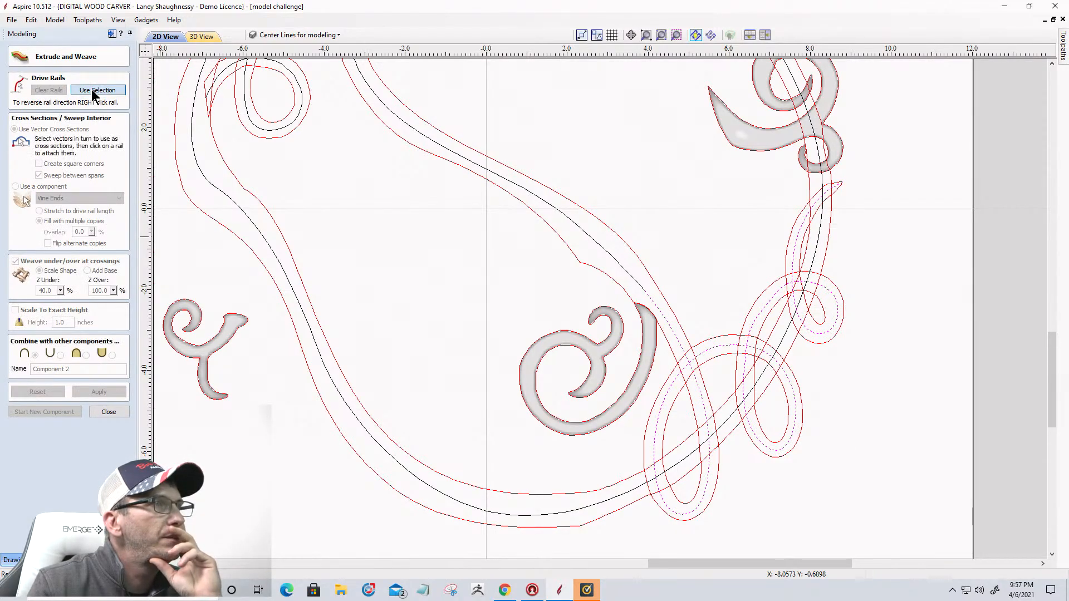
pyautogui.rightClick(645, 295)
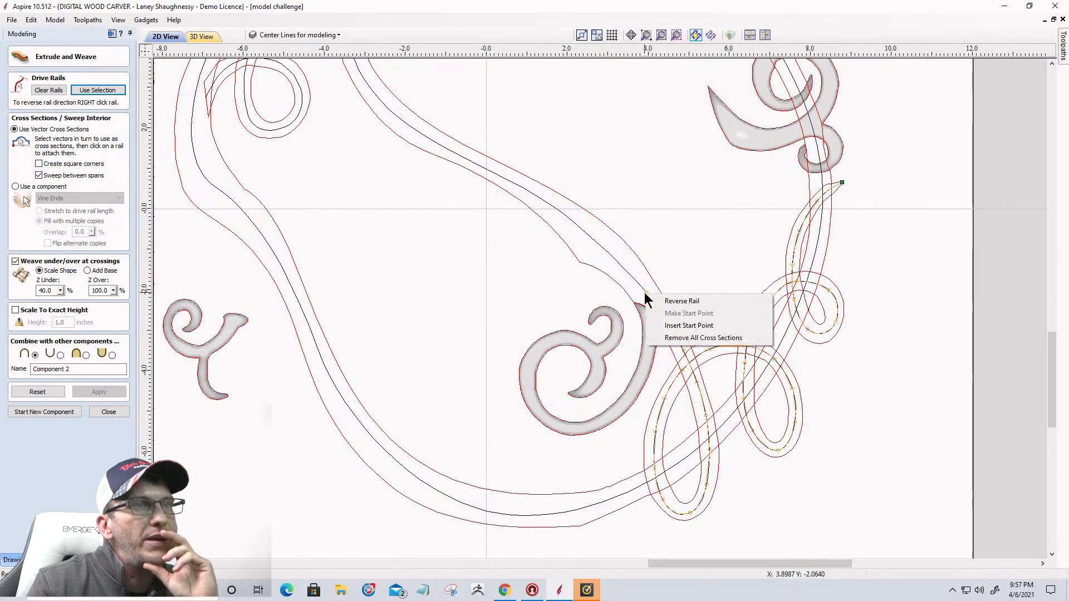
pyautogui.click(654, 299)
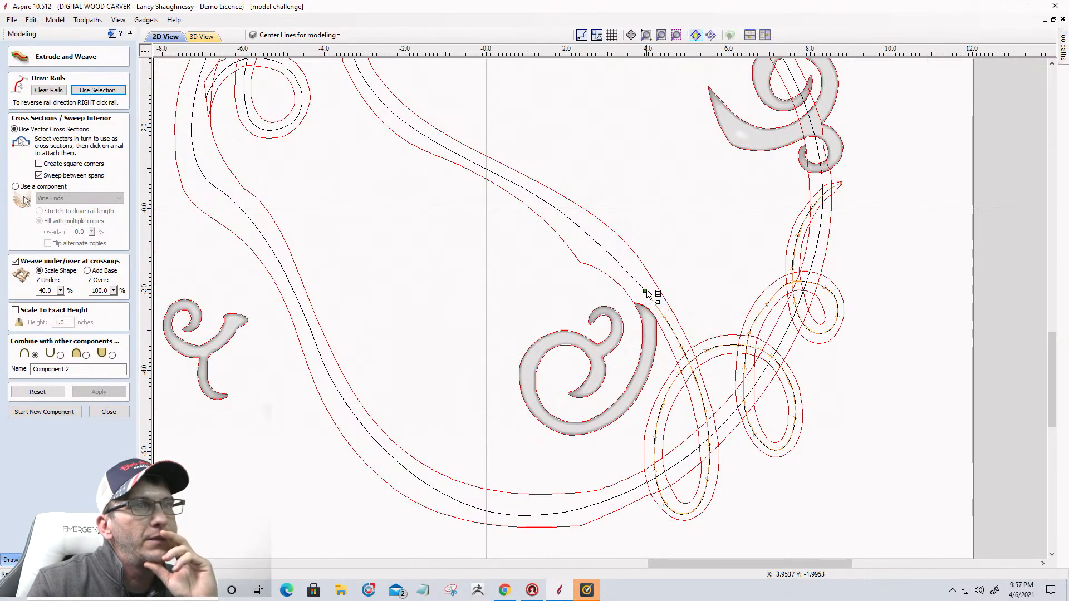
pyautogui.scroll(-2, 649, 296)
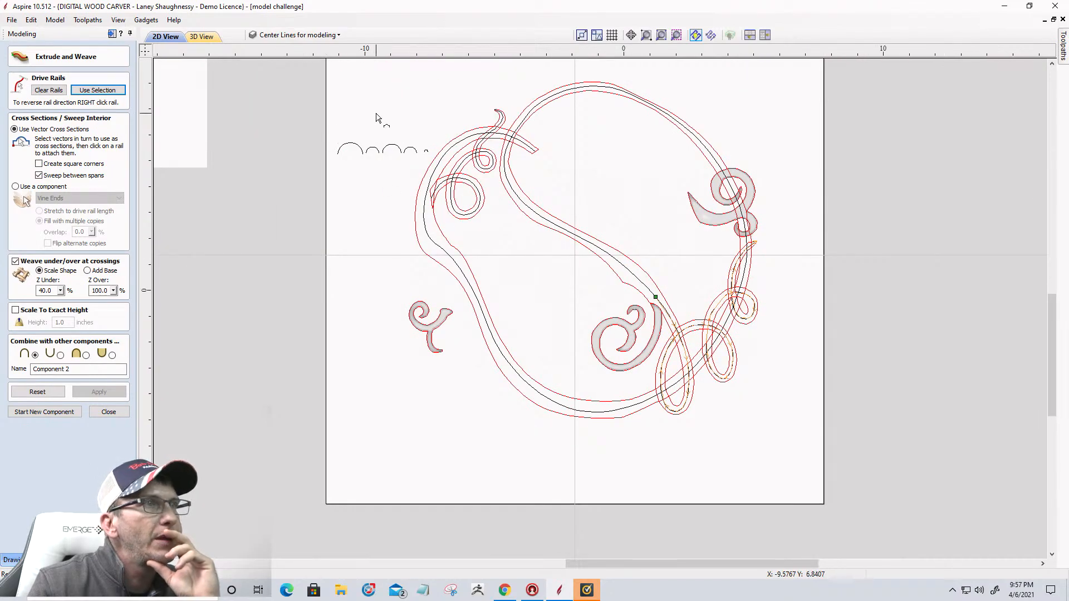
pyautogui.scroll(2, 375, 112)
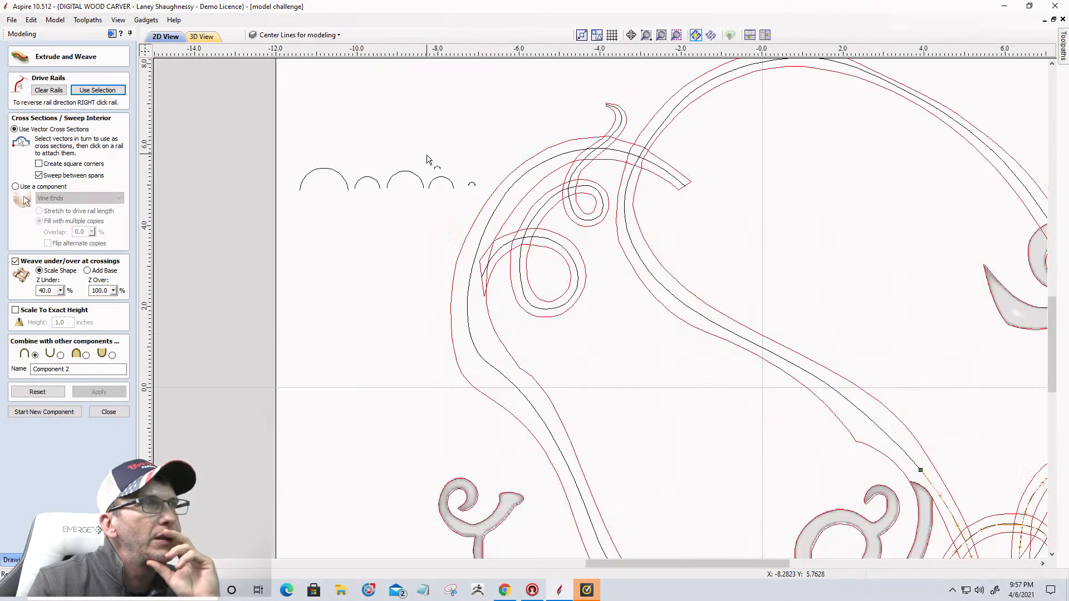
pyautogui.click(97, 91)
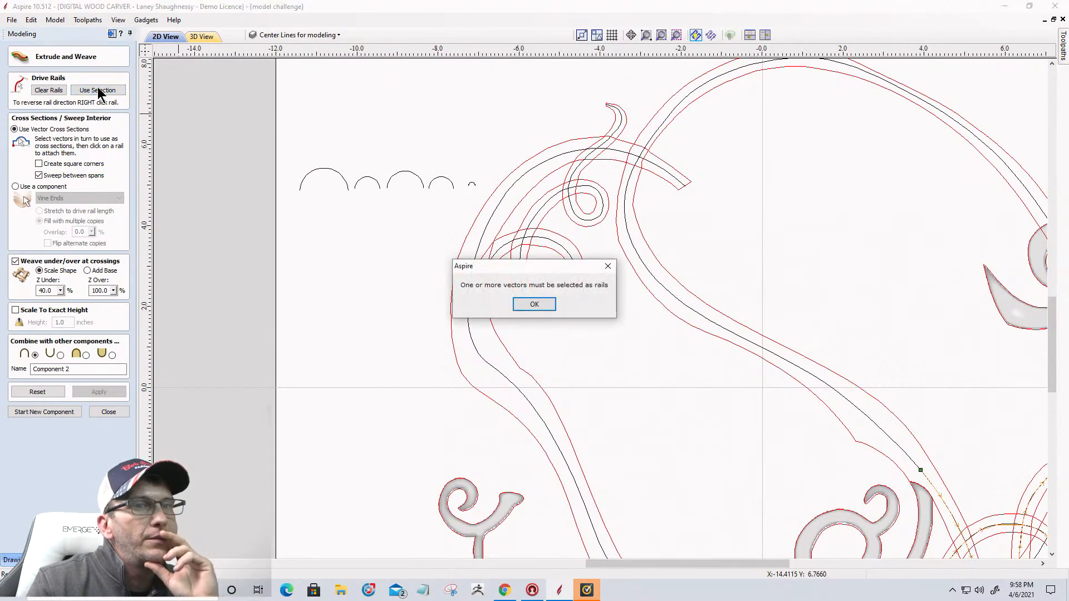
pyautogui.click(535, 304)
pyautogui.click(433, 185)
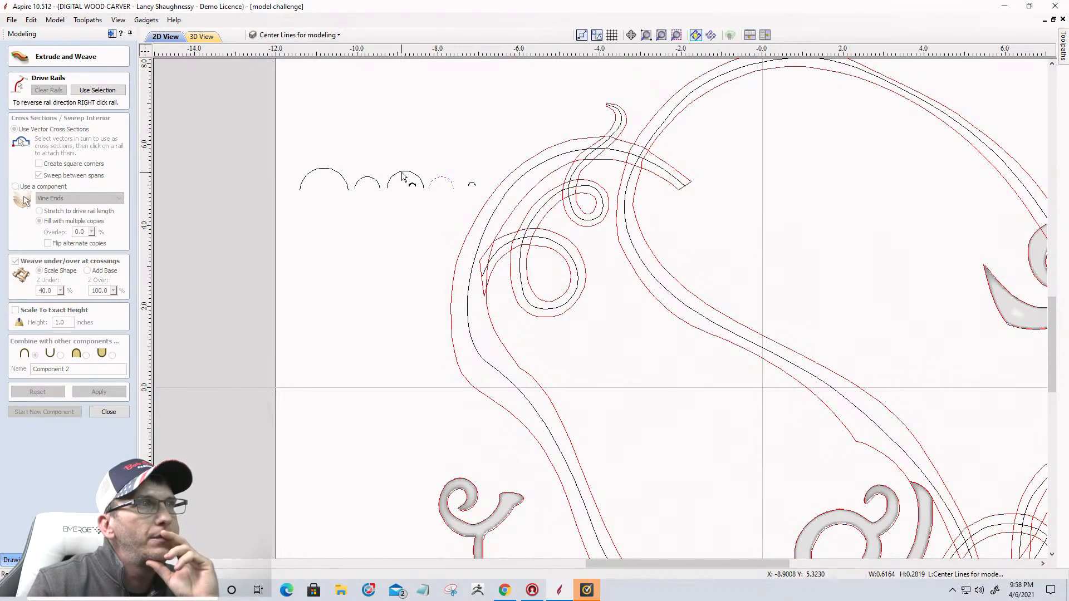
pyautogui.scroll(-2, 399, 286)
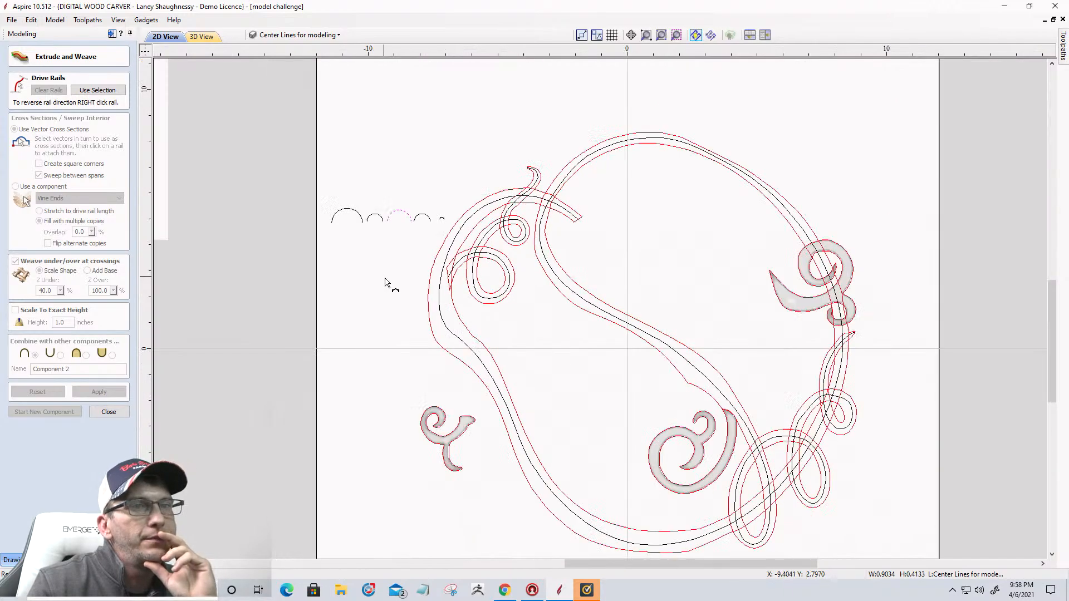
pyautogui.scroll(2, 717, 424)
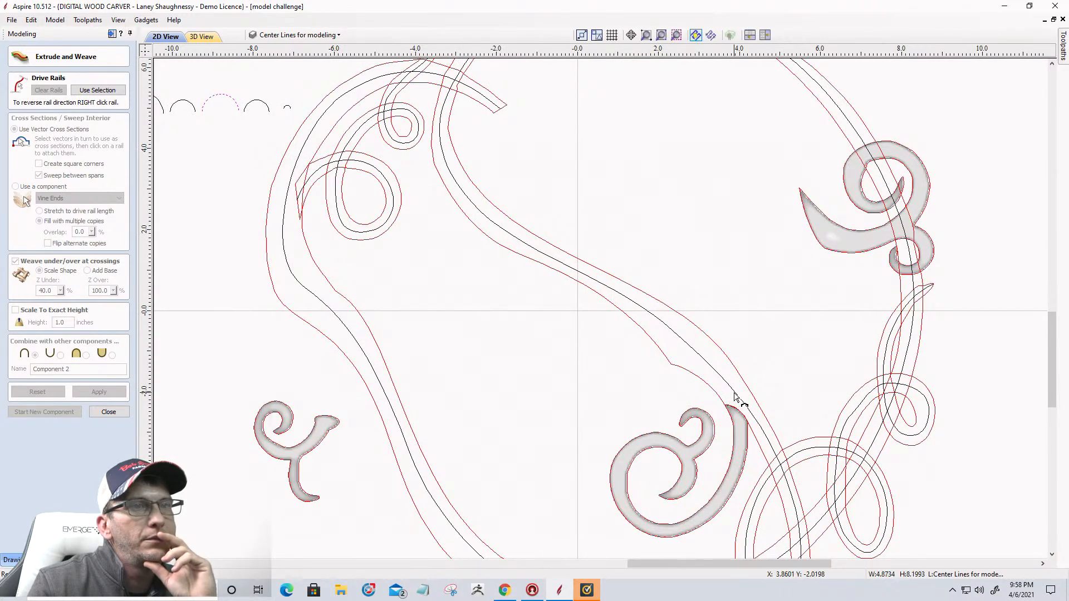
# Reload the looped section as the drive rail, then attach the second-largest arc to its start and the smallest arc to its end
pyautogui.click(735, 397)
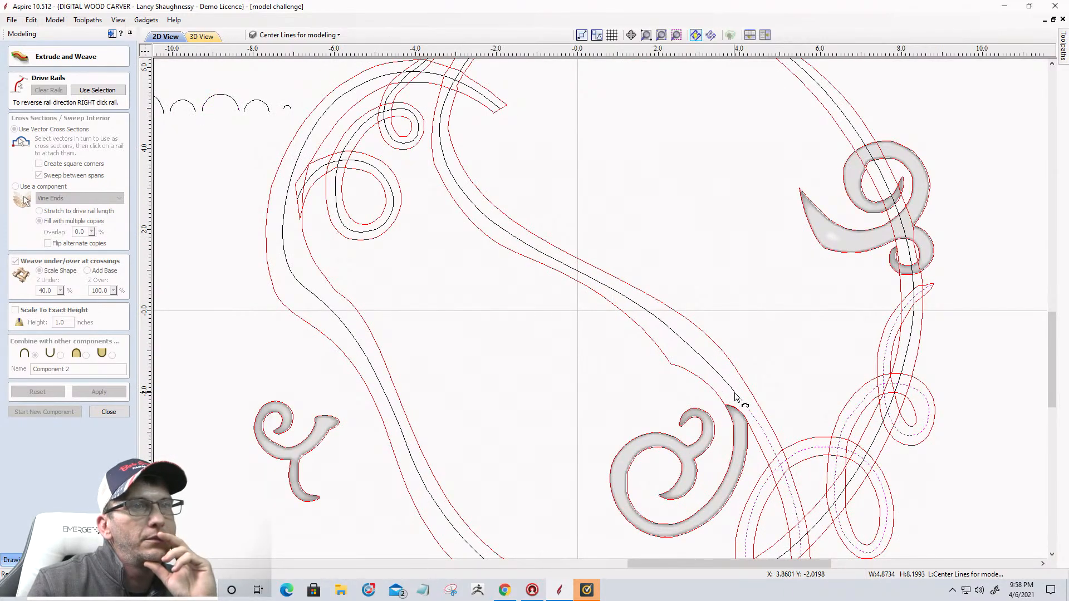
pyautogui.click(99, 90)
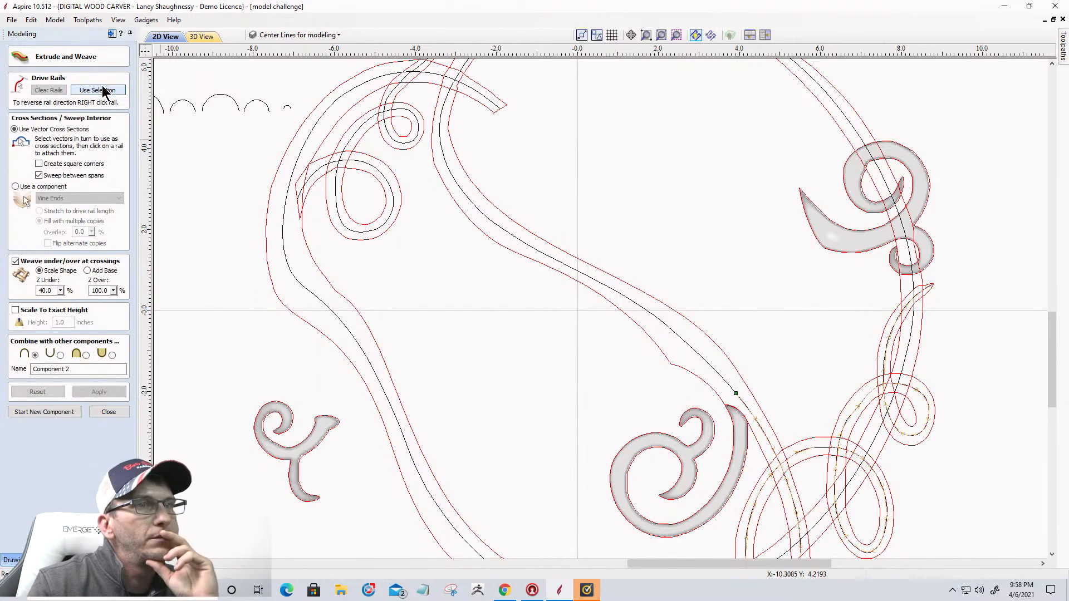
pyautogui.click(212, 99)
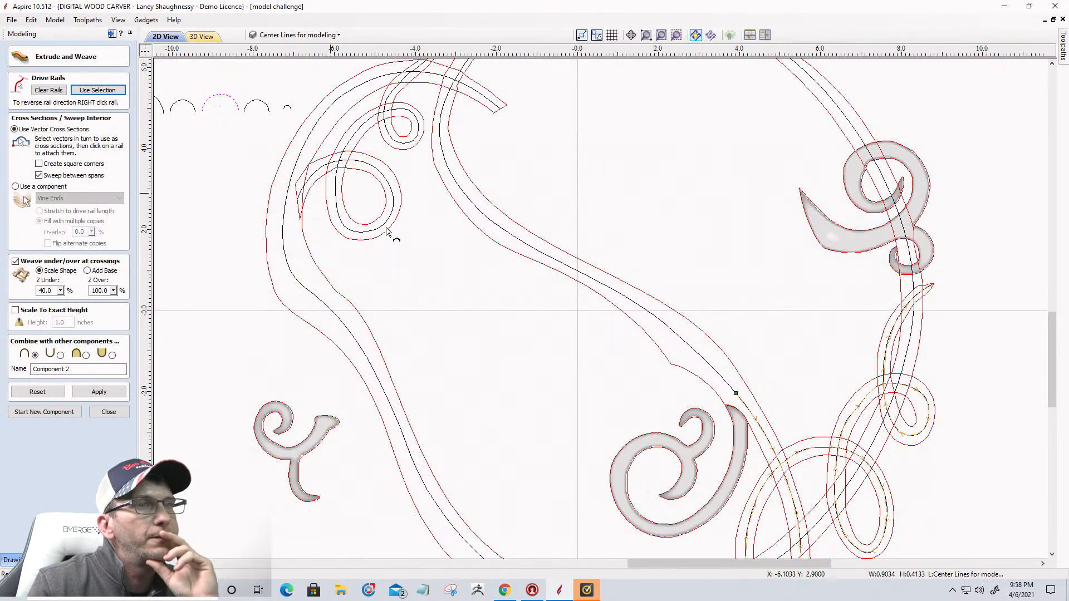
pyautogui.click(735, 394)
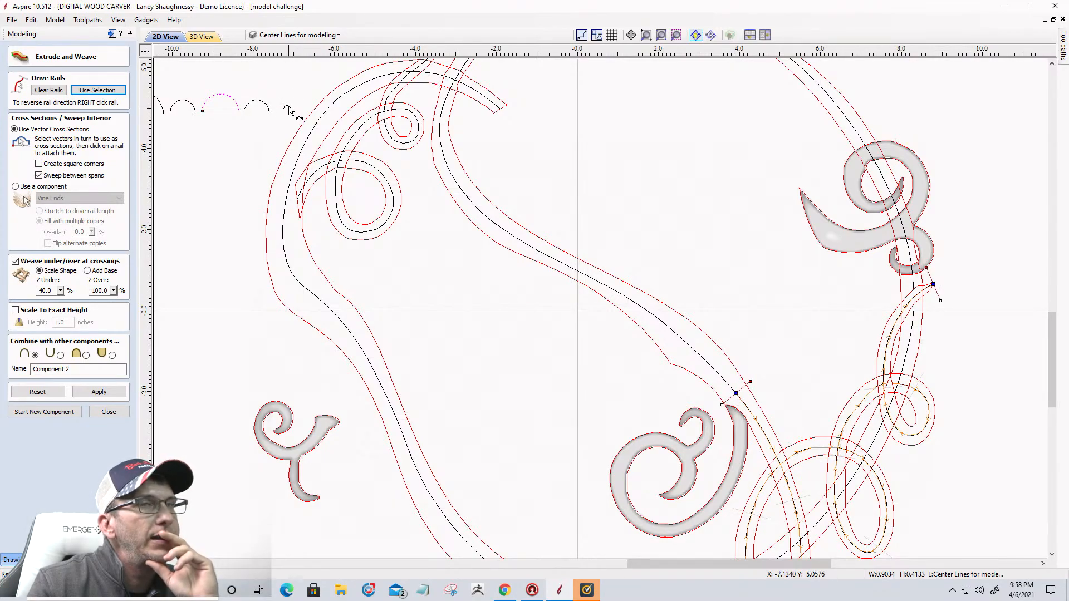
pyautogui.click(934, 285)
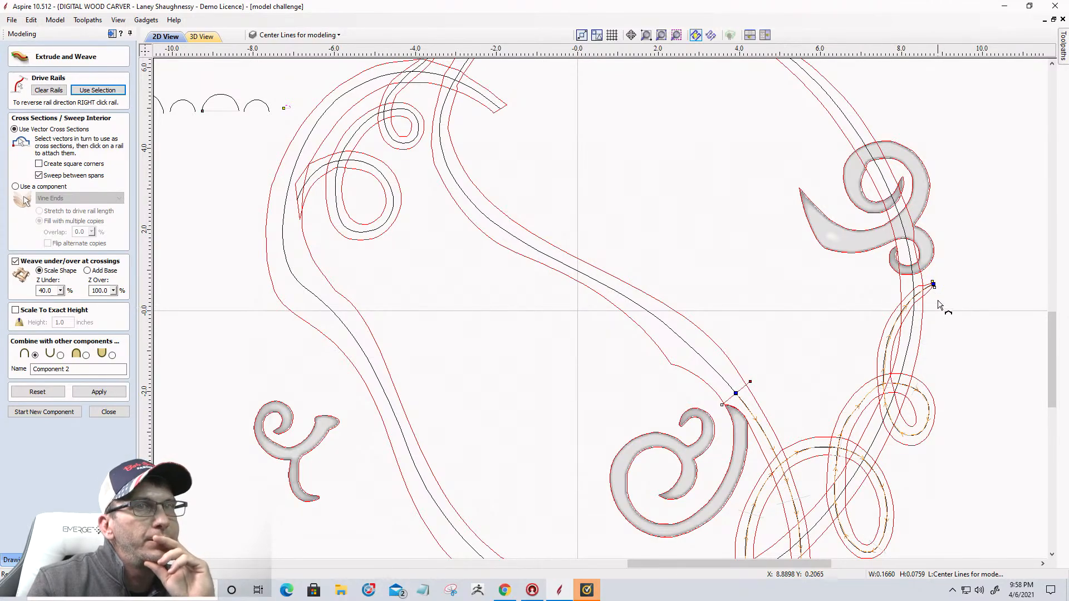
# Attach the medium arc between the second-largest and smallest arcs to the rail at the middle loop's crossing
pyautogui.scroll(-2, 927, 262)
pyautogui.scroll(1, 931, 267)
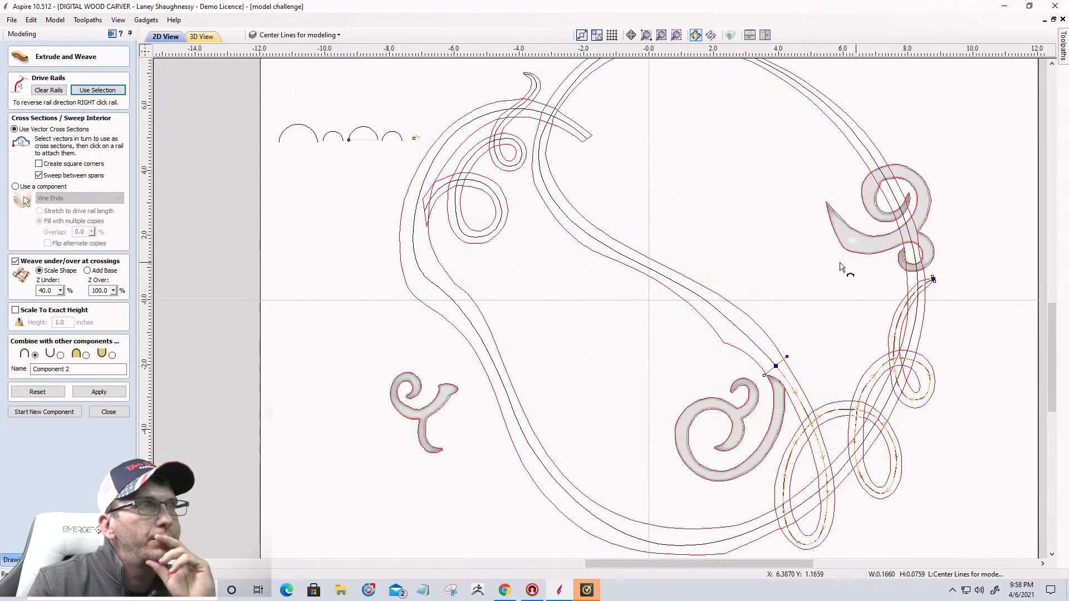
pyautogui.click(393, 136)
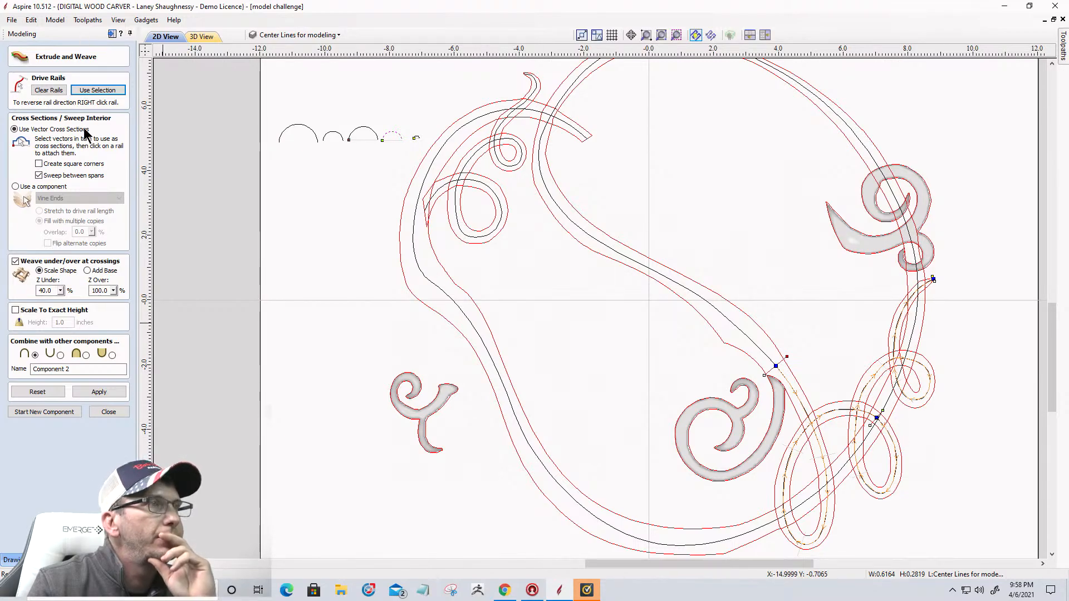
# Enter 60% for Z Over, apply the looped vine sweep, and check its crossings in 3D
pyautogui.click(109, 291)
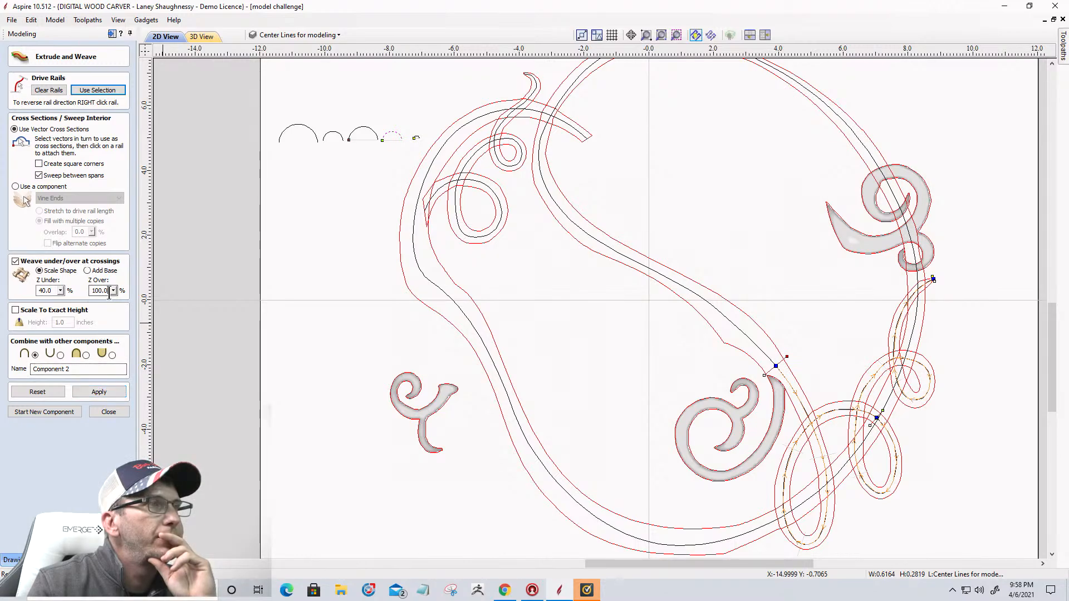
pyautogui.doubleClick(108, 292)
pyautogui.write('60')
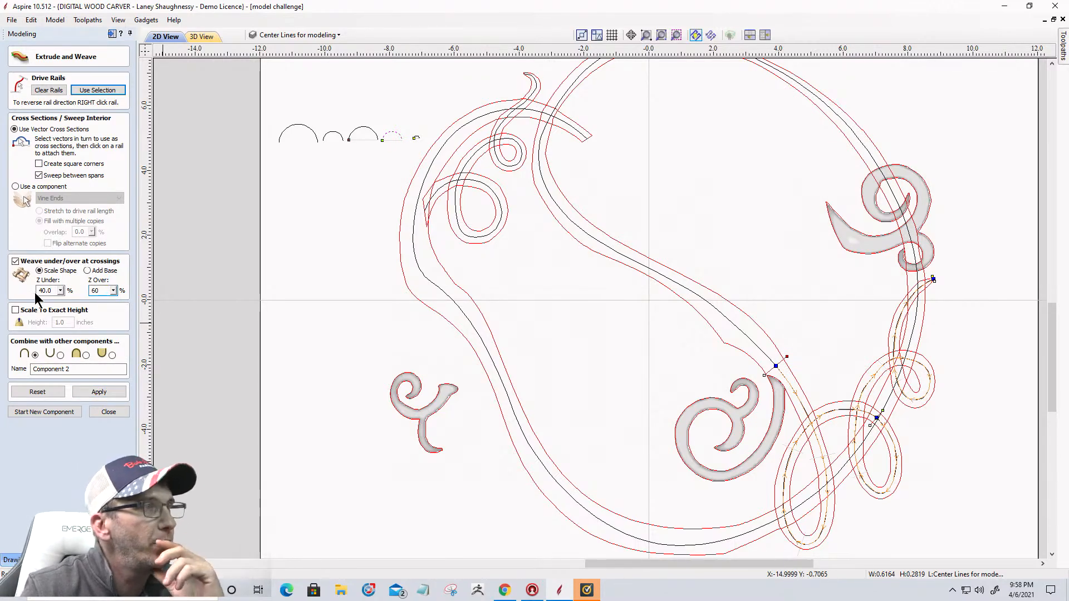
pyautogui.click(102, 393)
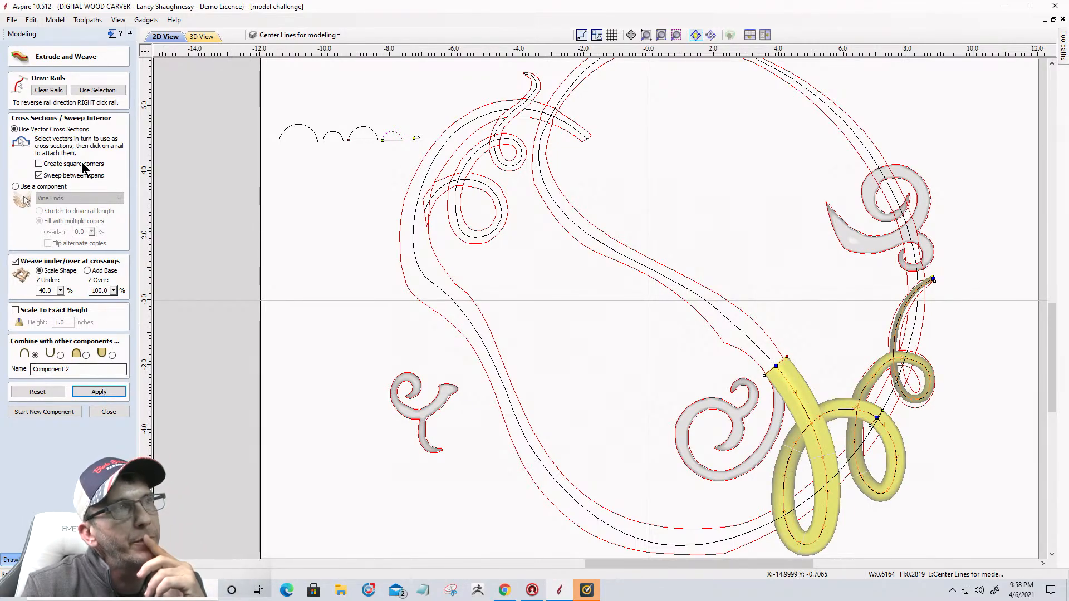
pyautogui.click(206, 39)
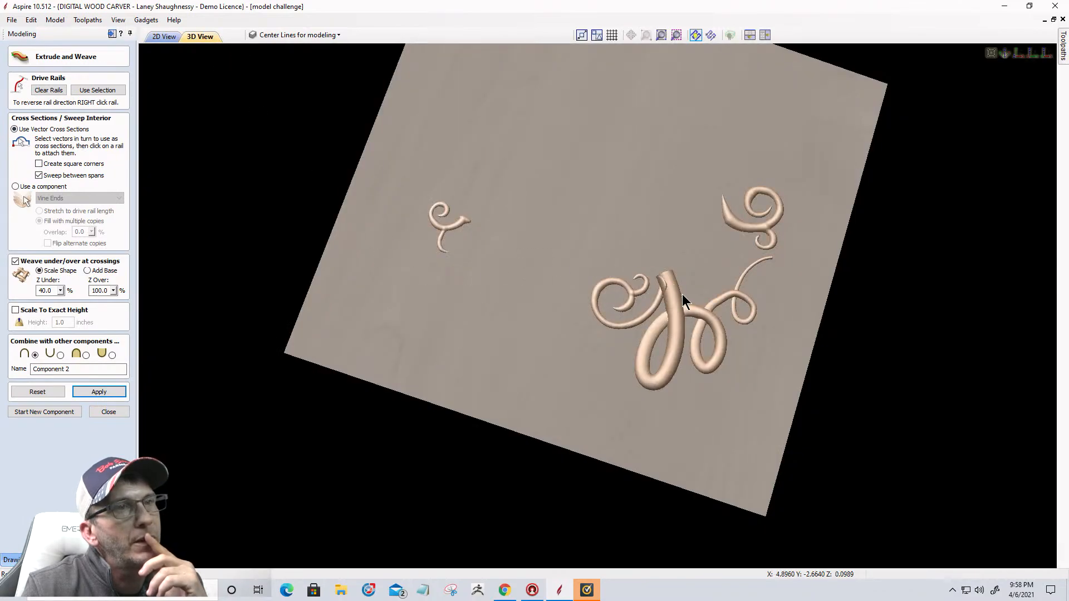
pyautogui.scroll(5, 694, 302)
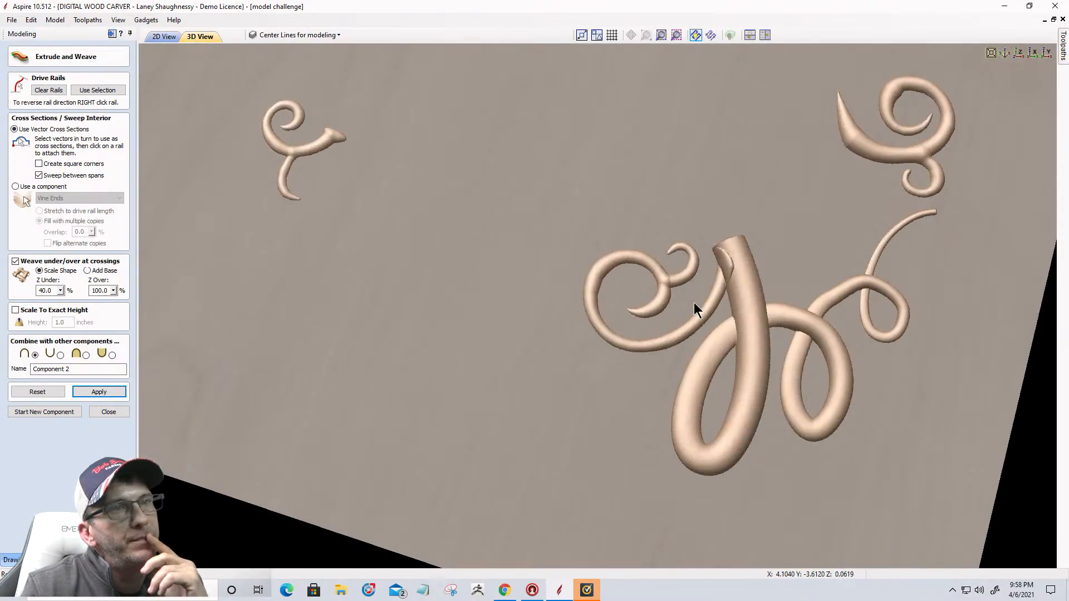
# Change the looped vine's combine mode from add to merge, reapply it, and inspect the joint with the curled vine end
pyautogui.click(86, 355)
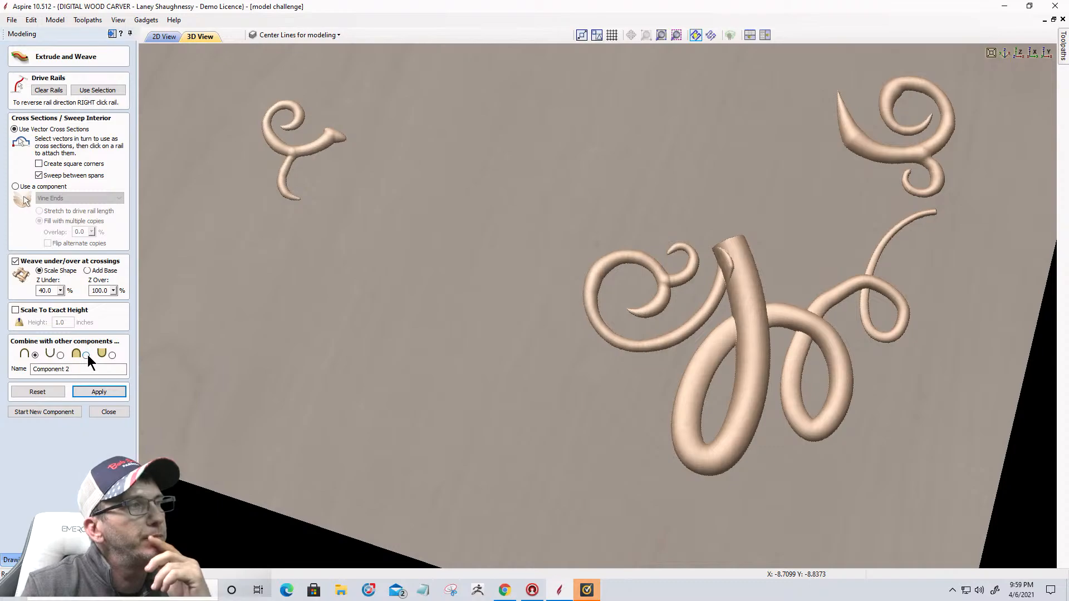
pyautogui.click(93, 389)
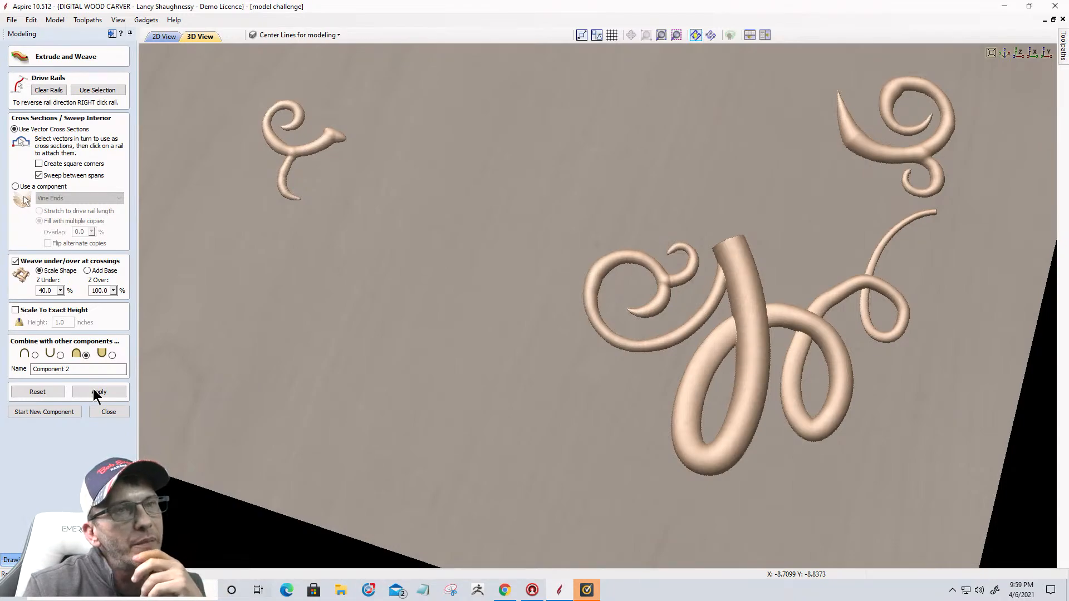
pyautogui.moveTo(764, 456); pyautogui.dragTo(780, 327)
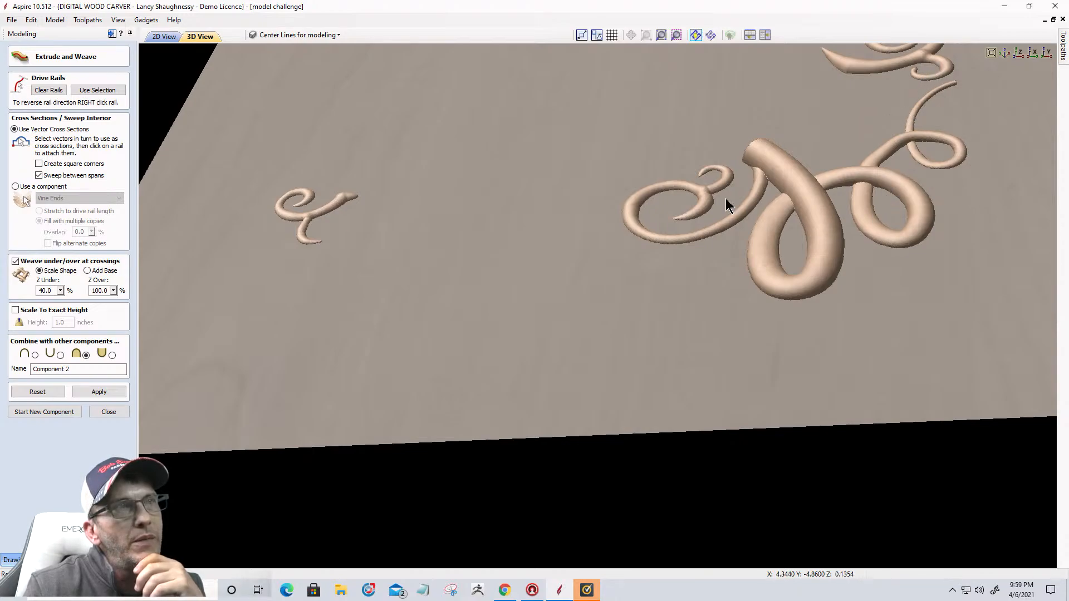
pyautogui.click(164, 36)
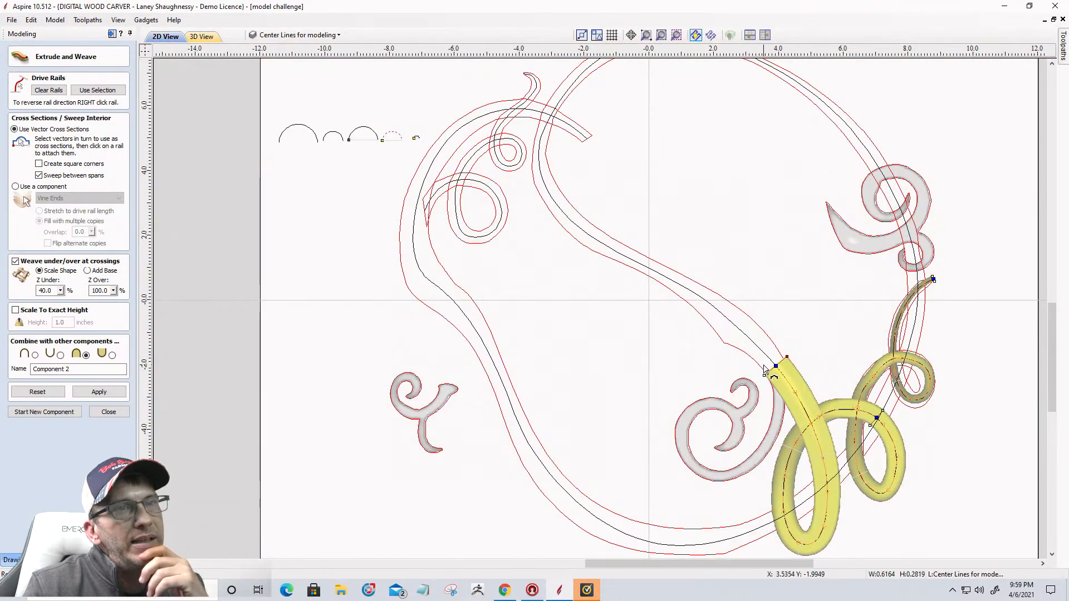
pyautogui.click(638, 540)
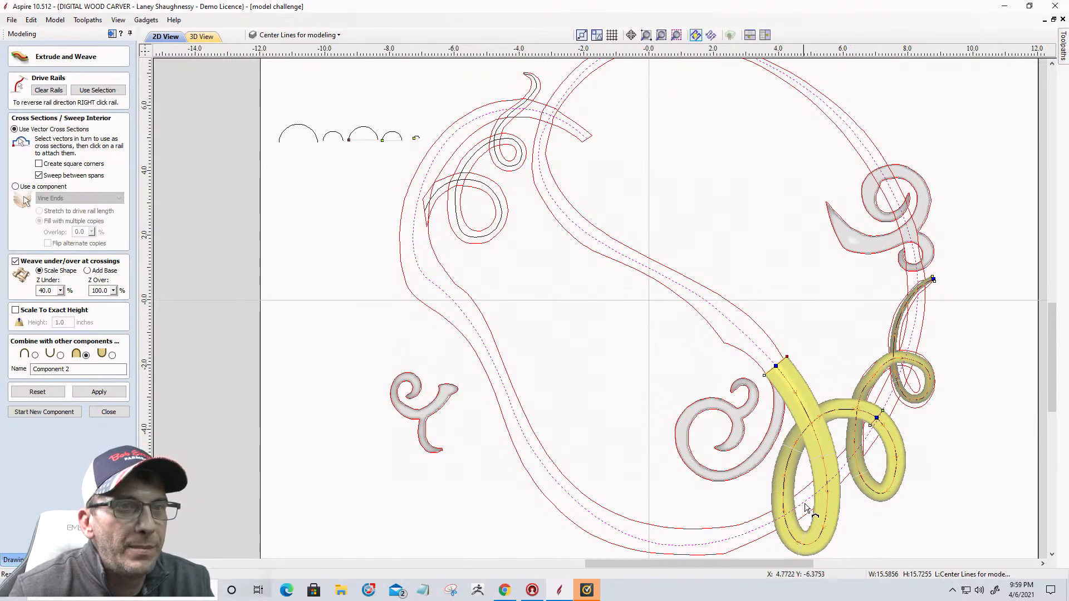
pyautogui.click(824, 464)
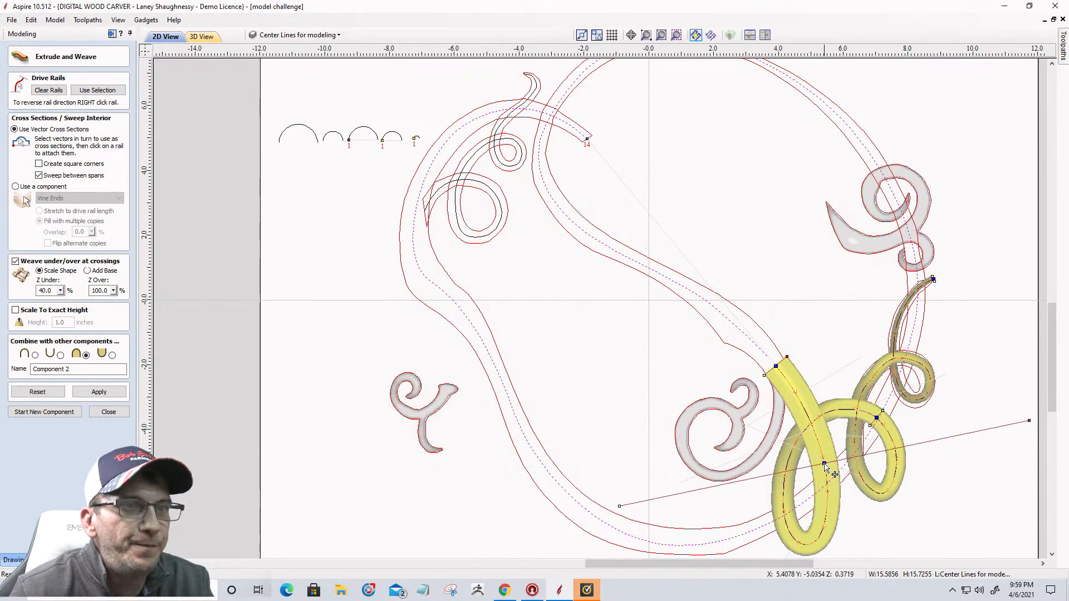
pyautogui.click(101, 397)
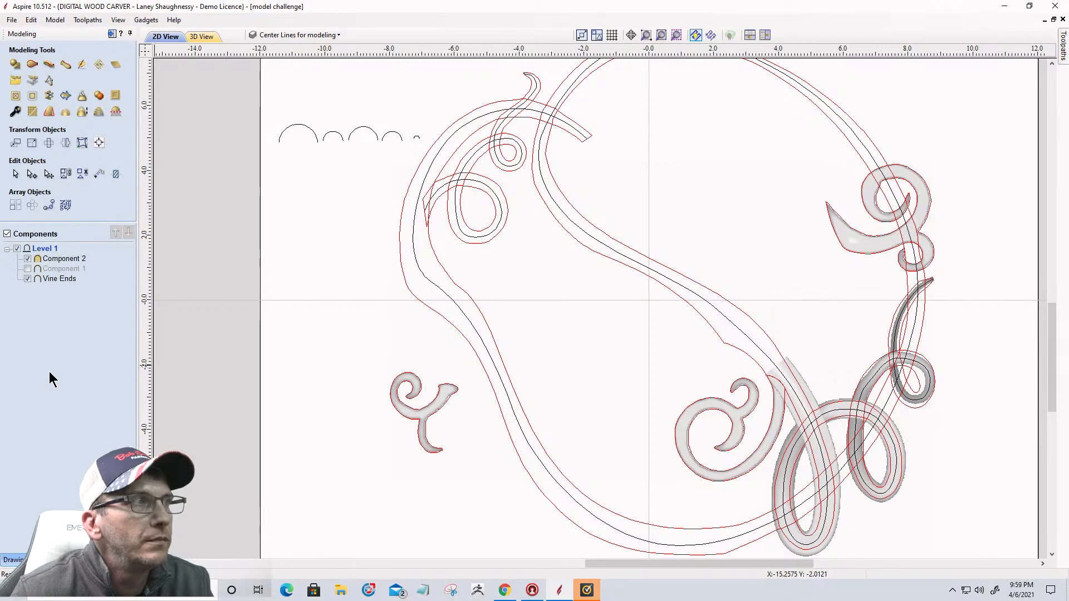
# Delete the looped vine component, Component 2
pyautogui.click(57, 252)
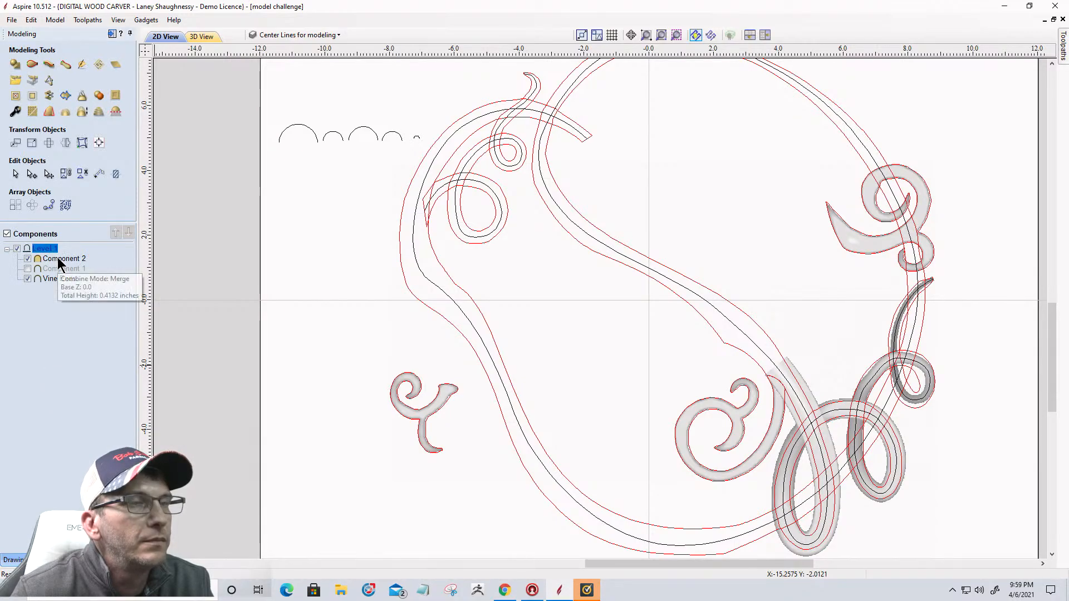
pyautogui.click(58, 259)
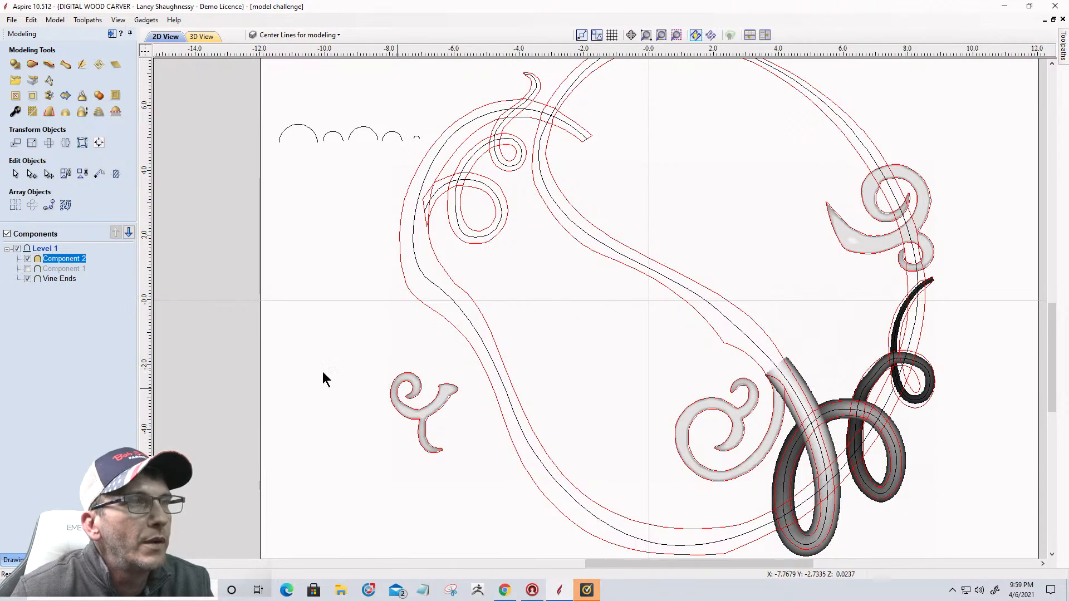
pyautogui.press('Delete')
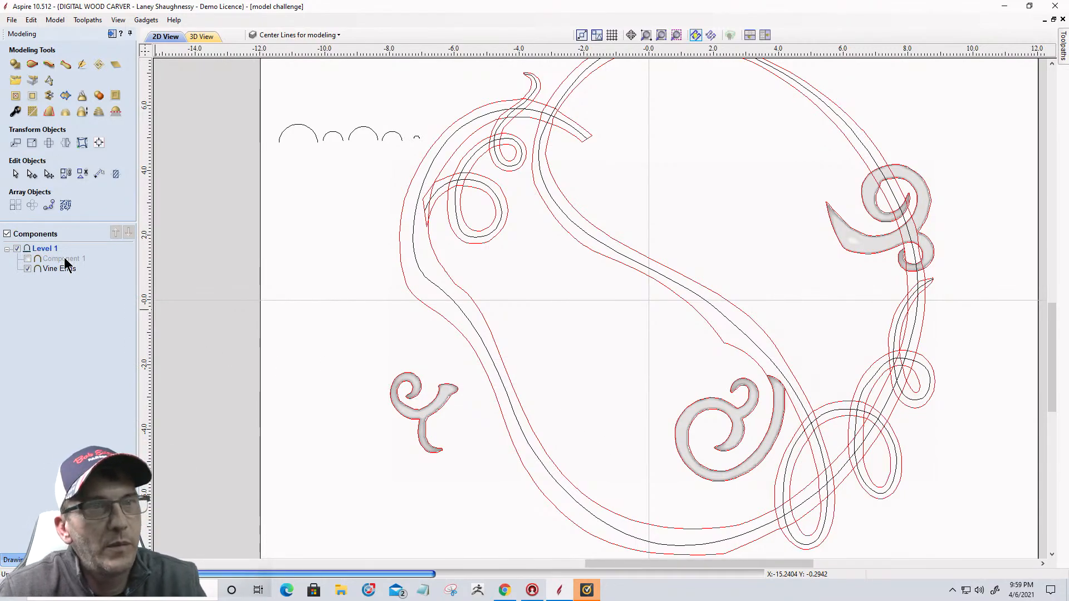
# Load the main vine's centre line and the looped section's centre line together as drive rails for Extrude and Weave
pyautogui.click(625, 539)
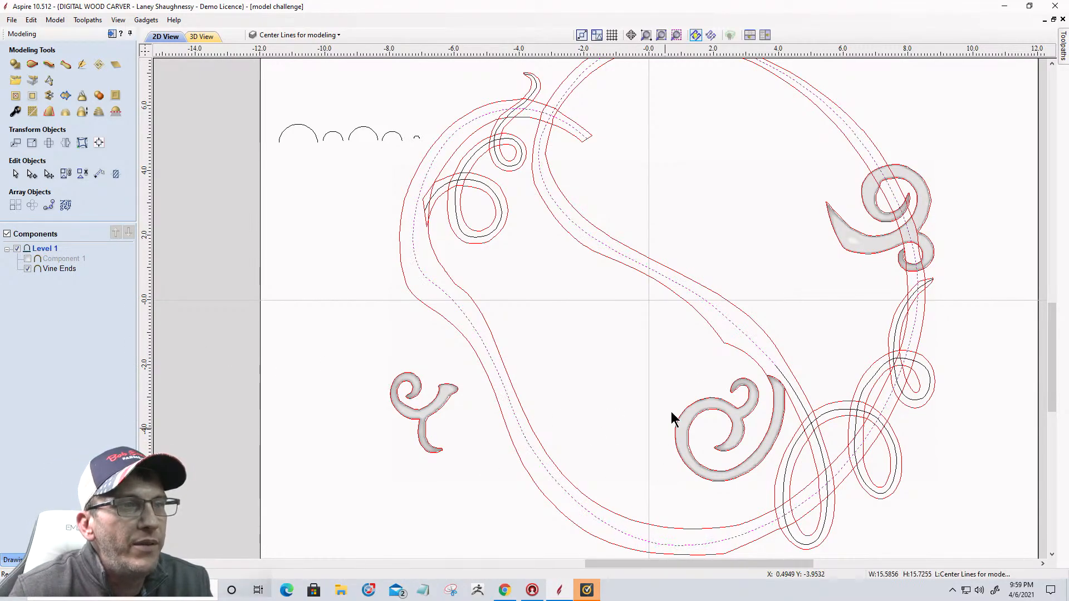
pyautogui.keyDown('shift'); pyautogui.click(787, 381); pyautogui.keyUp('shift')
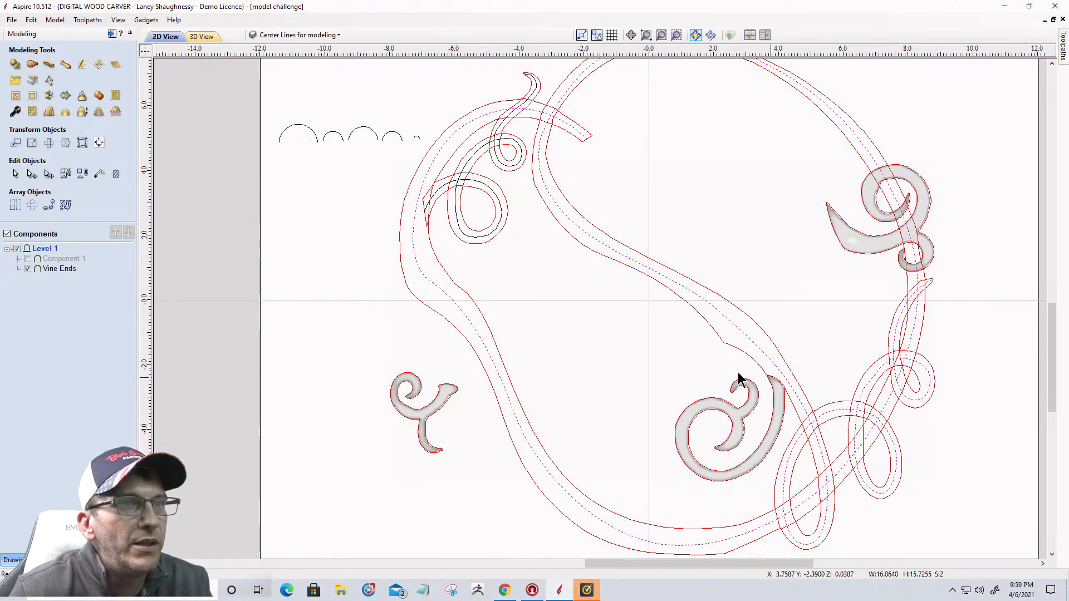
pyautogui.click(49, 64)
pyautogui.click(106, 91)
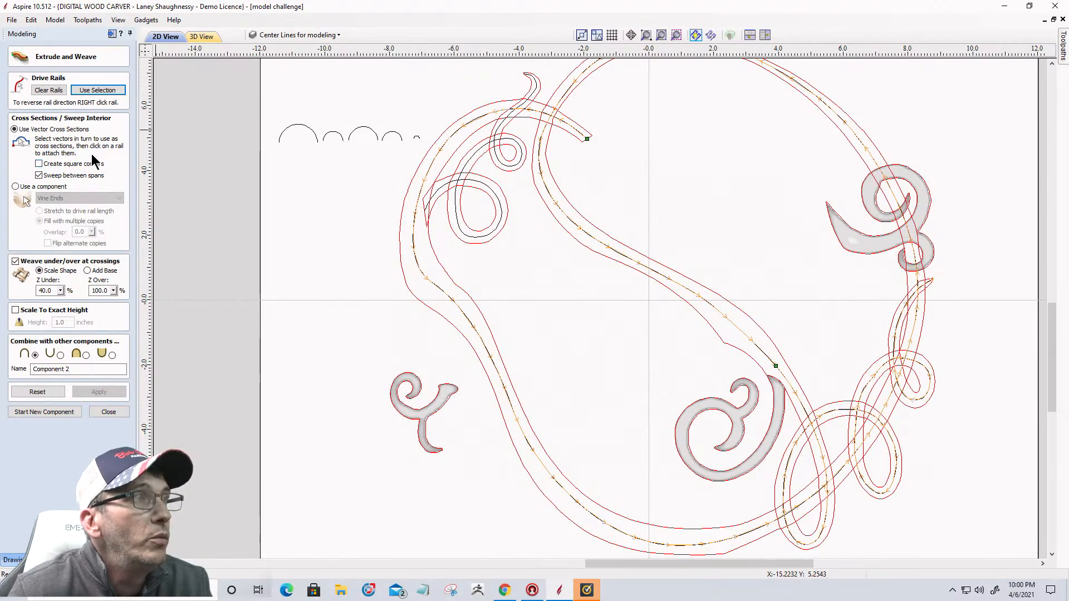
# Attach the largest arc to both rails' starts and the main vine's lower bend, and the second-largest arc to its upper-right curve
pyautogui.click(305, 132)
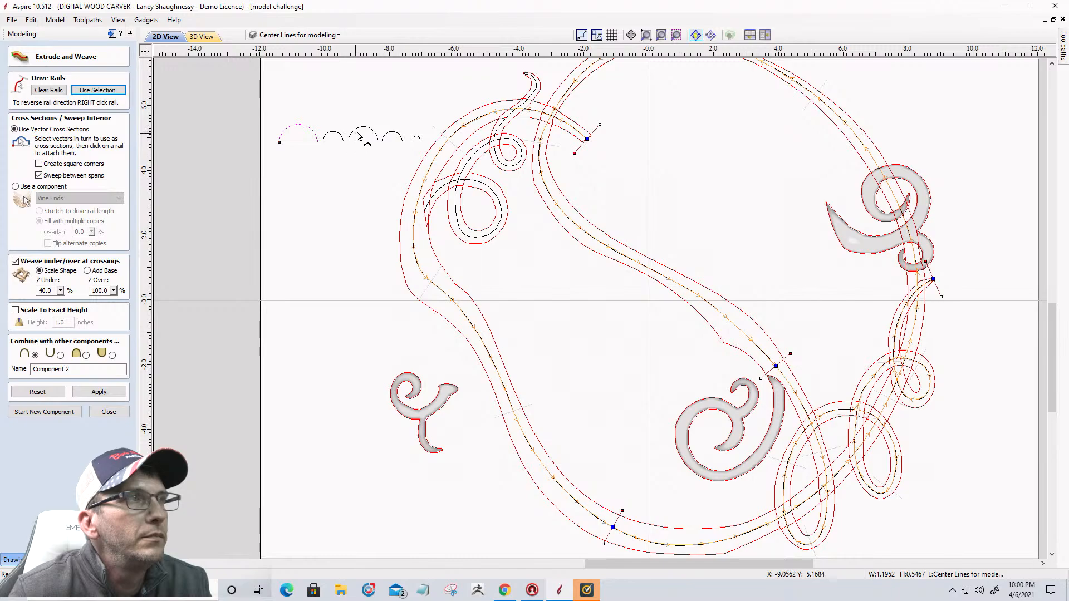
pyautogui.click(361, 133)
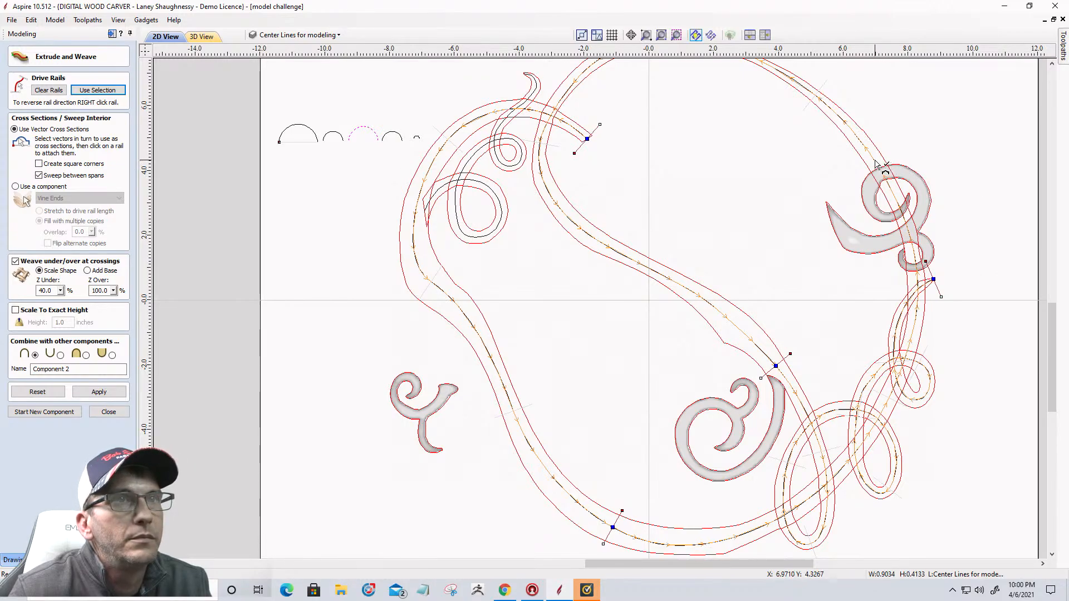
# Attach the medium arcs to the main vine's end and the small loop's crossing, and the smallest arc to the looped section's tip
pyautogui.click(329, 133)
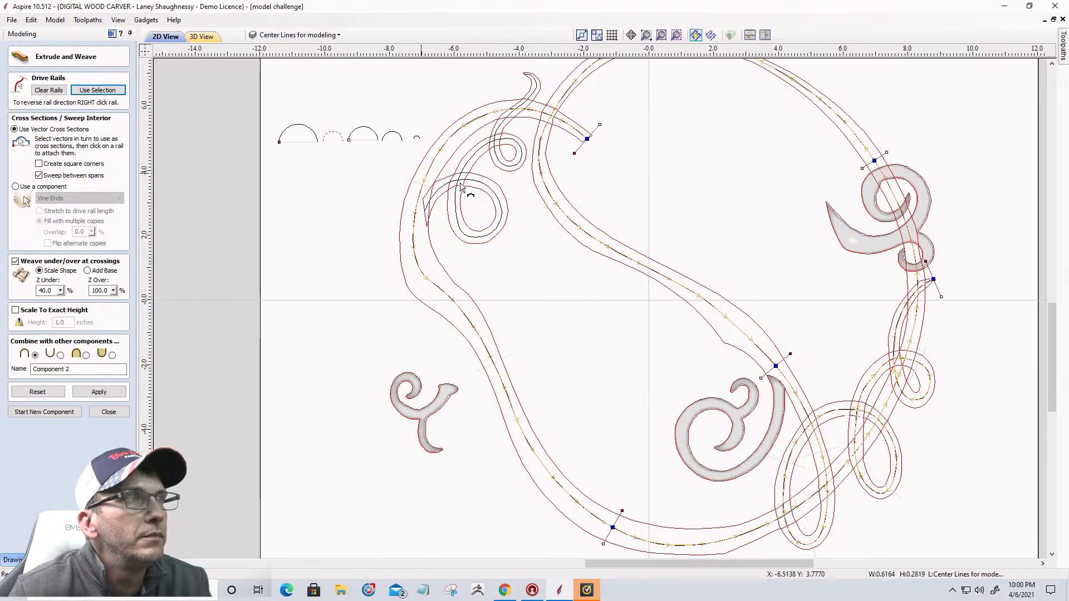
pyautogui.scroll(-1, 804, 162)
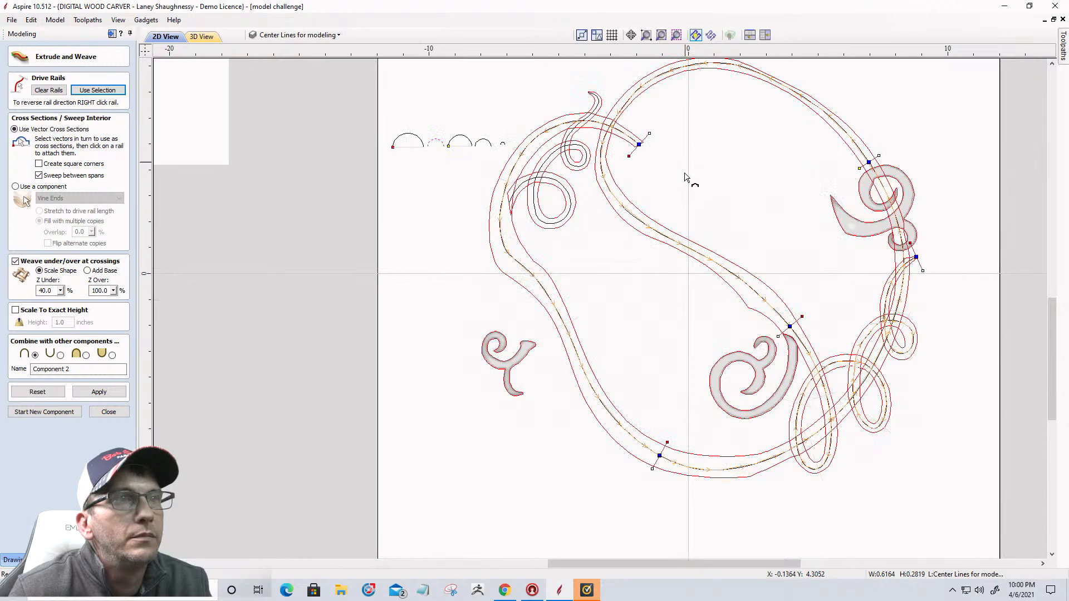
pyautogui.click(791, 328)
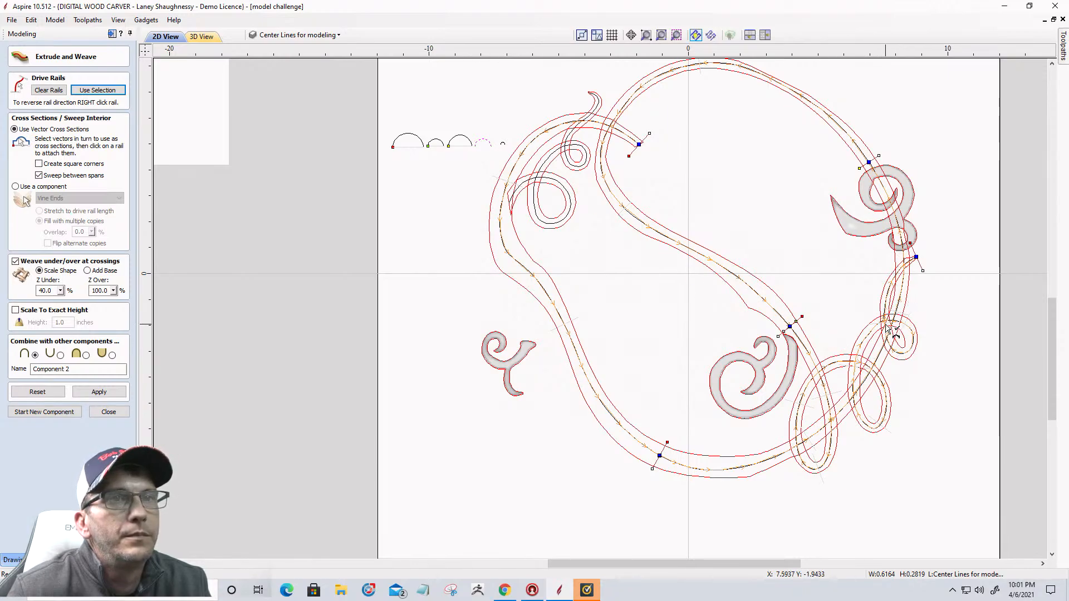
pyautogui.click(503, 144)
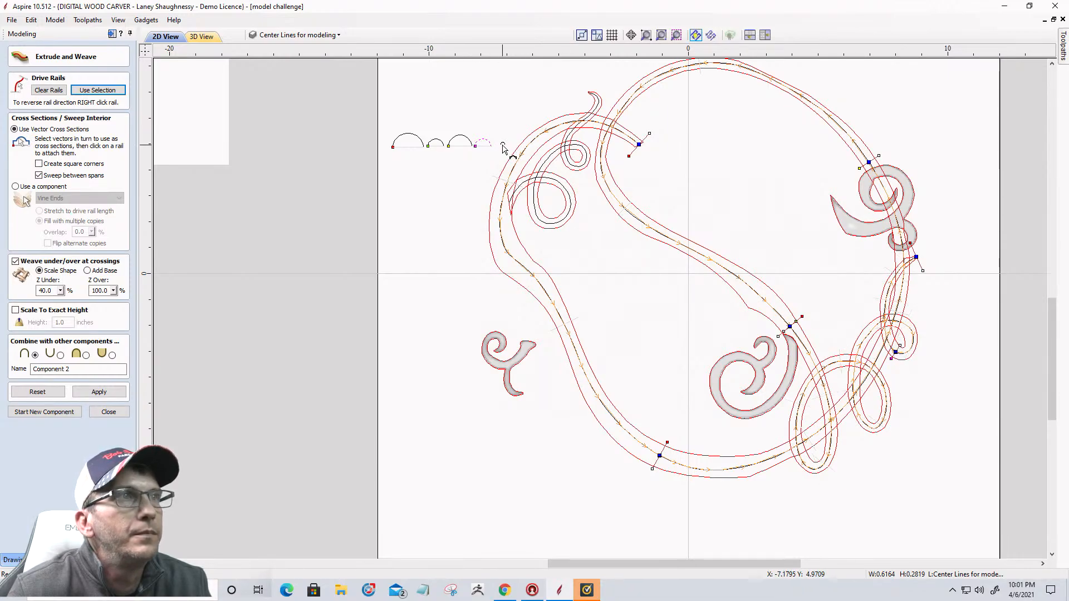
pyautogui.click(917, 261)
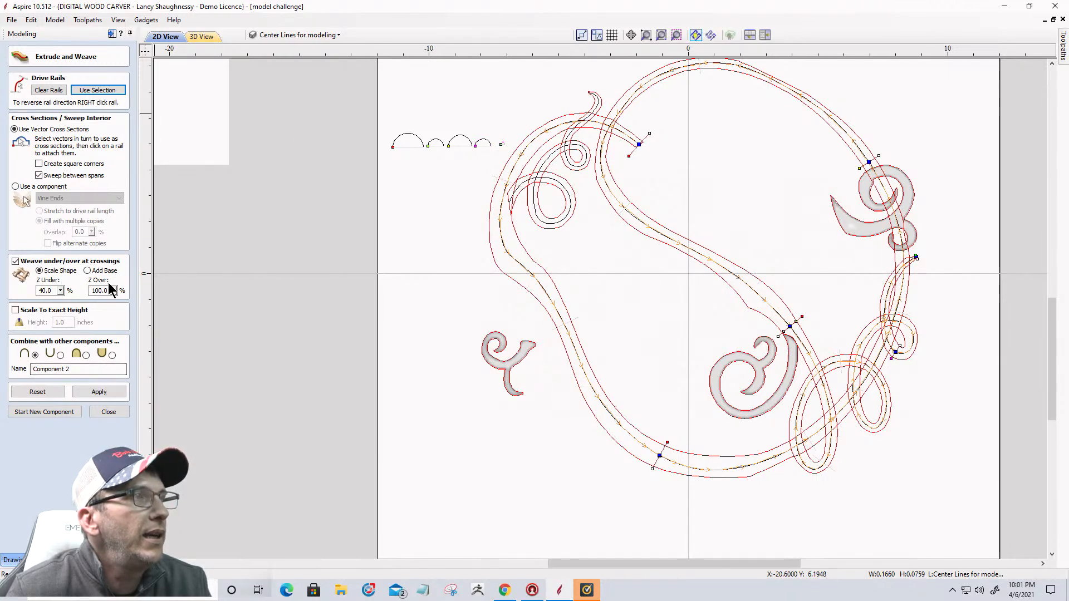
# Enter 60% for Z Over, apply the sweep along both rails, and inspect the woven crossings and joints in 3D
pyautogui.doubleClick(103, 291)
pyautogui.write('60')
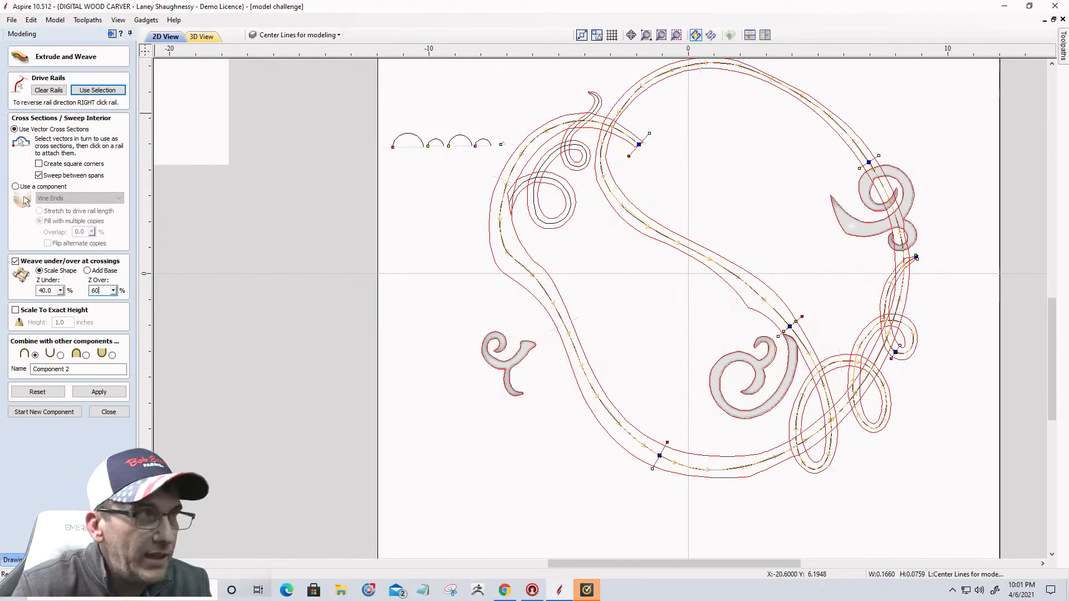
pyautogui.click(94, 394)
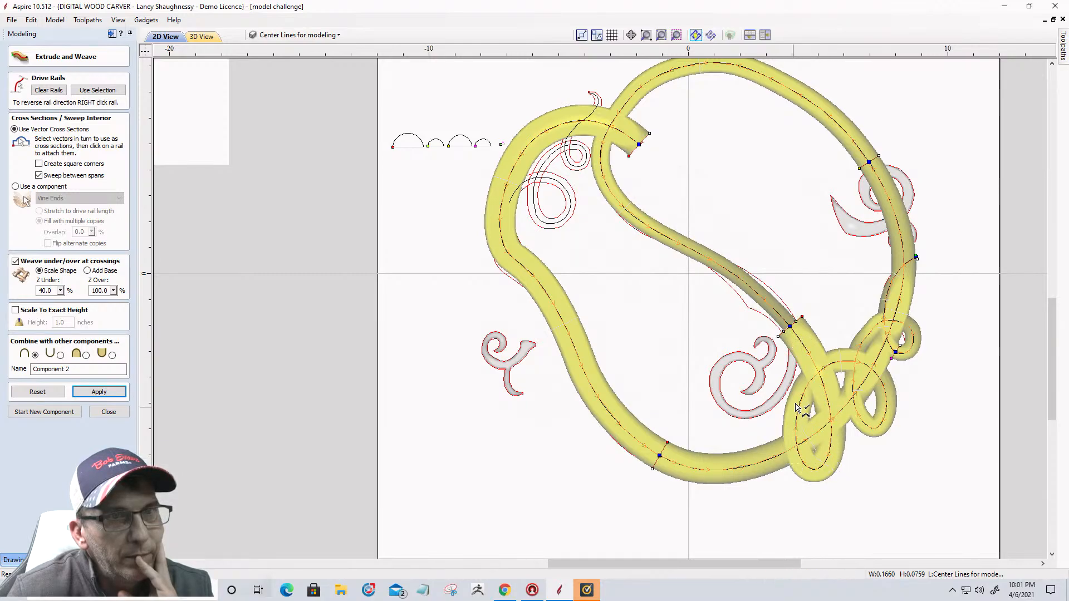
pyautogui.click(202, 38)
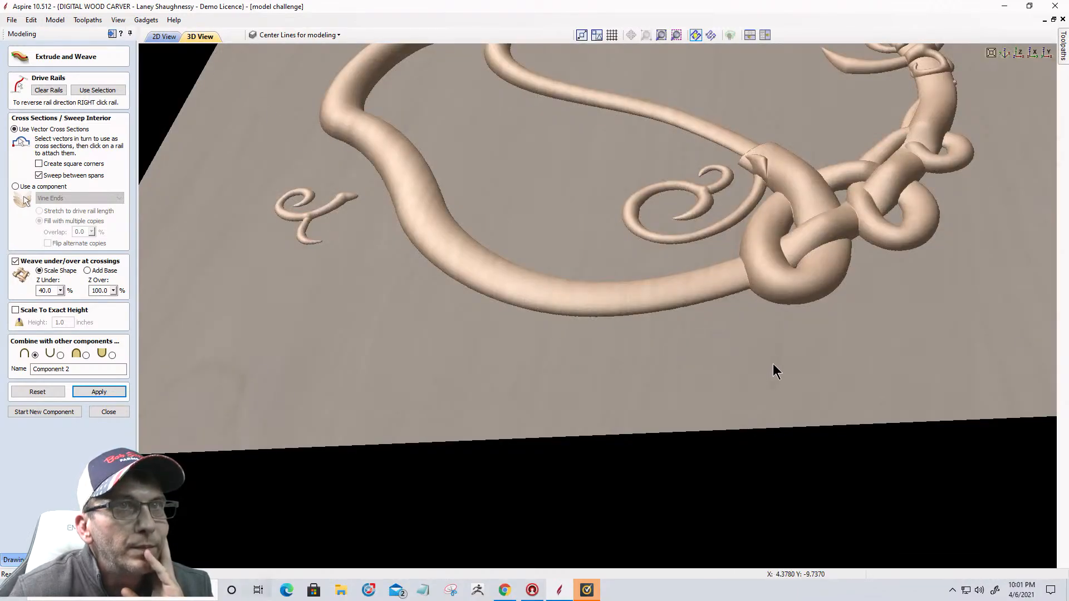
pyautogui.scroll(3, 773, 367)
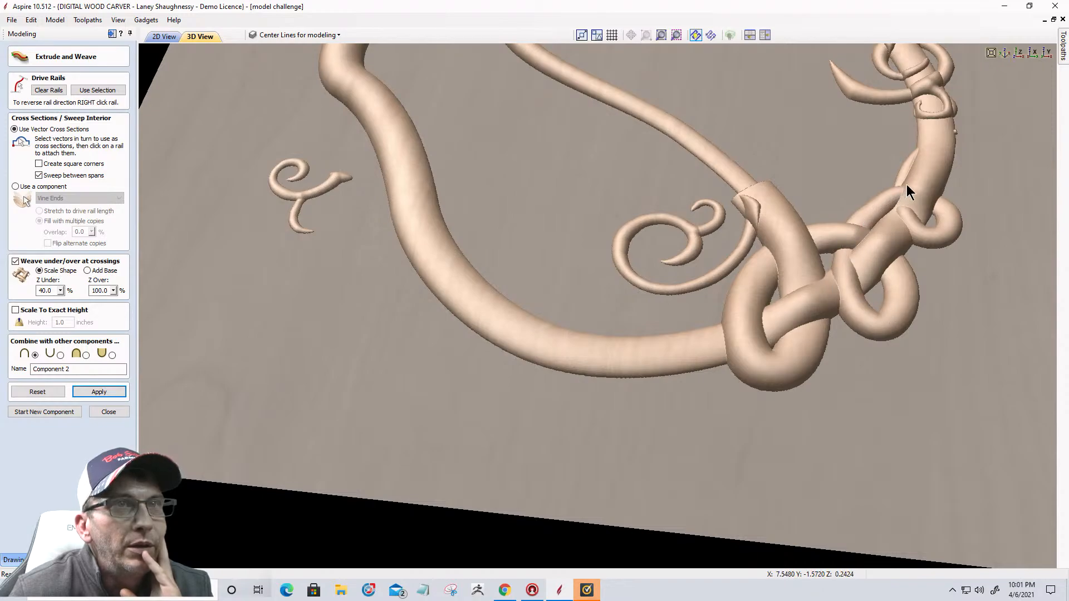
pyautogui.scroll(-4, 939, 245)
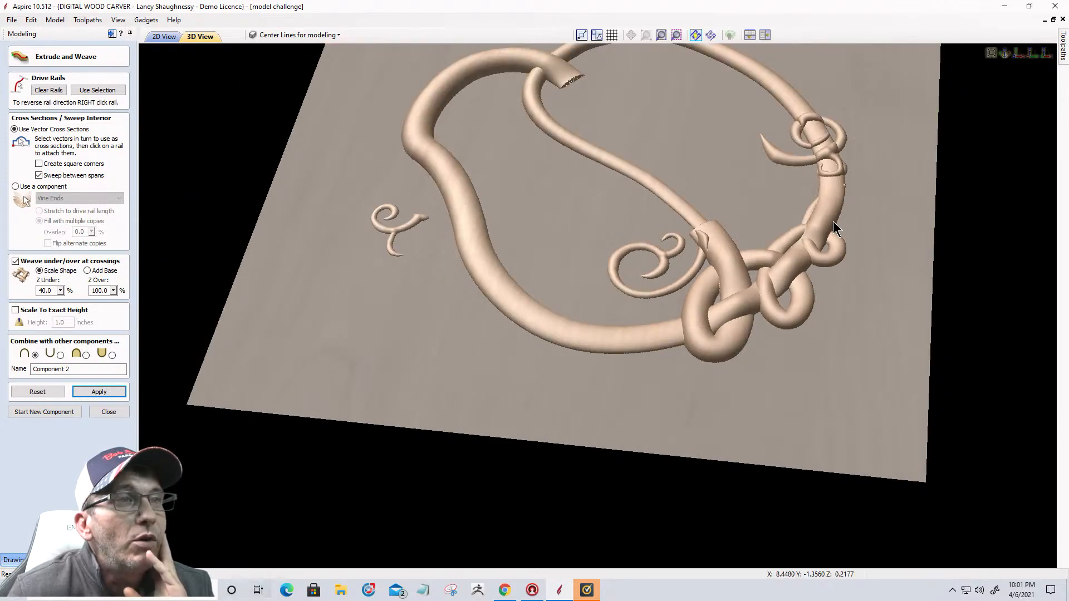
pyautogui.scroll(3, 833, 222)
pyautogui.scroll(-4, 839, 237)
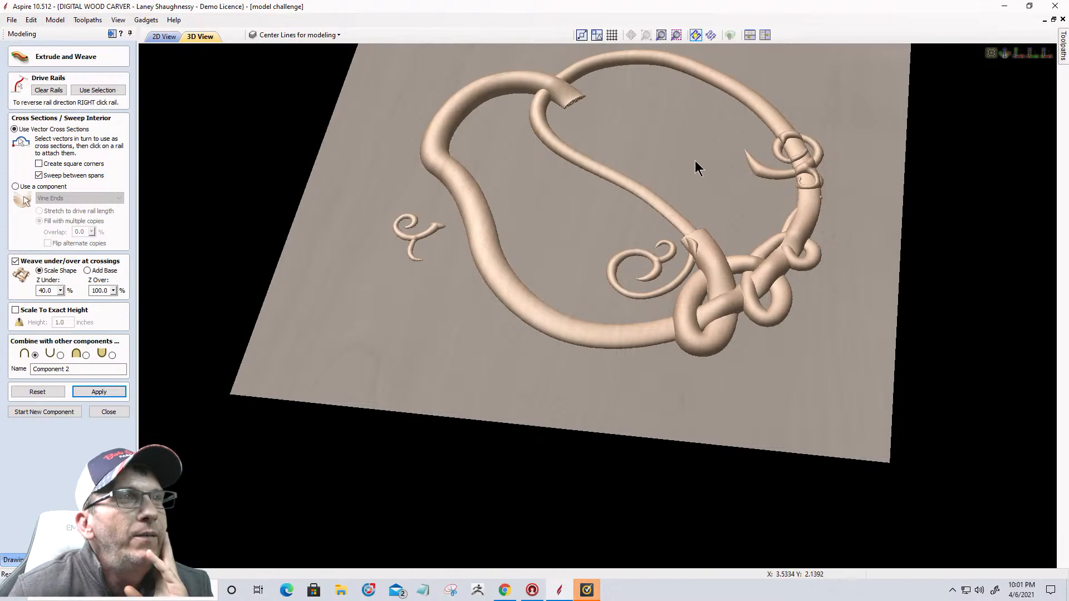
pyautogui.moveTo(695, 160); pyautogui.dragTo(663, 167)
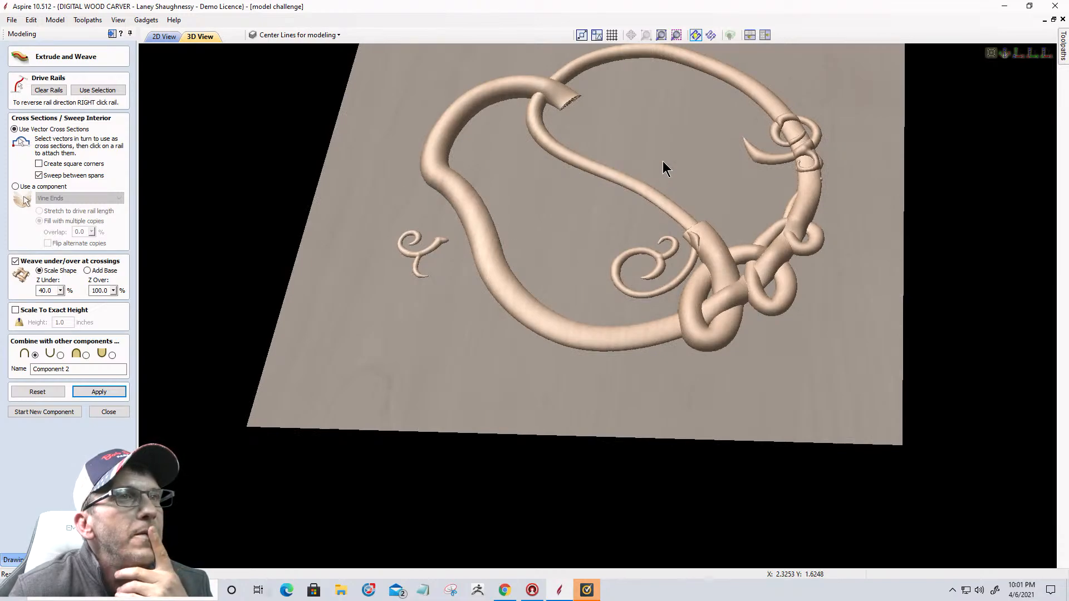
# Temporarily move the looped section's starting cross section aside and shift the main vine's end cross section back up its rail
pyautogui.click(161, 36)
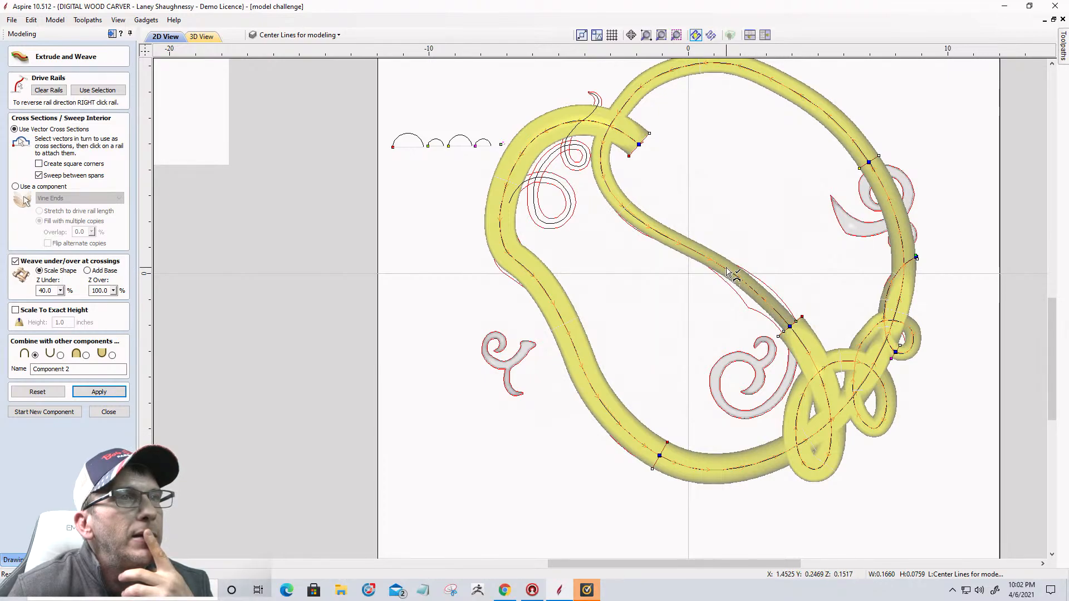
pyautogui.moveTo(790, 327); pyautogui.dragTo(802, 343)
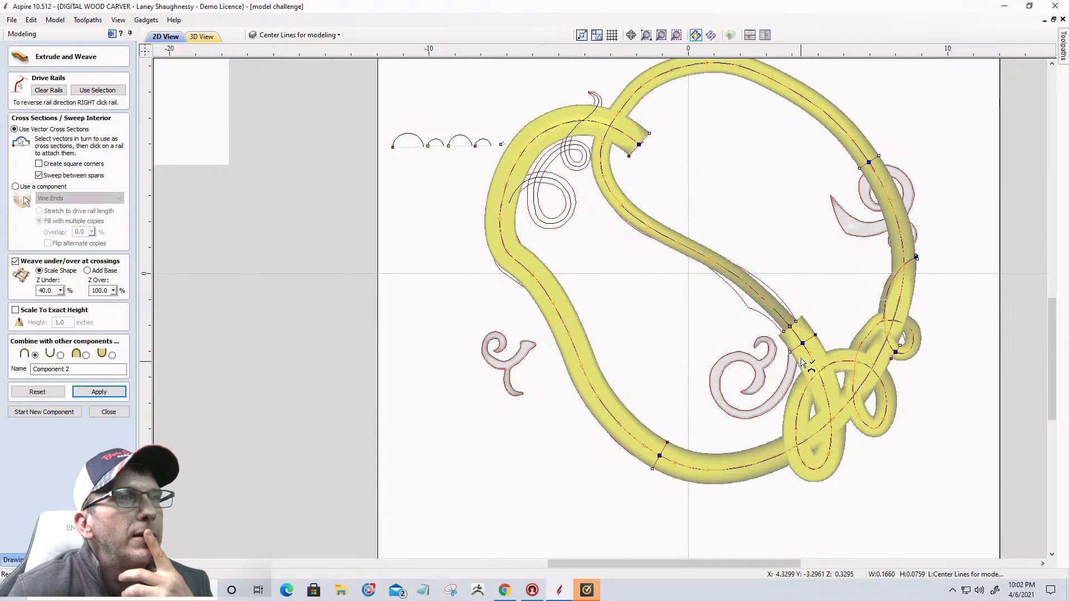
pyautogui.click(727, 270)
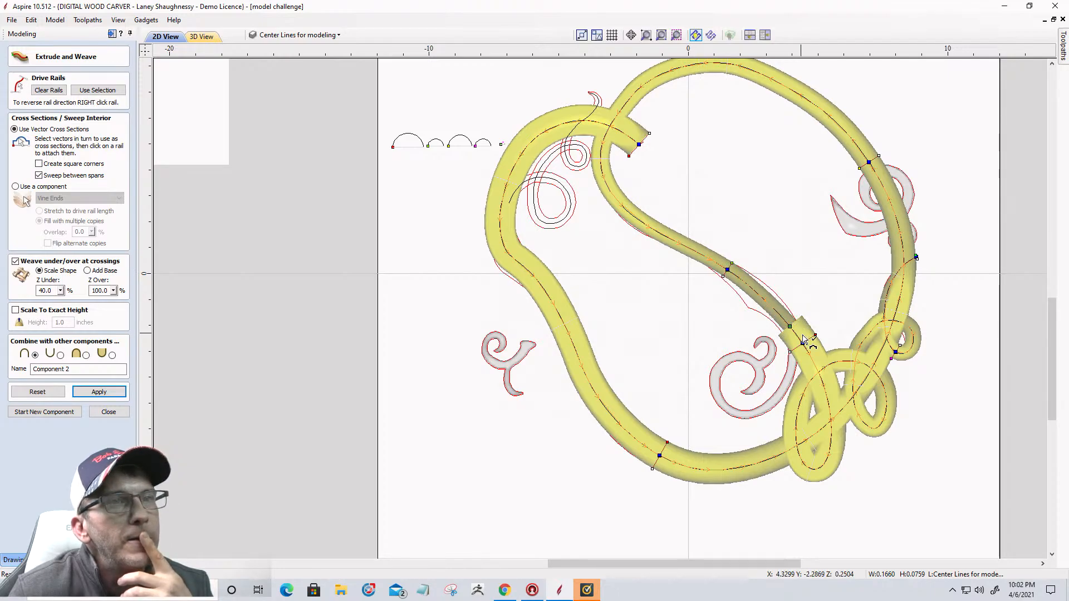
pyautogui.moveTo(802, 345)
pyautogui.mouseDown()
pyautogui.moveTo(766, 296)
pyautogui.moveTo(786, 330)
pyautogui.mouseUp()
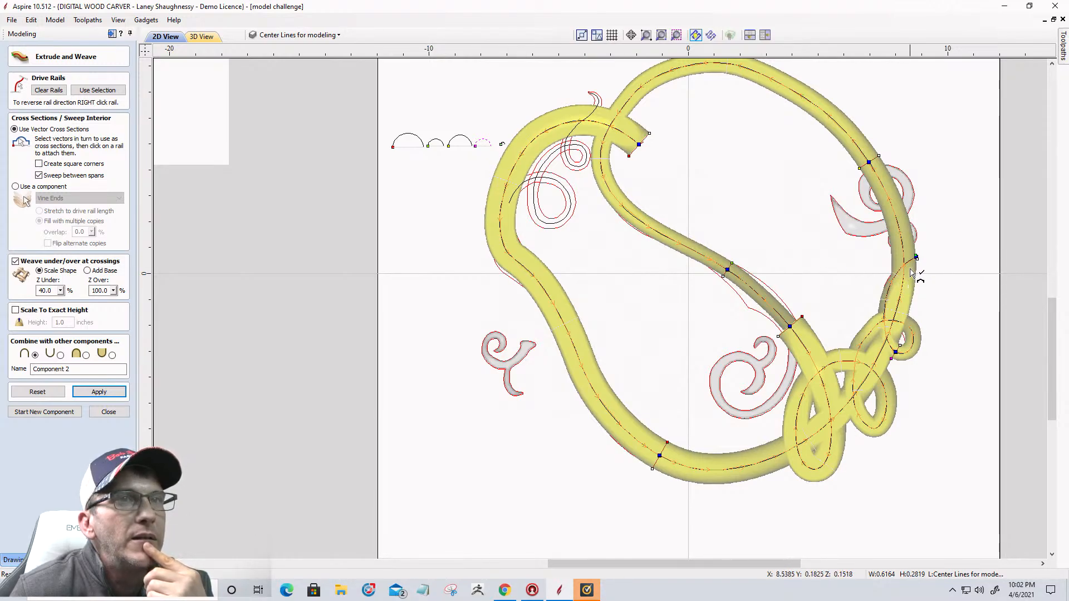
# Compare the joint with the reference drawing, reapply the vine sweep, and examine the main vine's end in 3D and 2D
pyautogui.scroll(3, 559, 221)
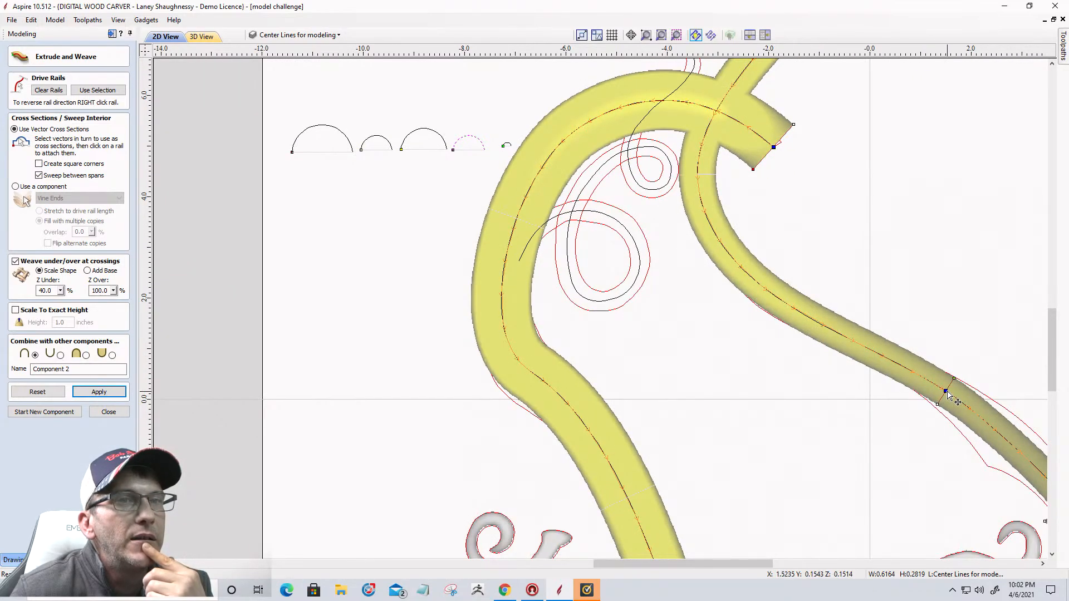
pyautogui.scroll(-6, 948, 396)
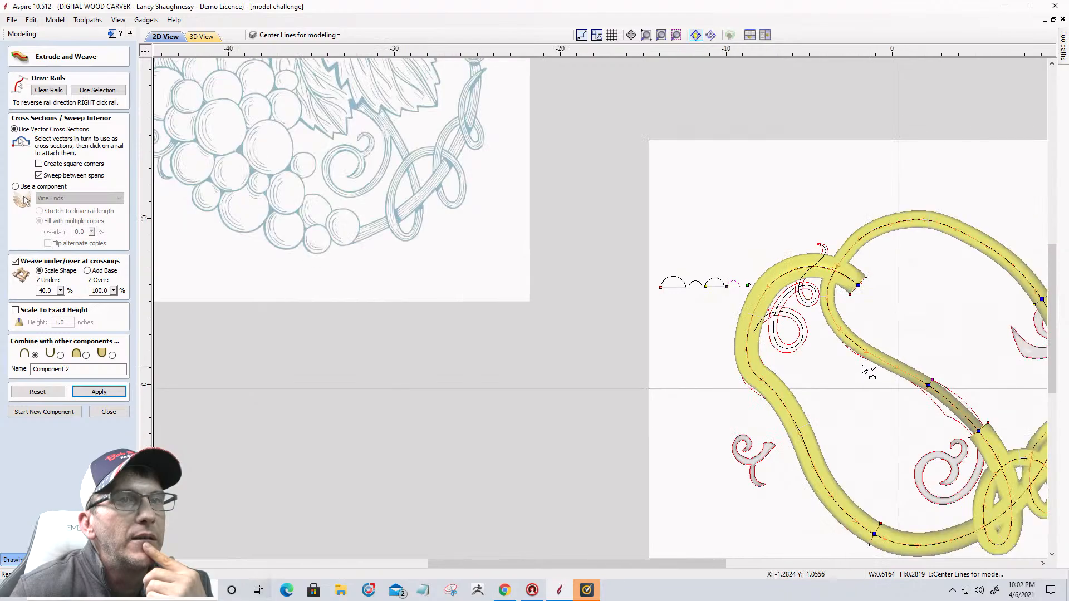
pyautogui.scroll(4, 872, 391)
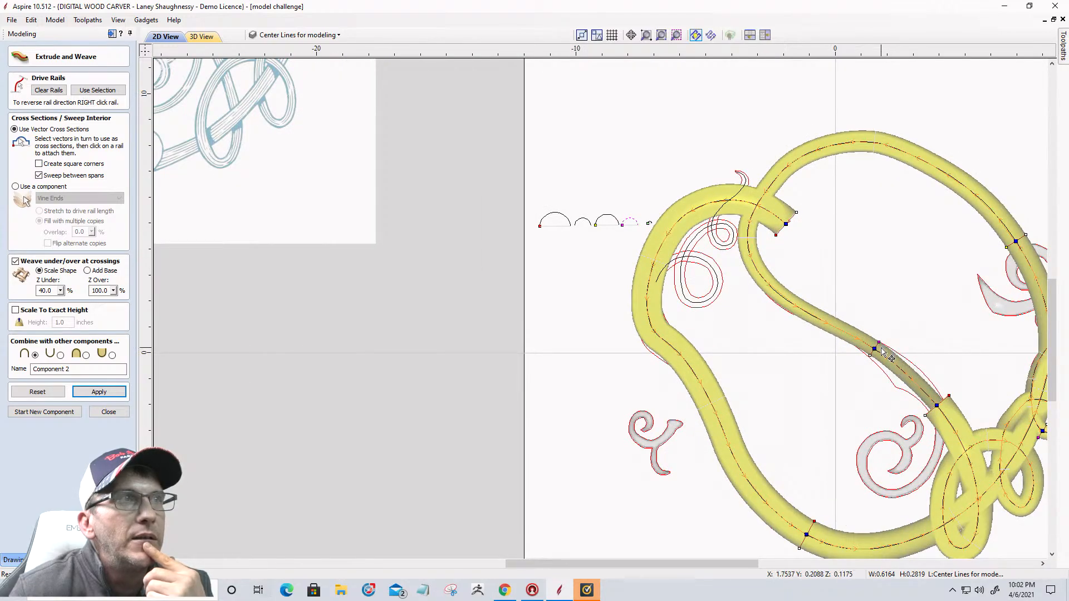
pyautogui.scroll(-4, 785, 338)
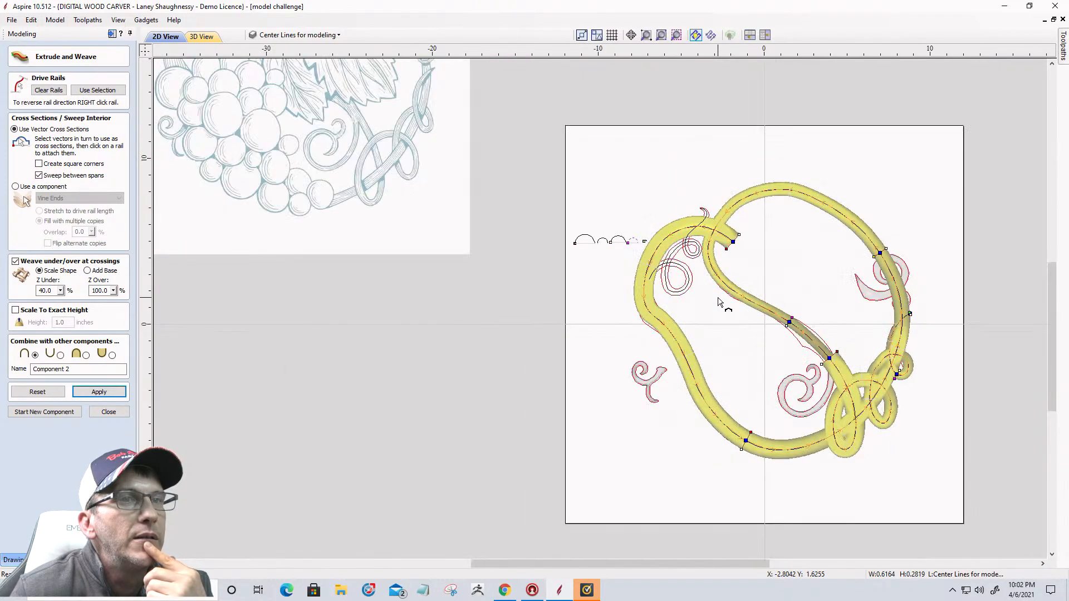
pyautogui.click(85, 394)
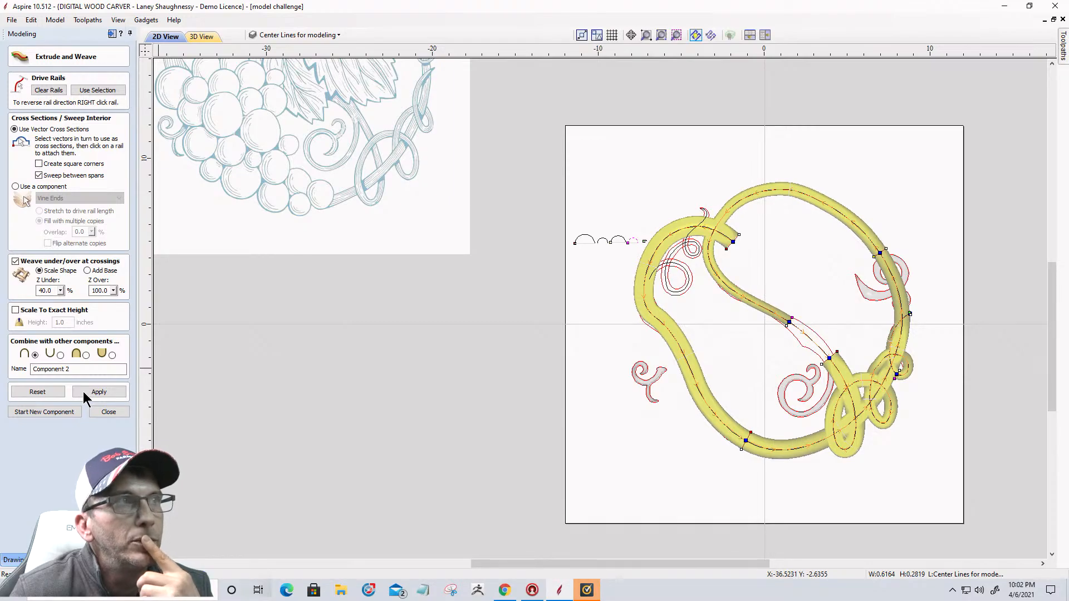
pyautogui.click(202, 37)
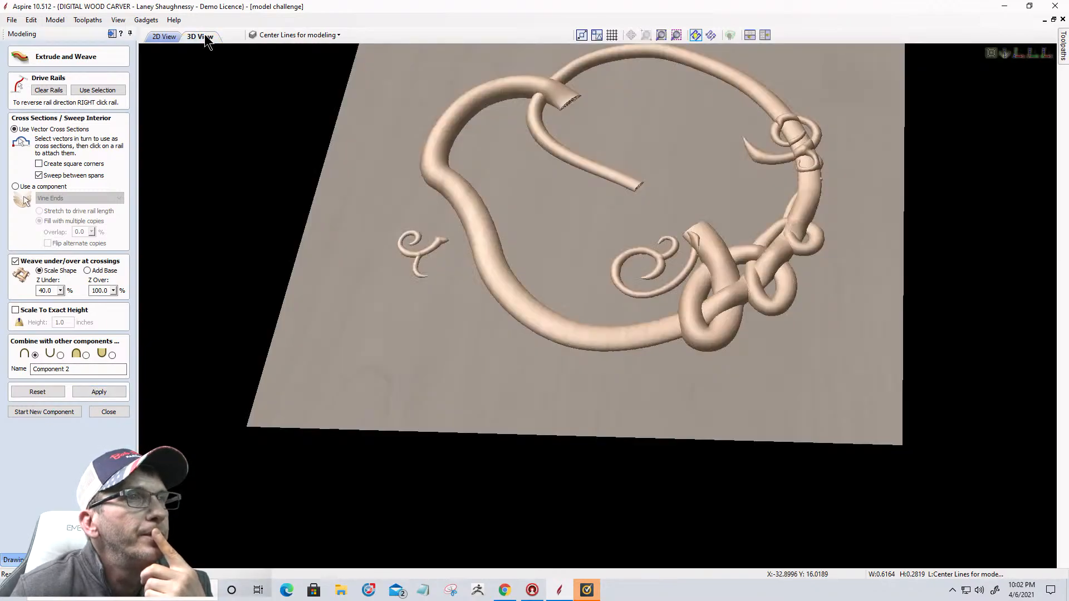
pyautogui.click(165, 36)
pyautogui.scroll(1, 829, 365)
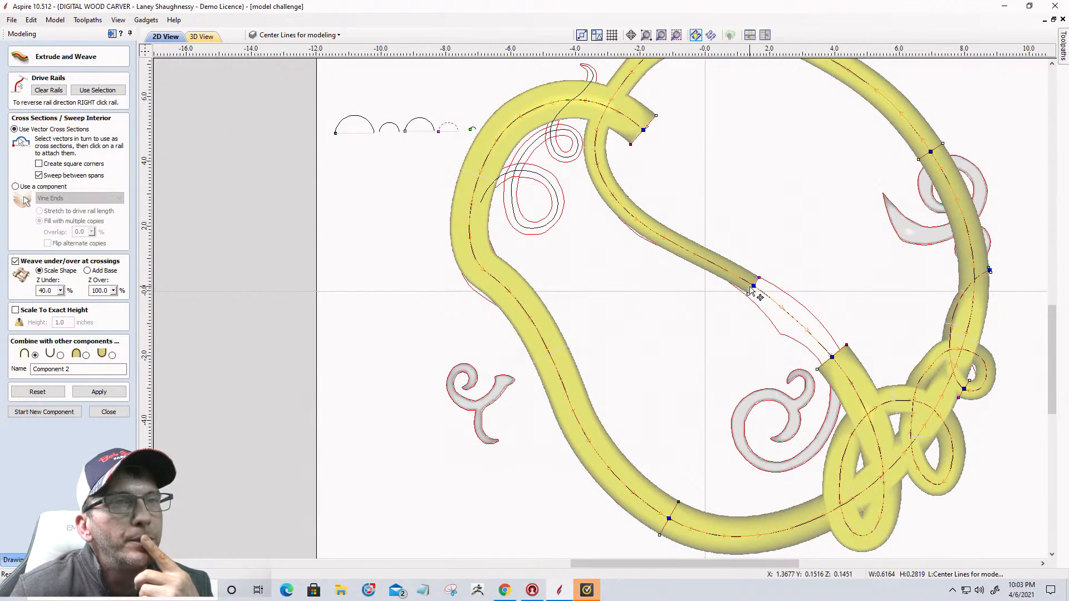
# Return the main vine's end cross section to the end of its rail, beside the looped section's start, and check the joint
pyautogui.click(207, 37)
pyautogui.click(163, 36)
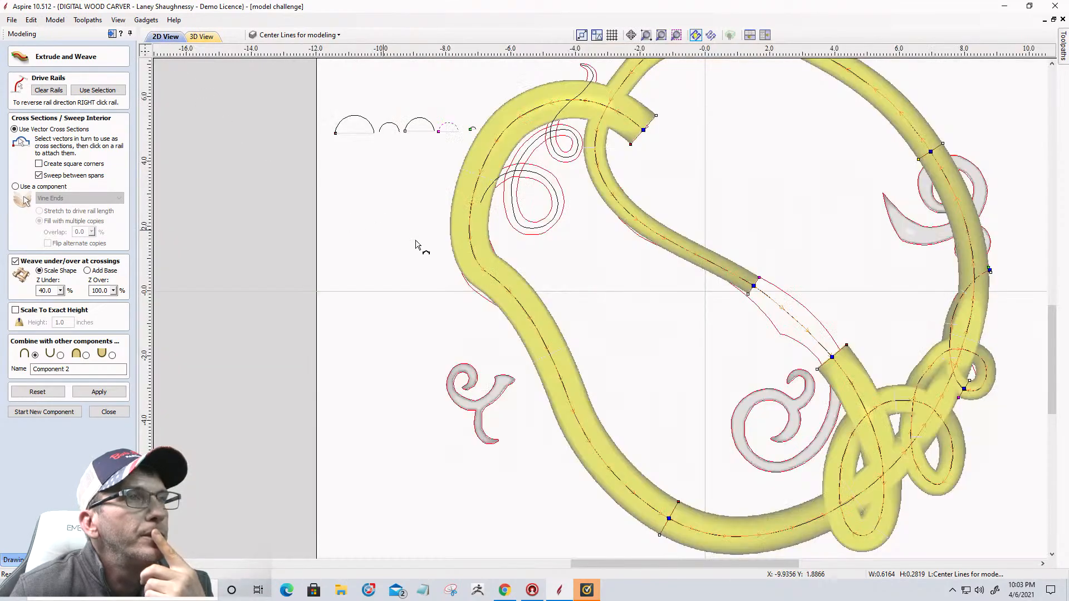
pyautogui.moveTo(798, 339); pyautogui.dragTo(828, 358)
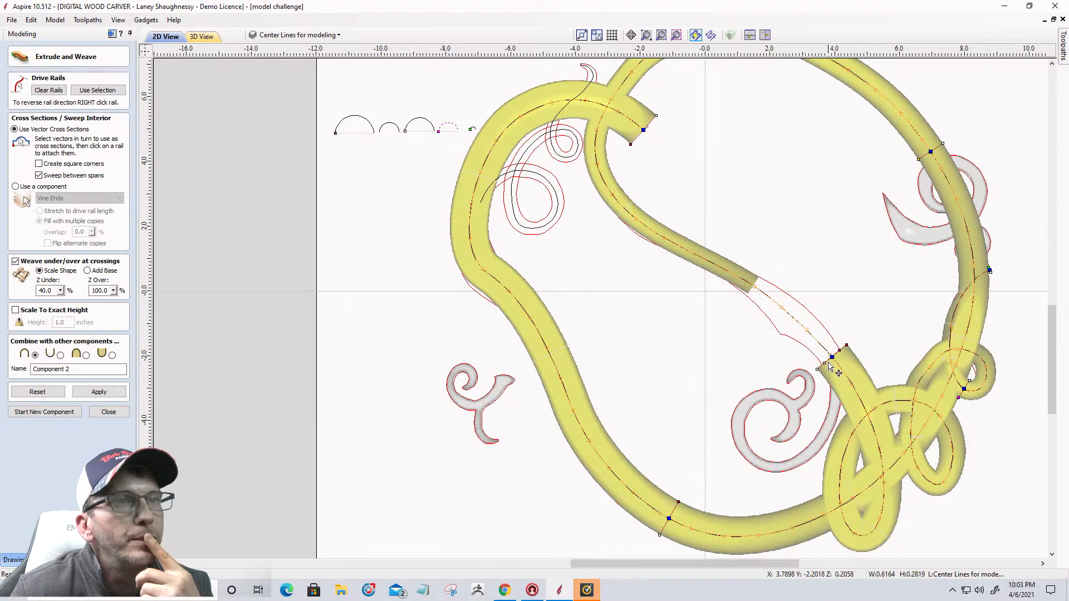
pyautogui.scroll(-3, 674, 326)
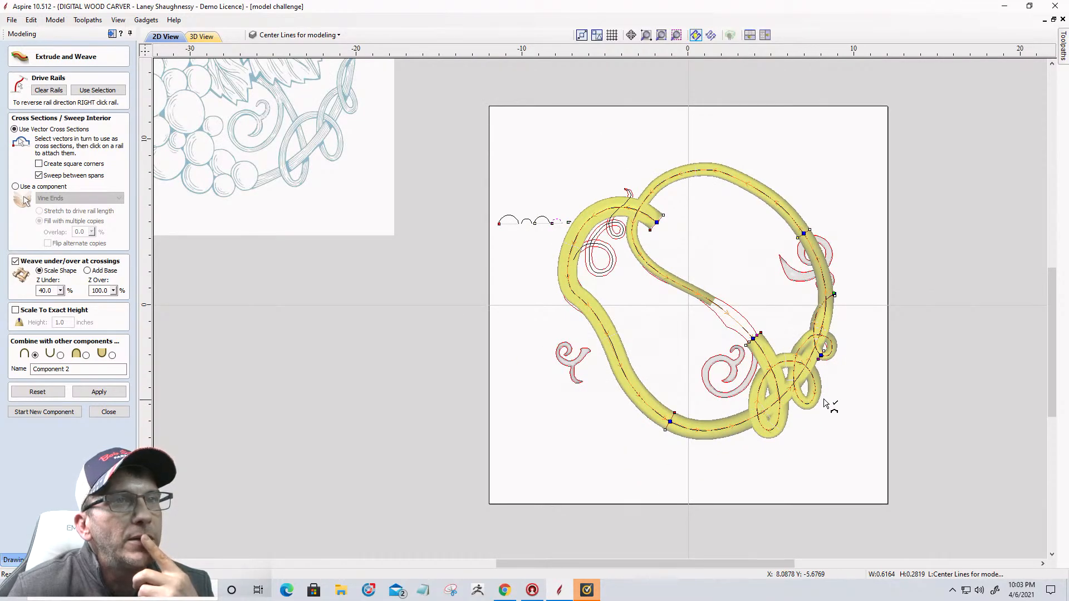
pyautogui.scroll(3, 860, 372)
pyautogui.scroll(1, 861, 371)
pyautogui.scroll(-1, 860, 372)
pyautogui.scroll(-1, 861, 372)
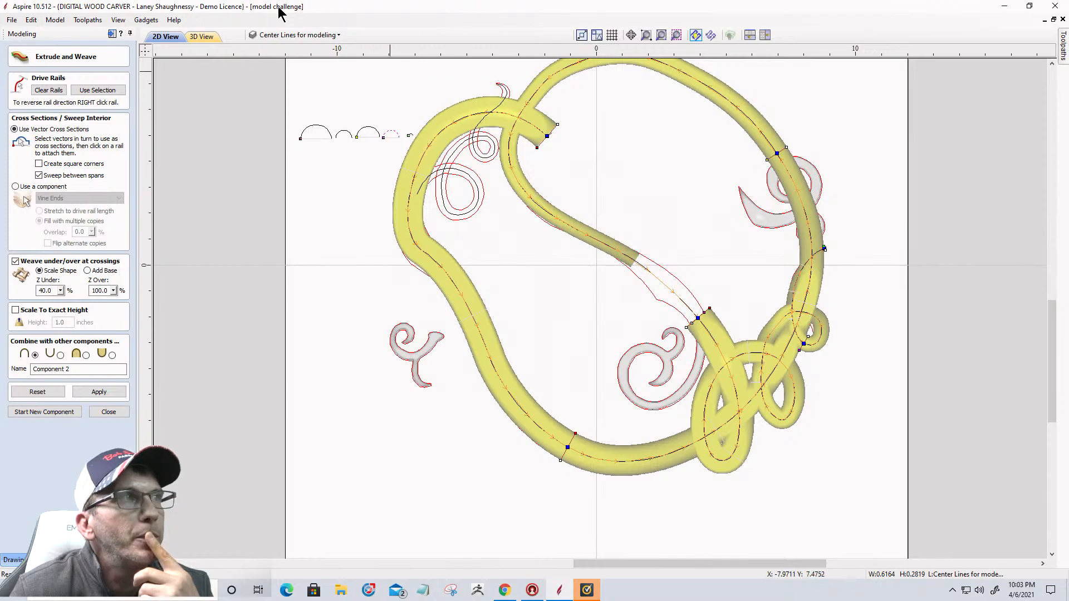
pyautogui.click(201, 37)
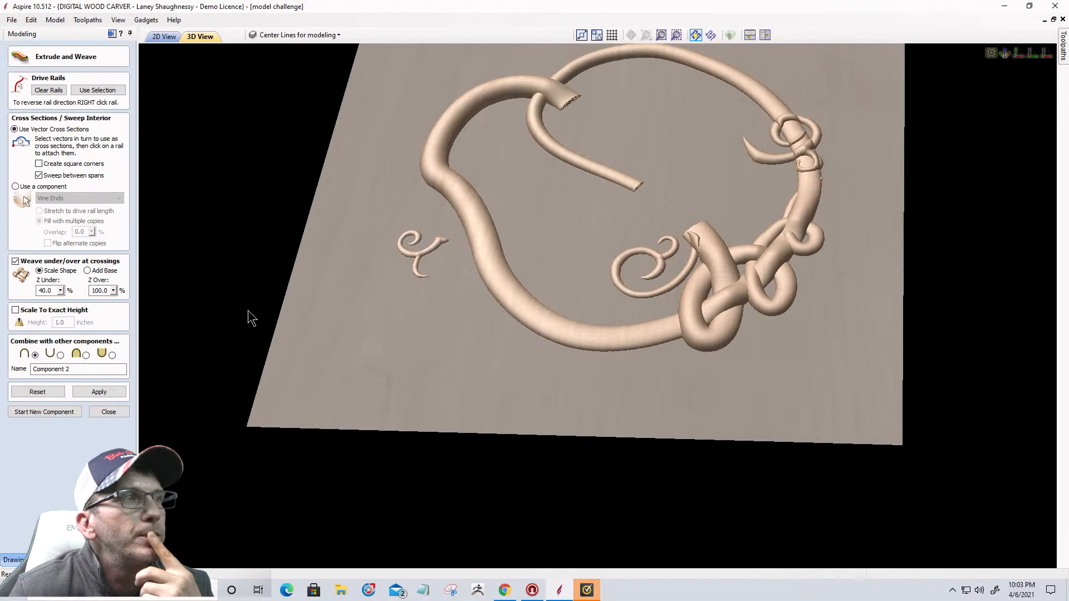
# Set the vine component to merge with the other components and reapply the woven sweep
pyautogui.click(85, 355)
pyautogui.click(91, 387)
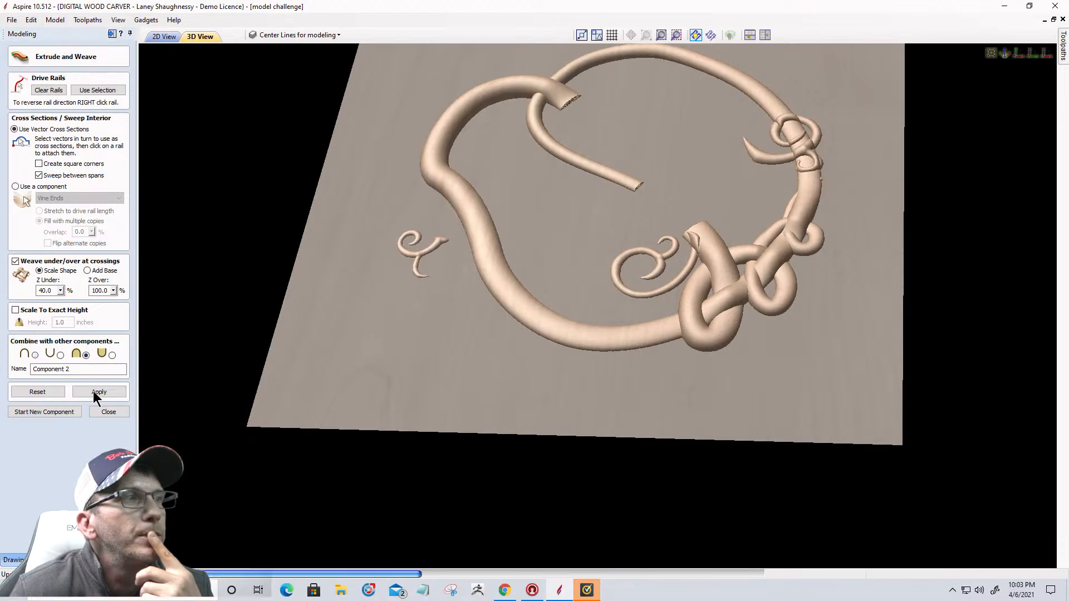
pyautogui.click(92, 391)
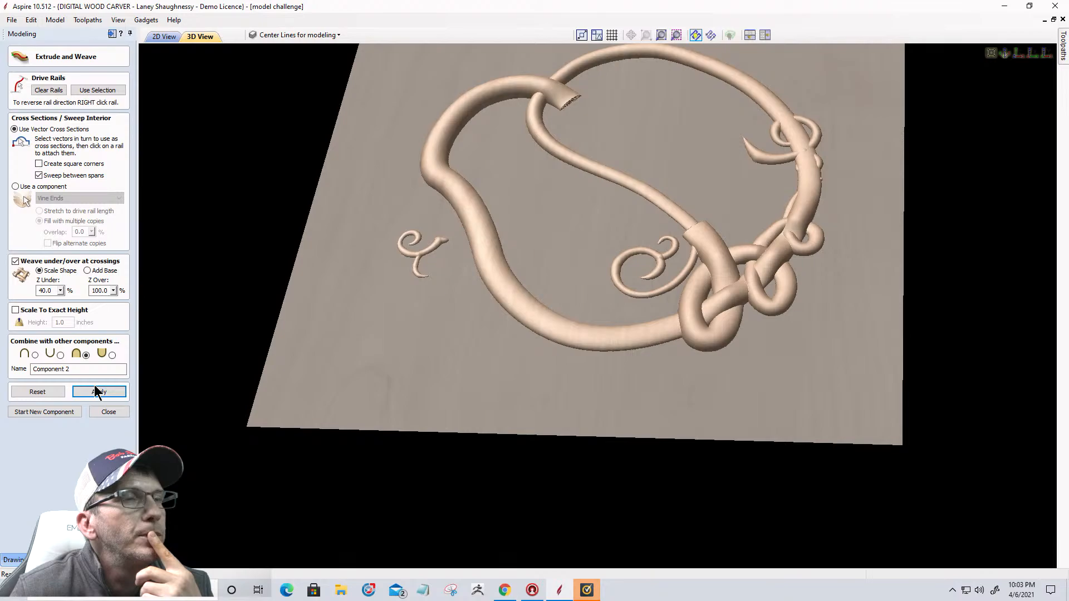
# Examine the joint in 2D, then reset the combined sweep and clear both drive rails
pyautogui.click(163, 37)
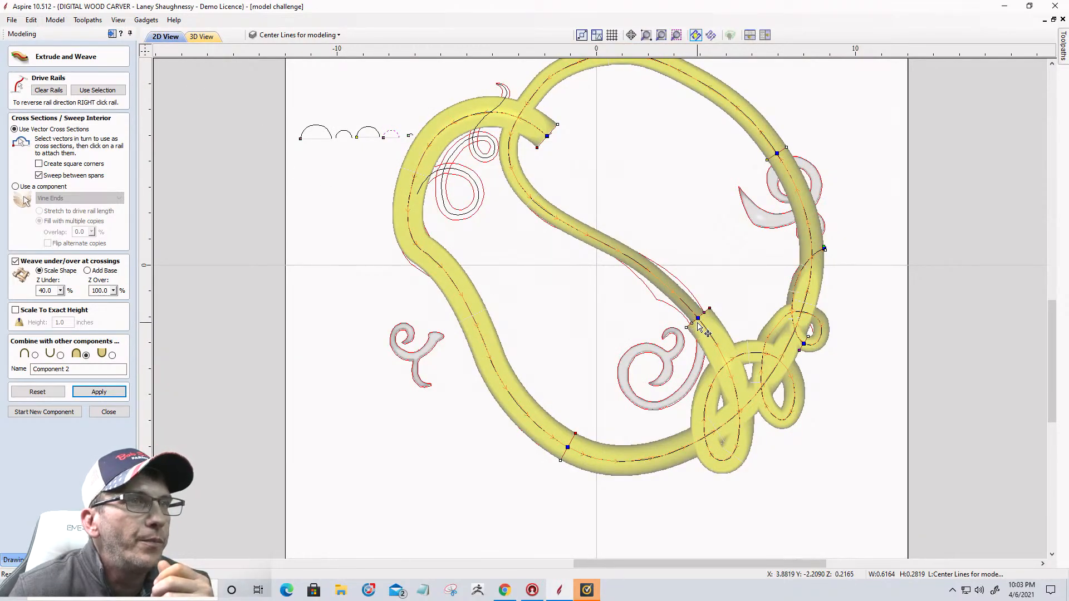
pyautogui.scroll(2, 700, 323)
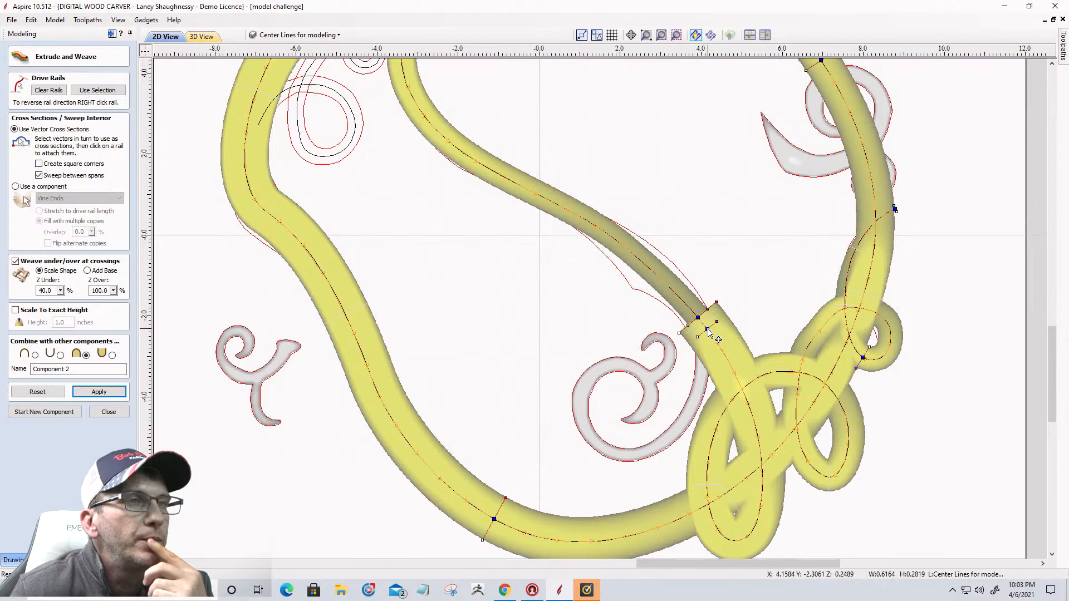
pyautogui.scroll(-2, 708, 331)
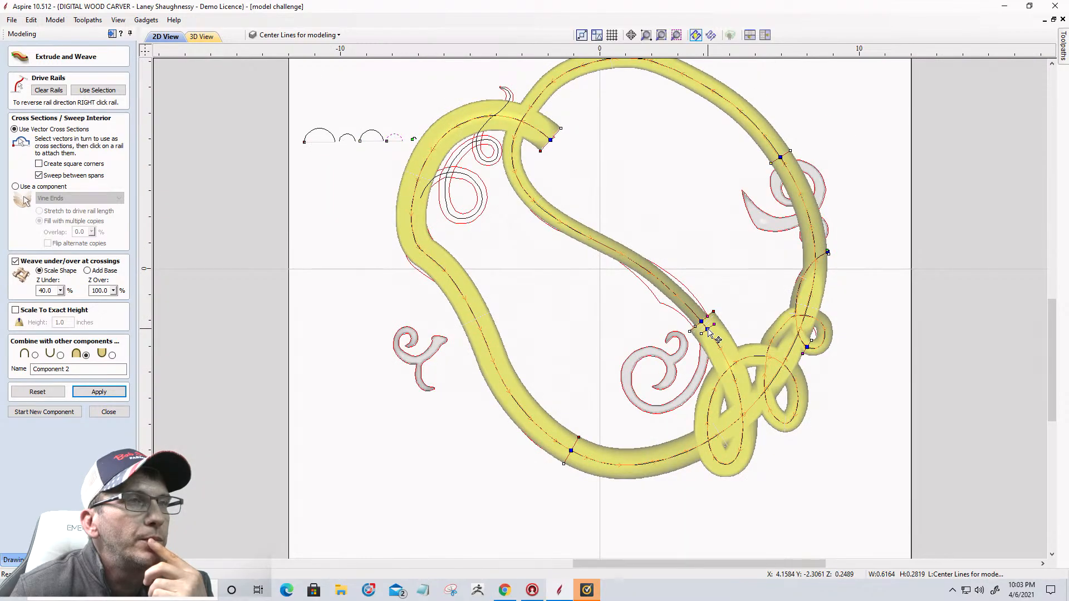
pyautogui.click(37, 392)
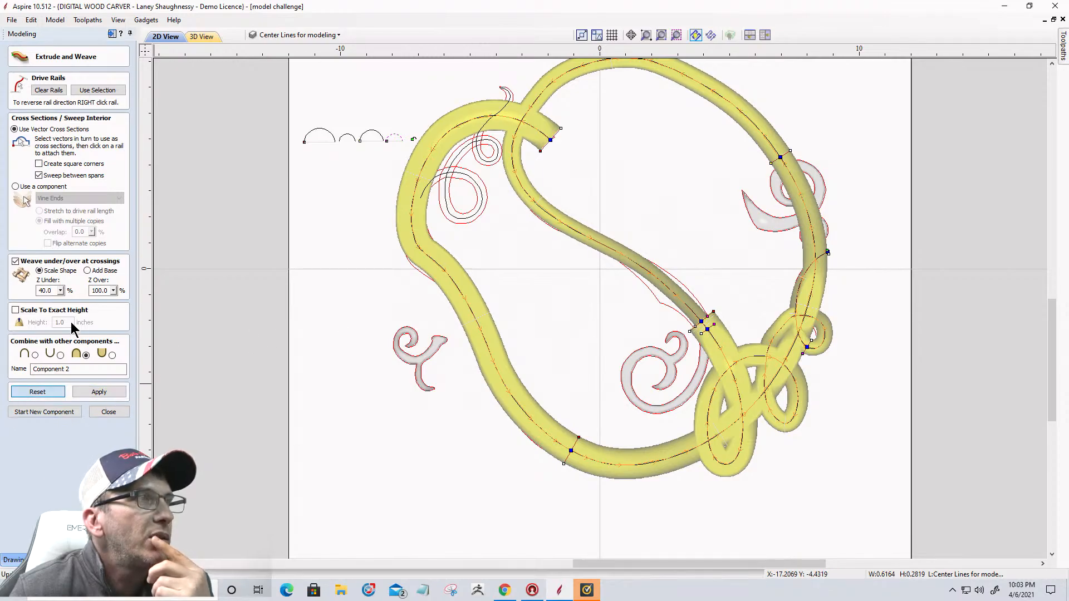
pyautogui.click(56, 91)
pyautogui.click(56, 91)
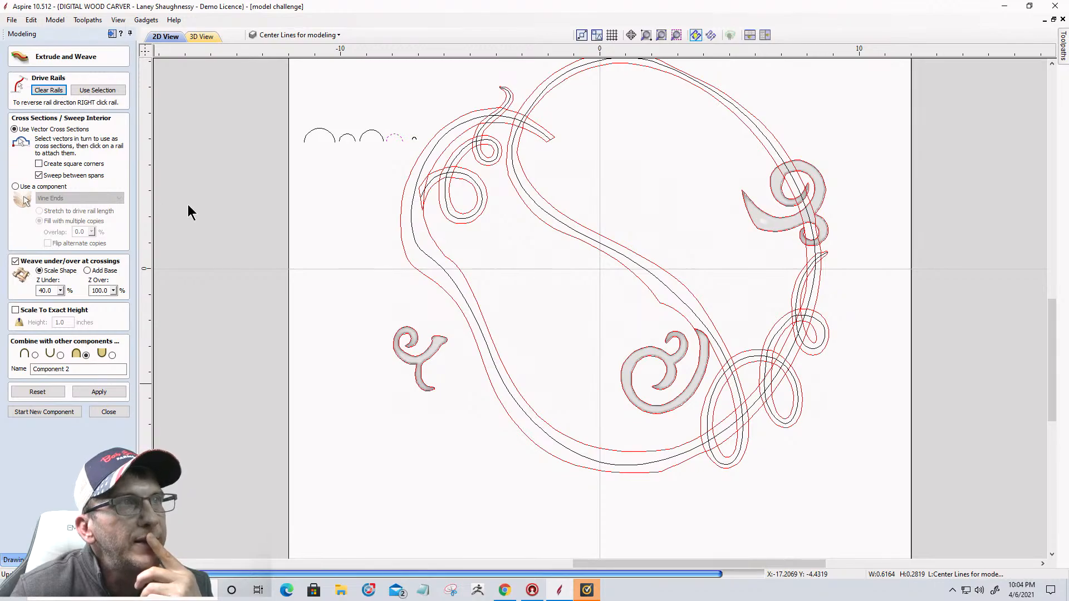
# Assign only the main vine's centre line as the drive rail
pyautogui.click(533, 133)
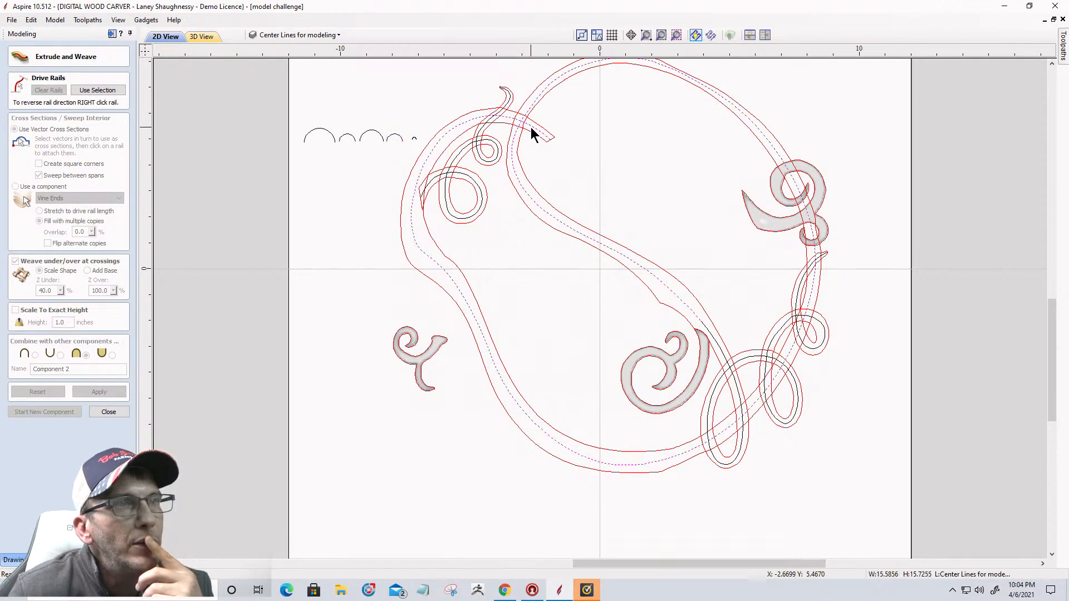
pyautogui.click(707, 333)
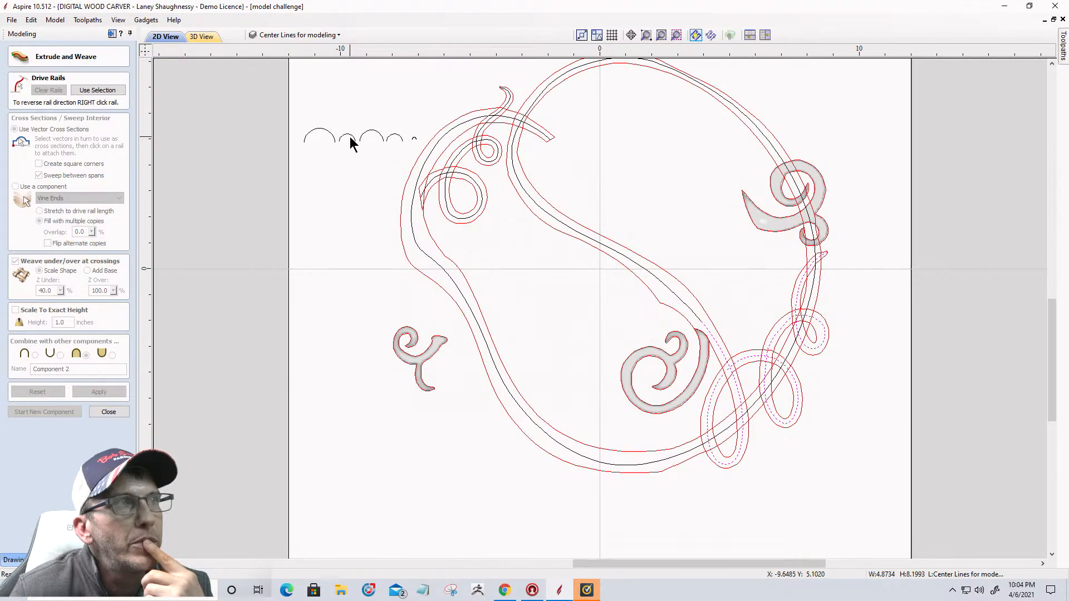
pyautogui.click(538, 209)
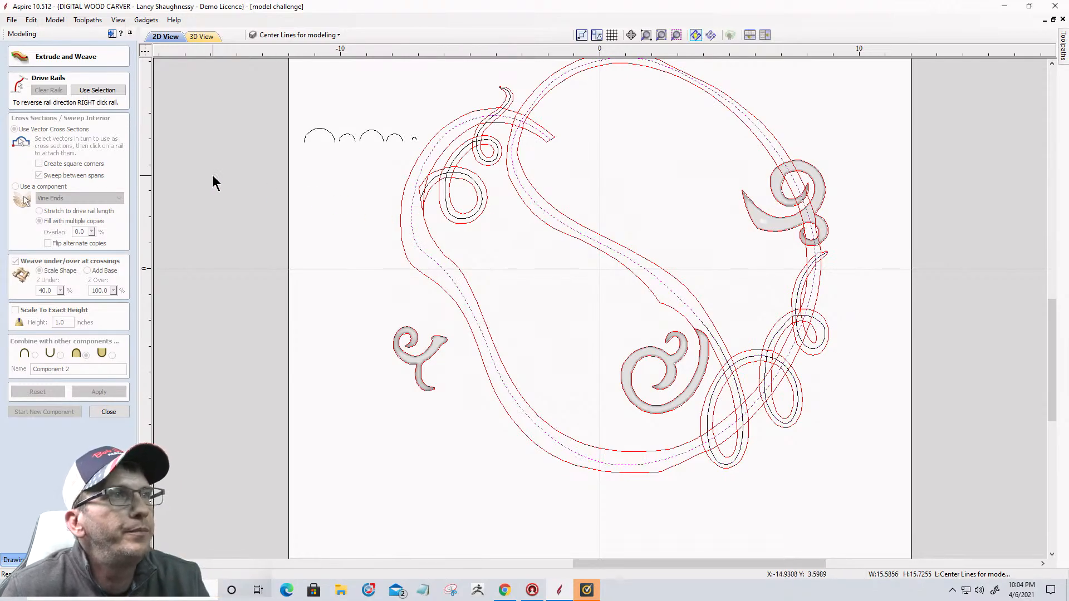
pyautogui.click(88, 91)
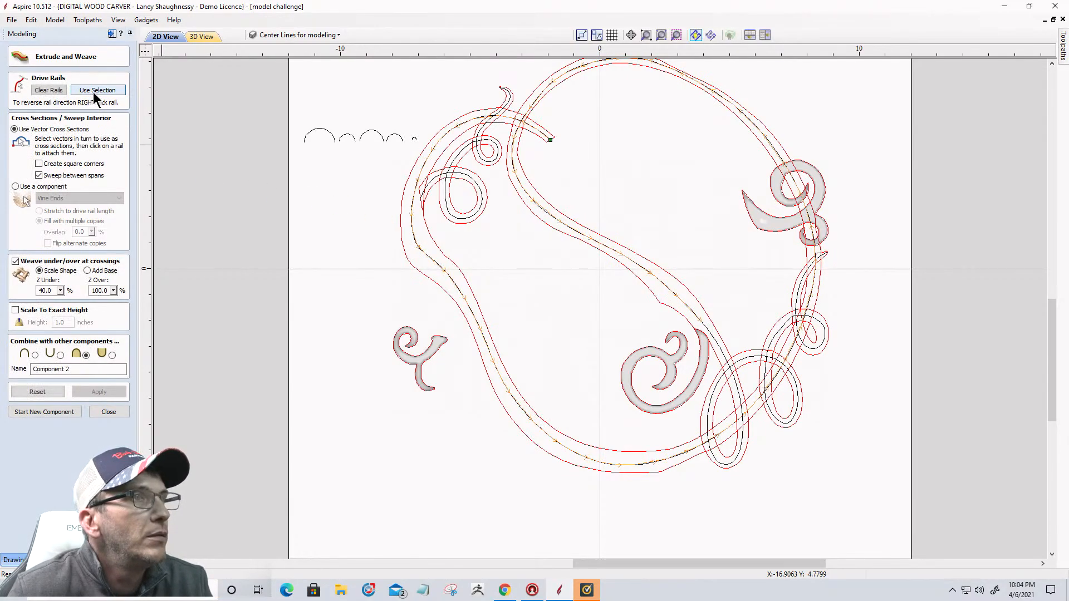
# Attach the largest arc to the main vine's start and the small arc to its end, apply the sweep, and inspect it in 3D
pyautogui.click(325, 134)
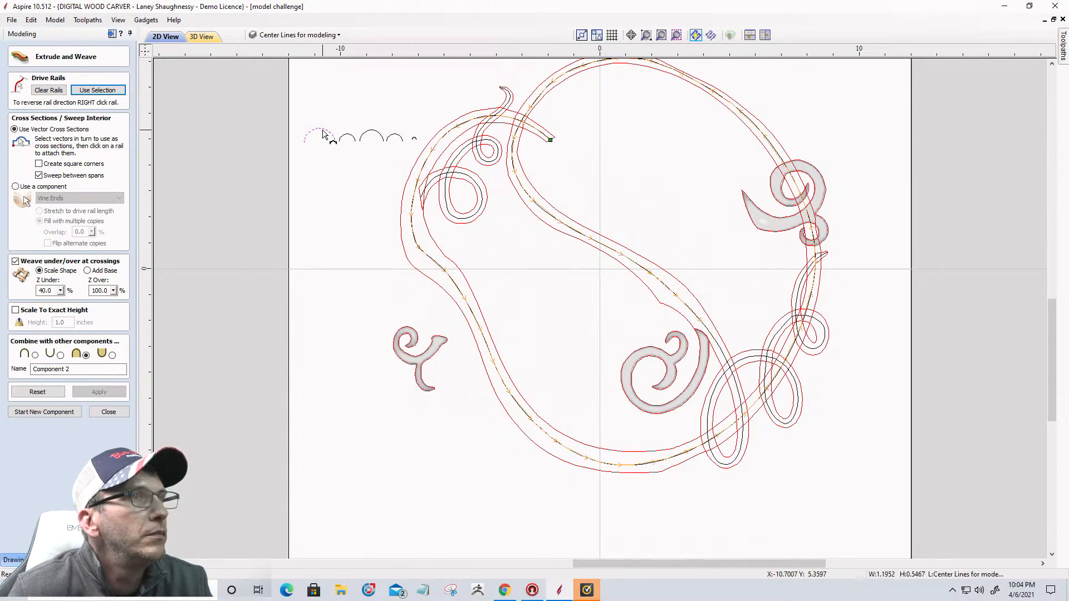
pyautogui.click(550, 140)
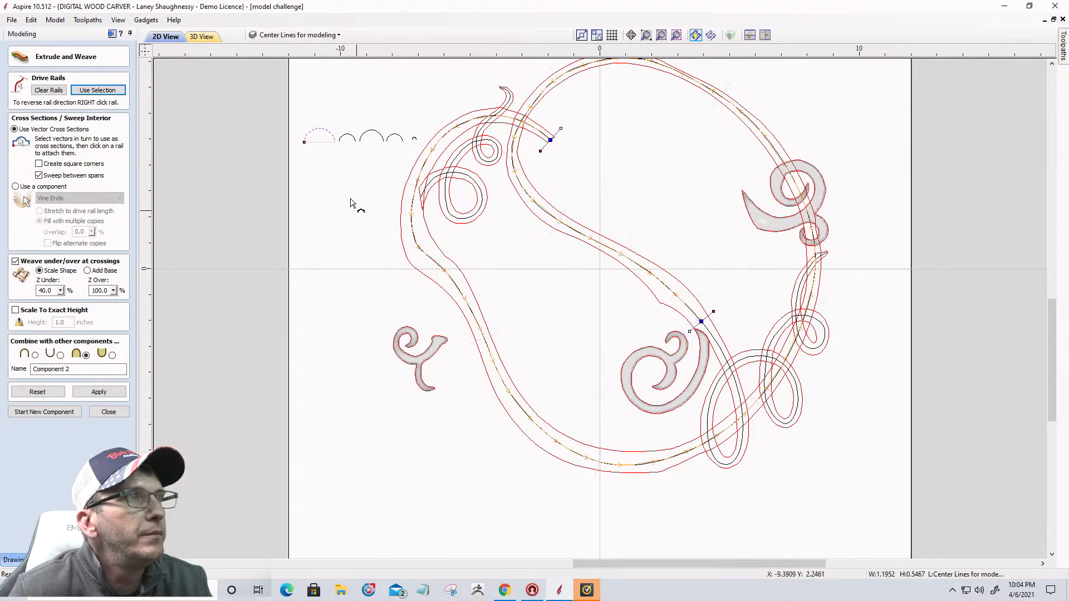
pyautogui.click(348, 137)
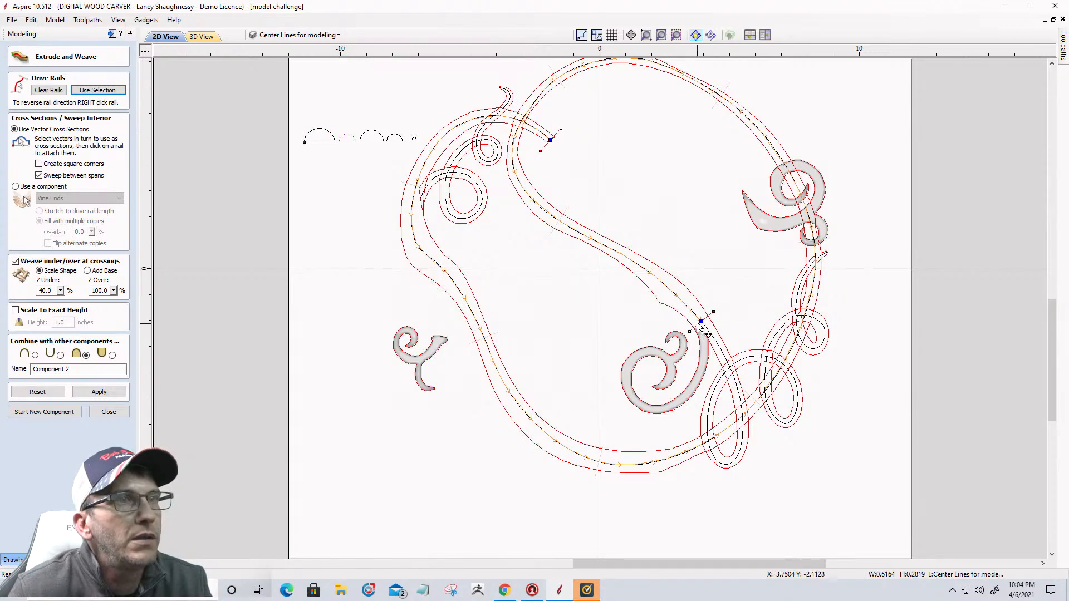
pyautogui.click(702, 322)
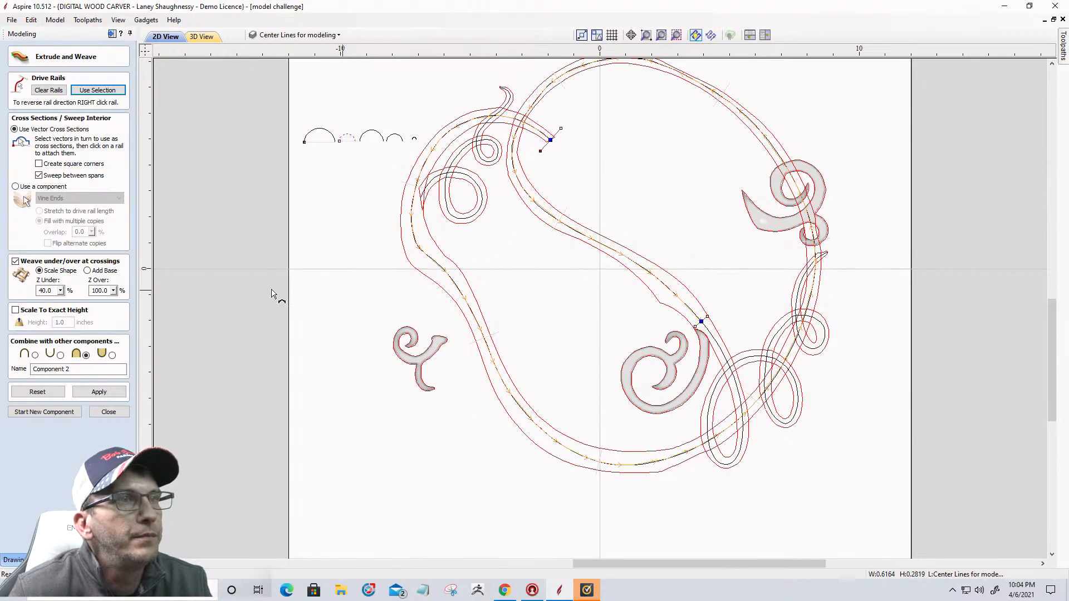
pyautogui.click(101, 392)
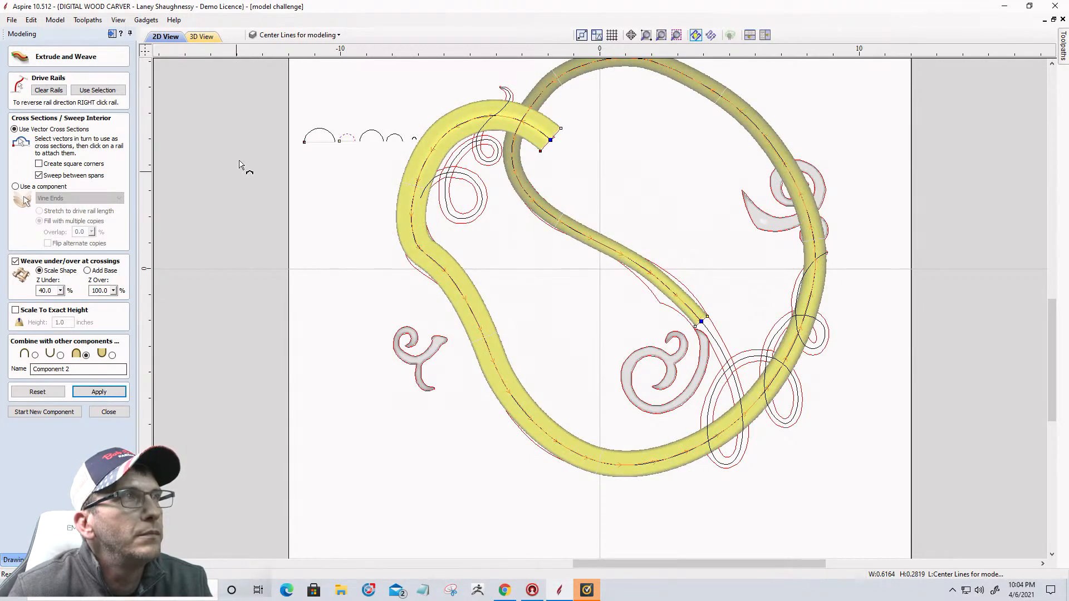
pyautogui.click(201, 37)
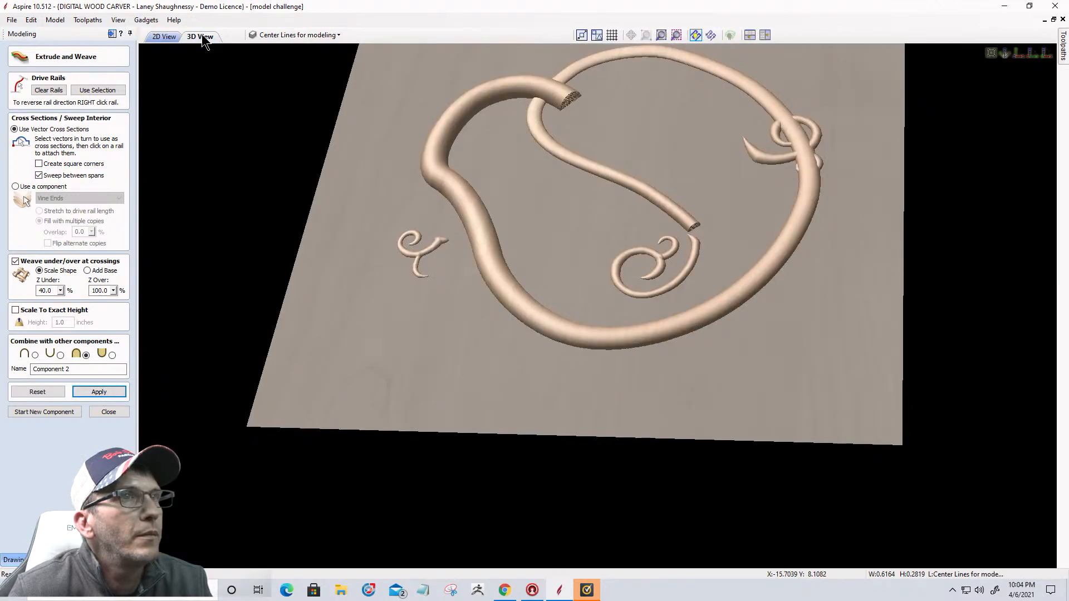
pyautogui.click(163, 36)
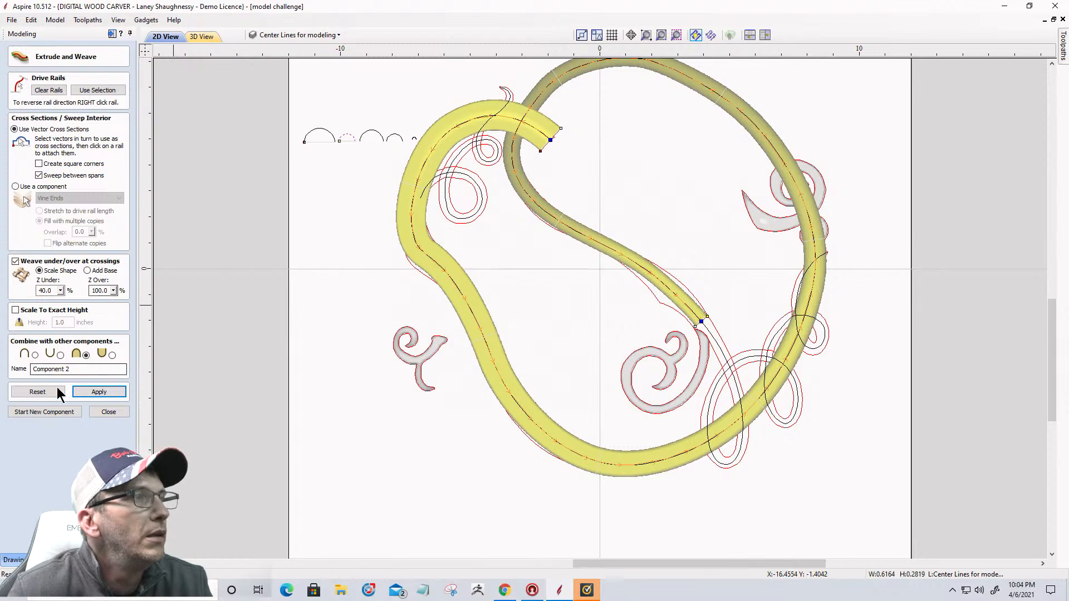
# Start a new component with the looped section's centre line as its drive rail
pyautogui.click(44, 412)
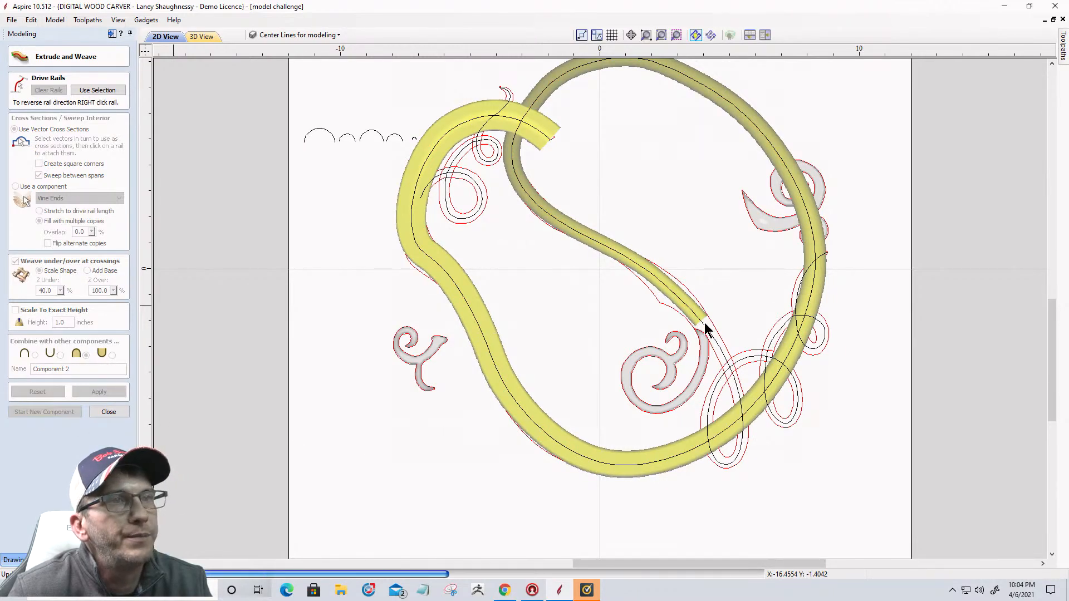
pyautogui.click(703, 326)
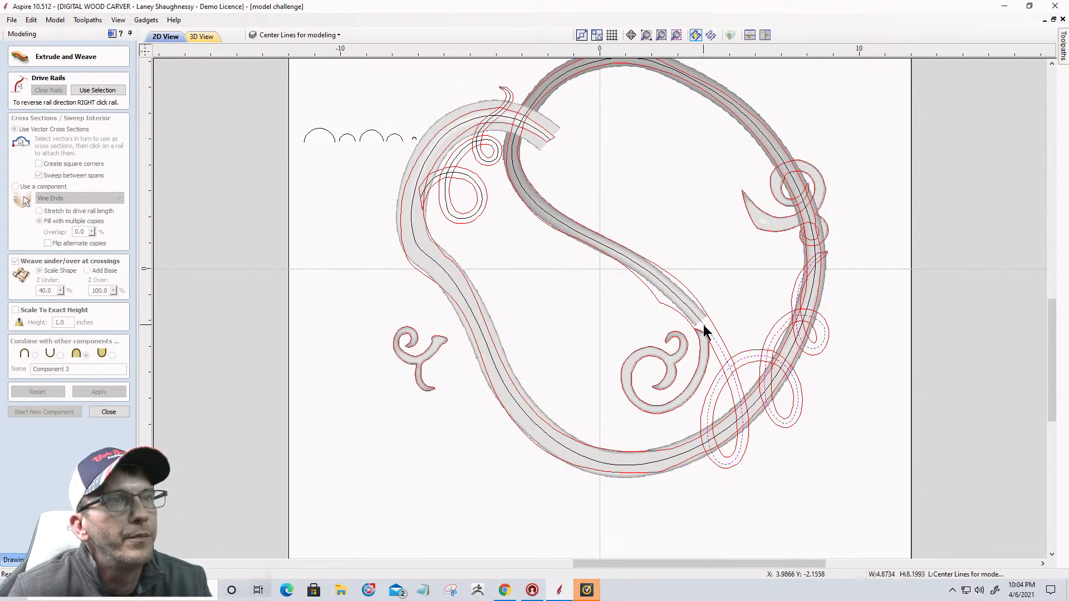
pyautogui.click(102, 92)
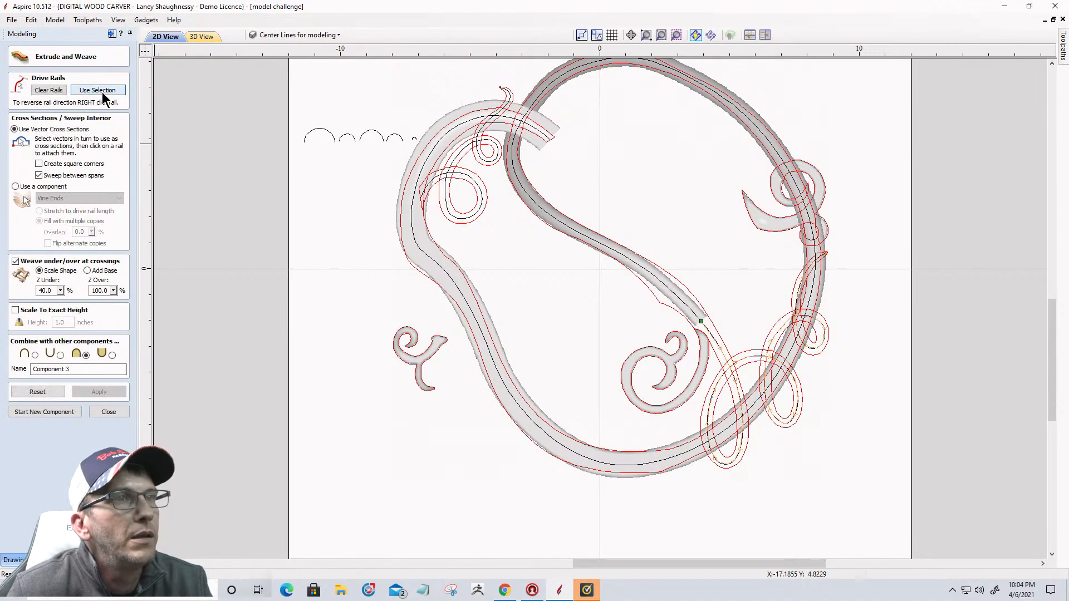
# Attach the small arc to the looped section's start and small loop and the smallest to its tip, apply the sweep, and inspect it
pyautogui.click(347, 138)
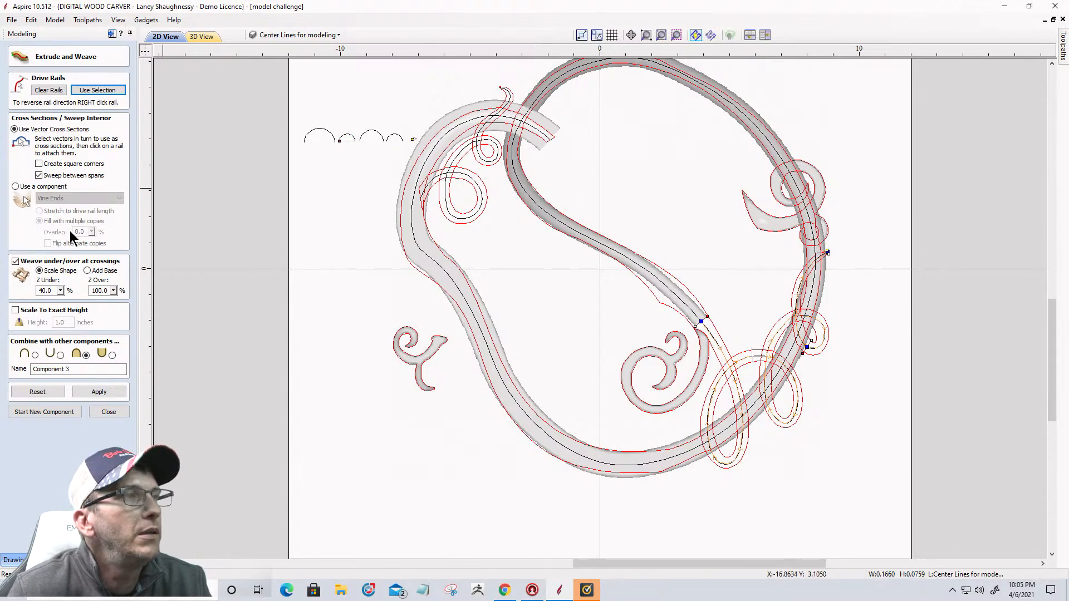
pyautogui.click(96, 392)
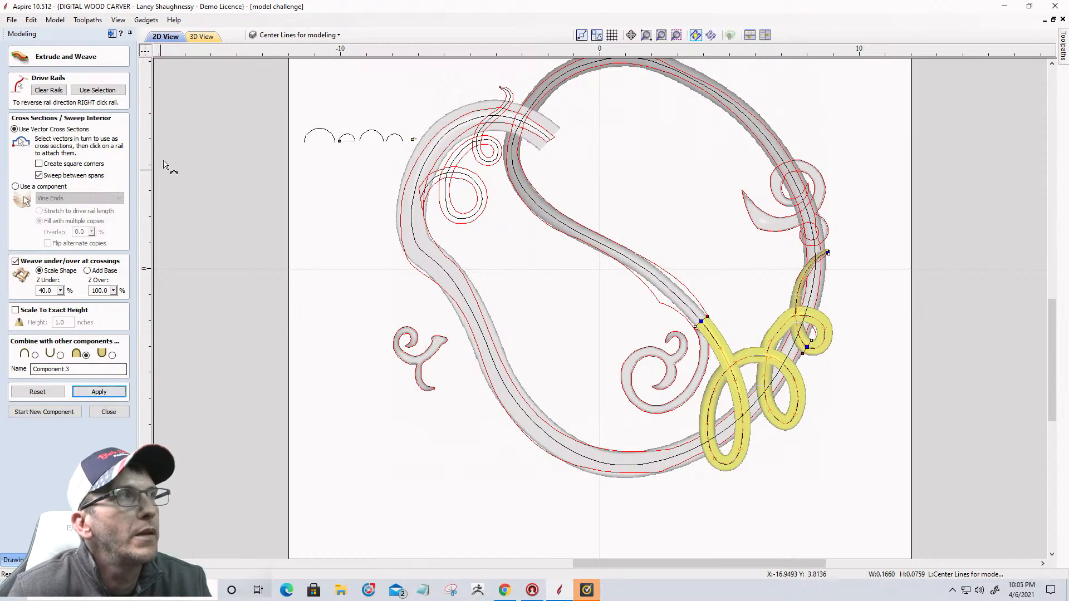
pyautogui.click(200, 37)
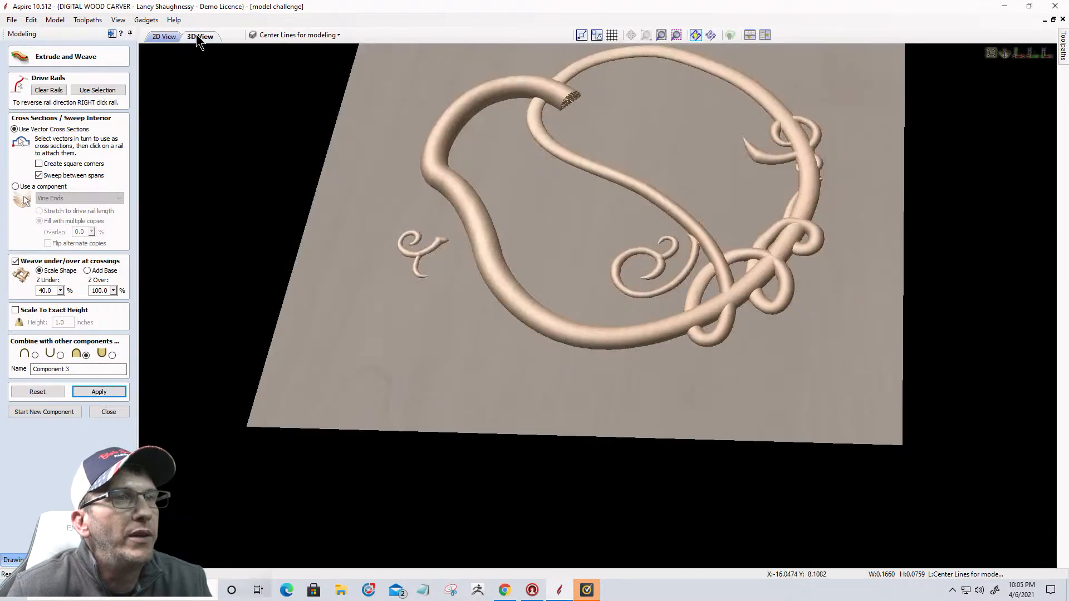
pyautogui.scroll(4, 784, 240)
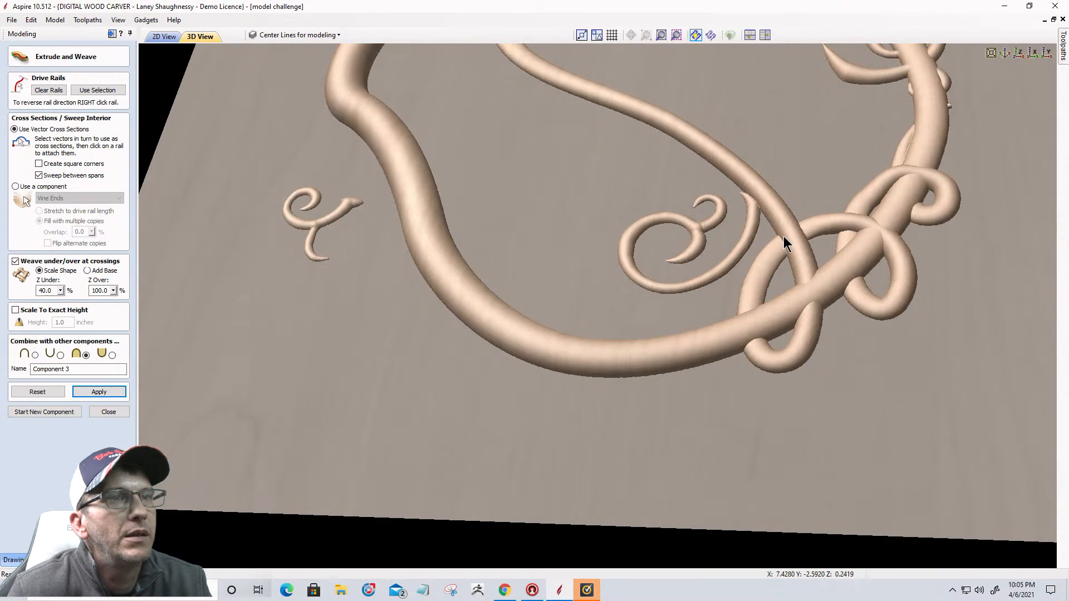
pyautogui.click(165, 36)
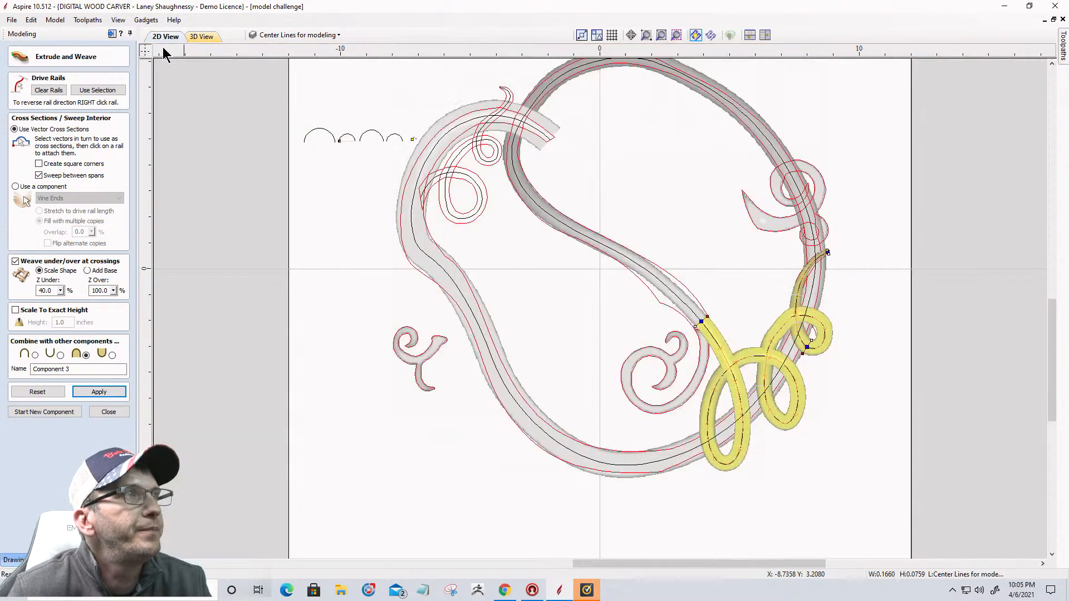
# Set Z Over to 60% for the looped section, reapply its sweep, and inspect the crossings in 3D
pyautogui.doubleClick(100, 290)
pyautogui.write('60')
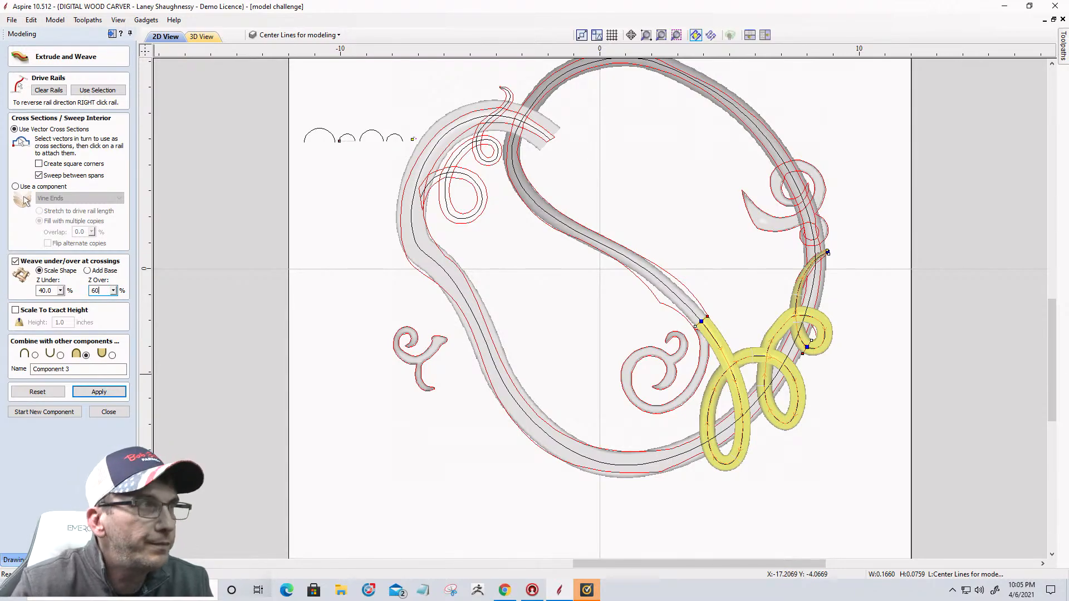
pyautogui.click(98, 393)
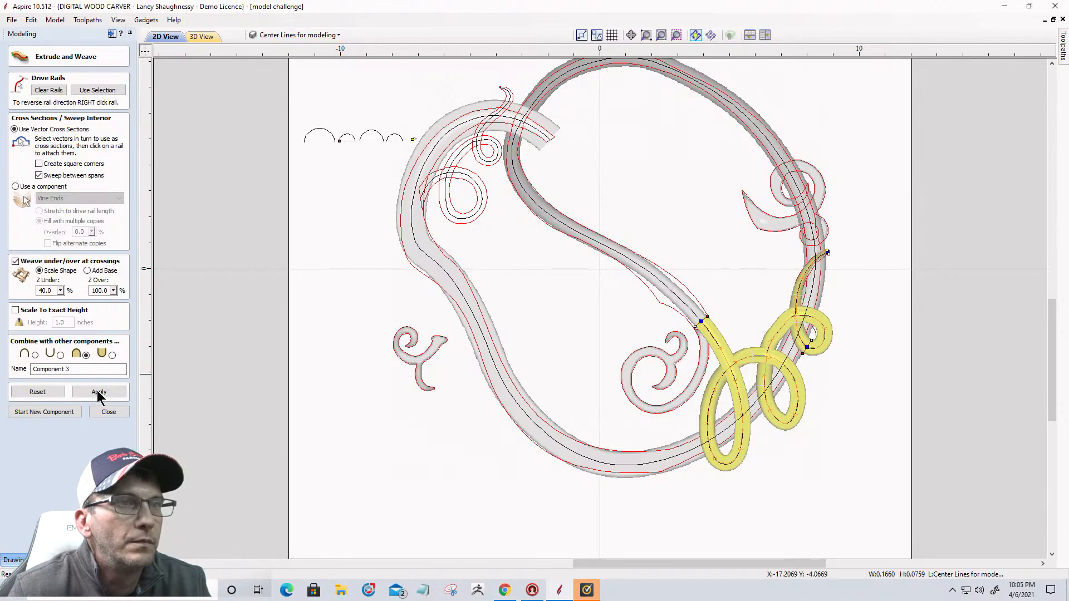
pyautogui.click(202, 37)
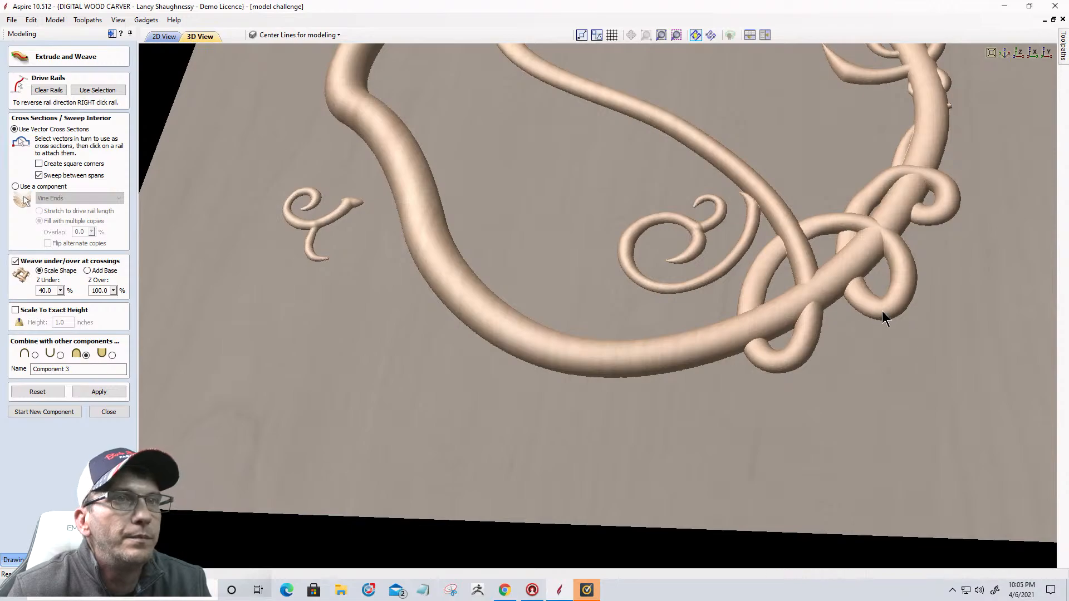
pyautogui.moveTo(882, 313); pyautogui.dragTo(822, 440)
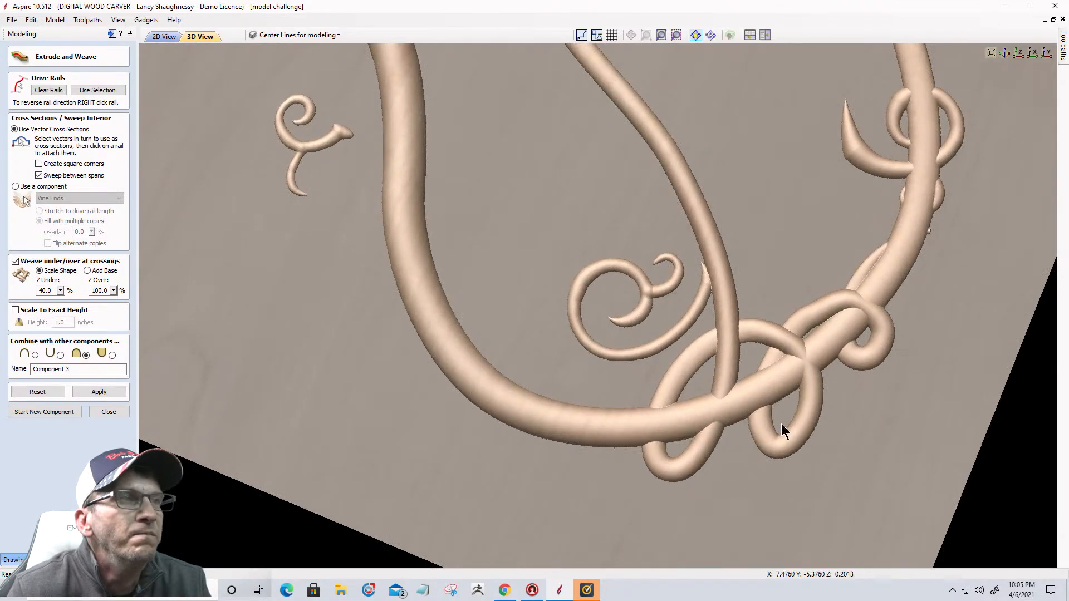
pyautogui.click(164, 37)
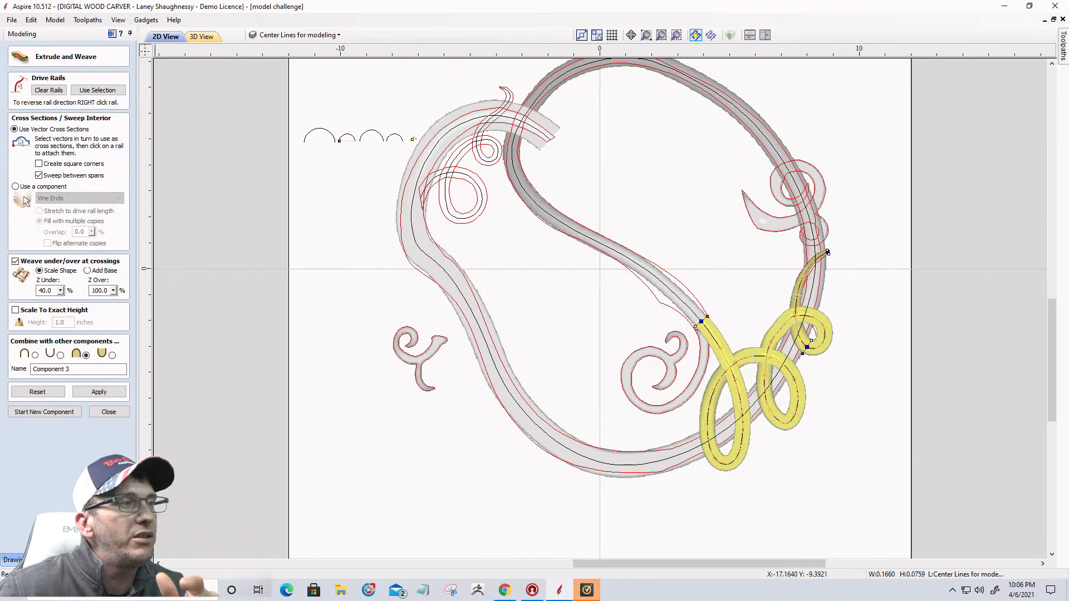
pyautogui.click(11, 559)
pyautogui.click(14, 80)
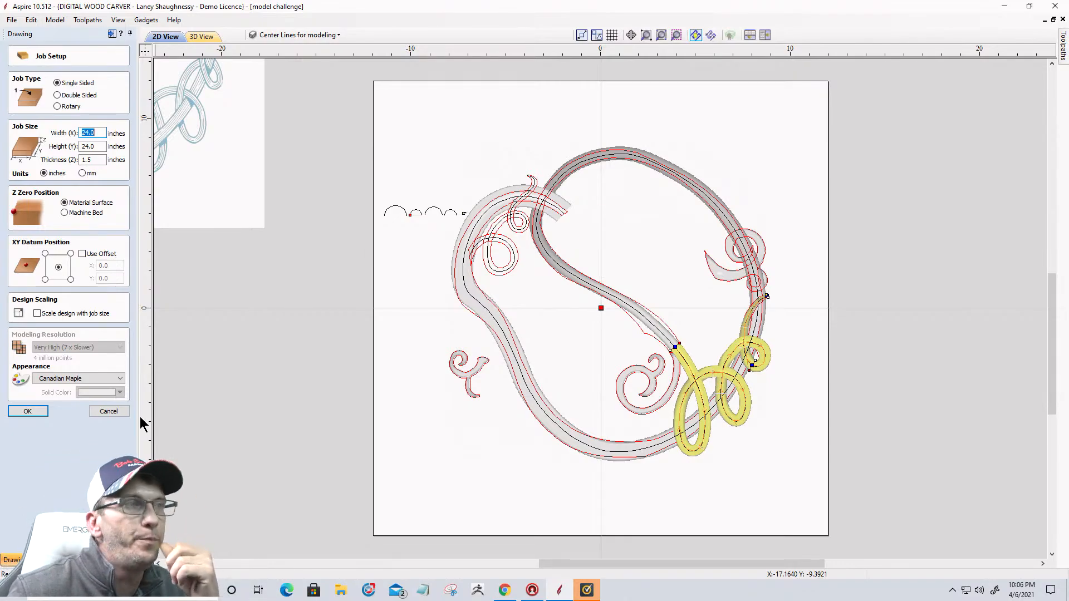
pyautogui.click(105, 412)
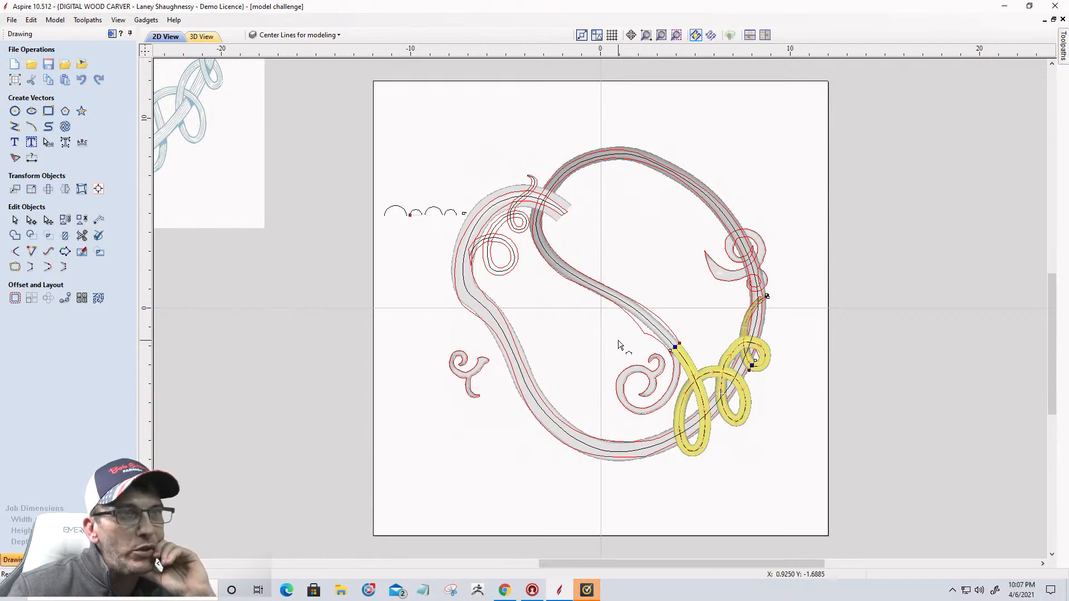
pyautogui.click(607, 454)
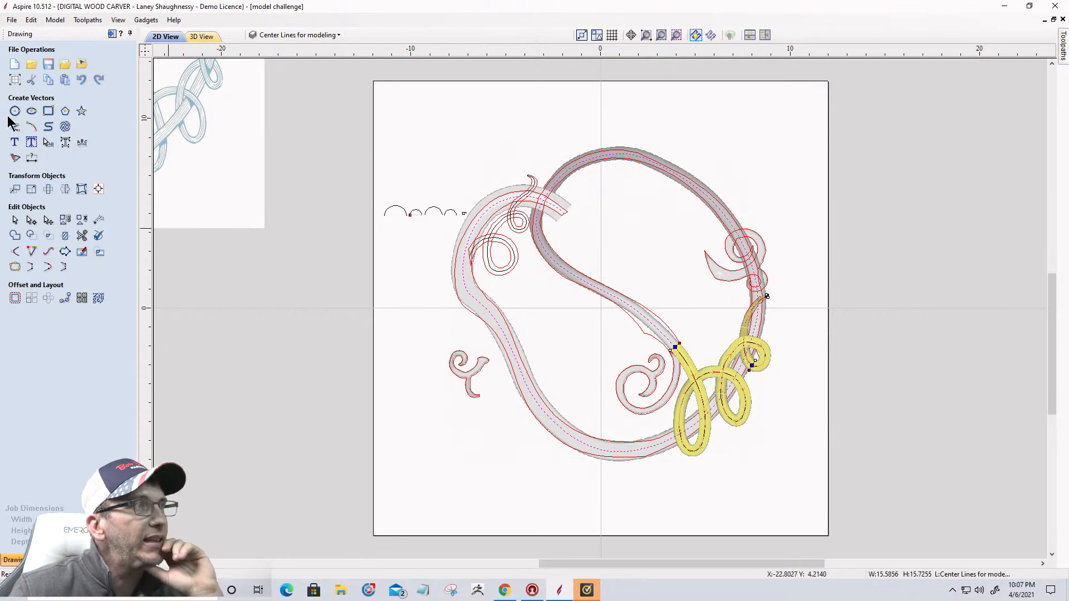
pyautogui.click(111, 559)
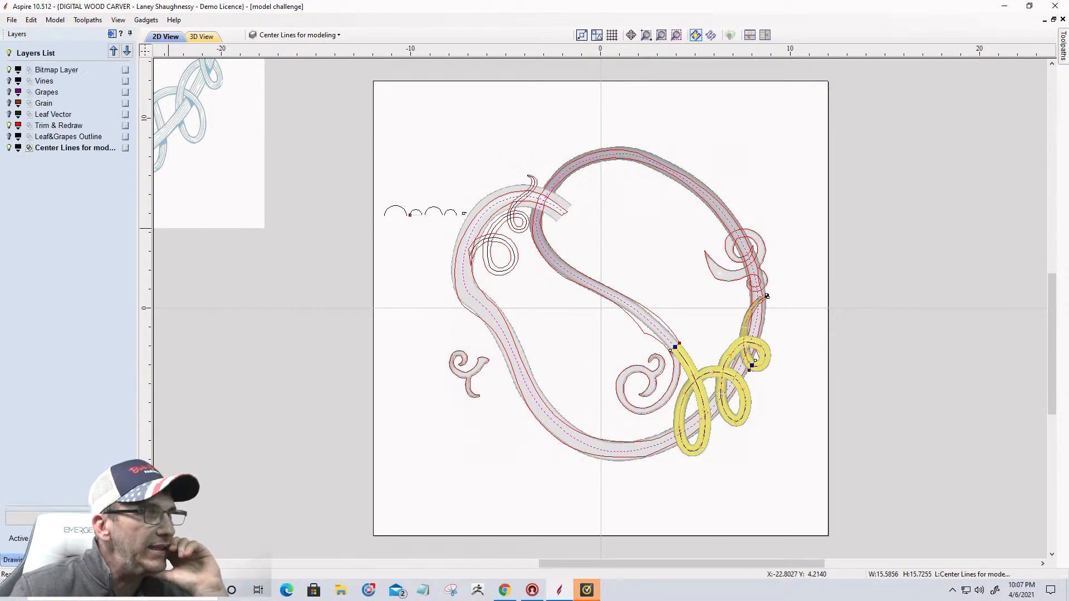
# Clear the looped section's drive rails, close Extrude and Weave, and delete the main vine's Component 2
pyautogui.click(47, 559)
pyautogui.click(46, 90)
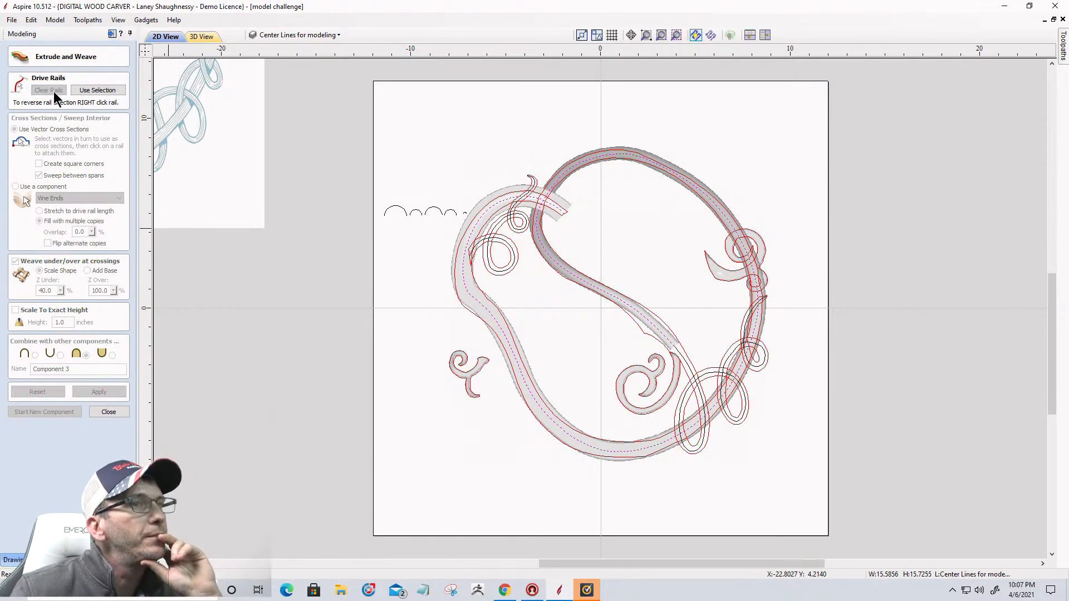
pyautogui.click(109, 412)
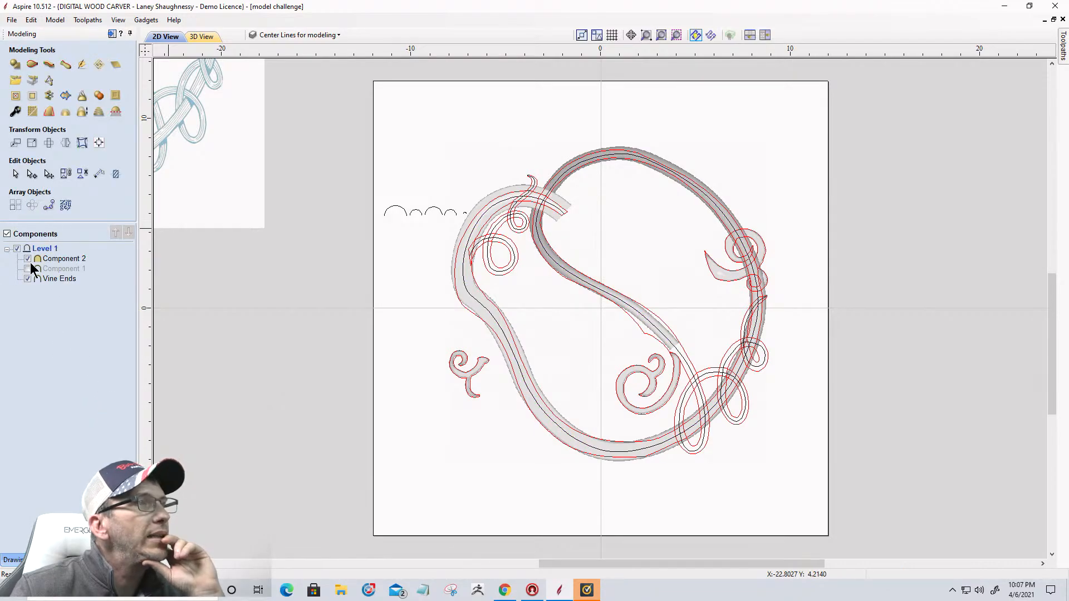
pyautogui.click(48, 259)
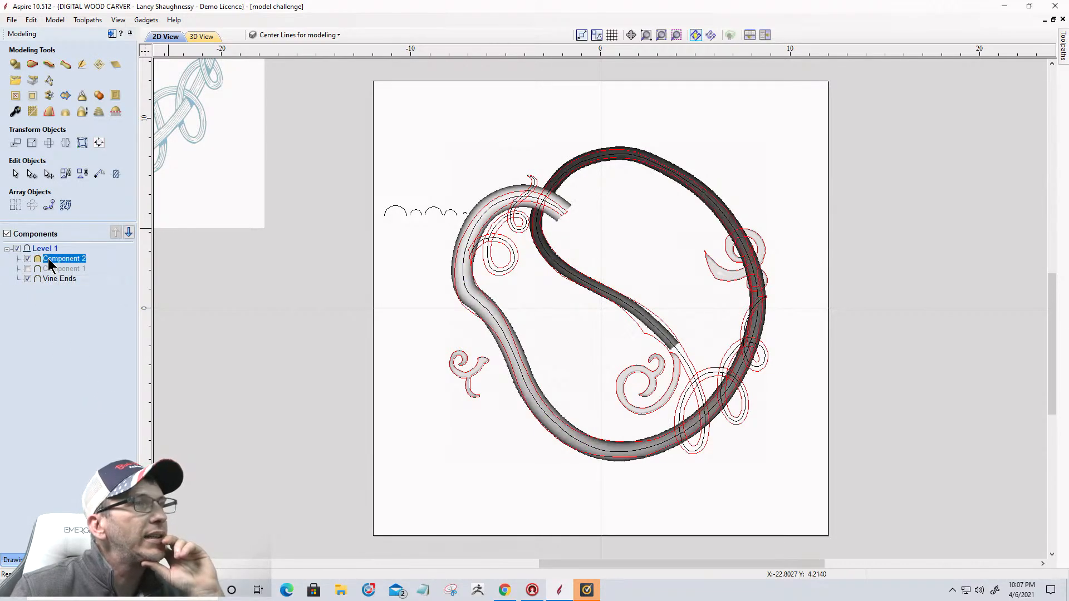
pyautogui.press('Delete')
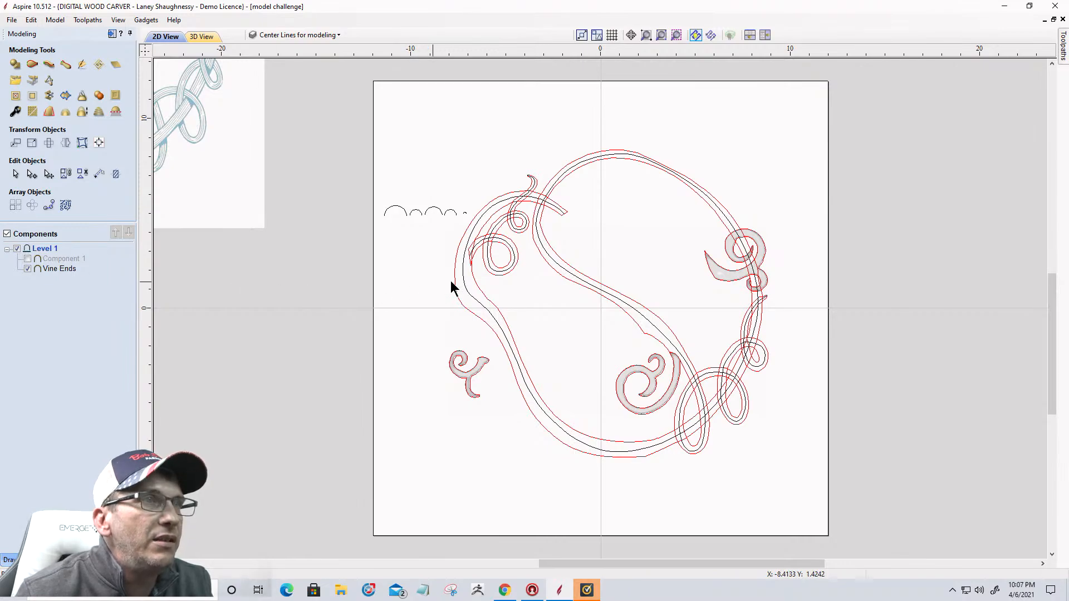
# Start Extrude and Weave with the main vine and looped section centre lines together as drive rails
pyautogui.click(541, 246)
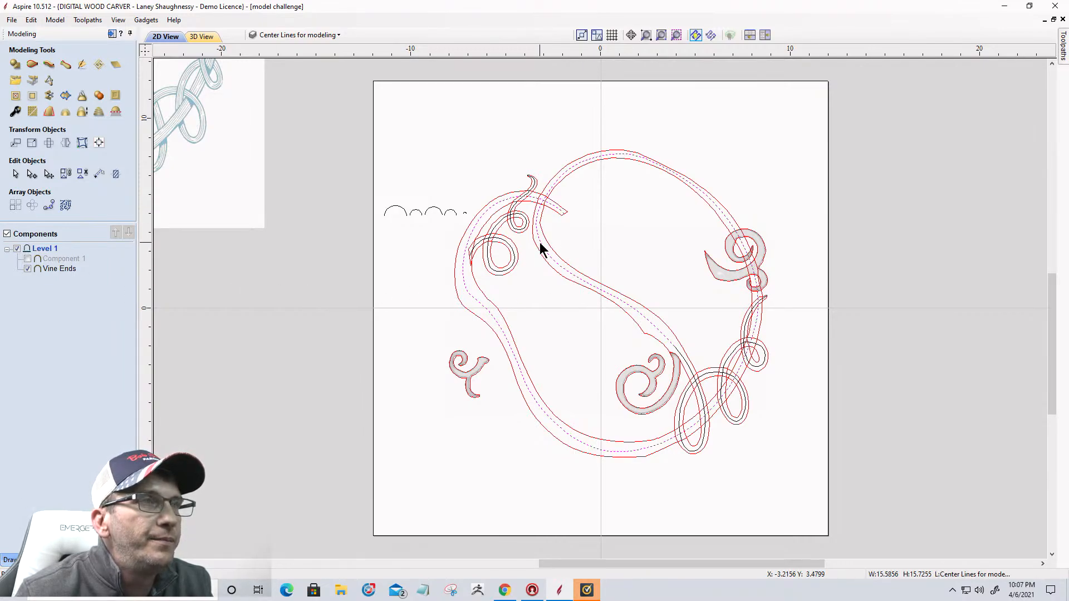
pyautogui.keyDown('shift'); pyautogui.click(684, 361); pyautogui.keyUp('shift')
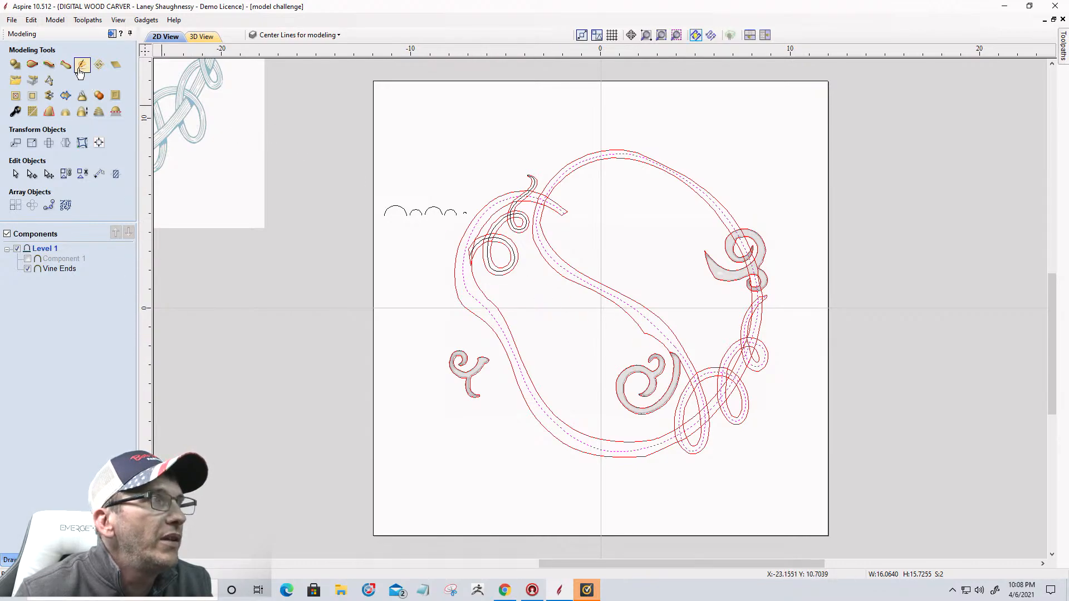
pyautogui.click(49, 65)
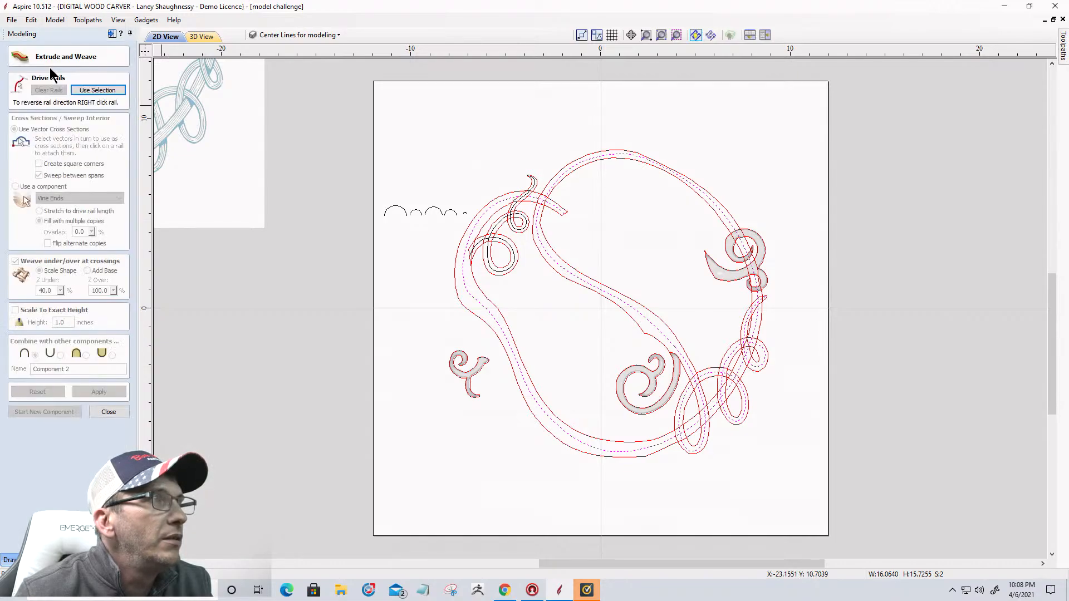
pyautogui.click(89, 92)
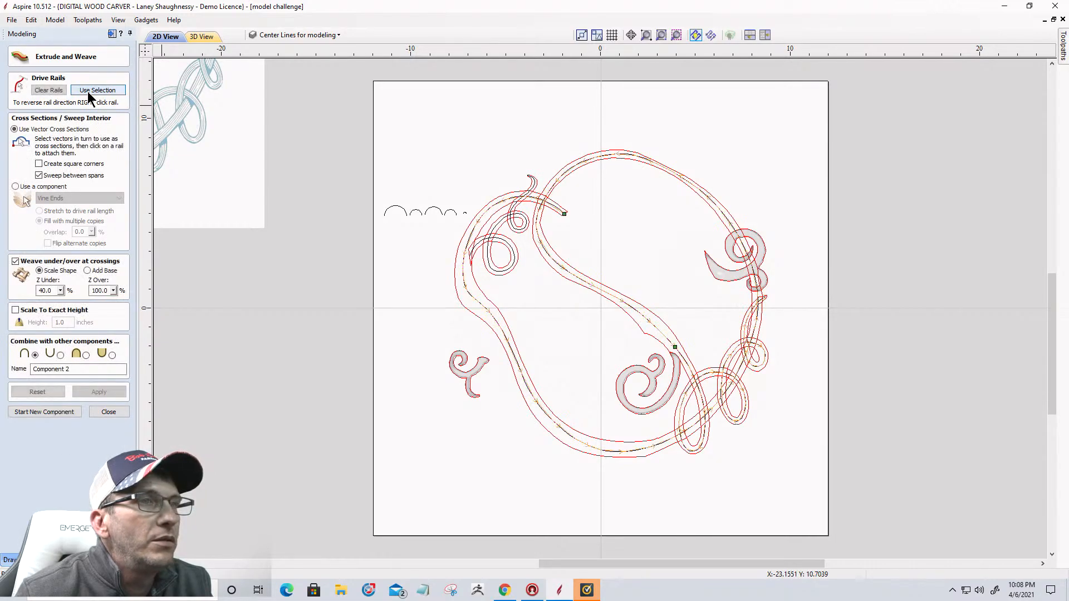
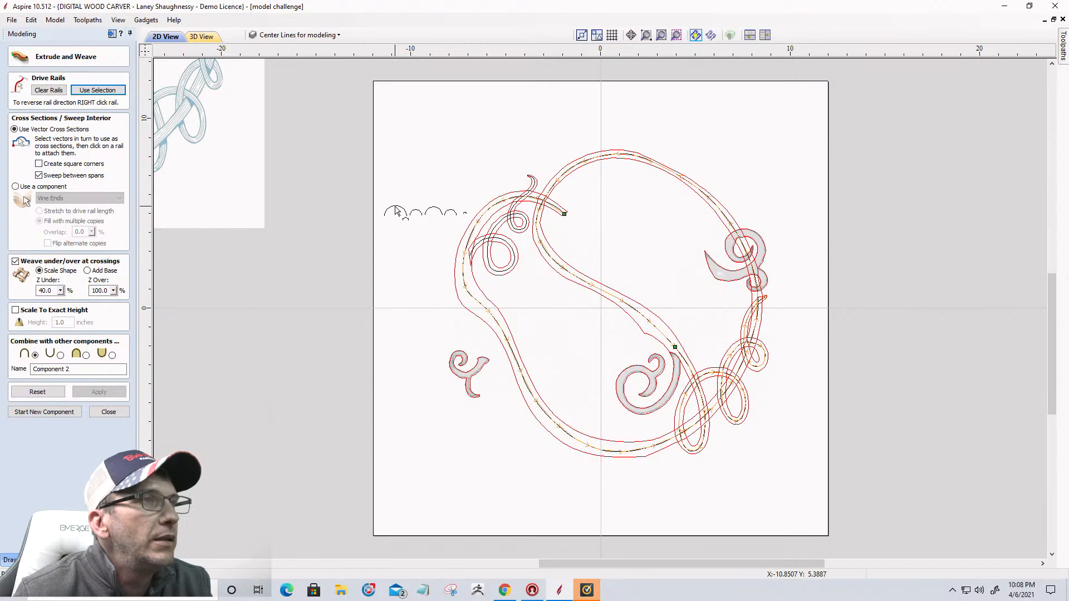
# Try attaching the largest arc to the main vine's start and the small arc near its end, and clear the drive rails
pyautogui.click(395, 210)
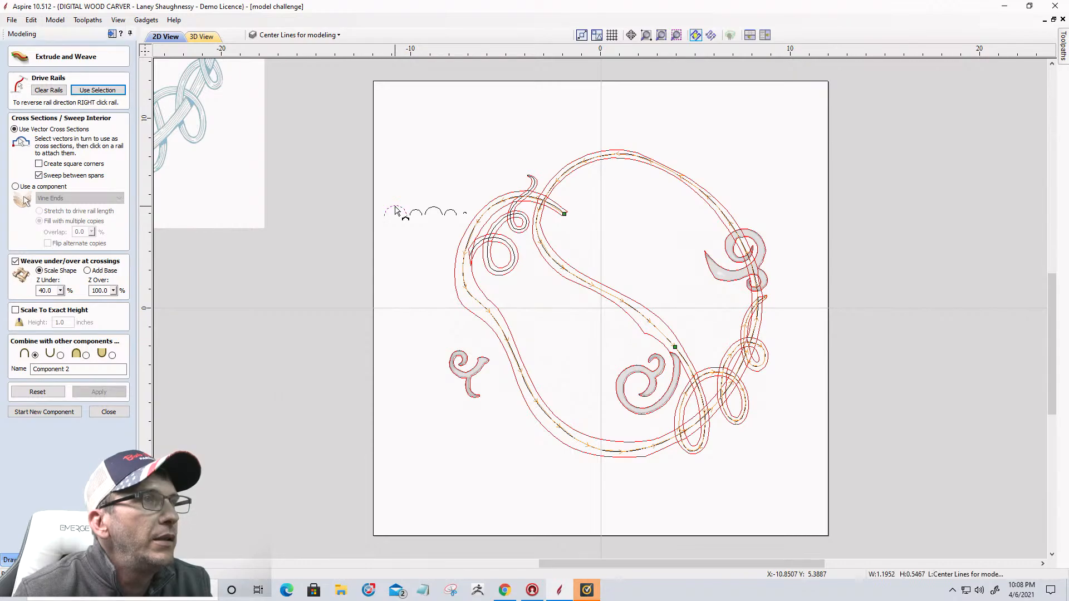
pyautogui.click(565, 216)
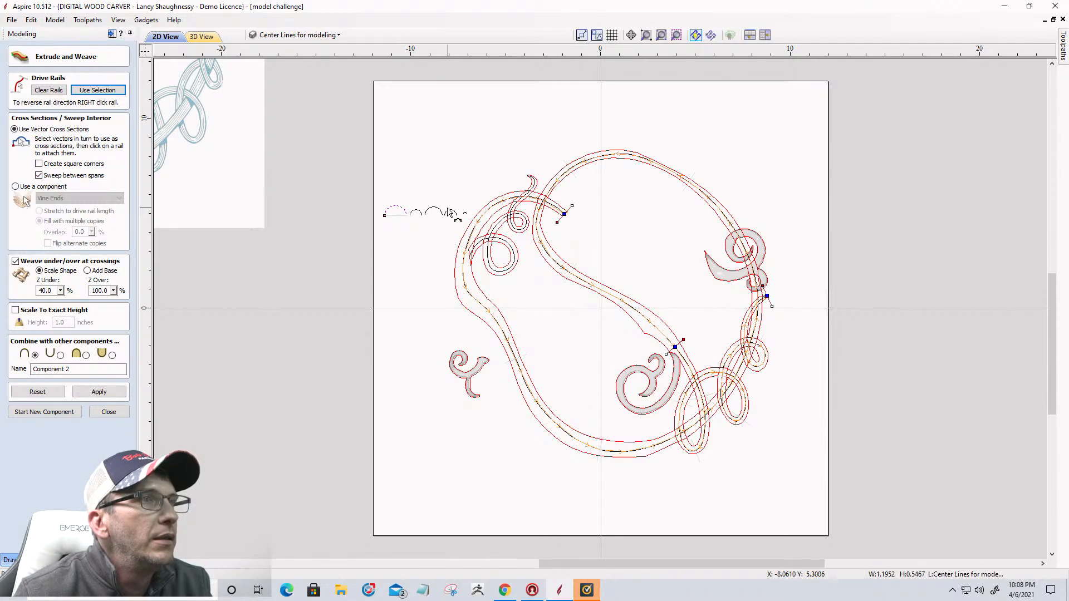
pyautogui.click(416, 214)
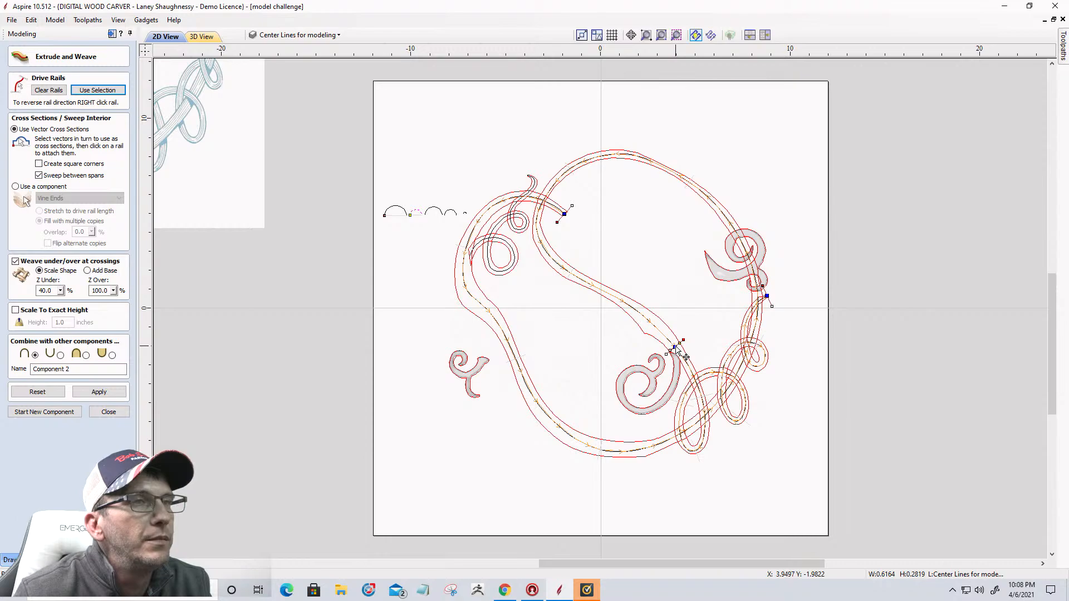
pyautogui.scroll(3, 686, 357)
pyautogui.scroll(-1, 676, 351)
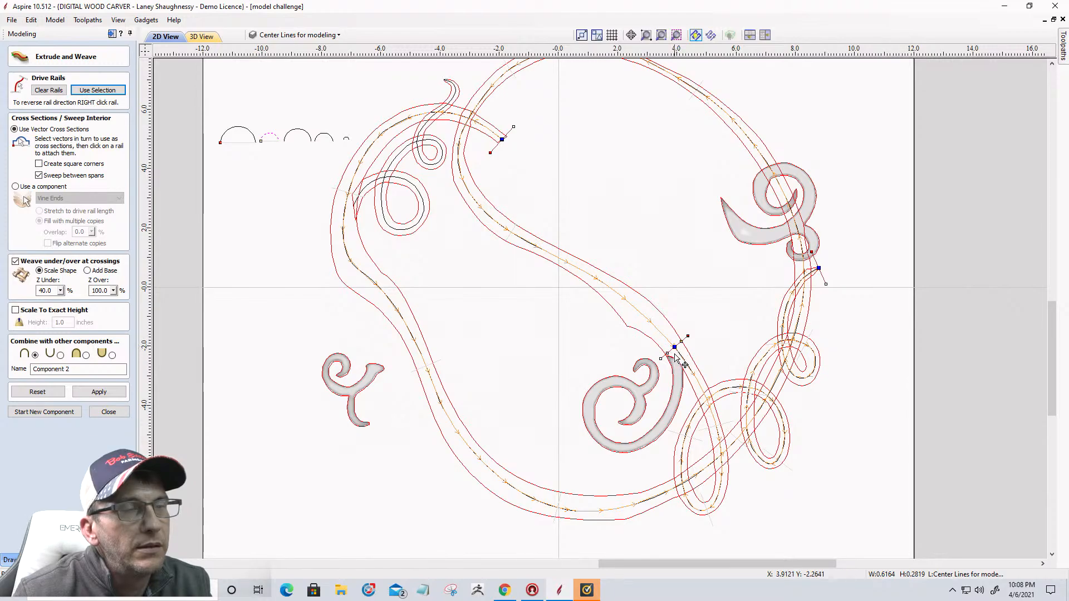
pyautogui.click(34, 392)
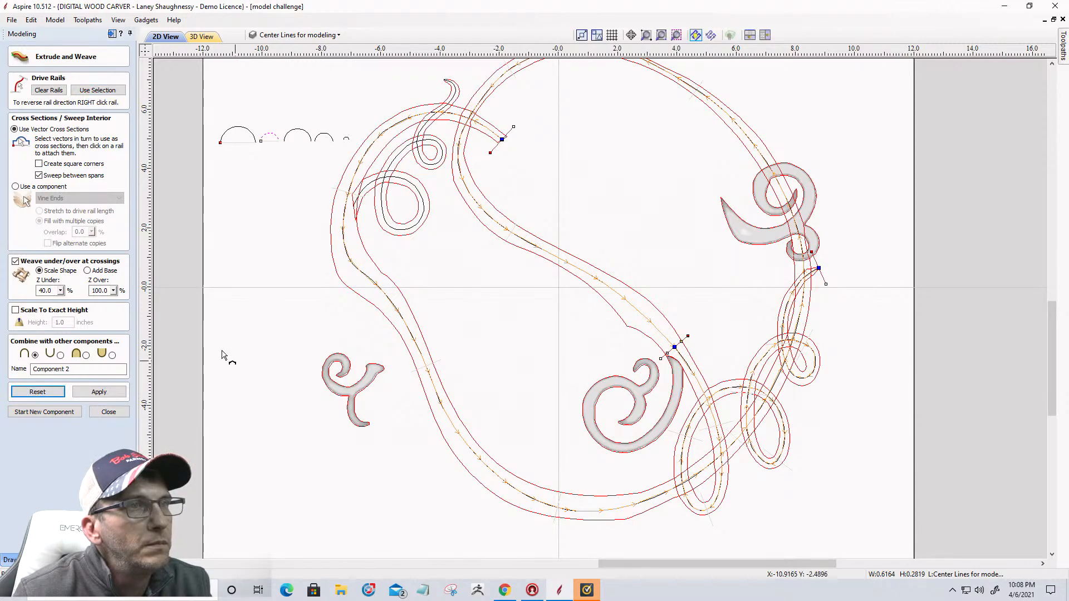
pyautogui.click(45, 92)
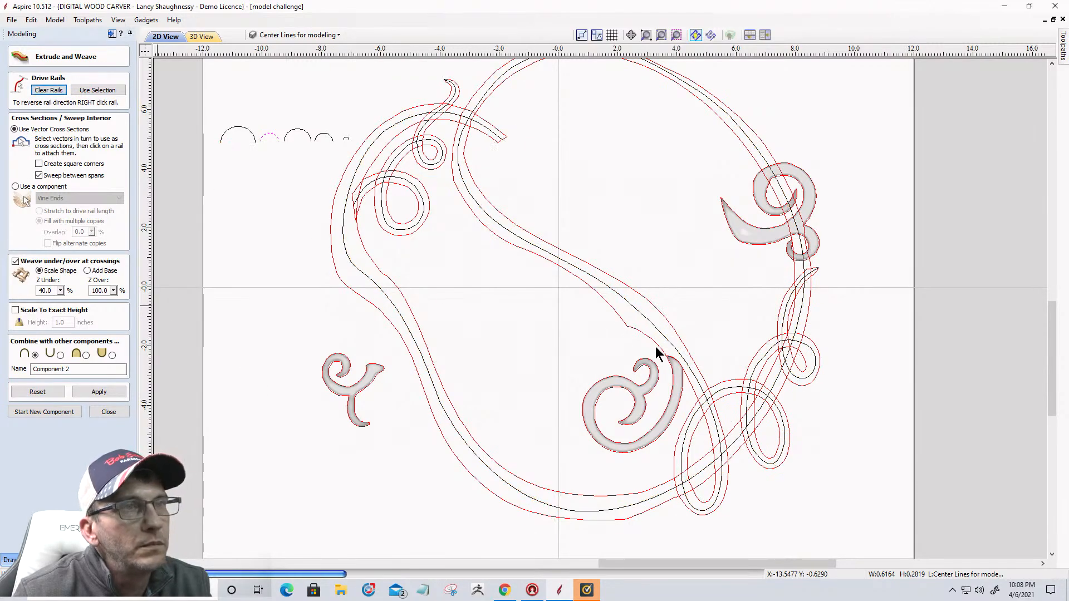
# Move the looped centre line's start node slightly along its path to separate it from the main vine's end point
pyautogui.click(672, 345)
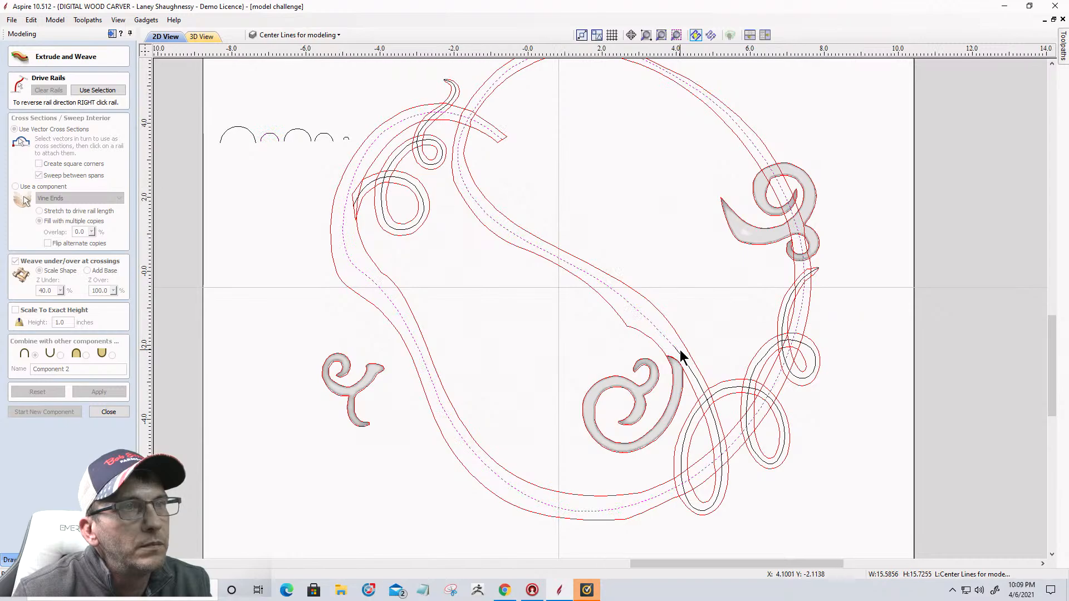
pyautogui.scroll(3, 672, 345)
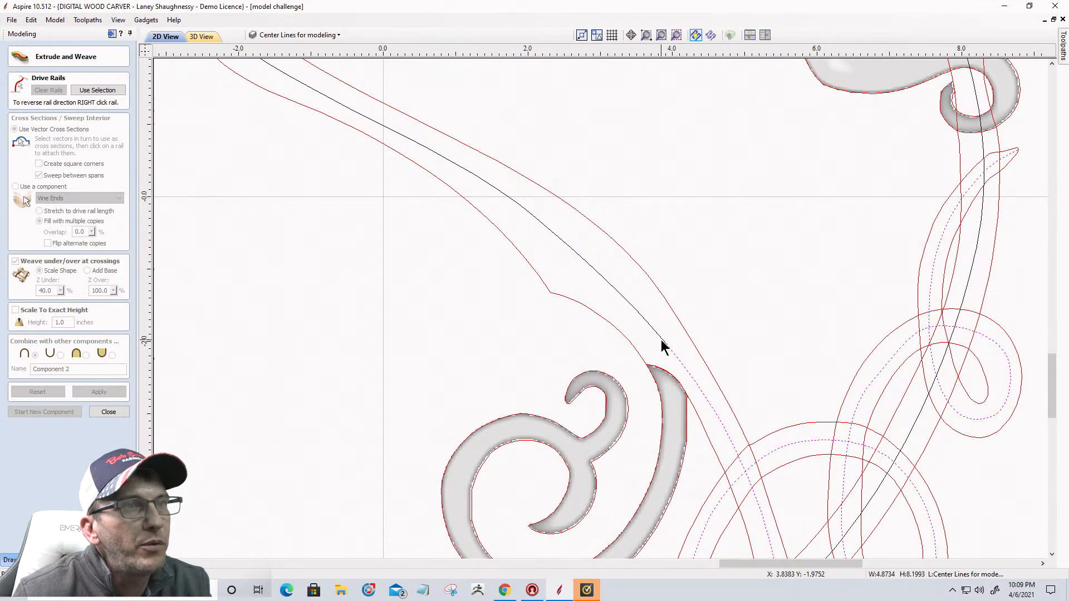
pyautogui.scroll(2, 671, 352)
pyautogui.scroll(2, 667, 362)
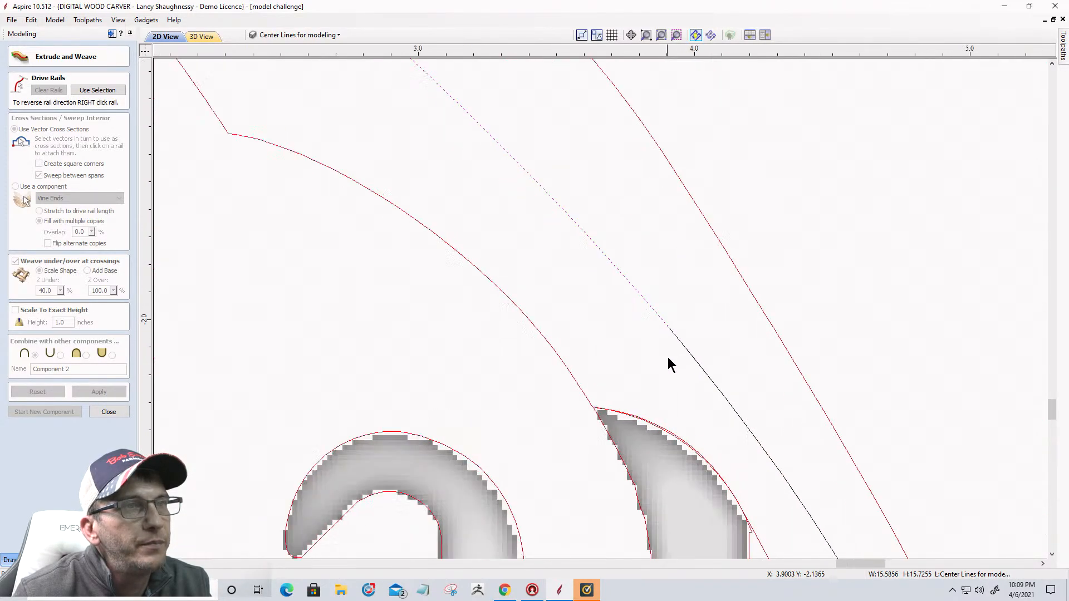
pyautogui.click(675, 335)
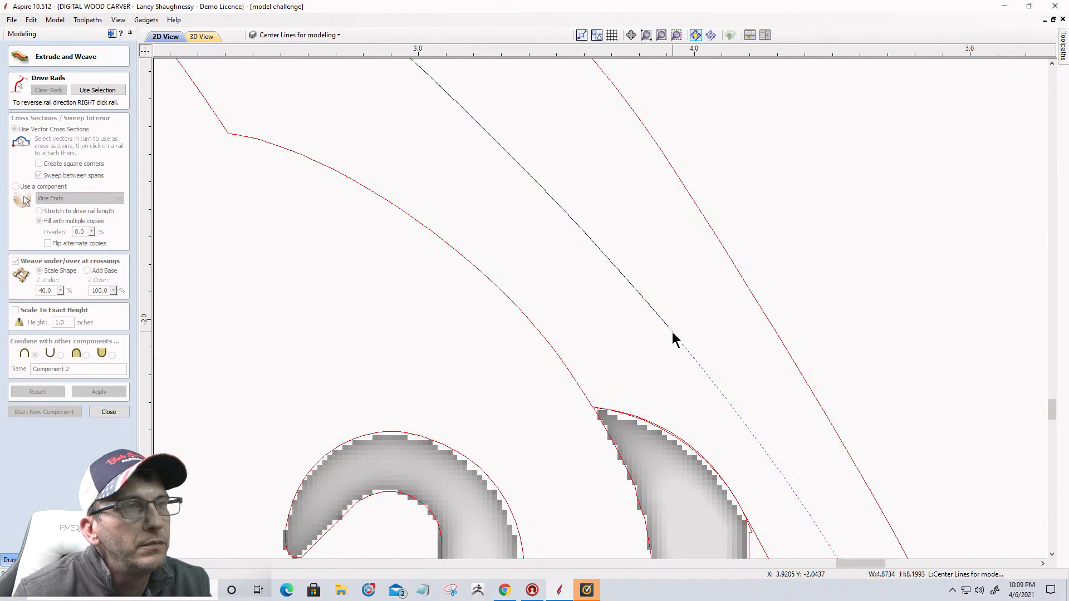
pyautogui.scroll(2, 674, 336)
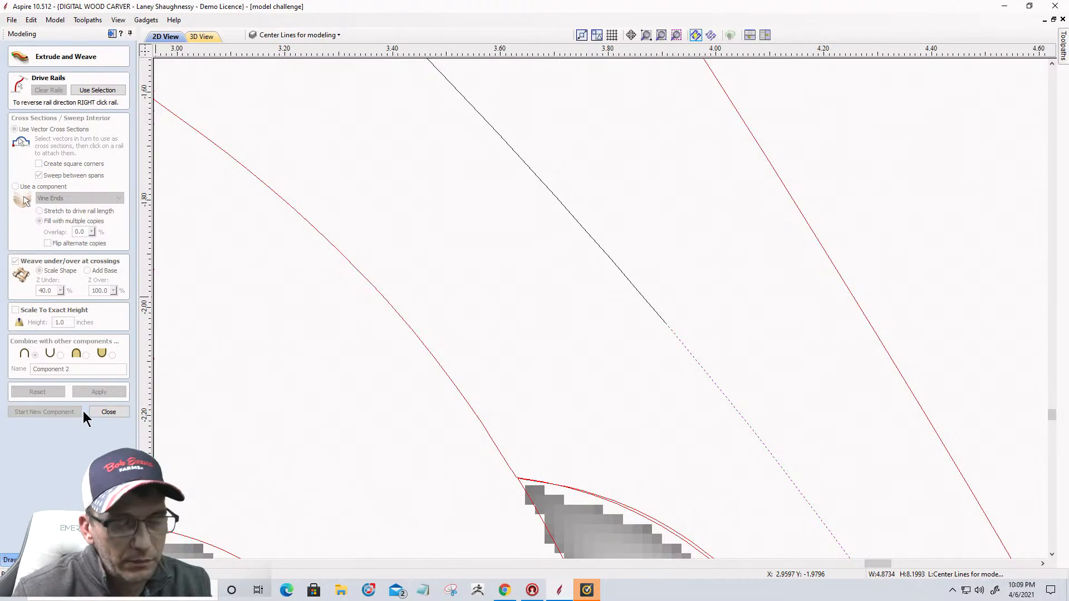
pyautogui.press('n')
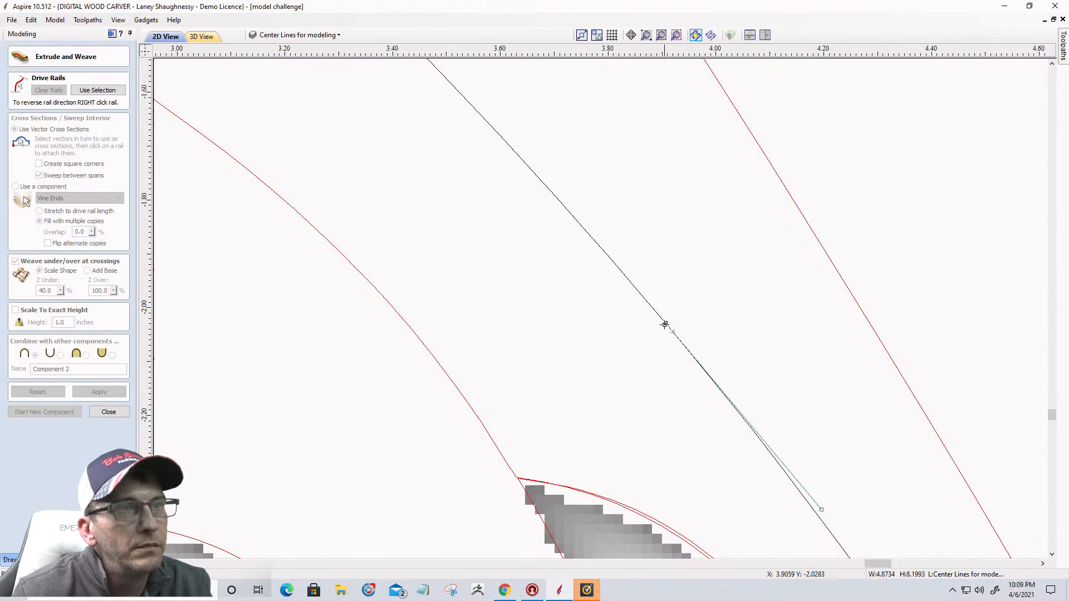
pyautogui.moveTo(665, 322); pyautogui.dragTo(673, 334)
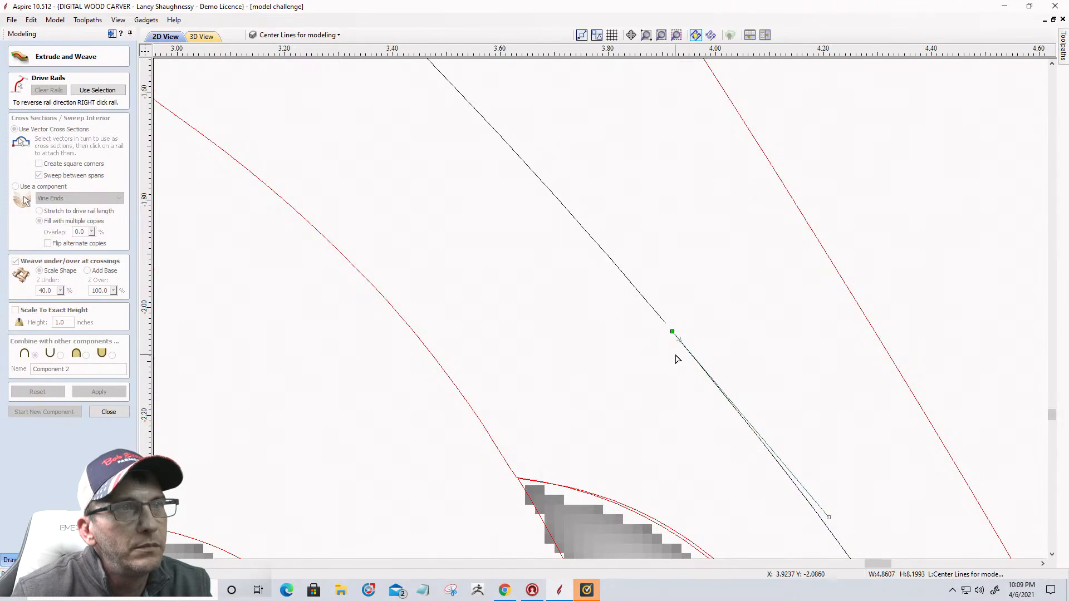
pyautogui.scroll(-4, 678, 359)
pyautogui.scroll(-3, 678, 358)
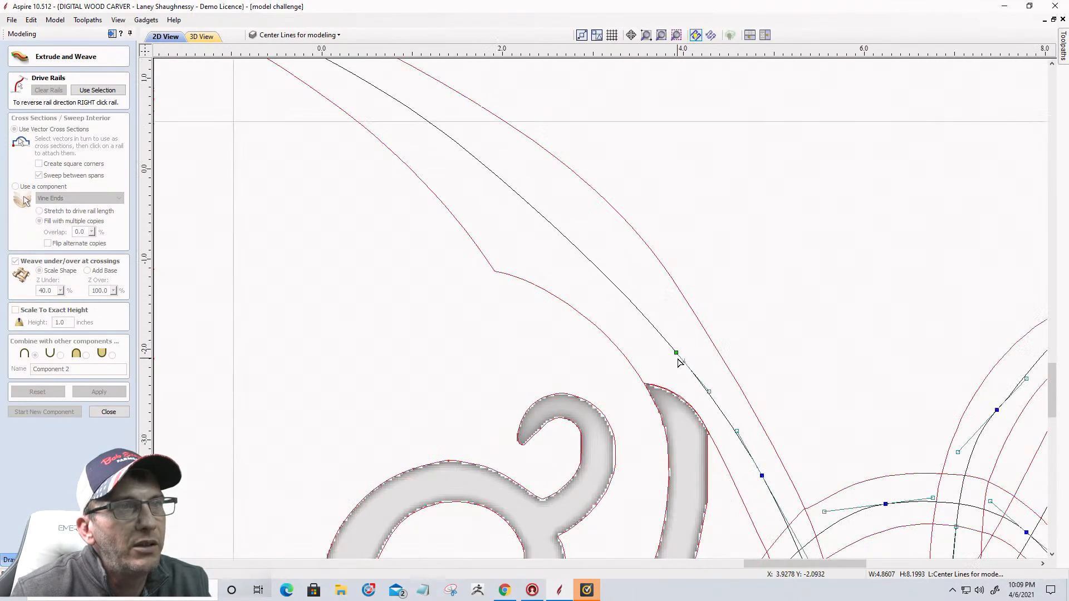
# Set the main vine and the adjusted looped centre line as the drive rails
pyautogui.click(646, 316)
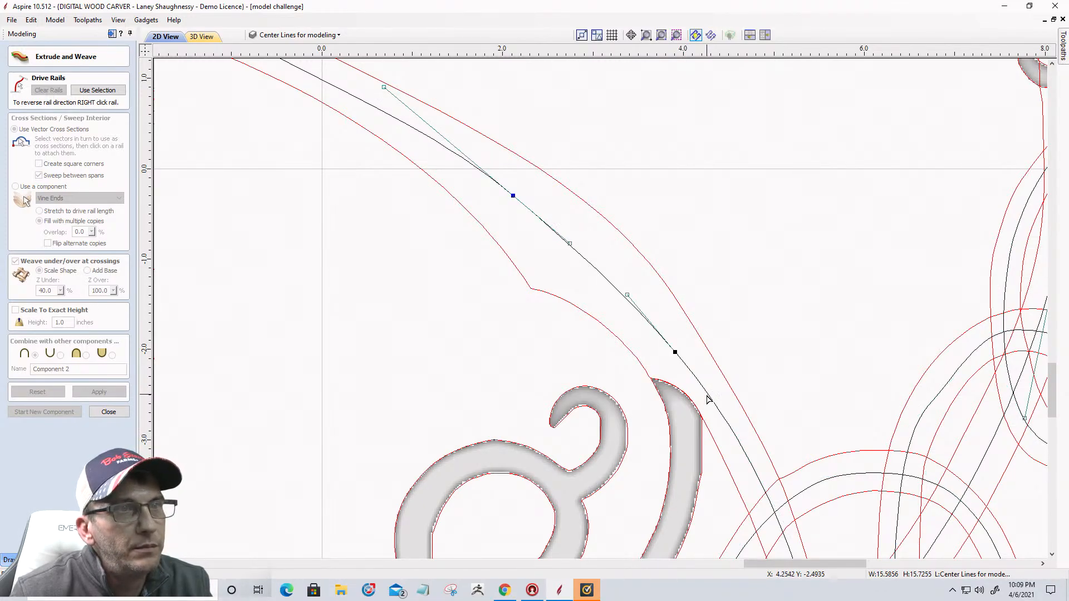
pyautogui.keyDown('shift'); pyautogui.click(712, 400); pyautogui.keyUp('shift')
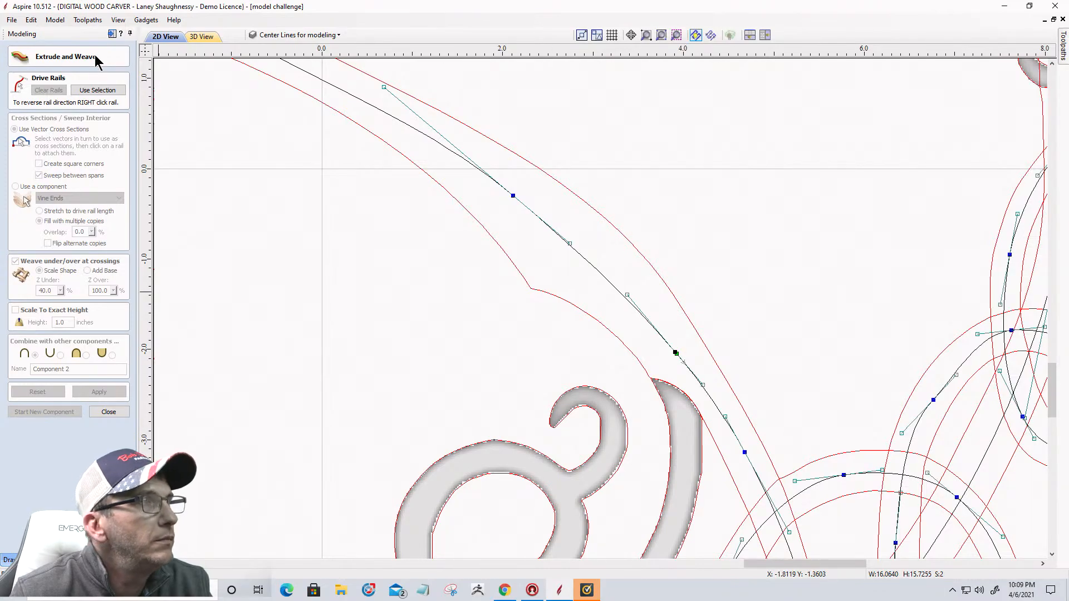
pyautogui.click(98, 91)
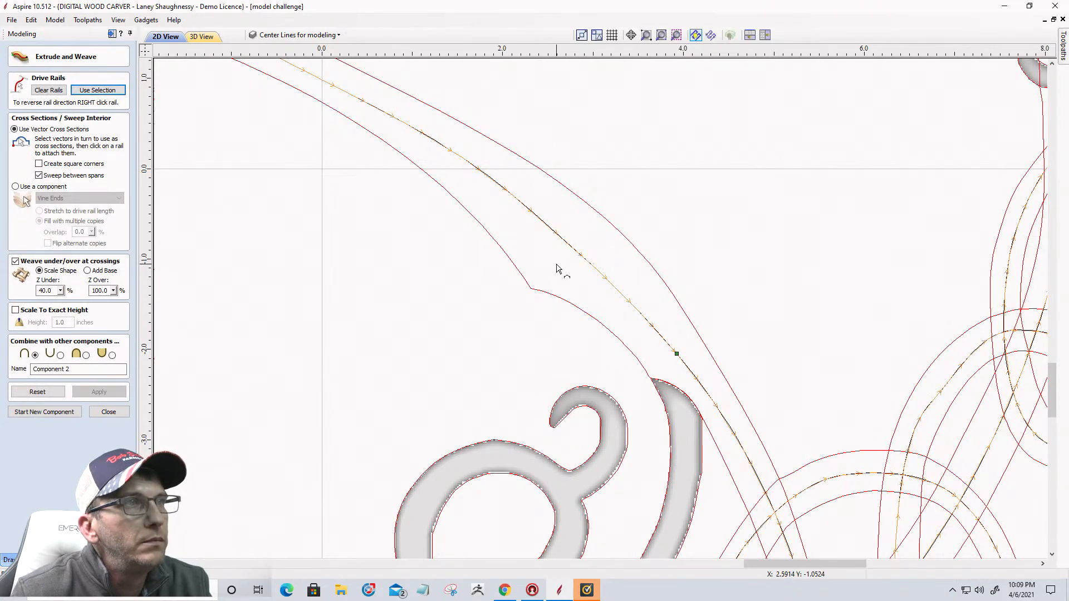
# Attach the largest arc to the main vine's start and the second arc to its end beside the looped section
pyautogui.scroll(-5, 556, 269)
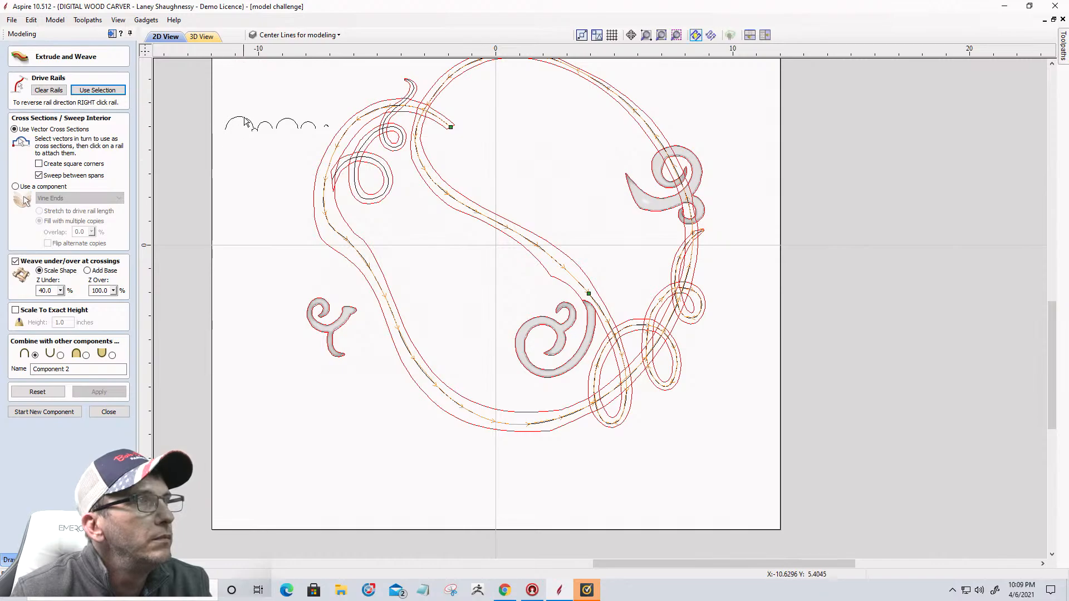
pyautogui.click(245, 122)
pyautogui.click(450, 129)
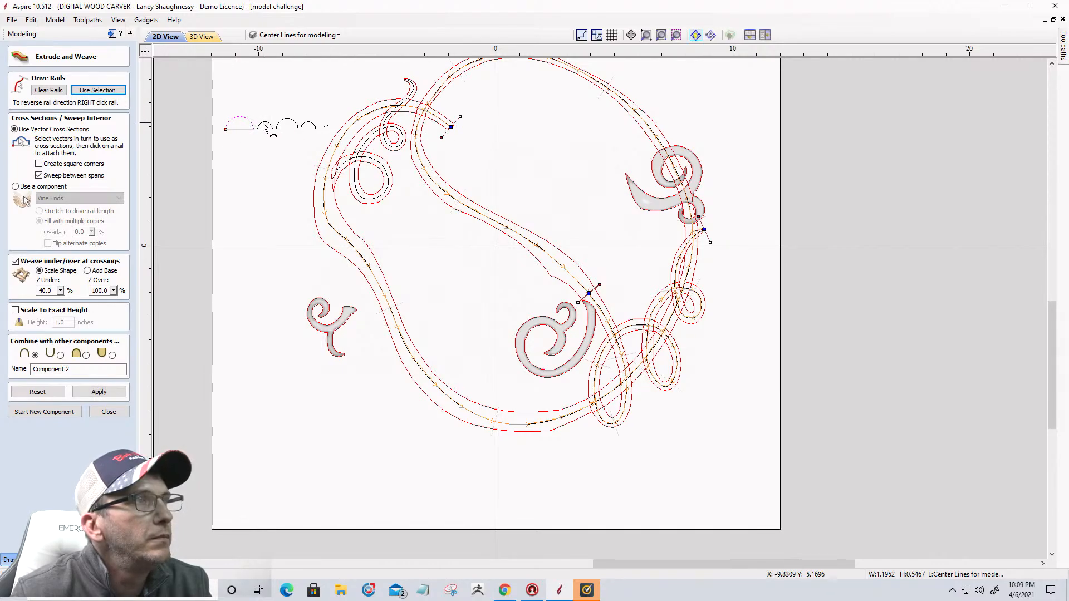
pyautogui.scroll(5, 591, 295)
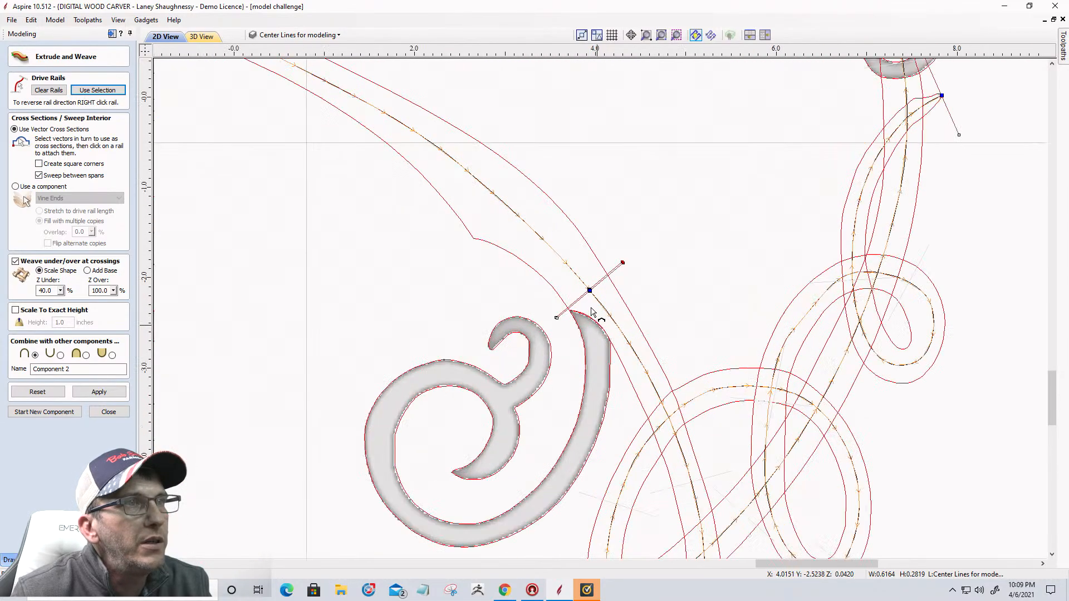
pyautogui.scroll(8, 591, 311)
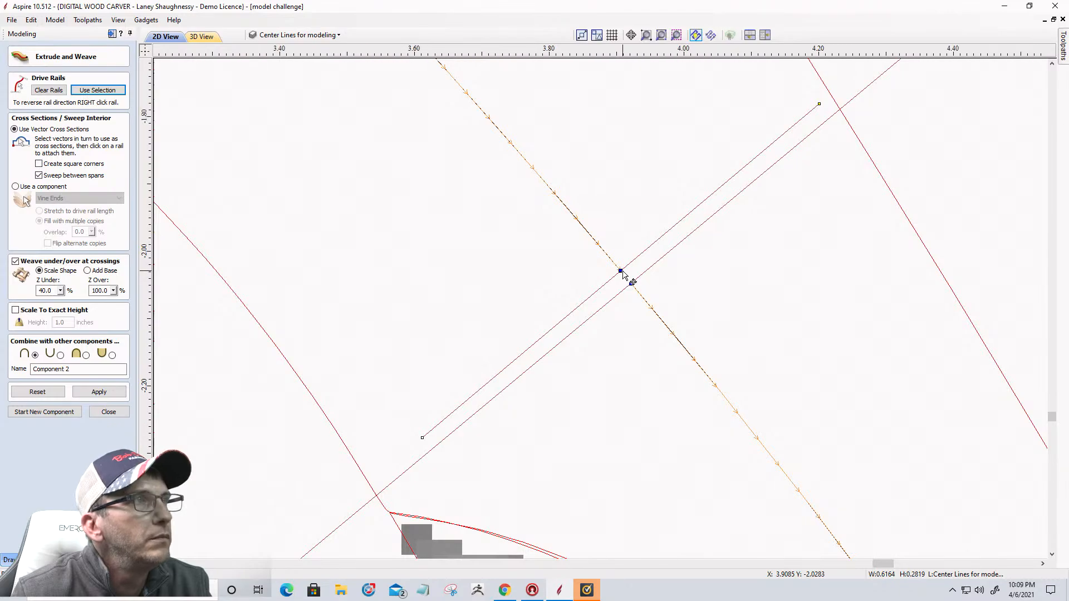
# Try attaching the fourth arc to the looped section's start node, just beyond the main vine's end
pyautogui.scroll(-10, 623, 272)
pyautogui.scroll(-6, 622, 272)
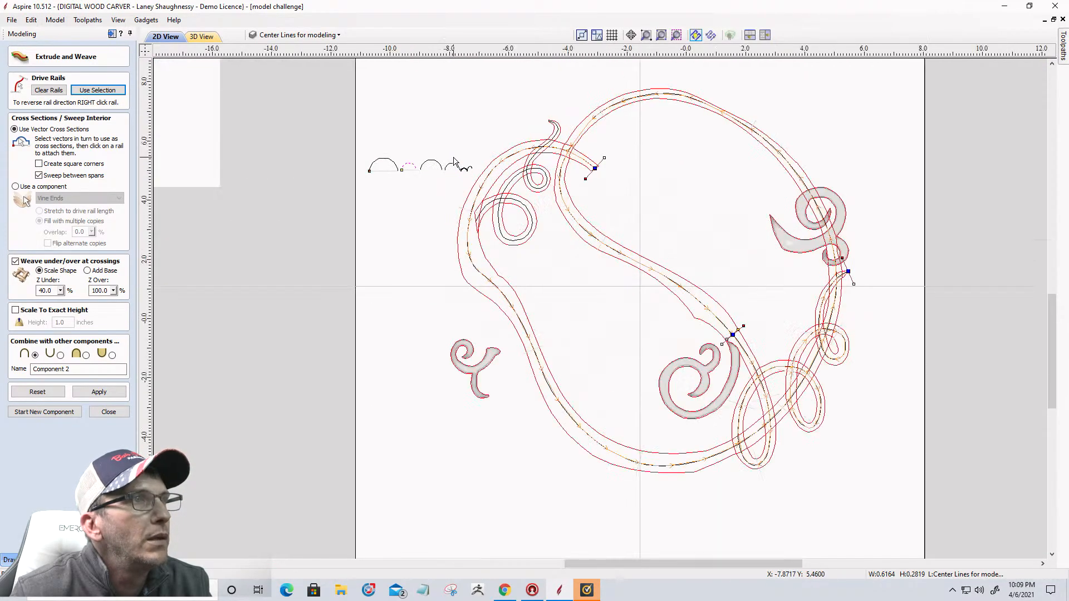
pyautogui.scroll(3, 454, 161)
pyautogui.scroll(-1, 453, 162)
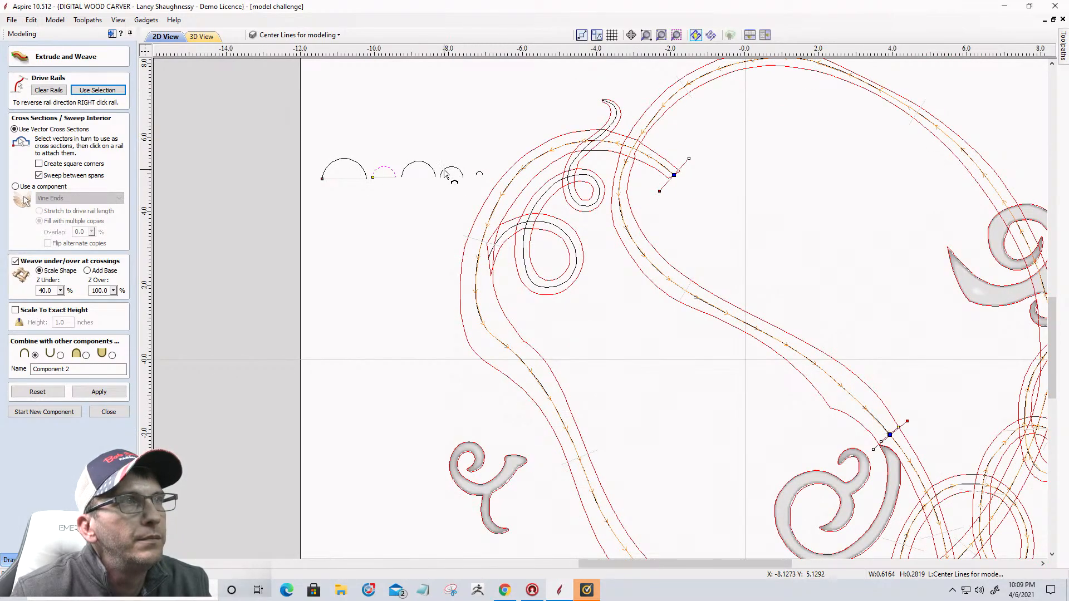
pyautogui.scroll(-3, 444, 178)
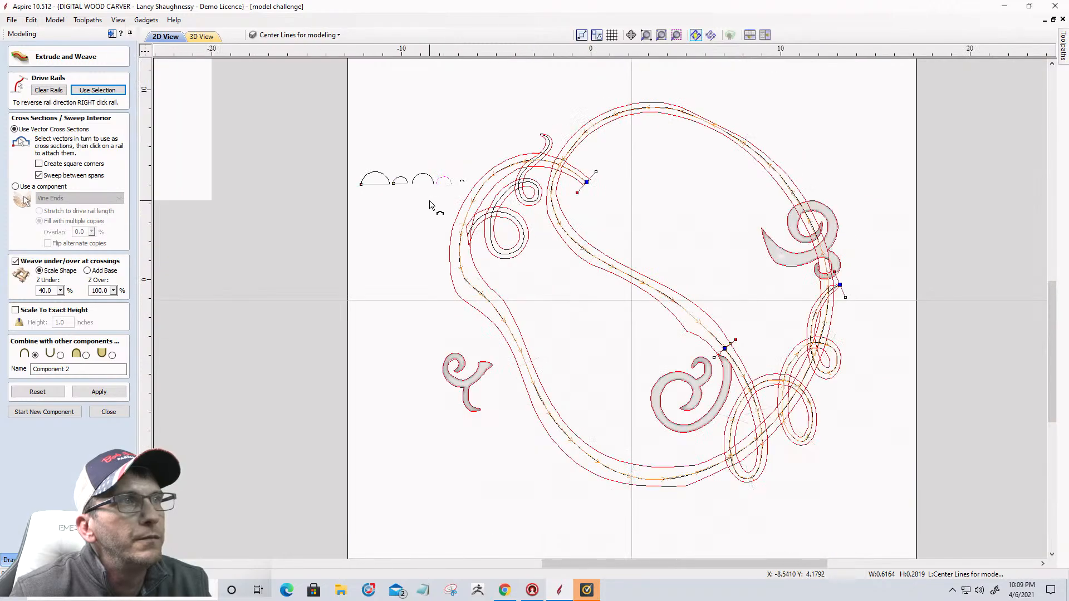
pyautogui.scroll(5, 629, 283)
pyautogui.scroll(6, 631, 285)
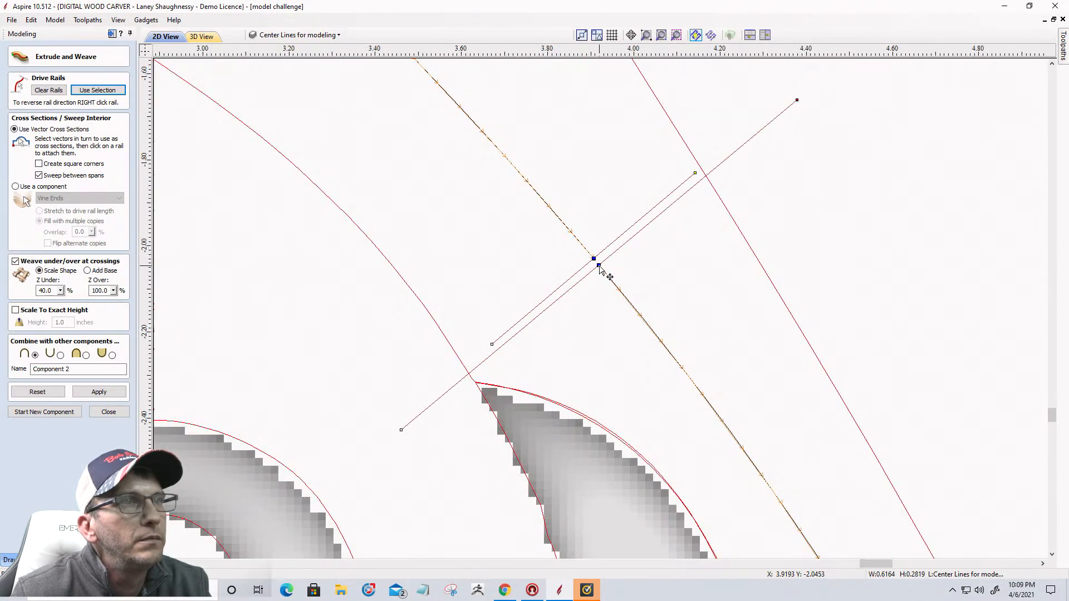
pyautogui.scroll(-6, 599, 268)
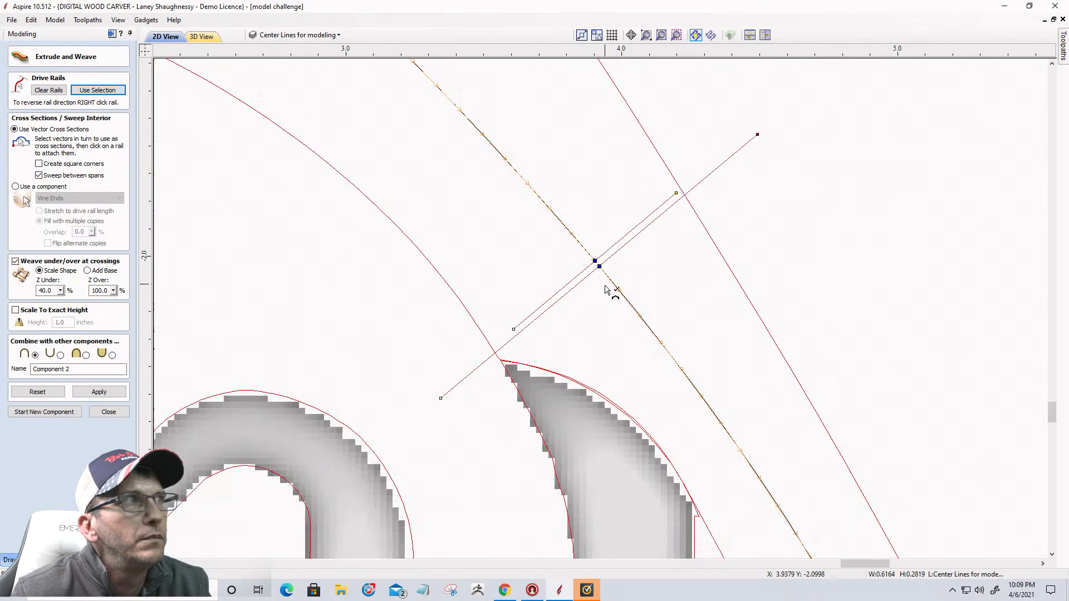
pyautogui.scroll(-4, 614, 301)
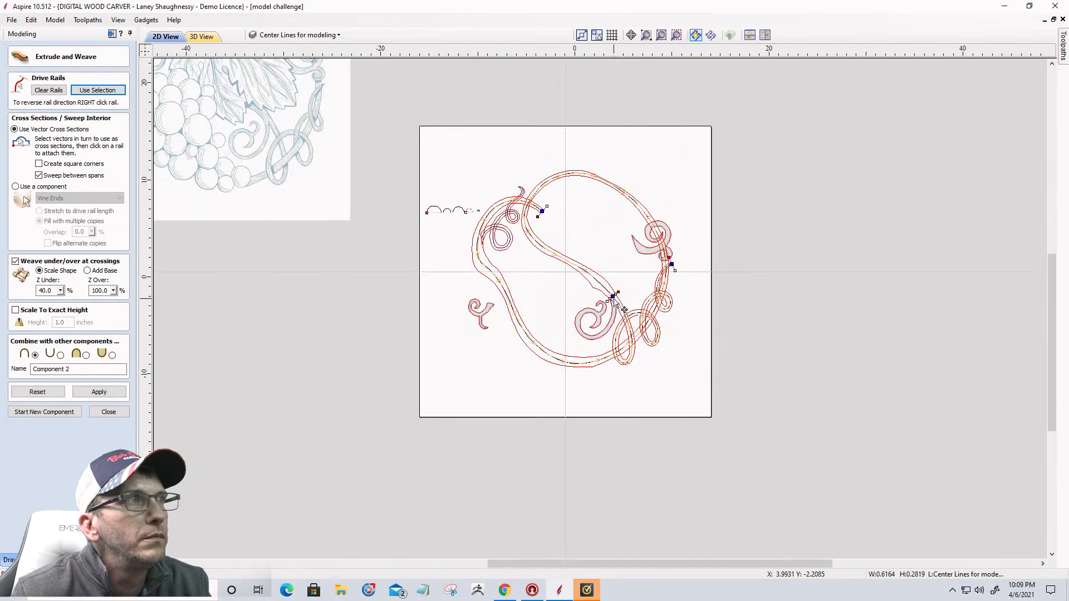
pyautogui.scroll(4, 499, 233)
pyautogui.scroll(-5, 492, 233)
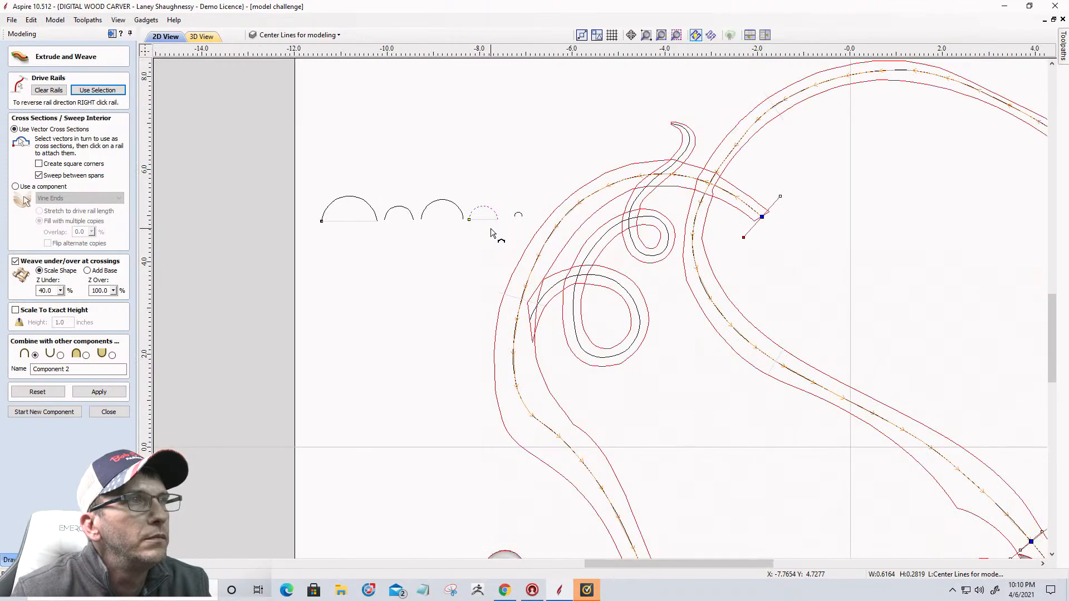
pyautogui.scroll(8, 589, 282)
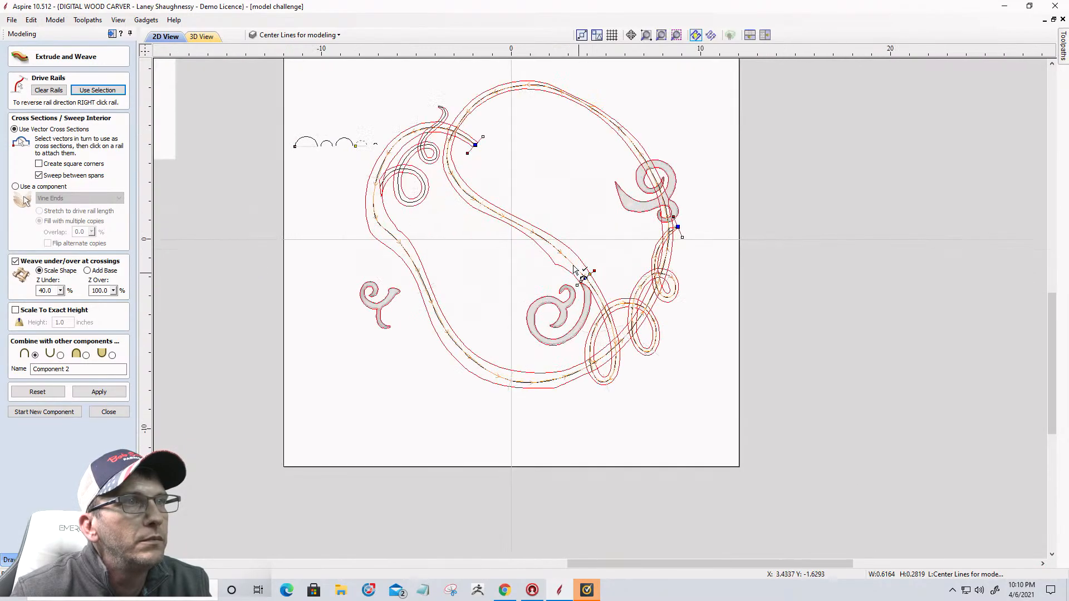
pyautogui.scroll(3, 625, 331)
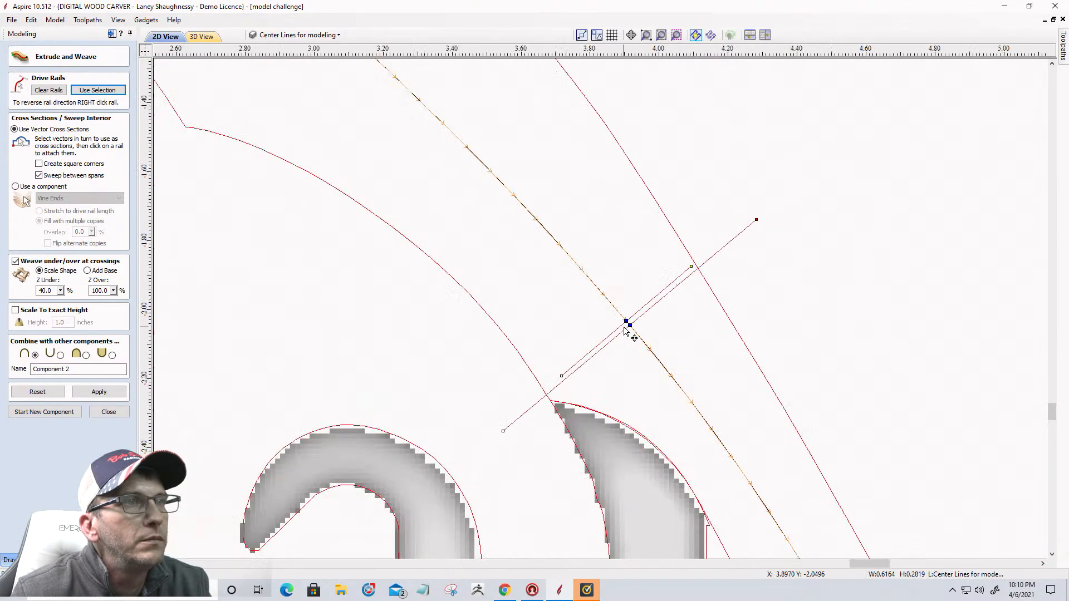
pyautogui.scroll(-1, 635, 324)
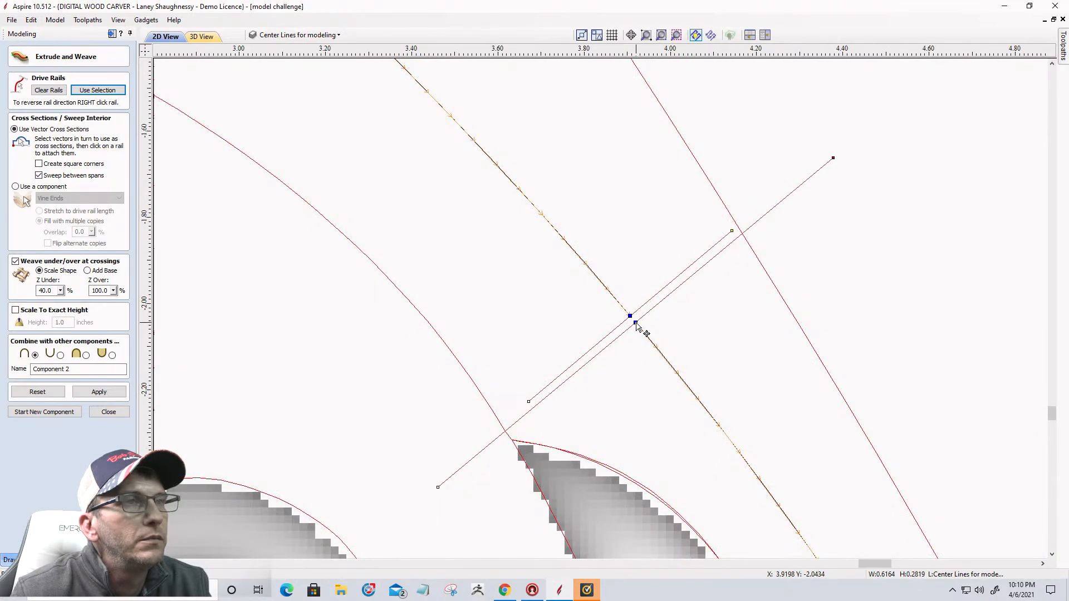
pyautogui.scroll(-8, 636, 325)
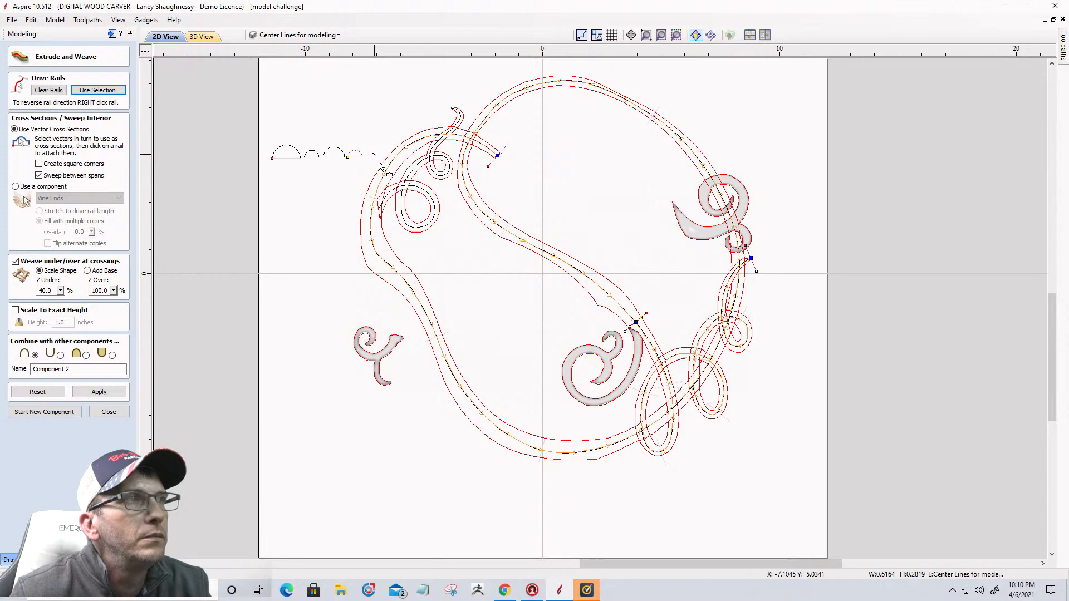
pyautogui.scroll(5, 579, 323)
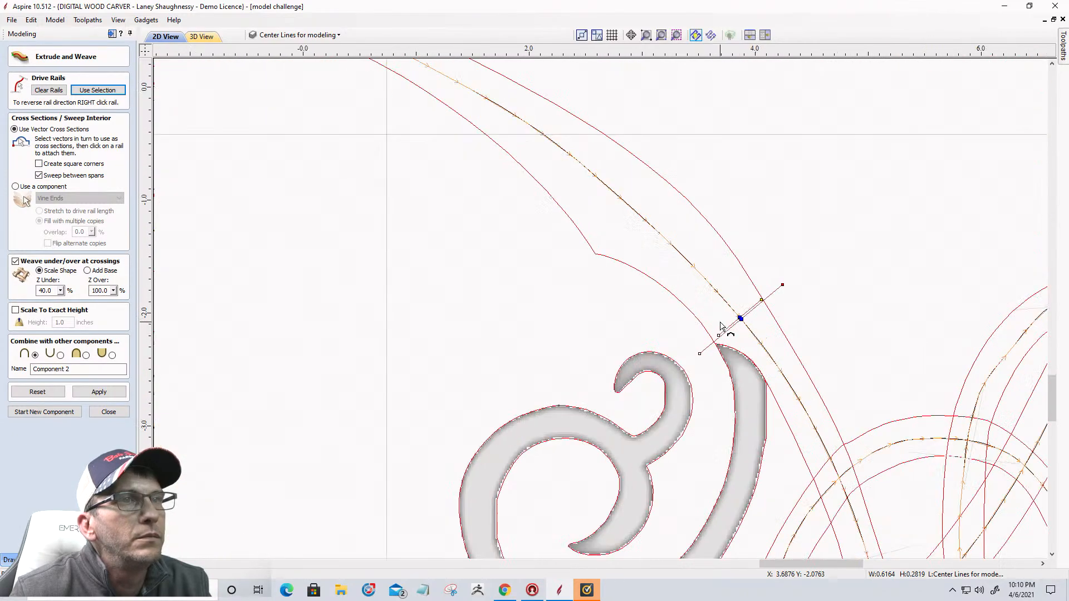
pyautogui.scroll(1, 724, 323)
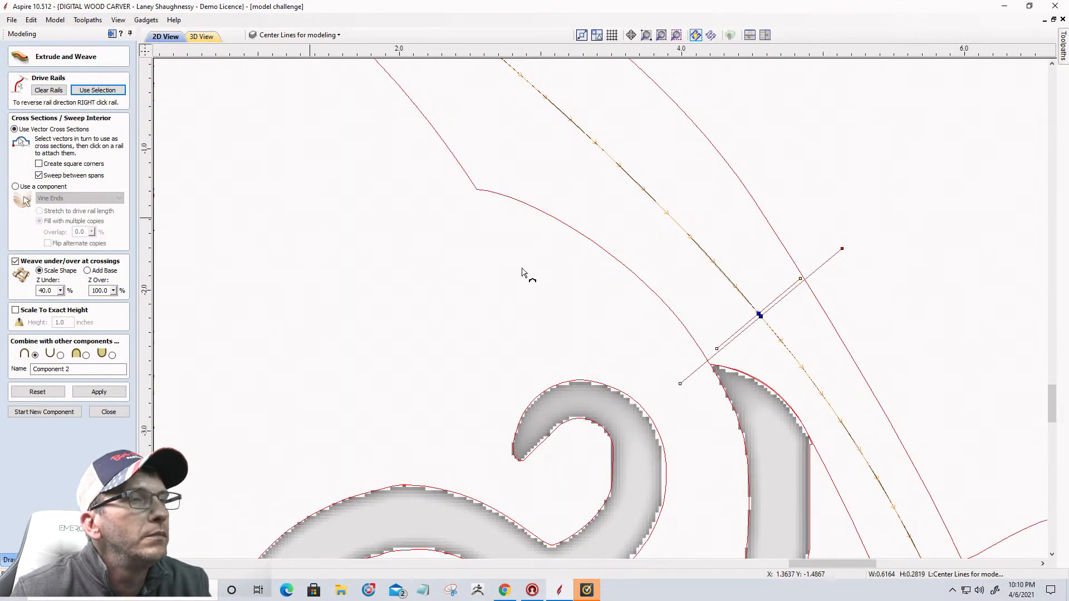
pyautogui.scroll(4, 609, 287)
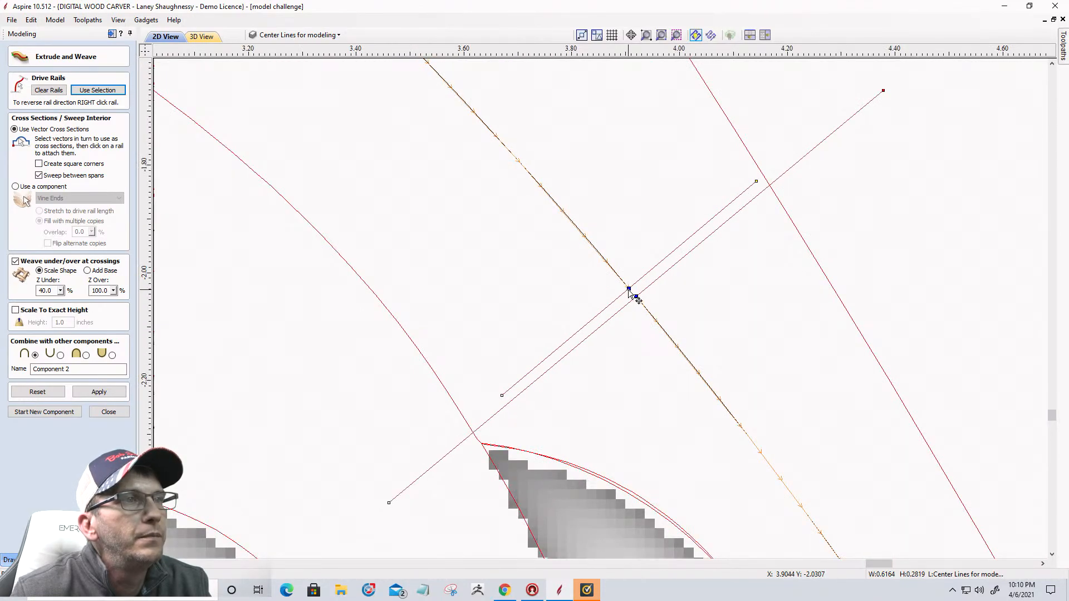
# Reselect the second arc and try attaching it to the looped section's start node instead
pyautogui.scroll(-8, 372, 383)
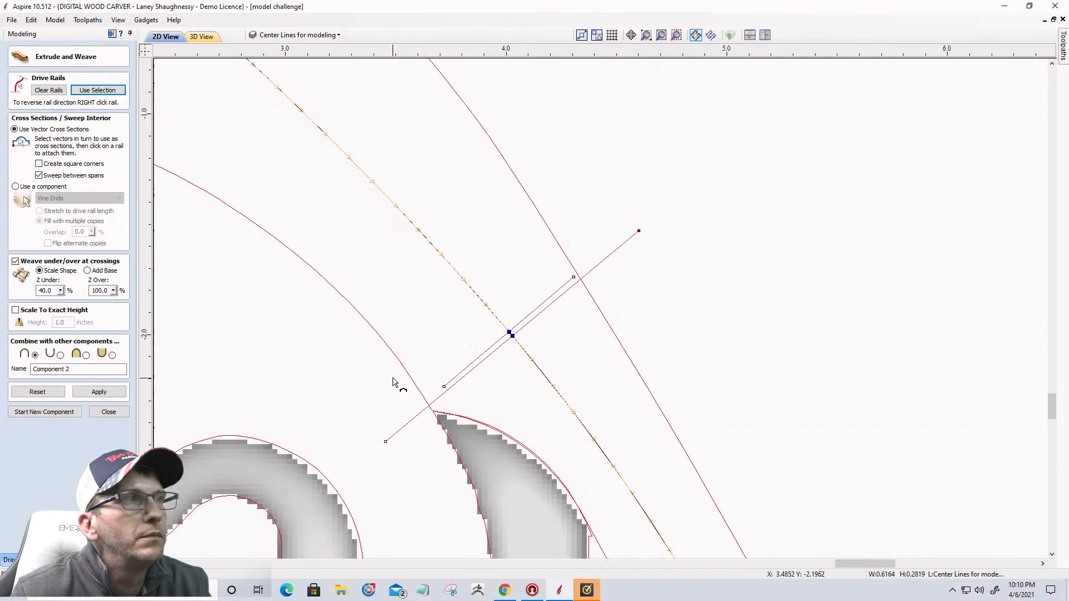
pyautogui.scroll(-3, 396, 384)
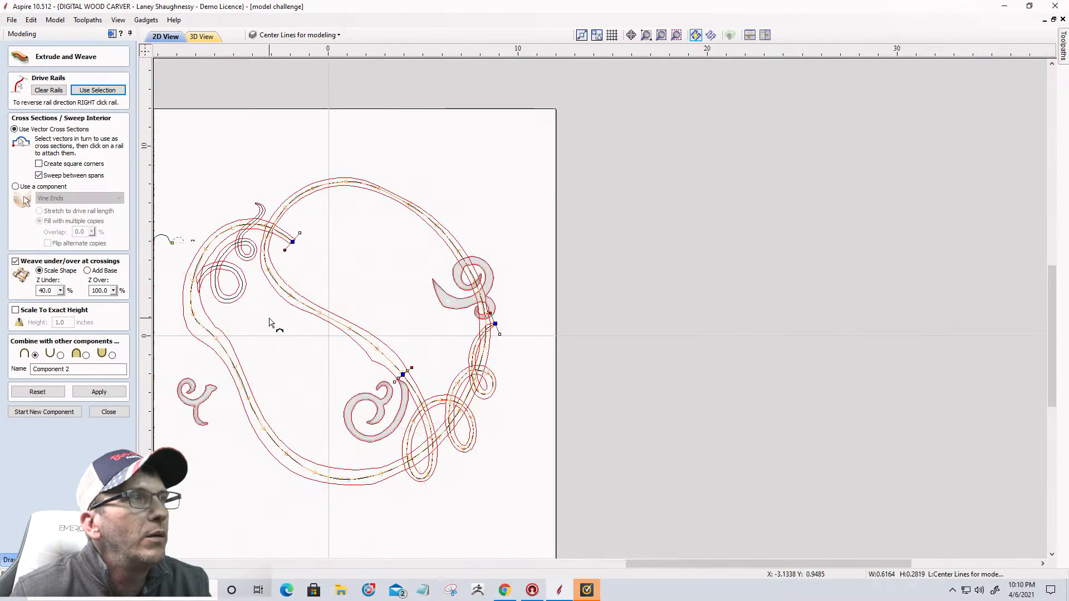
pyautogui.scroll(-2, 270, 322)
pyautogui.scroll(2, 368, 297)
pyautogui.scroll(4, 451, 267)
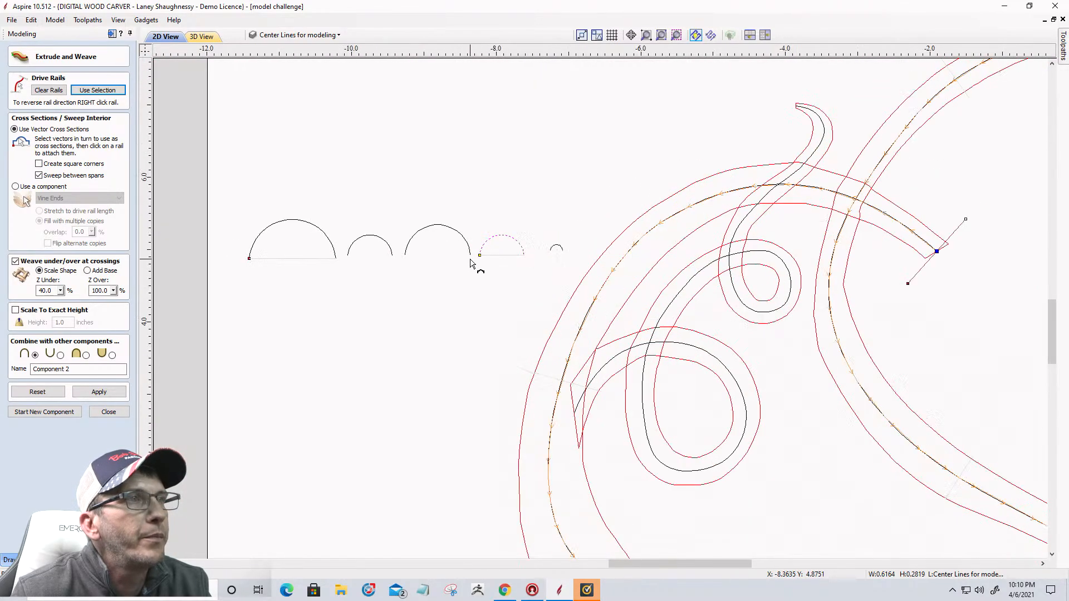
pyautogui.click(381, 241)
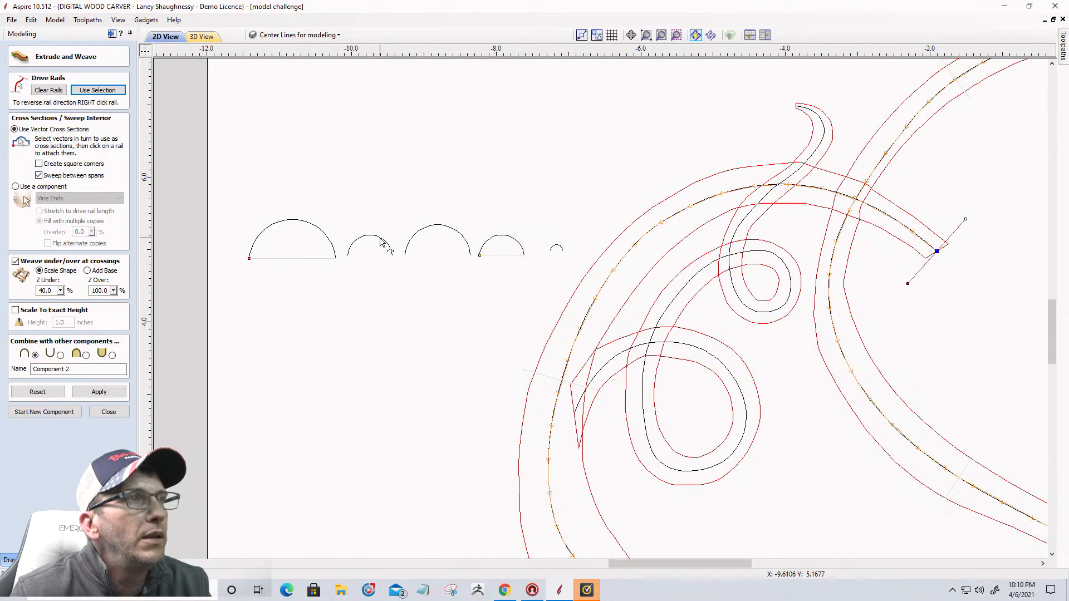
pyautogui.click(381, 241)
pyautogui.scroll(-4, 392, 272)
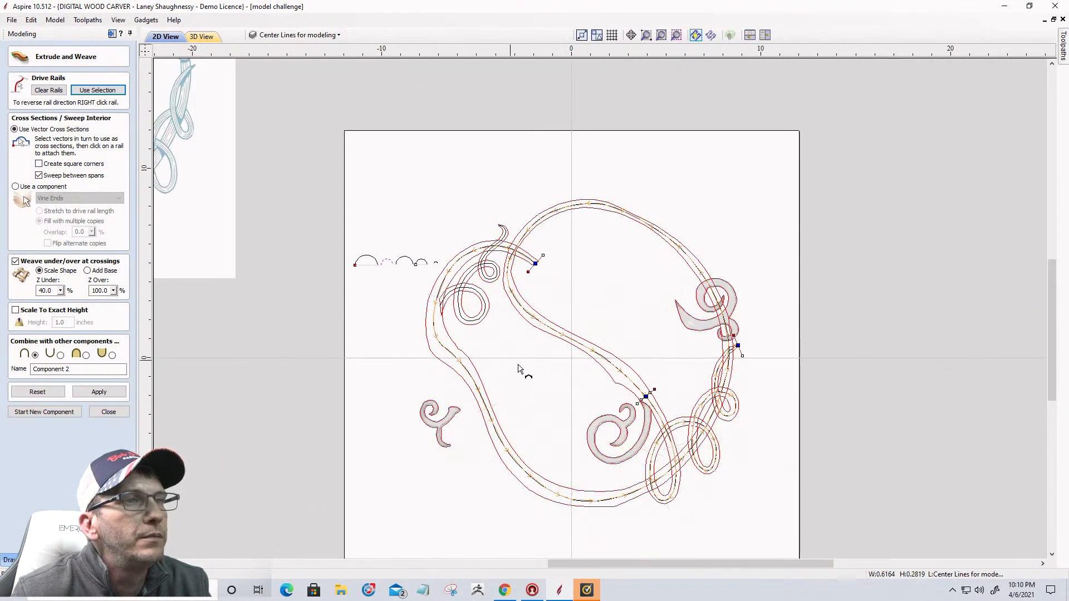
pyautogui.scroll(10, 646, 398)
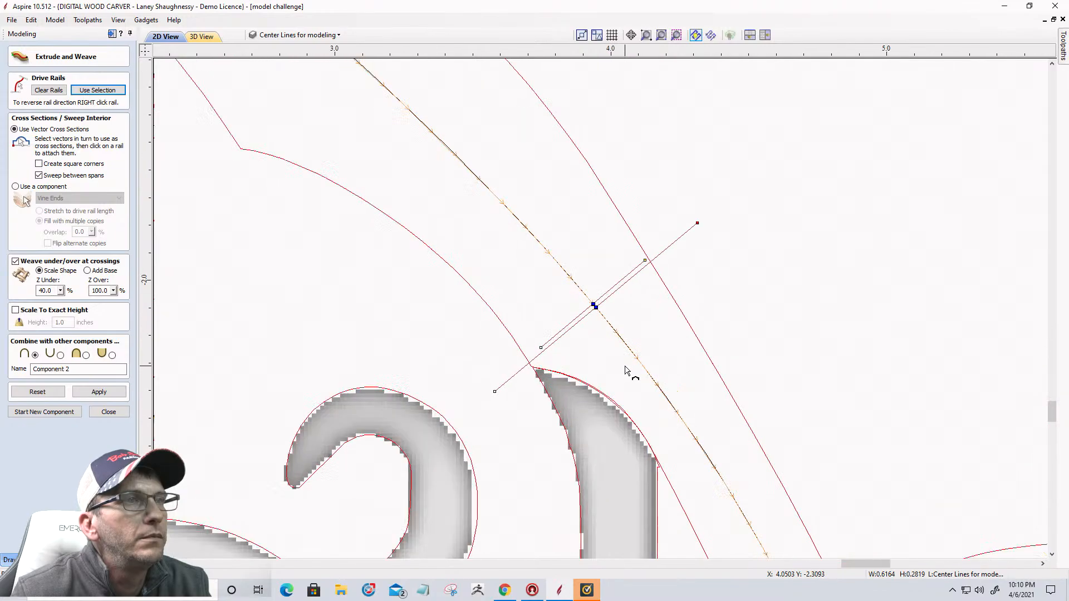
pyautogui.scroll(1, 624, 370)
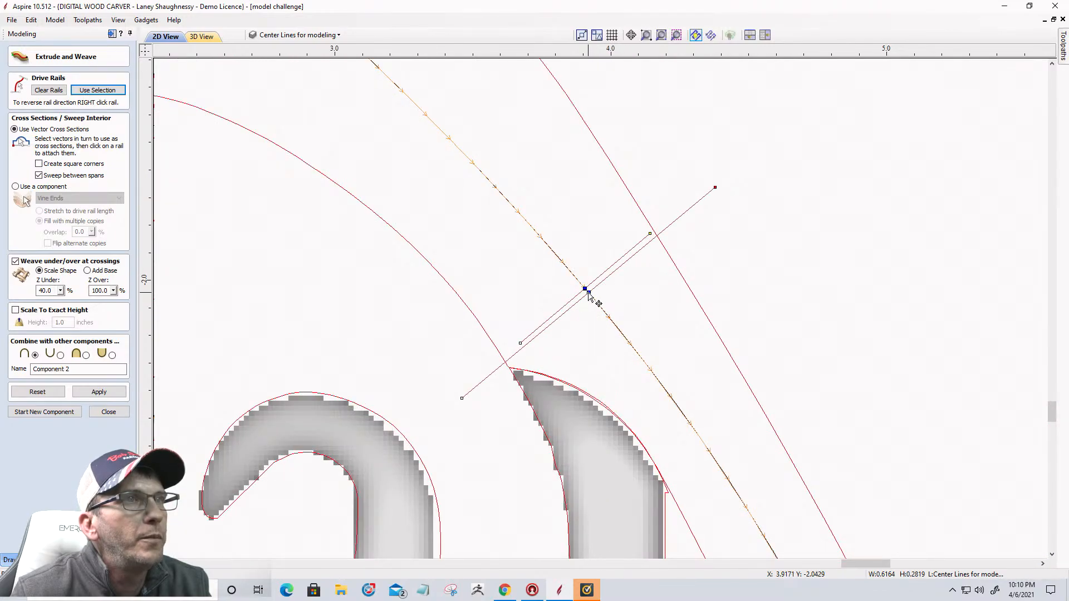
pyautogui.scroll(-8, 589, 295)
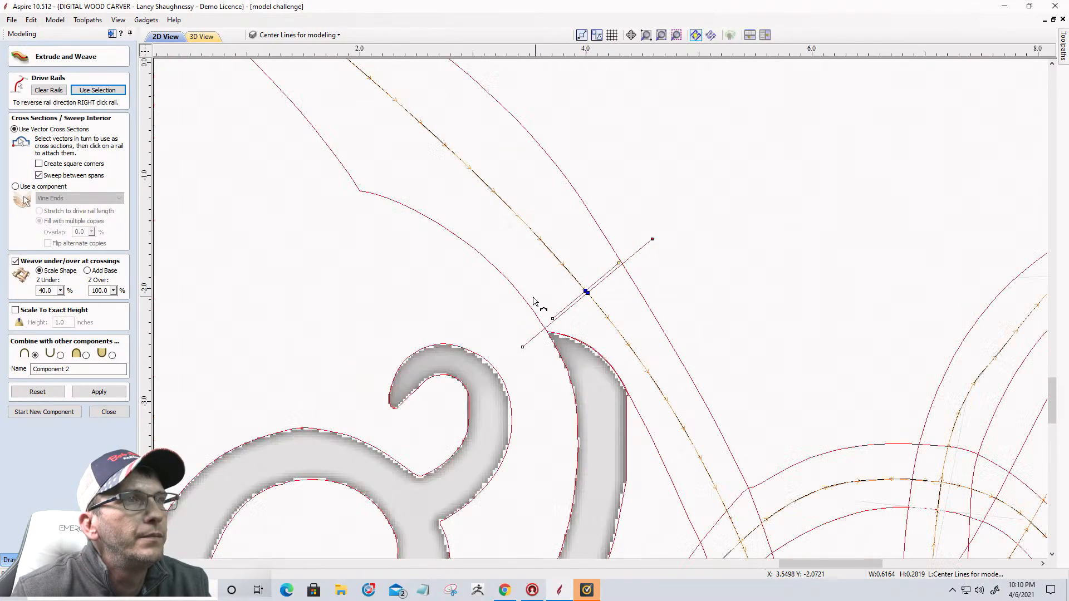
# Attach the smallest arc to the looped section's tip and delete the stray cross section on the main vine beside it
pyautogui.scroll(-4, 526, 308)
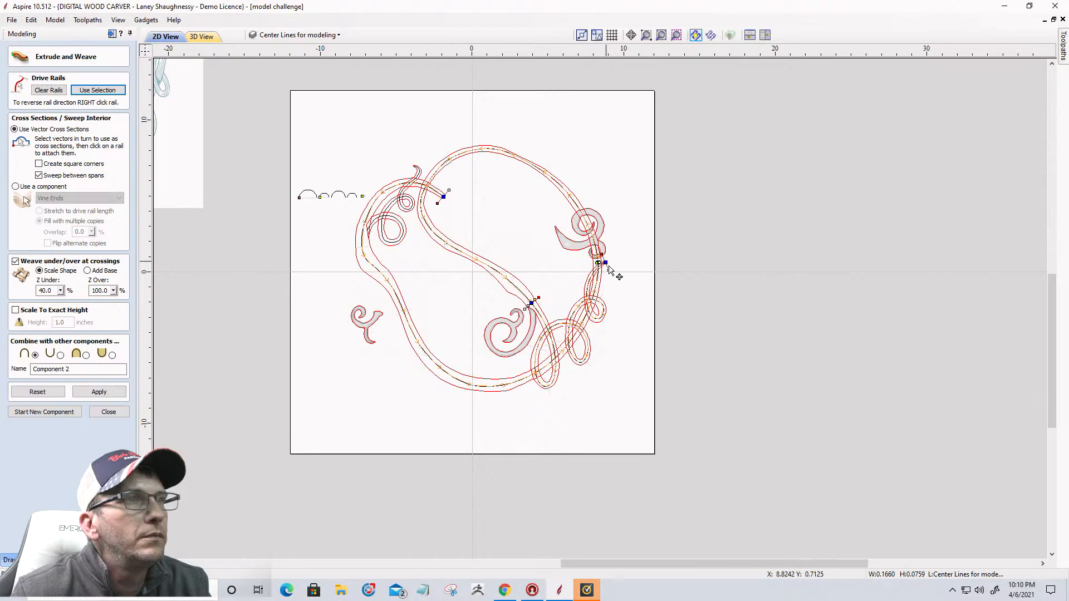
pyautogui.scroll(8, 609, 270)
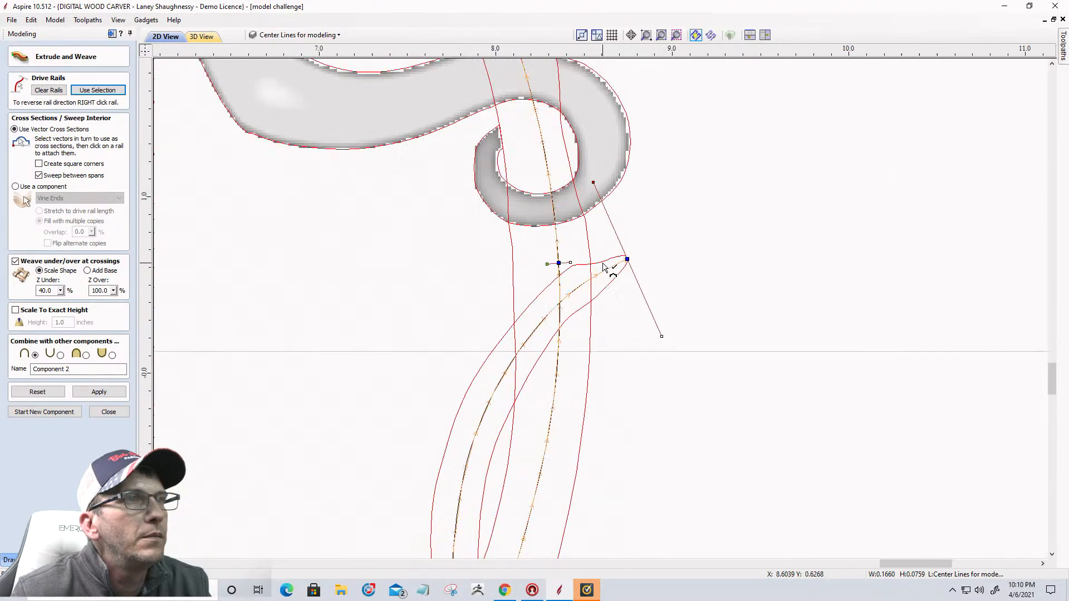
pyautogui.scroll(2, 603, 265)
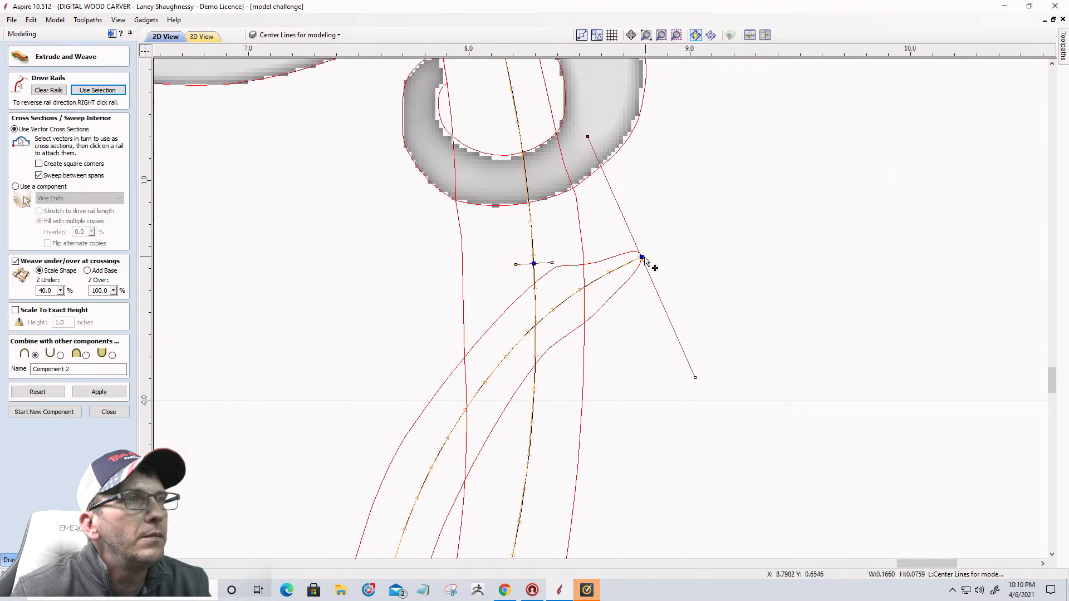
pyautogui.click(642, 258)
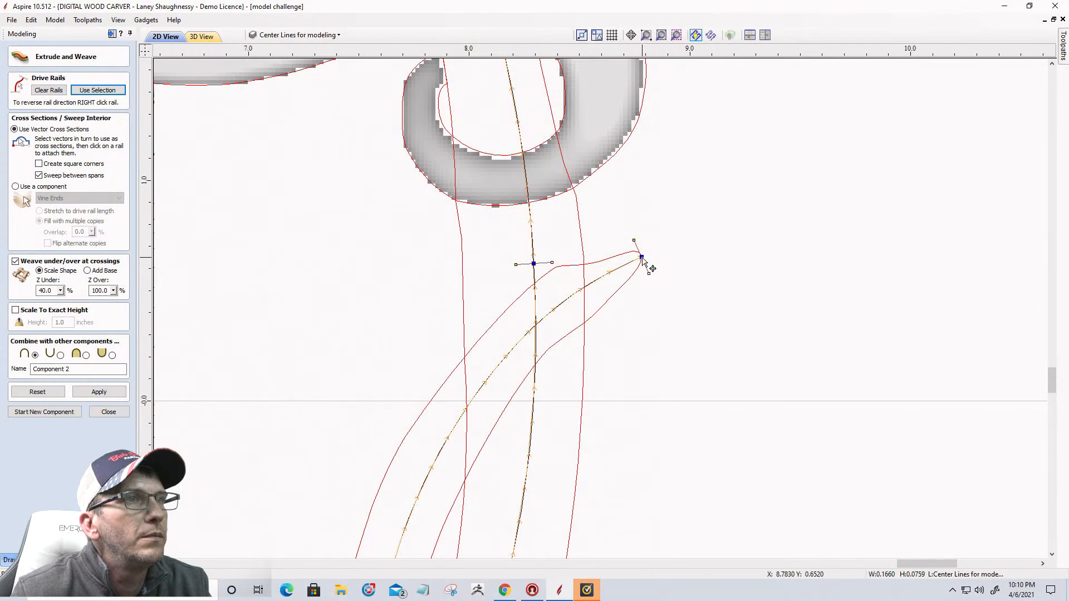
pyautogui.rightClick(536, 266)
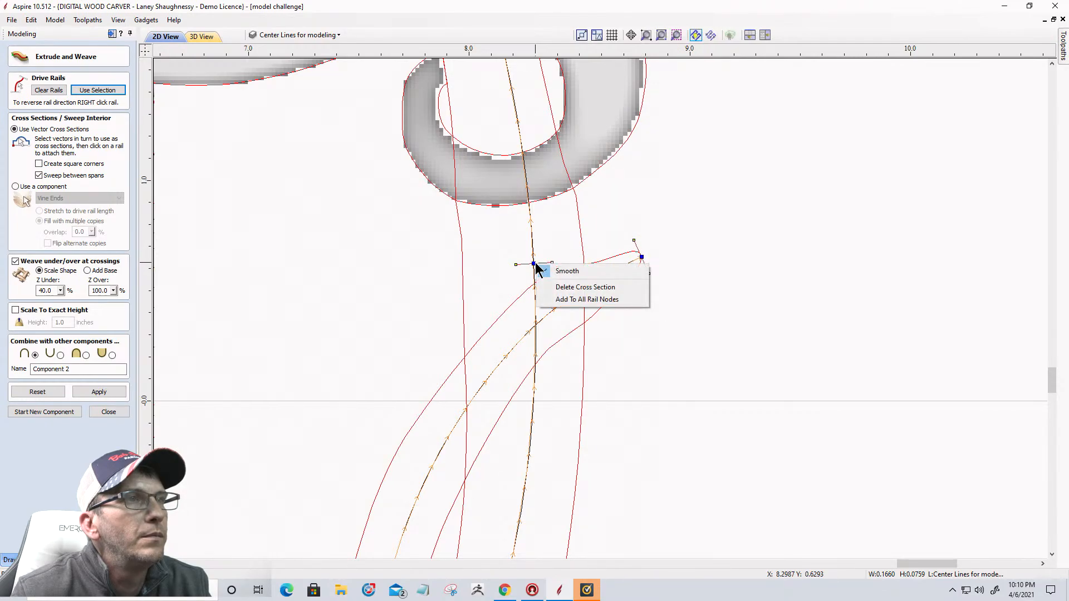
pyautogui.click(551, 287)
# Examine the two adjacent cross sections where the main vine's end meets the looped section's start
pyautogui.scroll(-2, 650, 274)
pyautogui.scroll(-2, 650, 272)
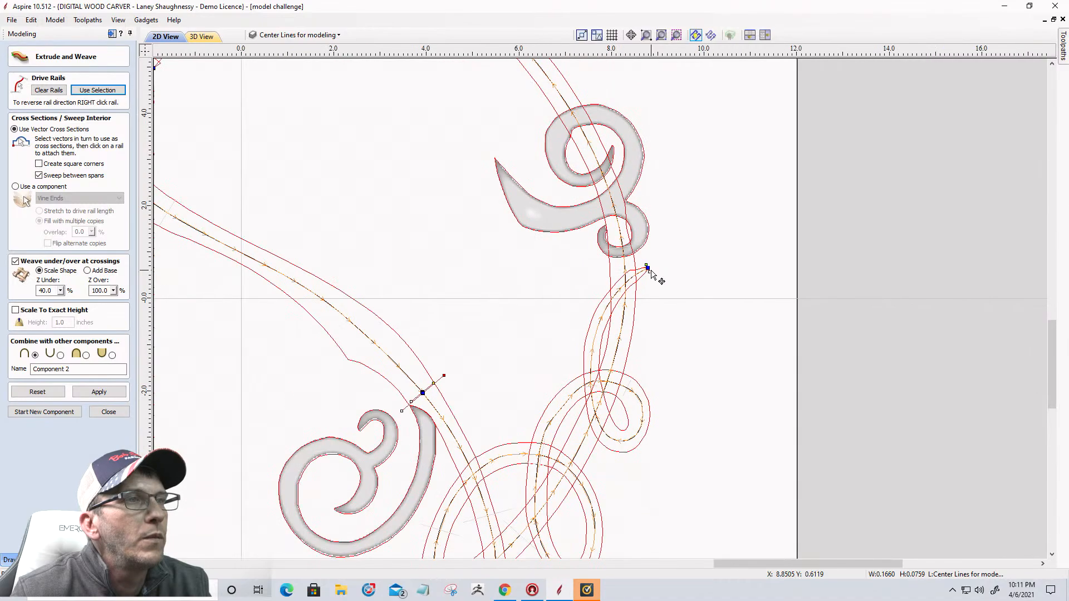
pyautogui.scroll(-1, 651, 273)
pyautogui.scroll(4, 448, 381)
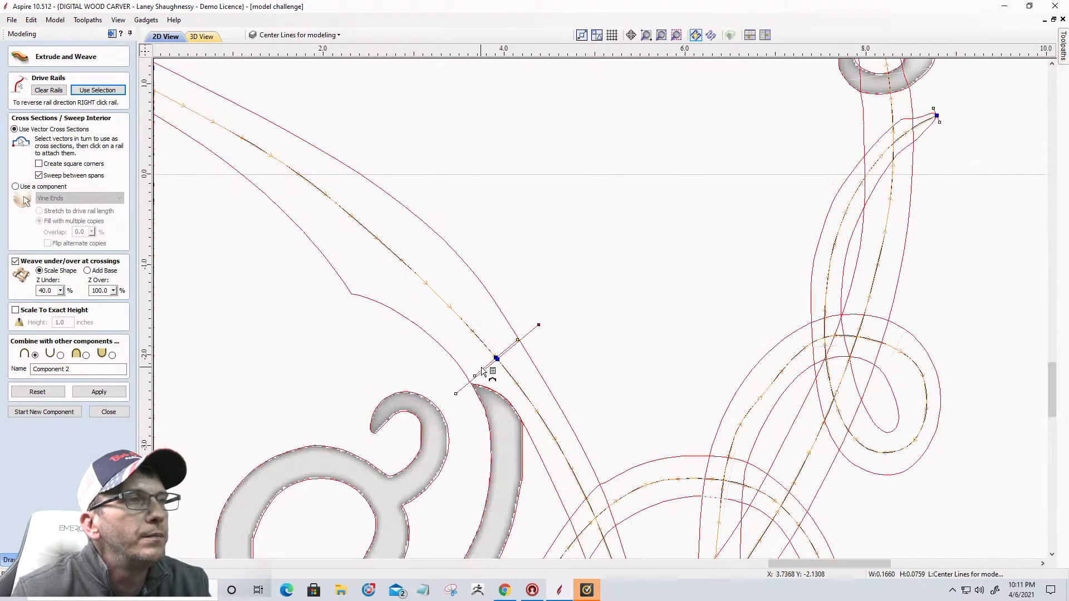
pyautogui.scroll(1, 482, 377)
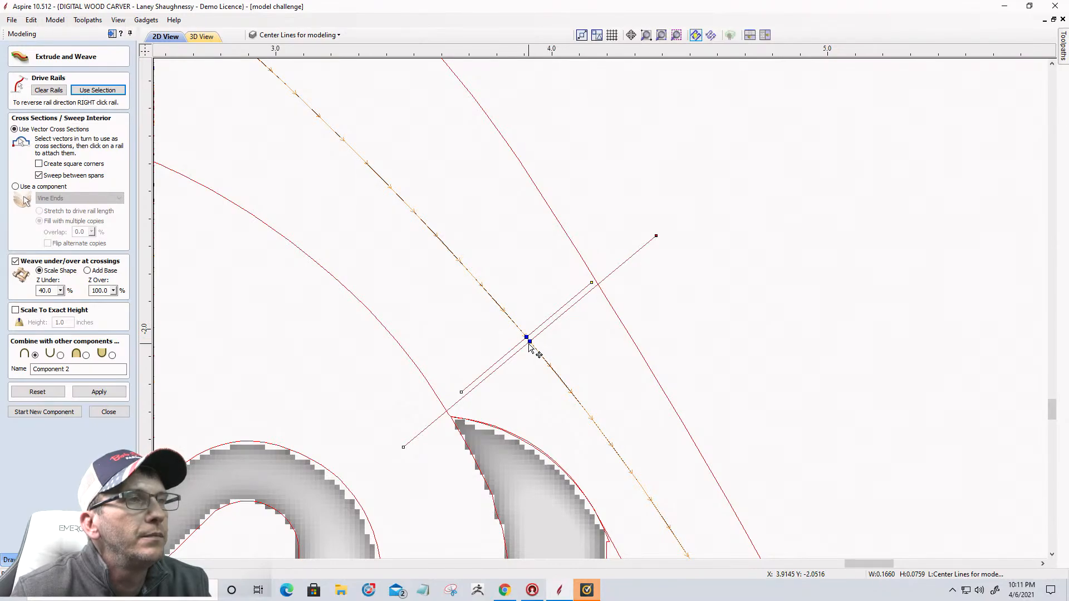
pyautogui.scroll(-8, 529, 344)
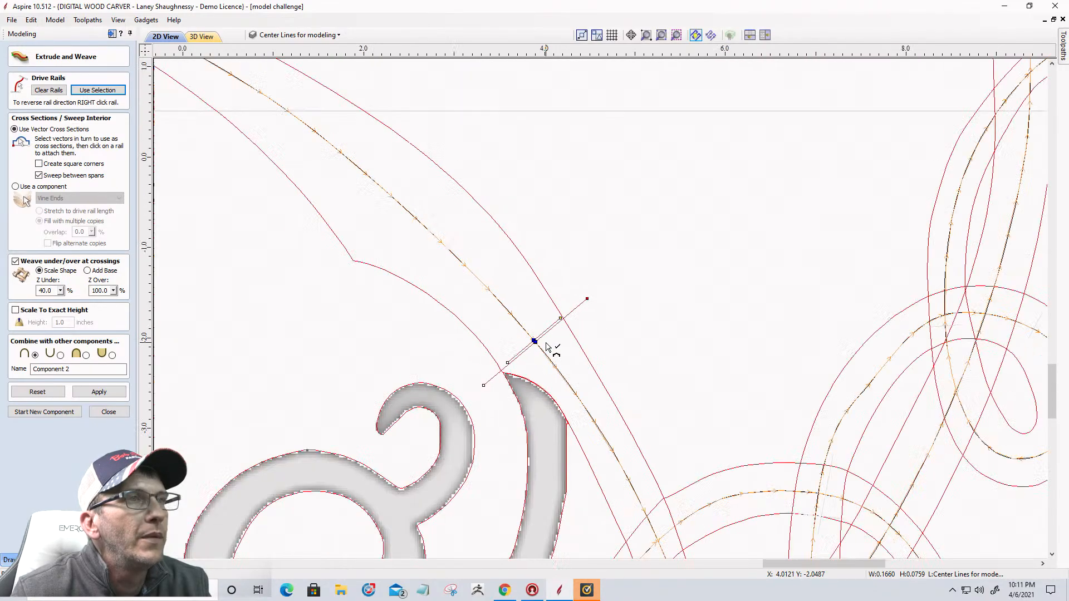
# Reselect the fourth arc and try using it to replace the wide cross section at the looped section's start node
pyautogui.scroll(-3, 488, 303)
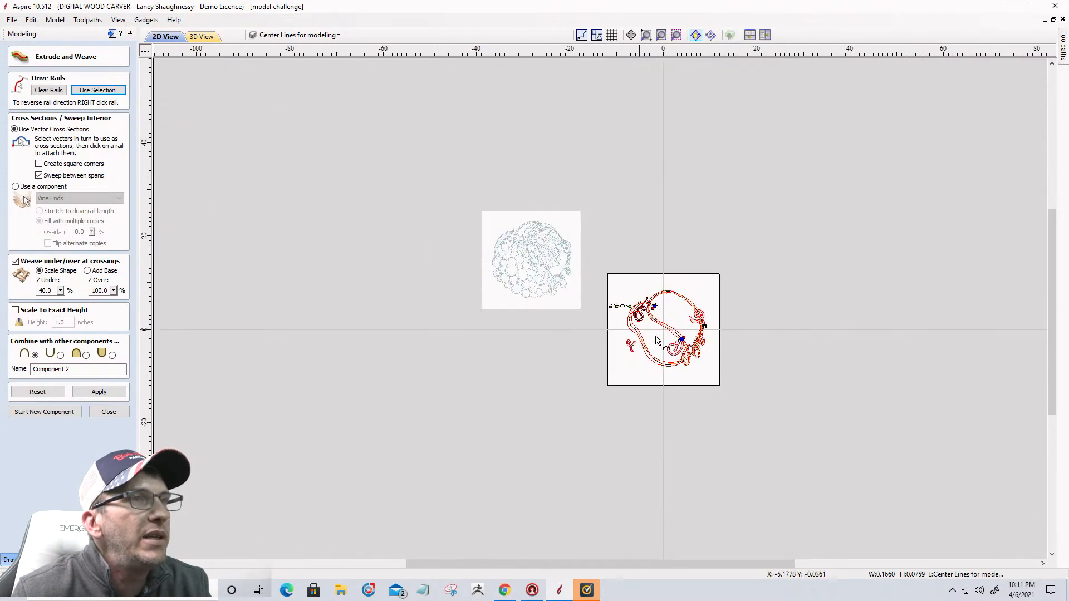
pyautogui.scroll(9, 654, 336)
pyautogui.scroll(3, 542, 252)
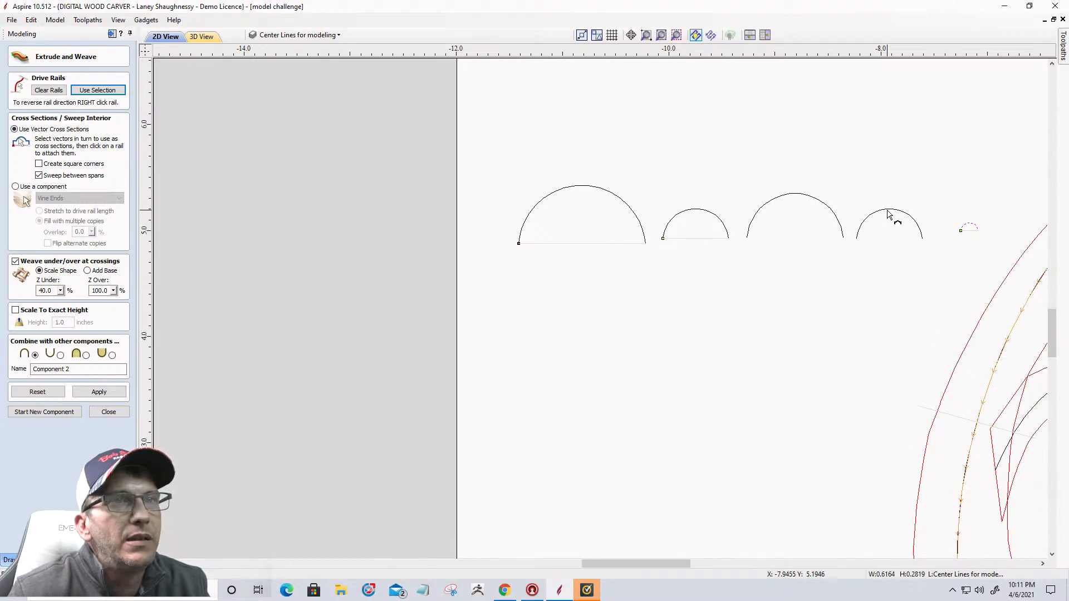
pyautogui.scroll(-6, 891, 216)
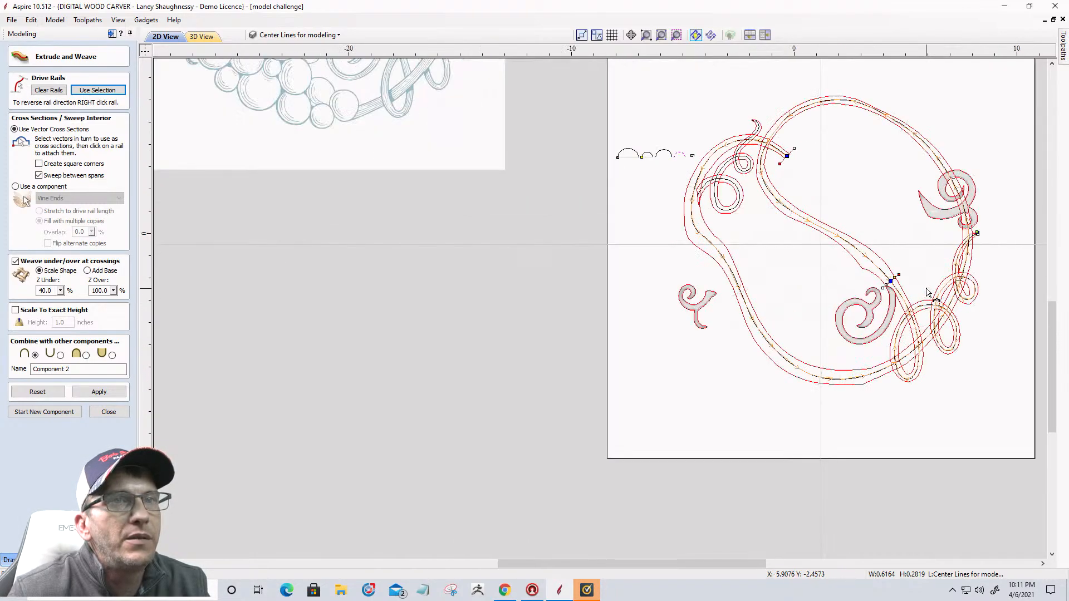
pyautogui.scroll(8, 927, 292)
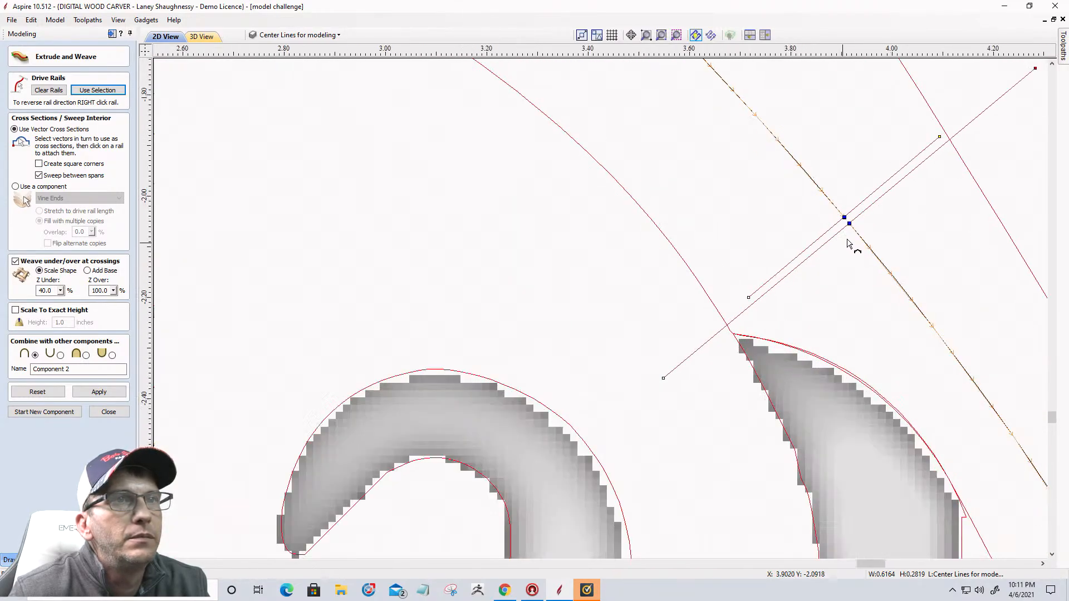
pyautogui.scroll(1, 849, 234)
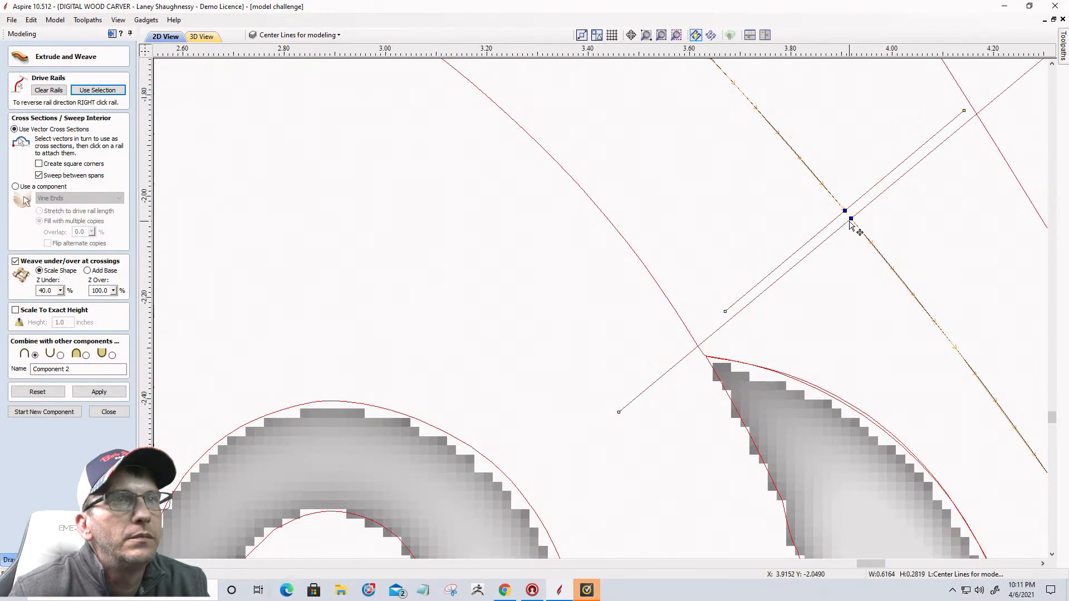
pyautogui.scroll(-2, 850, 222)
pyautogui.rightClick(969, 124)
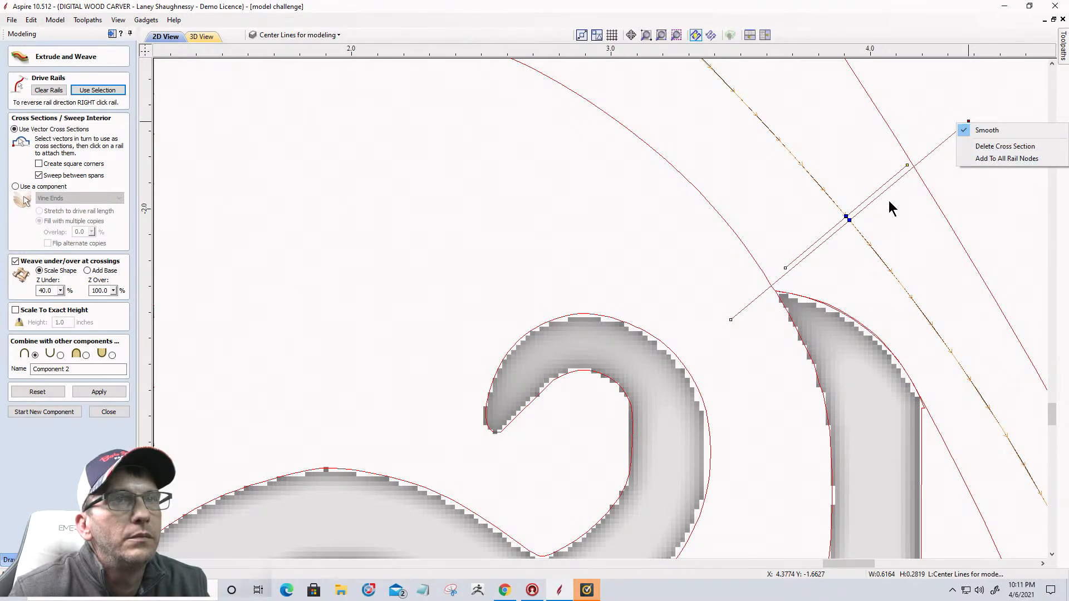
pyautogui.rightClick(733, 324)
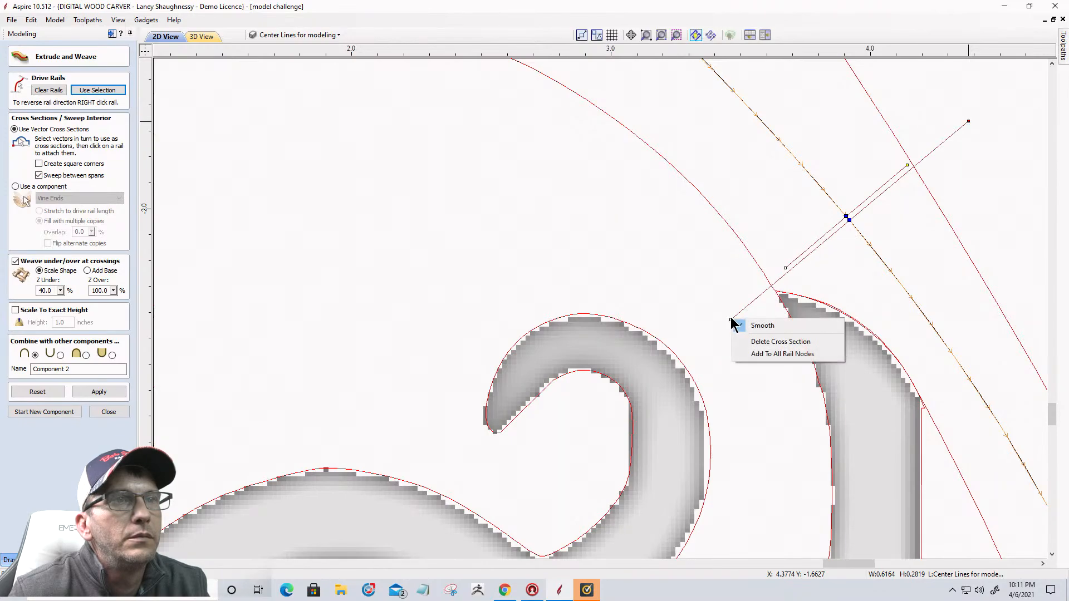
pyautogui.click(850, 220)
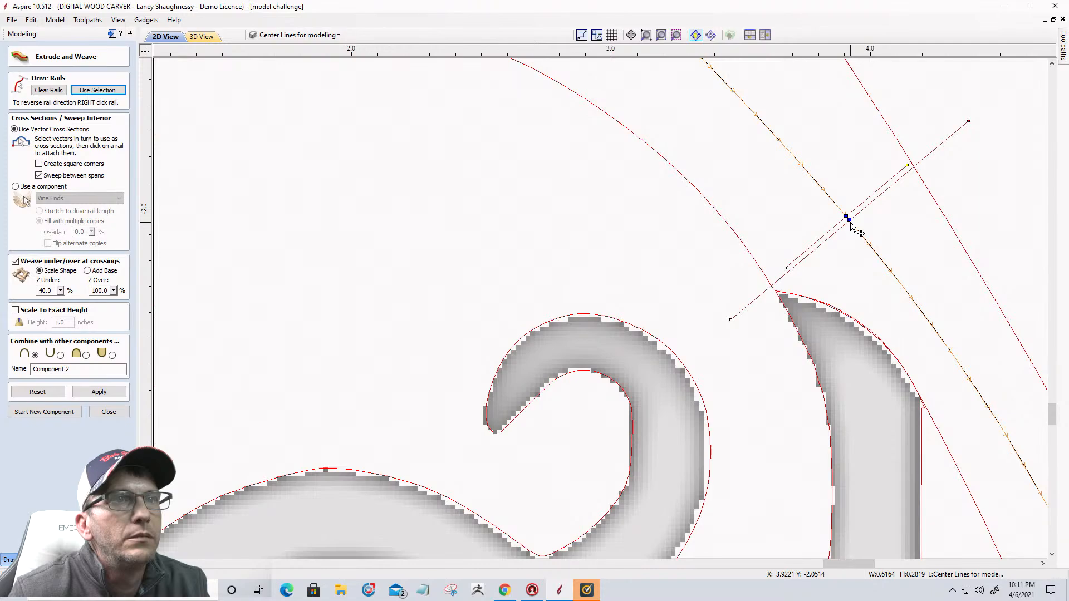
# Try a Z Over value of 60% for the weave crossings
pyautogui.scroll(-3, 851, 223)
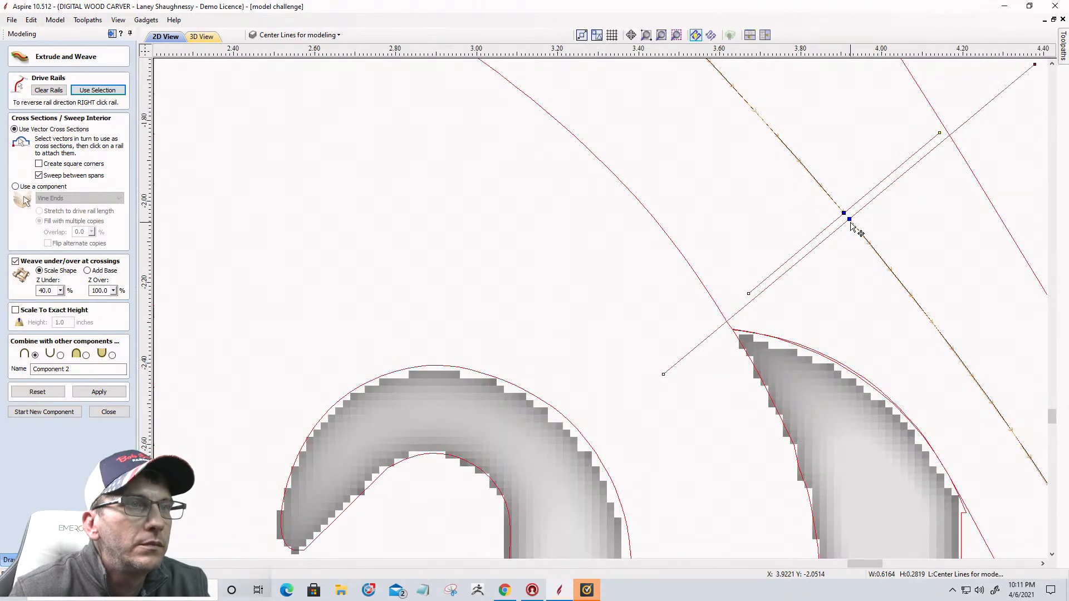
pyautogui.scroll(-5, 850, 222)
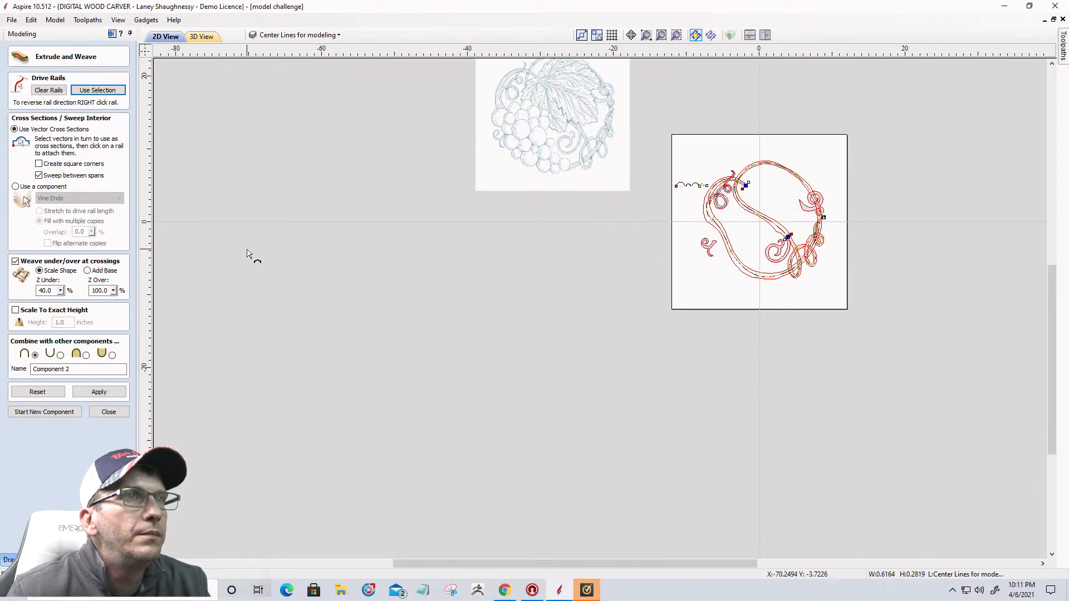
pyautogui.scroll(4, 694, 193)
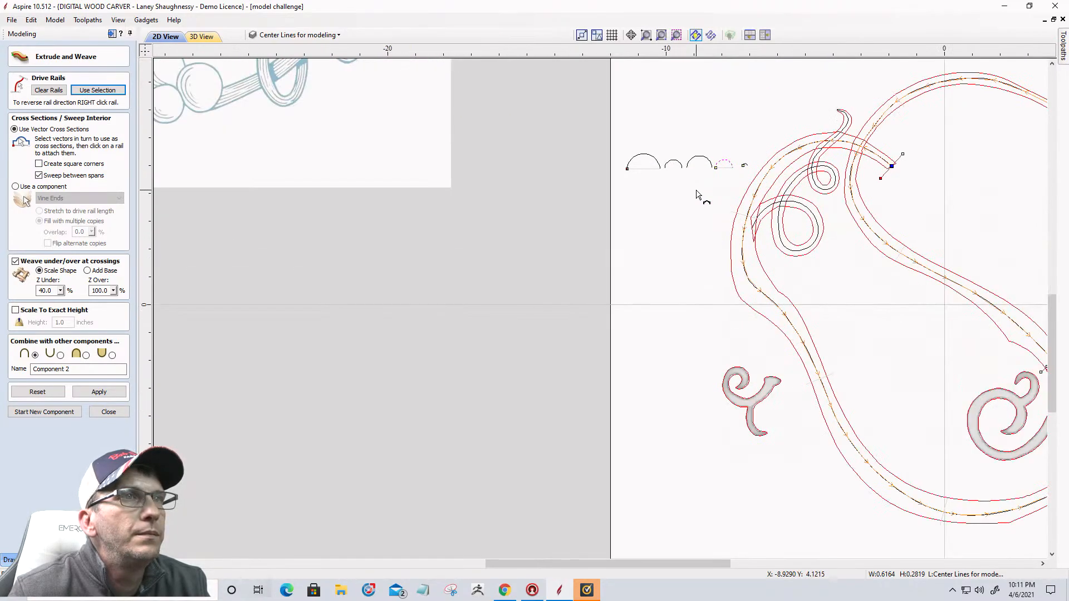
pyautogui.scroll(-3, 697, 193)
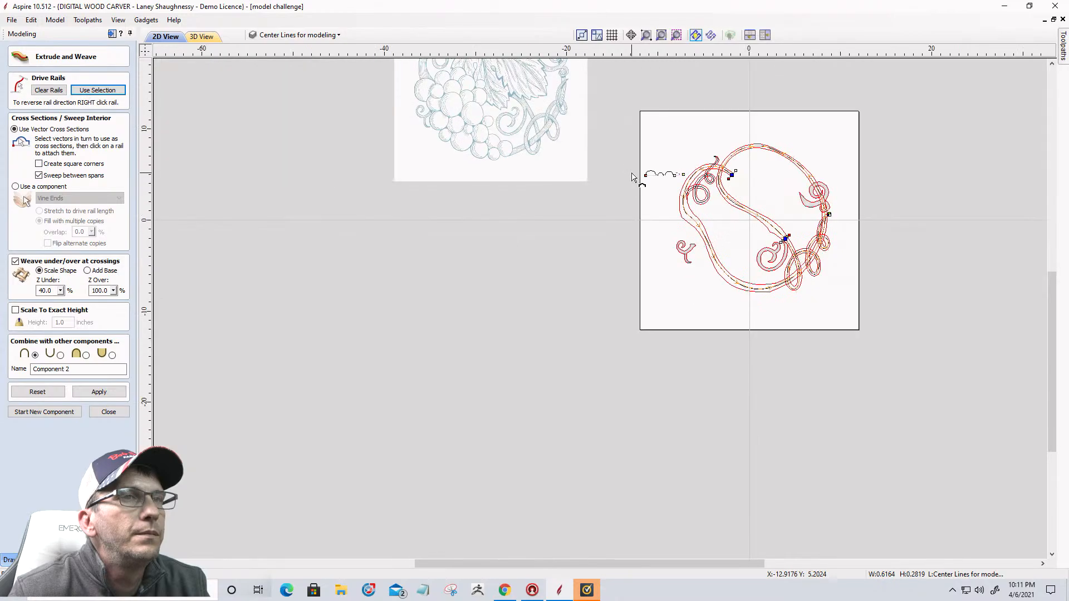
pyautogui.scroll(6, 786, 240)
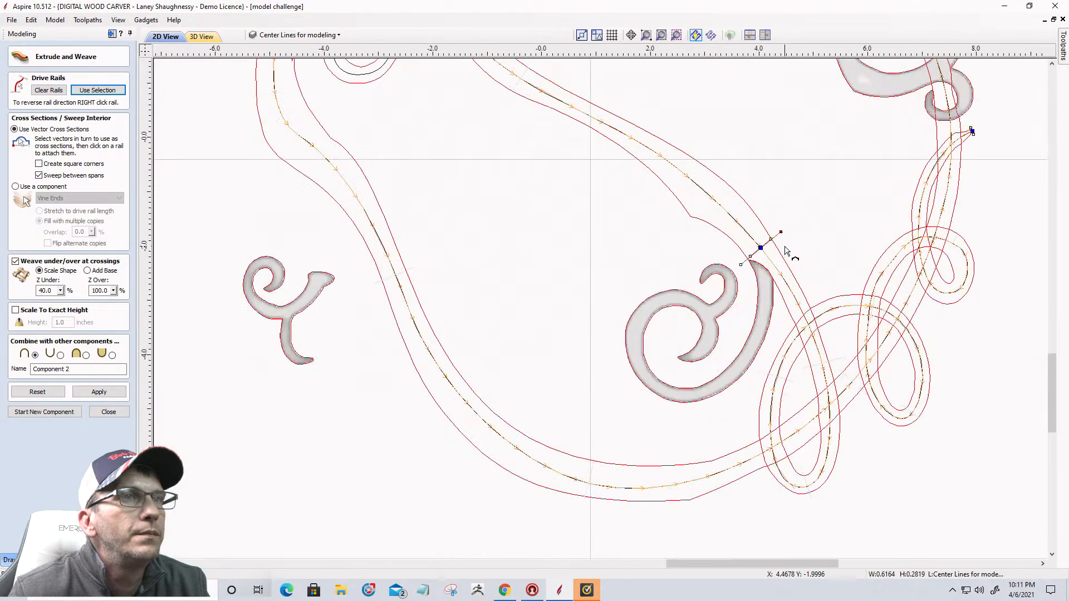
pyautogui.scroll(-1, 787, 252)
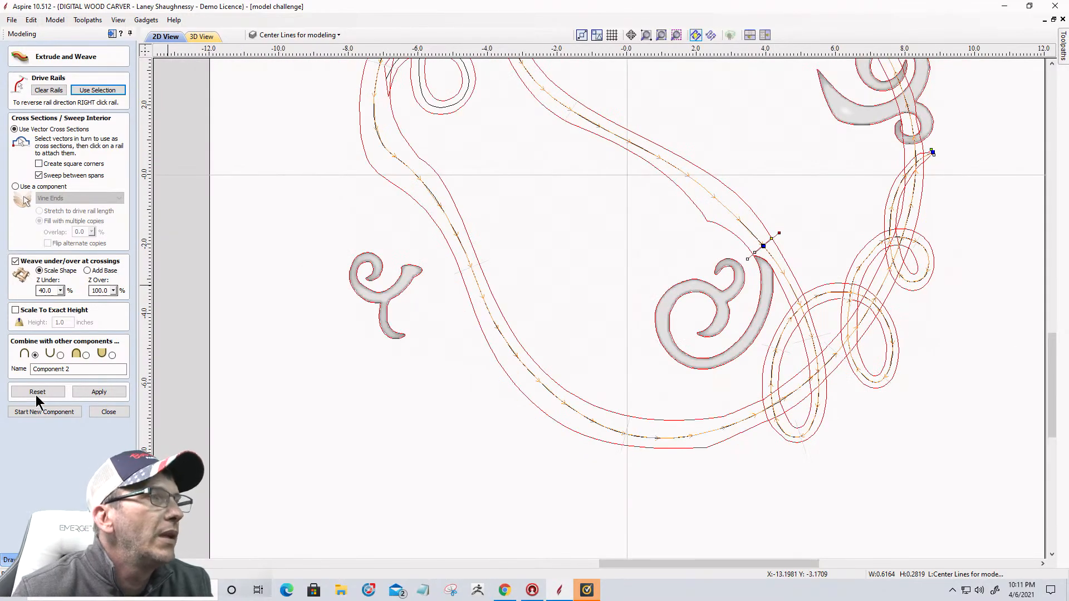
pyautogui.doubleClick(104, 288)
pyautogui.write('60')
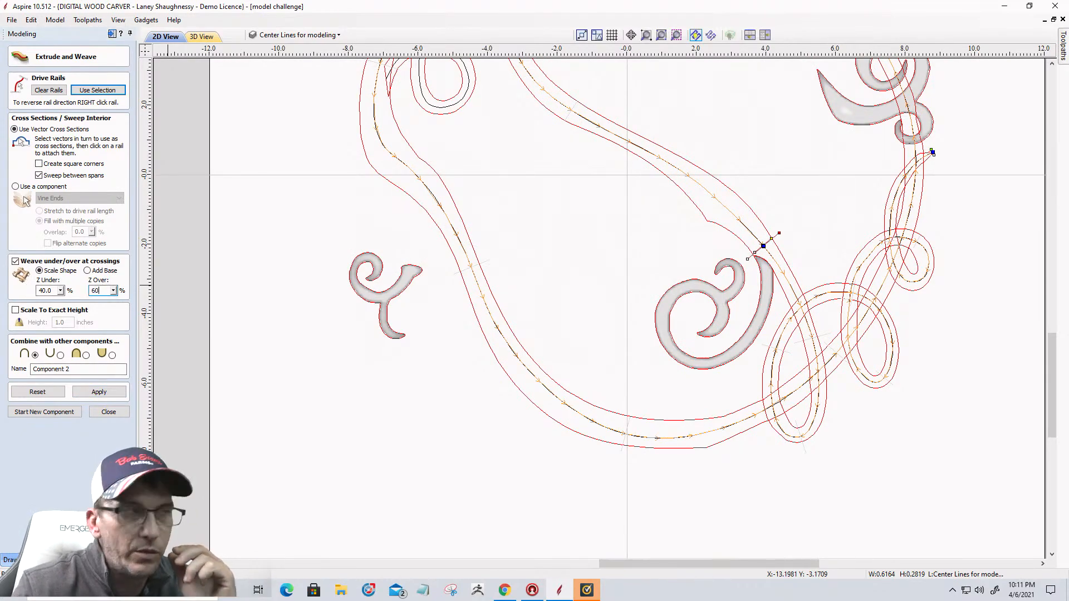
# Preview the combined sweep, inspect the joint between the main vine and the looped section, and reset it
pyautogui.click(87, 395)
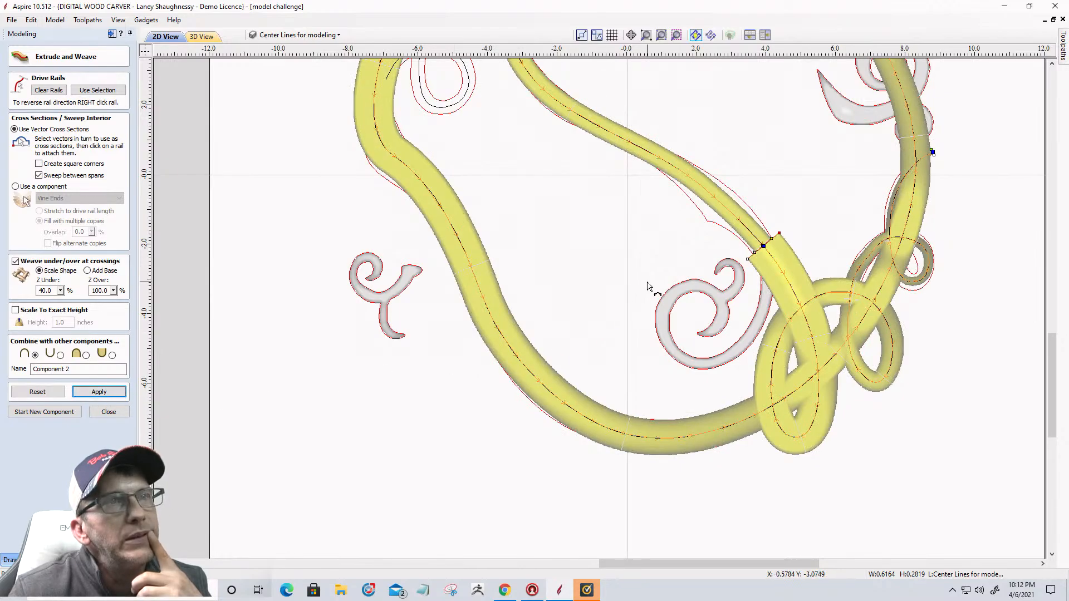
pyautogui.scroll(5, 768, 241)
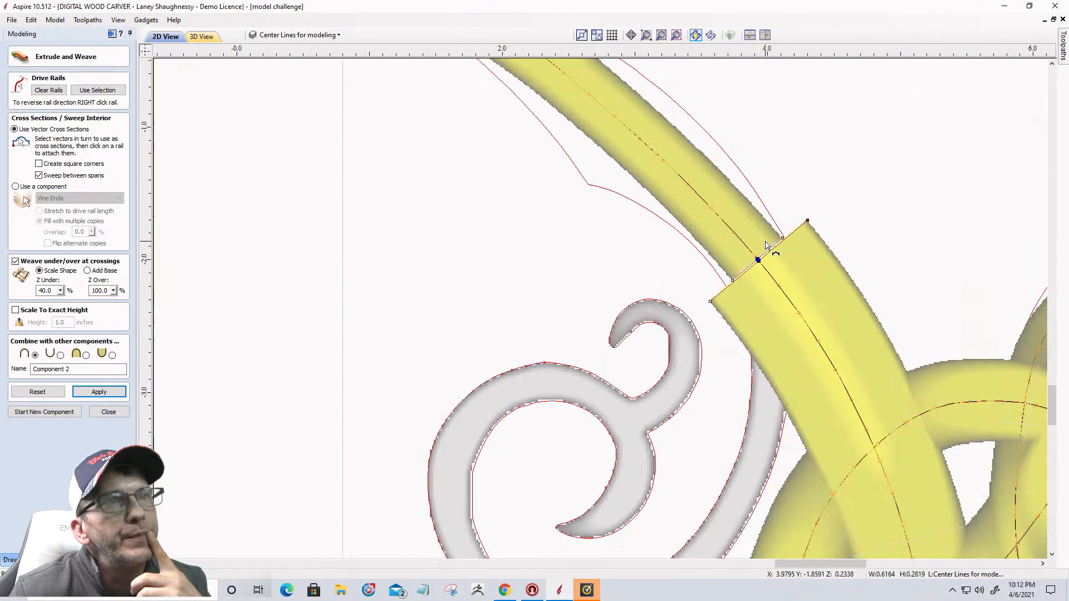
pyautogui.scroll(-5, 766, 245)
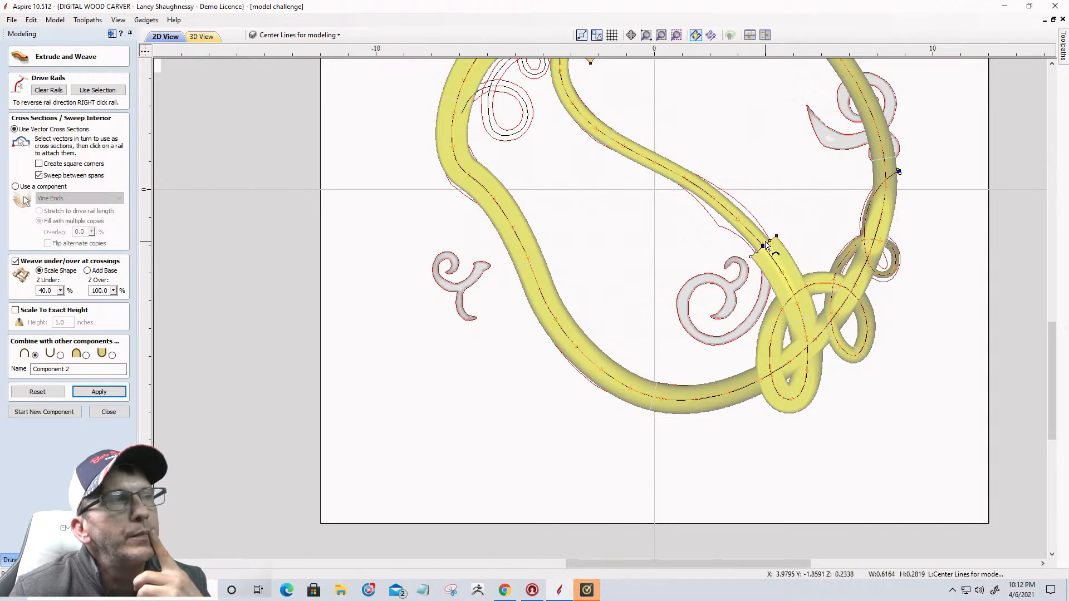
pyautogui.click(34, 394)
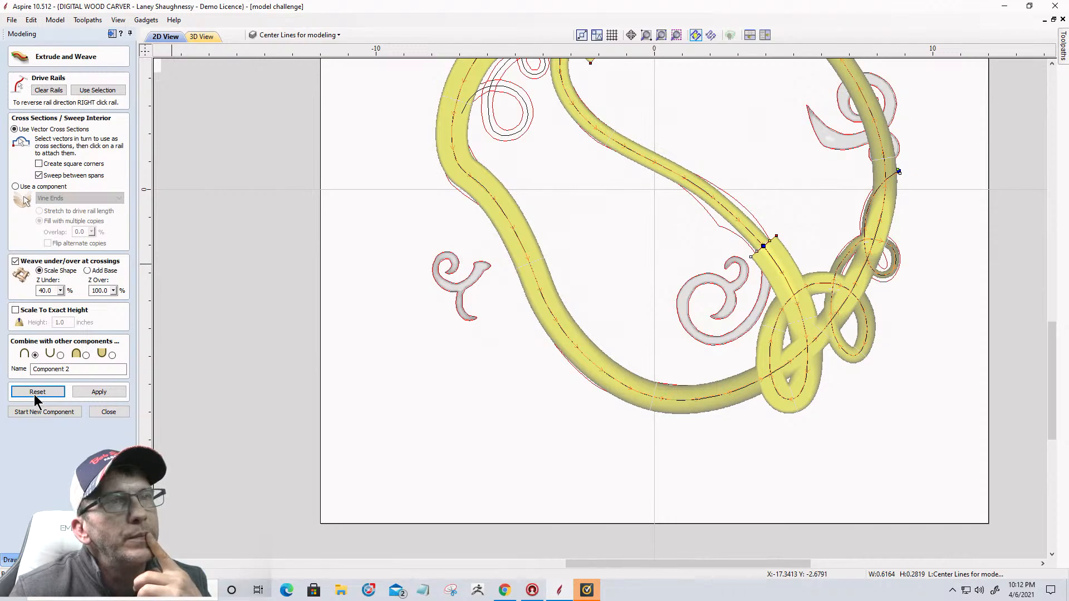
# Delete the wide cross section at the looped section's start node and check the bare node beside the main vine's end
pyautogui.scroll(5, 750, 275)
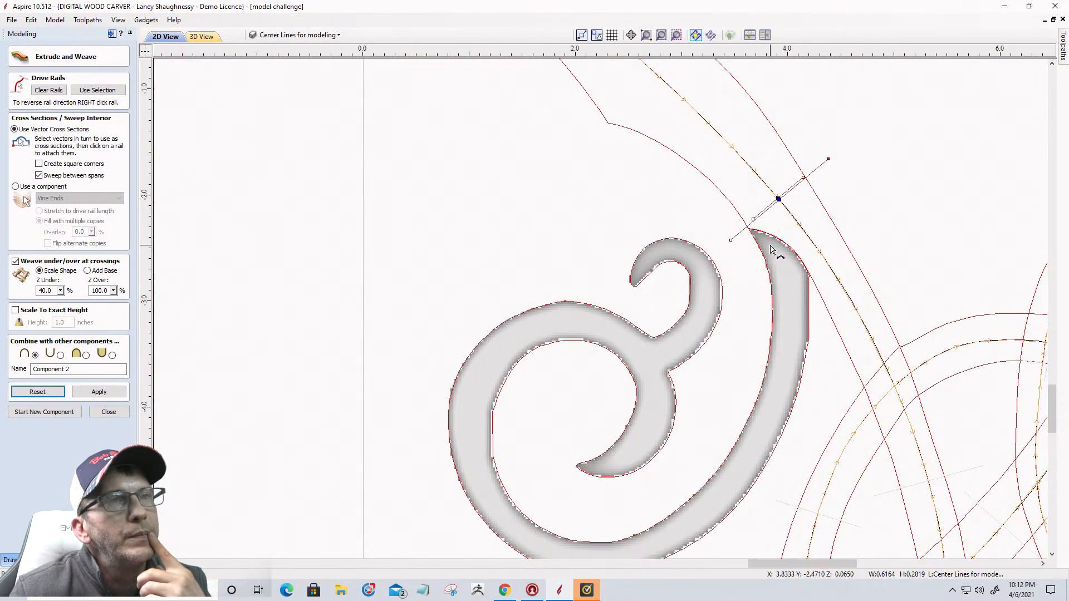
pyautogui.rightClick(780, 200)
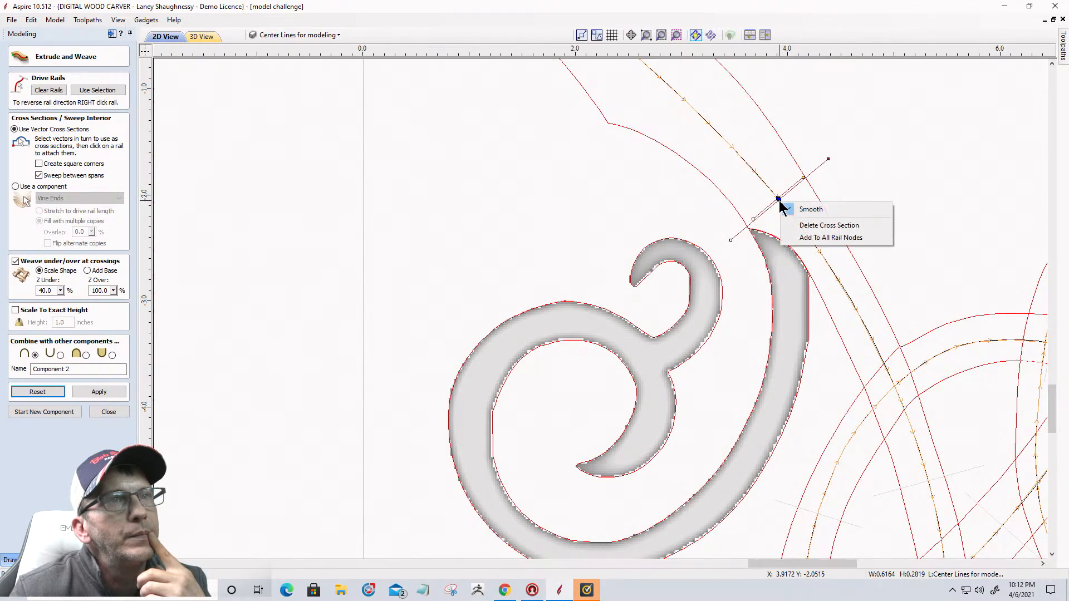
pyautogui.click(803, 226)
pyautogui.scroll(8, 781, 204)
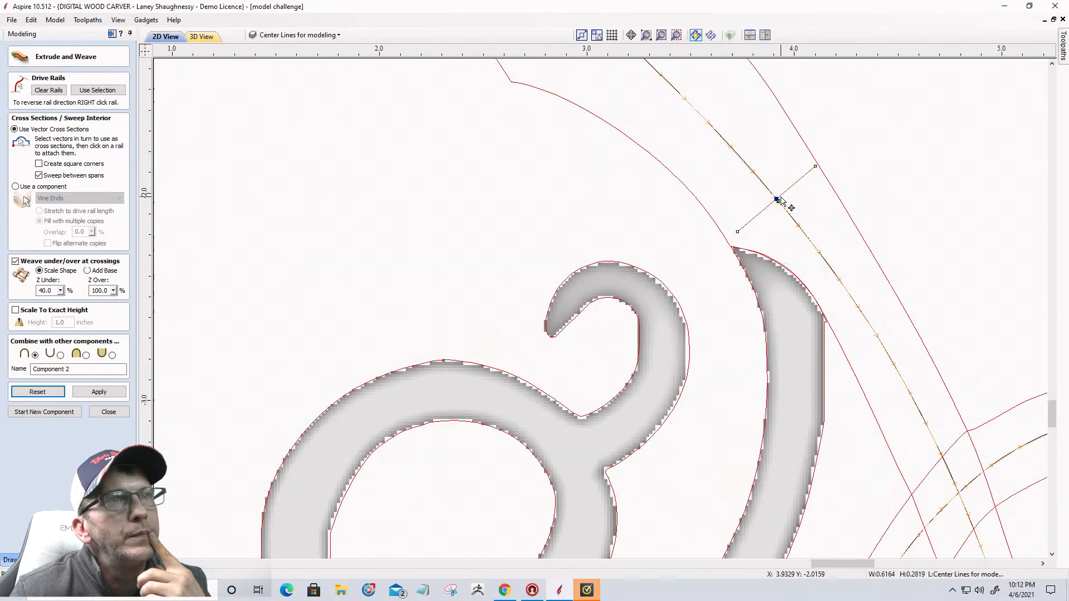
pyautogui.scroll(1, 781, 203)
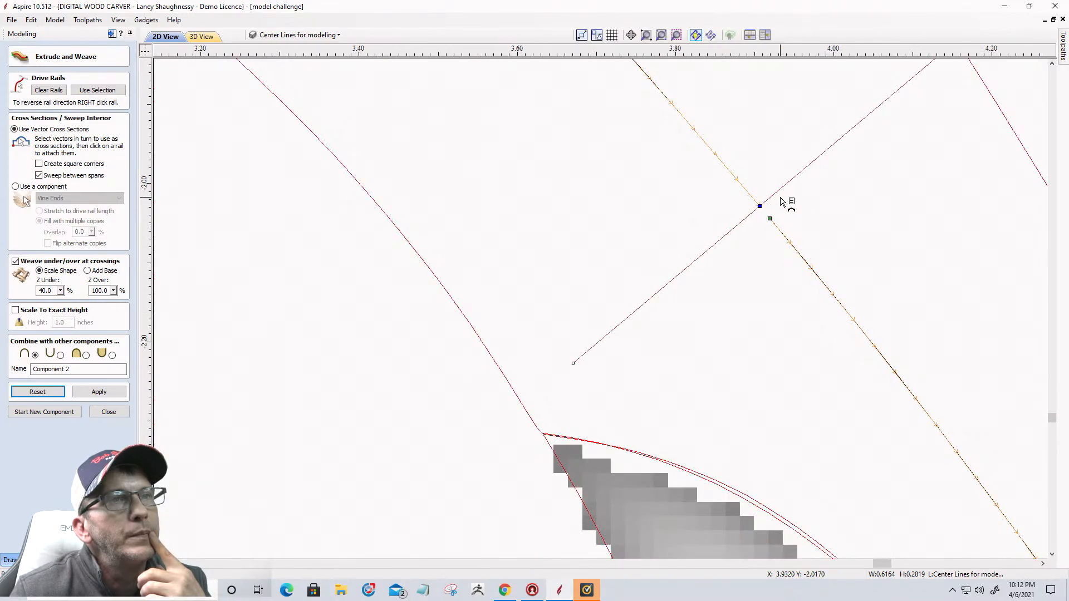
pyautogui.scroll(-3, 781, 203)
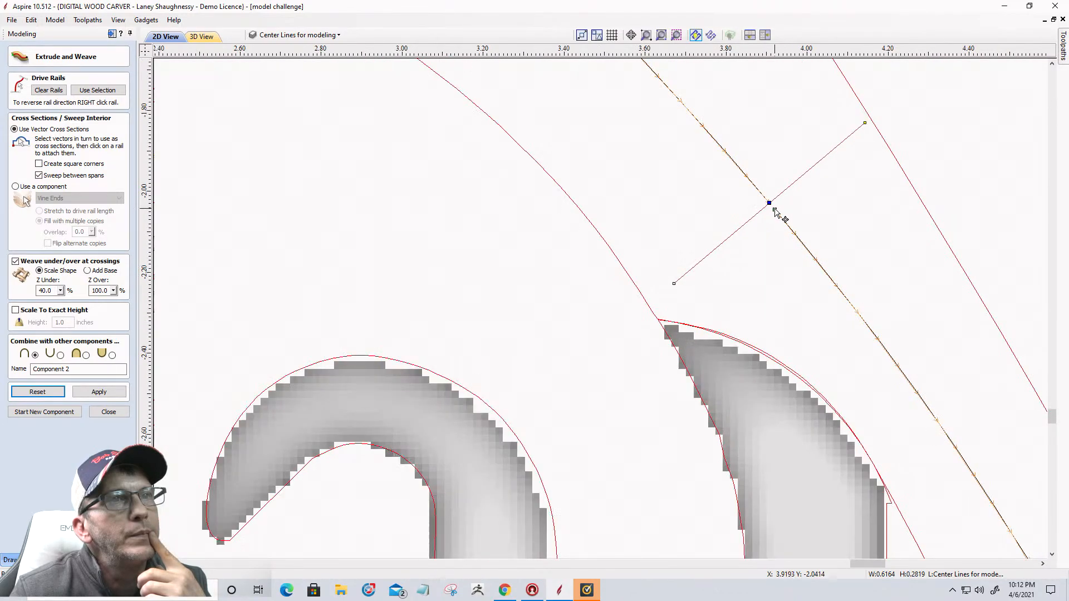
pyautogui.scroll(-3, 775, 210)
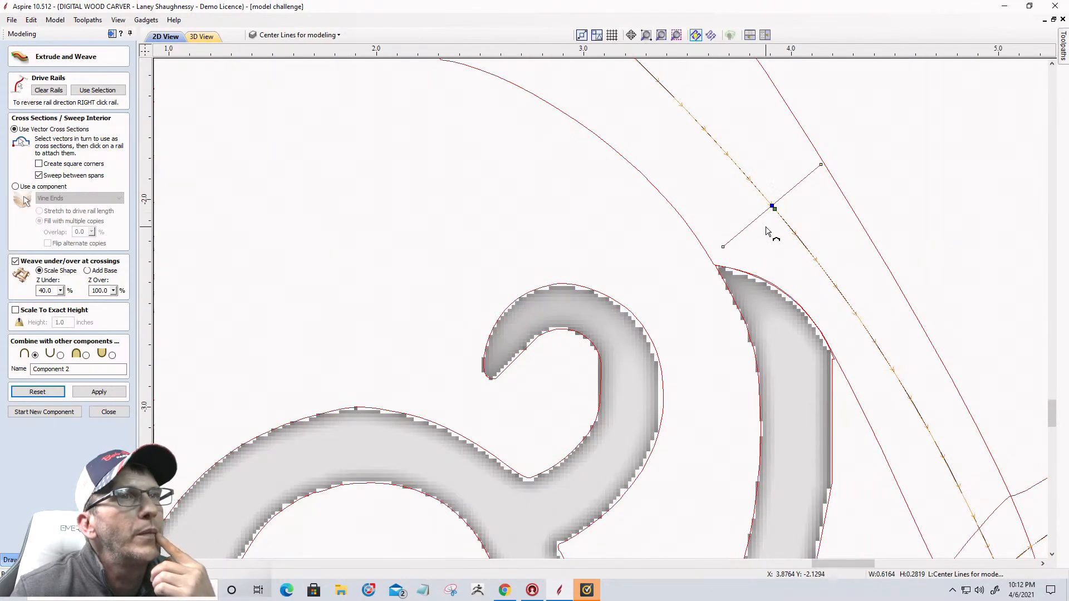
# Select the second arc and attach it to the looped section's start node, matching the cross section on the main vine's end
pyautogui.scroll(-10, 752, 250)
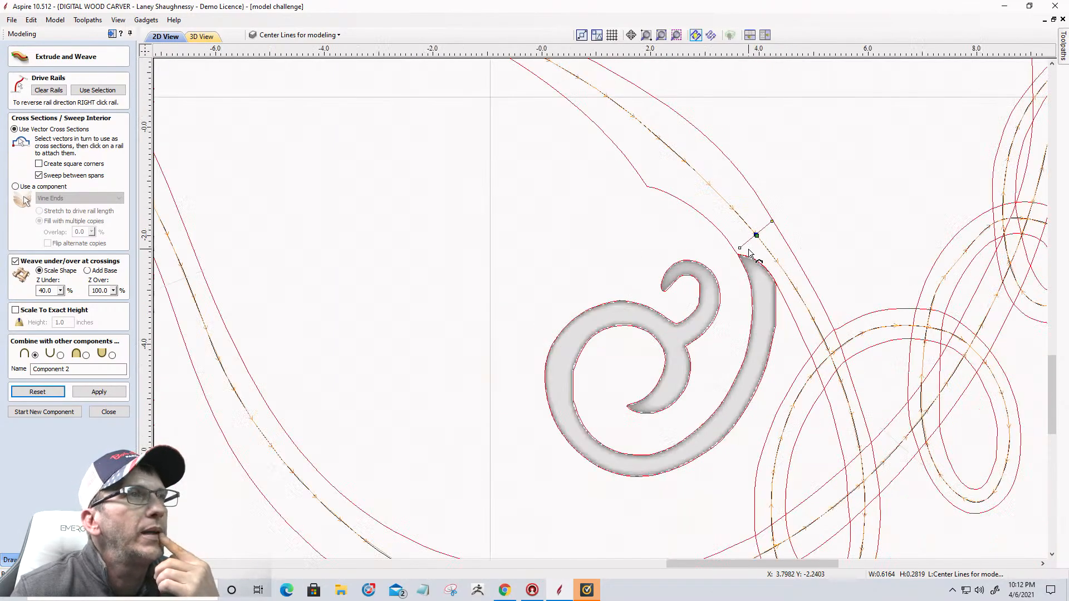
pyautogui.scroll(8, 564, 152)
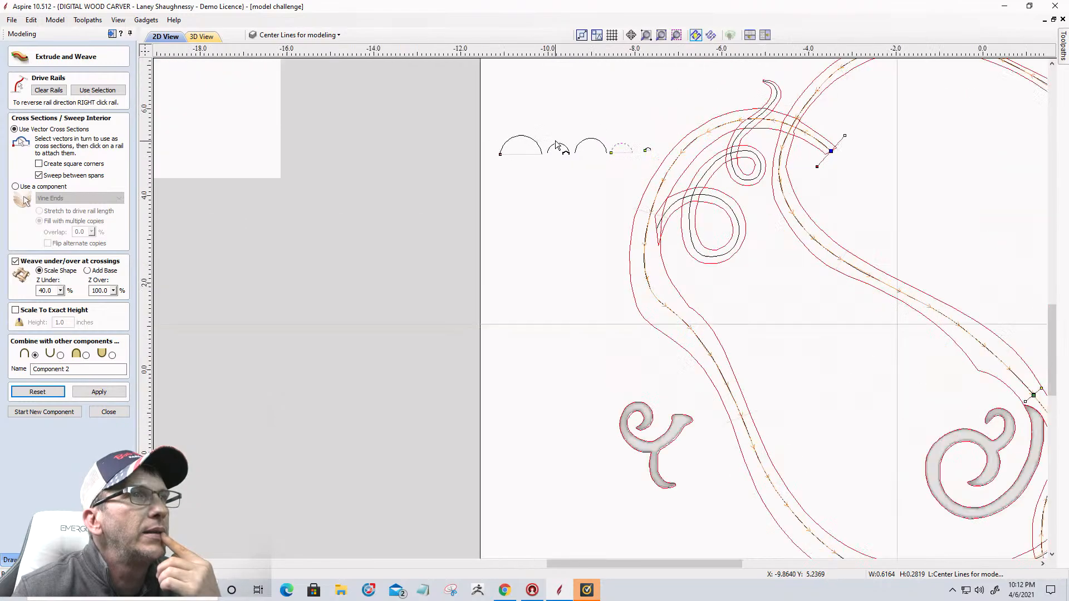
pyautogui.scroll(-5, 563, 152)
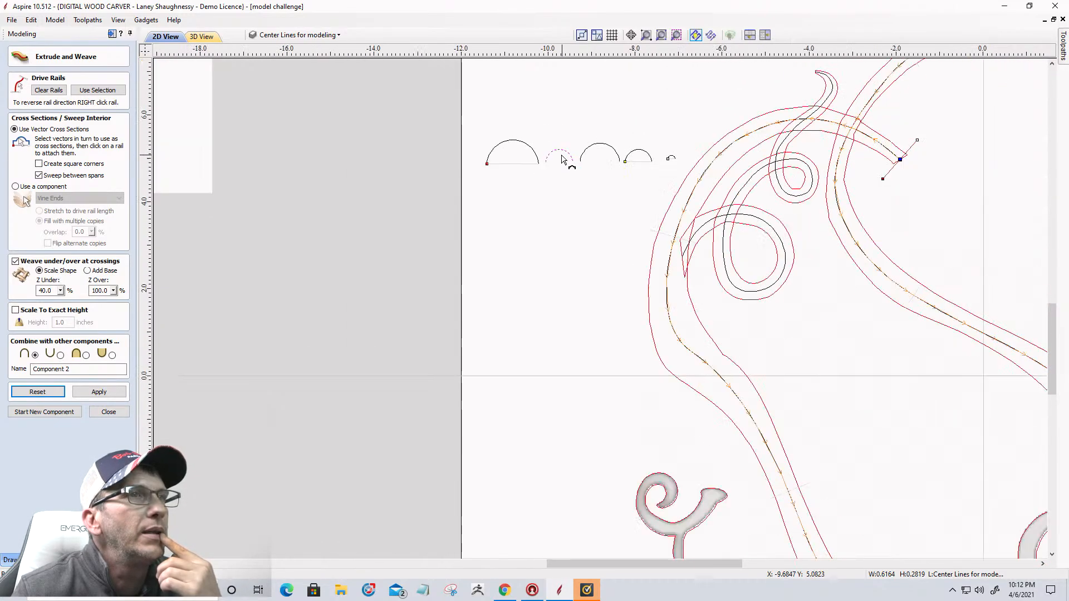
pyautogui.scroll(12, 934, 367)
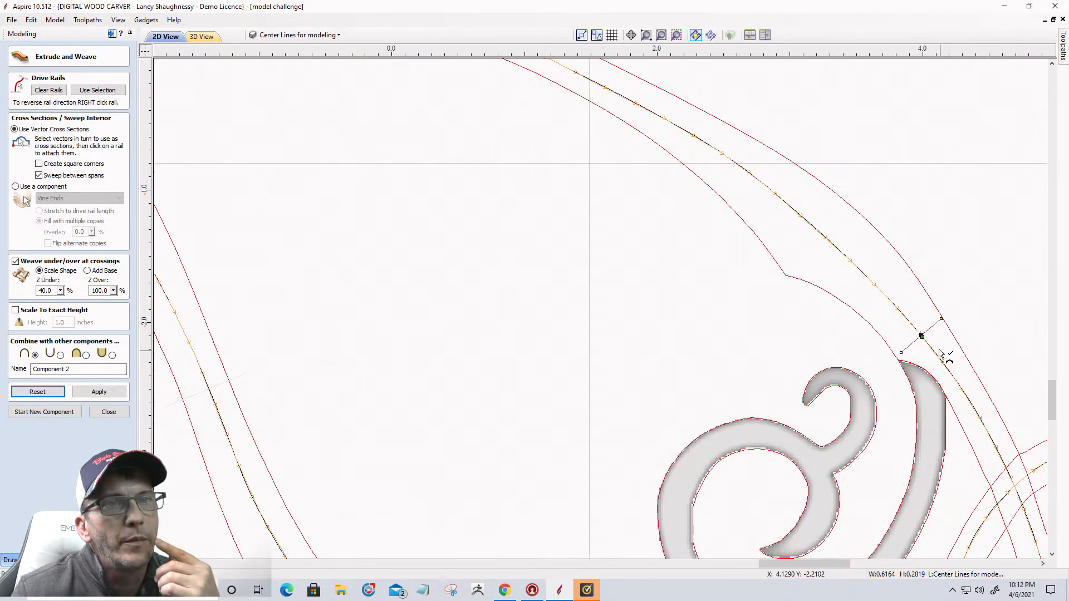
pyautogui.scroll(4, 878, 314)
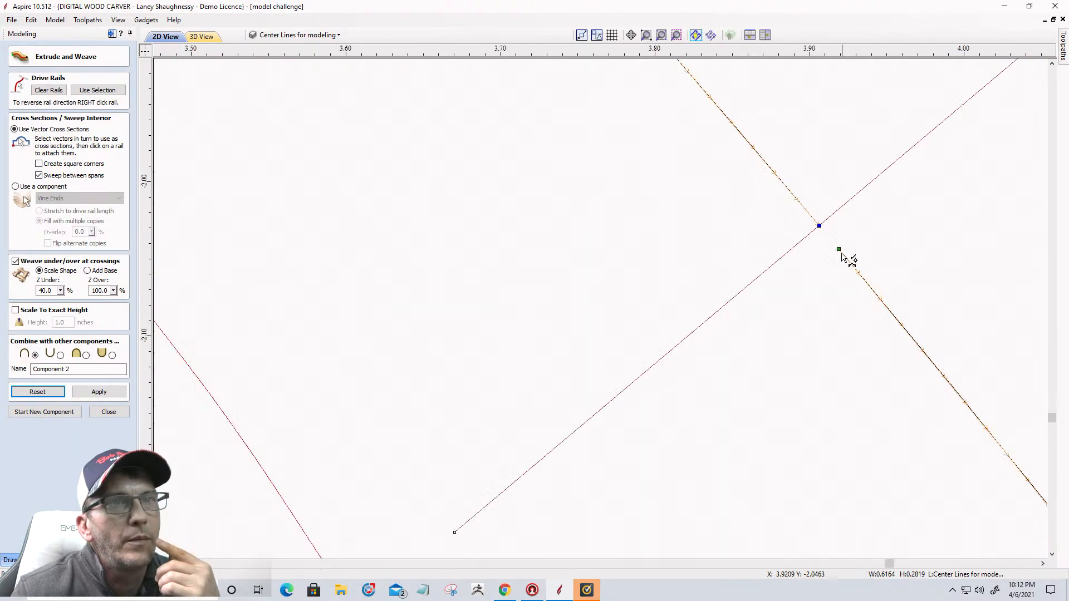
pyautogui.scroll(-4, 839, 254)
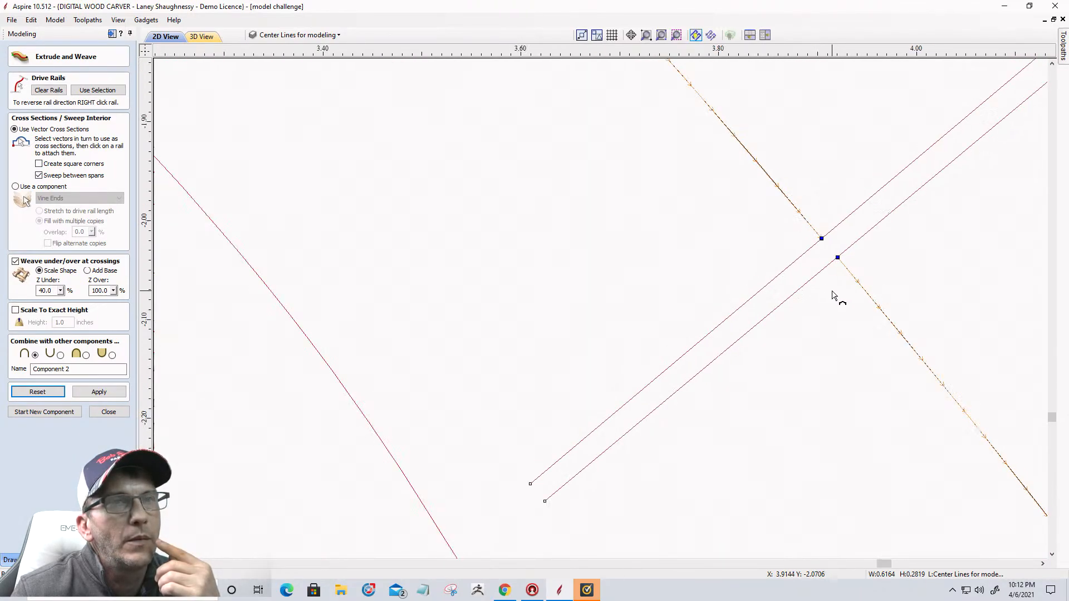
pyautogui.scroll(-1, 834, 296)
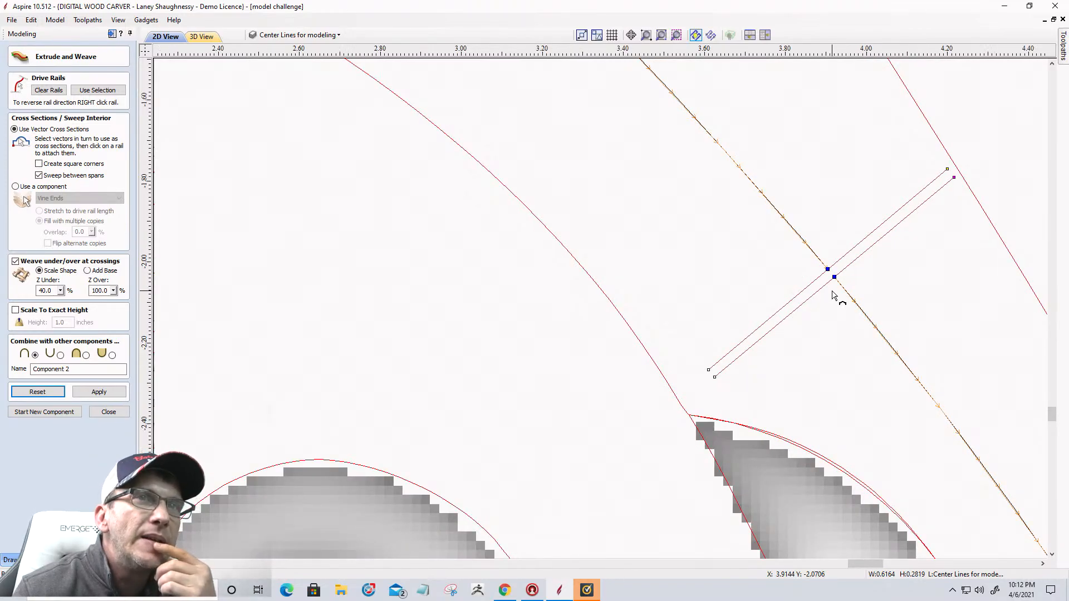
# Try the combined sweep with a Z Over value of 60% and the Merge combine mode
pyautogui.scroll(-6, 833, 295)
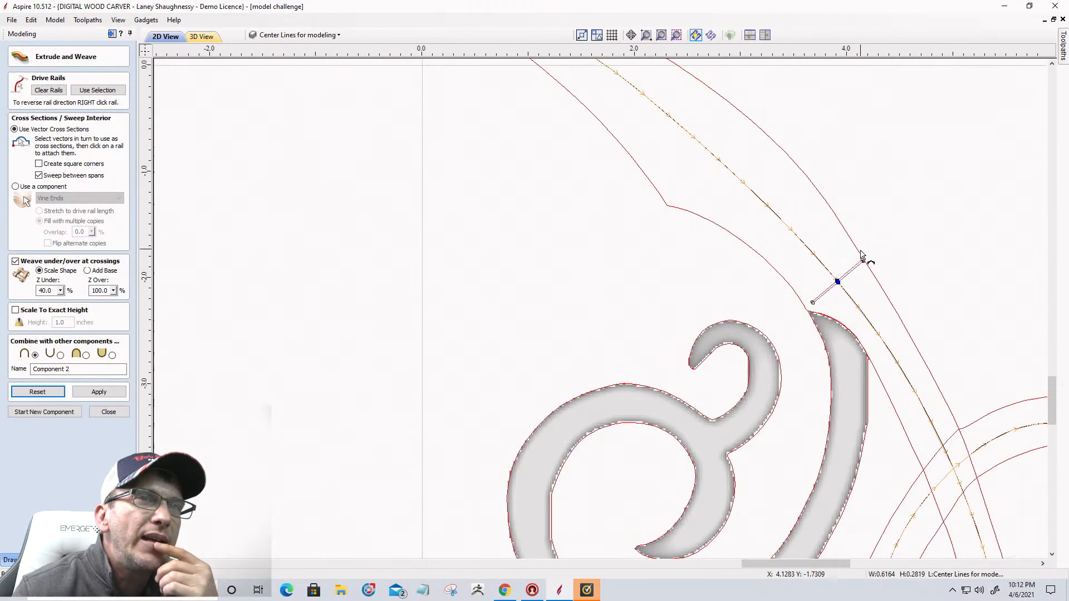
pyautogui.scroll(-6, 703, 321)
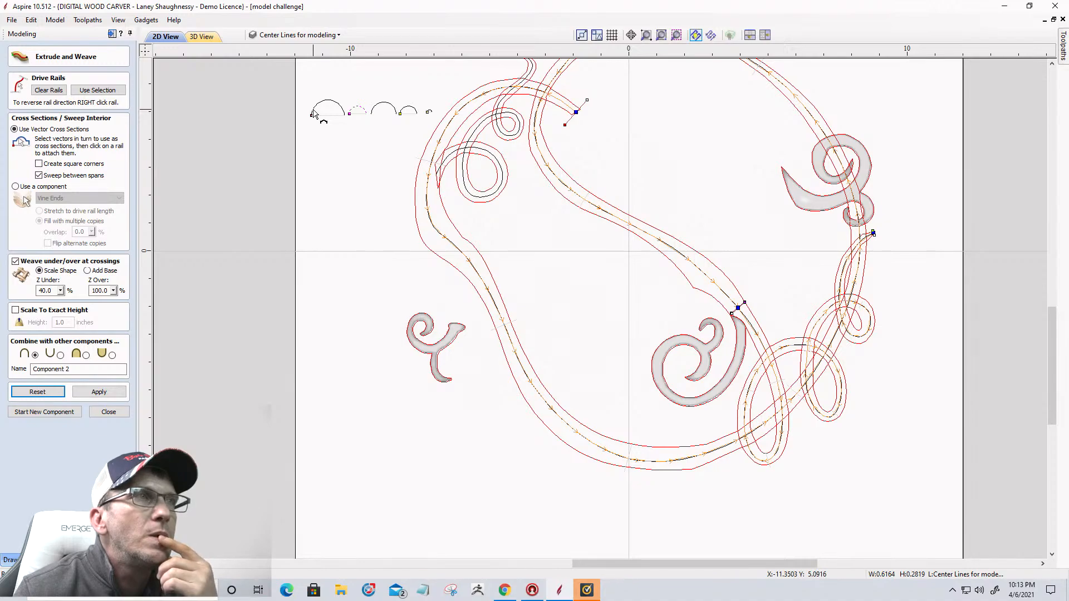
pyautogui.scroll(6, 348, 119)
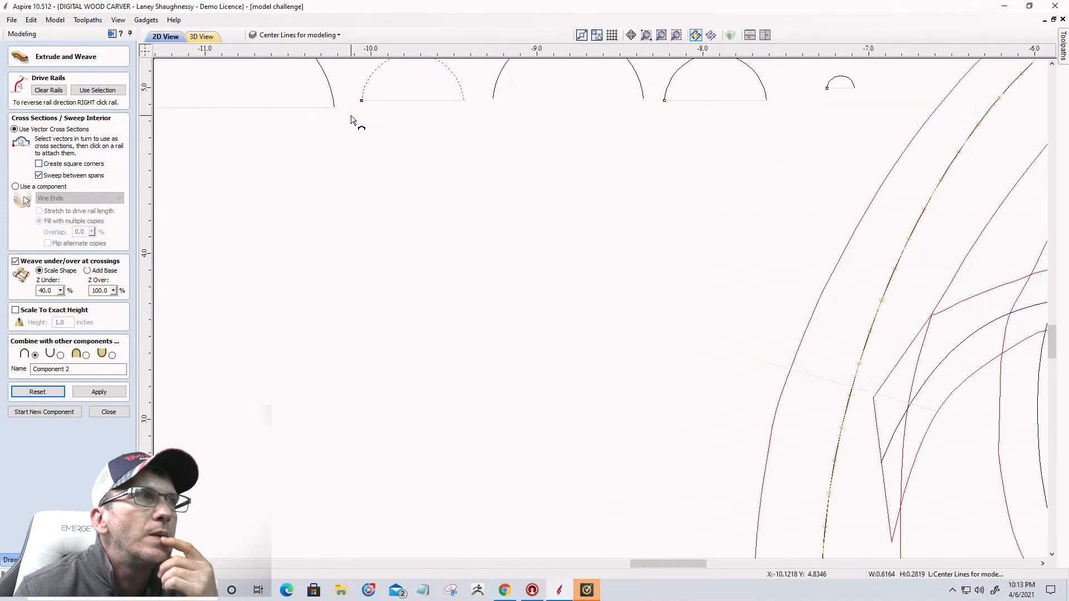
pyautogui.scroll(-2, 351, 118)
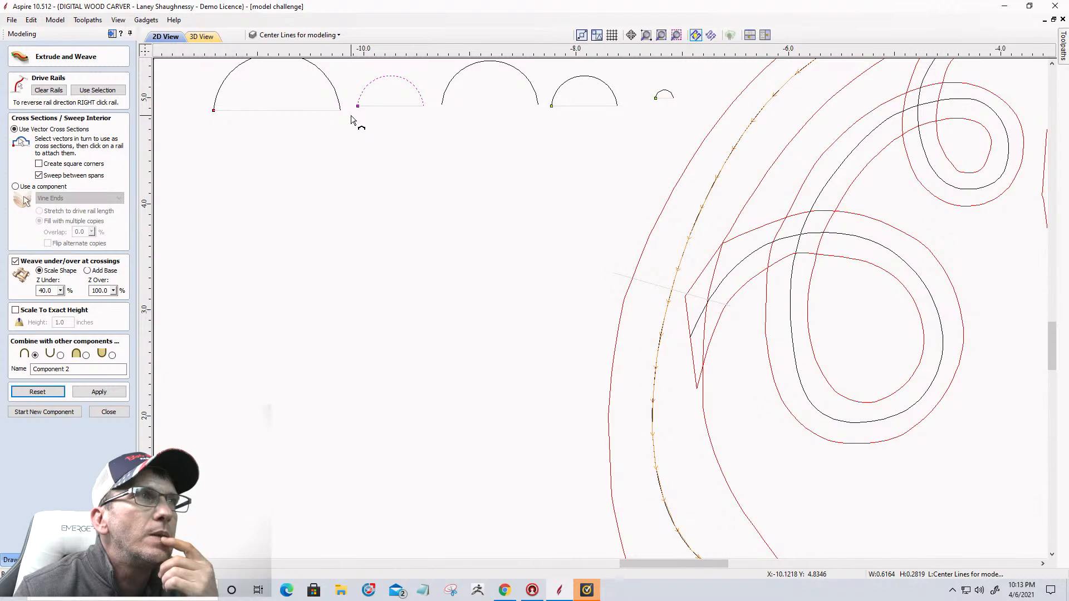
pyautogui.scroll(-3, 351, 119)
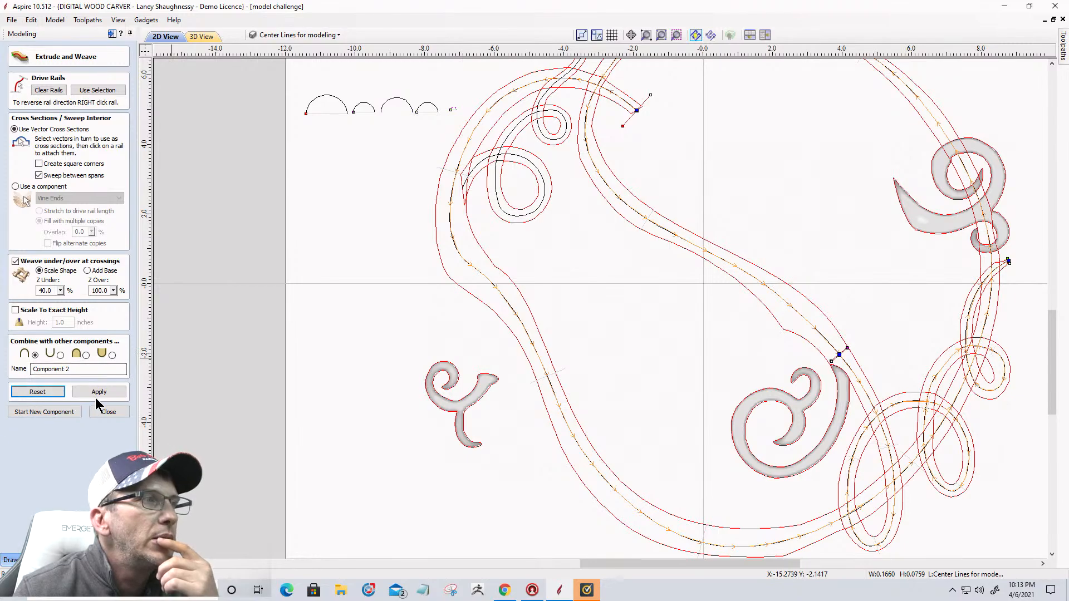
pyautogui.doubleClick(106, 290)
pyautogui.write('60')
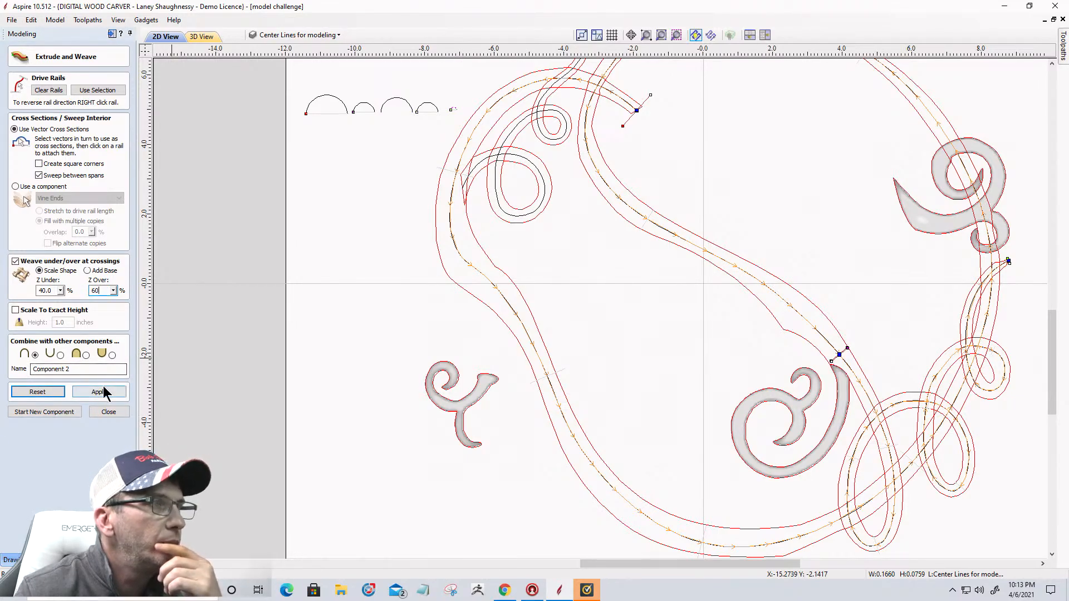
pyautogui.click(86, 355)
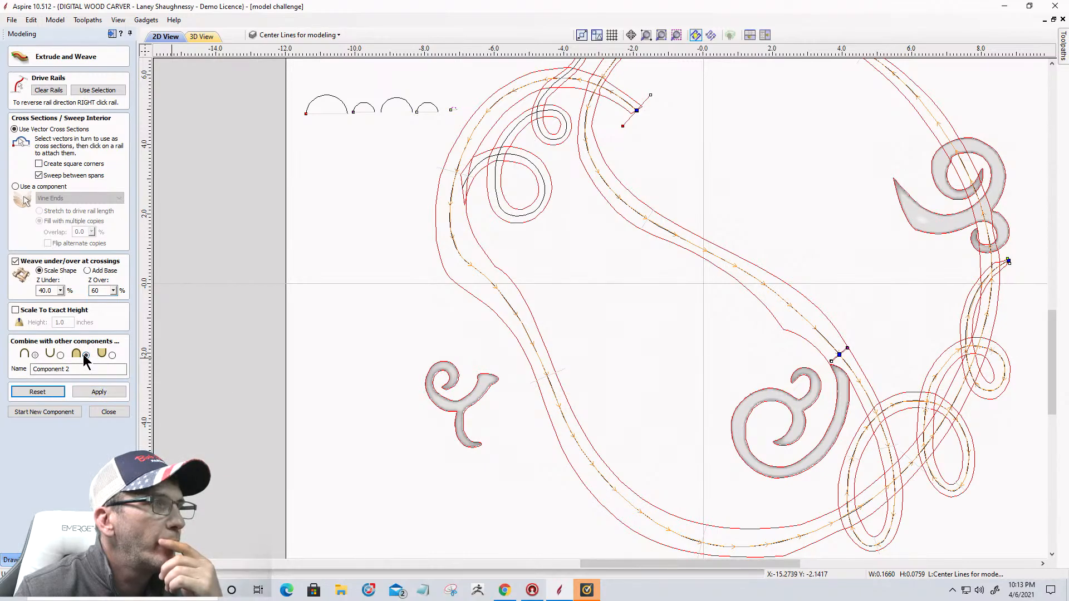
pyautogui.click(96, 394)
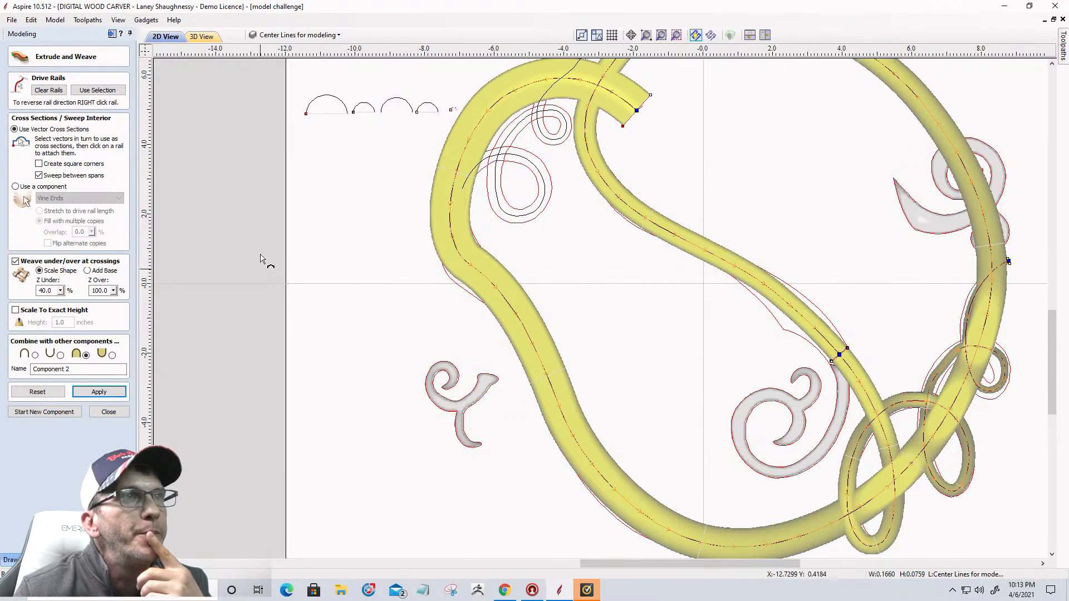
# Inspect the swept vine, its joint and the weave crossings in the 3D view
pyautogui.click(217, 37)
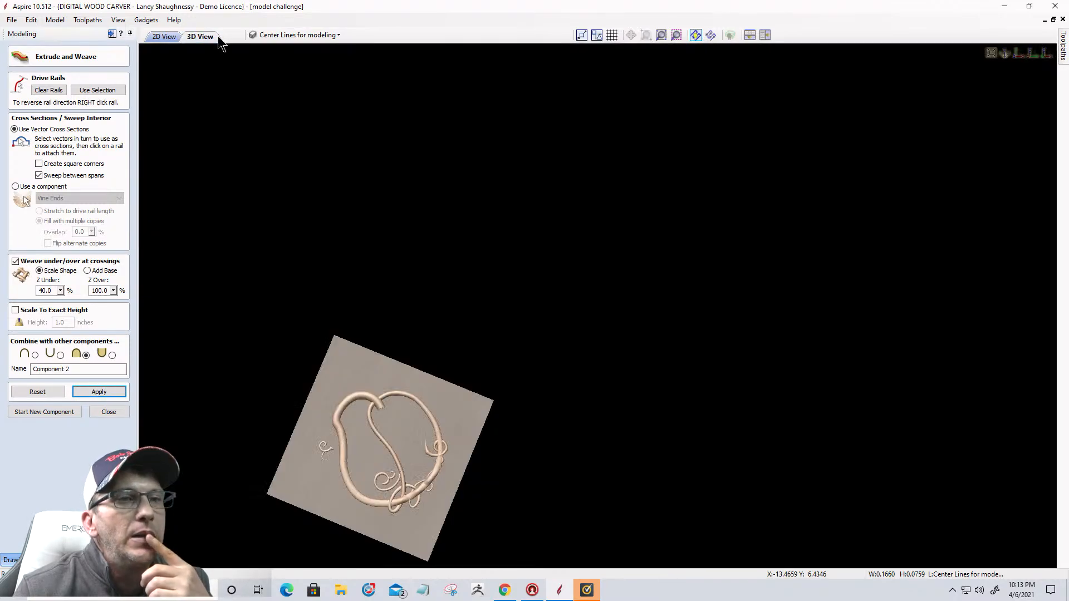
pyautogui.scroll(5, 393, 544)
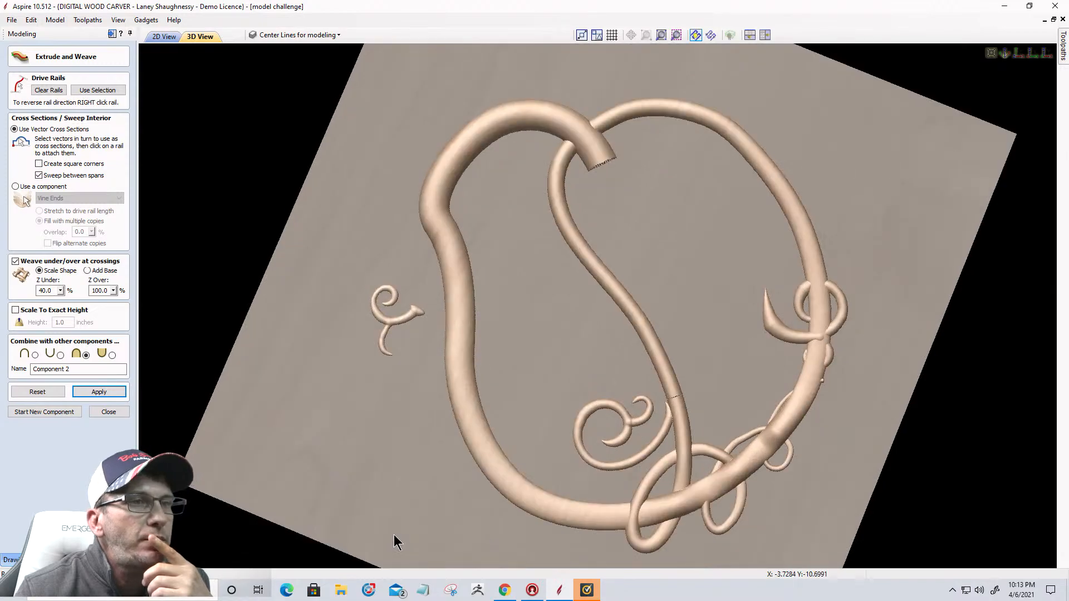
pyautogui.moveTo(652, 429); pyautogui.dragTo(627, 382, button='middle')
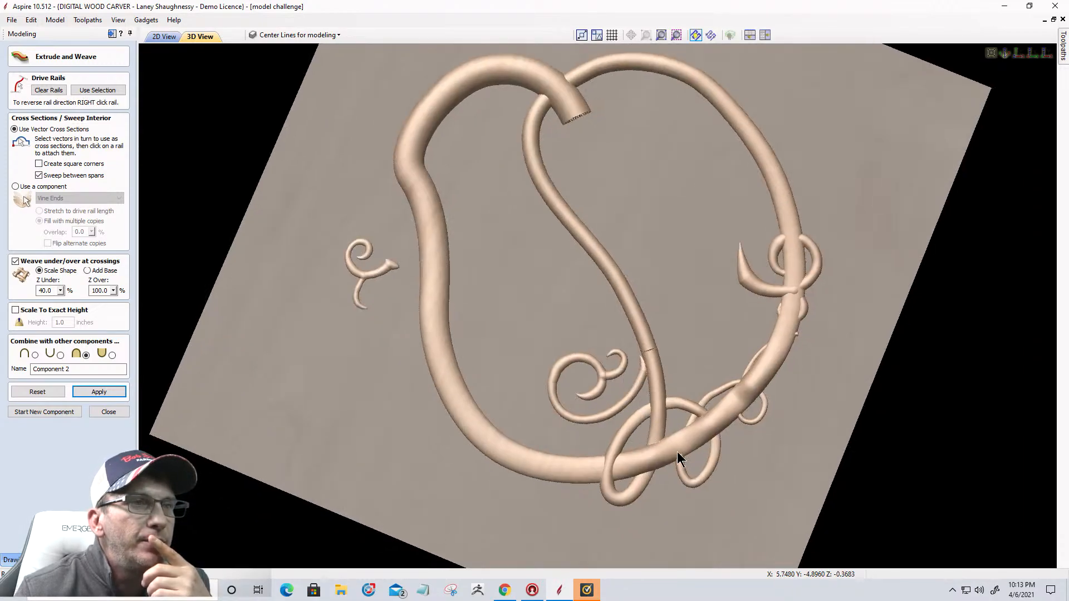
pyautogui.scroll(3, 726, 467)
pyautogui.moveTo(696, 362); pyautogui.dragTo(649, 269)
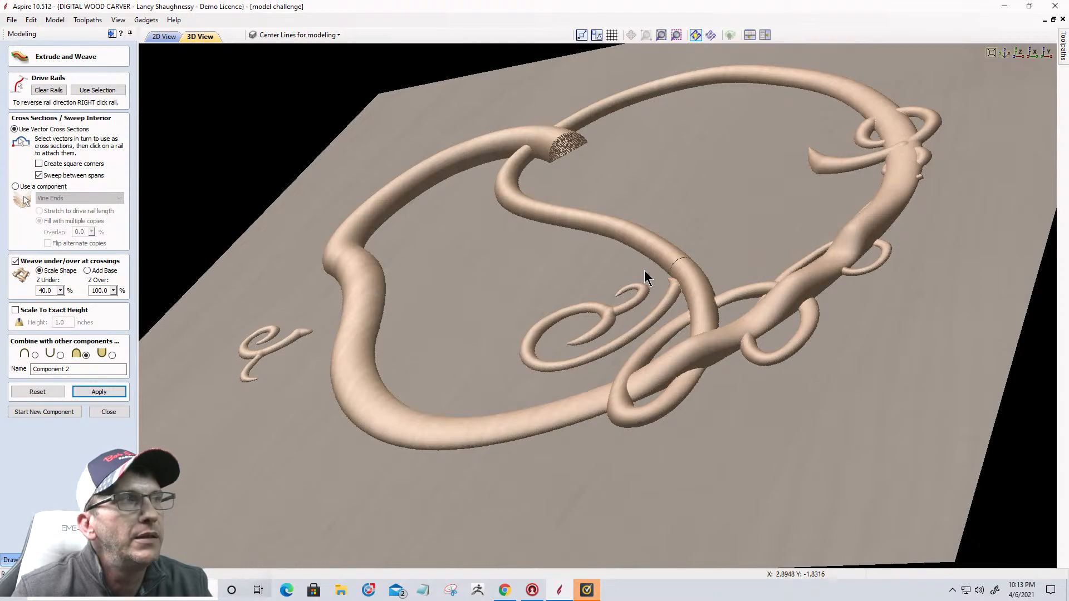
# Switch the combine mode to Add and recalculate the sweep, trying a Z Over value of 60% again
pyautogui.doubleClick(110, 292)
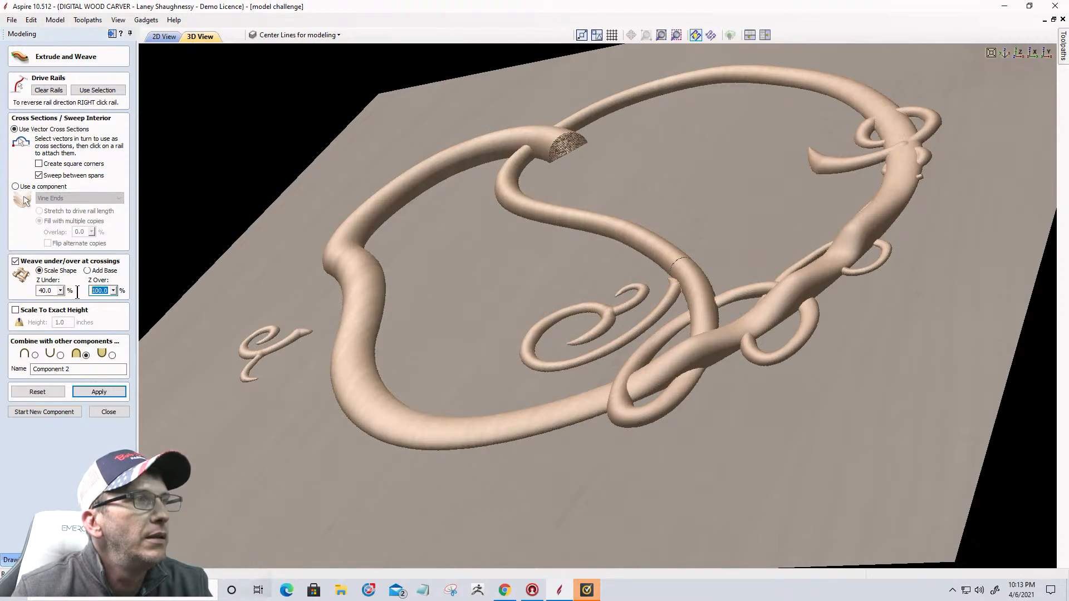
pyautogui.write('60')
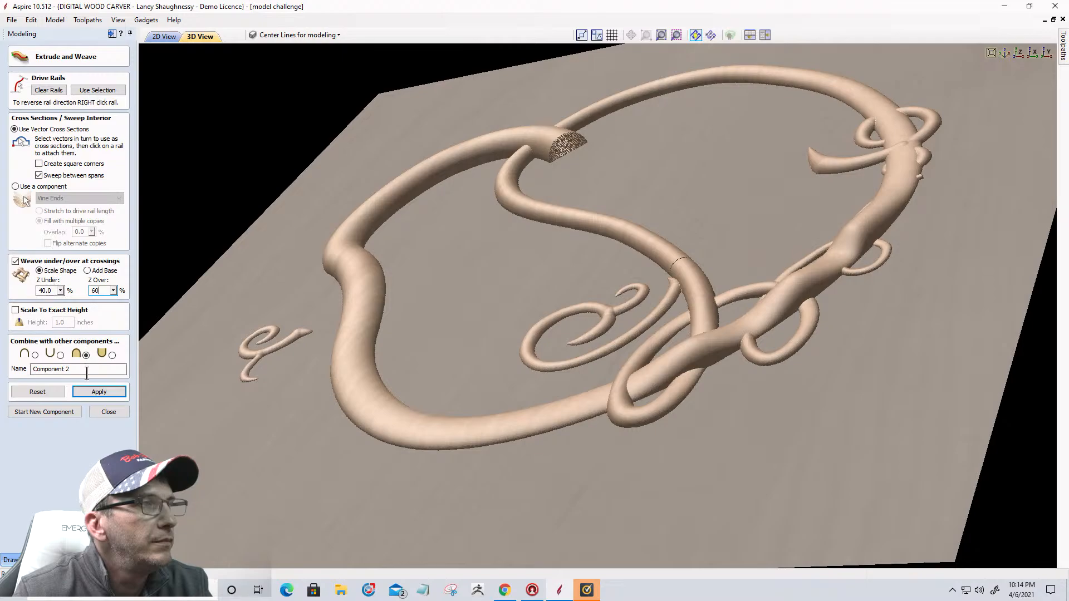
pyautogui.click(35, 355)
pyautogui.click(78, 392)
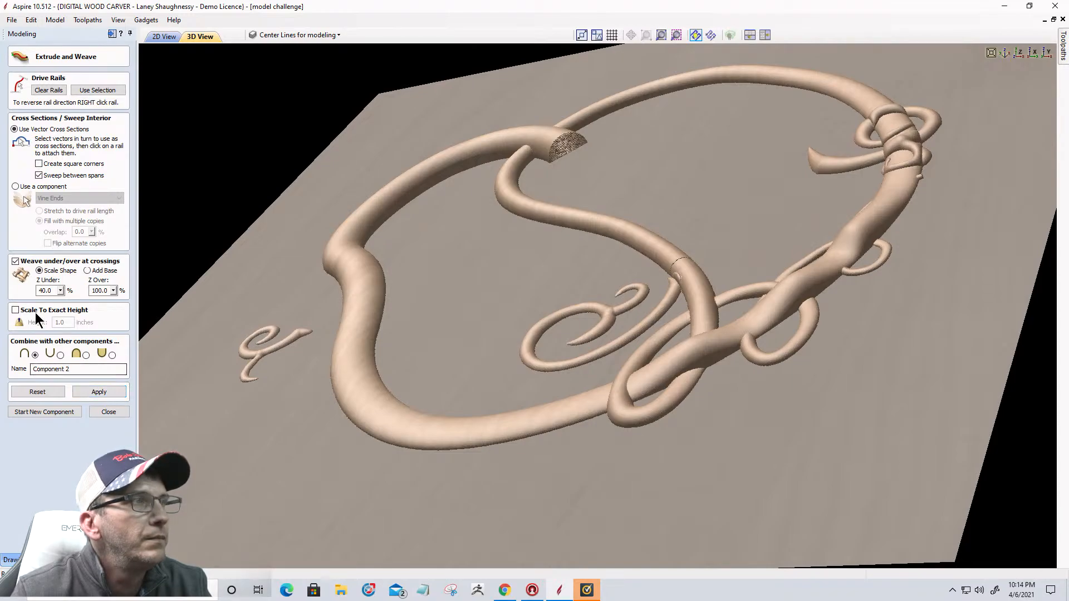
# Try the sweep with under/over weaving turned off, and re-enable weaving at crossings
pyautogui.click(16, 261)
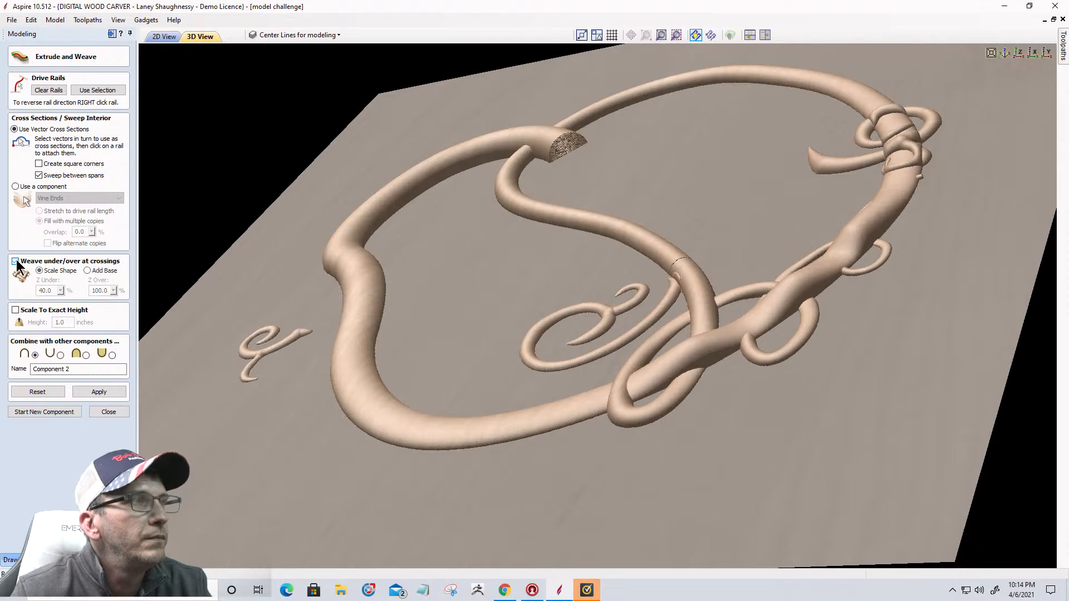
pyautogui.click(101, 394)
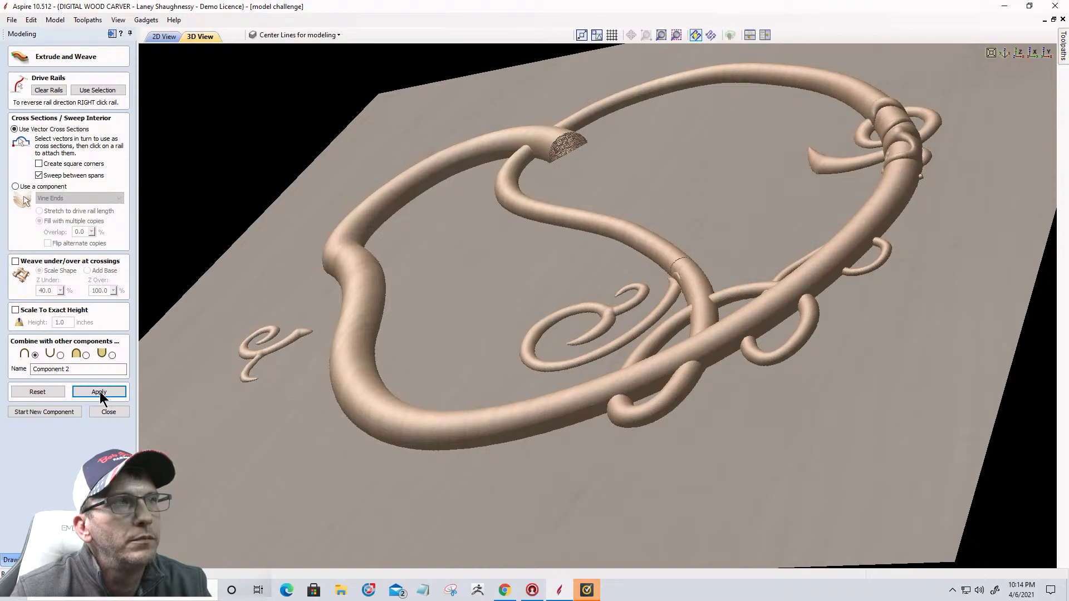
pyautogui.click(15, 262)
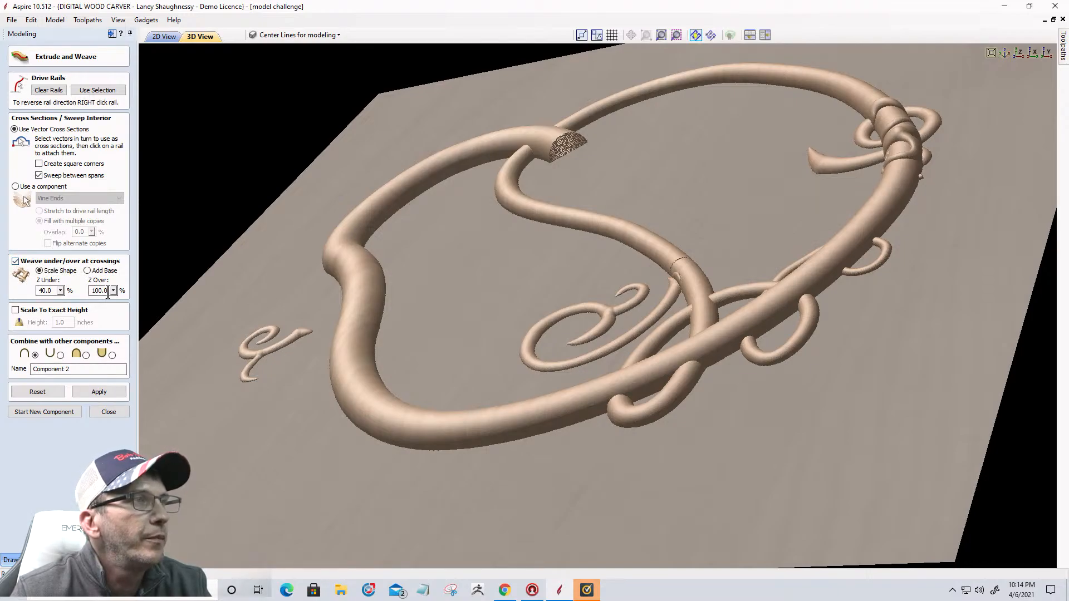
# Try a Z Over value of 20% for the weave crossings and reset the sweep
pyautogui.moveTo(108, 291); pyautogui.dragTo(41, 289)
pyautogui.write('20')
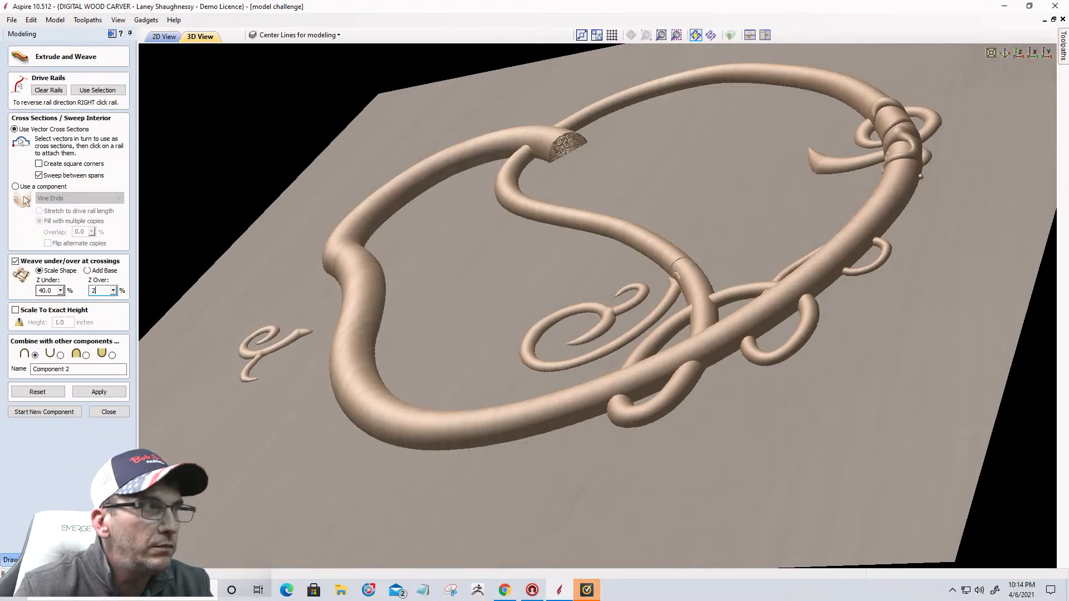
pyautogui.click(106, 393)
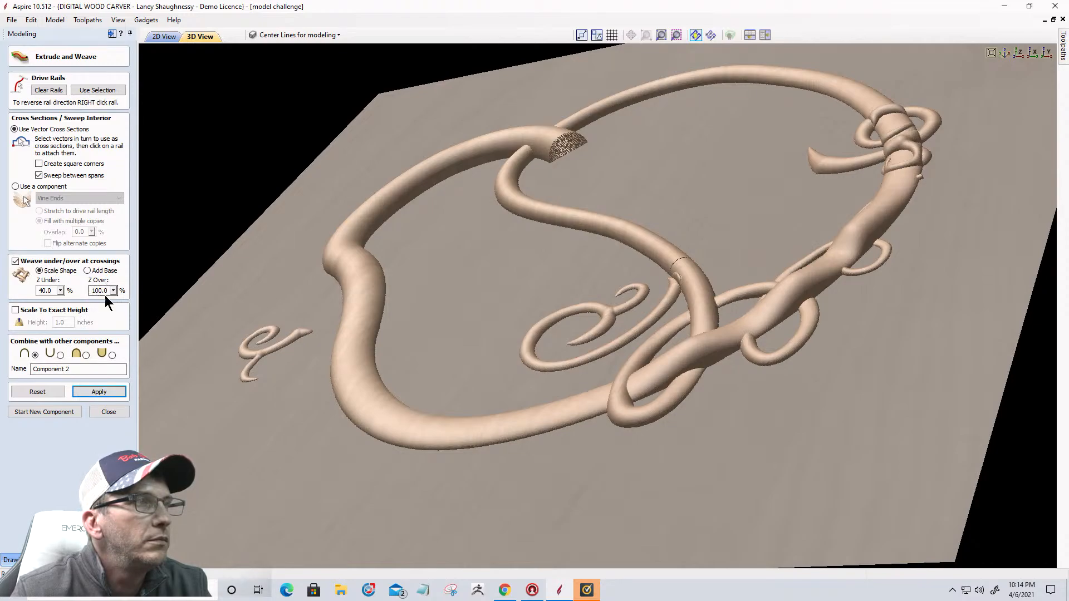
pyautogui.click(35, 393)
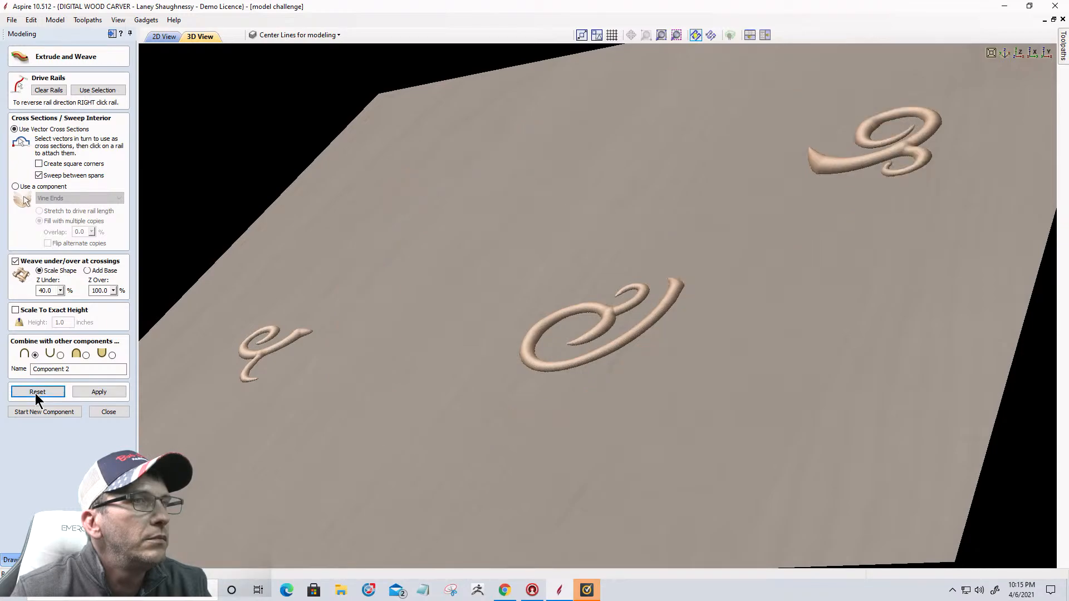
# Delete the small cross section at the looped section's tapered end node in the 2D view
pyautogui.click(164, 37)
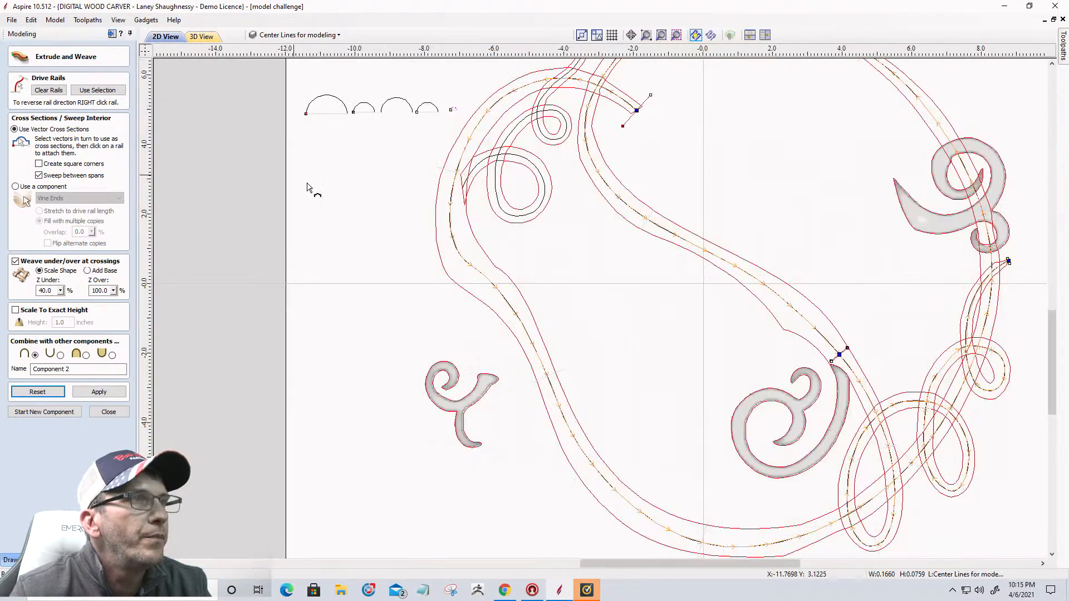
pyautogui.scroll(2, 440, 109)
pyautogui.scroll(5, 439, 108)
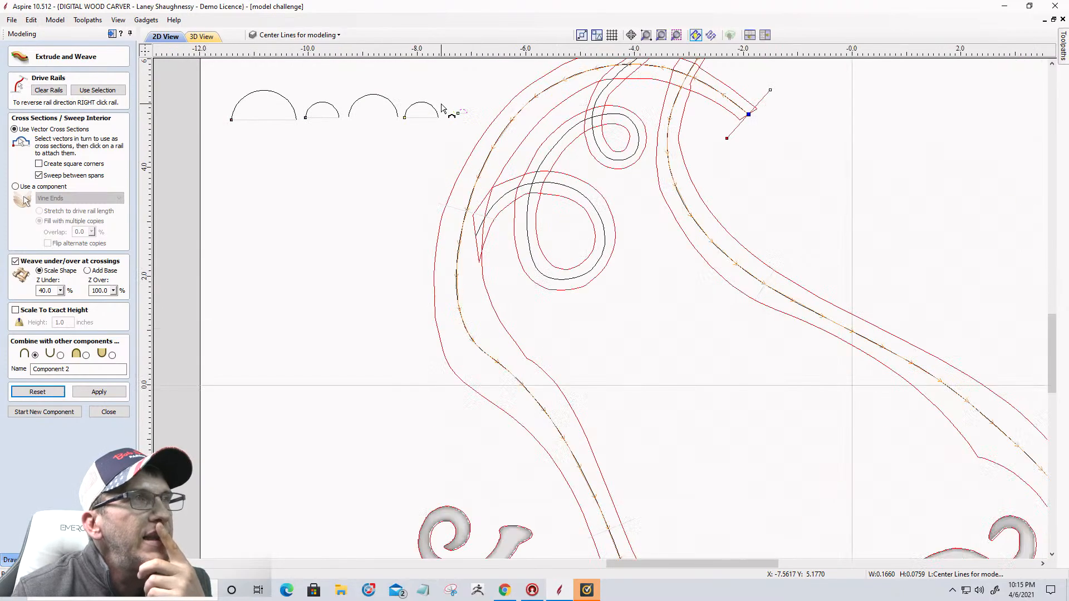
pyautogui.scroll(-7, 524, 139)
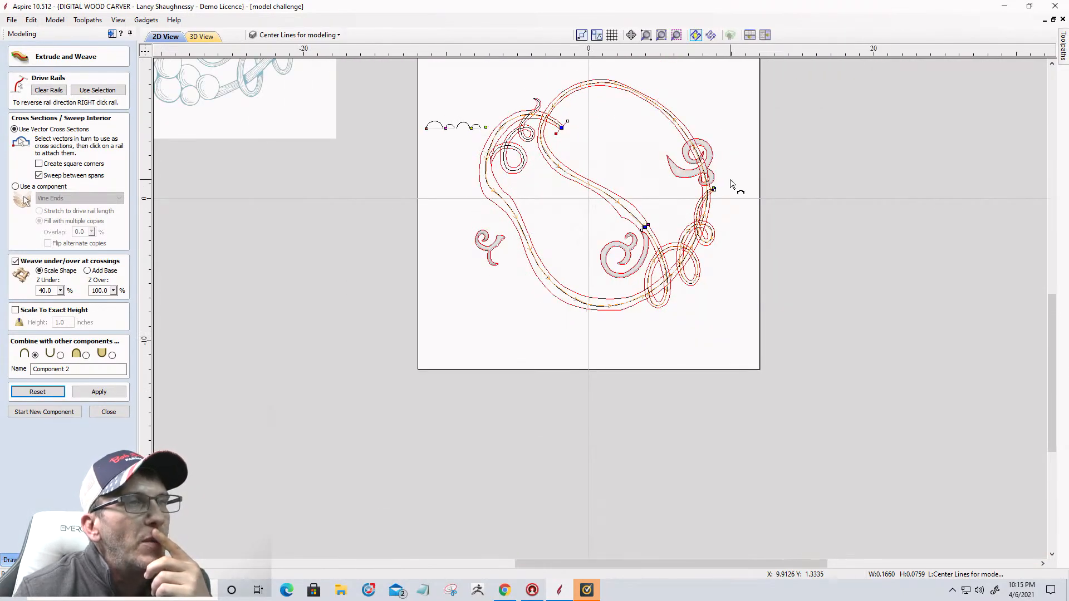
pyautogui.scroll(5, 723, 191)
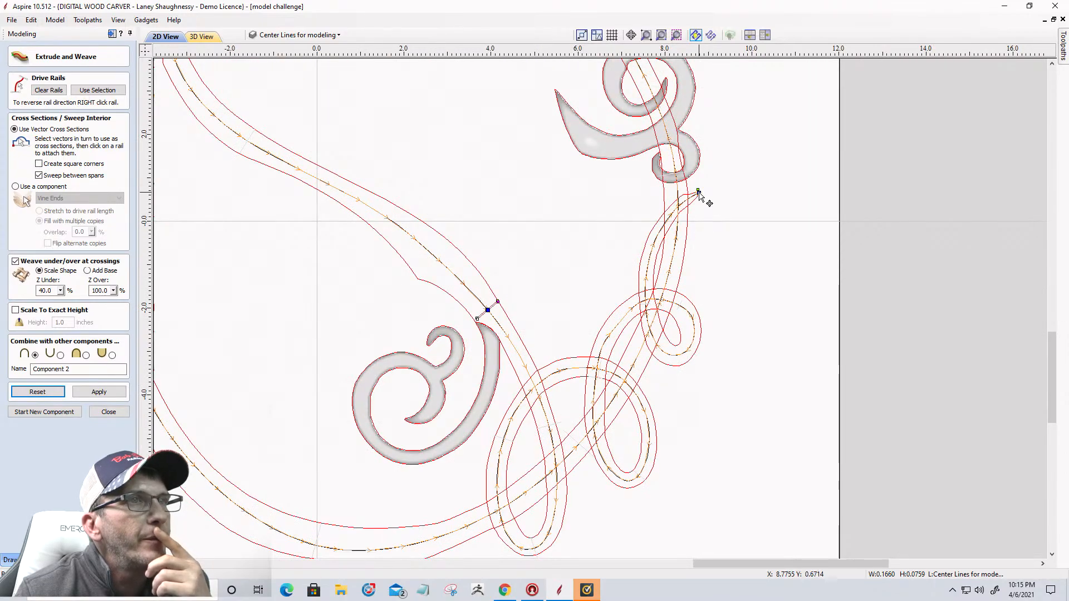
pyautogui.rightClick(699, 193)
pyautogui.click(713, 219)
# Try the sweep with no cross section on the looped section's end node
pyautogui.scroll(-3, 714, 222)
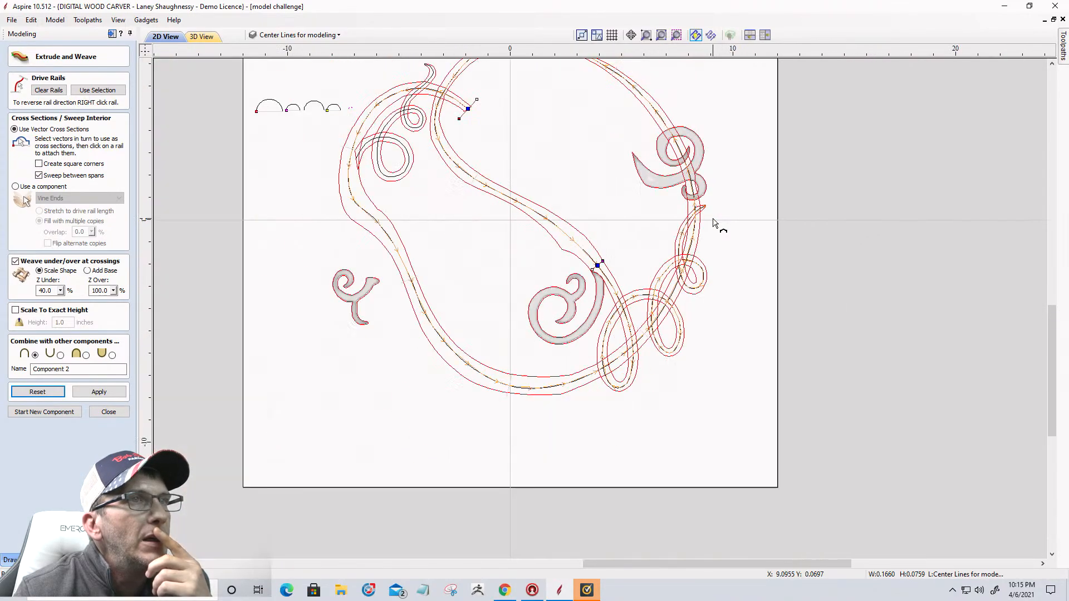
pyautogui.scroll(-1, 703, 228)
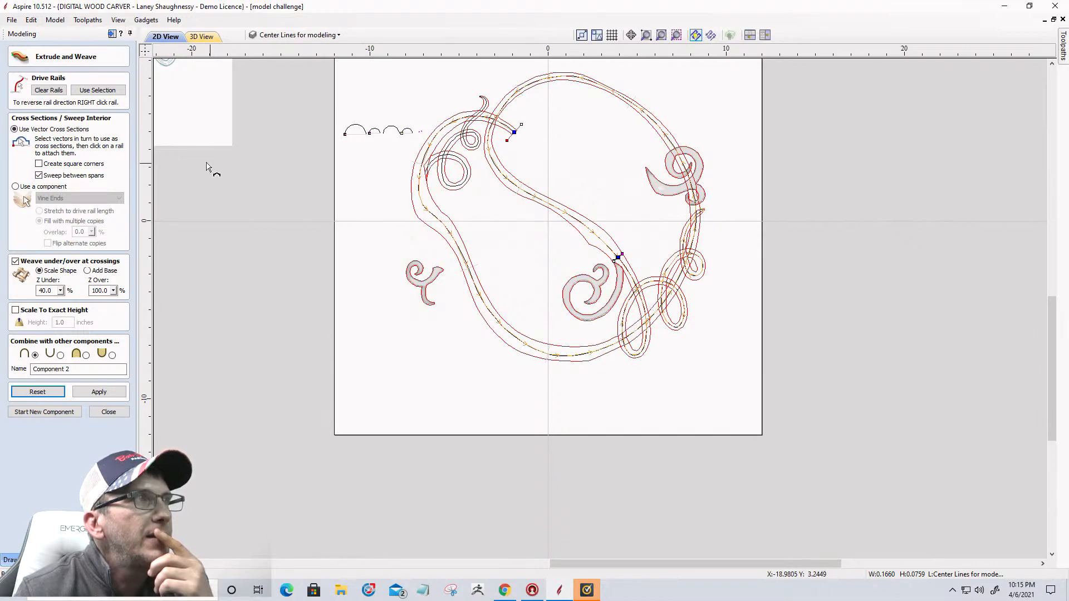
pyautogui.click(86, 387)
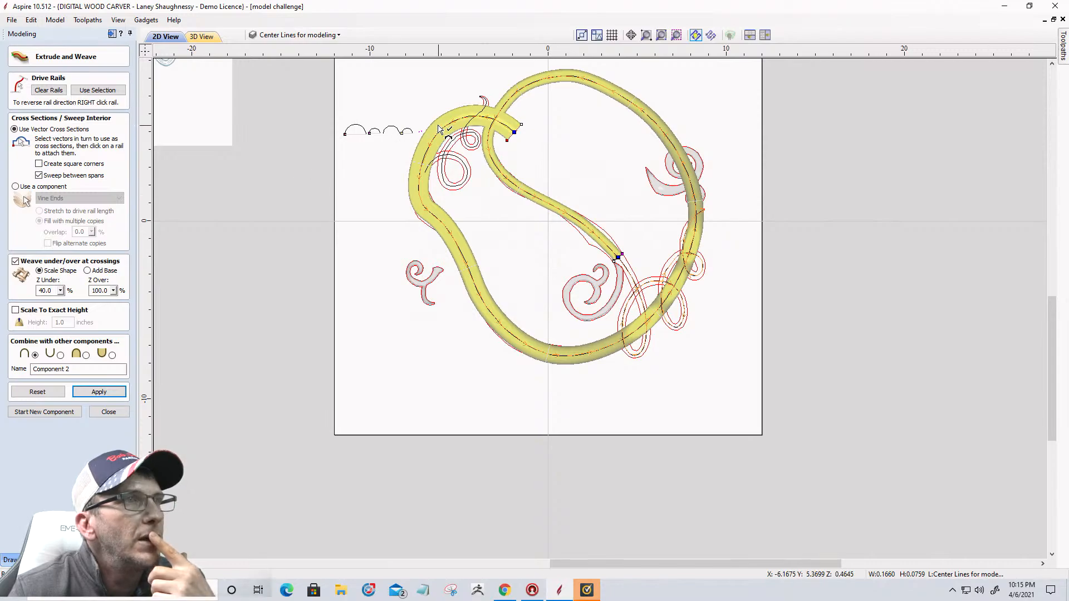
# Attach the third arc as the cross section at the looped section's end node and apply the sweep
pyautogui.scroll(2, 423, 123)
pyautogui.scroll(1, 422, 122)
pyautogui.scroll(1, 377, 136)
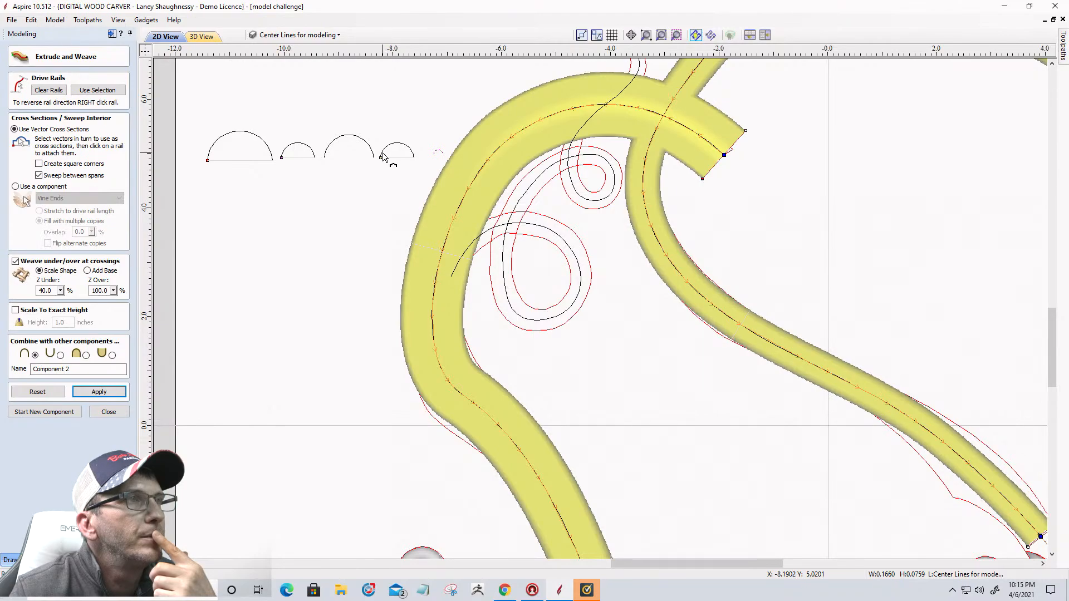
pyautogui.click(362, 142)
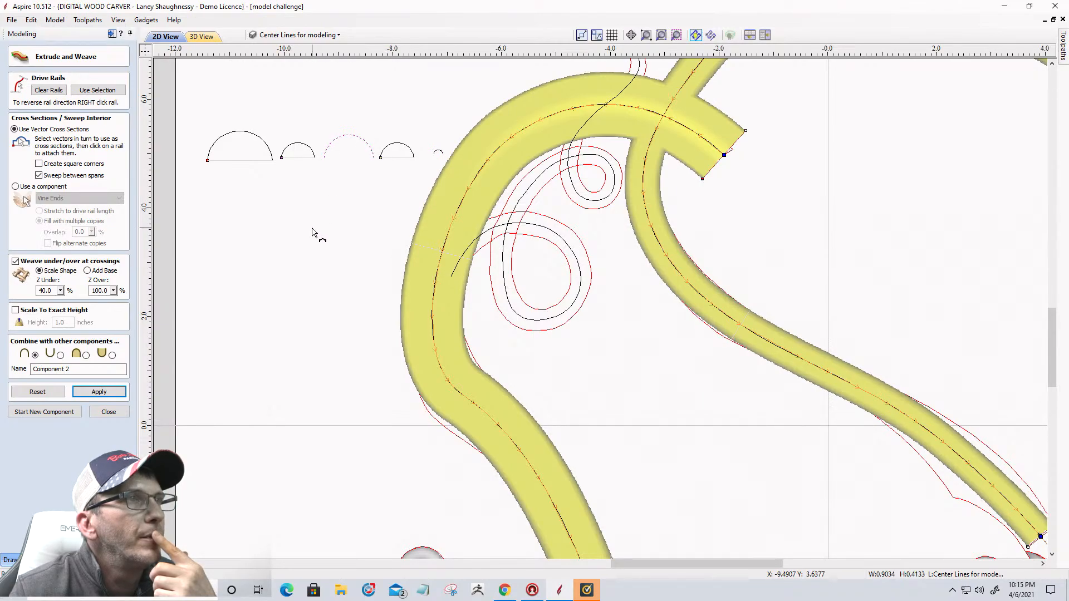
pyautogui.scroll(-2, 315, 234)
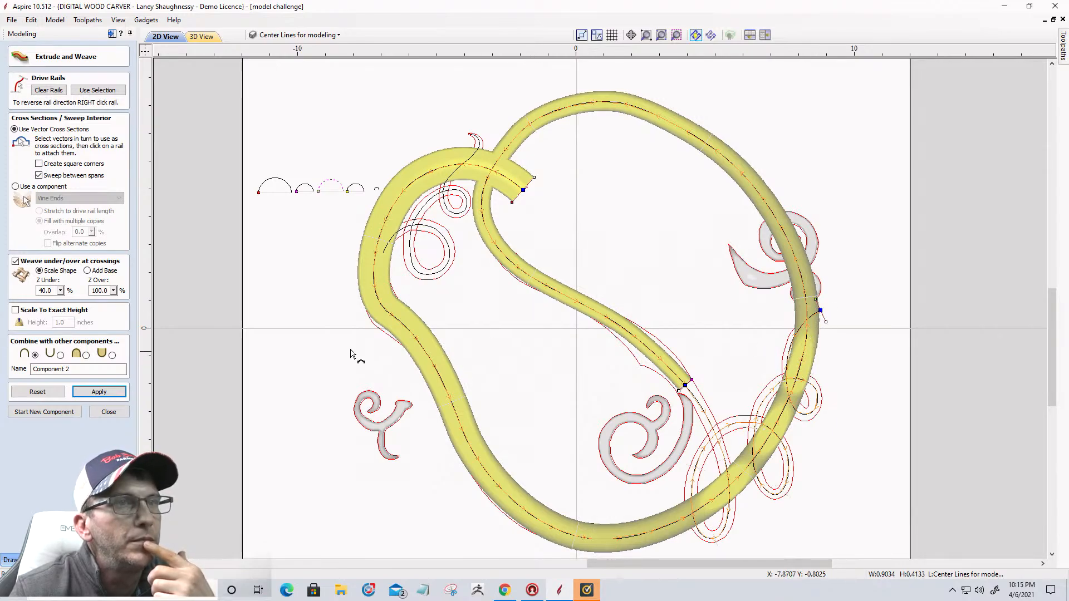
pyautogui.click(99, 392)
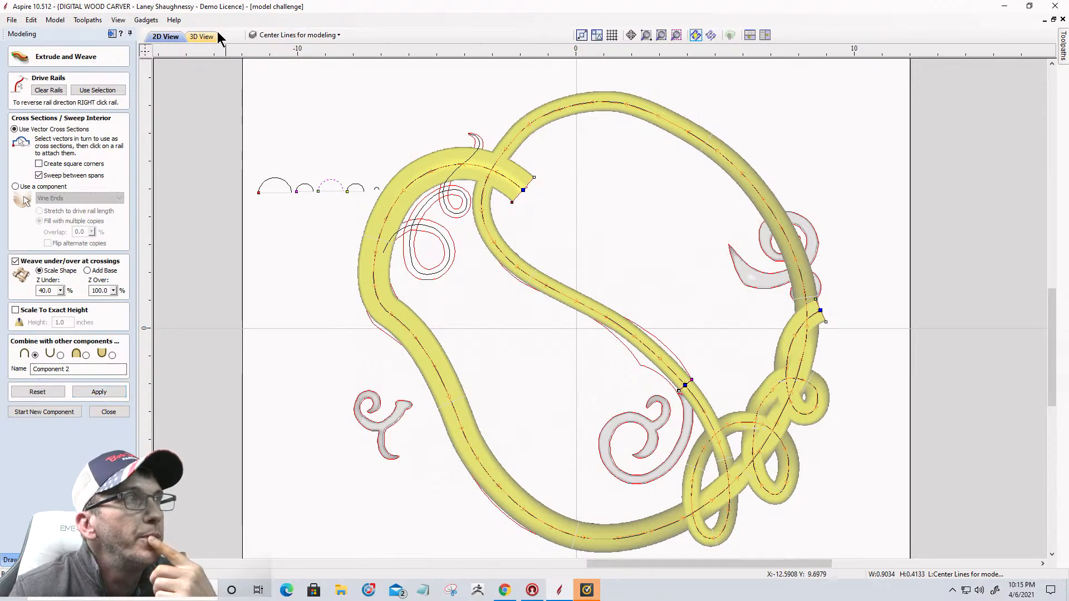
# Try a Z Over value of 60% on the sweep with the larger end cross section
pyautogui.doubleClick(100, 290)
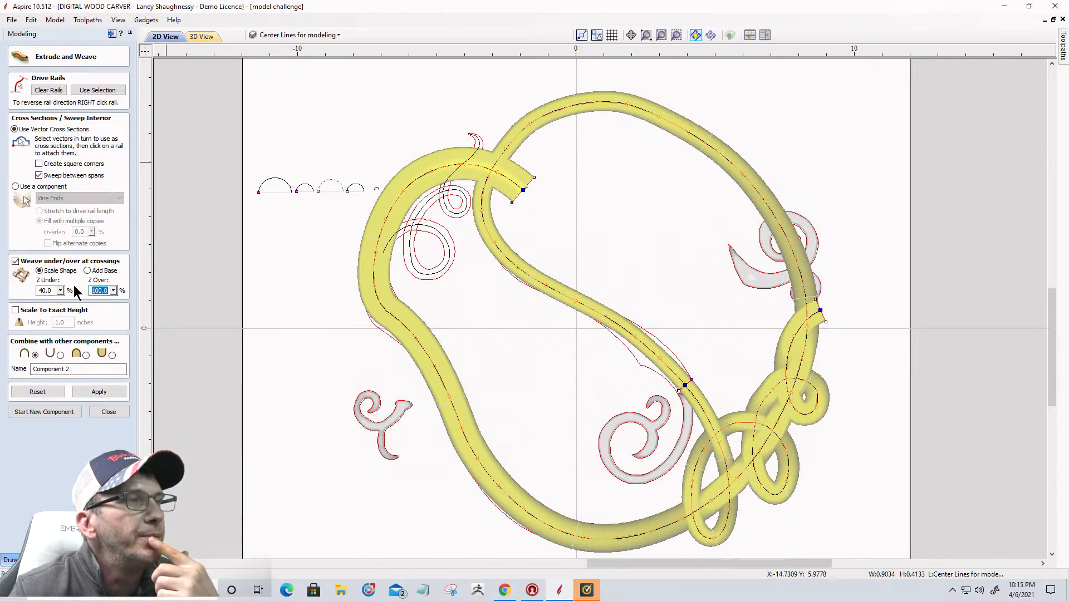
pyautogui.write('60')
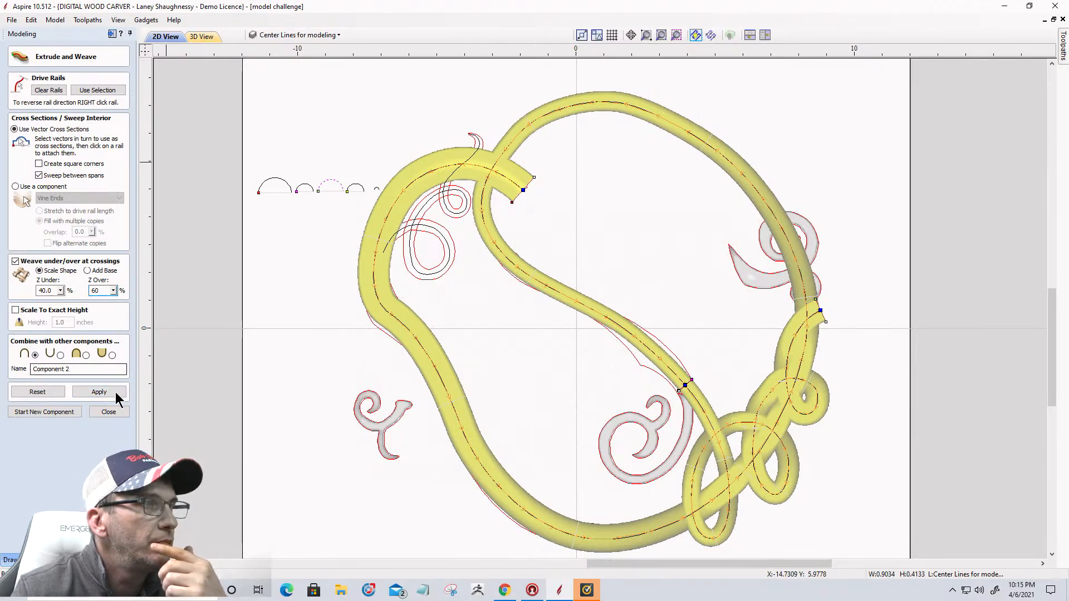
pyautogui.click(113, 395)
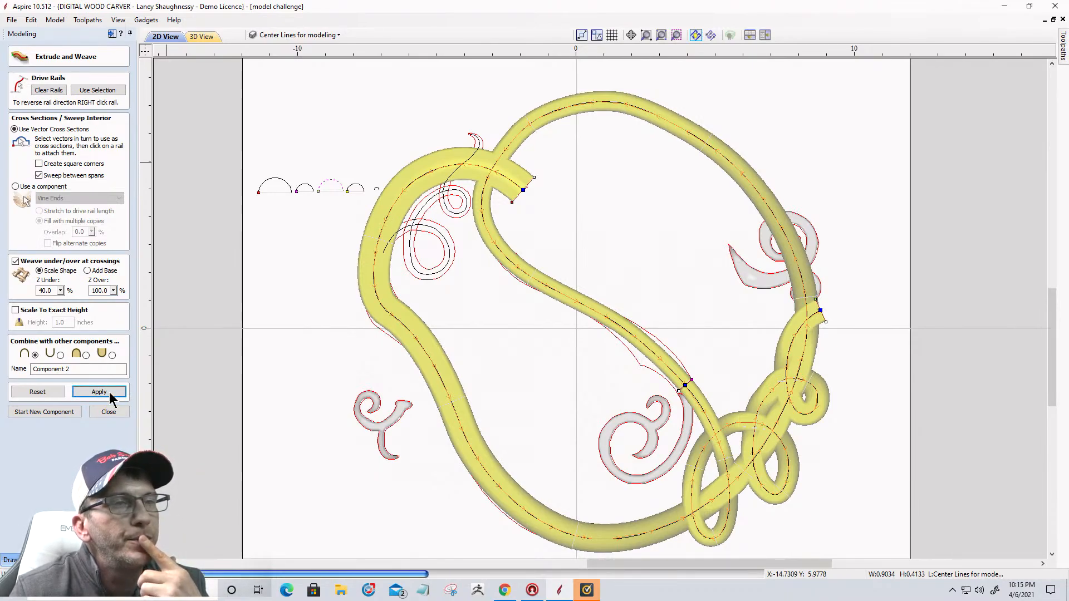
# Inspect the sweep's crossings in 3D, clear the drive rails from the sweep and close the Extrude and Weave tool
pyautogui.click(206, 36)
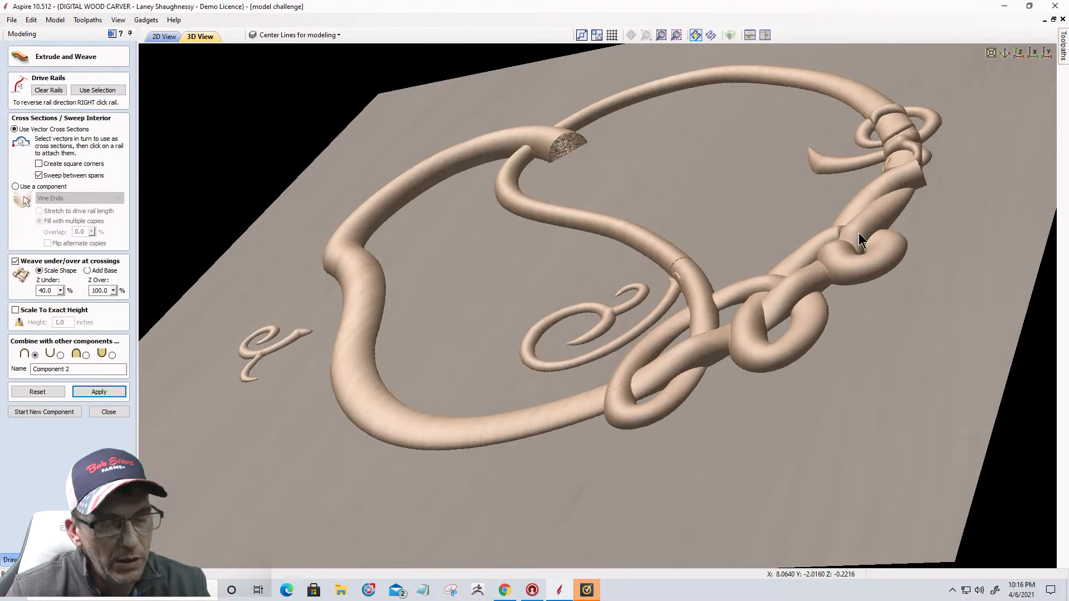
pyautogui.click(165, 38)
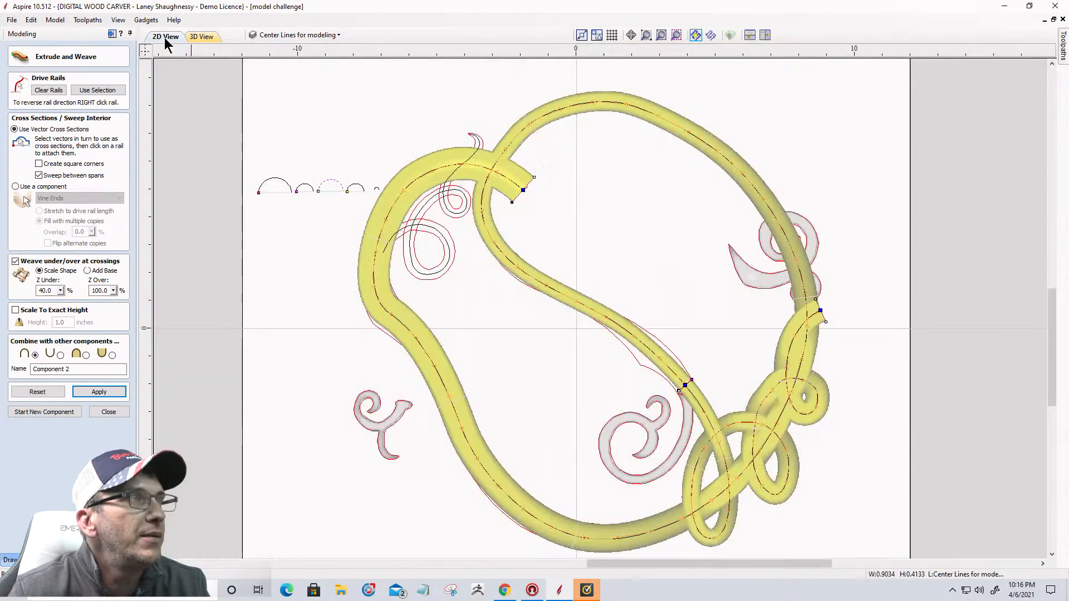
pyautogui.scroll(3, 377, 192)
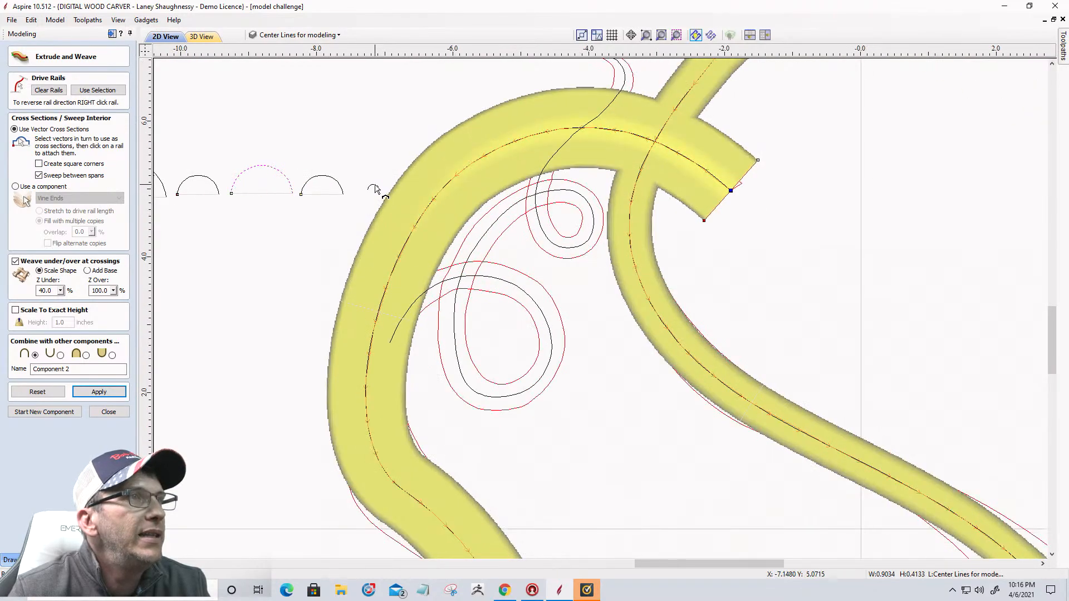
pyautogui.scroll(3, 375, 190)
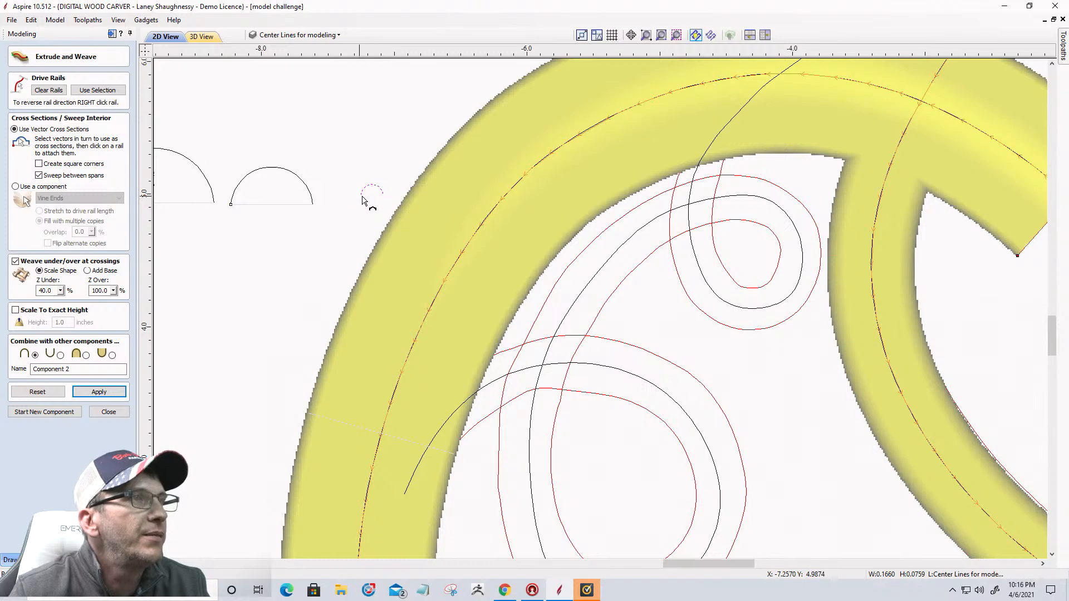
pyautogui.click(59, 391)
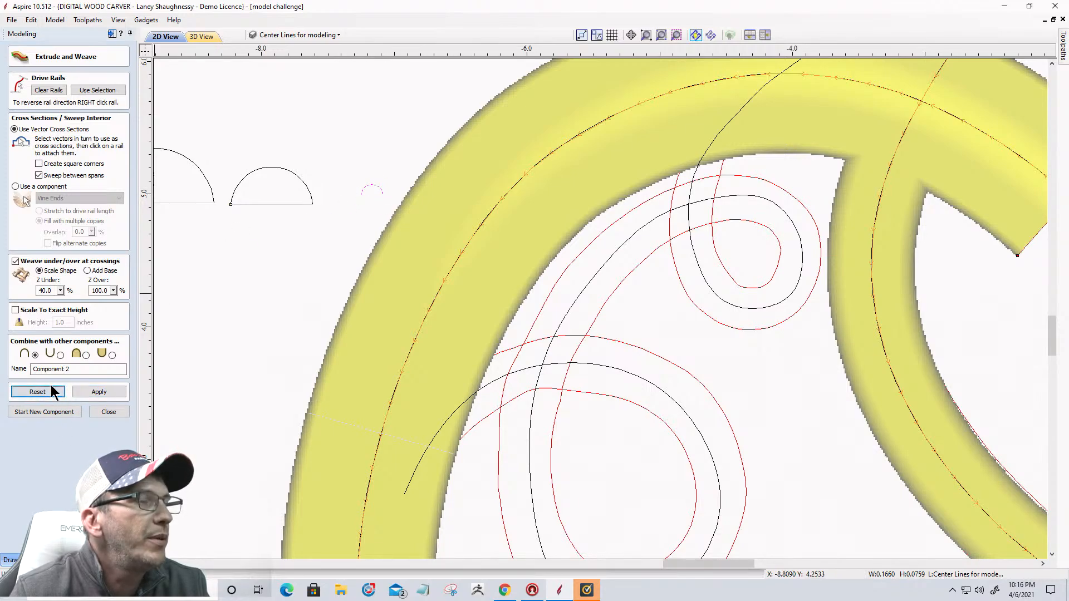
pyautogui.click(48, 89)
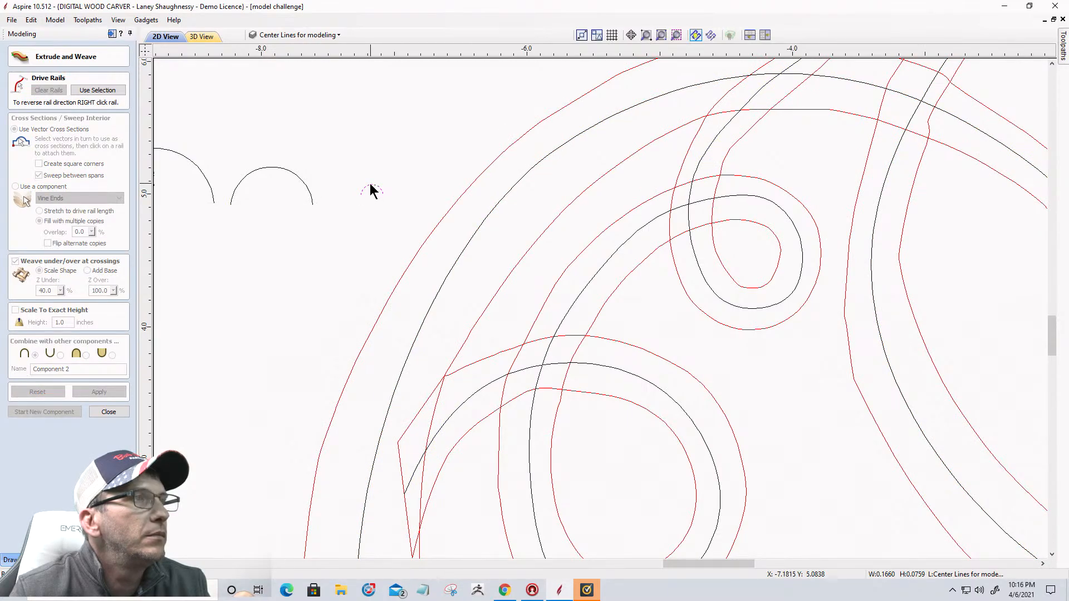
pyautogui.click(108, 412)
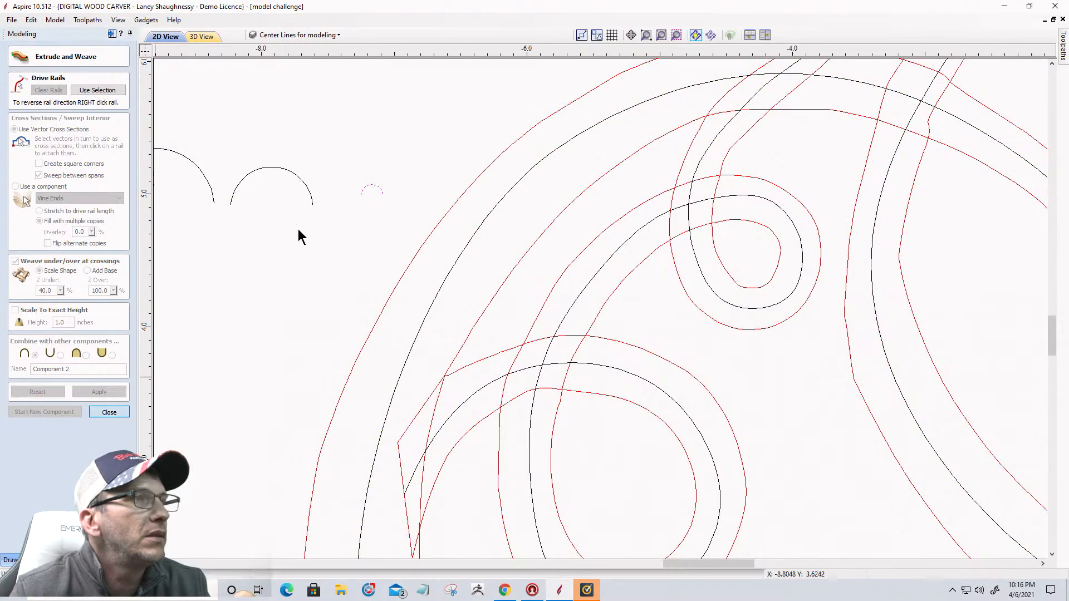
# Stretch the smallest cross-section arc to about 0.27 inches tall and line it up with the other arcs
pyautogui.click(373, 186)
pyautogui.scroll(2, 372, 189)
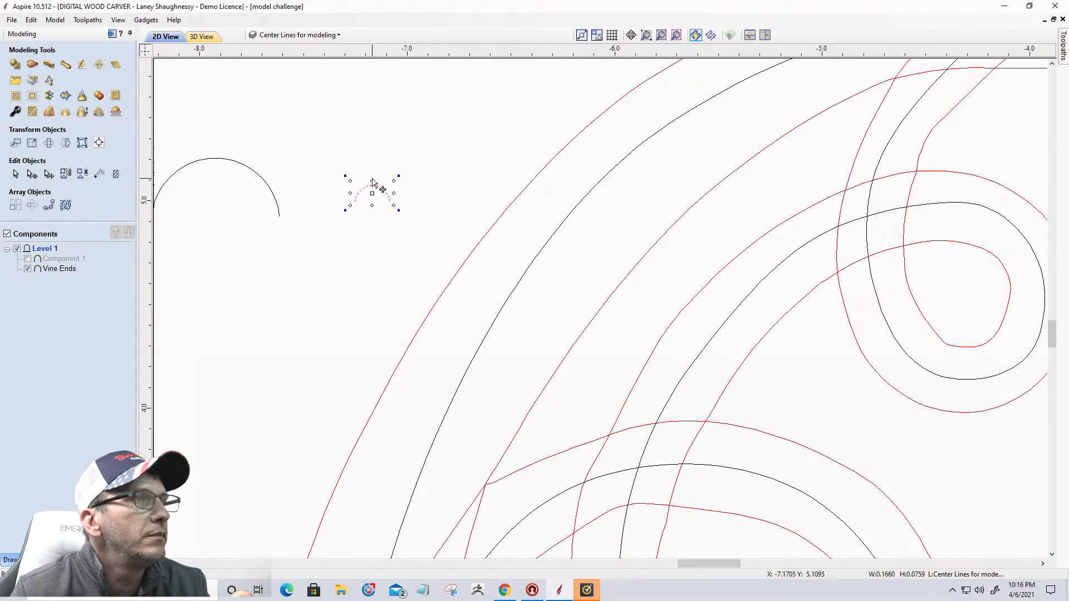
pyautogui.moveTo(371, 181)
pyautogui.mouseDown()
pyautogui.moveTo(370, 165)
pyautogui.moveTo(371, 186)
pyautogui.moveTo(372, 177)
pyautogui.mouseUp()
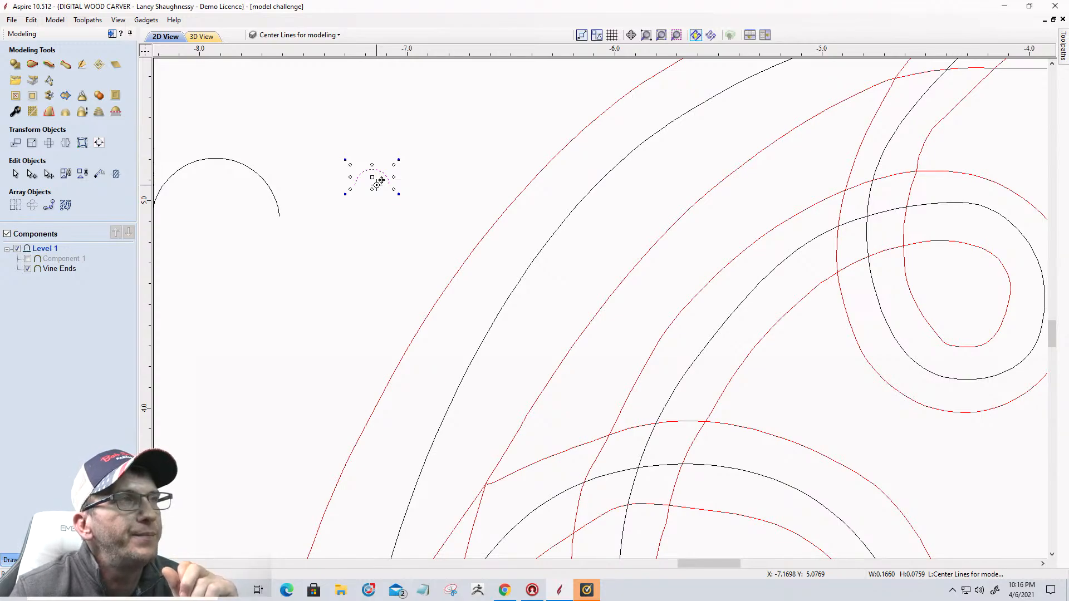
pyautogui.moveTo(372, 165); pyautogui.dragTo(371, 123)
pyautogui.scroll(-3, 356, 236)
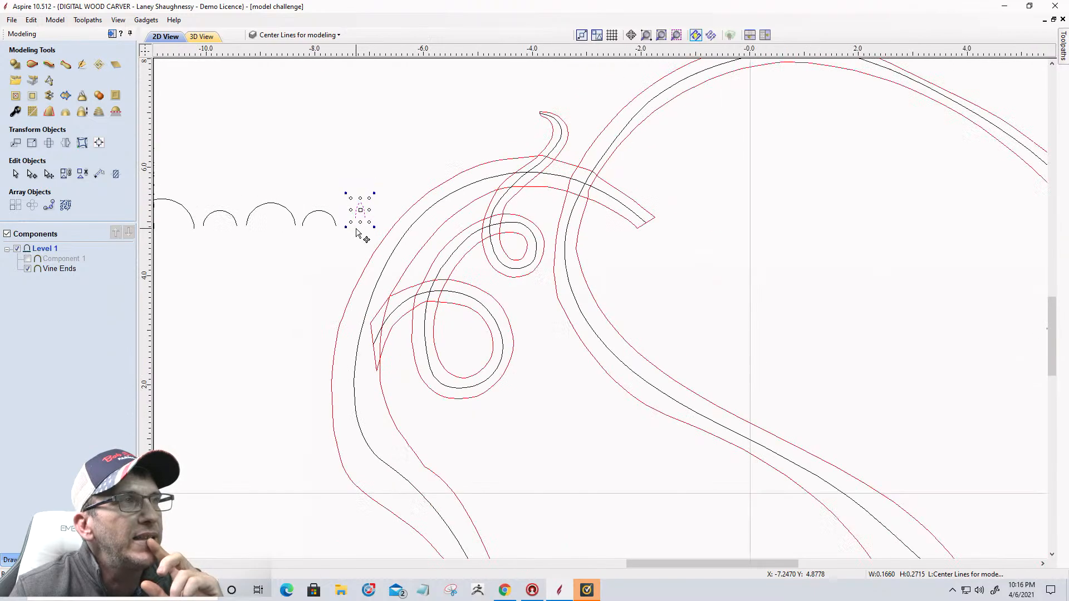
pyautogui.scroll(2, 356, 234)
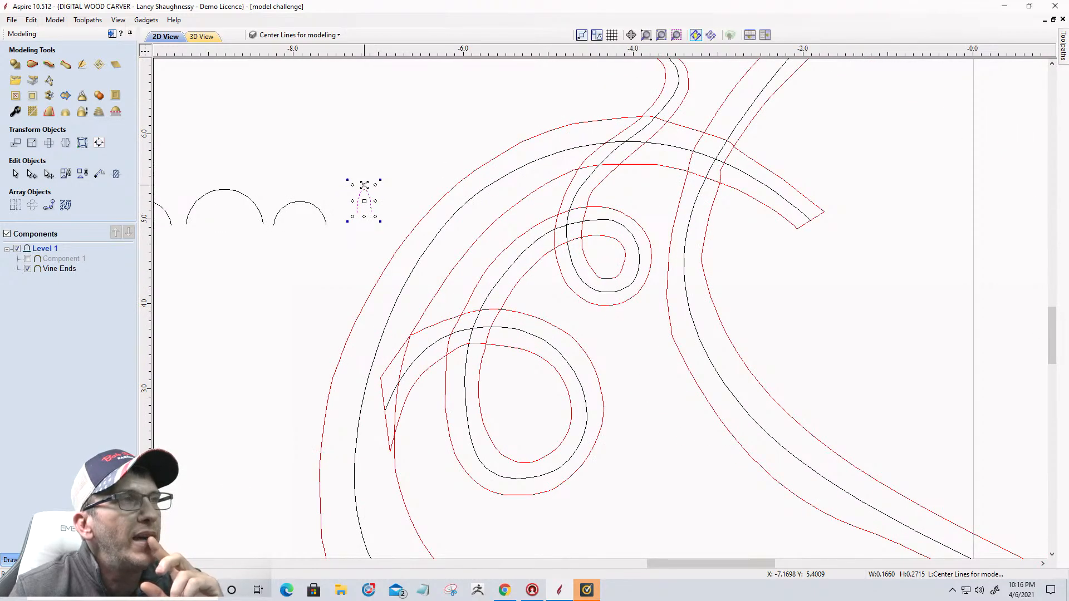
pyautogui.moveTo(364, 184); pyautogui.dragTo(362, 203)
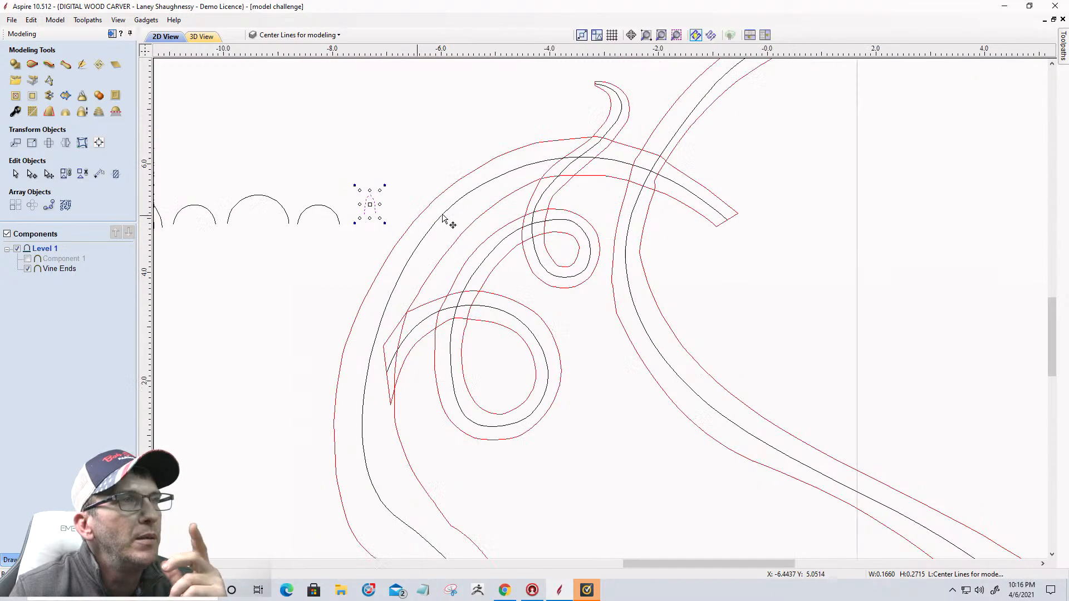
# Set the center lines of the main vine and the looped section as drive rails for Extrude and Weave
pyautogui.scroll(-3, 448, 218)
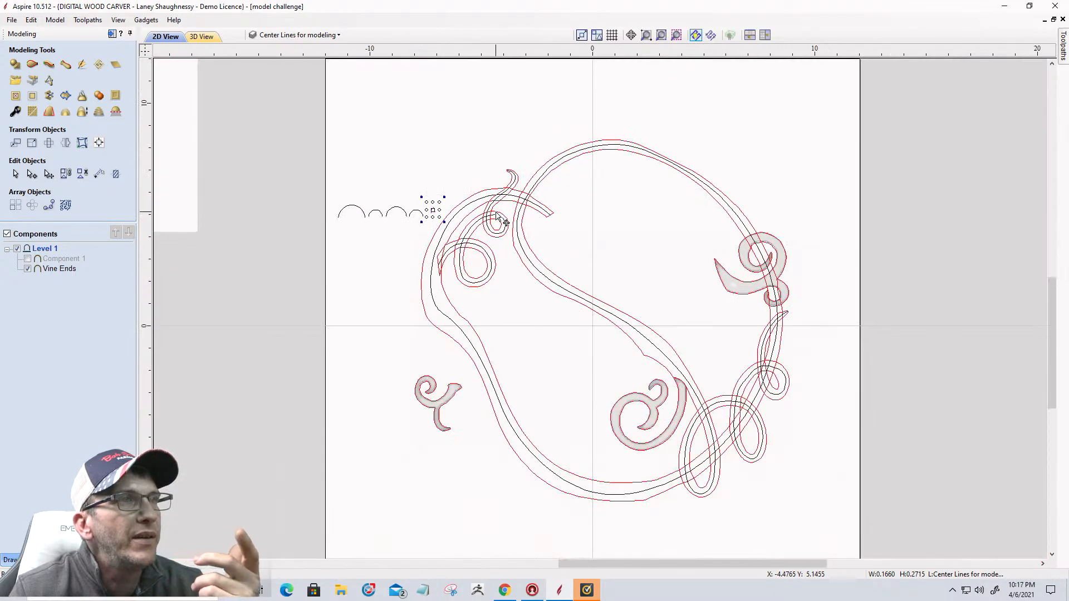
pyautogui.click(531, 206)
pyautogui.click(531, 205)
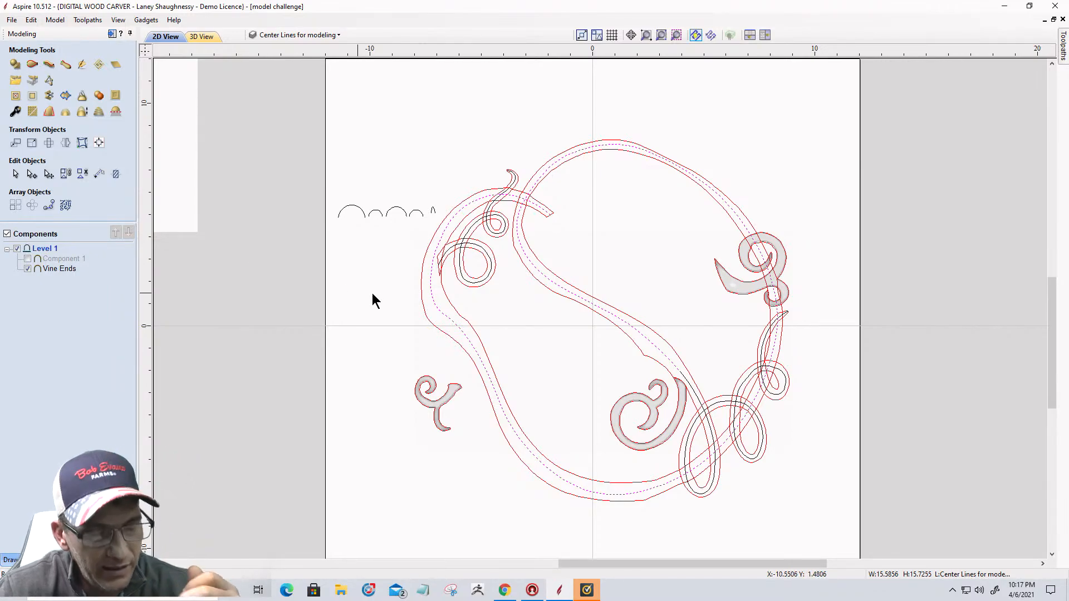
pyautogui.keyDown('shift'); pyautogui.click(686, 379); pyautogui.keyUp('shift')
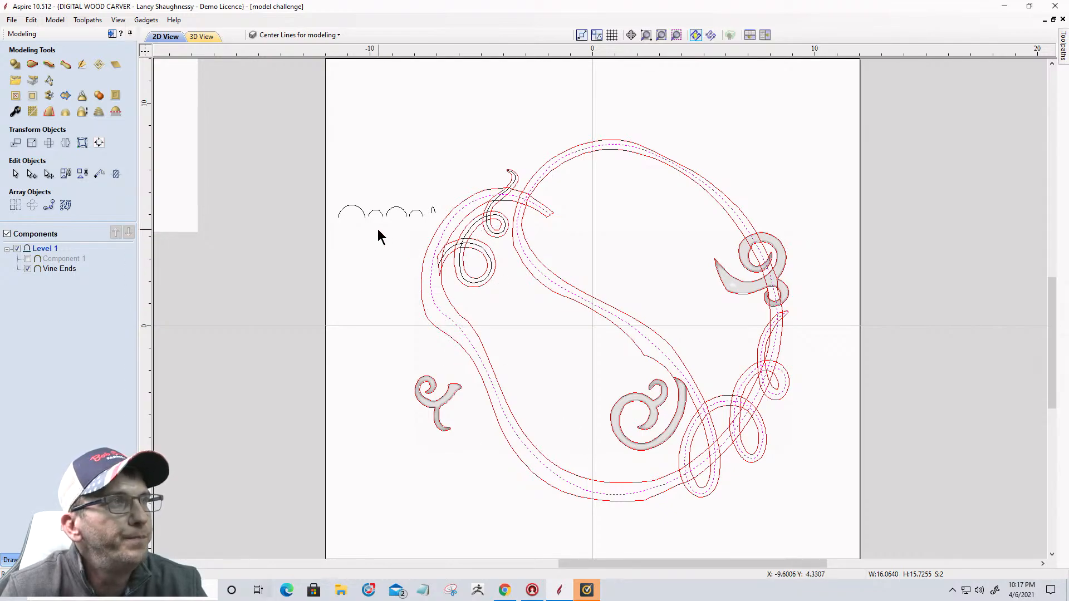
pyautogui.click(353, 212)
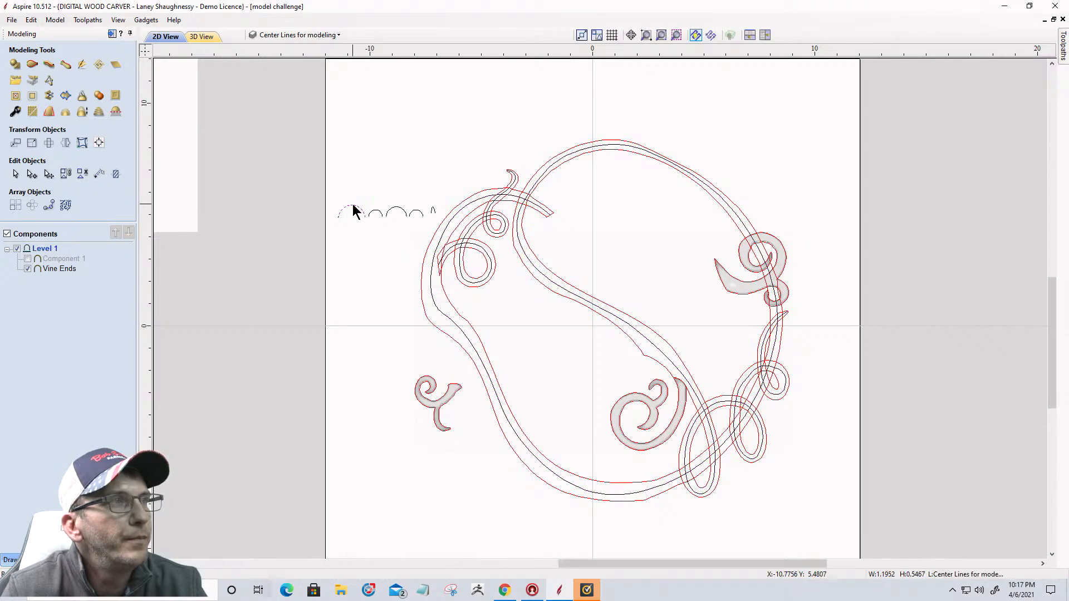
pyautogui.click(563, 284)
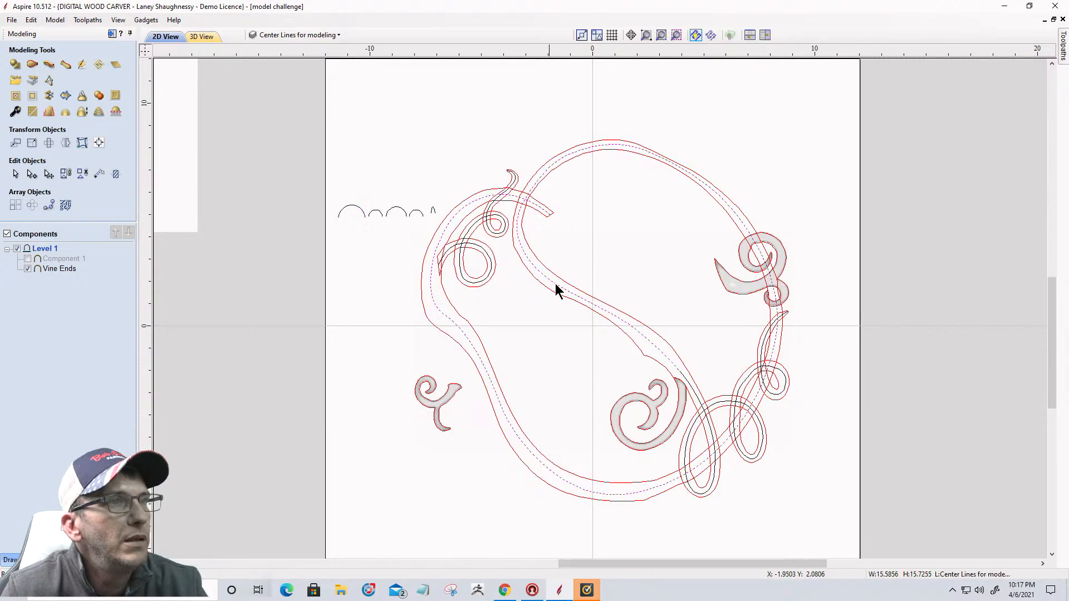
pyautogui.keyDown('shift'); pyautogui.click(686, 384); pyautogui.keyUp('shift')
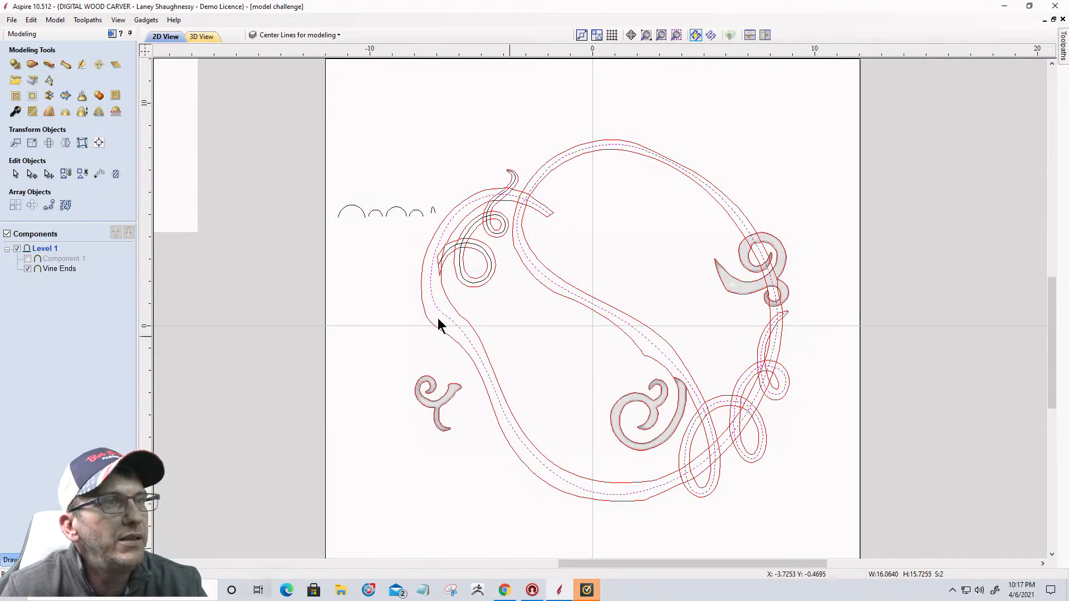
pyautogui.click(49, 67)
pyautogui.click(90, 91)
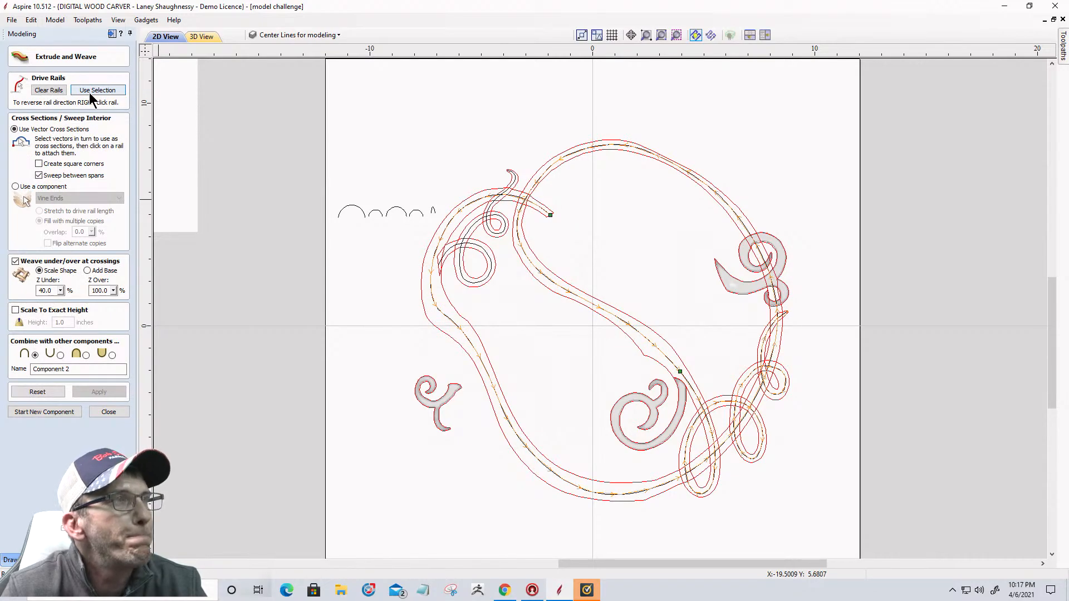
# Attach the largest arc at the main vine's thick end node and the second arc at its junction with the looped section
pyautogui.click(352, 212)
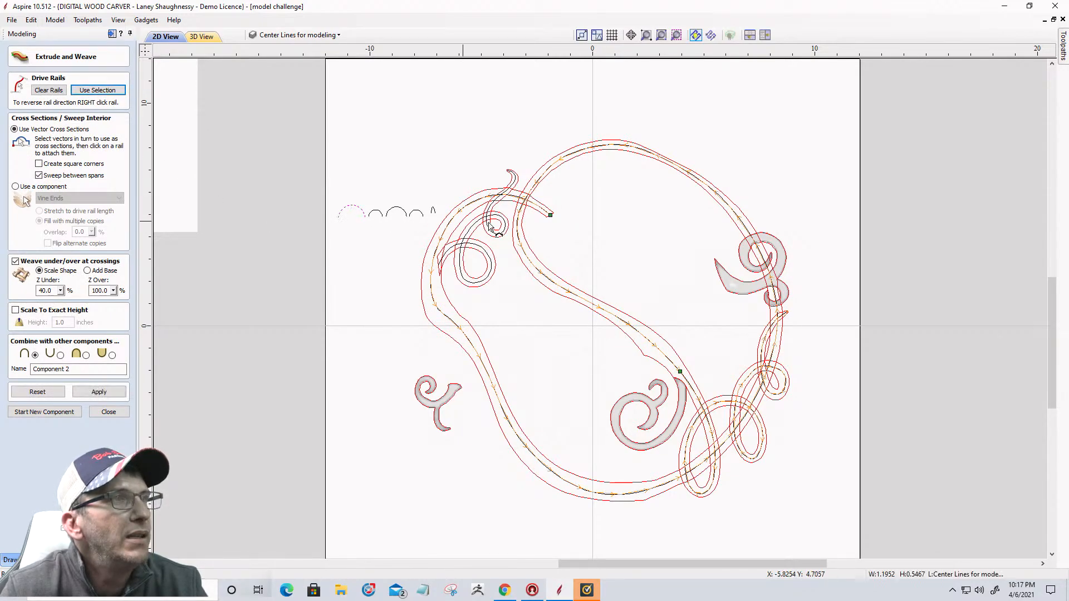
pyautogui.click(550, 217)
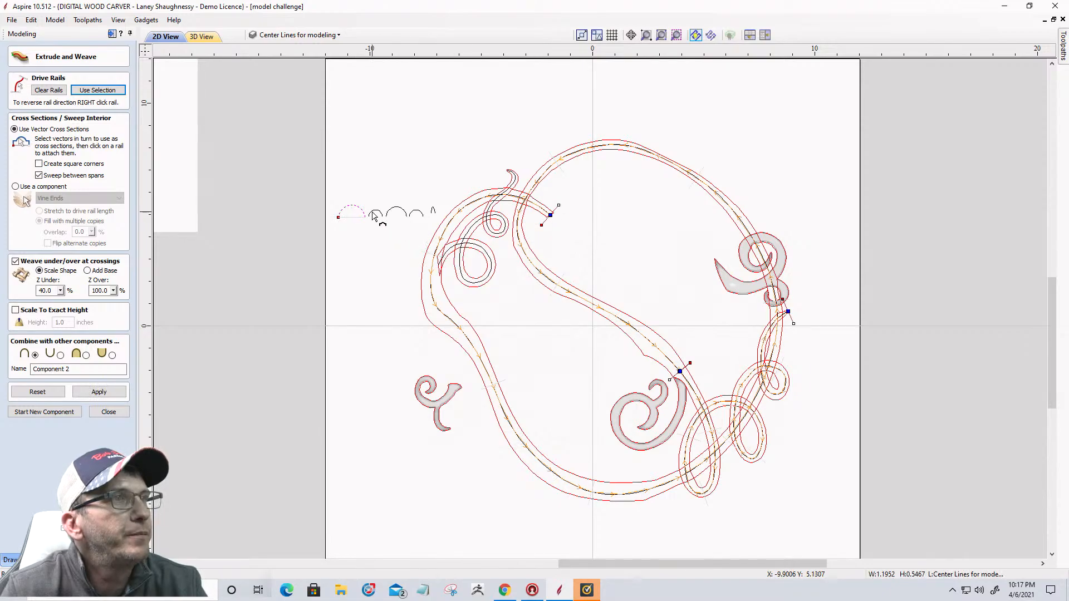
pyautogui.scroll(10, 679, 369)
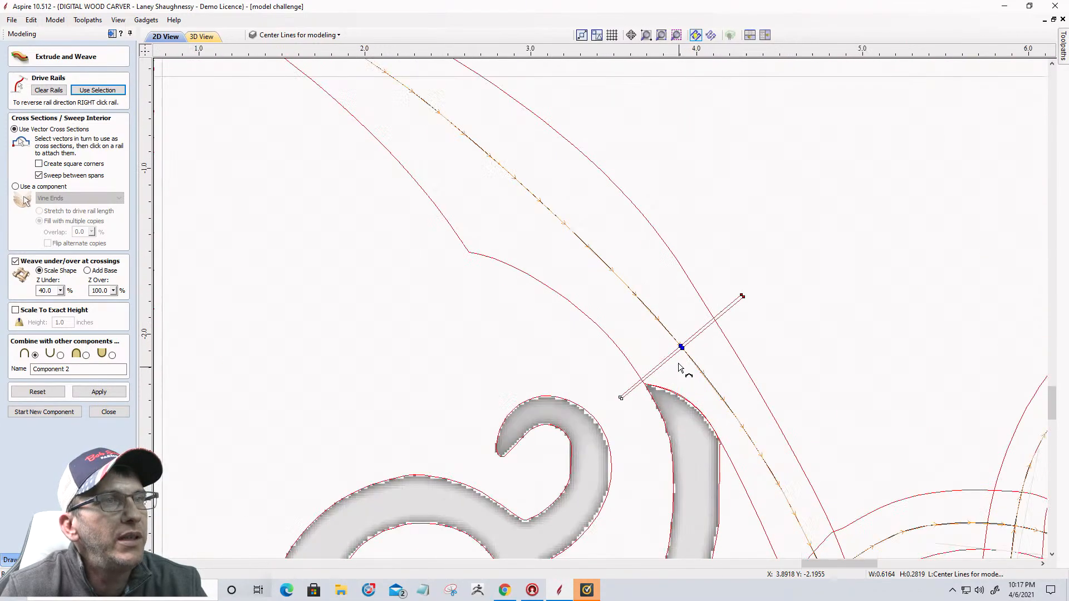
pyautogui.click(685, 320)
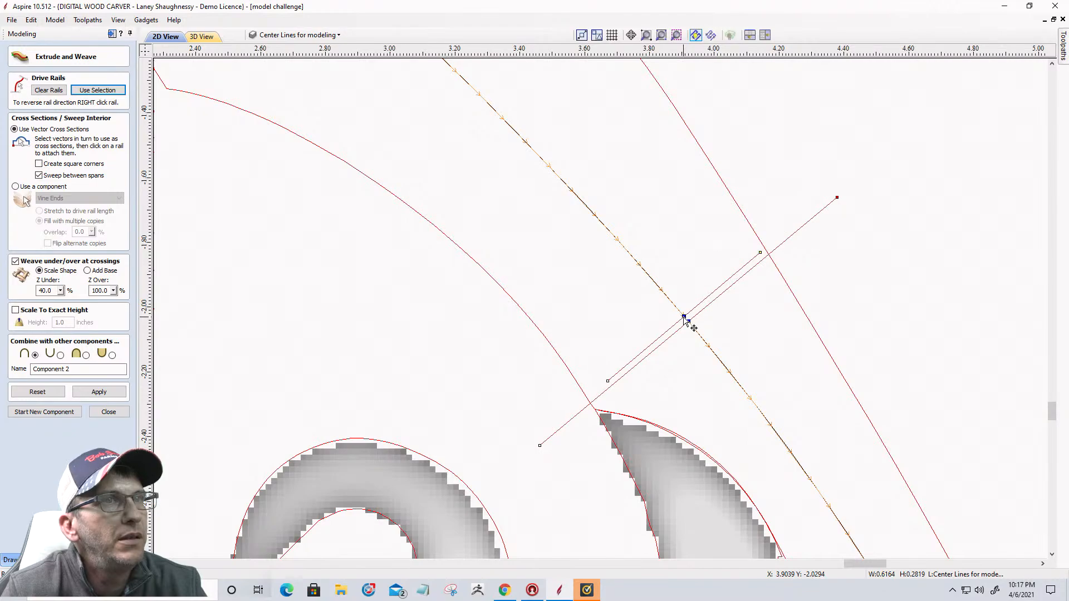
# Try the fourth arc as the cross section at the junction of the main vine and the looped section
pyautogui.scroll(-10, 685, 320)
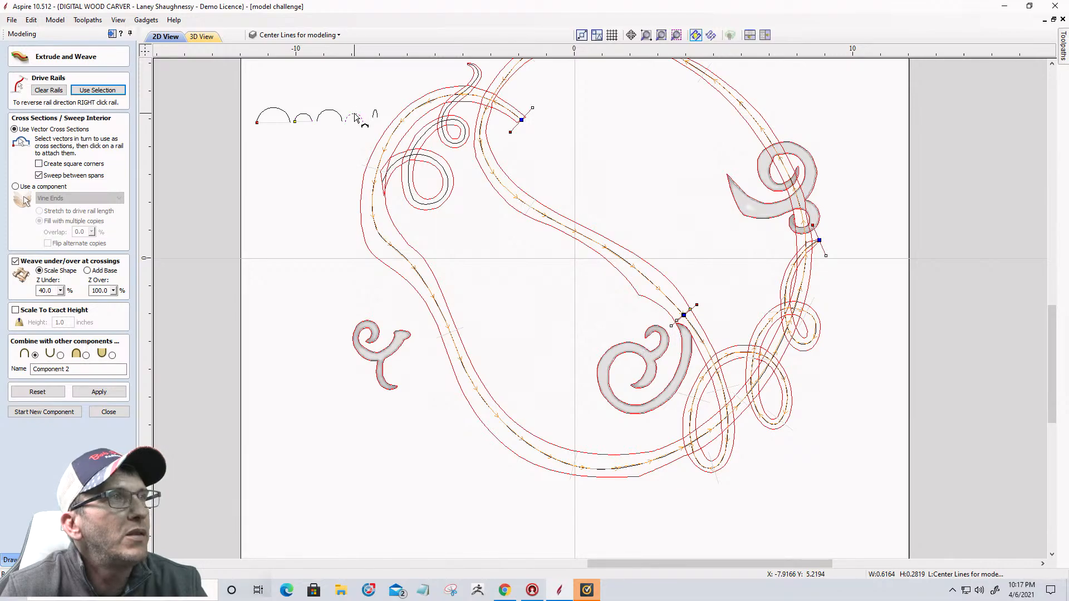
pyautogui.scroll(10, 682, 321)
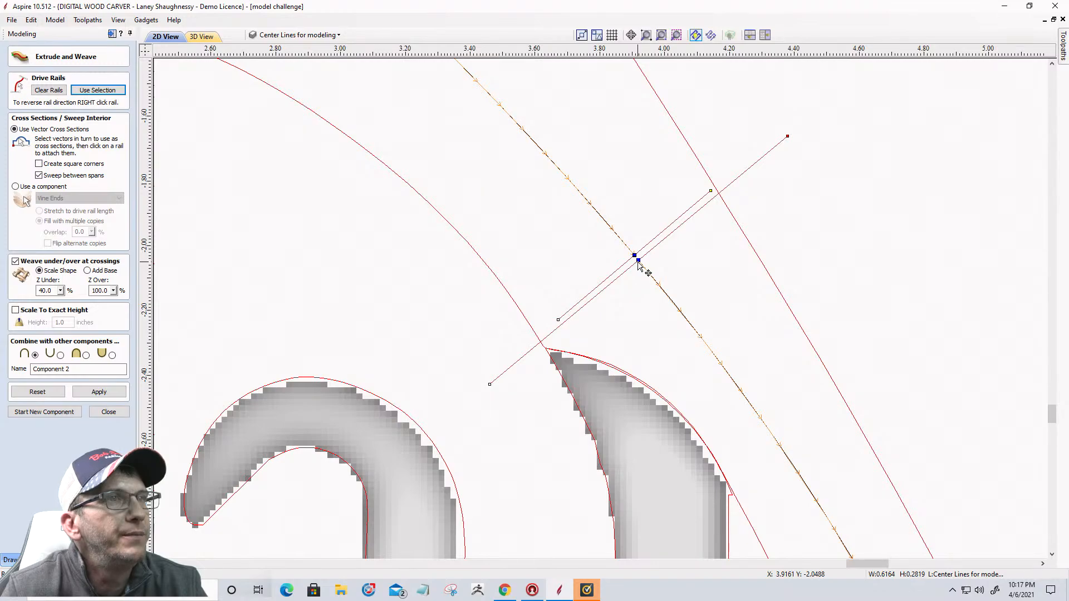
pyautogui.scroll(-10, 653, 306)
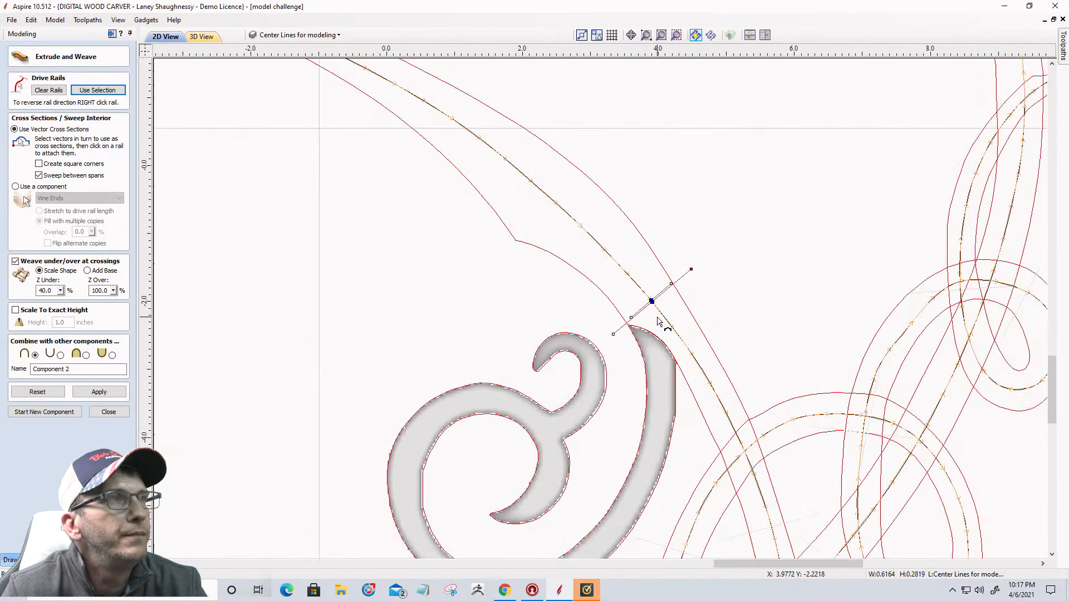
# Reattach the second arc as the cross section at the node where the main vine meets the looped section
pyautogui.scroll(3, 444, 187)
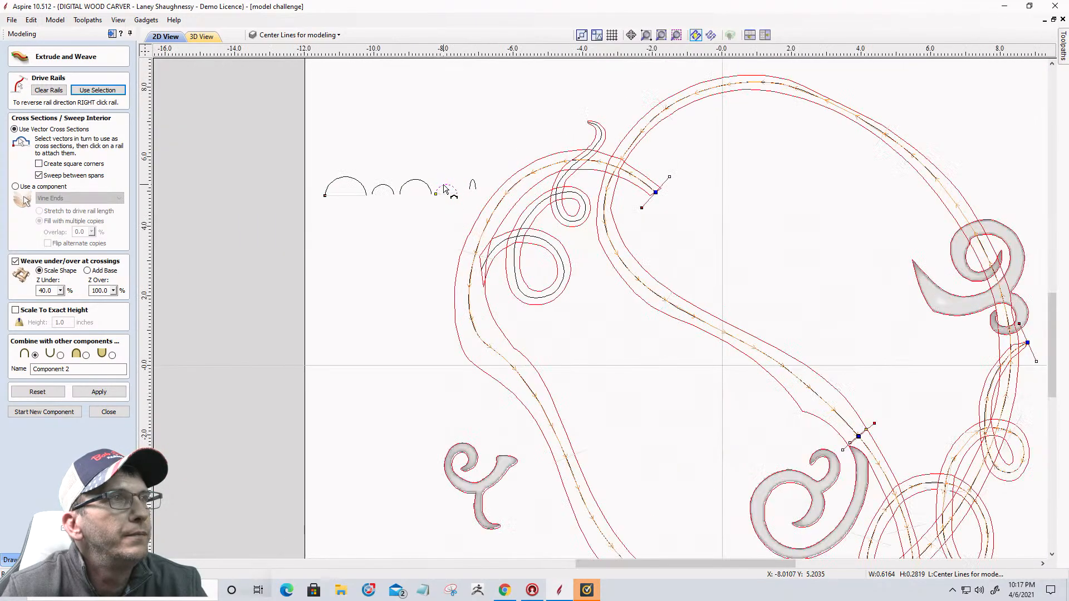
pyautogui.scroll(3, 445, 190)
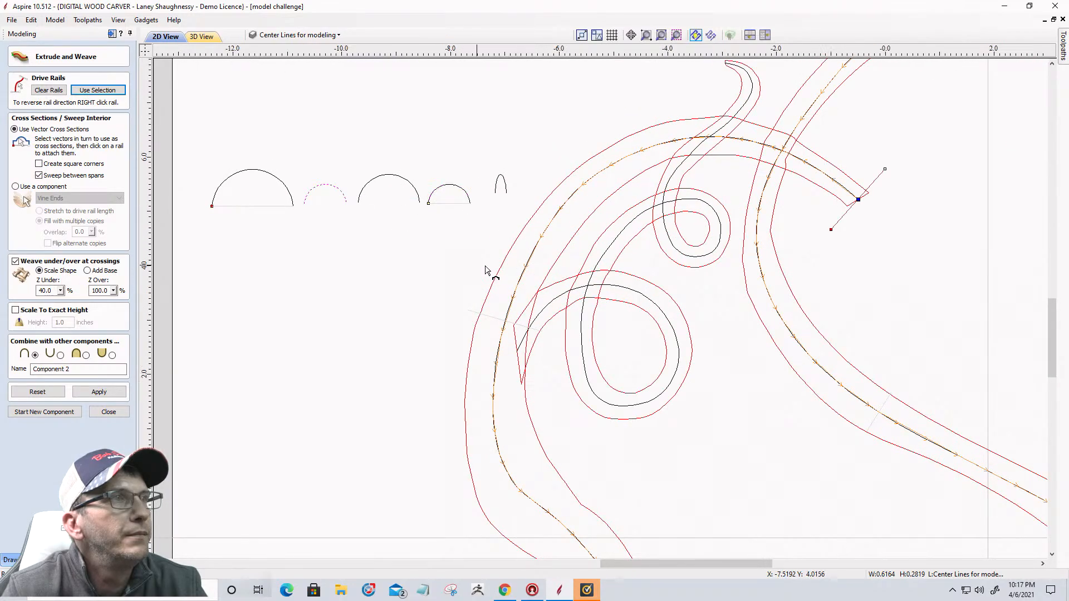
pyautogui.scroll(-3, 487, 269)
pyautogui.scroll(12, 787, 428)
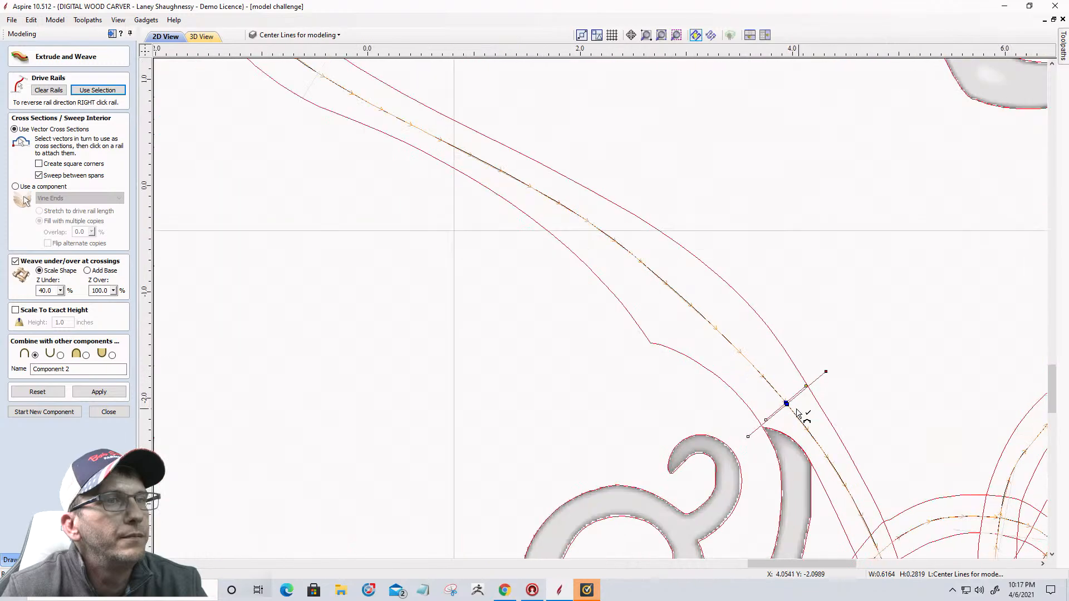
pyautogui.scroll(1, 781, 407)
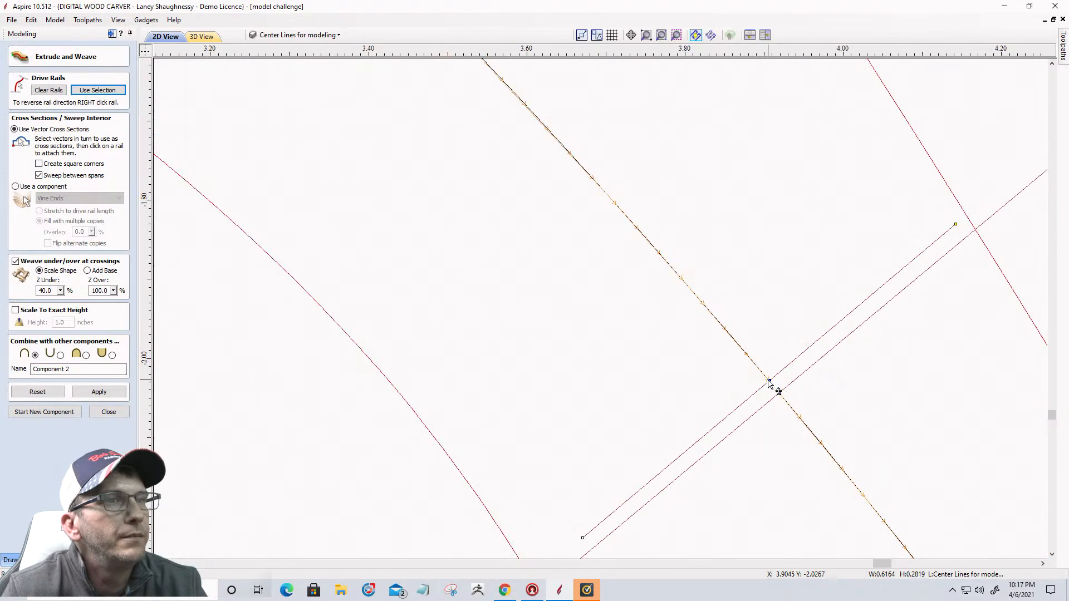
pyautogui.scroll(-8, 770, 385)
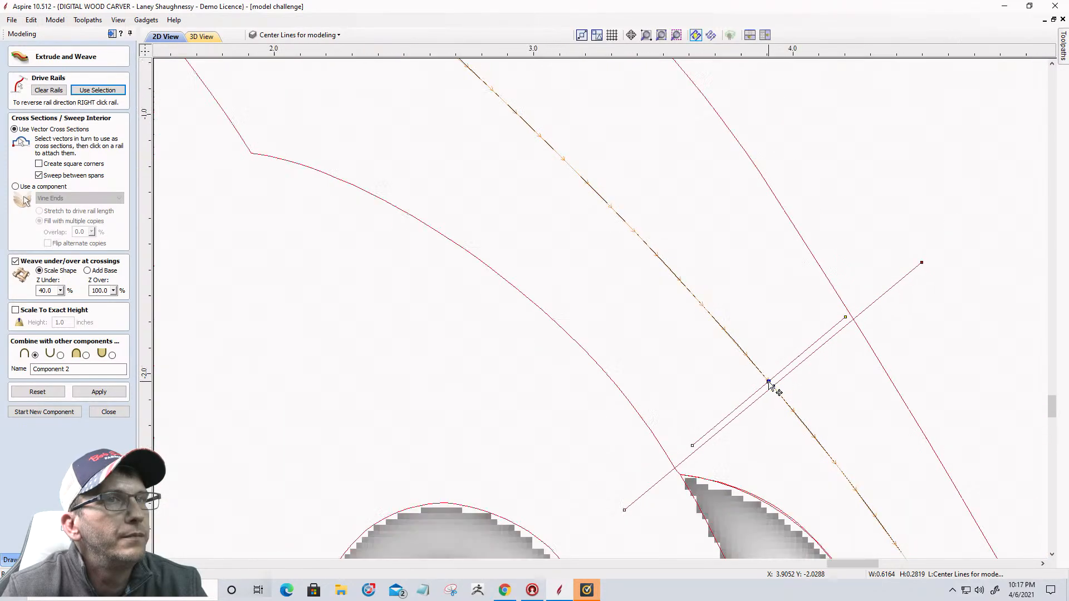
pyautogui.scroll(-6, 769, 383)
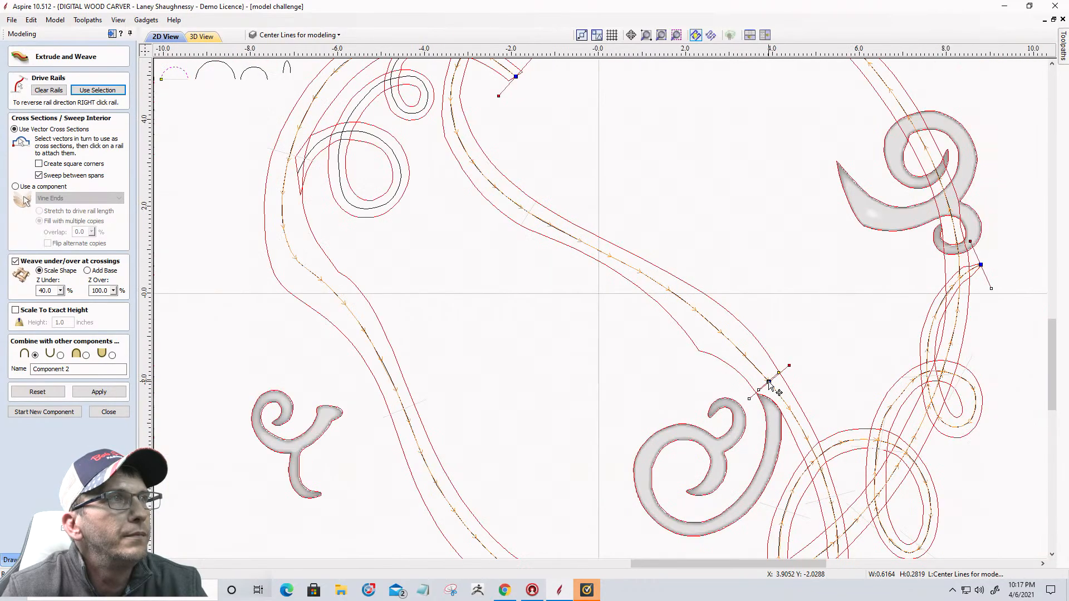
# Attach the fourth arc to both rail nodes at the vine junction and the narrow fifth arc at the looped section's tip
pyautogui.scroll(2, 475, 204)
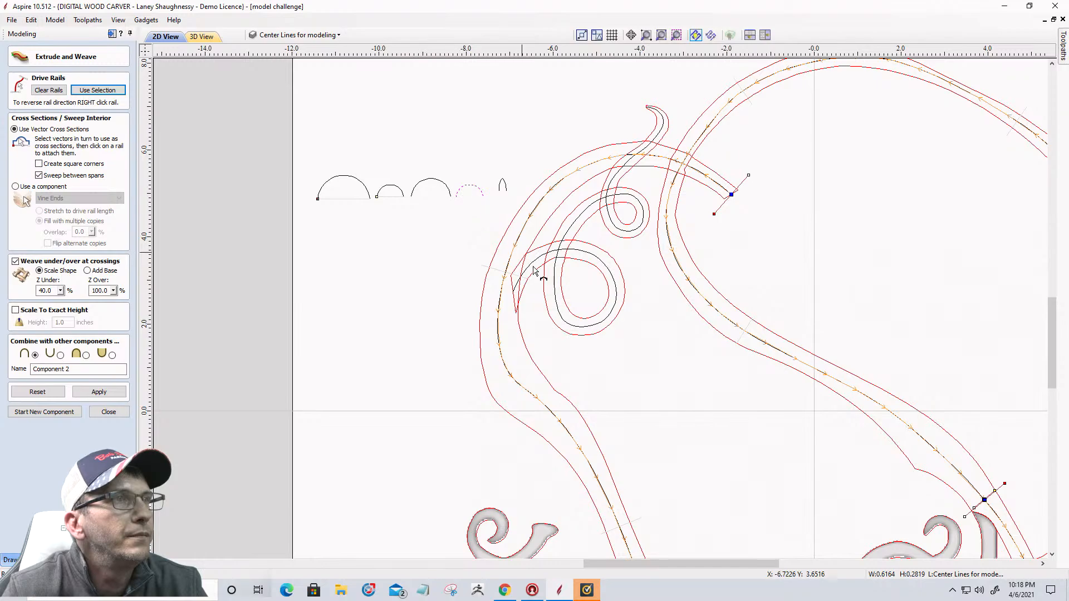
pyautogui.scroll(-3, 534, 271)
pyautogui.scroll(5, 716, 352)
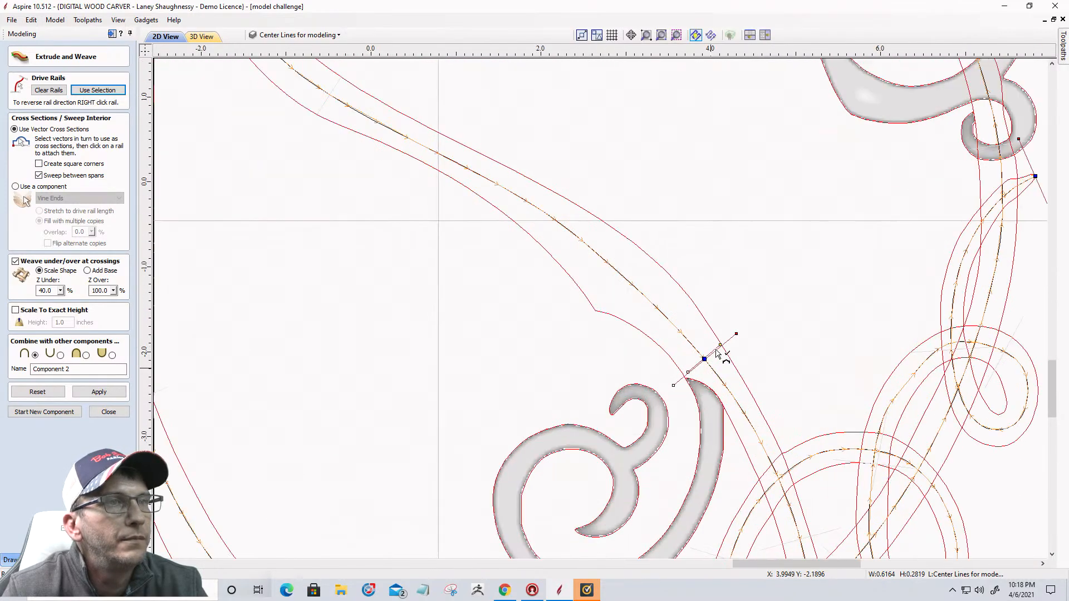
pyautogui.scroll(4, 718, 353)
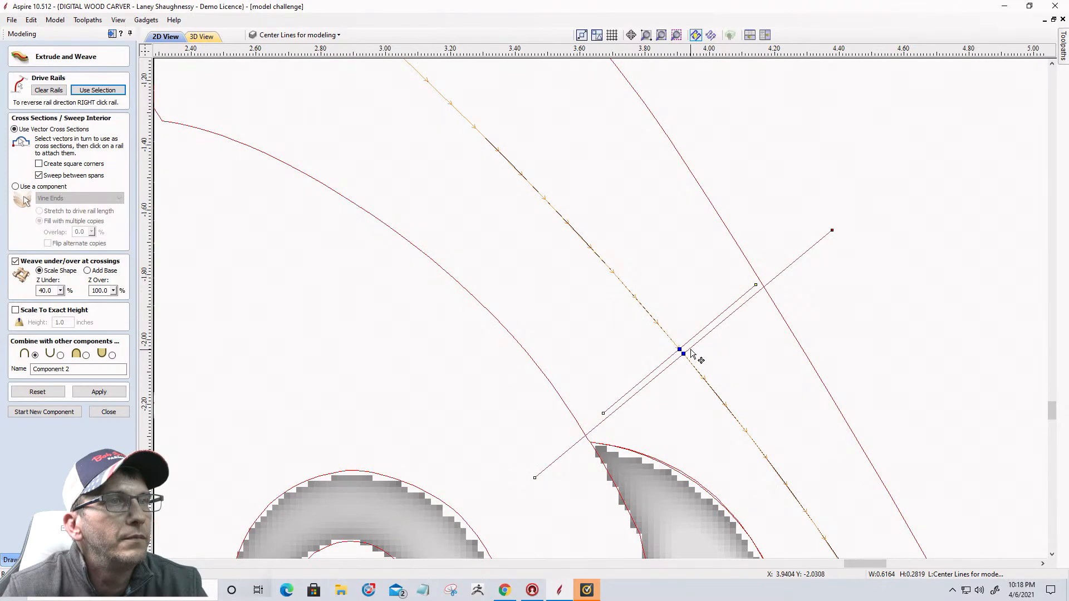
pyautogui.scroll(-4, 712, 382)
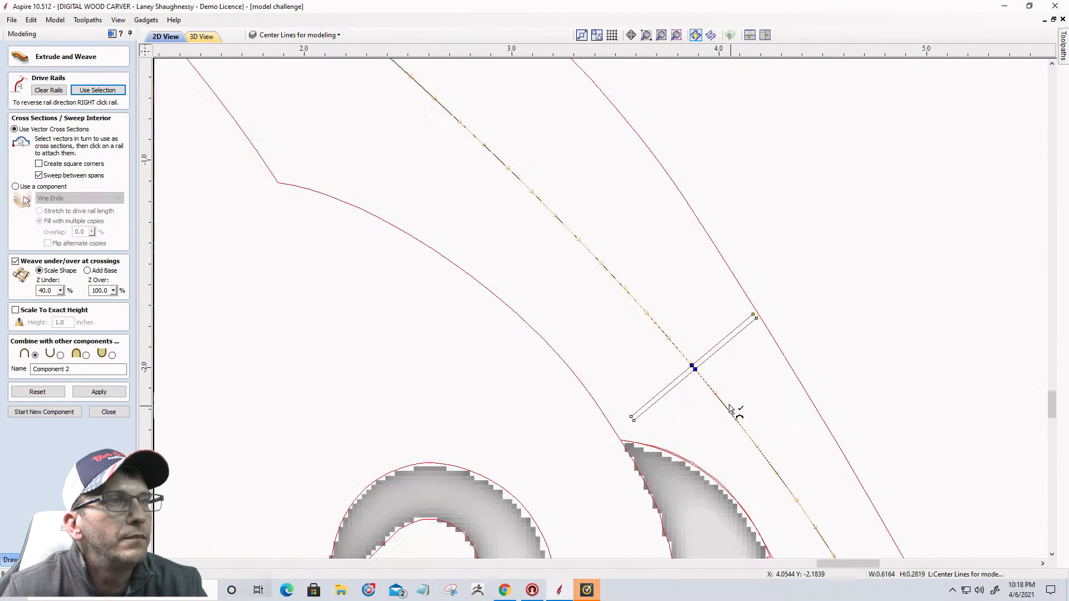
pyautogui.scroll(-2, 705, 405)
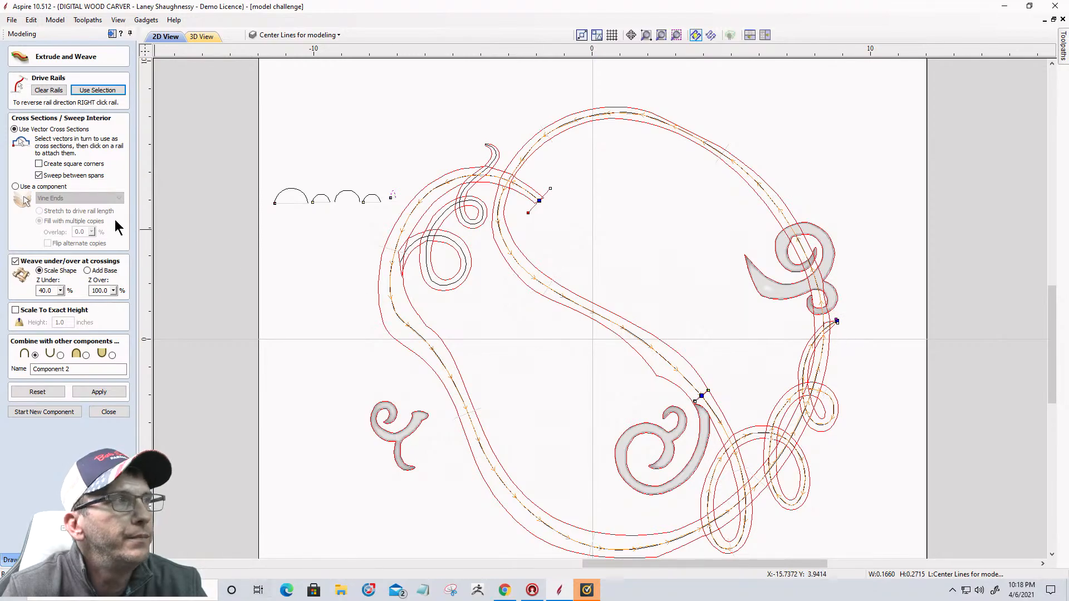
# Apply the Extrude and Weave sweep and inspect the vine's junction and woven crossings in 3D
pyautogui.click(105, 395)
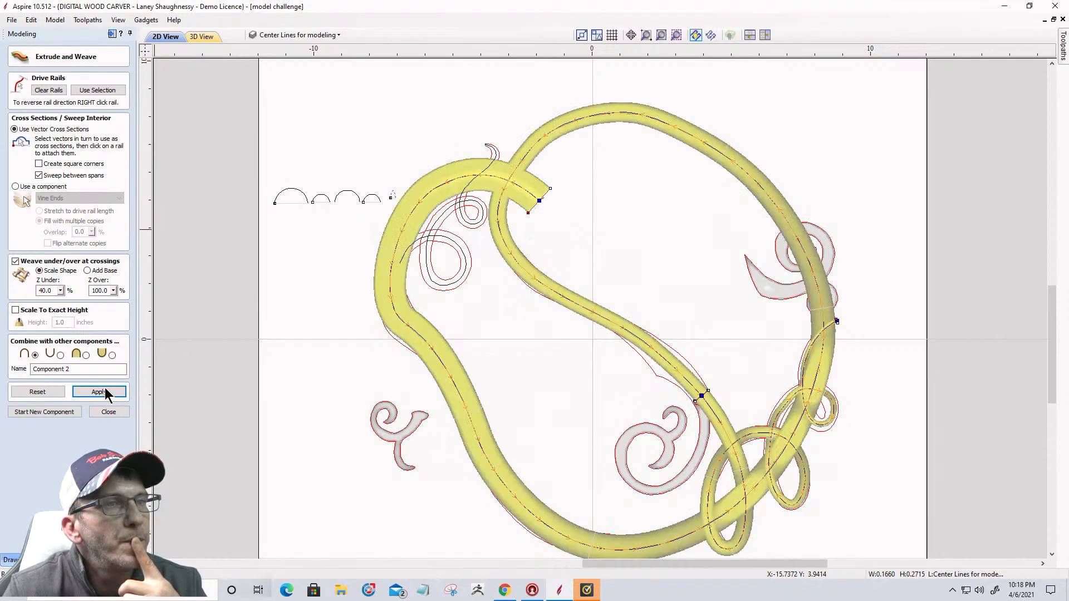
pyautogui.click(201, 37)
pyautogui.scroll(2, 918, 265)
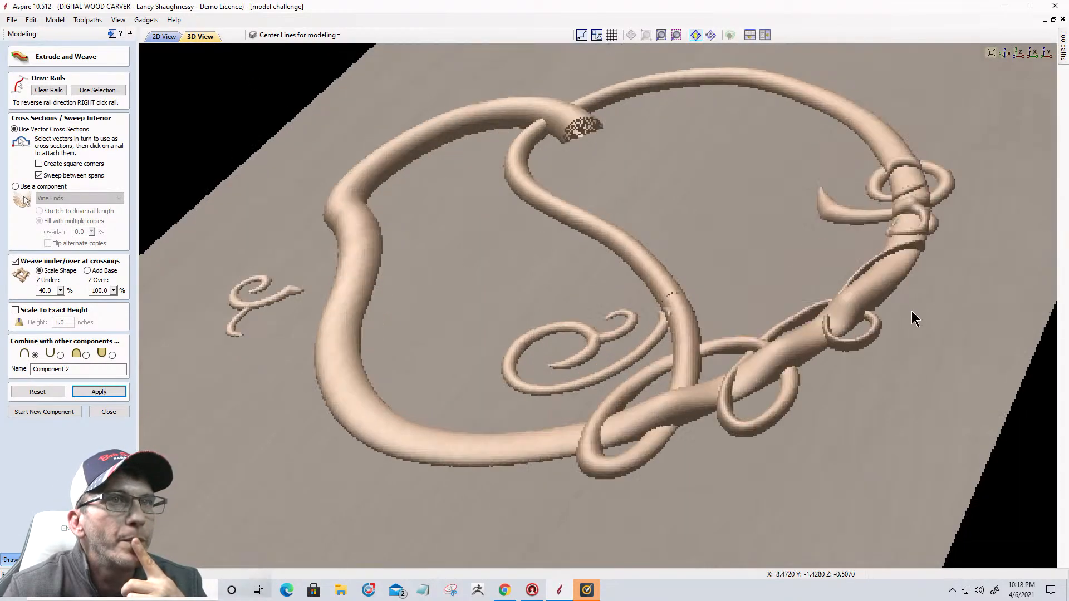
pyautogui.scroll(2, 913, 326)
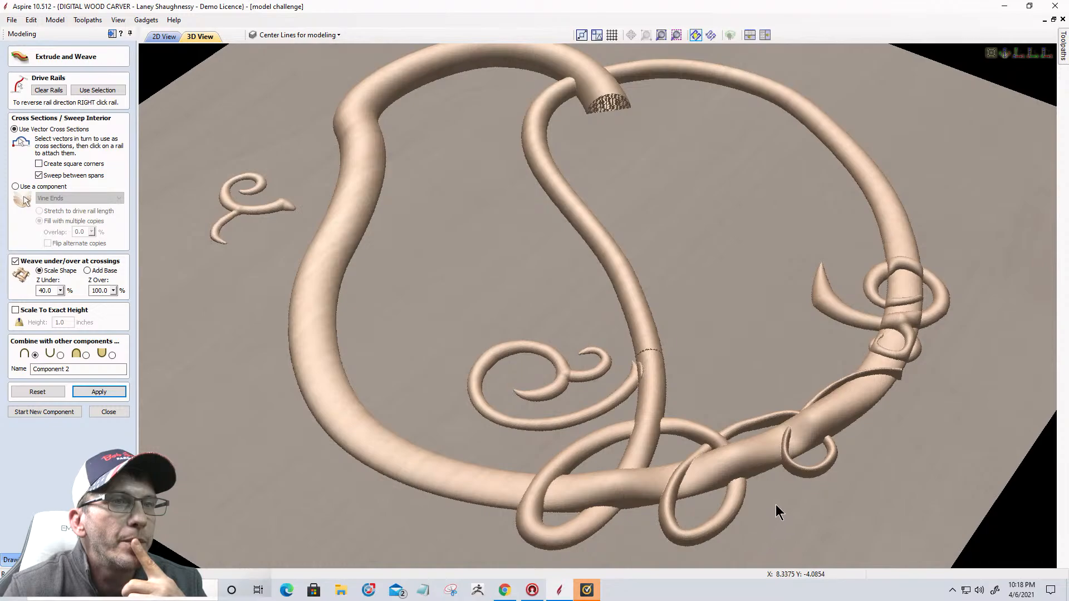
pyautogui.scroll(2, 823, 503)
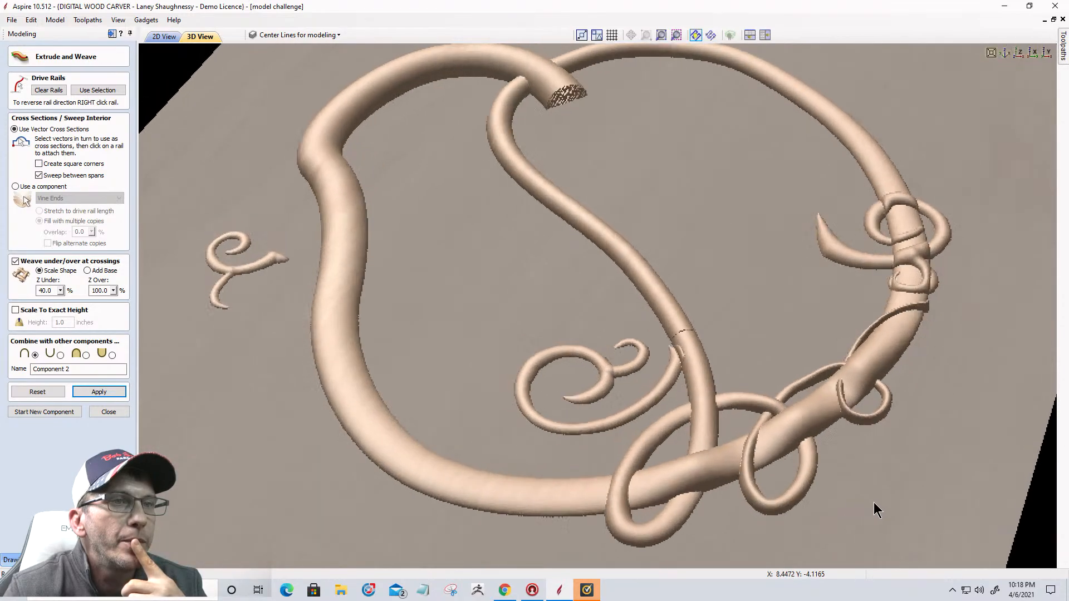
pyautogui.moveTo(877, 509); pyautogui.dragTo(921, 497)
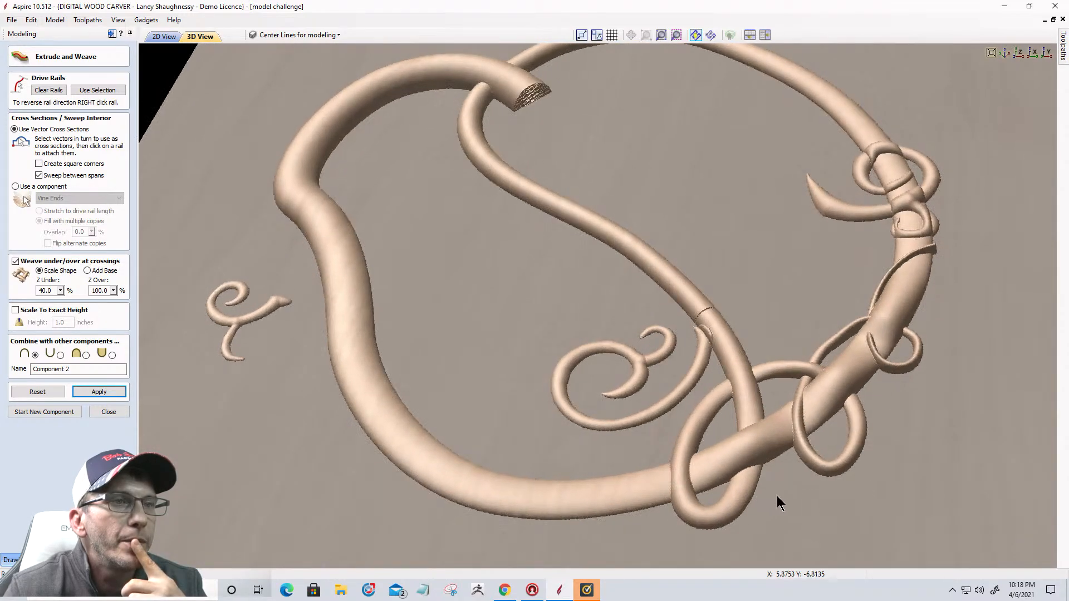
pyautogui.moveTo(778, 497); pyautogui.dragTo(813, 496)
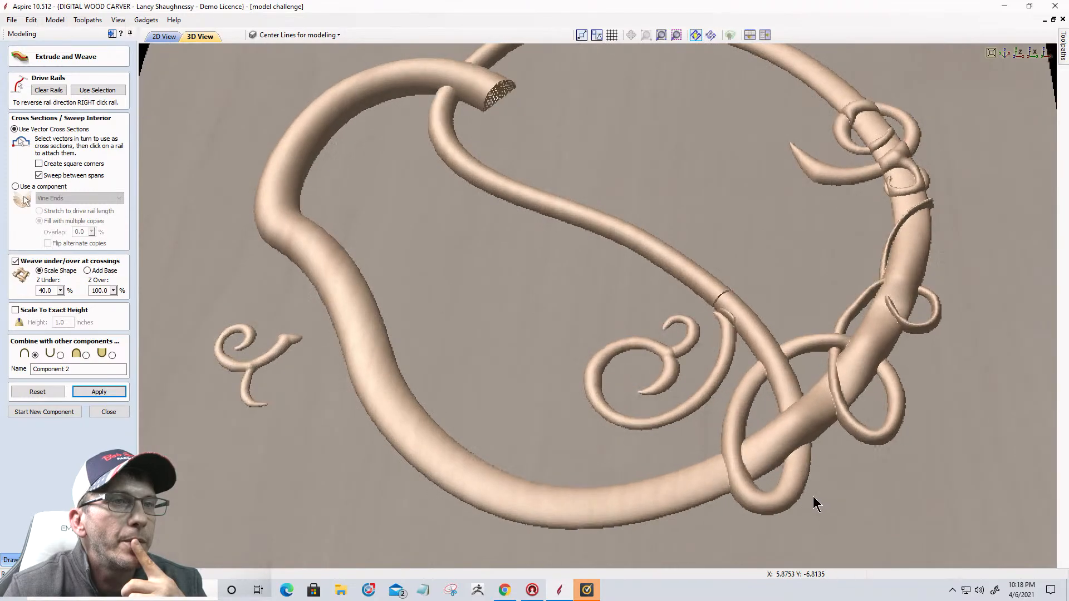
# Try weaving the crossings with Add Base and a Z Over of 50%
pyautogui.doubleClick(107, 287)
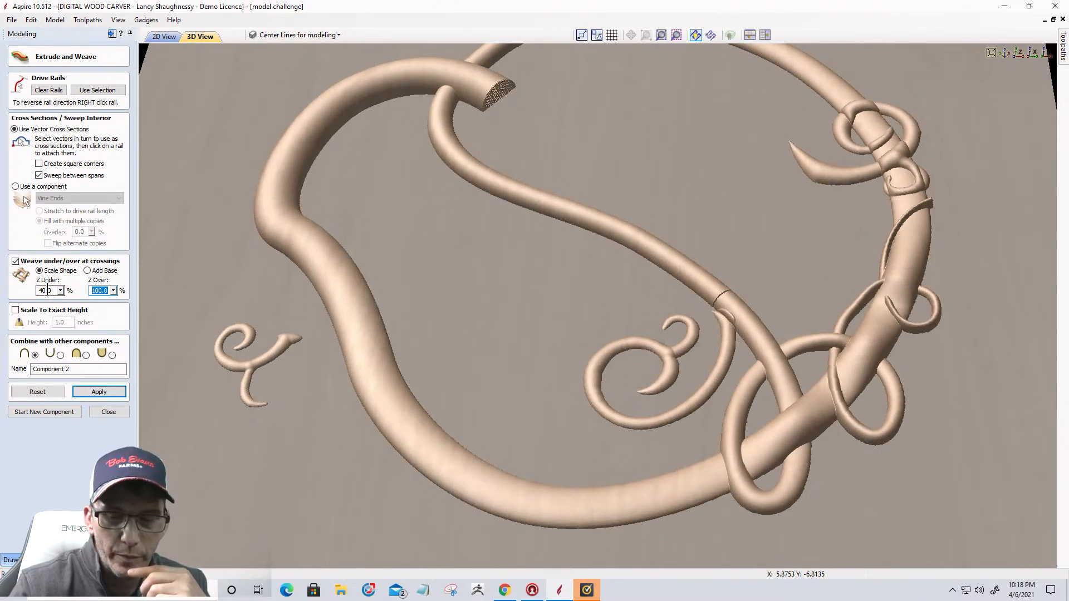
pyautogui.click(92, 392)
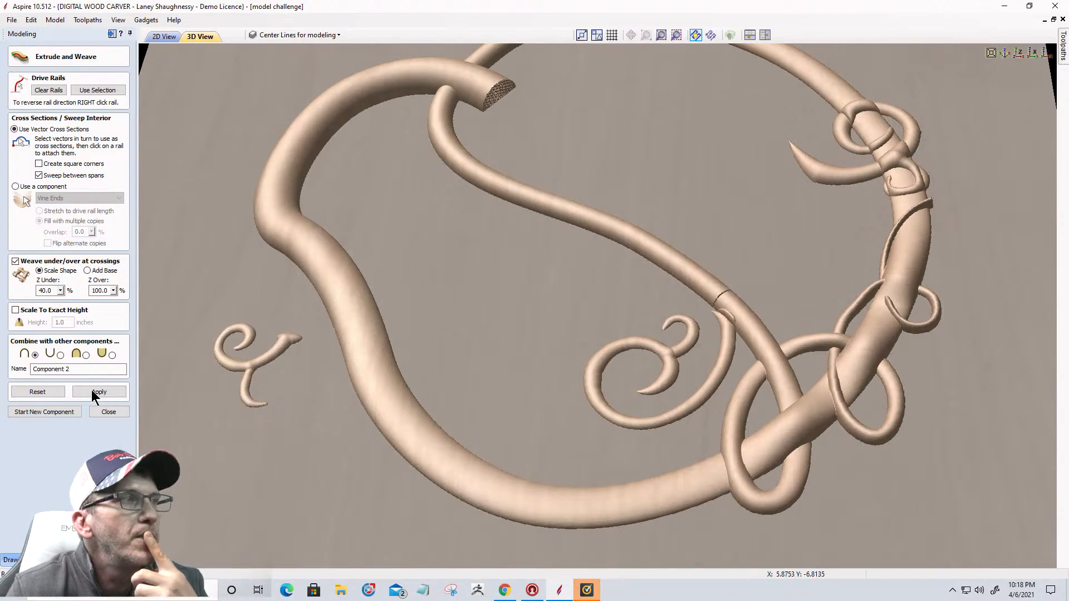
pyautogui.click(87, 271)
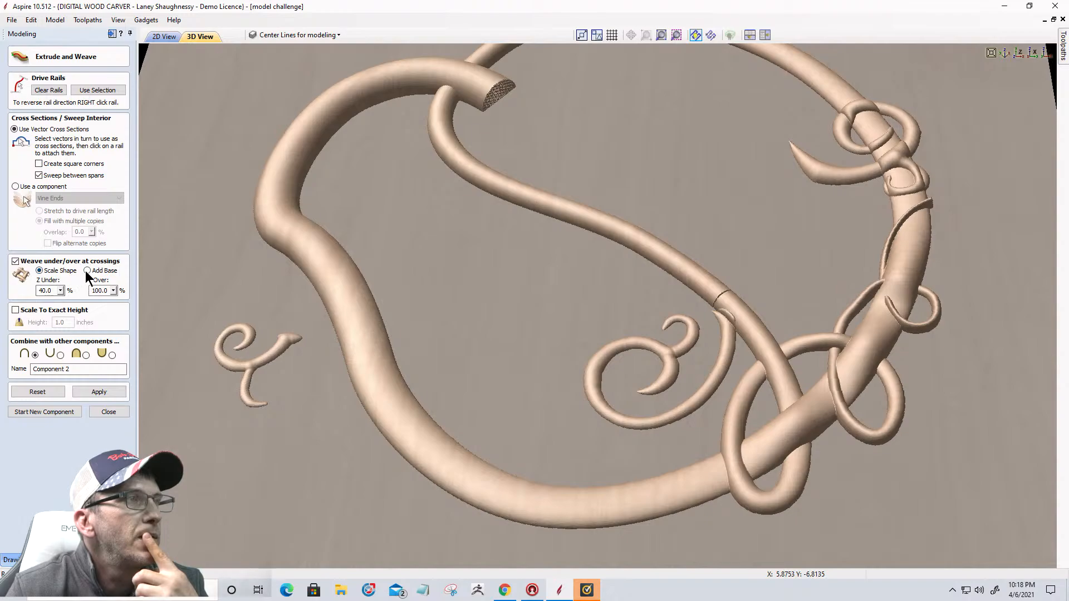
pyautogui.doubleClick(109, 290)
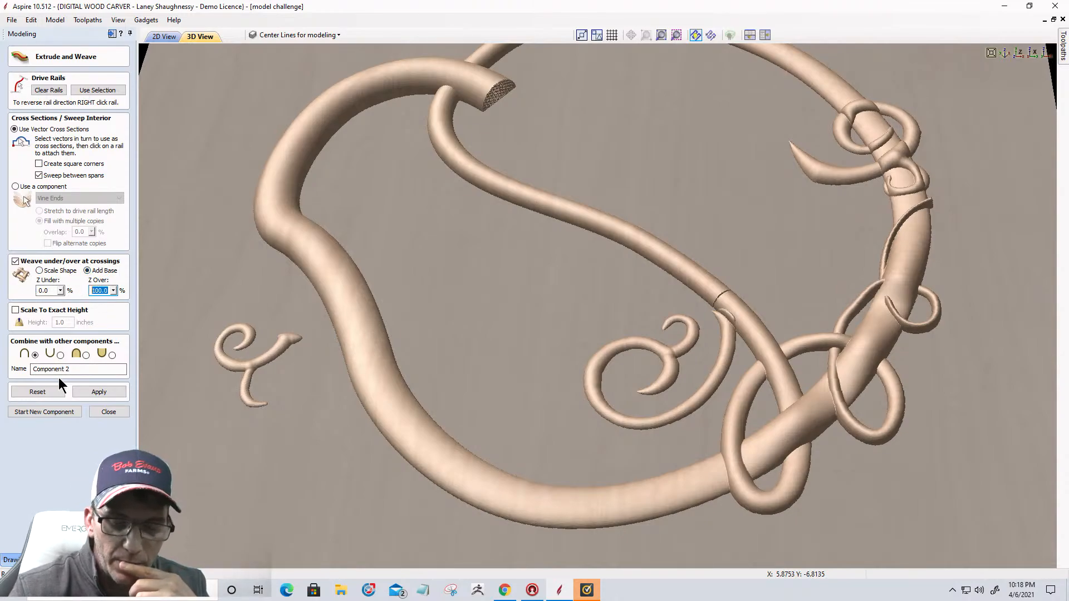
pyautogui.write('40')
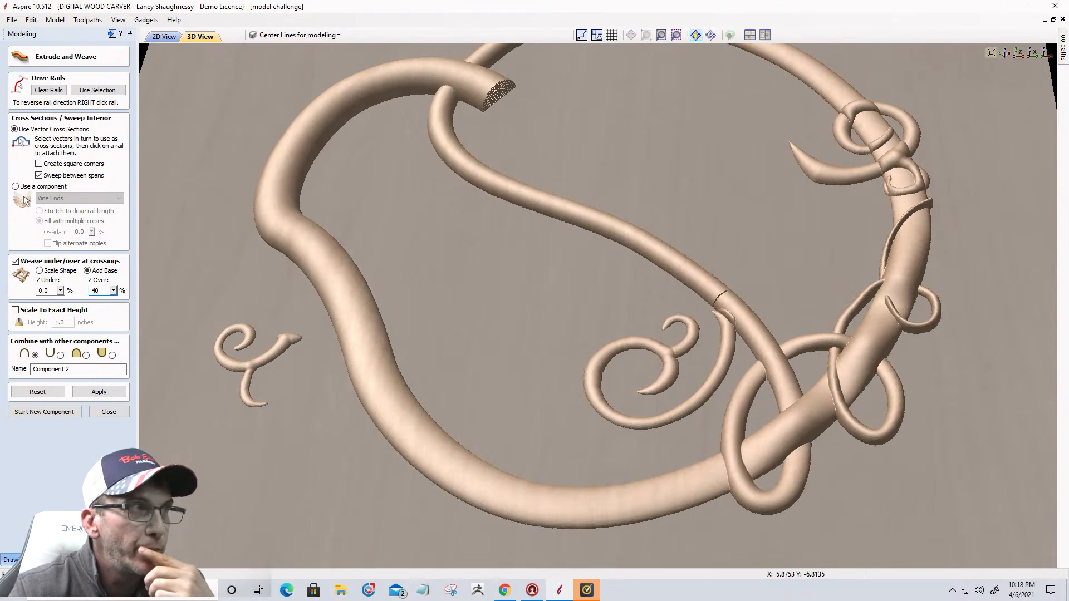
pyautogui.click(92, 392)
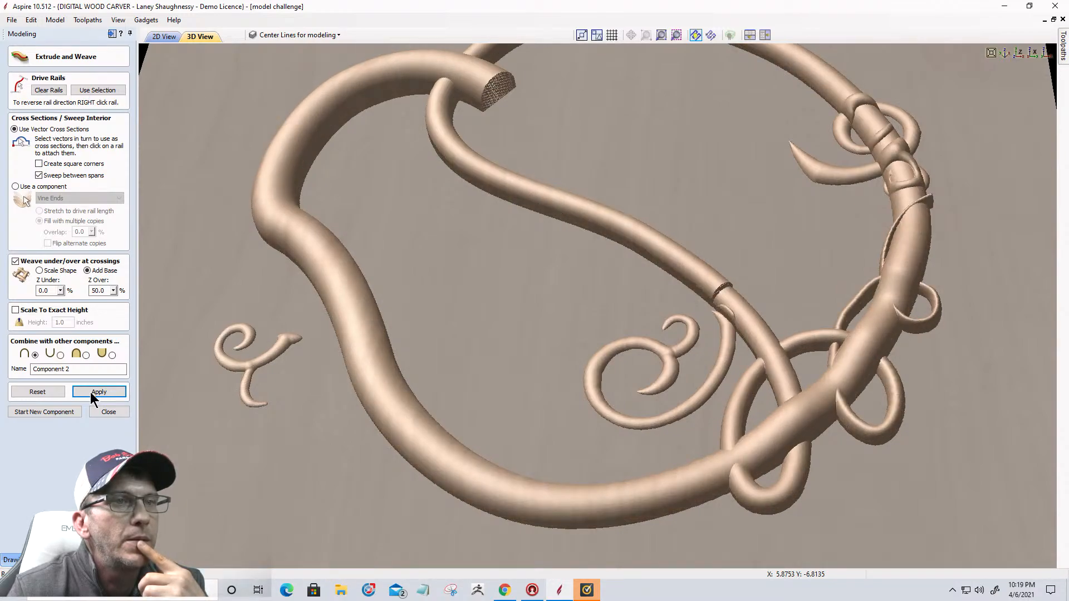
# Switch the weave back to Scale Shape with Z Under at 40% and reapply the sweep
pyautogui.click(40, 271)
pyautogui.moveTo(53, 291); pyautogui.dragTo(16, 292)
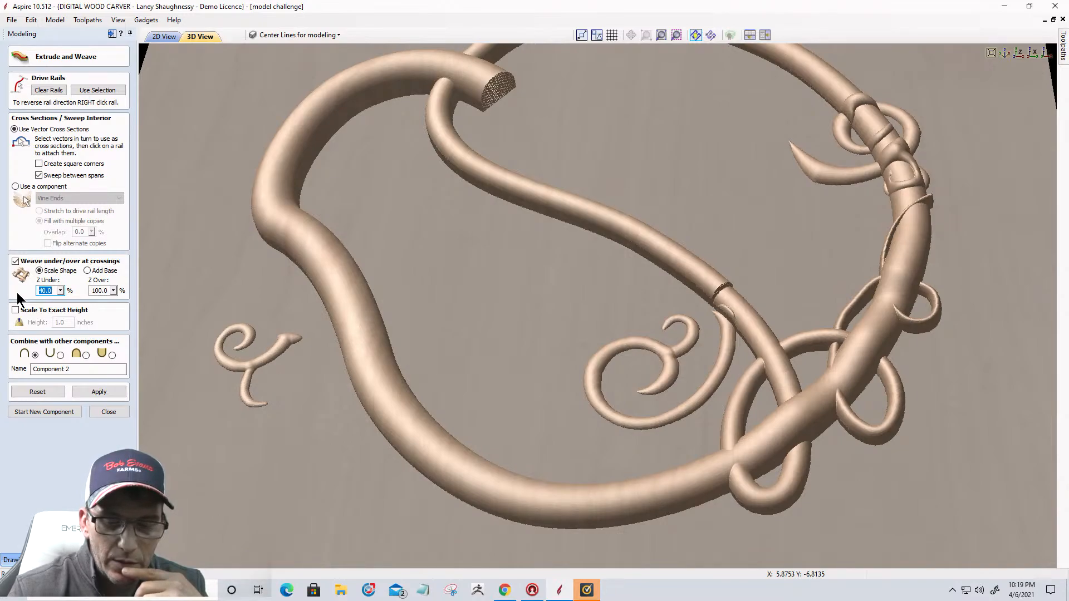
pyautogui.write('40')
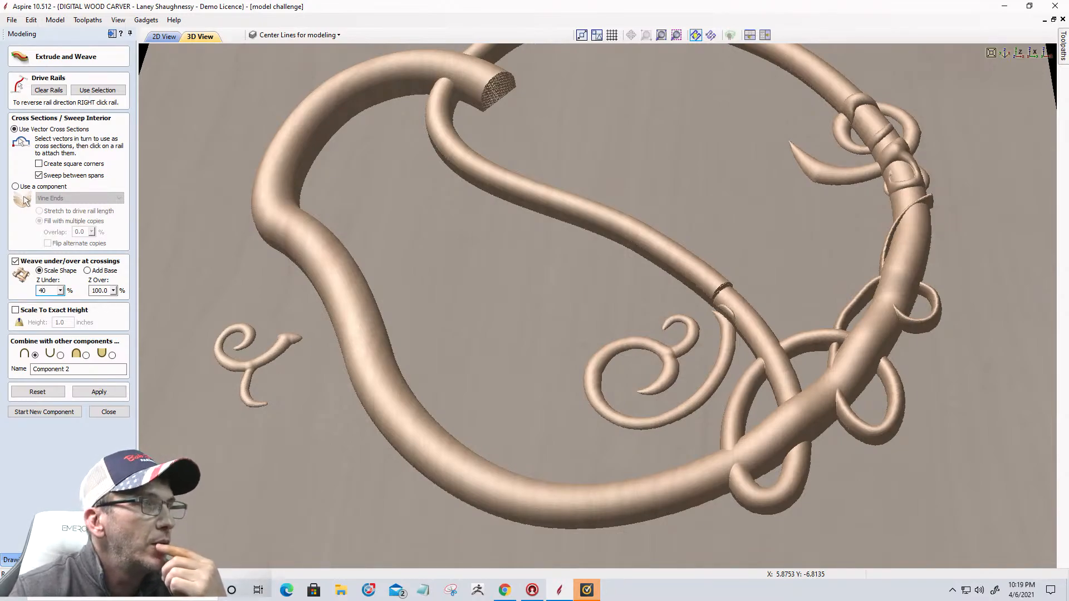
pyautogui.click(96, 391)
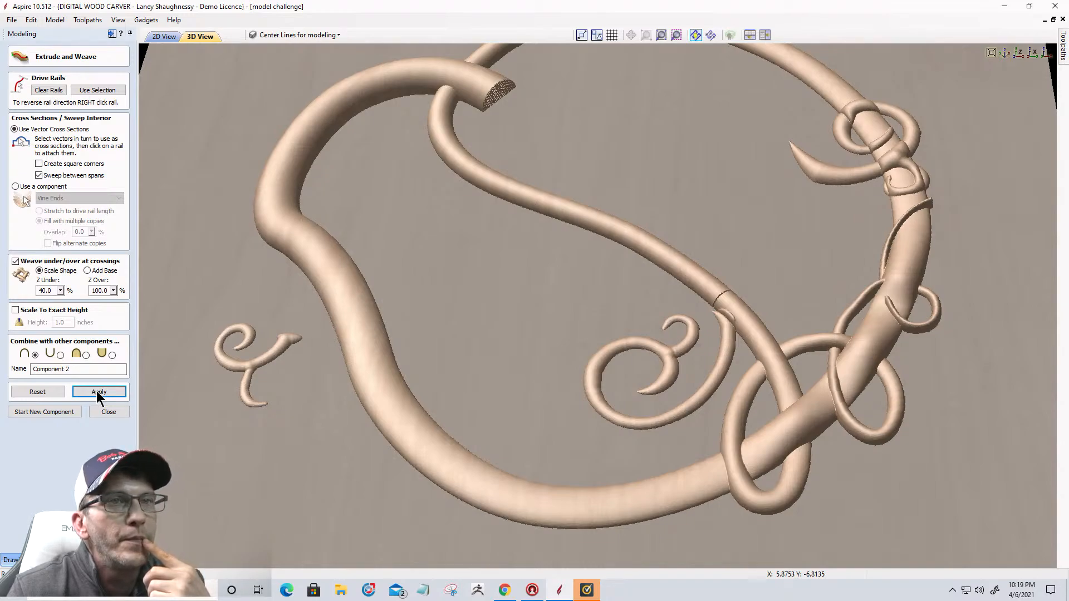
pyautogui.click(100, 392)
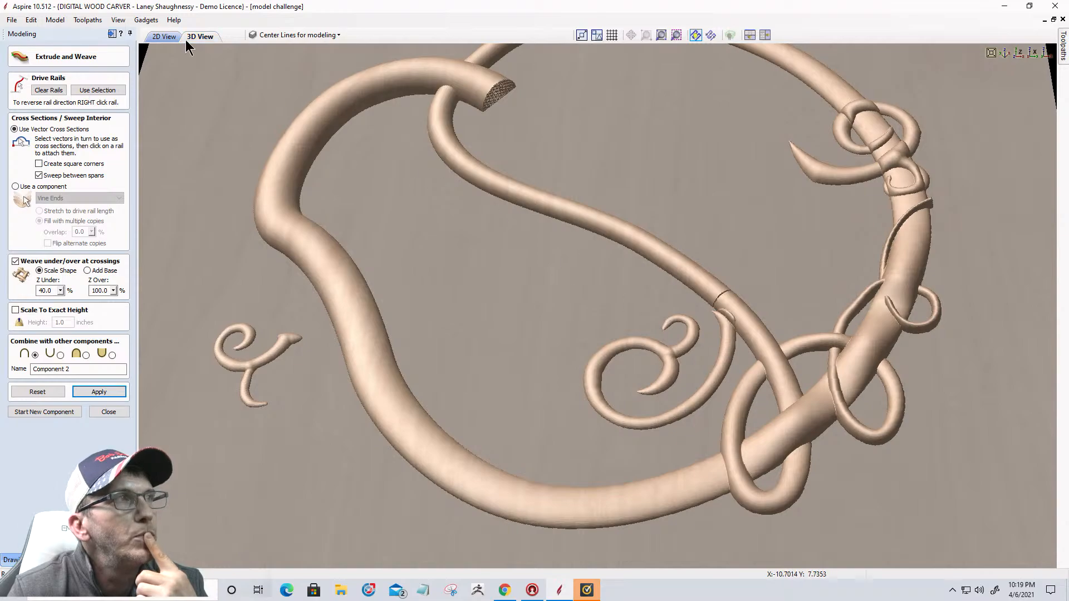
# Try the narrow arc as an extra cross section at the looped section's node between its two small loops, and reapply the sweep in 2D
pyautogui.click(164, 36)
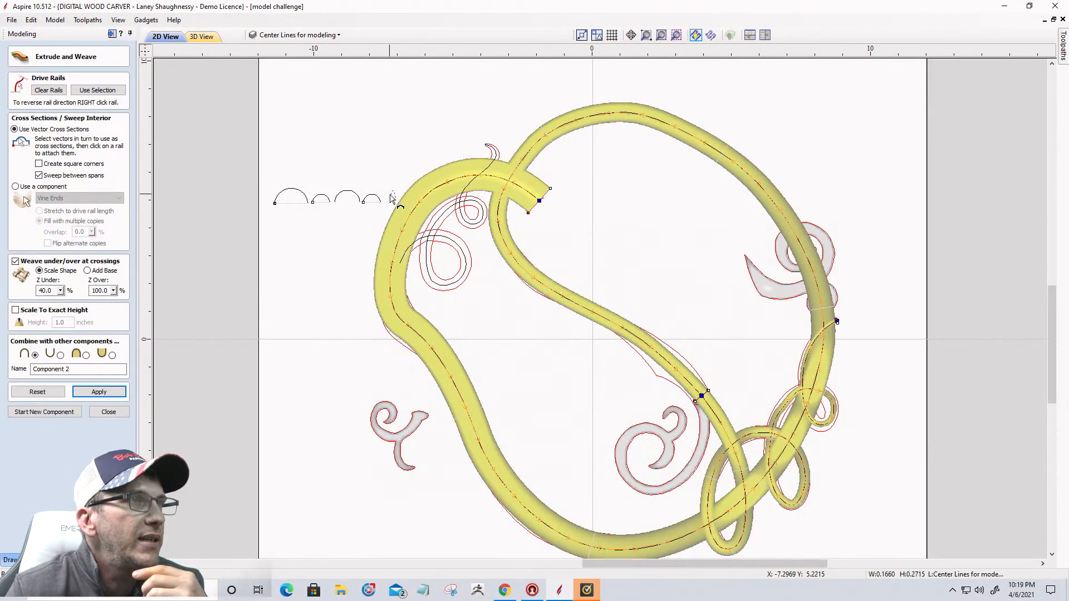
pyautogui.scroll(5, 796, 435)
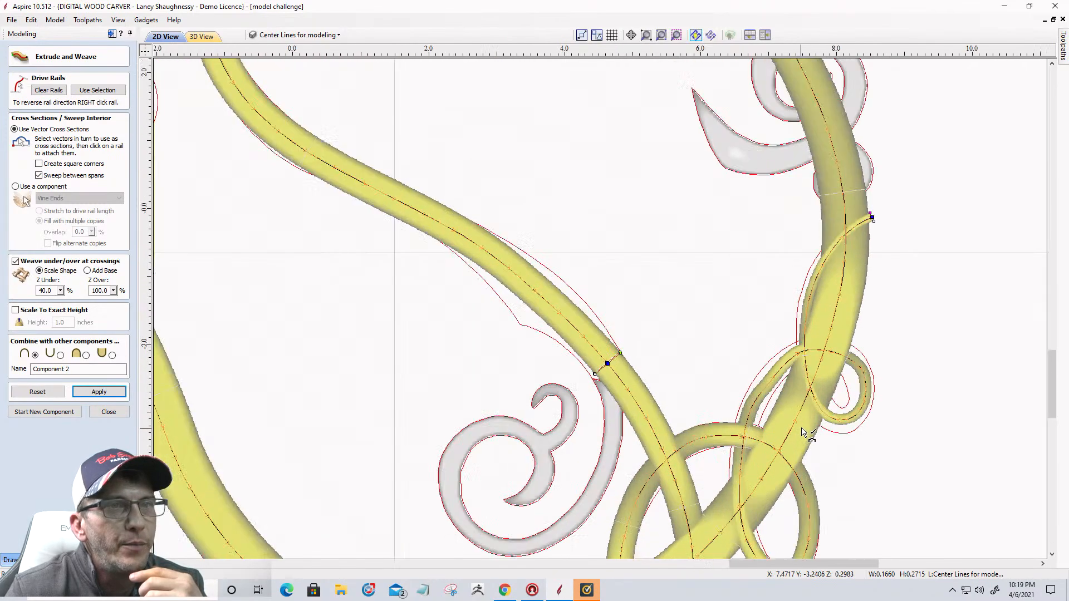
pyautogui.scroll(-1, 780, 398)
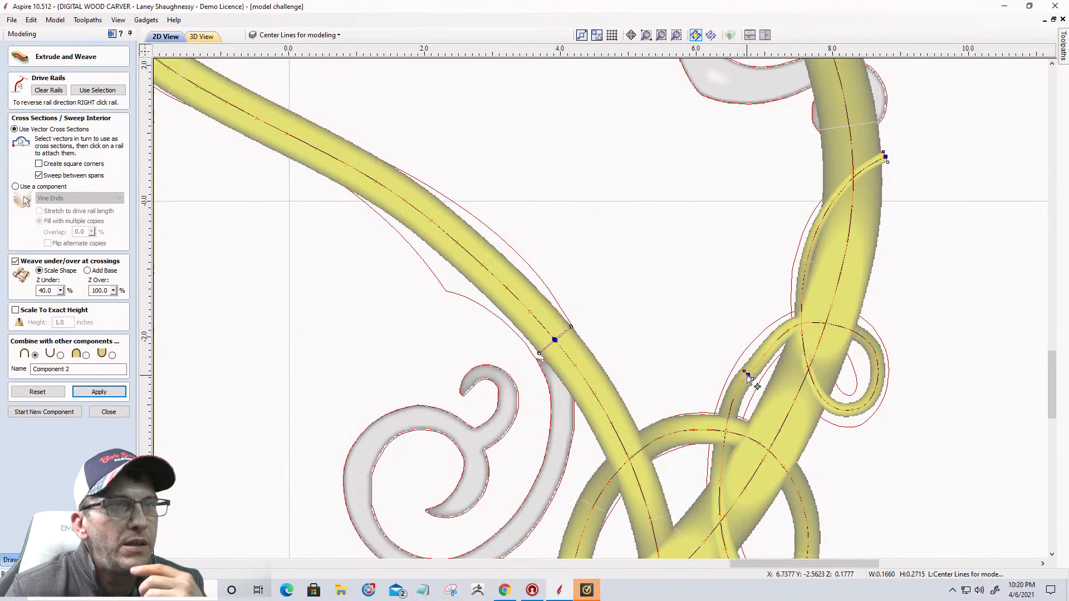
pyautogui.scroll(-2, 749, 379)
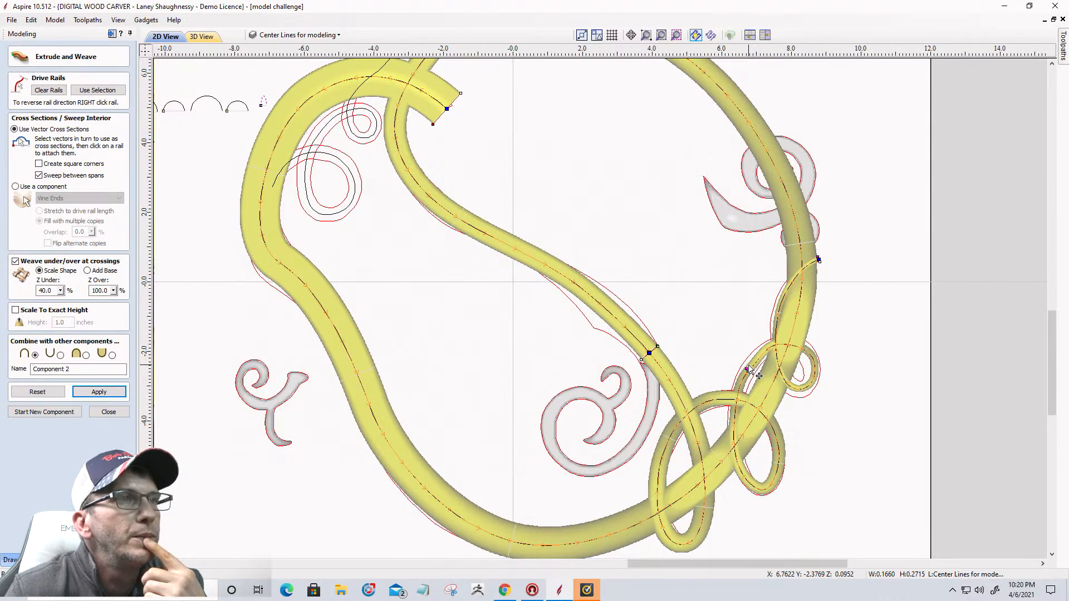
pyautogui.scroll(-1, 749, 369)
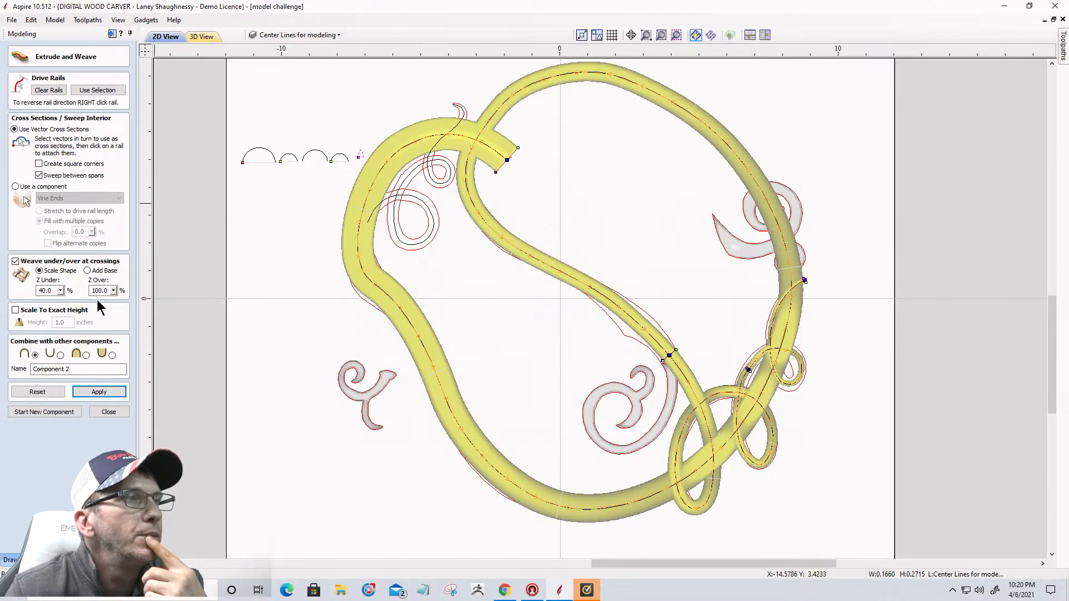
pyautogui.click(91, 392)
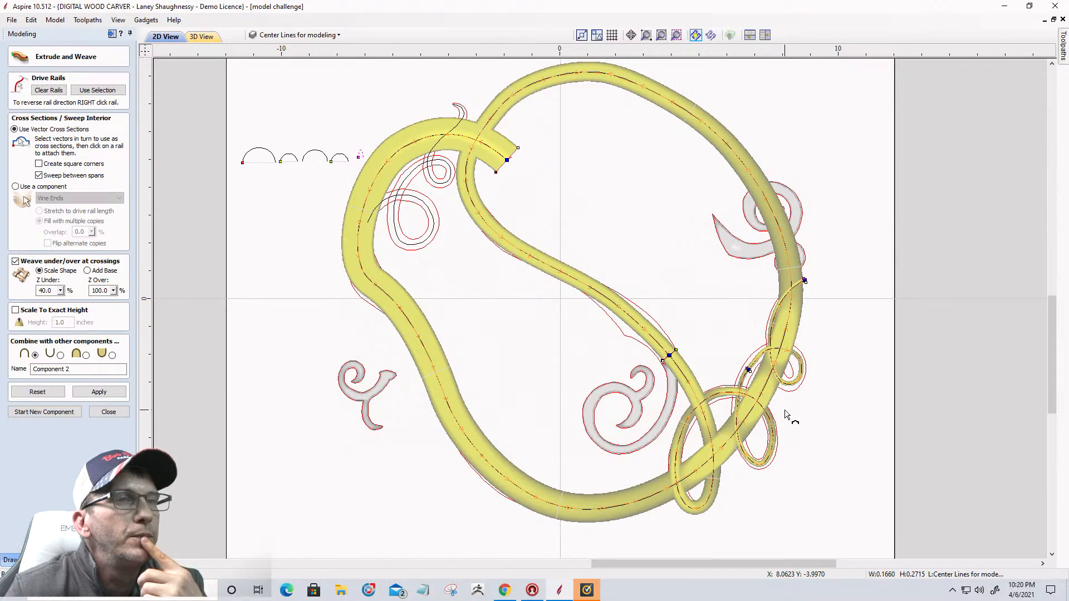
# Delete the looped section's narrow cross sections, first between the two small loops and finally at its tip, with the fourth arc selected
pyautogui.scroll(2, 786, 415)
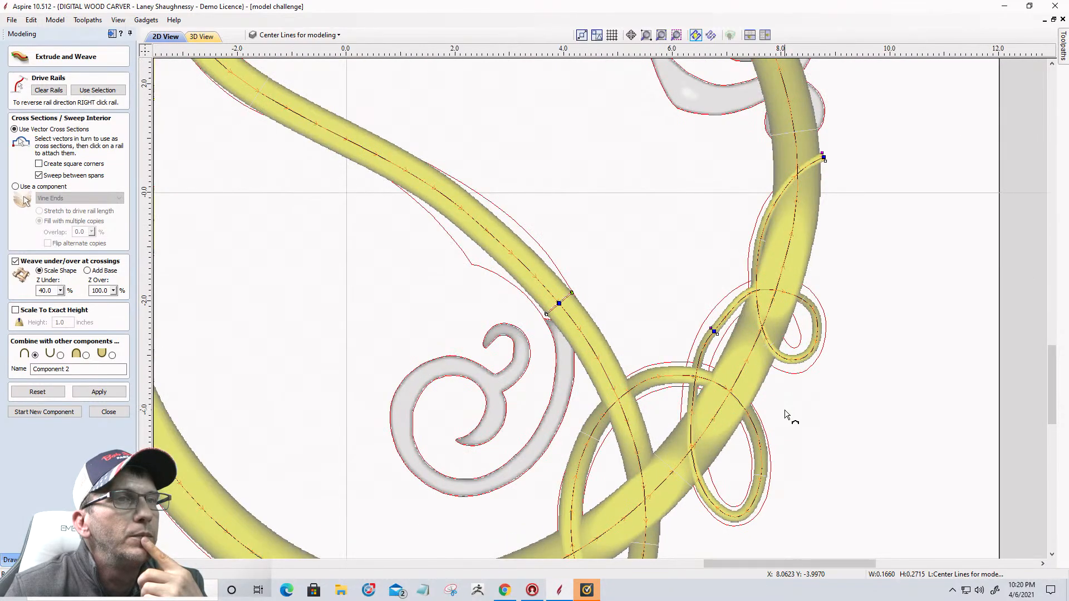
pyautogui.rightClick(715, 332)
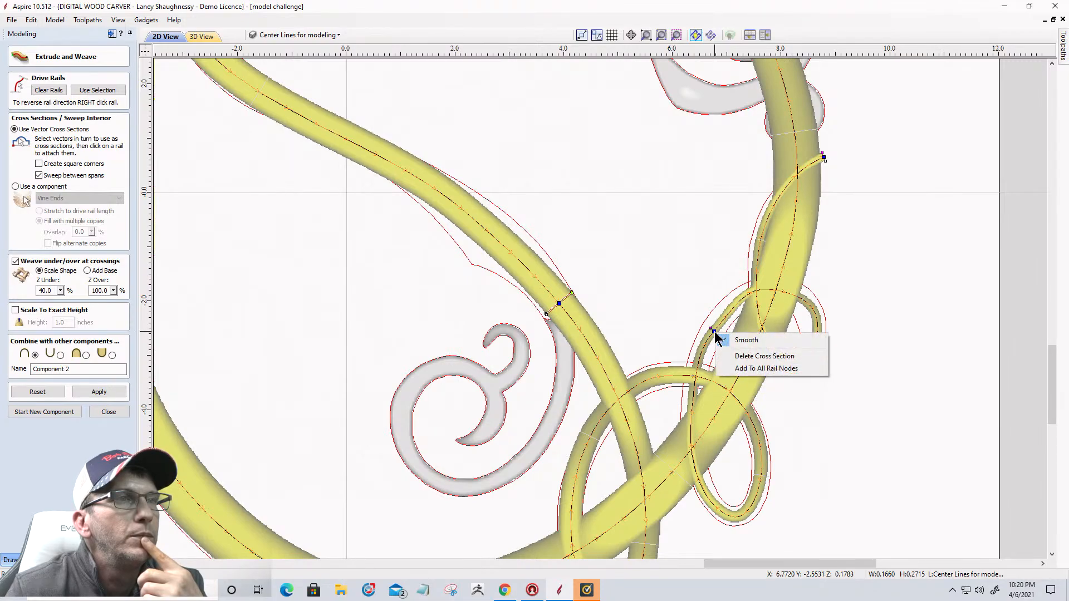
pyautogui.click(740, 357)
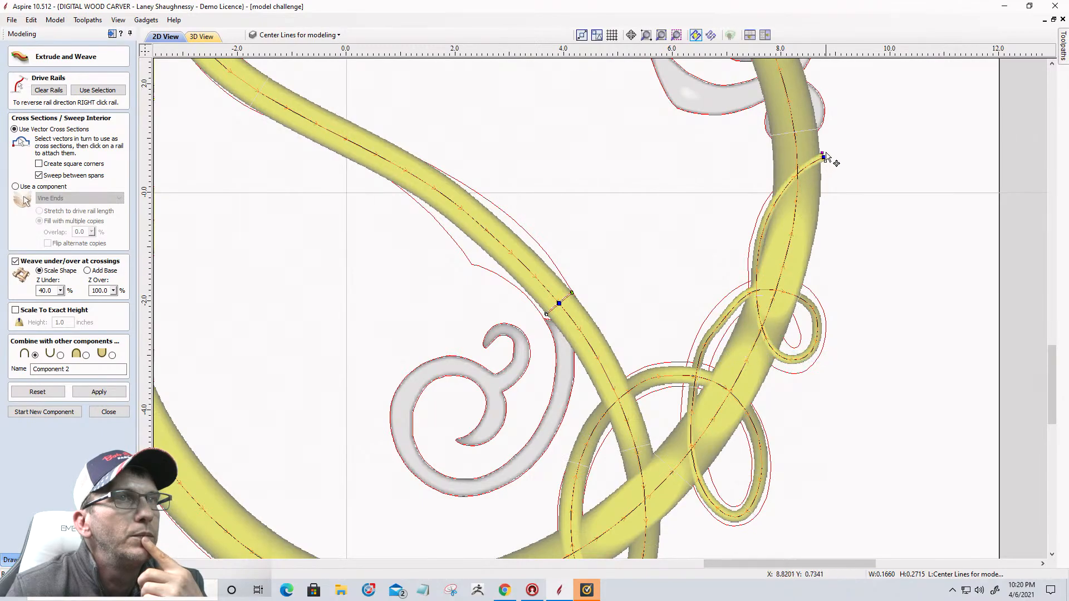
pyautogui.scroll(-6, 827, 162)
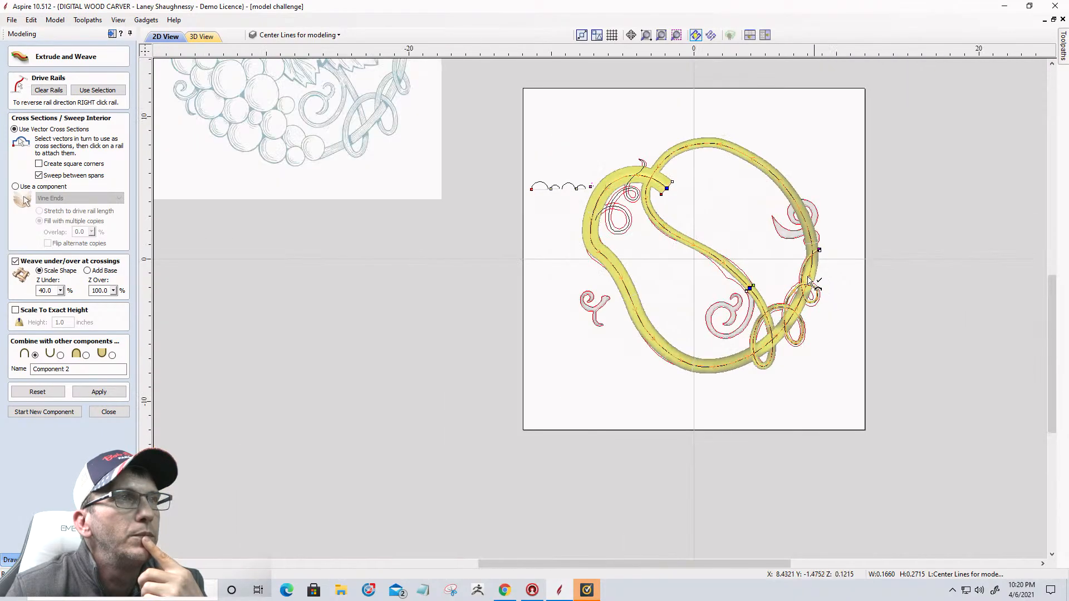
pyautogui.scroll(5, 593, 180)
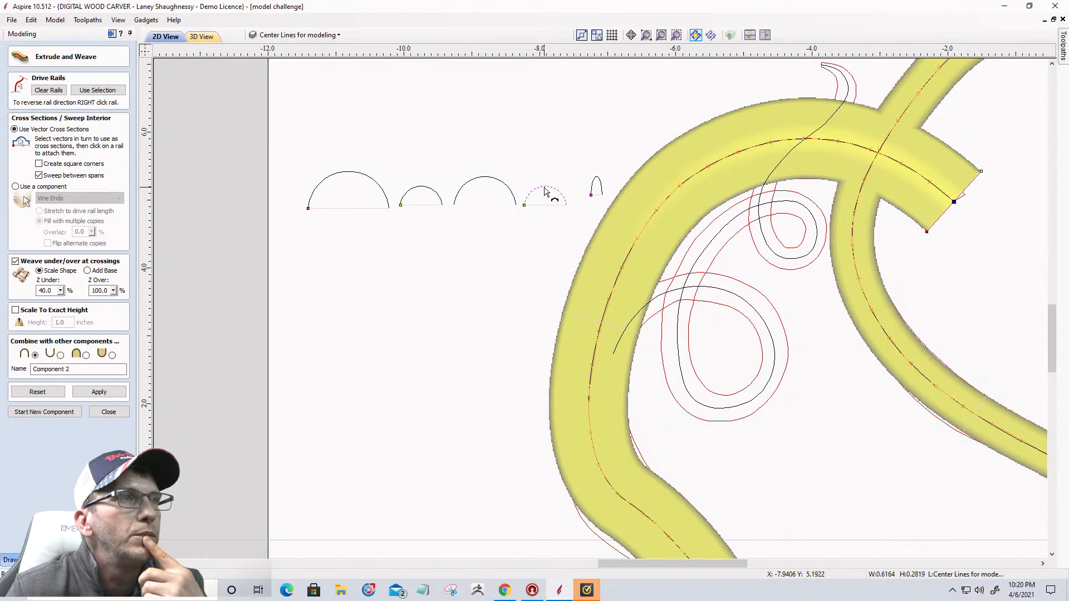
pyautogui.scroll(-5, 545, 192)
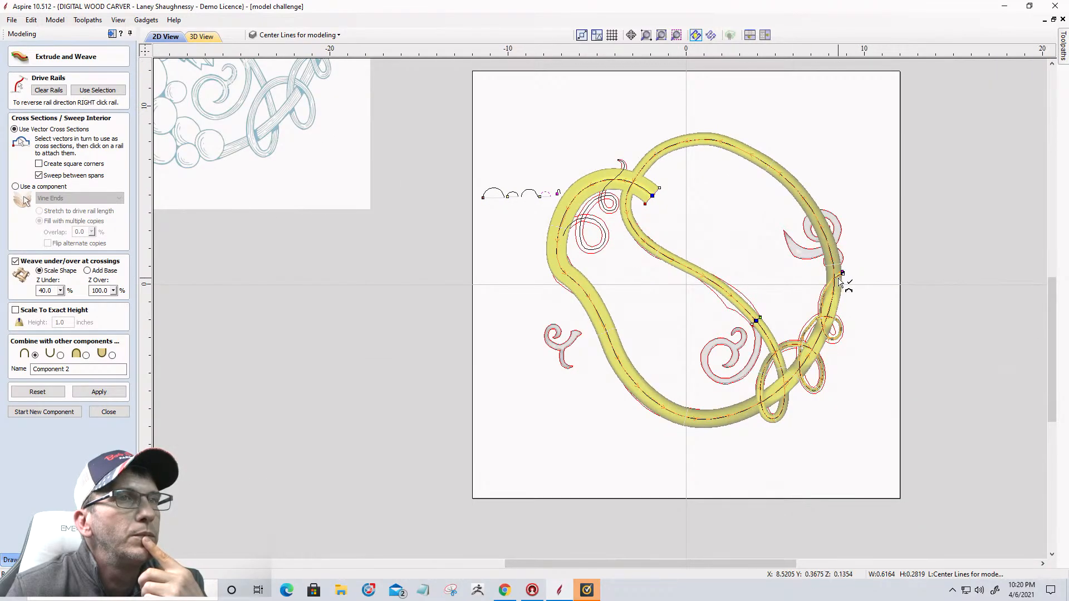
pyautogui.scroll(6, 839, 281)
pyautogui.rightClick(834, 271)
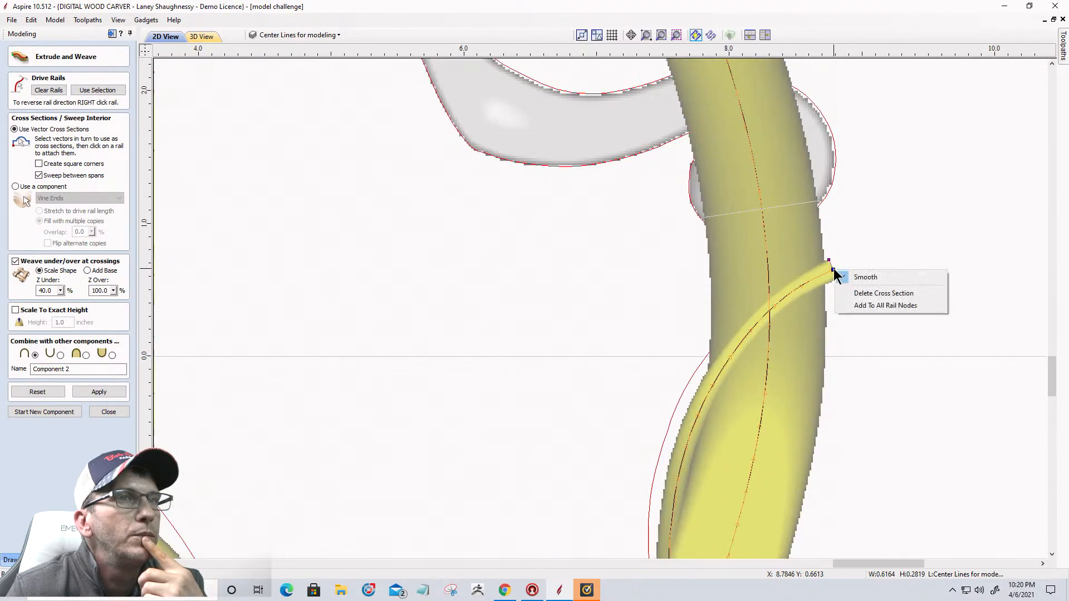
pyautogui.click(855, 292)
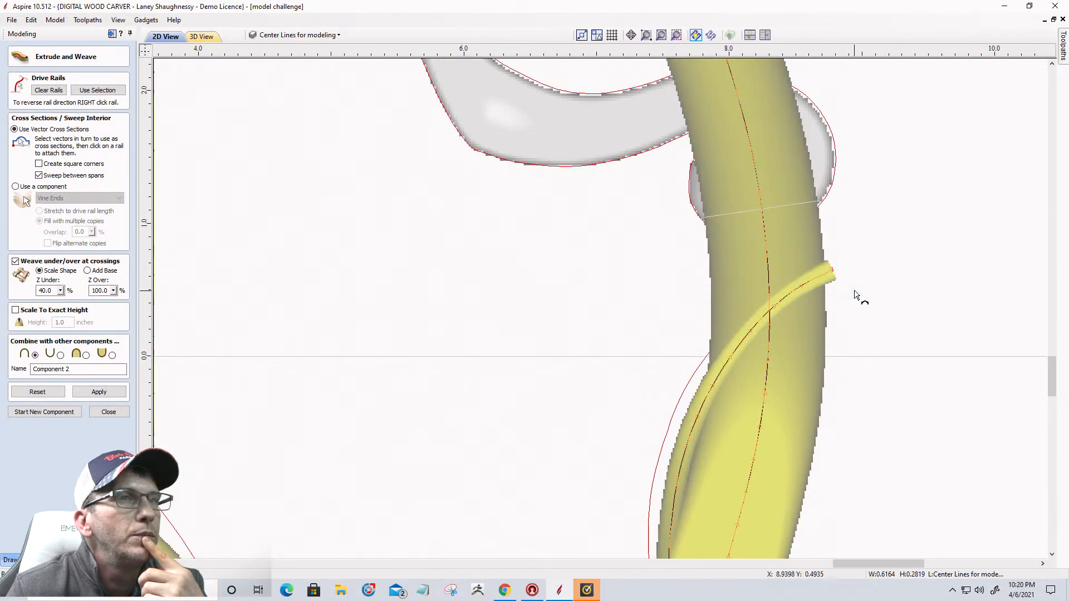
# Try the fourth arc as the cross section at the looped section's outer tip, reapply the sweep and inspect it in 3D
pyautogui.scroll(-4, 855, 291)
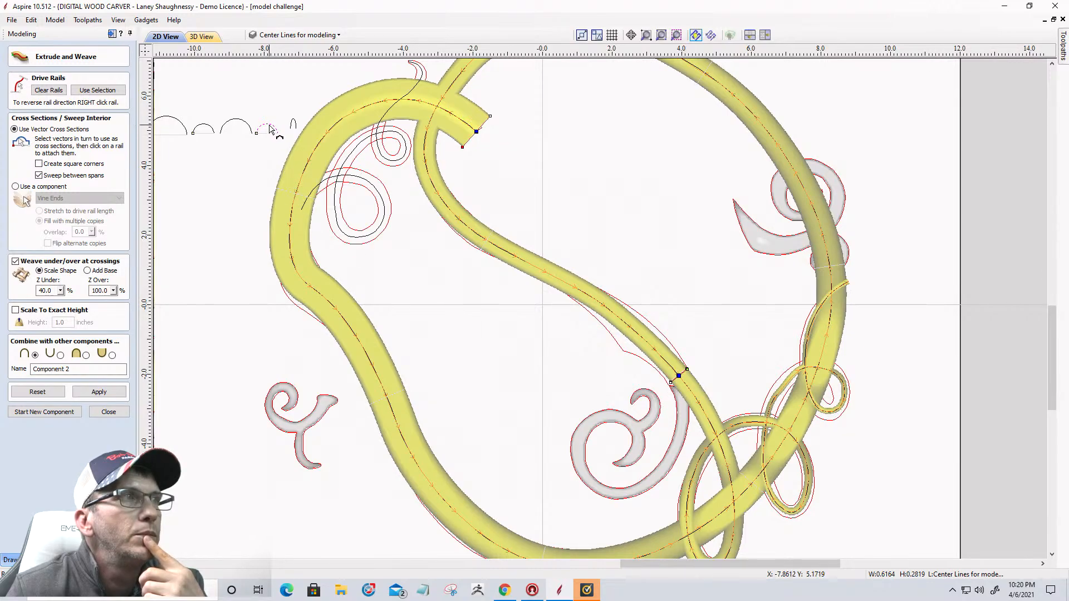
pyautogui.click(848, 285)
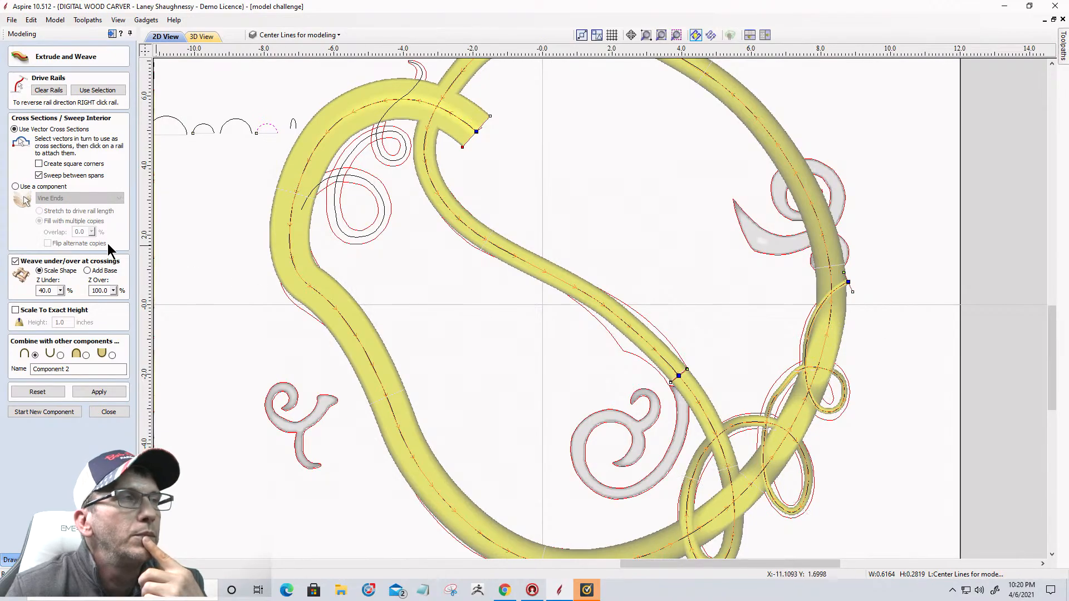
pyautogui.click(105, 393)
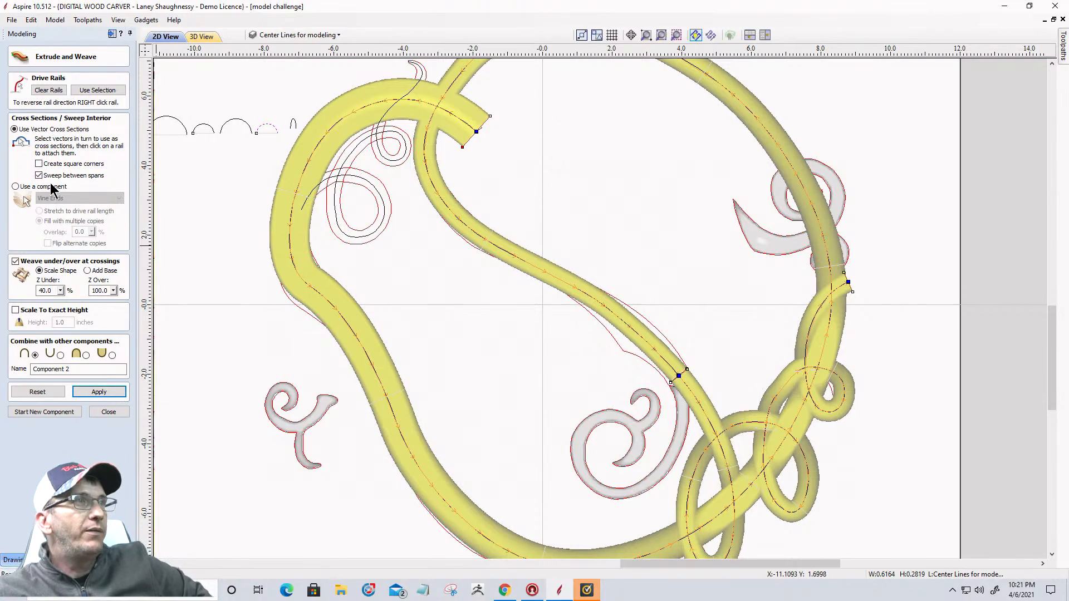
pyautogui.click(211, 35)
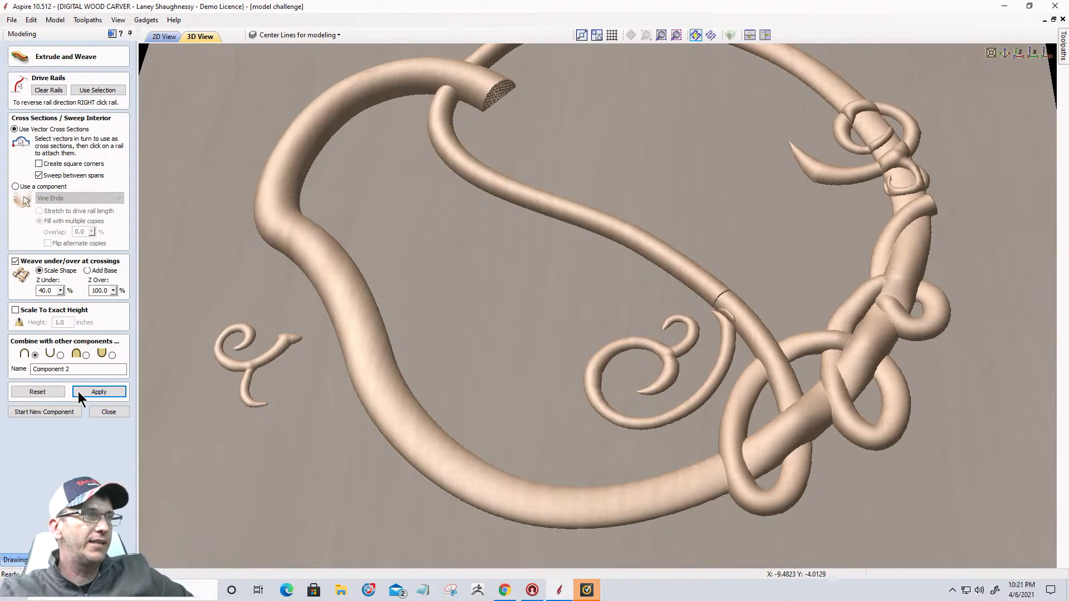
# Try the sweep with its combine mode switched to Merge, keeping Scale Shape weaving, and close Extrude and Weave
pyautogui.doubleClick(101, 293)
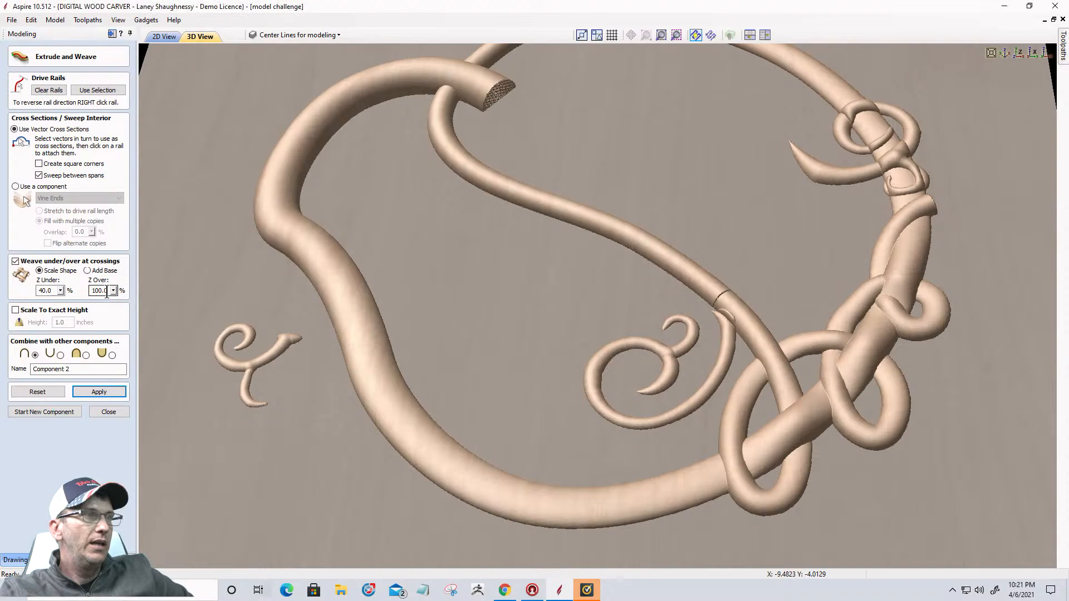
pyautogui.doubleClick(48, 291)
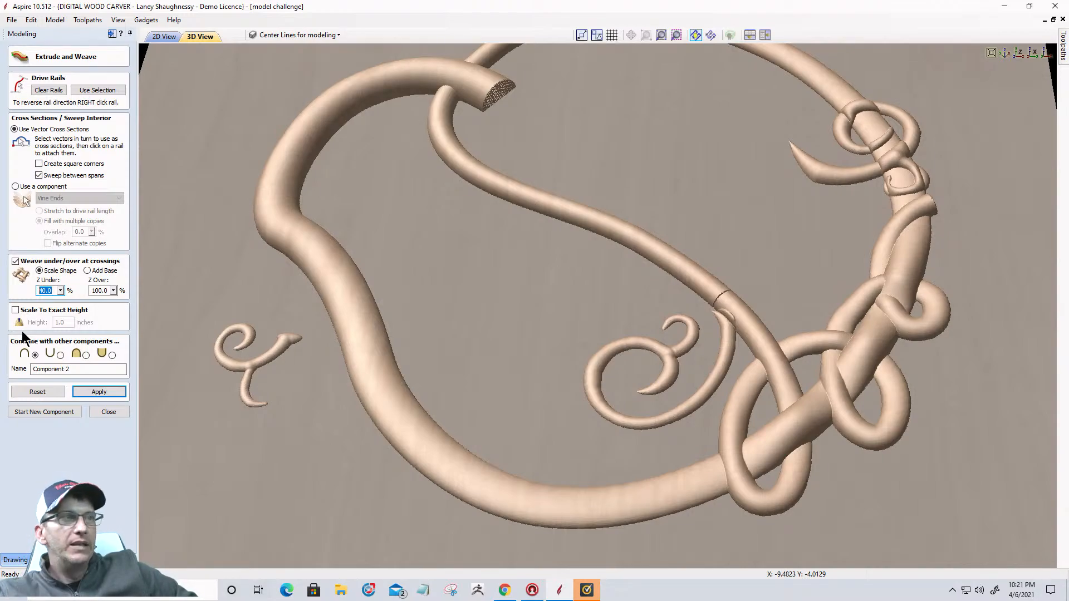
pyautogui.click(85, 354)
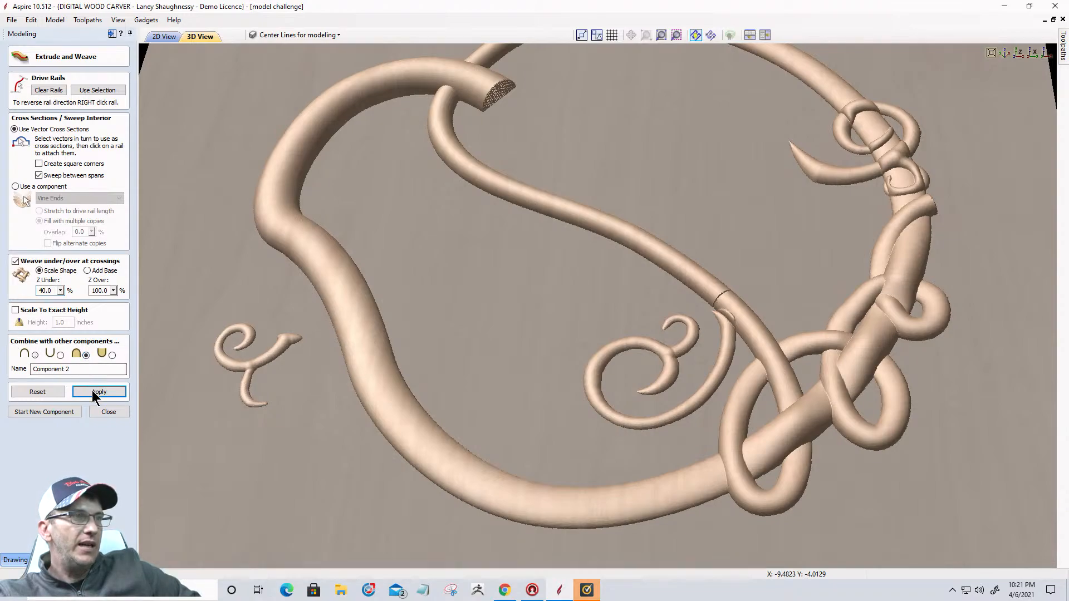
pyautogui.click(93, 391)
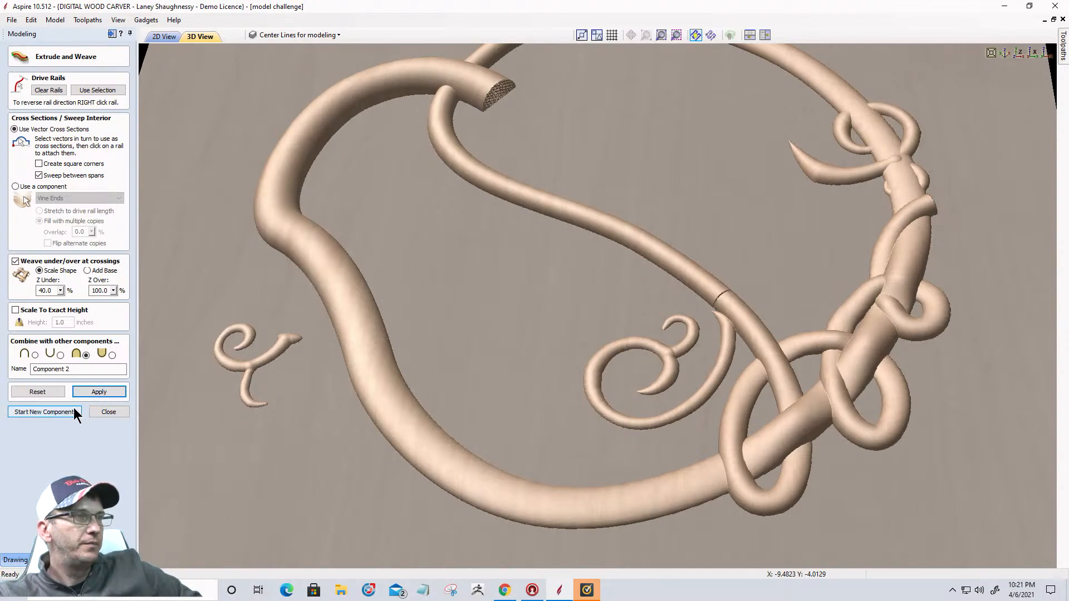
pyautogui.click(108, 412)
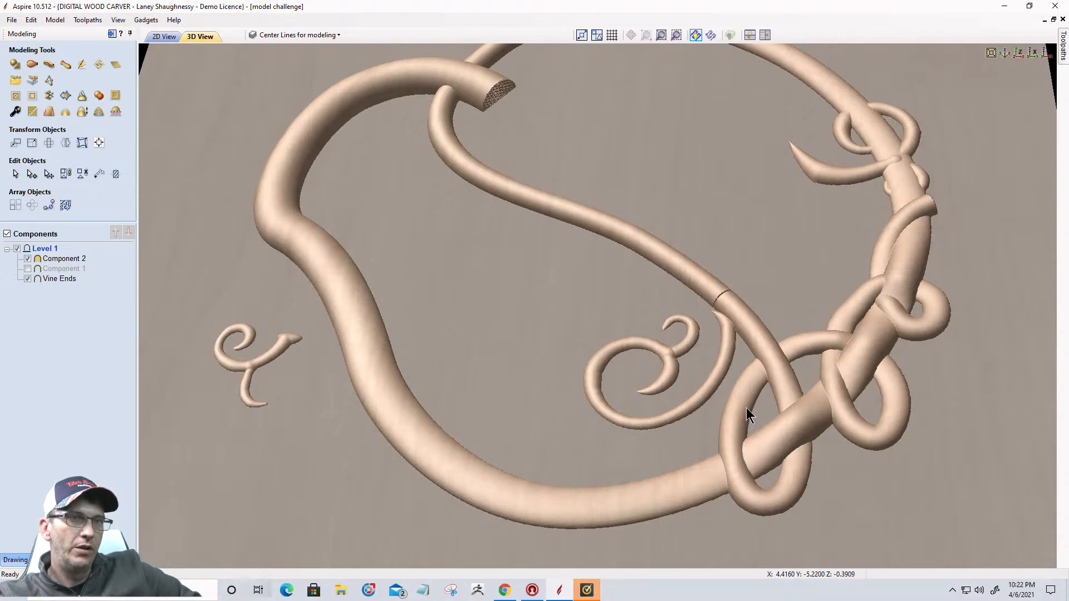
# Compare the looped crossings and tendrils in the reference grapevine drawing with the vine model in 3D
pyautogui.scroll(-2, 762, 360)
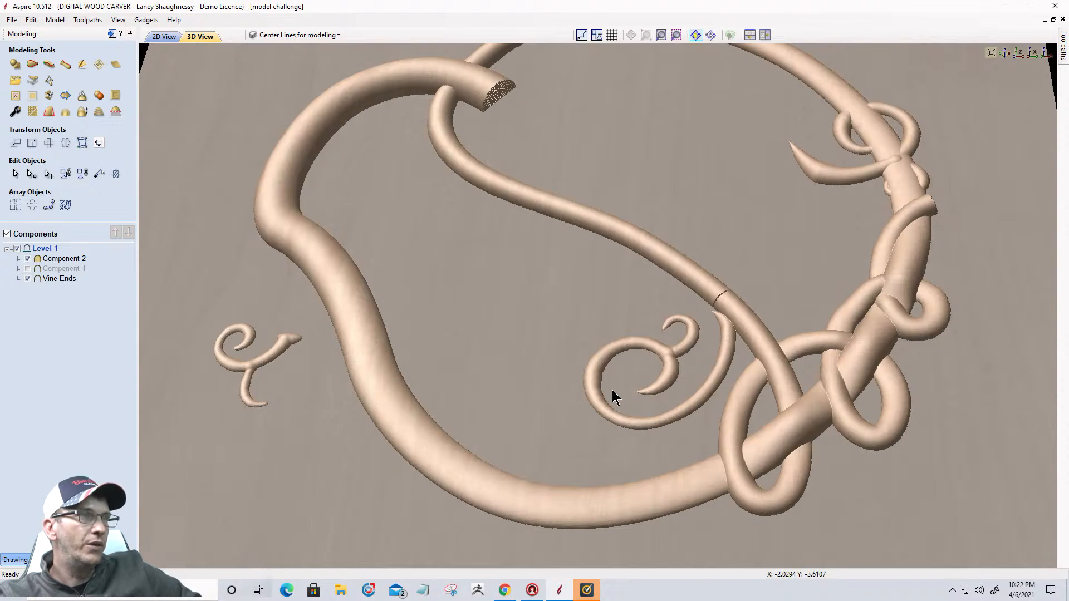
pyautogui.scroll(-4, 618, 379)
pyautogui.click(165, 36)
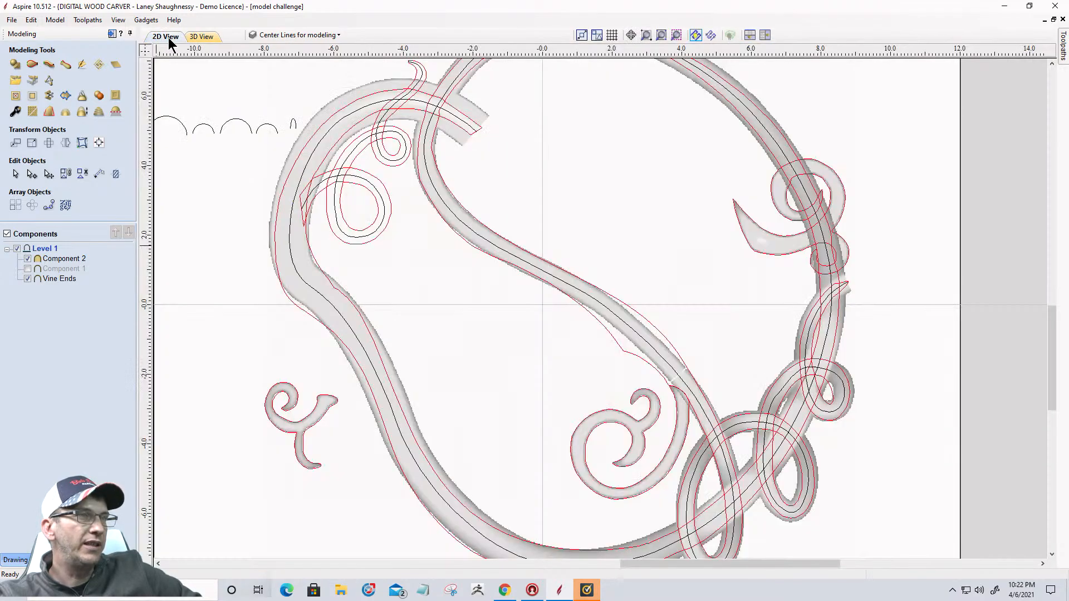
pyautogui.scroll(-5, 310, 199)
pyautogui.scroll(8, 544, 210)
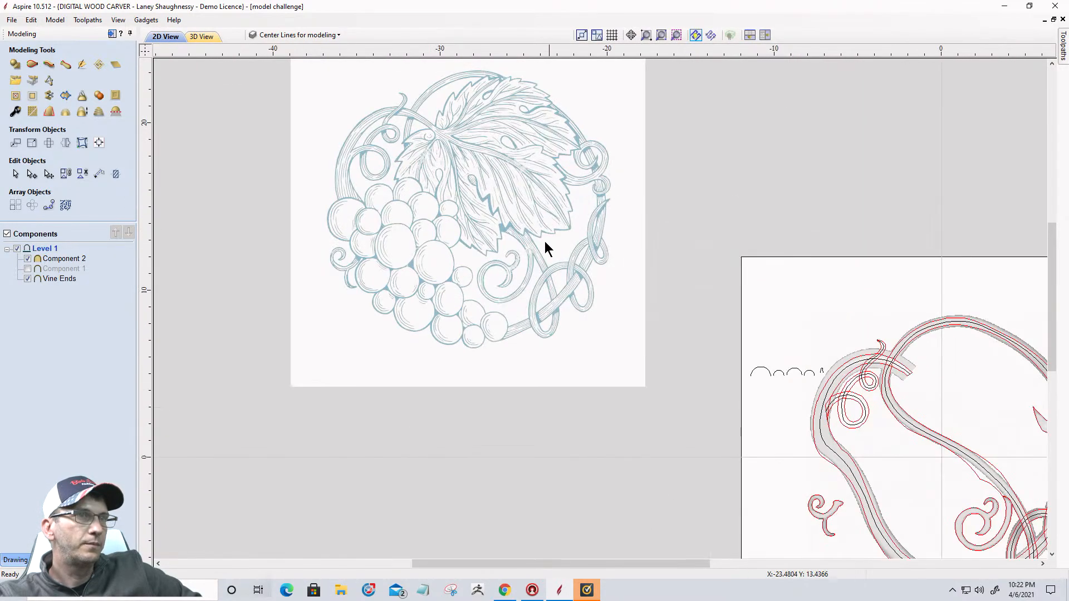
pyautogui.click(521, 209)
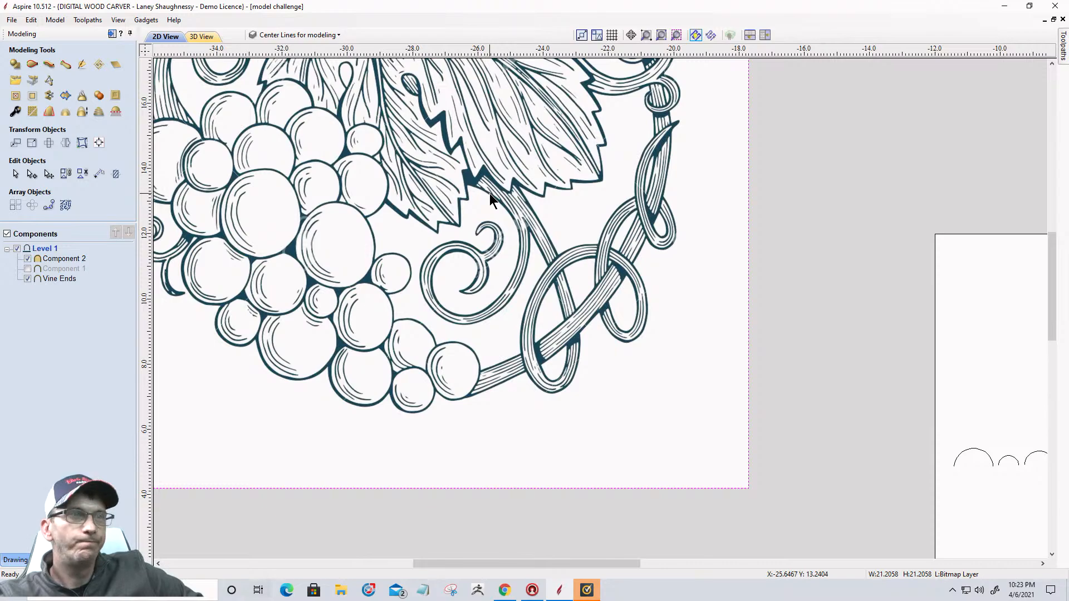
pyautogui.click(204, 36)
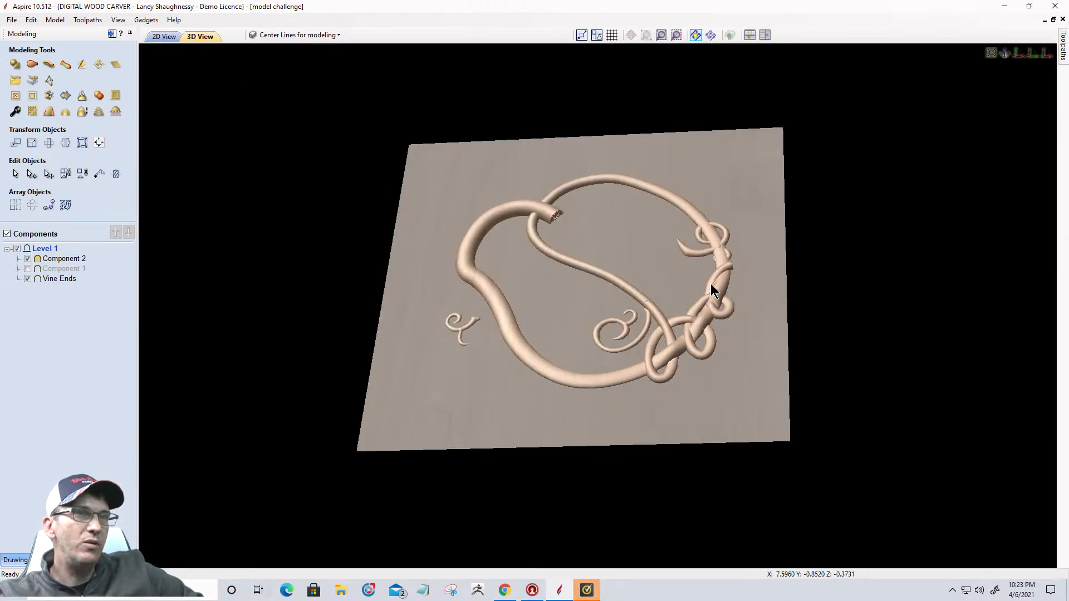
pyautogui.moveTo(711, 284); pyautogui.dragTo(720, 342)
pyautogui.scroll(2, 688, 374)
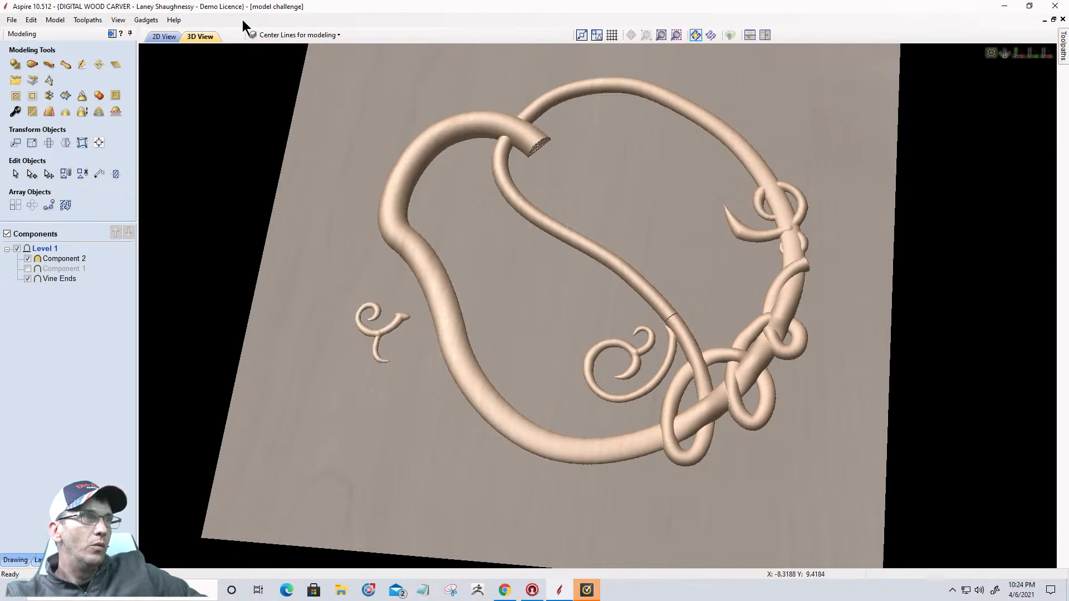
# Delete Component 2, the combined main vine and looped section, from Level 1 of the component tree
pyautogui.click(164, 36)
pyautogui.scroll(-5, 686, 395)
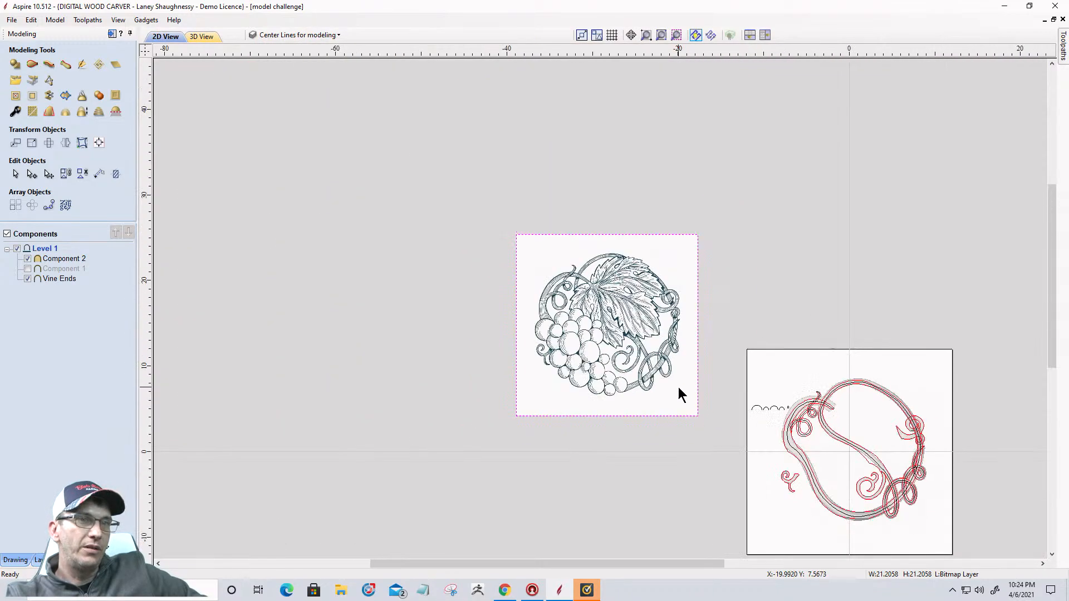
pyautogui.scroll(2, 826, 446)
pyautogui.scroll(2, 826, 442)
pyautogui.scroll(-2, 826, 440)
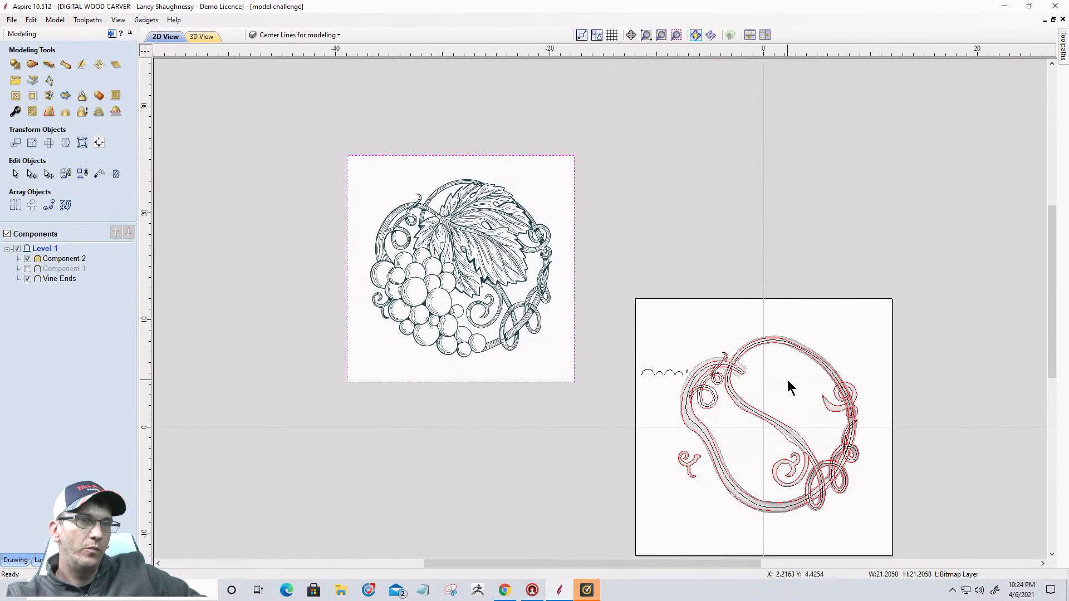
pyautogui.click(49, 261)
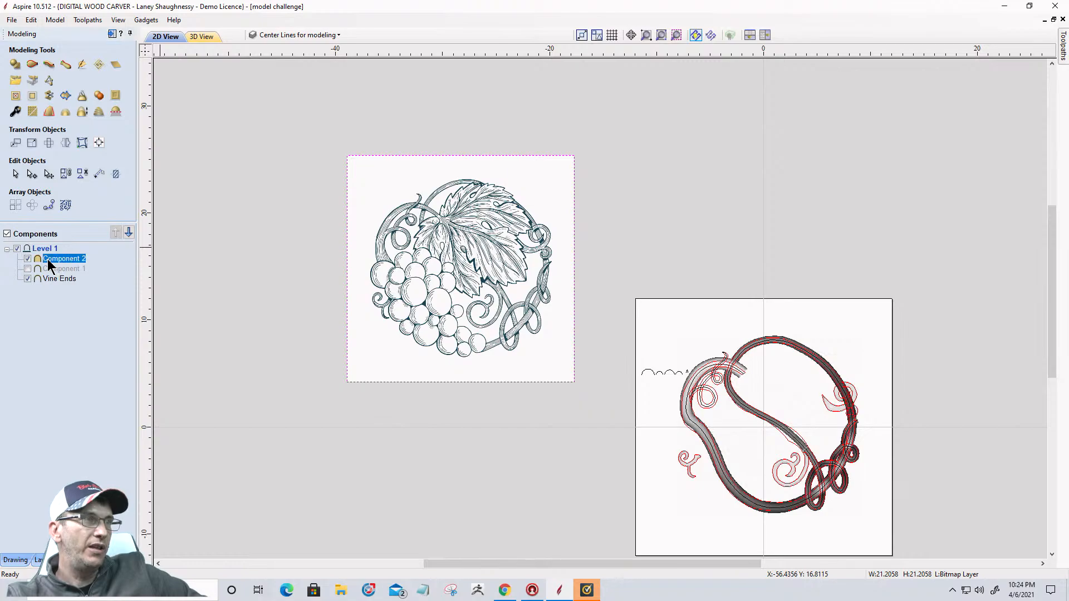
pyautogui.rightClick(49, 261)
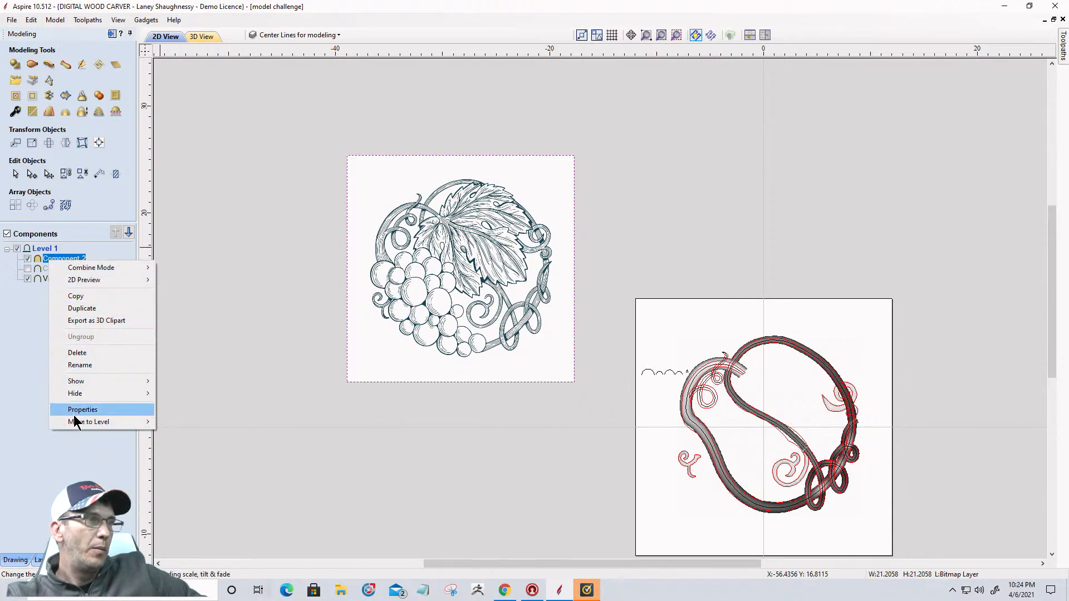
pyautogui.click(77, 353)
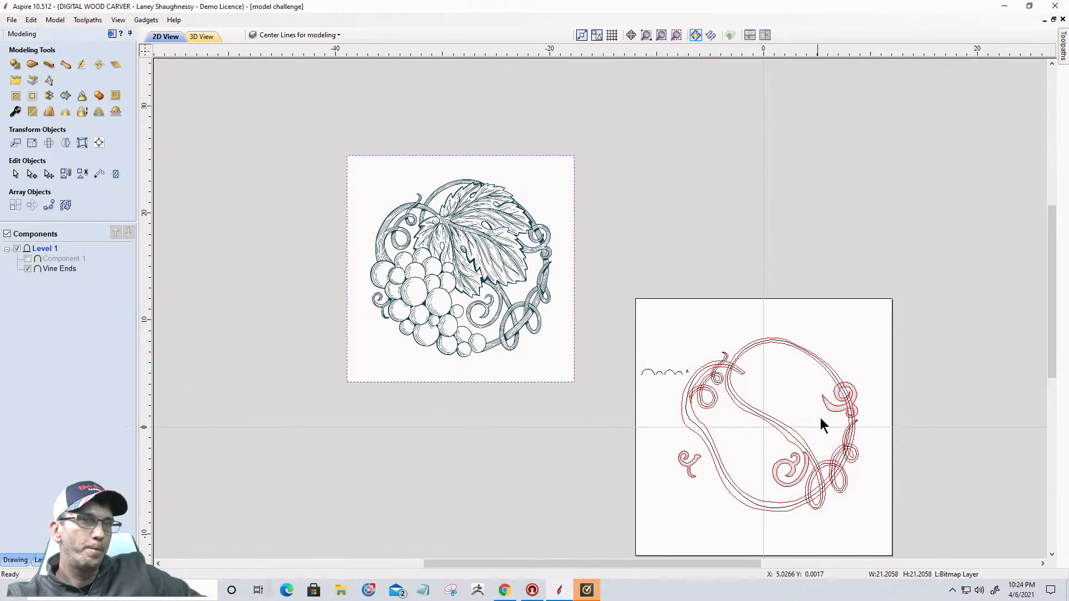
# Show the Grain, Grapes and Leaf Vector layers over the vine outlines in 2D
pyautogui.scroll(2, 821, 412)
pyautogui.scroll(-4, 693, 382)
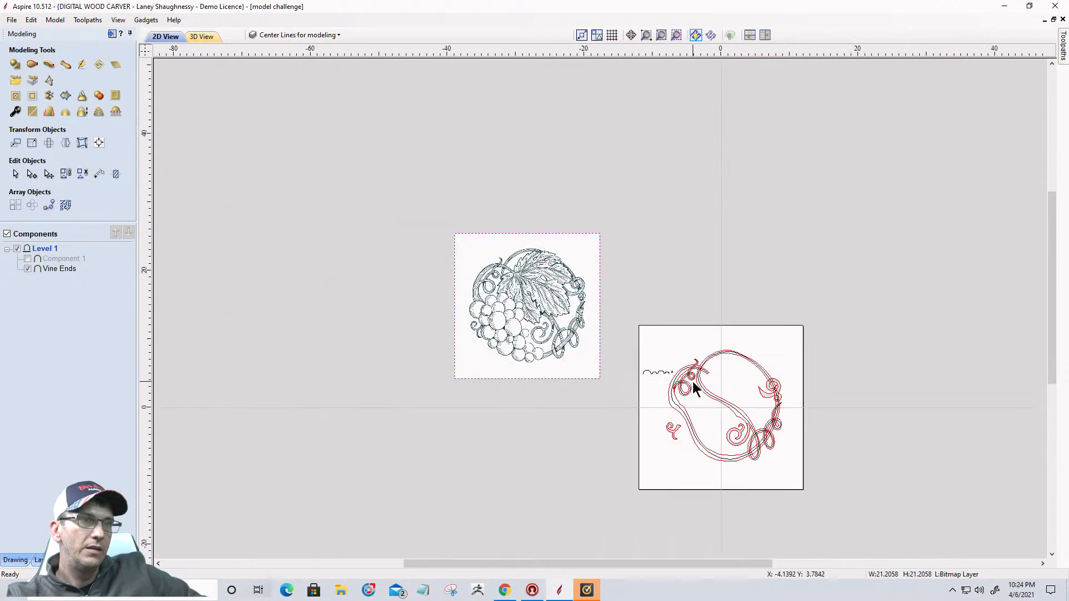
pyautogui.scroll(2, 534, 270)
pyautogui.click(275, 35)
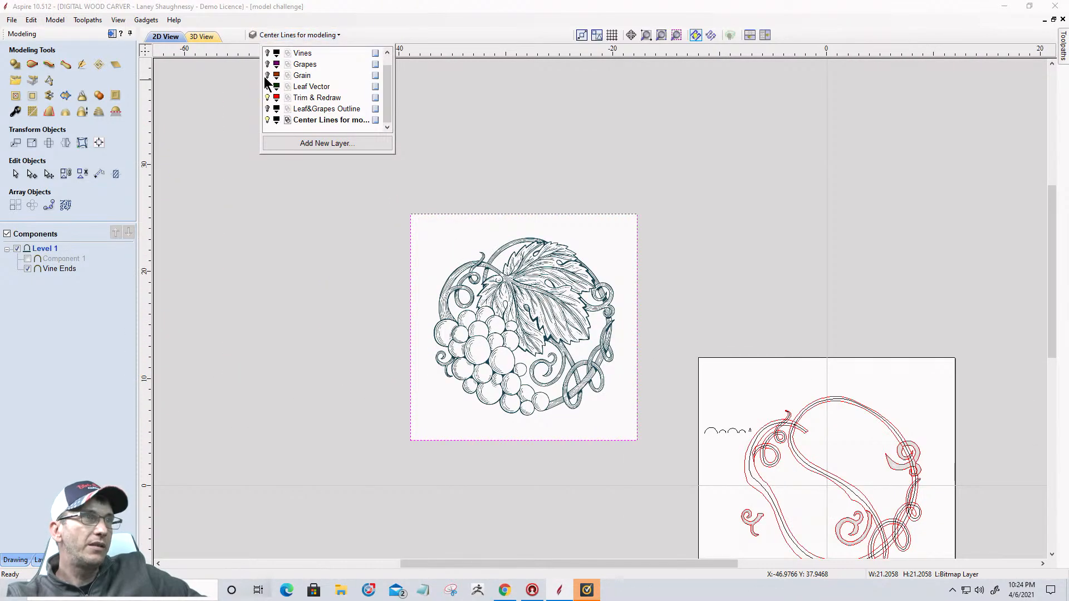
pyautogui.click(268, 75)
pyautogui.click(267, 64)
pyautogui.click(267, 87)
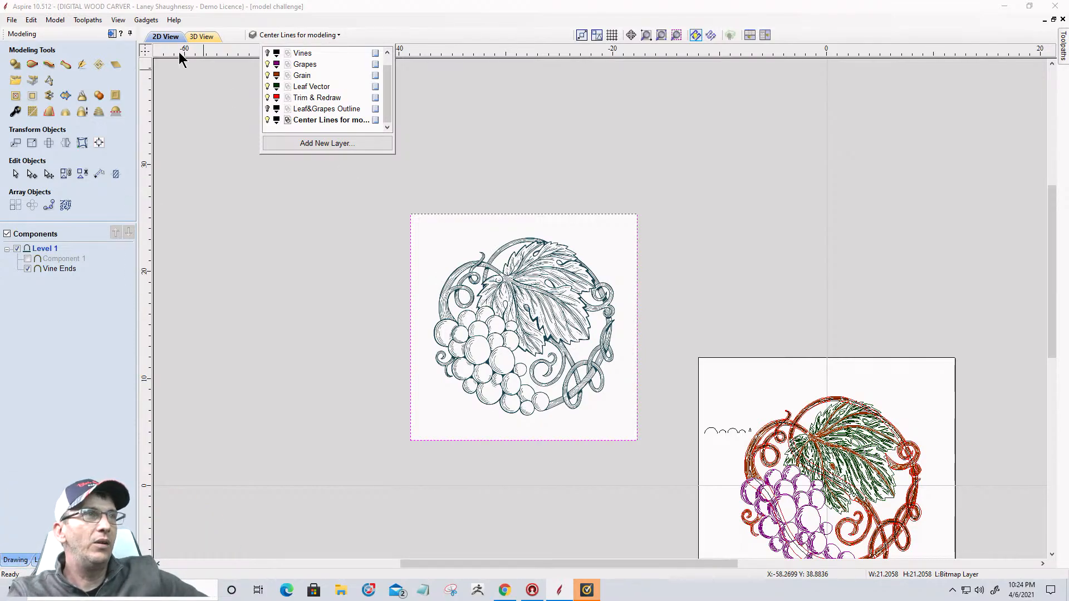
# Make Component 1 visible and examine its curled tendril alongside the vine ends in 3D
pyautogui.click(204, 38)
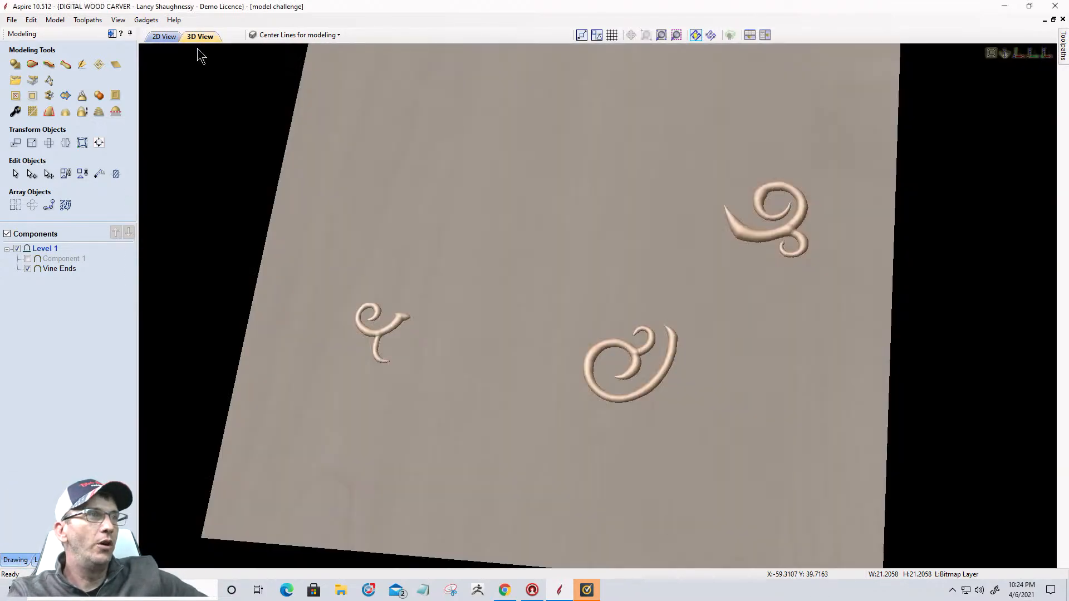
pyautogui.click(27, 259)
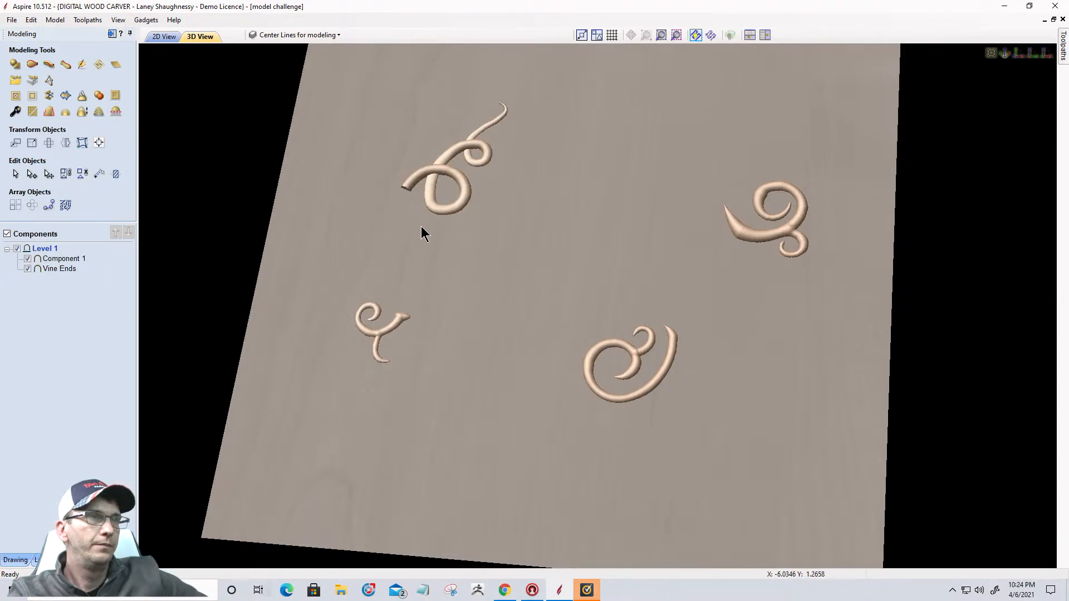
pyautogui.scroll(5, 445, 119)
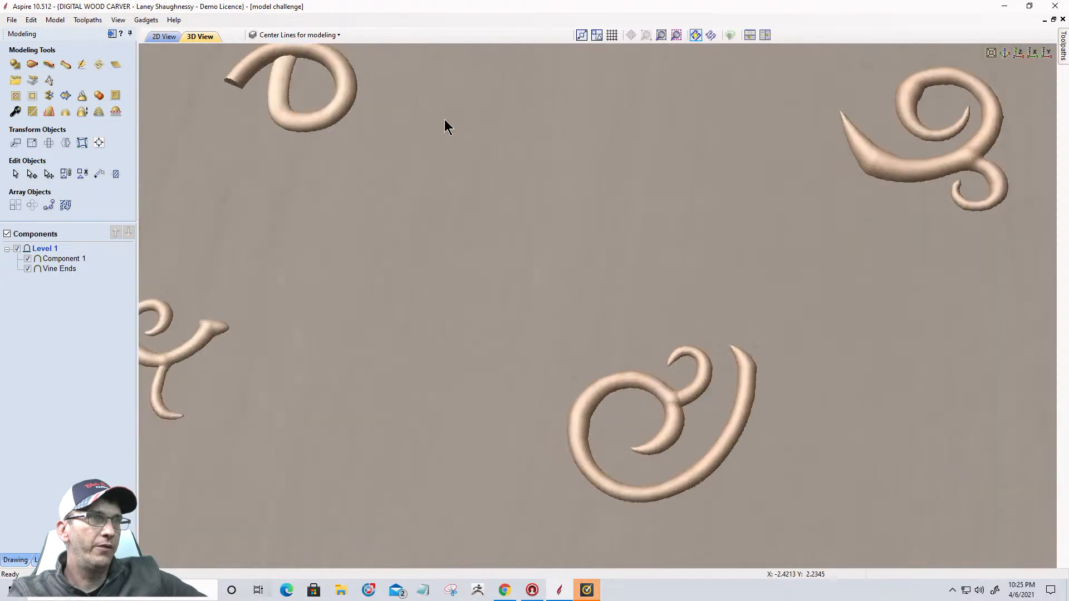
pyautogui.moveTo(555, 421); pyautogui.dragTo(570, 454)
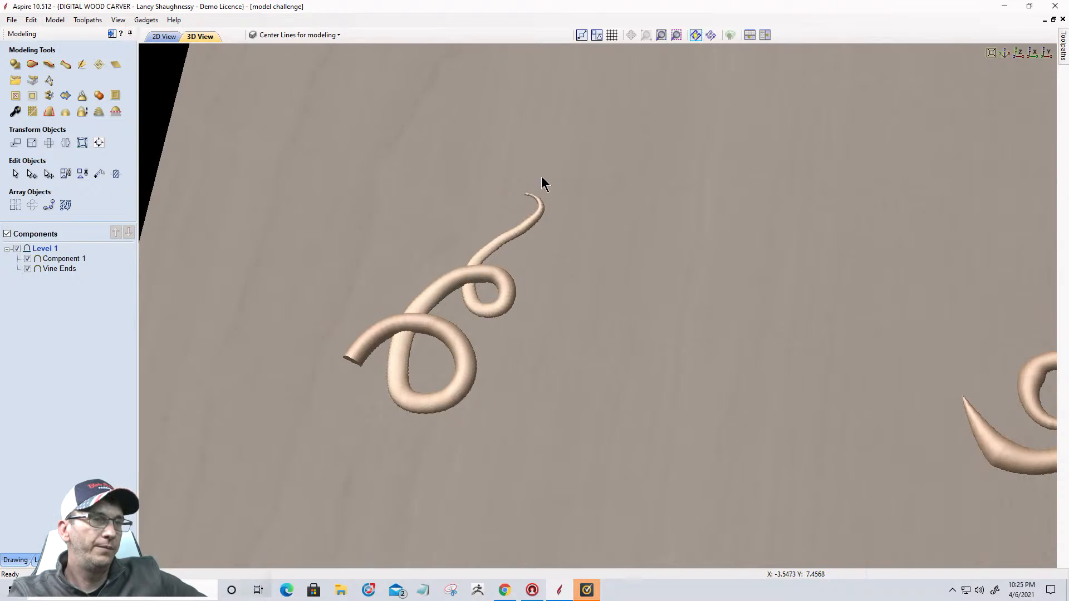
pyautogui.scroll(-5, 485, 241)
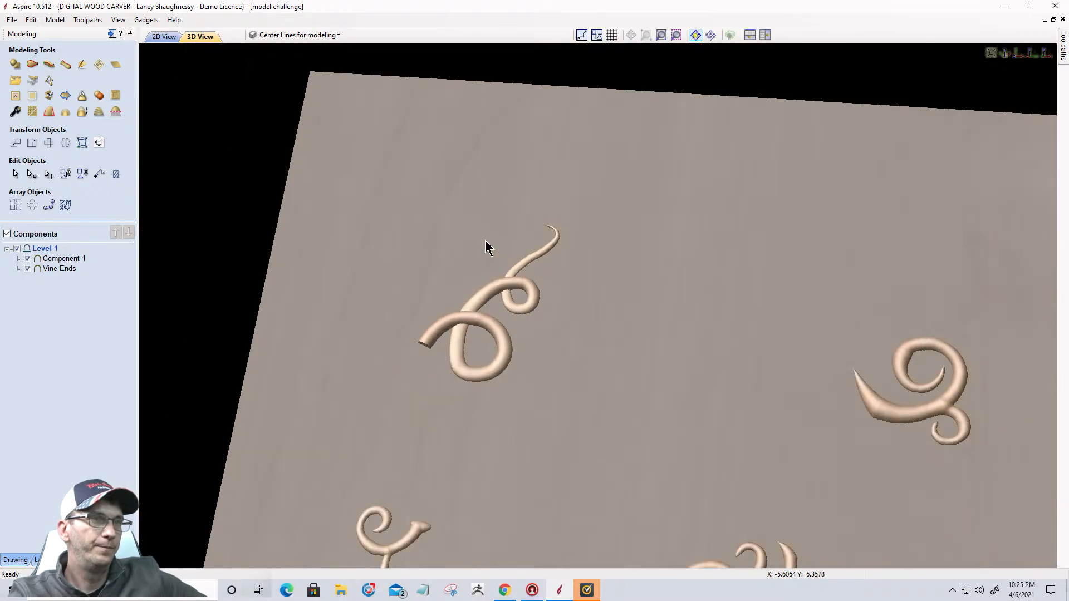
pyautogui.scroll(-4, 486, 240)
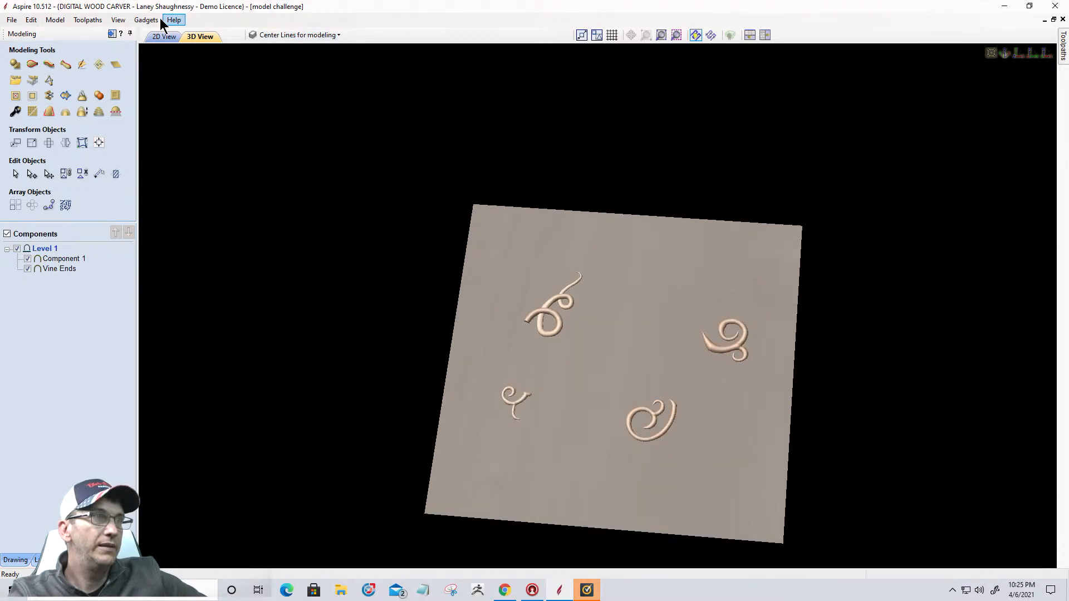
# Hide the Grapes, Grain and Leaf Vector layers again in the 2D drawing
pyautogui.click(164, 37)
pyautogui.scroll(-1, 736, 442)
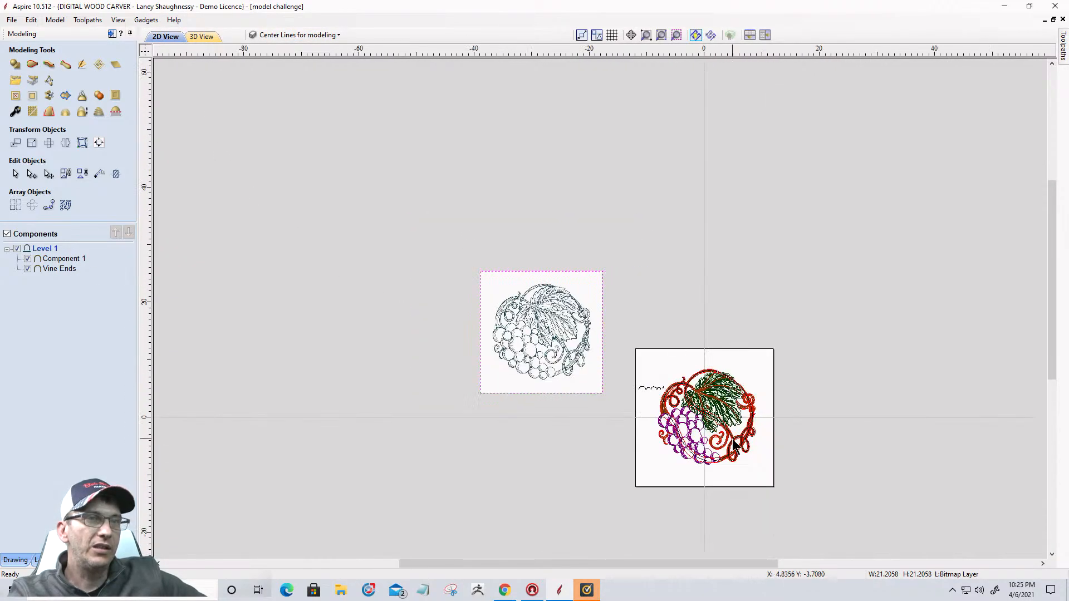
pyautogui.scroll(5, 736, 442)
pyautogui.click(305, 35)
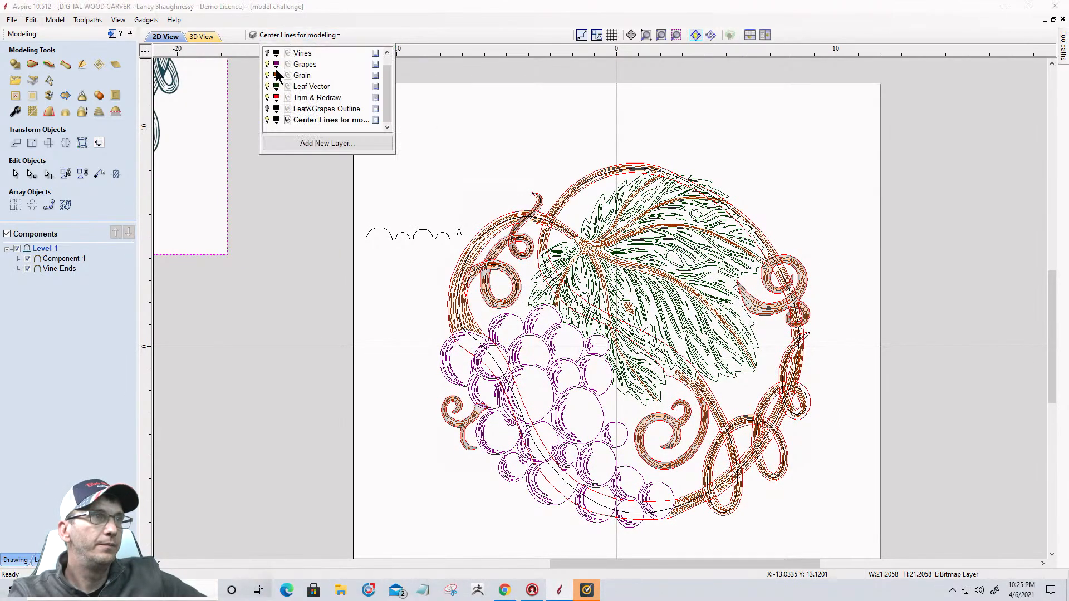
pyautogui.click(268, 64)
pyautogui.click(267, 75)
pyautogui.click(267, 87)
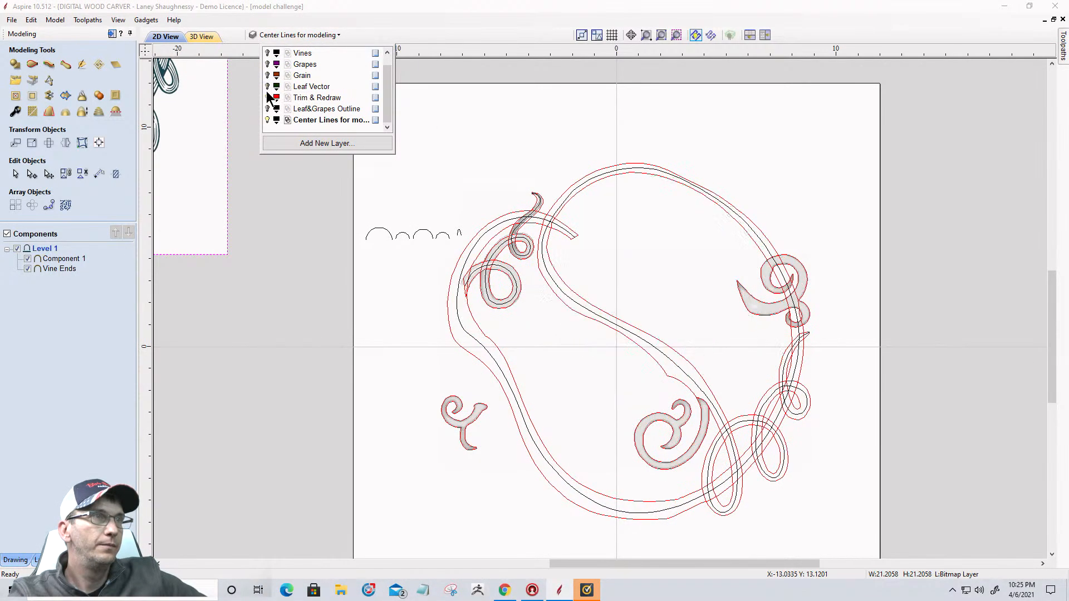
# Show the Leaf&Grapes Outline layer together with the Trim & Redraw and Center Lines for modeling layers
pyautogui.click(267, 98)
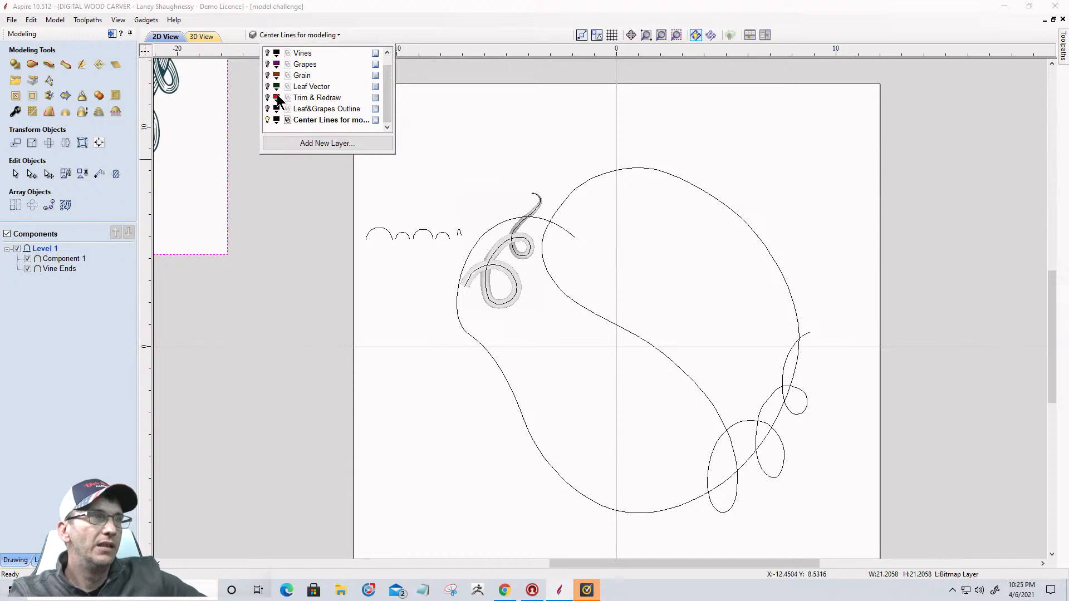
pyautogui.click(267, 119)
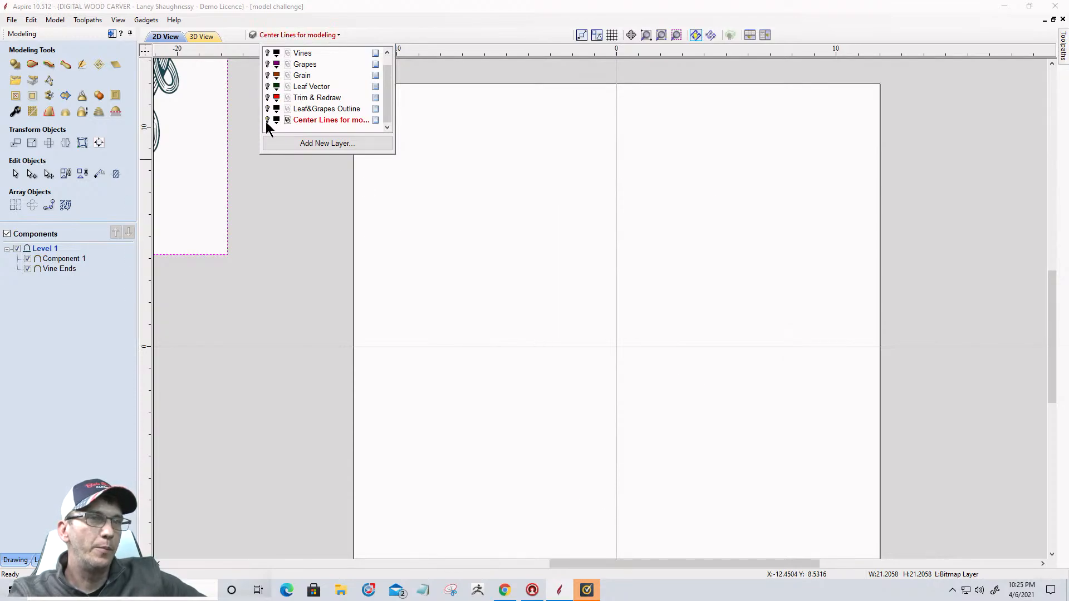
pyautogui.click(267, 119)
pyautogui.click(267, 109)
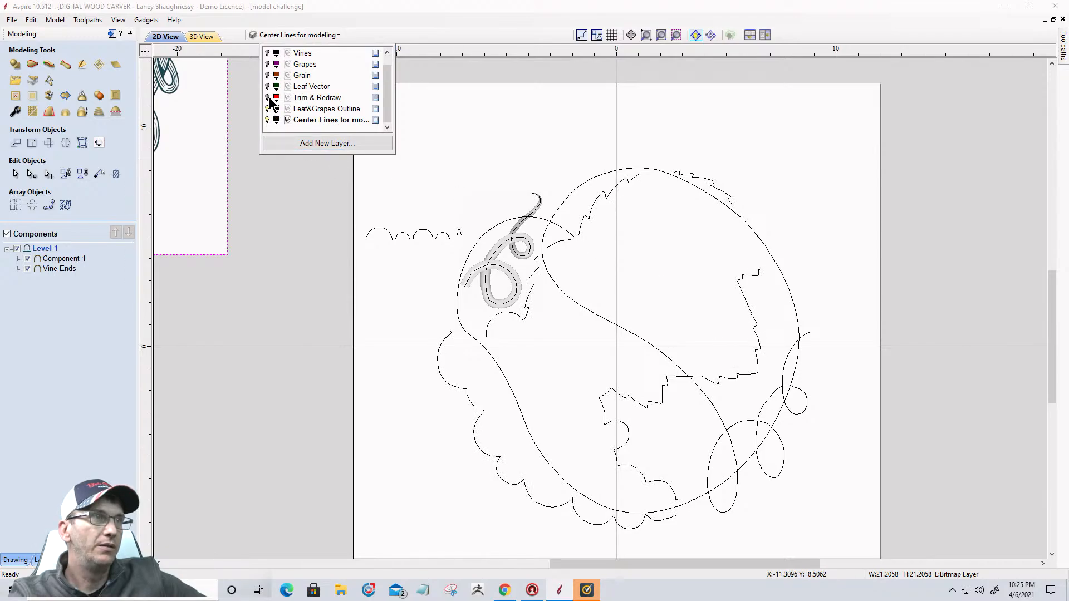
pyautogui.click(267, 97)
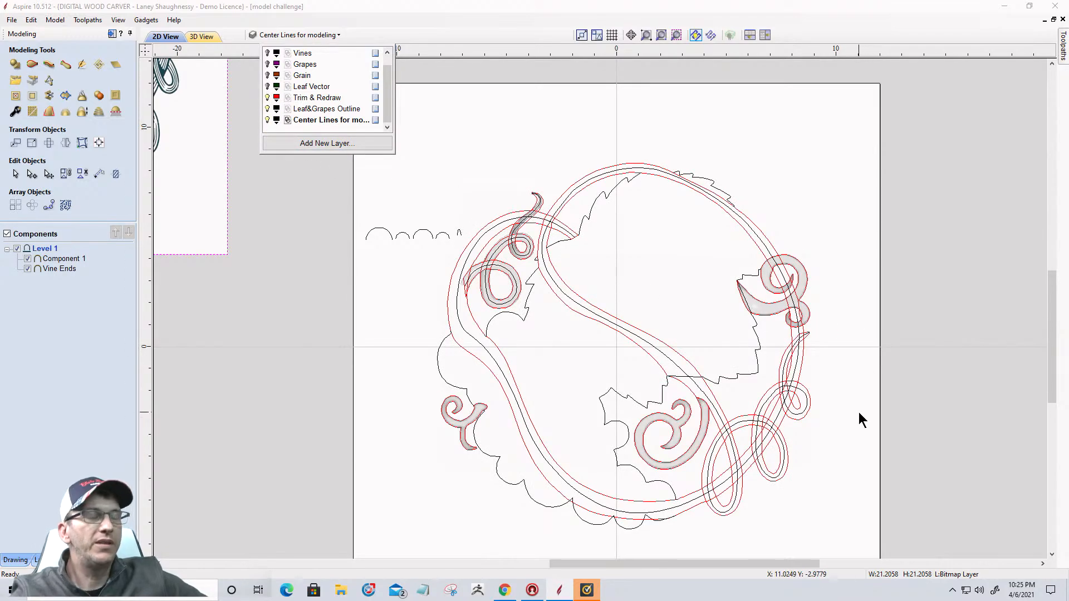